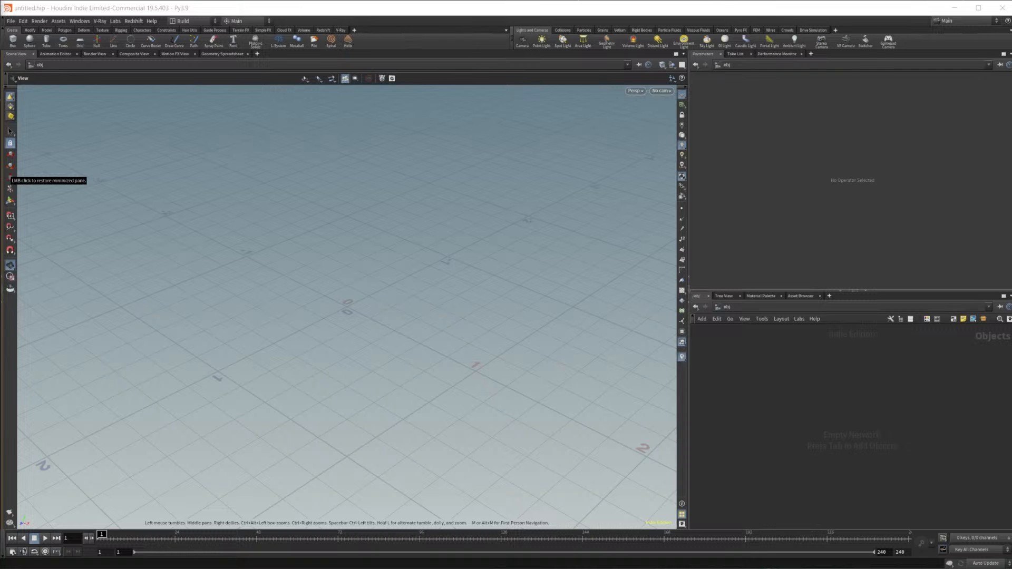
Create a Geometry object in the scene network and go inside it
key(Tab)
click(829, 415)
click(829, 411)
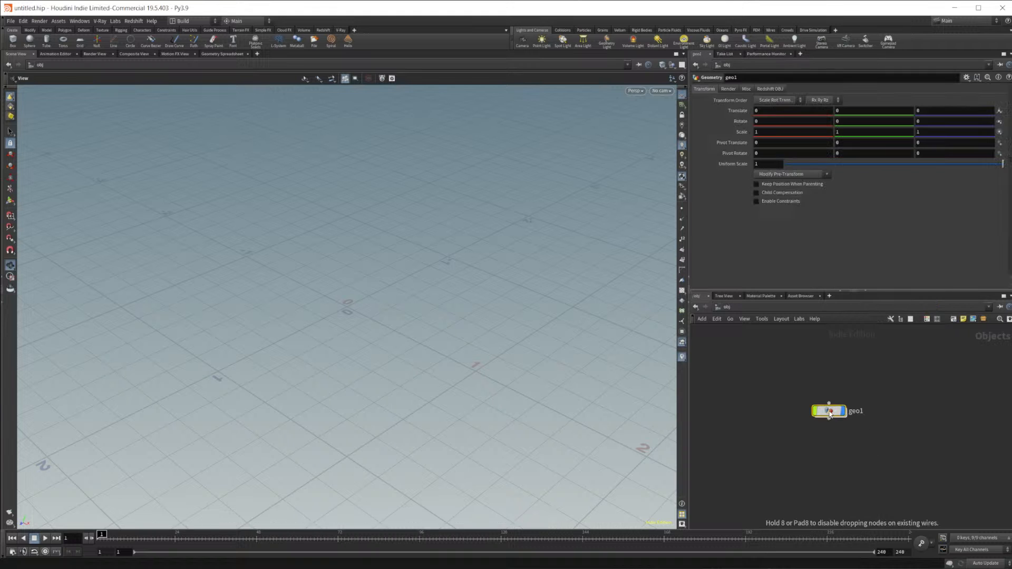
double_click(833, 415)
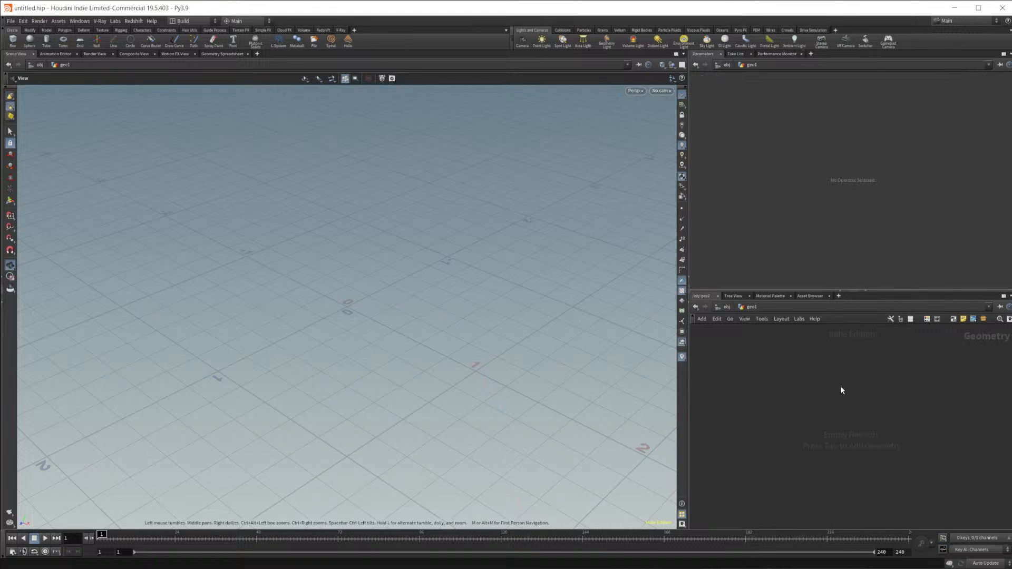
Add a Pig Head test geometry node to the geometry network
key(Tab)
text(pig)
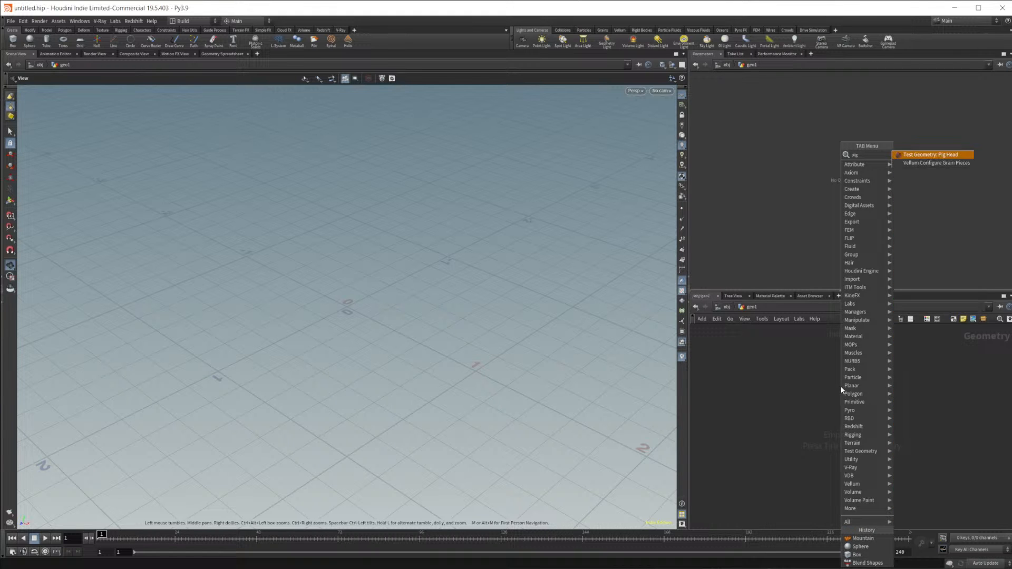
key(Return)
click(842, 390)
drag(485, 368, 374, 364)
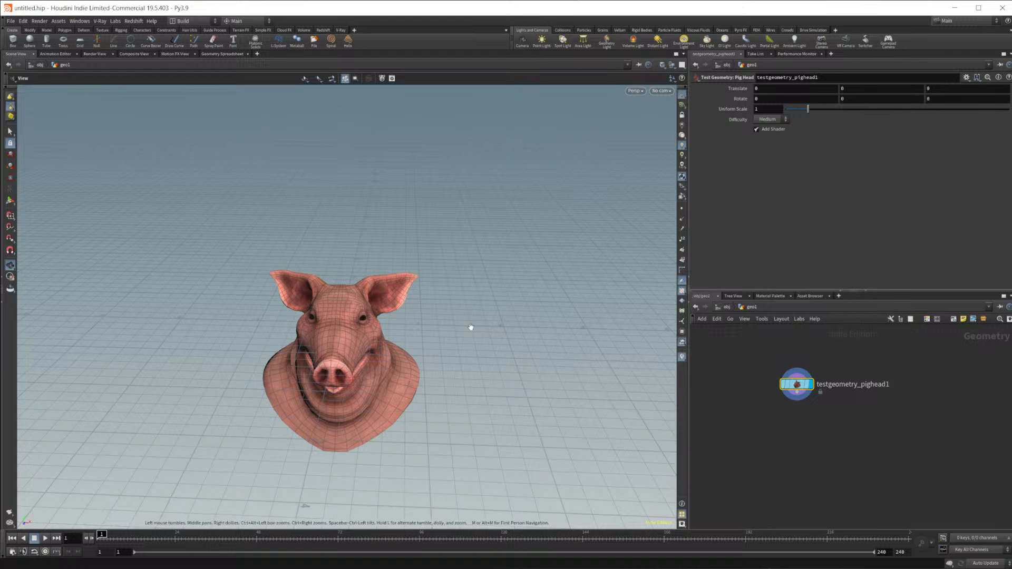
right_drag(483, 327, 355, 362)
middle_drag(870, 403, 813, 394)
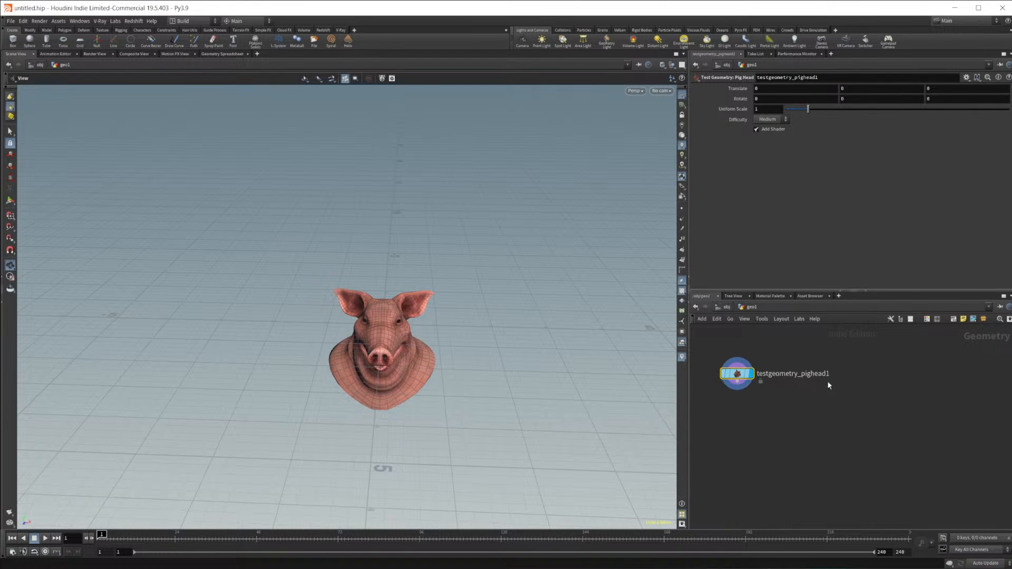
Set the pig head's X translation to -3.51
middle_click(859, 100)
middle_click(848, 87)
middle_drag(849, 85, 106, 93)
key(ctrl+z)
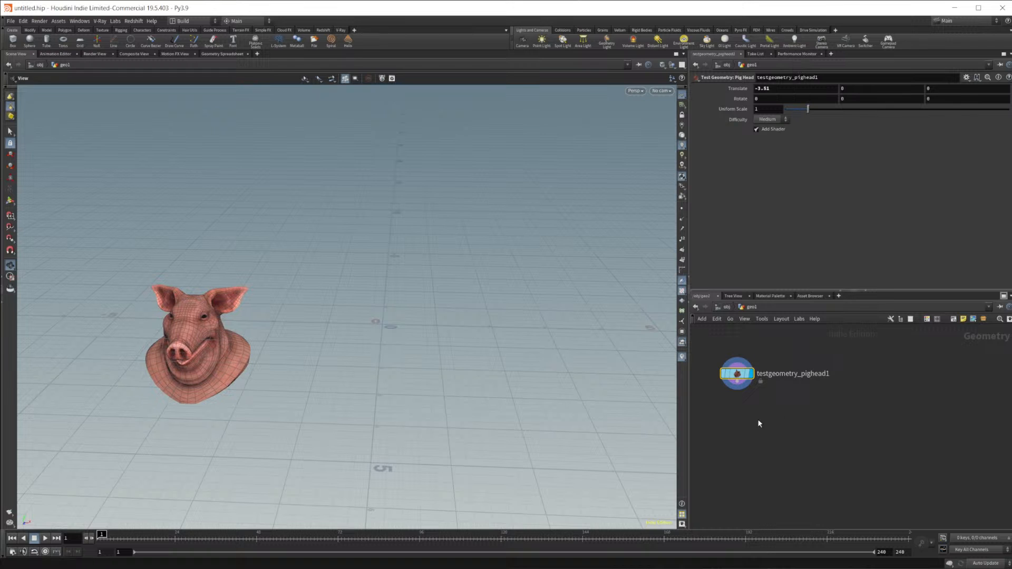
Add a Rubber Toy test geometry node beside the pig head node and make it the displayed node
key(Tab)
text(transform)
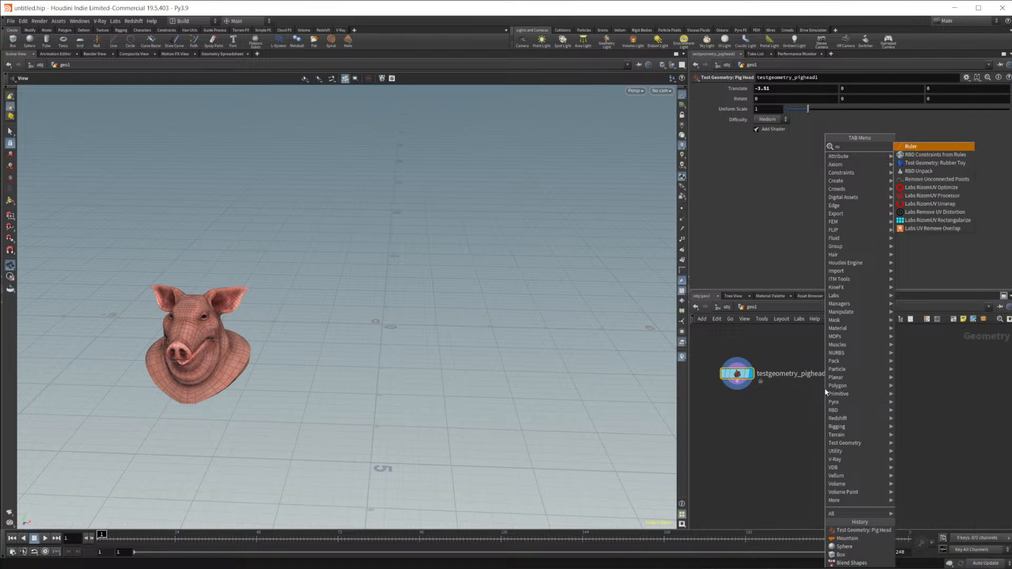
key(Return)
click(842, 384)
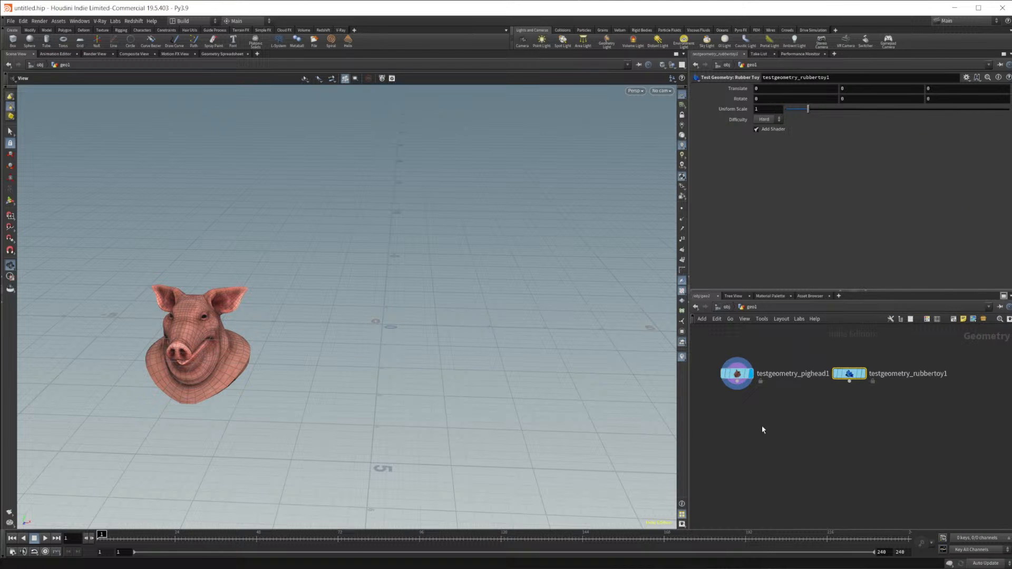
key(Tab)
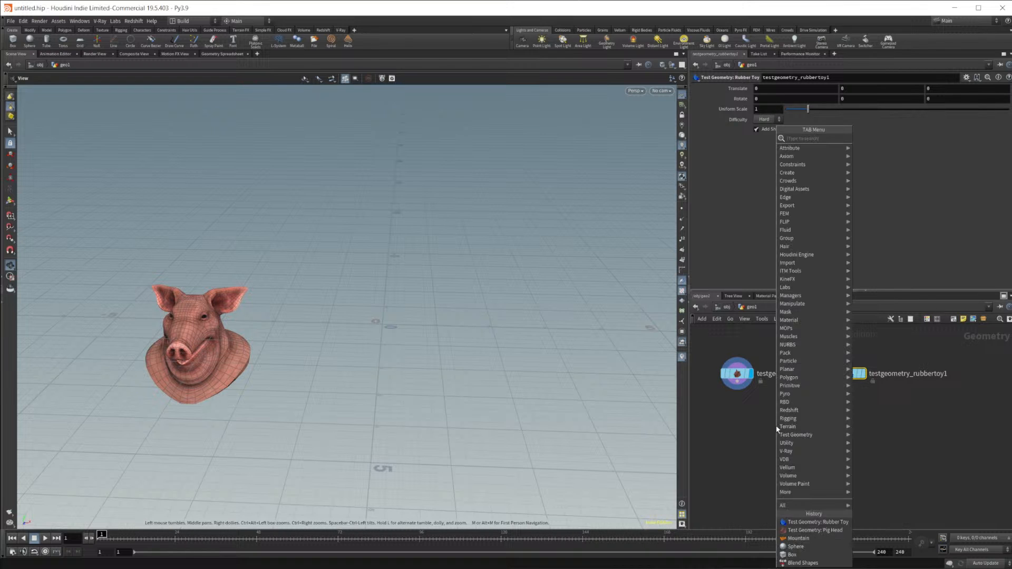
key(Escape)
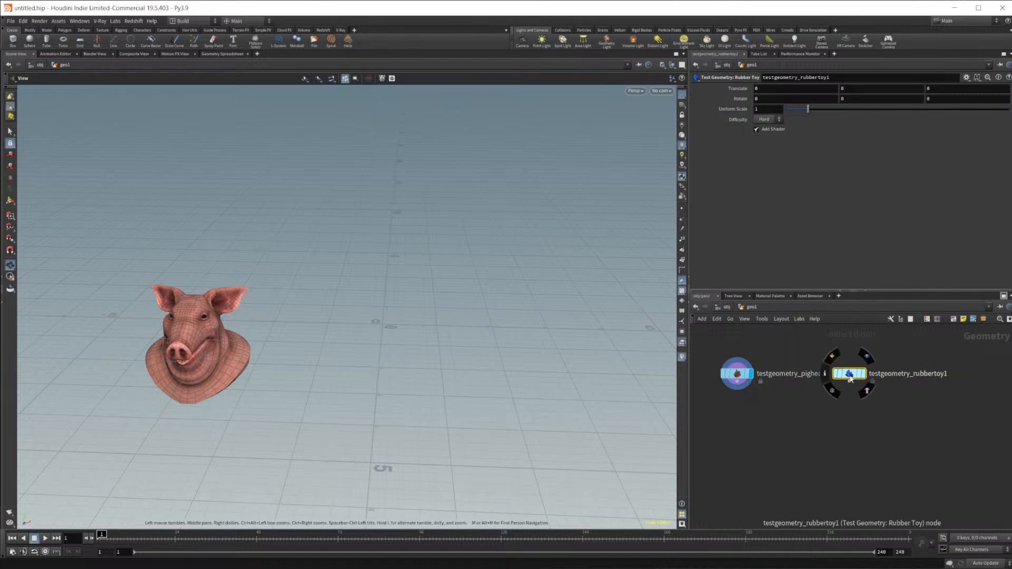
click(863, 374)
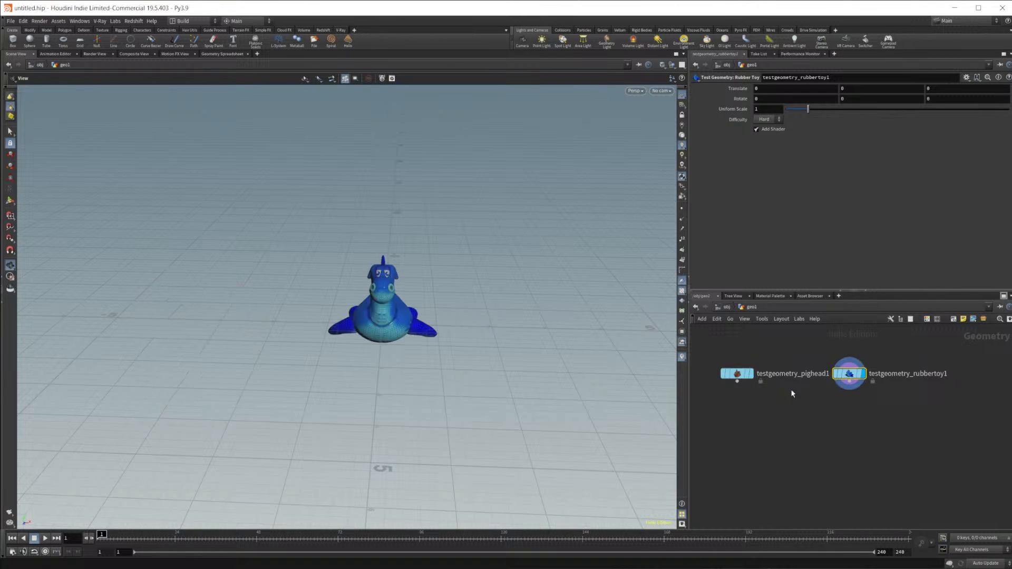
Template the pig head as a wireframe reference and set the rubber toy's X translation to 3.1
click(738, 381)
key(Escape)
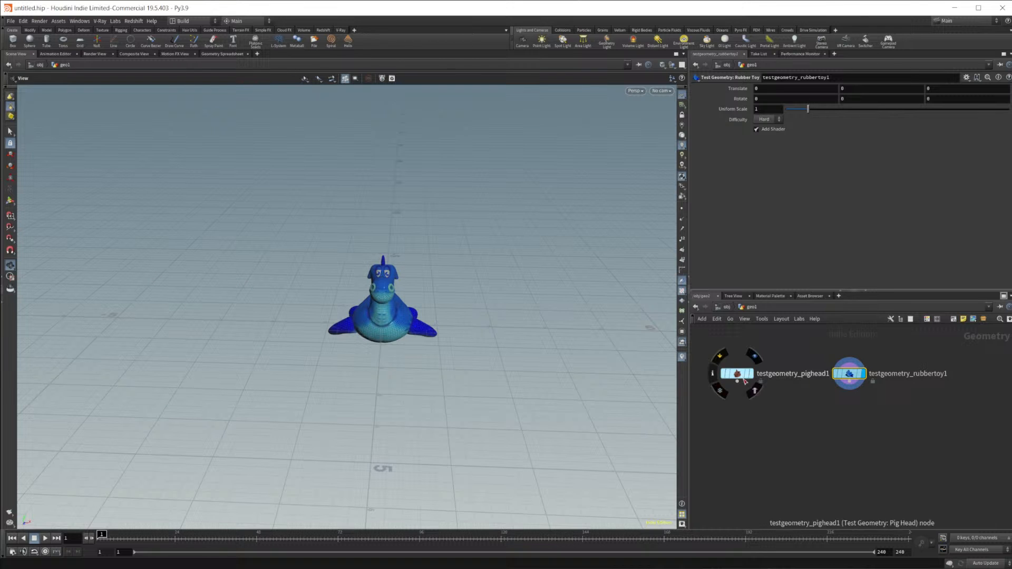
click(750, 374)
middle_drag(807, 89, 928, 102)
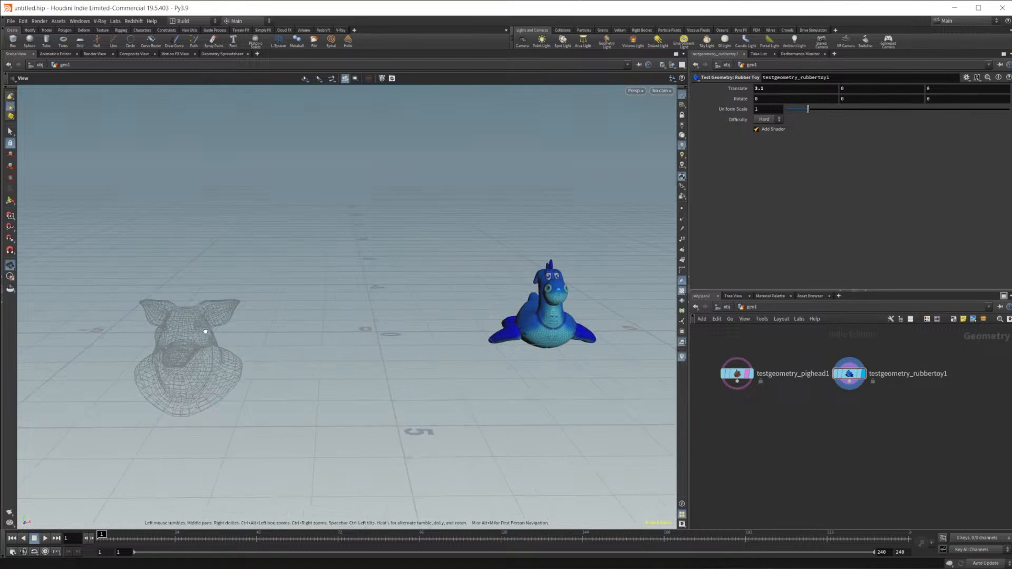
Wire a Match Size node below the pig head node and reset the pig head's X translation to 0
key(Tab)
text(matc)
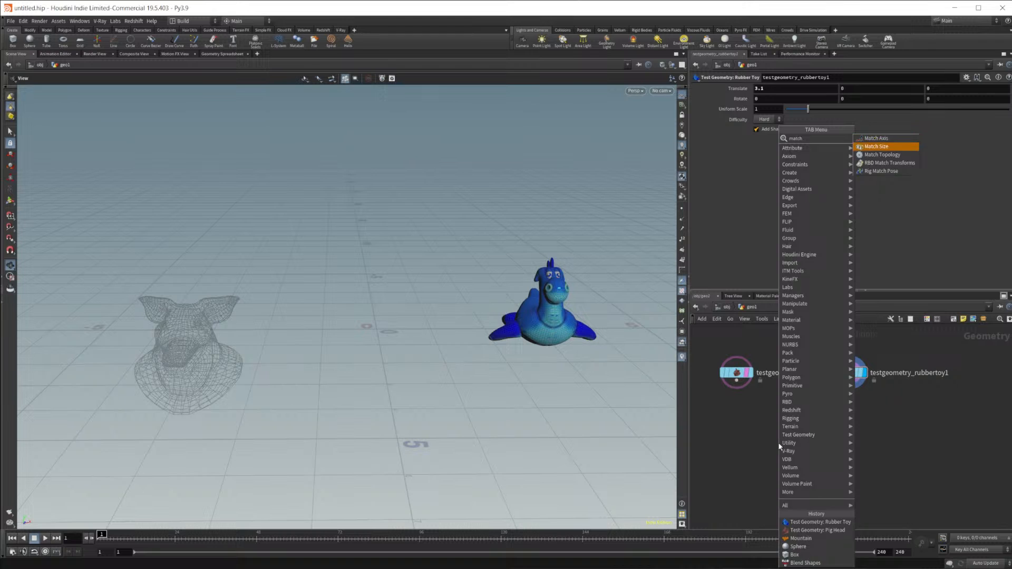
key(Return)
click(748, 406)
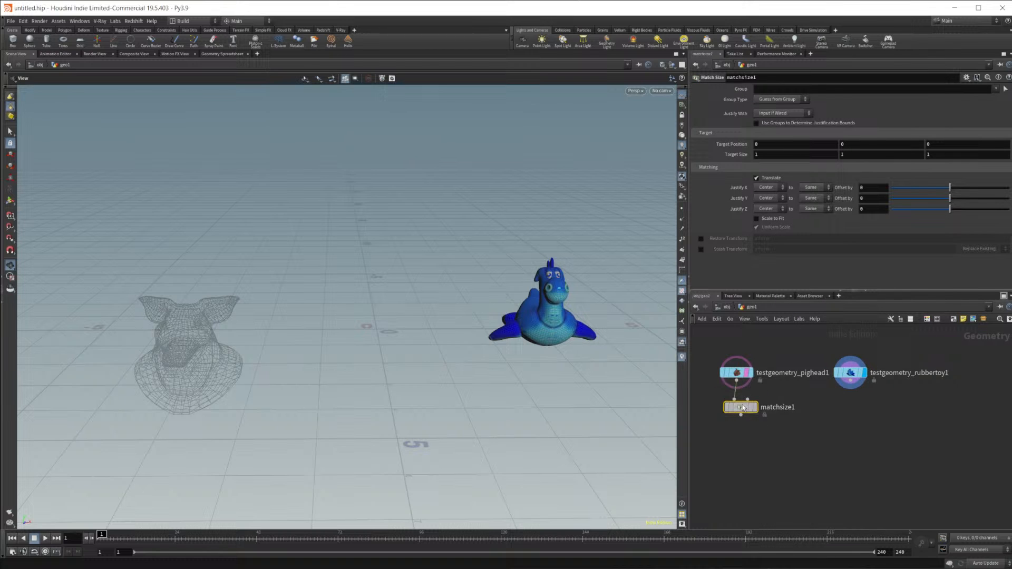
click(739, 375)
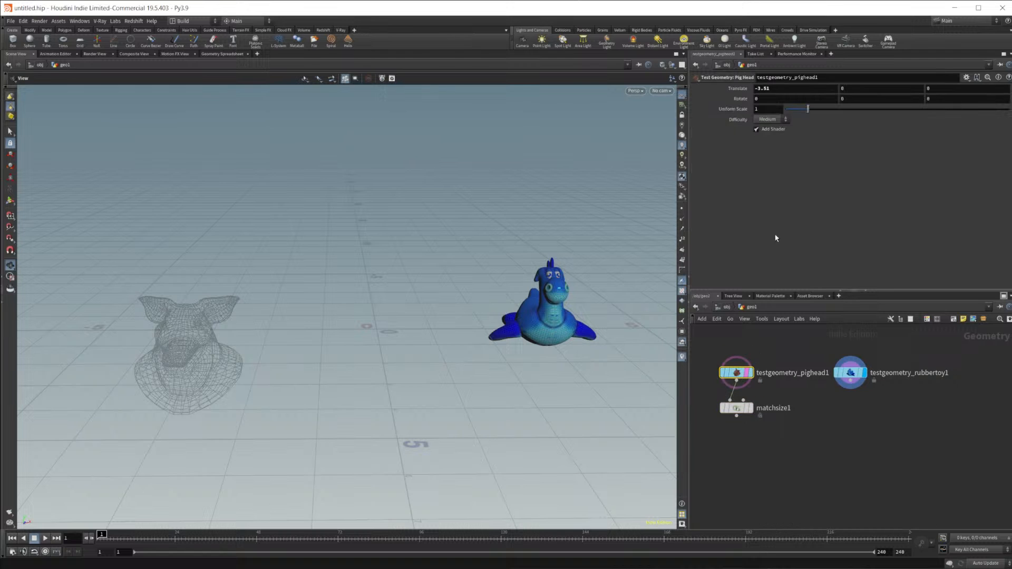
drag(737, 380, 732, 400)
Display the Match Size node and move the template display from the pig head to the rubber toy
click(737, 407)
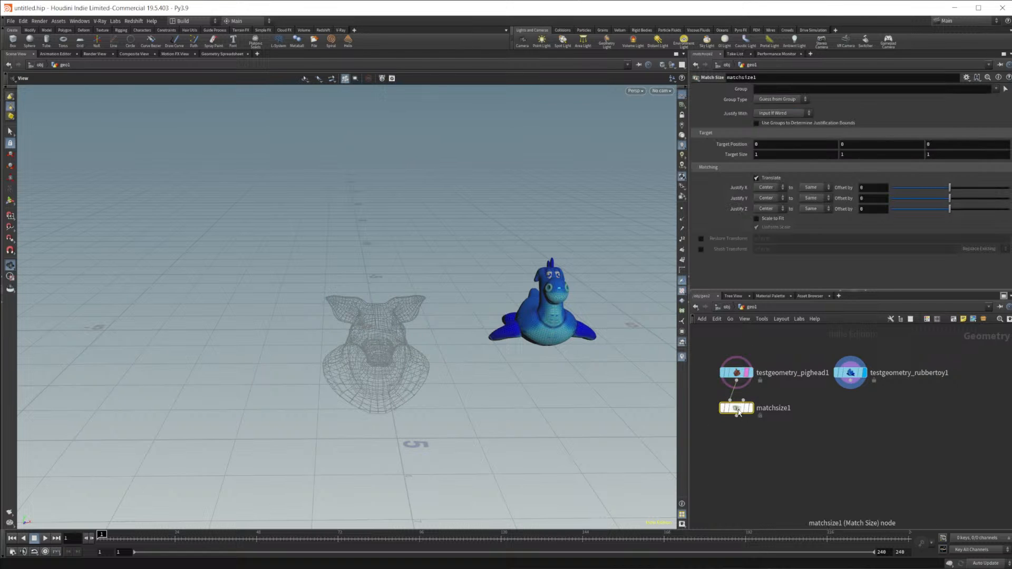
click(751, 407)
click(748, 373)
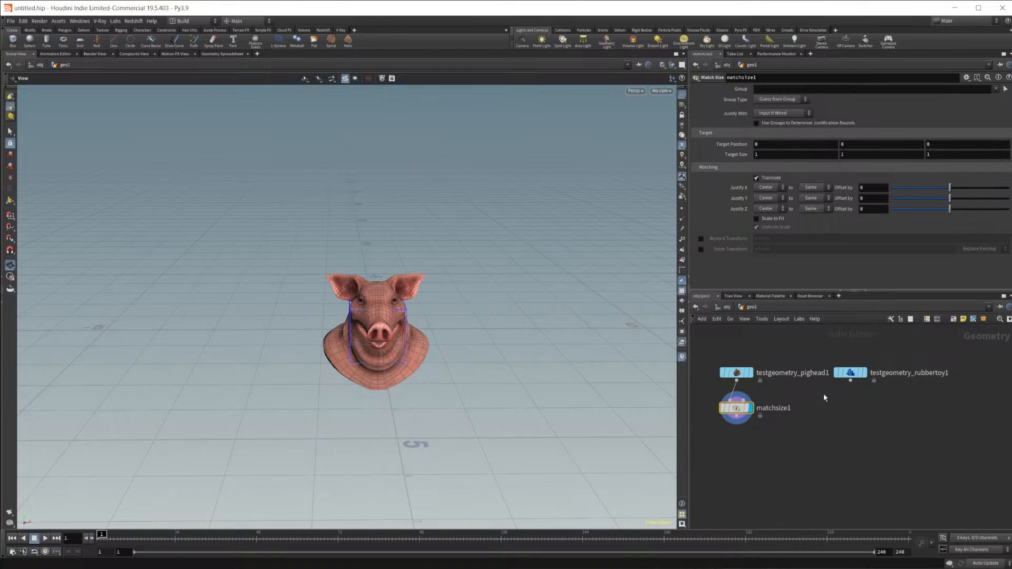
click(862, 373)
Turn Scale to Fit off on the Match Size node and set the pig head's uniform scale to 0.73
mouse_move(486, 346)
mouse_down()
mouse_move(443, 335)
mouse_move(477, 332)
mouse_up()
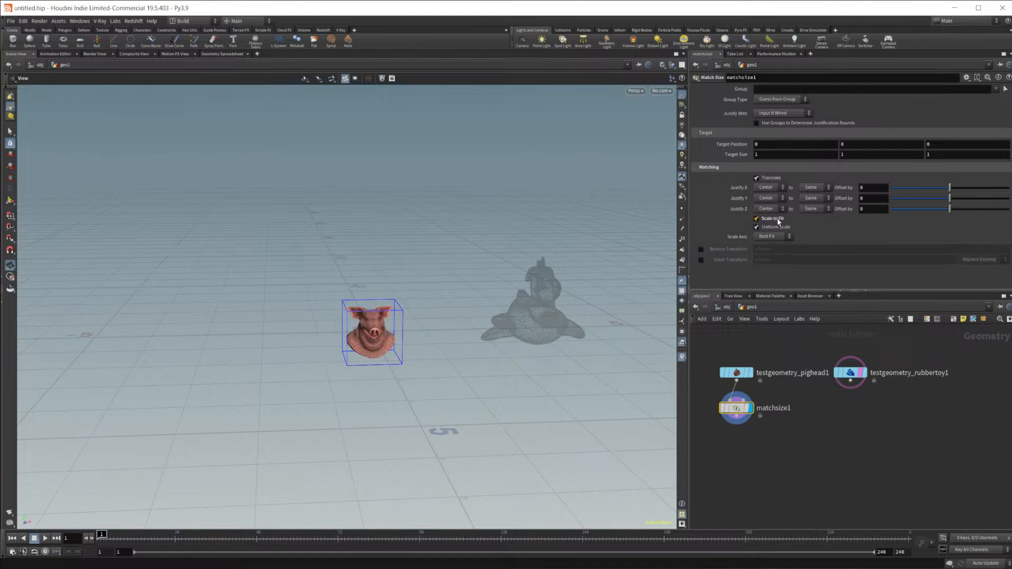
click(758, 218)
click(738, 374)
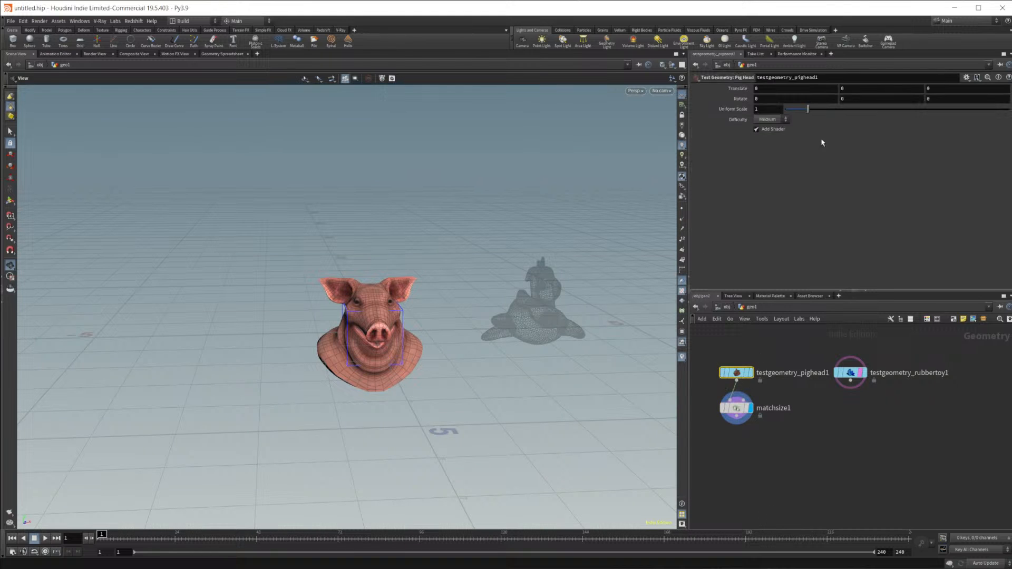
drag(810, 110, 804, 113)
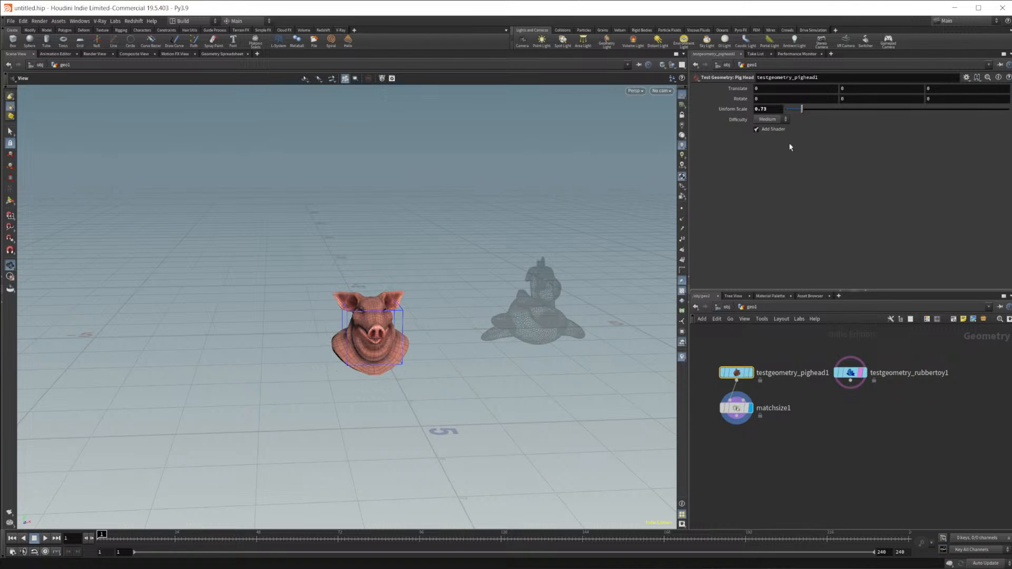
Set the Match Size node's Justify Y to Min and its Justify X offset to -2.2
click(743, 402)
click(767, 198)
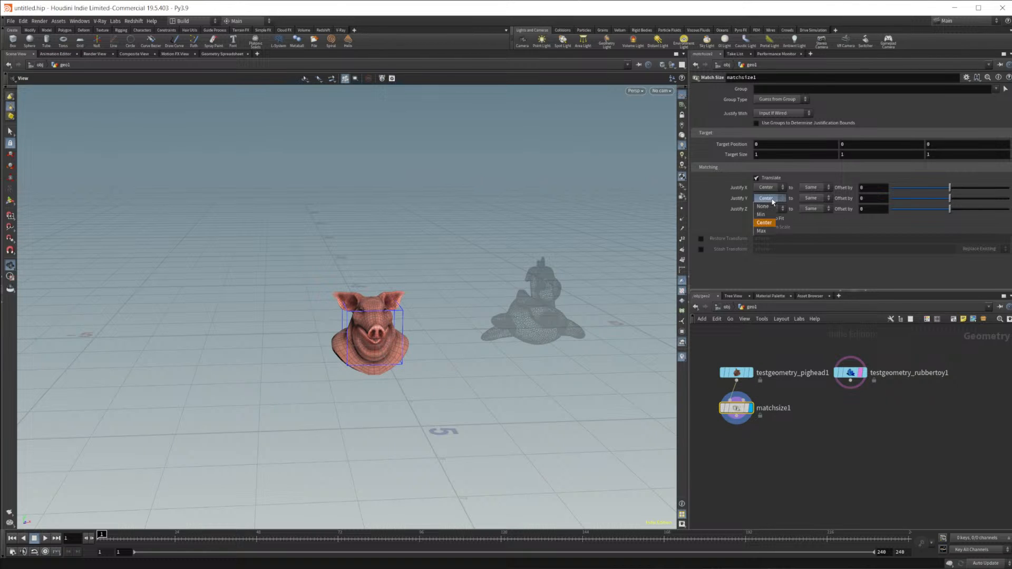
click(764, 210)
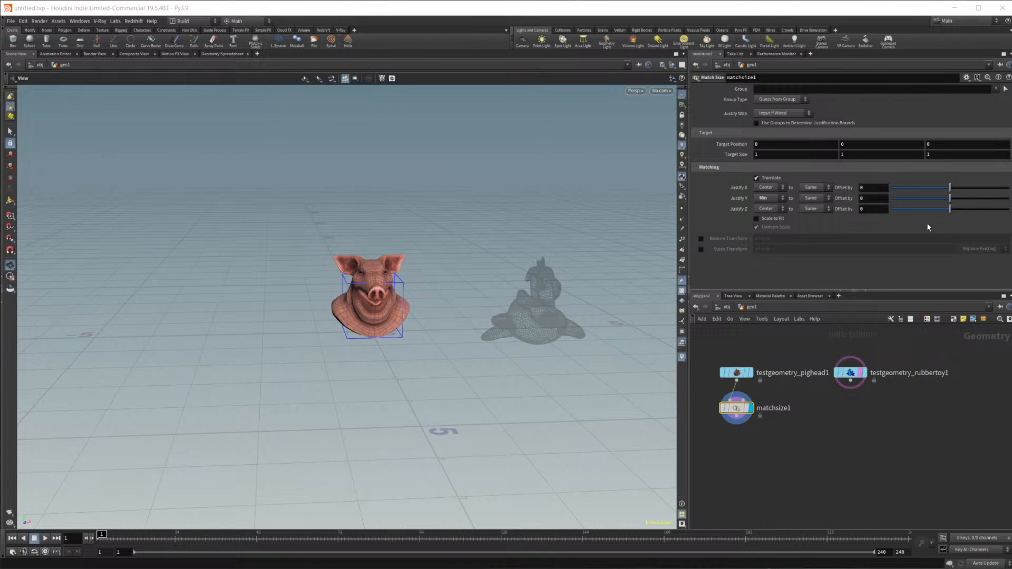
drag(949, 187, 604, 193)
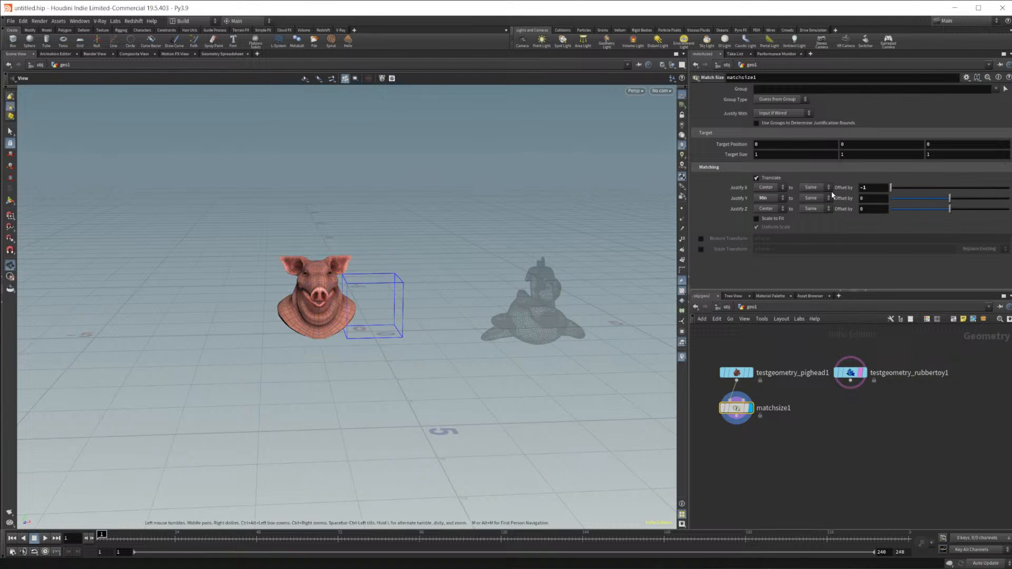
middle_drag(874, 188, 831, 195)
right_drag(460, 380, 422, 335)
drag(421, 336, 416, 335)
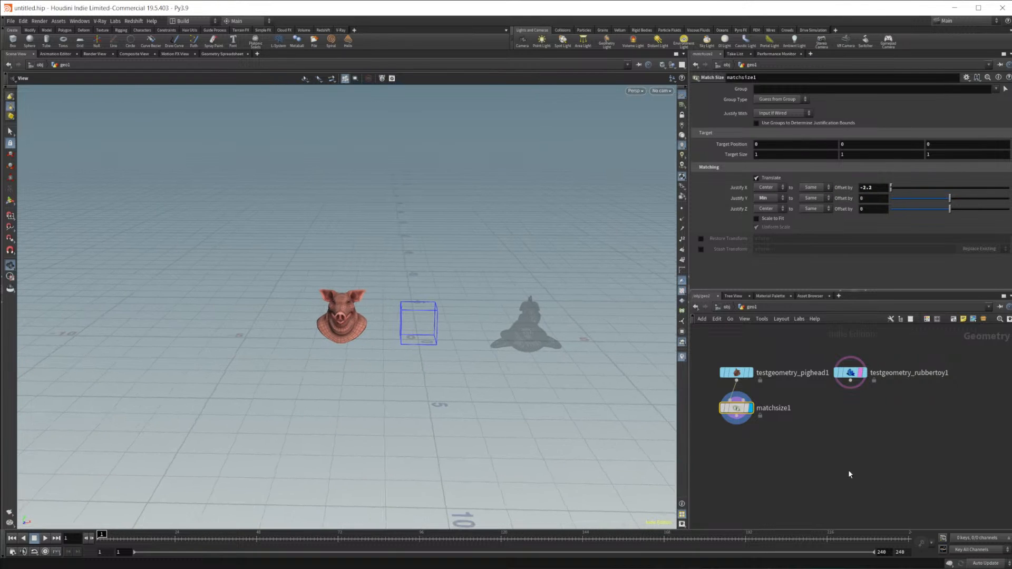
Add a Sphere node beside the rubber toy node and make it the displayed node
middle_drag(845, 467, 808, 434)
key(Tab)
text(match)
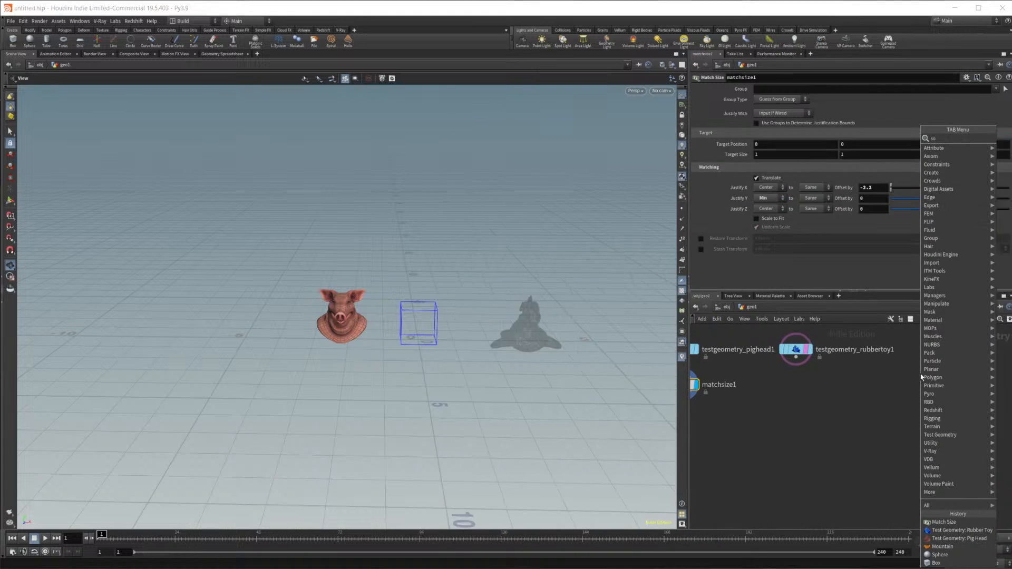
key(Return)
click(922, 377)
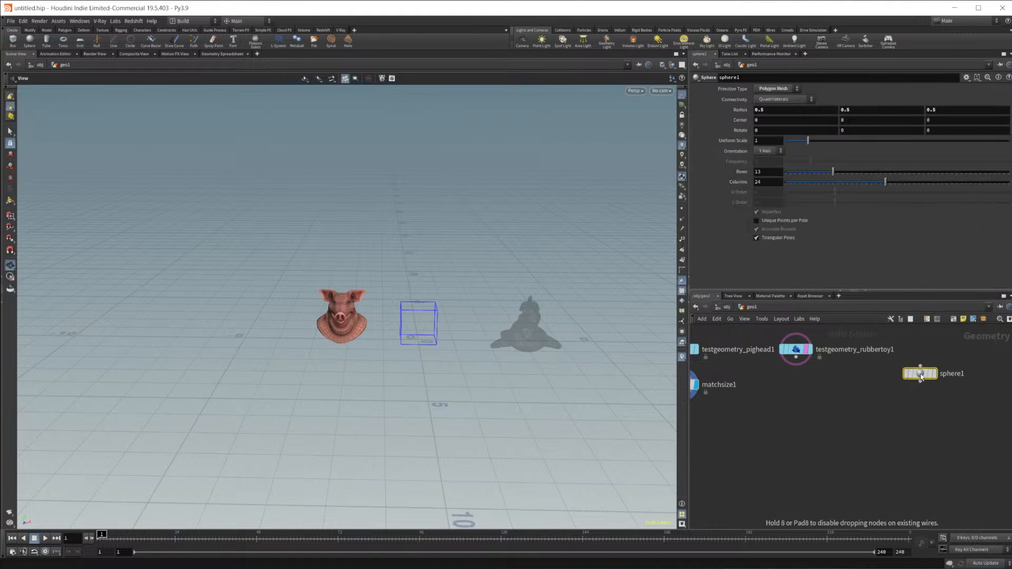
drag(920, 374, 915, 351)
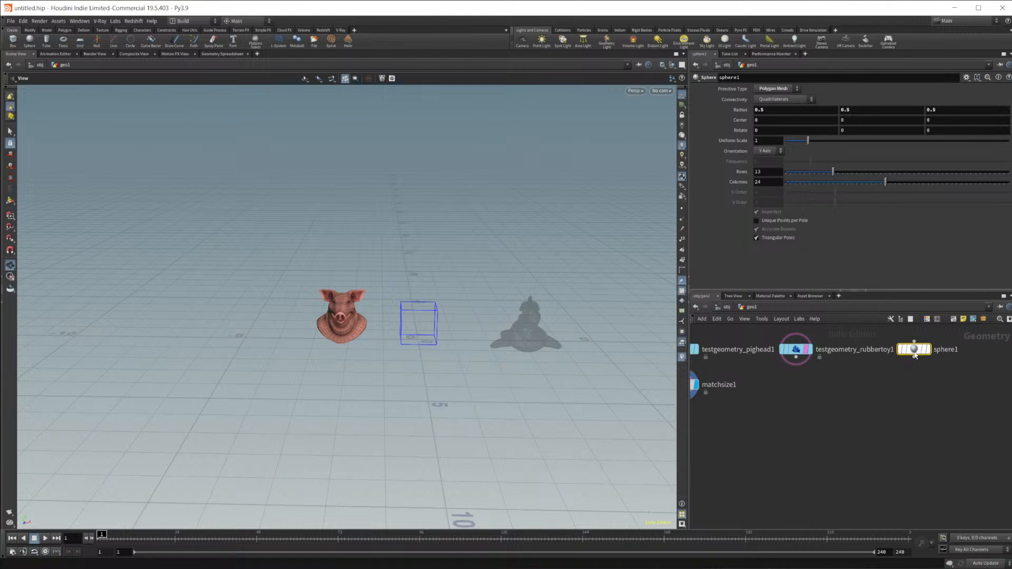
click(928, 350)
Use the Match Size node as the template reference instead of the rubber toy
middle_drag(742, 359, 808, 393)
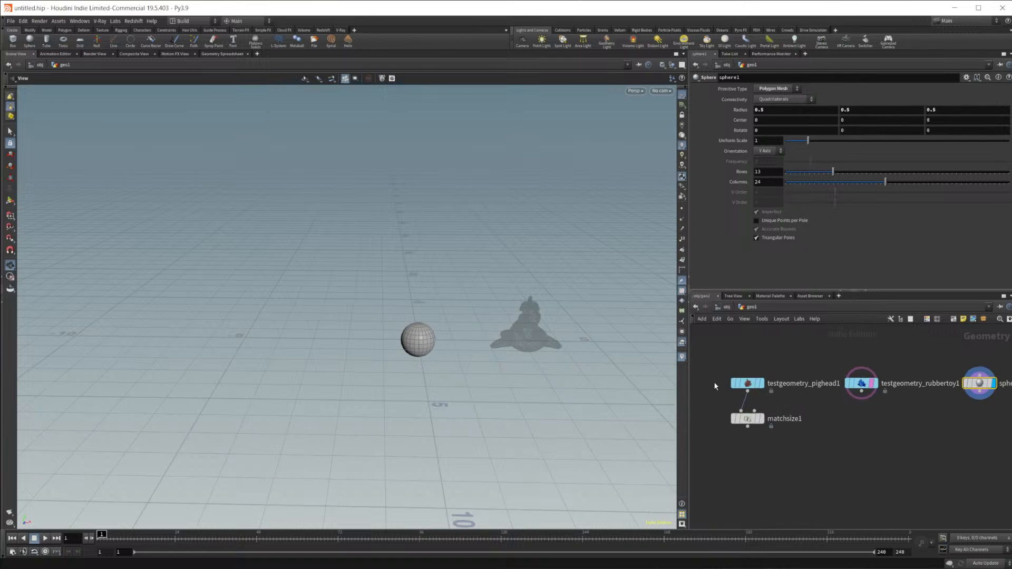
click(759, 383)
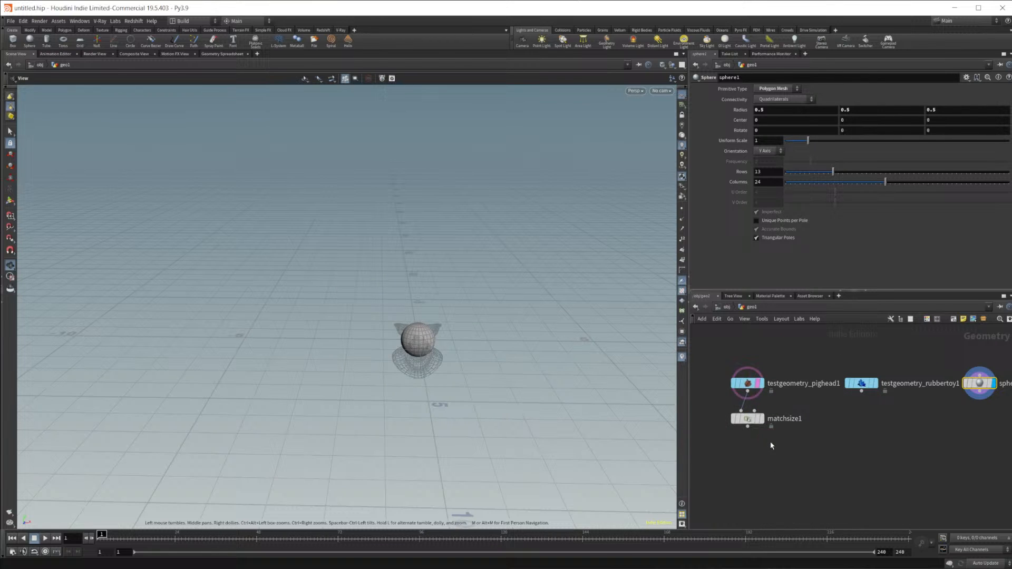
click(759, 418)
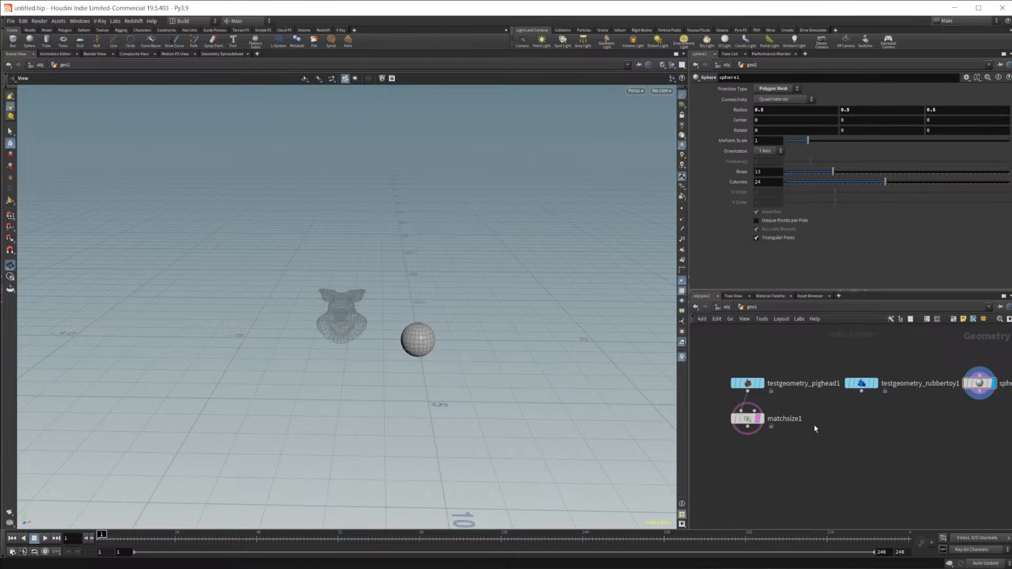
Set the sphere's uniform scale to 3.34
middle_drag(969, 434, 910, 458)
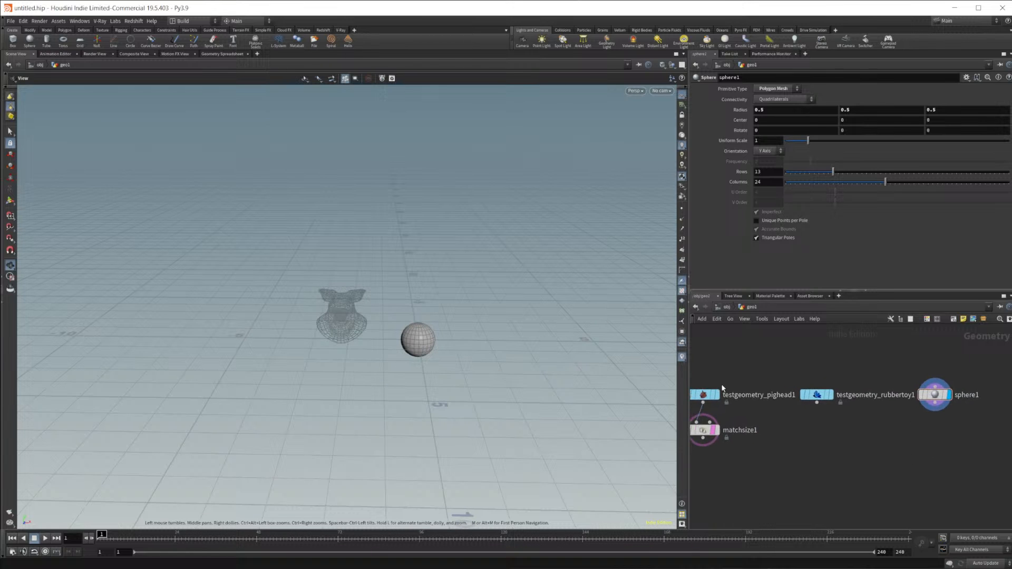
middle_drag(802, 475, 837, 447)
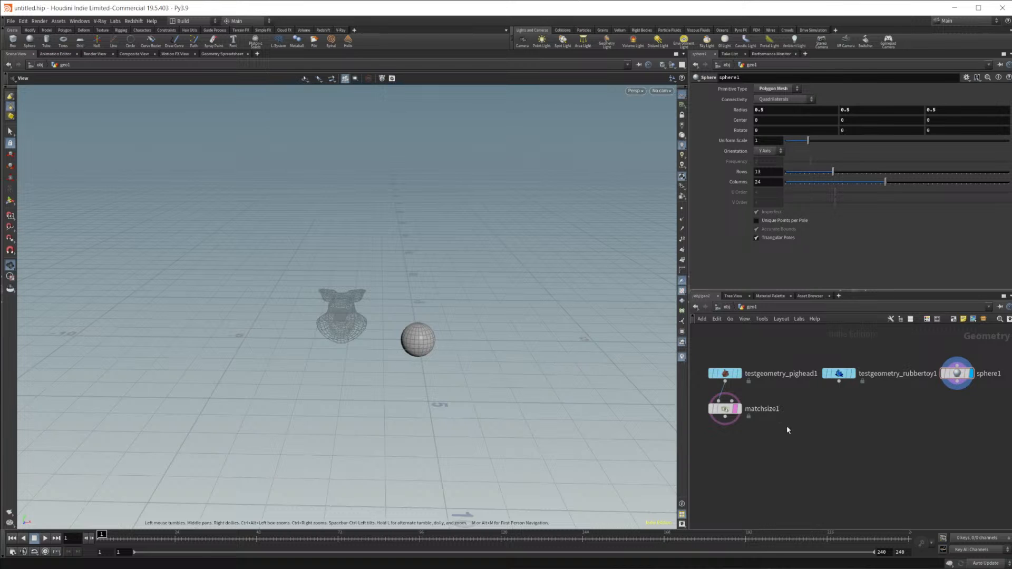
middle_drag(929, 404, 876, 406)
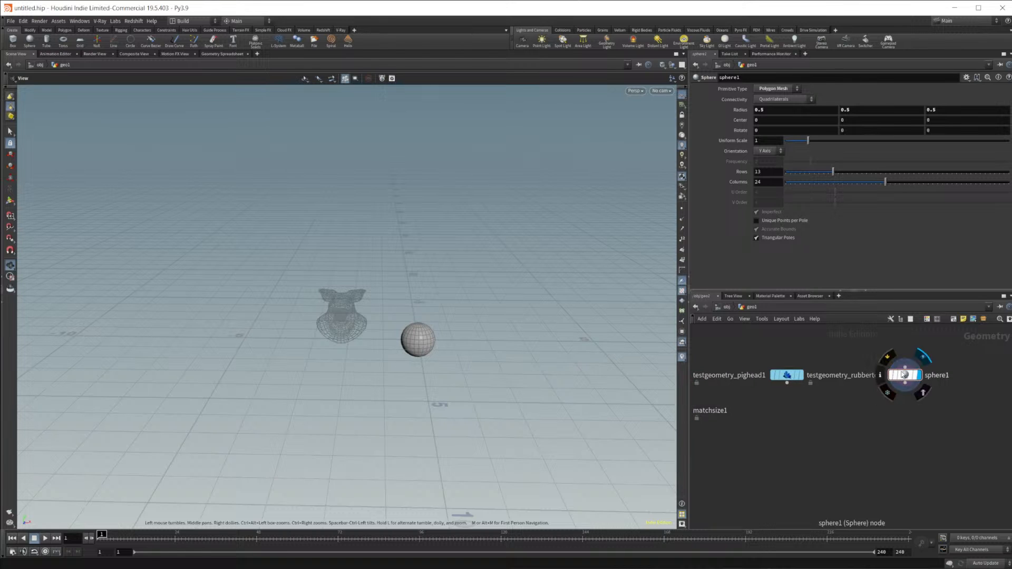
drag(808, 140, 862, 150)
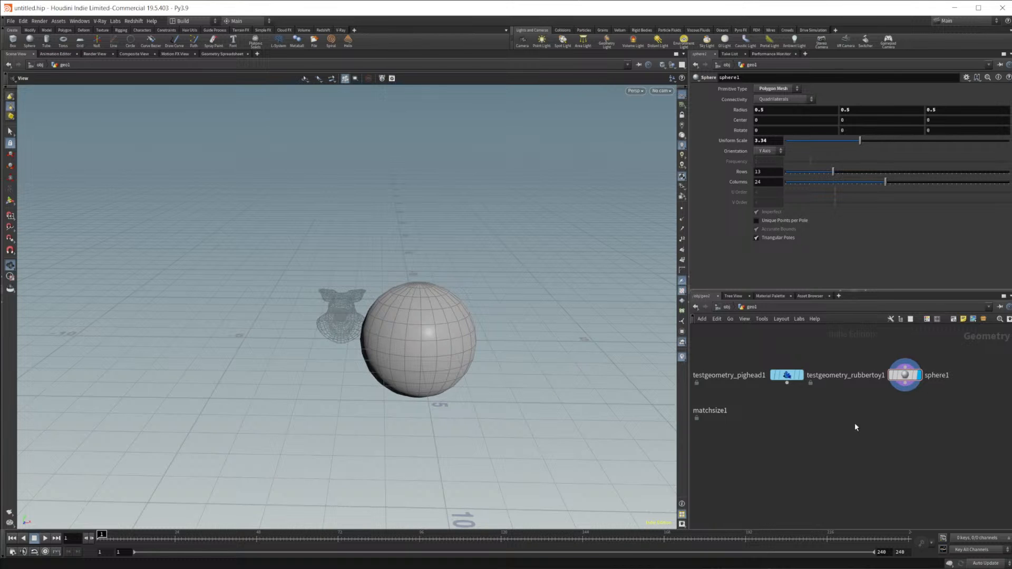
Change the sphere's primitive type to Polygon and set its frequency to 8
click(775, 88)
click(771, 100)
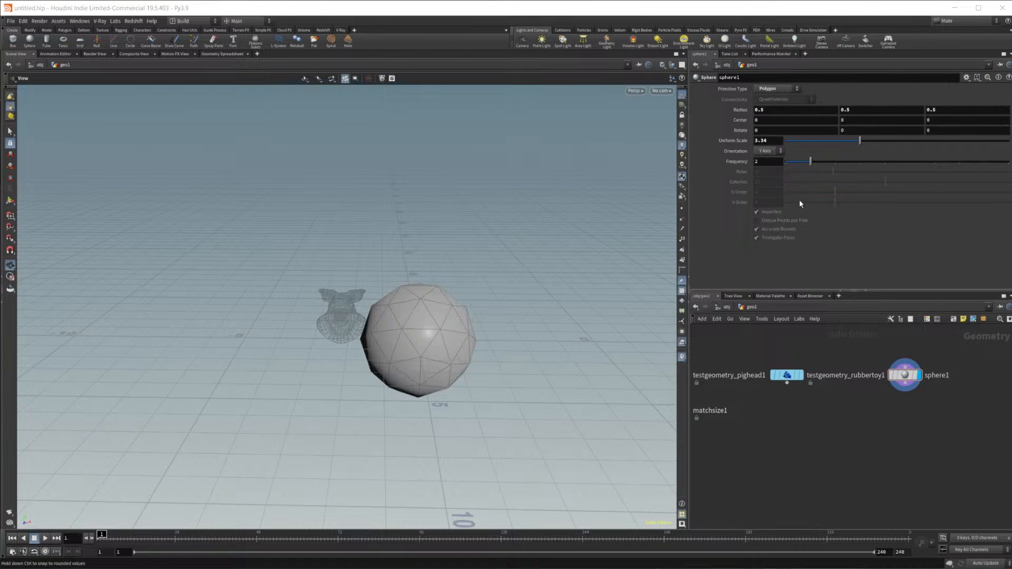
drag(840, 163, 959, 163)
Add a Mountain node below the sphere node and make it the displayed node
key(Tab)
text(mount)
key(Return)
key(Return)
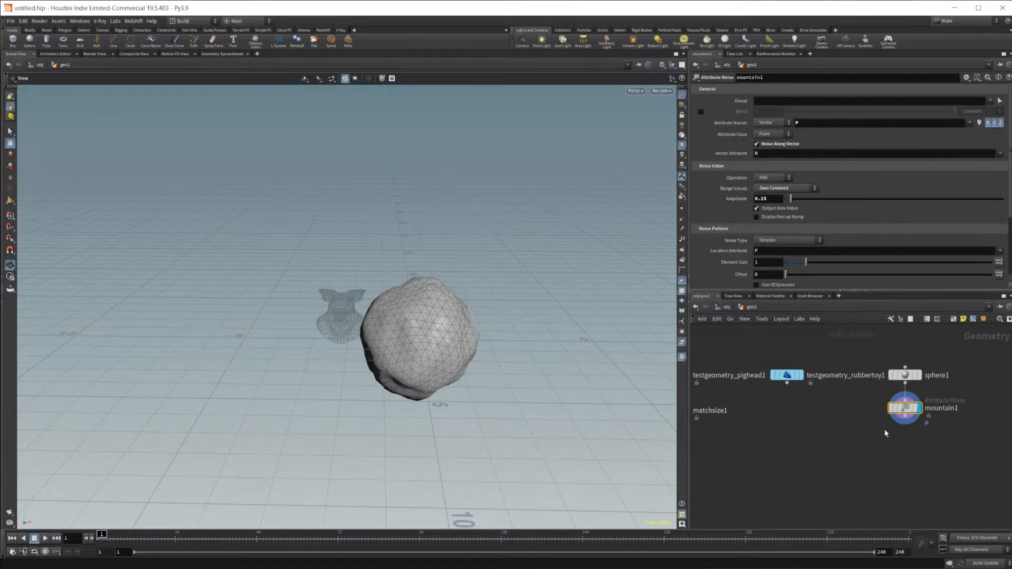
Set the Mountain node's noise amplitude to 0.96 and its element size to 1.77
drag(791, 199, 807, 199)
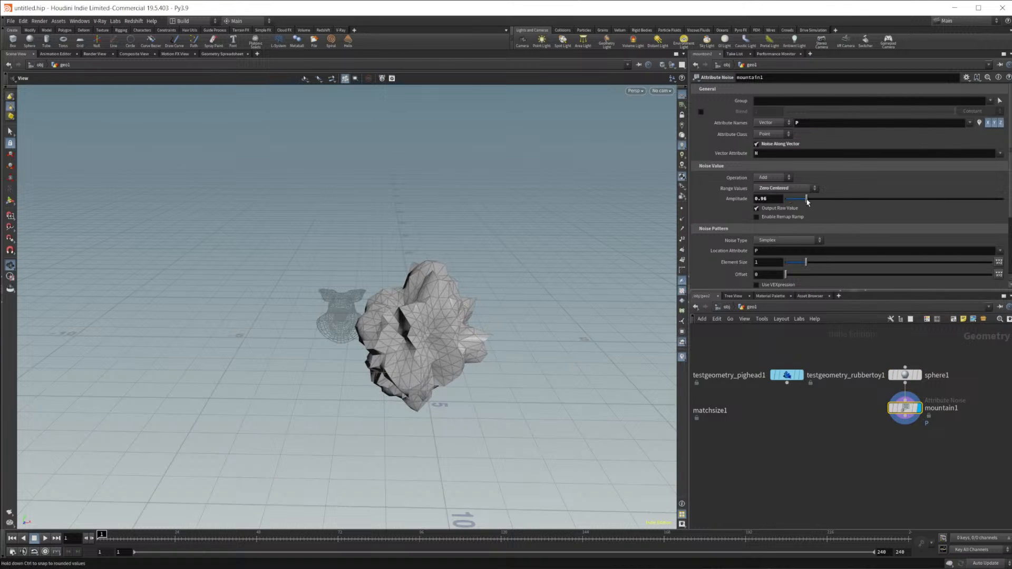
drag(805, 262, 822, 262)
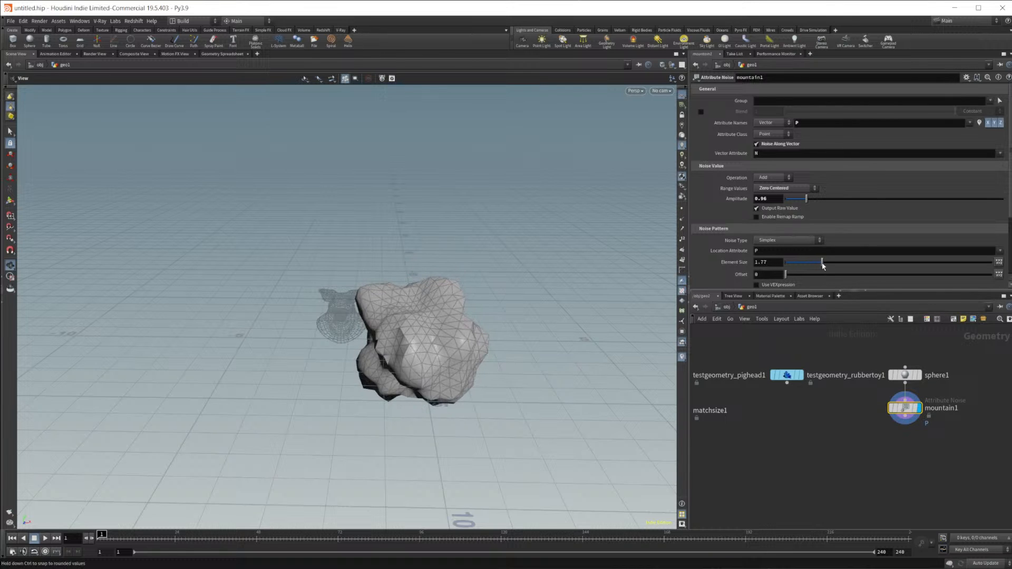
drag(433, 375, 437, 393)
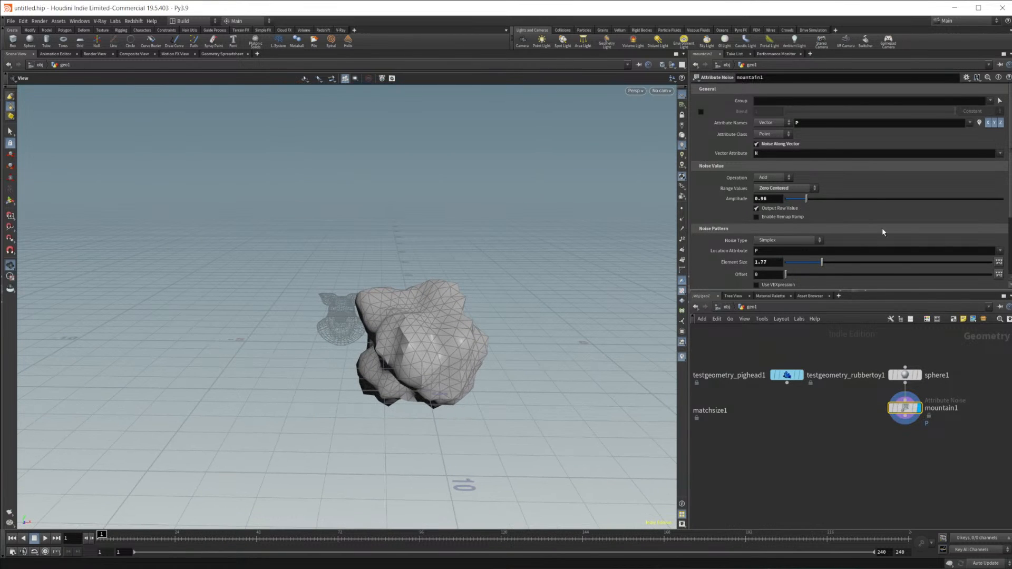
Set the sphere's uniform scale to 5.19
click(905, 376)
drag(870, 141, 903, 147)
middle_drag(900, 467, 897, 467)
middle_drag(805, 432, 847, 406)
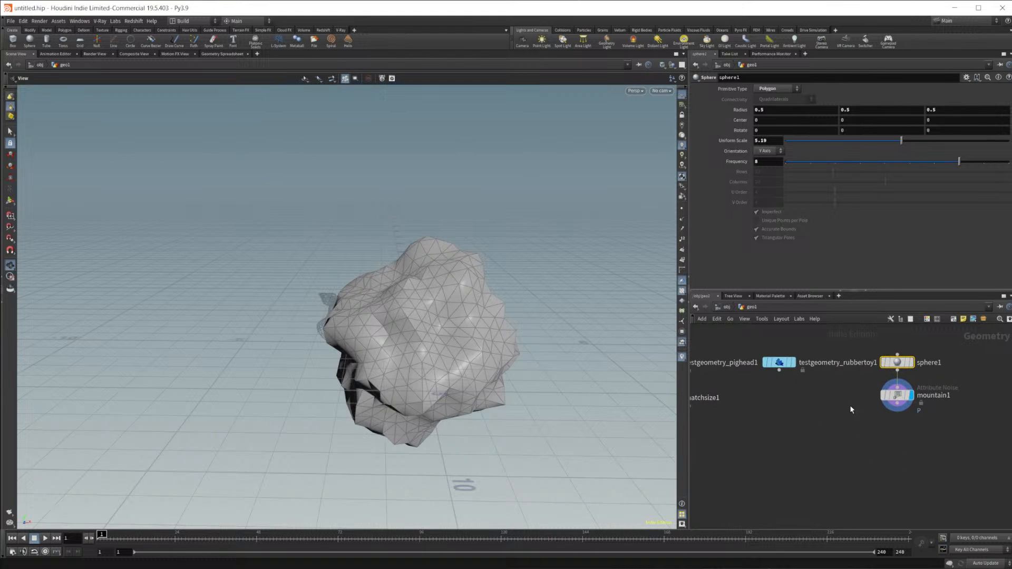
Add a Transform node after the Mountain node and make it the displayed node
key(Tab)
key(Escape)
key(Tab)
text(trans)
key(Return)
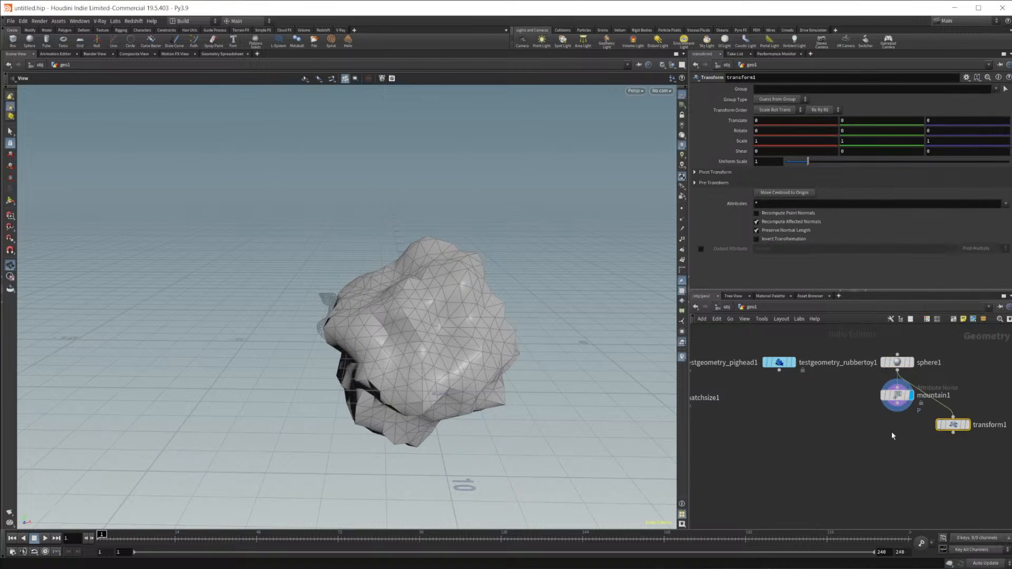
drag(899, 404, 899, 429)
click(912, 431)
Set the Transform node's Translate X to -1.9 and Translate Y to 1.2
drag(359, 323, 465, 251)
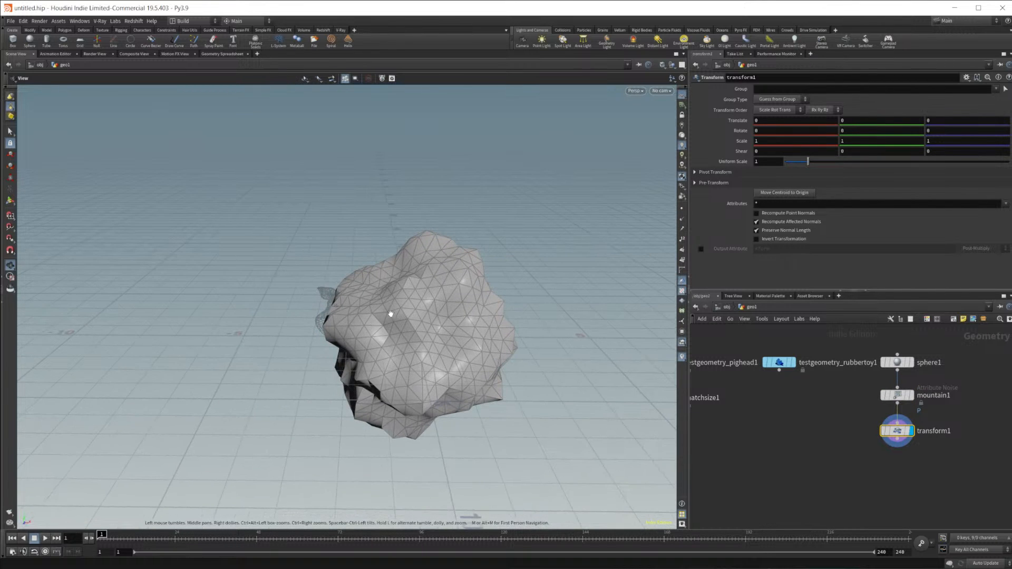
middle_drag(825, 127, 781, 127)
middle_drag(877, 120, 909, 123)
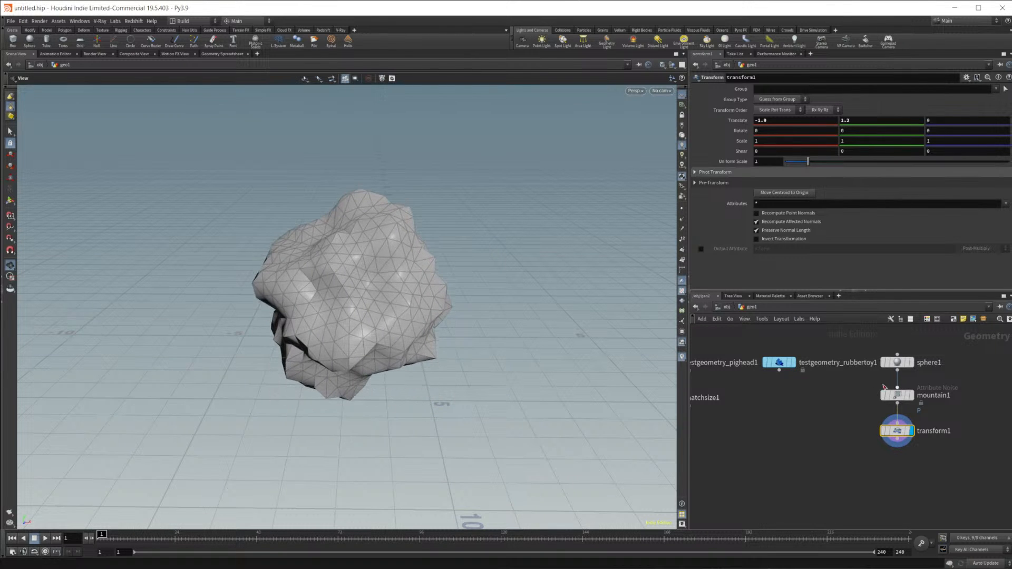
Compare the pig head with the deformed sphere by switching the display between the Match Size and Transform nodes
mouse_move(903, 365)
click(793, 434)
middle_drag(793, 434, 922, 413)
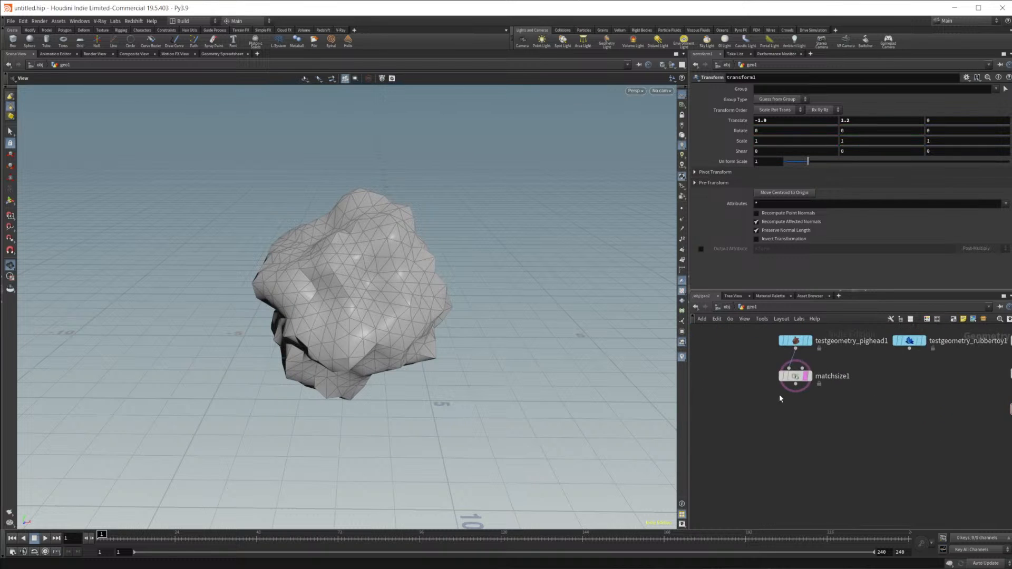
middle_drag(782, 400, 713, 424)
click(745, 349)
middle_drag(830, 448, 768, 397)
middle_drag(703, 395, 828, 446)
mouse_move(783, 400)
click(809, 384)
middle_drag(920, 456, 804, 399)
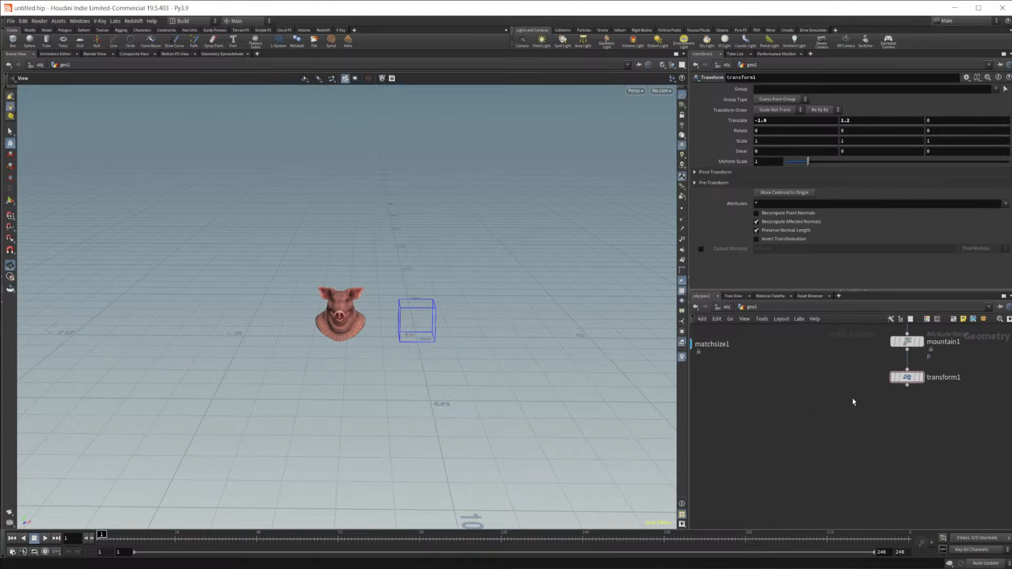
click(904, 384)
key(r)
middle_drag(726, 414, 786, 421)
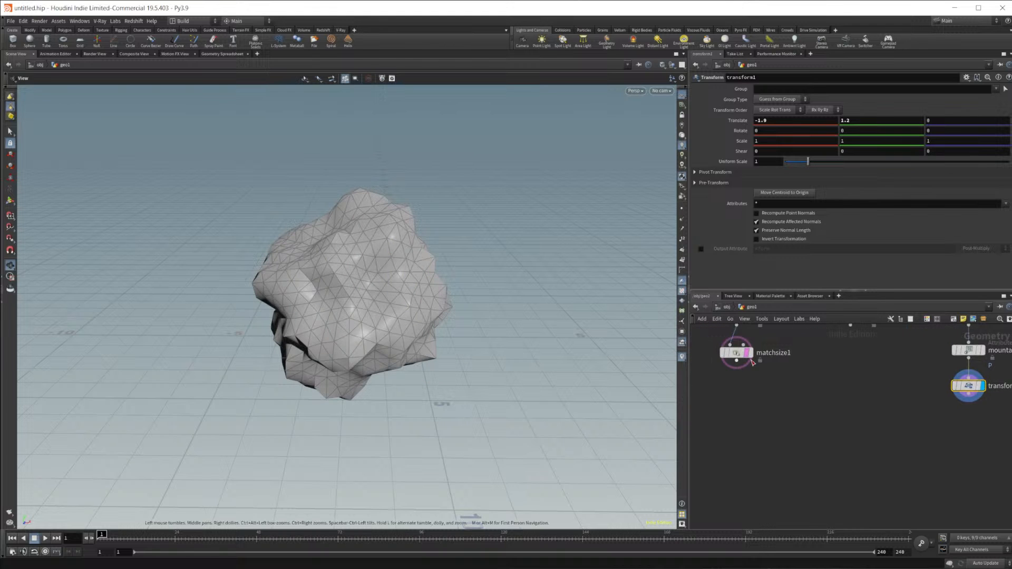
click(739, 352)
key(r)
click(966, 386)
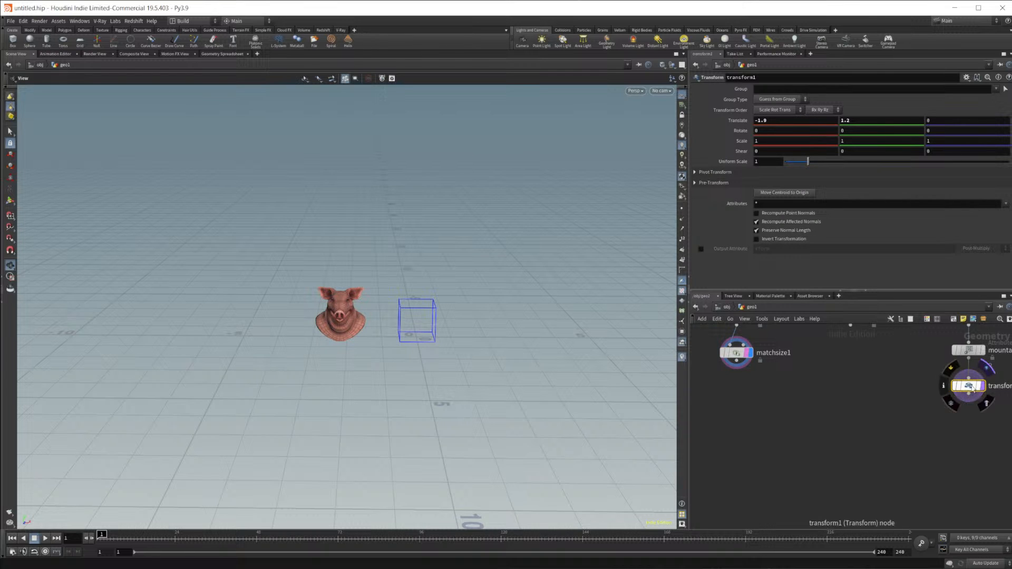
middle_drag(950, 417, 859, 436)
click(895, 387)
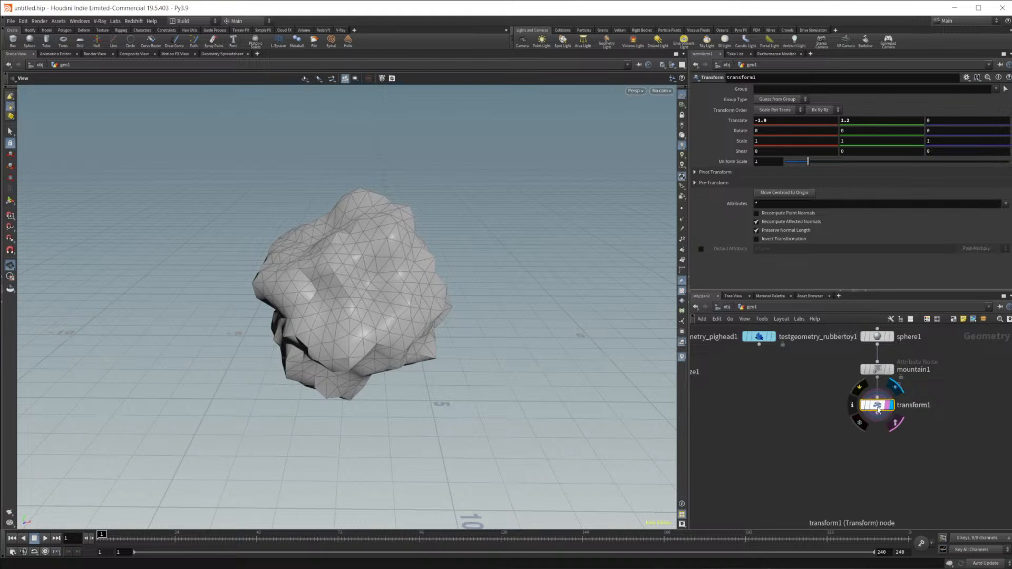
Display the Match Size node and show the Transform node as a template wireframe around the pig head
middle_drag(832, 447, 904, 468)
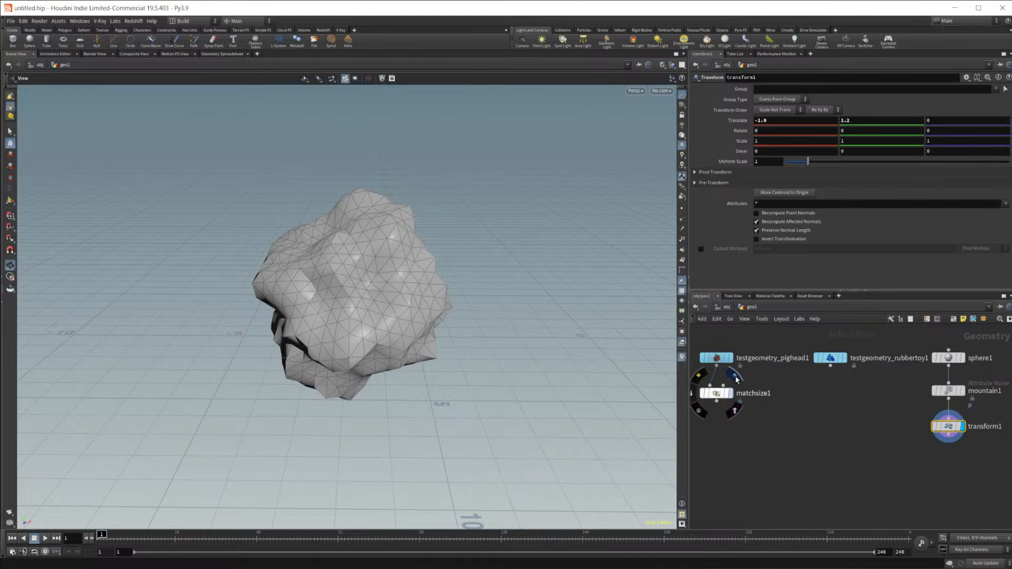
click(734, 375)
click(957, 427)
drag(593, 413, 487, 388)
middle_drag(859, 478, 843, 475)
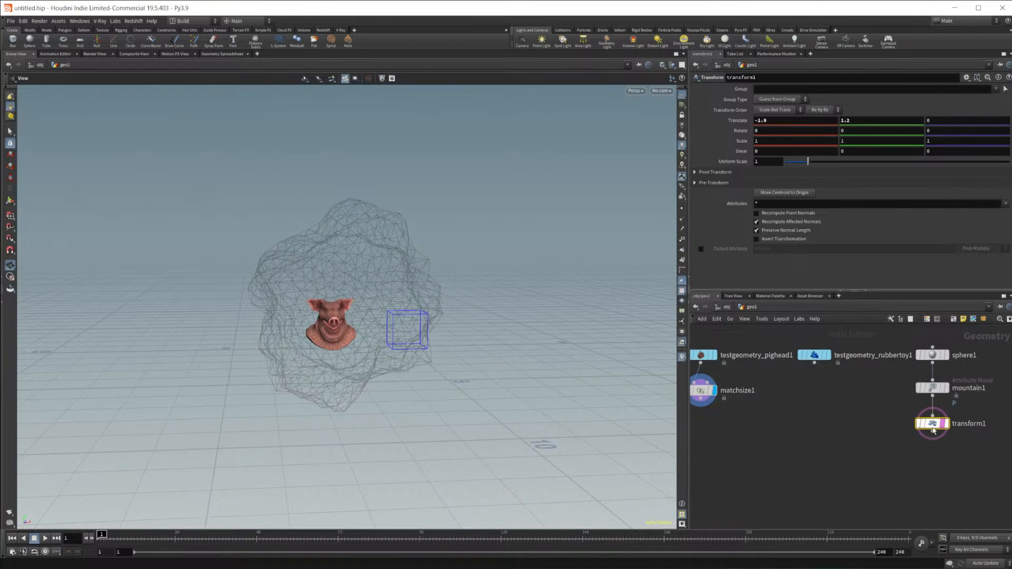
Center the deformed sphere around the pig head by setting Translate X to -2.3 and Translate Y to 0.6
middle_drag(805, 119, 772, 116)
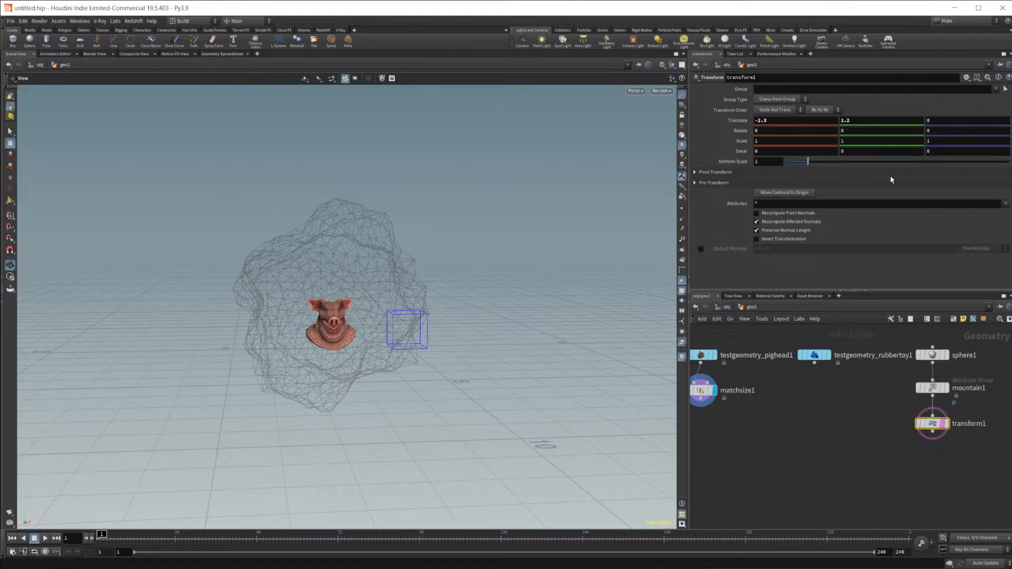
middle_drag(890, 122, 865, 132)
mouse_move(467, 382)
mouse_down()
mouse_move(436, 339)
mouse_move(462, 394)
mouse_up()
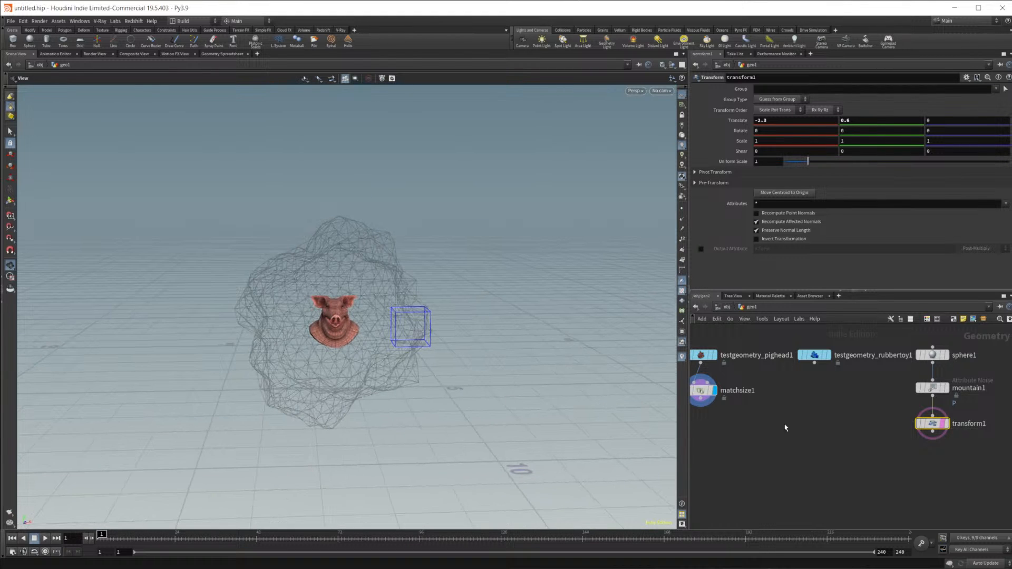
click(797, 468)
right_drag(373, 398, 498, 313)
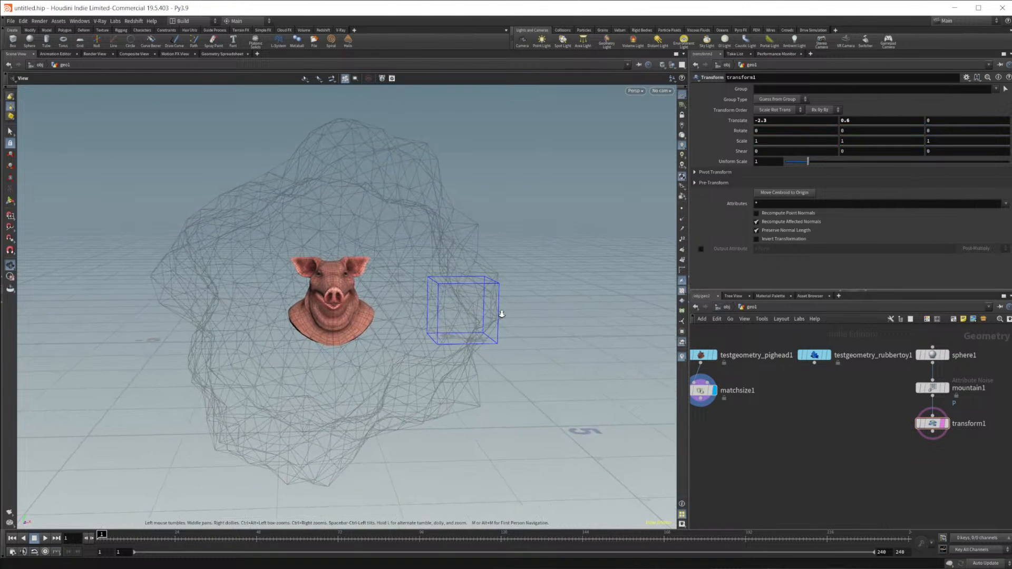
Enlarge the sphere to a uniform scale of 6.81 so it surrounds both the pig head and the toy's position
middle_drag(915, 363, 911, 358)
click(929, 351)
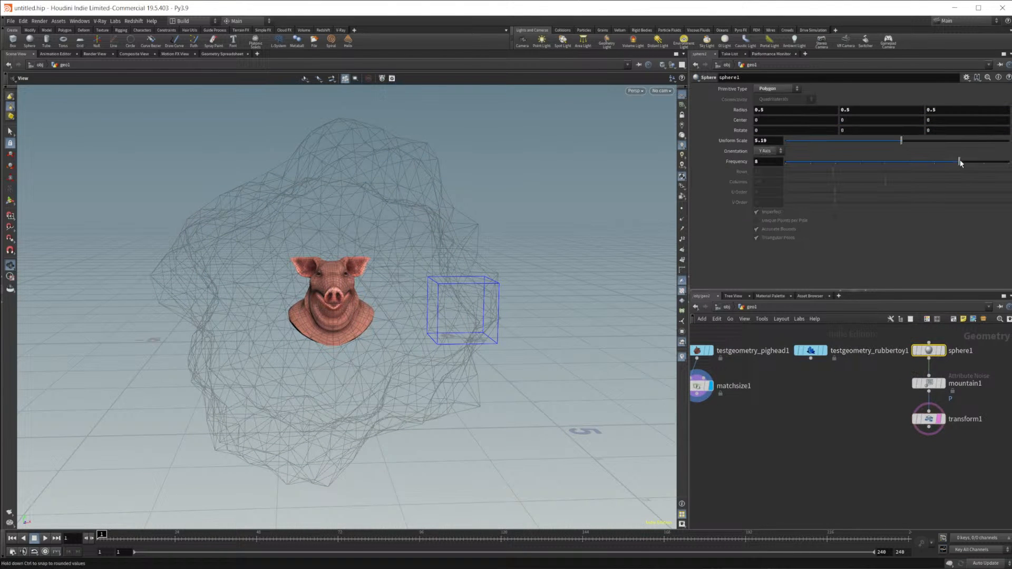
drag(936, 144, 937, 141)
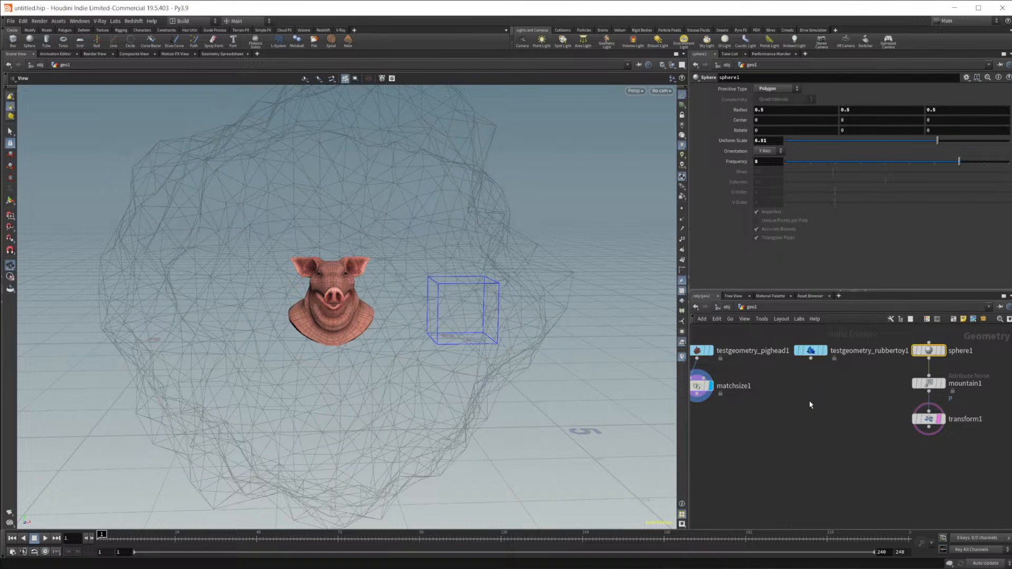
middle_drag(830, 457, 875, 441)
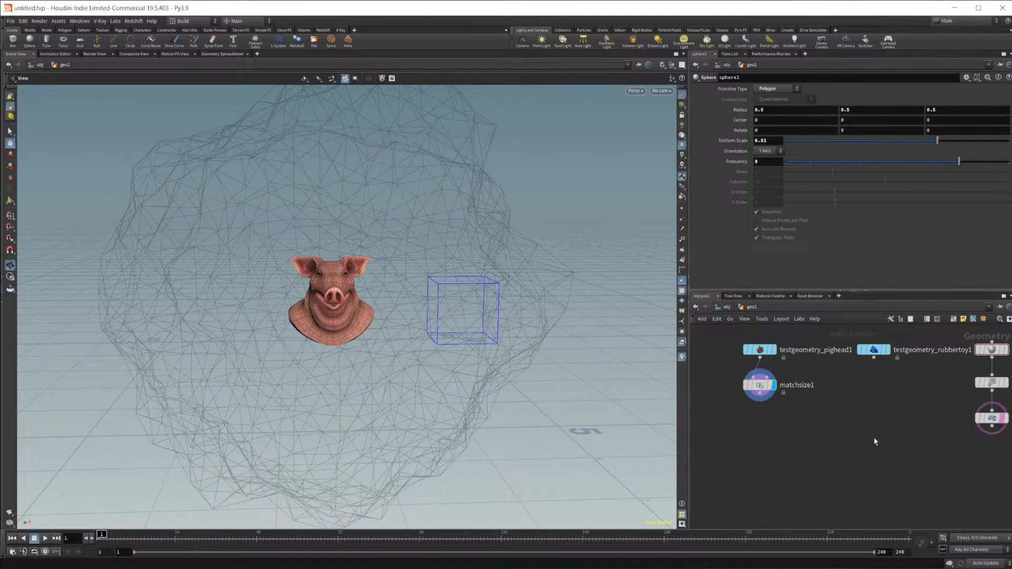
Add a POP Network node below the Match Size node
key(Tab)
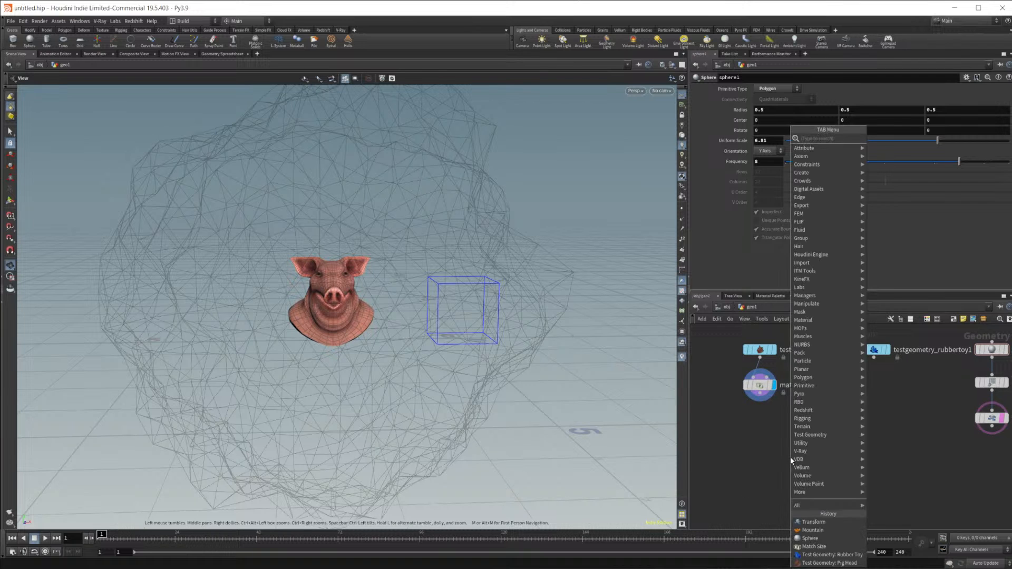
click(896, 184)
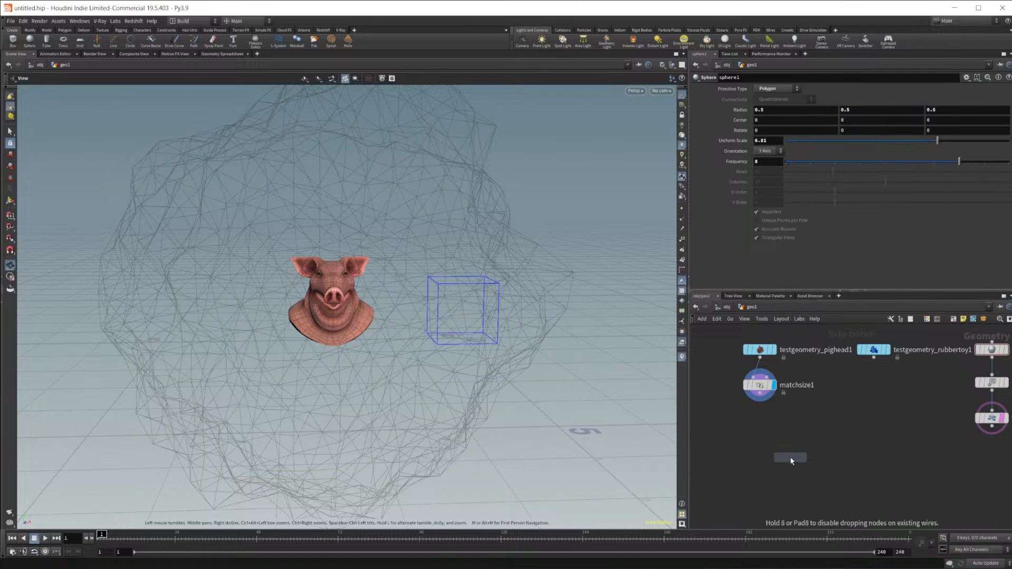
click(790, 456)
Wire the Transform, Match Size and rubber toy nodes into the POP Network's first, second and third inputs respectively
middle_drag(892, 431, 894, 391)
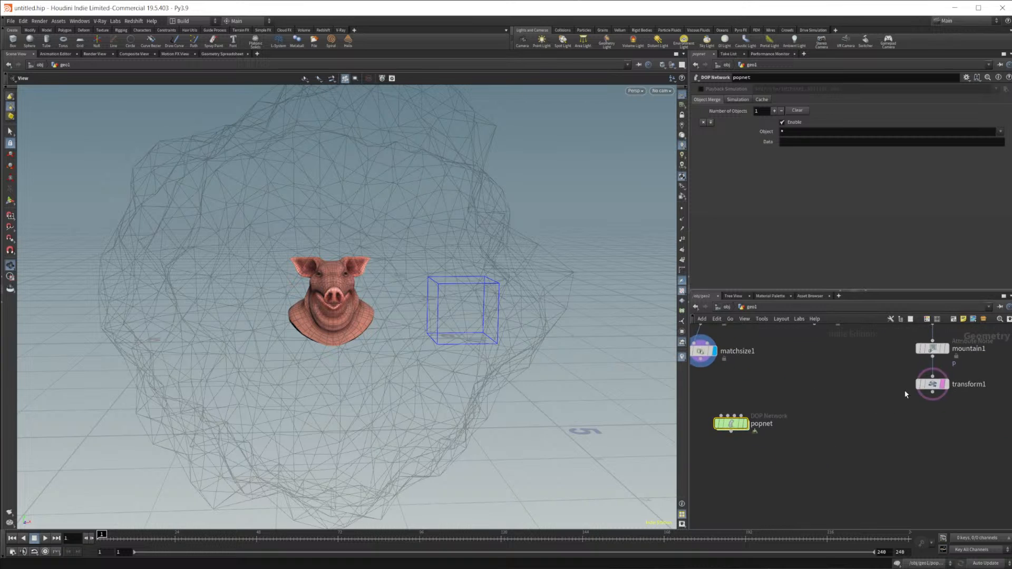
drag(933, 393, 715, 415)
middle_drag(714, 414, 759, 436)
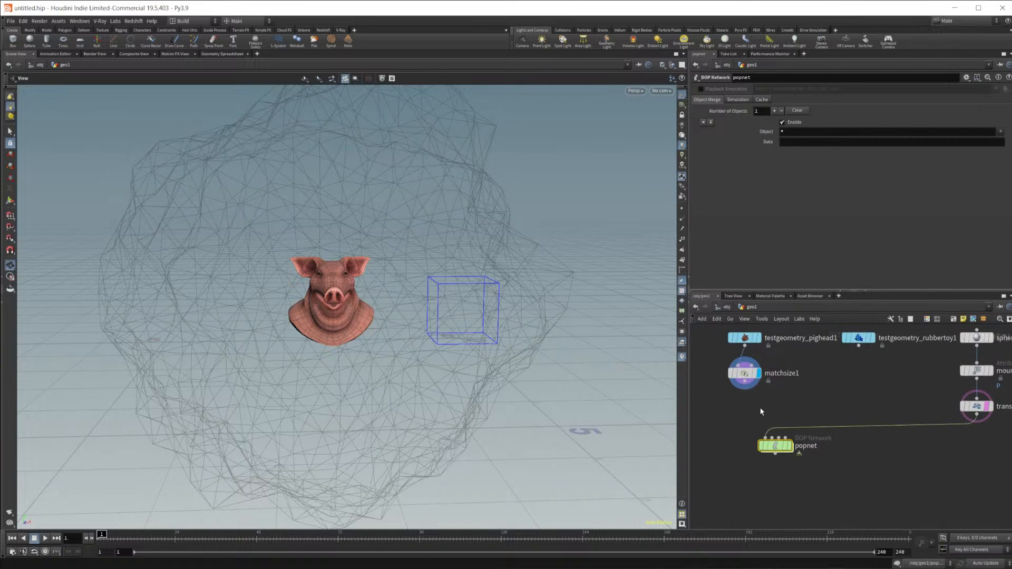
drag(744, 389, 774, 435)
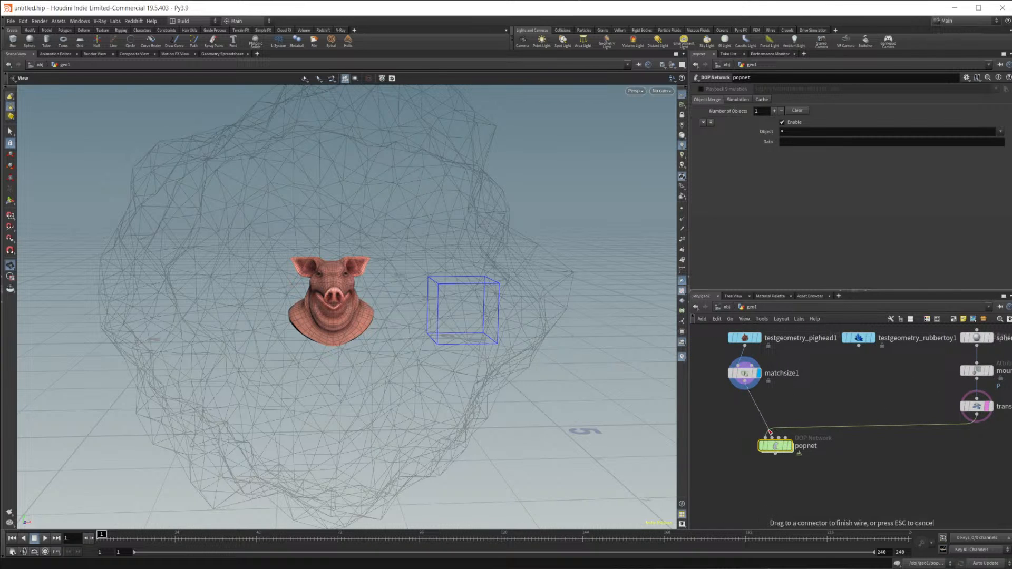
drag(859, 346, 783, 437)
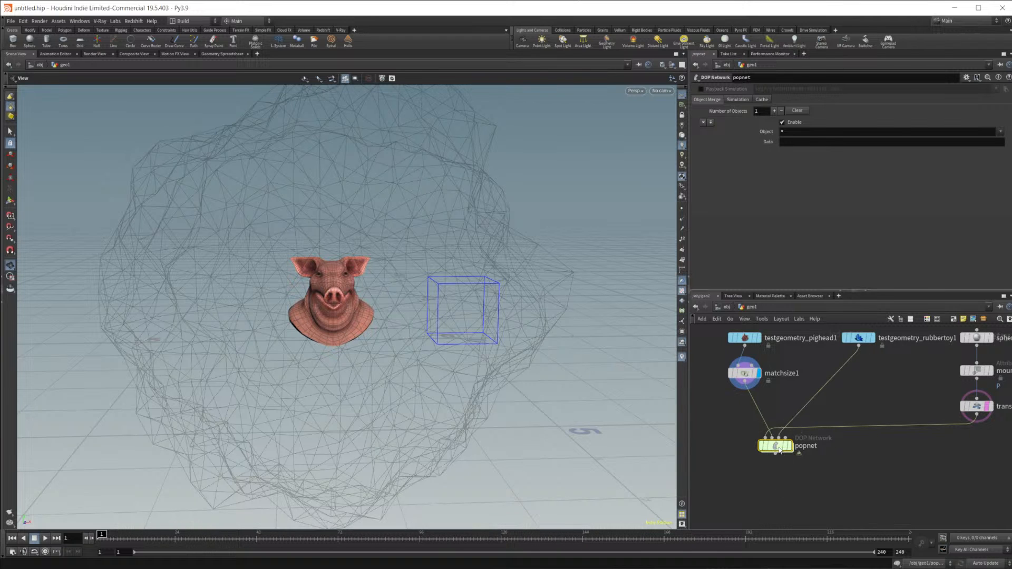
Make the POP Network the displayed node and turn off the Transform node's template display
click(789, 446)
middle_drag(897, 472, 855, 476)
mouse_move(939, 409)
click(952, 426)
middle_drag(787, 486, 851, 479)
Open the POP Network and move the source_first_input node farther above the wire_pops_into_here merge node
double_click(800, 449)
click(892, 370)
middle_drag(901, 372, 850, 441)
drag(851, 441, 851, 342)
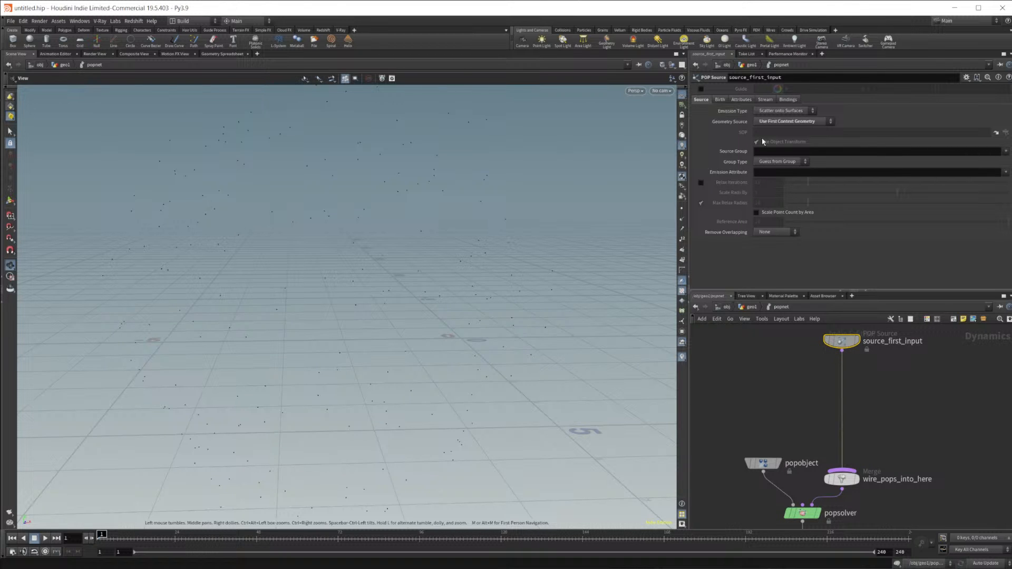
In the POP source's birth settings, set Const. Activation to 0 and Impulse Activation to the expression $FF==1
click(720, 99)
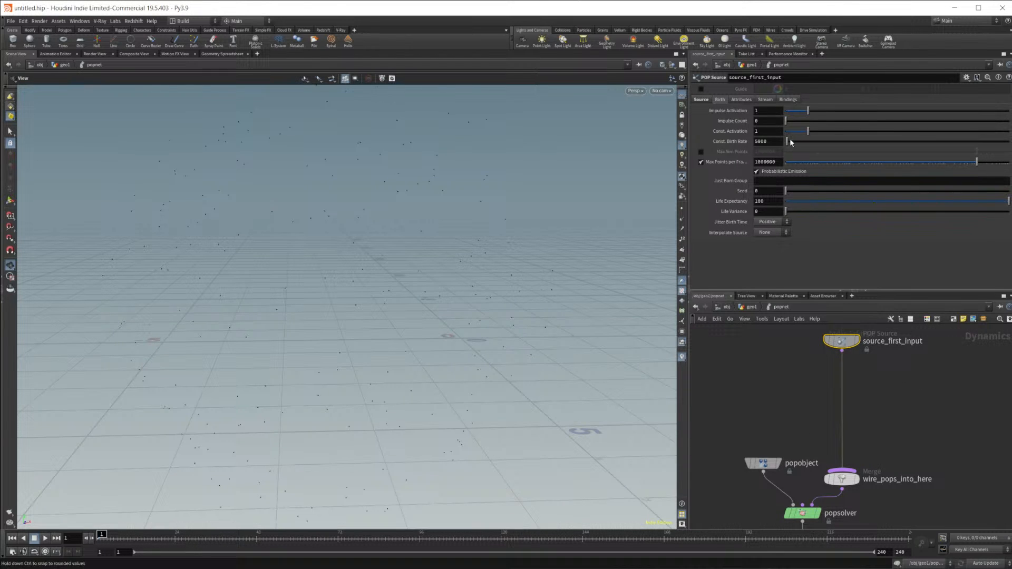
drag(809, 131, 701, 139)
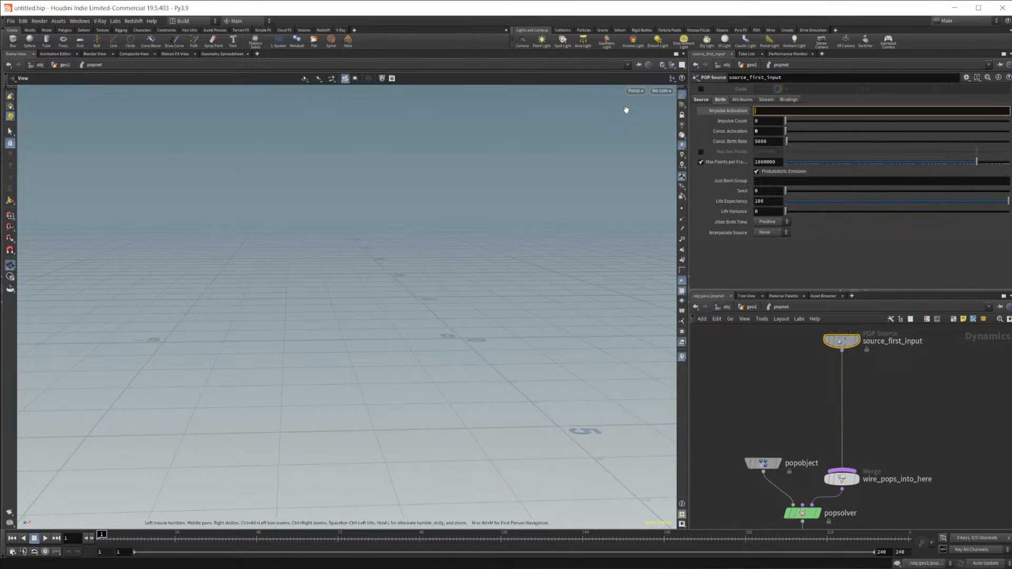
text($FF==1)
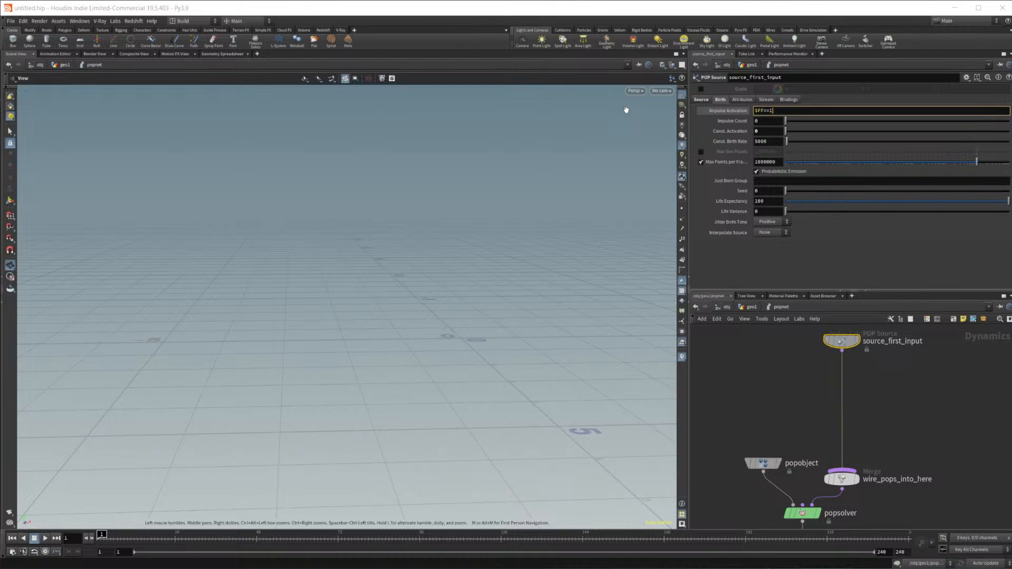
key(Return)
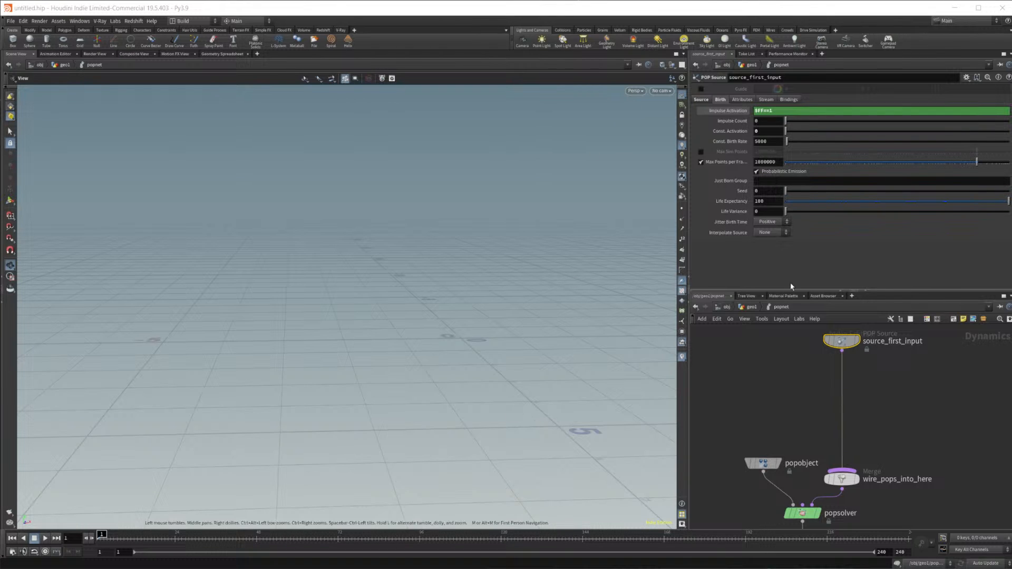
Set the POP source's Impulse Count to 3000
drag(768, 122, 704, 125)
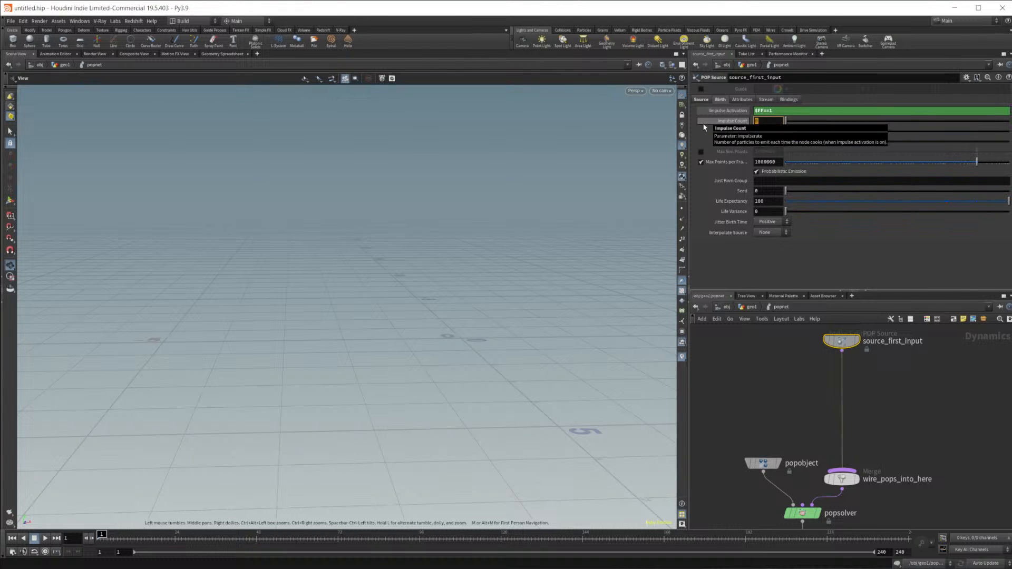
text(3000)
key(Return)
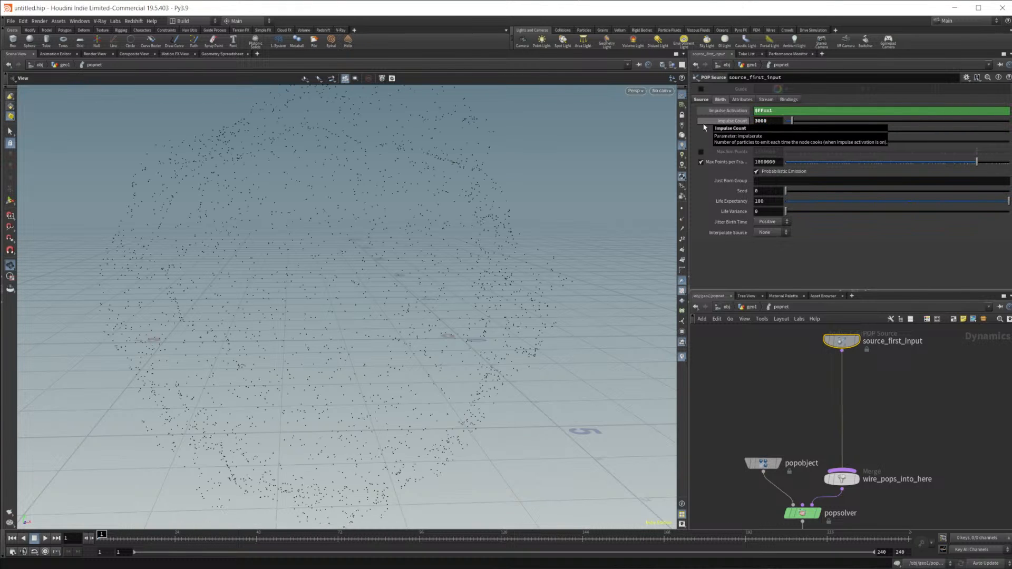
Add a POP Attract node and insert it between source_first_input and the wire_pops_into_here merge node
key(Tab)
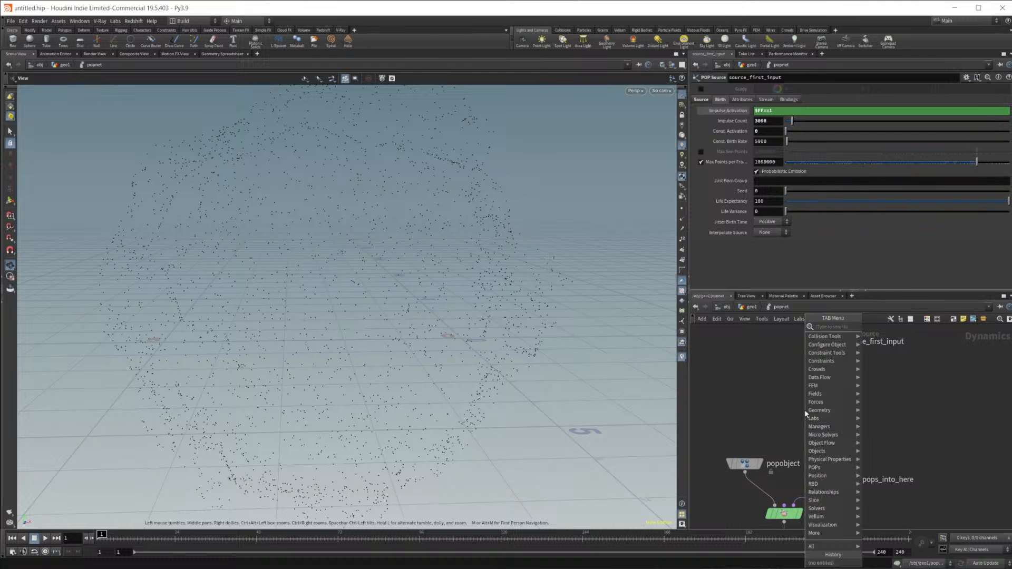
text(pop a)
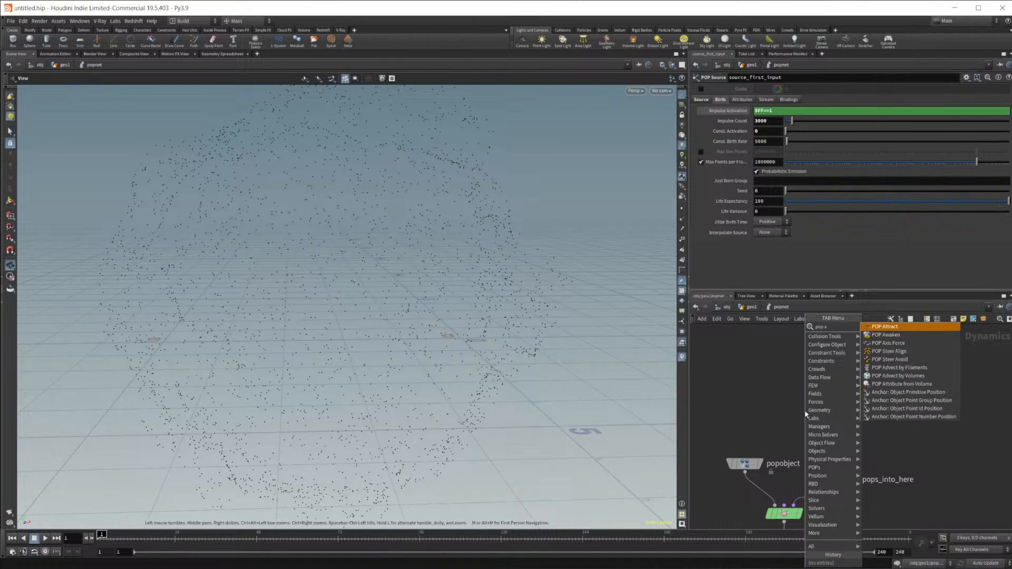
key(Return)
click(805, 414)
drag(806, 414, 825, 398)
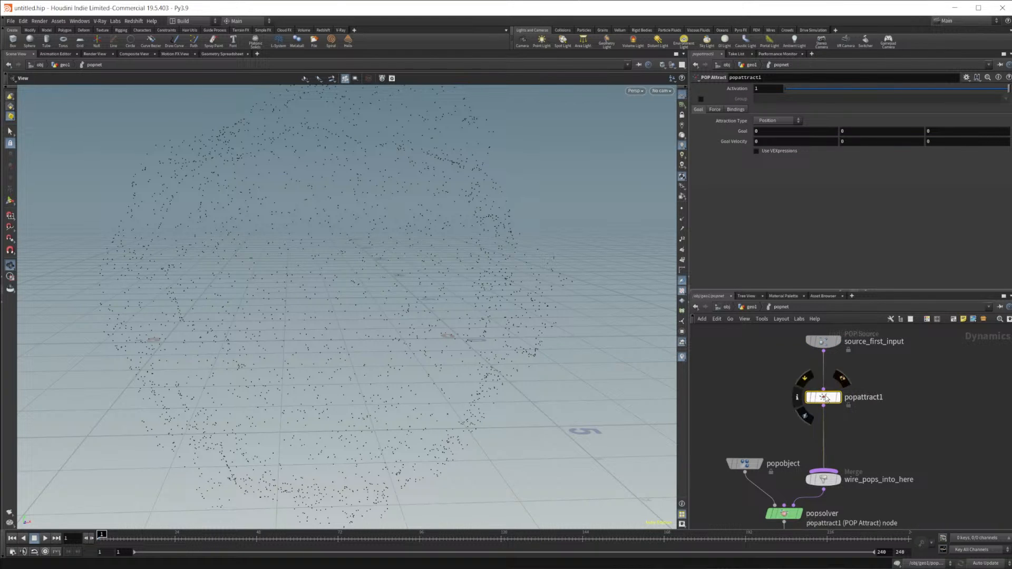
Set the POP Attract's Attraction Type to Surface Points and its Geometry Source to Use Second Context Geometry
click(774, 120)
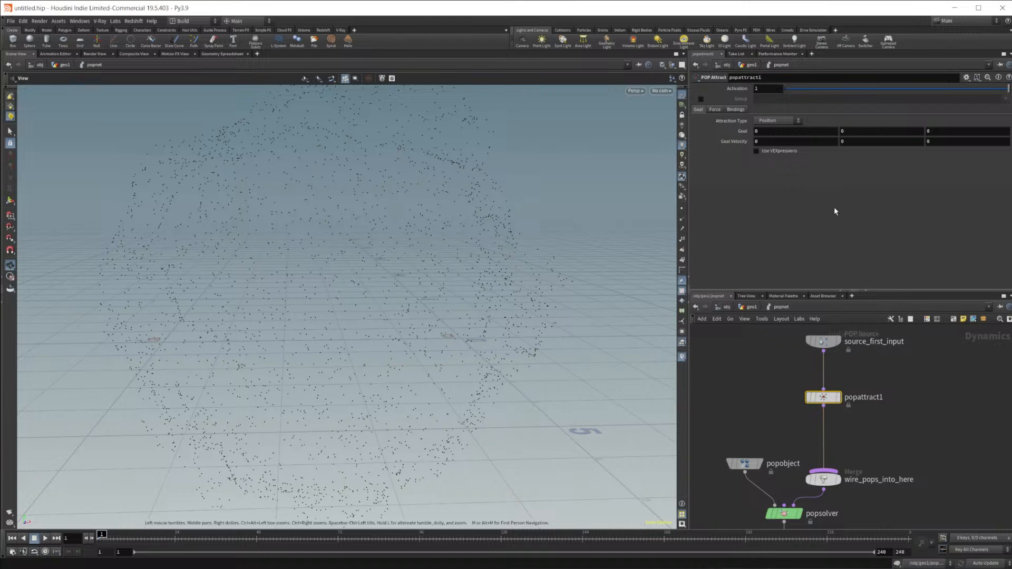
click(767, 122)
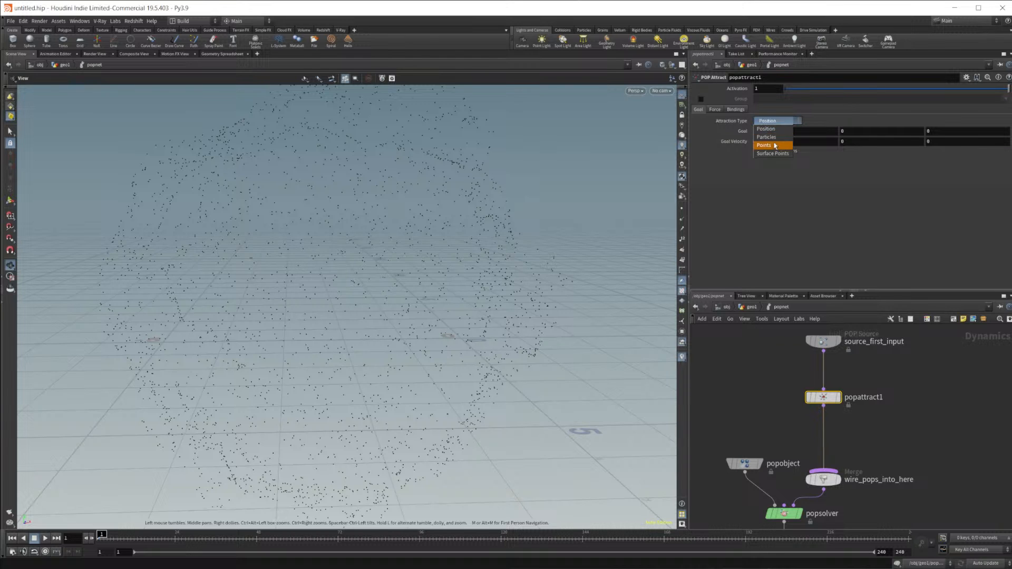
click(772, 151)
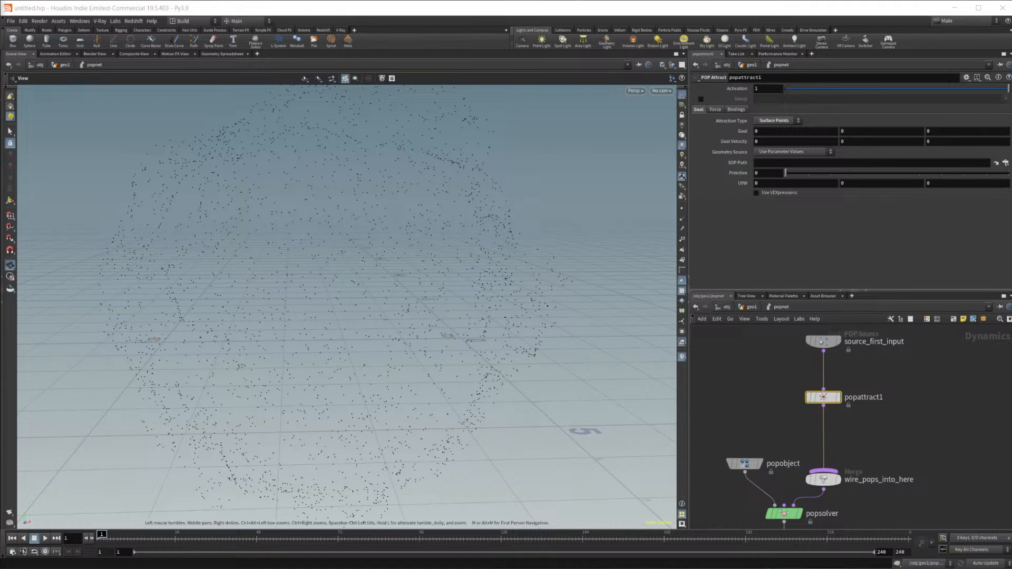
middle_drag(880, 450, 872, 455)
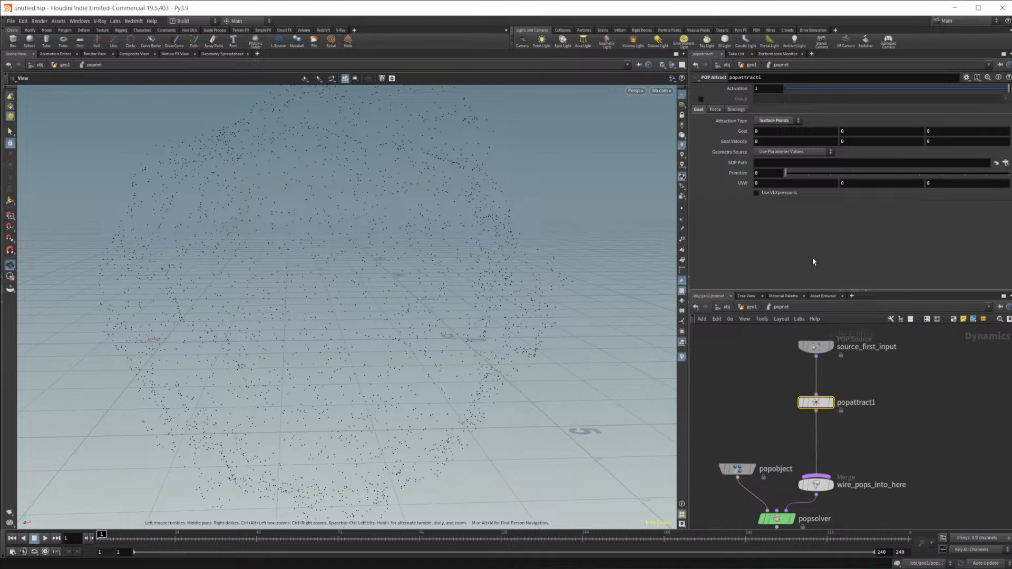
click(796, 152)
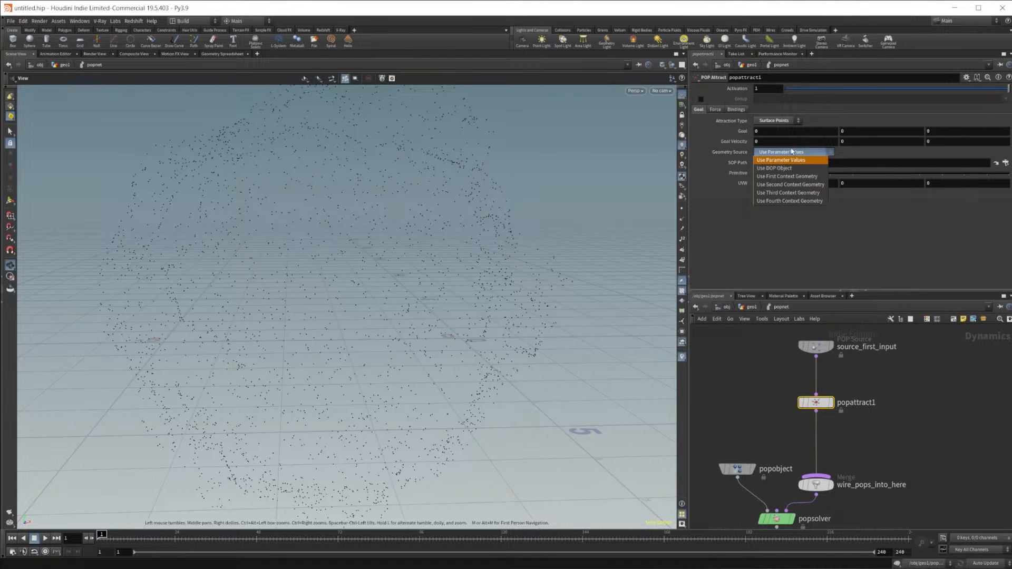
click(805, 184)
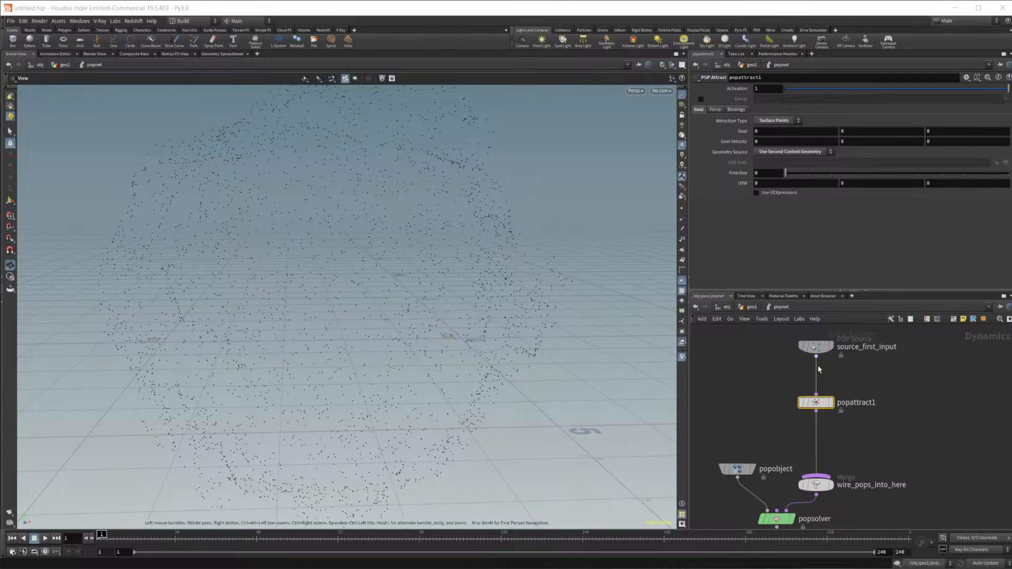
Move the source_first_input and popattract1 nodes together farther above the wire_pops_into_here merge node
middle_drag(874, 435, 928, 452)
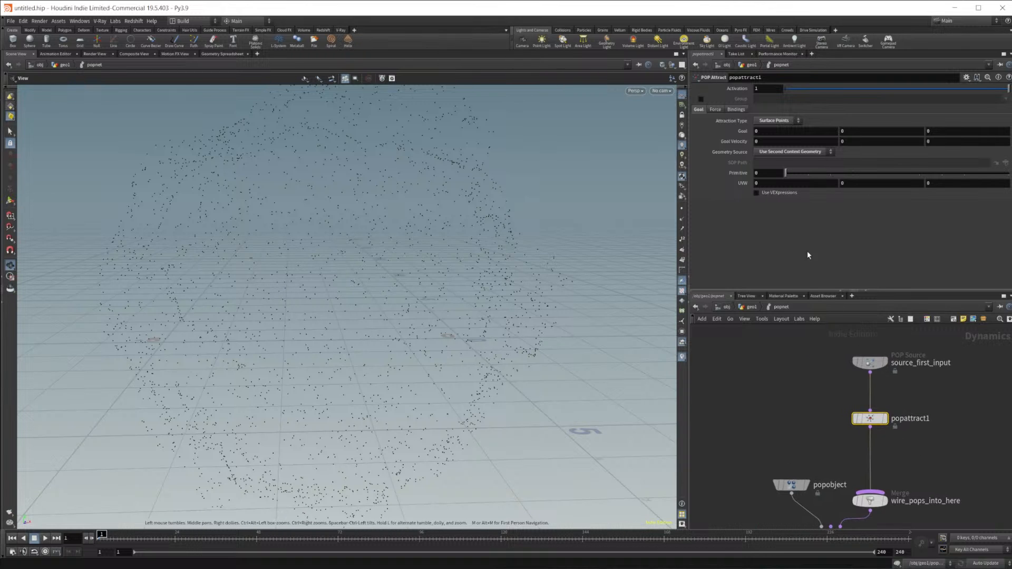
middle_drag(856, 431, 812, 405)
middle_drag(770, 306, 770, 350)
shift+click(829, 379)
drag(833, 437, 835, 393)
click(903, 432)
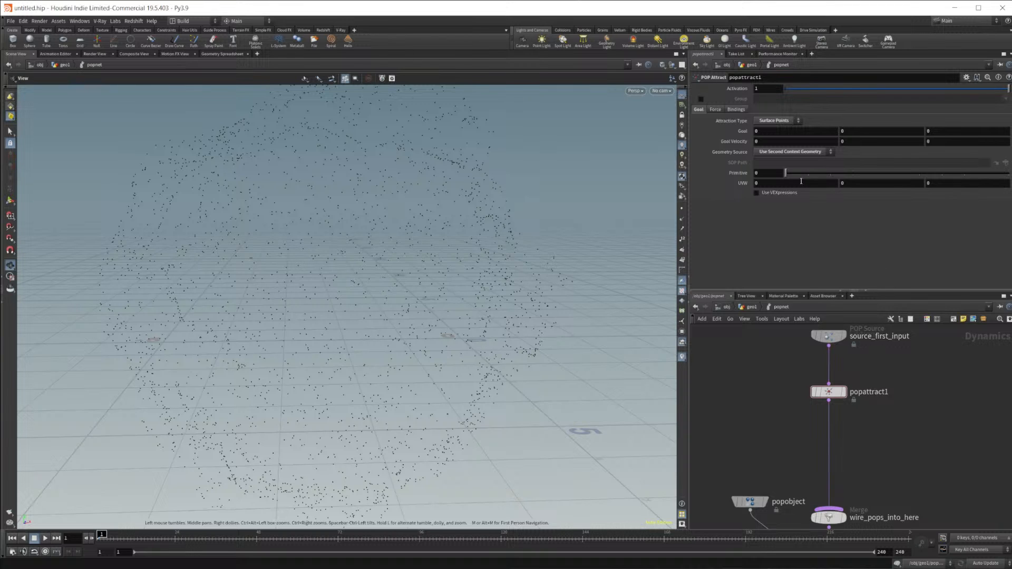
Enable VEXpressions on the POP Attract, load the Pass Through preset and clear the value assigned to goalprim
click(756, 193)
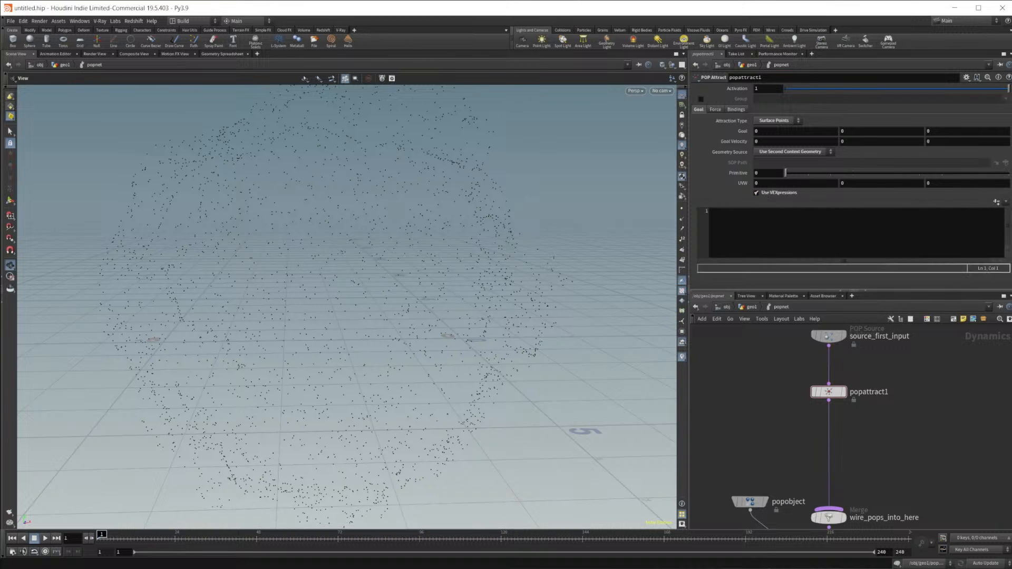
click(1007, 211)
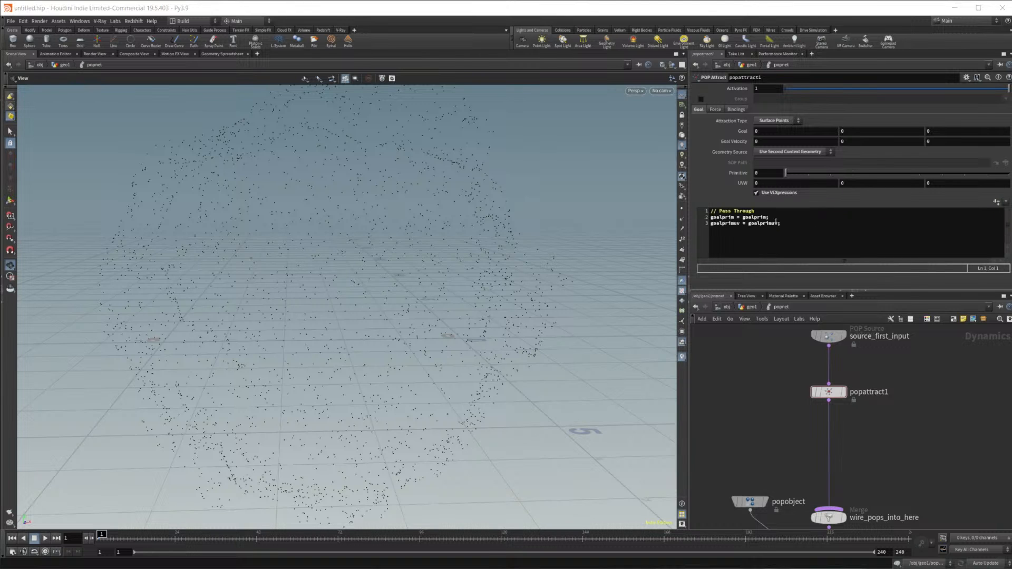
drag(744, 218, 764, 219)
text(@)
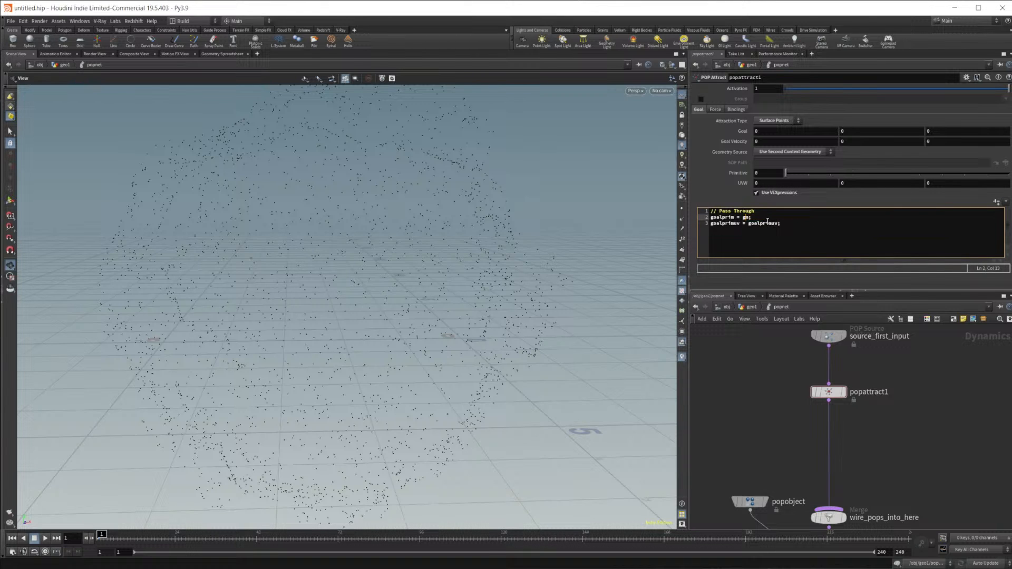
key(BackSpace)
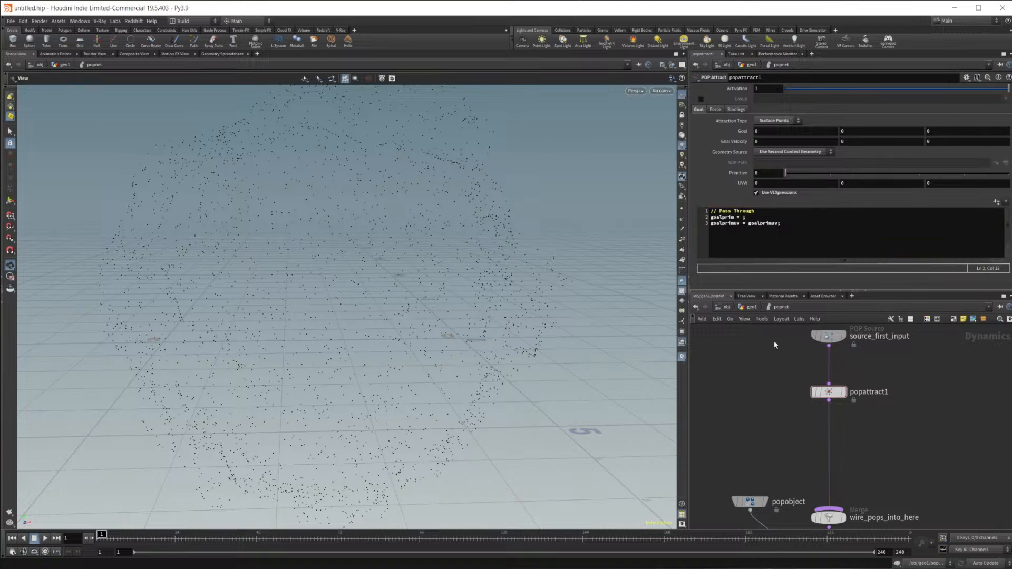
drag(786, 173, 814, 176)
drag(878, 175, 783, 175)
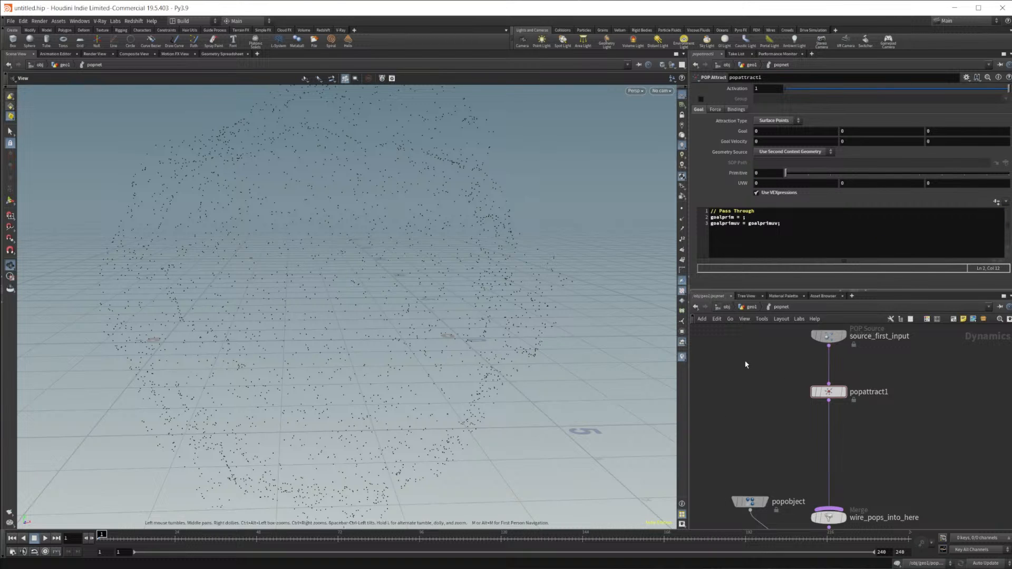
Return to the geometry network and examine the pig head and matchsize1 data in the Geometry Spreadsheet
key(u)
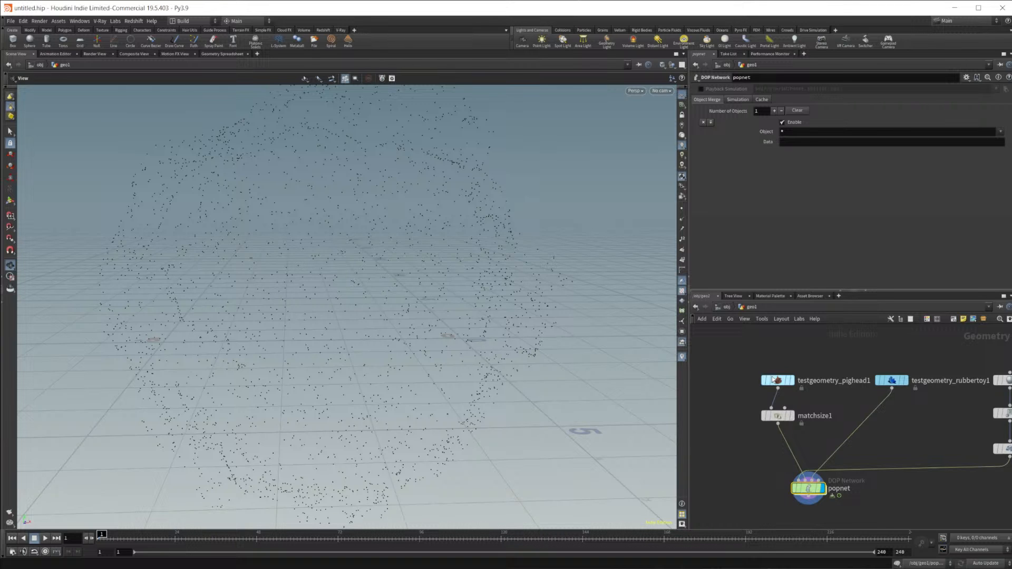
click(792, 381)
click(221, 54)
click(14, 98)
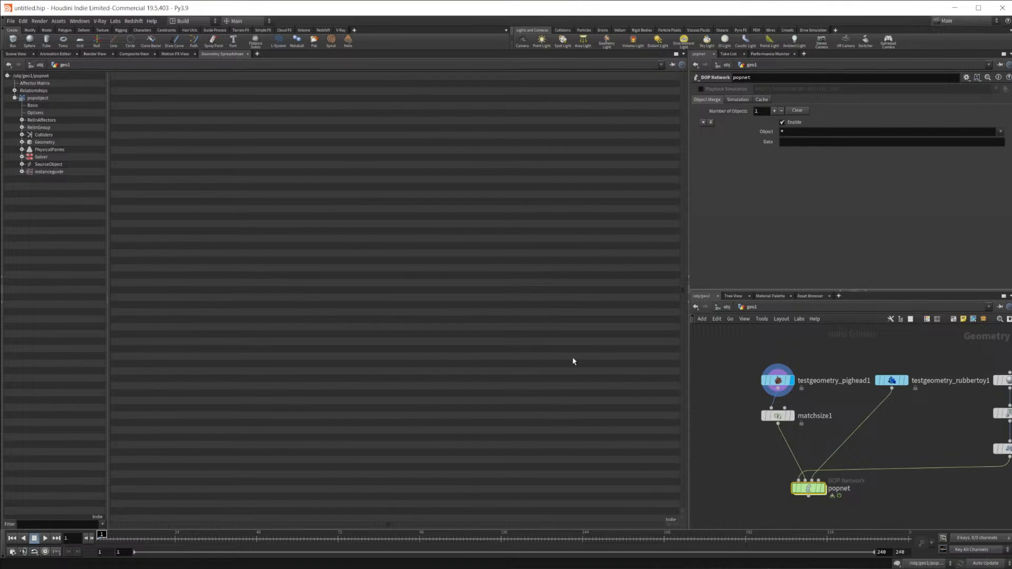
click(778, 416)
click(26, 87)
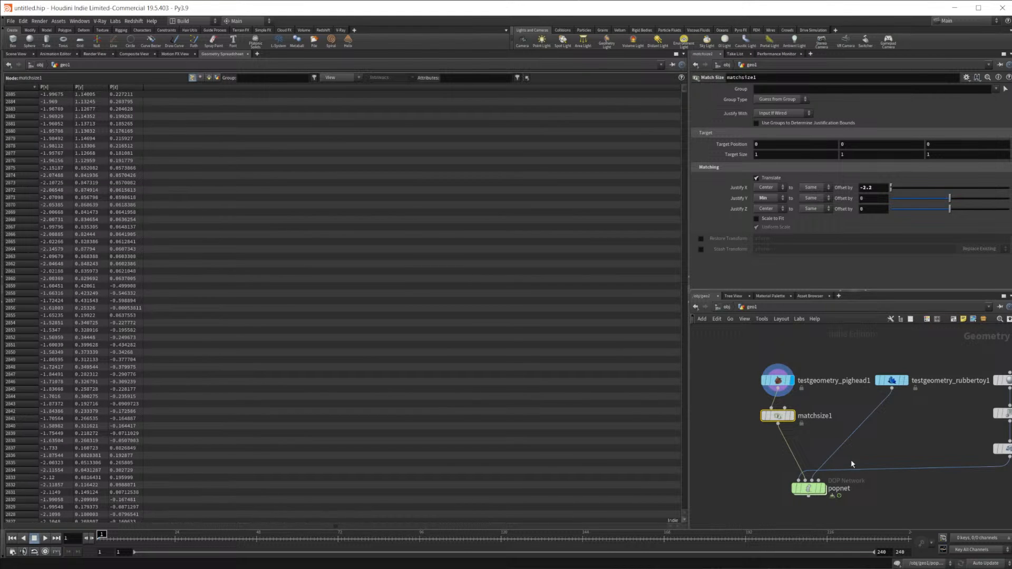
Add an Attribute Promote node and insert it between matchsize1 and the POP Network
key(Tab)
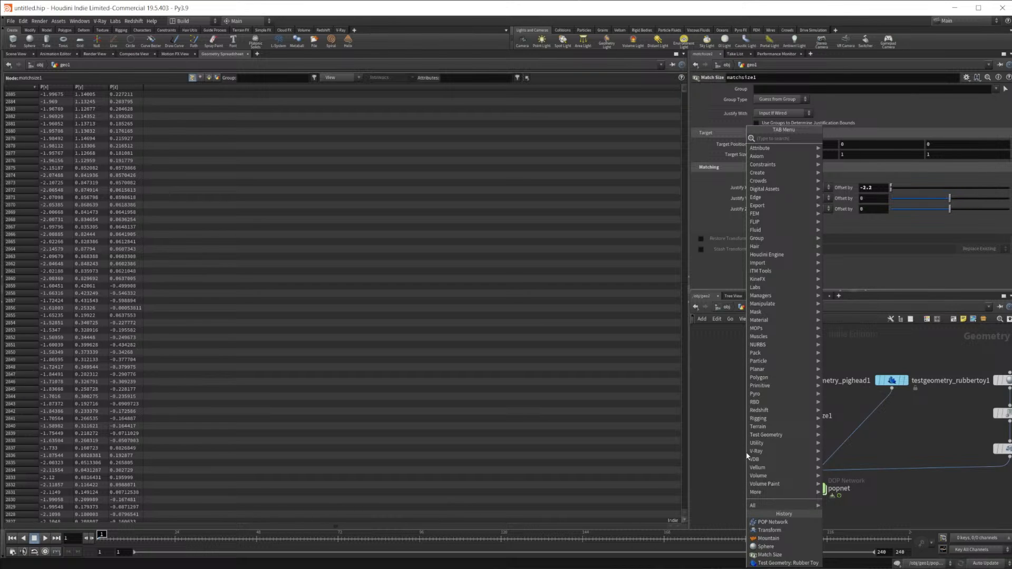
text(attribw)
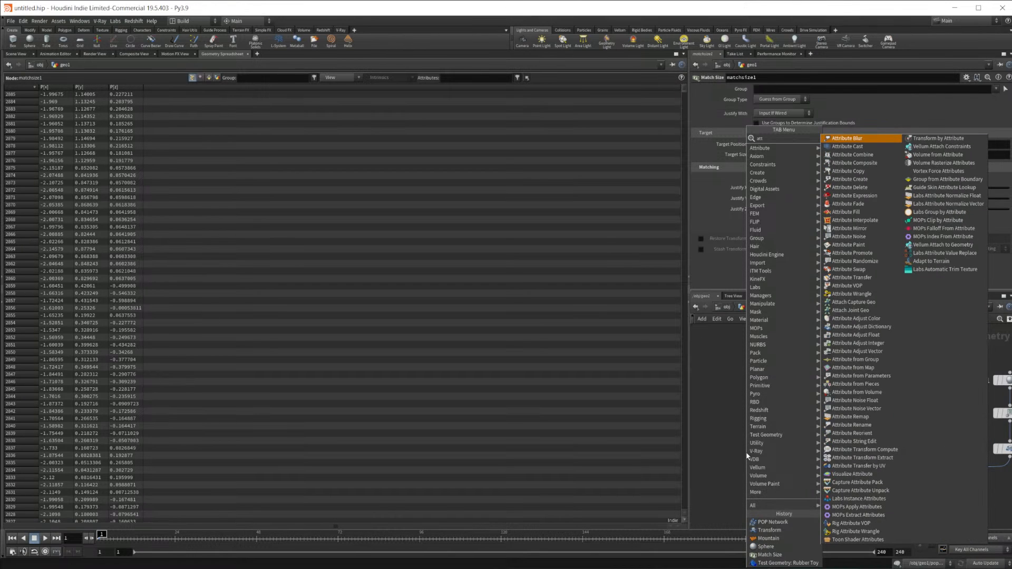
key(Return)
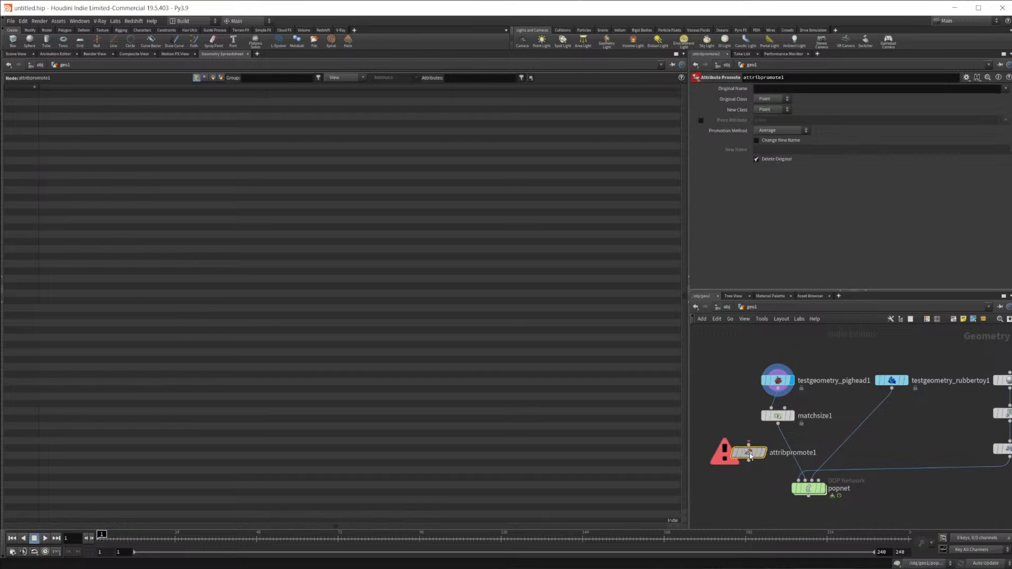
click(772, 451)
drag(772, 451, 783, 449)
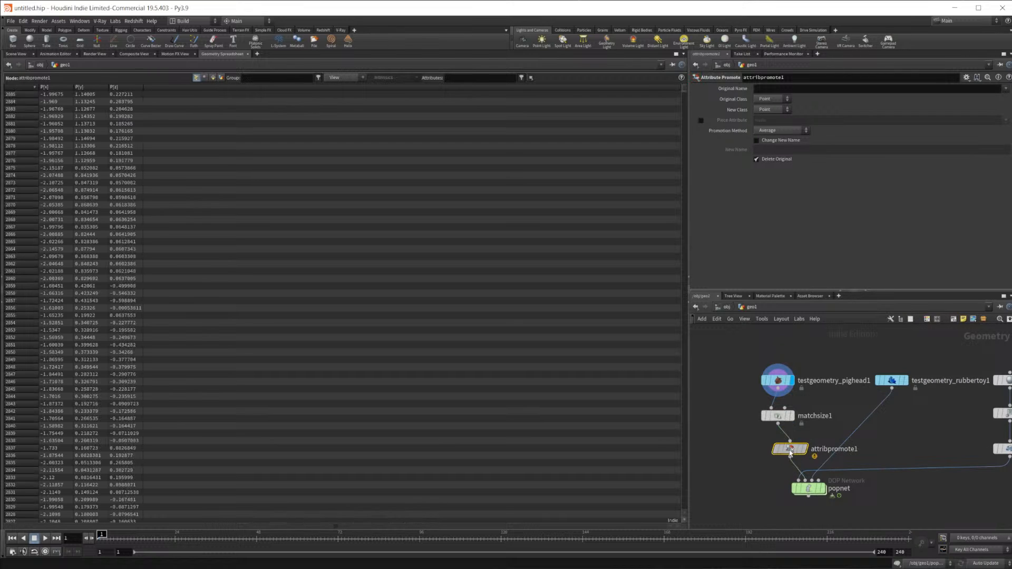
Set the Attribute Promote's Original Class to Primitive and its Original Name to primnum
click(777, 100)
click(774, 117)
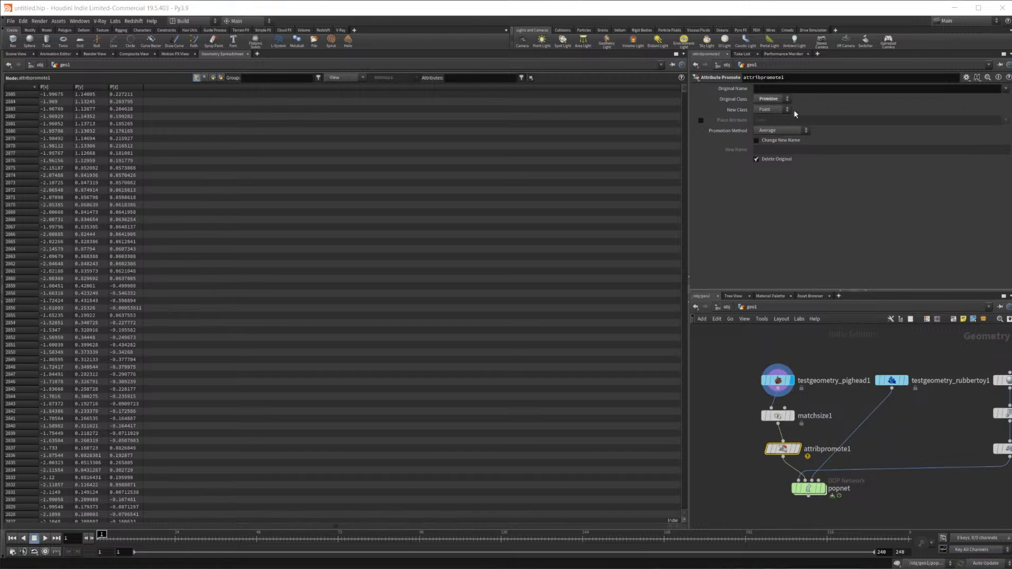
click(829, 88)
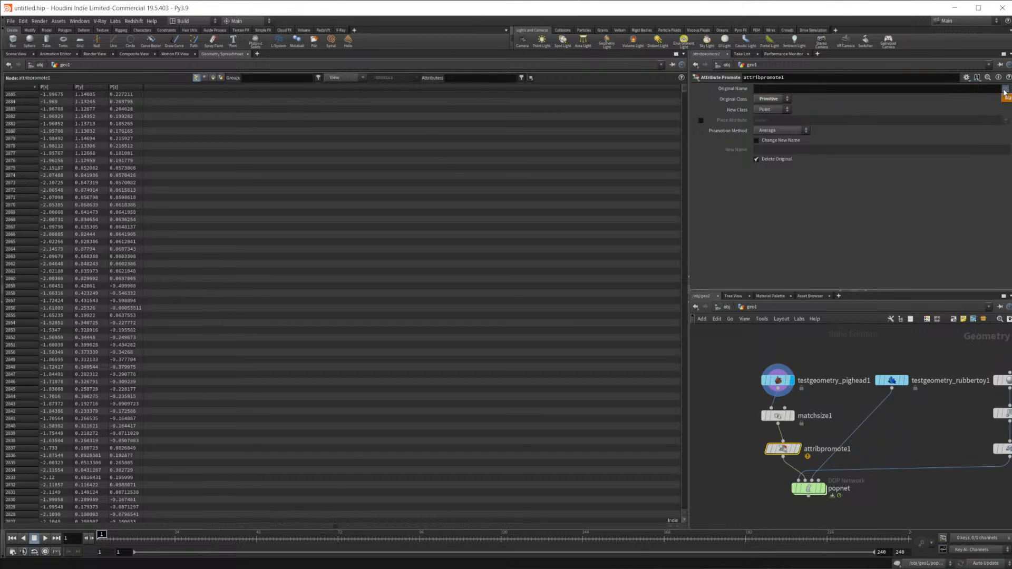
click(967, 89)
text(primnum)
key(Return)
Set the Attribute Promote's New Class to Detail and its Promotion Method to Maximum
click(770, 110)
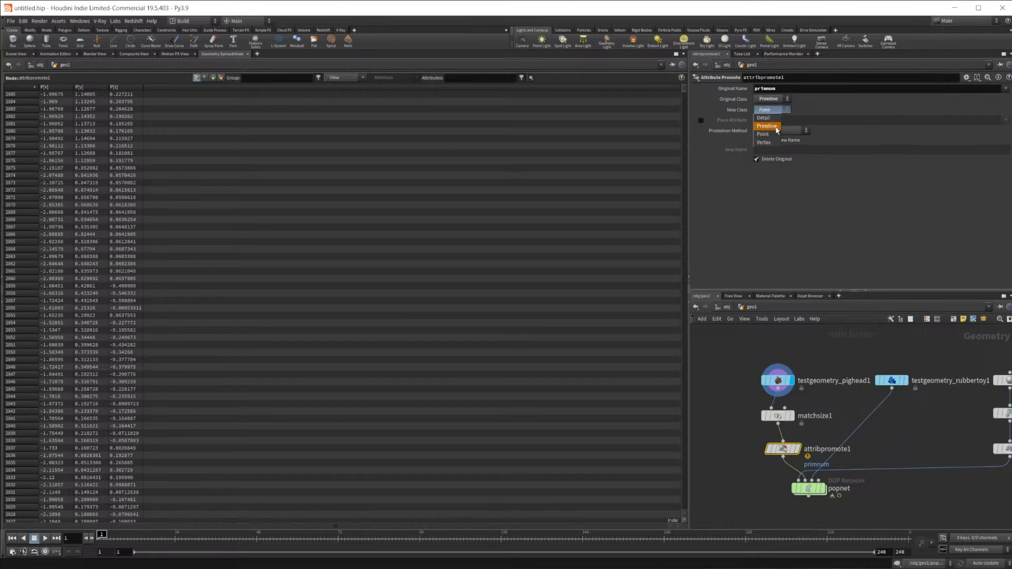
click(766, 118)
click(796, 133)
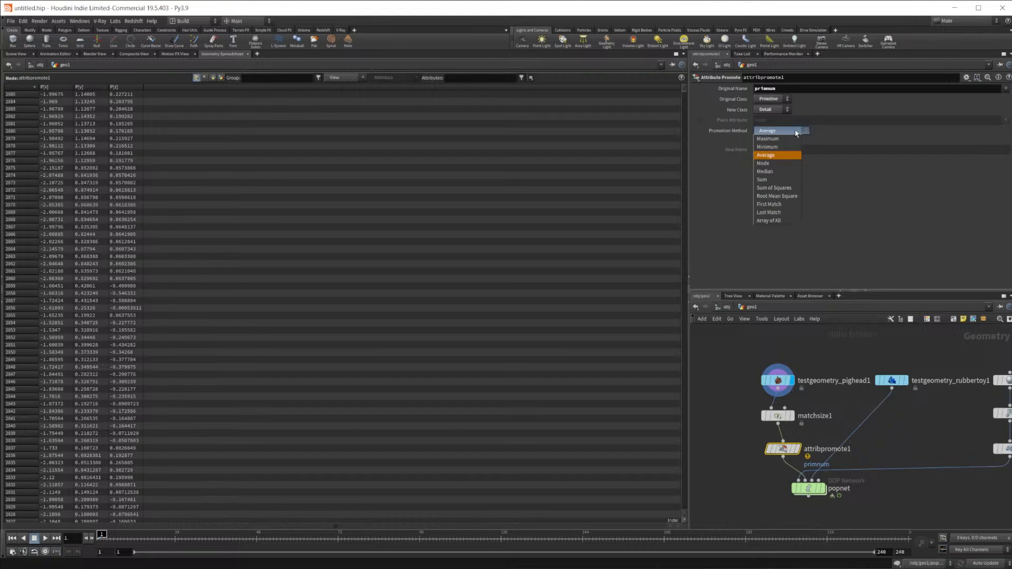
click(780, 139)
Display attribpromote1 and inspect its vertex data in the Geometry Spreadsheet and its Original Name setting
click(205, 78)
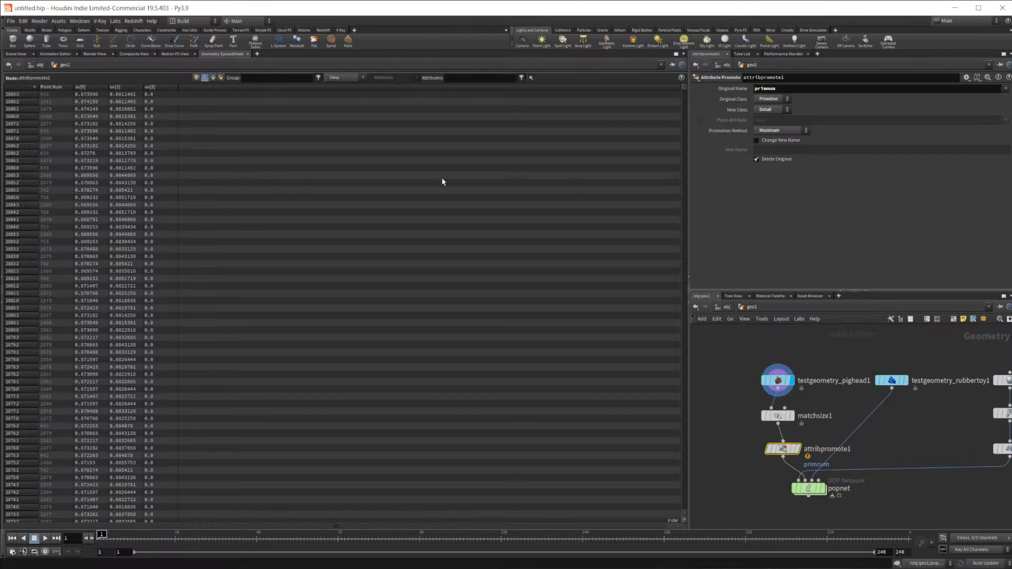
click(797, 449)
click(785, 90)
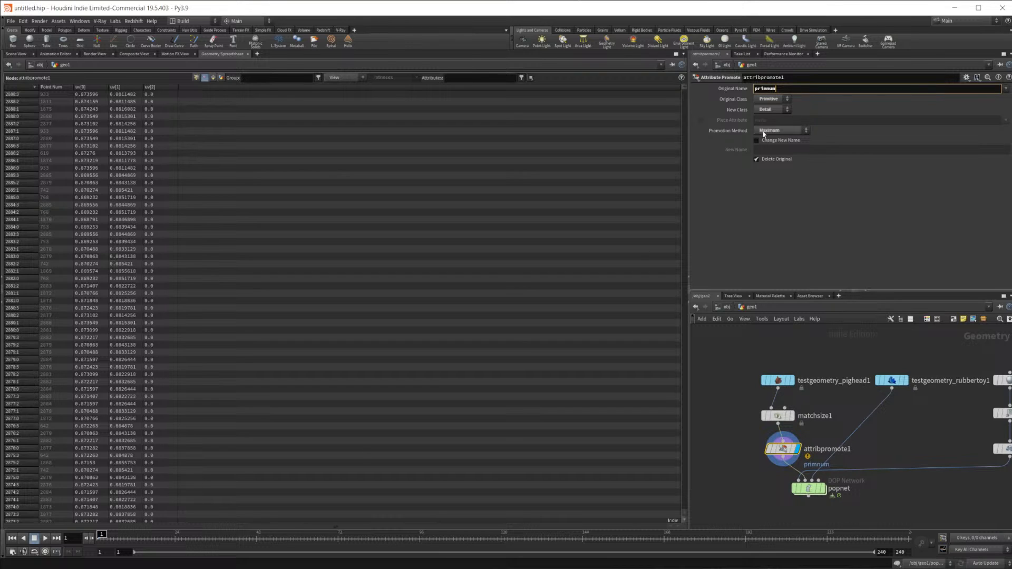
drag(794, 89, 727, 91)
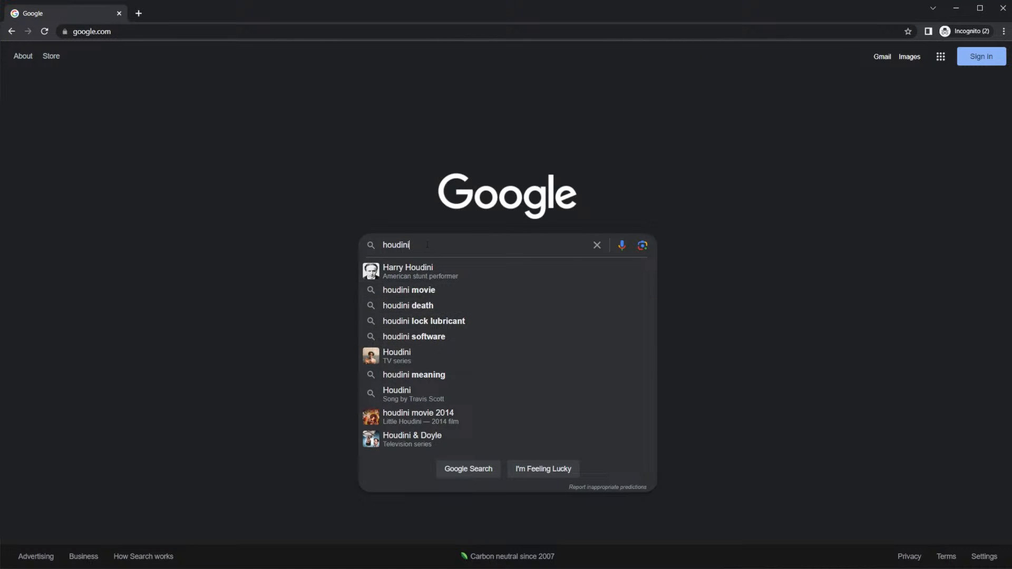
Switch to the Chrome browser and search Google for "houdini vex max prim"
text(vex)
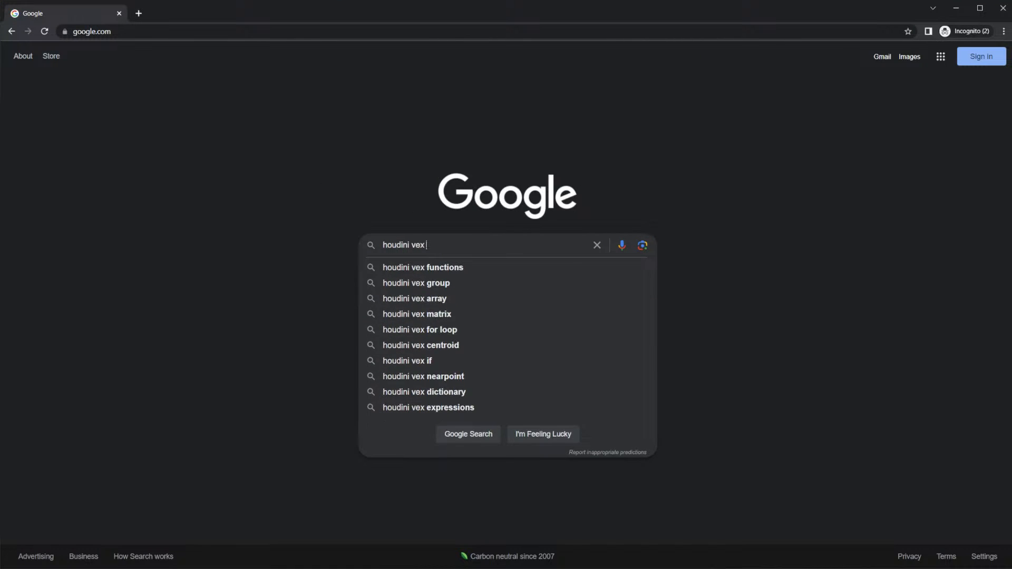
text( max prim)
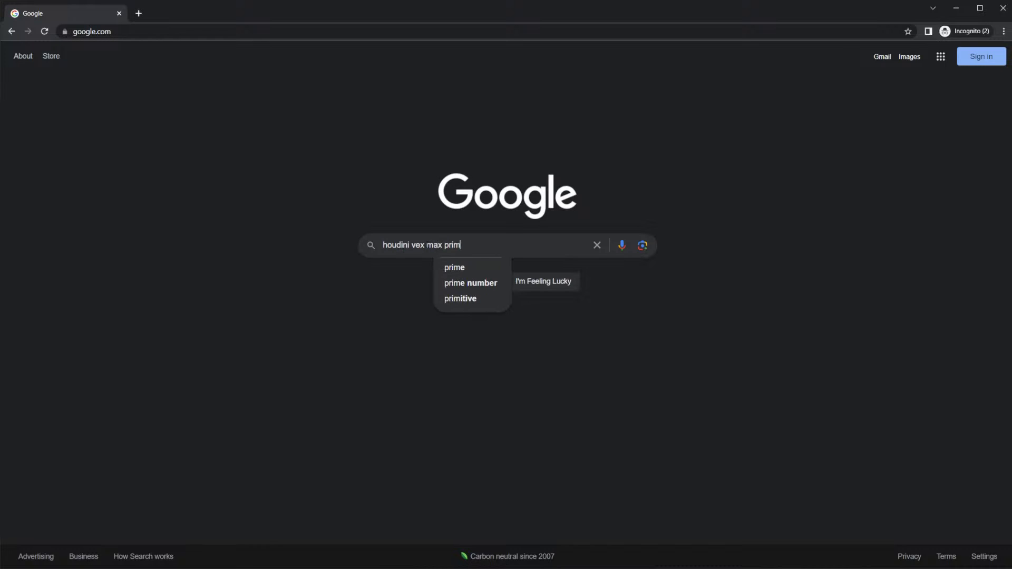
key(Return)
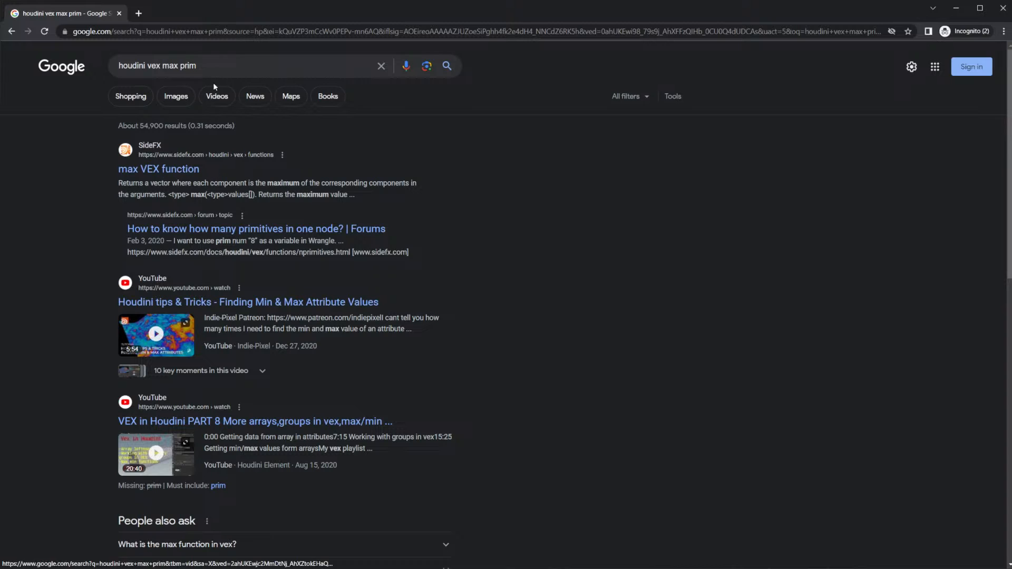
Change the Google search to "houdini vex primnum" and open the SideFX "Using VEX expressions" result in a new tab
drag(169, 65, 287, 62)
key(BackSpace)
key(BackSpace)
text(primnum)
key(Return)
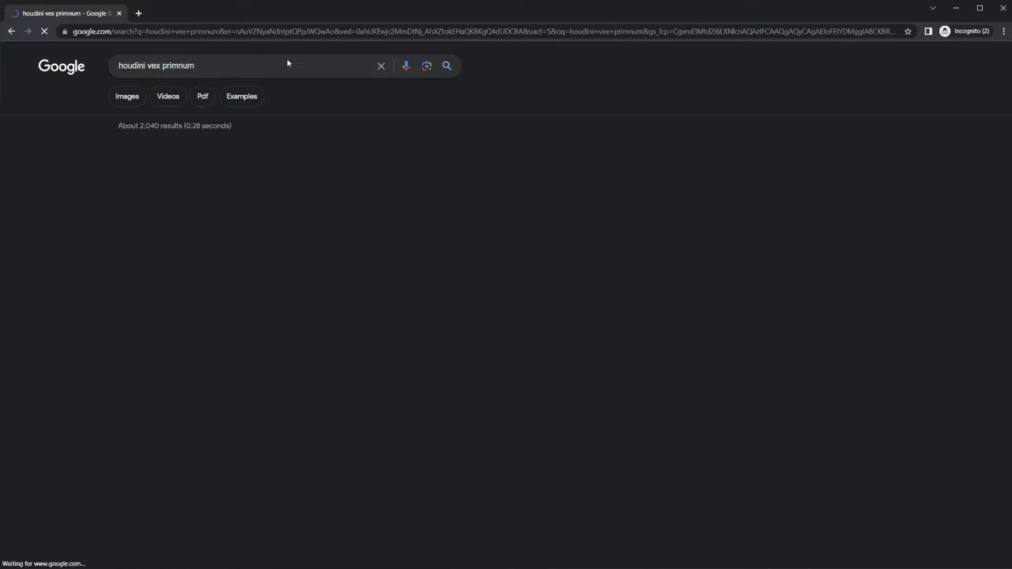
right_click(202, 175)
click(226, 182)
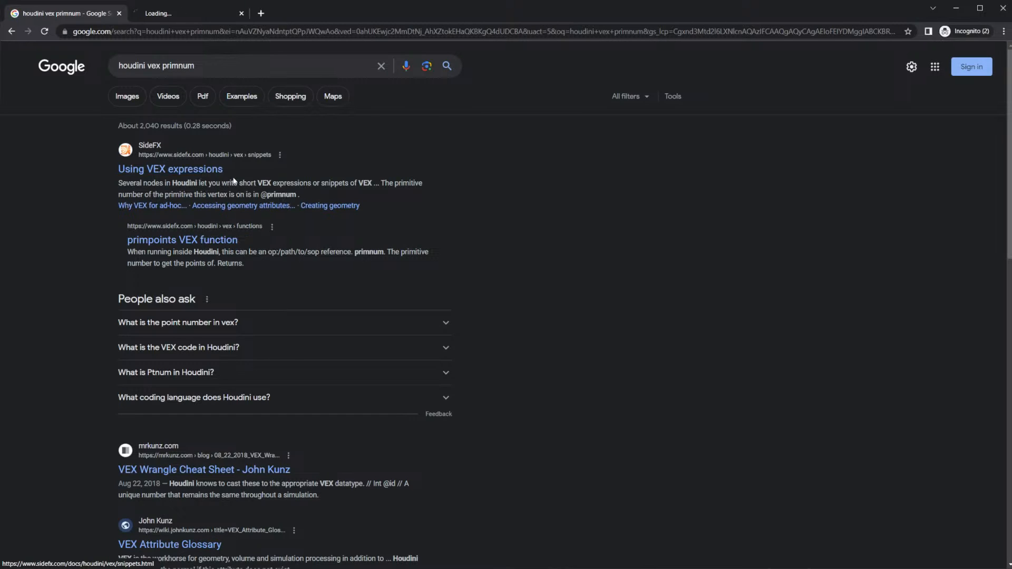
Read the SideFX "Using VEX expressions" page, looking through its sections on parameter values and geometry attributes for primitive number information
click(189, 15)
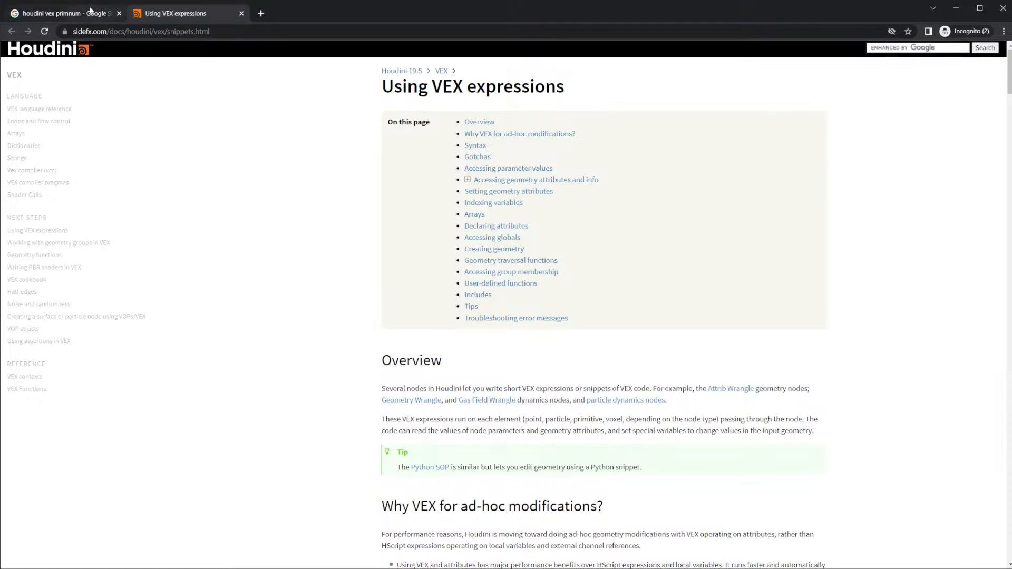
click(94, 11)
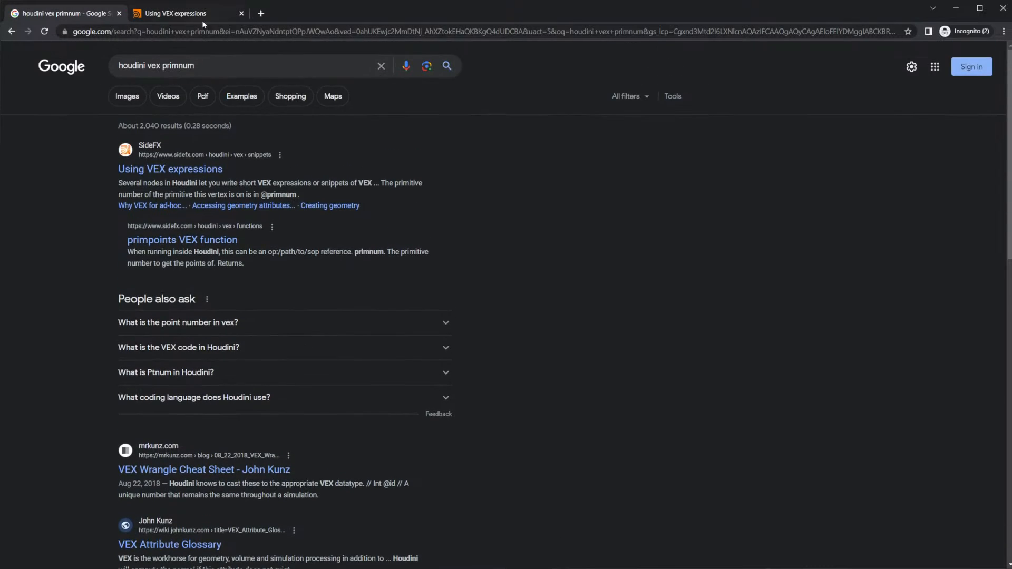
click(201, 18)
scroll(276, 324, down, 12)
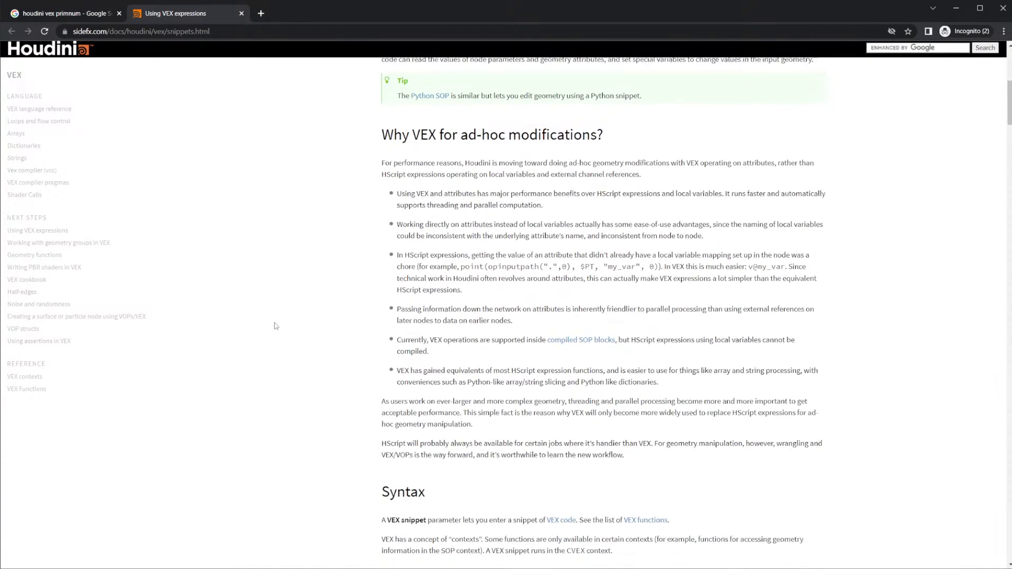
scroll(248, 321, up, 4)
scroll(210, 316, down, 8)
scroll(205, 311, down, 12)
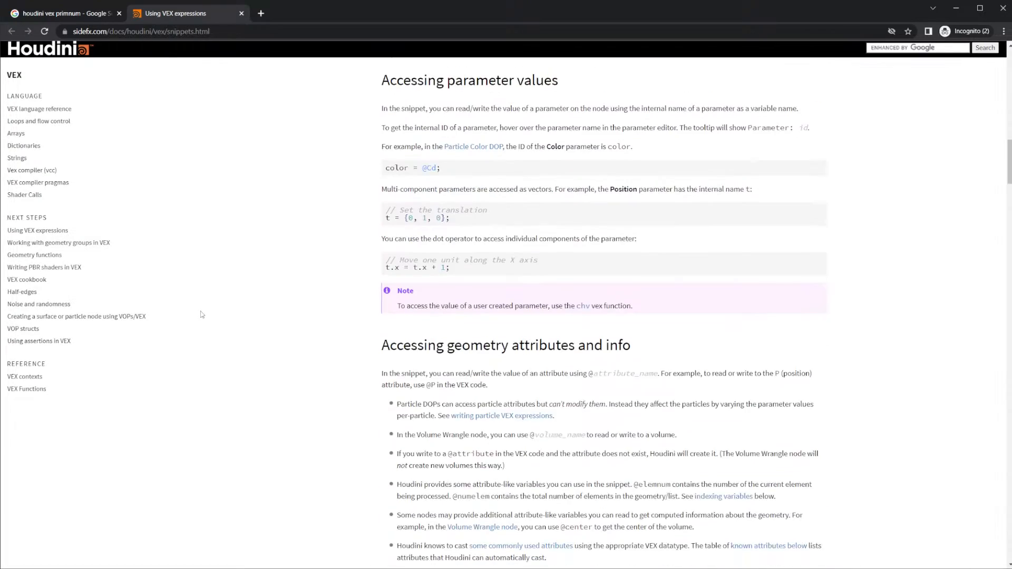
scroll(214, 304, up, 3)
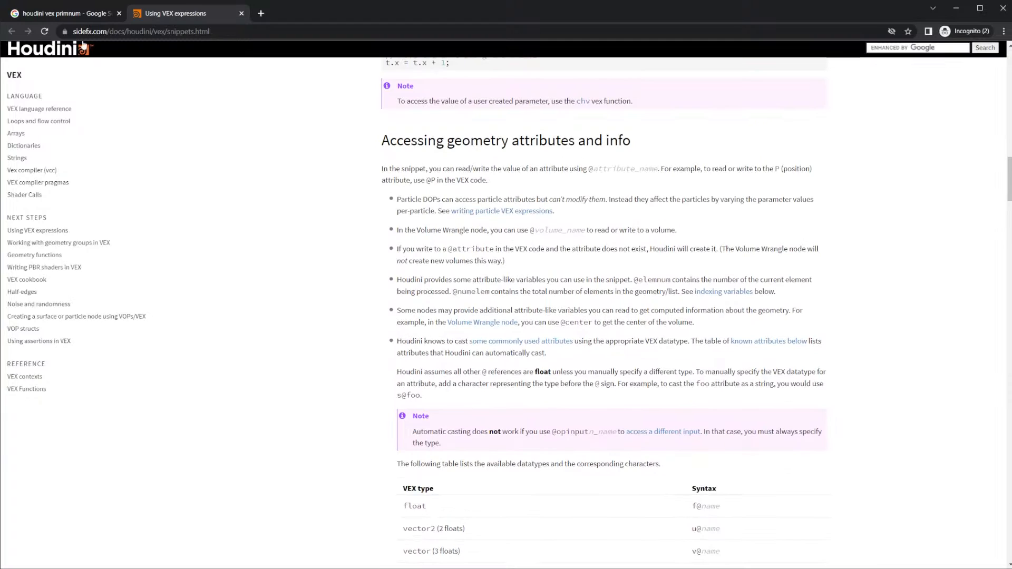
Return to the "houdini vex max prim" results, open the forum thread "How to know how many primitives in one node?" in a new tab and read its replies
click(79, 13)
click(163, 66)
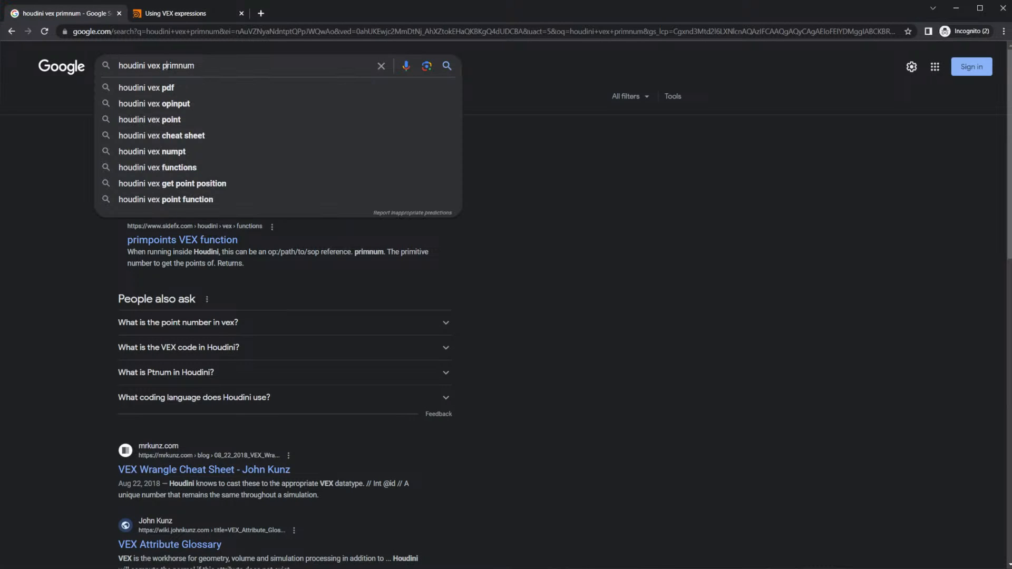
click(12, 31)
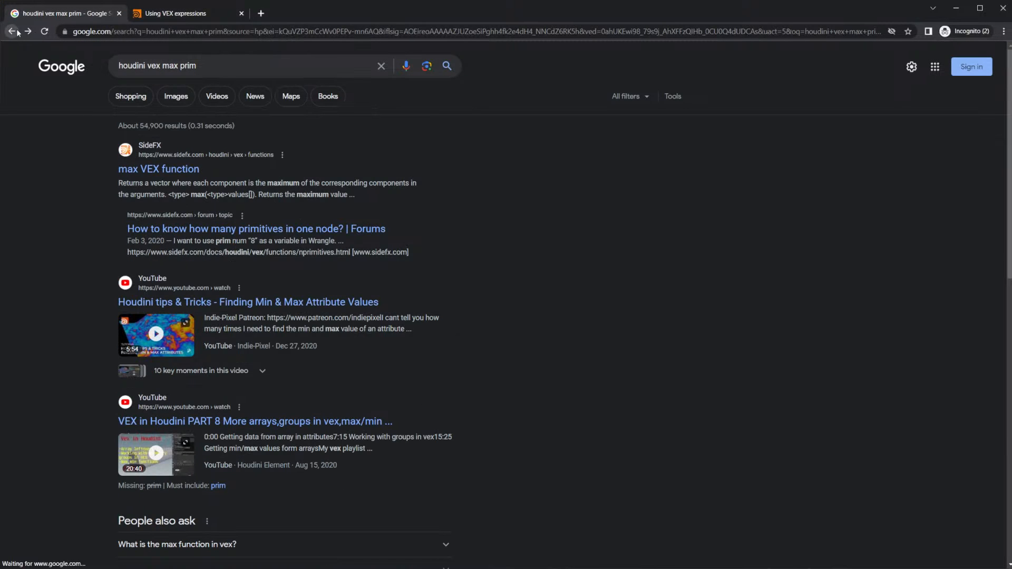
right_click(294, 235)
right_click(276, 230)
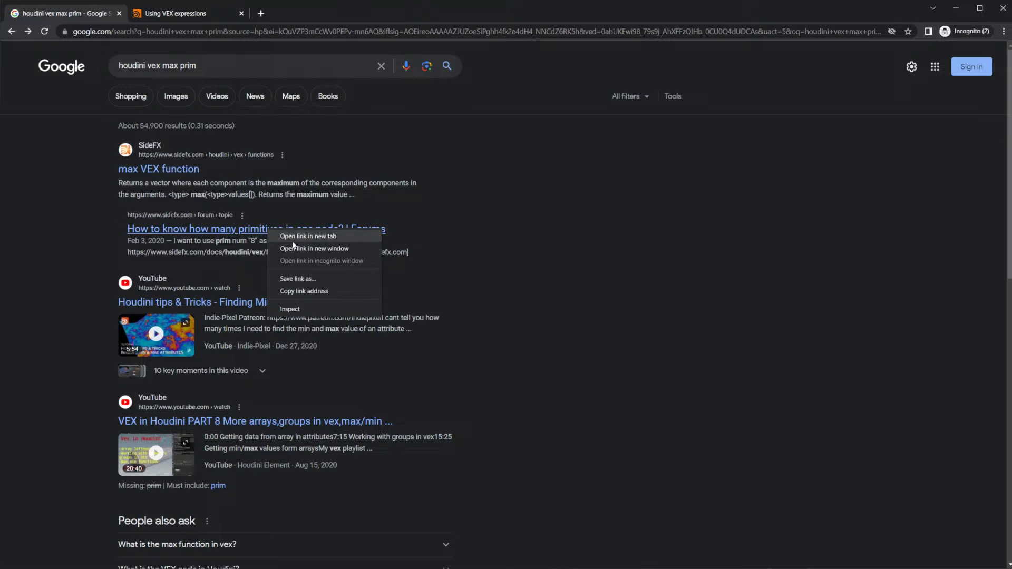
click(295, 235)
click(290, 13)
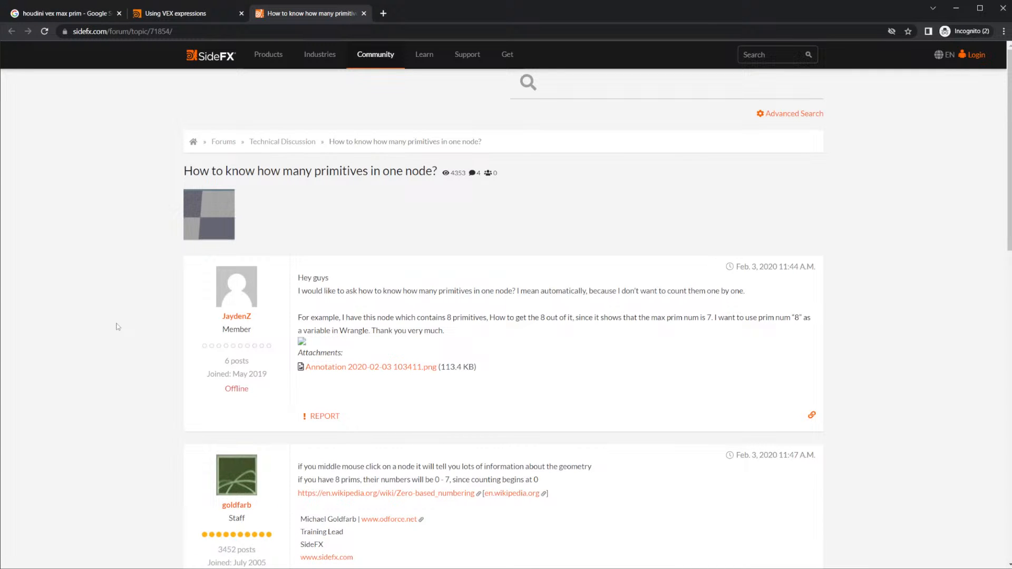
scroll(118, 327, down, 8)
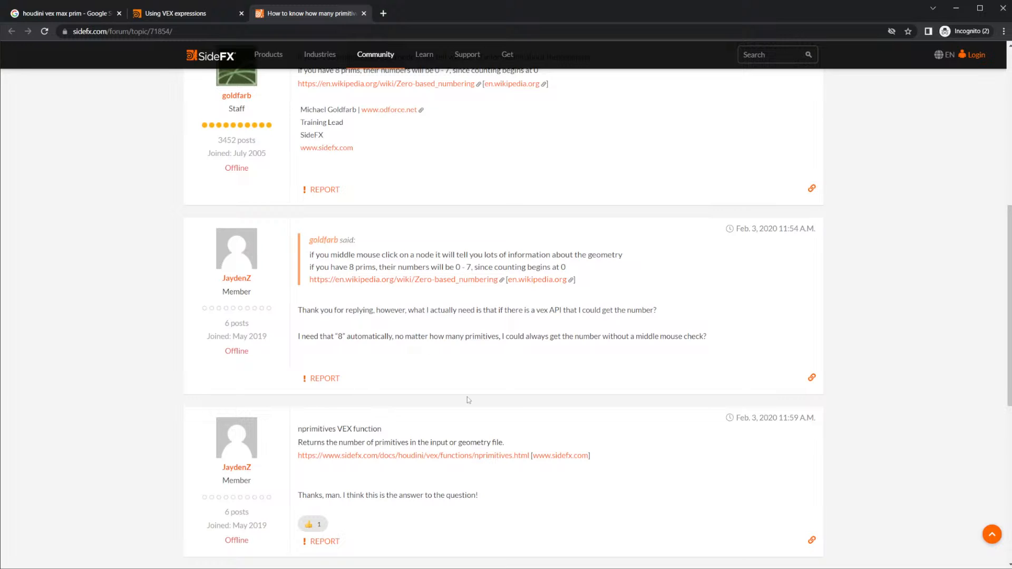
Switch to Houdini and replace the Attribute Promote node between matchsize1 and popnet with an Attribute Wrangle
key(alt+Tab)
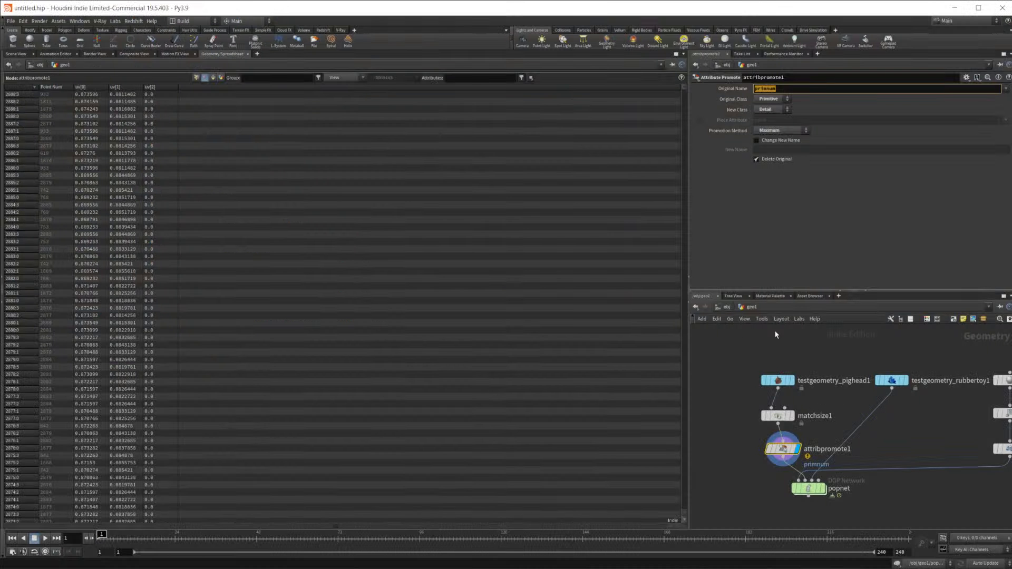
key(Delete)
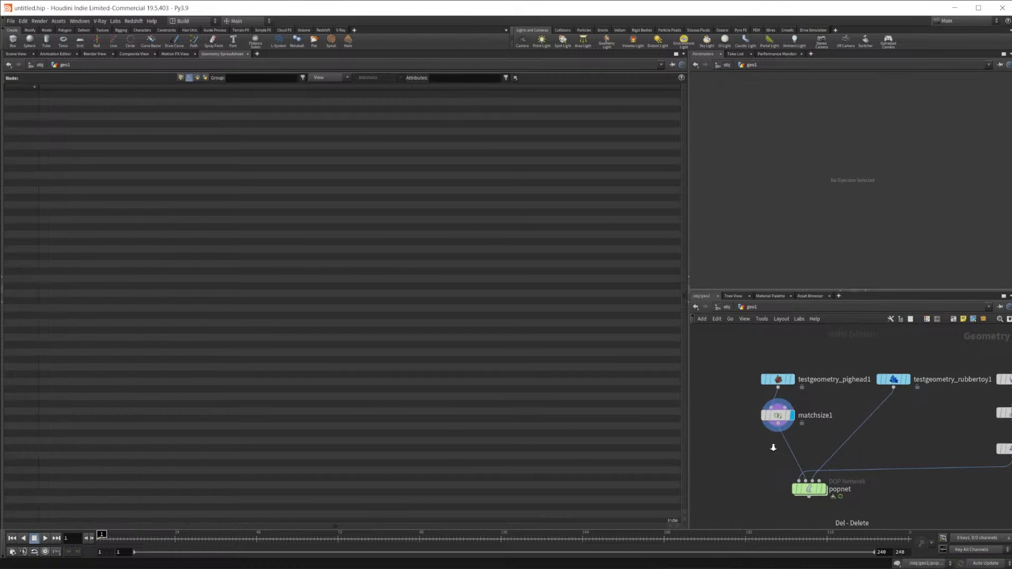
key(Tab)
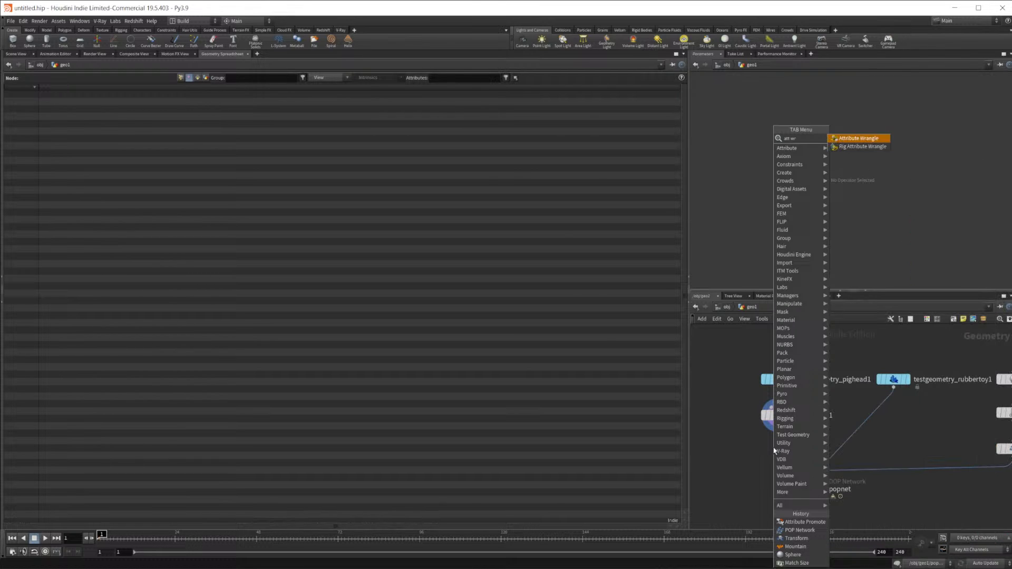
click(858, 137)
click(774, 451)
Set the Attribute Wrangle's Run Over to Detail (only once)
click(725, 141)
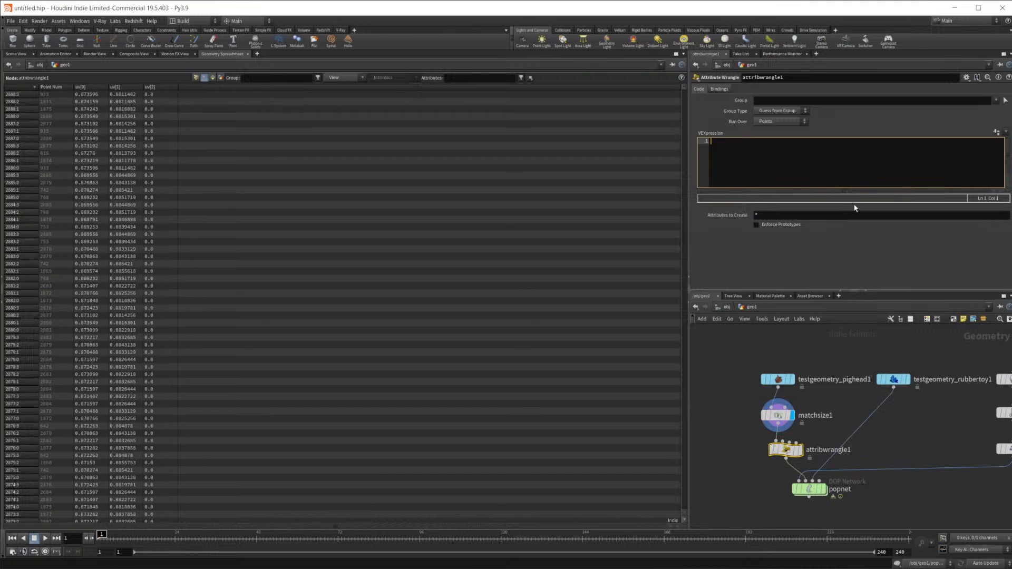
click(779, 122)
click(811, 131)
click(780, 121)
click(775, 122)
Begin the wrangle's VEXpression with the integer attribute assignment "i@nprim ="
click(752, 161)
text(@)
text(n)
text(prin)
key(Home)
text(im =)
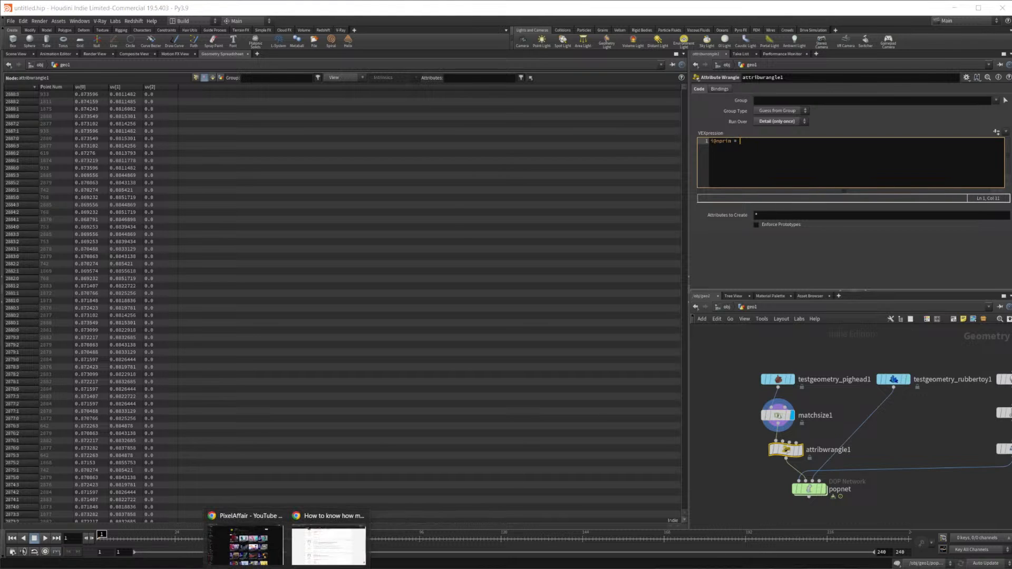
Check the primitive-count function in the Chrome forum thread and complete the wrangle code in Houdini as "i@nprim = nprimitives(0);"
click(329, 537)
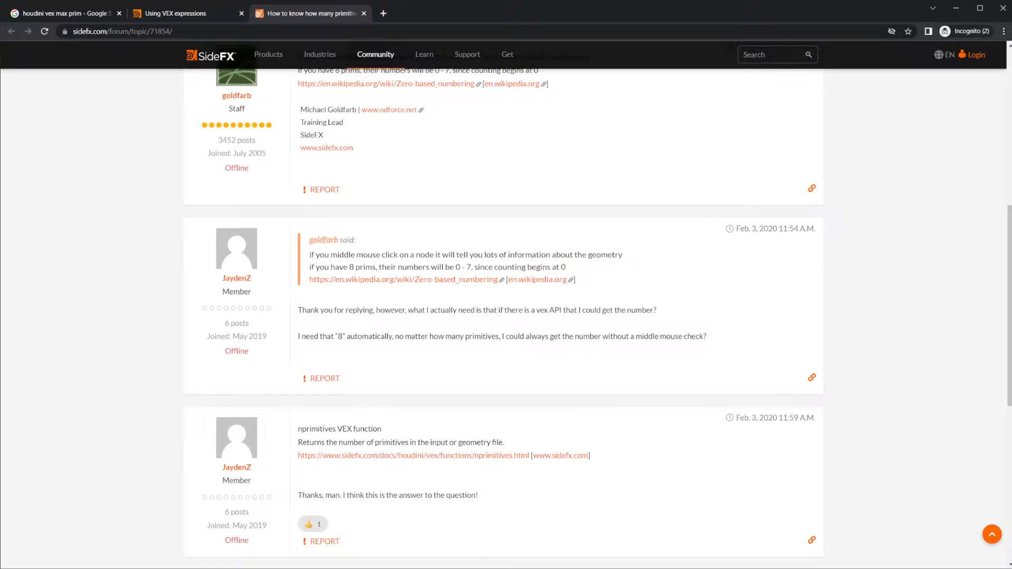
key(alt+Tab)
text(nprimitives)
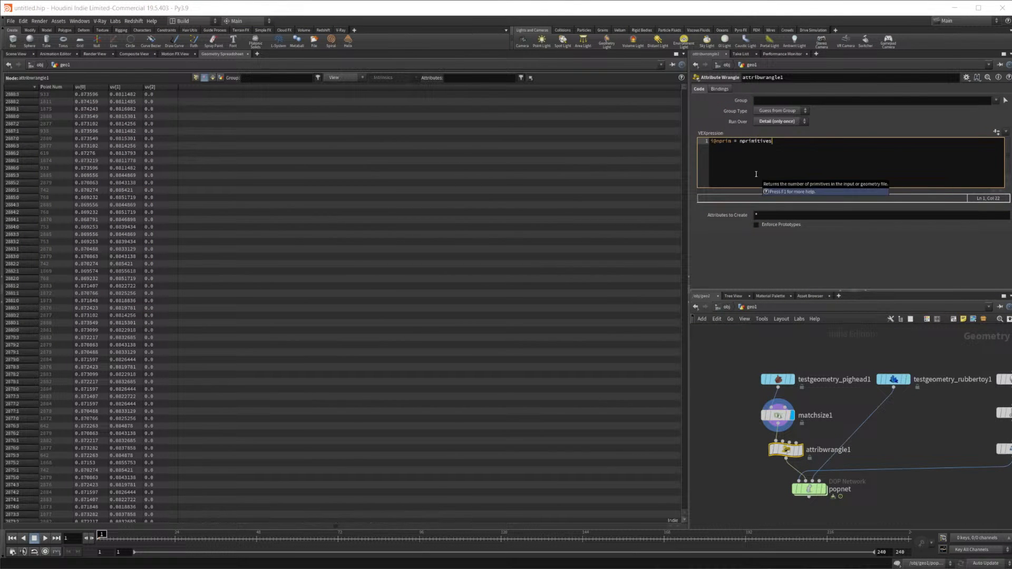
text(()
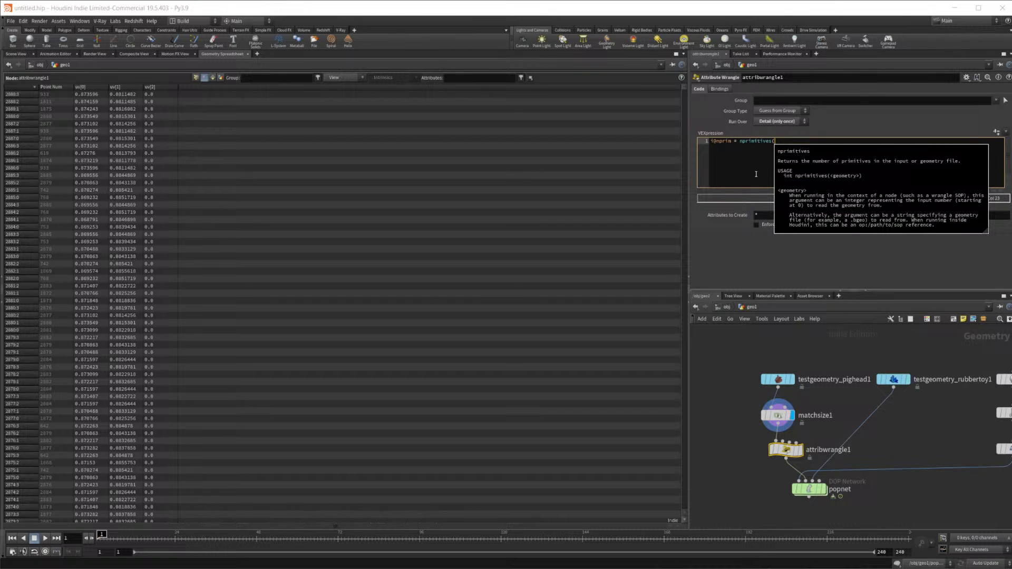
text(0);)
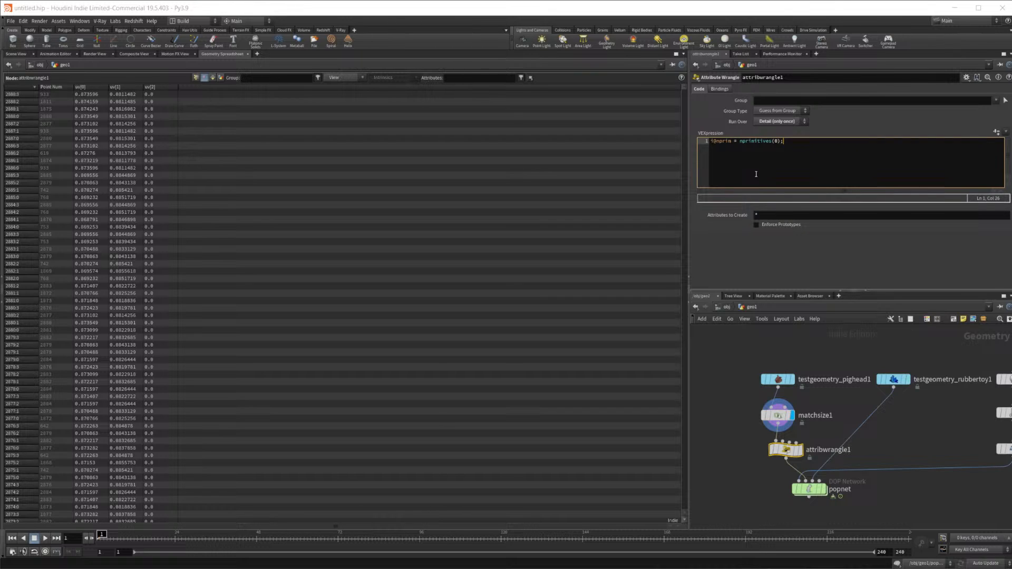
key(Return)
Sort the Geometry Spreadsheet's vertex rows in ascending order and display attribwrangle1
click(205, 78)
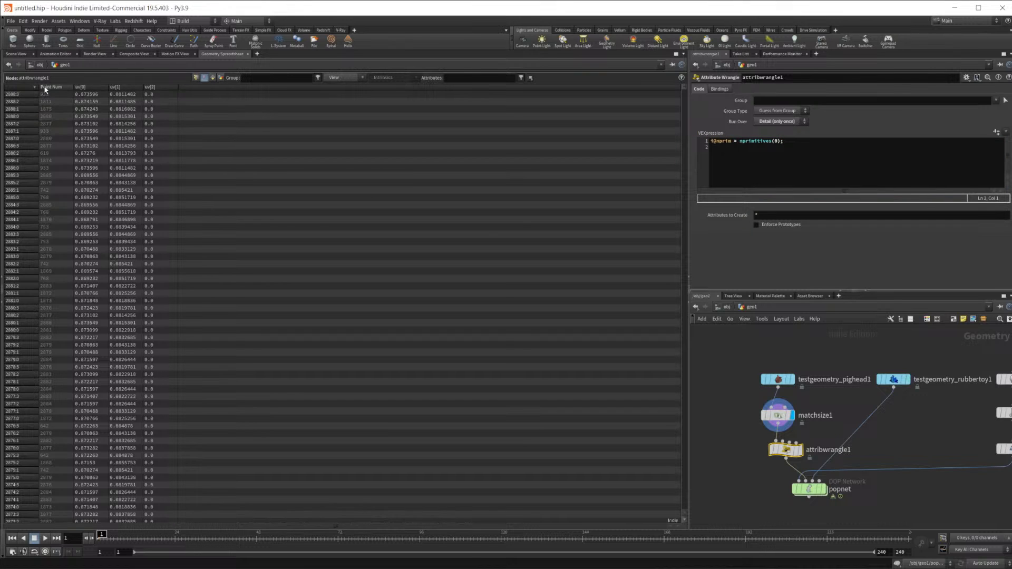
click(27, 85)
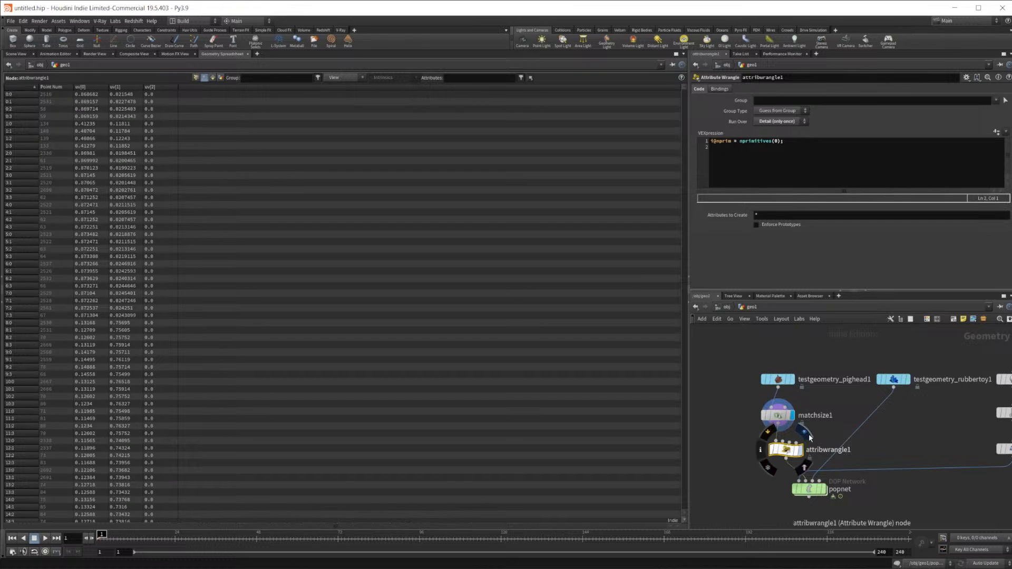
double_click(786, 449)
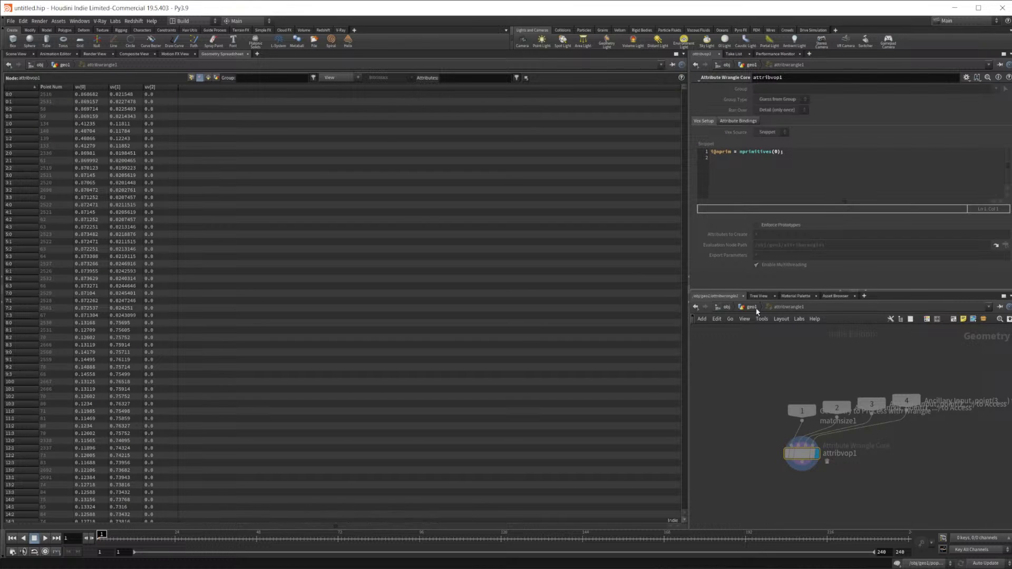
key(u)
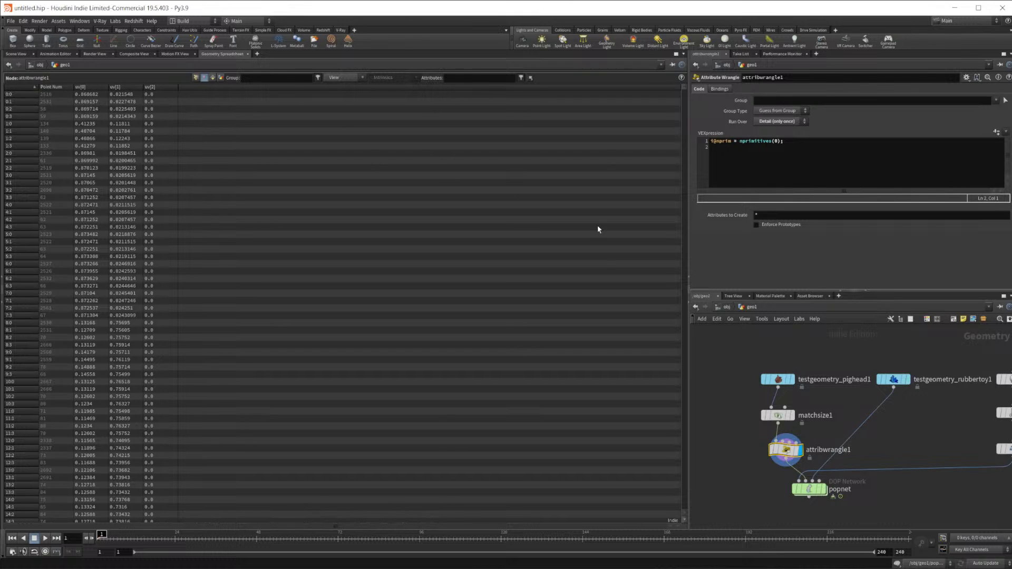
mouse_move(784, 448)
Set the wrangle's Run Over to Primitives and view the nprim attribute among the primitive attributes in the Geometry Spreadsheet
click(803, 122)
click(829, 123)
click(780, 122)
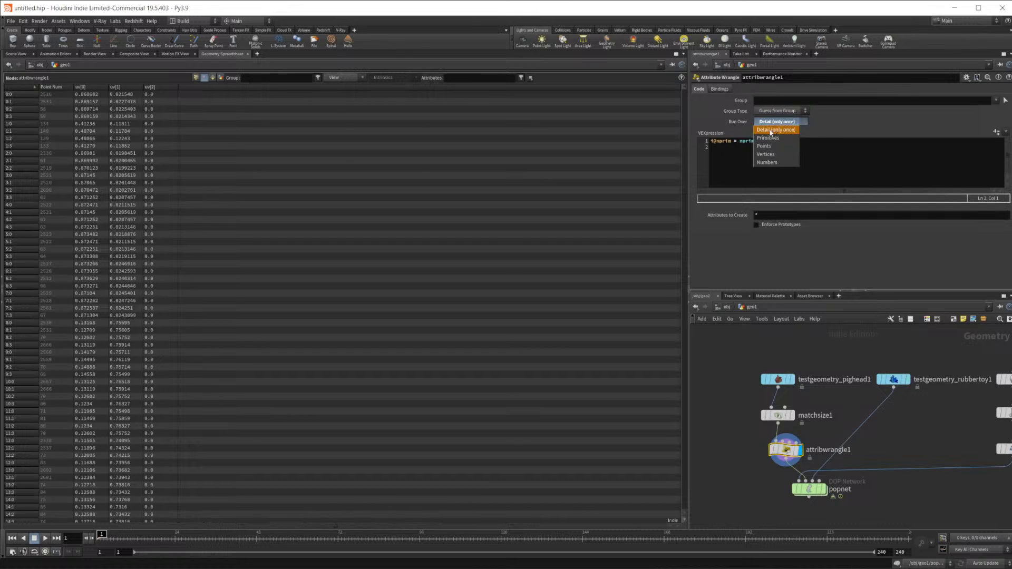
click(762, 138)
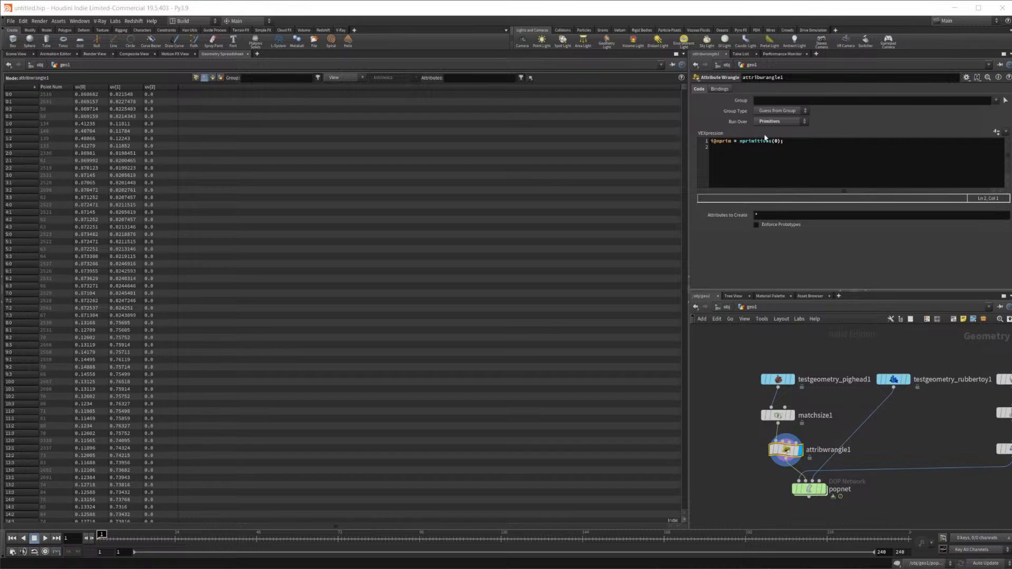
click(212, 78)
click(60, 89)
click(60, 89)
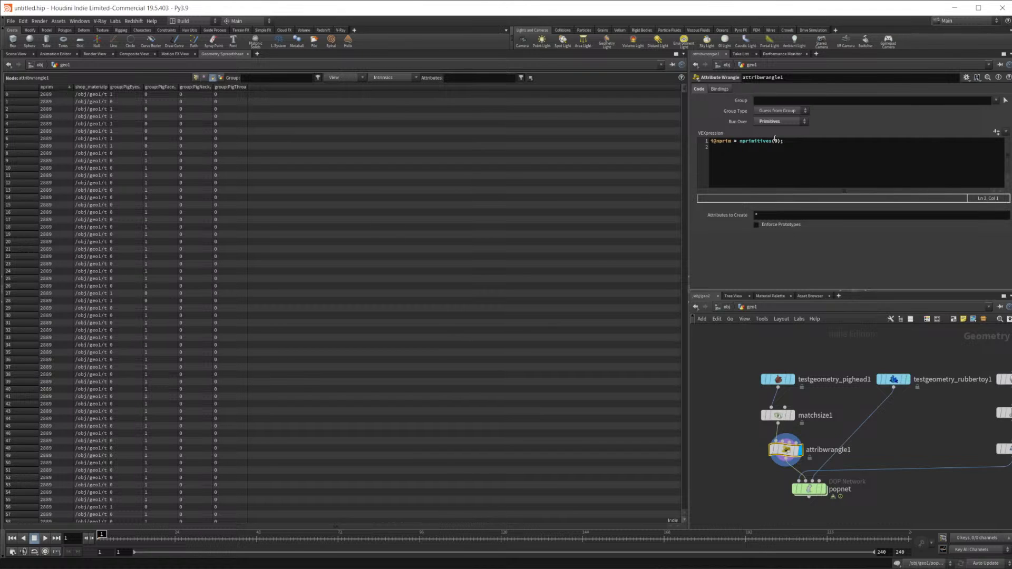
Try Detail (only once) as the wrangle's Run Over, inspect the vertex attributes, and return it to Primitives with the primitive attributes shown
click(780, 121)
click(787, 132)
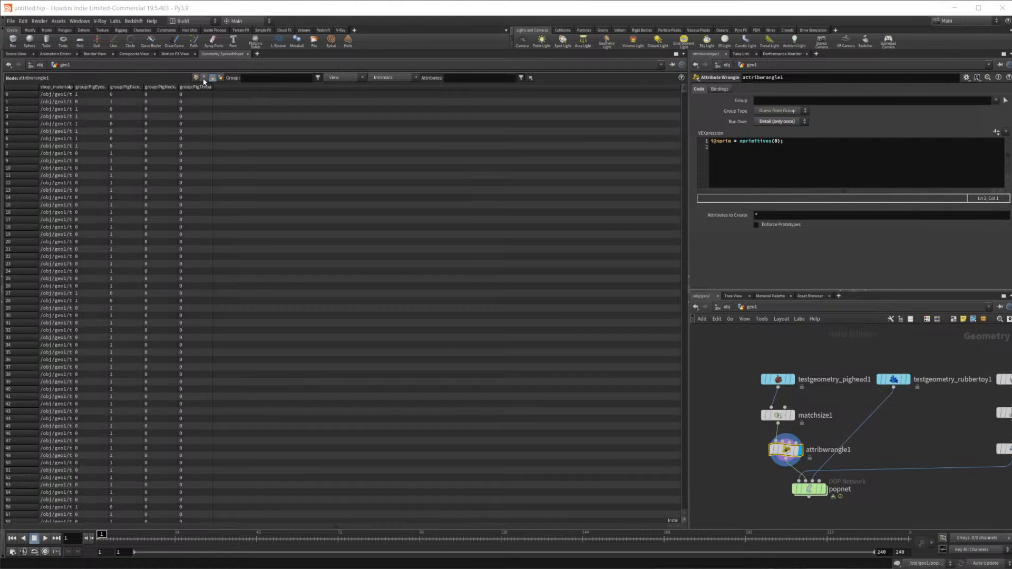
click(203, 78)
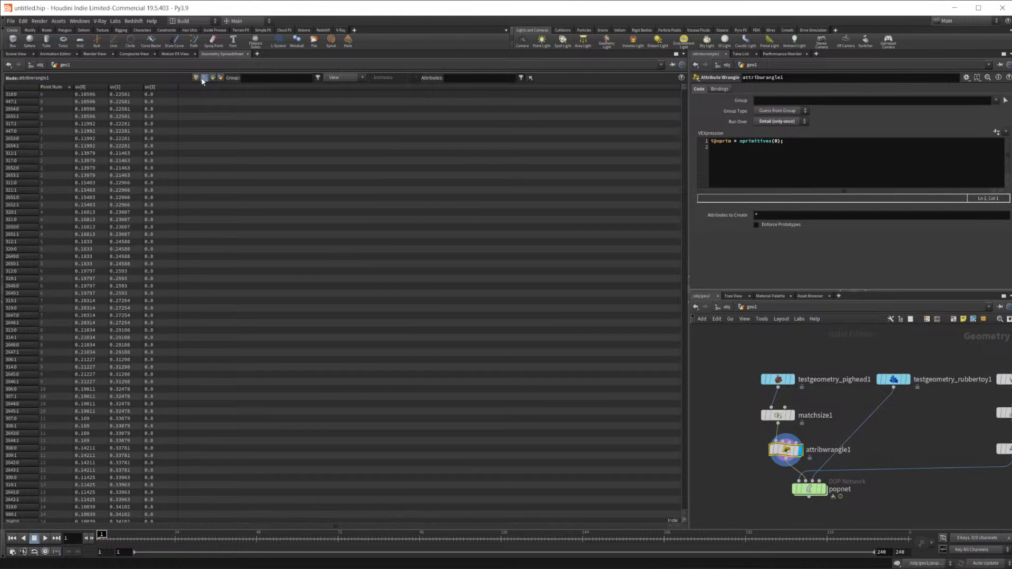
click(779, 121)
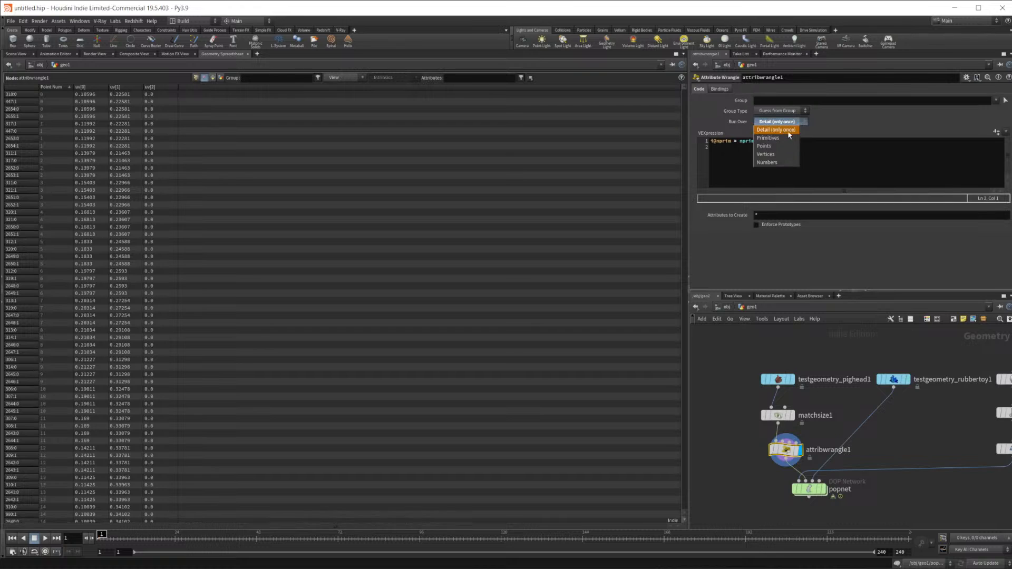
click(775, 131)
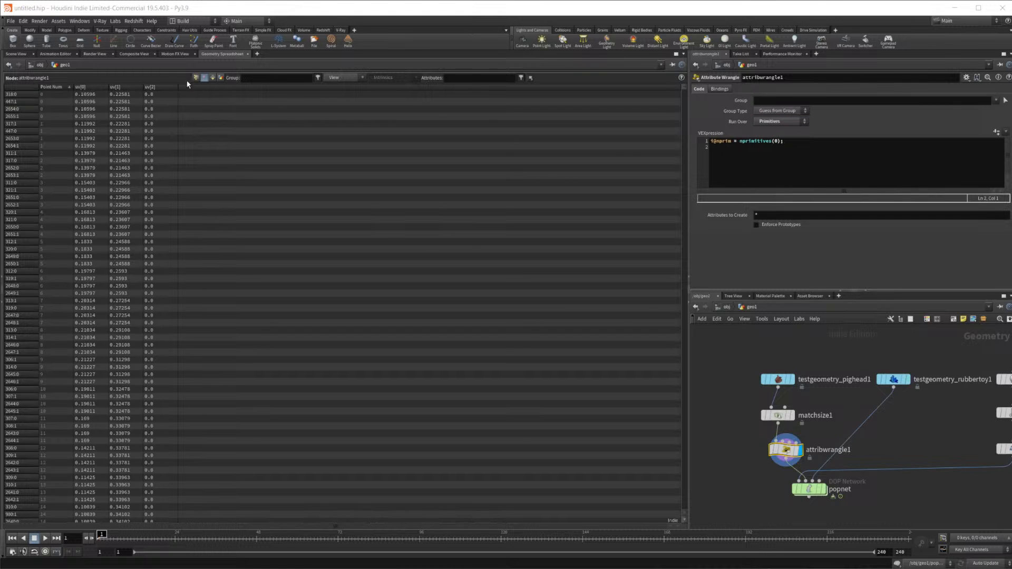
click(212, 78)
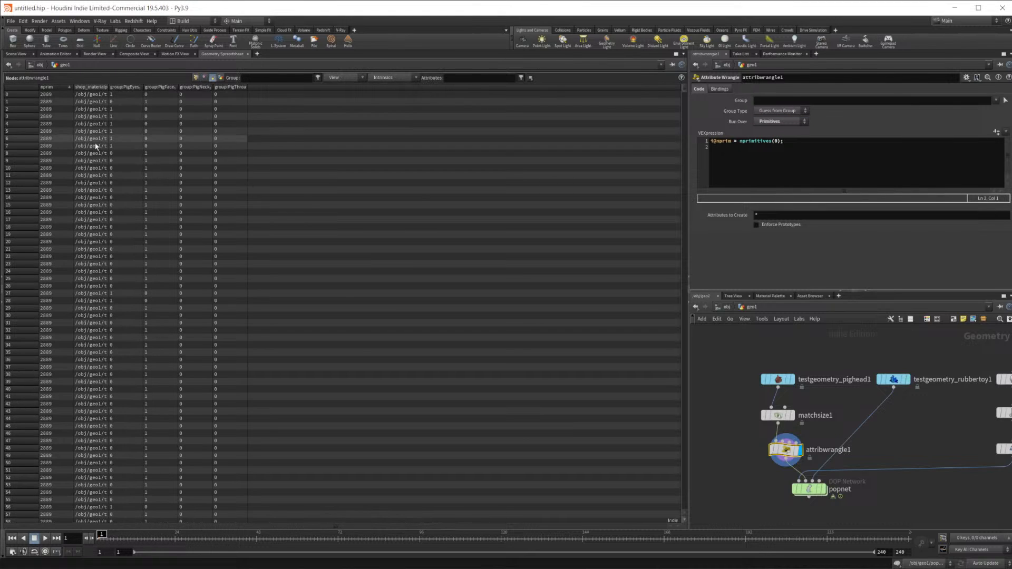
Add an Attribute Promote node and insert it between attribwrangle1 and popnet
middle_drag(796, 471, 788, 430)
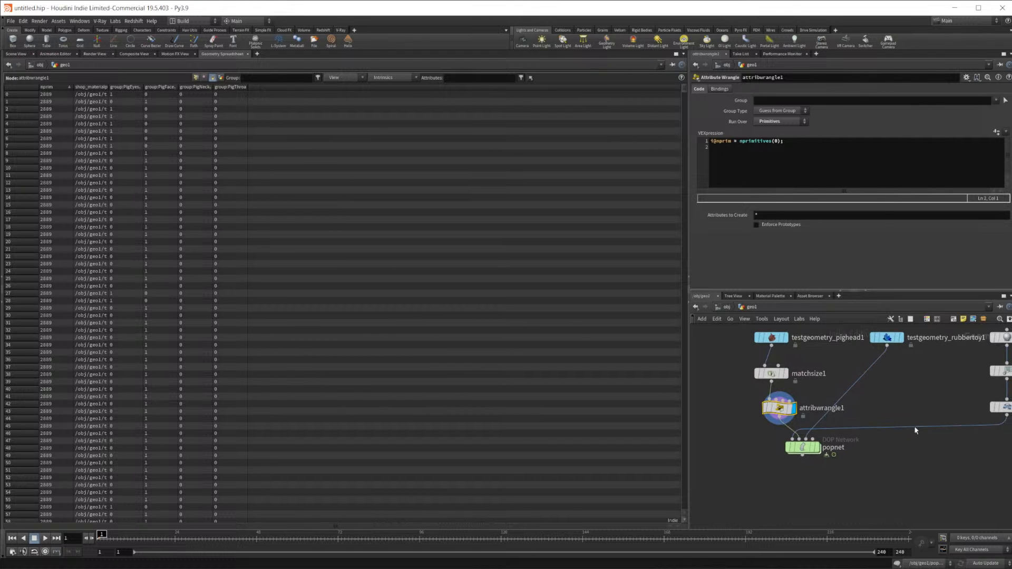
key(Tab)
text(attpro)
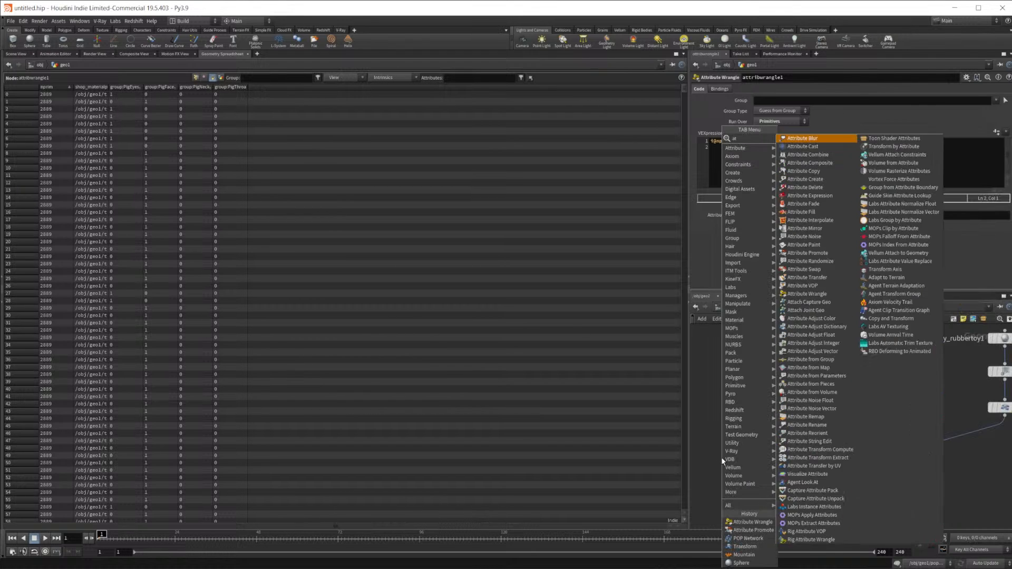
key(Return)
click(735, 462)
drag(735, 458, 781, 449)
Configure the Attribute Promote with Original Name nprim, Original Class Primitive and New Class Detail
click(771, 99)
click(773, 115)
click(786, 92)
text(nprim)
key(Return)
click(772, 109)
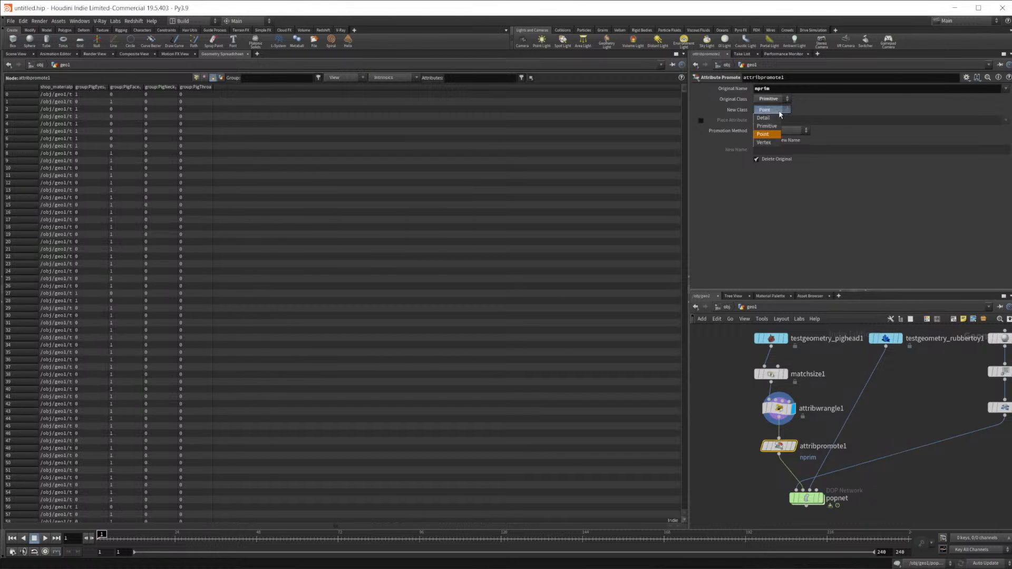
click(775, 111)
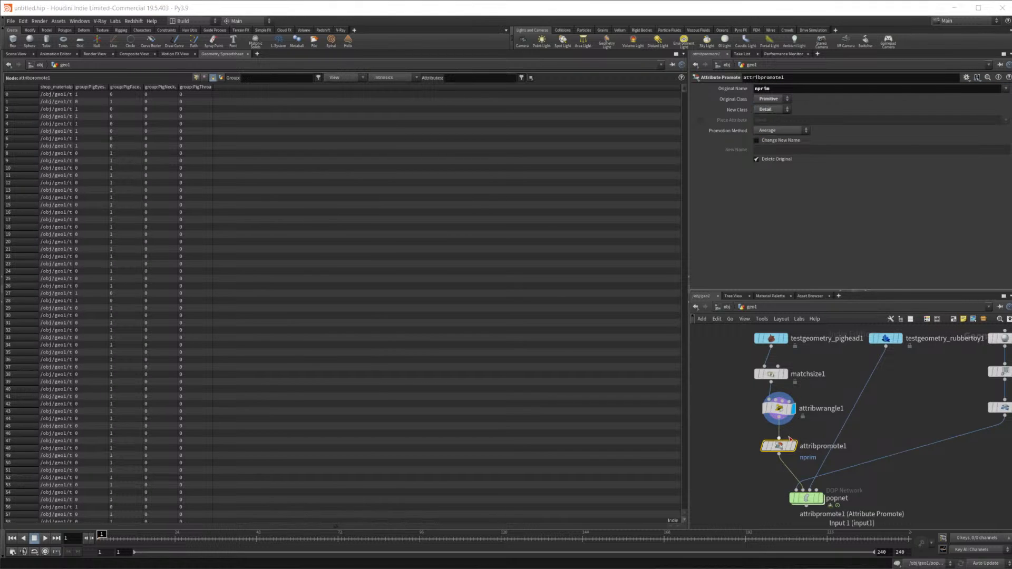
Align attribwrangle1 and attribpromote1 under matchsize1, set the Attribute Promote's Promotion Method to Maximum, and display attribpromote1
drag(779, 412, 771, 409)
drag(783, 448, 771, 447)
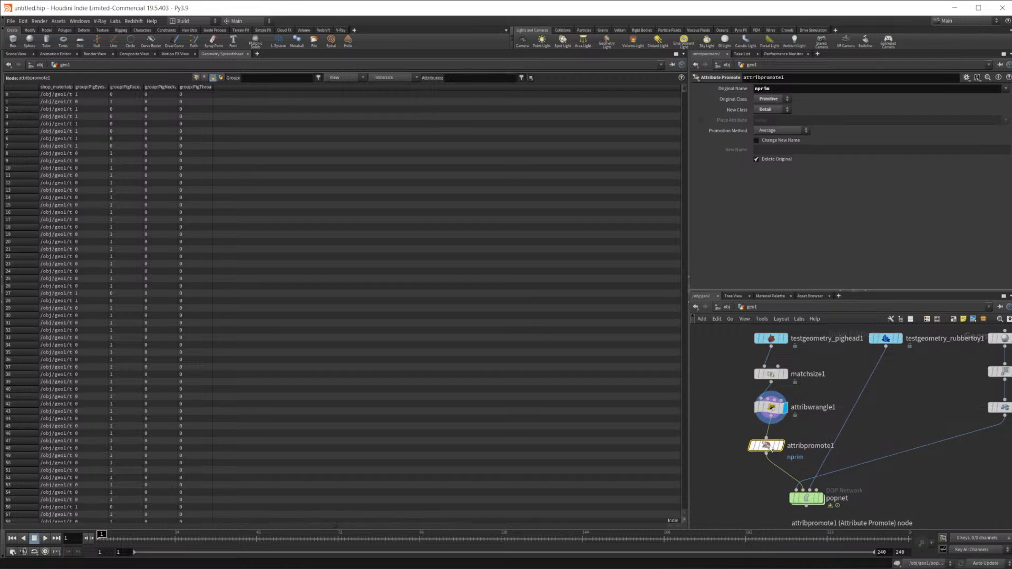
click(791, 130)
click(777, 139)
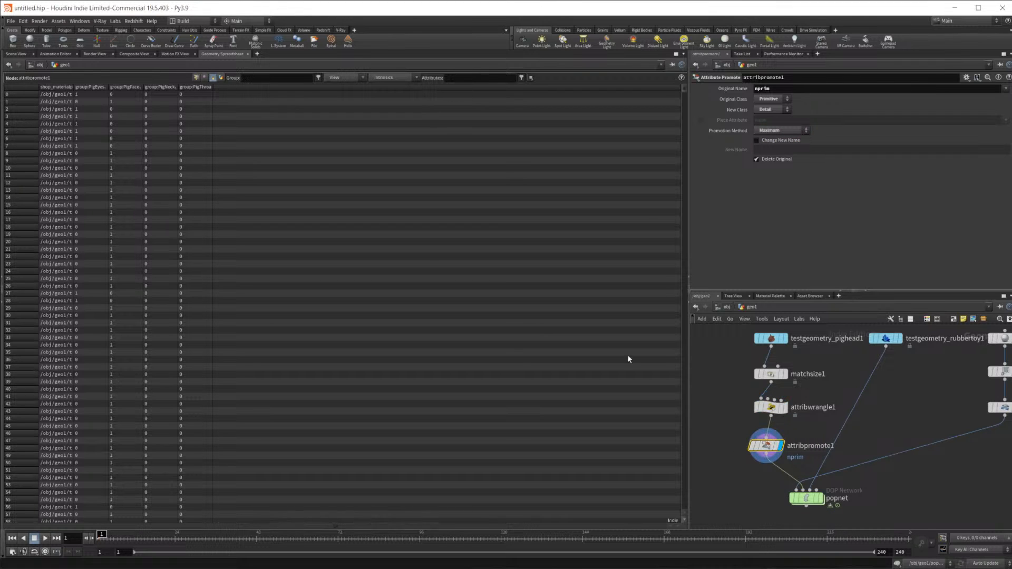
View attribpromote1's vertex attributes in the Geometry Spreadsheet, sorted by descending Point Num
click(204, 78)
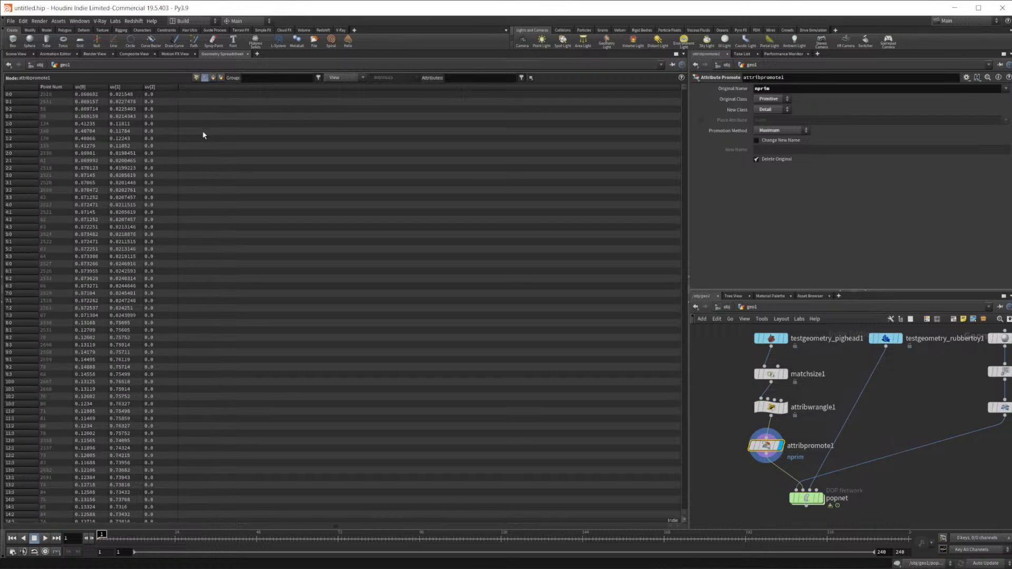
click(52, 86)
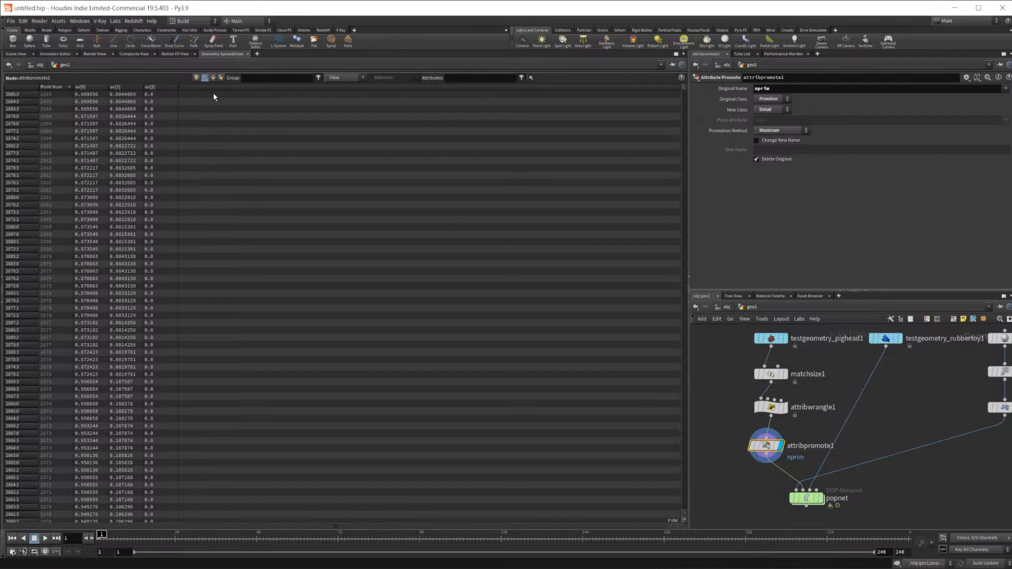
scroll(640, 179, down, 1)
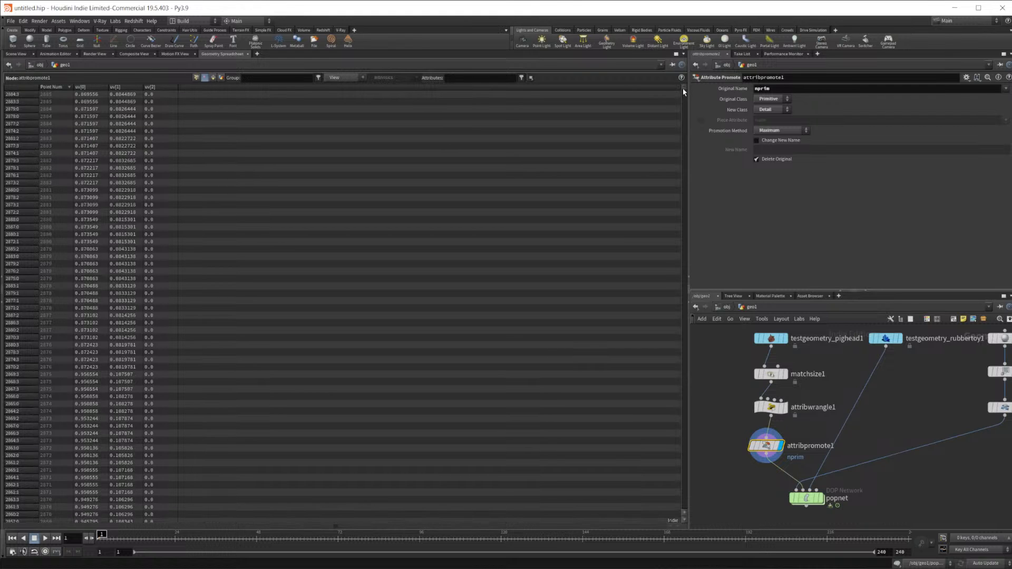
drag(683, 89, 647, 45)
Compare the vertex attributes of matchsize1, testgeometry_pighead1 and sphere1, sorting the sphere's rows by ascending Point Num
middle_drag(813, 411, 817, 418)
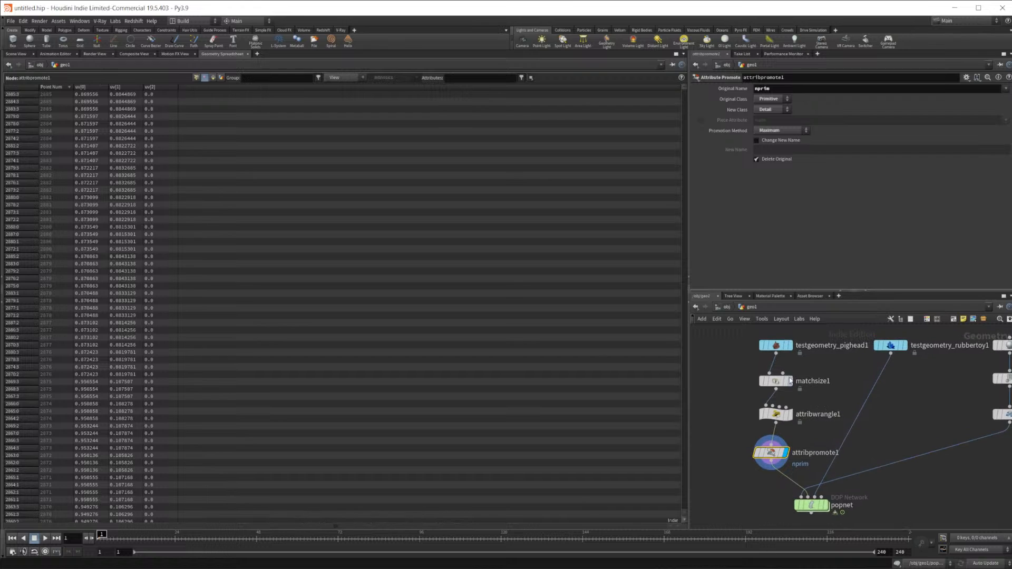
click(776, 382)
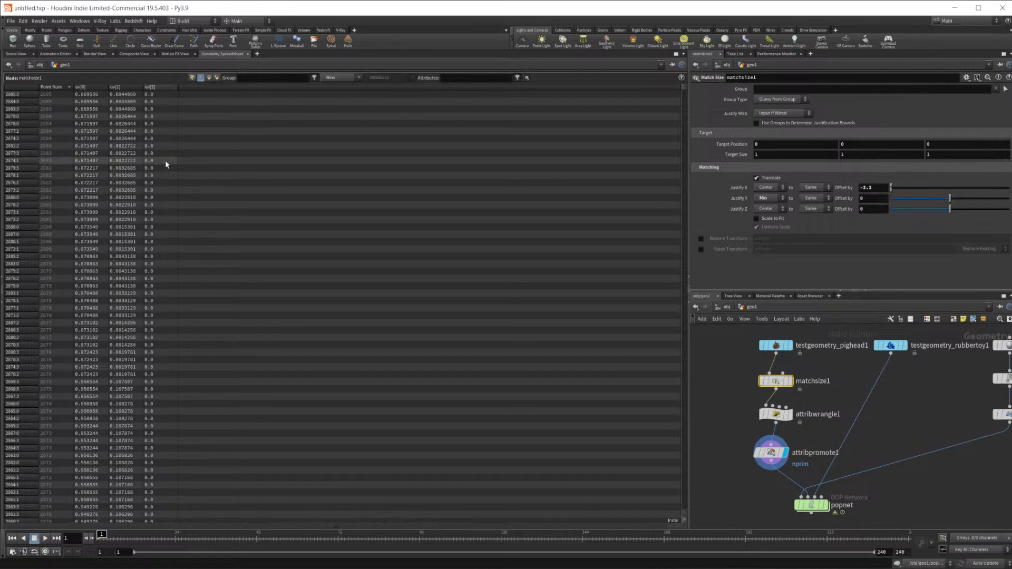
click(776, 346)
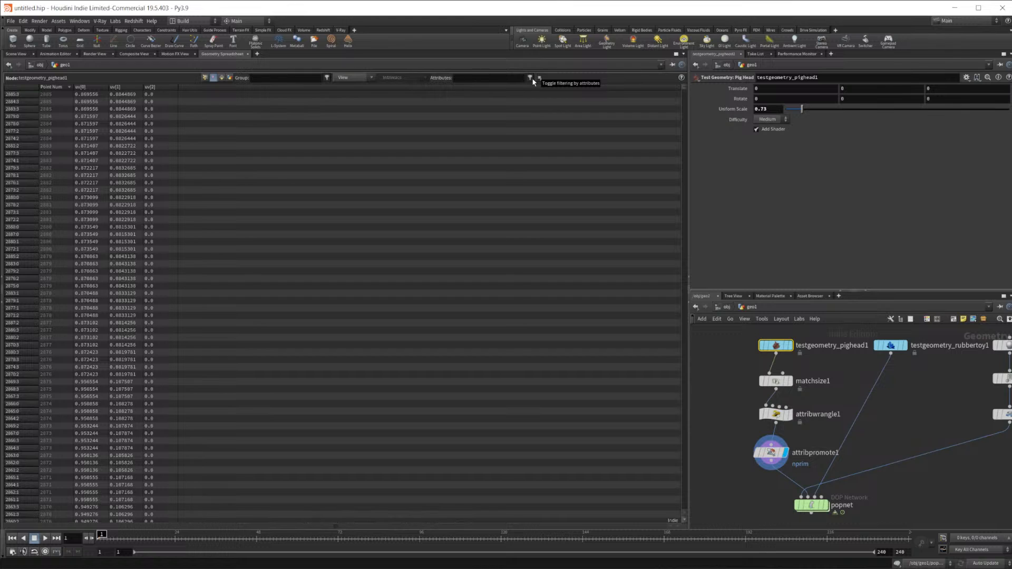
middle_drag(888, 421, 870, 440)
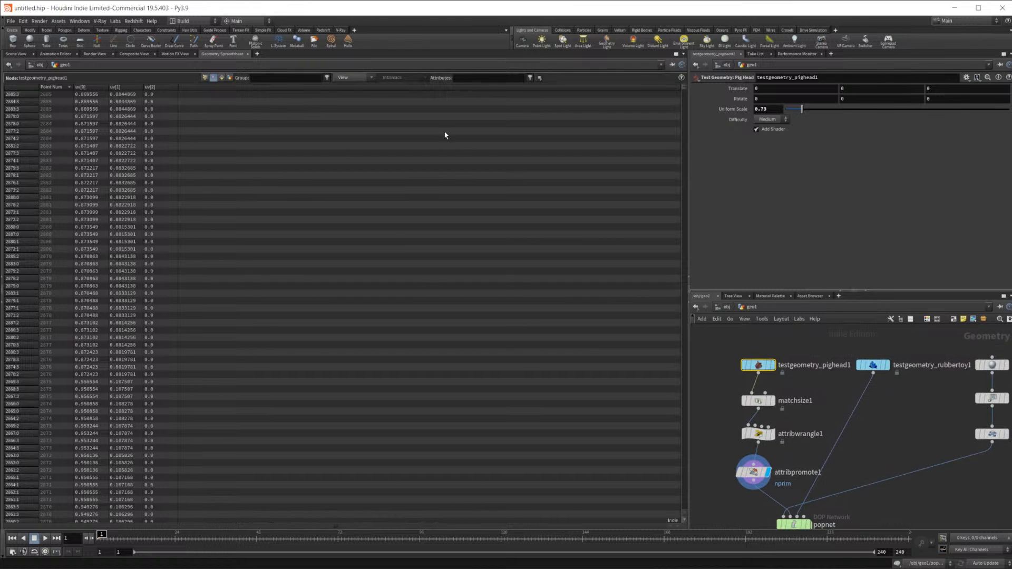
middle_drag(897, 402, 802, 421)
click(895, 382)
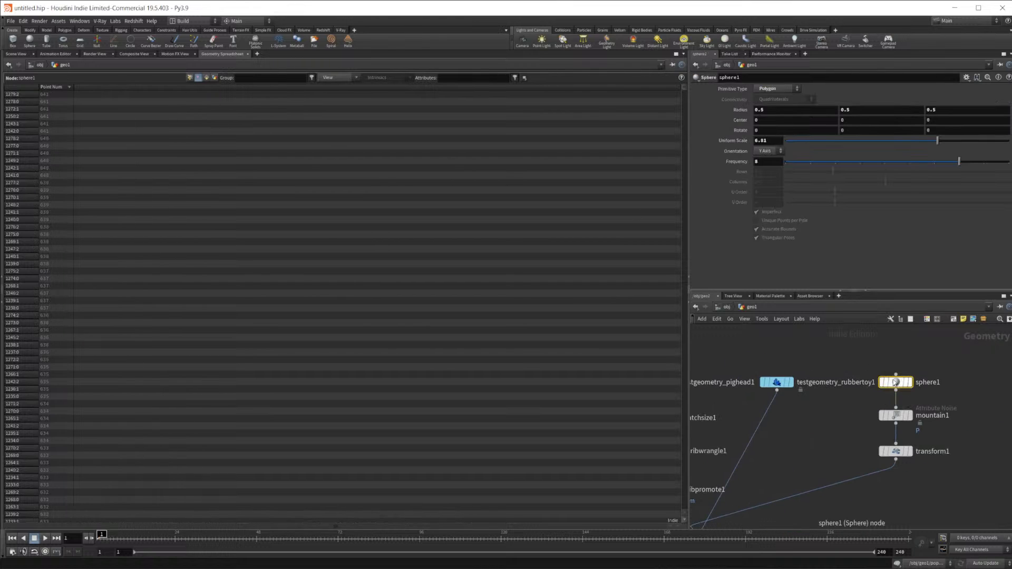
click(55, 87)
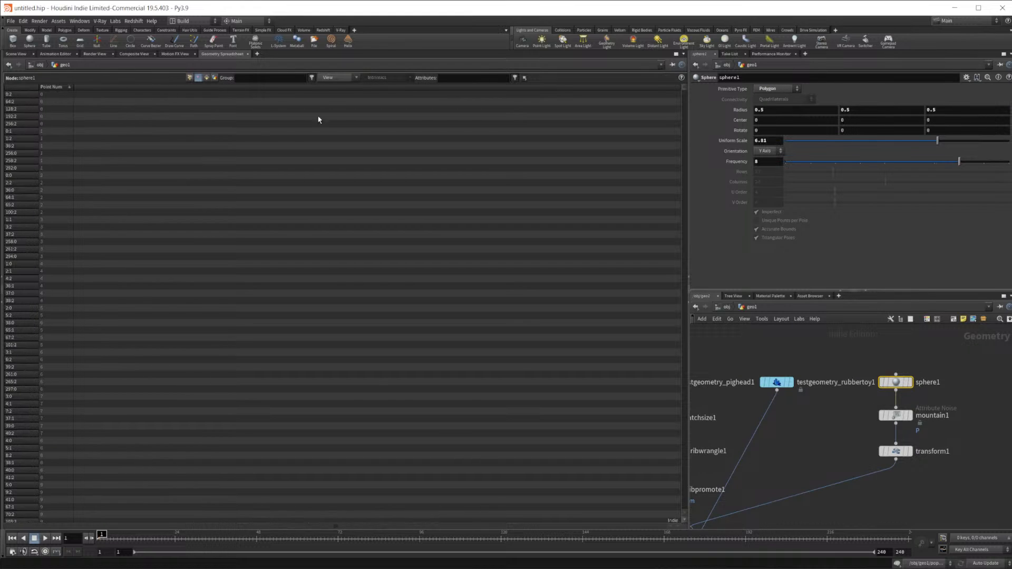
click(334, 77)
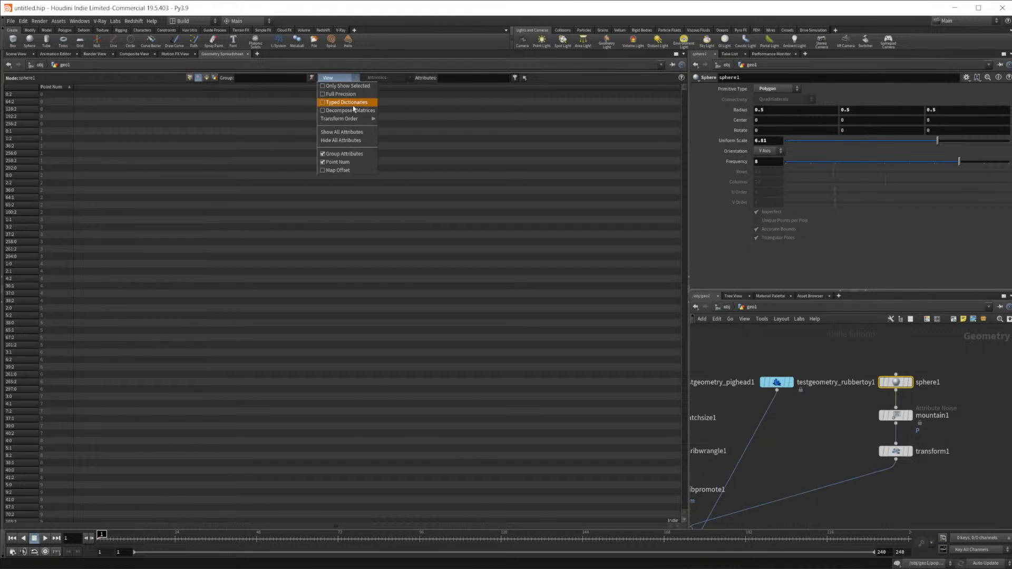
click(365, 81)
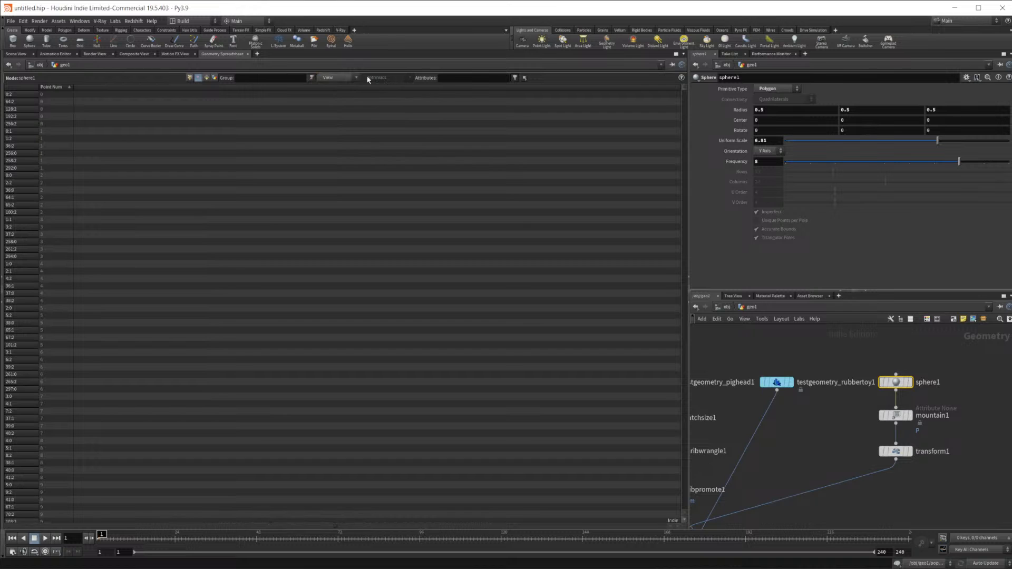
click(348, 78)
mouse_move(353, 120)
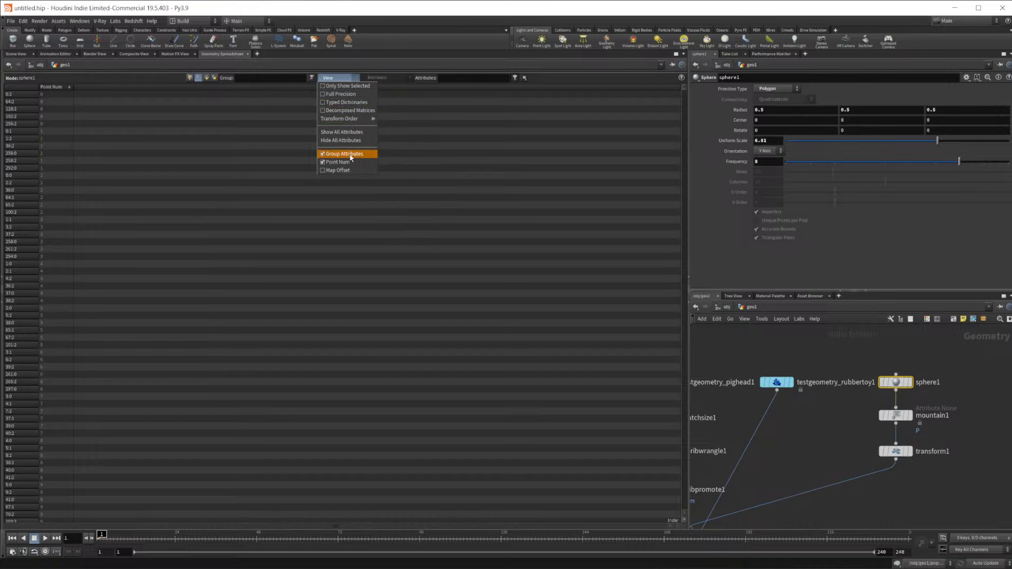
click(396, 83)
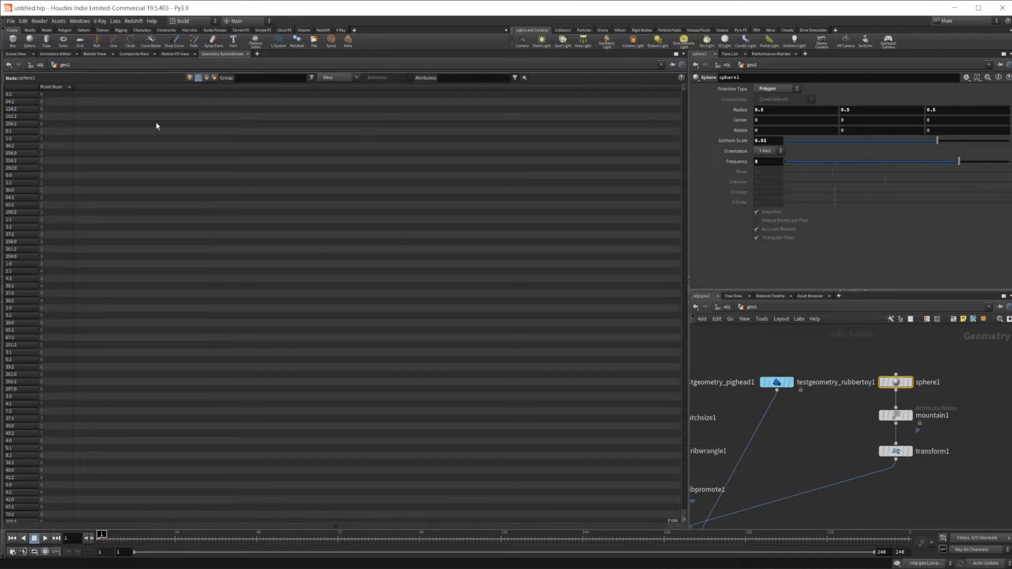
click(315, 78)
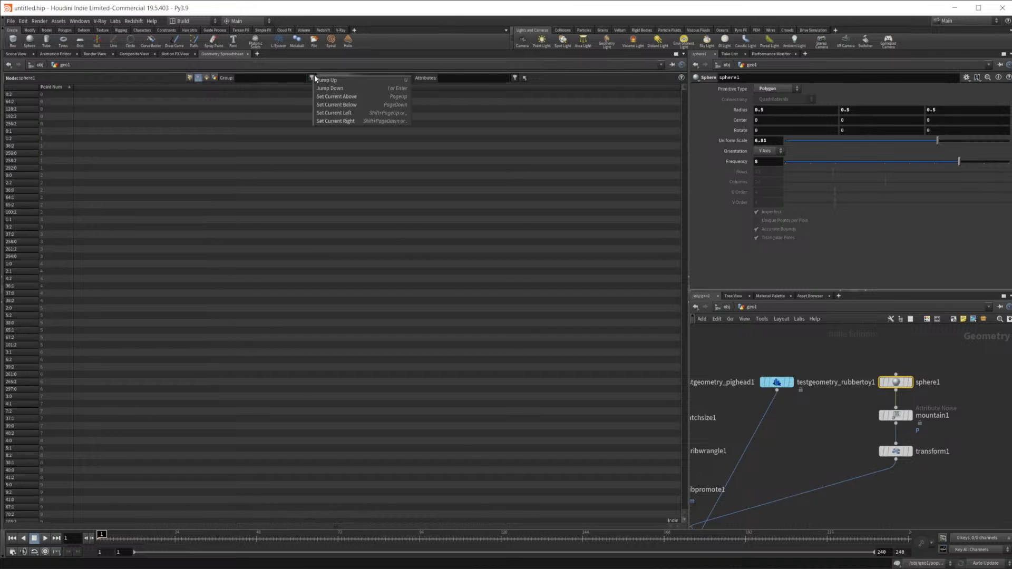
click(330, 85)
click(330, 78)
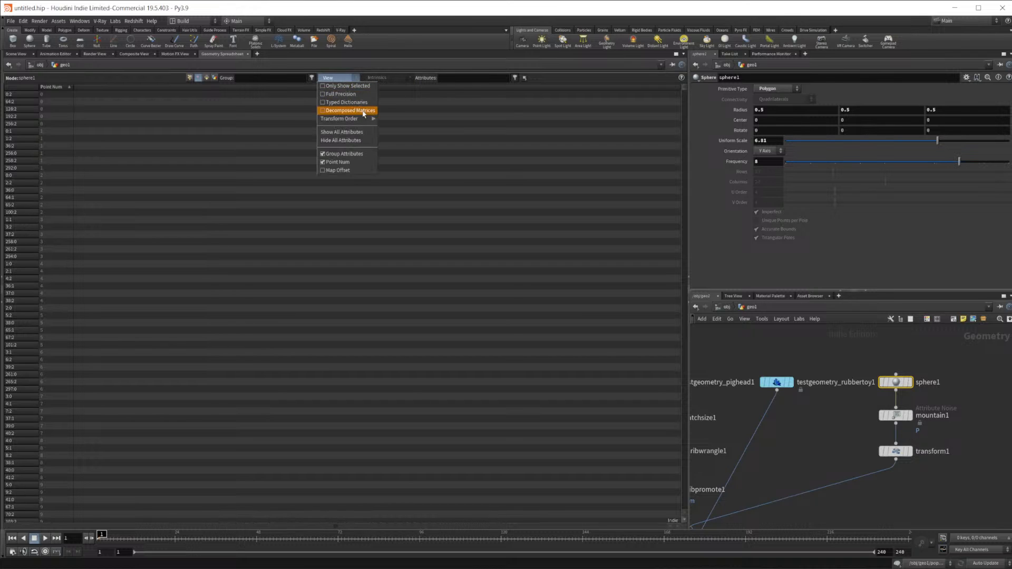
mouse_move(362, 122)
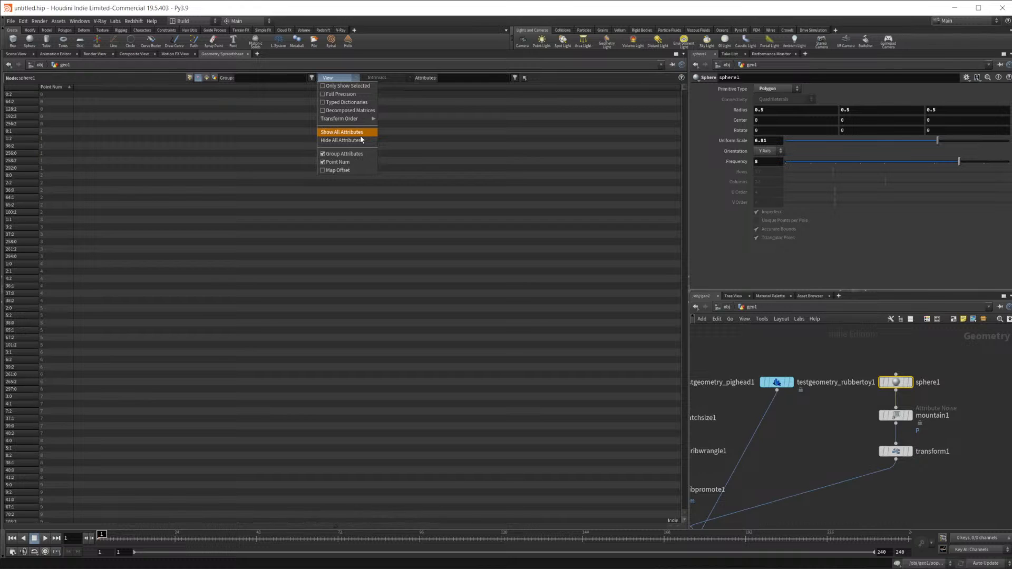
click(403, 83)
View sphere1's point attributes, and return to its vertex attributes sorted by descending Point Num
click(190, 78)
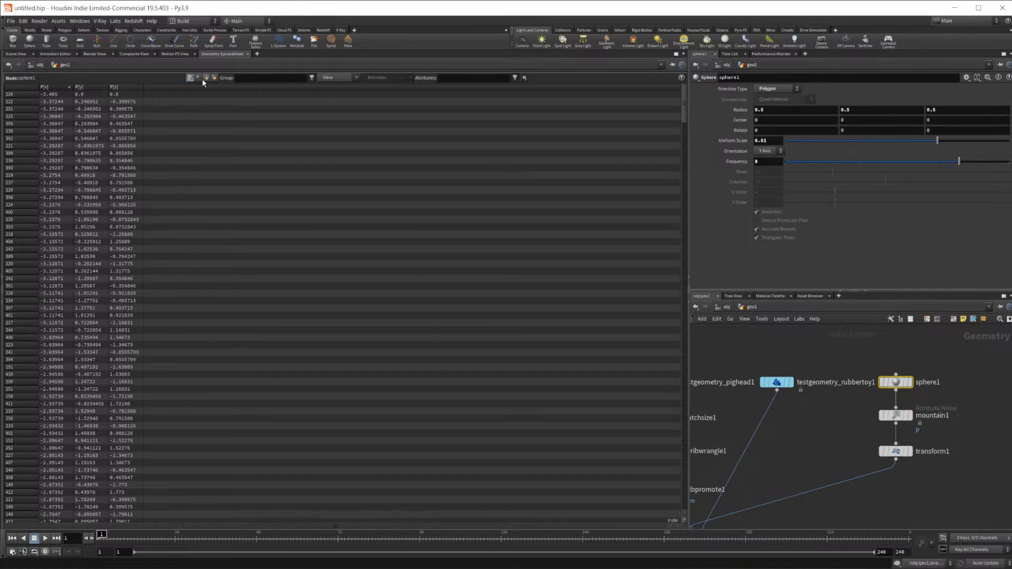
click(199, 79)
click(62, 87)
right_click(191, 111)
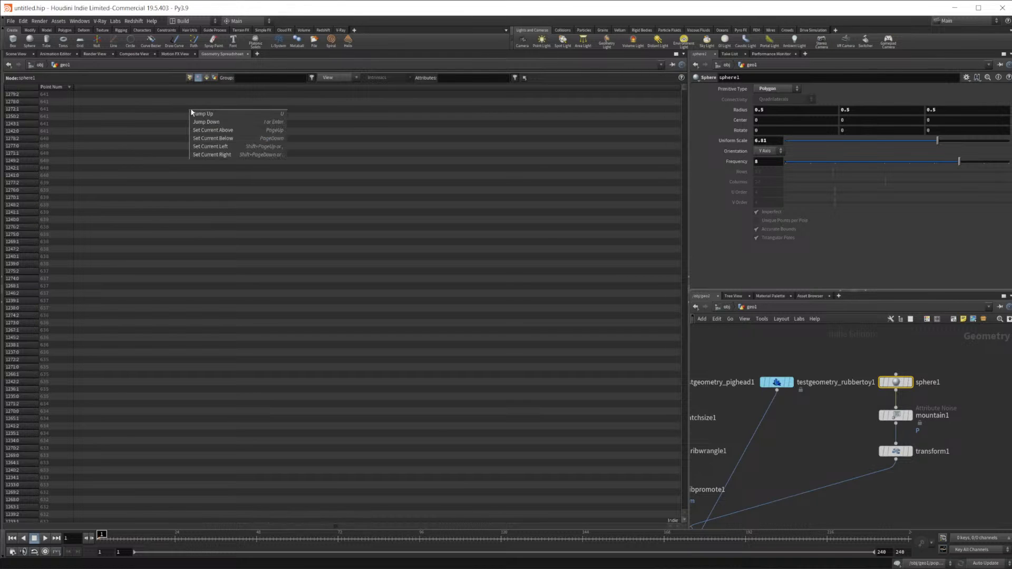
click(158, 130)
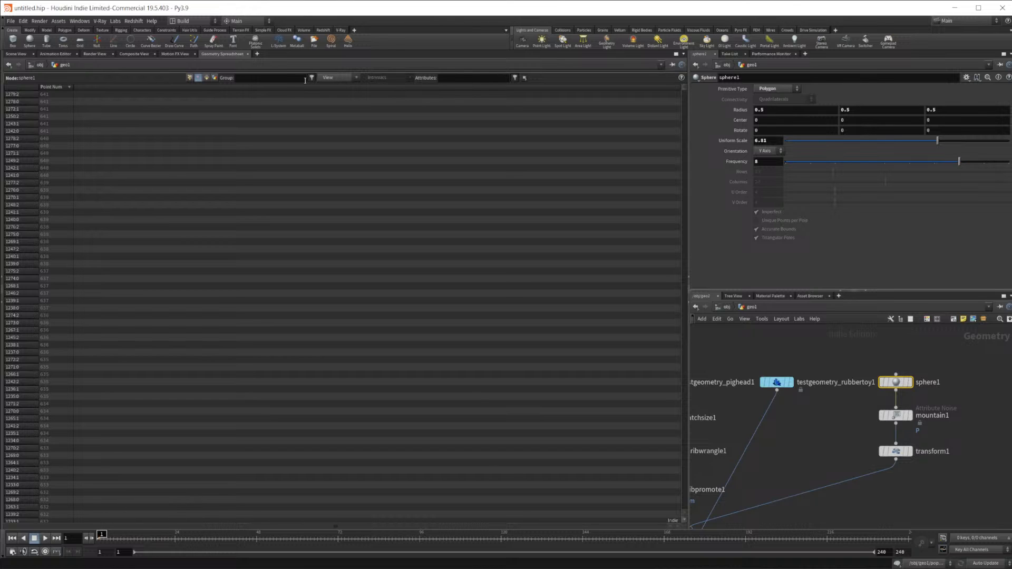
Try showing all attributes in sphere1's vertex spreadsheet, and hide the Map Offset column again
middle_drag(810, 424, 830, 410)
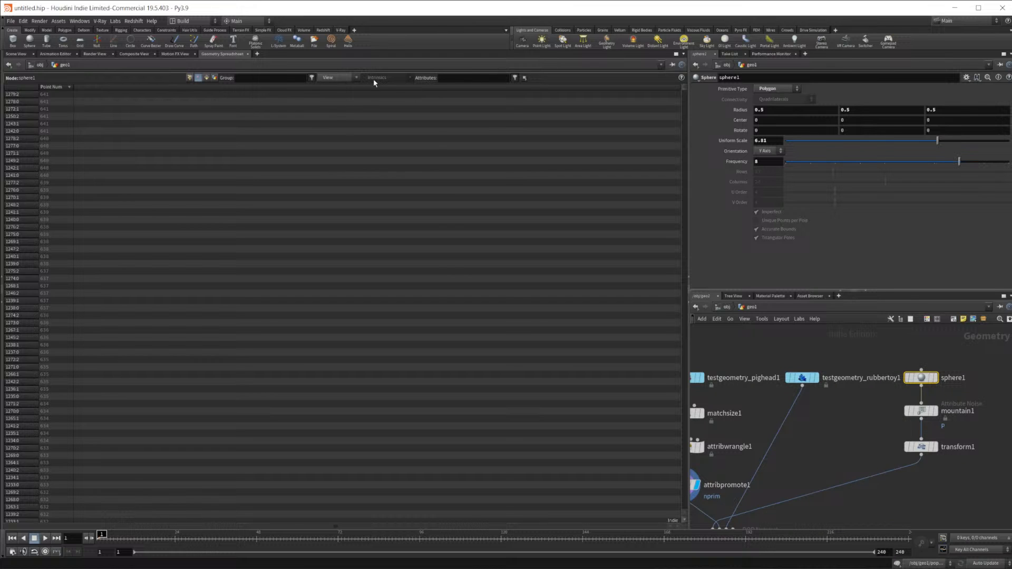
click(346, 79)
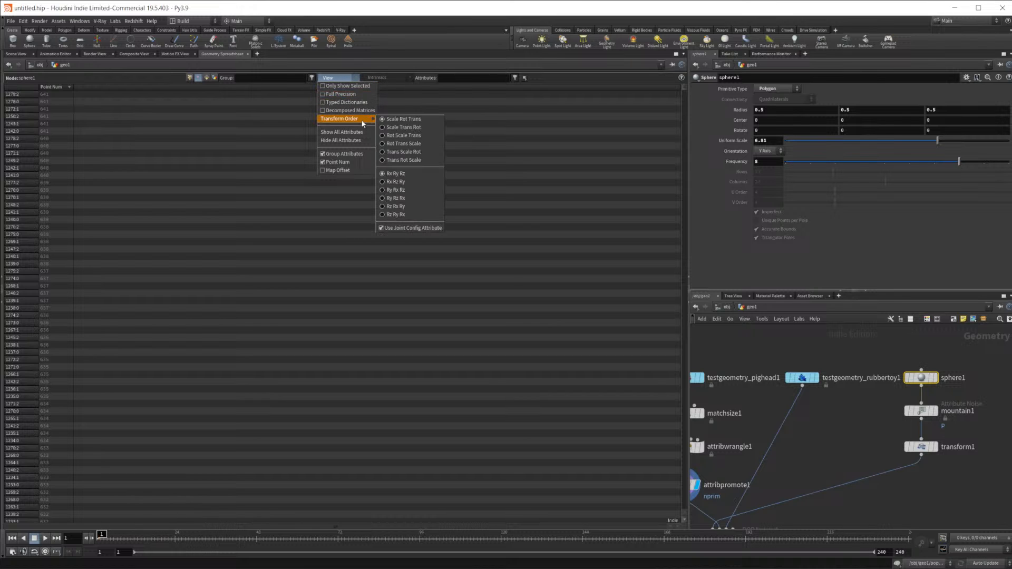
click(343, 132)
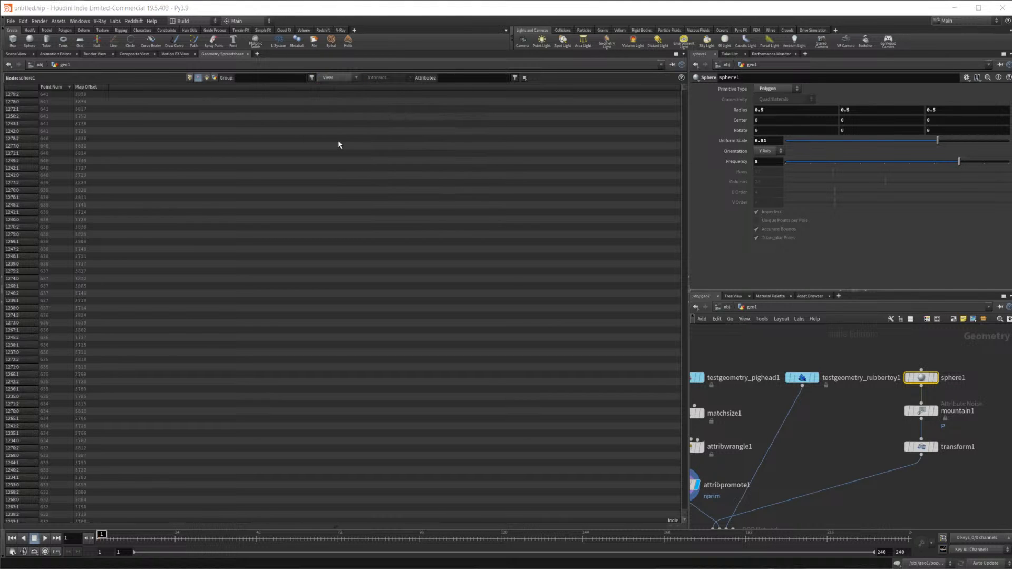
click(353, 77)
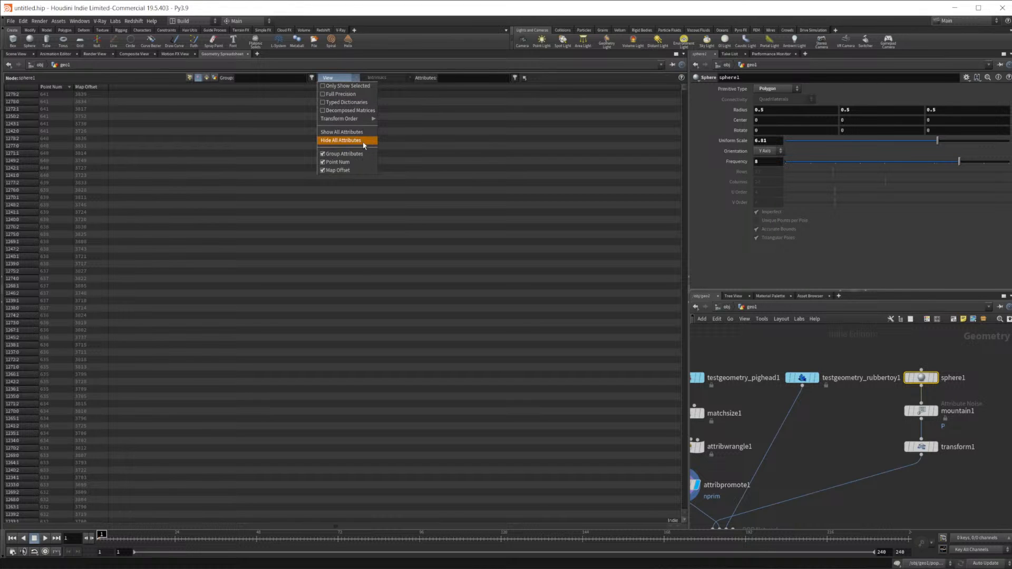
click(322, 169)
click(338, 80)
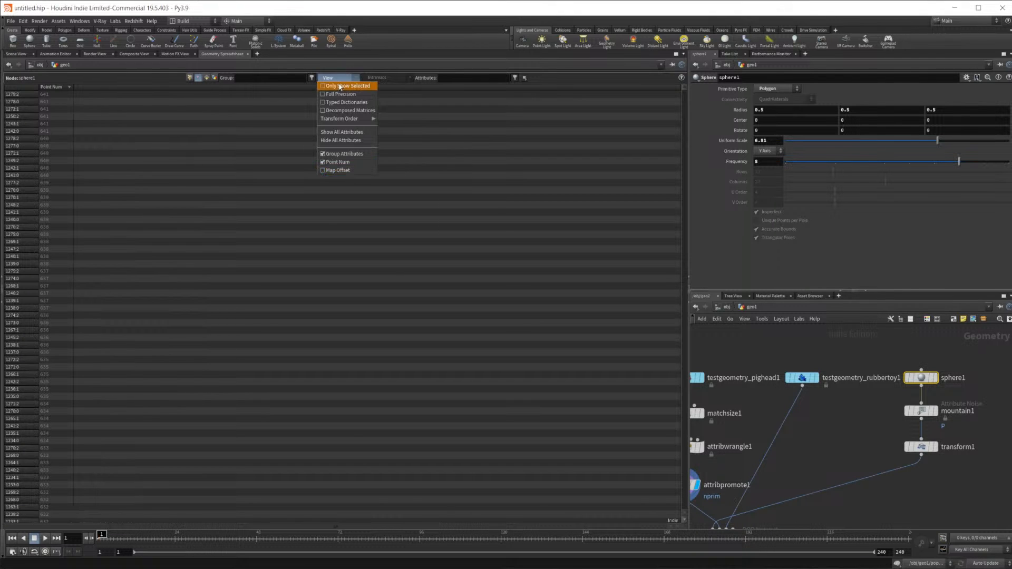
click(286, 121)
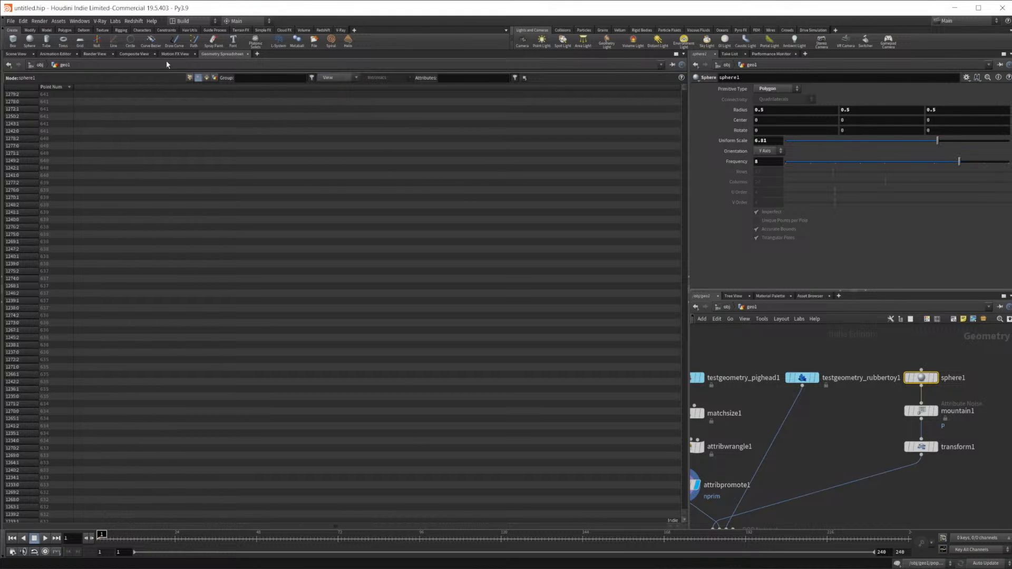
click(27, 54)
click(221, 54)
click(348, 78)
click(355, 81)
click(355, 81)
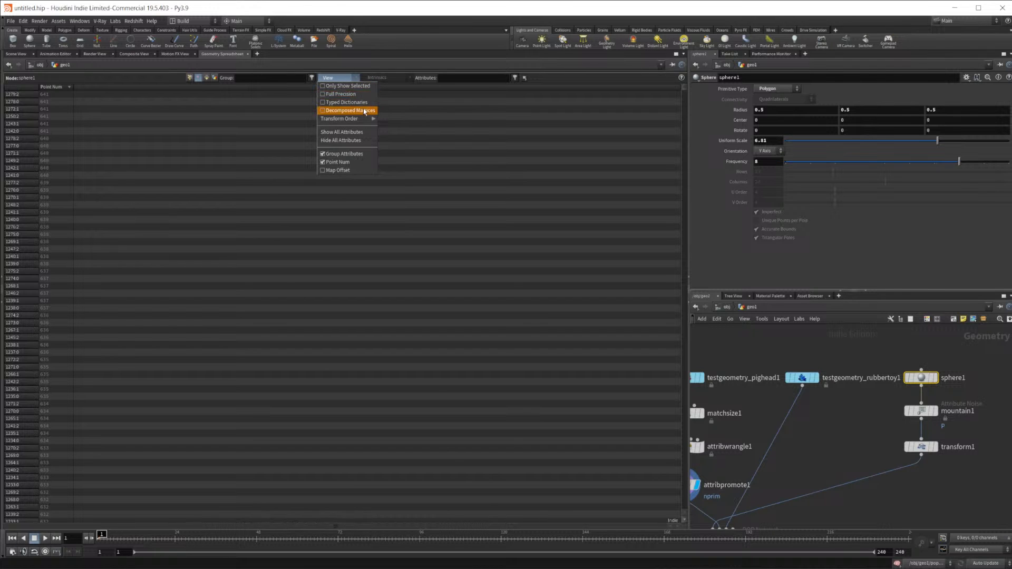
mouse_move(365, 120)
click(356, 132)
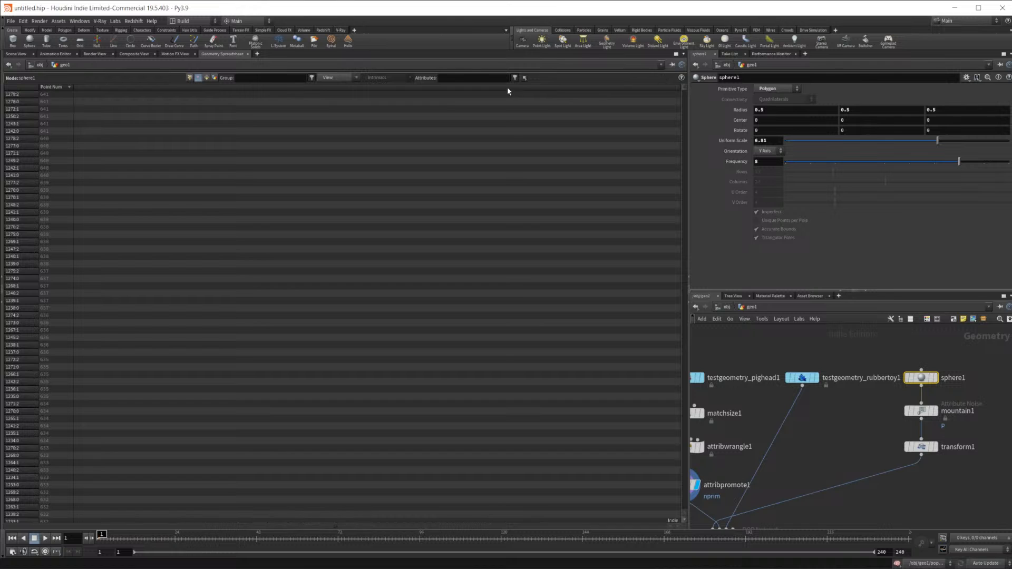
Select attribpromote1 and review its Promotion Method options, keeping Maximum
middle_drag(910, 443, 924, 408)
middle_drag(699, 450, 759, 436)
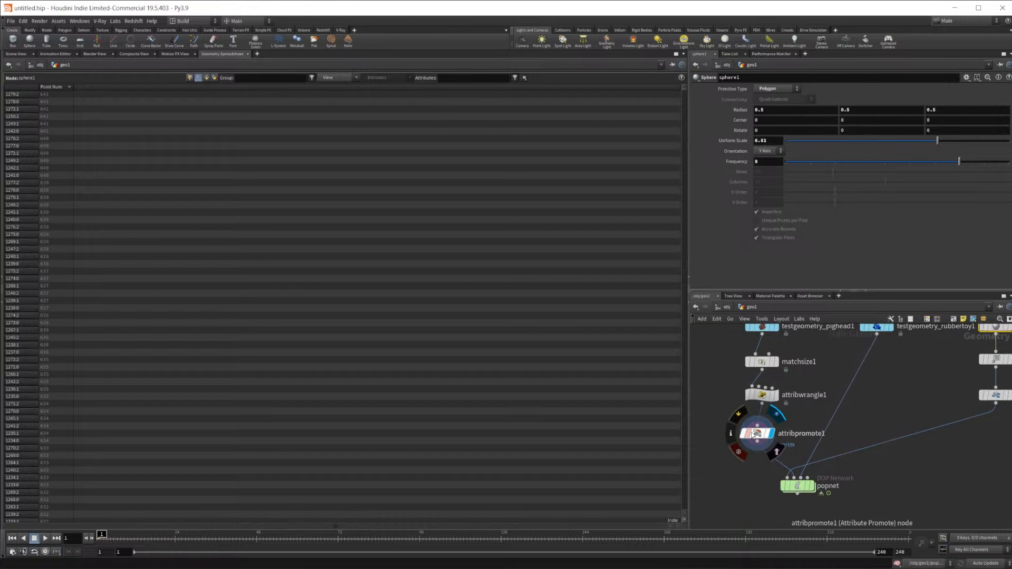
click(758, 434)
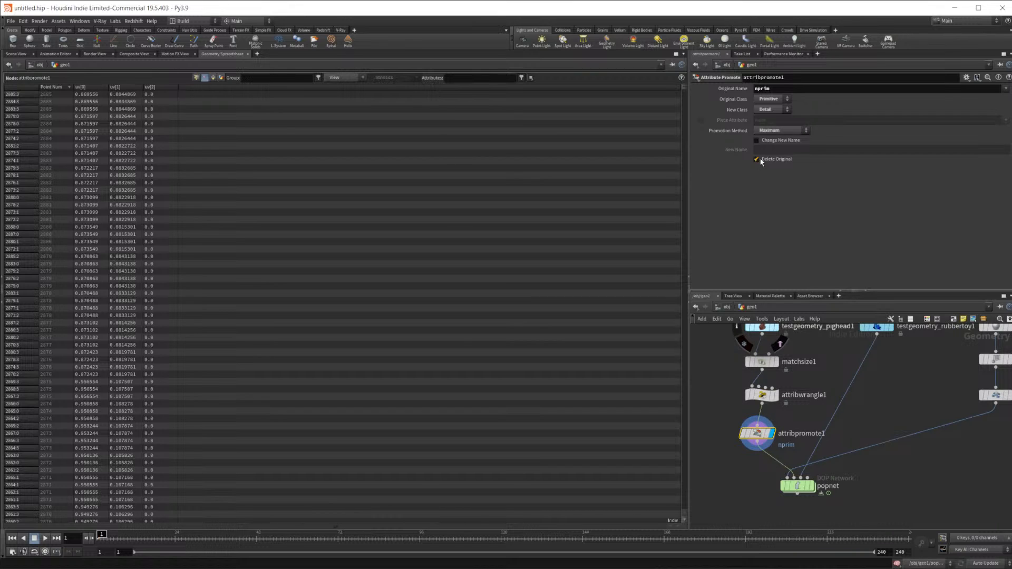
click(793, 132)
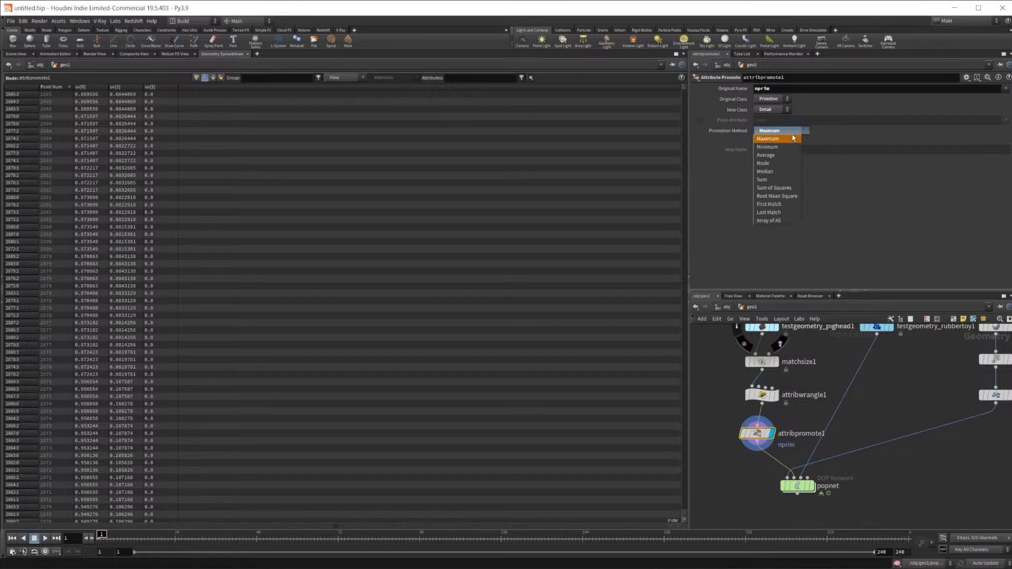
click(794, 138)
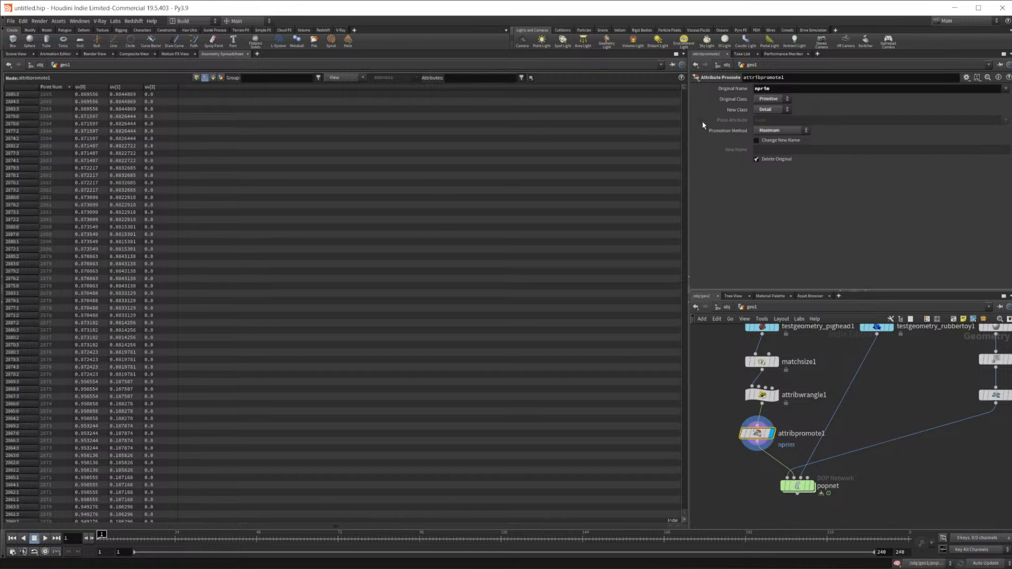
Check attribpromote1's Original Name, and inspect the attribwrangle1 and testgeometry_pighead1 nodes upstream
click(800, 91)
drag(800, 90, 756, 88)
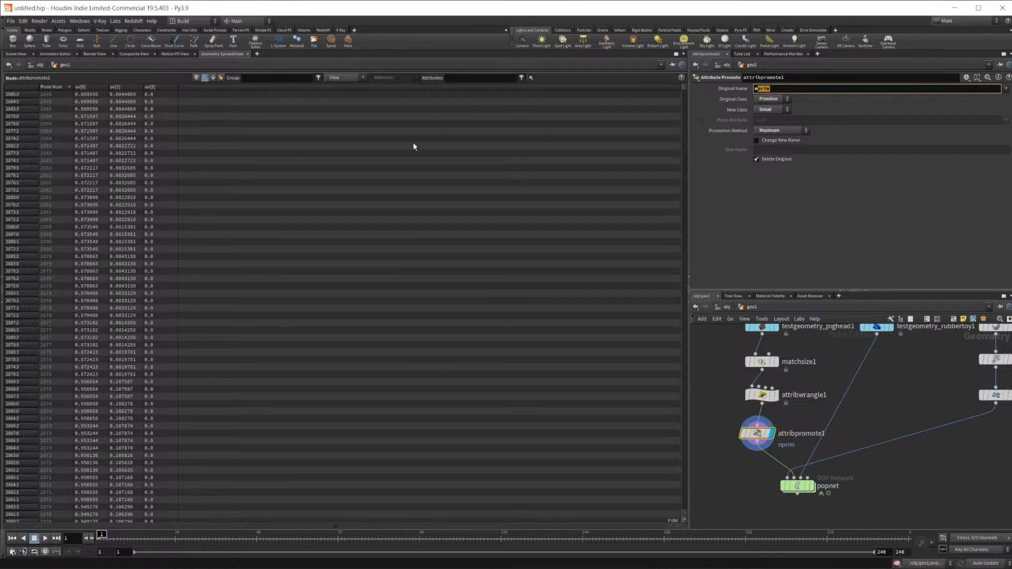
click(762, 395)
click(763, 328)
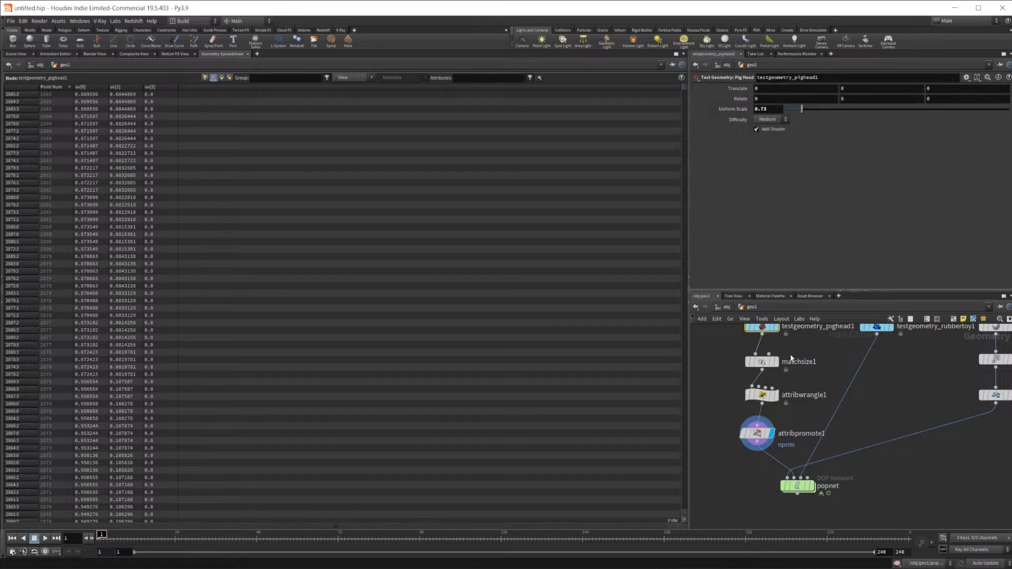
Switch to the web browser and search Google for "houdini geometry spreadsheet turn off intrinsic"
middle_drag(776, 345, 773, 370)
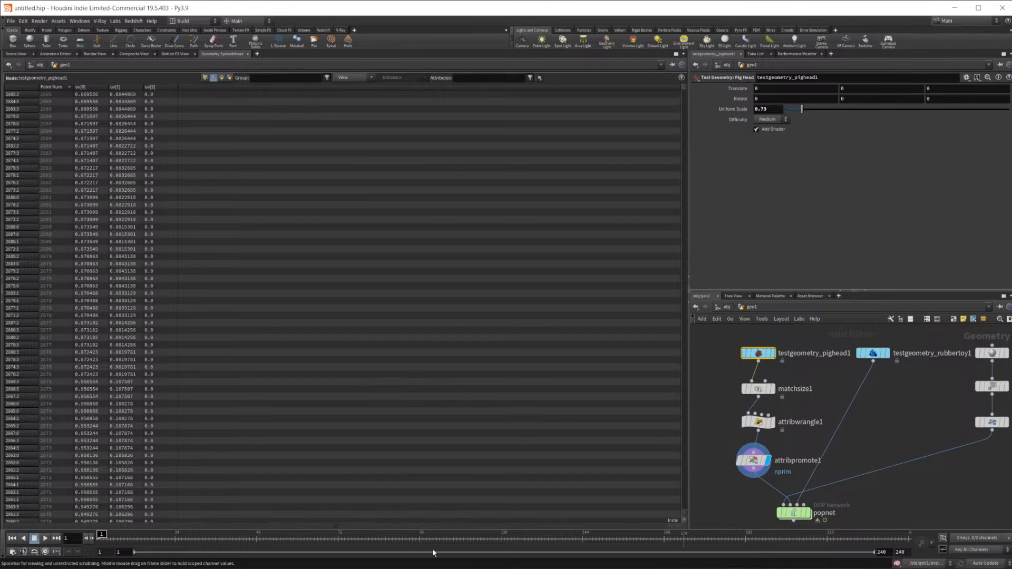
mouse_move(287, 563)
click(321, 550)
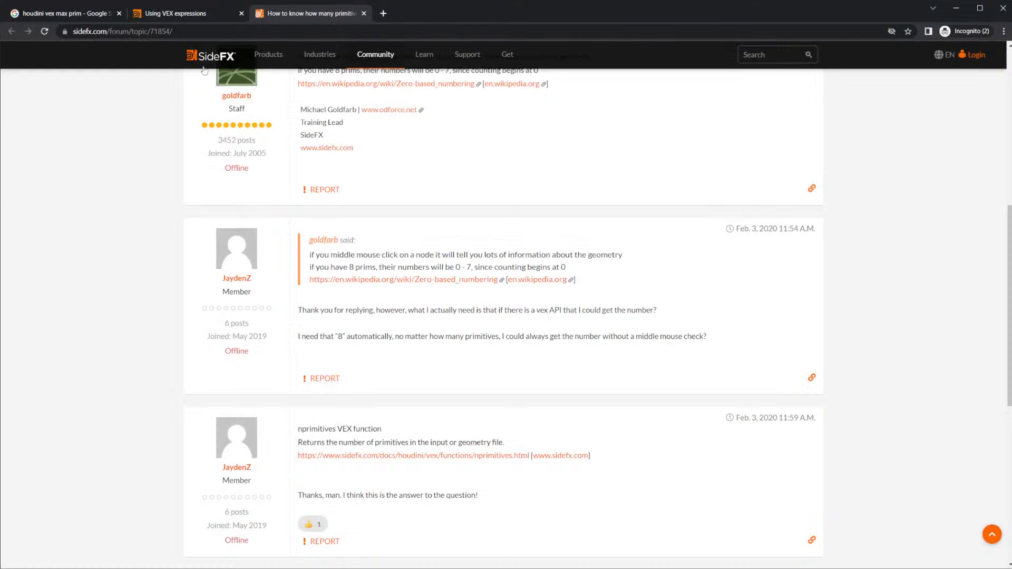
click(100, 14)
click(150, 65)
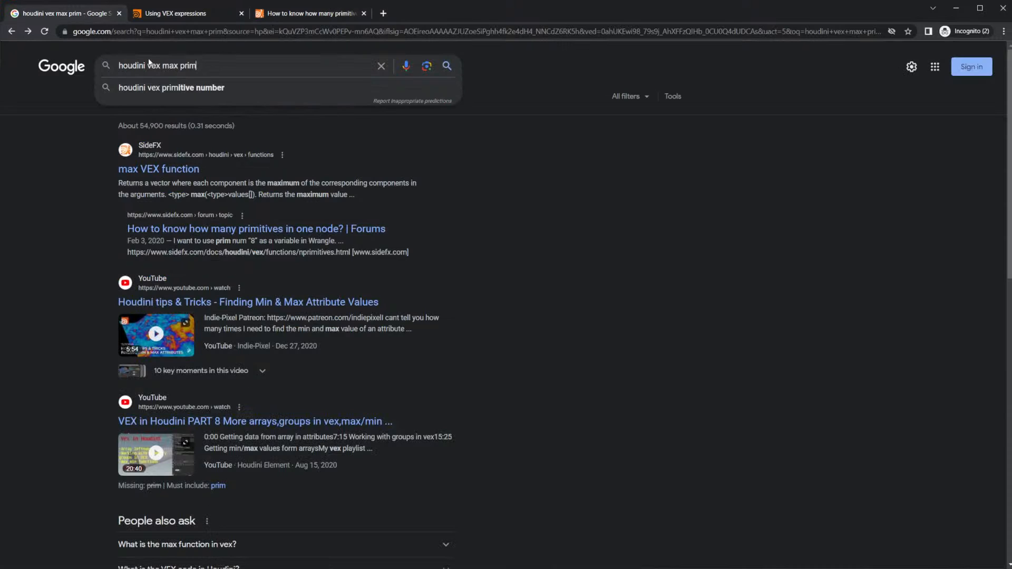
drag(151, 65, 298, 61)
key(BackSpace)
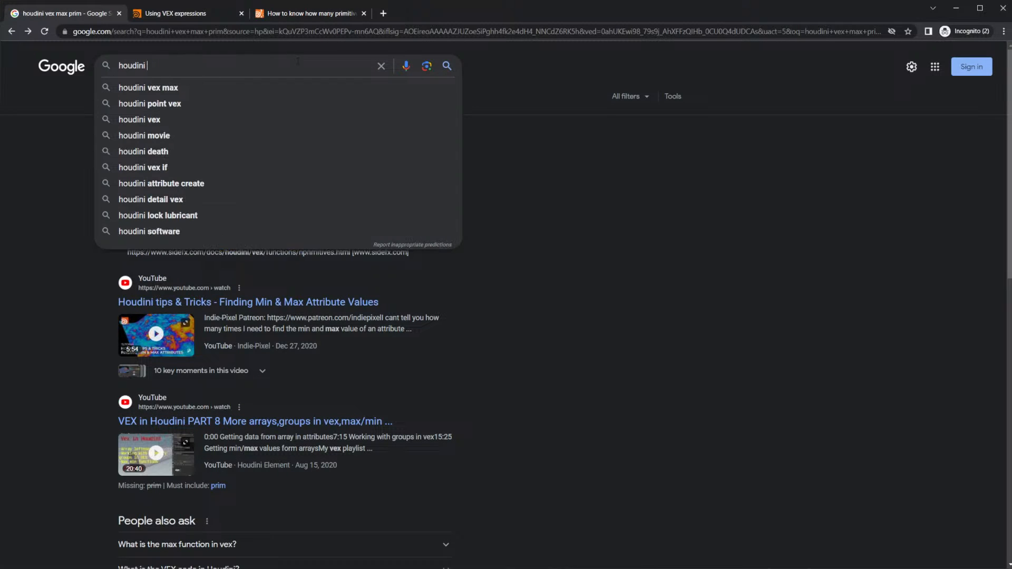
text(geom)
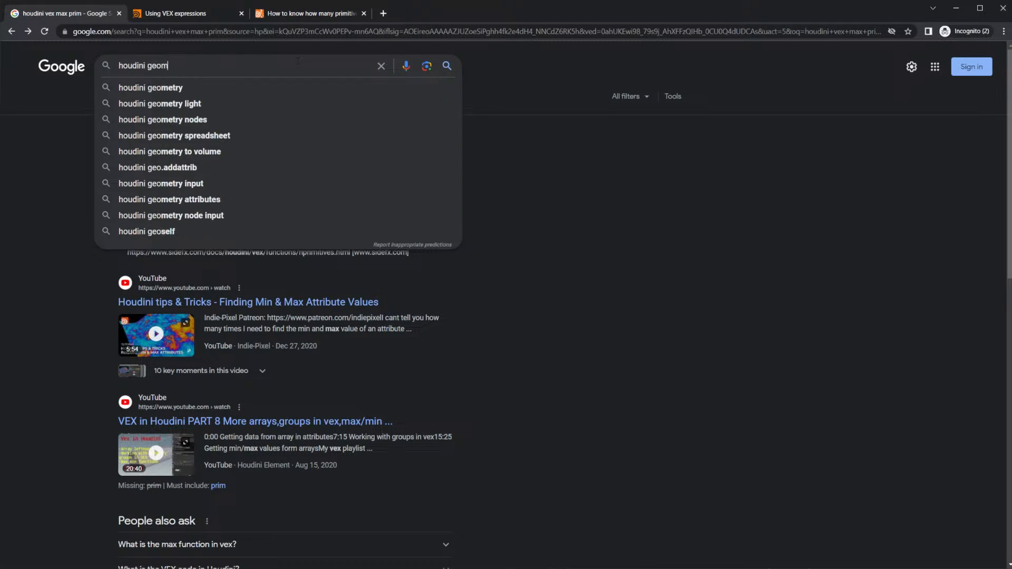
key(Down)
key(Down)
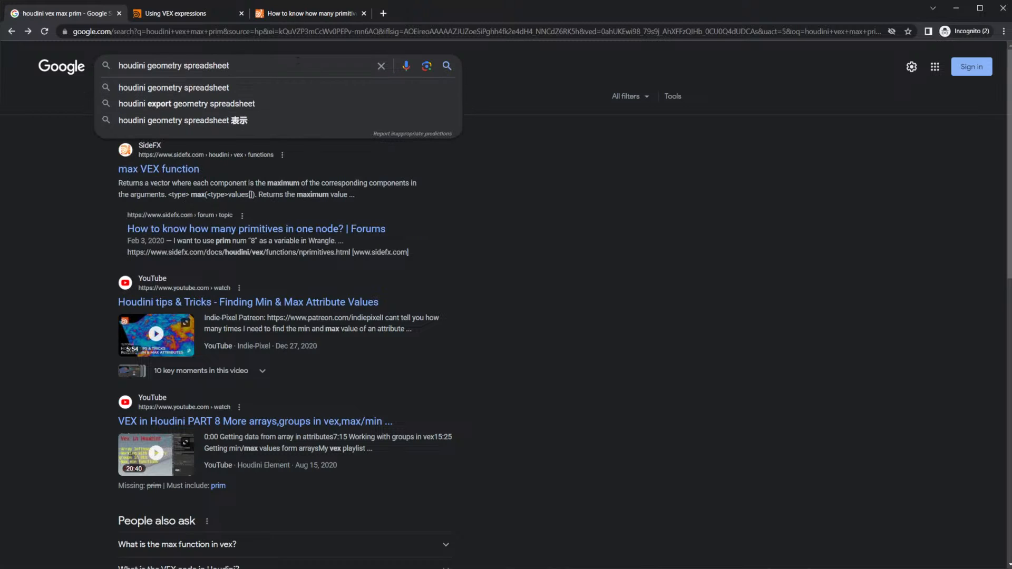
text(urn off ins)
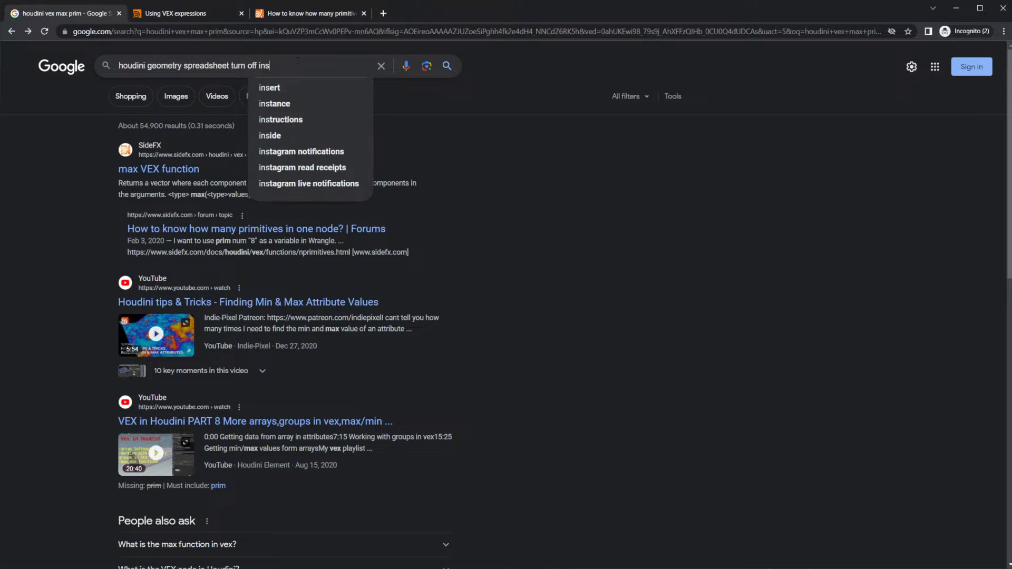
key(BackSpace)
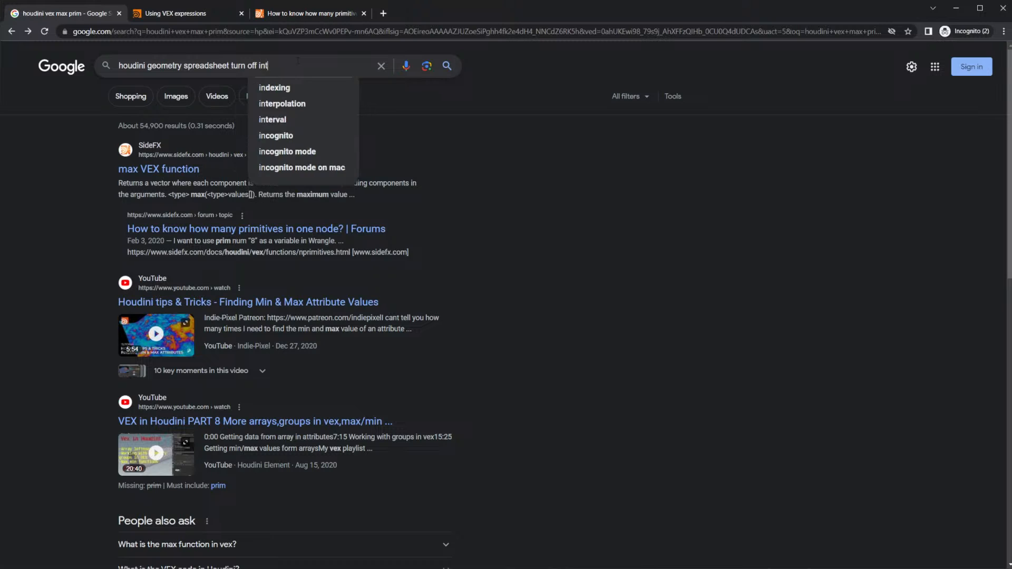
text(tric)
key(BackSpace)
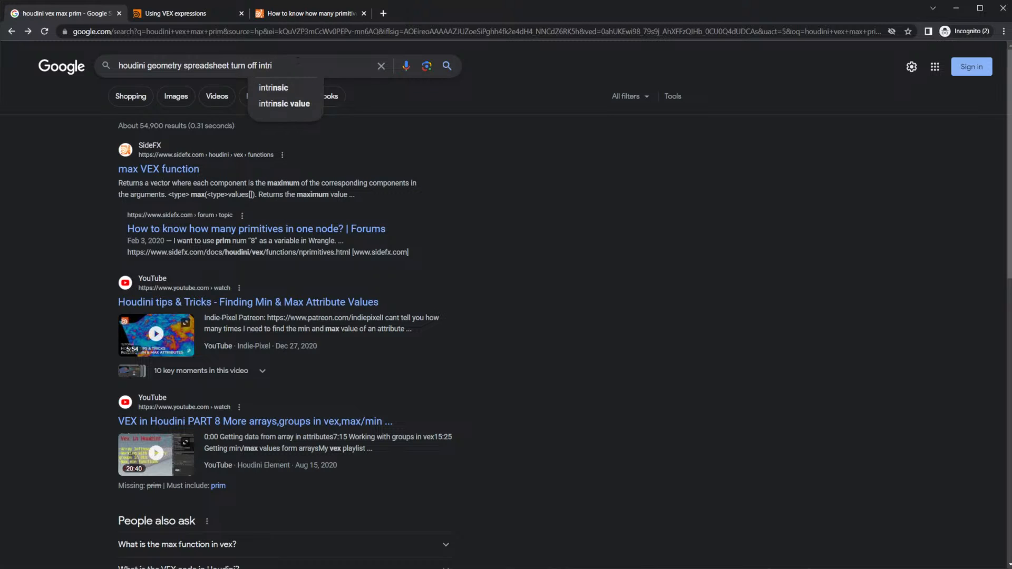
key(Down)
key(Return)
Open the SideFX "Geometry attributes" search result in a new browser tab and switch to it
scroll(492, 316, down, 5)
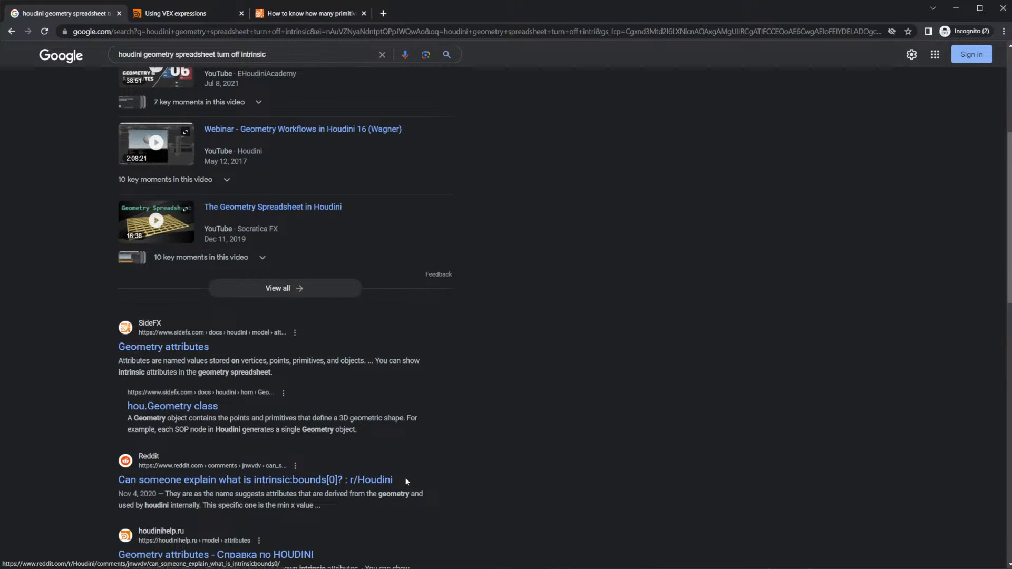
right_click(201, 353)
right_click(195, 347)
click(222, 354)
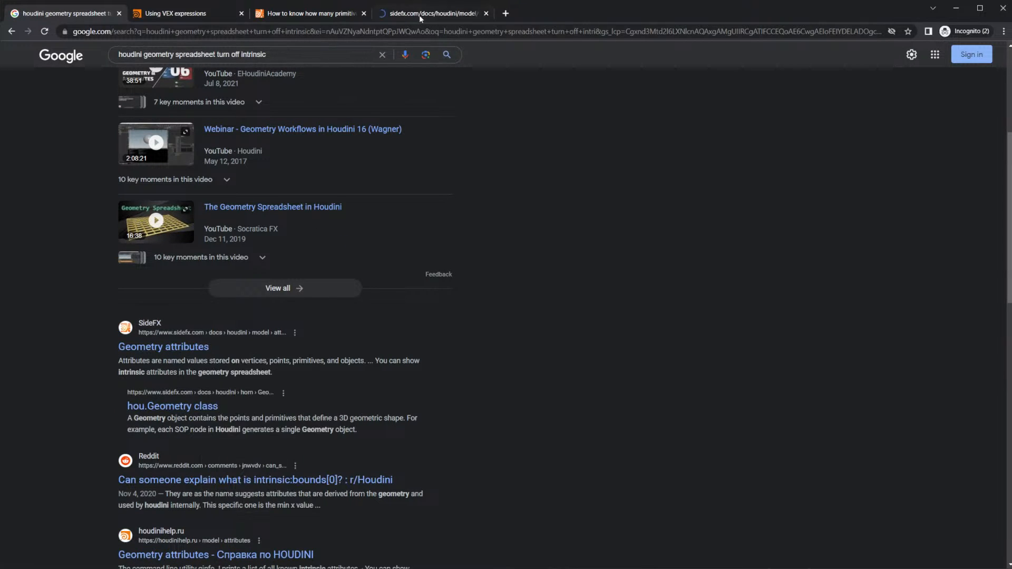
click(416, 14)
Read through the Geometry attributes documentation down to the Intrinsic attributes section
scroll(341, 332, down, 4)
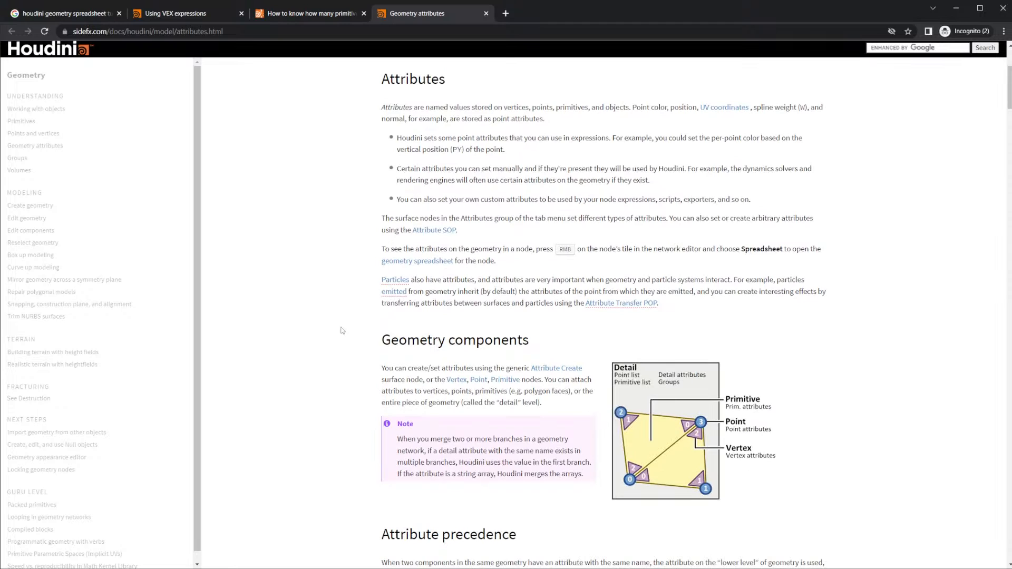
scroll(340, 331, up, 4)
scroll(341, 331, down, 13)
scroll(342, 331, down, 4)
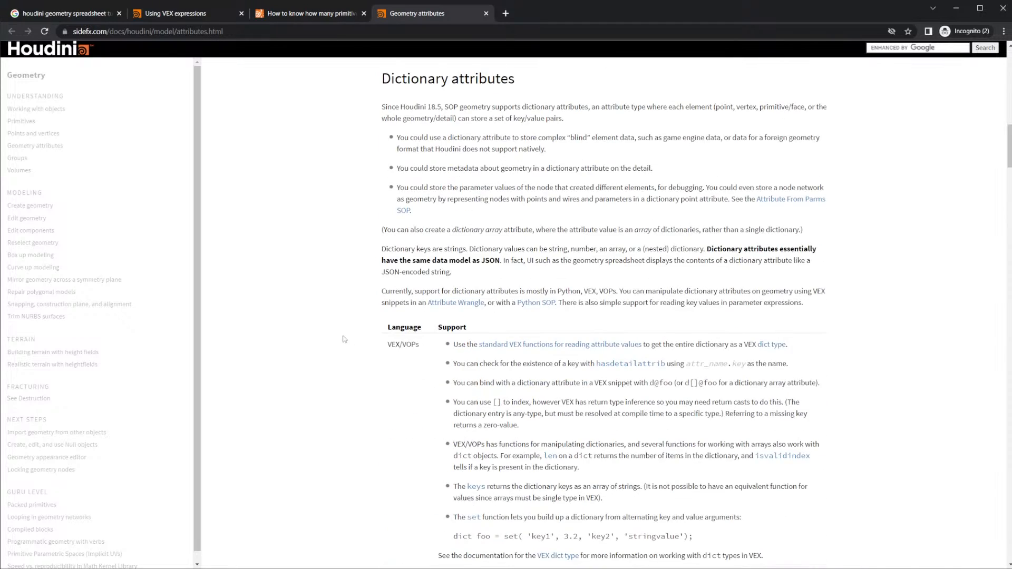
scroll(391, 400, up, 3)
scroll(393, 400, down, 9)
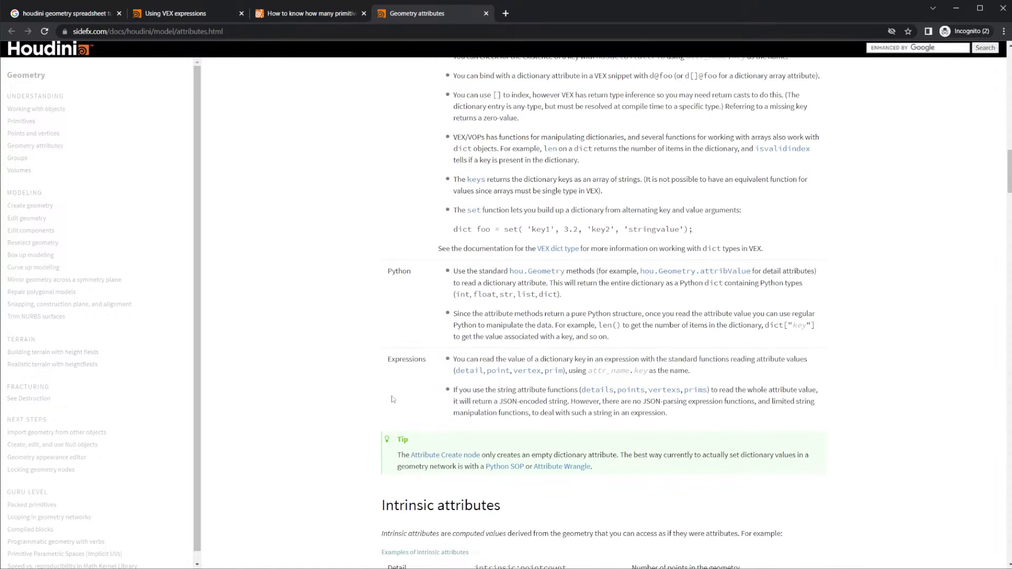
scroll(391, 400, down, 3)
Switch back to Houdini and hide the Point Num column in testgeometry_pighead1's vertex spreadsheet, keeping Group Attributes enabled
key(alt+Tab)
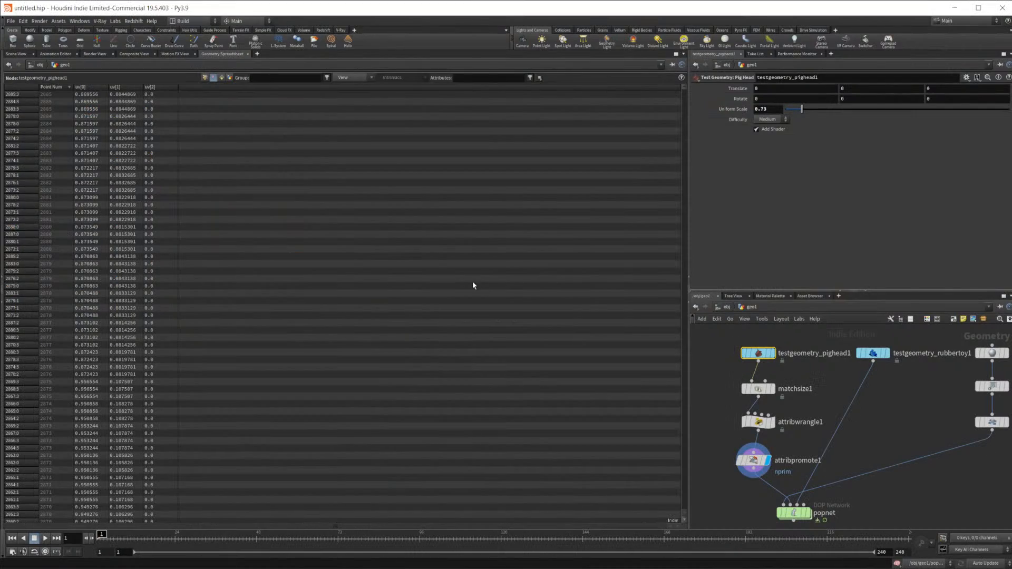
click(364, 68)
click(349, 78)
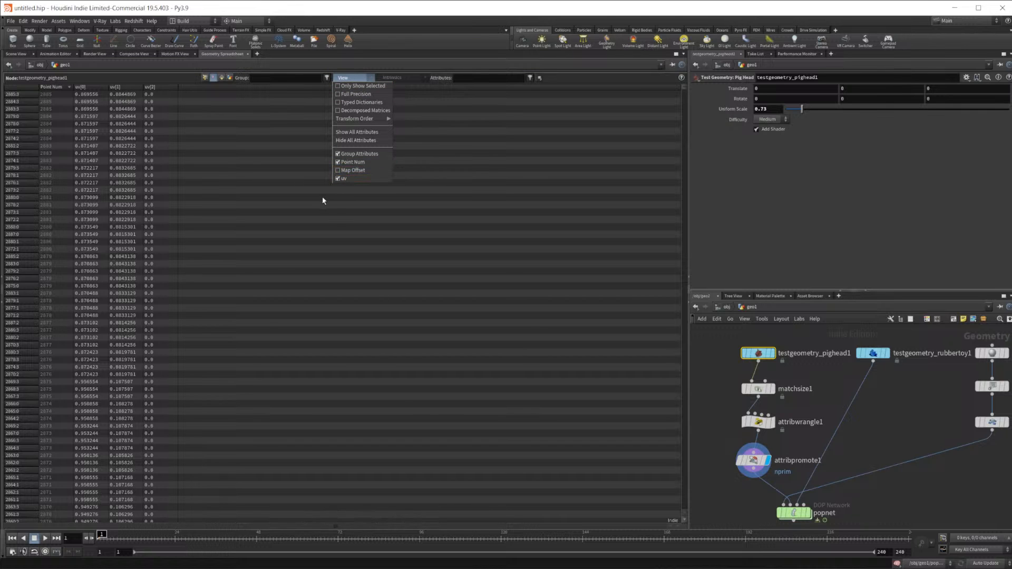
click(339, 158)
click(355, 79)
click(338, 154)
click(349, 79)
click(344, 162)
click(353, 79)
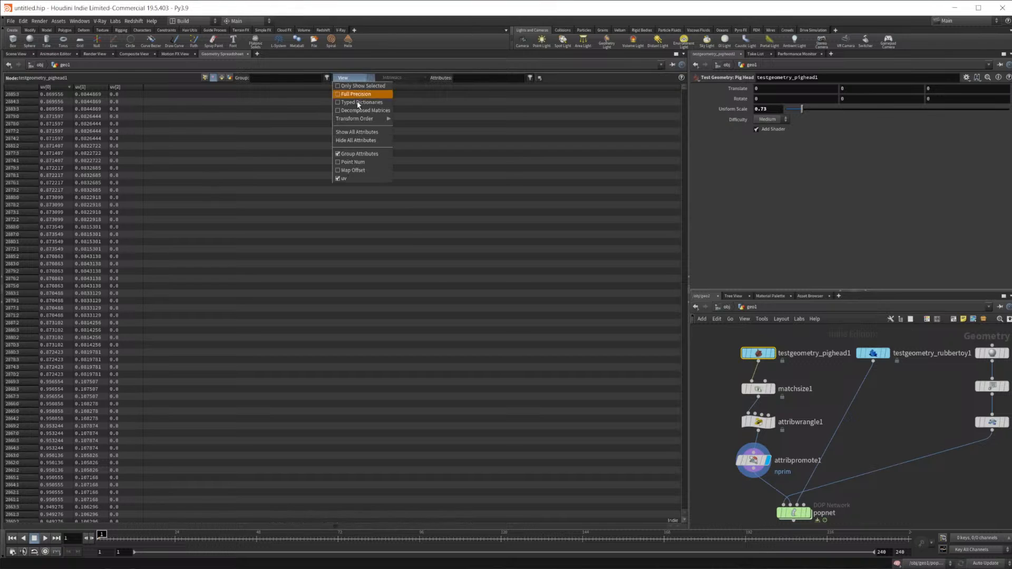
click(437, 286)
Select attribpromote1 and examine its point and vertex attributes in the geometry spreadsheet
click(869, 414)
click(755, 461)
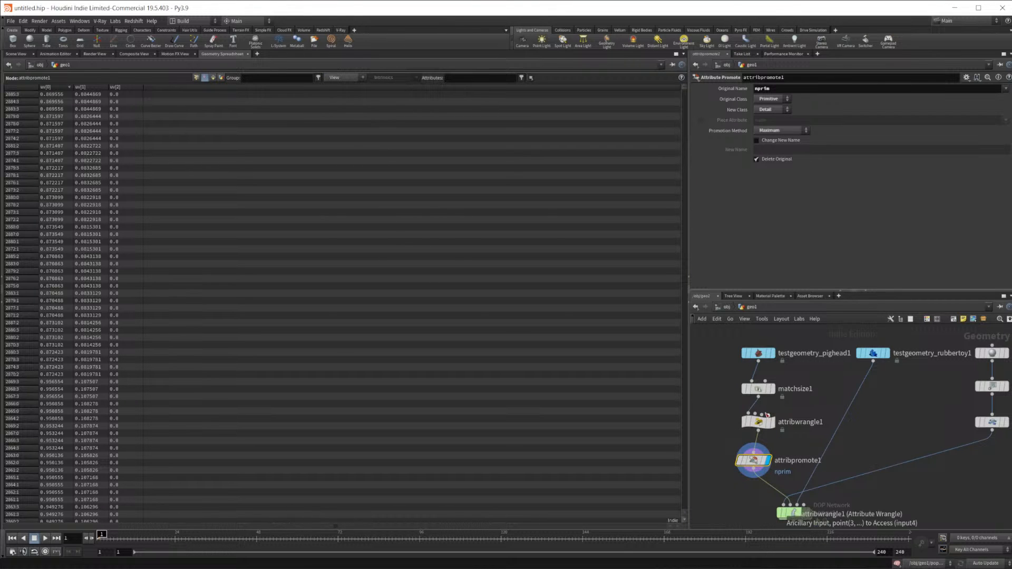
mouse_move(757, 430)
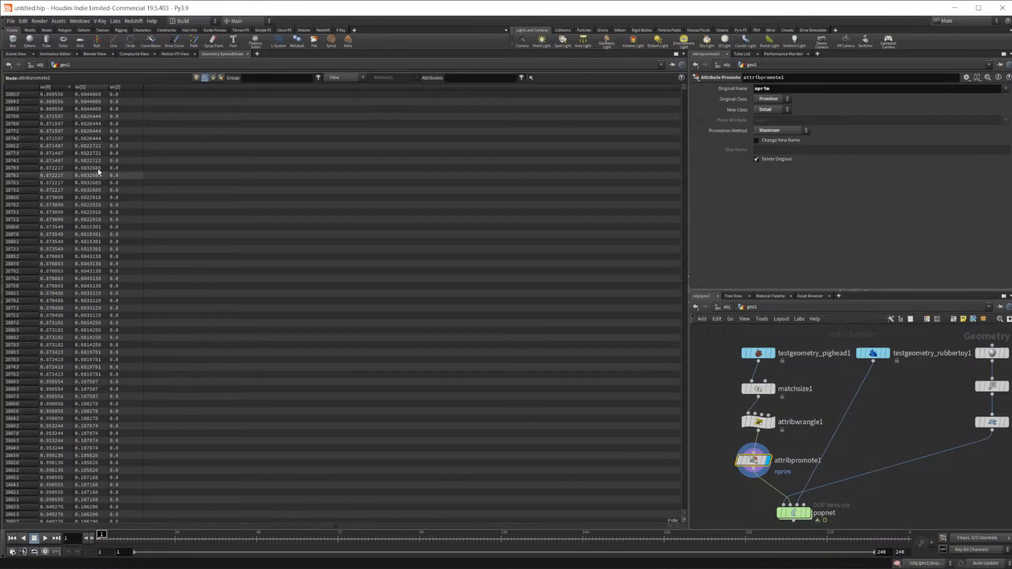
right_click(23, 100)
click(18, 103)
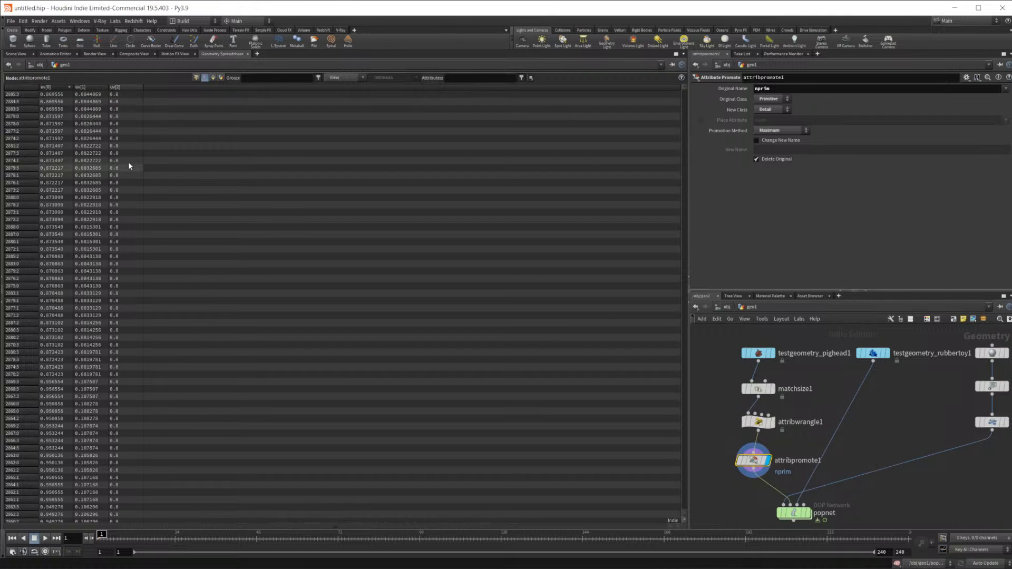
click(197, 78)
click(205, 77)
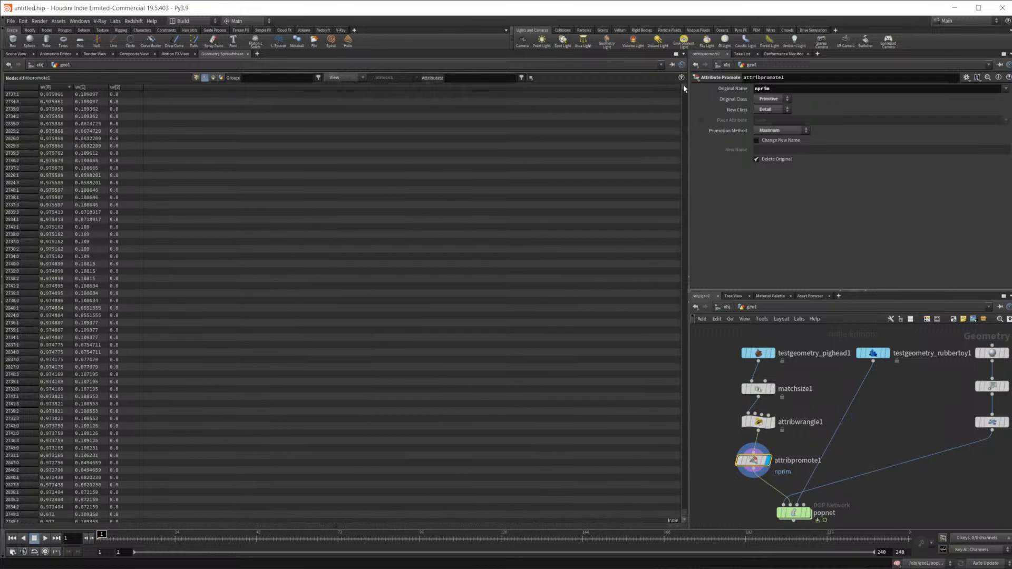
drag(684, 91, 648, 45)
key(Tab)
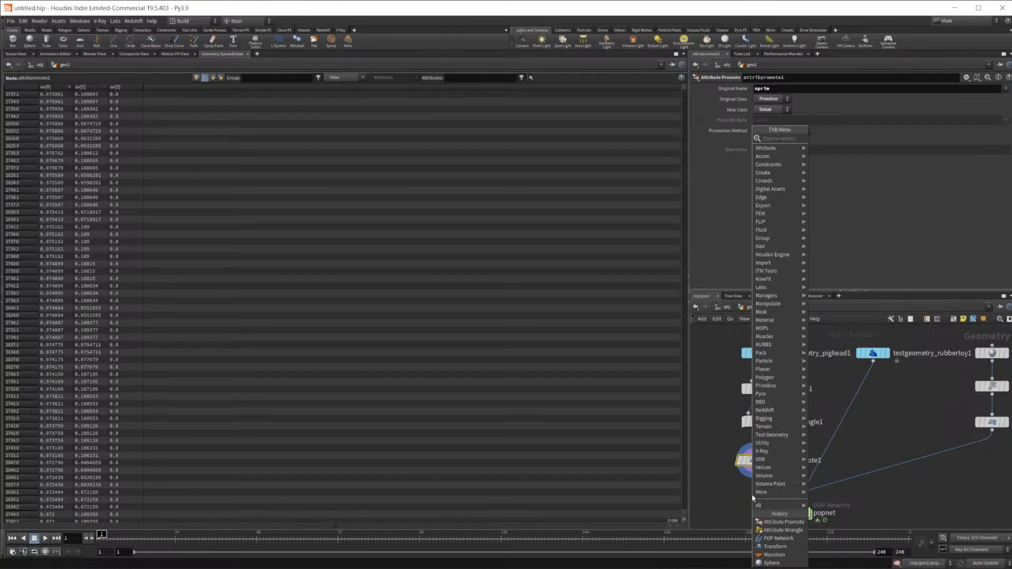
key(Escape)
Compare the vertex data and parameters of testgeometry_pighead1, testgeometry_rubbertoy1, sphere1, attribwrangle1 and attribpromote1
click(760, 353)
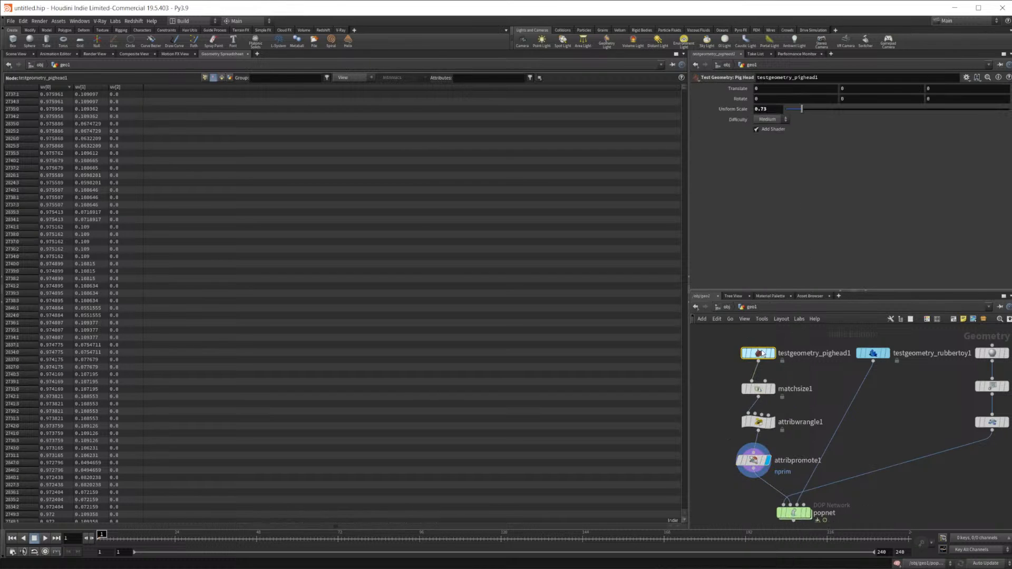
click(873, 357)
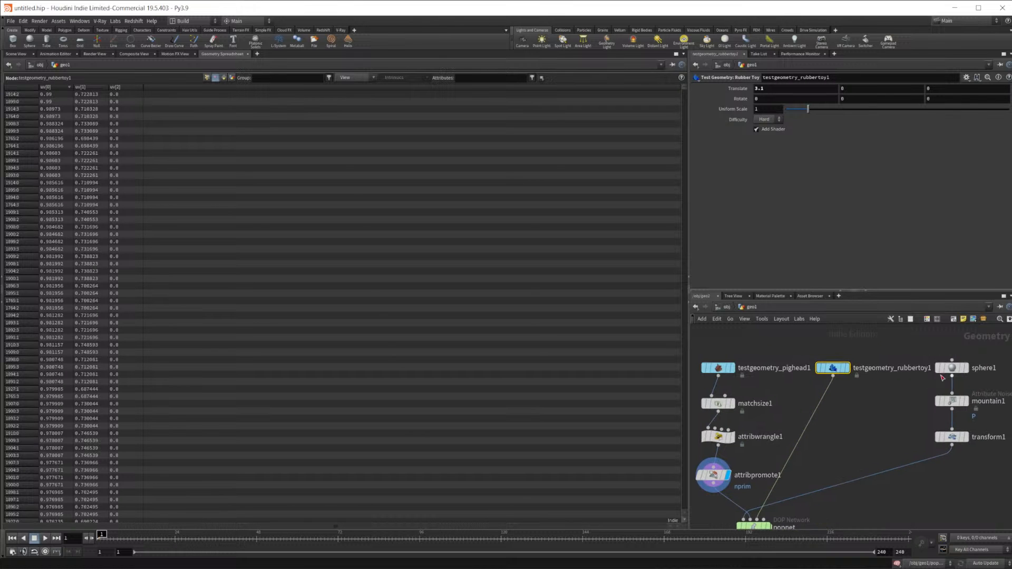
click(949, 369)
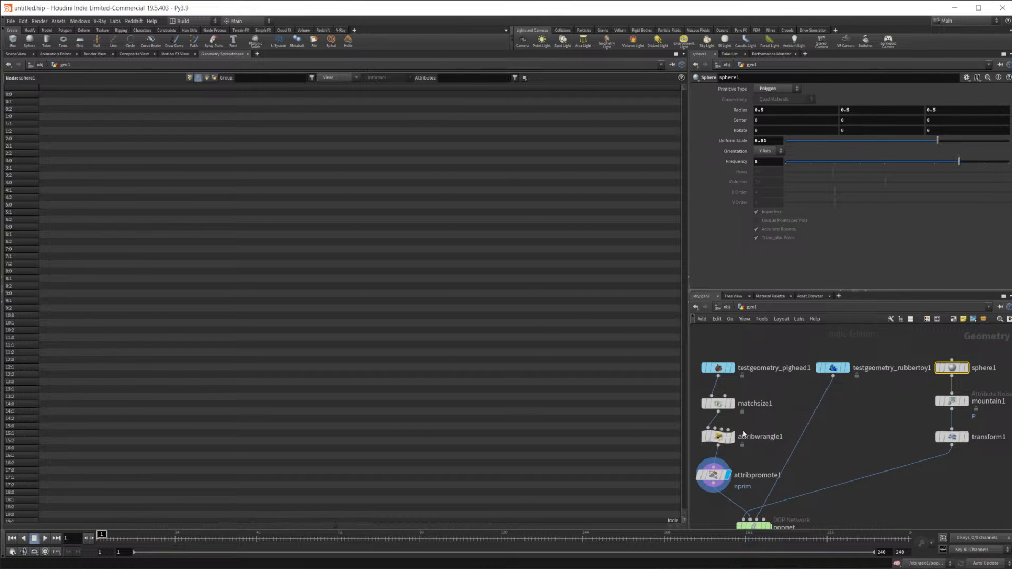
click(713, 475)
click(722, 439)
mouse_move(728, 441)
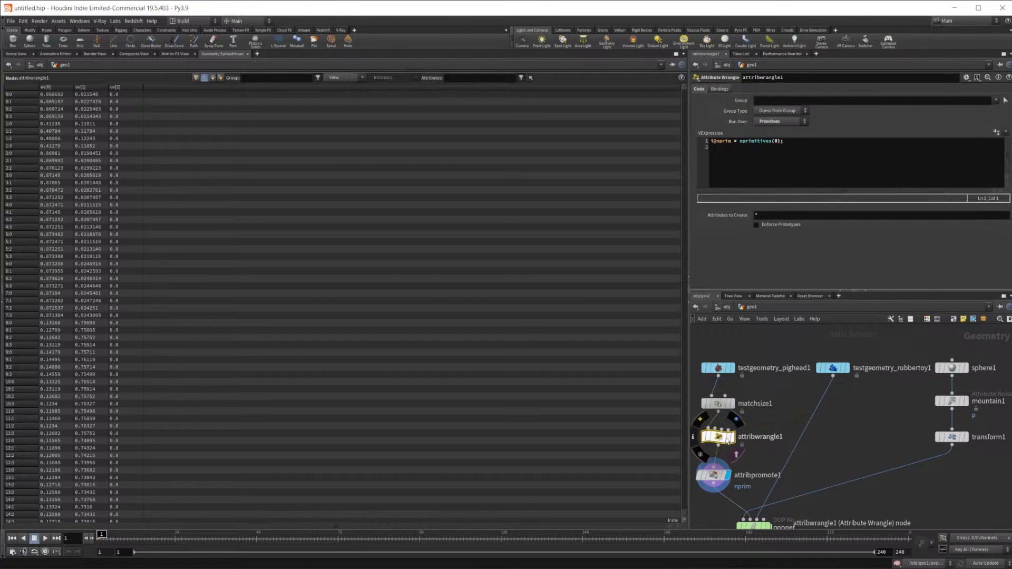
click(713, 477)
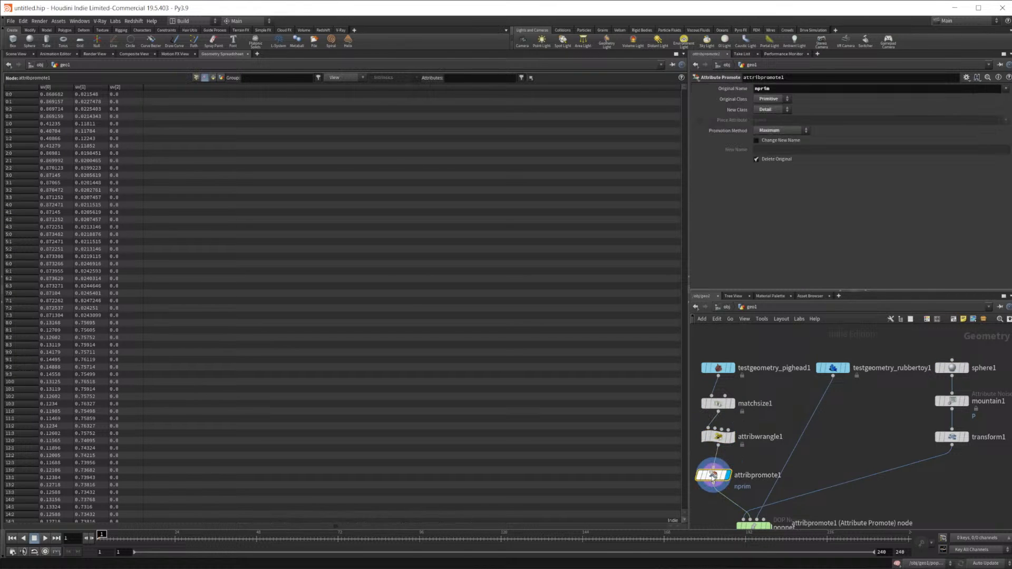
click(720, 438)
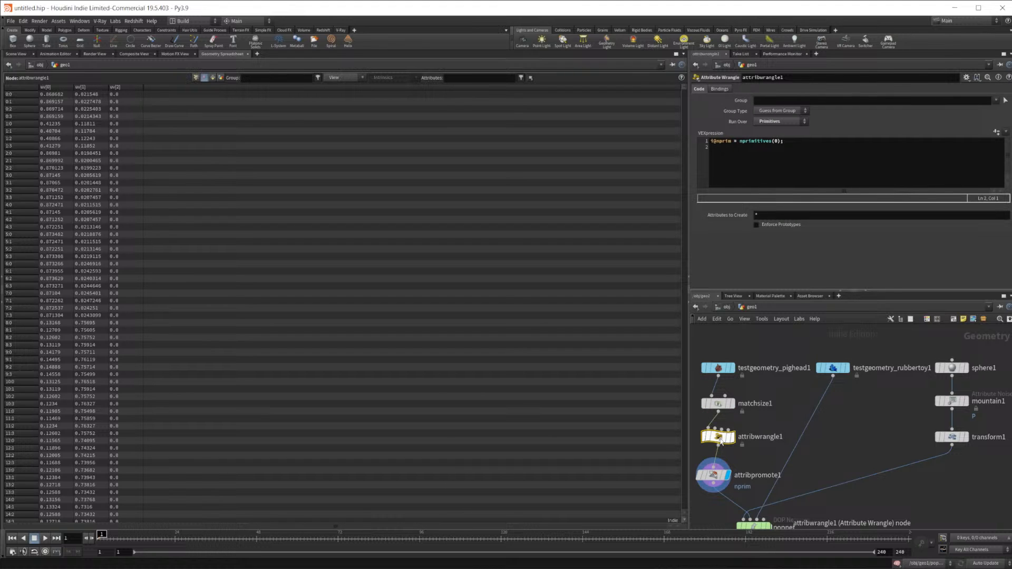
click(713, 476)
Try attribpromote1's New Class as Primitive and as Point, and view the resulting point attributes
click(783, 132)
click(789, 124)
click(773, 110)
click(776, 120)
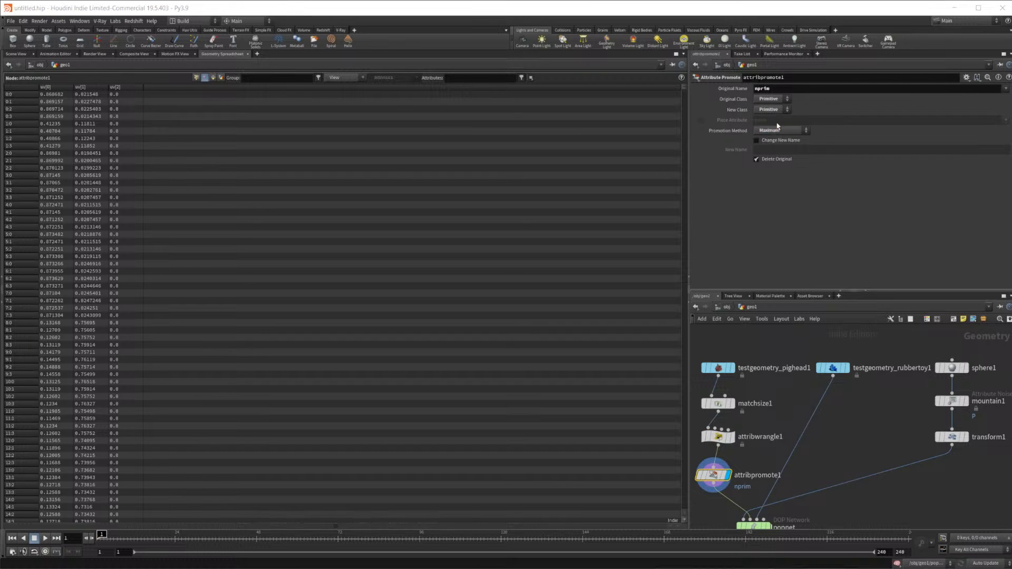
click(773, 110)
click(770, 133)
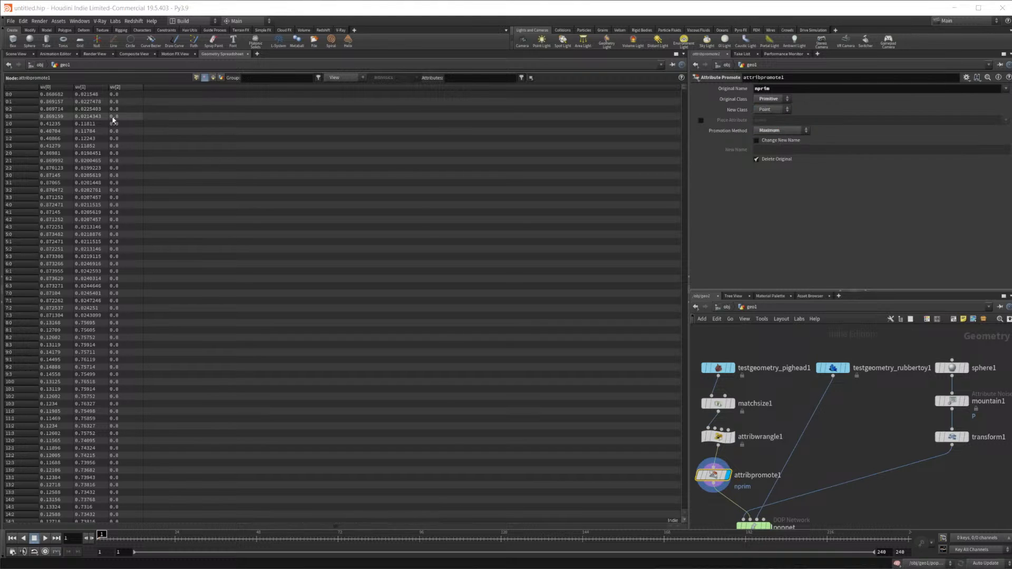
click(198, 78)
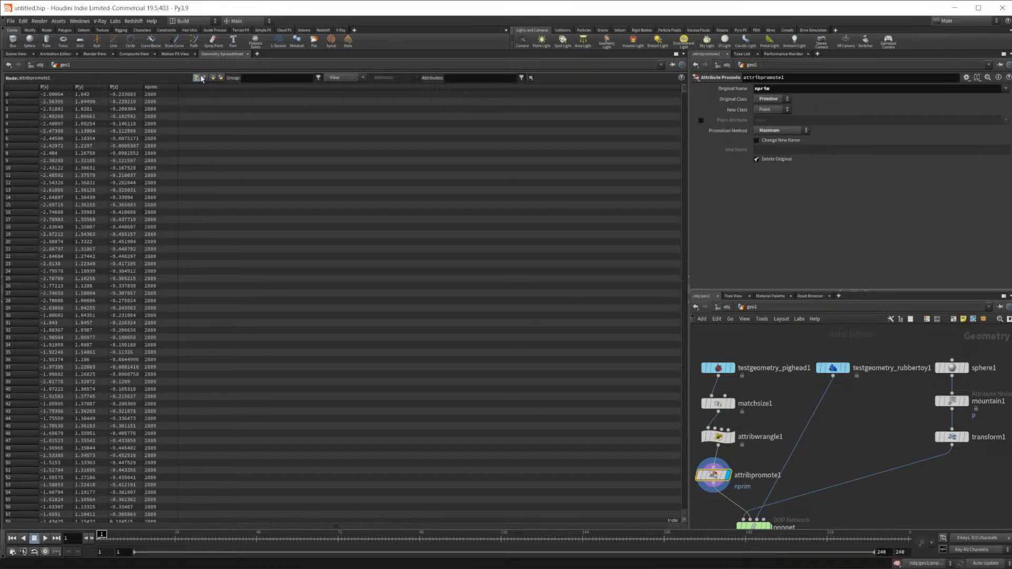
Set attribpromote1's New Class back to Detail and return the spreadsheet to vertex attributes
click(788, 113)
click(773, 109)
click(780, 110)
click(770, 100)
click(206, 78)
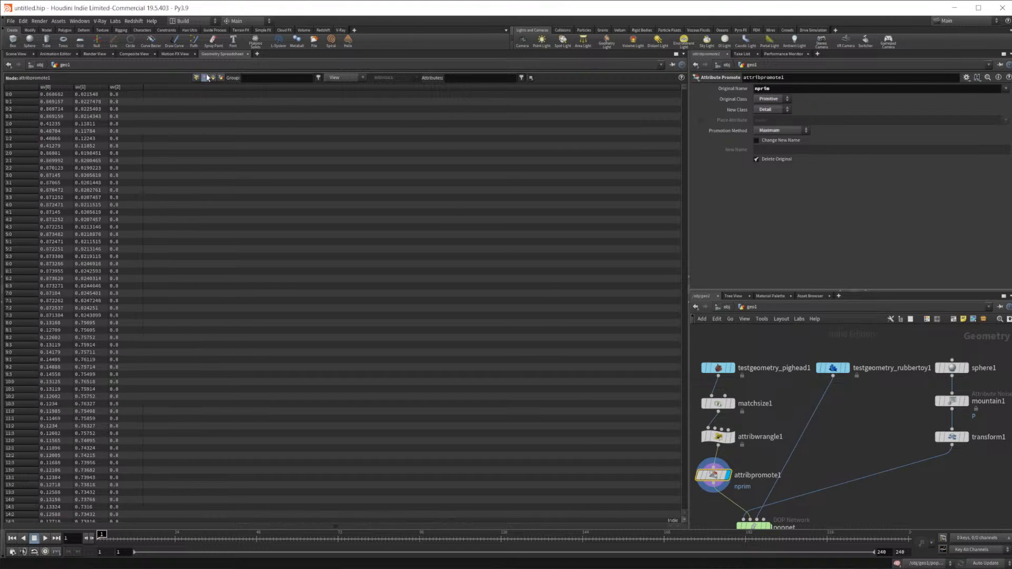
Try renaming the promoted attribute to "test", turn Change New Name off again, and review the Promotion Method options
click(791, 141)
click(790, 150)
text(test)
key(Return)
click(782, 140)
click(780, 130)
click(846, 136)
Review the Original Class options of attribpromote1, keeping Primitive
middle_drag(774, 431, 796, 372)
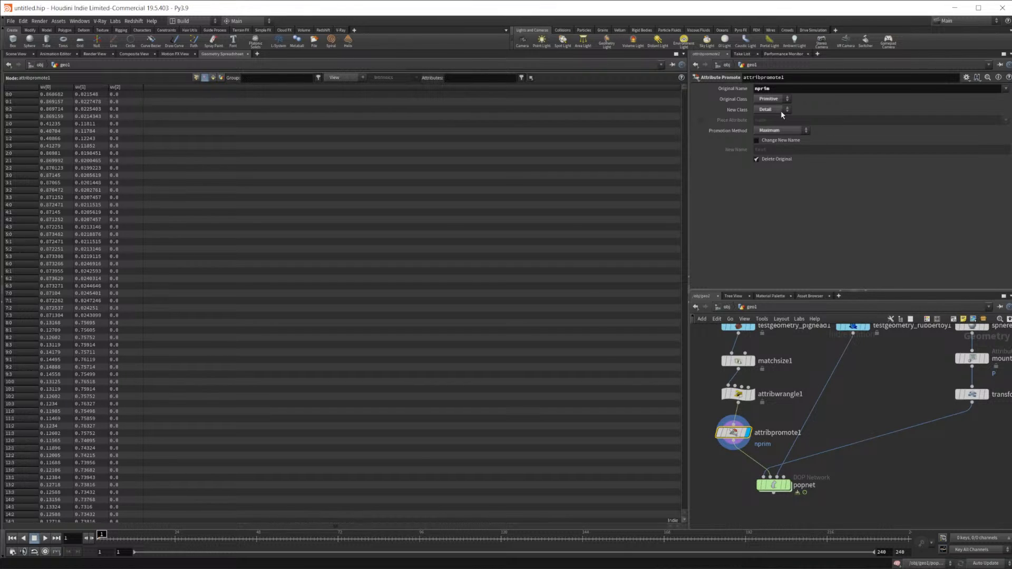
mouse_move(734, 436)
scroll(710, 391, down, 3)
scroll(766, 427, up, 3)
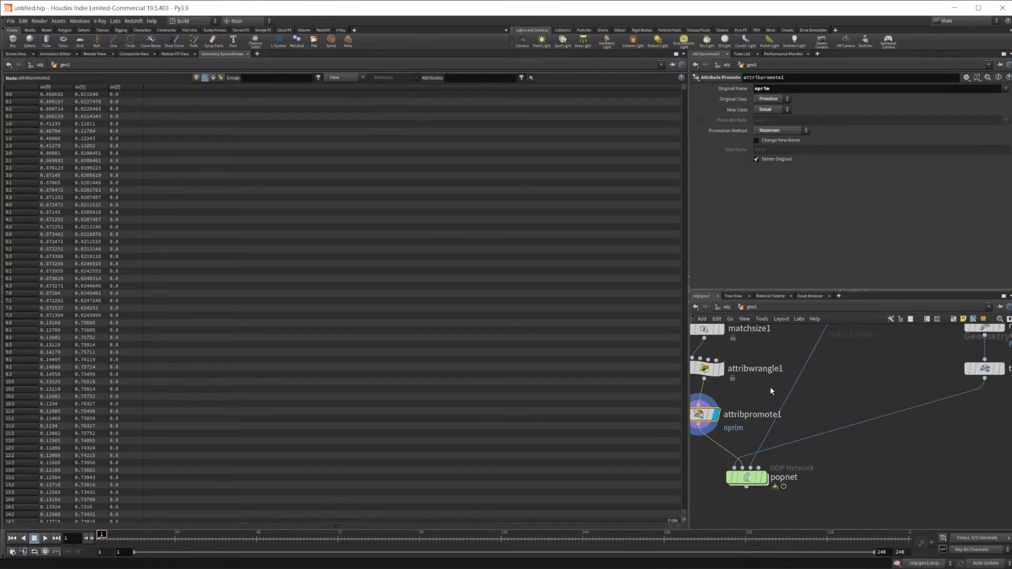
middle_drag(772, 391, 840, 413)
click(771, 100)
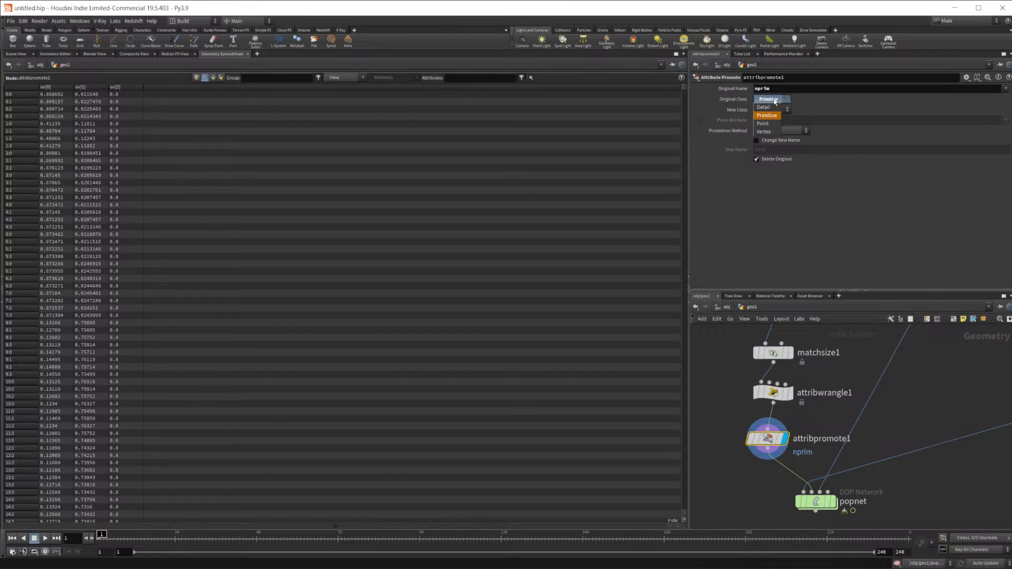
click(774, 100)
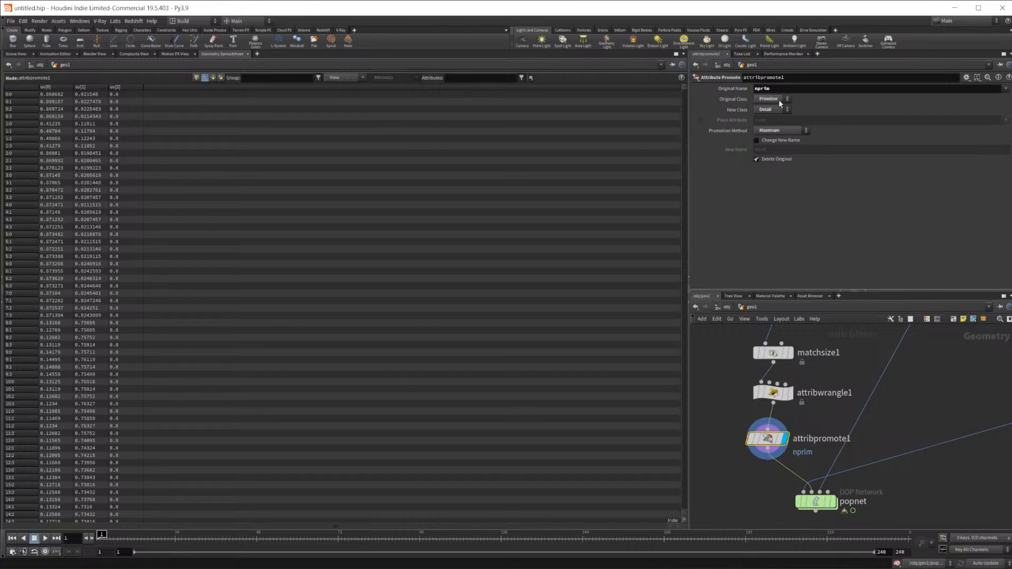
click(768, 439)
click(773, 100)
click(767, 115)
Insert a Clean node between matchsize1 and attribwrangle1 and enable Remove Attribs for all attributes (*)
key(Tab)
mouse_move(849, 428)
text(clean)
key(Return)
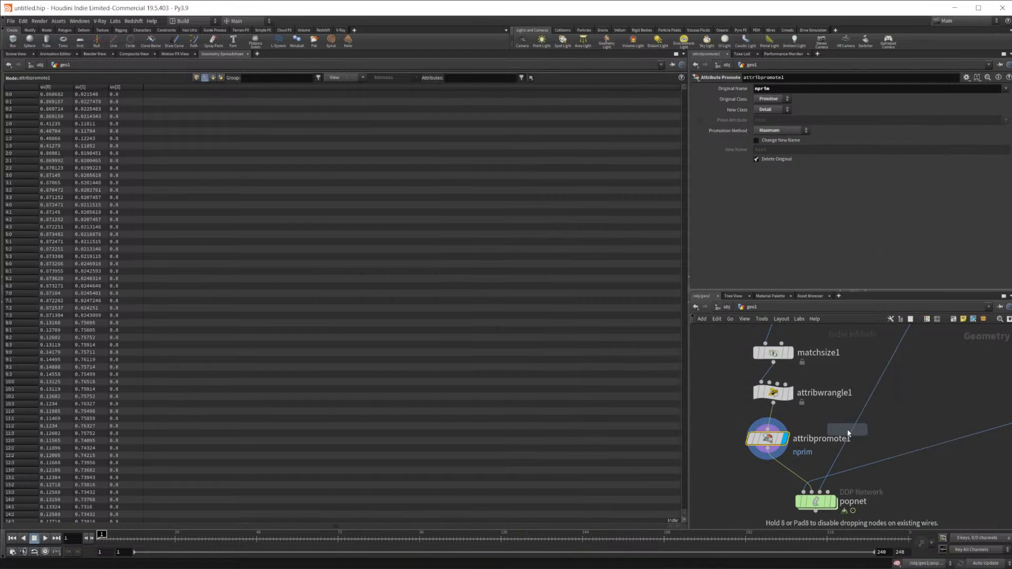
click(773, 370)
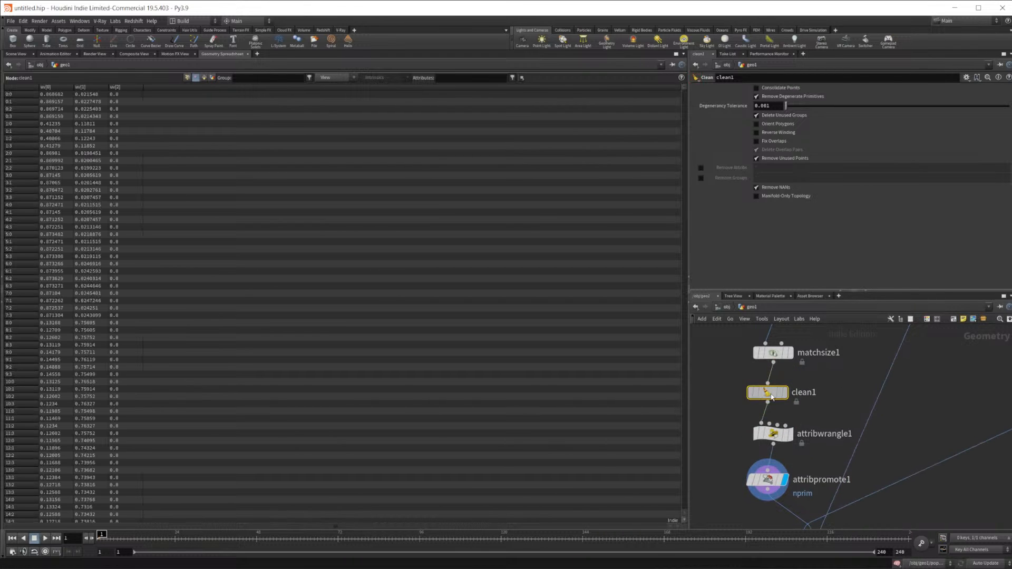
click(701, 168)
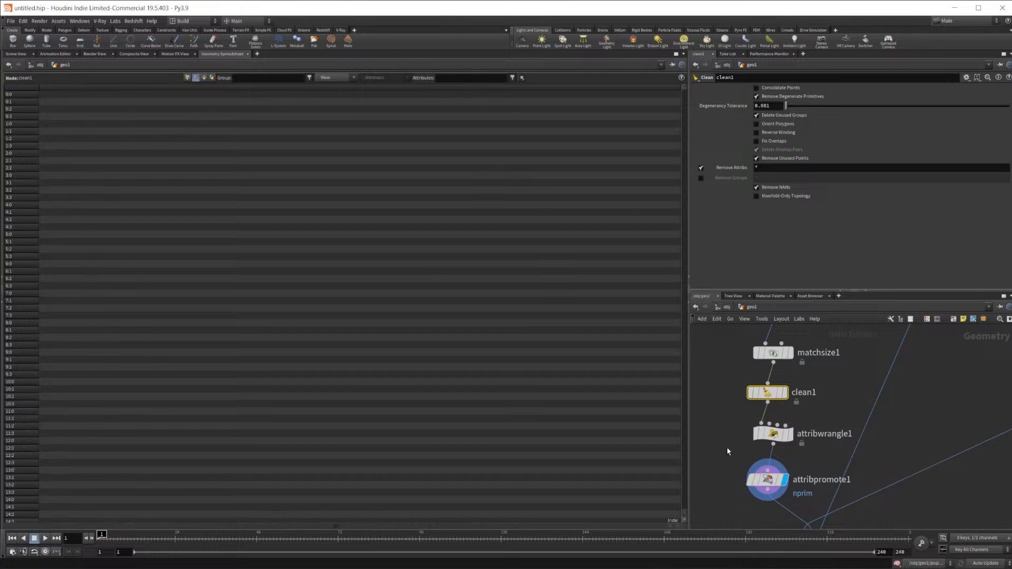
Inspect attribpromote1, attribwrangle1 and clean1 with the attributes stripped, and delete clean1
click(768, 480)
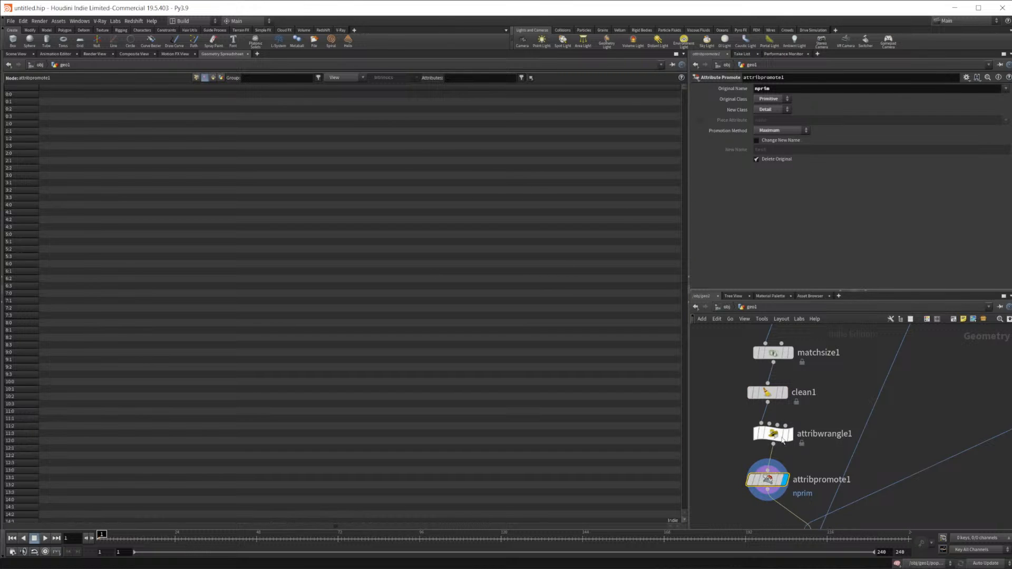
click(785, 441)
click(763, 394)
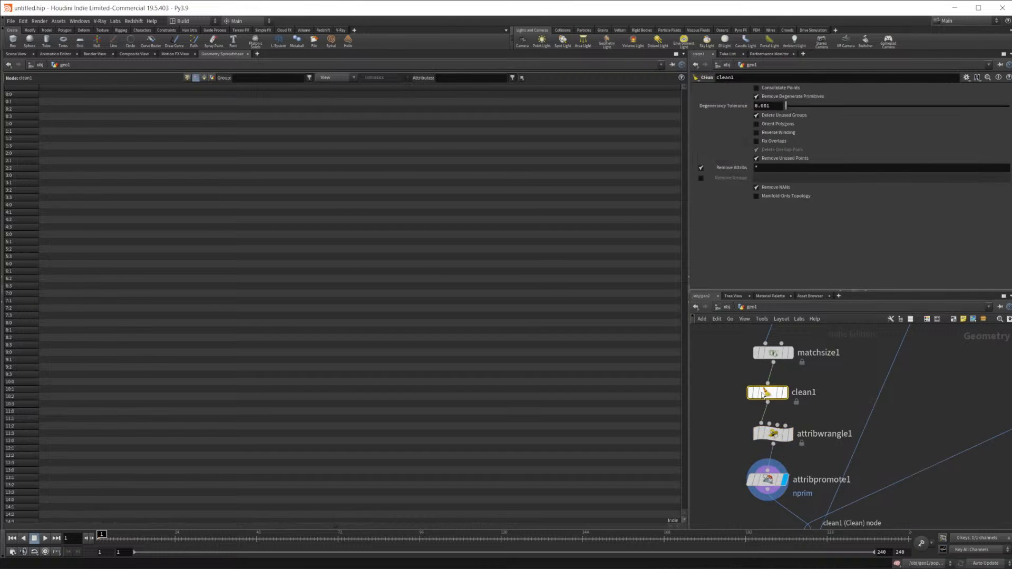
click(772, 481)
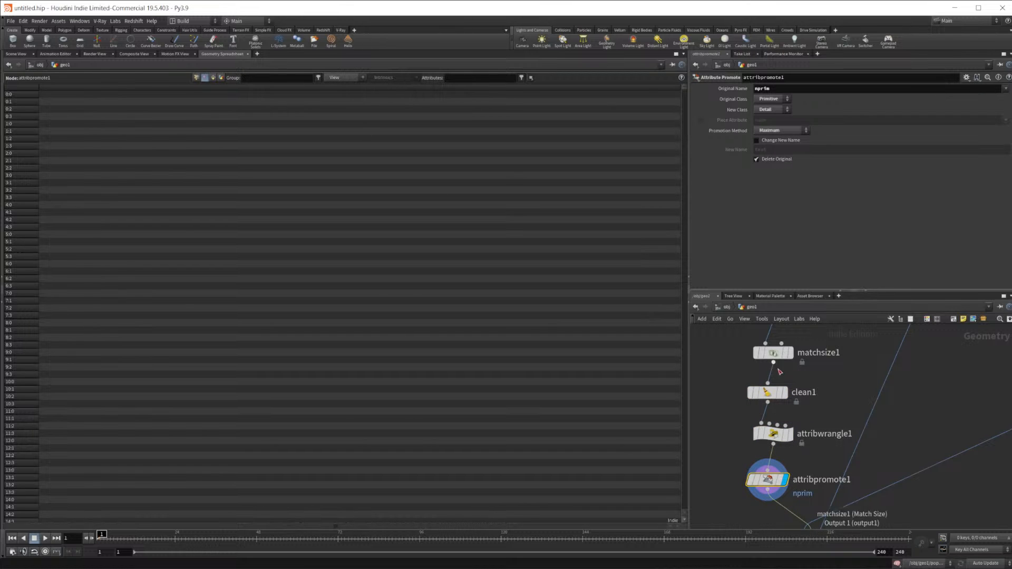
click(774, 395)
key(Delete)
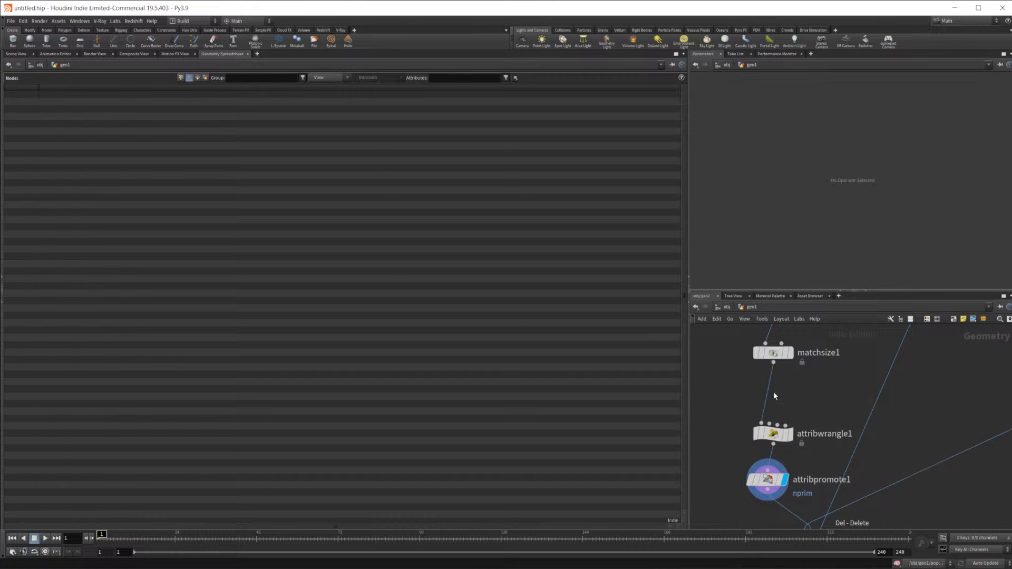
Check attribpromote1 and testgeometry_pighead1, and delete the attribpromote1 node between attribwrangle1 and popnet
click(765, 495)
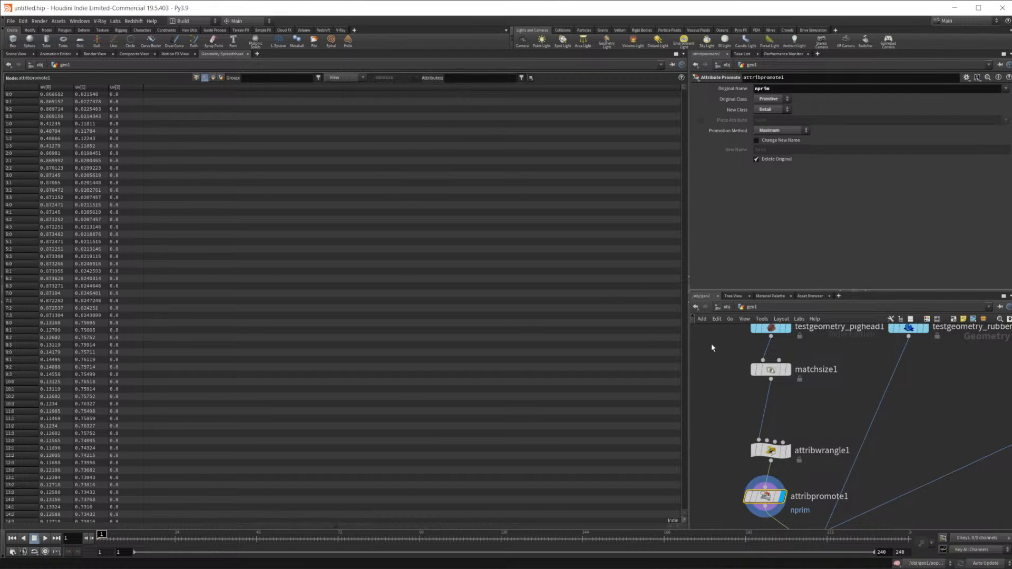
middle_drag(824, 374, 786, 415)
click(785, 416)
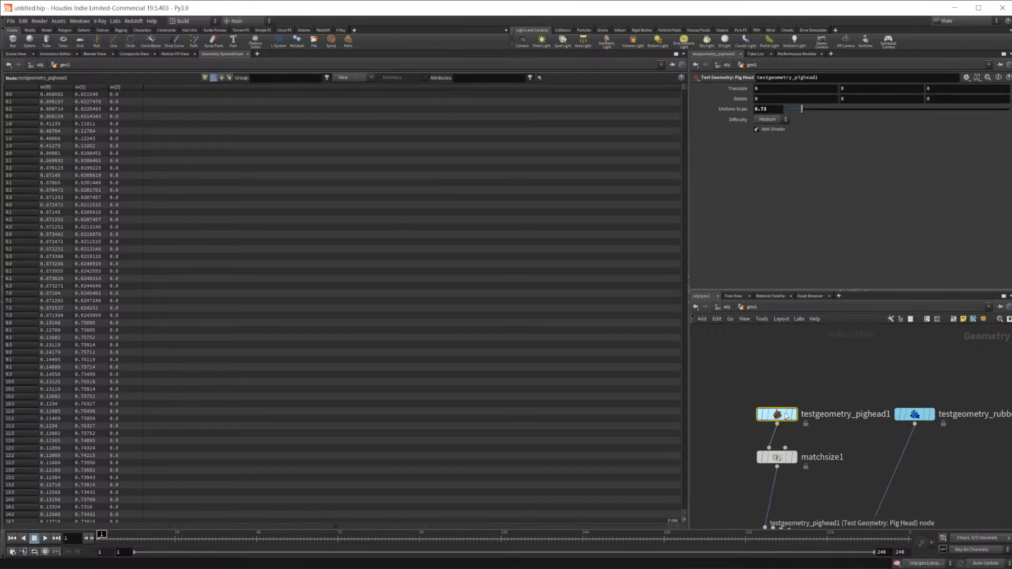
middle_drag(789, 368, 808, 396)
click(748, 437)
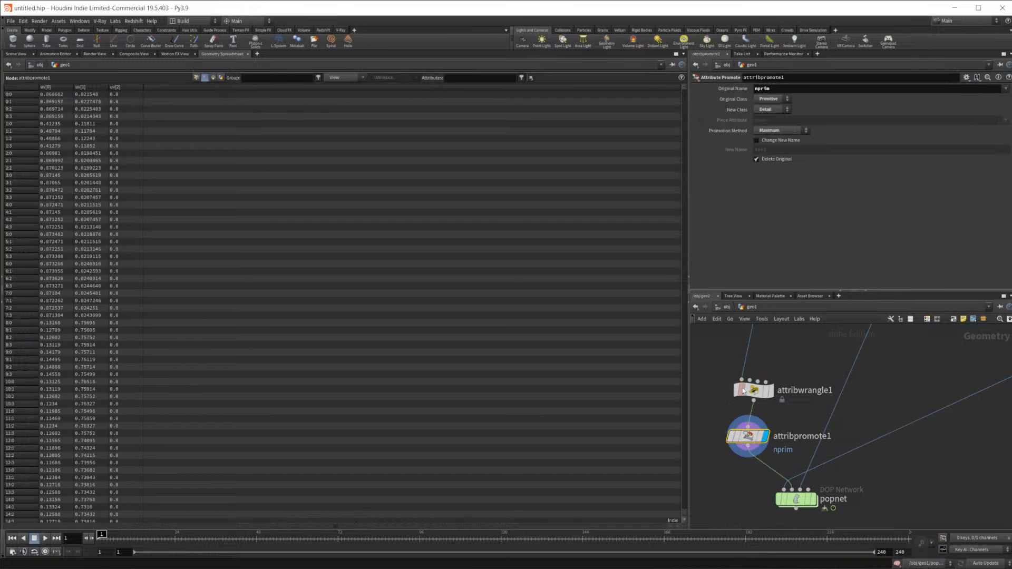
key(Delete)
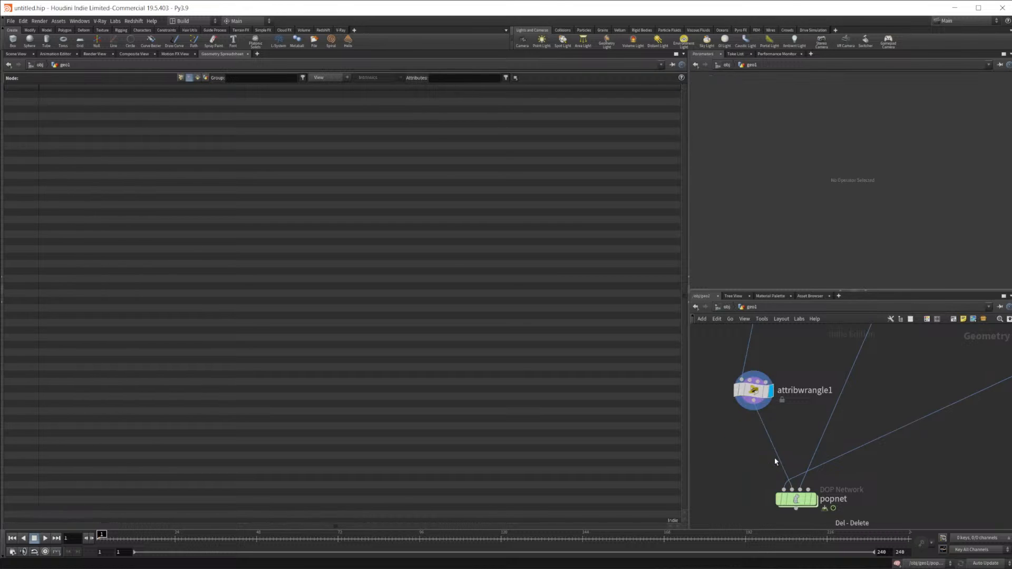
View attribwrangle1's primitive attributes and place a copy of it on the wire between testgeometry_rubbertoy1 and popnet
click(754, 390)
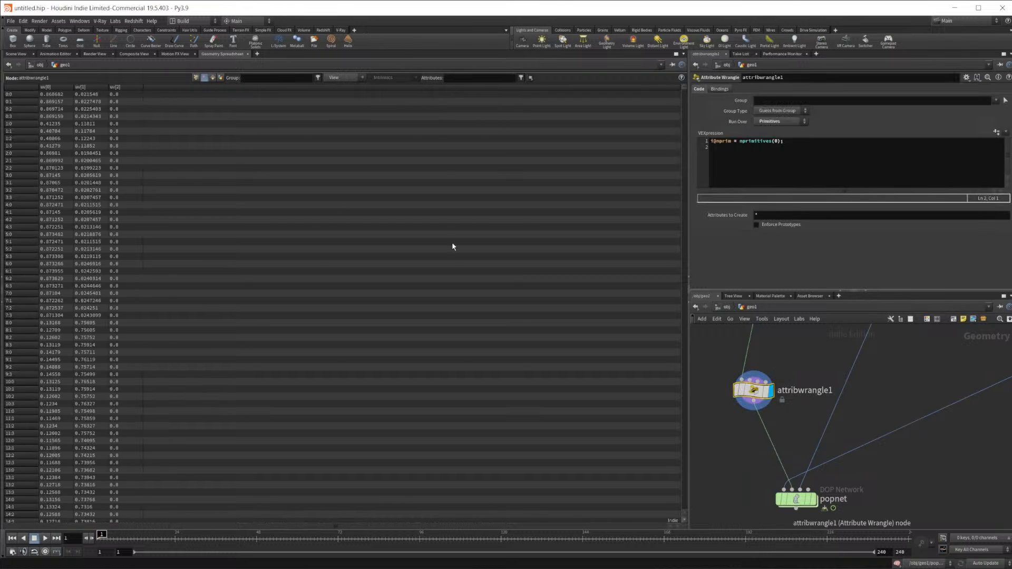
click(214, 78)
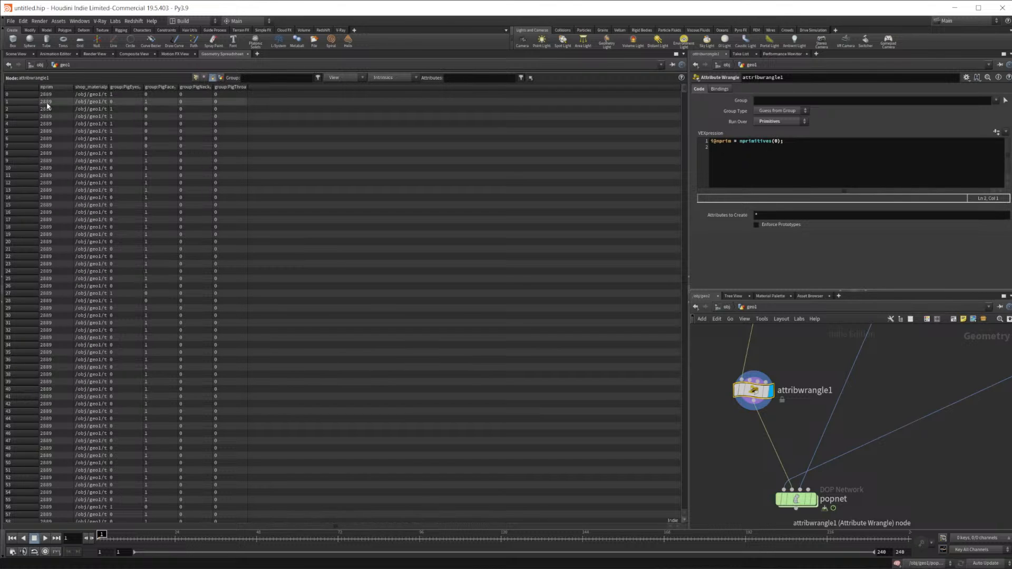
middle_drag(748, 382, 707, 448)
alt+drag(707, 448, 846, 462)
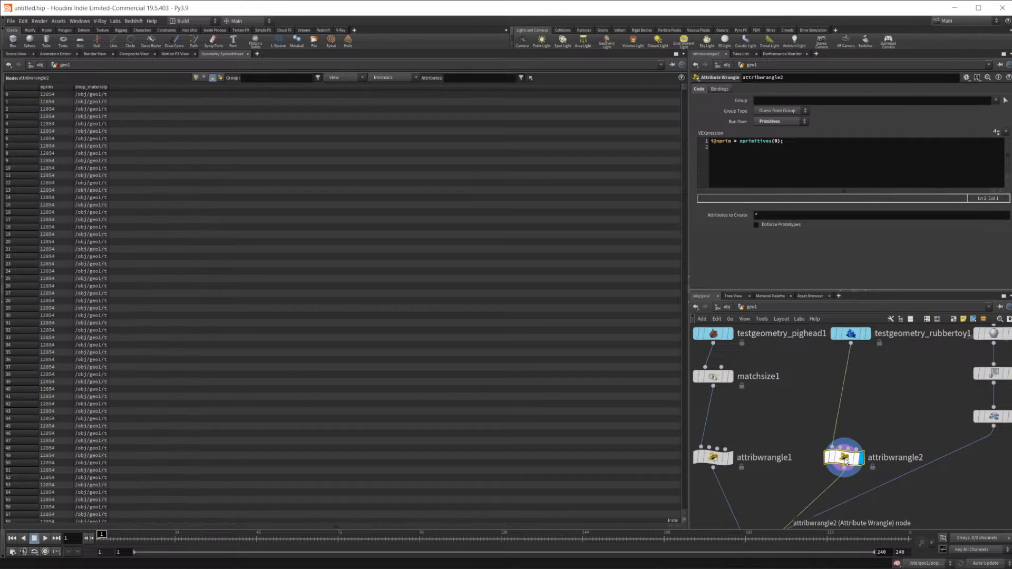
double_click(846, 460)
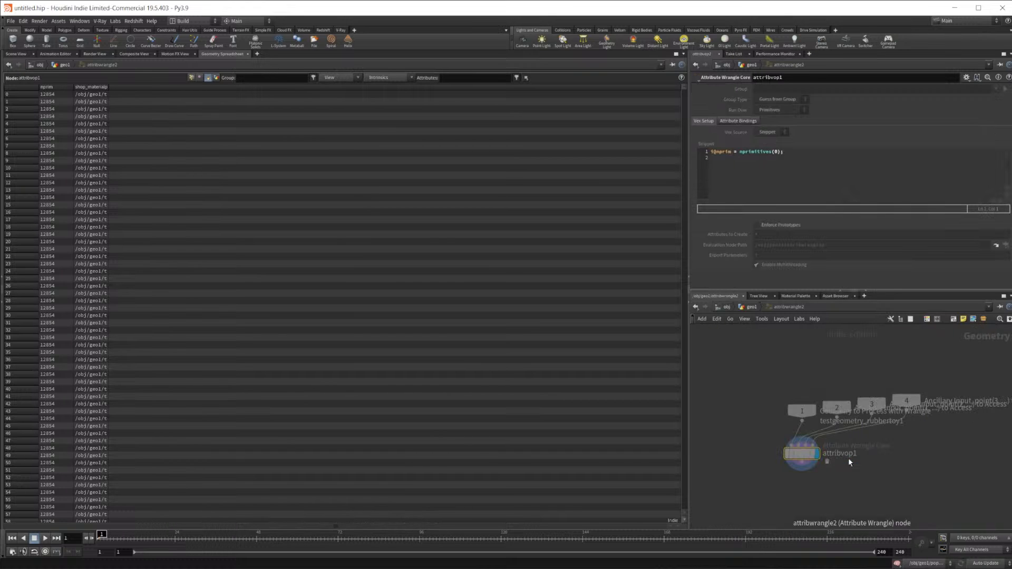
click(751, 307)
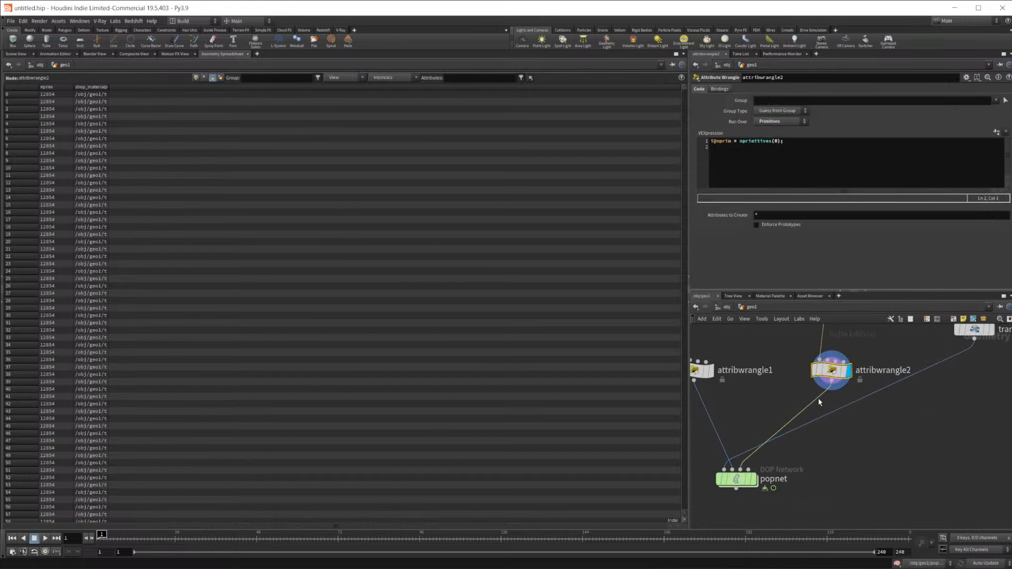
Look at popattract1 inside popnet, return to geo1 and show attribwrangle1's detail attributes in the spreadsheet
double_click(738, 478)
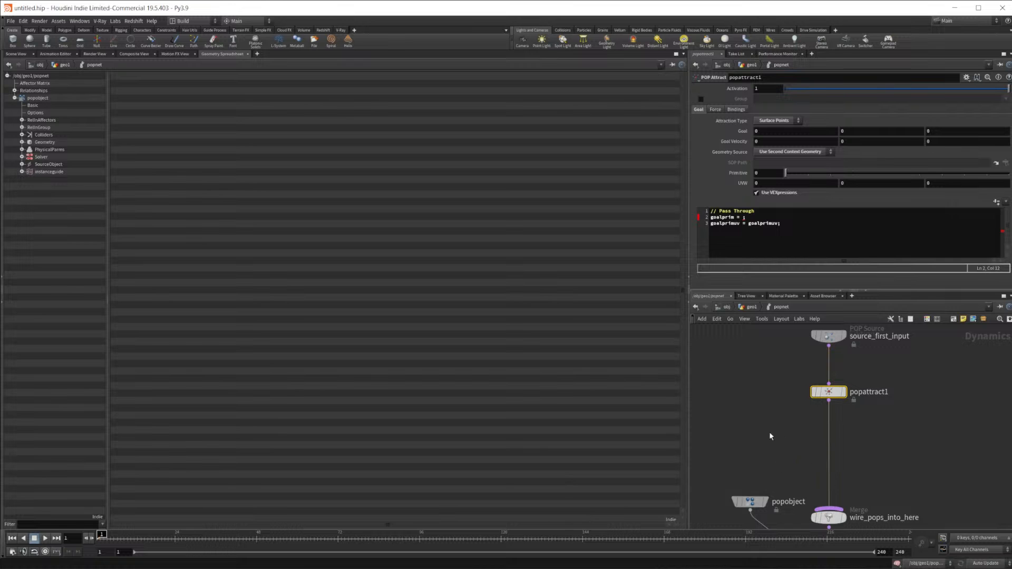
click(750, 307)
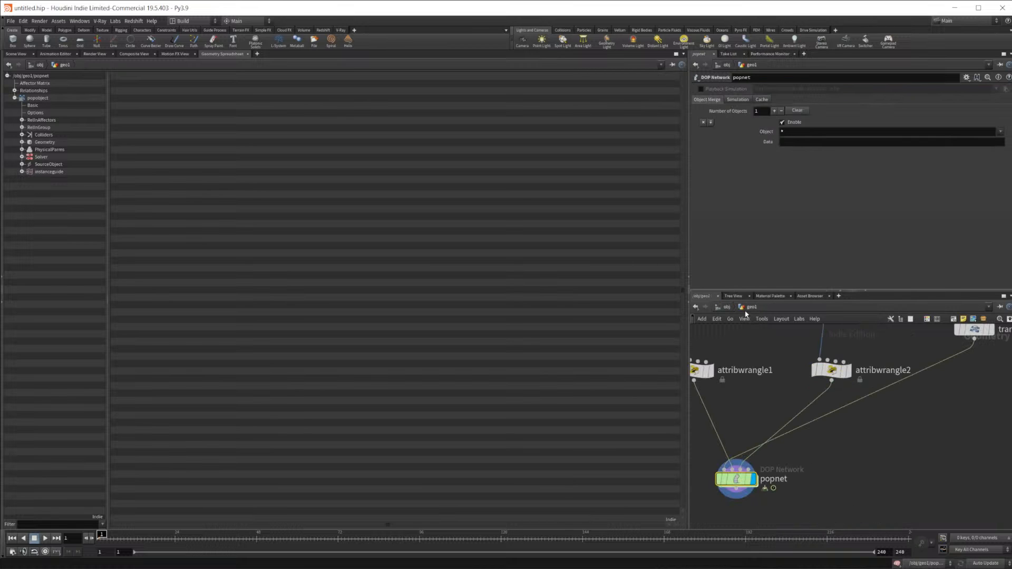
click(734, 391)
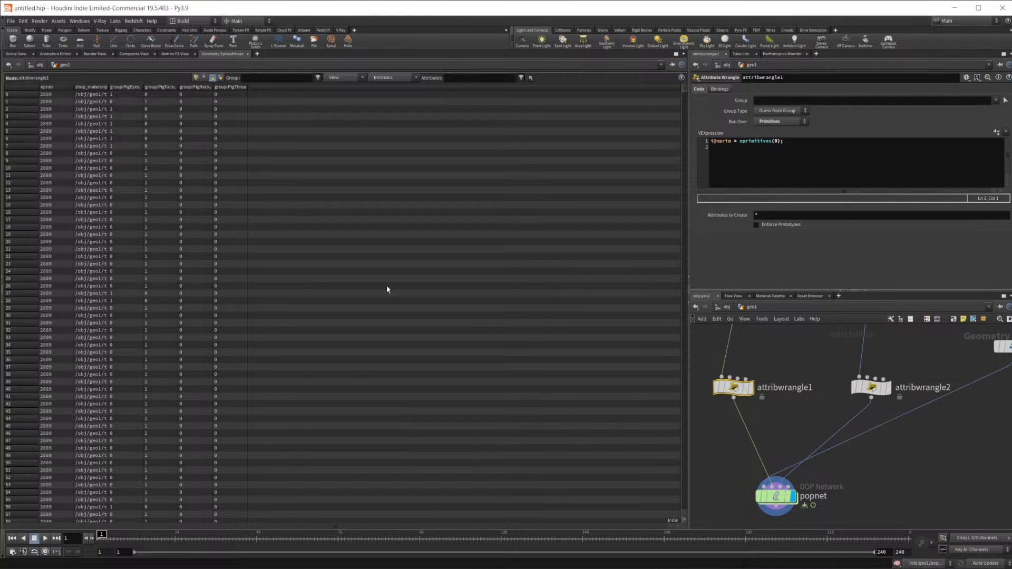
click(221, 77)
Insert an Attribute Promote node between attribwrangle1 and popnet
middle_drag(780, 447, 794, 505)
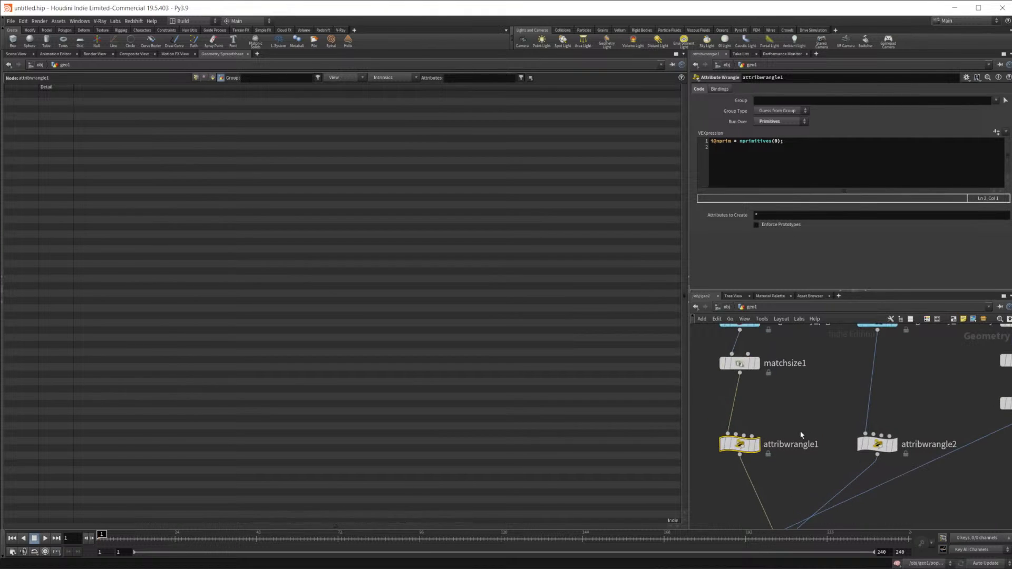
scroll(792, 399, down, 2)
scroll(792, 394, up, 4)
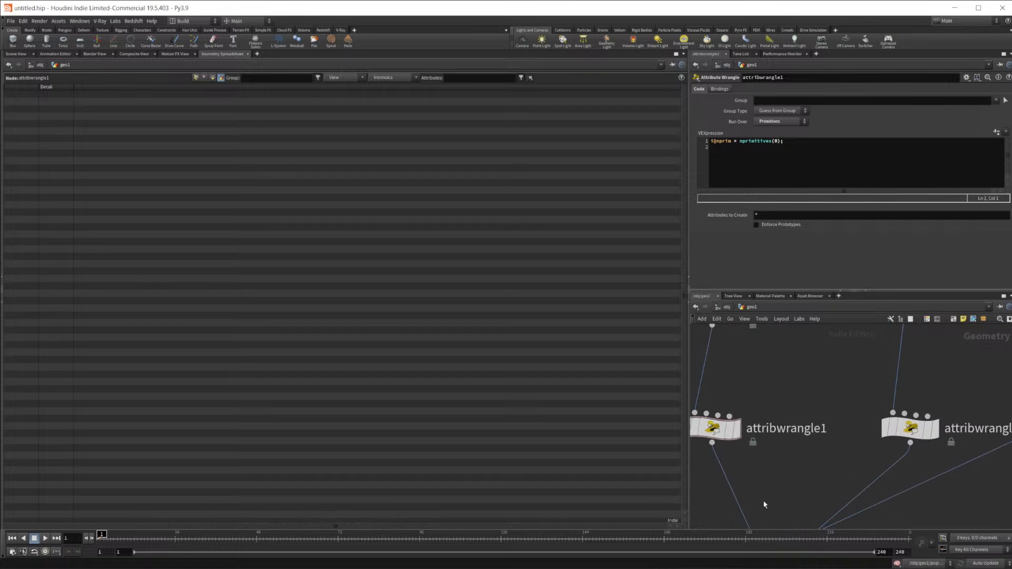
key(Tab)
text(at)
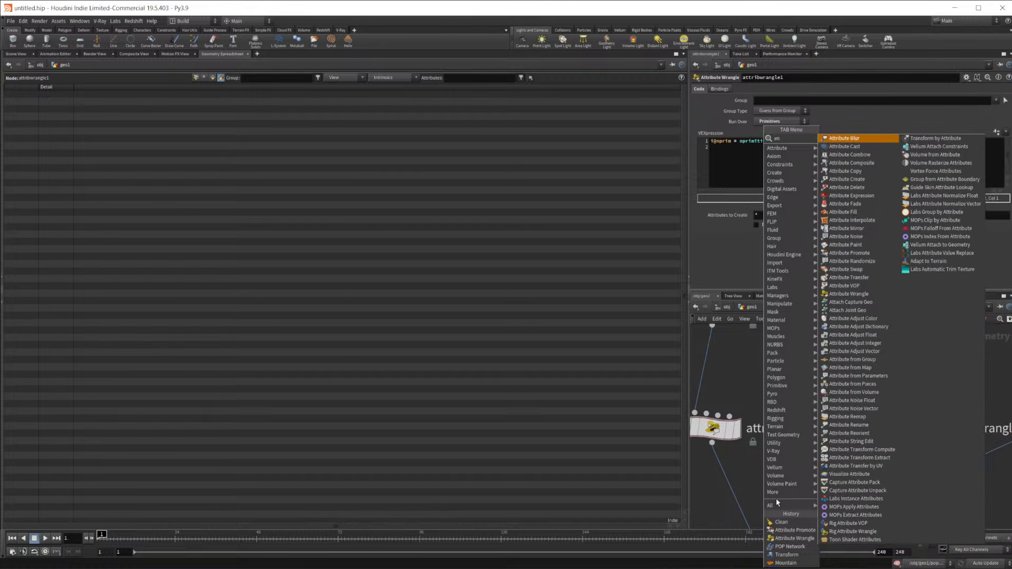
key(Return)
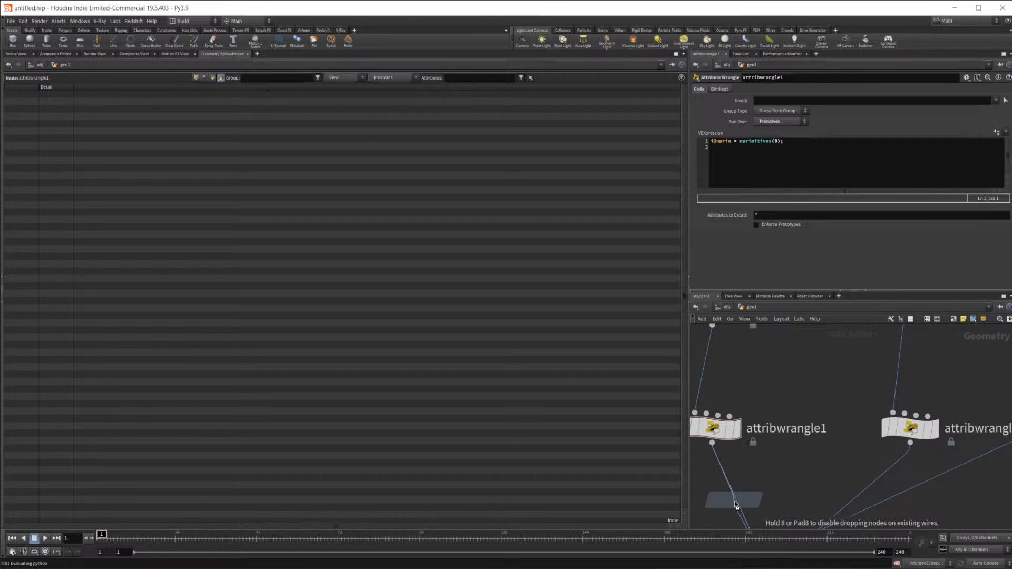
click(727, 488)
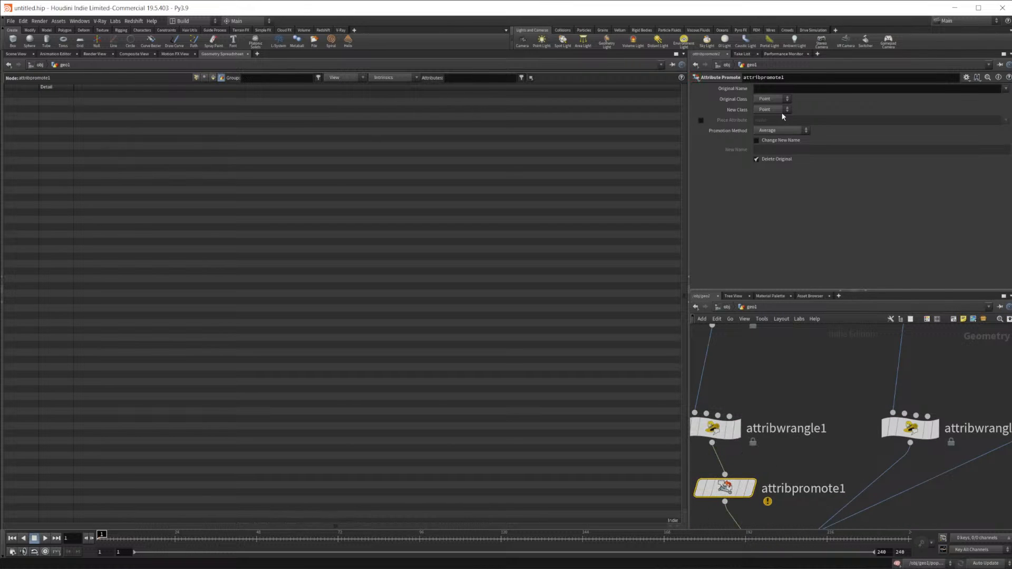
Align attribpromote1 under attribwrangle1 and set it to promote nprim from Primitive to Detail class
click(1006, 88)
click(940, 94)
middle_drag(815, 423, 867, 429)
drag(773, 499, 760, 494)
click(773, 99)
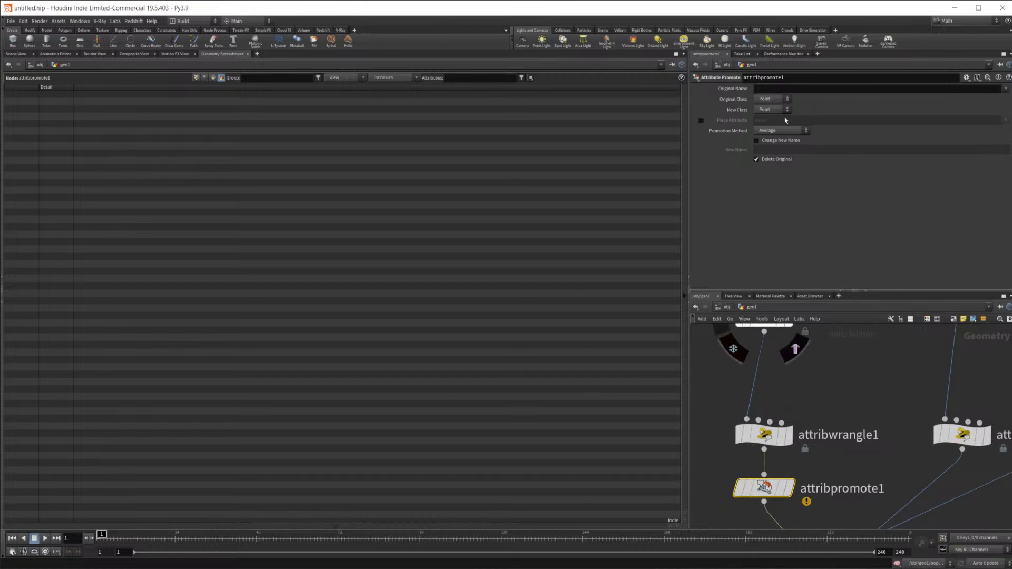
click(769, 120)
text(nprim)
key(Return)
click(773, 109)
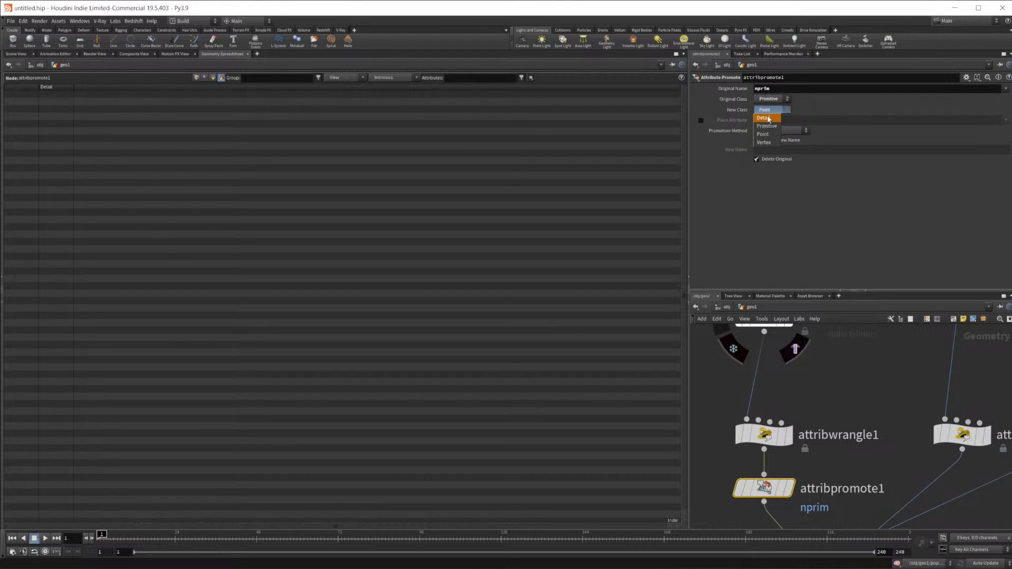
click(769, 118)
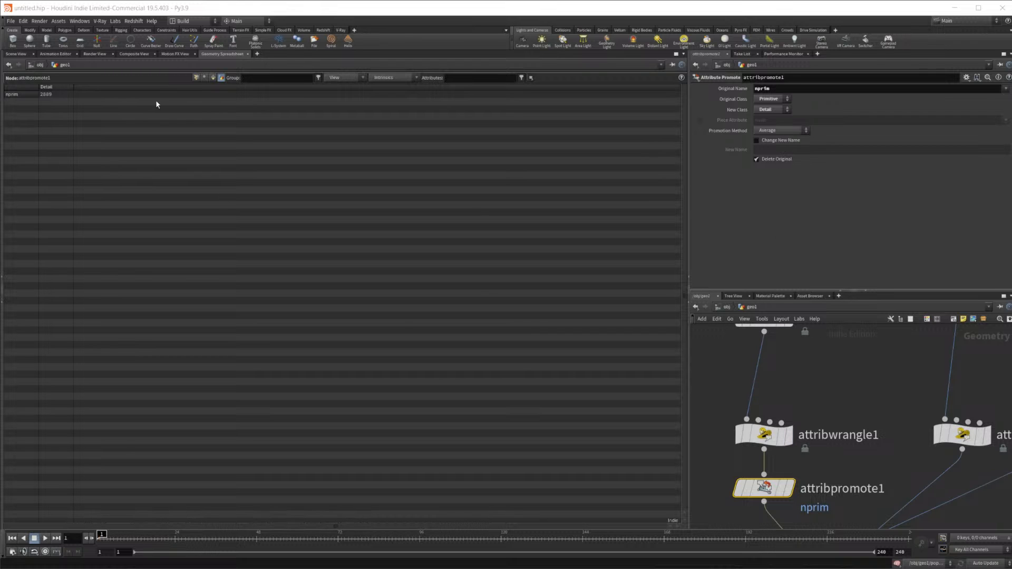
Place a copy of attribpromote1 on the wire between attribwrangle2 and popnet
middle_drag(875, 453, 801, 415)
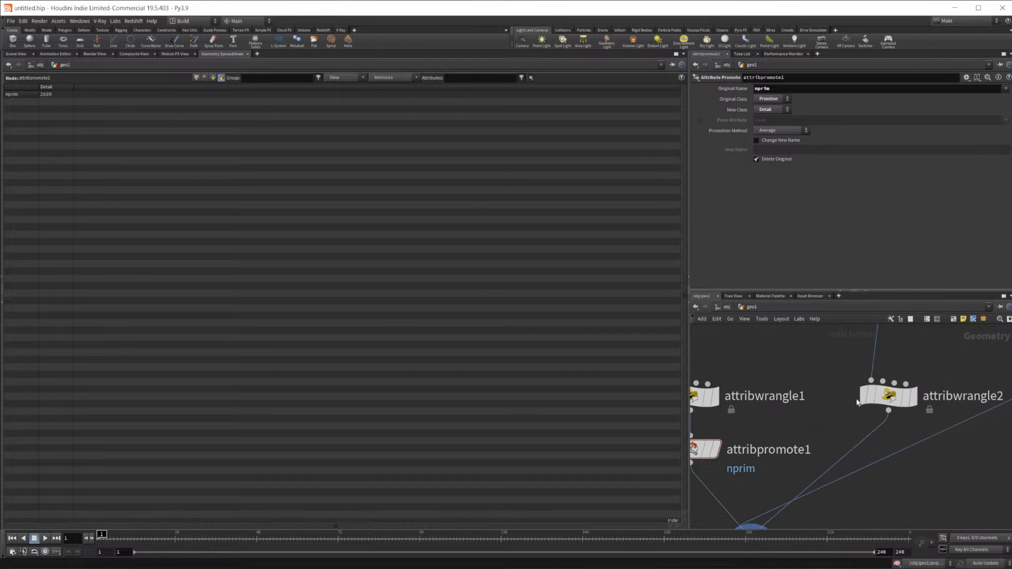
mouse_move(703, 449)
alt+drag(703, 449, 863, 456)
middle_drag(947, 501, 999, 493)
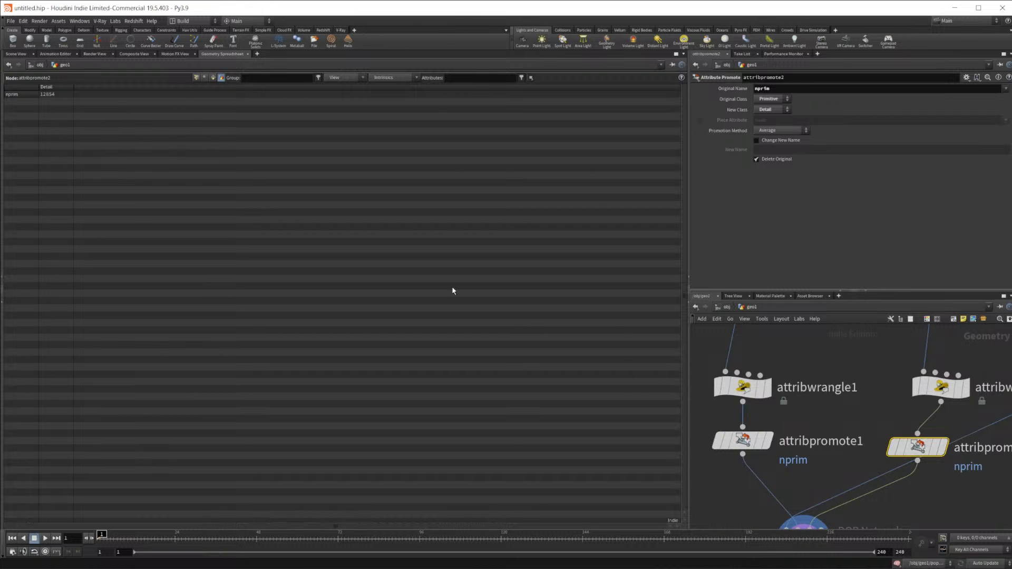
Look through the intrinsic and attribute lists for attribpromote2 in the geometry spreadsheet
scroll(860, 422, down, 3)
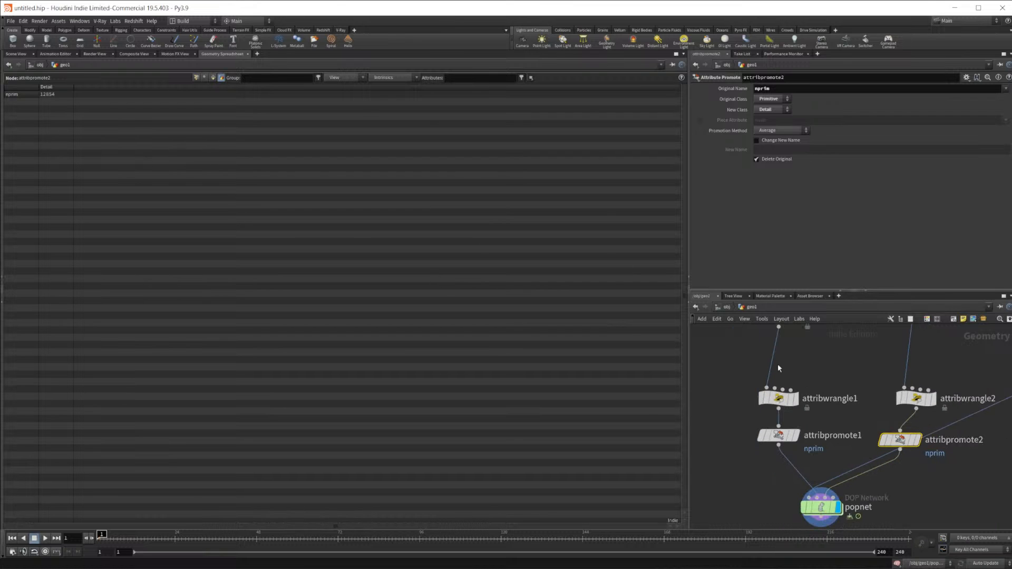
click(403, 79)
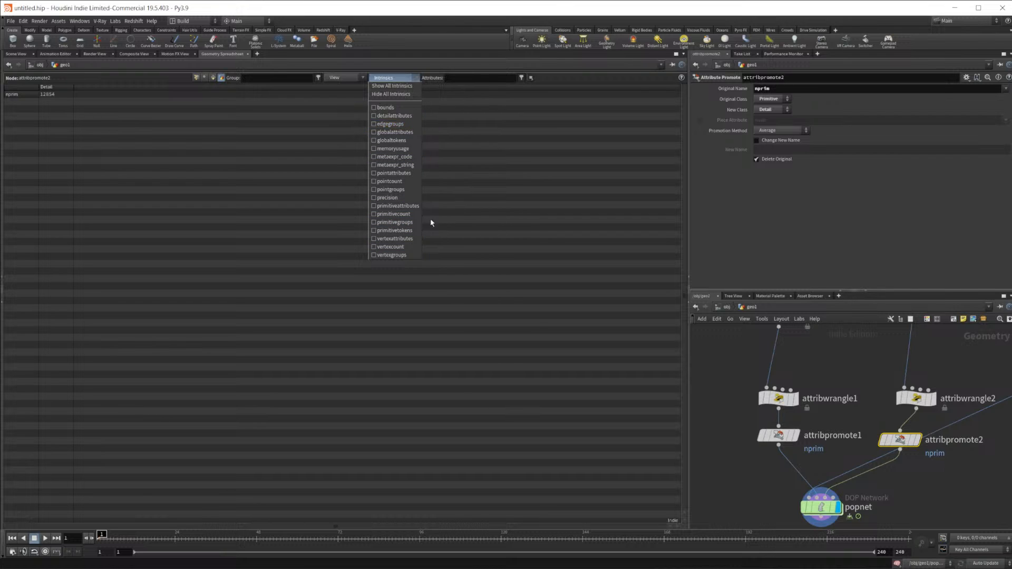
click(473, 160)
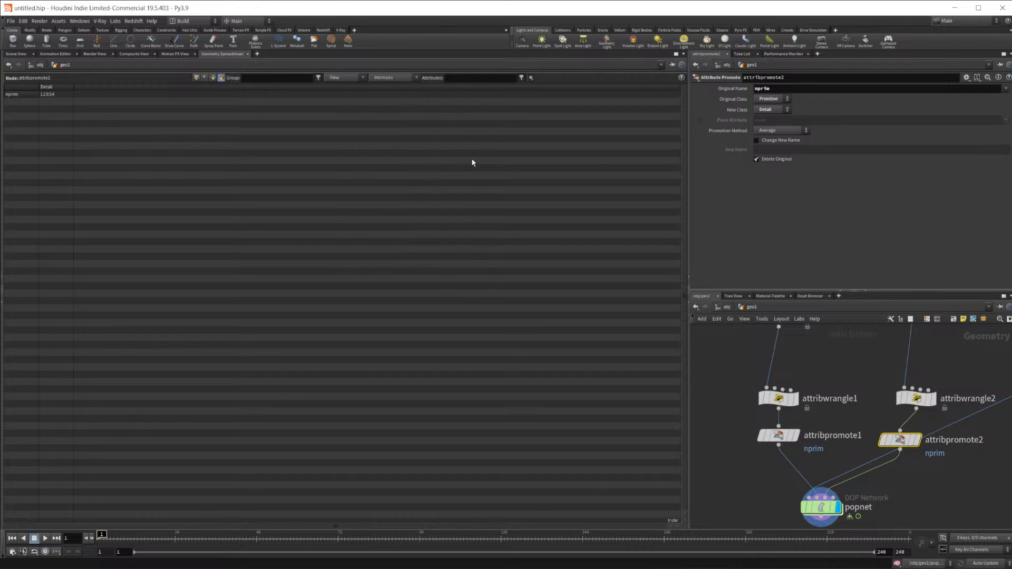
click(401, 78)
click(309, 246)
middle_drag(965, 467, 814, 459)
middle_drag(812, 505, 897, 444)
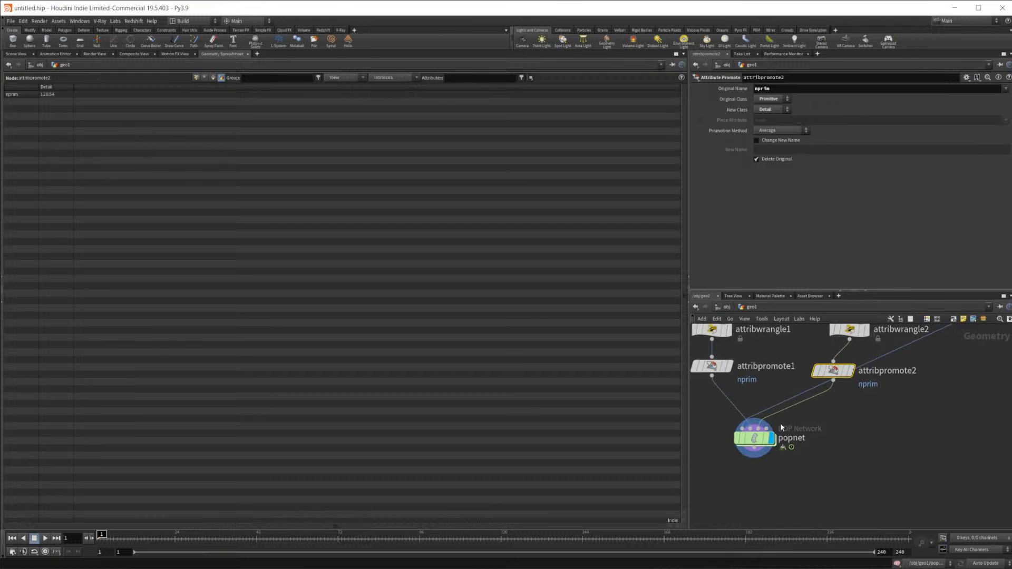
double_click(753, 445)
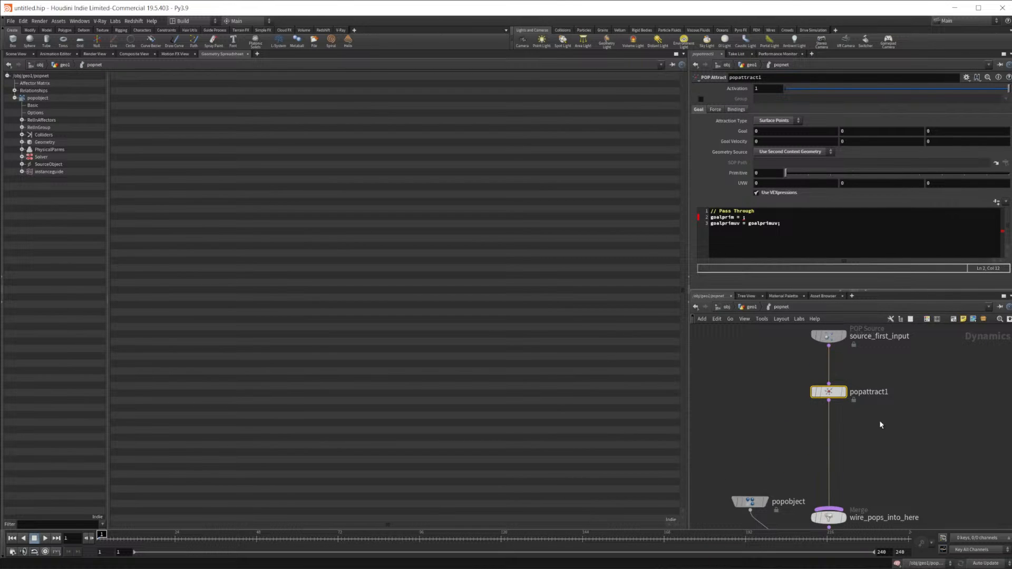
key(Tab)
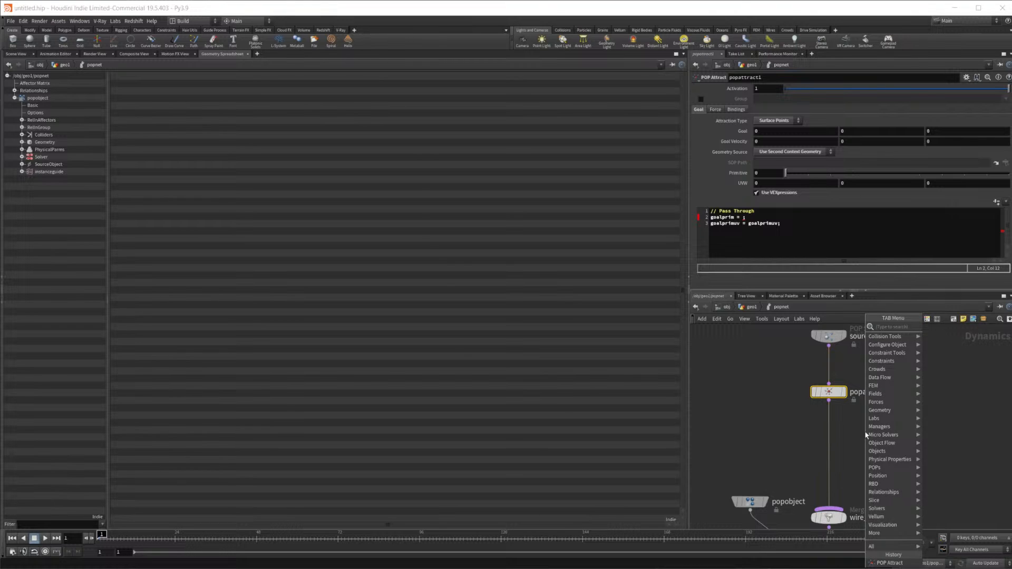
key(Escape)
click(744, 217)
text(floor)
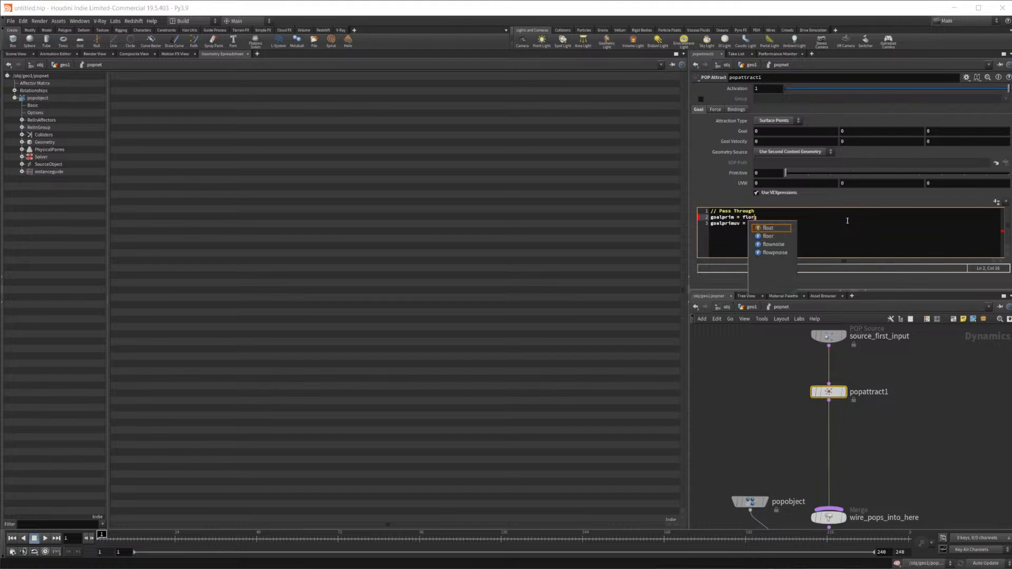
text((fit01(rand(@ptnum),0,det)
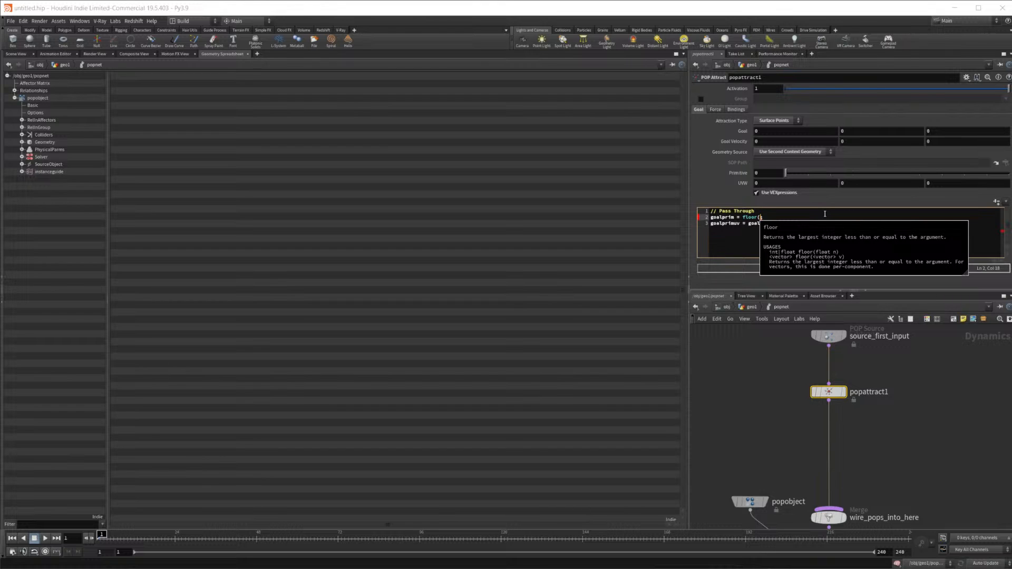
text(fit01()
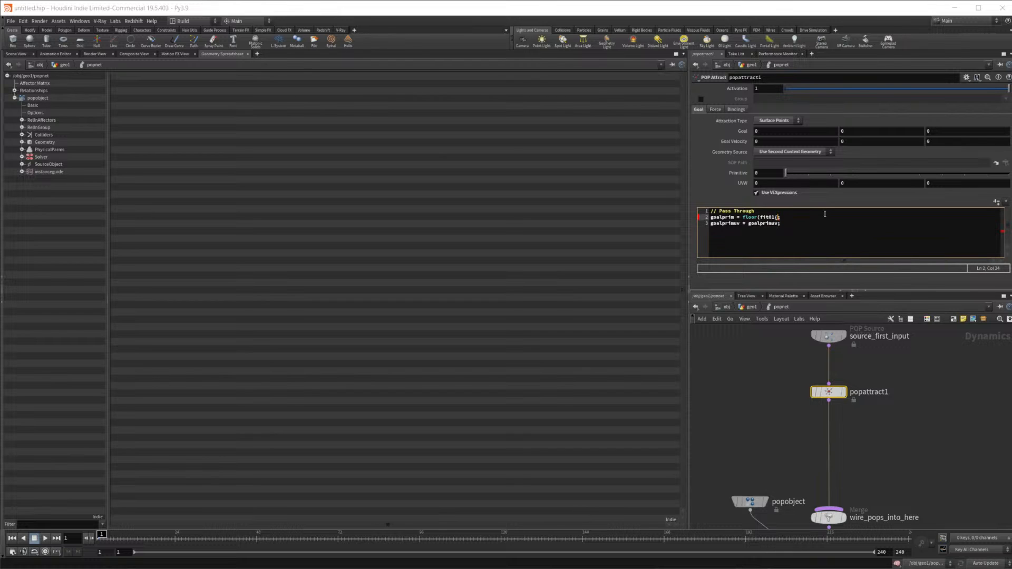
text(rand)
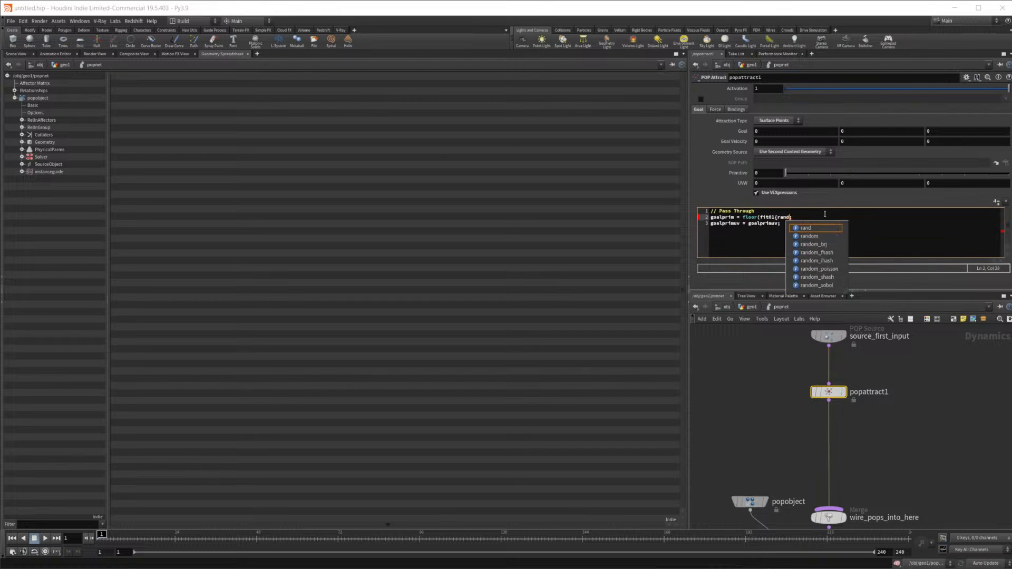
text((@ptn)
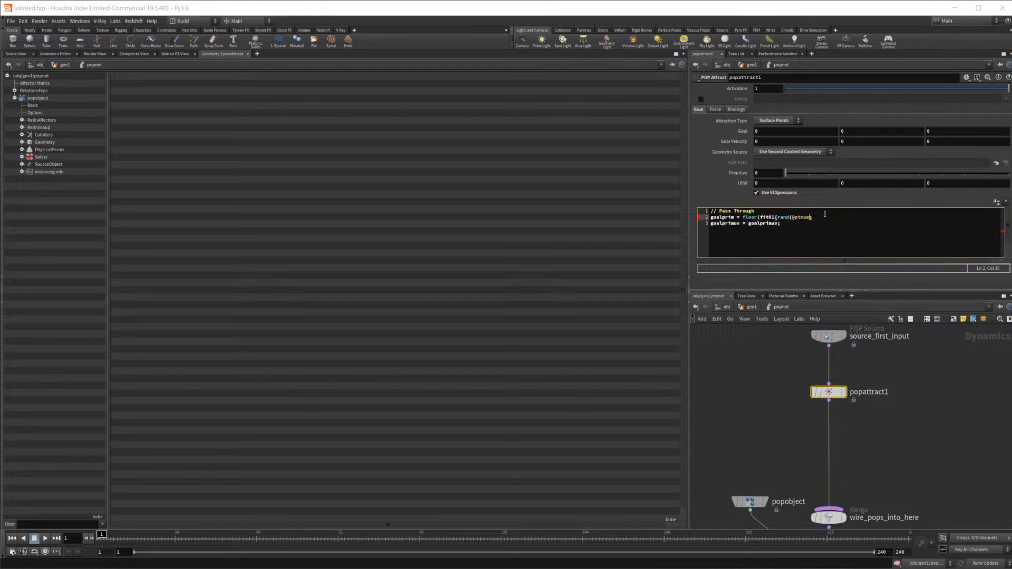
Complete the goalprim expression with a fit minimum of 0 and detail(1,"nprim",1) as the maximum, closing all parentheses and the statement
text(um),0,det)
key(Return)
text(()
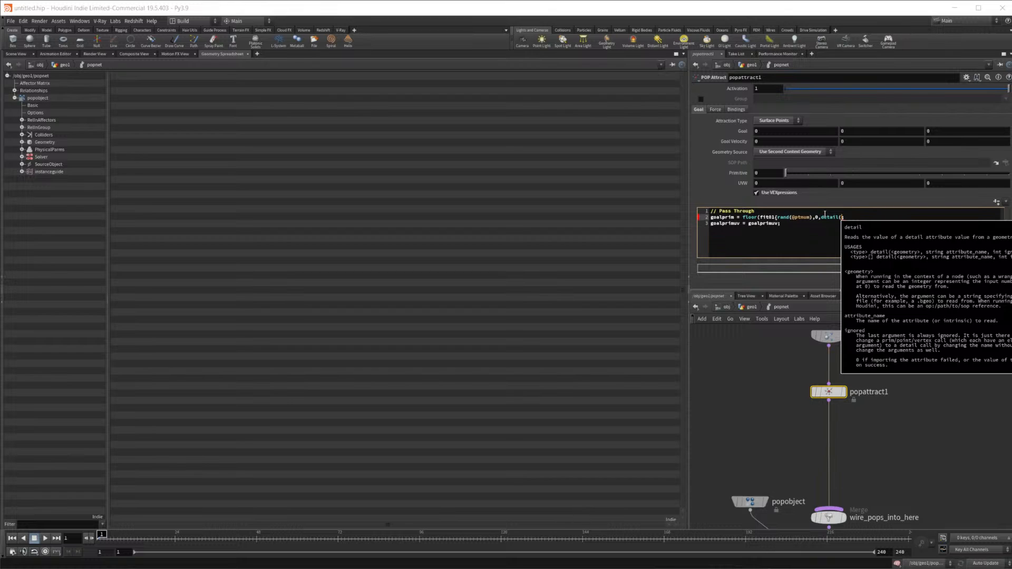
text(1)
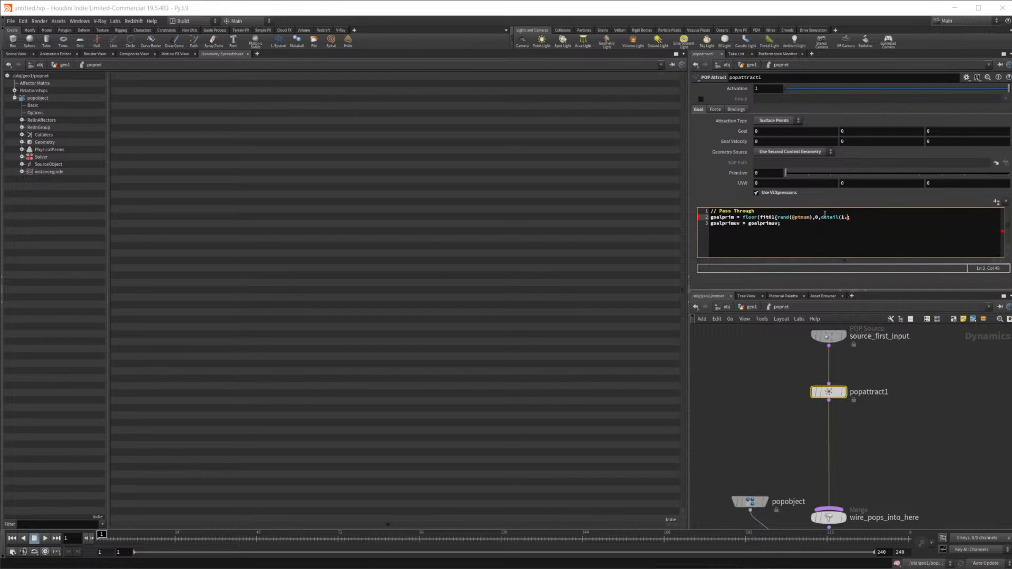
text(,)
key(BackSpace)
key(BackSpace)
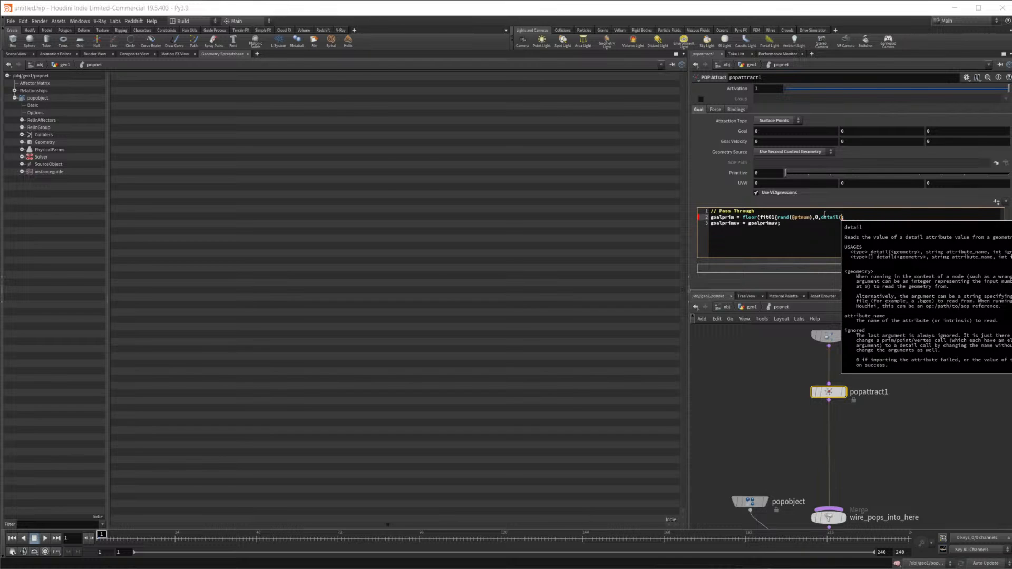
text(1,)
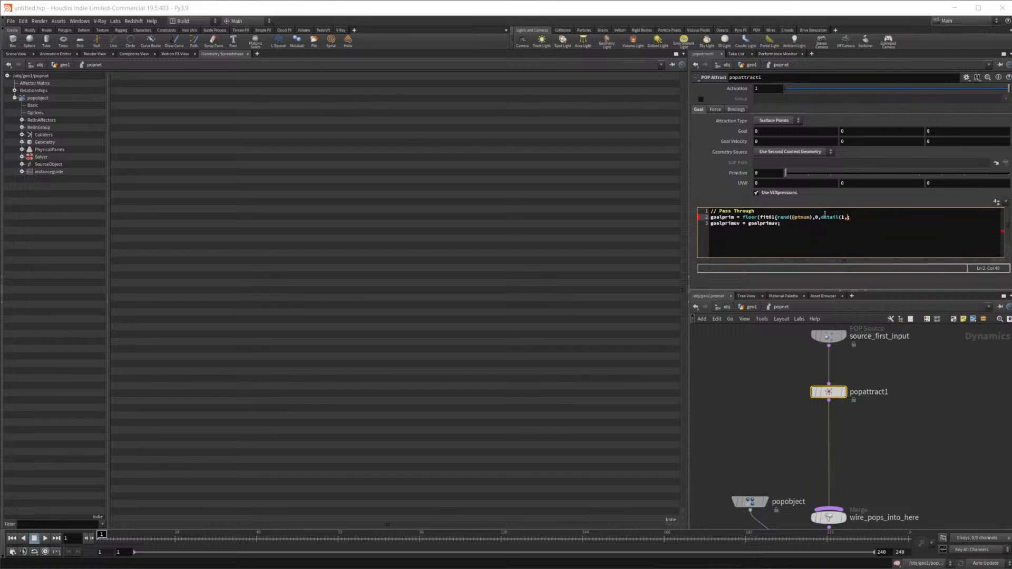
text("nprim",1)))
key(BackSpace)
text());)
click(961, 364)
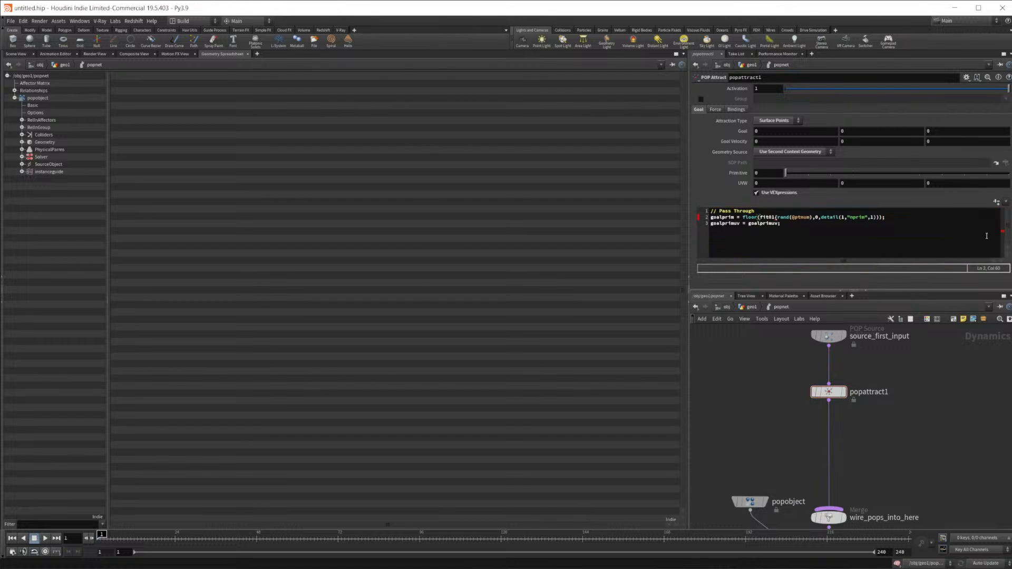
Correct the bracket after fit01 in the goalprim expression to an opening parenthesis
click(1004, 233)
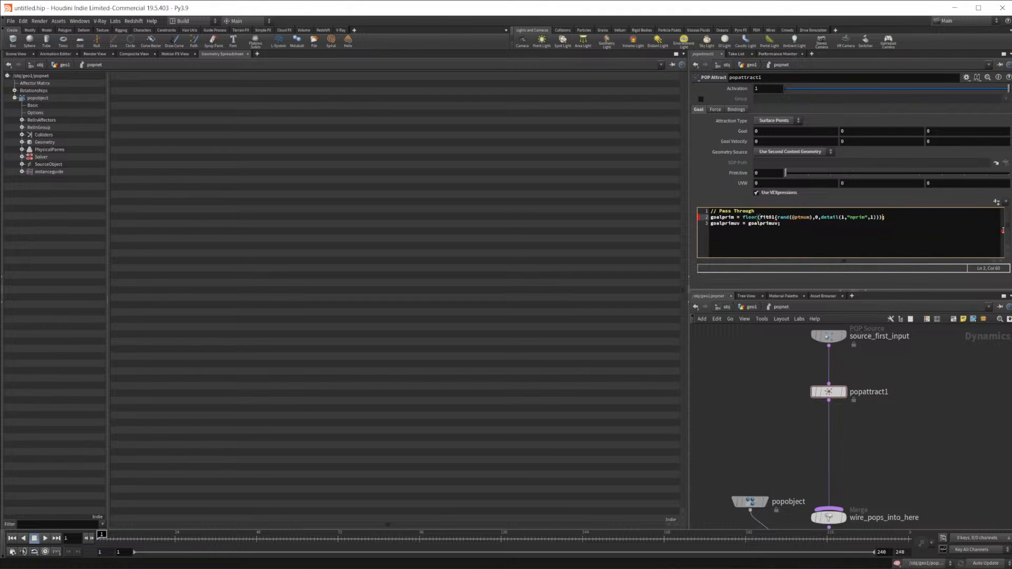
click(712, 212)
click(1002, 234)
click(780, 213)
click(779, 216)
key(BackSpace)
text(()
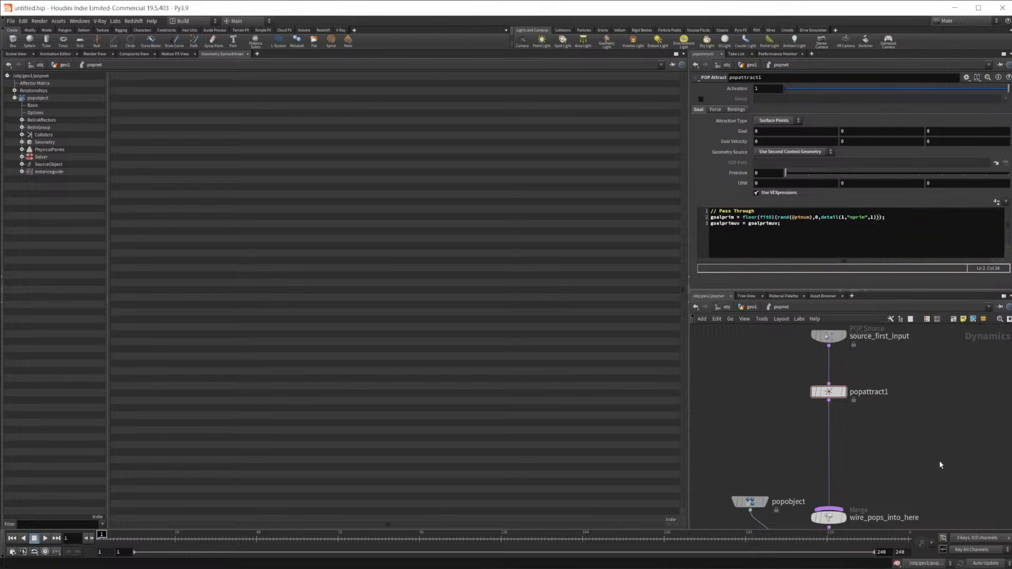
Play the particle simulation in the scene view and return to frame 1
click(16, 54)
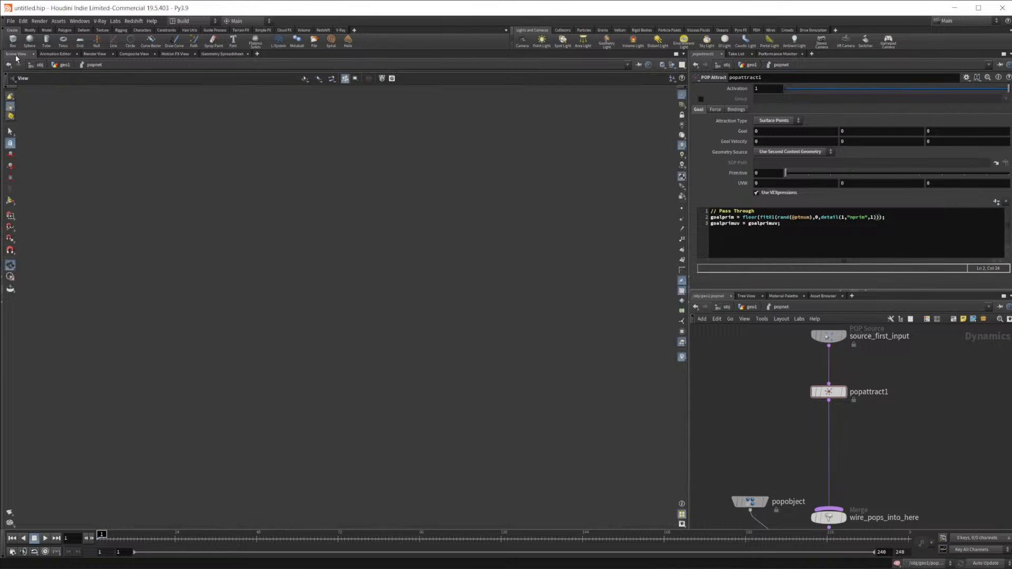
middle_drag(902, 417, 903, 399)
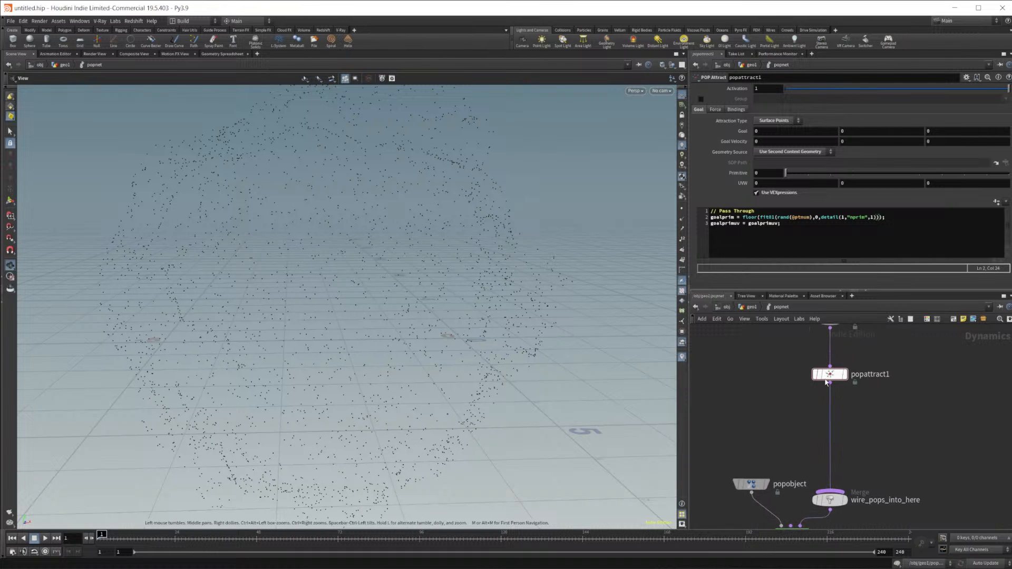
click(44, 540)
click(32, 540)
click(14, 539)
Insert a POP Collision Detect node between popattract1 and wire_pops_into_here in popnet
key(Tab)
key(Escape)
key(Tab)
text(pop coll)
key(Down)
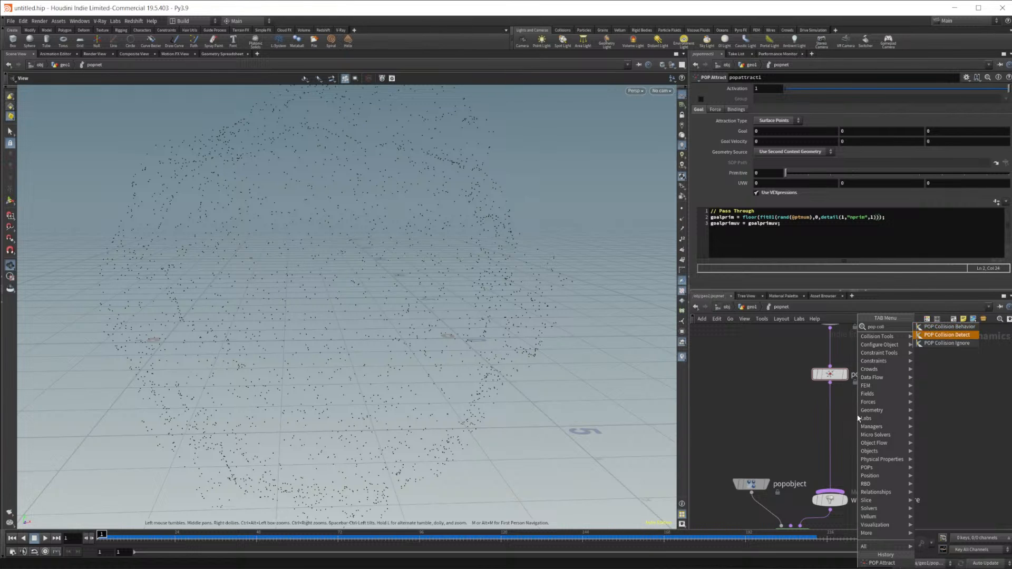
key(Return)
double_click(855, 414)
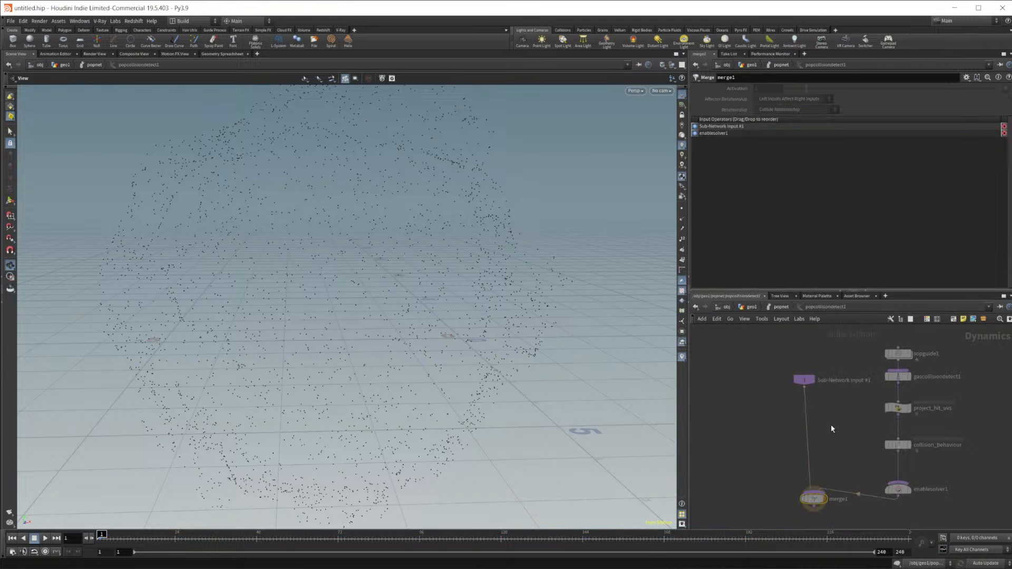
click(779, 307)
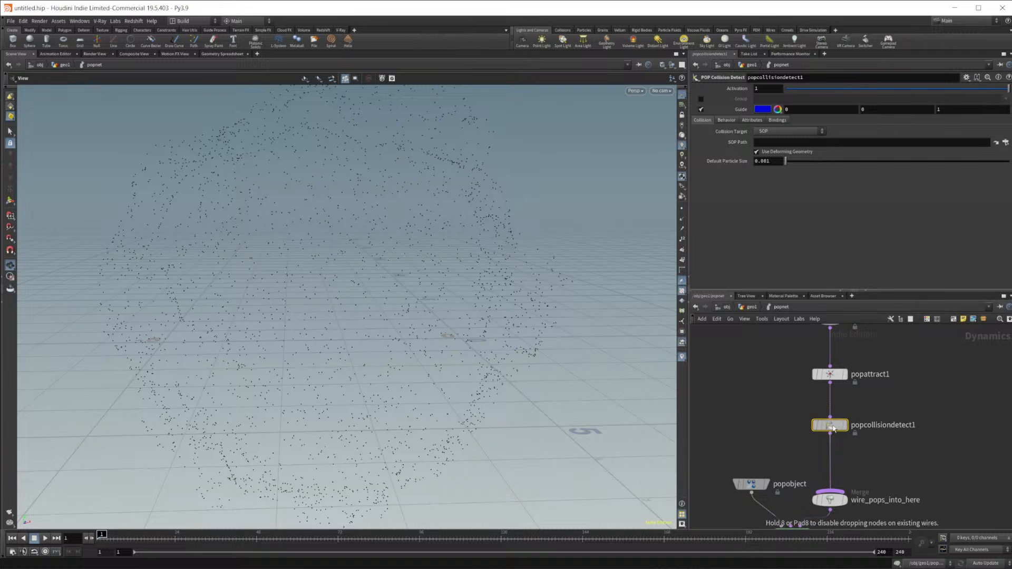
Set popcollisiondetect1's collision target to First Context Geometry, with Color Hits off and the response set to Stop
click(789, 131)
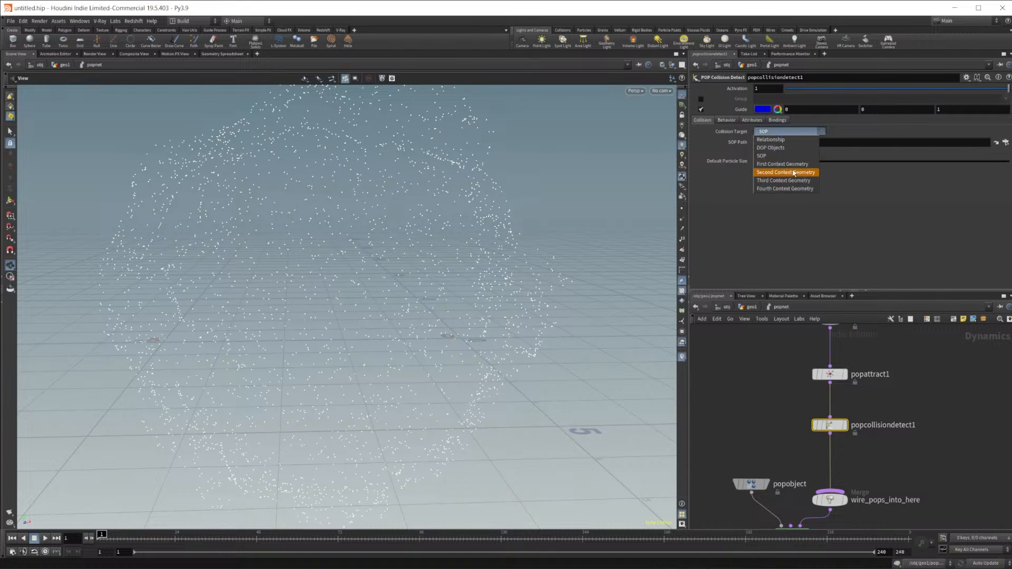
click(790, 161)
click(727, 120)
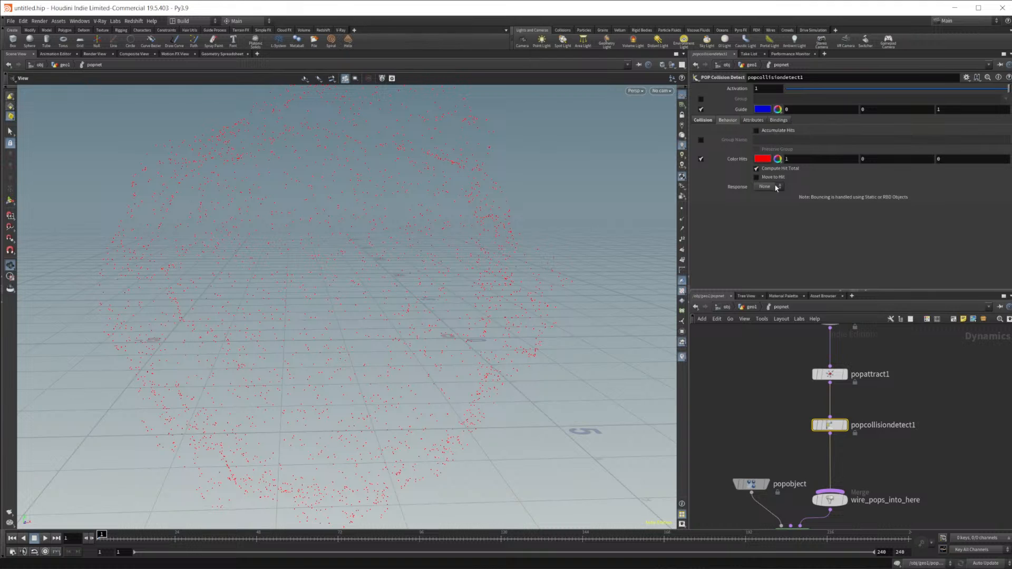
click(701, 158)
click(771, 187)
click(766, 196)
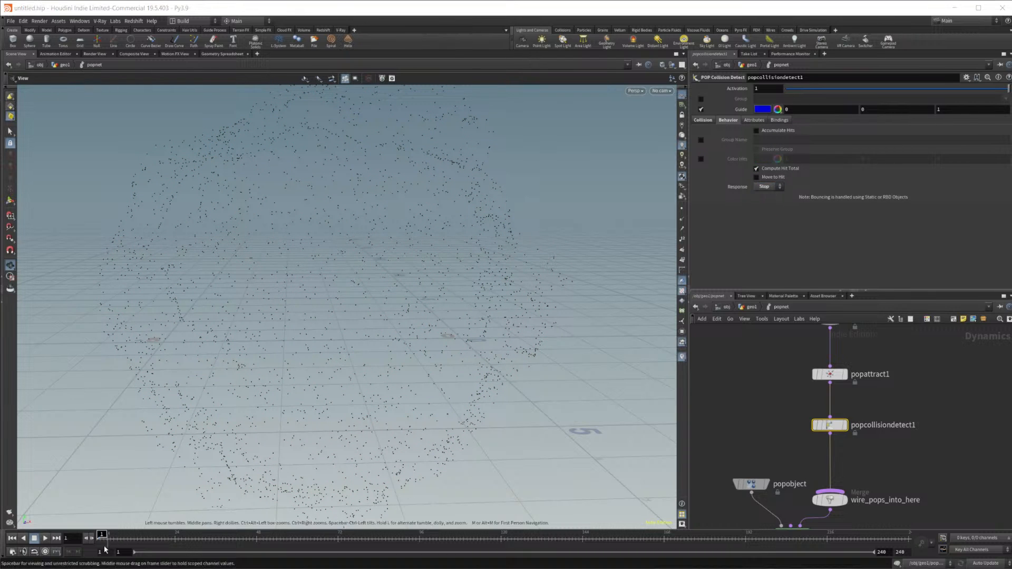
Play the simulation to frame 114 and review popcollisiondetect1's collision and behavior settings
click(46, 540)
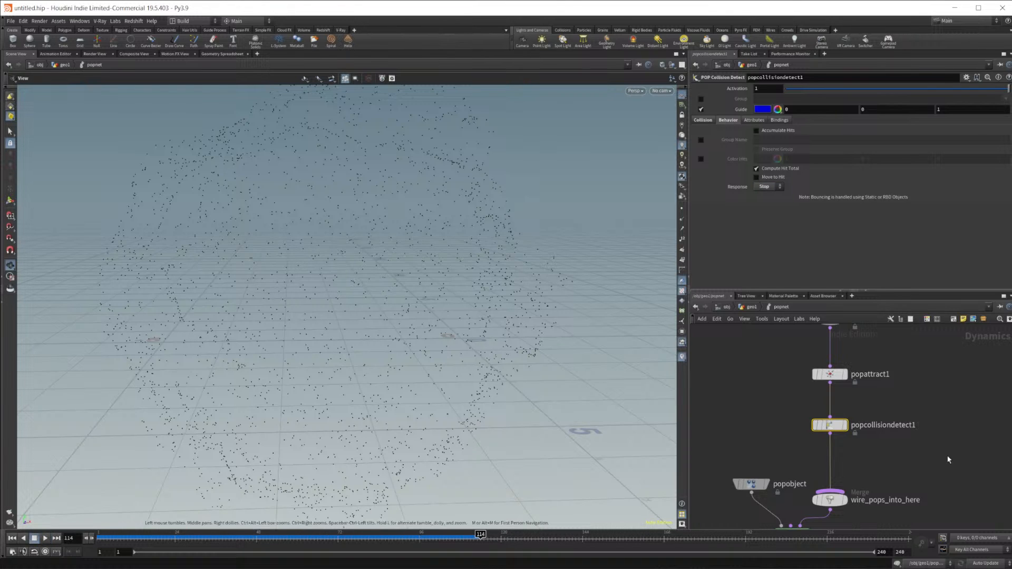
middle_drag(898, 455, 878, 486)
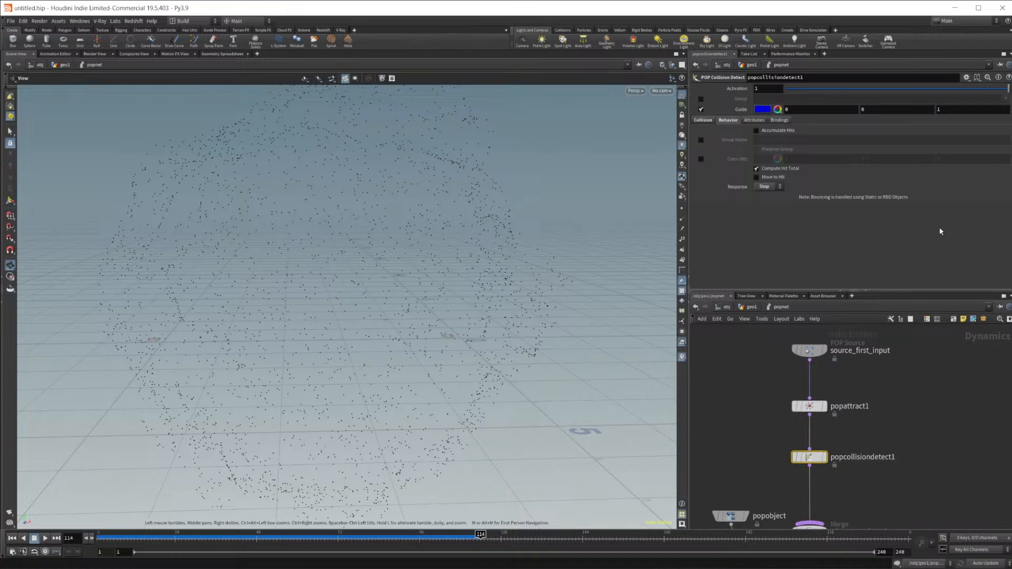
click(704, 120)
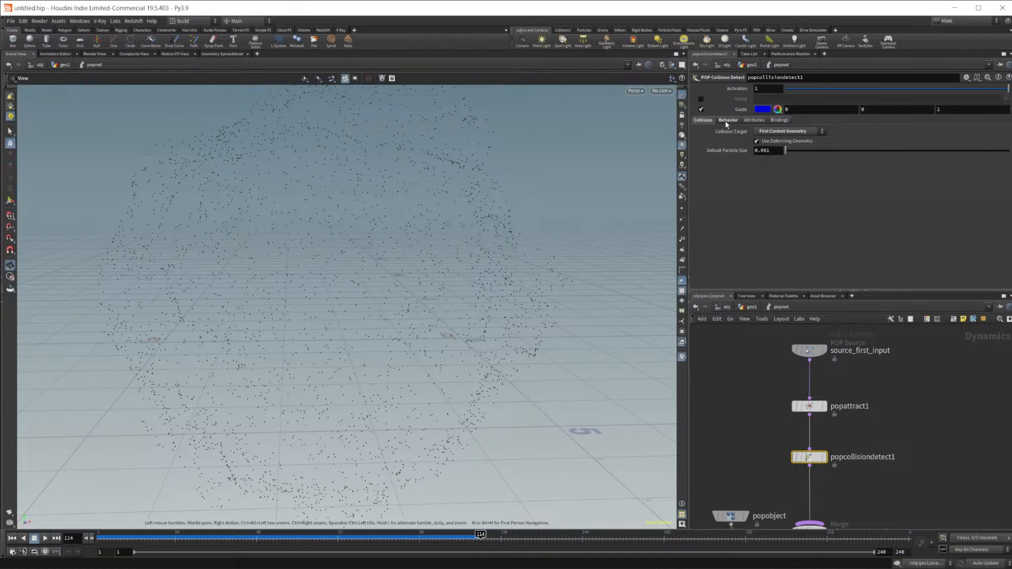
click(727, 120)
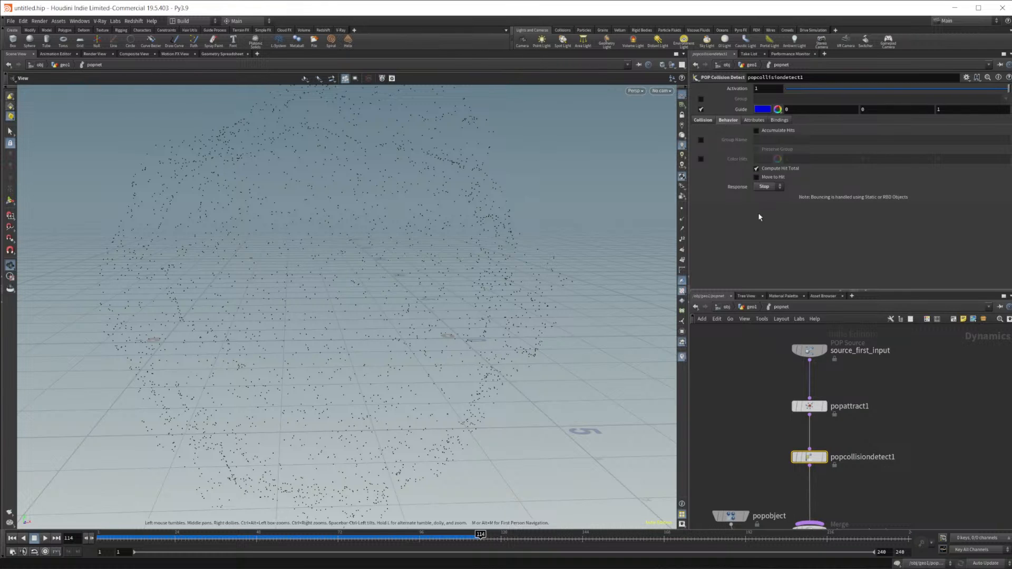
Check popattract1's settings and move the output node further below popsolver
click(810, 406)
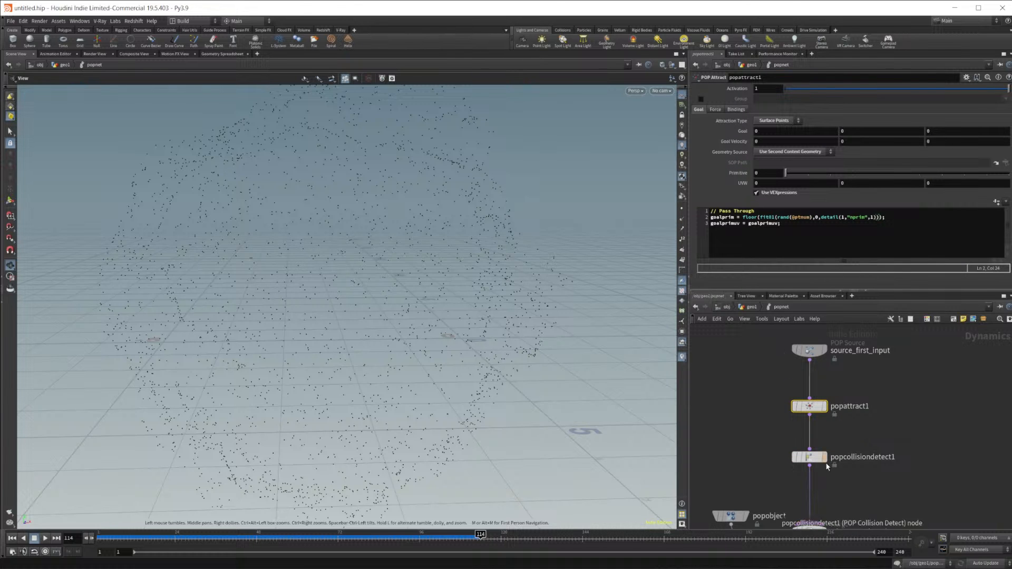
scroll(827, 463, down, 5)
drag(765, 428, 775, 492)
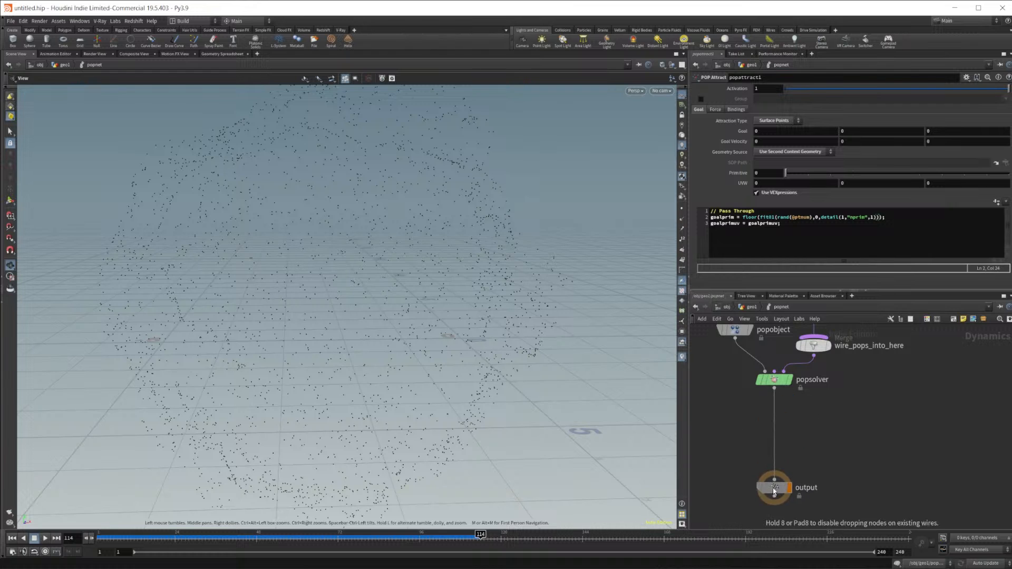
scroll(775, 464, up, 5)
Review popcollisiondetect1's collision, behavior and attribute settings and scrub the simulation to frame 34
click(759, 406)
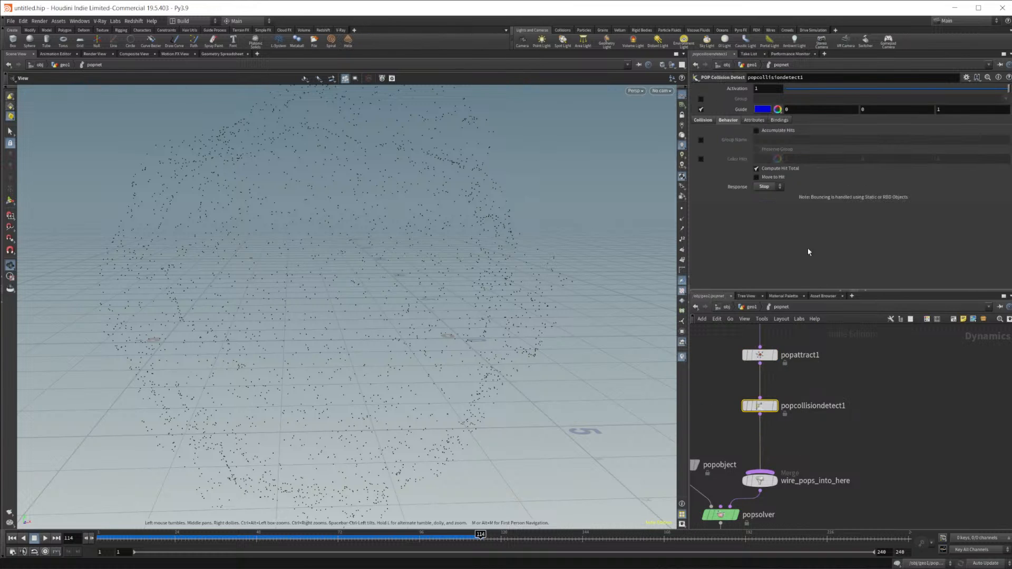
click(754, 120)
click(729, 120)
mouse_move(767, 389)
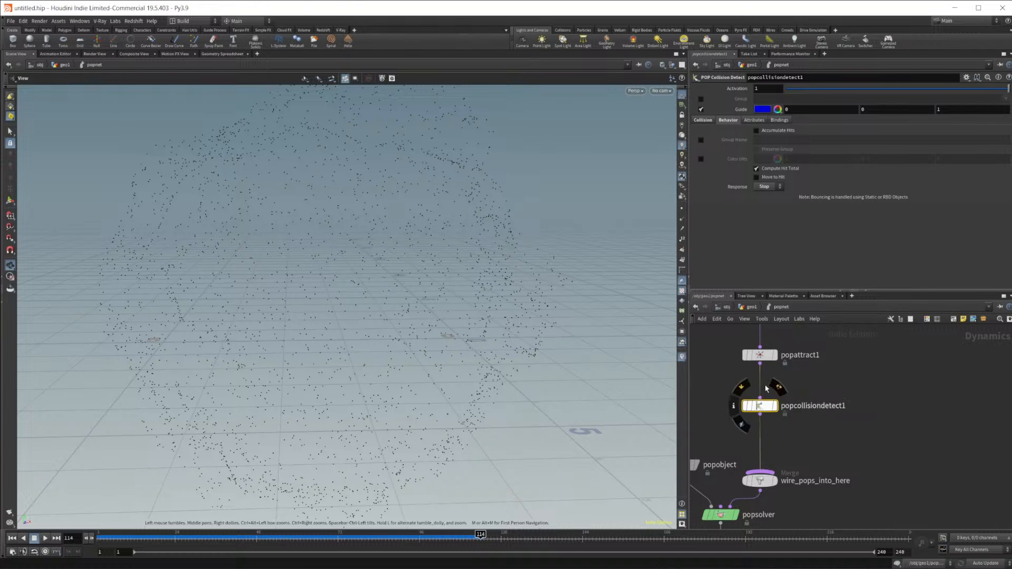
click(703, 120)
drag(251, 539, 208, 536)
click(725, 122)
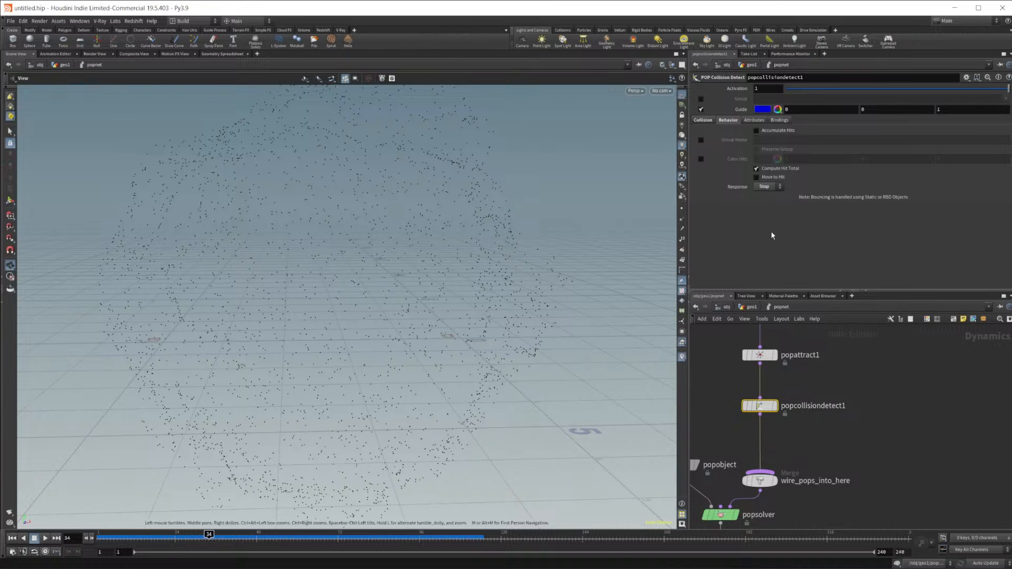
Enable the group name on popcollisiondetect1 and name the hit group finalpos
click(700, 140)
click(770, 141)
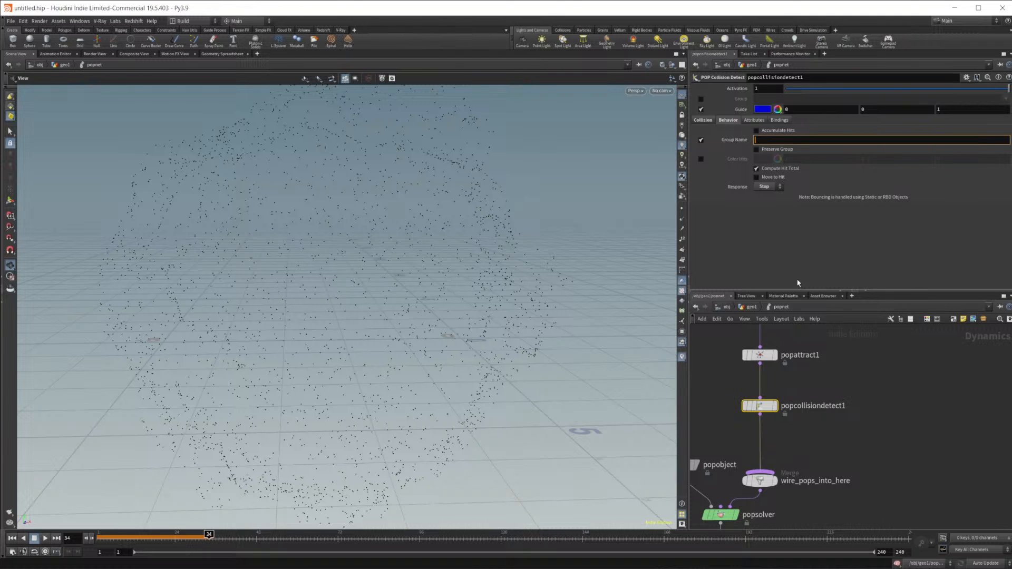
text(pso)
key(Return)
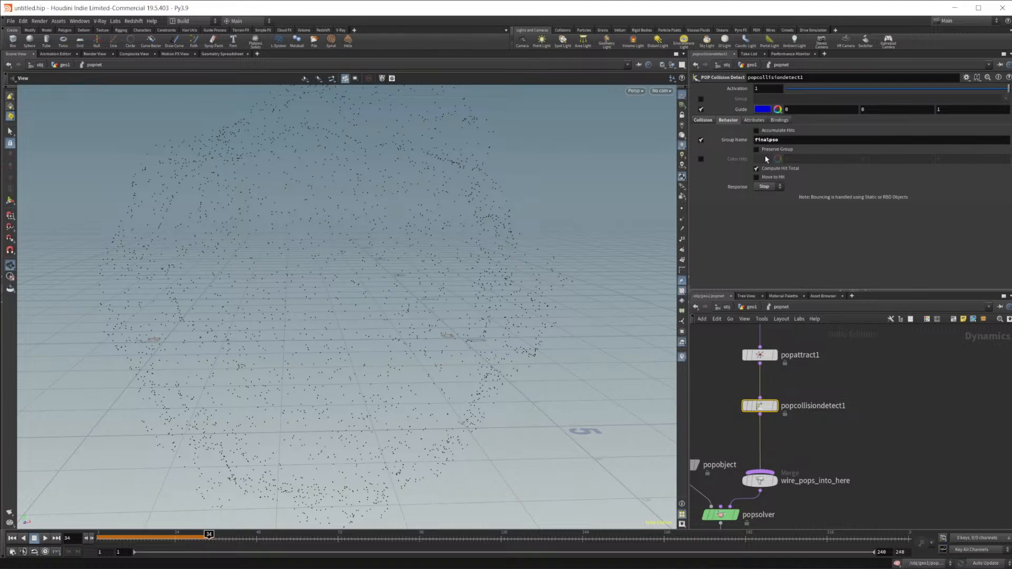
click(793, 142)
click(781, 151)
click(785, 141)
key(BackSpace)
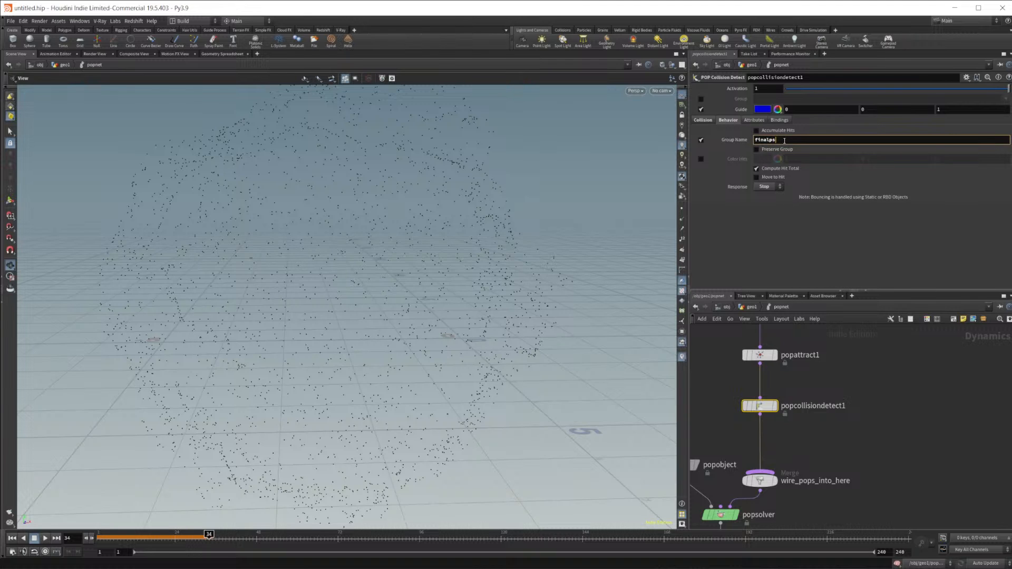
text(os)
key(Return)
Play the simulation with popcollisiondetect1 active, replay it to frame 70 with the node bypassed, and re-enable the node
click(12, 539)
click(44, 539)
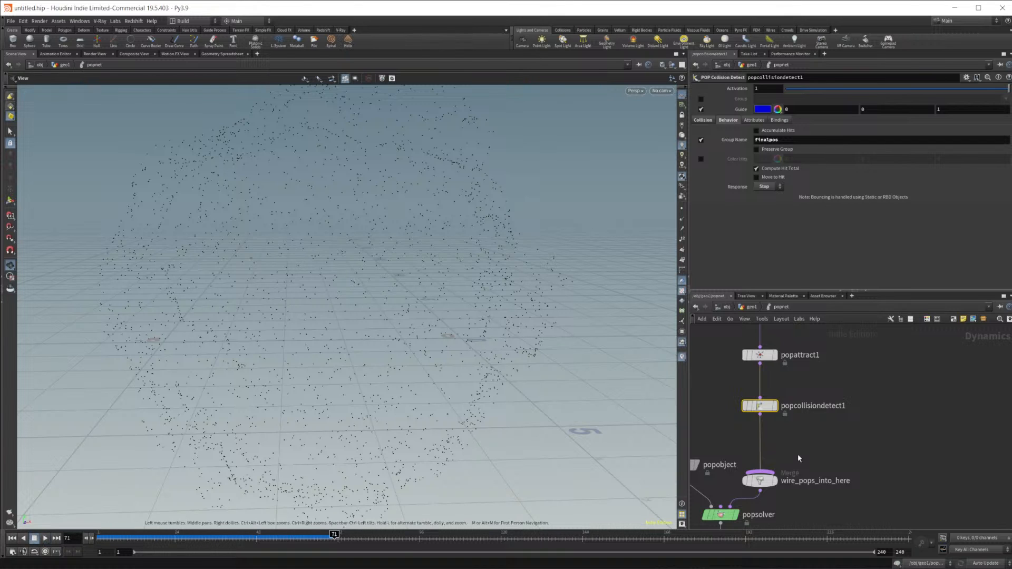
click(766, 431)
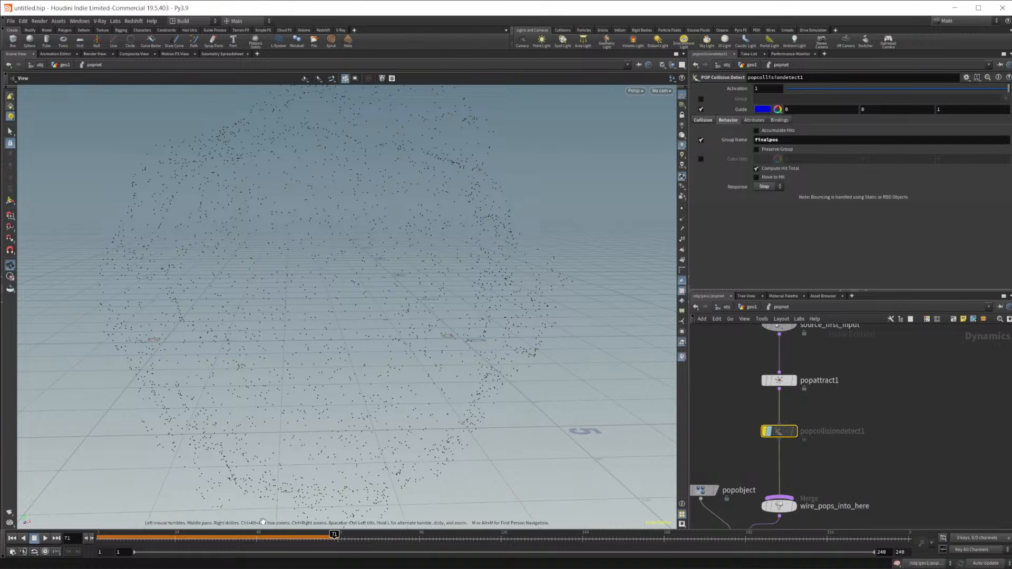
click(8, 542)
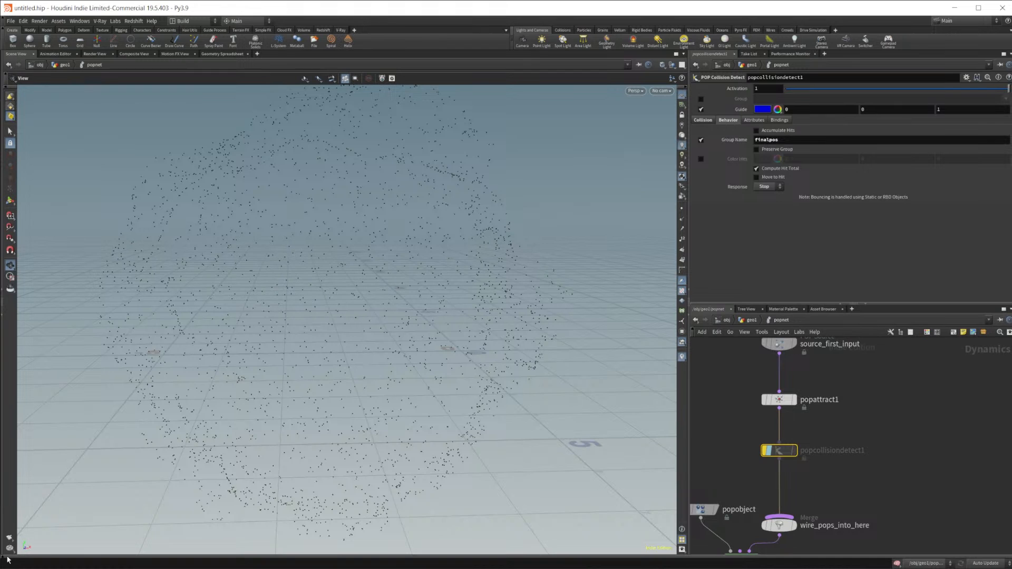
click(8, 560)
click(44, 538)
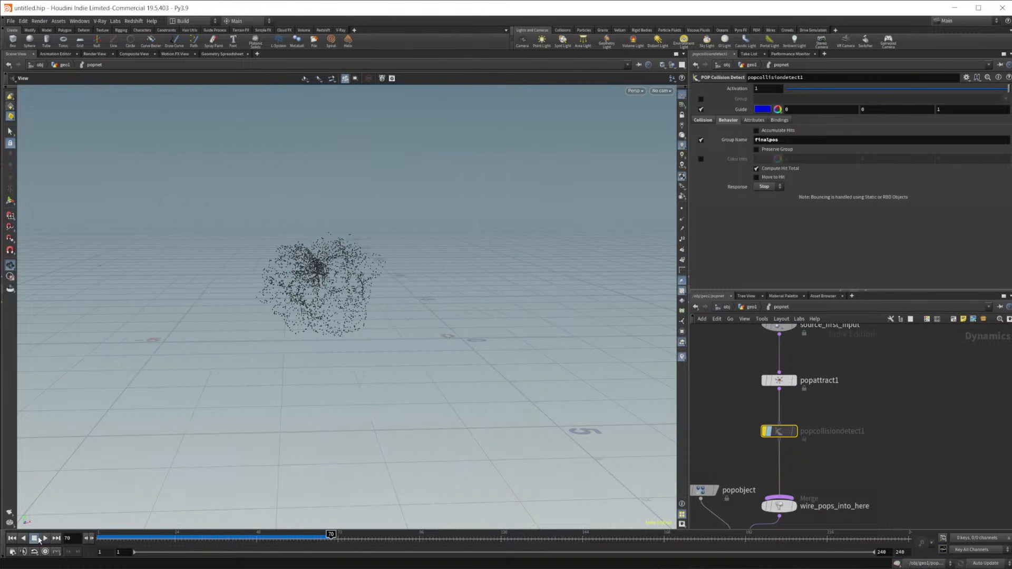
click(768, 432)
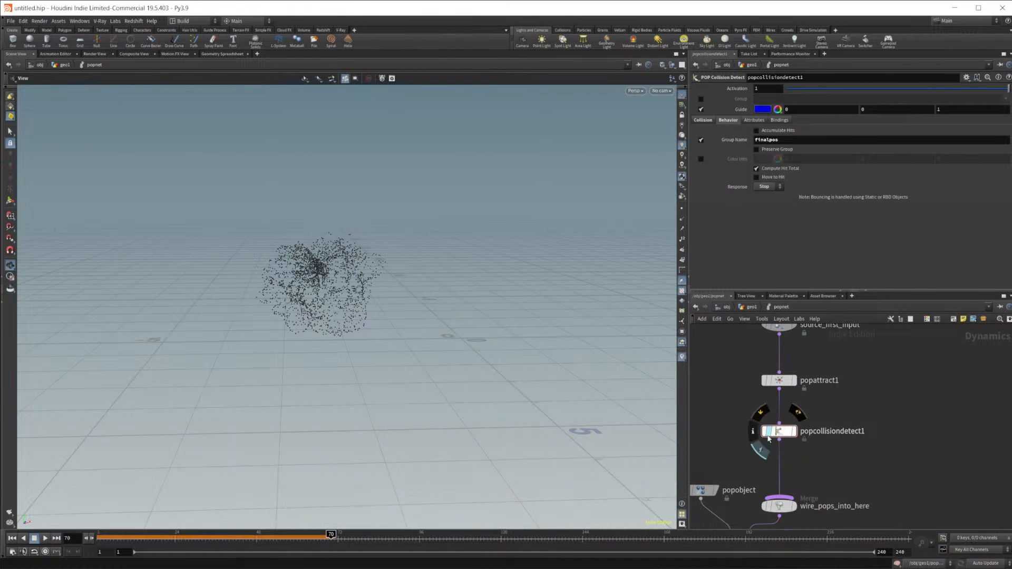
click(779, 433)
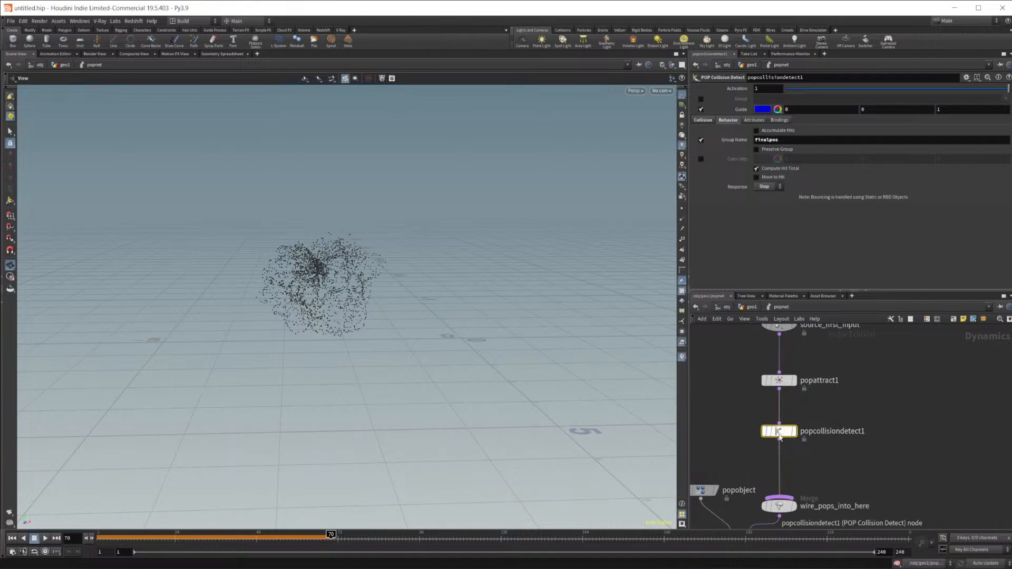
Review popcollisiondetect1's collision, behavior, attribute and binding settings along with popattract1's goal settings
click(704, 121)
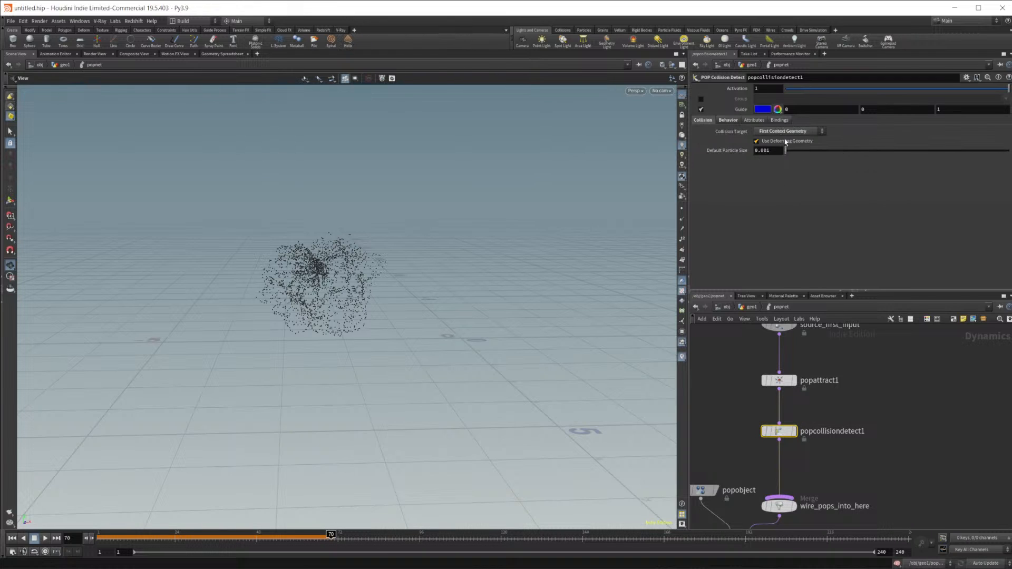
click(728, 121)
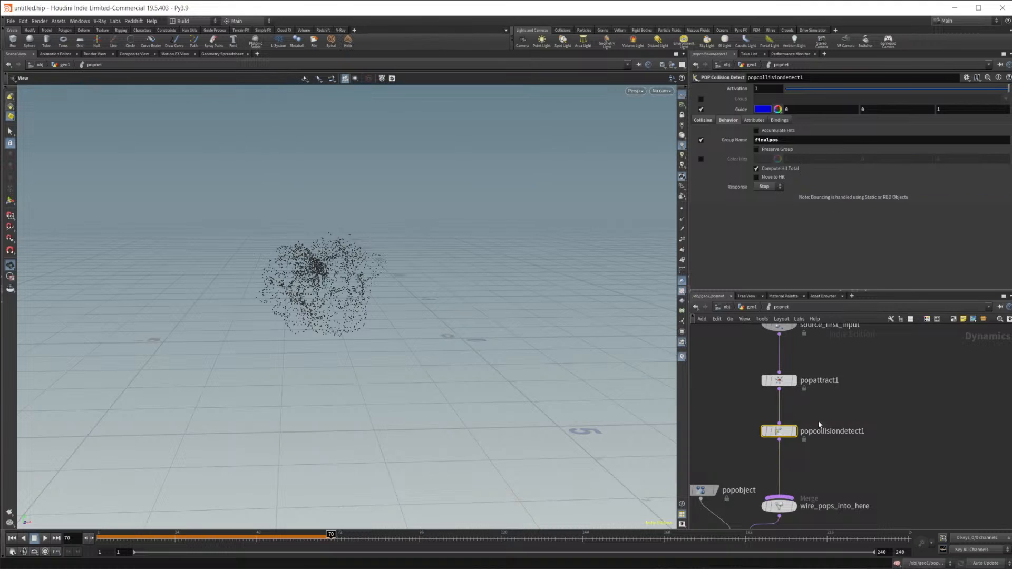
click(785, 419)
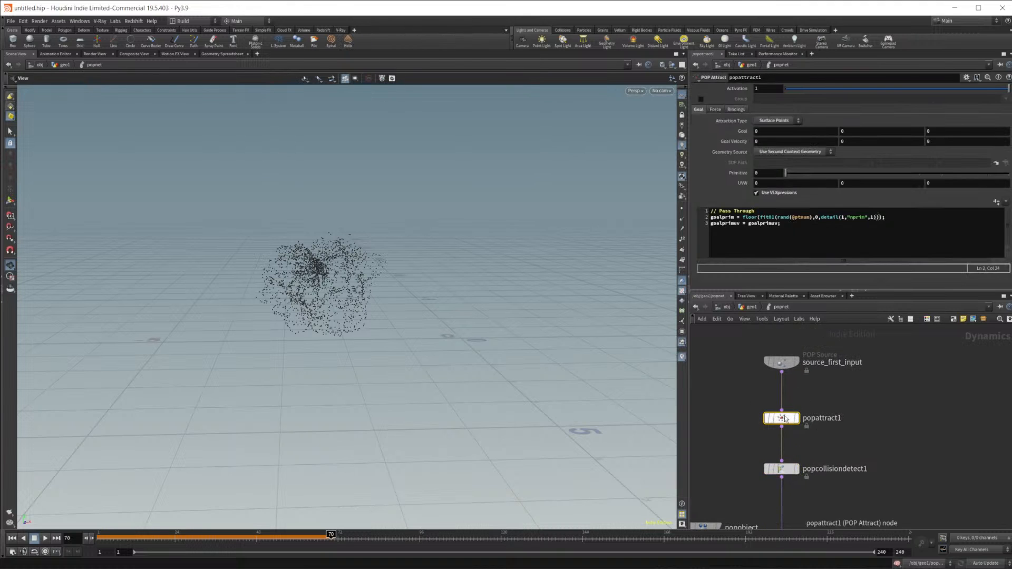
click(791, 469)
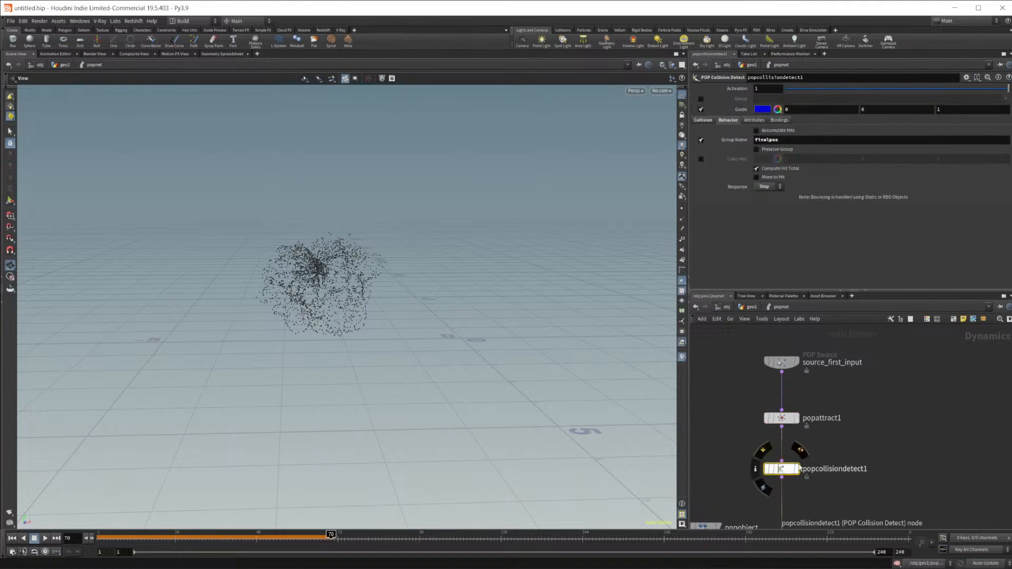
click(762, 110)
click(870, 29)
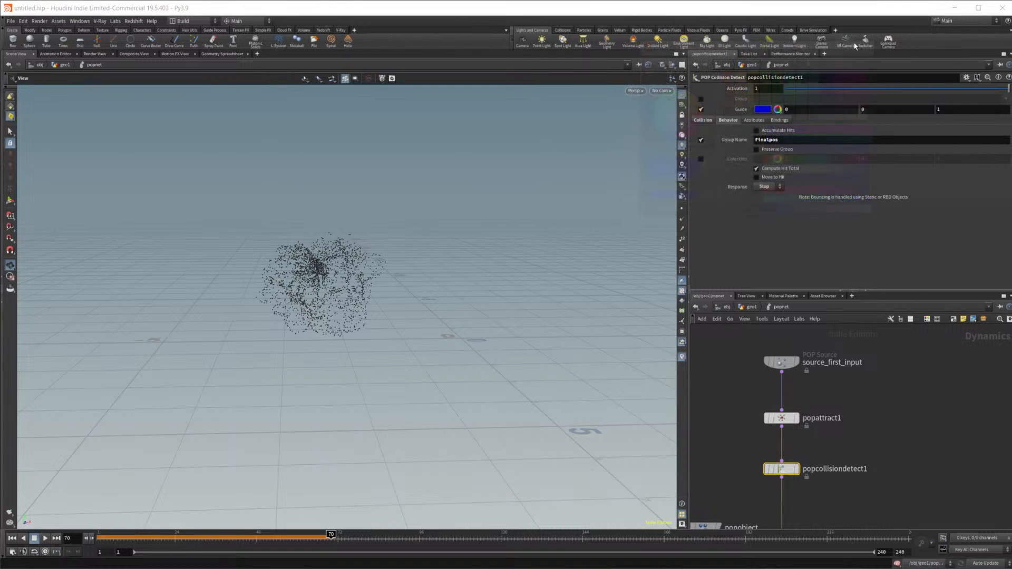
click(759, 122)
click(776, 122)
click(726, 122)
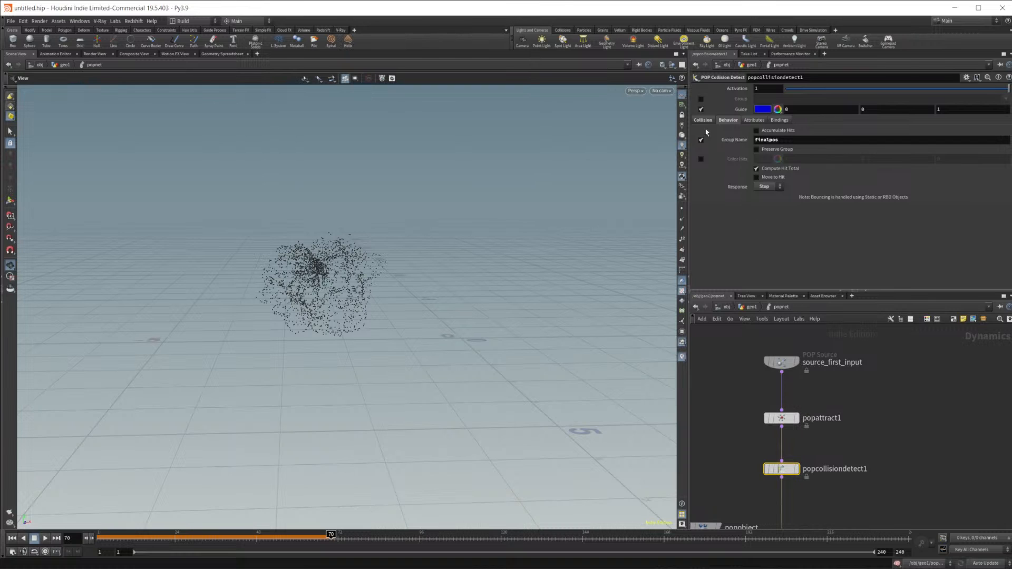
Set popcollisiondetect1's collision target to Second Context Geometry
click(703, 120)
click(787, 132)
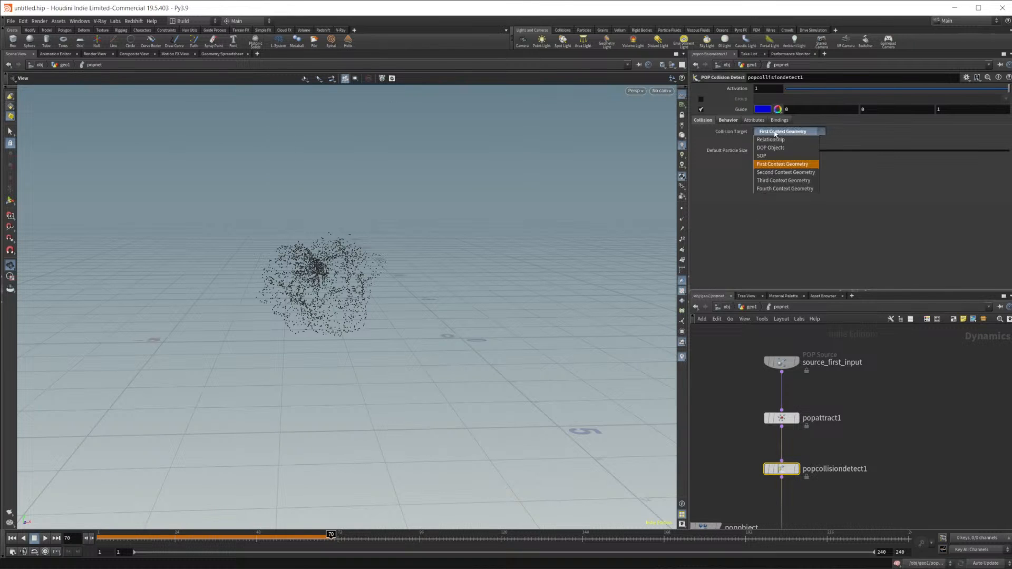
click(801, 173)
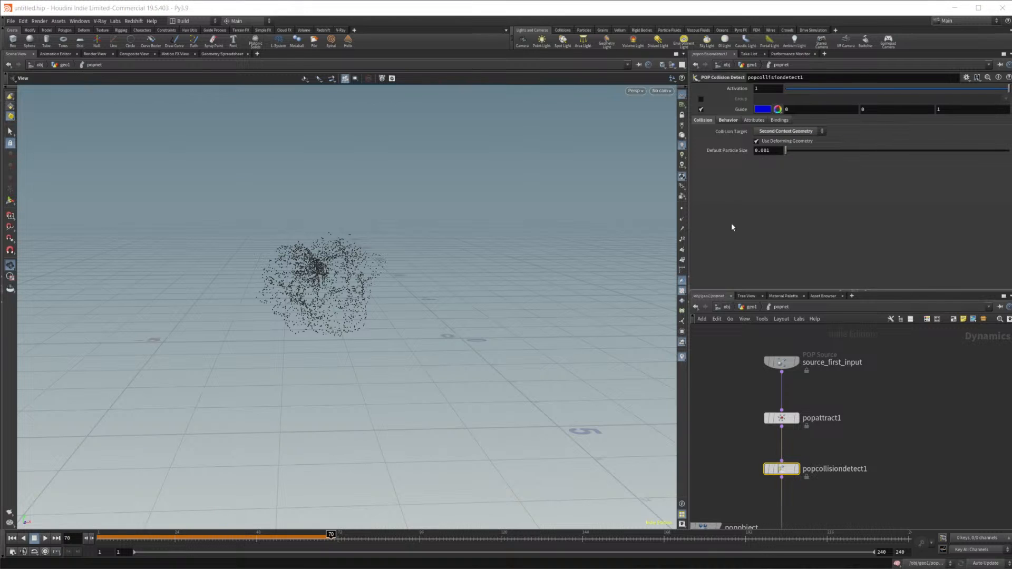
Replay the simulation from the start to frame 115 and examine the particles' pig head shape and dense cluster
click(11, 538)
click(45, 539)
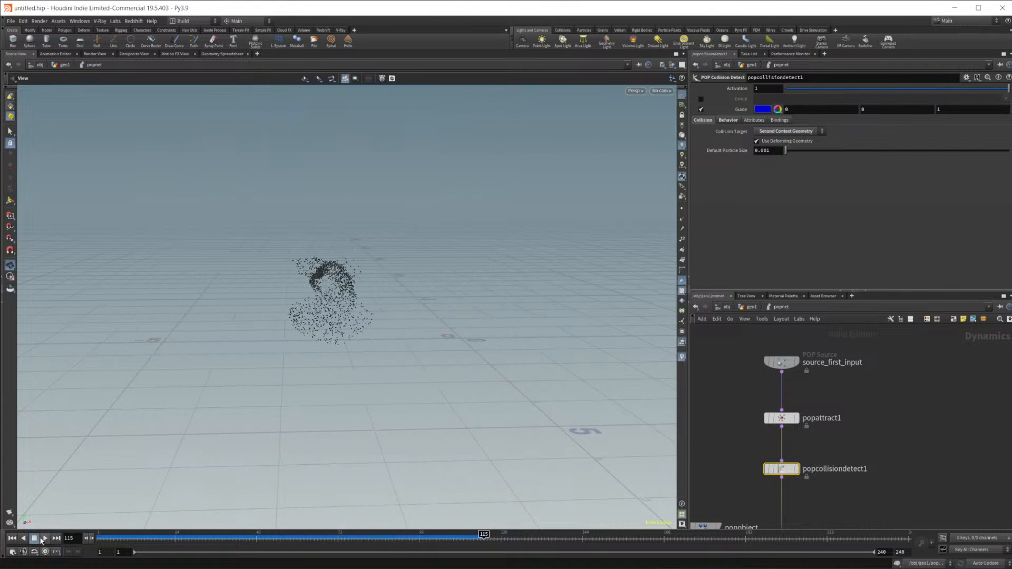
drag(384, 300, 481, 290)
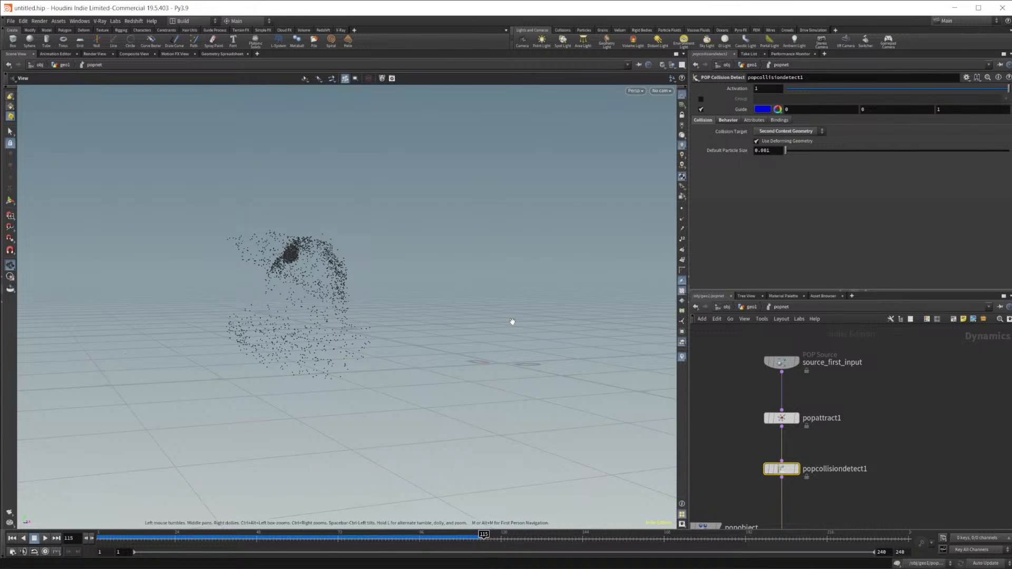
mouse_move(302, 304)
mouse_down()
mouse_move(363, 317)
mouse_move(337, 333)
mouse_move(341, 294)
mouse_move(438, 276)
mouse_move(305, 293)
mouse_up()
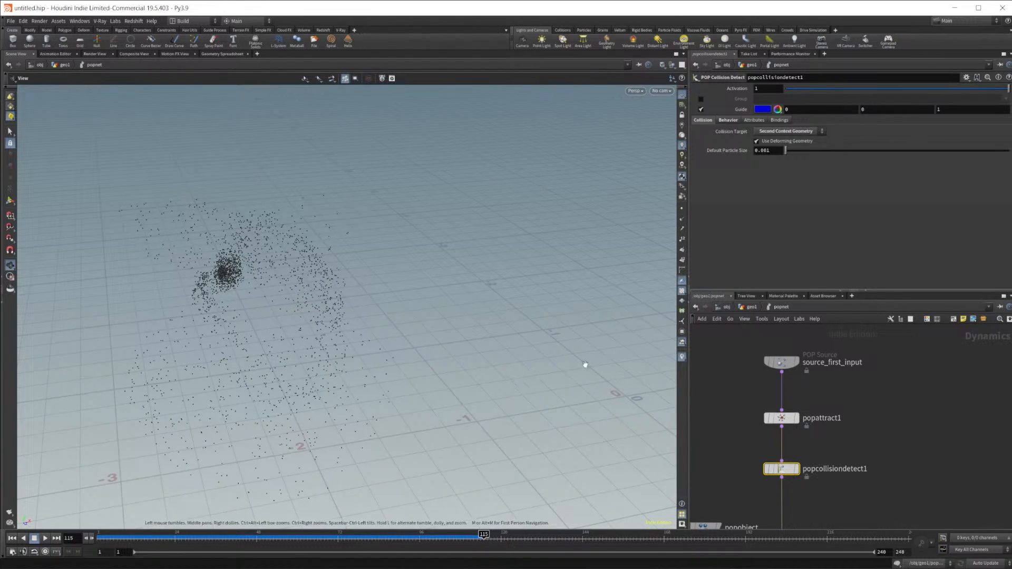
drag(231, 280, 363, 228)
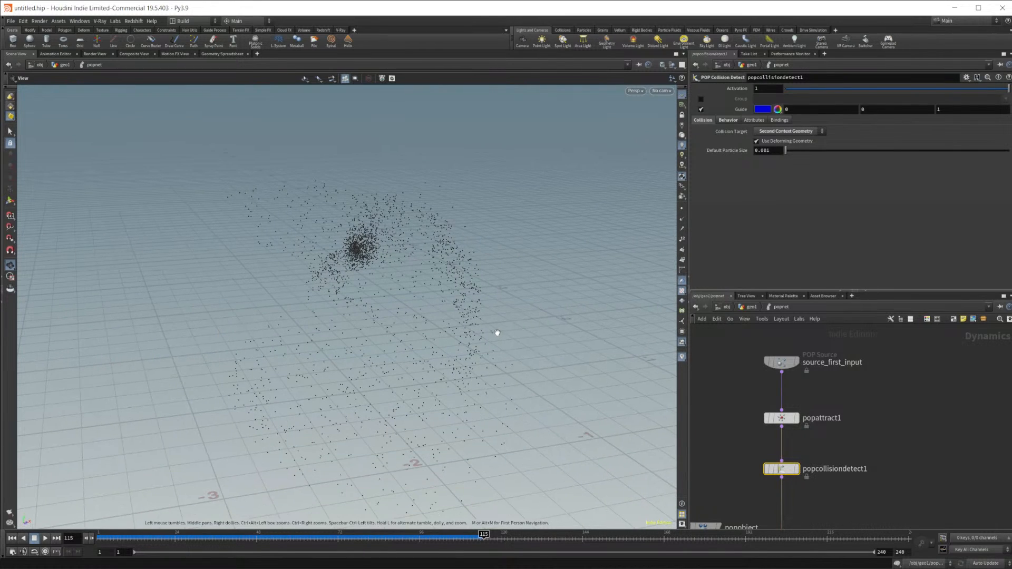
Set the viewport background color scheme to Dark and view the particles against it
key(d)
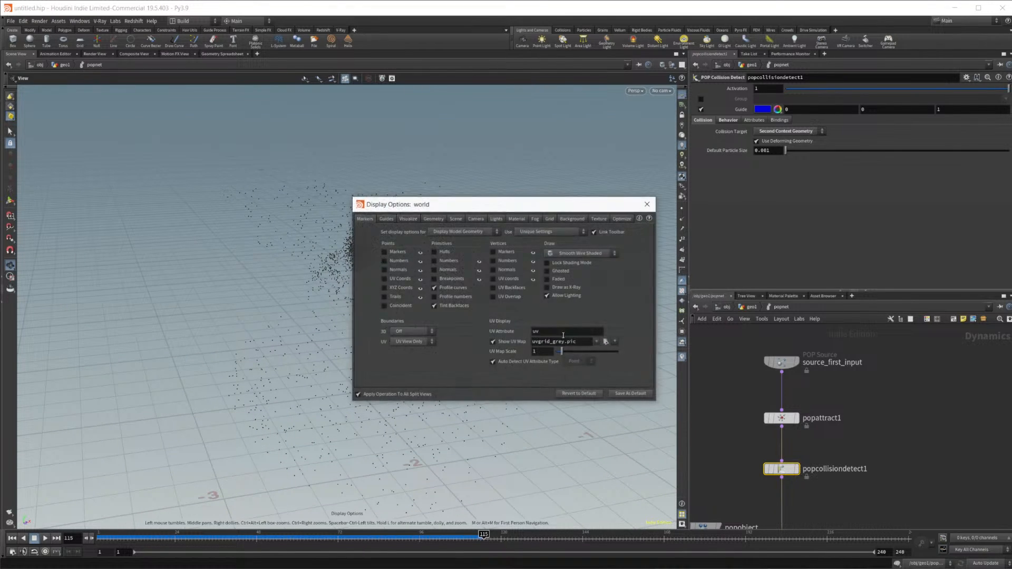
click(550, 218)
click(570, 219)
click(416, 232)
click(414, 244)
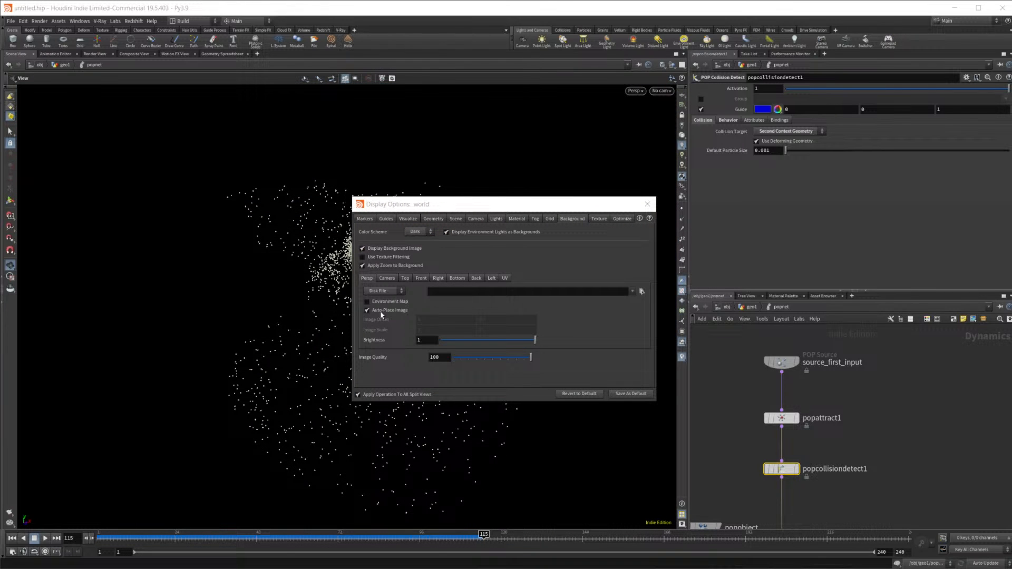
click(647, 205)
drag(380, 271, 337, 248)
Return to the geo1 network and display the pig head from matchsize1
click(746, 307)
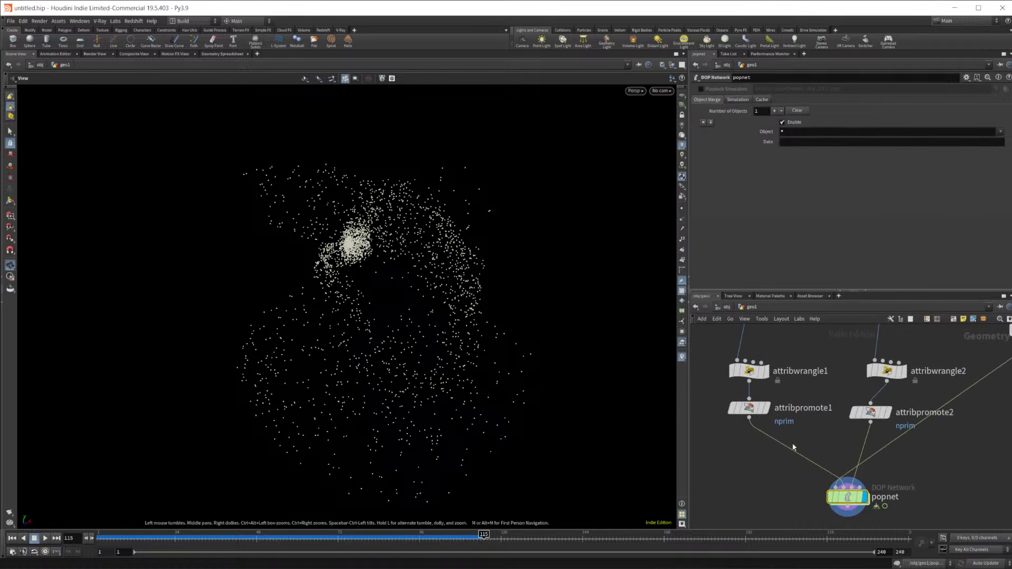
scroll(761, 400, up, 1)
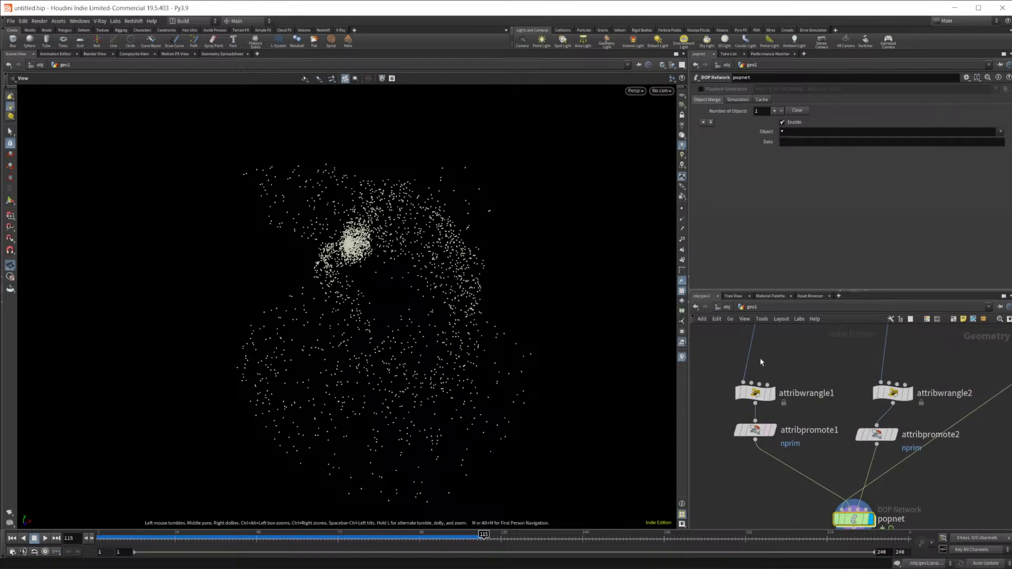
scroll(765, 401, up, 3)
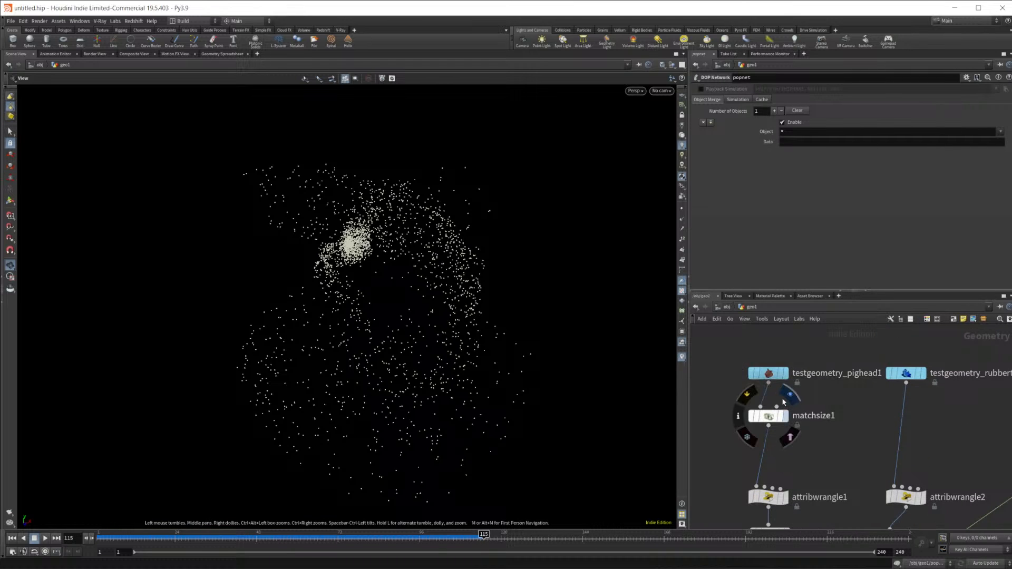
click(786, 416)
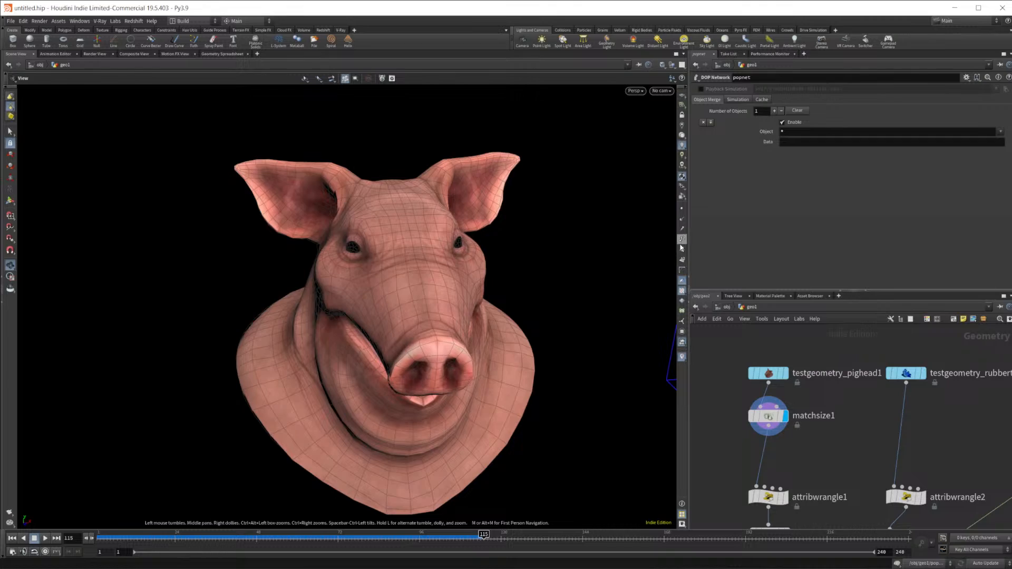
Turn on point numbers, examine the pig head's mesh density around the eye and cheek, and turn the numbers off
click(683, 239)
scroll(344, 262, up, 10)
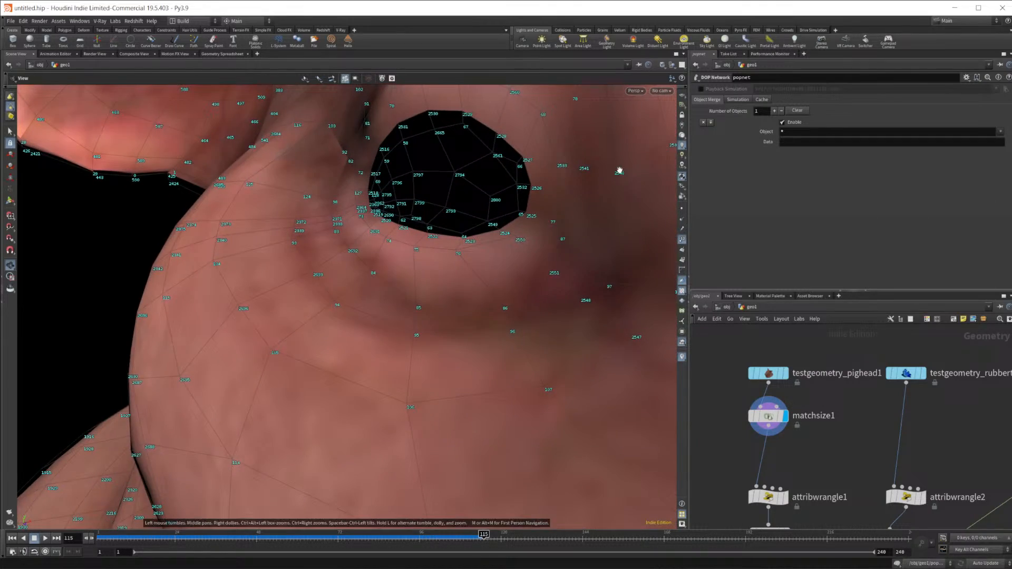
drag(486, 181, 594, 179)
drag(534, 198, 402, 200)
drag(530, 179, 317, 273)
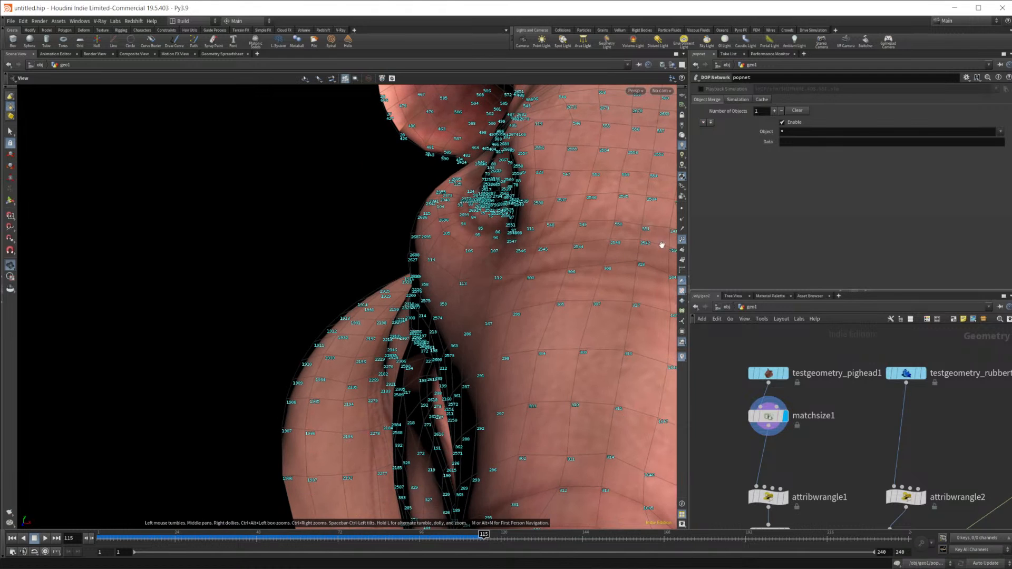
click(681, 248)
drag(475, 253, 446, 260)
Go back inside popnet and examine popattract1's goalprim VEXpression
middle_drag(857, 429, 851, 326)
middle_drag(850, 474, 835, 419)
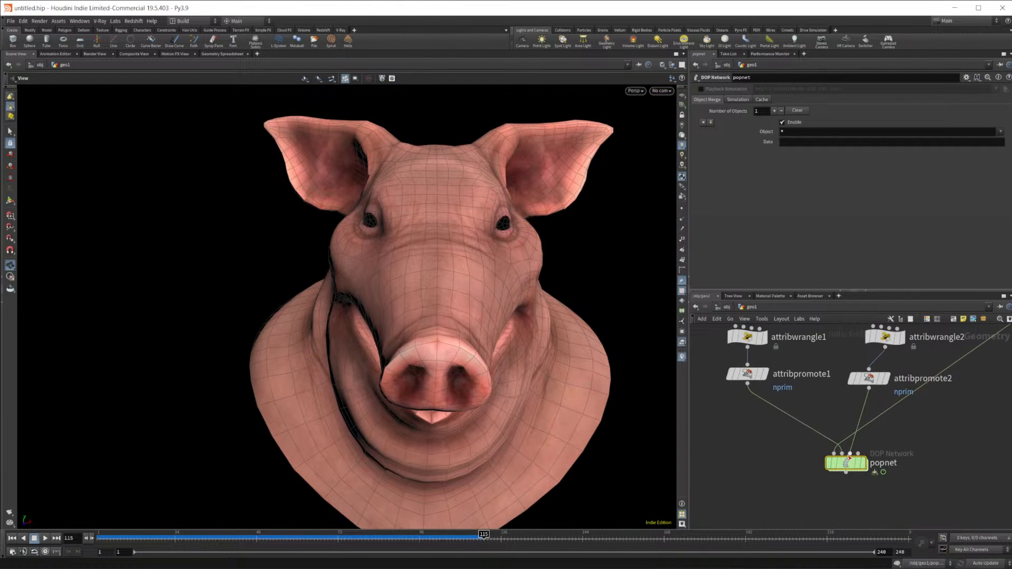
click(867, 441)
double_click(840, 468)
middle_drag(809, 482, 796, 414)
middle_drag(821, 380, 844, 430)
click(786, 394)
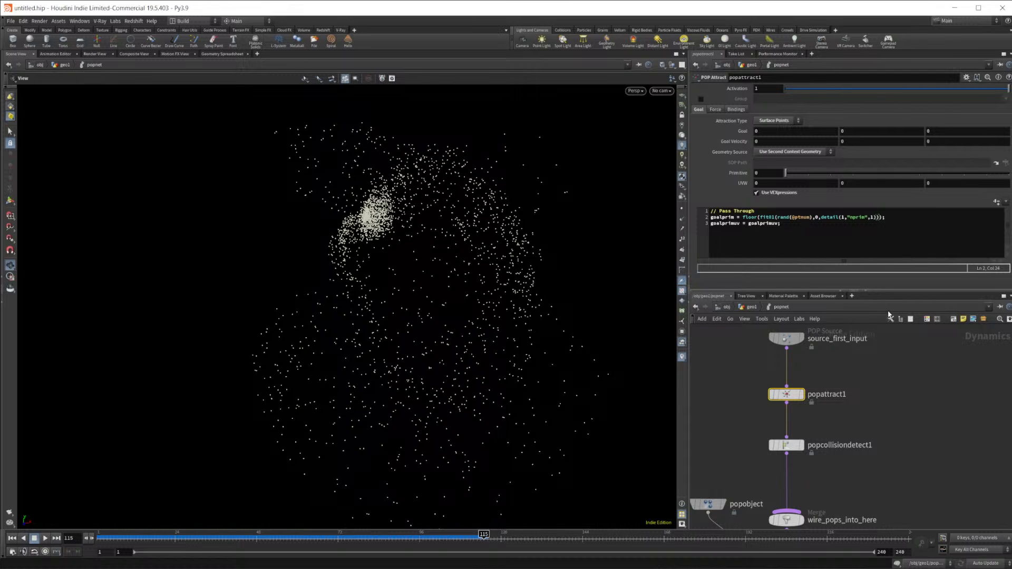
click(810, 218)
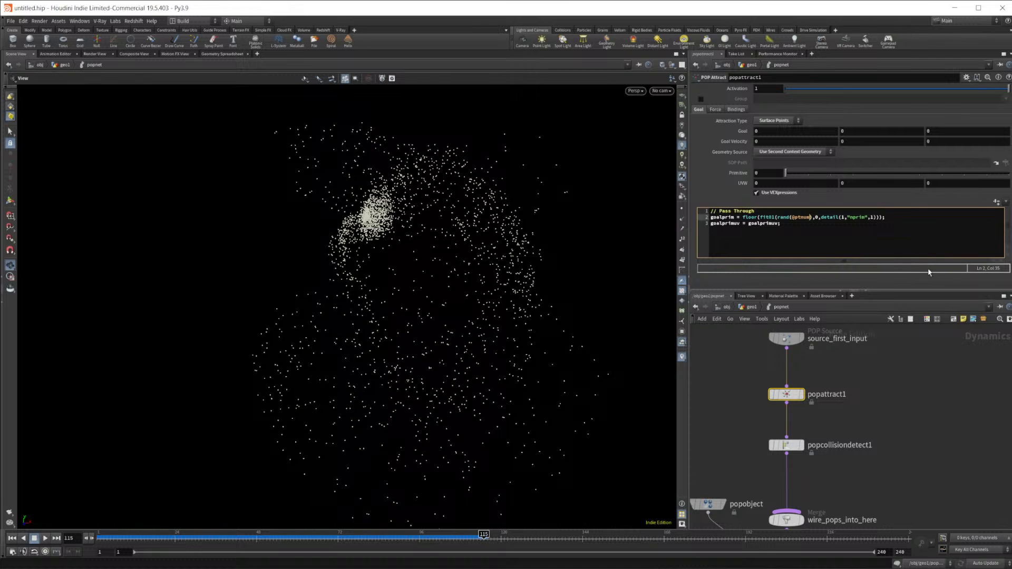
Make room above popattract1 and insert a POP Wrangle on the wire between source_first_input and popattract1
middle_drag(788, 336, 841, 415)
drag(841, 416, 841, 340)
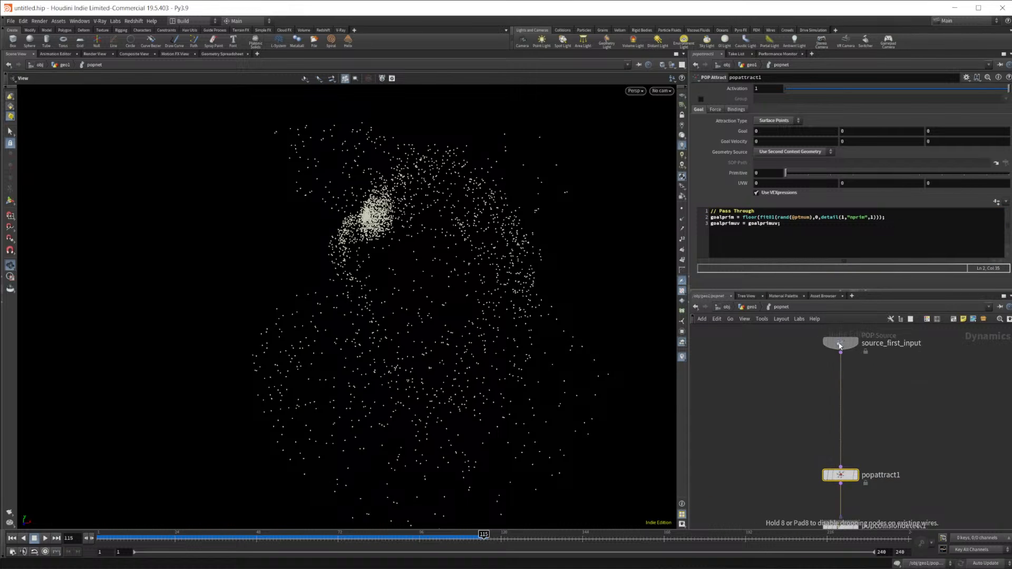
middle_drag(871, 432, 855, 412)
key(Tab)
text(att)
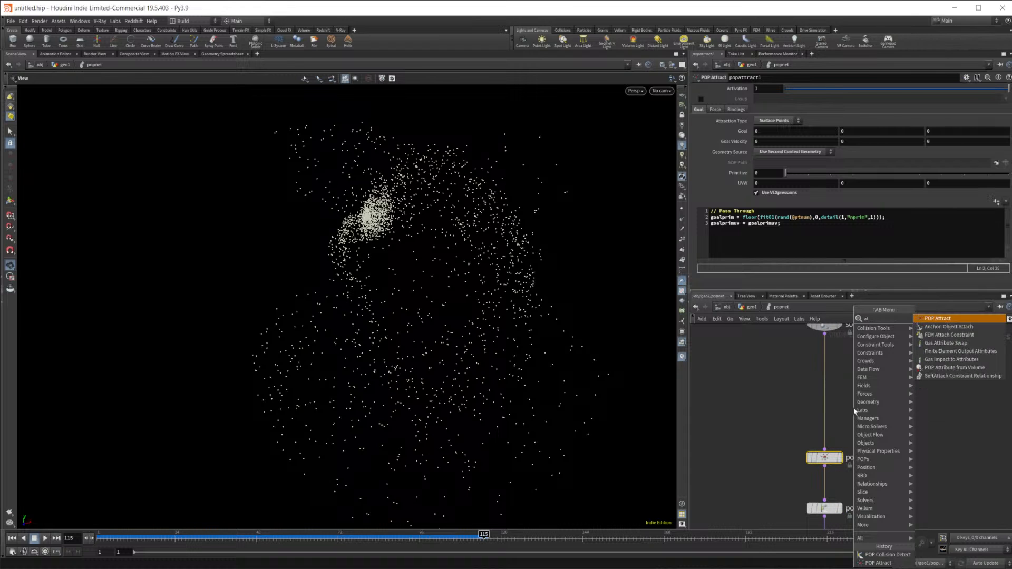
key(BackSpace)
key(BackSpace)
key(BackSpace)
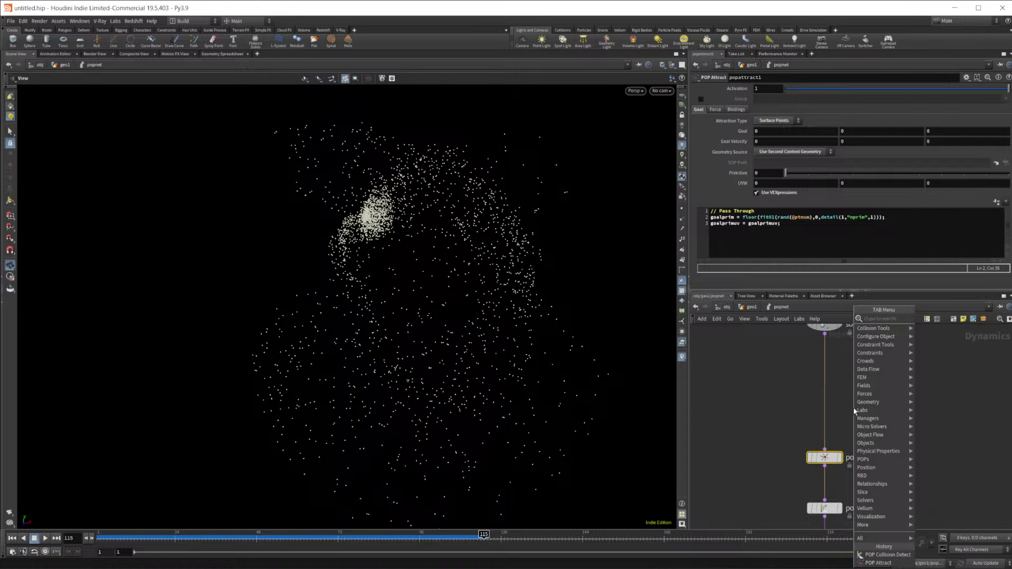
text(popwi)
key(Return)
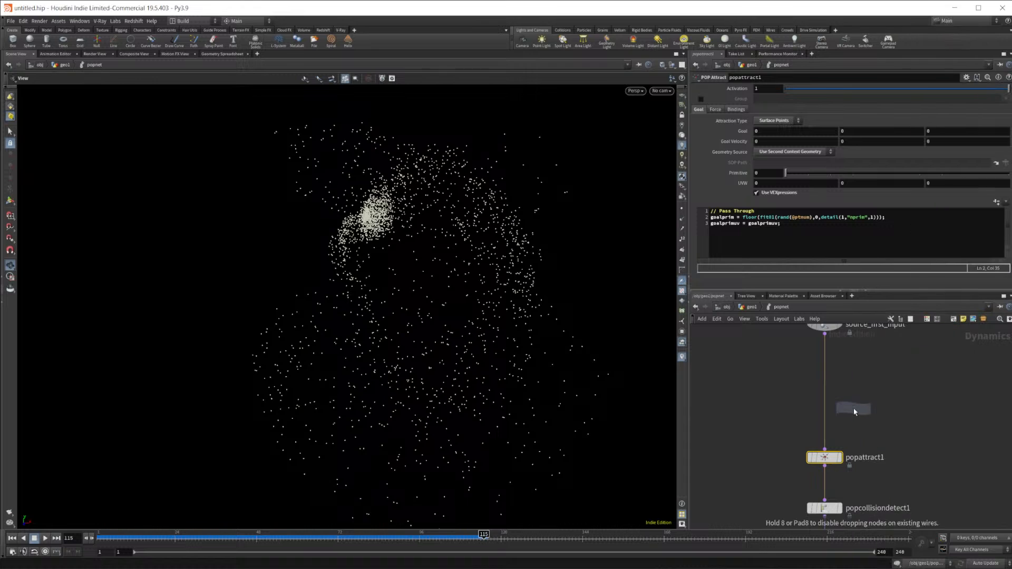
click(854, 412)
drag(851, 409, 833, 394)
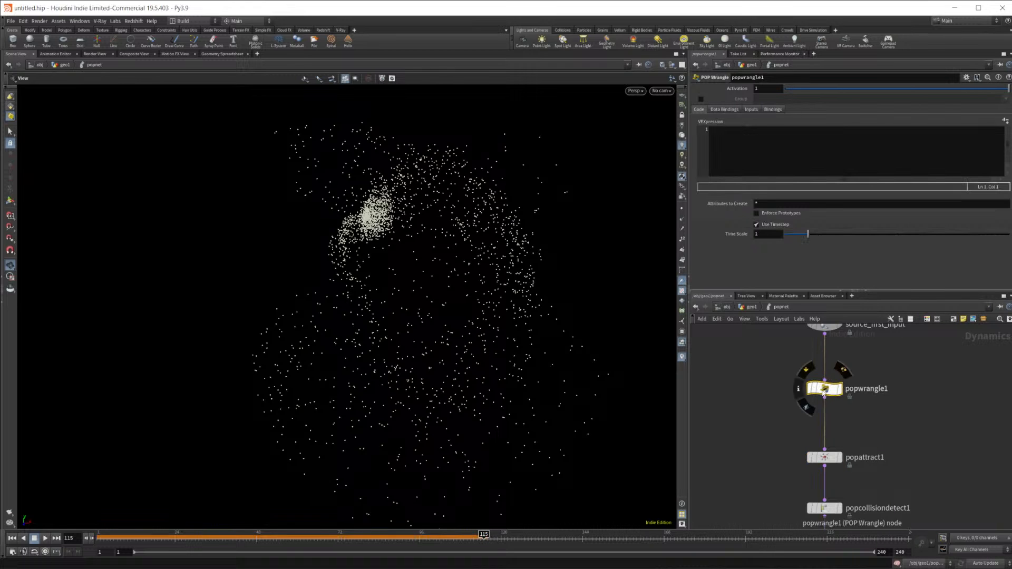
At frame 1, declare i@mygoalprim; f@goaldist; and v@mygoalprimuv; in popwrangle1's VEXpression and open the code in a separate editor window
click(13, 539)
click(768, 141)
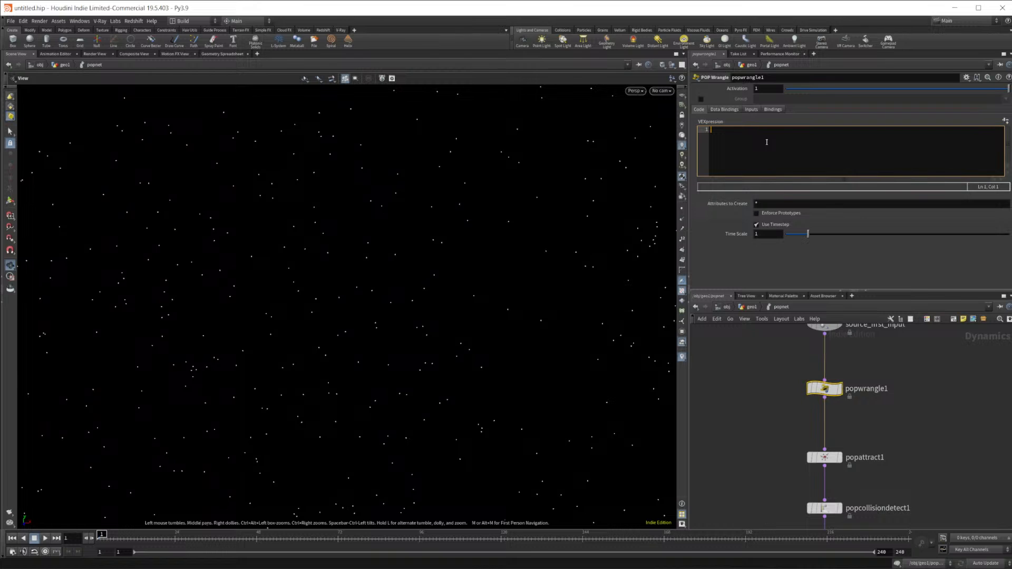
text(f@)
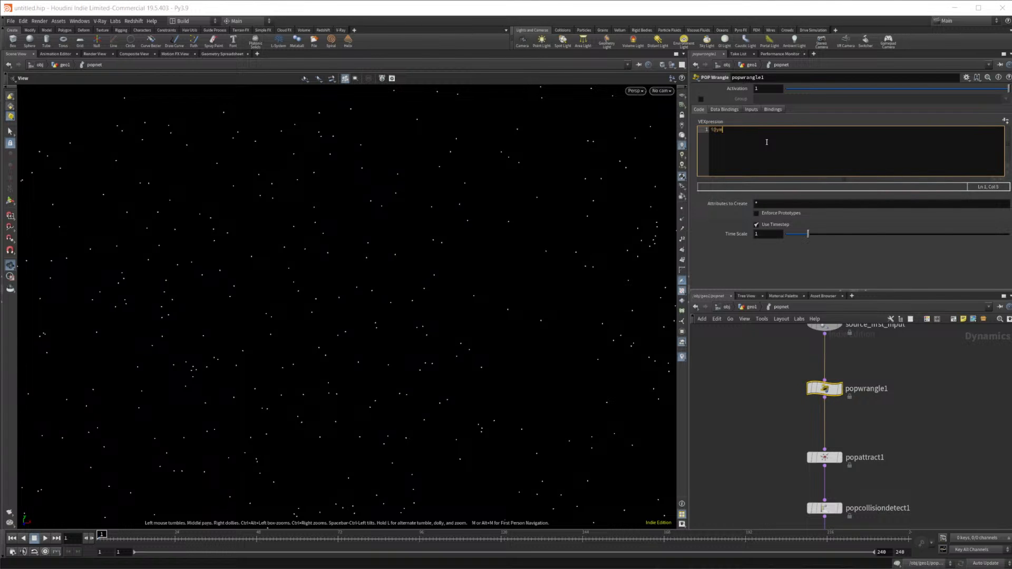
text(mygoalprim;)
key(Return)
text(f@goaldist;)
key(Return)
text(v@mygoalprim)
key(alt+e)
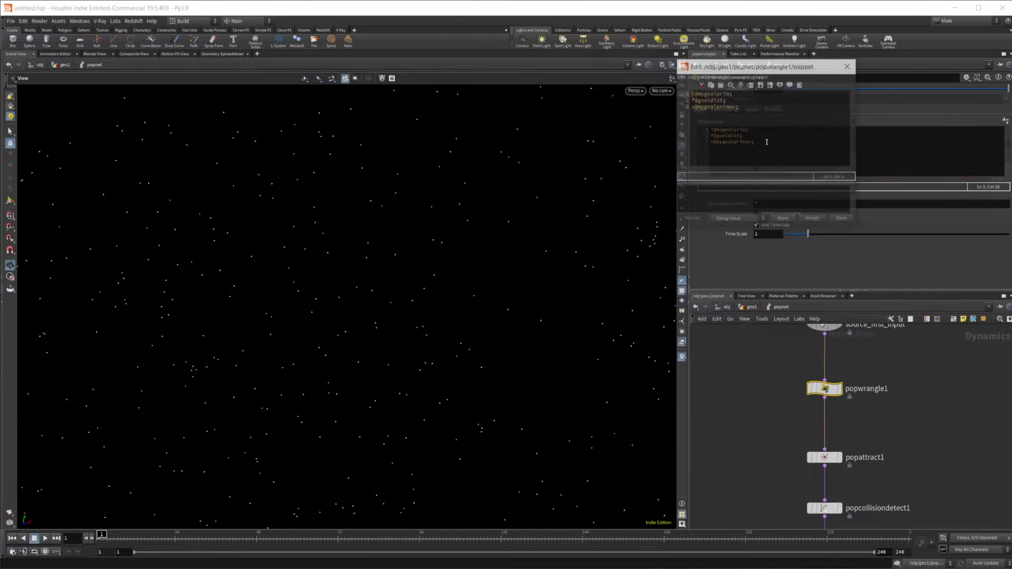
Switch to the Chrome window with the Houdini searches and search Google for "houdini vex make text bigger"
mouse_move(296, 566)
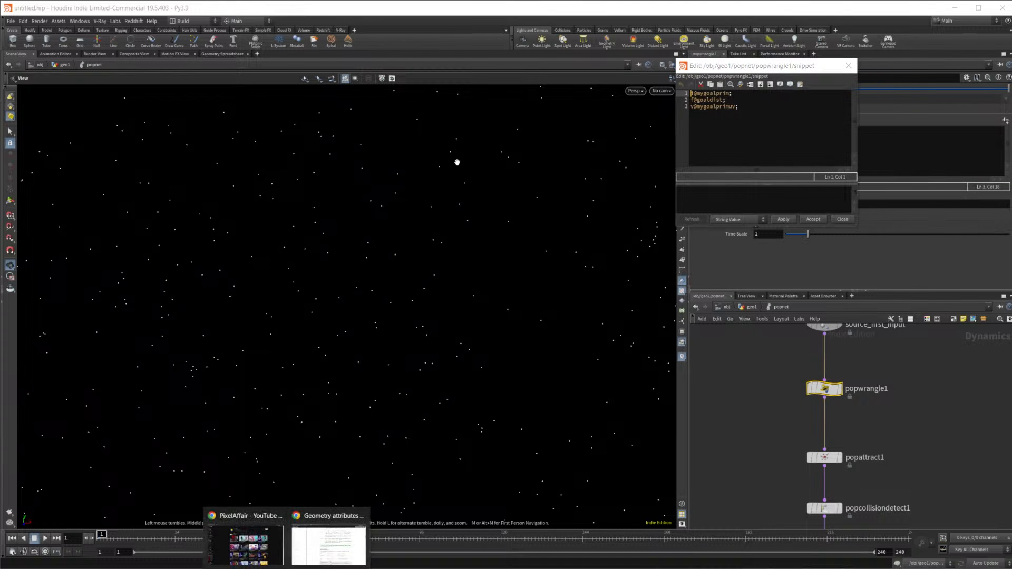
click(329, 538)
click(66, 14)
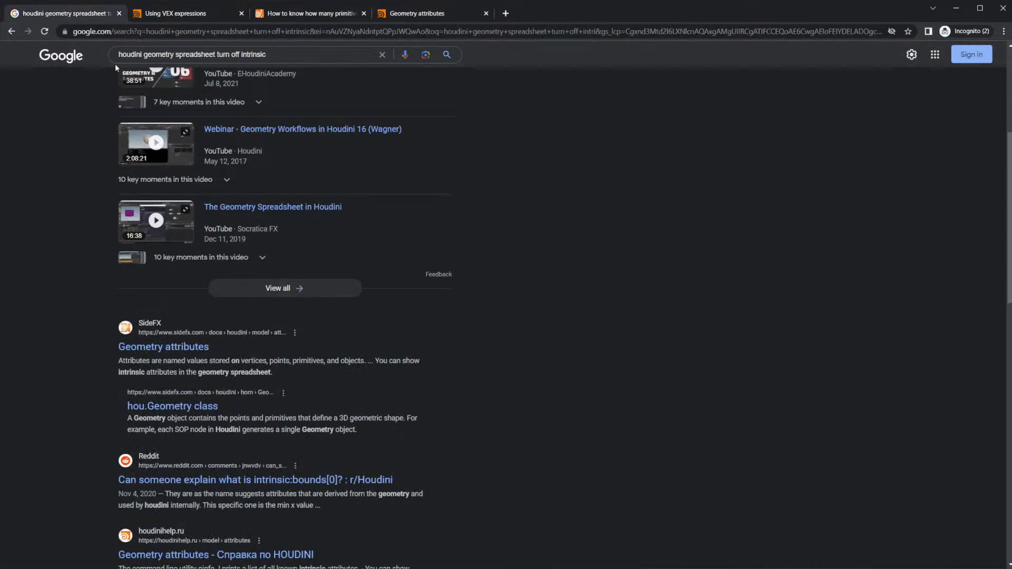
drag(141, 54, 371, 56)
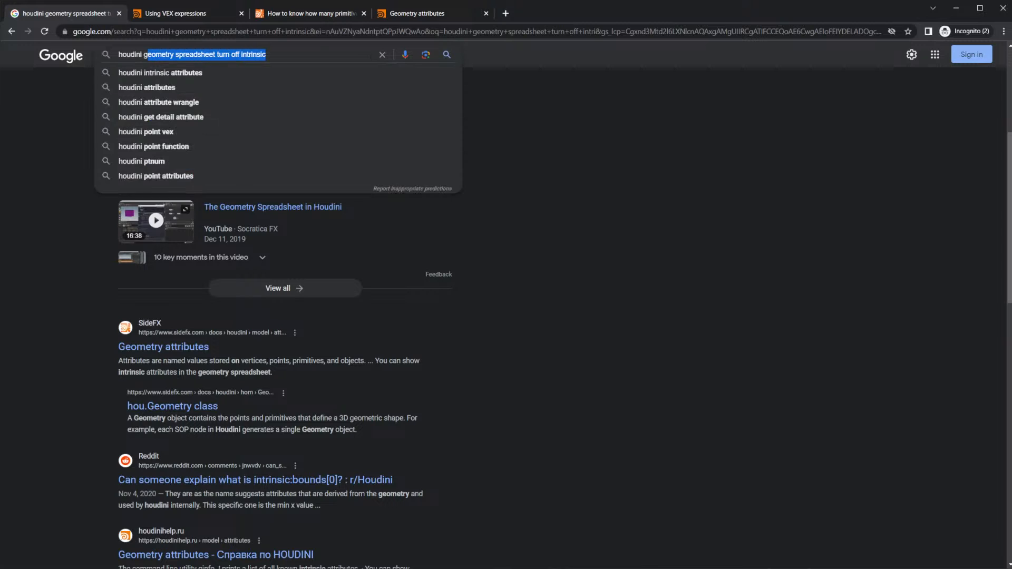
key(BackSpace)
text(ve)
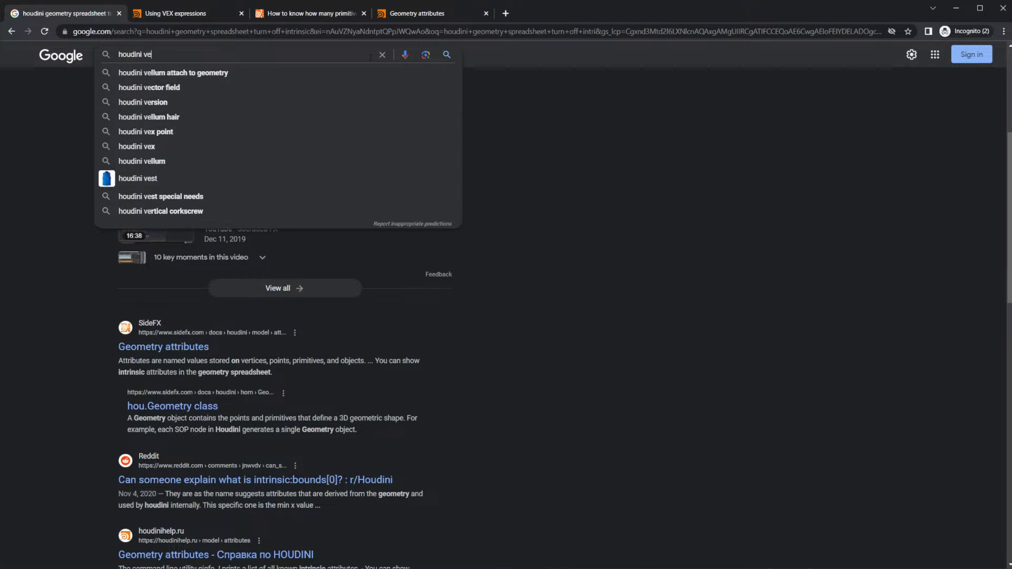
text(x make t)
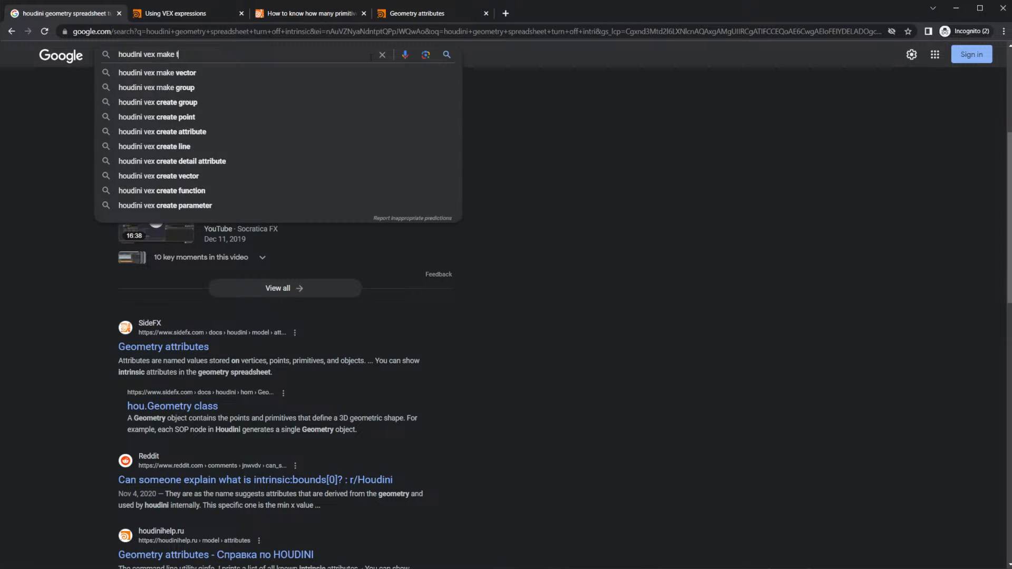
text(ext)
key(Down)
key(Down)
key(Return)
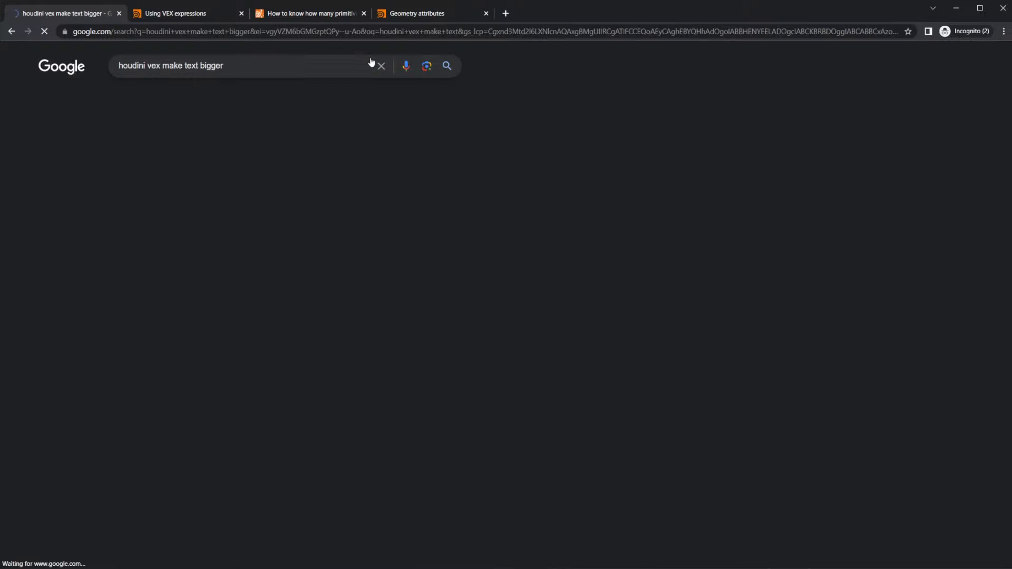
Open the SideFX forum thread "Set font text in VEX" in a new tab and read through its replies
right_click(209, 268)
click(227, 275)
click(551, 13)
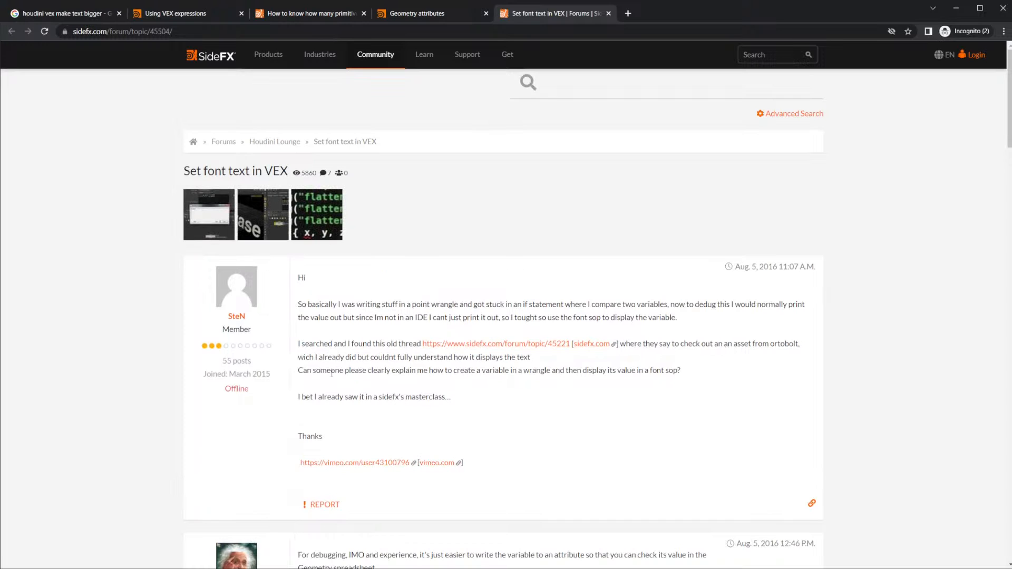
scroll(185, 369, down, 2)
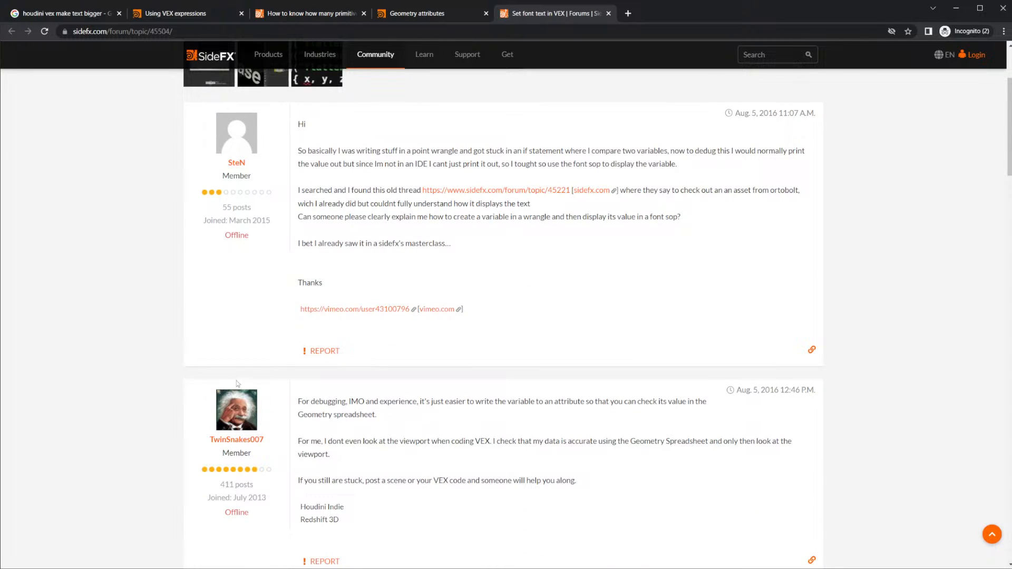
scroll(185, 369, up, 2)
scroll(294, 394, down, 4)
scroll(294, 394, down, 5)
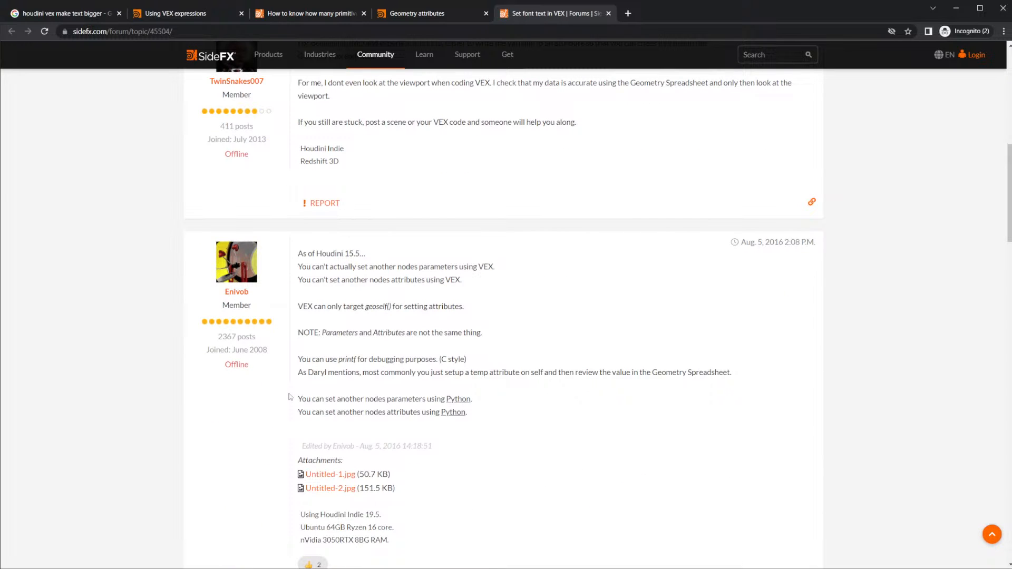
scroll(290, 396, down, 5)
scroll(289, 397, up, 2)
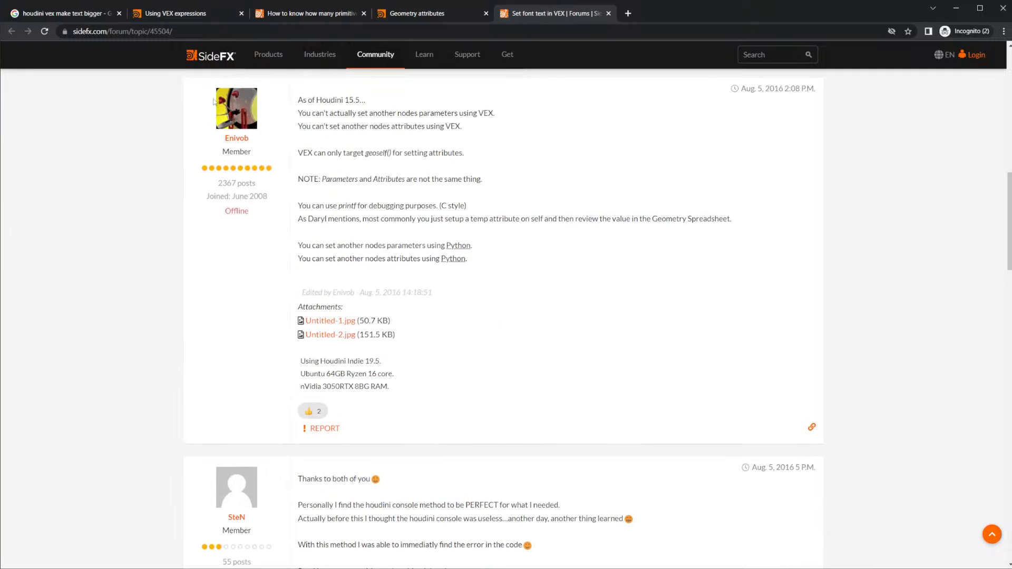
Return to the Google results and look through them for a way to enlarge the VEX editor text
click(102, 14)
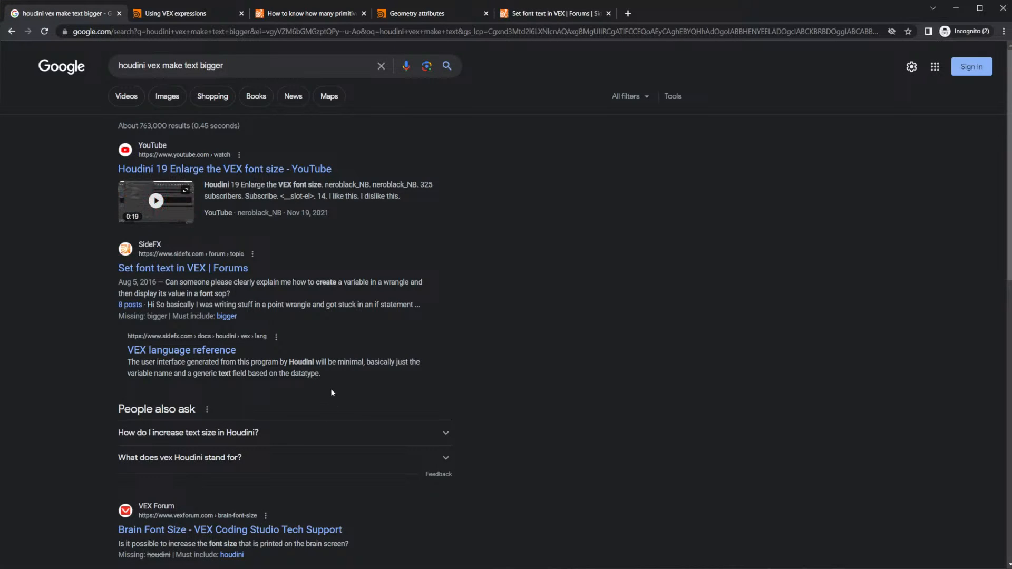
scroll(331, 392, down, 5)
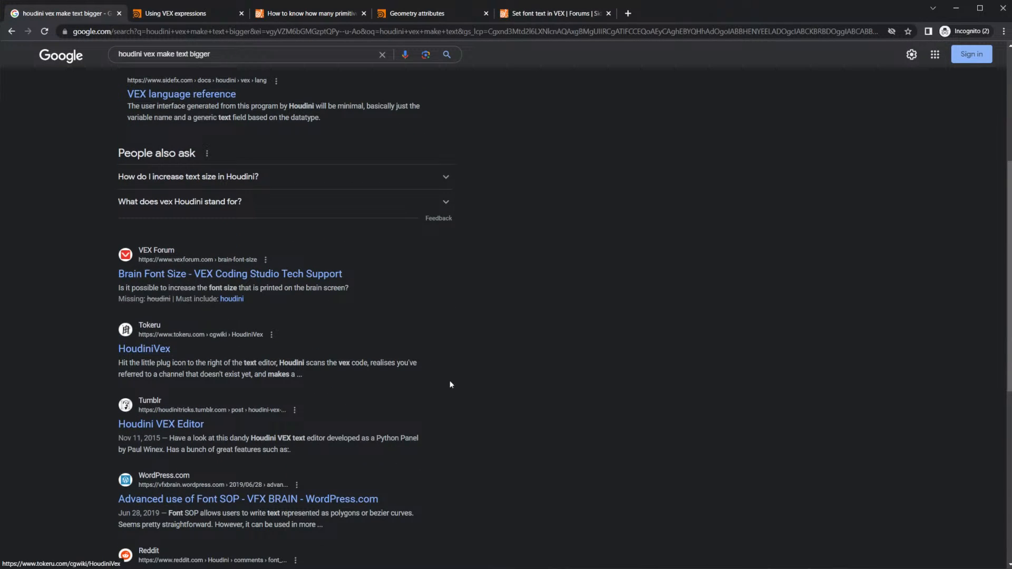
scroll(328, 346, down, 3)
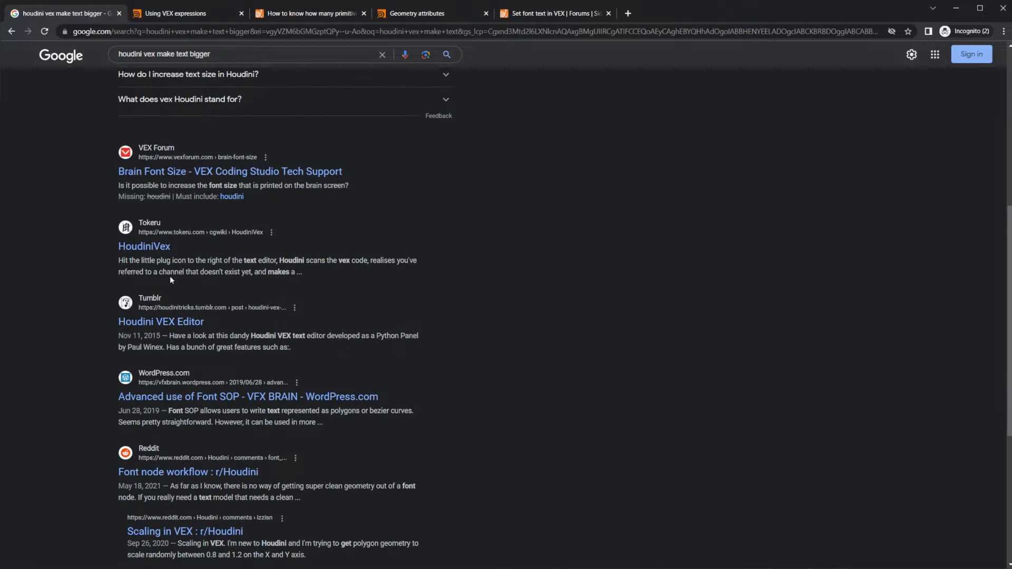
right_click(171, 277)
click(78, 258)
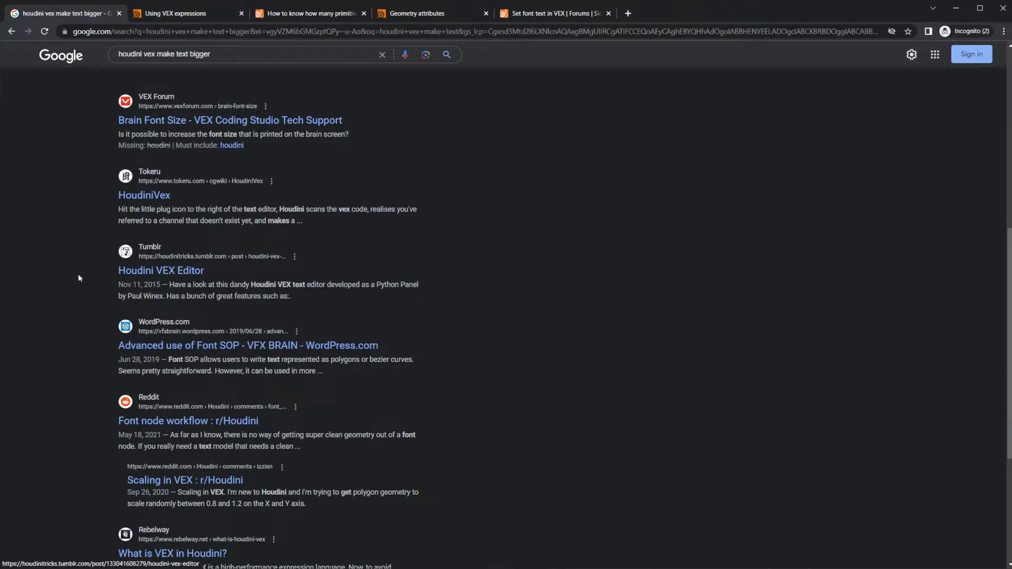
scroll(78, 274, down, 1)
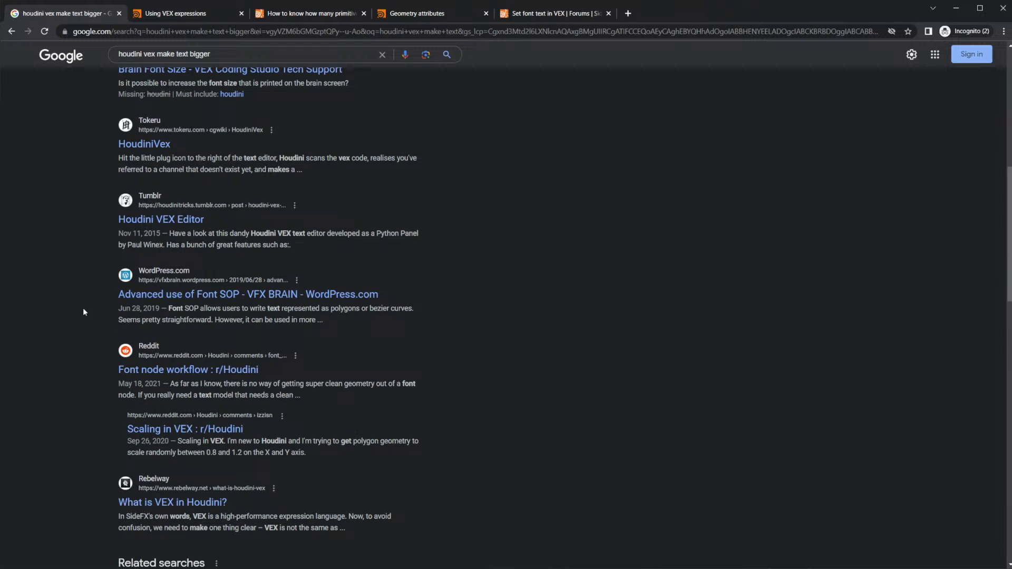
scroll(101, 410, down, 3)
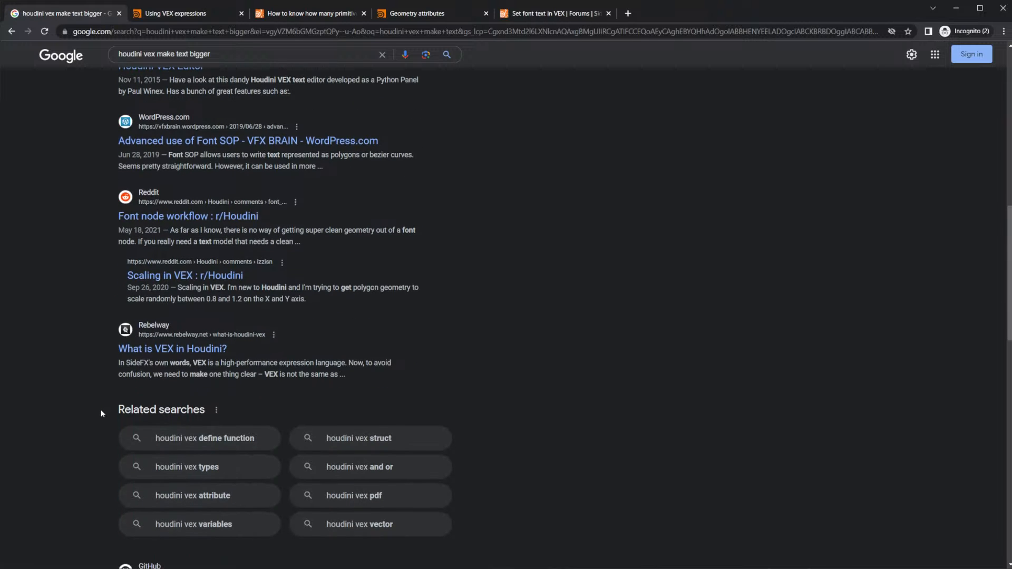
scroll(98, 390, up, 12)
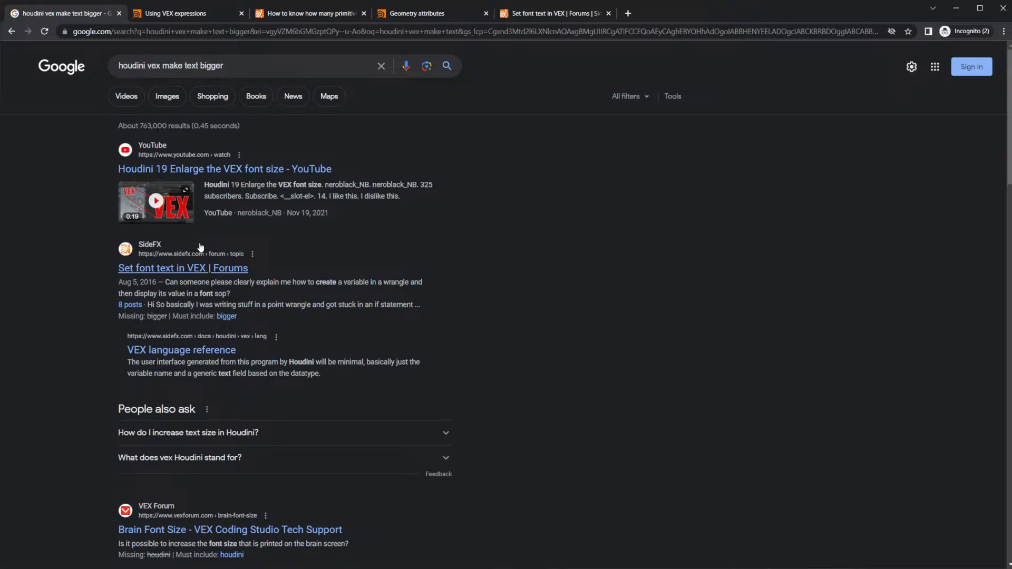
Change the Google search query to "houdini vex bigger text"
drag(162, 66, 227, 66)
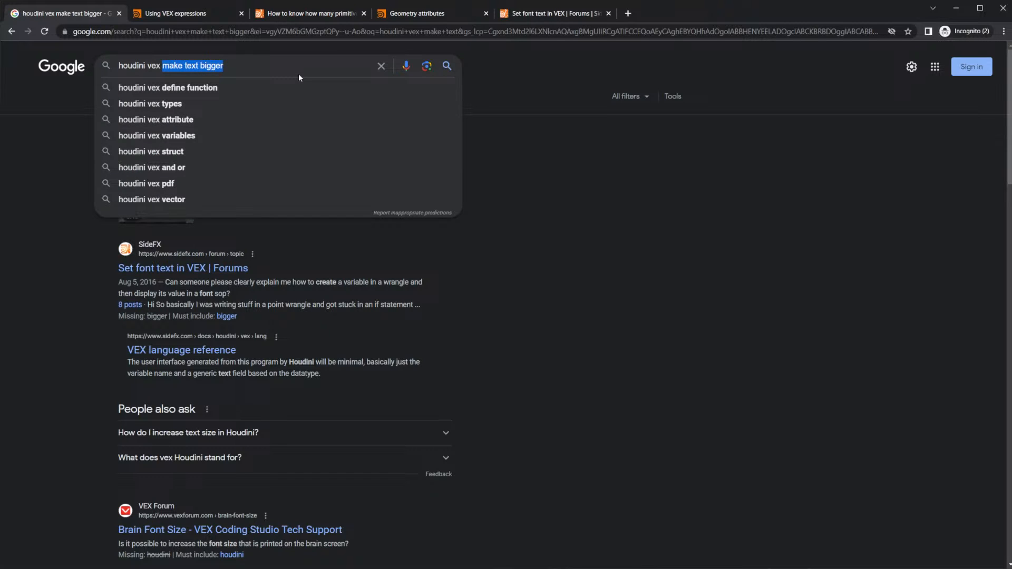
text(bige)
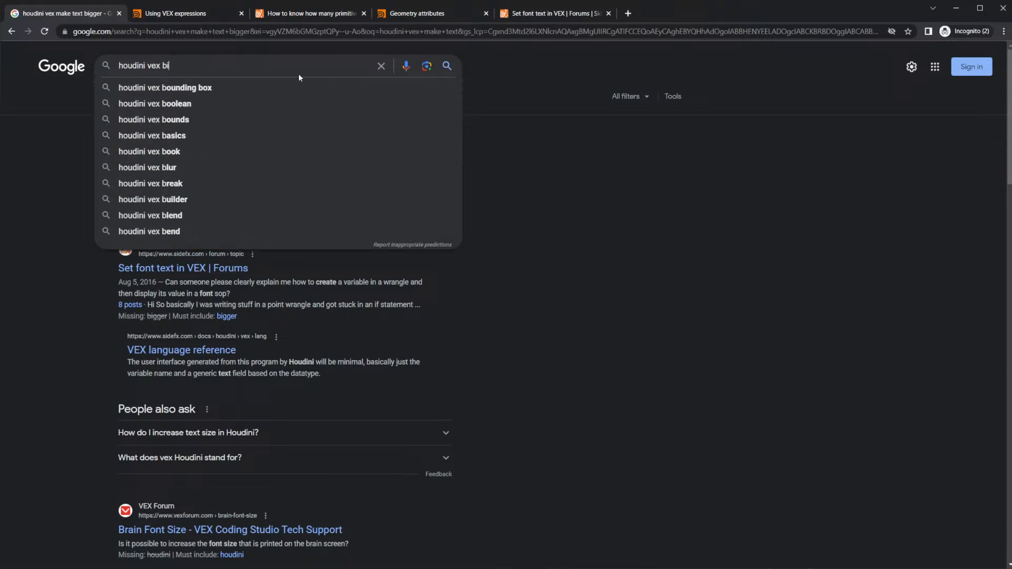
key(BackSpace)
key(BackSpace)
text(gger)
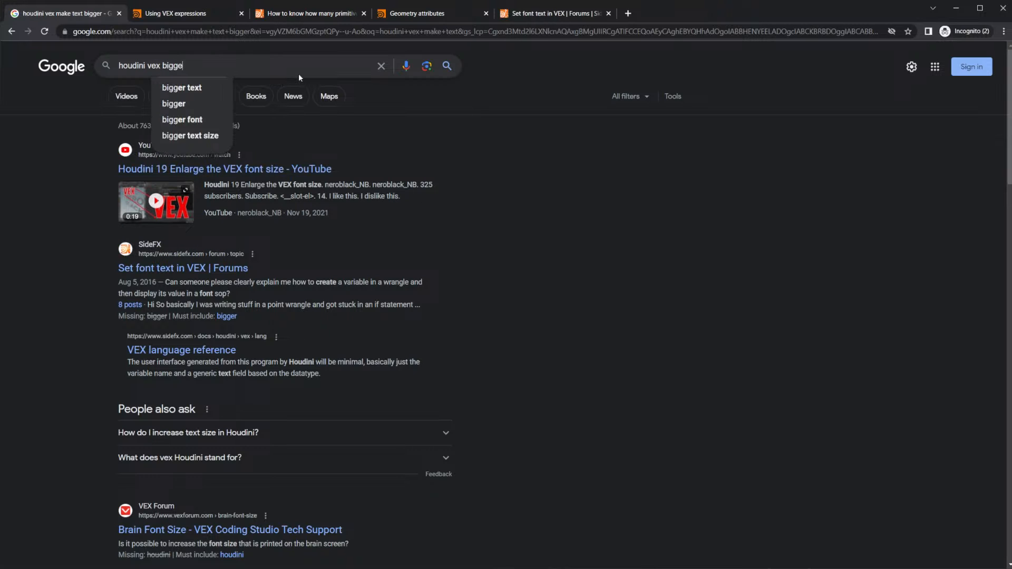
key(Down)
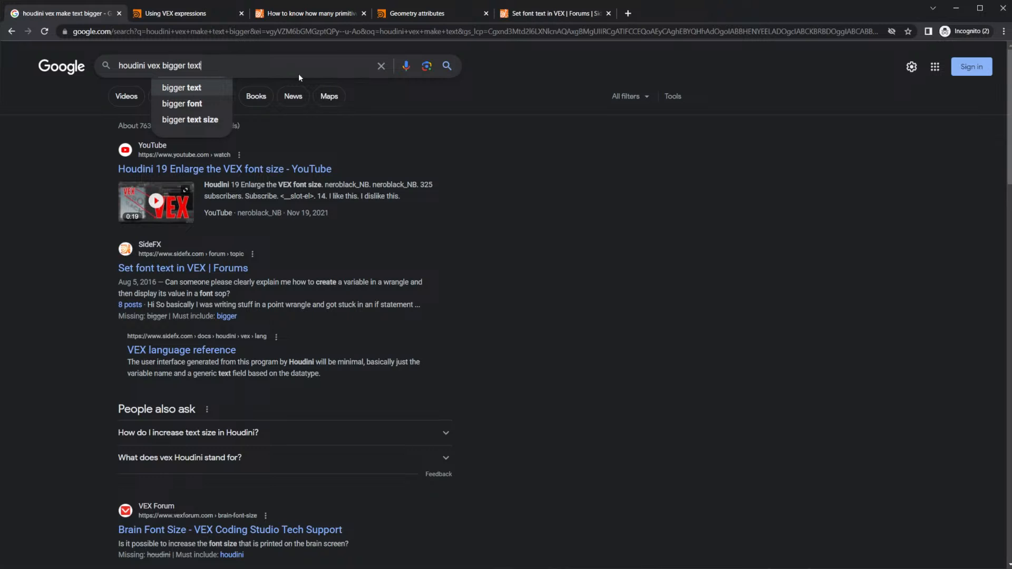
Search Google for "houdini vex bigger text size" and open the SideFX forum thread on changing the Vex editor font size in a new tab
key(Down)
key(Down)
key(Return)
right_click(278, 210)
click(315, 222)
click(725, 14)
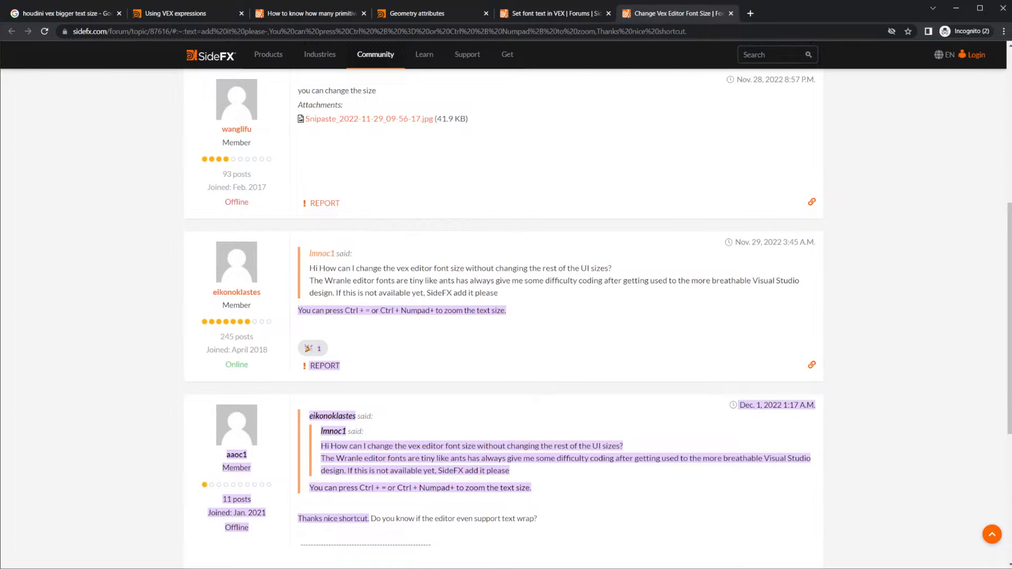
Back in Houdini, enlarge the popwrangle1 snippet editor's text and window, and add two new lines after v@mygoalprimuv;
key(alt+Tab)
click(754, 157)
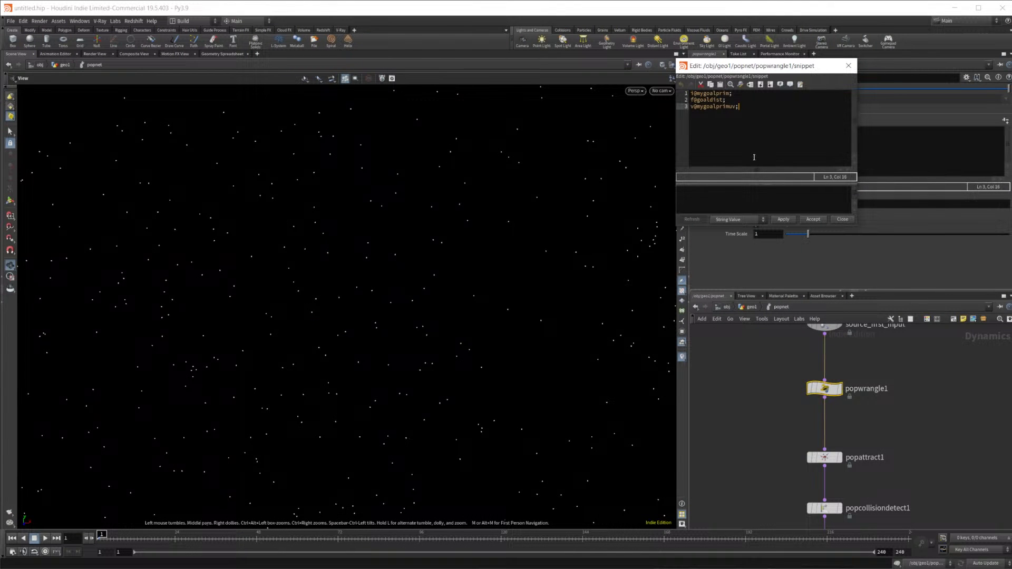
ctrl+scroll(754, 157, up, 3)
drag(783, 66, 503, 142)
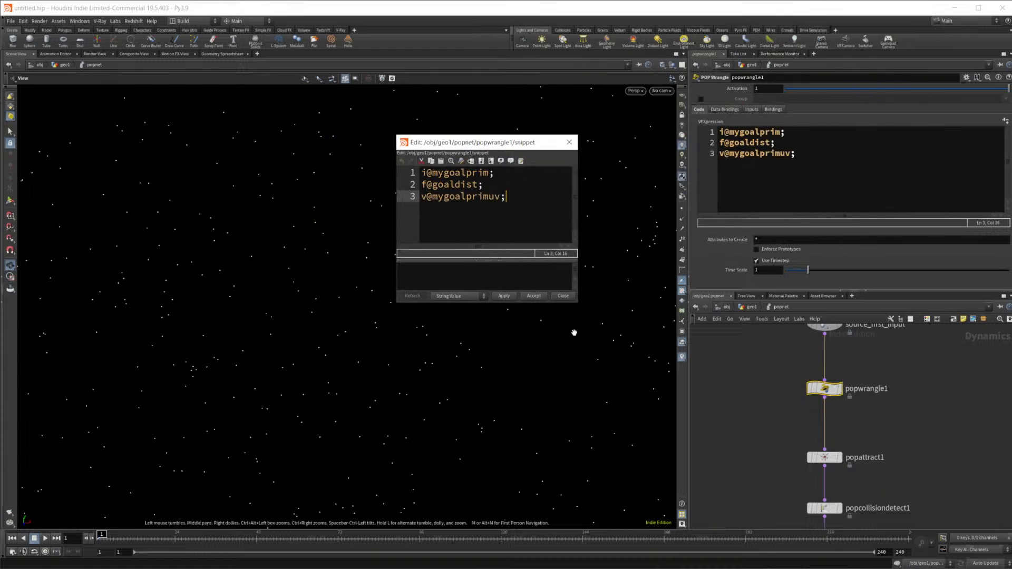
drag(579, 305, 841, 383)
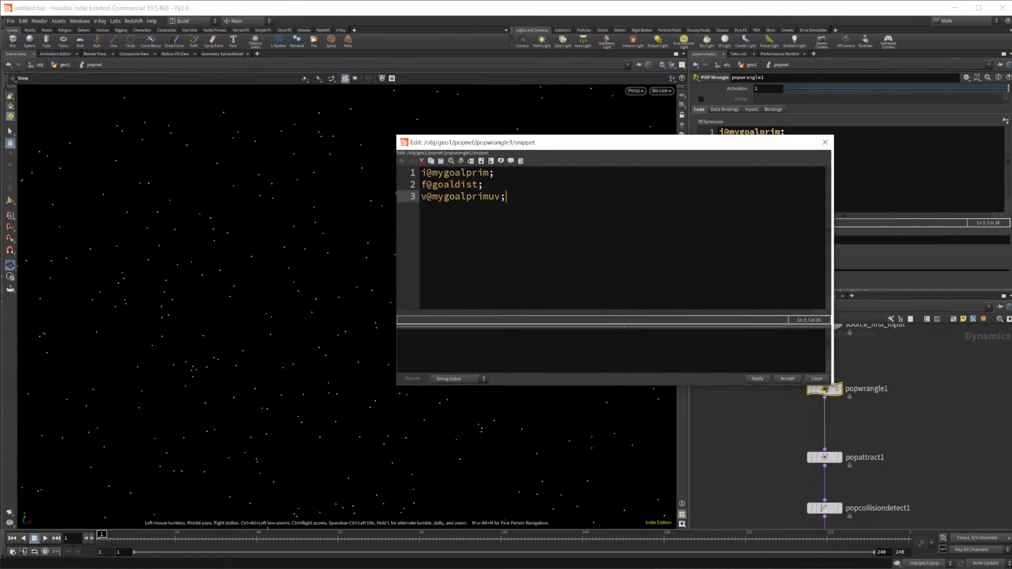
key(Return)
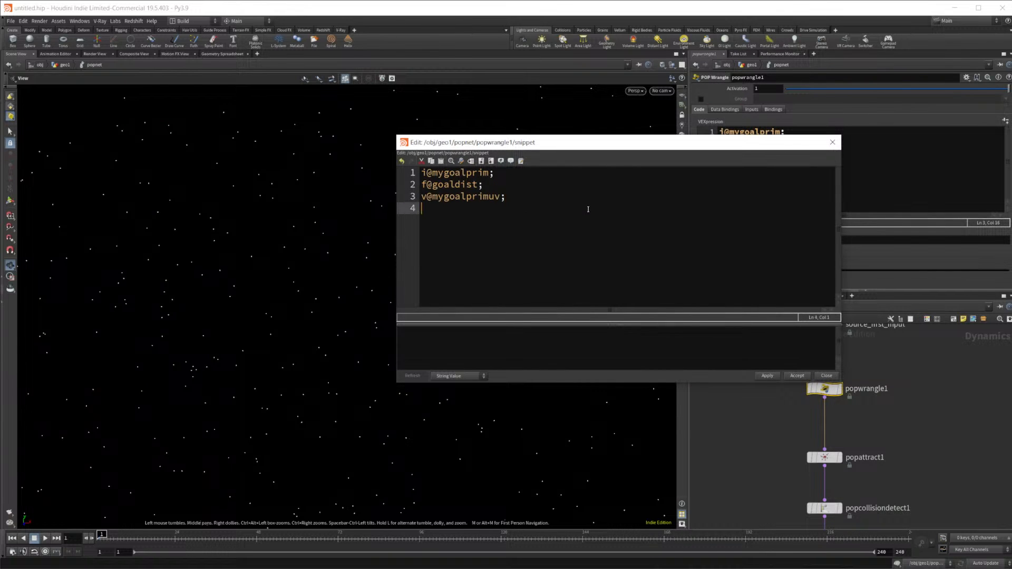
key(Return)
text(goal)
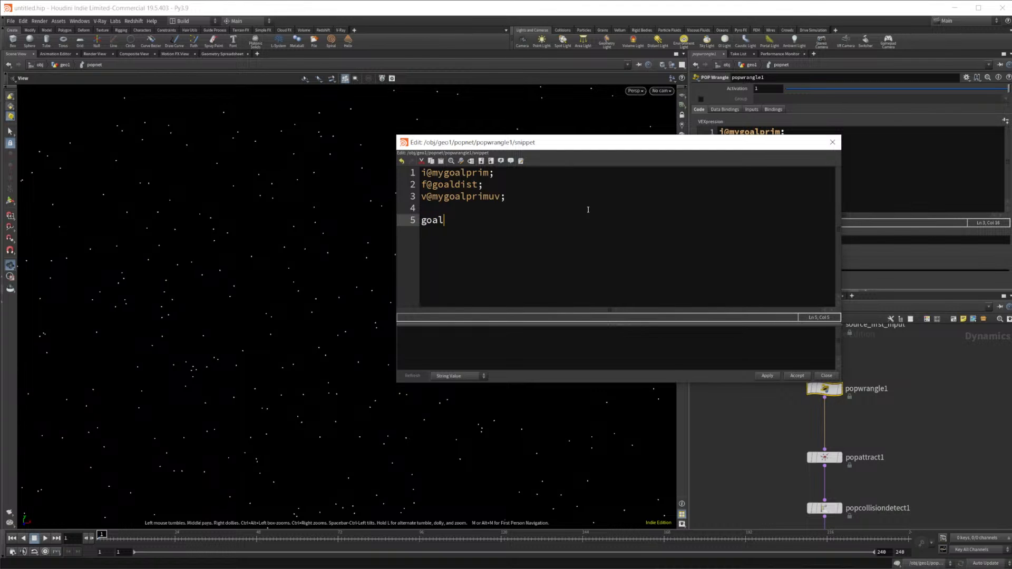
key(BackSpace)
key(BackSpace)
key(BackSpace)
key(BackSpace)
Launch a second Houdini session from Houdini Launcher and open the recent project Attract to Surface.hiplc in it
click(442, 568)
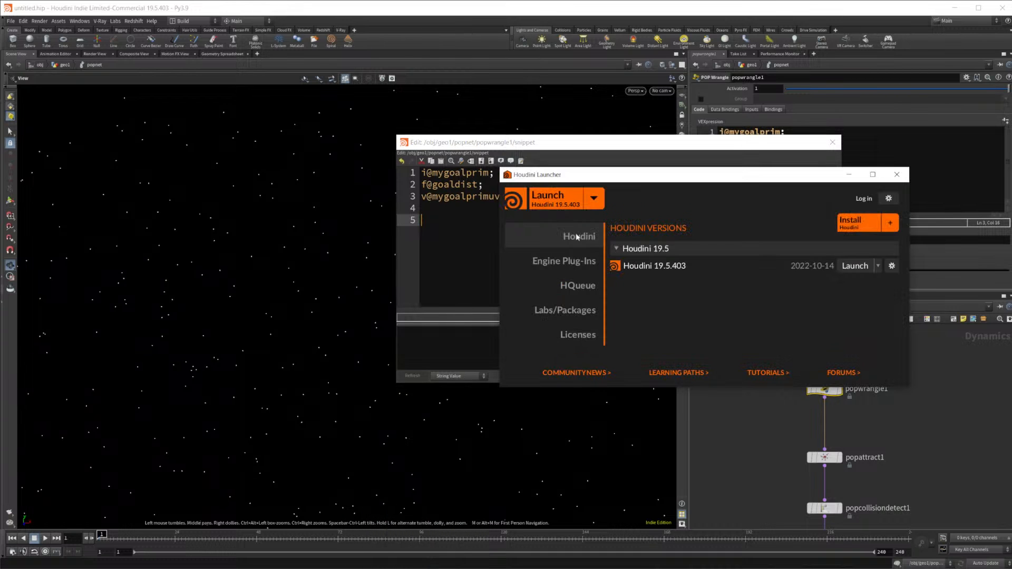
click(849, 174)
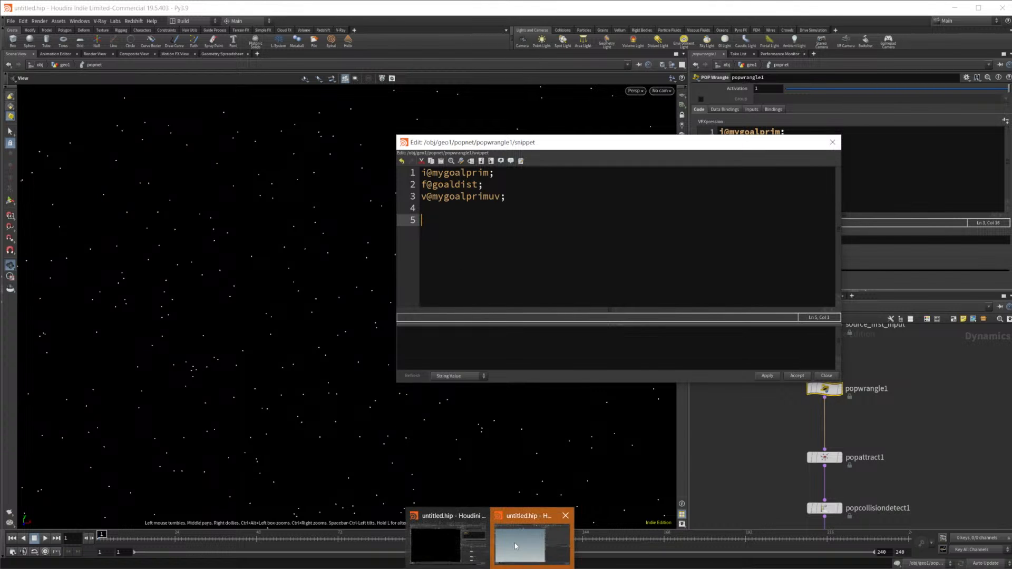
click(517, 546)
click(683, 354)
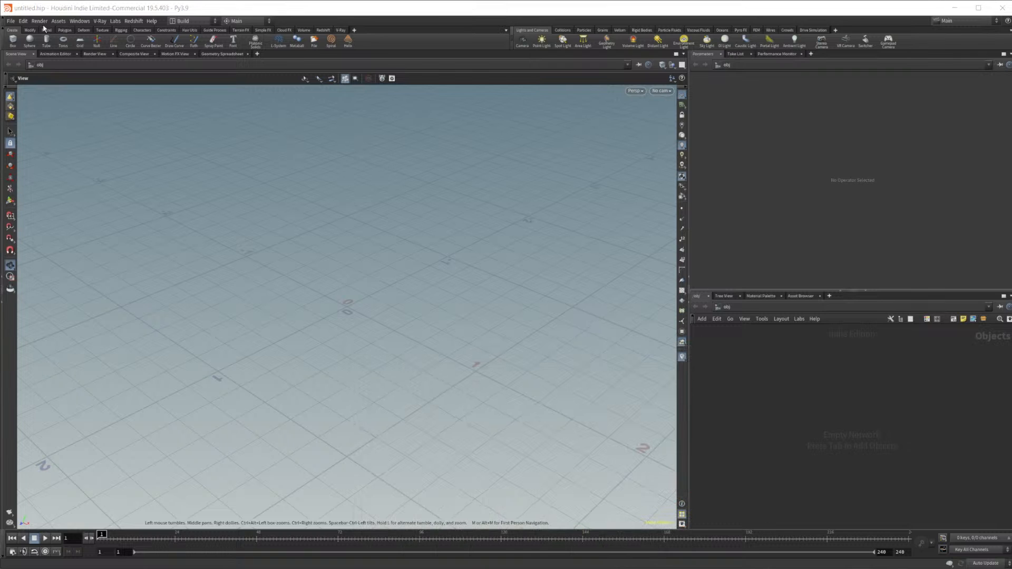
click(10, 21)
mouse_move(32, 47)
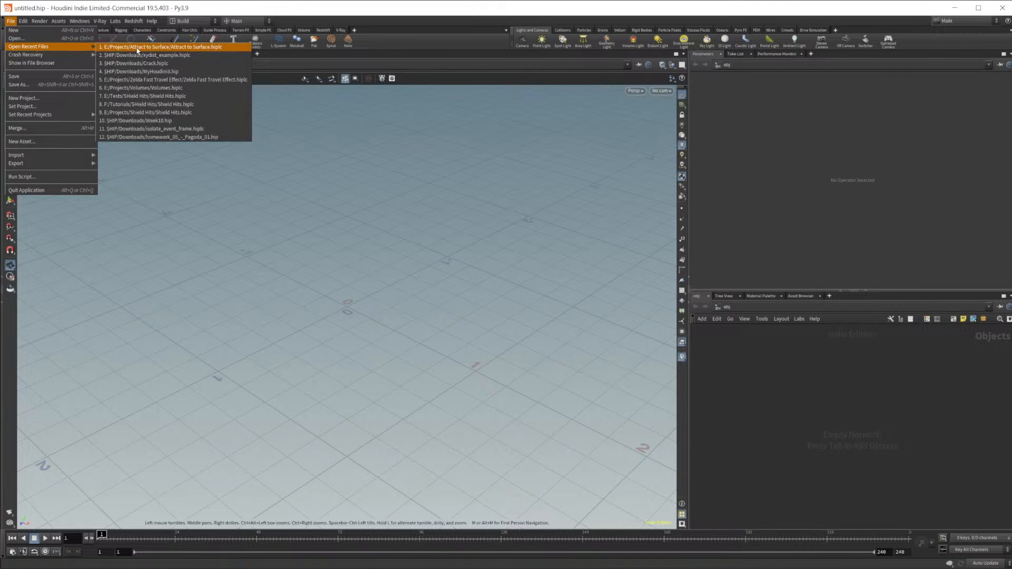
click(136, 49)
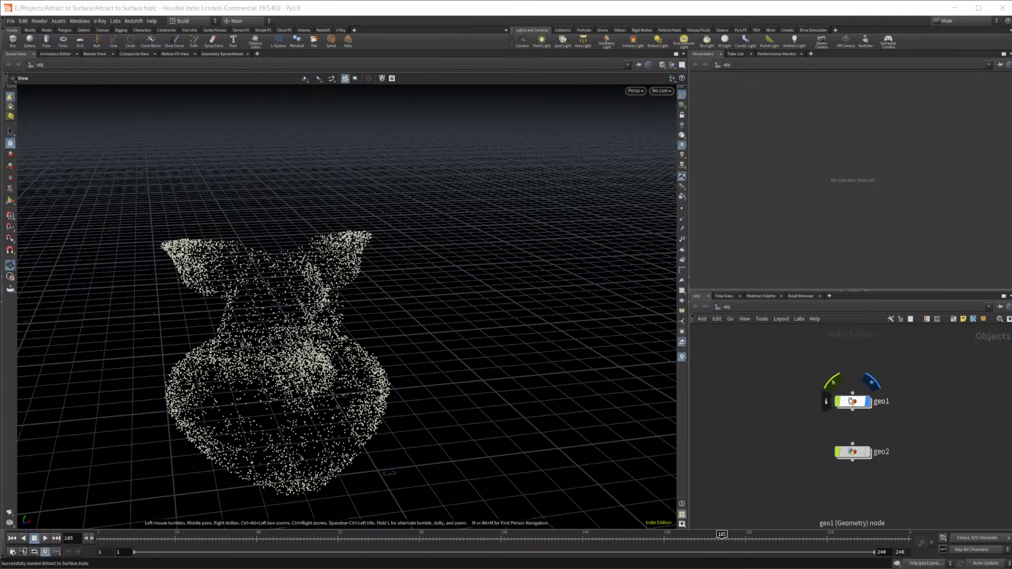
Inspect the VEX code of popwrangle1 inside geo1's popnet4, and return to the geo1 network
double_click(851, 402)
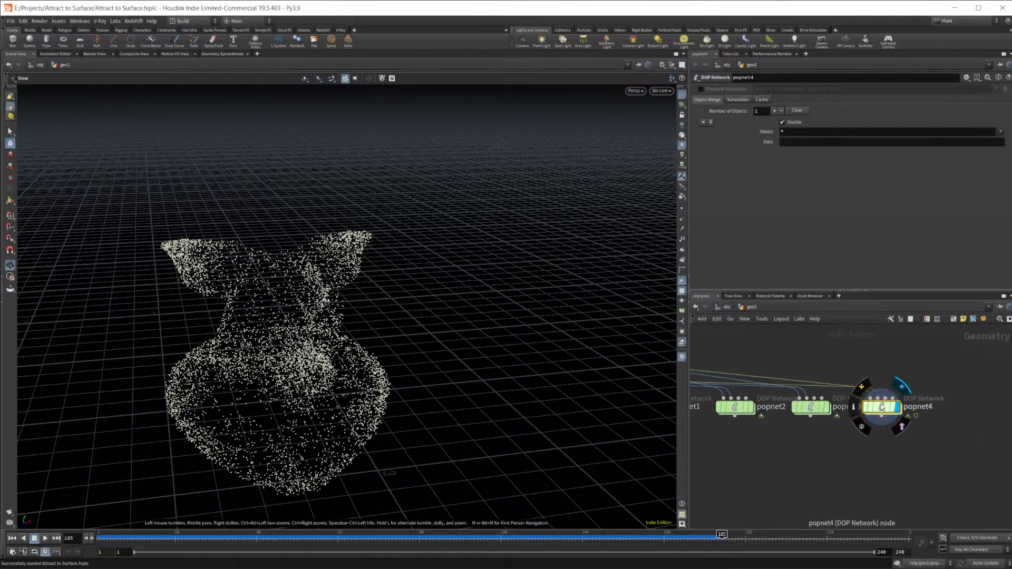
double_click(881, 406)
click(824, 447)
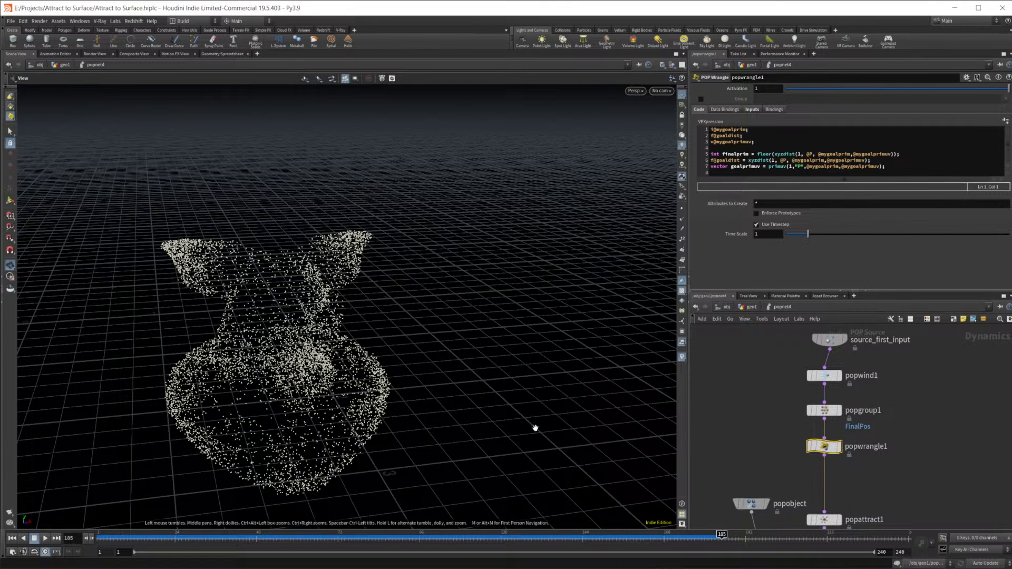
click(748, 308)
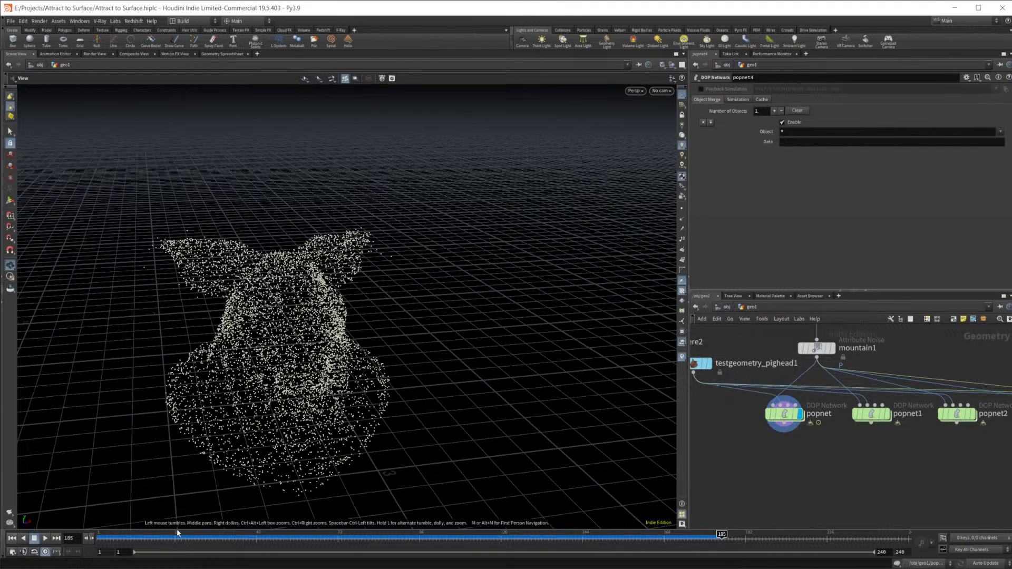
Play the popnet particle simulation from the first frame and stop it once the pig head has formed
key(h)
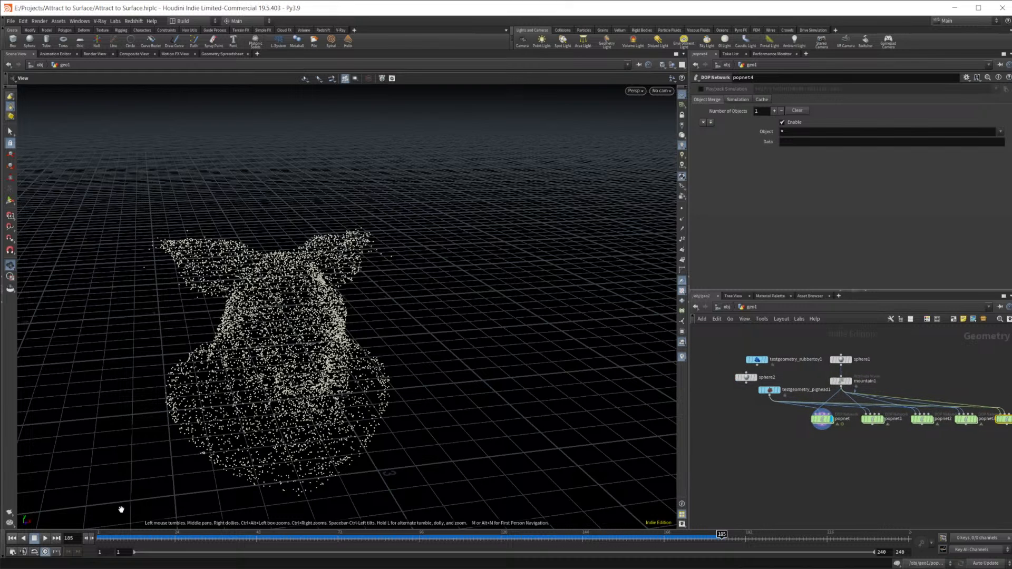
click(13, 538)
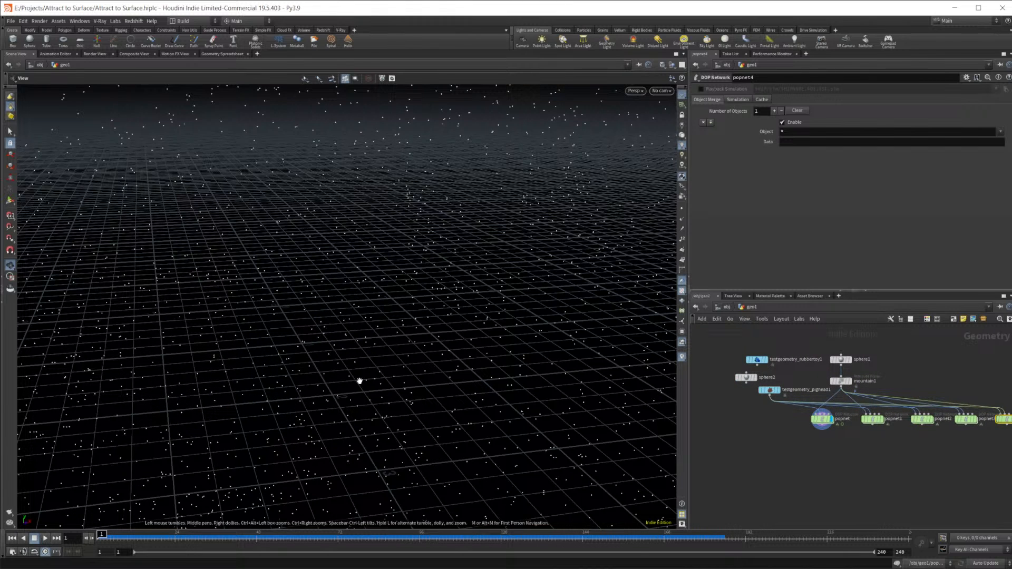
click(46, 539)
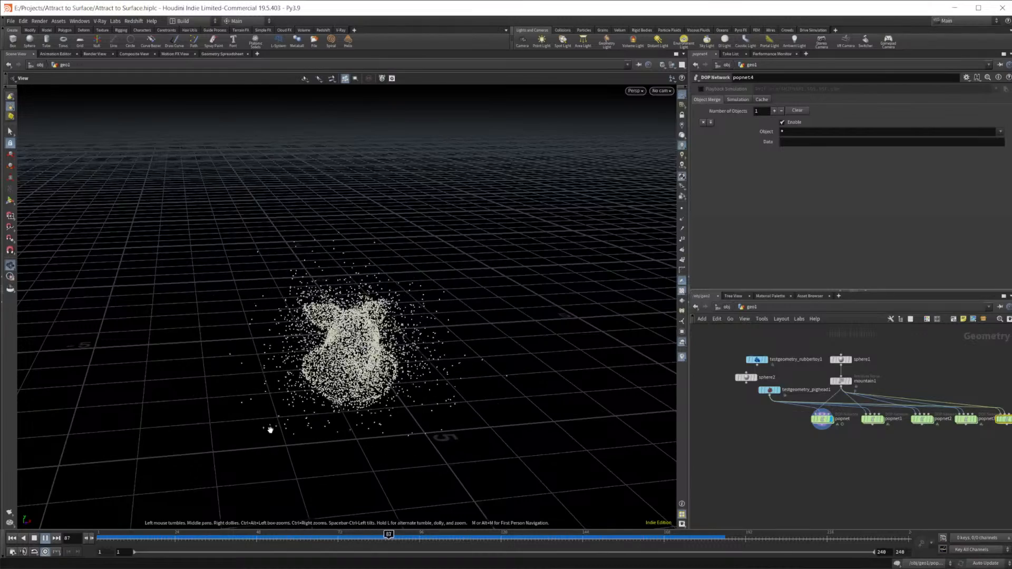
click(34, 539)
drag(332, 413, 464, 379)
Examine the node chain inside popnet from the particle source to the collision detection, and return to geo1
middle_drag(883, 439, 819, 422)
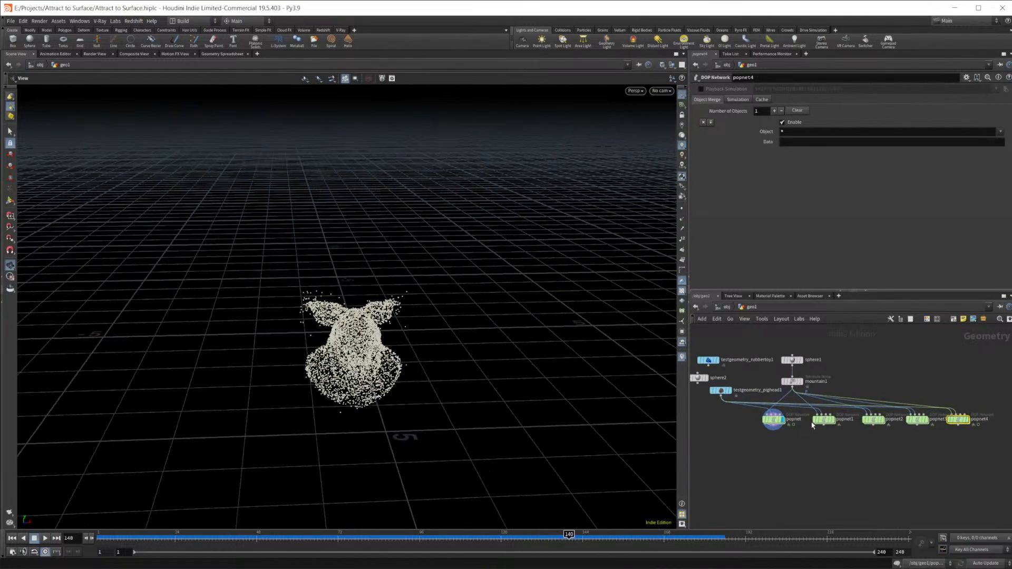
scroll(776, 445, up, 3)
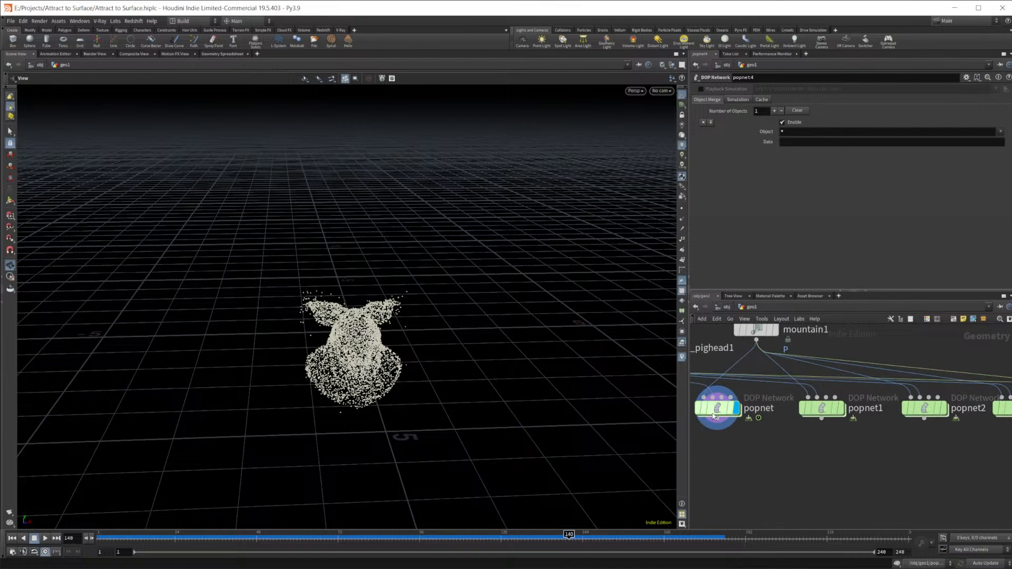
double_click(715, 407)
scroll(840, 435, down, 5)
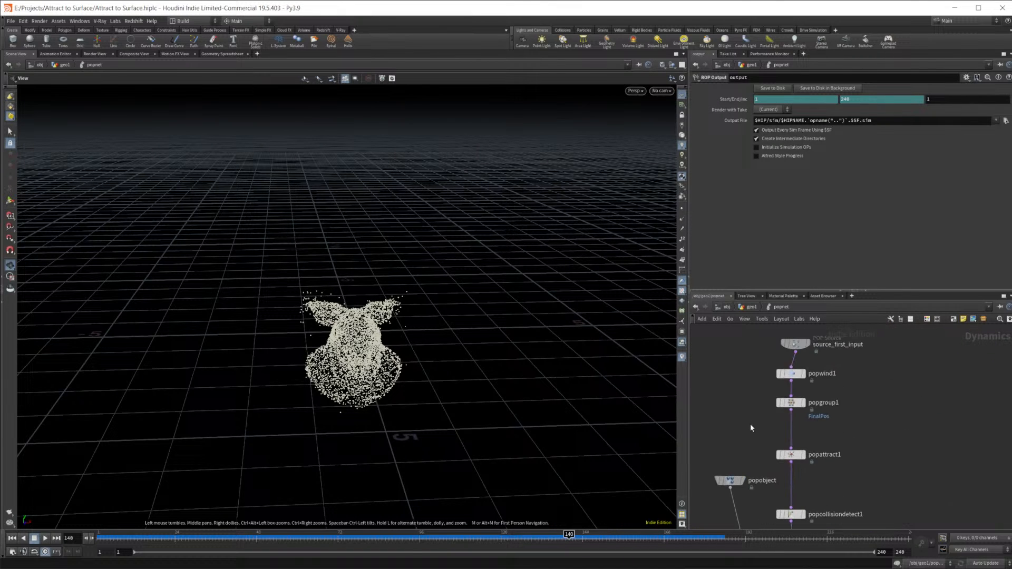
scroll(838, 457, up, 4)
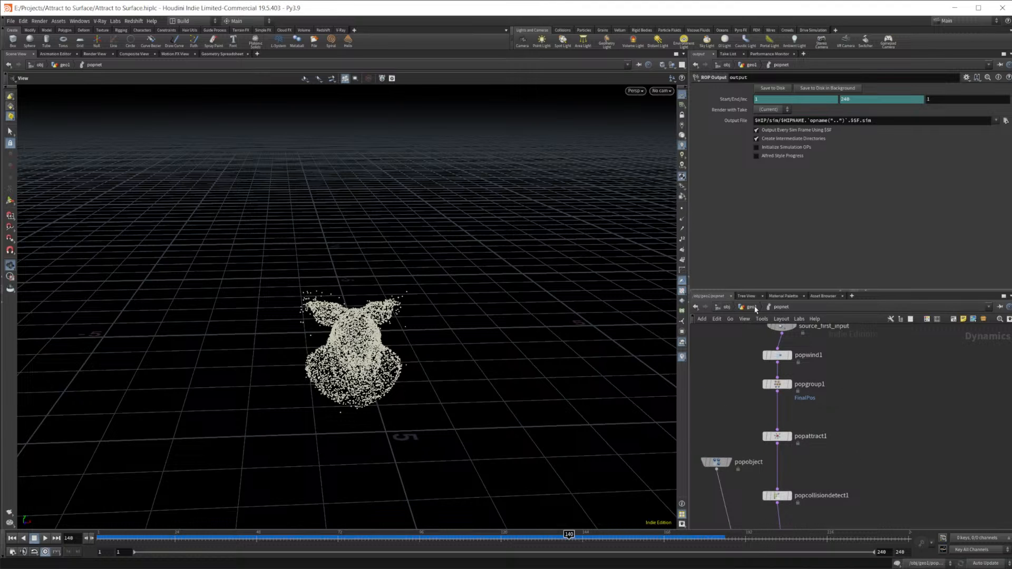
middle_drag(825, 428, 828, 469)
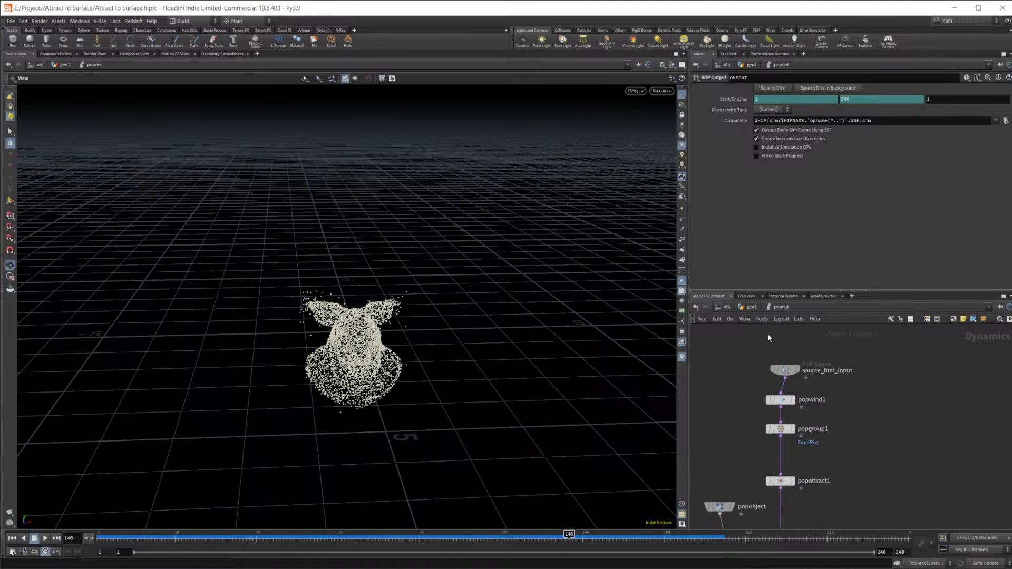
click(749, 310)
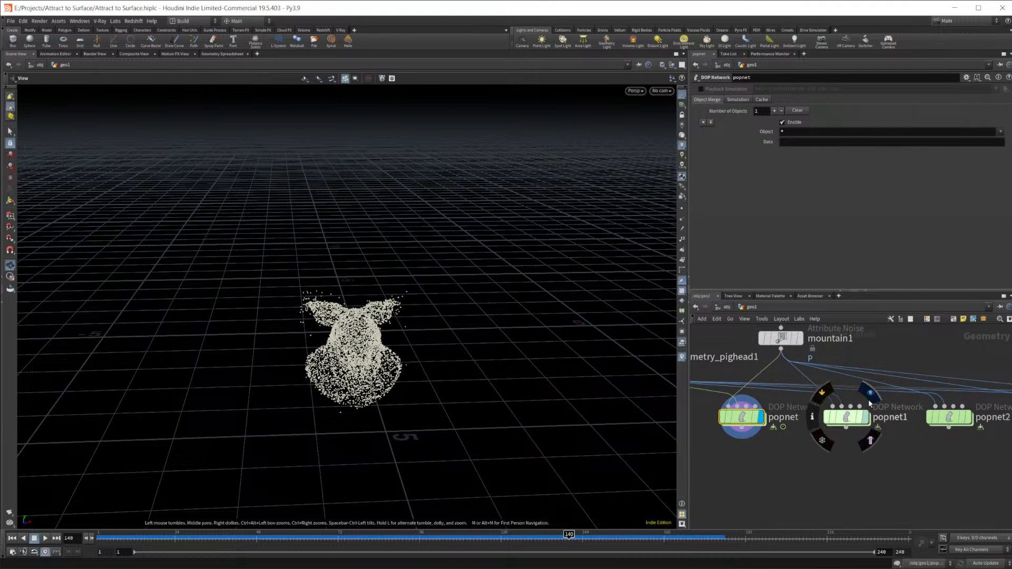
Display popnet1 and play its particle simulation from the first frame, stopping after the pig head has formed
click(12, 539)
click(45, 538)
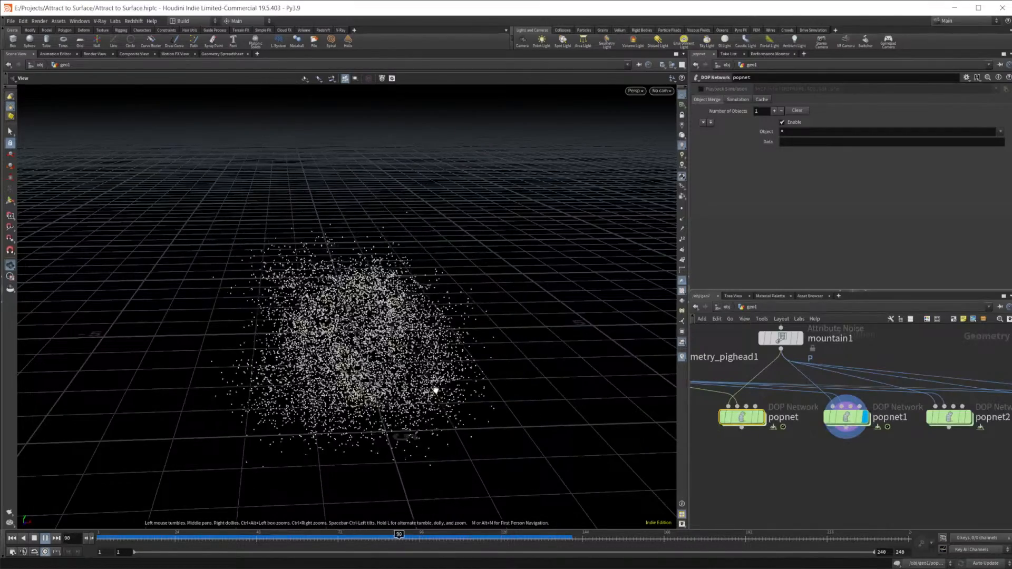
click(34, 538)
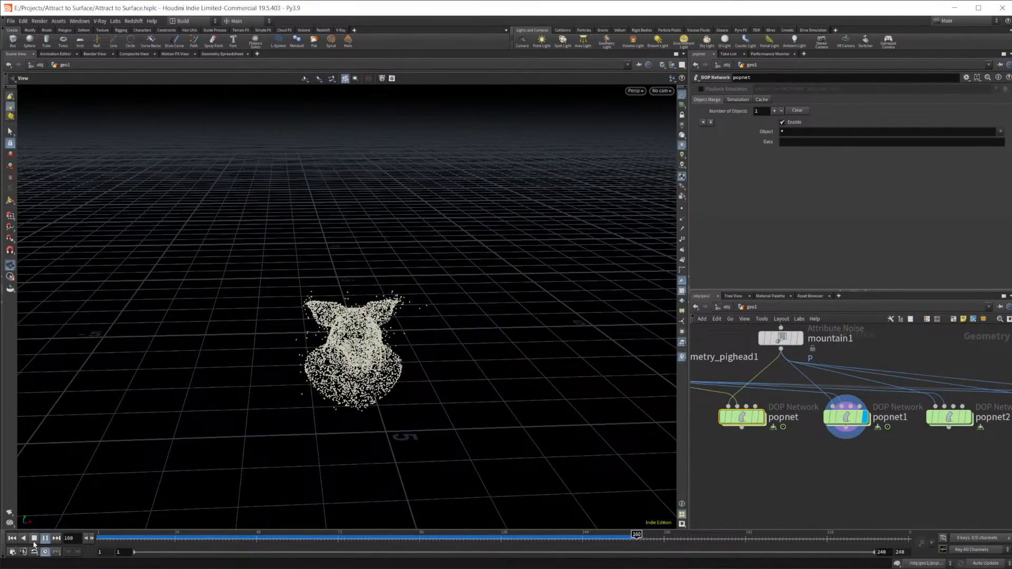
Inspect the node chain inside popnet1 and read the VEX code of popwrangle2 and popwrangle1
double_click(845, 419)
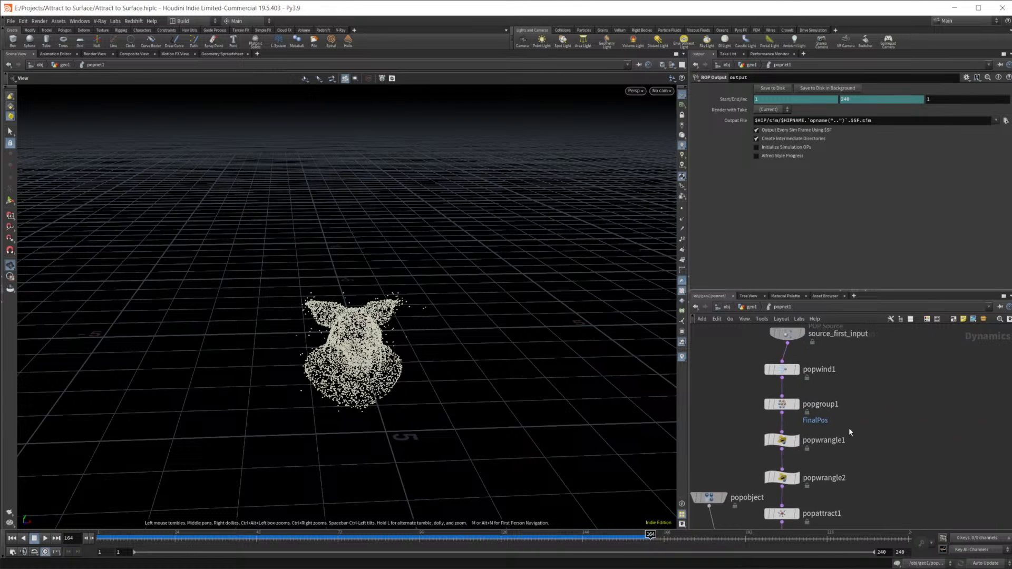
scroll(849, 430, down, 3)
scroll(836, 432, up, 5)
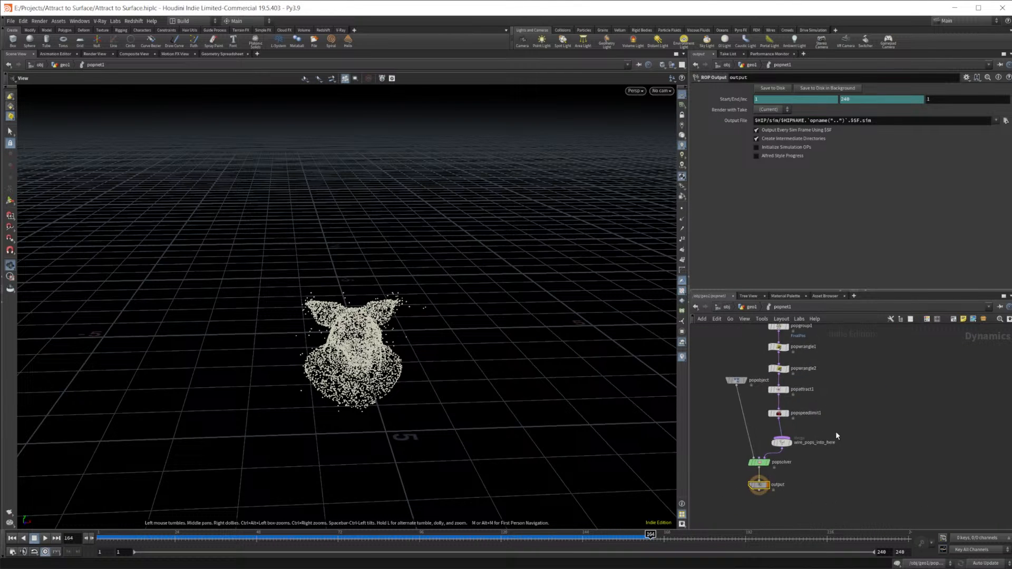
middle_drag(830, 415, 842, 445)
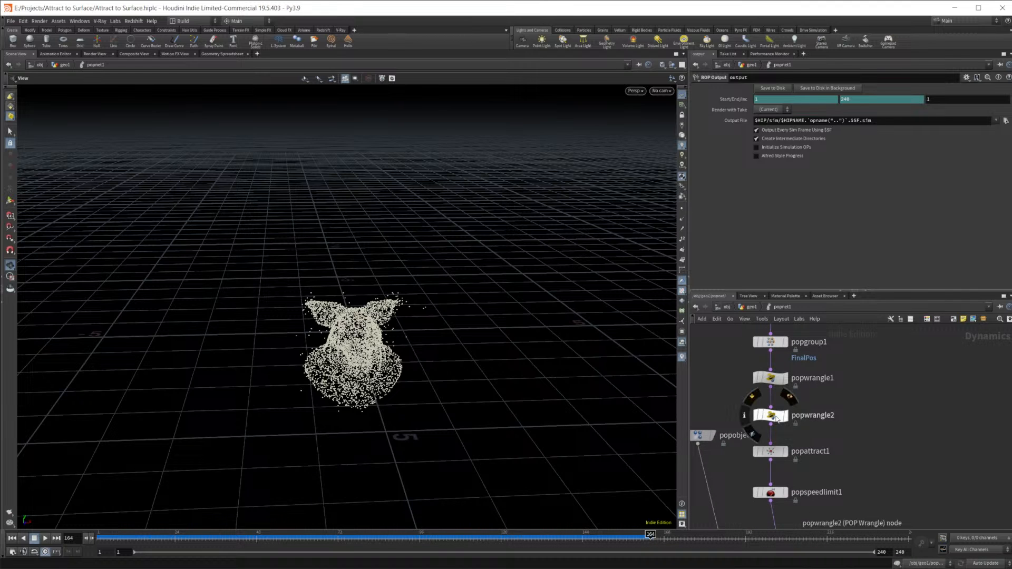
click(772, 416)
click(771, 378)
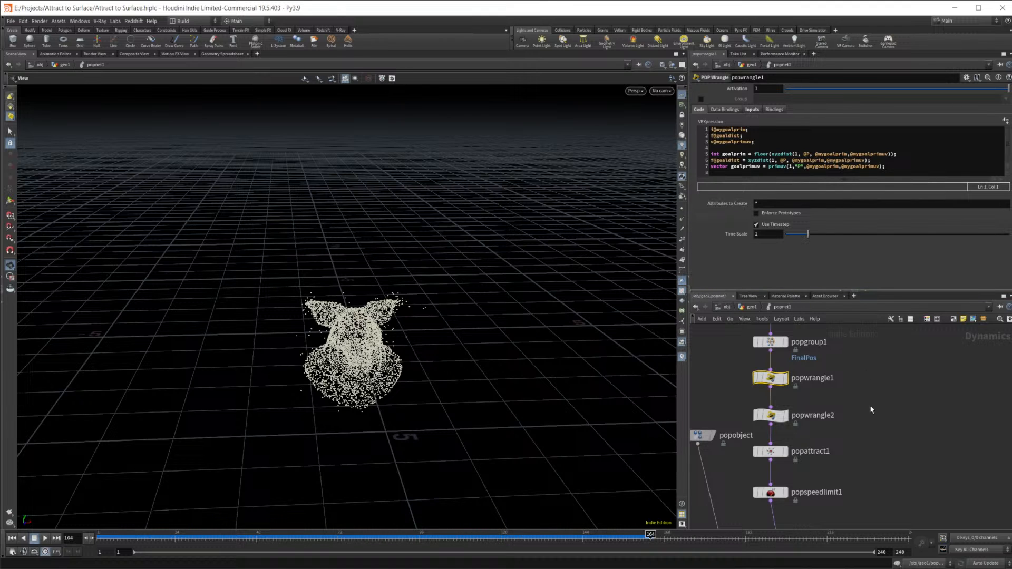
click(706, 135)
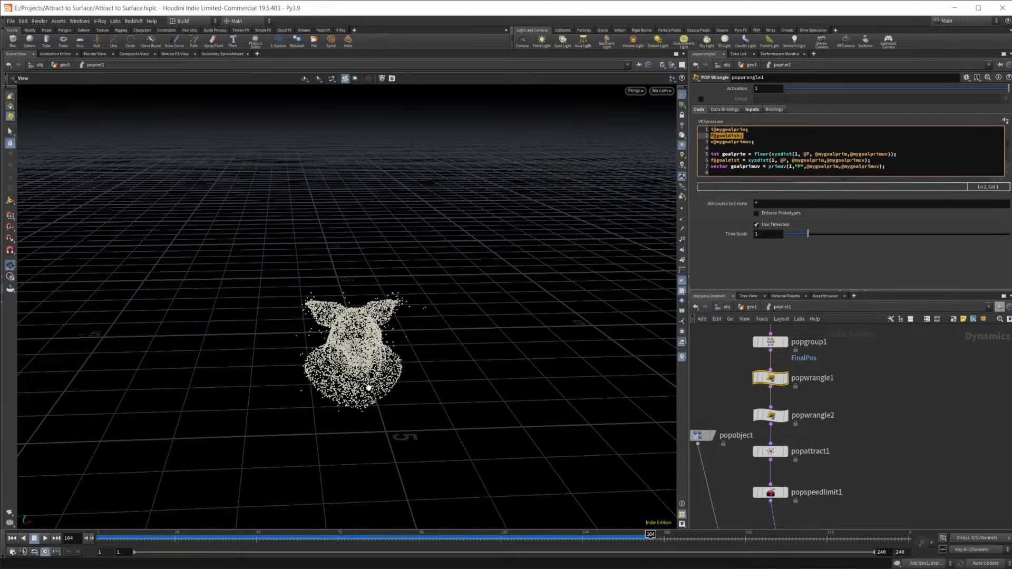
click(765, 154)
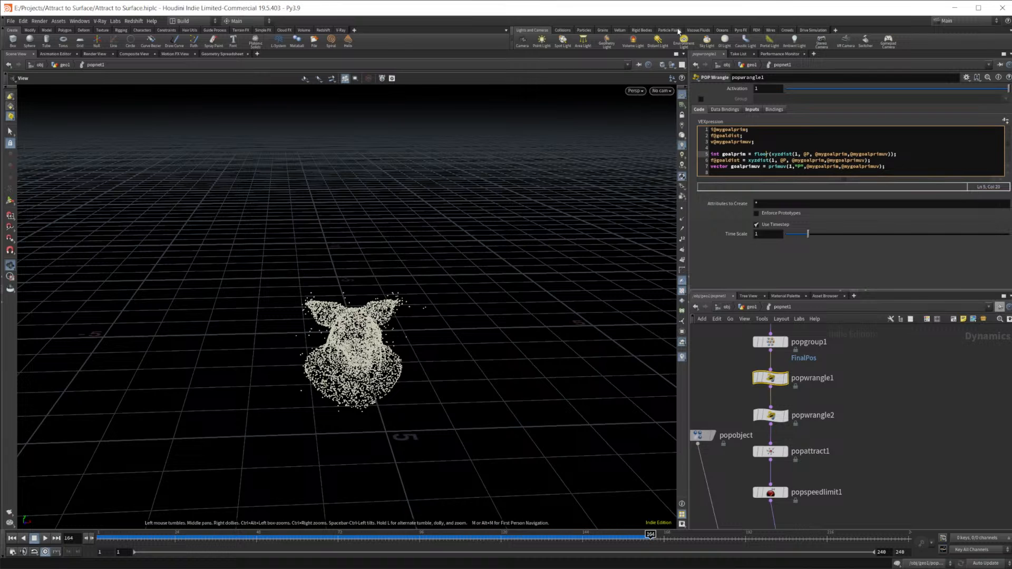
Copy popwrangle1's goalprim, f@goaldist and goalprimuv assignment lines into a new Notepad document, and switch back to the untitled Houdini scene's snippet editor
drag(886, 166, 708, 155)
key(ctrl+c)
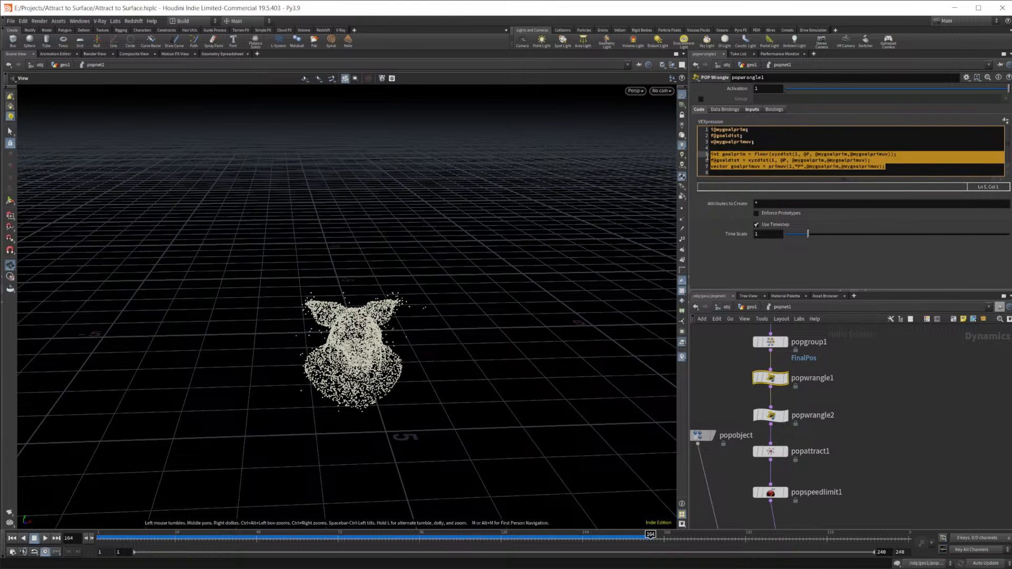
key(super)
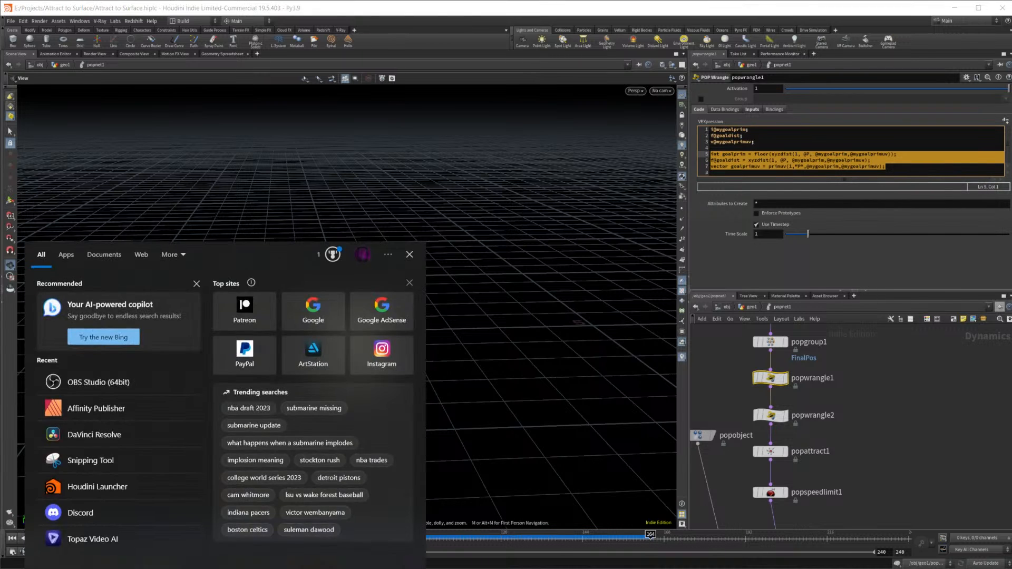
text(note)
key(Return)
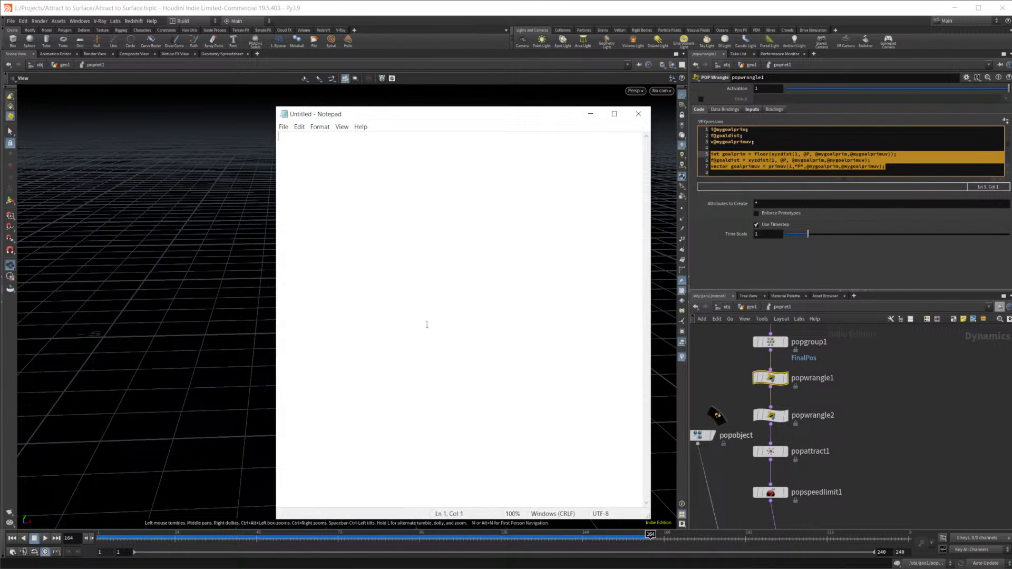
key(ctrl+v)
drag(397, 117, 636, 126)
key(alt+Tab)
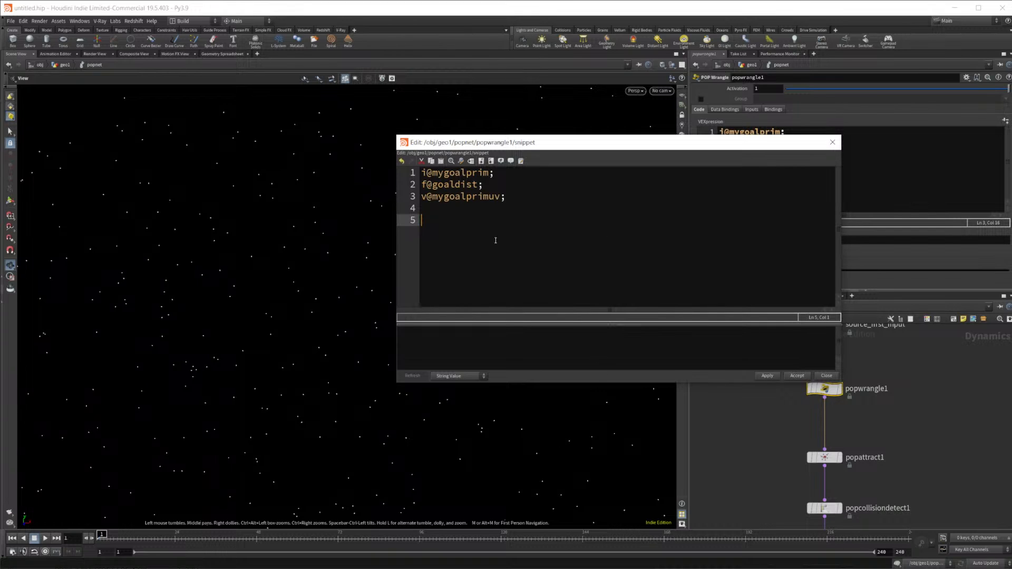
Declare the integer attribute i@finalpos; below the v@mygoalprimuv declaration in popwrangle1's snippet
click(524, 199)
key(Return)
text(i)
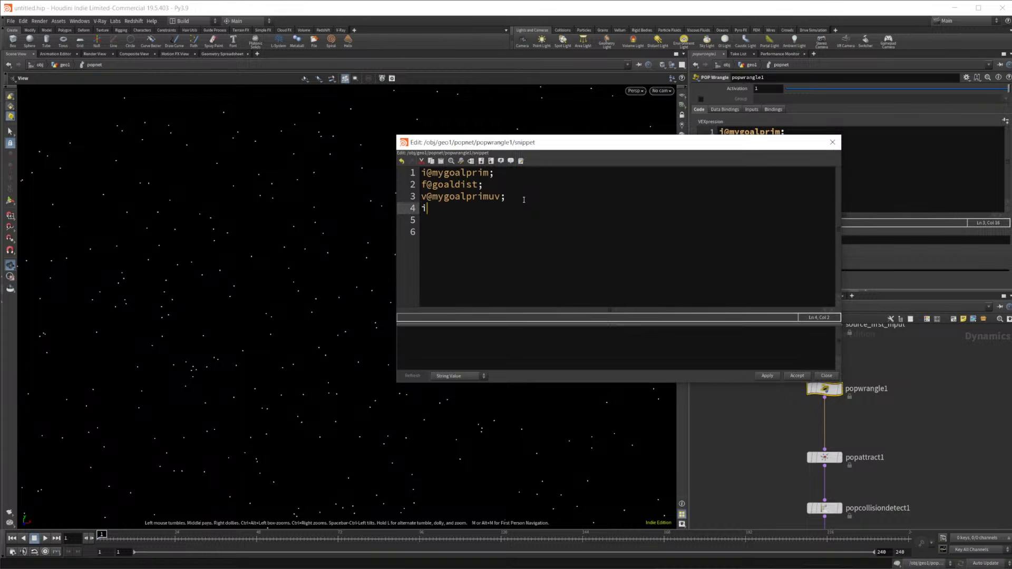
text(@final)
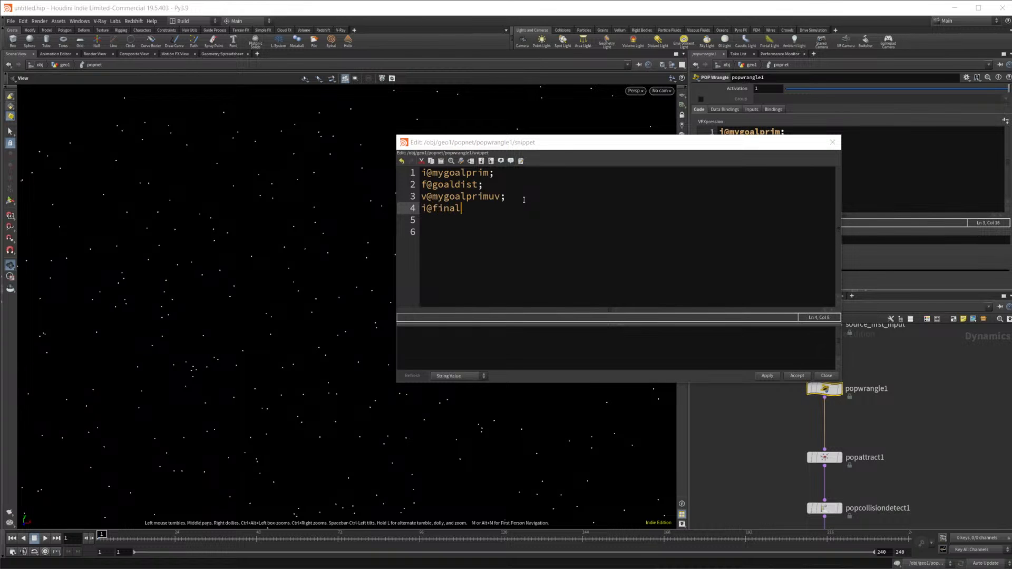
text(pos;)
key(Return)
key(Return)
key(Delete)
key(Delete)
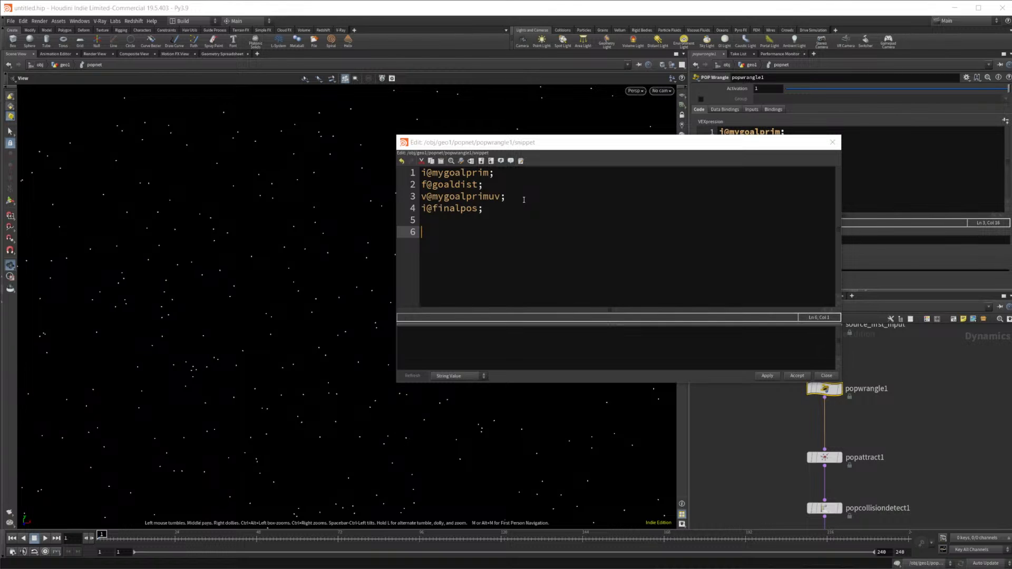
Begin the assignment i@finalpos = floor(xyzdist(1, @P, on line 6 of the snippet
text(i@finalpos = floor)
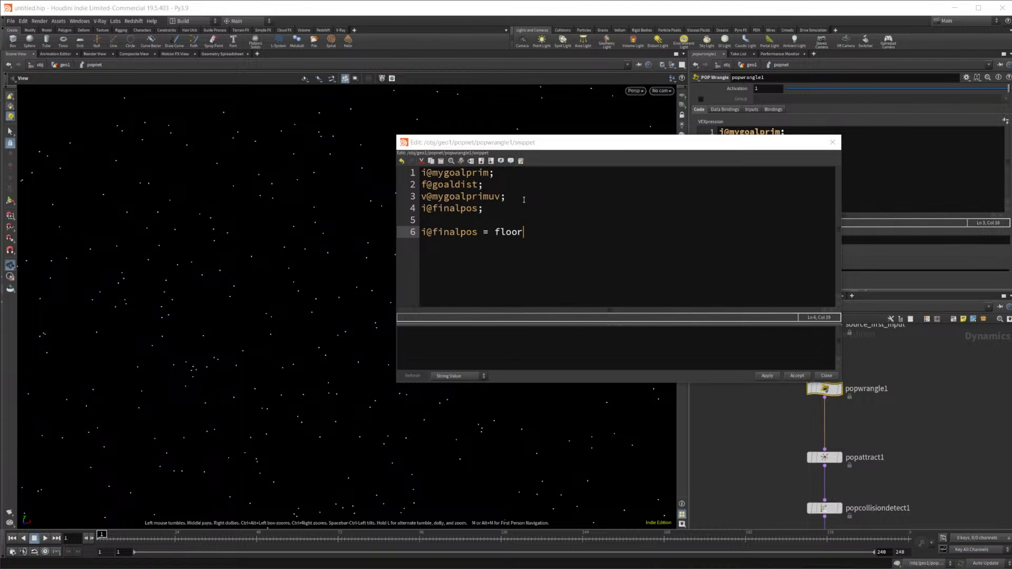
text(()
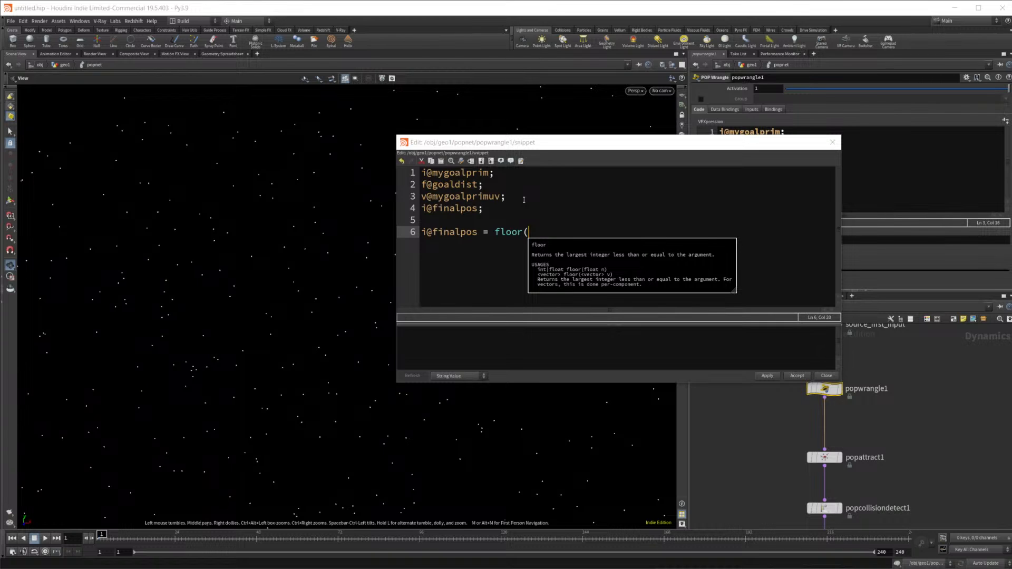
text(xyzdist()
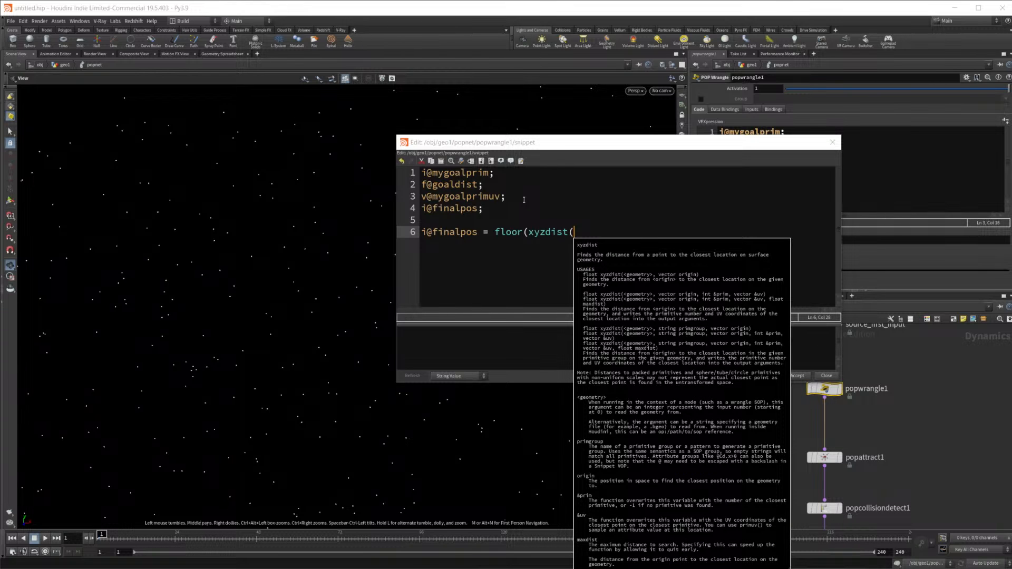
text(1,)
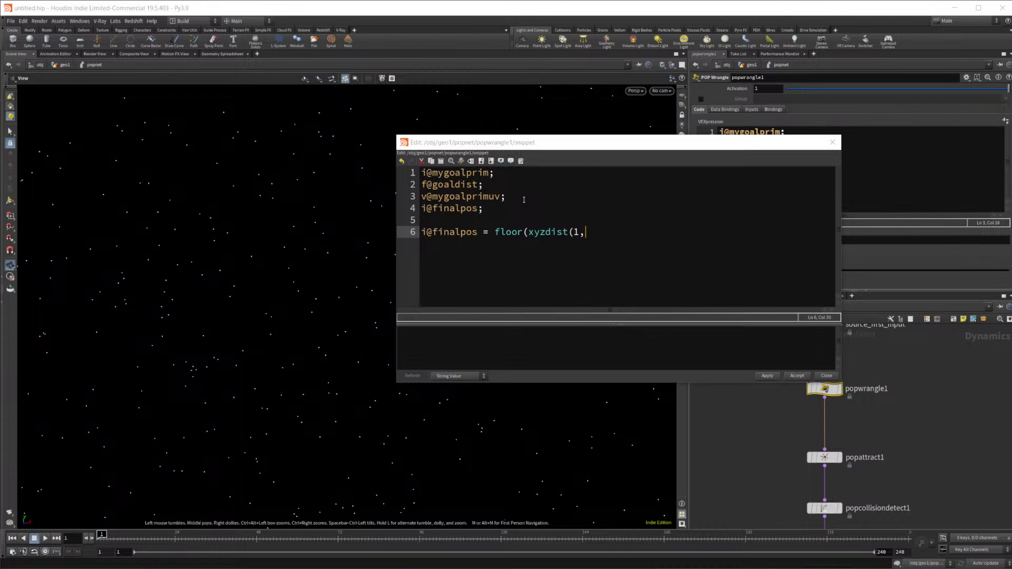
text(@P,)
drag(499, 178, 434, 175)
click(493, 179)
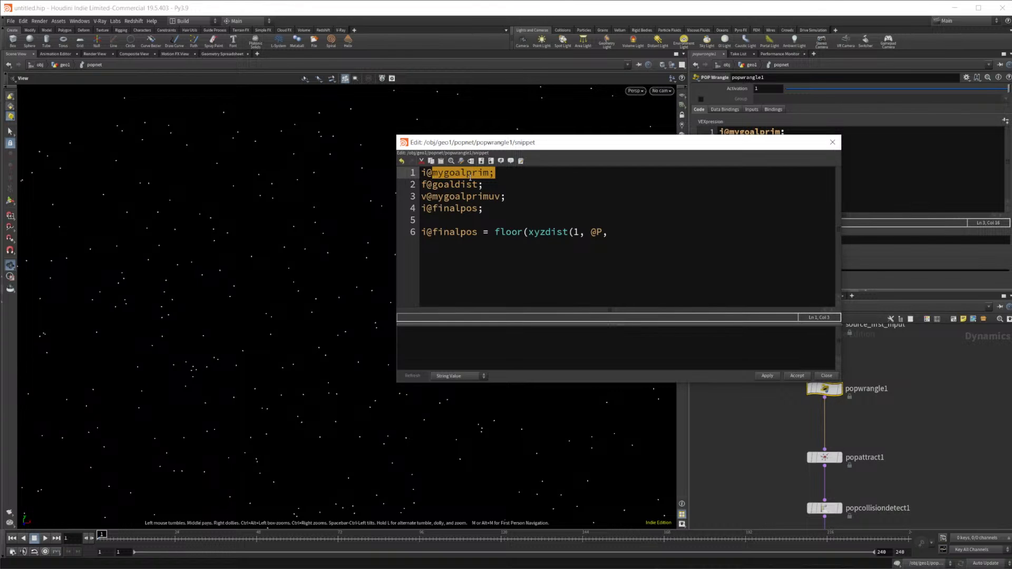
click(508, 173)
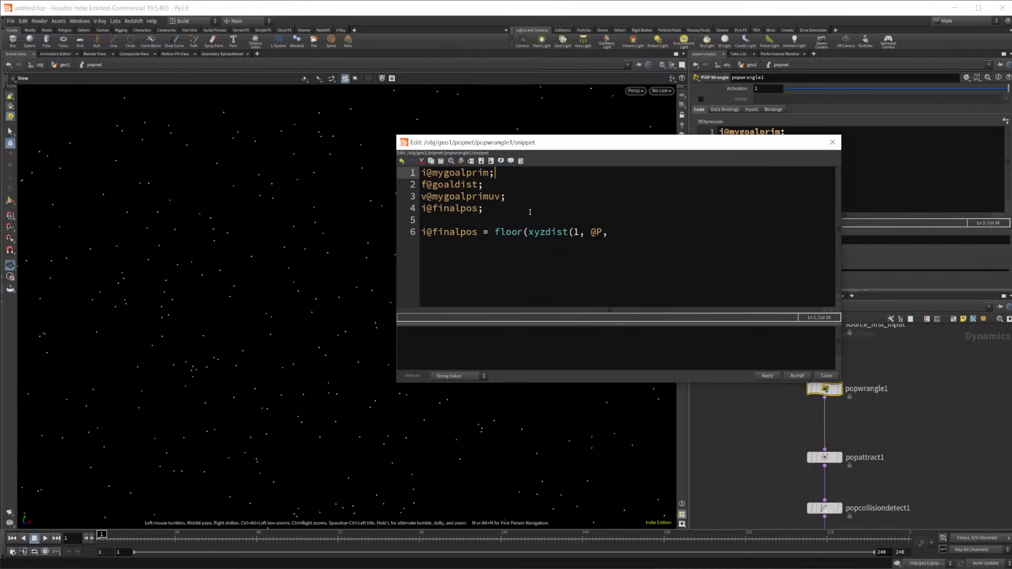
drag(496, 177, 440, 181)
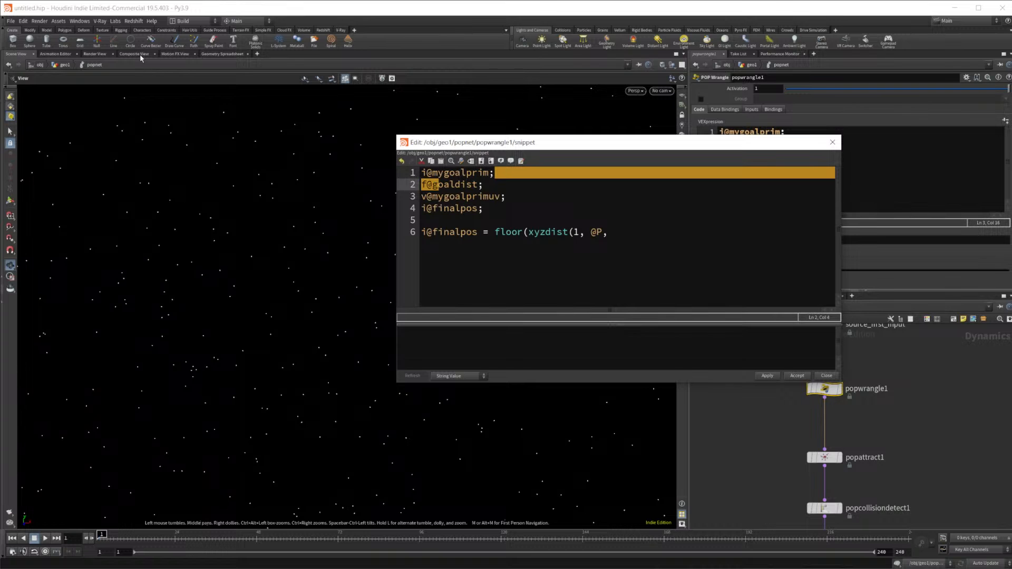
click(222, 54)
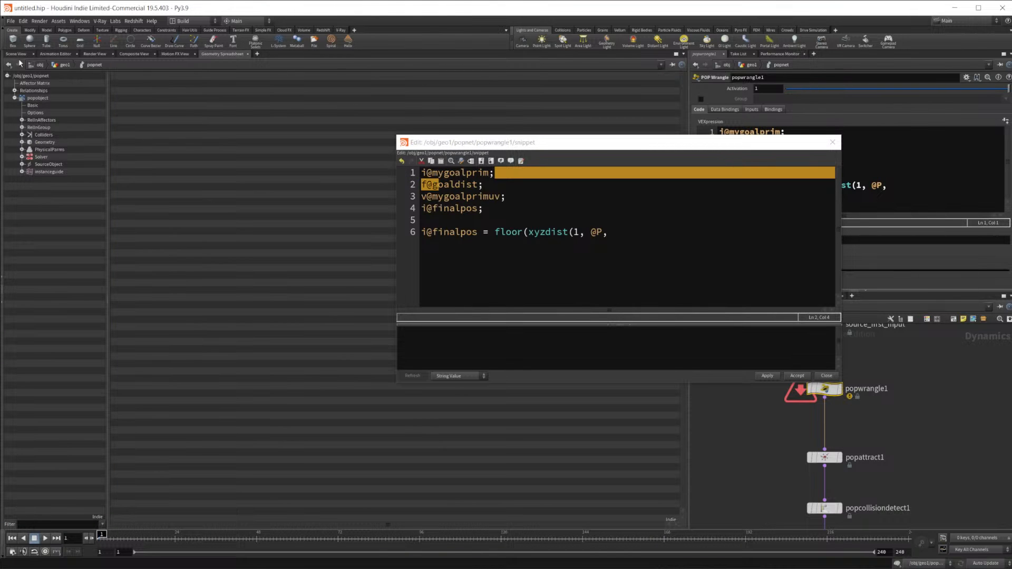
click(15, 54)
click(678, 232)
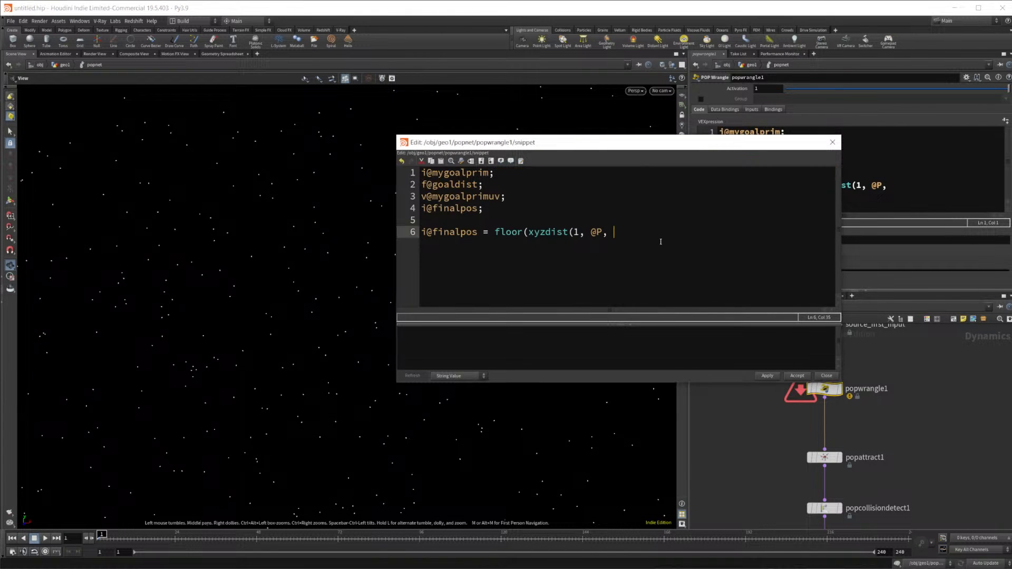
text(@mygoalprim,)
text(@mygoalprimuv)
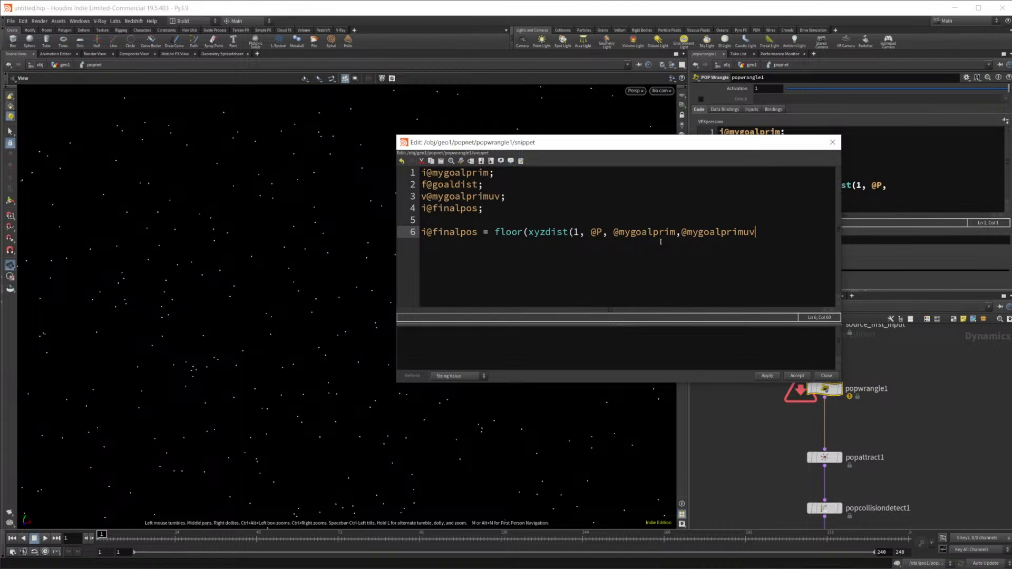
text());)
key(Return)
text(f)
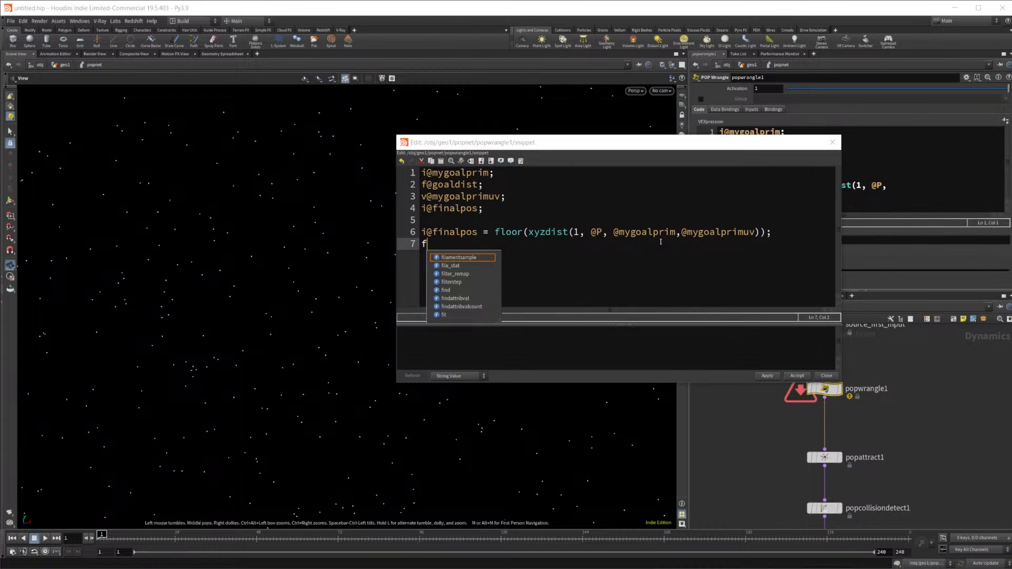
text(@goaldist =)
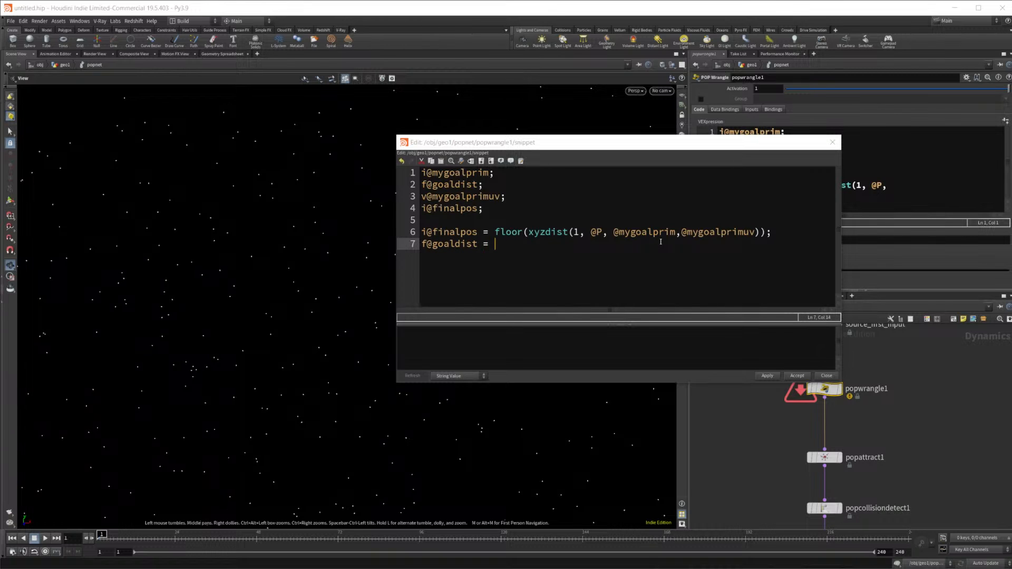
drag(529, 232, 759, 231)
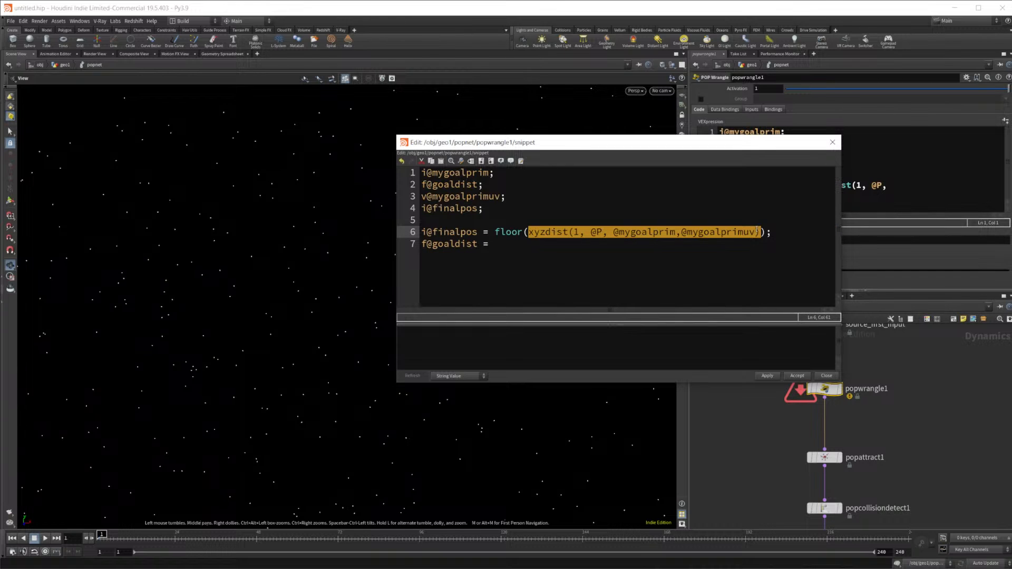
key(ctrl+c)
click(657, 266)
key(ctrl+v)
text(;)
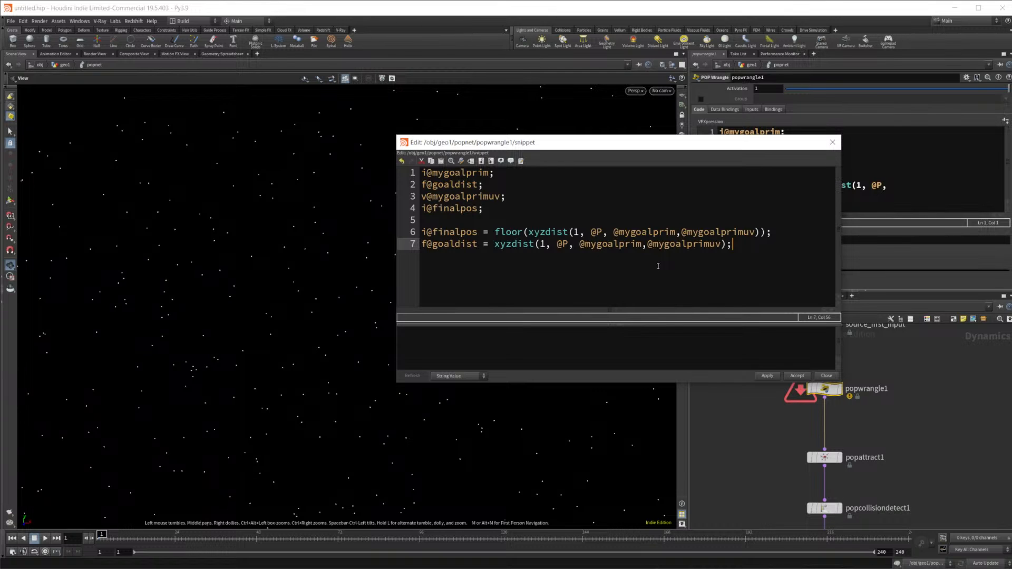
key(Return)
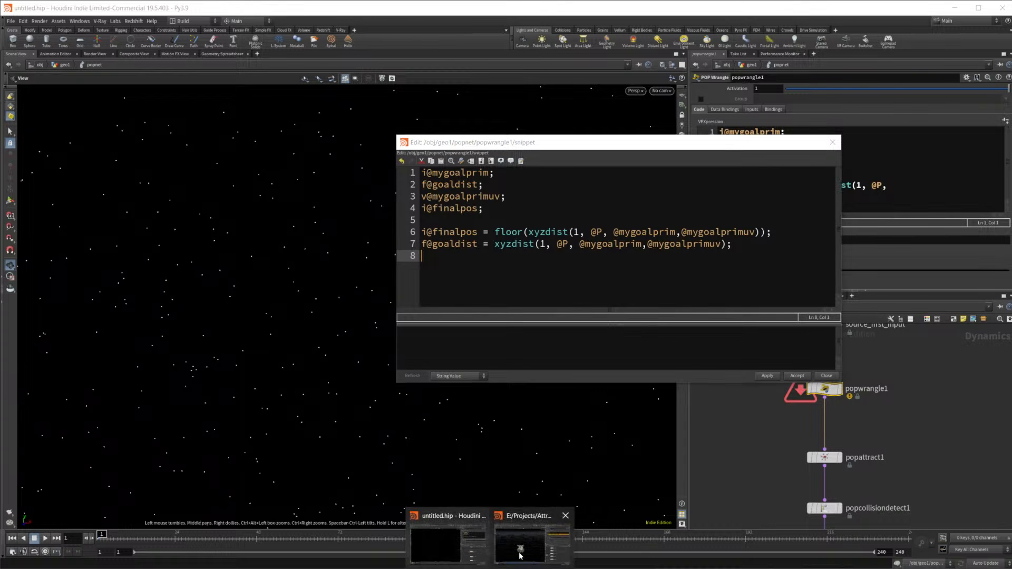
Switch to the Attract to Surface project and inspect popattract1's settings inside geo2's popnet at the first frame
click(533, 538)
key(u)
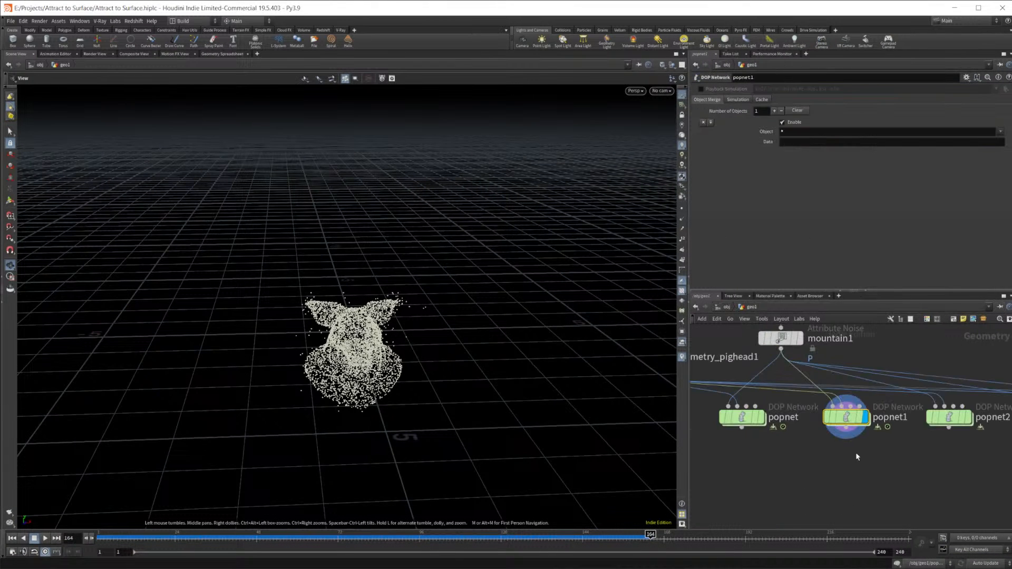
click(728, 310)
click(872, 384)
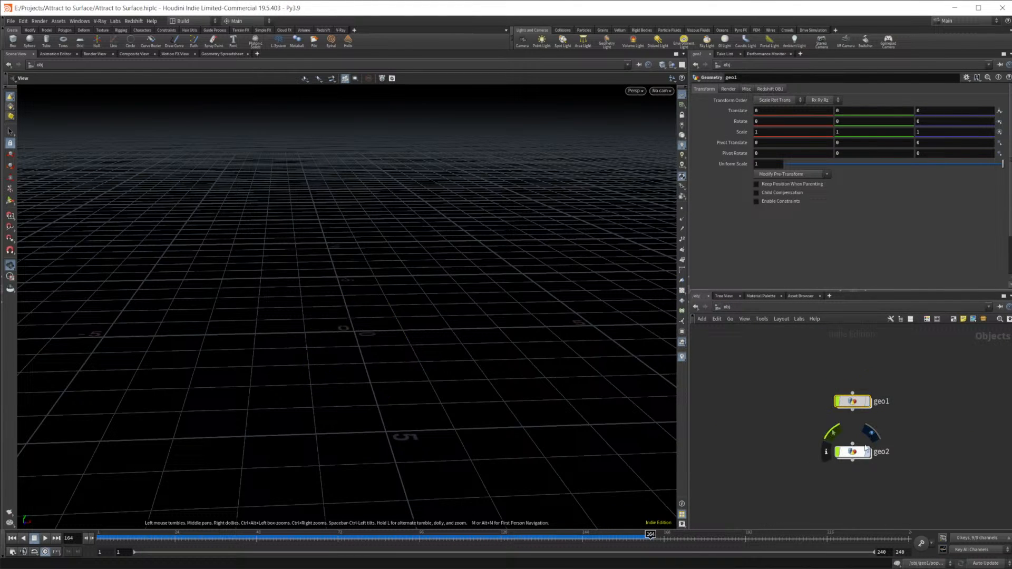
double_click(853, 451)
click(12, 539)
double_click(843, 459)
middle_drag(946, 463, 904, 445)
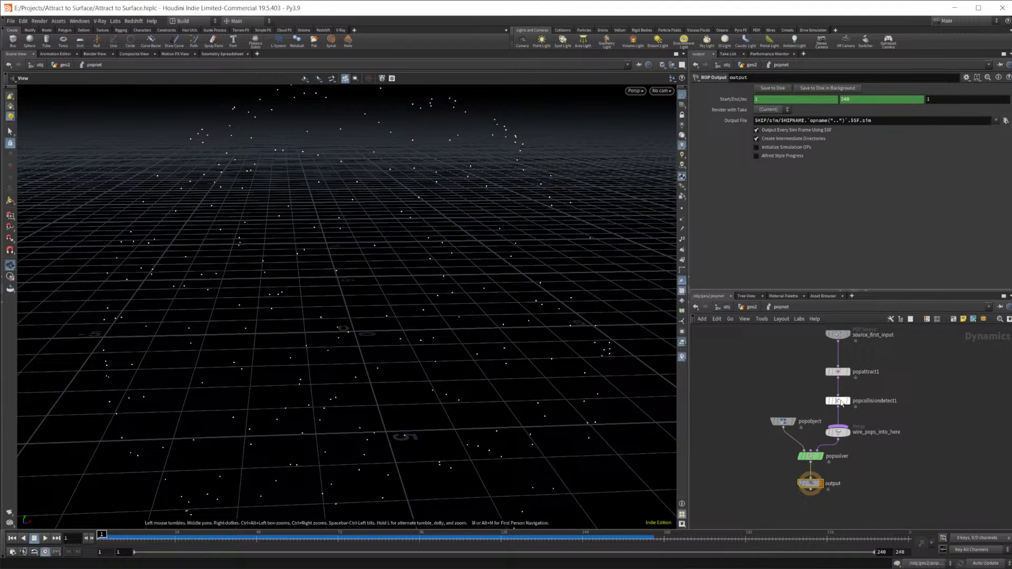
click(838, 372)
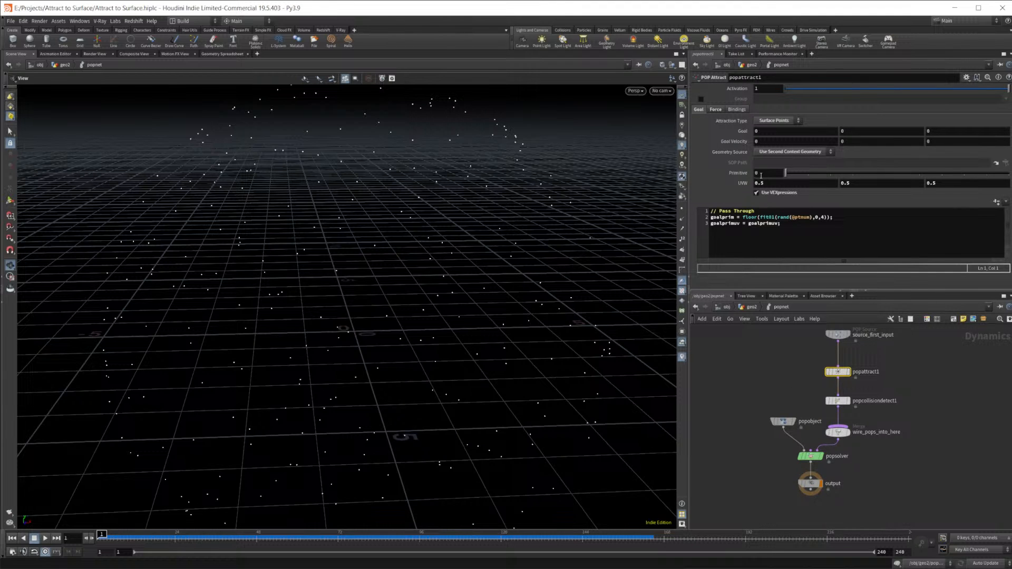
click(794, 184)
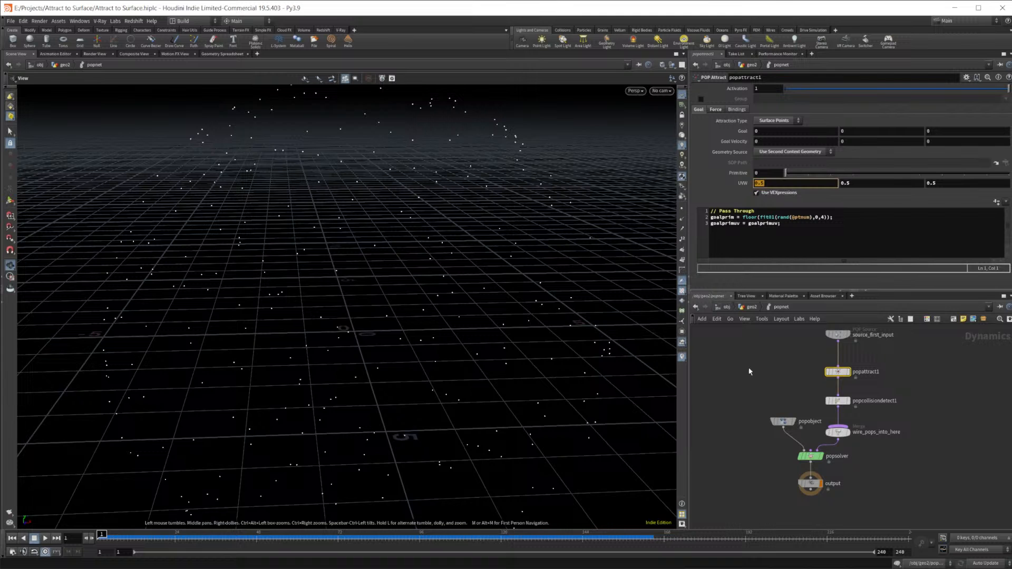
Display grid1 in geo2 to examine its four faces, and display and reopen popnet
click(750, 307)
click(776, 389)
drag(401, 393, 366, 379)
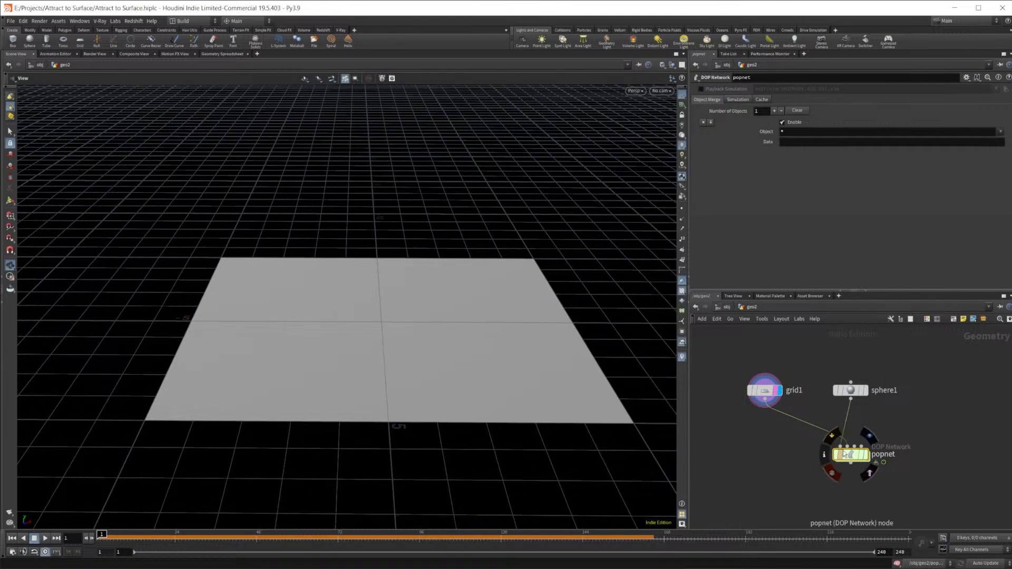
click(867, 454)
double_click(850, 455)
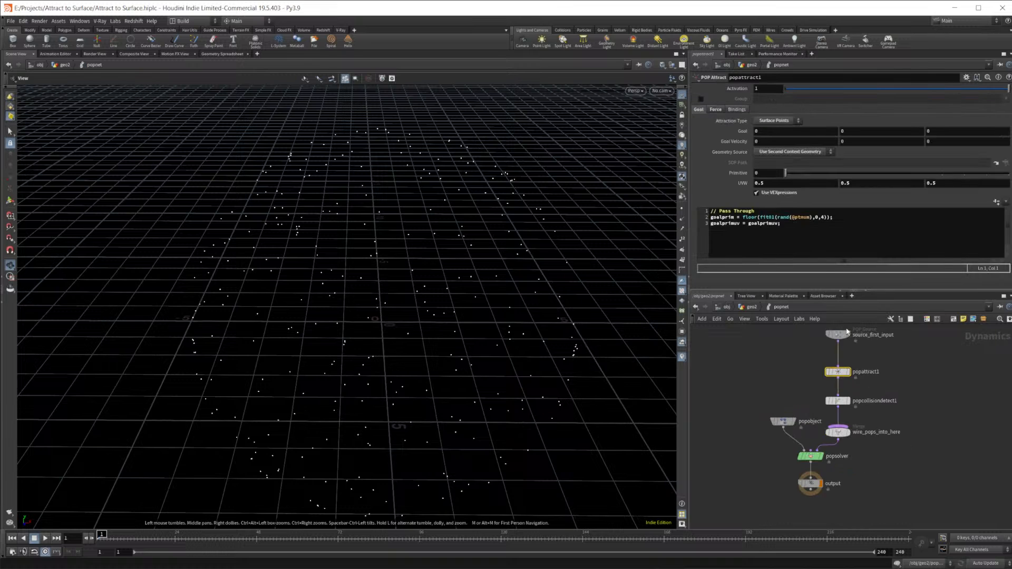
drag(744, 218, 815, 222)
click(819, 218)
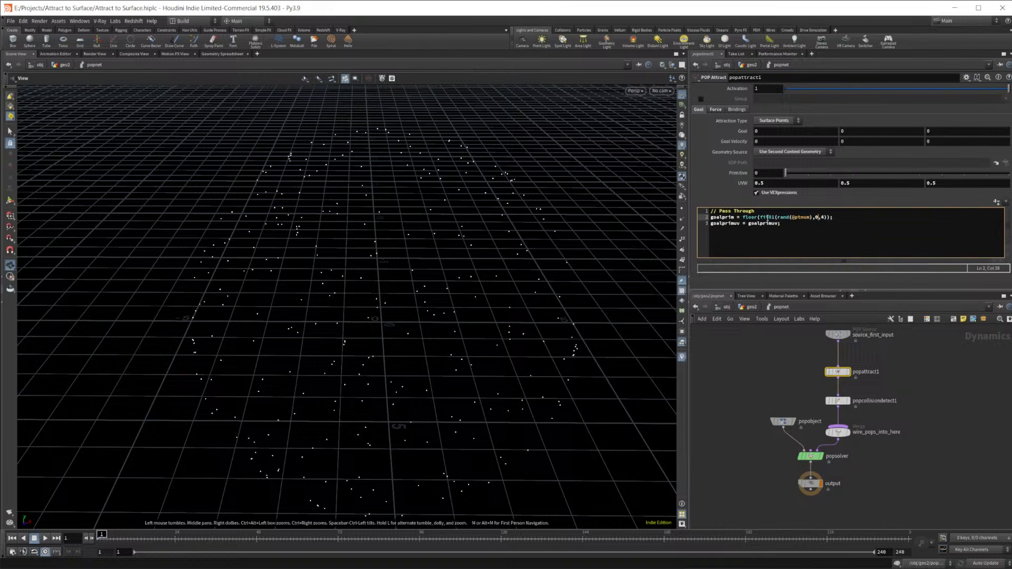
click(766, 172)
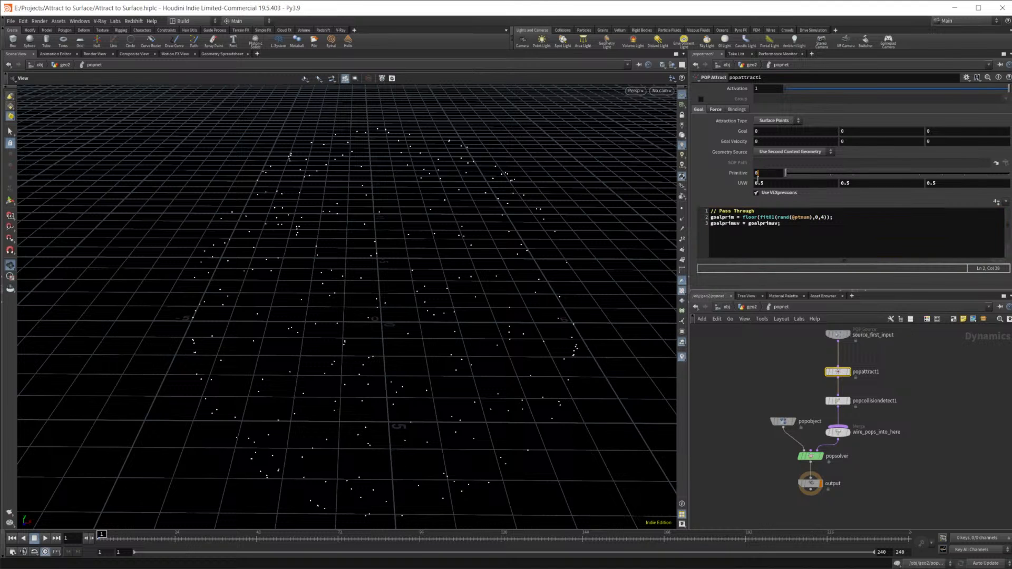
click(799, 241)
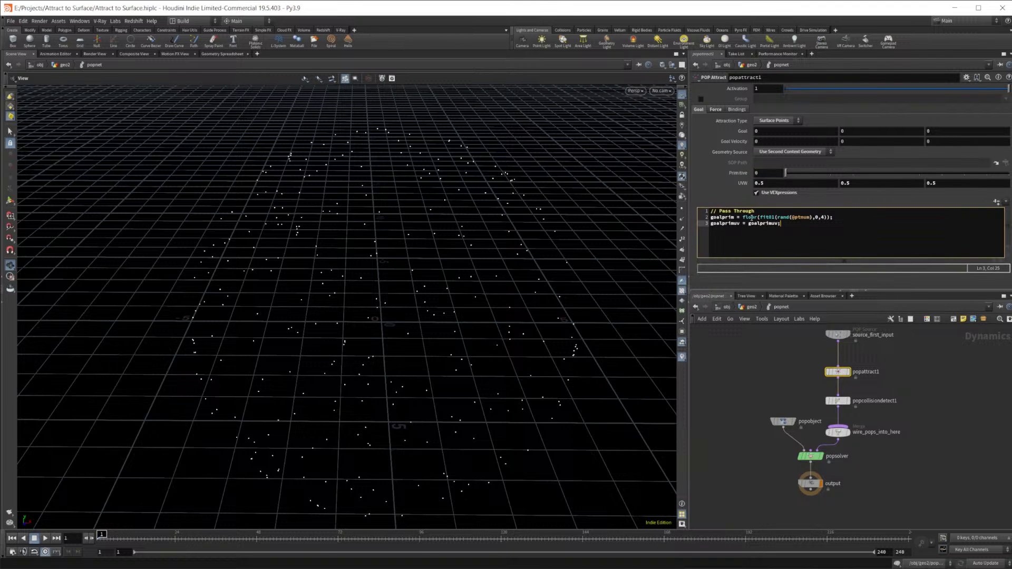
double_click(823, 218)
text(4)
drag(749, 228, 790, 229)
click(779, 242)
drag(777, 186, 701, 194)
click(817, 242)
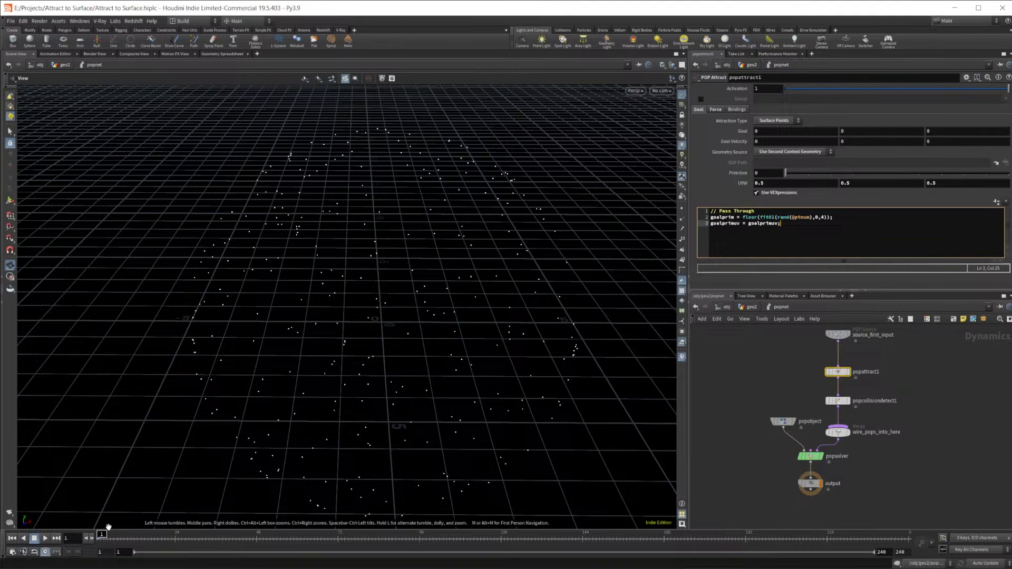
Play the particle simulation to frame 48, stop it, and return to the geo2 network
click(46, 538)
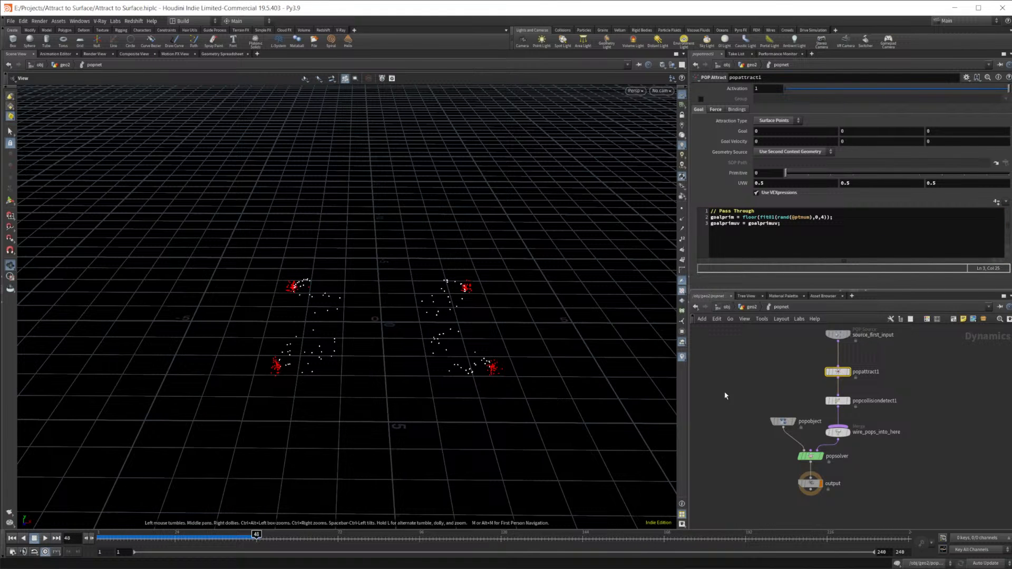
click(751, 307)
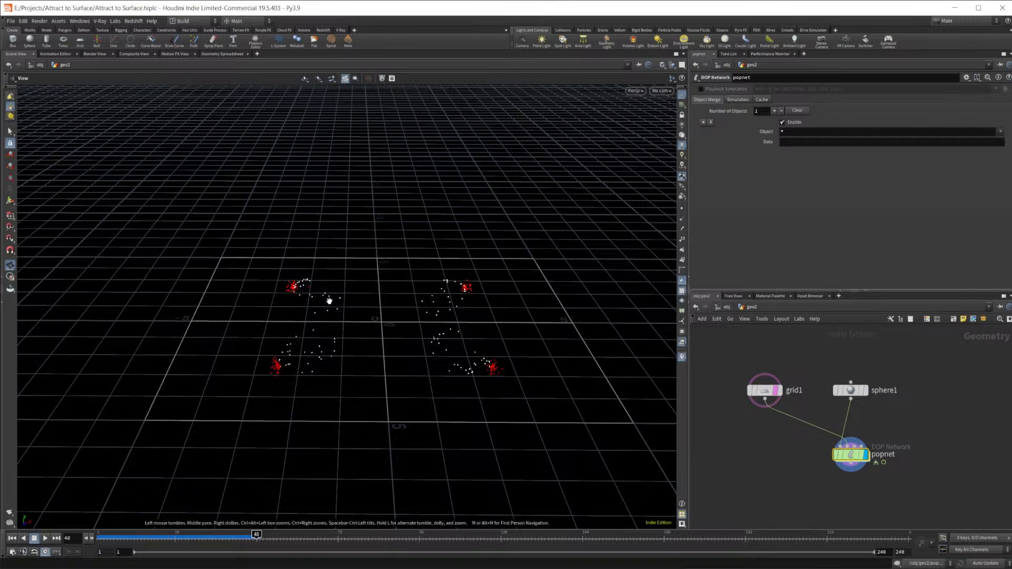
Turn off the viewport's ortho grid in the display options, leaving grid1's four faces as the reference
key(d)
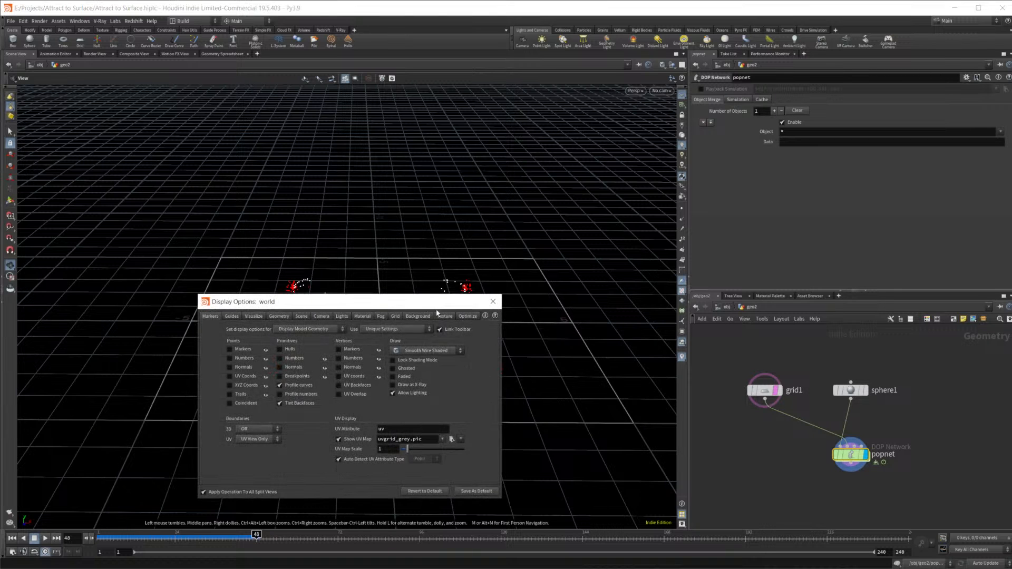
click(381, 316)
click(395, 316)
click(241, 336)
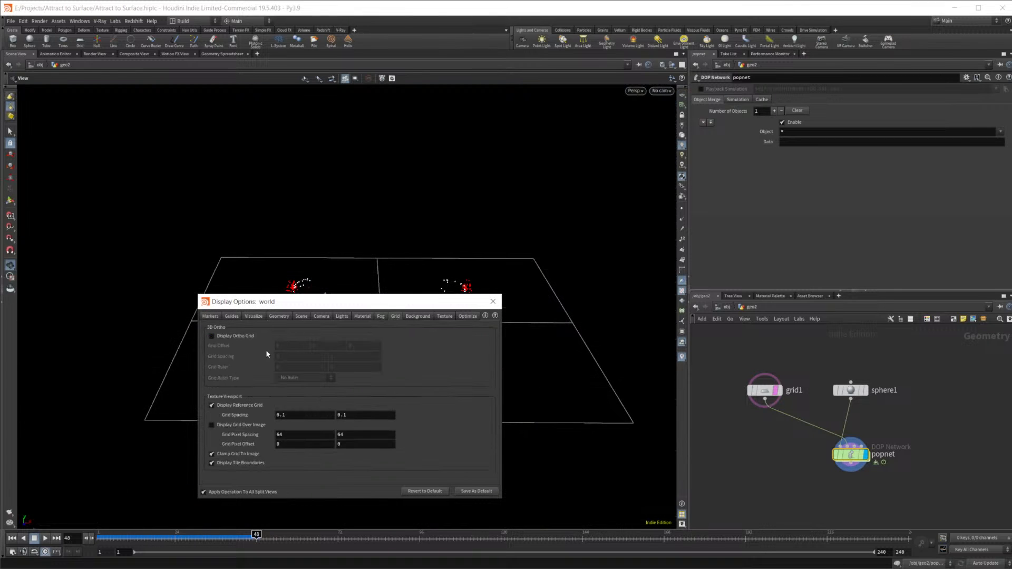
click(493, 301)
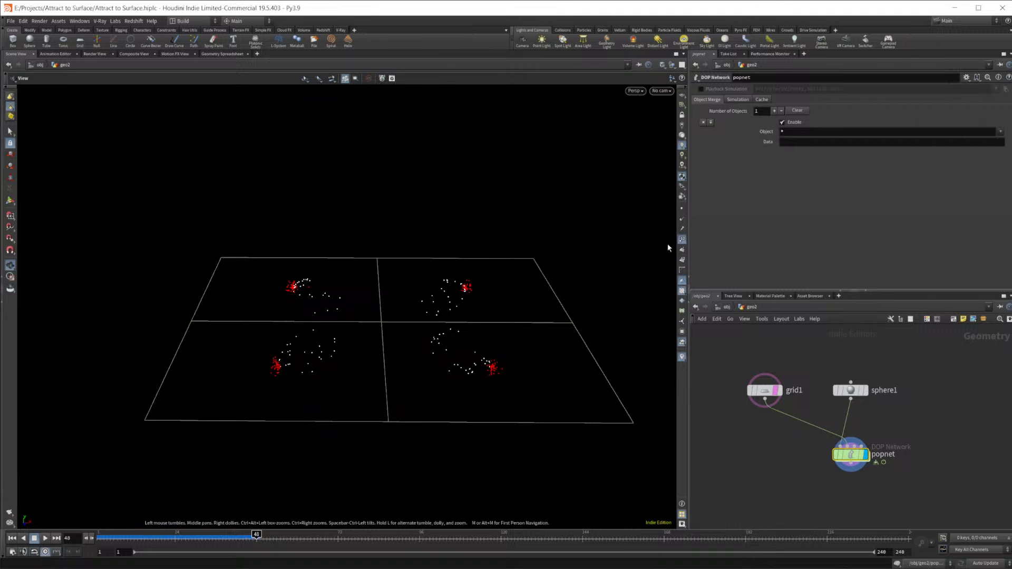
click(682, 240)
click(683, 240)
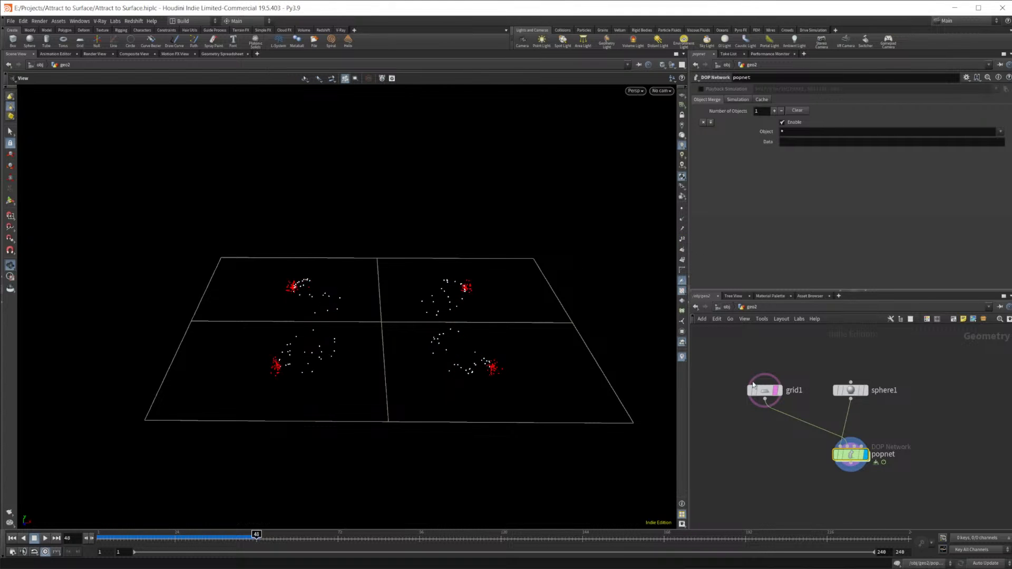
Display grid1 with point numbers in the viewport and examine its four faces up close
click(780, 391)
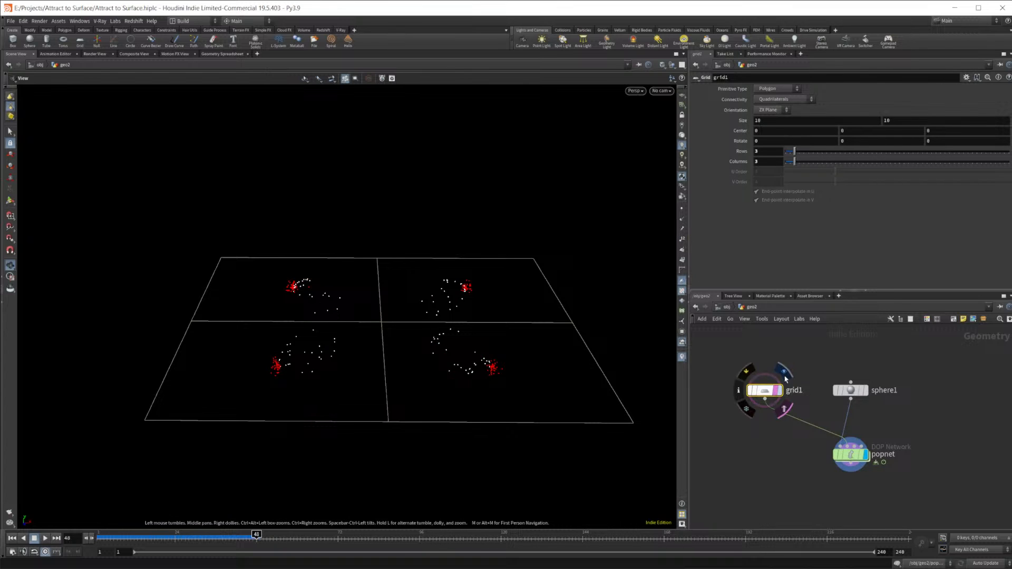
click(781, 391)
click(683, 242)
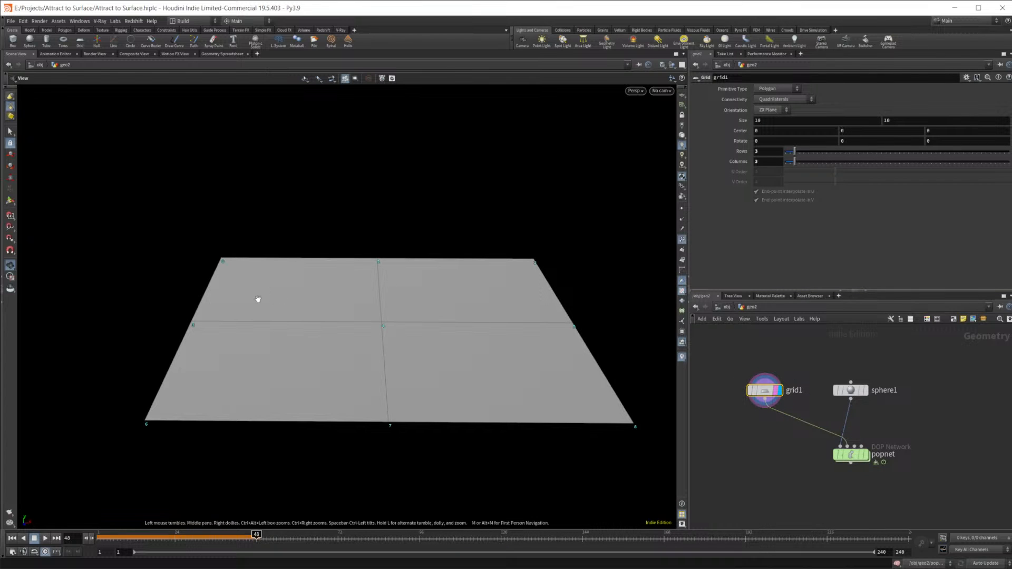
right_drag(276, 269, 348, 272)
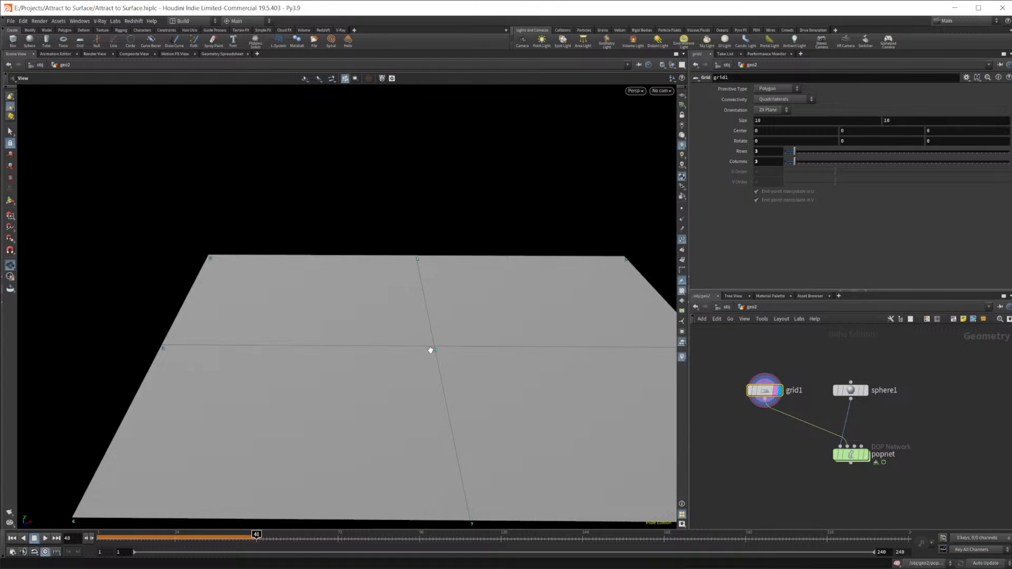
drag(487, 366, 325, 308)
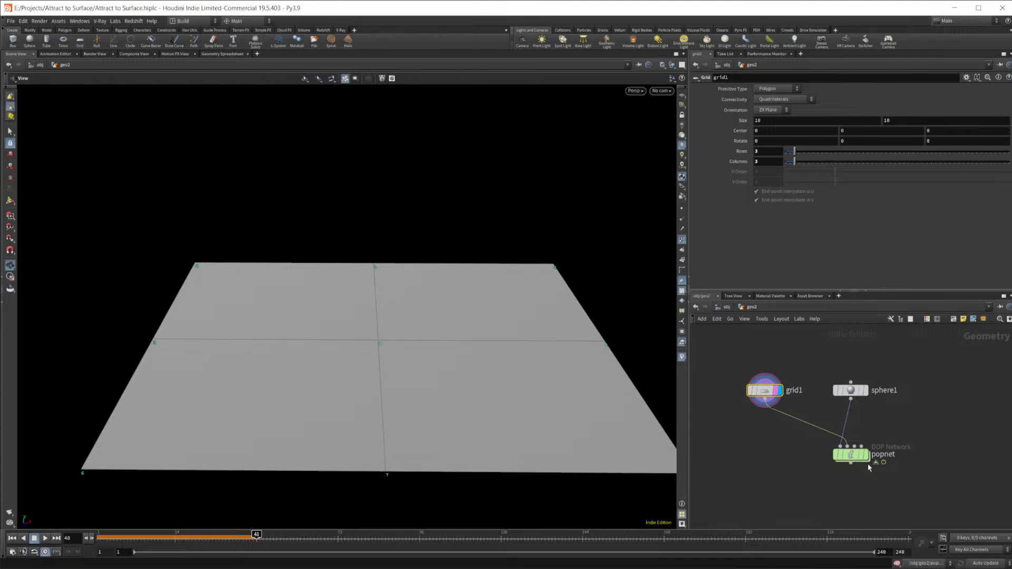
Display popnet and replay the particle simulation from the first frame, then stop it
mouse_move(854, 462)
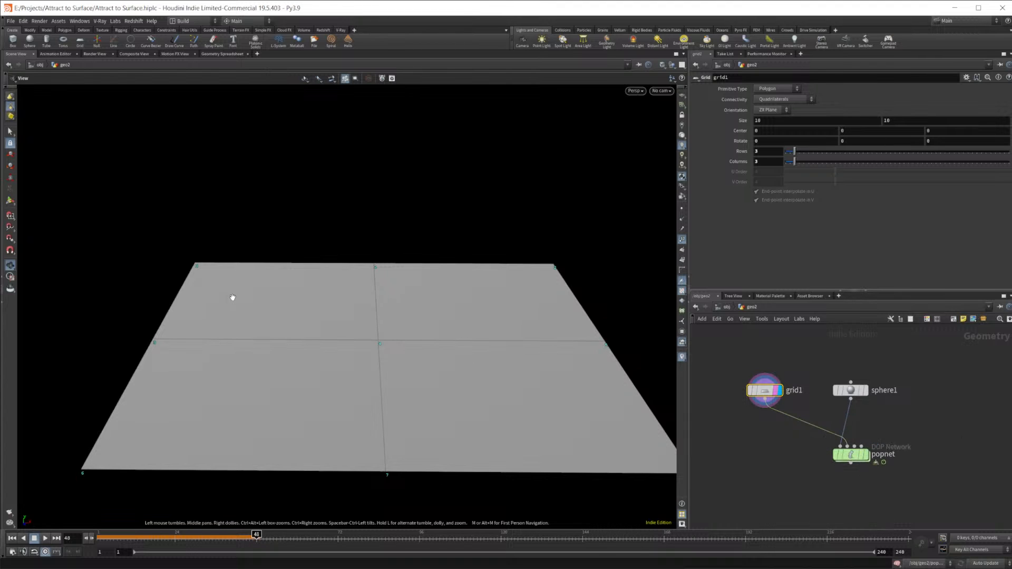
click(865, 454)
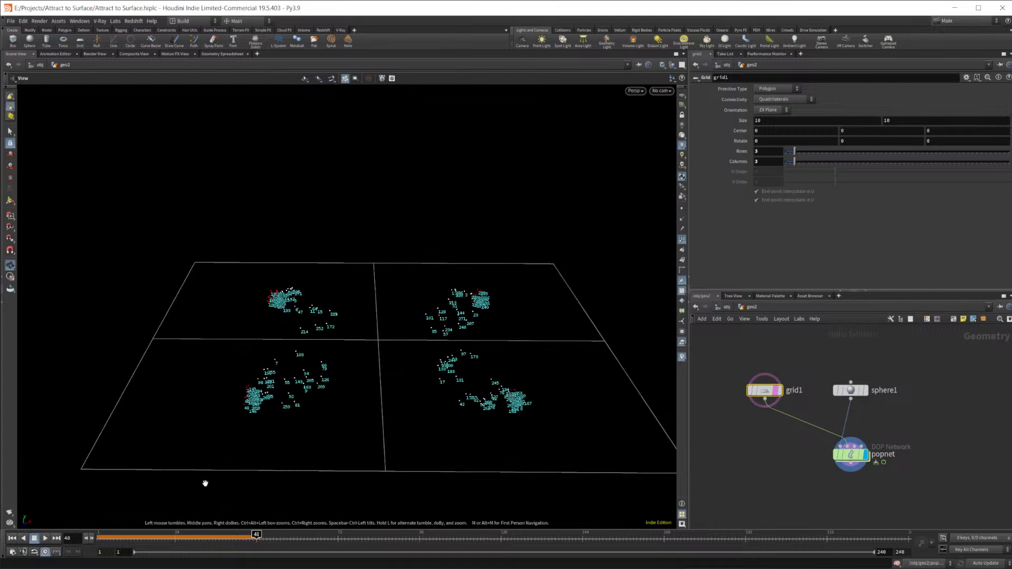
click(11, 538)
click(45, 538)
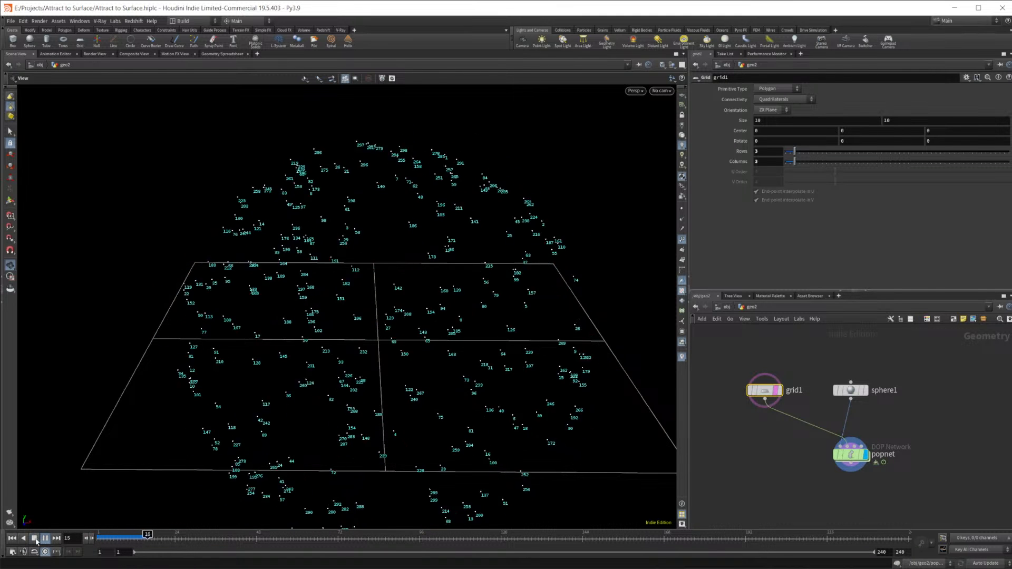
click(34, 539)
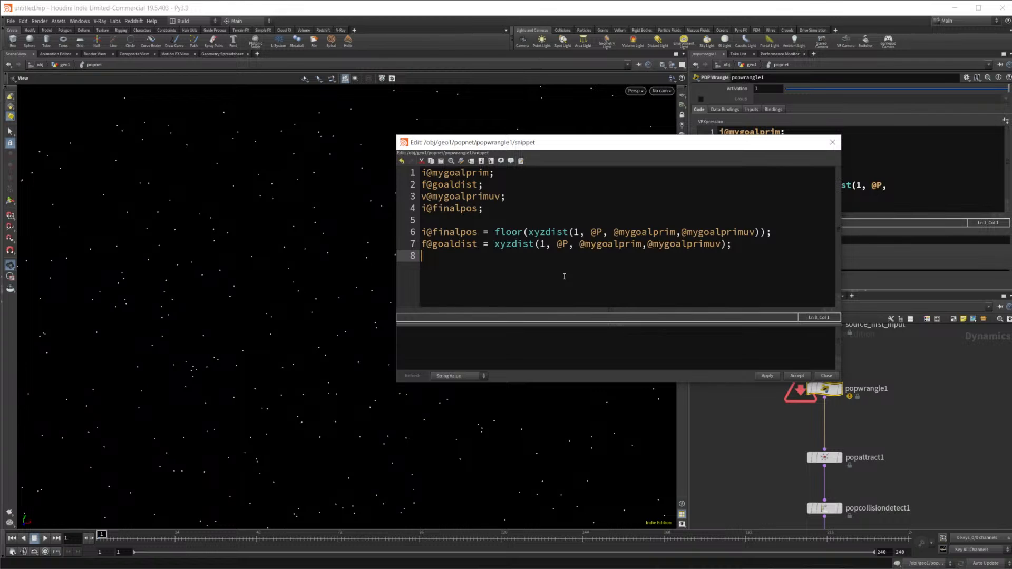
text(ve)
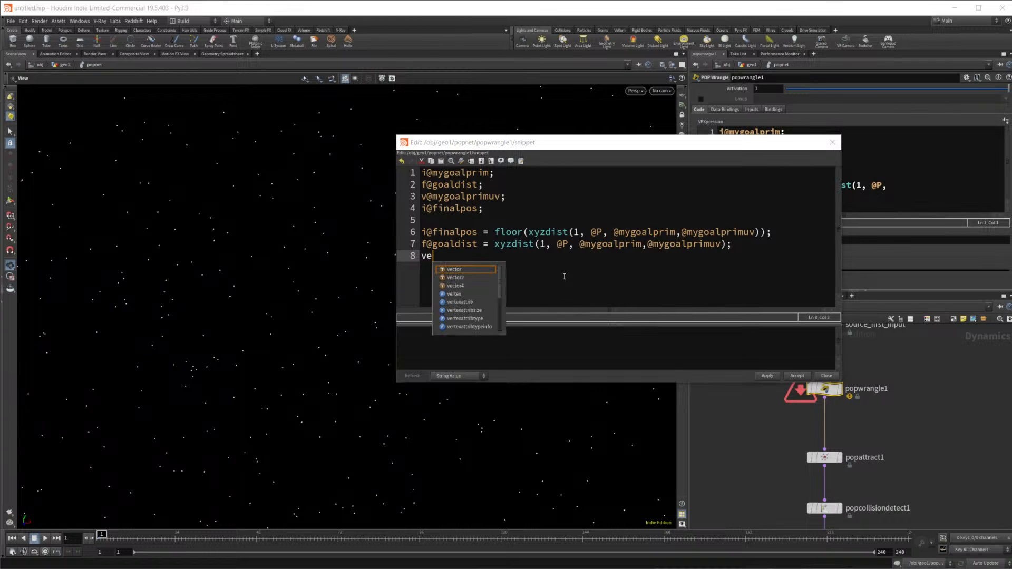
key(BackSpace)
key(BackSpace)
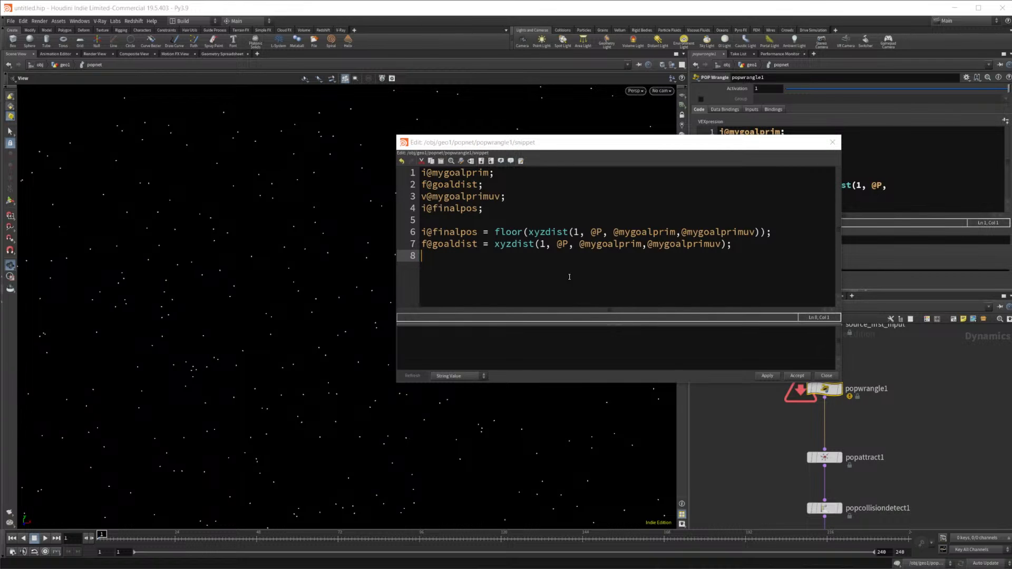
Declare the vector attribute v@finalprimuv; below i@finalpos in popwrangle1's code
click(517, 208)
key(Return)
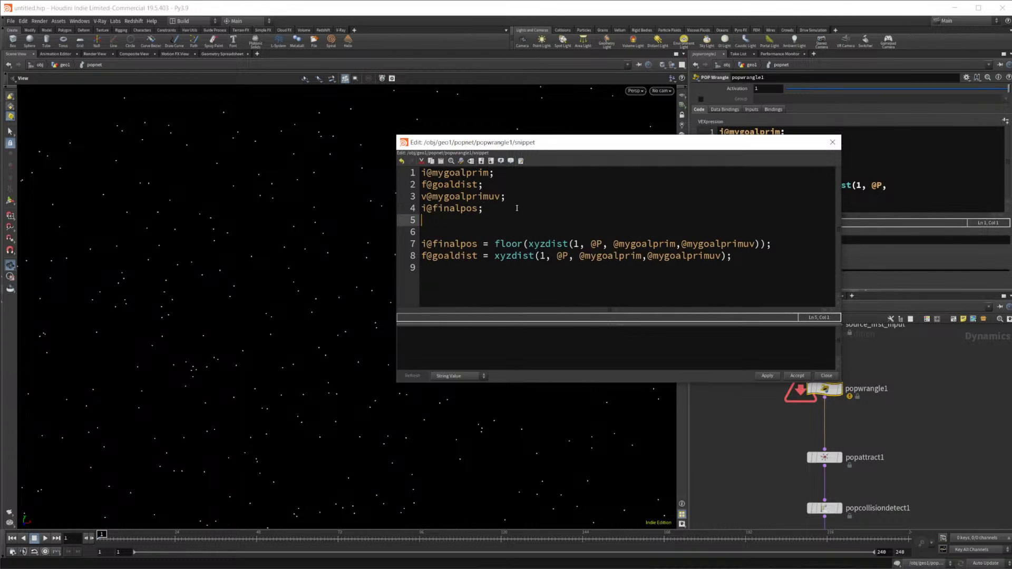
text(v)
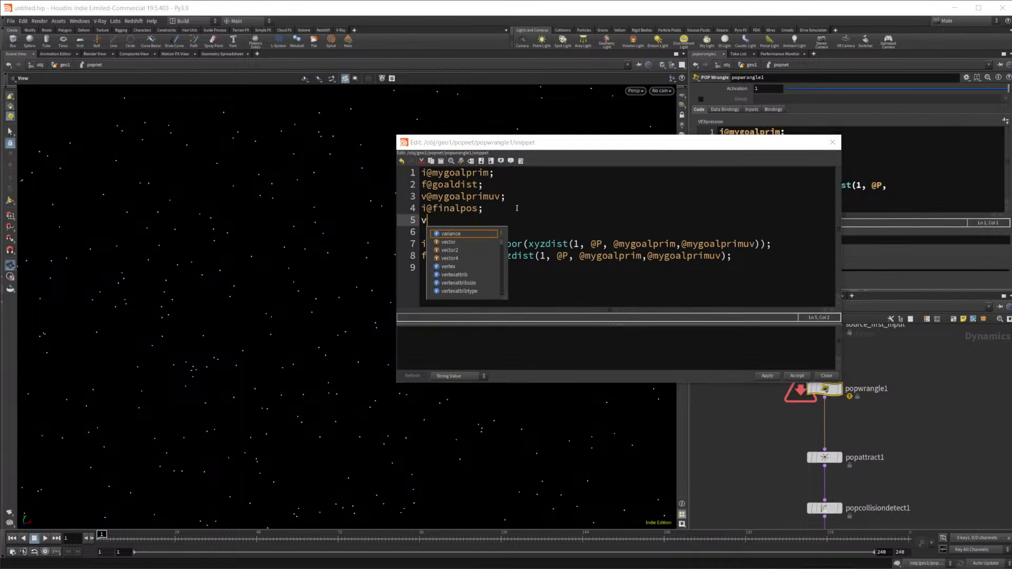
text(@finalpriu)
key(BackSpace)
text(muv;)
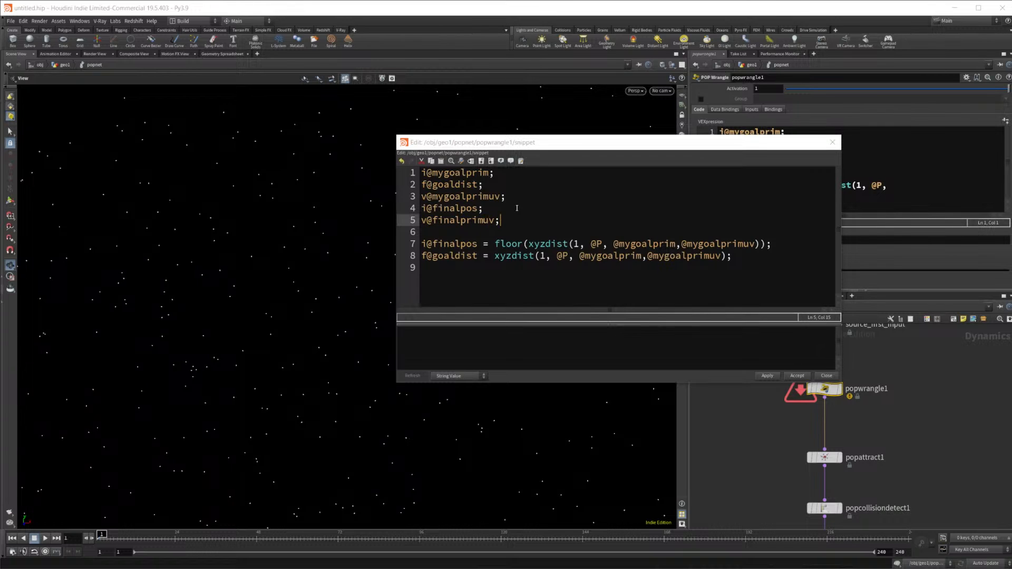
click(584, 280)
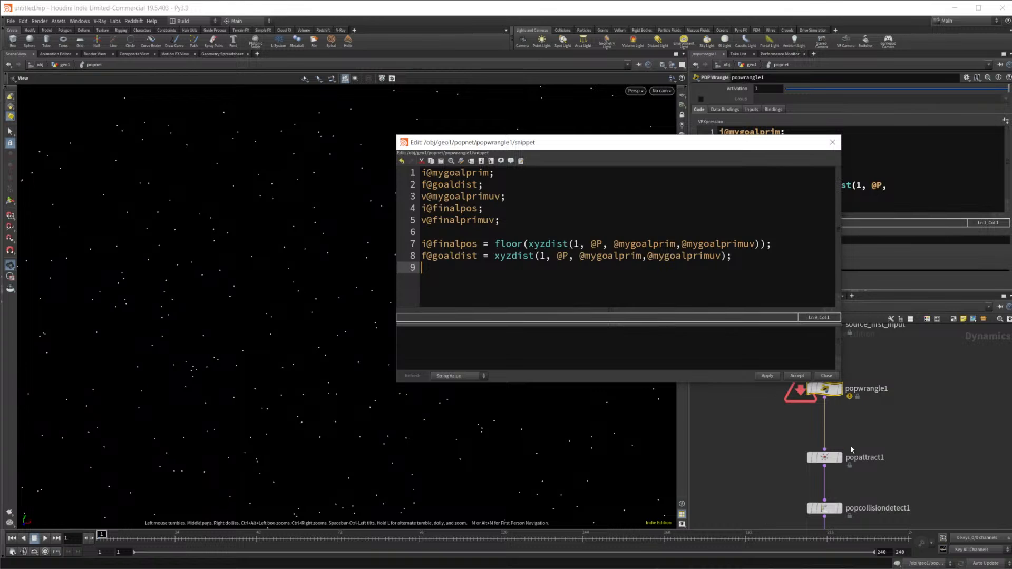
Examine popattract1's Primitive and UVW parameters and its goalprimuv line beside the open wrangle code editor
mouse_move(828, 458)
click(825, 456)
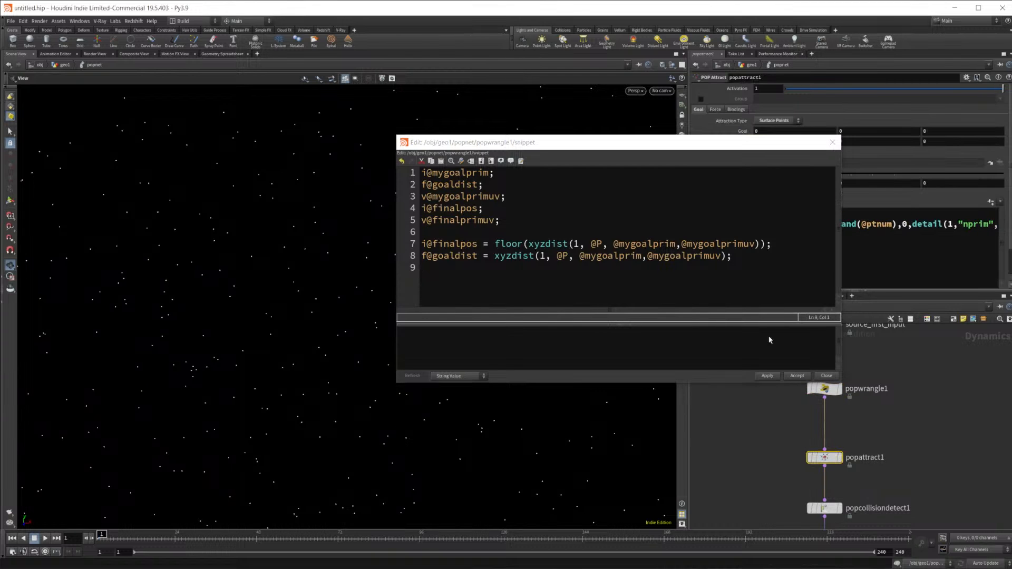
drag(673, 152, 420, 145)
click(795, 183)
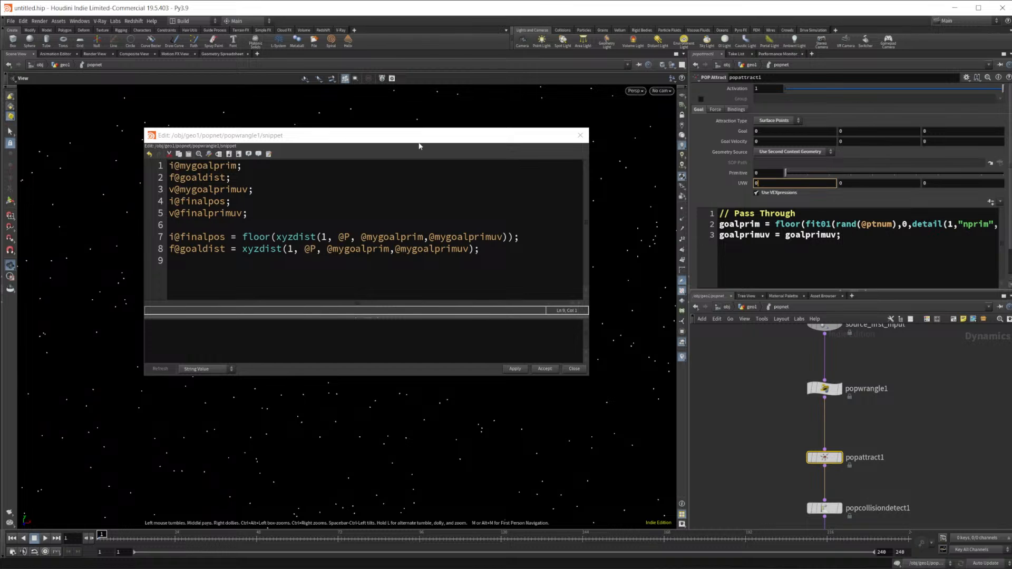
drag(368, 138, 497, 154)
Begin a line below the goaldist assignment in popwrangle1's code with v@finalprimuv = primuv(1,"P",
click(325, 290)
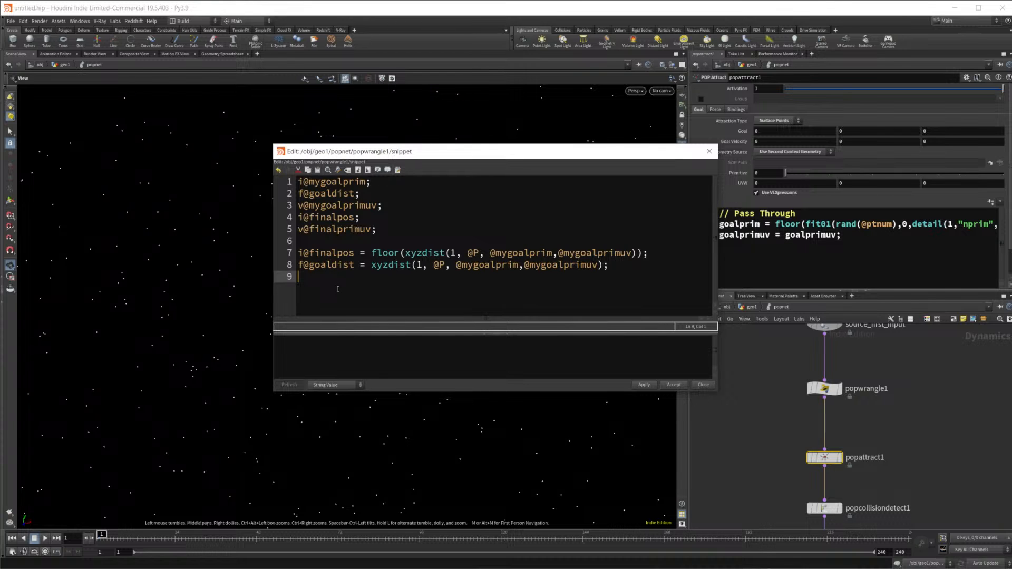
key(super)
key(super)
text(v@g)
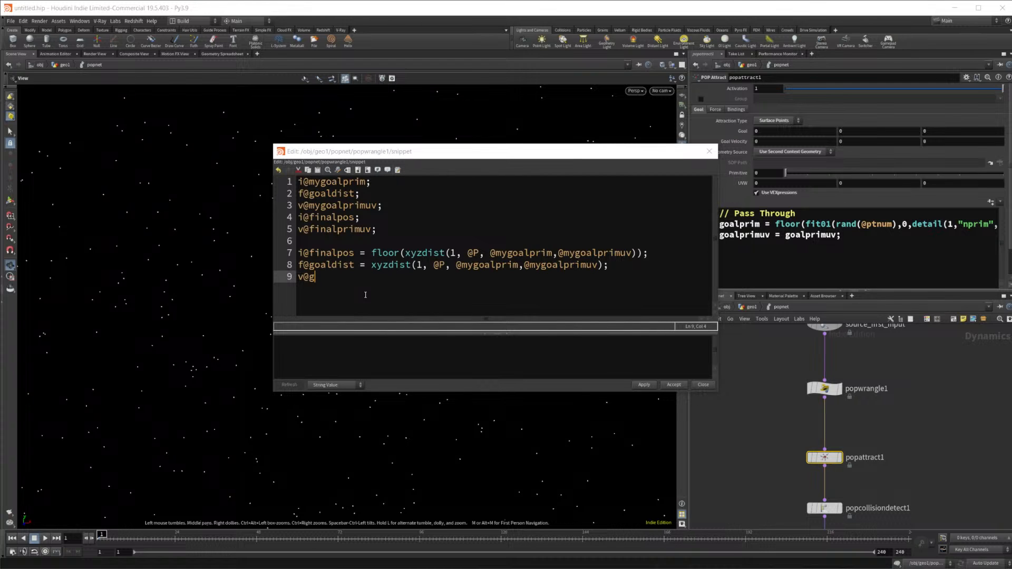
key(BackSpace)
text(finalprimuv = primuv)
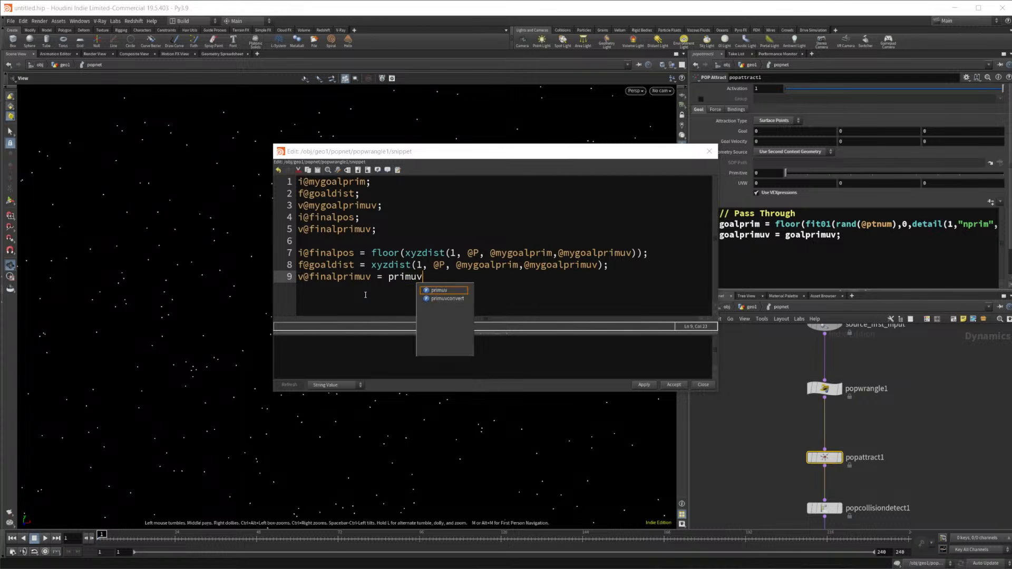
text((1,)
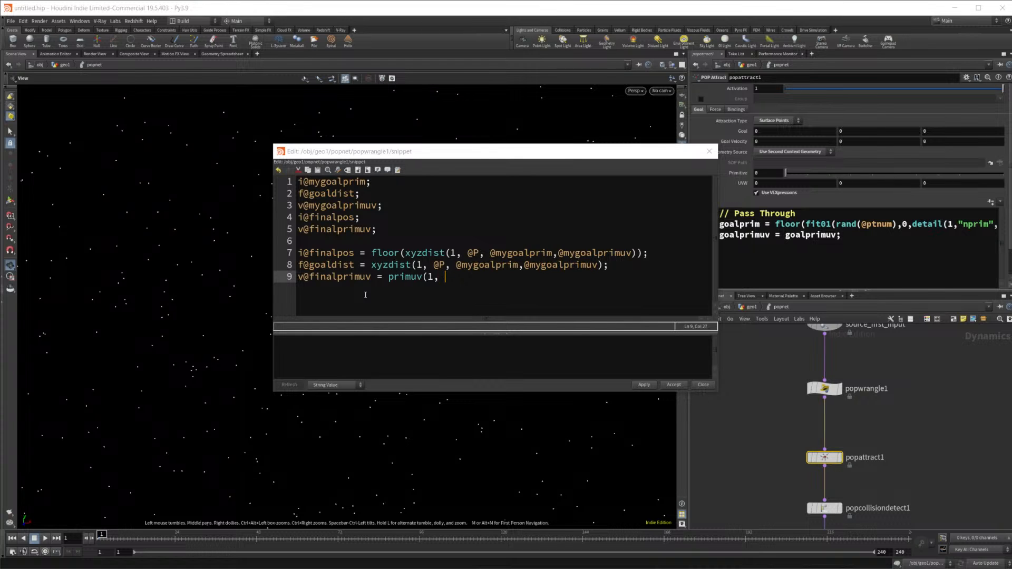
key(BackSpace)
text("O)
key(BackSpace)
text(P",)
drag(489, 253, 617, 253)
click(520, 280)
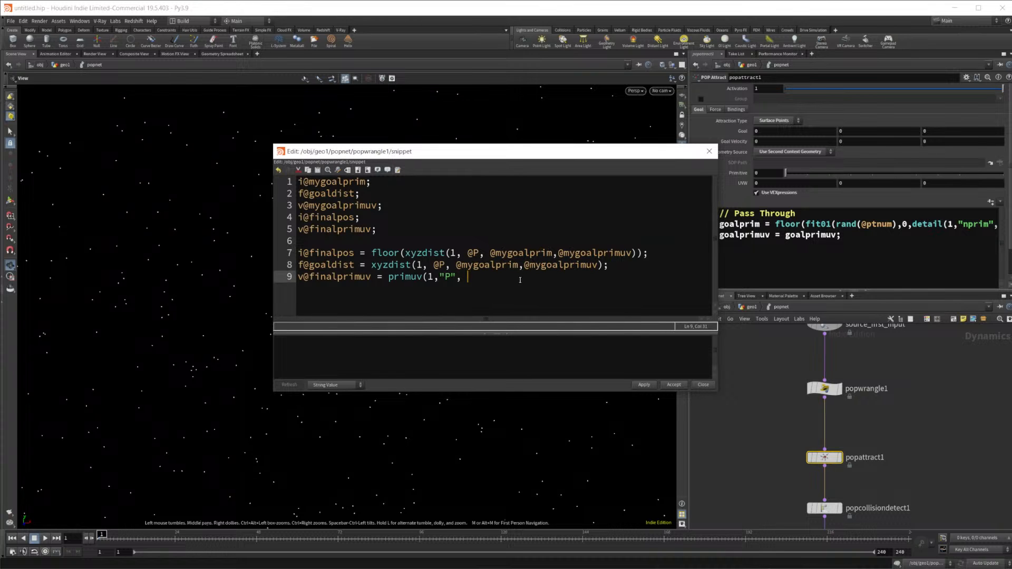
text(@mygoalprim, @mygoal)
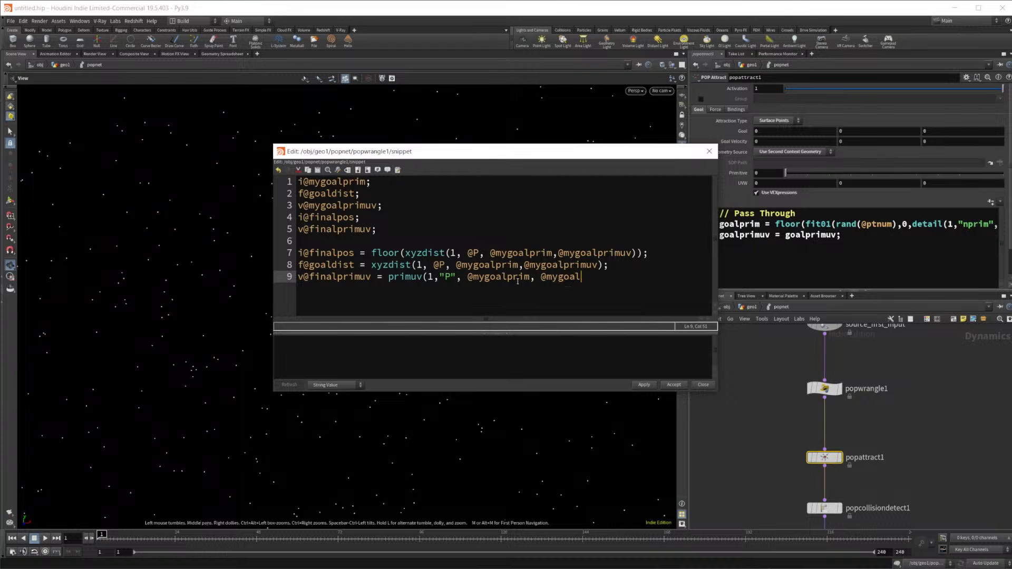
text(primuv))
text(;)
key(Return)
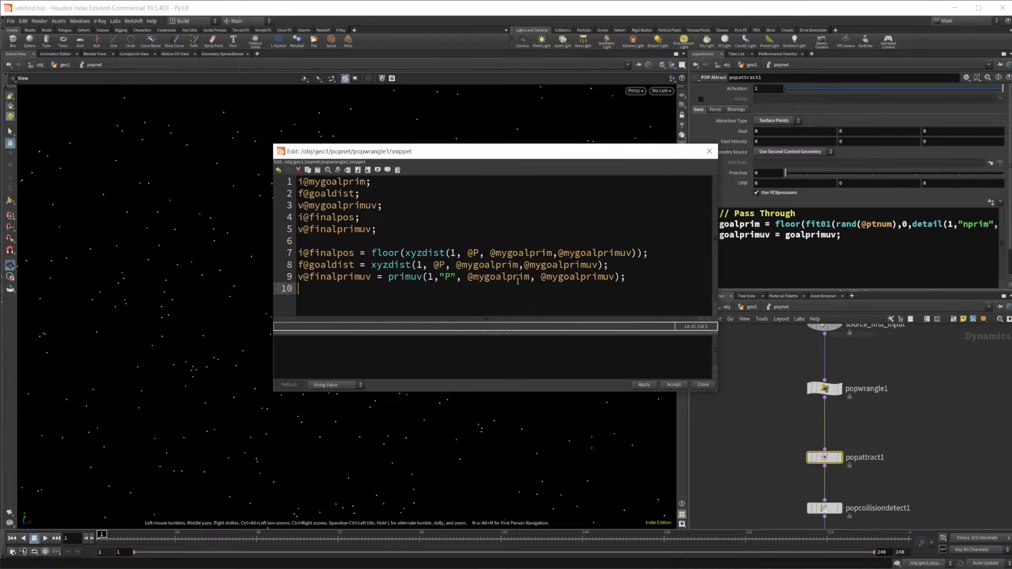
click(709, 151)
middle_drag(751, 434, 721, 375)
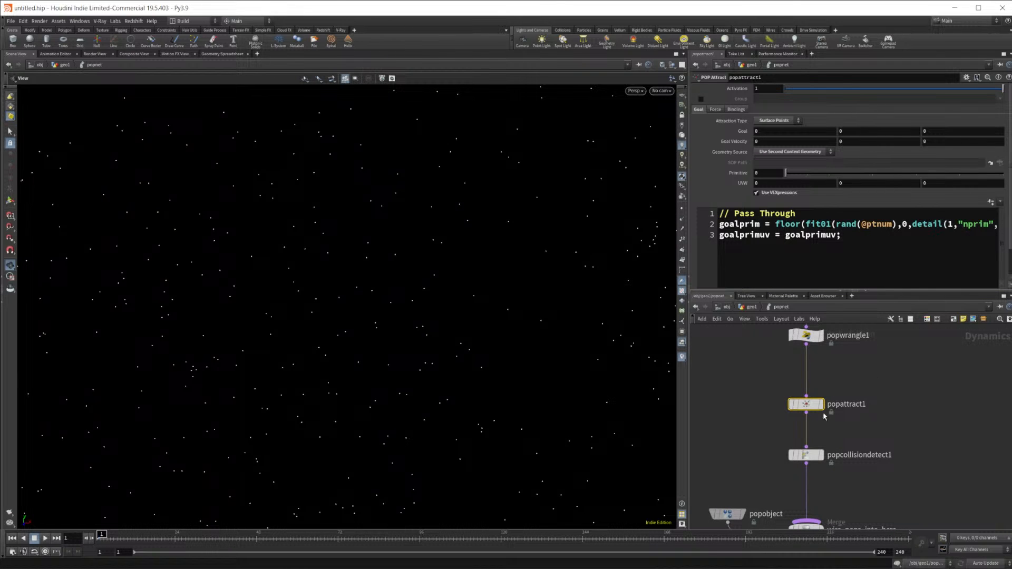
drag(779, 226, 992, 224)
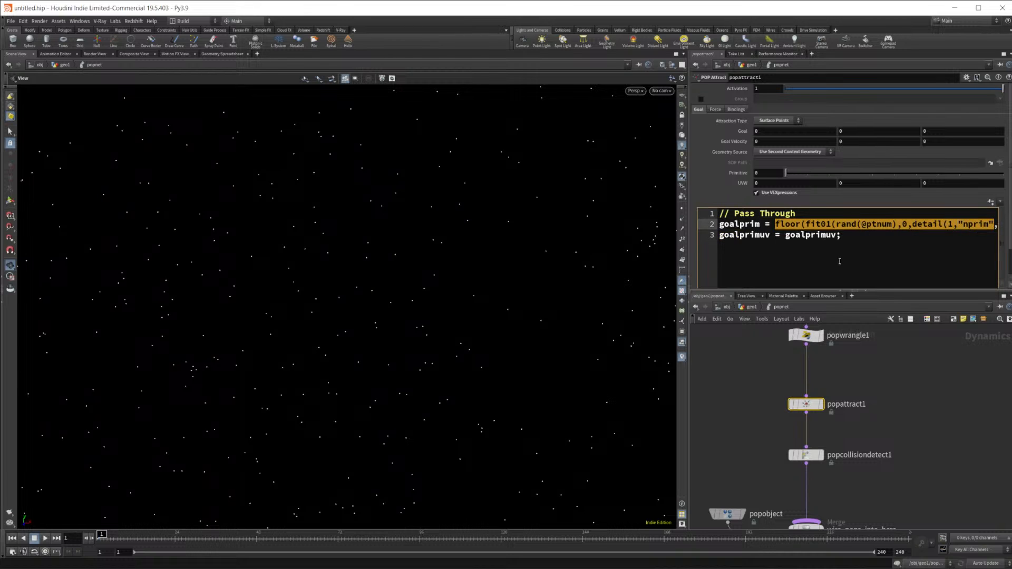
ctrl+scroll(839, 261, down, 3)
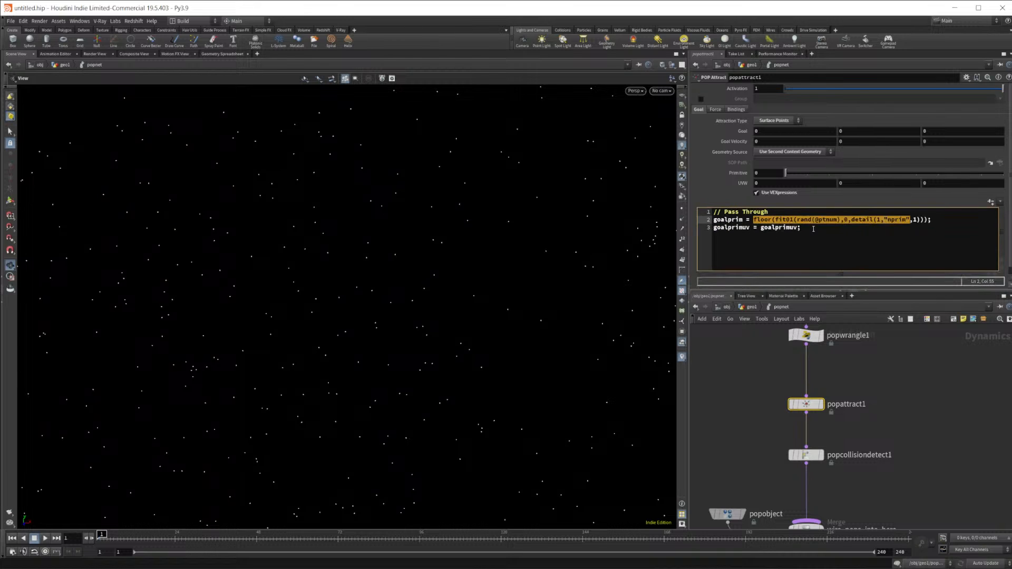
drag(754, 219, 926, 220)
key(BackSpace)
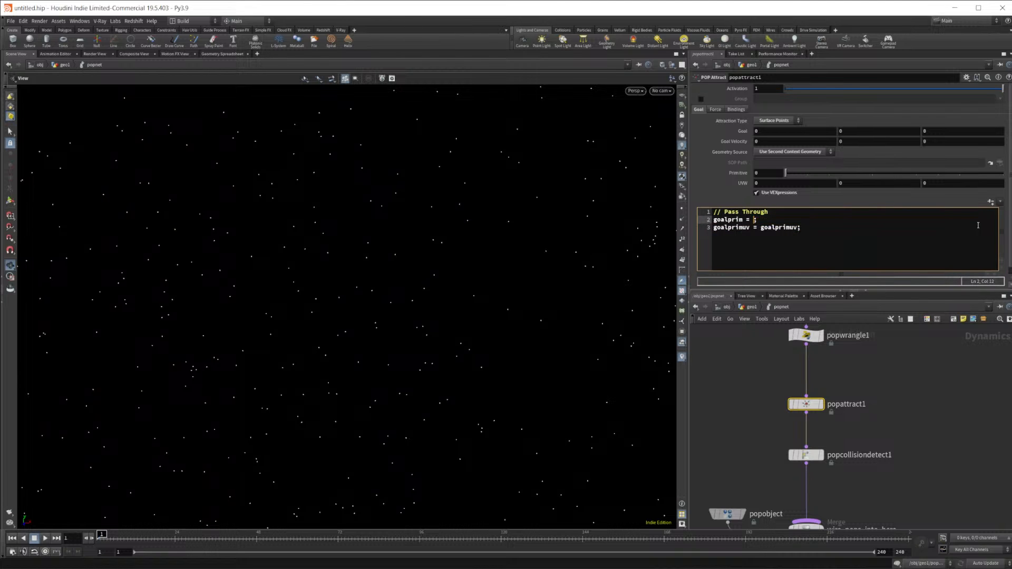
click(806, 335)
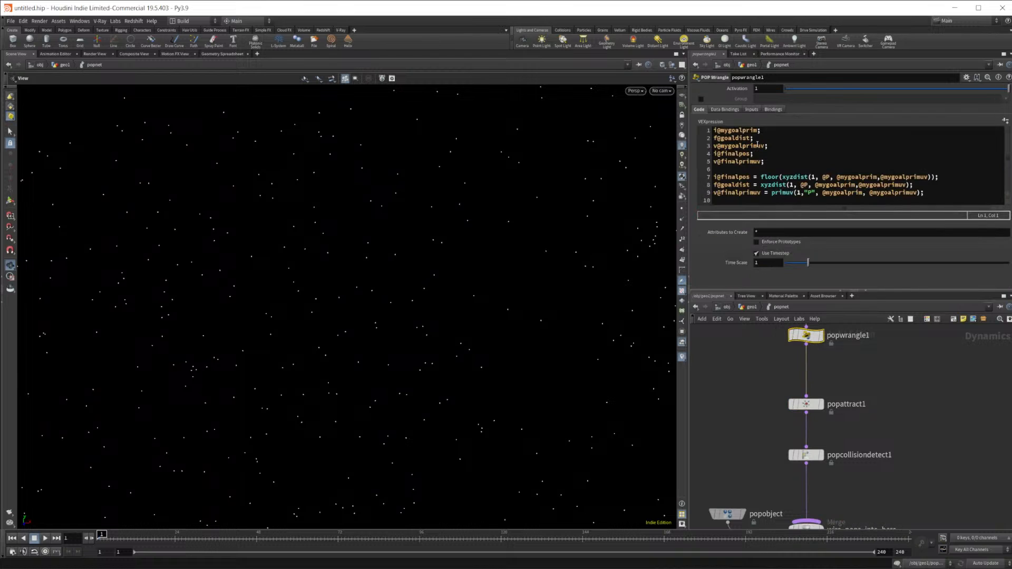
click(806, 404)
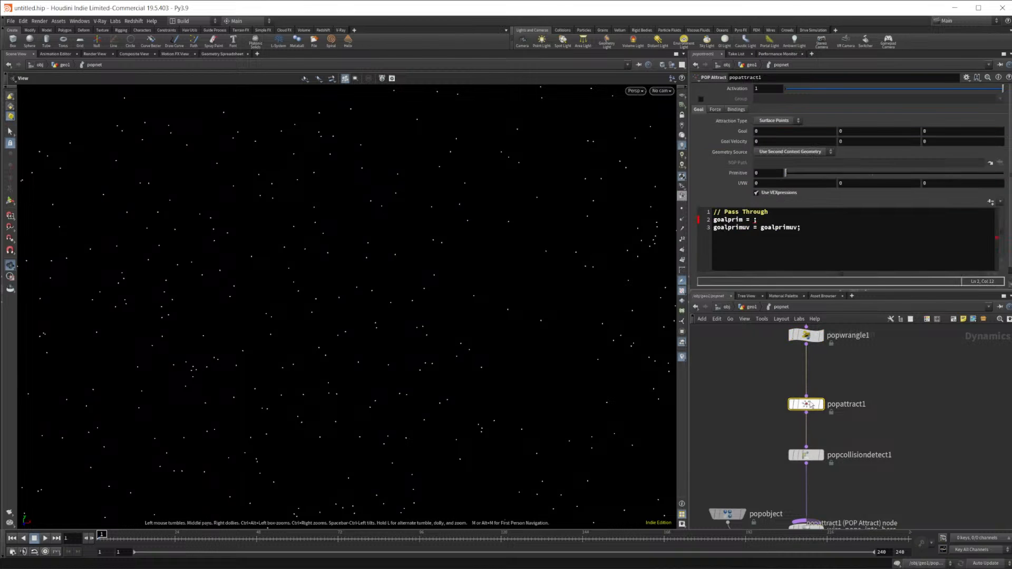
click(760, 222)
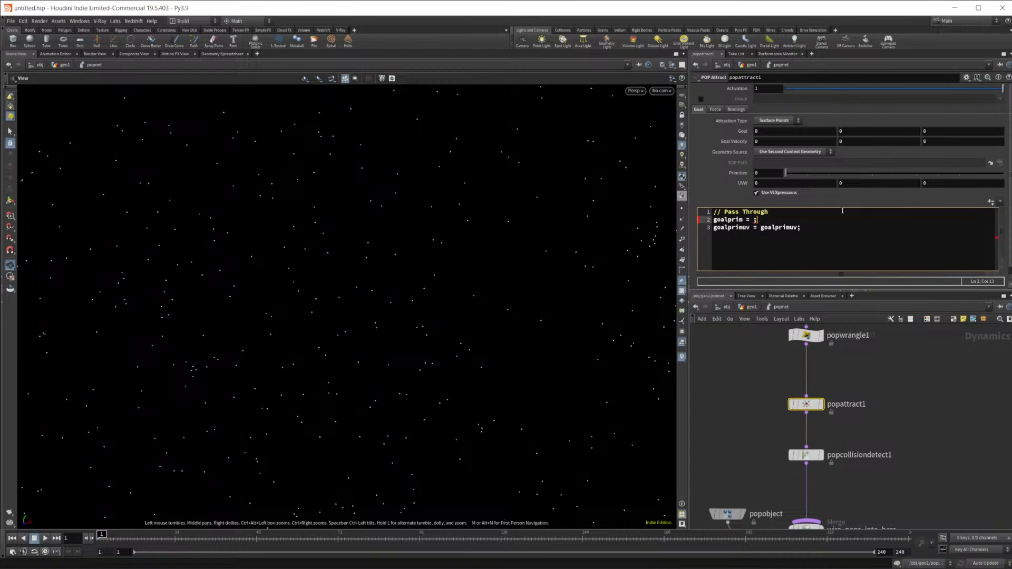
text(i)
text(@)
text(finap)
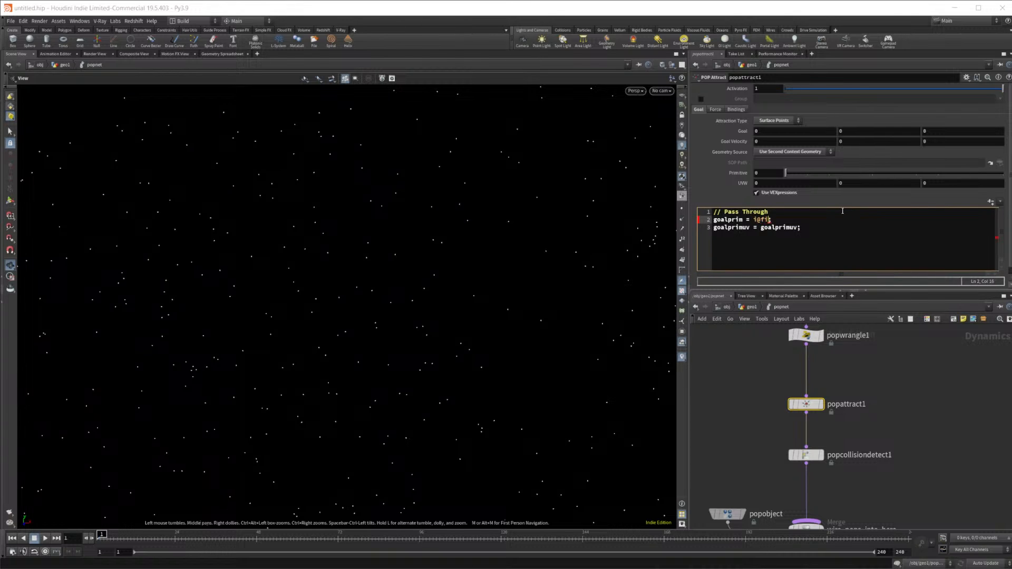
text(lpos;)
Set popattract1's goalprimuv line to v@finalprimuv and commit the expression
click(799, 229)
key(BackSpace)
key(BackSpace)
key(BackSpace)
key(BackSpace)
key(BackSpace)
key(BackSpace)
key(BackSpace)
key(BackSpace)
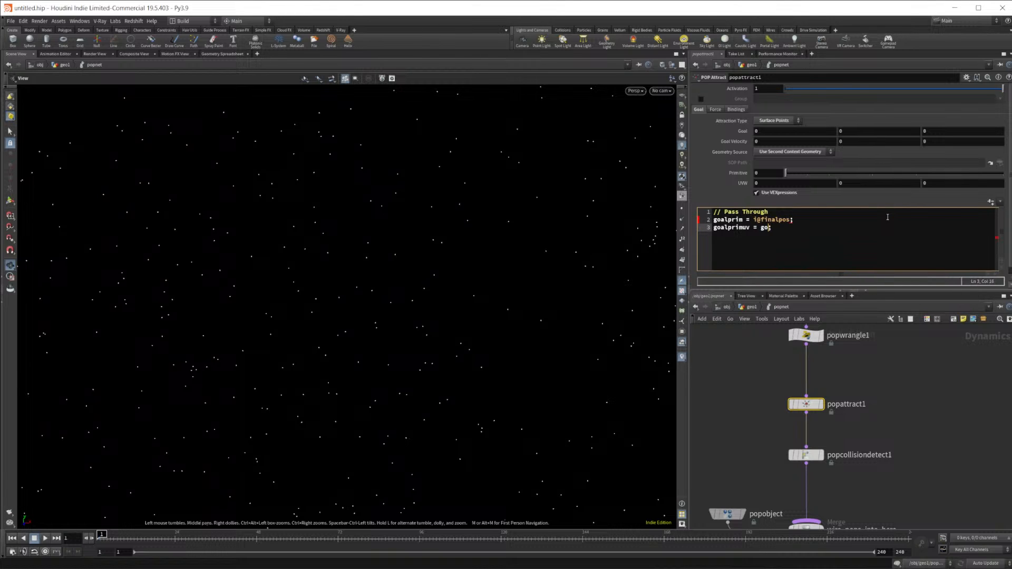
text(v@)
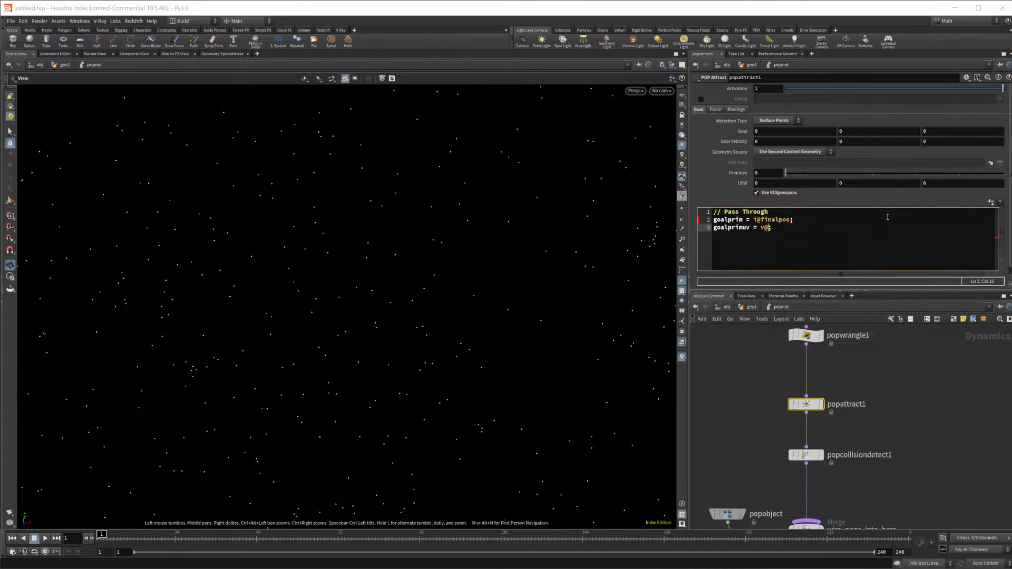
text(finalprimuv)
click(805, 336)
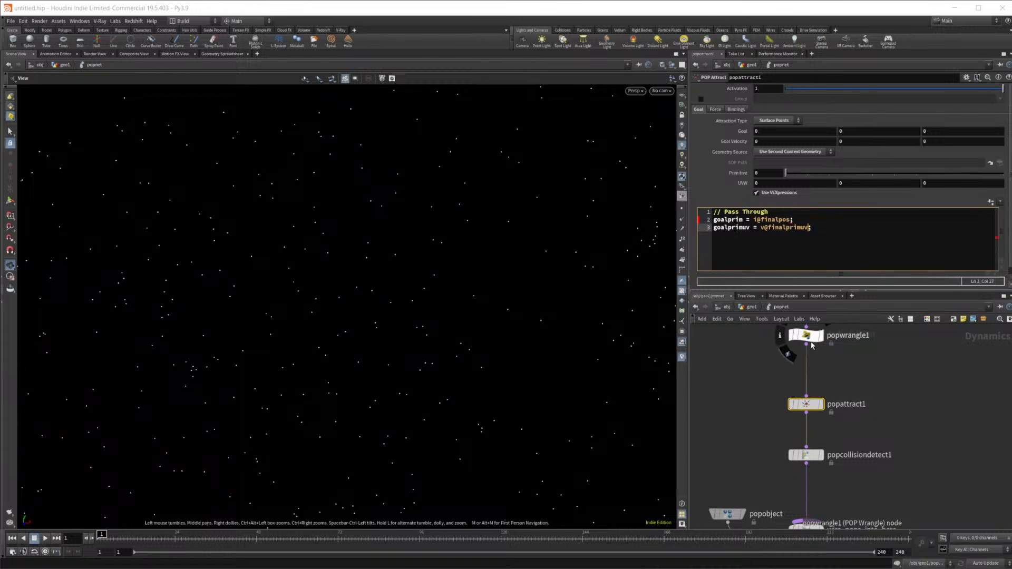
click(806, 405)
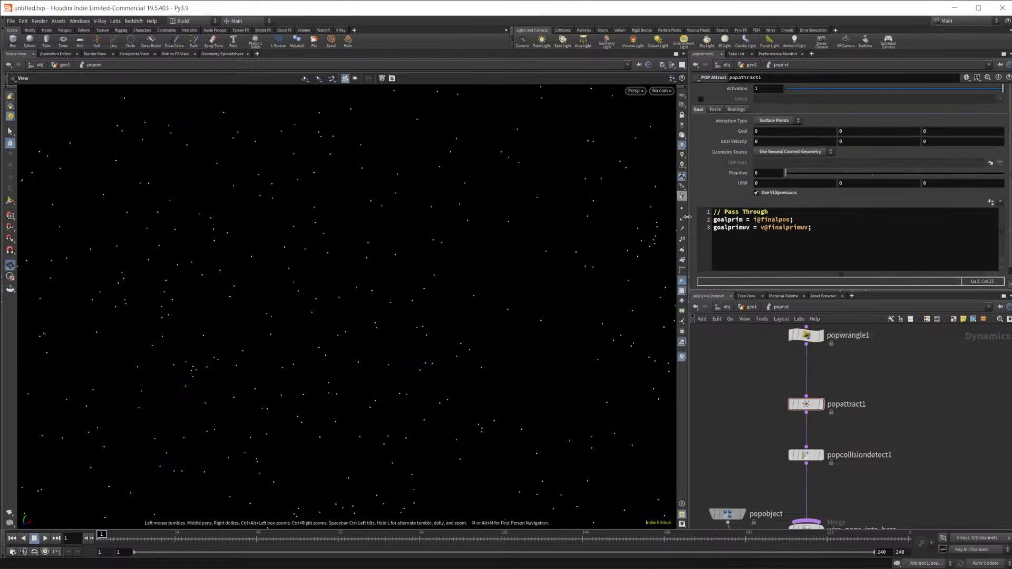
Play the particle simulation, stop it partway, and examine popcollisiondetect1's Behavior settings
click(46, 539)
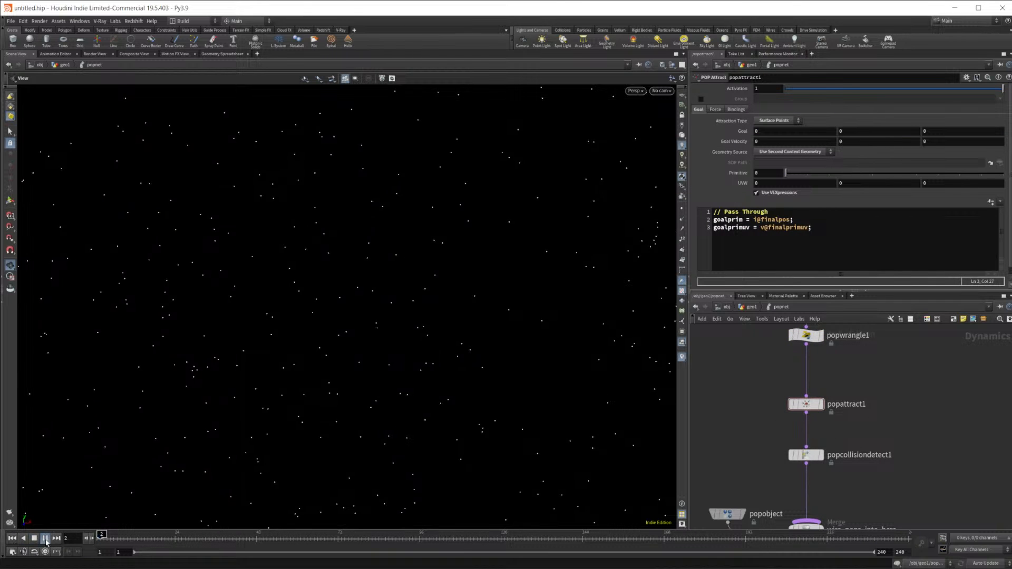
click(35, 539)
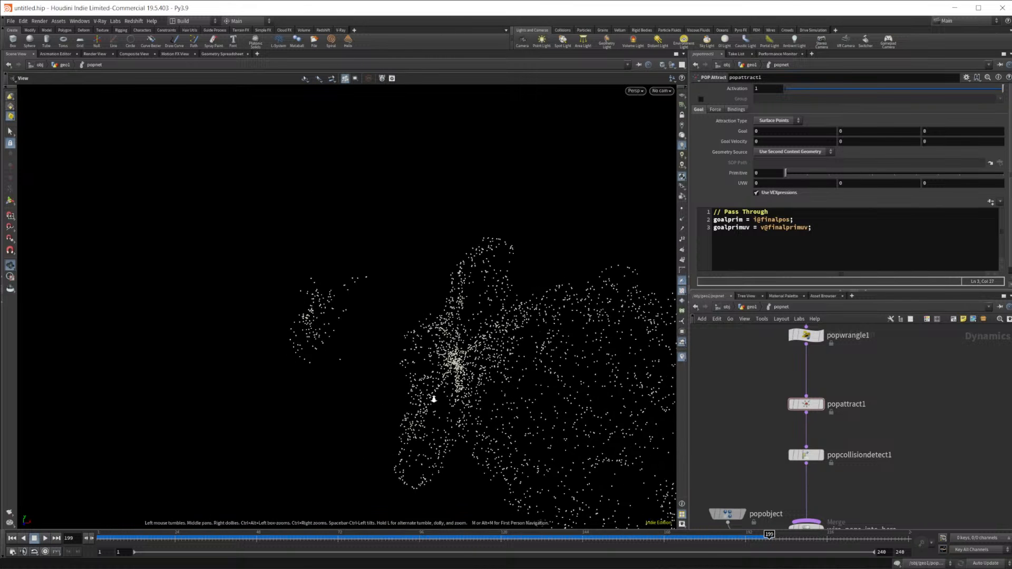
click(809, 455)
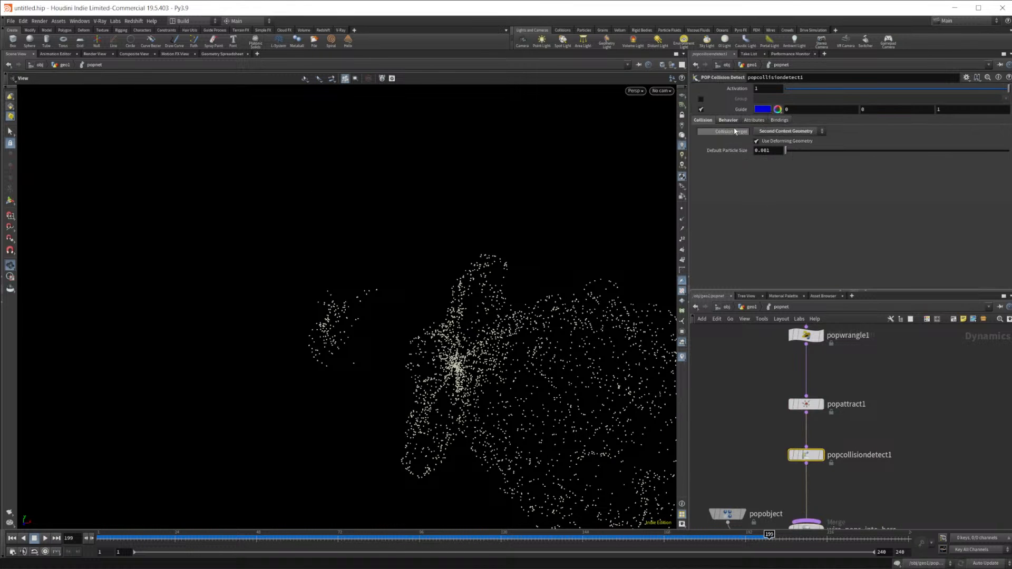
click(730, 120)
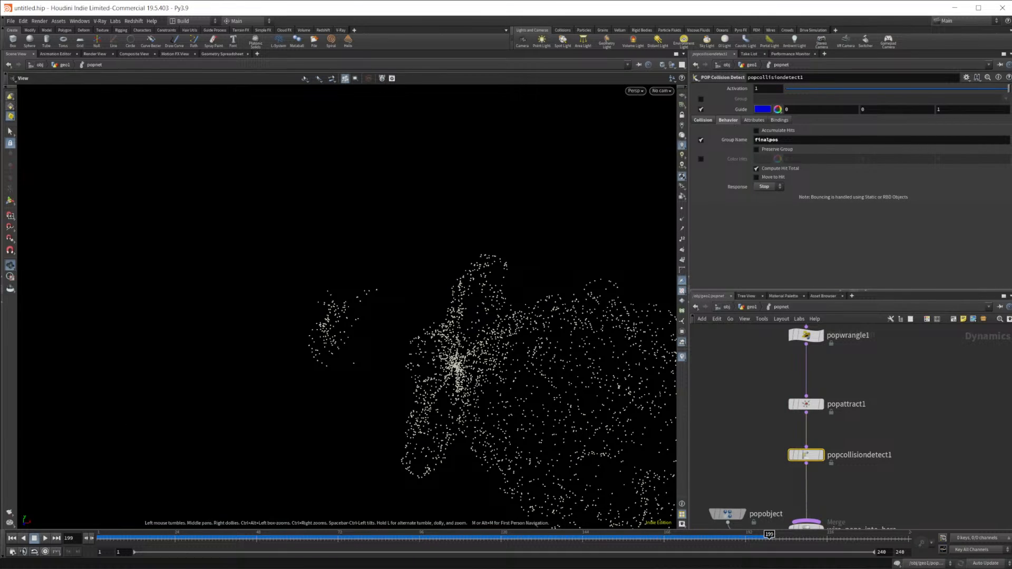
Replay the simulation while viewing the particles from another angle, toggle real-time playback, and scrub to frame 51
click(11, 539)
click(45, 538)
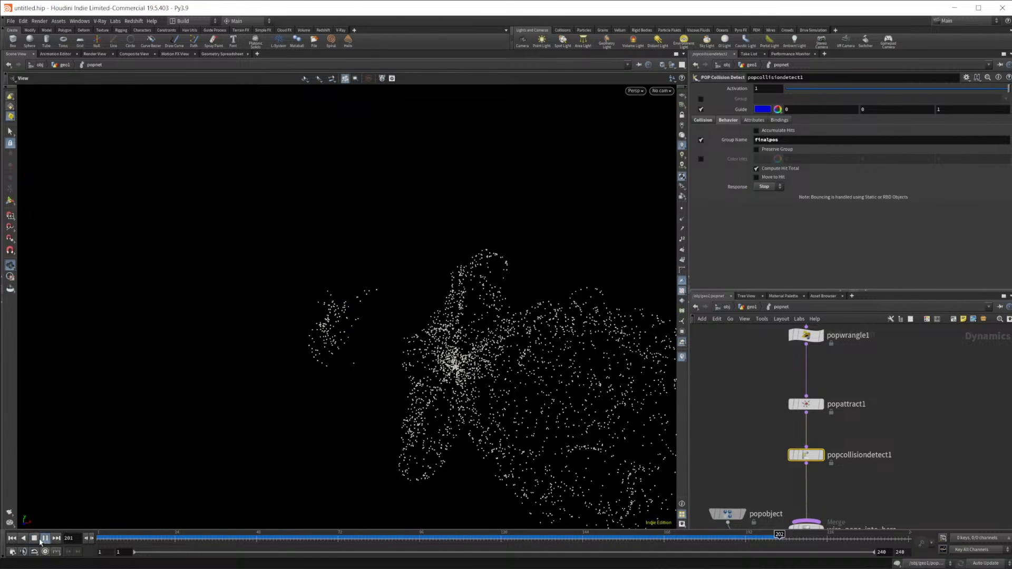
drag(357, 399, 404, 401)
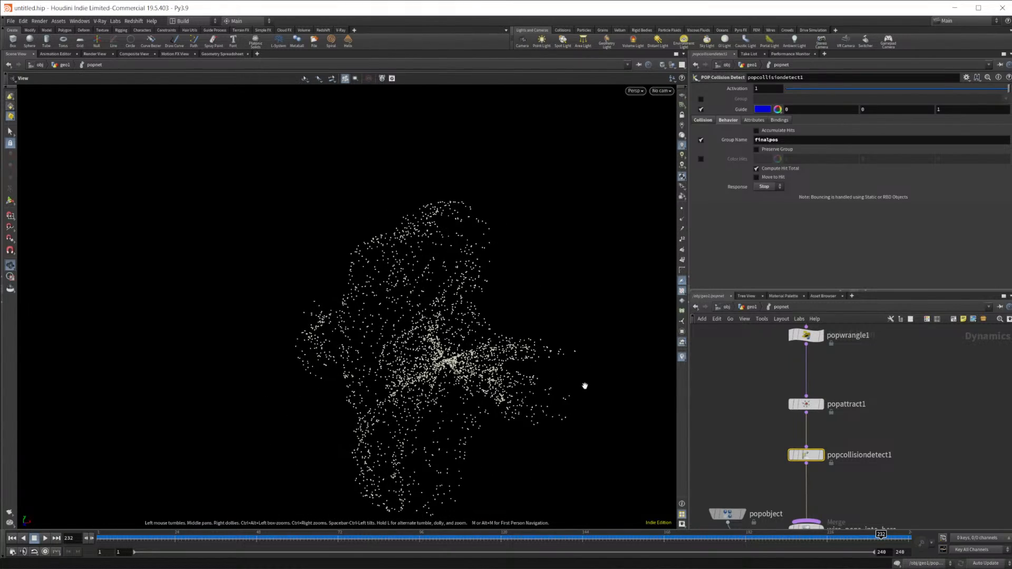
click(47, 552)
mouse_move(150, 536)
mouse_down()
mouse_move(366, 553)
mouse_move(267, 553)
mouse_up()
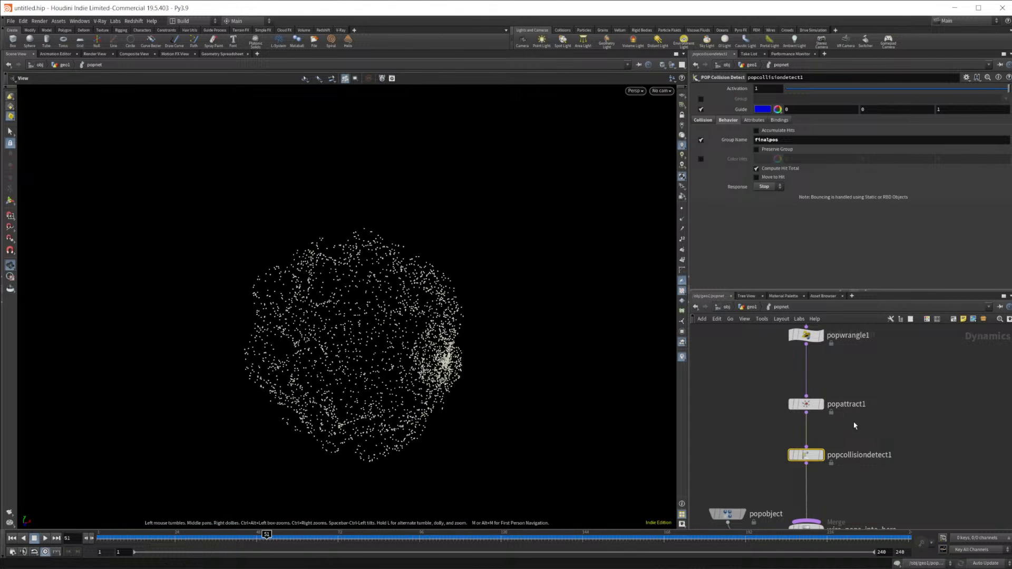
Check popnet's place in the geometry network, then compare the expressions in popattract1 and popwrangle1
click(752, 307)
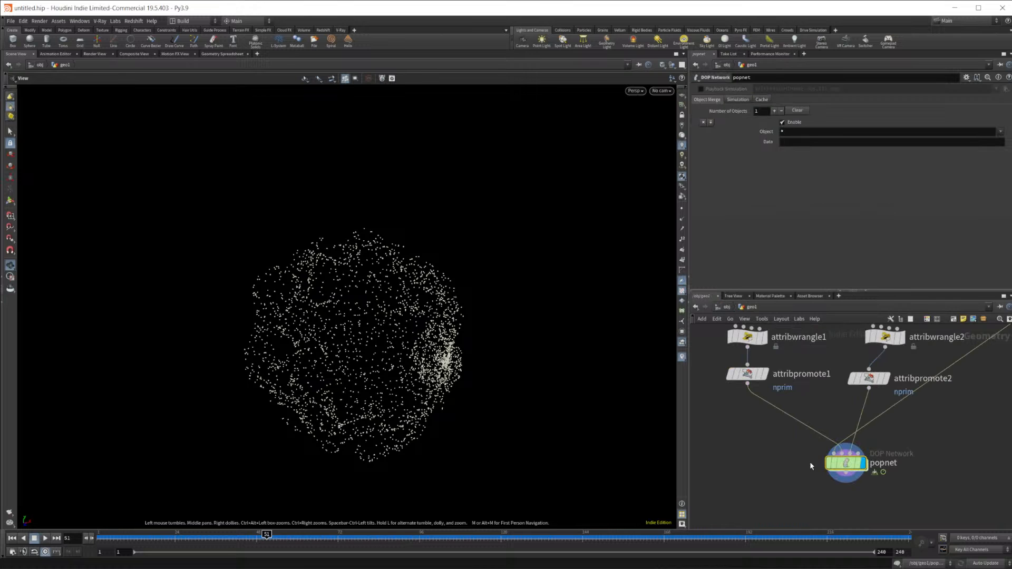
double_click(843, 464)
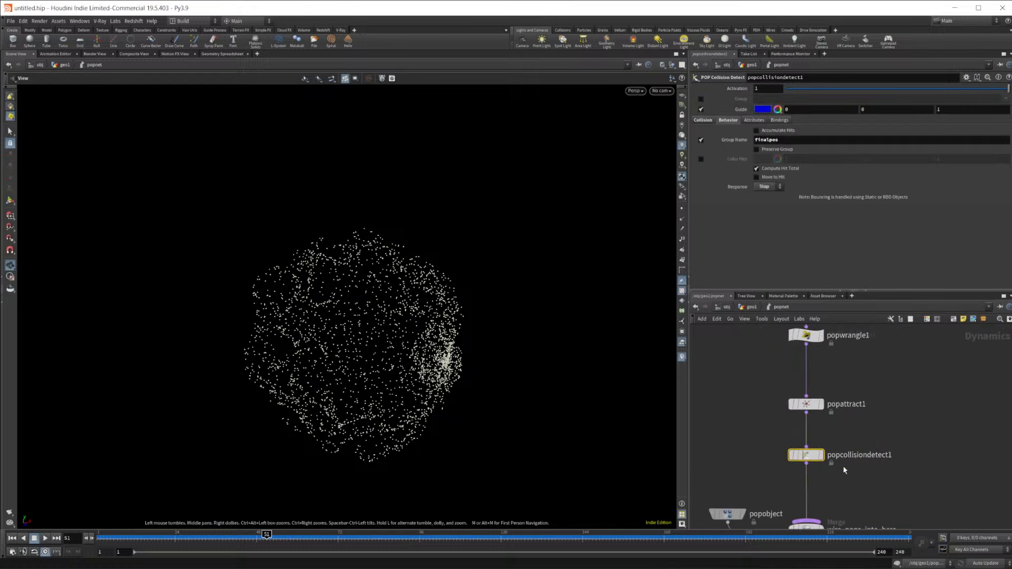
middle_drag(864, 429, 845, 403)
click(786, 382)
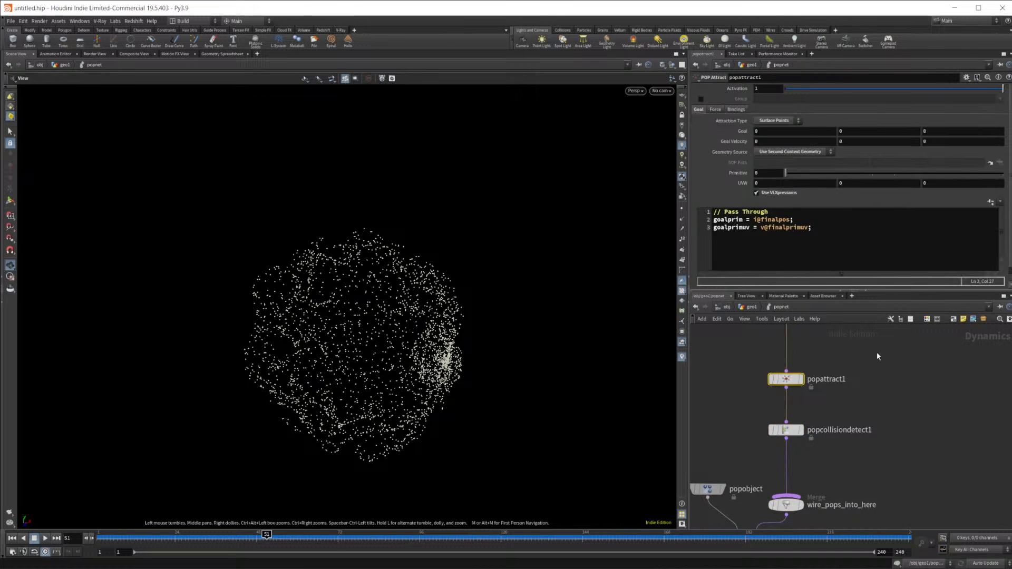
middle_drag(874, 353, 866, 437)
click(778, 394)
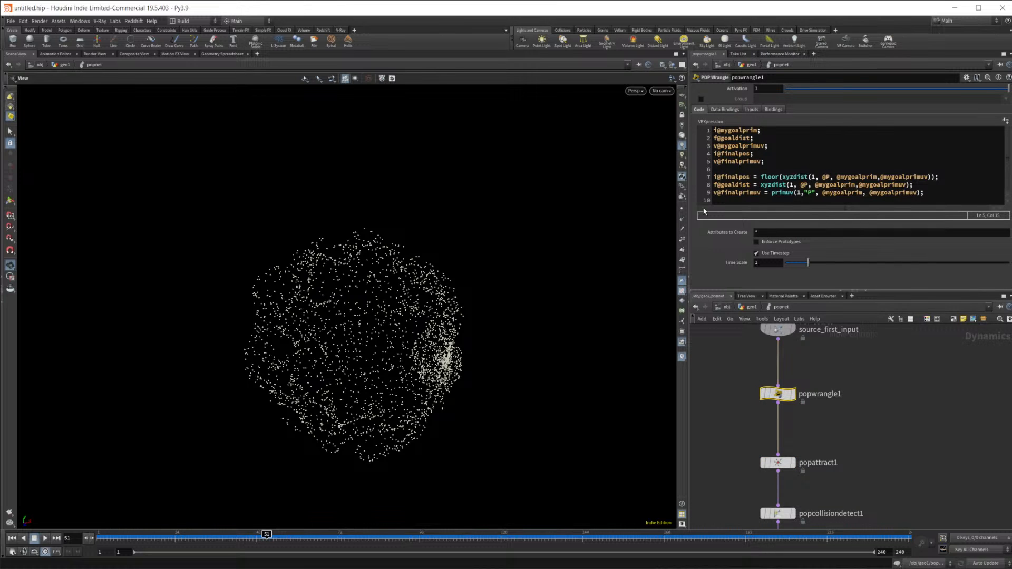
middle_drag(860, 484, 848, 407)
Replace v@finalprimuv with goalprimuv on the goalprimuv line of popattract1's expression
click(762, 386)
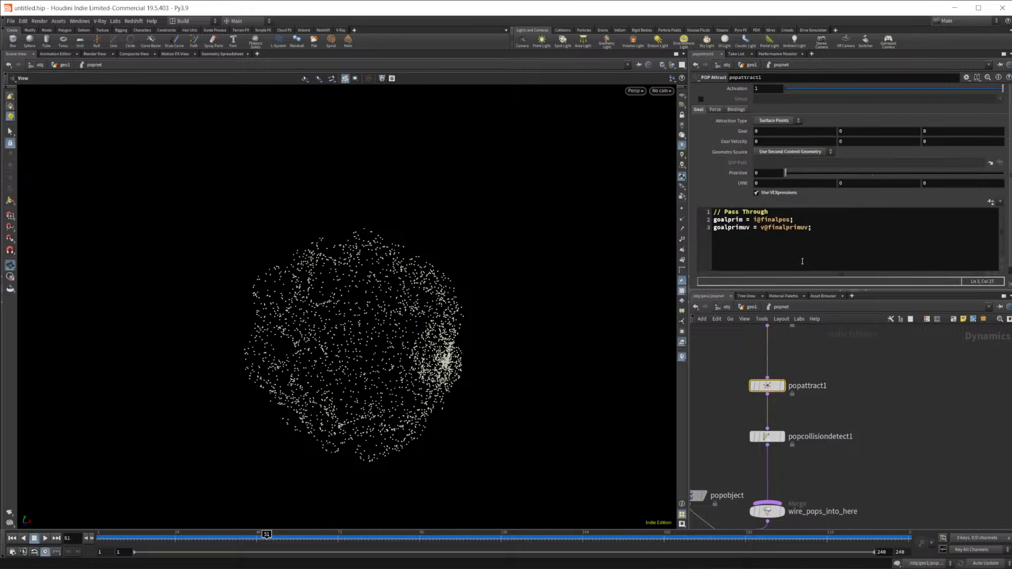
drag(810, 228, 714, 228)
key(ctrl+c)
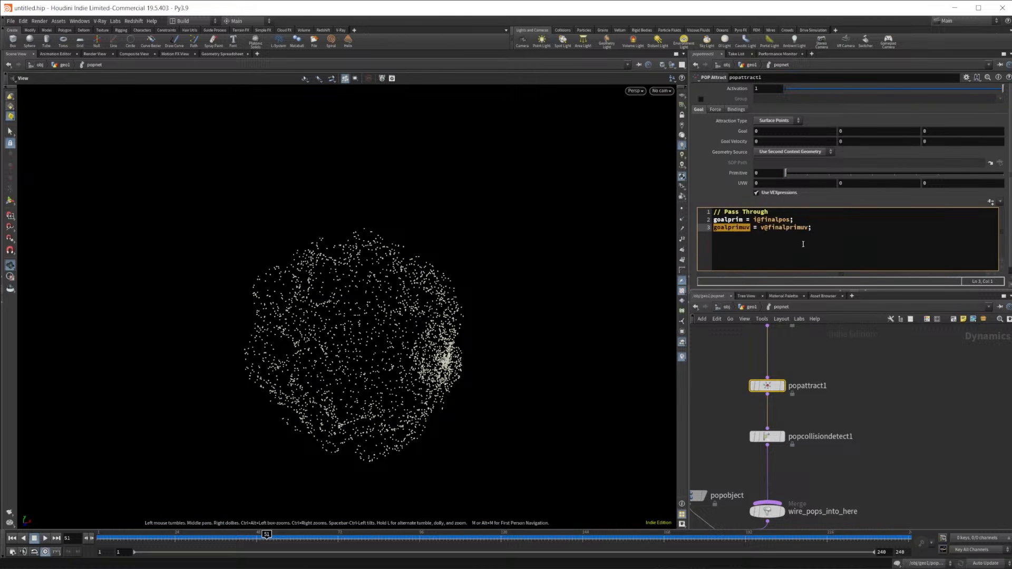
drag(809, 228, 761, 227)
key(ctrl+v)
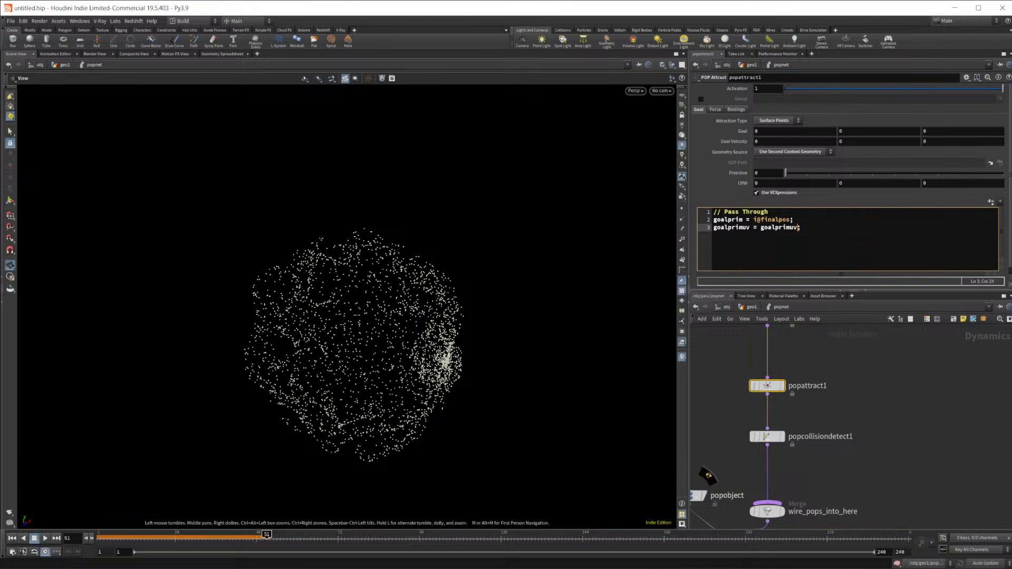
Play the simulation from the start to check the attraction, stop it, and return to frame 1
click(11, 538)
click(43, 539)
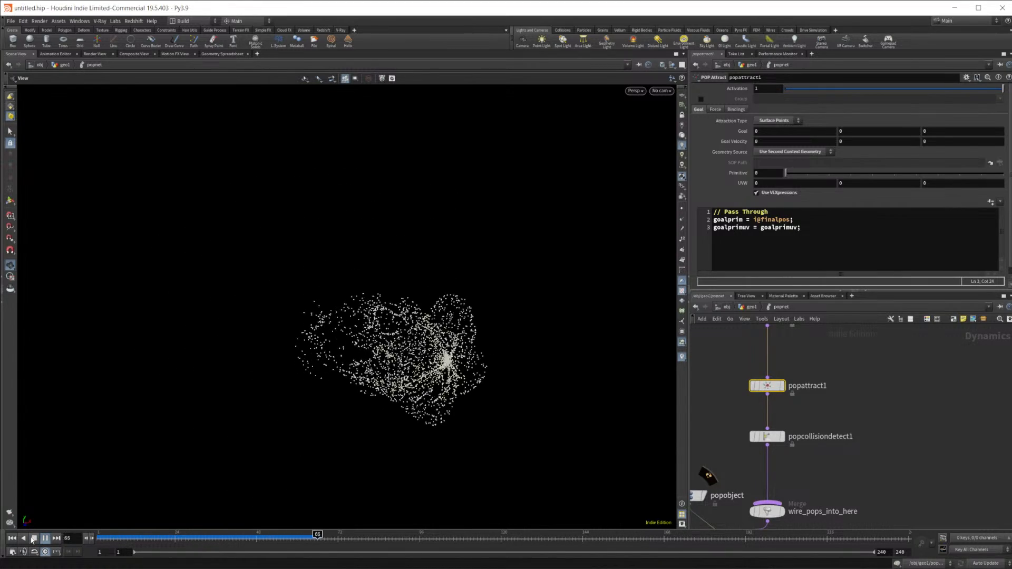
click(32, 539)
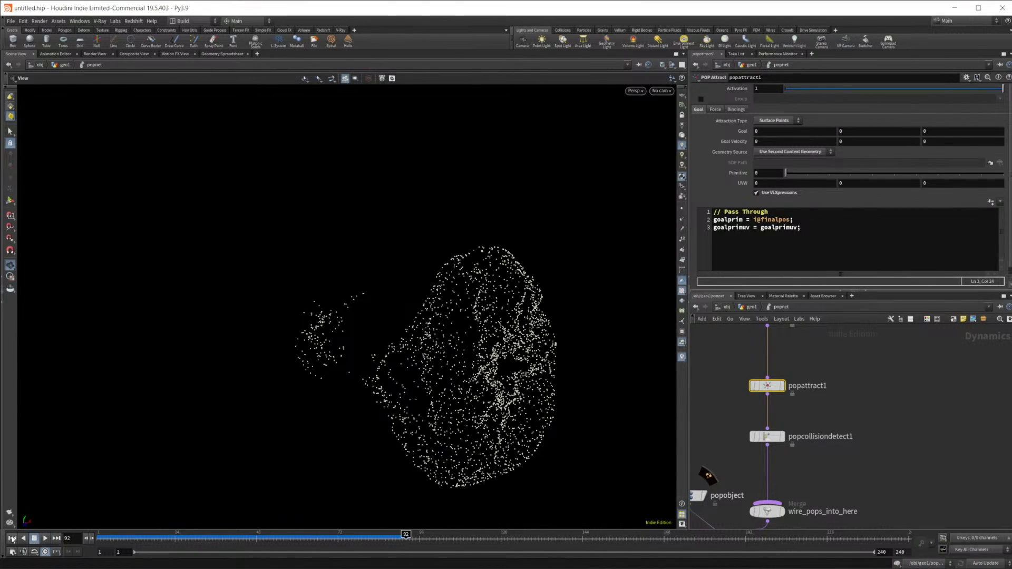
click(12, 538)
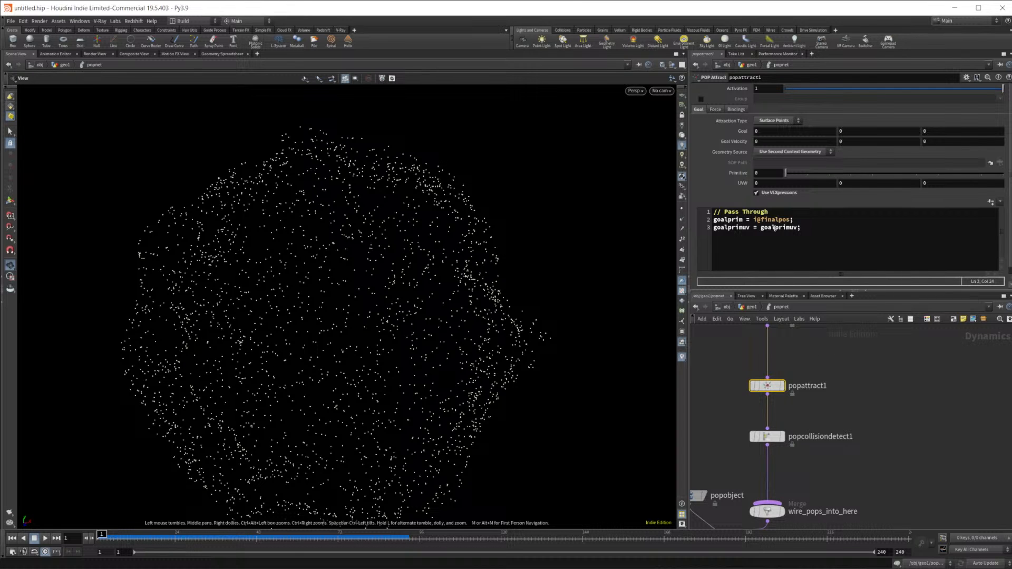
Inspect the popobject geometry's point attributes in the Geometry Spreadsheet at frame 52, sorting the points by finalpos
click(221, 53)
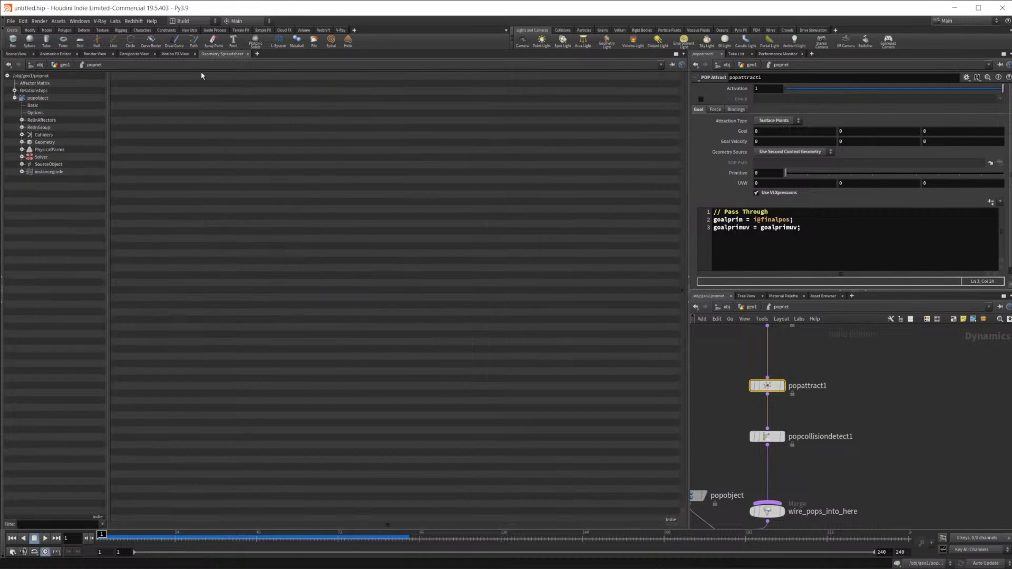
click(22, 142)
click(44, 142)
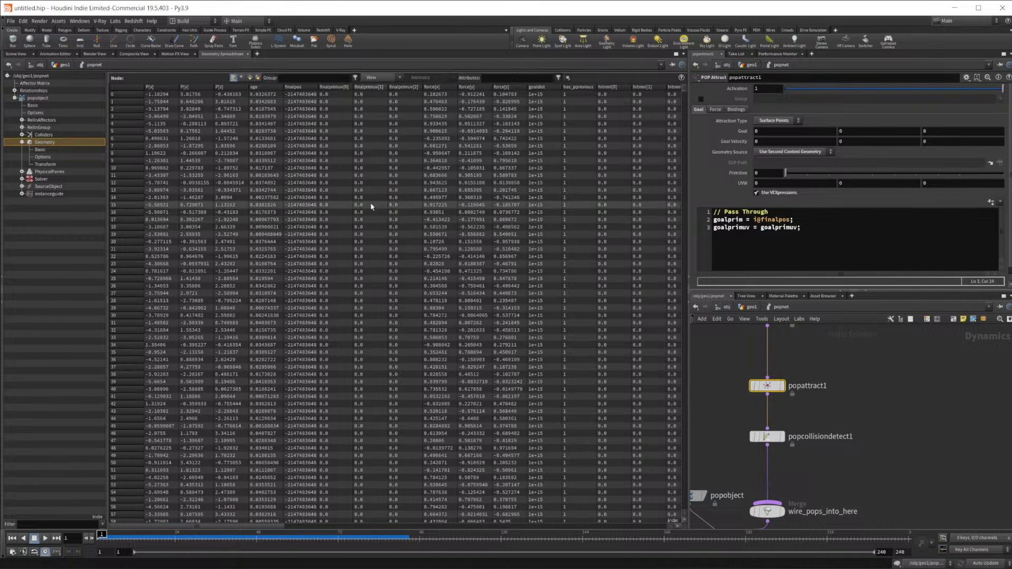
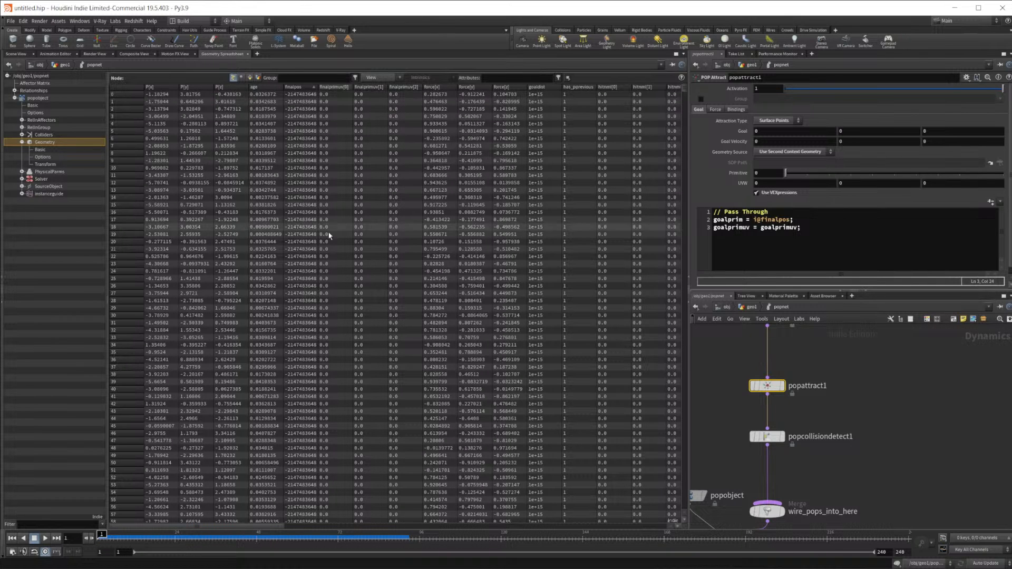
drag(242, 537, 285, 537)
click(332, 86)
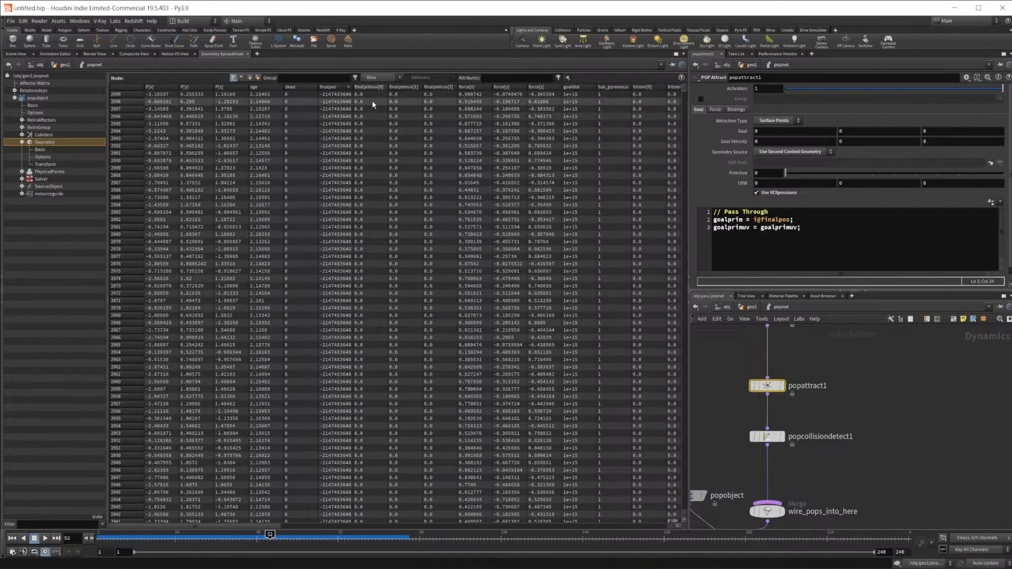
click(346, 96)
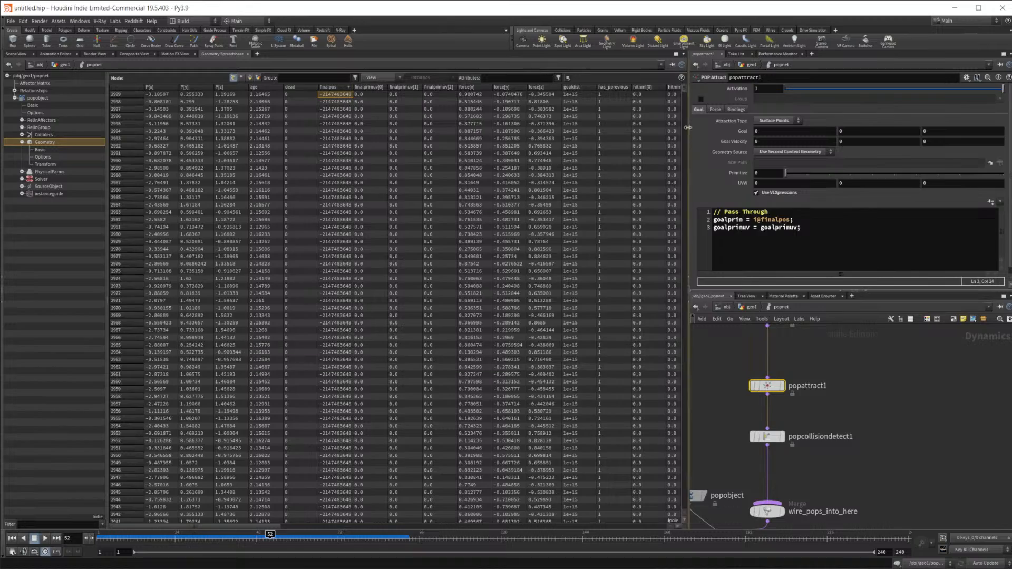
Review the xyzdist function's description and the finalpos and goaldist lines in popwrangle1's code
scroll(686, 90, down, 10)
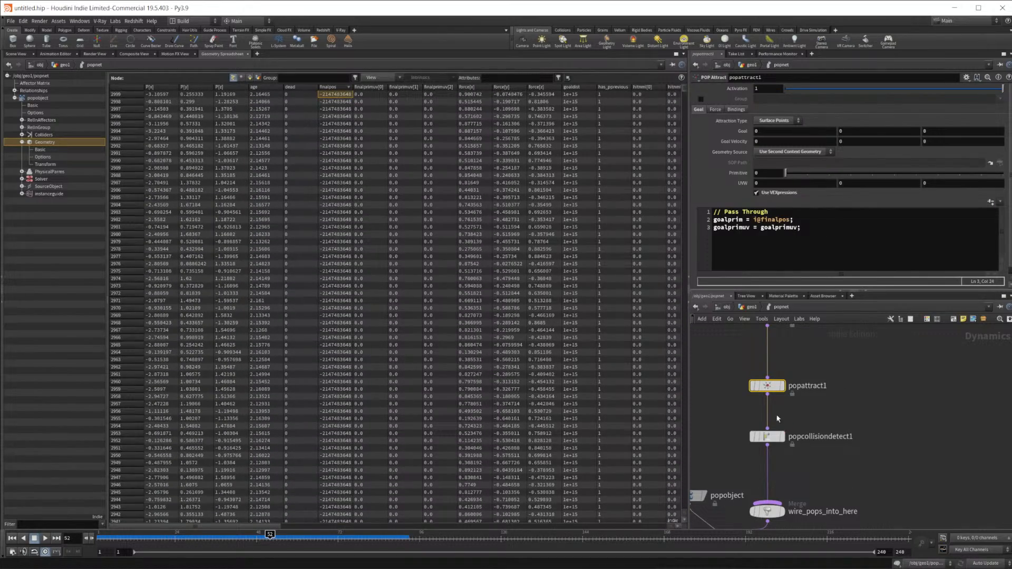
scroll(814, 364, up, 3)
click(769, 375)
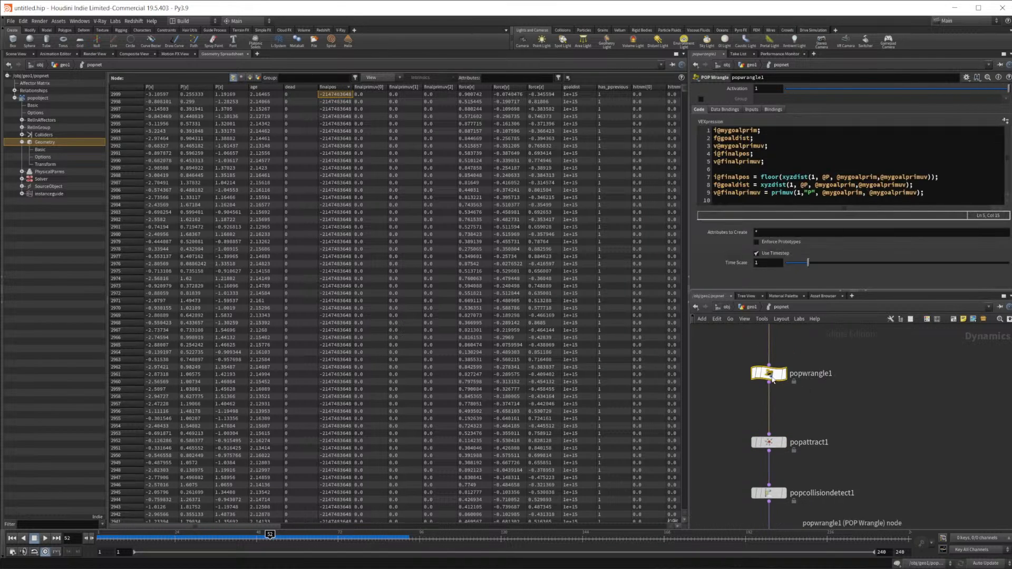
click(778, 186)
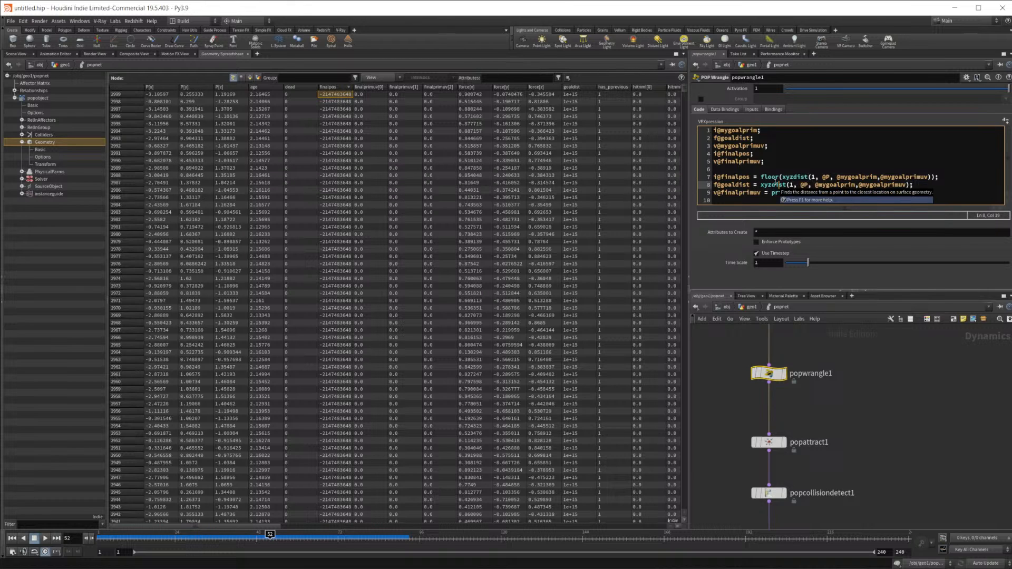
mouse_move(793, 181)
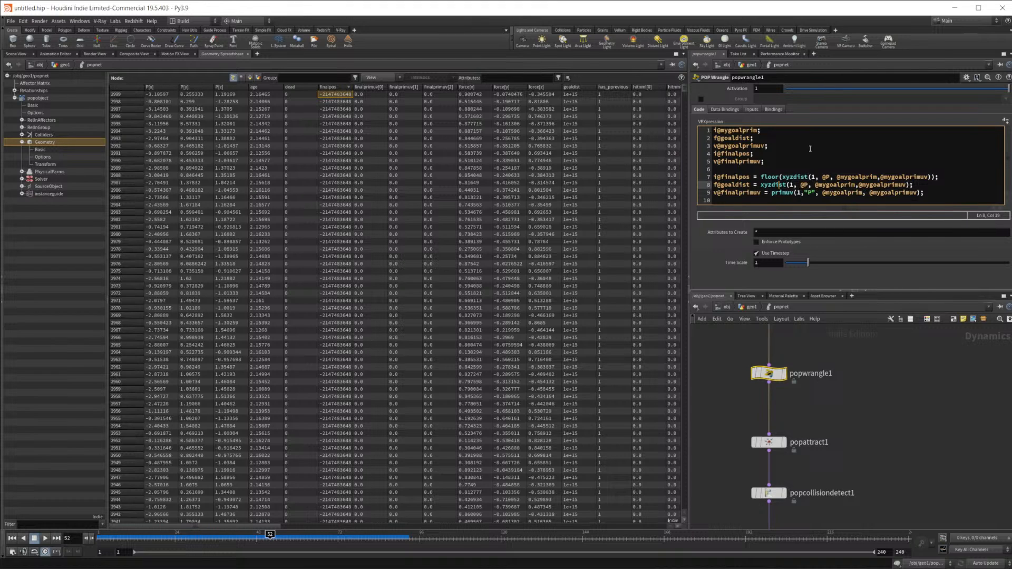
click(842, 177)
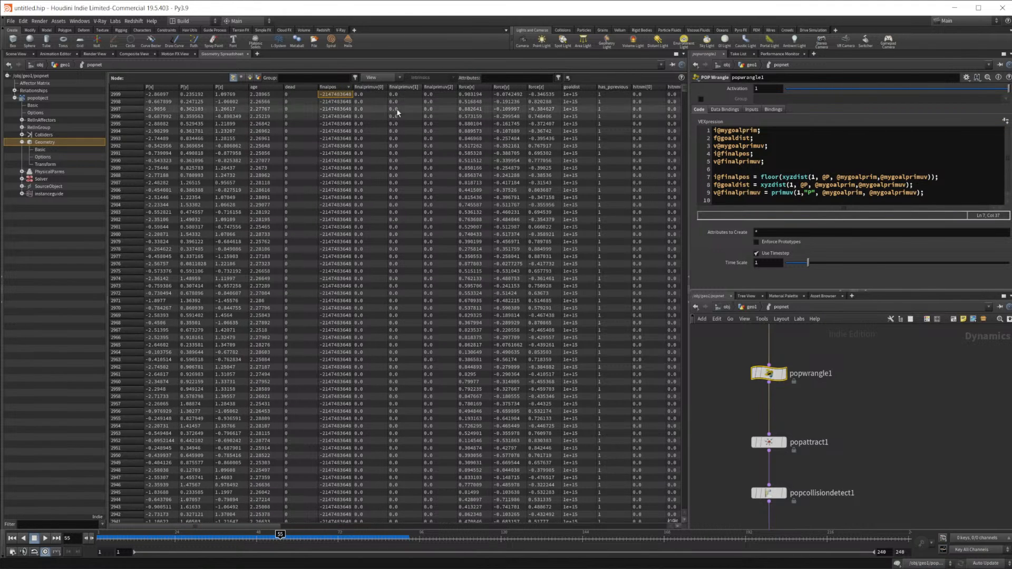
Reverse the finalpos sort order in the spreadsheet and recheck the floor, xyzdist and primuv expressions in popwrangle1
click(346, 88)
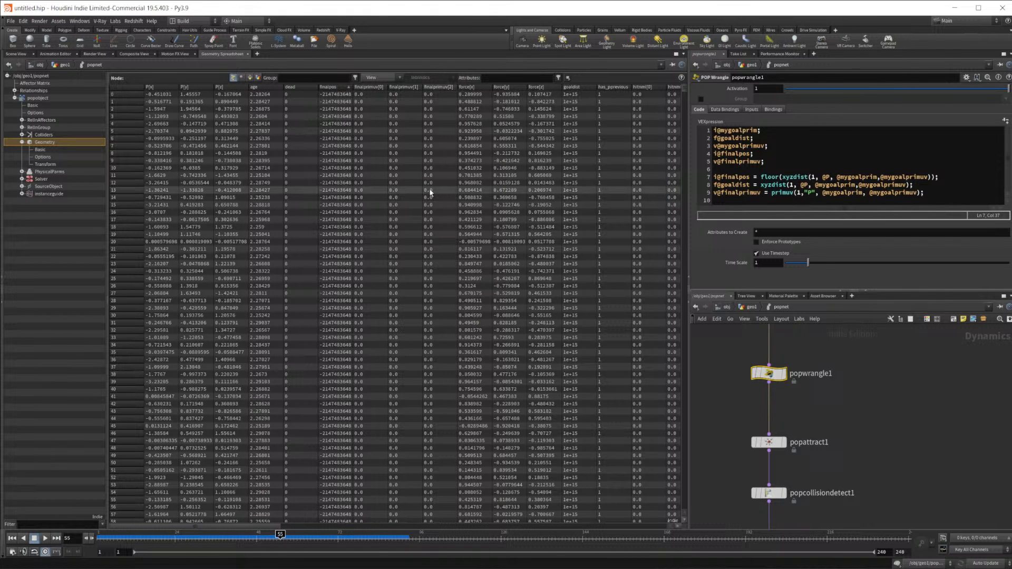
click(776, 178)
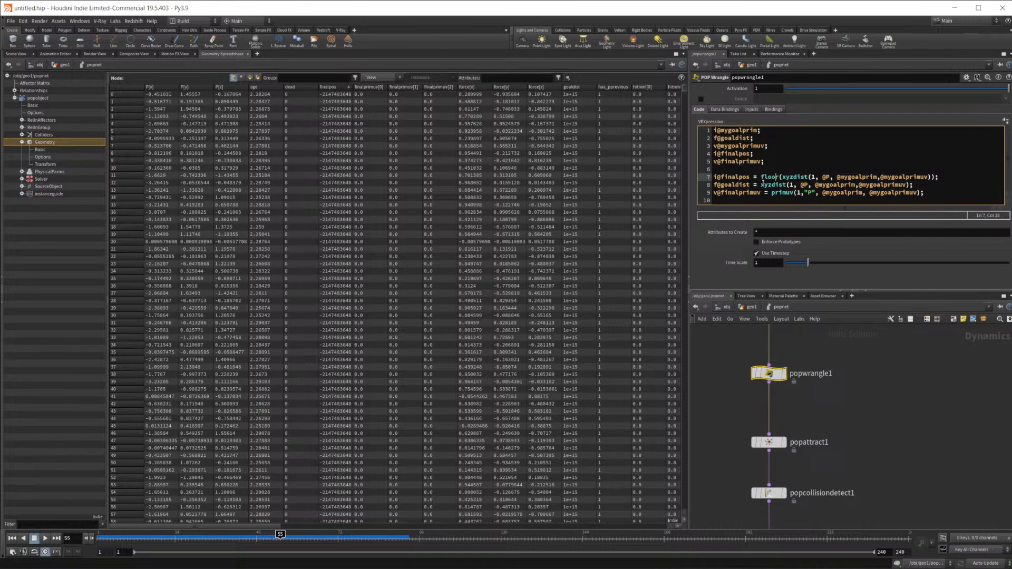
drag(760, 181, 926, 194)
click(831, 177)
Switch to the Attract to Surface.hiplc session, examine popwrangle1's code in geo1's popnet1, and return to the untitled scene
click(491, 568)
click(549, 532)
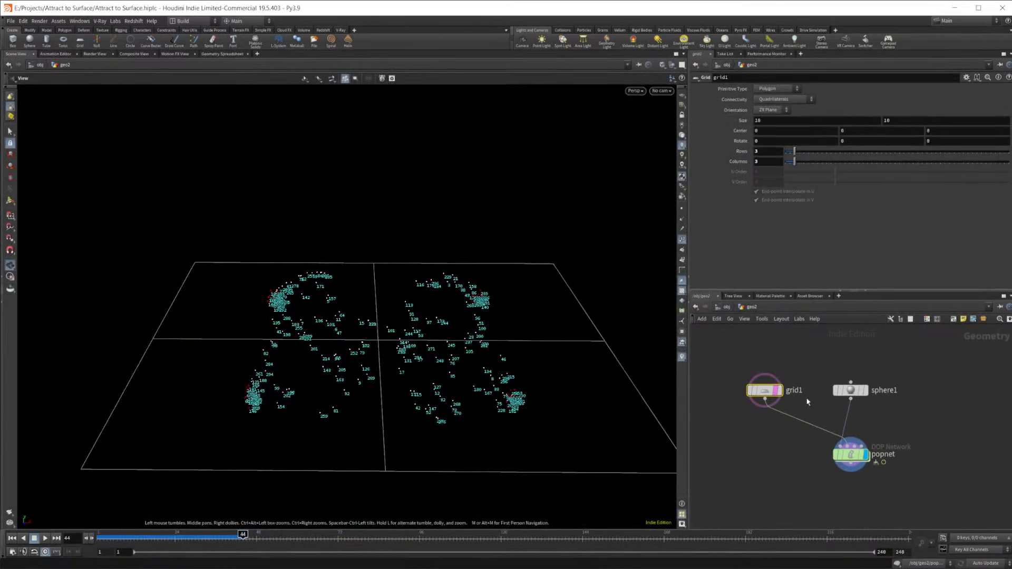
click(727, 307)
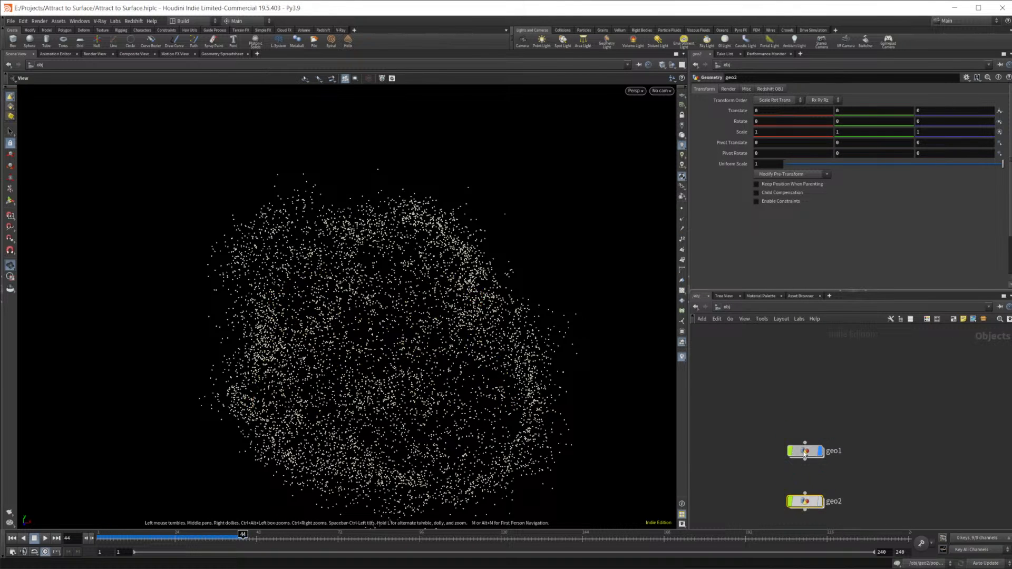
double_click(805, 451)
double_click(847, 419)
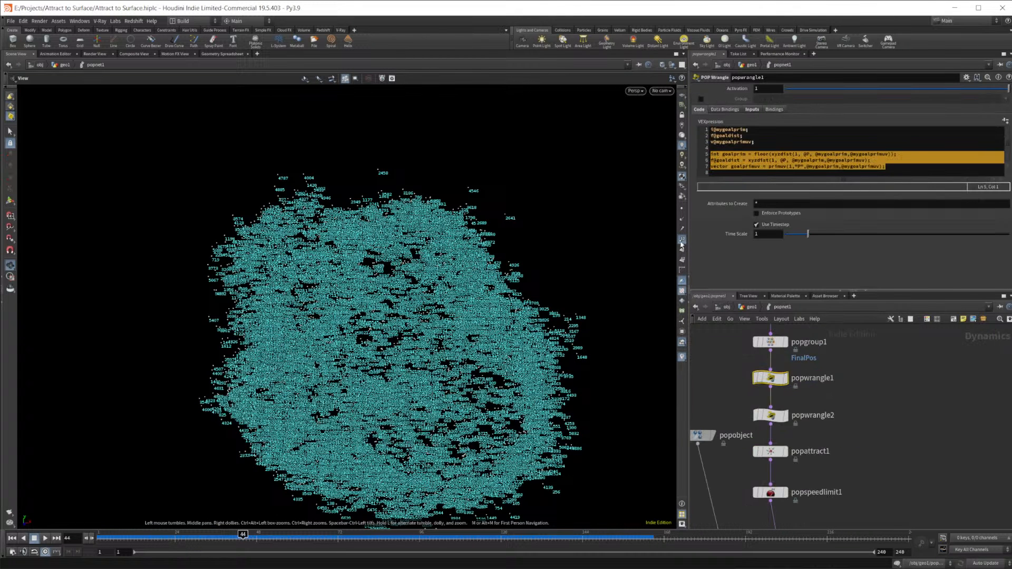
click(849, 177)
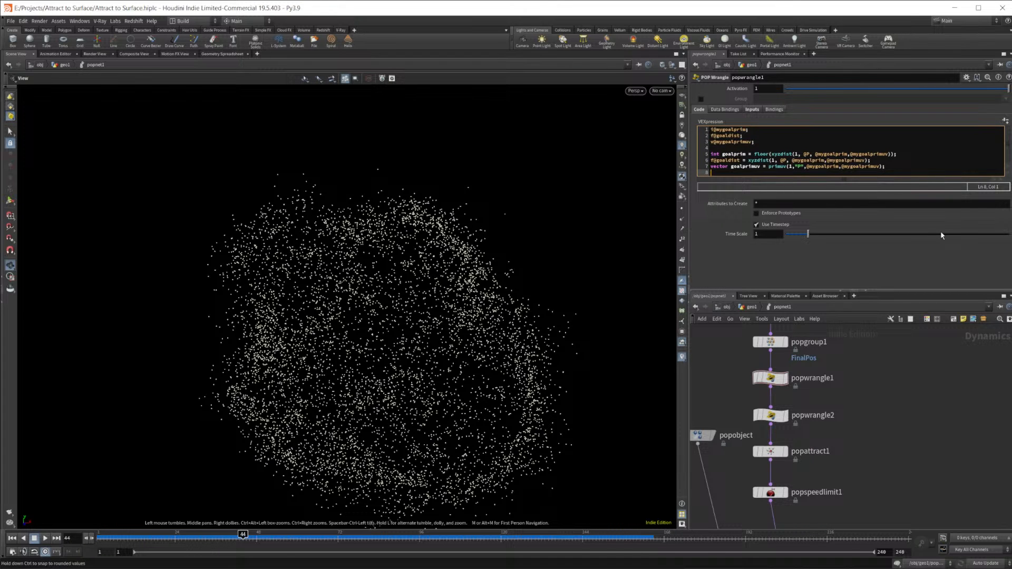
click(750, 307)
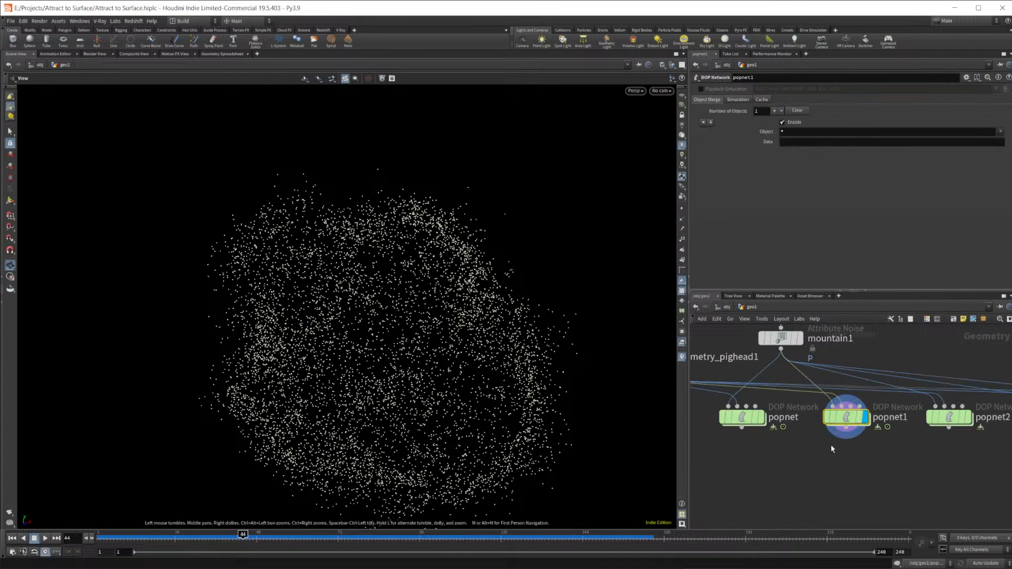
click(955, 9)
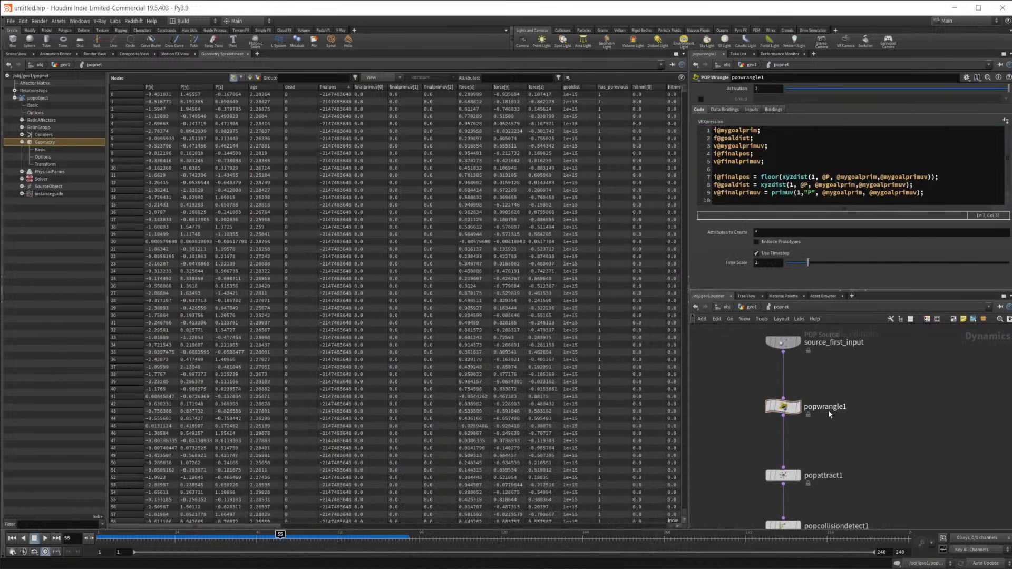
Set popwrangle1's Input 2 to Second Context Geometry and Input 3 to Third Context Geometry
click(725, 109)
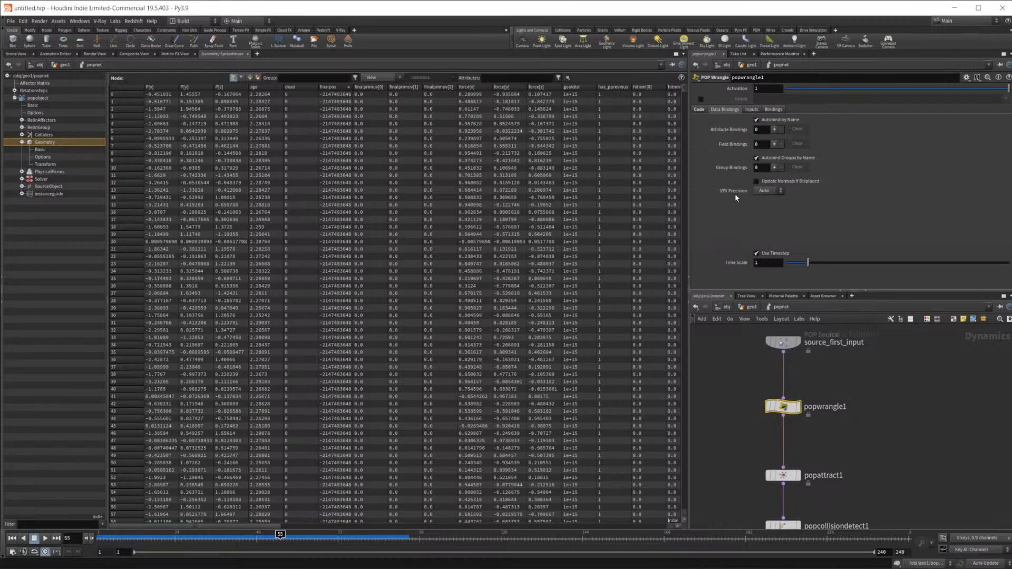
click(752, 110)
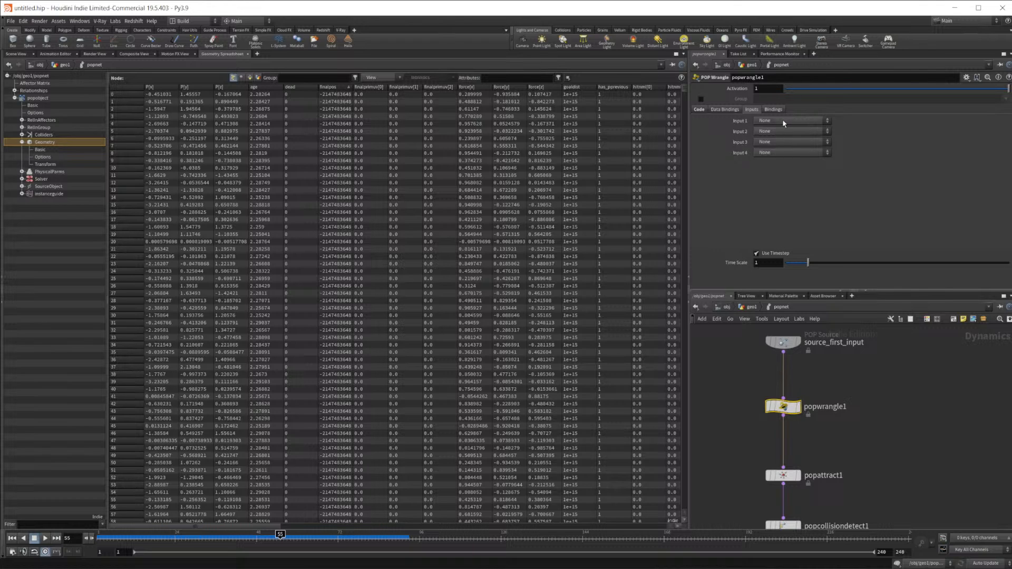
click(784, 131)
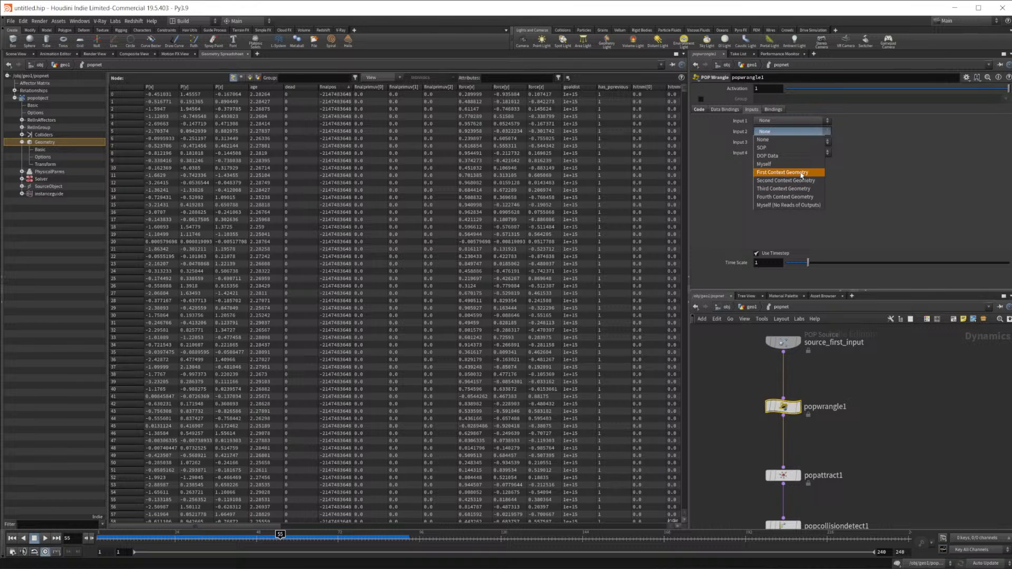
click(786, 181)
click(773, 146)
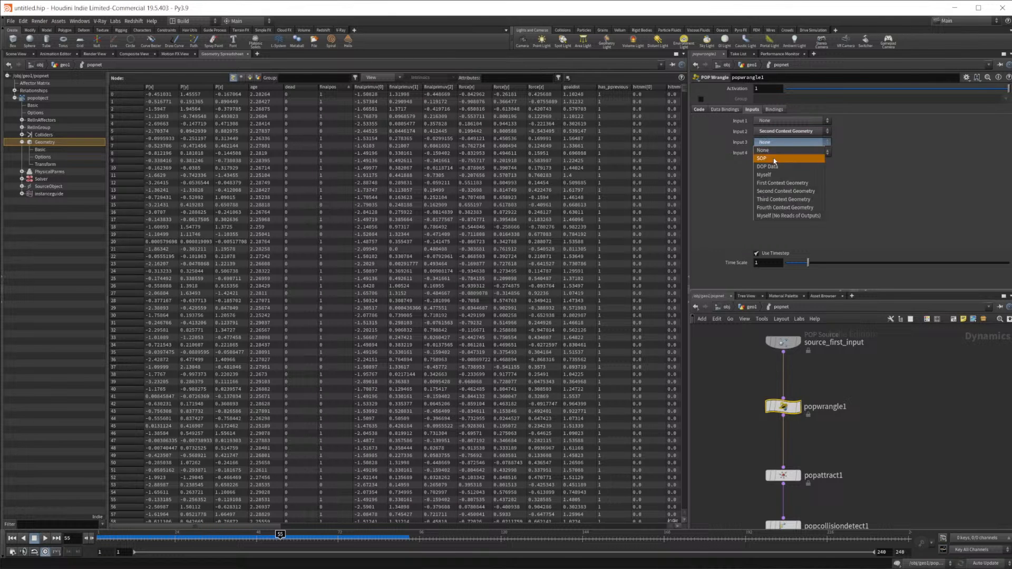
click(784, 200)
click(699, 109)
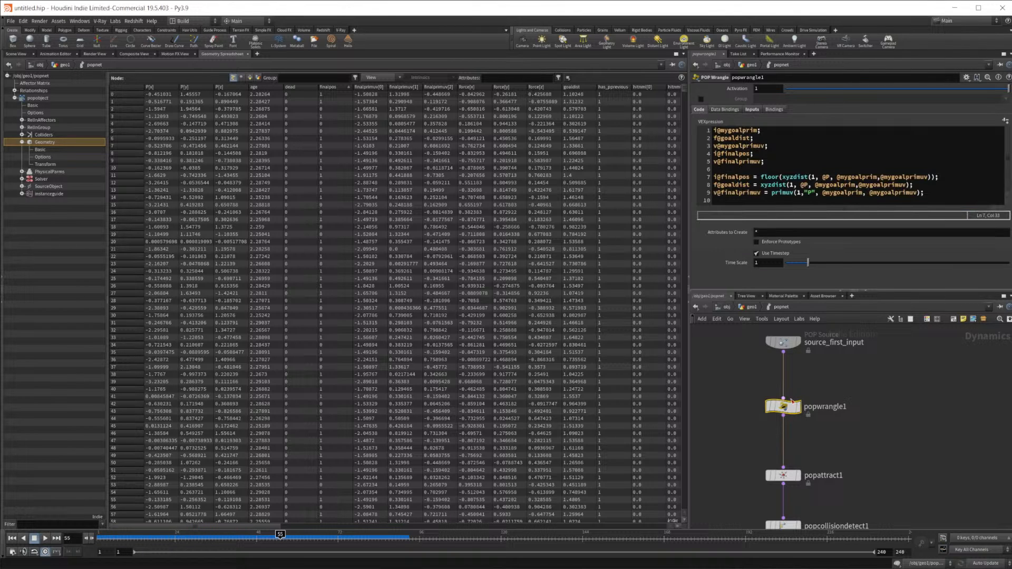
Play the particle simulation from the first frame in the scene view and examine the resulting point shape
click(8, 55)
click(11, 539)
click(45, 538)
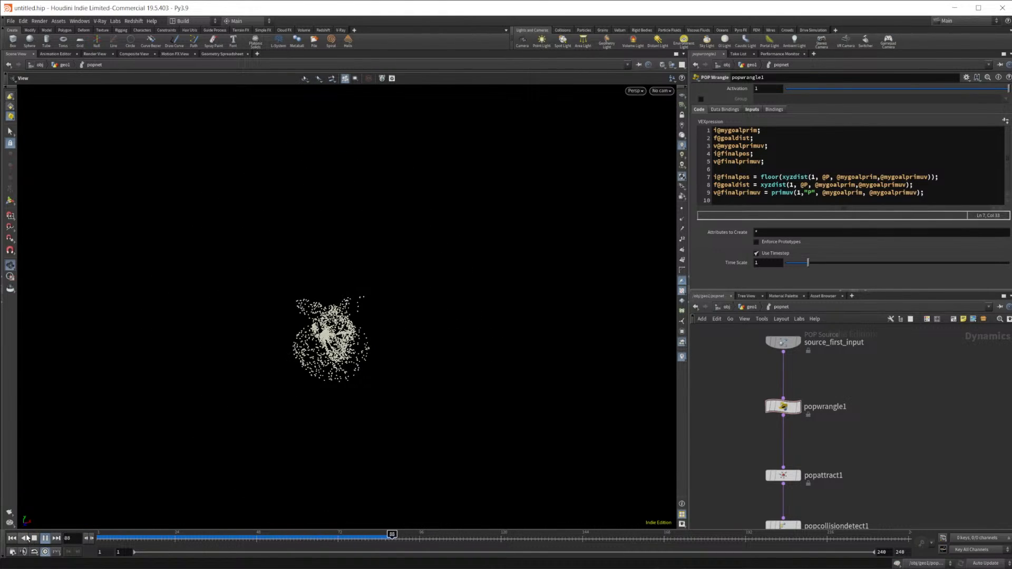
click(33, 538)
drag(428, 290, 669, 398)
Copy v@finalprimuv from popwrangle1's code and use it as the goalprimuv value in popattract1's VEXpression
middle_drag(841, 437, 818, 364)
scroll(838, 416, up, 2)
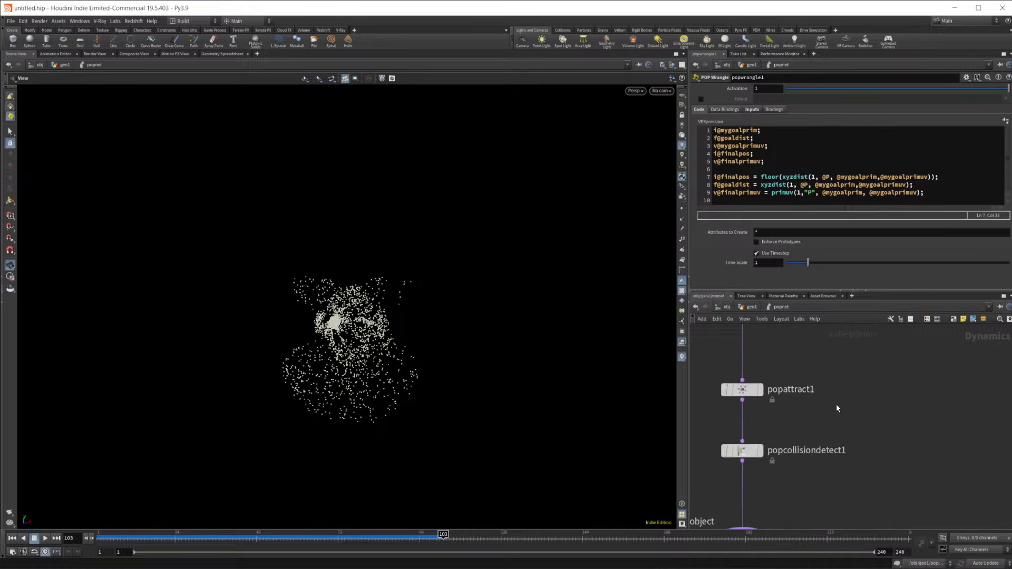
drag(766, 193, 714, 193)
key(ctrl+c)
click(742, 451)
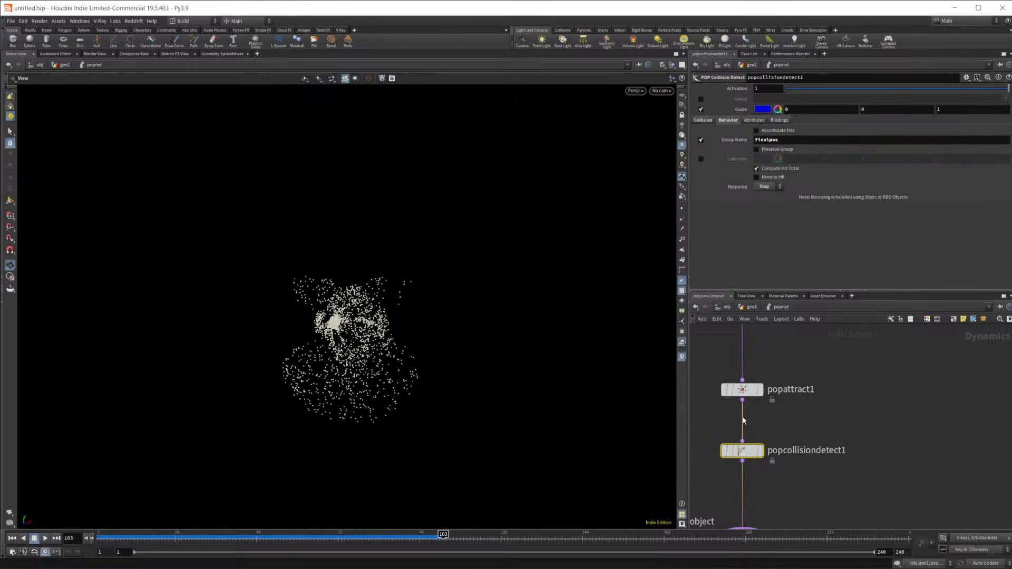
click(743, 390)
drag(801, 228, 758, 227)
key(ctrl+v)
click(760, 229)
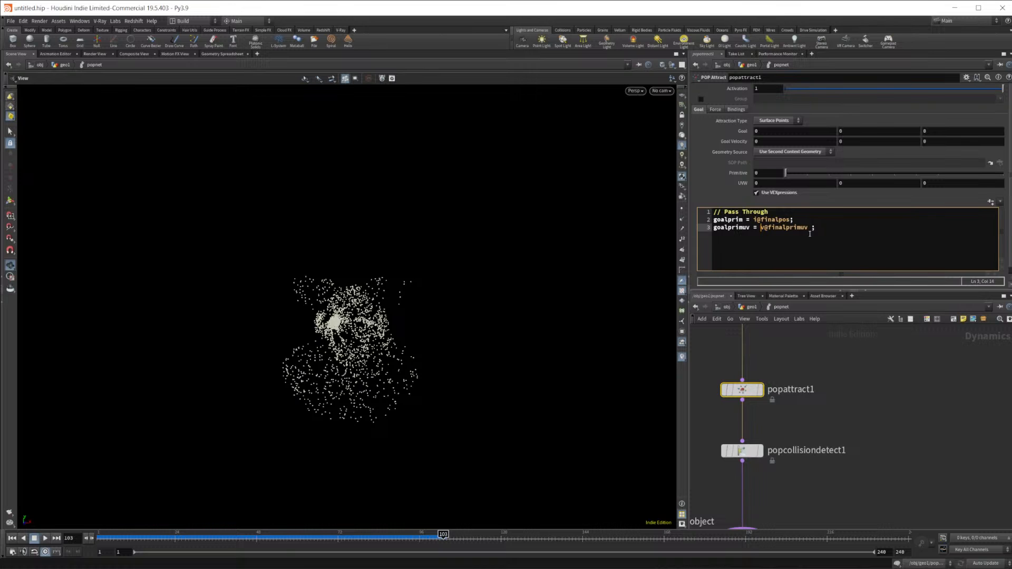
key(BackSpace)
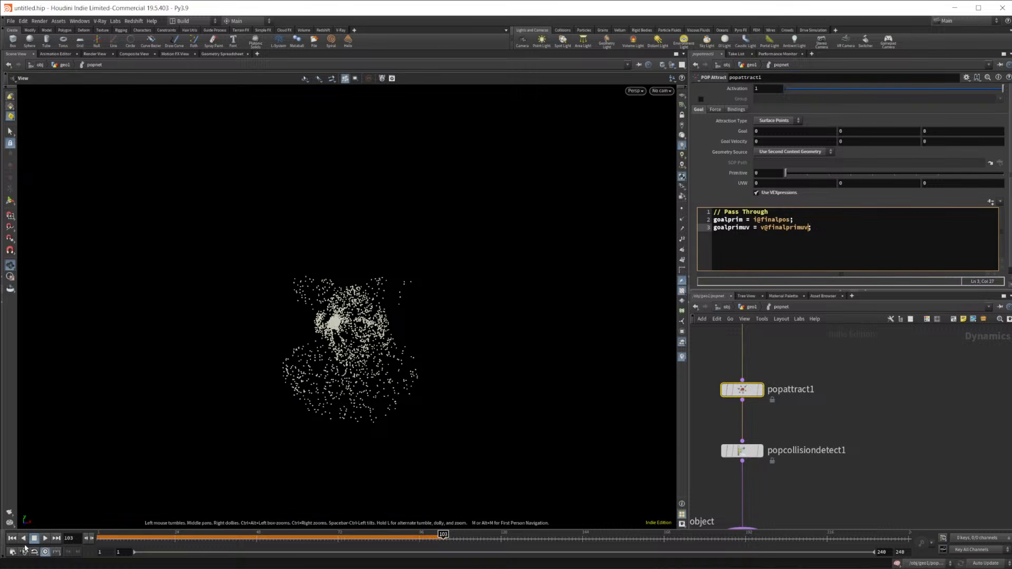
Replay the simulation from the start with the changed goalprimuv and check popcollisiondetect1's settings
click(12, 538)
click(44, 539)
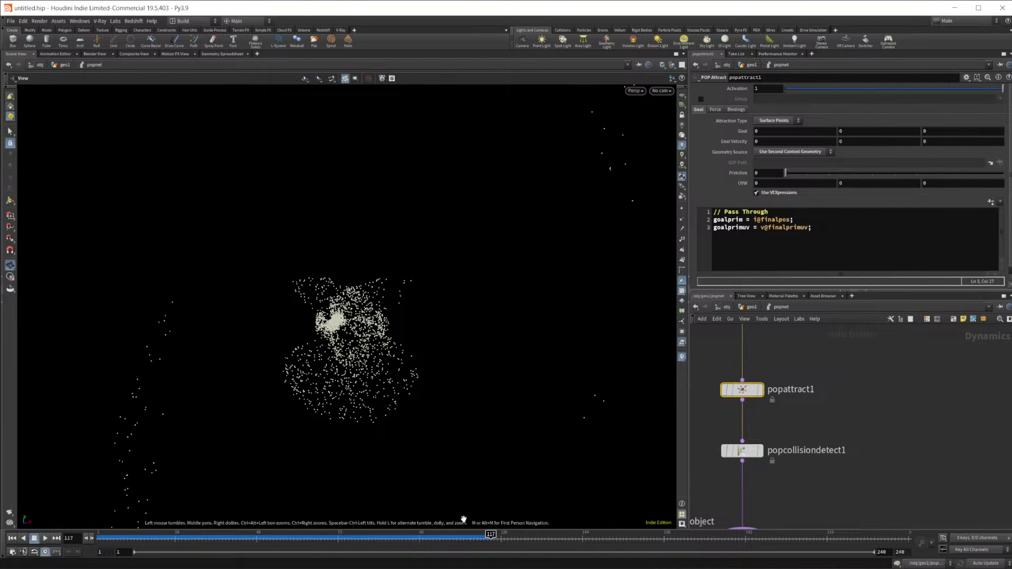
middle_drag(869, 485, 885, 422)
click(759, 387)
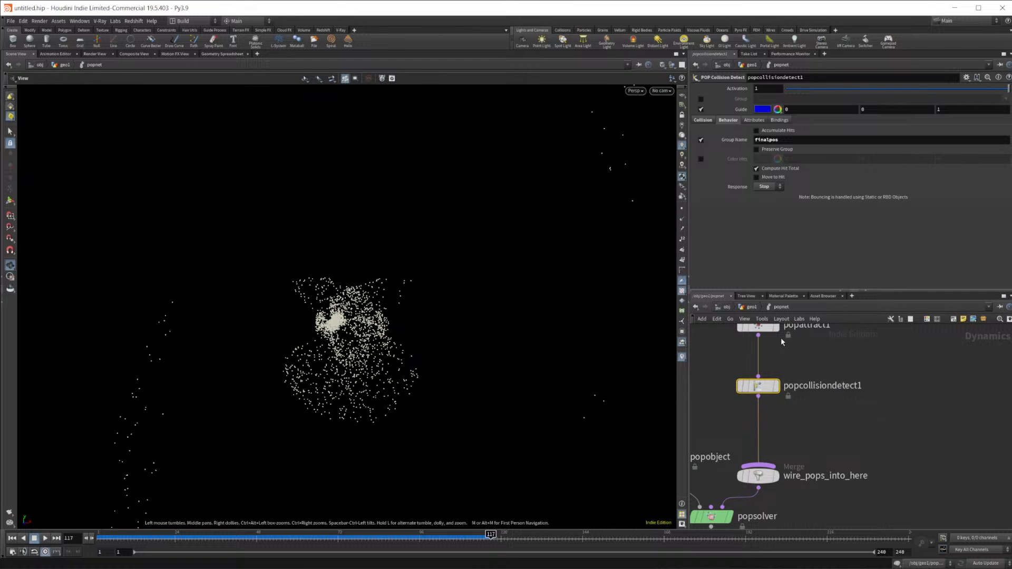
Try popnet with 2 simulation substeps, replay it from the start, and restore the original substeps
click(752, 307)
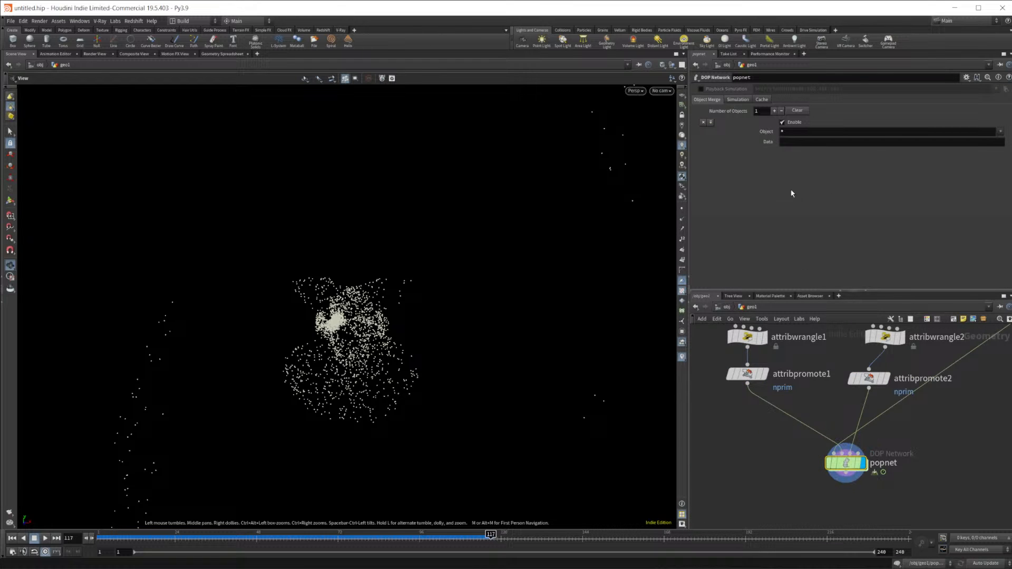
click(738, 100)
drag(786, 142, 810, 142)
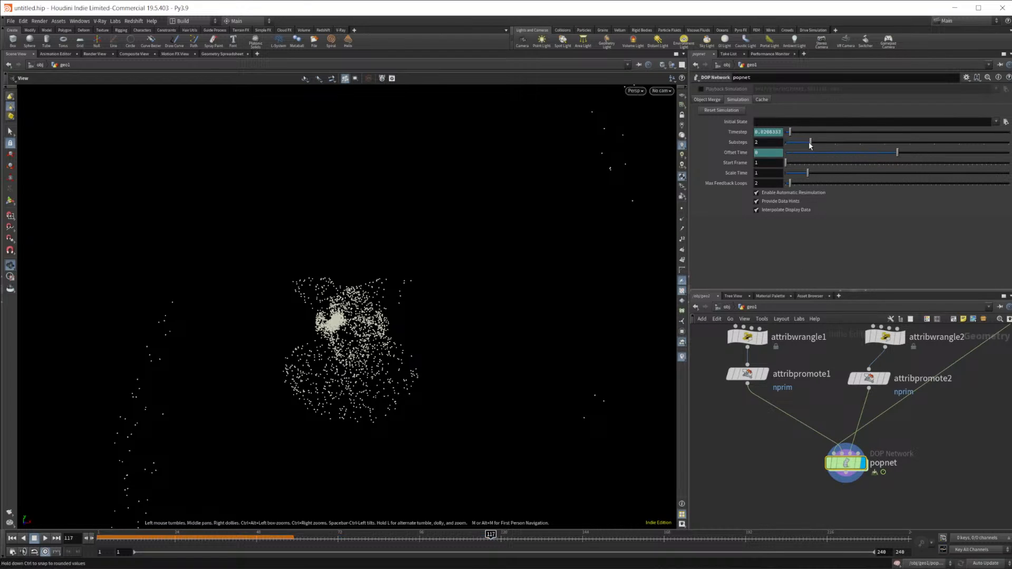
click(14, 538)
click(45, 539)
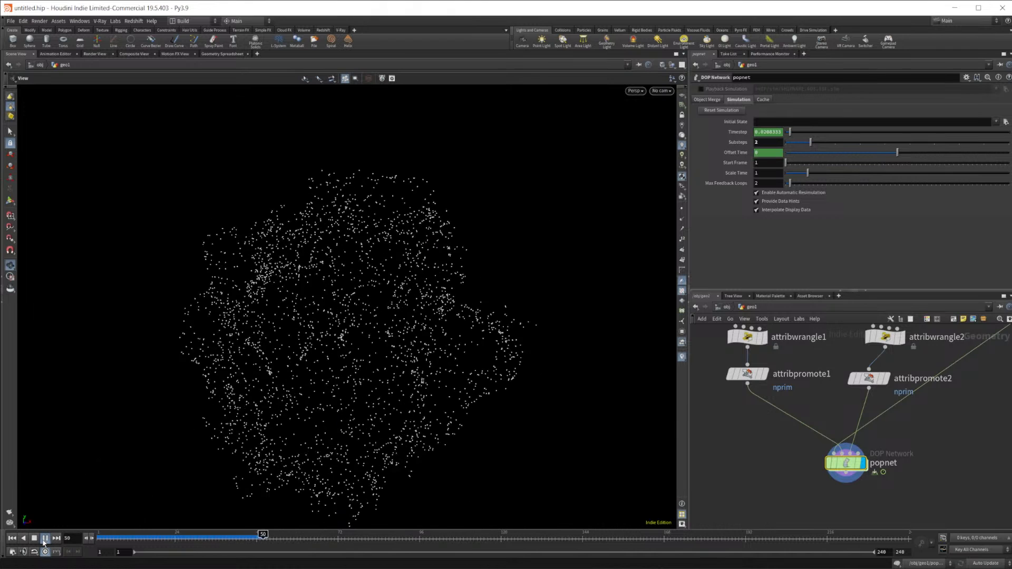
click(45, 539)
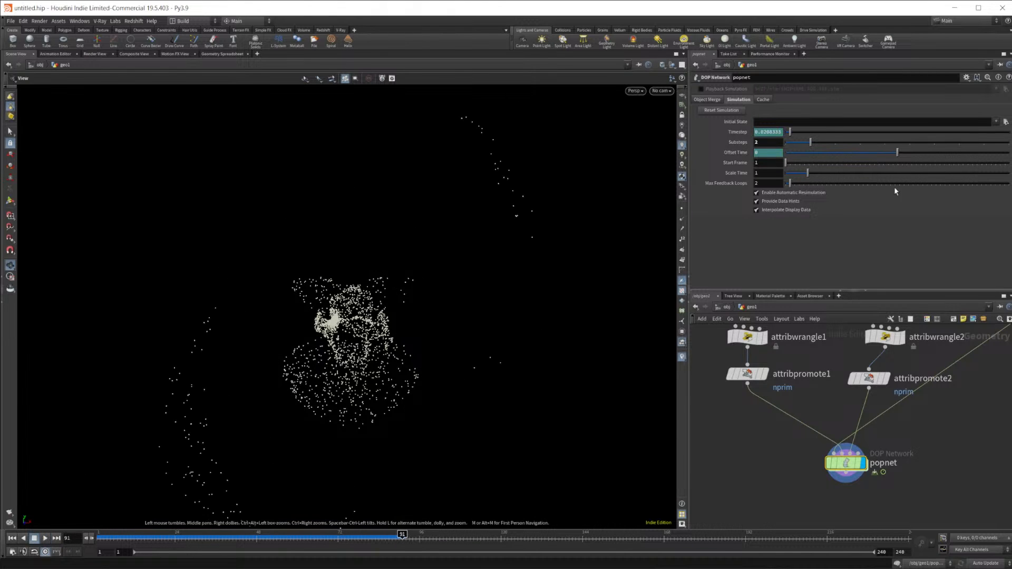
drag(810, 142, 786, 143)
click(12, 538)
Replace popcollisiondetect1 inside popnet with a POP Group node wired between source_first_input and popwrangle1
double_click(850, 464)
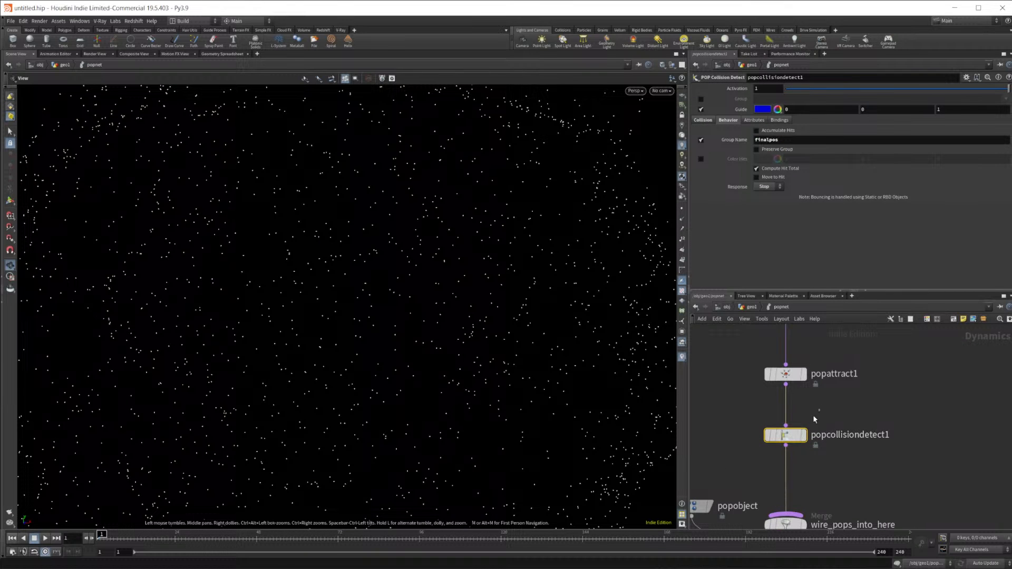
key(Delete)
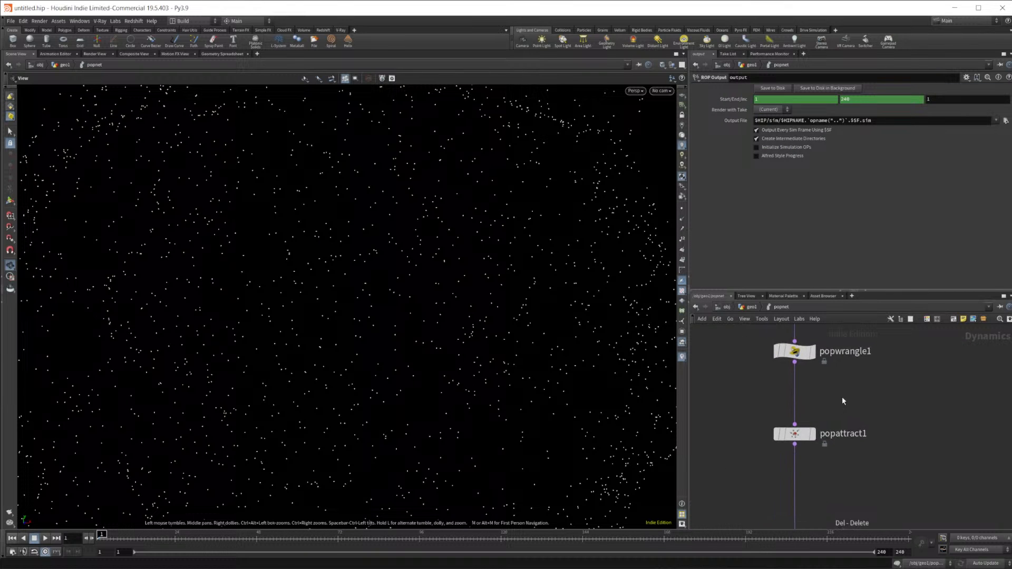
middle_drag(846, 362, 829, 414)
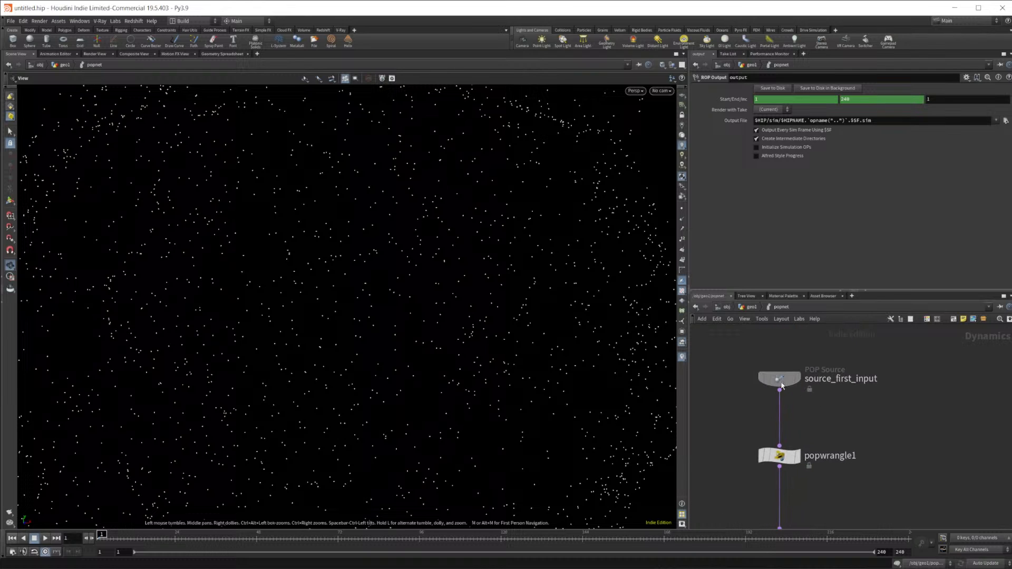
drag(782, 384, 781, 340)
key(Tab)
text(pop grou)
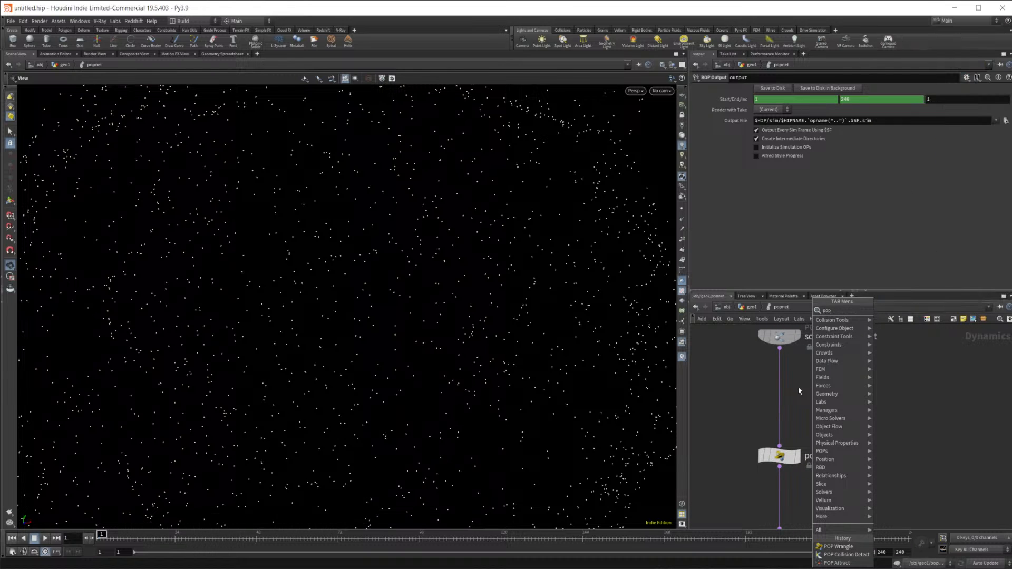
key(Return)
click(799, 387)
double_click(798, 387)
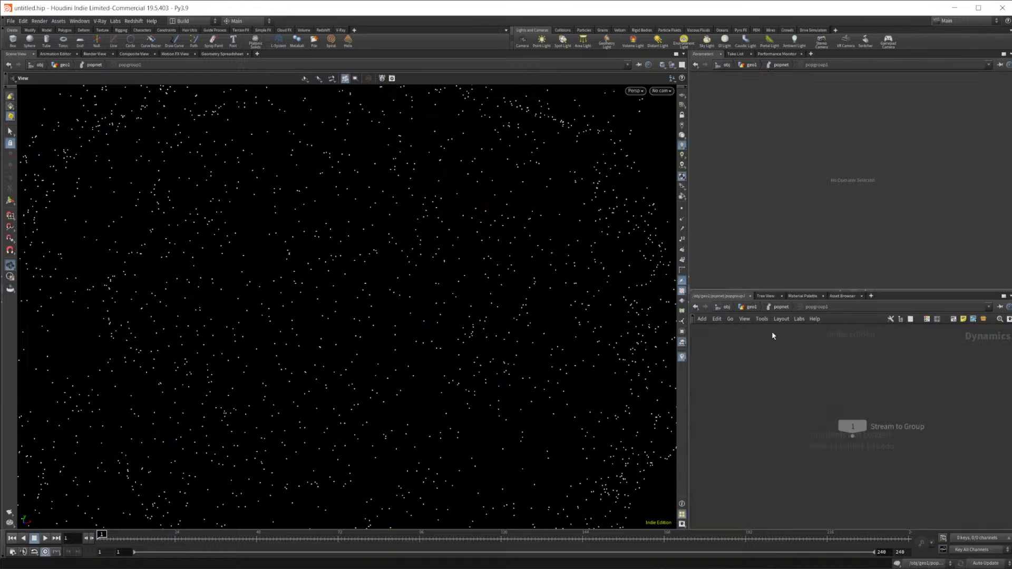
click(774, 308)
click(786, 357)
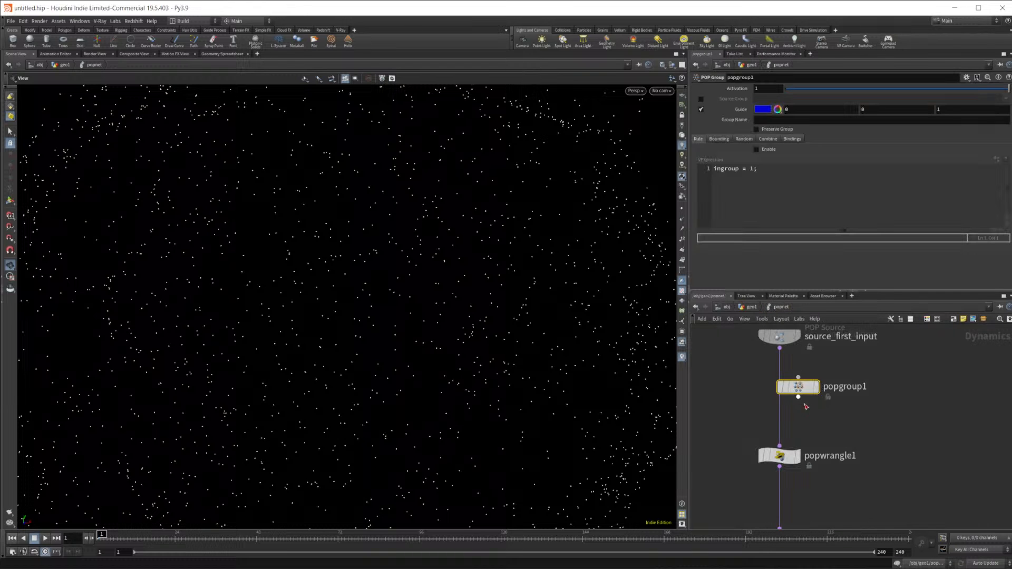
drag(786, 394, 777, 393)
Check popgroup1 in the Attract to Surface.hiplc session and set the new POP Group's group name to FinalPos in the untitled scene
click(783, 458)
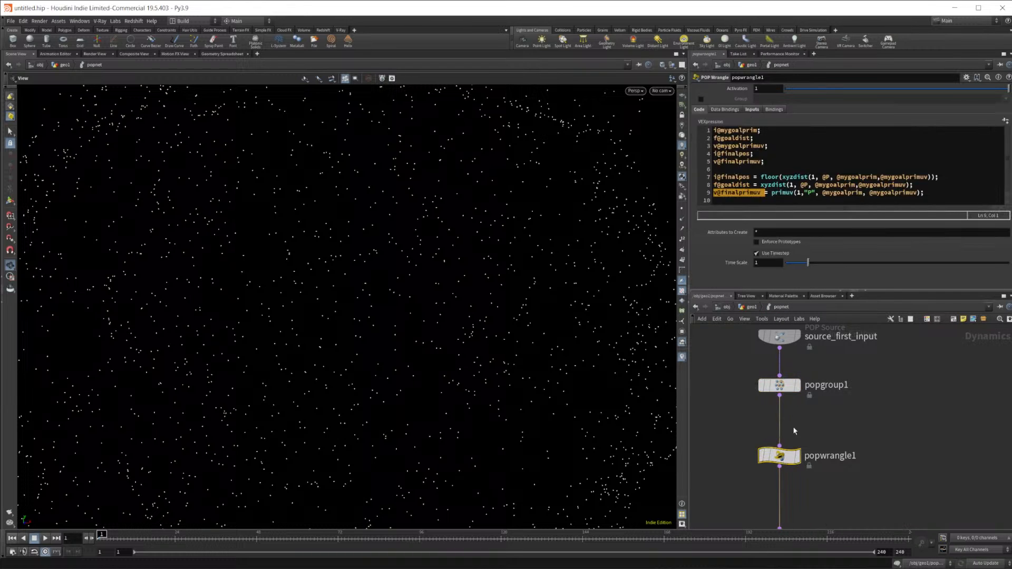
click(781, 391)
click(771, 121)
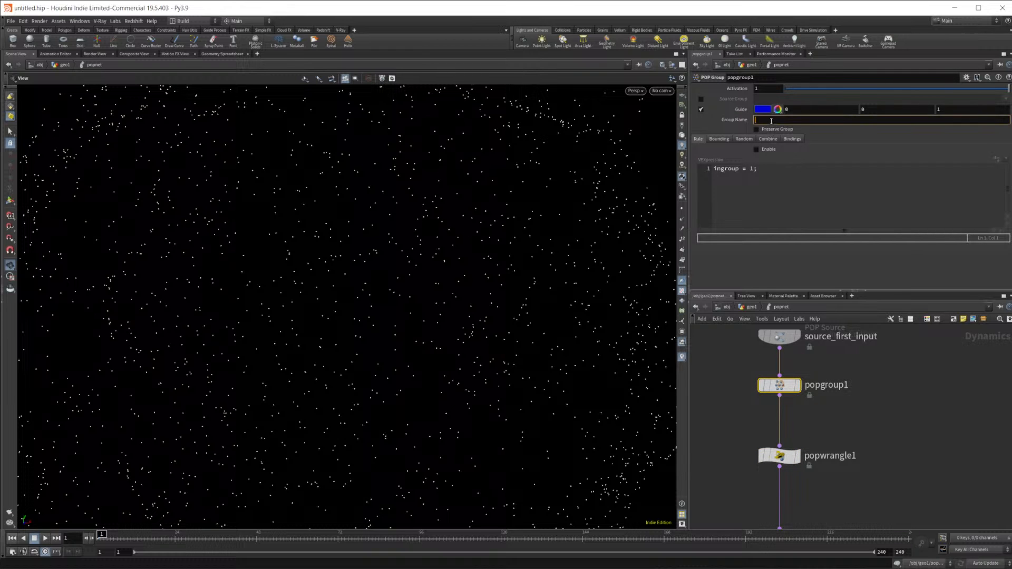
click(514, 524)
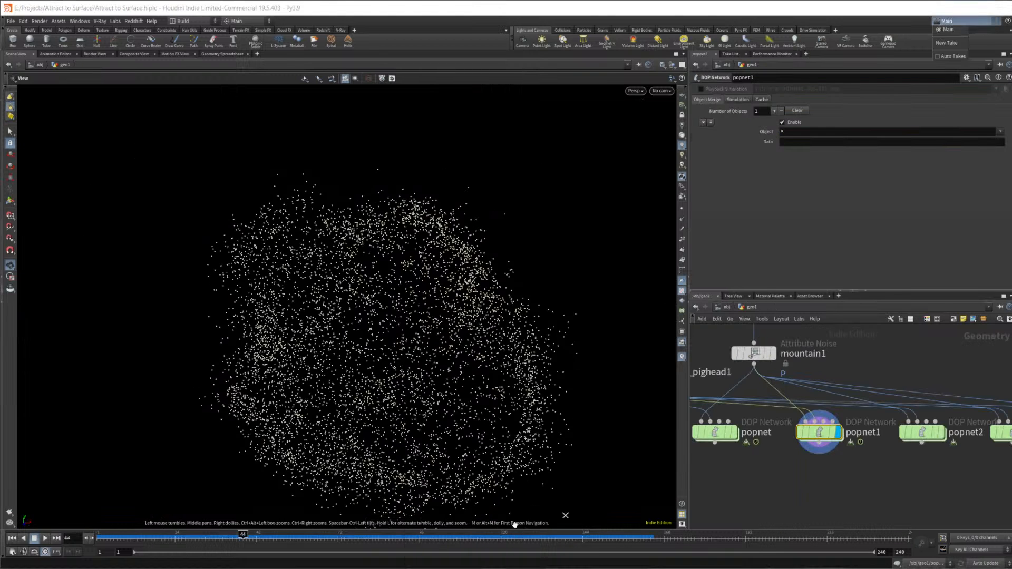
double_click(818, 432)
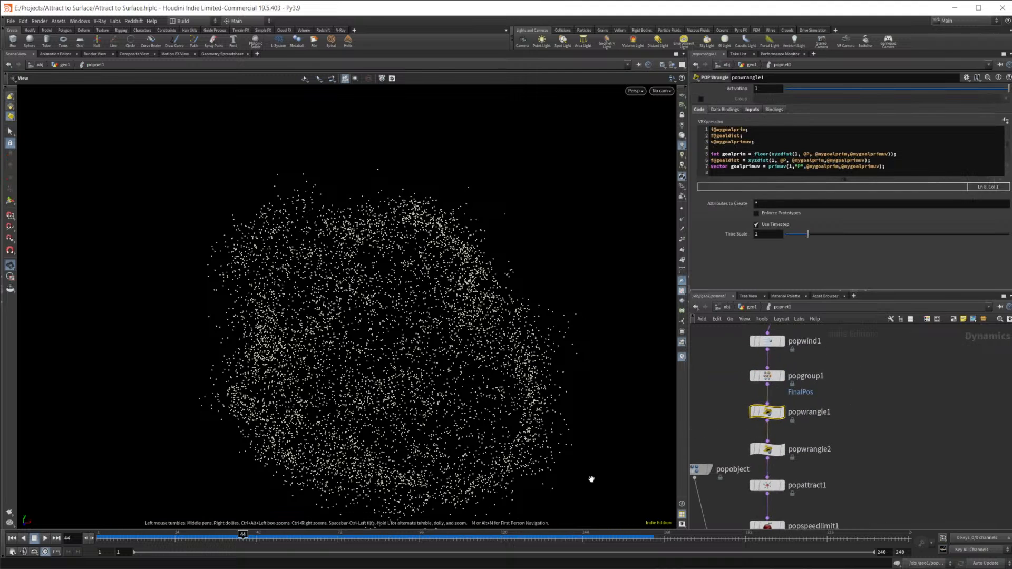
click(465, 539)
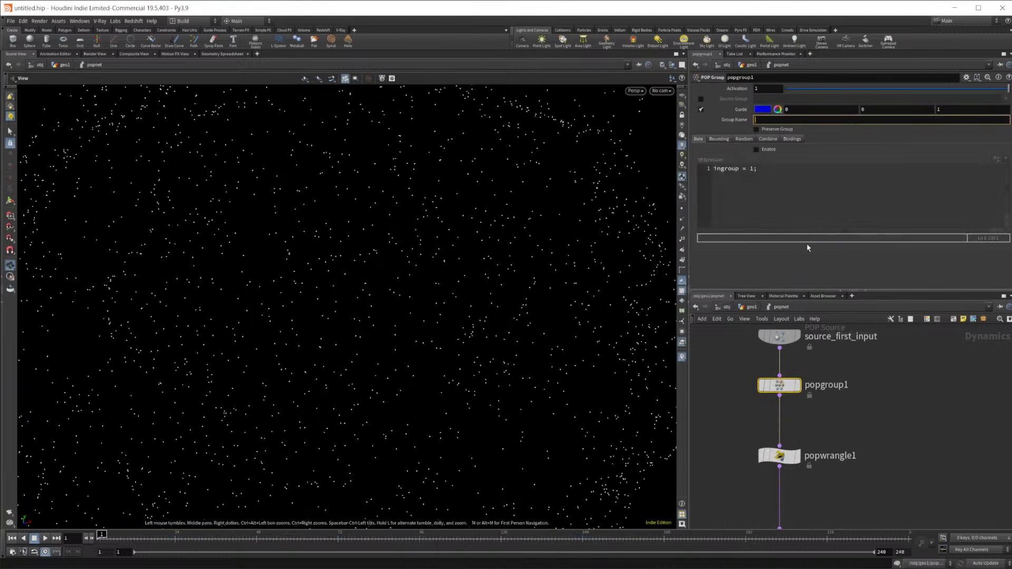
click(786, 124)
text(FinalPos)
key(Return)
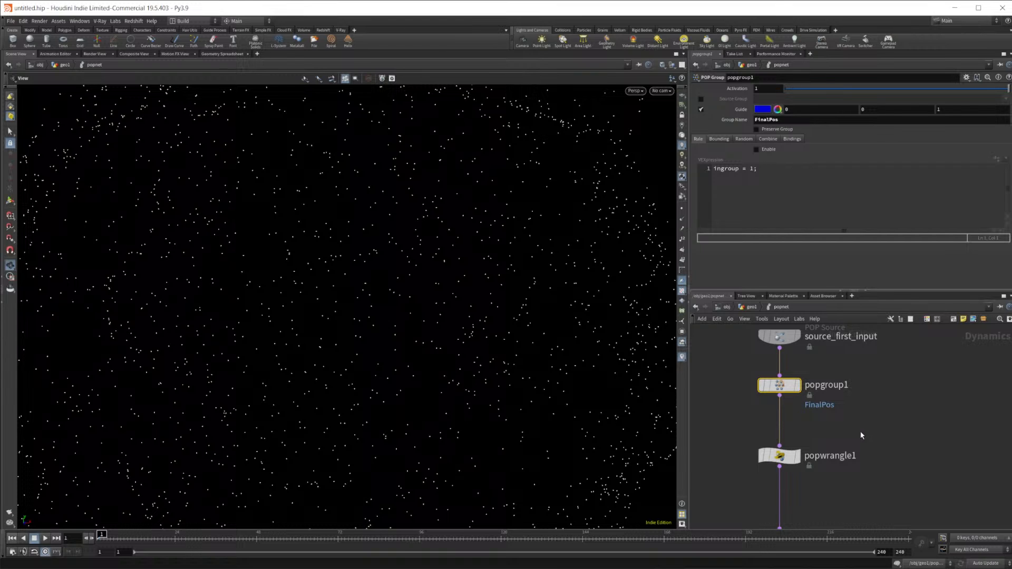
Review popwrangle1's code and context geometry inputs, and popgroup1's group settings
middle_drag(830, 452, 819, 410)
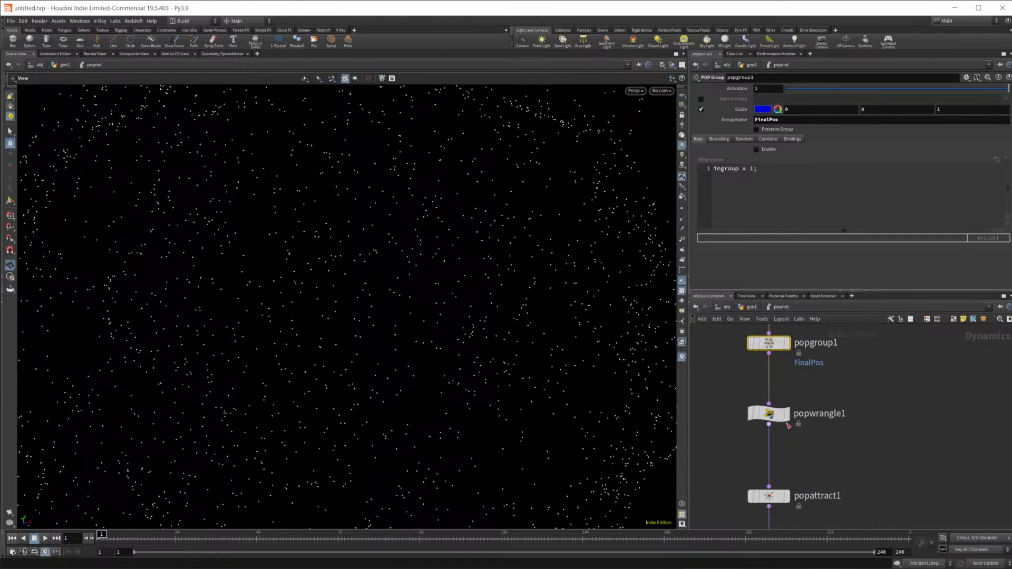
click(783, 416)
middle_drag(895, 429, 895, 414)
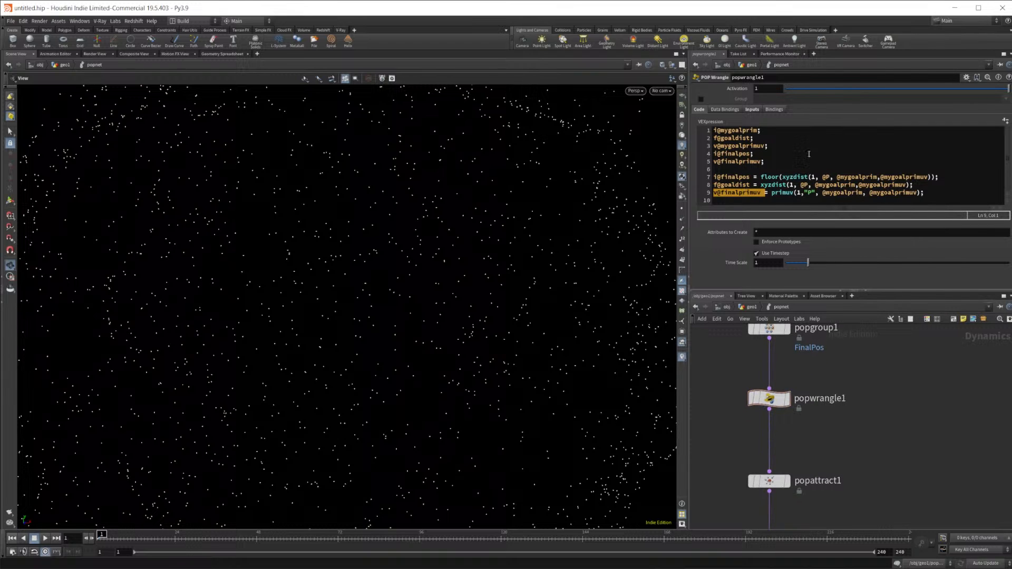
click(753, 109)
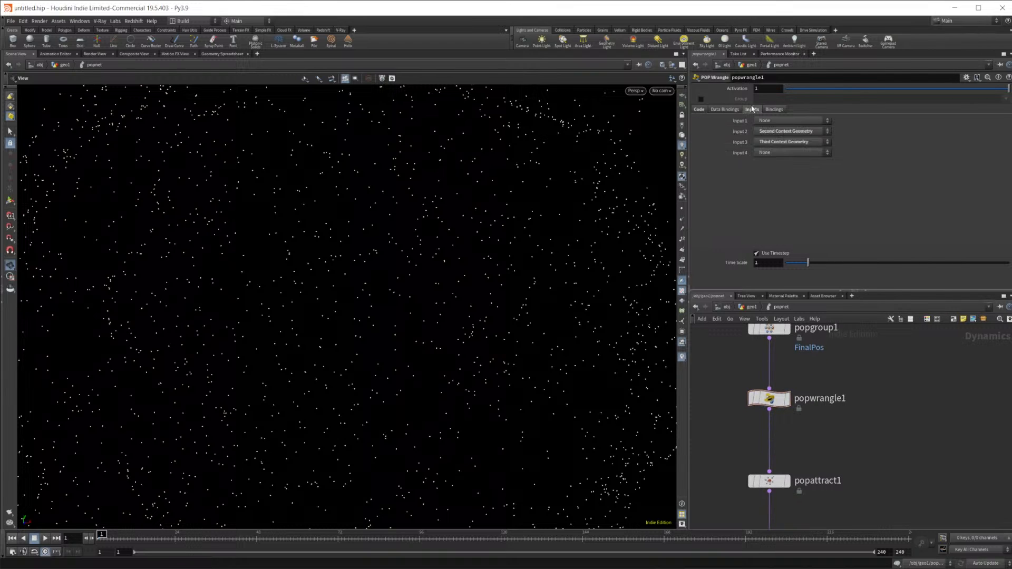
click(700, 111)
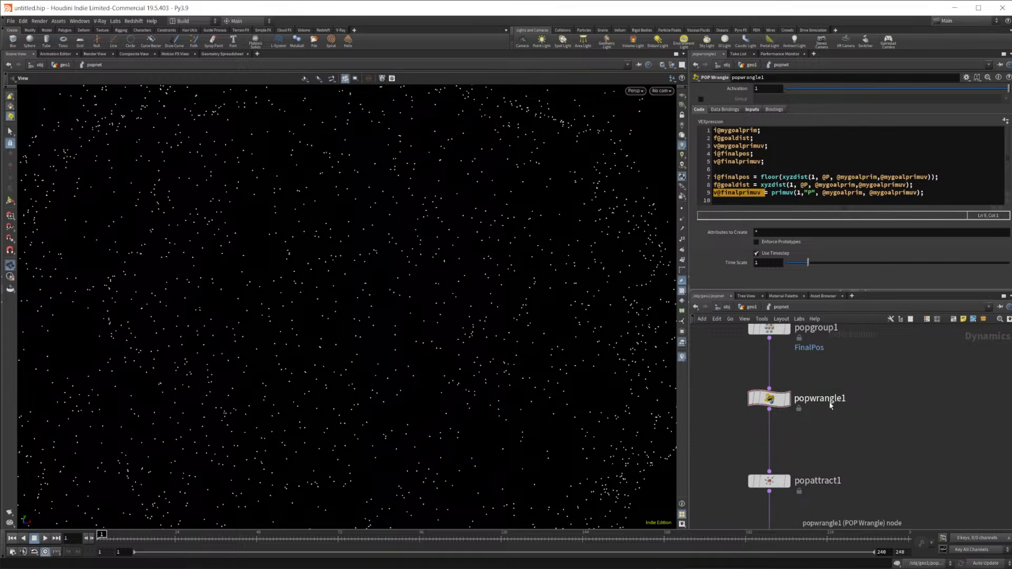
middle_drag(833, 377, 832, 476)
middle_drag(832, 437, 835, 355)
click(781, 349)
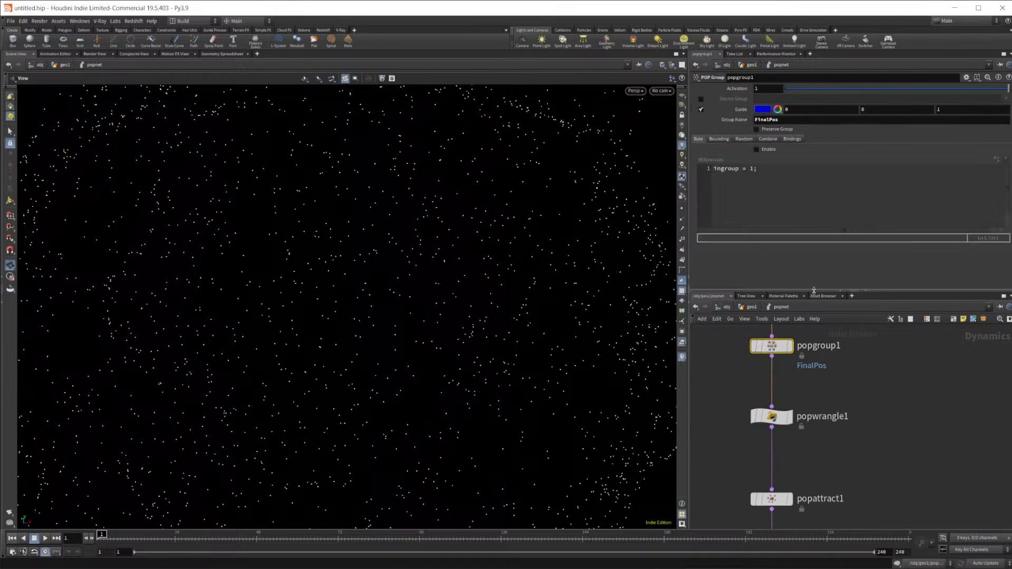
Add a POP Wrangle node wired between popwrangle1 and popattract1
middle_drag(855, 434, 847, 382)
middle_drag(840, 416, 820, 414)
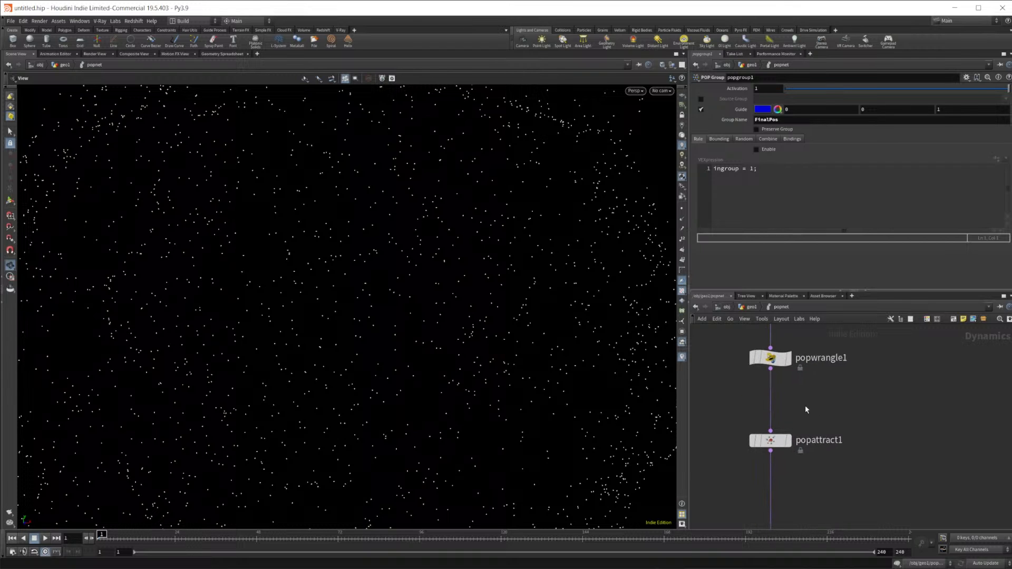
key(Tab)
mouse_move(822, 410)
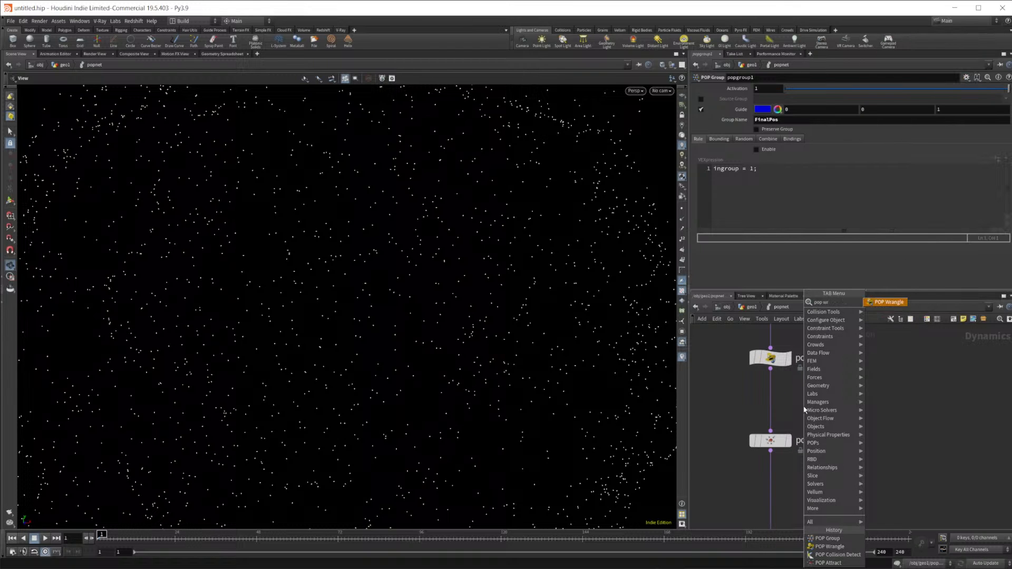
click(886, 294)
click(804, 409)
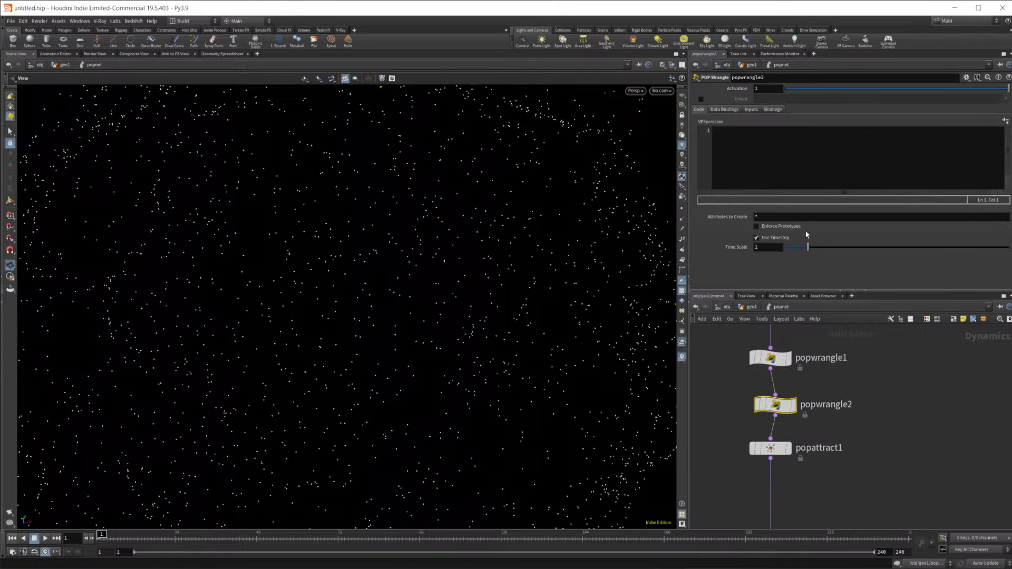
click(776, 361)
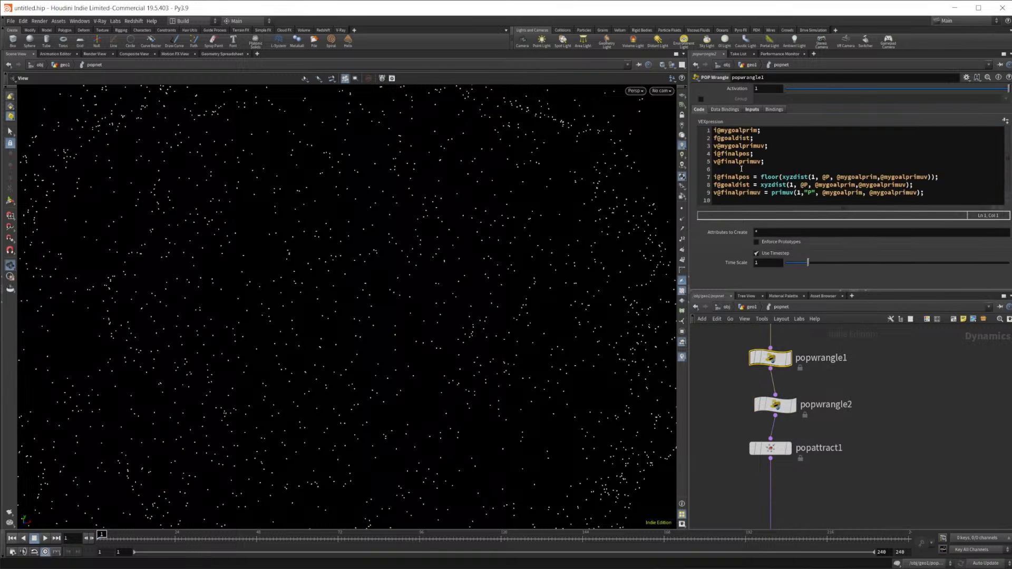
key(ctrl+a)
key(ctrl+c)
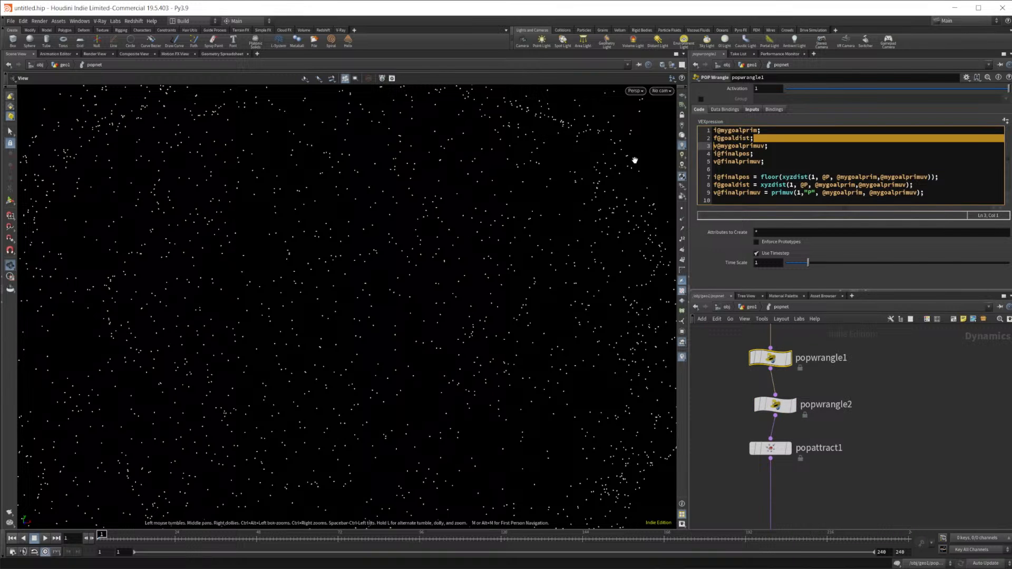
click(775, 405)
click(766, 156)
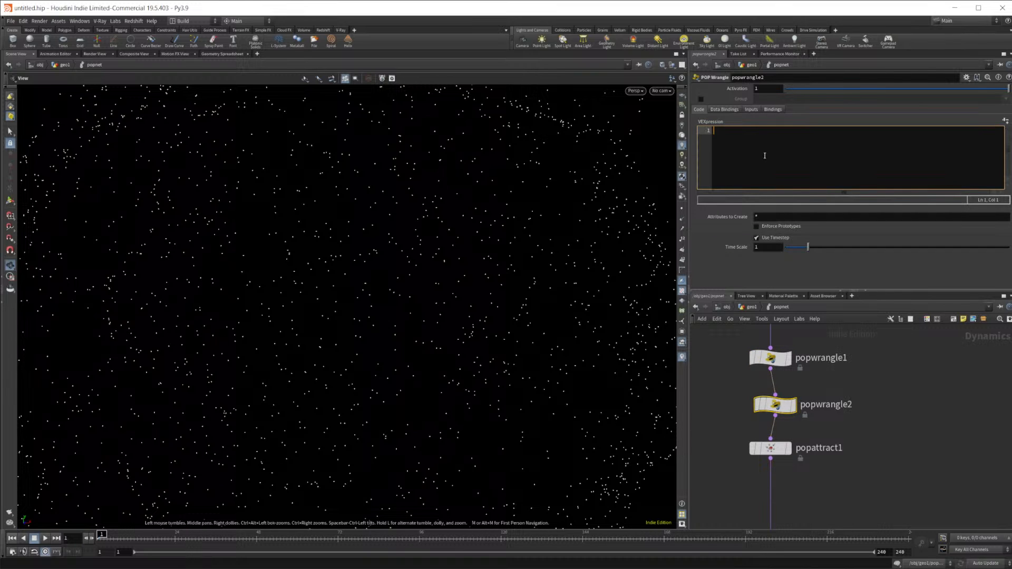
text(if(@goaldist)
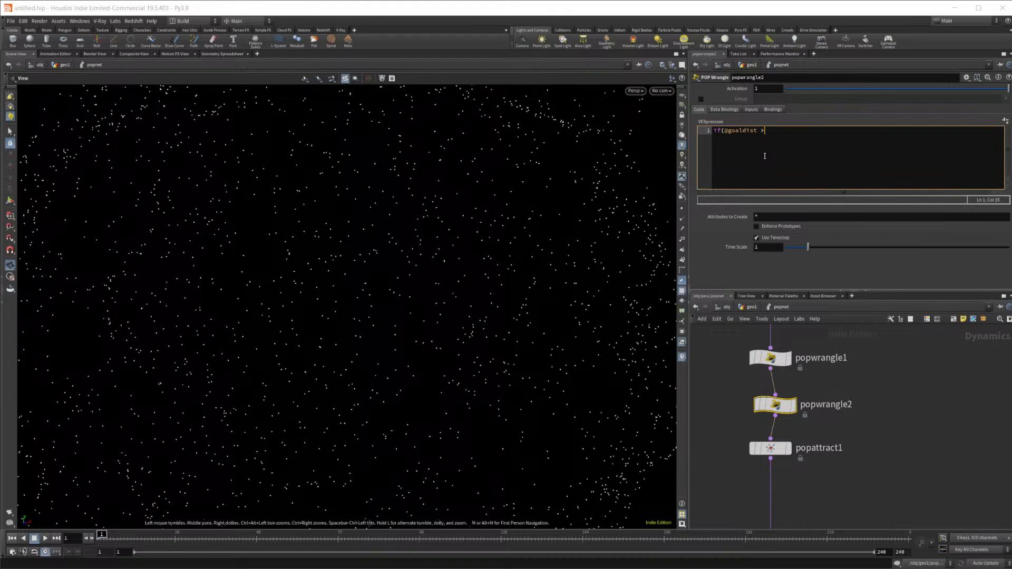
text( >.01){)
key(Return)
key(Return)
text(})
key(Up)
Open popwrangle2's VEXpression in the separate code editor and enlarge its text
key(alt+e)
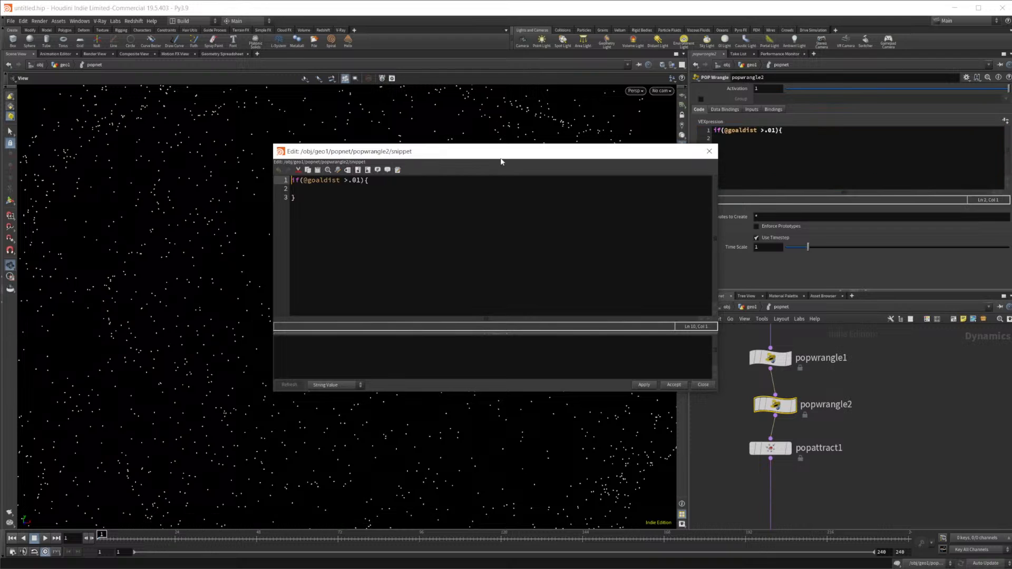
drag(501, 158, 606, 174)
ctrl+scroll(615, 230, up, 2)
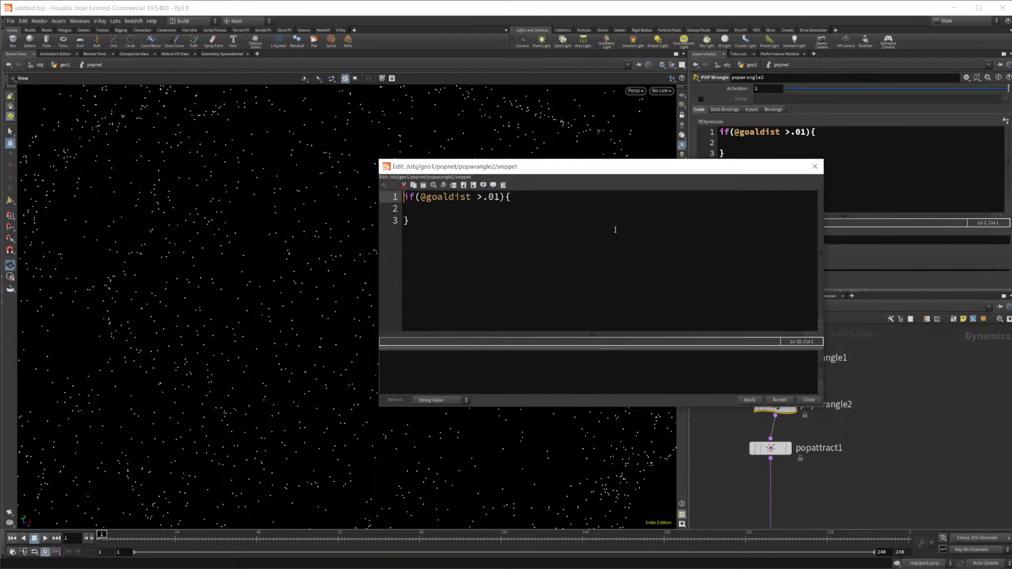
click(549, 207)
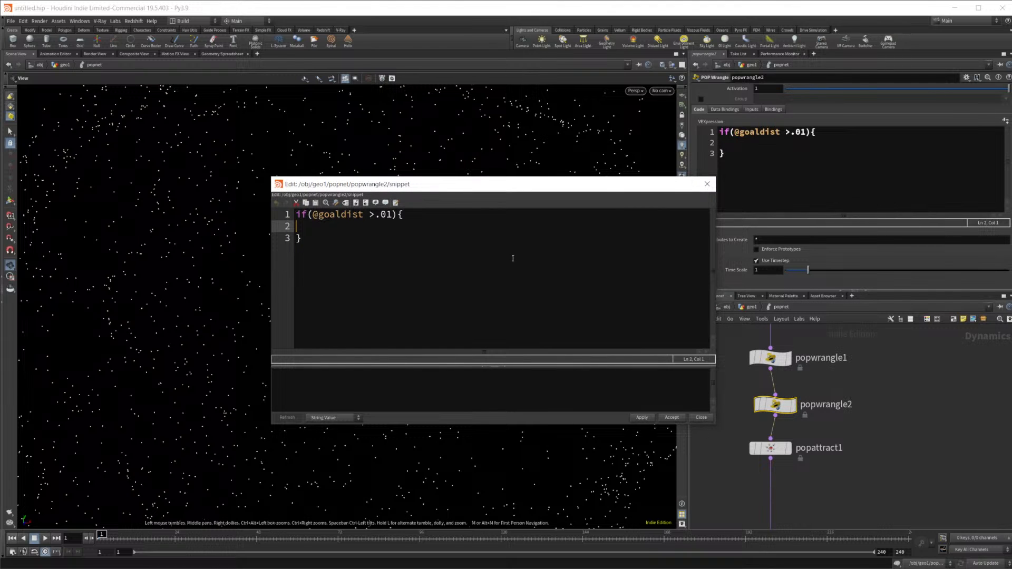
triple_click(362, 213)
click(886, 159)
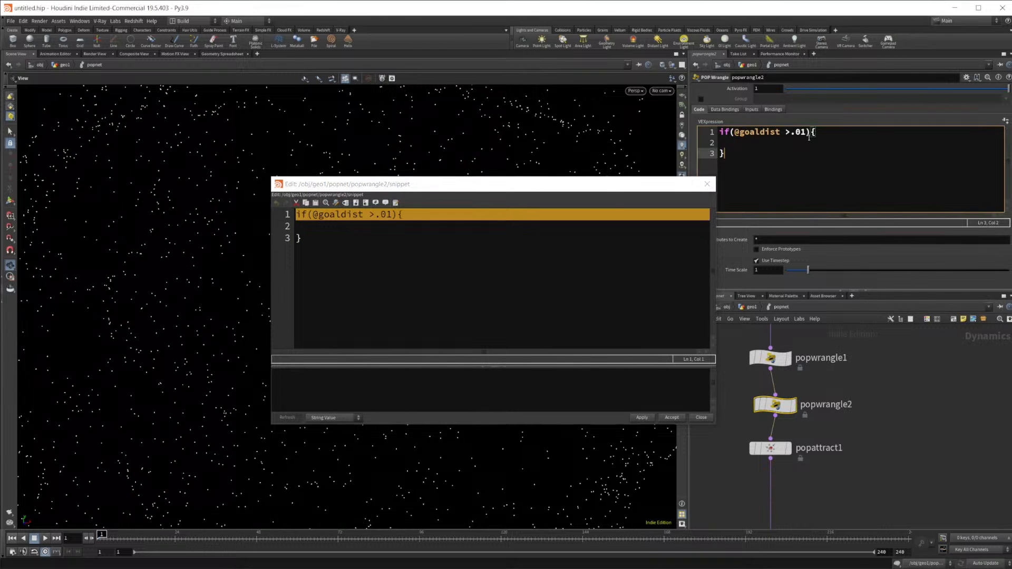
click(509, 235)
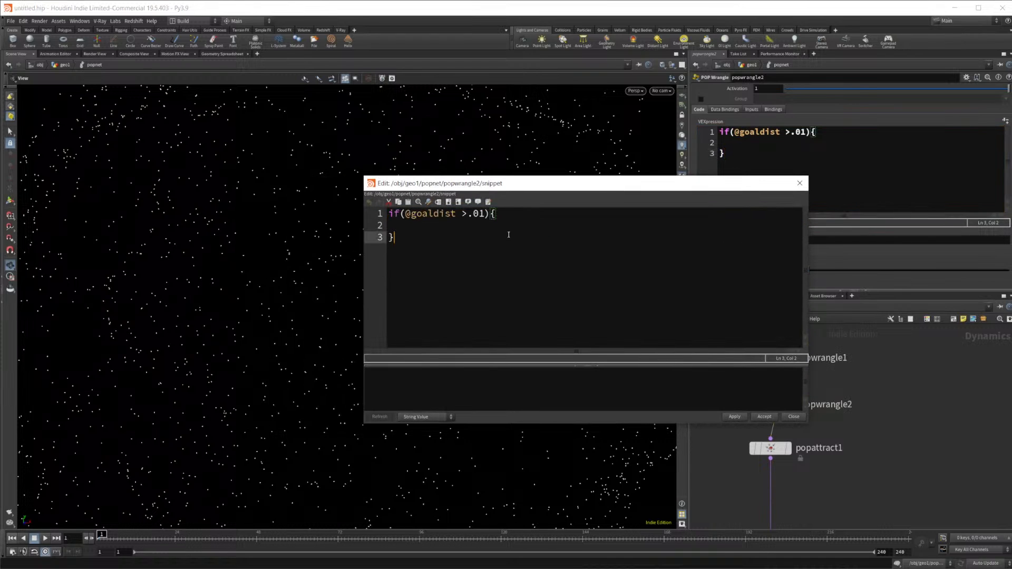
Add the line v@v = (0,0,0); inside popwrangle2's if block
click(467, 224)
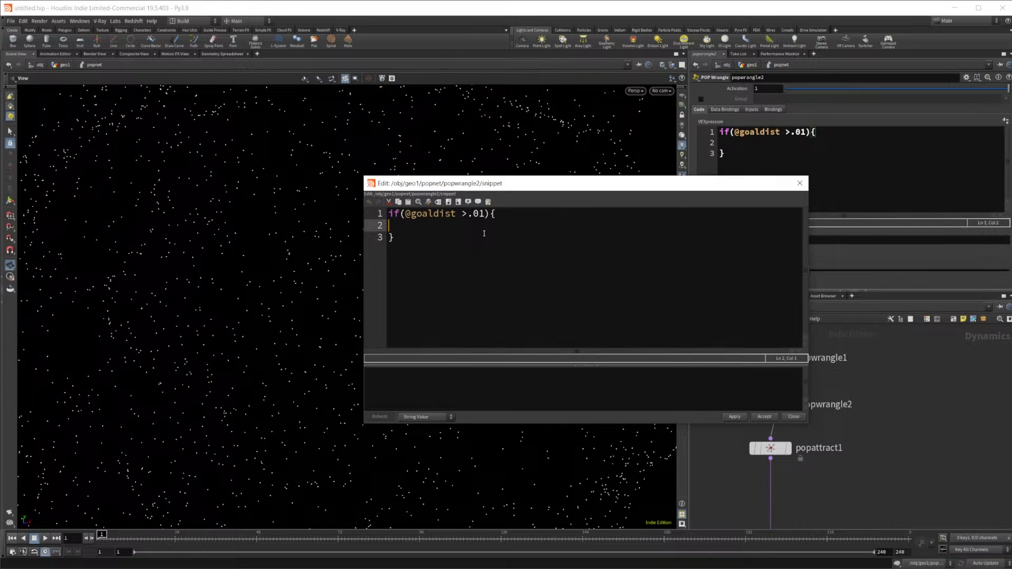
key(Tab)
text(v@v)
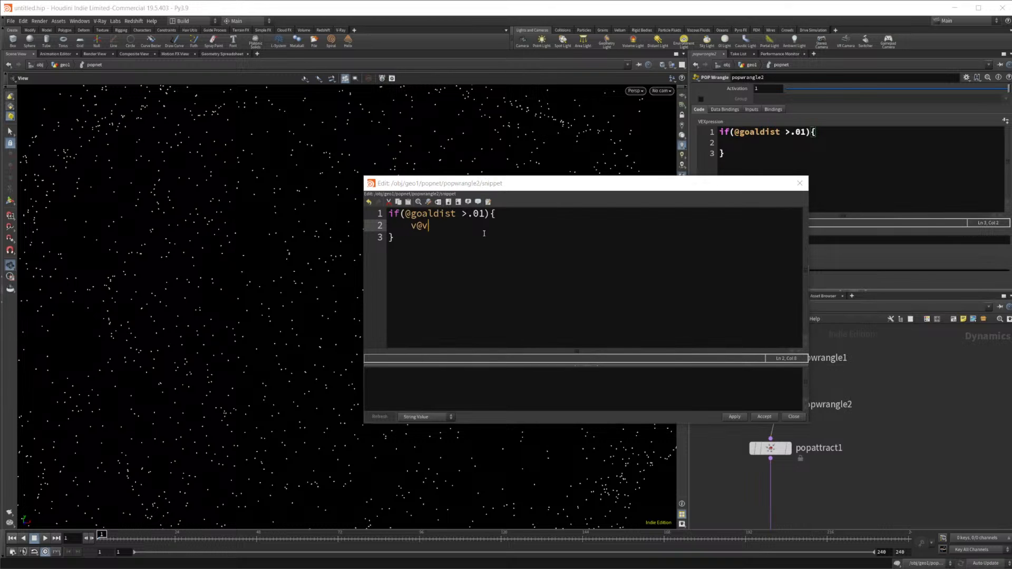
text( = (0,0,0);)
key(Return)
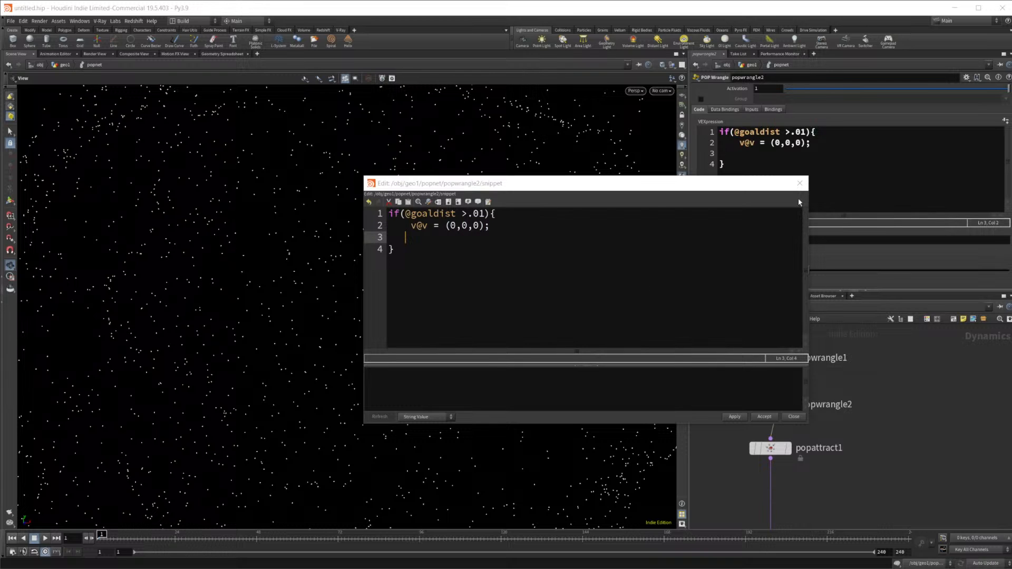
click(753, 417)
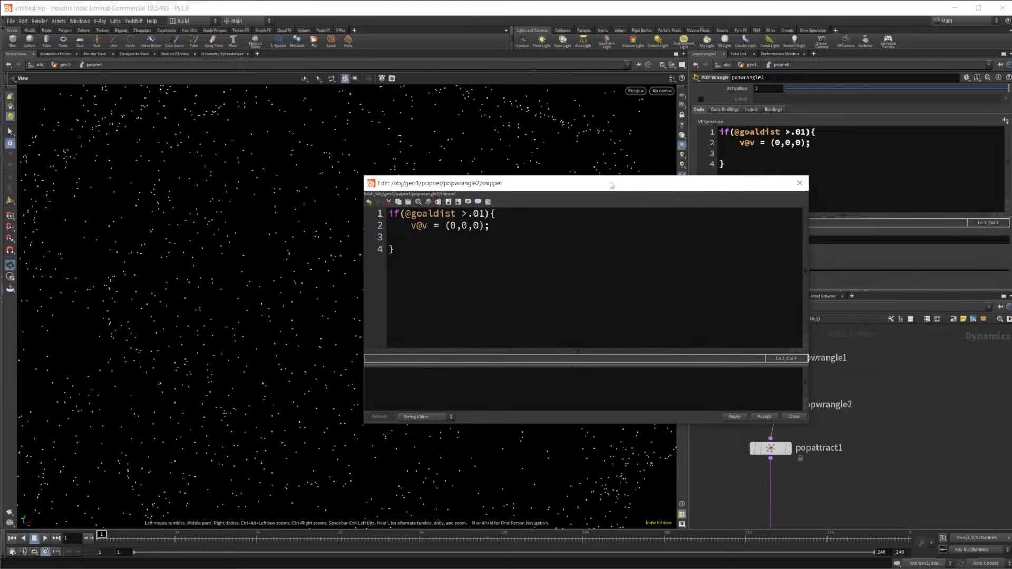
Add i@group_FinalPos = 1; below the velocity line in popwrangle2's code and close the code editor
click(458, 241)
text(i@)
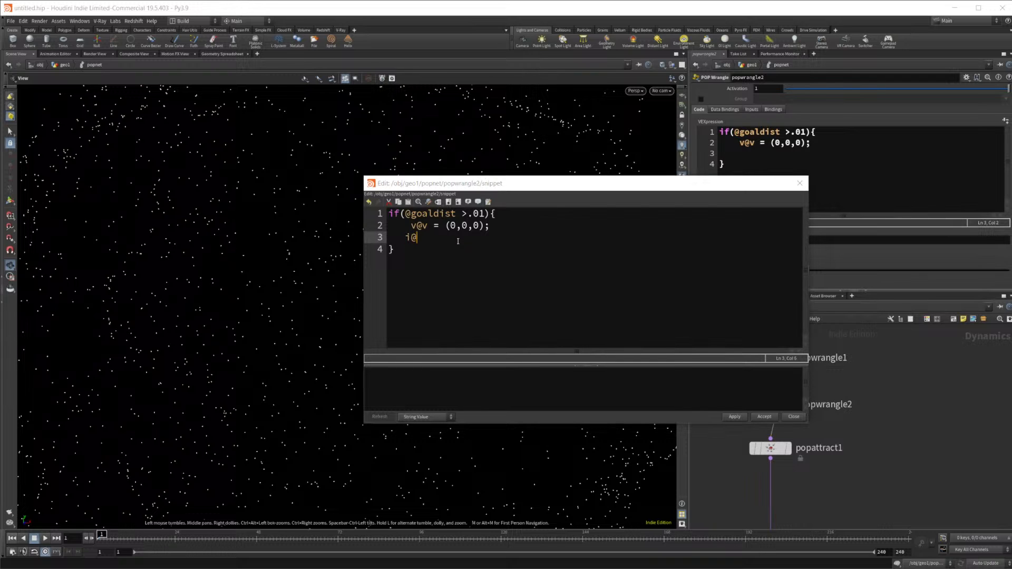
text(group_FinalPos = 1;)
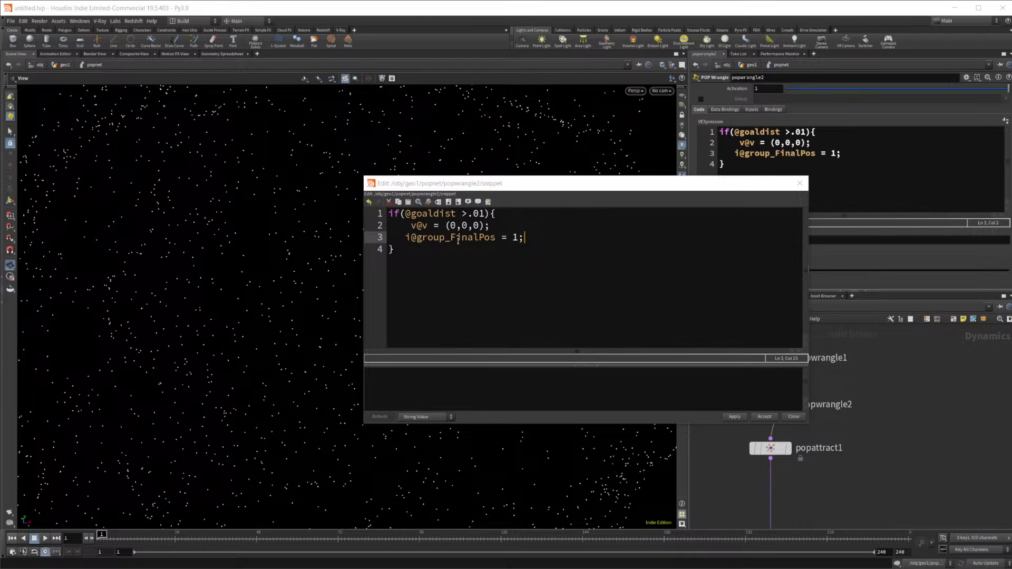
click(800, 183)
Enable the group on popattract1 and set it to !FinalPos
middle_drag(863, 504, 870, 458)
click(781, 404)
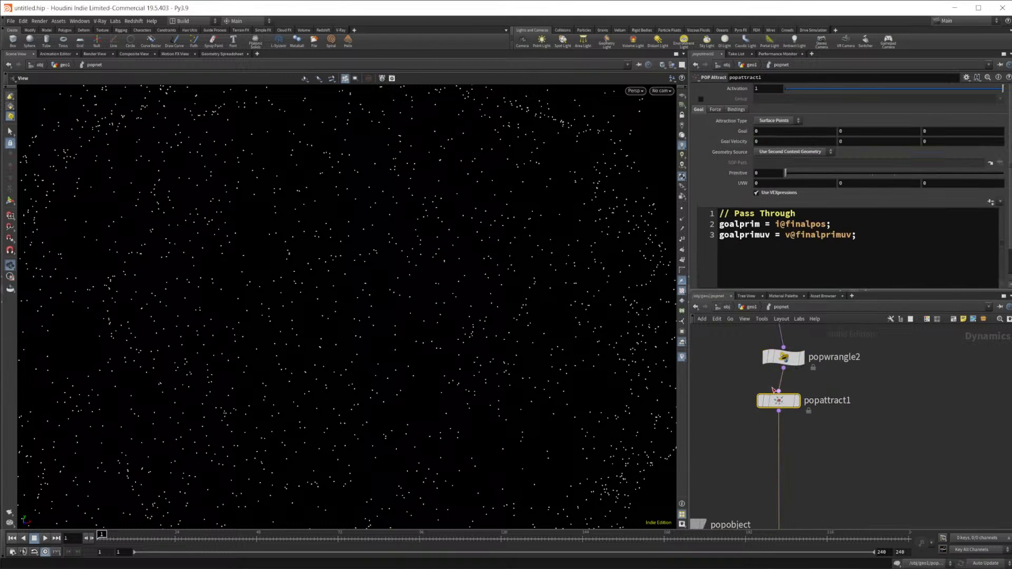
click(702, 98)
click(794, 99)
text(FinalPos)
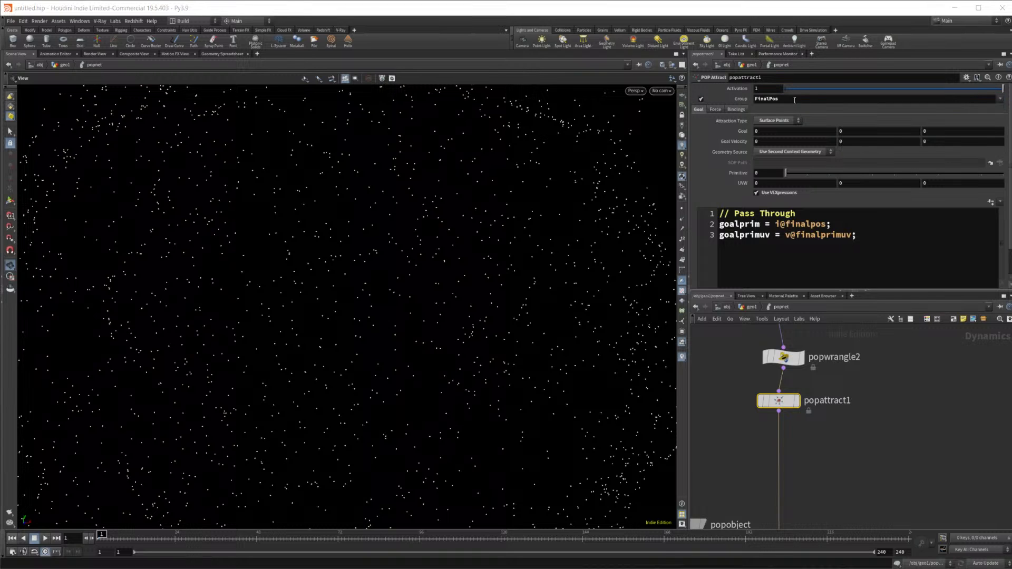
key(Home)
text(!)
key(Return)
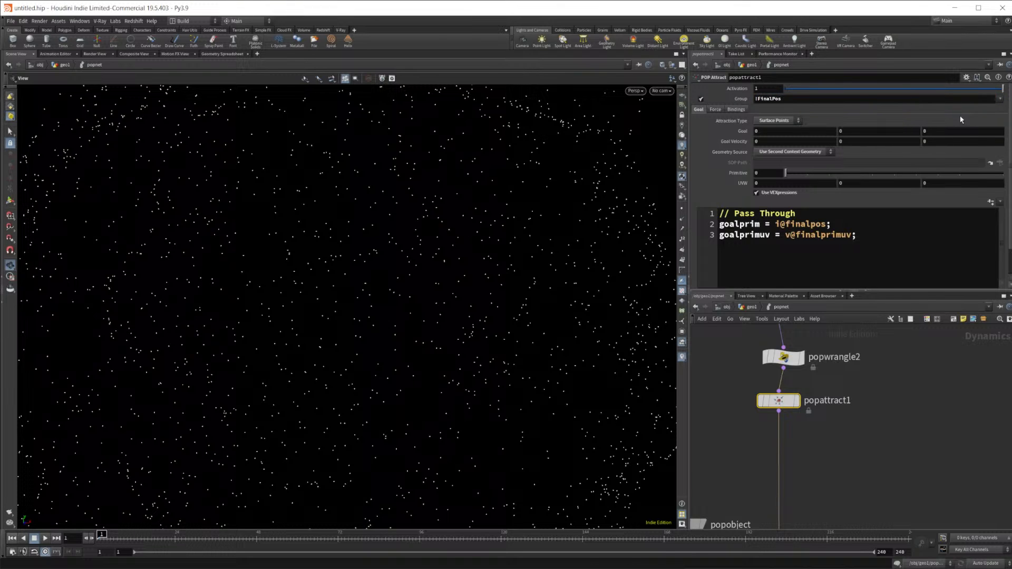
Select popwrangle2, play the particle simulation and rewind to the first frame
mouse_move(843, 497)
middle_down()
mouse_move(865, 406)
mouse_move(854, 490)
middle_up()
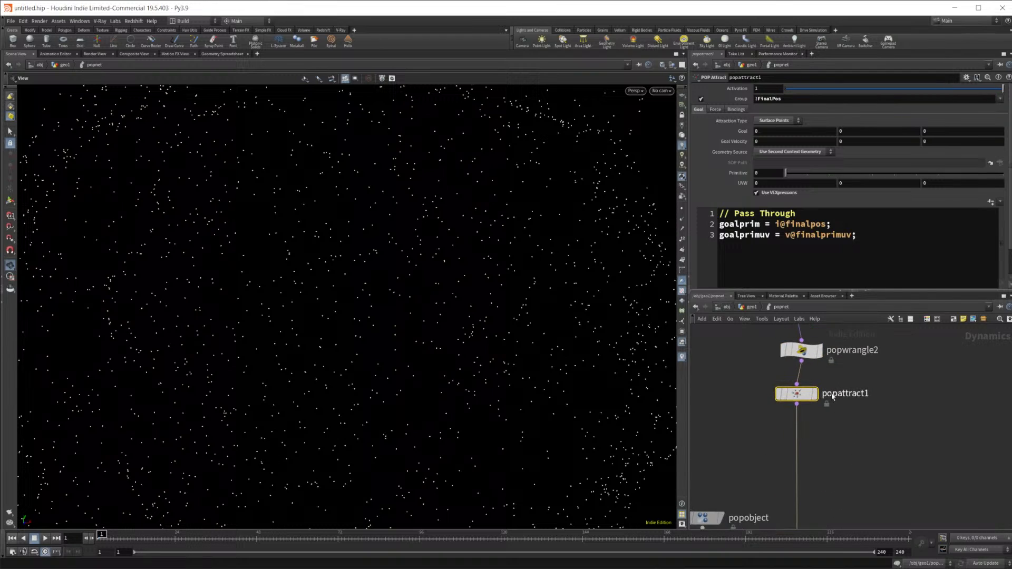
click(798, 351)
click(45, 539)
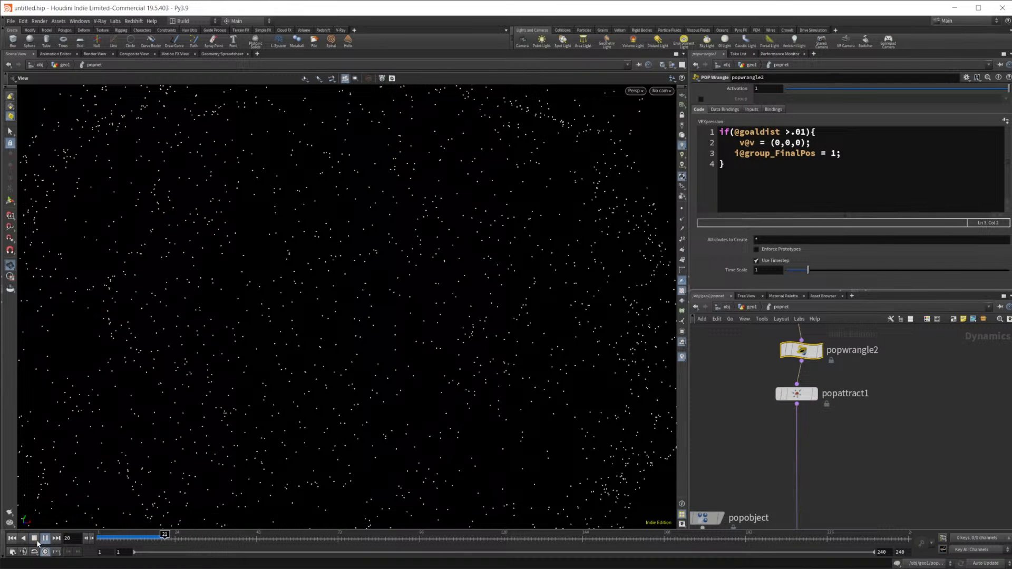
click(12, 538)
Enable the group on popwrangle2, set it to !FinalPos, and test the simulation from the start
middle_drag(863, 388, 867, 480)
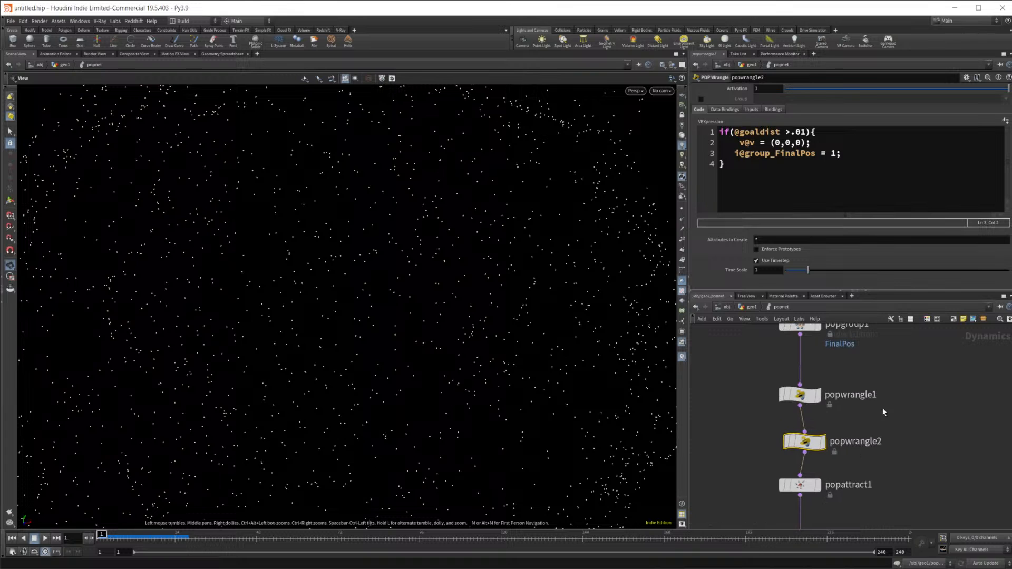
click(800, 395)
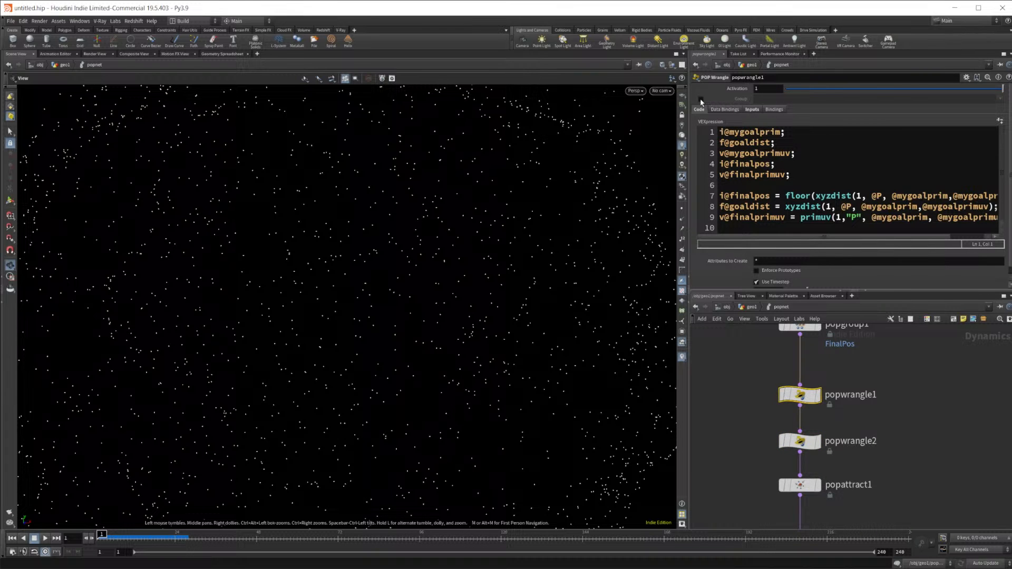
middle_drag(869, 423, 870, 371)
click(801, 388)
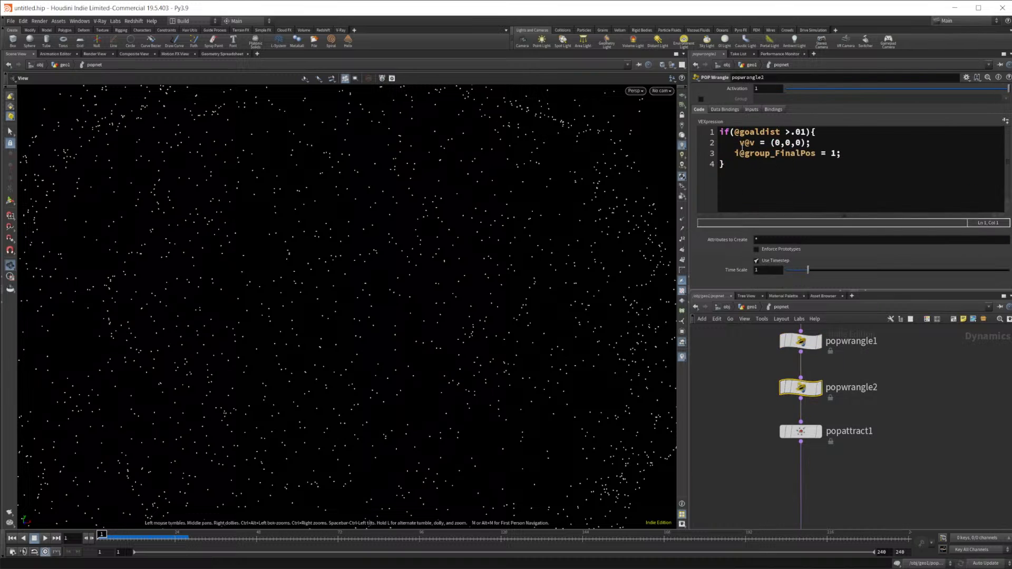
click(701, 99)
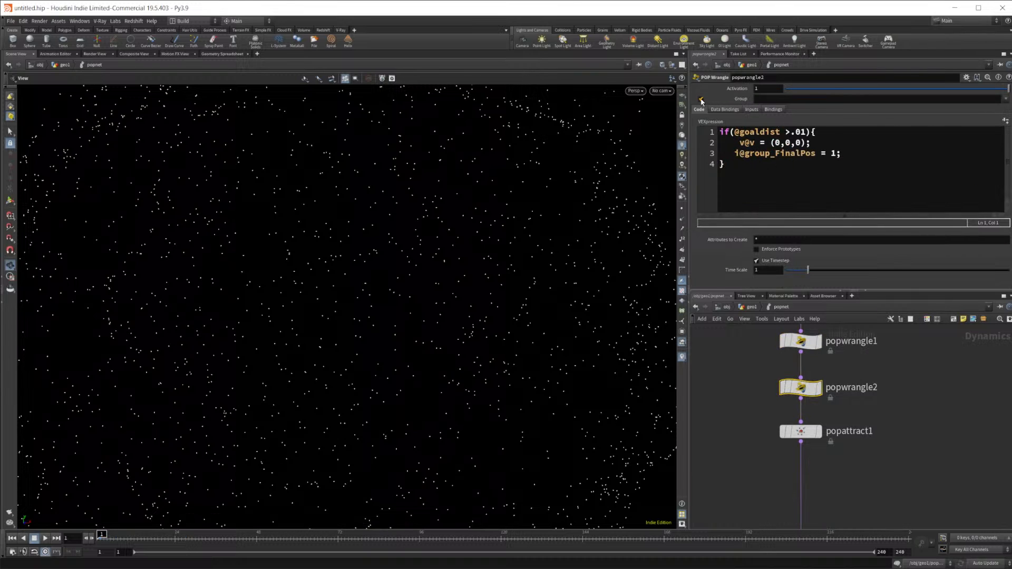
click(1006, 108)
click(756, 100)
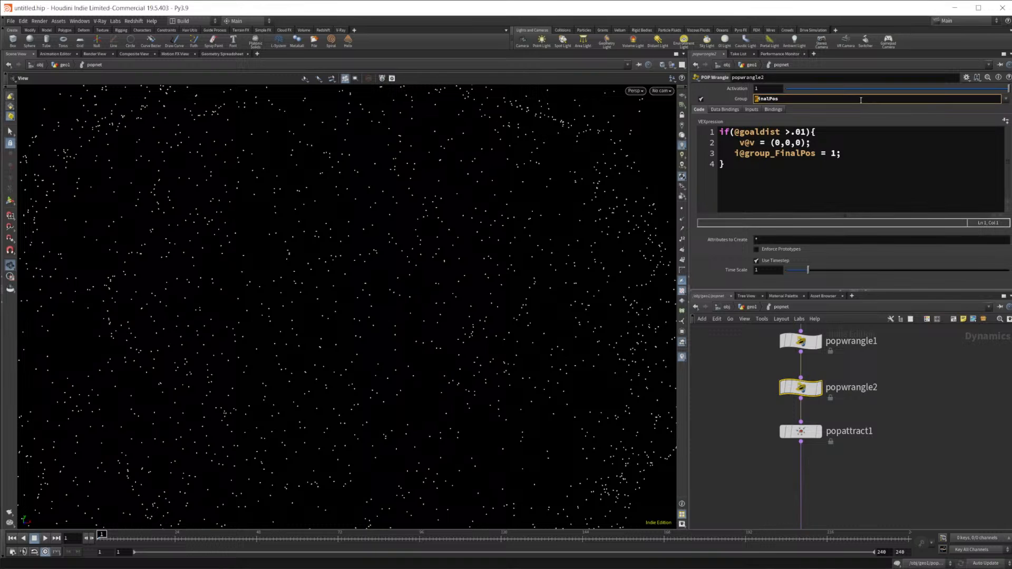
text(!FinalPos)
click(45, 539)
click(13, 538)
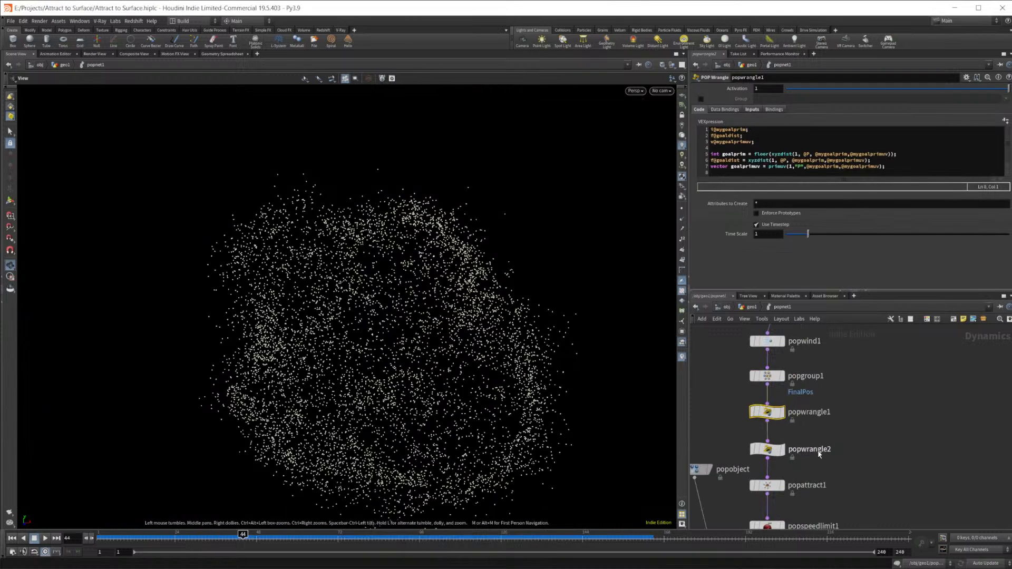
Examine the wrangle code, popgroup1, popwind1 and source_first_input settings in the Attract to Surface.hiplc session
click(767, 449)
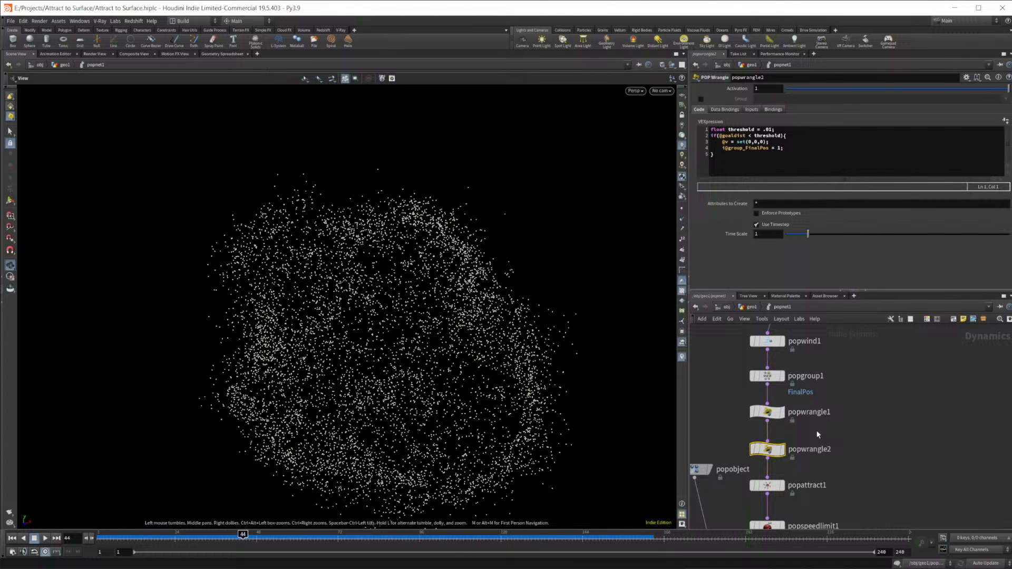
click(768, 412)
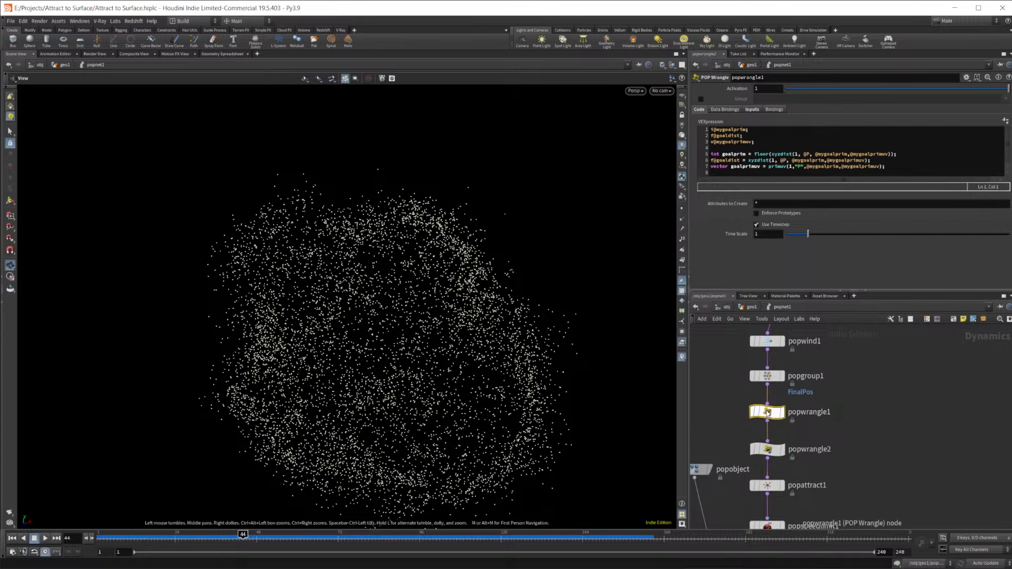
middle_drag(785, 494, 793, 442)
middle_drag(778, 439, 786, 517)
click(788, 406)
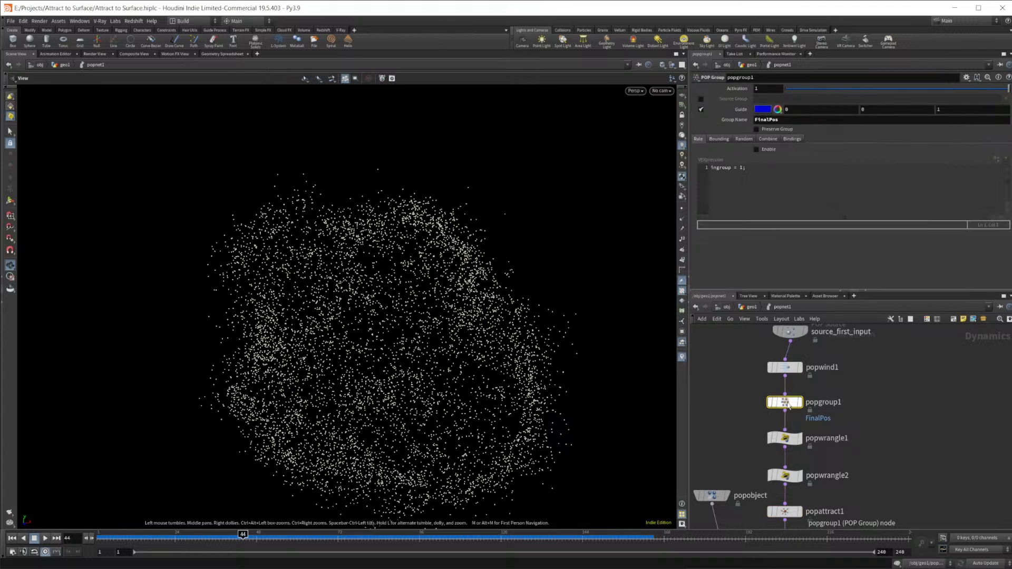
click(785, 367)
middle_drag(875, 358, 870, 395)
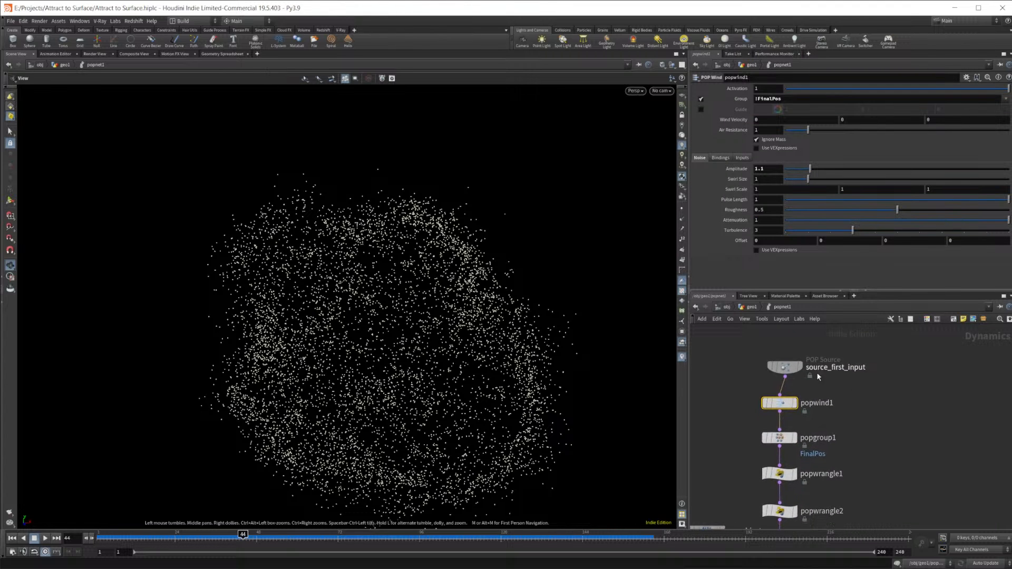
click(786, 367)
Switch back to the untitled scene and check popgroup1's settings
mouse_move(491, 568)
click(454, 531)
middle_drag(875, 393, 874, 466)
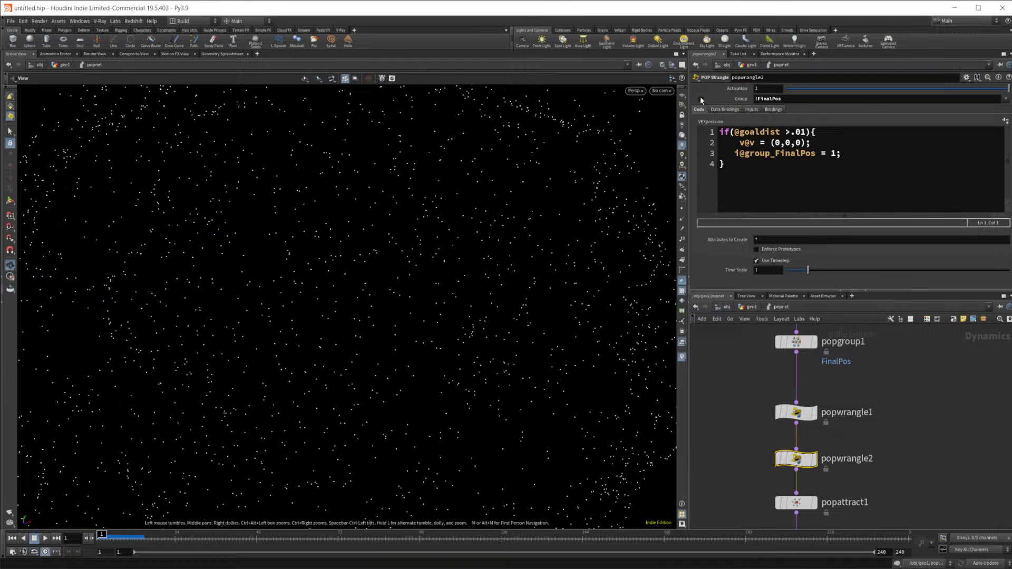
middle_drag(846, 442, 854, 356)
click(794, 381)
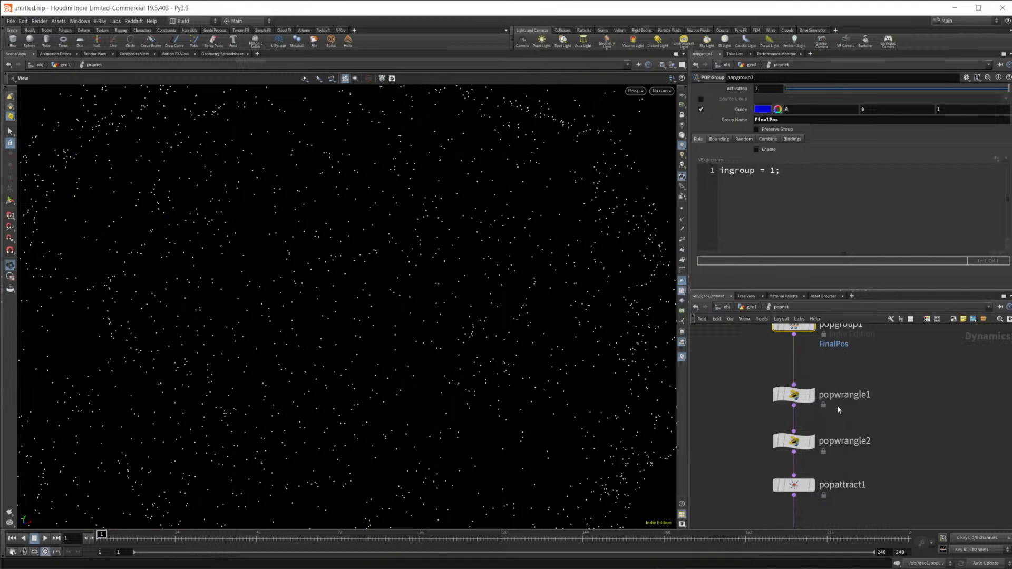
Review the settings of popwrangle1, popwrangle2 and popattract1 in the untitled scene
click(804, 445)
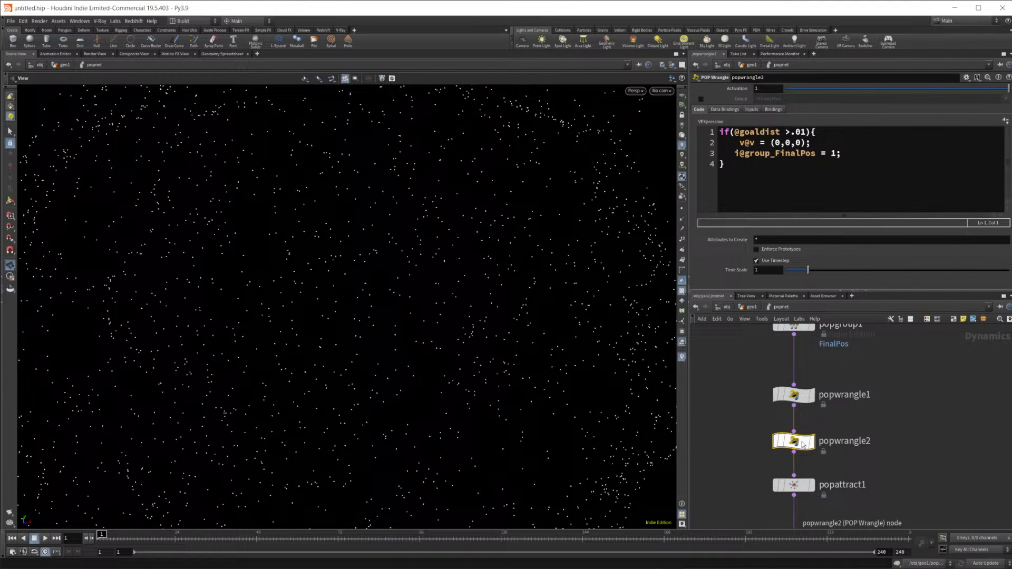
click(793, 395)
click(795, 443)
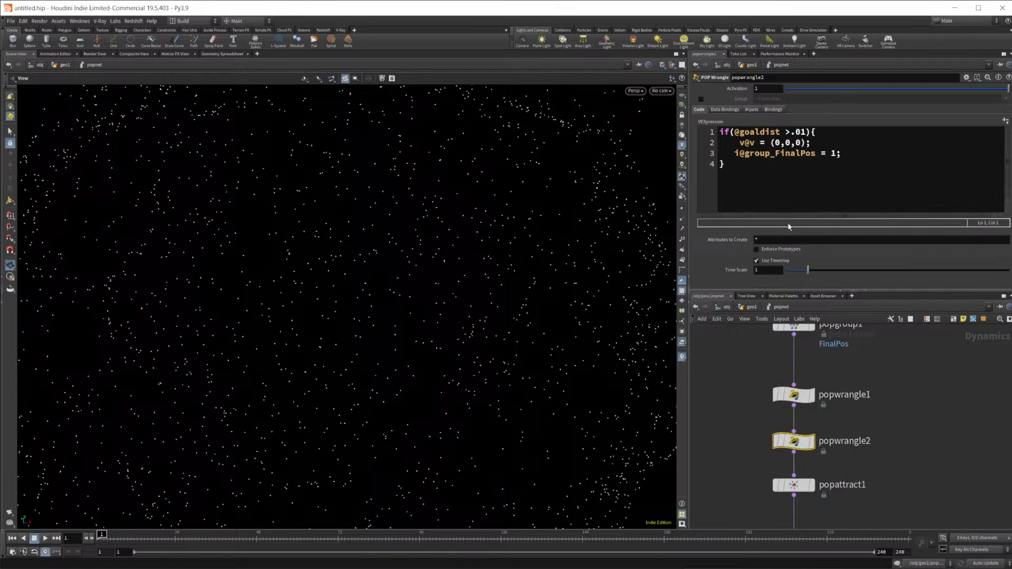
middle_drag(851, 444, 850, 366)
click(795, 408)
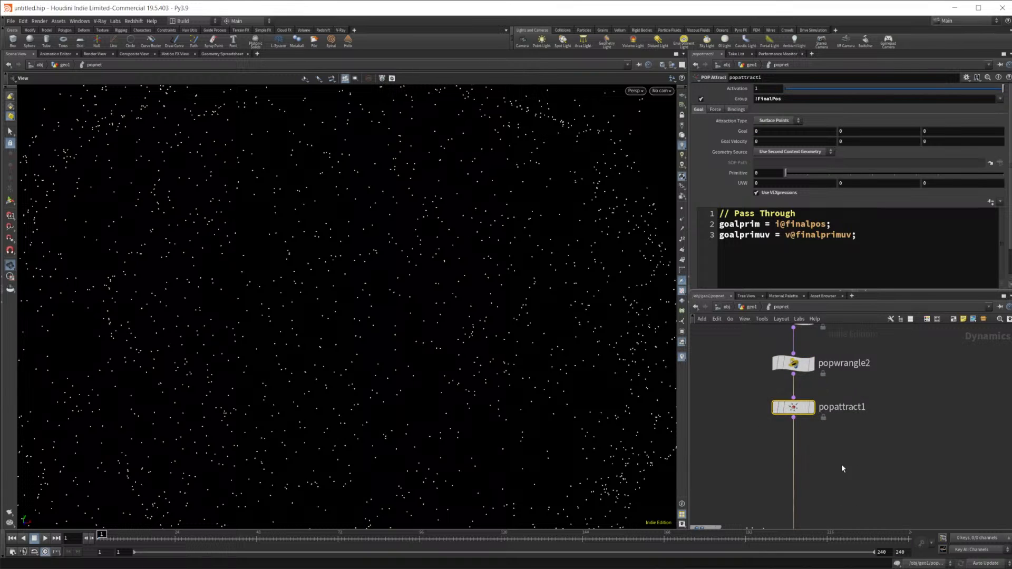
Scrub to frame 13, temporarily bypass popwrangle2 to compare the particles, and reselect the node
middle_drag(869, 473, 846, 514)
mouse_move(126, 540)
mouse_down()
mouse_move(167, 538)
mouse_move(122, 544)
mouse_move(165, 537)
mouse_move(137, 539)
mouse_up()
click(776, 380)
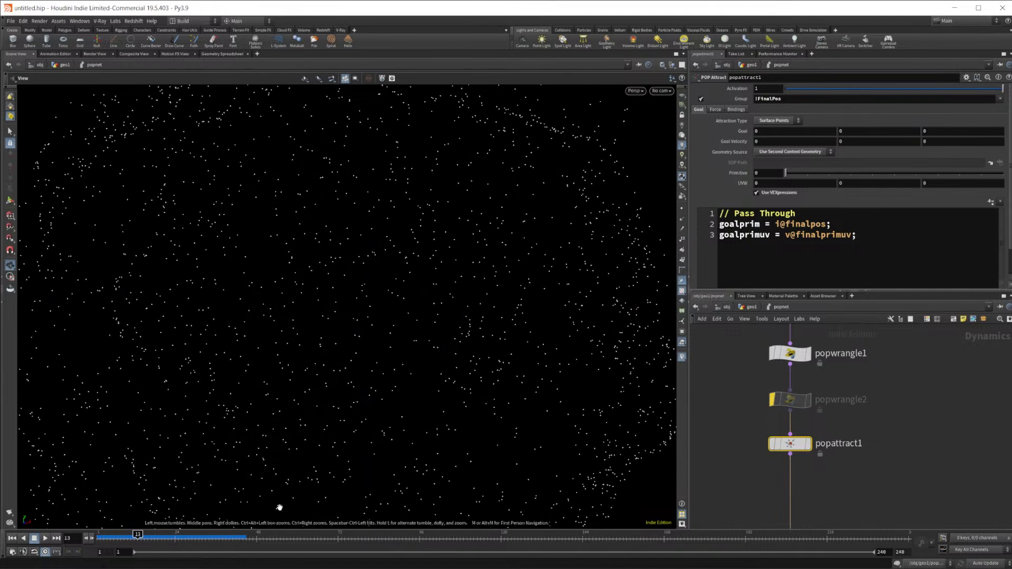
mouse_move(787, 398)
click(773, 379)
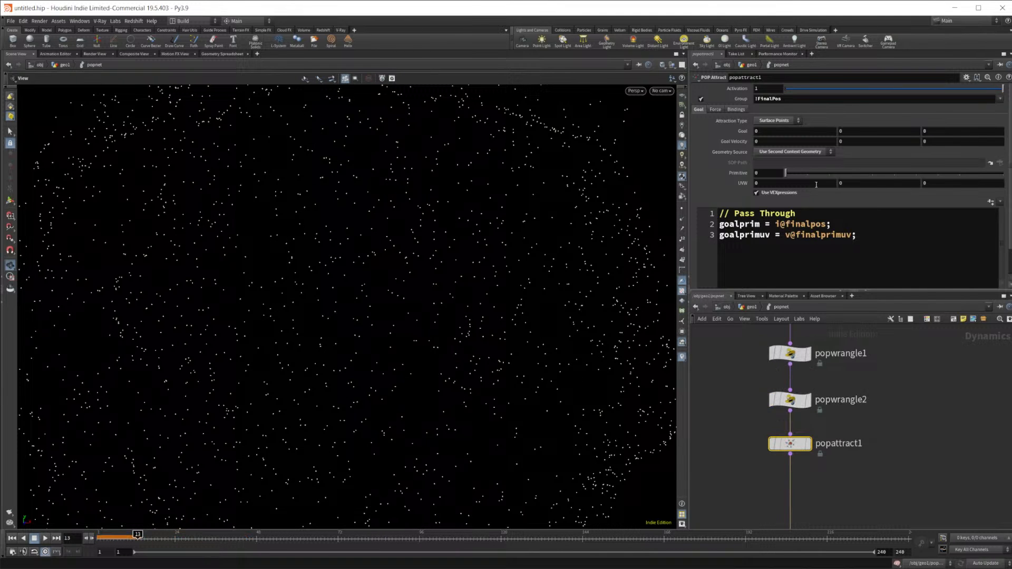
click(790, 400)
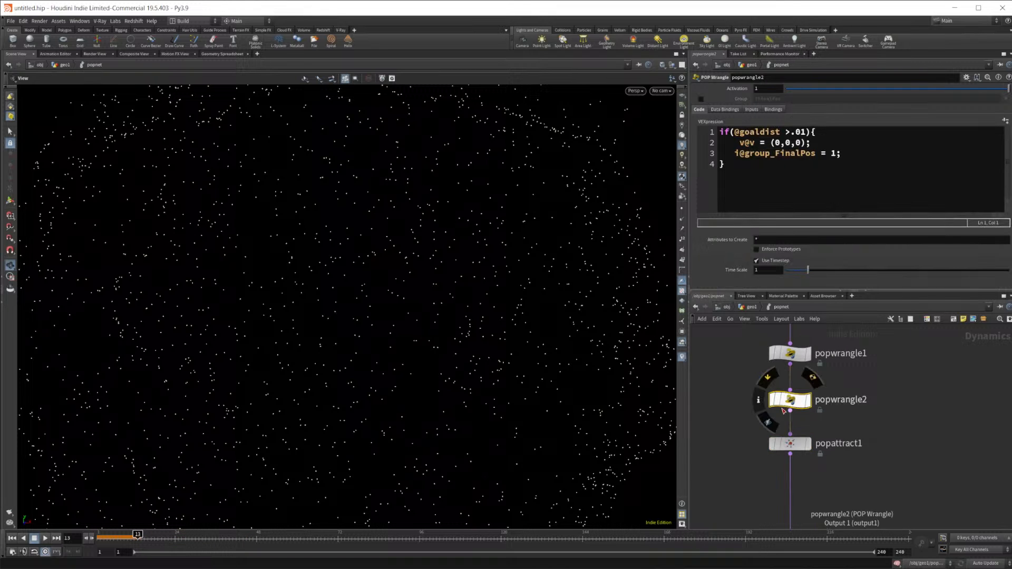
scroll(820, 332, up, 2)
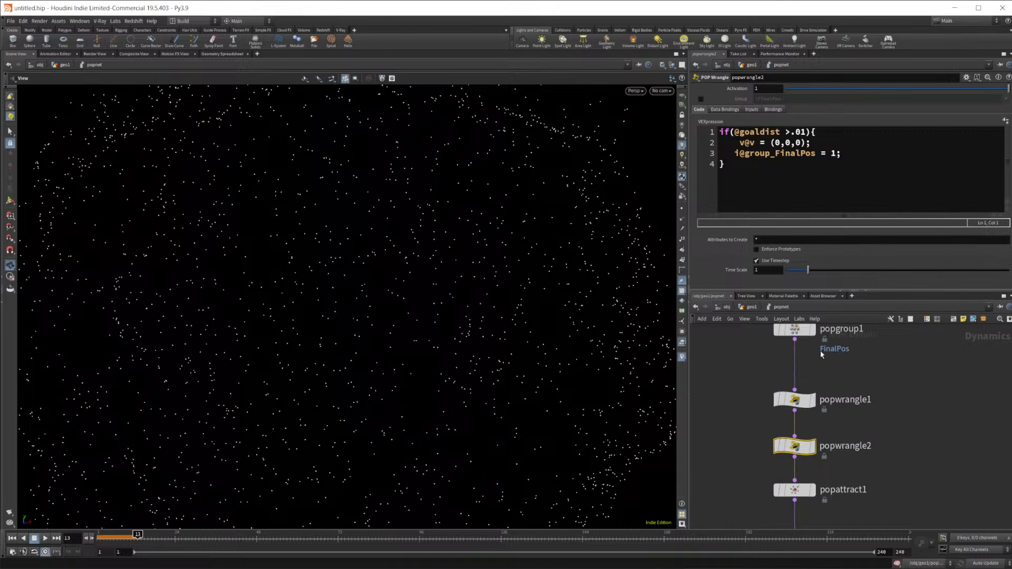
Switch to the Attract to Surface.hiplc session and examine popwrangle2, popwrangle1, popgroup1 and popattract1 for comparison
mouse_move(538, 519)
click(527, 543)
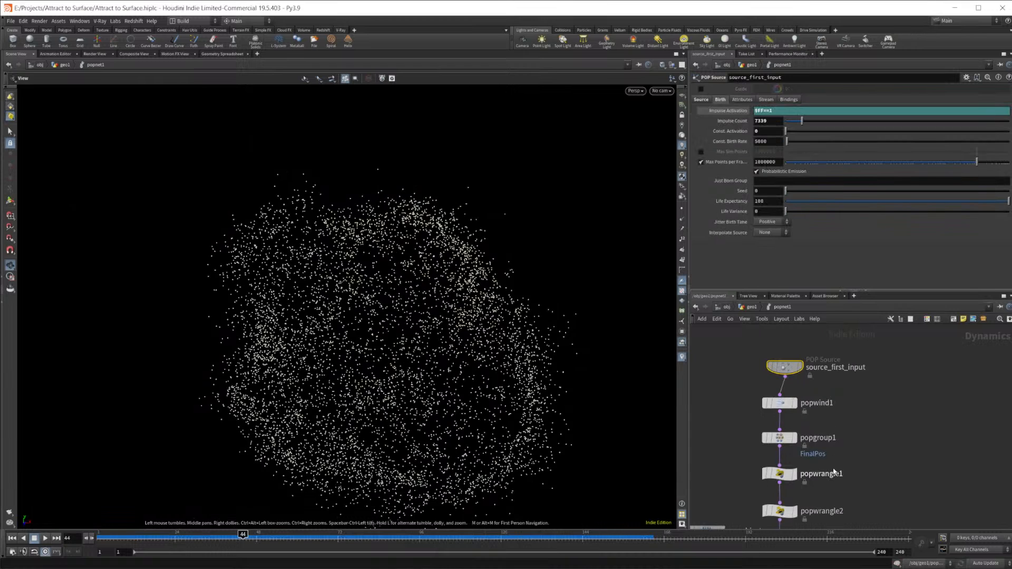
scroll(833, 469, down, 3)
click(781, 435)
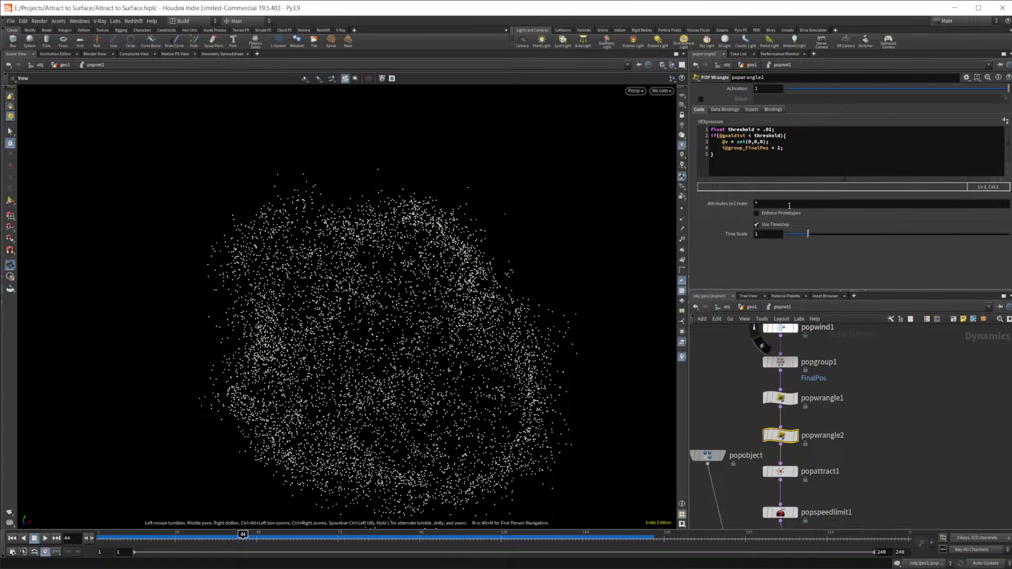
middle_drag(842, 388, 848, 413)
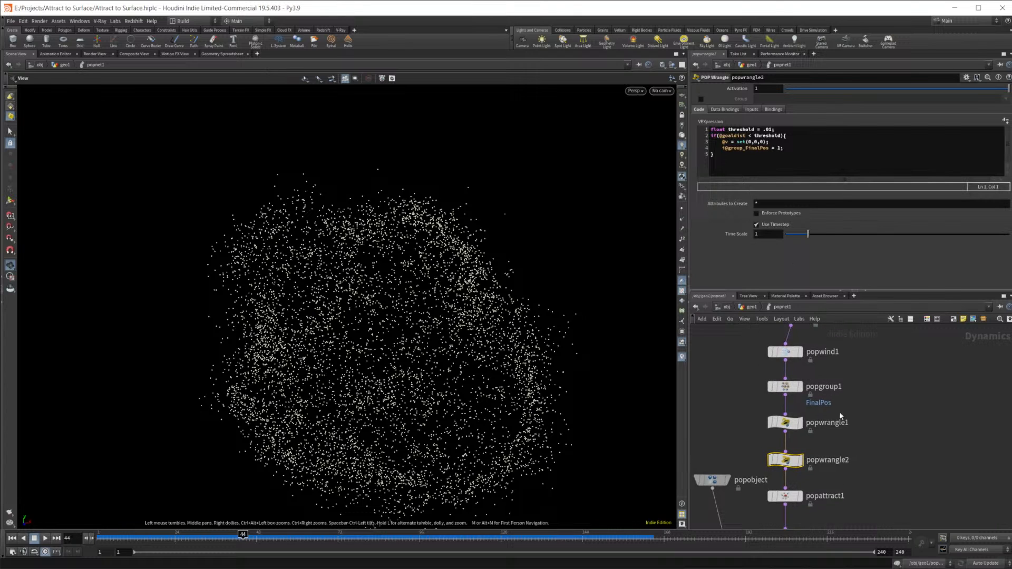
click(788, 423)
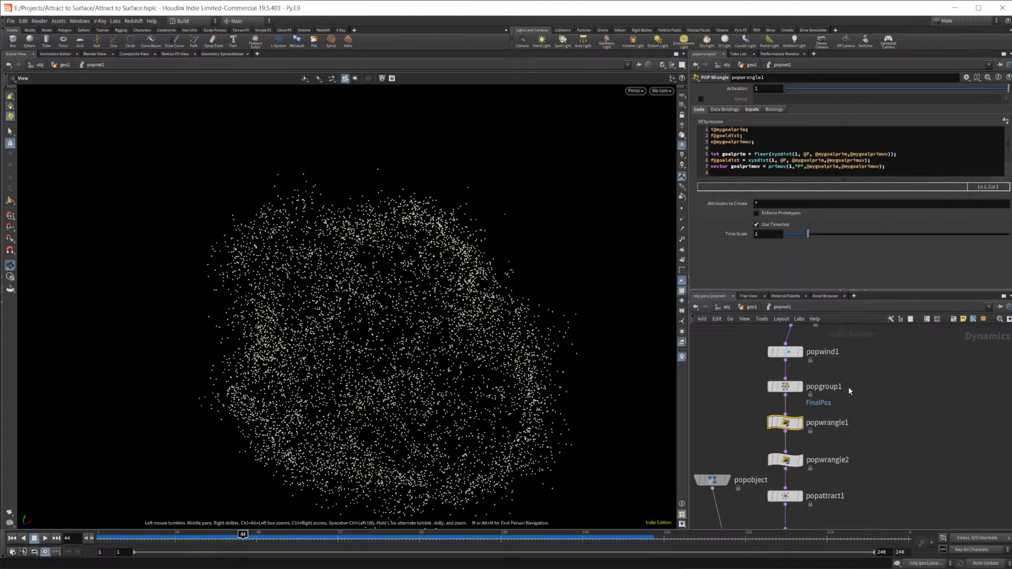
click(786, 387)
middle_drag(786, 390, 788, 324)
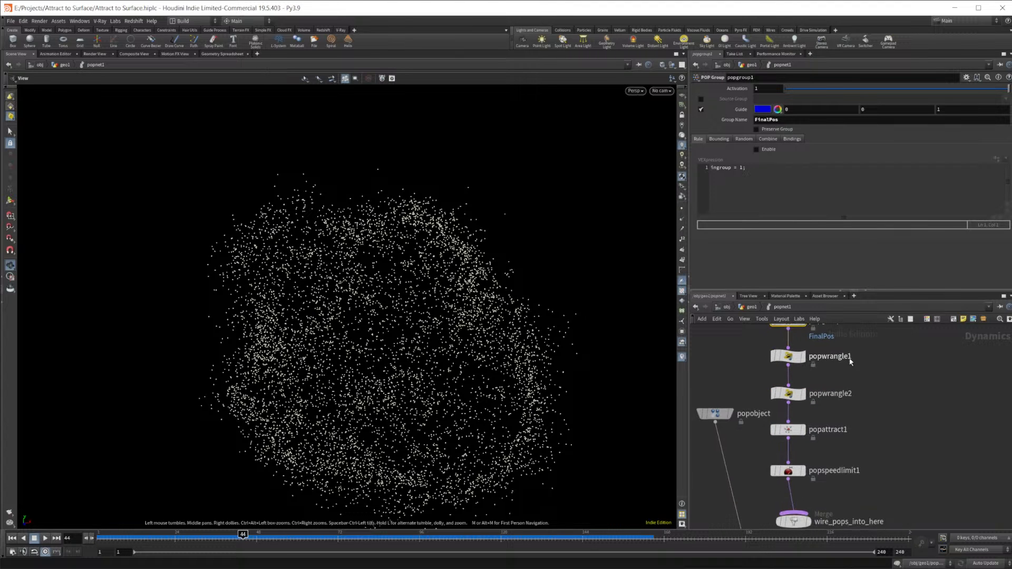
click(788, 497)
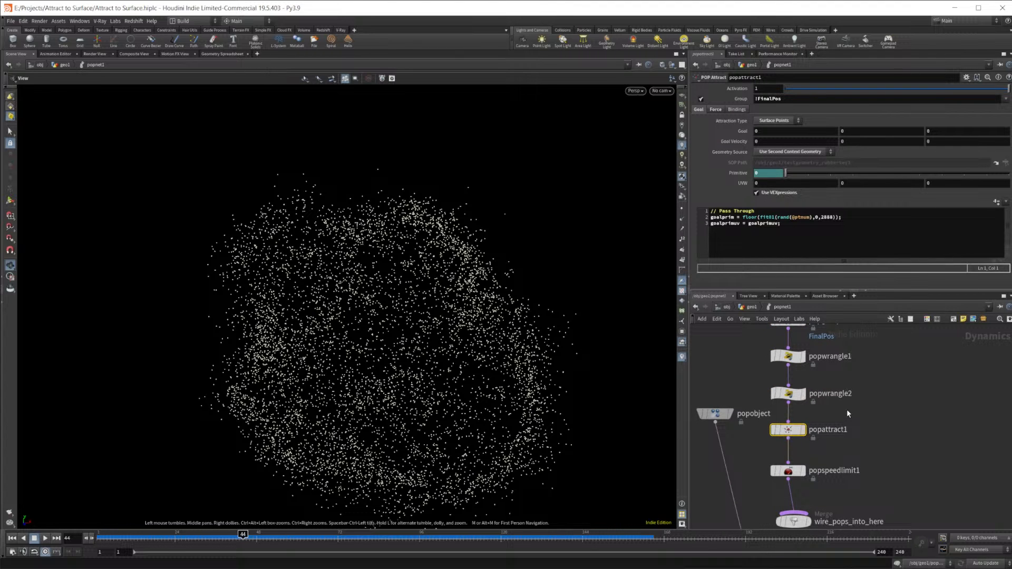
click(861, 438)
Switch back to the untitled scene and correct popwrangle2's velocity line to v@v = set(0,0,0);
mouse_move(466, 567)
click(480, 537)
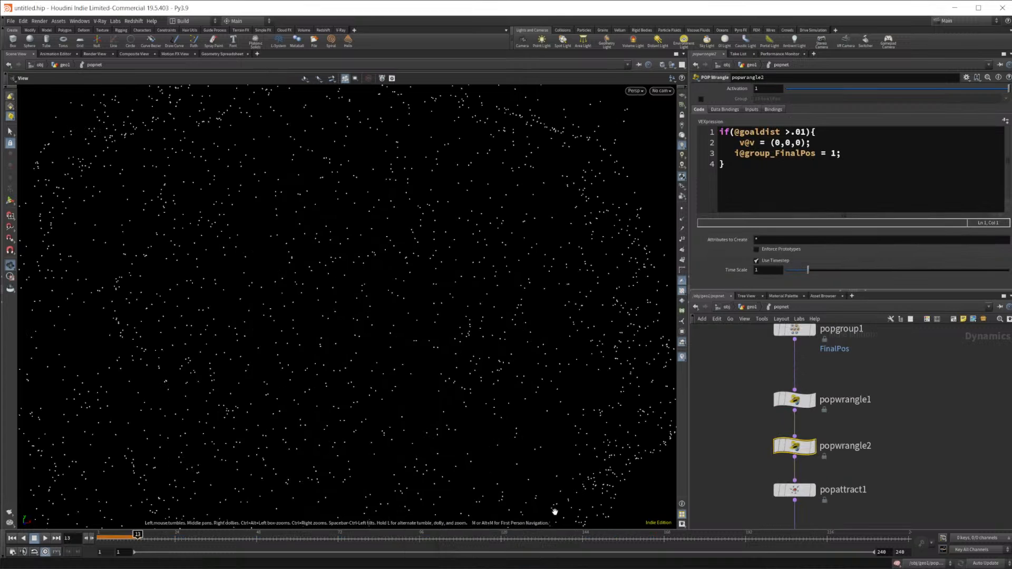
click(800, 491)
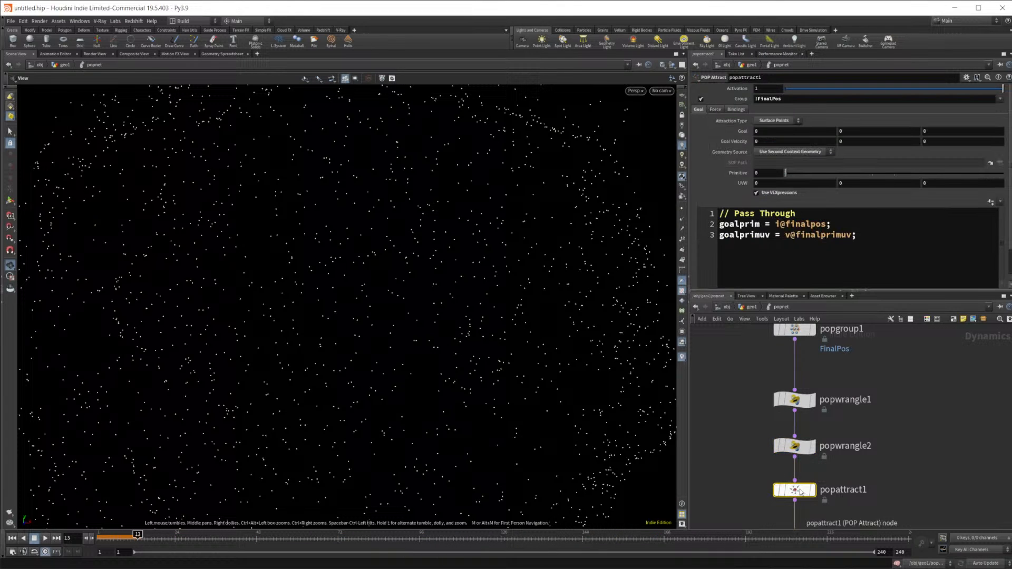
middle_drag(863, 457, 863, 507)
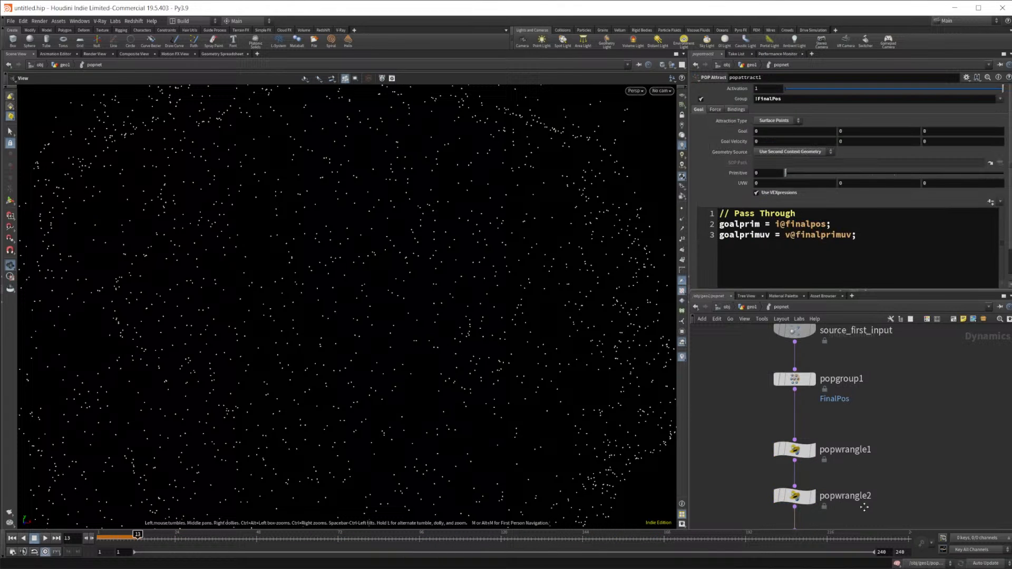
click(799, 451)
click(795, 495)
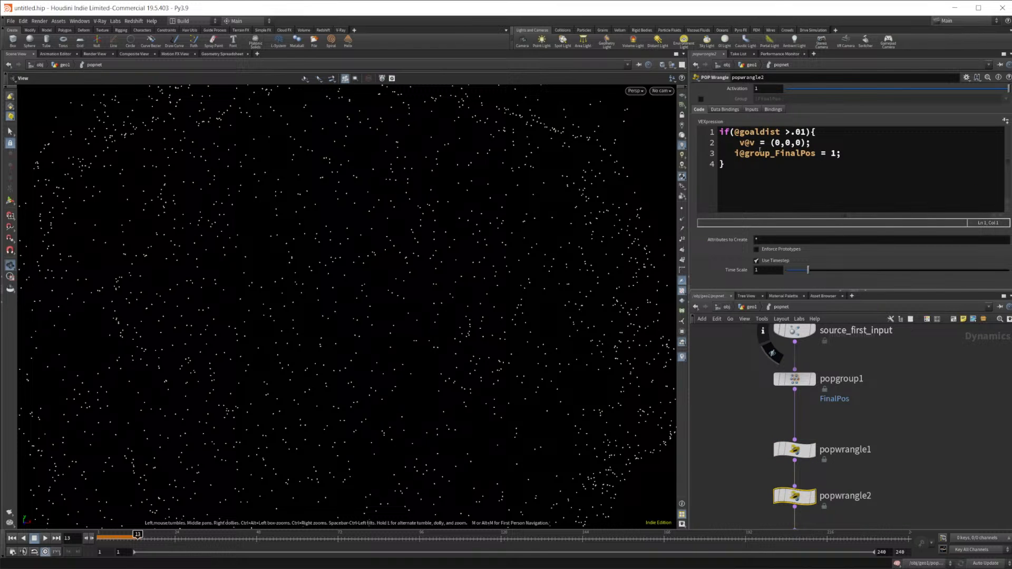
click(768, 143)
text(set)
click(848, 131)
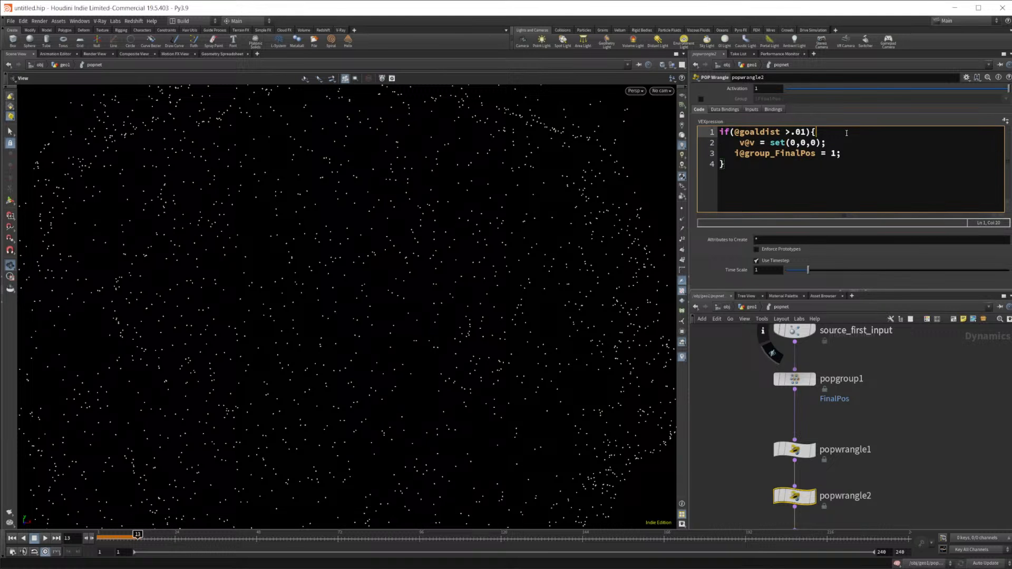
Run the simulation to frame 20 and examine the FinalPos group column in the geometry spreadsheet
click(23, 538)
click(45, 538)
click(838, 154)
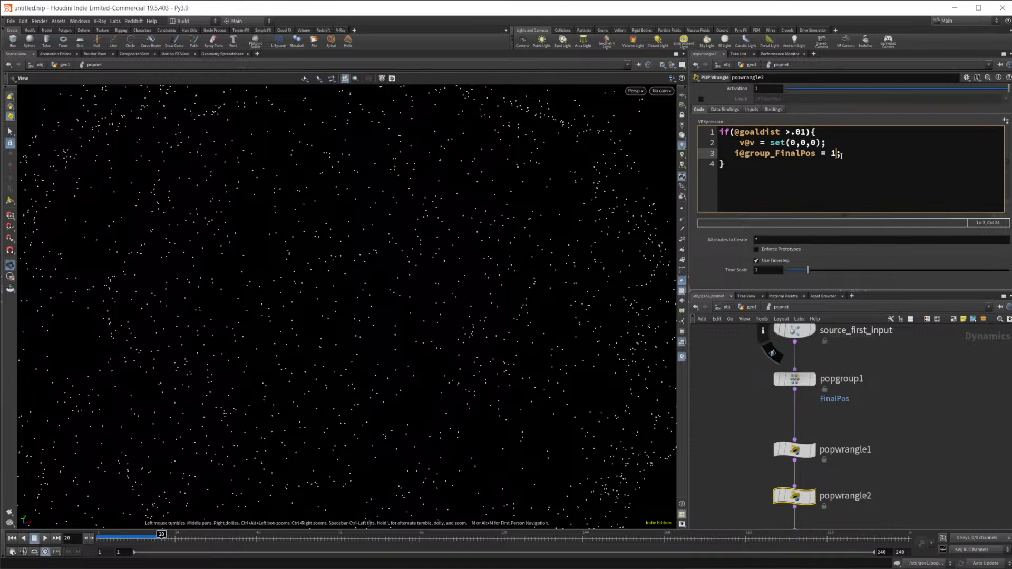
click(222, 54)
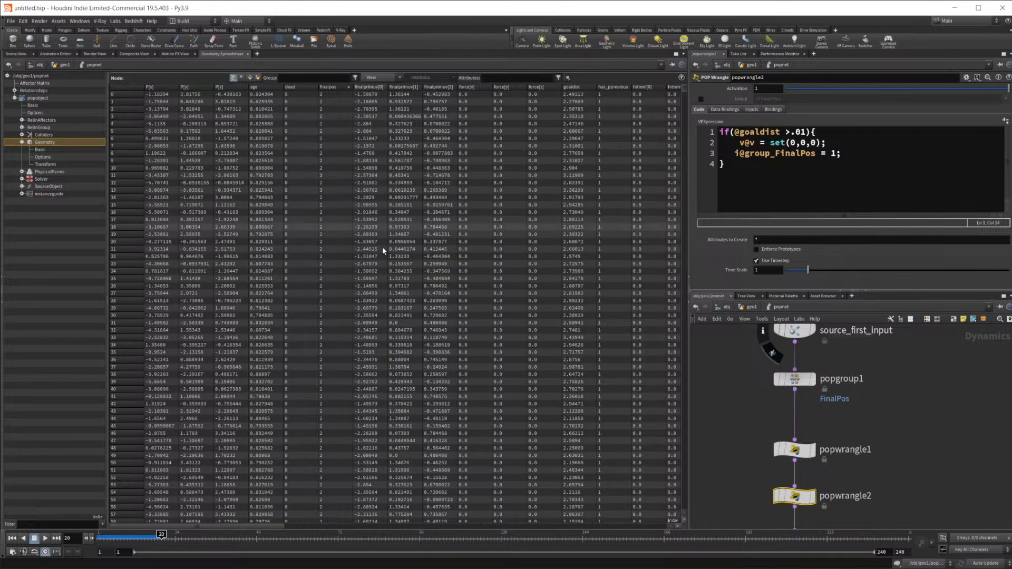
drag(220, 525, 644, 524)
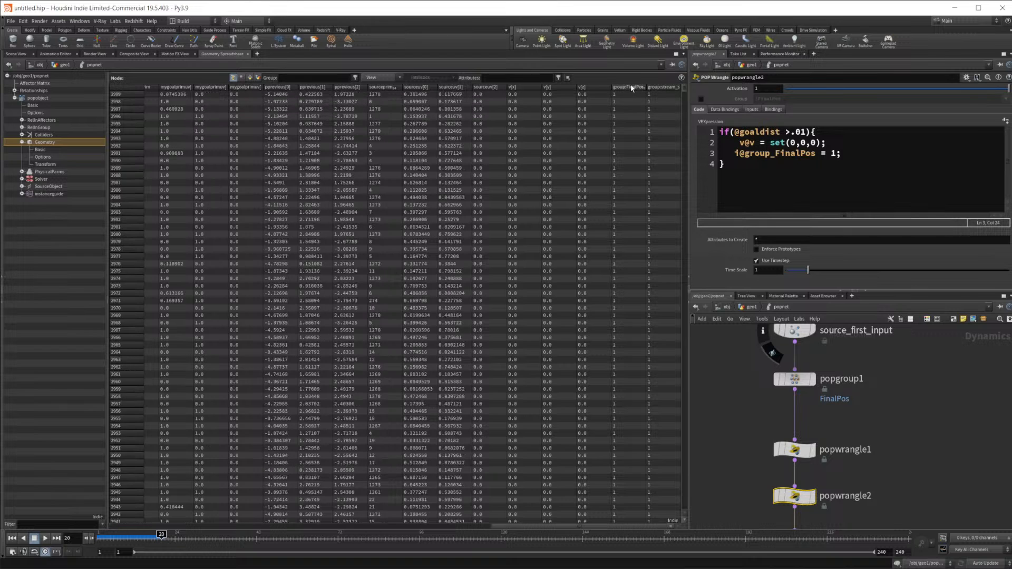
Rewind to frame 1 and check the FinalPos group values against the popgroup1 and popwrangle1 settings
click(798, 381)
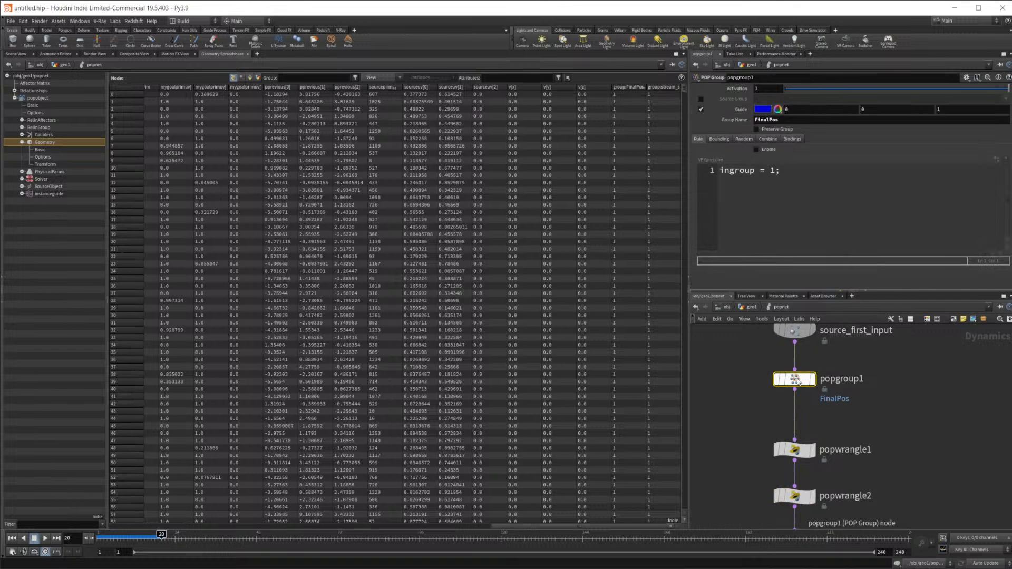
click(12, 539)
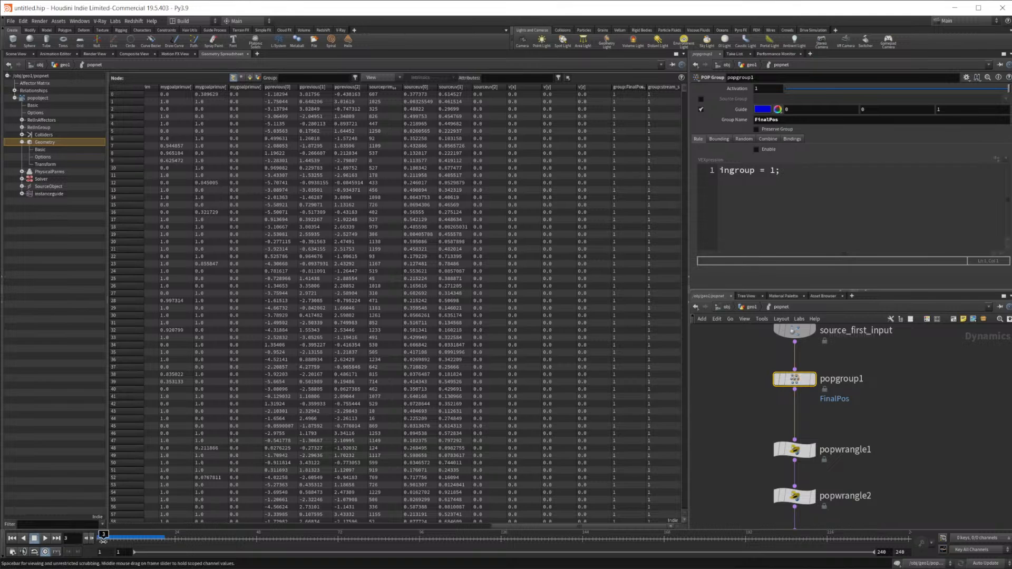
click(795, 449)
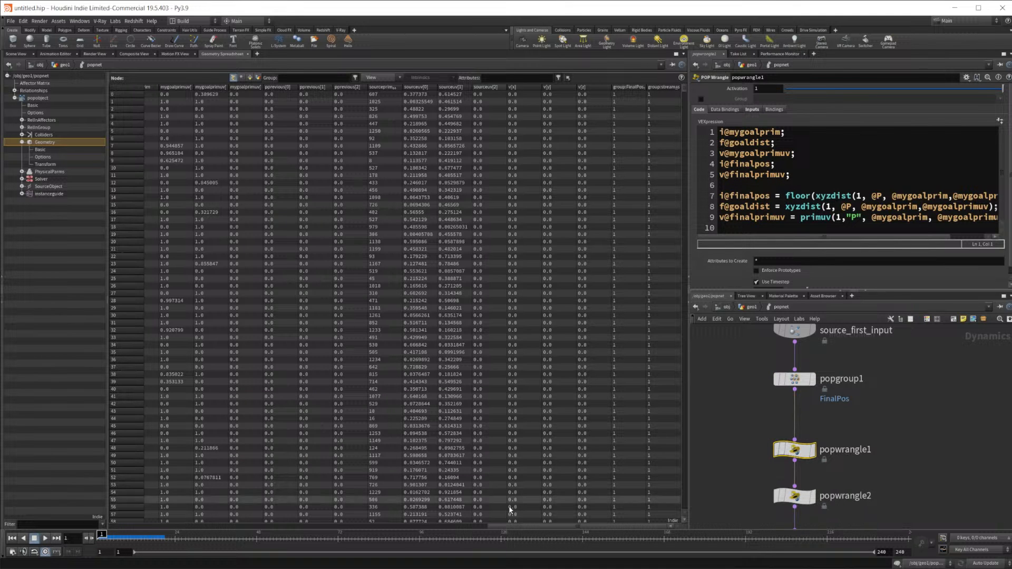
mouse_move(523, 526)
mouse_down()
mouse_move(254, 524)
mouse_move(522, 527)
mouse_up()
click(795, 380)
click(795, 450)
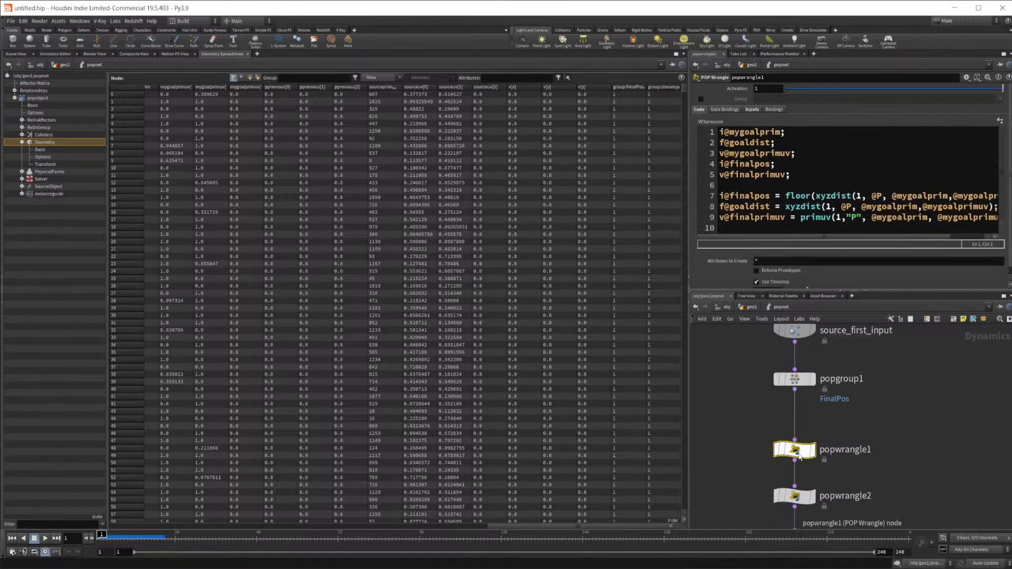
click(794, 497)
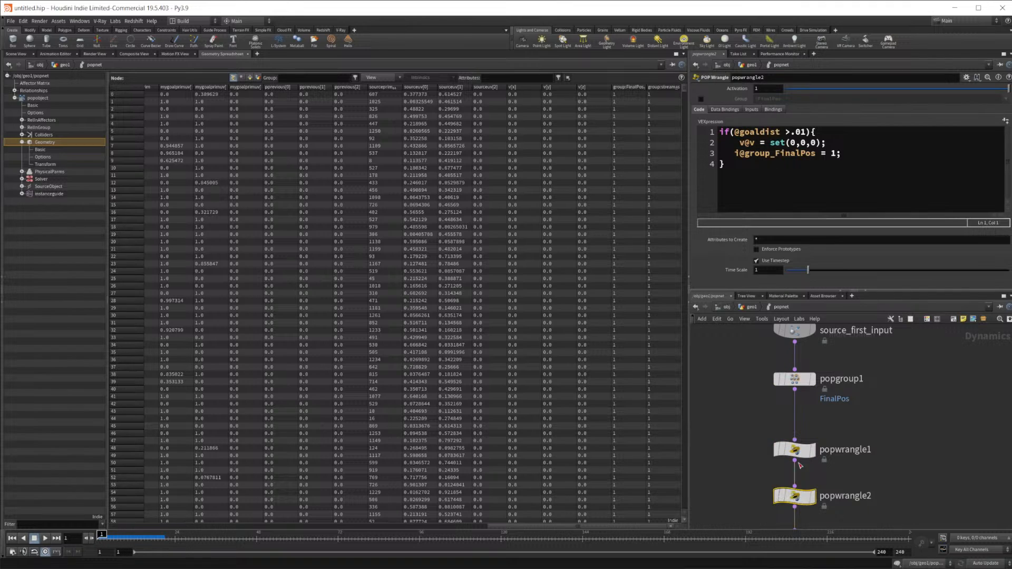
click(793, 133)
key(BackSpace)
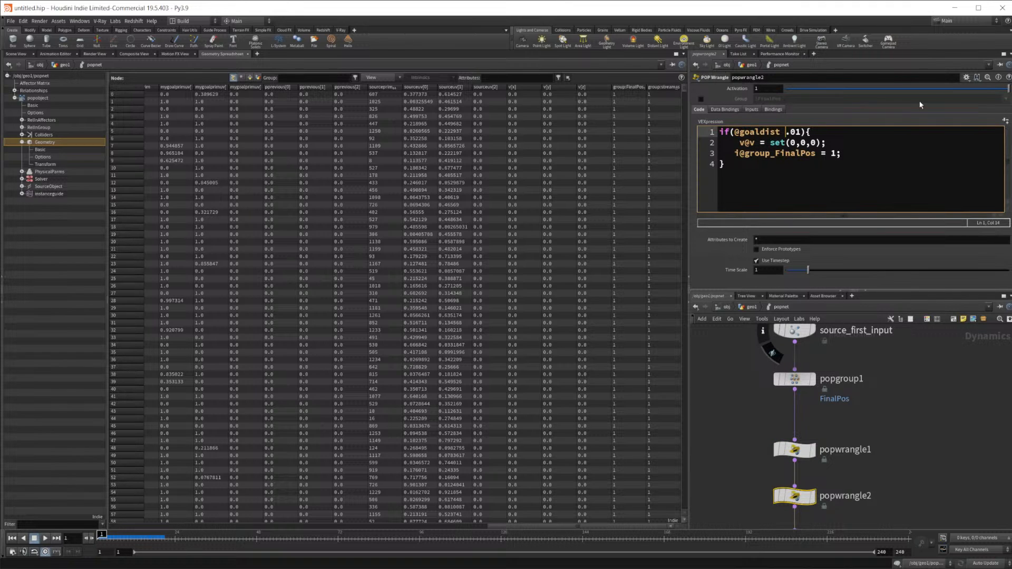
text(<)
click(807, 196)
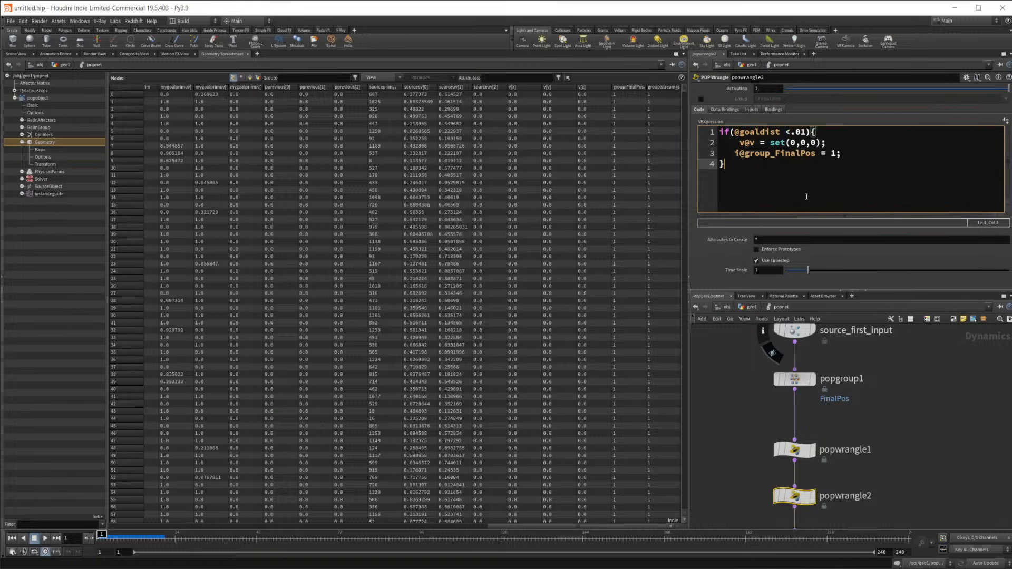
click(878, 446)
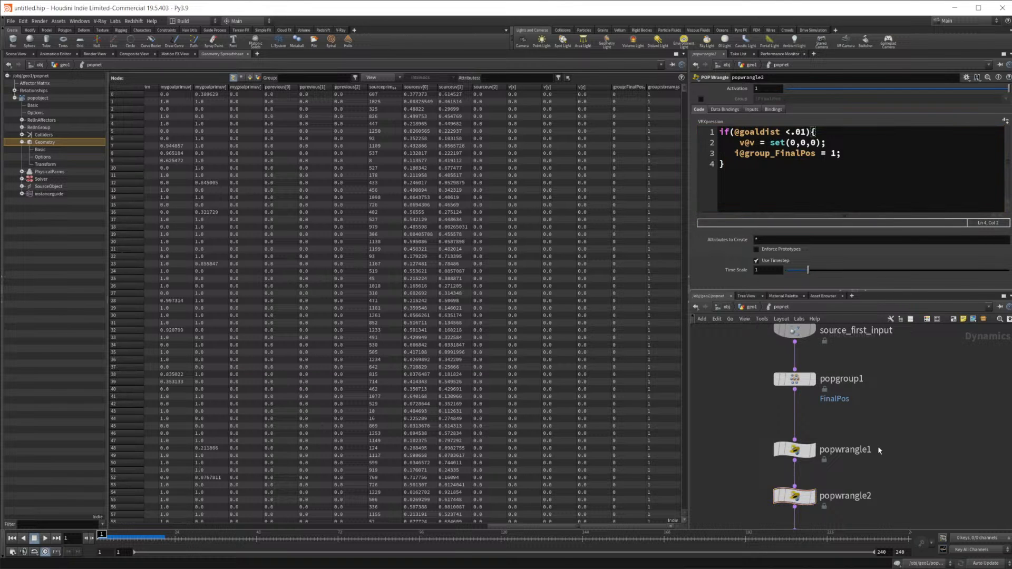
Return to the scene view, play the particle simulation, and stop it at the first frame
click(21, 54)
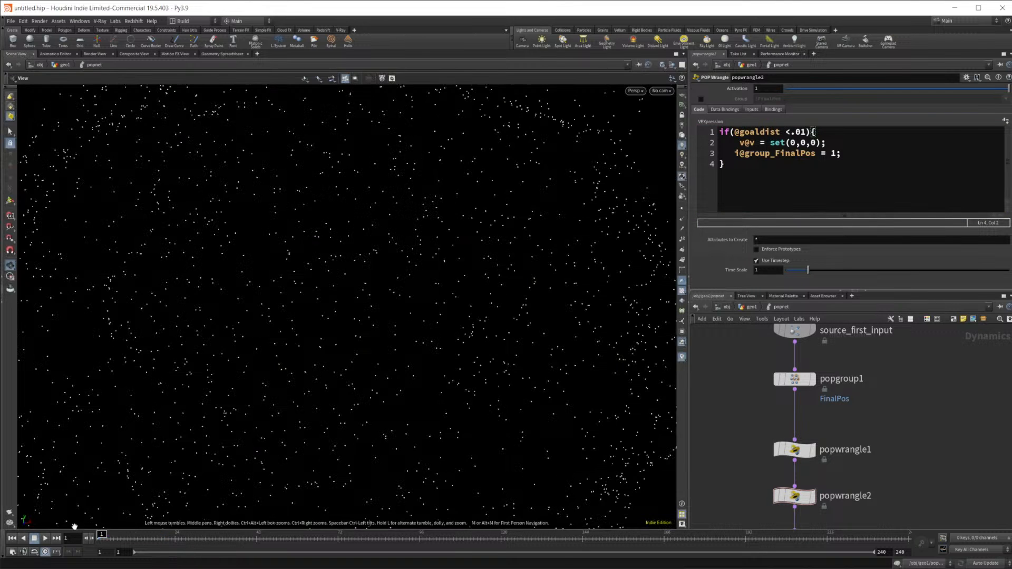
click(46, 539)
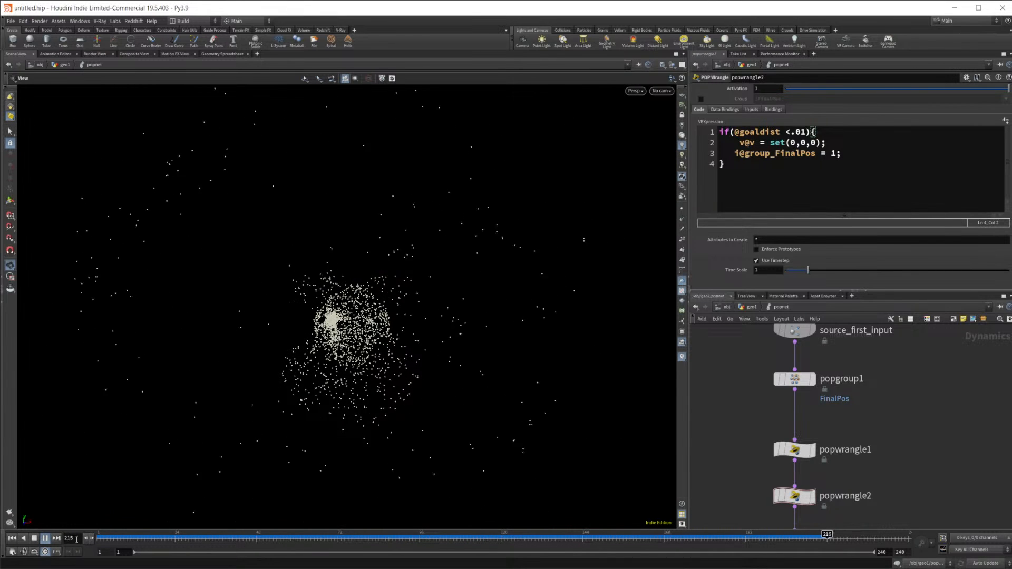
click(34, 539)
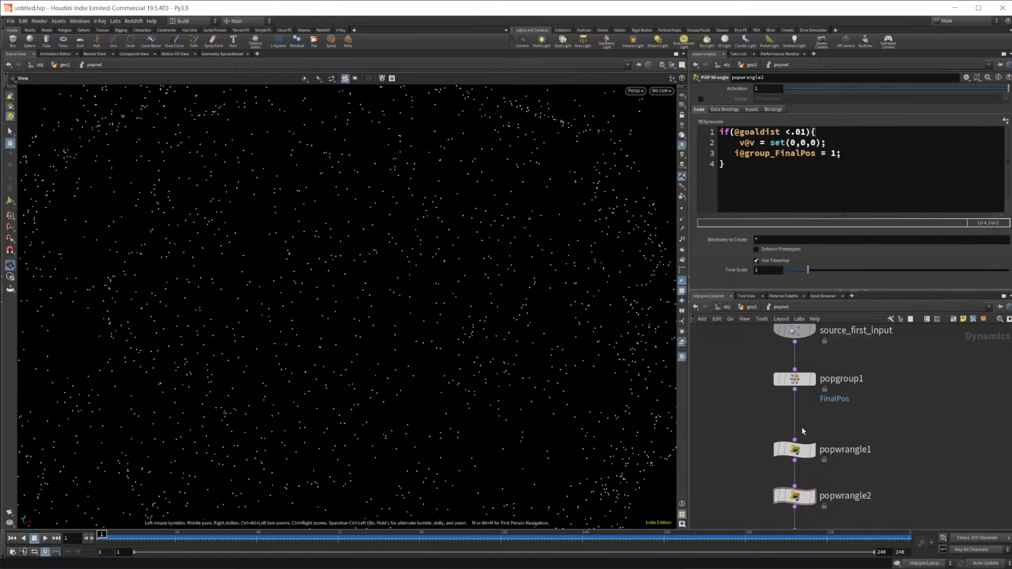
middle_drag(846, 413, 838, 347)
mouse_move(807, 133)
mouse_down()
mouse_move(766, 132)
mouse_move(795, 132)
mouse_move(797, 145)
mouse_up()
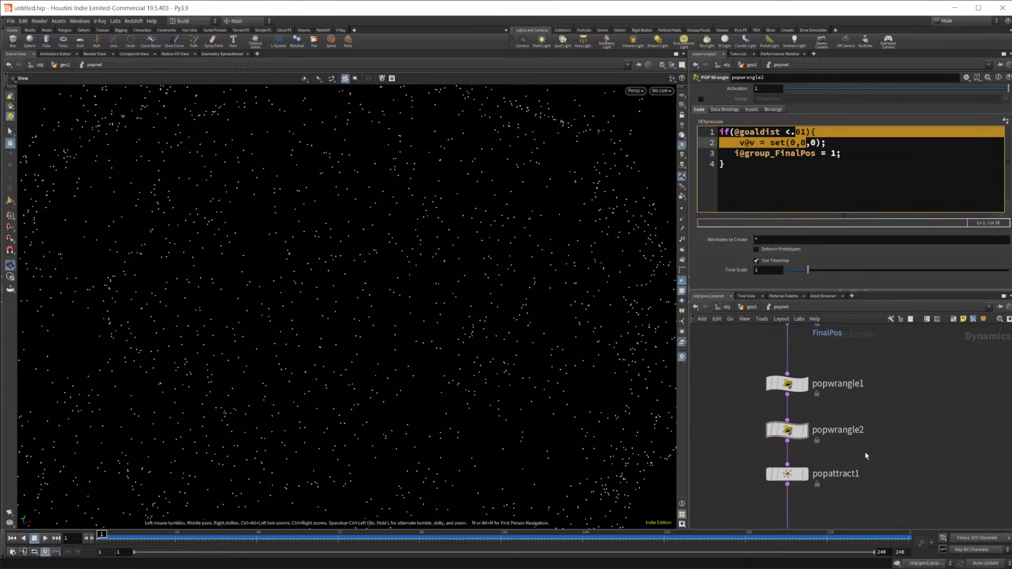
click(797, 153)
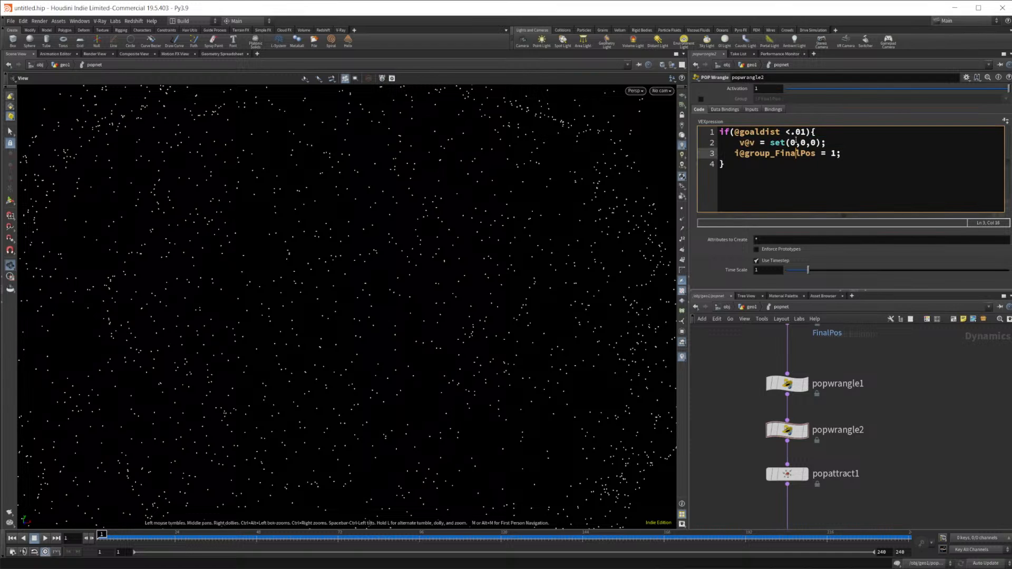
key(Return)
key(BackSpace)
key(BackSpace)
key(BackSpace)
Add a POP Wrangle and insert it into the chain between popwrangle1 and popwrangle2
key(Tab)
text(pop w)
key(Return)
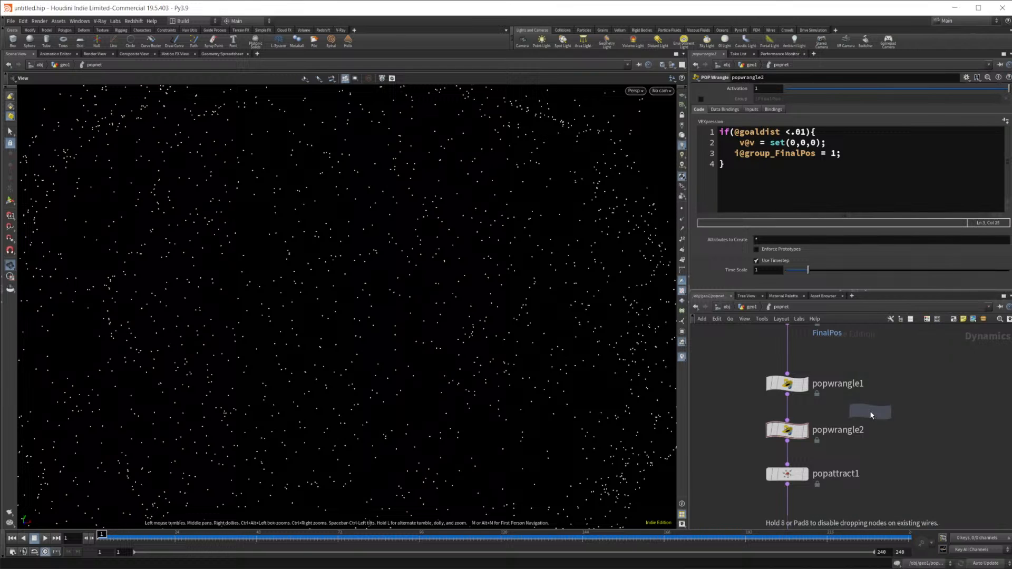
click(871, 414)
drag(871, 414, 792, 418)
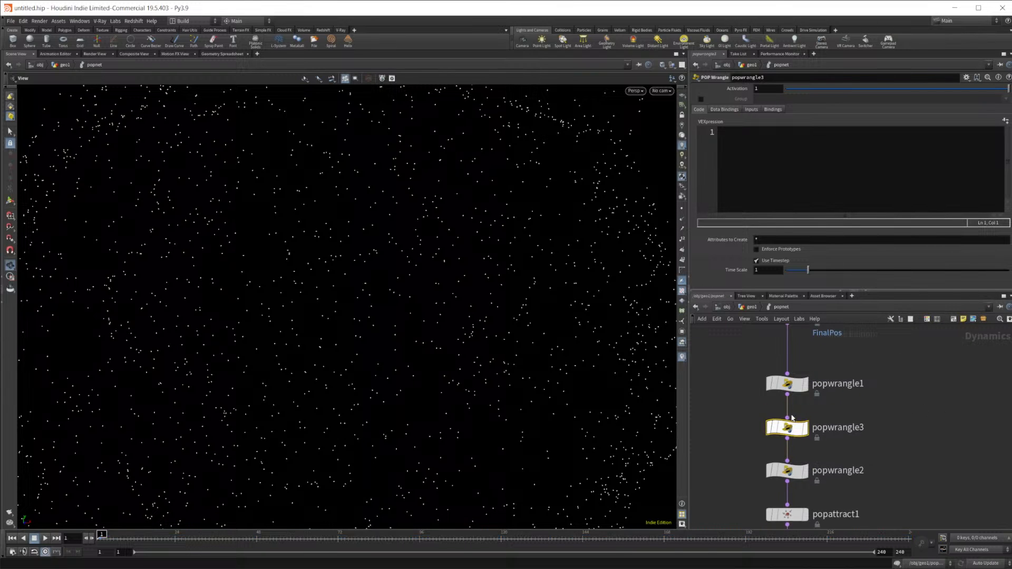
click(776, 197)
text(if)
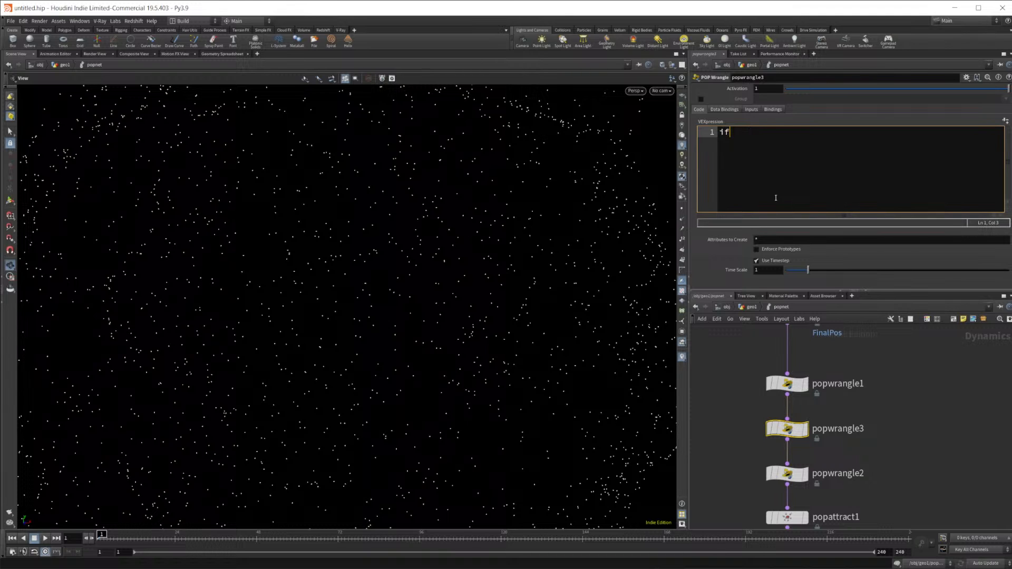
text((@goaldist <1)
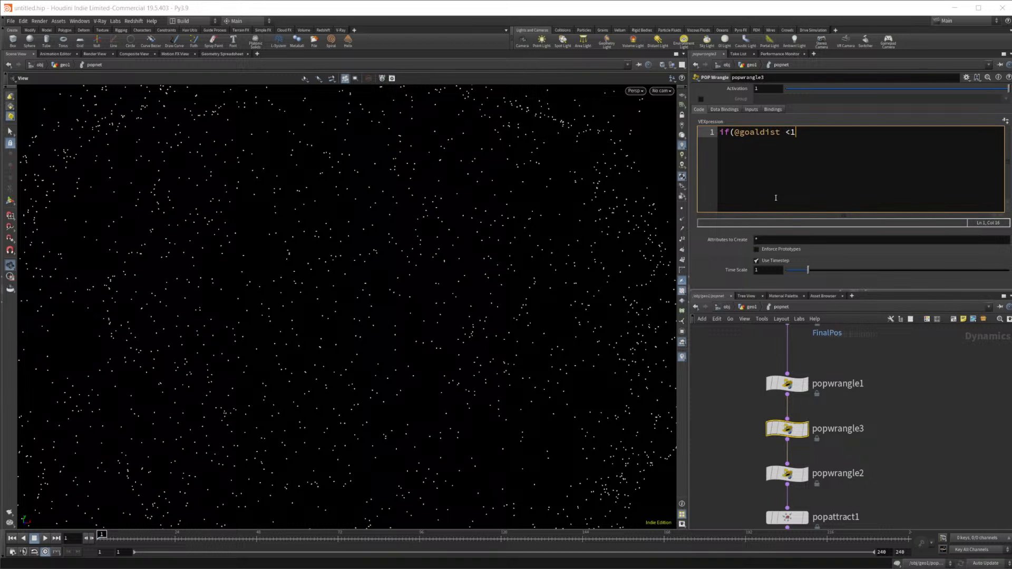
text(.5){)
key(Return)
key(Return)
text(})
key(Up)
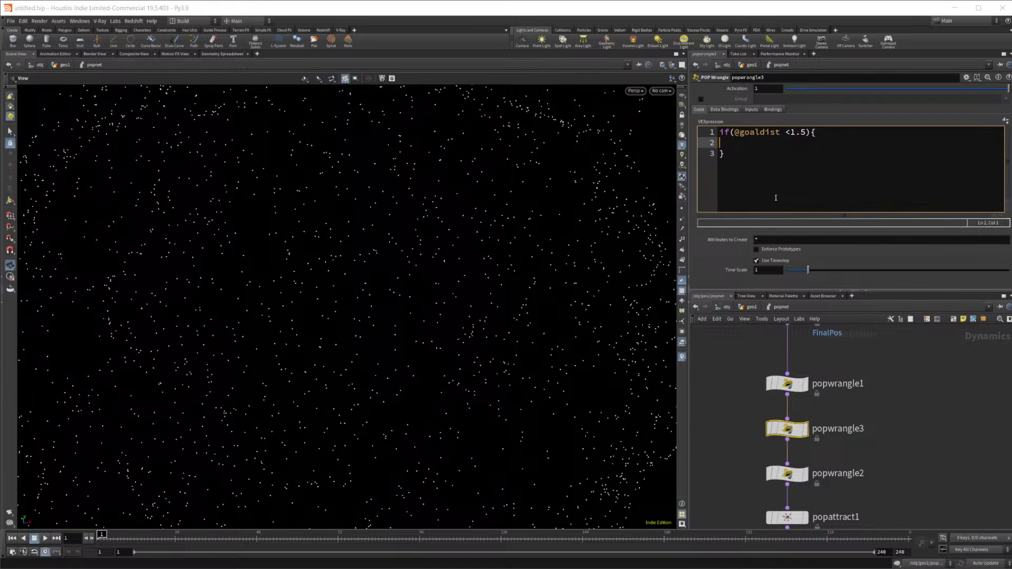
Fill popwrangle3's condition block with v@v *= (.95,.95,.95); and apply the code
text(v2)
key(BackSpace)
text(@v *=)
text((.95,.95,.95);)
click(885, 426)
Play the simulation to frame 168 to check how the particles slow down near the goal surface
click(45, 539)
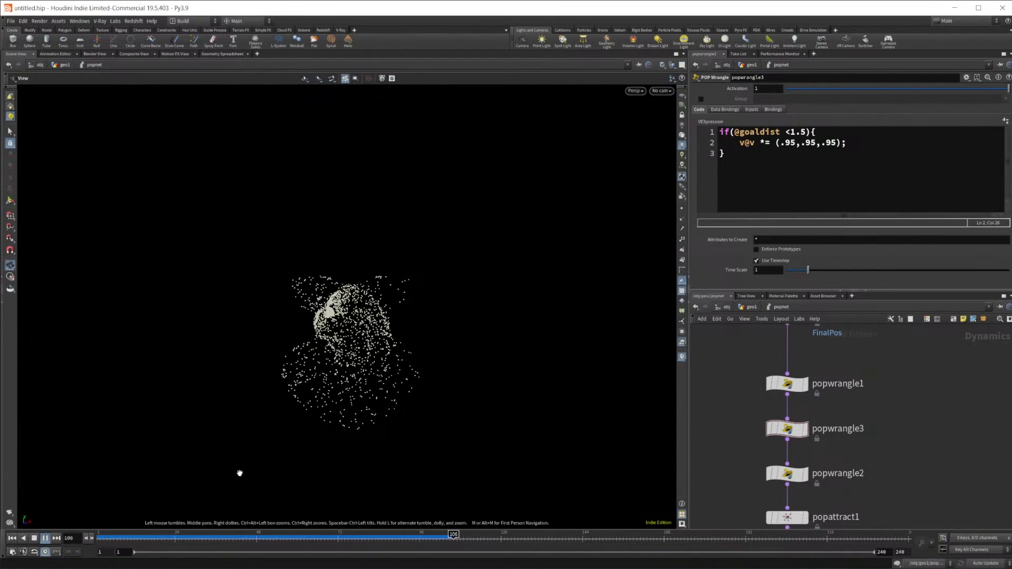
click(35, 539)
click(806, 133)
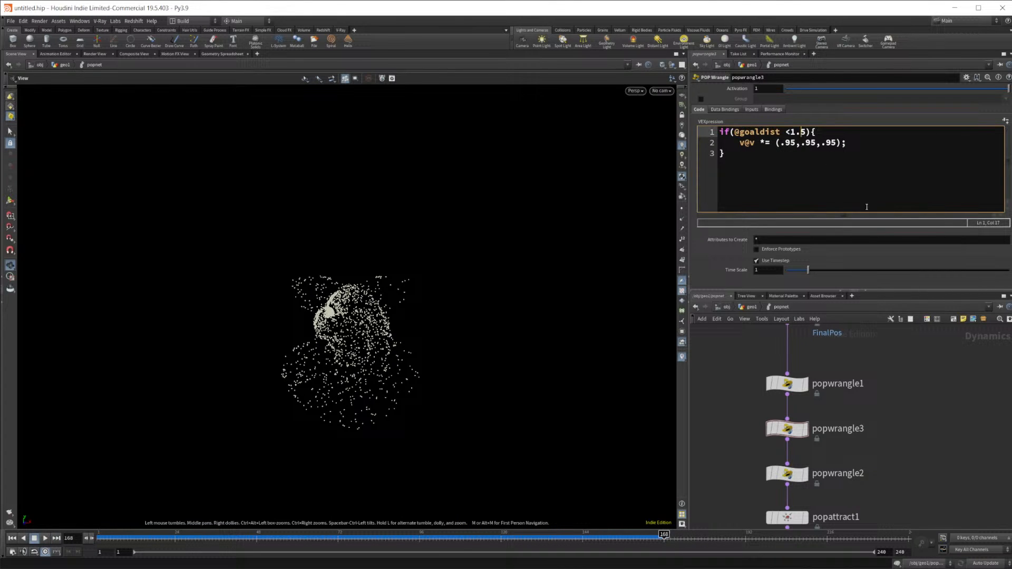
Add a POP Collision Detect node and insert it between popattract1 and the wire_pops_into_here merge
scroll(845, 432, down, 6)
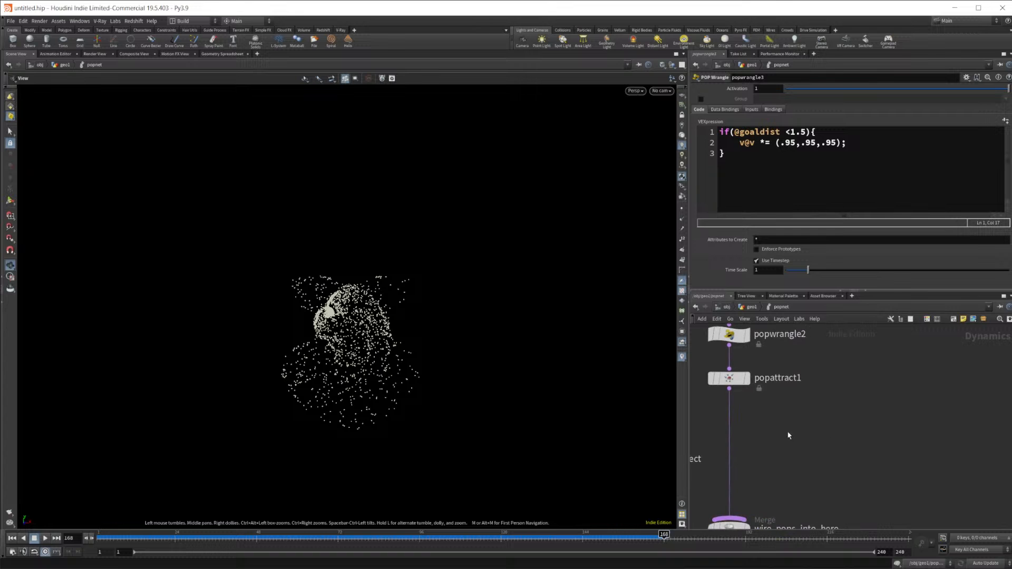
key(Tab)
key(Escape)
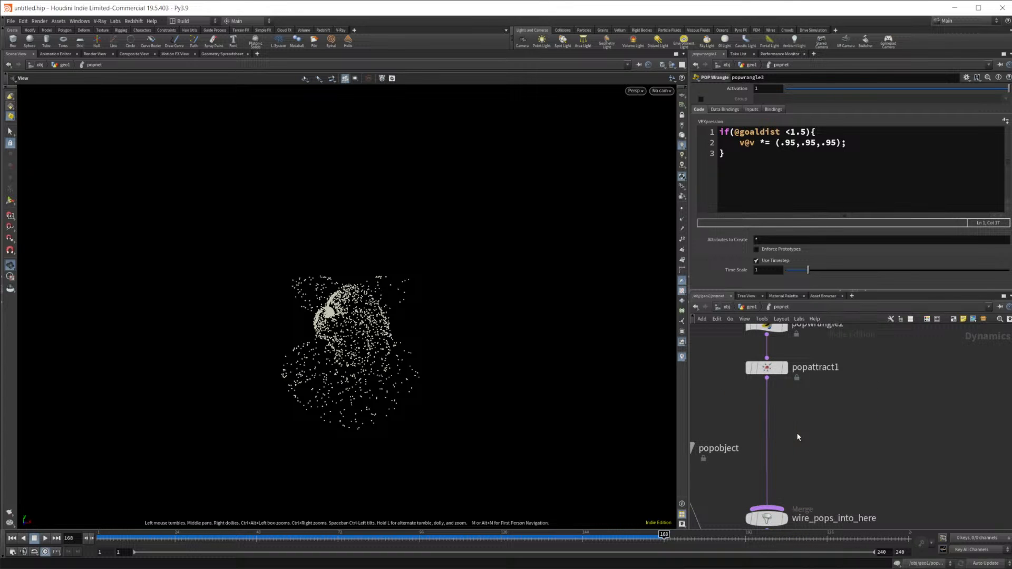
key(Tab)
mouse_move(799, 441)
text(pop)
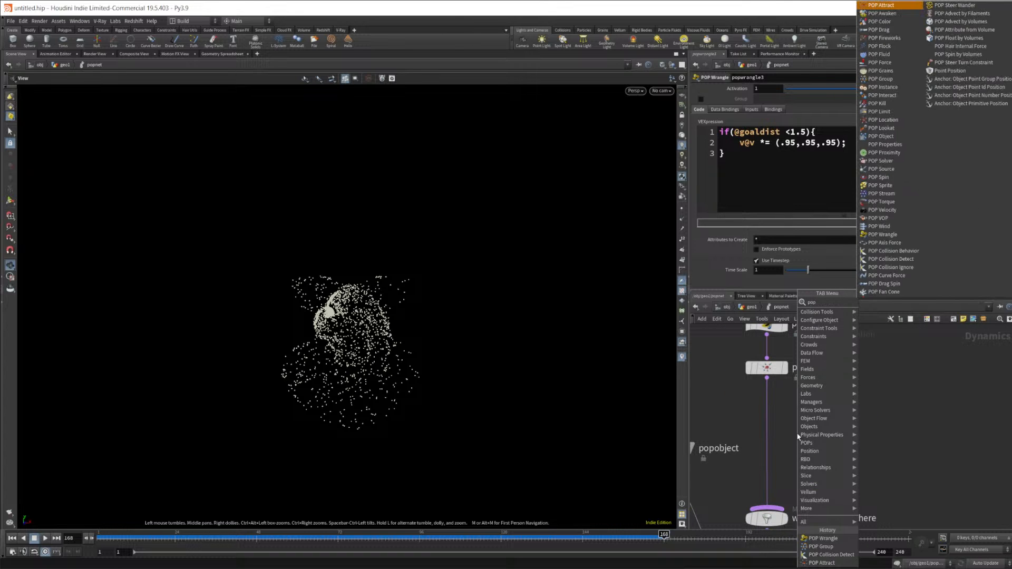
text( col)
key(Down)
key(Return)
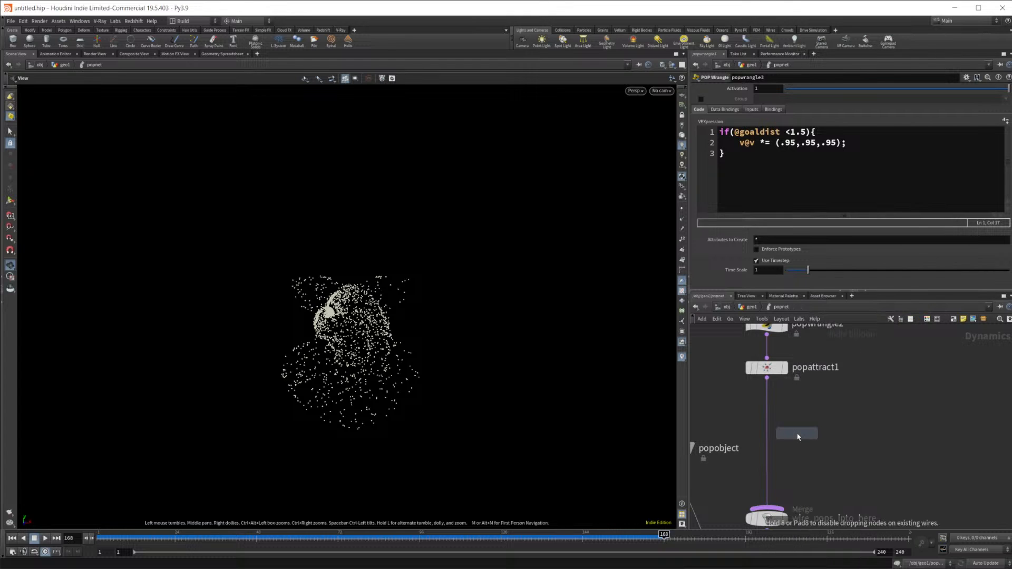
click(798, 436)
drag(798, 434, 767, 430)
Turn off Color Hits on popcollisiondetect1, set its Response to Stop, and rewind to frame 1
click(790, 131)
click(785, 161)
click(729, 121)
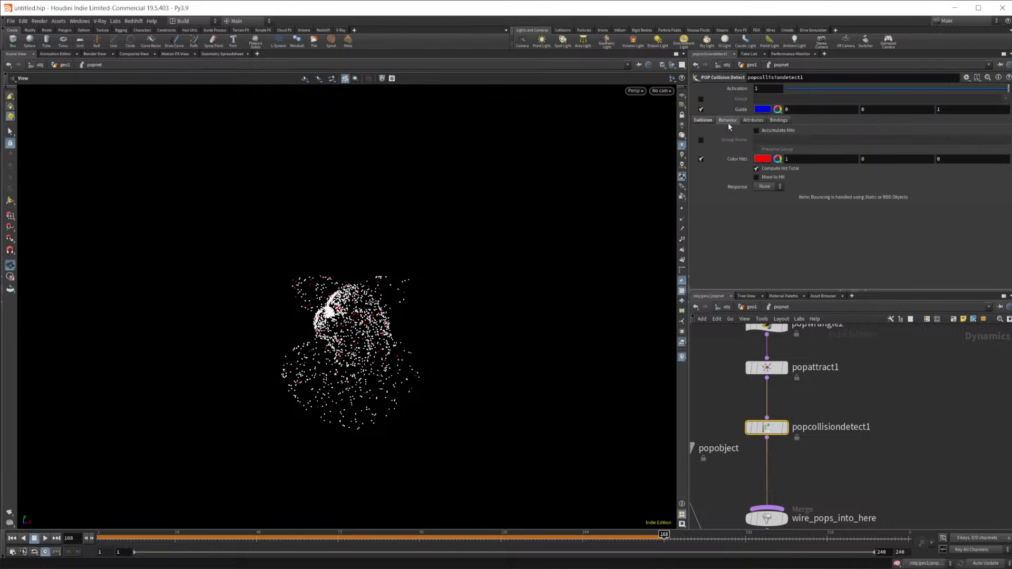
click(701, 159)
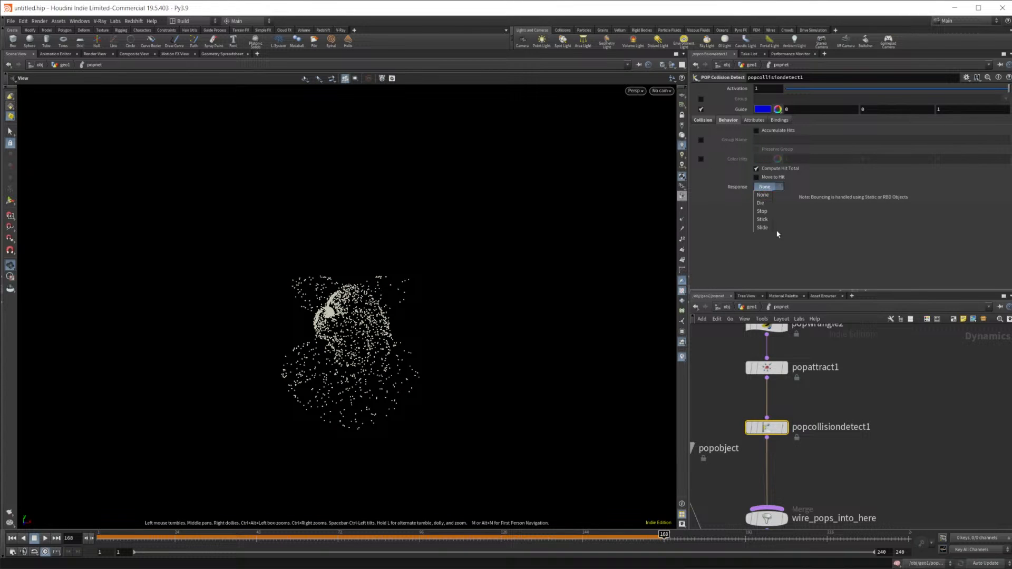
click(762, 211)
click(701, 99)
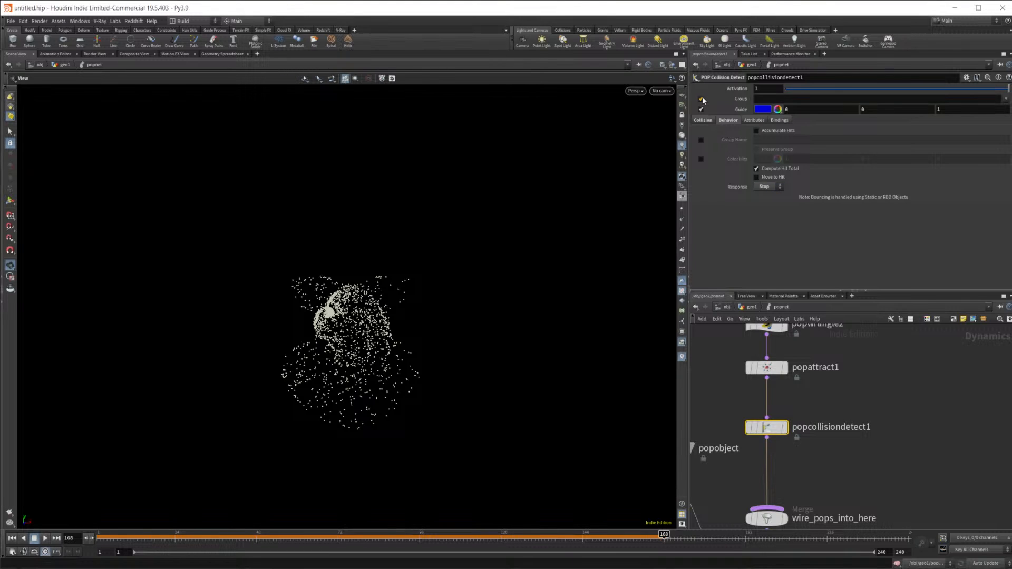
click(702, 99)
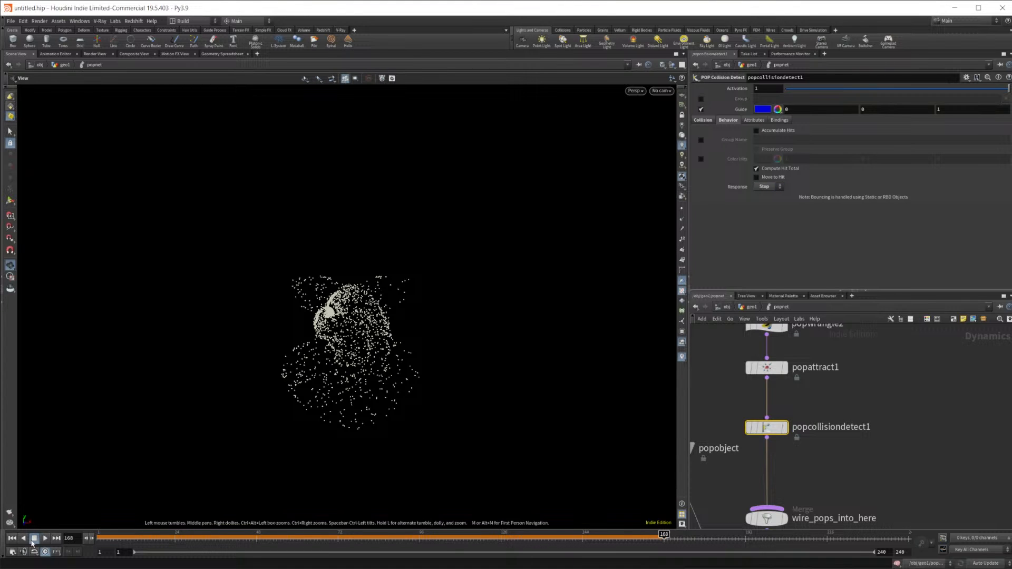
click(12, 538)
click(701, 141)
click(768, 132)
click(771, 139)
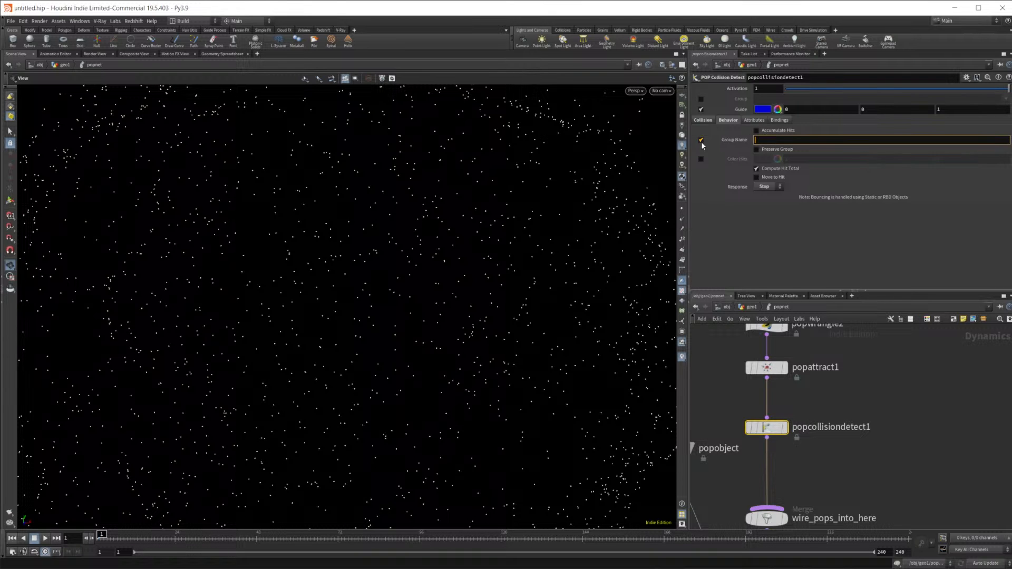
click(701, 140)
Play the simulation with the collision response active, stop it, and scrub back to frame 56
click(45, 539)
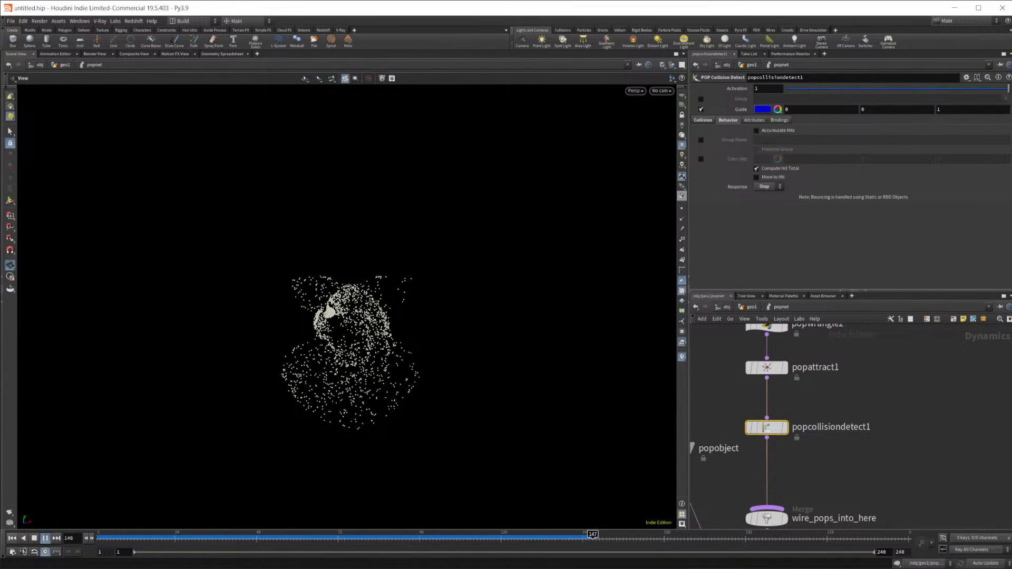
click(336, 539)
mouse_move(336, 538)
mouse_down()
mouse_move(487, 539)
mouse_move(284, 539)
mouse_up()
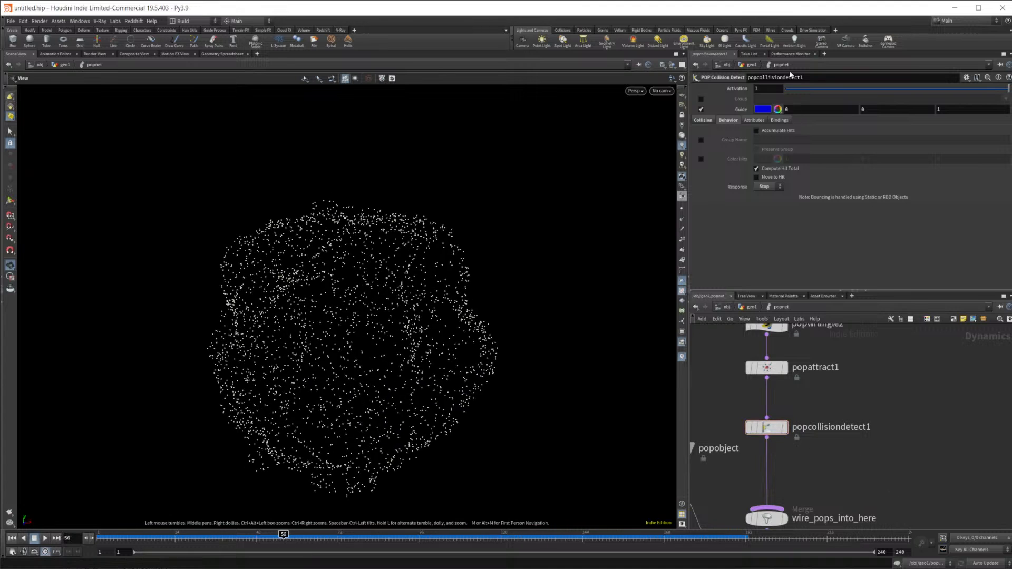
Review popcollisiondetect1's collision and behavior settings and inspect the particles from frame 56 through frame 110
click(770, 428)
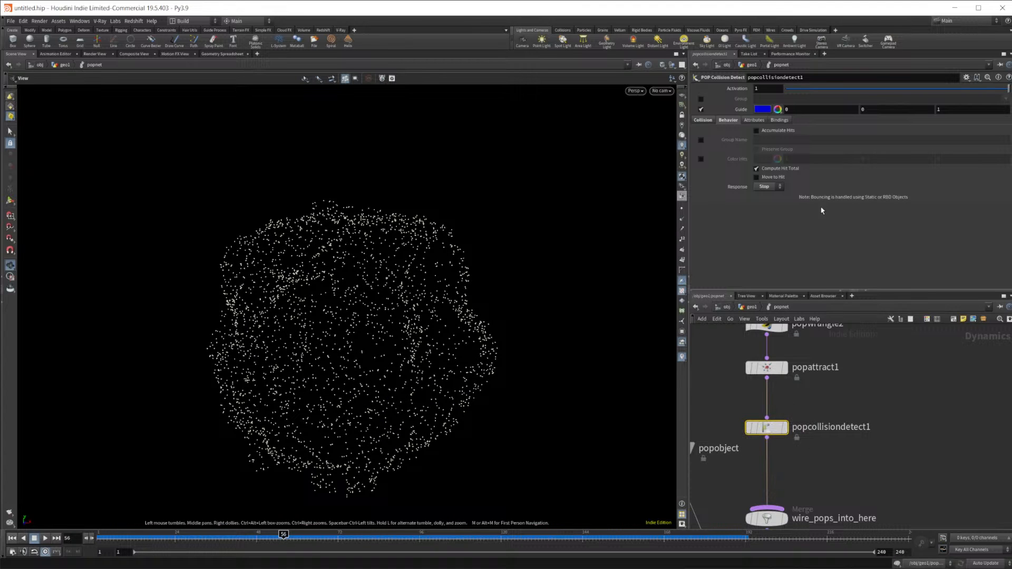
click(710, 121)
click(729, 121)
drag(352, 506, 406, 373)
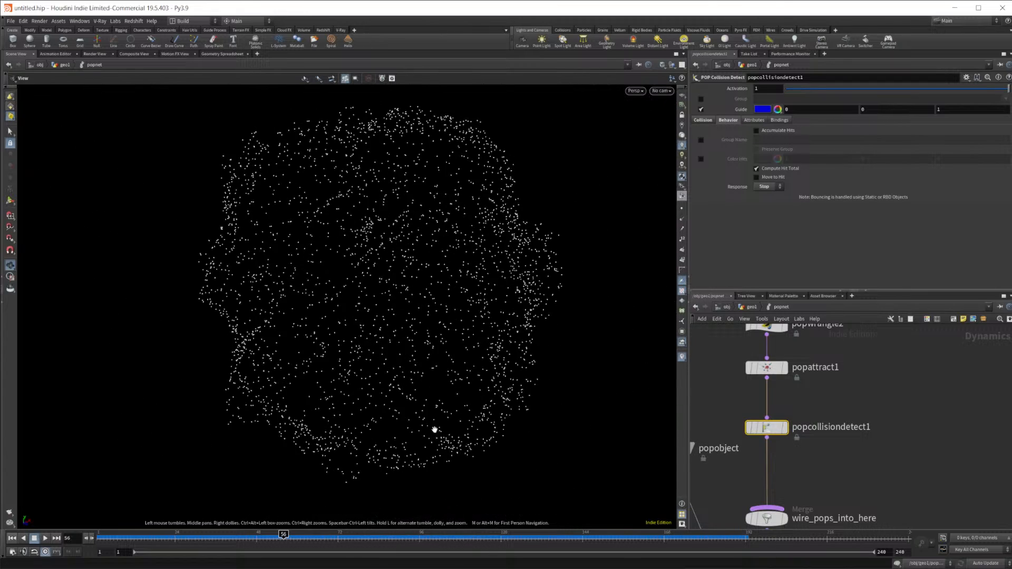
drag(374, 538, 399, 568)
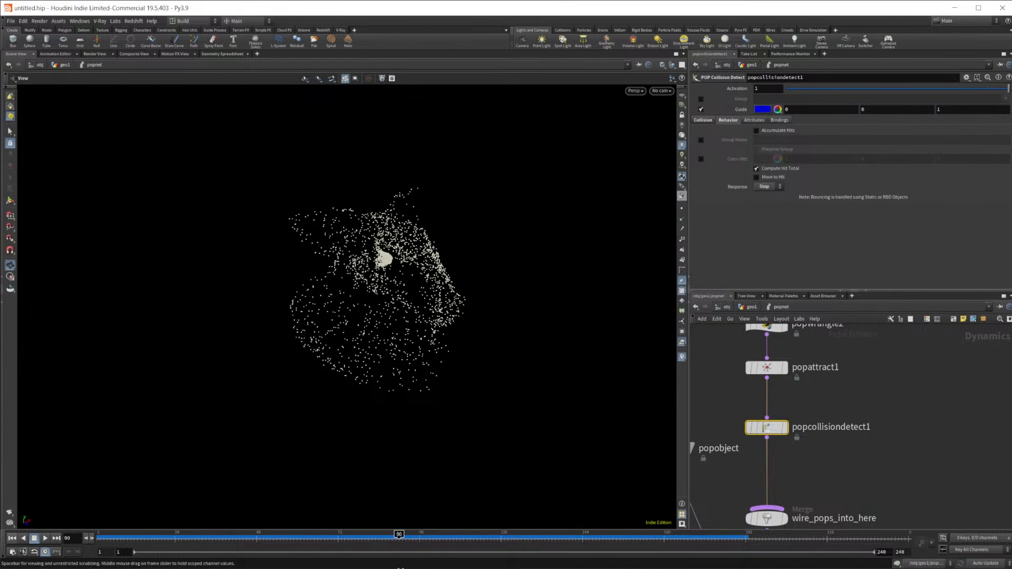
drag(600, 562, 466, 562)
Go up to the geo1 network, display matchsize1, and examine the pig head's eye area up close
click(751, 307)
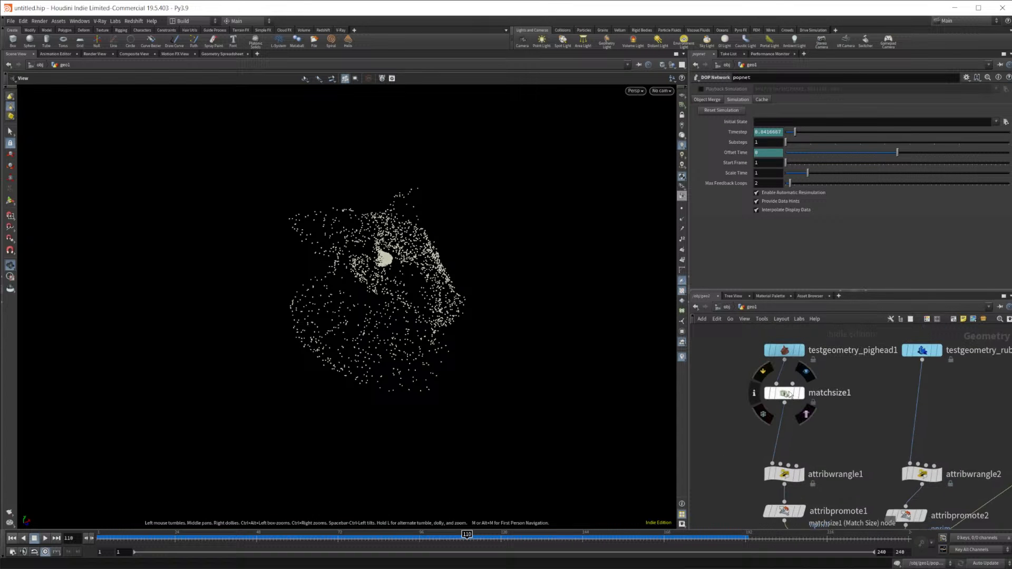
click(802, 393)
right_drag(369, 256, 791, 214)
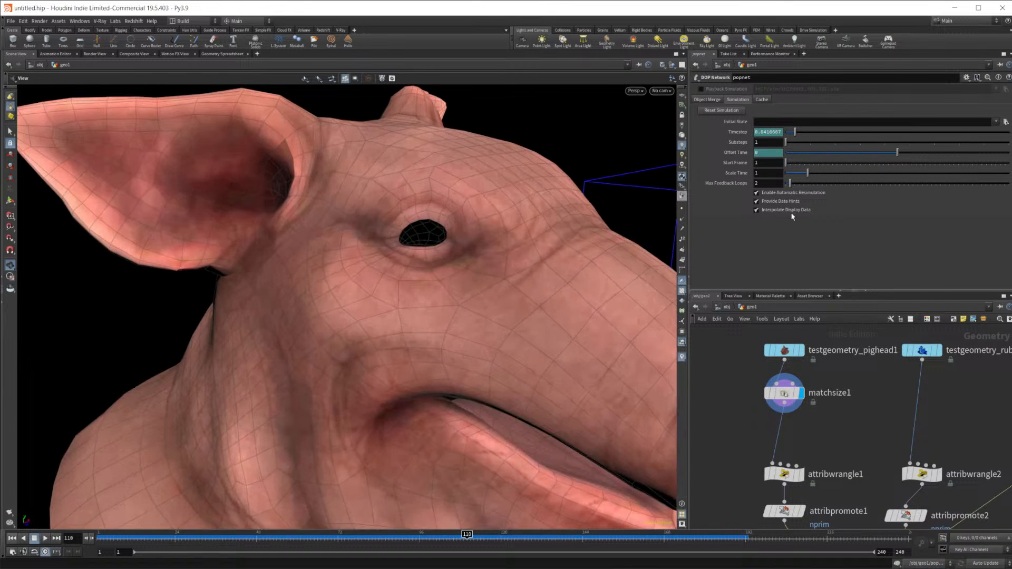
drag(425, 234, 615, 357)
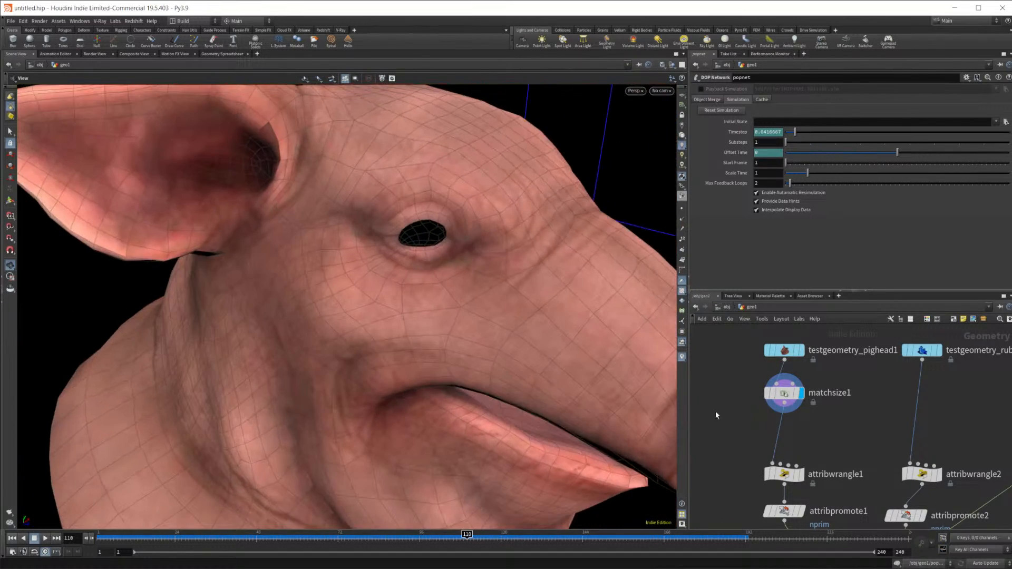
Turn off Add Shader on testgeometry_pighead1 and inspect the mesh around the eye
key(Tab)
key(Escape)
click(783, 347)
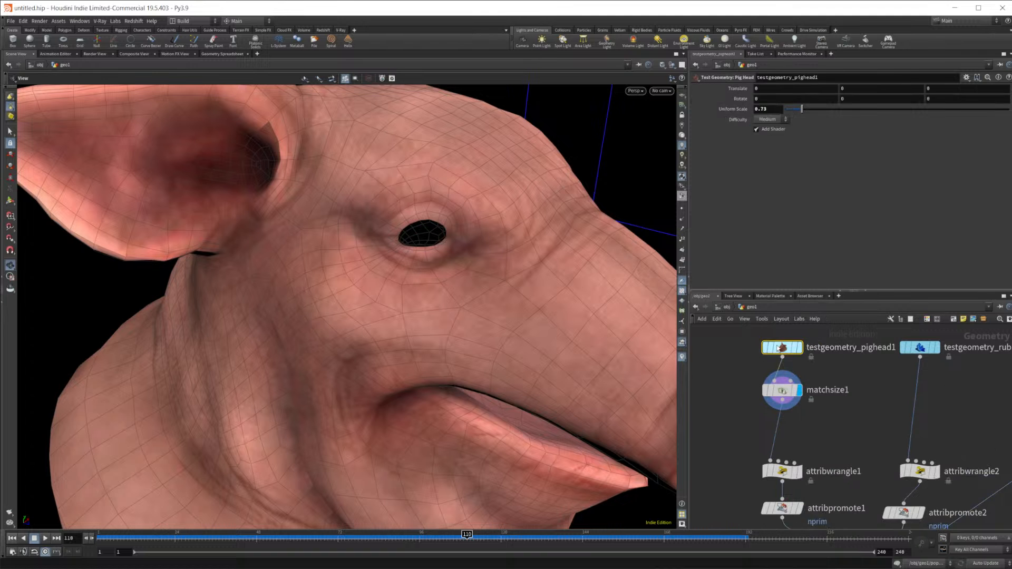
click(757, 129)
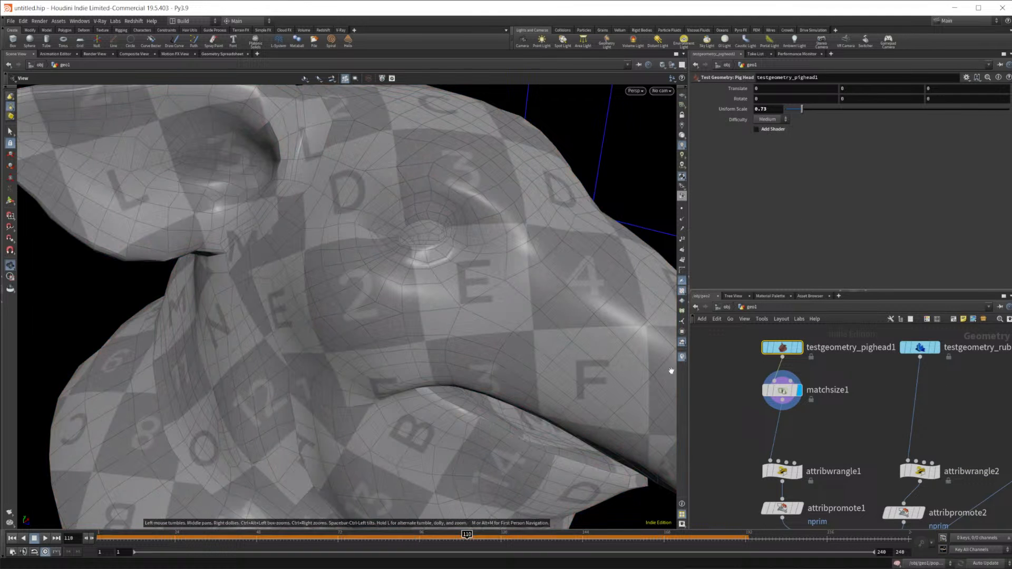
drag(437, 252, 464, 235)
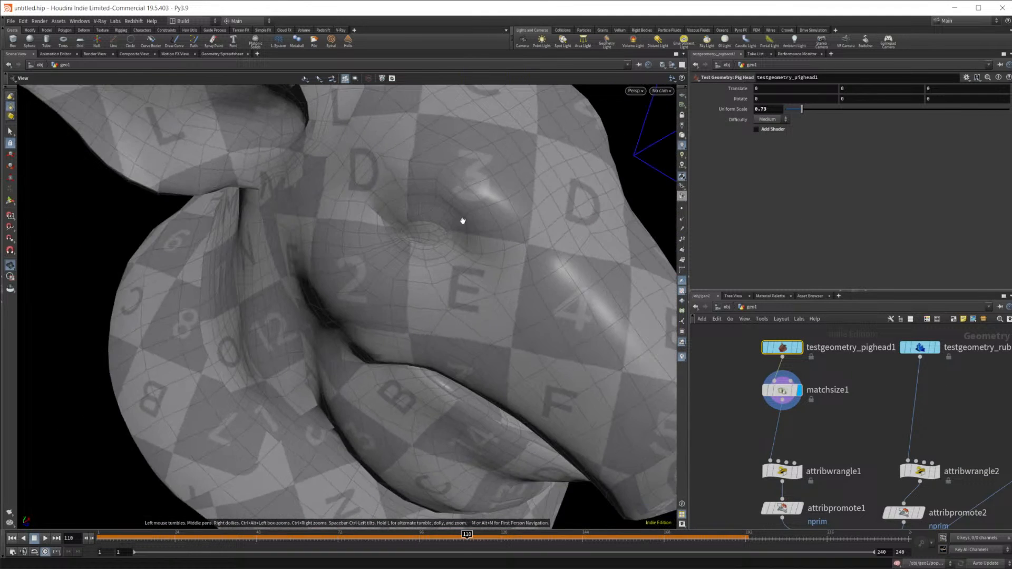
right_drag(463, 235, 739, 213)
drag(369, 219, 359, 295)
scroll(851, 428, down, 4)
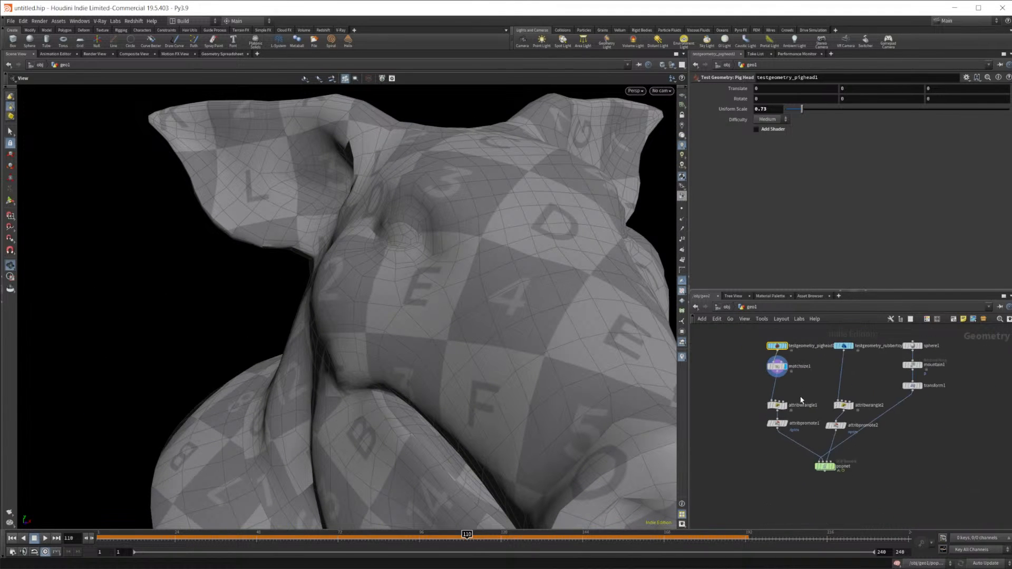
Return inside popnet and check the substep settings of popsolver
double_click(838, 503)
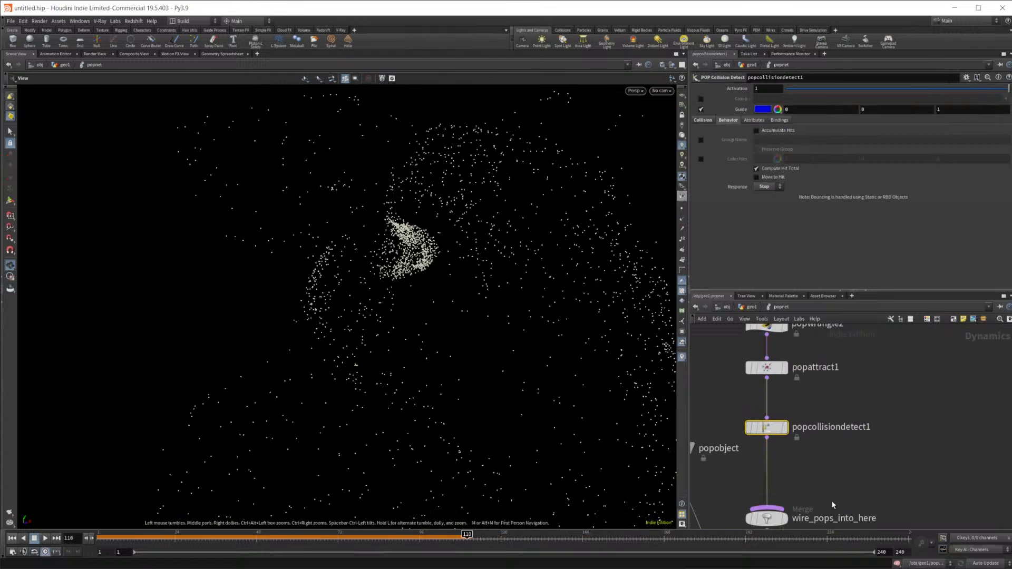
middle_drag(821, 409, 879, 250)
click(778, 403)
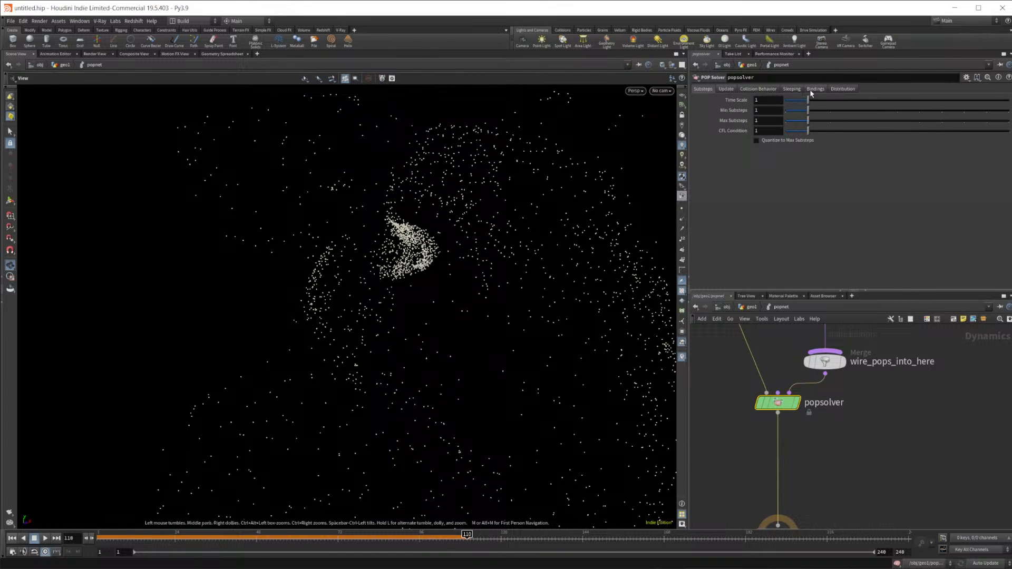
middle_drag(823, 385, 864, 501)
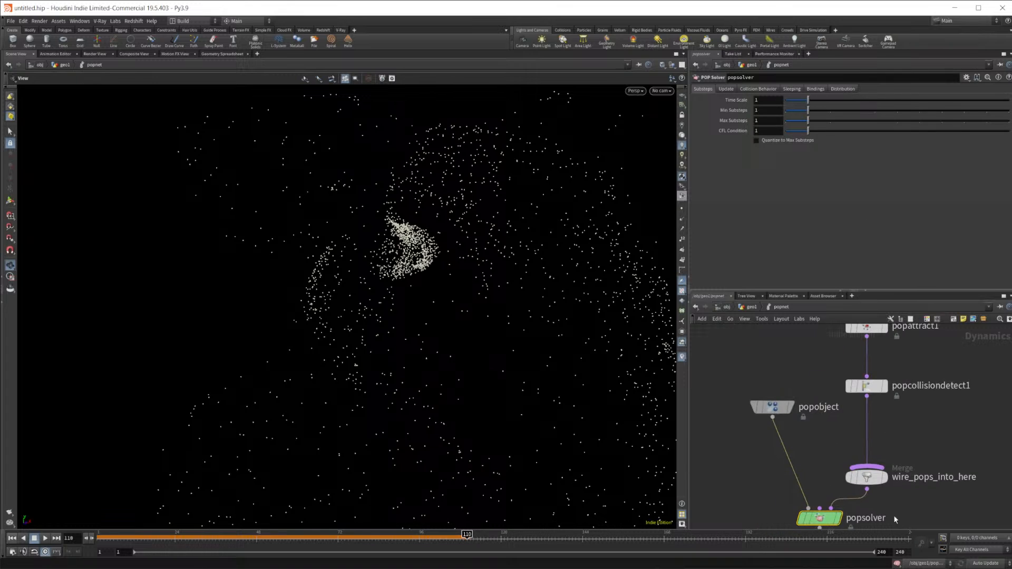
Set the collision Tolerance of popobject to 0.001
click(773, 407)
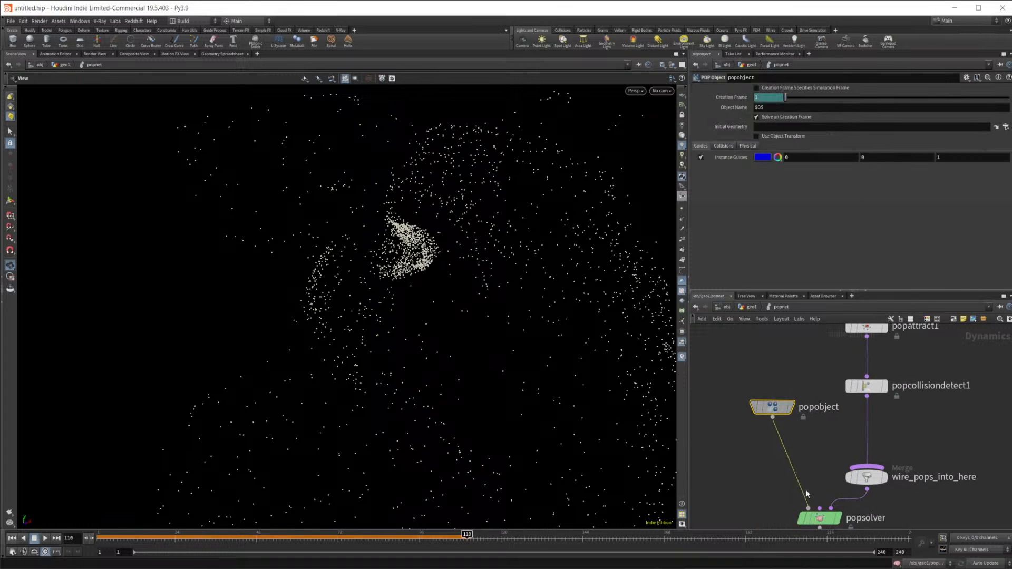
click(728, 147)
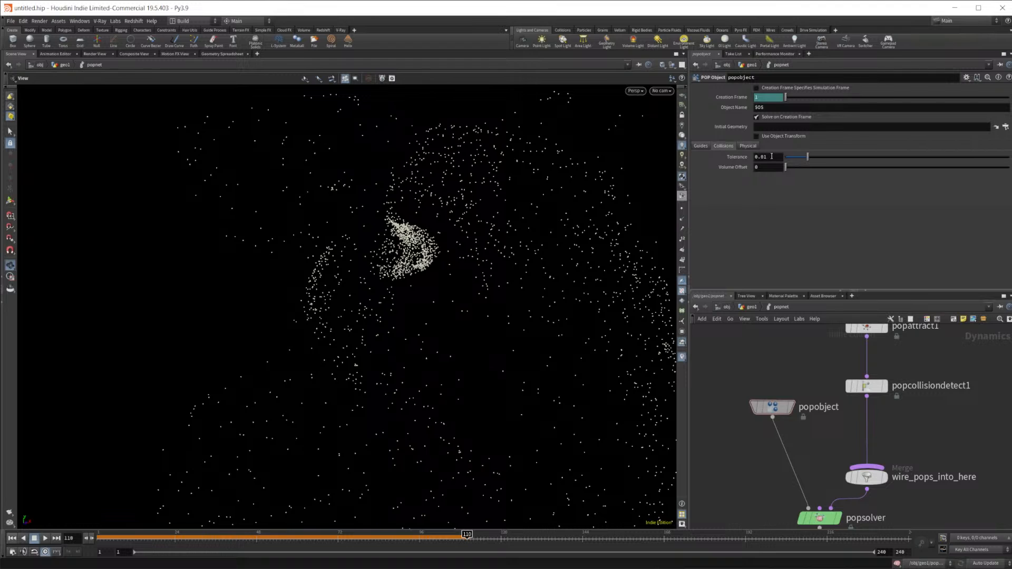
text(0)
key(Return)
Replay the simulation from frame 1 with the tighter tolerance and stop at frame 123
click(12, 538)
click(45, 538)
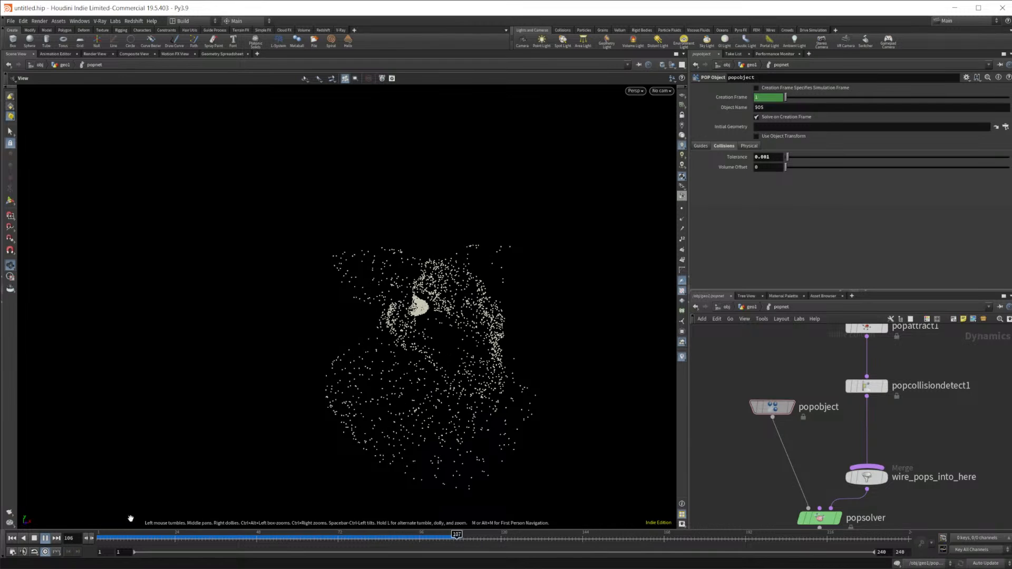
click(34, 538)
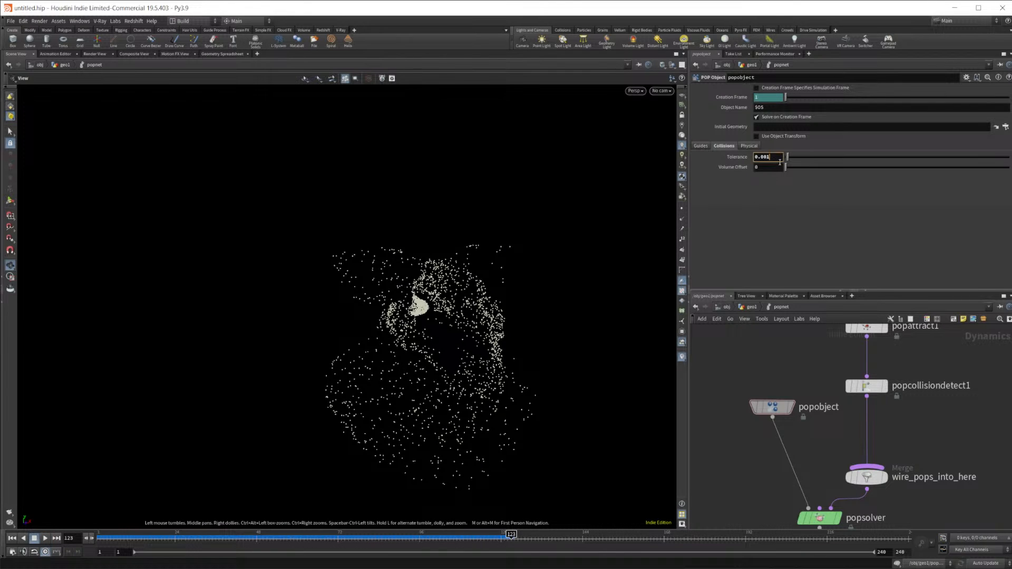
Set the collision Tolerance of popobject to 0.01 and check its physical properties
text(0.01)
key(Return)
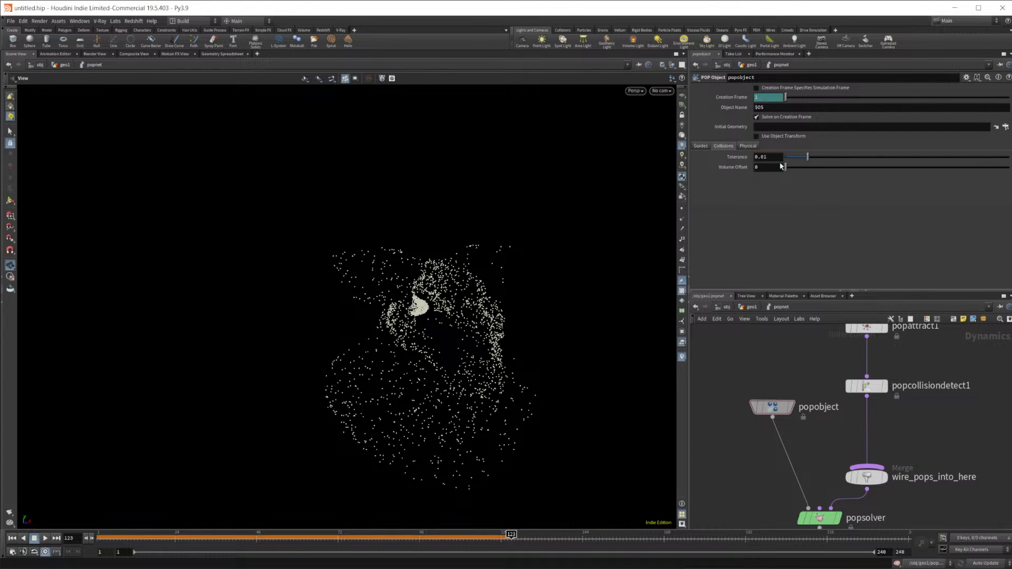
scroll(785, 506, down, 2)
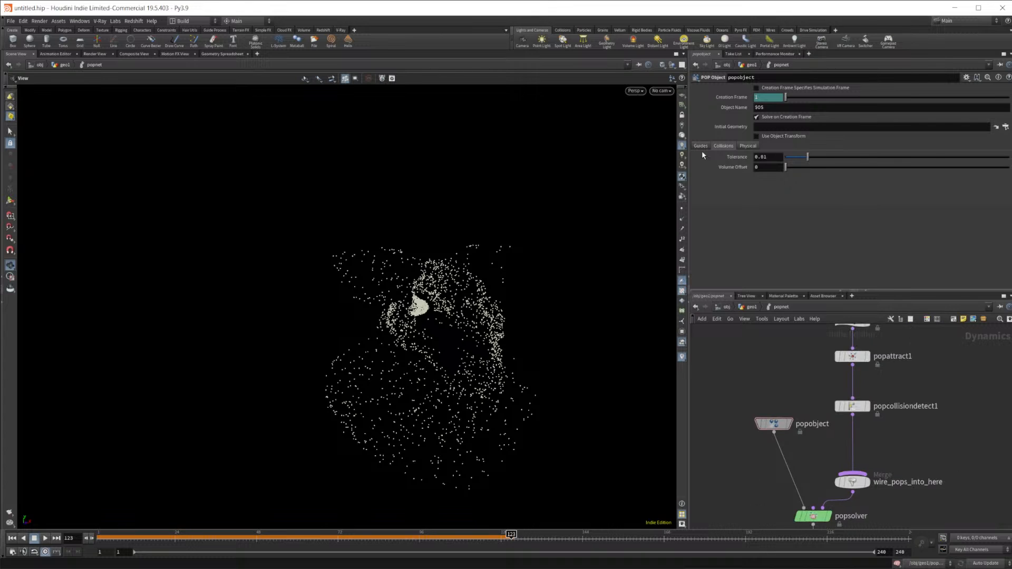
click(748, 146)
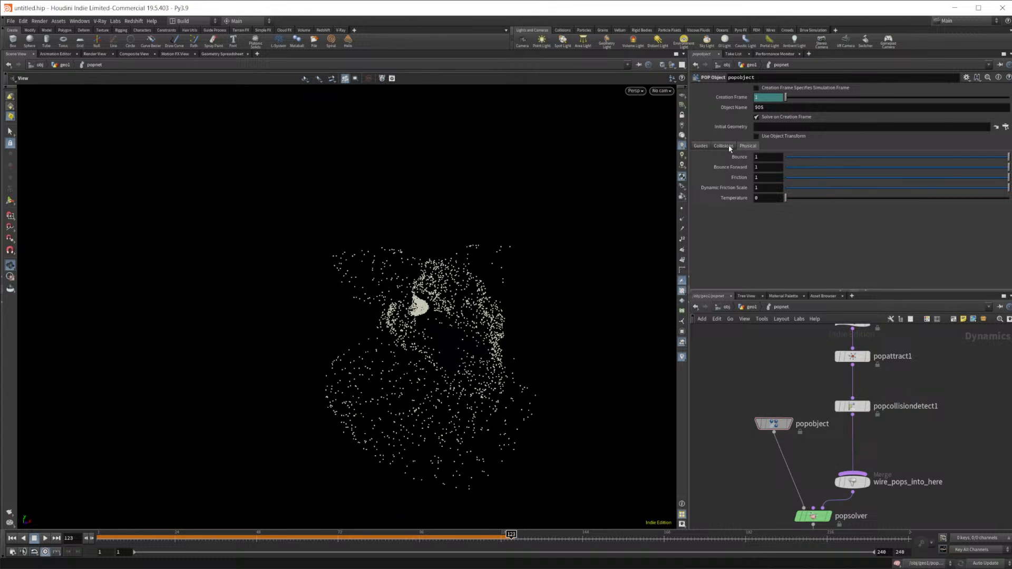
Insert a Merge node between popsolver and output
scroll(821, 475, down, 4)
key(Tab)
text(g)
key(BackSpace)
text(m)
key(Return)
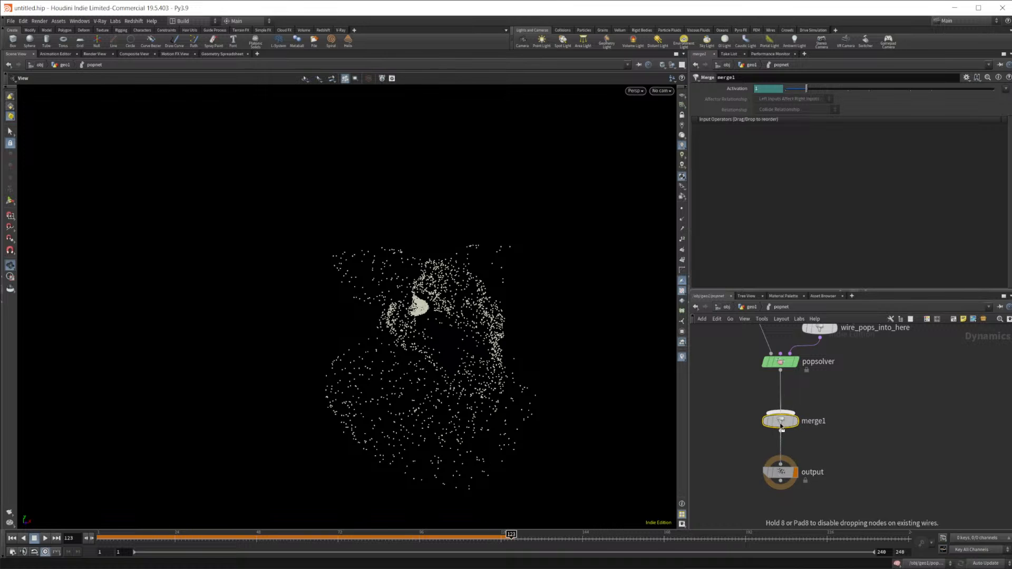
click(782, 426)
Add a Static Object node beside popsolver in the popnet network
key(Tab)
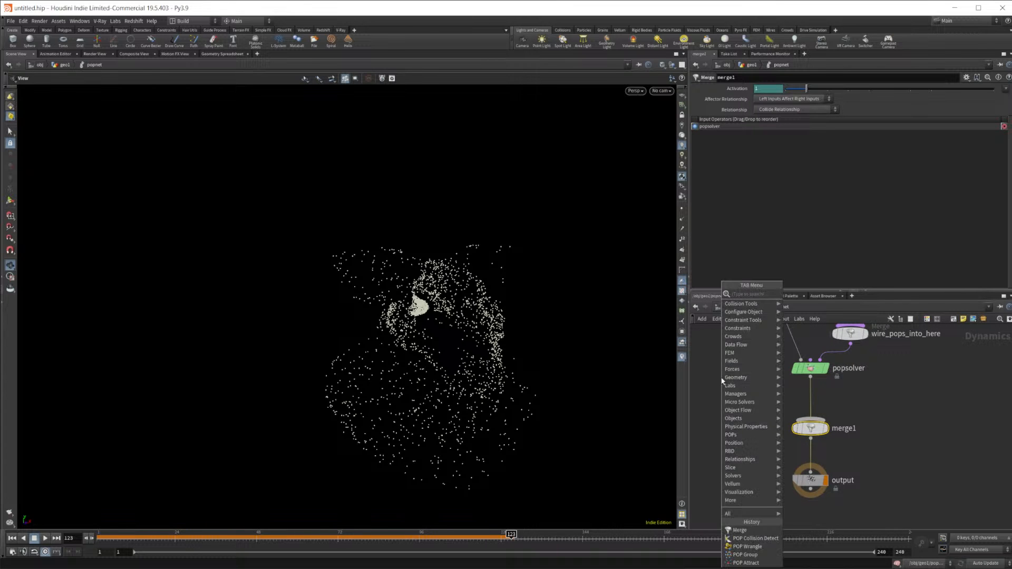
text(stat)
key(Return)
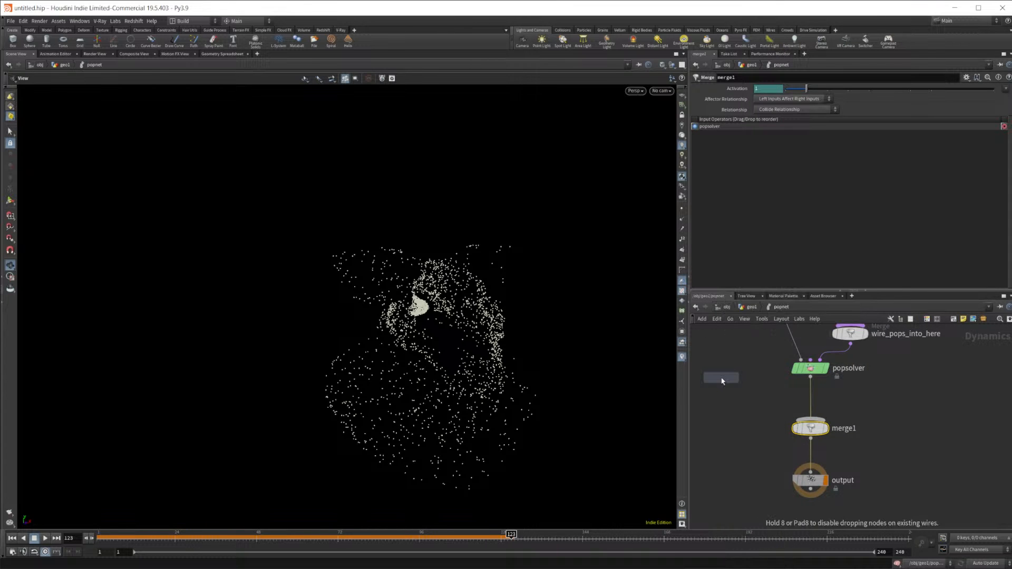
click(722, 380)
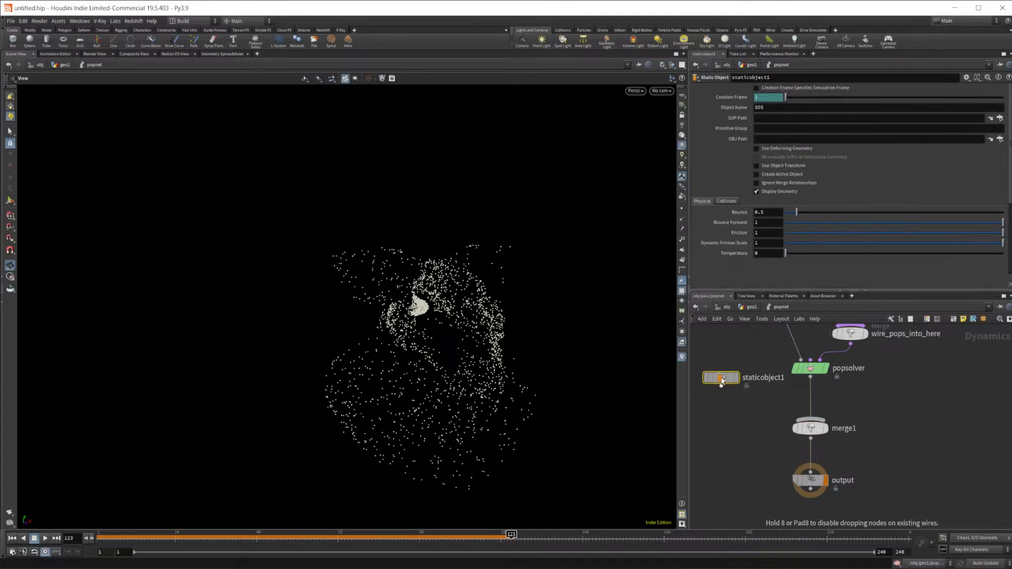
Go up to geo1, add a VDB from Polygons node and feed it from matchsize1
click(744, 307)
key(Tab)
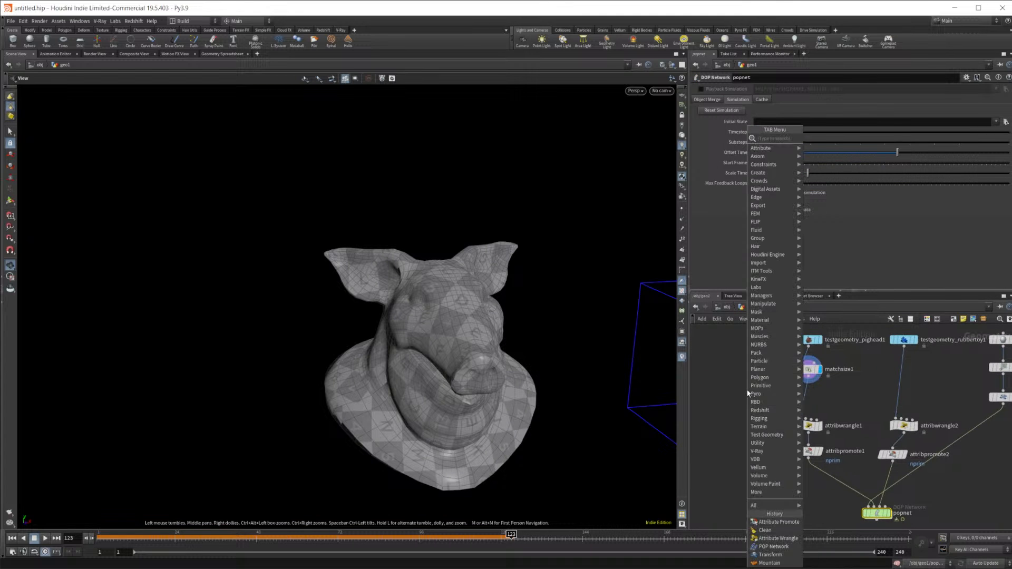
text(vdb from po)
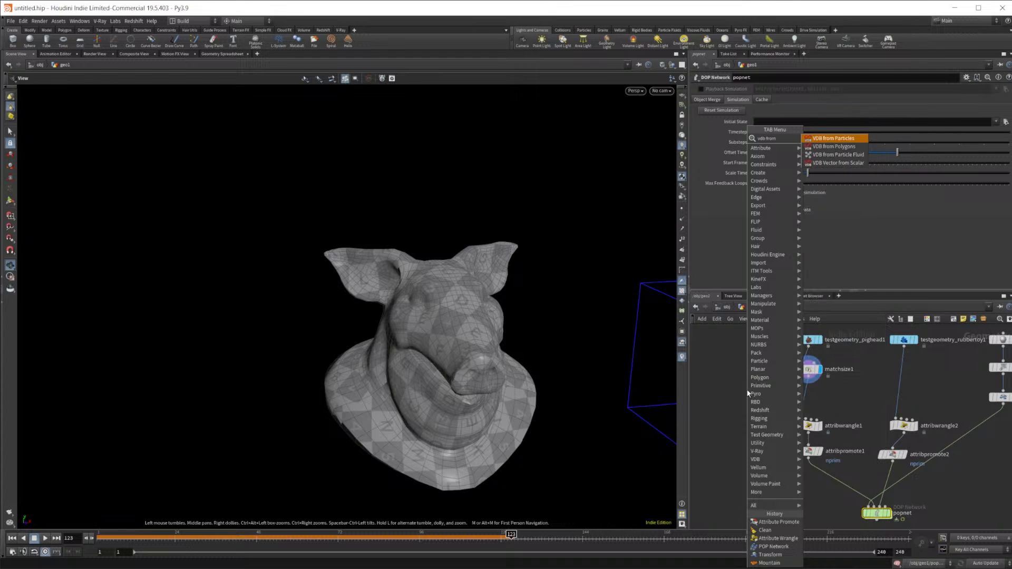
key(Return)
click(816, 396)
drag(815, 396, 760, 396)
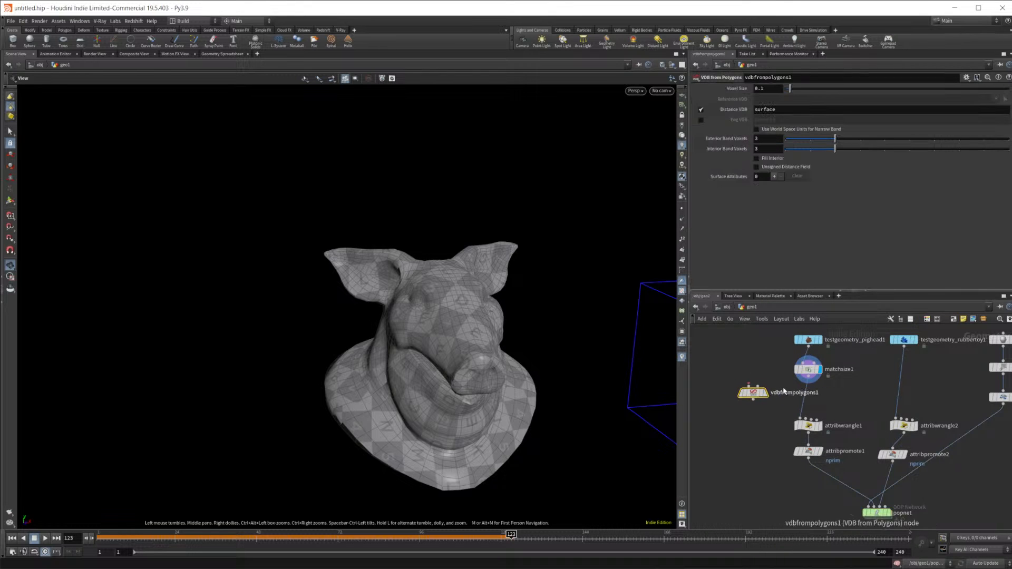
scroll(775, 387, up, 3)
click(734, 385)
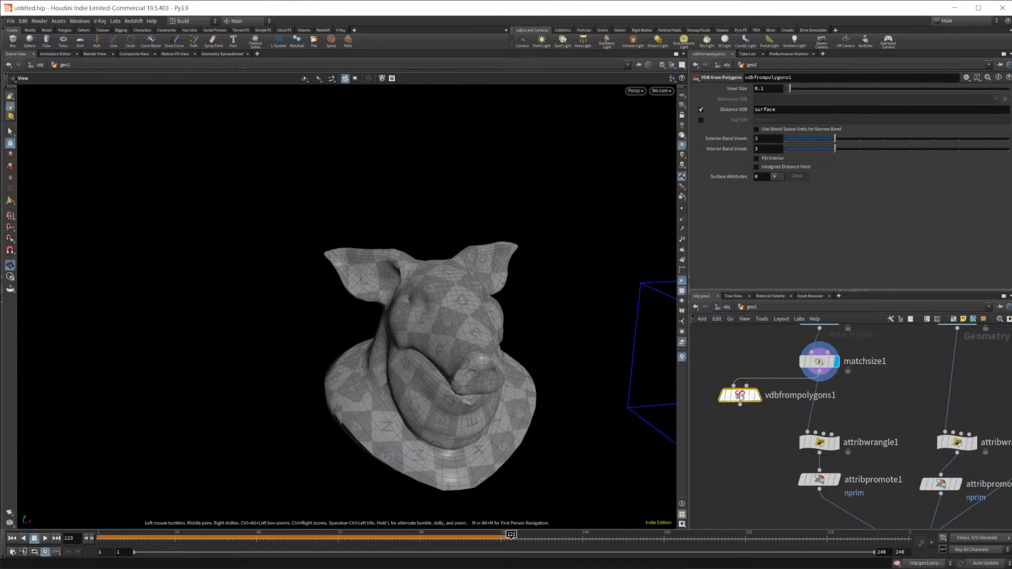
Display vdbfrompolygons1 and set its Voxel Size to 0.005
click(758, 395)
click(767, 89)
text(0.005)
key(Return)
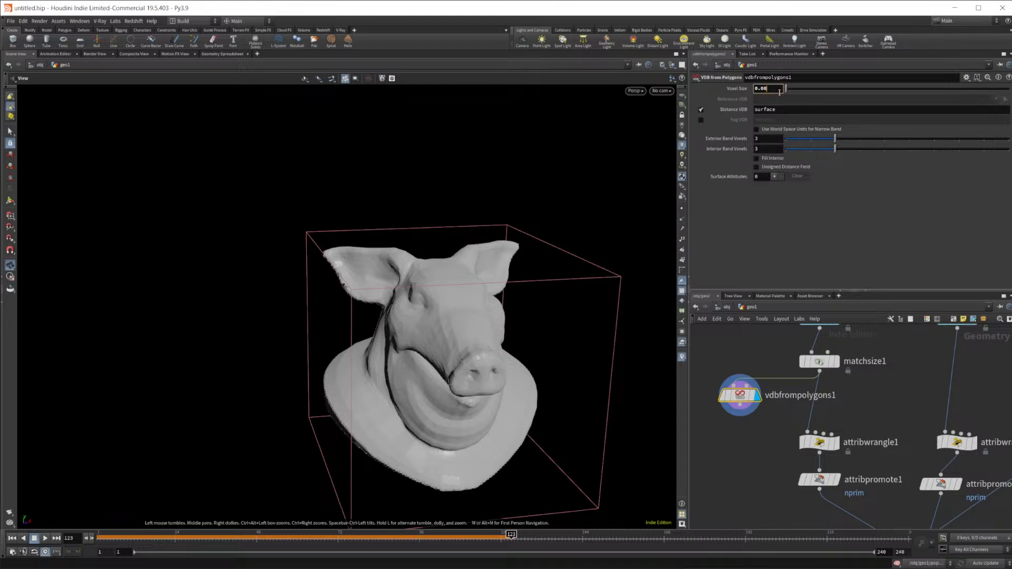
text(5)
key(Return)
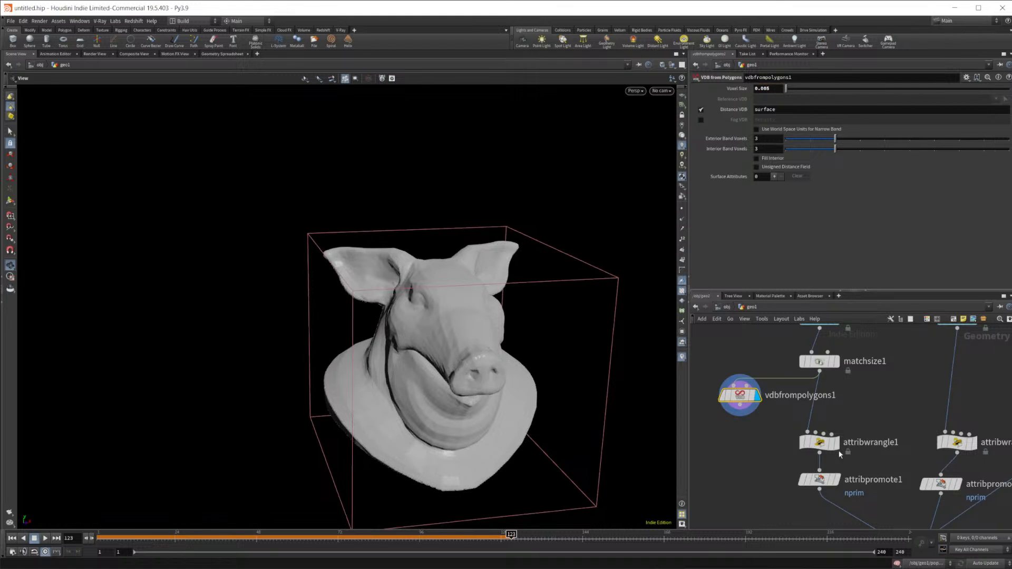
Add a Null below vdbfrompolygons1, connect it and rename it OUT_PIG_COLL
middle_drag(757, 463, 775, 384)
key(Tab)
text(null)
key(Return)
click(764, 383)
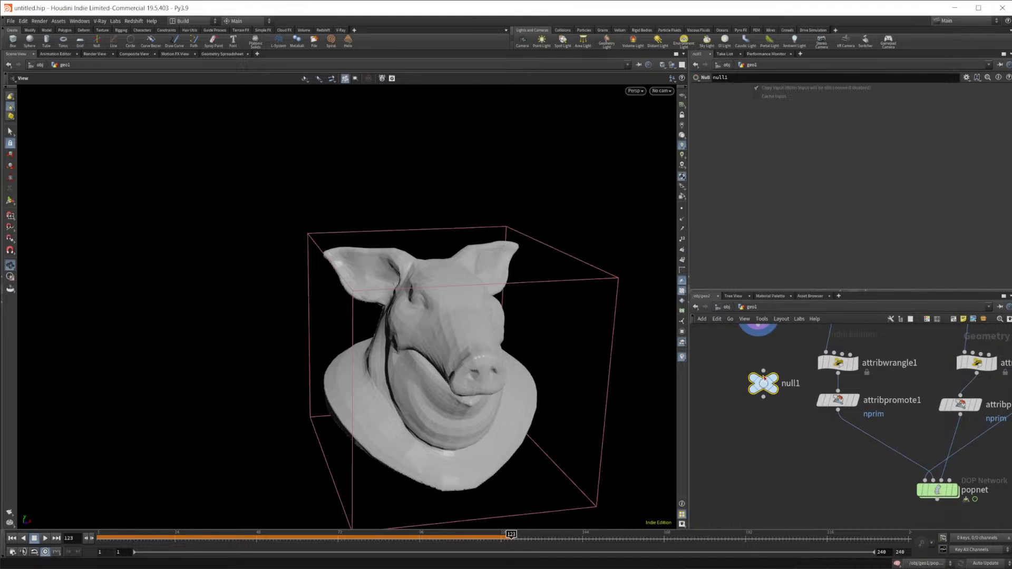
middle_drag(774, 389, 779, 401)
drag(779, 401, 774, 397)
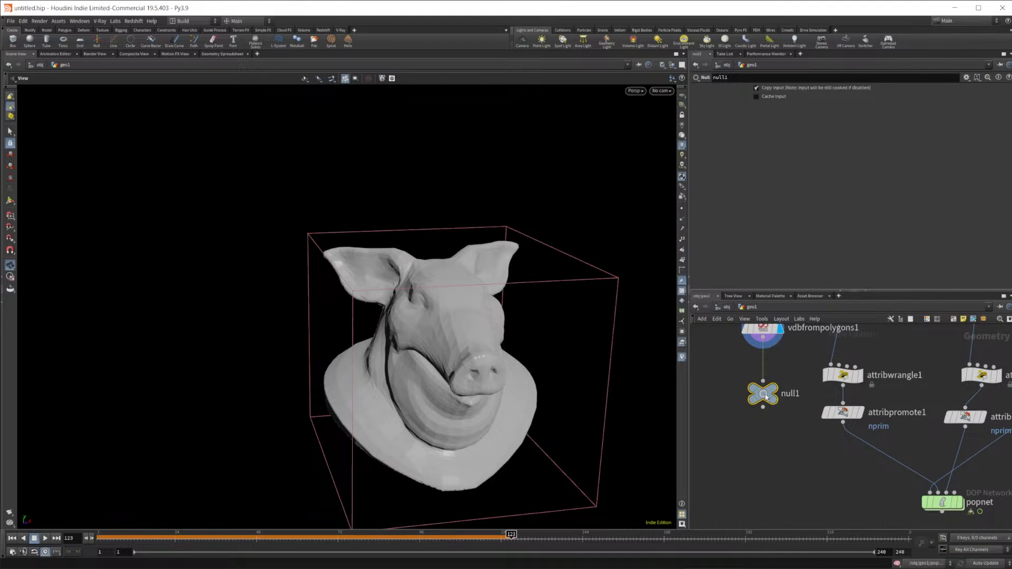
double_click(781, 393)
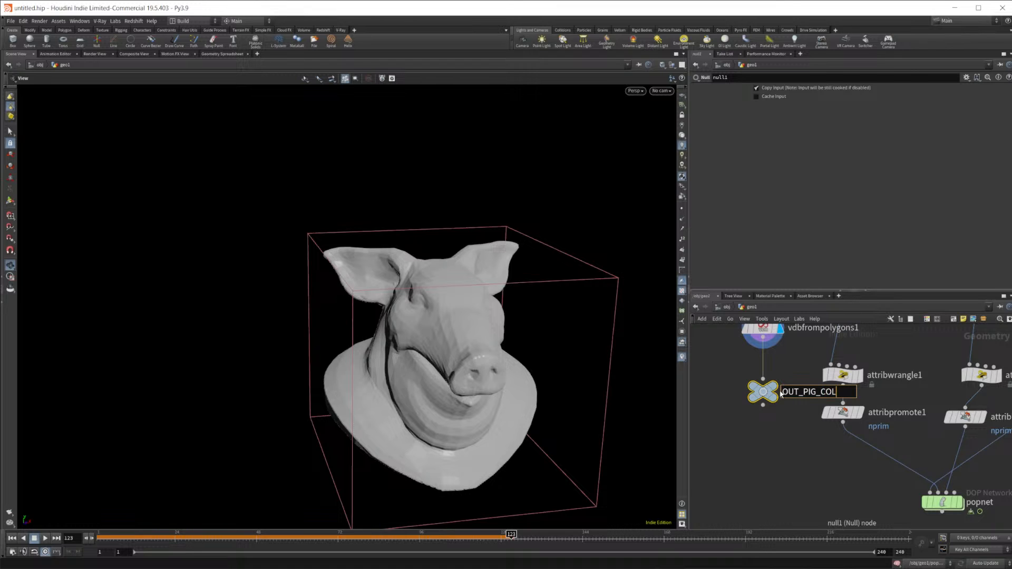
key(Return)
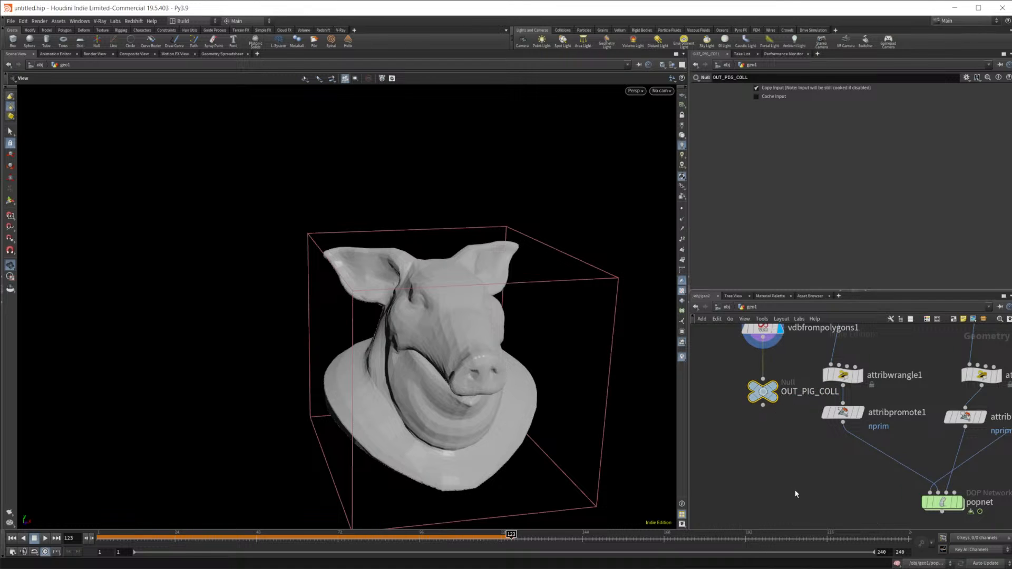
Return inside popnet and wire staticobject1 into merge1
middle_drag(961, 521, 902, 491)
click(891, 472)
double_click(886, 472)
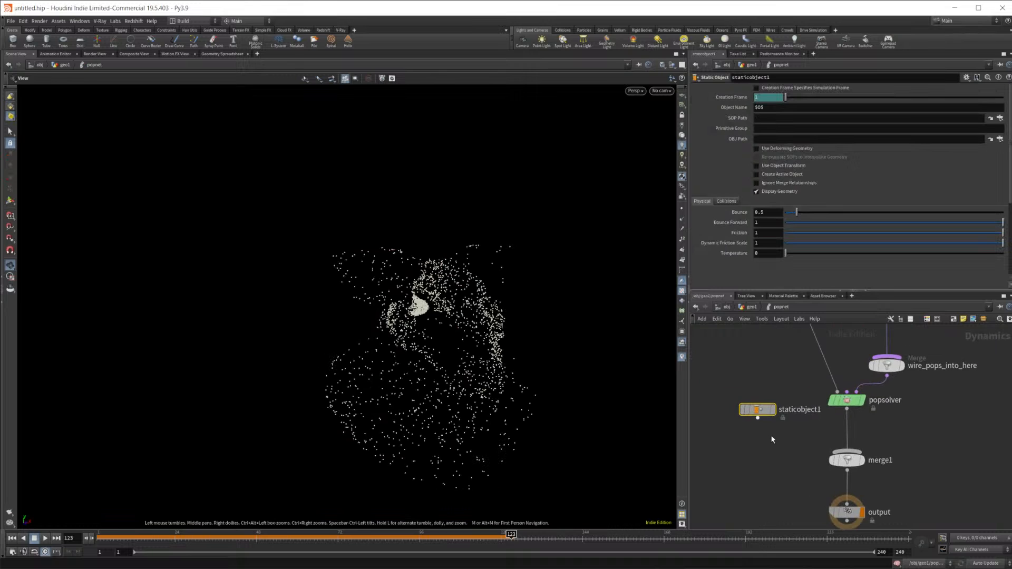
drag(779, 439, 848, 460)
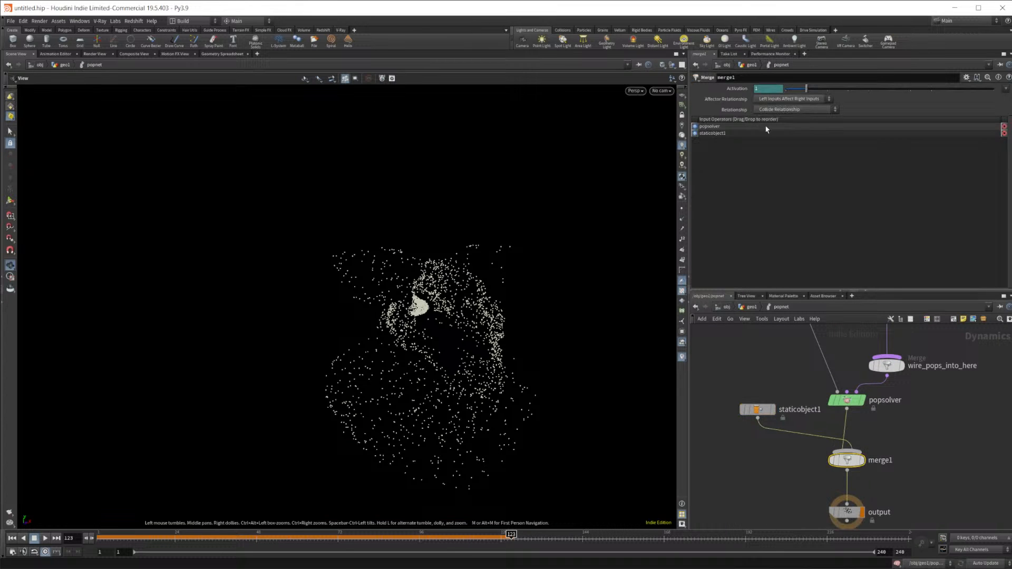
Set the Bounce of staticobject1 to 0 and check its volume collision mode options
click(758, 410)
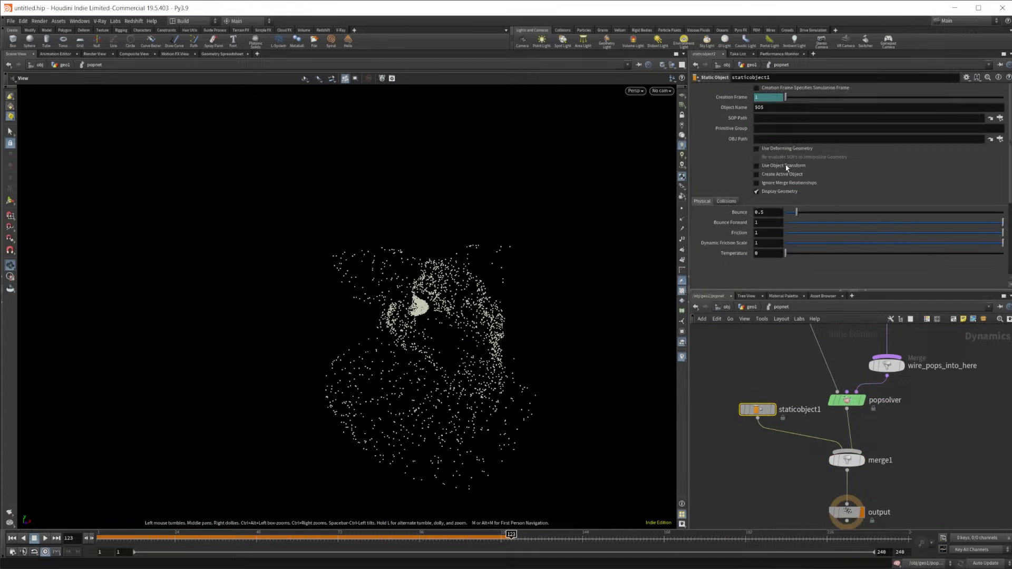
click(732, 201)
click(705, 202)
drag(797, 213, 771, 214)
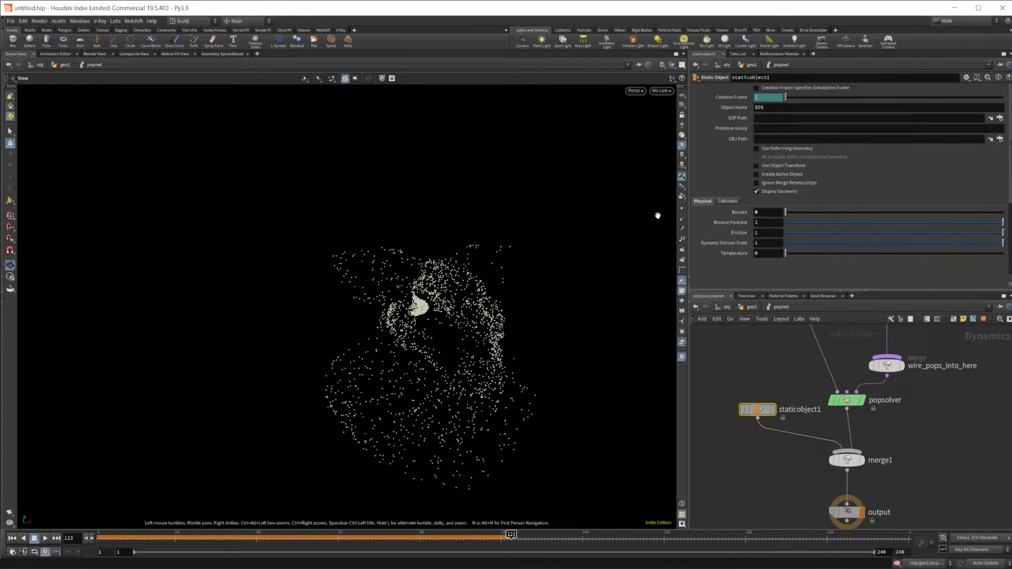
click(729, 201)
scroll(770, 249, down, 3)
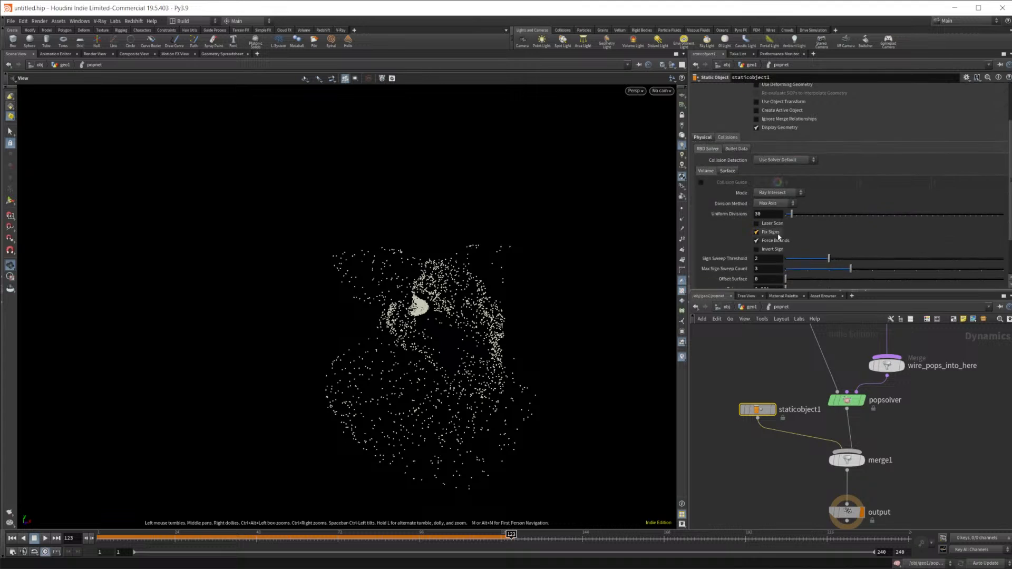
click(774, 194)
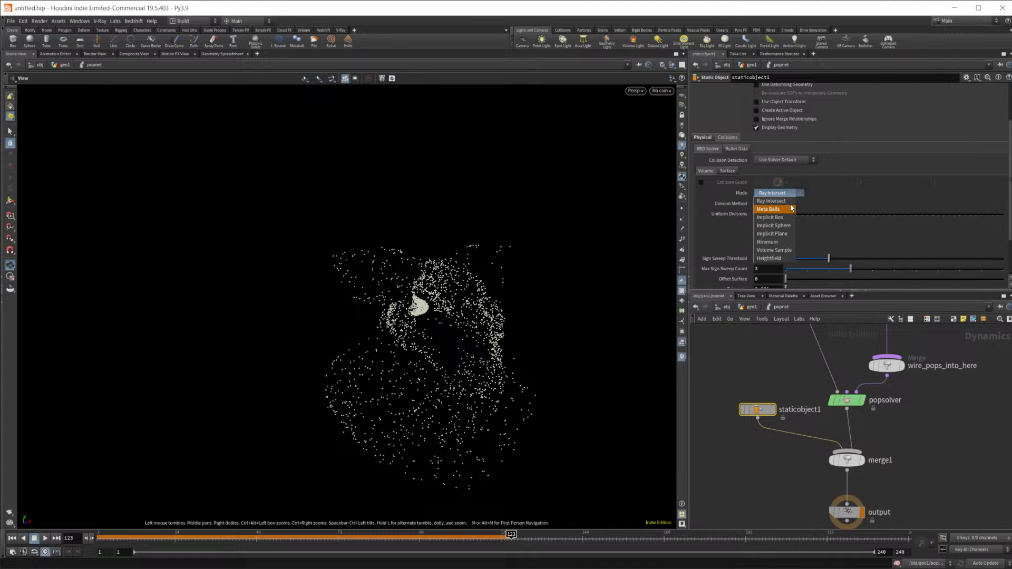
click(815, 209)
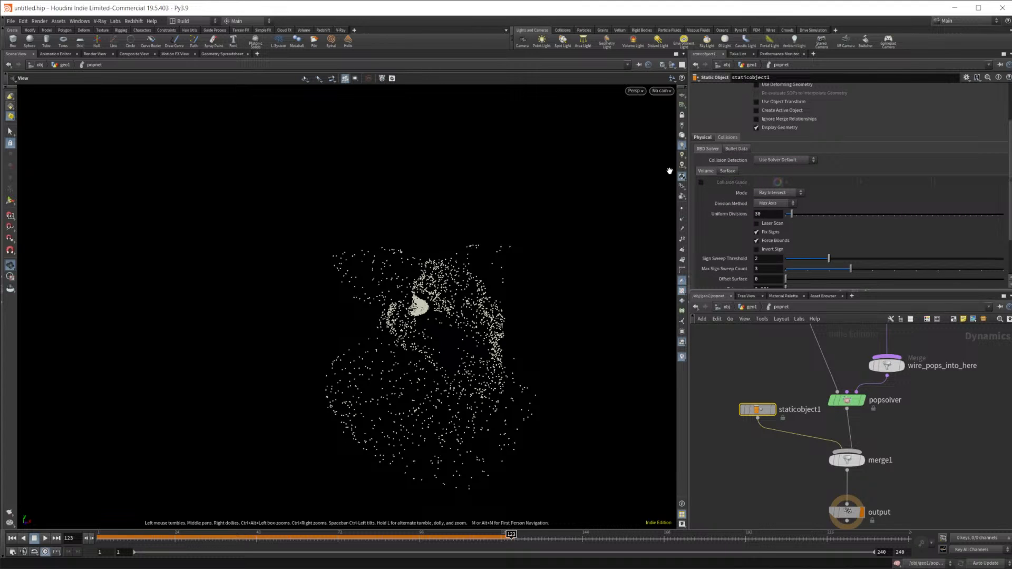
scroll(707, 178, up, 2)
click(704, 170)
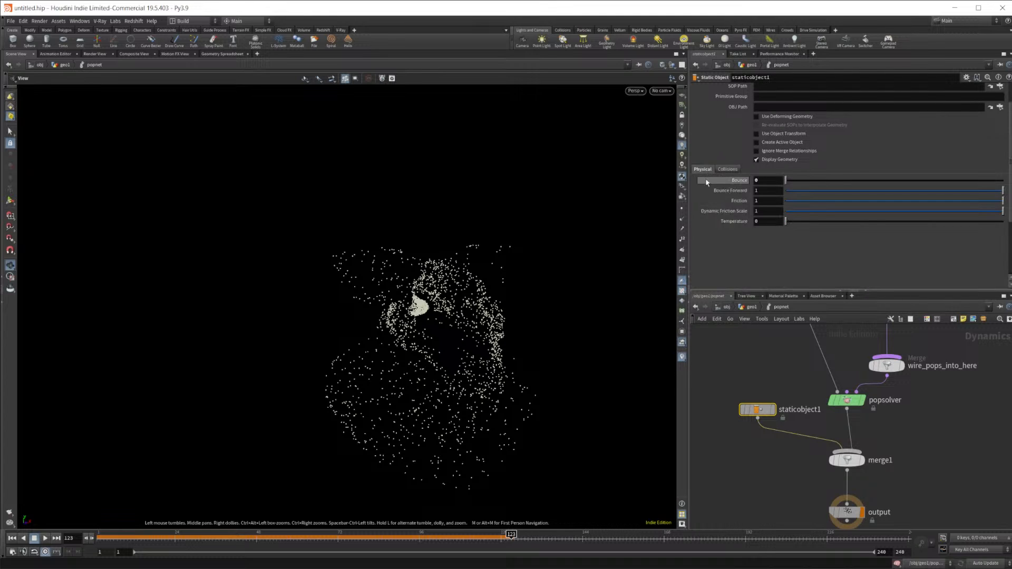
Set the SOP Path of staticobject1 to /obj/geo1/OUT_PIG_COLL
scroll(739, 153, up, 2)
click(991, 118)
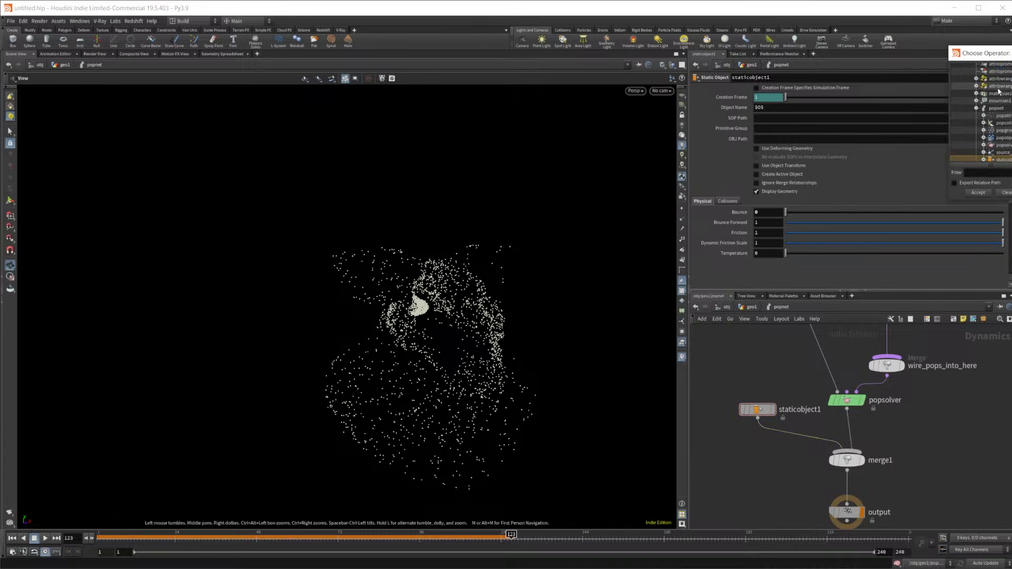
click(994, 89)
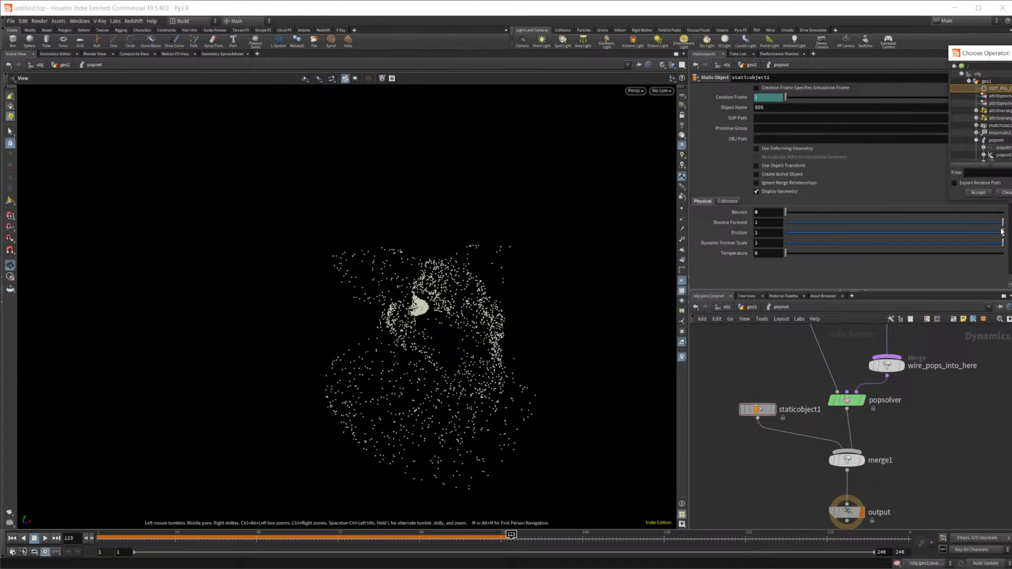
click(979, 193)
Turn off Display Geometry on staticobject1 and replay the simulation from frame 1, stopping at frame 141
click(25, 539)
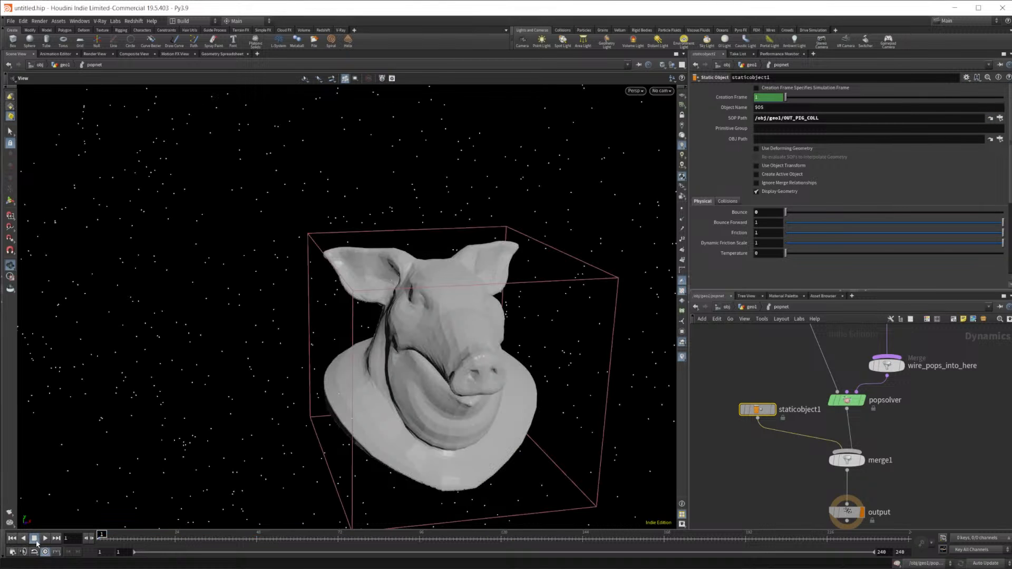
click(767, 193)
click(47, 538)
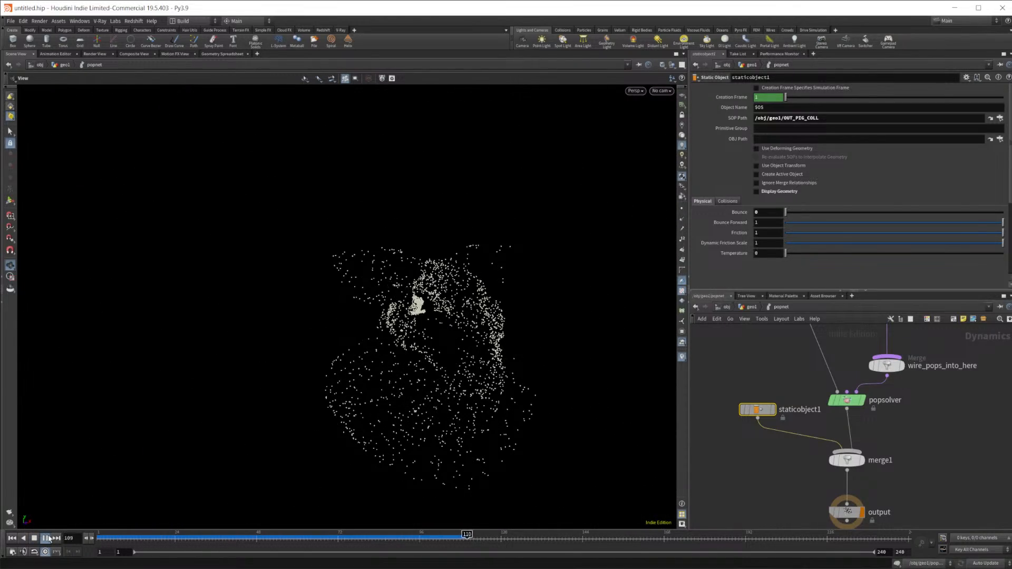
click(47, 538)
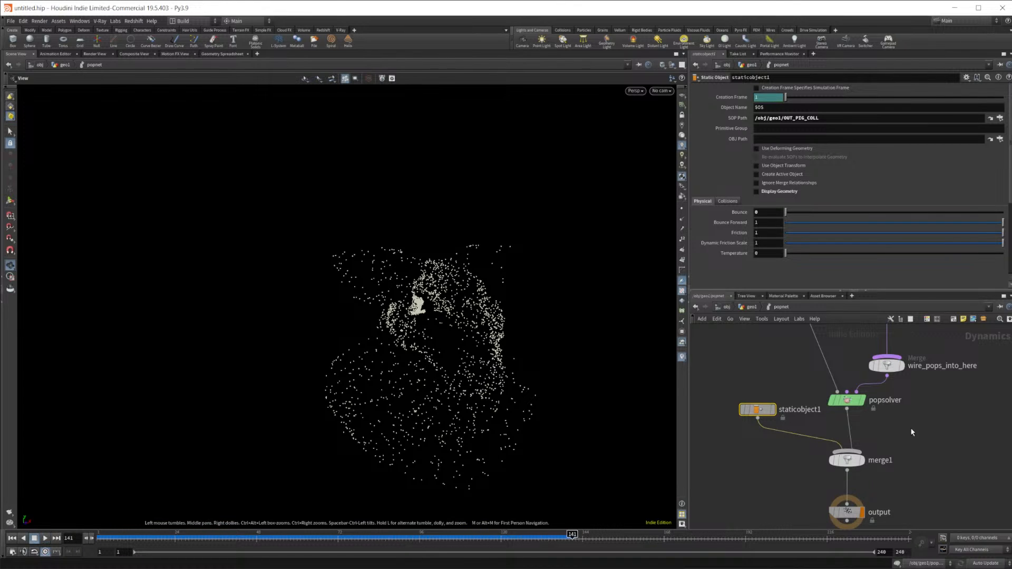
Set the Collision Detection of staticobject1 to Use Volume Collisions and review the remaining volume settings
middle_drag(827, 453, 826, 456)
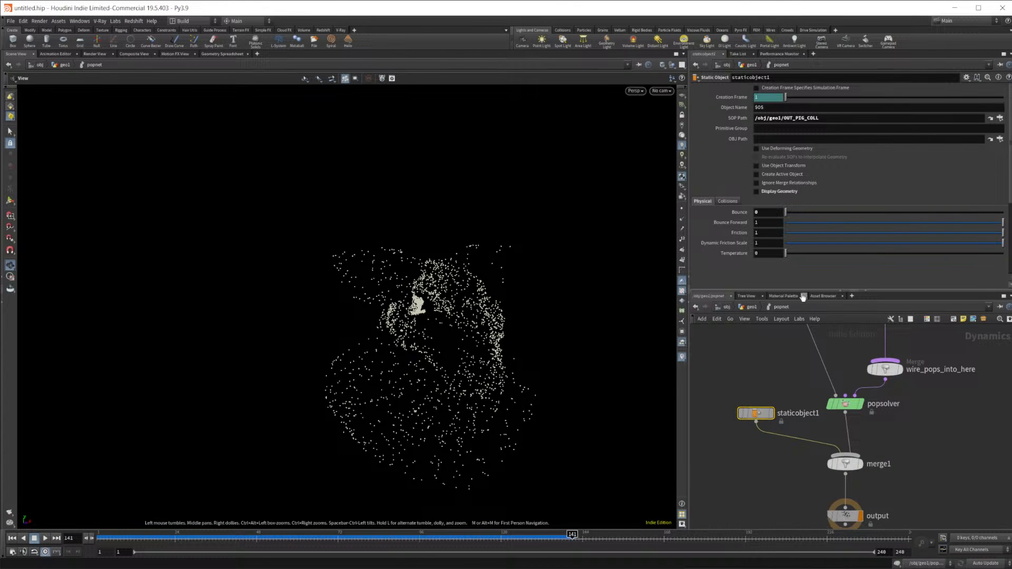
click(728, 202)
scroll(730, 221, down, 2)
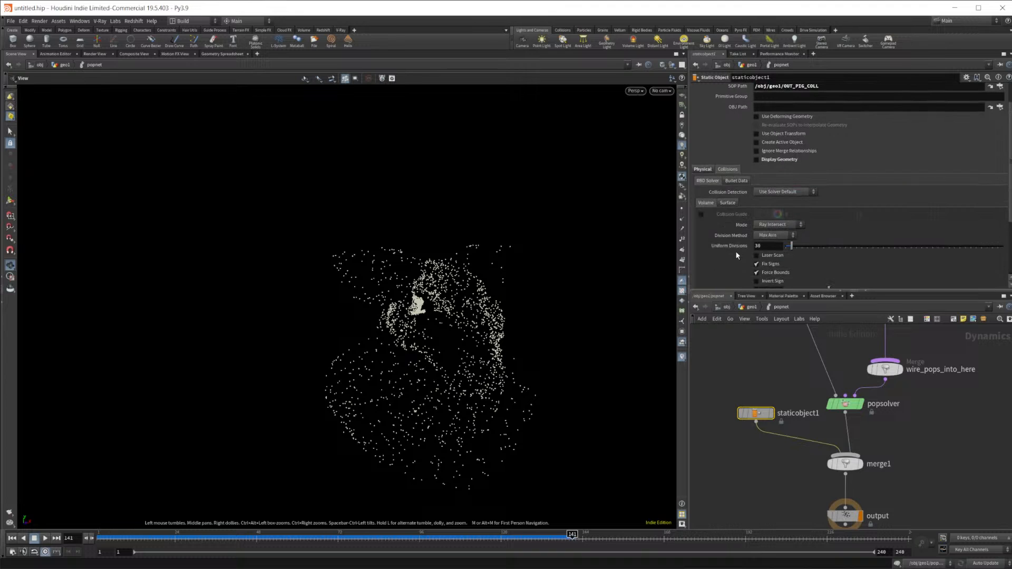
click(781, 204)
click(786, 219)
scroll(736, 219, down, 4)
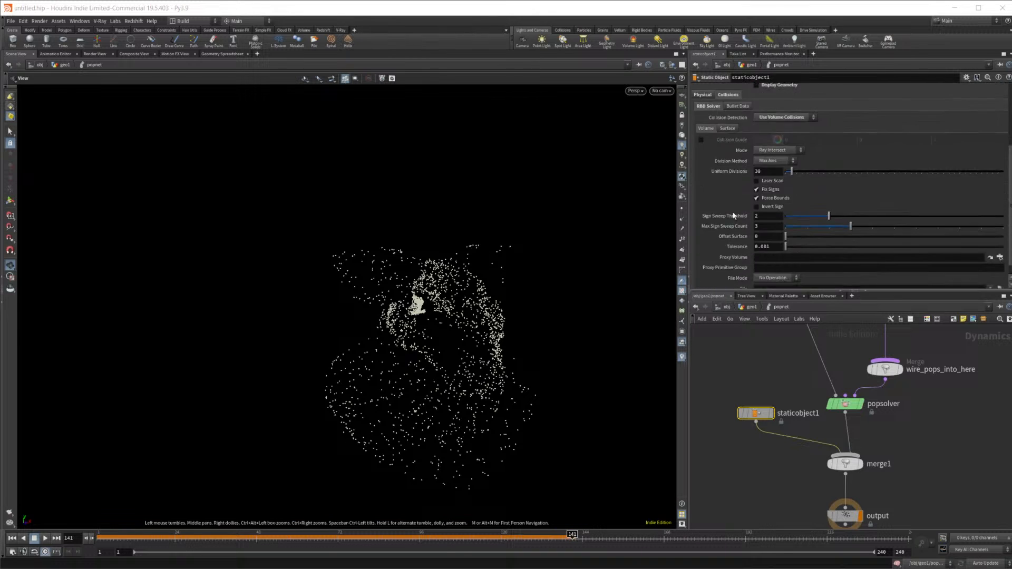
scroll(733, 256, down, 1)
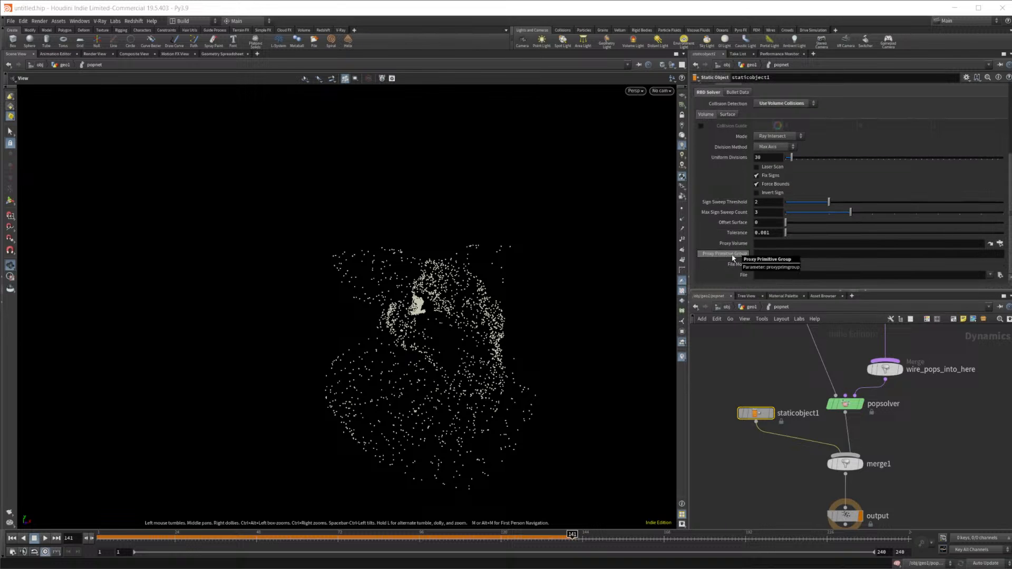
scroll(733, 258, up, 3)
middle_drag(880, 364, 846, 497)
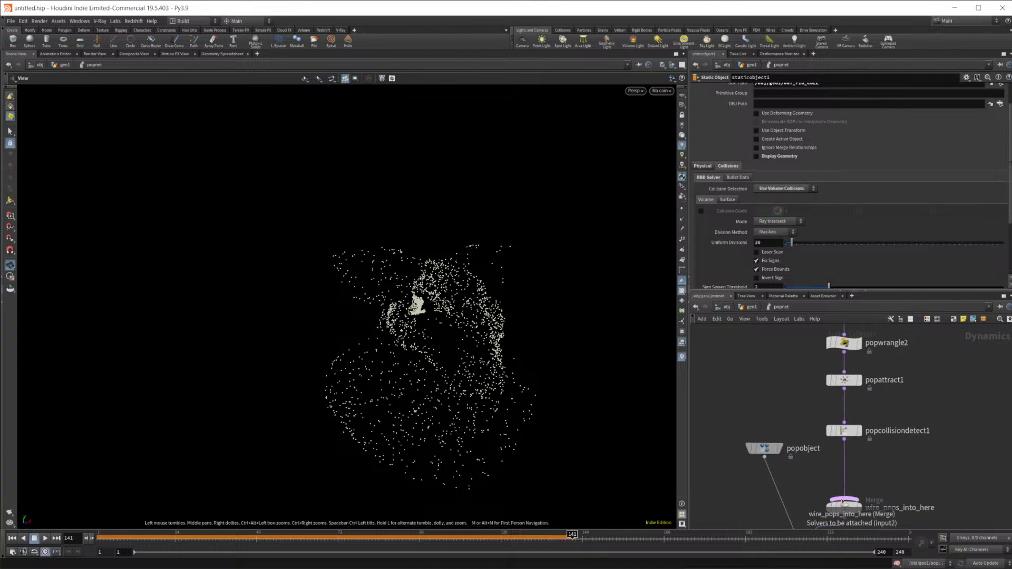
Select popcollisiondetect1, replay the simulation from frame 1 to frame 144, and scrub back to frame 98 to inspect the particles
click(847, 499)
click(844, 431)
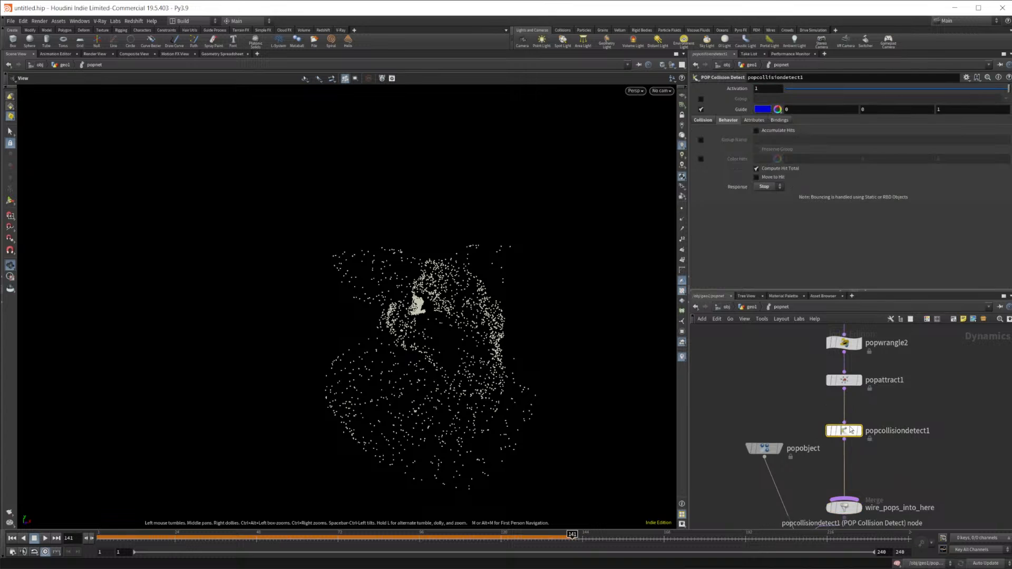
click(11, 538)
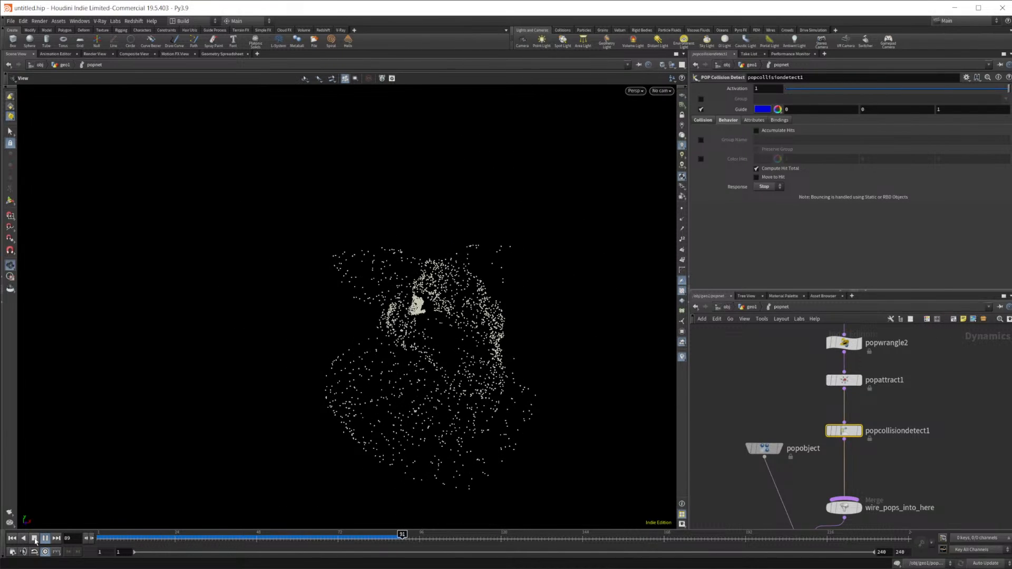
click(35, 539)
drag(328, 406, 351, 351)
drag(476, 372, 331, 466)
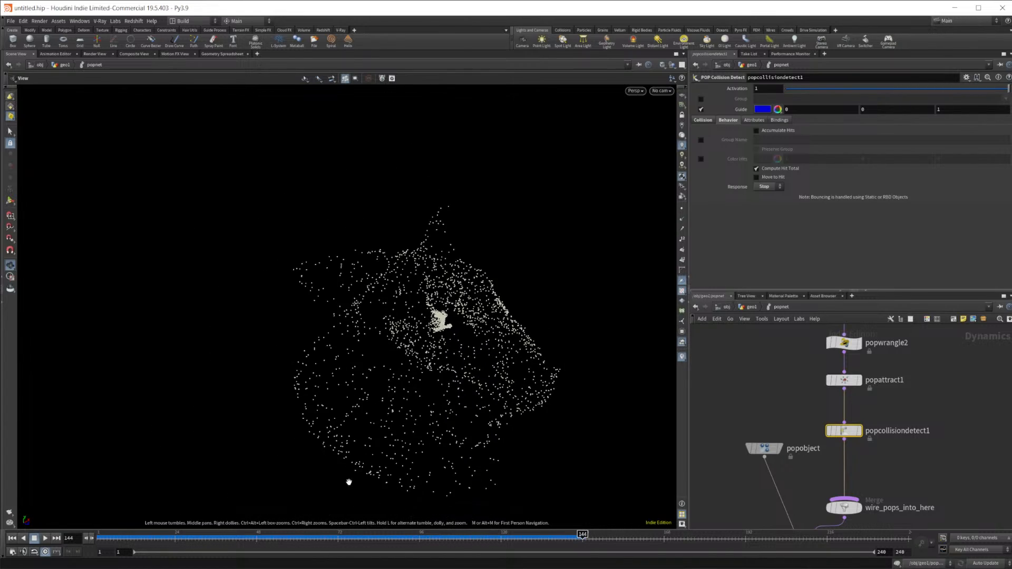
drag(501, 537, 527, 332)
Try inserting a POP Wind node between source_first_input and popgroup1
middle_drag(921, 328, 899, 397)
scroll(891, 401, up, 5)
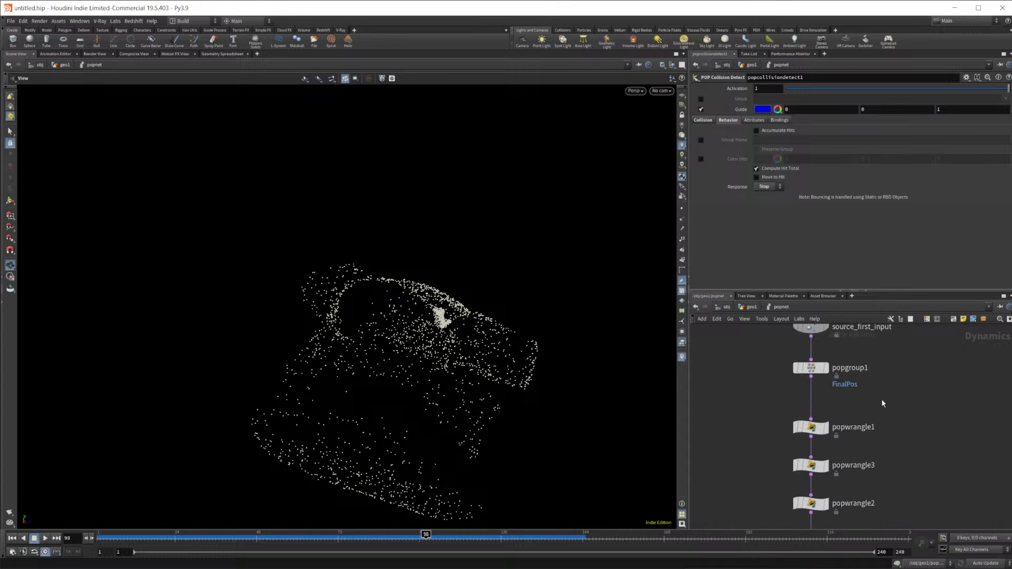
key(Tab)
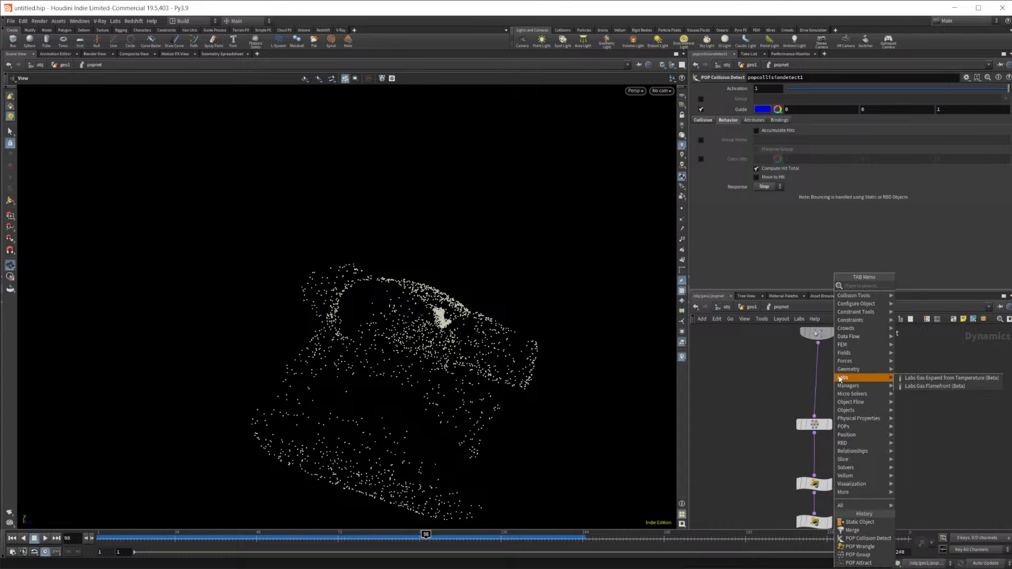
text(po wi)
key(Return)
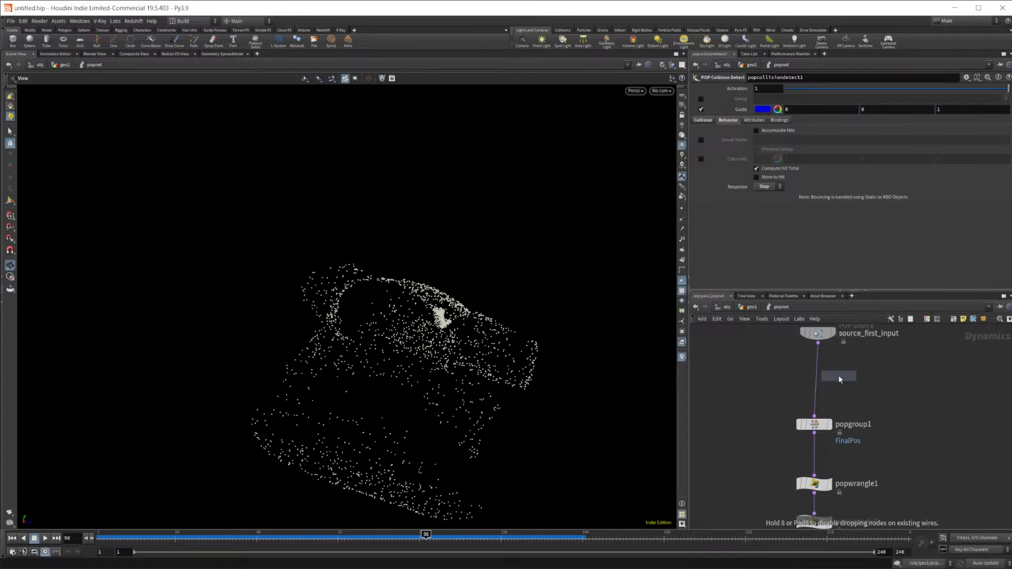
click(817, 377)
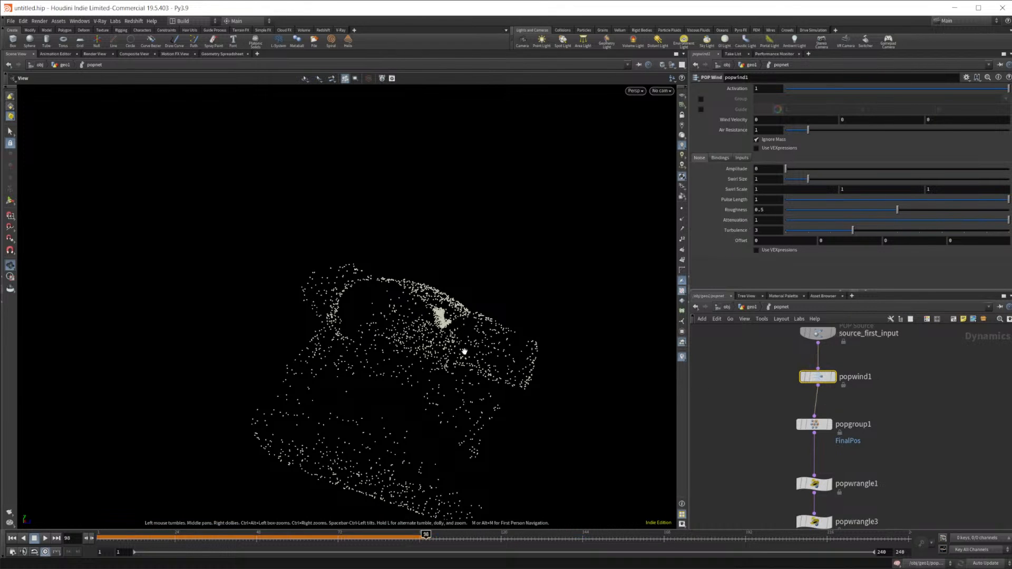
middle_drag(885, 517, 871, 481)
key(ctrl+z)
Check the goaldist condition in popwrangle2 and replay the simulation from frame 1, stopping at frame 124
middle_drag(885, 391, 864, 448)
middle_drag(844, 520, 855, 405)
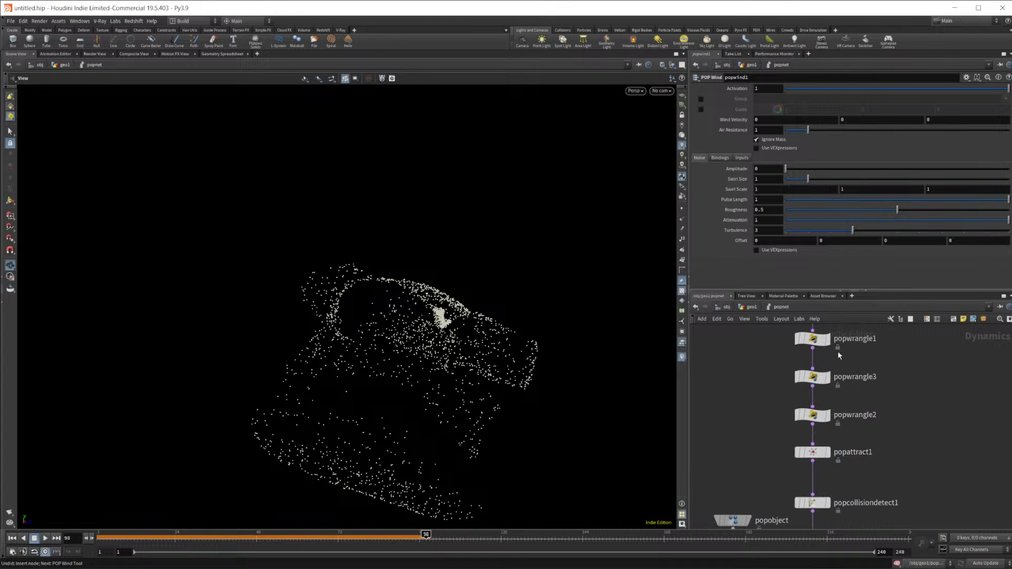
click(806, 338)
click(809, 415)
click(806, 132)
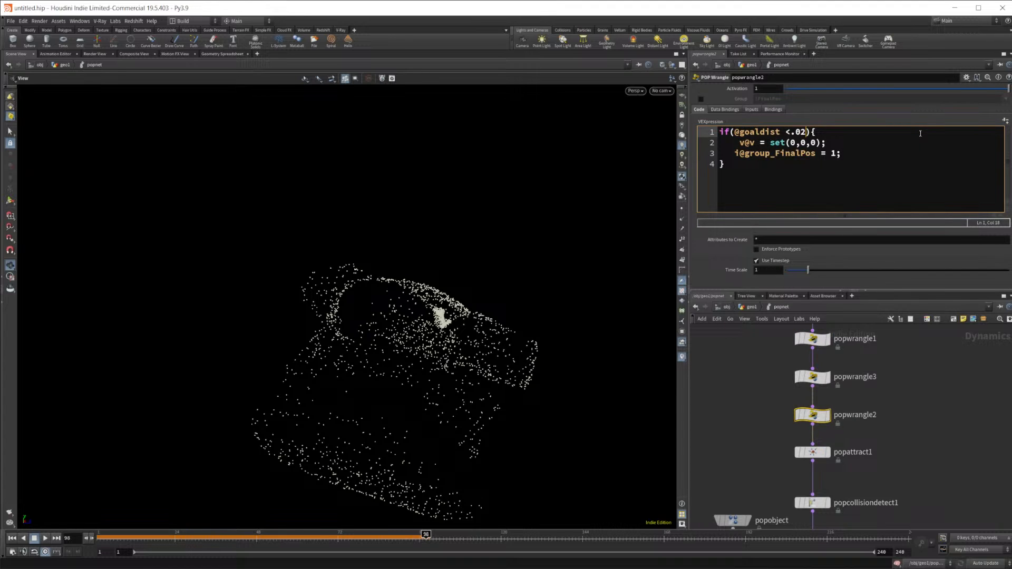
key(Return)
key(BackSpace)
click(11, 538)
click(44, 539)
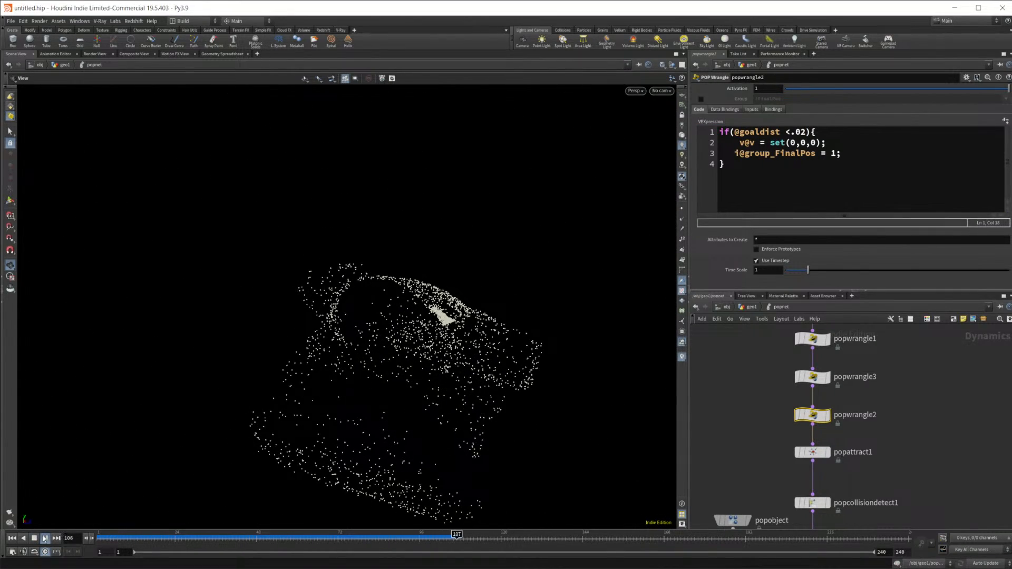
click(44, 539)
drag(433, 322, 395, 341)
Wire popsolver directly into the output node and move merge1 out of the chain beneath staticobject1
middle_drag(906, 436, 953, 339)
drag(820, 390, 820, 485)
drag(820, 442, 736, 441)
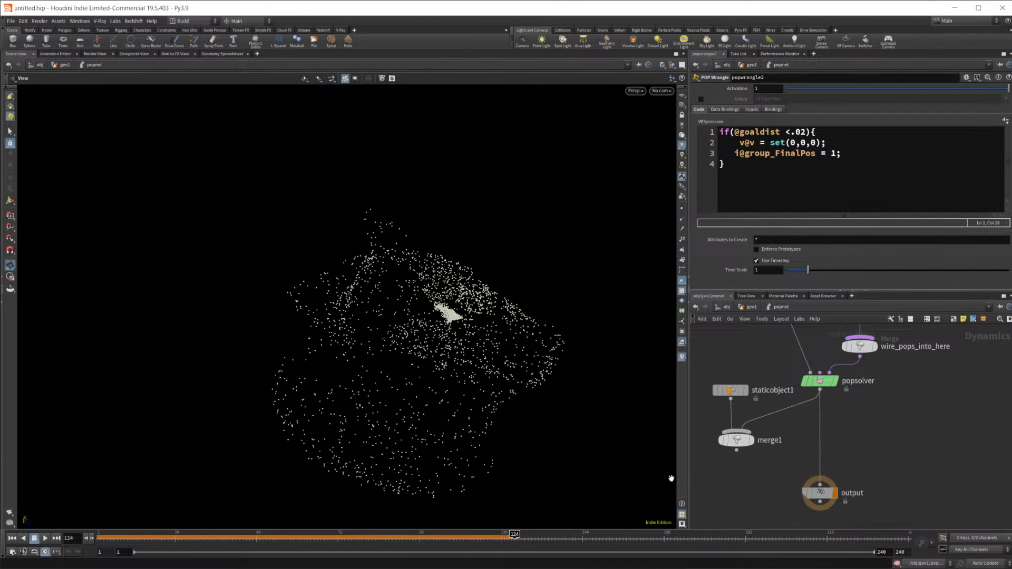
Replay the simulation without the static collider from frame 1, stop at frame 152, and inspect the pig head
click(11, 538)
click(45, 538)
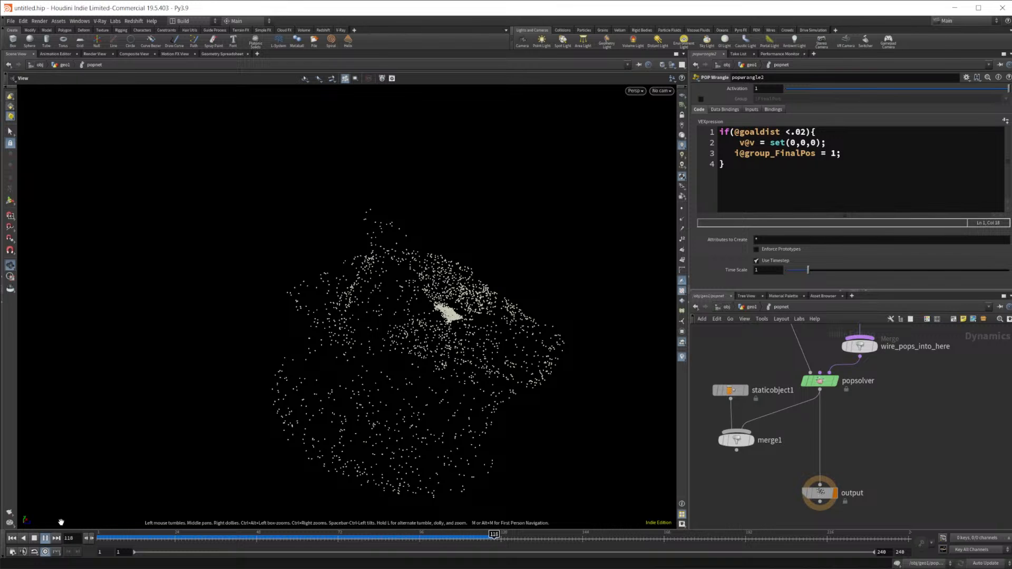
click(45, 538)
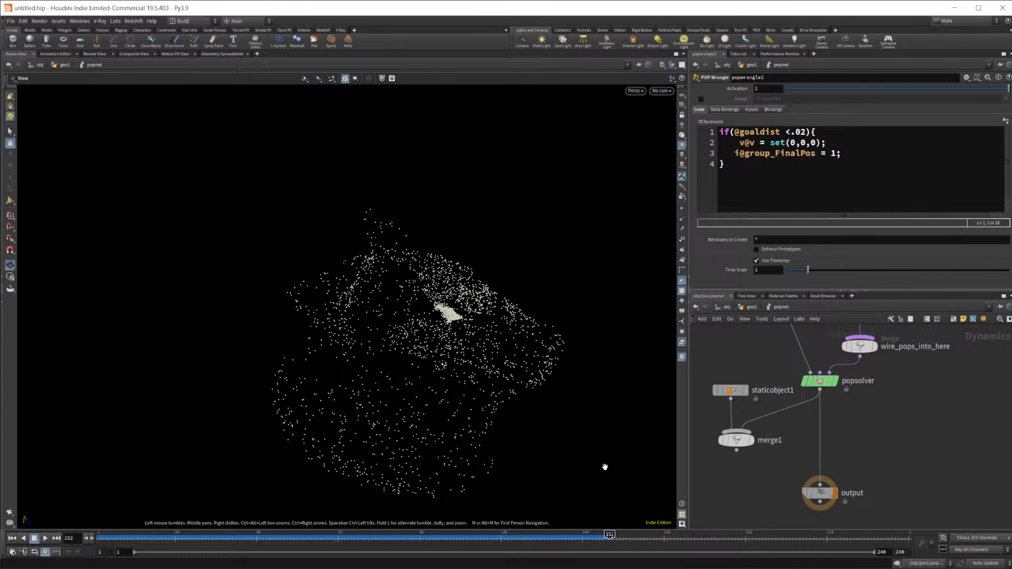
drag(414, 356, 322, 342)
Bypass popcollisiondetect1 and replay the simulation from frame 1, stopping at frame 126
middle_drag(916, 377, 862, 474)
middle_drag(879, 370, 883, 413)
click(794, 412)
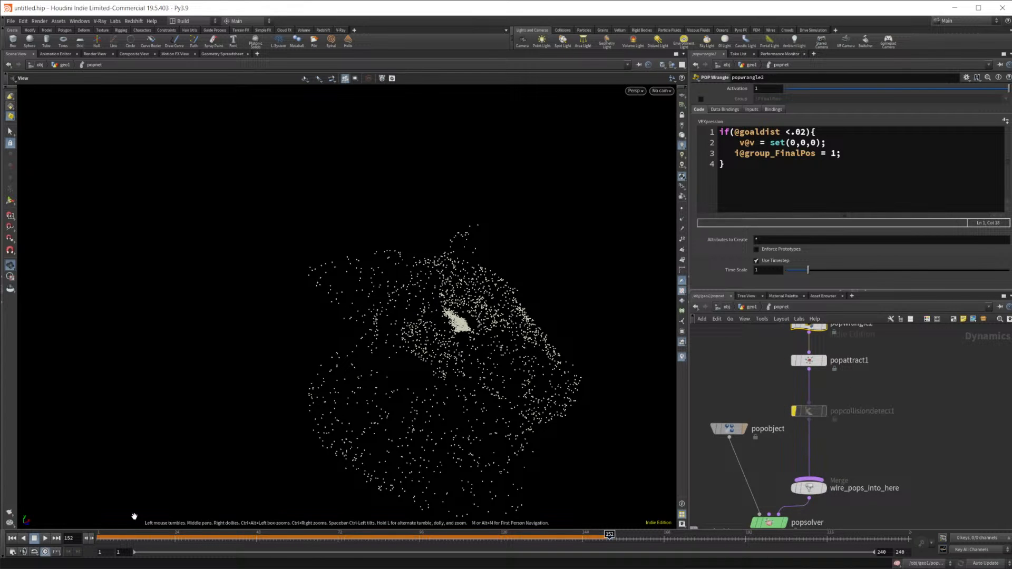
click(11, 538)
click(44, 538)
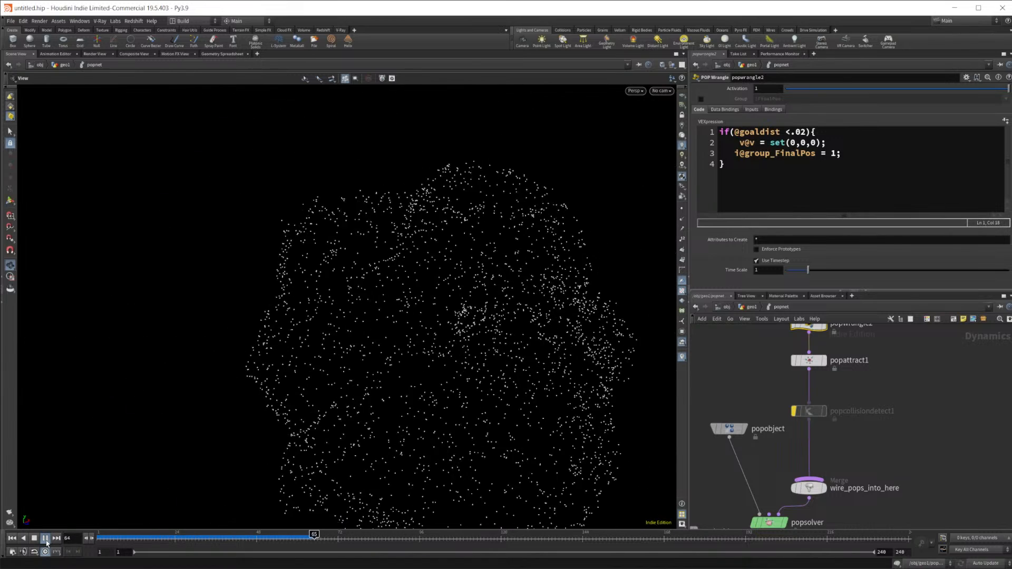
click(45, 540)
Delete popcollisiondetect1 along with the unused staticobject1 and merge1 nodes
middle_drag(849, 436, 860, 389)
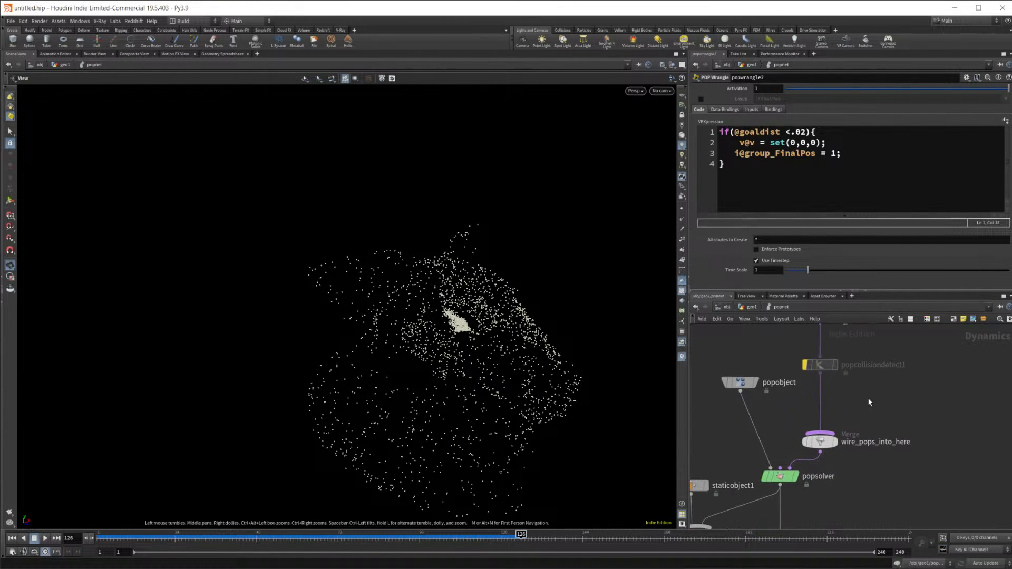
click(819, 364)
key(Delete)
middle_drag(841, 453, 989, 320)
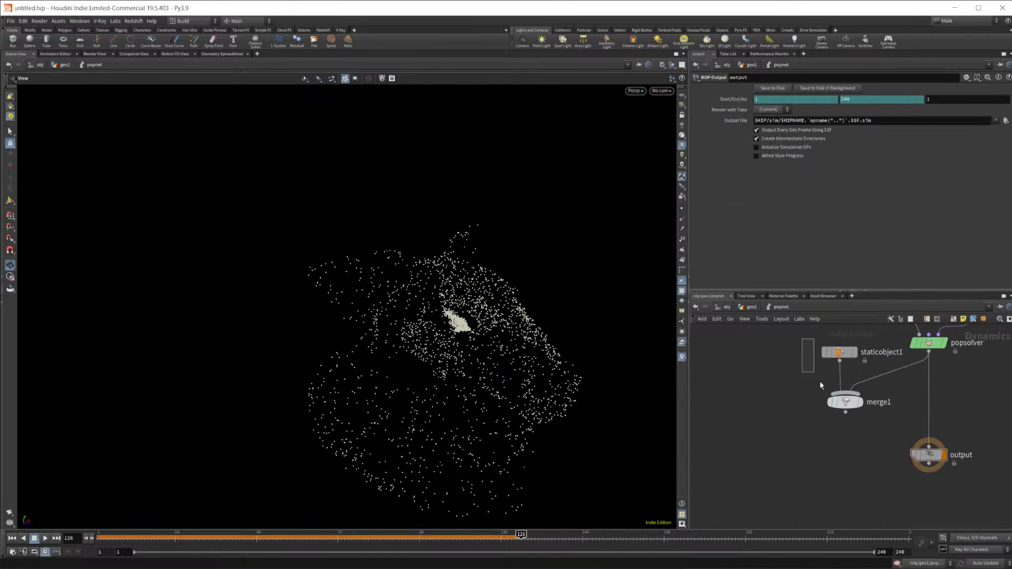
drag(802, 343, 878, 423)
key(Delete)
Replay the cleaned-up simulation from frame 1, stopping at frame 88, to check how the particles settle
middle_drag(980, 332, 868, 412)
middle_drag(866, 348, 855, 491)
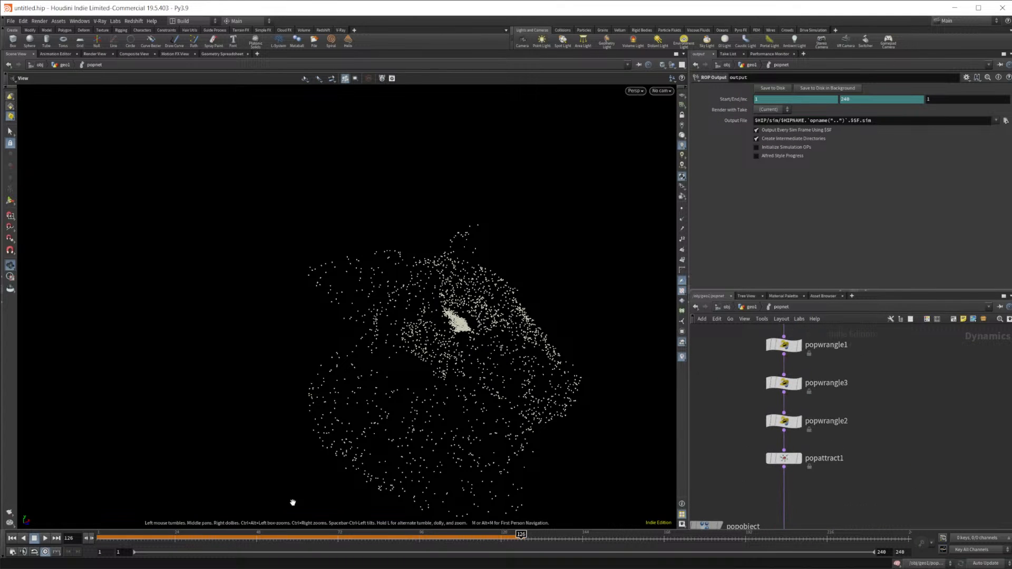
click(12, 539)
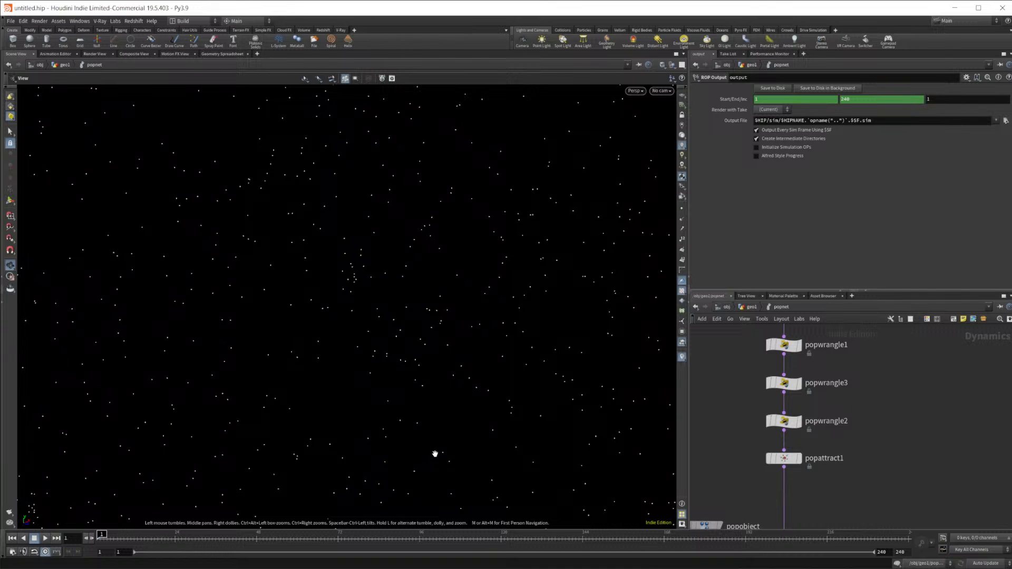
middle_drag(885, 460, 881, 492)
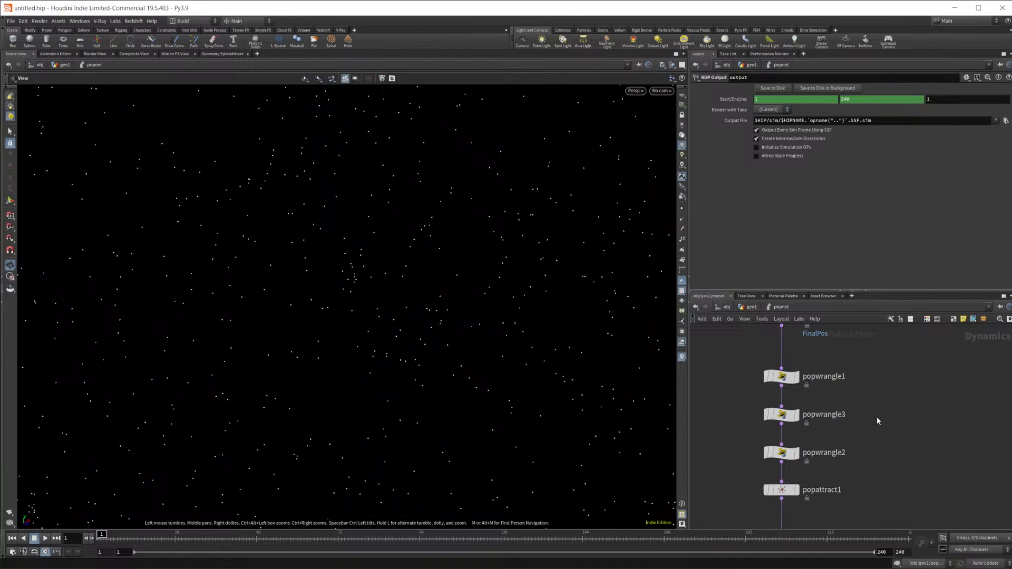
middle_drag(448, 391, 535, 319)
middle_drag(872, 477, 854, 459)
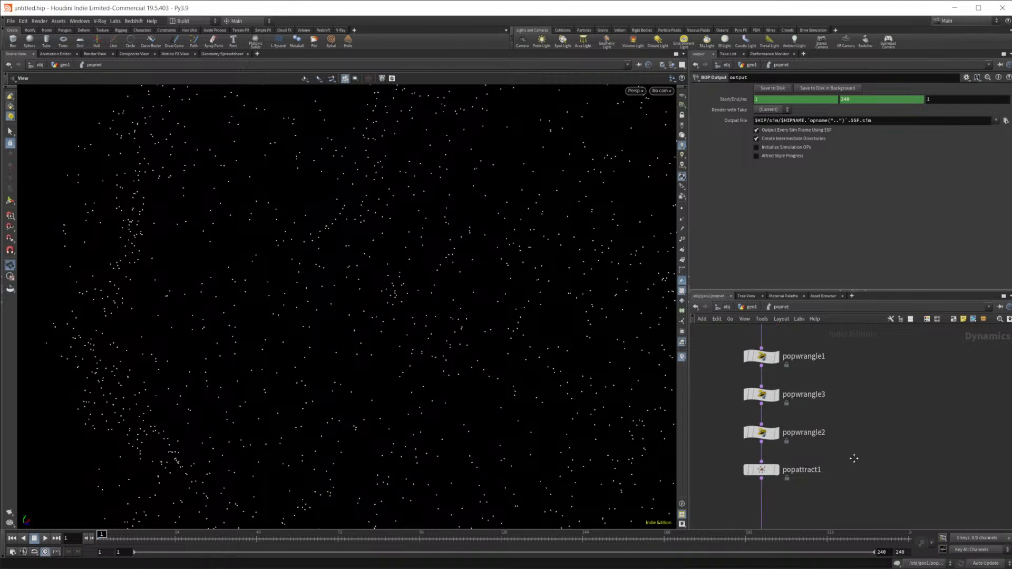
click(46, 538)
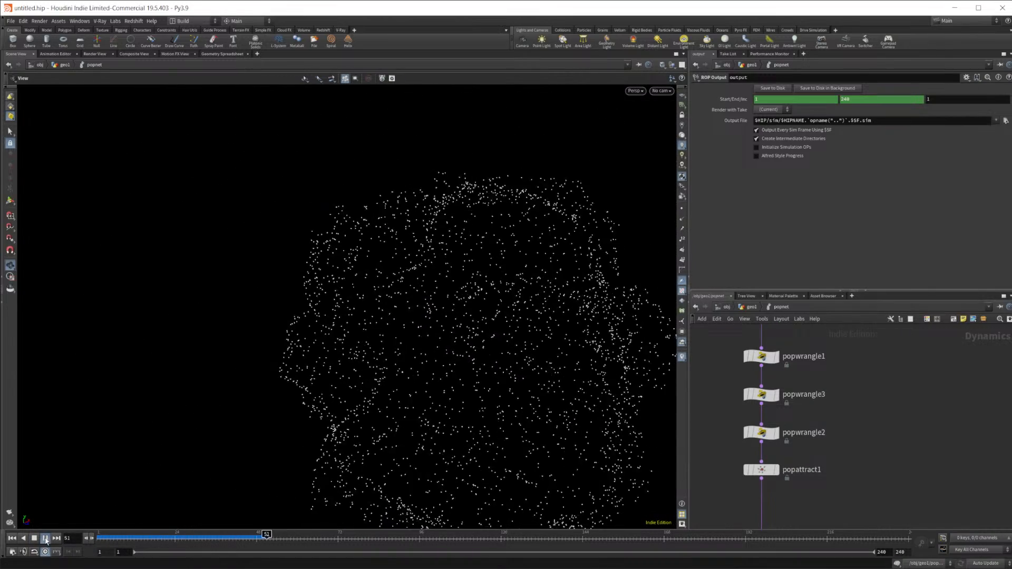
click(46, 539)
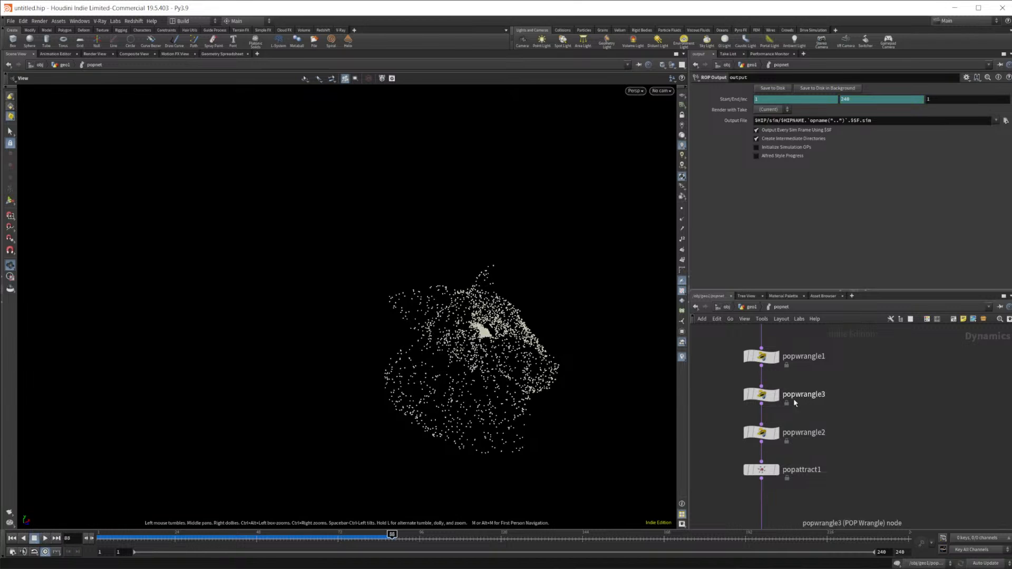
Set the noise swirl size of the popwind1 node to 2.26
middle_drag(859, 515, 847, 479)
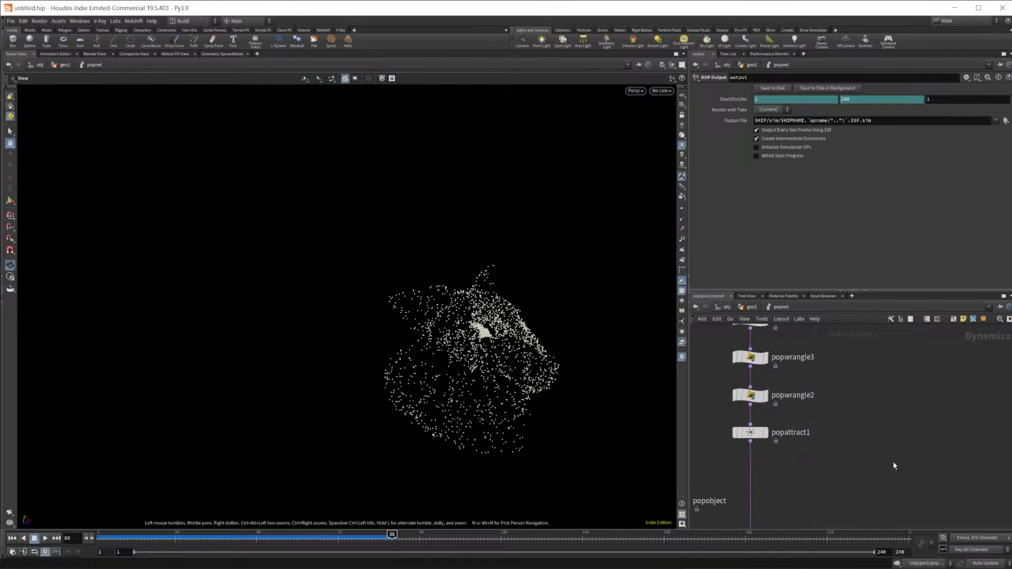
scroll(865, 458, down, 2)
drag(652, 411, 654, 333)
scroll(654, 313, up, 3)
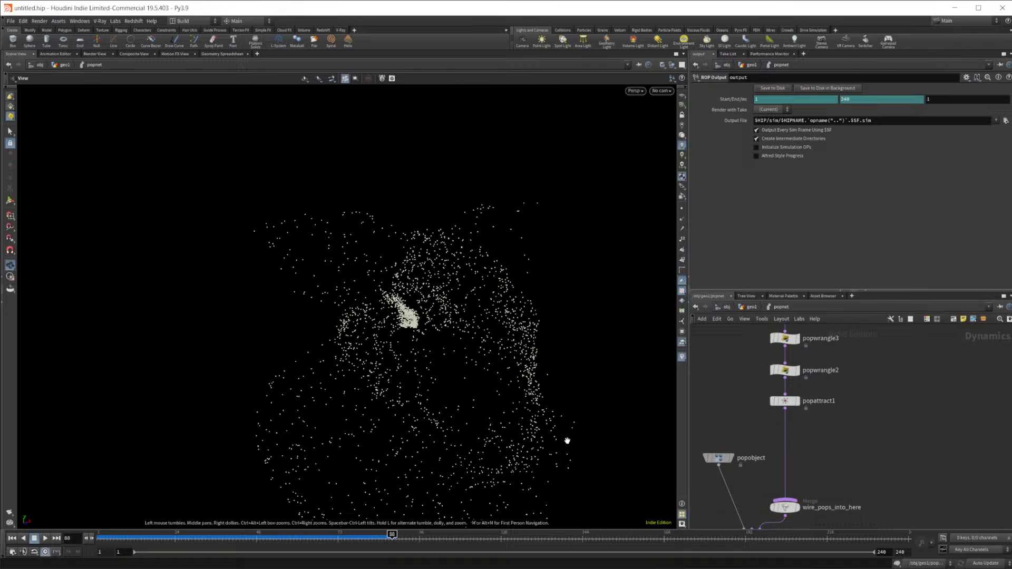
drag(396, 419, 377, 327)
middle_drag(895, 386, 892, 562)
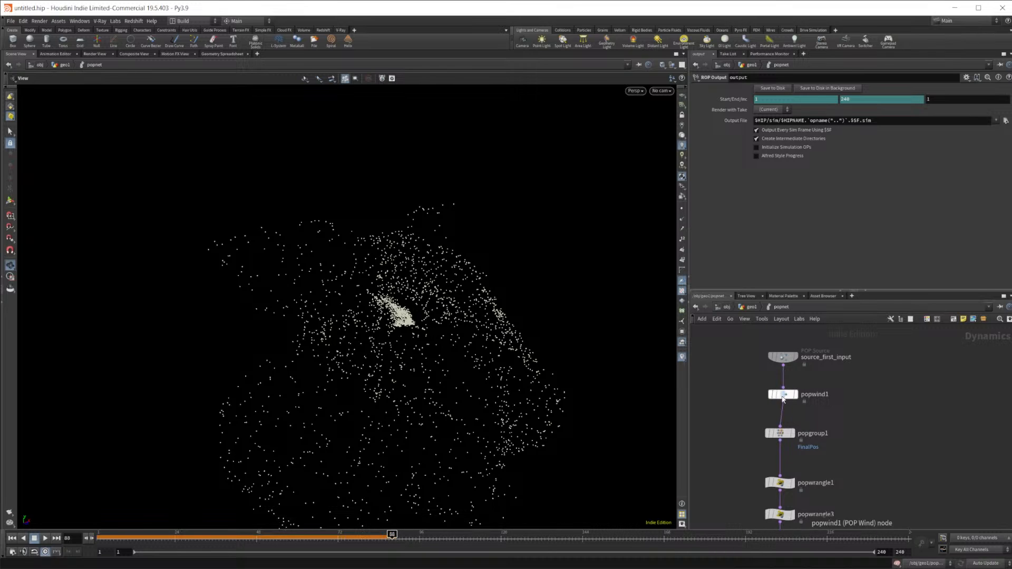
click(783, 397)
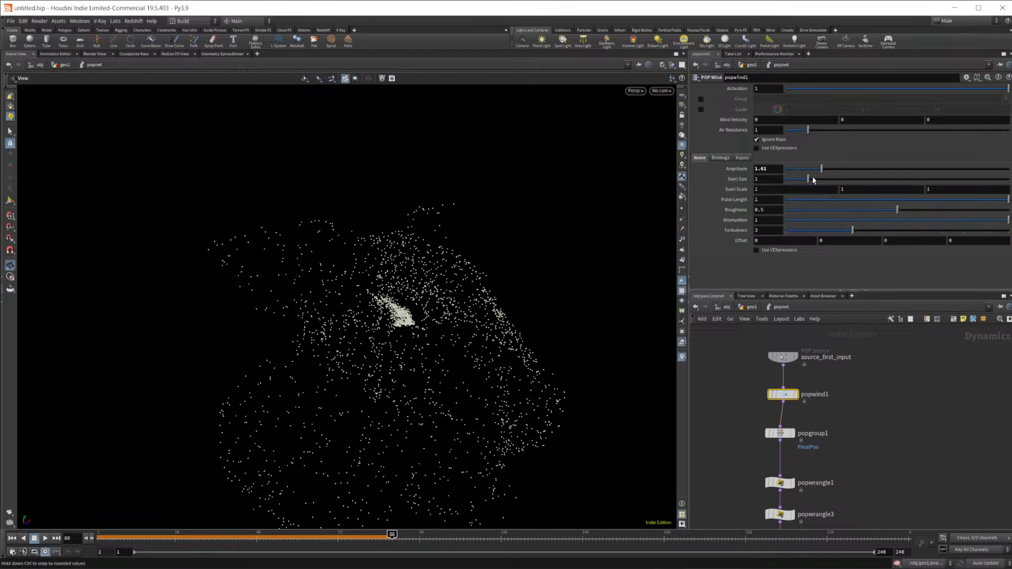
drag(831, 184, 838, 180)
Set the force scale of popattract1 to about 5.05 and replay the particle simulation from the first frame
scroll(864, 416, down, 5)
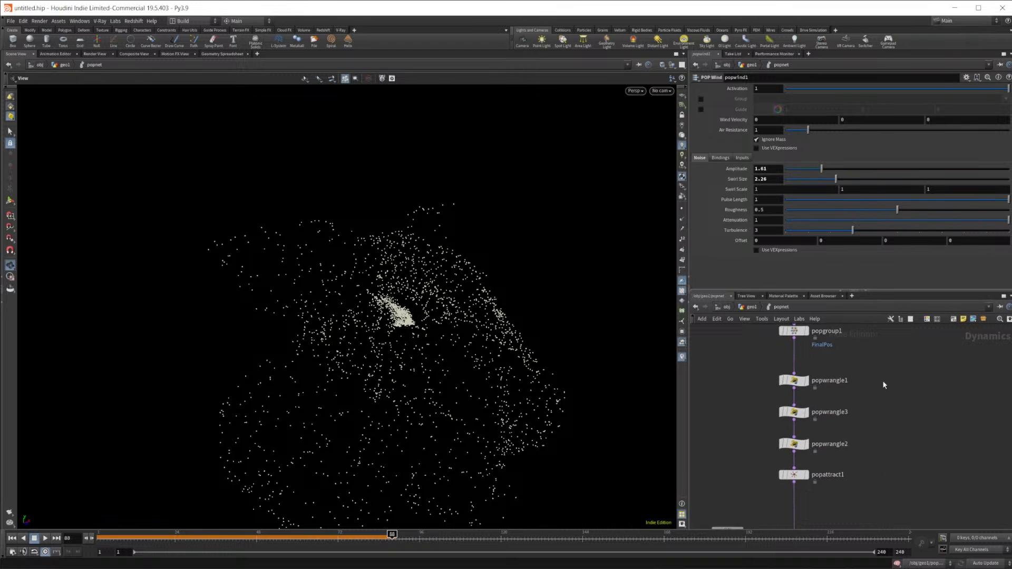
click(780, 433)
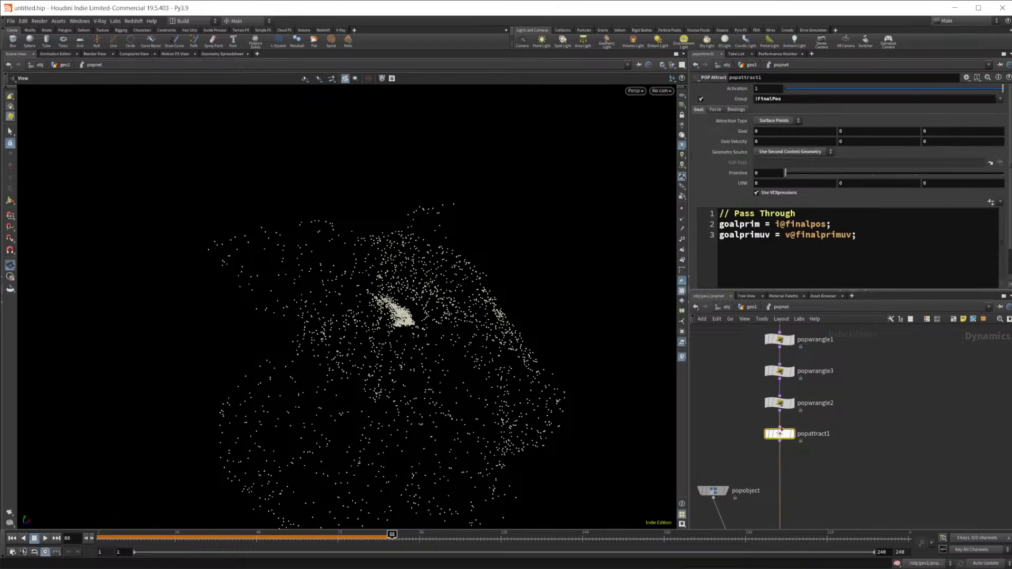
drag(842, 134, 896, 138)
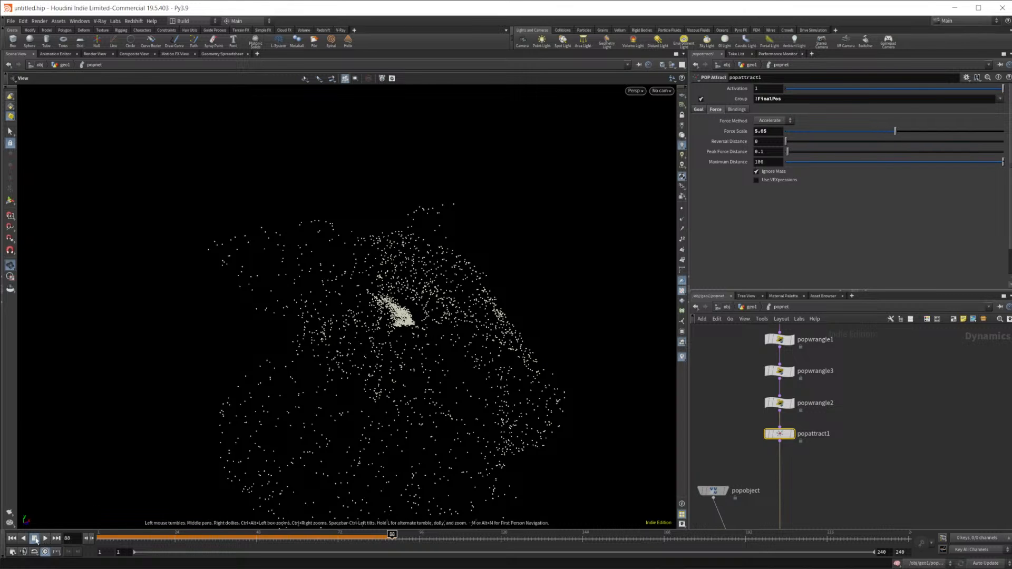
click(15, 538)
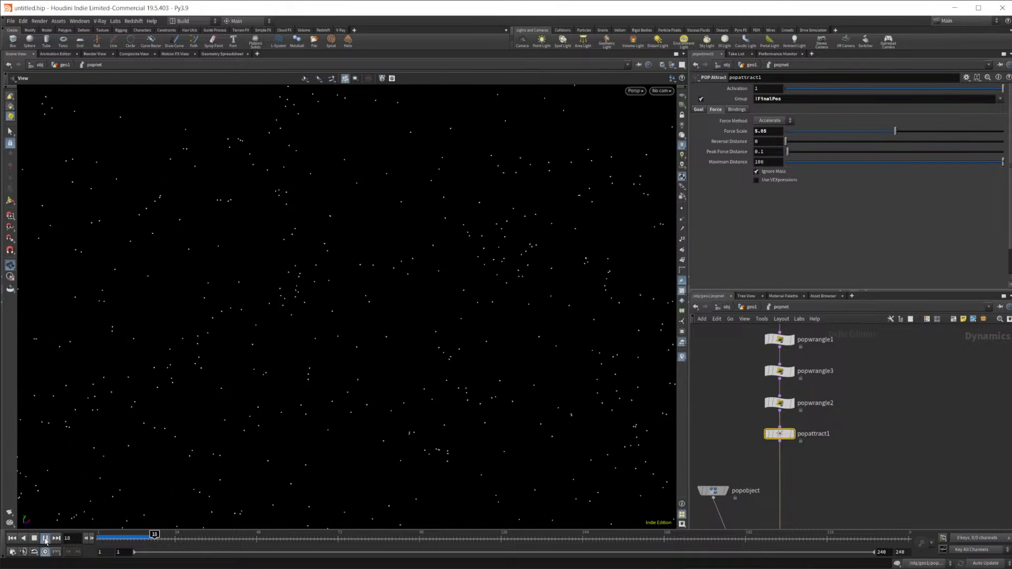
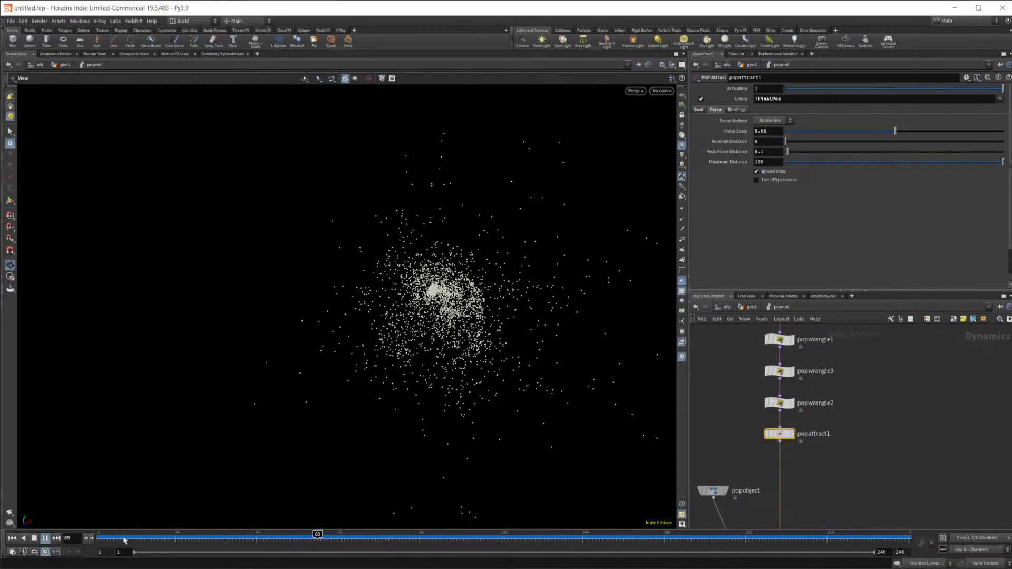
click(34, 538)
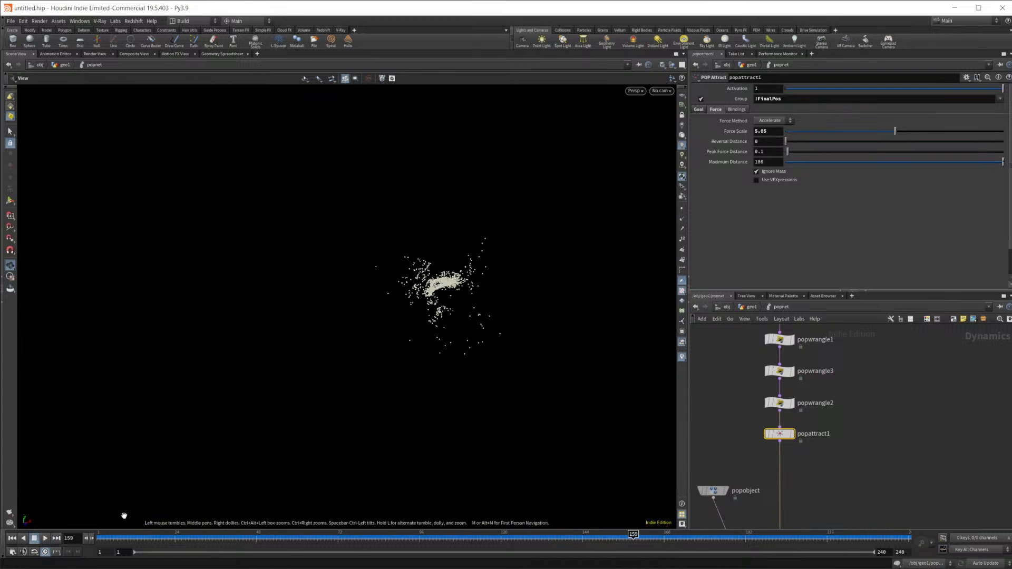
Restrict the popwind1 node to the FinalPos group and replay the simulation from the start
scroll(833, 374, up, 5)
click(763, 394)
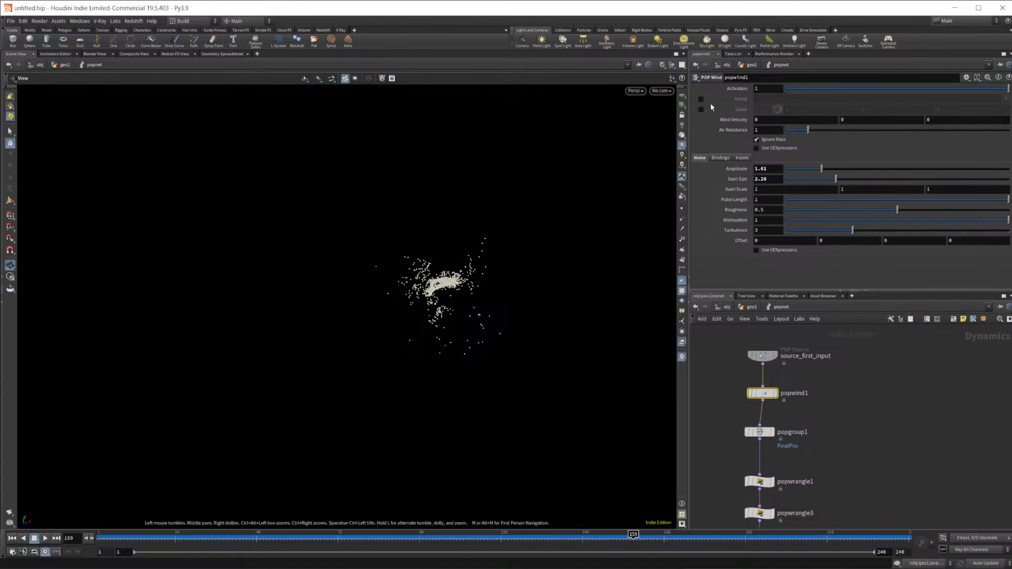
click(701, 99)
click(1006, 98)
click(1006, 108)
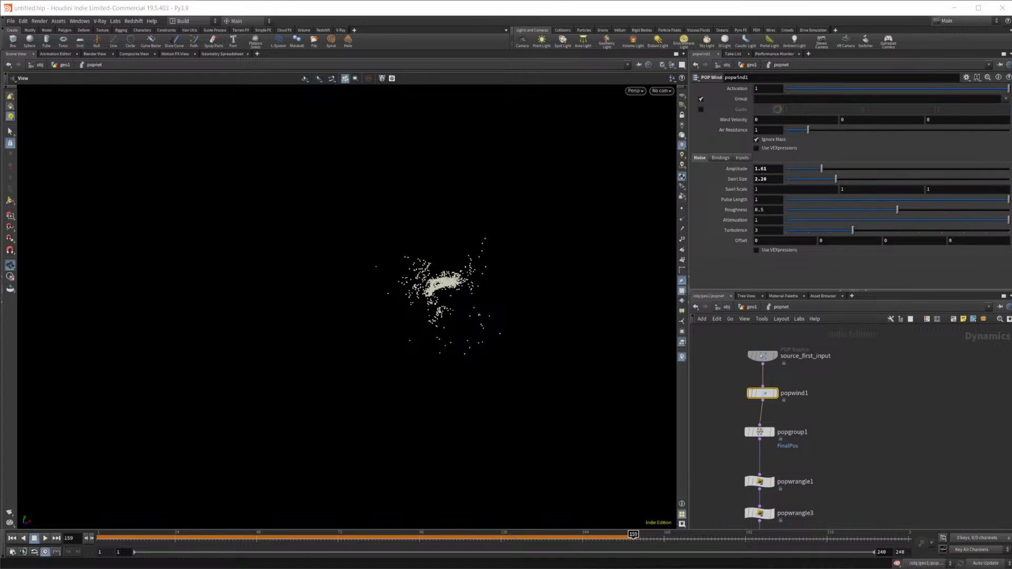
click(34, 538)
click(45, 539)
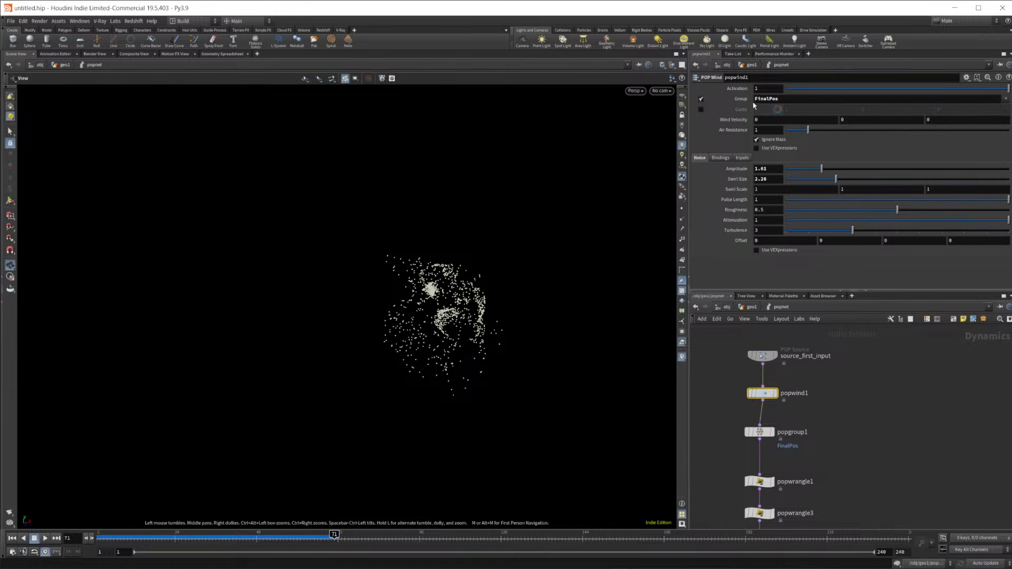
Invert the popwind1 group to !FinalPos and replay the simulation from frame 1 to inspect the particles
click(756, 99)
key(Return)
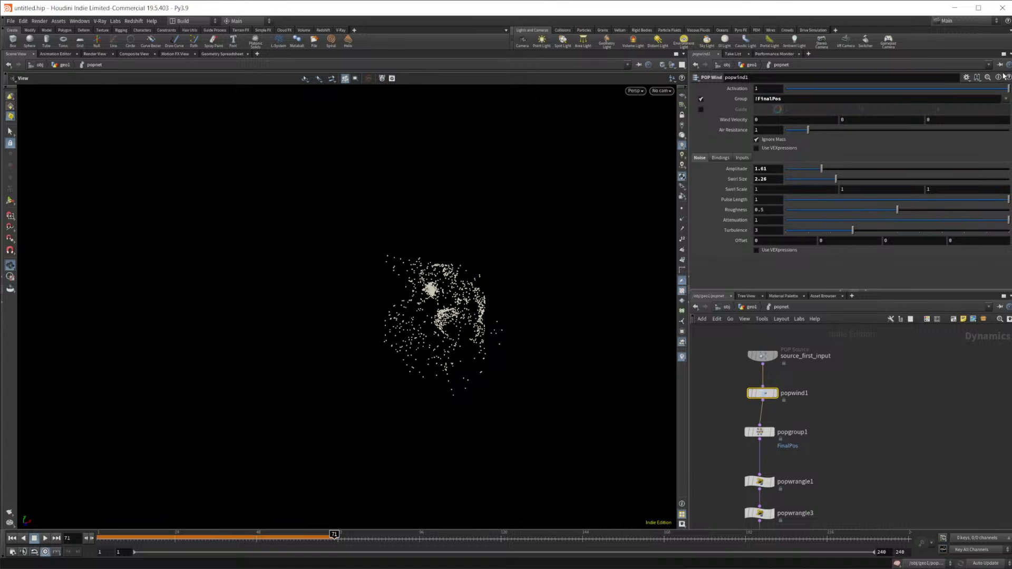
click(12, 538)
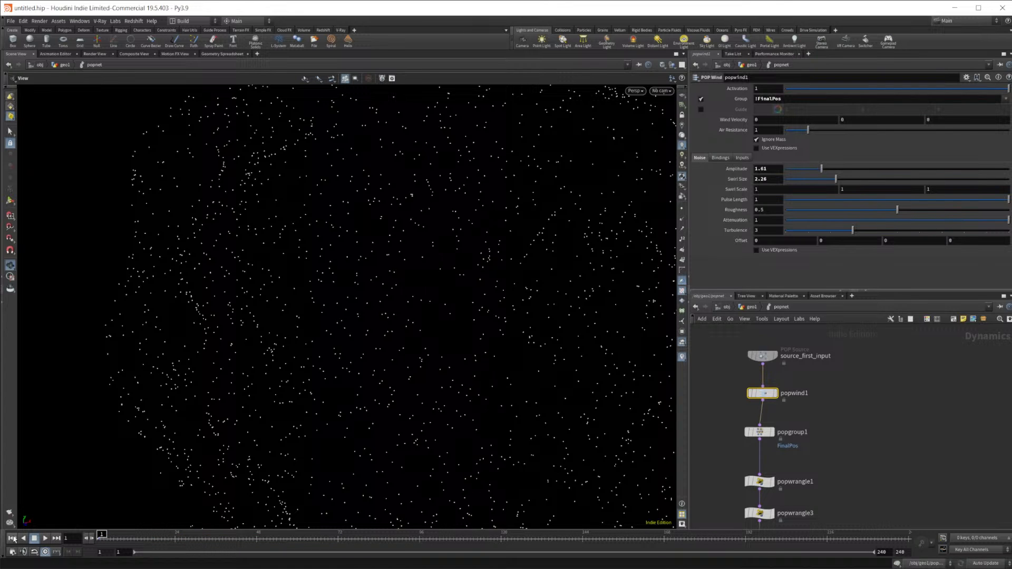
click(49, 539)
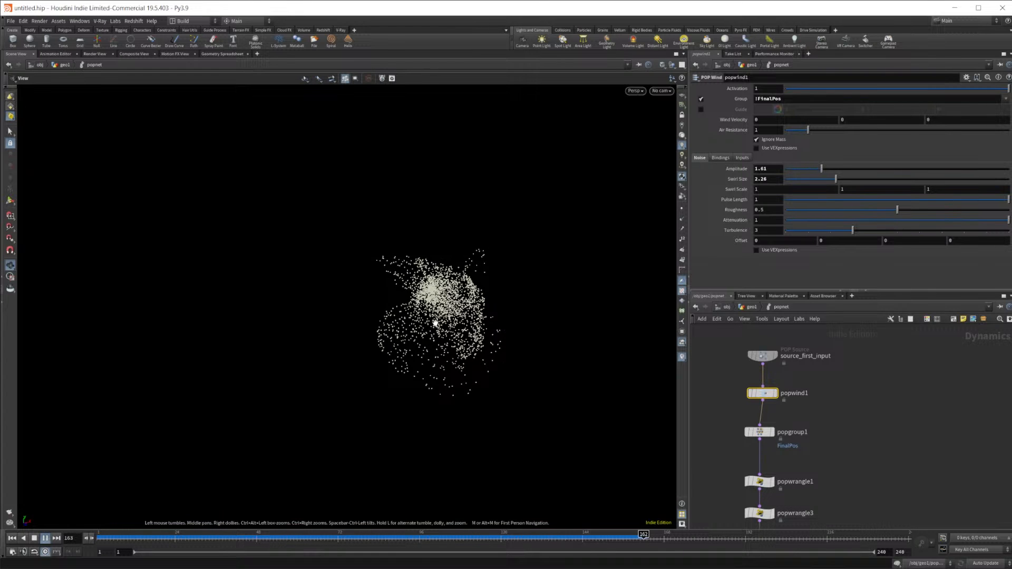
click(41, 539)
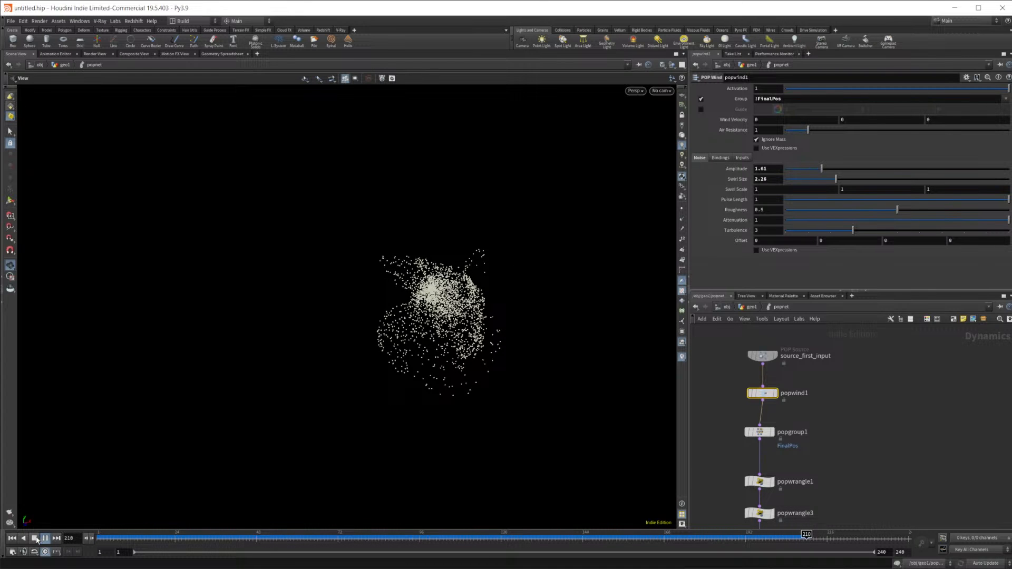
drag(440, 450, 397, 323)
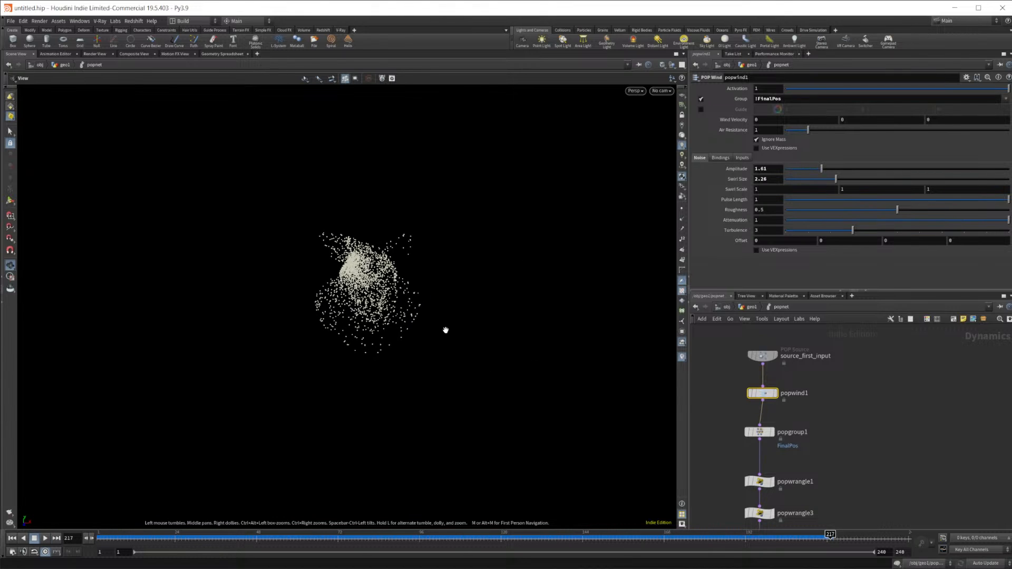
Go up to the geo1 network, display testgeometry_rubbertoy1 and turn off its Add Shader option
click(759, 310)
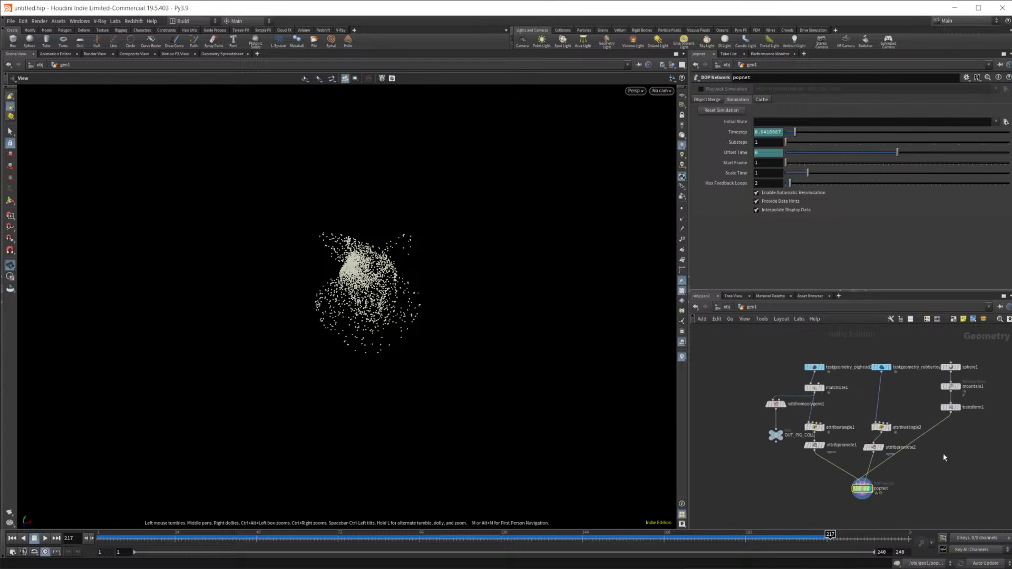
click(874, 367)
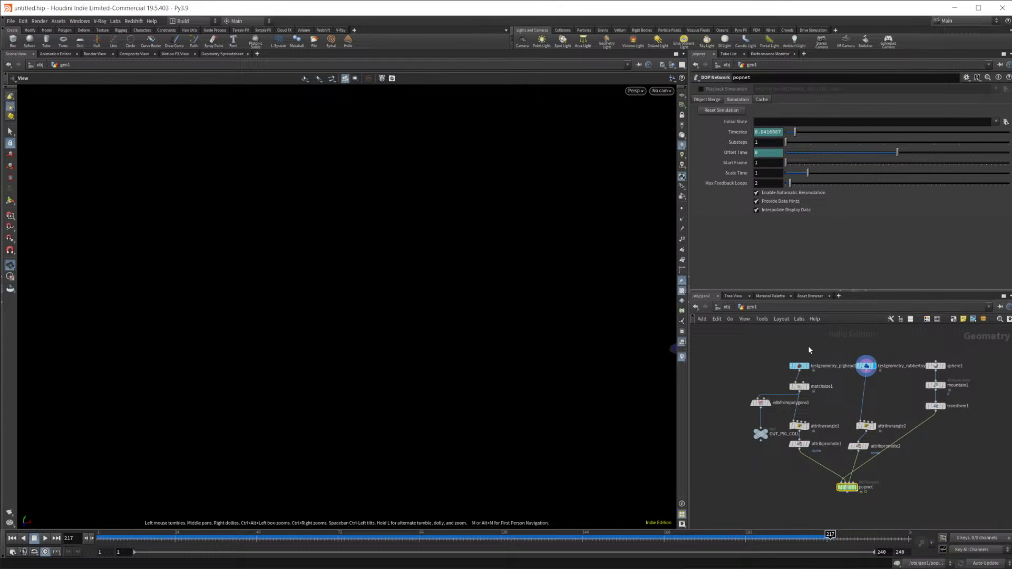
middle_drag(497, 368, 343, 325)
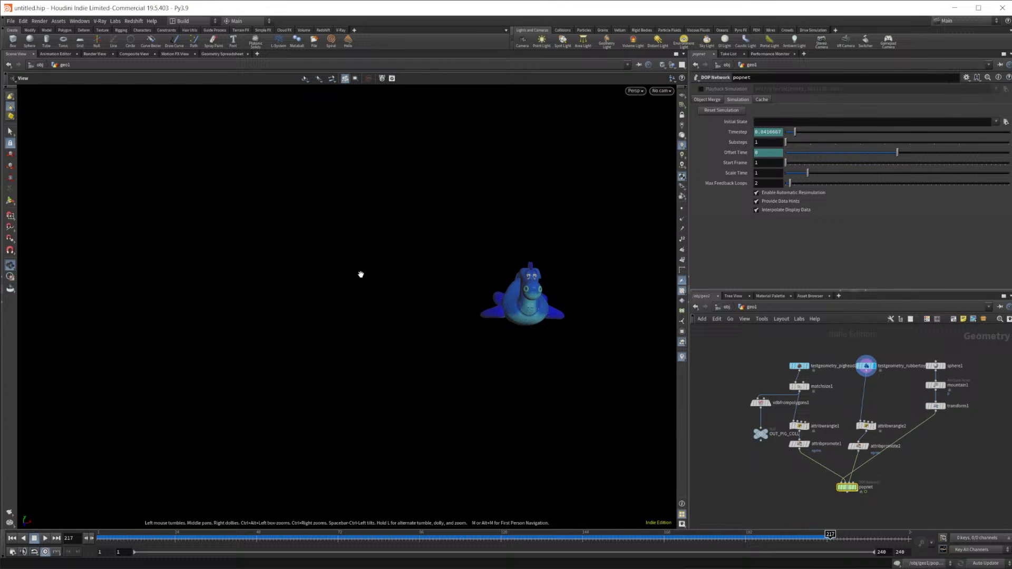
scroll(878, 368, up, 3)
click(858, 364)
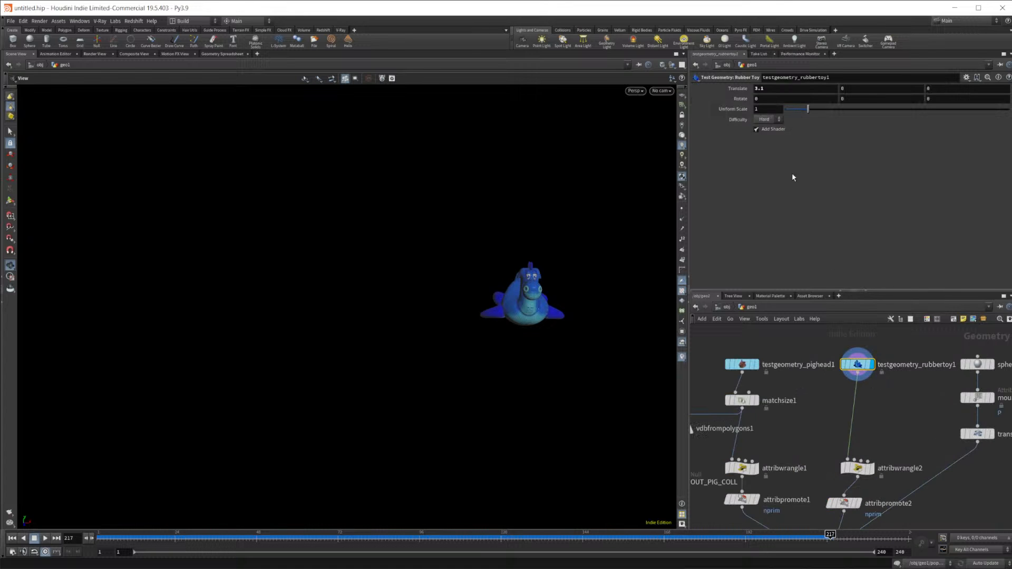
click(757, 129)
middle_drag(903, 463, 899, 389)
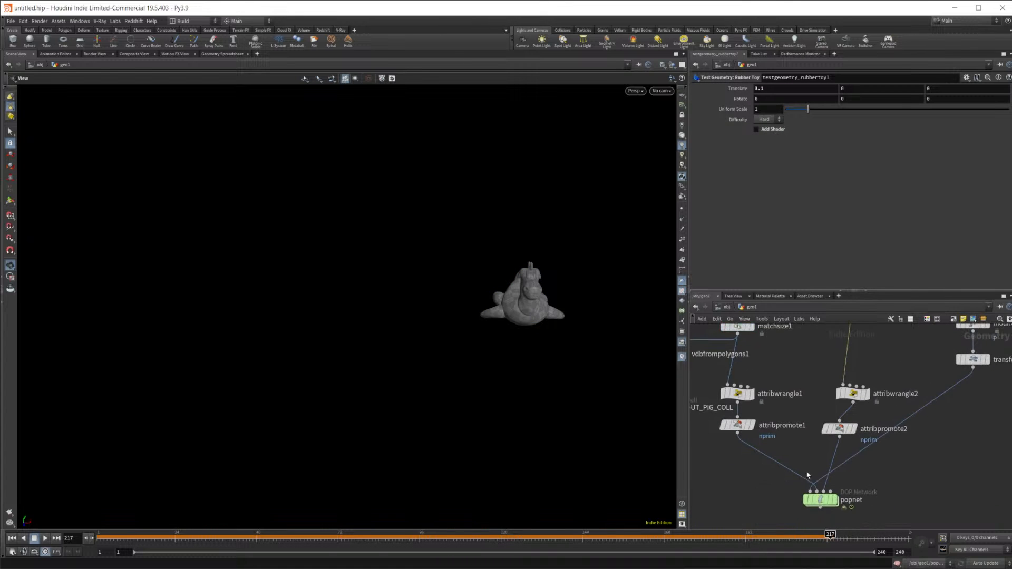
Display the popnet node's result in the viewport and rewind the timeline to frame 1
click(831, 492)
key(Escape)
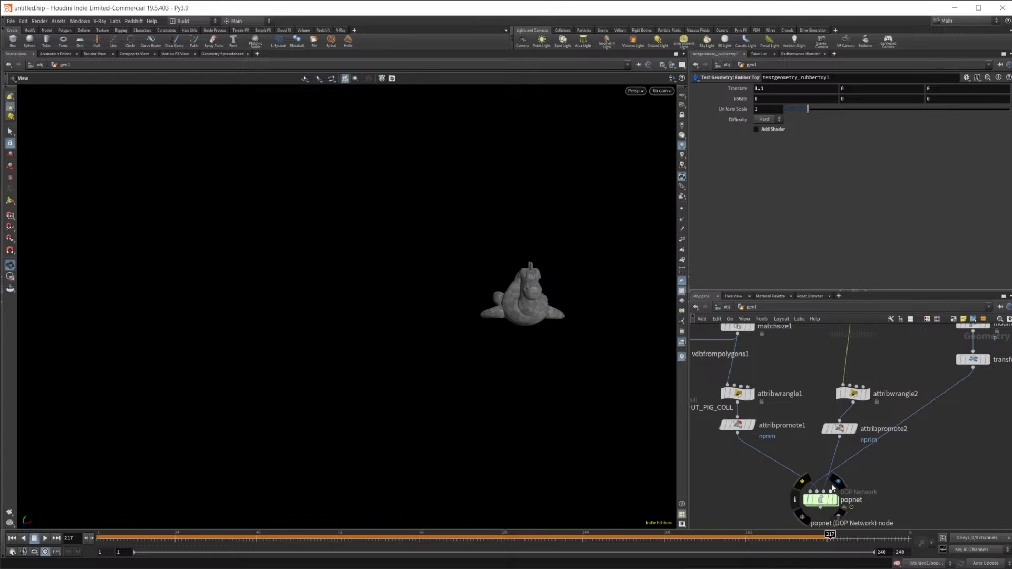
click(835, 500)
click(11, 539)
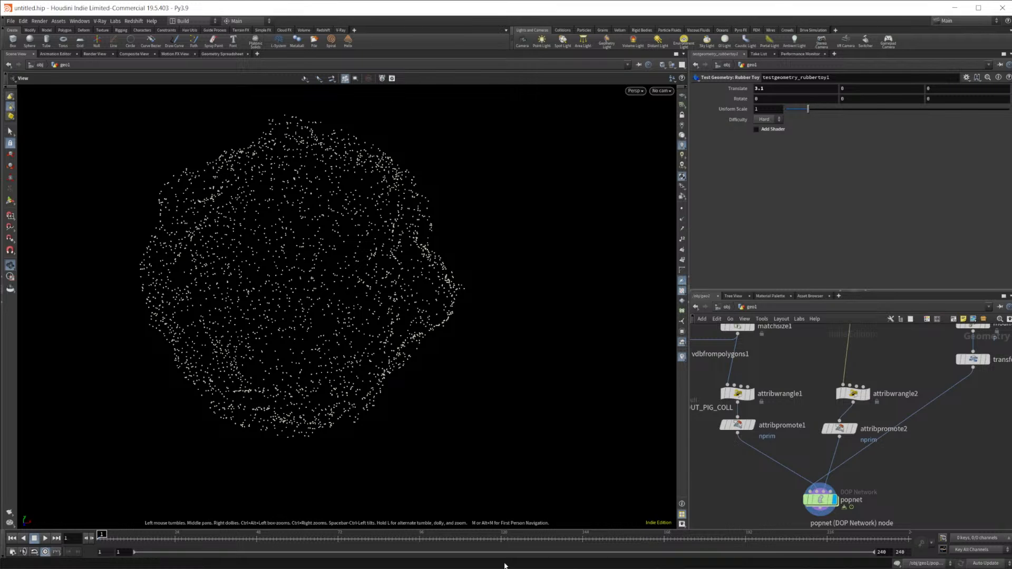
Switch to the Attract to Surface.hiplc session, go up to geo1 and display the first popnet at frame 1
click(514, 545)
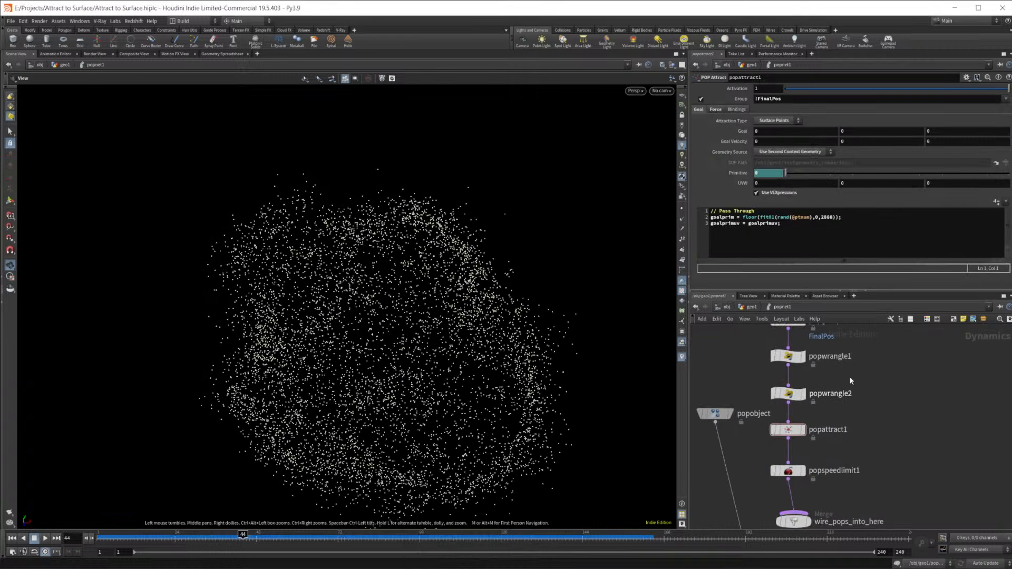
click(750, 306)
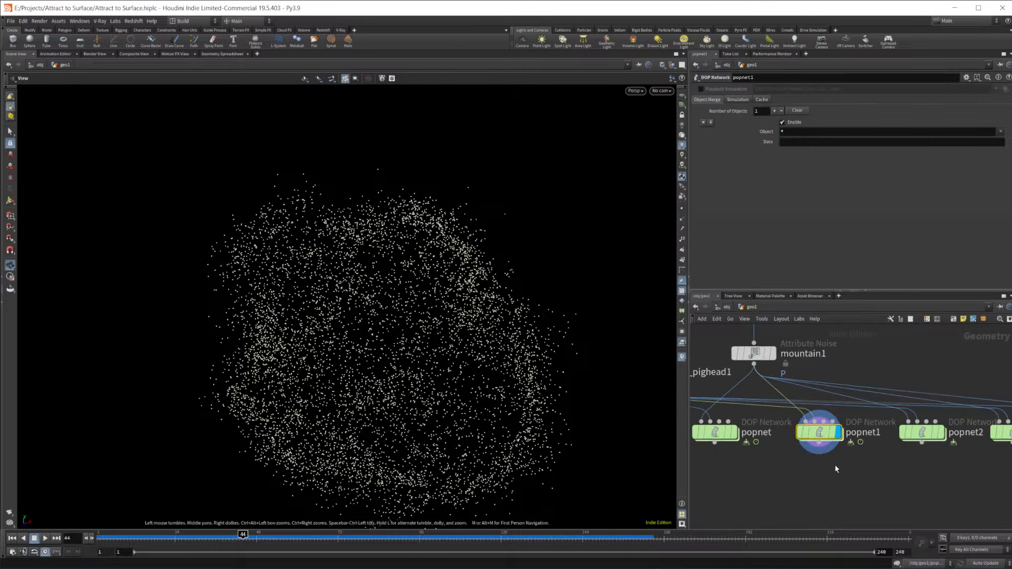
mouse_move(784, 480)
middle_down()
mouse_move(821, 488)
mouse_move(802, 481)
middle_up()
scroll(804, 481, down, 1)
drag(773, 470, 970, 431)
click(832, 446)
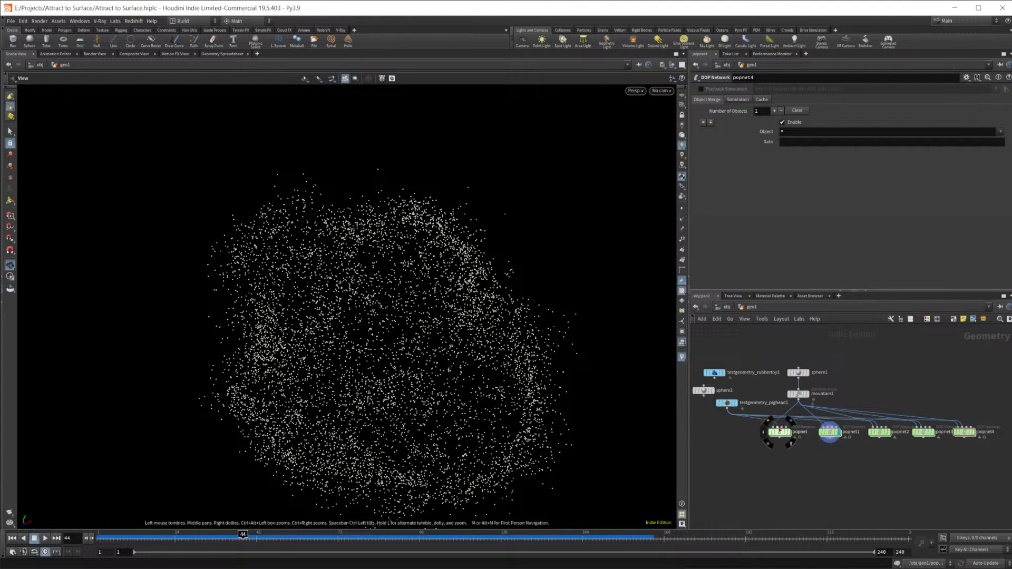
click(789, 432)
click(14, 538)
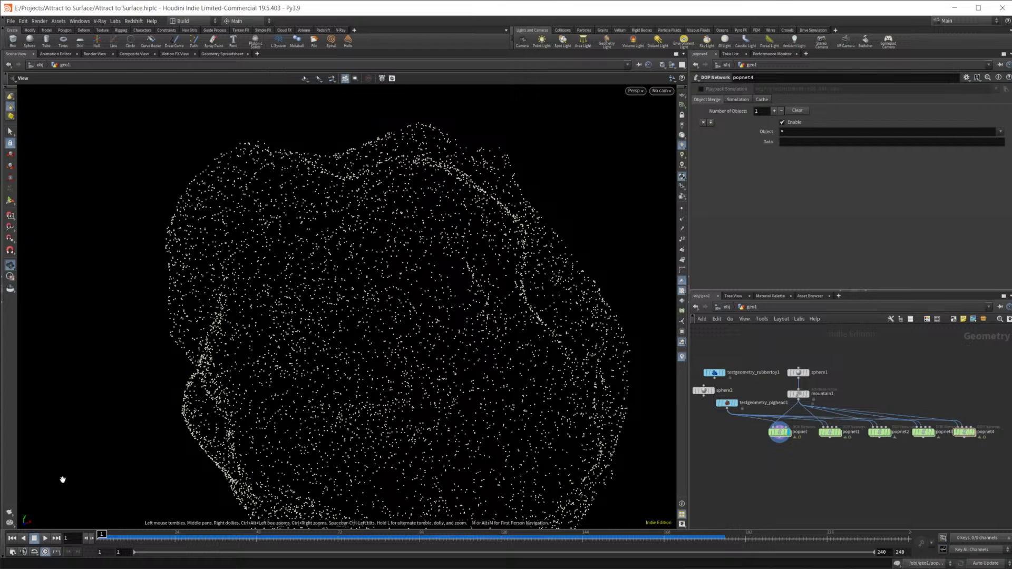
Display popnet4, play its simulation and examine the particles gathering on the pig head
middle_drag(943, 468, 897, 467)
click(925, 431)
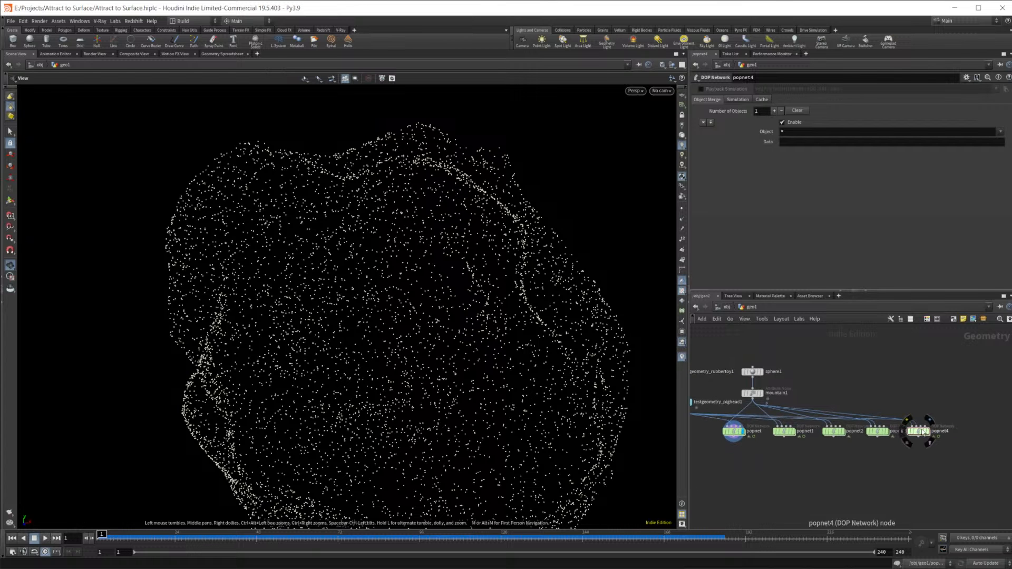
click(47, 538)
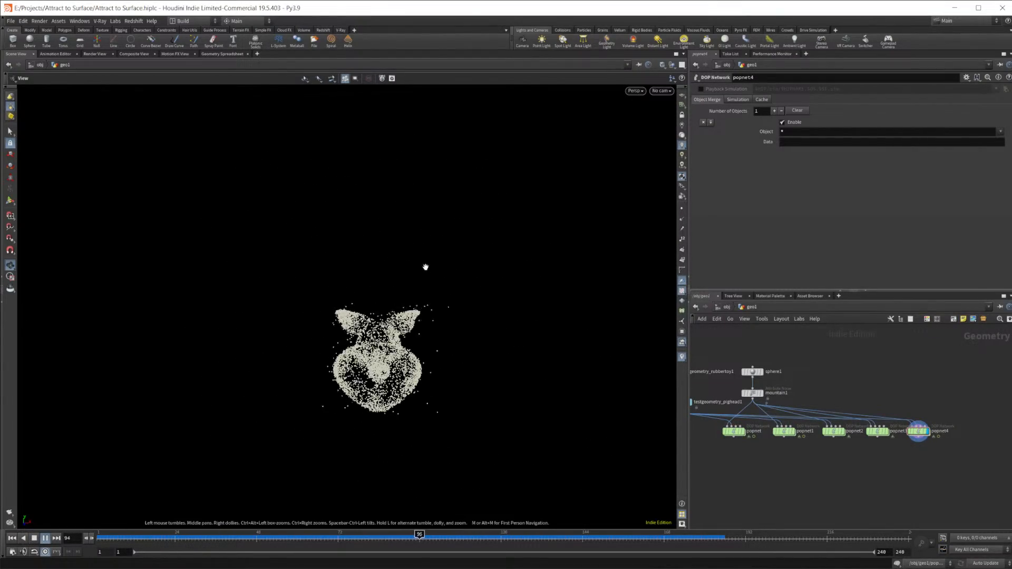
click(35, 539)
drag(366, 369, 379, 377)
right_drag(380, 377, 477, 334)
drag(477, 334, 393, 384)
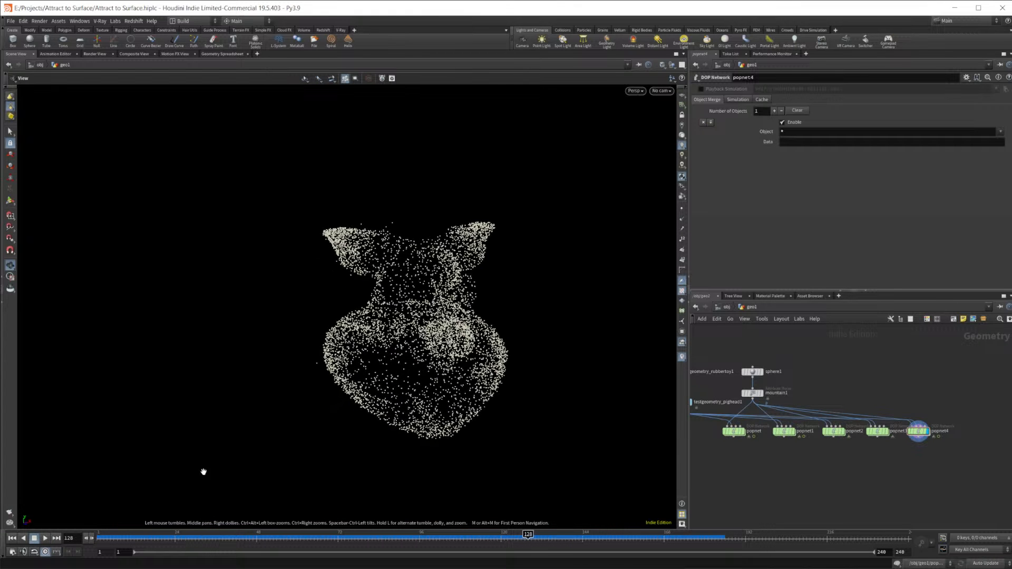
Play the first popnet simulation, inspect its particles and switch back to the untitled.hip session
click(45, 539)
click(742, 431)
drag(388, 409, 343, 369)
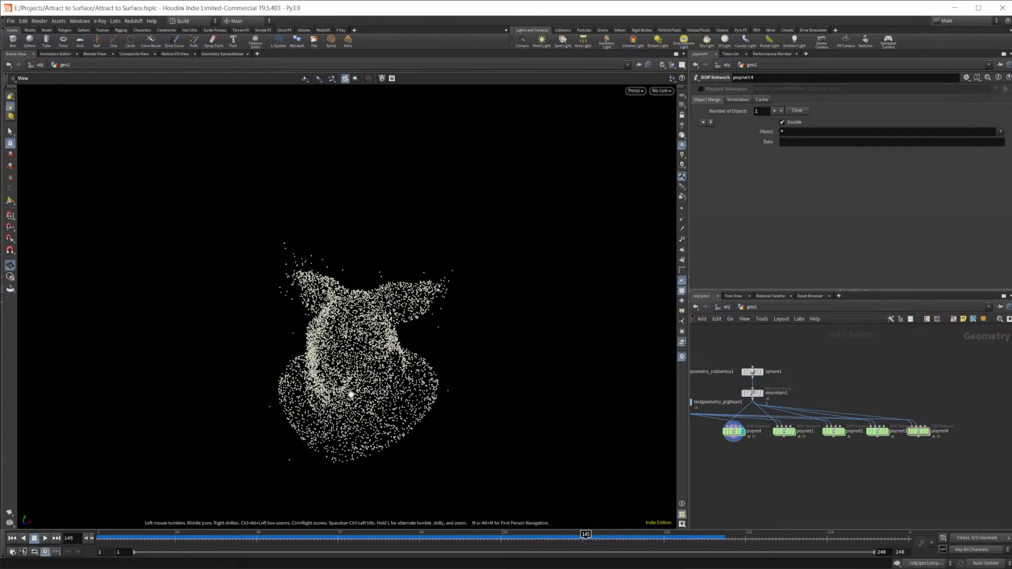
click(491, 568)
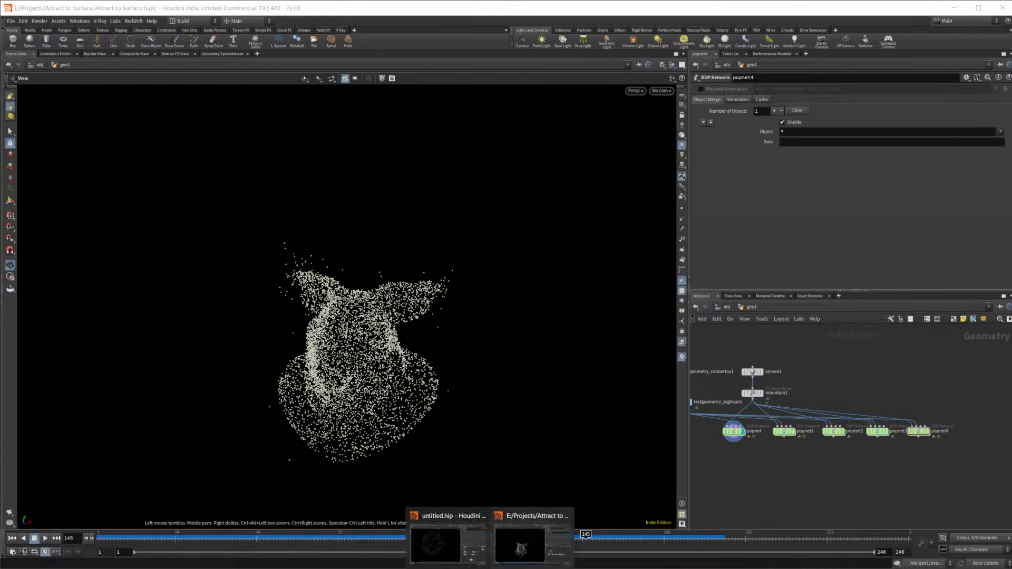
click(467, 540)
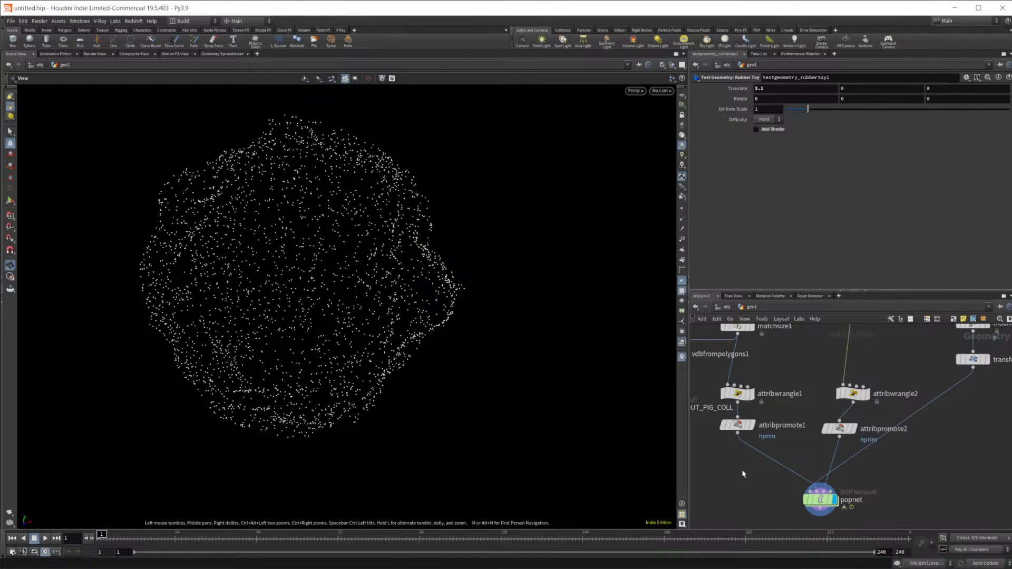
Open the popnet network, bypass popwind1 and play the simulation to examine the particles without wind noise
double_click(819, 497)
scroll(820, 453, down, 4)
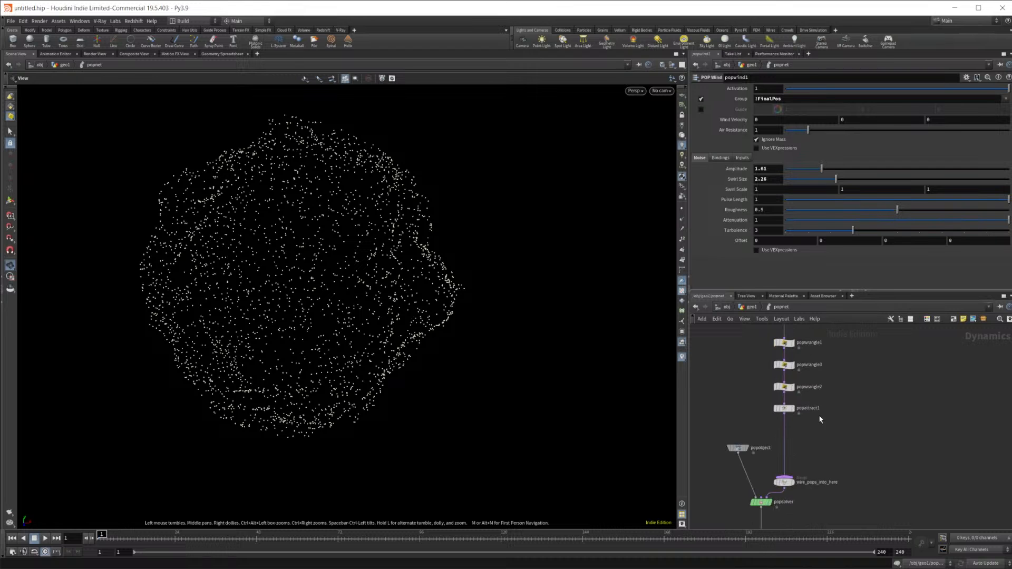
middle_drag(851, 425, 843, 528)
mouse_move(771, 379)
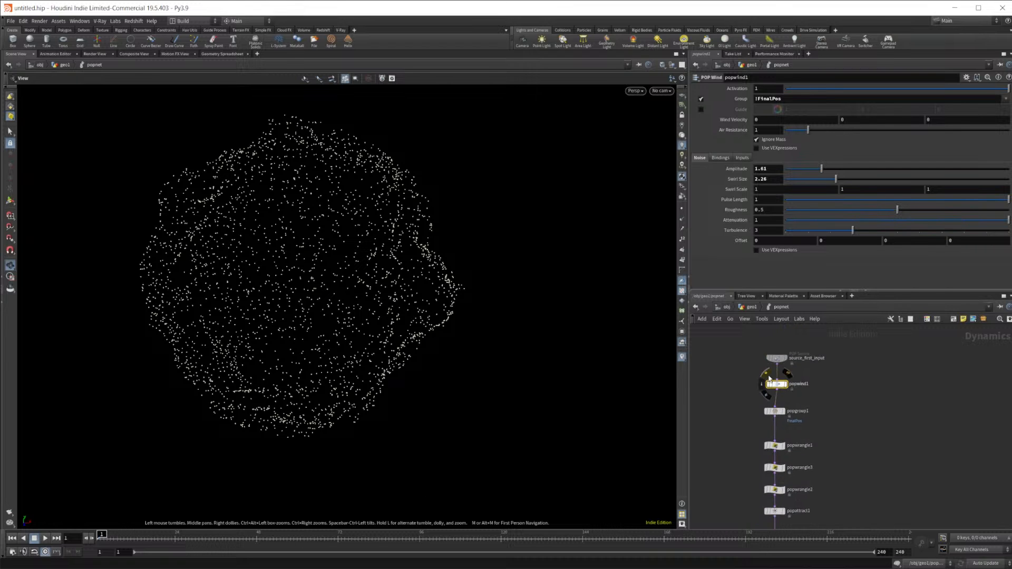
middle_drag(836, 452, 845, 353)
click(44, 538)
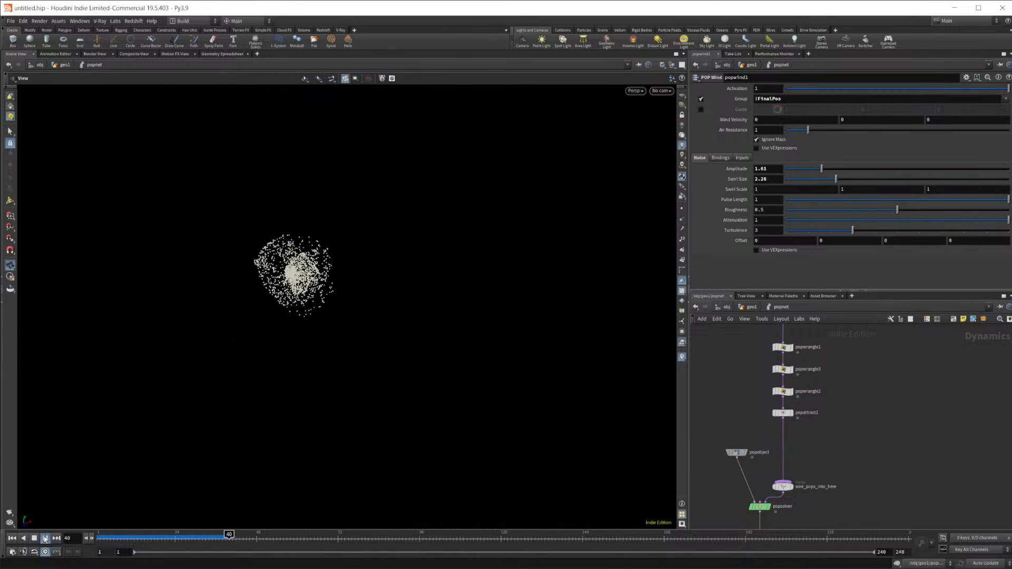
drag(283, 339, 351, 285)
click(44, 538)
click(33, 540)
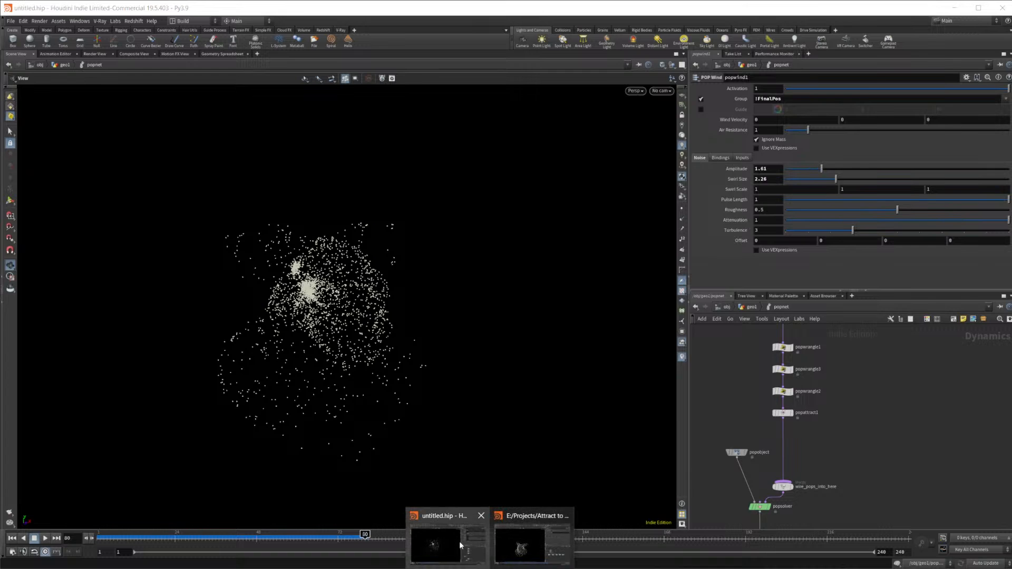
Switch to the Attract to Surface.hiplc session, display popnet1 and examine its particles around the pig head
click(460, 546)
click(521, 546)
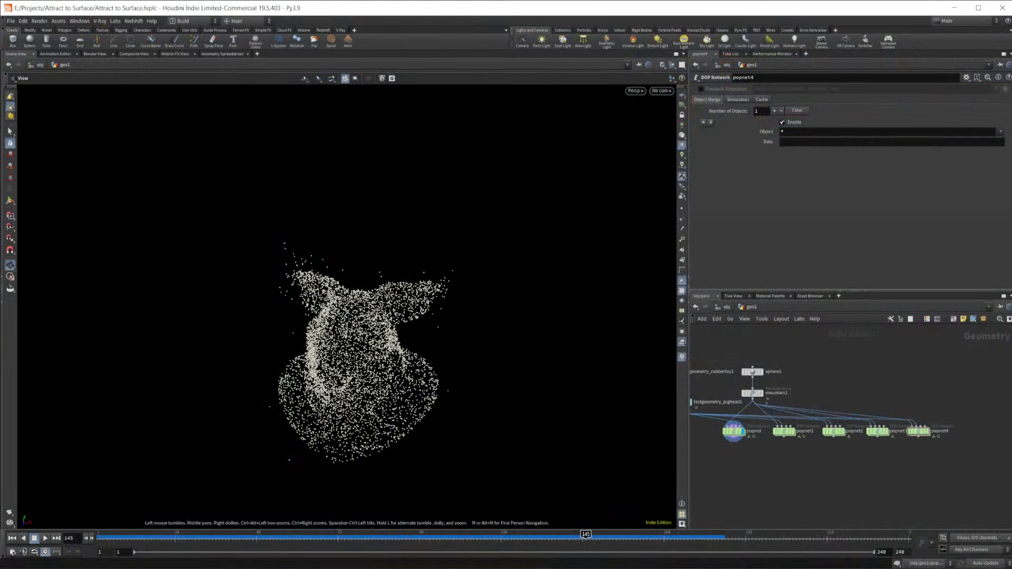
scroll(795, 448, up, 5)
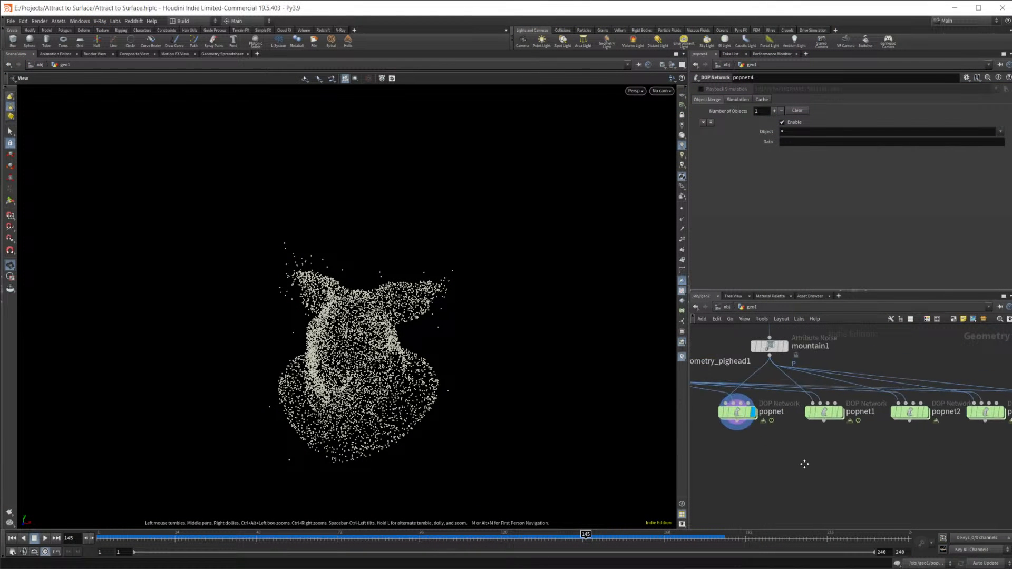
click(841, 414)
drag(474, 477, 510, 396)
drag(422, 403, 447, 401)
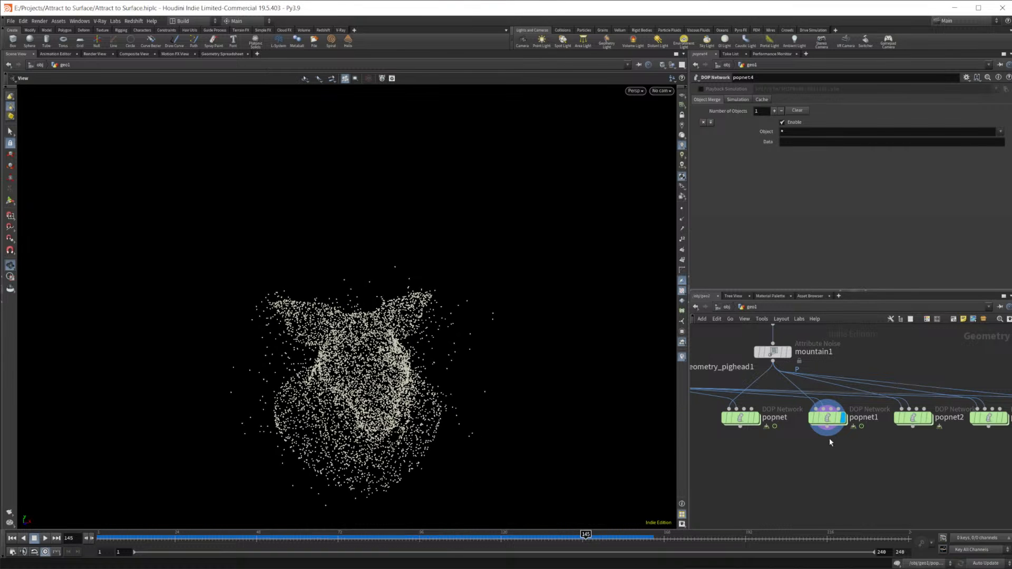
Display popnet2 and popnet3 in turn and compare how their particles settle on the pig head
mouse_move(912, 420)
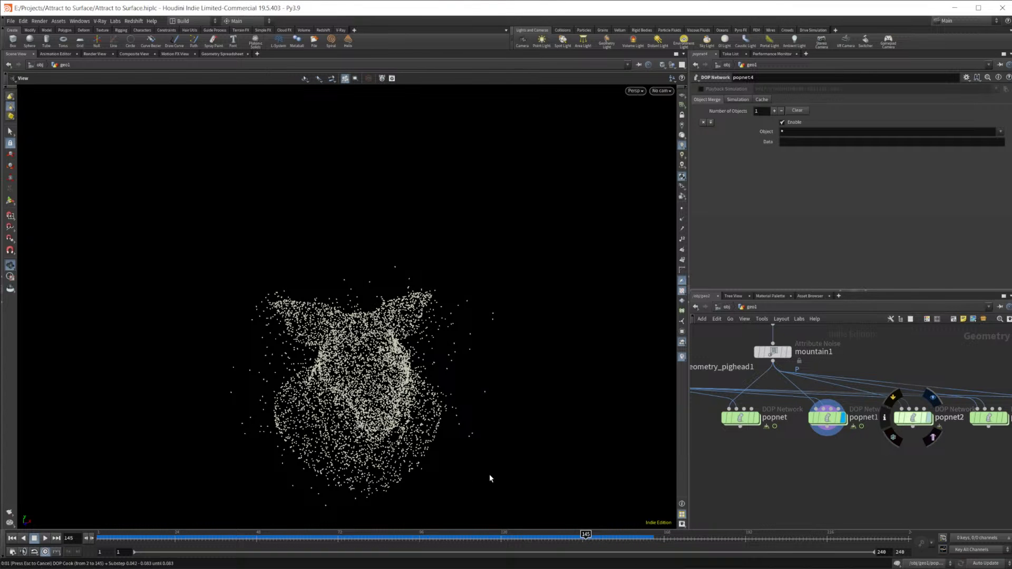
drag(500, 419, 393, 420)
middle_drag(906, 487, 763, 478)
mouse_move(882, 396)
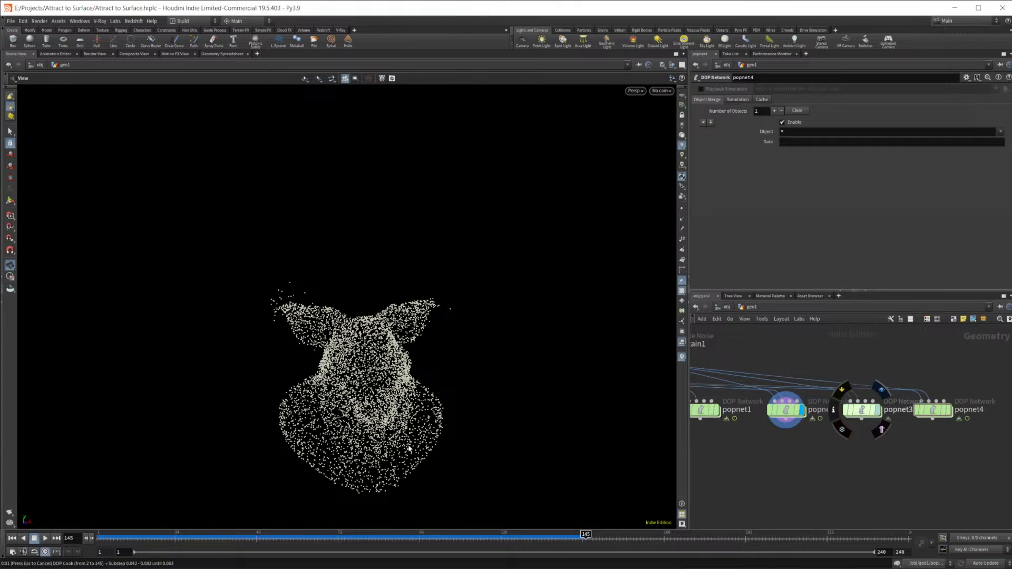
drag(350, 437, 398, 379)
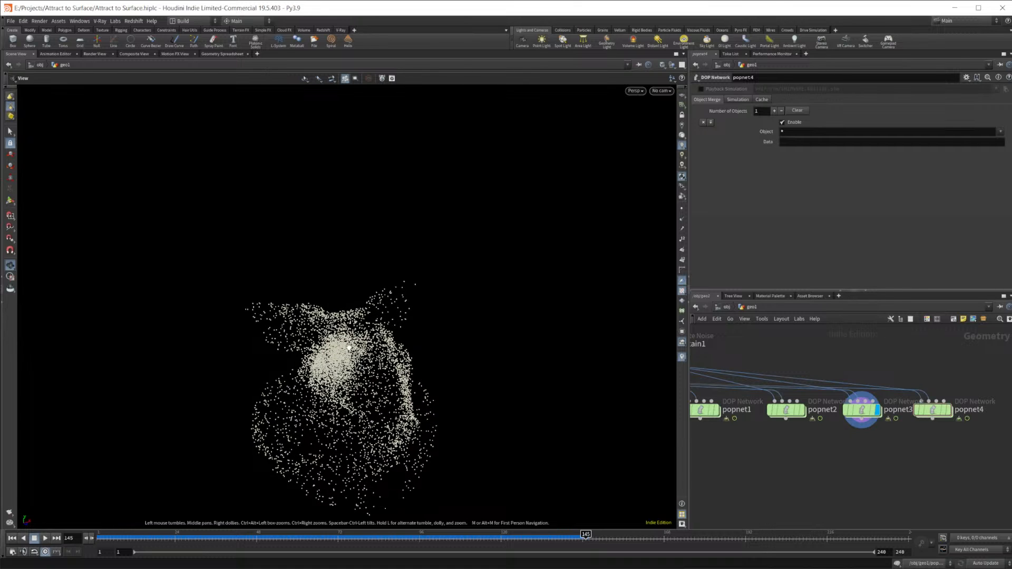
Display popnet4 and examine the particle distribution over the pig head surface
scroll(814, 461, down, 4)
drag(820, 471, 729, 430)
click(902, 432)
drag(335, 369, 424, 359)
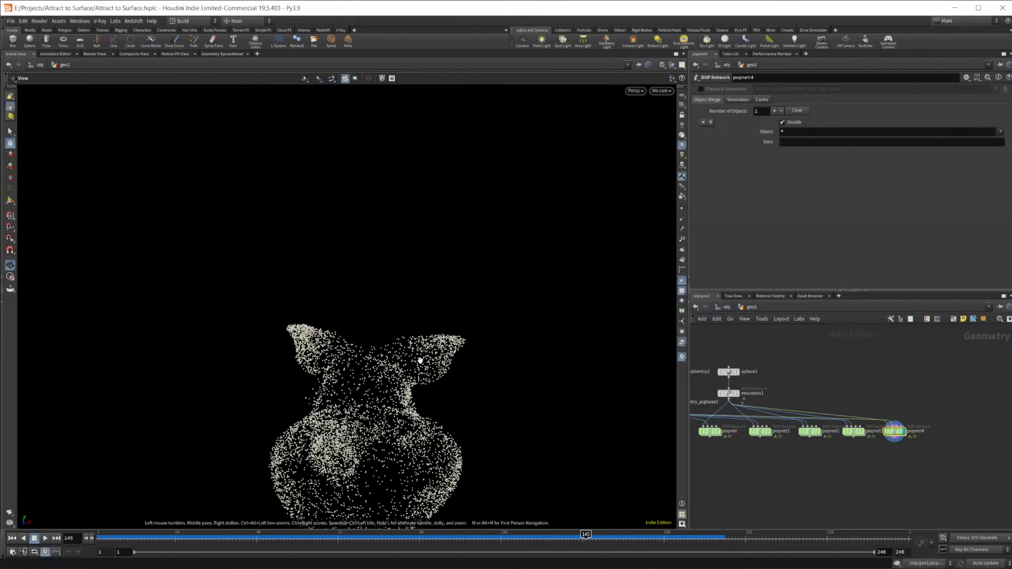
click(861, 468)
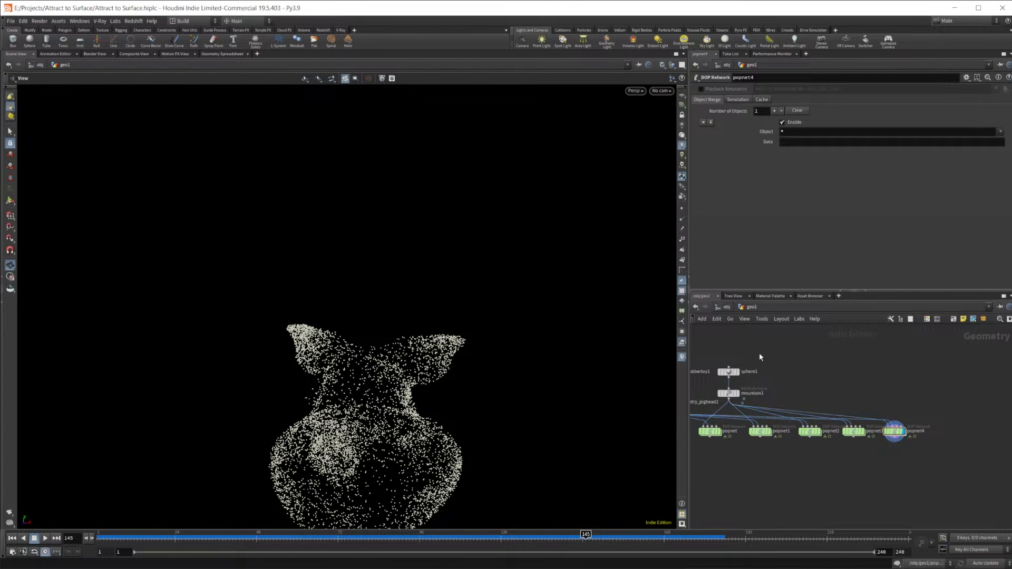
Check the object level and geo1 network of the reference scene, and return to the untitled.hip session
click(727, 308)
mouse_move(489, 568)
click(456, 542)
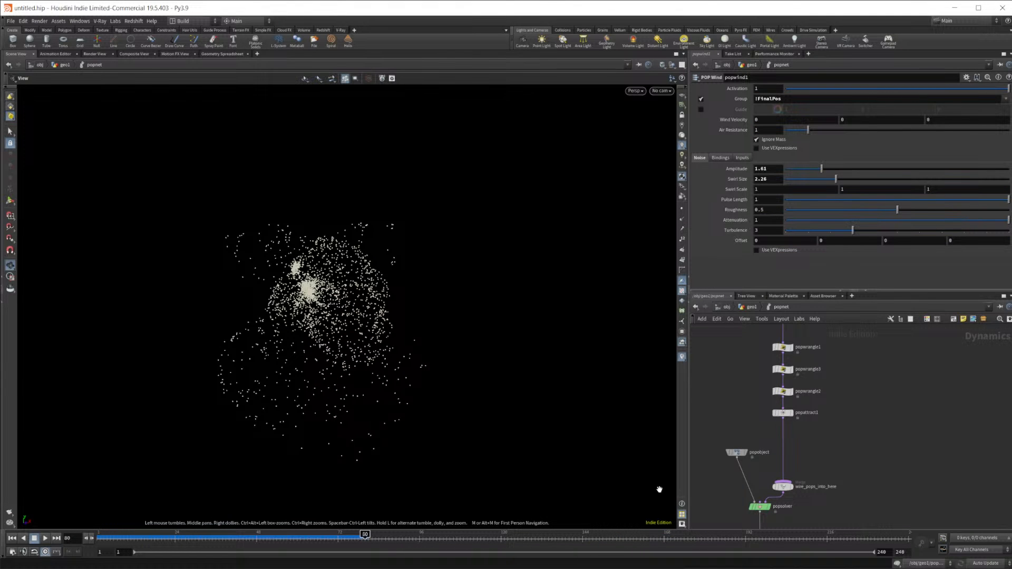
mouse_move(488, 568)
click(524, 533)
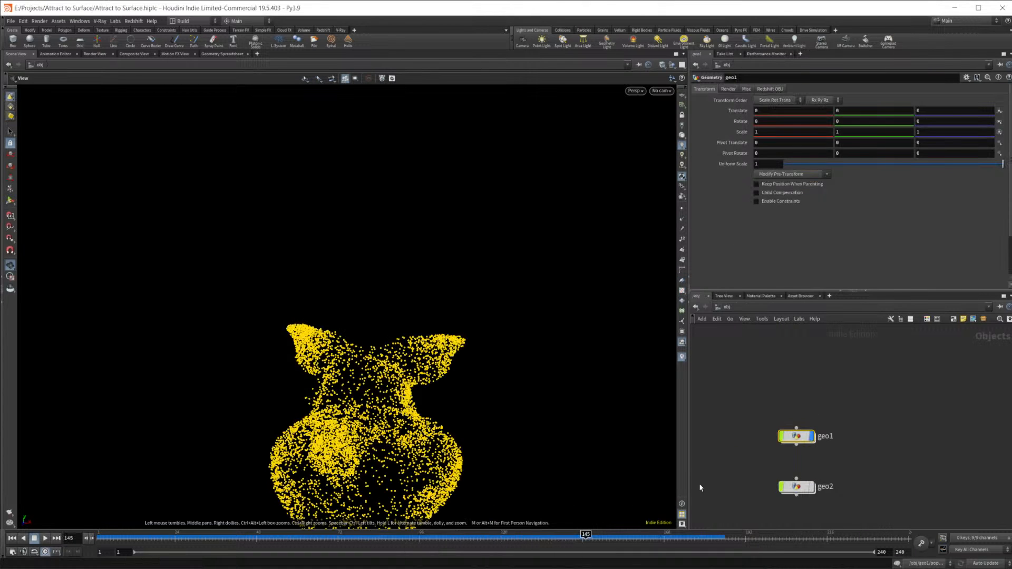
middle_drag(743, 452, 739, 442)
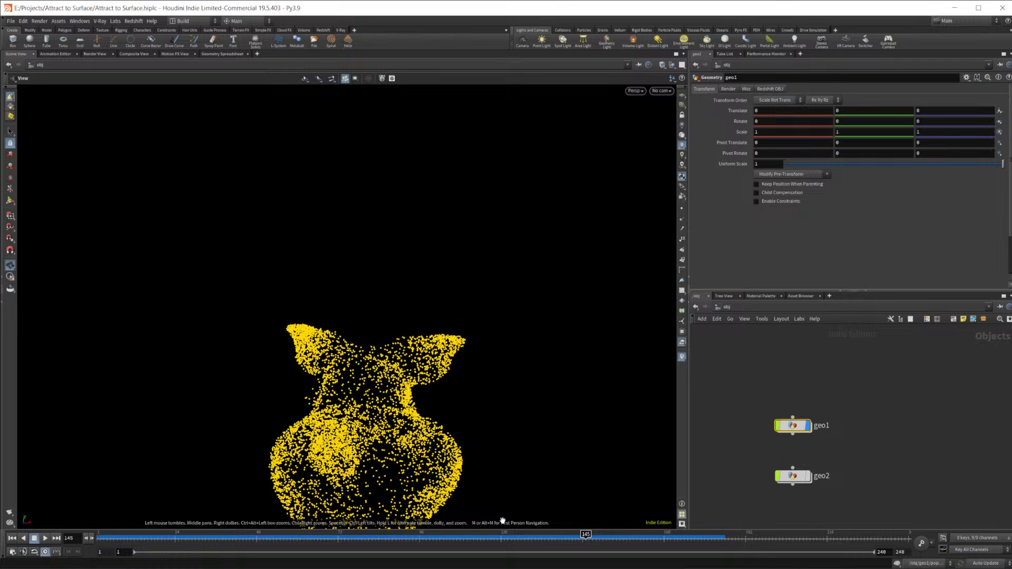
double_click(791, 426)
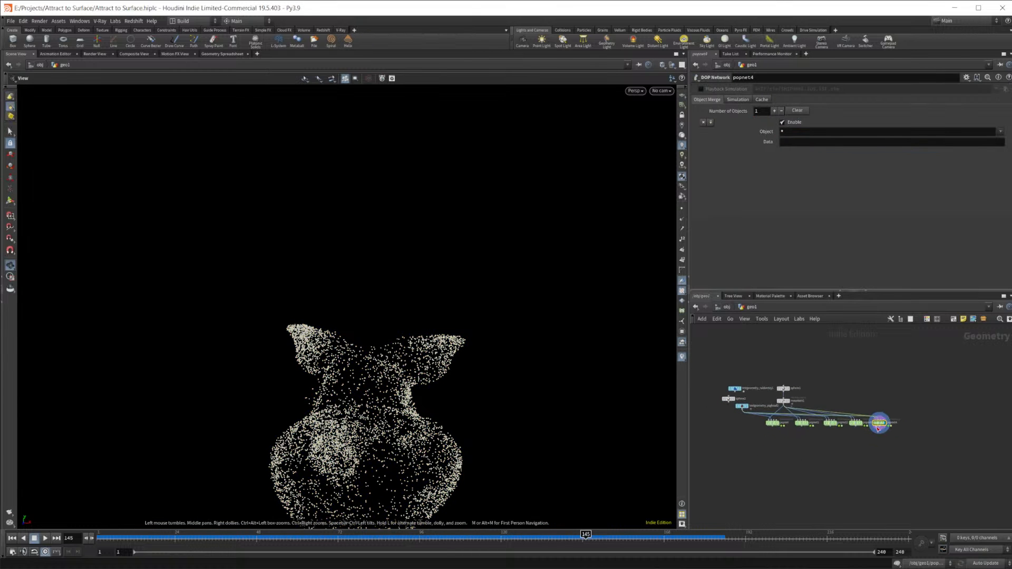
drag(818, 430, 738, 397)
click(795, 457)
mouse_move(491, 568)
click(447, 528)
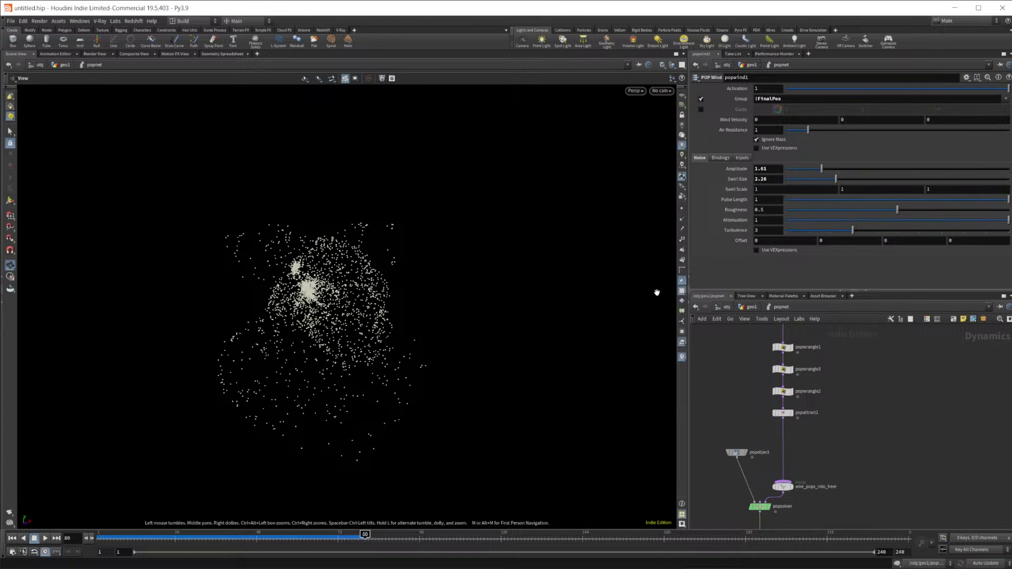
Re-enable popwind1, replay the simulation from frame 1 and scrub through the cached frames
scroll(831, 416, up, 3)
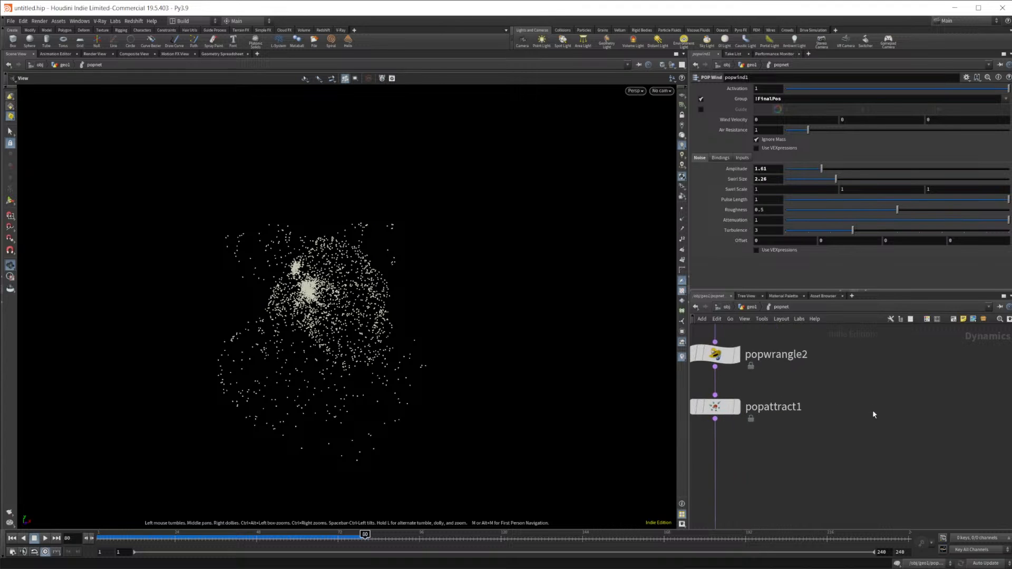
key(h)
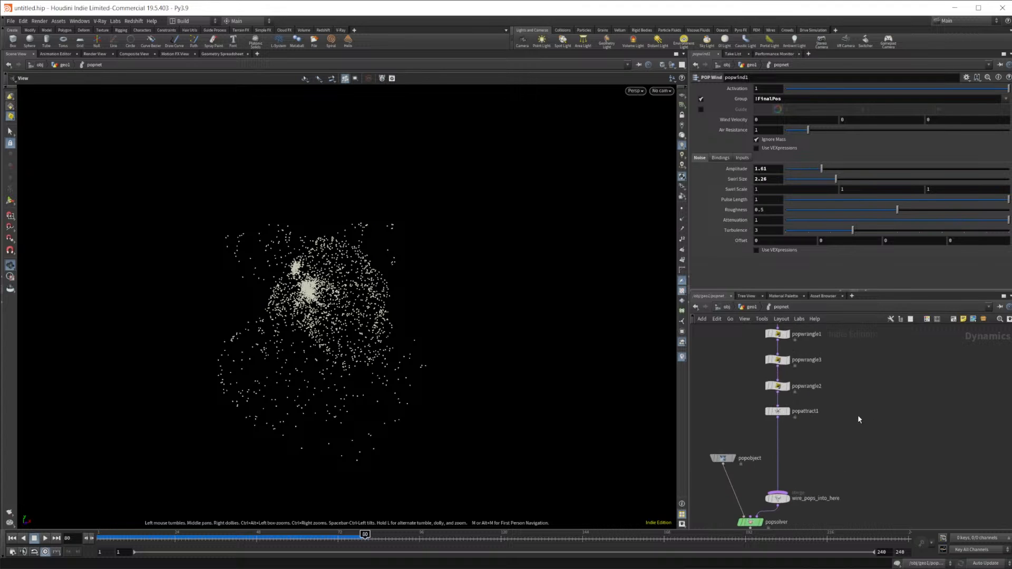
middle_drag(874, 432, 881, 459)
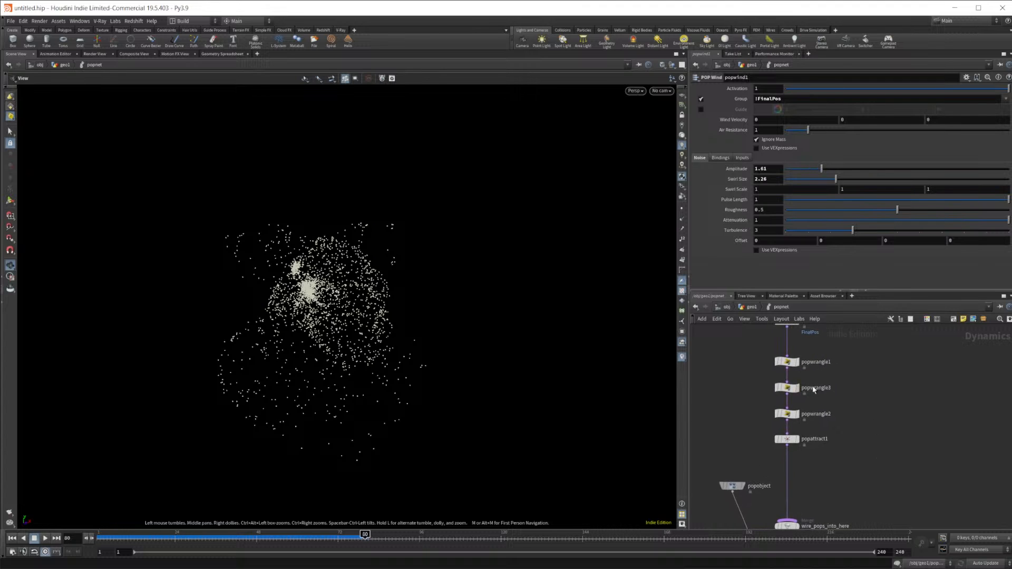
middle_drag(916, 372, 926, 439)
click(788, 355)
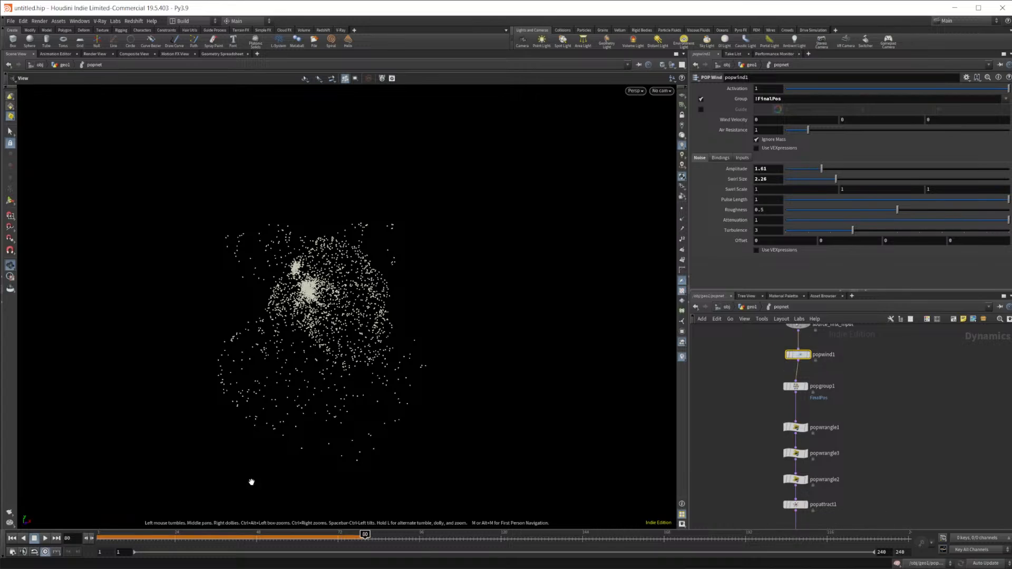
click(12, 538)
click(46, 538)
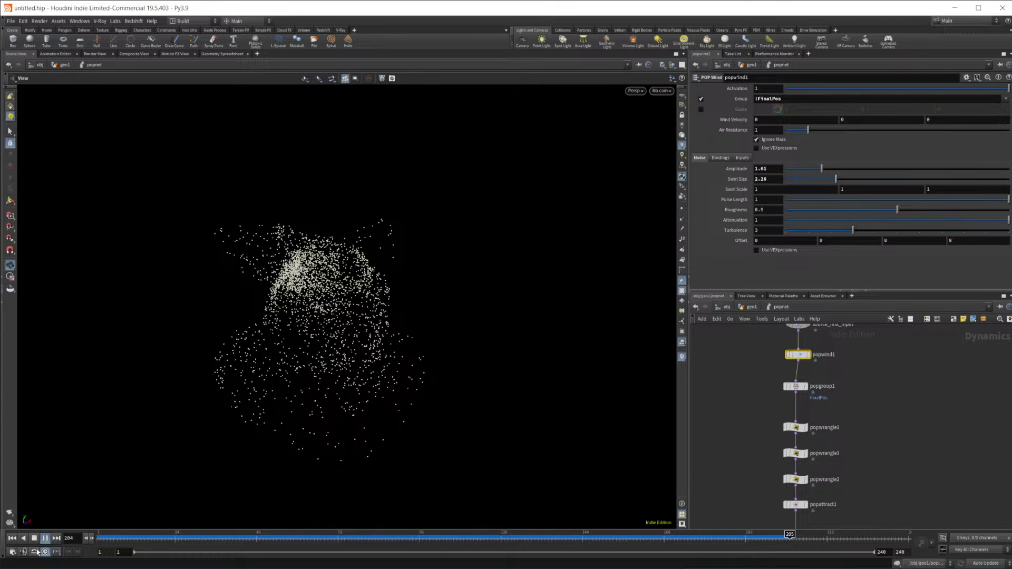
click(34, 539)
drag(387, 546, 573, 552)
Set popwind1's noise amplitude to 0.5, play the simulation and rewind to frame 1
scroll(872, 407, up, 2)
scroll(843, 443, up, 3)
middle_drag(843, 443, 866, 378)
scroll(858, 390, down, 4)
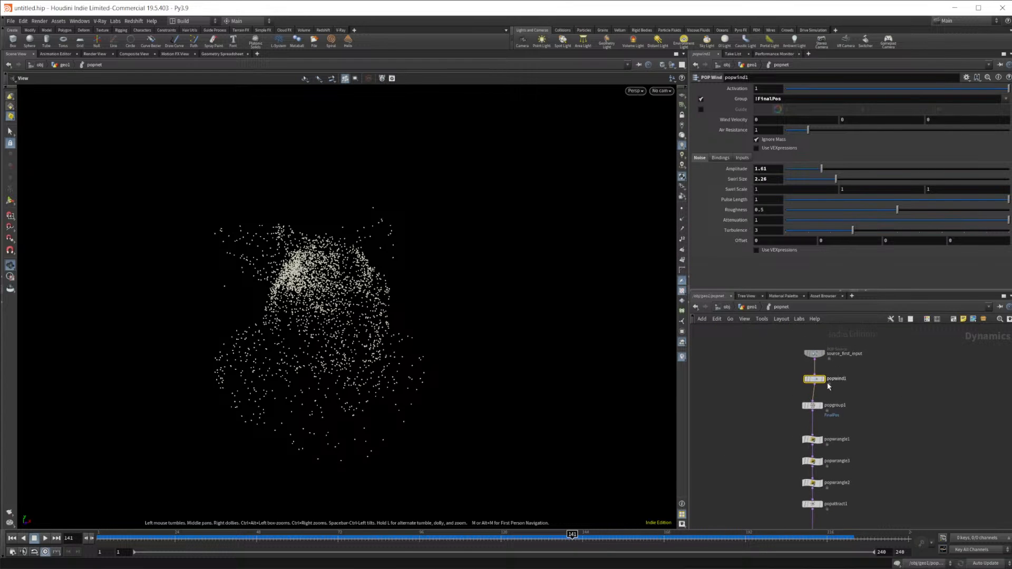
click(797, 169)
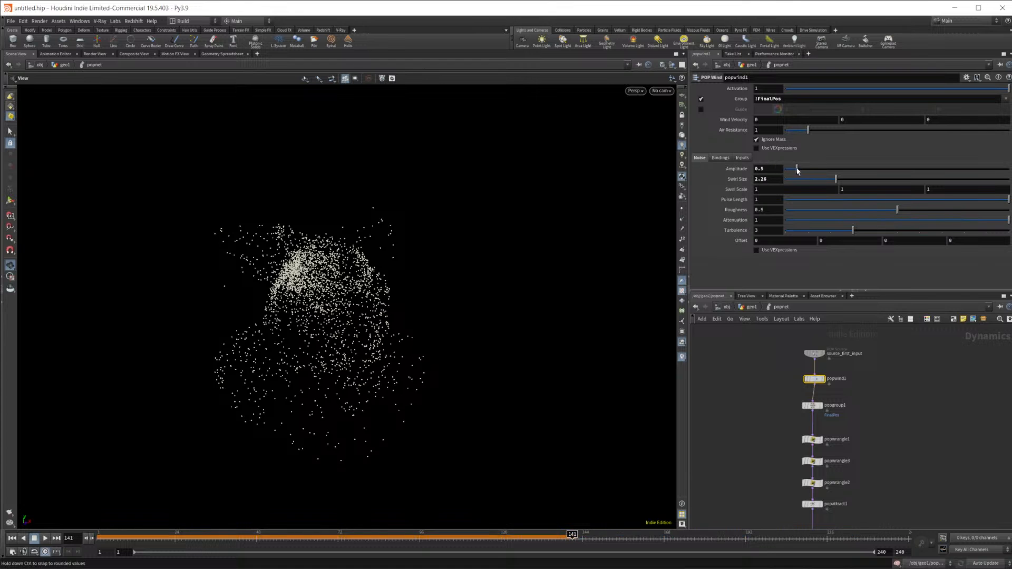
middle_drag(880, 501, 867, 410)
click(23, 538)
click(44, 539)
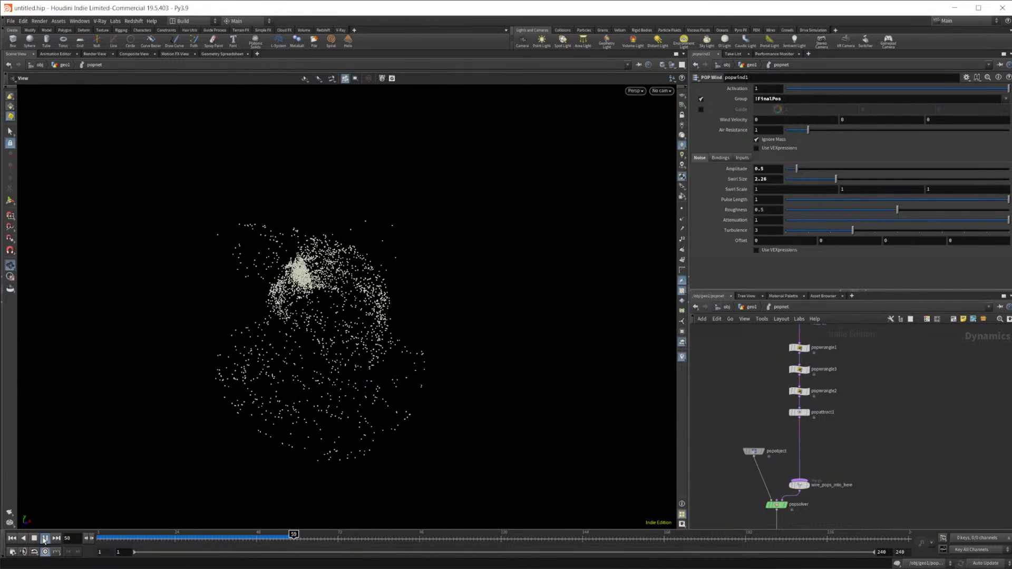
click(44, 539)
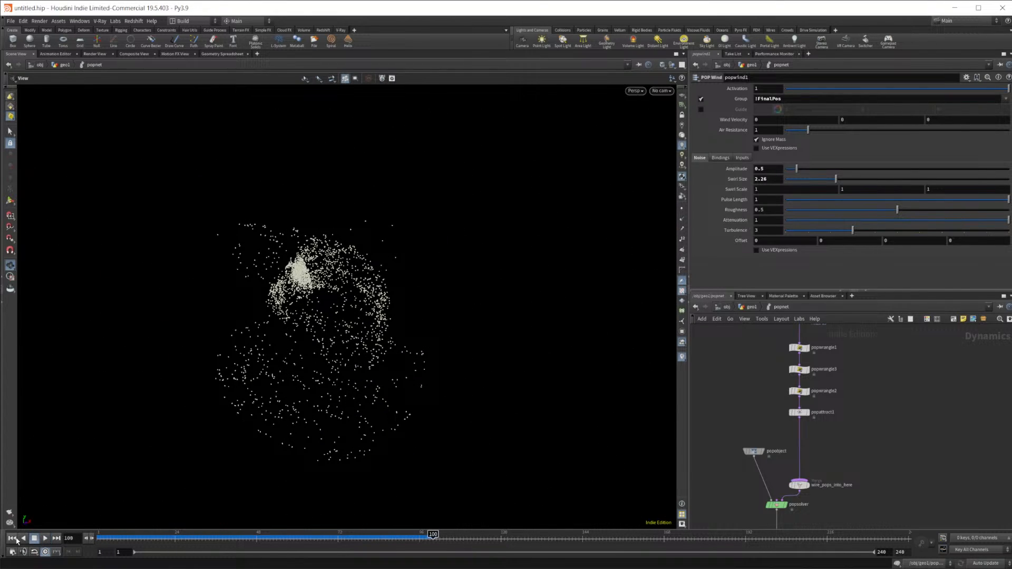
click(11, 539)
Raise popwind1's noise amplitude slightly above 0.5
middle_drag(858, 397, 842, 463)
scroll(843, 462, up, 3)
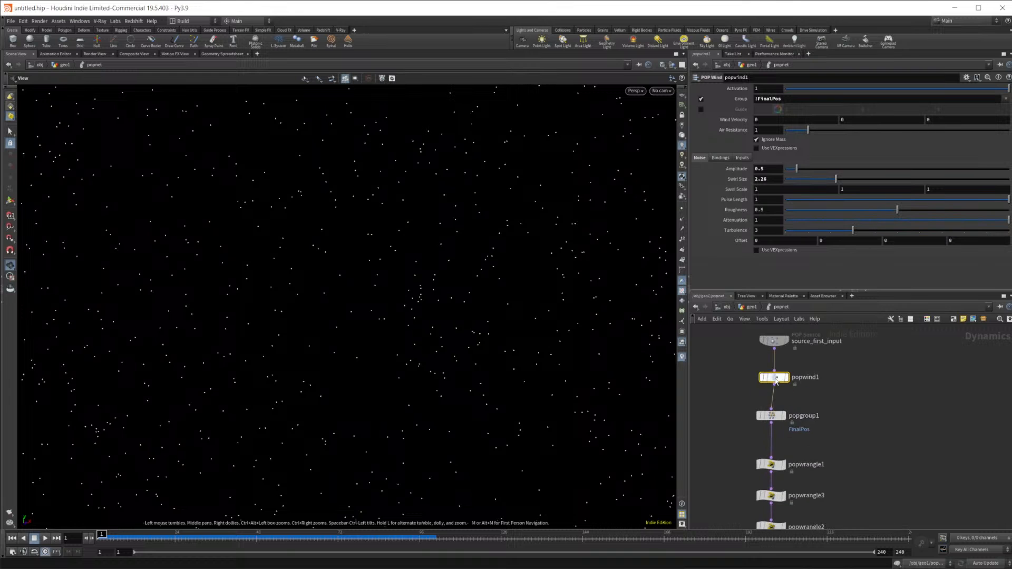
drag(797, 169, 811, 171)
mouse_move(868, 441)
middle_down()
mouse_move(875, 317)
mouse_move(883, 371)
mouse_move(872, 434)
middle_up()
Set popattract1's force scale to 9.04, play the simulation briefly and rewind to frame 1
click(775, 394)
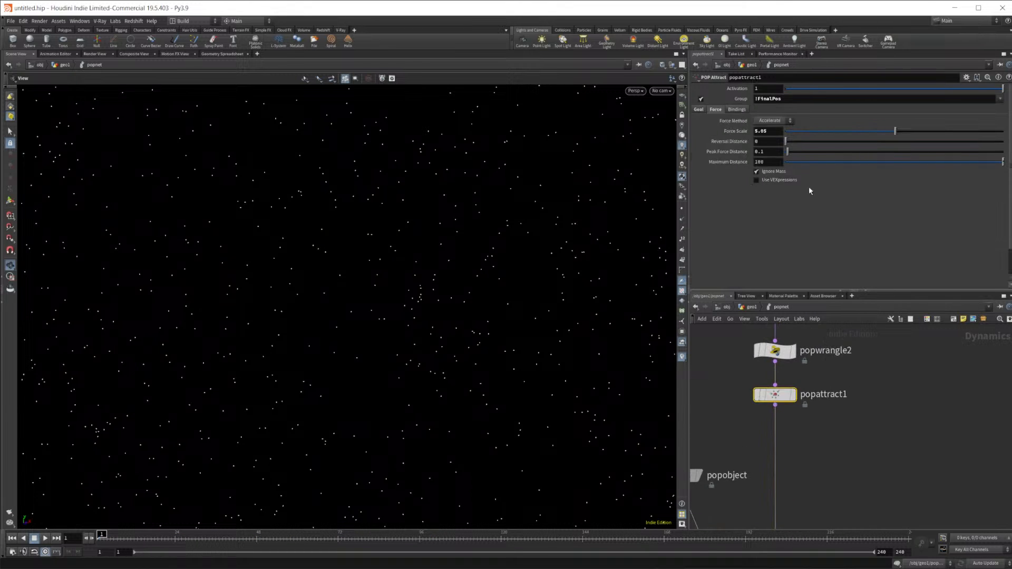
click(45, 539)
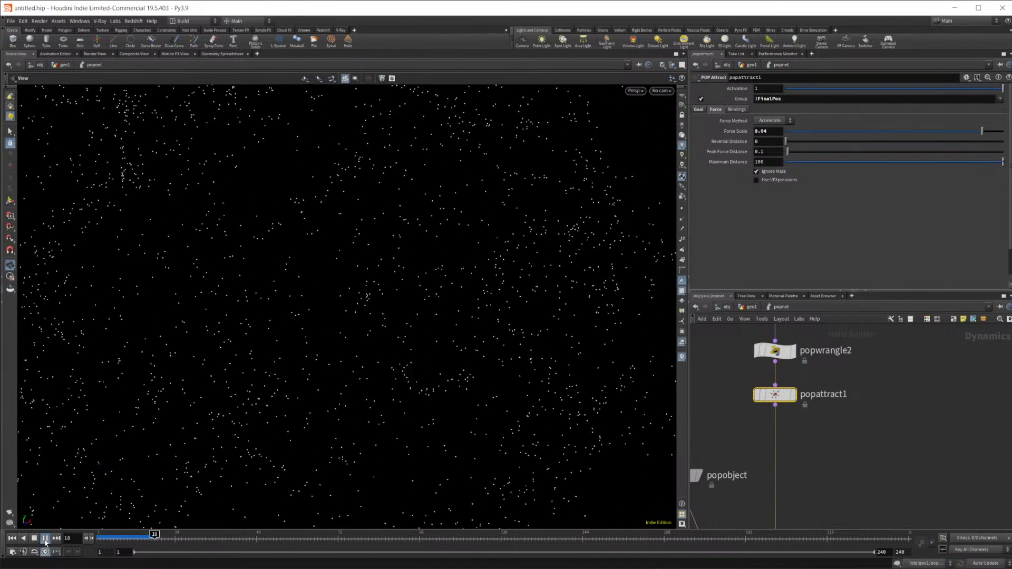
click(33, 539)
click(12, 538)
Lower popattract1's force scale to about 5.4, play the simulation and inspect the particles on the pig head
drag(981, 132, 907, 136)
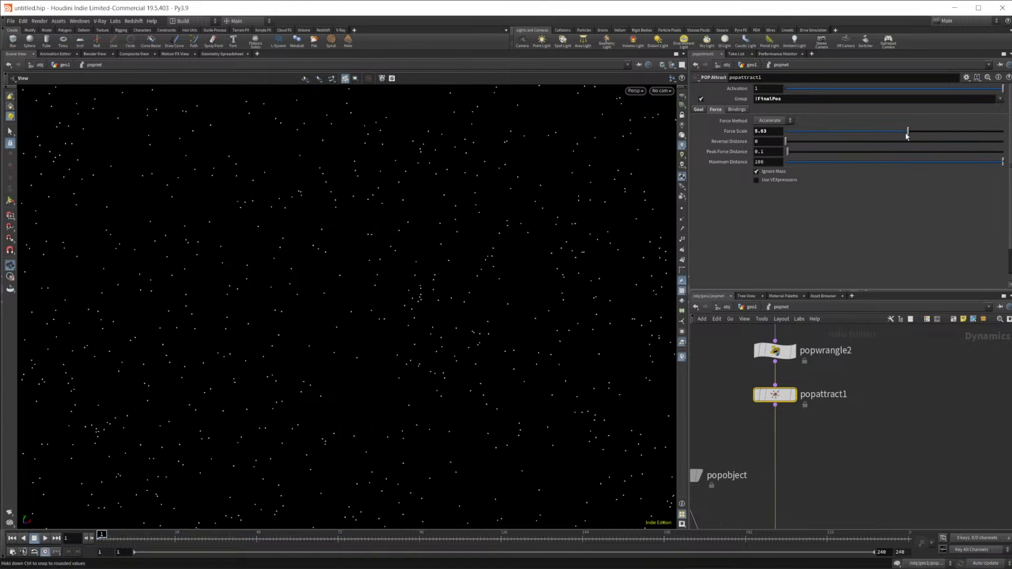
click(44, 538)
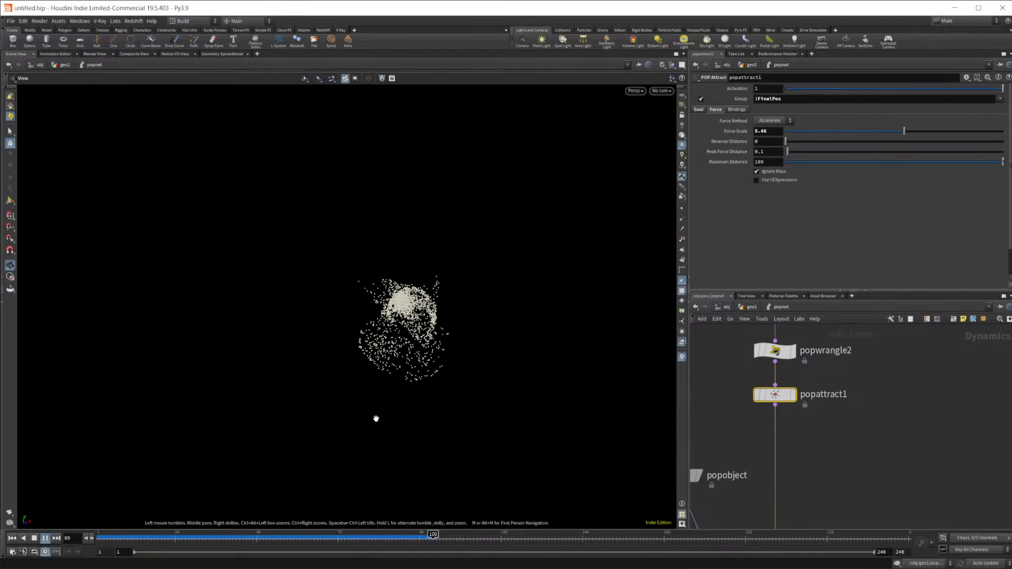
click(46, 537)
drag(367, 380, 450, 360)
middle_drag(449, 359, 387, 396)
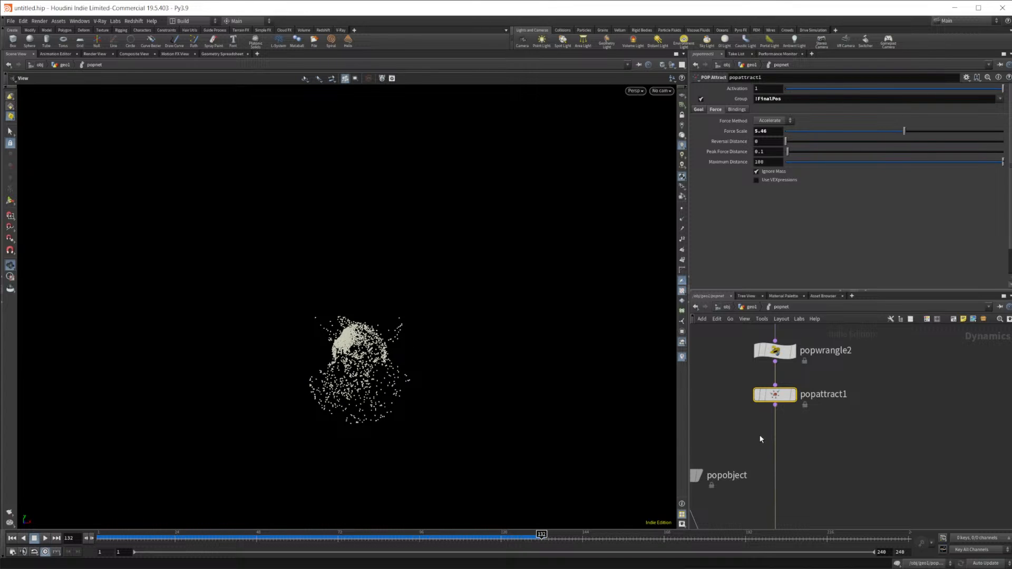
drag(459, 332, 436, 385)
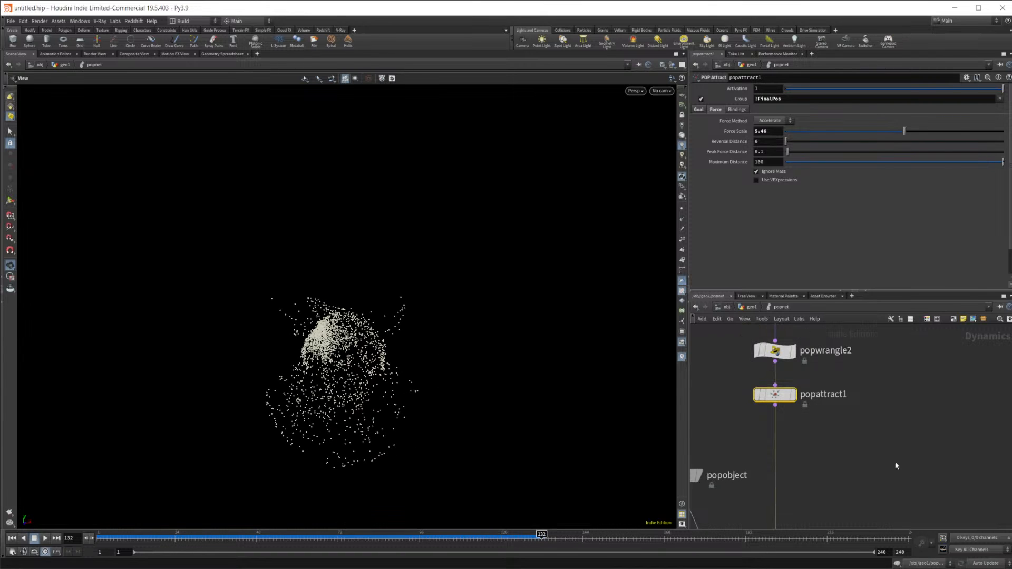
scroll(891, 467, down, 2)
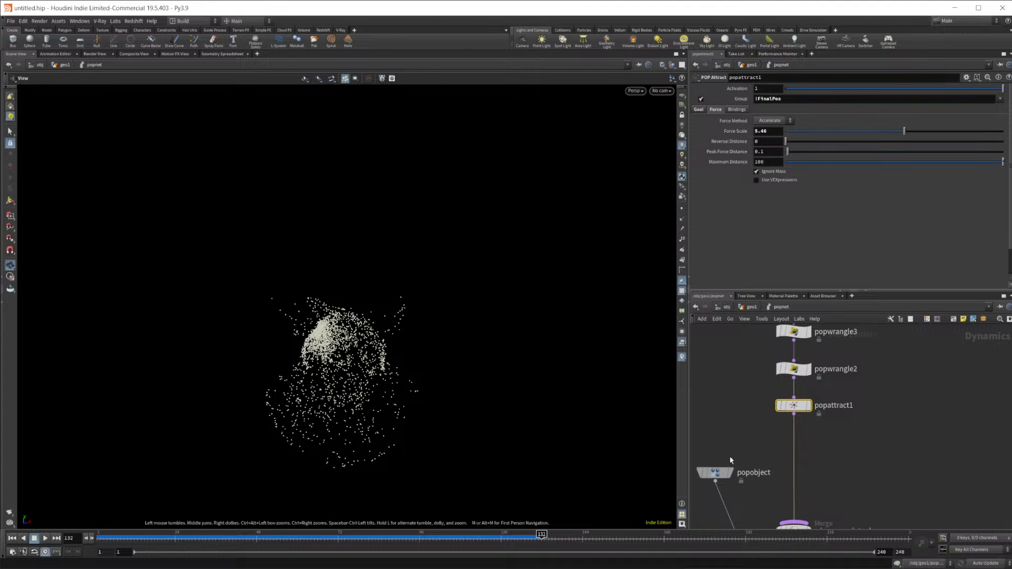
key(Tab)
text(popd)
key(Return)
click(855, 457)
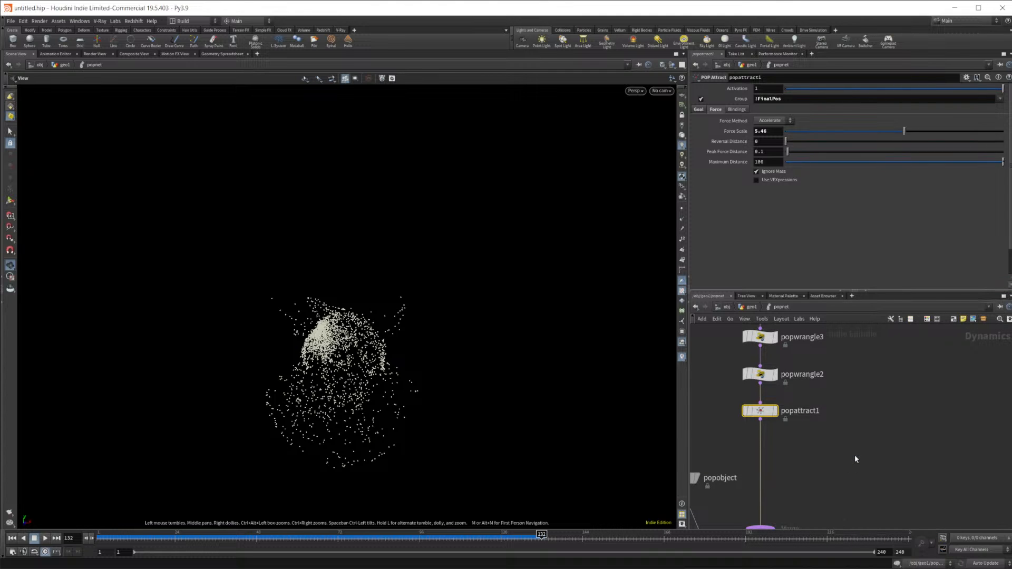
Add a POP Group node and wire it between popattract1 and the wire_pops_into_here merge
key(Tab)
text(pop group)
key(Return)
click(855, 455)
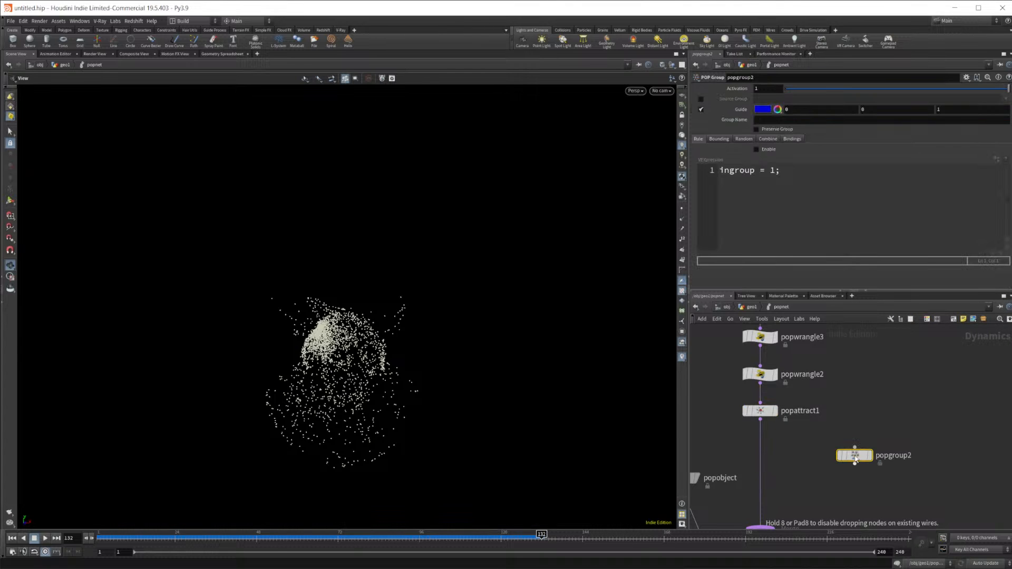
click(718, 139)
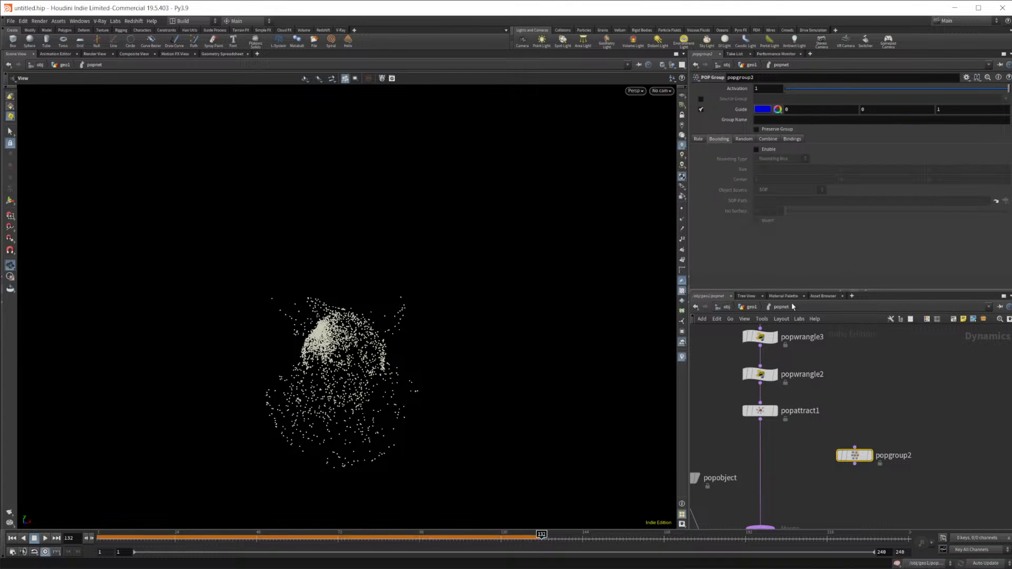
middle_drag(883, 408, 885, 389)
drag(857, 440, 852, 405)
double_click(854, 402)
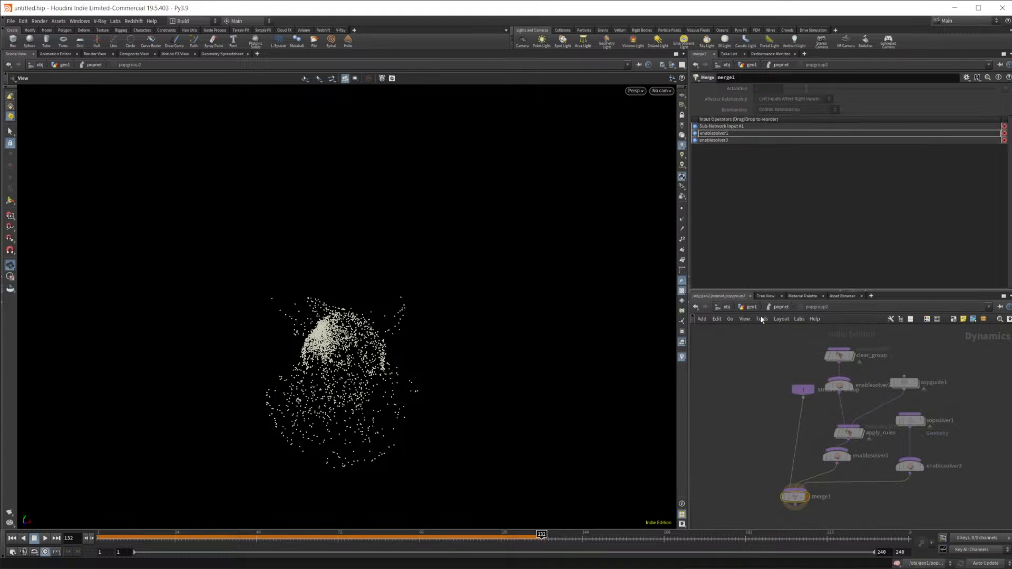
key(u)
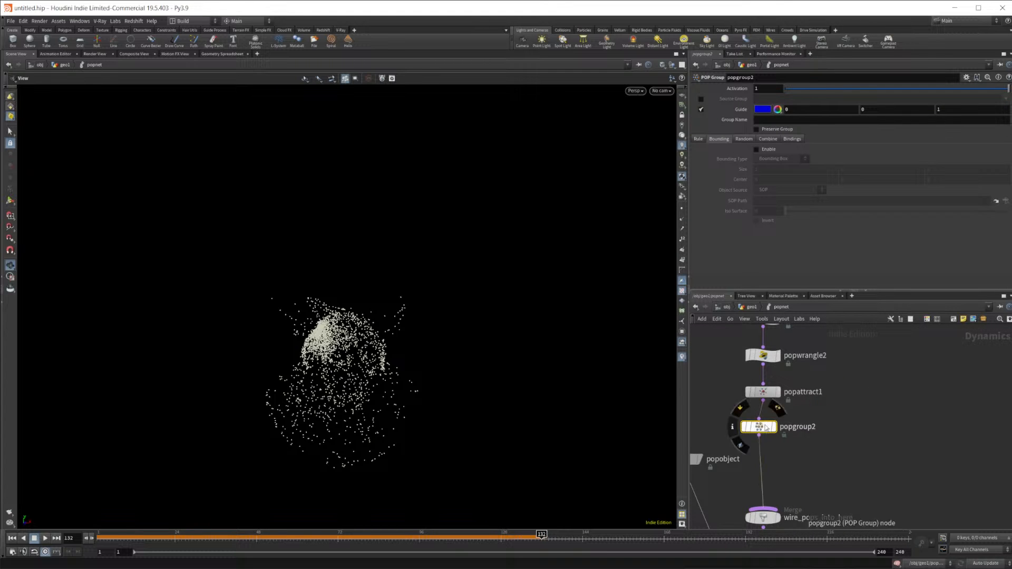
Name popgroup2's group transition and enable its rule
click(785, 120)
text(transition)
key(Return)
click(699, 138)
click(757, 149)
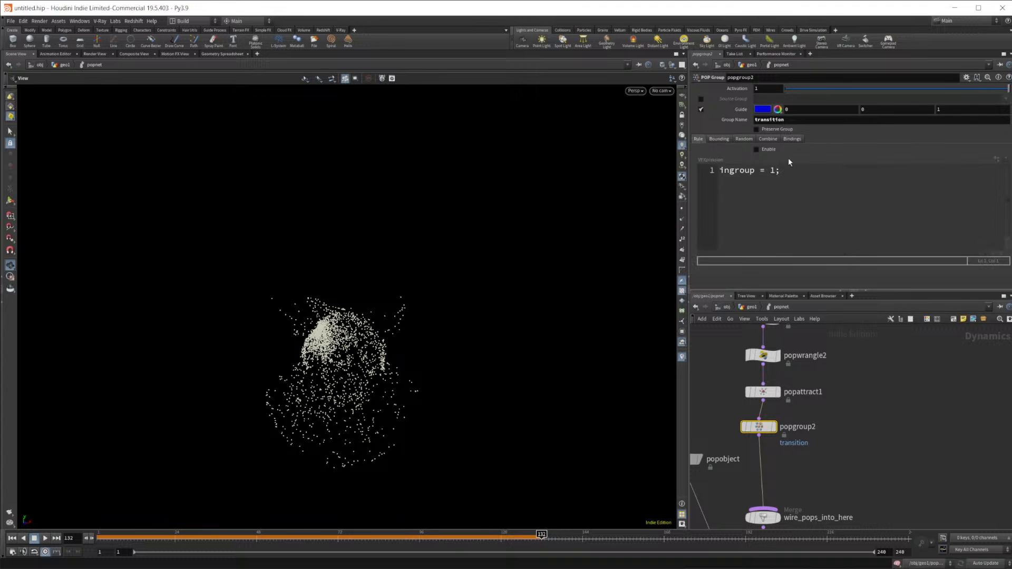
Enable bounding on popgroup2 and set the bounding type to Bounding Sphere
click(720, 139)
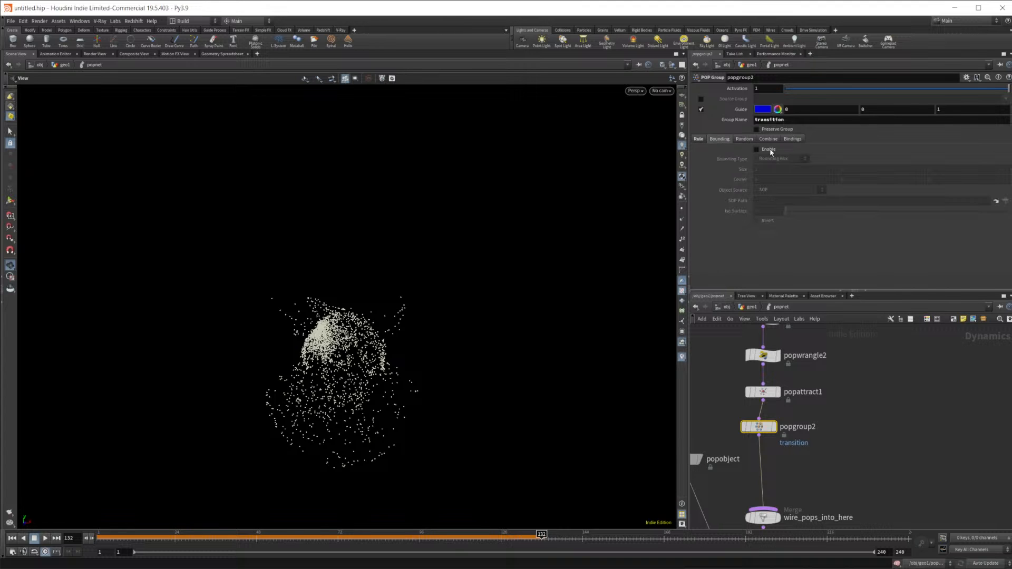
click(770, 151)
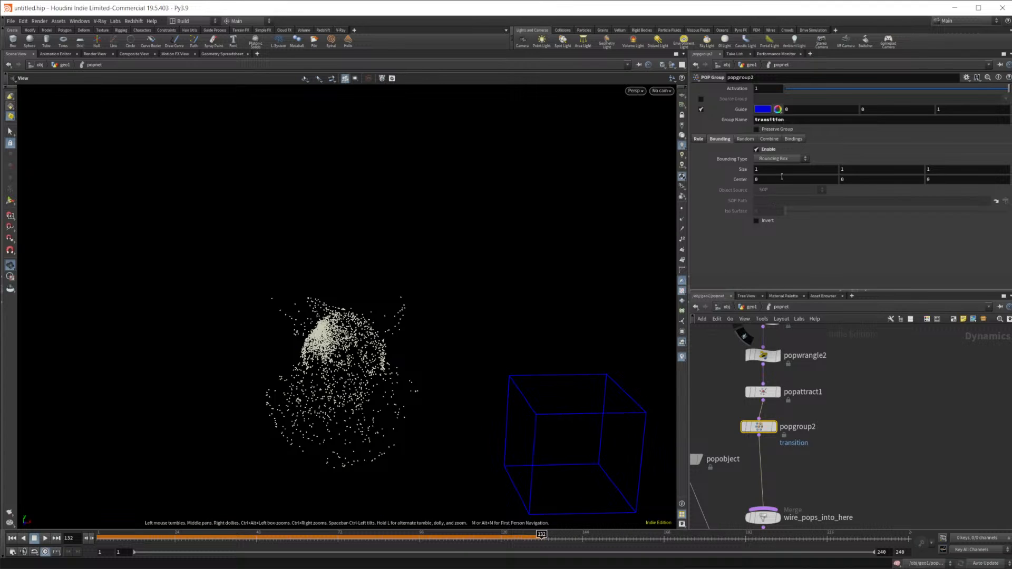
click(783, 158)
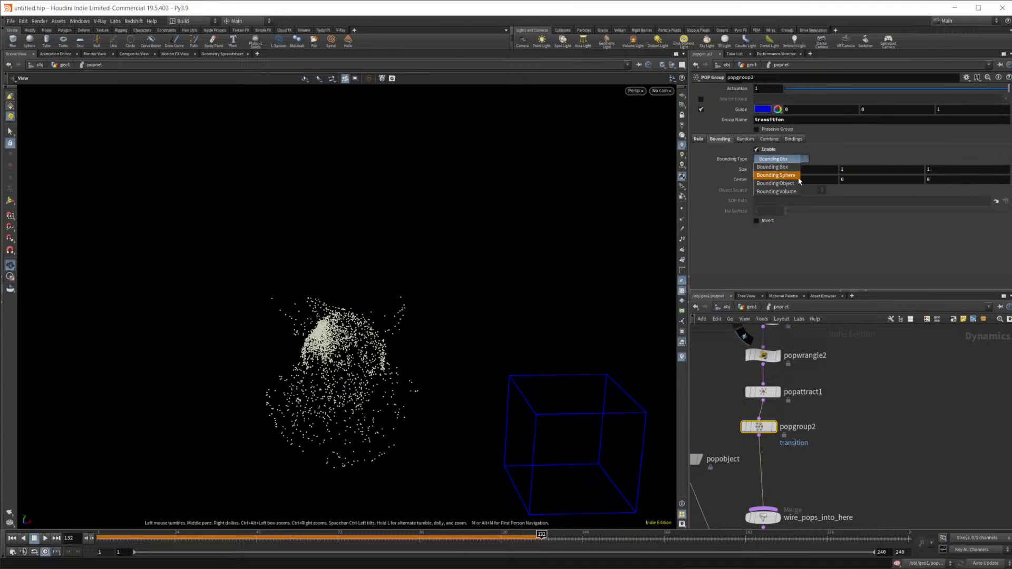
click(798, 177)
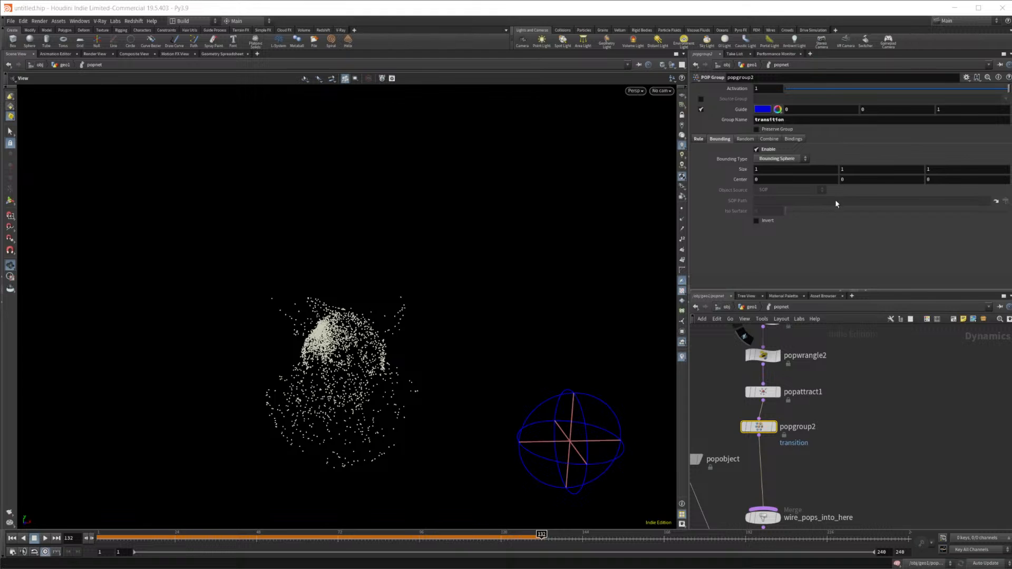
Scale popgroup2's bounding sphere to a uniform size of 2.7 and raise its center to Y 0.7
middle_drag(728, 168, 795, 174)
drag(366, 418, 601, 359)
middle_drag(877, 178, 905, 185)
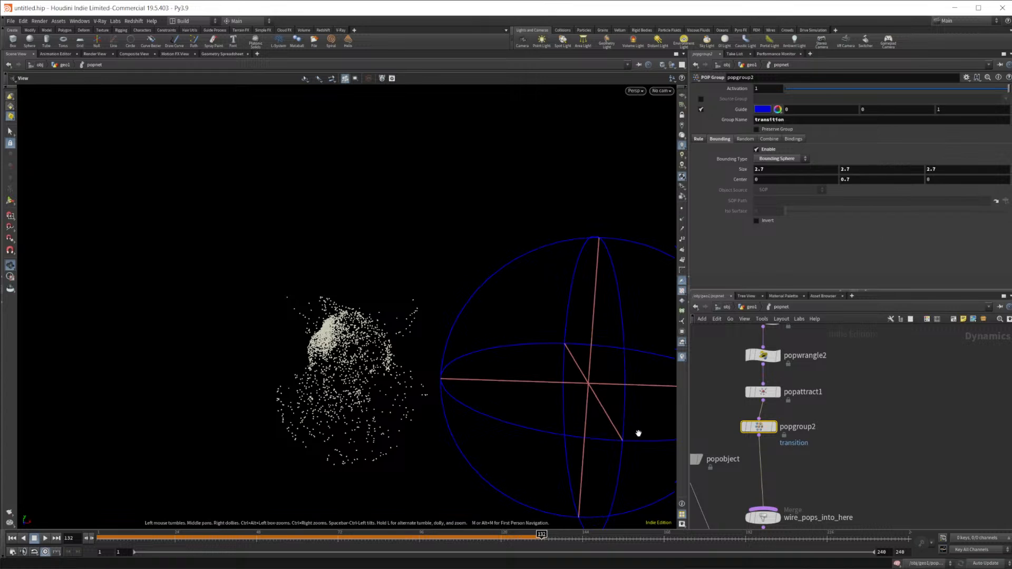
Keyframe the bounding sphere's center at 0, 0.7, 0 on frame 95 and at -4.5, 0.7, 0 on frame 125
drag(535, 537, 414, 563)
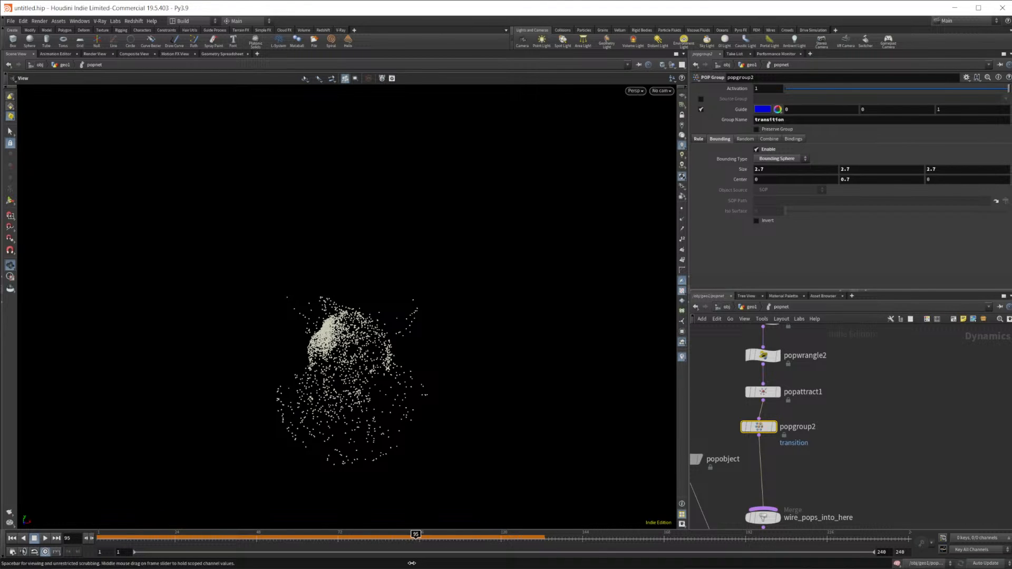
alt+click(738, 180)
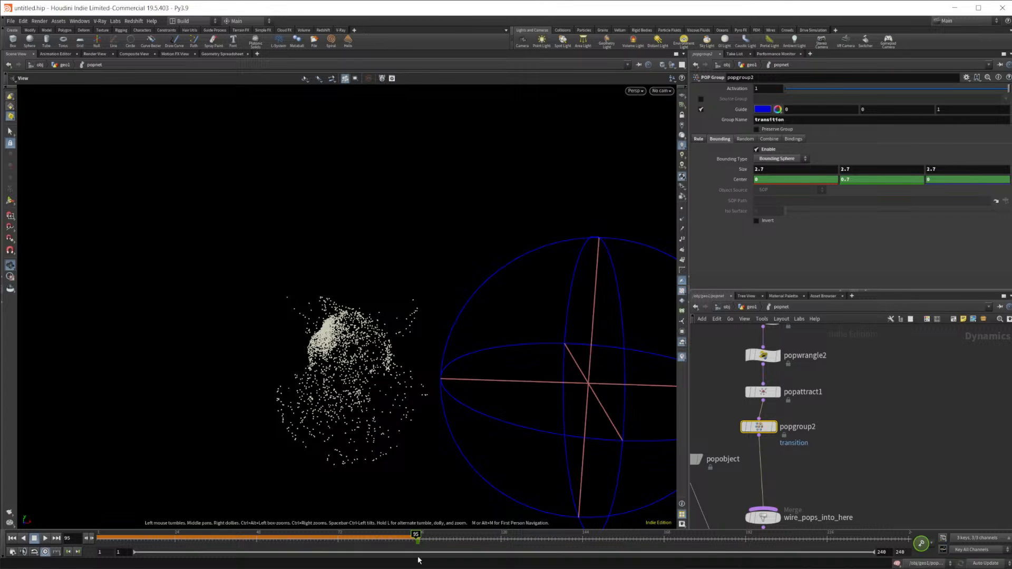
click(441, 536)
drag(443, 536, 519, 539)
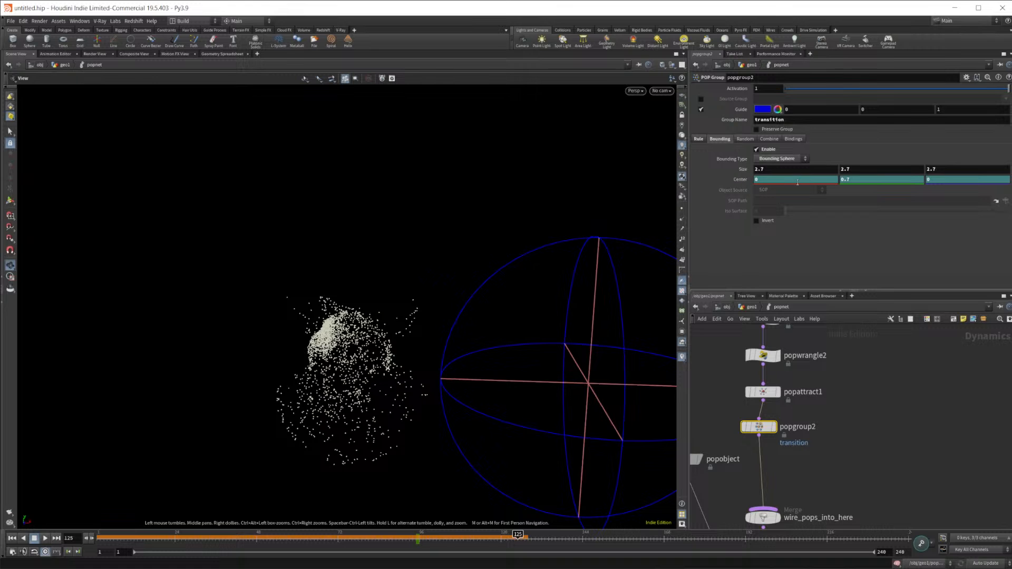
middle_drag(870, 178, 656, 192)
key(ctrl+z)
alt+click(740, 179)
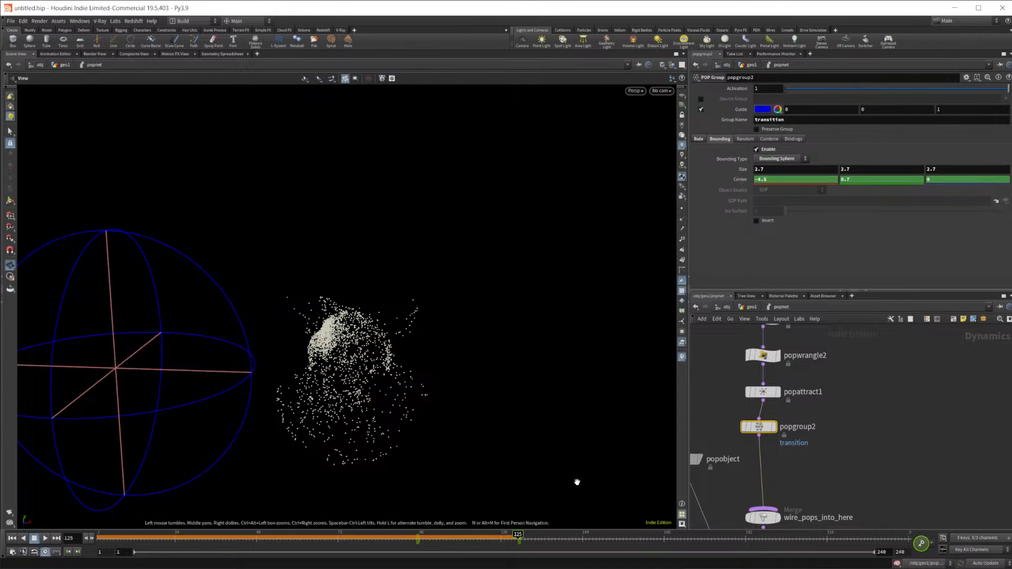
Play the simulation from frame 1 and scrub to frame 107 to examine the sphere sweeping across the particles
click(12, 539)
click(45, 539)
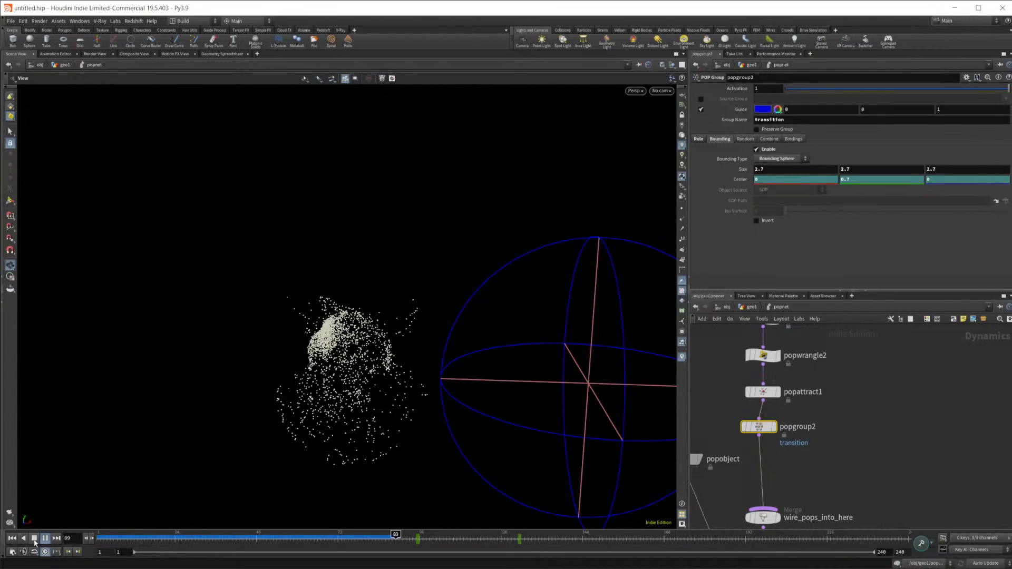
click(34, 538)
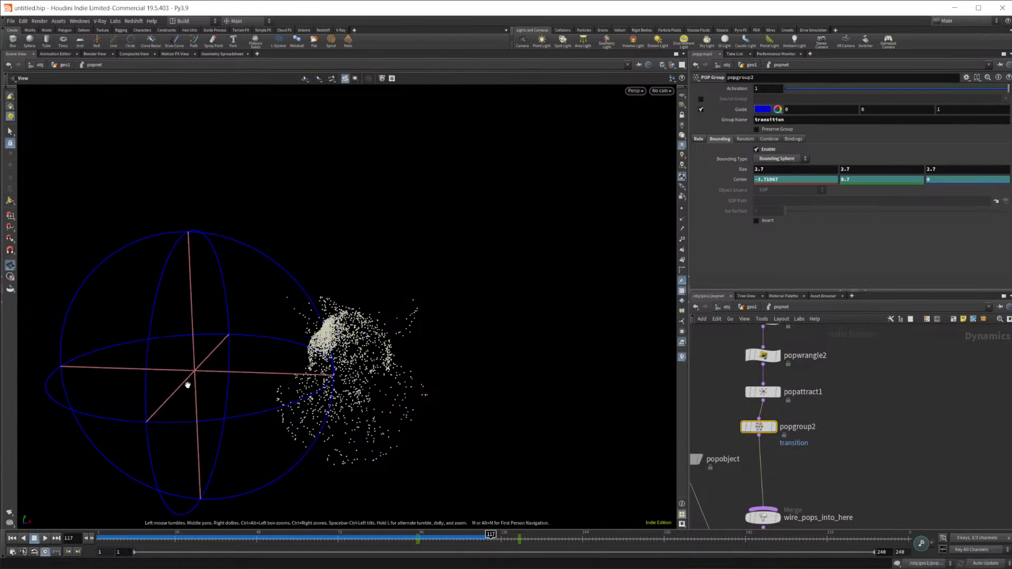
drag(477, 538, 456, 541)
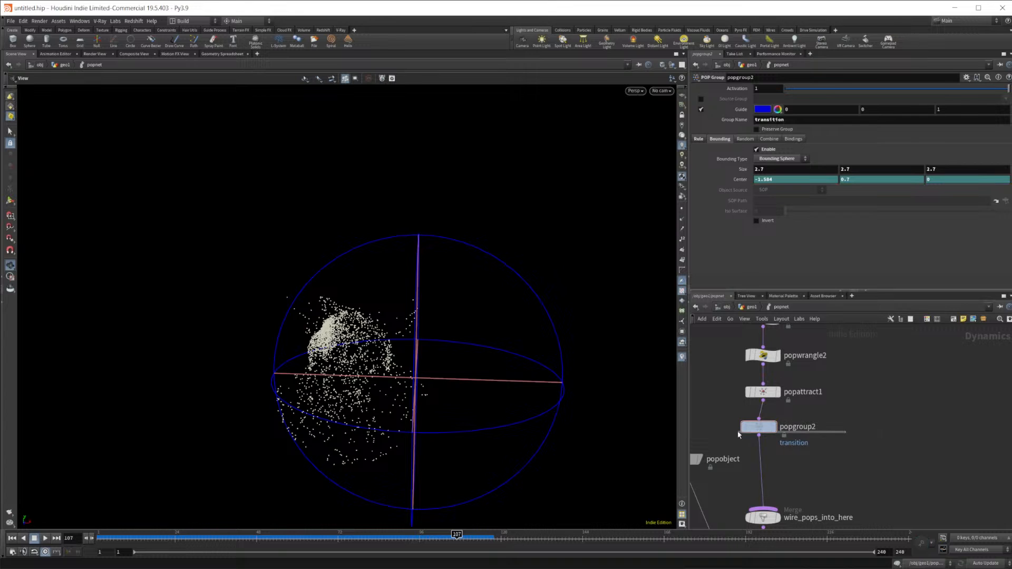
Delete popgroup2 and insert a POP Wrangle node below popattract1 in its place
key(Delete)
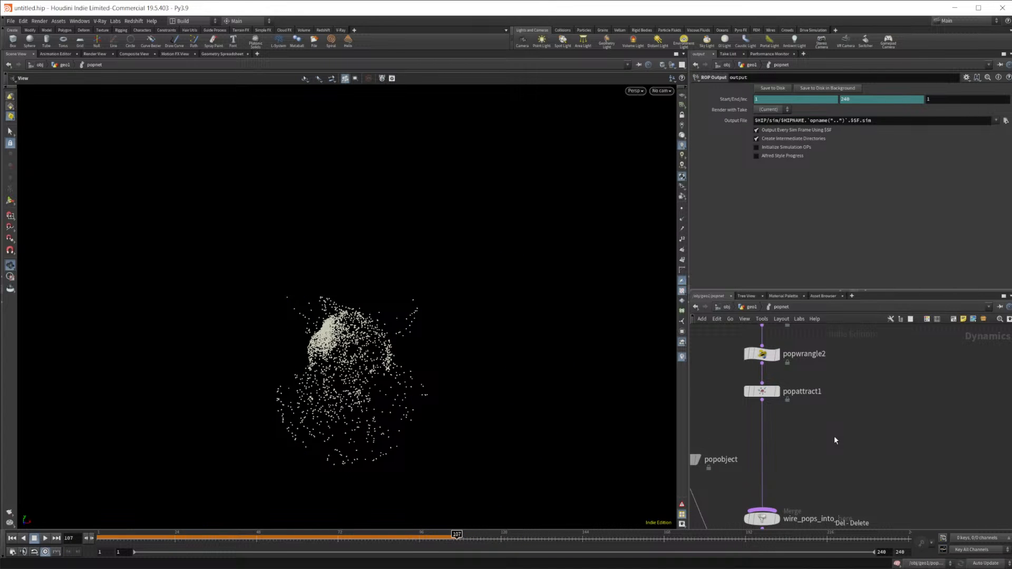
key(Tab)
text(po)
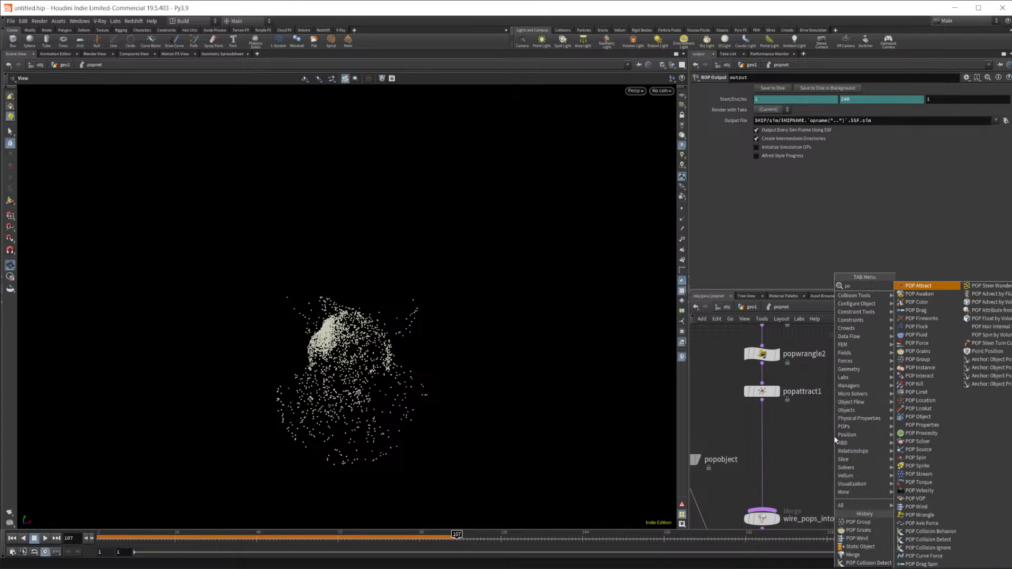
text(pwr)
key(Return)
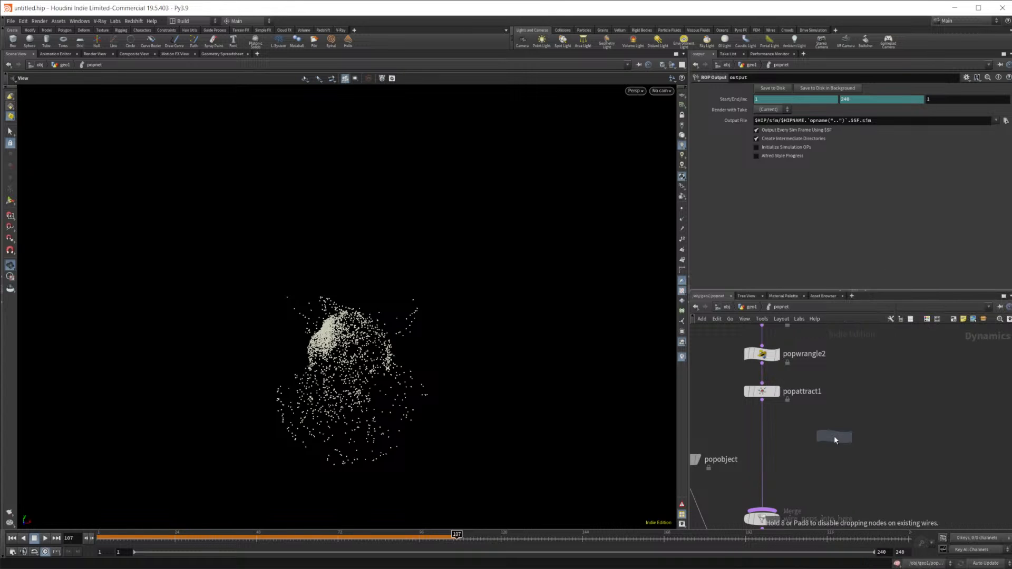
click(834, 436)
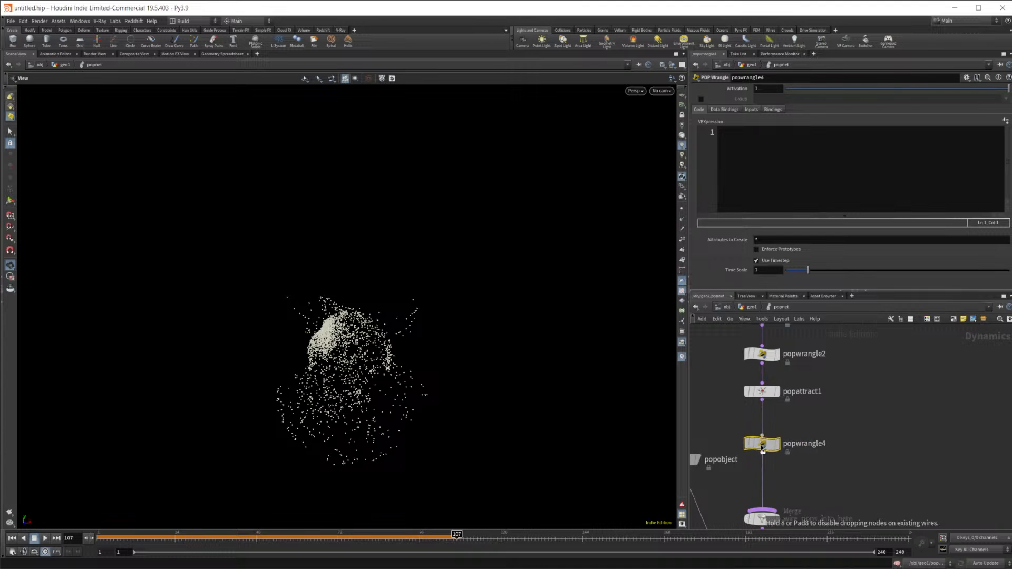
click(762, 443)
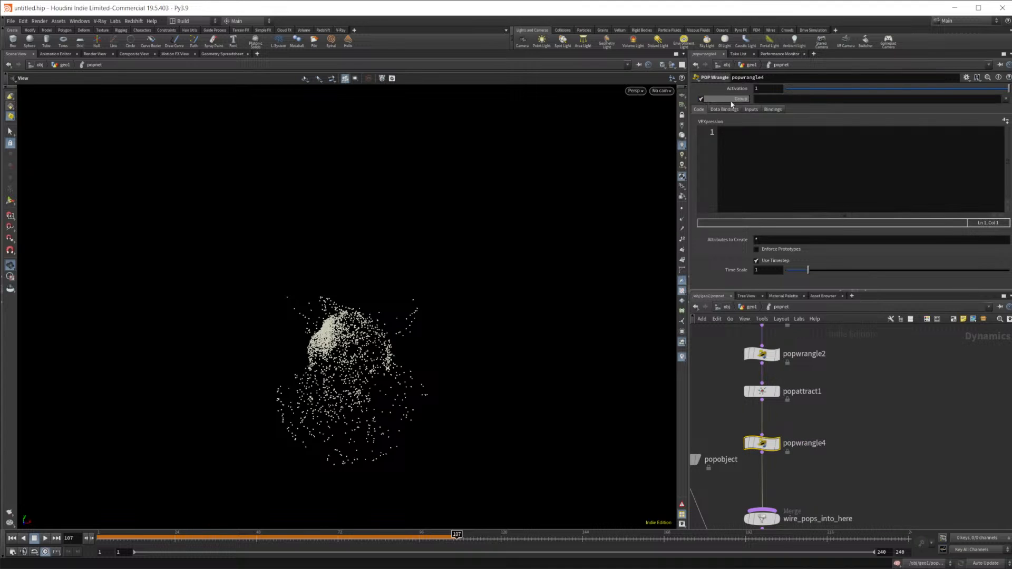
Restrict popwrangle4 to the FinalPos group and open its VEXpression for editing
click(1005, 99)
click(1007, 107)
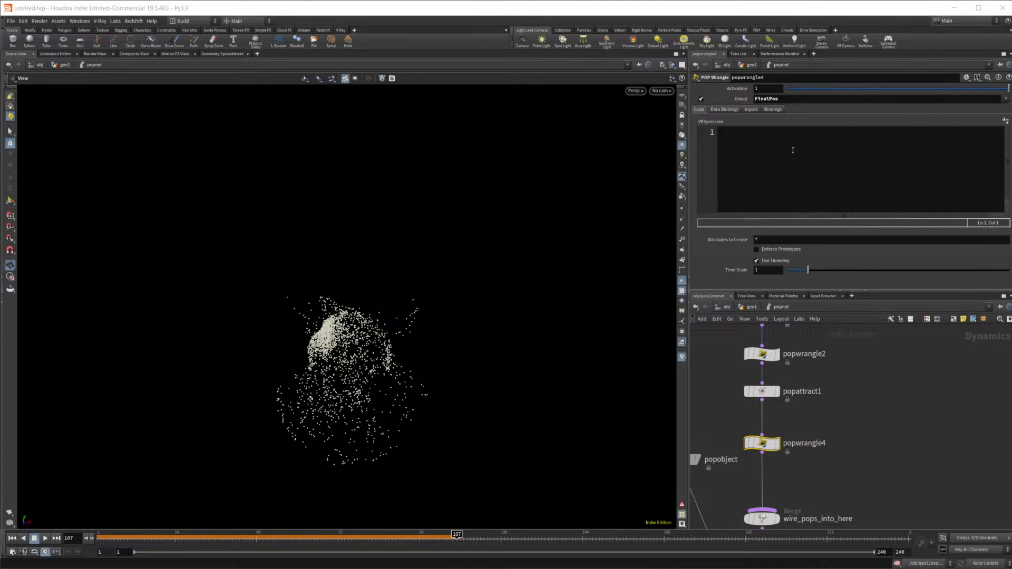
click(790, 151)
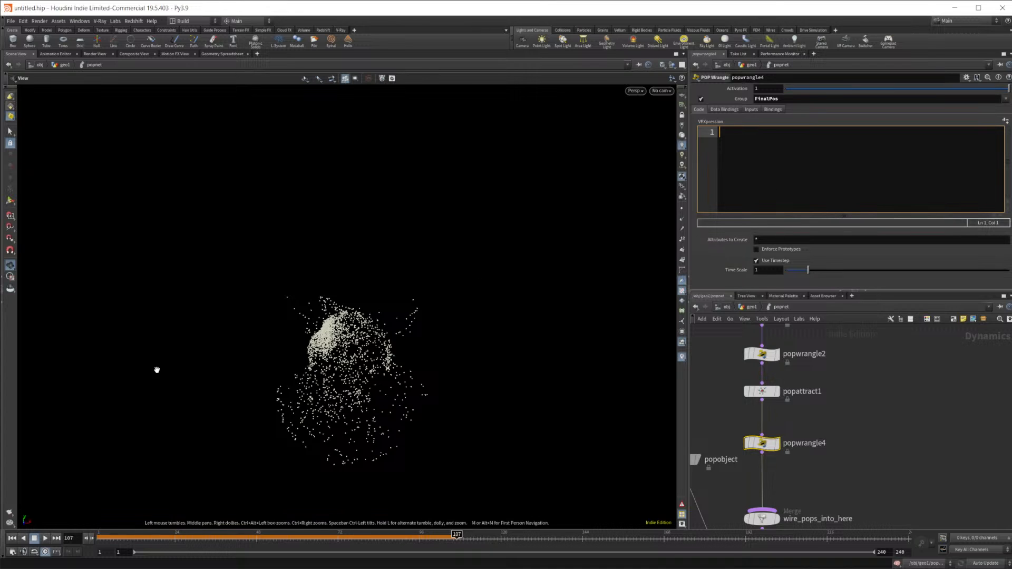
Display the ortho grid temporarily to judge the particles' positions along the axes, and hide it again
text(d)
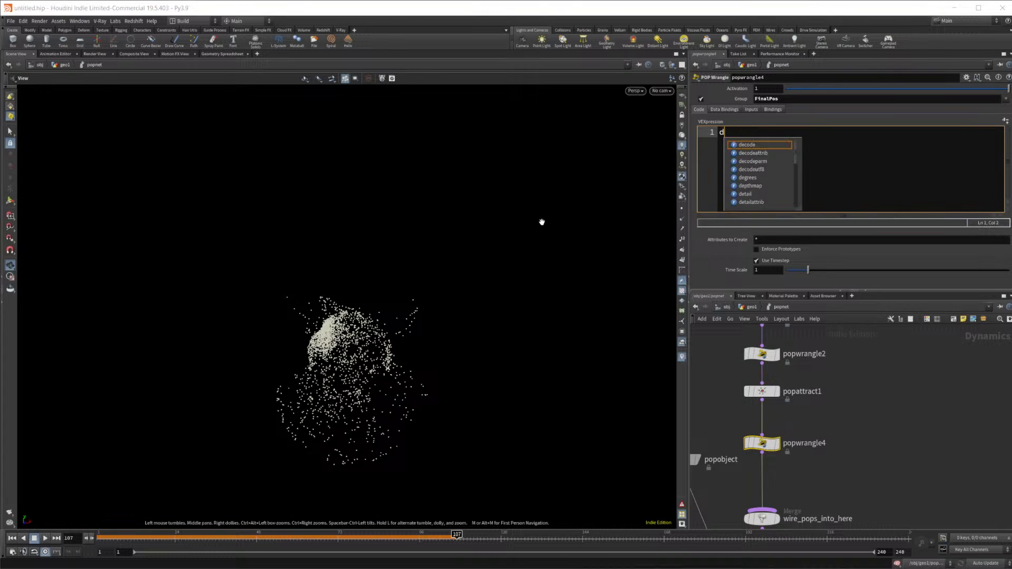
key(Escape)
key(Escape)
key(d)
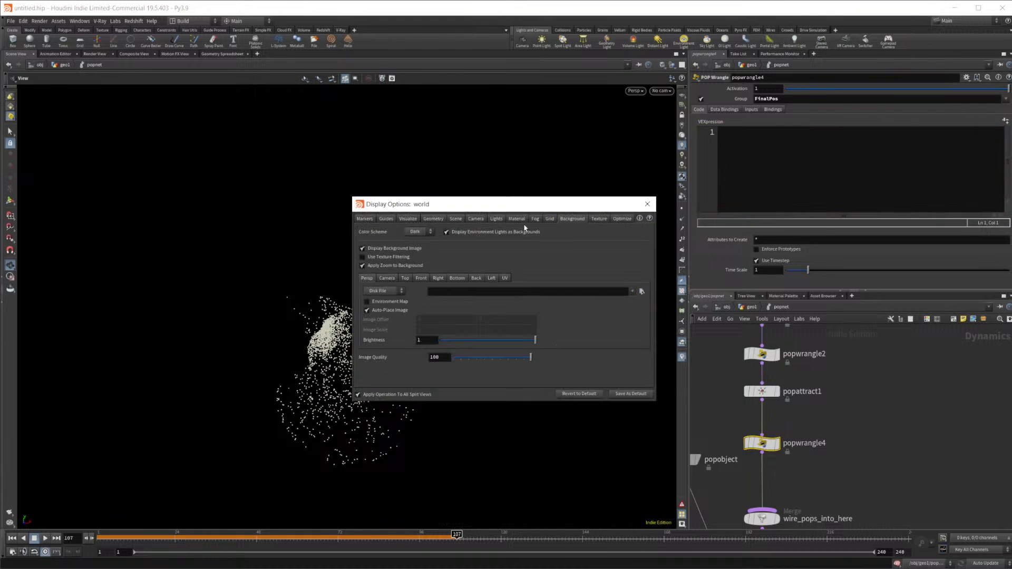
click(549, 219)
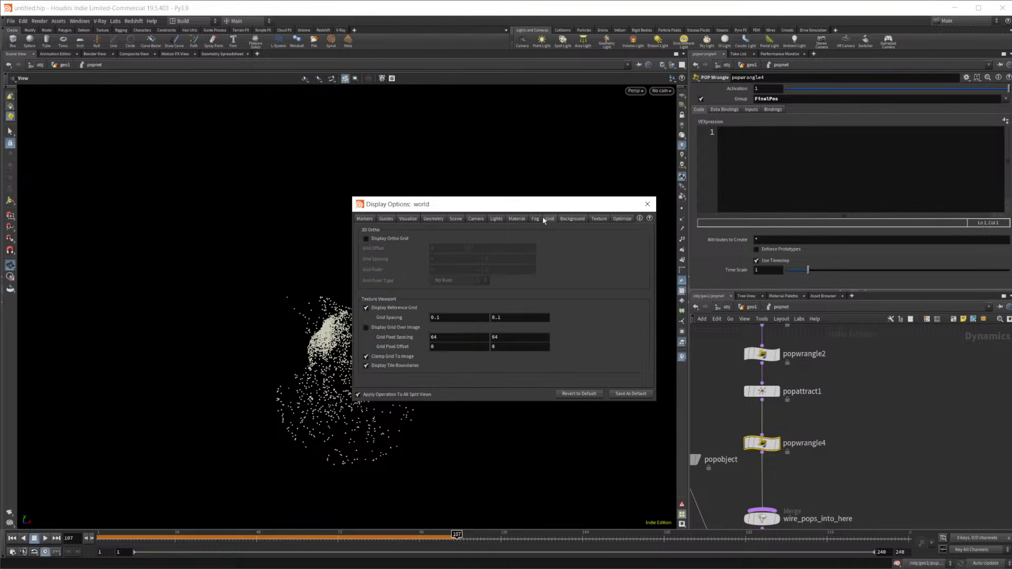
click(385, 241)
drag(467, 209, 896, 197)
drag(535, 321, 389, 356)
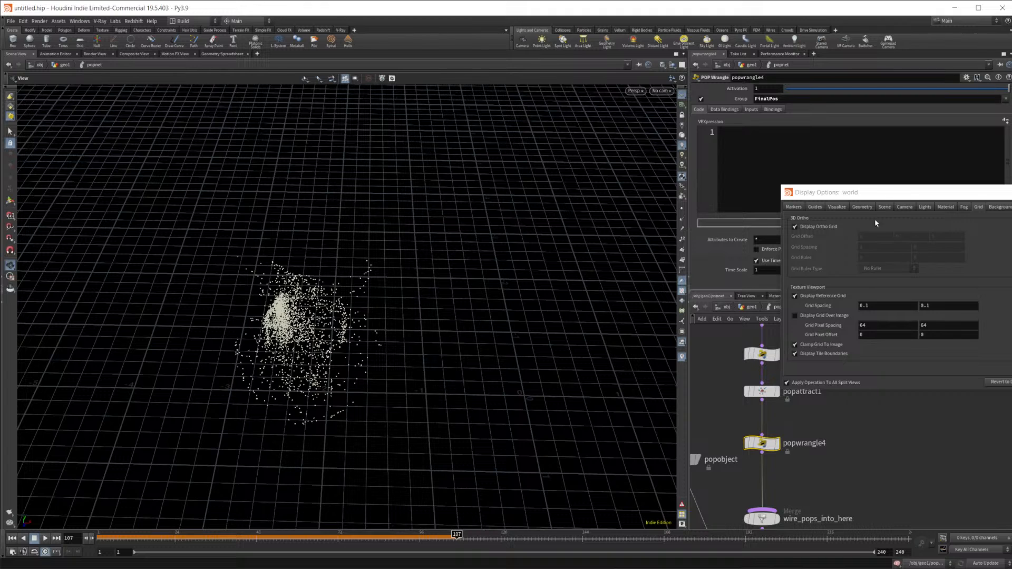
drag(878, 194, 620, 205)
click(560, 238)
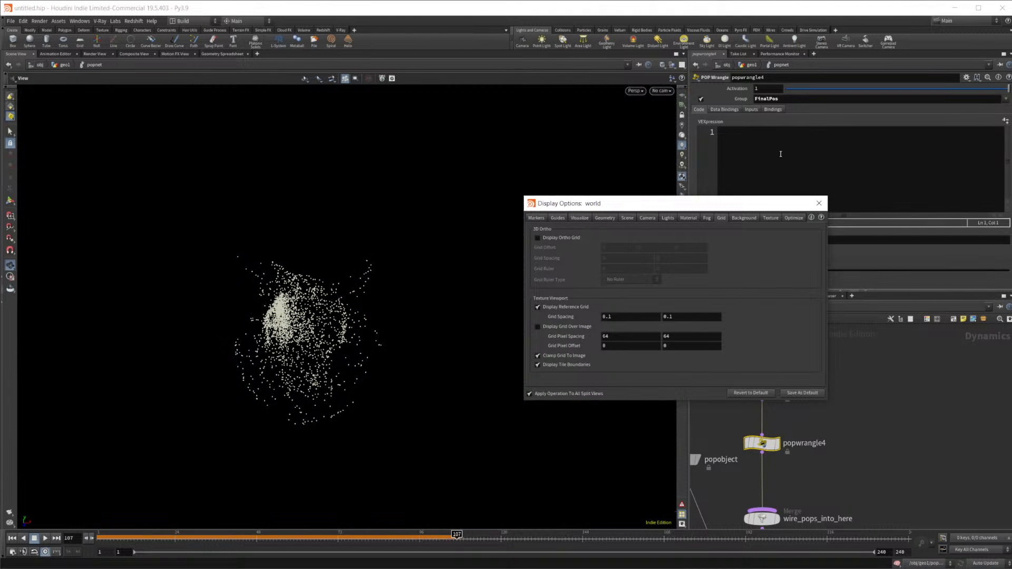
click(819, 203)
Begin popwrangle4's VEXpression with an if condition that tests @P.x with a greater-than comparison, leaving the compared value open
click(785, 172)
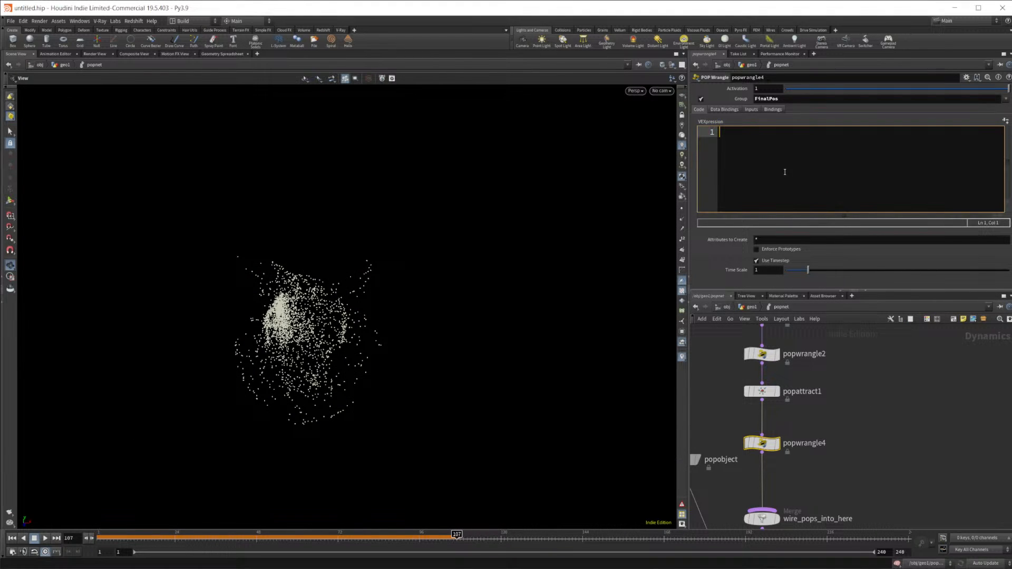
text(if(@P)
key(BackSpace)
key(BackSpace)
key(BackSpace)
text((P)
key(BackSpace)
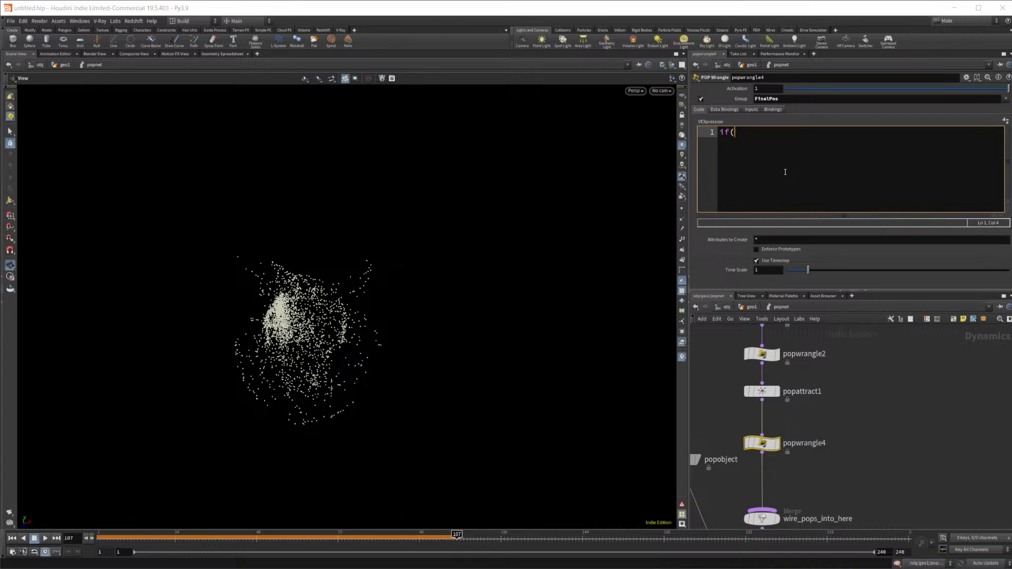
text(@P.x)
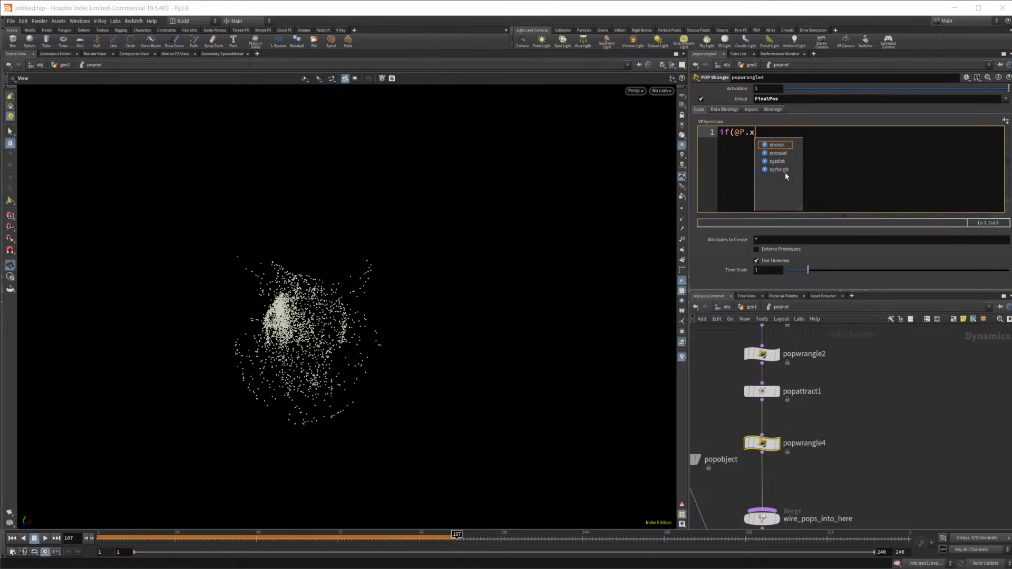
text(>-1)
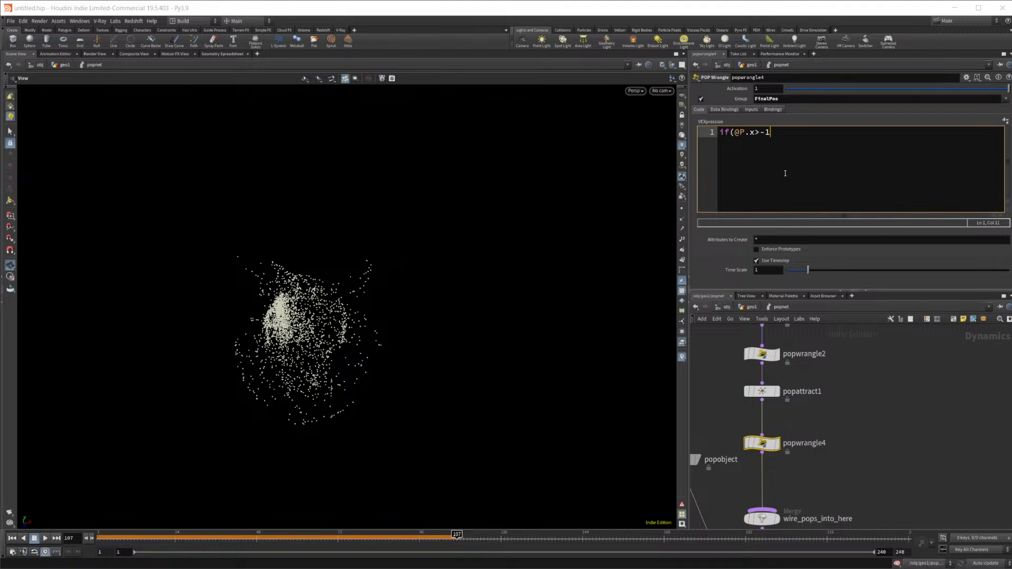
key(BackSpace)
key(BackSpace)
Add the line f@threshold = chf('threshold'); above the if condition and create the Threshold parameter from it
key(Home)
key(Return)
key(Up)
text(f@threshold = ch)
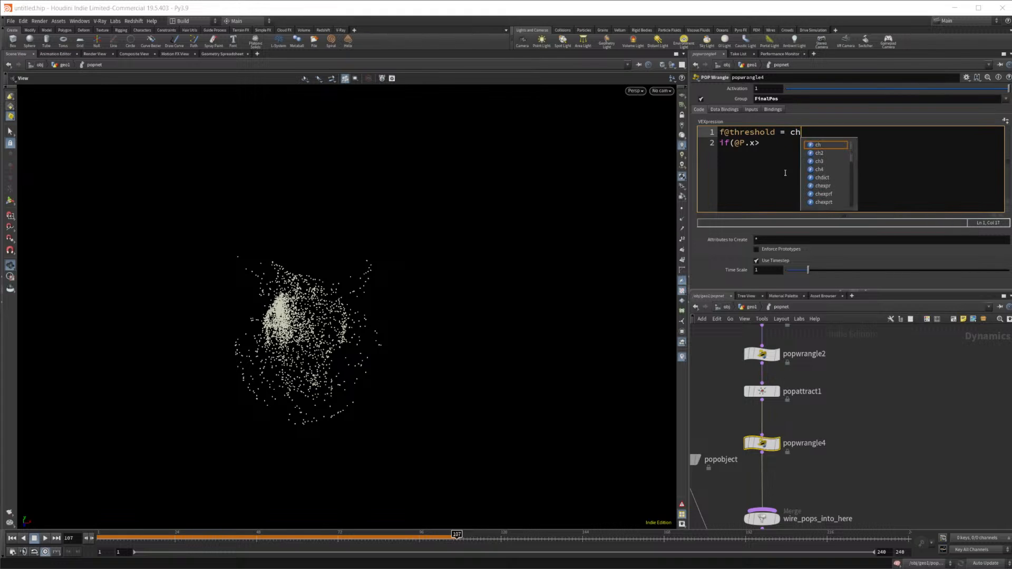
text(f()
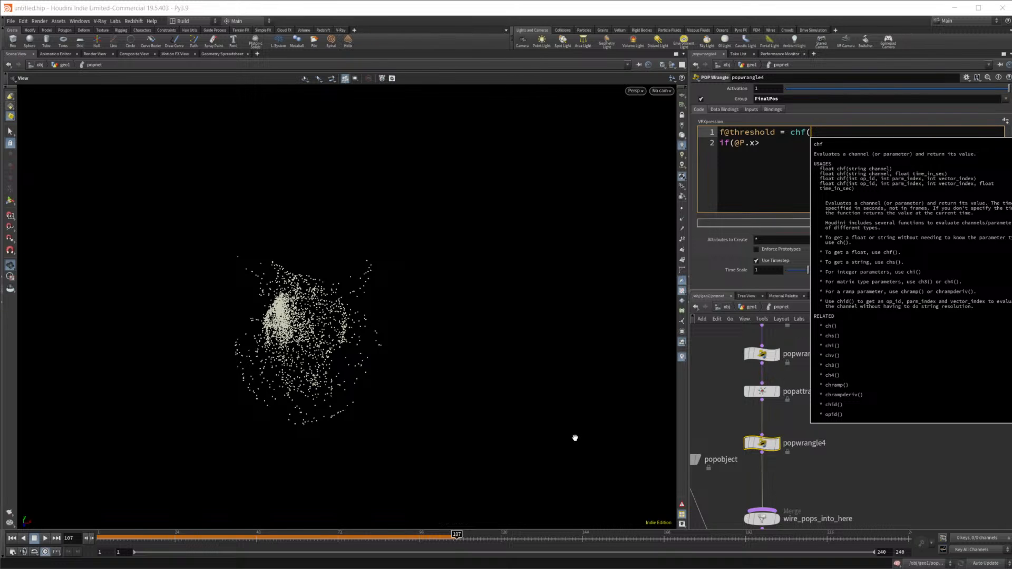
text(")
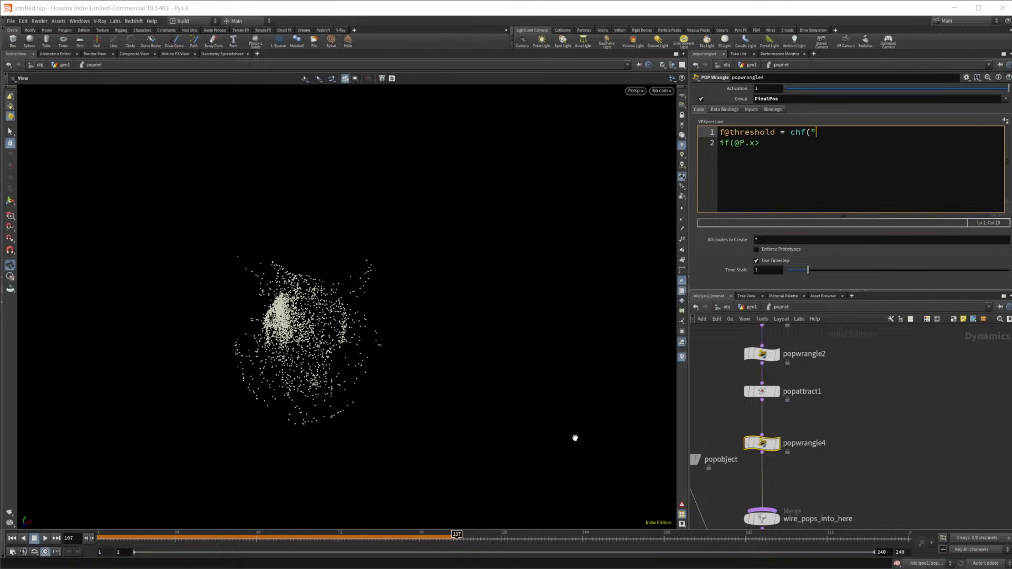
key(BackSpace)
text('threshold');)
click(1004, 121)
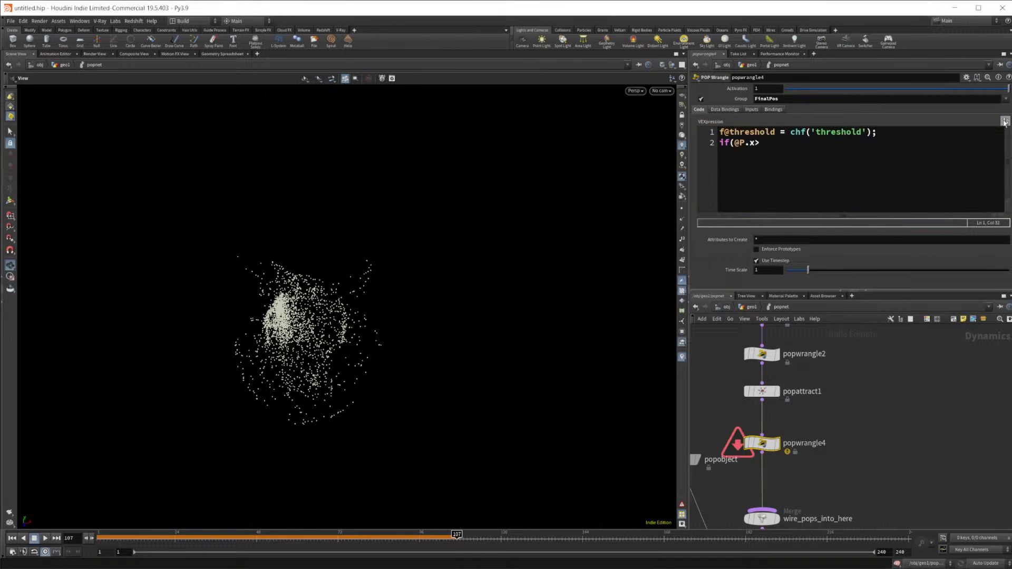
click(801, 156)
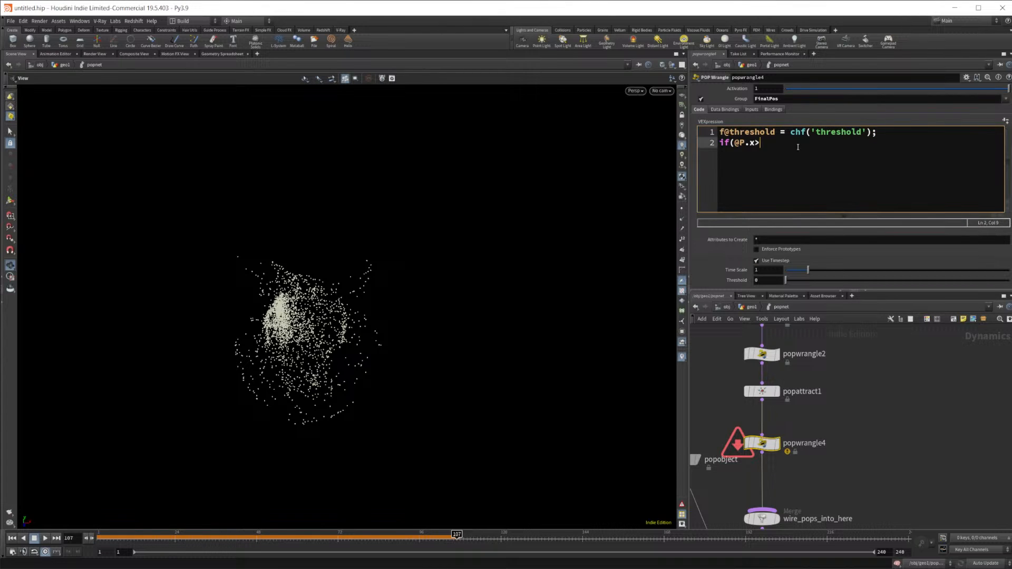
text(@threshold){)
key(Return)
key(Return)
text(})
key(Up)
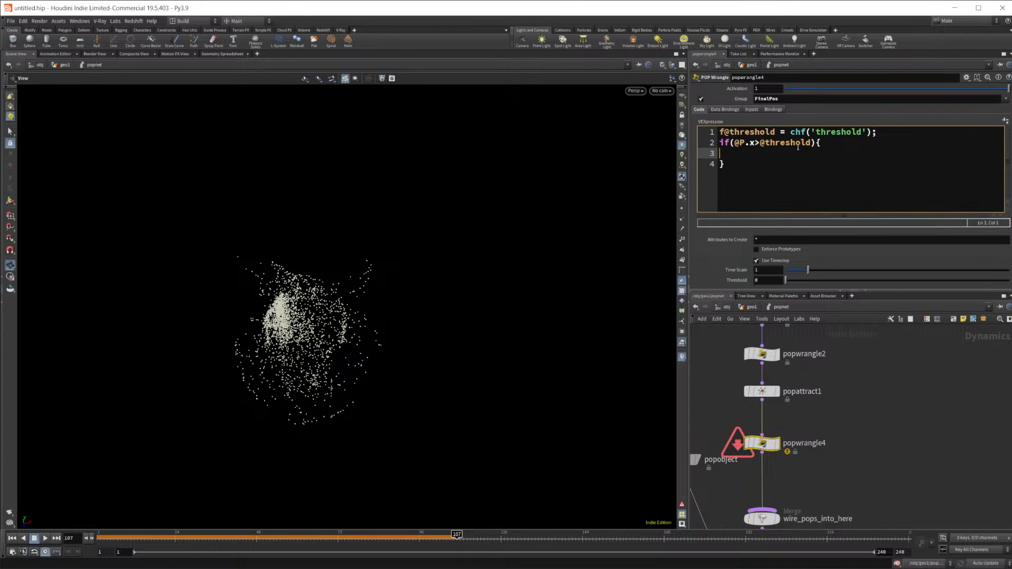
key(Tab)
text(i@group_)
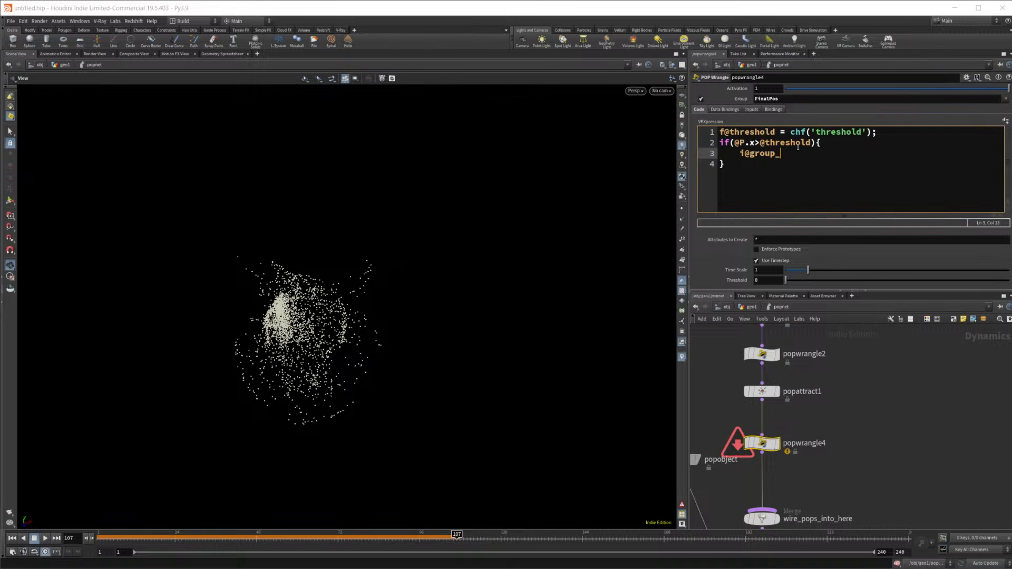
text(transition = 1;)
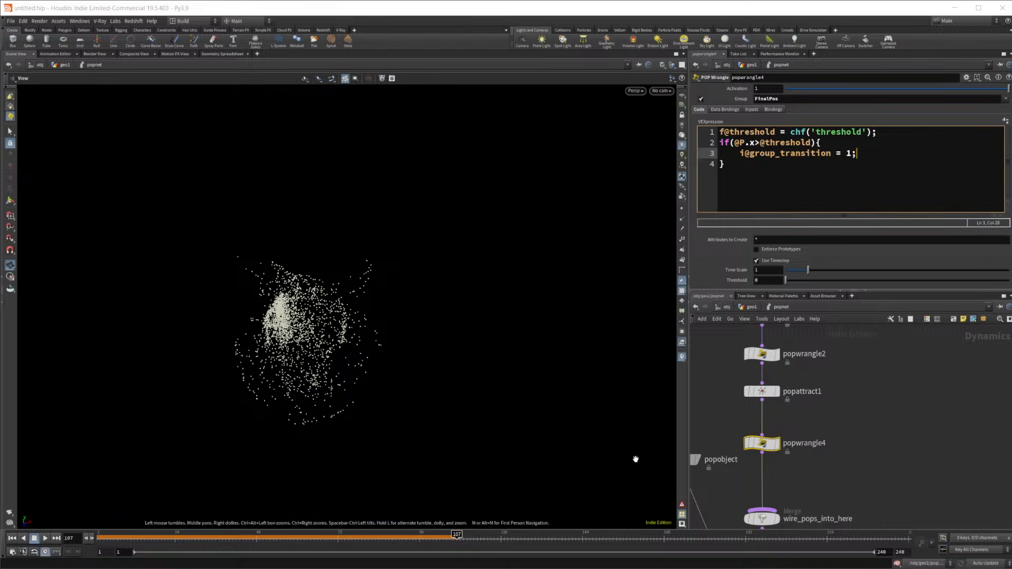
key(ctrl+Up)
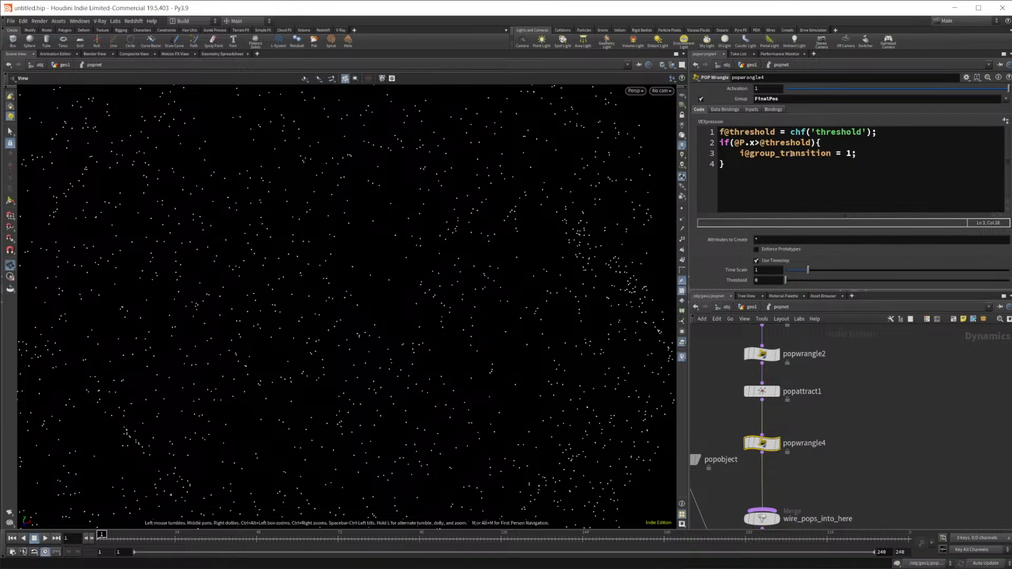
click(761, 143)
key(BackSpace)
text(<)
click(890, 176)
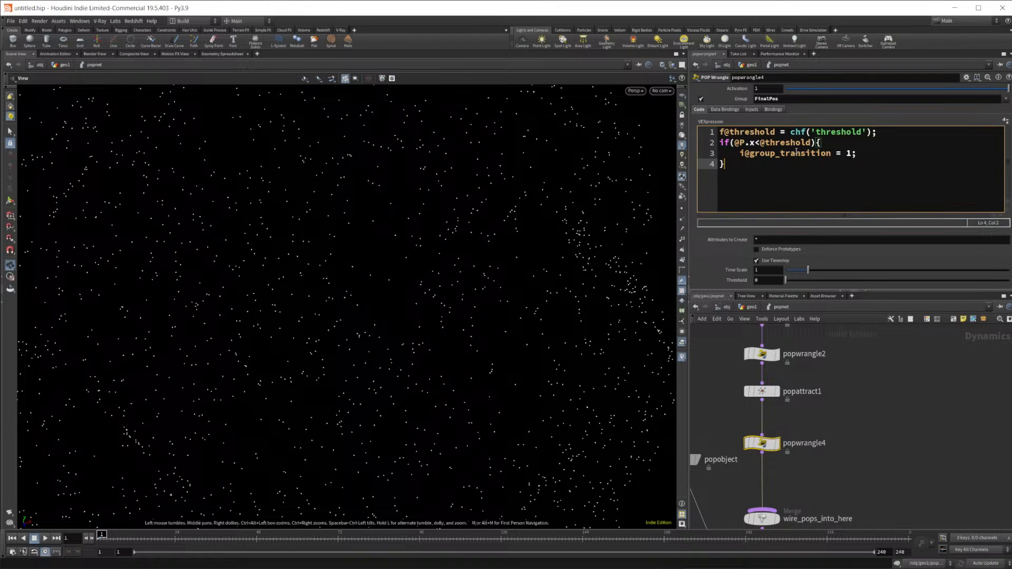
Scrub the simulation to frame 94 and examine the particles' transition group values in the geometry spreadsheet
click(45, 539)
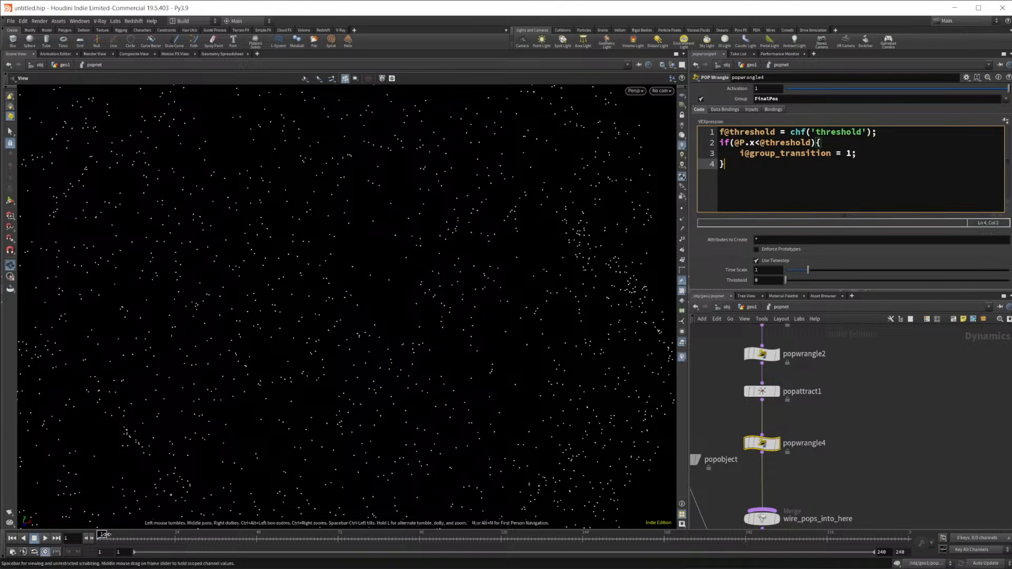
click(346, 539)
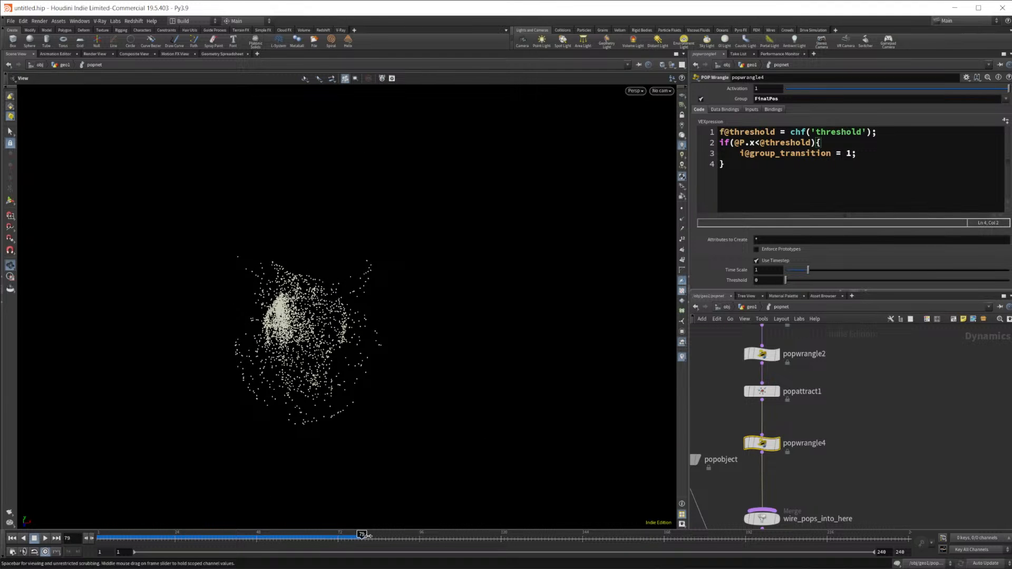
click(236, 54)
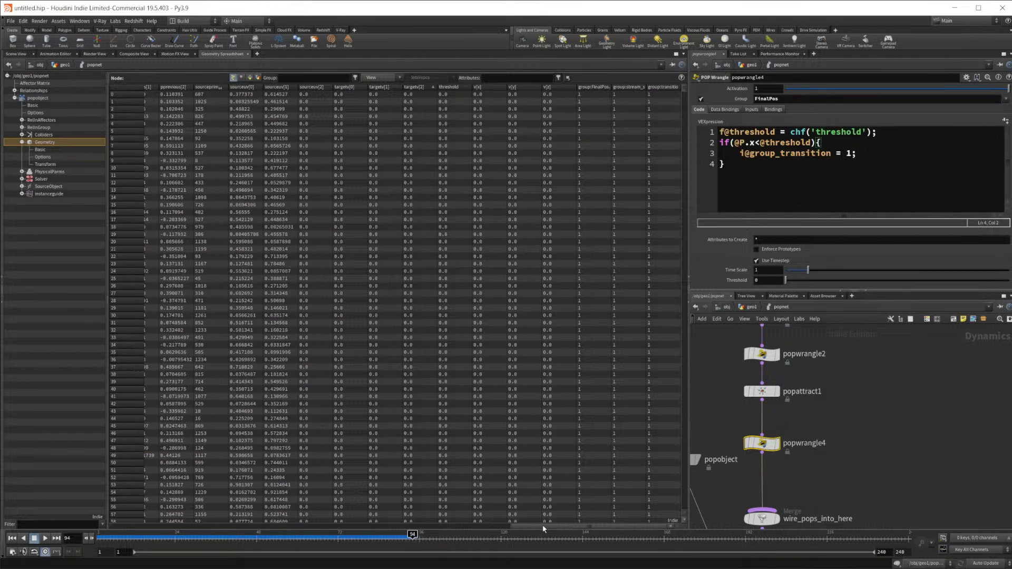
click(763, 143)
key(Left)
key(BackSpace)
text(>)
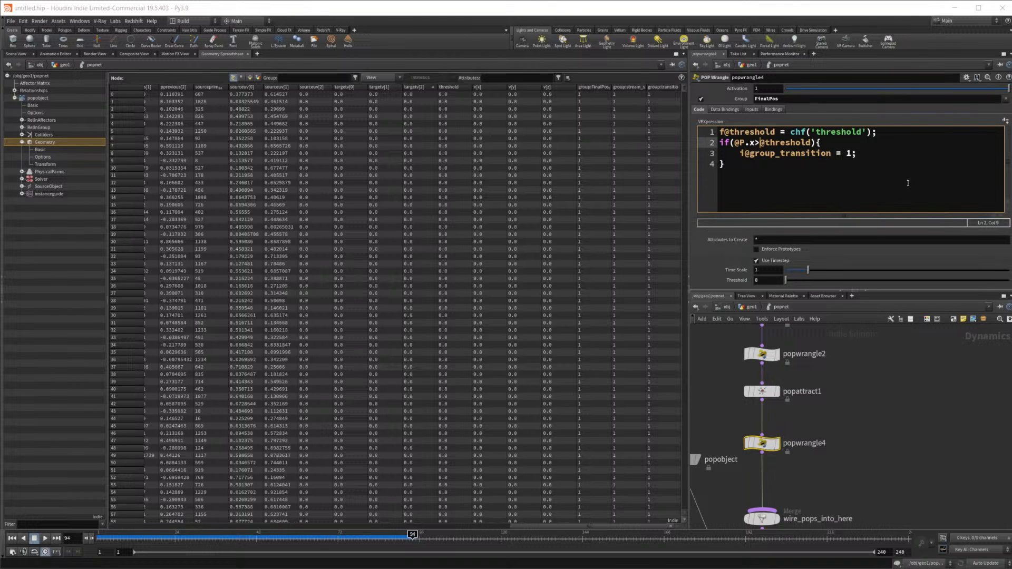
Re-run the simulation from frame 1 to frame 95 in the scene view and keyframe Threshold at -1
click(15, 53)
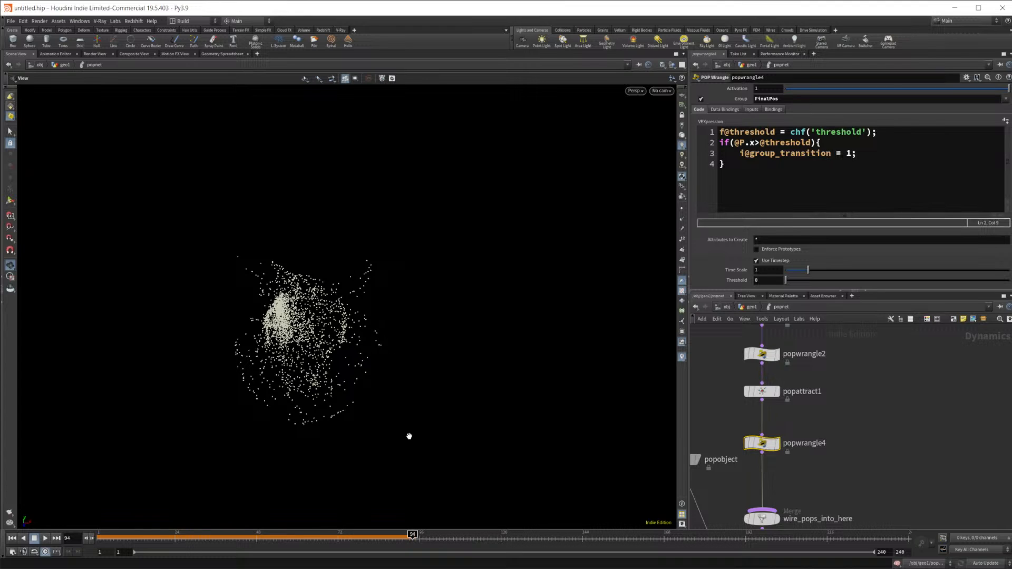
click(12, 539)
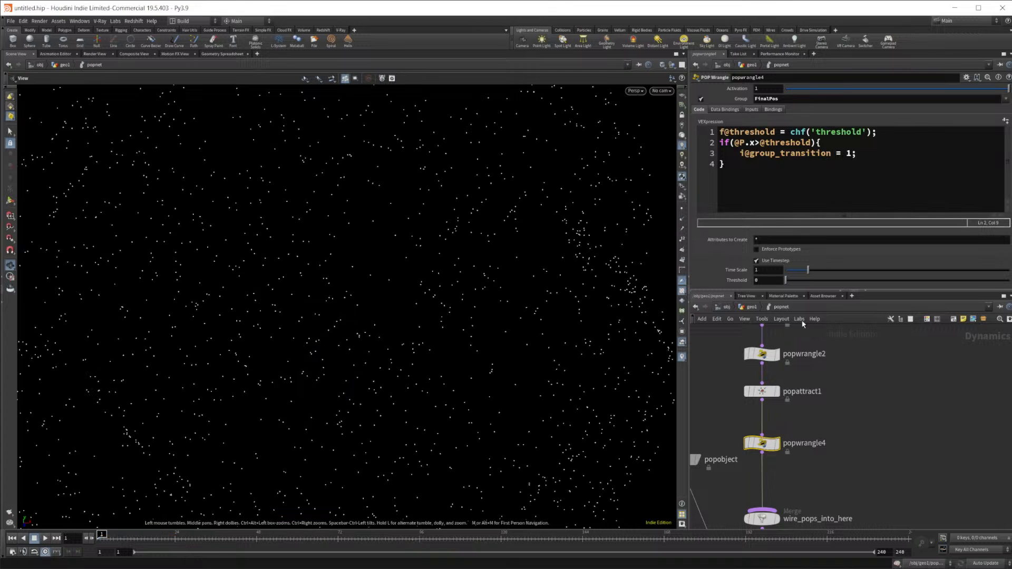
drag(407, 539, 416, 536)
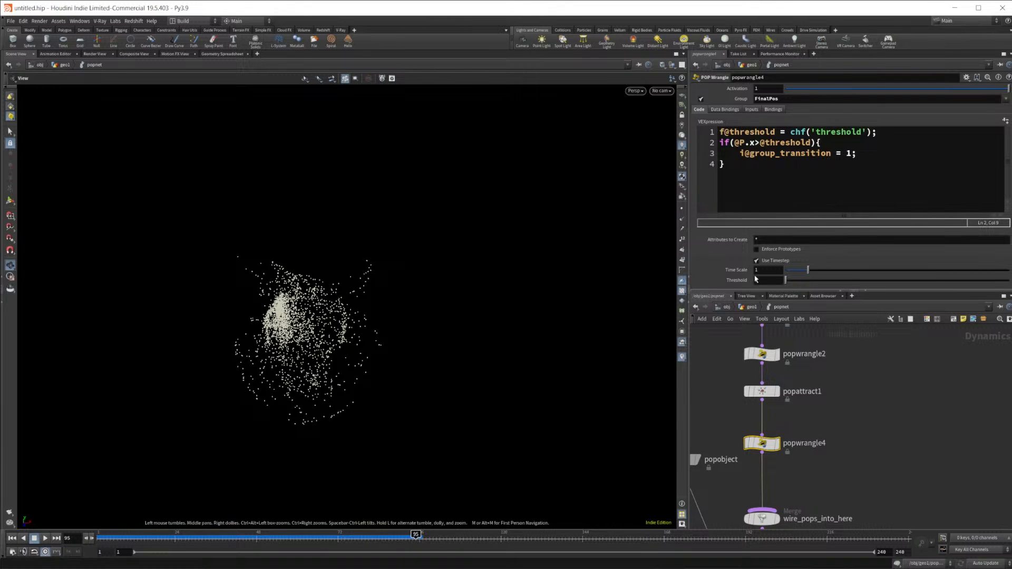
click(736, 283)
text(-1)
key(Return)
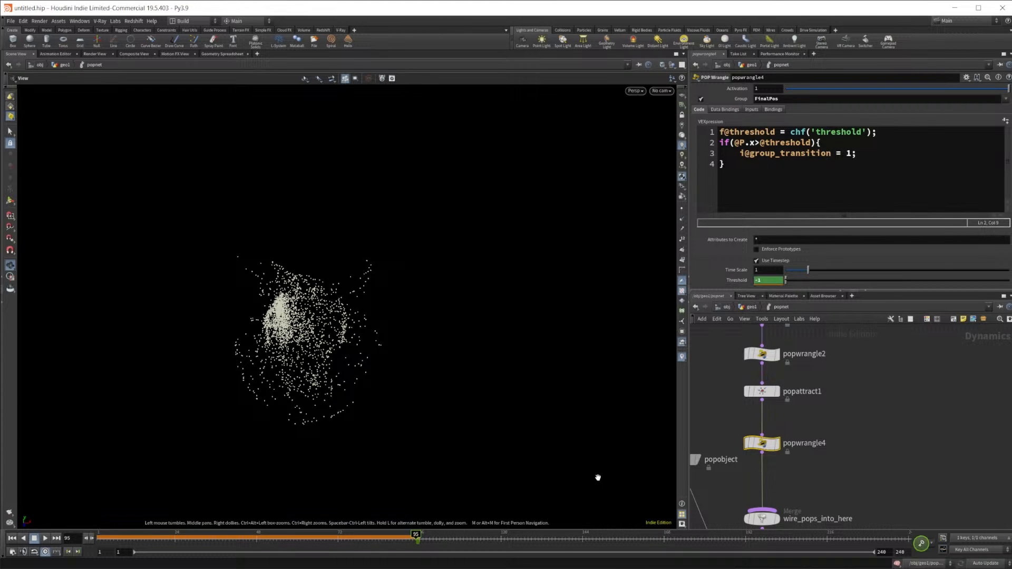
Keyframe Threshold at -3.3 on frame 125, temporarily displaying the ortho grid to judge the particles' extent
drag(477, 537, 518, 540)
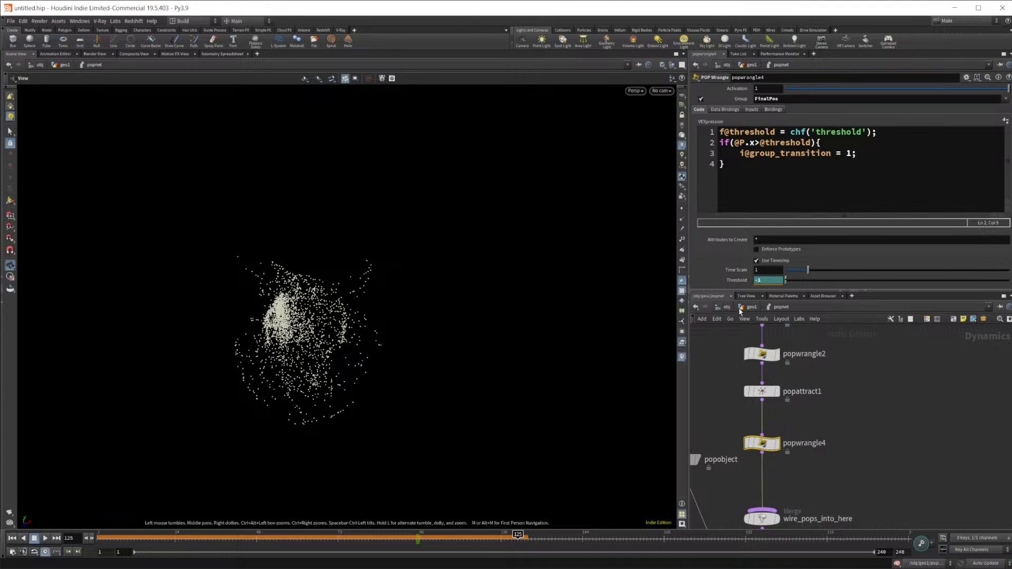
key(d)
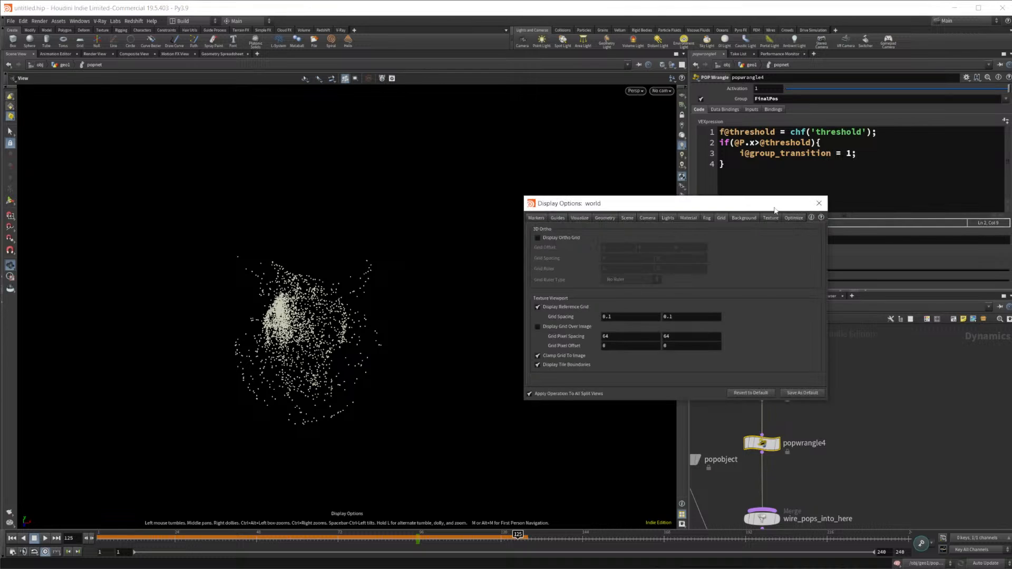
click(577, 240)
drag(321, 387, 335, 364)
click(574, 238)
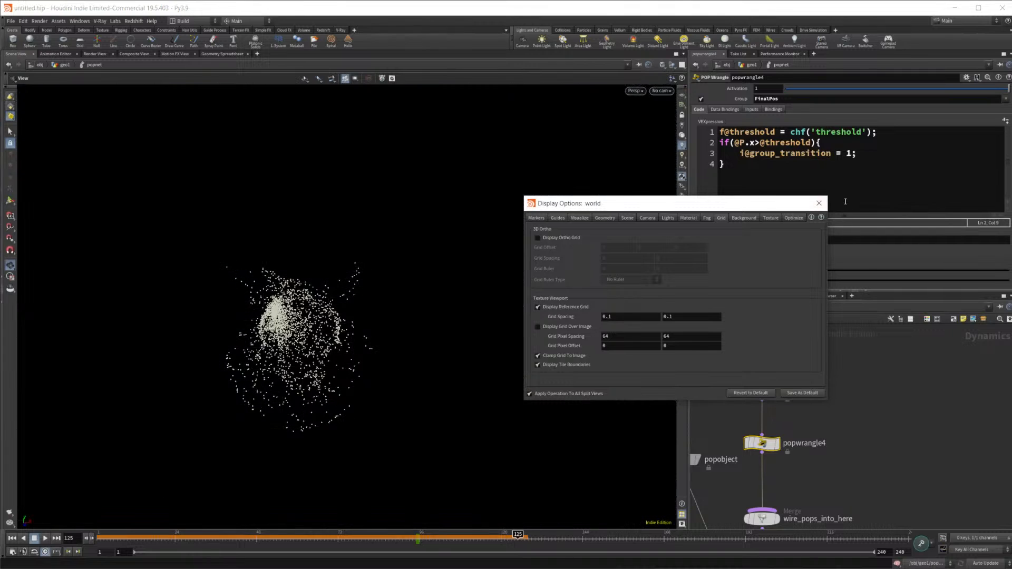
click(819, 204)
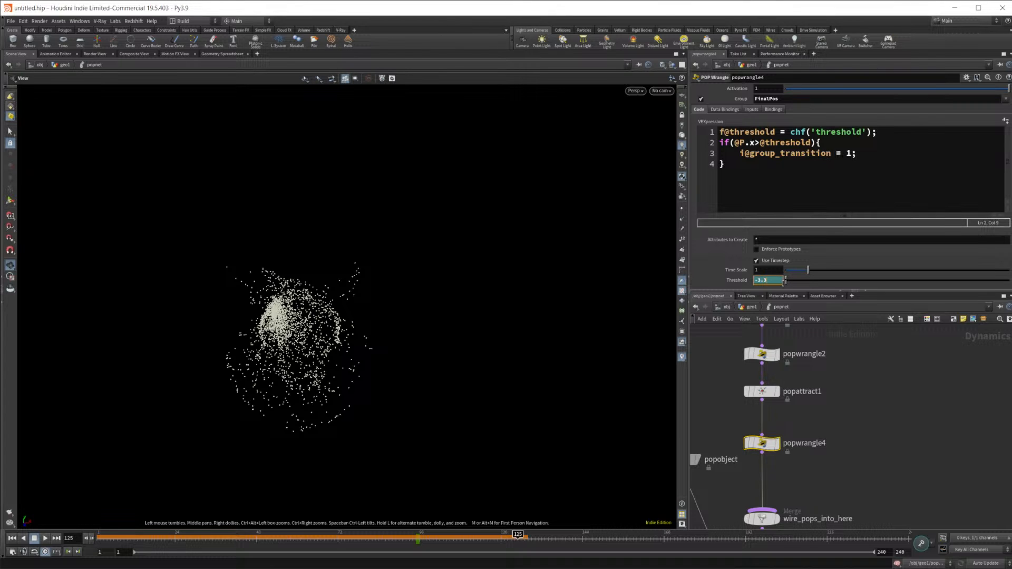
Play the simulation from frame 1 to frame 107 and sort the geometry spreadsheet by the transition group to check its members
click(12, 540)
click(42, 539)
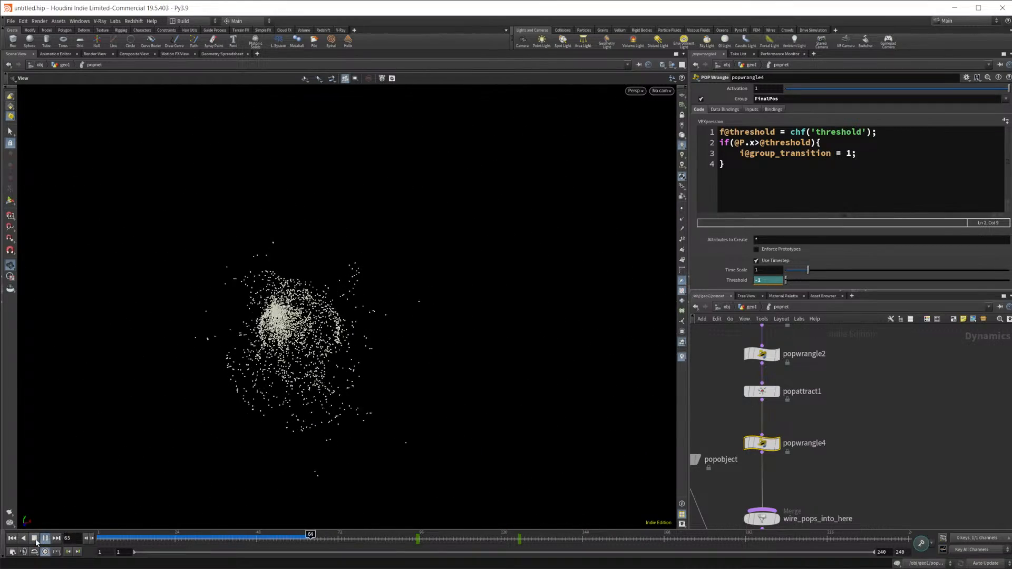
click(33, 538)
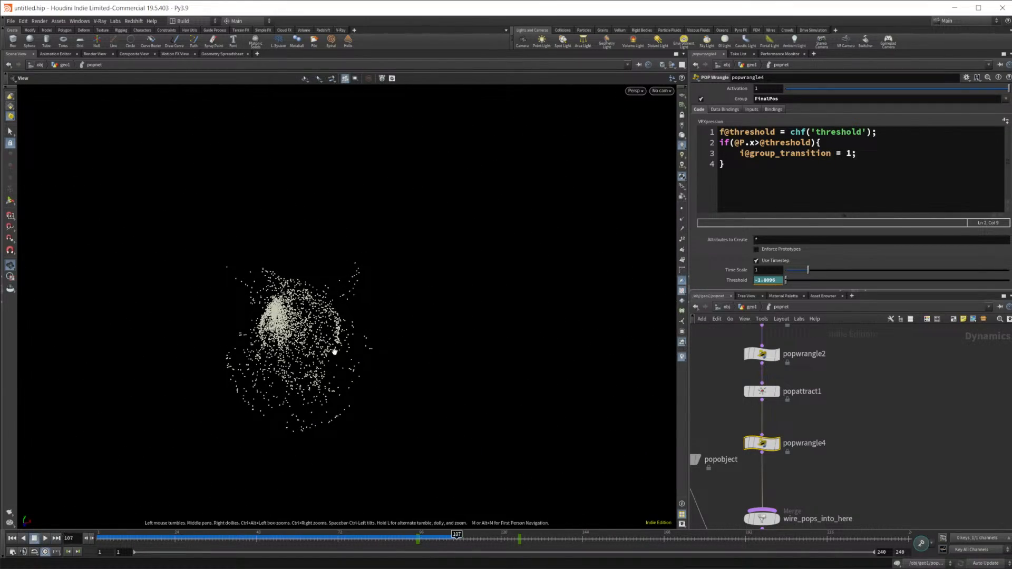
click(222, 54)
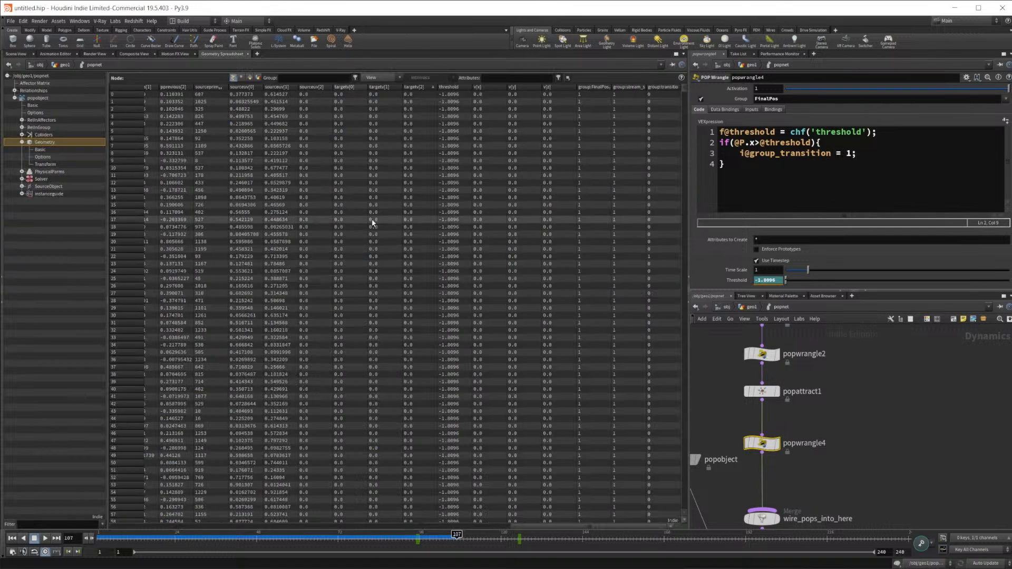
click(672, 87)
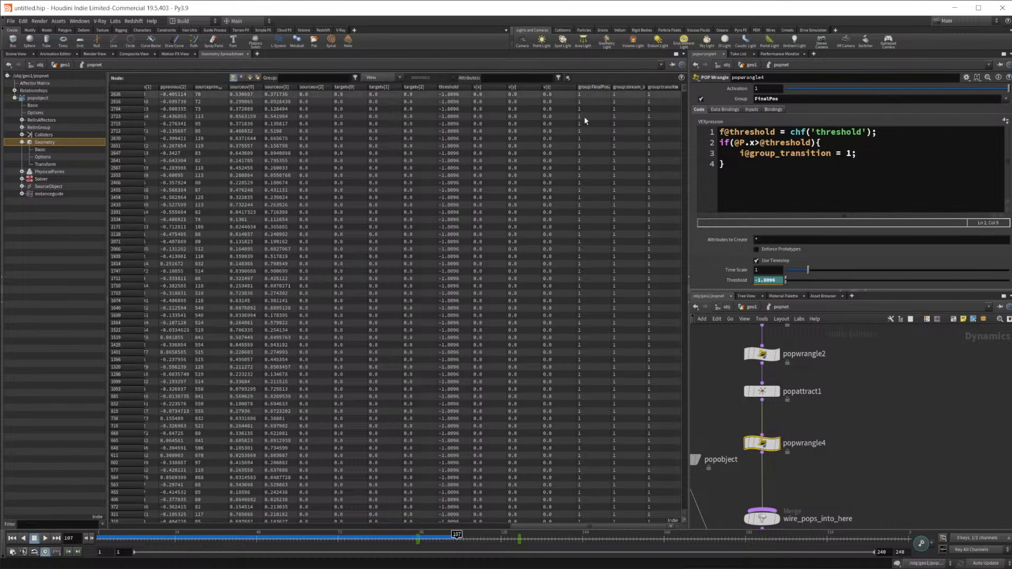
Add the line @P.x =0; to the if block in popwrangle4's VEXpression and return the simulation to frame 1
click(15, 54)
middle_drag(785, 454, 810, 426)
click(809, 425)
click(896, 160)
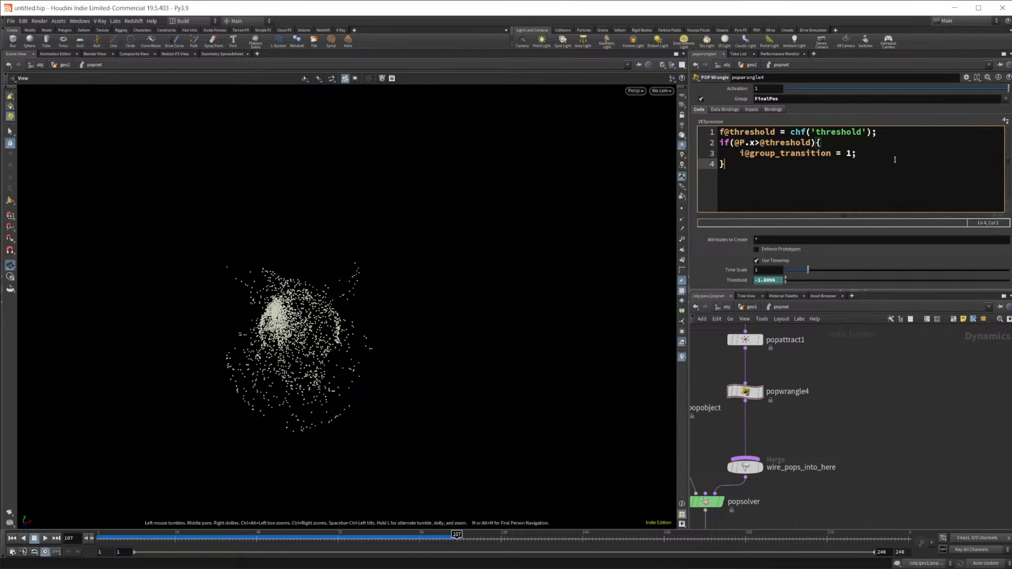
click(886, 156)
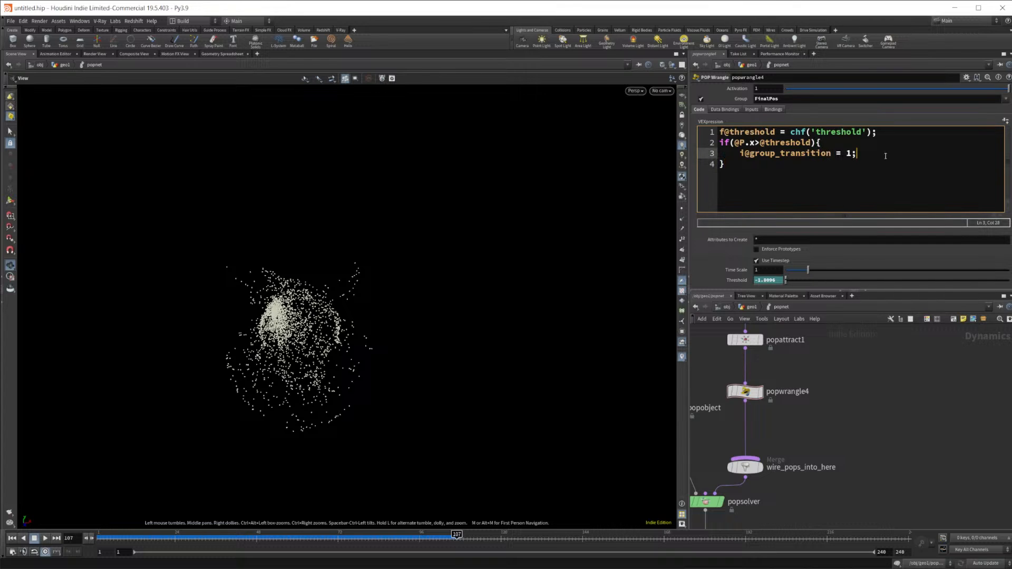
key(Return)
text(@P.x)
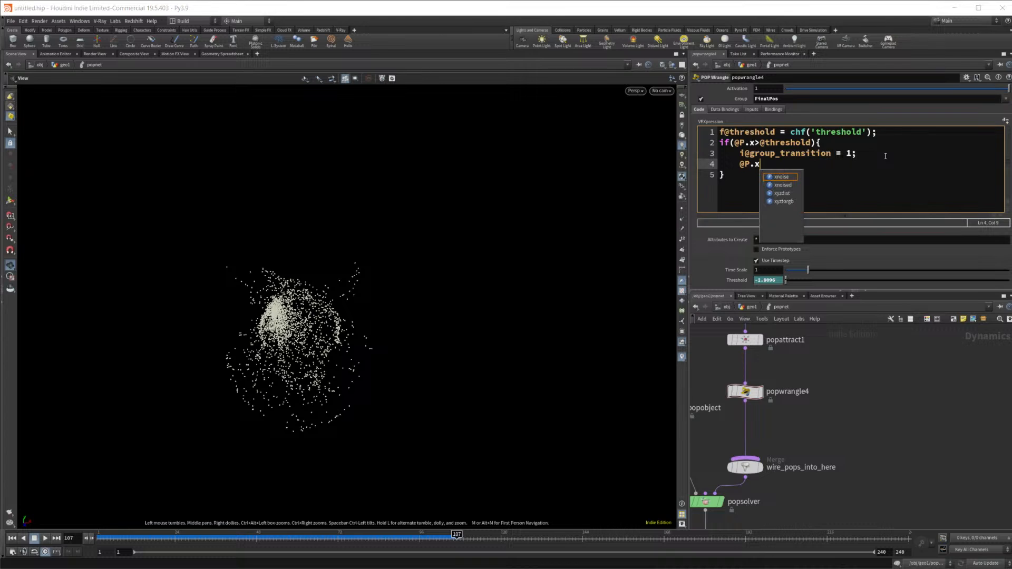
text( =0l)
key(BackSpace)
text(;)
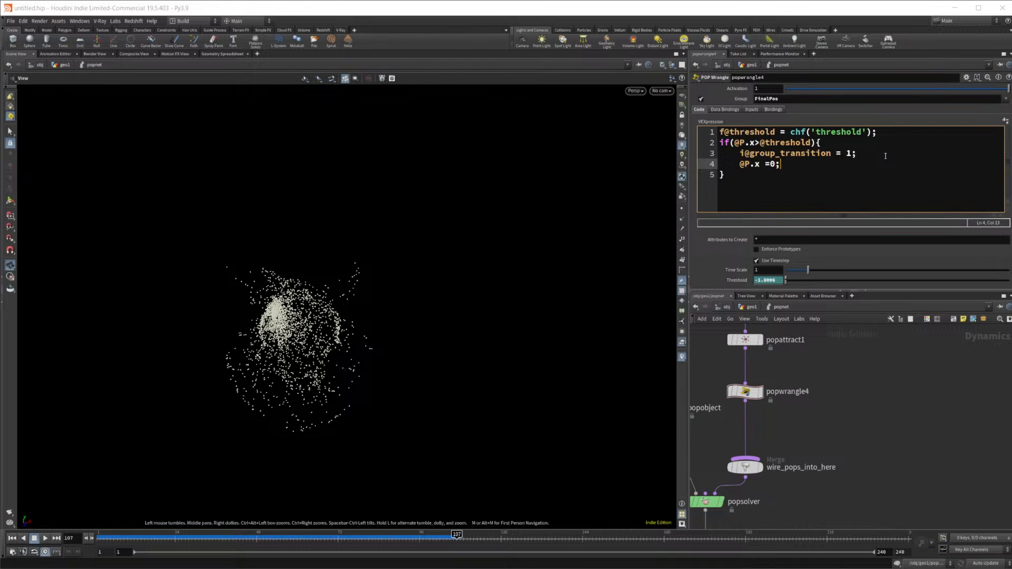
click(11, 539)
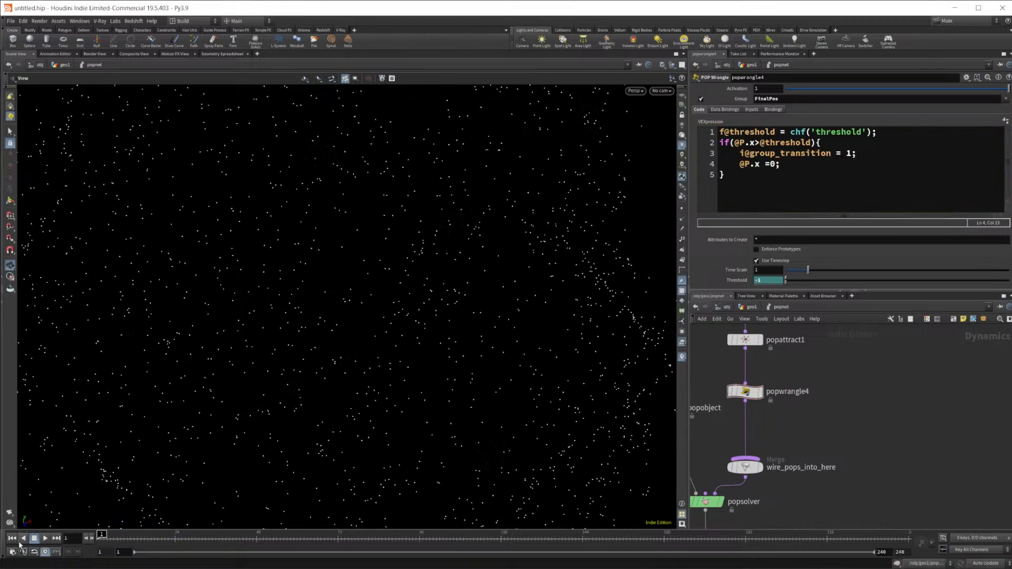
Play the simulation from frame 1 to check the effect of the @P.x =0; line, and return to frame 1
click(46, 538)
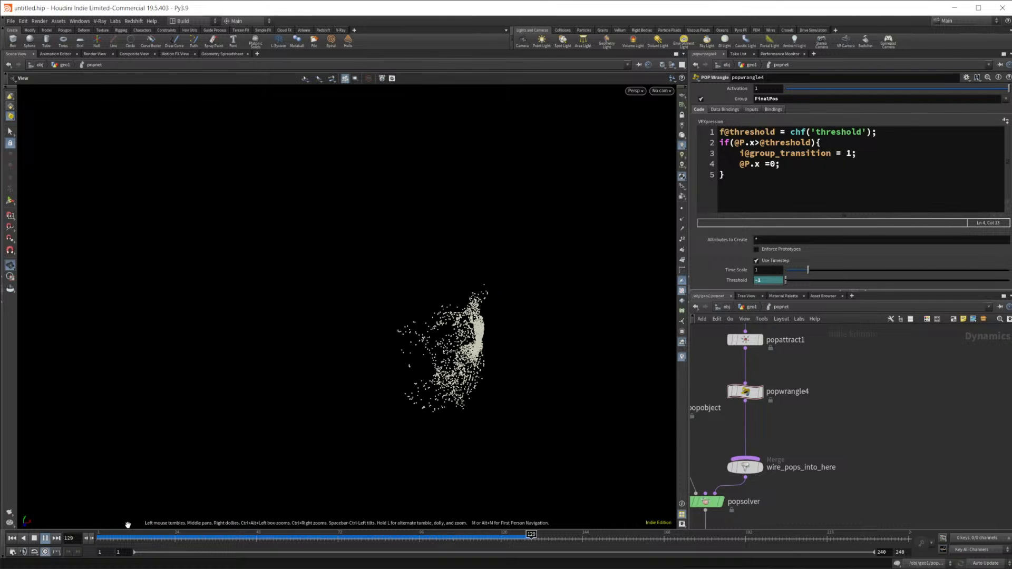
click(45, 538)
click(12, 538)
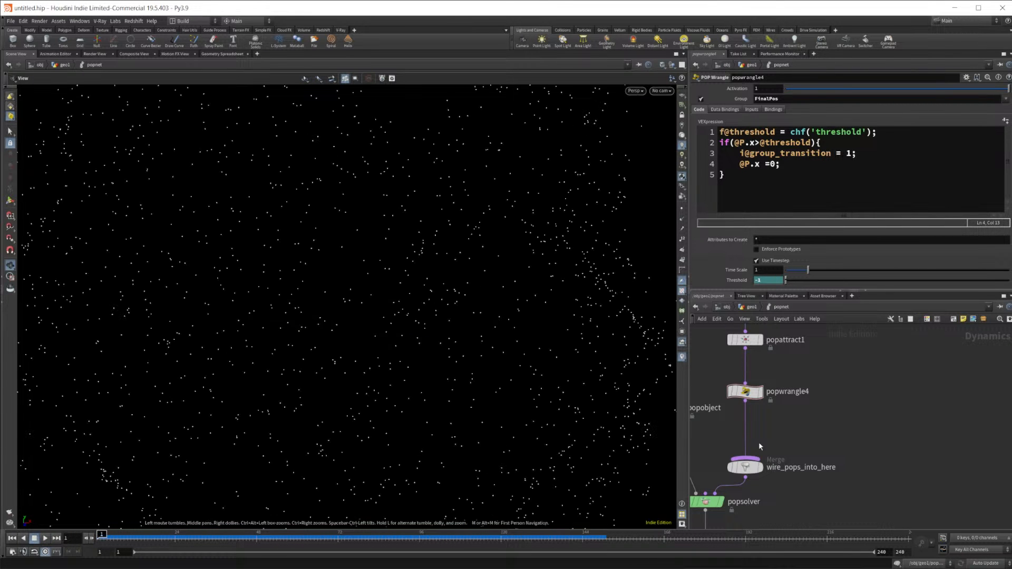
Review popwind1's group setting and its wind and noise parameters
middle_drag(829, 442, 806, 497)
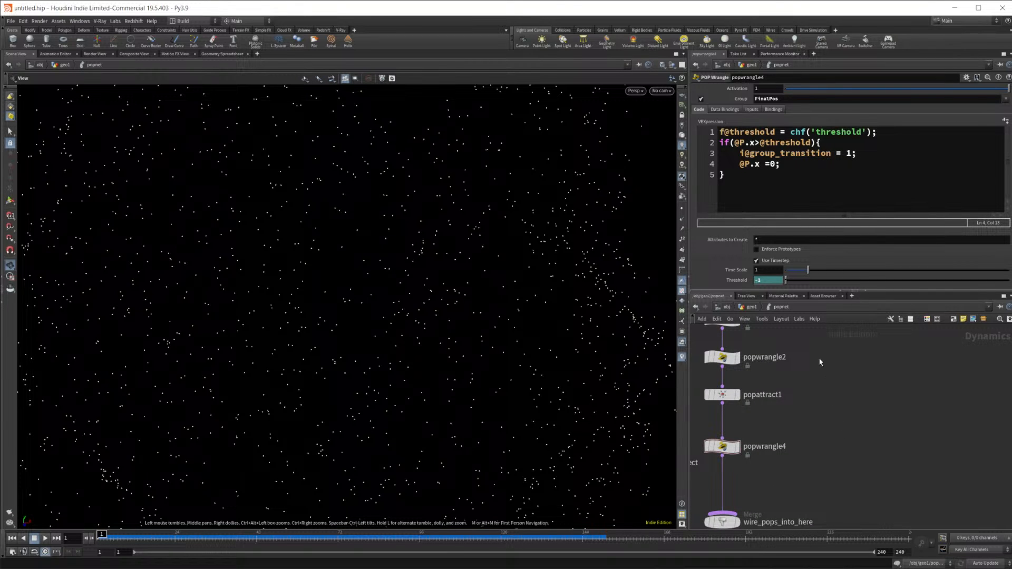
scroll(821, 359, down, 2)
middle_drag(821, 359, 833, 471)
middle_drag(845, 378, 840, 437)
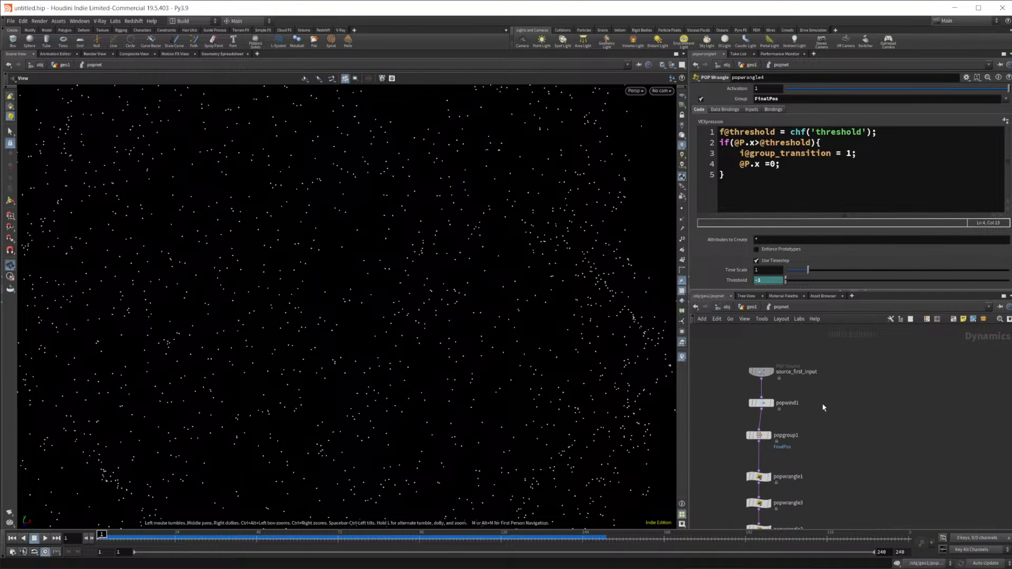
click(761, 403)
click(842, 102)
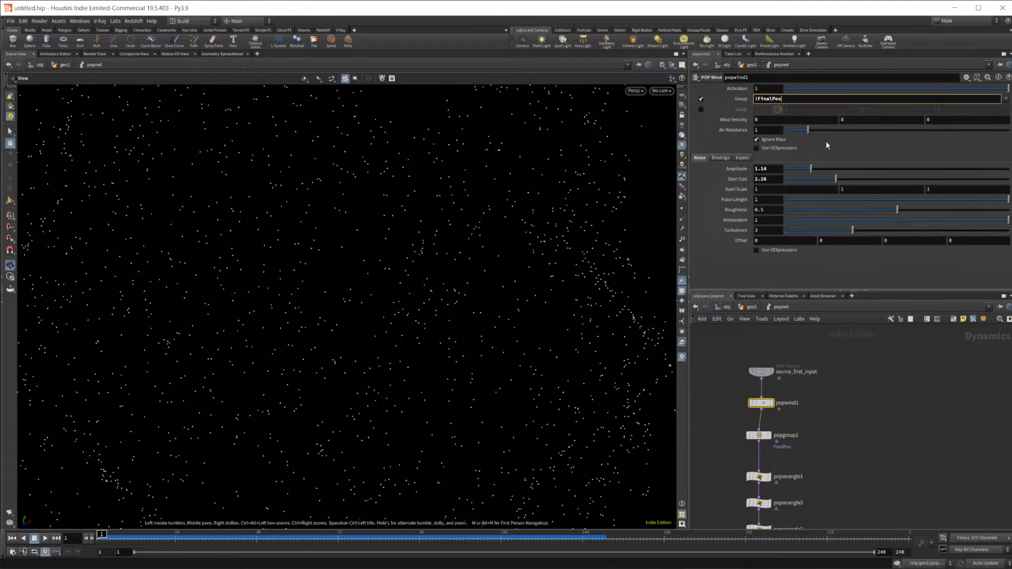
mouse_move(845, 446)
middle_down()
mouse_move(845, 349)
mouse_move(834, 386)
mouse_move(833, 372)
middle_up()
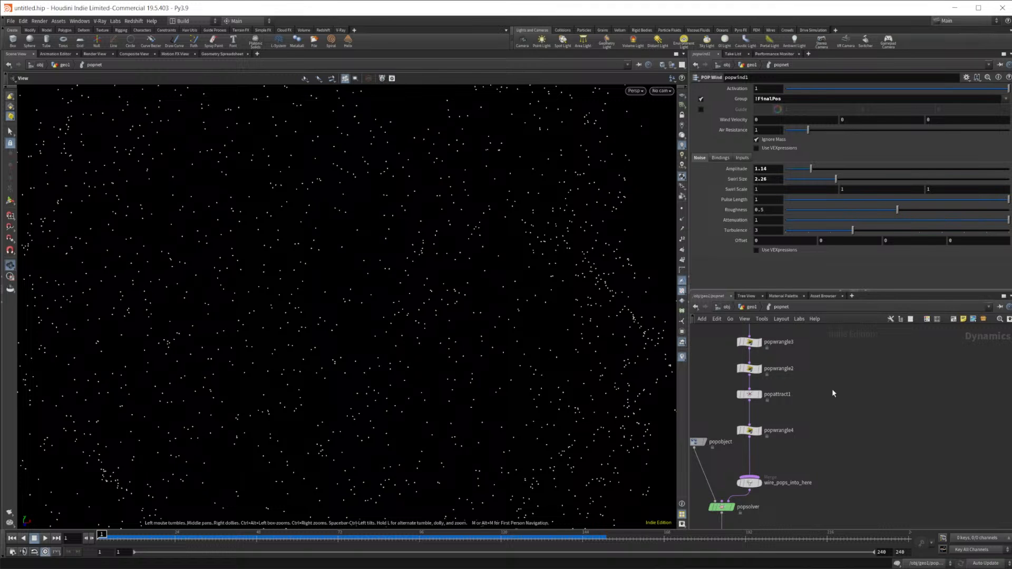
Delete the line @P.x =0; from popwrangle4's VEXpression
click(751, 430)
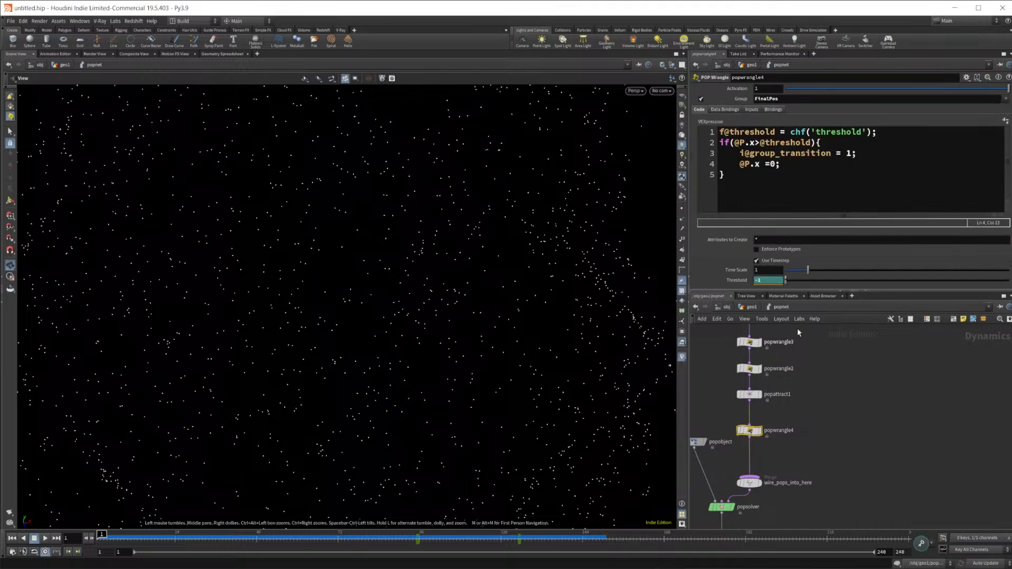
drag(783, 169, 725, 166)
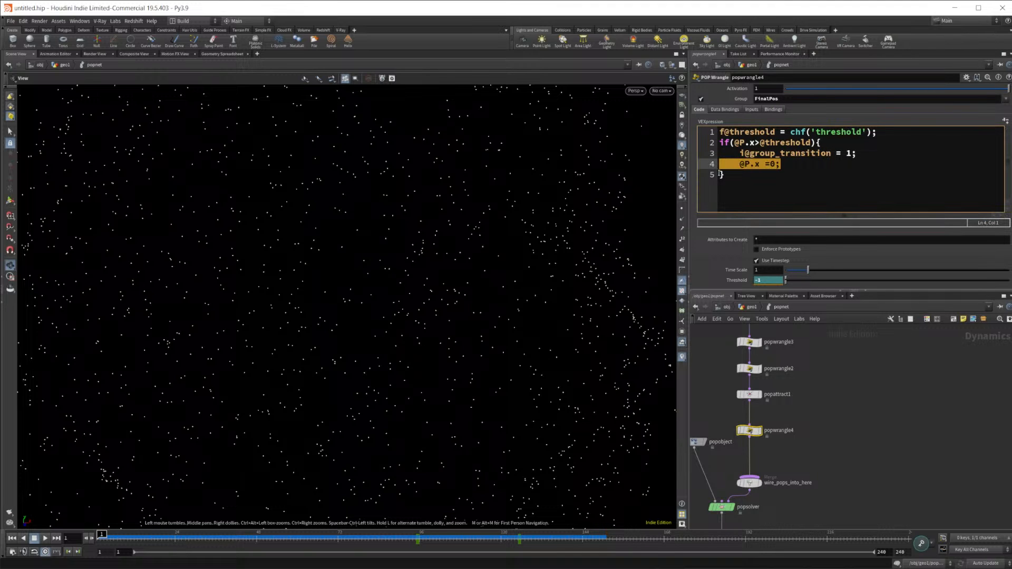
key(BackSpace)
key(BackSpace)
middle_drag(809, 451, 852, 482)
key(Tab)
key(Escape)
click(801, 387)
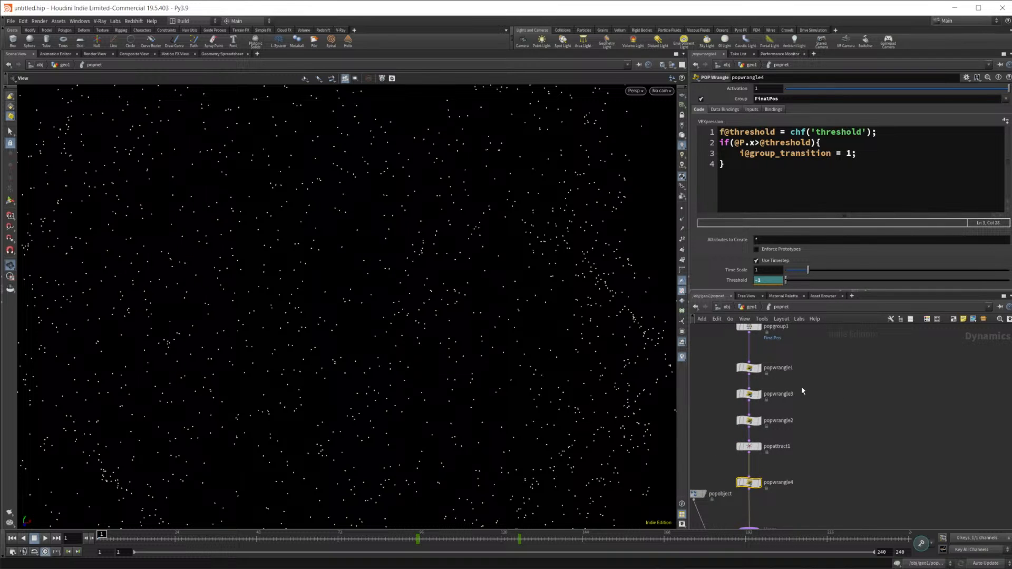
Duplicate popwrangle1 and popwrangle3 as a parallel branch off popgroup1, placed beside the main chain
click(748, 369)
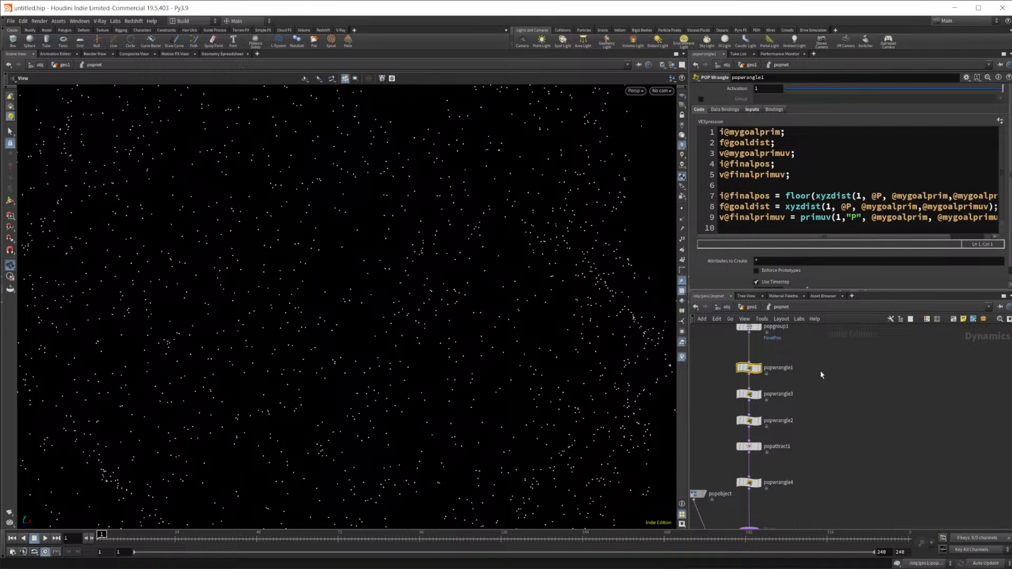
click(750, 395)
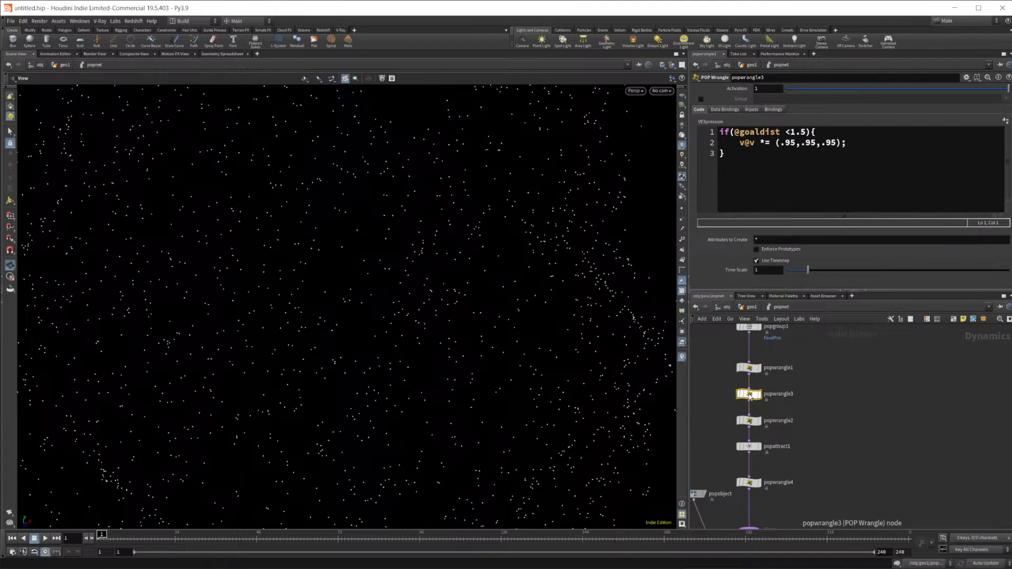
mouse_move(753, 398)
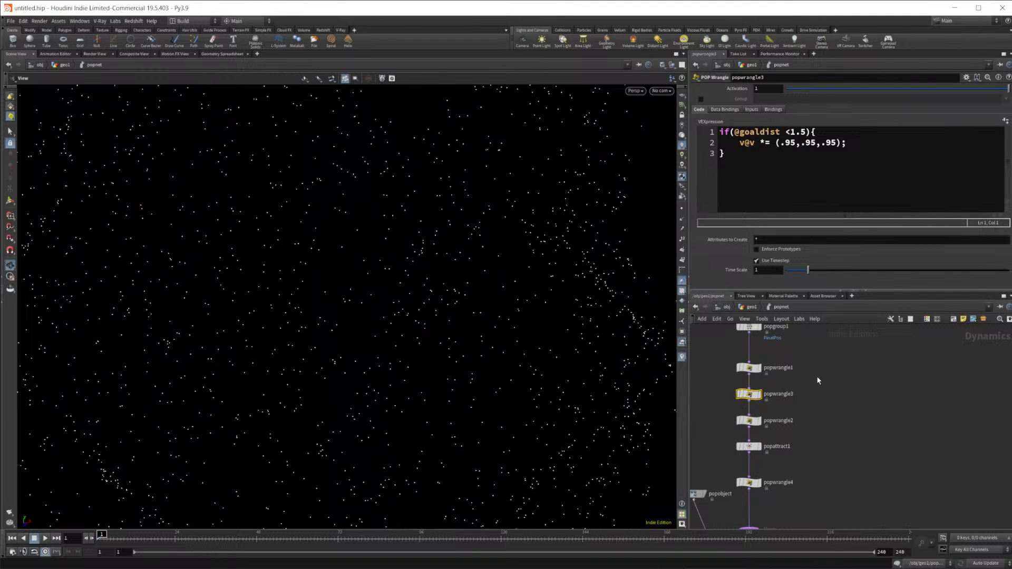
drag(800, 397, 848, 433)
click(848, 432)
middle_drag(844, 380, 822, 314)
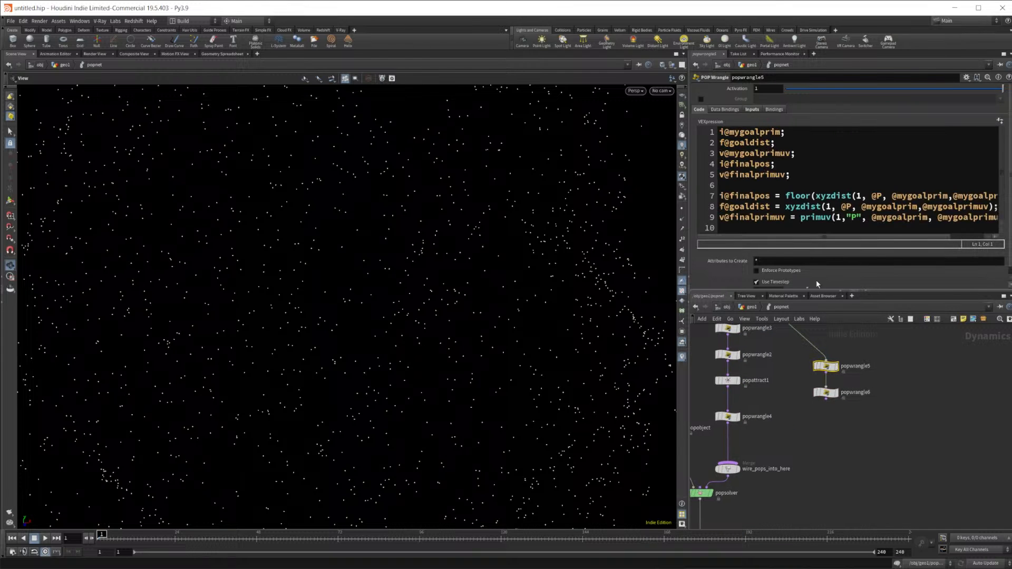
Append 2 to the attribute names declared at the start of popwrangle5's VEXpression, giving mygoalprim2, goaldist2, mygoalprimuv2 and finalpos2
click(772, 142)
key(Up)
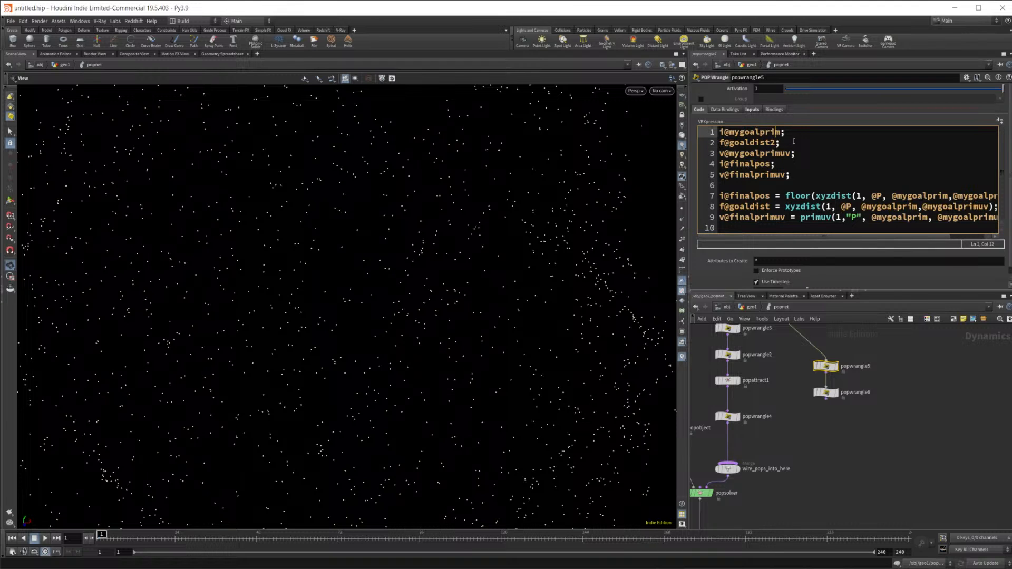
click(795, 154)
text(2)
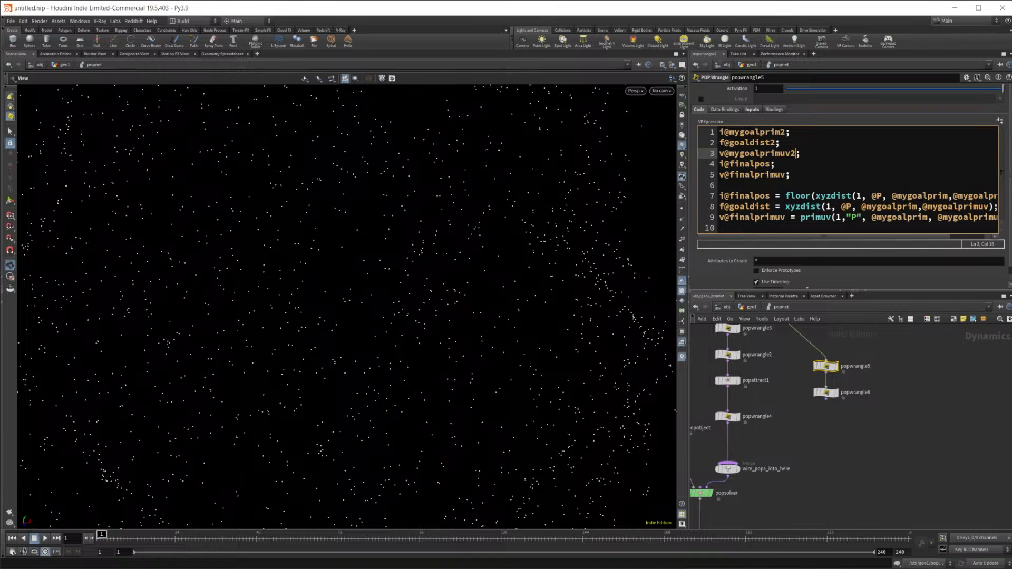
click(771, 164)
text(2)
click(788, 174)
click(865, 429)
scroll(859, 384, down, 5)
scroll(857, 385, up, 3)
click(827, 375)
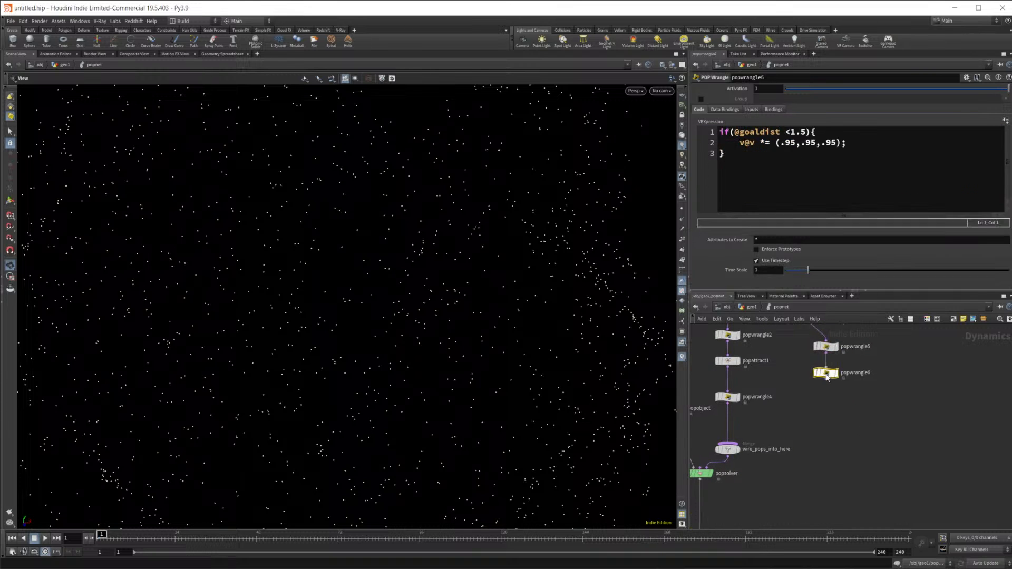
click(779, 132)
text(2)
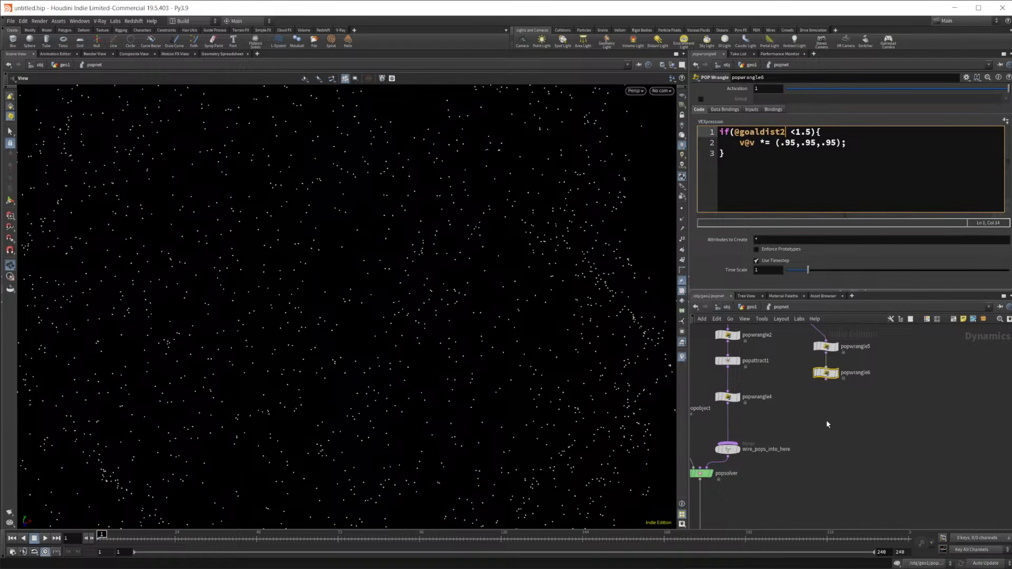
text(h)
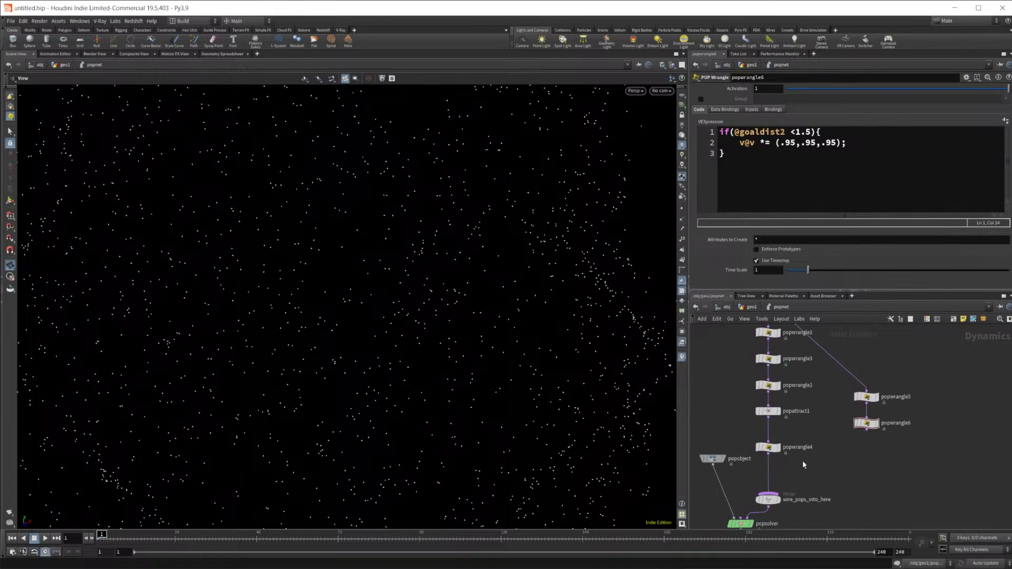
click(774, 450)
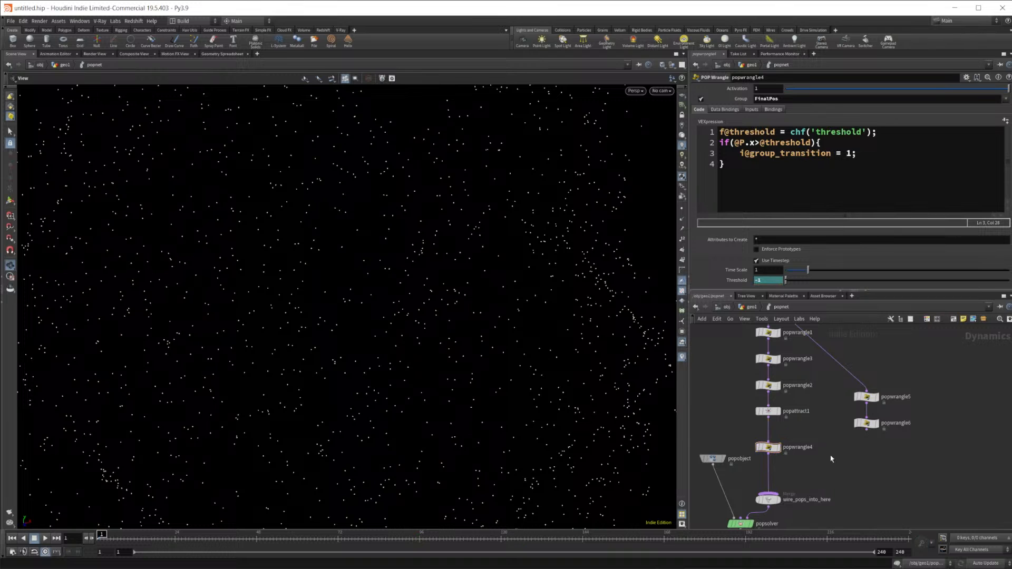
click(768, 447)
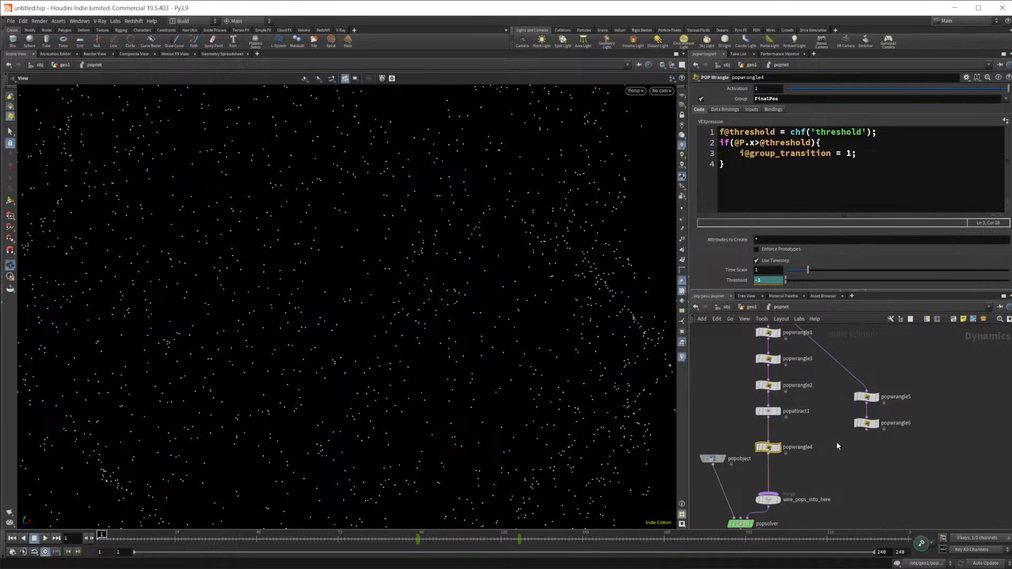
mouse_move(771, 415)
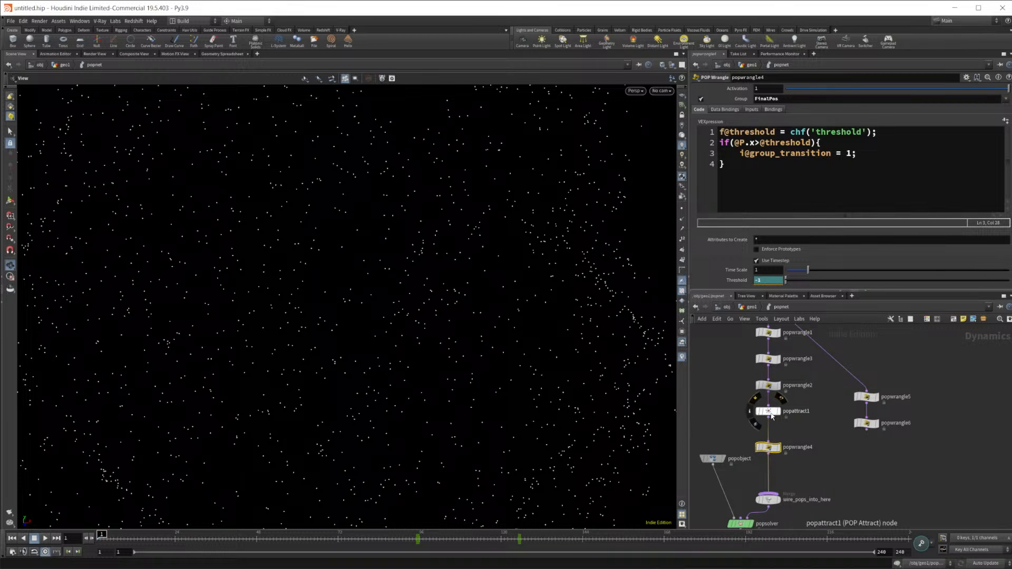
mouse_move(771, 416)
mouse_down()
mouse_move(772, 436)
mouse_move(776, 412)
mouse_up()
middle_drag(830, 422, 833, 499)
mouse_move(836, 393)
middle_down()
mouse_move(841, 450)
mouse_move(823, 399)
middle_up()
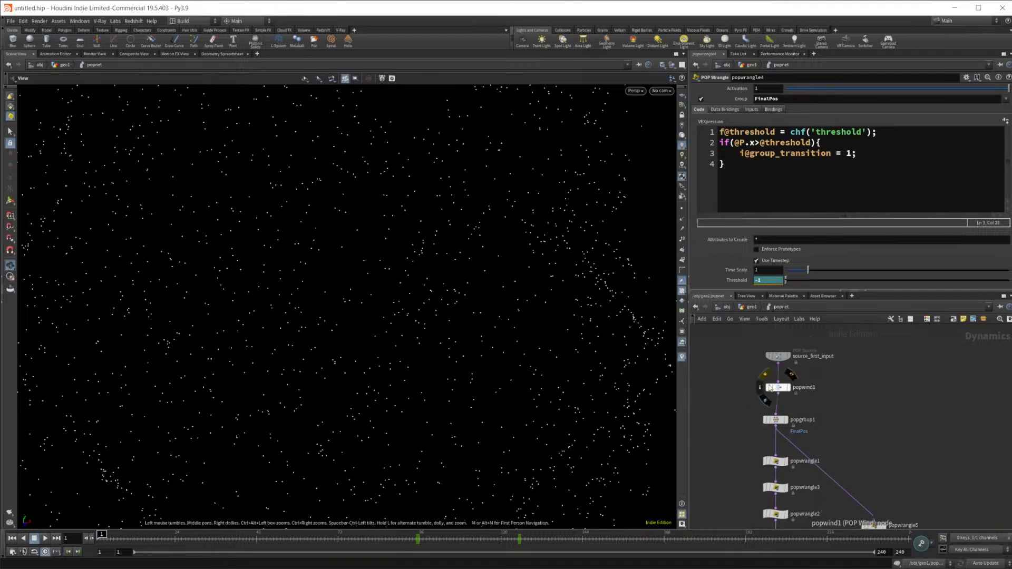
click(764, 376)
click(765, 375)
Move popattract1 and popwrangle4 lower in the node chain and play the simulation from frame 1 to frame 92
middle_drag(826, 512, 859, 334)
middle_drag(836, 400, 835, 453)
drag(806, 416, 802, 473)
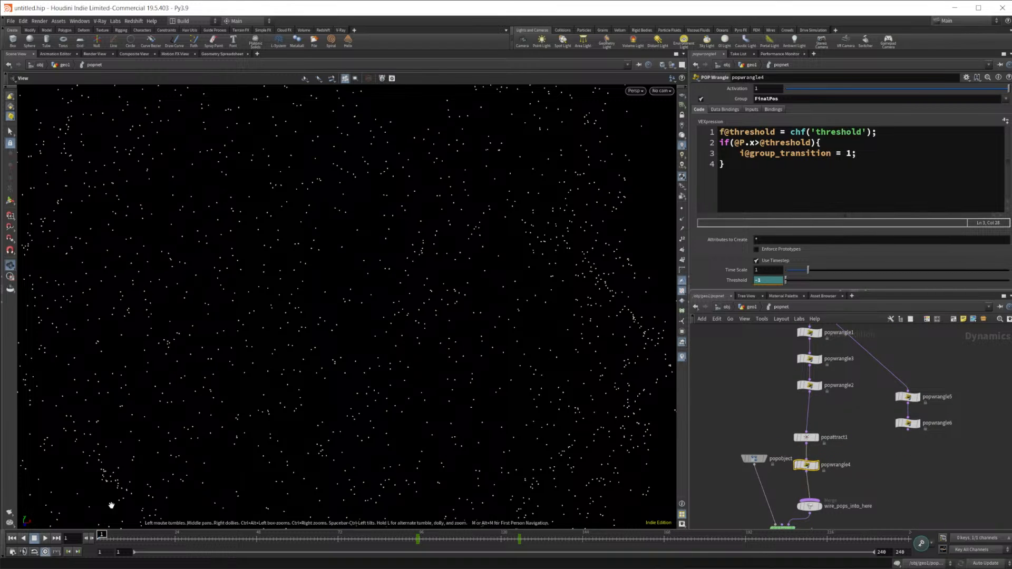
click(46, 539)
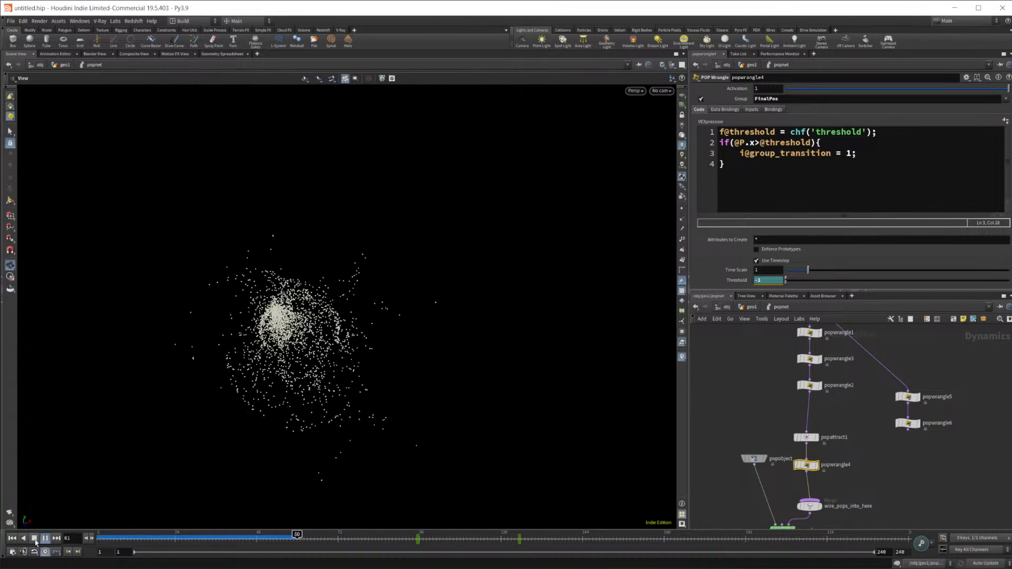
click(35, 541)
Bypass popwind1 and re-run the simulation from frame 1 to frame 107
middle_drag(837, 377, 868, 502)
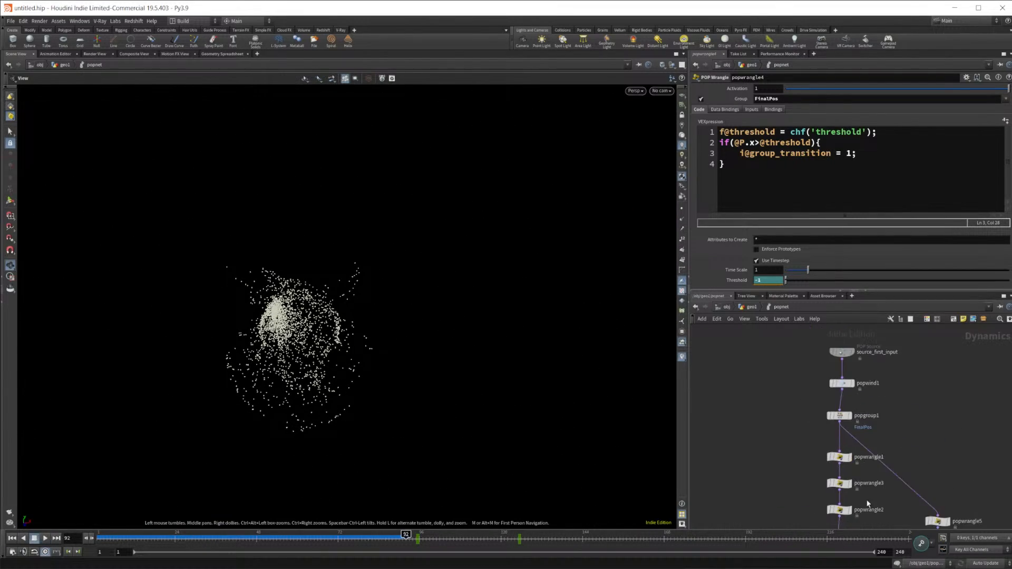
click(831, 372)
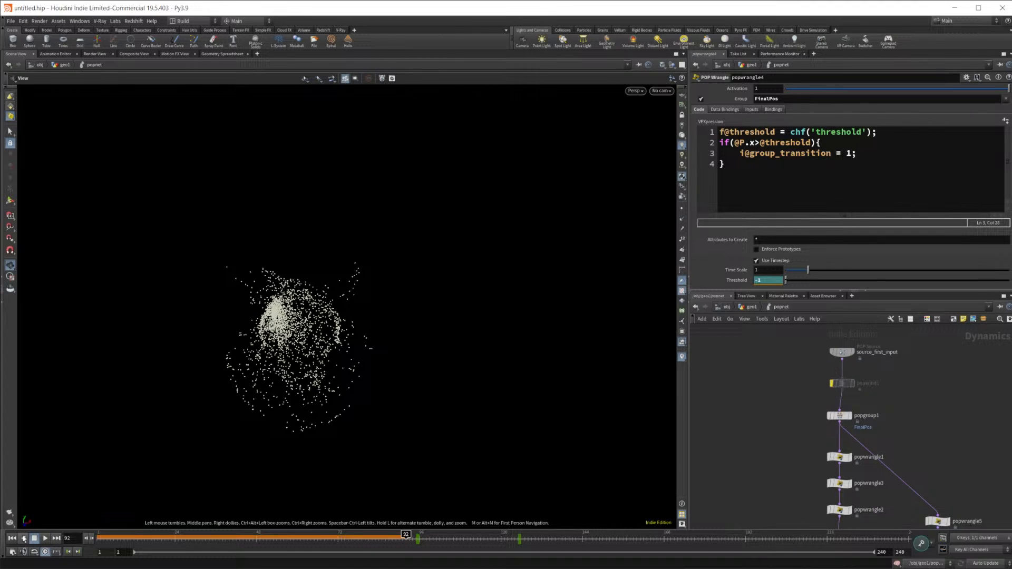
click(12, 538)
click(45, 541)
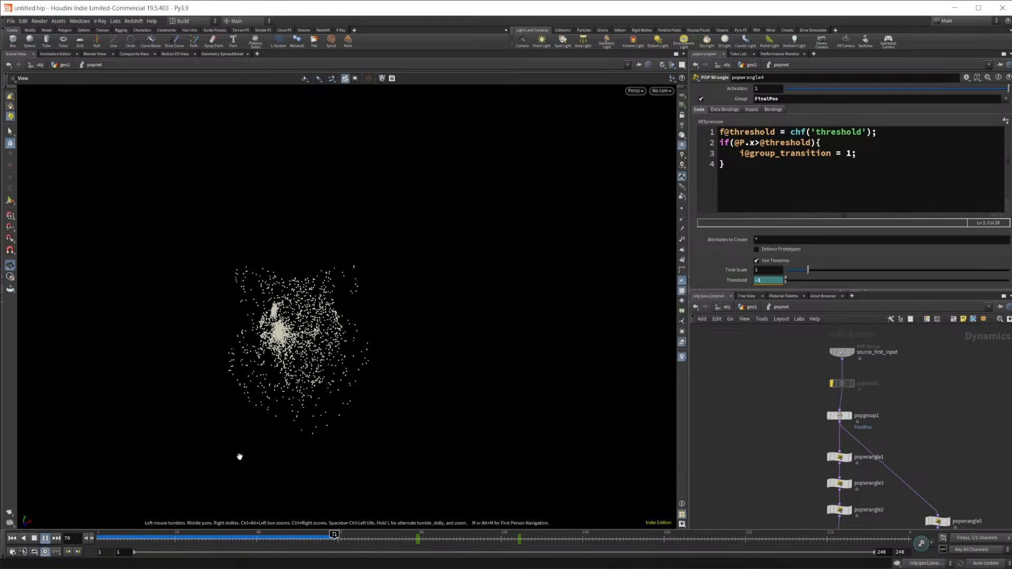
click(36, 540)
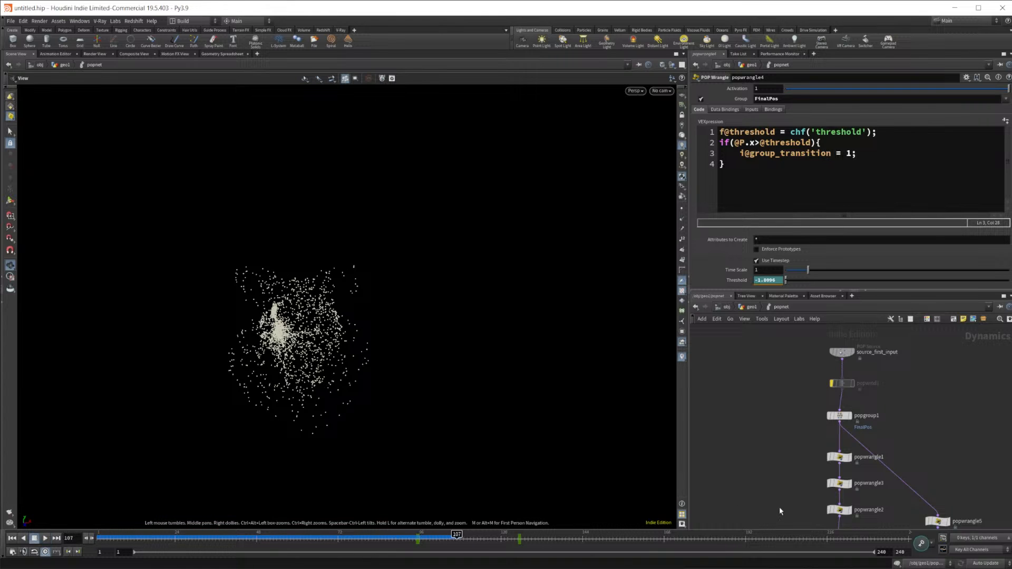
Move popwrangle4 above popattract1 in the chain and re-run the simulation from frame 1
middle_drag(780, 511, 763, 388)
middle_drag(779, 446, 779, 459)
drag(813, 481, 815, 430)
click(11, 539)
click(44, 538)
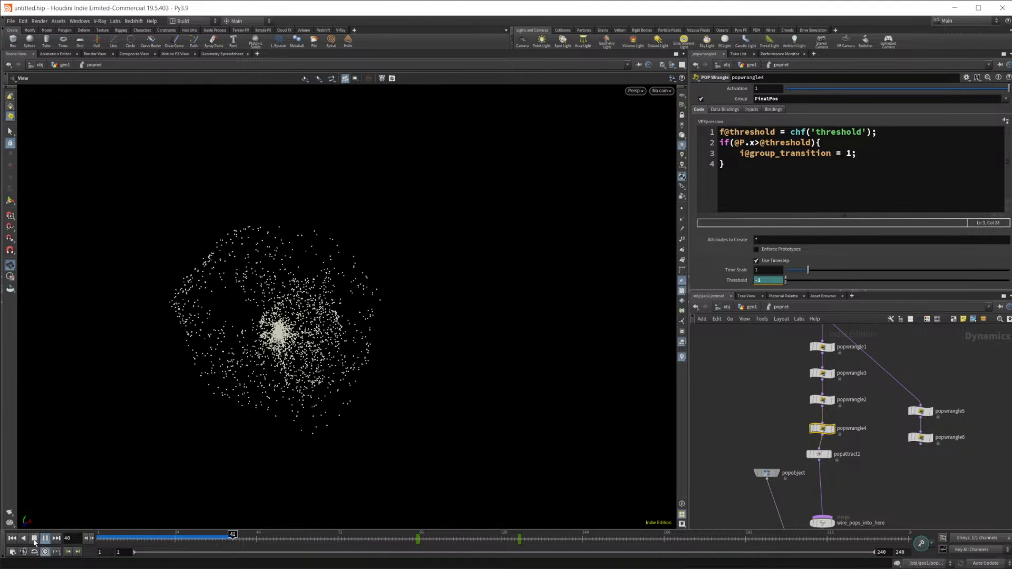
click(35, 538)
Turn off the bypass on popwind1 and return the simulation to frame 1
middle_drag(900, 435, 895, 357)
click(787, 403)
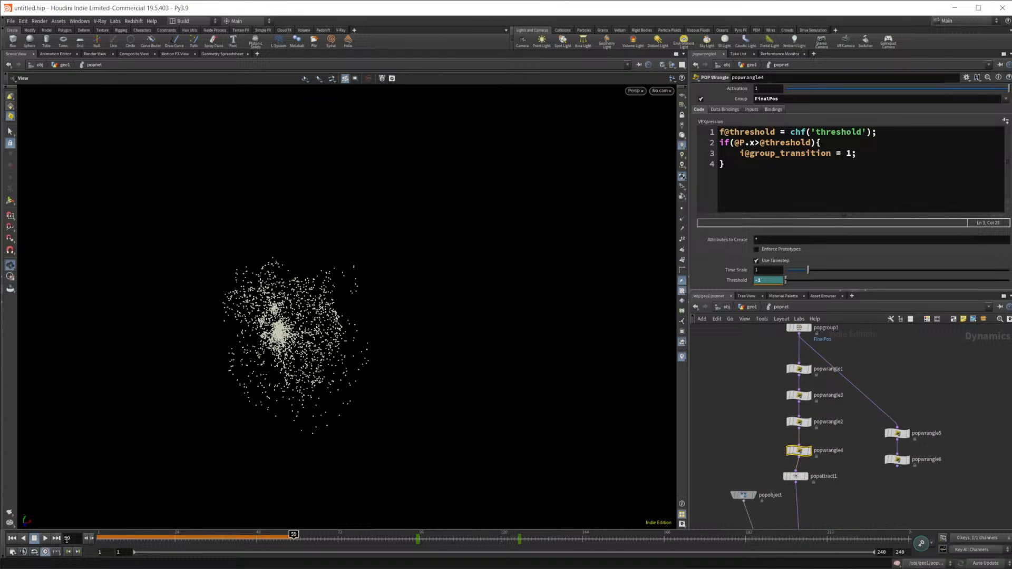
click(12, 538)
Move popwrangle4 back below popattract1, just before the merge node, and reposition popattract1 under popwrangle2
middle_drag(883, 486, 833, 460)
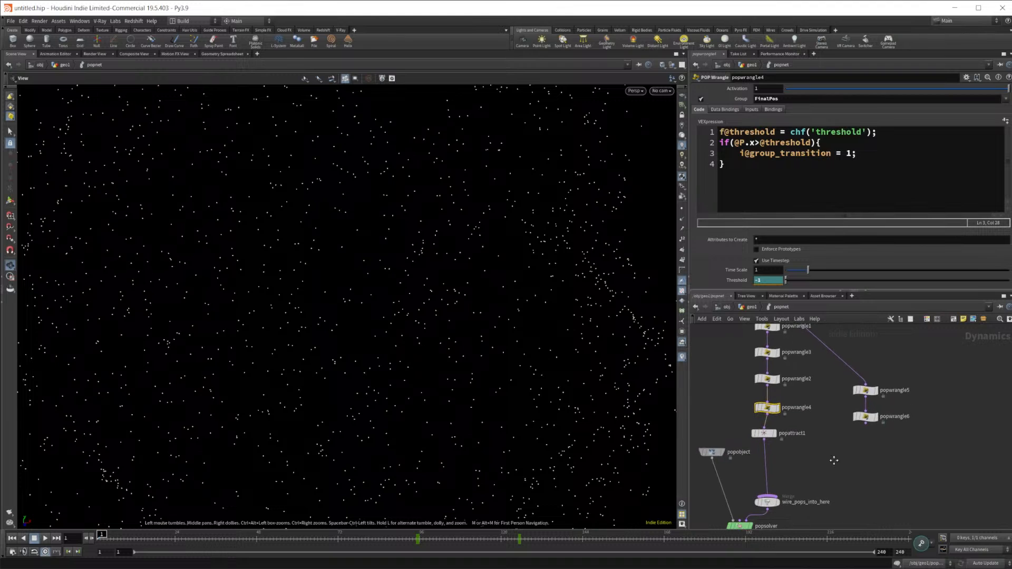
click(867, 419)
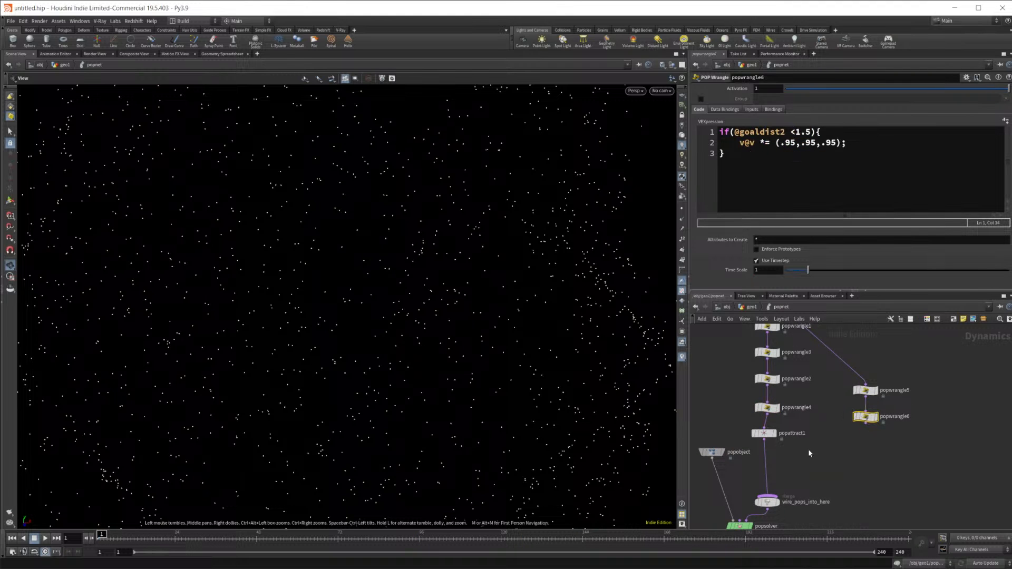
middle_drag(833, 408, 847, 435)
click(782, 436)
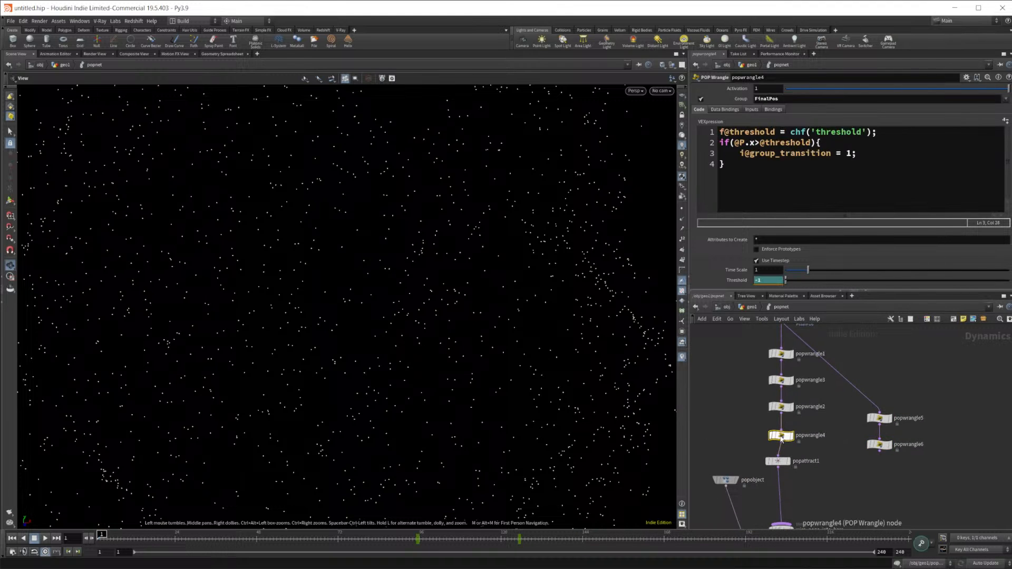
drag(782, 438, 784, 502)
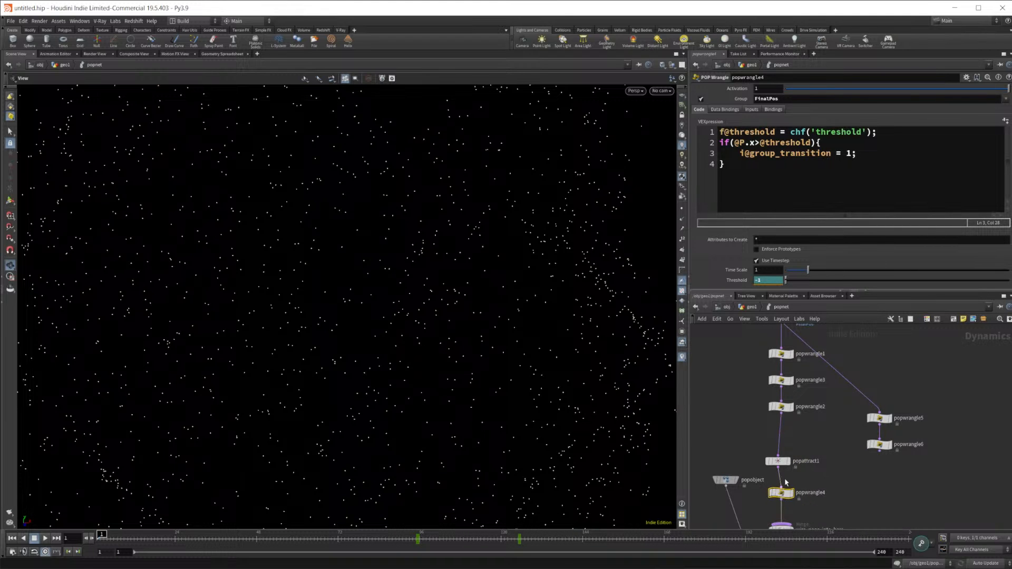
middle_drag(802, 434, 800, 462)
drag(775, 489, 781, 480)
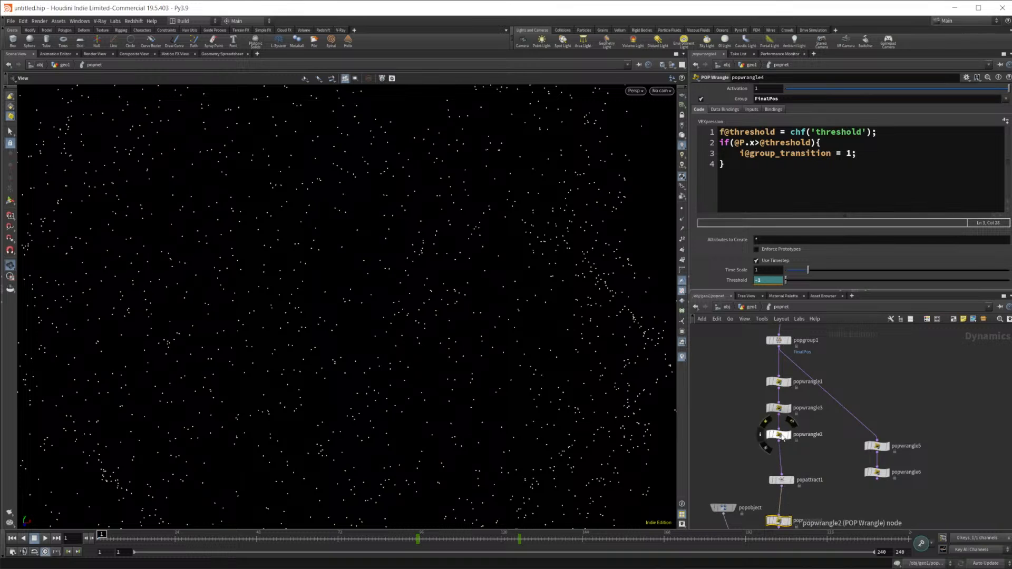
Duplicate popwrangle2 and wire the copy below popwrangle6 in the side branch
click(783, 437)
click(780, 411)
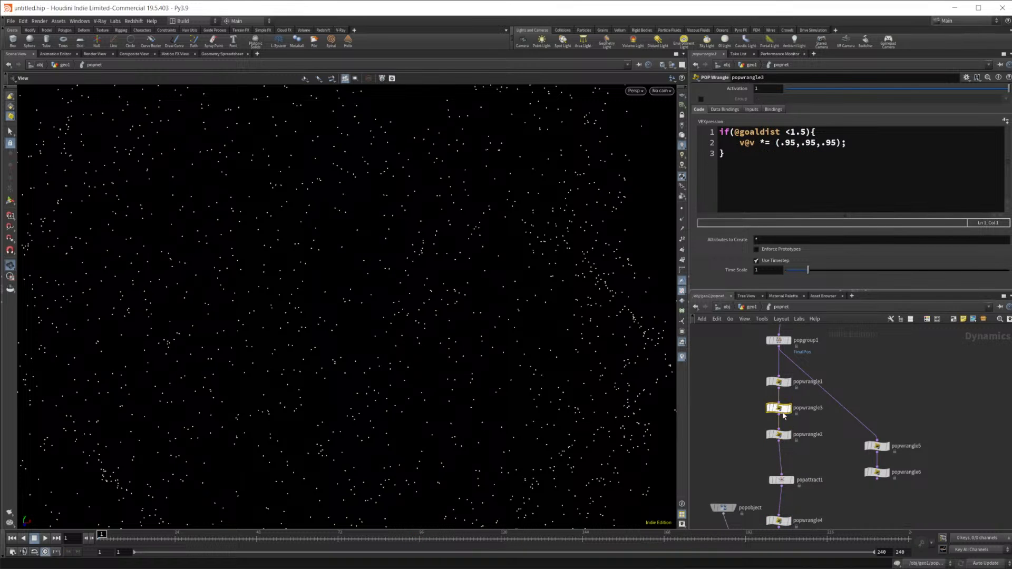
click(785, 435)
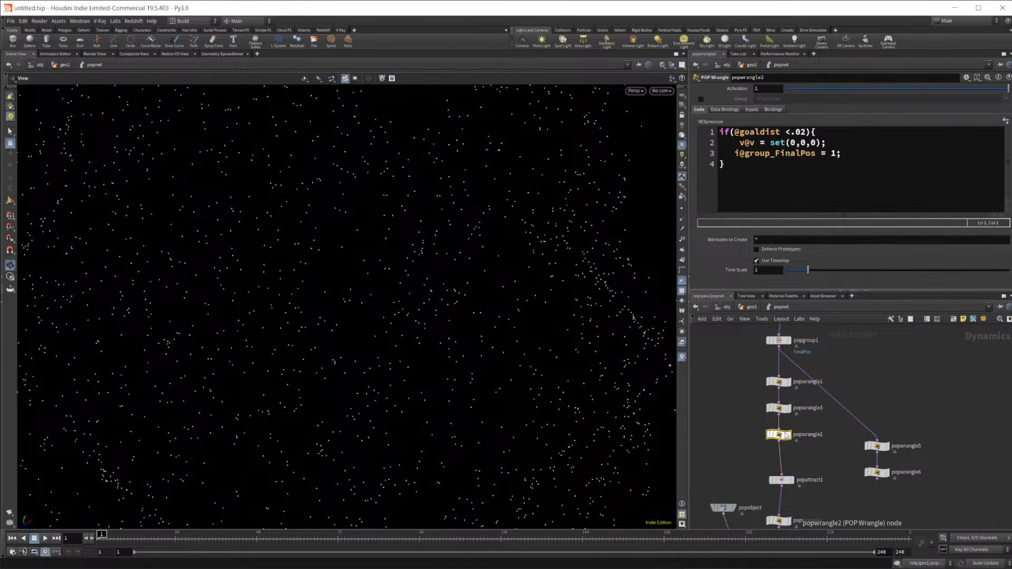
click(781, 410)
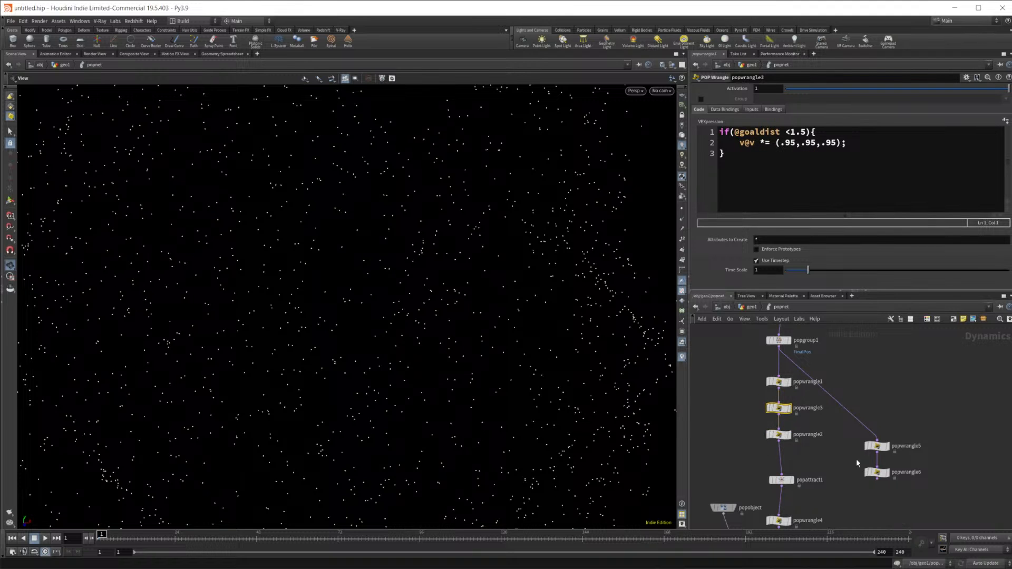
click(876, 472)
click(782, 435)
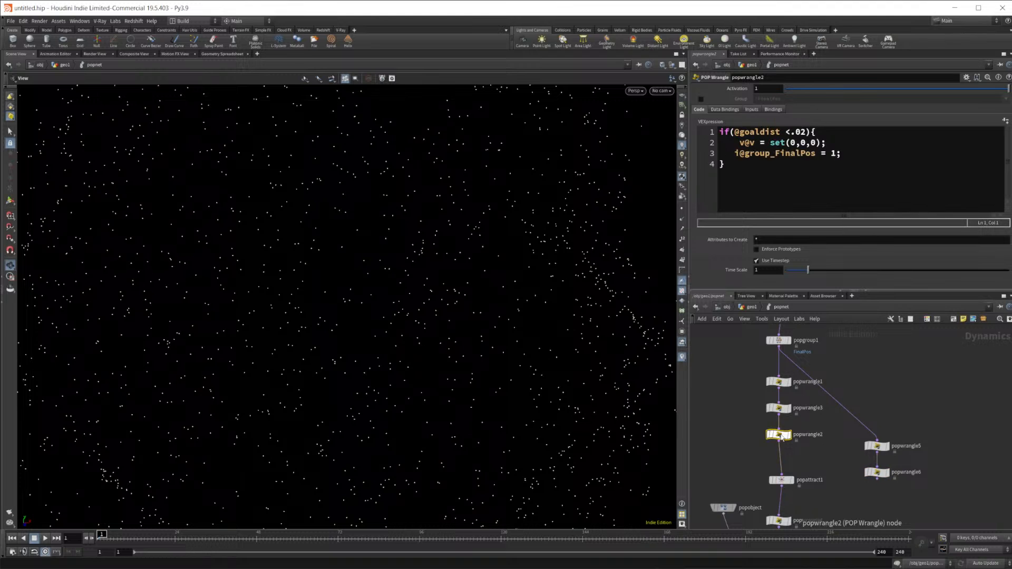
alt+drag(782, 435, 865, 467)
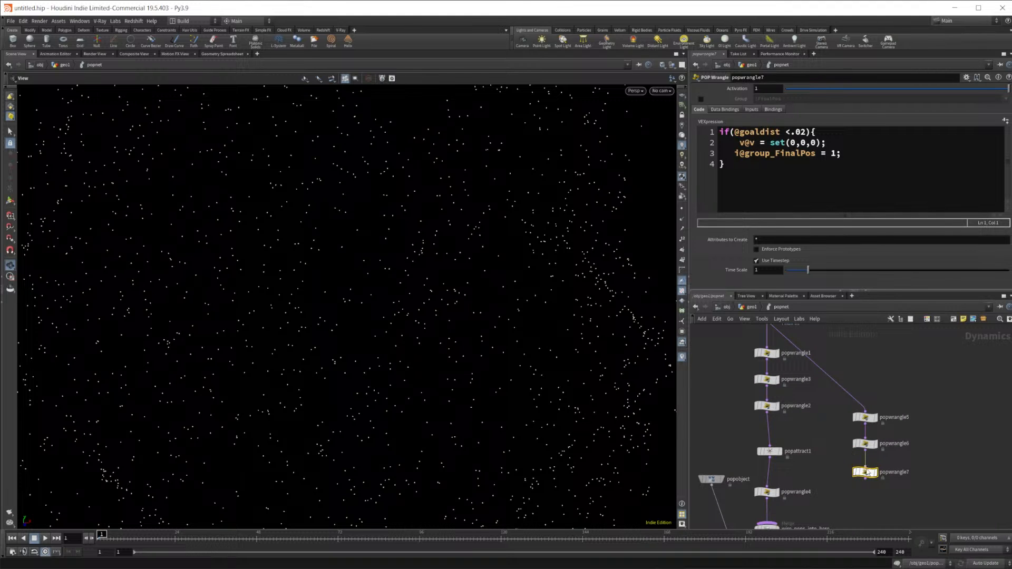
In popwrangle7's code, change the tested attribute to goaldist2 and the assigned group to FinalPos2
click(816, 153)
text(2)
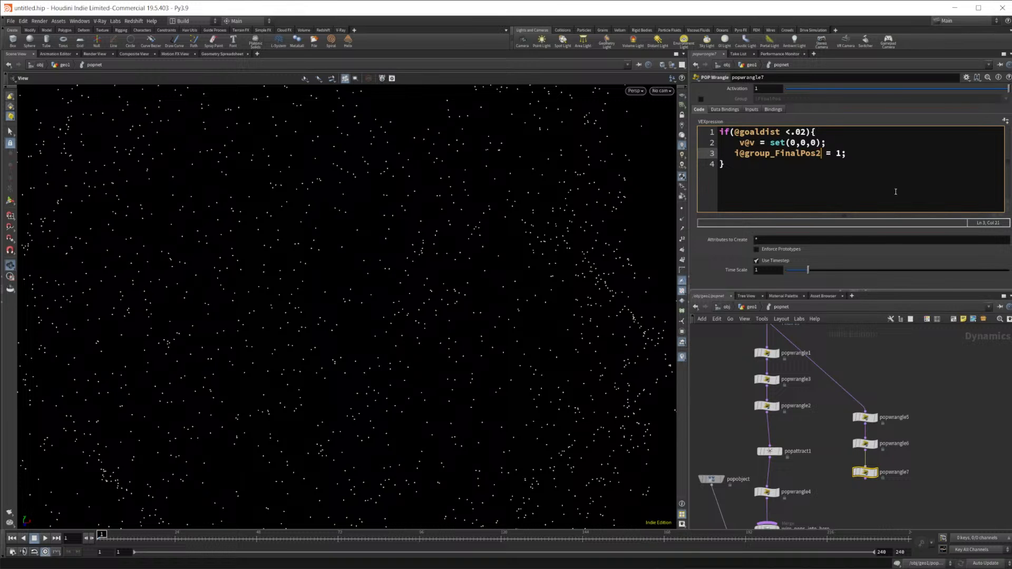
click(782, 132)
text(2)
click(888, 500)
Move the merge, popobject and solver nodes down and insert popwrangle5, popwrangle6 and popwrangle7 between popwrangle4 and wire_pops_into_here
middle_drag(888, 500, 897, 442)
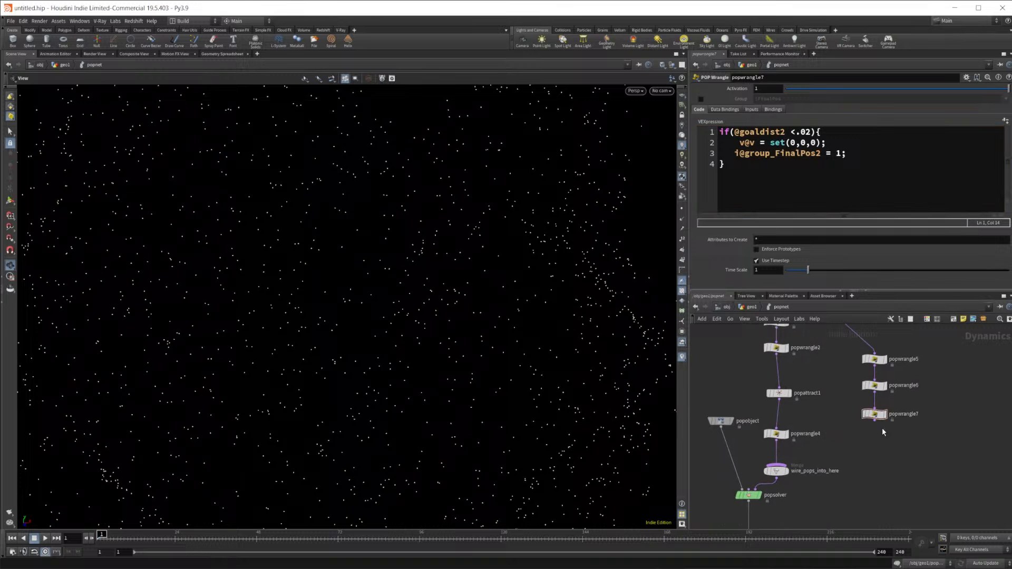
scroll(821, 441, down, 5)
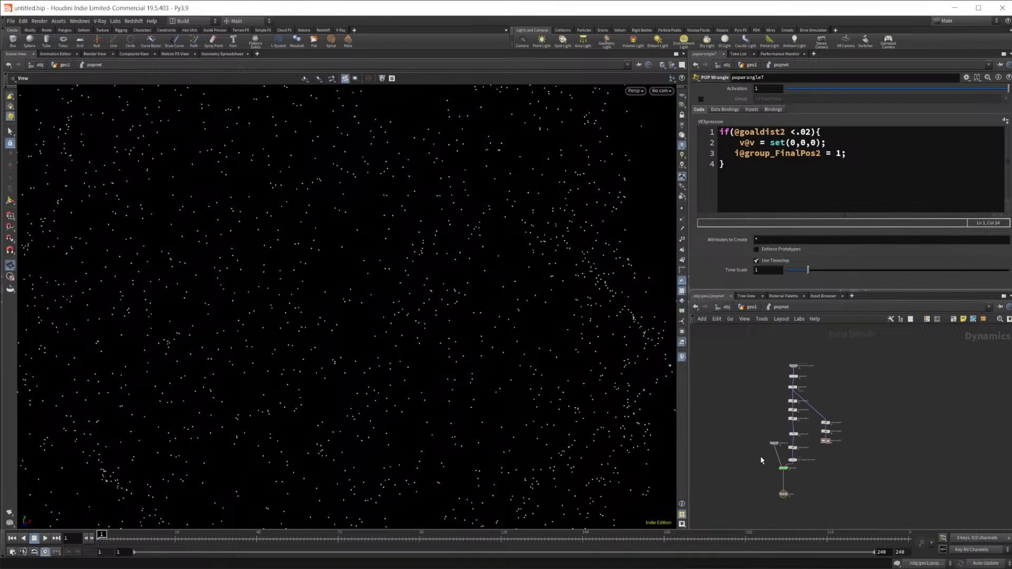
drag(757, 437, 795, 507)
ctrl+click(793, 460)
scroll(820, 470, up, 3)
middle_drag(820, 470, 809, 420)
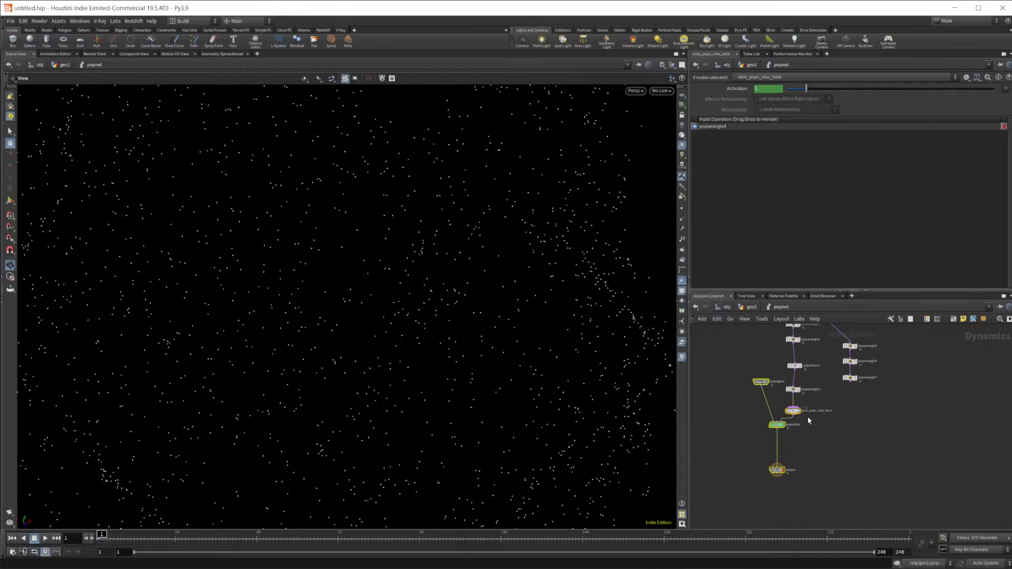
drag(793, 410, 796, 470)
drag(876, 442, 786, 417)
scroll(827, 418, up, 3)
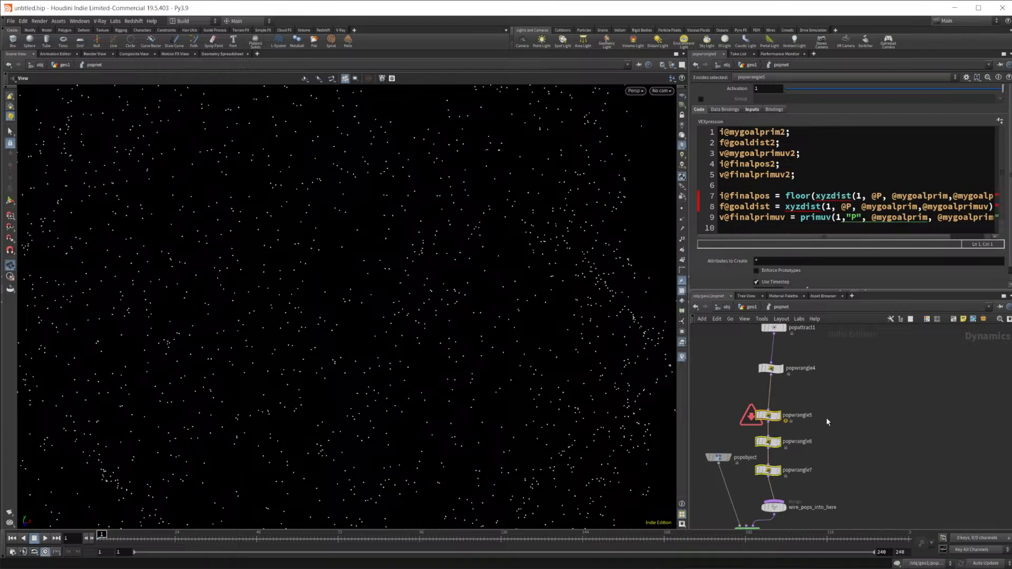
click(770, 417)
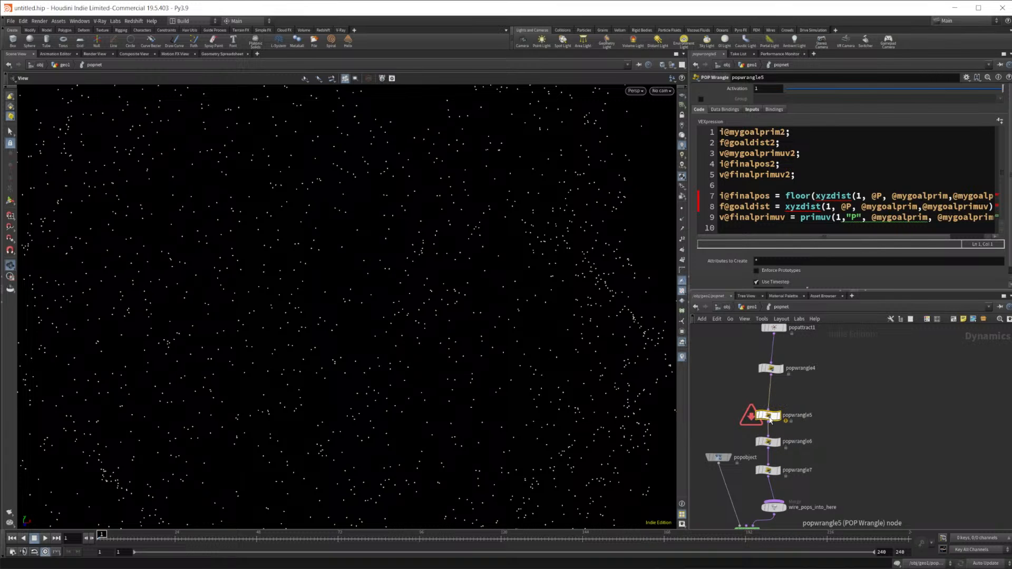
click(994, 196)
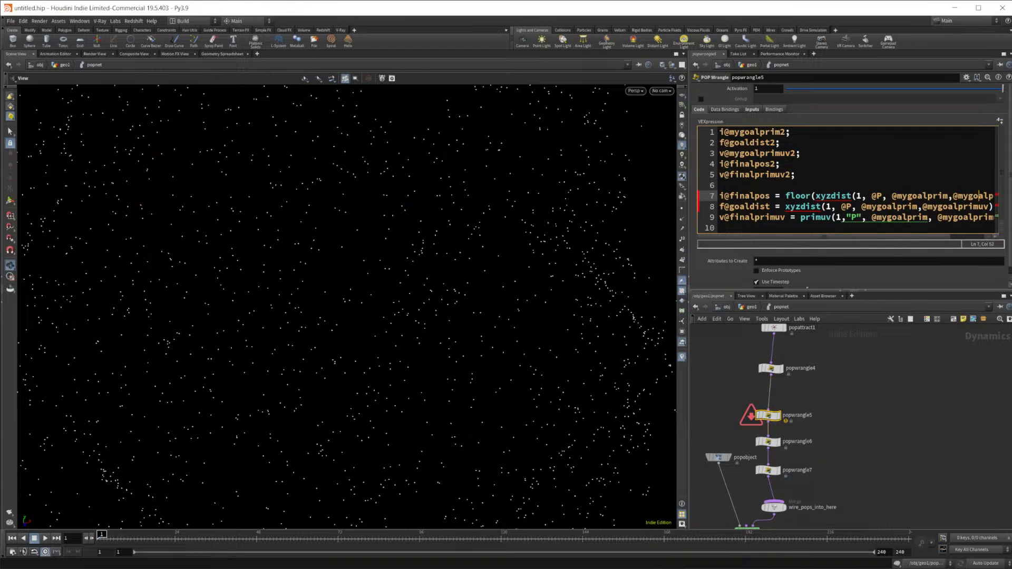
text(2)
key(Right)
key(Right)
key(Right)
key(Right)
key(Right)
key(Right)
key(Right)
key(Right)
key(Right)
key(Right)
key(Right)
key(Right)
key(Right)
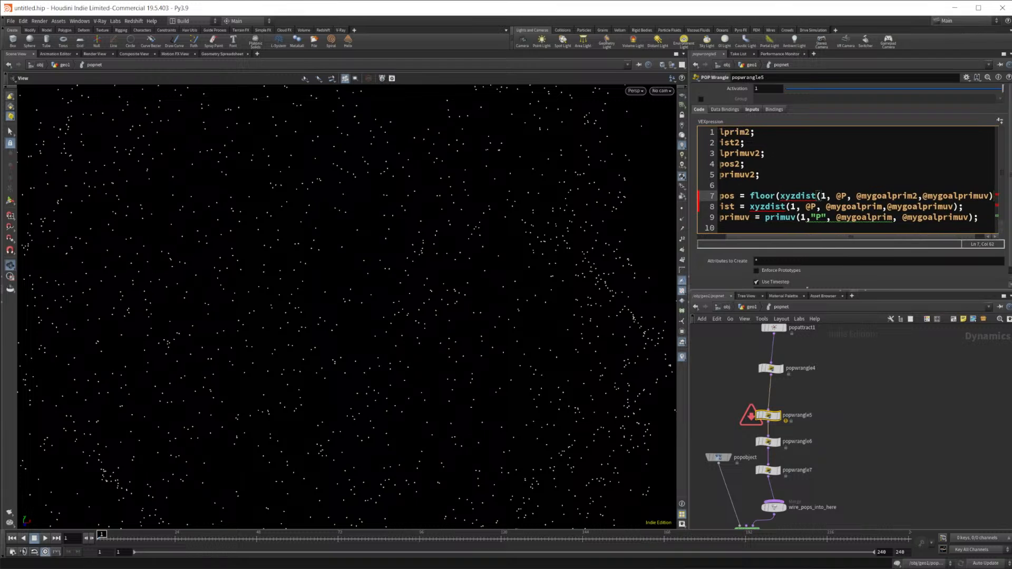
key(Down)
text(2)
key(Down)
key(Right)
text(2)
key(Right)
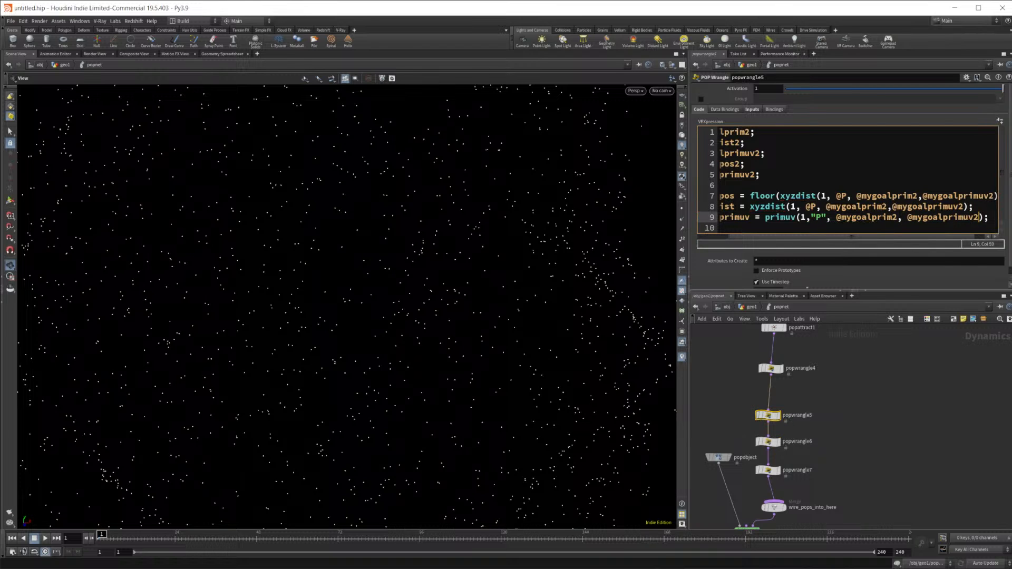
Duplicate popattract1 and insert the copy between popwrangle7 and the wire_pops_into_here merge
middle_drag(848, 479, 924, 472)
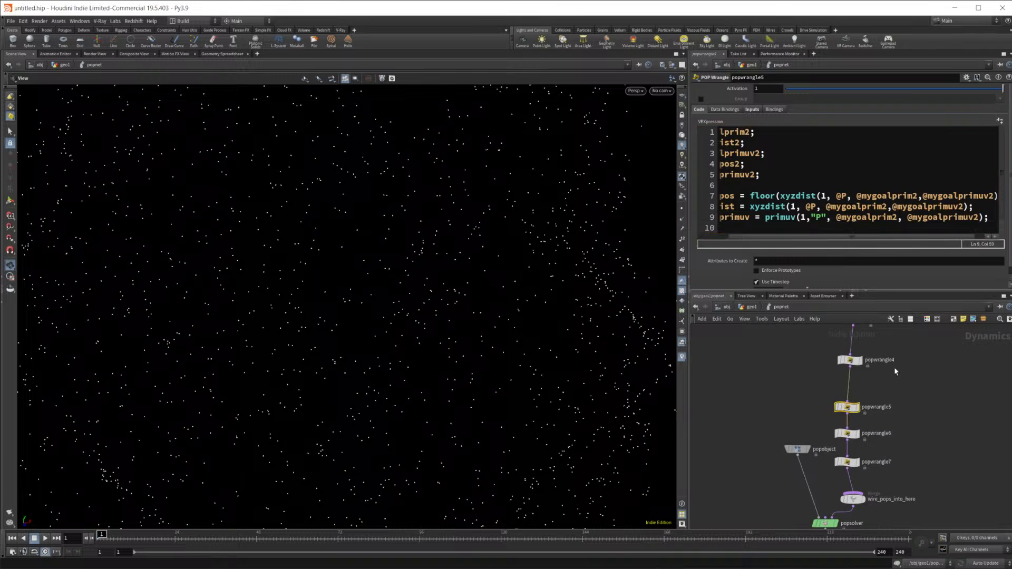
middle_drag(885, 327, 847, 385)
drag(821, 337, 809, 362)
alt+drag(812, 402, 811, 487)
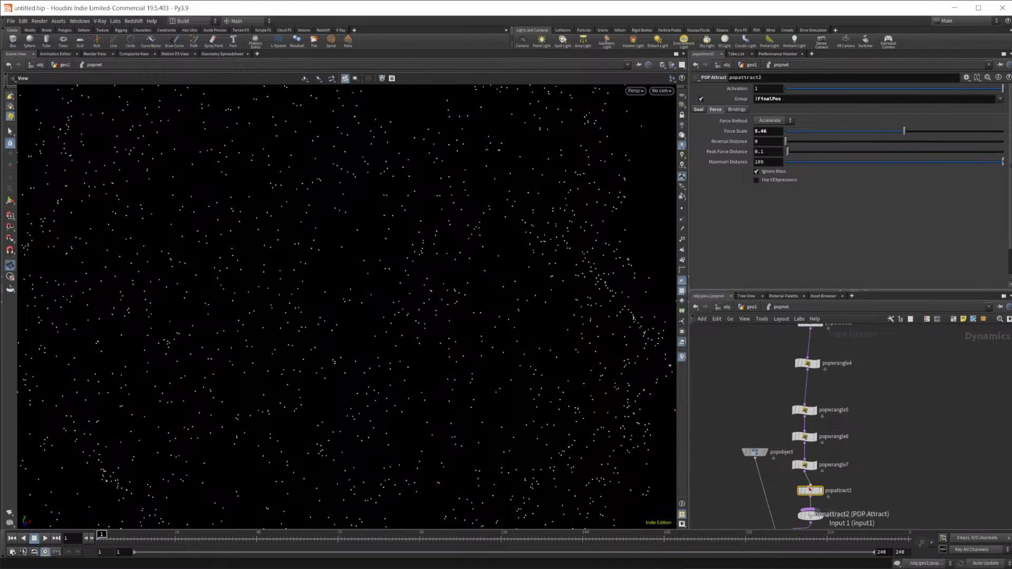
Replace popattract2's group with transition
drag(782, 98, 762, 102)
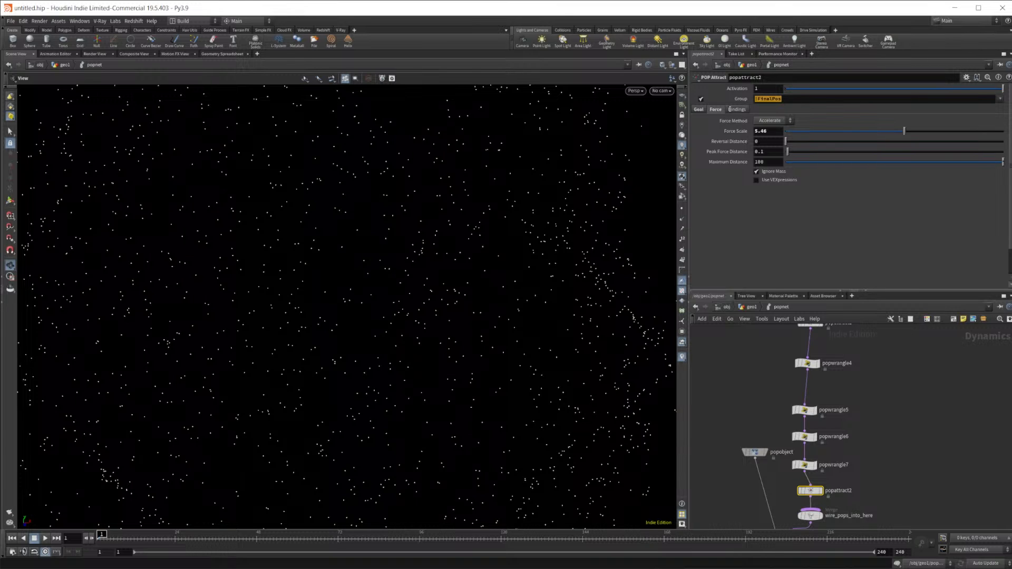
click(799, 99)
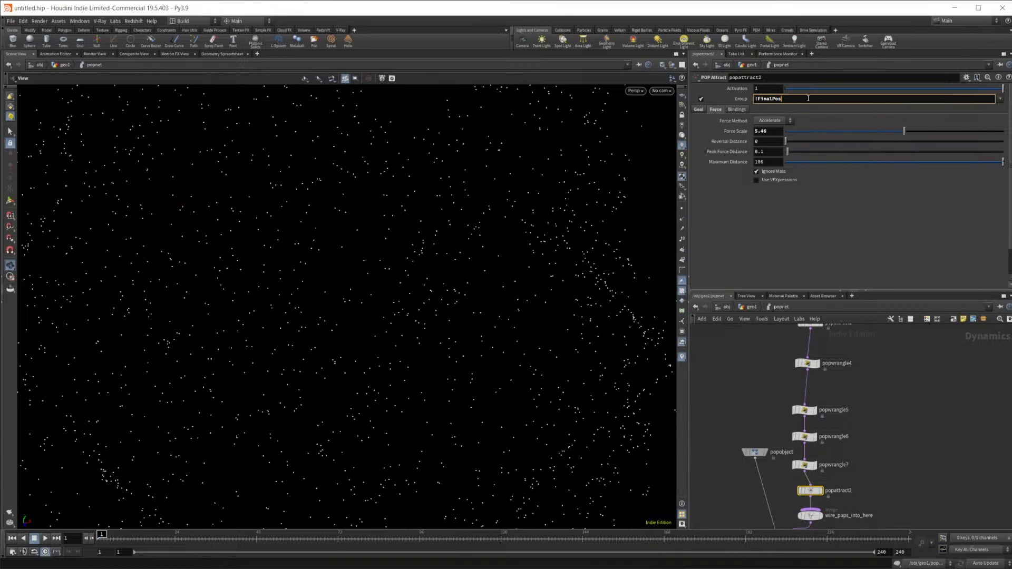
drag(773, 100, 740, 102)
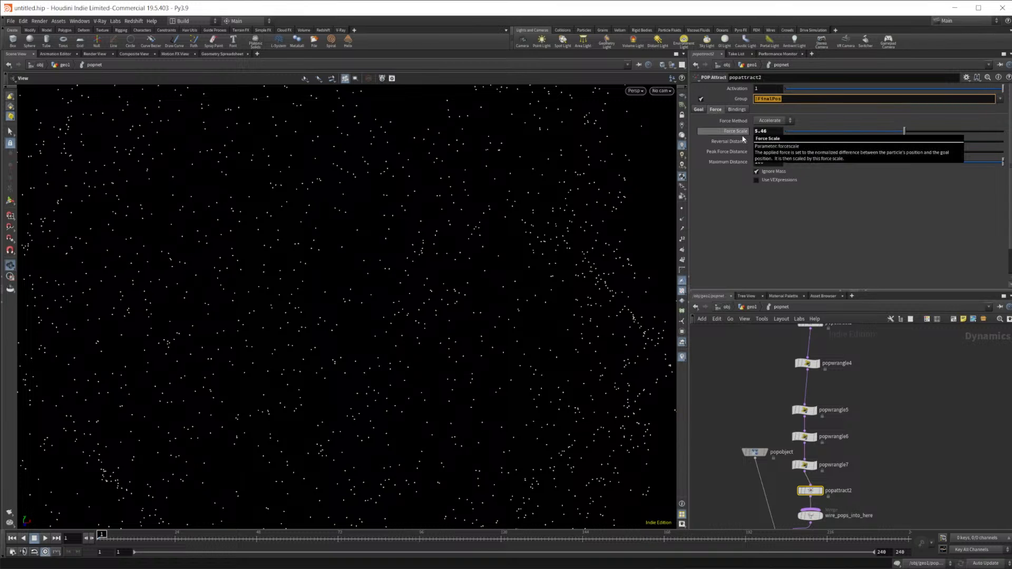
key(BackSpace)
click(1000, 99)
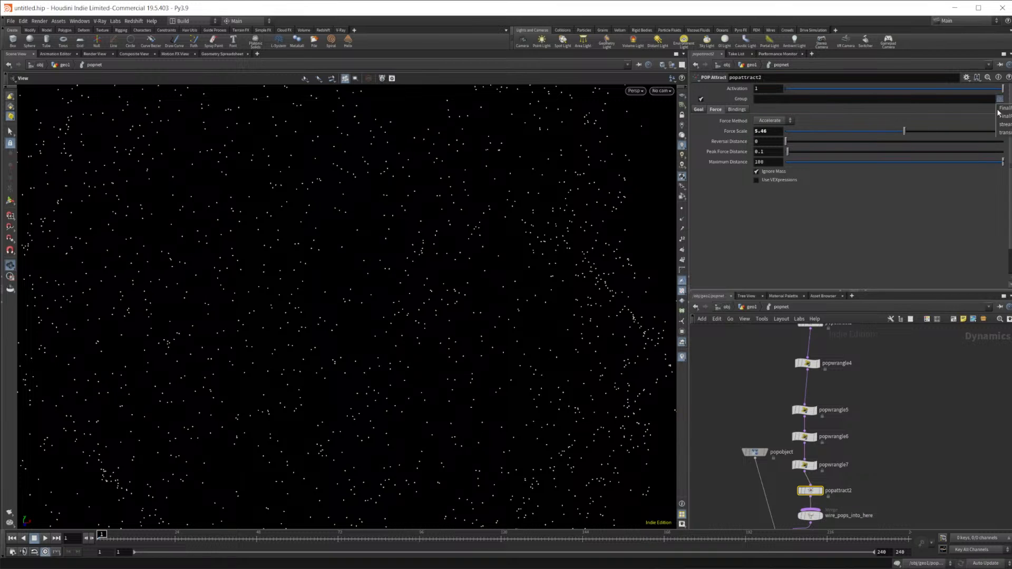
click(1005, 132)
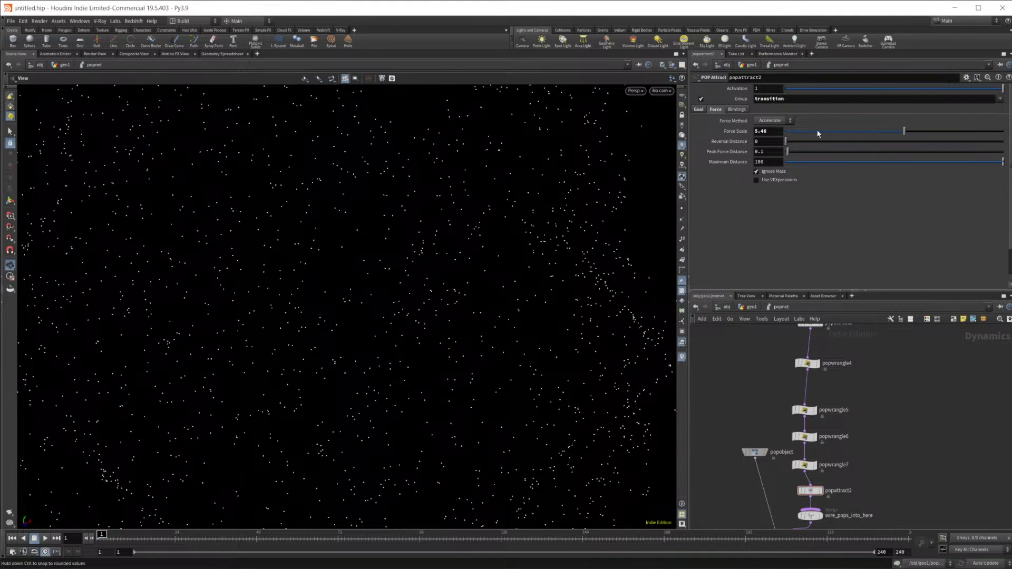
click(795, 100)
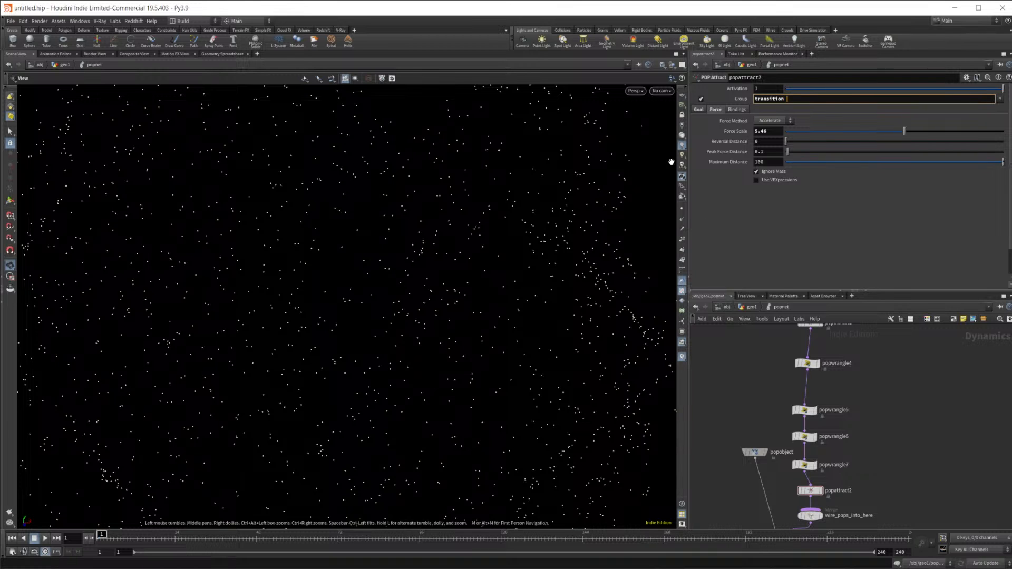
middle_drag(846, 427, 834, 341)
middle_drag(803, 409, 794, 458)
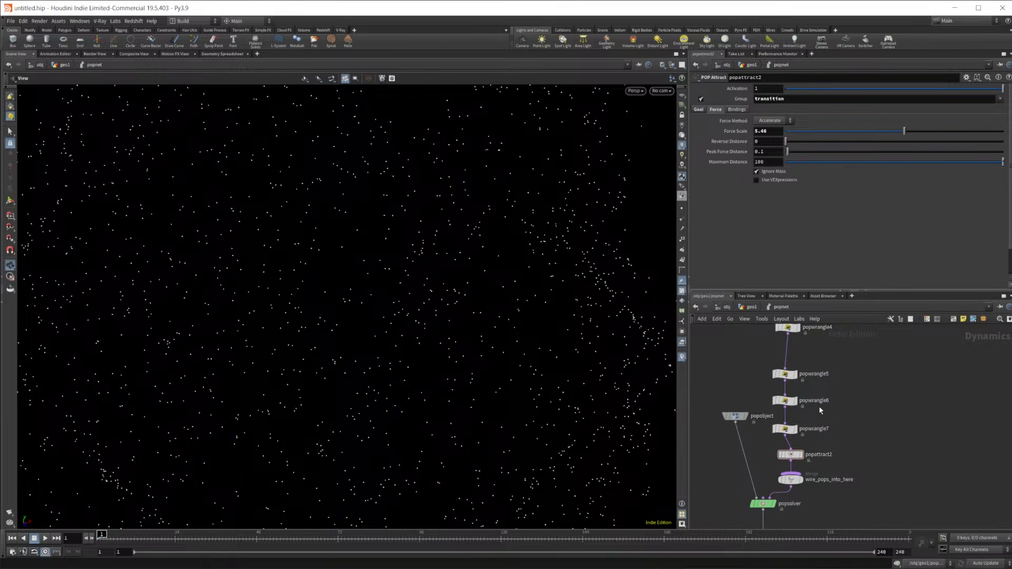
Check popwrangle5's input geometries and set the input index to 2 in both xyzdist calls and the primuv call
click(785, 375)
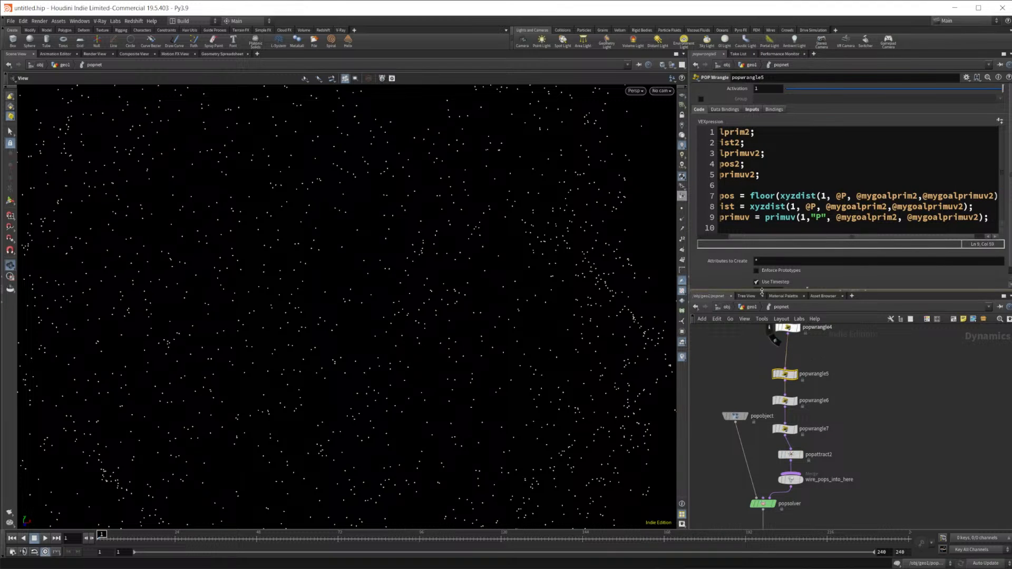
drag(779, 237, 746, 236)
click(753, 111)
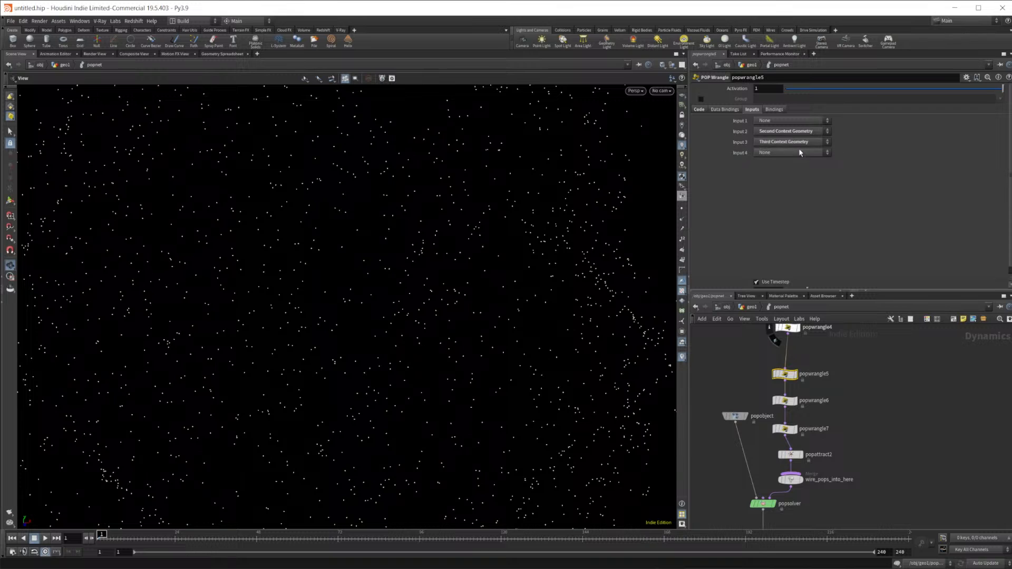
click(698, 110)
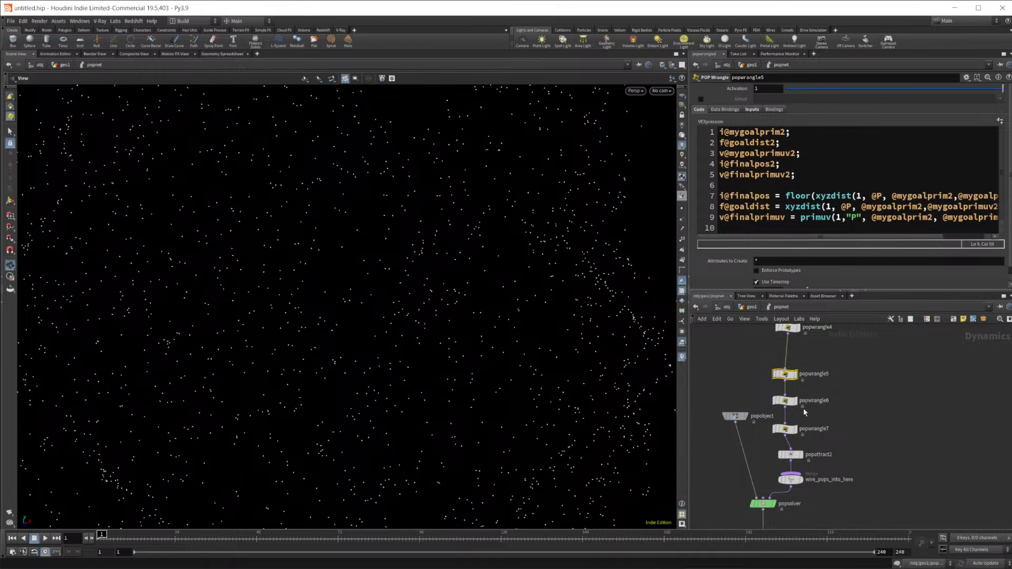
click(862, 196)
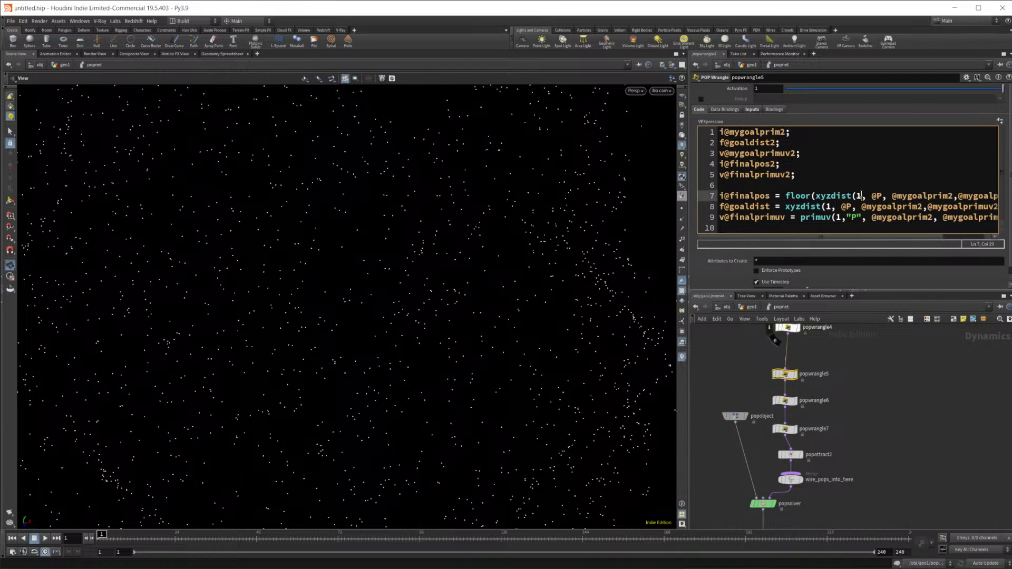
key(BackSpace)
text(2)
click(836, 205)
text(2)
double_click(838, 218)
text(2)
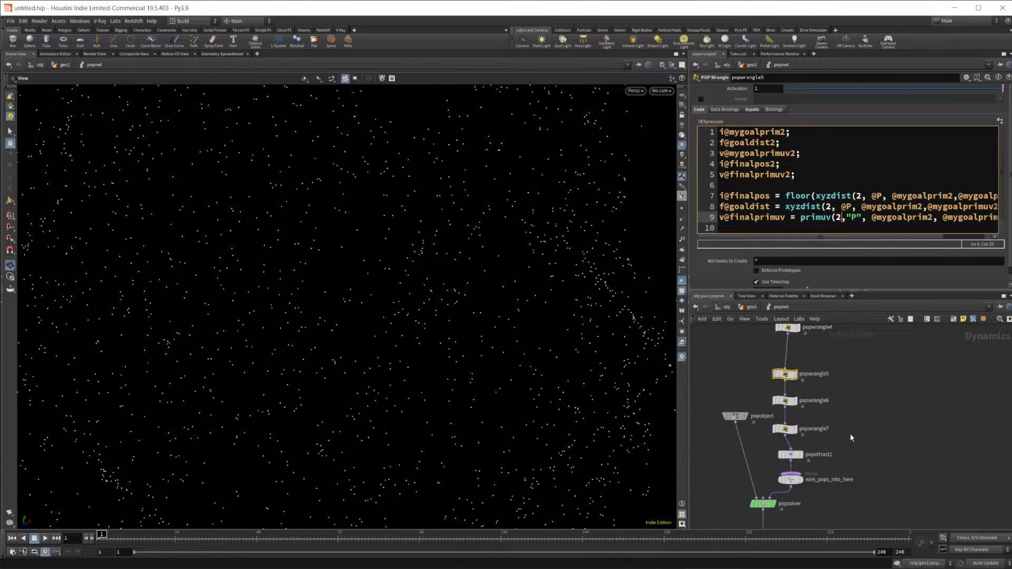
Set popattract2's goal expressions to i@finalpos2 and v@finalprimuv2, and play the simulation from frame 1
click(785, 401)
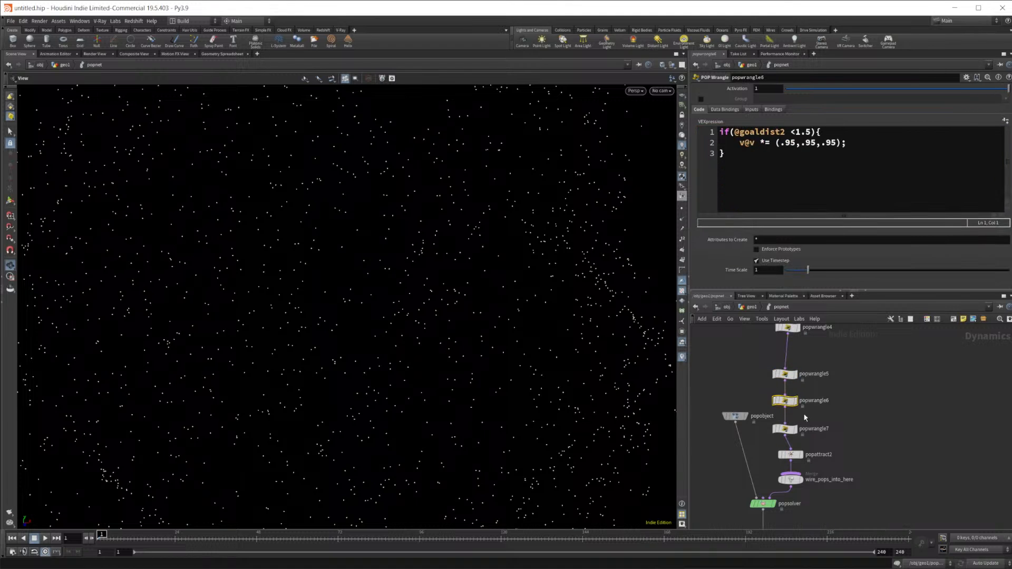
click(785, 429)
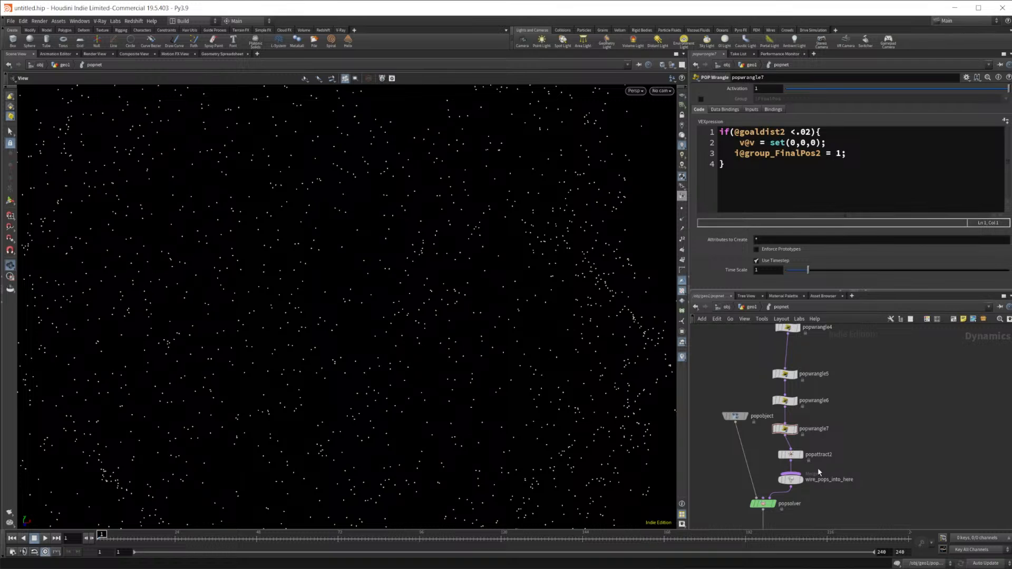
click(790, 457)
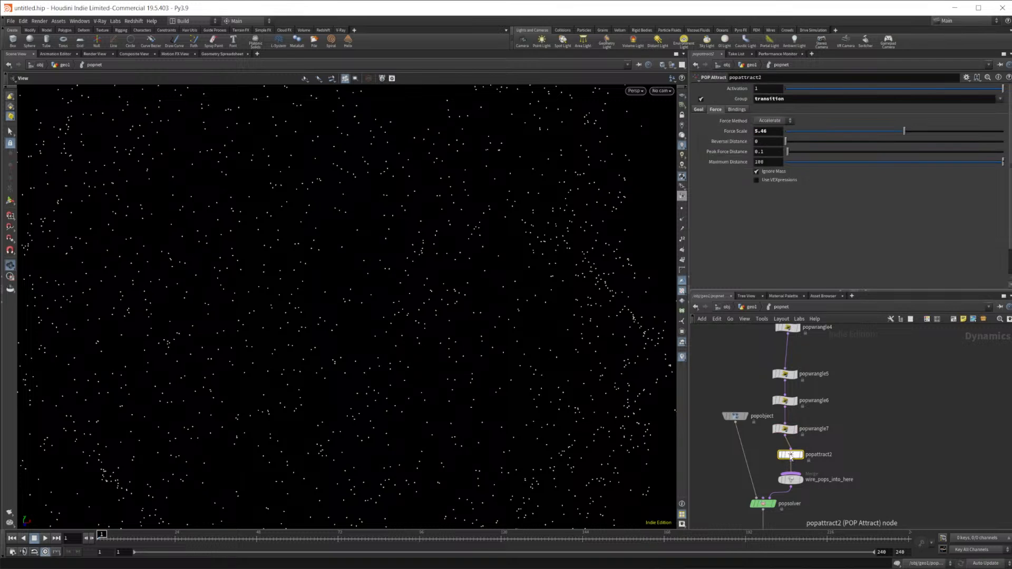
click(698, 110)
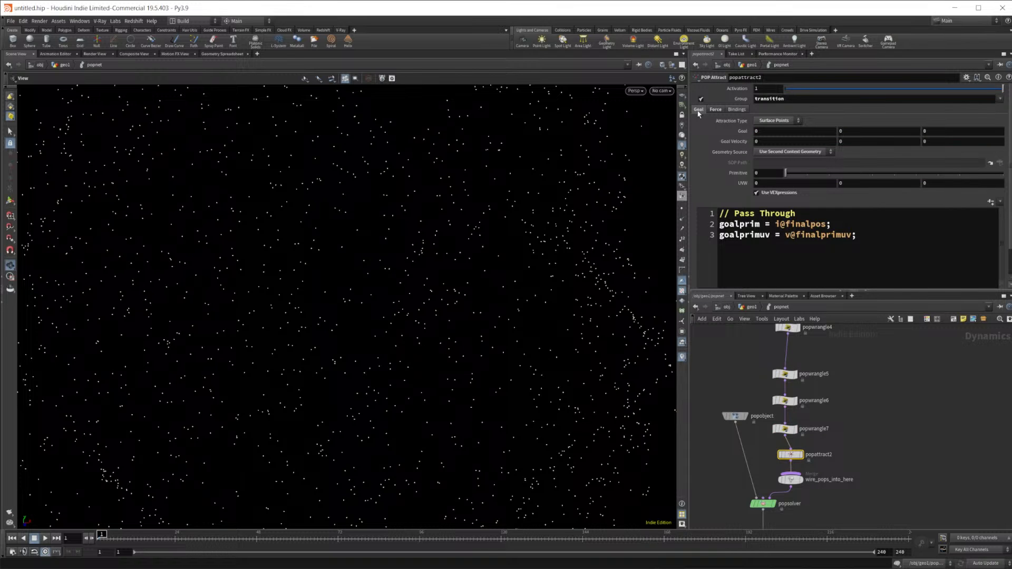
click(826, 224)
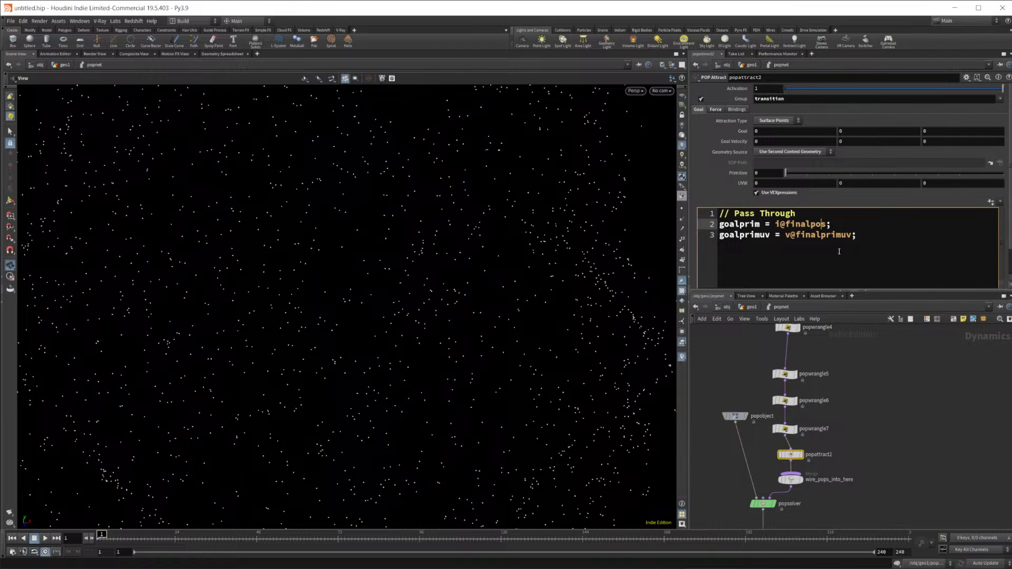
text(2)
click(852, 235)
text(2)
click(863, 451)
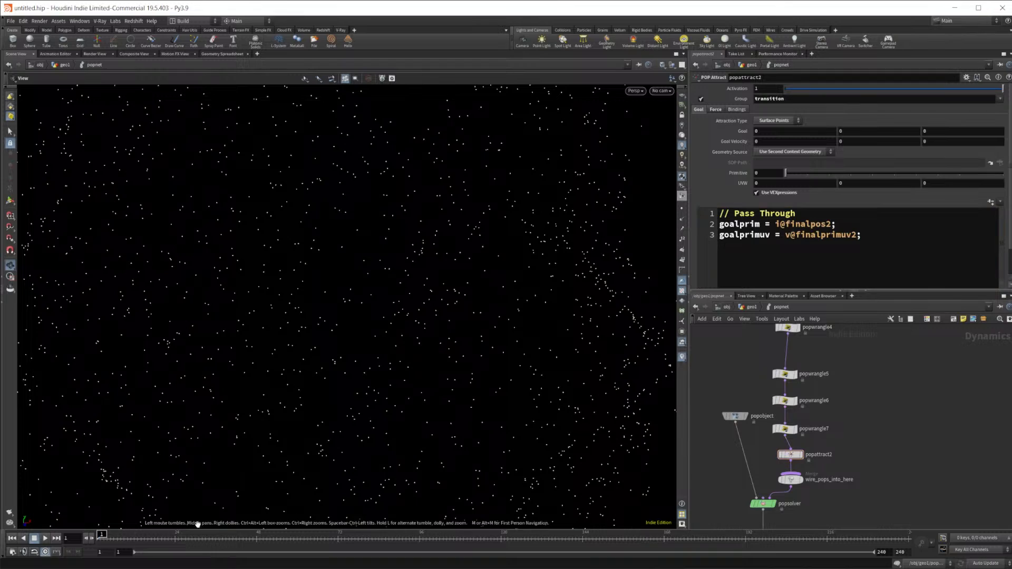
click(44, 538)
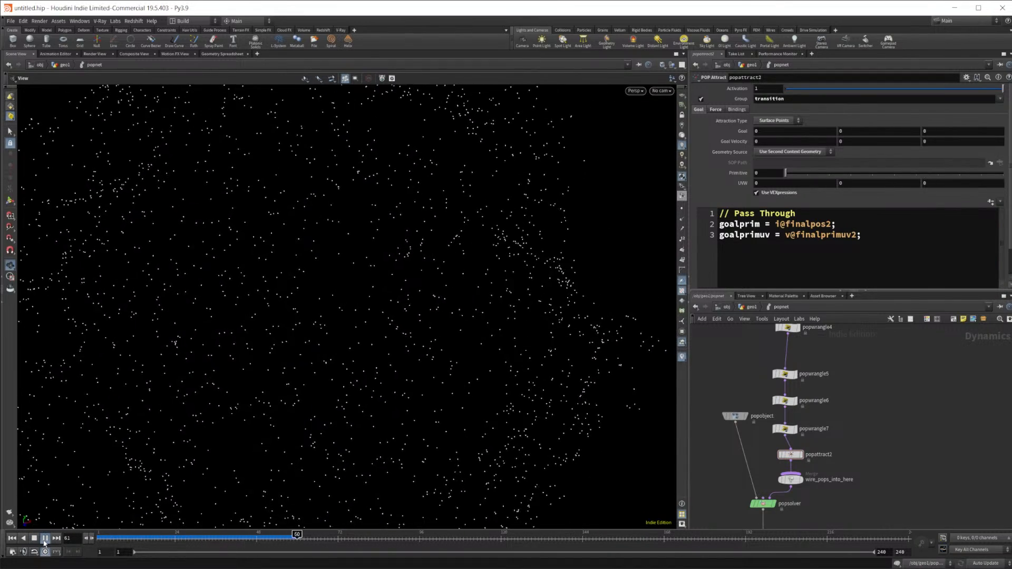
Bypass popattract2 and replay the simulation from frame 1
click(35, 539)
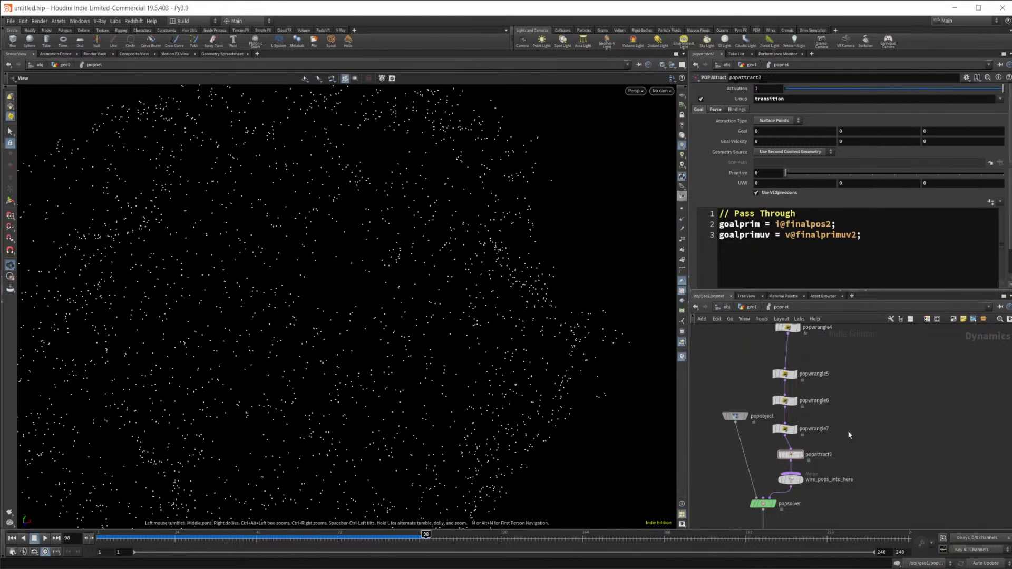
click(796, 452)
click(795, 99)
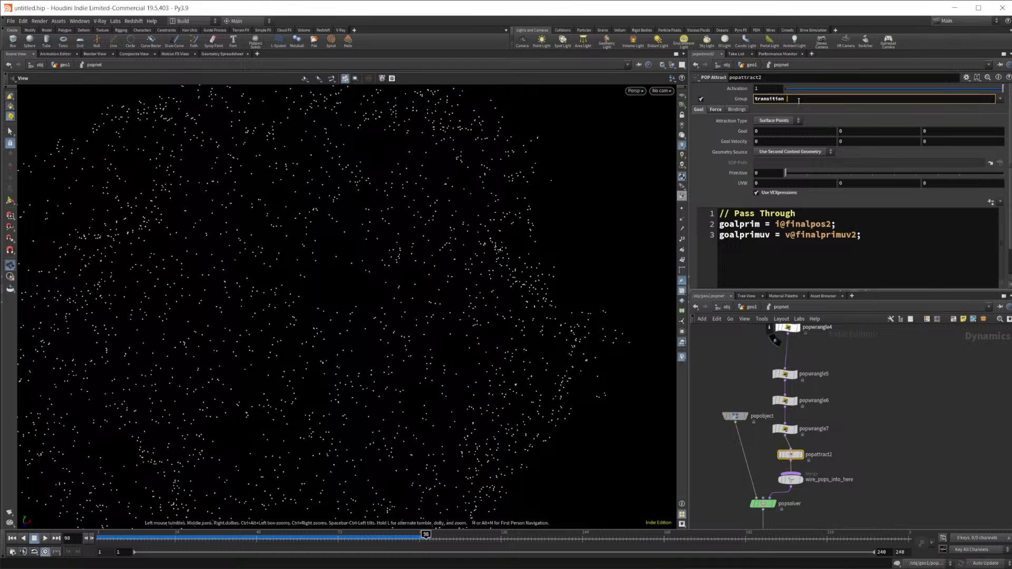
click(778, 443)
click(12, 538)
click(45, 538)
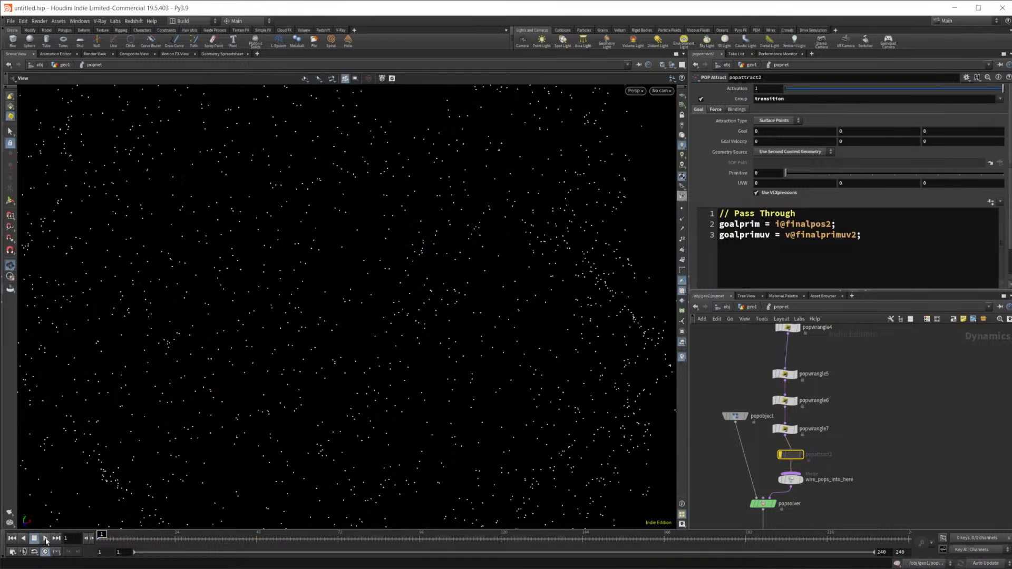
click(33, 540)
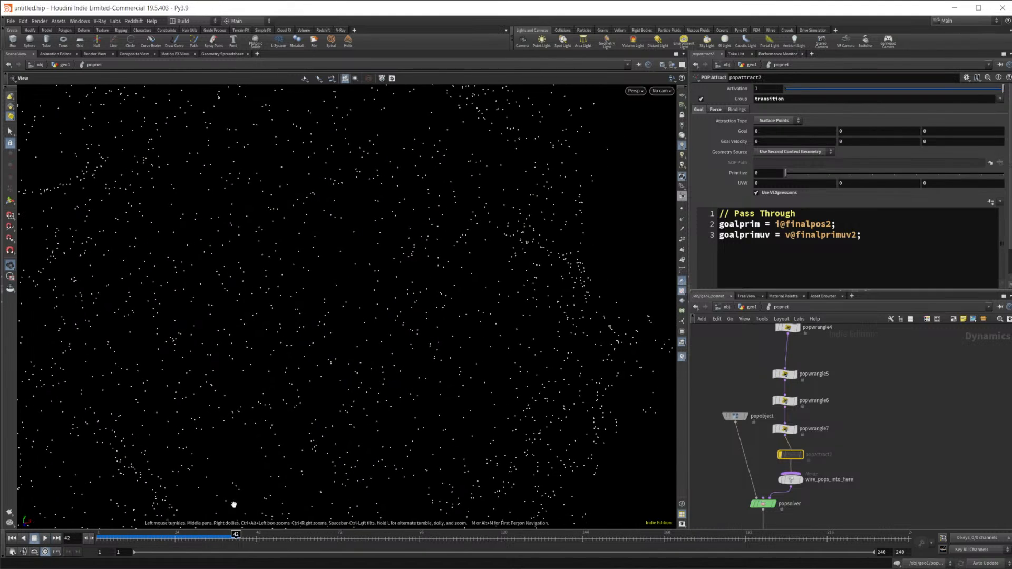
Check popwrangle5 and popwrangle6, and restrict popwrangle5 to the transition group
click(787, 374)
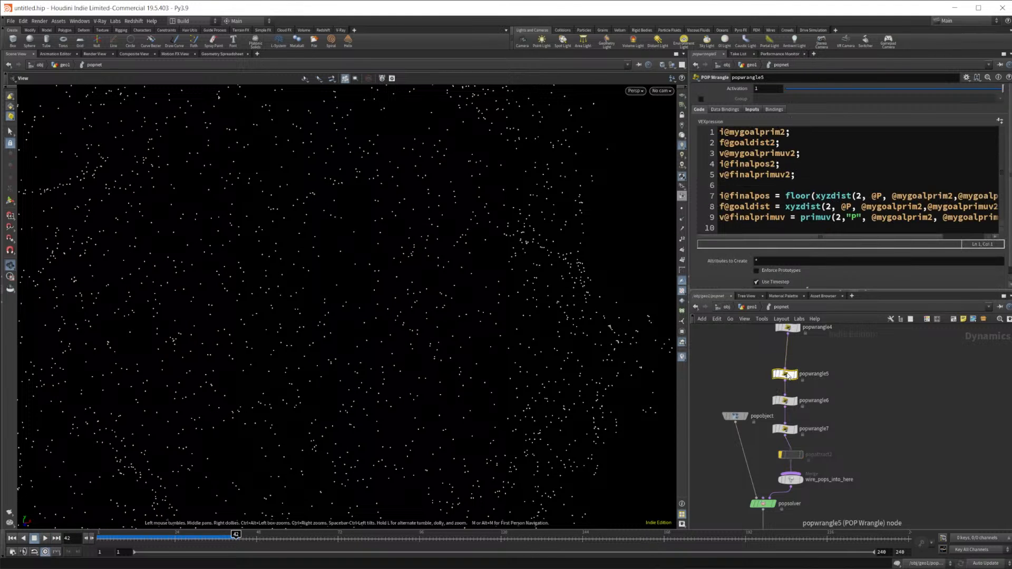
click(785, 401)
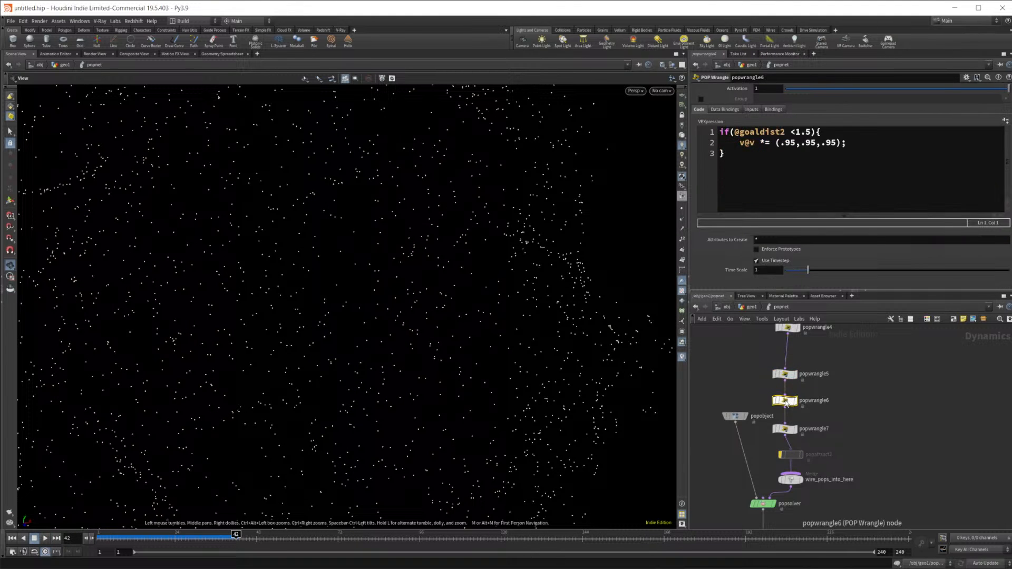
click(786, 376)
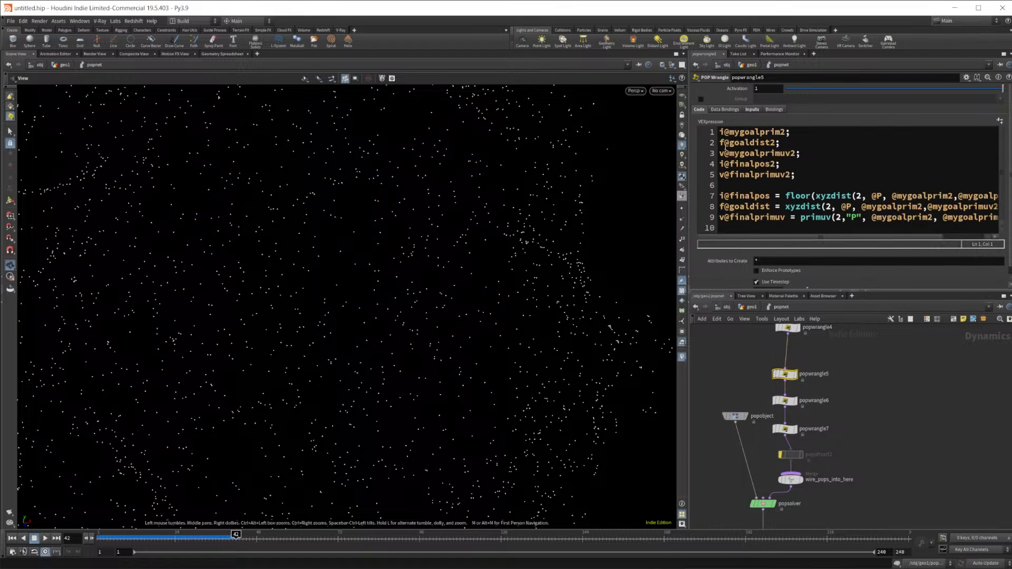
click(700, 100)
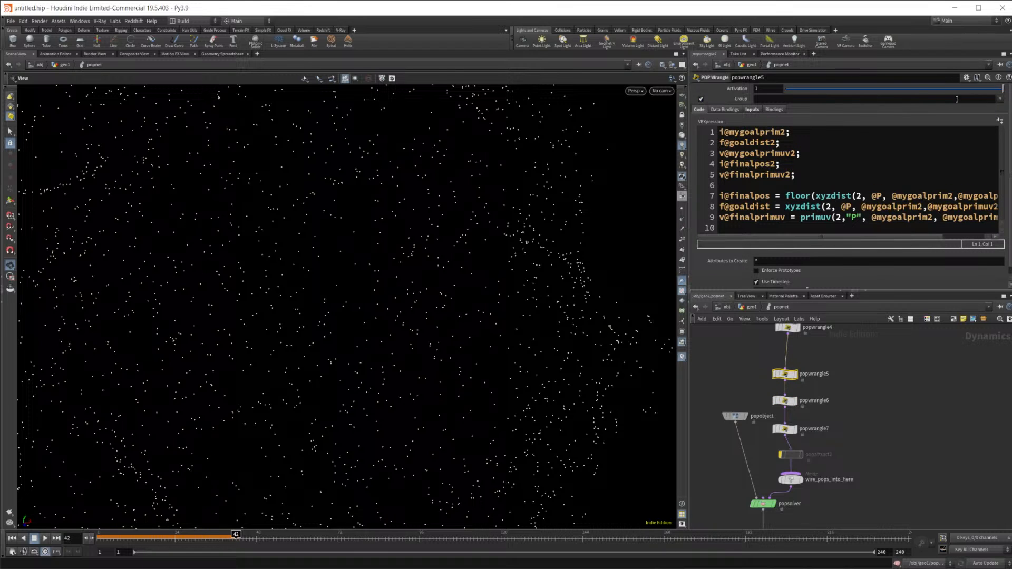
click(1000, 99)
click(1005, 132)
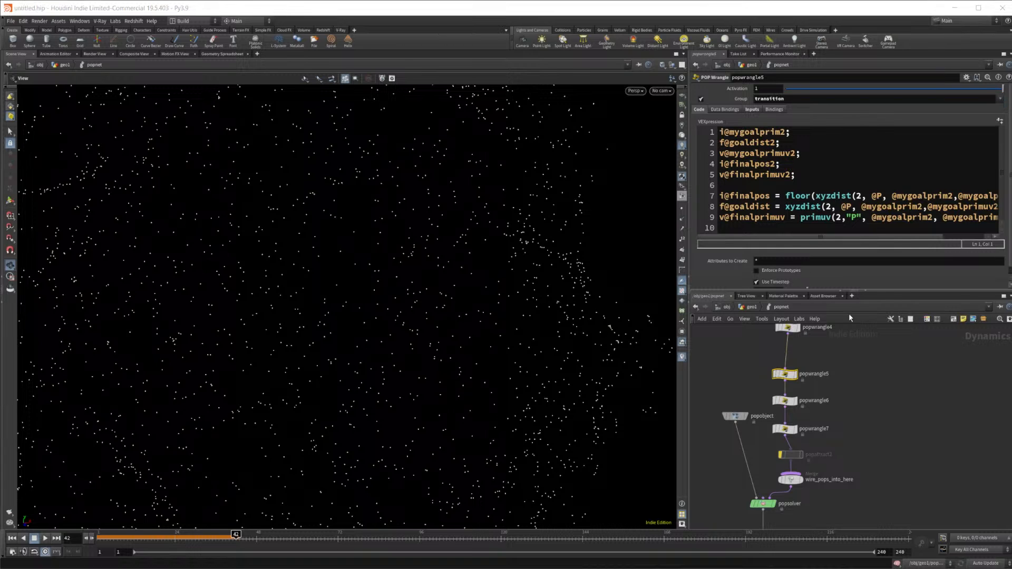
Enable the group restriction on popwrangle6 and set it to transition
click(785, 401)
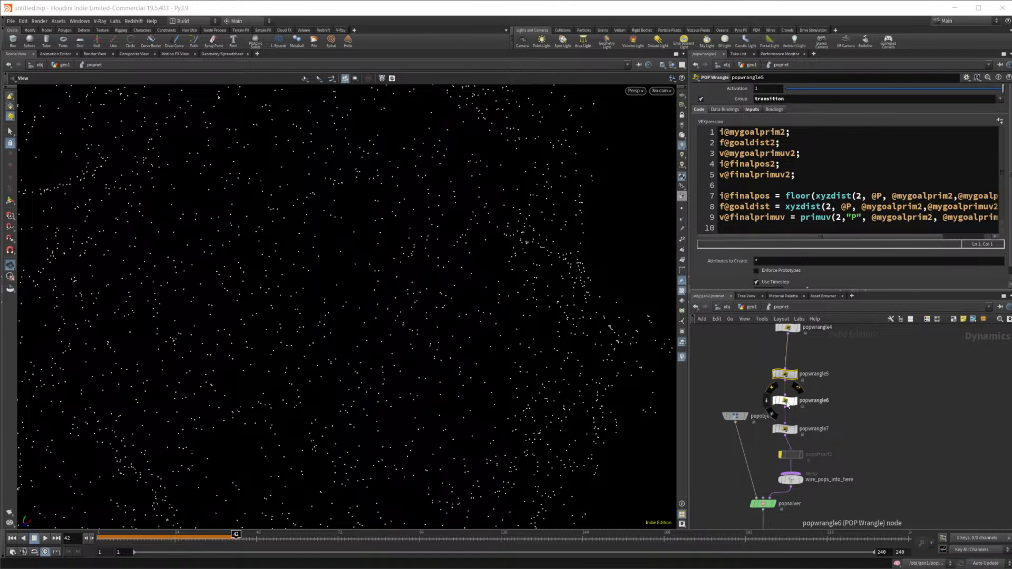
click(702, 99)
click(1006, 100)
click(1007, 132)
Enable popwrangle7's group restriction and replace its group with transition
click(785, 429)
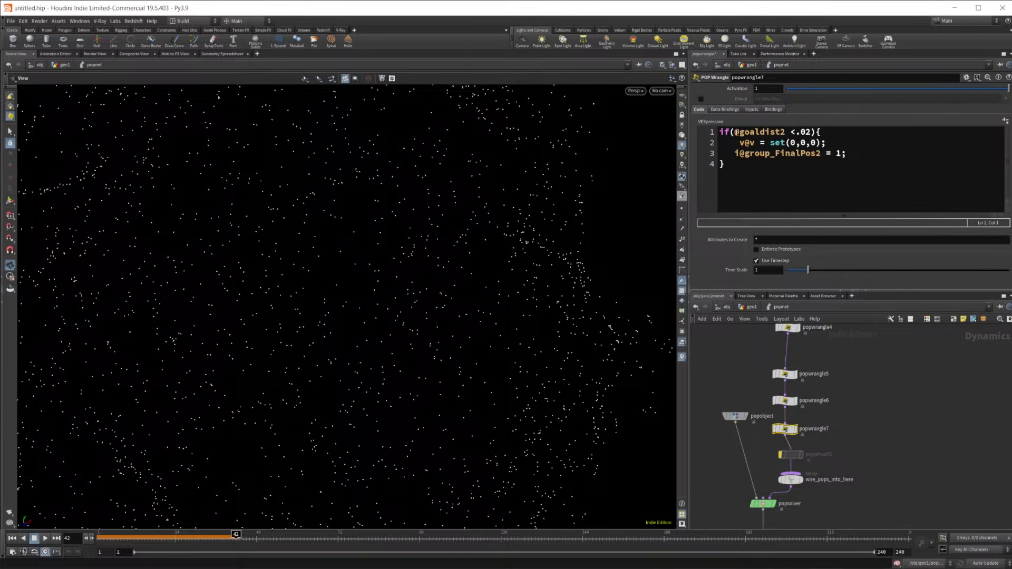
click(702, 99)
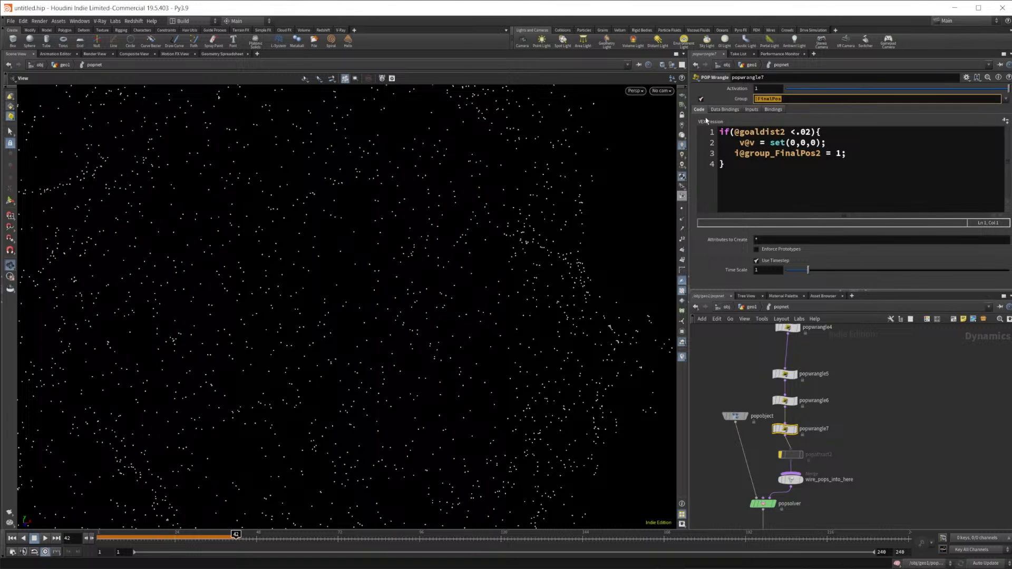
key(BackSpace)
click(1006, 99)
click(1007, 132)
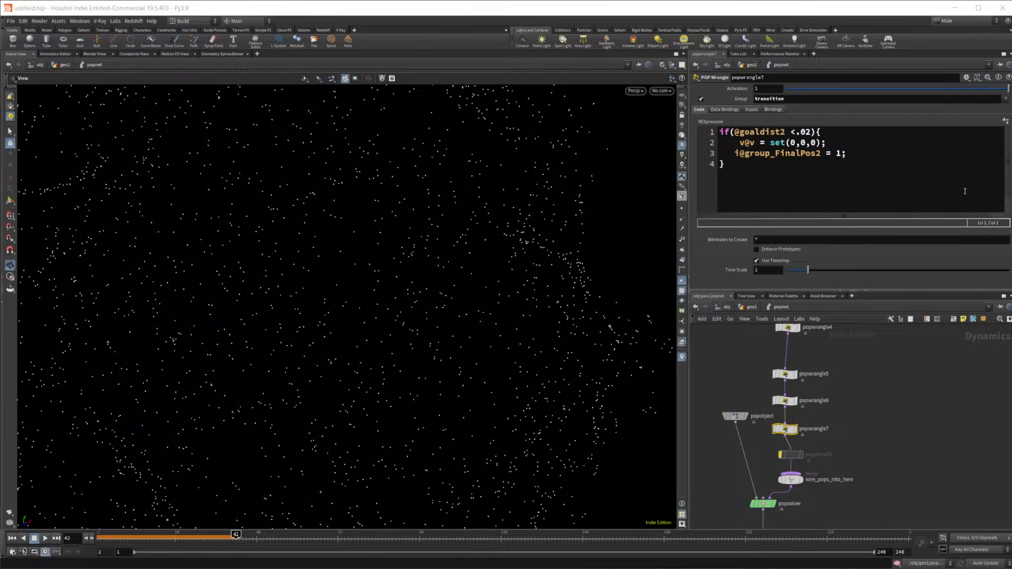
Turn off the bypass on popattract2 and play the simulation from frame 1
click(781, 455)
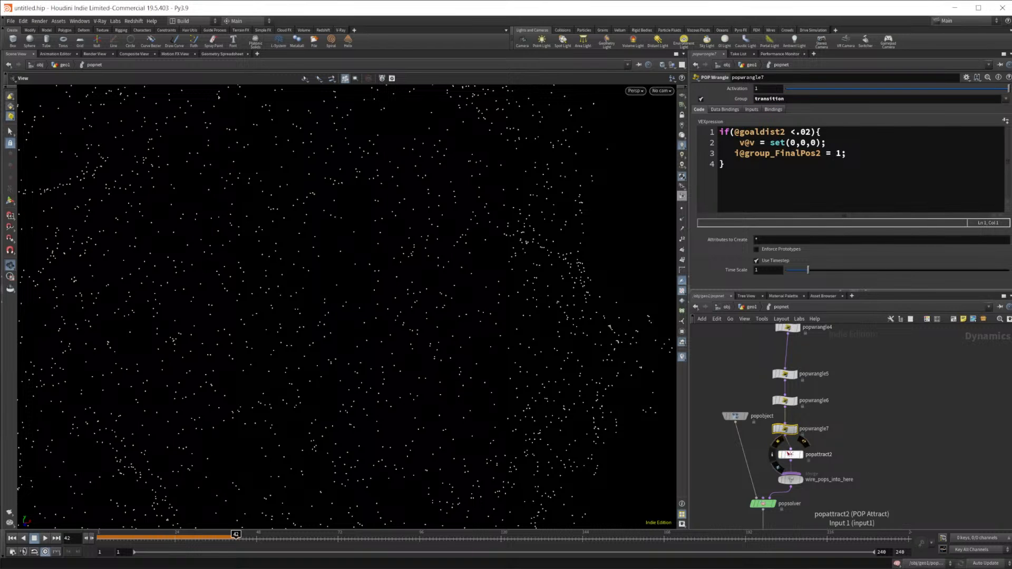
click(791, 454)
click(11, 541)
click(45, 540)
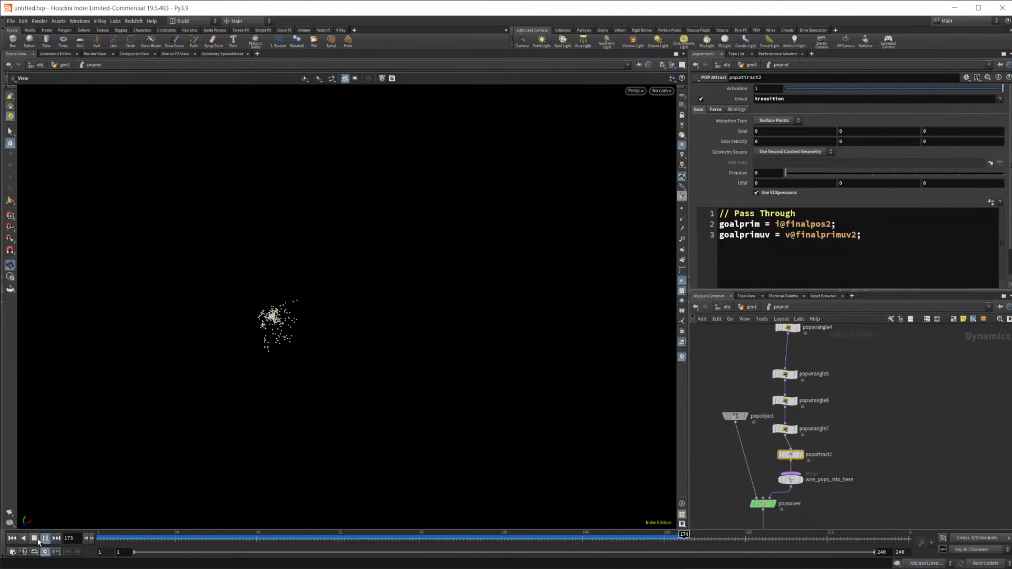
click(34, 538)
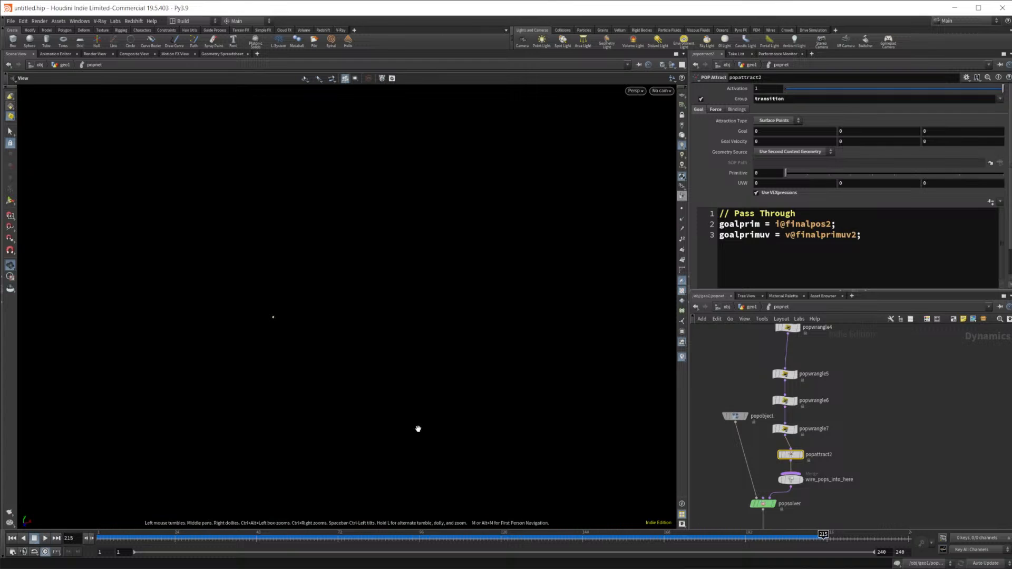
Set popattract2's geometry source to Use Third Context Geometry and replay the simulation from frame 1
middle_drag(891, 427, 867, 443)
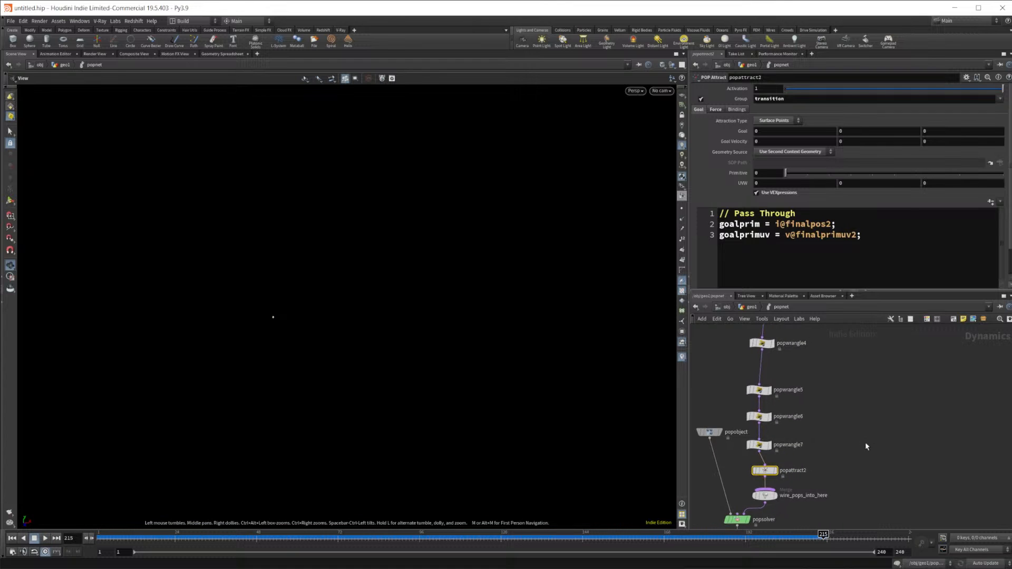
click(801, 153)
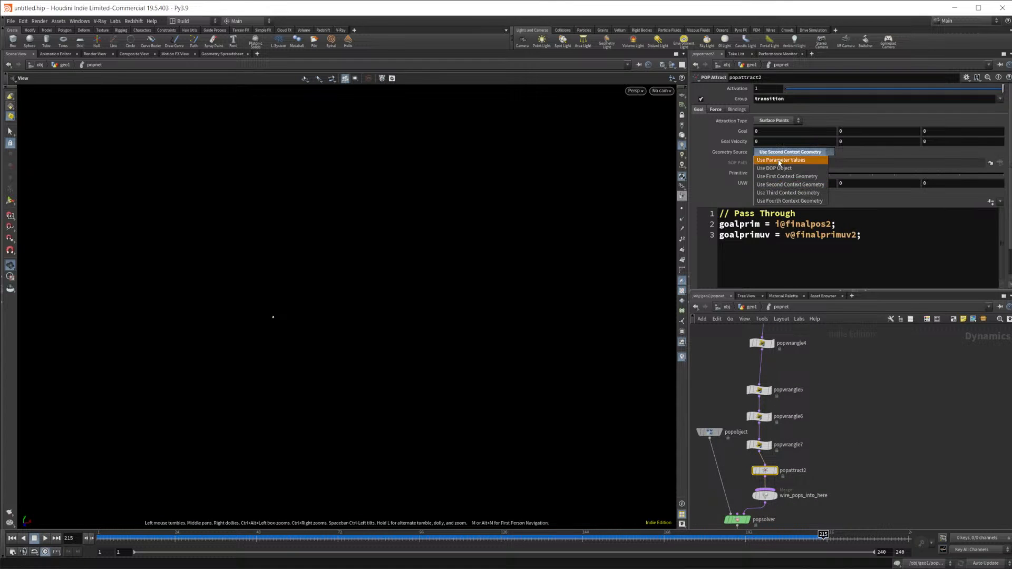
click(798, 193)
middle_drag(835, 471, 849, 424)
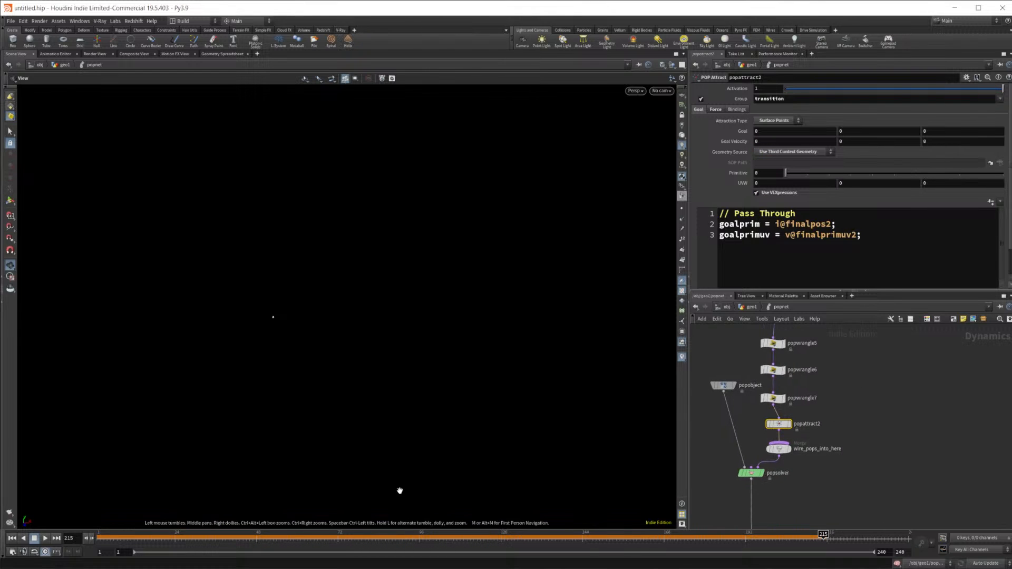
click(12, 538)
click(45, 538)
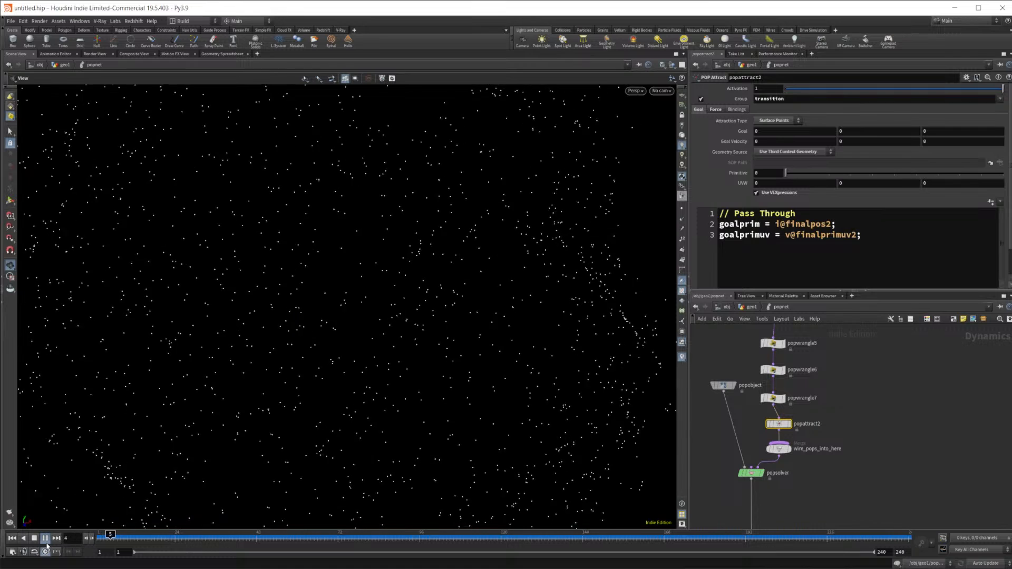
click(46, 539)
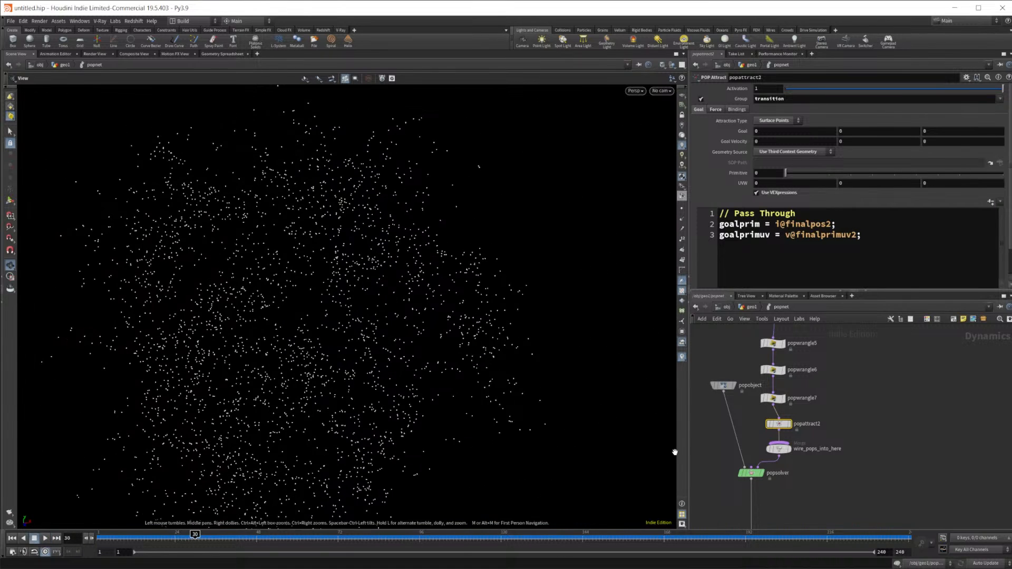
Bypass popwind1 below the particle source and play the simulation from frame 1
middle_drag(830, 405, 847, 469)
scroll(846, 464, up, 10)
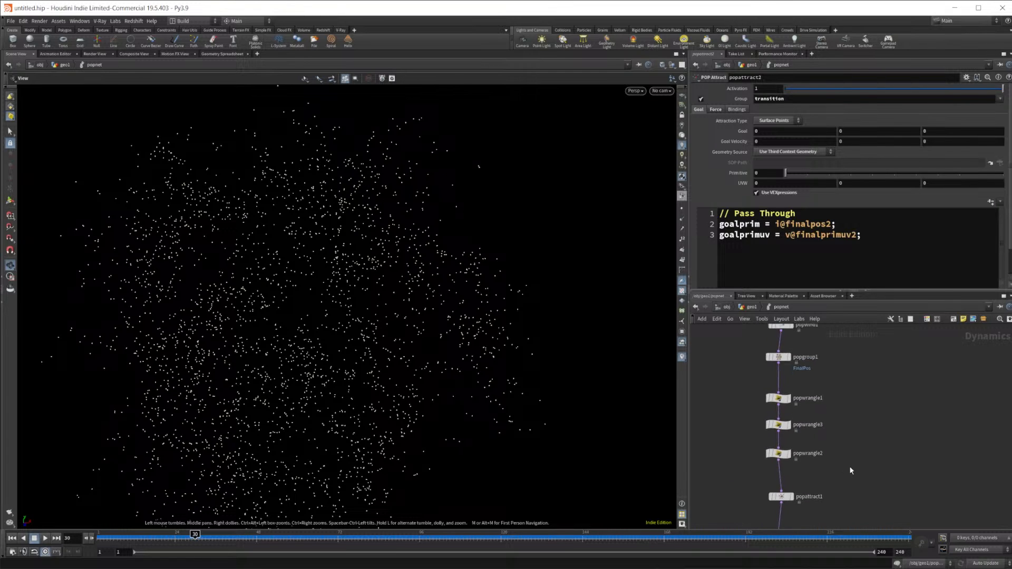
middle_drag(816, 409, 823, 382)
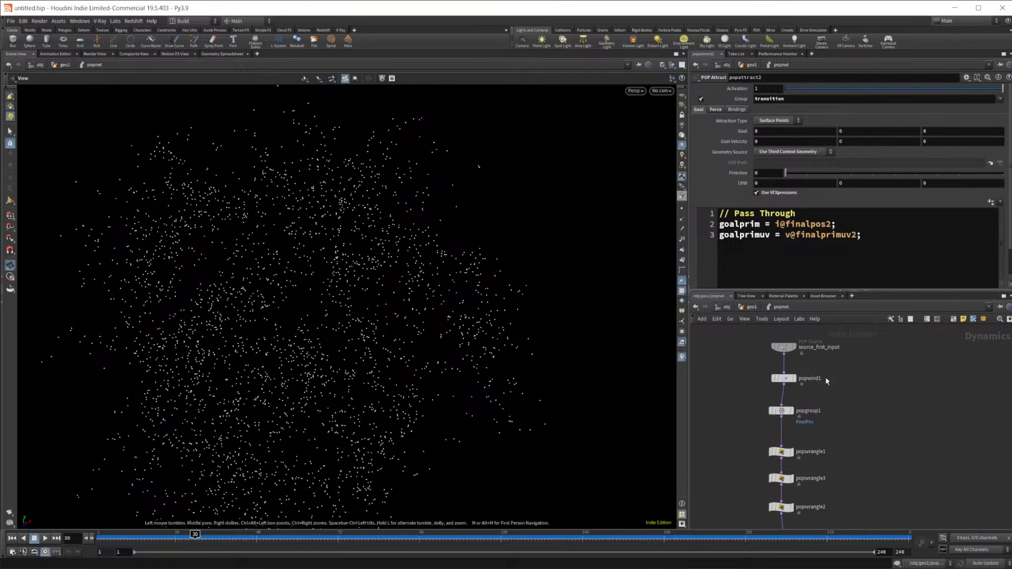
mouse_move(783, 382)
scroll(856, 456, down, 4)
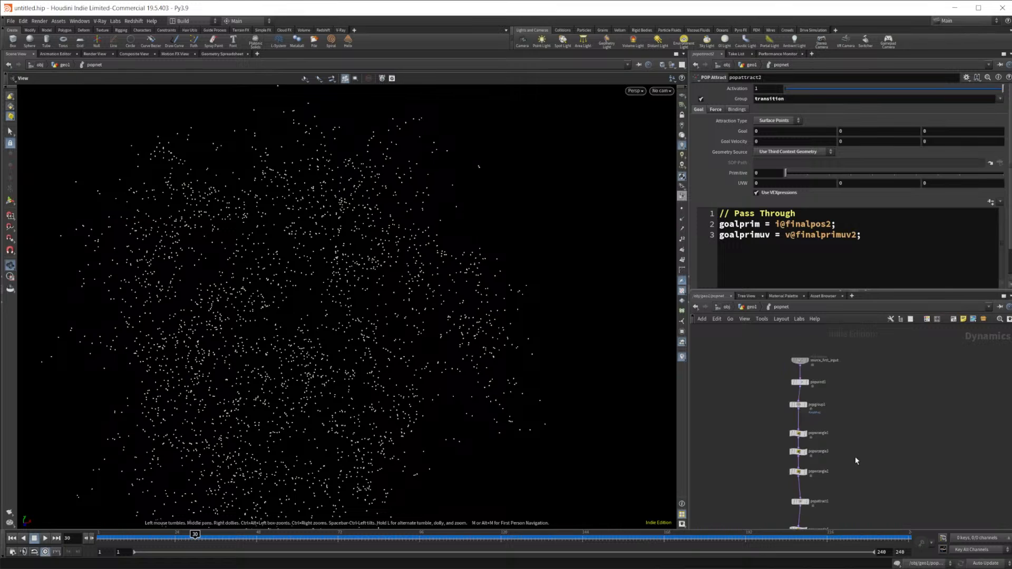
scroll(840, 417, up, 4)
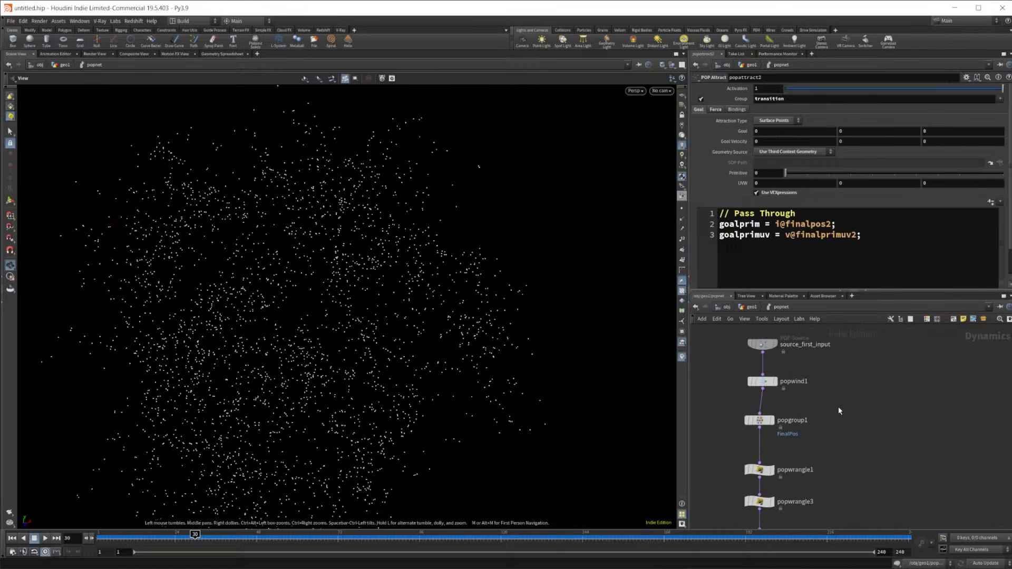
click(763, 374)
key(Escape)
click(750, 382)
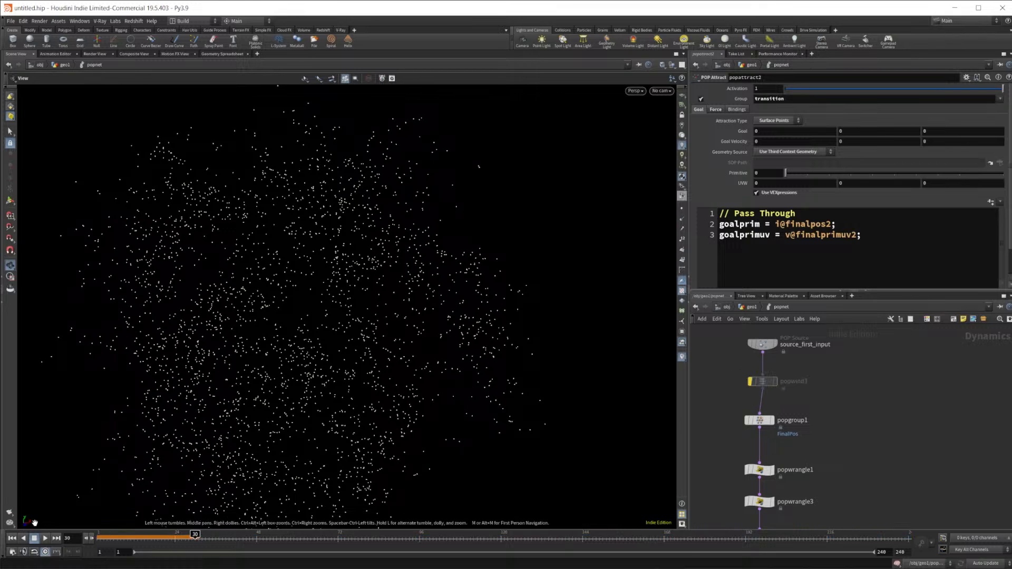
click(15, 539)
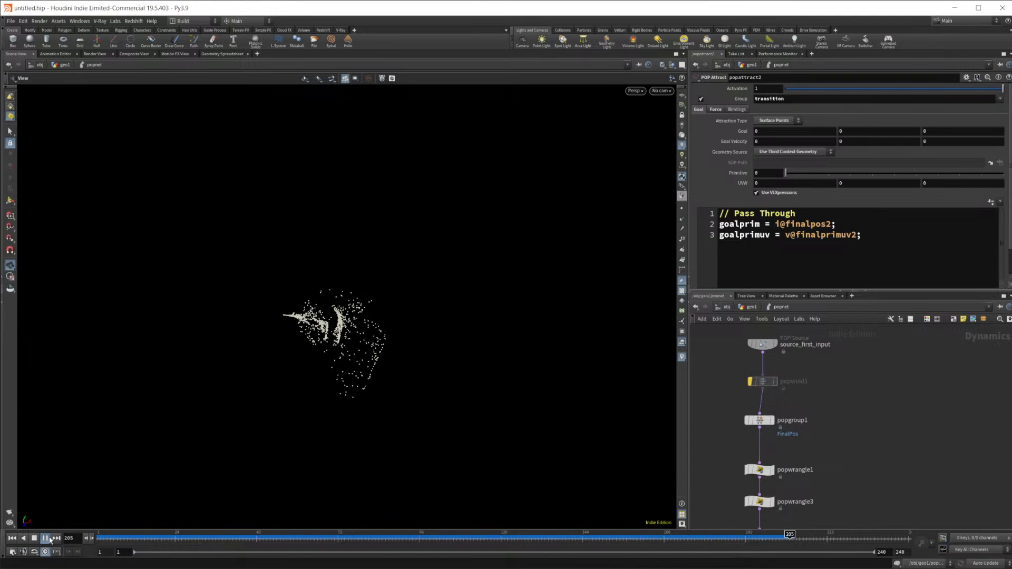
click(34, 539)
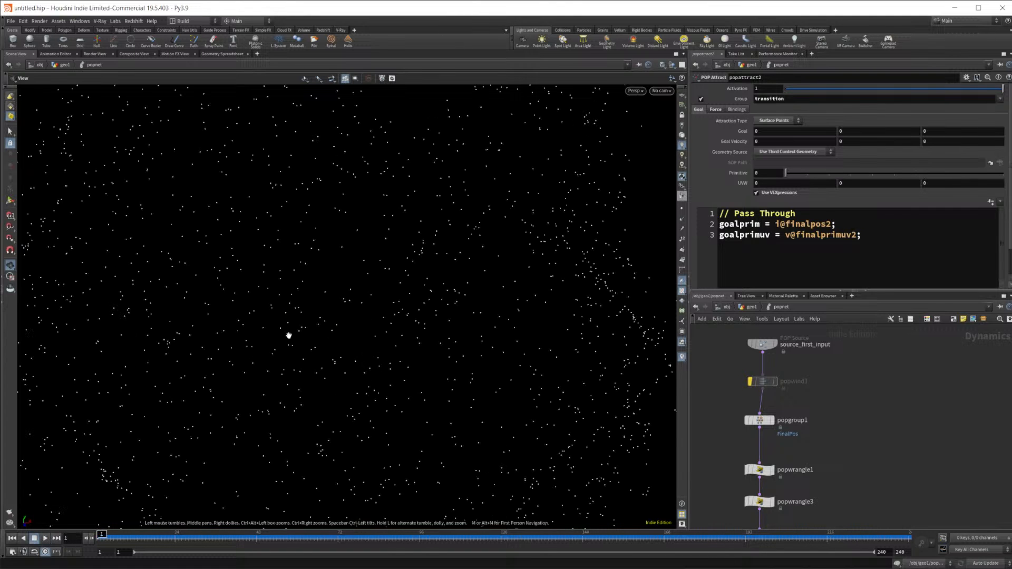
Go to frame 225 and sort the popobject's geometry spreadsheet by the FinalPos group column
click(857, 534)
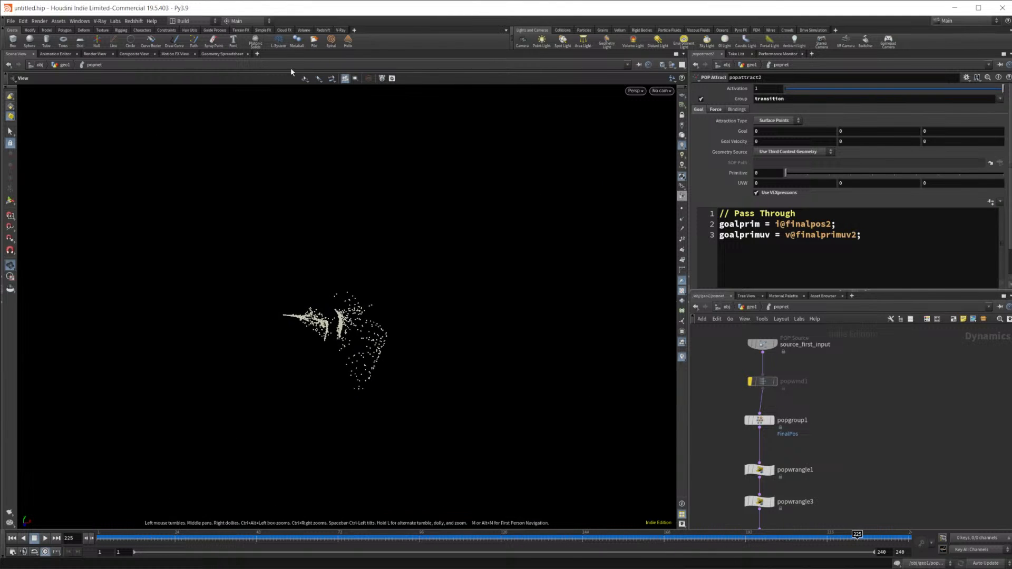
click(233, 53)
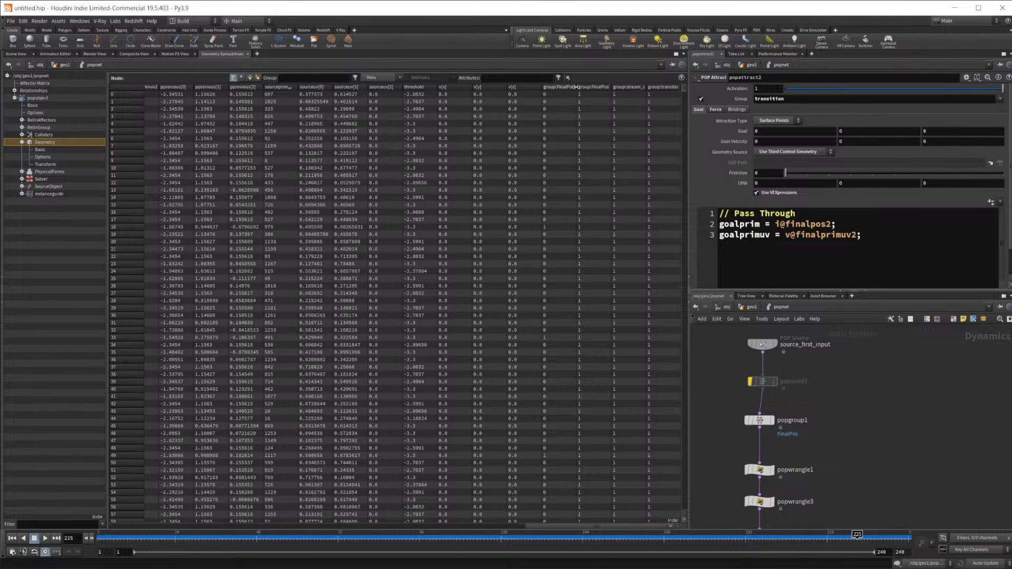
drag(576, 84, 607, 84)
click(620, 88)
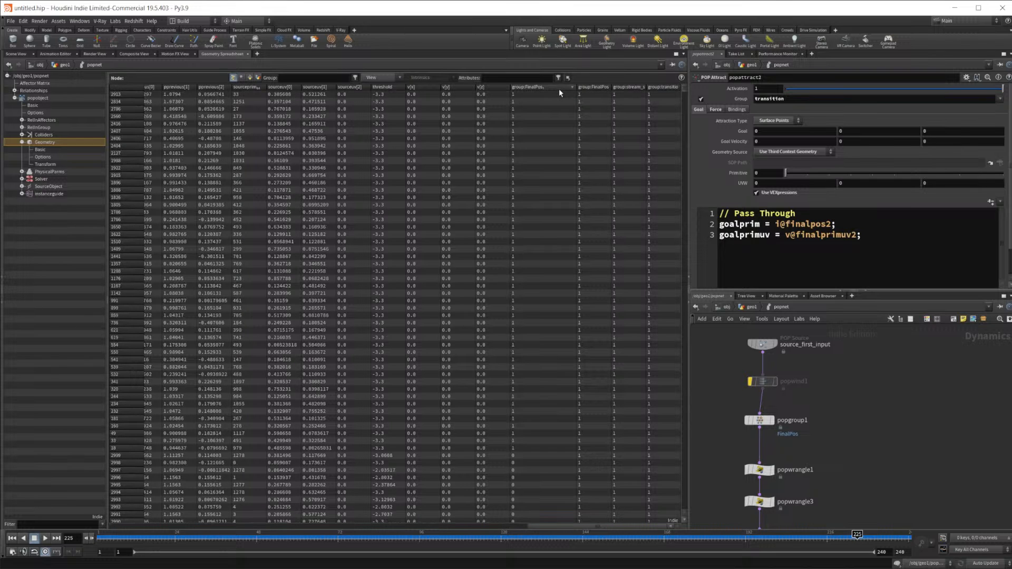
click(575, 89)
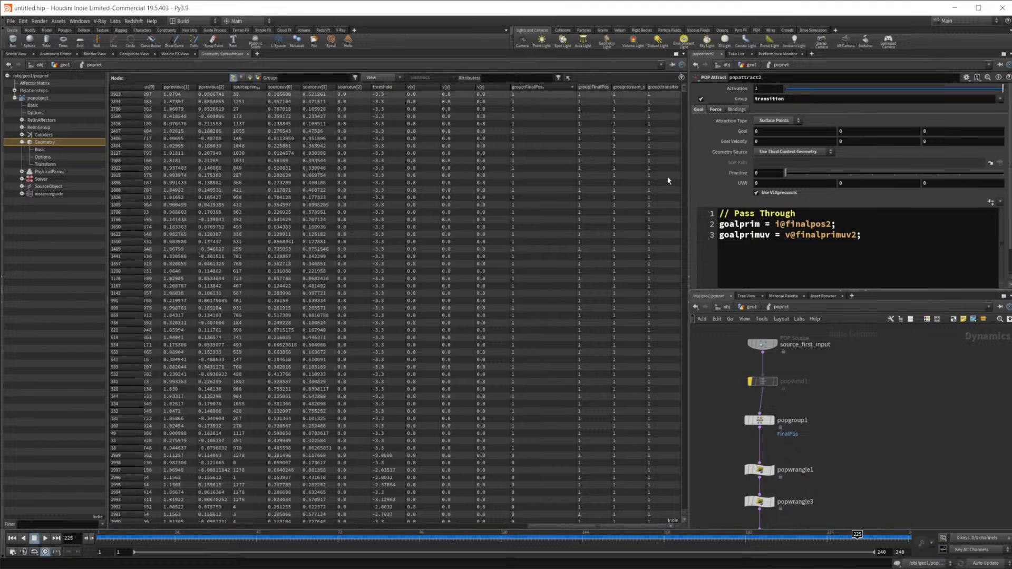
Enable the group restriction on popwrangle1 and set its group to !transition
click(762, 422)
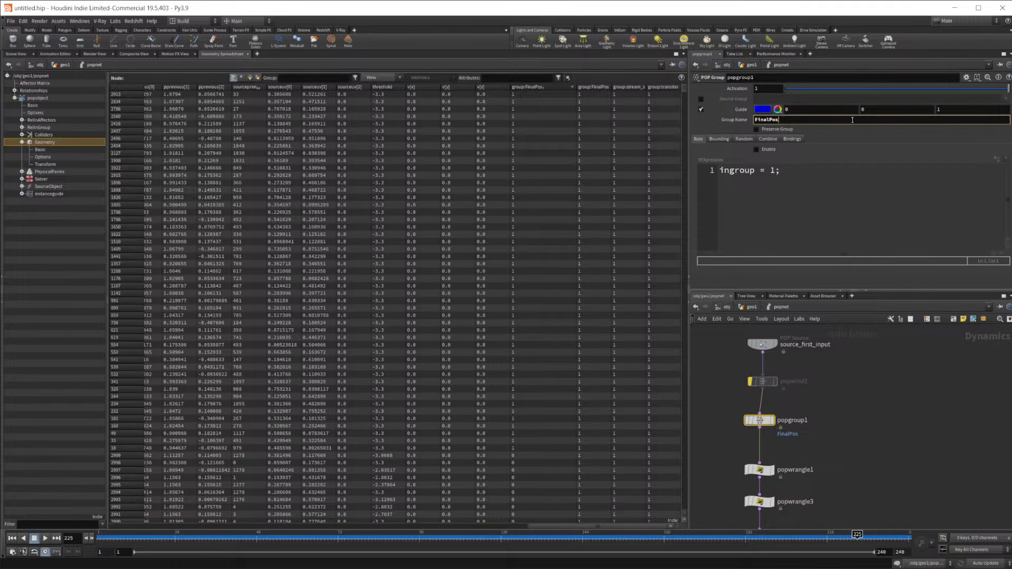
middle_drag(795, 414, 791, 374)
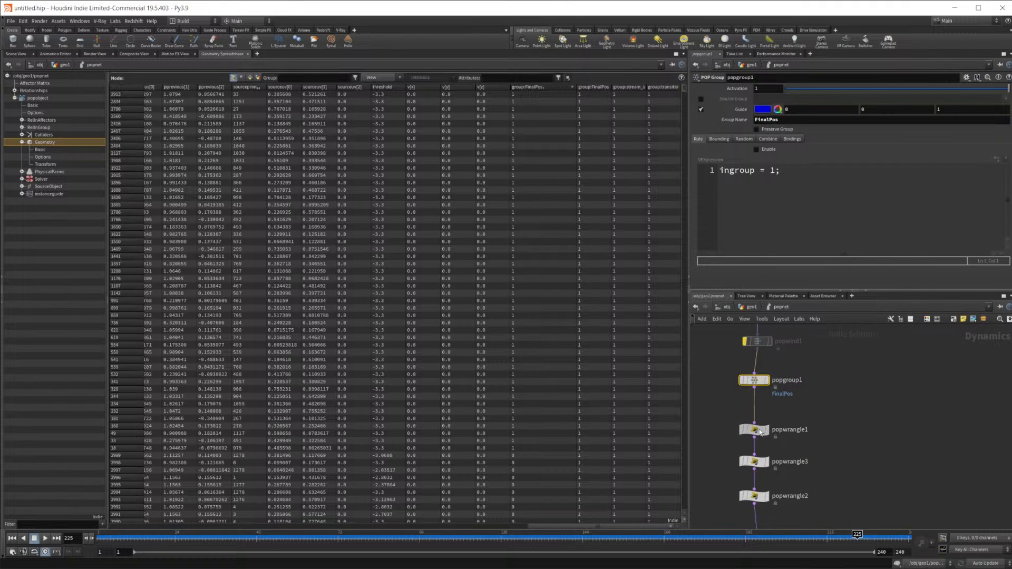
click(754, 430)
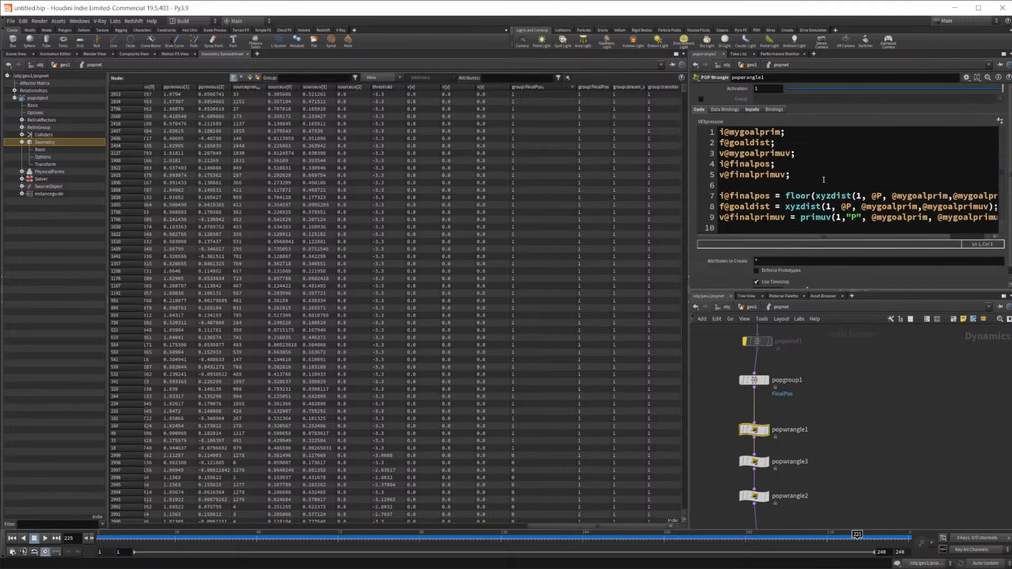
click(701, 99)
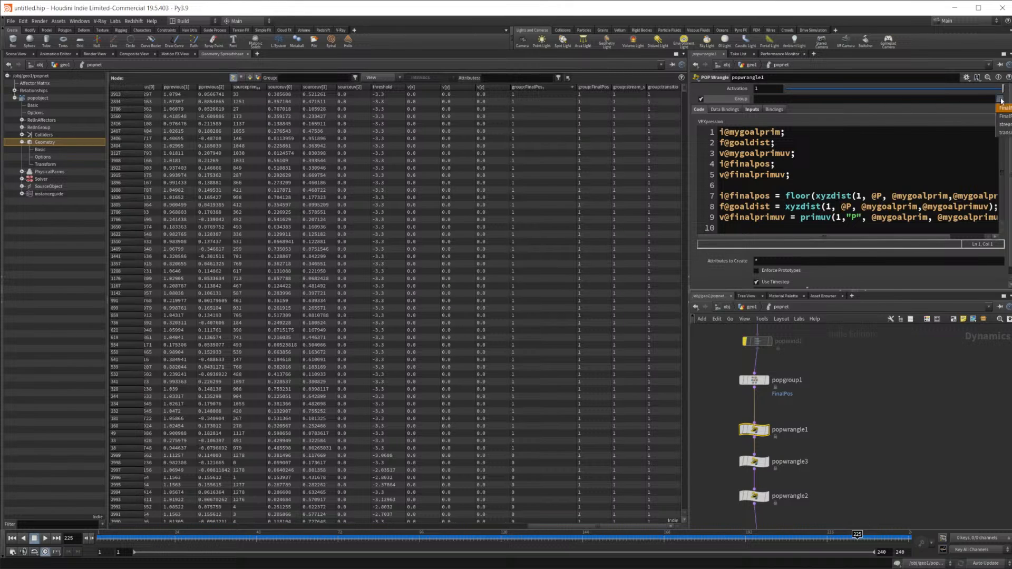
click(754, 99)
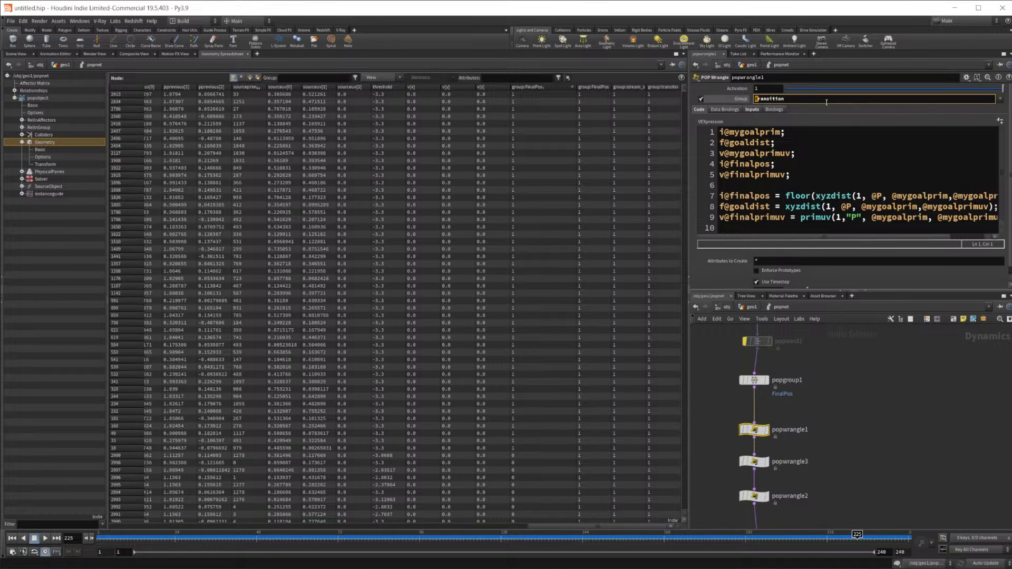
key(Return)
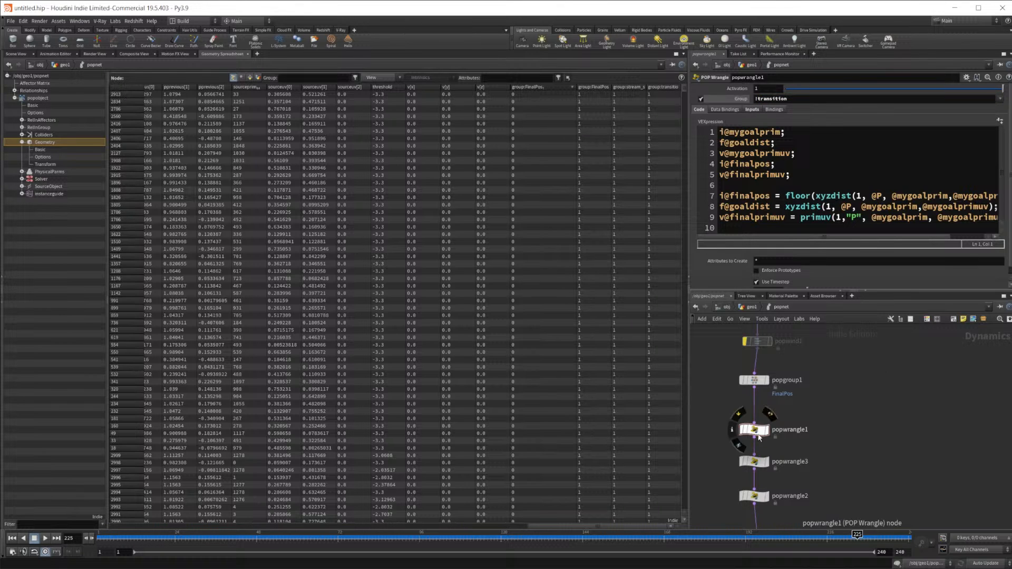
Enable the group restriction on popwrangle3 and set its group to !transition
click(756, 467)
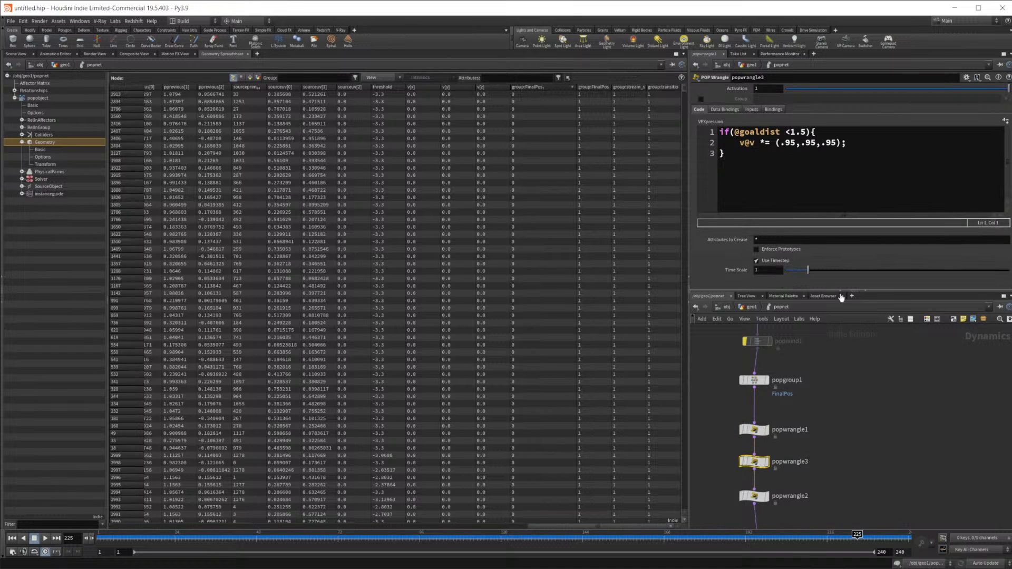
click(700, 99)
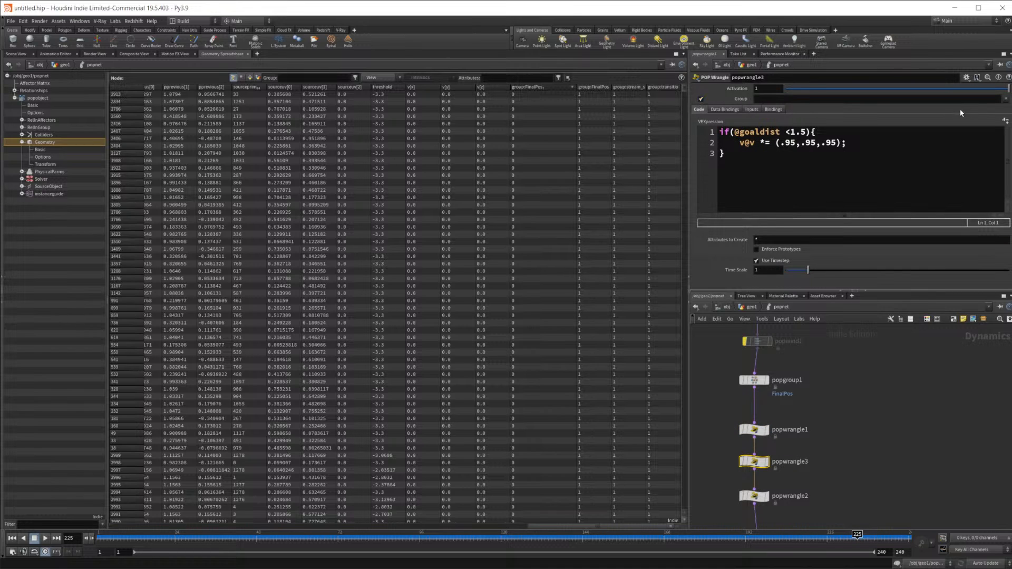
click(1005, 100)
click(1007, 133)
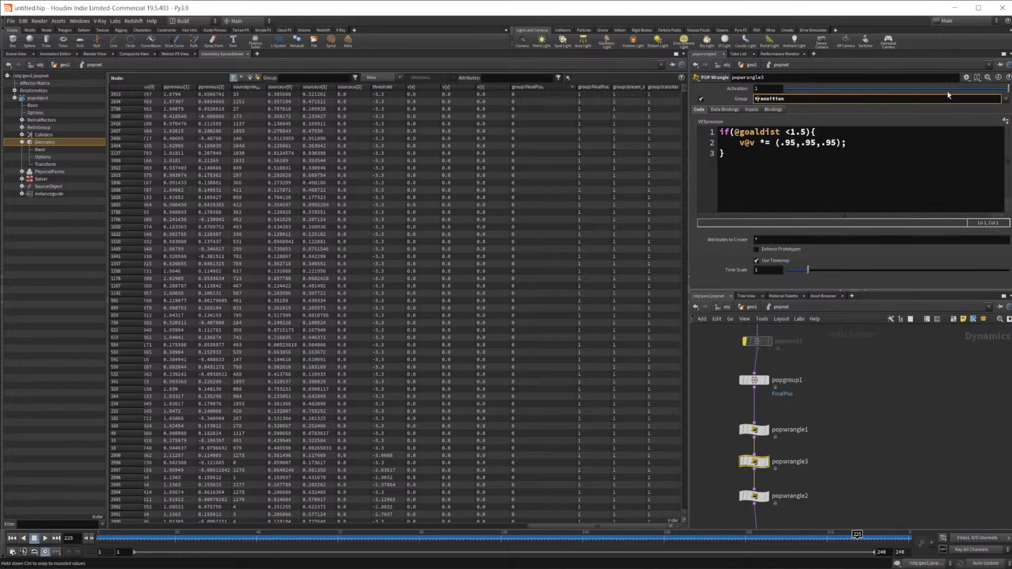
Enable the group restriction on popwrangle2 and replace its group with !transition
middle_drag(879, 431, 902, 342)
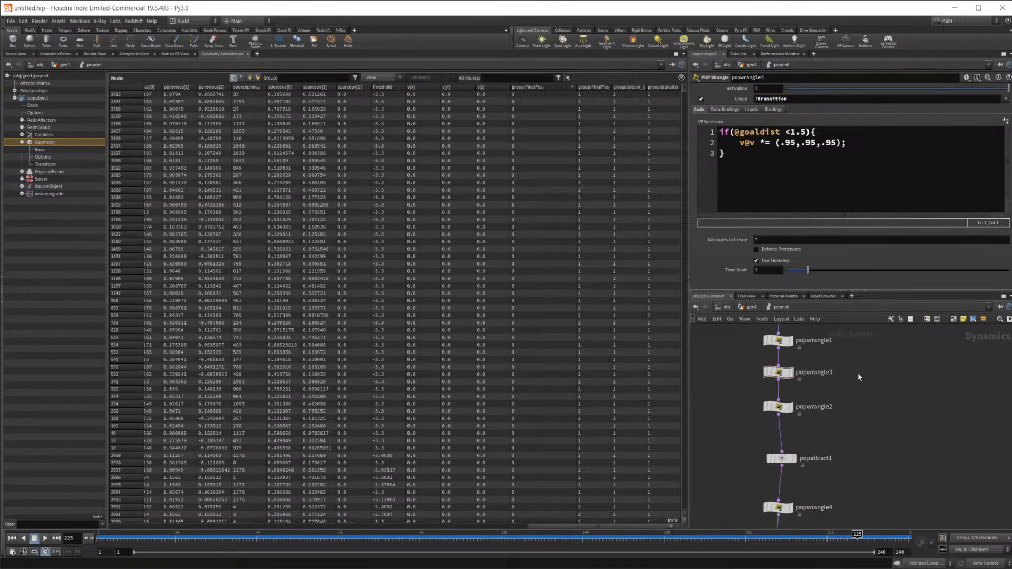
click(776, 407)
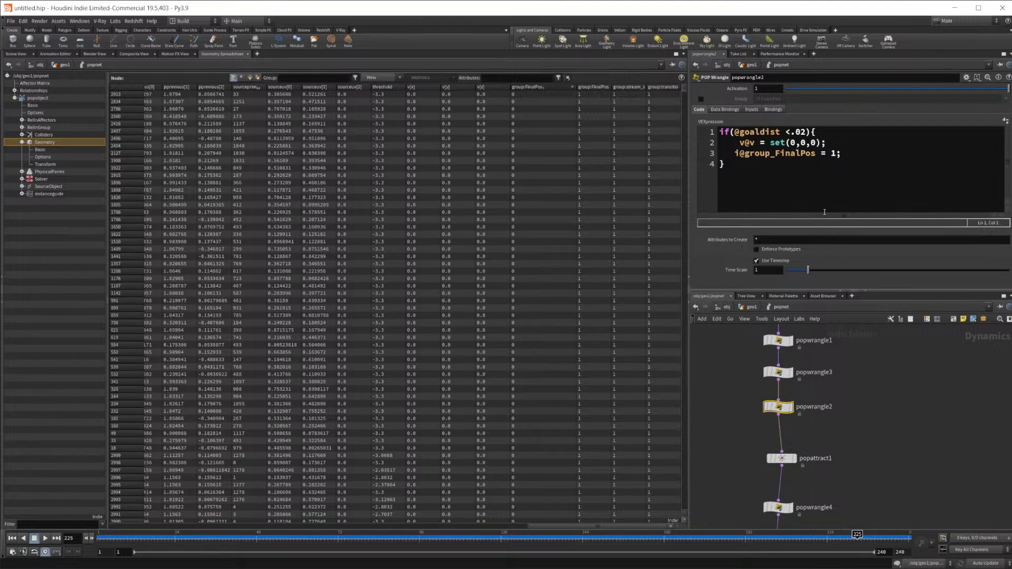
click(700, 98)
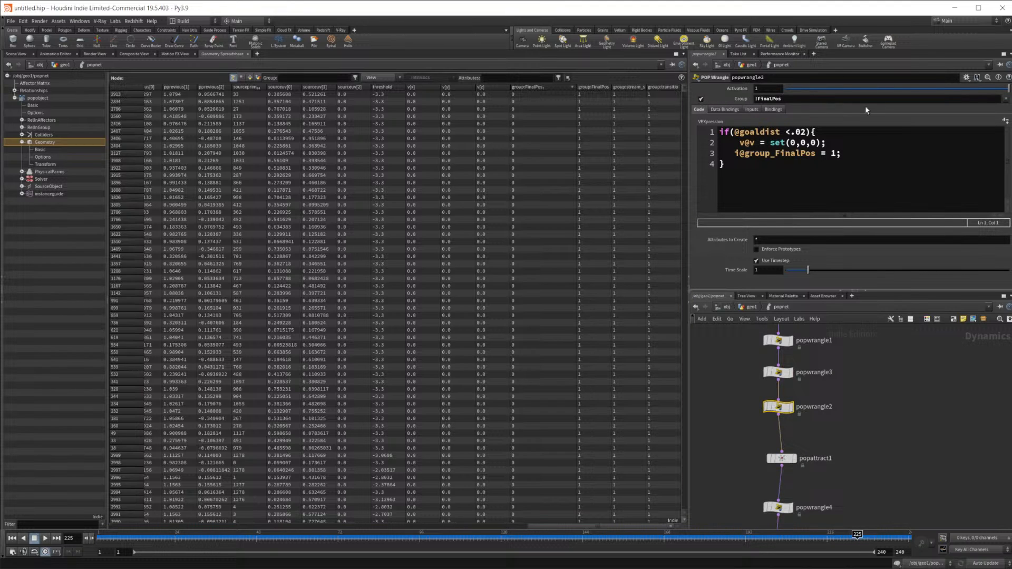
click(998, 99)
key(BackSpace)
click(1007, 99)
click(811, 121)
click(755, 99)
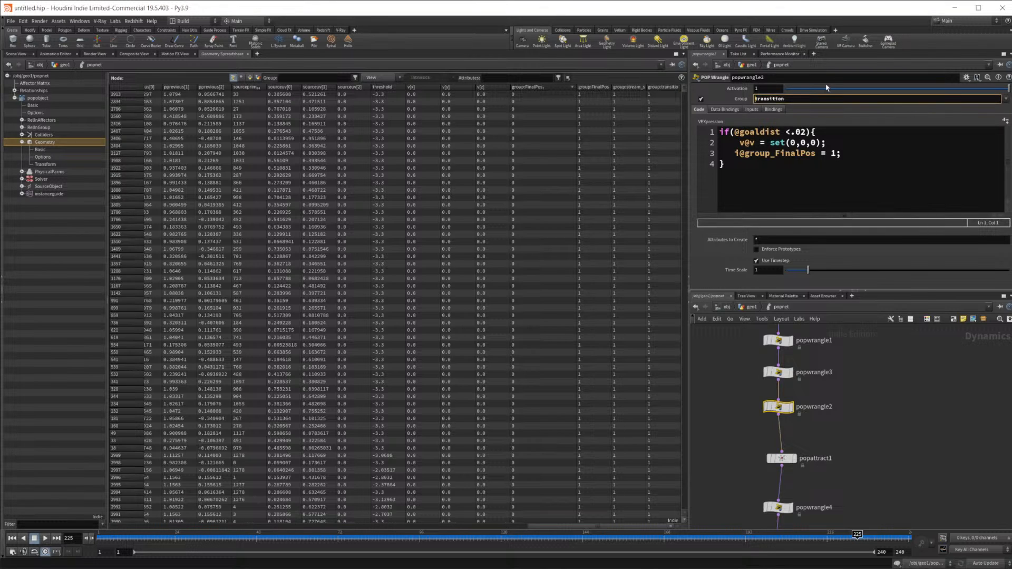
key(Return)
Add !transition to popattract1's group so that it reads !FinalPos !transition
click(781, 453)
click(779, 414)
click(782, 459)
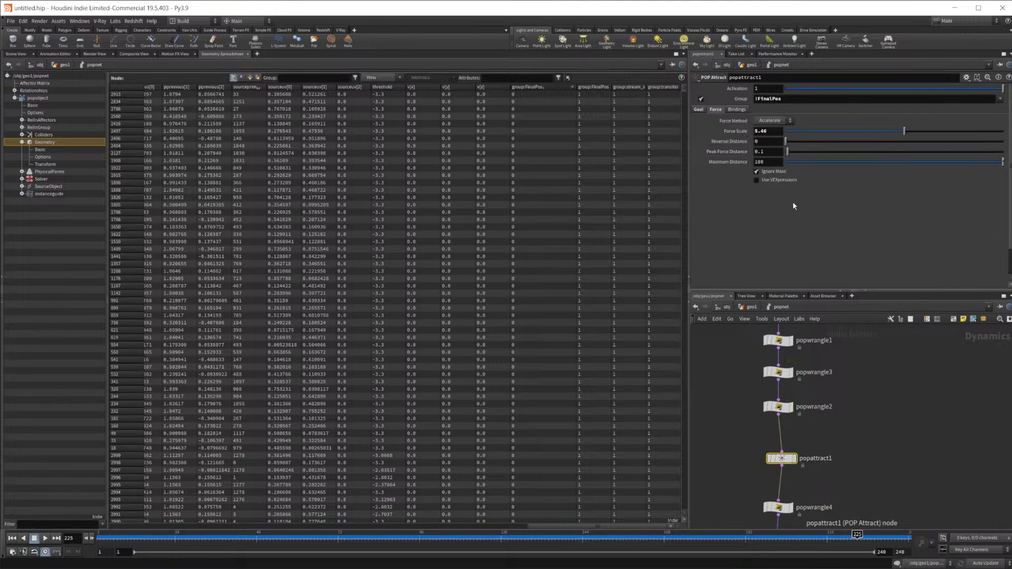
click(989, 102)
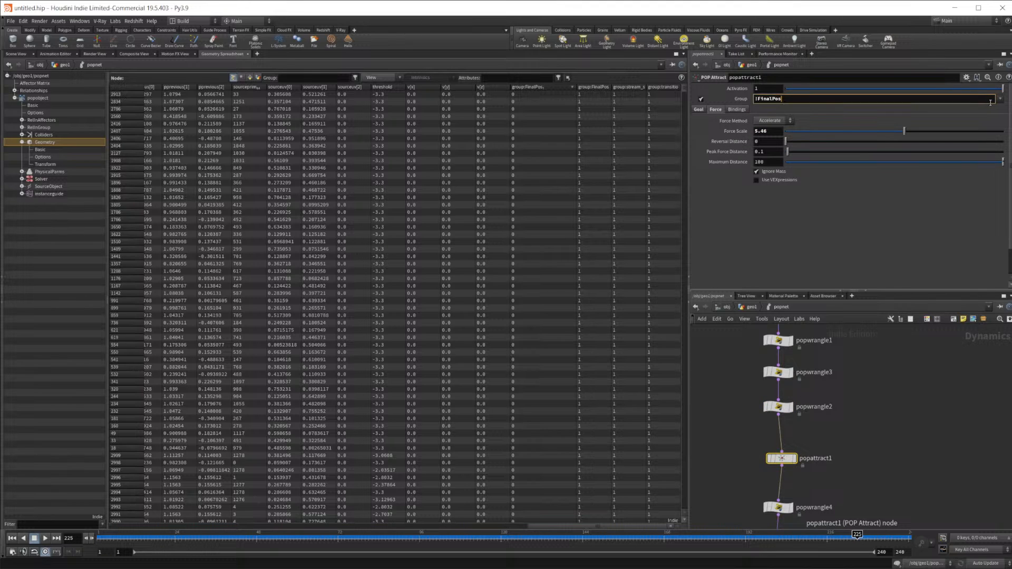
click(1000, 101)
click(1006, 132)
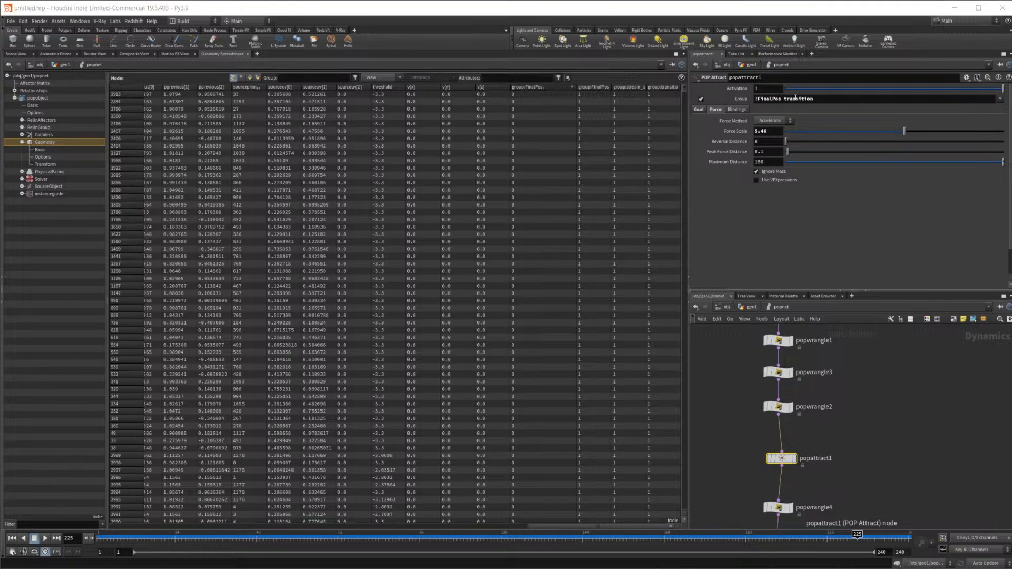
click(781, 99)
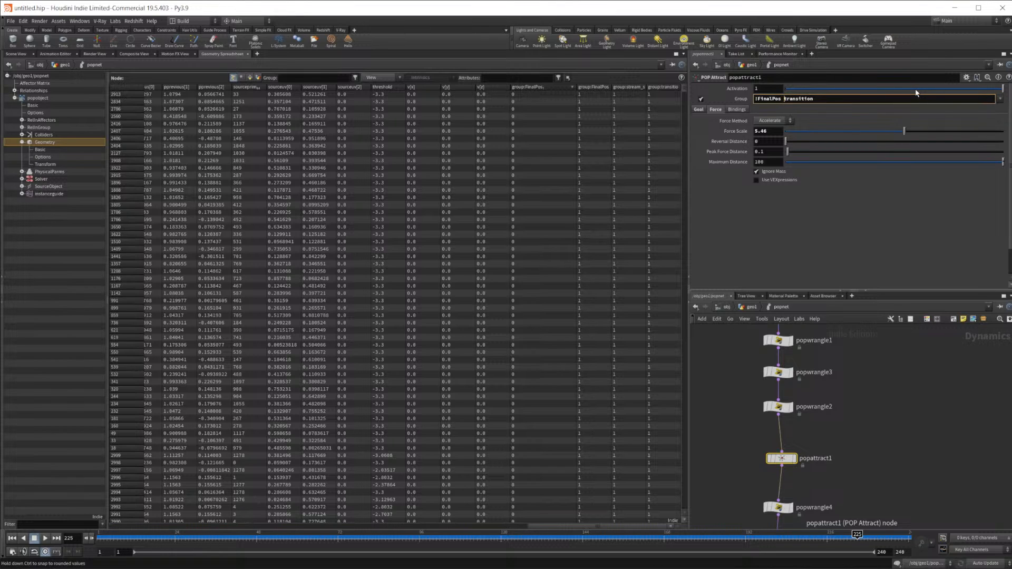
click(856, 506)
Switch from the geometry spreadsheet to the scene view and play the simulation from frame 1
scroll(872, 472, down, 3)
middle_drag(872, 472, 868, 370)
middle_drag(893, 423, 890, 503)
middle_drag(881, 395, 880, 475)
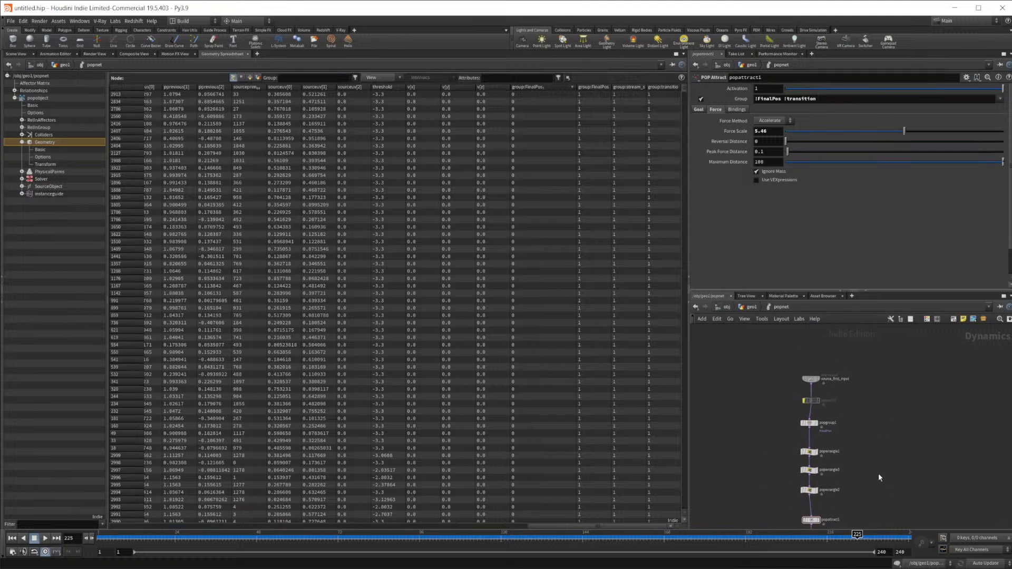
scroll(864, 426, up, 2)
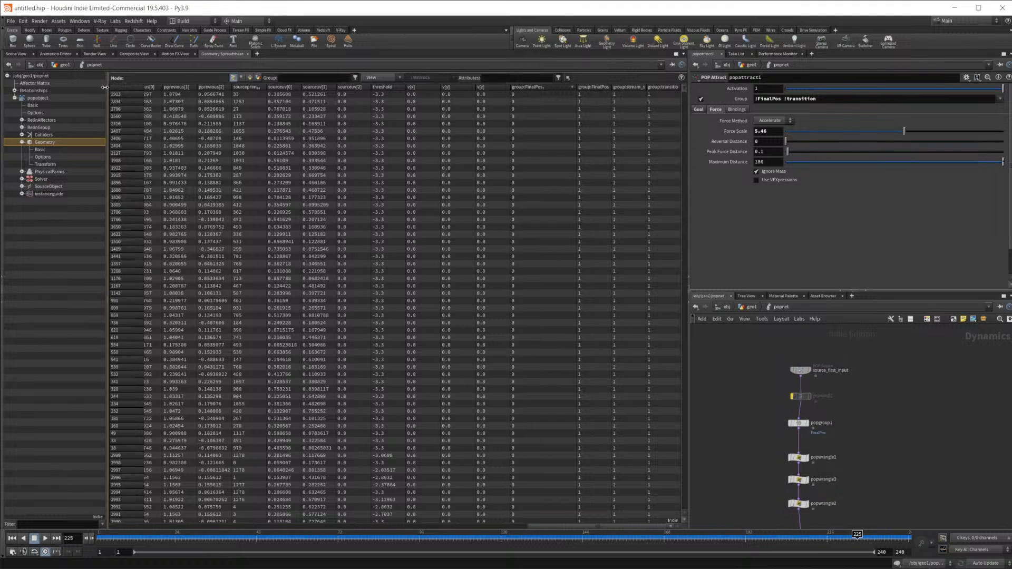
click(15, 54)
click(12, 537)
click(46, 540)
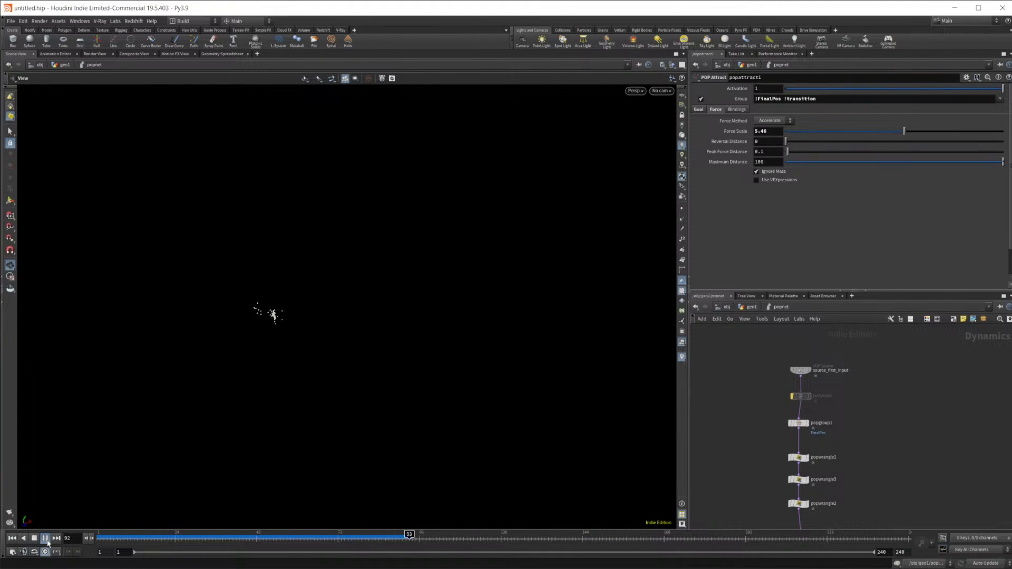
click(45, 540)
Examine the groups and VEX code of popwrangle4, popwrangle5, popwrangle6 and popwrangle7
middle_drag(881, 492, 828, 327)
scroll(826, 454, up, 3)
middle_drag(782, 456, 812, 446)
scroll(822, 407, up, 1)
scroll(789, 413, down, 2)
click(770, 397)
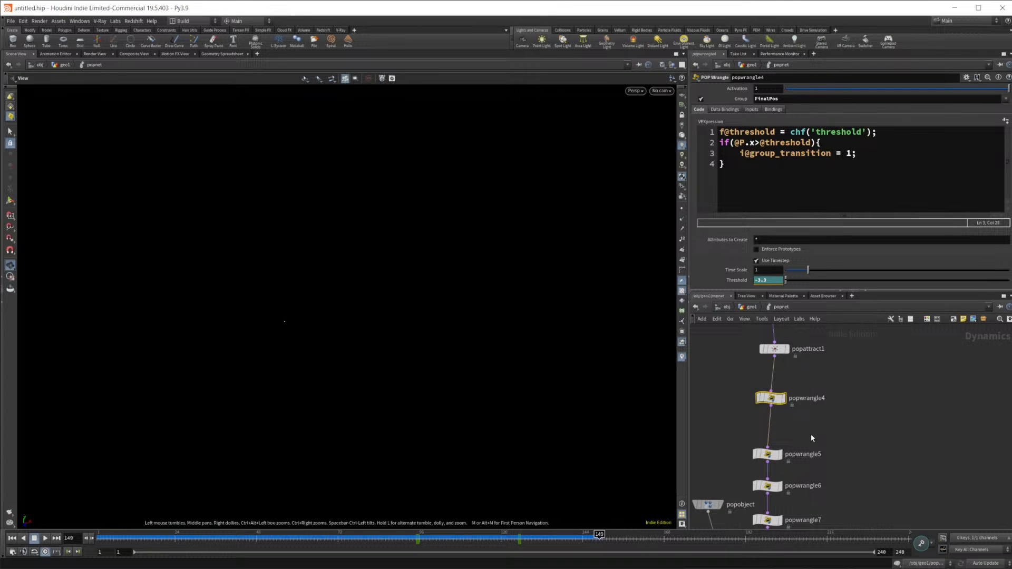
middle_drag(811, 443, 797, 380)
click(754, 391)
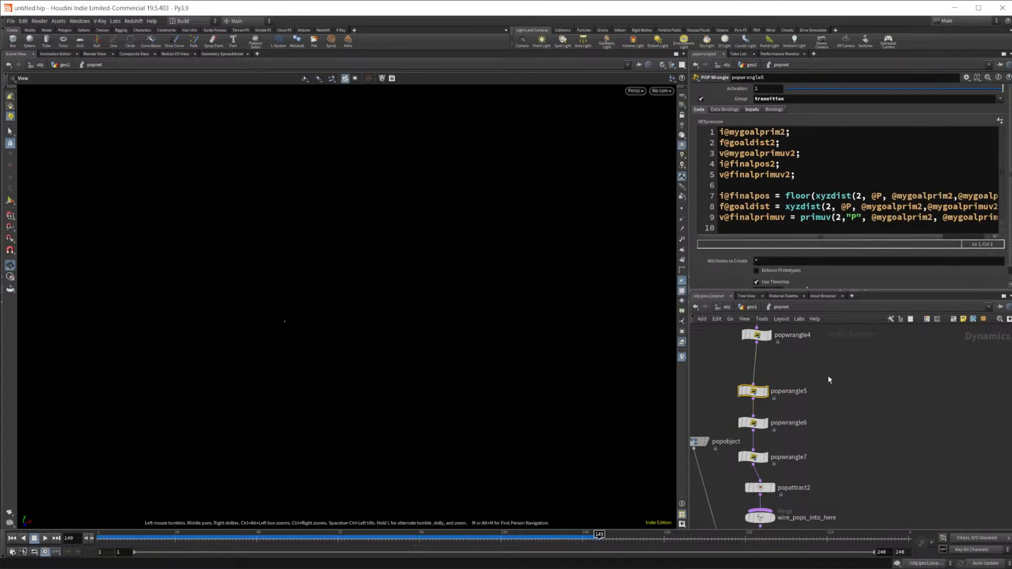
click(753, 423)
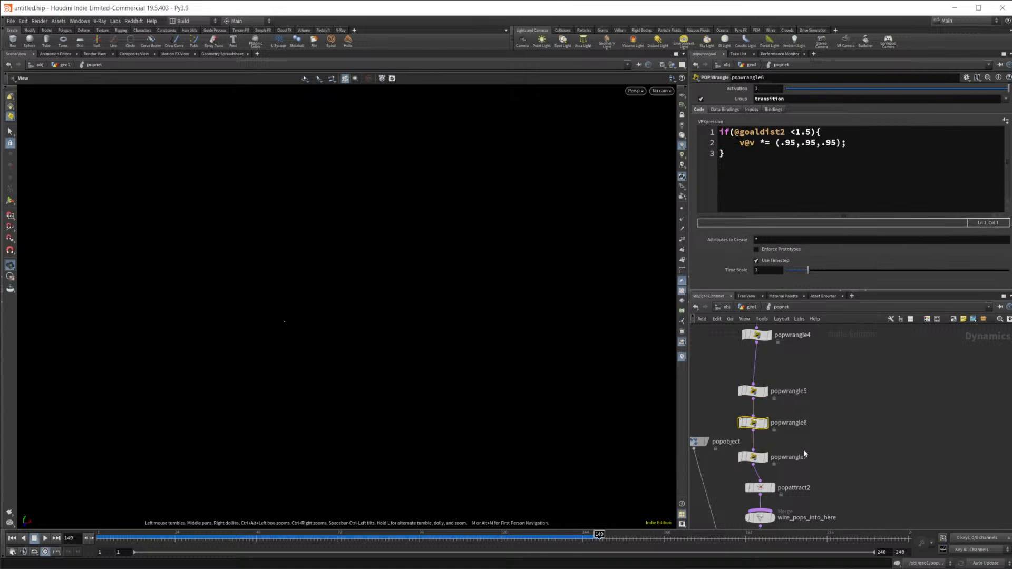
click(761, 459)
Turn off the bypass on popwind1 and play the simulation from frame 1
drag(504, 539, 212, 539)
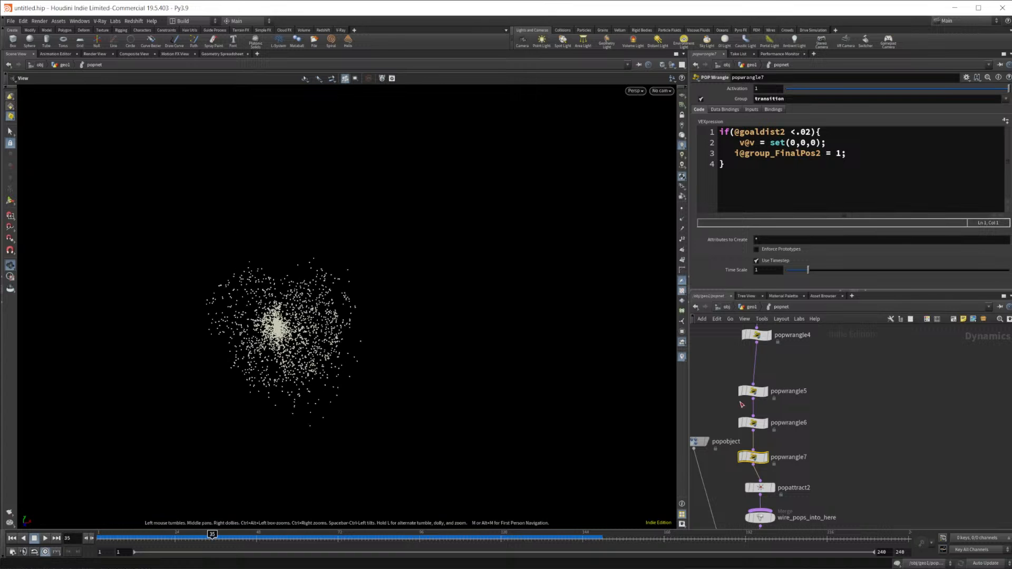
middle_drag(823, 343, 811, 501)
middle_drag(827, 382, 827, 511)
click(733, 352)
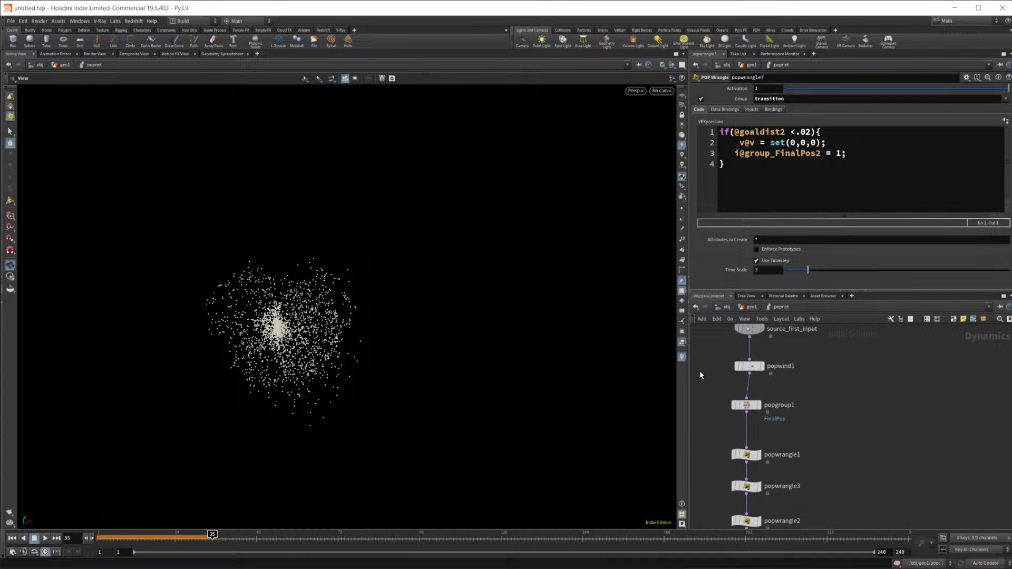
click(14, 539)
click(44, 539)
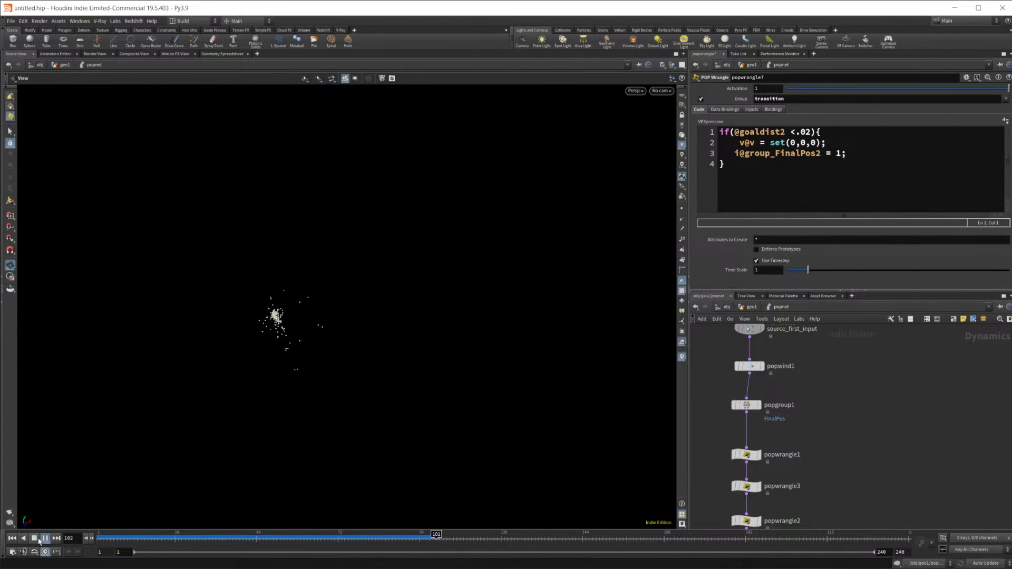
click(34, 538)
Scrub through the cached frames and inspect the particles' threshold and group values in the geometry spreadsheet up to frame 97
click(12, 538)
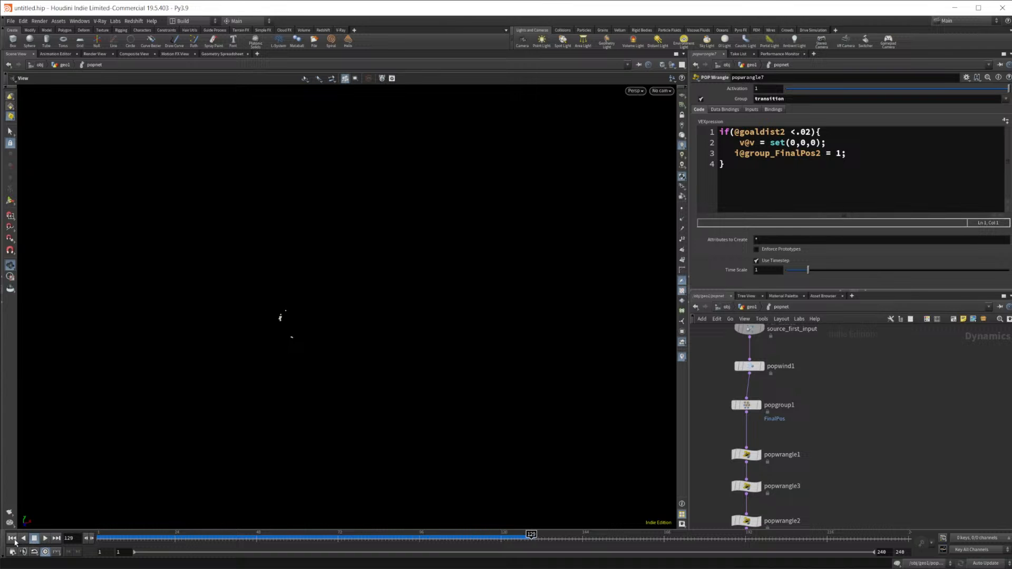
middle_drag(797, 379, 817, 344)
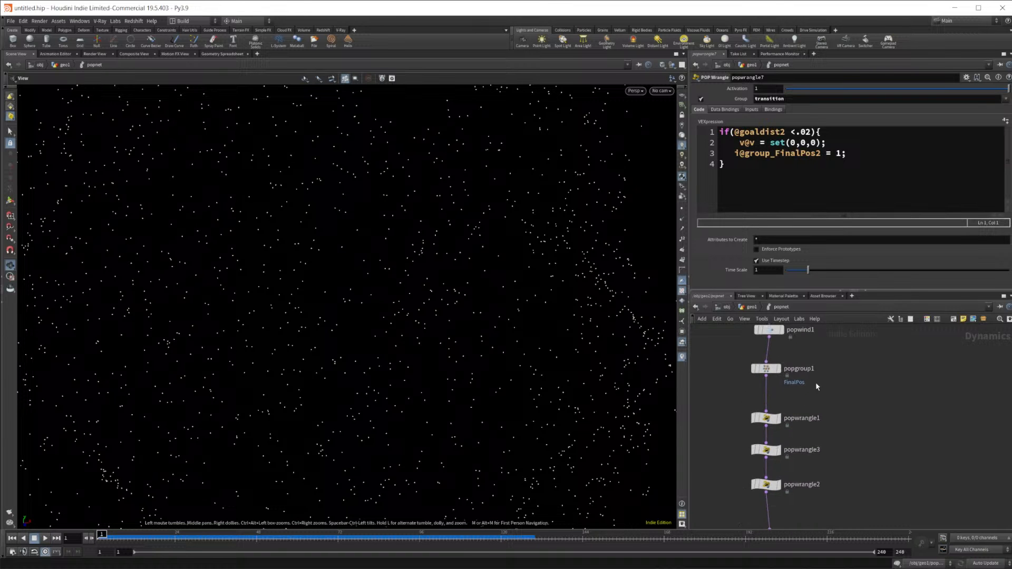
drag(316, 539, 396, 538)
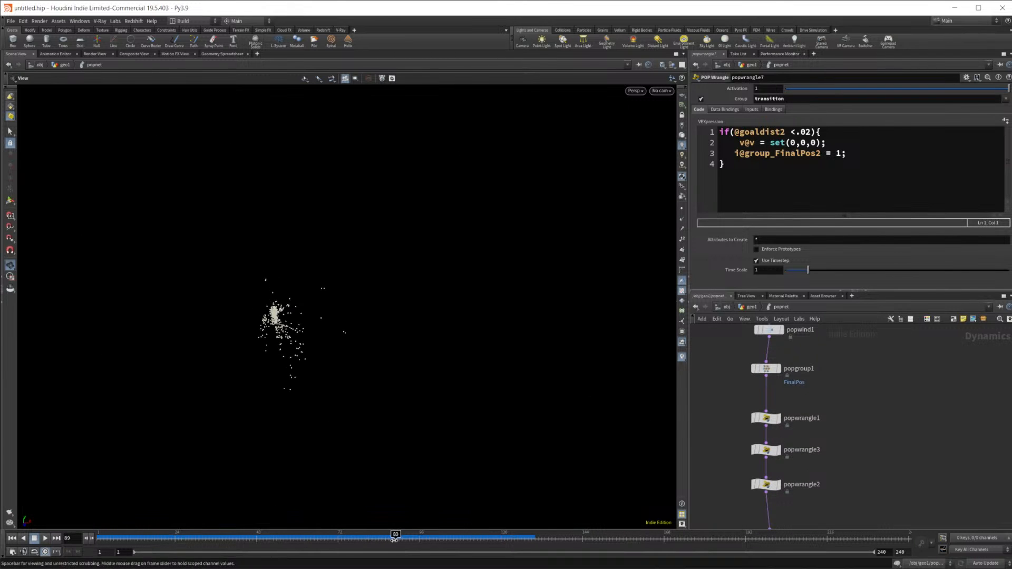
click(232, 54)
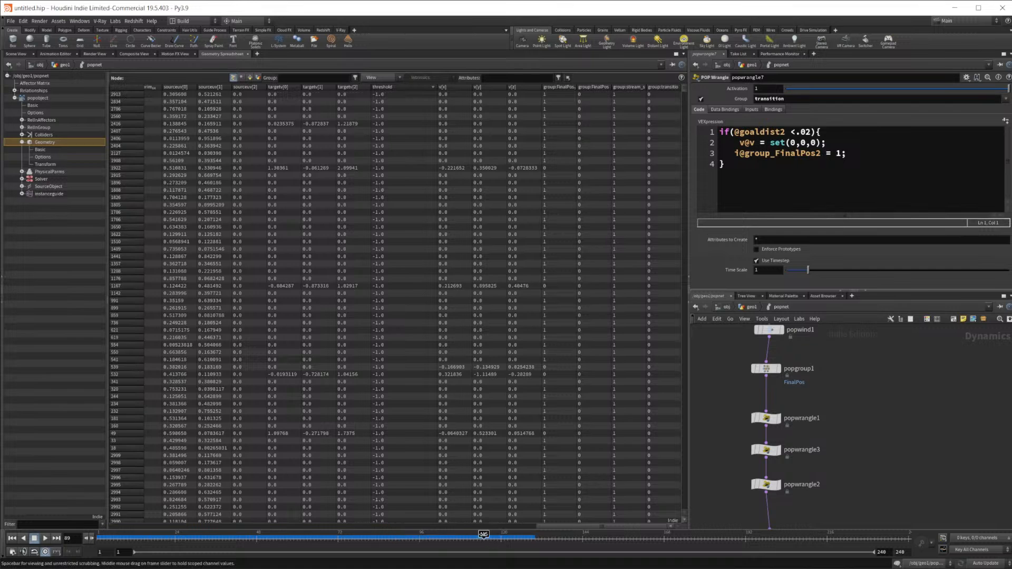
drag(397, 543, 422, 541)
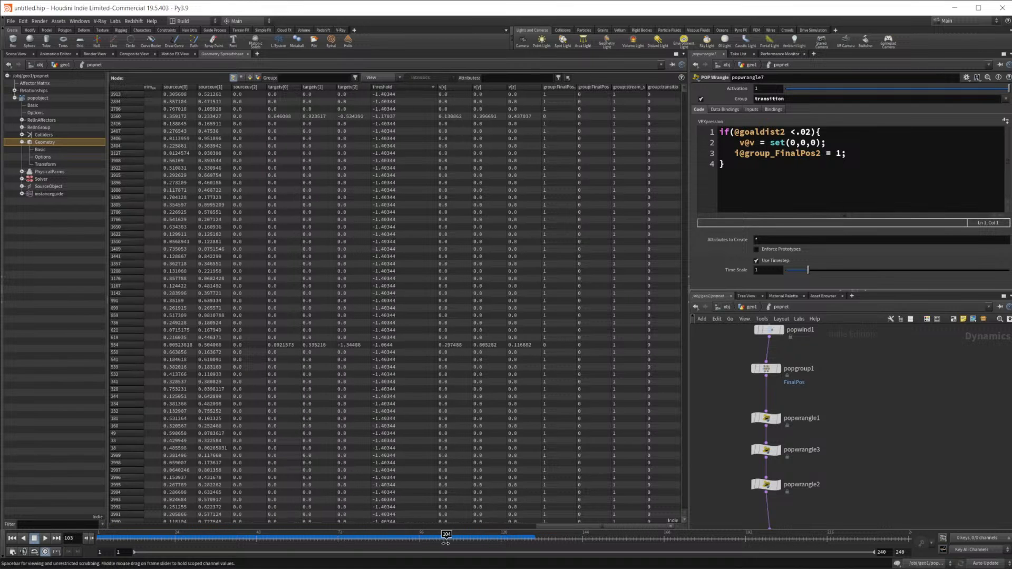
Return to the scene view and check the group settings of popwrangle1 and popwind1
click(16, 54)
middle_drag(825, 395, 842, 419)
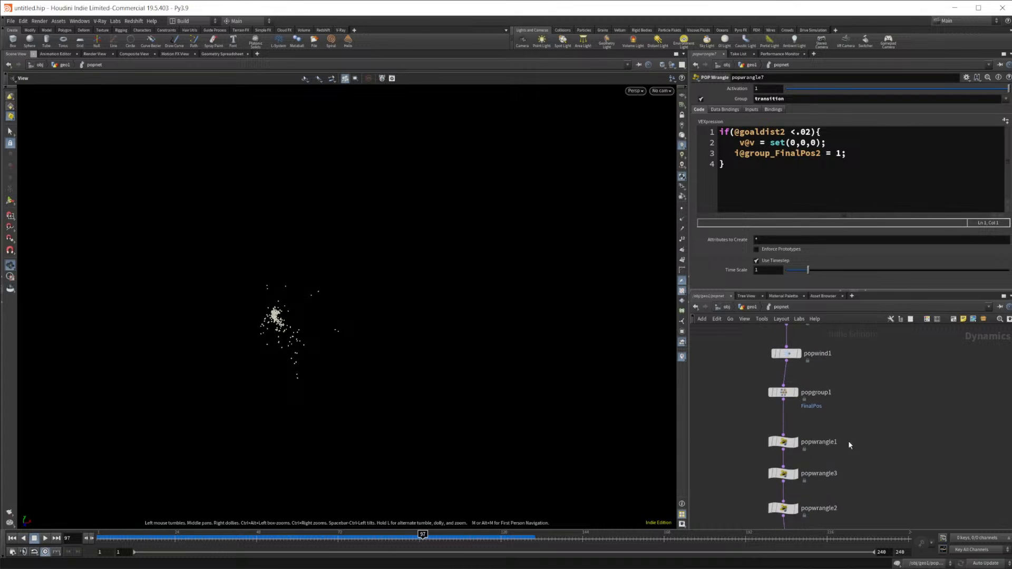
click(783, 442)
middle_drag(823, 348, 815, 398)
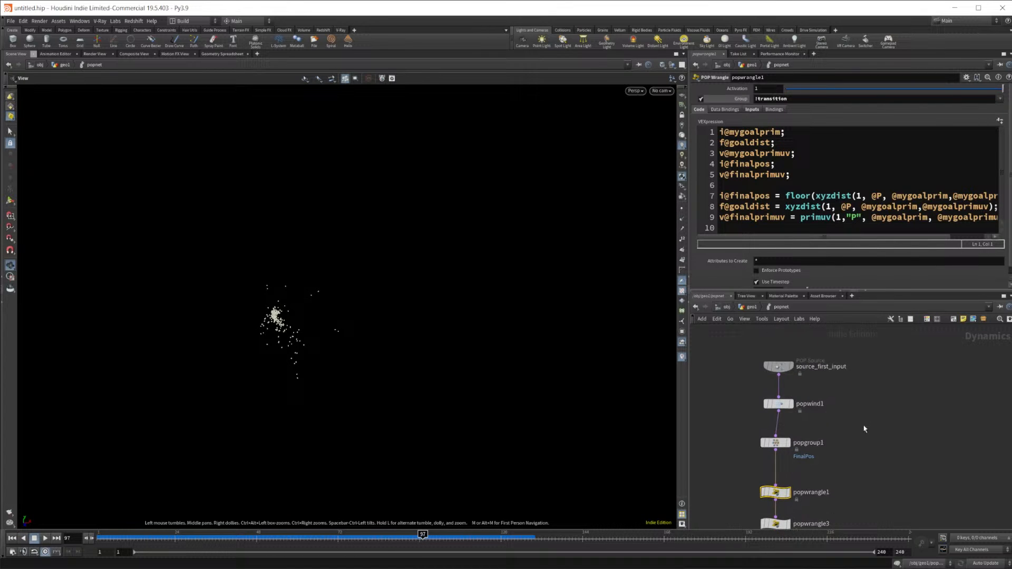
click(780, 404)
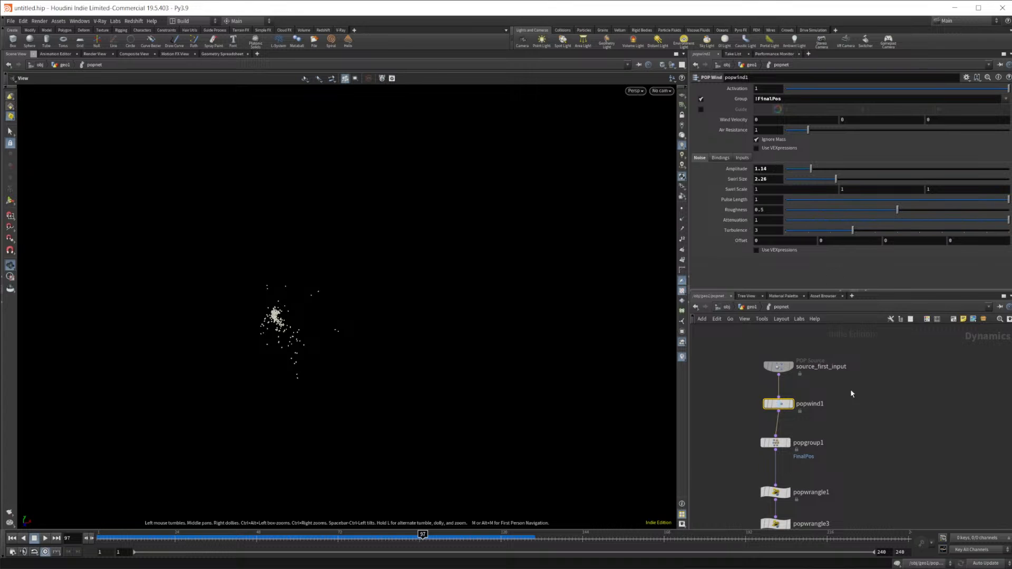
middle_drag(811, 400, 805, 344)
middle_drag(822, 381, 831, 430)
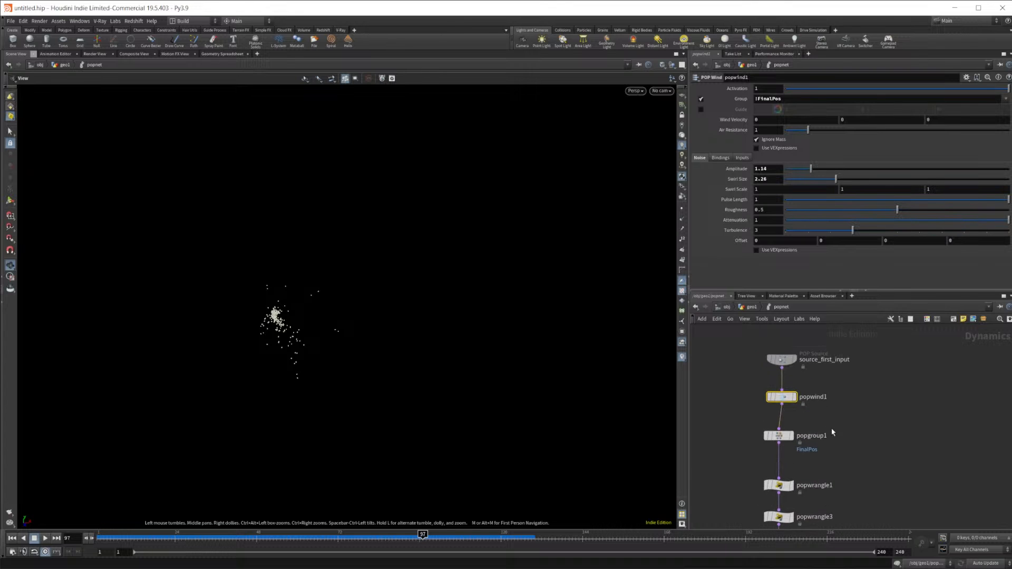
Review the group settings and code of popgroup1, popwrangle1, popwrangle3 and popattract1
click(778, 436)
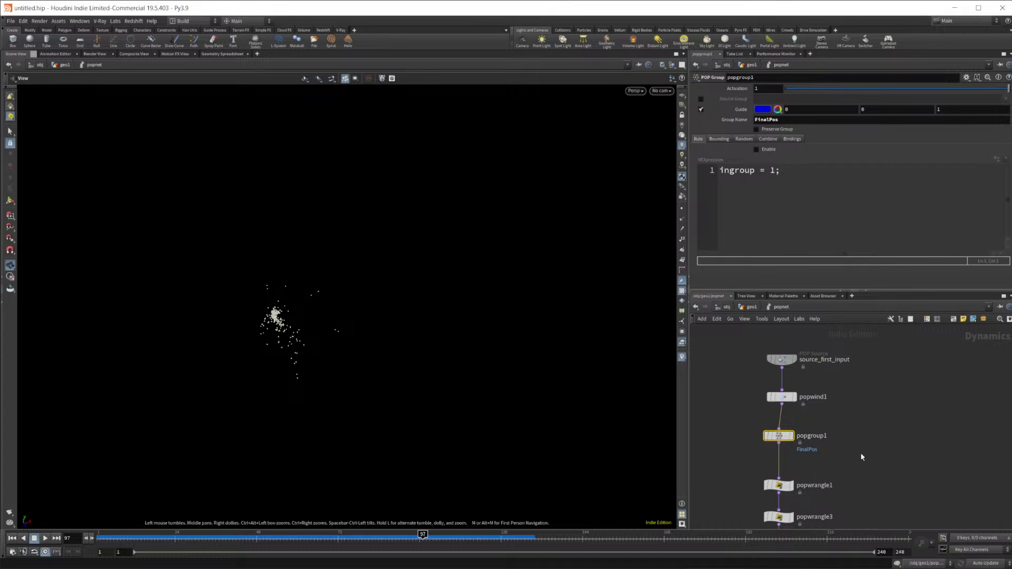
middle_drag(859, 457, 850, 393)
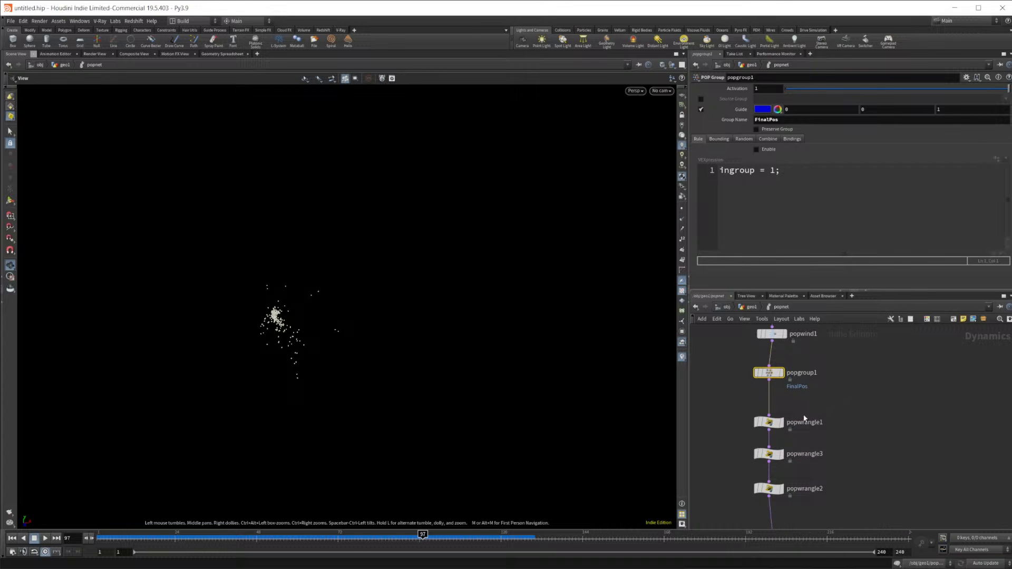
click(769, 423)
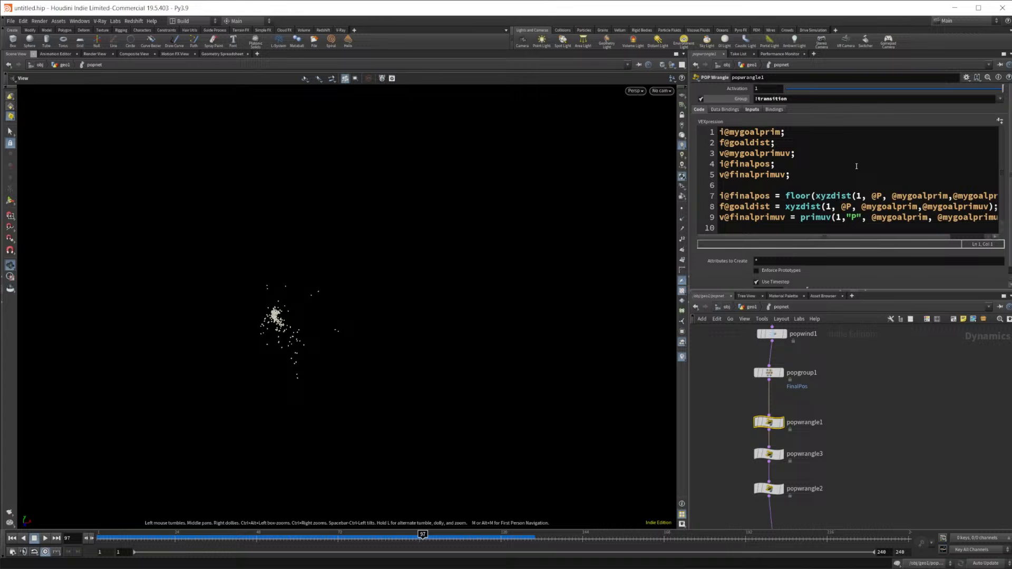
middle_drag(815, 443, 815, 395)
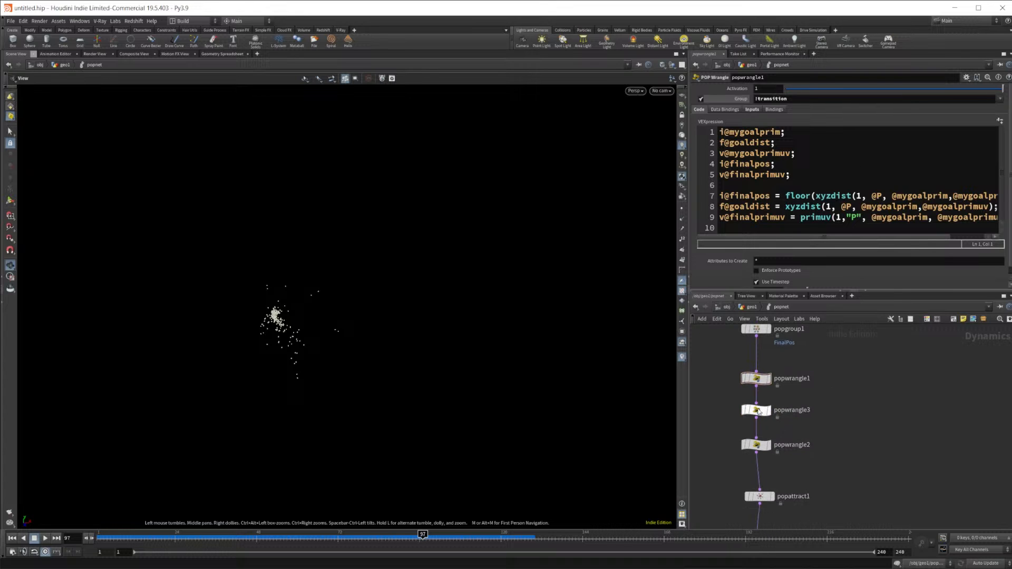
click(756, 411)
middle_drag(838, 433, 838, 348)
scroll(814, 451, down, 3)
scroll(821, 456, up, 3)
click(756, 401)
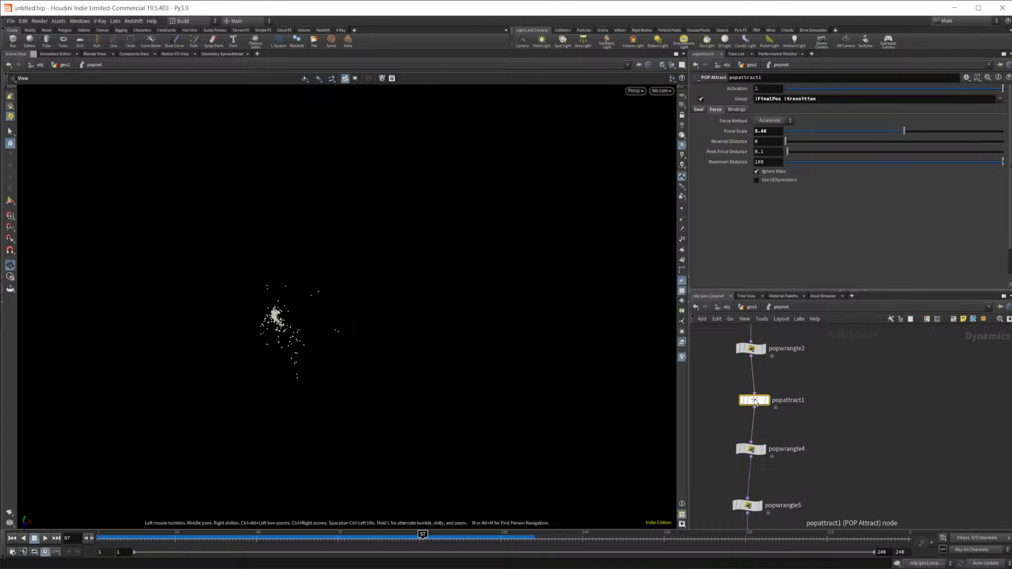
Examine the group settings and VEX code of popwrangle4, popwrangle5, popwrangle6 and popwrangle7
middle_drag(836, 435, 836, 407)
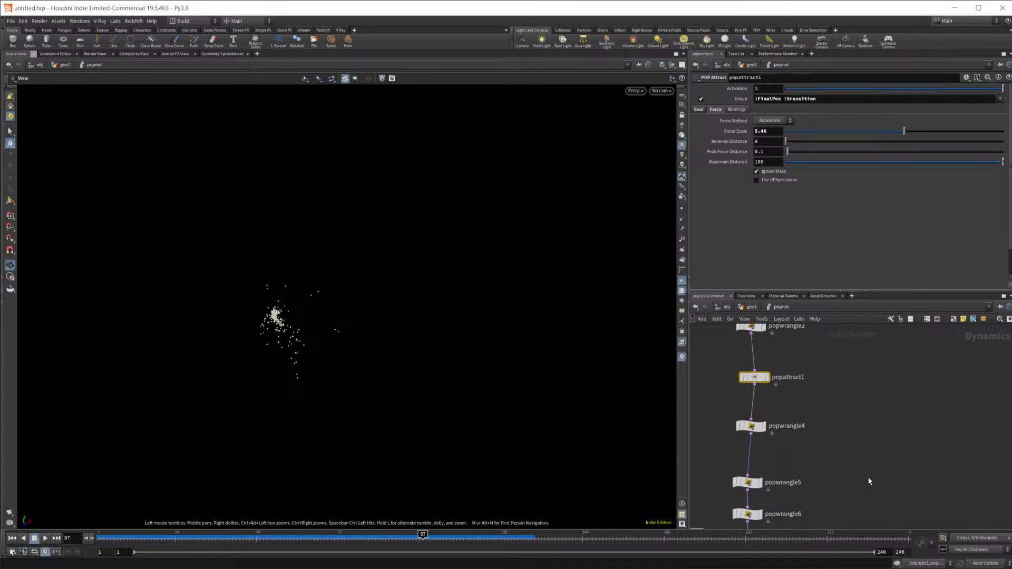
scroll(870, 470, down, 1)
scroll(854, 466, up, 2)
click(749, 427)
middle_drag(830, 451, 838, 385)
click(749, 427)
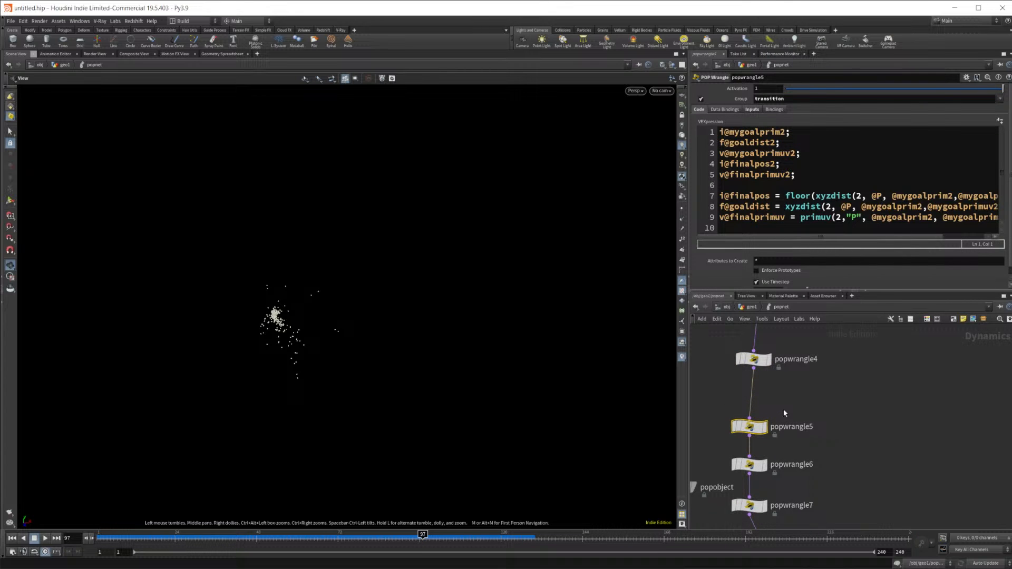
click(749, 464)
middle_drag(852, 437, 848, 387)
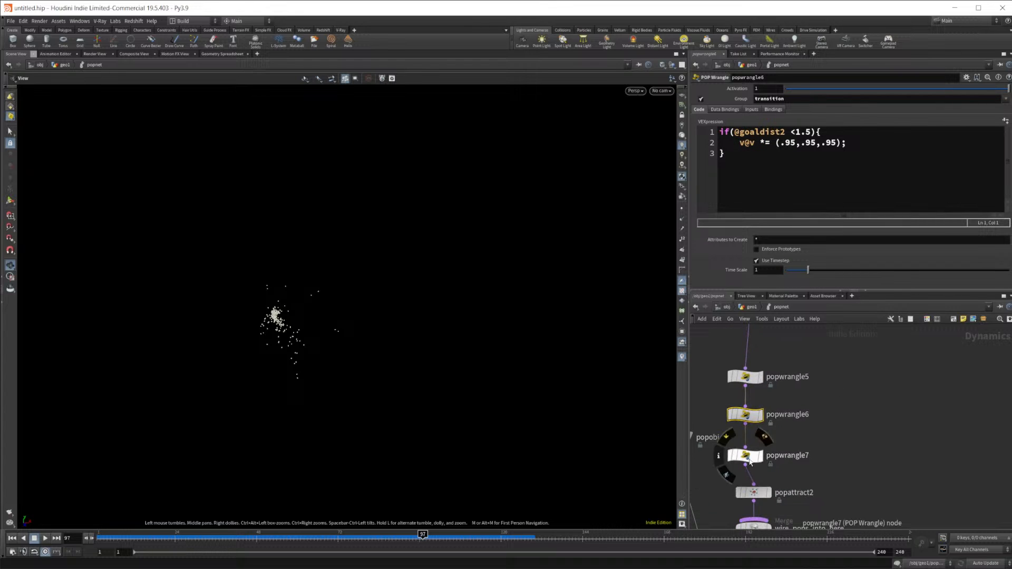
click(745, 454)
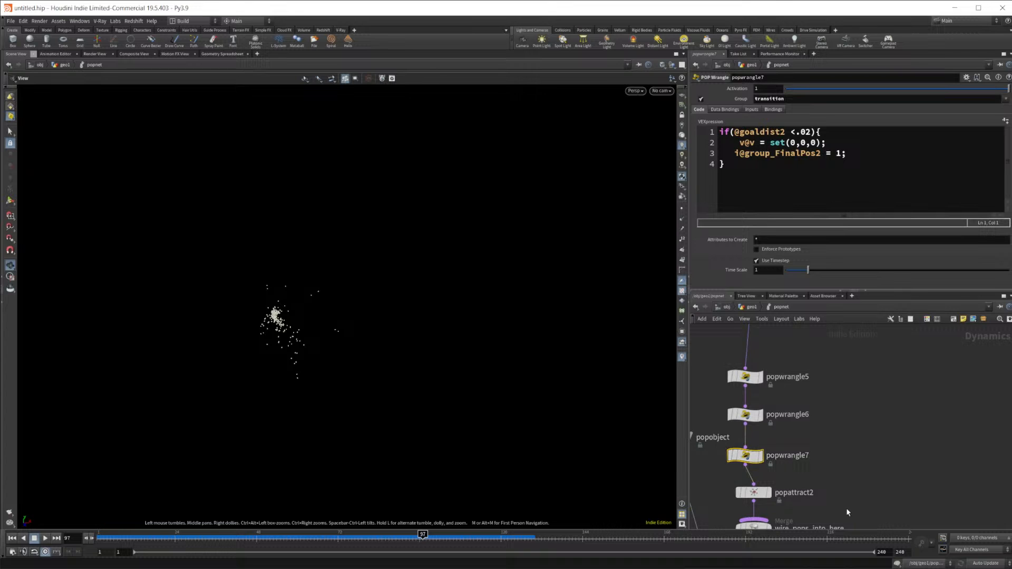
Bypass popwrangle5, popwrangle6, popwrangle7 and popattract2, and play the simulation from frame 1
click(727, 358)
click(728, 401)
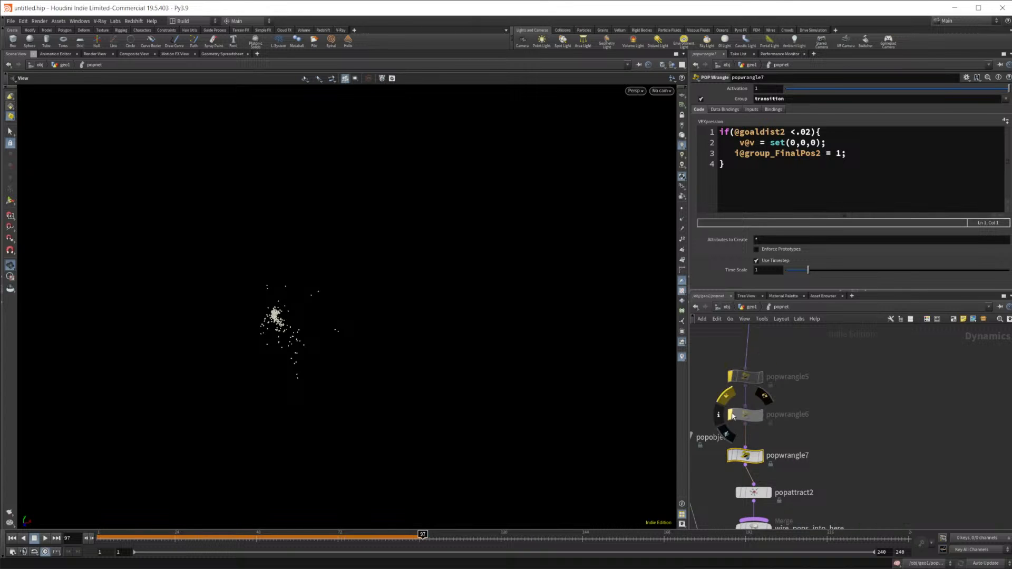
click(728, 443)
middle_drag(741, 478, 762, 439)
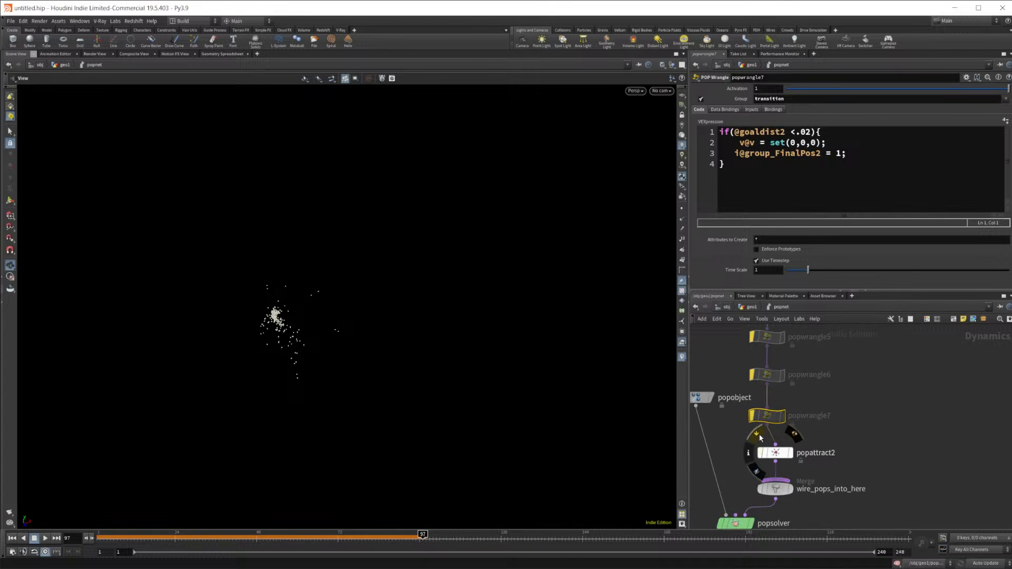
click(759, 435)
click(11, 539)
click(46, 538)
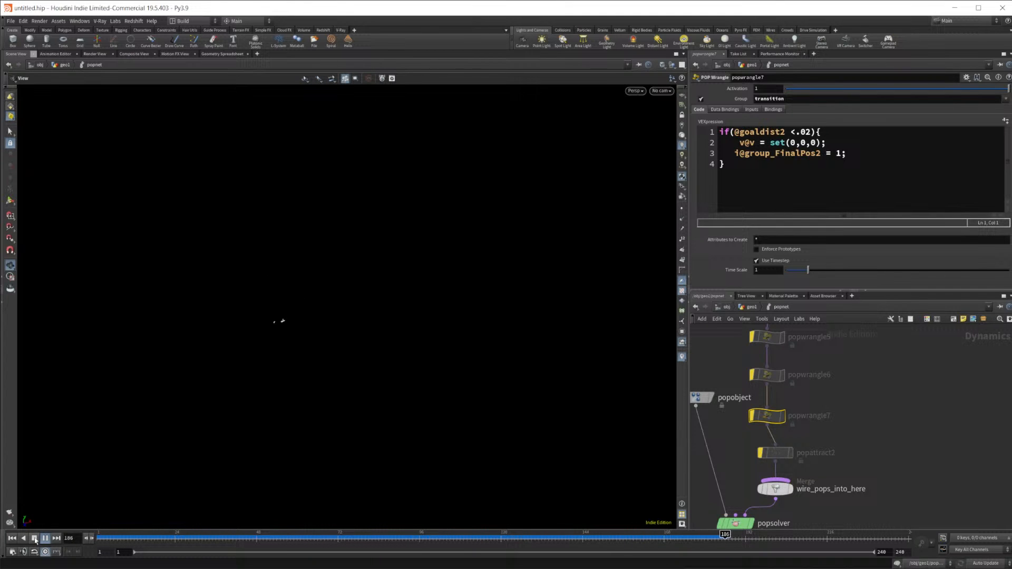
click(35, 538)
Turn off the group restriction on popwrangle1, popwrangle3 and popwrangle2
scroll(870, 402, down, 1)
middle_drag(870, 403, 841, 459)
middle_drag(819, 380, 821, 428)
click(799, 369)
click(791, 456)
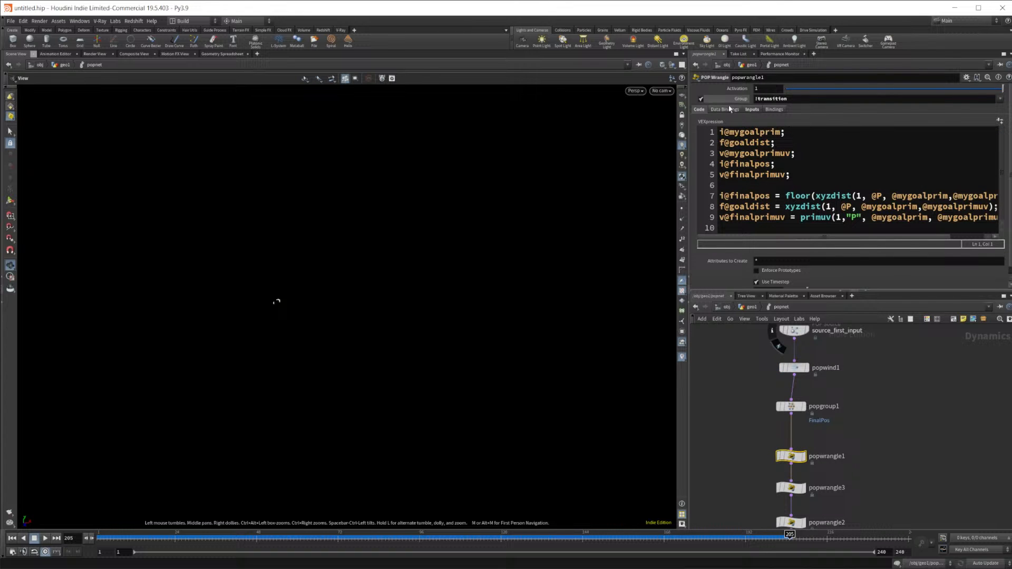
click(791, 489)
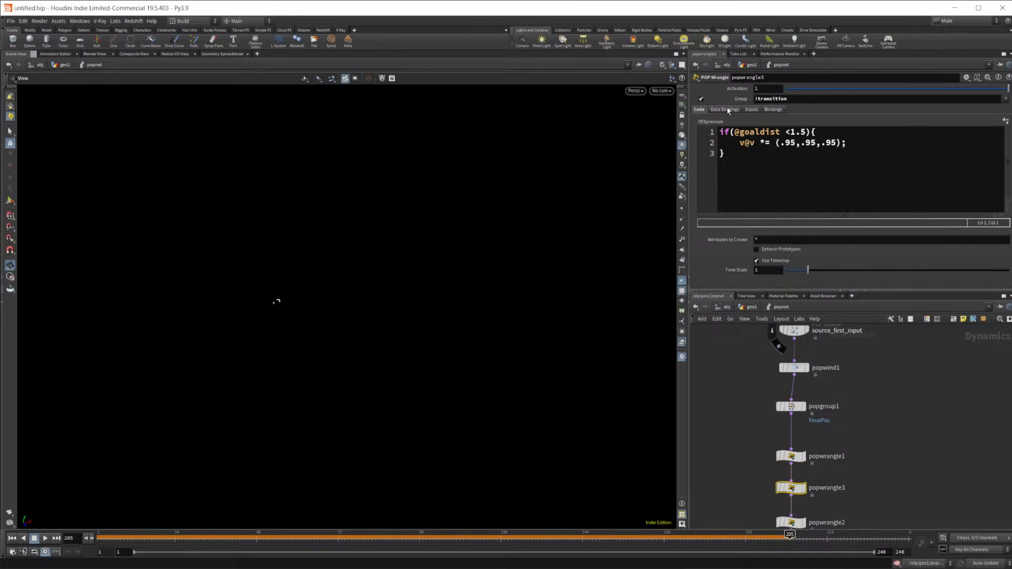
middle_drag(786, 464, 794, 349)
click(800, 407)
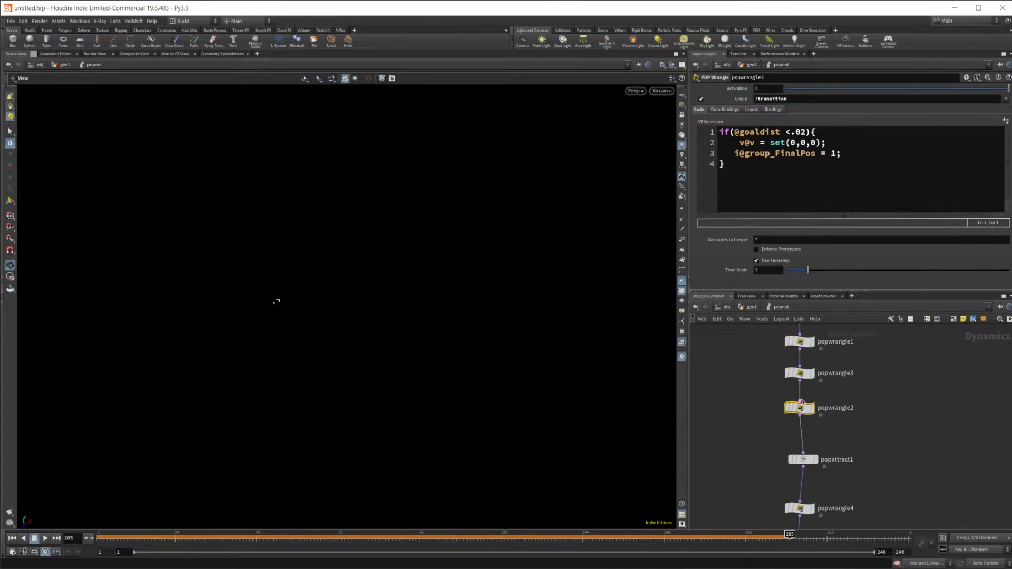
click(701, 99)
Play the simulation from frame 1, stop it and rewind to the start
click(11, 539)
click(43, 538)
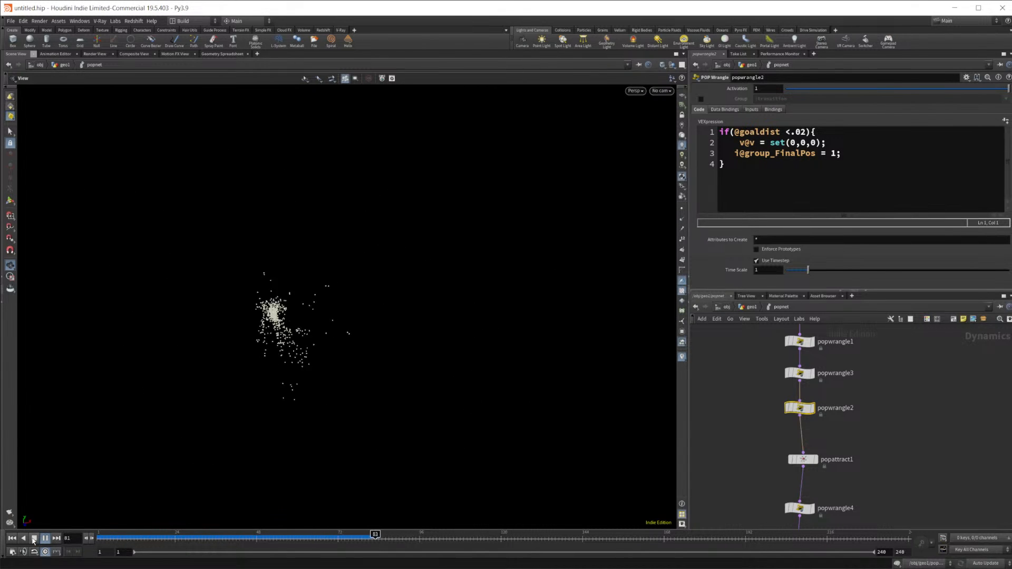
click(33, 538)
click(11, 538)
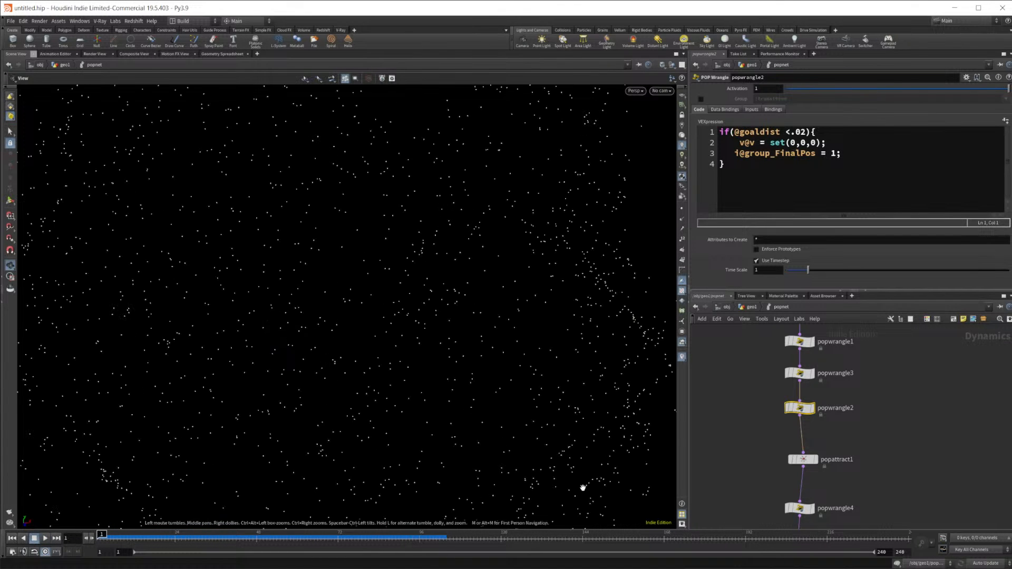
Remove !transition from popattract1's group so only !FinalPos remains, and play the simulation
click(803, 460)
drag(788, 99, 892, 98)
key(BackSpace)
key(BackSpace)
key(Return)
click(46, 540)
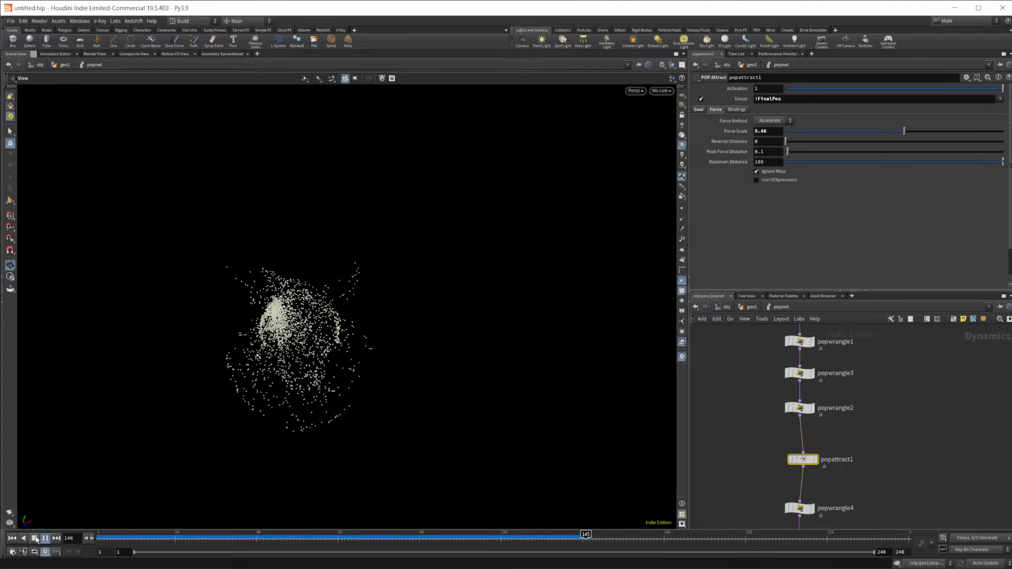
click(35, 538)
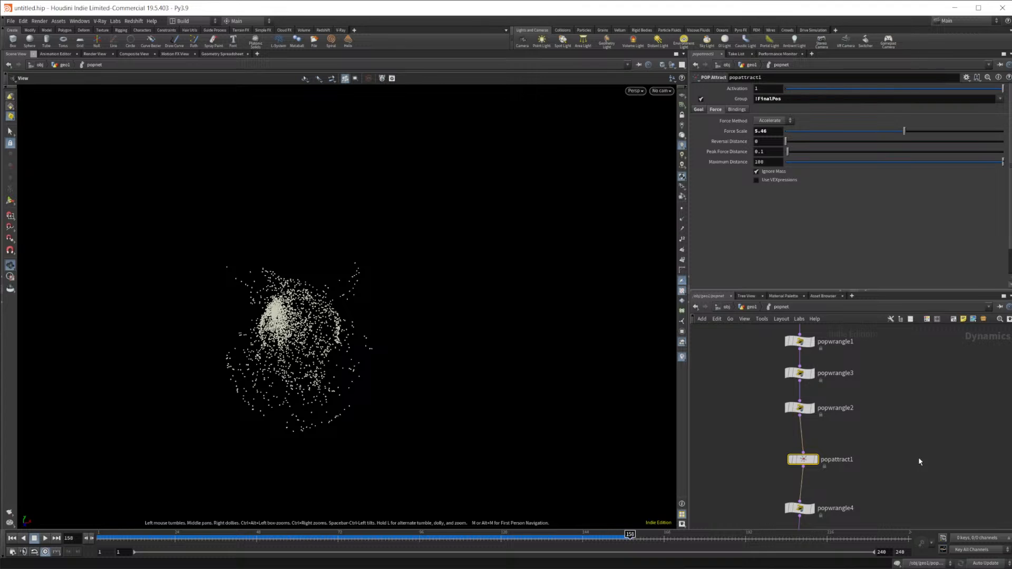
Go up to the geo1 network and create two duplicates of the popnet node
scroll(919, 458, down, 2)
middle_drag(897, 463, 864, 380)
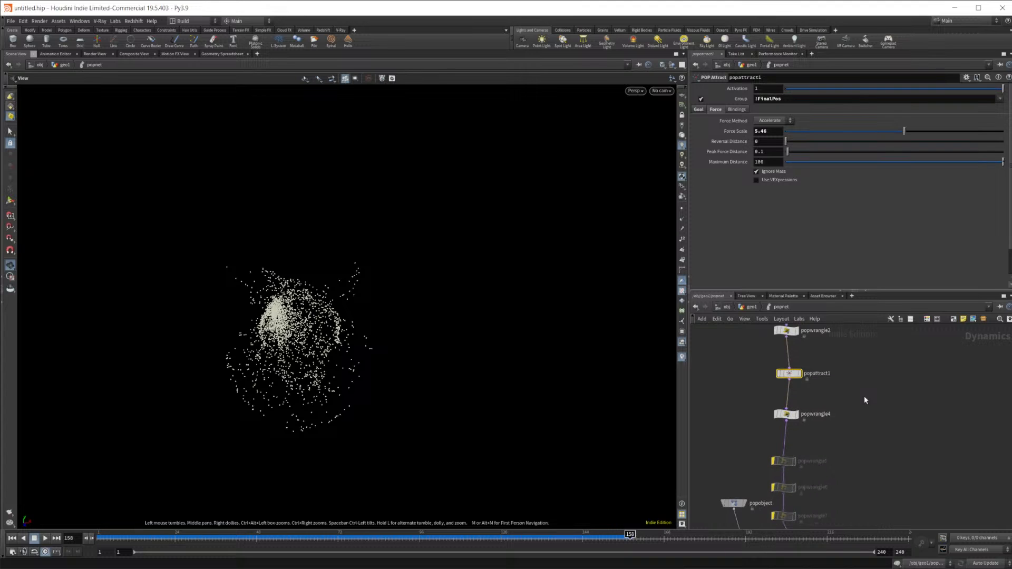
scroll(864, 397, down, 1)
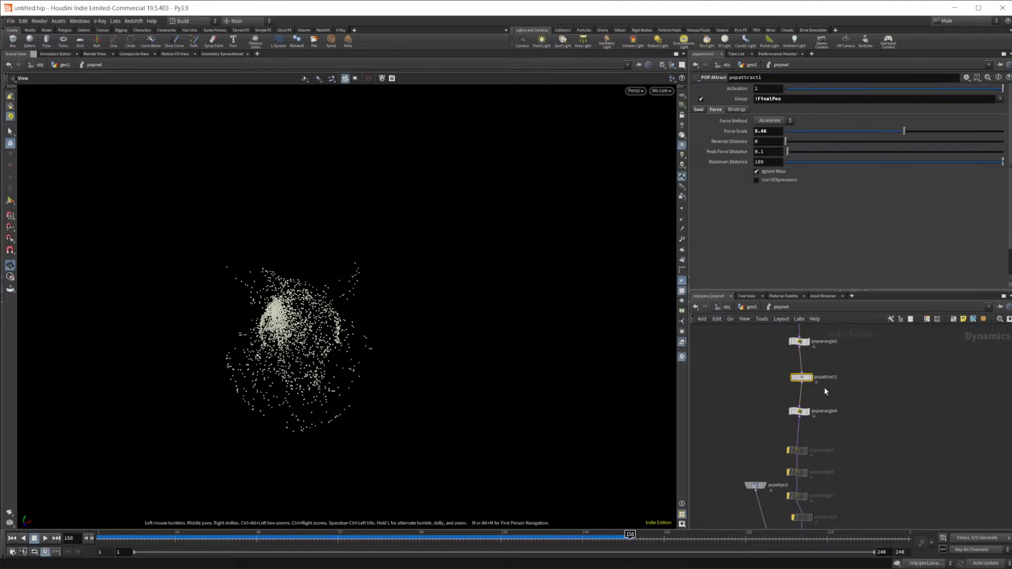
click(806, 383)
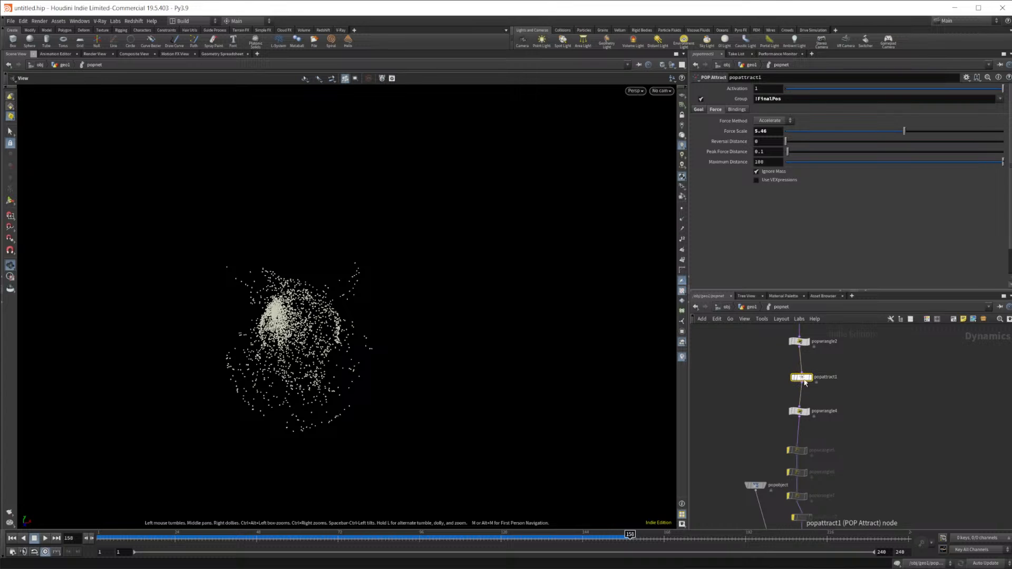
key(f)
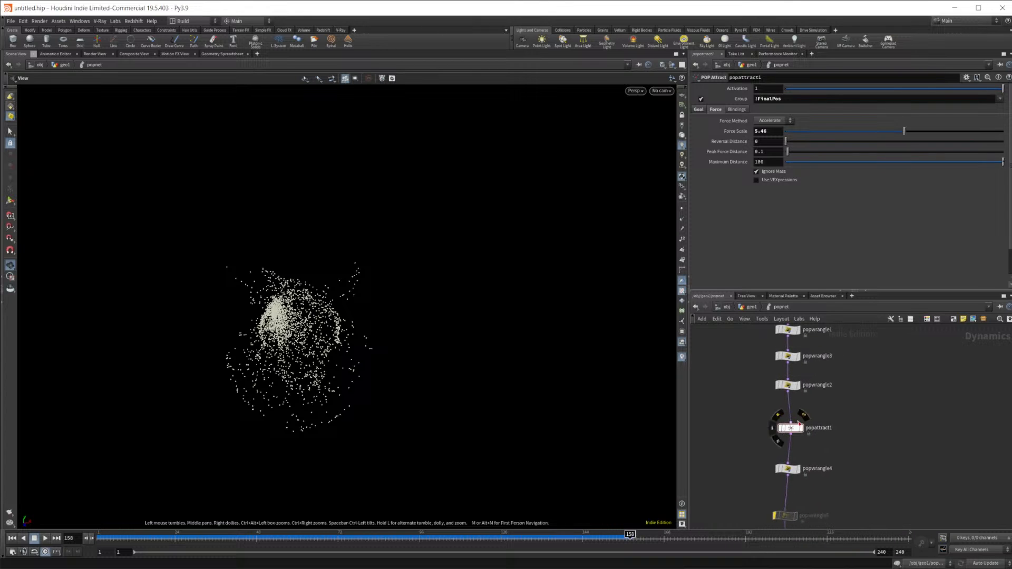
key(u)
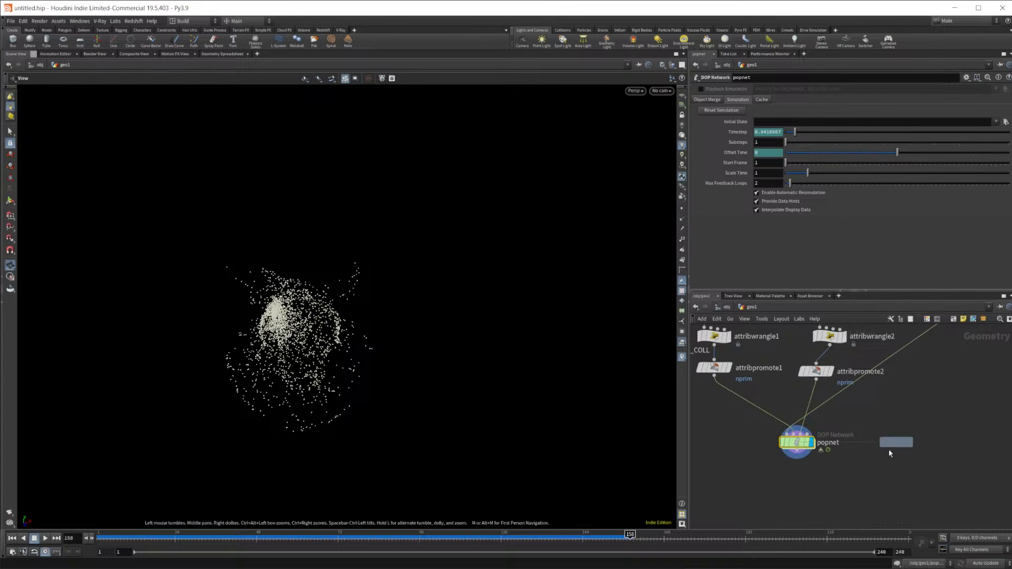
key(ctrl+c)
key(ctrl+v)
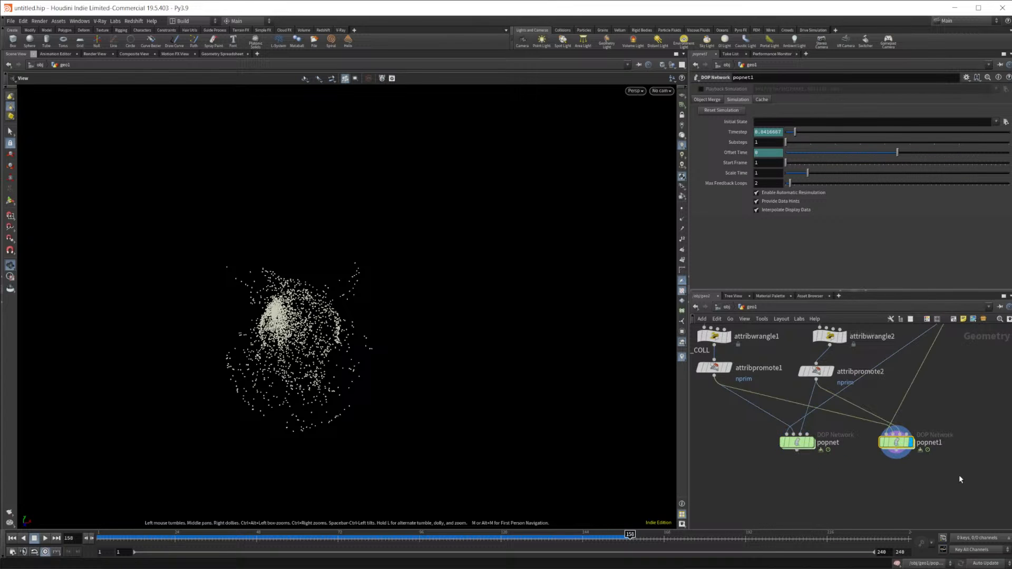
click(962, 497)
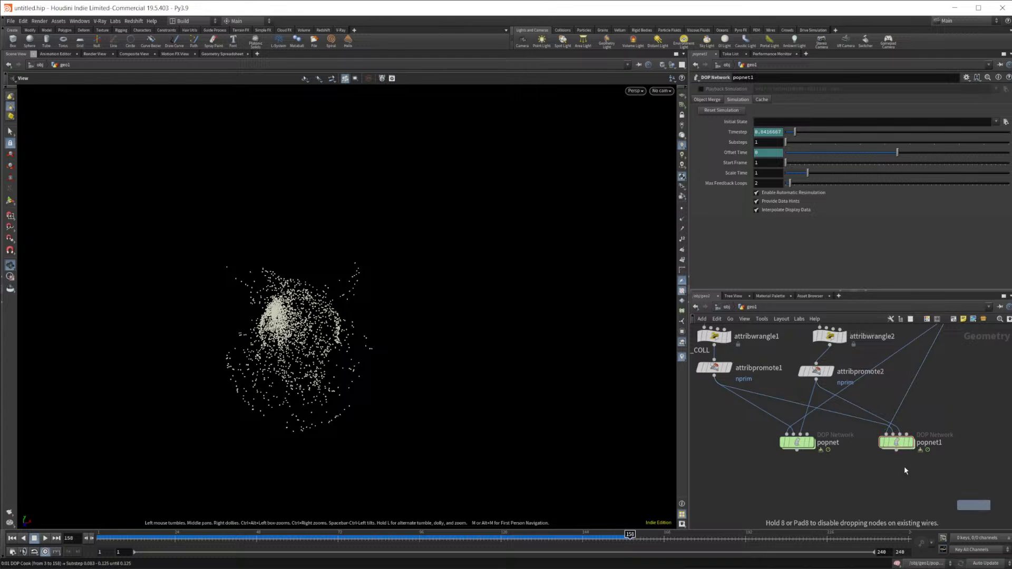
Enter popnet1 and delete the bypassed nodes between popwrangle4 and the merge node
middle_drag(903, 450, 855, 426)
click(850, 417)
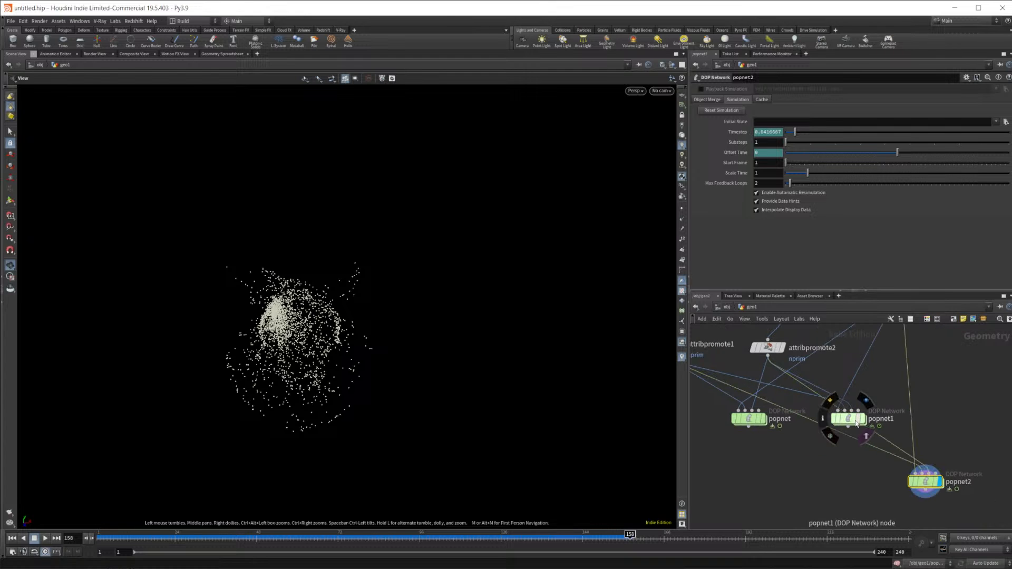
double_click(850, 418)
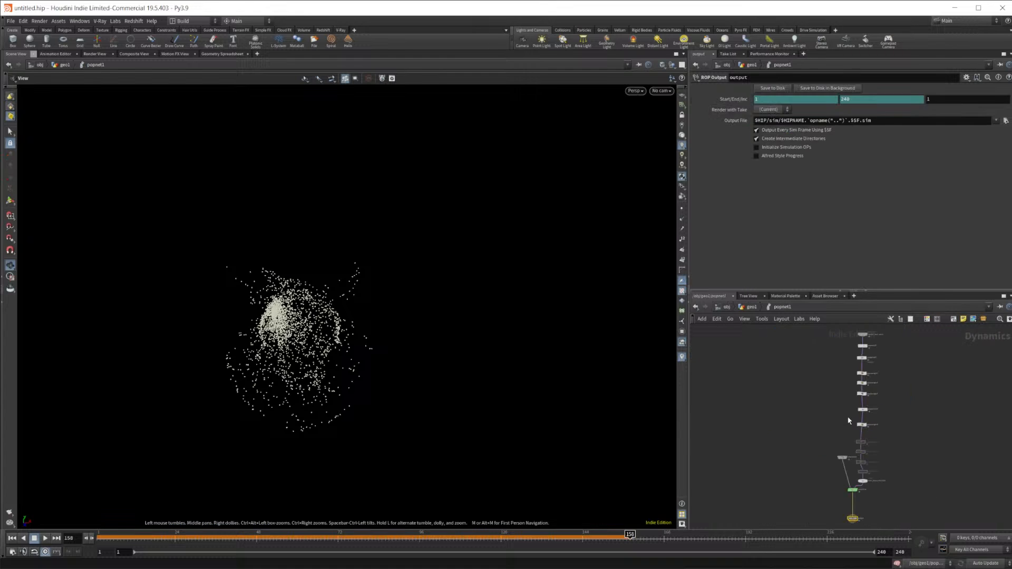
drag(880, 423, 841, 484)
key(Delete)
scroll(884, 420, up, 2)
scroll(884, 420, up, 4)
click(818, 423)
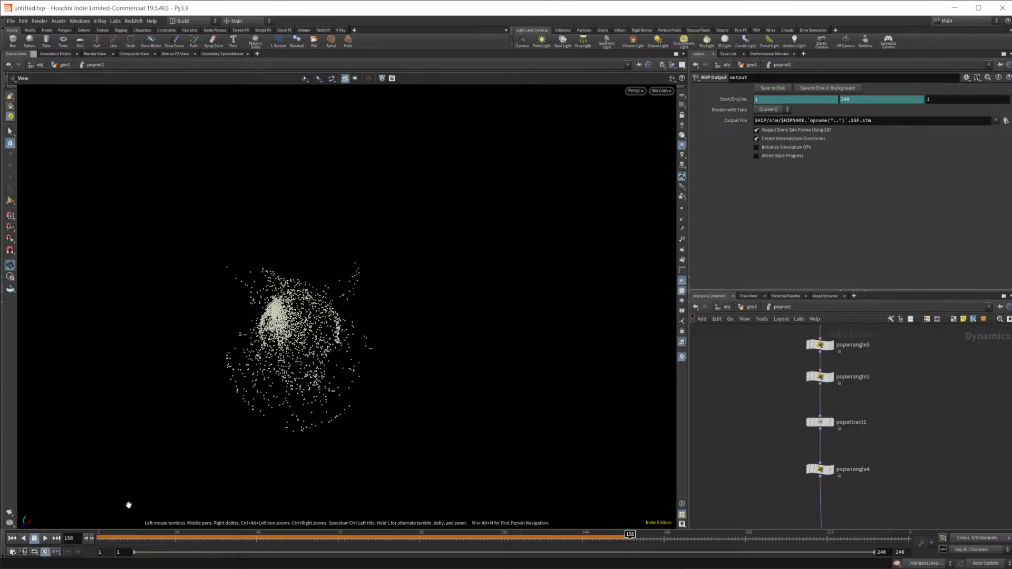
Play the simulation from frame 1 twice, viewing the particles from a wider angle for the second run
click(15, 539)
click(45, 538)
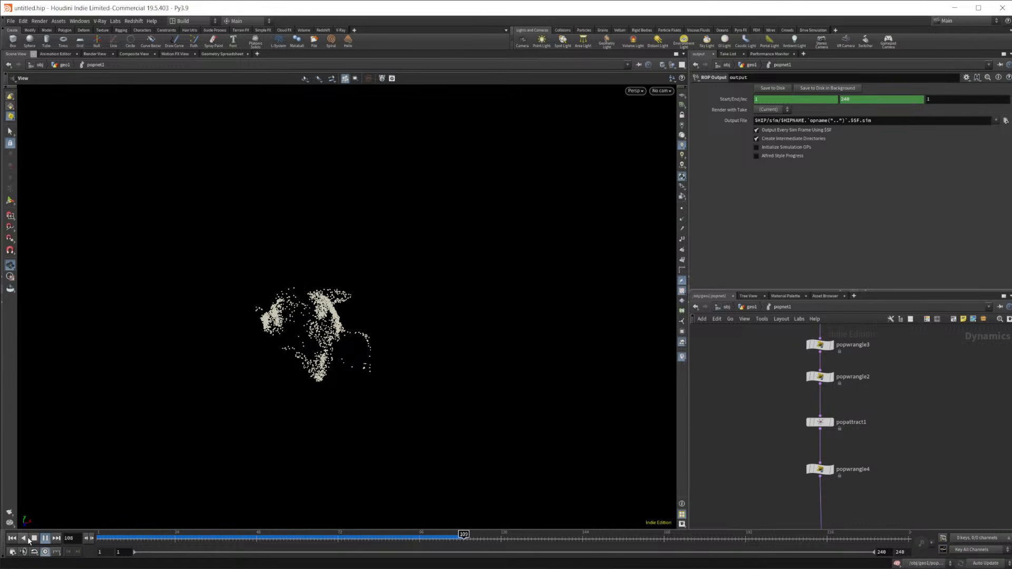
click(33, 539)
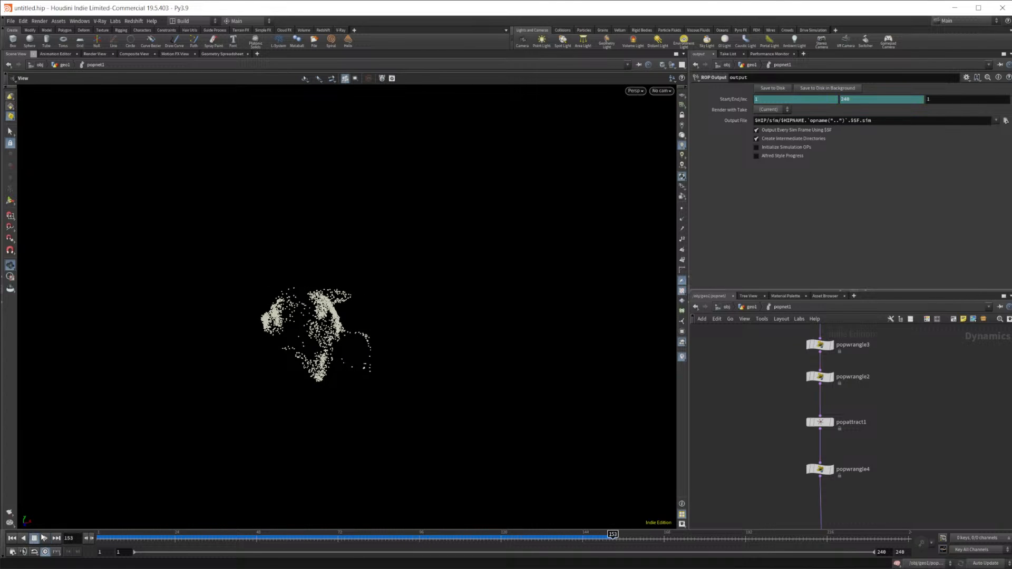
drag(377, 422, 363, 413)
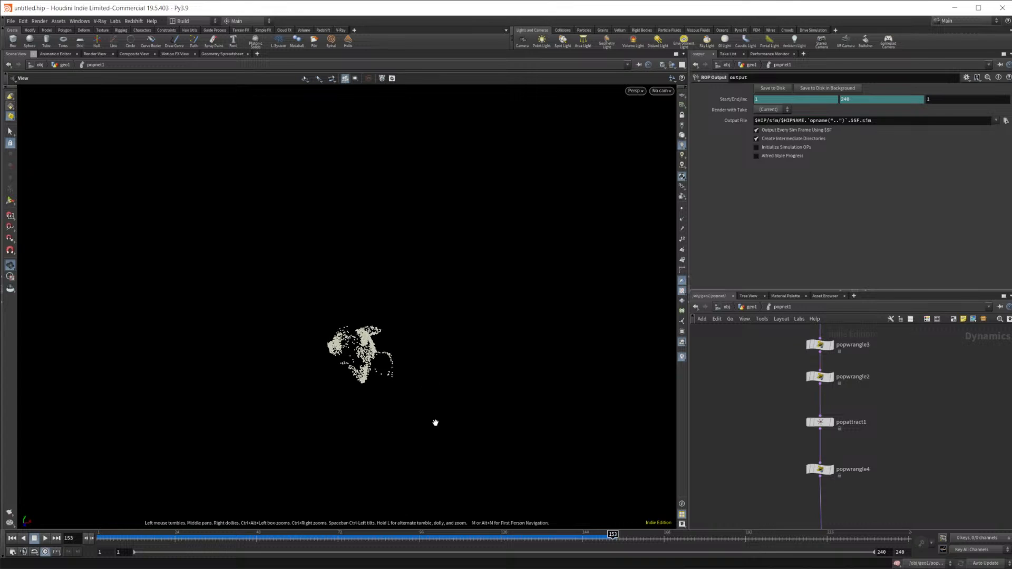
click(15, 538)
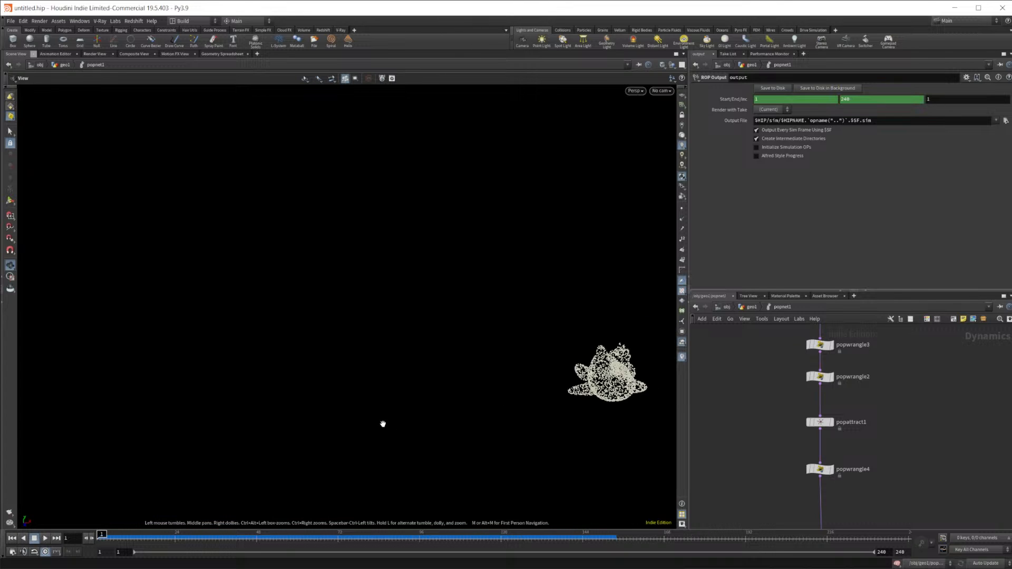
click(44, 541)
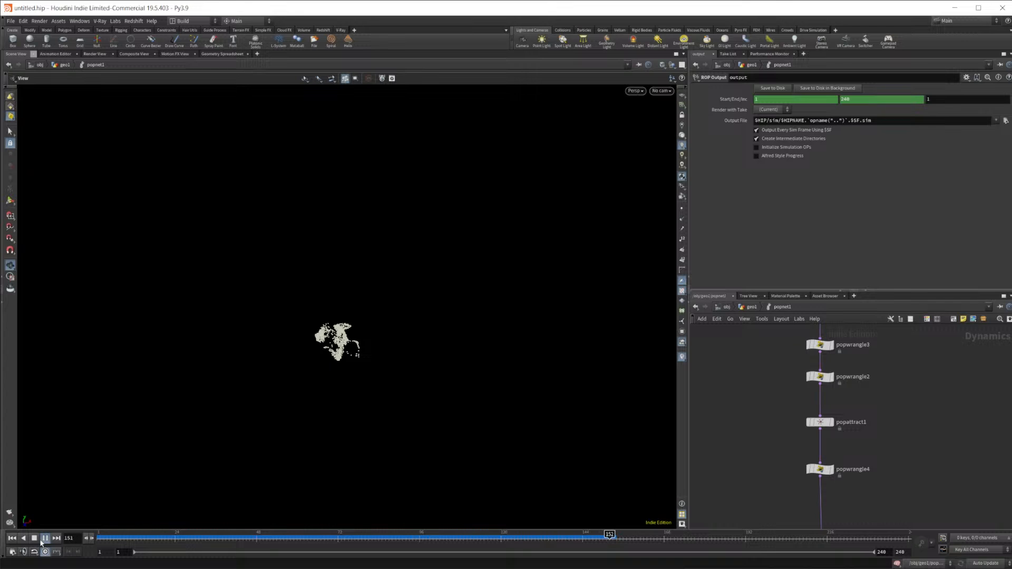
click(42, 541)
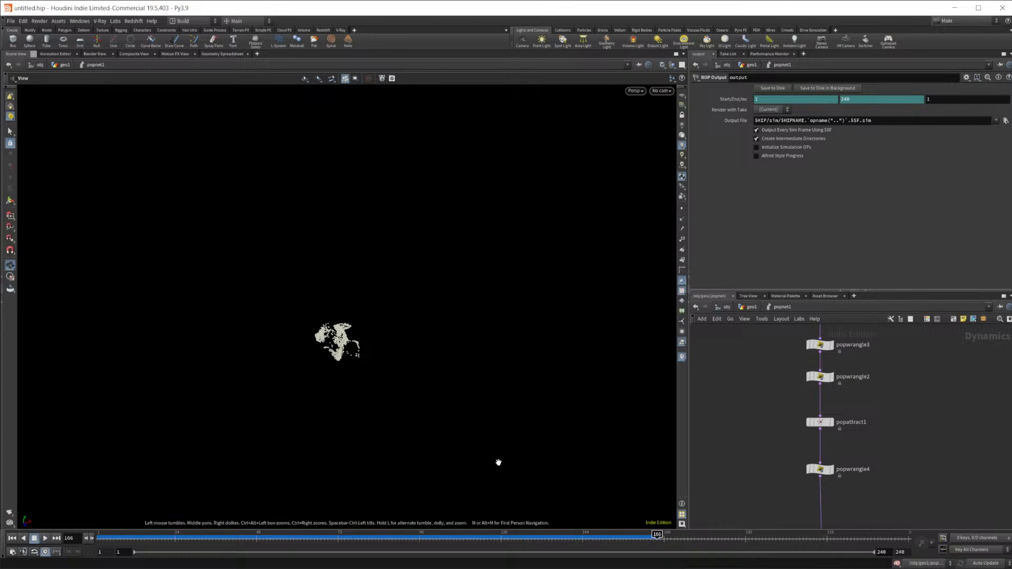
Check the birth settings of popnet1's source_first_input node and scrub the timeline back to frame 1
scroll(876, 398, up, 3)
middle_drag(881, 392, 863, 499)
scroll(842, 391, down, 1)
middle_drag(841, 370, 836, 494)
middle_drag(834, 414, 841, 500)
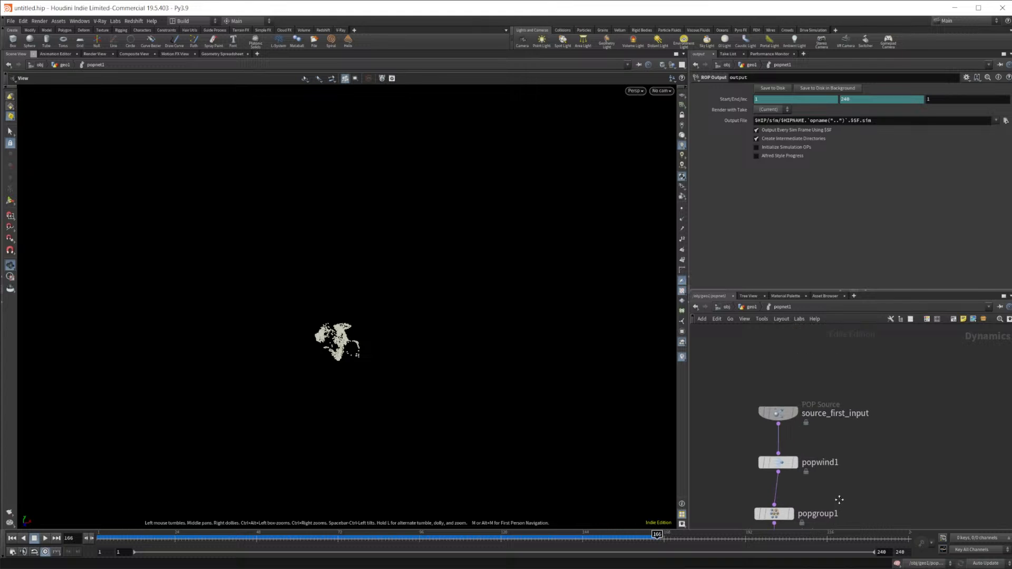
click(776, 415)
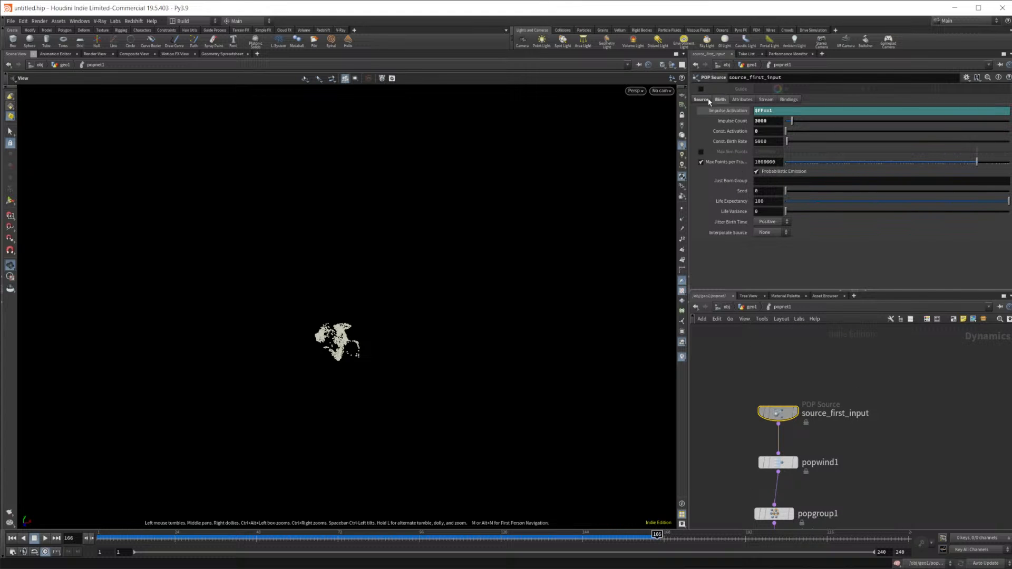
drag(501, 541, 59, 529)
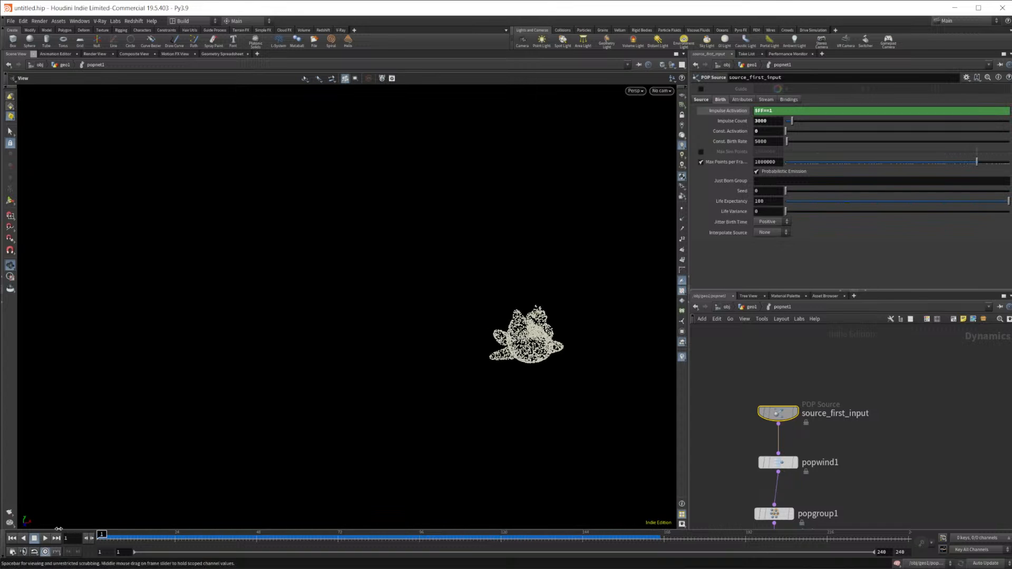
Go up to geo1, connect transform1's output to popnet1, and play the simulation
click(758, 309)
mouse_move(847, 426)
mouse_down()
mouse_move(880, 430)
mouse_move(863, 432)
mouse_up()
scroll(878, 379, down, 5)
scroll(884, 380, up, 4)
middle_drag(882, 383, 842, 433)
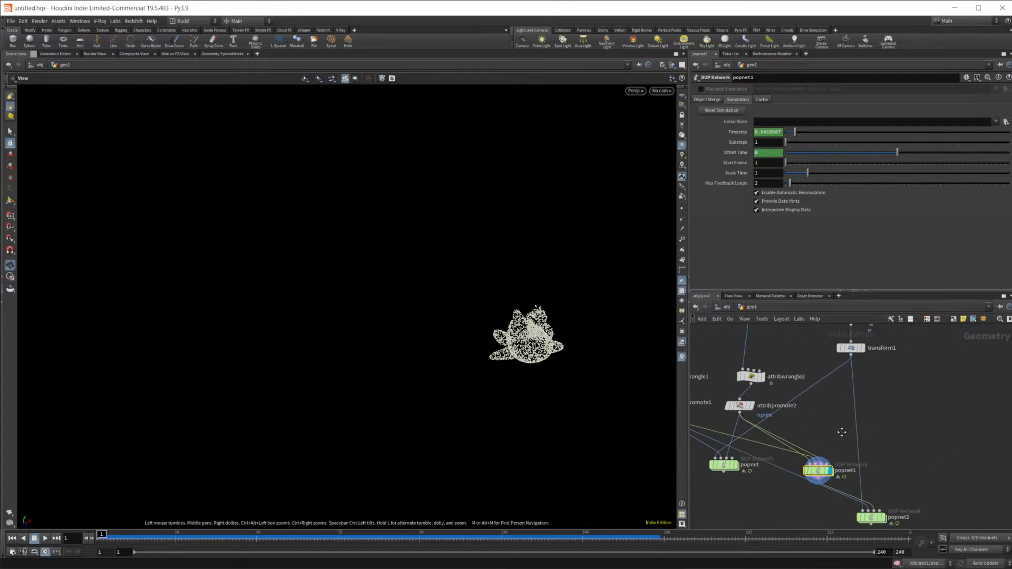
middle_drag(848, 380, 848, 405)
drag(852, 381, 815, 483)
middle_drag(852, 476, 854, 390)
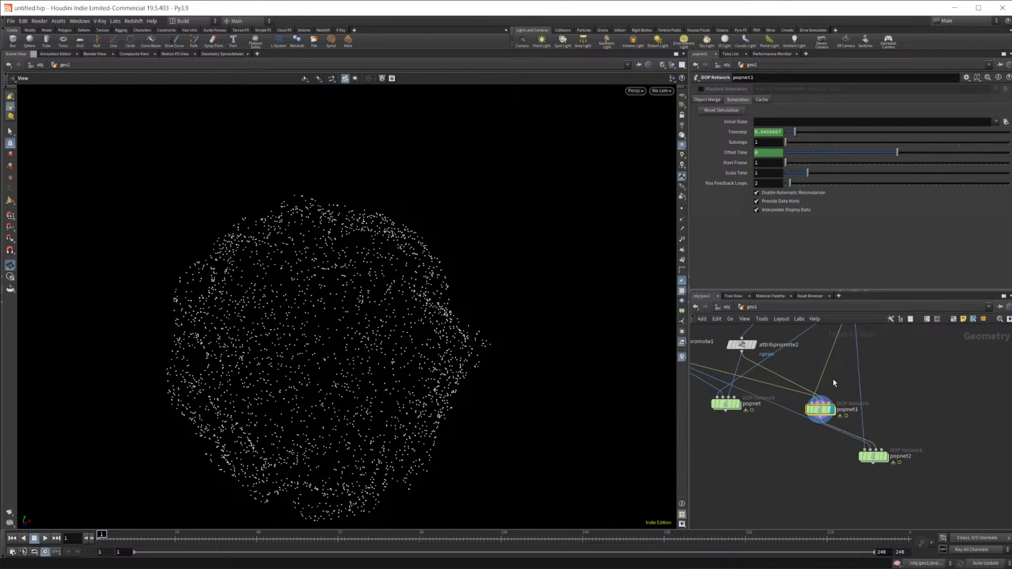
click(46, 538)
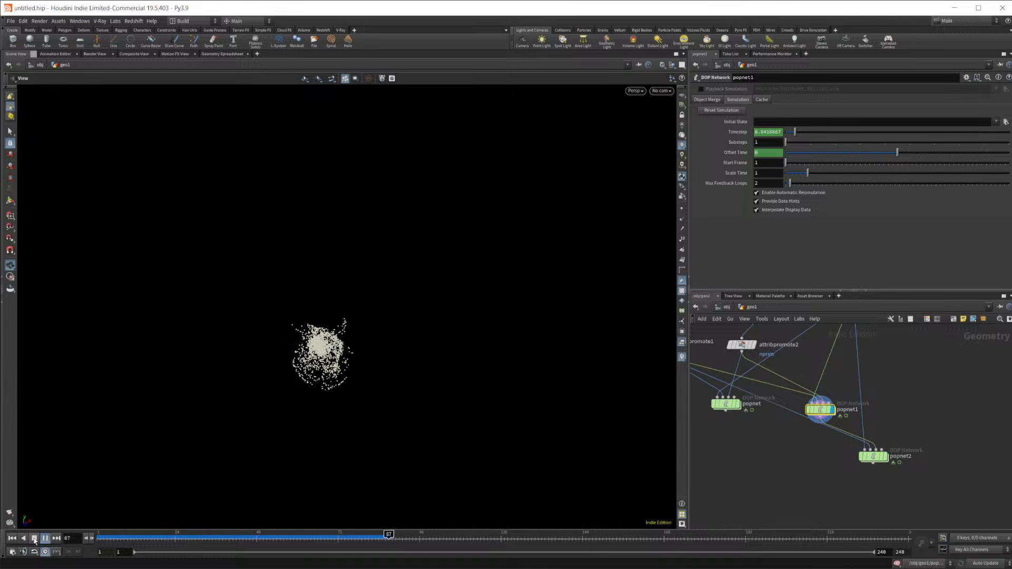
click(34, 539)
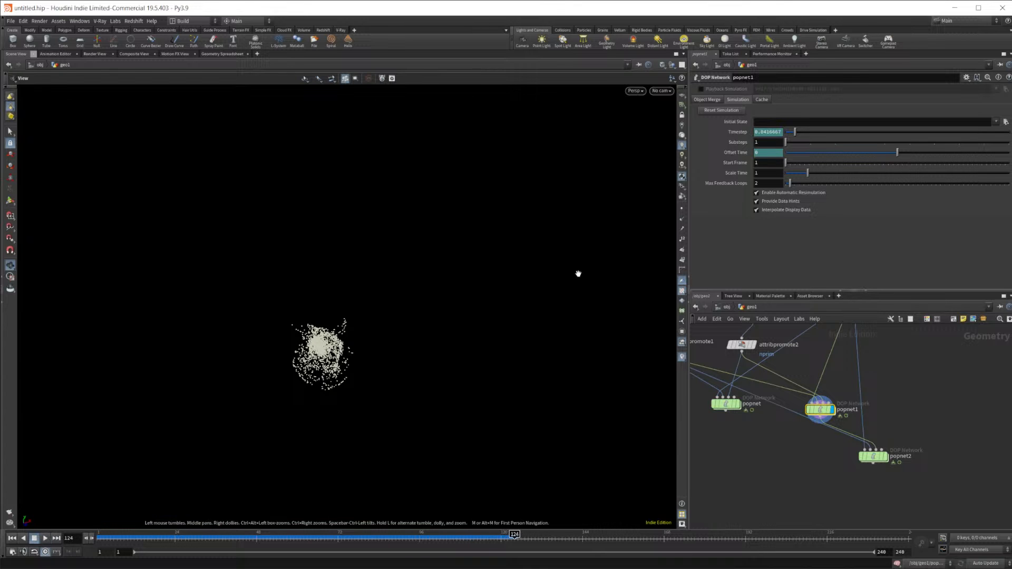
Examine the group columns of popnet1's popobject geometry in the Geometry Spreadsheet
click(221, 54)
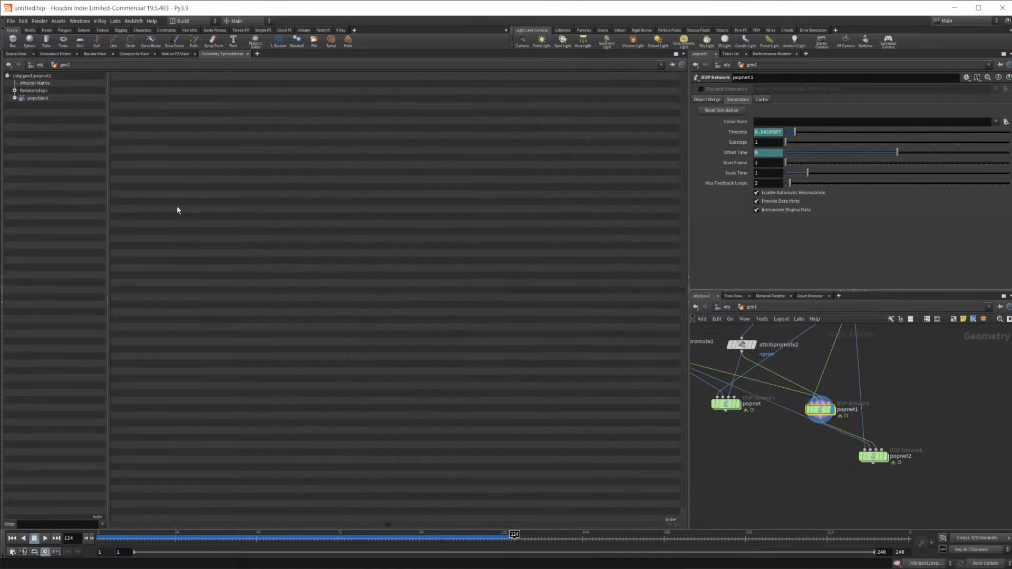
click(47, 99)
click(15, 98)
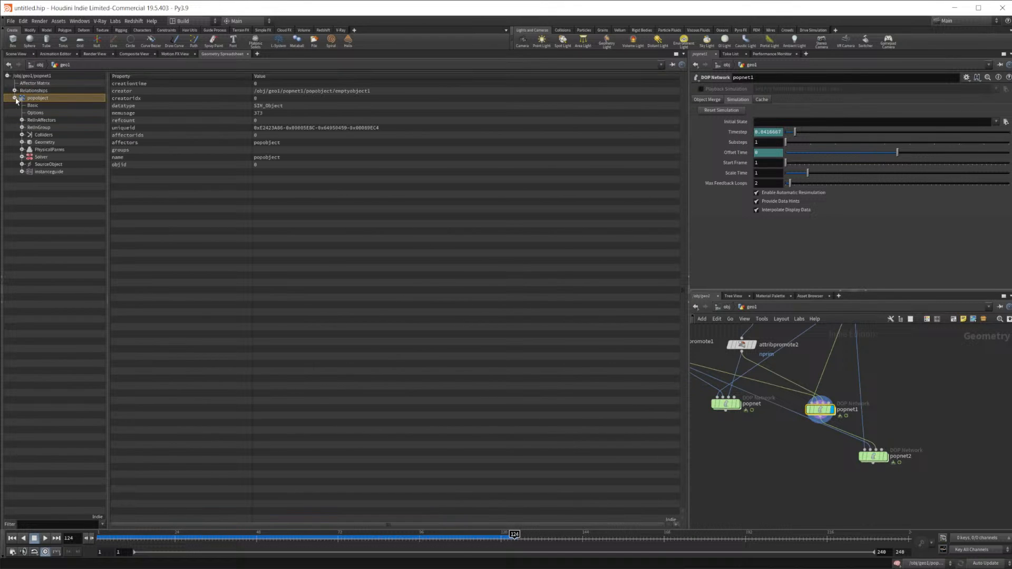
click(45, 141)
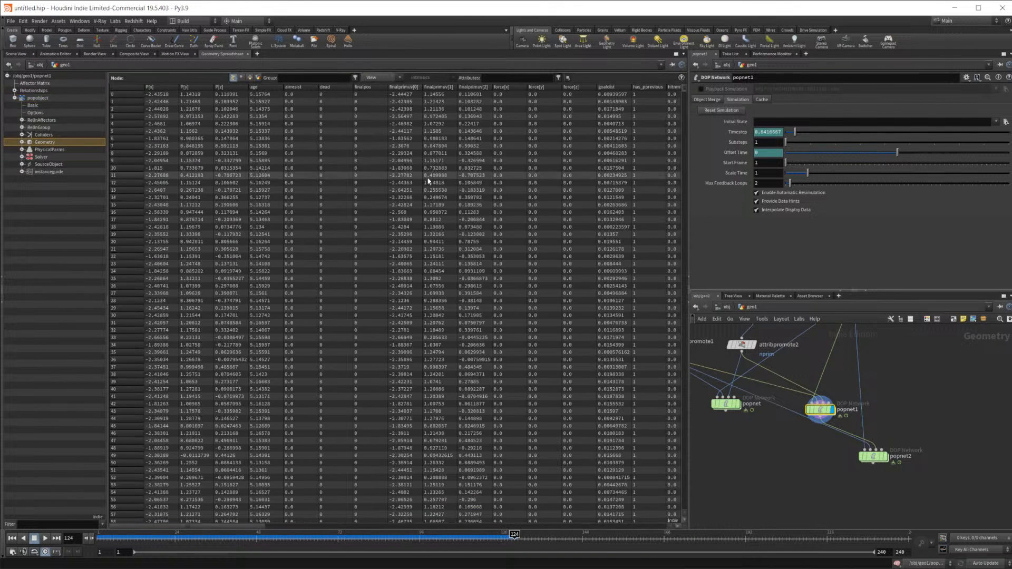
drag(254, 521, 562, 530)
drag(644, 456, 616, 449)
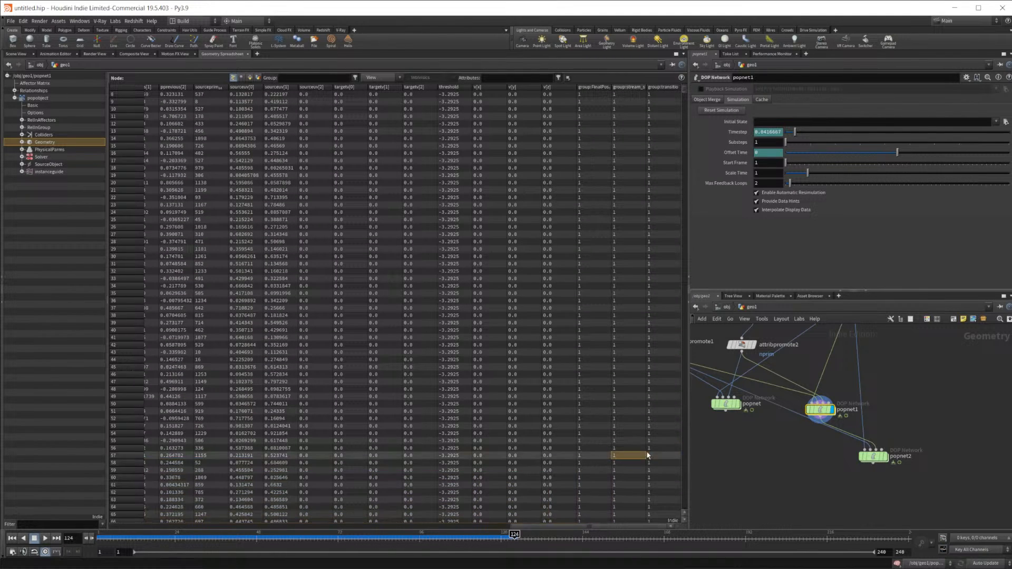
scroll(643, 453, up, 2)
Insert a Blast node between popnet1 and popnet2 and set its group to transition
middle_drag(836, 495, 804, 496)
mouse_move(844, 463)
drag(844, 462, 844, 509)
key(Tab)
text(null)
key(Return)
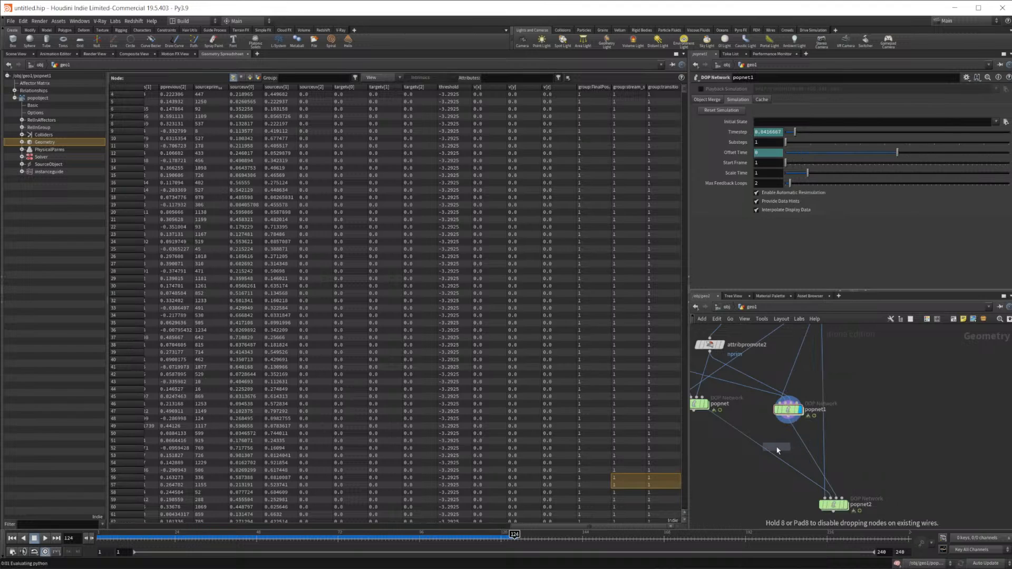
click(777, 451)
drag(778, 449, 799, 447)
click(996, 89)
click(1004, 114)
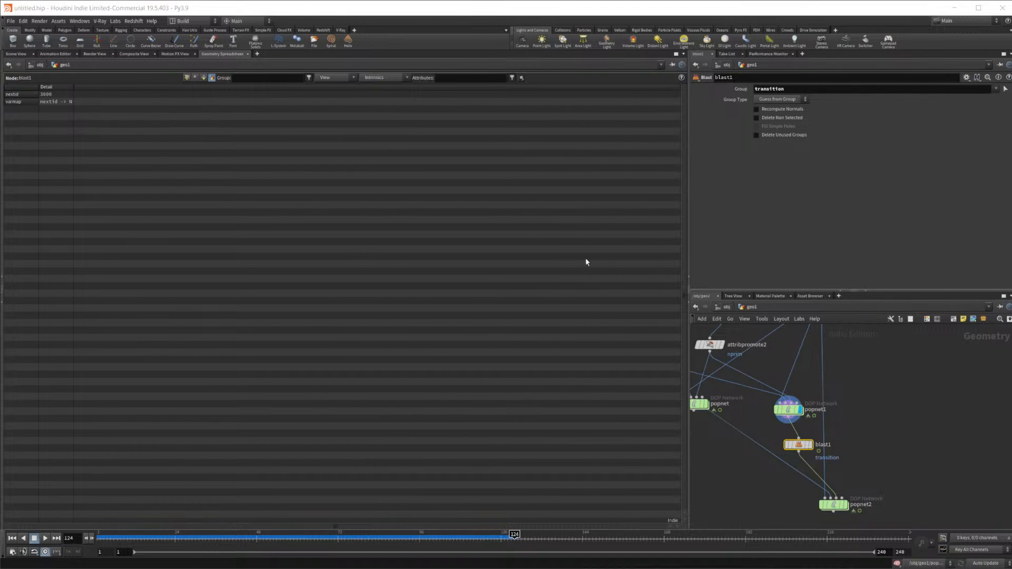
Display blast1's output in the scene view and scrub the timeline back to frame 26
click(16, 53)
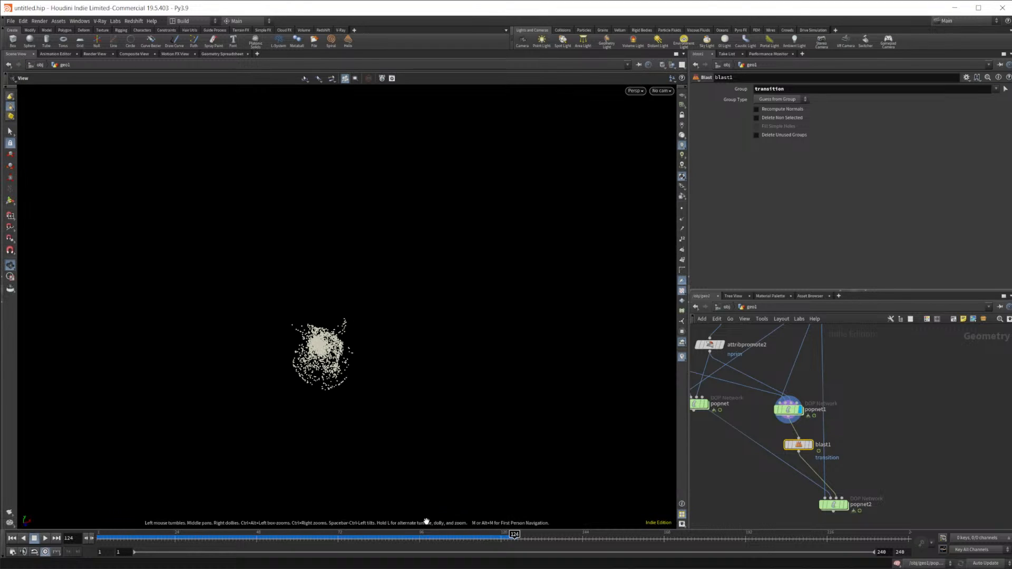
click(804, 449)
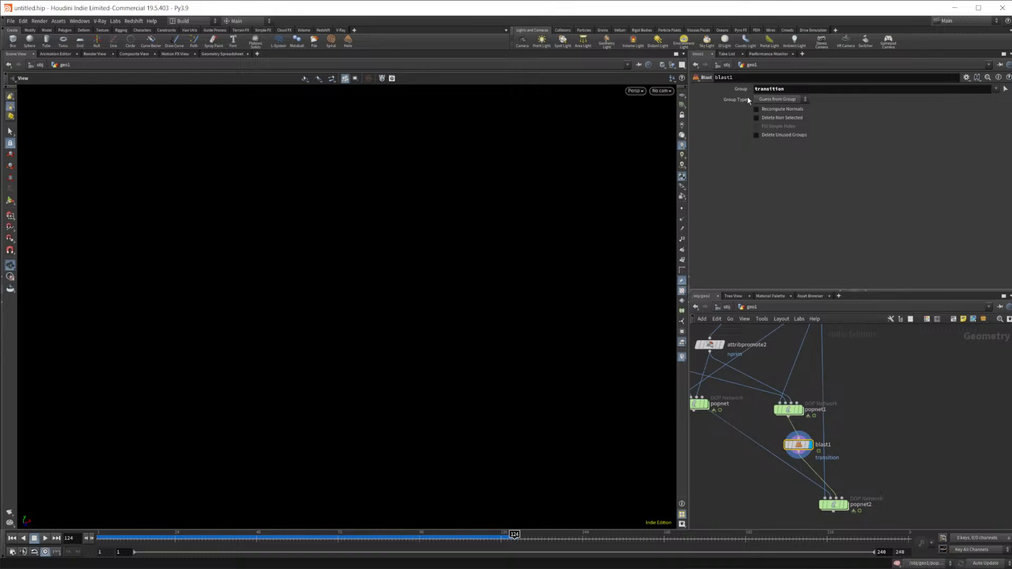
drag(210, 537, 182, 537)
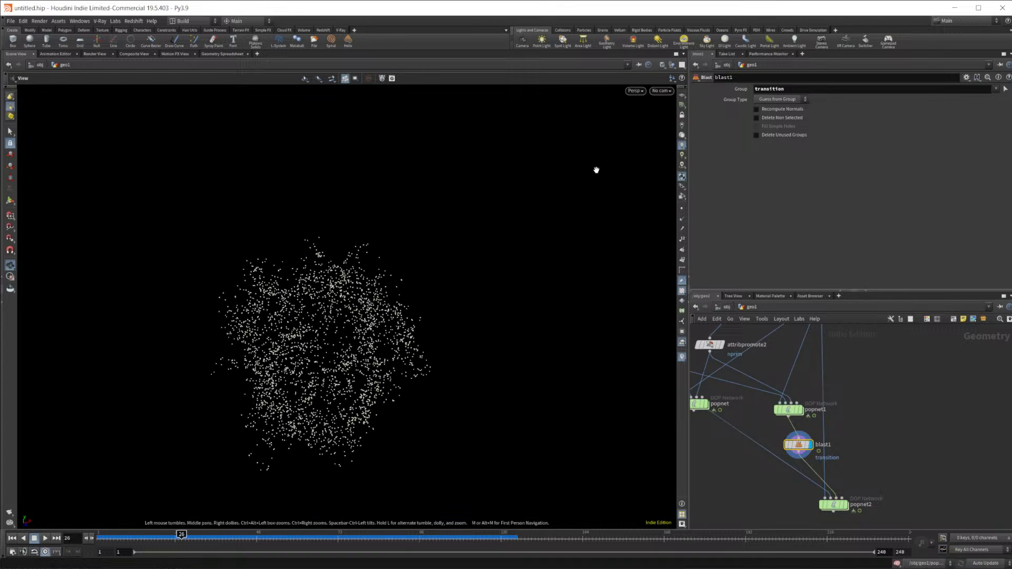
Invert blast1's group to !transition and scrub the timeline to frame 124 to check the particles
click(754, 91)
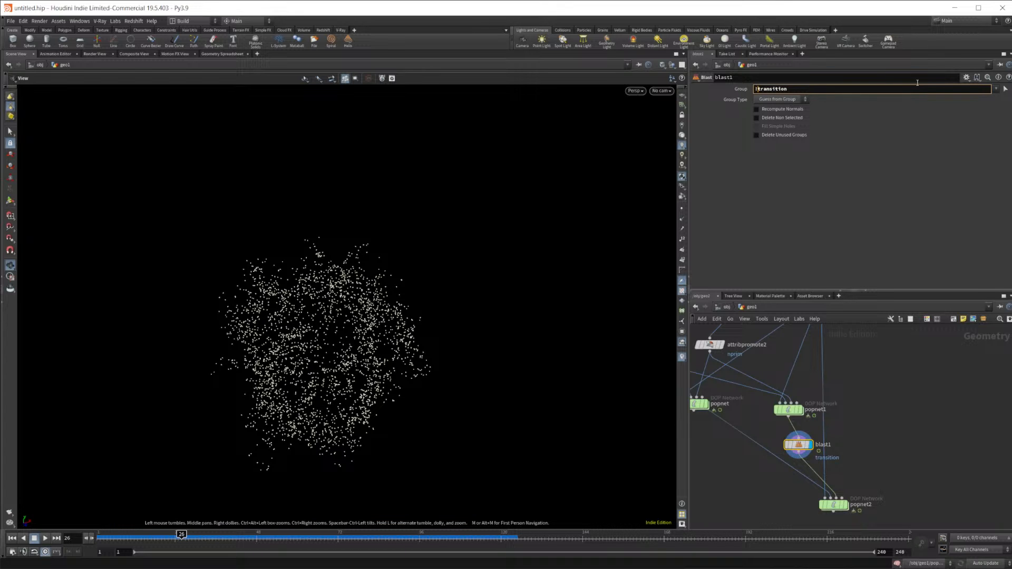
text(!)
key(Return)
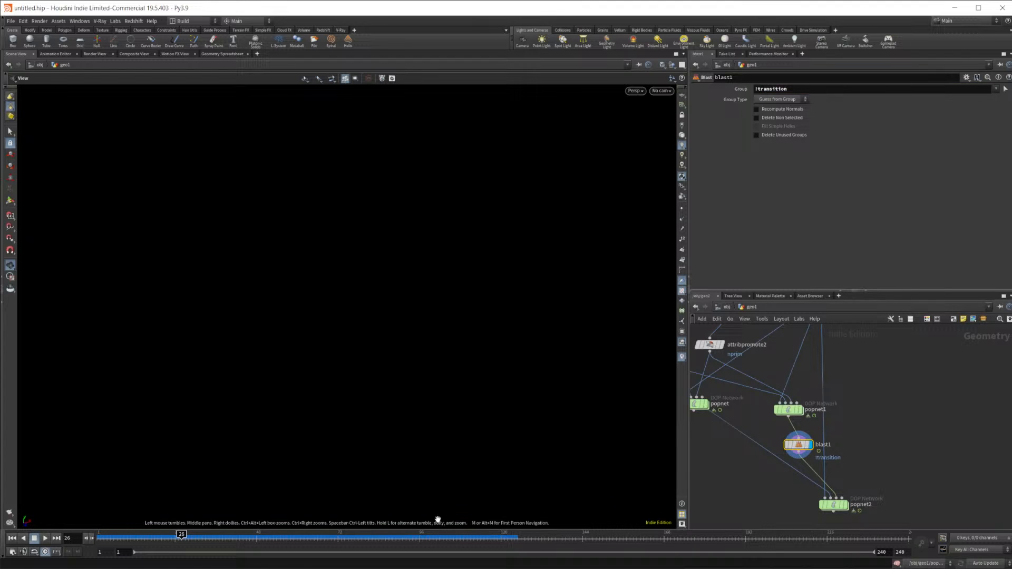
drag(182, 537, 517, 538)
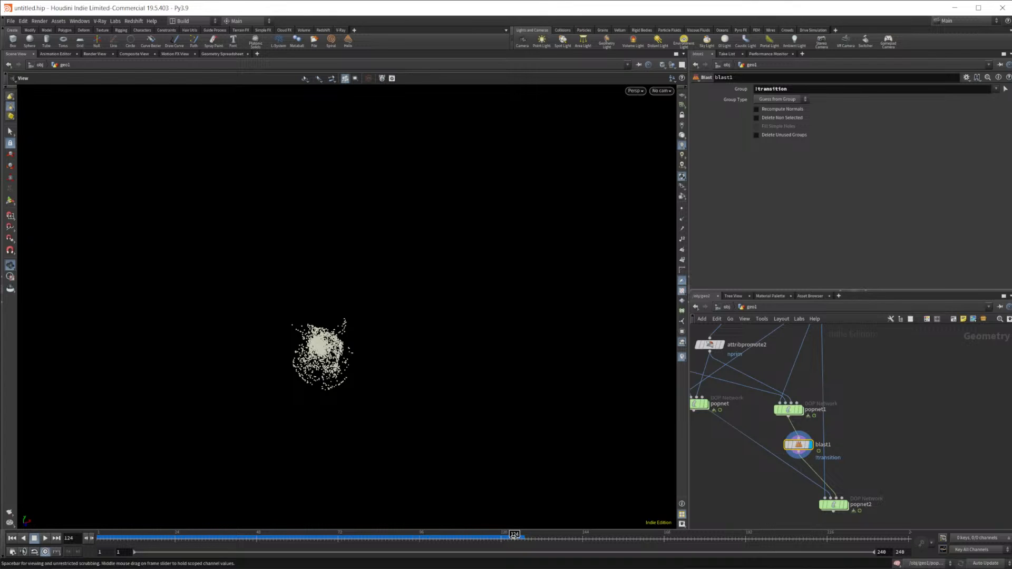
Rewire popnet2 so that blast1 feeds its first input and attribpromote2 feeds its third input
middle_drag(880, 474, 868, 438)
mouse_move(835, 462)
mouse_move(791, 413)
scroll(794, 417, up, 2)
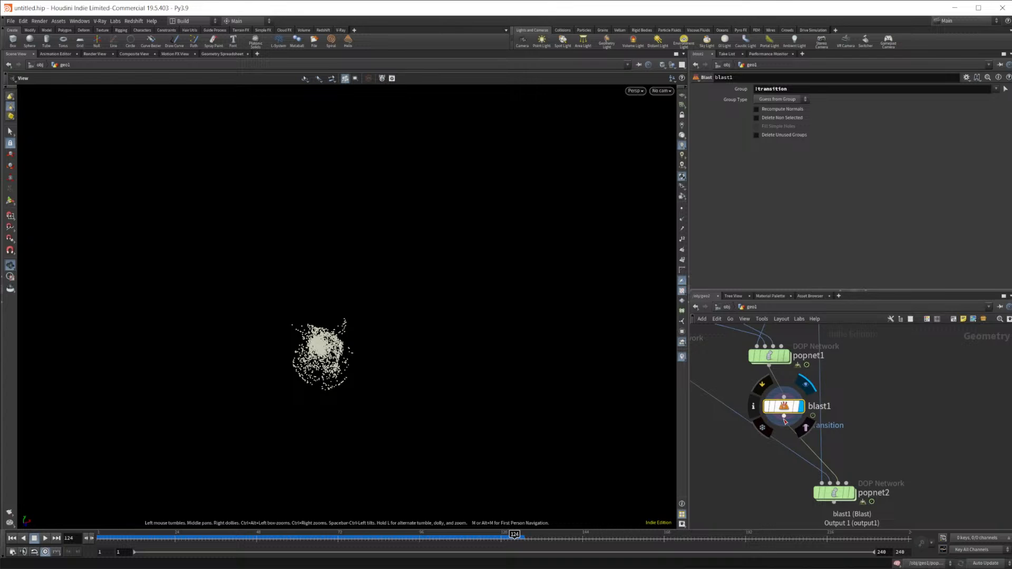
middle_drag(862, 441, 863, 504)
scroll(835, 497, down, 3)
click(747, 409)
click(842, 462)
click(840, 471)
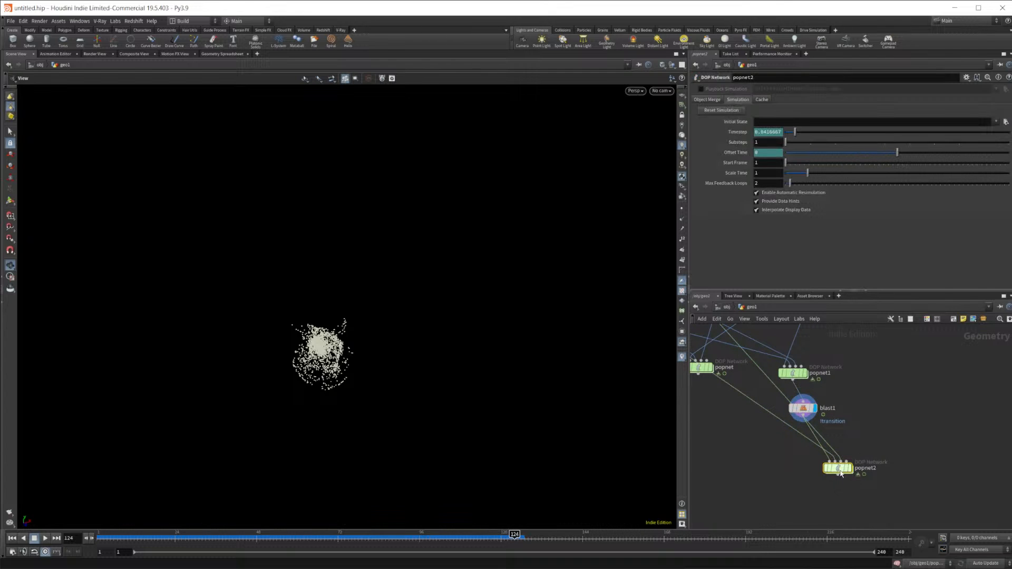
Enter popnet2, play its simulation briefly from frame 1, and rewind to the start
double_click(839, 469)
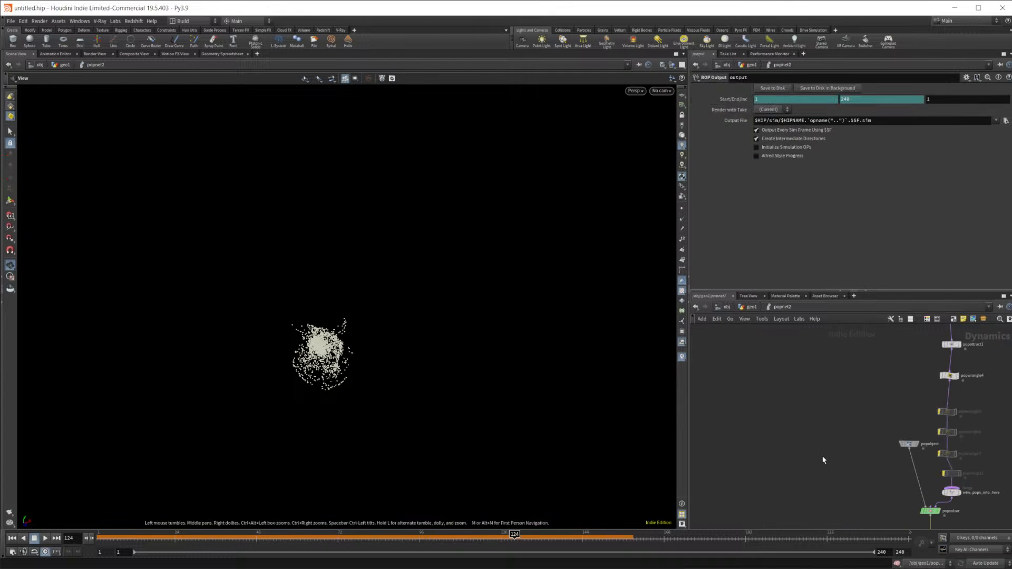
scroll(873, 472, up, 5)
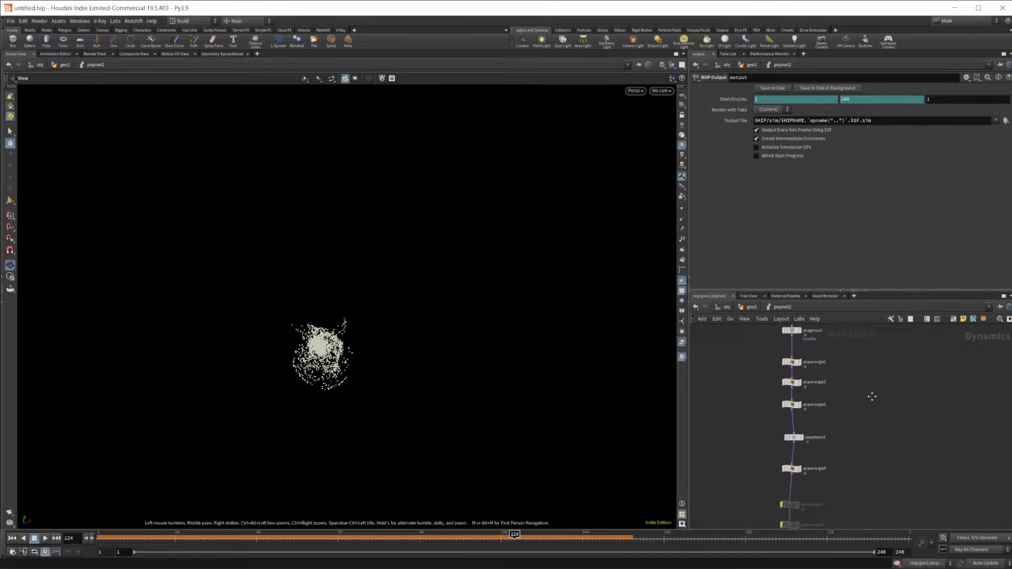
scroll(787, 403, down, 3)
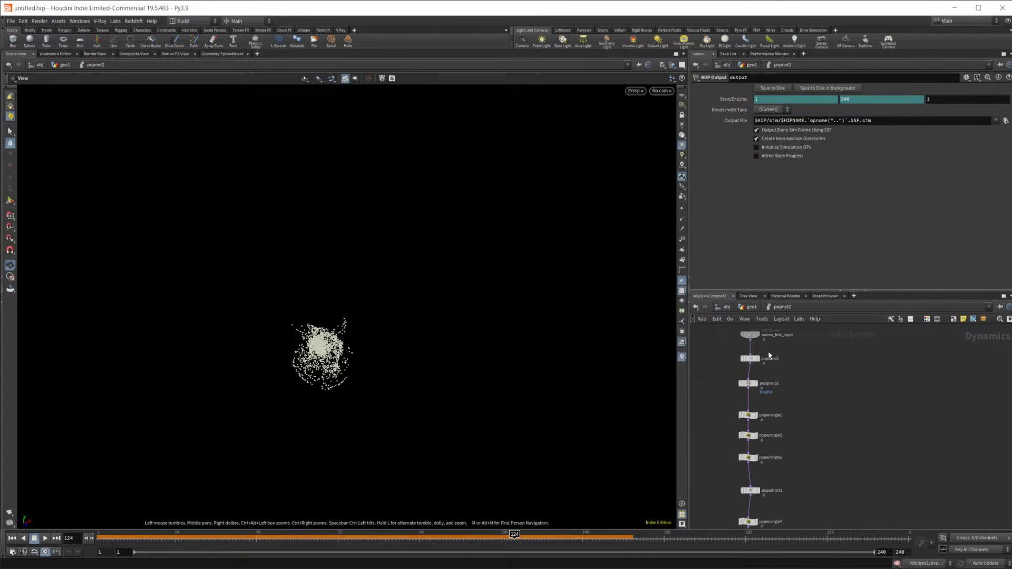
click(751, 306)
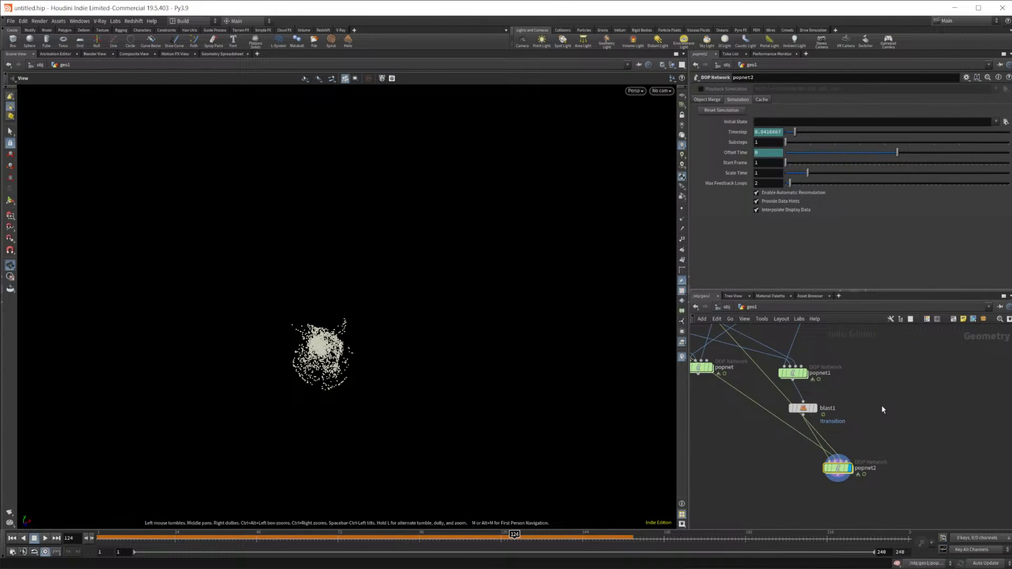
double_click(839, 470)
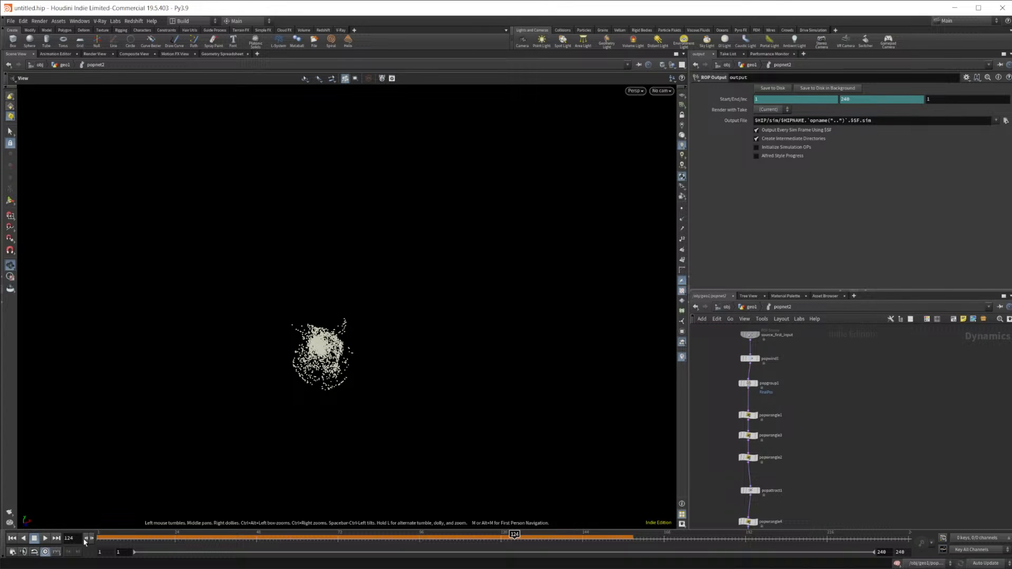
click(12, 539)
click(44, 539)
click(35, 538)
click(12, 538)
Open the emission type choices of the source_first_input node in popnet2
scroll(805, 394, up, 4)
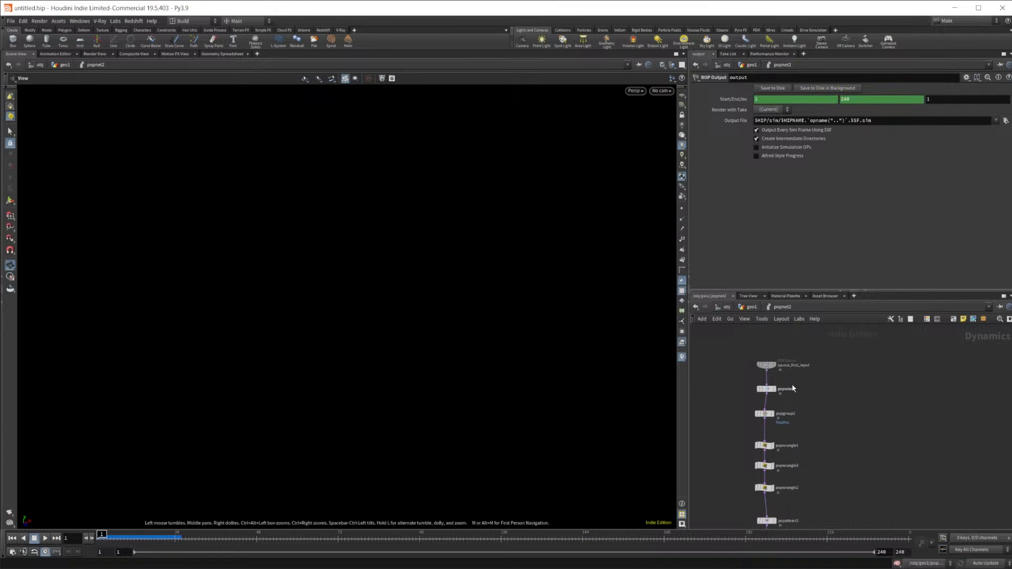
click(756, 359)
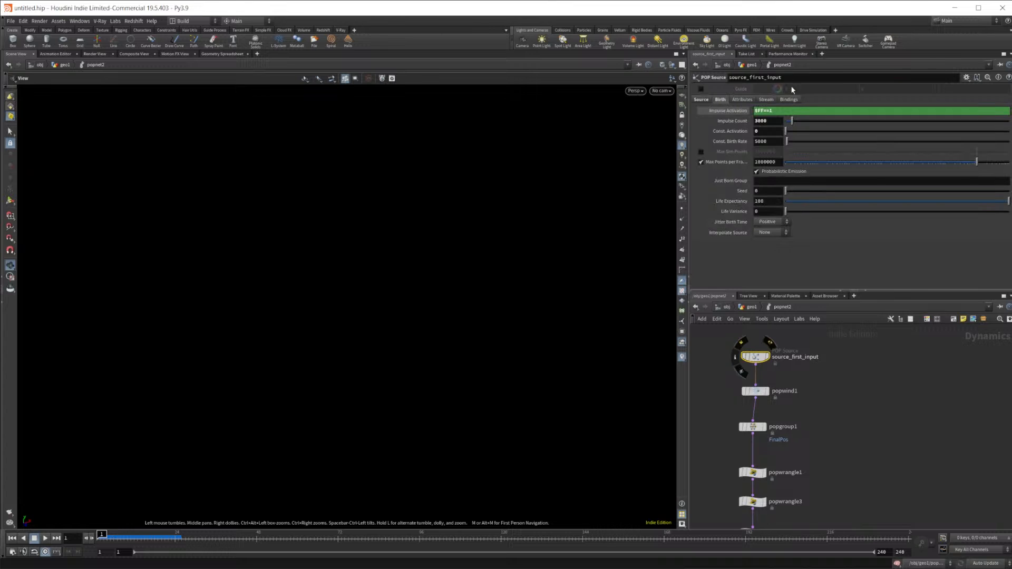
click(701, 100)
click(778, 112)
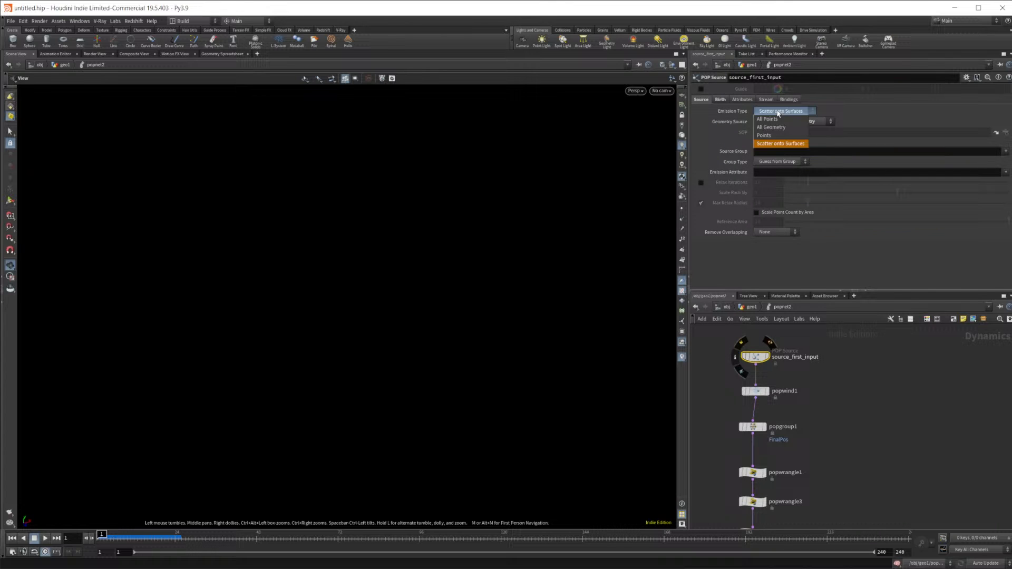
Set the POP Source's emission type to Points and keep the first context geometry as its source
click(764, 136)
click(46, 538)
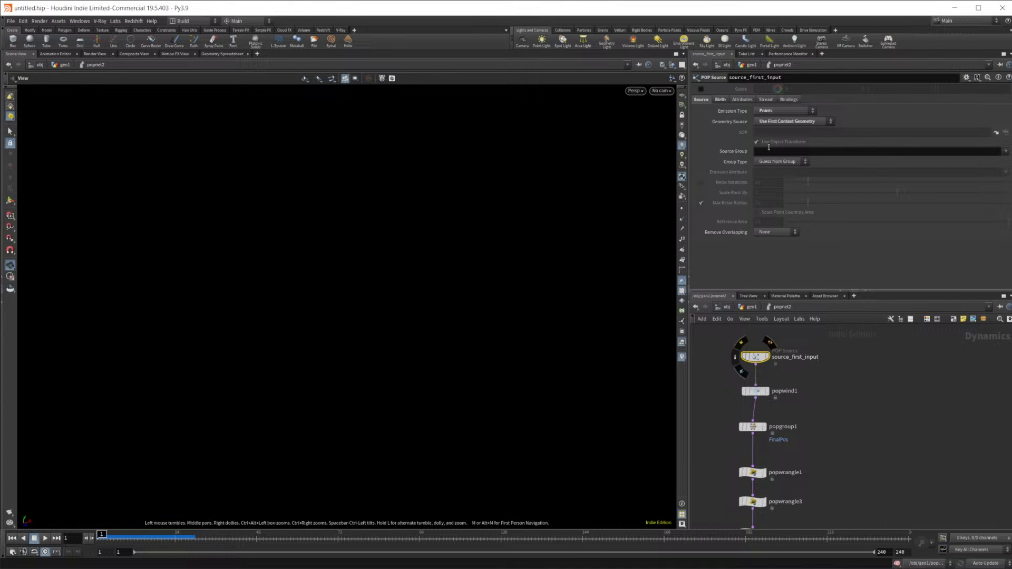
click(782, 123)
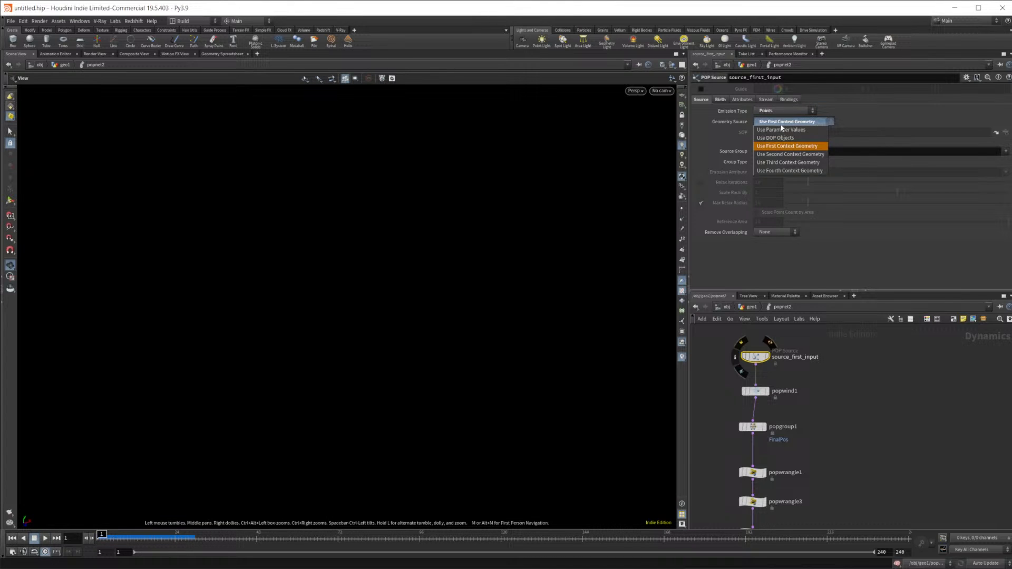
click(909, 273)
Set the source's impulse activation to $FF==125 and scrub the simulation to frame 127
click(721, 100)
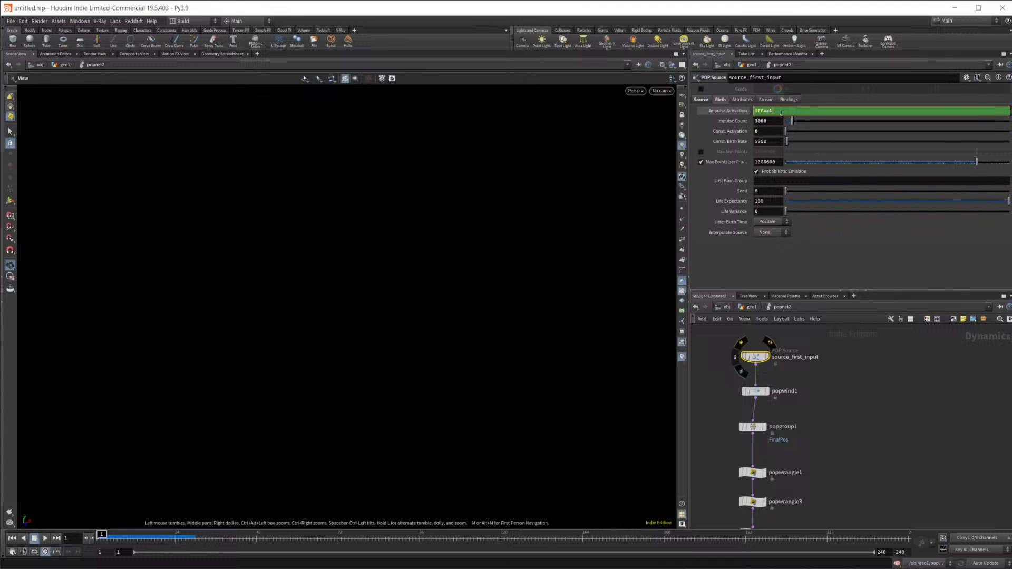
click(781, 111)
text(25)
key(Return)
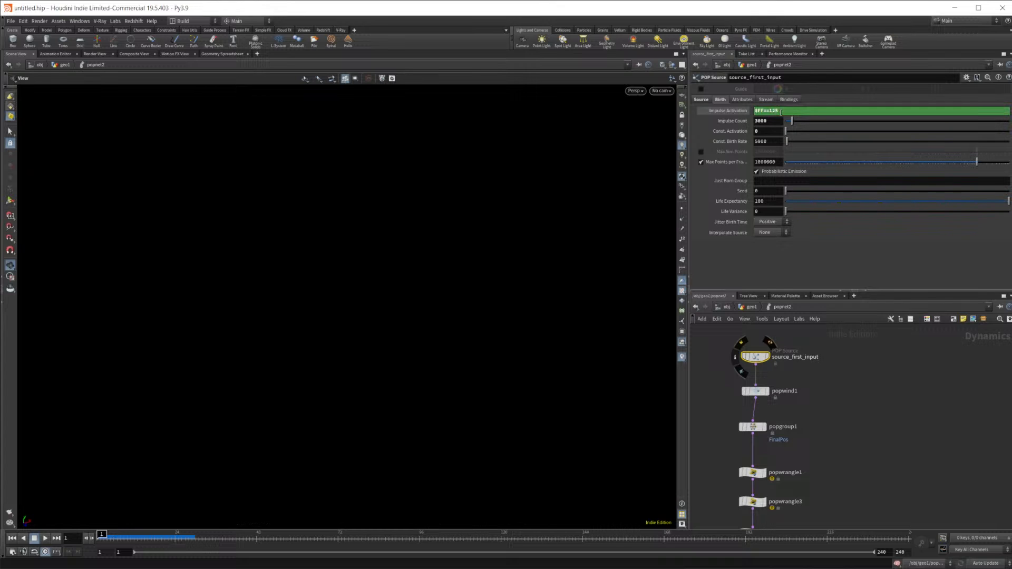
drag(118, 538, 525, 538)
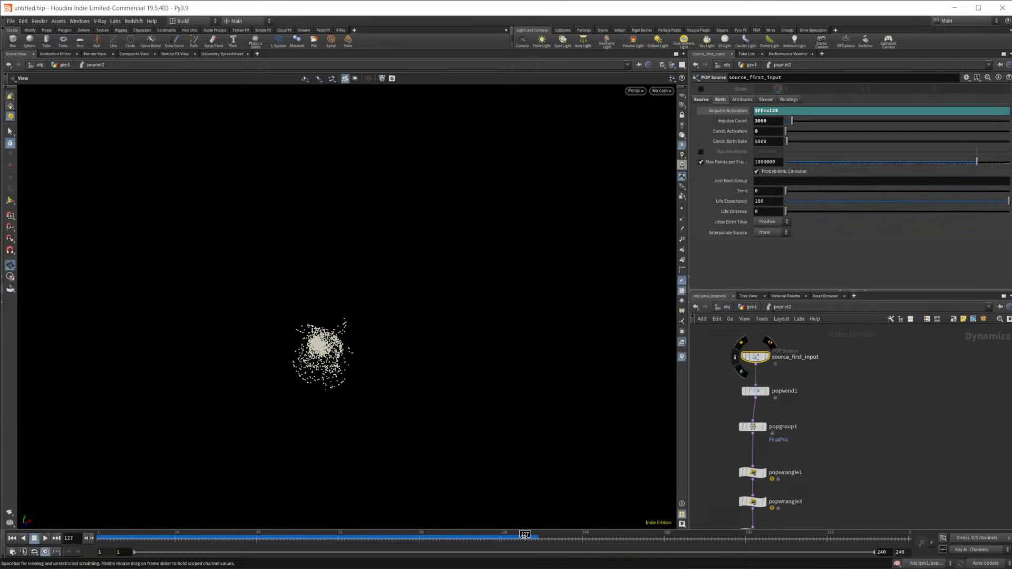
Return to the geo1 network and delete popnet2 together with the extra nodes around it
click(755, 308)
drag(857, 447, 824, 517)
drag(854, 411, 827, 474)
key(Delete)
middle_drag(830, 384, 818, 469)
drag(818, 469, 783, 417)
key(Delete)
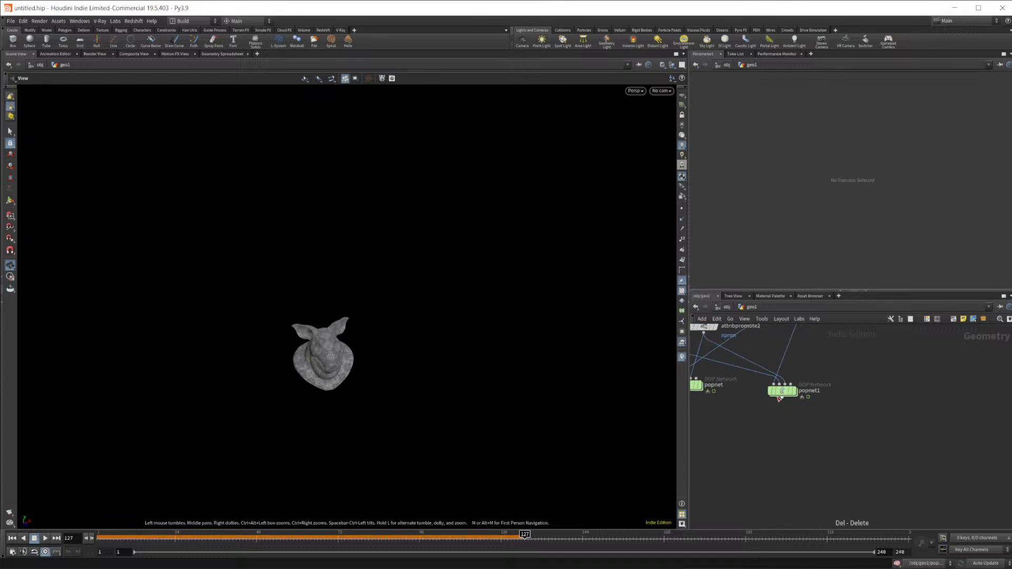
Open the popnet1 network and go to the end of its POP chain at popwrangle4
click(785, 393)
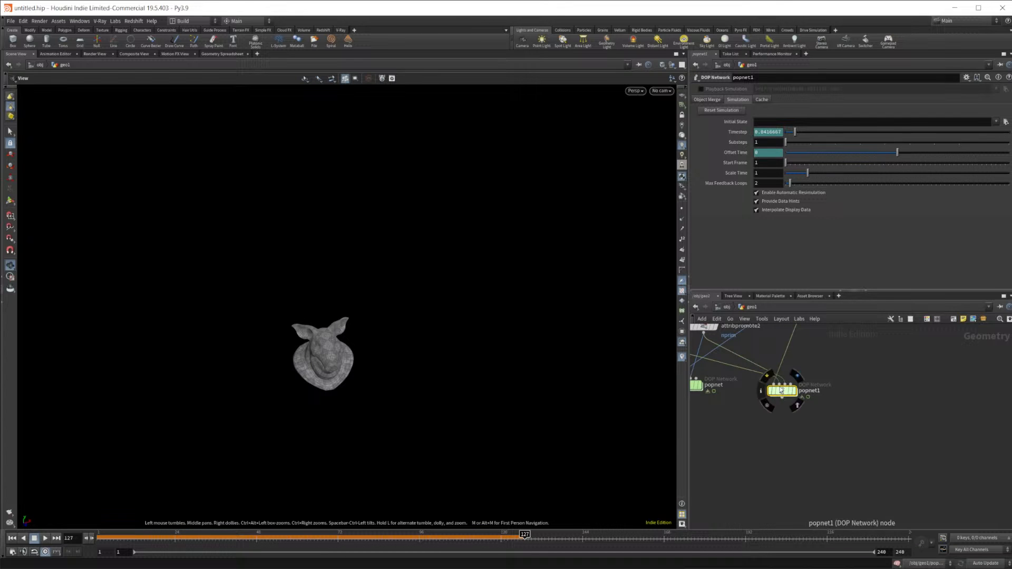
click(794, 391)
double_click(783, 392)
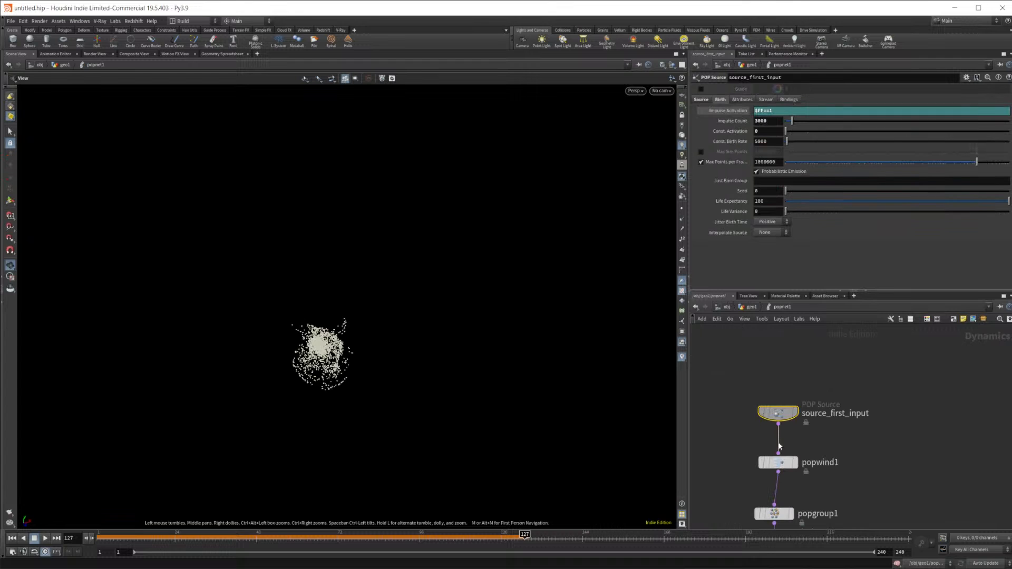
scroll(807, 482, up, 3)
scroll(842, 434, down, 3)
middle_drag(842, 433, 836, 394)
scroll(859, 425, down, 2)
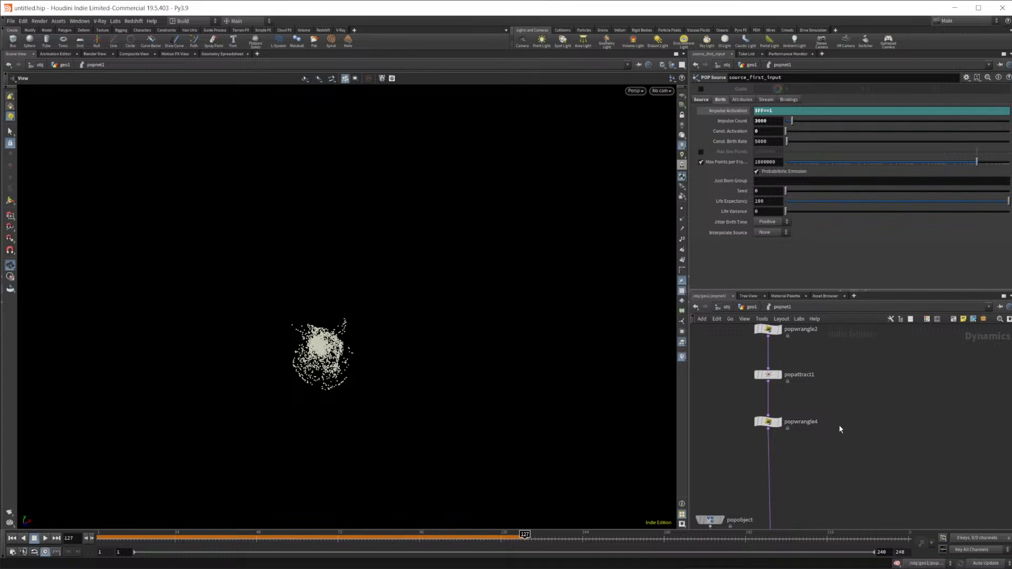
key(Tab)
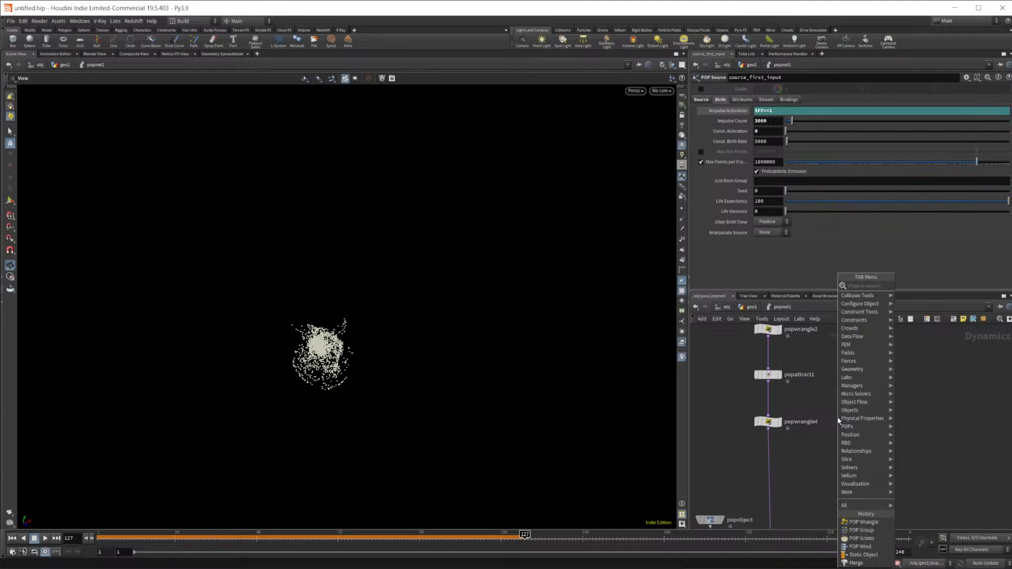
key(Escape)
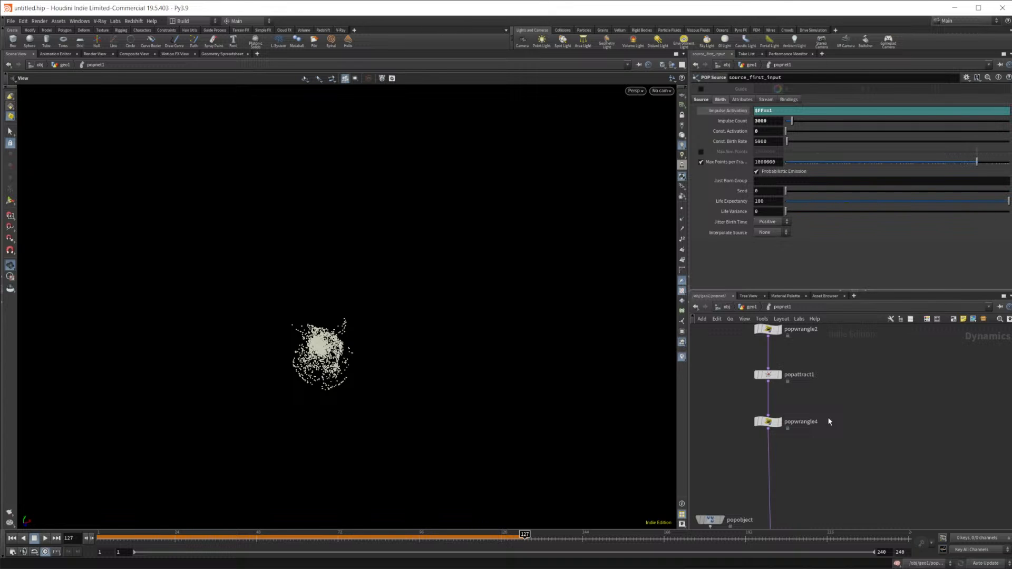
Add a POP Replicate node beside popwrangle4 and connect popwrangle4's output to its first input
key(Tab)
text(popre)
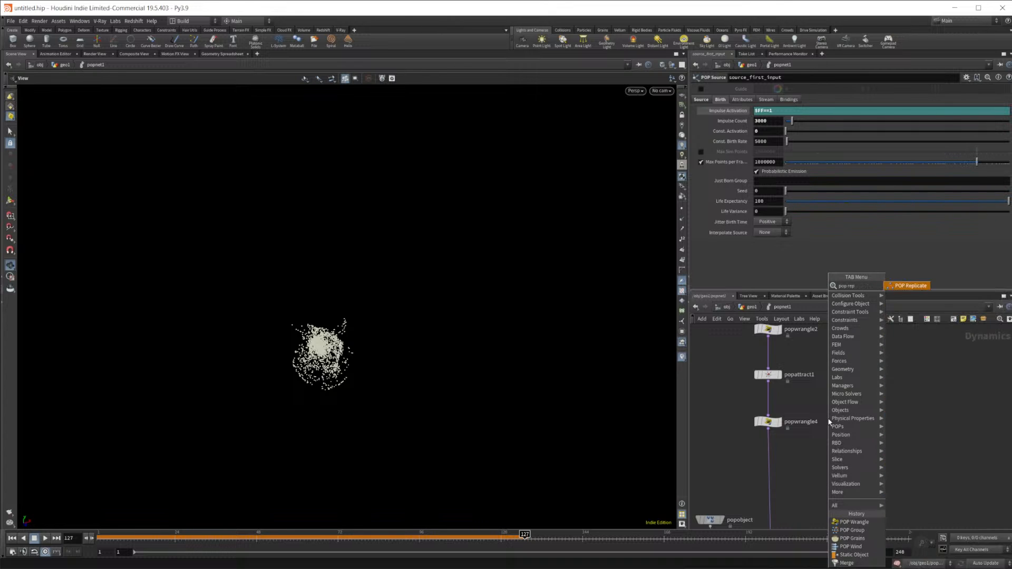
key(Return)
click(829, 422)
drag(829, 422, 878, 422)
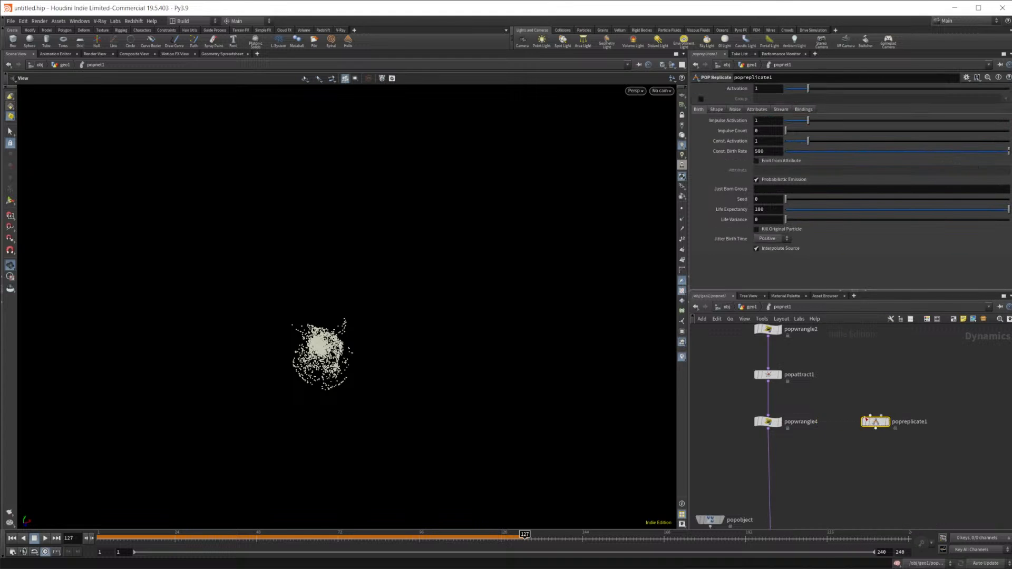
scroll(873, 420, up, 2)
drag(727, 434, 875, 441)
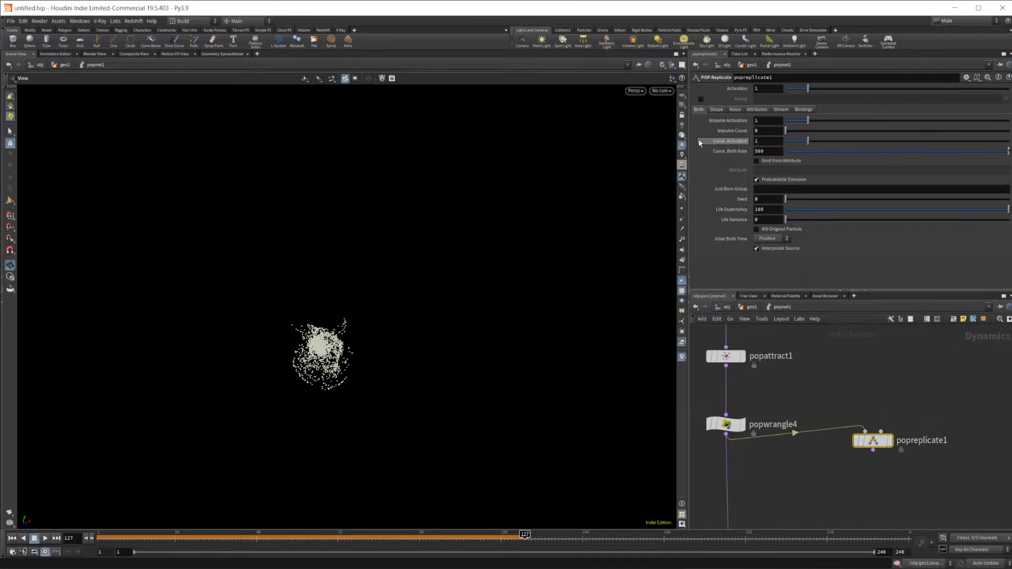
Set the emission shape of popreplicate1 to Point
click(717, 110)
click(770, 121)
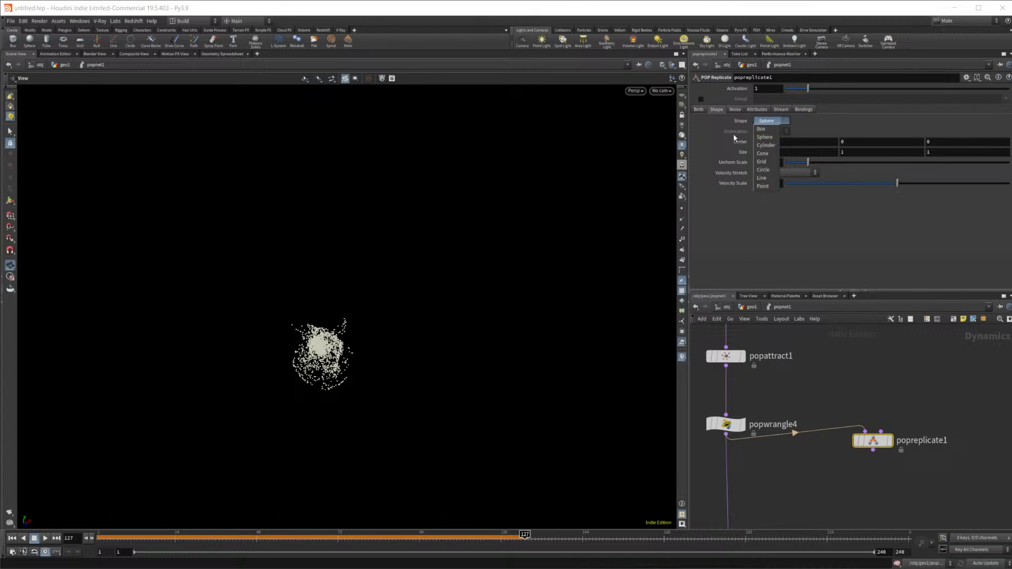
click(763, 186)
In the birth settings of popreplicate1, set the constant activation to 0 and the impulse count to 1
click(699, 110)
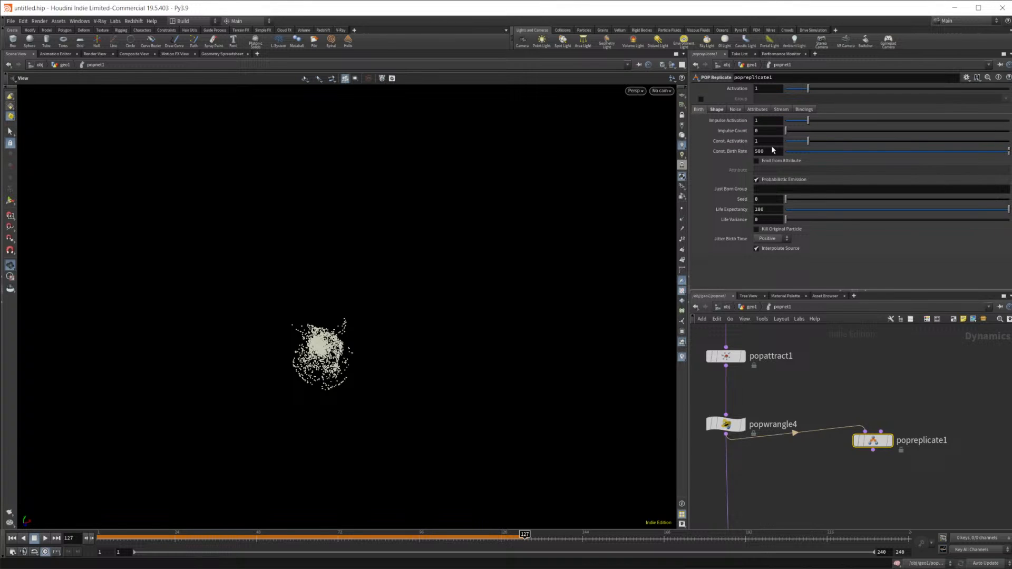
drag(808, 141, 786, 141)
click(757, 131)
key(Return)
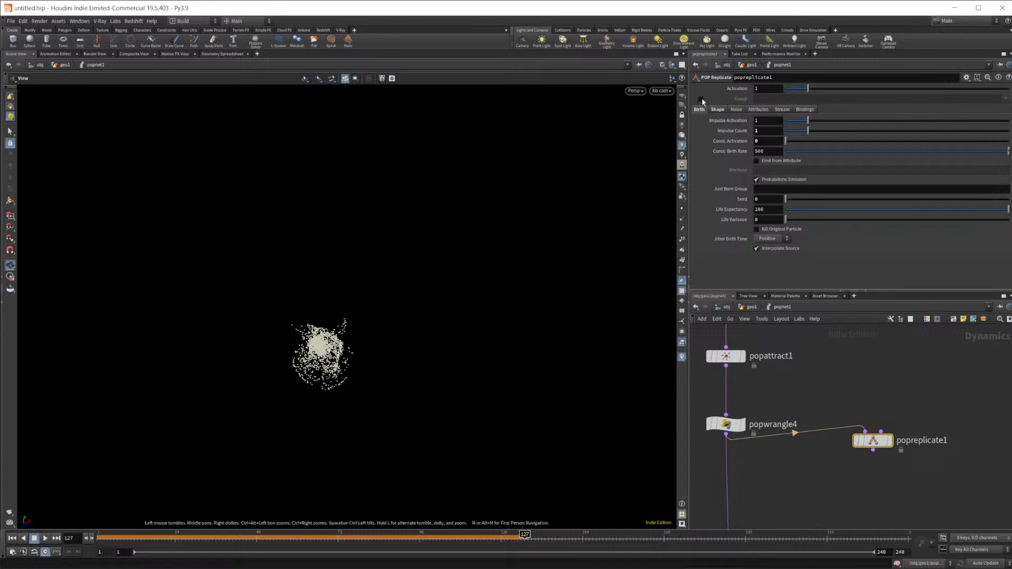
Enable the group restriction on popreplicate1 and set its group to transition
click(702, 99)
click(955, 99)
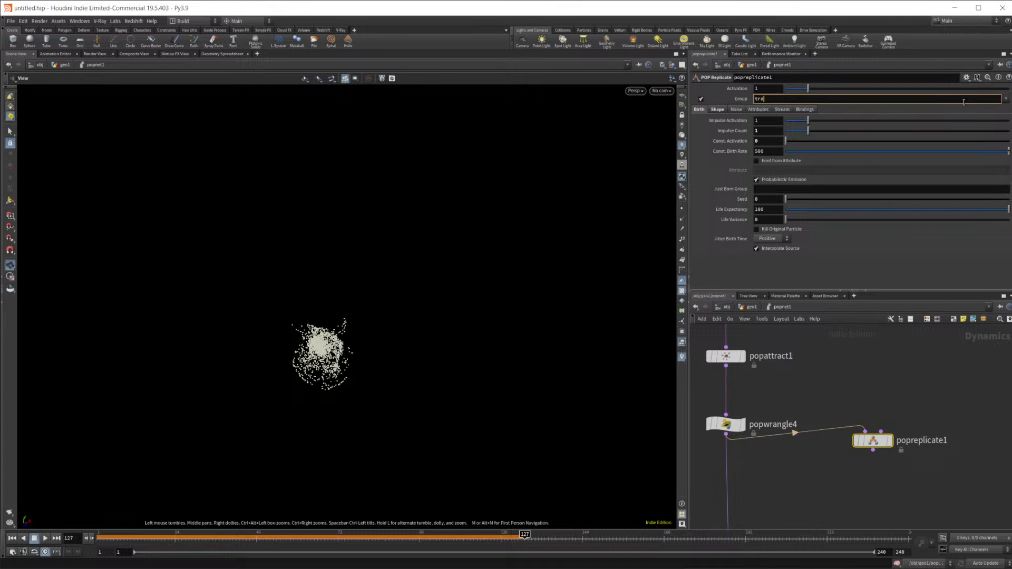
key(Return)
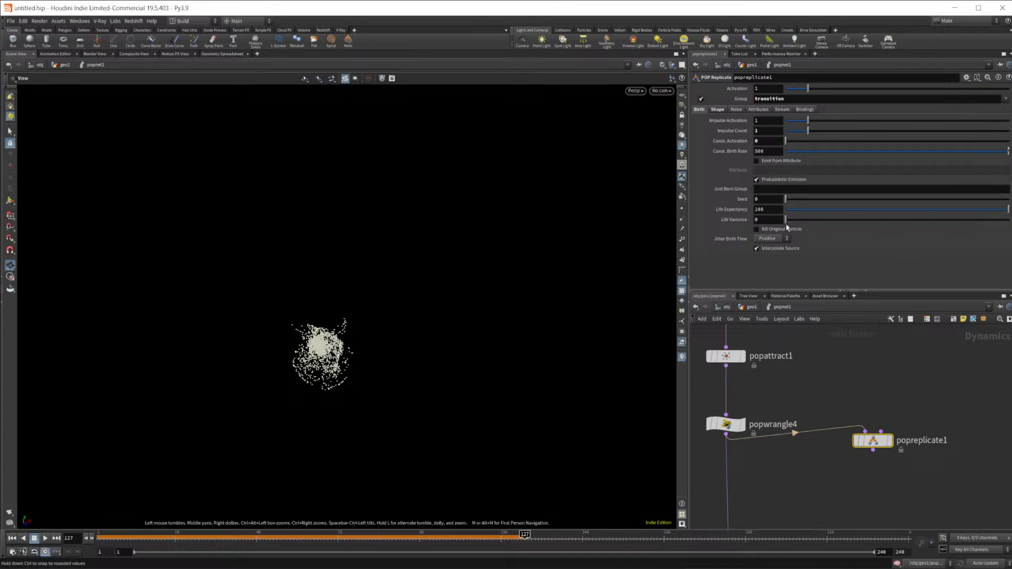
Play the simulation from the first frame to check the replicated particles, stopping around frame 157
click(12, 540)
click(43, 539)
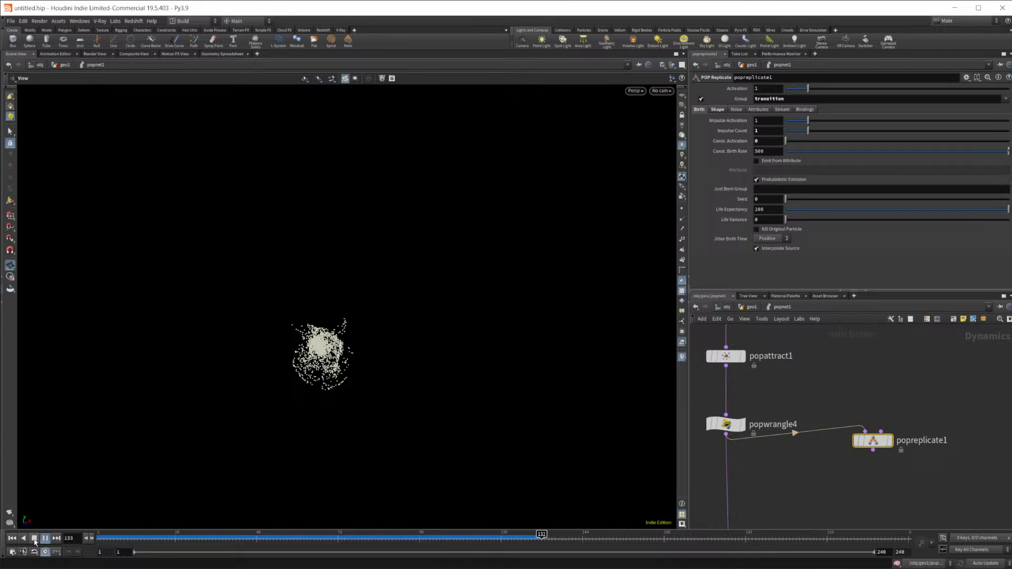
click(34, 538)
Add a POP Attract node below popreplicate1, connect it to popreplicate1's output and enable its group restriction
middle_drag(900, 501, 865, 435)
scroll(865, 435, down, 3)
key(Tab)
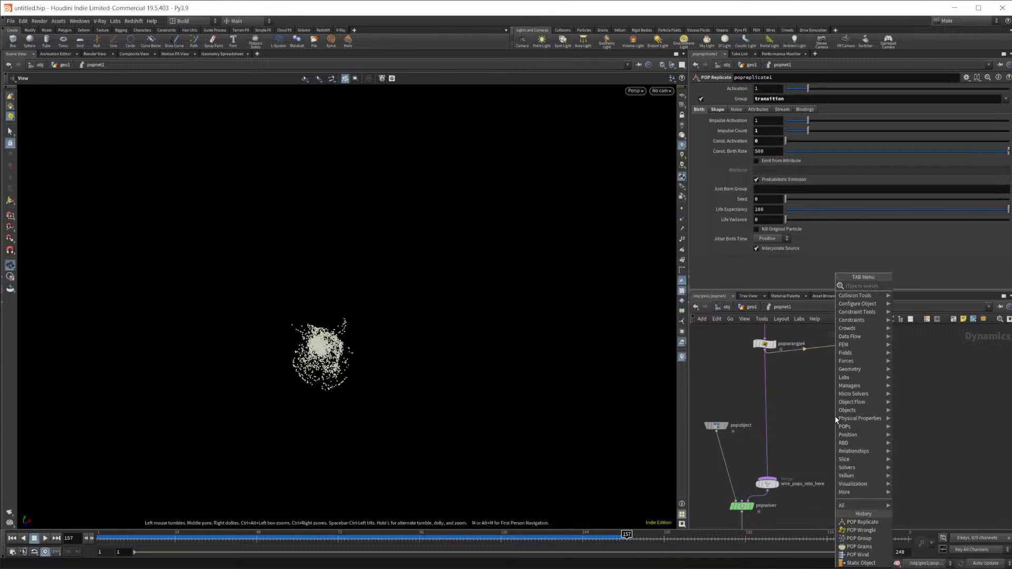
text(pop)
key(Return)
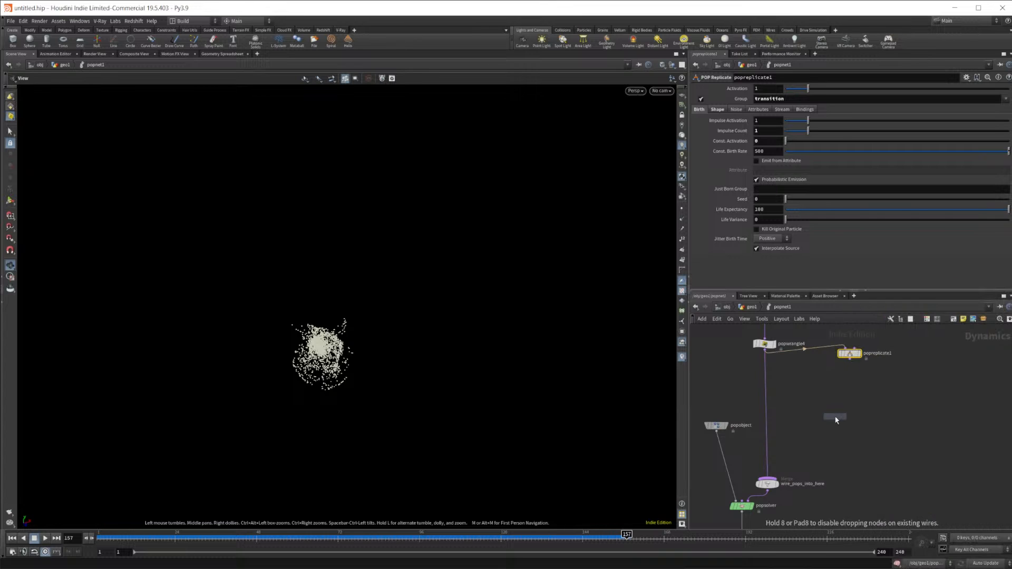
double_click(836, 420)
click(777, 308)
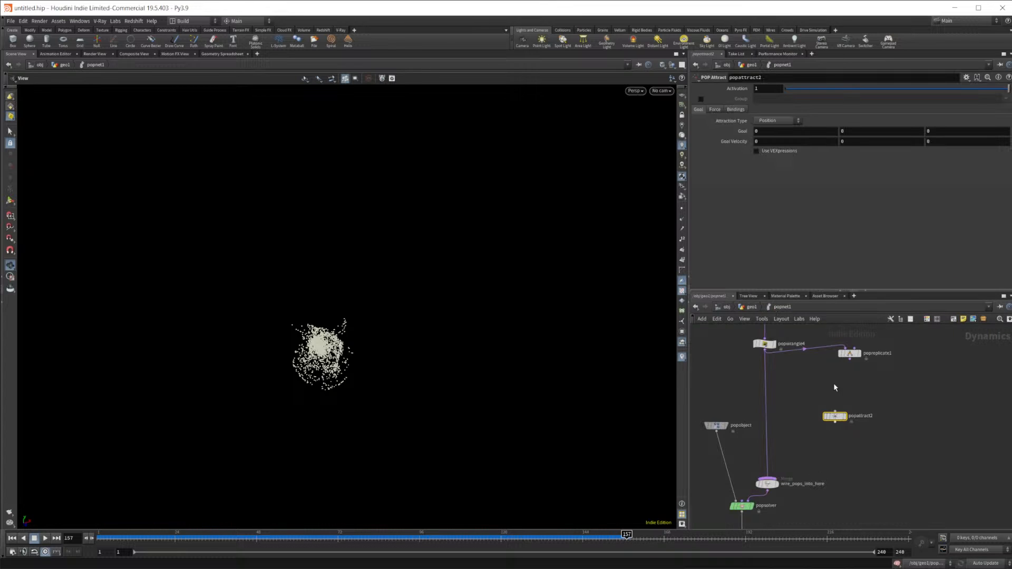
scroll(836, 416, up, 3)
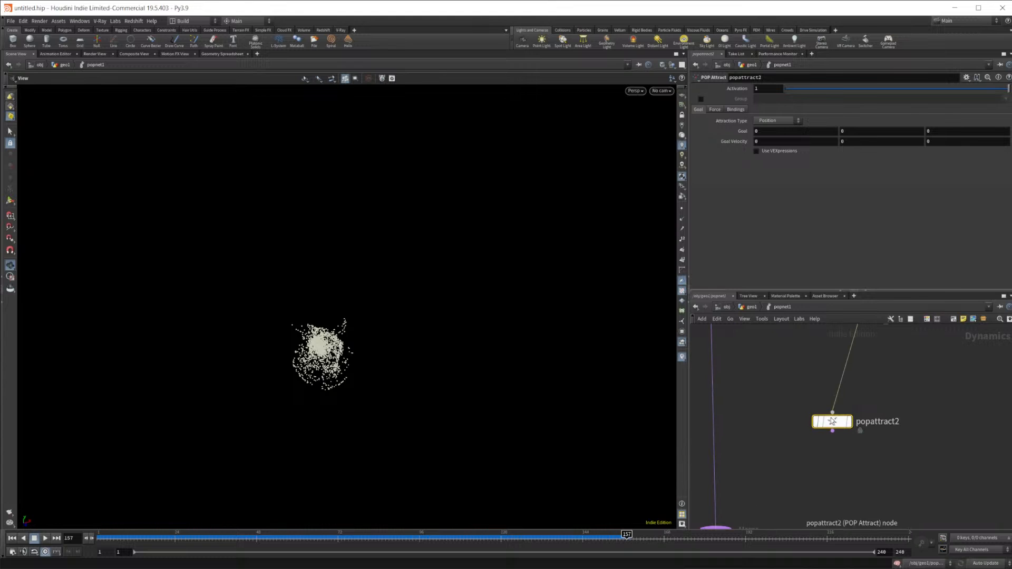
click(701, 99)
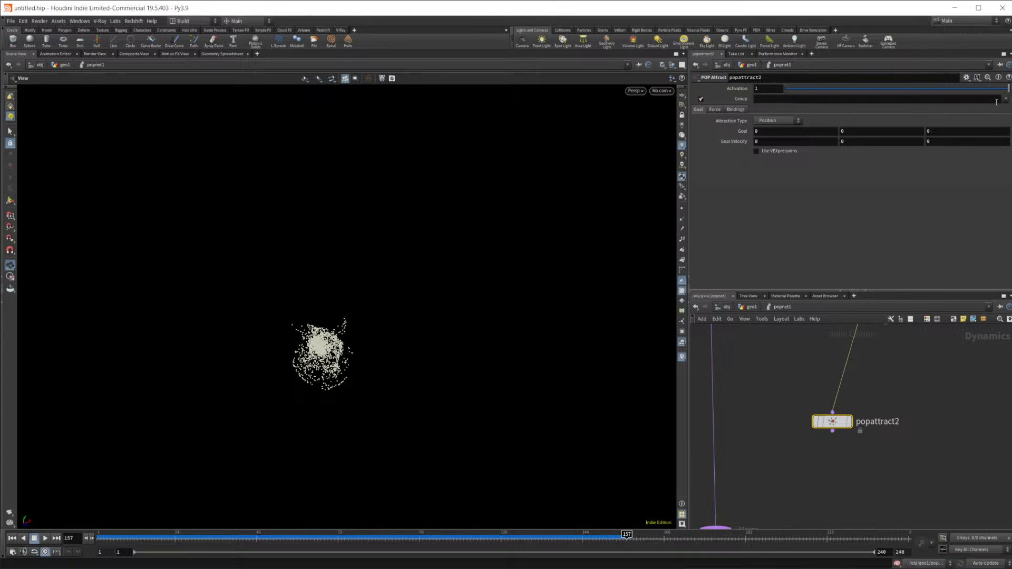
Review the shape, noise, attribute, stream and birth settings of popreplicate1
scroll(805, 384, down, 1)
middle_drag(805, 385, 744, 466)
click(785, 407)
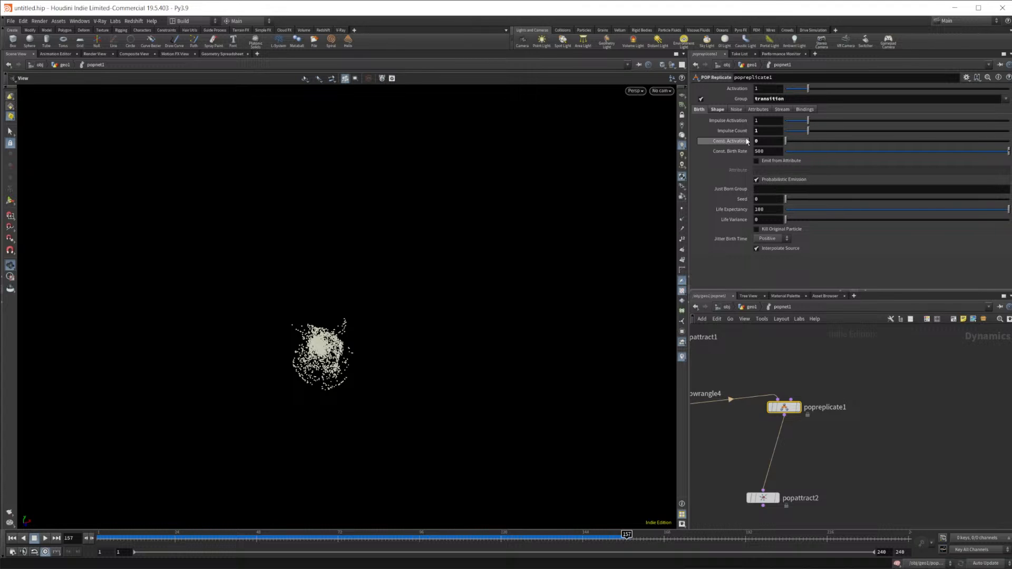
click(724, 110)
click(736, 110)
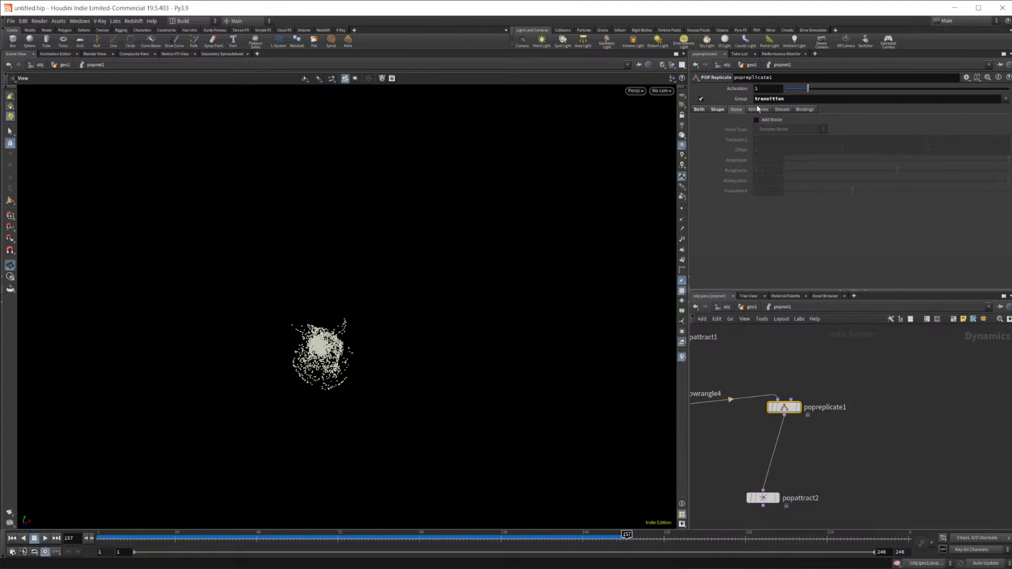
click(758, 109)
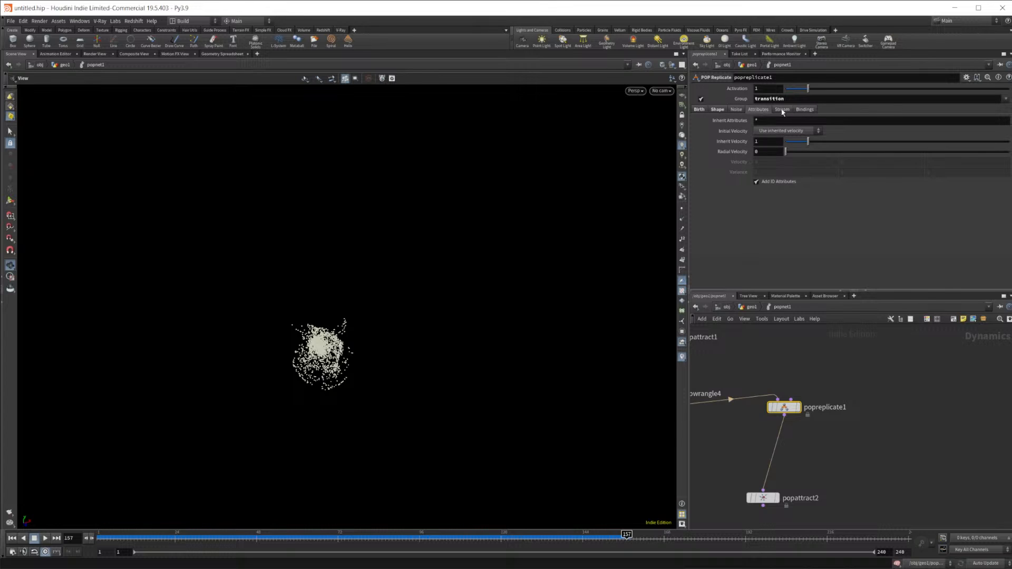
click(783, 111)
click(700, 111)
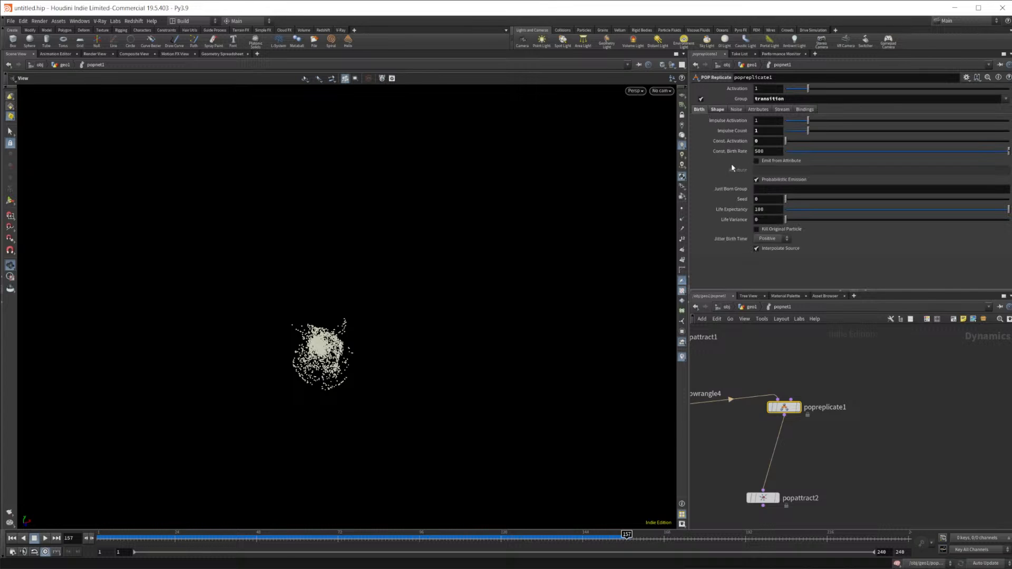
Connect popattract2 to the wire_pops_into_here merge and set its group to stream_popreplicate1
middle_drag(847, 419, 909, 405)
drag(842, 383, 764, 451)
middle_drag(860, 407, 837, 468)
click(815, 435)
click(1006, 99)
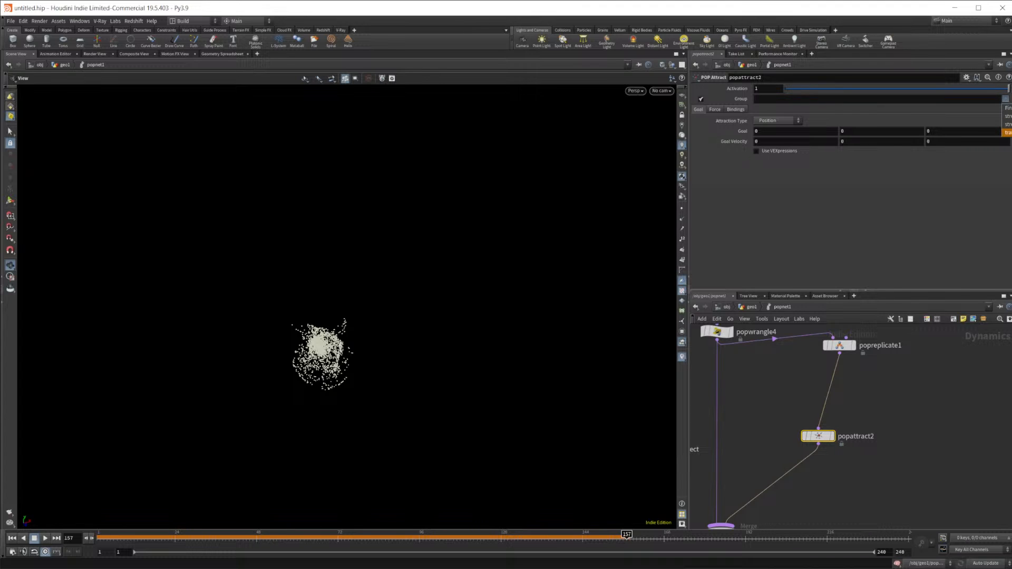
click(1007, 124)
Play the simulation from the first frame to check the attraction of the replicated particles, then rewind it
click(12, 539)
click(46, 540)
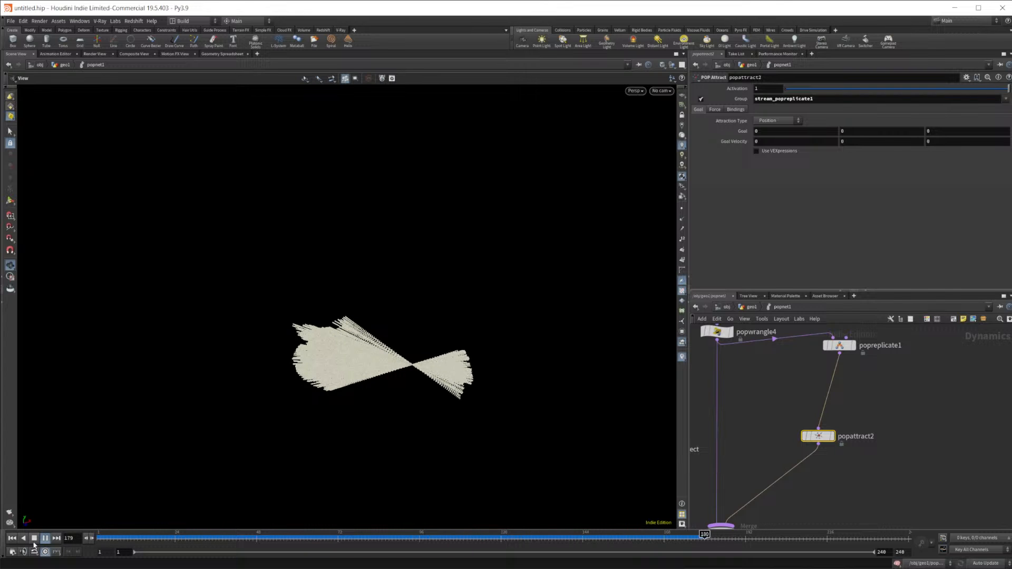
click(34, 538)
click(12, 539)
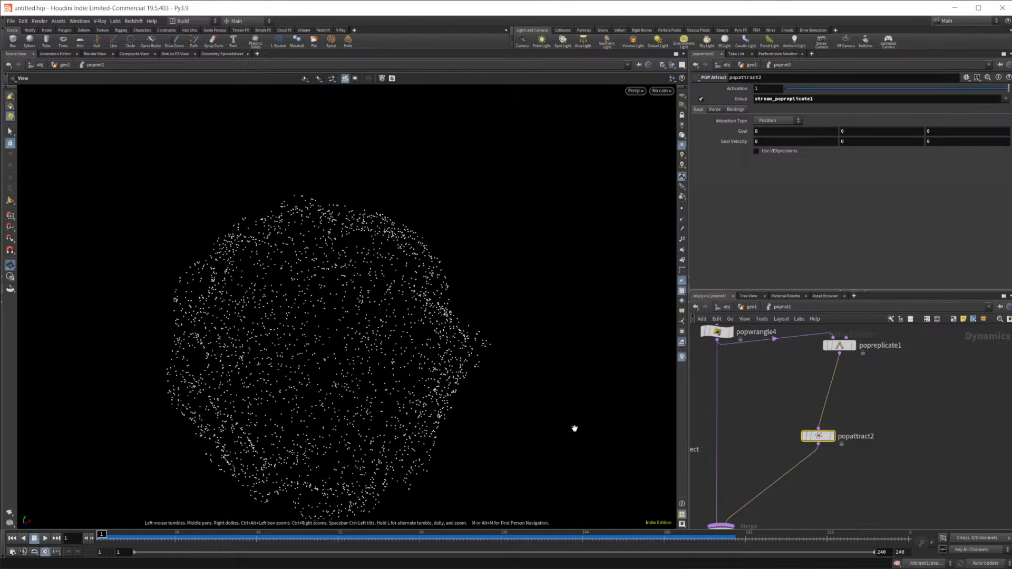
Select popreplicate1 and review its birth settings and its place in the POP chain
click(845, 347)
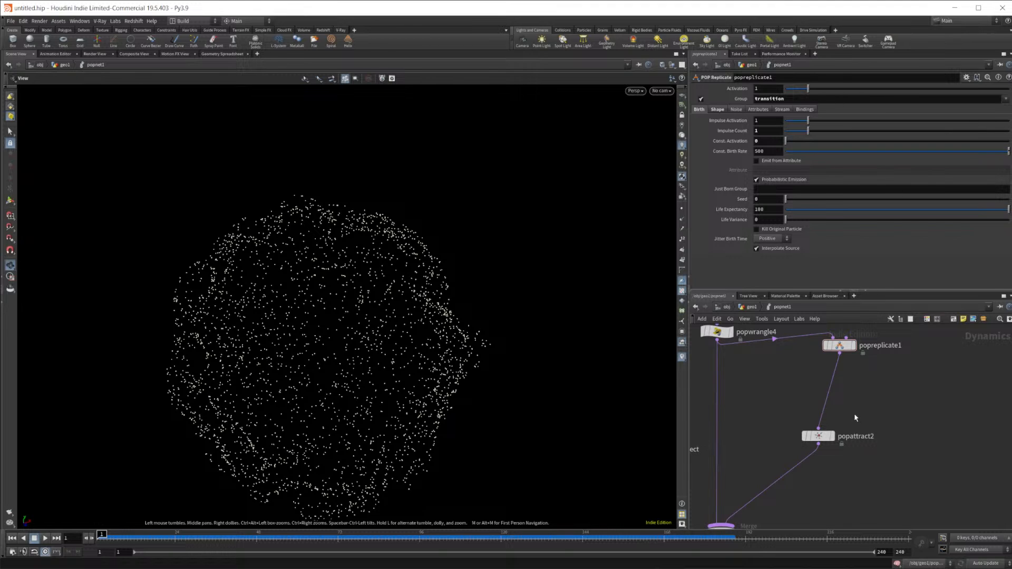
middle_drag(855, 416, 868, 475)
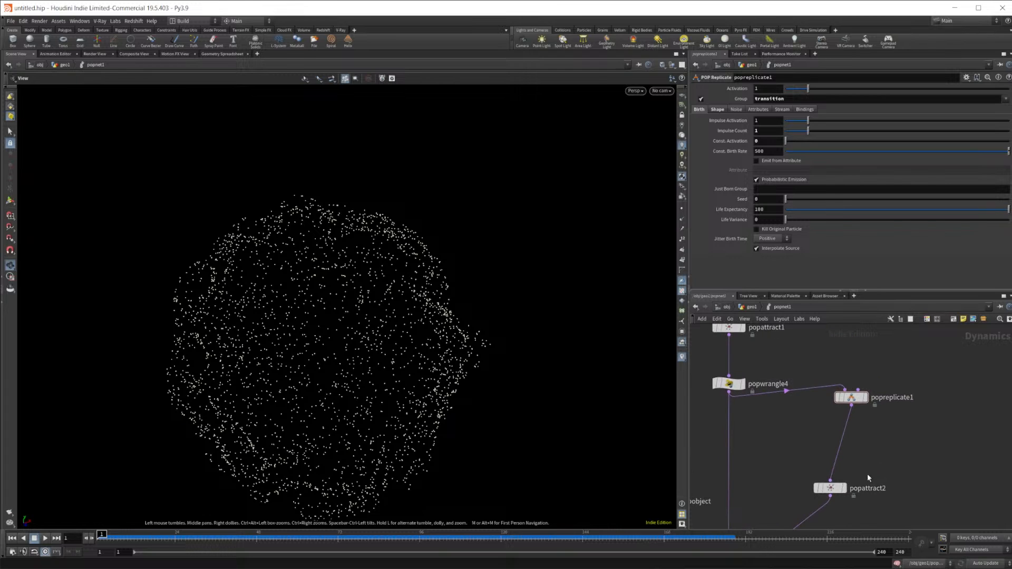
scroll(868, 475, down, 2)
middle_drag(842, 376, 845, 385)
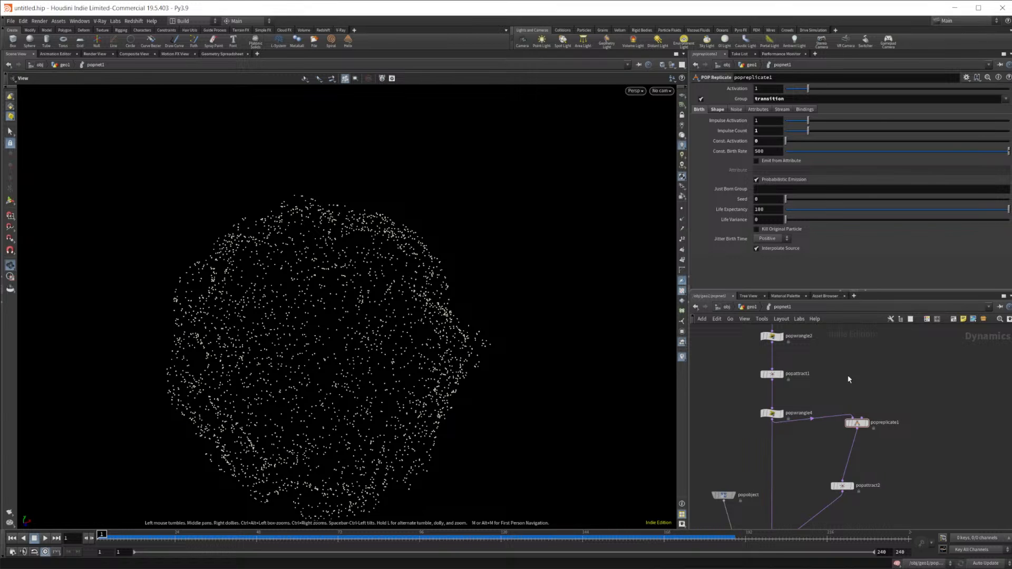
Delete popreplicate1 and popattract2, and remove the leftover duplicate wire between popwrangle4 and the wire_pops_into_here merge
scroll(848, 377, up, 3)
scroll(846, 376, down, 3)
middle_drag(840, 397, 827, 525)
scroll(840, 456, down, 5)
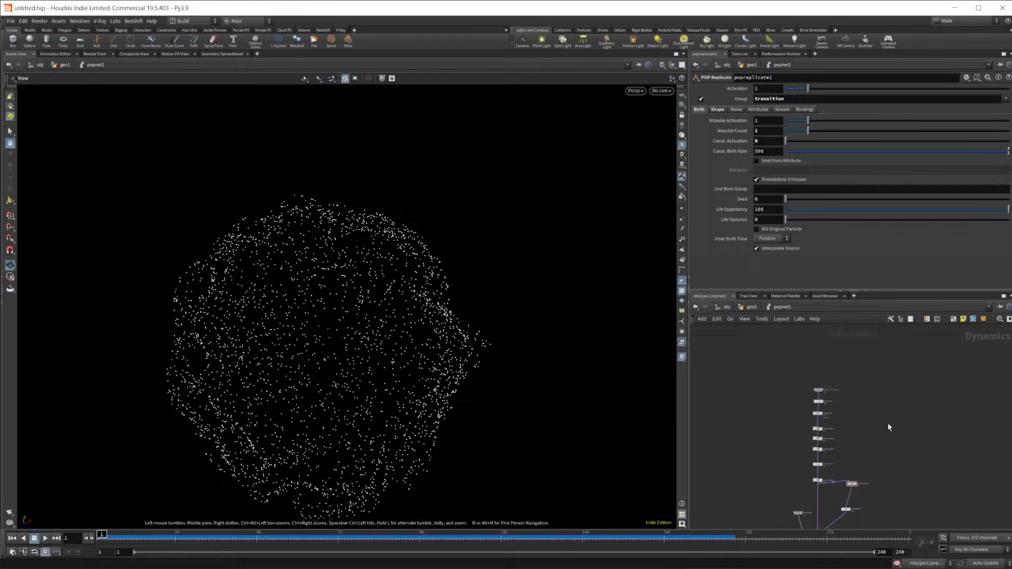
scroll(891, 423, up, 3)
middle_drag(861, 473, 851, 374)
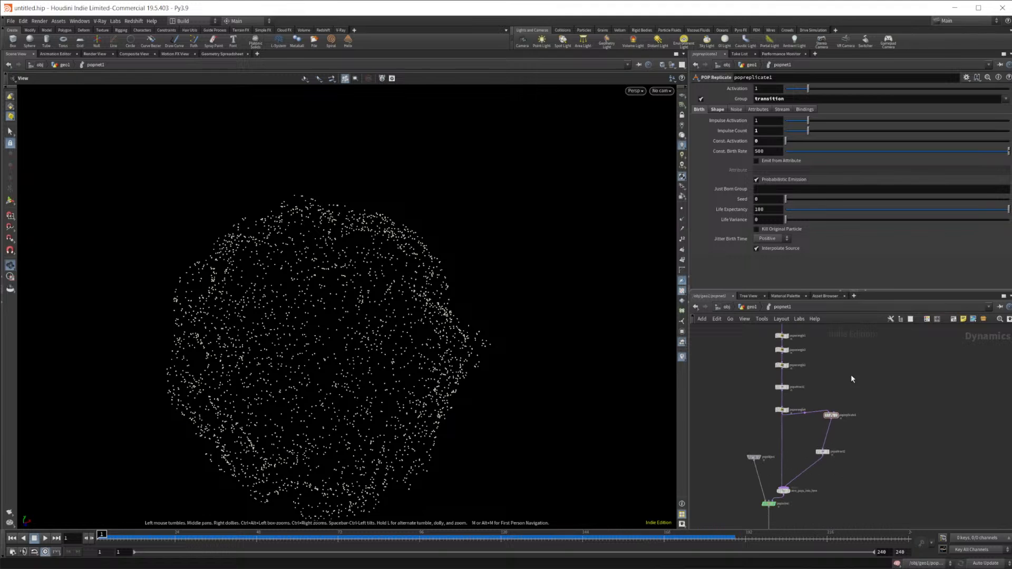
drag(862, 379, 822, 485)
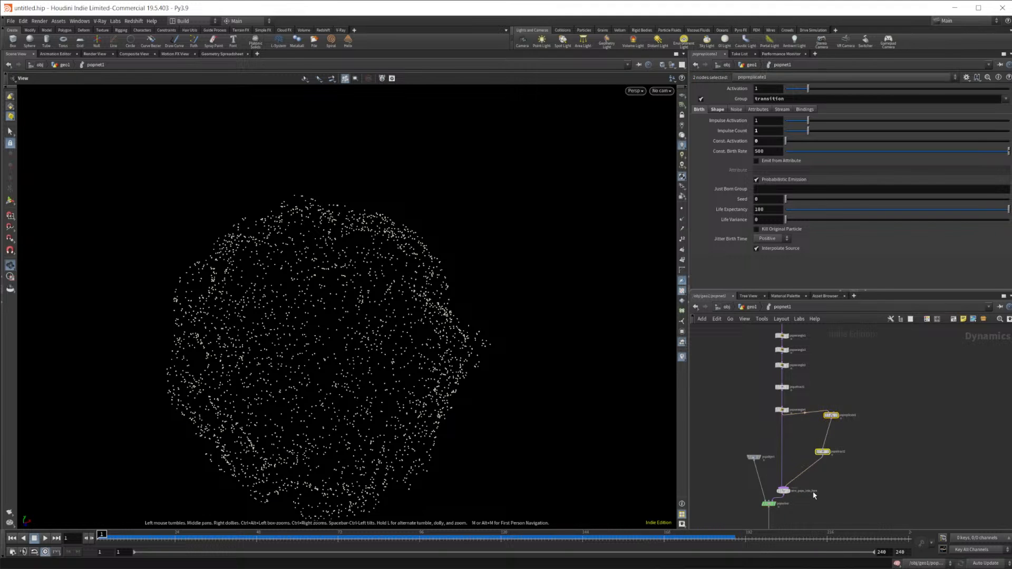
key(Delete)
scroll(791, 464, up, 4)
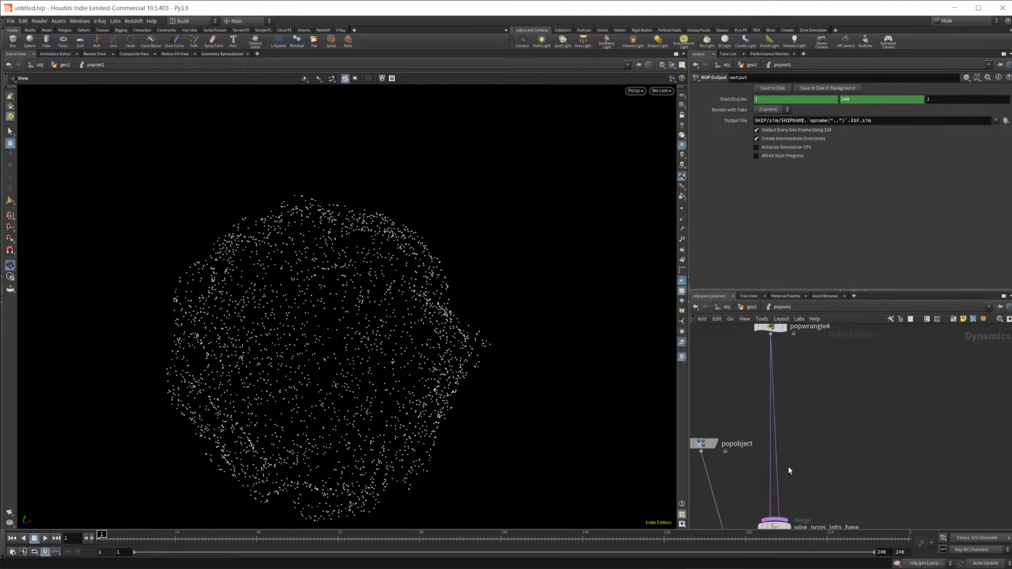
drag(778, 472, 819, 471)
Play the simulation up to frame 102 and view the attracted particles from another angle
middle_drag(836, 394, 815, 533)
scroll(835, 411, up, 2)
middle_drag(766, 401, 809, 488)
scroll(831, 372, down, 3)
middle_drag(833, 375, 806, 475)
mouse_move(779, 357)
middle_drag(824, 405, 837, 358)
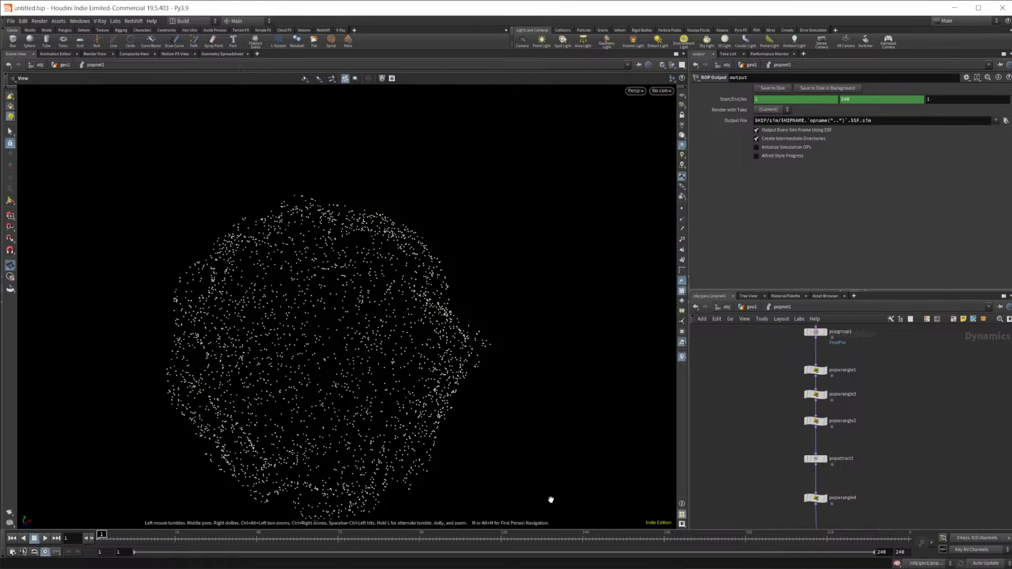
click(45, 540)
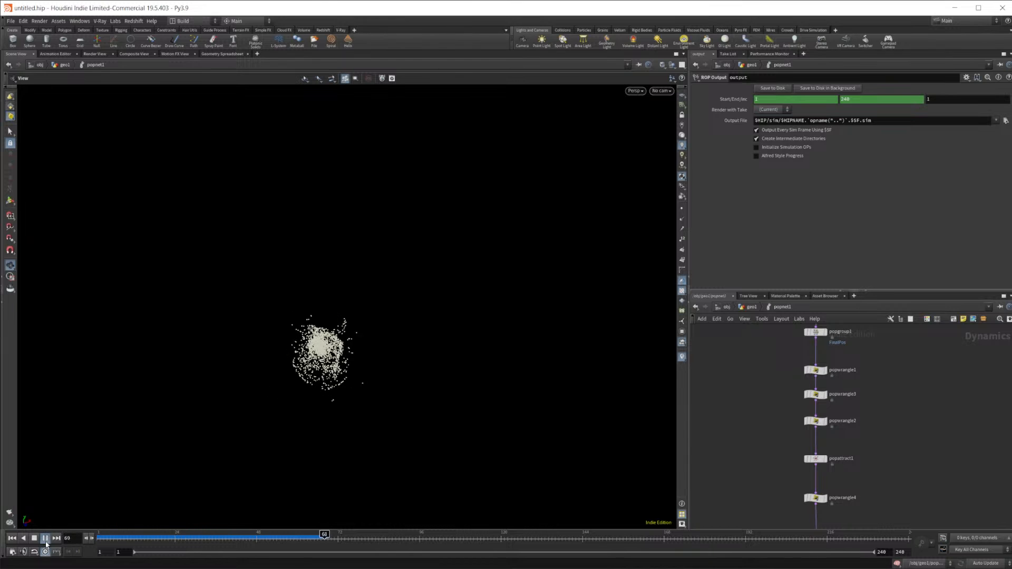
click(45, 538)
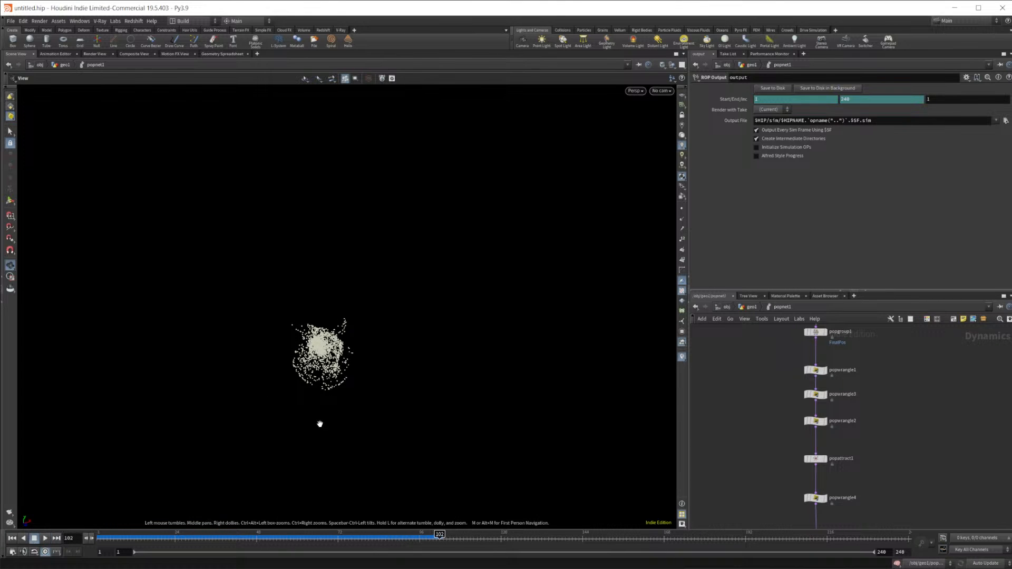
drag(338, 406, 529, 405)
Review the VEX code of popwrangle1 and popwrangle3
middle_drag(886, 406, 875, 429)
click(814, 395)
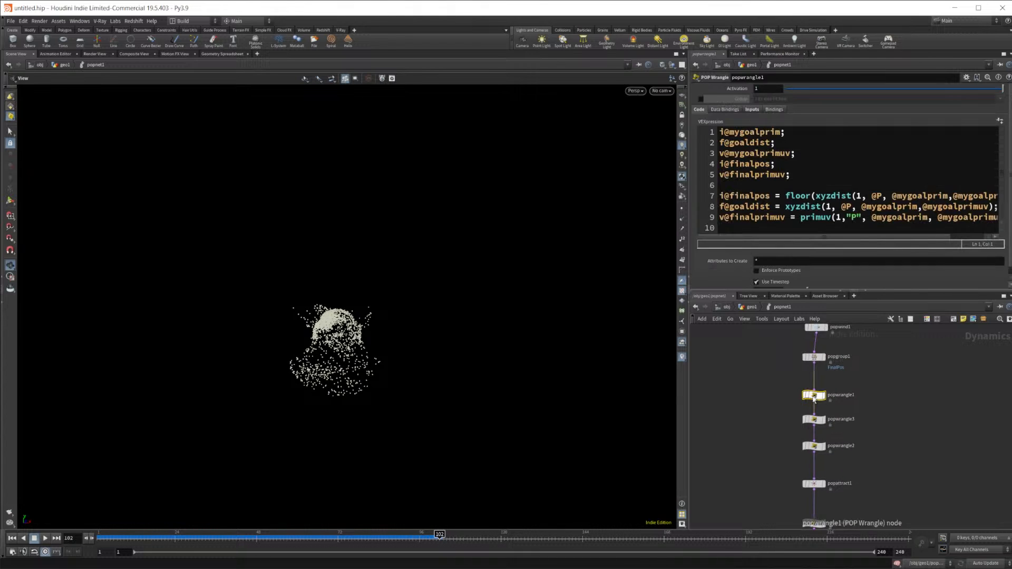
click(818, 419)
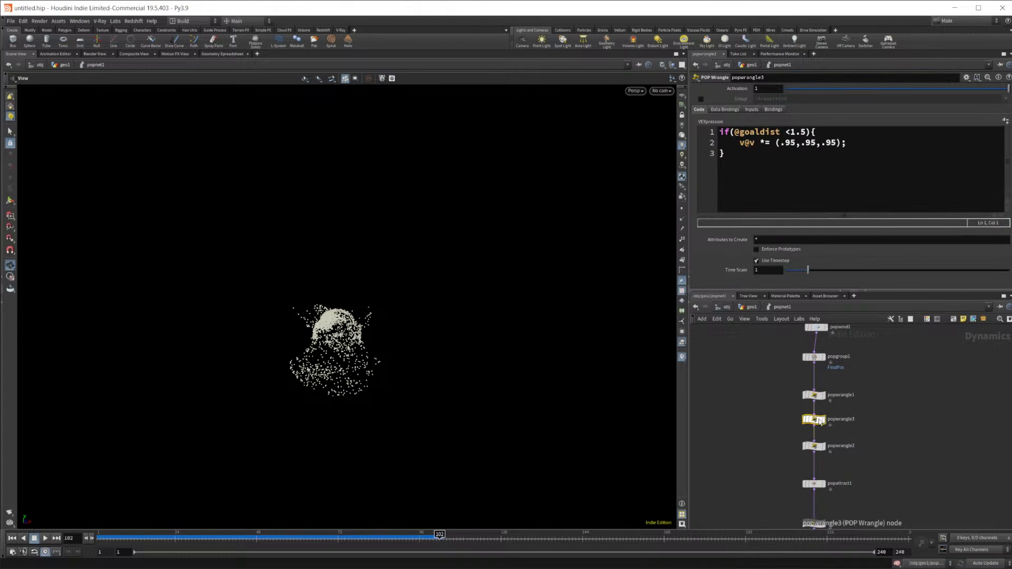
click(869, 466)
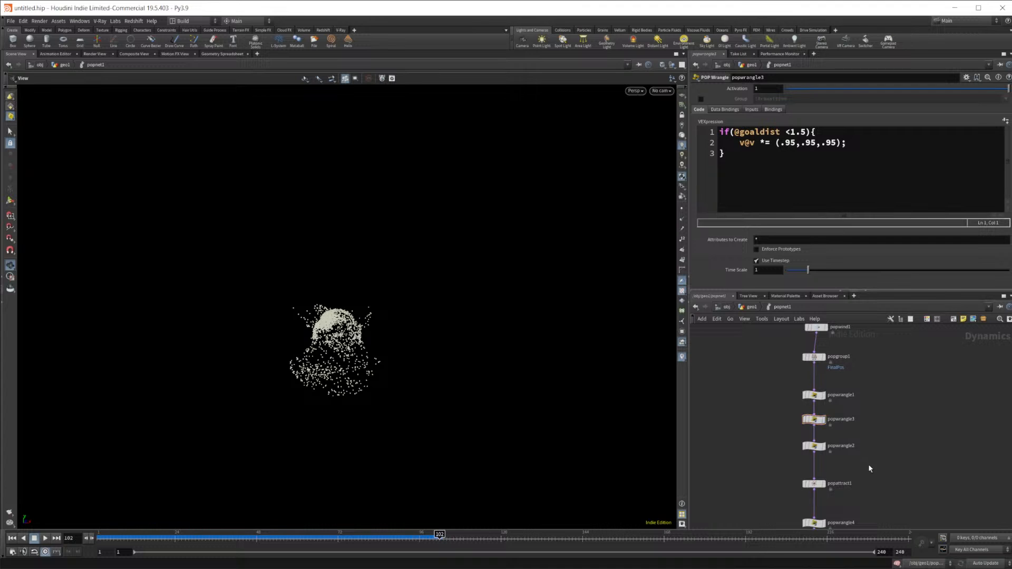
Add a POP Attract node and insert it into the POP chain directly below popwrangle4
middle_drag(871, 468, 817, 416)
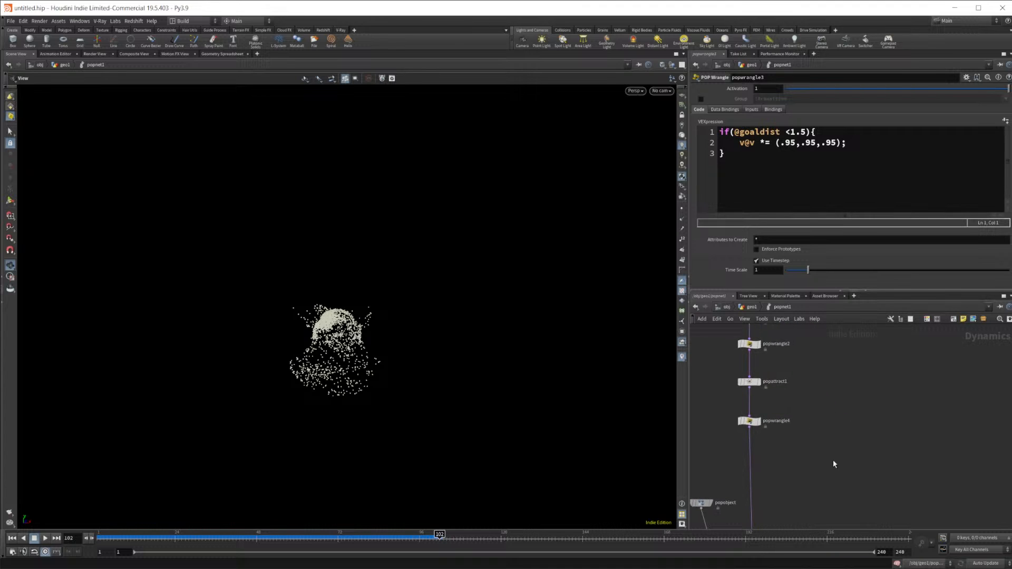
key(Tab)
text(pop)
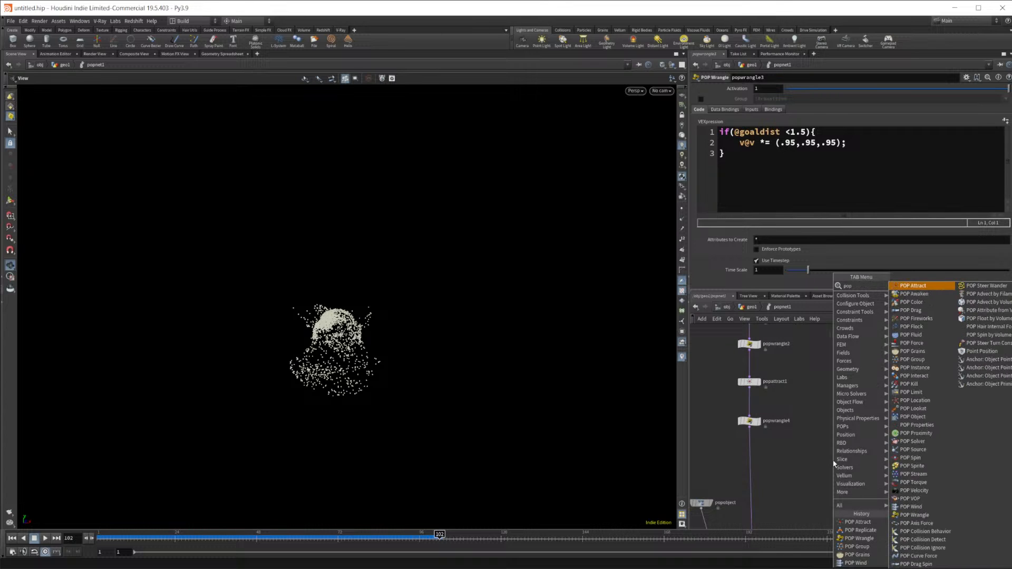
key(Return)
click(833, 460)
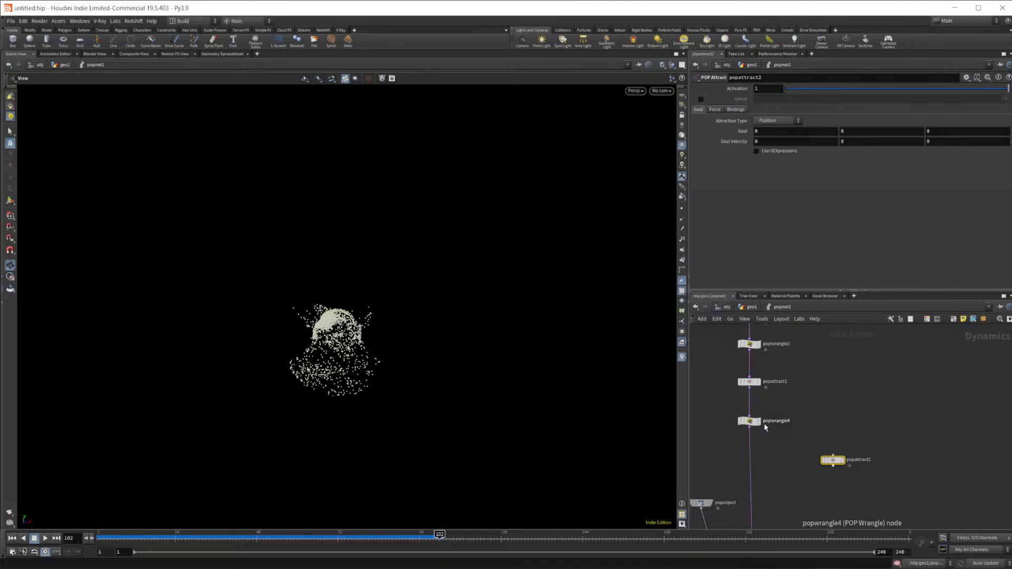
mouse_move(833, 461)
drag(833, 461, 749, 469)
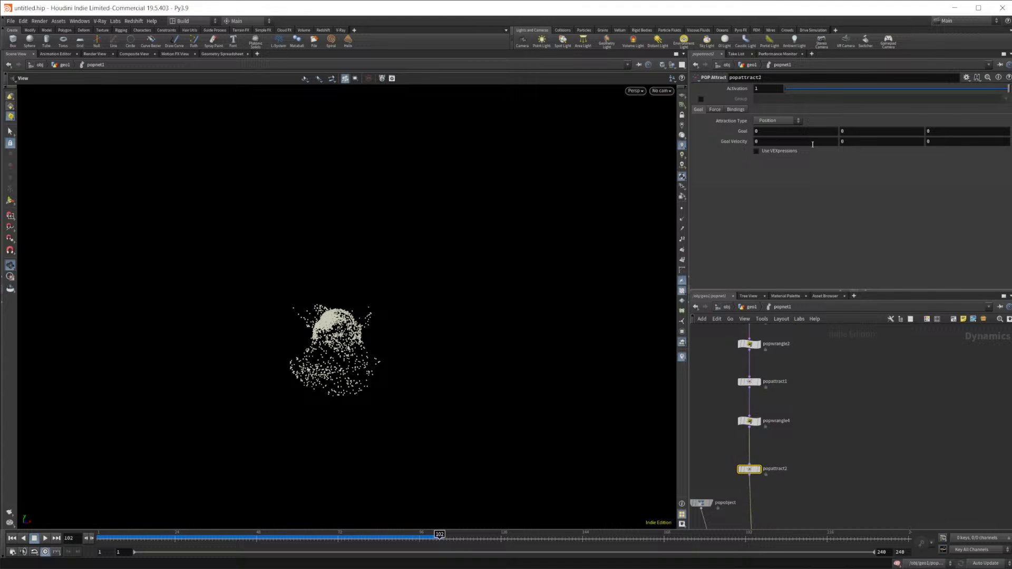
Enable the group on popattract2 and set it to transition
click(701, 99)
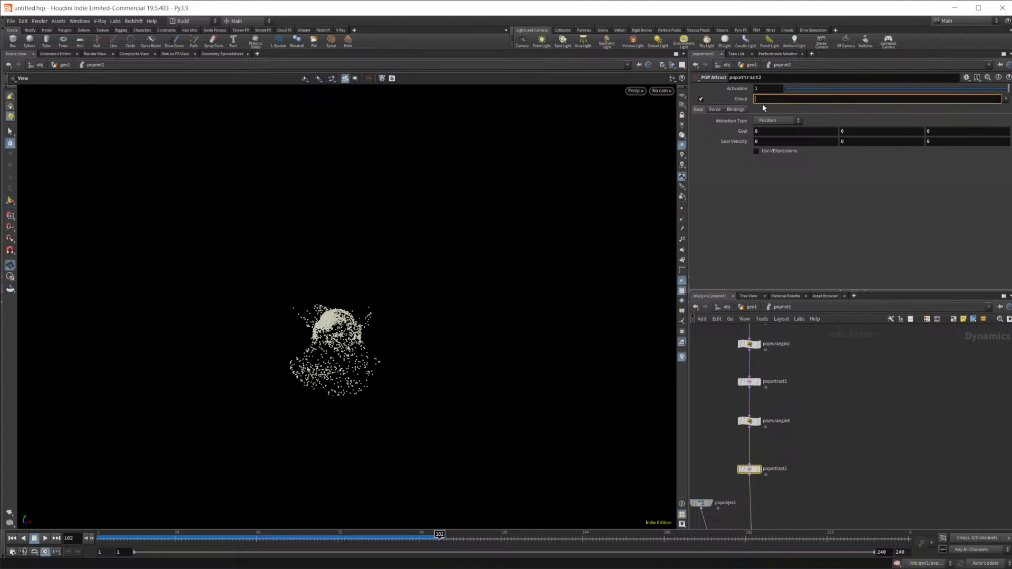
click(1006, 99)
click(1007, 125)
Play the simulation from the first frame to check the effect of popattract2, then rewind it
click(12, 539)
click(44, 539)
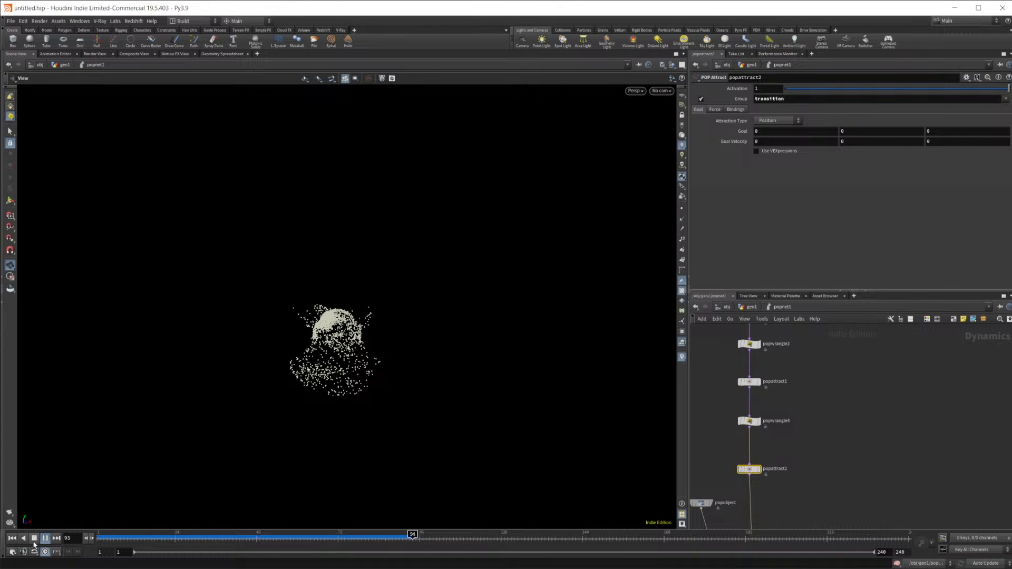
click(34, 539)
click(12, 538)
Select popwrangle4 and review the code that assigns particles past the threshold to the transition group
click(832, 449)
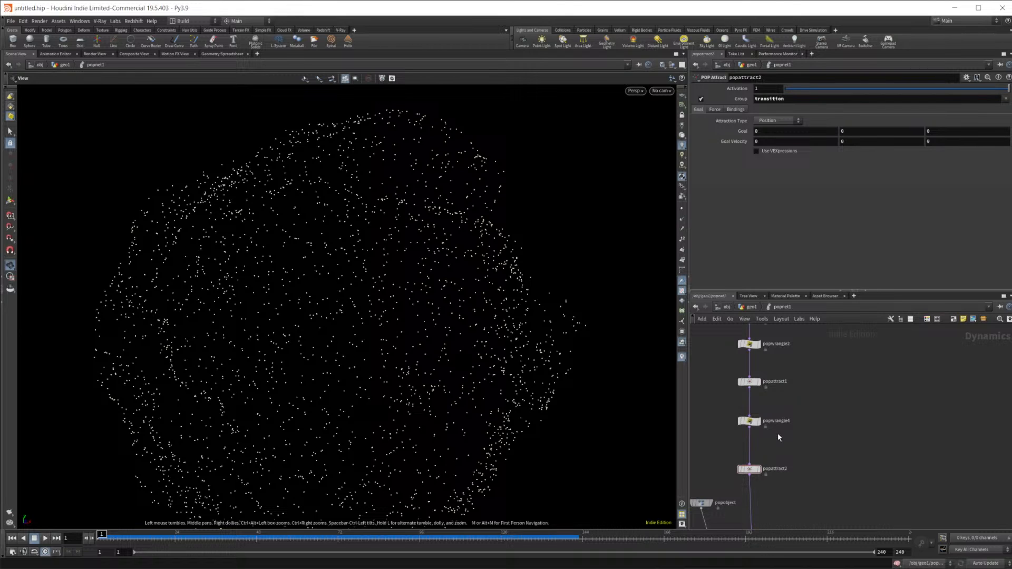
middle_drag(790, 418, 809, 468)
middle_drag(803, 402, 795, 404)
click(759, 473)
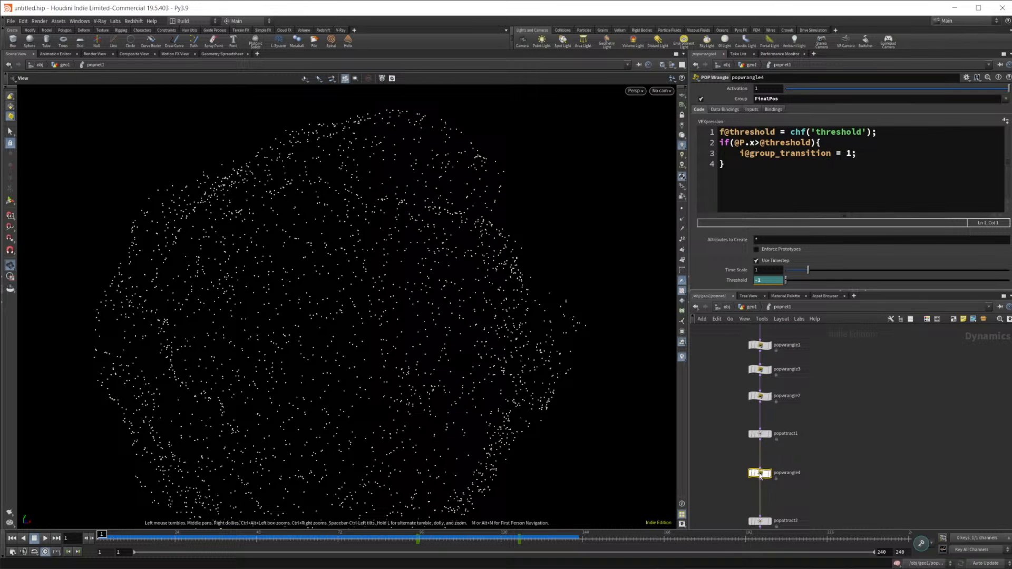
drag(750, 154, 859, 156)
click(858, 157)
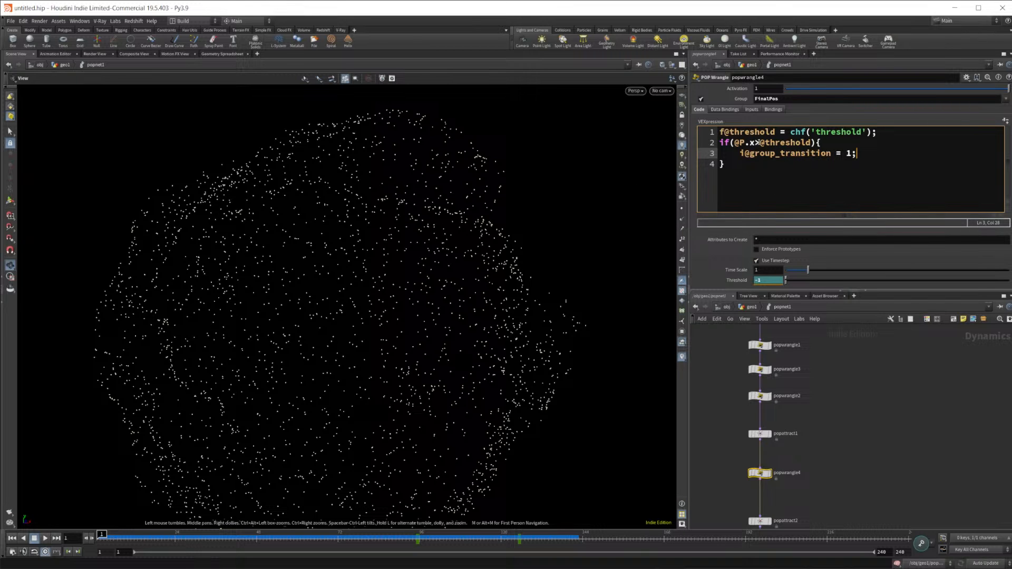
drag(764, 142, 814, 142)
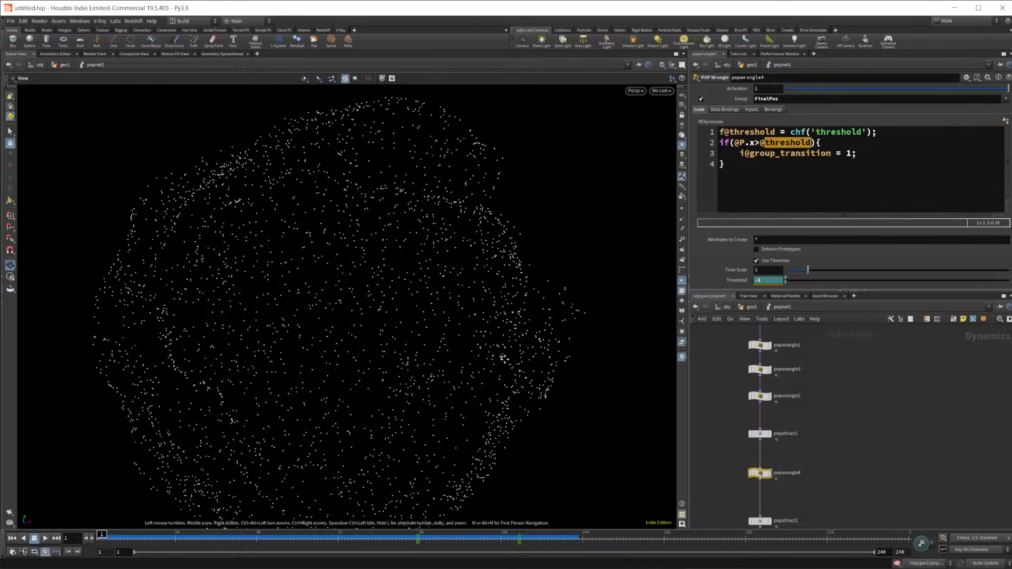
Inspect the particle cloud at the first frame and go to frame 94
drag(504, 368, 499, 301)
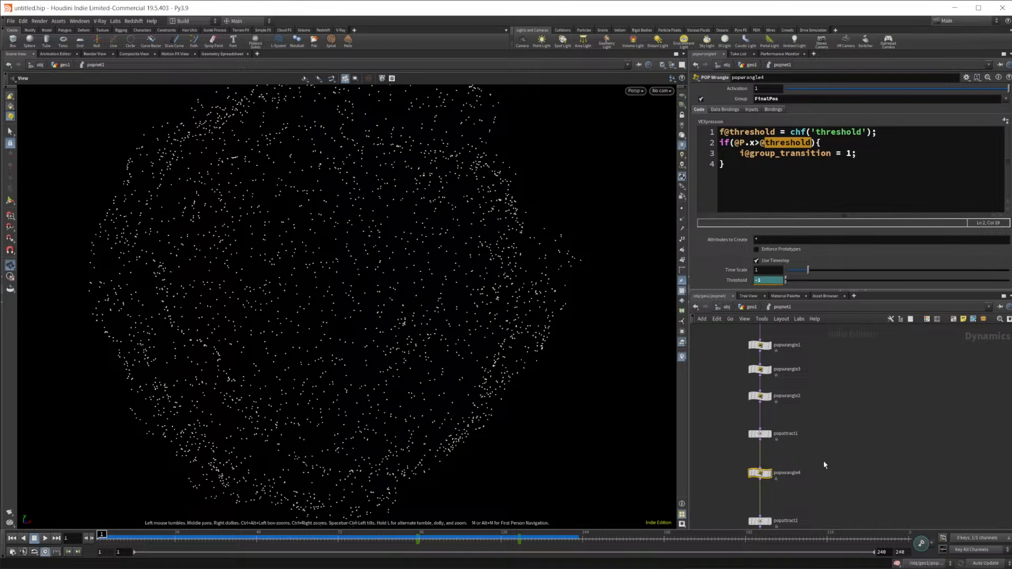
drag(565, 273, 516, 276)
click(413, 537)
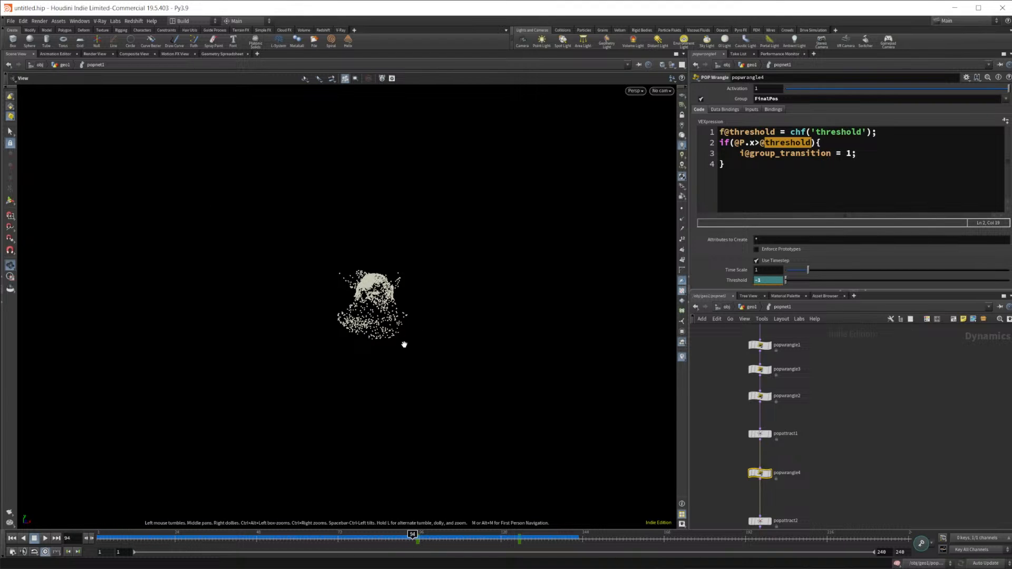
Show the ortho grid through the viewport display options to judge the particles' position, and hide it again
key(d)
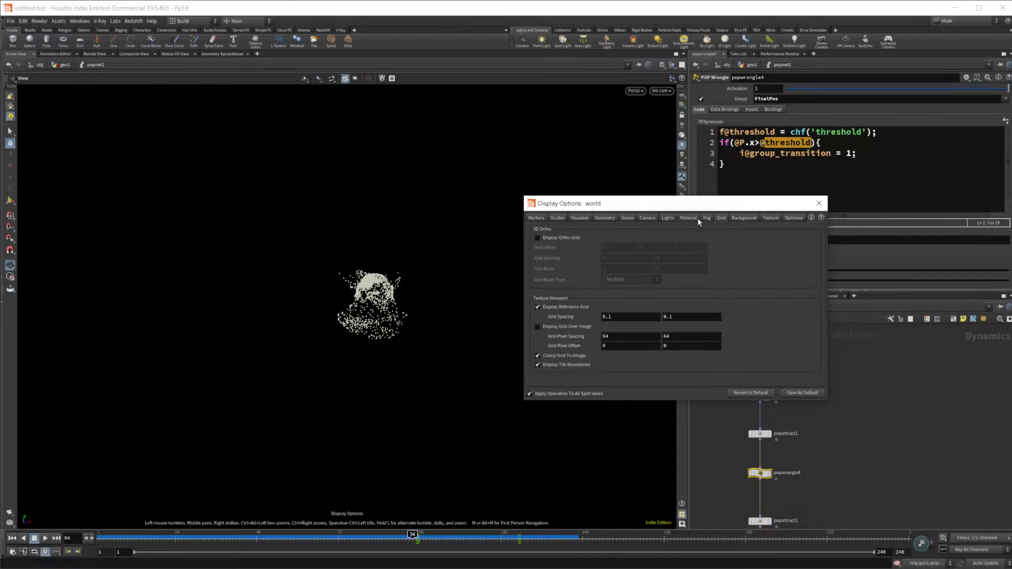
drag(391, 341, 373, 356)
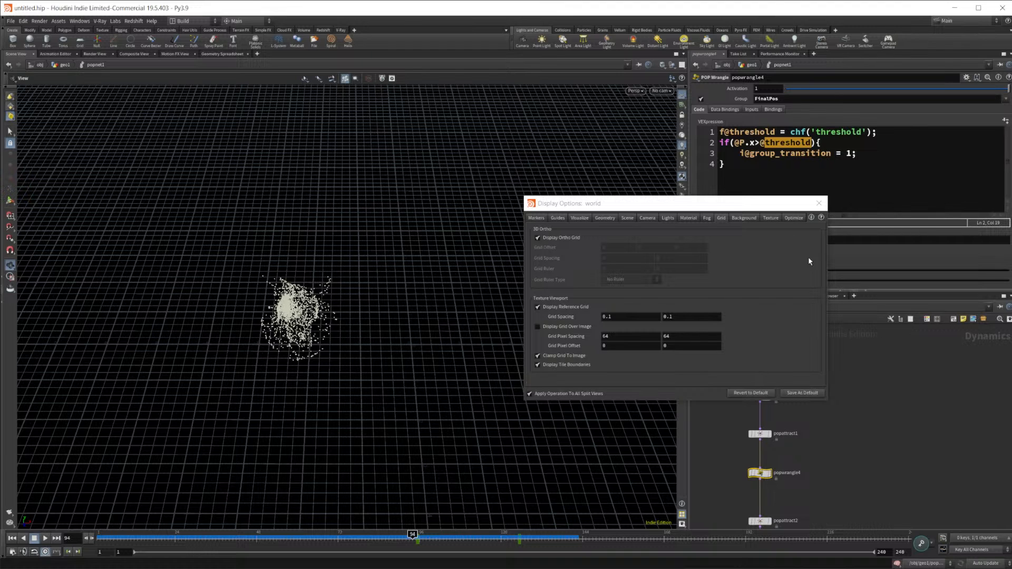
click(565, 238)
click(819, 203)
Examine the particles' position, threshold and group attributes in the geometry spreadsheet and compare them with popwrangle4's group
middle_drag(838, 458, 843, 370)
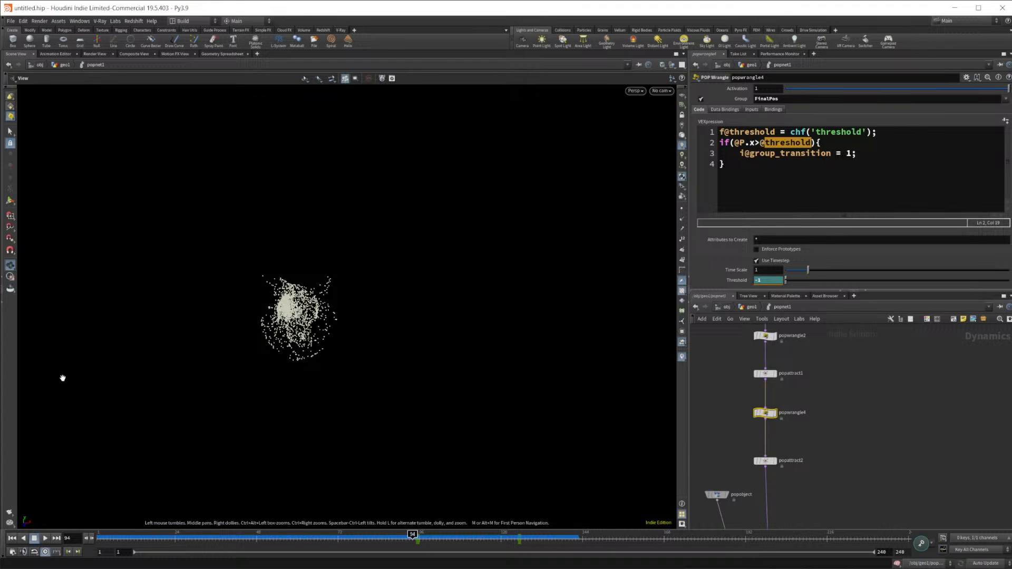
scroll(820, 452, up, 2)
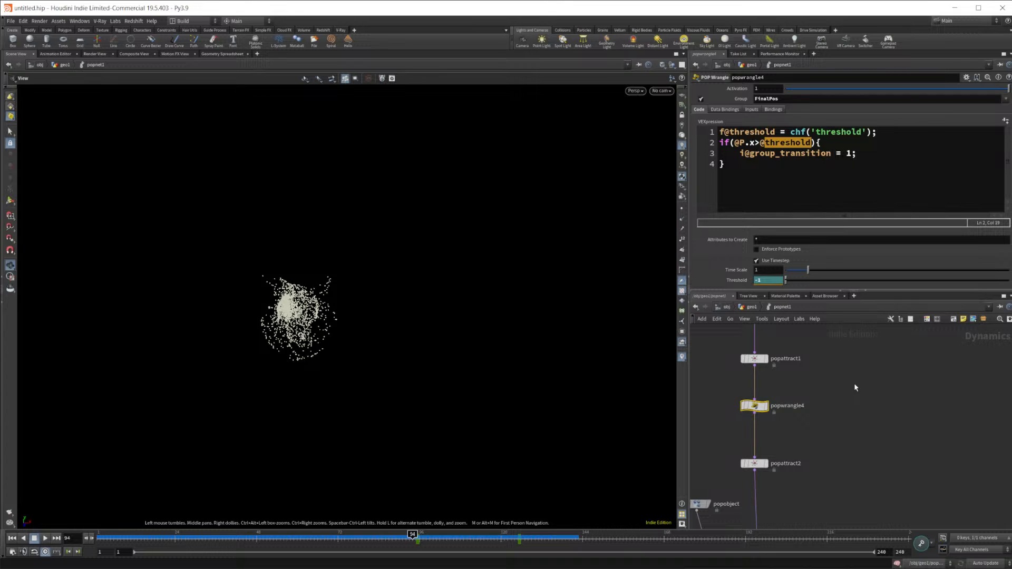
click(222, 54)
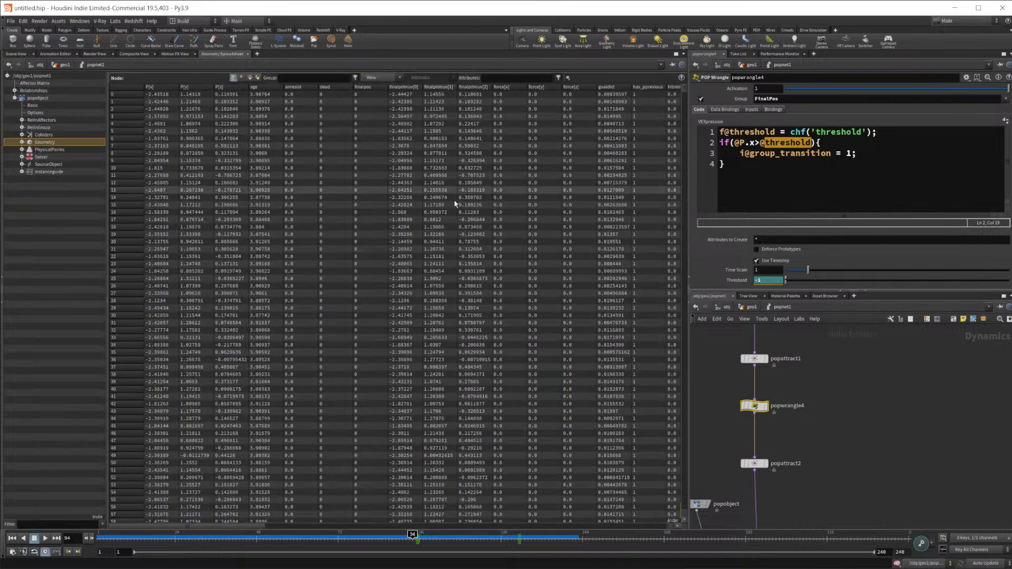
drag(237, 525, 677, 525)
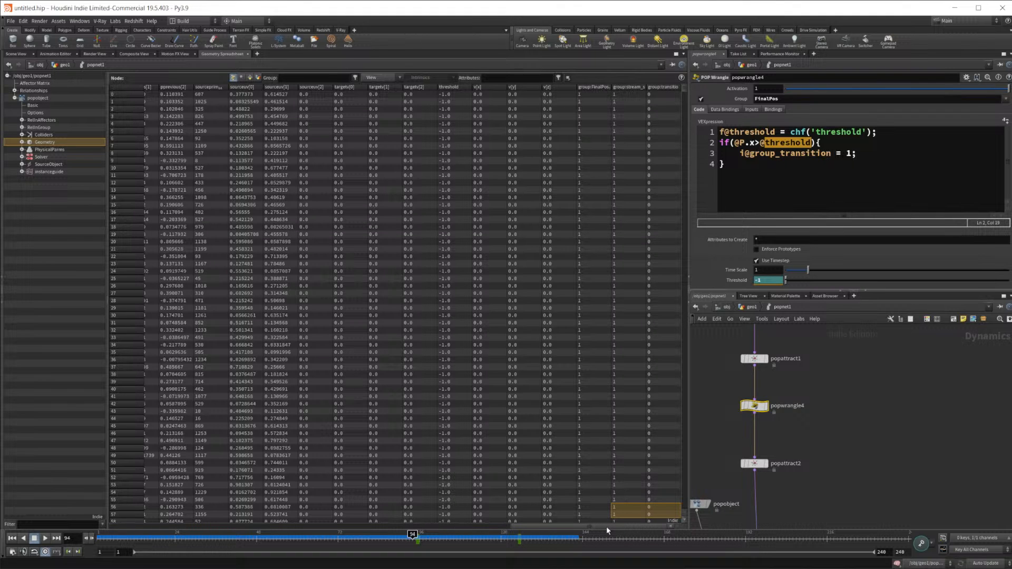
drag(606, 526, 491, 527)
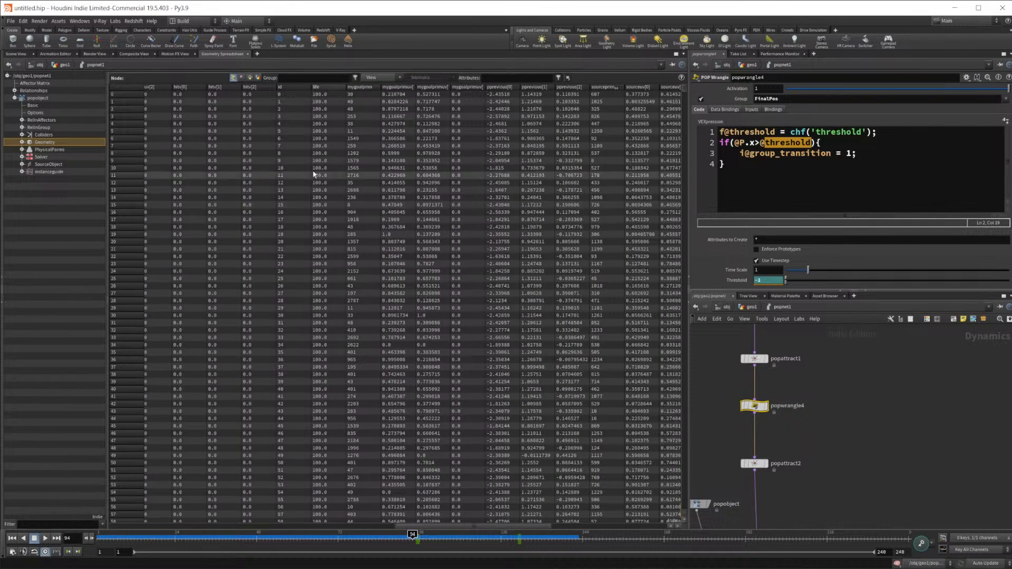
drag(527, 527, 239, 489)
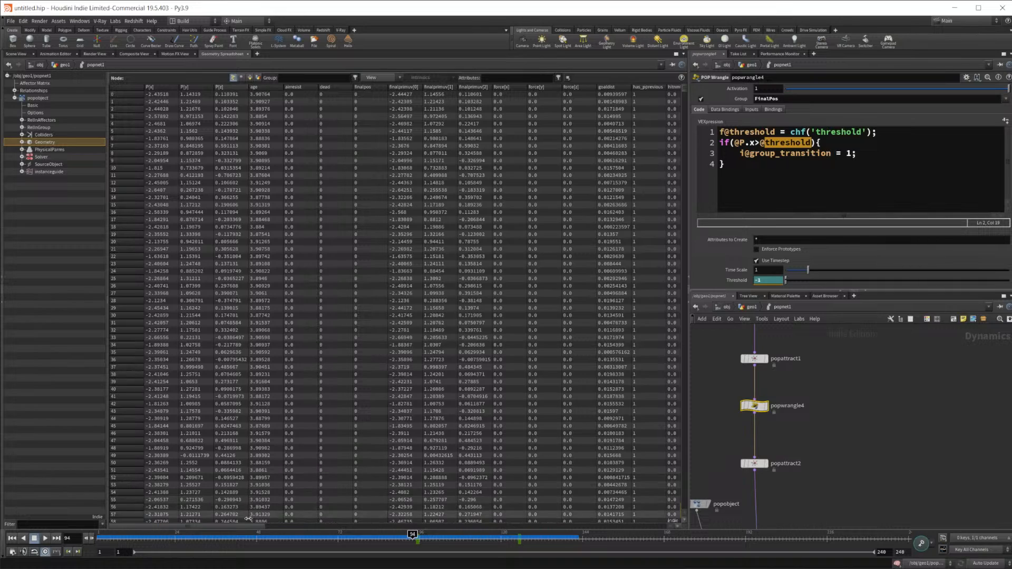
drag(248, 526, 660, 523)
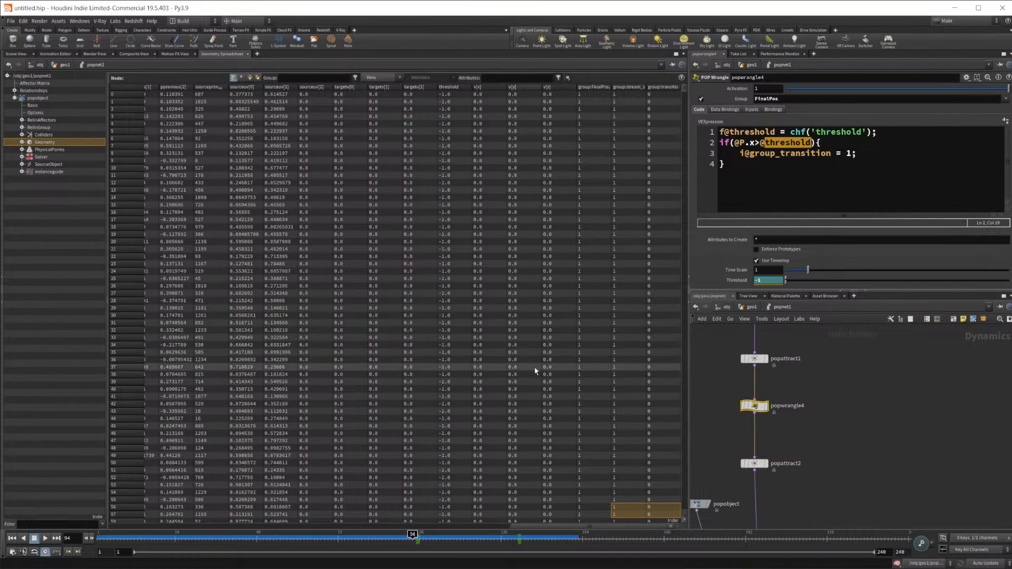
drag(602, 527, 622, 504)
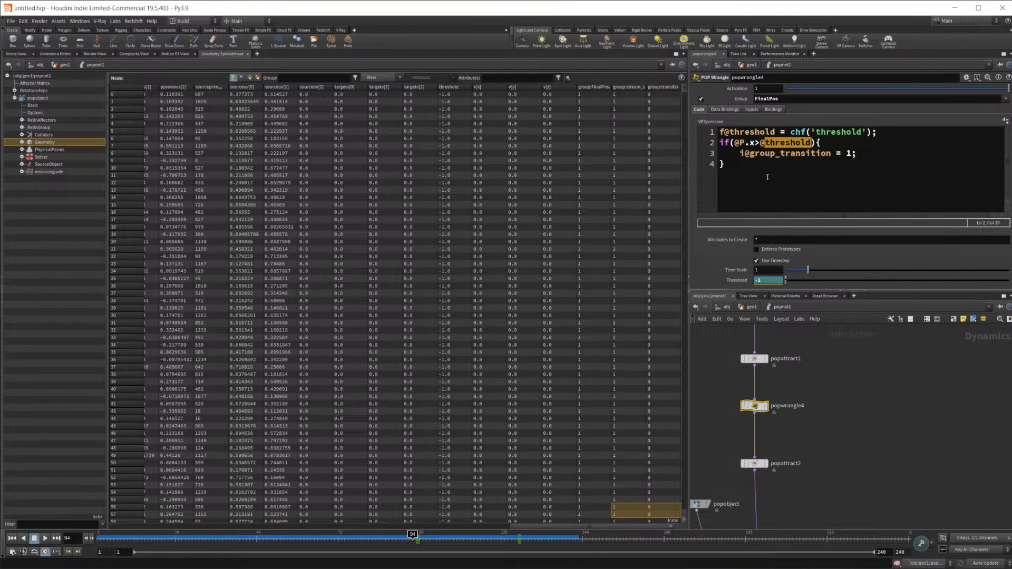
double_click(772, 99)
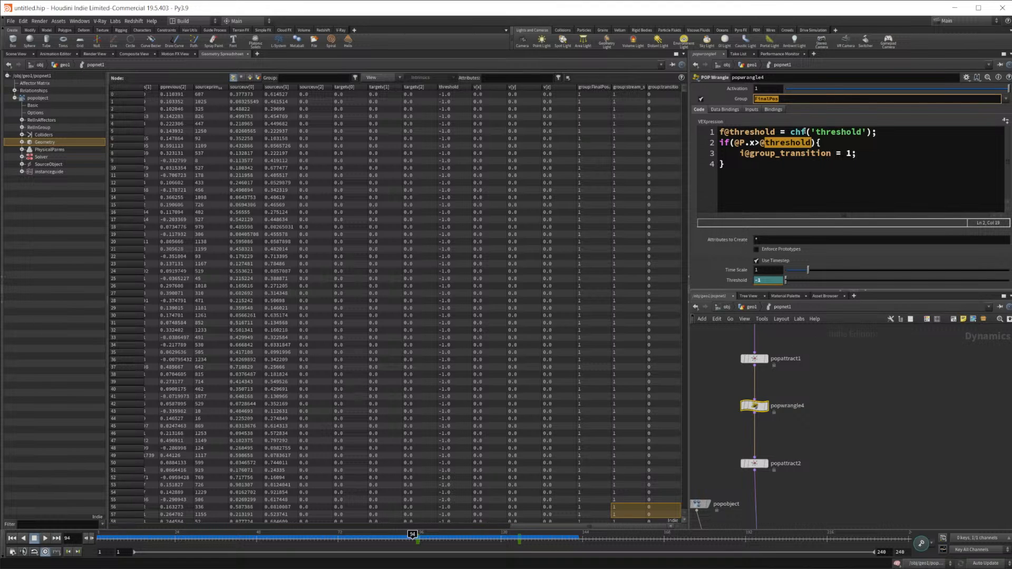
Go up to the geo1 network, add a Grid node beside popnet1 and view it in the scene
click(750, 308)
key(Tab)
key(Escape)
key(Tab)
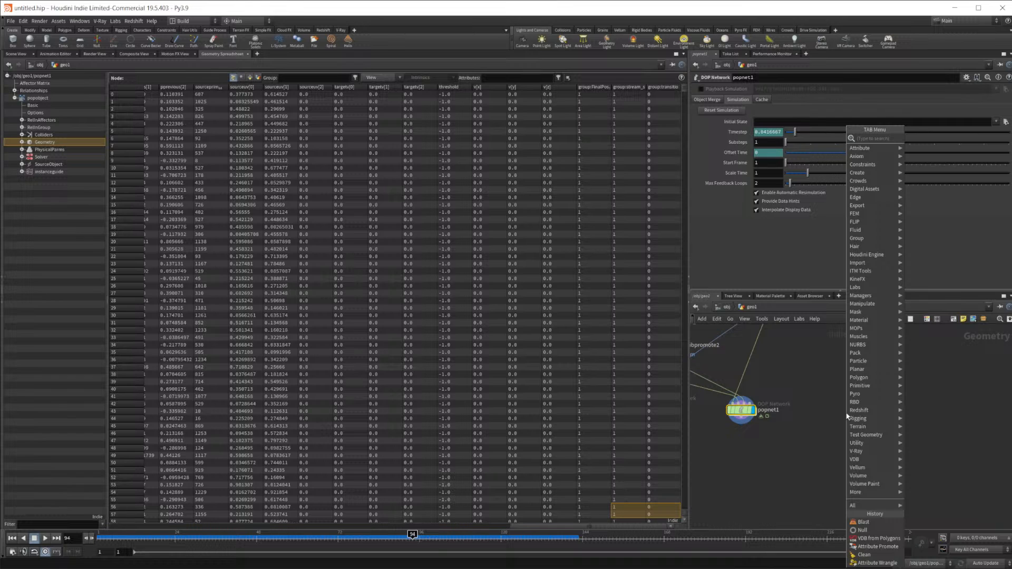
key(Escape)
click(847, 416)
click(19, 54)
click(858, 413)
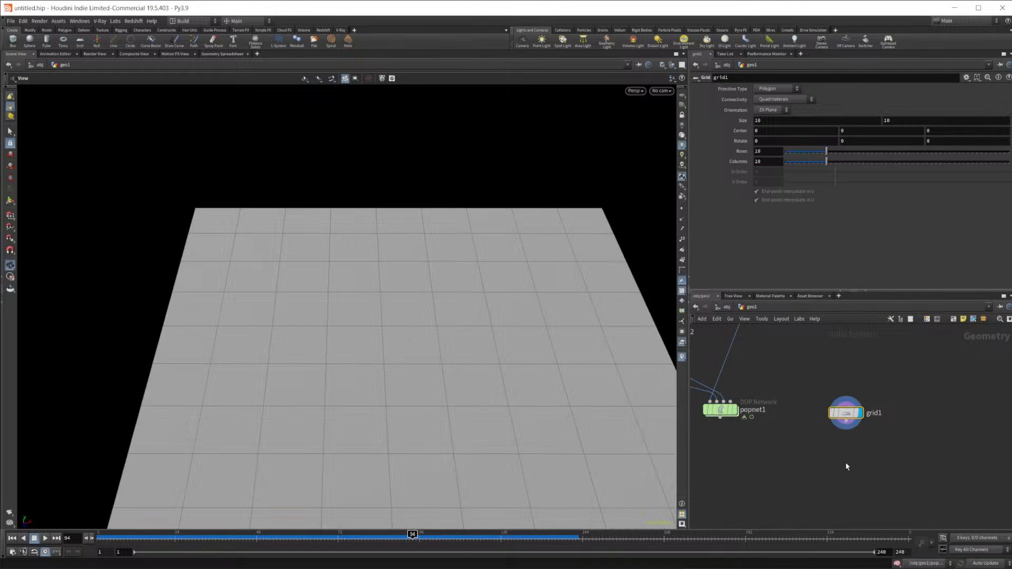
Frame the grid in the viewport and add a Color node connected below grid1
key(h)
key(Tab)
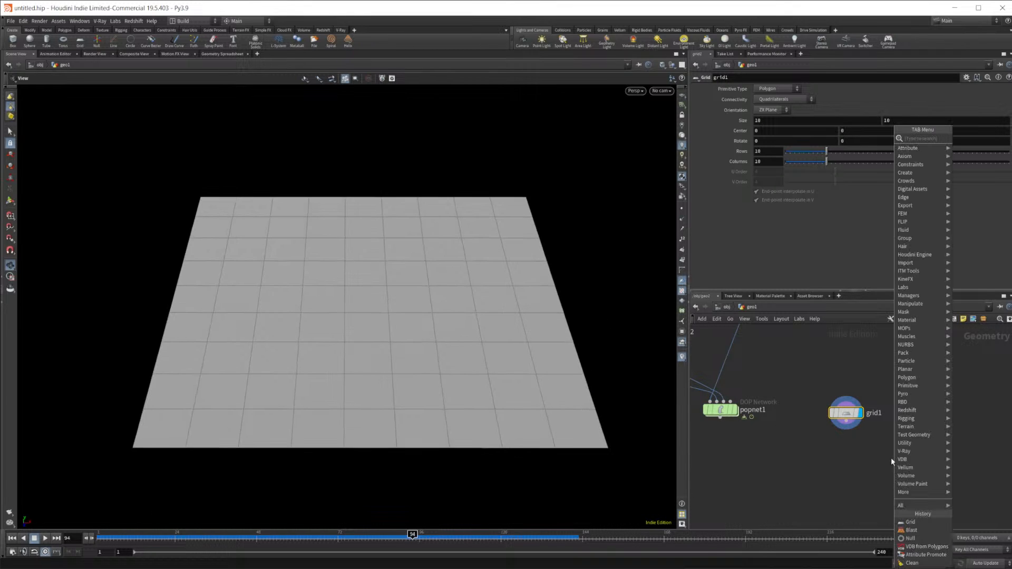
text(color)
key(Return)
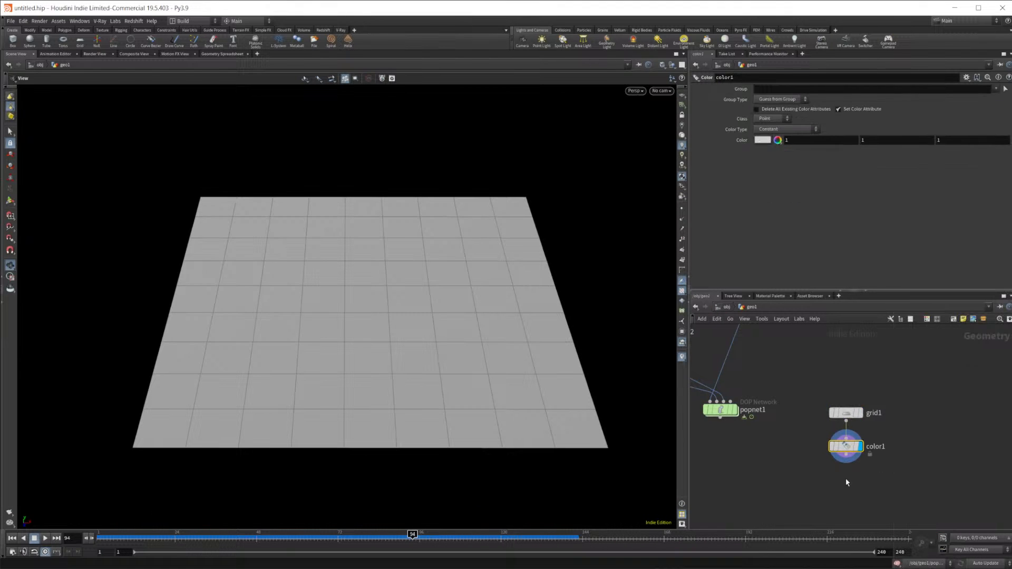
Set color1's color to red with the values 1, 0, 0
click(789, 90)
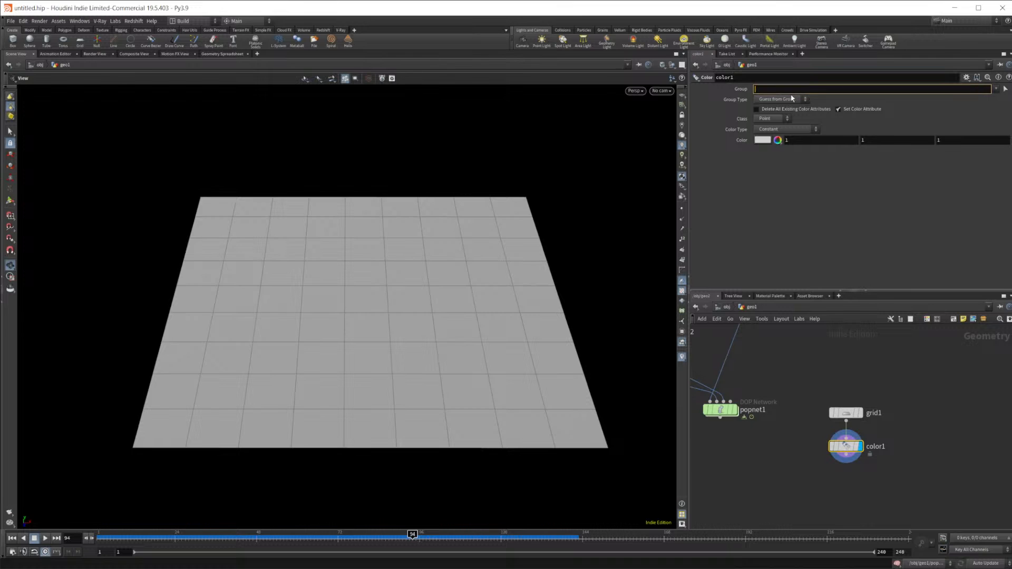
text(@Cd)
key(BackSpace)
key(BackSpace)
key(BackSpace)
click(761, 140)
click(725, 58)
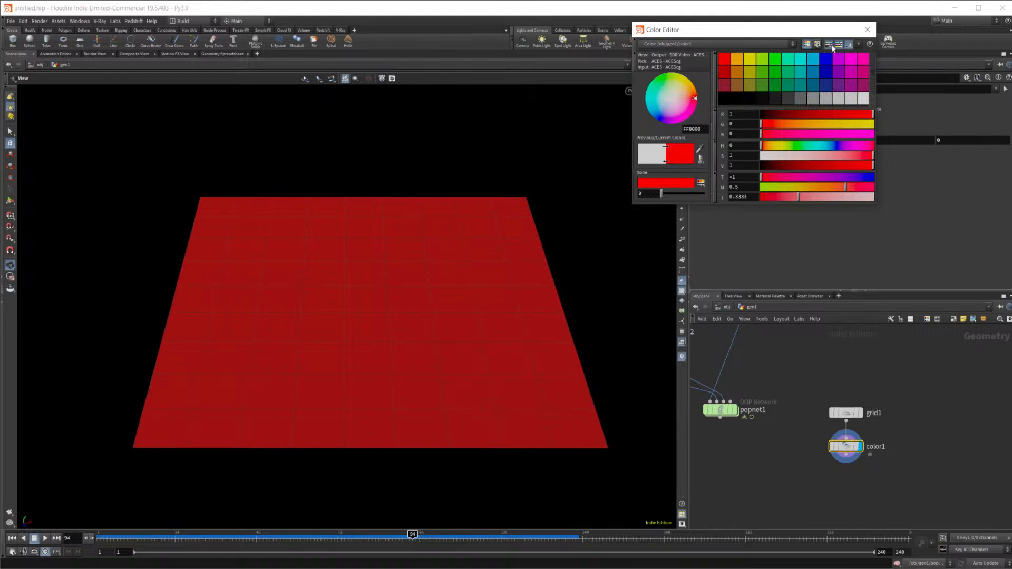
click(867, 30)
Restrict color1 to the group expression @P.x>0
text(@P>)
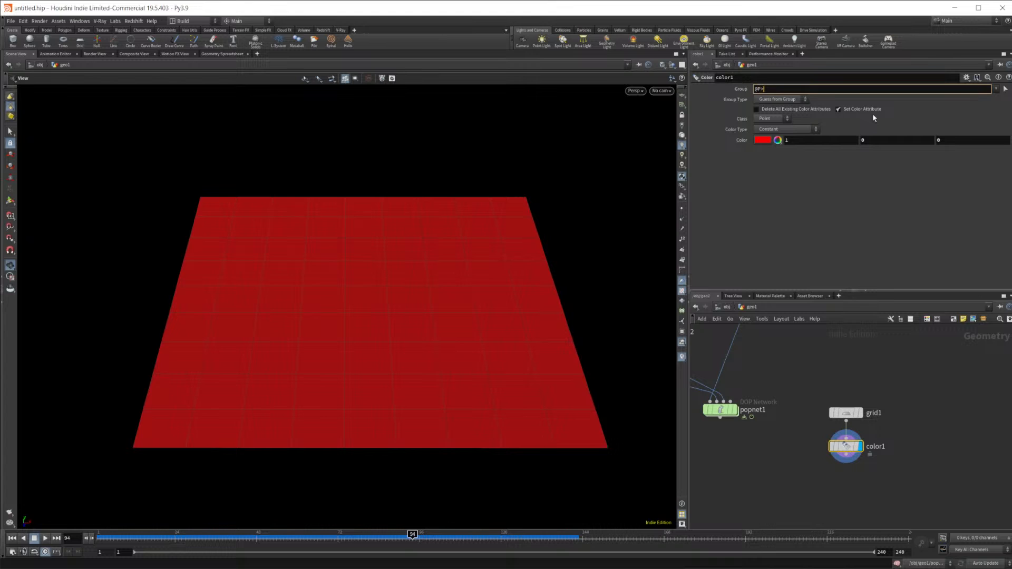
key(BackSpace)
key(BackSpace)
text(.x>0)
key(Return)
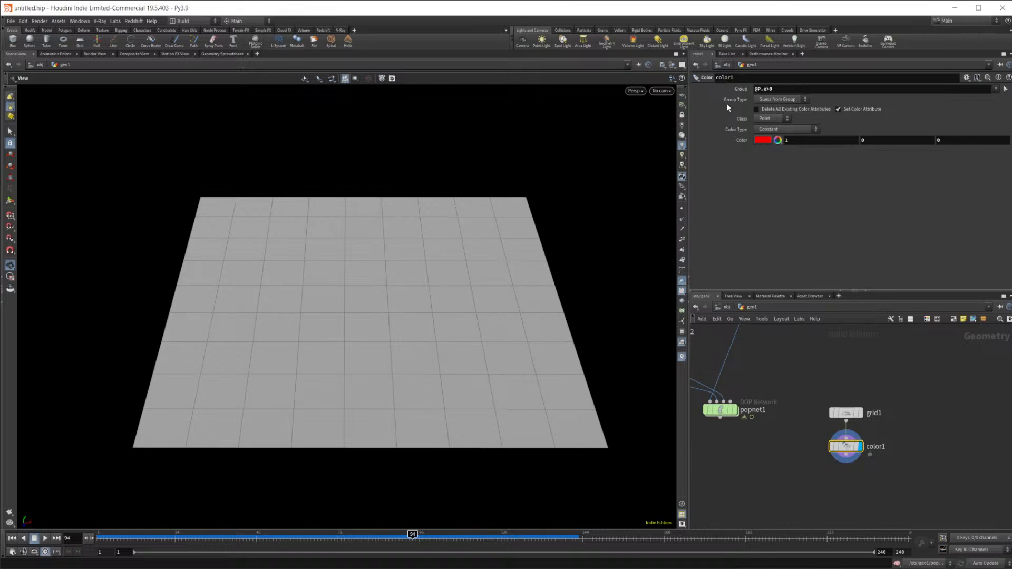
Examine the point positions and color values of color1 in the geometry spreadsheet and return to the scene view
scroll(657, 235, up, 2)
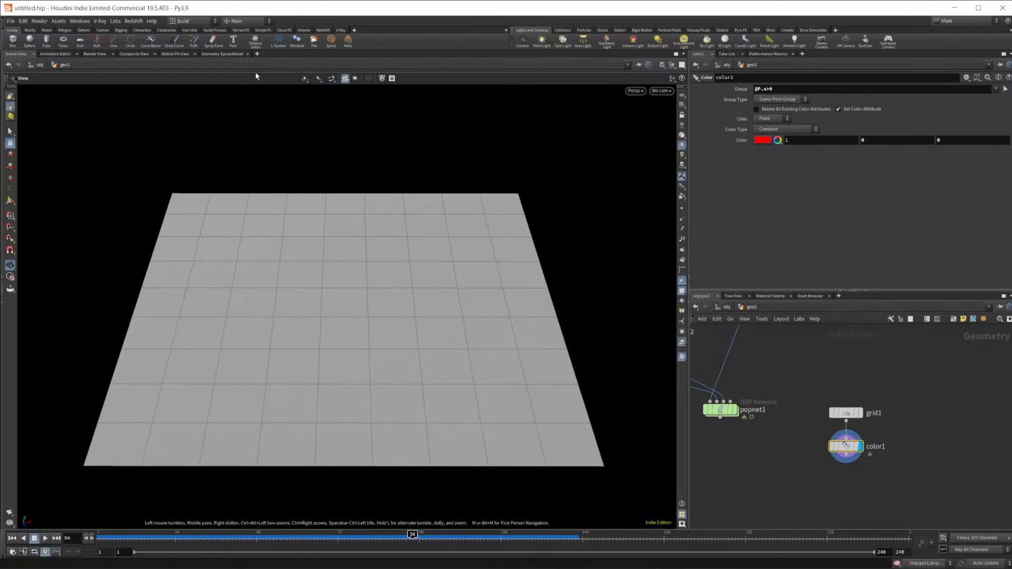
click(220, 54)
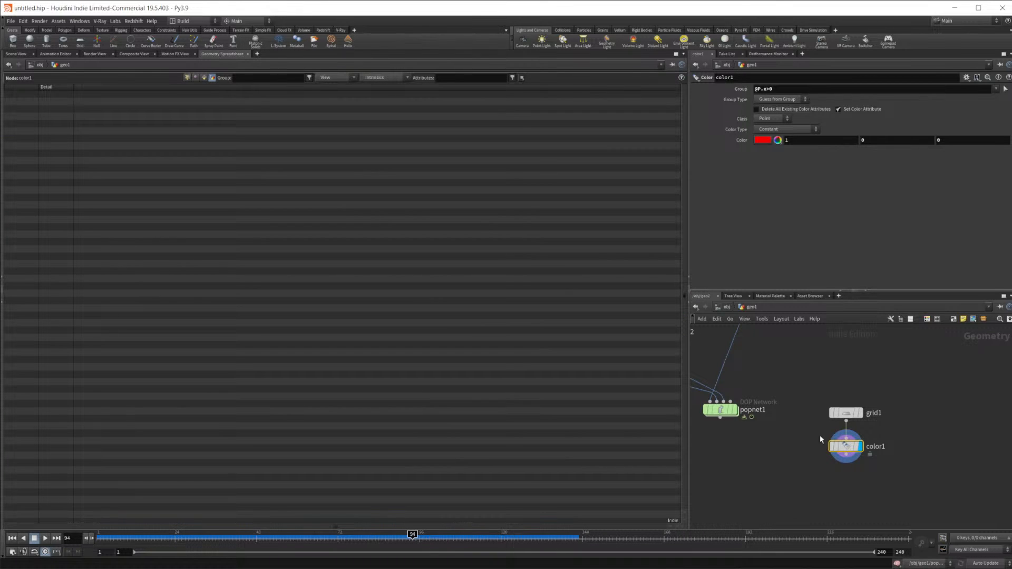
click(187, 79)
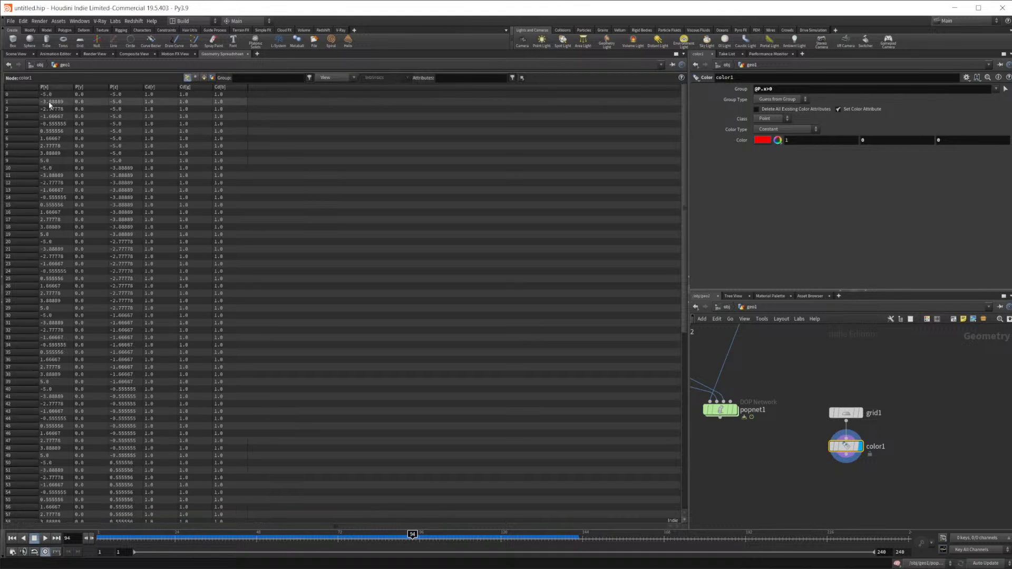
drag(684, 124, 651, 106)
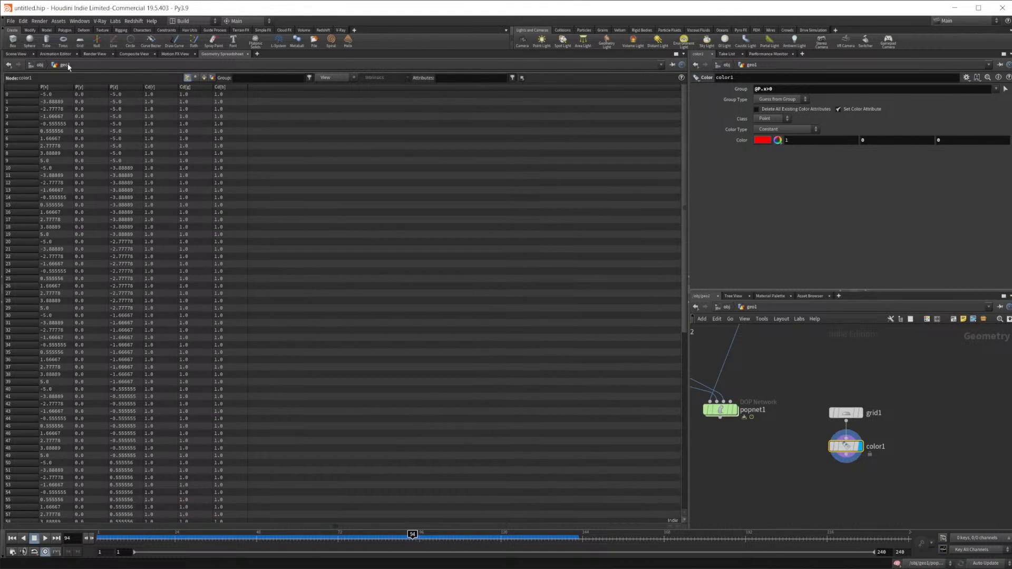
click(16, 54)
Change color1's group expression to @P>0
click(764, 89)
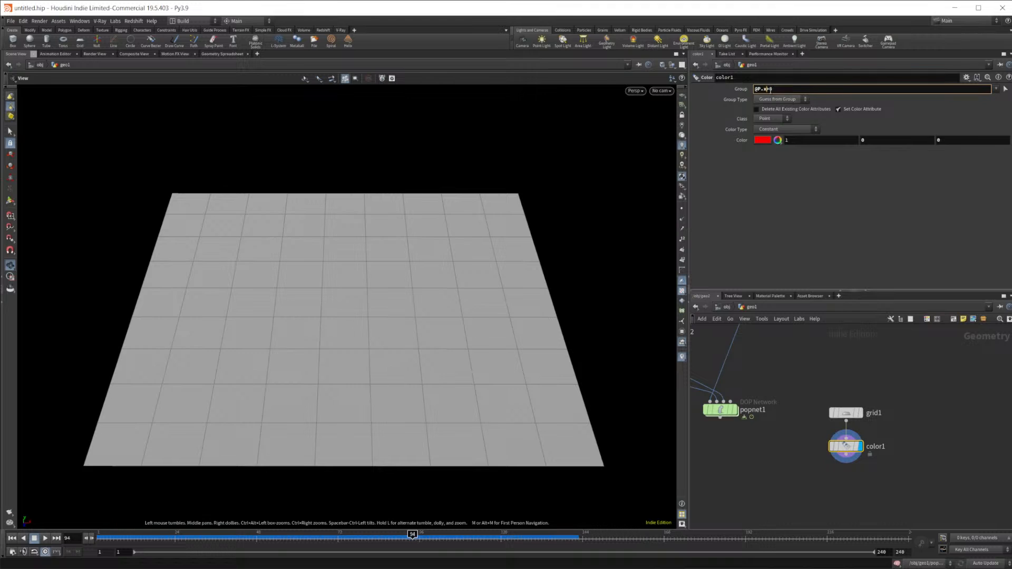
key(BackSpace)
key(BackSpace)
key(Return)
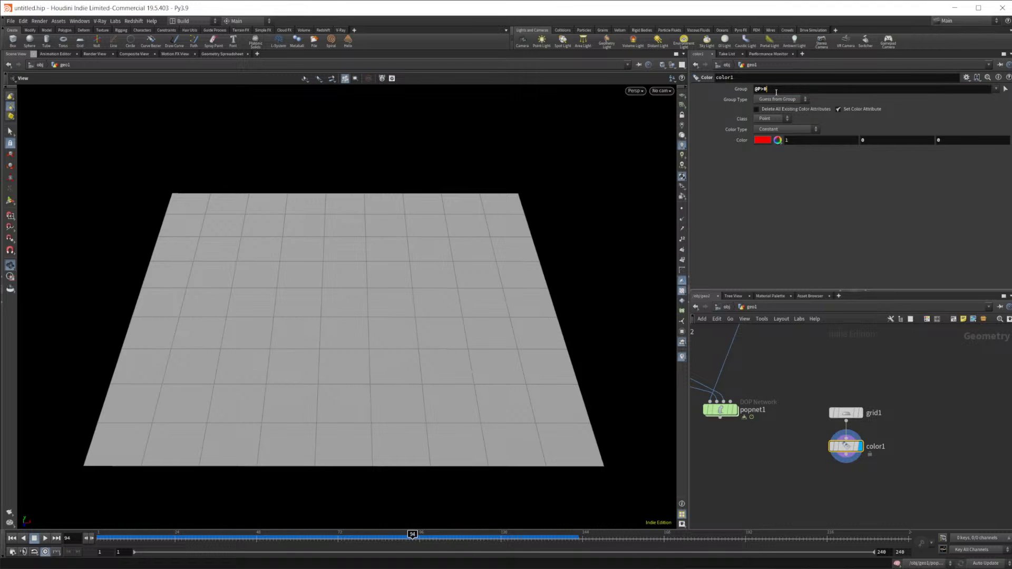
scroll(865, 498, up, 3)
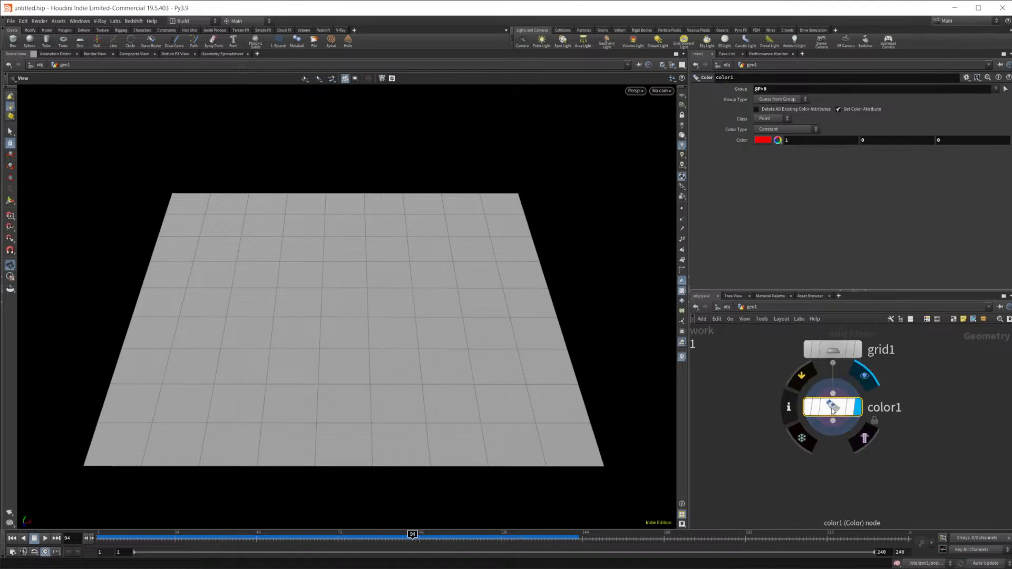
Set color1's group type to Points and its group expression to @P.x>0
click(762, 99)
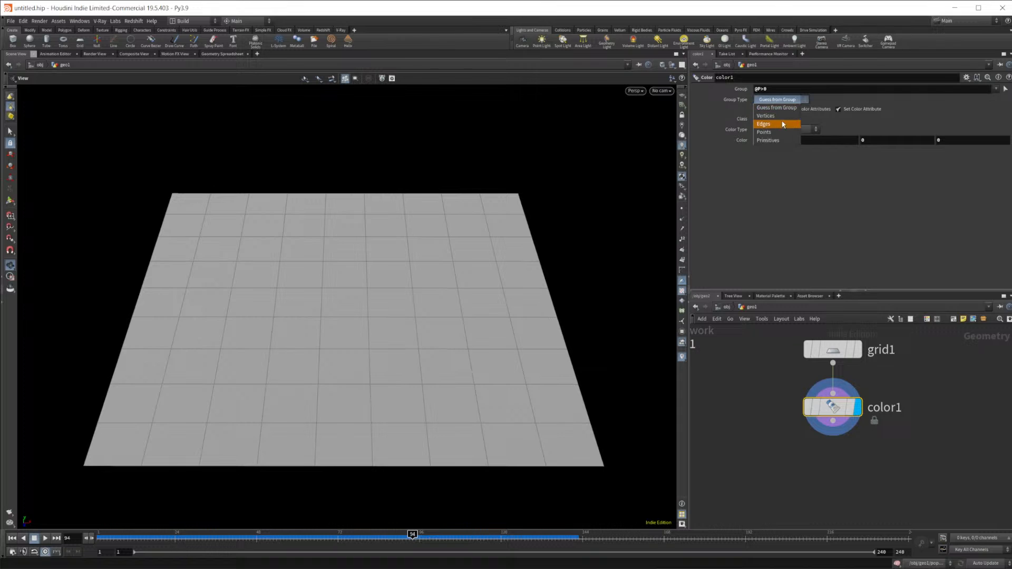
click(771, 130)
click(762, 89)
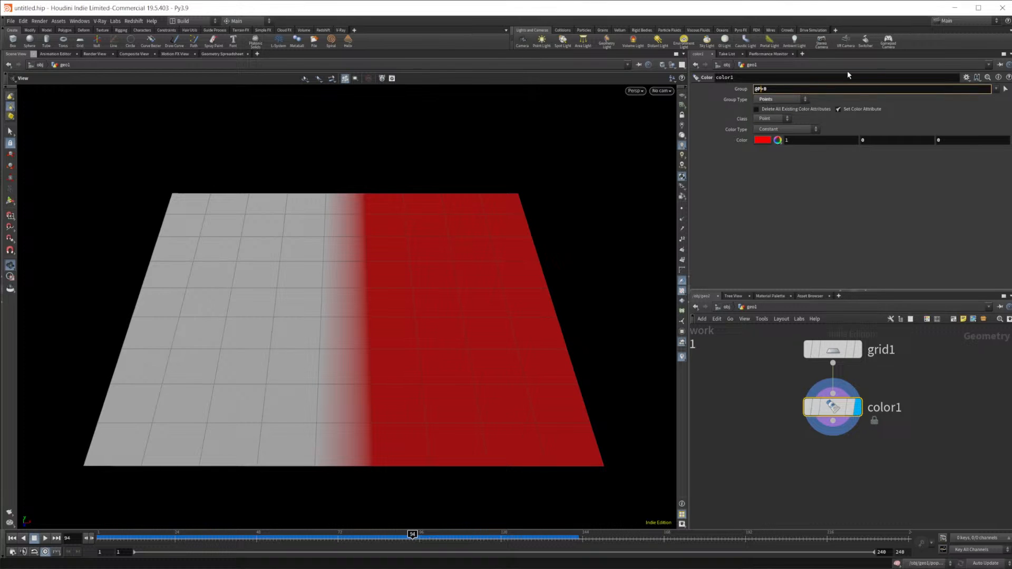
text(.x)
key(Return)
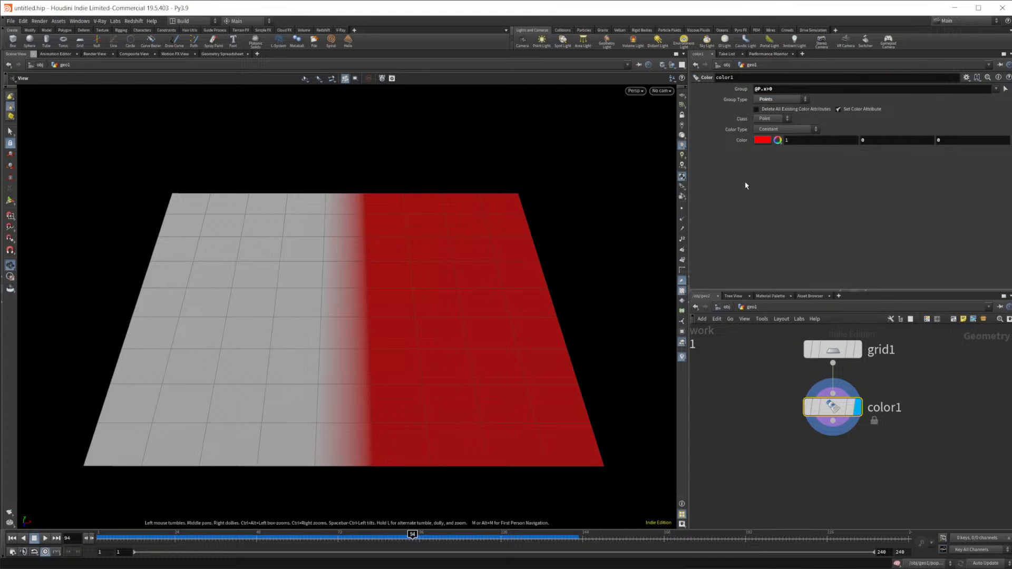
Turn on the ortho grid in the viewport display options
double_click(769, 89)
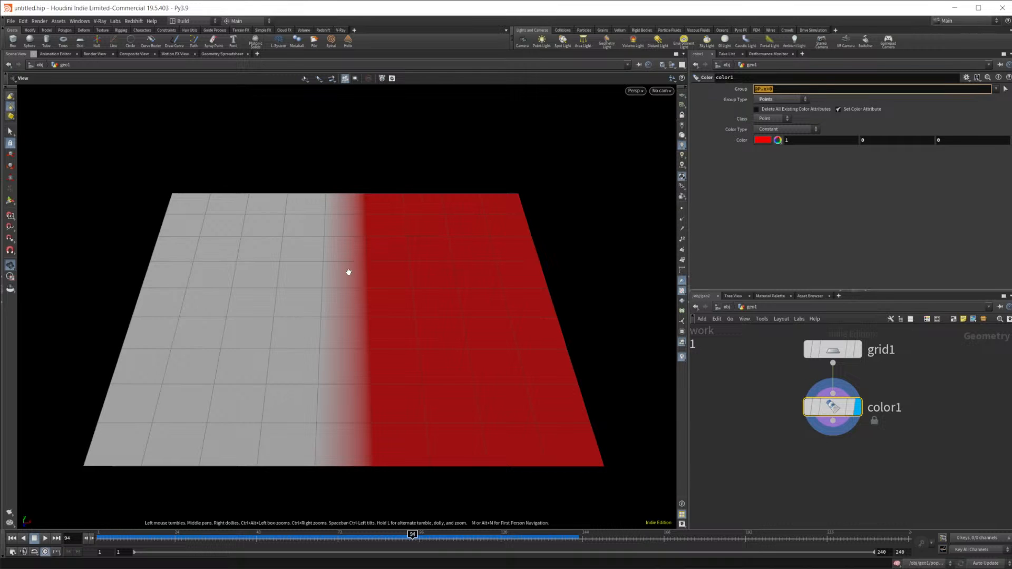
text(@)
key(Return)
key(d)
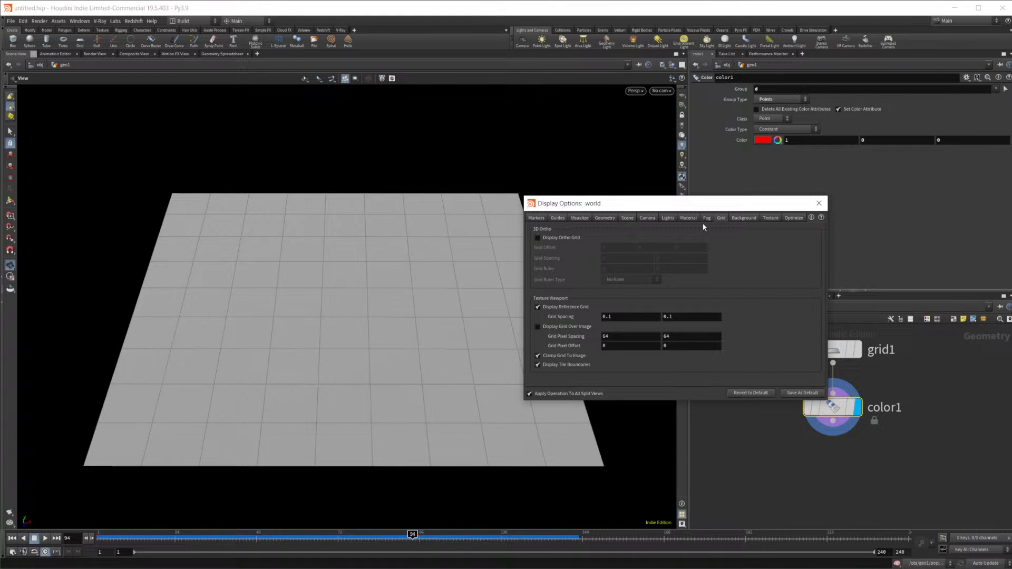
click(574, 237)
click(819, 203)
Undo the last change to color1's group and compare the red half of the grid with the ortho grid's X axis
click(779, 89)
click(759, 186)
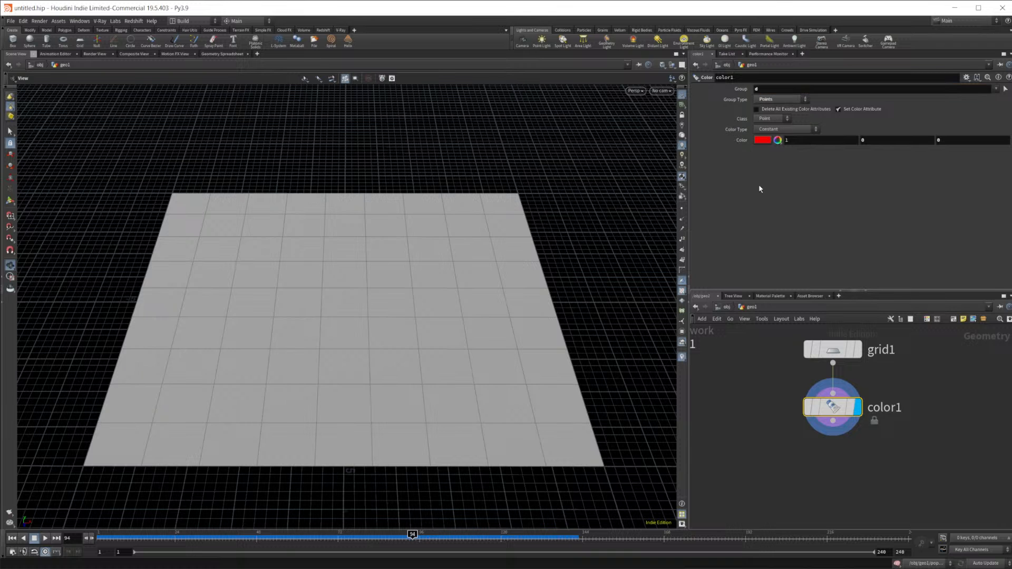
key(ctrl+z)
drag(366, 378, 357, 337)
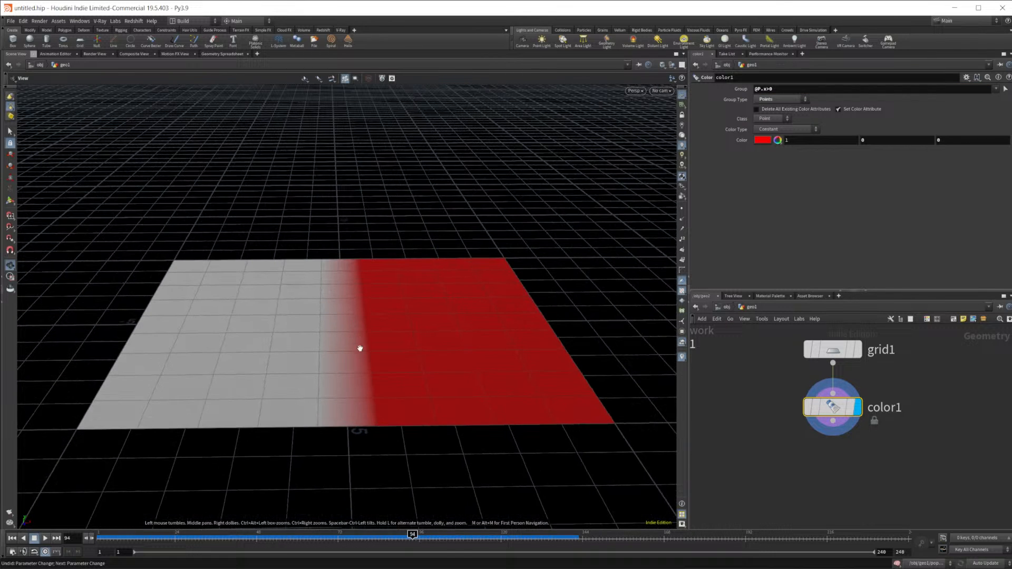
scroll(738, 382, down, 5)
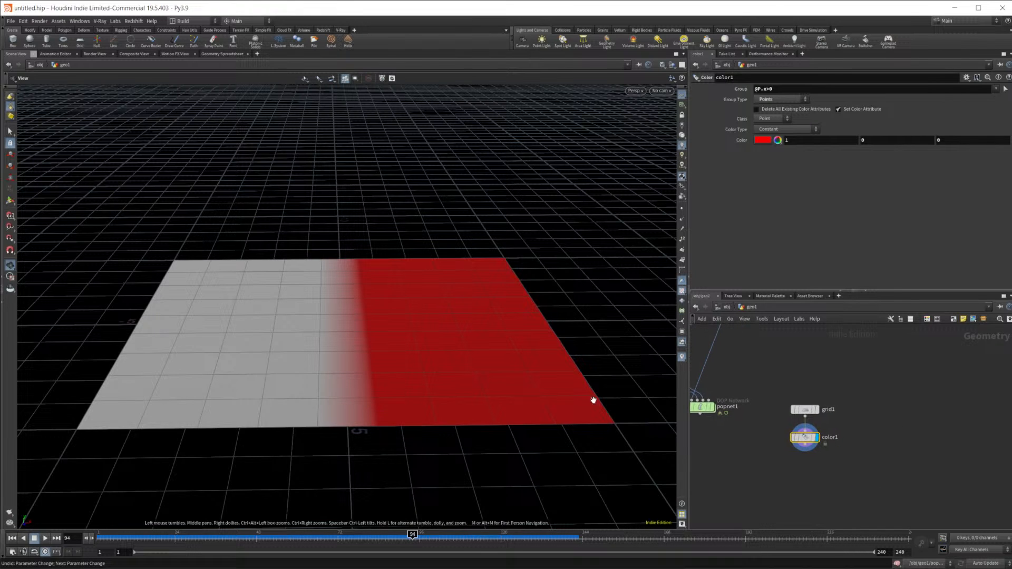
drag(327, 357, 358, 248)
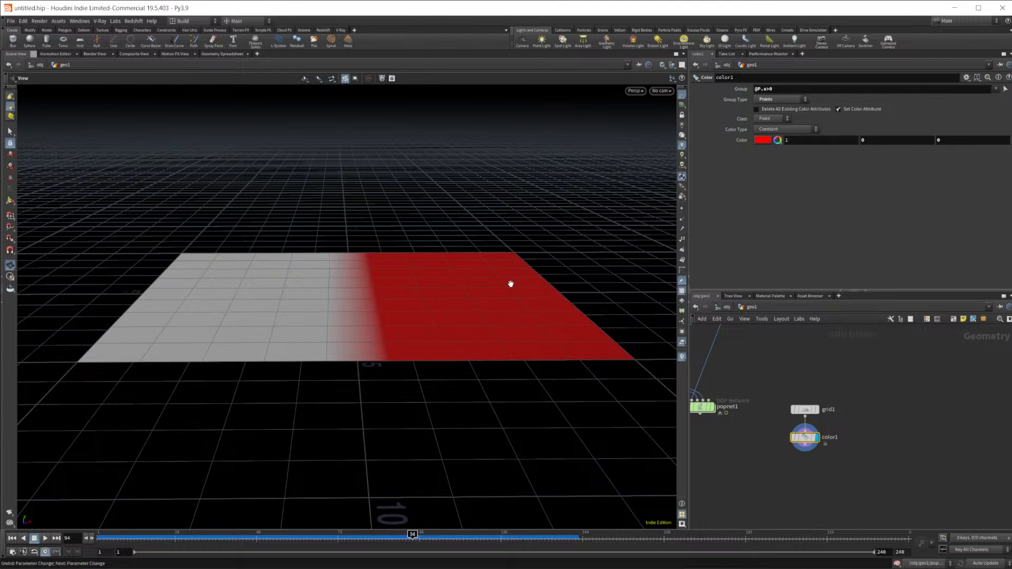
drag(773, 88, 721, 86)
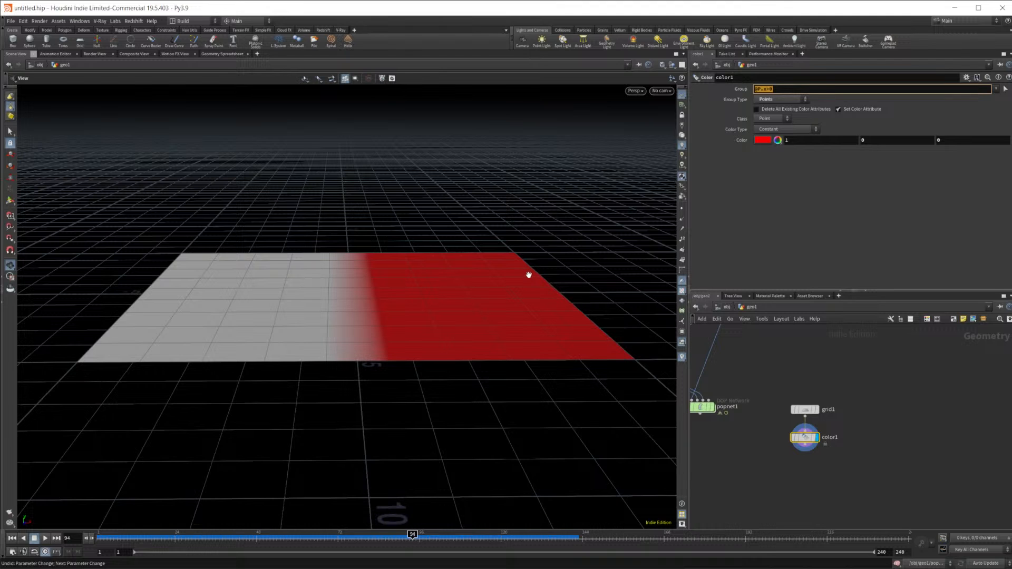
click(784, 90)
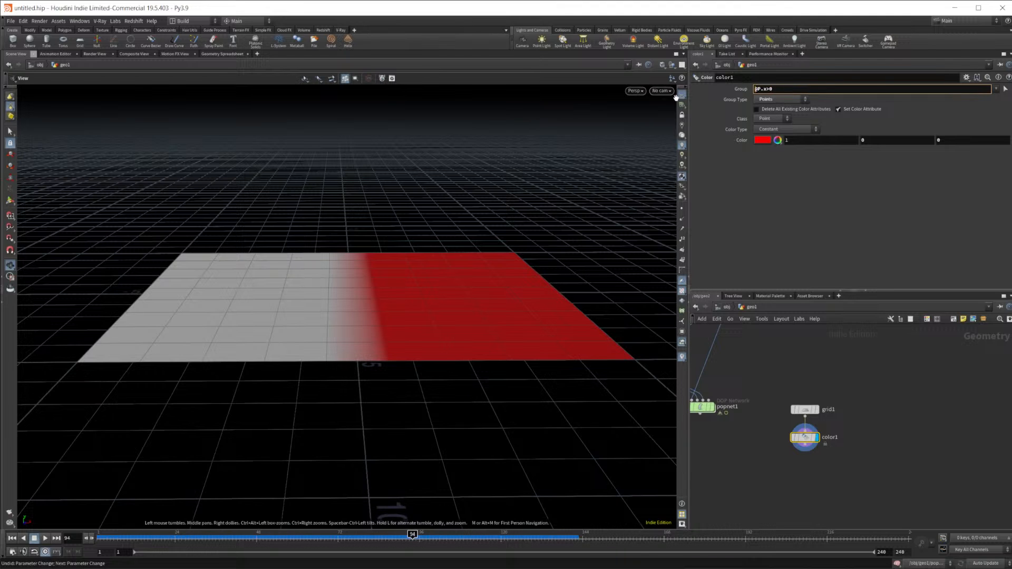
key(Return)
click(724, 196)
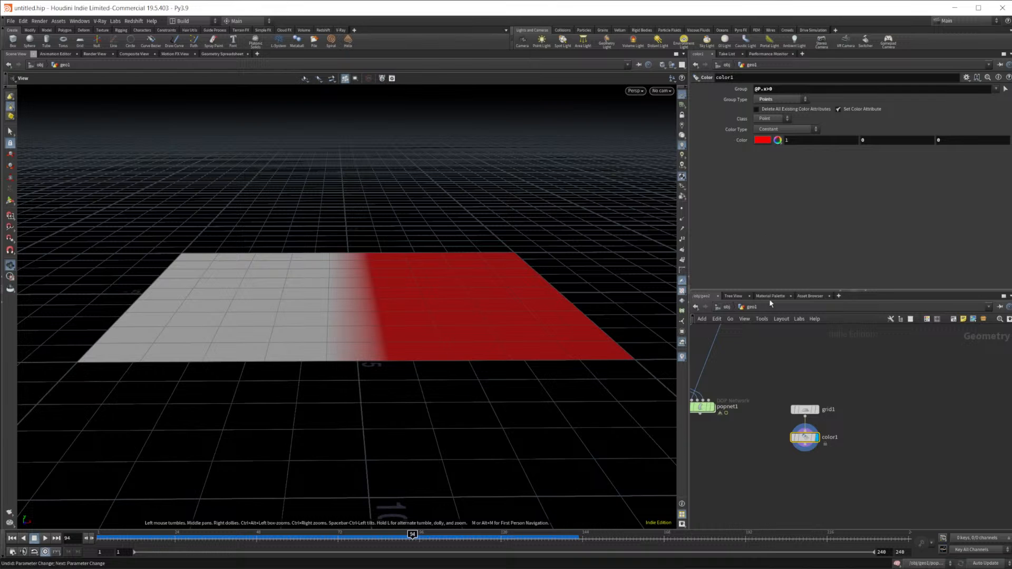
Delete the grid1 and color1 nodes and go back inside popnet1
drag(774, 397, 794, 476)
key(Delete)
middle_drag(783, 416, 868, 417)
scroll(815, 412, up, 3)
double_click(762, 407)
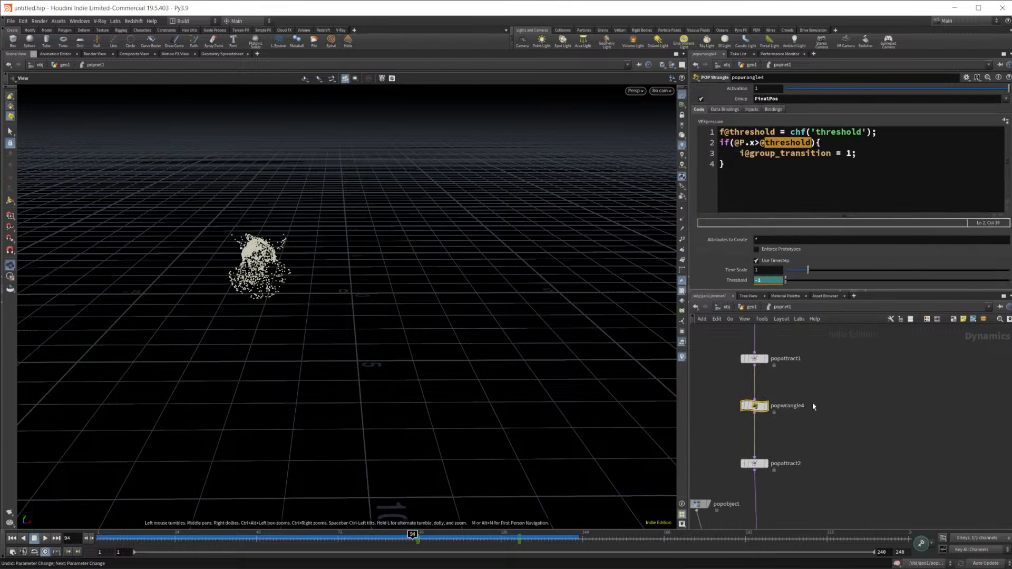
scroll(848, 429, down, 2)
scroll(824, 445, up, 5)
scroll(818, 443, down, 2)
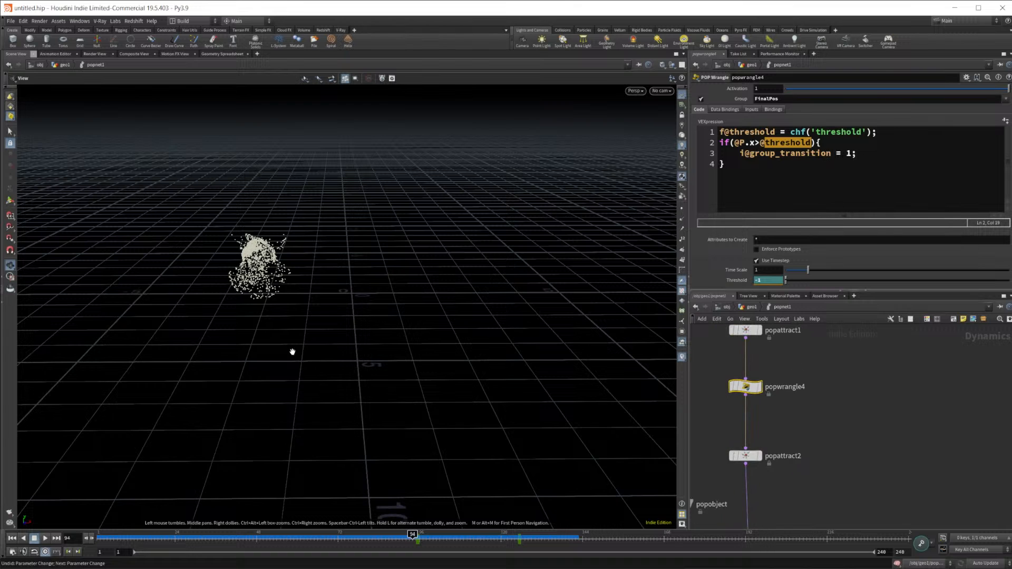
Go to frame 95 and move popattract2 slightly out of line with the node chain
drag(343, 539, 417, 541)
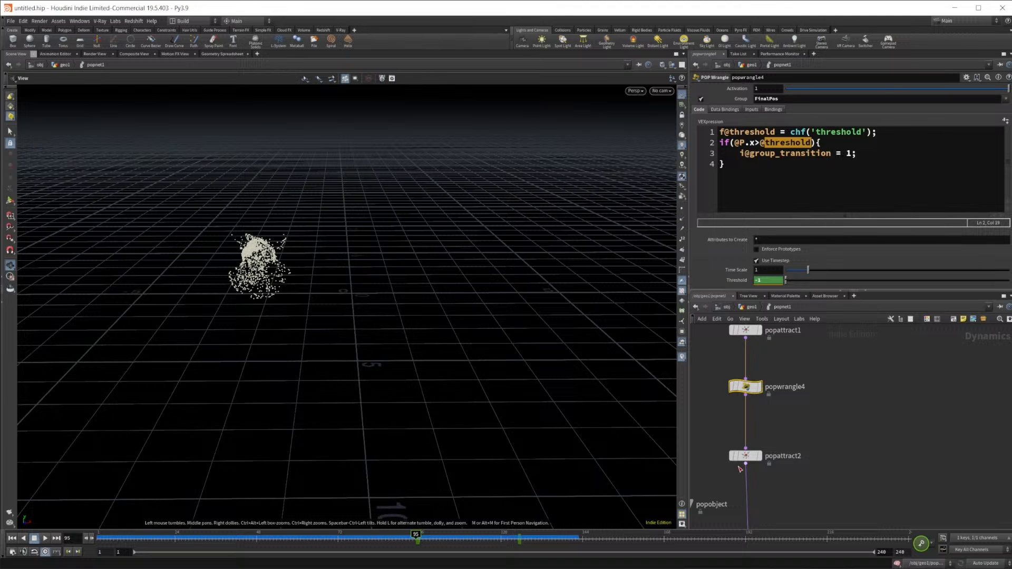
middle_drag(822, 409, 831, 469)
scroll(833, 469, down, 1)
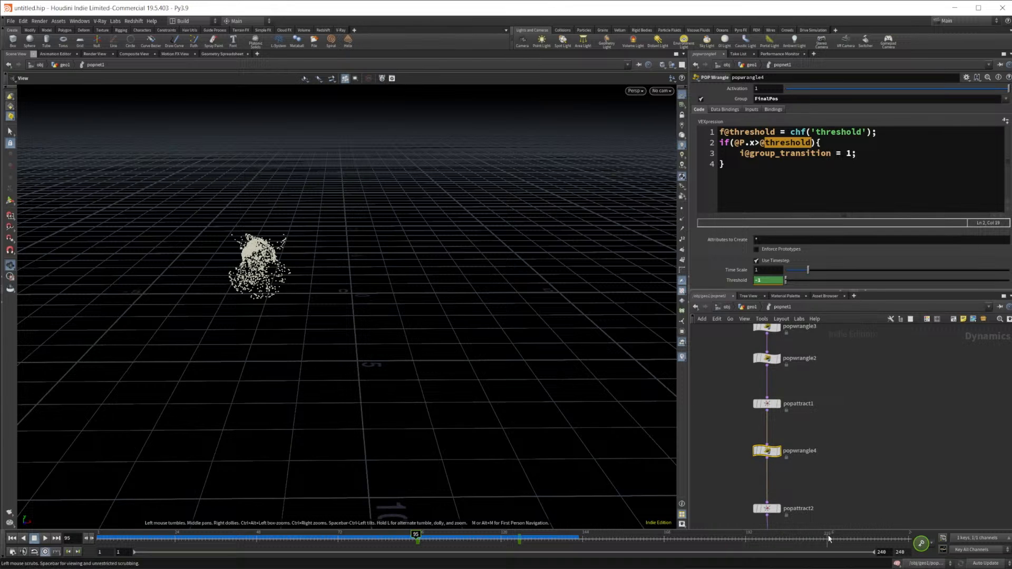
middle_drag(834, 483, 826, 465)
drag(763, 492, 794, 493)
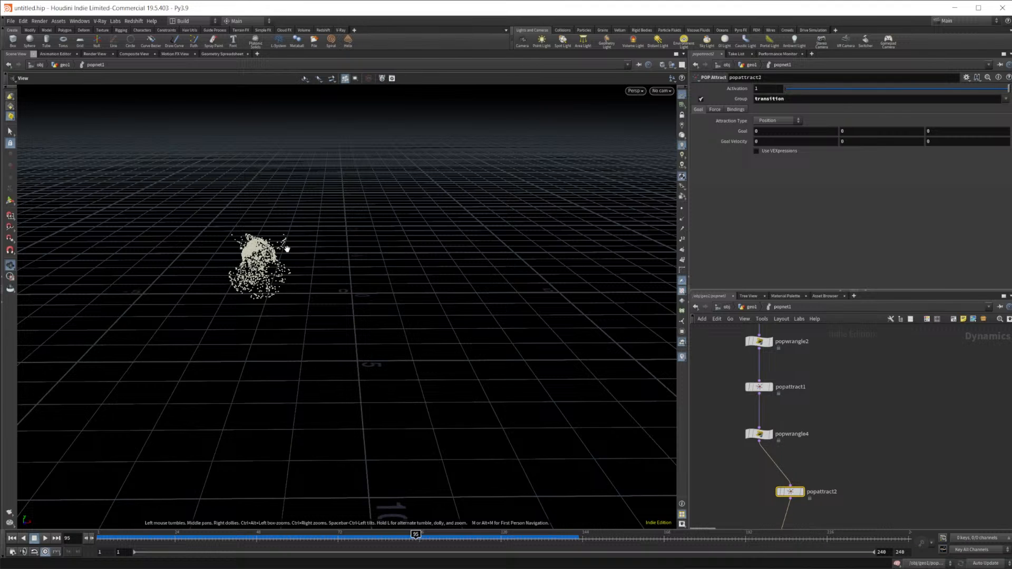
middle_drag(820, 443, 833, 484)
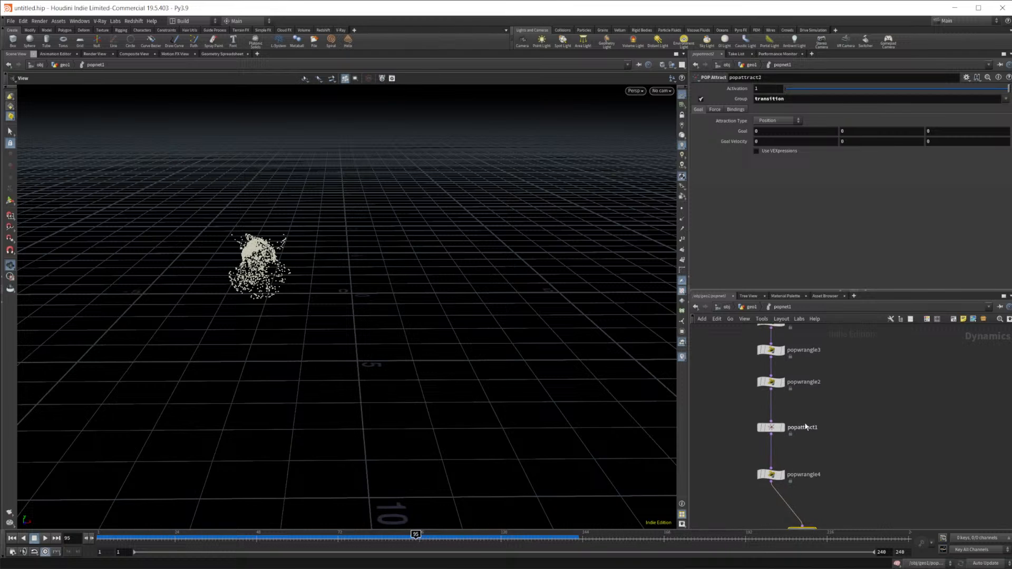
Review popattract1's group and force settings and its place in the POP node chain
click(770, 431)
middle_drag(879, 439, 836, 400)
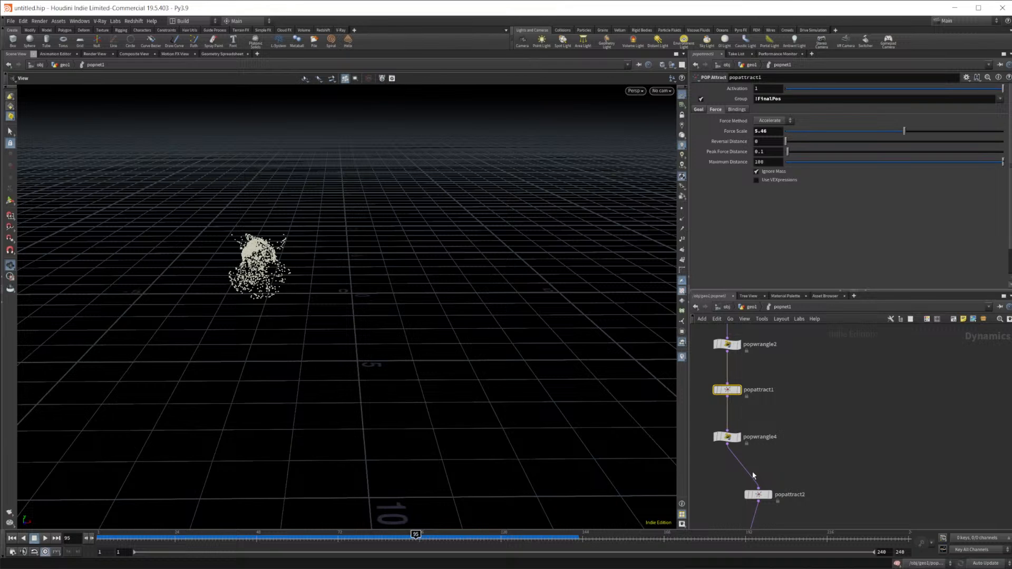
scroll(831, 410, down, 5)
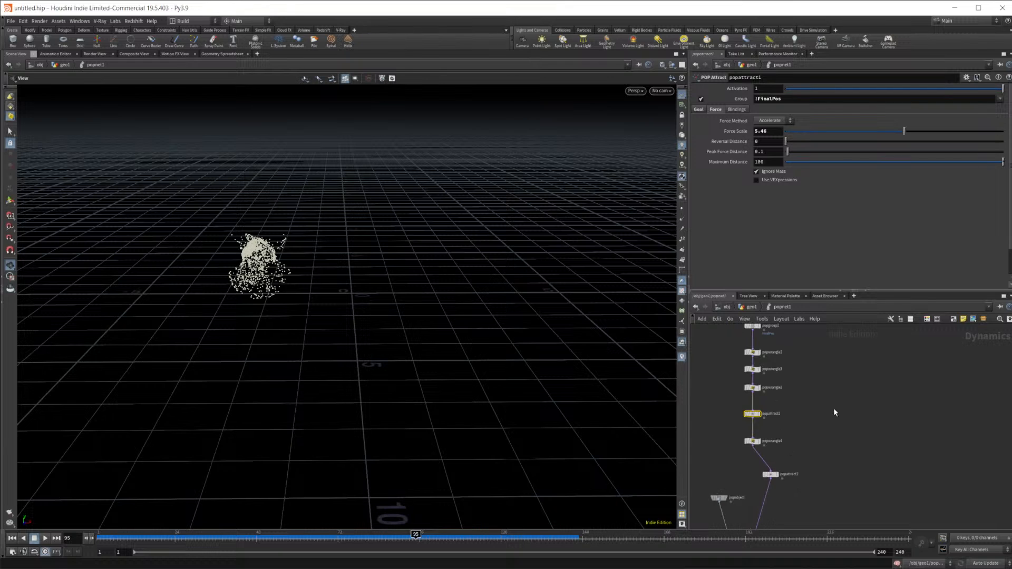
middle_drag(802, 349, 806, 403)
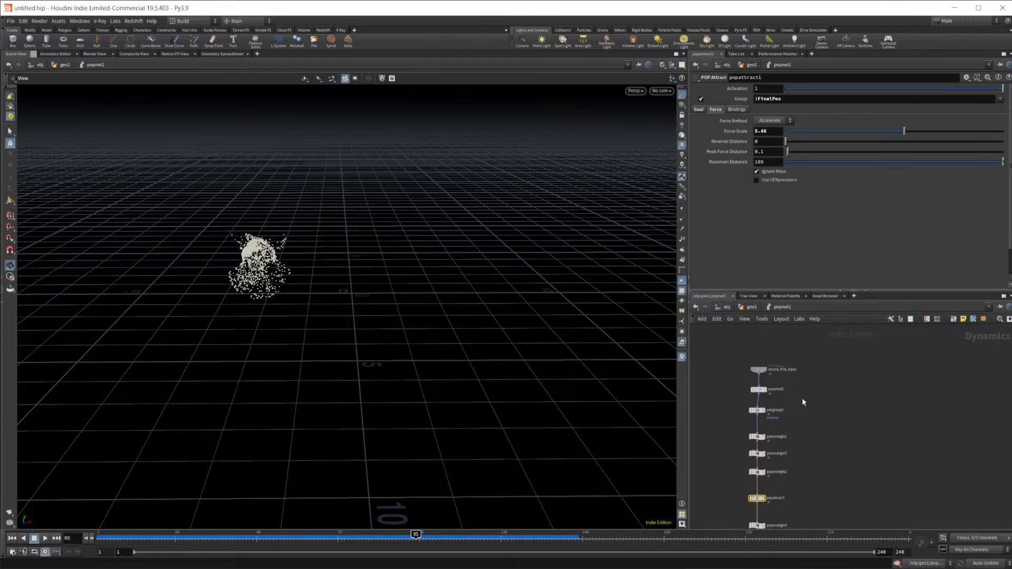
middle_drag(805, 499, 807, 456)
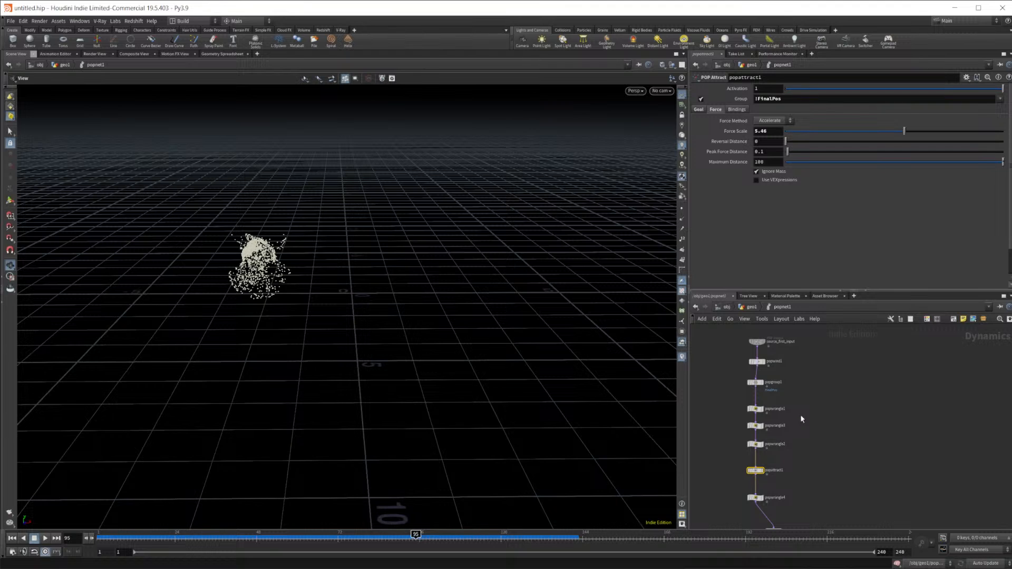
Set popattract2's force scale to about 4.57
middle_drag(816, 484, 803, 467)
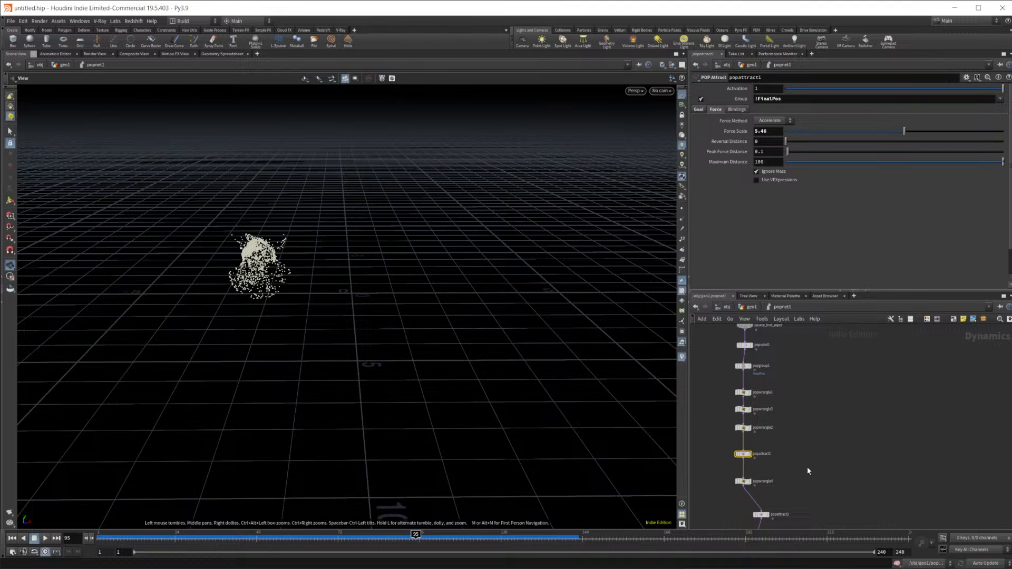
scroll(817, 462, up, 2)
middle_drag(801, 489, 804, 435)
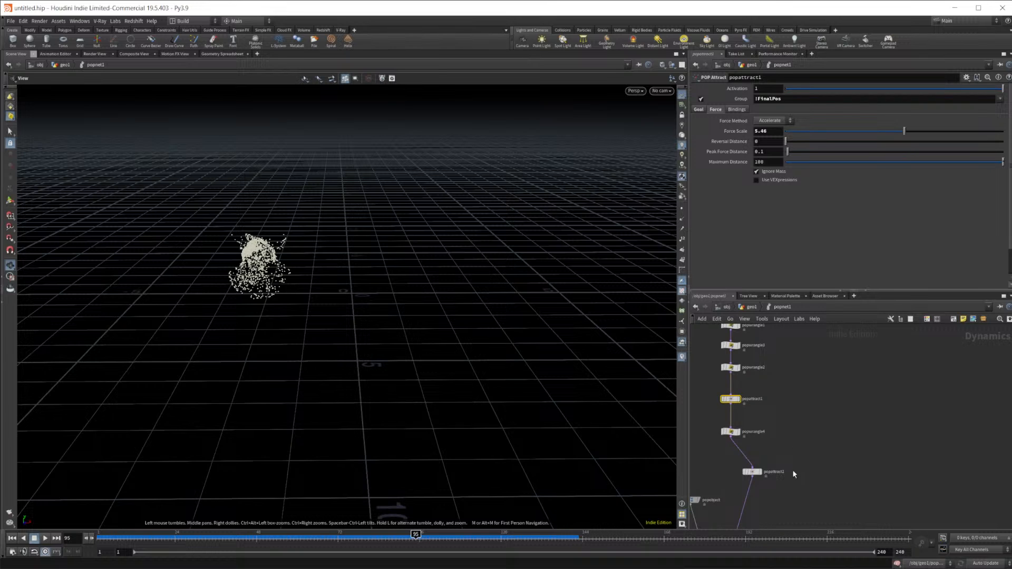
scroll(792, 470, up, 8)
click(715, 480)
middle_drag(790, 409, 841, 401)
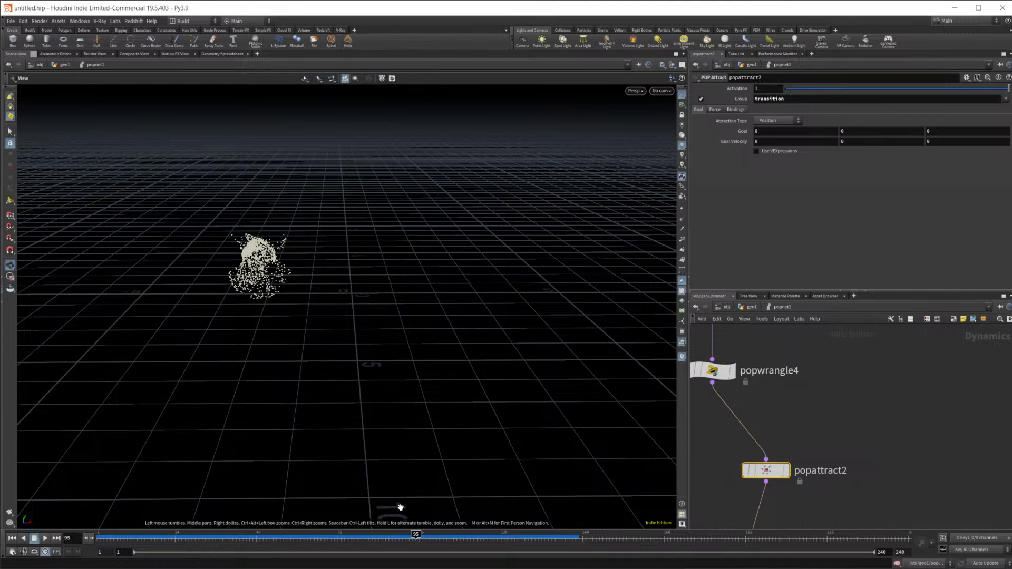
click(429, 535)
drag(429, 536, 454, 537)
click(715, 109)
drag(799, 132, 888, 132)
Play the simulation from the first frame and stop it around frame 186 to check the particle motion
click(12, 538)
click(45, 539)
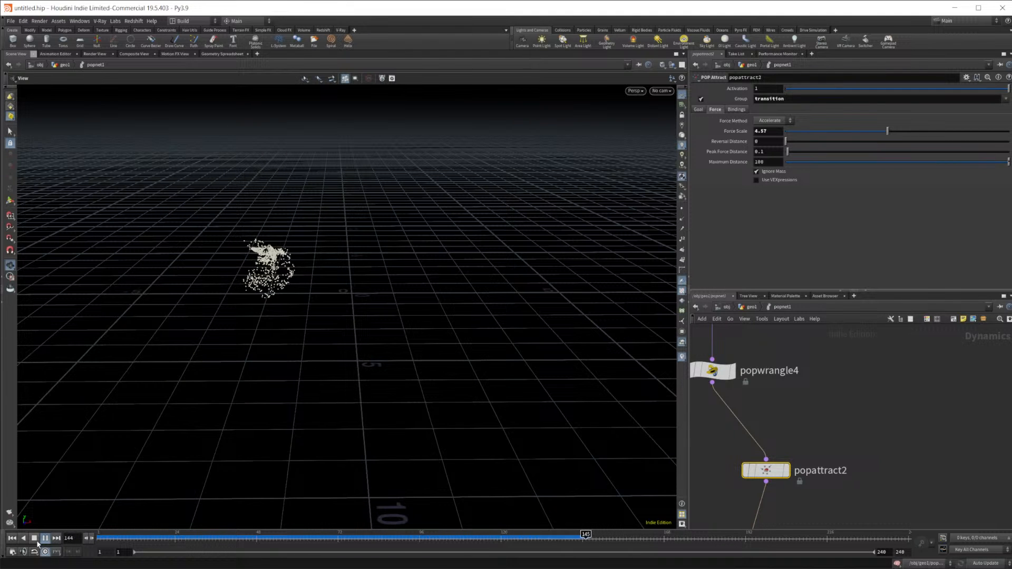
click(45, 538)
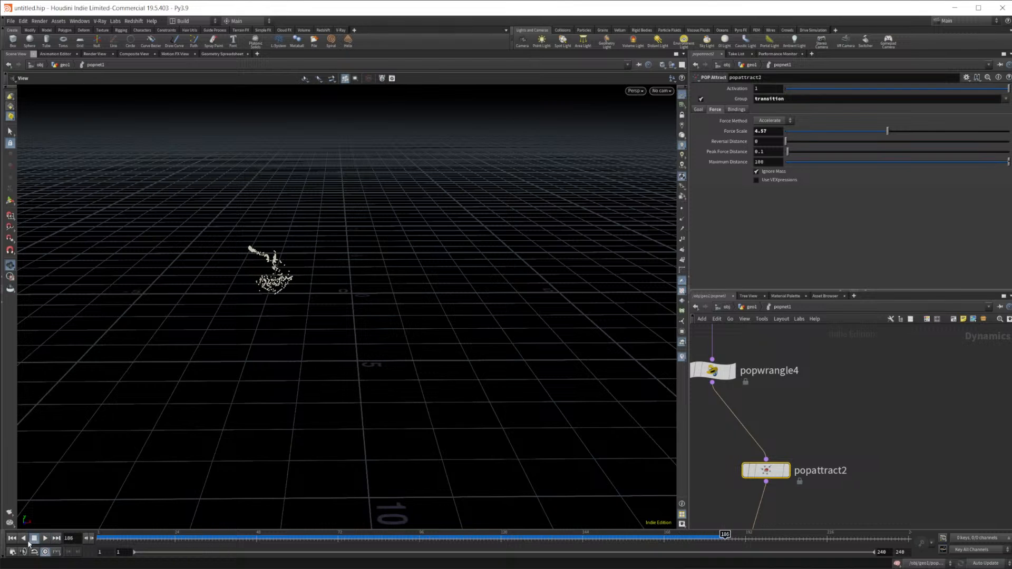
Leave the popnet1 network and return to the geo1 level
middle_drag(861, 343, 865, 471)
scroll(838, 426, down, 2)
middle_drag(828, 416, 812, 514)
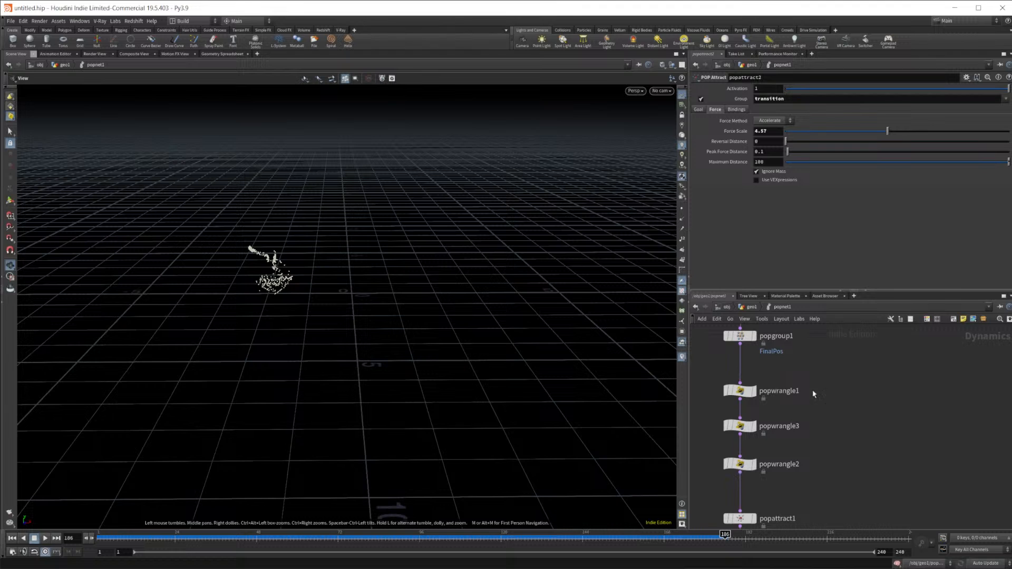
key(u)
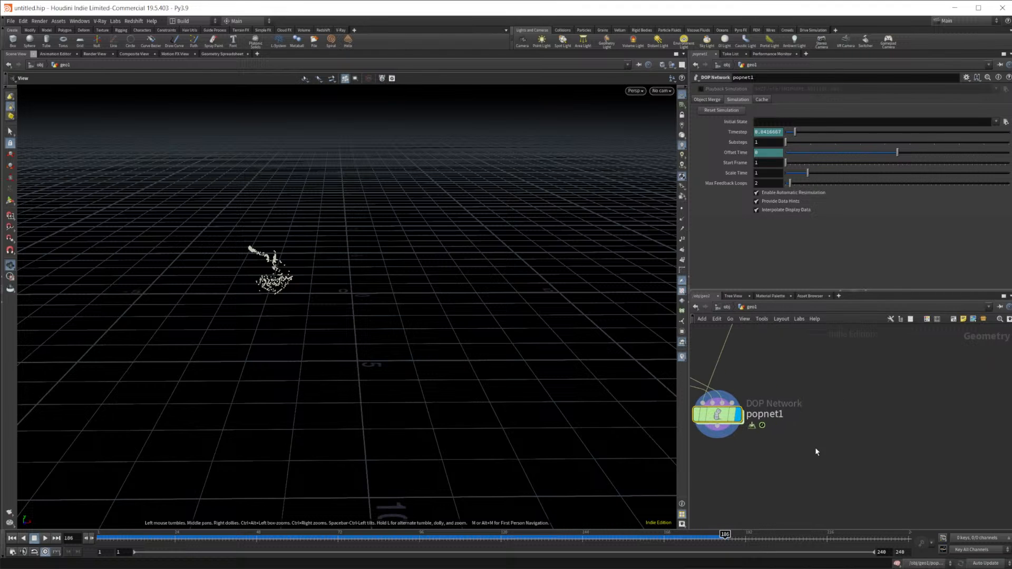
key(Tab)
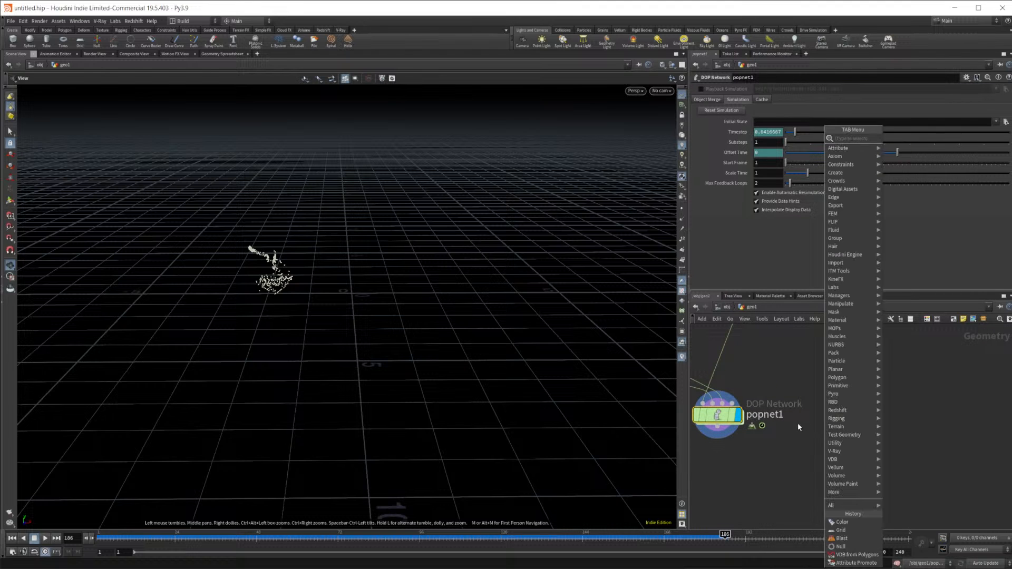
text(dop)
key(Return)
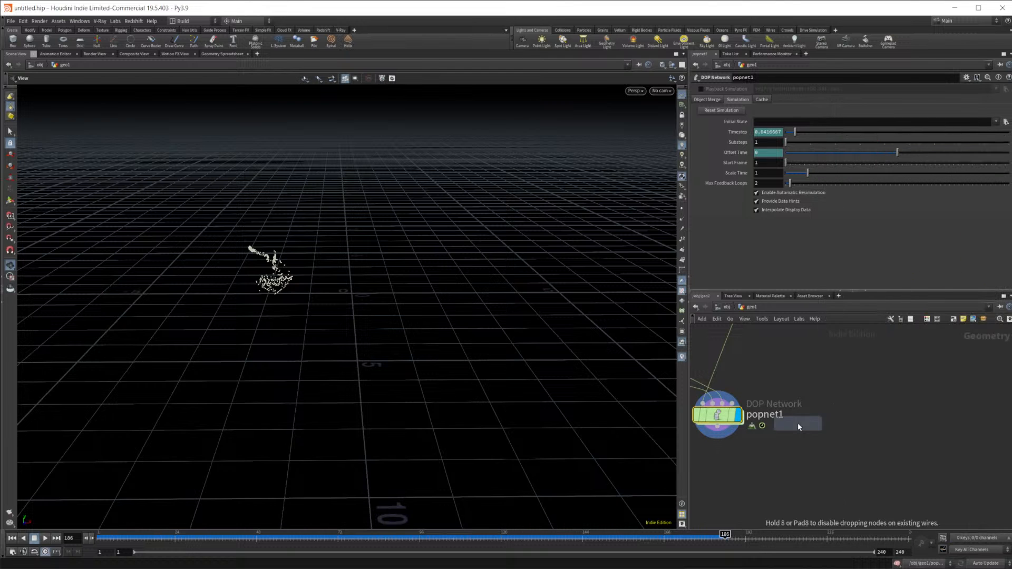
click(799, 423)
key(h)
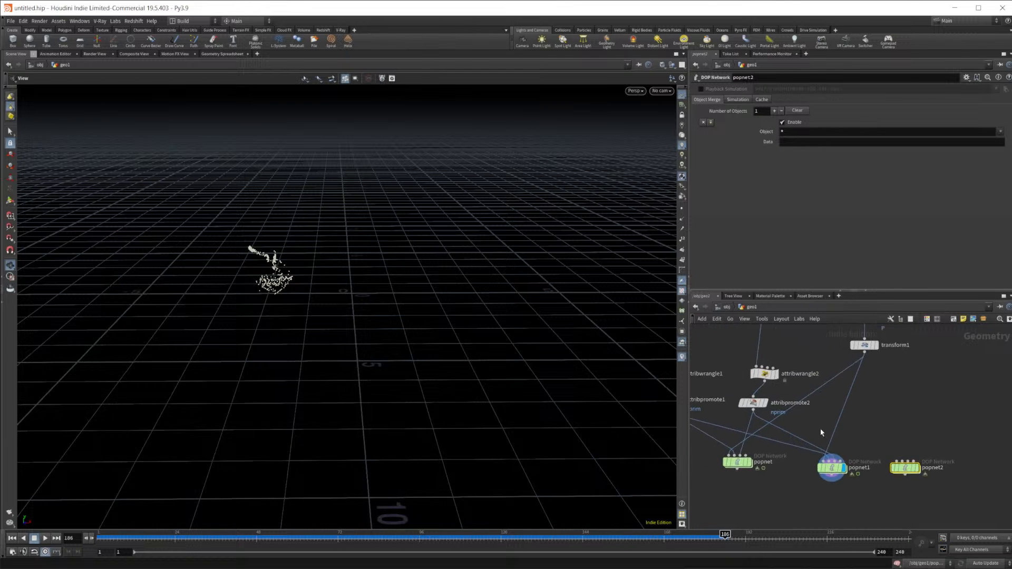
middle_drag(756, 422, 787, 434)
scroll(786, 434, up, 2)
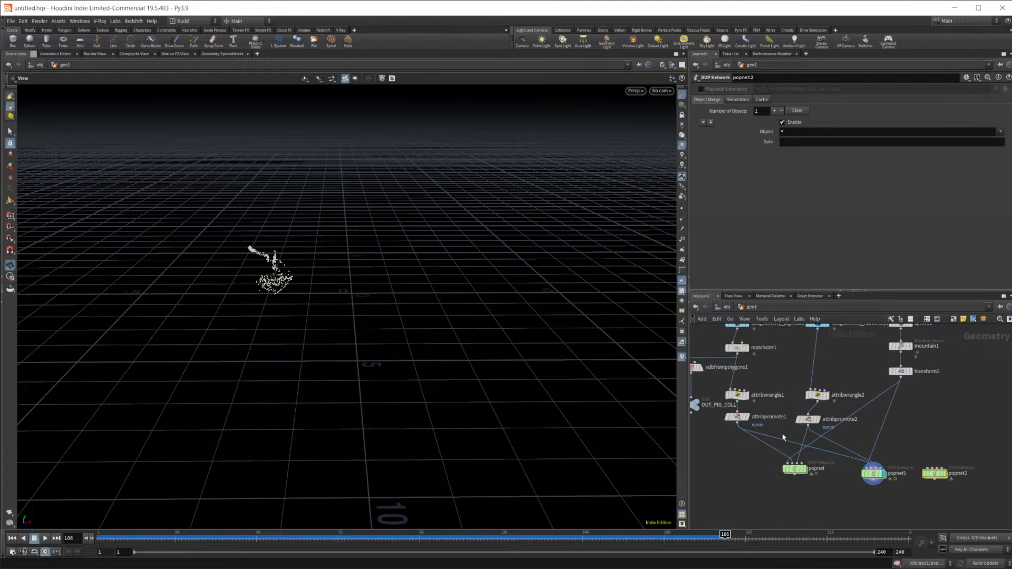
click(737, 426)
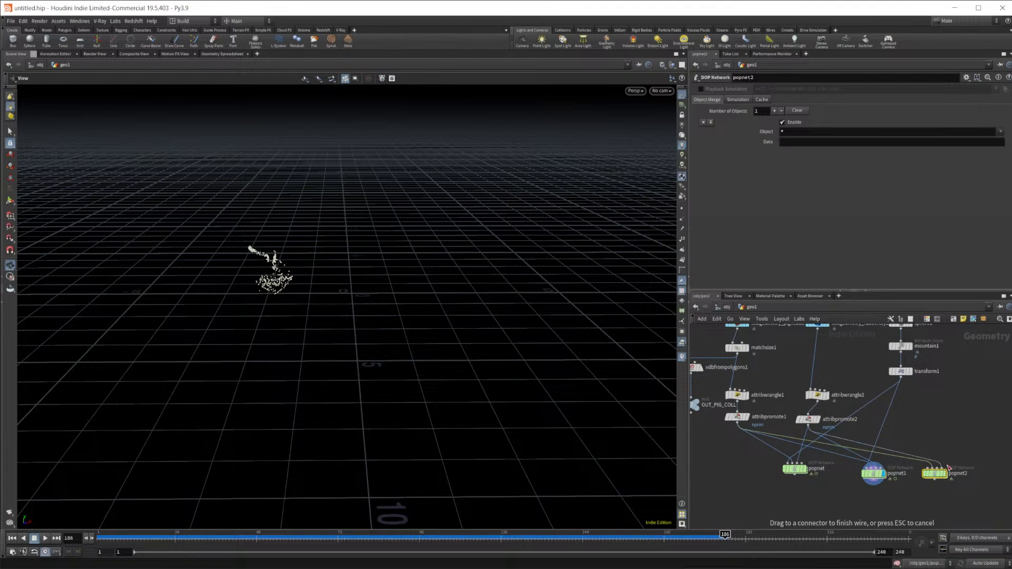
click(937, 471)
middle_drag(905, 384, 883, 416)
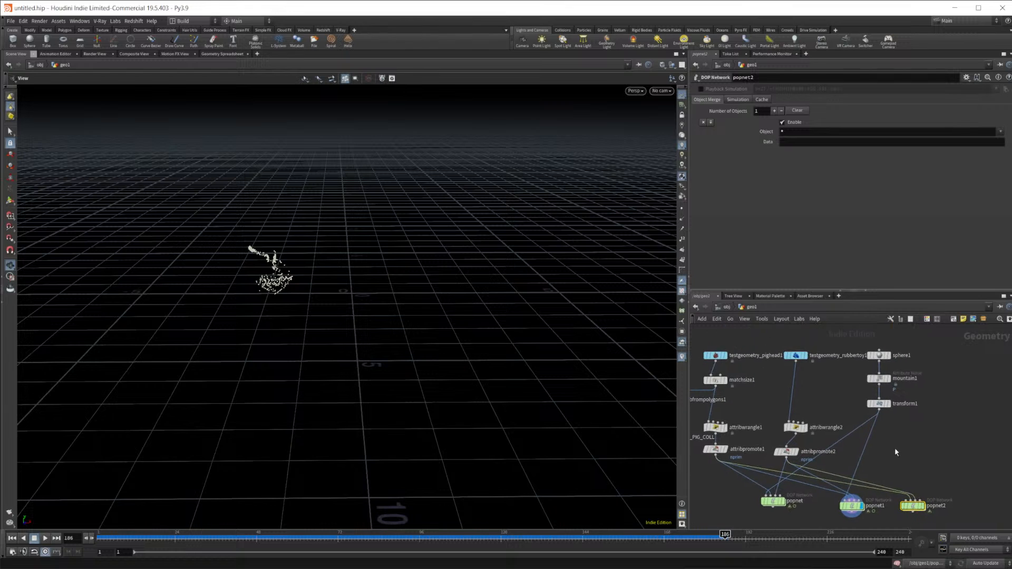
click(879, 412)
click(907, 499)
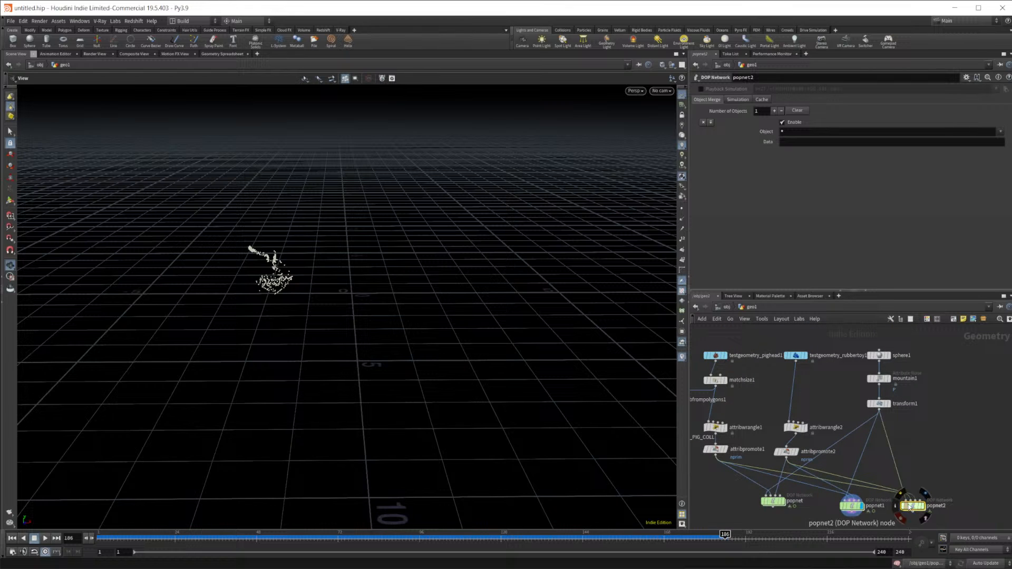
middle_drag(835, 497, 830, 486)
drag(937, 464, 913, 504)
key(Delete)
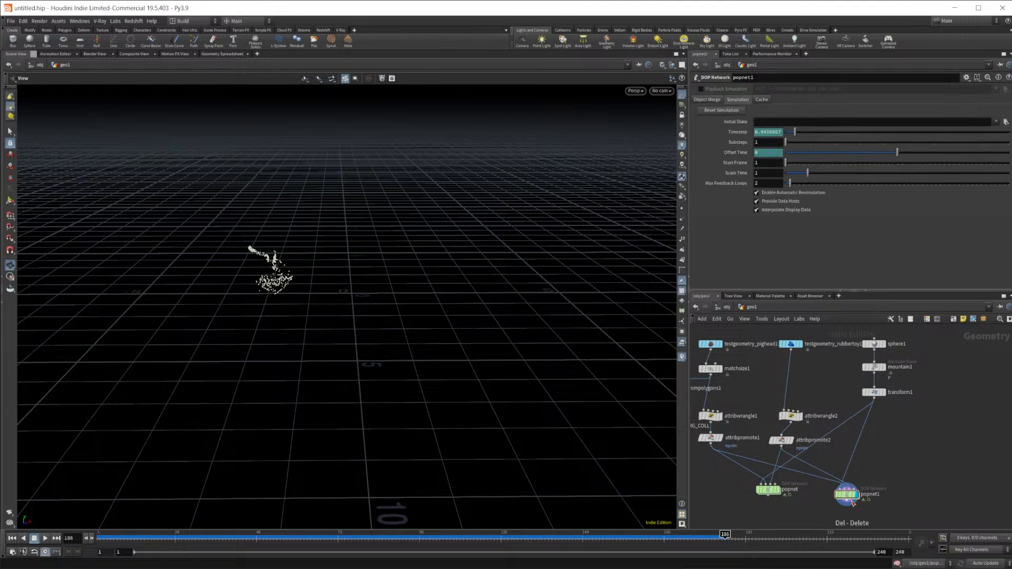
Duplicate popnet1 with its input connections, open the copy's network and return to frame 1
alt+drag(852, 497, 903, 495)
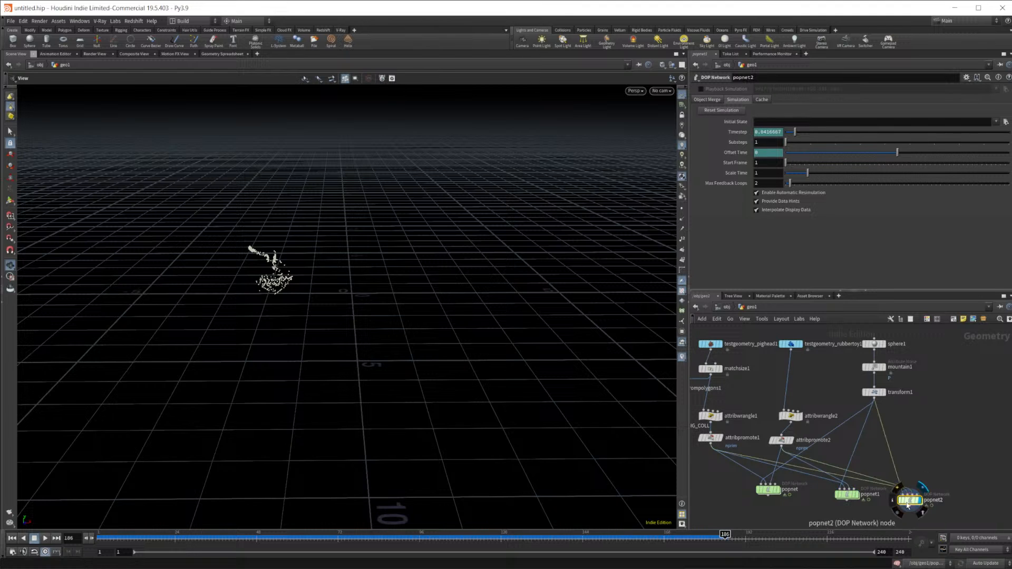
double_click(904, 493)
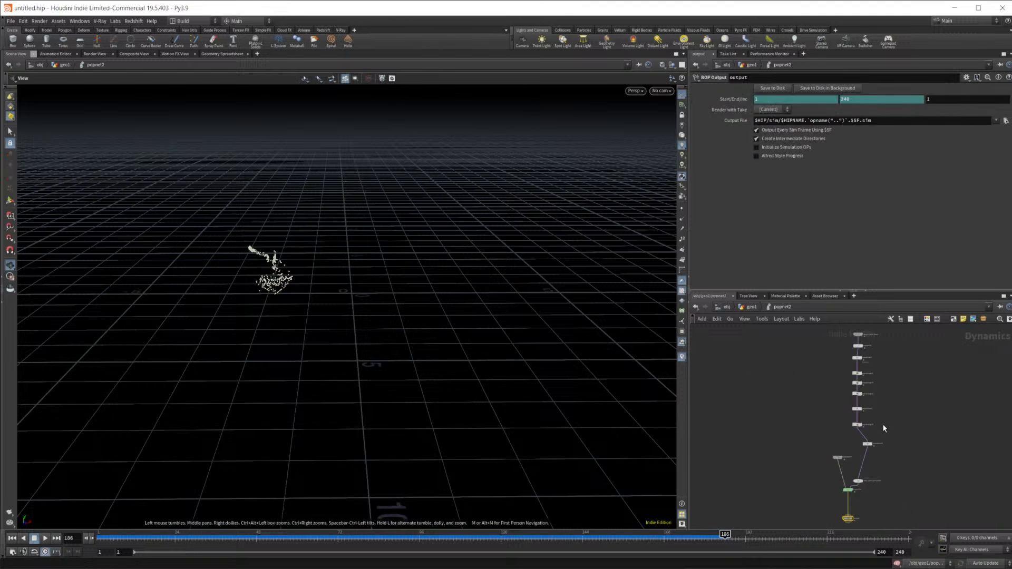
click(16, 539)
scroll(865, 446, down, 2)
scroll(868, 448, up, 3)
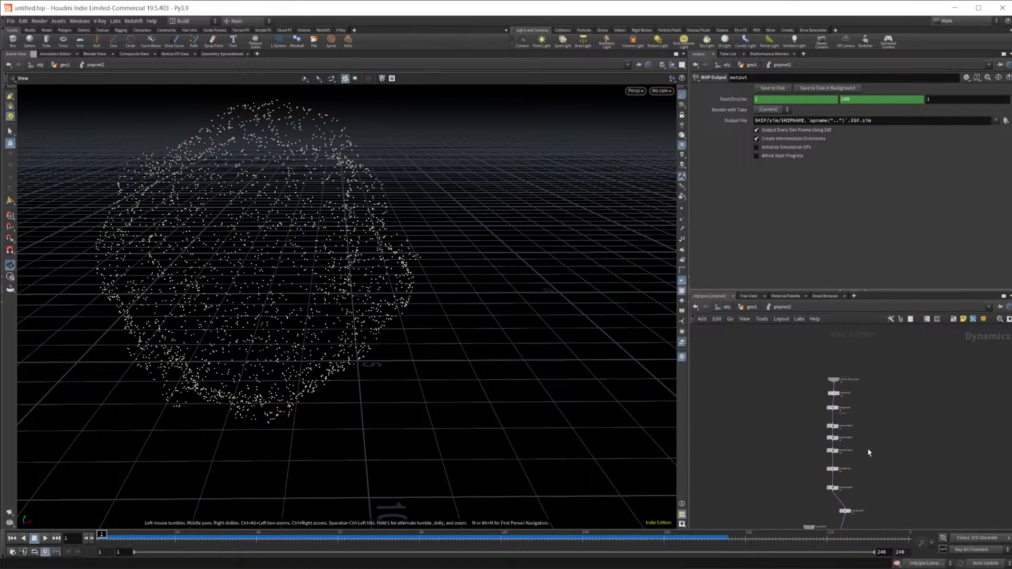
Try stripping down the copied network by deleting its POP Wrangle nodes and popattract2
middle_drag(854, 401, 850, 451)
drag(836, 389, 741, 430)
key(Delete)
middle_drag(843, 421, 844, 371)
drag(859, 381, 757, 464)
key(Delete)
middle_drag(853, 452, 872, 359)
drag(853, 451, 793, 430)
key(Delete)
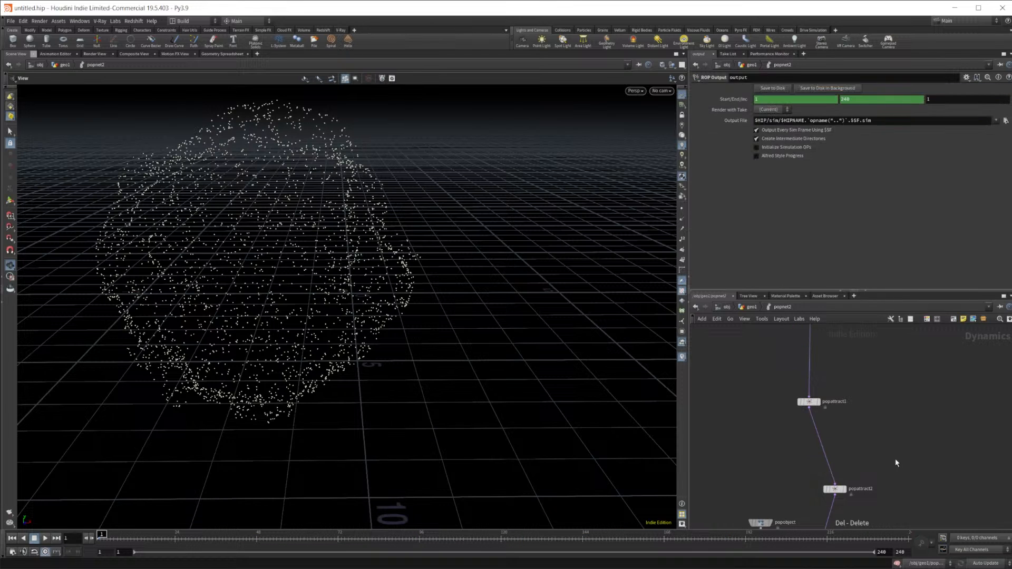
middle_drag(882, 464, 859, 420)
drag(869, 472, 794, 433)
key(Delete)
middle_drag(857, 430, 862, 469)
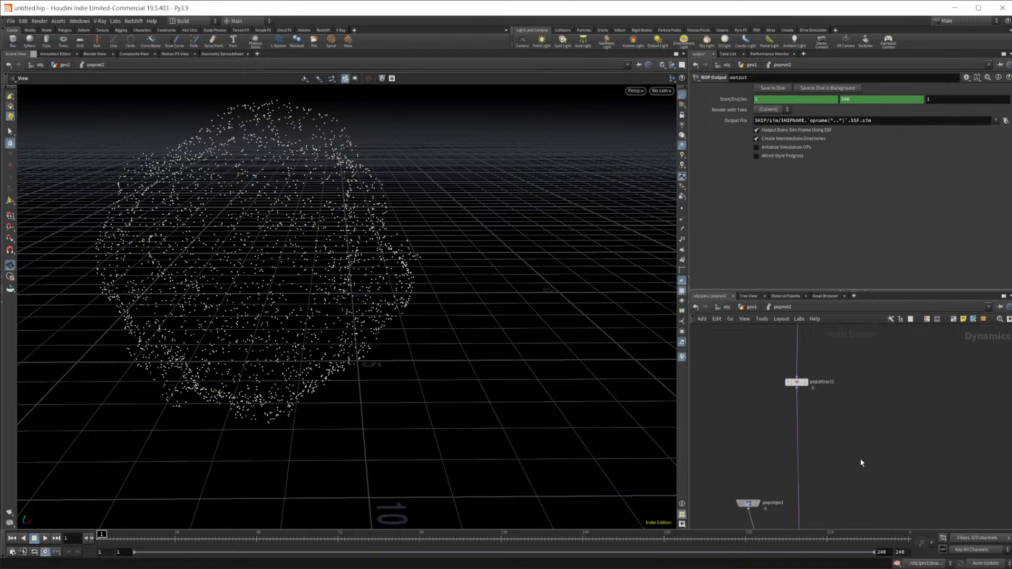
Undo the node deletions in the copied network and check popwrangle4's threshold code
key(ctrl+z)
key(ctrl+z)
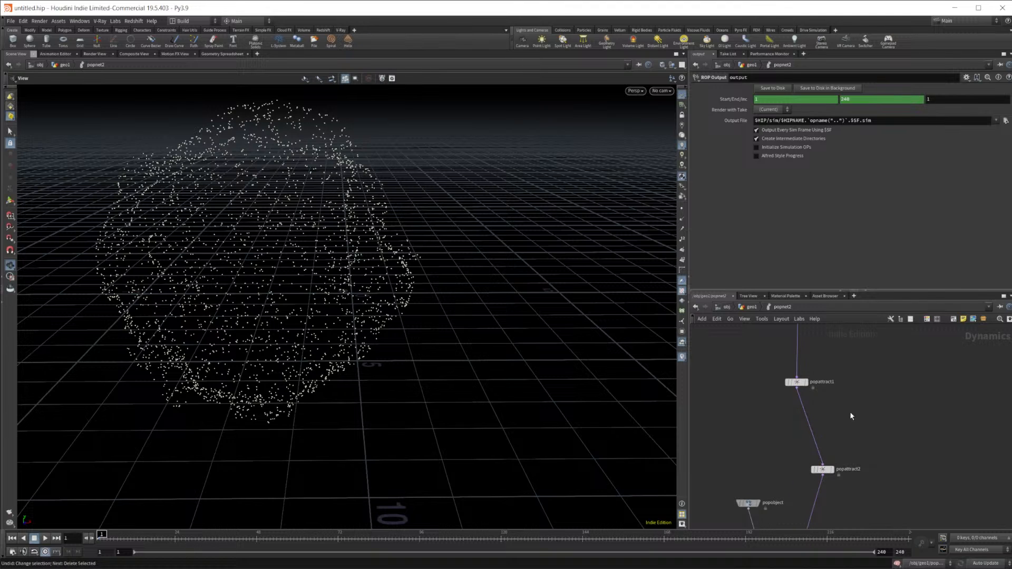
key(ctrl+z)
click(797, 422)
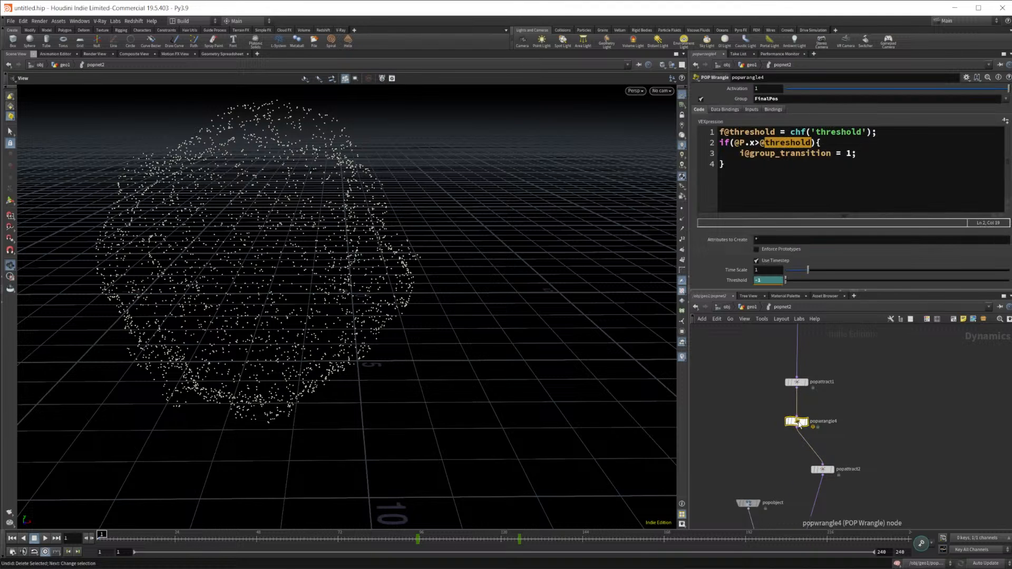
click(842, 183)
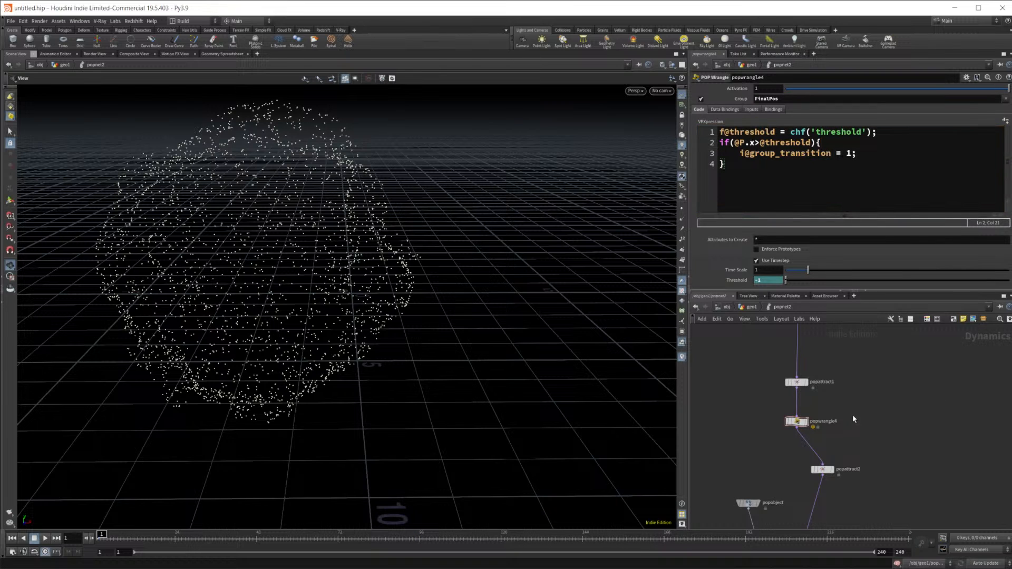
key(ctrl+z)
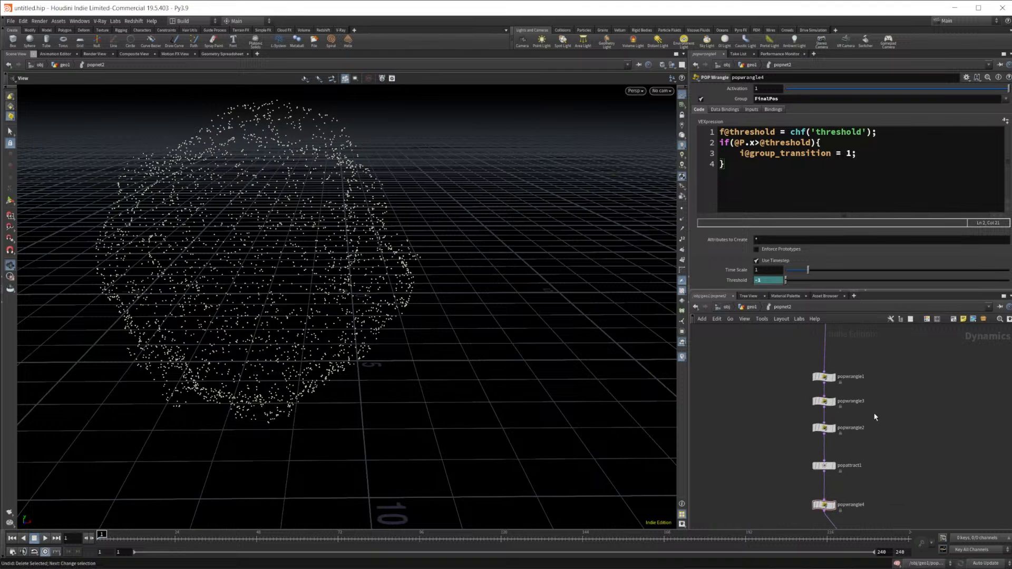
Delete popwrangle3, the velocity-damping wrangle, and review popwrangle2's code
click(820, 377)
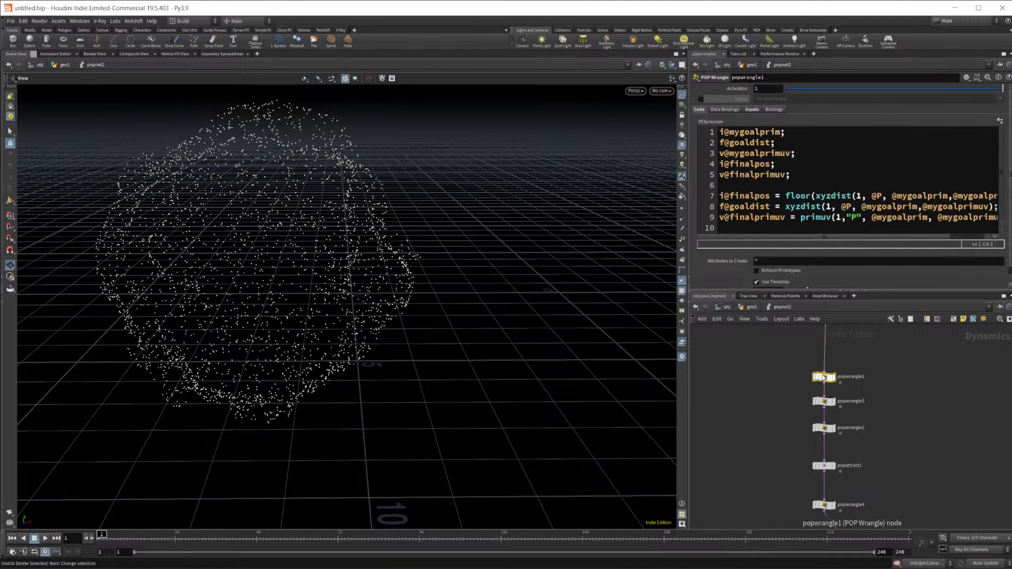
click(824, 401)
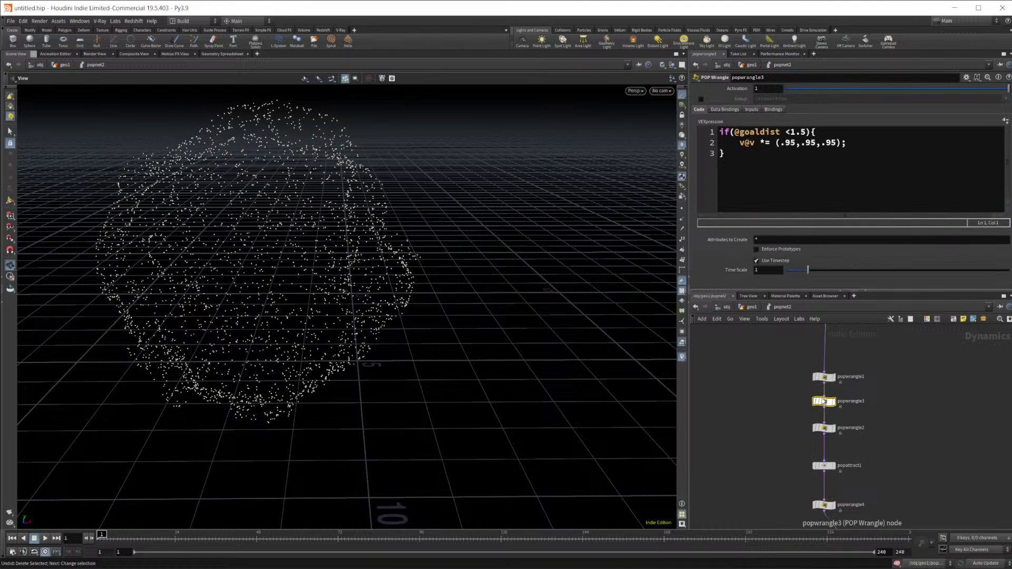
drag(850, 410, 799, 393)
key(Delete)
click(824, 428)
mouse_move(841, 427)
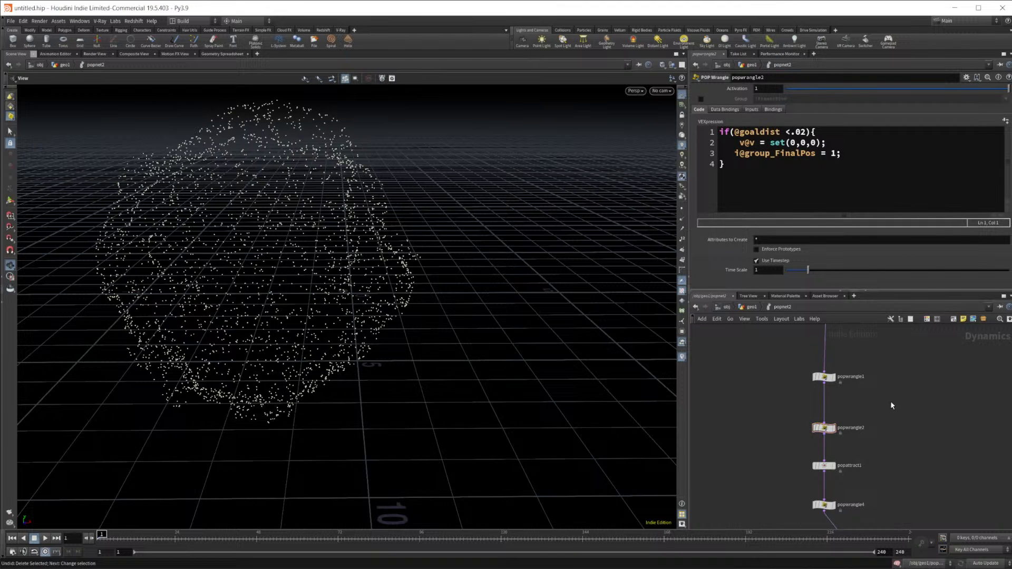
Move popattract2 back in line beneath popwrangle4 in the node chain
middle_drag(889, 446, 853, 407)
click(787, 426)
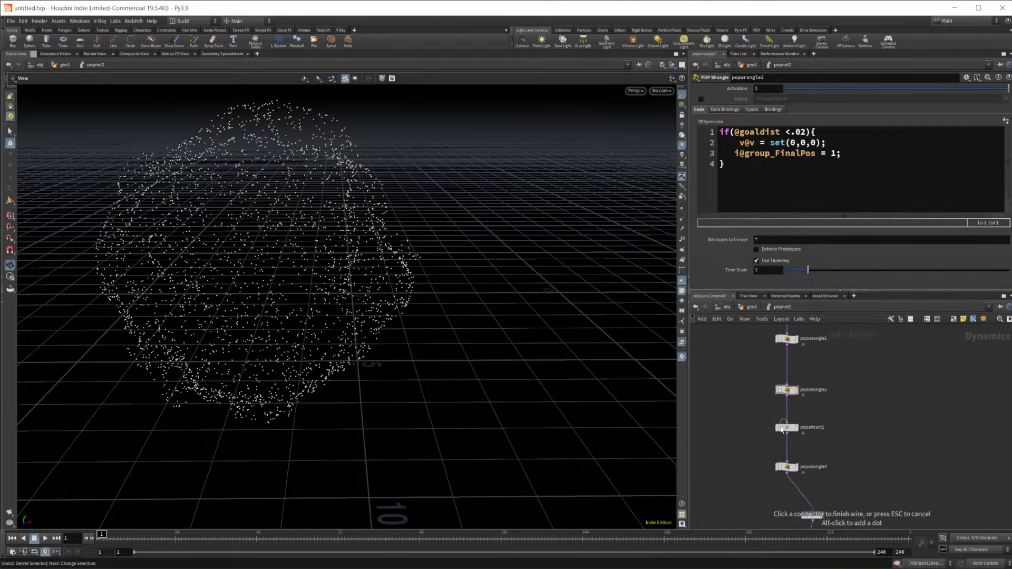
key(Escape)
middle_drag(836, 441, 838, 439)
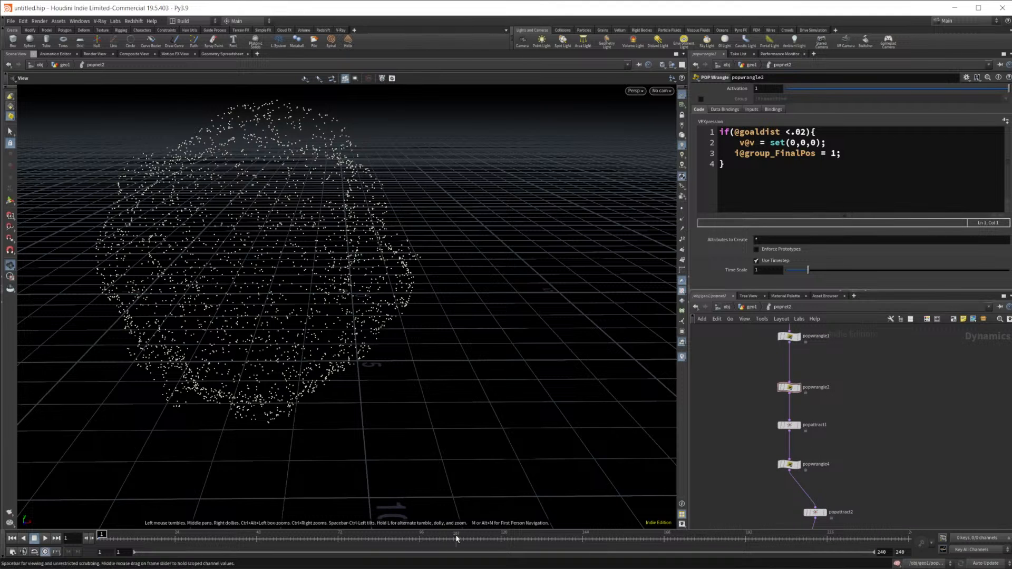
middle_drag(869, 485, 874, 422)
drag(822, 450, 793, 442)
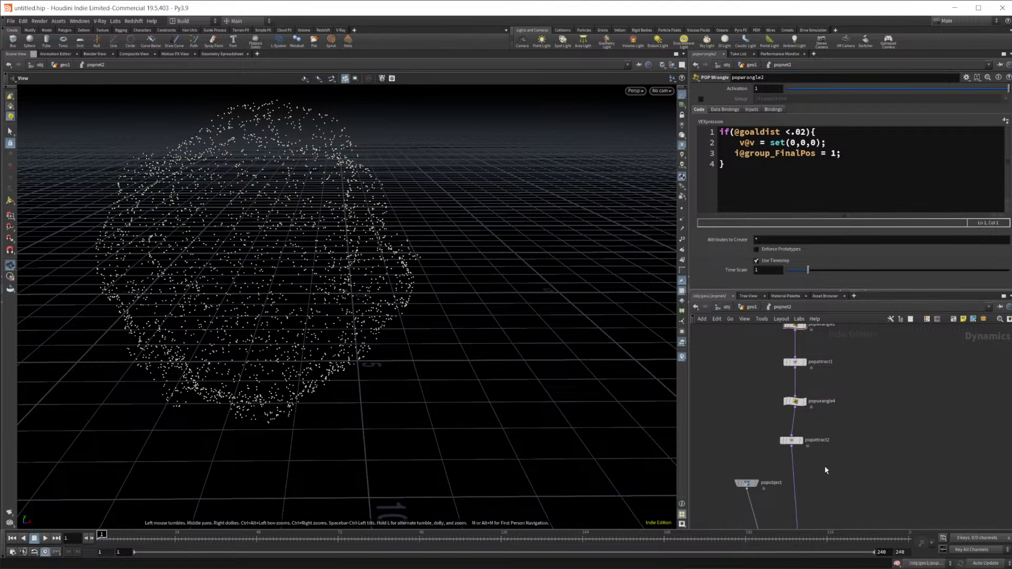
Add a POP Collision Detect node and insert it into the chain directly below popattract2
key(Tab)
text(pop coll)
key(Down)
key(Return)
double_click(825, 467)
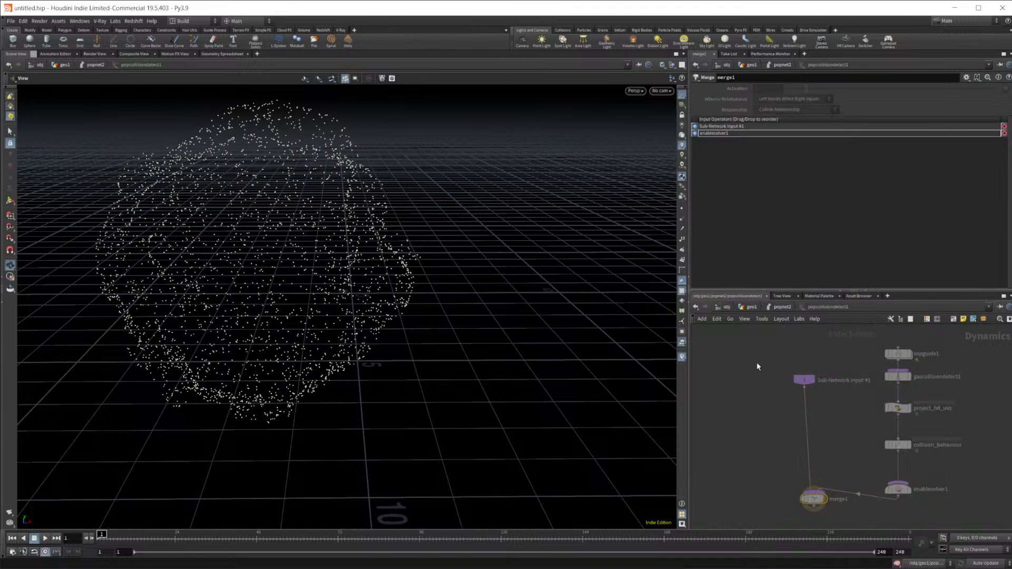
click(768, 309)
drag(824, 464, 795, 478)
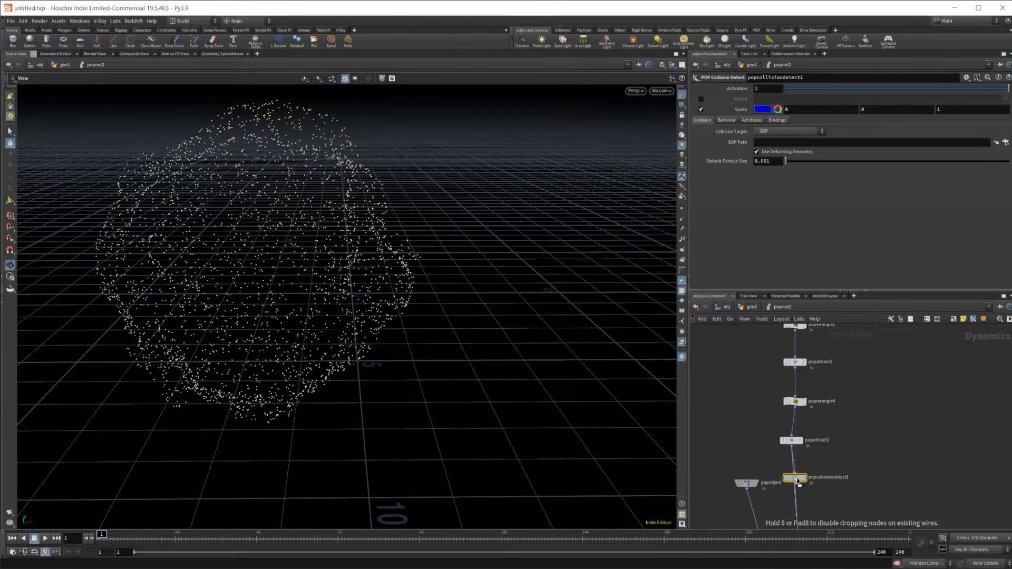
Set the POP Collision Detect's collision target to Second Context Geometry and its response to Stop
click(786, 131)
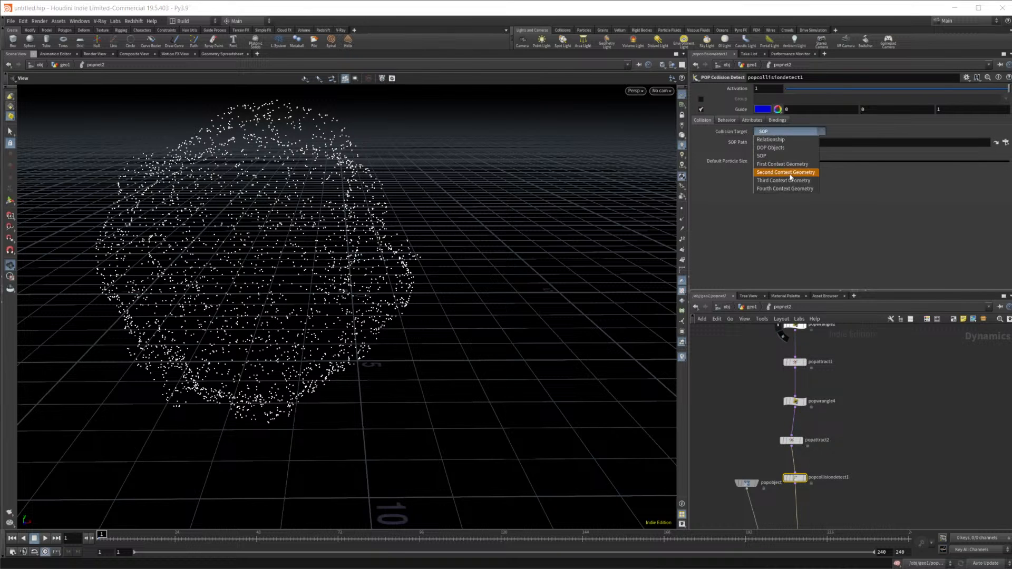
click(791, 173)
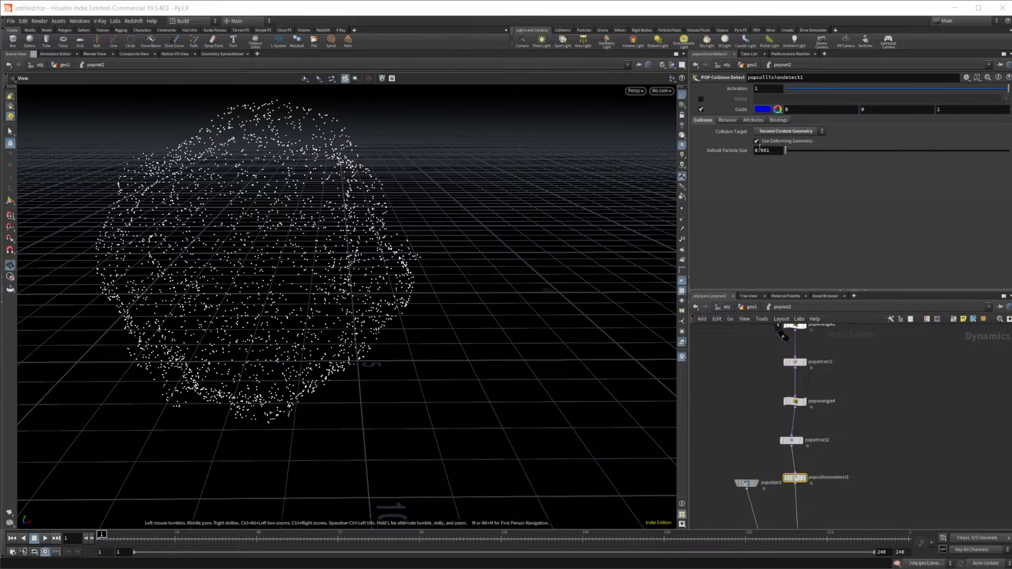
click(727, 120)
click(769, 187)
click(762, 211)
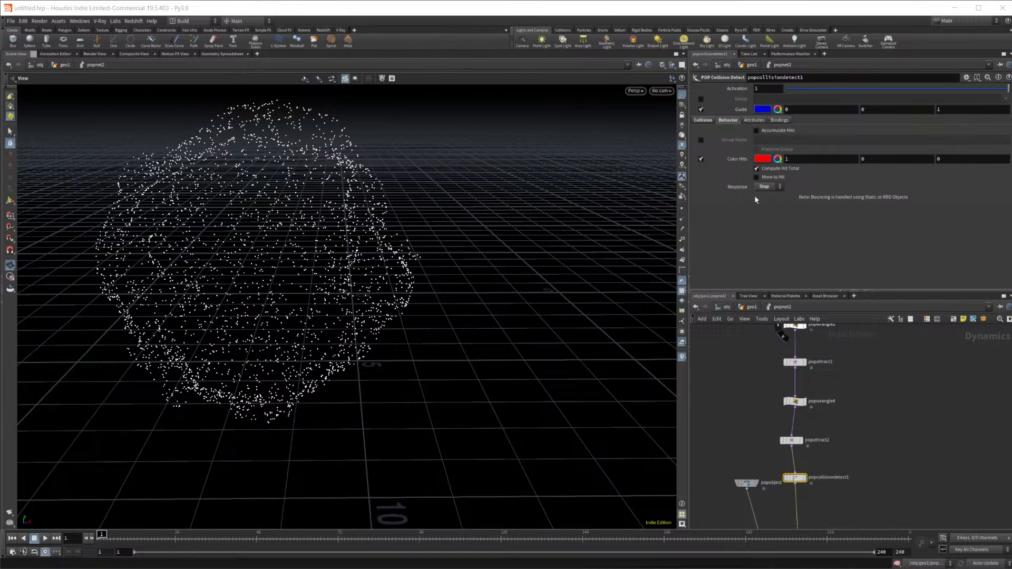
Turn off Color Hits on the POP Collision Detect and play the simulation to check the particles stopping on the shape
click(702, 159)
click(45, 538)
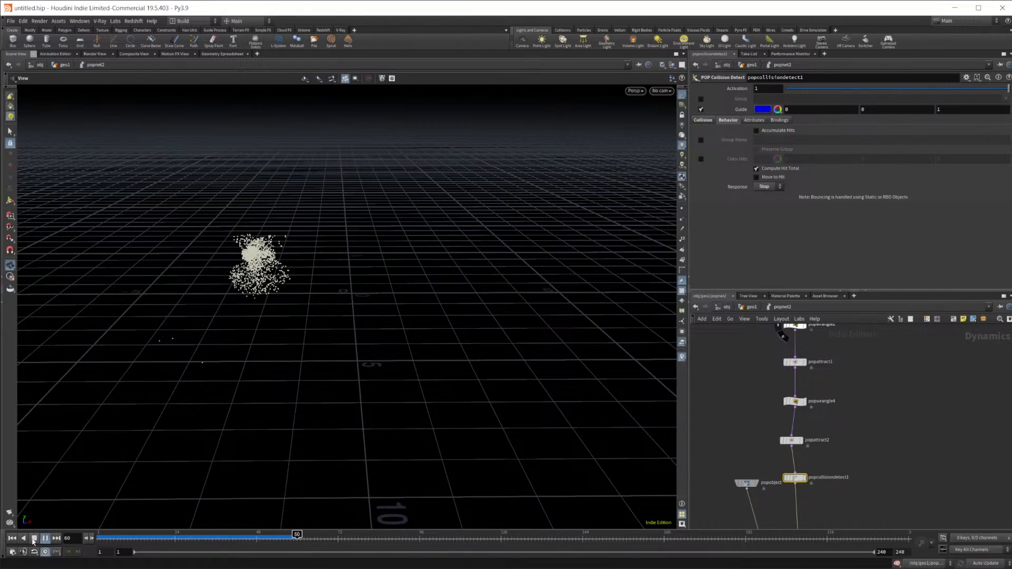
click(34, 539)
drag(234, 278, 448, 238)
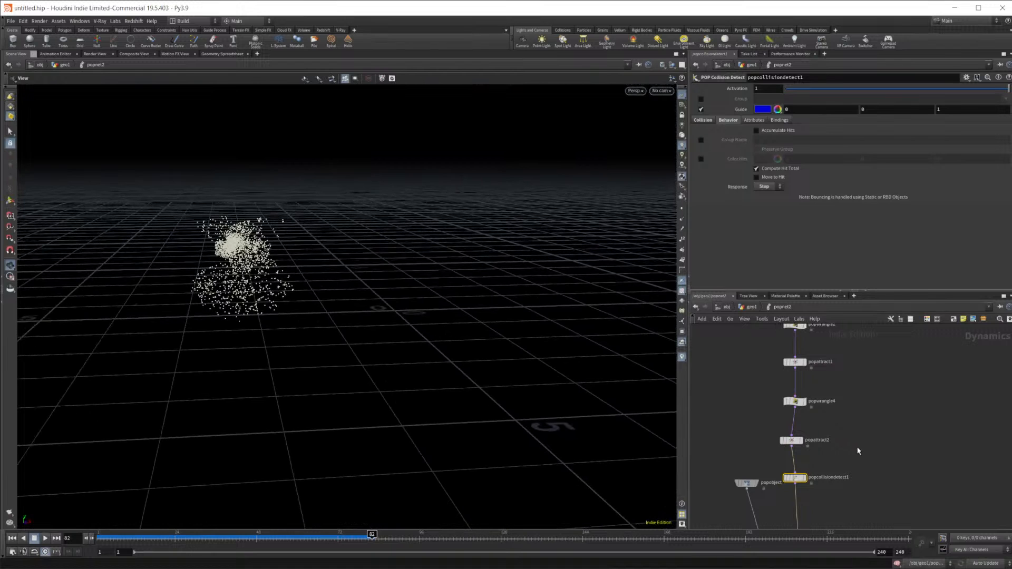
Tidy the network by repositioning popattract2 and popcollisiondetect1 in line beneath popwrangle4
drag(757, 422, 800, 475)
click(796, 474)
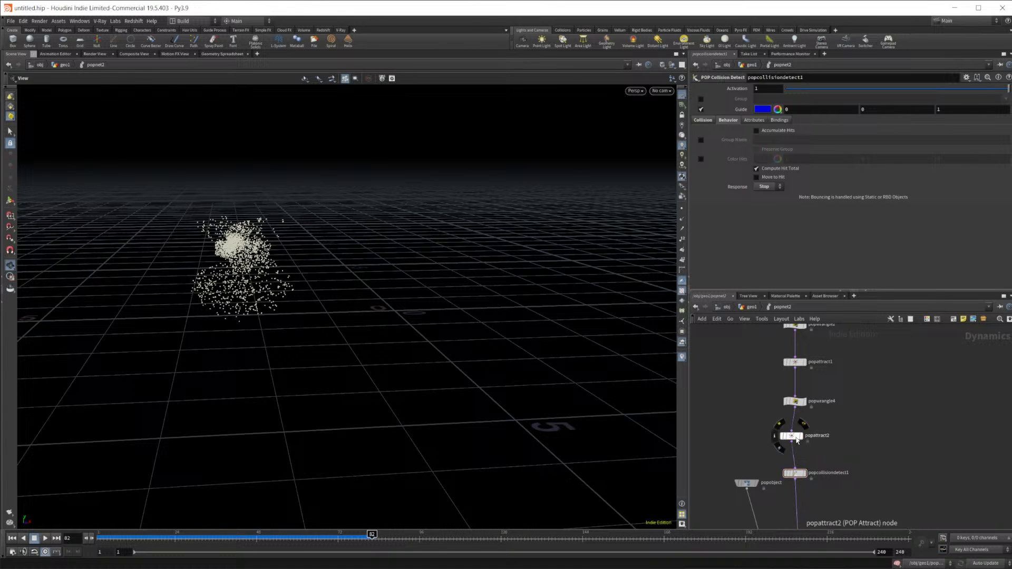
click(798, 438)
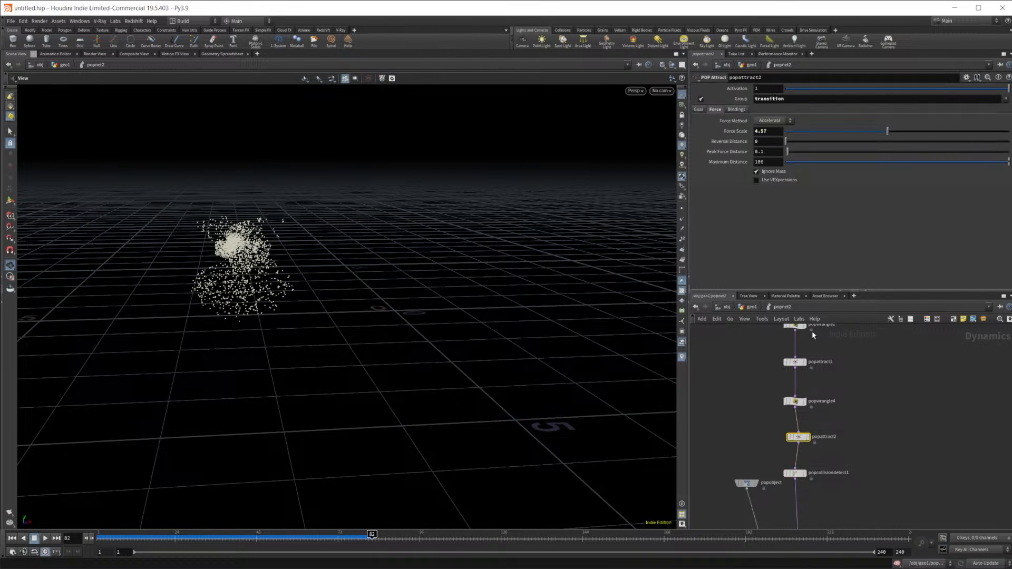
Review the group and force settings of popattract1 and popattract2, popwrangle4's code, and popcollisiondetect1's behavior
scroll(848, 456, up, 3)
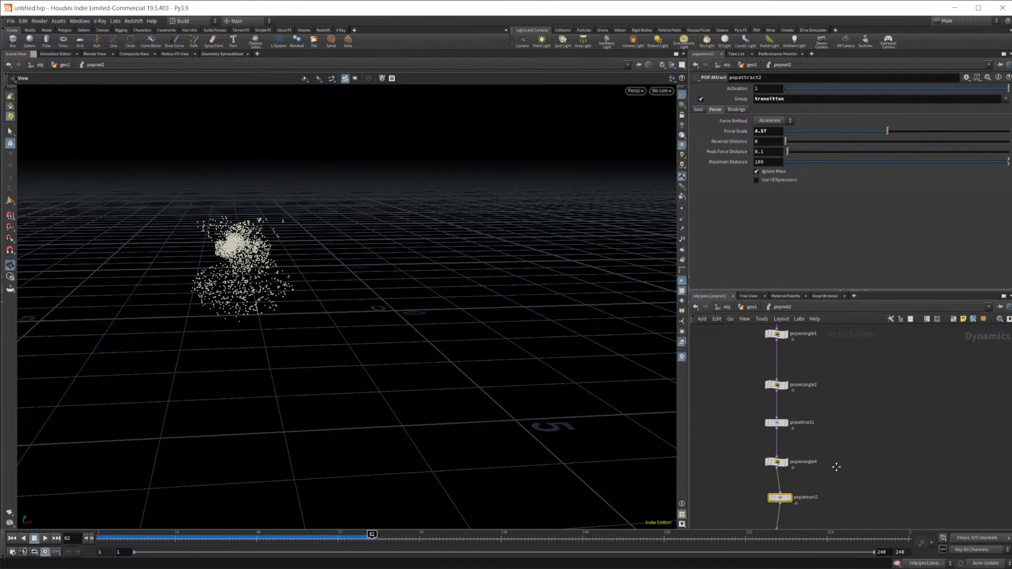
scroll(835, 447, up, 2)
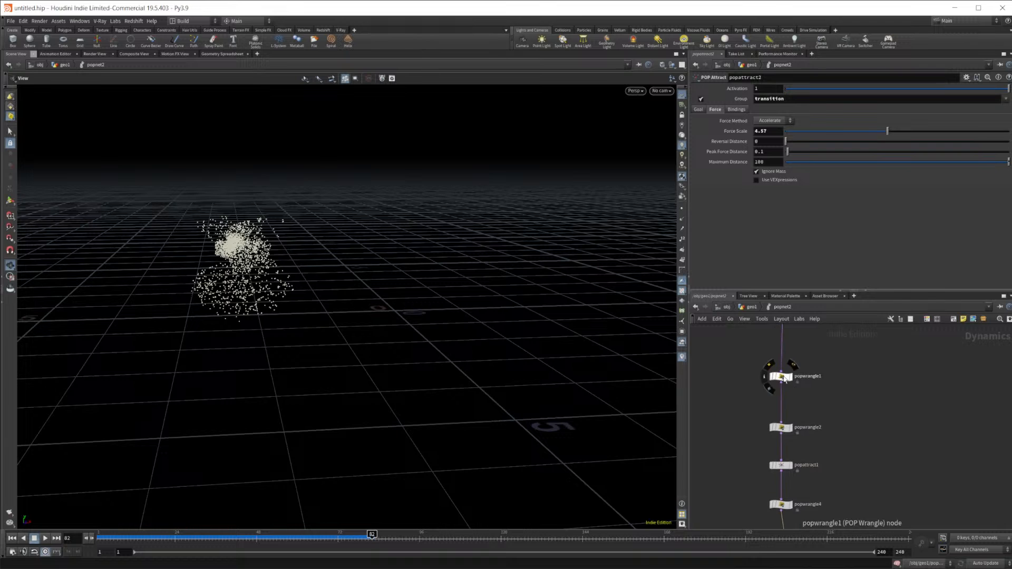
scroll(801, 437, down, 1)
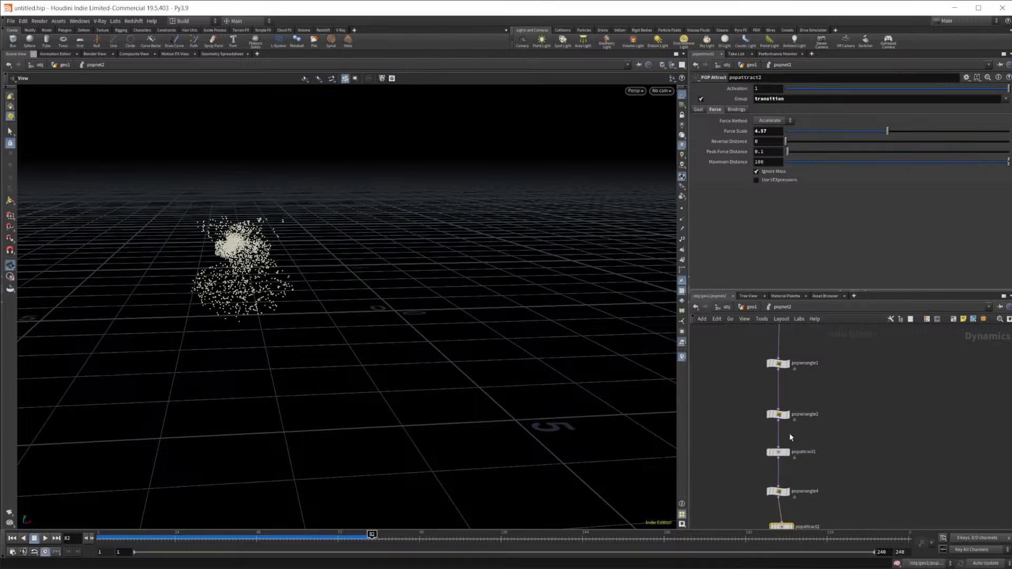
scroll(790, 433, down, 3)
click(775, 447)
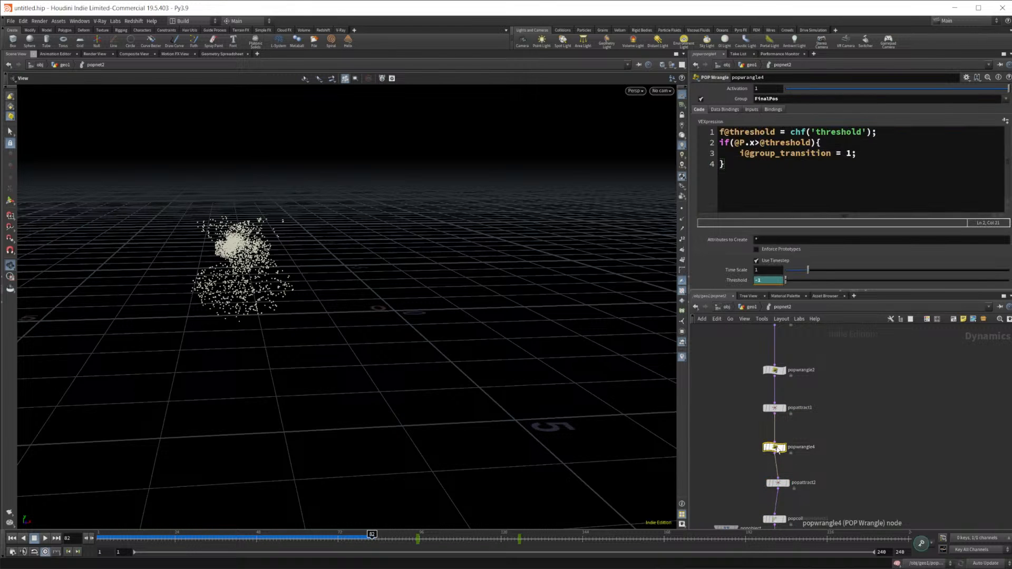
scroll(801, 443, down, 2)
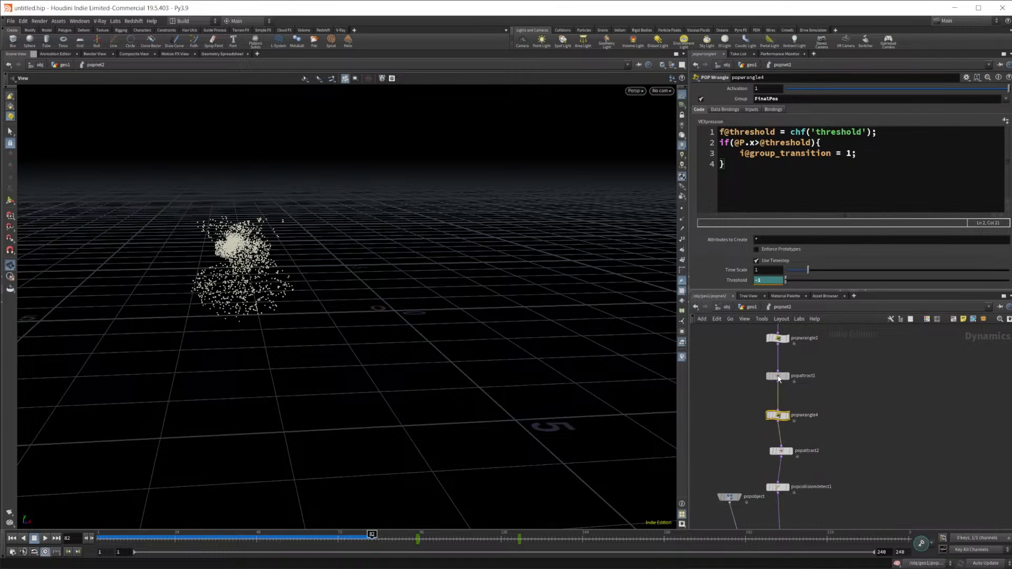
click(778, 378)
scroll(811, 429, down, 2)
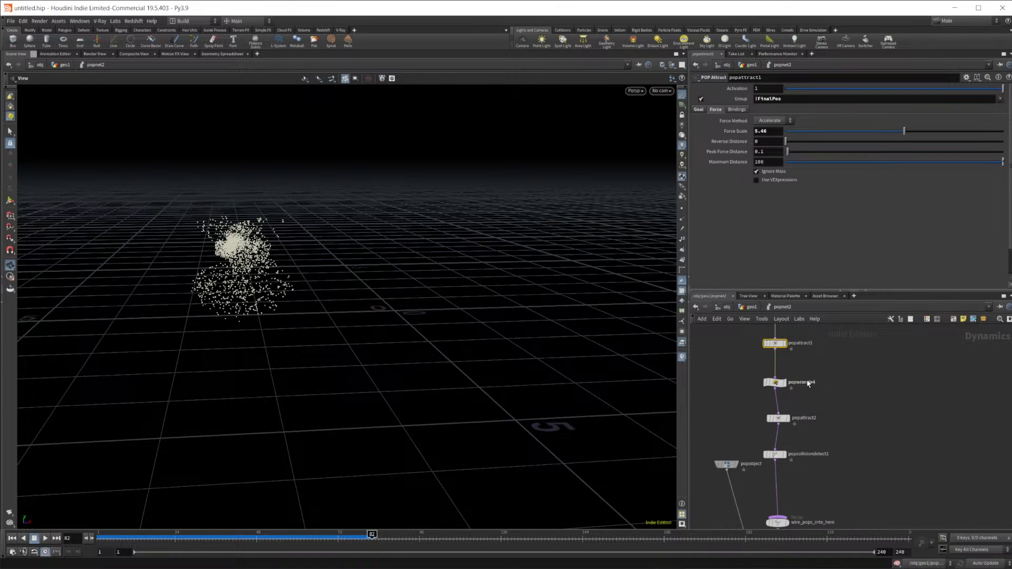
click(775, 455)
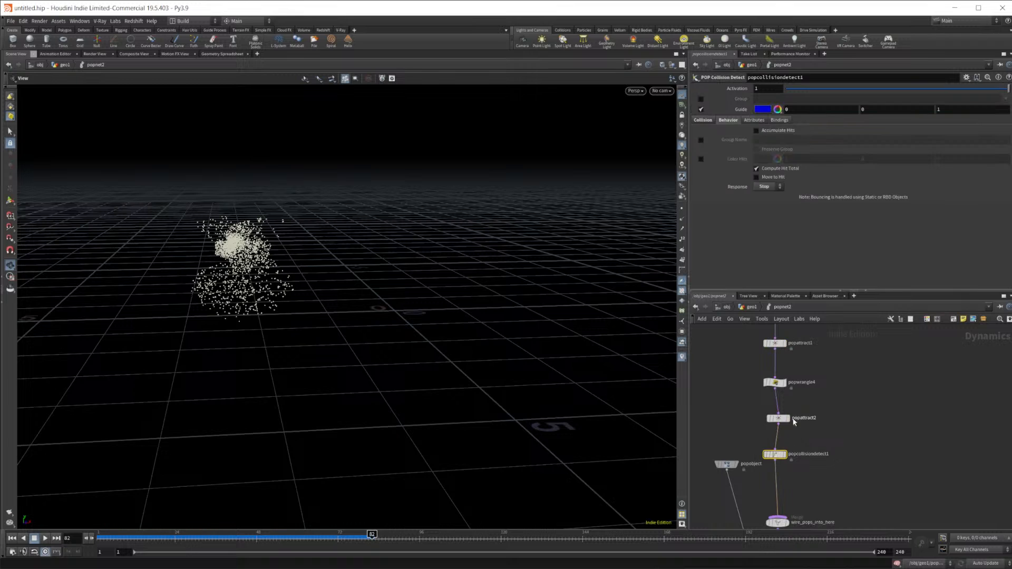
click(778, 419)
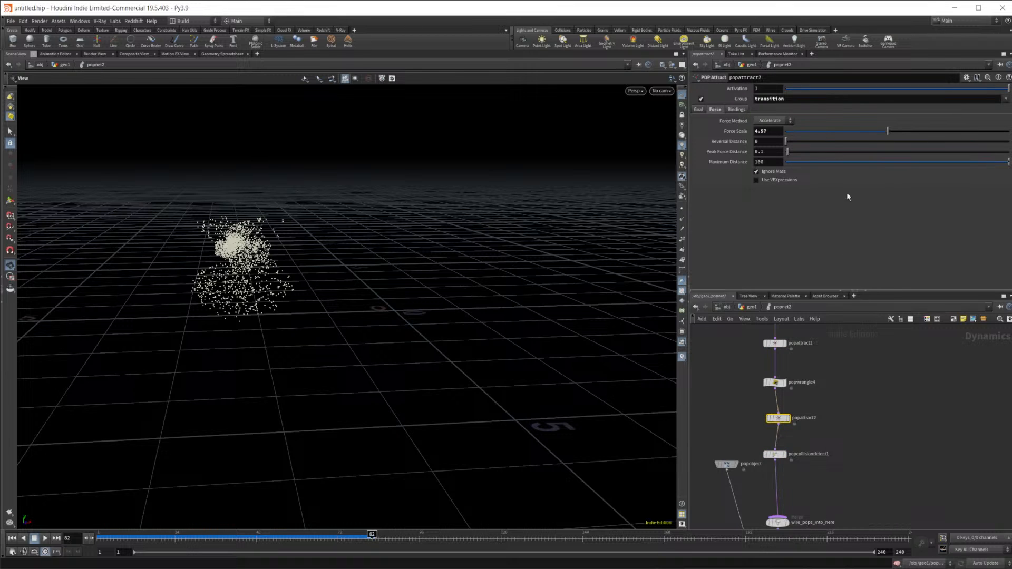
click(802, 100)
Play the simulation, rewind it to the start, and scrub to frame 187 to examine the transitioning particles
click(45, 539)
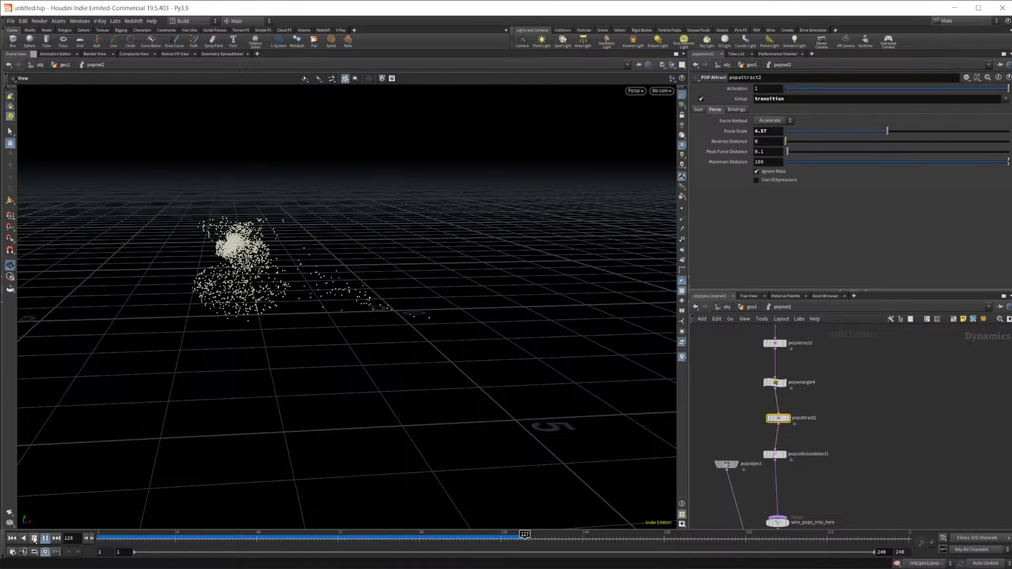
click(34, 539)
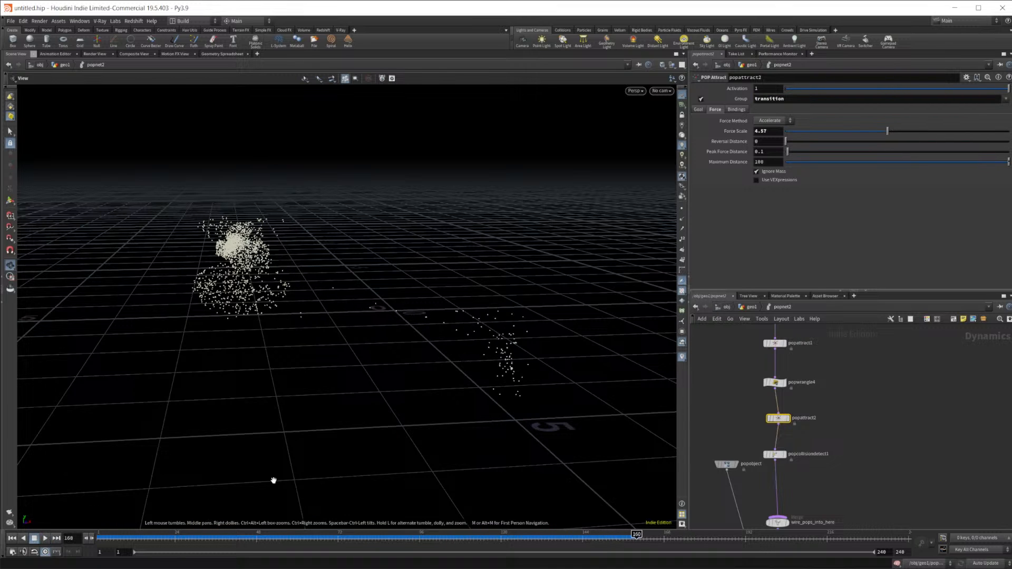
click(45, 539)
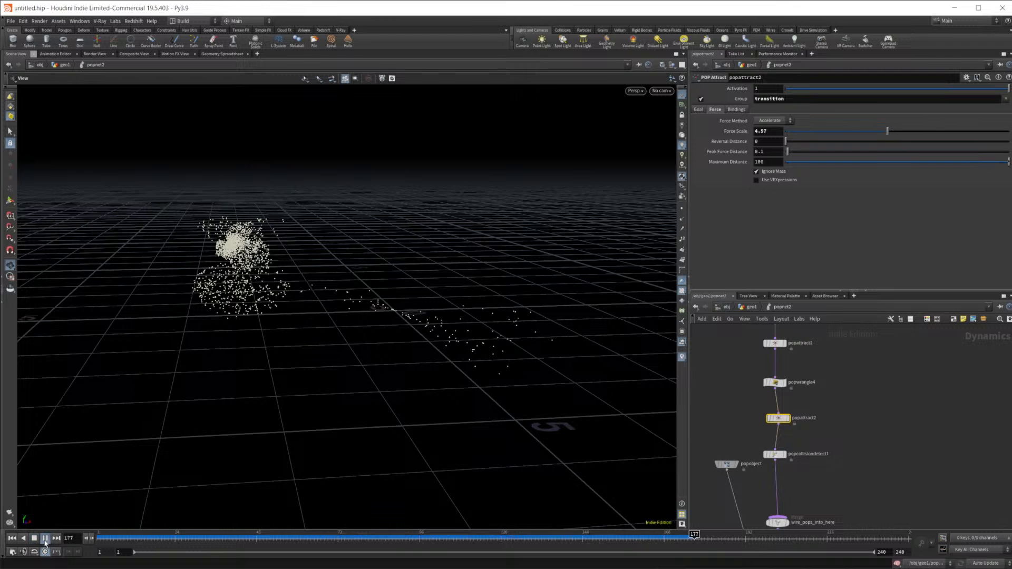
click(34, 538)
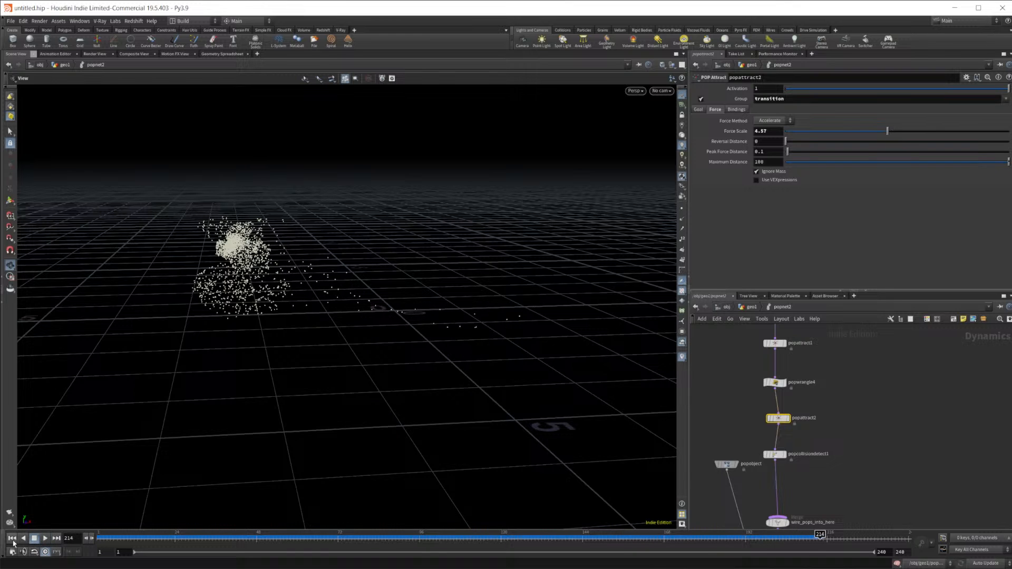
click(12, 539)
drag(285, 534, 729, 534)
Set popattract1's group to "!FinalPos !transition" so it also excludes the transition particles
scroll(861, 454, up, 4)
middle_drag(841, 404, 842, 398)
middle_drag(834, 466, 854, 421)
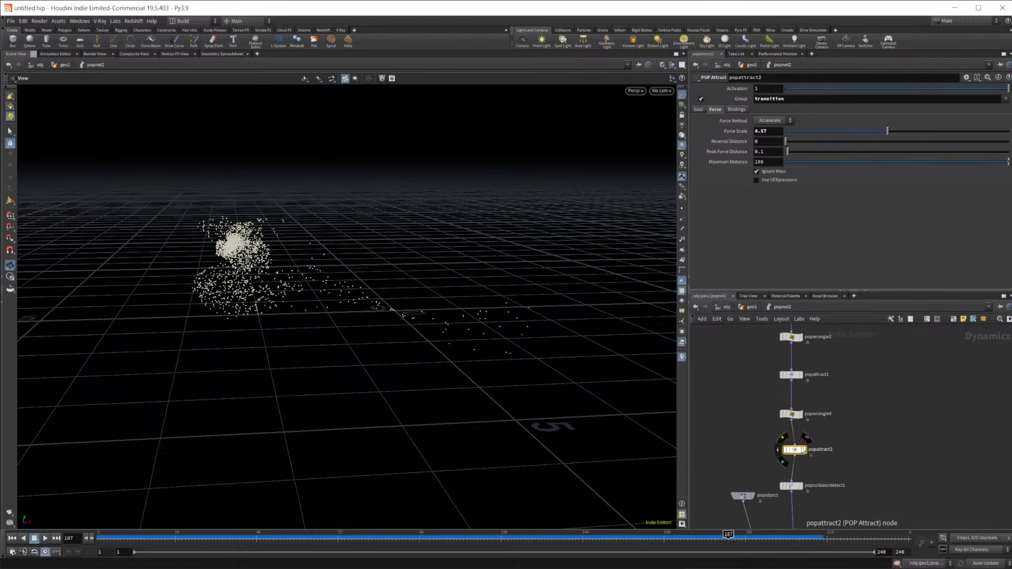
click(793, 417)
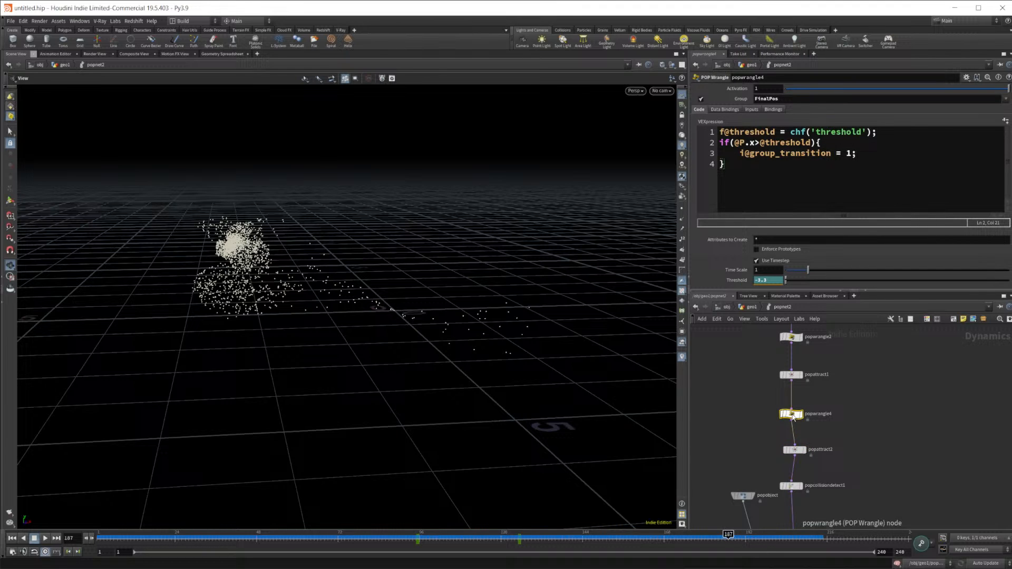
click(791, 374)
click(807, 100)
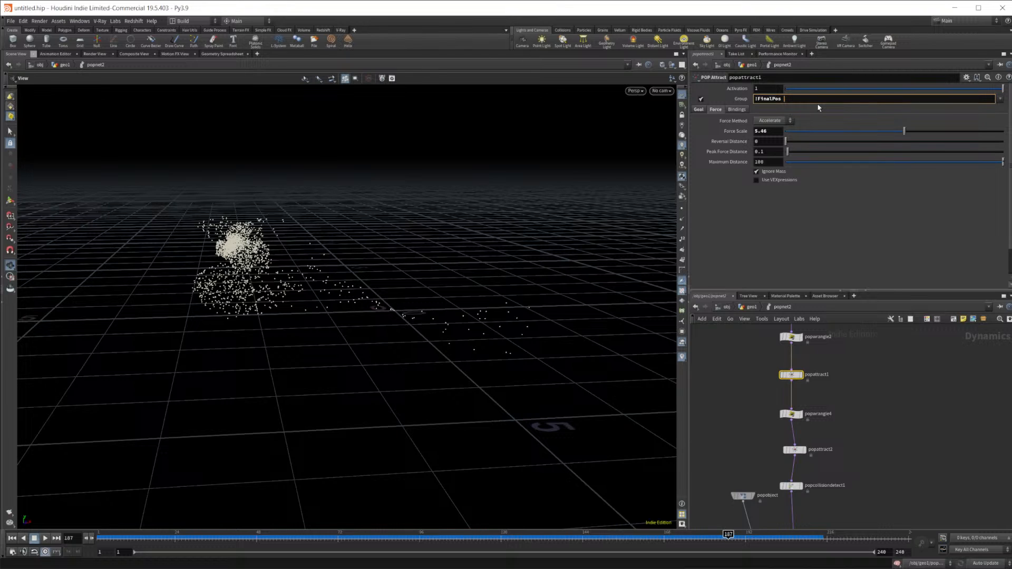
click(1001, 99)
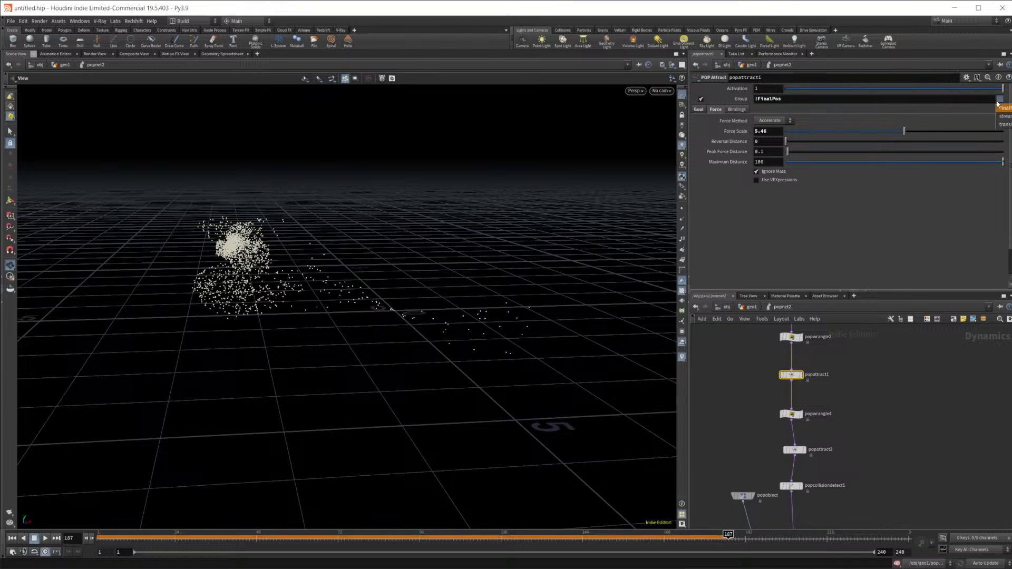
click(1005, 125)
click(785, 100)
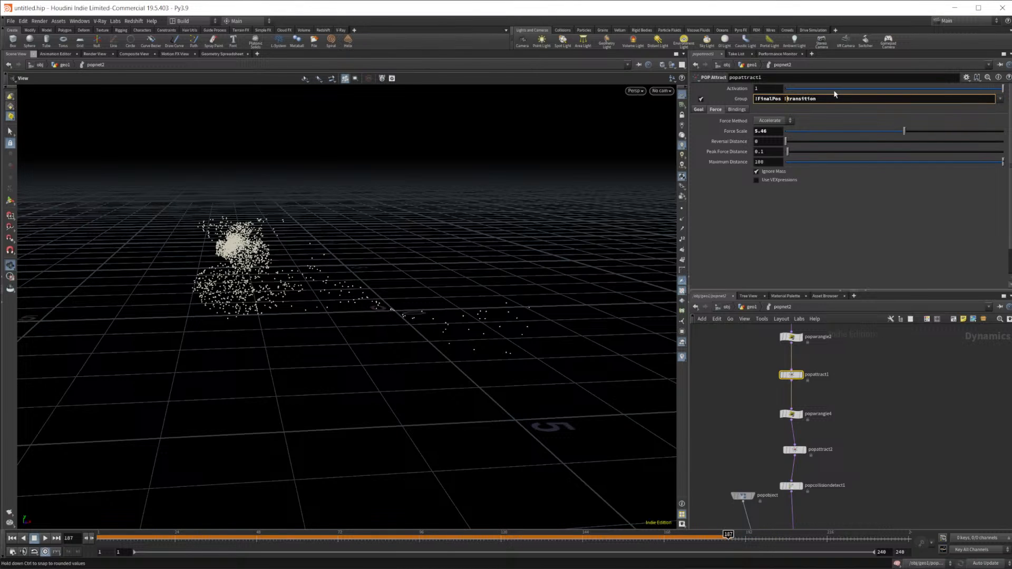
Replay the simulation from the first frame and scrub back to frame 147 to check the changed group
click(12, 539)
click(44, 538)
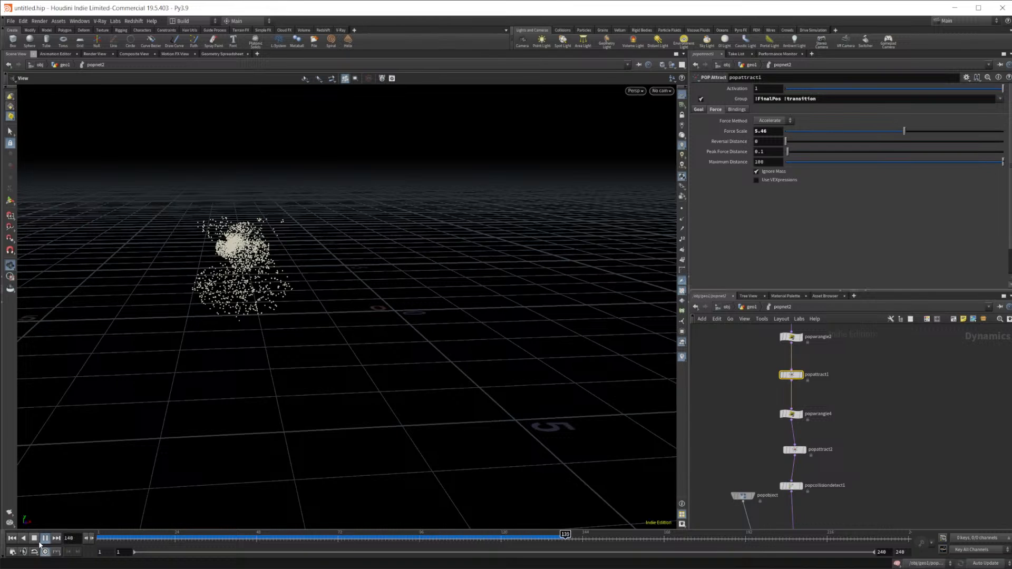
click(33, 541)
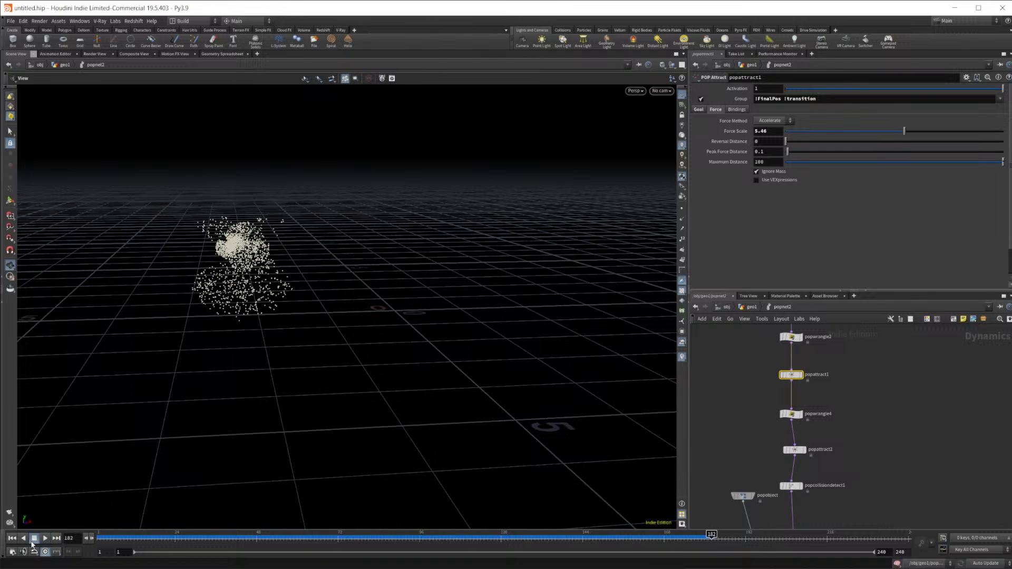
scroll(871, 451, up, 2)
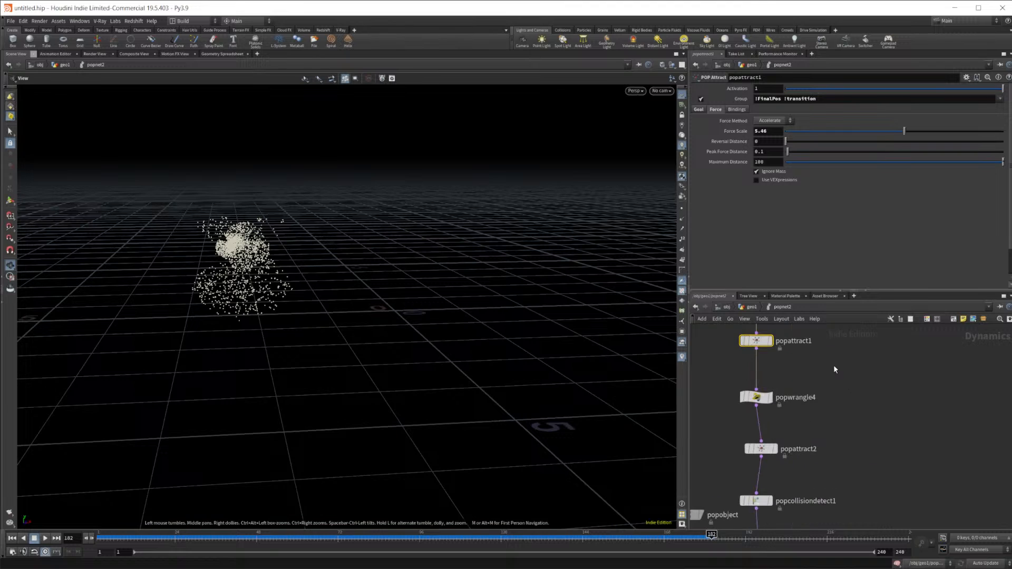
mouse_move(603, 538)
mouse_down()
mouse_move(522, 538)
mouse_move(593, 542)
mouse_up()
Inspect popobject's Geometry in the geometry spreadsheet, comparing the stopped, threshold and group attributes at frames 147, 124 and 137
click(222, 54)
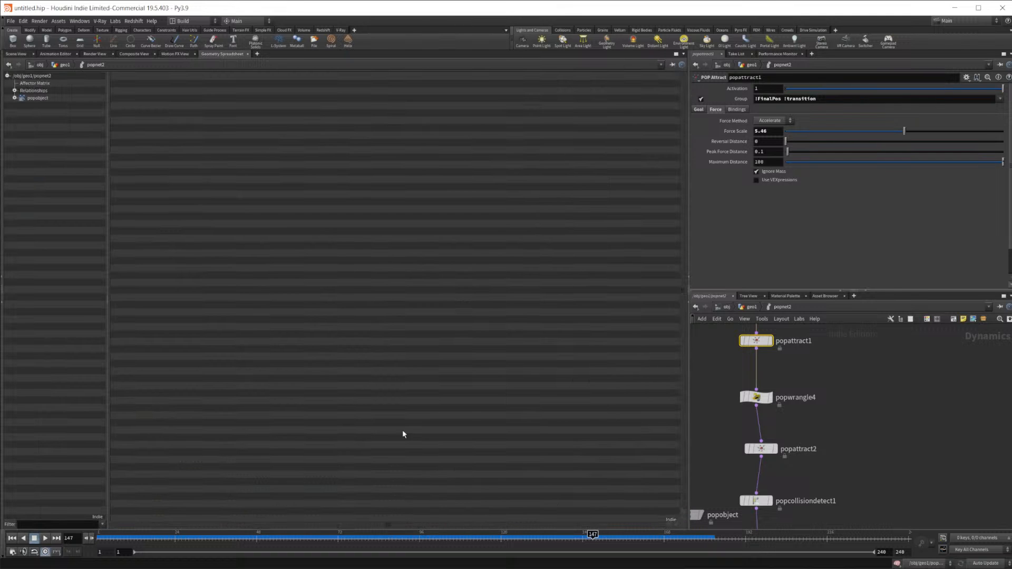
click(12, 98)
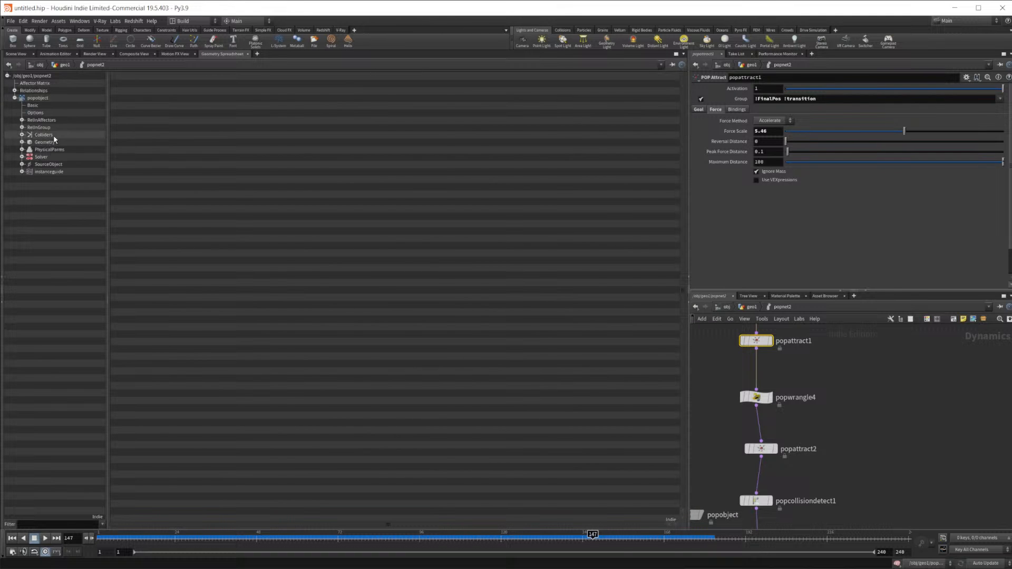
click(44, 143)
drag(304, 526, 687, 500)
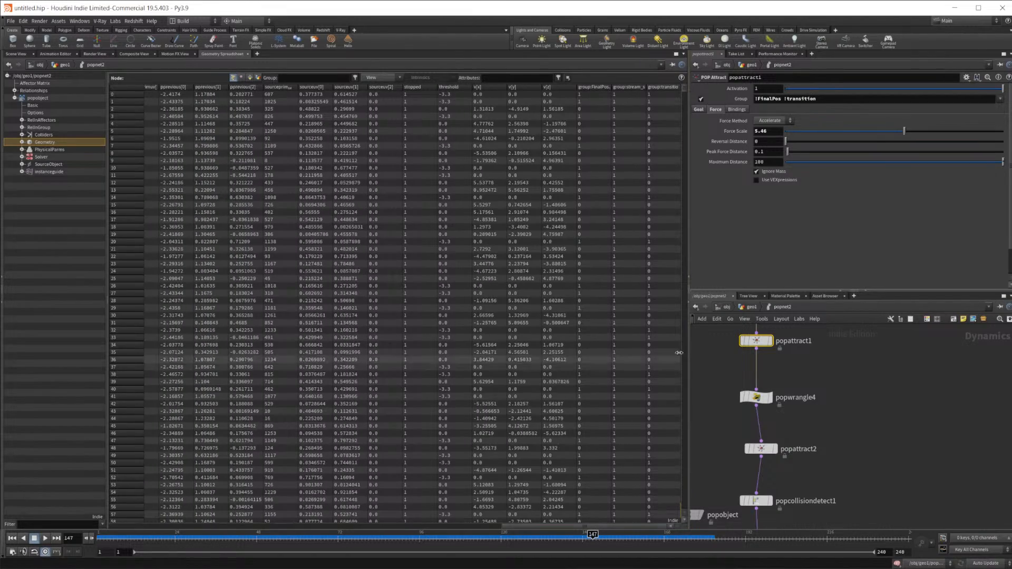
drag(595, 535, 515, 535)
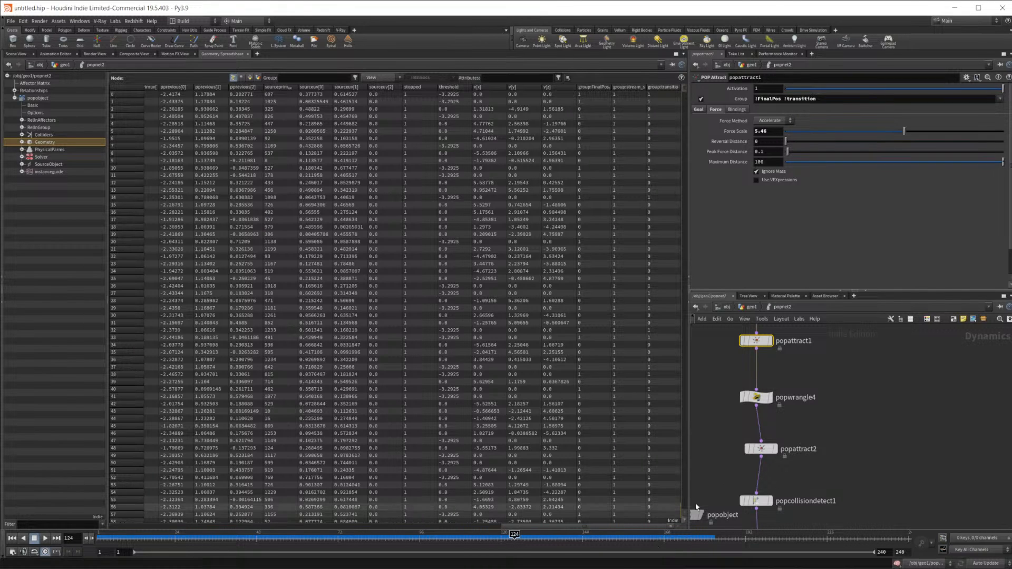
drag(527, 536, 562, 535)
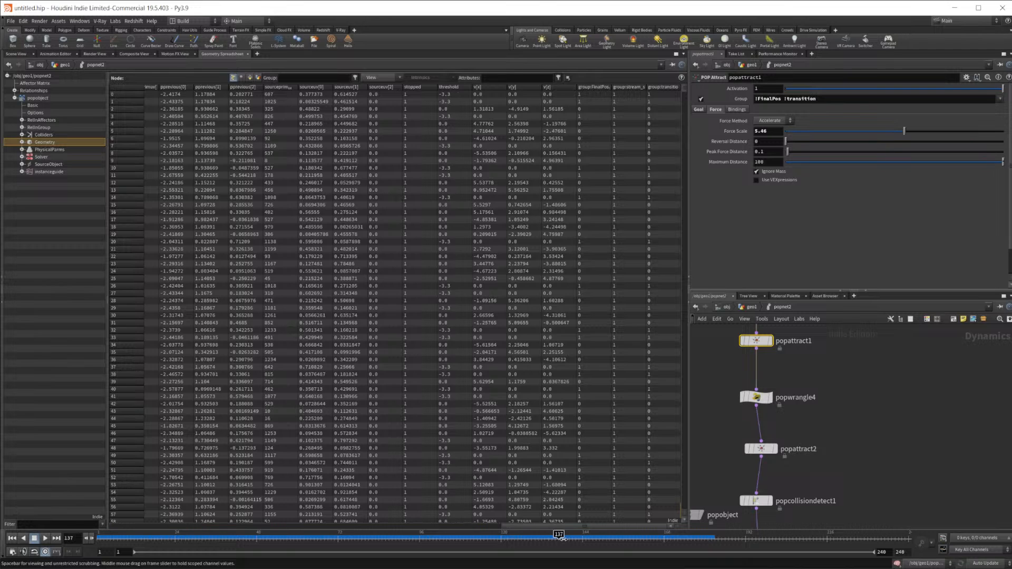
Check popattract2's transition group and popwrangle4's threshold code against the particle attributes
click(764, 450)
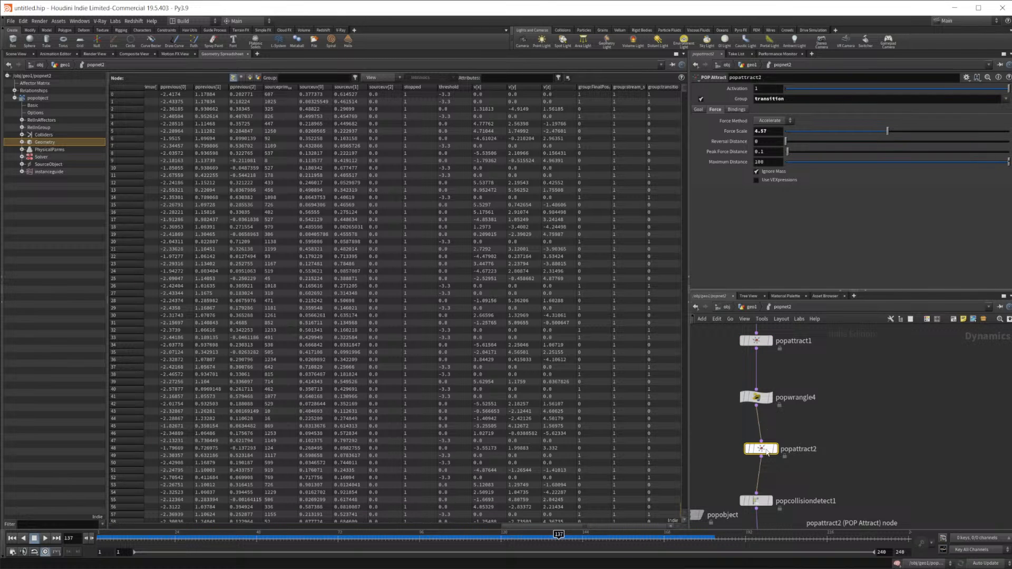
click(757, 399)
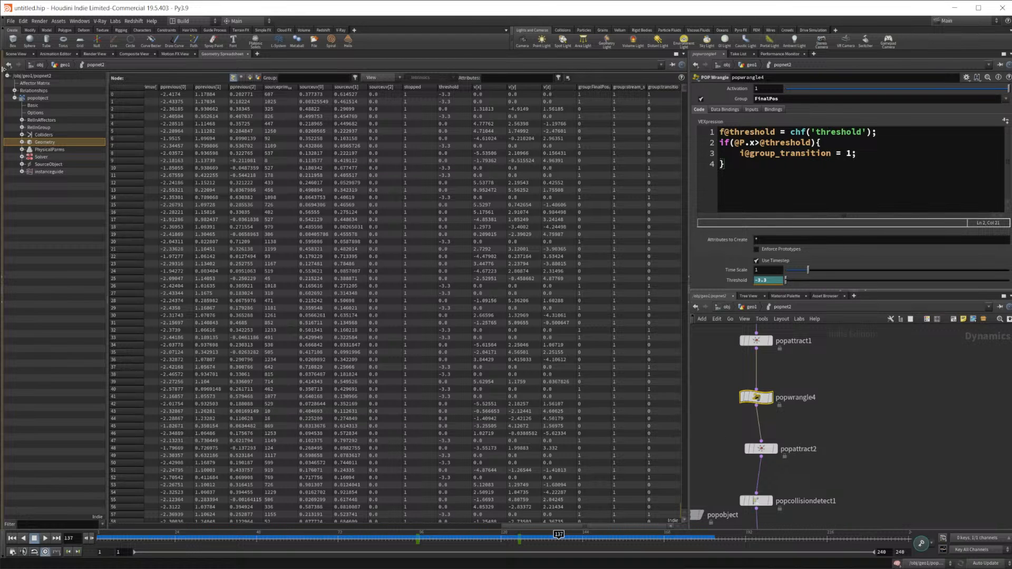
middle_drag(858, 451, 838, 353)
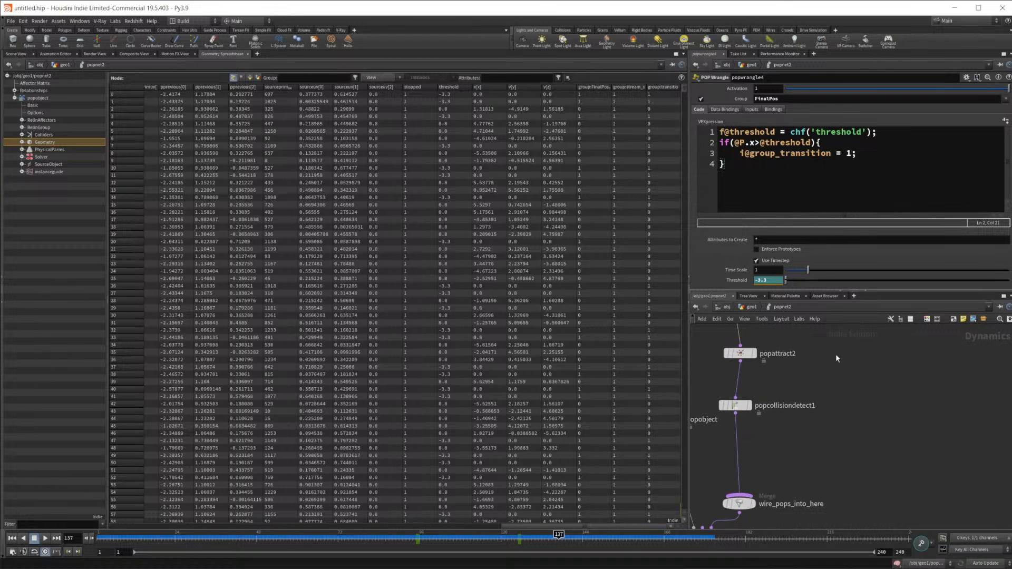
Return to the 3D scene view and examine the settled particles around frame 137 from a higher angle
click(16, 54)
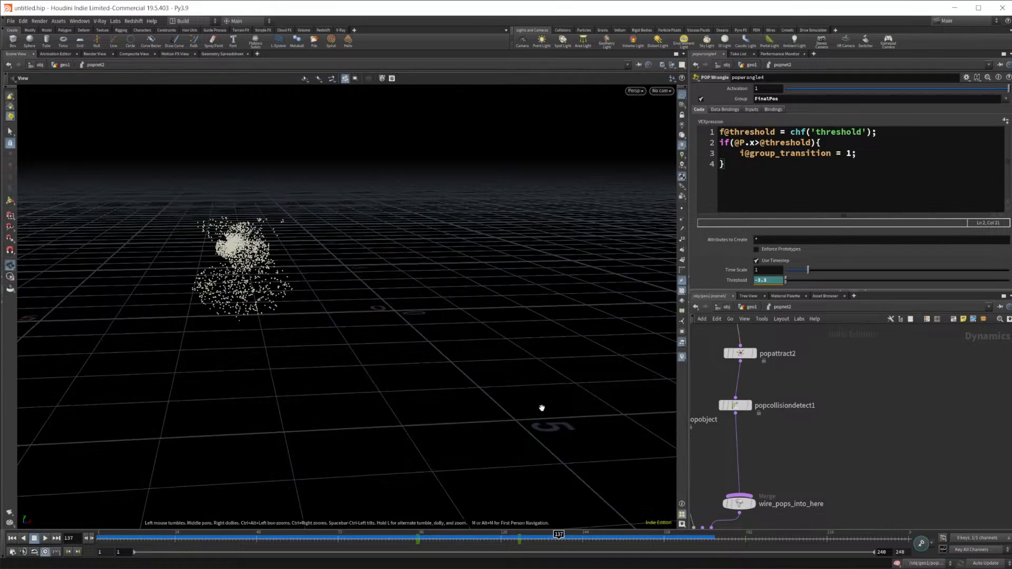
drag(230, 327, 238, 305)
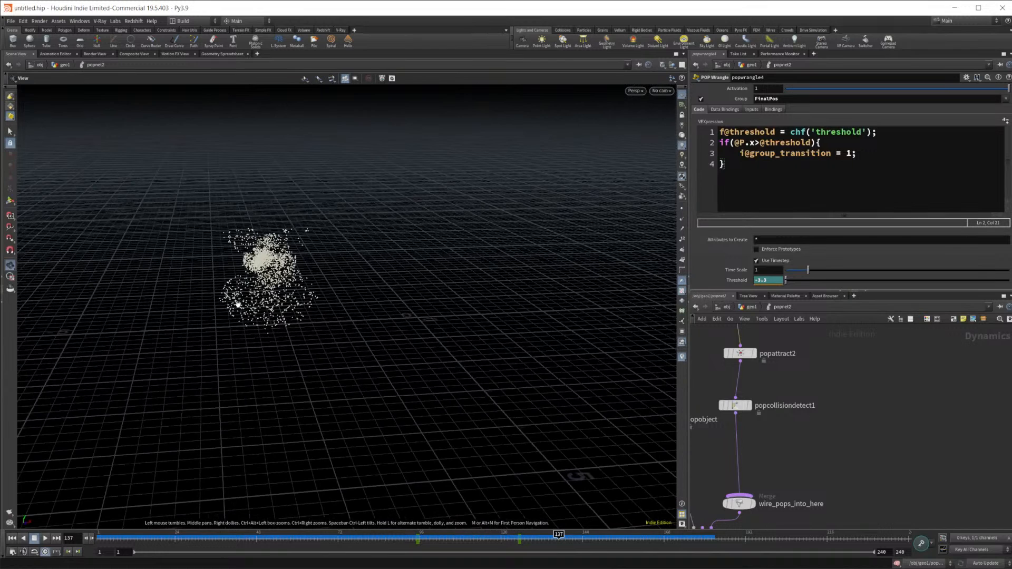
mouse_move(565, 536)
mouse_down()
mouse_move(355, 537)
mouse_move(559, 536)
mouse_up()
middle_drag(751, 368, 775, 456)
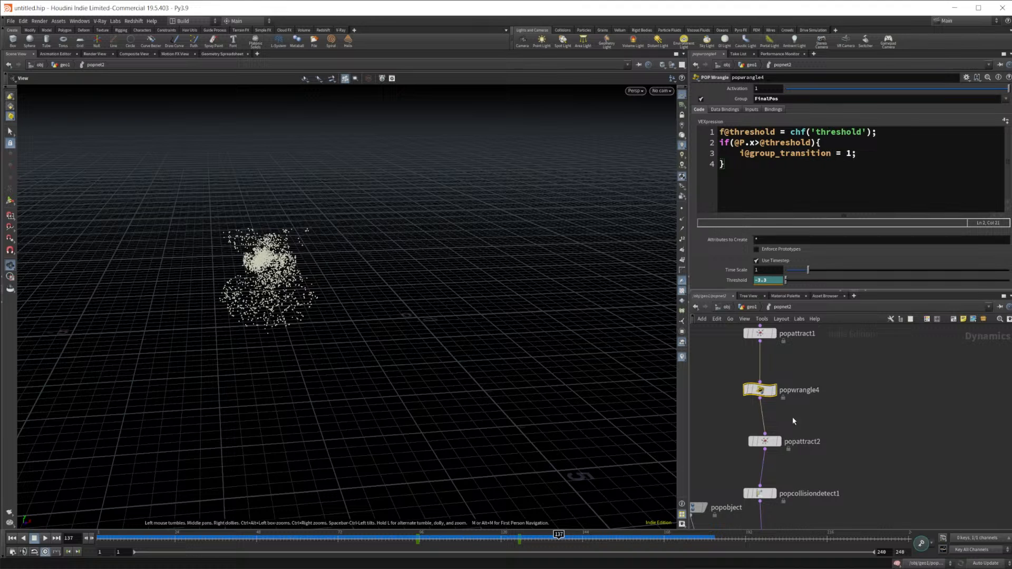
Set popattract2's Force Scale to 10 and replay the simulation from the first frame
click(764, 335)
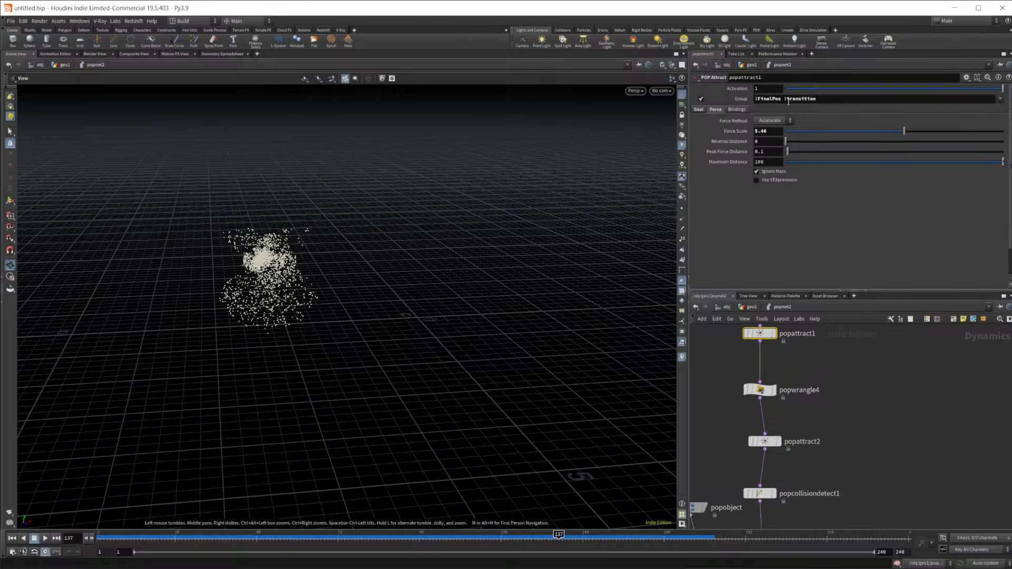
drag(232, 540, 519, 547)
click(766, 442)
drag(947, 131, 1009, 134)
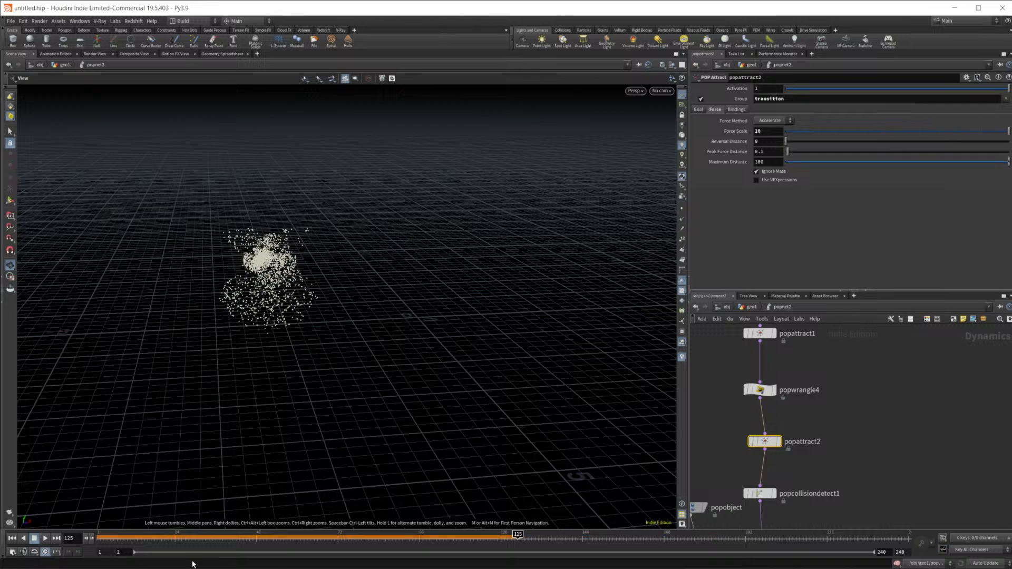
click(12, 538)
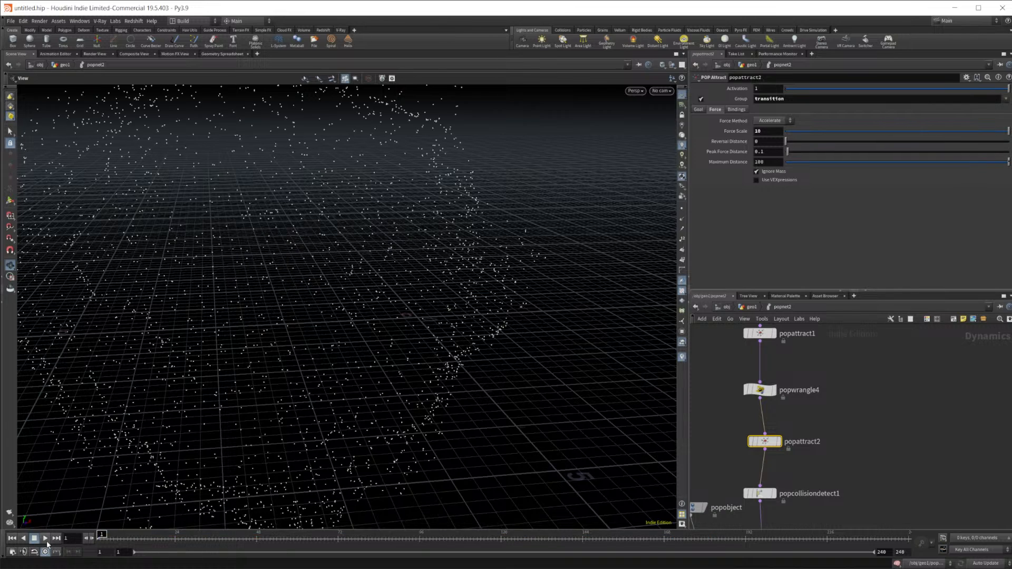
click(46, 539)
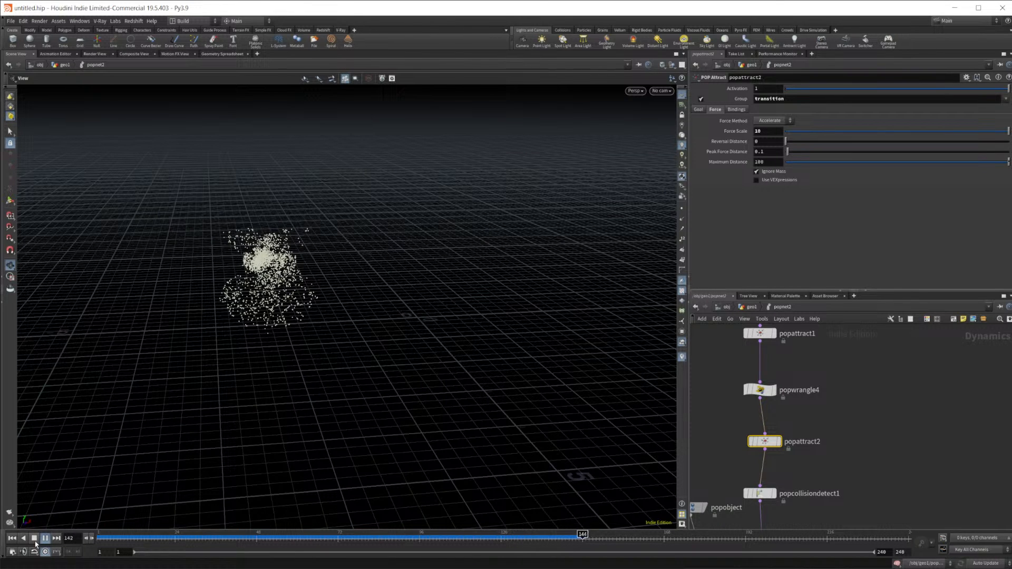
click(34, 539)
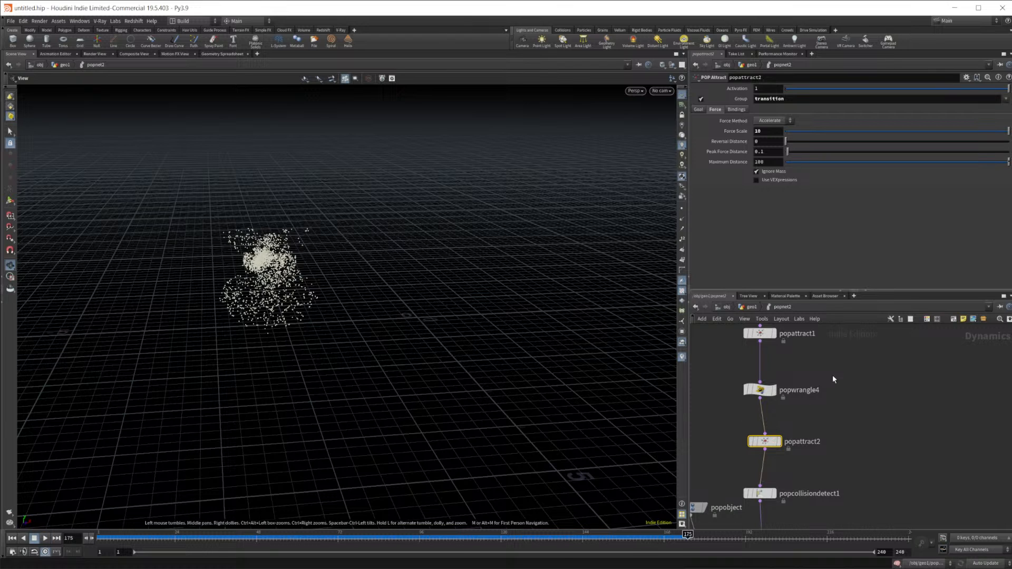
Compare popattract1's group exclusions with popattract2's transition group and popwrangle4's threshold code
click(764, 334)
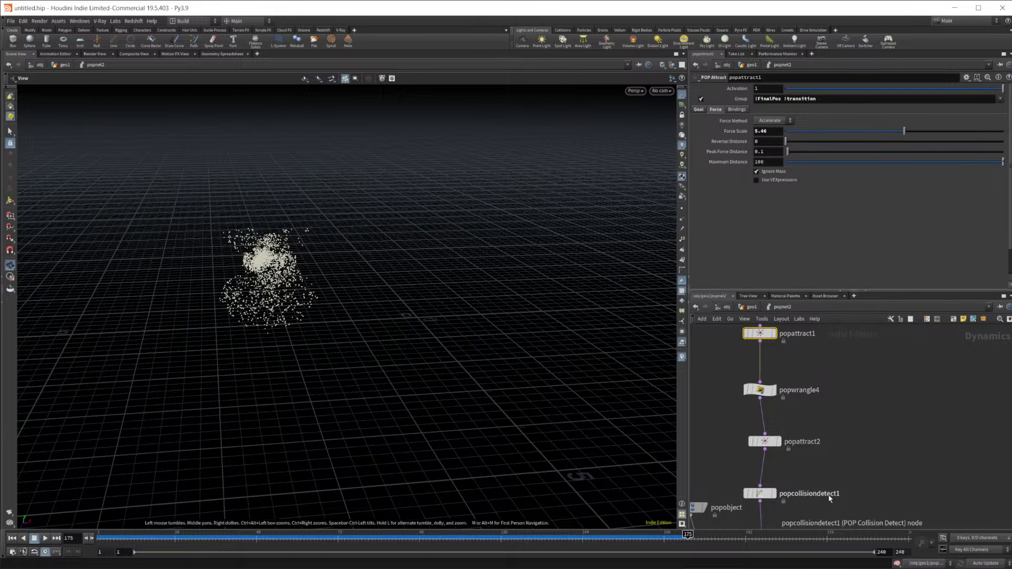
drag(785, 100, 874, 109)
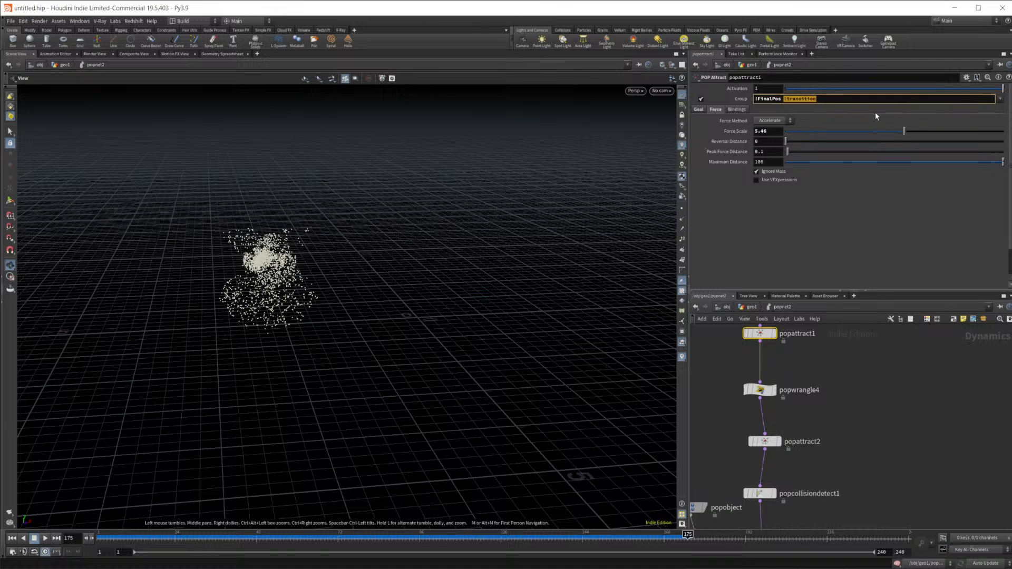
click(857, 399)
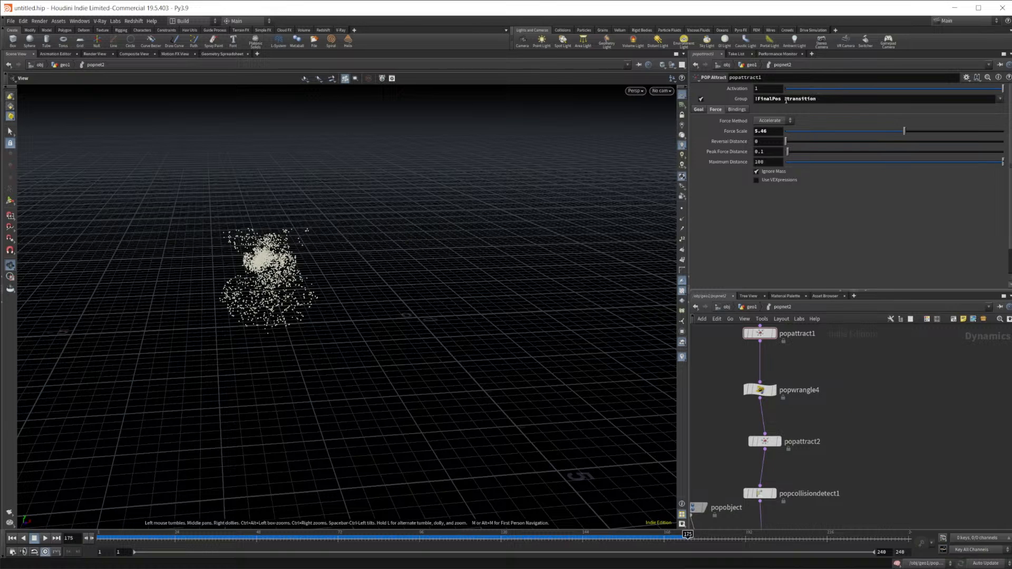
drag(786, 99, 830, 107)
click(833, 374)
drag(788, 99, 805, 100)
middle_drag(862, 432, 847, 394)
middle_drag(777, 439, 792, 357)
middle_drag(800, 398, 803, 463)
click(769, 386)
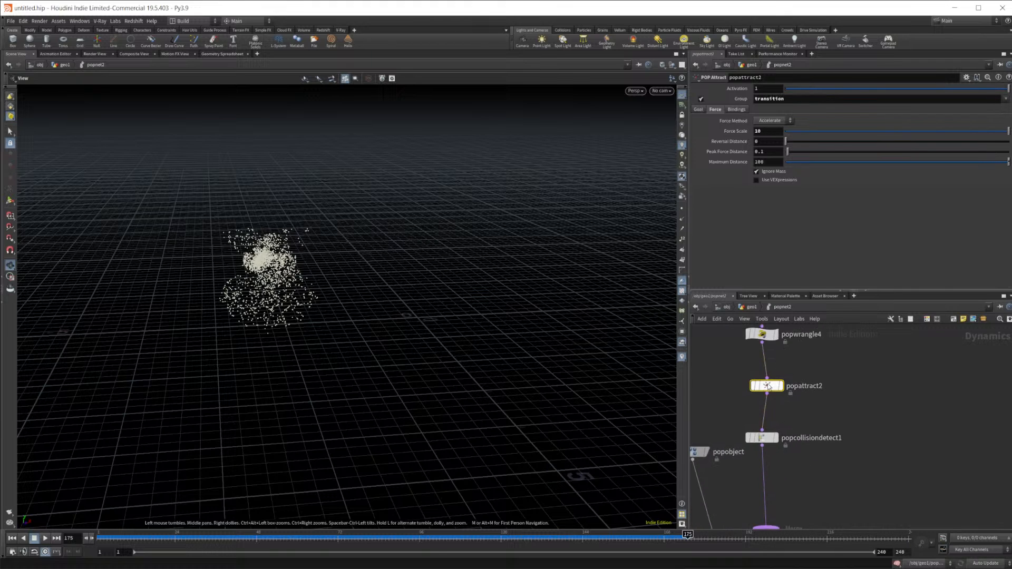
middle_drag(768, 387, 740, 445)
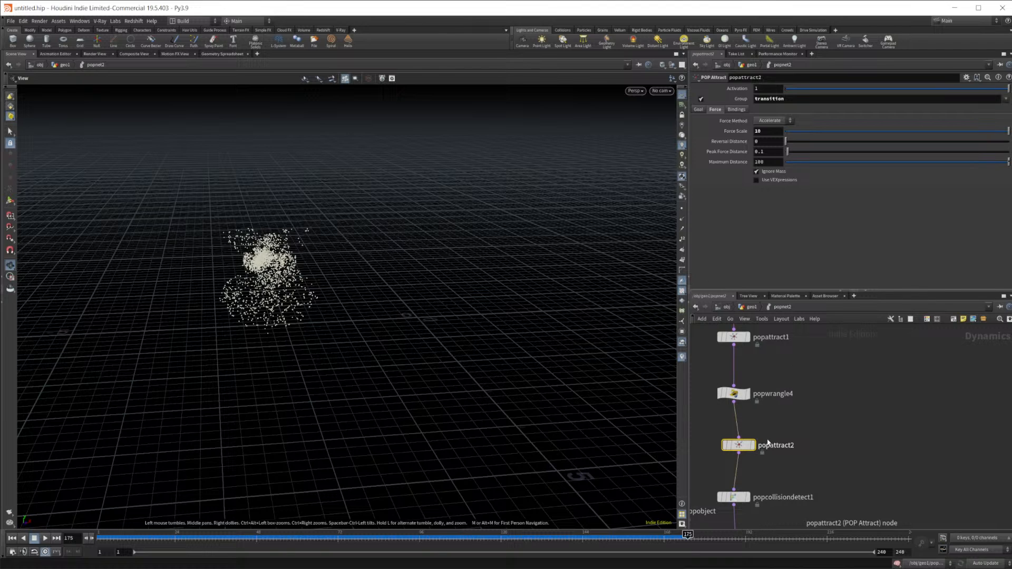
click(734, 393)
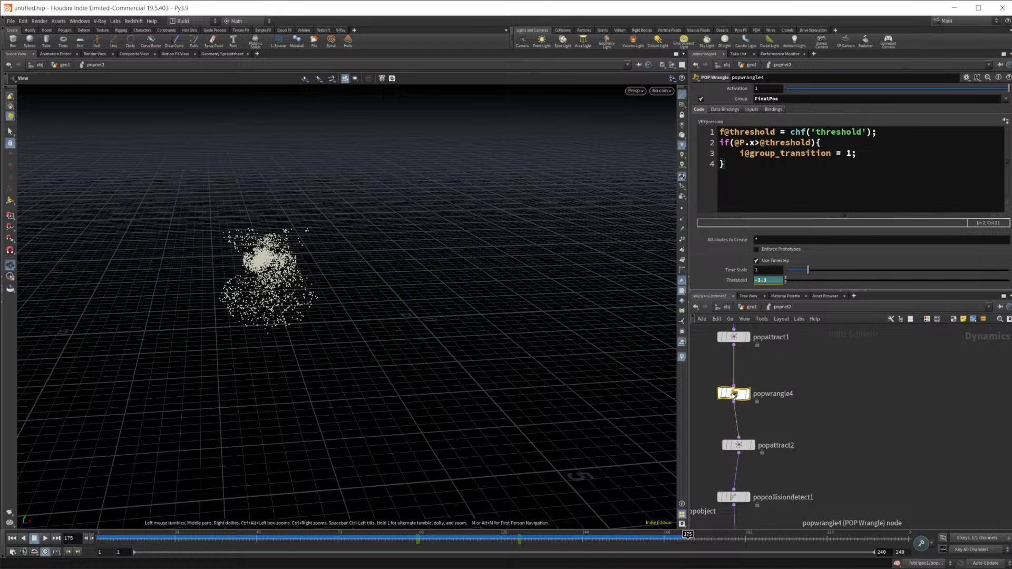
click(739, 446)
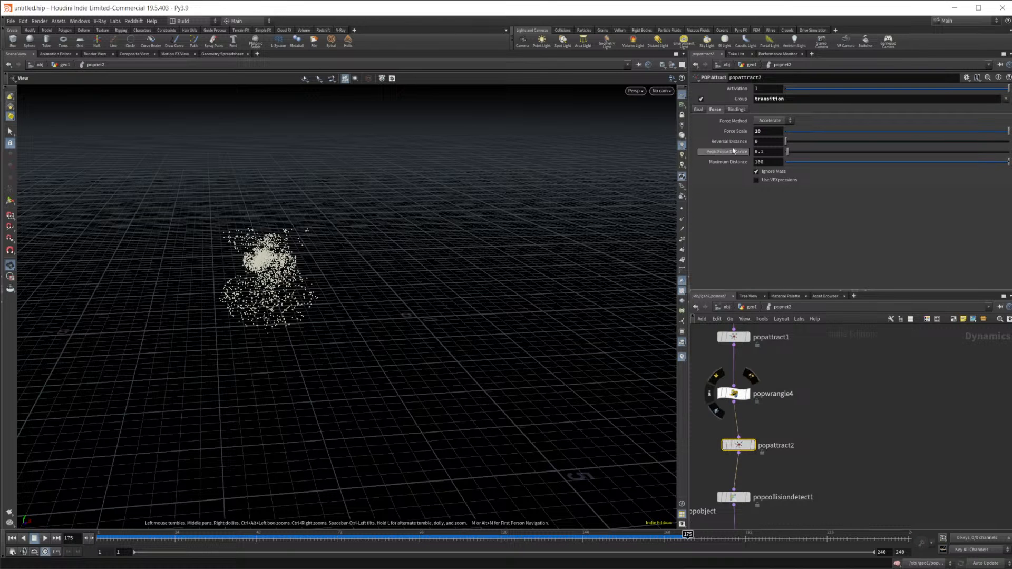
Add FinalPos to popattract2's Group beside transition, play the simulation, and return to the first frame
click(816, 101)
text(transition)
key(Return)
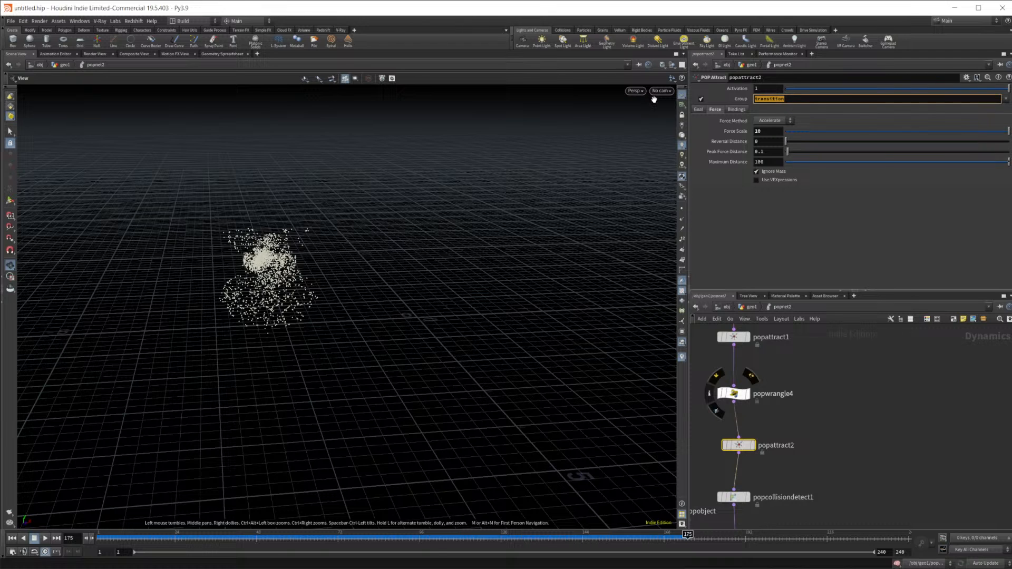
click(1006, 100)
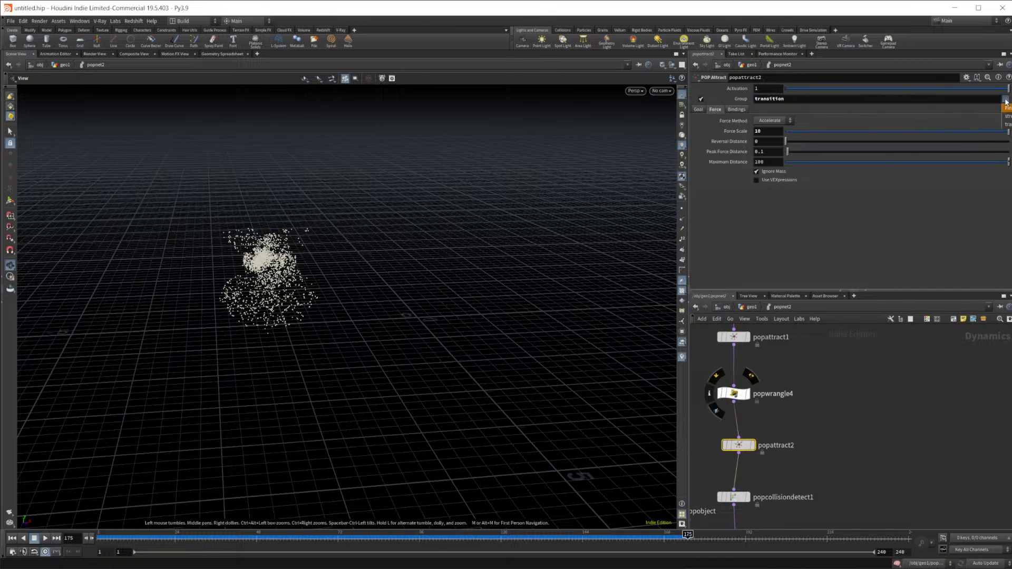
click(1007, 107)
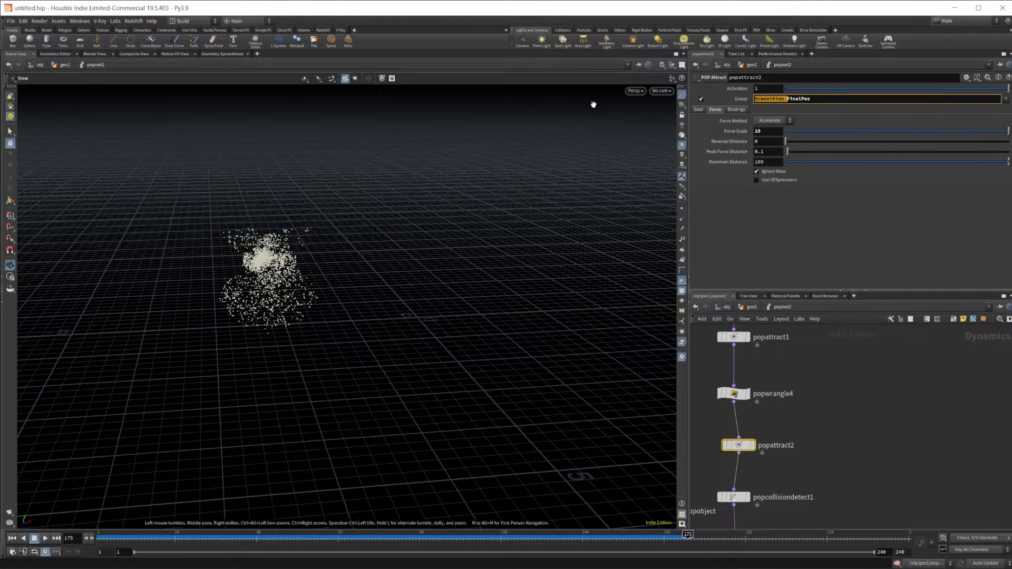
click(46, 540)
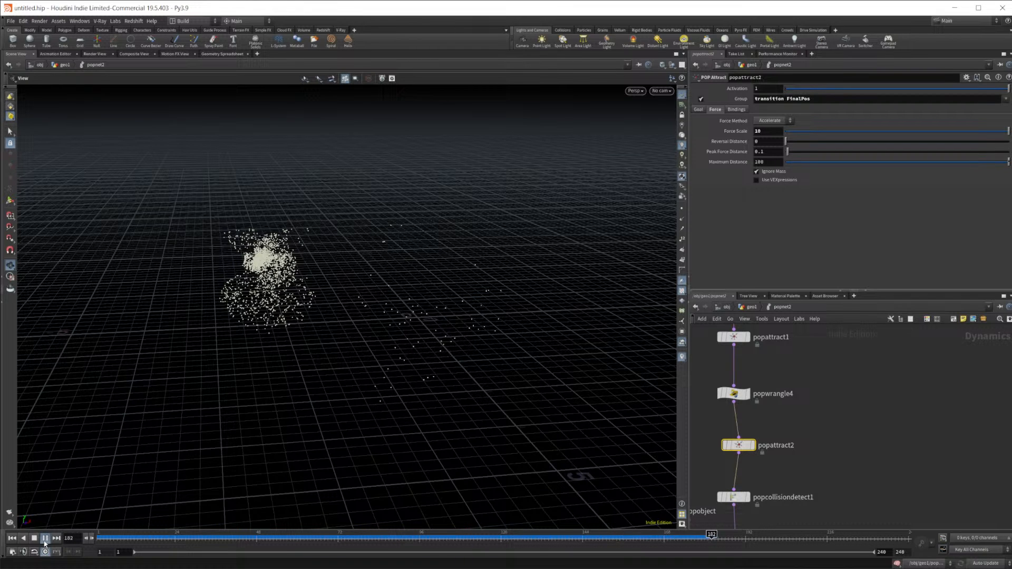
click(45, 540)
click(12, 540)
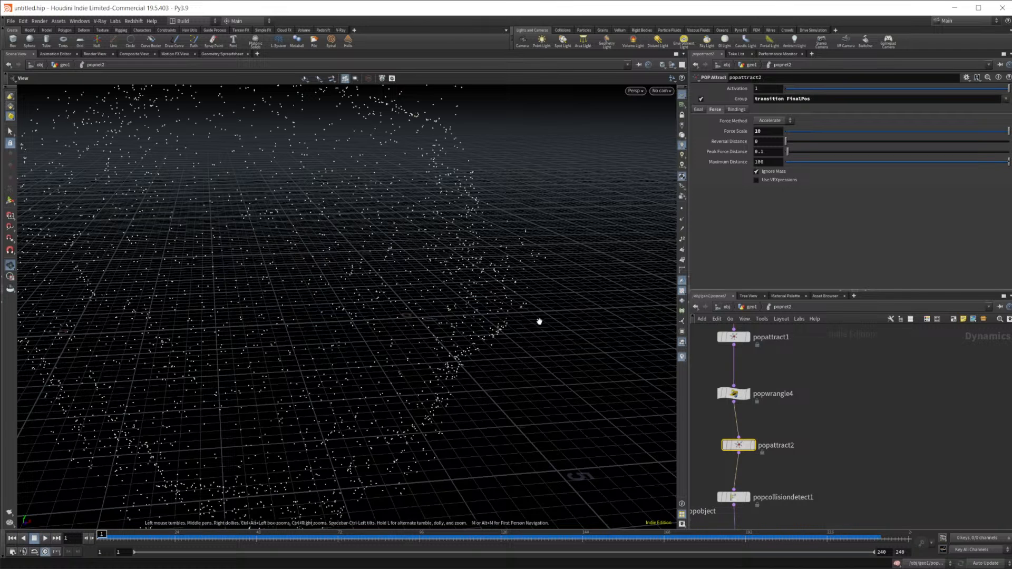
Remove transition from popattract2's Group so only FinalPos remains, replay the simulation, and return to the first frame
click(789, 100)
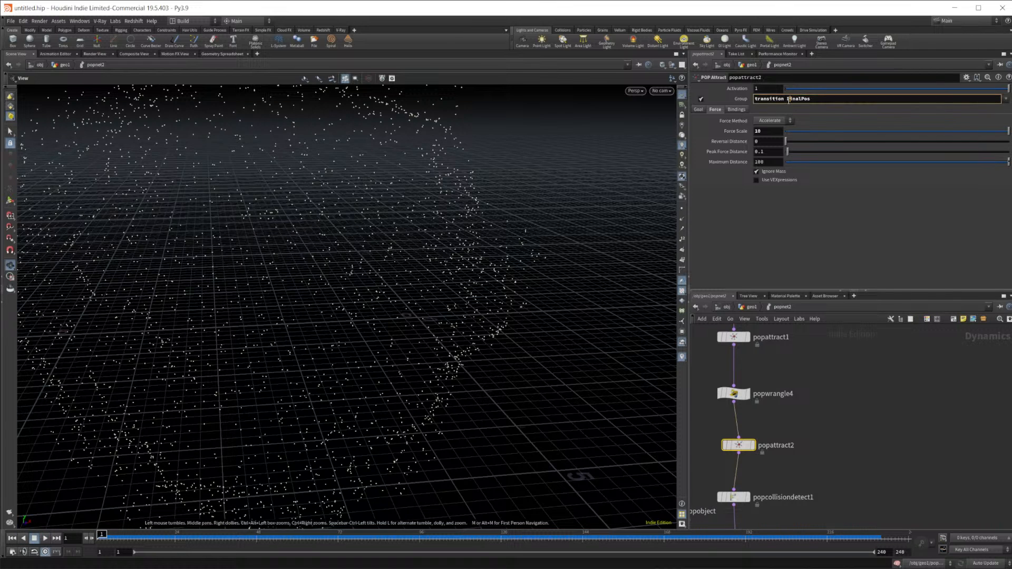
drag(787, 100, 664, 102)
key(BackSpace)
key(Return)
click(44, 539)
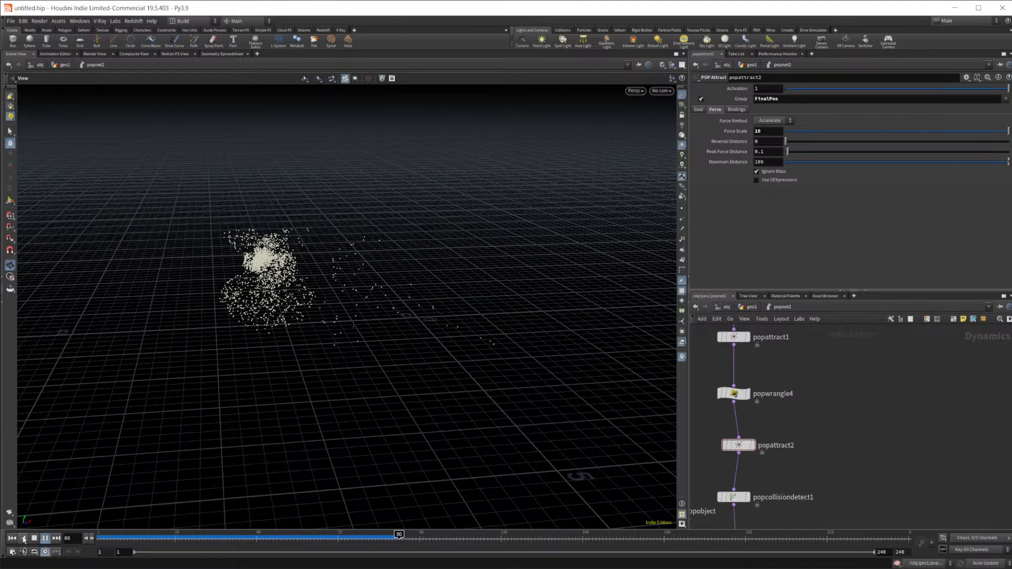
click(24, 538)
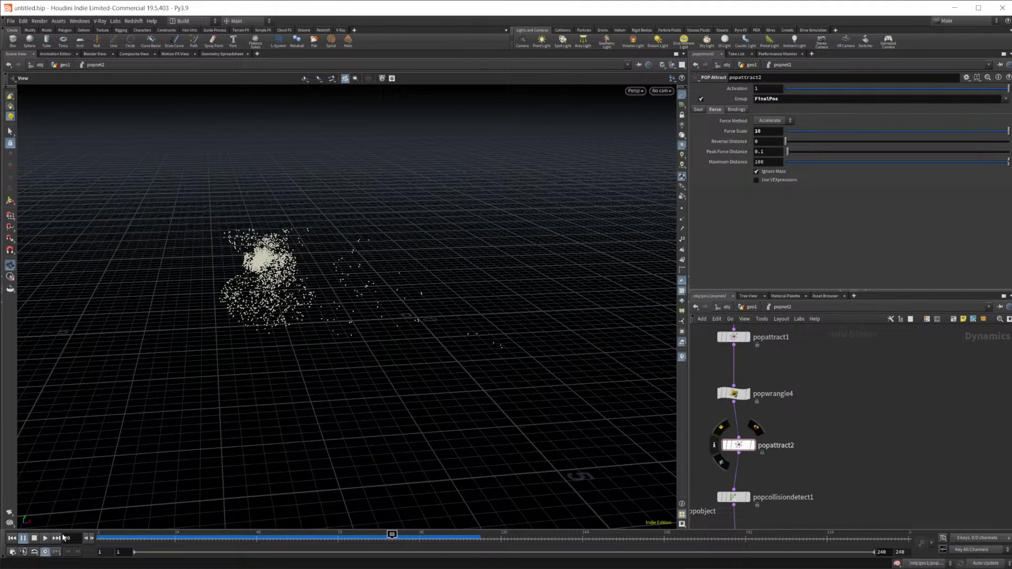
click(35, 539)
click(12, 539)
Examine the end of the POP chain and popcollisiondetect1's Behavior settings
scroll(830, 486, down, 3)
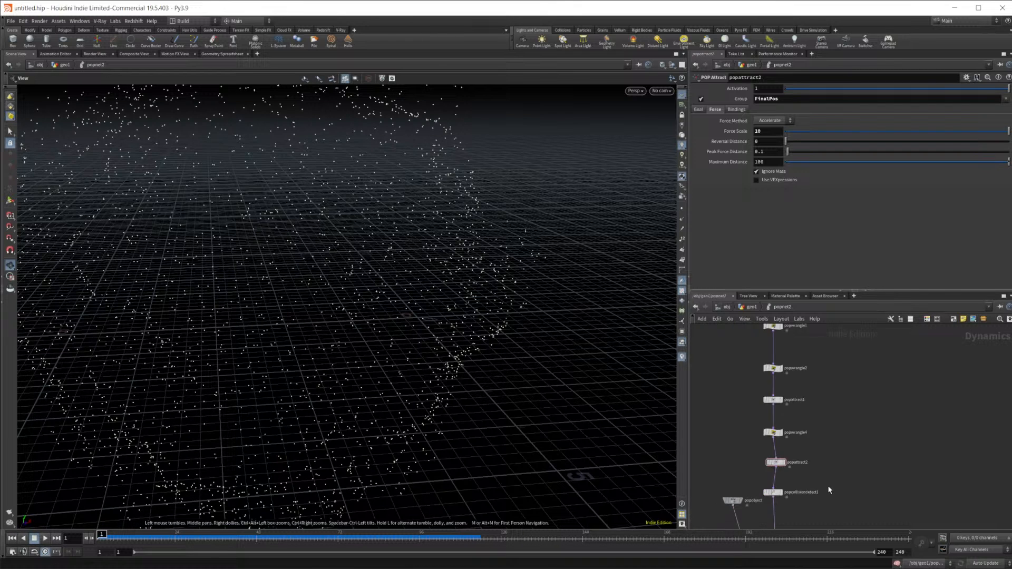
scroll(821, 456, up, 5)
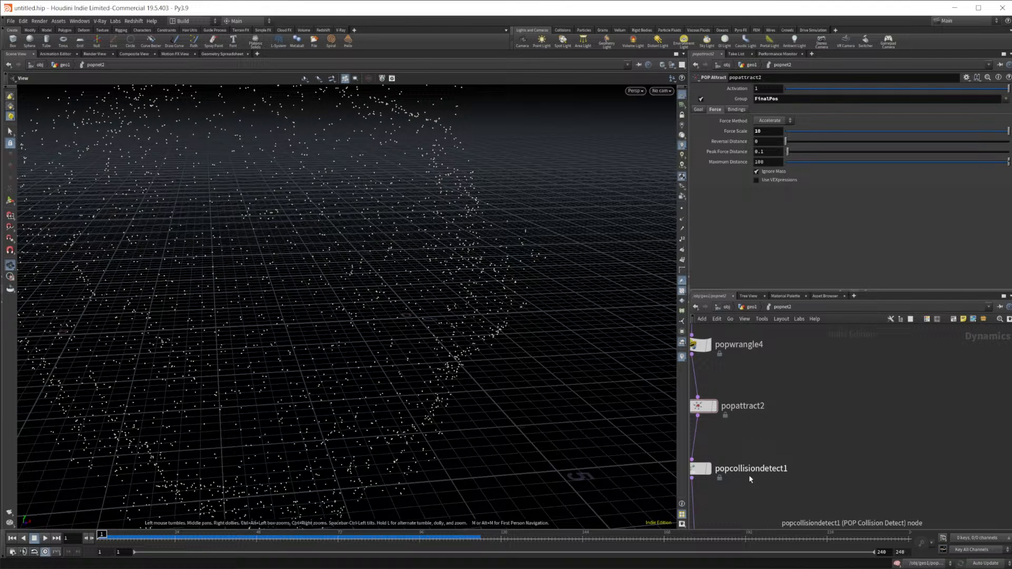
middle_drag(795, 451, 820, 435)
scroll(837, 477, up, 2)
scroll(807, 426, down, 2)
scroll(791, 460, down, 3)
scroll(820, 435, up, 2)
click(737, 407)
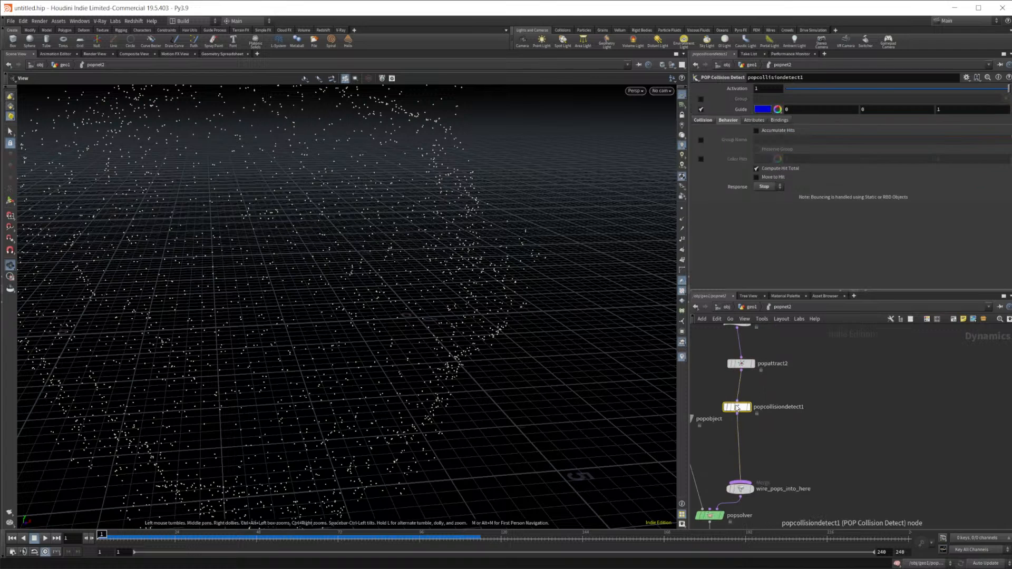
Bypass the popattract2 node
middle_drag(787, 365, 816, 408)
drag(816, 407, 695, 438)
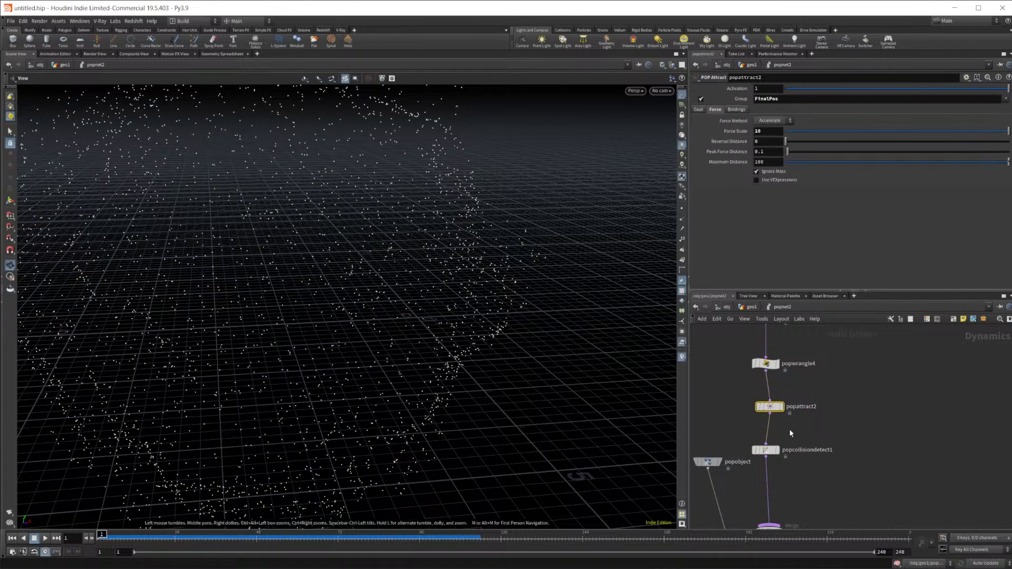
click(756, 394)
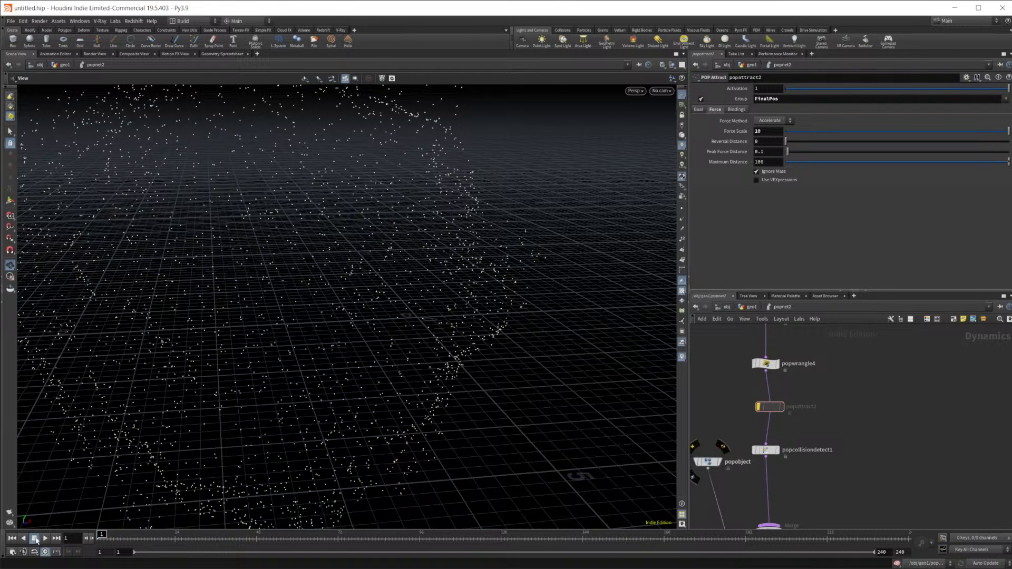
Check popcollisiondetect1's Collision and Behavior settings, replay the simulation, and inspect the stray particles at frame 39
click(766, 451)
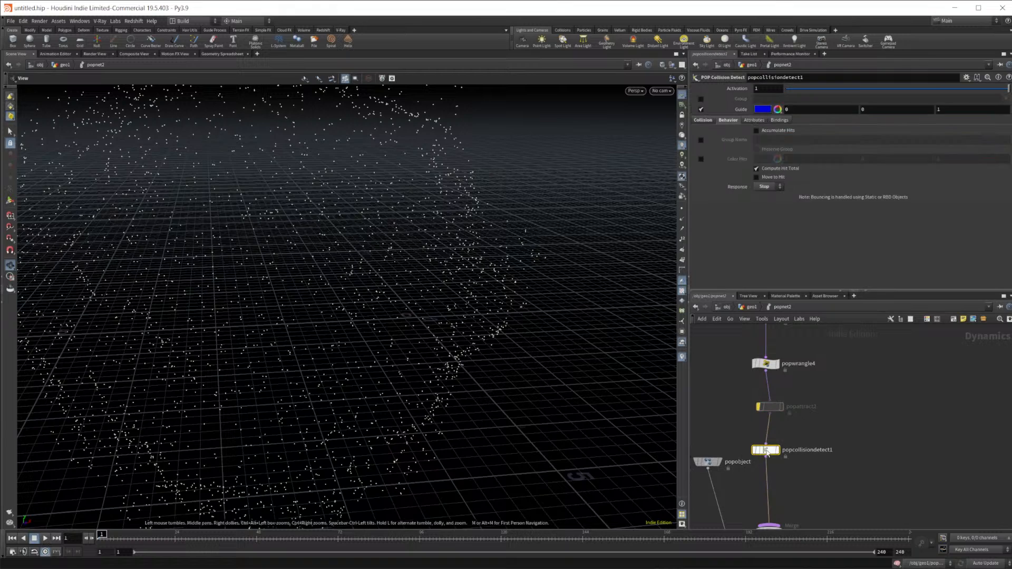
click(703, 119)
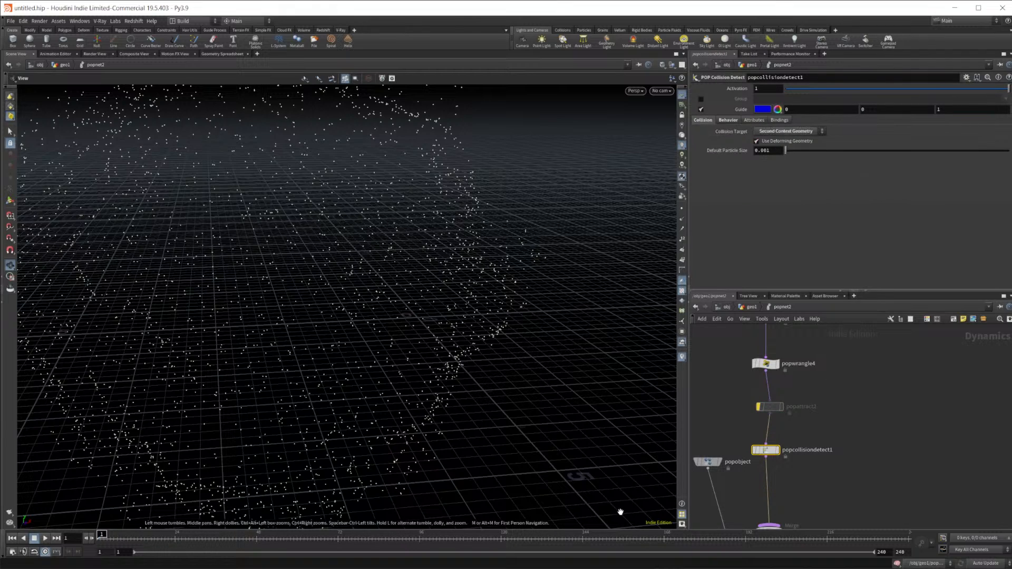
click(45, 538)
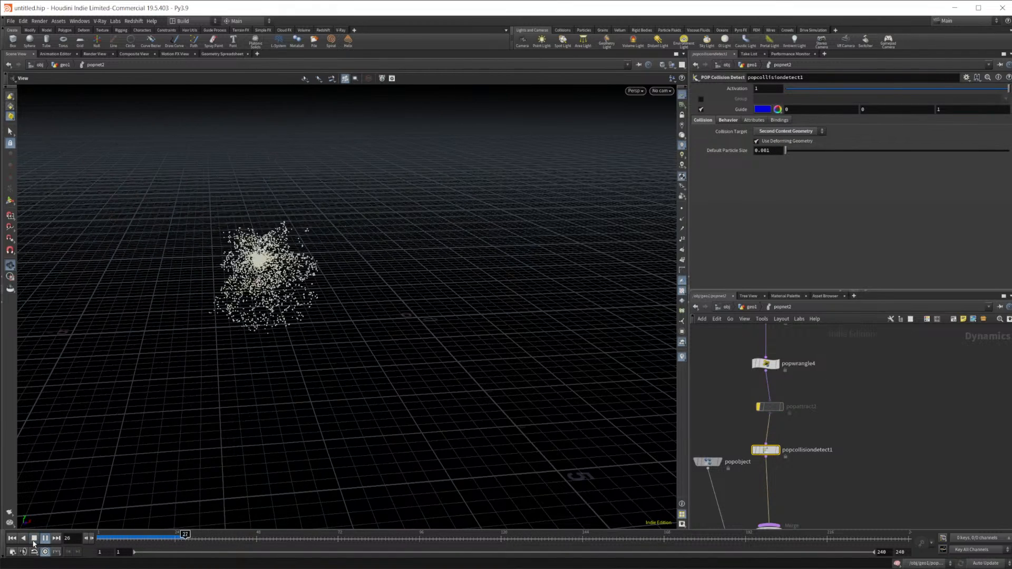
mouse_move(288, 540)
mouse_down()
mouse_move(182, 539)
mouse_move(219, 539)
mouse_move(171, 557)
mouse_move(225, 558)
mouse_up()
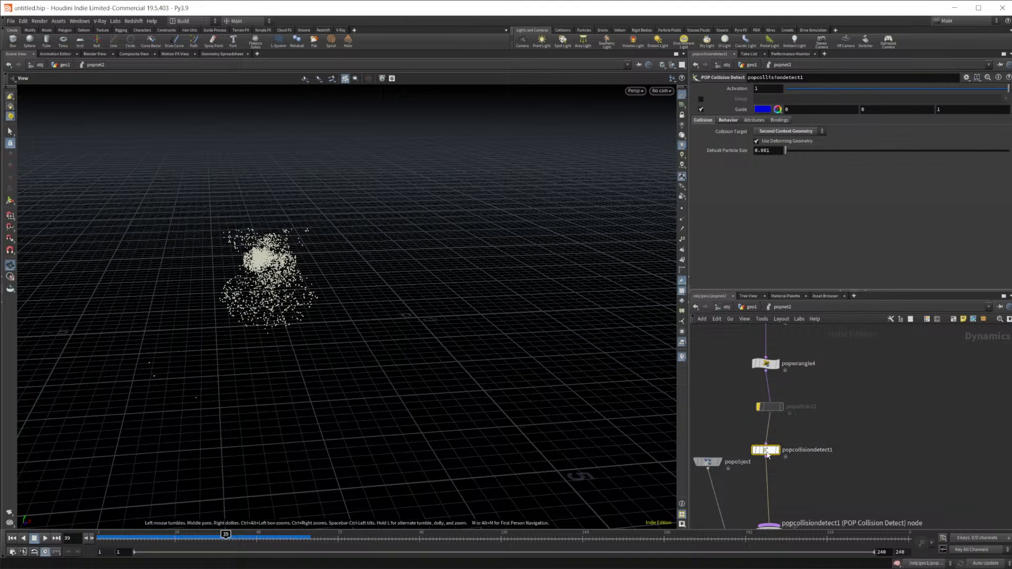
click(728, 120)
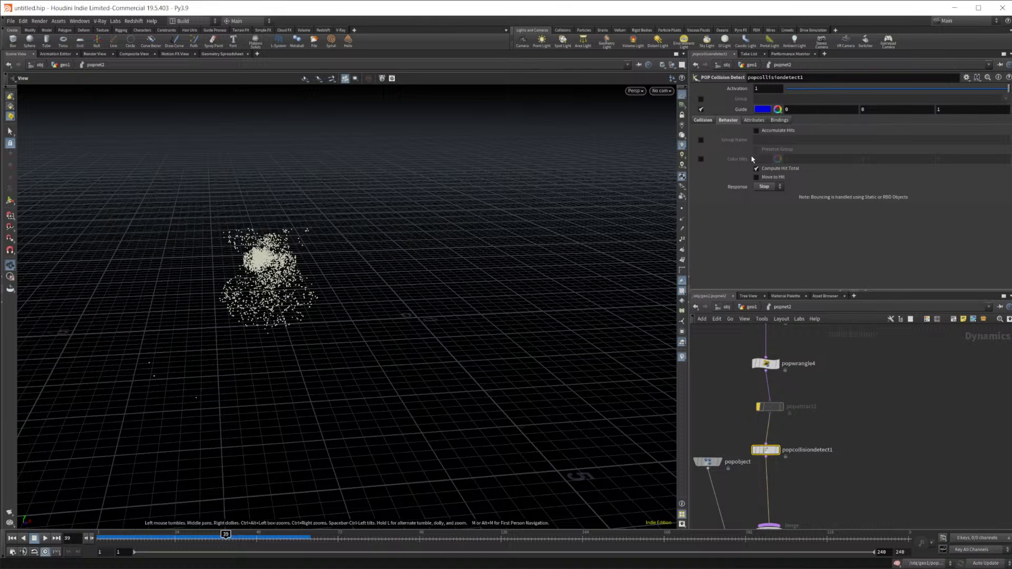
middle_drag(817, 504, 817, 374)
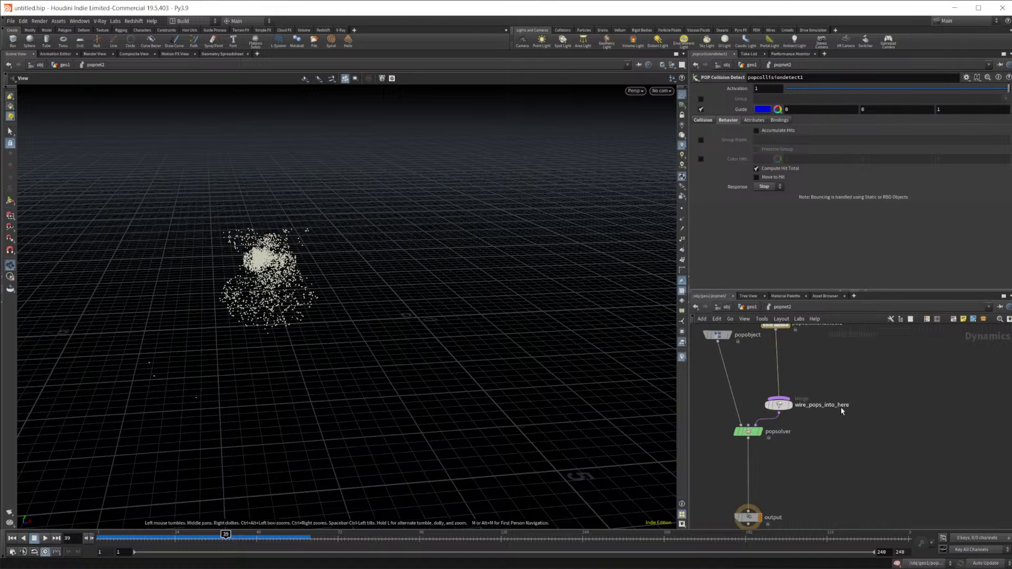
middle_drag(777, 449, 812, 496)
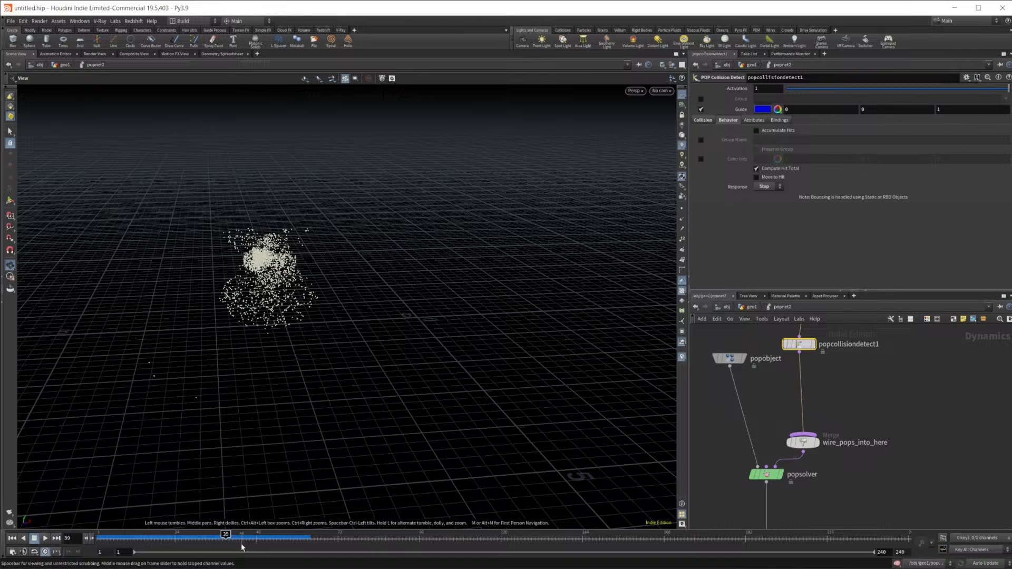
Go up to geo1, set popnet2's Substeps to 8, and replay the simulation from the first frame
key(u)
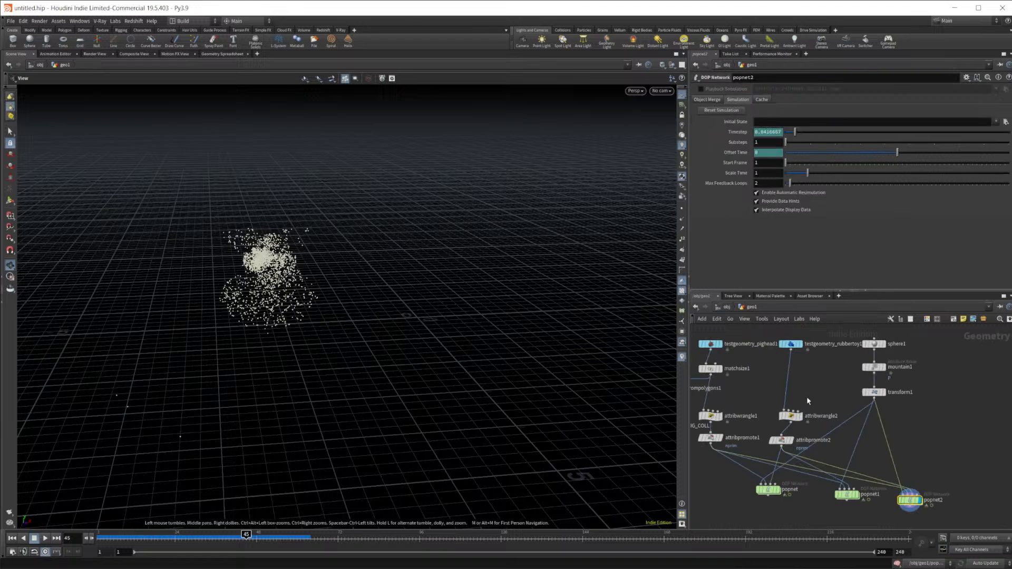
drag(833, 143, 960, 142)
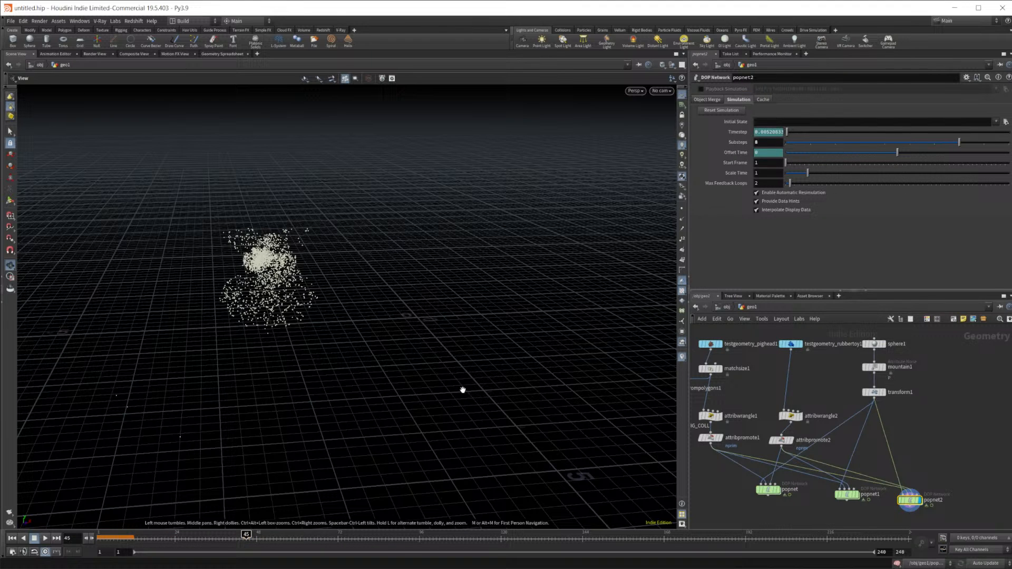
click(12, 538)
key(Up)
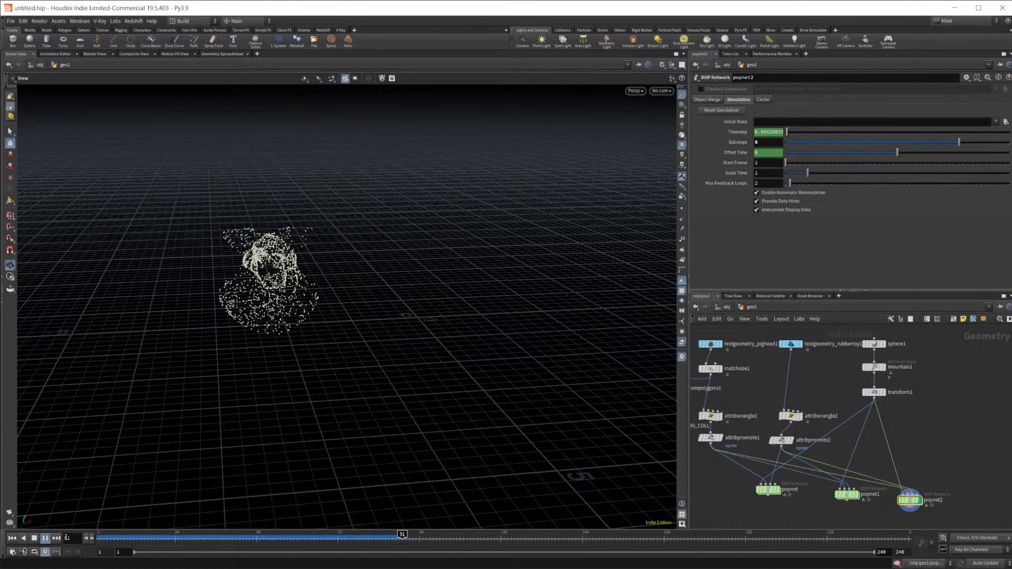
Stop the simulation, return to the first frame, and set popnet2's Substeps to 1
click(33, 539)
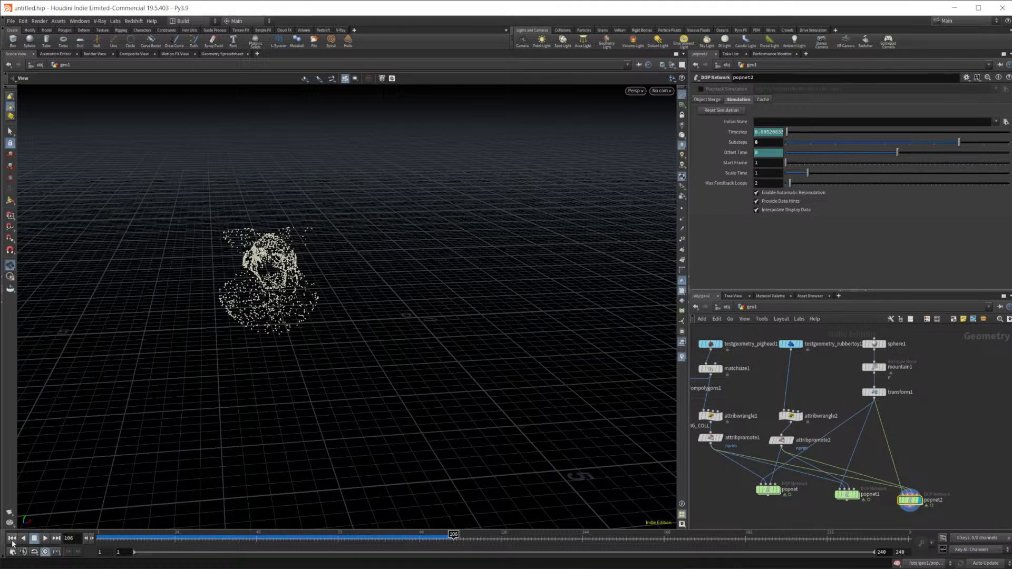
click(12, 538)
click(802, 141)
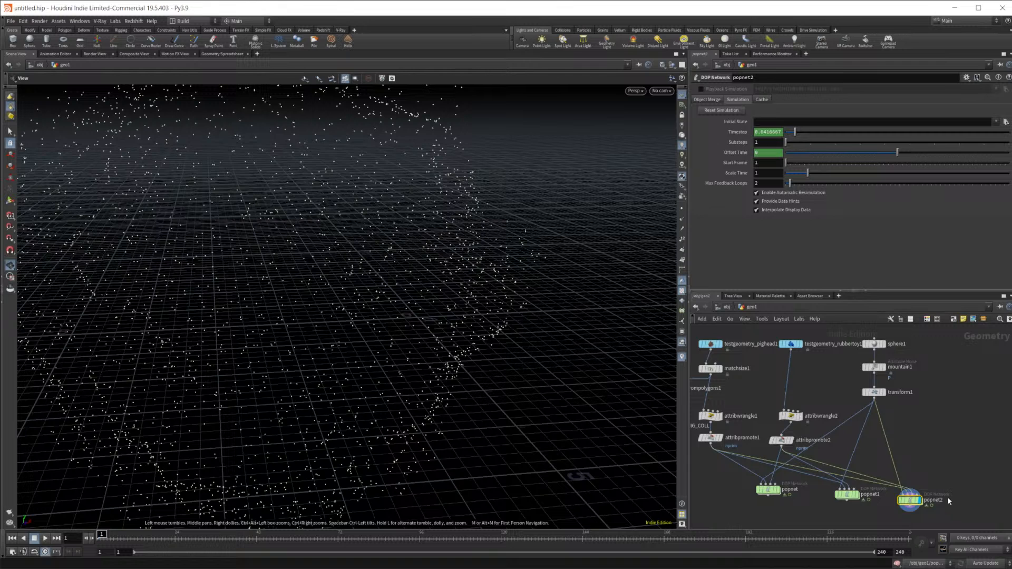
Go inside popnet2 and re-enable the bypassed popattract2 node
double_click(904, 500)
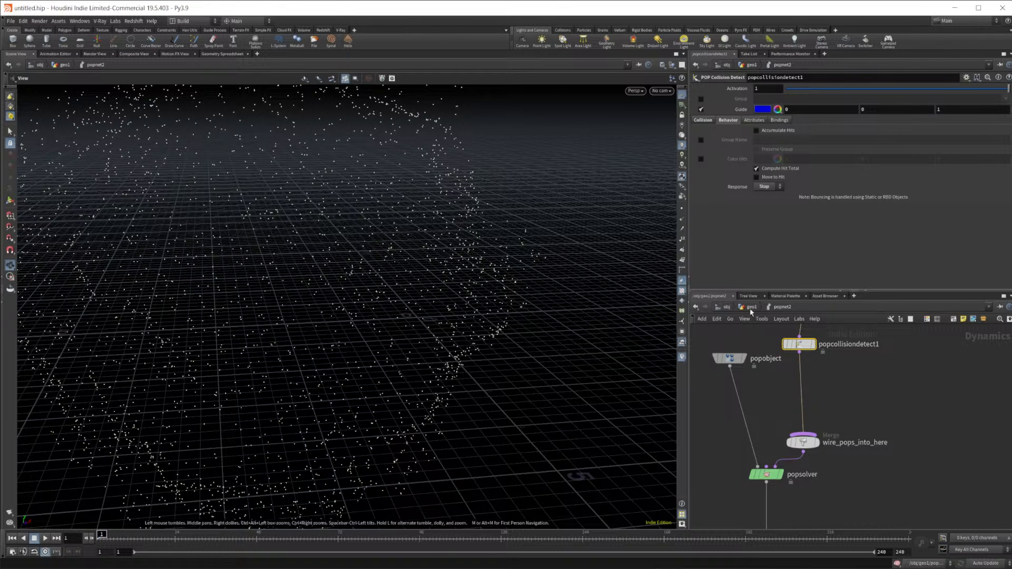
middle_drag(873, 403, 846, 485)
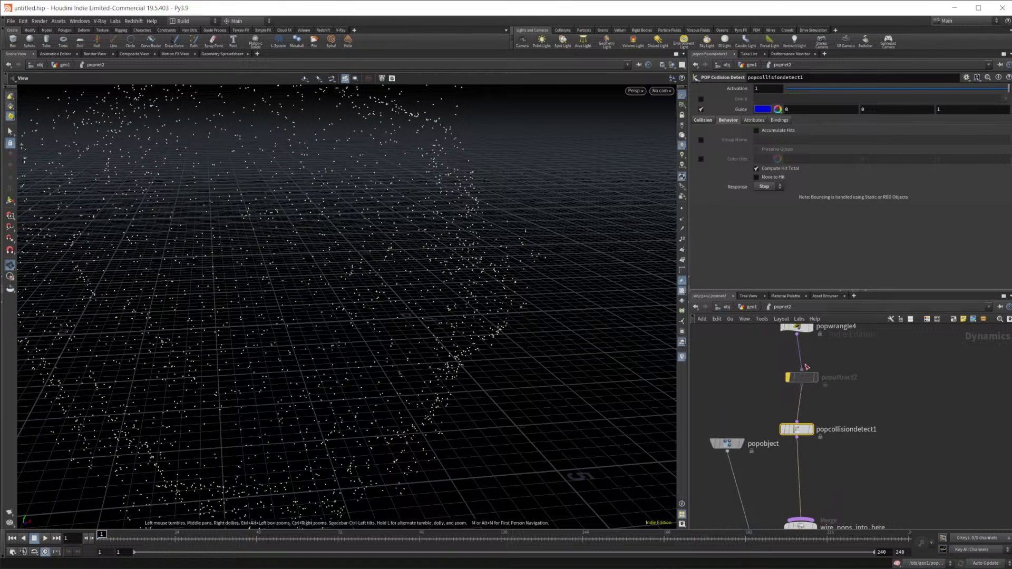
click(751, 307)
middle_drag(814, 500, 825, 471)
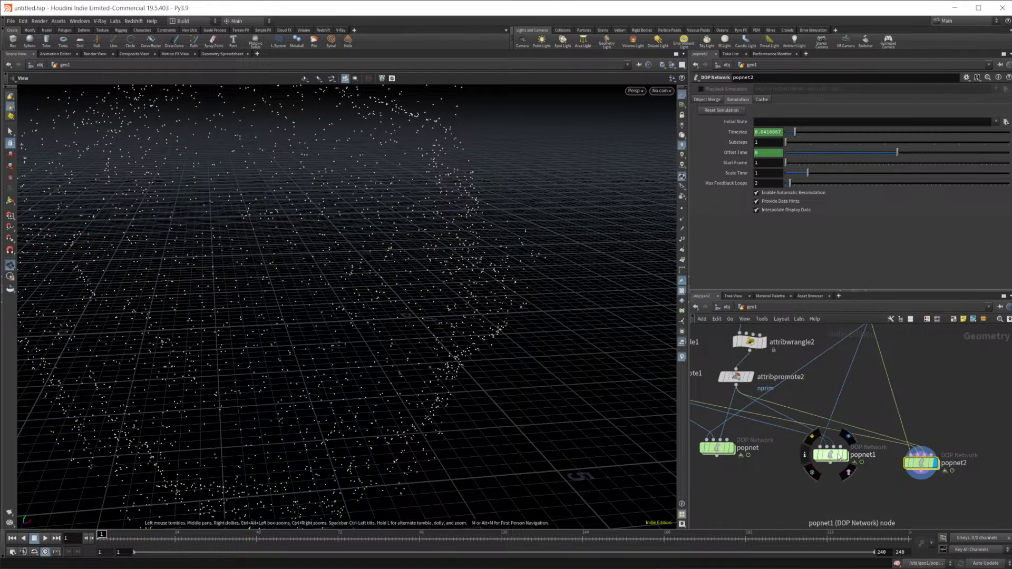
double_click(920, 464)
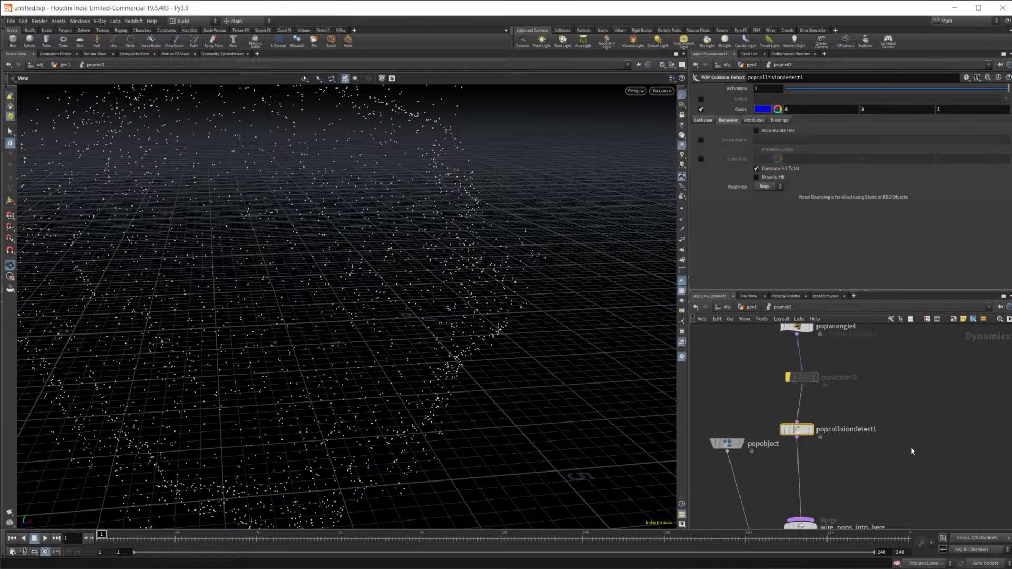
scroll(923, 453, down, 2)
scroll(878, 438, up, 4)
scroll(851, 385, up, 1)
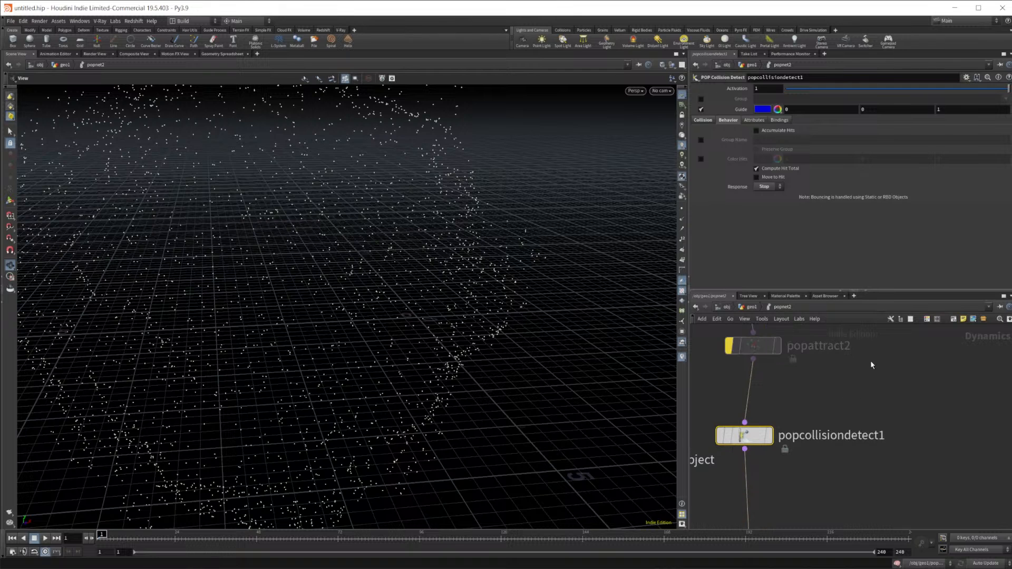
scroll(823, 395, down, 2)
middle_drag(823, 381, 832, 438)
click(780, 386)
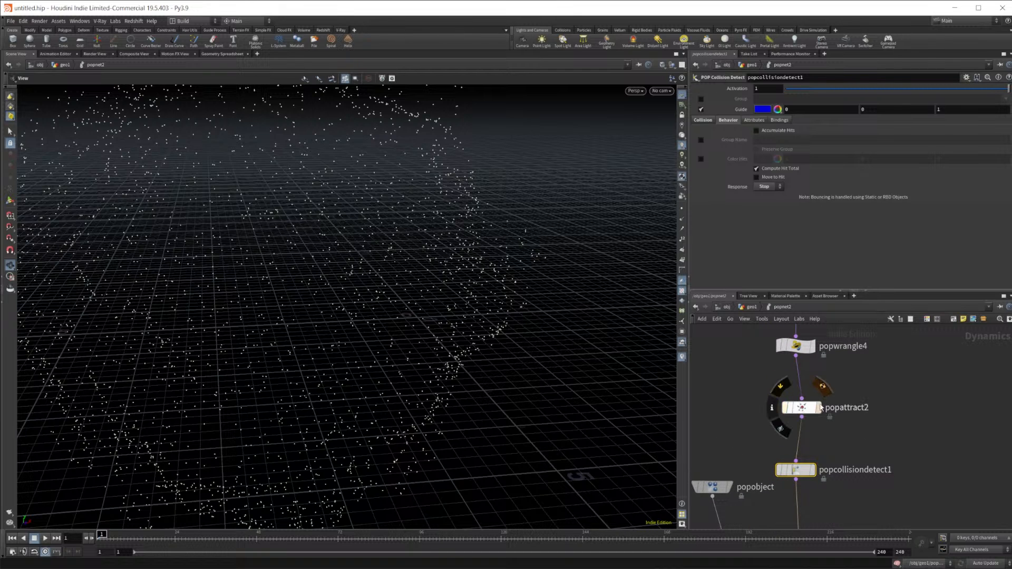
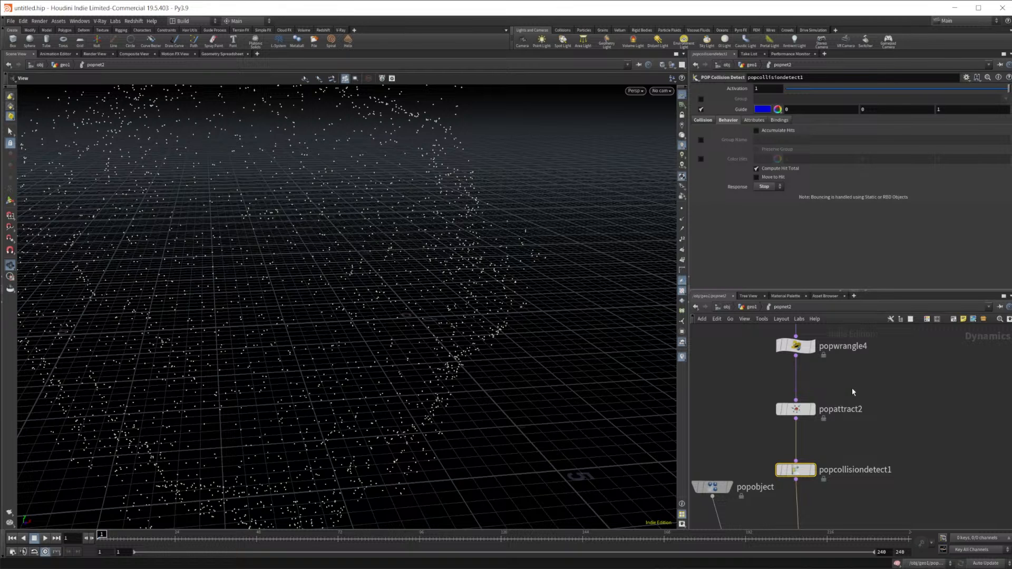
Examine popnet2's POP chain from popwrangle1 down to popcollisiondetect1
scroll(854, 392, down, 5)
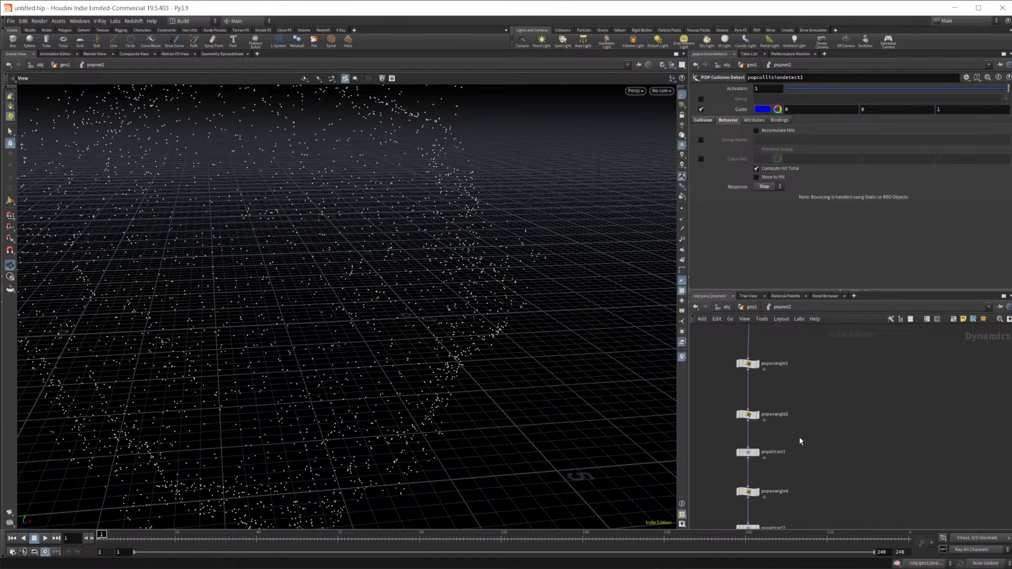
middle_drag(813, 487, 829, 458)
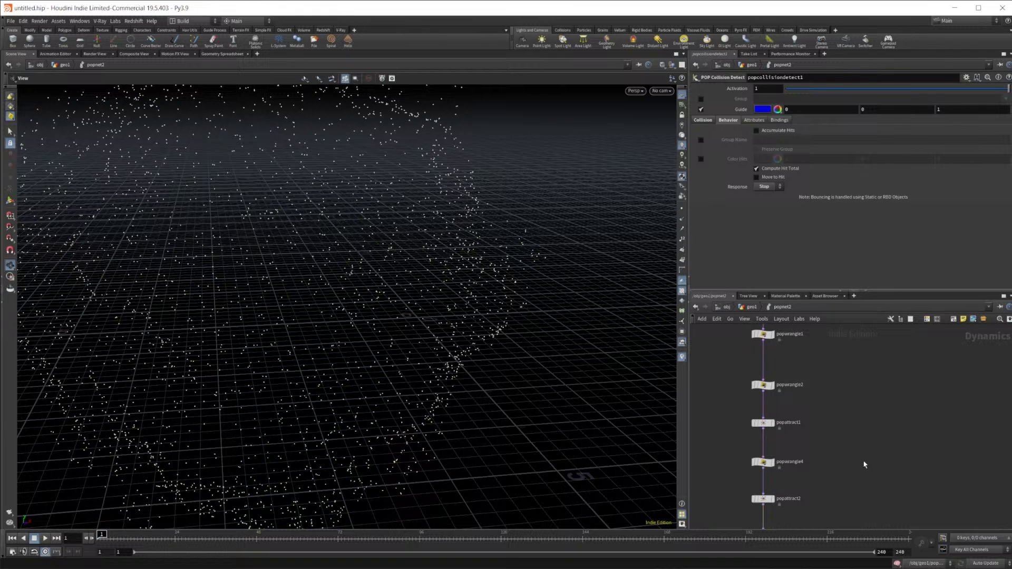
scroll(865, 465, down, 3)
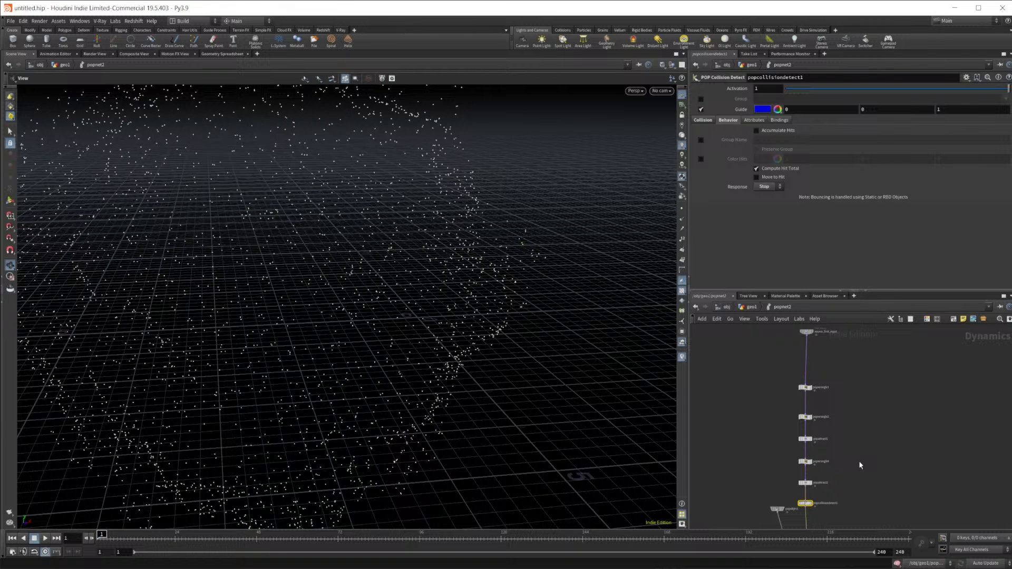
scroll(859, 463, up, 4)
scroll(840, 468, up, 1)
middle_drag(841, 455, 840, 376)
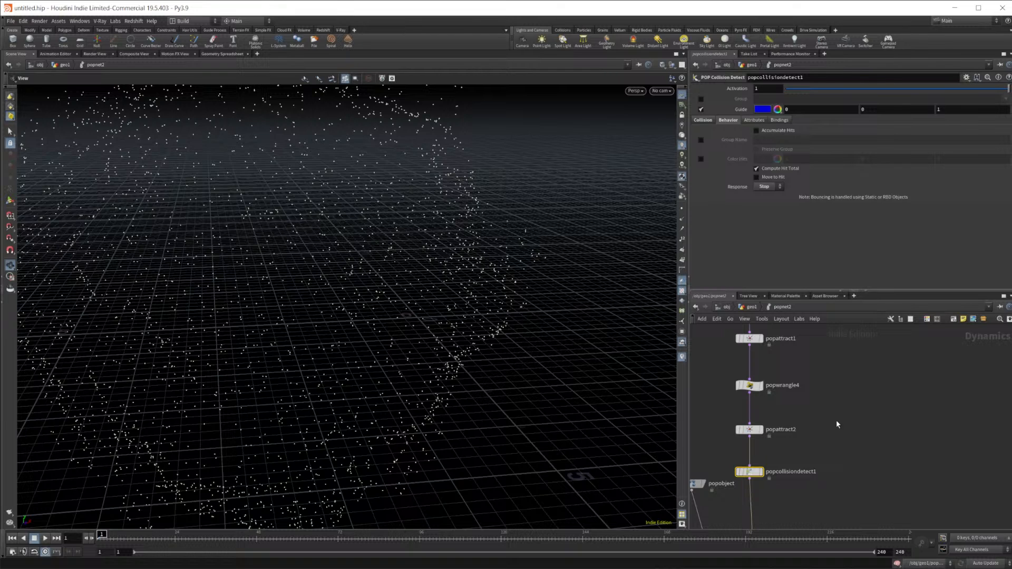
scroll(823, 435, up, 2)
scroll(824, 438, down, 2)
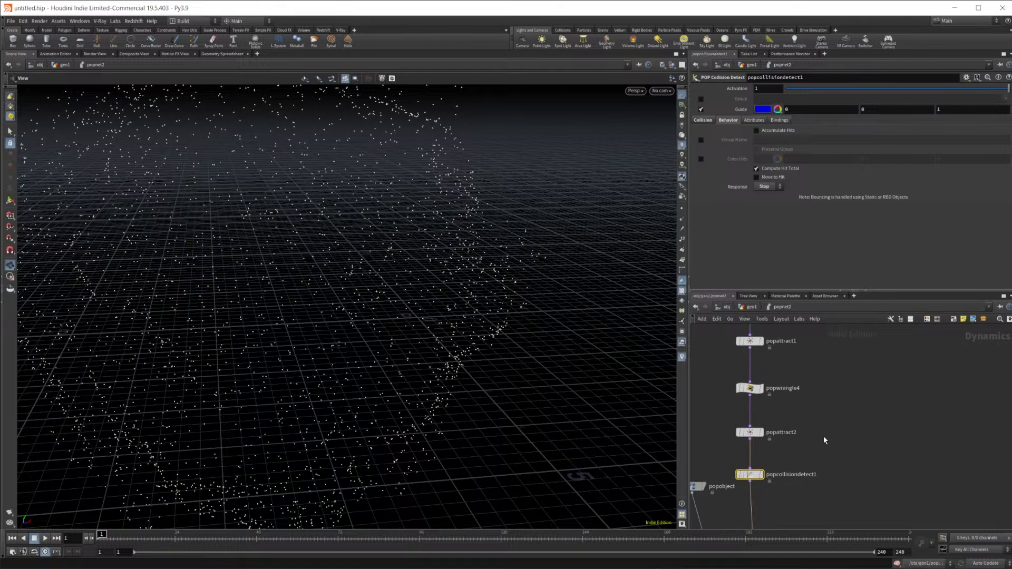
Add a POP Replicate node fed by popattract2 and wire its output into wire_pops_into_here
click(820, 450)
scroll(823, 441, up, 1)
key(Tab)
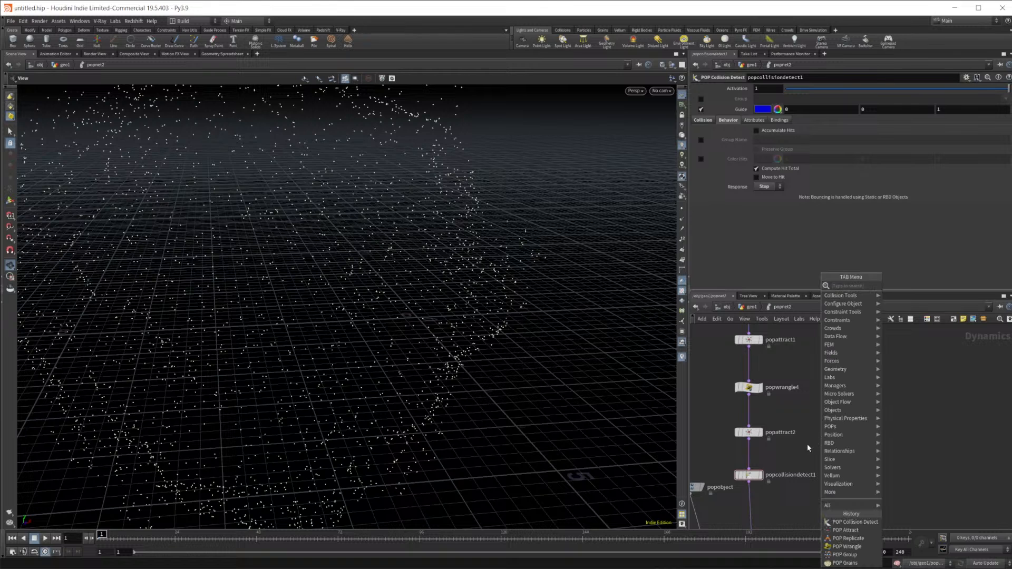
text(popr)
key(Return)
click(854, 464)
drag(749, 438, 854, 459)
middle_drag(854, 480, 854, 428)
drag(854, 428, 773, 498)
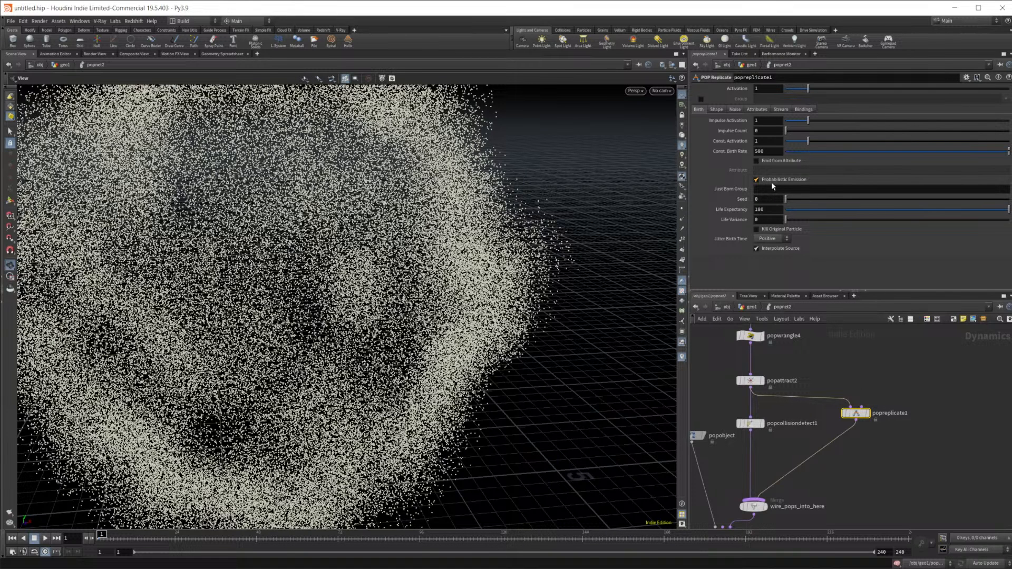
Set popreplicate1's emission Shape to Point
click(716, 109)
click(763, 122)
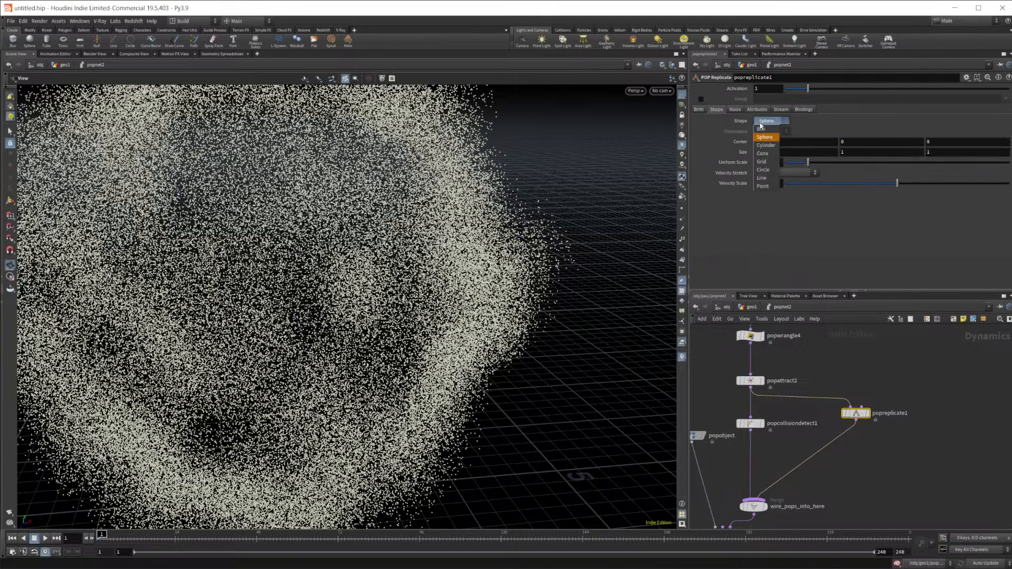
click(763, 186)
In popreplicate1's Birth settings, enable Kill Original Particle, and set Const. Activation to 0 and Impulse Count to 1
click(699, 109)
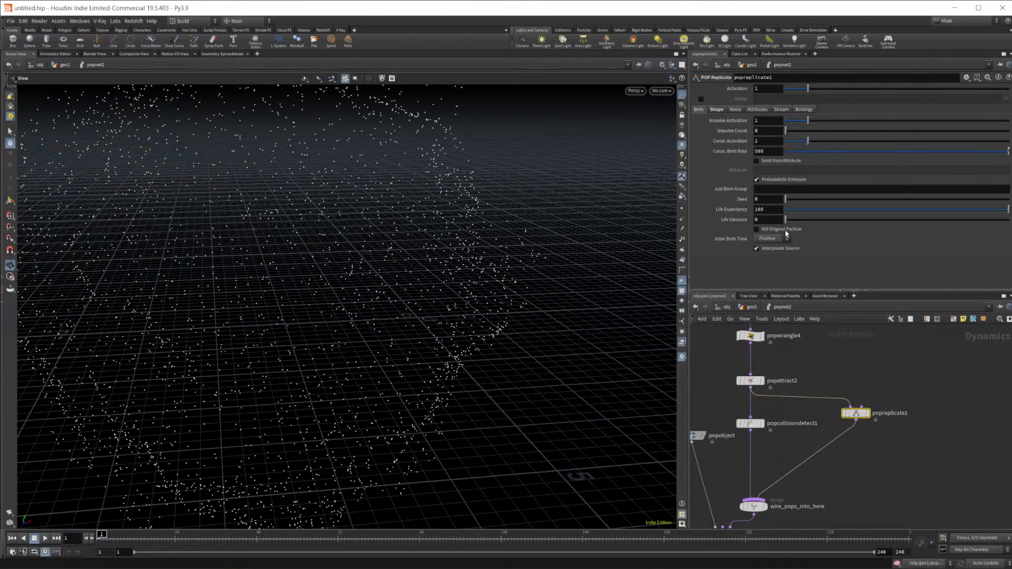
click(785, 229)
double_click(765, 141)
text(0)
key(Return)
double_click(766, 131)
text(1)
key(Return)
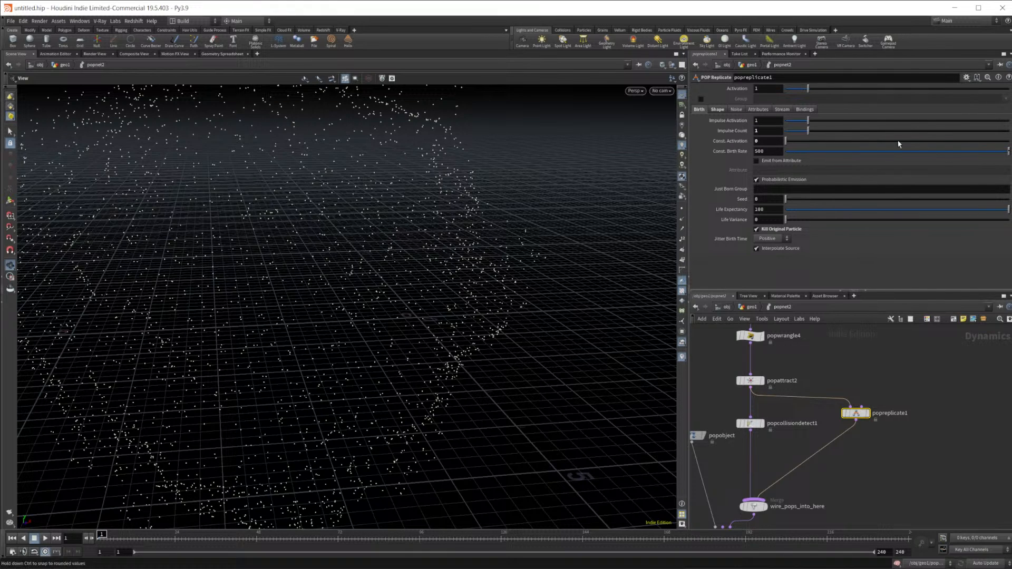
Enable popreplicate1's Group option and restrict it to the transition group
click(700, 98)
click(1006, 99)
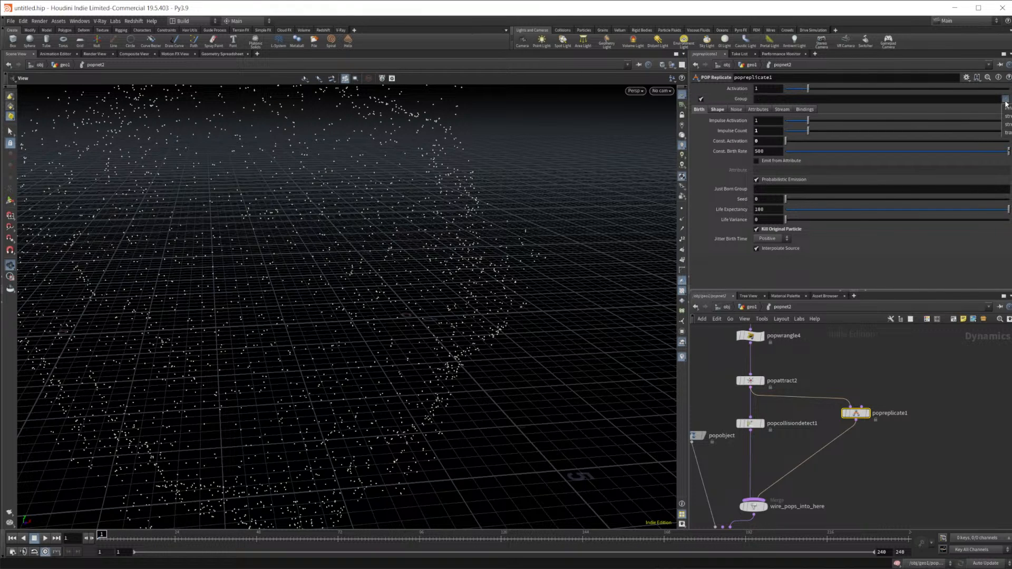
click(1008, 130)
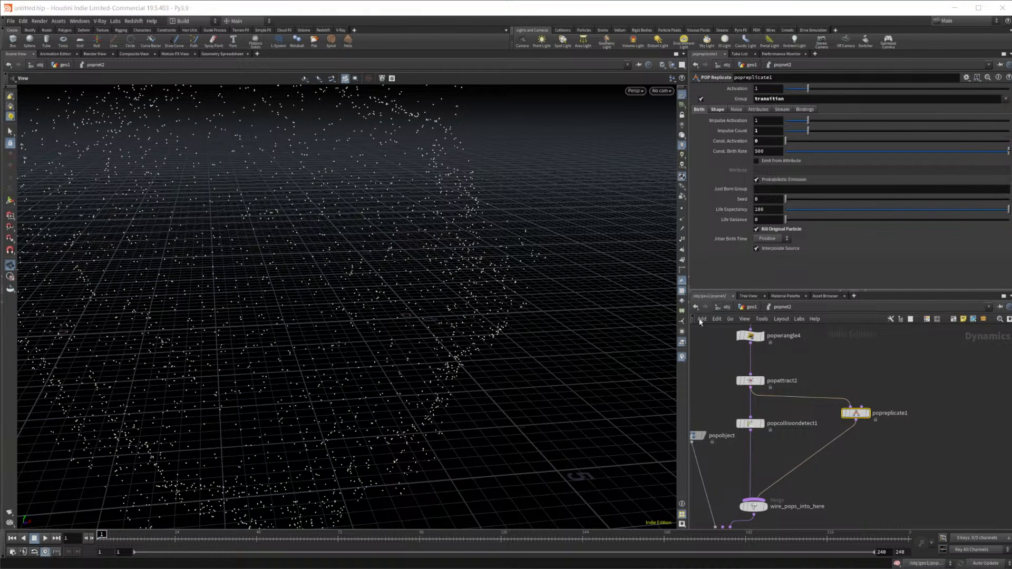
Play the simulation, check the settings of popattract2, popwrangle4 and popreplicate1, and scrub back to frame 12
click(45, 538)
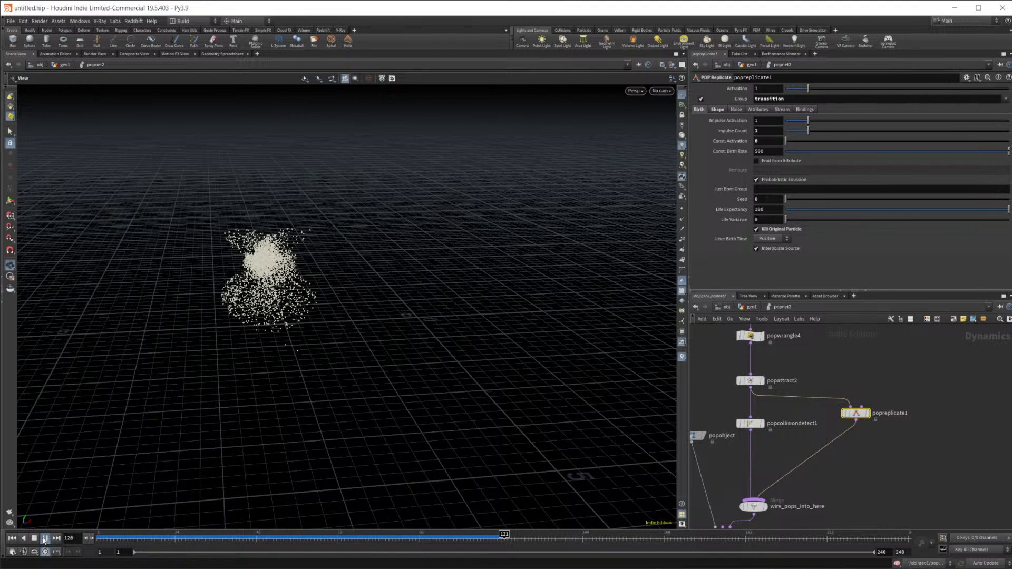
click(35, 539)
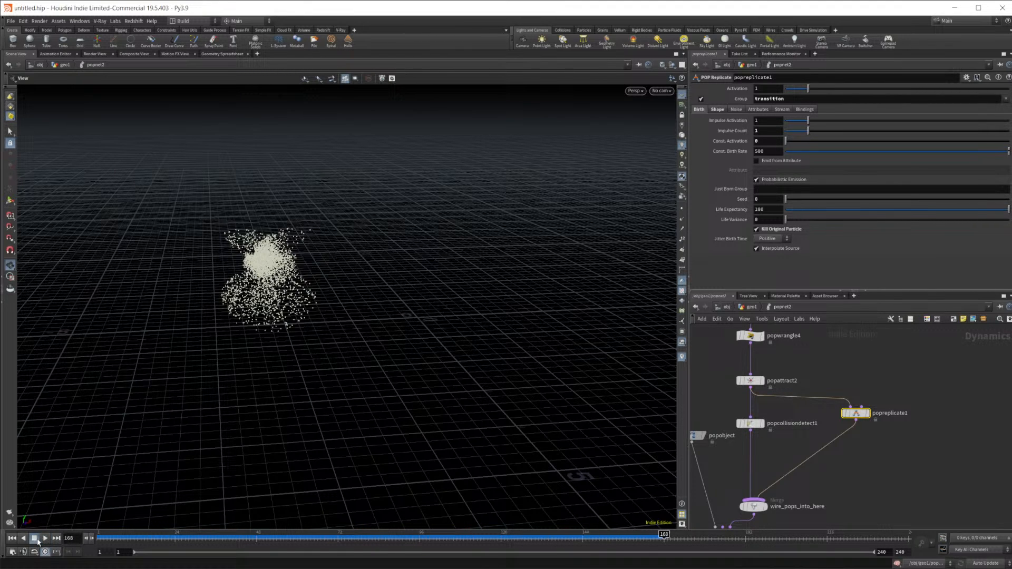
middle_drag(815, 373, 809, 415)
click(746, 424)
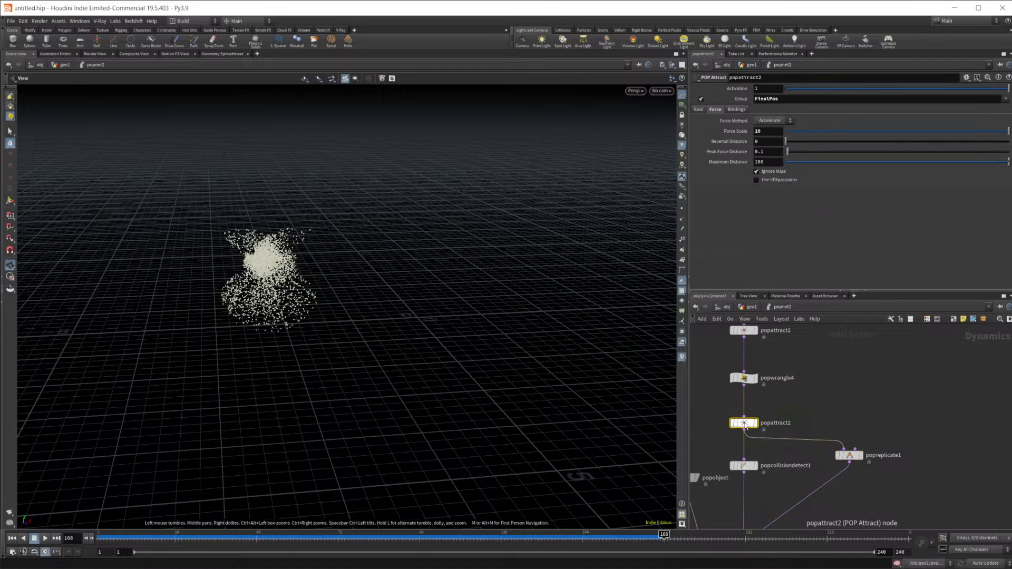
click(748, 380)
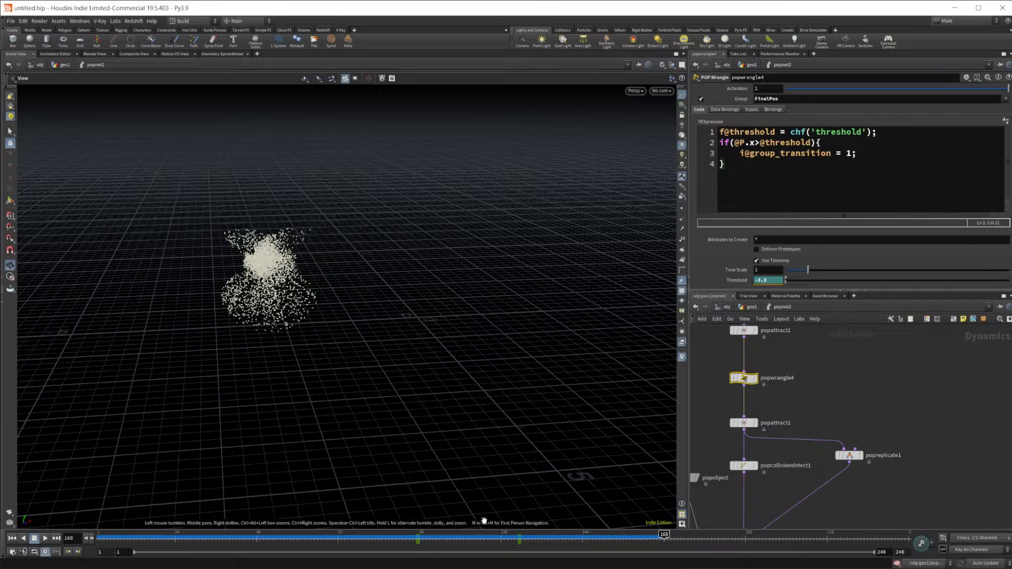
drag(450, 539, 134, 547)
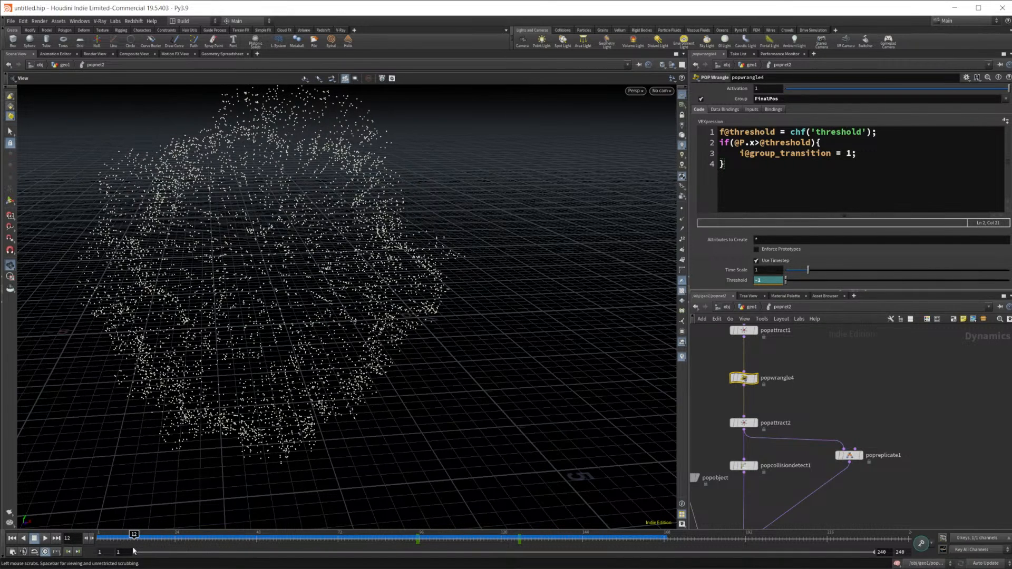
click(848, 457)
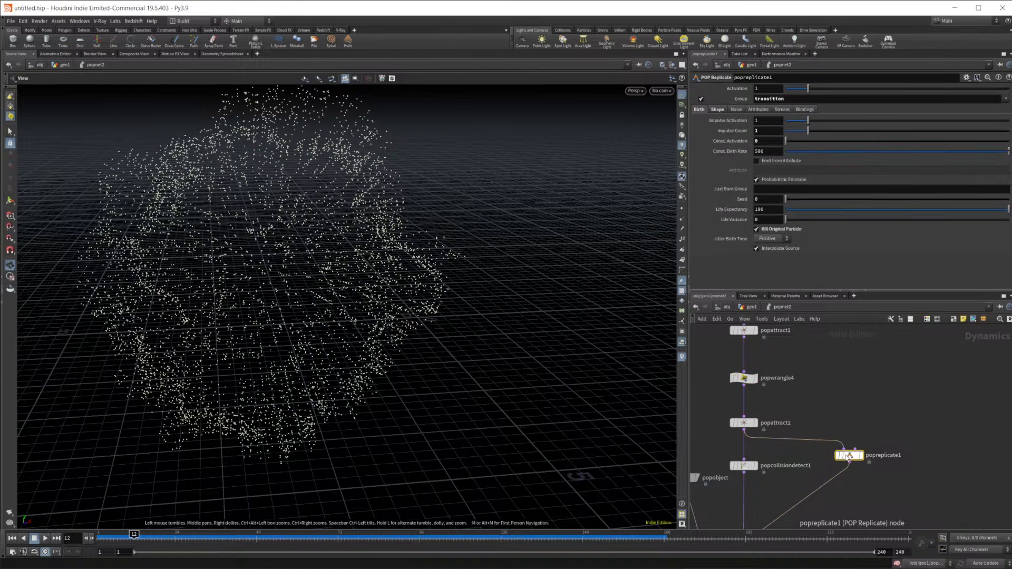
mouse_move(848, 457)
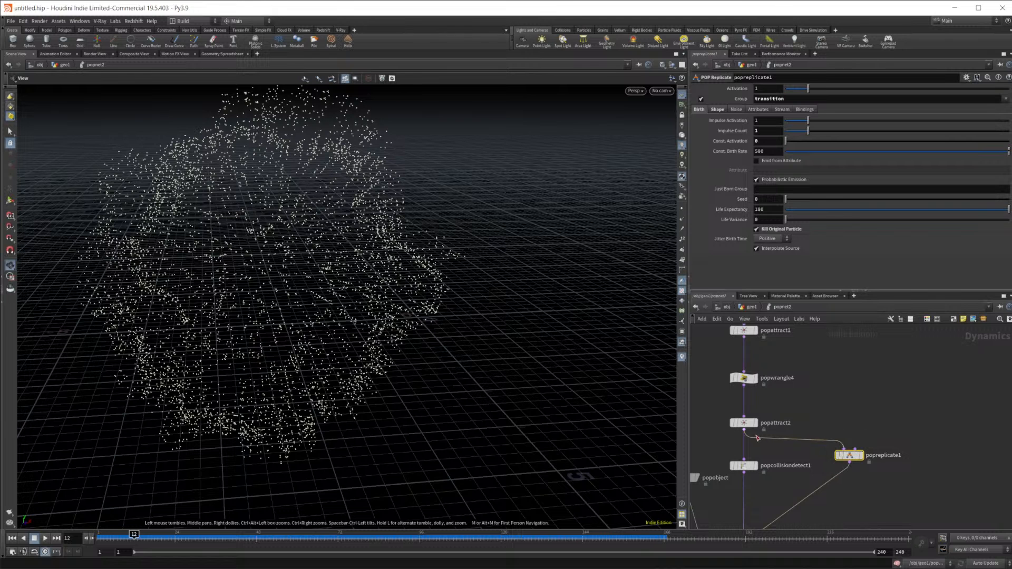
Try feeding popattract2 into popreplicate1's second input as well, replay the simulation from the first frame, and cut that extra wire
click(854, 448)
click(859, 439)
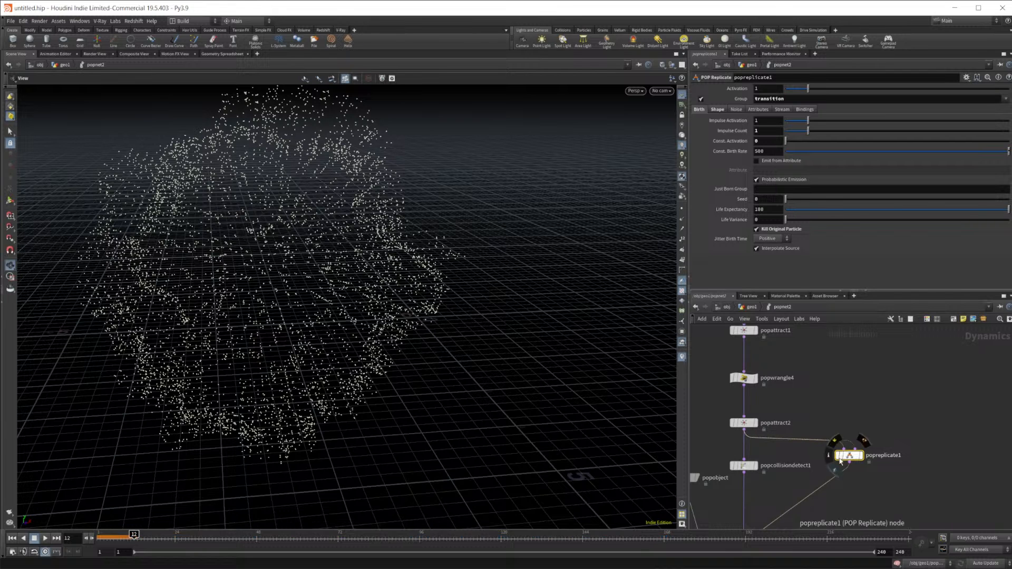
click(12, 538)
click(45, 539)
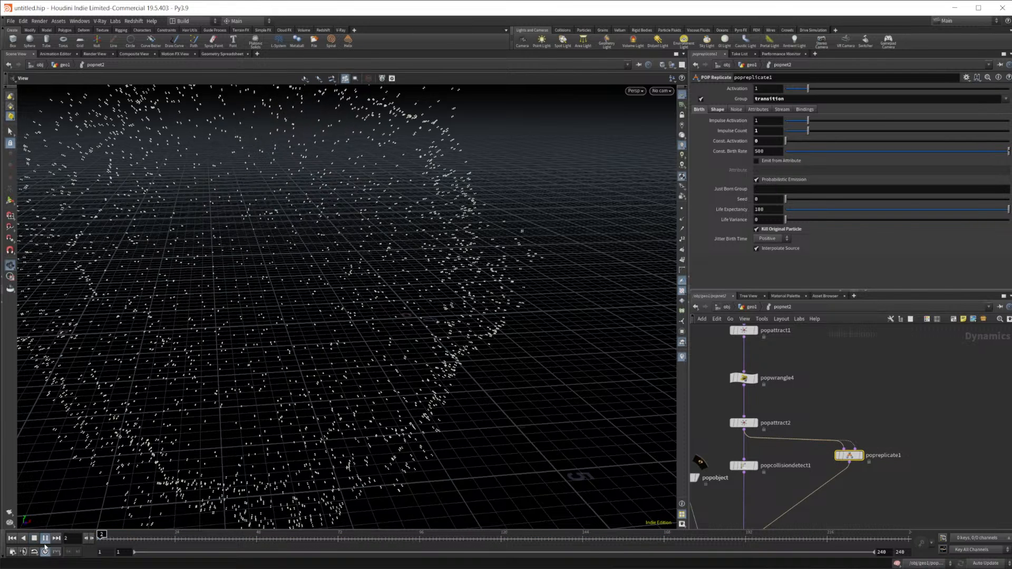
click(35, 538)
key(y)
drag(853, 426, 855, 446)
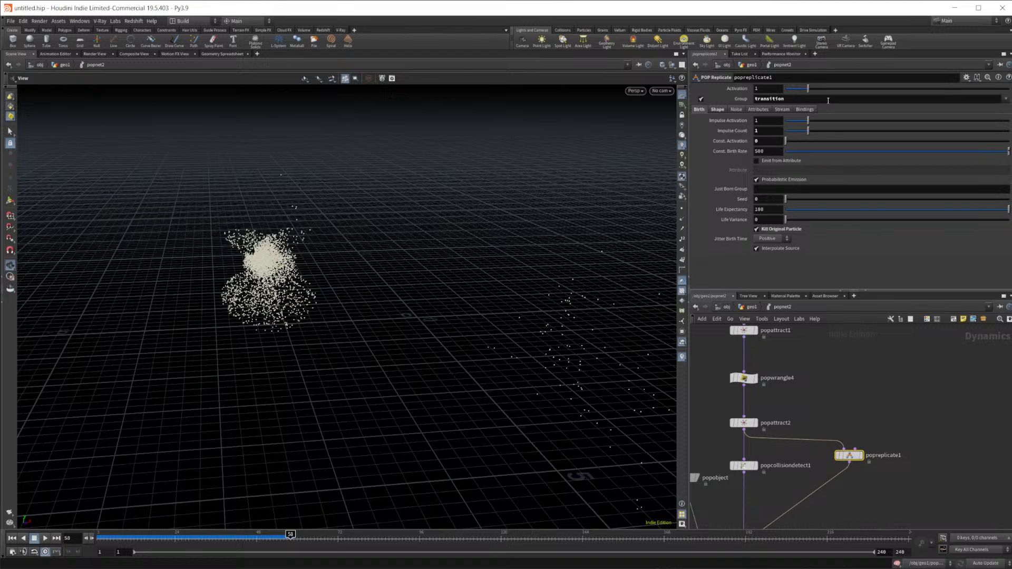
Look for a Blast node among the available nodes and place a Delete node above popreplicate1
key(Return)
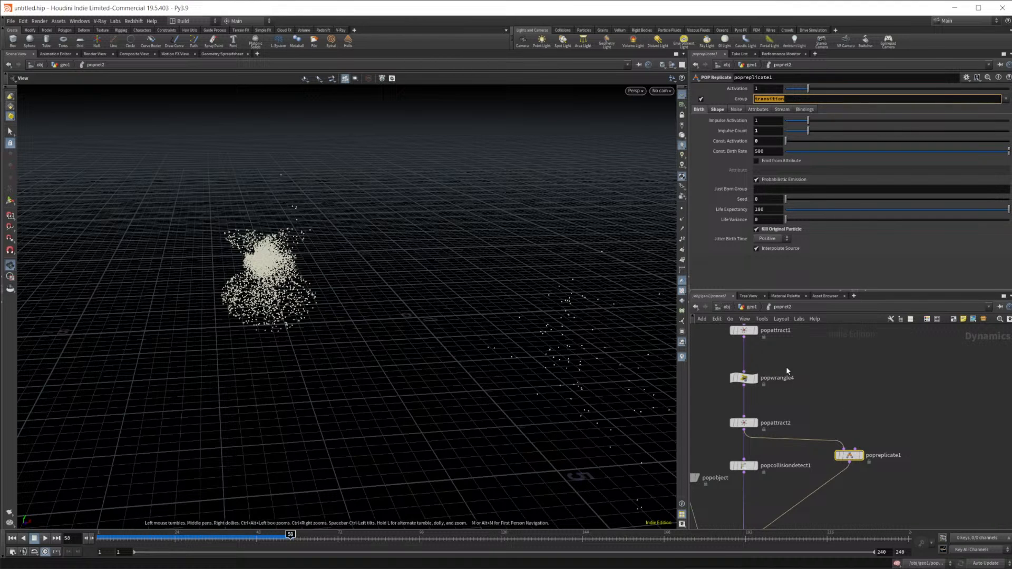
click(846, 403)
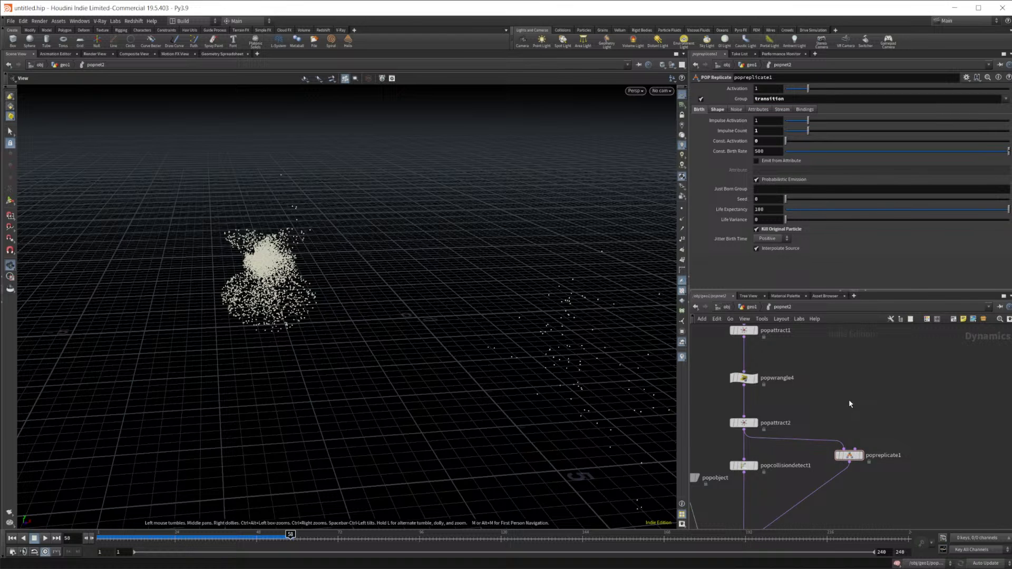
key(Tab)
text(blas)
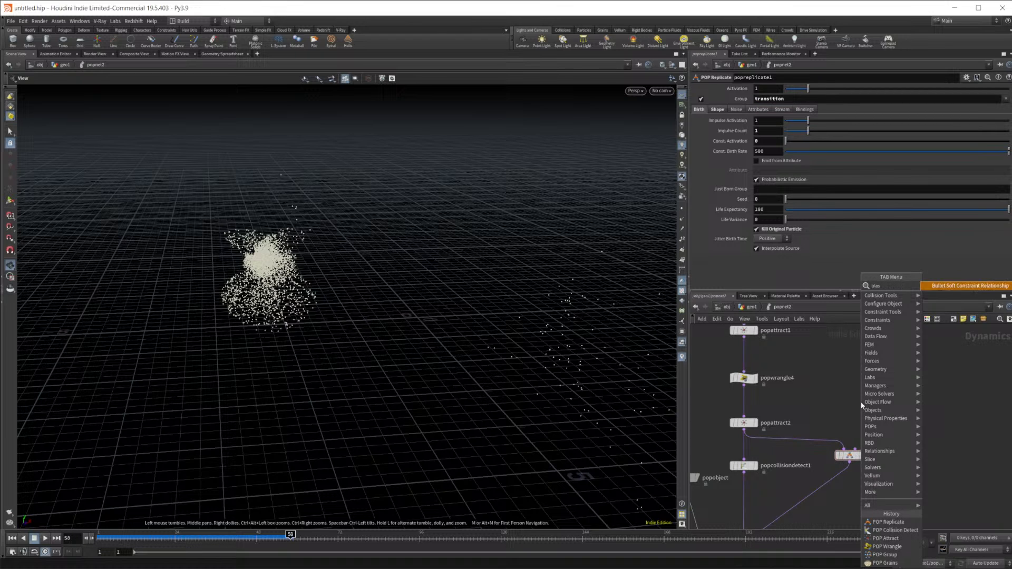
key(Escape)
key(Tab)
text(merge)
key(Return)
click(861, 404)
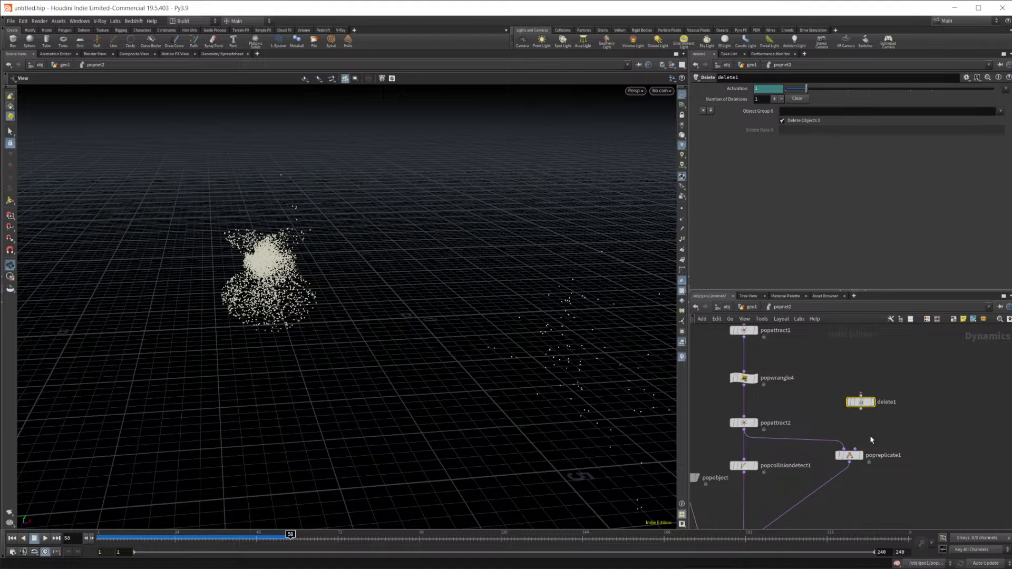
Remove the Delete node placed above popreplicate1 and check the group settings of popreplicate1 and popattract2
key(Delete)
click(852, 456)
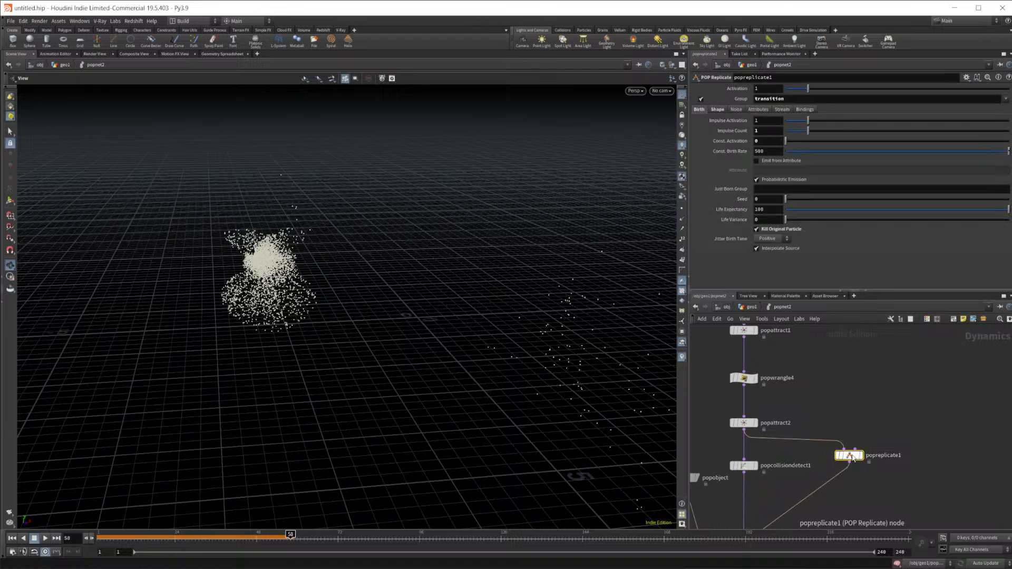
click(765, 112)
click(701, 110)
click(750, 425)
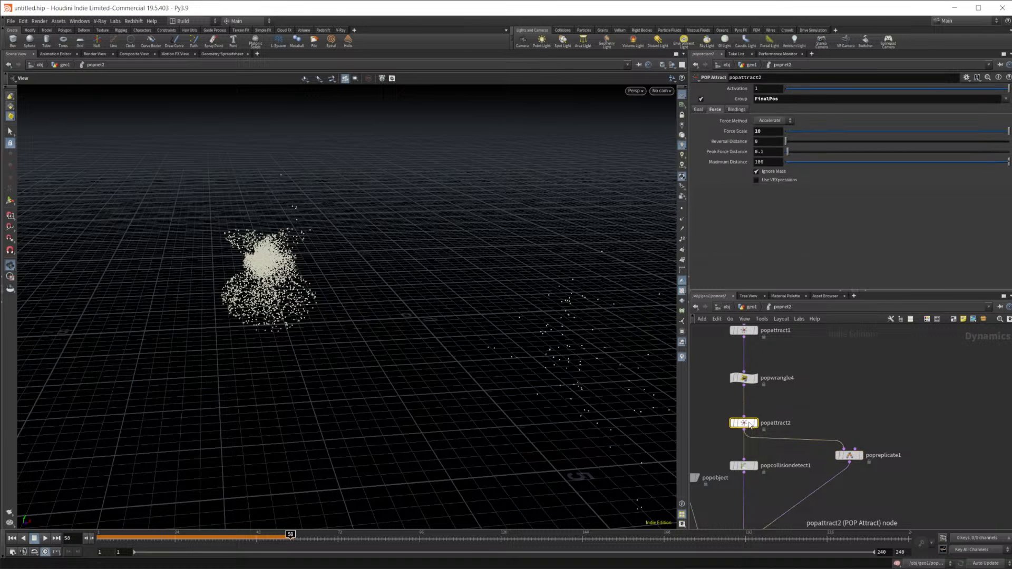
Scrub back to frame 18 and inspect the transition group column in the geometry spreadsheet, returning to the 3D view
drag(289, 537, 155, 538)
click(222, 54)
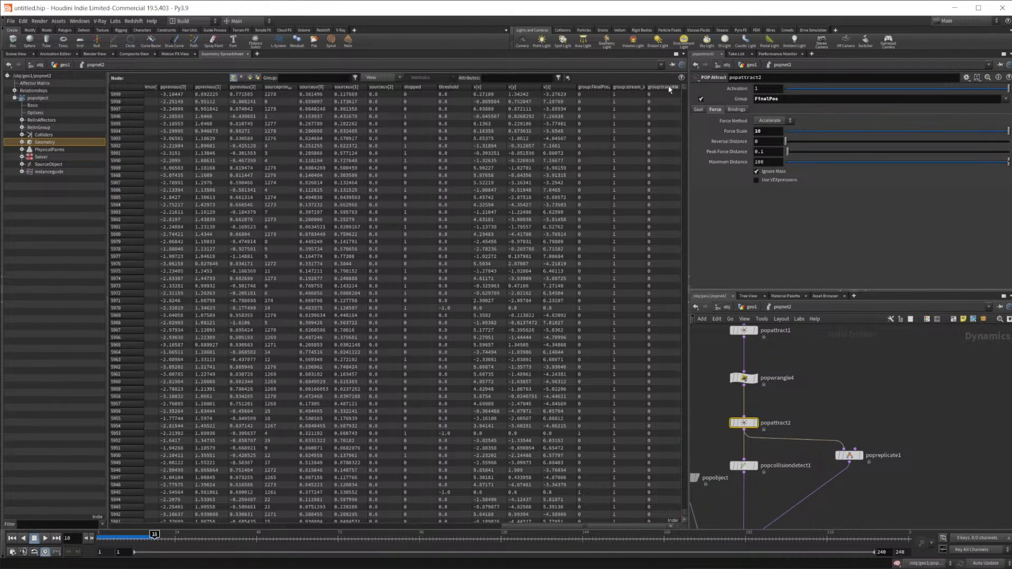
click(667, 87)
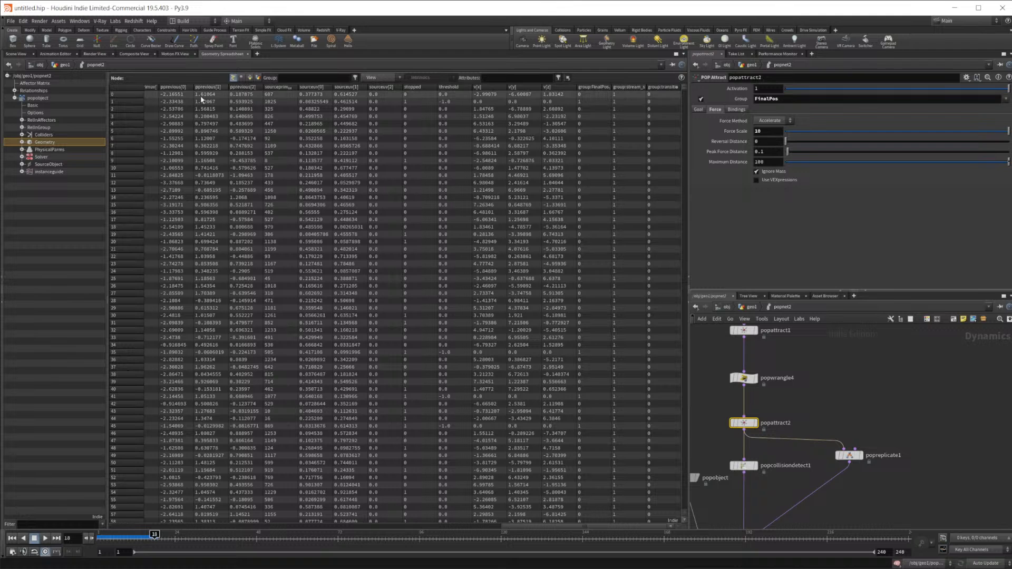
click(660, 86)
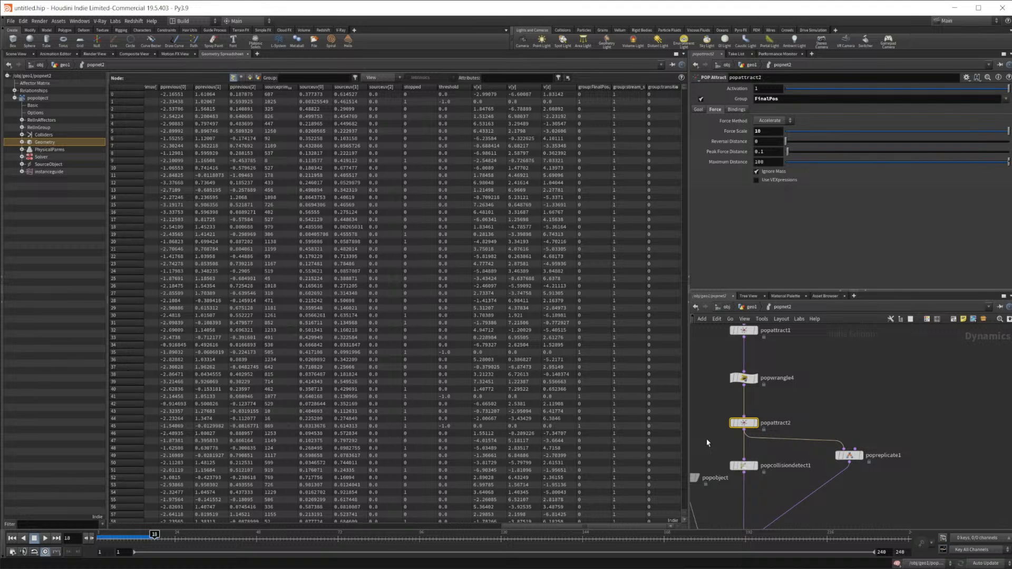
click(16, 53)
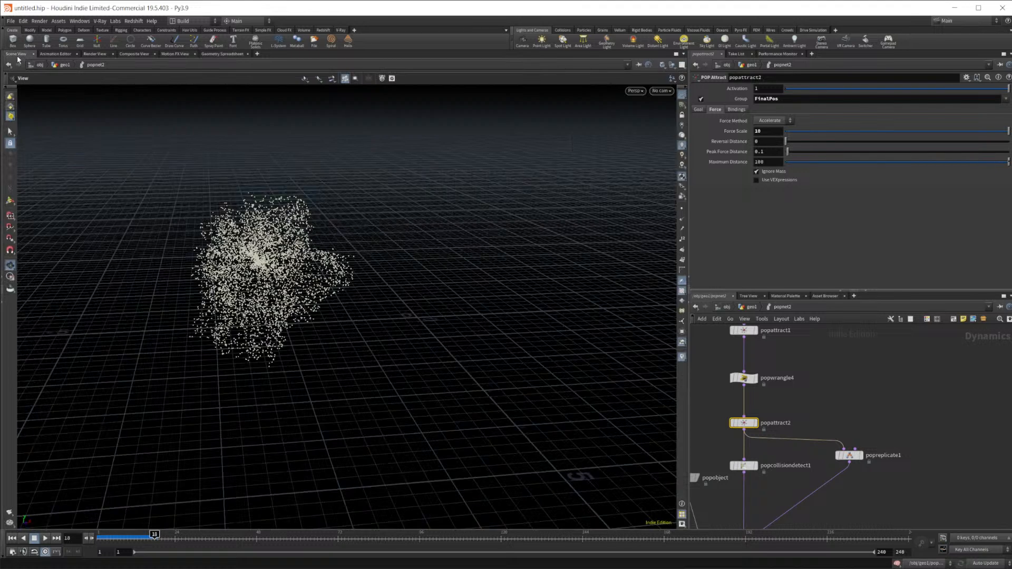
drag(617, 472, 339, 342)
Review popreplicate1's transition group setting and scrub the simulation forward to frame 76
click(821, 437)
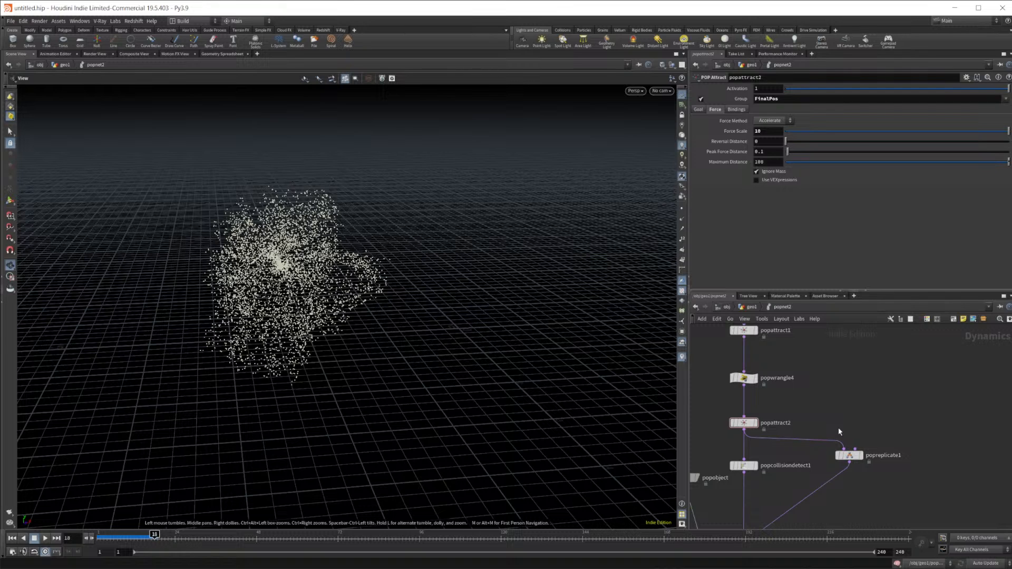
key(Tab)
key(Escape)
click(849, 455)
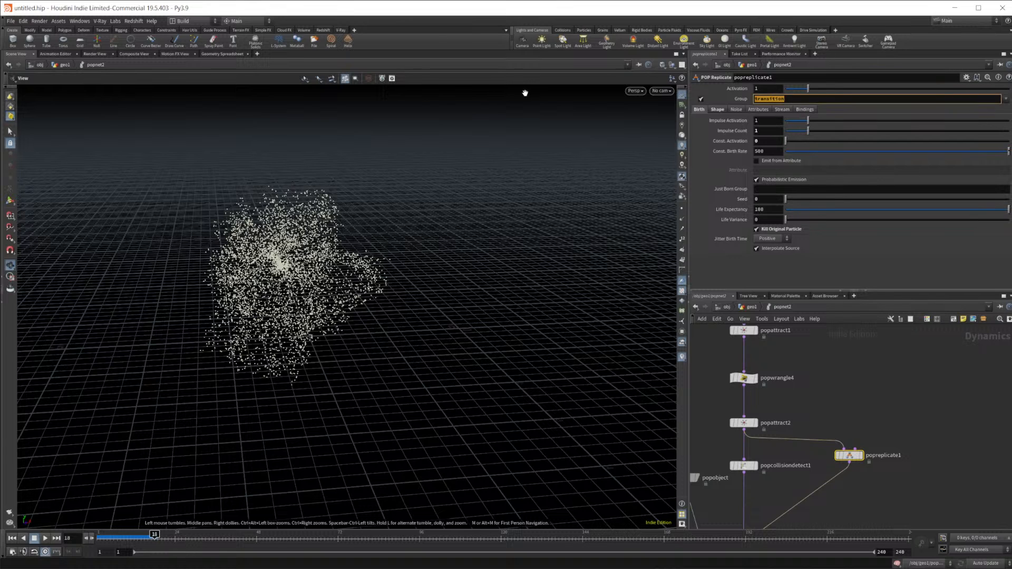
click(200, 539)
drag(244, 541, 352, 555)
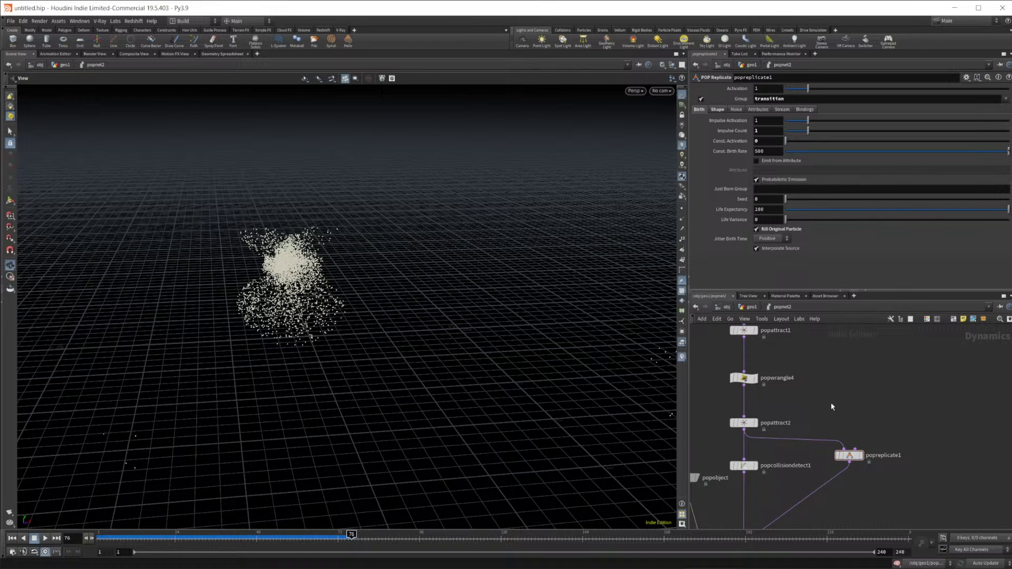
Go up to object level, add a new Geometry object below geo1 and go inside it
click(752, 307)
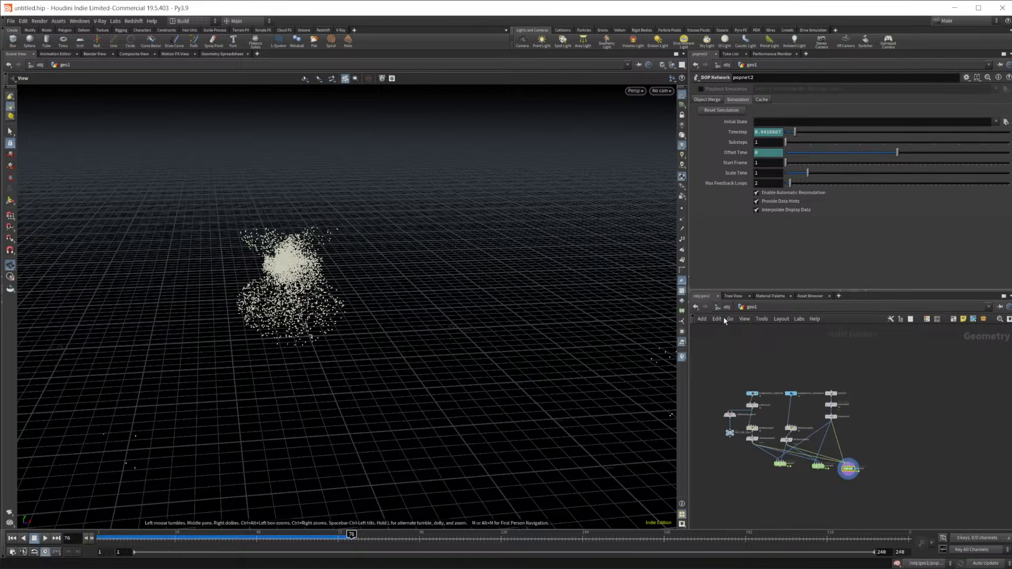
click(726, 307)
middle_drag(813, 444, 779, 320)
middle_drag(821, 364, 837, 435)
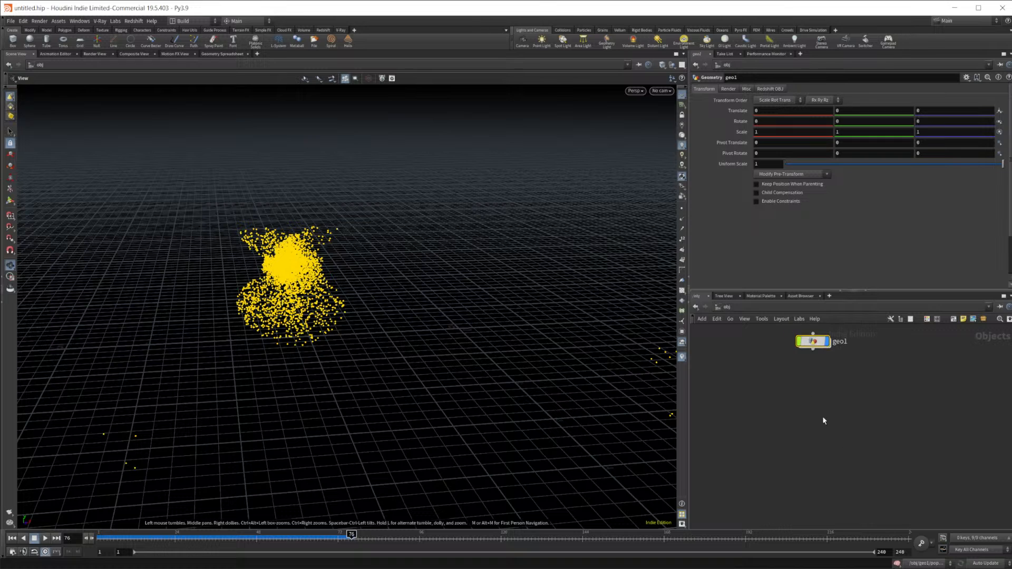
click(829, 372)
key(Tab)
text(geo)
key(Return)
click(805, 425)
double_click(804, 422)
Create a Line node inside geo2 and set its direction to 1, 0, 0
key(Tab)
text(line)
key(Return)
click(809, 412)
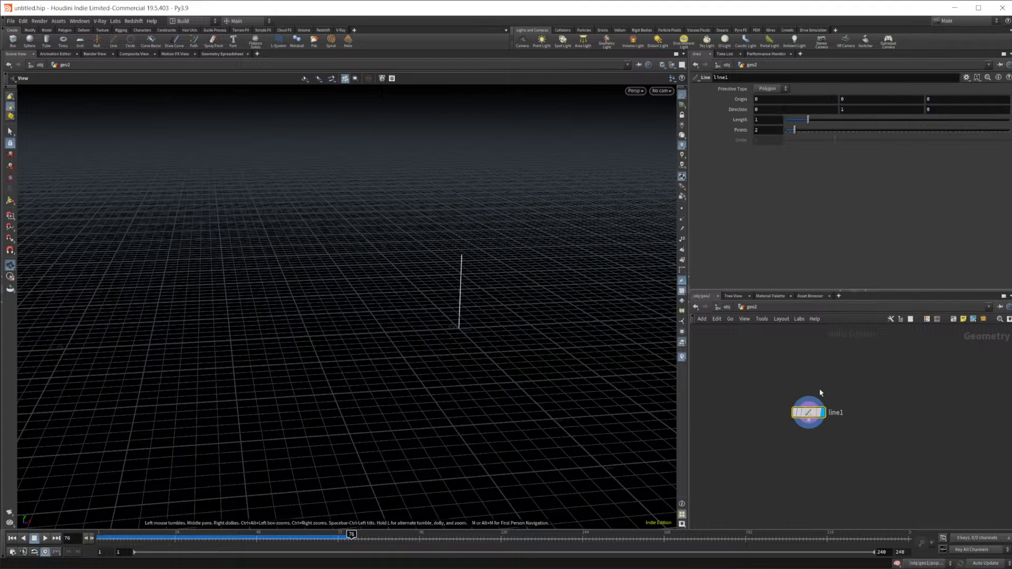
click(759, 109)
text(1)
key(Return)
key(Tab)
text(0)
key(Return)
Turn off the ortho grid in the viewport's display options
click(681, 209)
middle_drag(499, 346, 450, 378)
key(d)
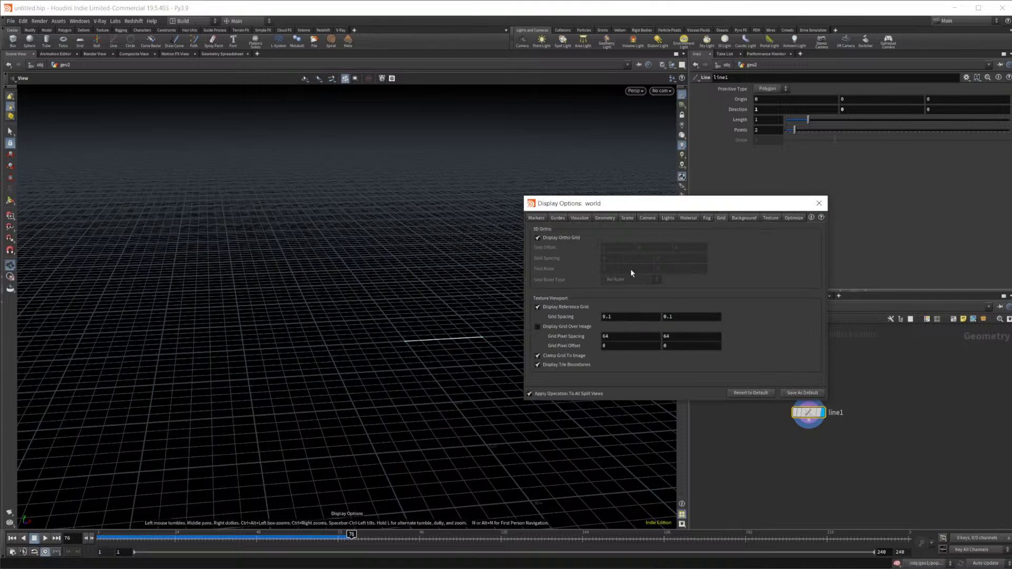
click(568, 242)
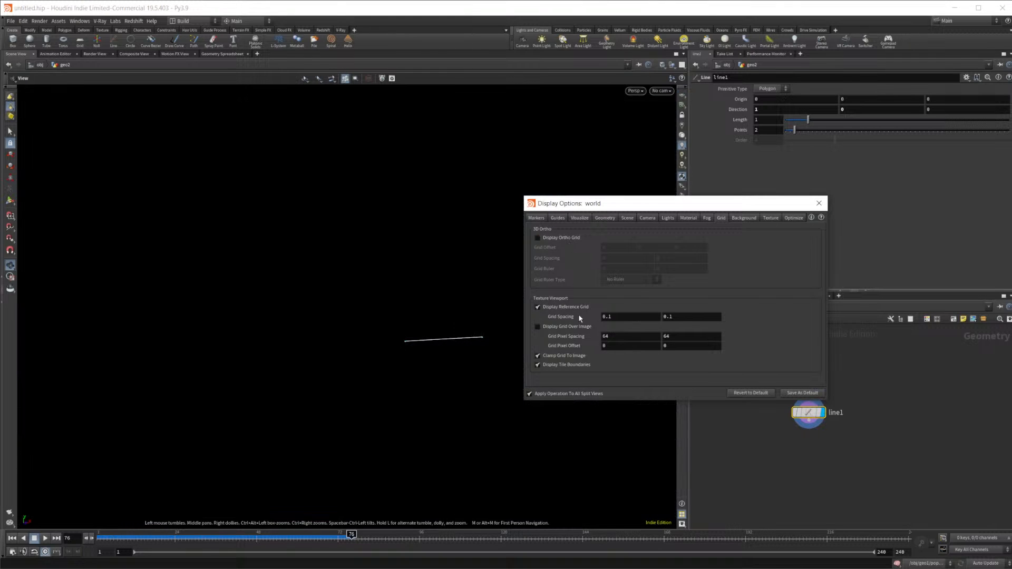
click(819, 203)
Set the line's point count to 9 and show its points in the viewport
click(825, 132)
right_drag(414, 380, 464, 339)
drag(464, 339, 466, 356)
middle_drag(501, 292, 461, 335)
click(682, 209)
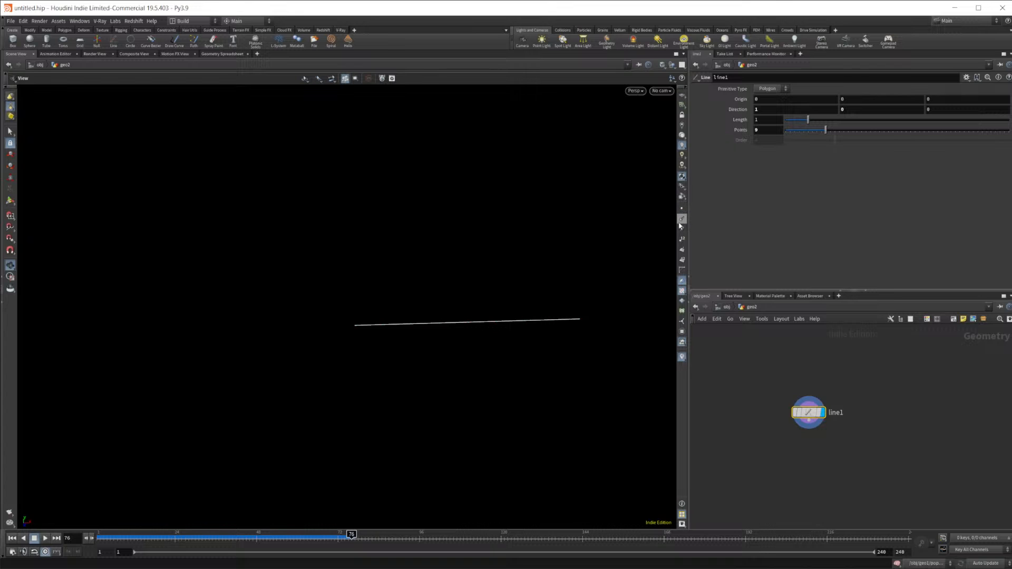
Switch the viewport background to the light blue-grey gradient colour scheme
key(d)
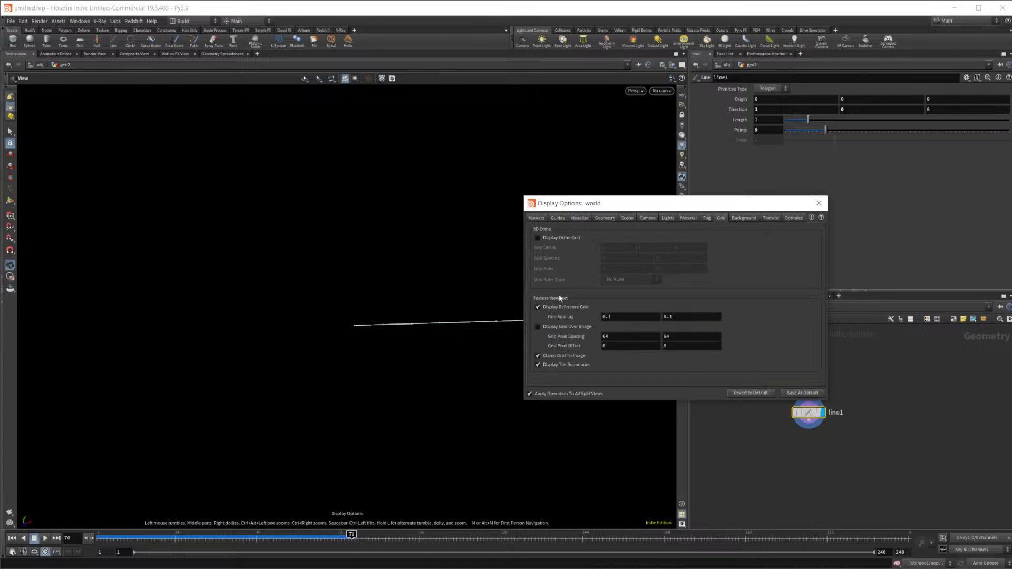
click(741, 219)
click(590, 237)
click(592, 238)
click(819, 204)
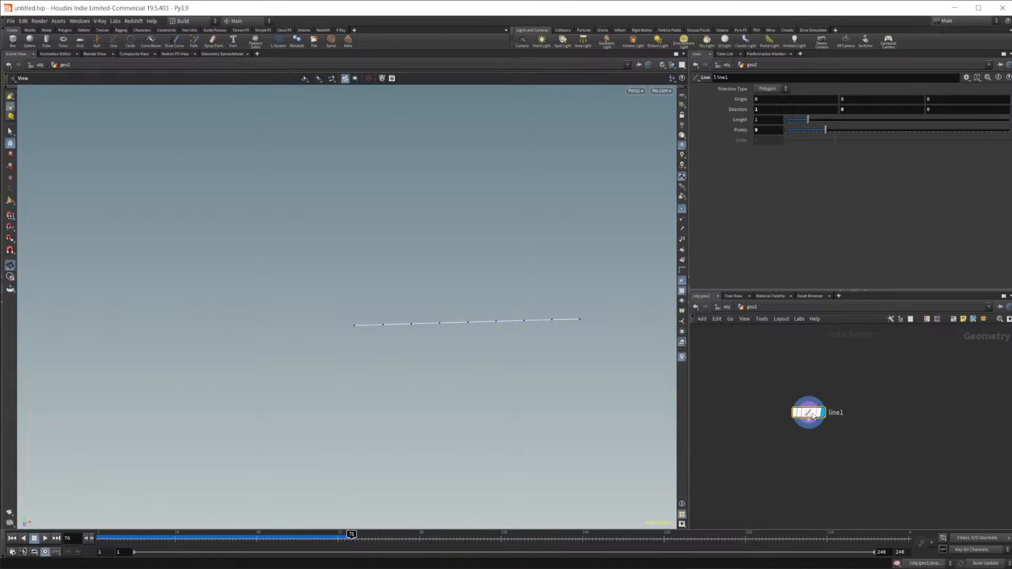
Append a Point Jitter node to the line with axis scales 1, 0, 0 and seed 0
key(Tab)
mouse_move(820, 452)
text(jitt)
key(Return)
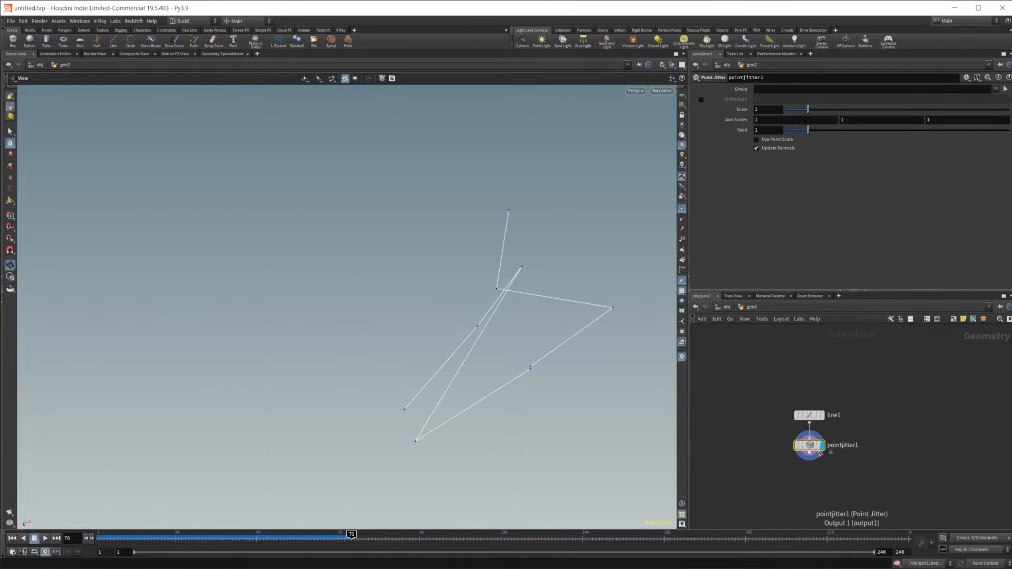
double_click(865, 120)
text(0)
key(Tab)
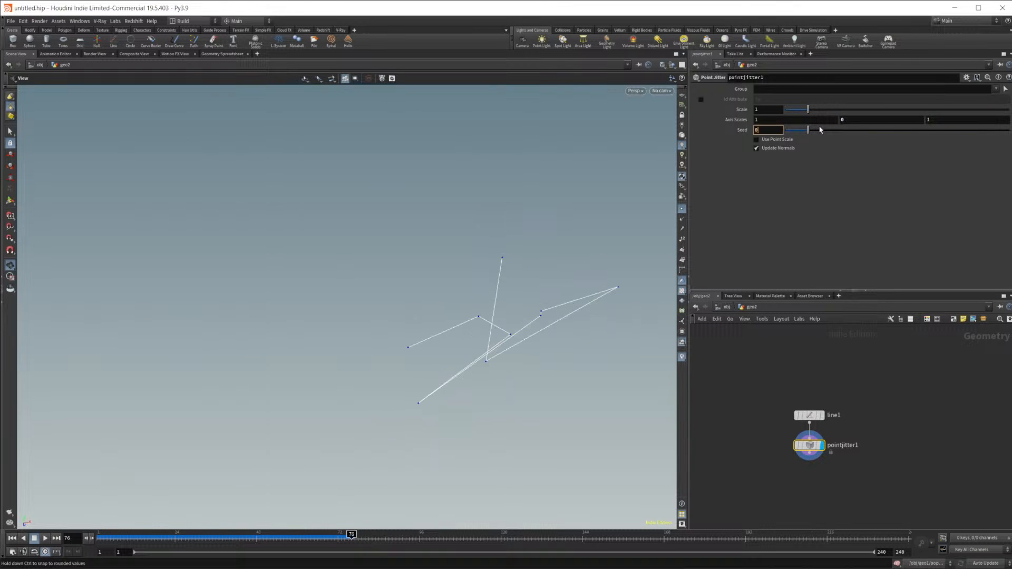
key(shift+Tab)
text(0)
key(Return)
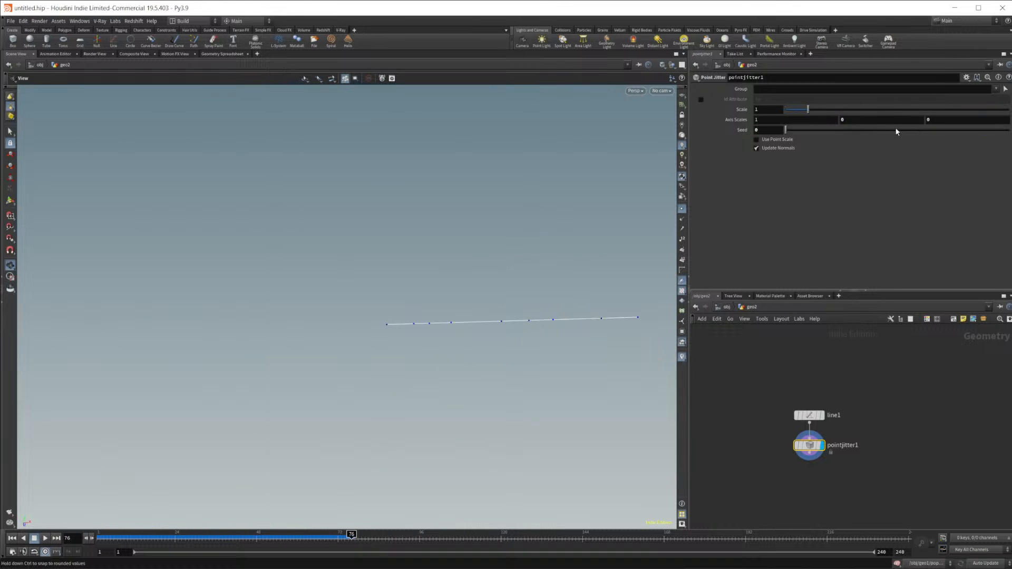
Examine the jittered line's point spacing, delete the geo2 object and go back inside geo1's network
scroll(458, 327, up, 1)
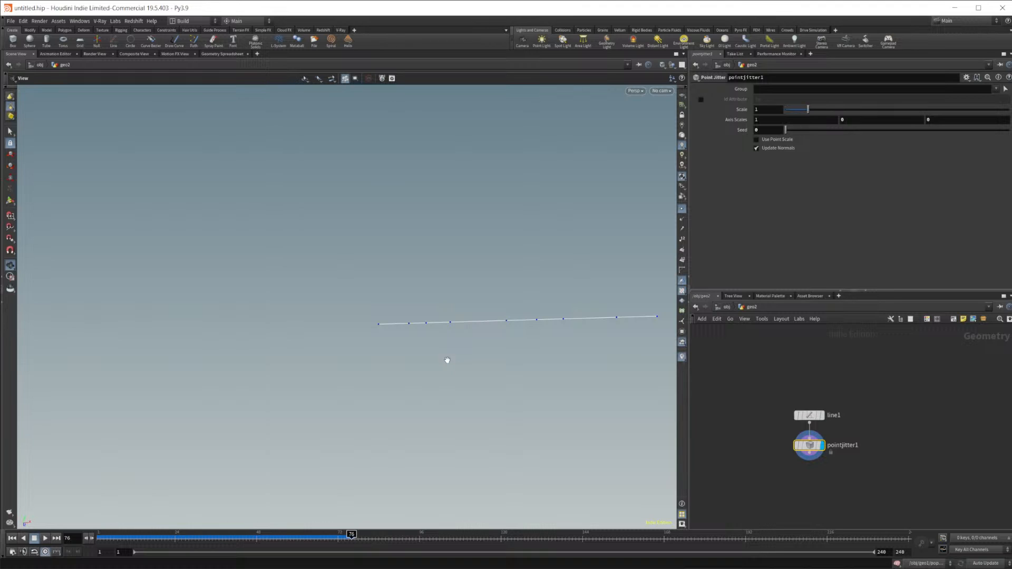
drag(388, 325, 393, 365)
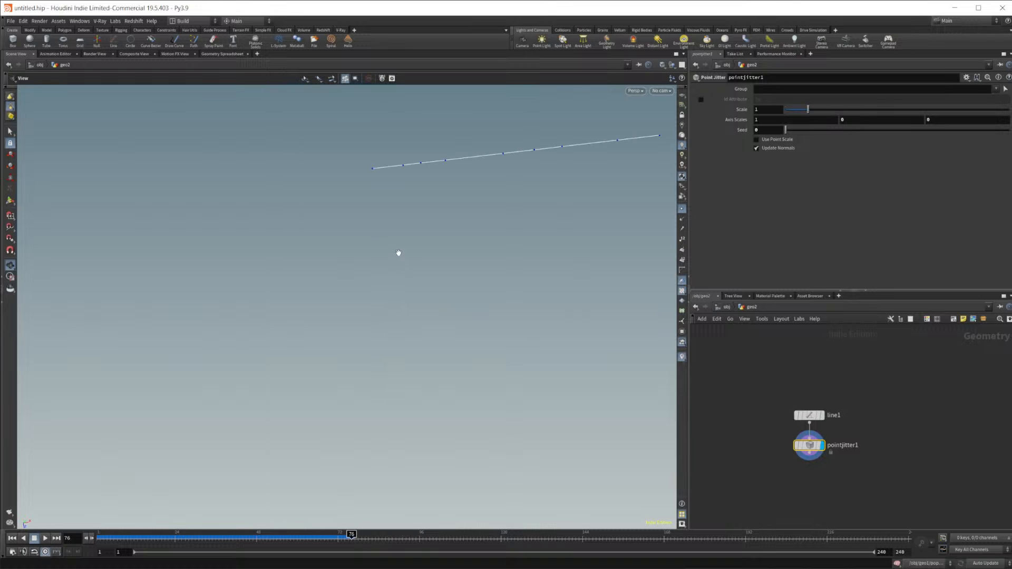
drag(400, 264, 361, 328)
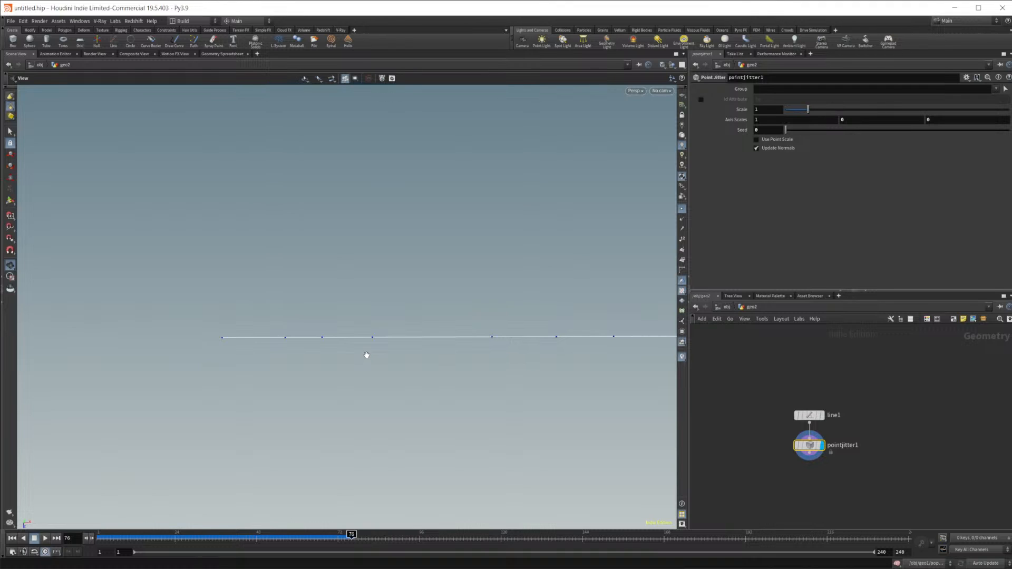
click(727, 308)
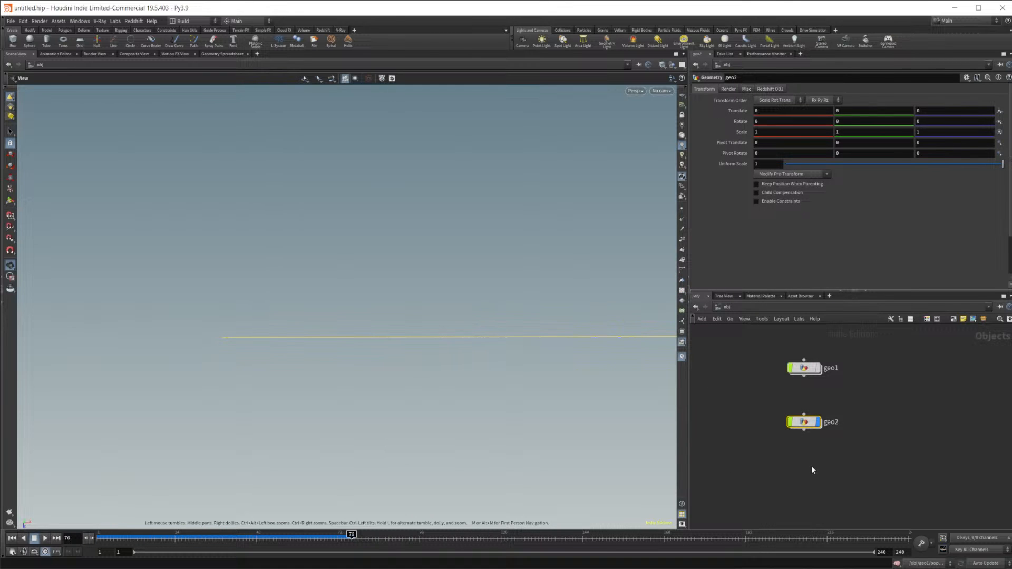
key(Delete)
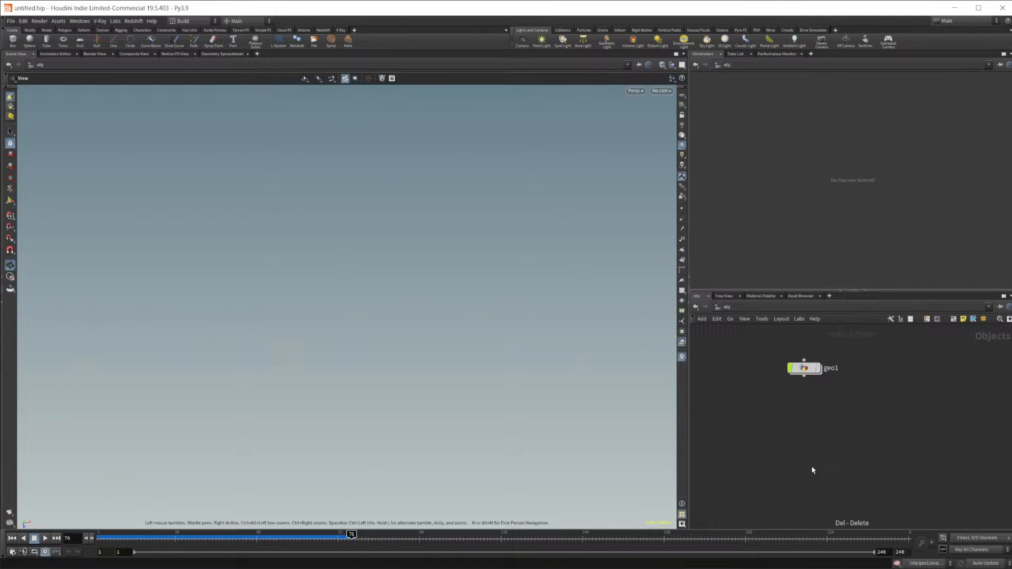
double_click(810, 369)
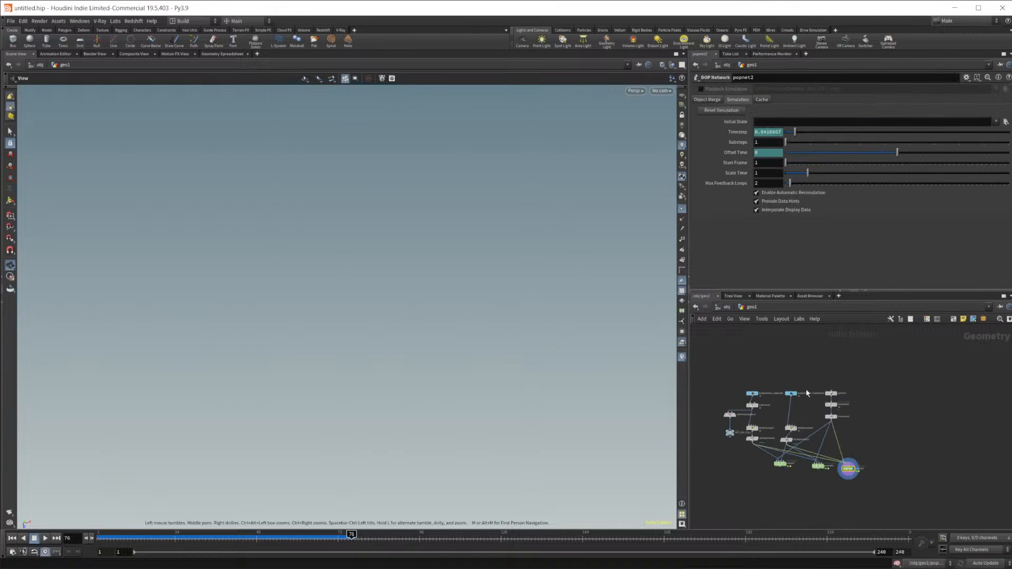
scroll(864, 437, up, 3)
scroll(857, 443, down, 3)
scroll(853, 447, up, 3)
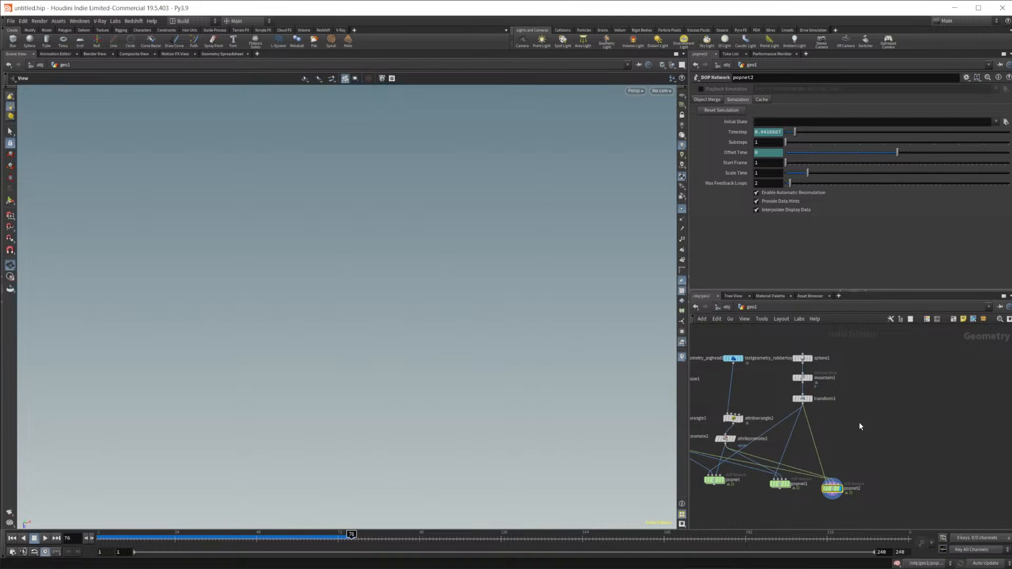
scroll(839, 425, up, 1)
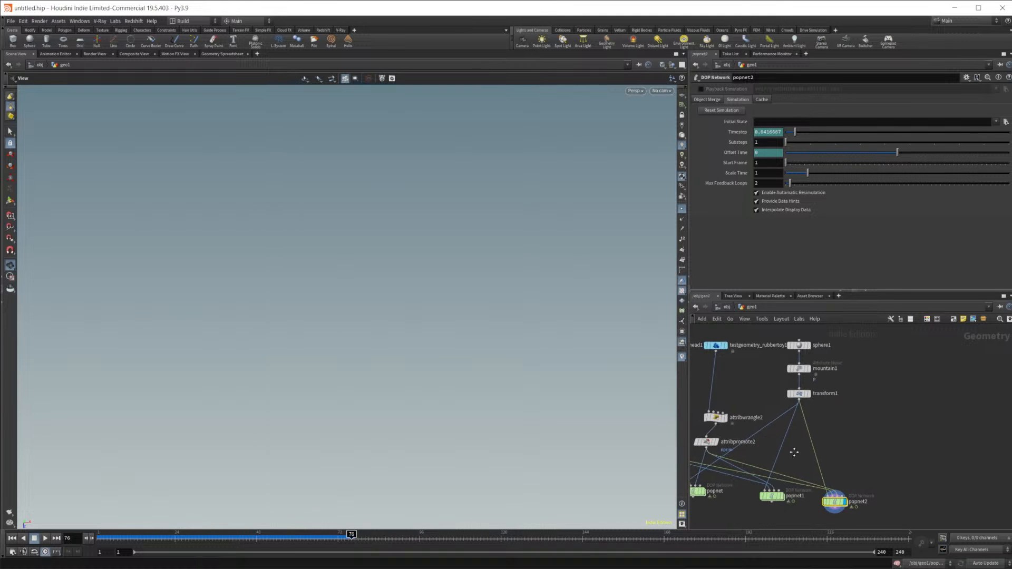
middle_drag(728, 402, 759, 377)
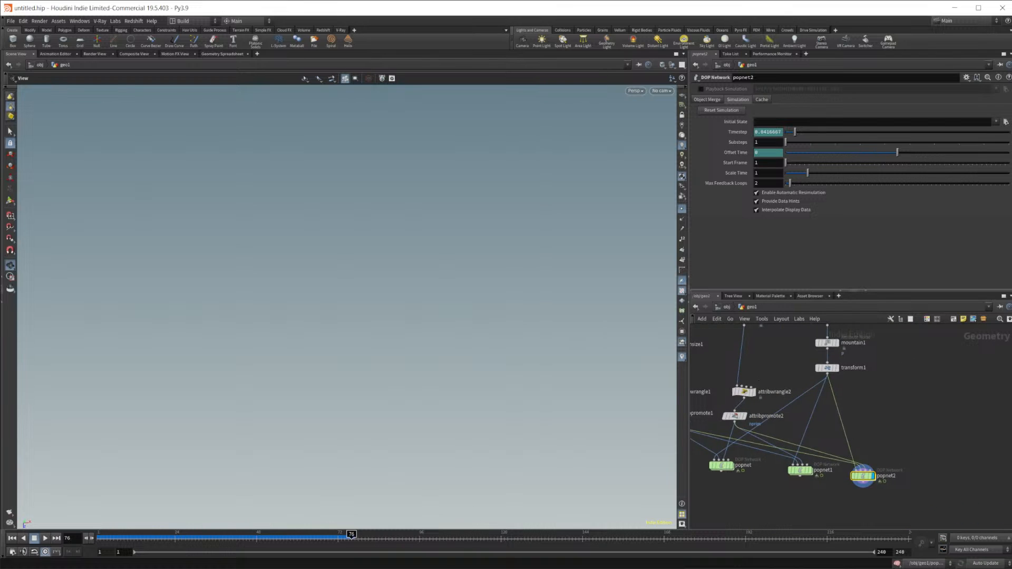
Switch to the Houdini window with the Attract to Surface scene and select popnet4
mouse_move(490, 568)
click(525, 530)
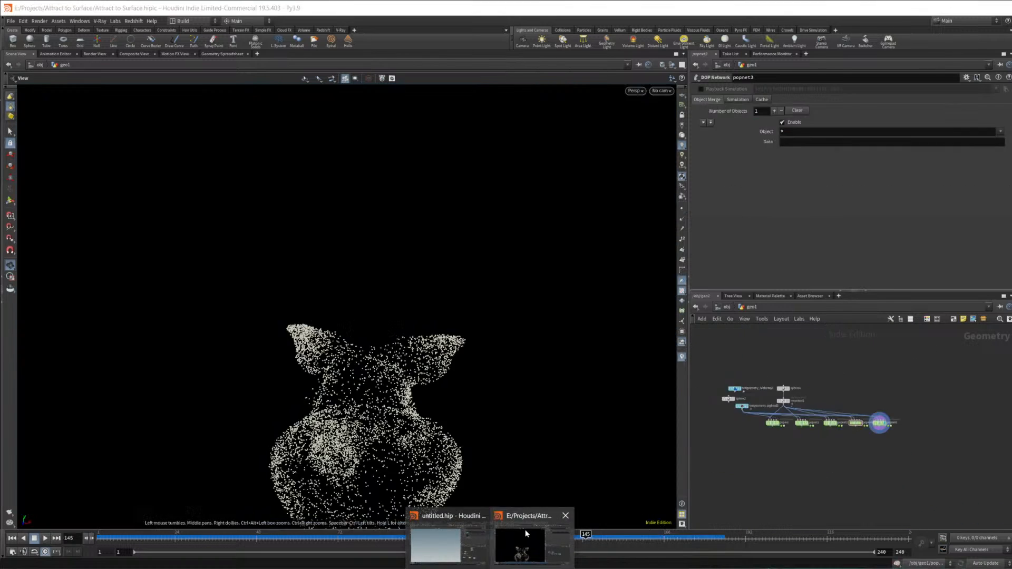
scroll(891, 426, up, 5)
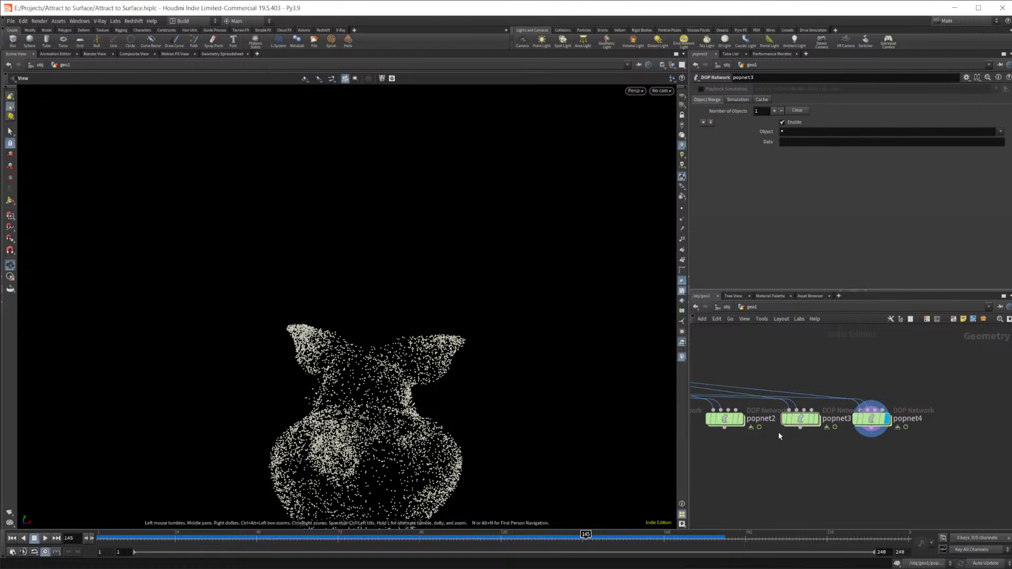
scroll(926, 425, down, 4)
scroll(952, 464, down, 2)
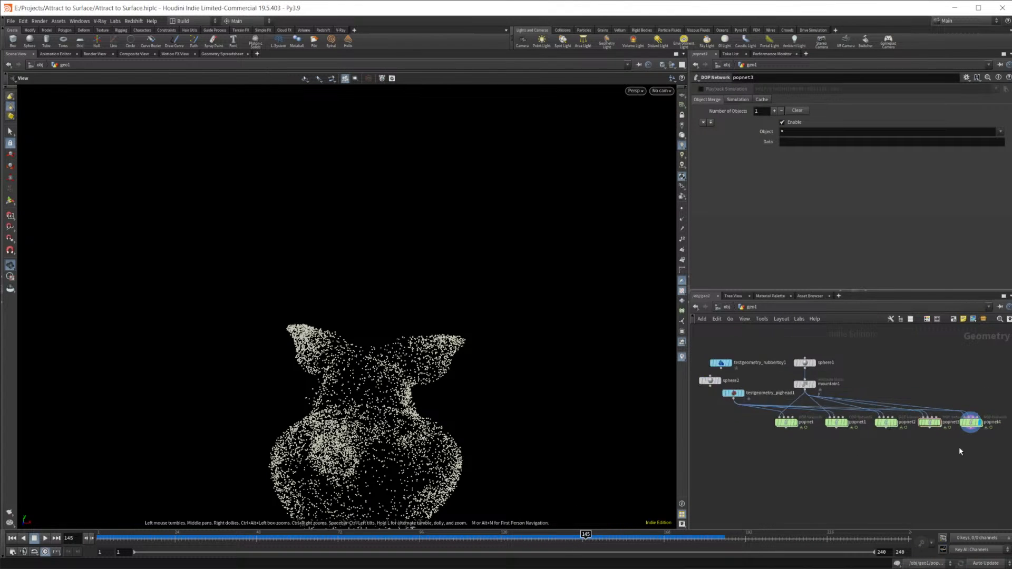
click(970, 422)
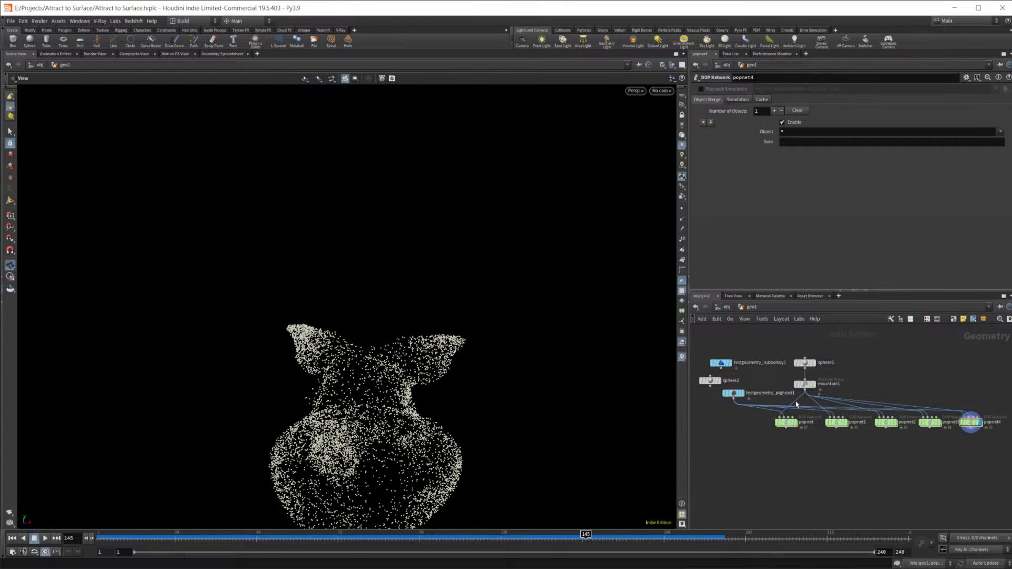
middle_drag(898, 460, 840, 462)
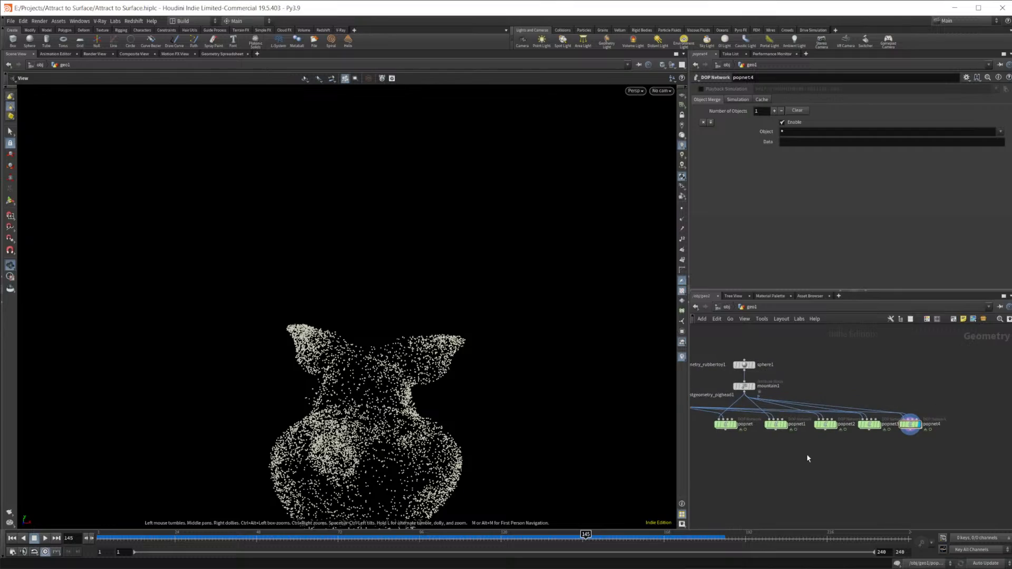
Replay the popnet4 simulation from the first frame and stop it at about frame 220
click(12, 539)
click(45, 539)
click(34, 538)
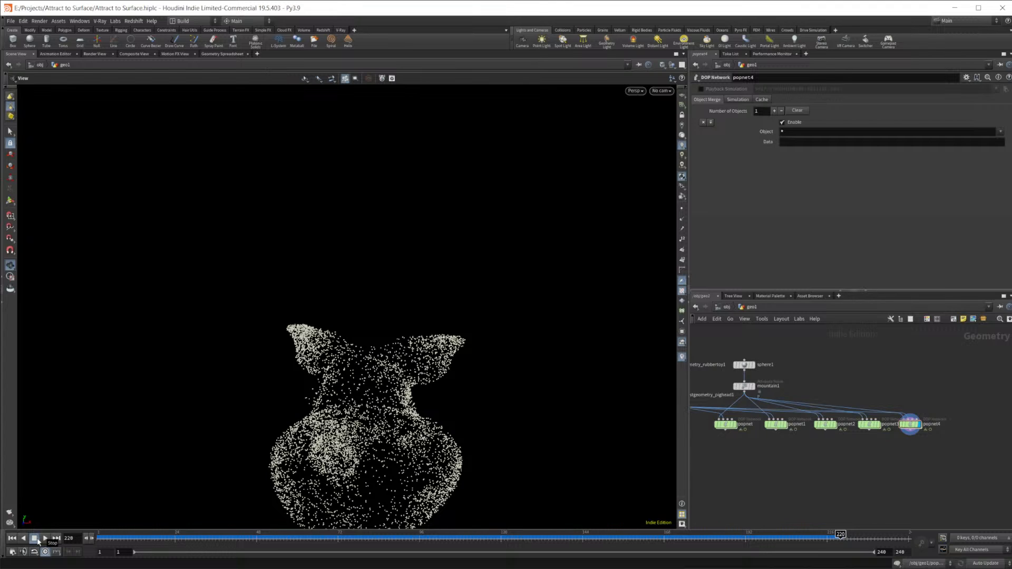
Create a new Geometry object at the object level, beside geo1 and geo2, and go inside it
click(733, 309)
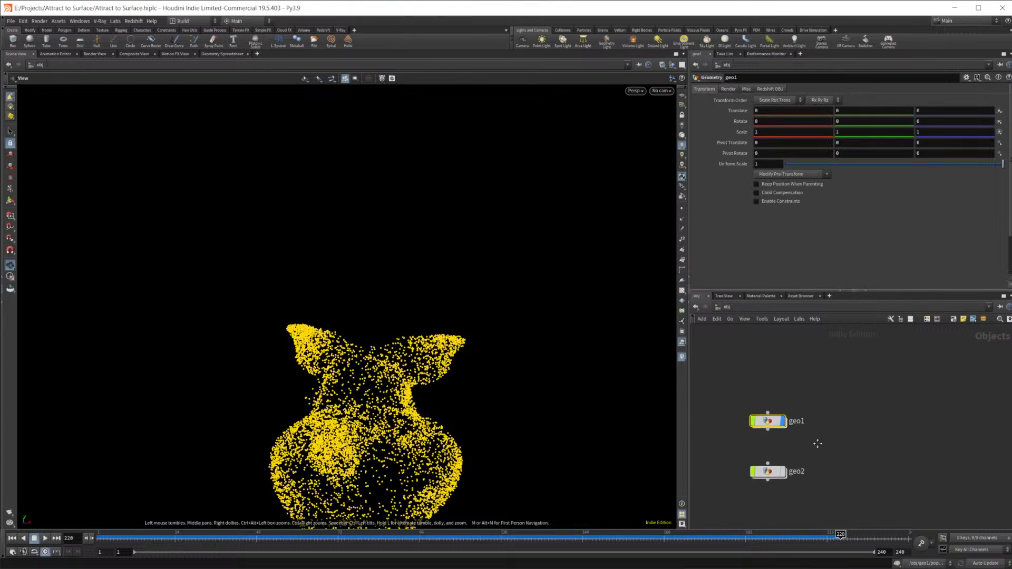
click(833, 414)
key(Tab)
text(geo)
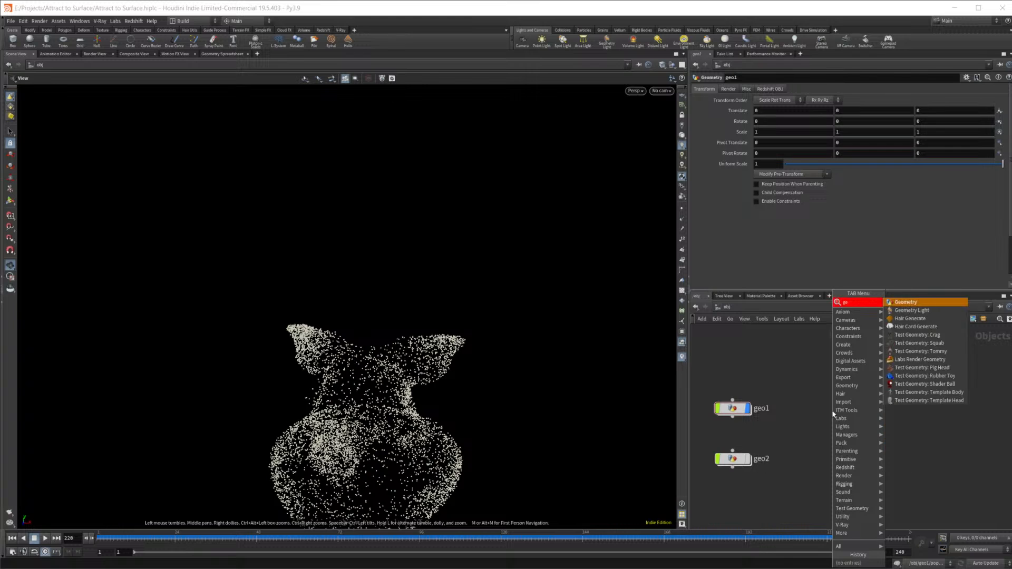
key(Return)
click(832, 411)
double_click(833, 411)
Add a POP Network inside the new Geometry object and enter its dynamics network
key(Tab)
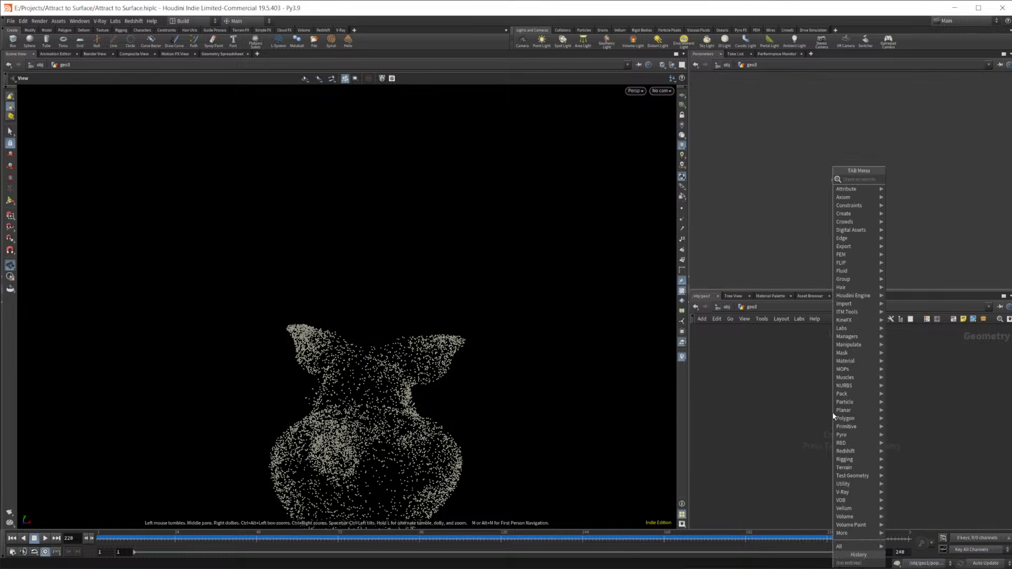
key(Return)
click(833, 412)
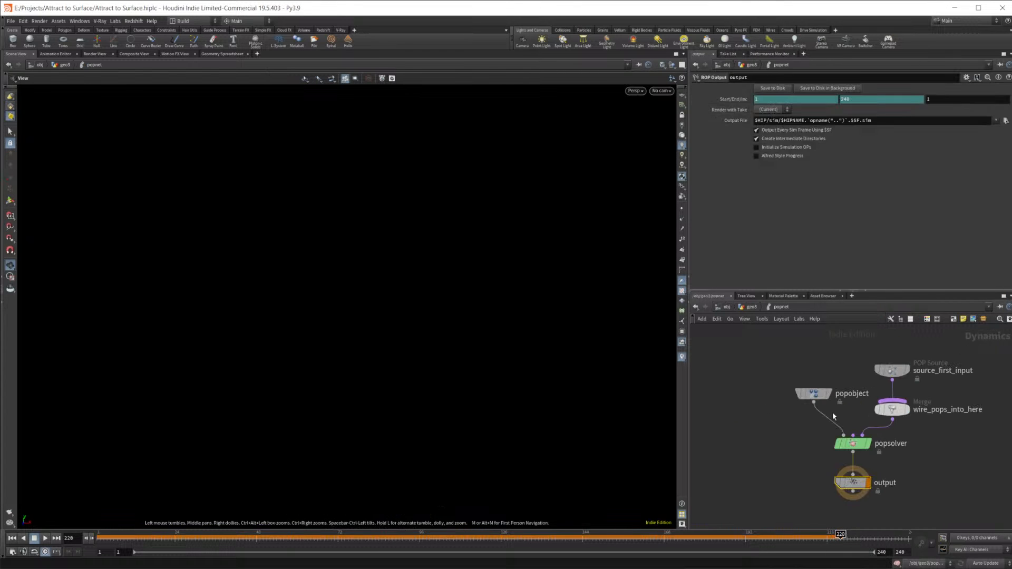
Insert a POP Curve Force node between source_first_input and wire_pops_into_here
drag(865, 438, 866, 346)
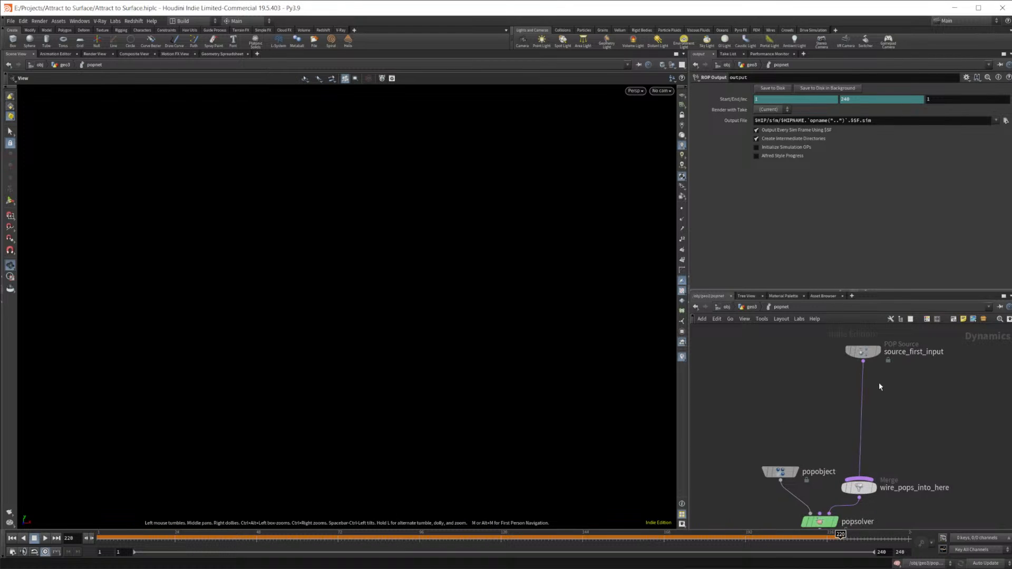
key(Tab)
text(cur)
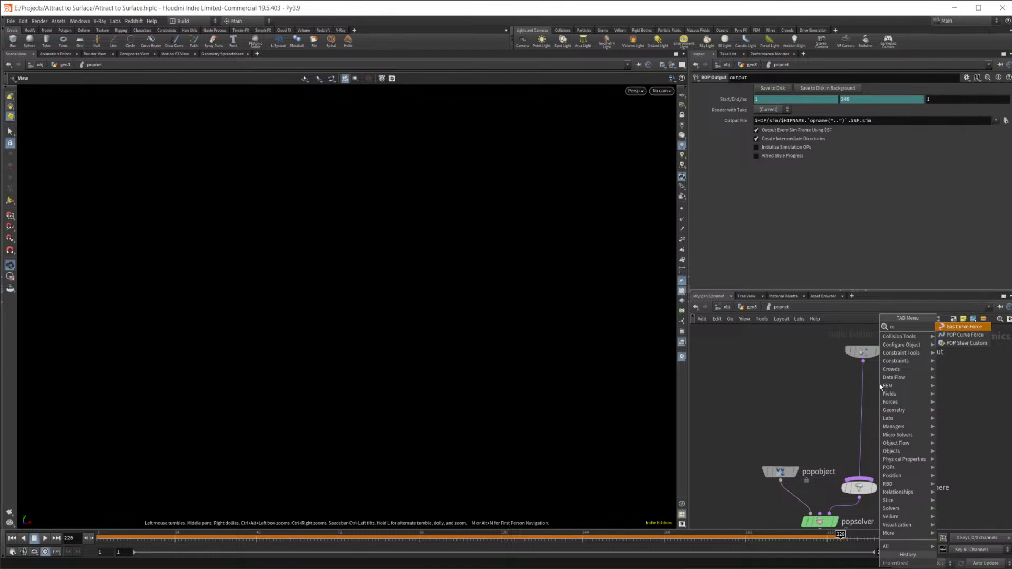
key(Down)
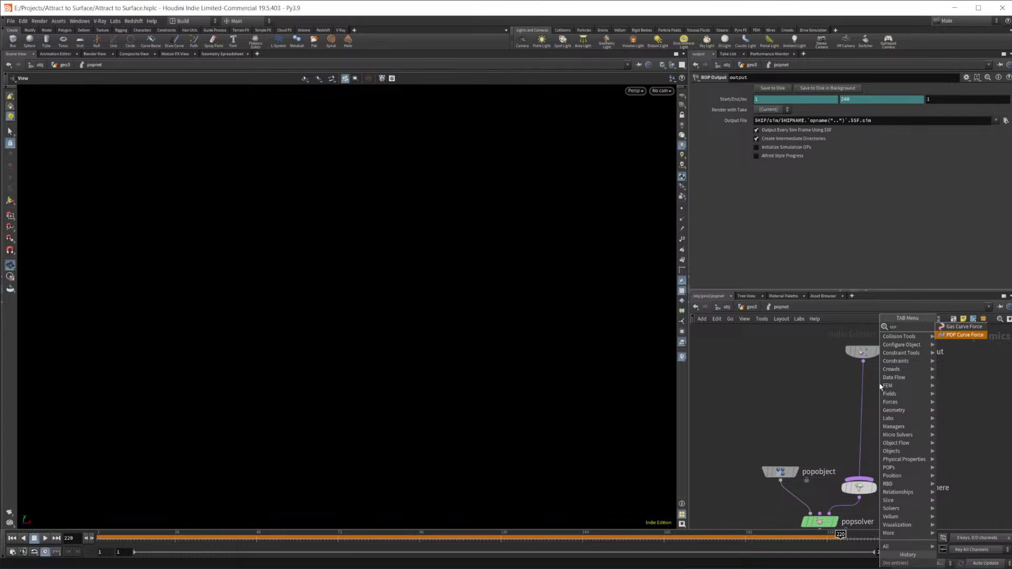
key(Return)
click(883, 425)
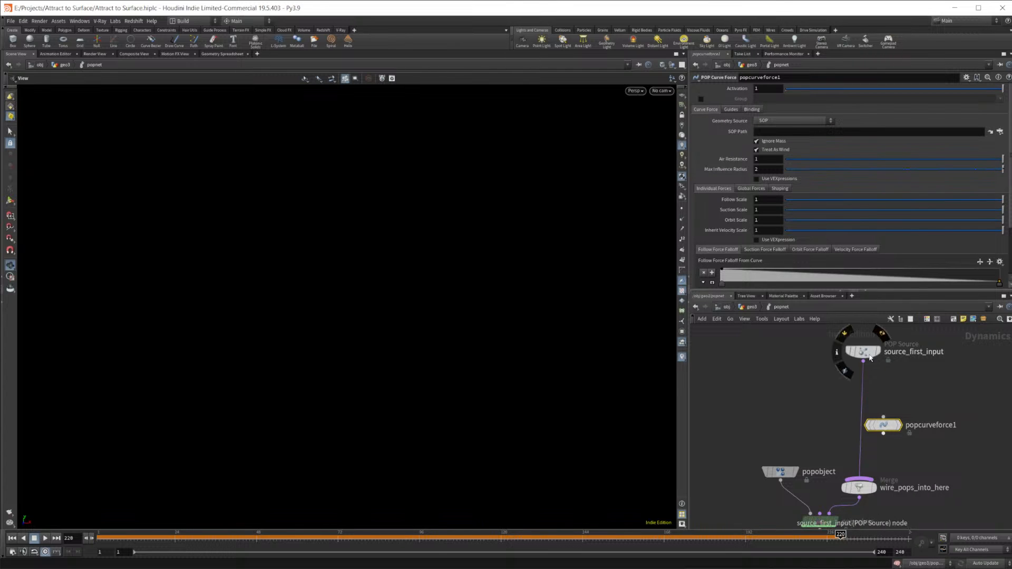
drag(884, 425, 863, 416)
Return to the geo3 level and add a polygon mesh Sphere above popnet
click(750, 308)
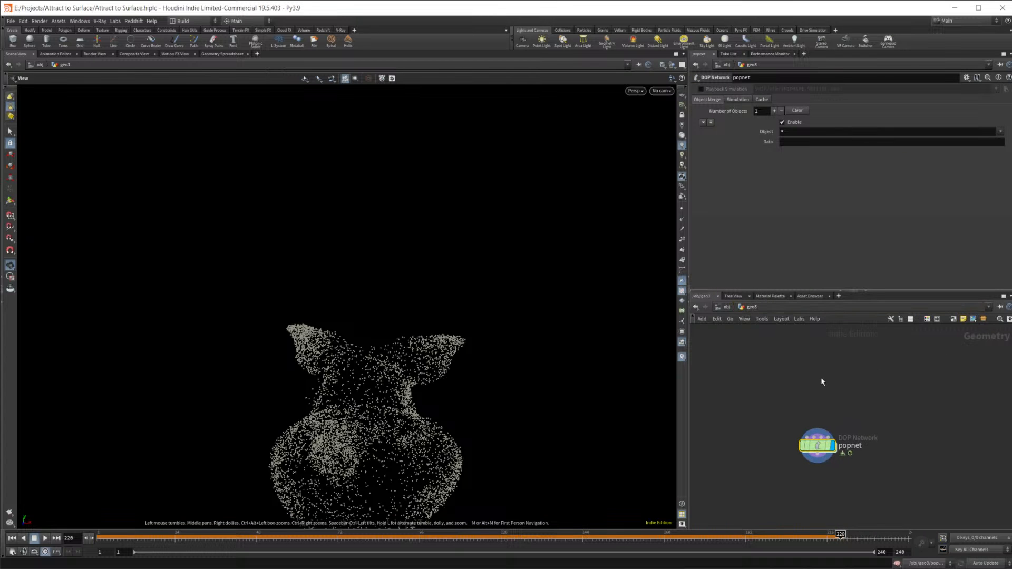
key(Tab)
text(spi)
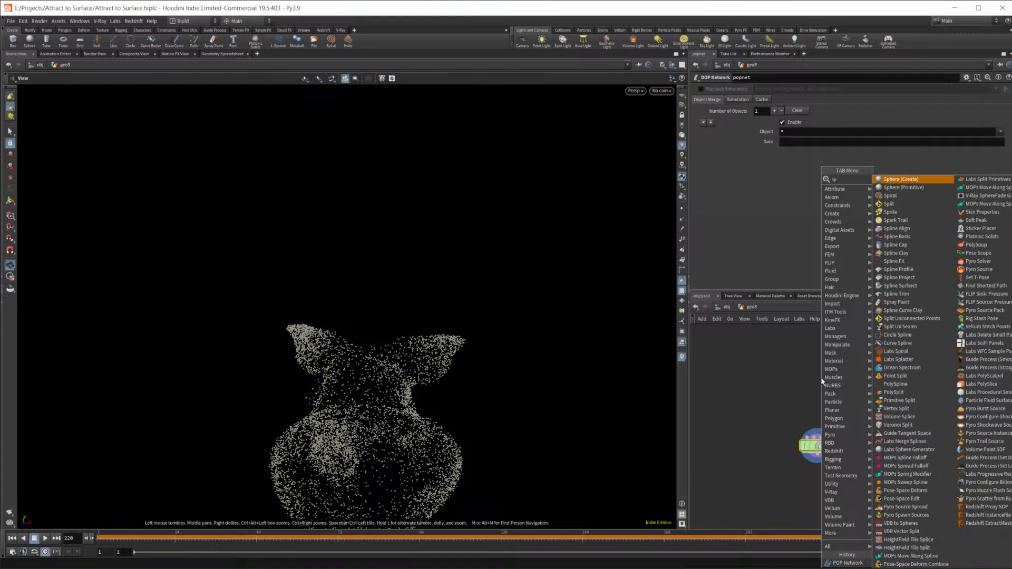
key(Return)
click(821, 377)
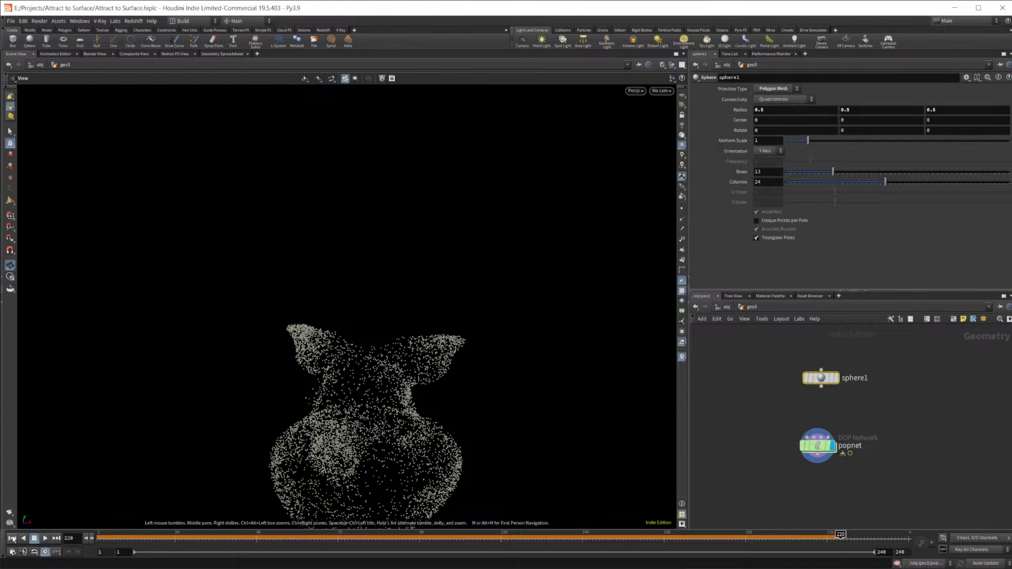
Rewind the timeline to frame 1, hide geo1 at the object level and go back inside geo3
key(ctrl+Up)
key(u)
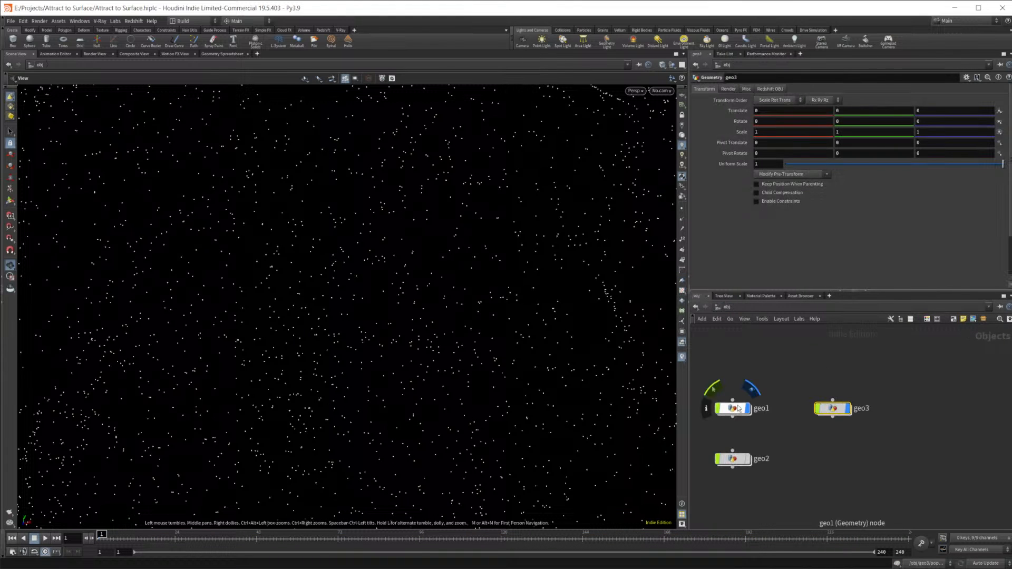
double_click(836, 408)
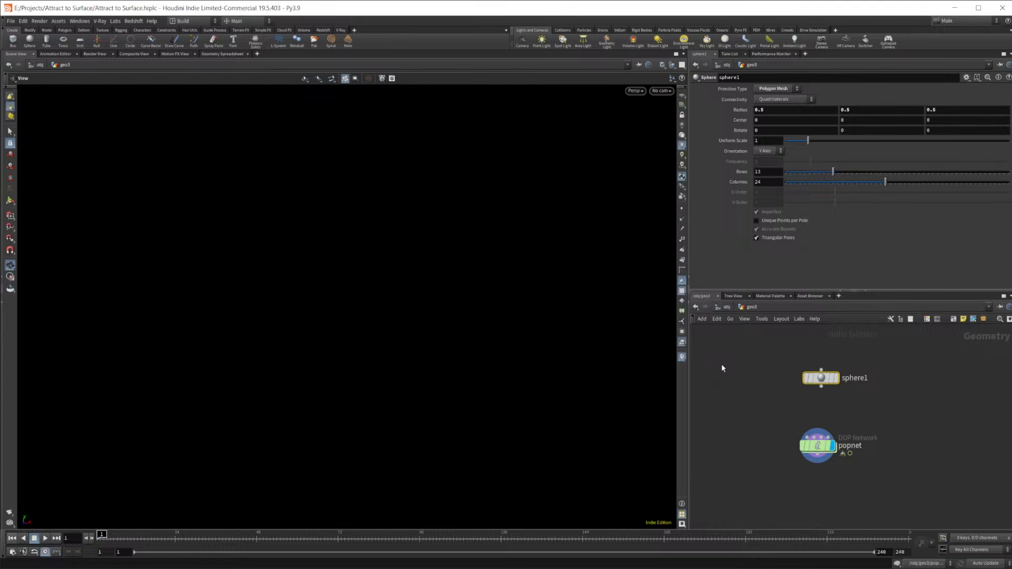
Wire sphere1 into popnet's first input and check the nodes inside the POP network
drag(822, 387, 807, 441)
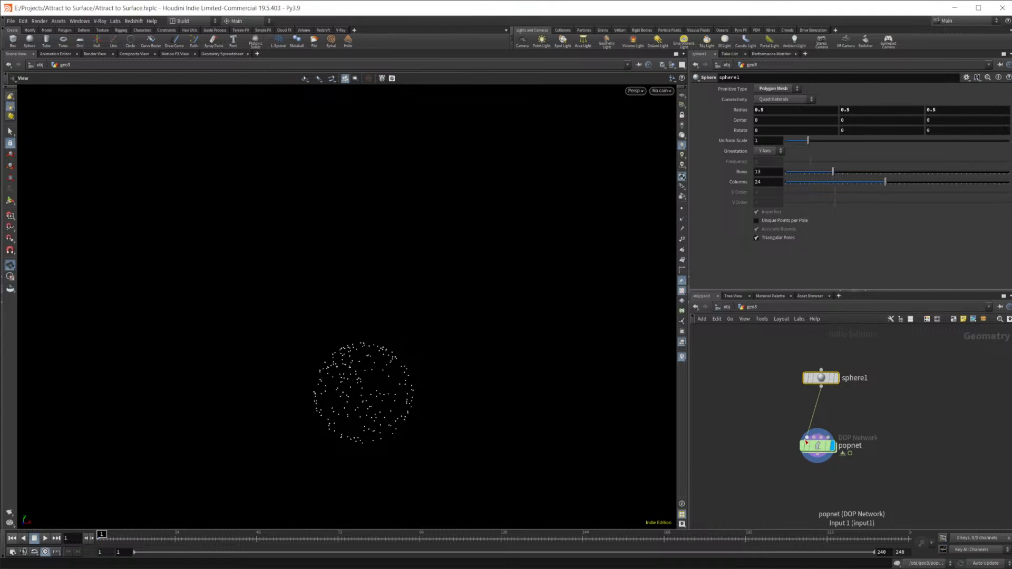
double_click(816, 447)
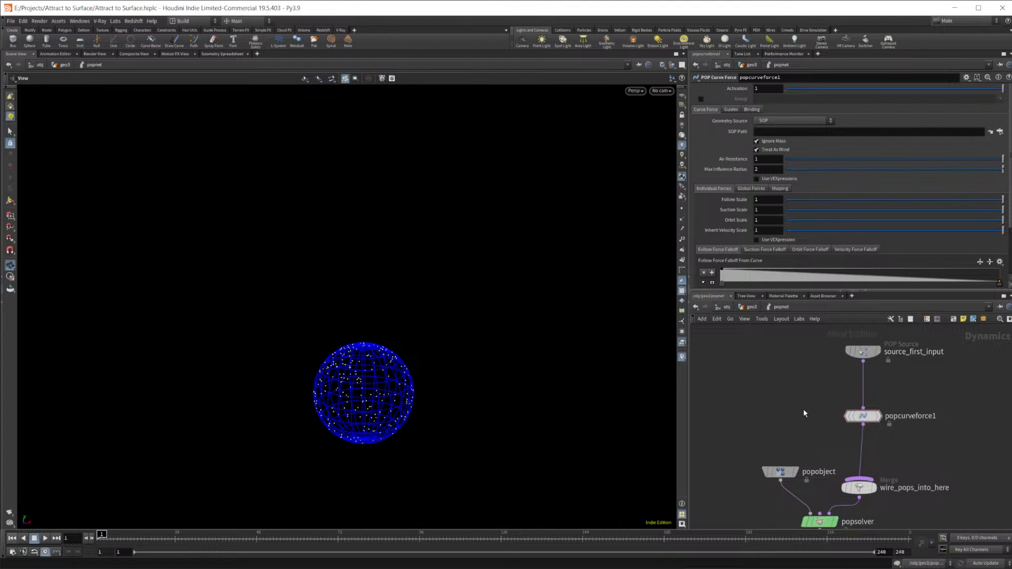
middle_drag(804, 408, 783, 422)
key(i)
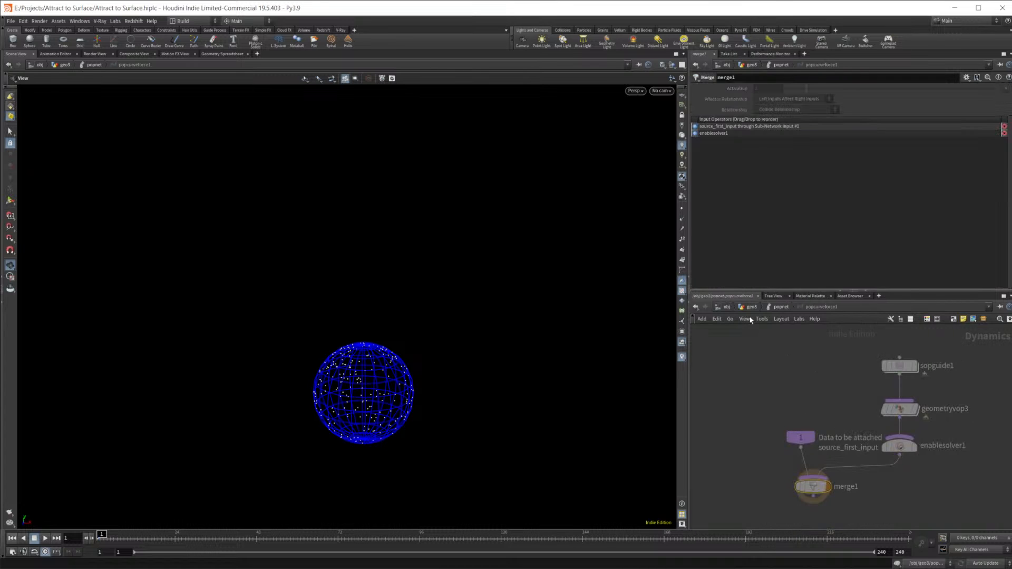
key(u)
key(u)
Add a Spiral node in geo3, display it and set its height to 10
key(Tab)
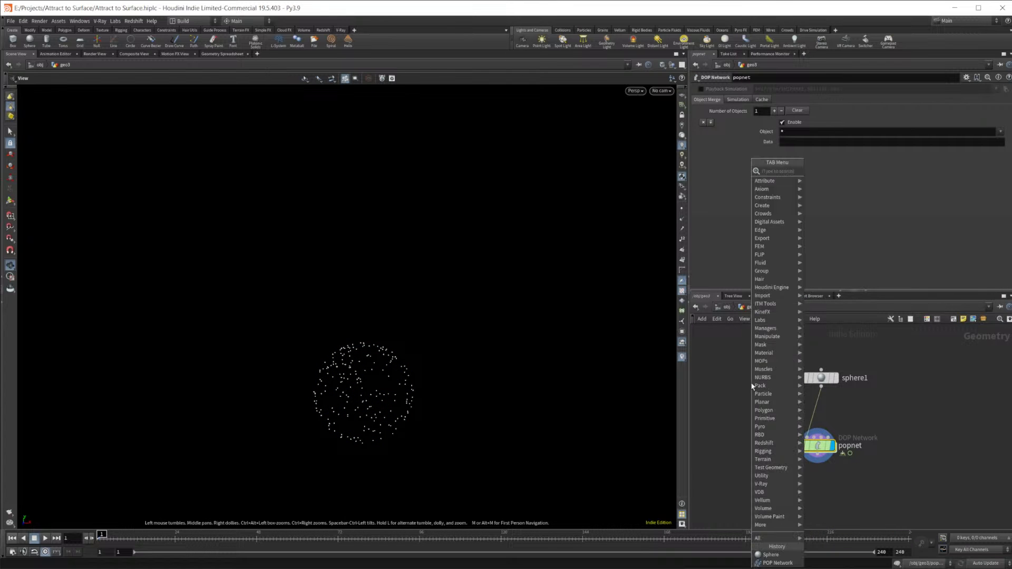
text(spiral)
key(Return)
click(752, 385)
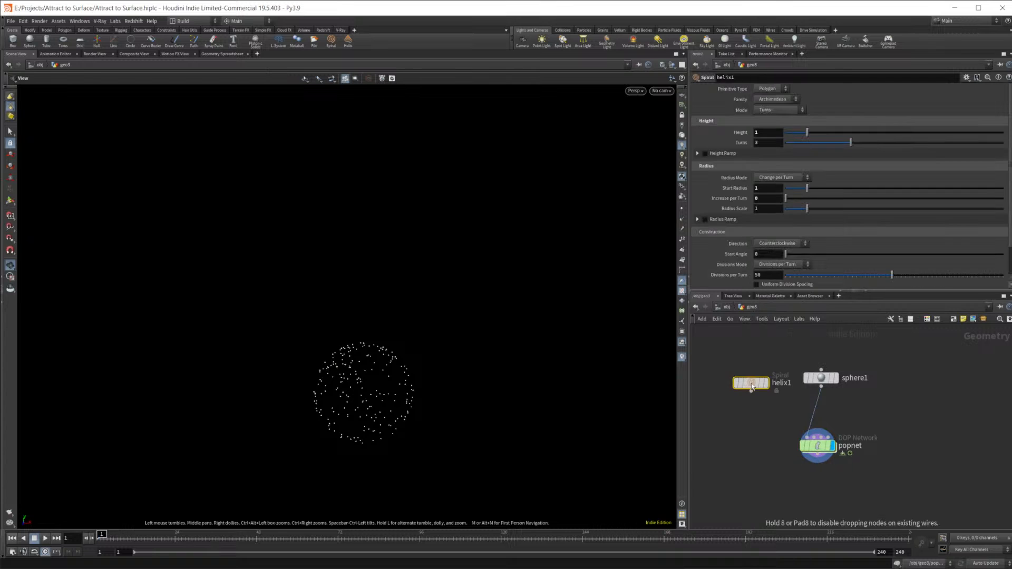
click(765, 383)
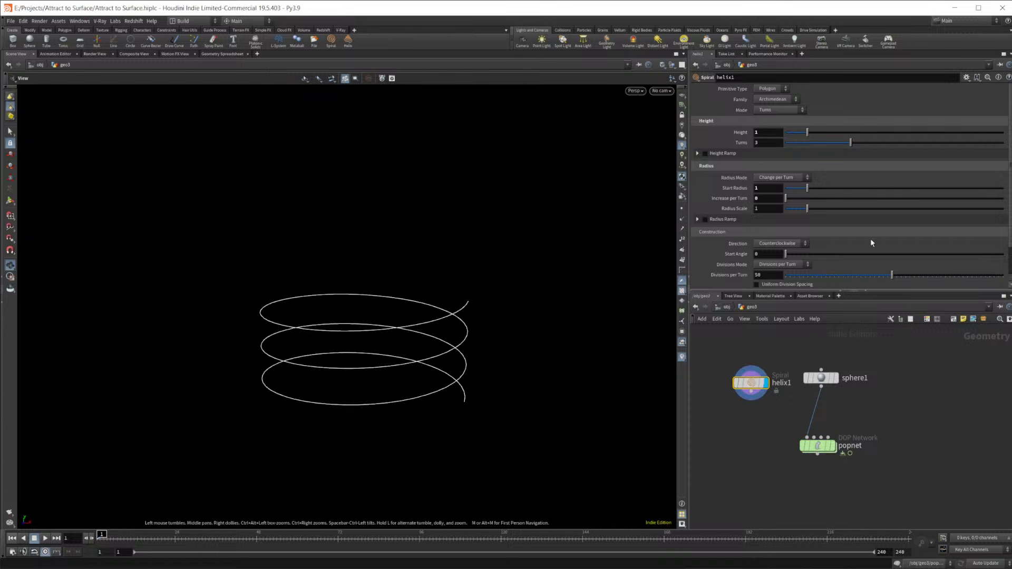
drag(805, 134, 1007, 133)
right_drag(465, 291, 312, 477)
middle_drag(444, 298, 410, 390)
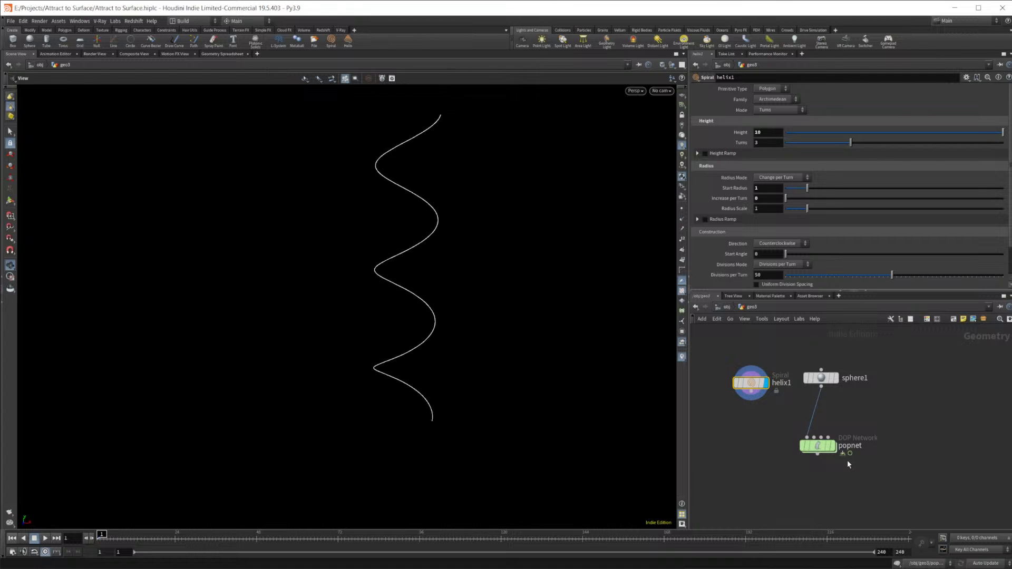
Append a Null to the spiral and rename it OUT_Curve
key(Tab)
text(nu)
key(Return)
click(756, 426)
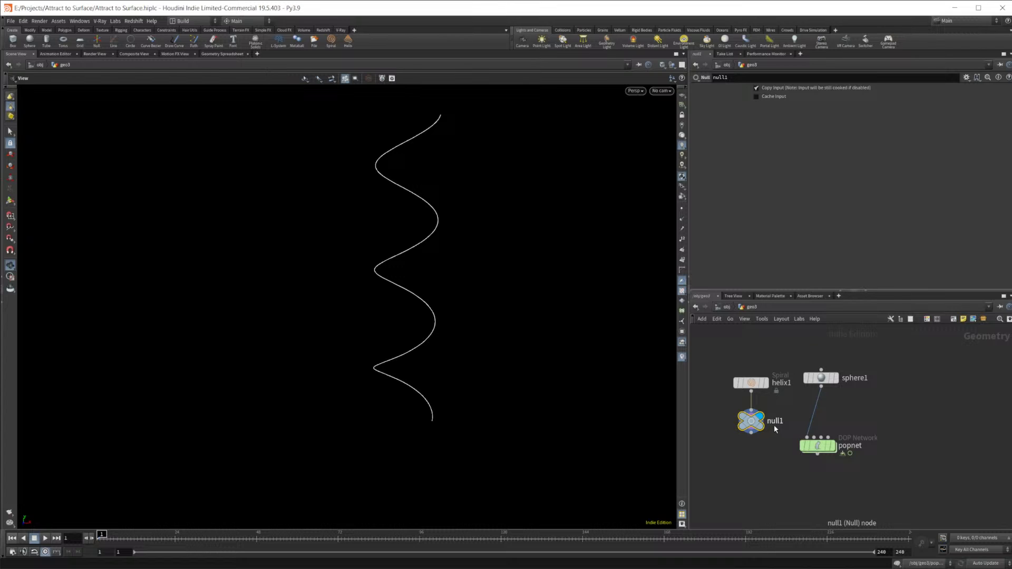
double_click(774, 423)
text(OUT_)
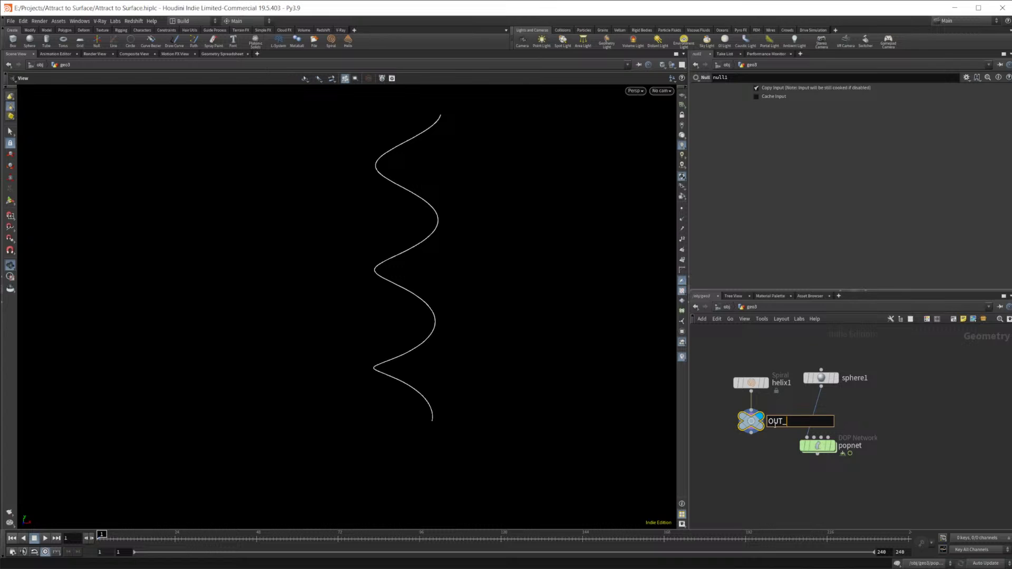
text(Curve)
key(Return)
Display sphere1 with OUT_Curve as a template, and set the sphere's center X to 1 to place it at the spiral's start
double_click(800, 446)
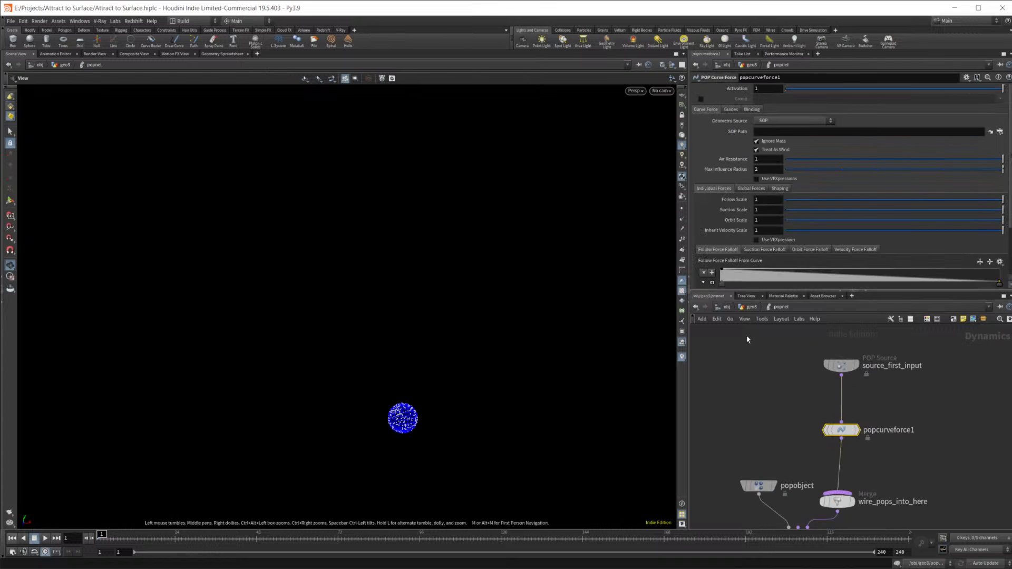
click(749, 308)
double_click(833, 451)
click(751, 308)
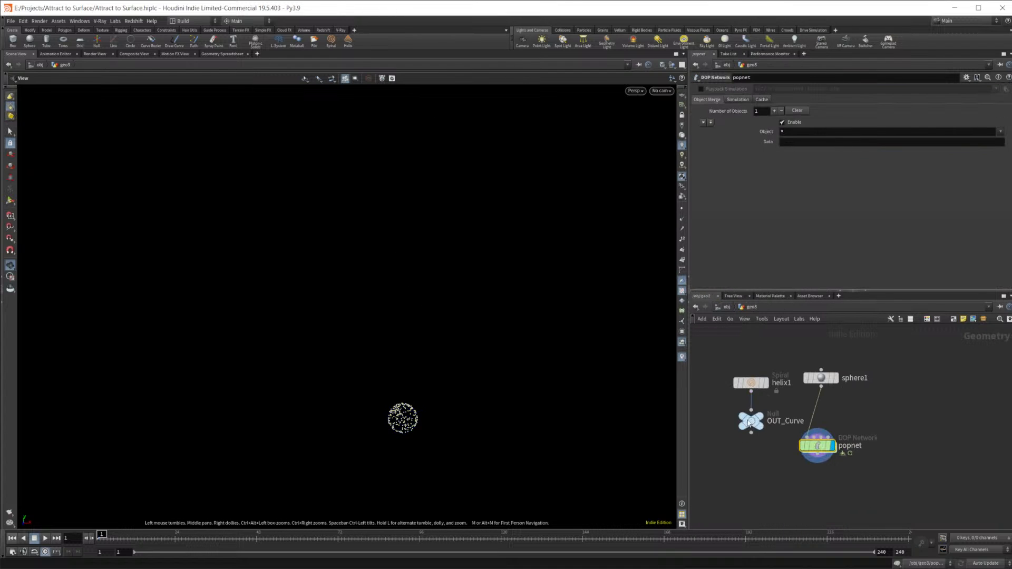
click(836, 378)
click(768, 438)
click(820, 378)
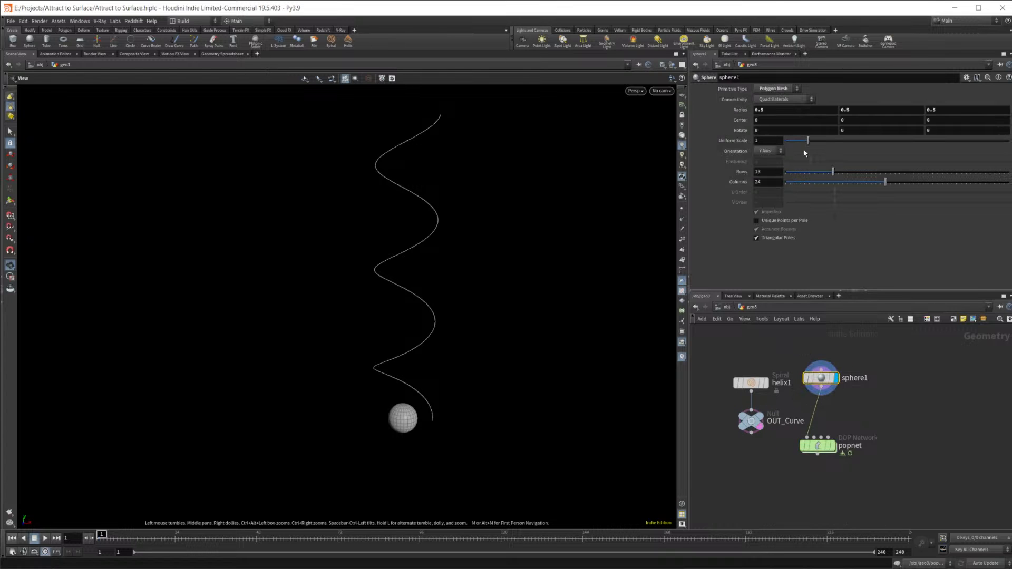
middle_drag(829, 122, 873, 128)
mouse_move(470, 414)
mouse_down()
mouse_move(427, 466)
mouse_move(459, 411)
mouse_up()
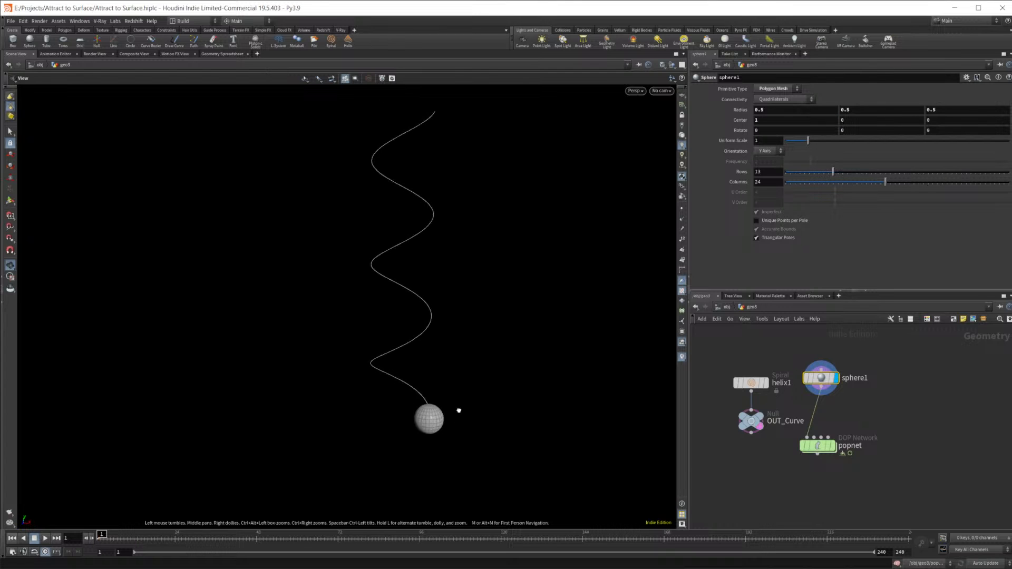
Display popnet, go inside it and review the birth settings of source_first_input
click(817, 447)
double_click(817, 447)
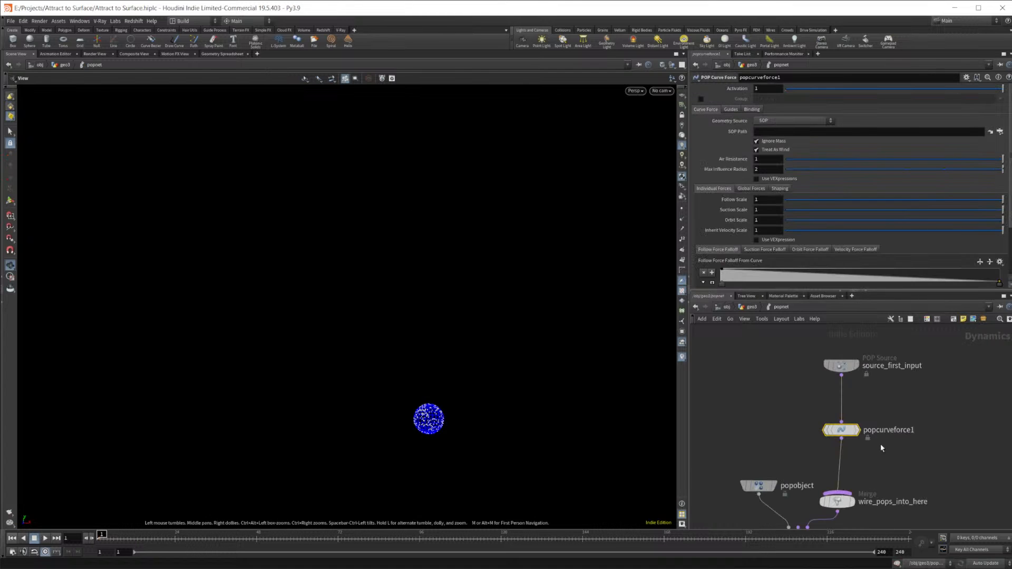
click(702, 88)
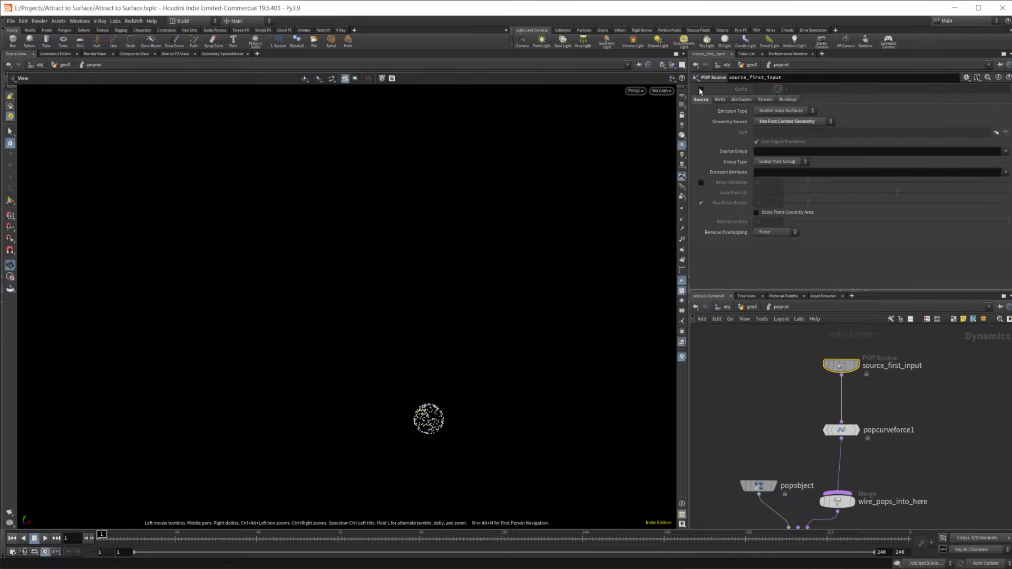
click(720, 100)
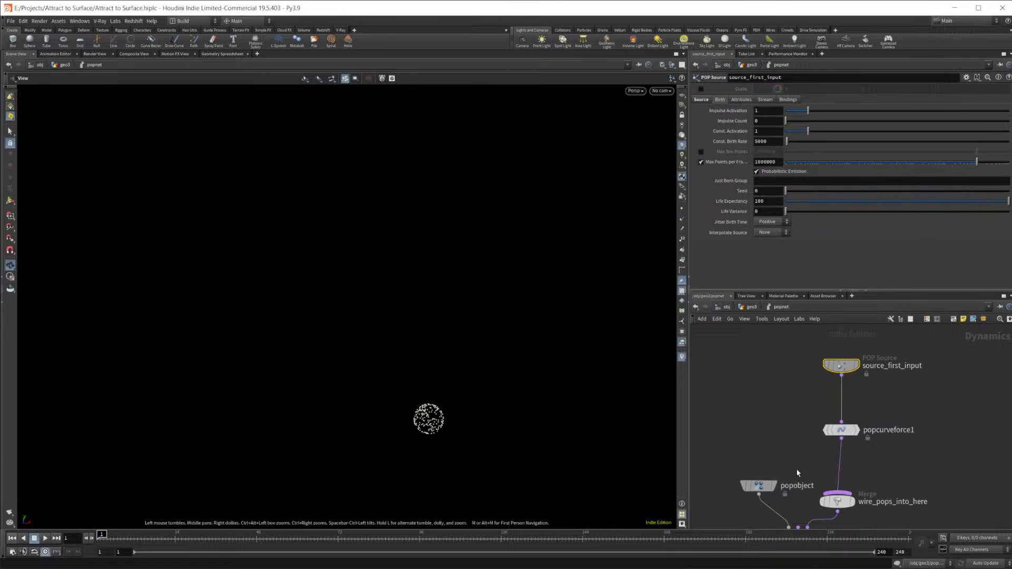
middle_drag(890, 450, 883, 399)
Set popcurveforce1's SOP path to /obj/geo3/OUT_Curve
click(835, 378)
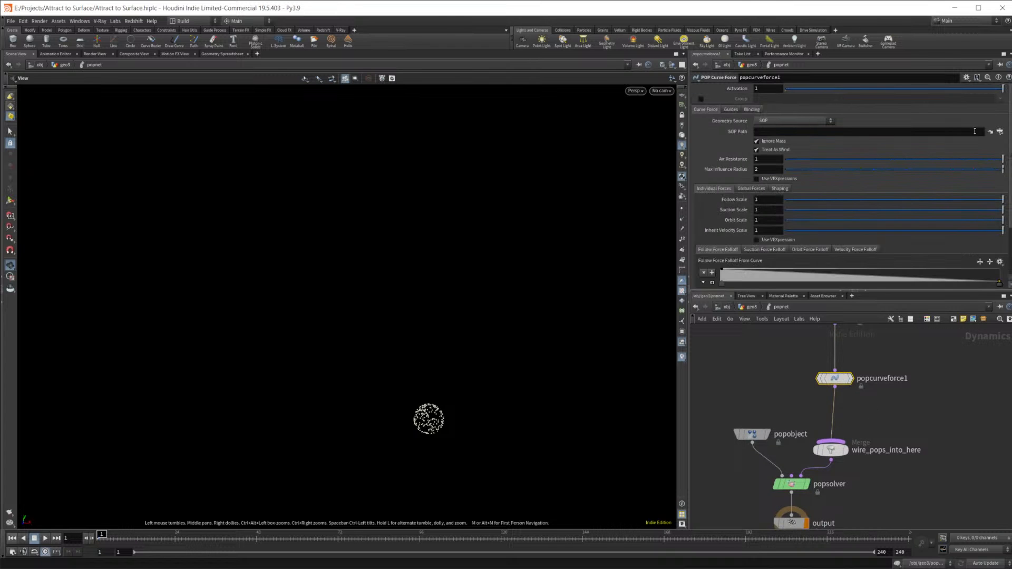
click(1001, 131)
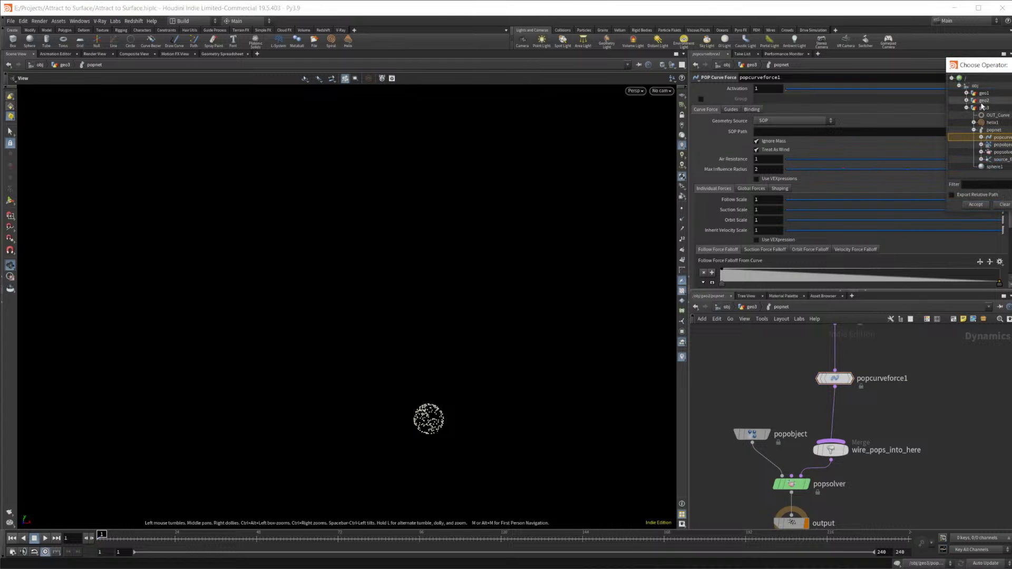
click(996, 115)
click(976, 205)
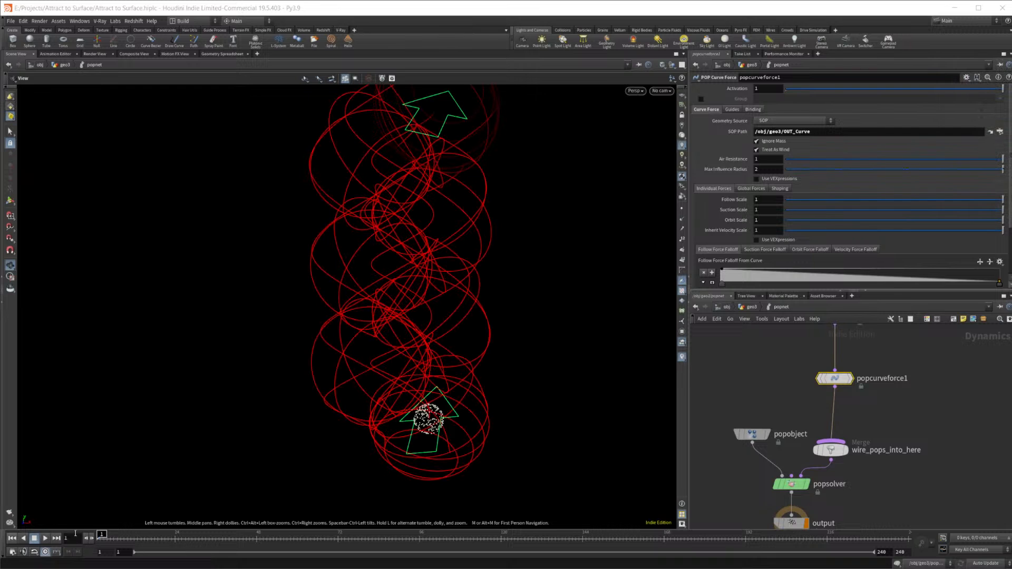
Play the simulation to examine how the particles follow the spiral, and rewind to the first frame
click(45, 539)
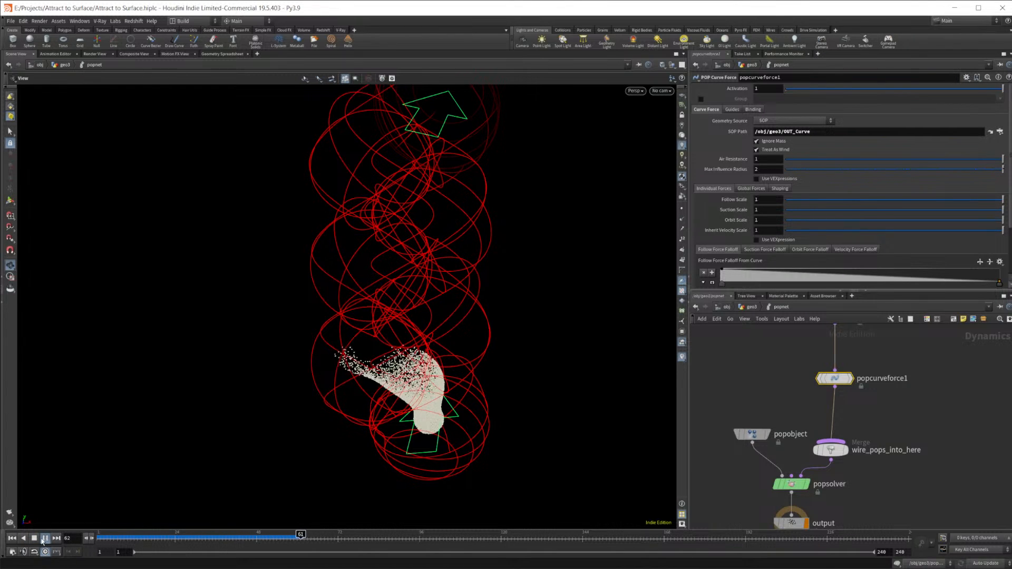
drag(447, 399, 55, 507)
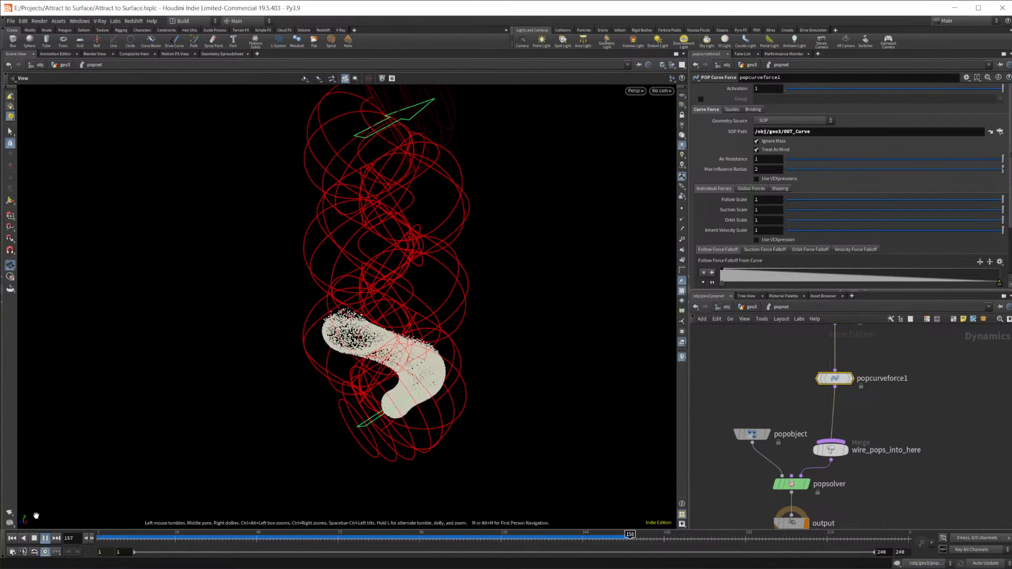
click(11, 539)
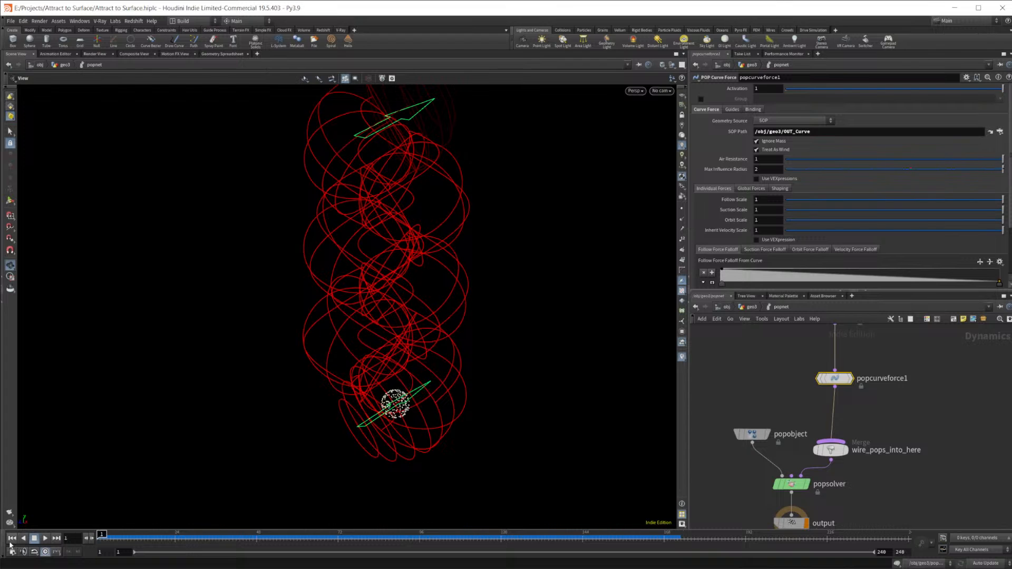
Set the constant birth rate of source_first_input to 1000
middle_drag(844, 369, 844, 454)
click(801, 399)
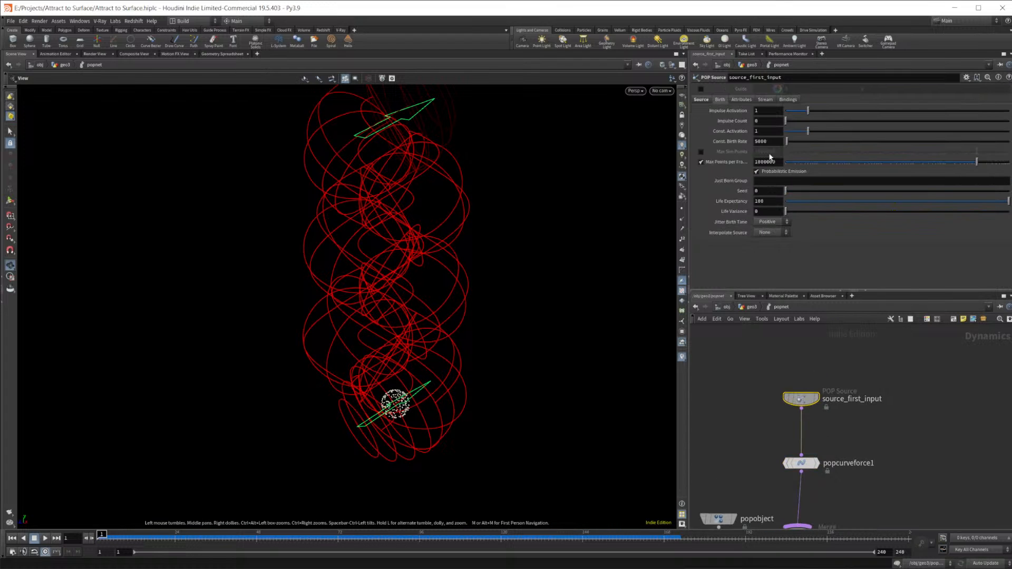
click(767, 140)
key(BackSpace)
text(1)
key(Return)
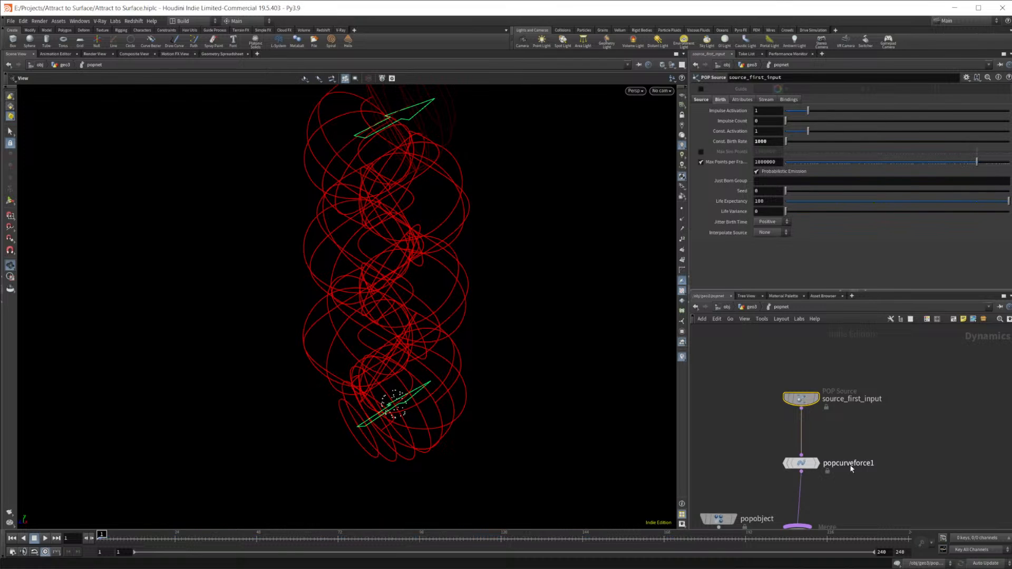
Set popcurveforce1's suction scale to 2 and check its follow force falloff settings
middle_drag(848, 464, 845, 444)
click(798, 442)
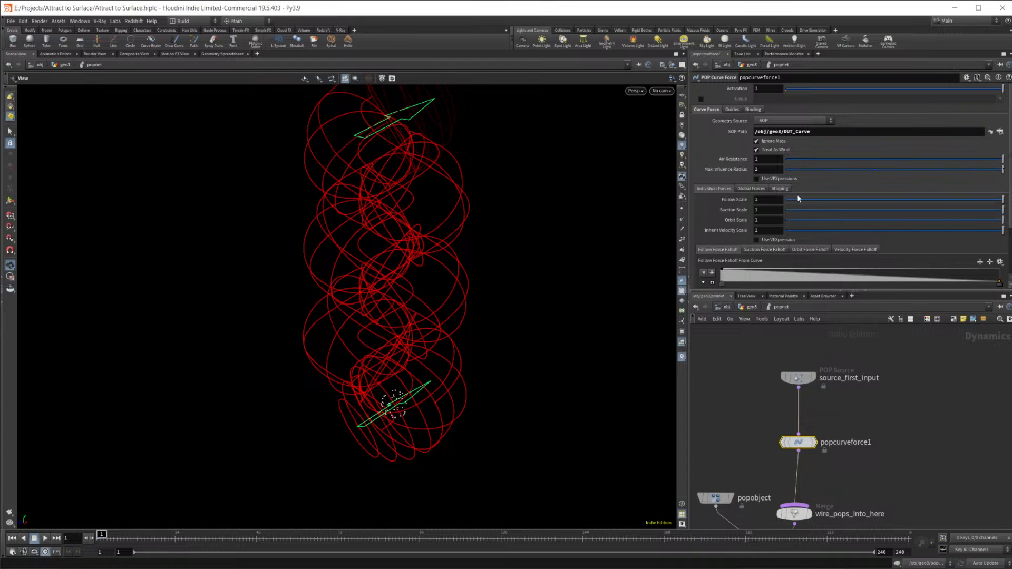
click(767, 200)
key(Escape)
click(767, 210)
text(2)
key(Return)
scroll(771, 226, down, 3)
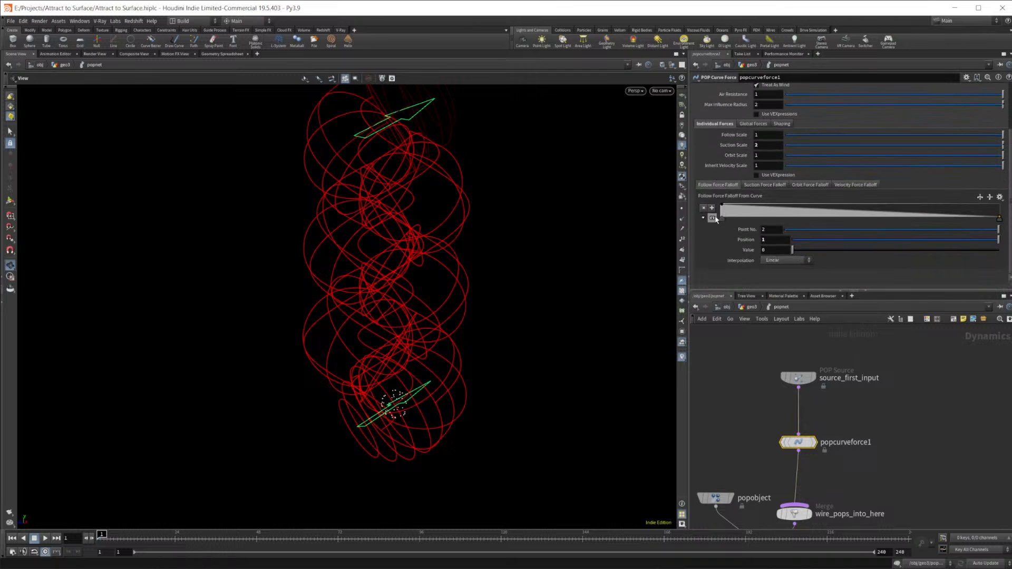
Play the simulation, examine the particle stream from a different angle, and stop playback
click(45, 539)
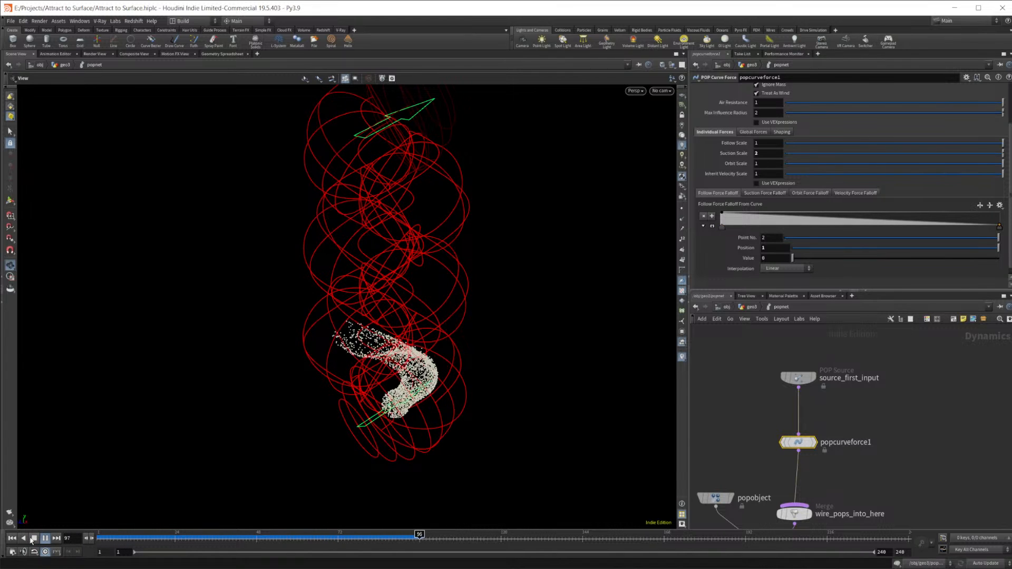
drag(308, 450, 301, 320)
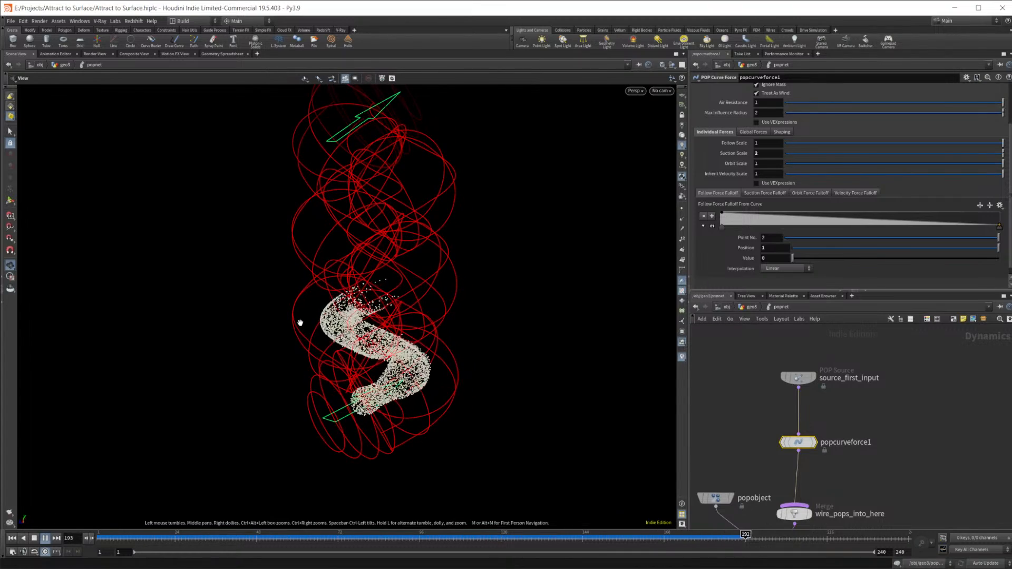
click(35, 539)
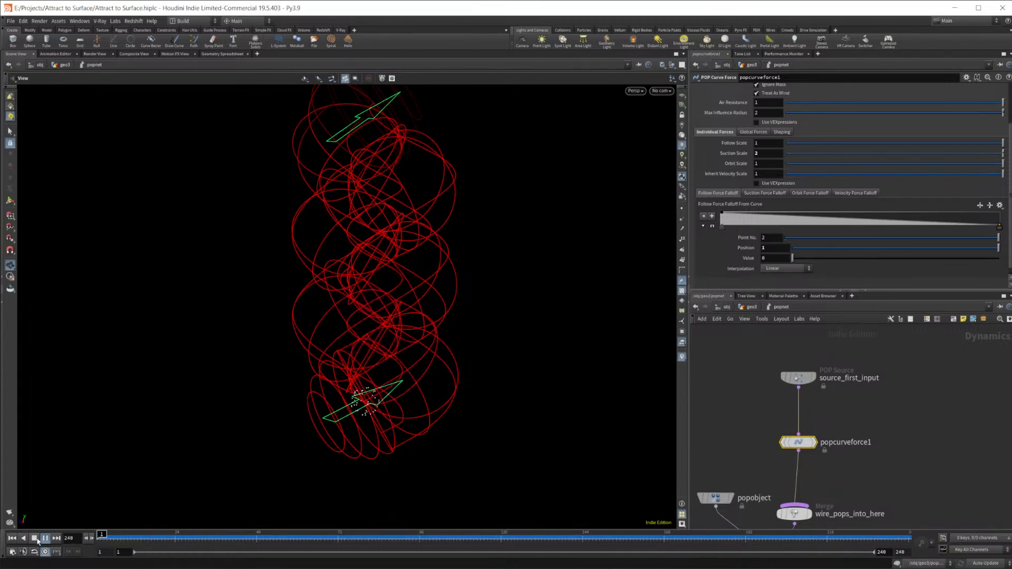
Raise popcurveforce1's suction scale to 10 and play the simulation to check how tightly particles follow the spiral
double_click(772, 156)
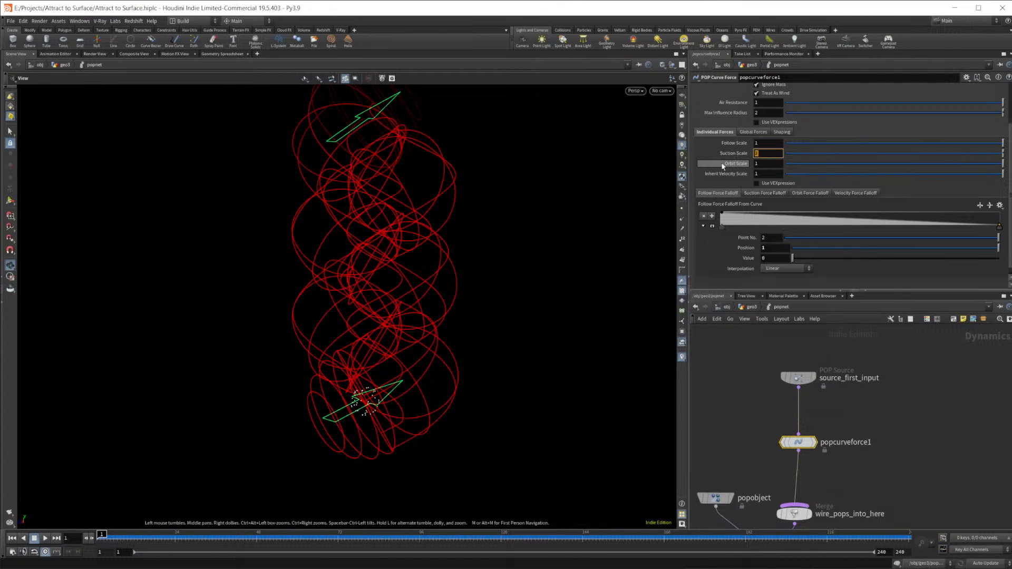
text(10)
key(Return)
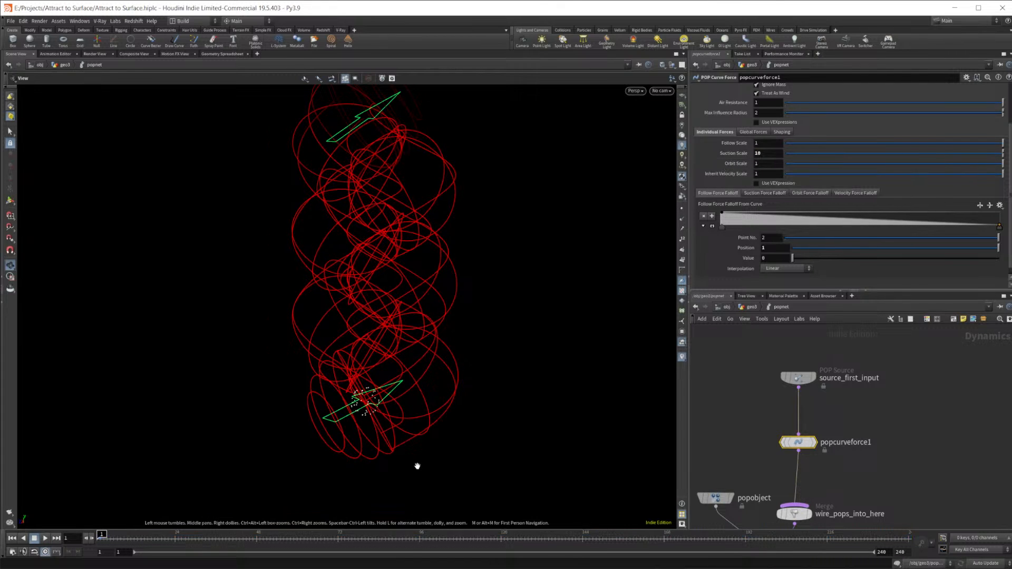
click(46, 538)
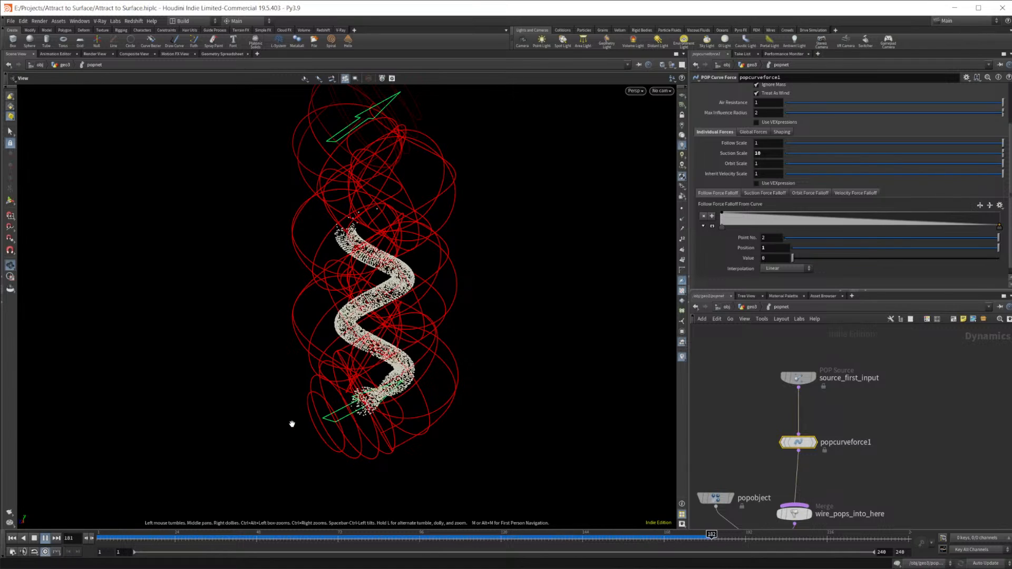
click(34, 540)
Go up to geo3, try fewer turns on helix1, undo that change and review the spiral's remaining parameters
click(751, 307)
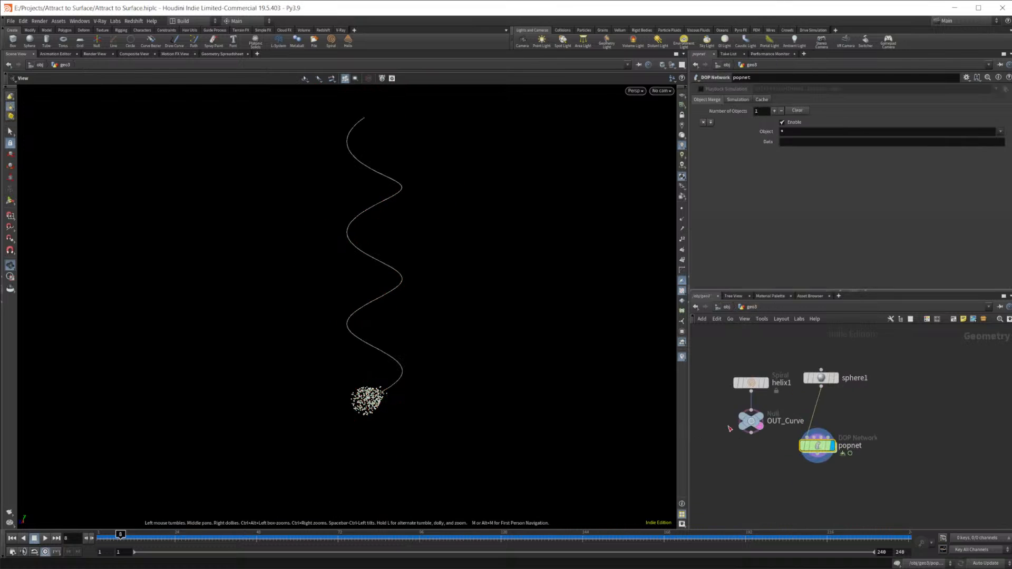
click(752, 383)
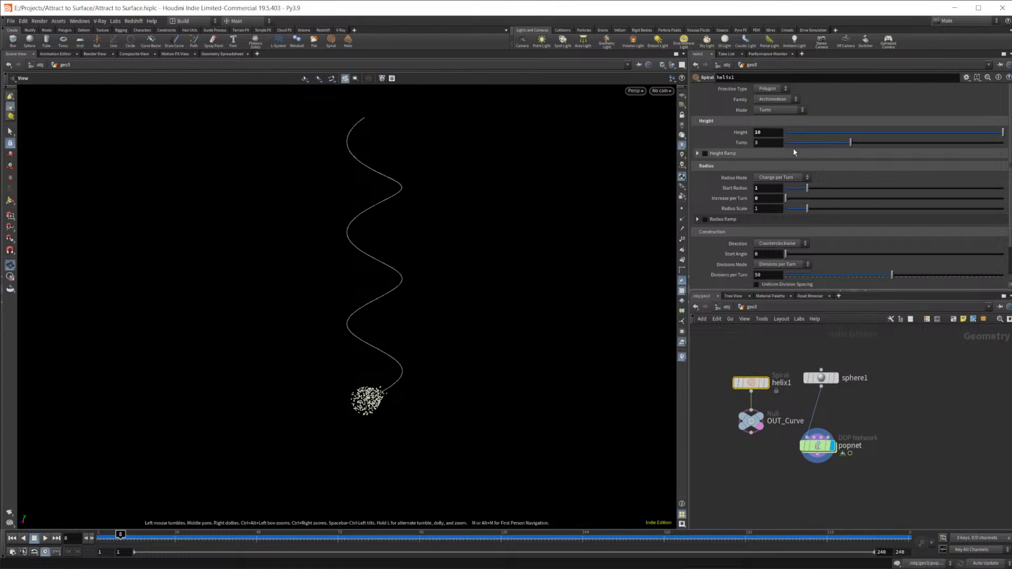
drag(850, 143, 826, 147)
key(ctrl+z)
scroll(729, 233, down, 2)
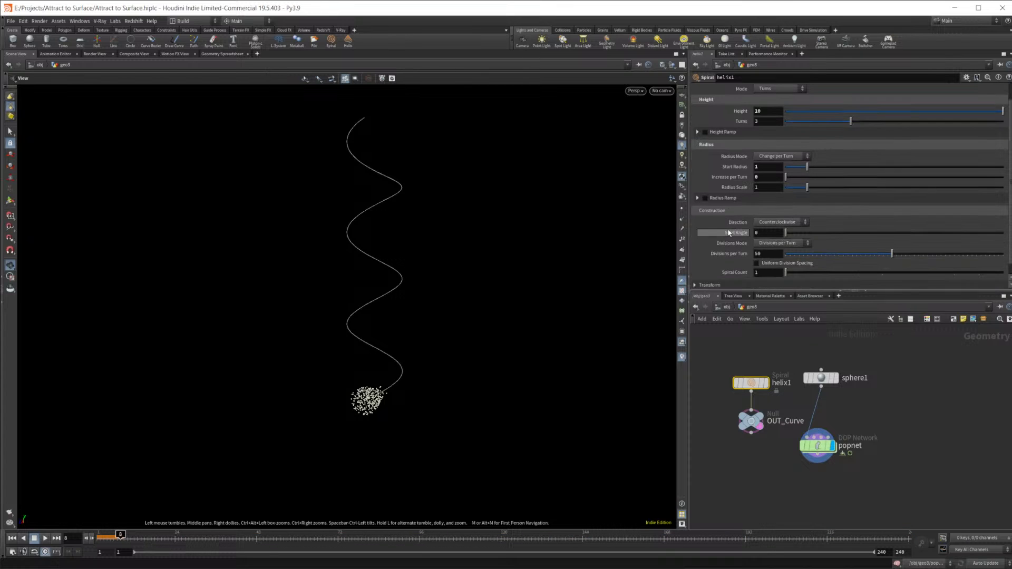
scroll(730, 233, down, 1)
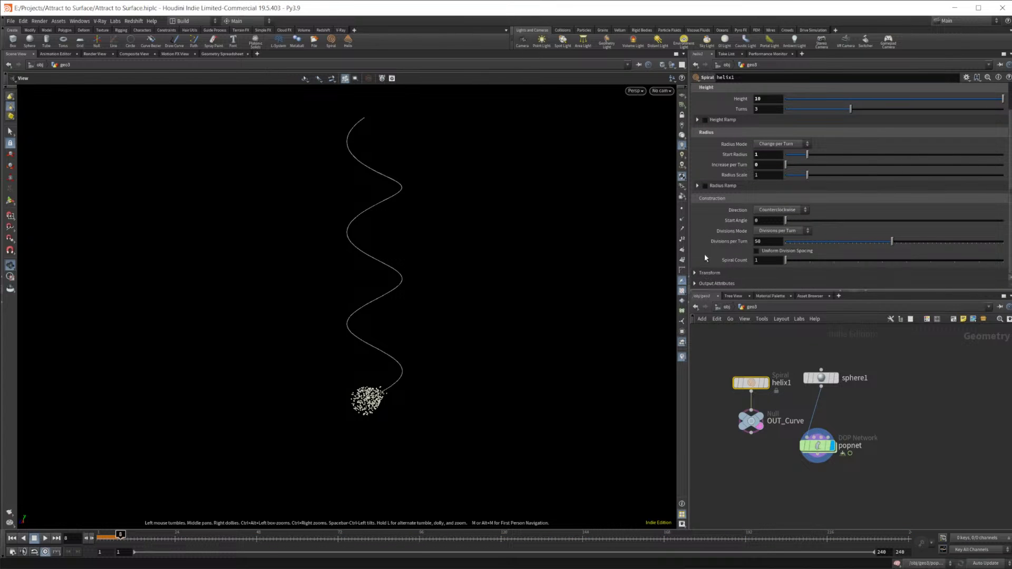
scroll(705, 254, up, 2)
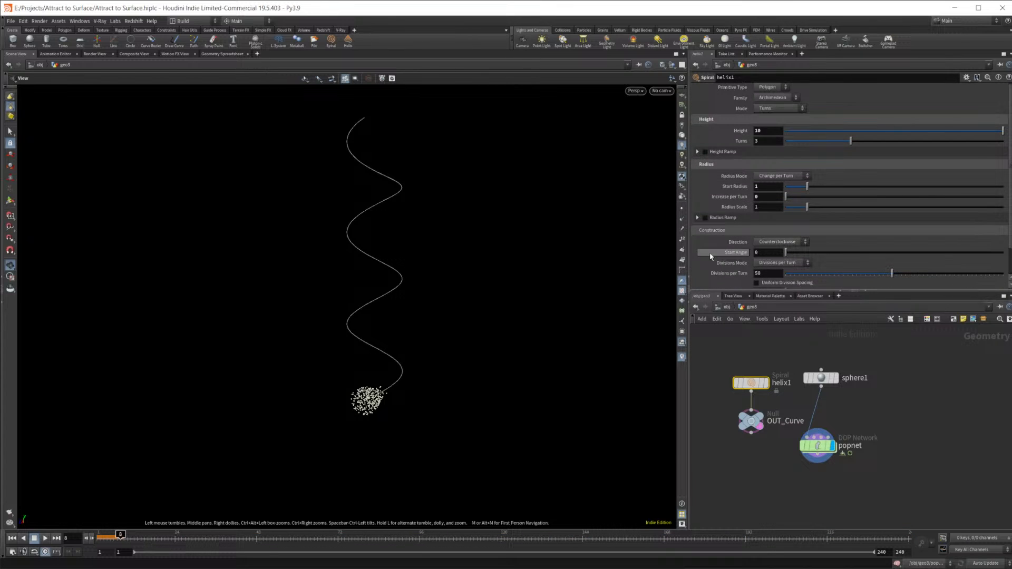
Go back inside popnet and set popcurveforce1's suction scale to 30
double_click(817, 445)
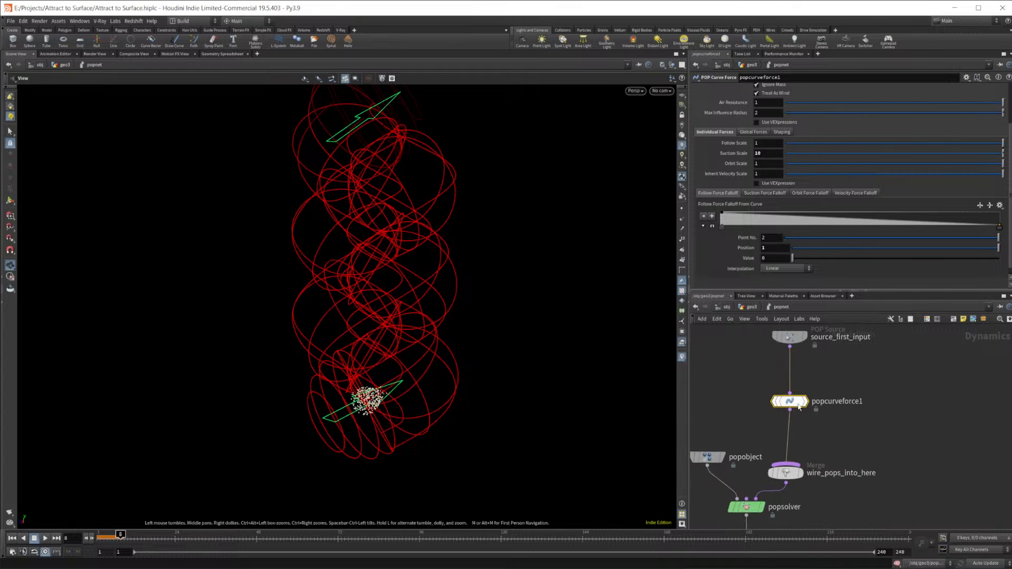
click(724, 153)
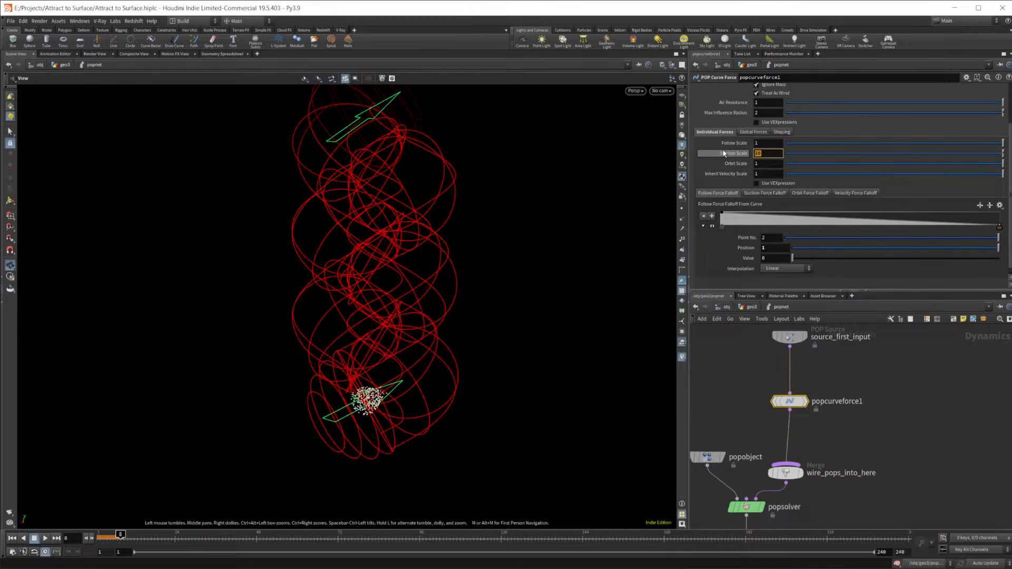
text(30)
key(Return)
Replay the simulation from the first frame to examine how particles travel up the spiral, and pause it at frame 213
click(11, 538)
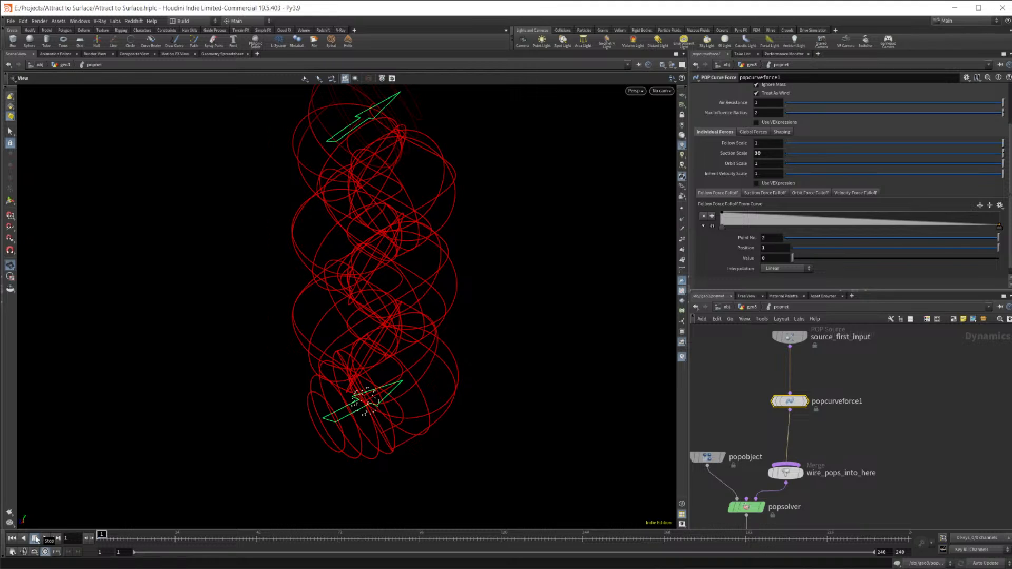
click(45, 540)
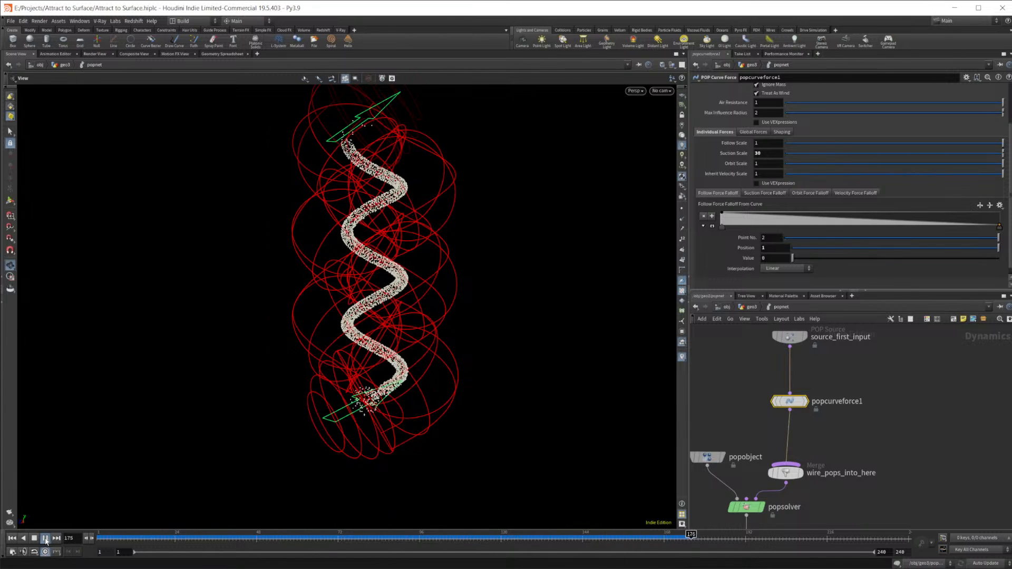
click(45, 539)
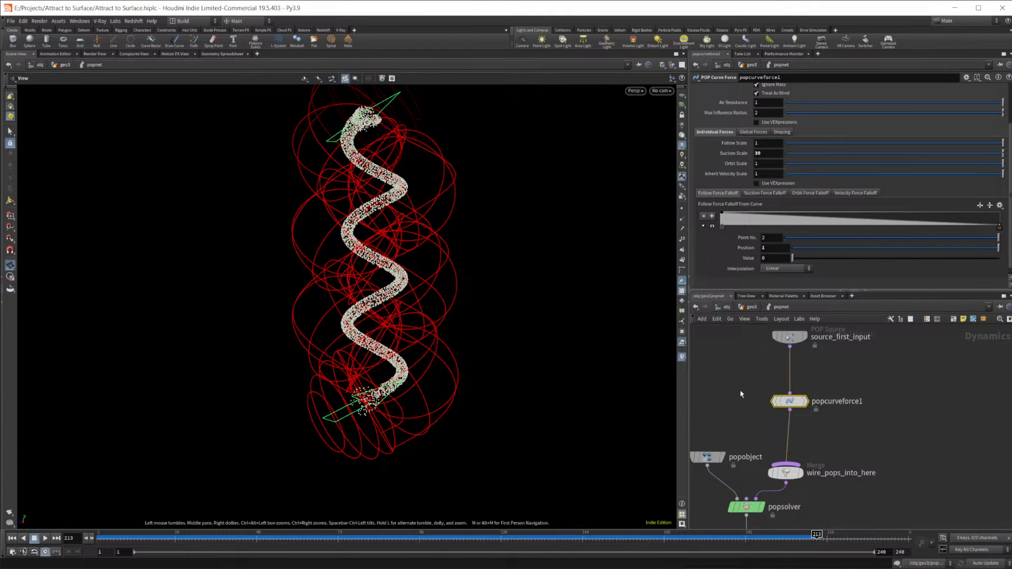
middle_drag(881, 420, 857, 435)
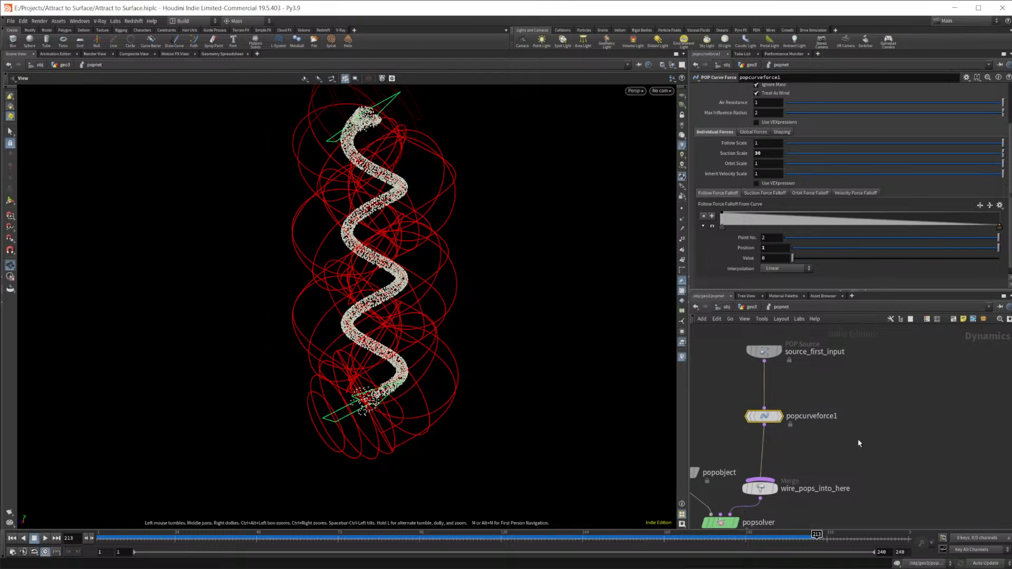
Insert a POP Group node between source_first_input and popcurveforce1, and return the timeline to the first frame
key(Tab)
text(pop g)
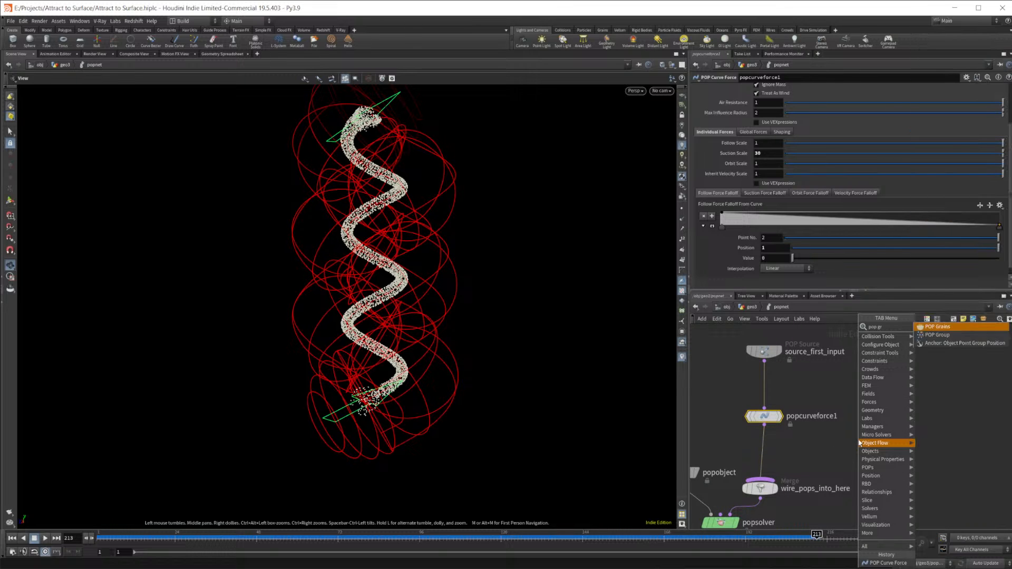
key(Return)
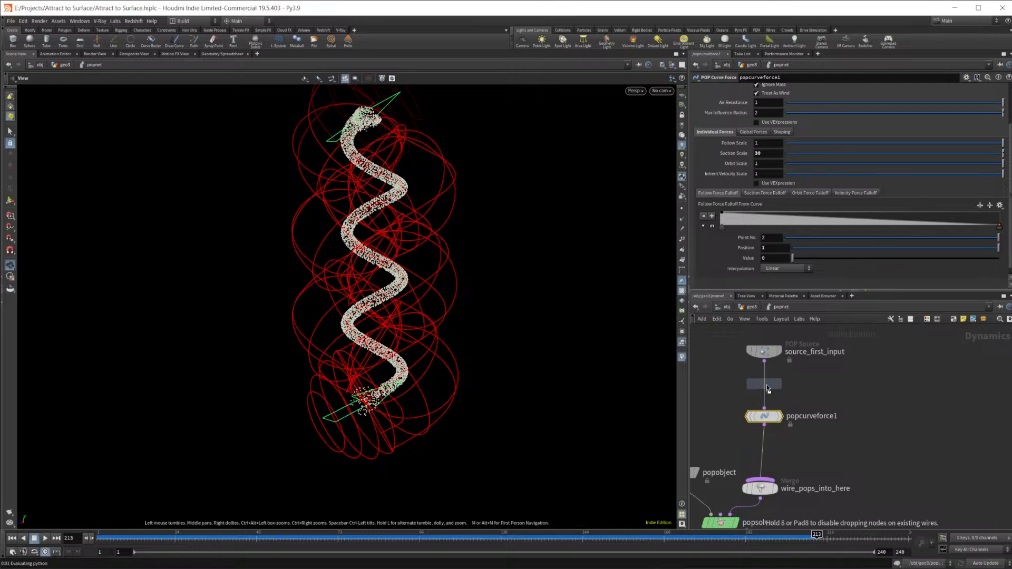
click(762, 387)
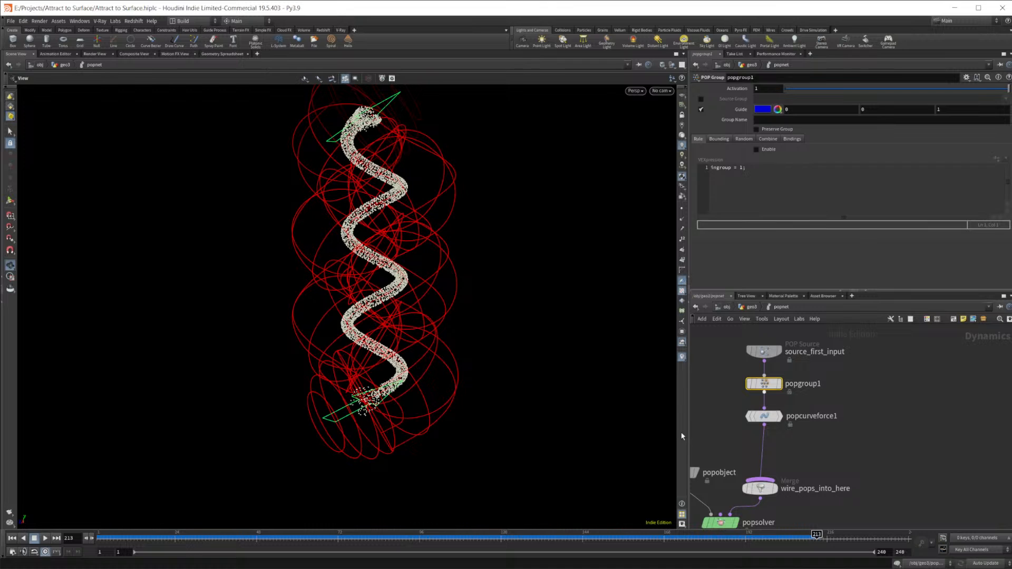
mouse_move(770, 385)
mouse_down()
mouse_move(786, 389)
mouse_move(771, 391)
mouse_up()
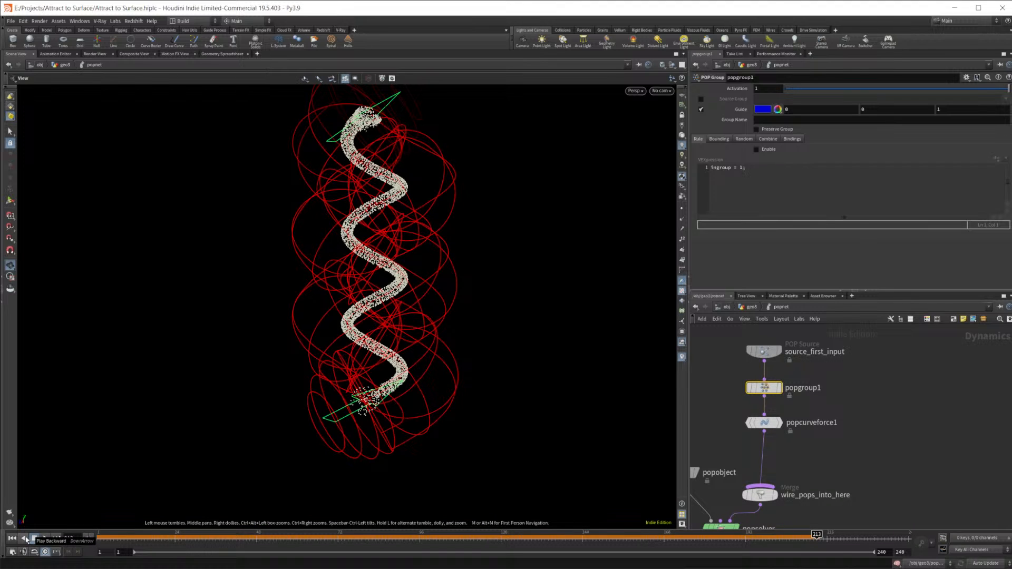
click(13, 540)
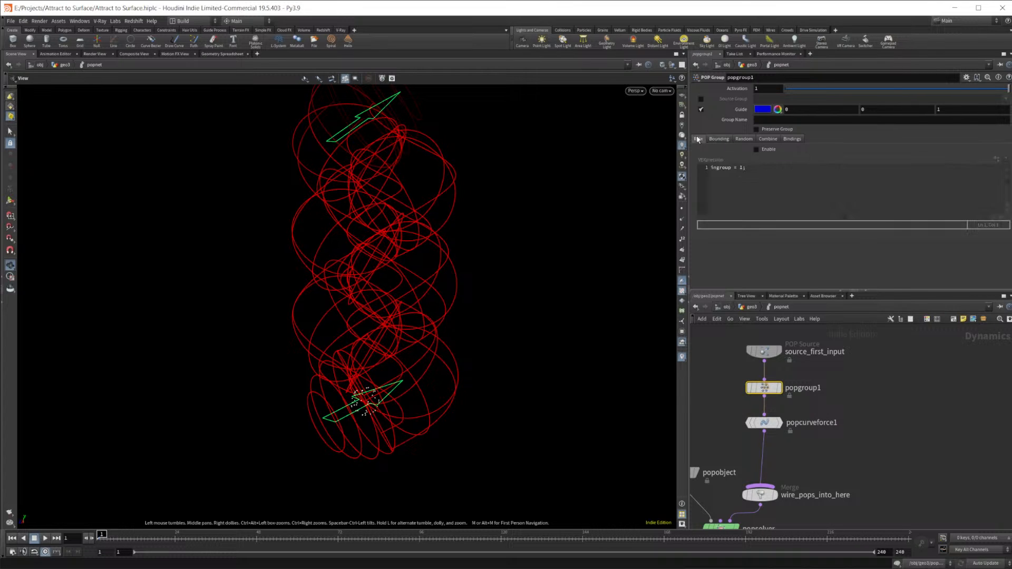
Enable the POP Group's rule and bounding, with Bounding Sphere as the bounding type
click(757, 149)
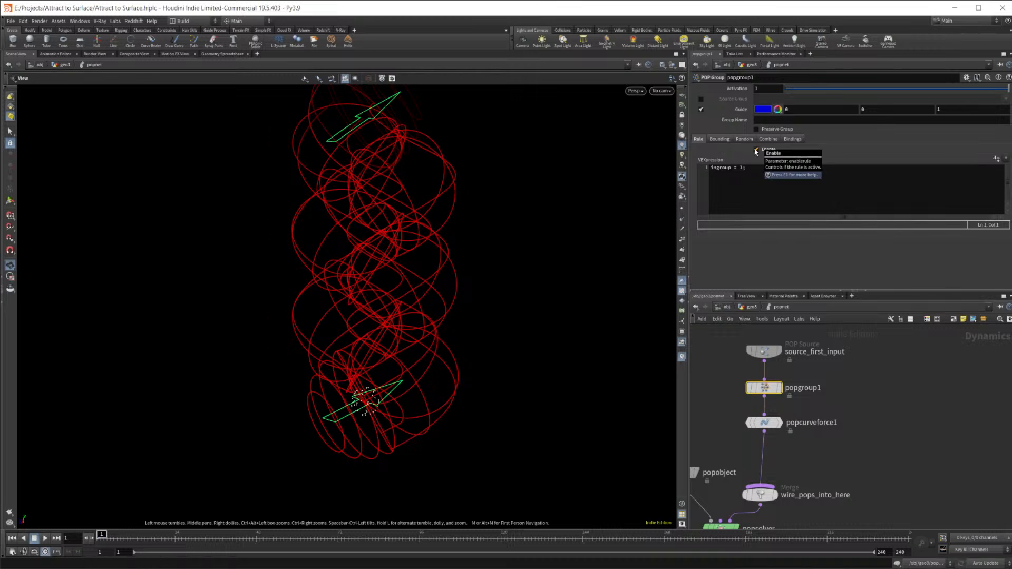
click(720, 139)
click(757, 149)
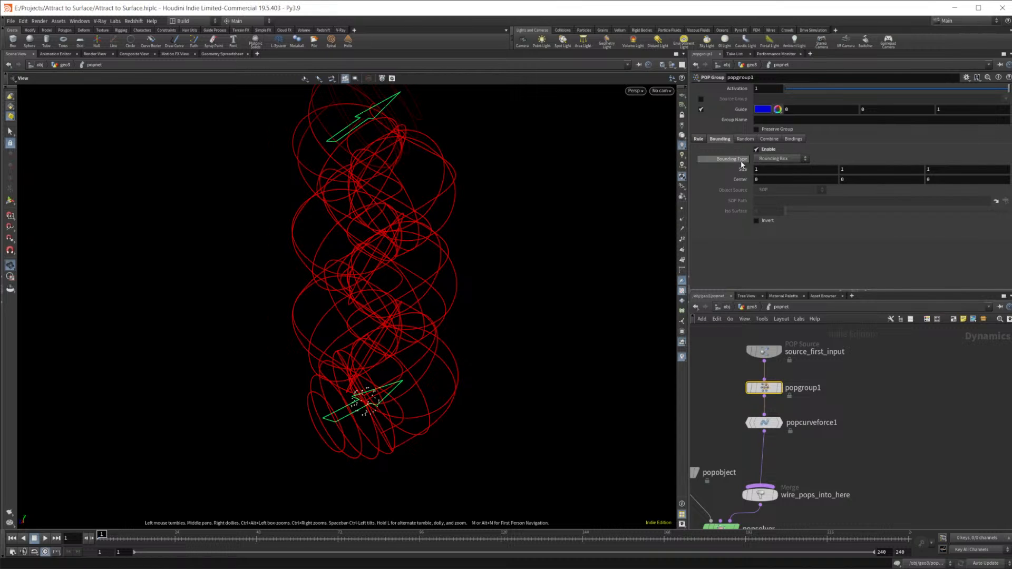
click(780, 159)
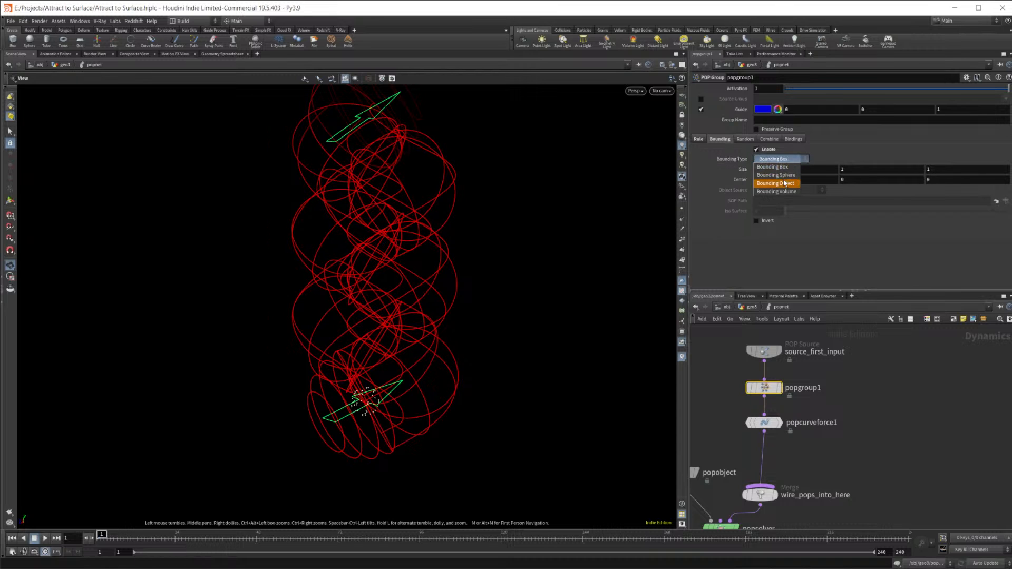
click(777, 169)
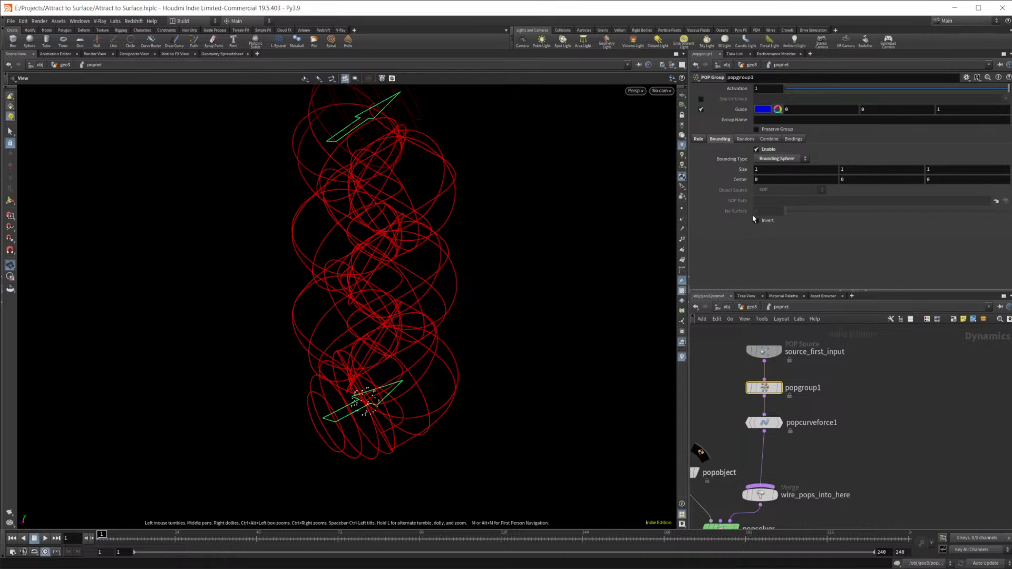
Set the bounding sphere's Y center to 0.7 and name the group sniff, keeping popcurveforce1 bypassed only while doing so
click(744, 403)
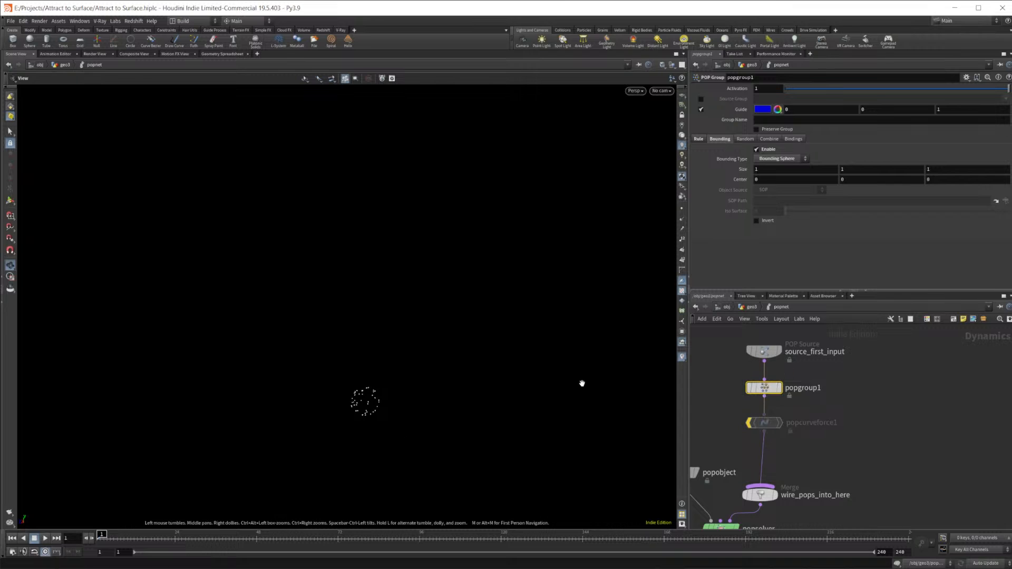
middle_drag(856, 177, 889, 179)
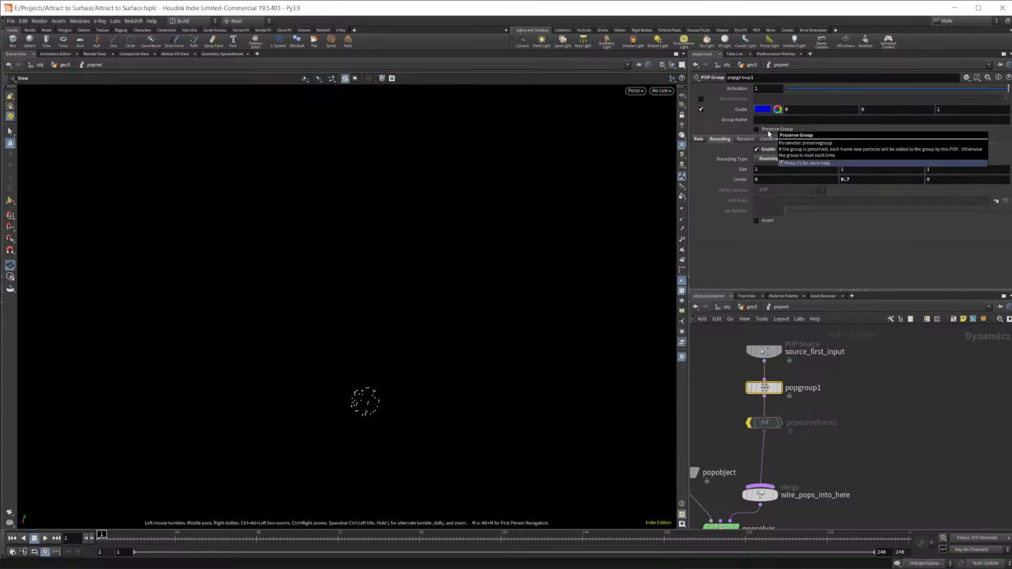
click(784, 118)
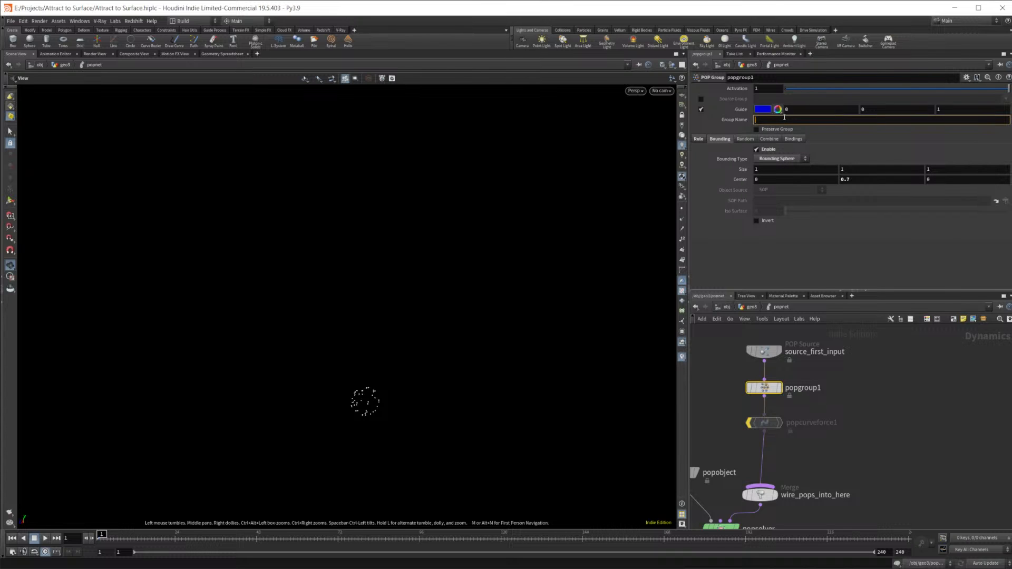
text(sniff)
key(Return)
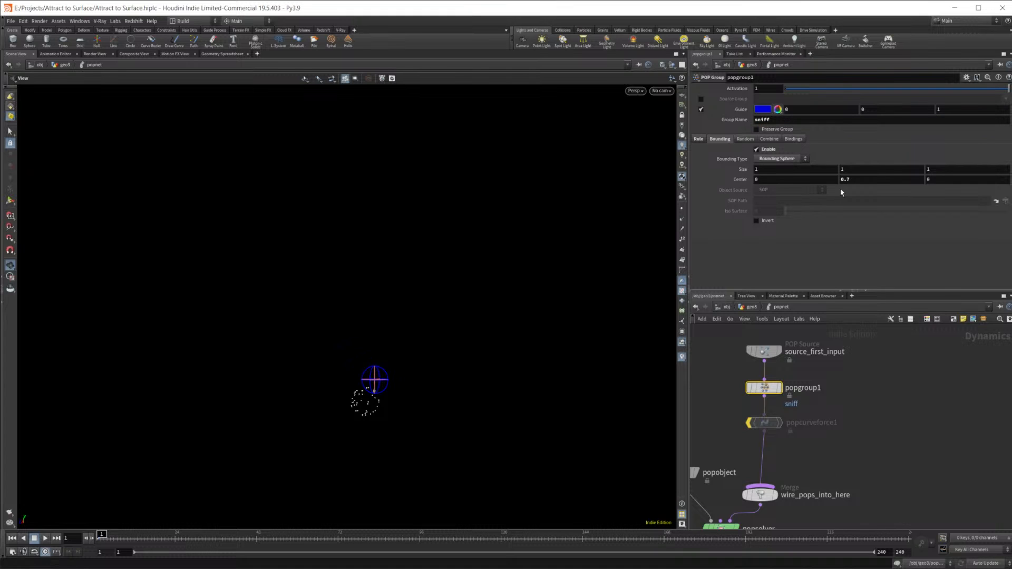
click(749, 423)
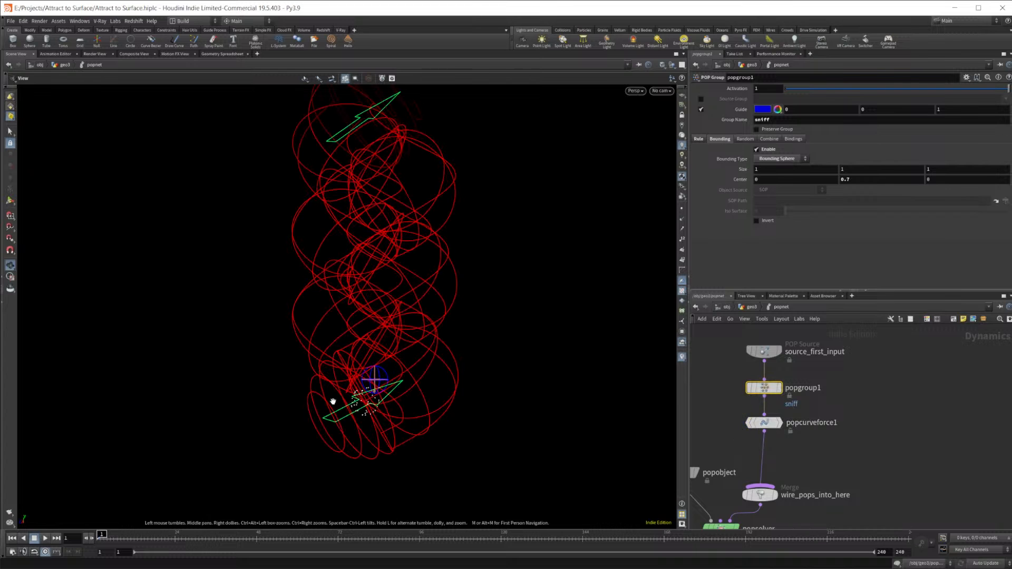
Scale the bounding sphere uniformly to a size of 3.9 and enable Preserve Group on the POP Group
middle_drag(741, 170, 839, 174)
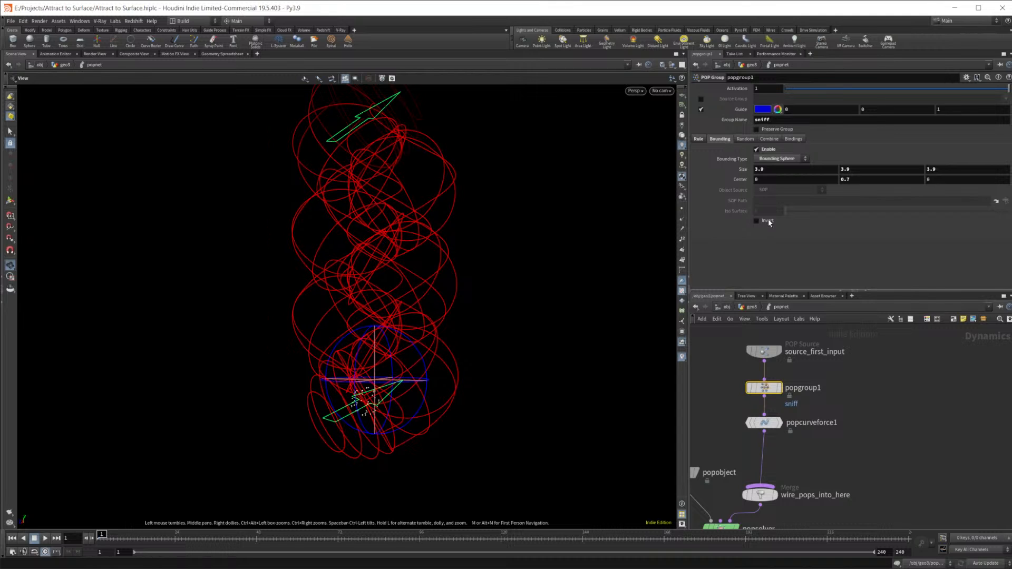
click(853, 398)
click(767, 131)
Raise the bounding sphere along the helix by setting its Y center to 4.9
middle_drag(859, 169, 843, 170)
key(ctrl+z)
middle_drag(860, 179, 897, 182)
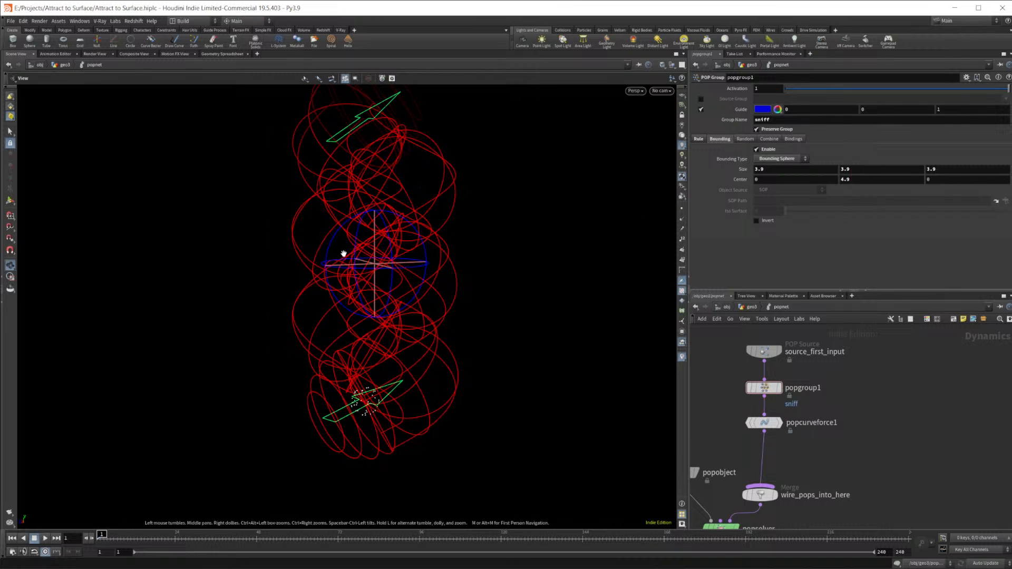
Insert a POP Attract node between popcurveforce1 and wire_pops_into_here
drag(356, 293, 649, 412)
key(Tab)
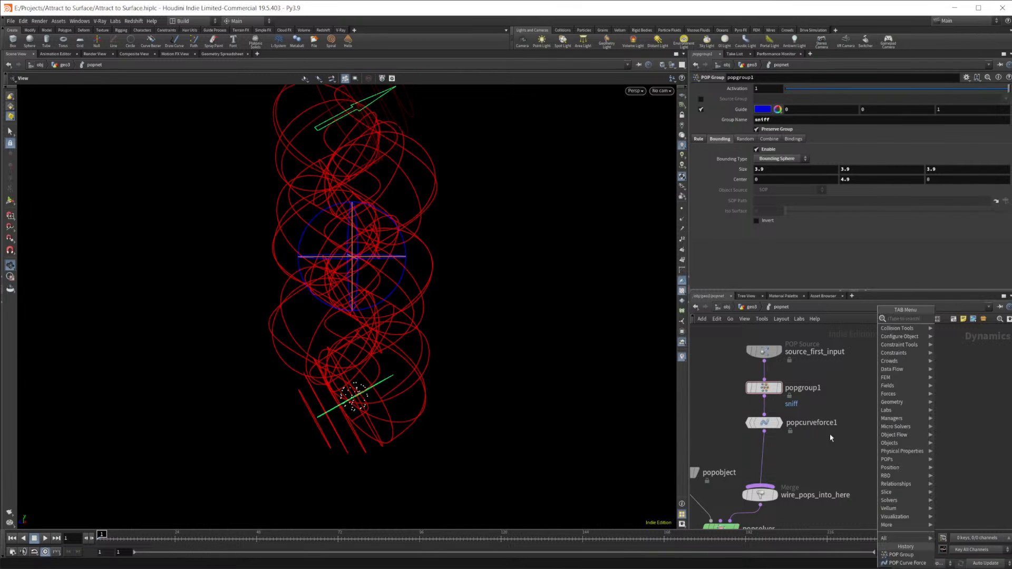
key(Tab)
text(pop)
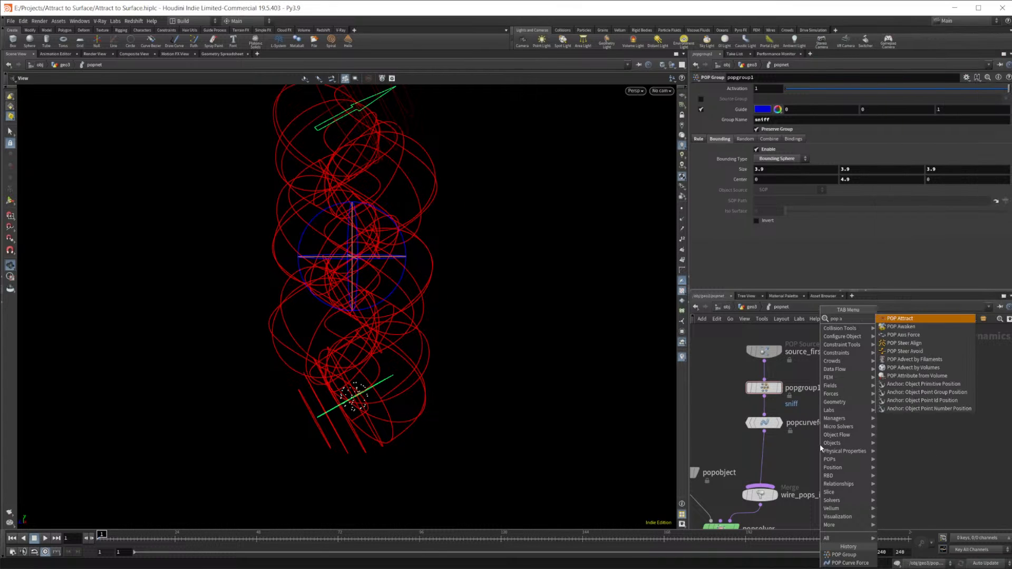
key(Return)
click(778, 454)
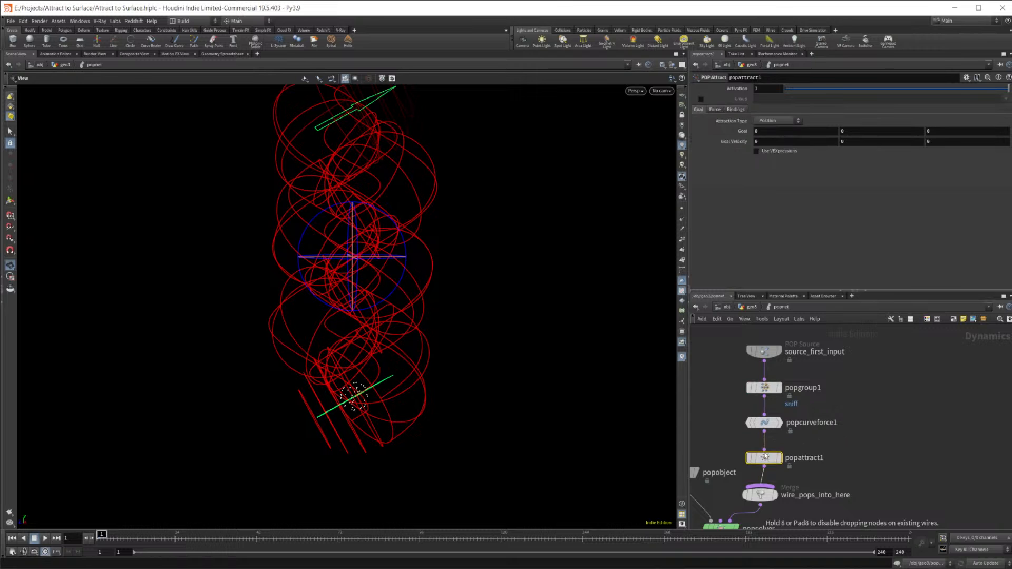
Restrict the POP Attract node to the sniff group
click(701, 99)
click(1006, 99)
click(1006, 109)
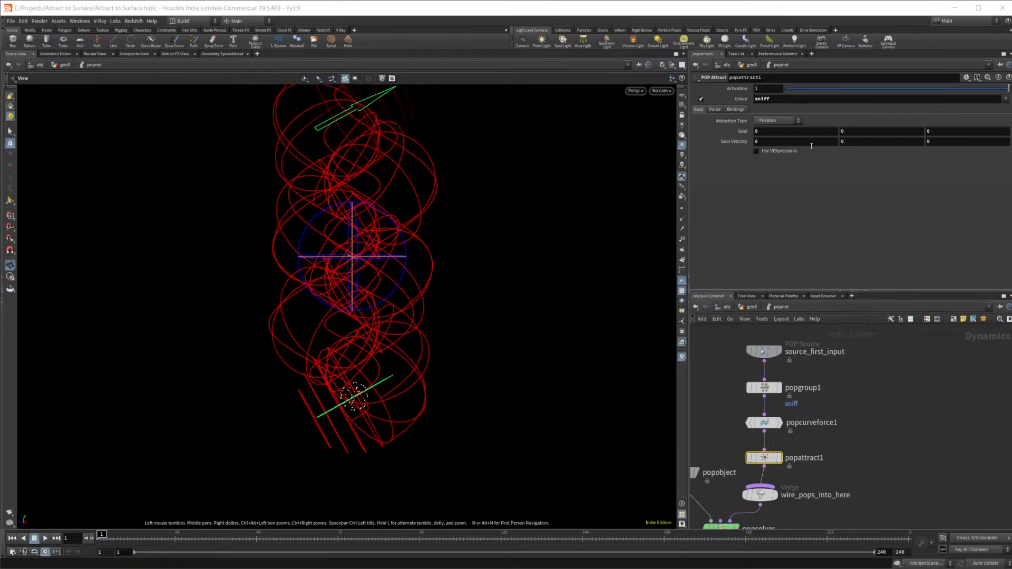
Set the POP Attract goal's X position to 2.3 and its force scale to 3.39
middle_drag(820, 131, 849, 131)
middle_drag(959, 152, 904, 151)
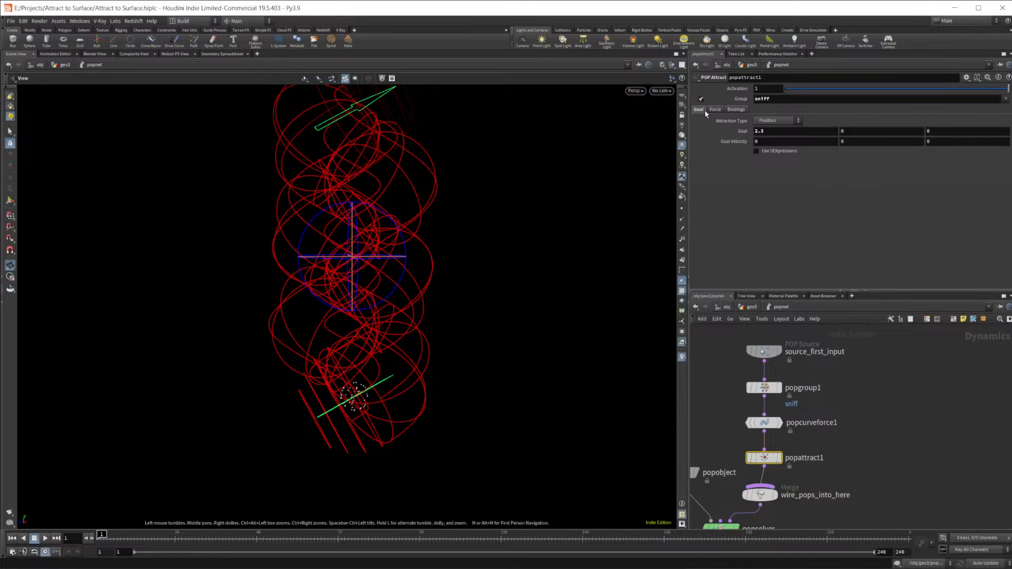
click(715, 109)
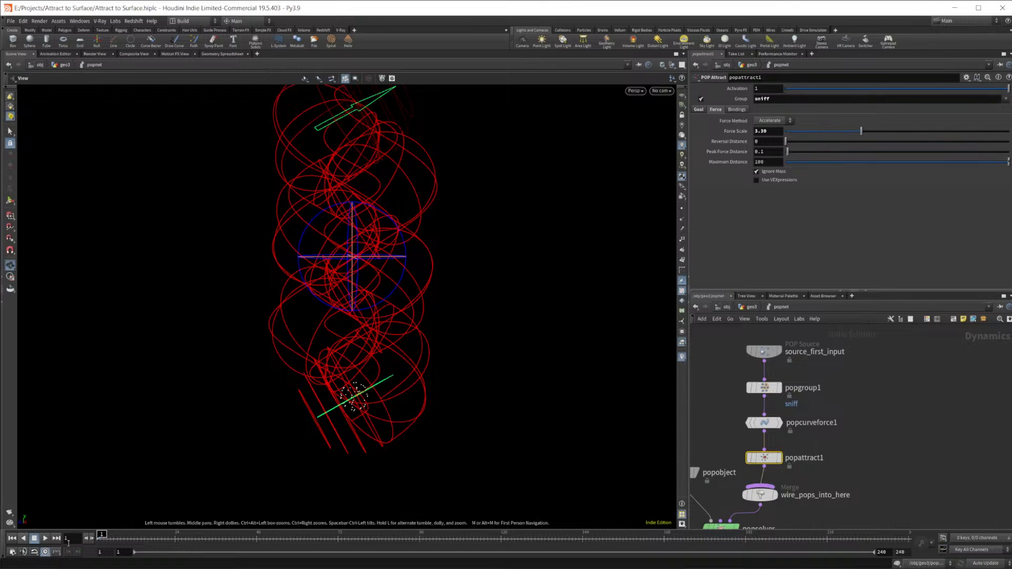
Play the simulation past the bounding sphere, stop it, and inspect the particle stream from another angle
click(44, 539)
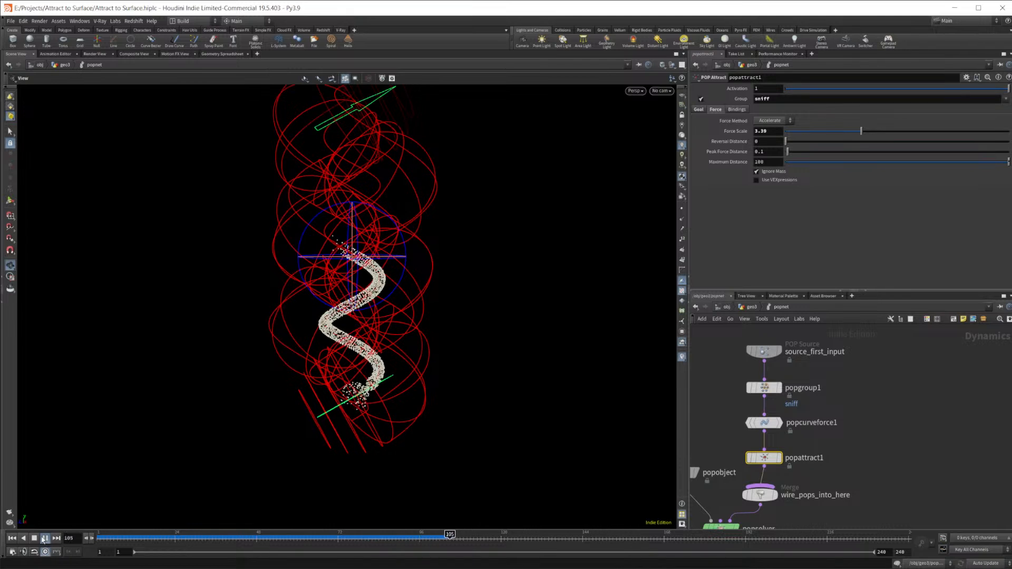
click(34, 539)
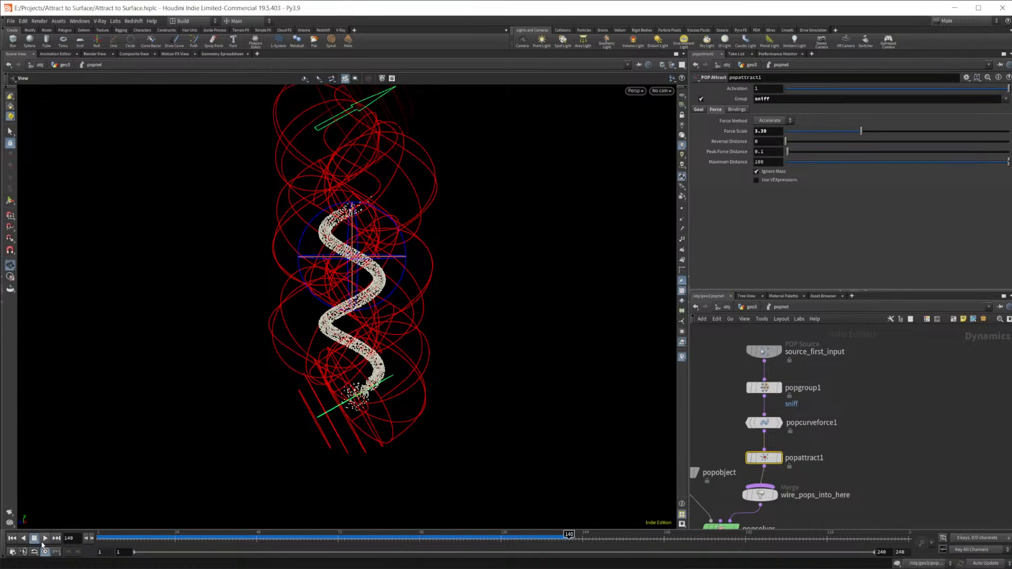
drag(280, 409, 649, 407)
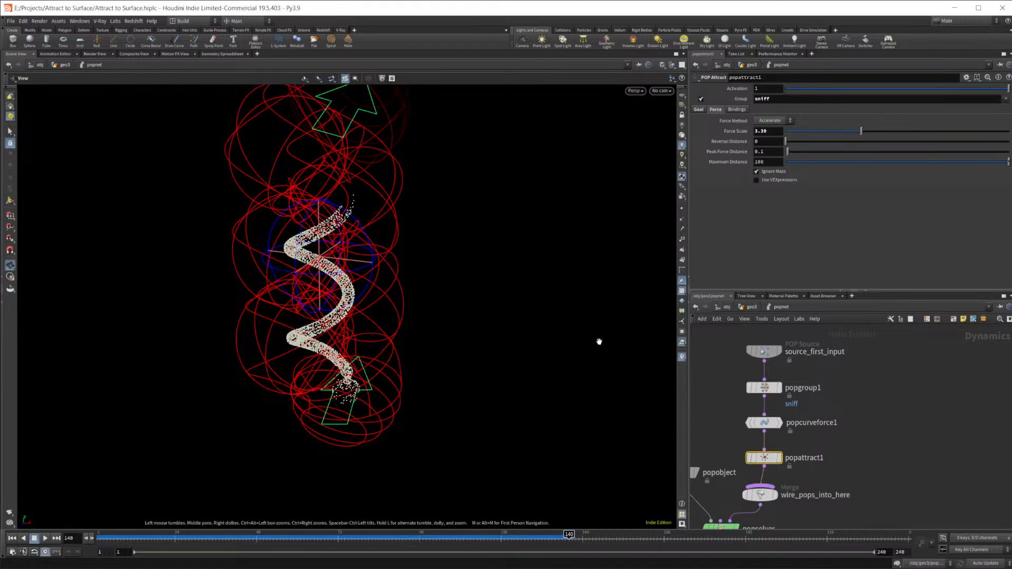
Examine the popobject's geometry data in the spreadsheet to check the particles' sniff group membership
click(227, 56)
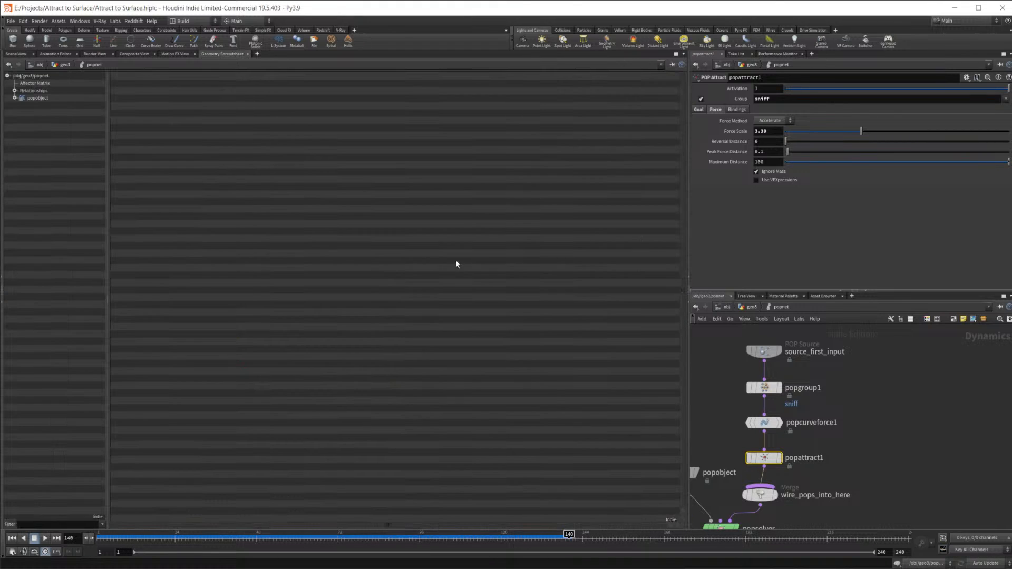
click(14, 98)
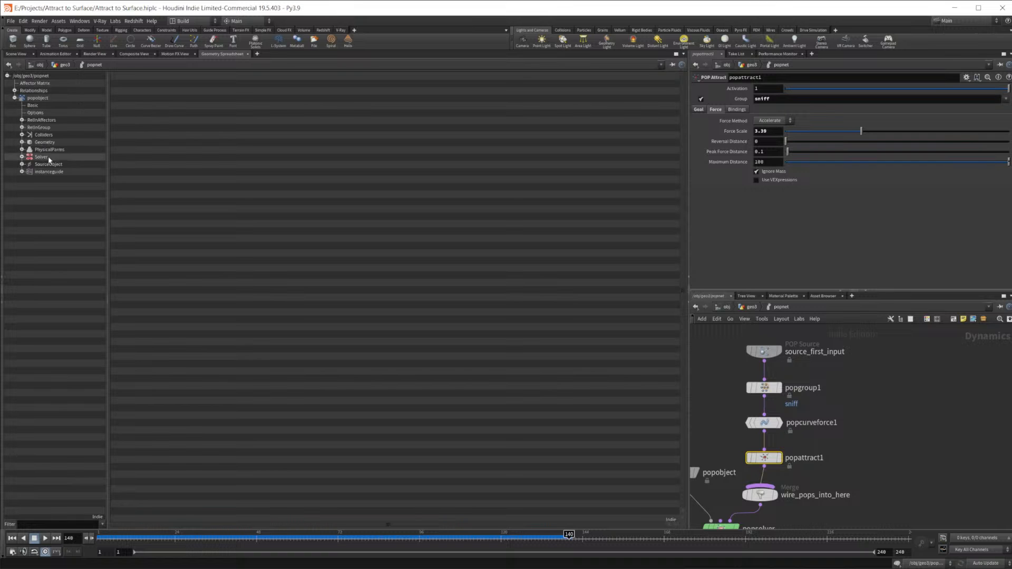
click(21, 143)
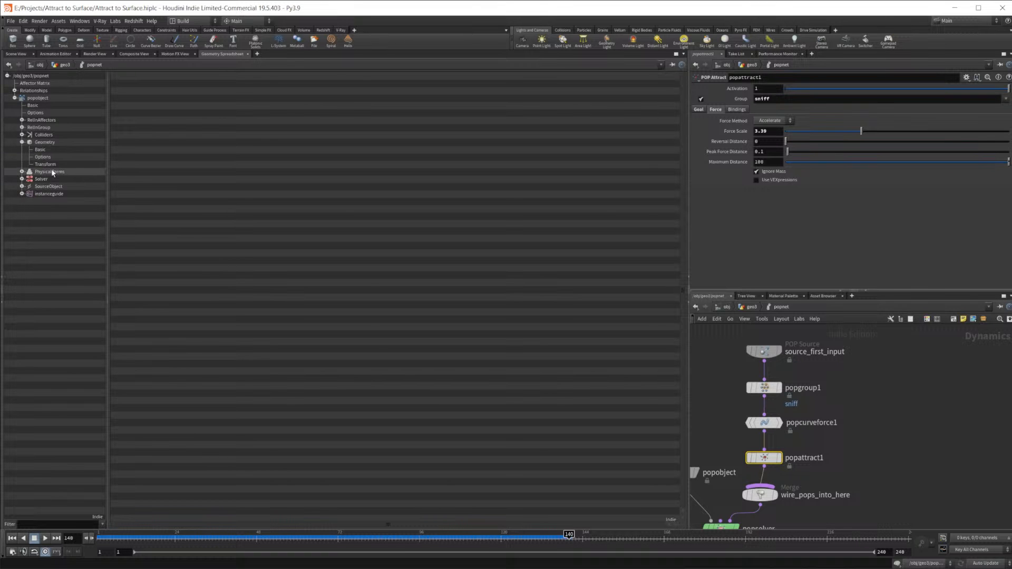
click(74, 143)
drag(297, 527, 711, 500)
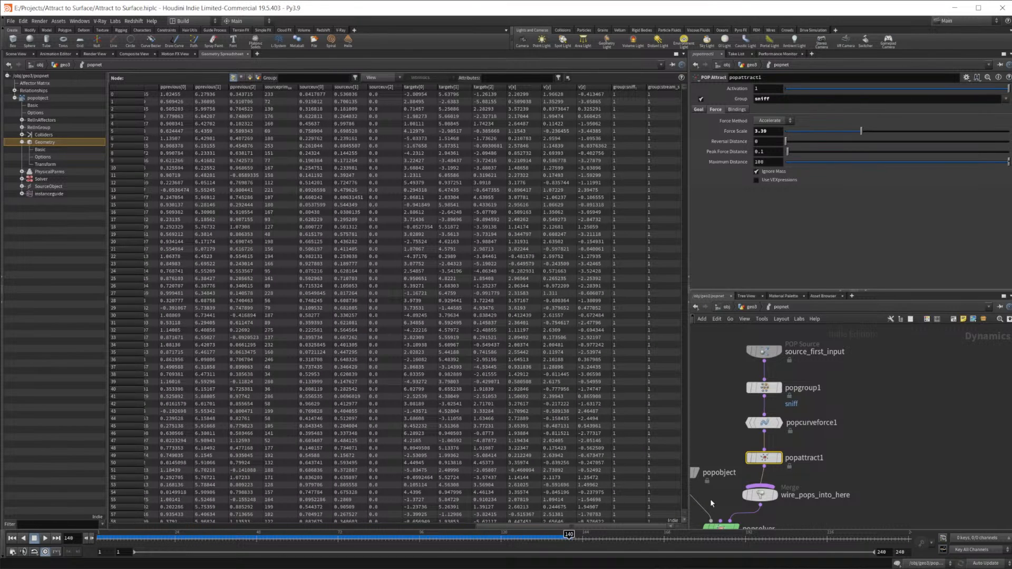
Restrict popcurveforce1 to the particles outside the sniff group by setting its group to !sniff
click(771, 425)
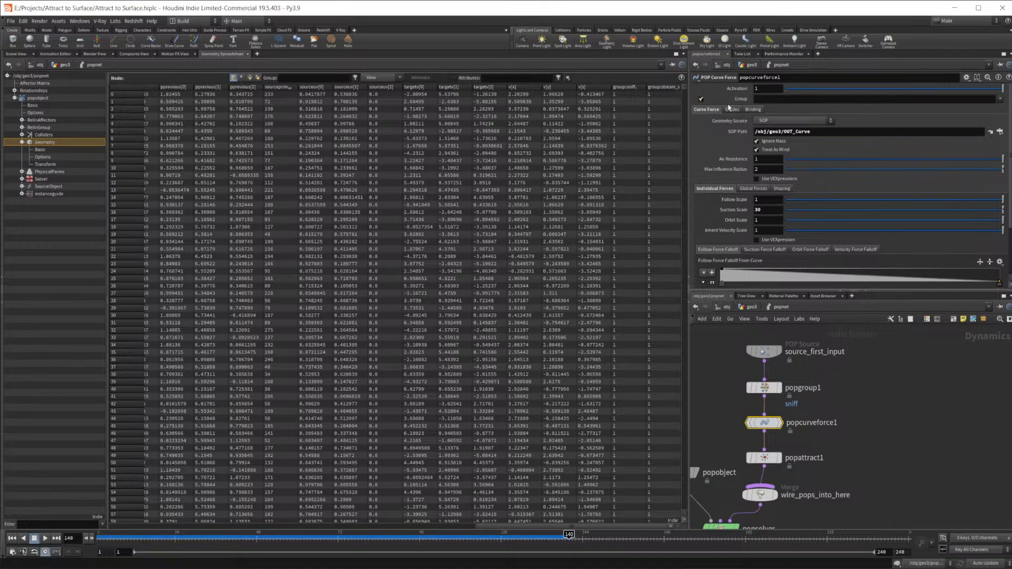
click(772, 100)
click(1000, 98)
click(1004, 112)
double_click(754, 99)
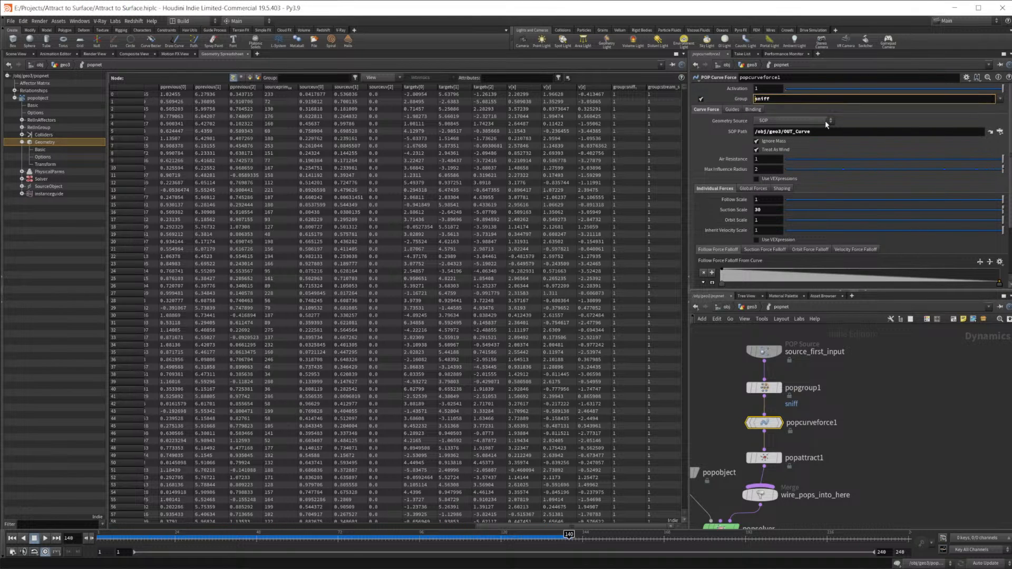
text(!)
key(Return)
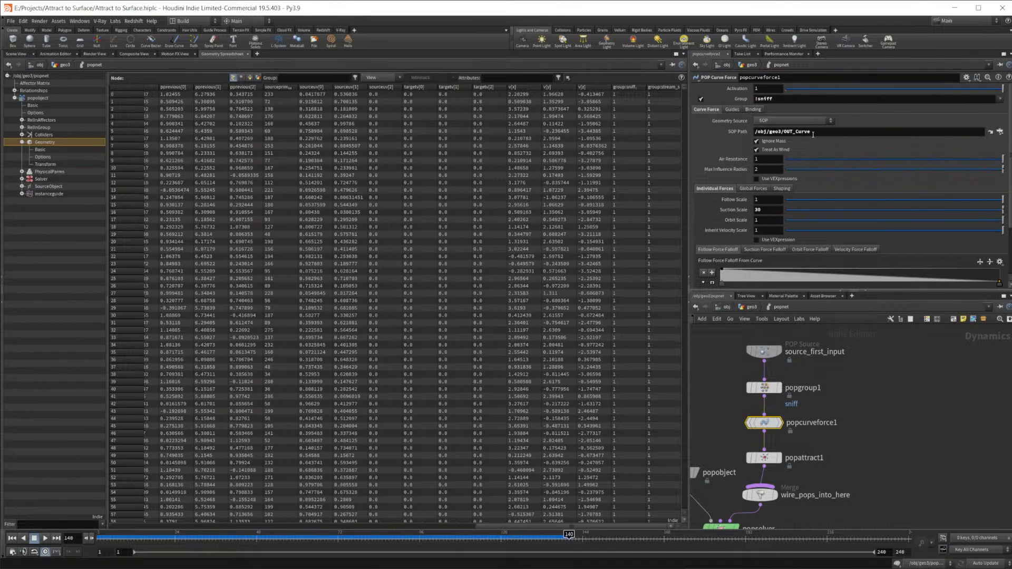
Replay the simulation from the first frame in the scene view to check the particle motion, and return to frame 1
click(16, 54)
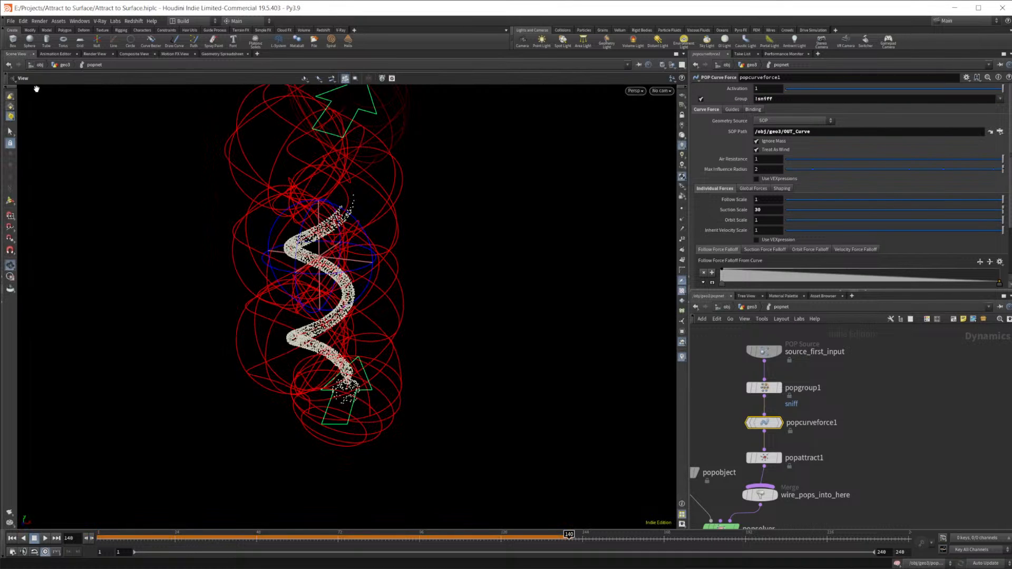
click(12, 538)
click(45, 538)
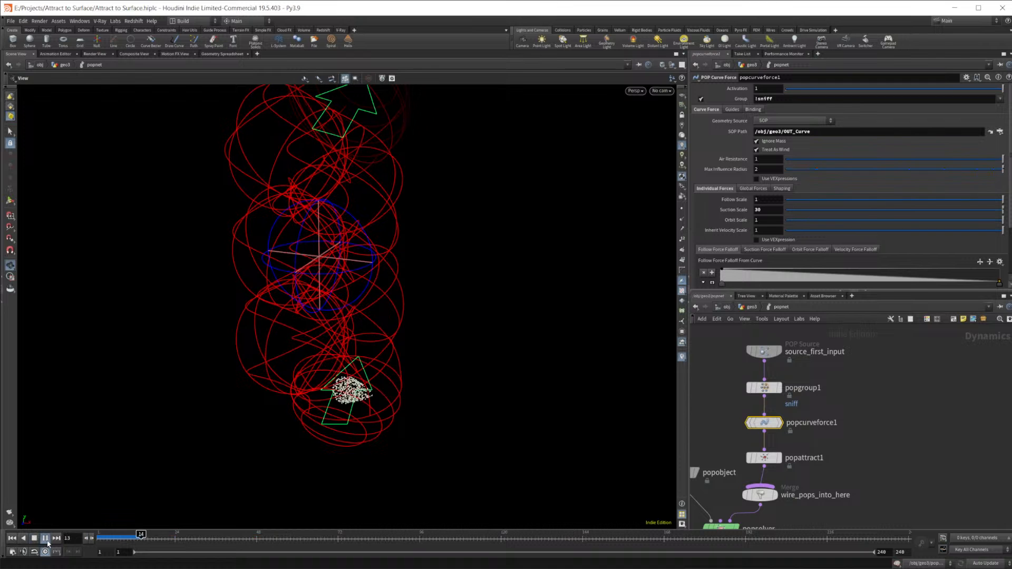
drag(280, 380, 215, 438)
click(43, 537)
drag(106, 541, 89, 538)
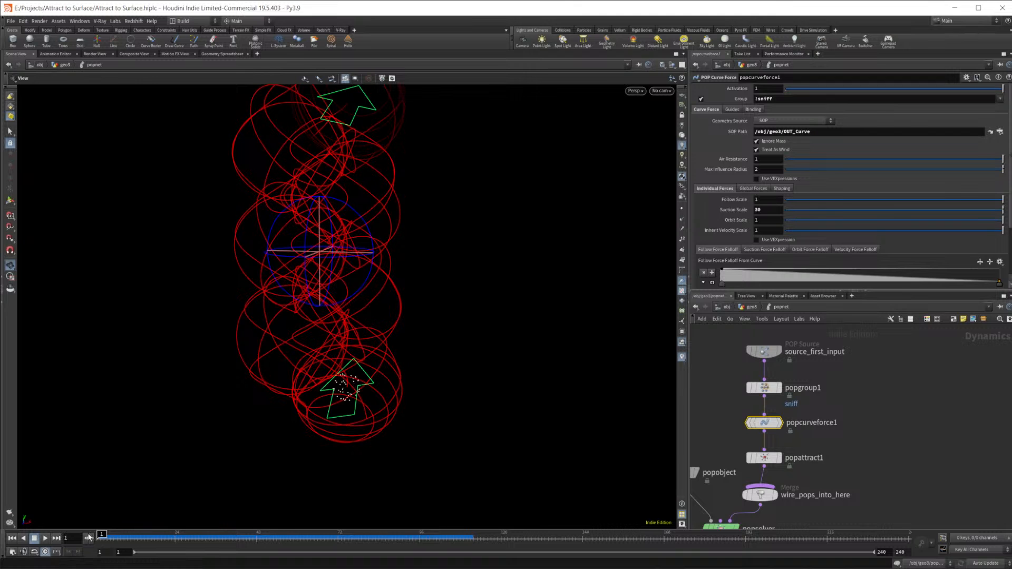
Disable the rule expression of popgroup1 while checking the particles' sniff membership in the geometry spreadsheet
click(231, 56)
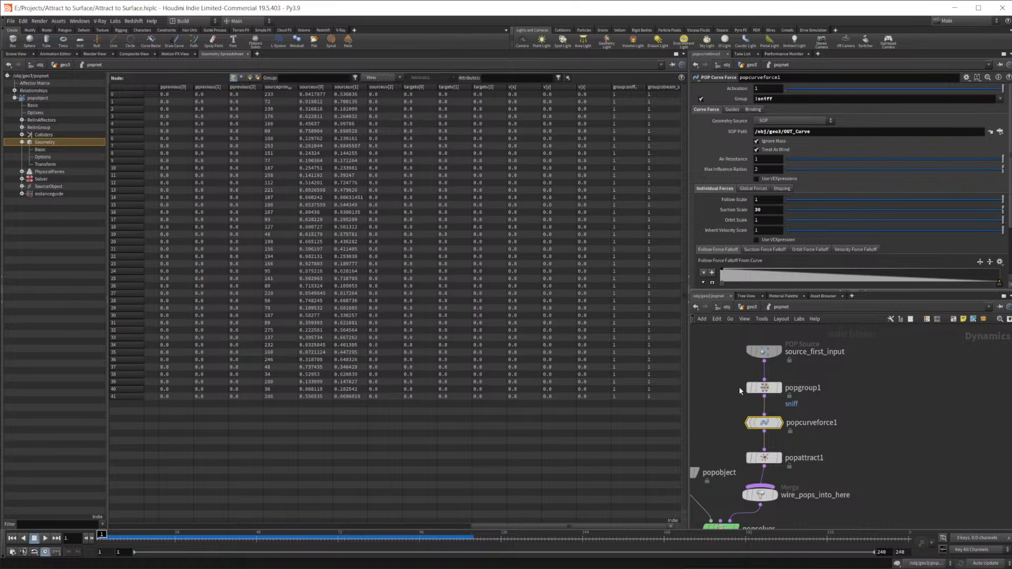
click(765, 388)
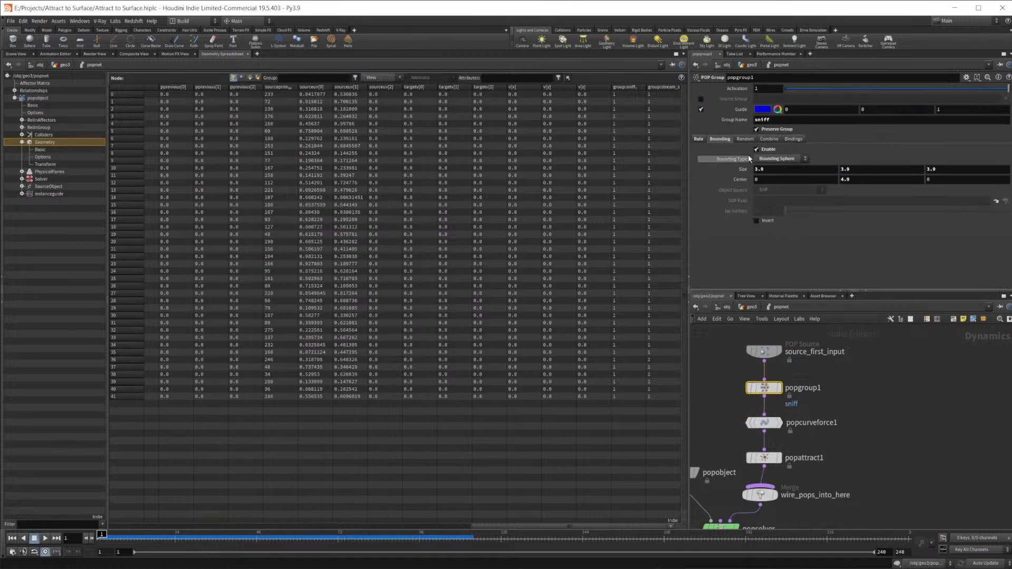
click(700, 140)
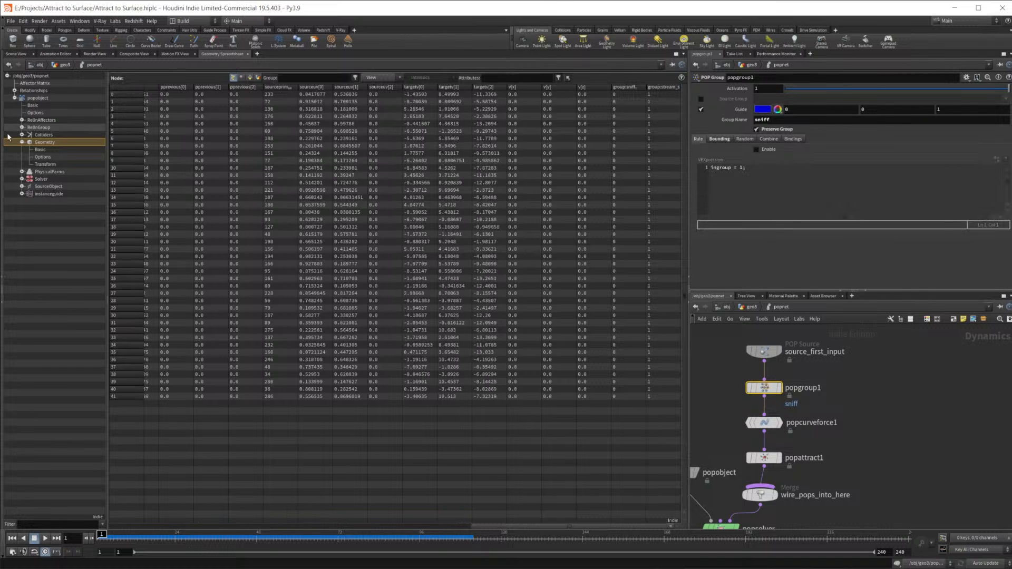
Play the simulation in the scene view, stop it, and inspect the particles passing the bounding sphere from different angles
click(16, 54)
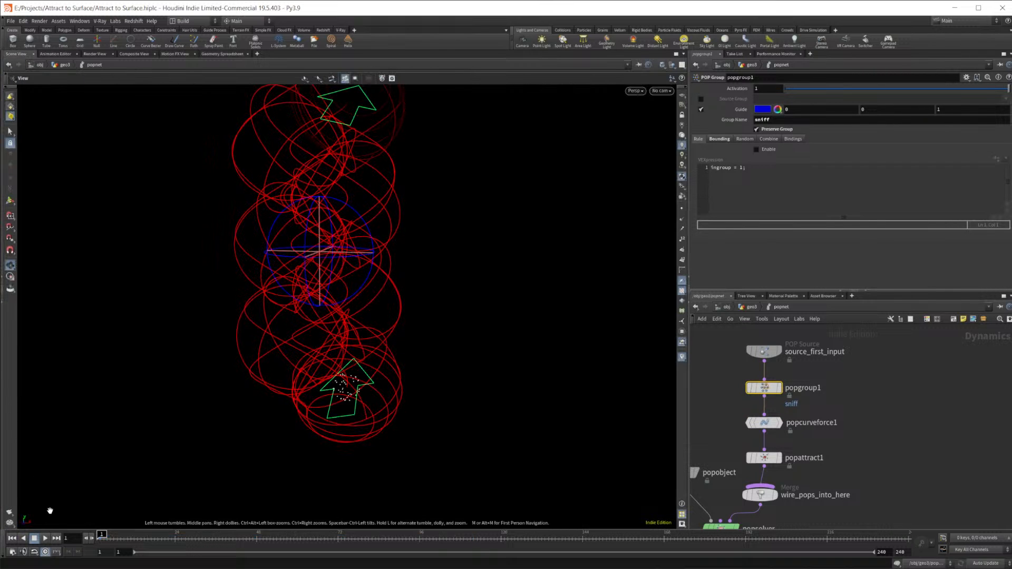
click(46, 538)
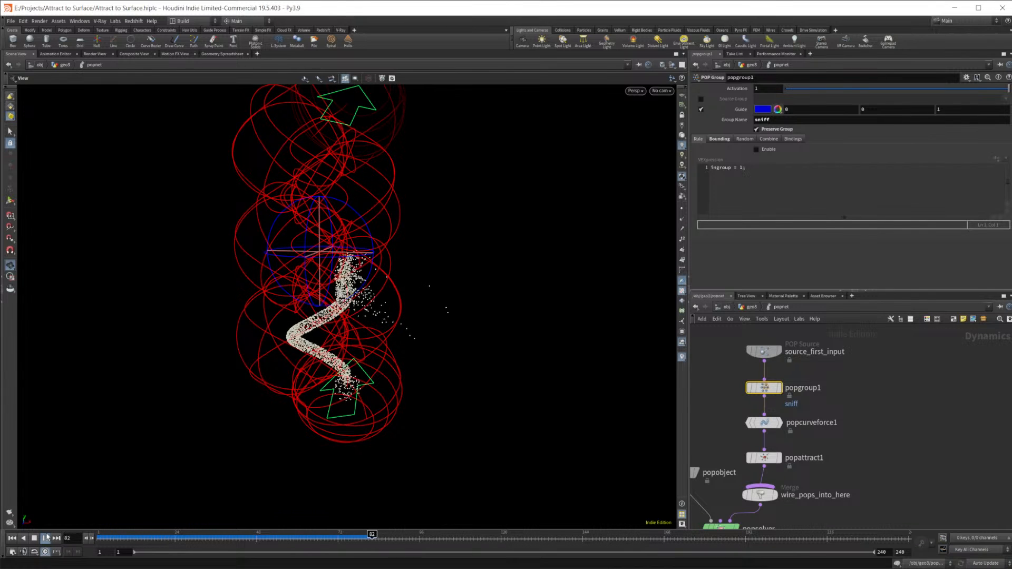
drag(389, 346, 241, 379)
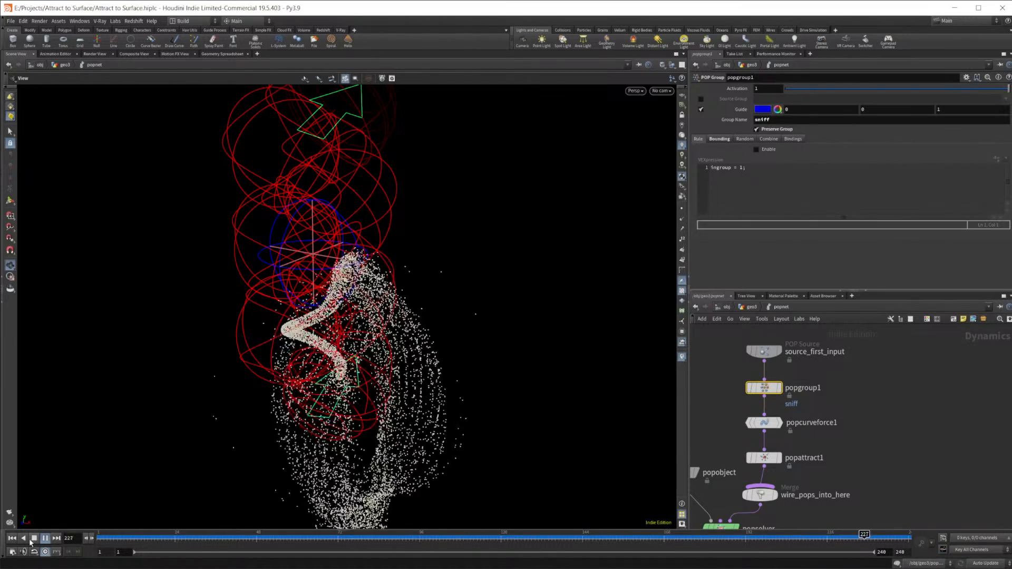
click(30, 539)
drag(337, 390, 289, 340)
Replay the simulation in stages to examine how particles leave the curve at the bounding sphere, and scrub to frame 119
click(45, 539)
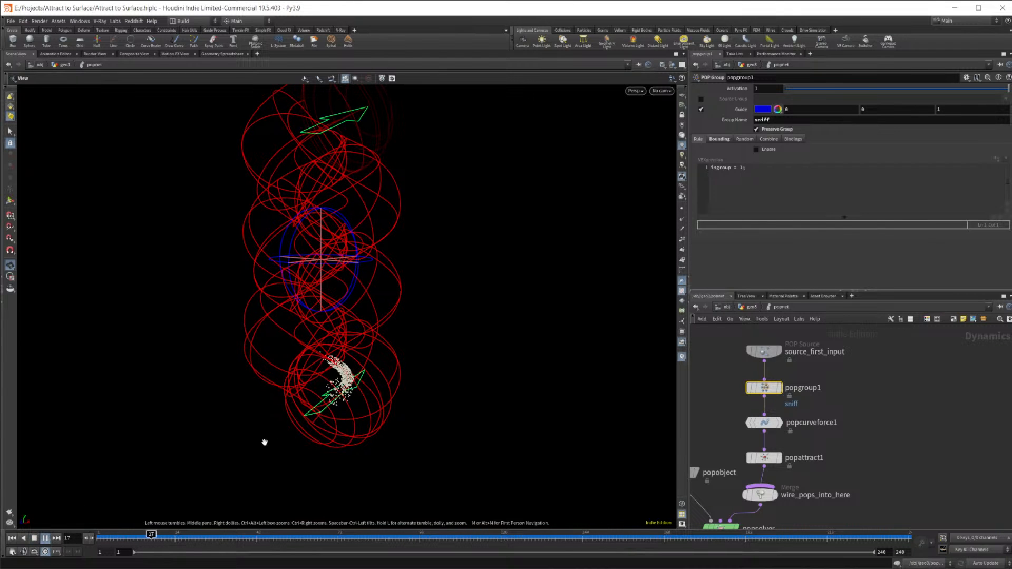
click(35, 539)
drag(294, 385, 396, 370)
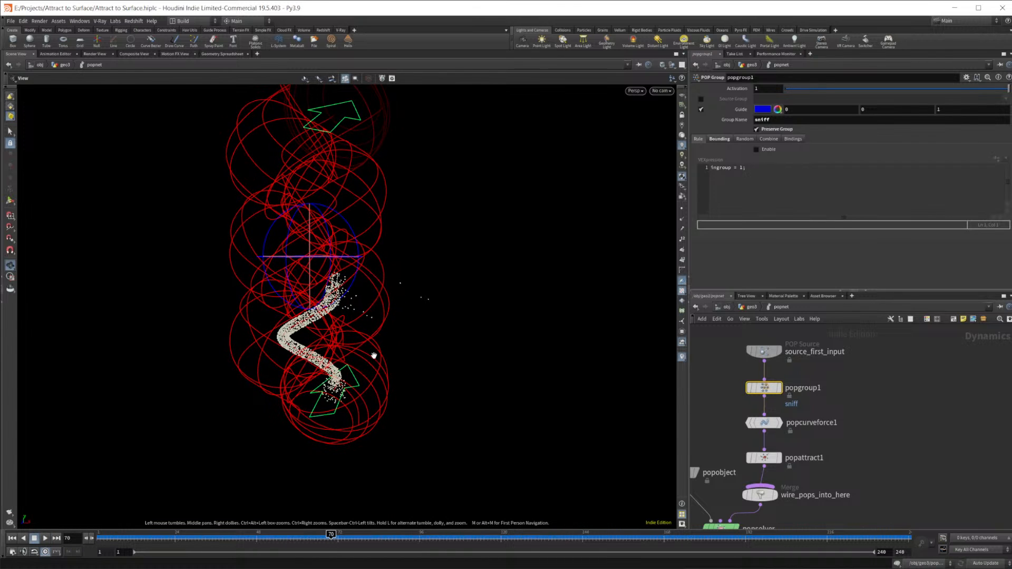
drag(296, 340, 358, 308)
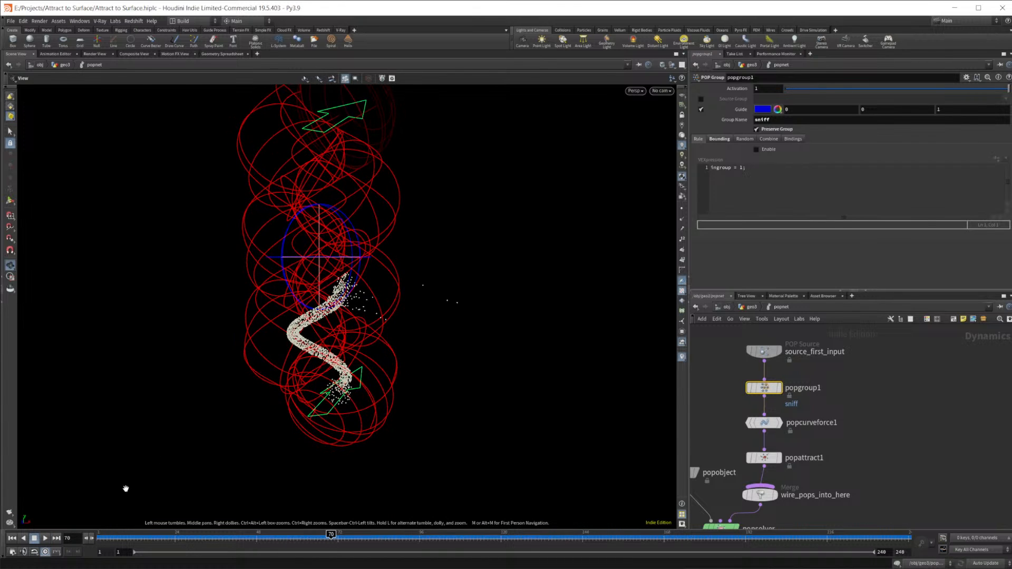
click(45, 538)
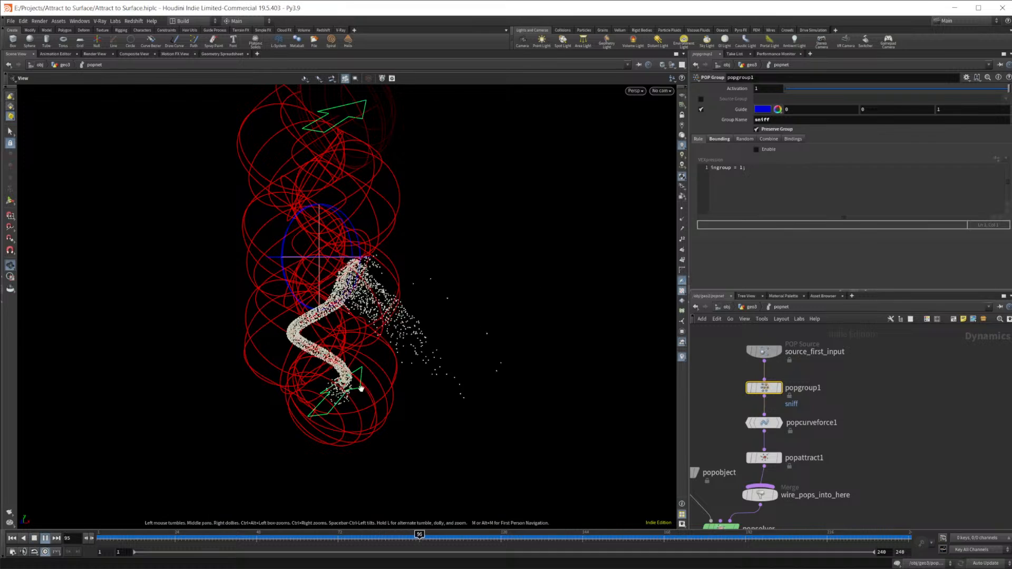
click(44, 538)
drag(436, 394, 639, 398)
click(765, 457)
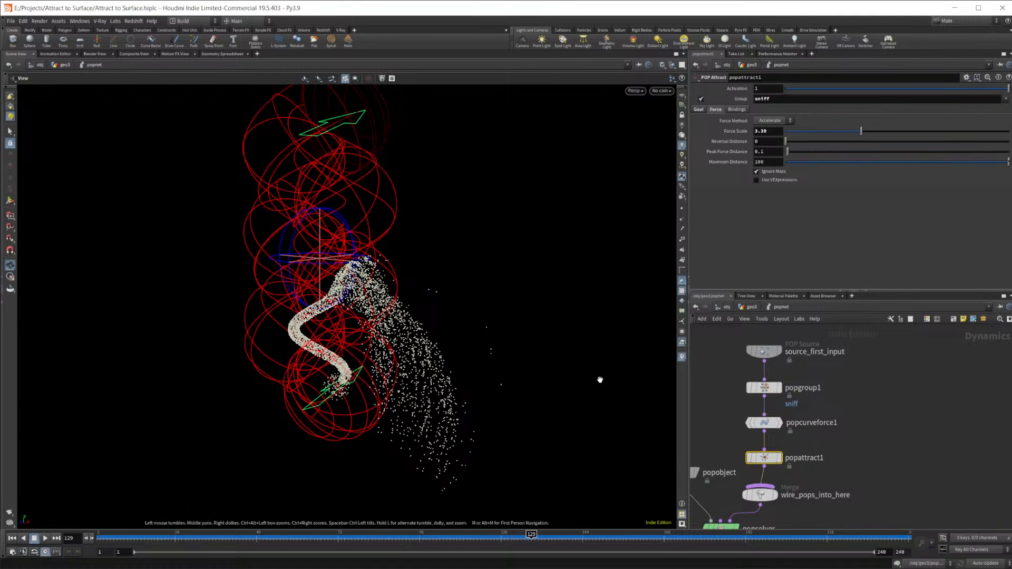
mouse_move(310, 538)
mouse_down()
mouse_move(161, 536)
mouse_move(322, 533)
mouse_move(497, 509)
mouse_up()
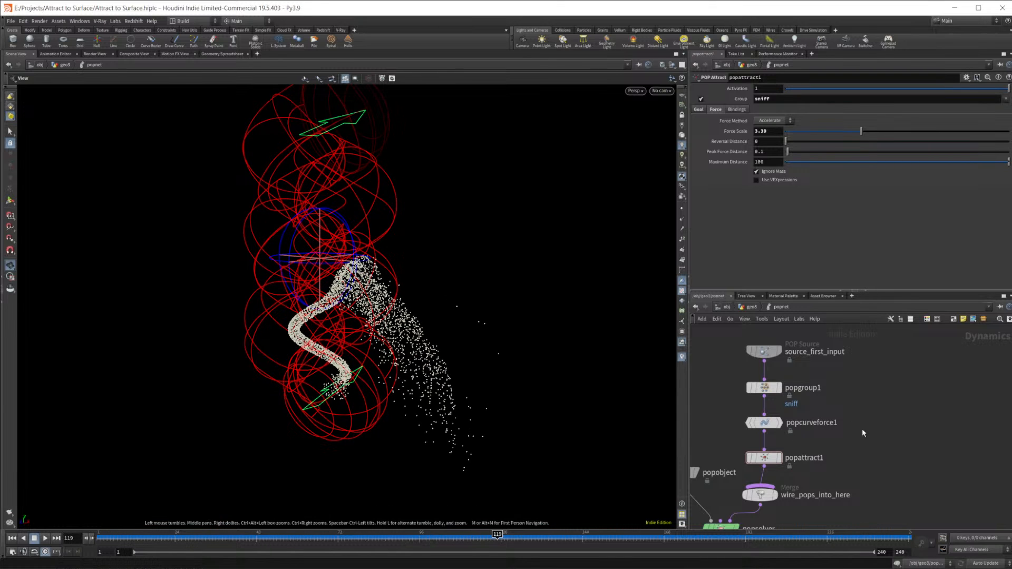
Set the Y coordinate of popattract1's goal position to 2
click(765, 458)
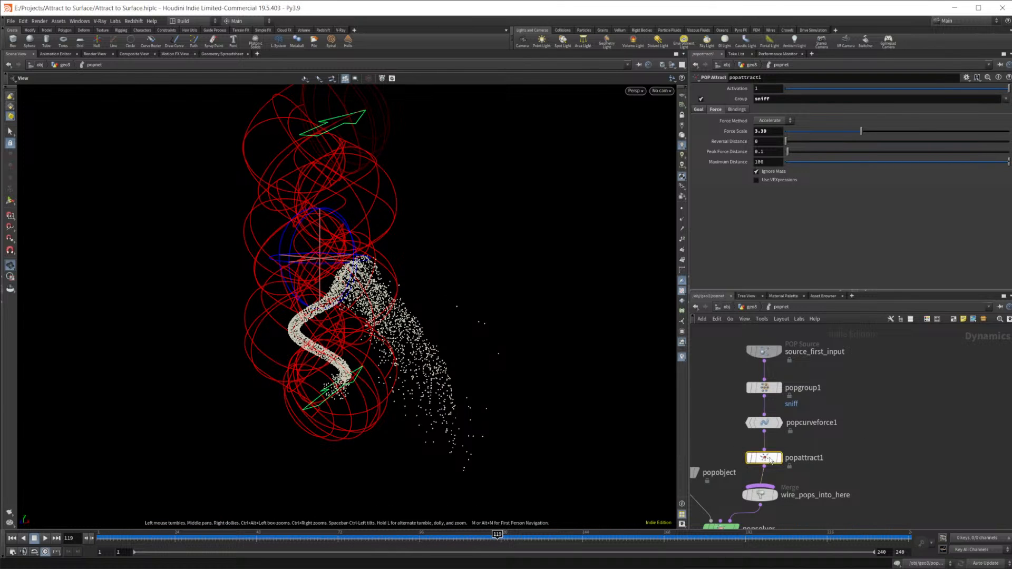
click(707, 111)
click(855, 131)
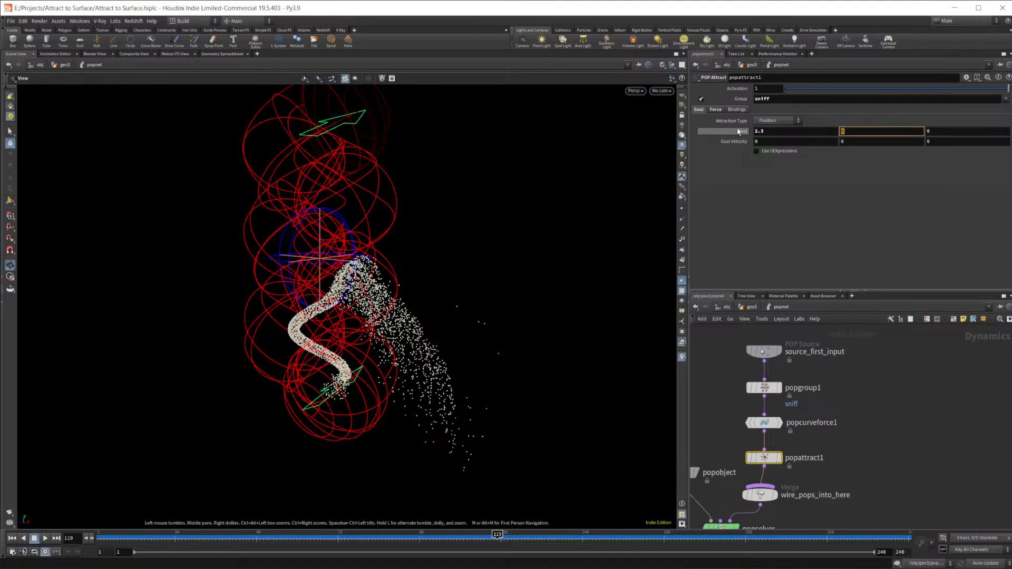
key(Return)
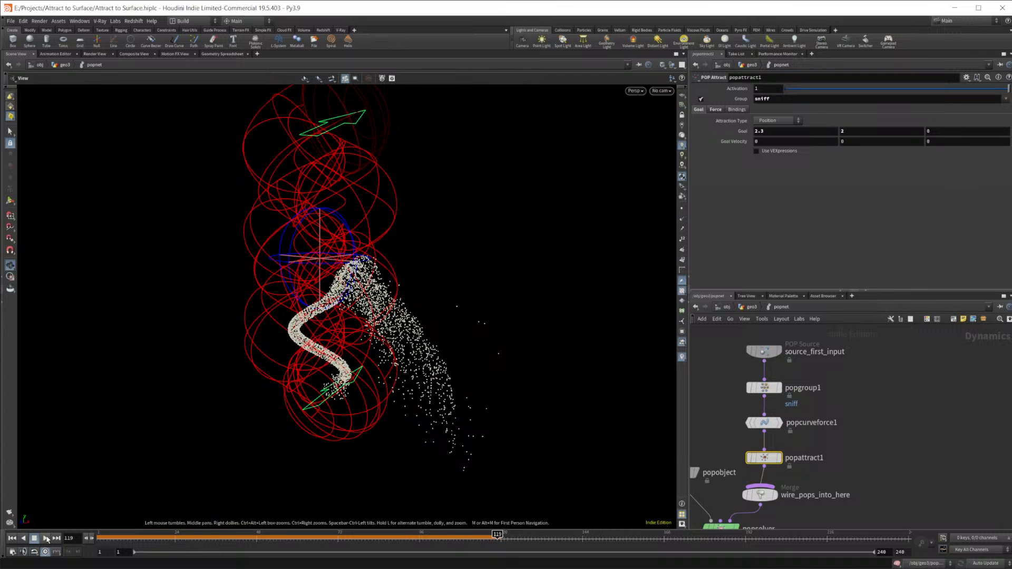
Replay the simulation from the first frame with the raised goal position and view the particle motion from another angle
click(18, 540)
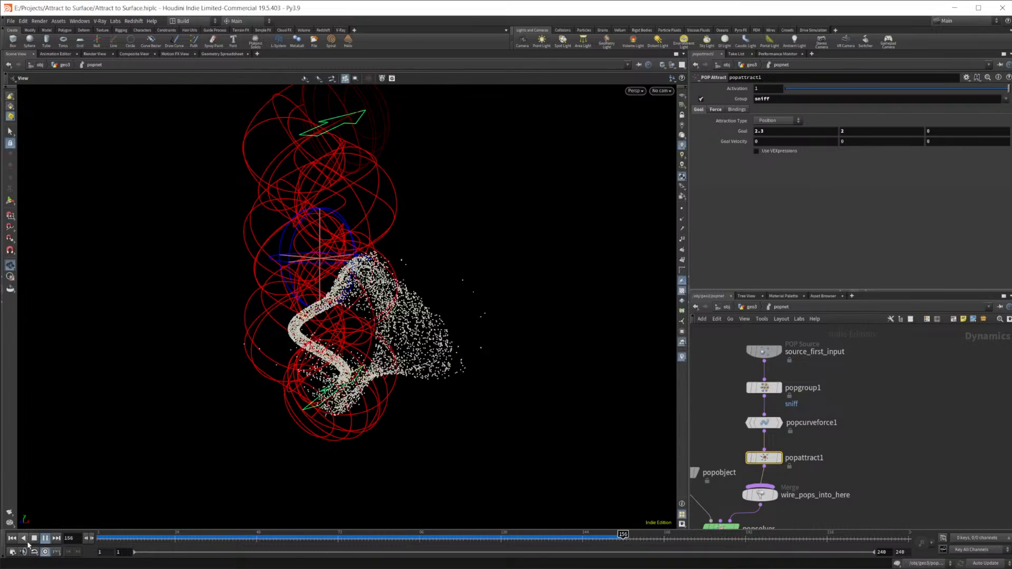
click(34, 539)
drag(463, 360, 287, 394)
click(45, 538)
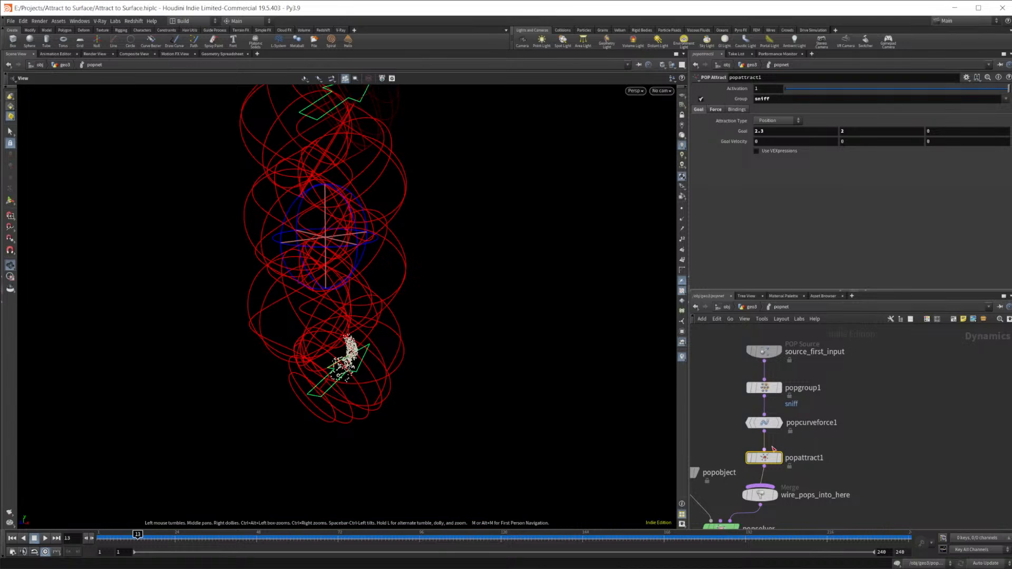
Examine popcurveforce1's velocity falloff, guide and binding settings
click(765, 423)
click(766, 458)
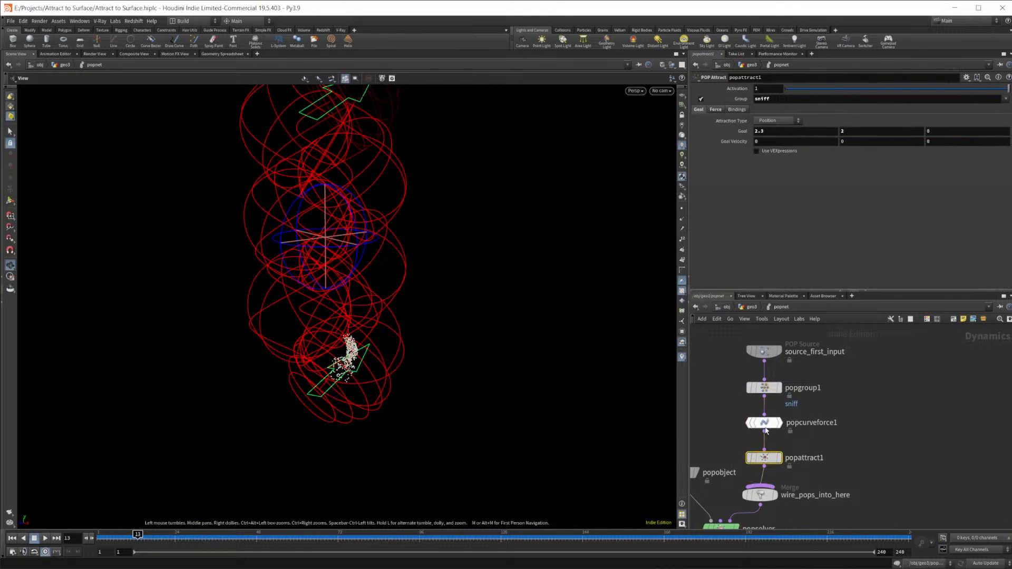
click(765, 423)
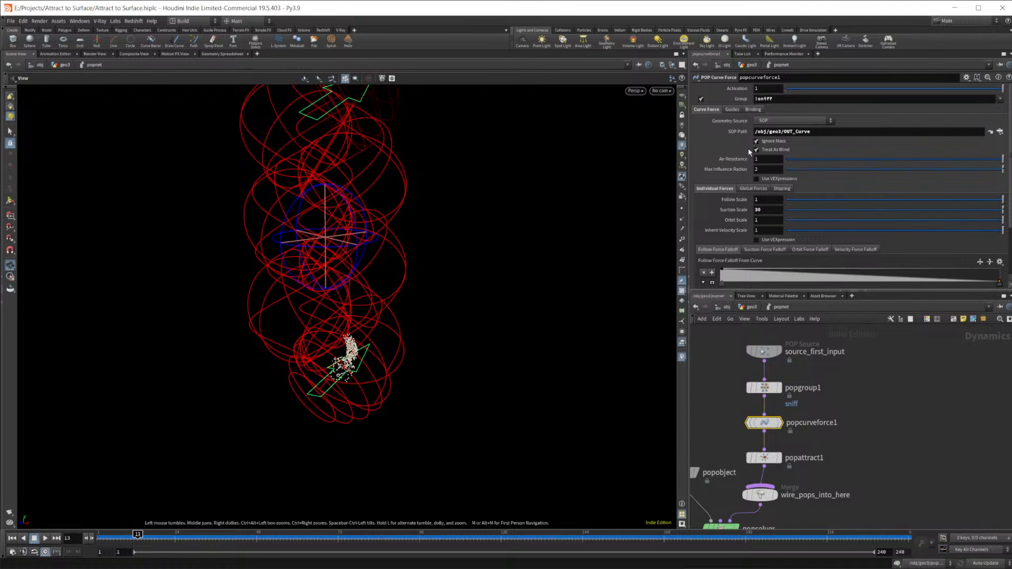
scroll(772, 201, down, 3)
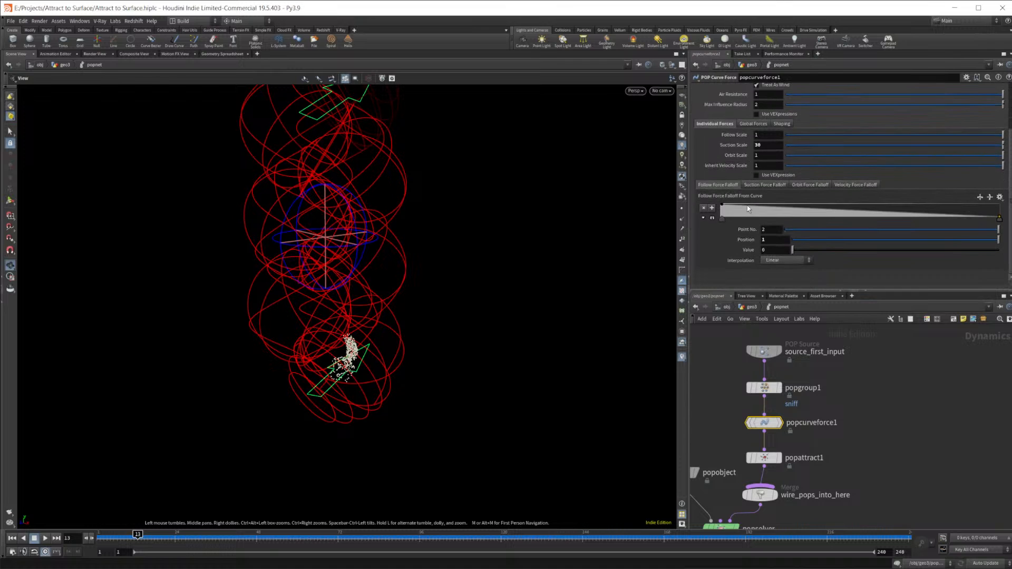
click(850, 186)
scroll(728, 254, up, 3)
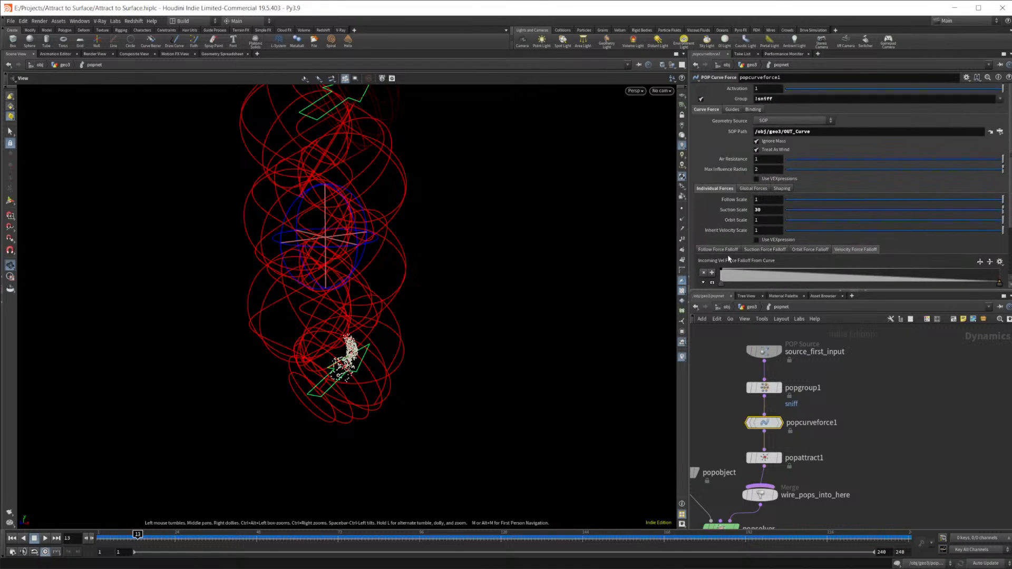
click(733, 110)
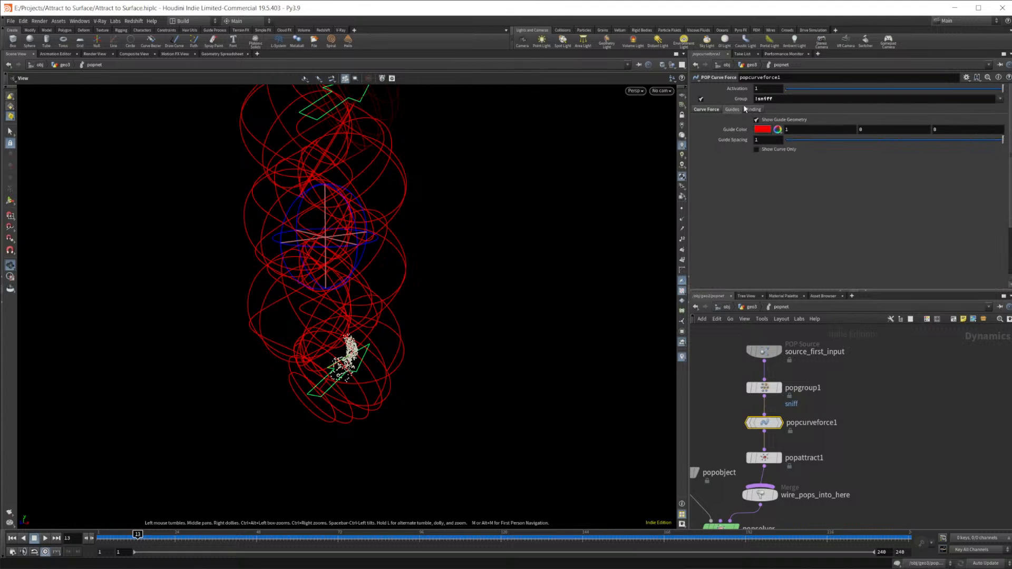
click(753, 110)
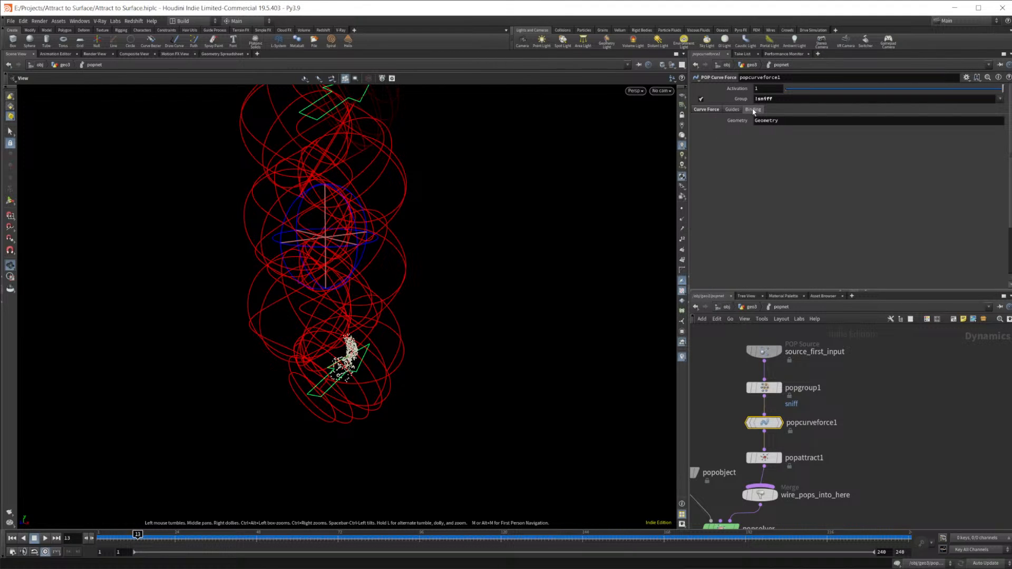
click(707, 110)
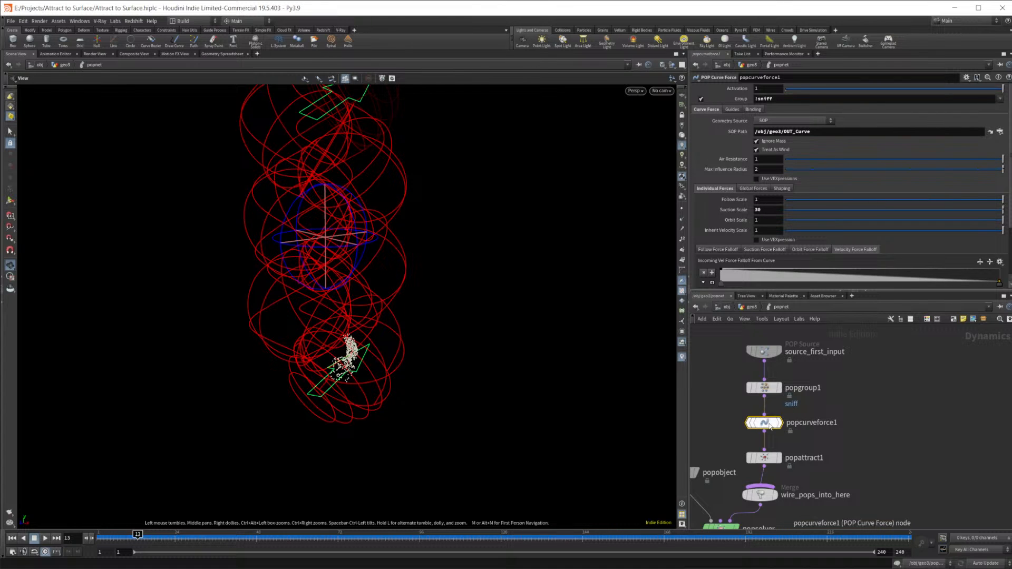
Delete popcurveforce1 and insert a second POP Attract node between popgroup1 and popattract1
key(Delete)
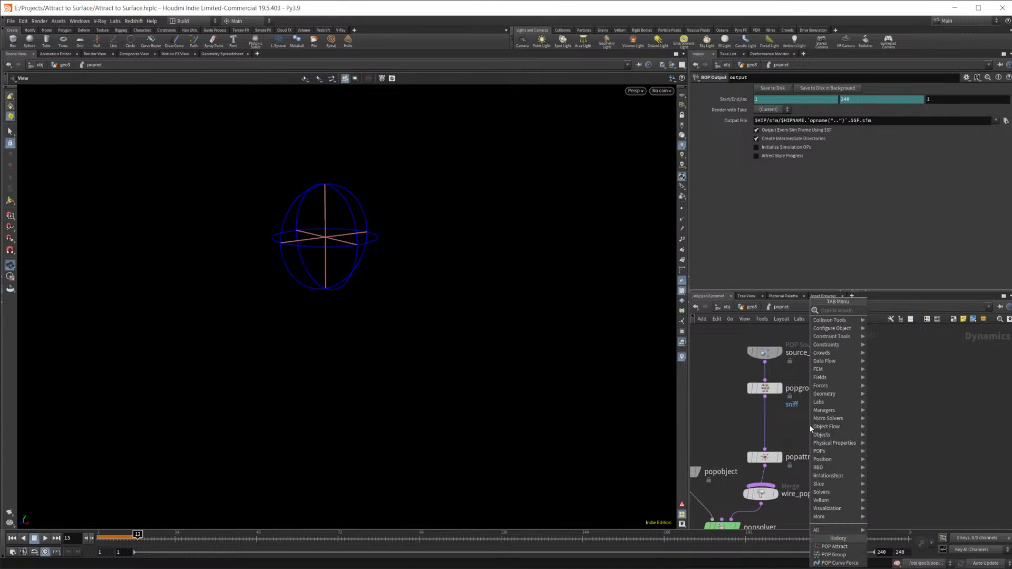
key(Tab)
text(p)
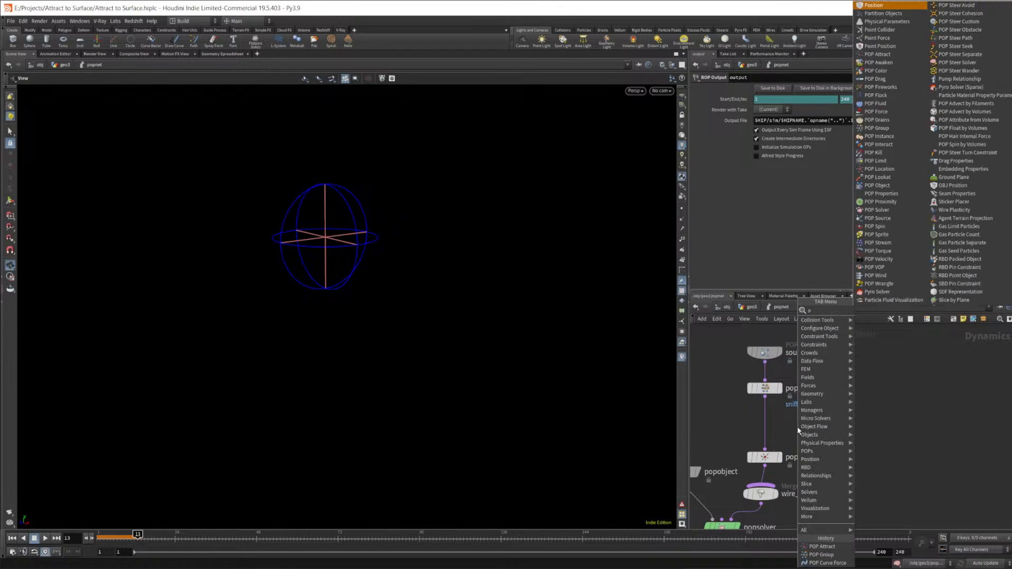
text(op att)
key(Return)
click(797, 429)
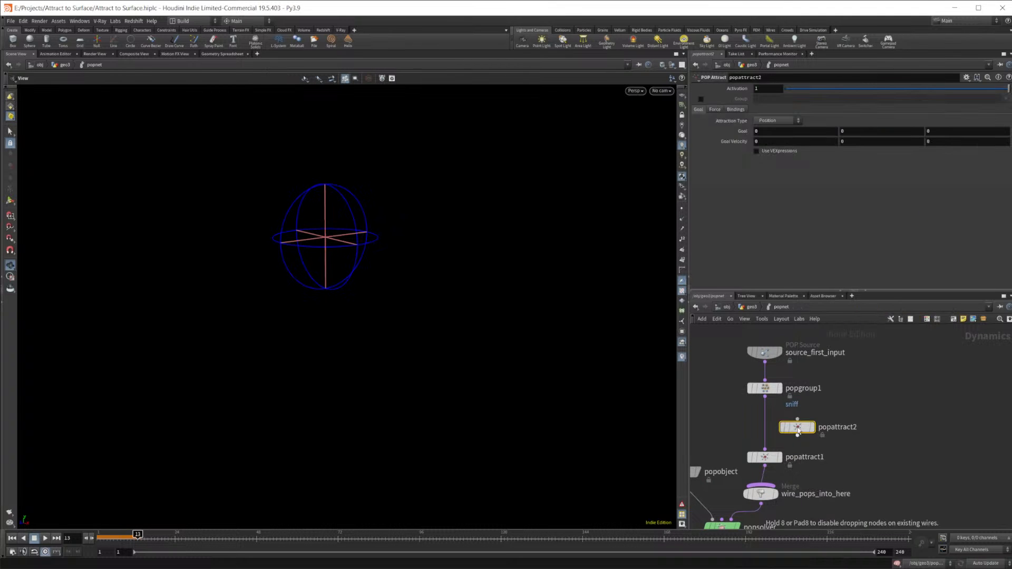
drag(798, 430, 765, 425)
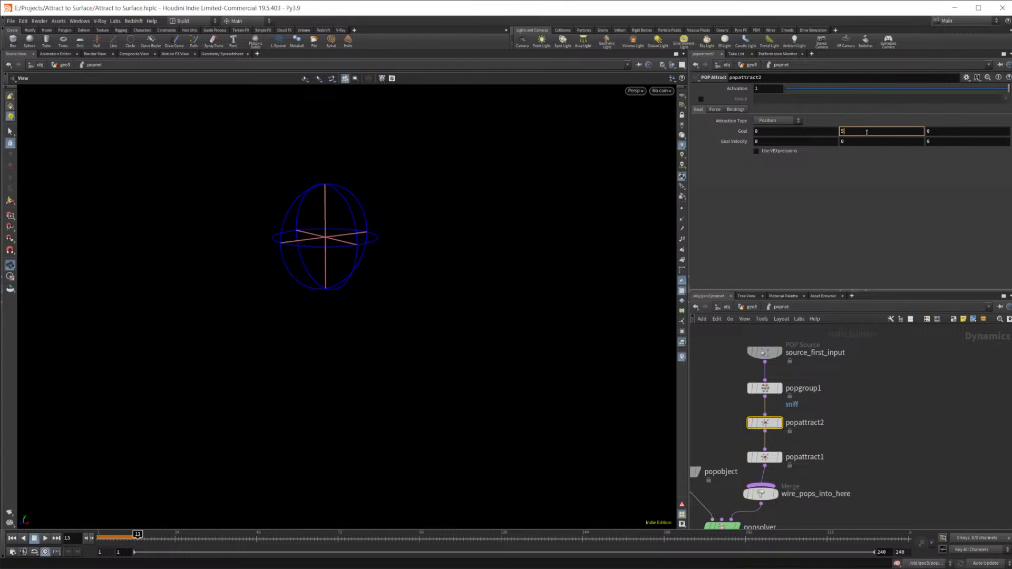
Set popattract2's goal Y to 5 and its force scale to 1.78, with its group option enabled
click(715, 110)
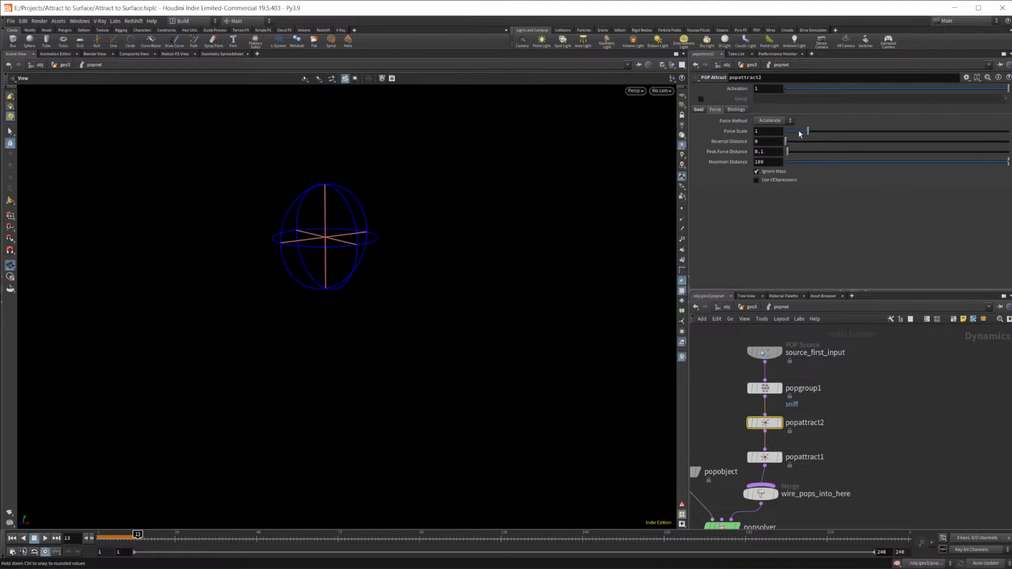
click(702, 99)
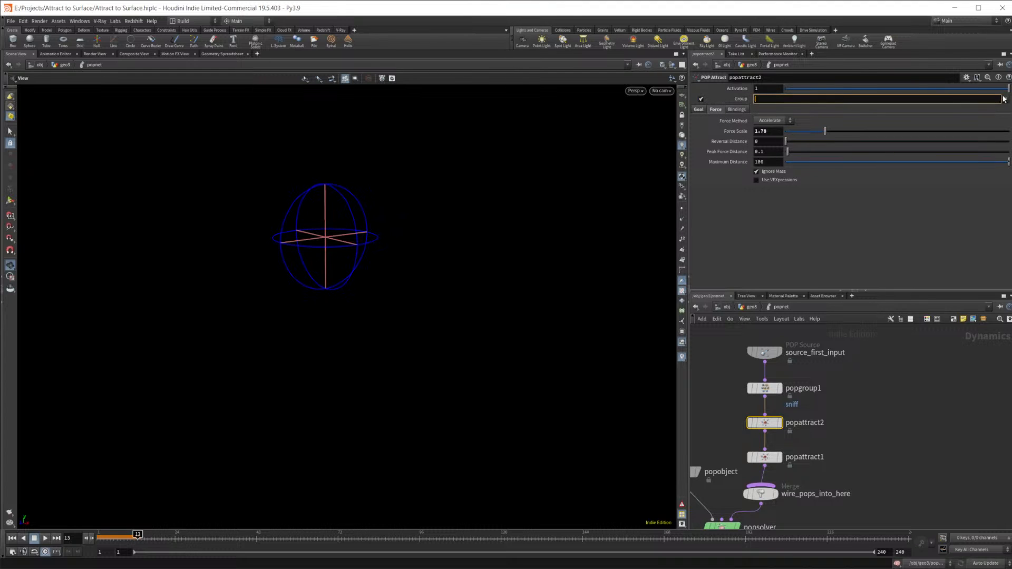
drag(766, 423, 767, 425)
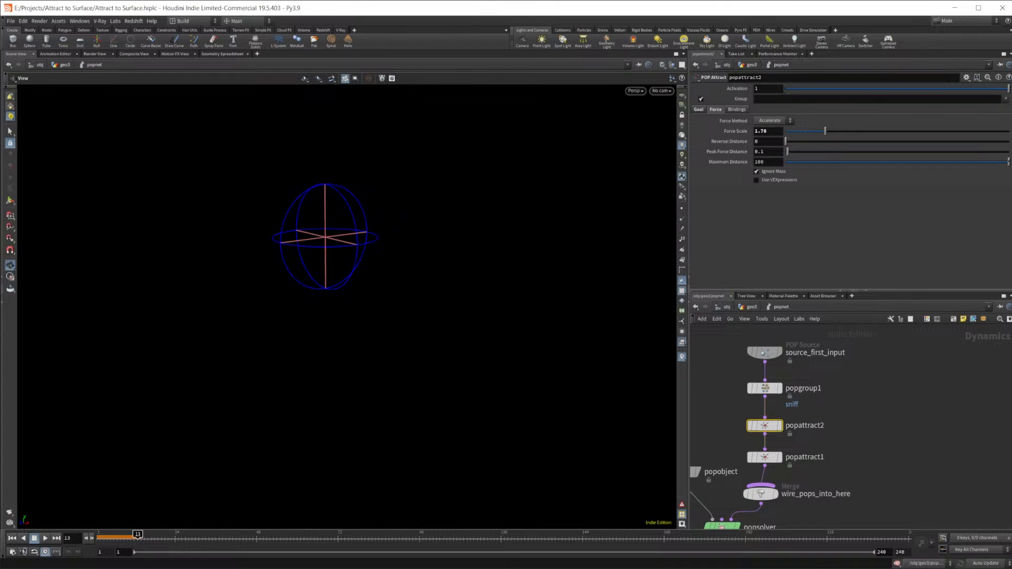
Return to frame 1 and restrict popattract2 to particles outside the sniff group by setting its group to !sniff
click(765, 388)
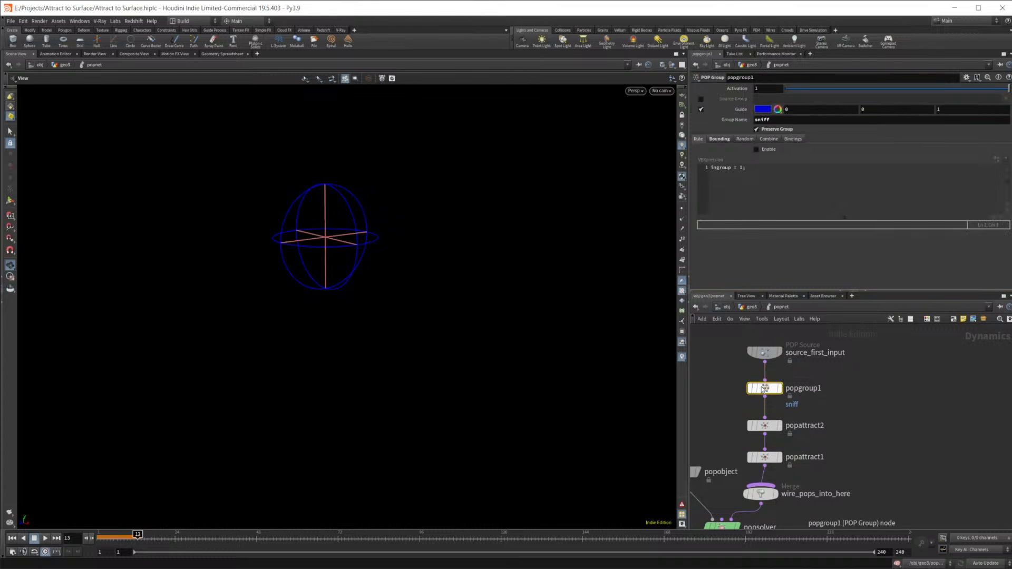
click(12, 538)
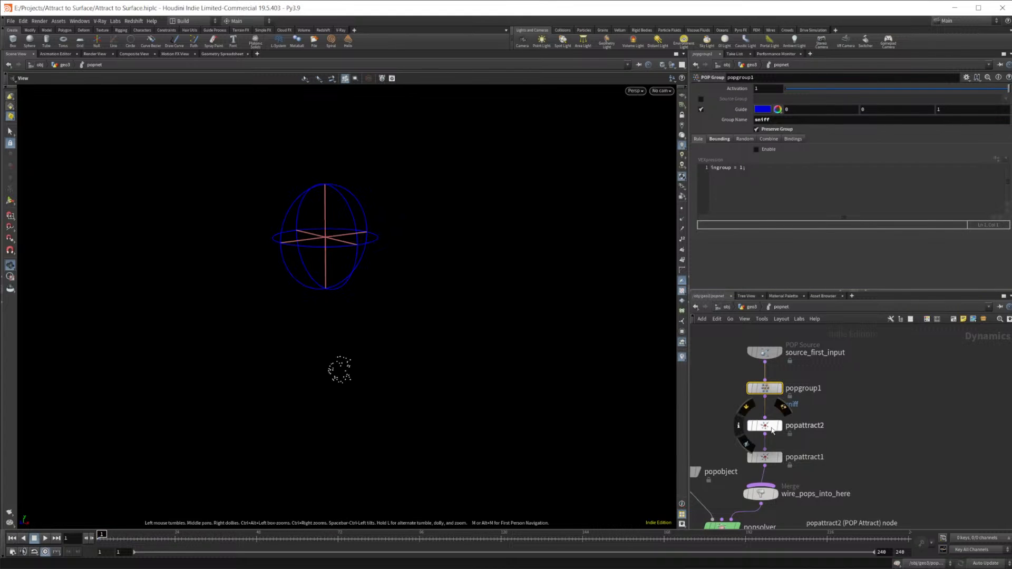
click(765, 426)
click(1006, 99)
click(860, 102)
click(757, 99)
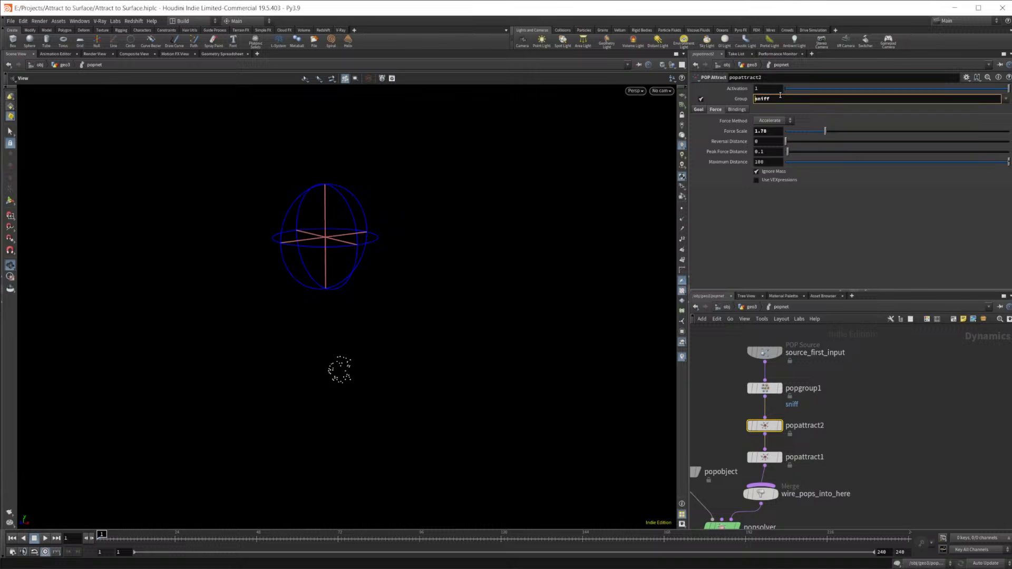
key(Return)
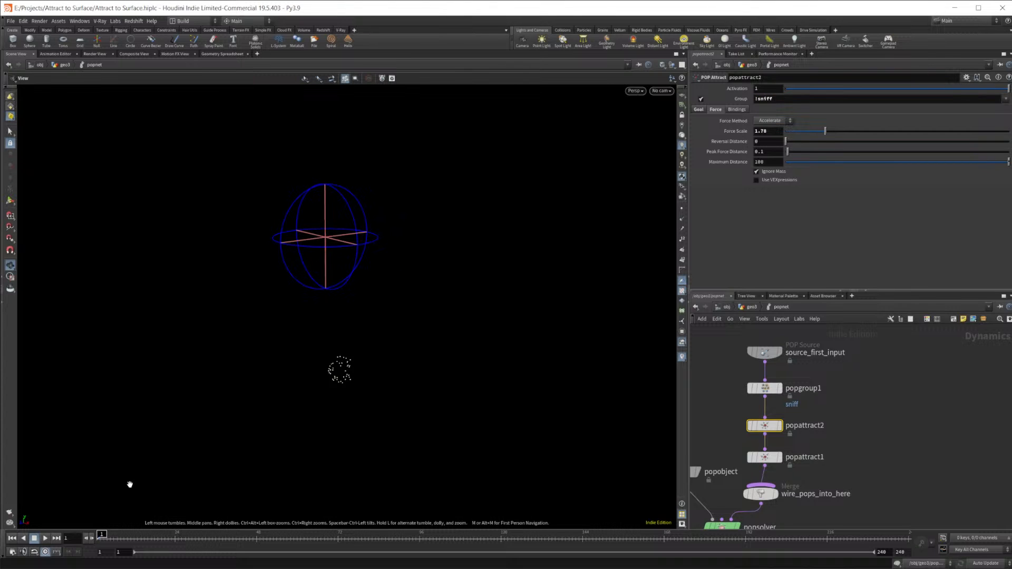
Play the simulation up to frame 195 and inspect the particles' path around the bounding sphere from another angle
click(47, 538)
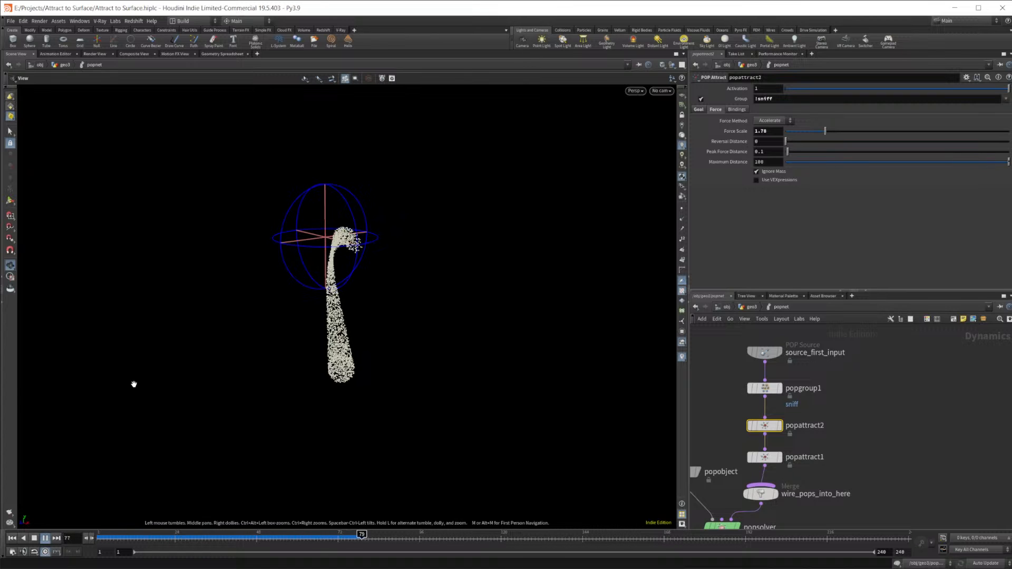
click(34, 539)
drag(85, 501, 362, 210)
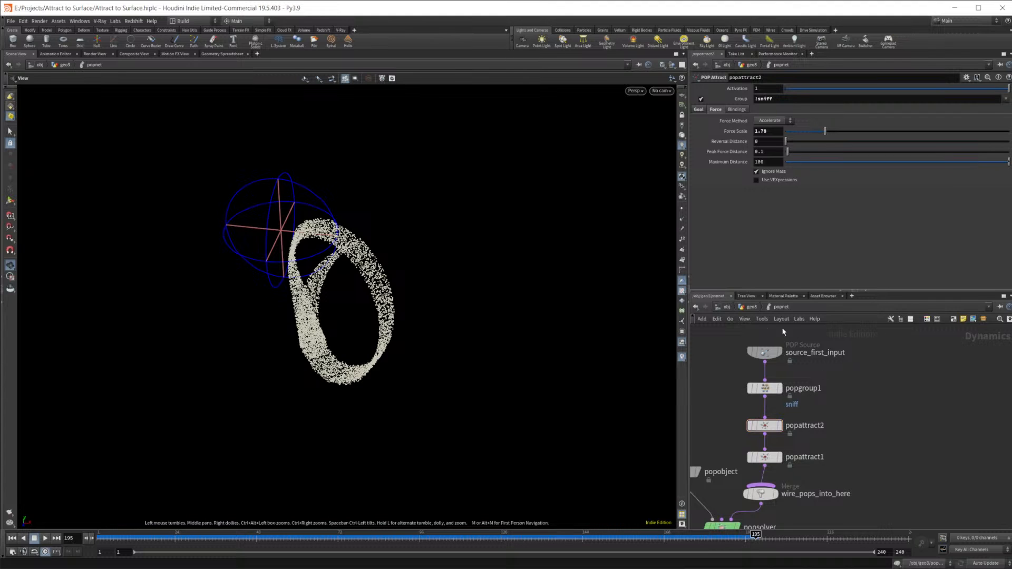
Return to the object level and turn off geo1's display so only geo3 is shown
click(754, 308)
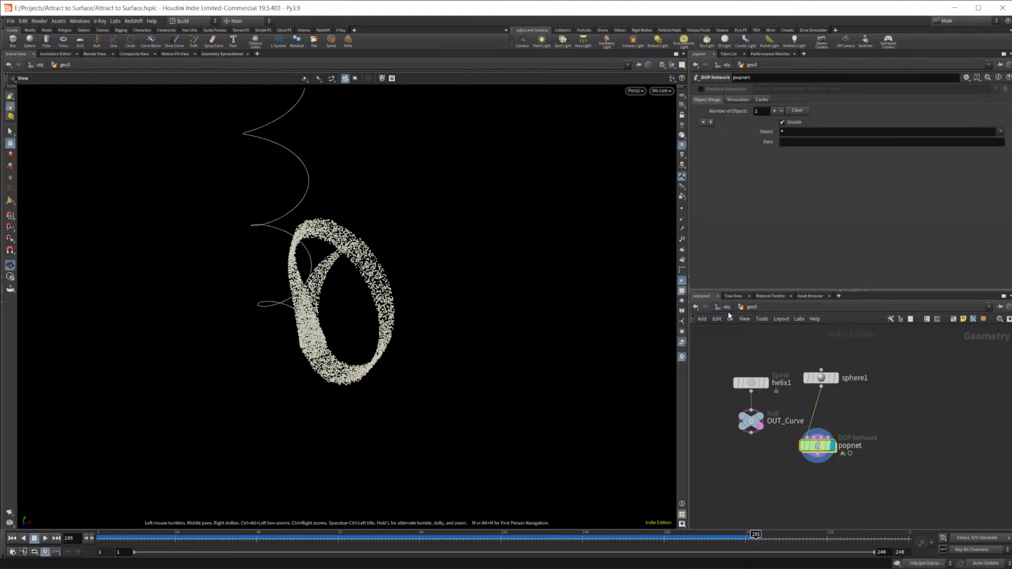
key(u)
double_click(733, 408)
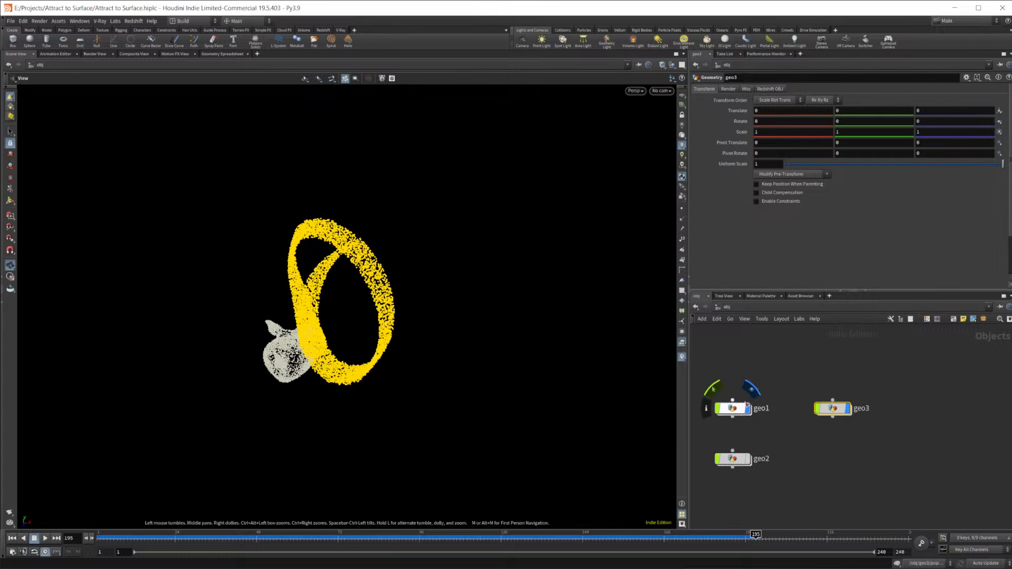
scroll(875, 450, up, 3)
click(726, 309)
click(748, 409)
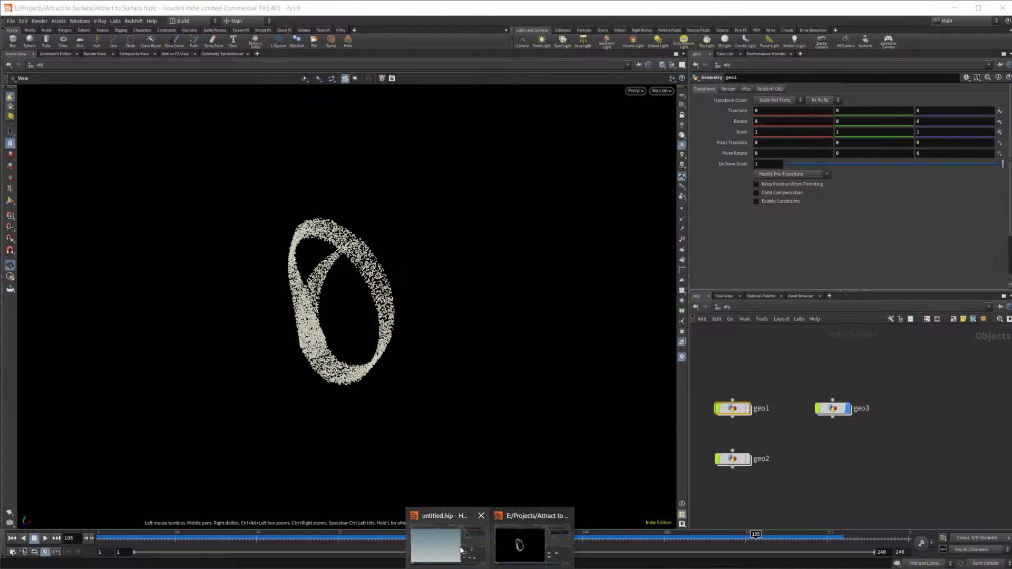
Switch to the untitled.hip Houdini session and examine the nodes around popreplicate1 inside popnet2
click(441, 543)
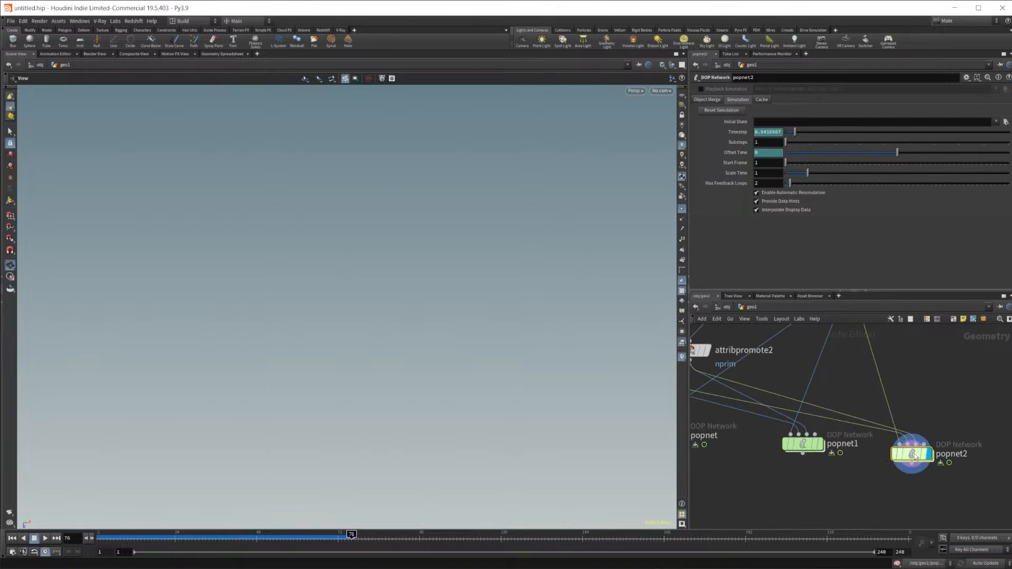
double_click(898, 453)
scroll(820, 406, down, 5)
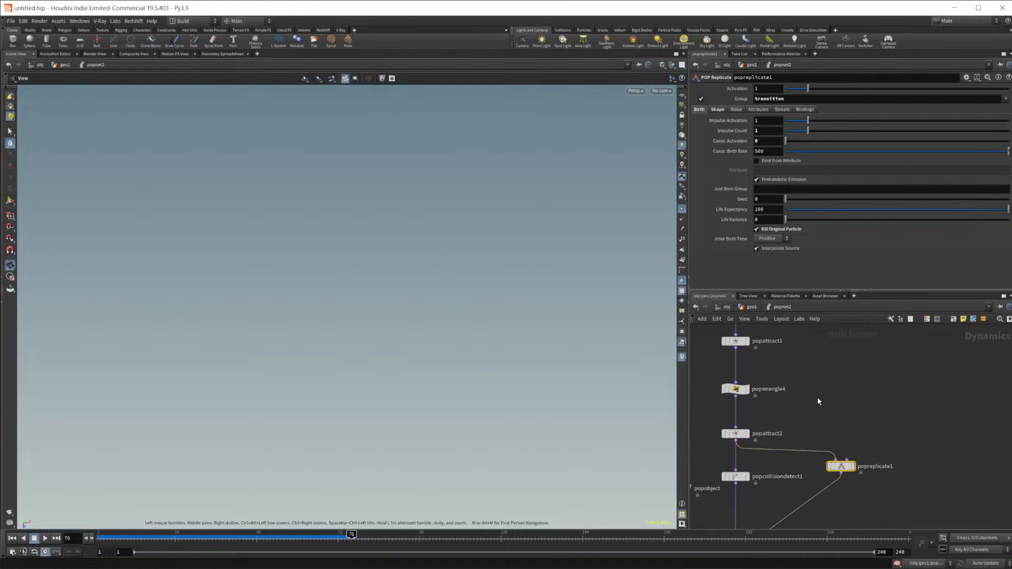
middle_drag(863, 458, 841, 497)
middle_drag(836, 431, 842, 392)
middle_drag(840, 452, 815, 391)
scroll(844, 401, up, 4)
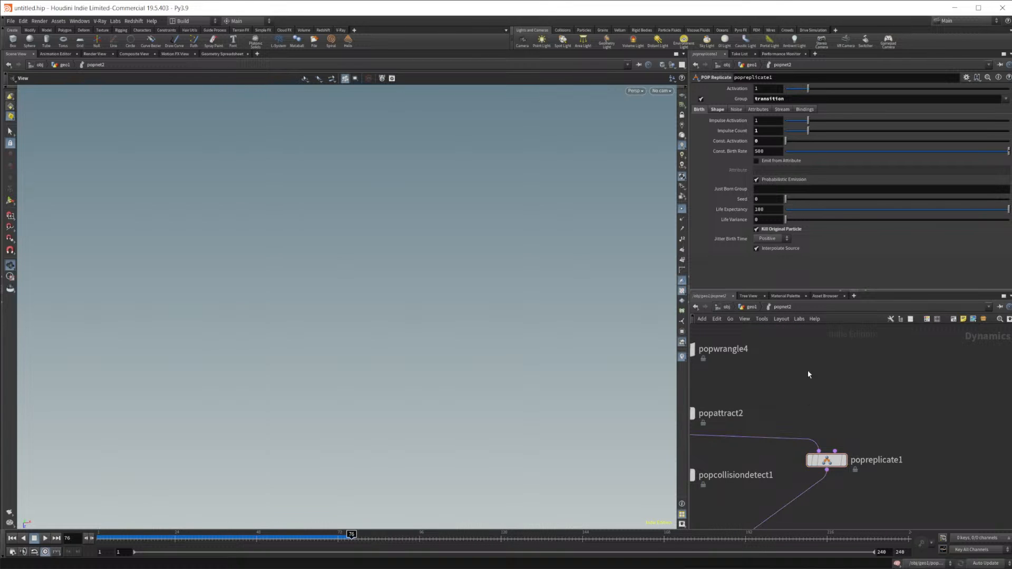
click(753, 307)
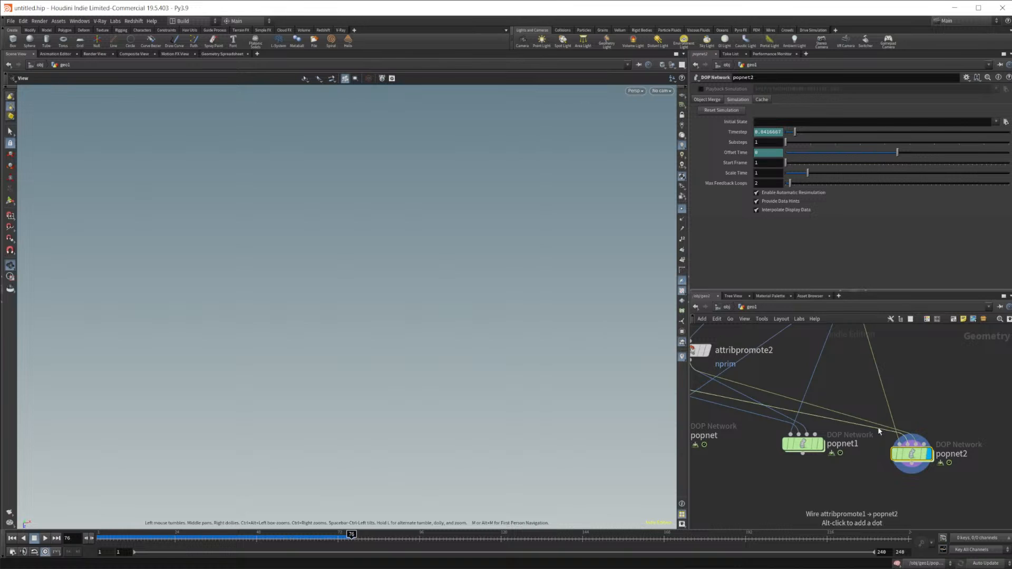
scroll(921, 407, down, 2)
scroll(920, 408, down, 2)
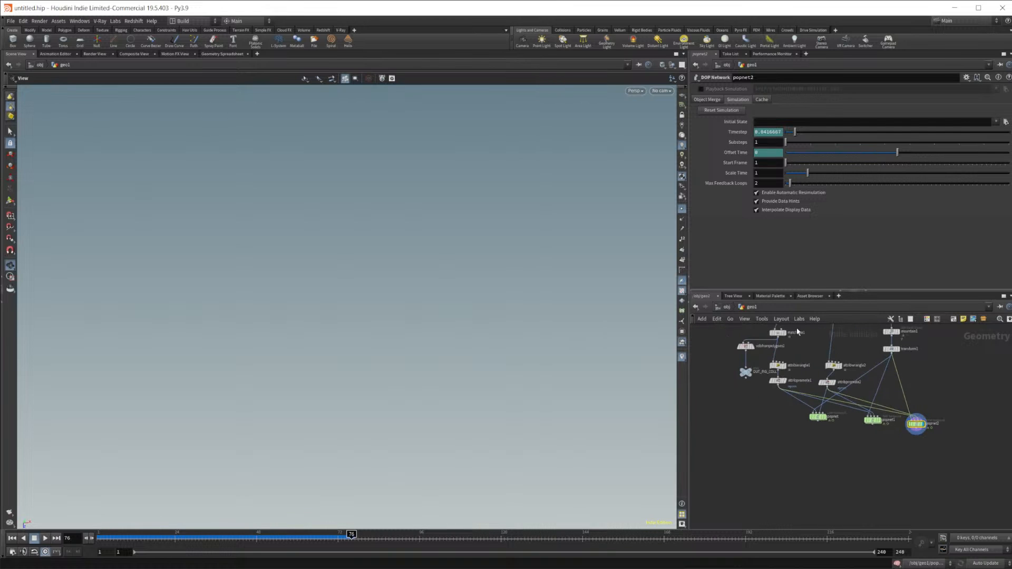
Move the timeline to frame 35 and review popnet2's node chain from the wrangles down to the solver
drag(330, 536, 212, 536)
scroll(934, 408, up, 5)
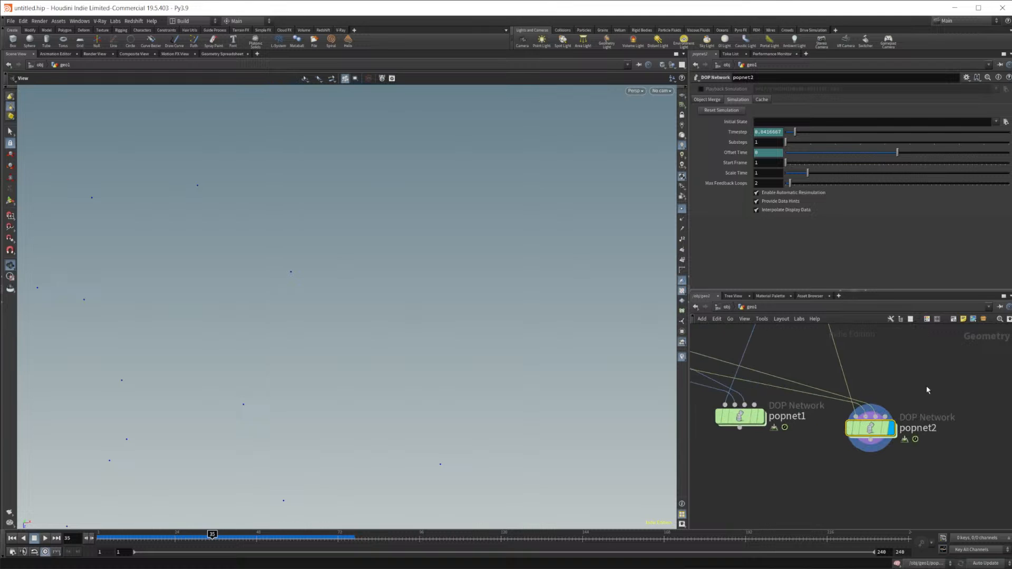
middle_drag(919, 362, 897, 388)
mouse_move(851, 457)
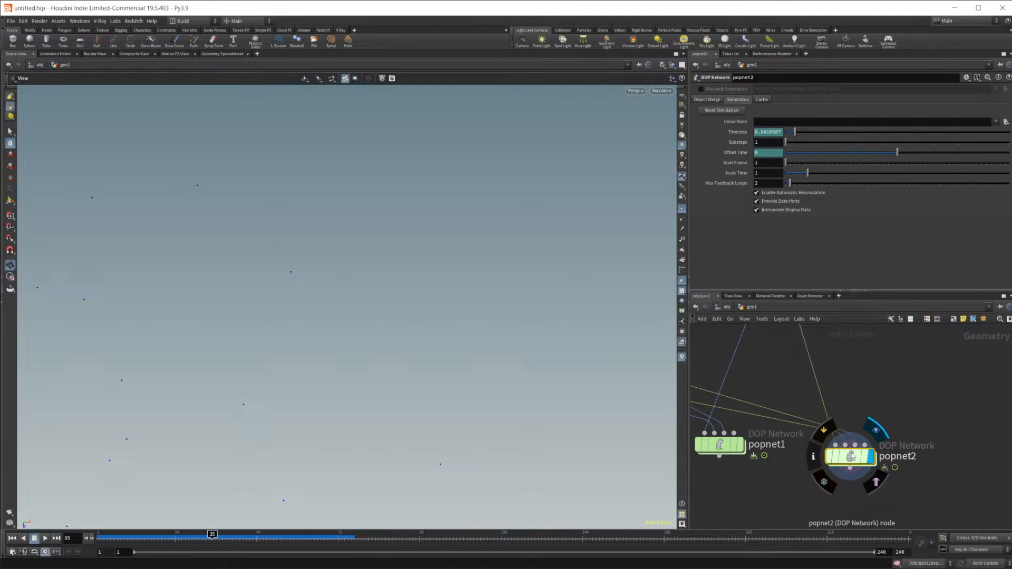
double_click(851, 457)
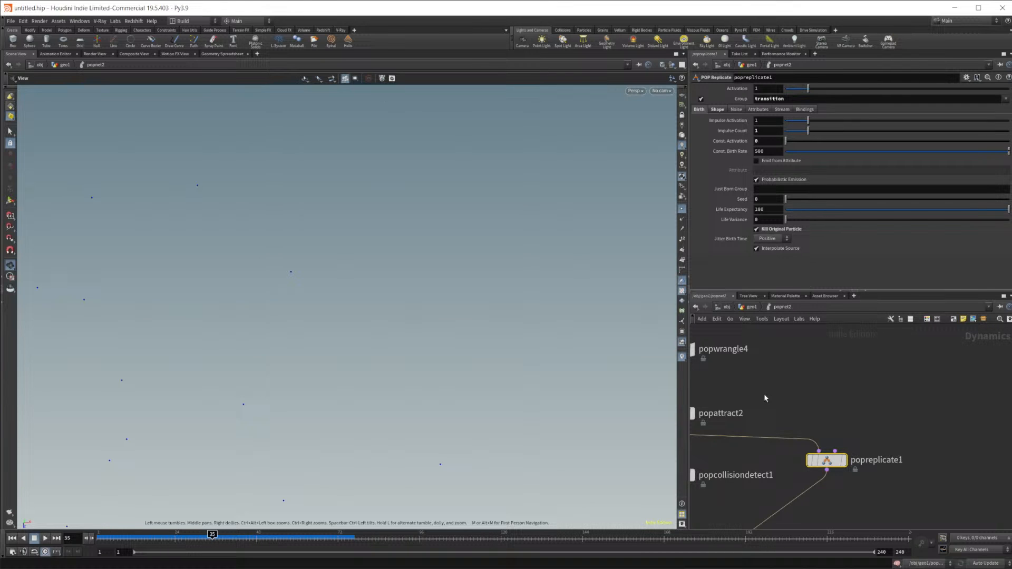
scroll(764, 395, down, 3)
middle_drag(793, 367, 837, 425)
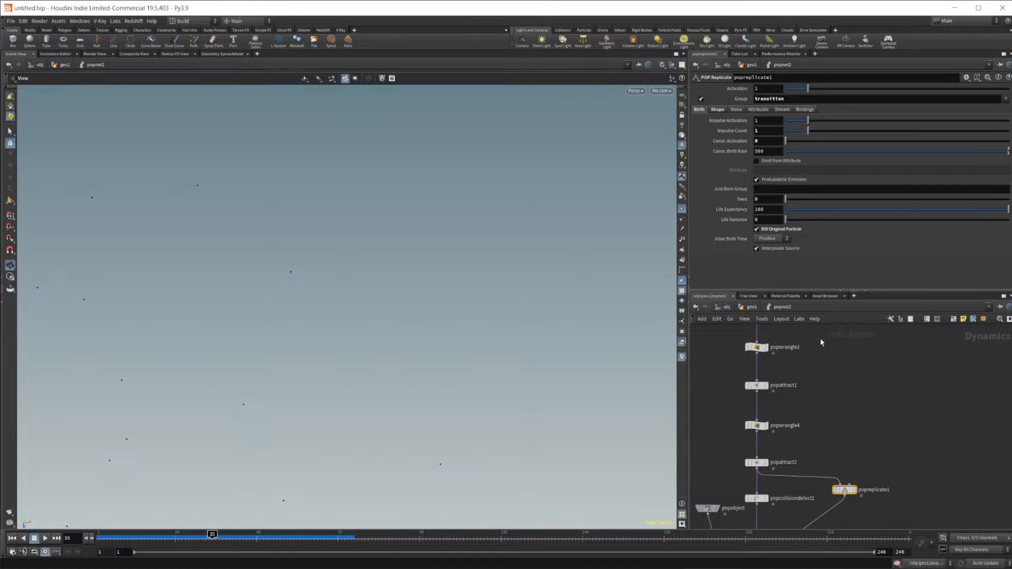
middle_drag(809, 385, 793, 465)
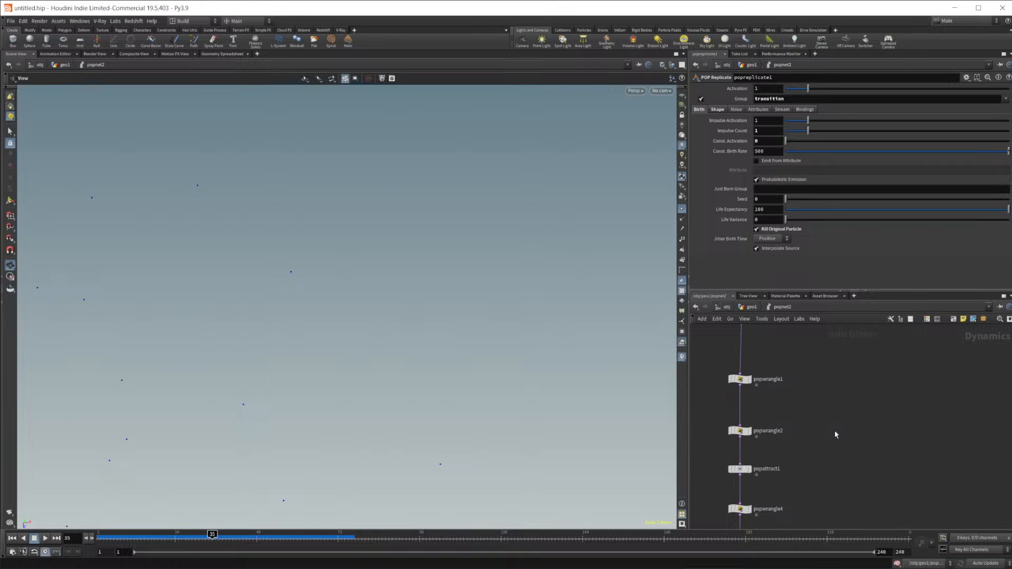
scroll(834, 430, down, 4)
scroll(850, 457, up, 3)
middle_drag(859, 480, 836, 344)
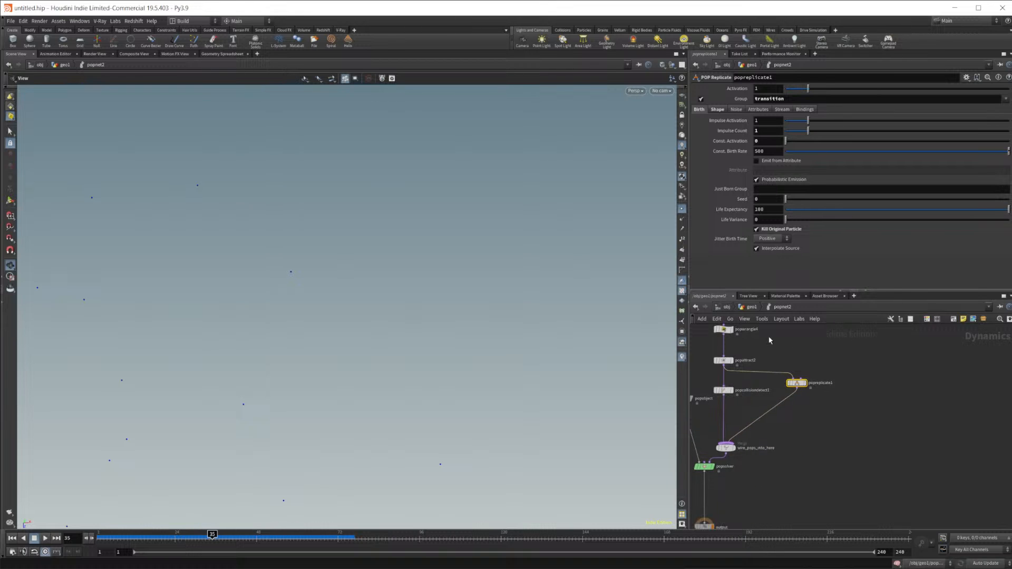
Delete popreplicate1 from popnet2 and try to cut its leftover wire into the wire_pops_into_here merge
key(Delete)
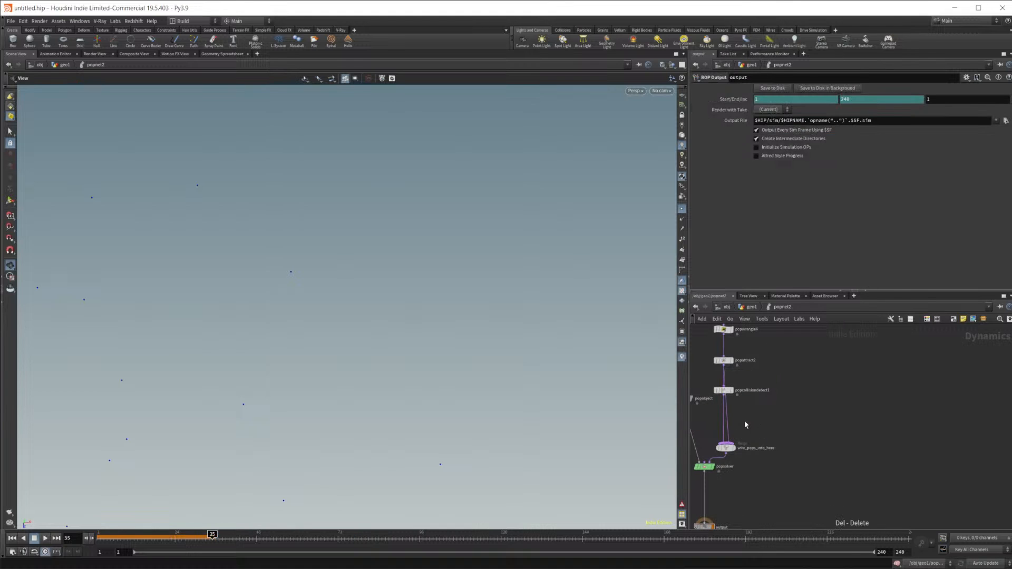
key(y)
mouse_move(735, 418)
mouse_down()
mouse_move(711, 413)
mouse_move(711, 448)
mouse_move(718, 433)
mouse_move(727, 441)
mouse_move(715, 468)
mouse_move(728, 459)
mouse_up()
key(ctrl+z)
key(ctrl+z)
key(ctrl+z)
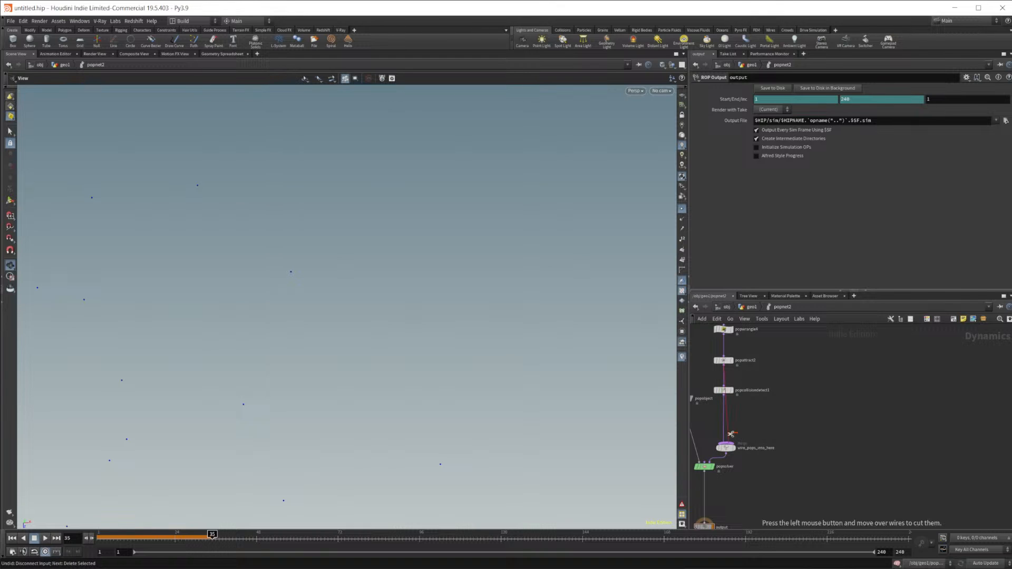
scroll(807, 395, up, 3)
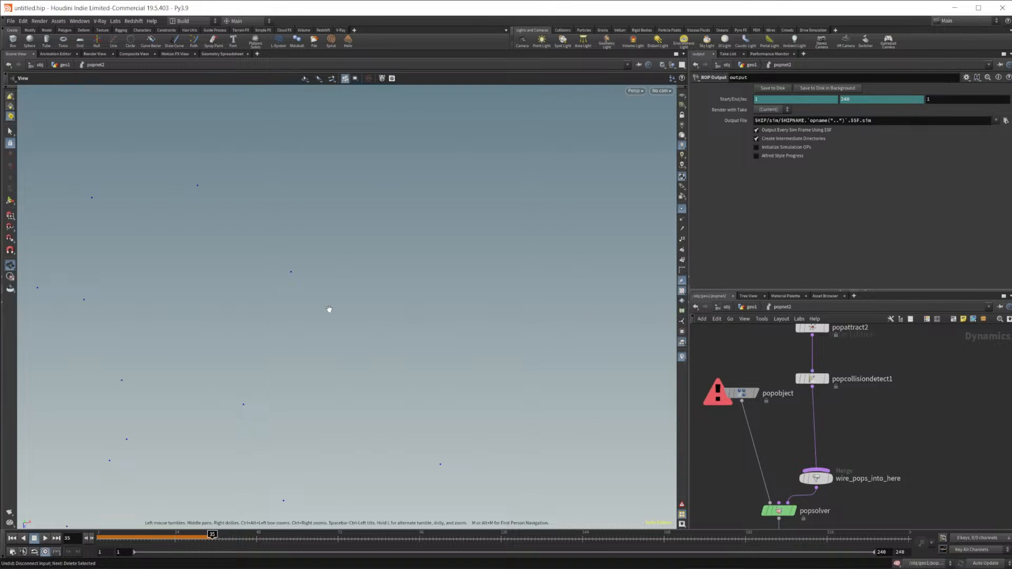
Set the viewport background's color scheme to Dark and close the display options
key(d)
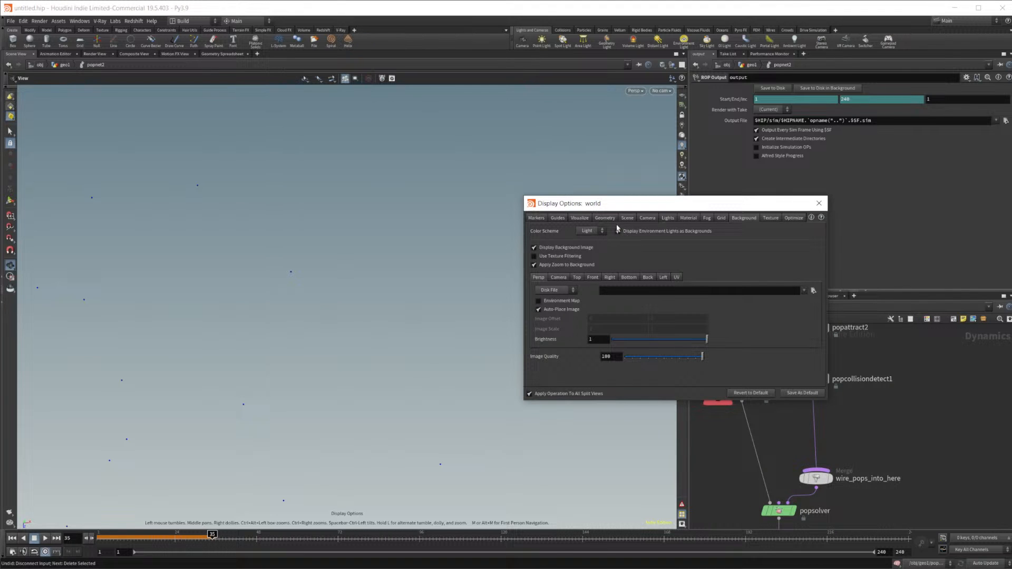
click(585, 247)
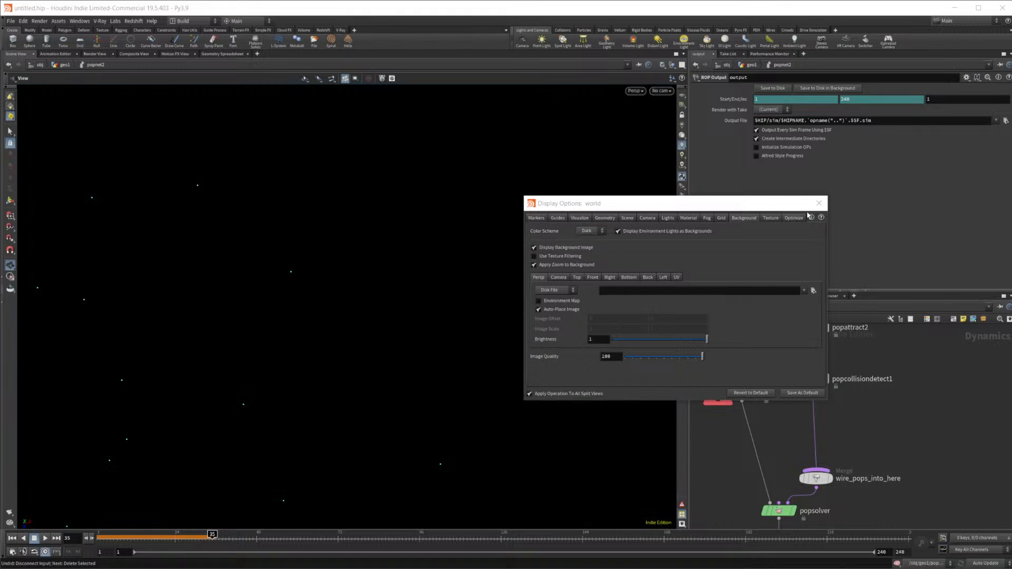
click(819, 203)
Go back up to geo1's geometry network and delete the popnet2 node
click(751, 307)
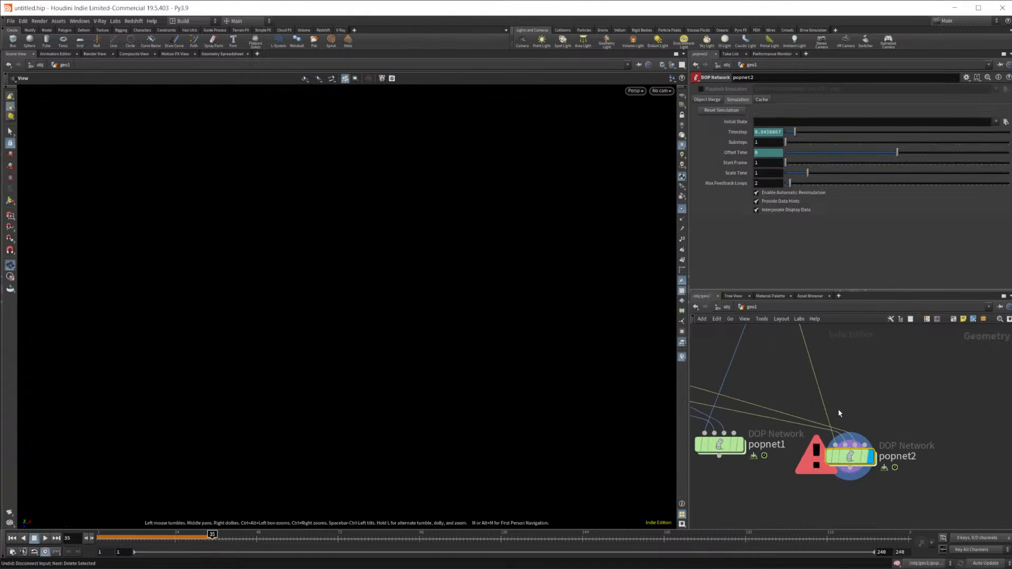
scroll(849, 406, down, 1)
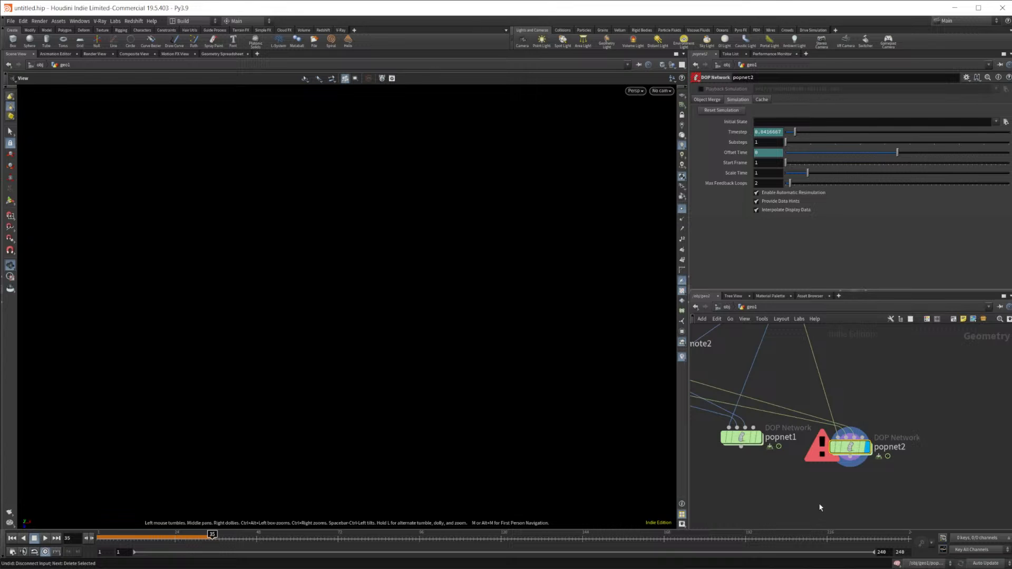
key(Delete)
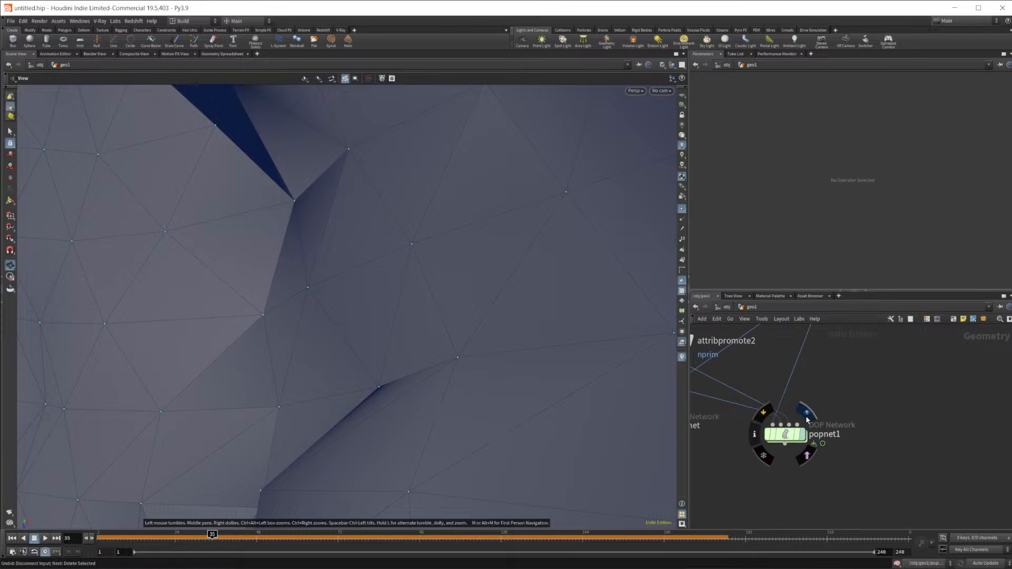
Enter popnet1, line popattract2 up below popwrangle4, check its goal settings and delete it
double_click(786, 435)
scroll(839, 453, down, 6)
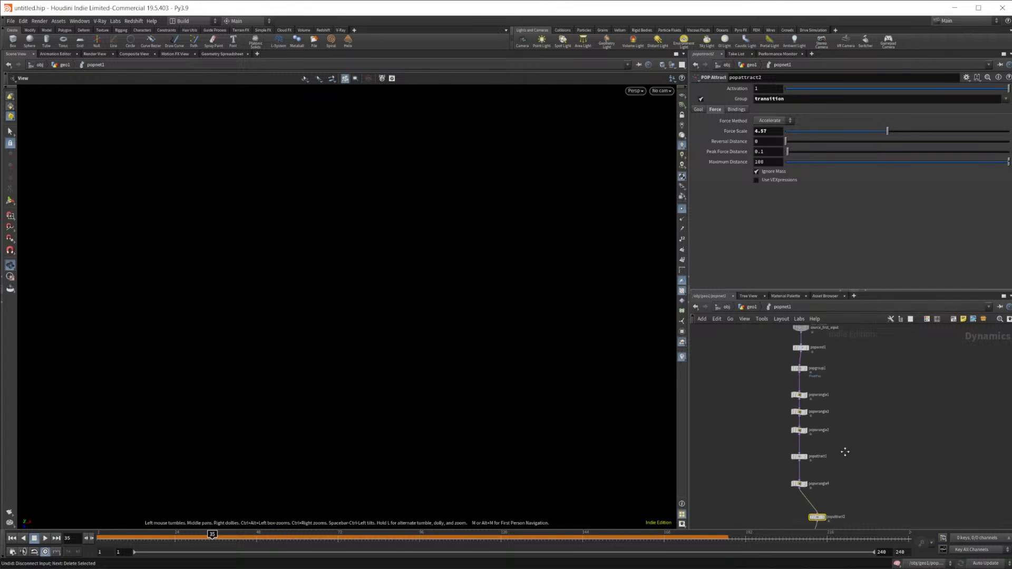
scroll(837, 460, up, 5)
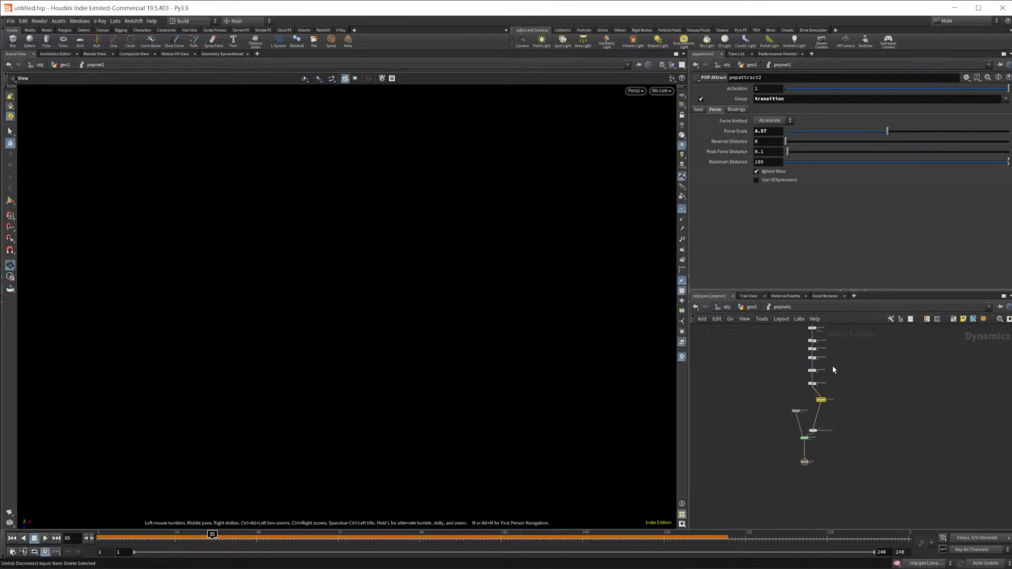
mouse_move(825, 442)
drag(825, 442, 810, 438)
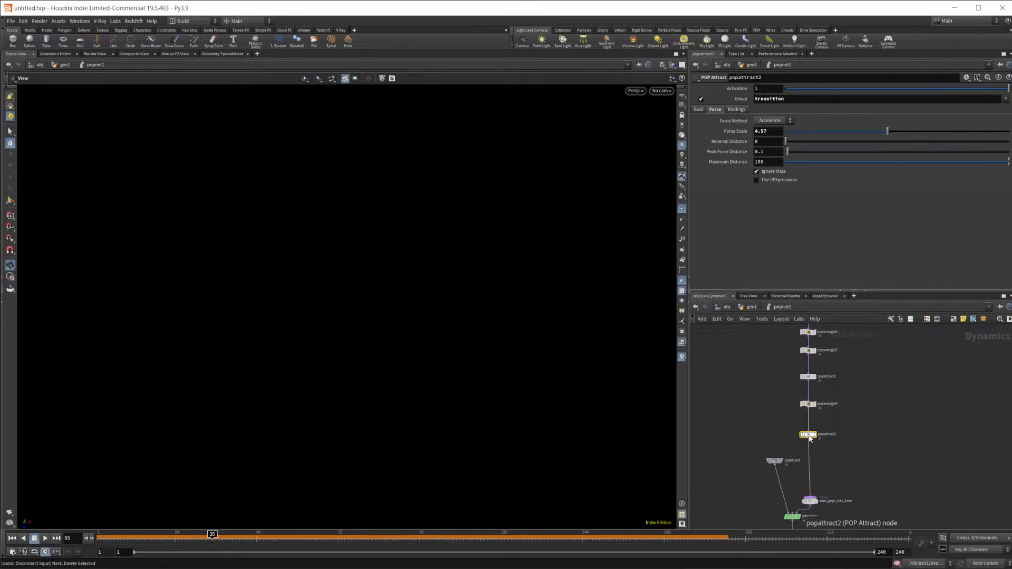
click(699, 110)
scroll(813, 375, up, 3)
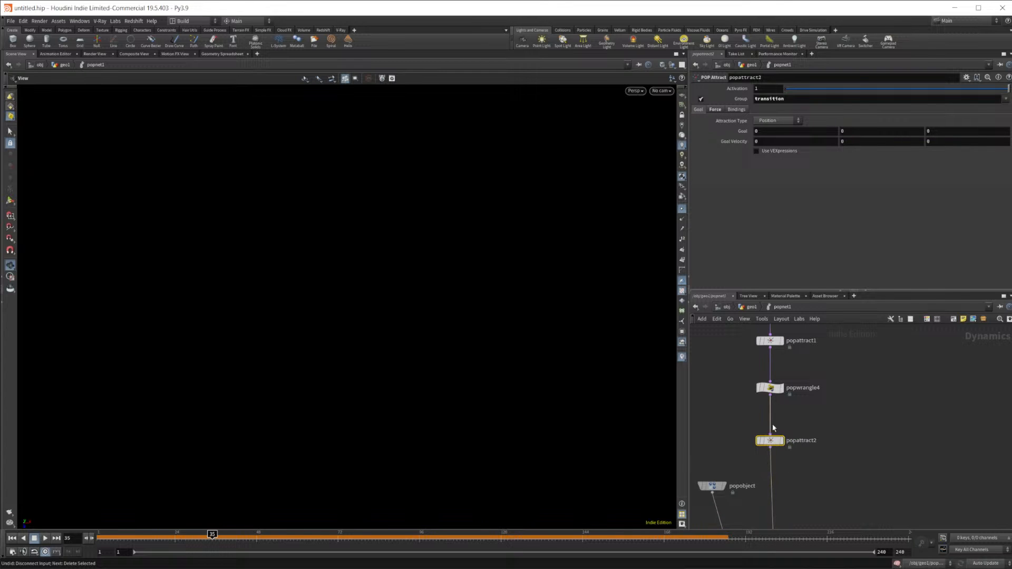
key(Delete)
Examine popwrangle4's threshold code that assigns particles to the transition group
click(771, 389)
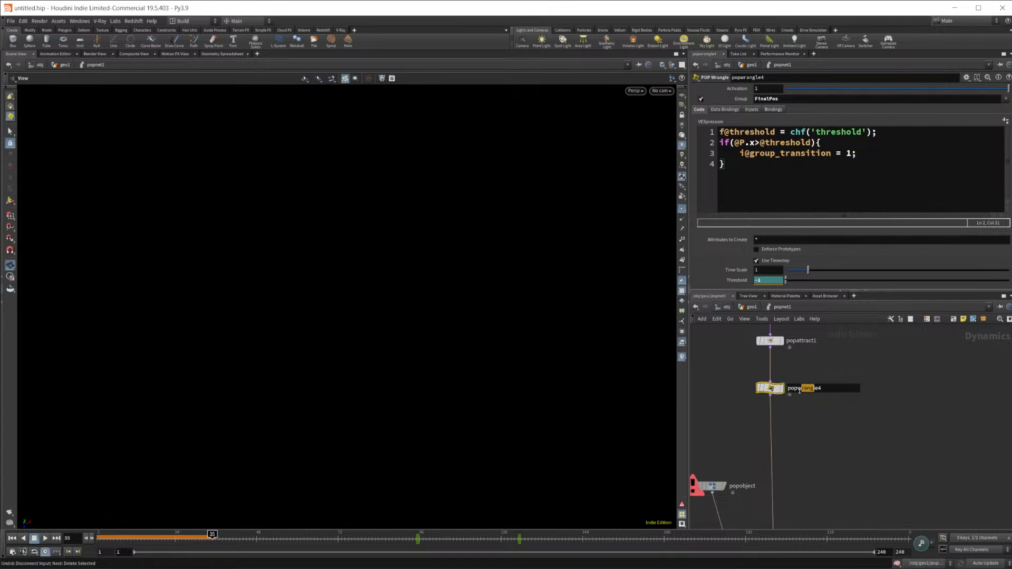
click(776, 398)
drag(769, 405, 771, 403)
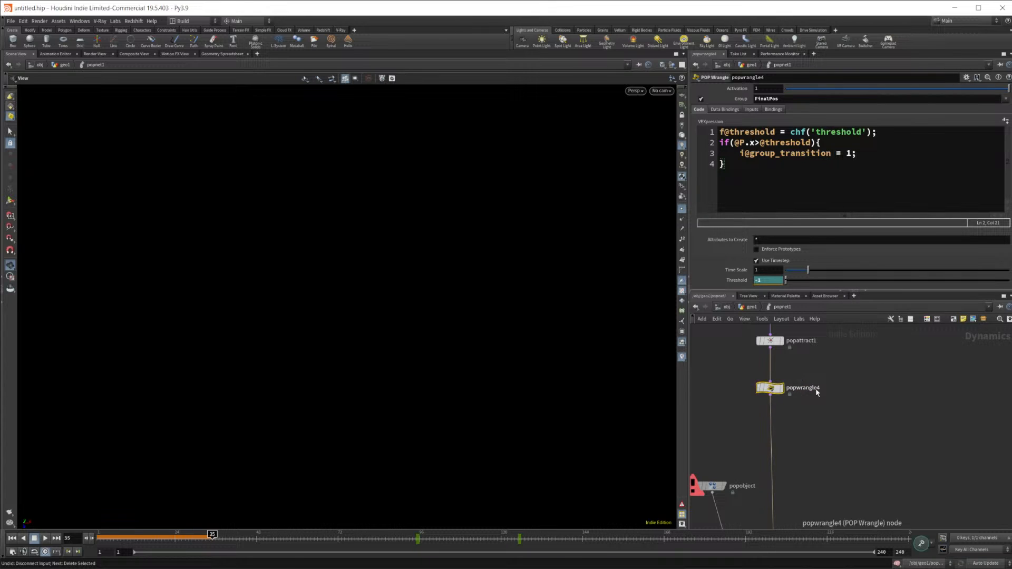
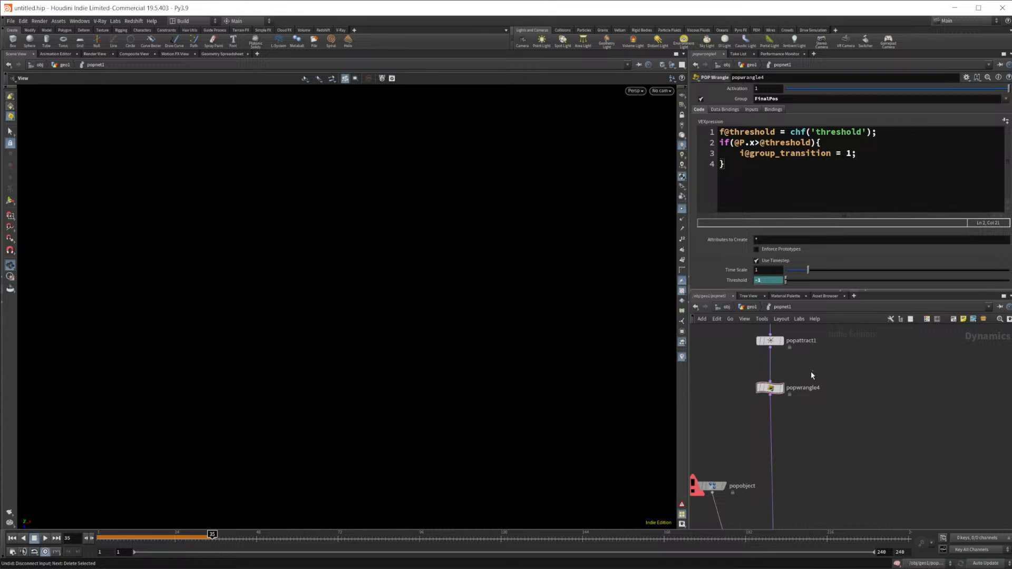
middle_drag(836, 357, 828, 406)
click(760, 391)
middle_drag(774, 361, 773, 413)
Clear popwrangle2's !transition group restriction and leave its group option disabled
click(771, 409)
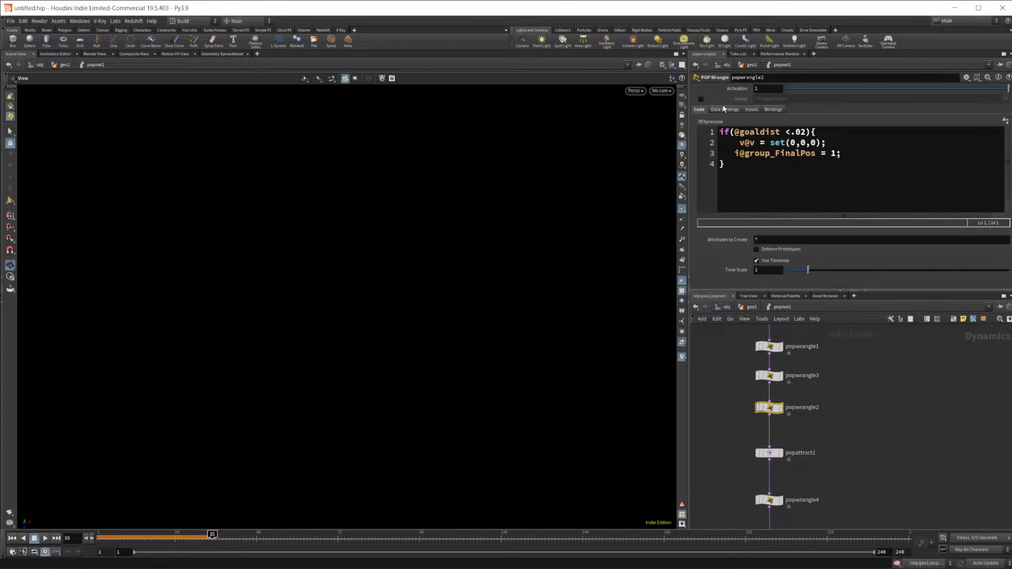
click(701, 99)
double_click(805, 100)
key(BackSpace)
click(702, 99)
Remove the !transition group from popwrangle3 and disable its group option
click(770, 376)
click(701, 99)
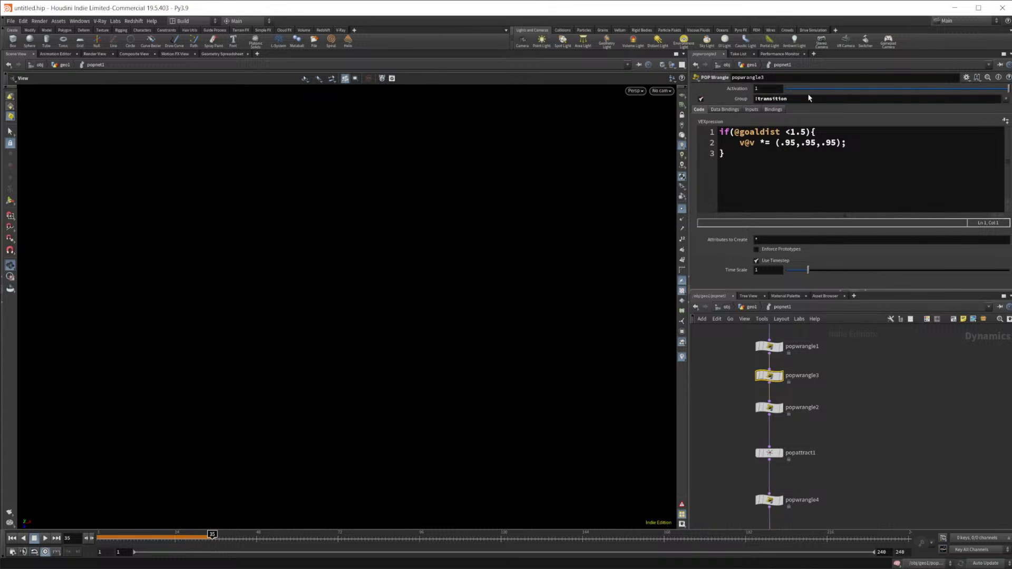
drag(800, 98, 689, 95)
key(BackSpace)
click(702, 99)
Check the group settings of popwrangle1, popgroup1 and popwind1 at the start of the chain
middle_drag(811, 411, 823, 448)
click(780, 386)
click(702, 99)
click(702, 99)
middle_drag(828, 382, 823, 417)
click(778, 373)
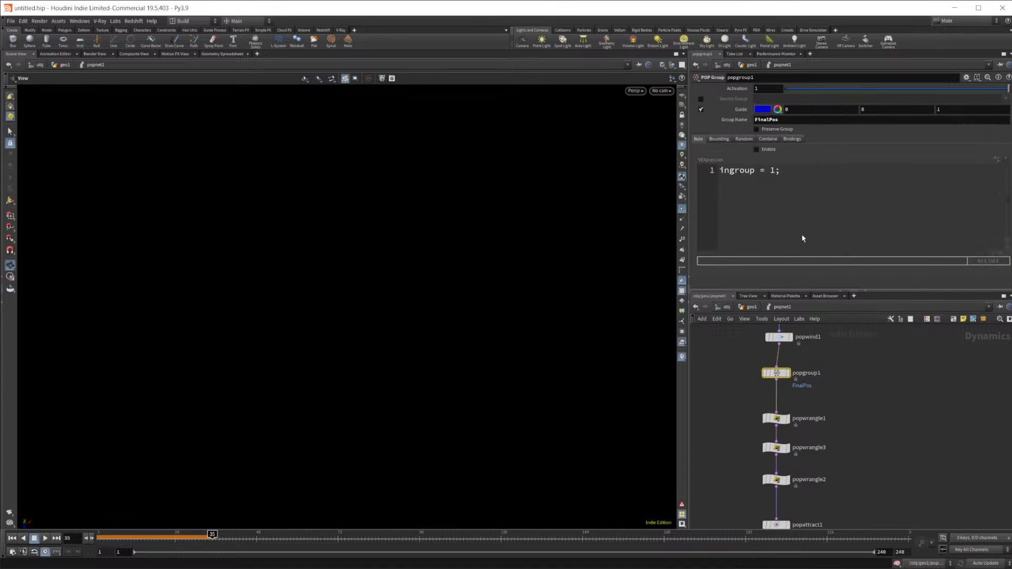
click(779, 337)
middle_drag(850, 371, 844, 440)
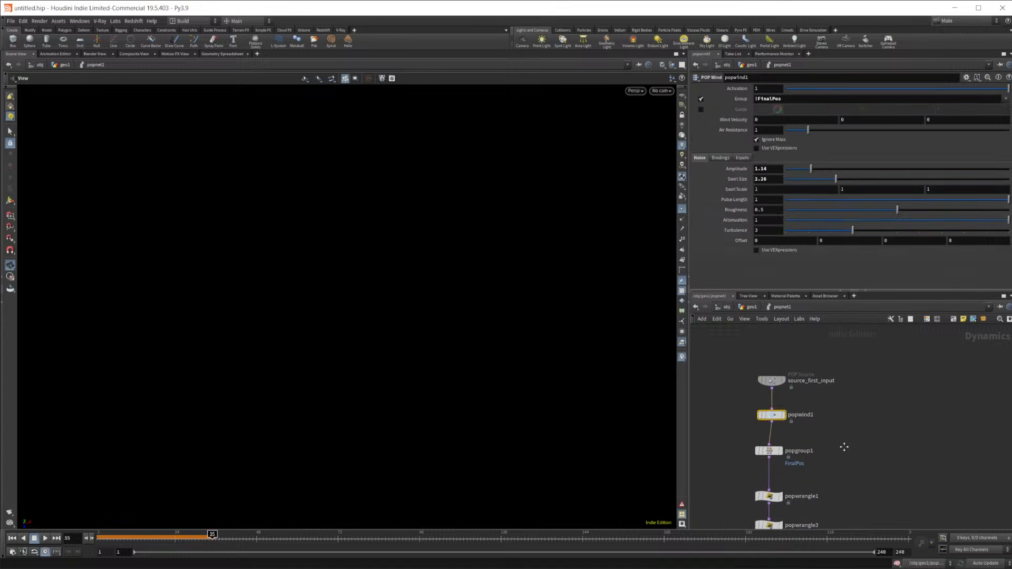
Return to geo1, play popnet1's simulation from the first frame, and review the particles around frame 100
click(751, 307)
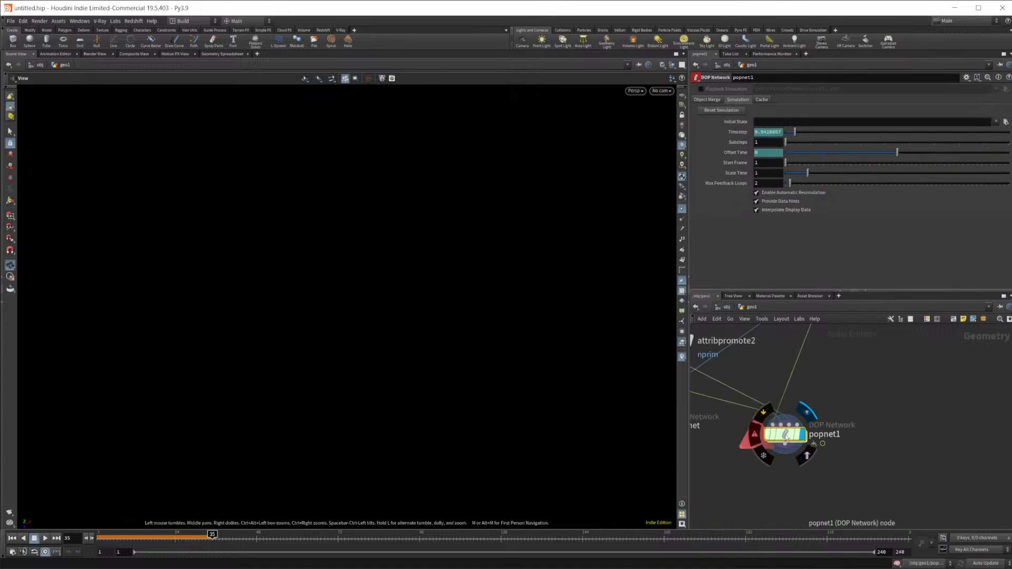
click(12, 539)
click(45, 539)
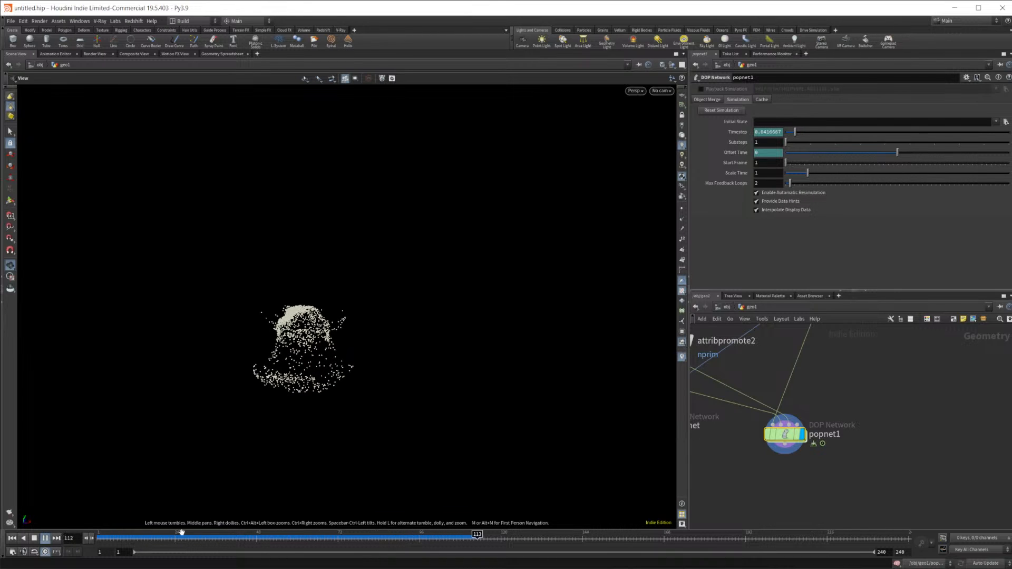
click(45, 539)
drag(401, 543, 432, 544)
Add a Blast node below popnet1, wire it to popnet1's output and display it
middle_drag(785, 482, 785, 429)
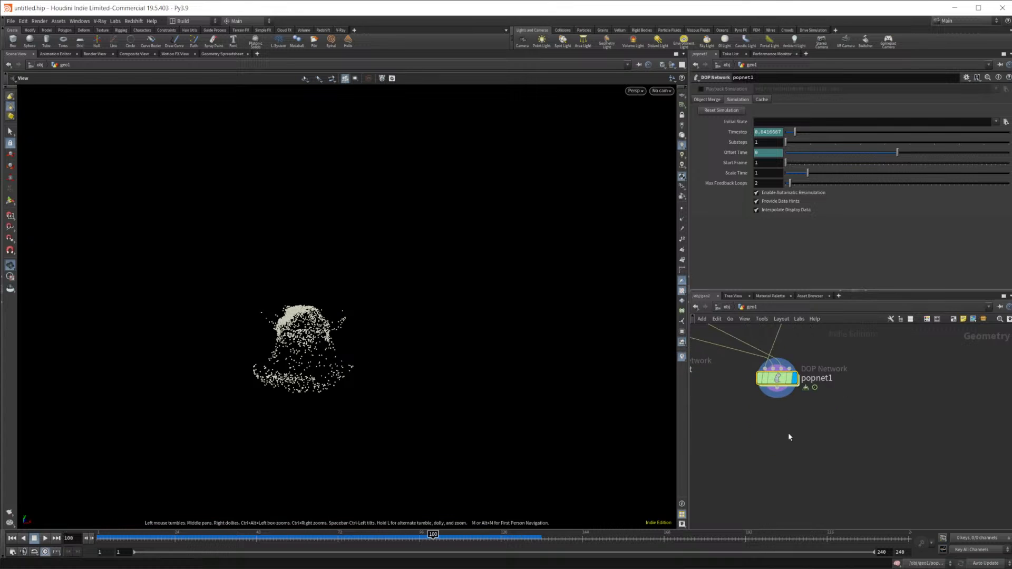
key(Tab)
text(null)
key(Return)
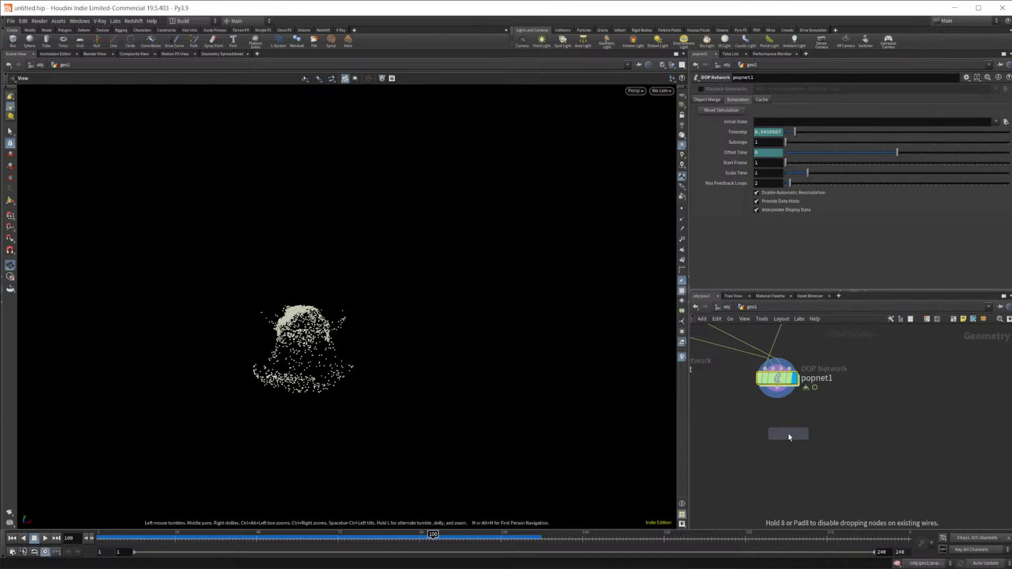
click(789, 433)
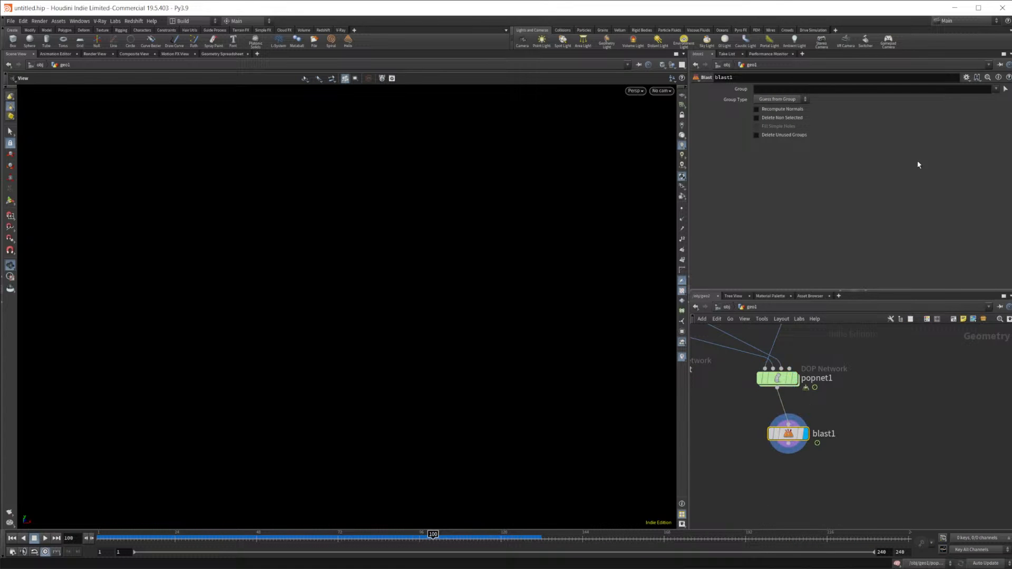
Set blast1's group type to Points and its group to !FinalPos
click(801, 99)
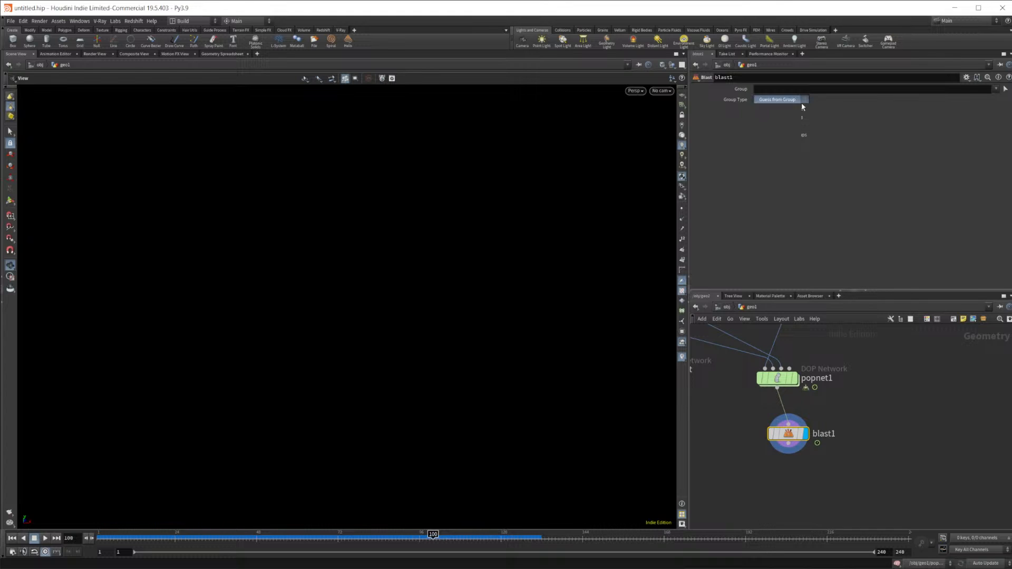
click(766, 125)
click(996, 89)
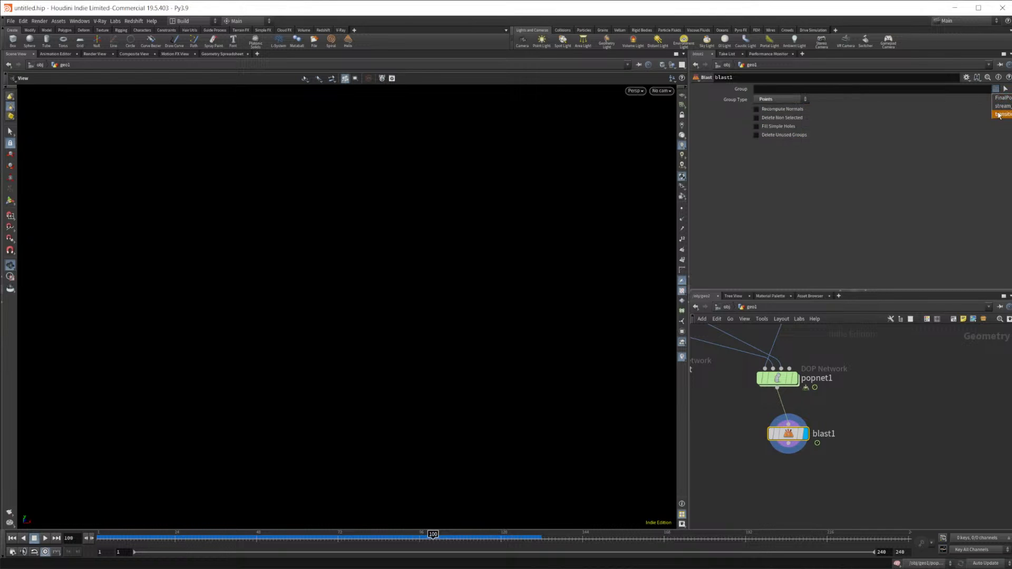
click(1001, 97)
click(758, 90)
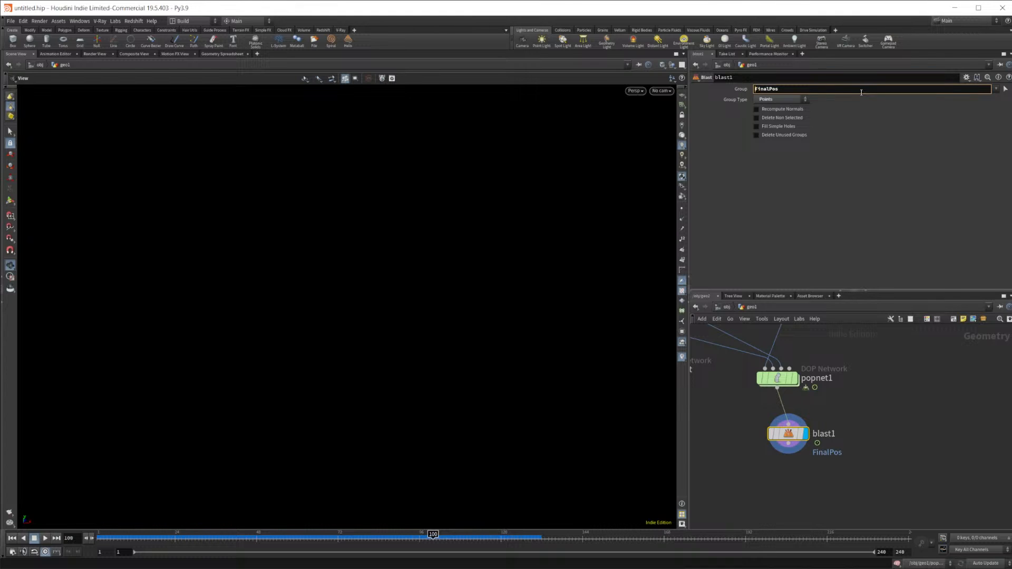
text(!)
key(Return)
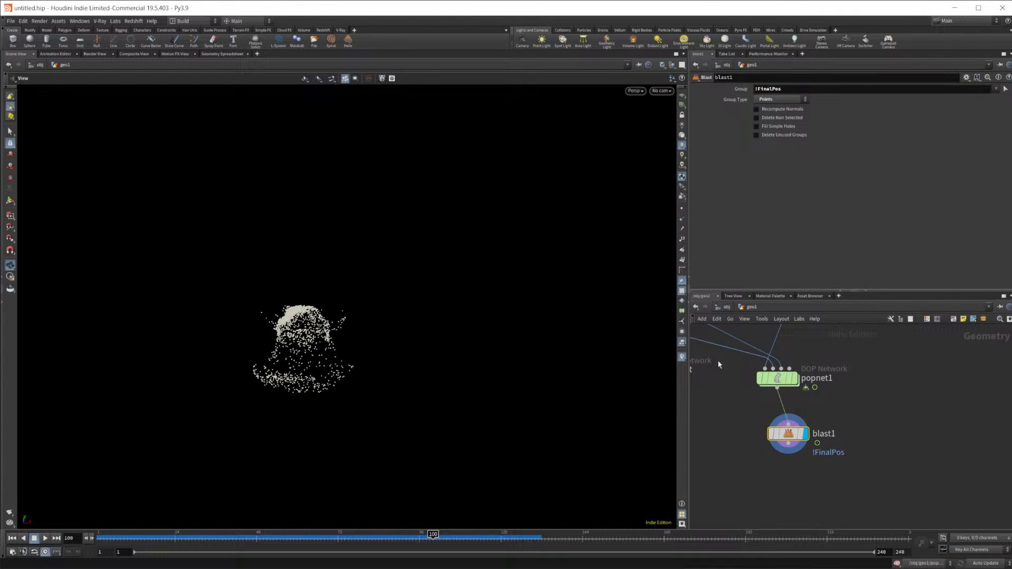
Scrub the timeline back to frame 95 and check the blasted particles' shape
drag(437, 534, 418, 561)
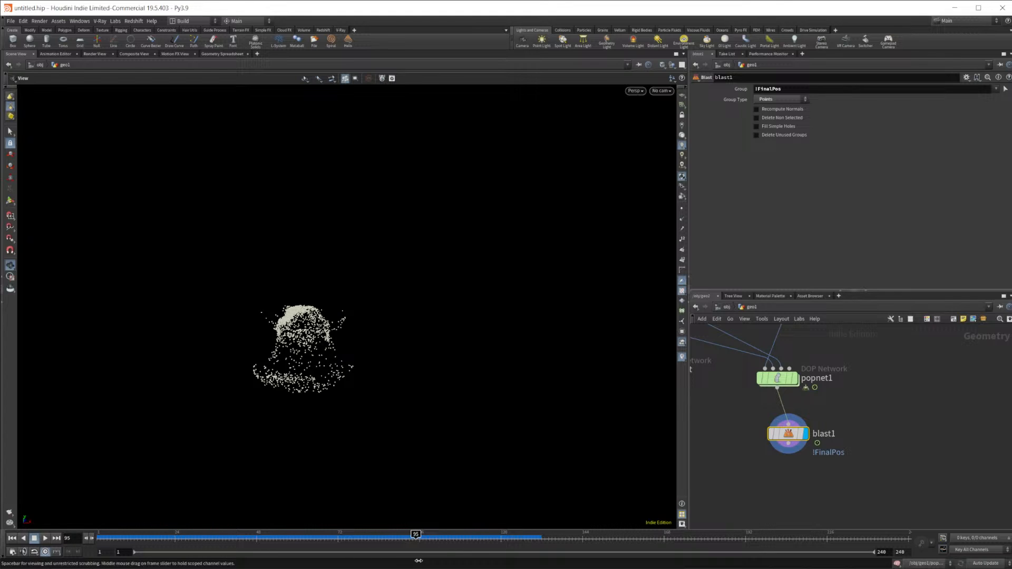
drag(375, 397, 435, 423)
middle_drag(894, 488, 883, 460)
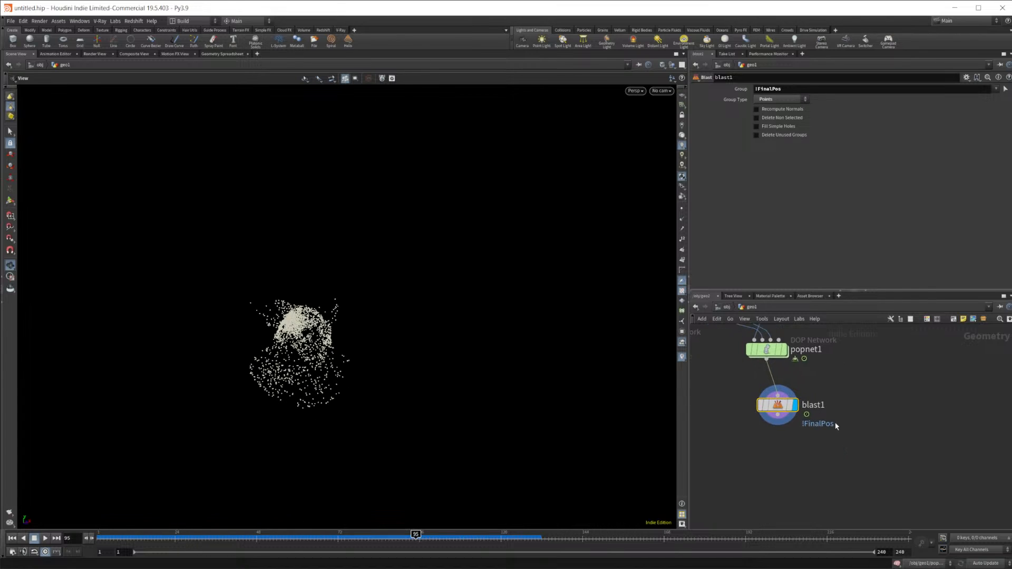
Duplicate popnet1 and connect blast1's output to the first input of the copy
alt+drag(767, 352, 874, 492)
click(786, 471)
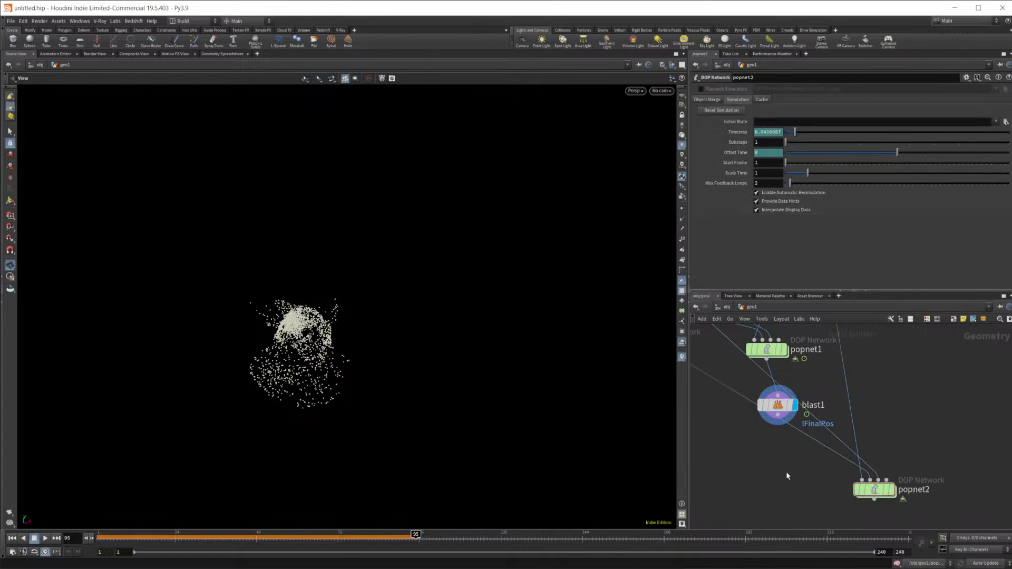
drag(776, 415, 779, 486)
Inside popnet2, set source_first_input's impulse activation to $FF==95
double_click(778, 484)
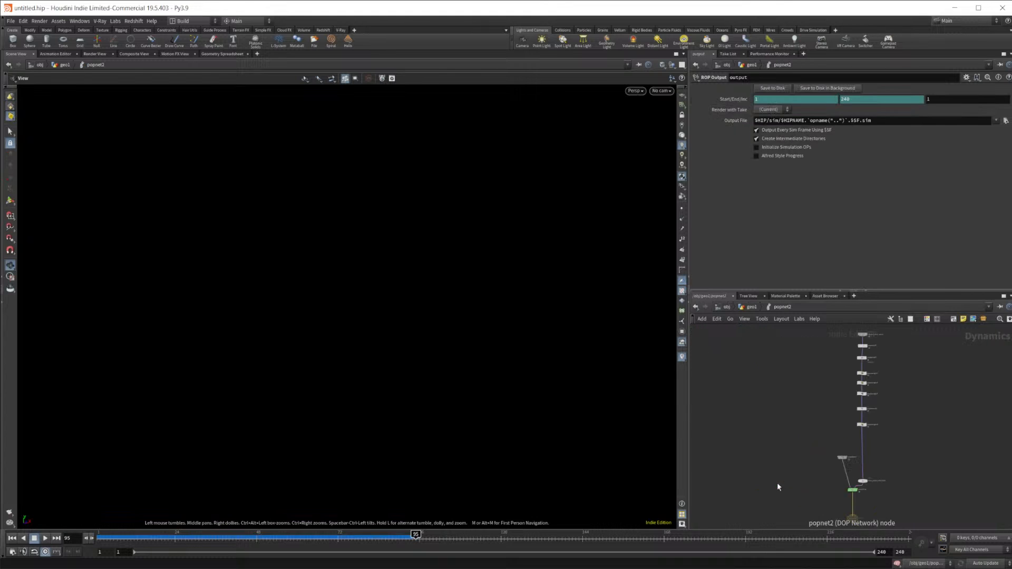
click(754, 308)
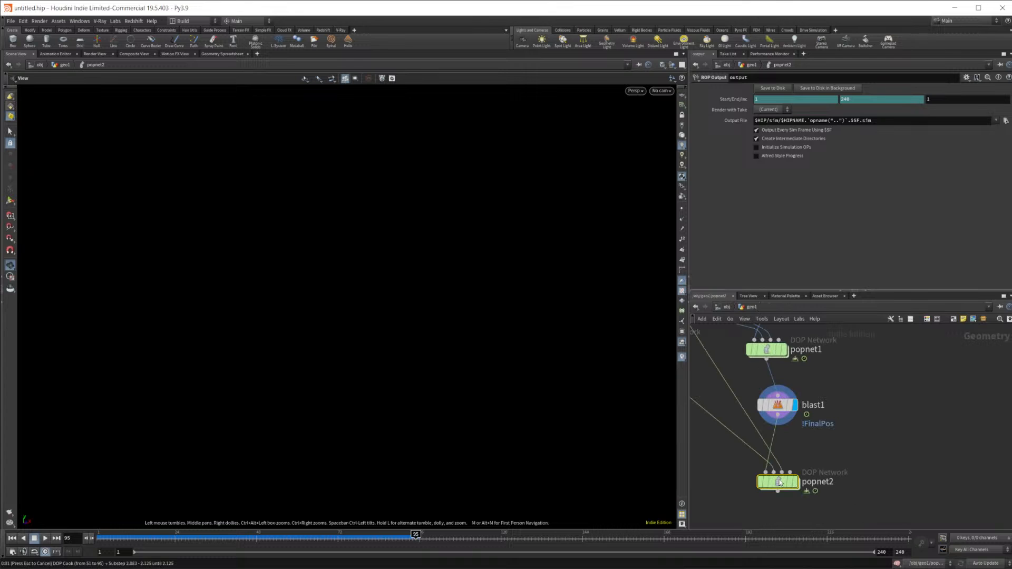
click(779, 484)
double_click(779, 484)
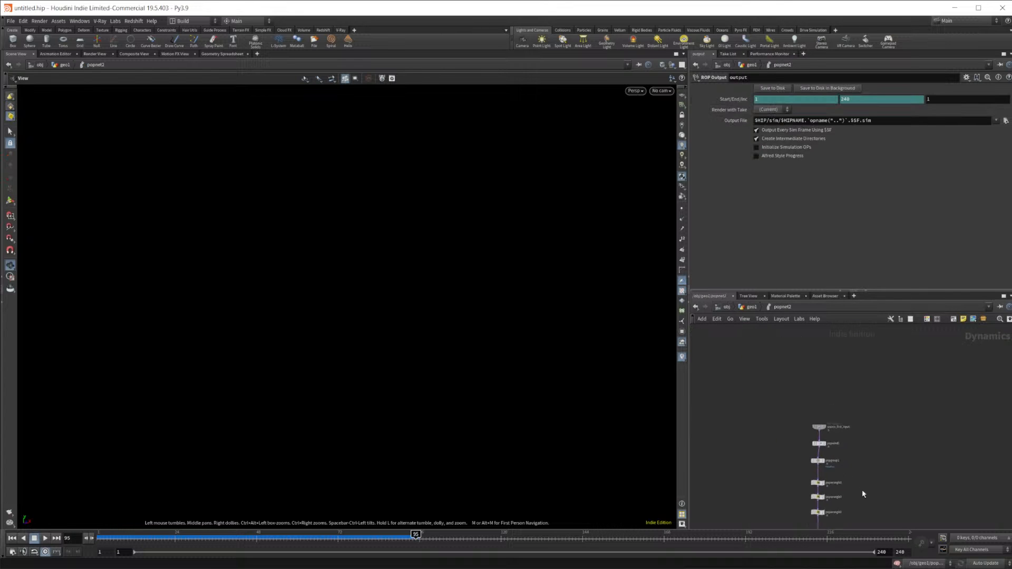
click(790, 422)
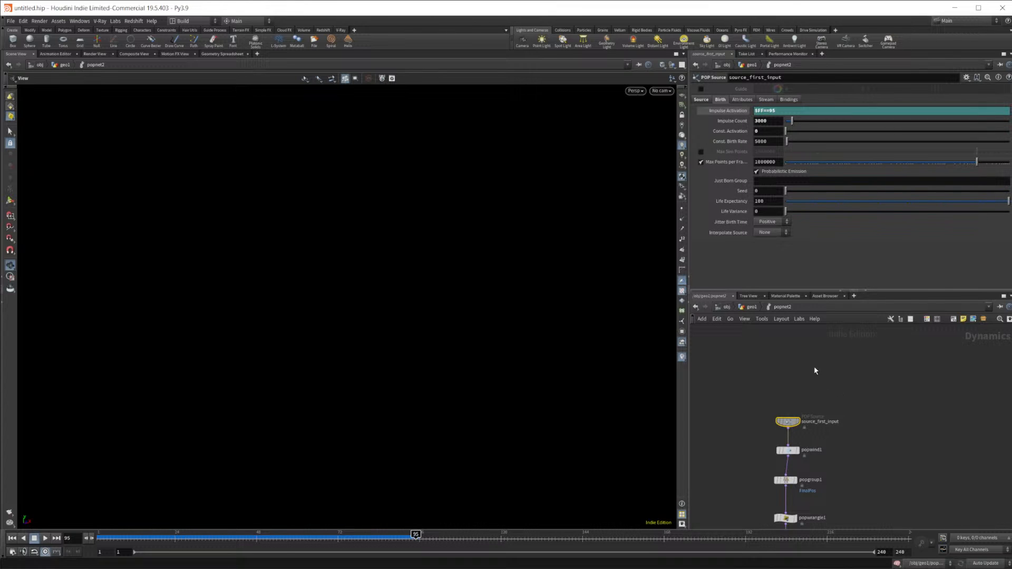
Rename the group produced by popgroup1 in popnet2 to FinalPos2
middle_drag(865, 427, 851, 372)
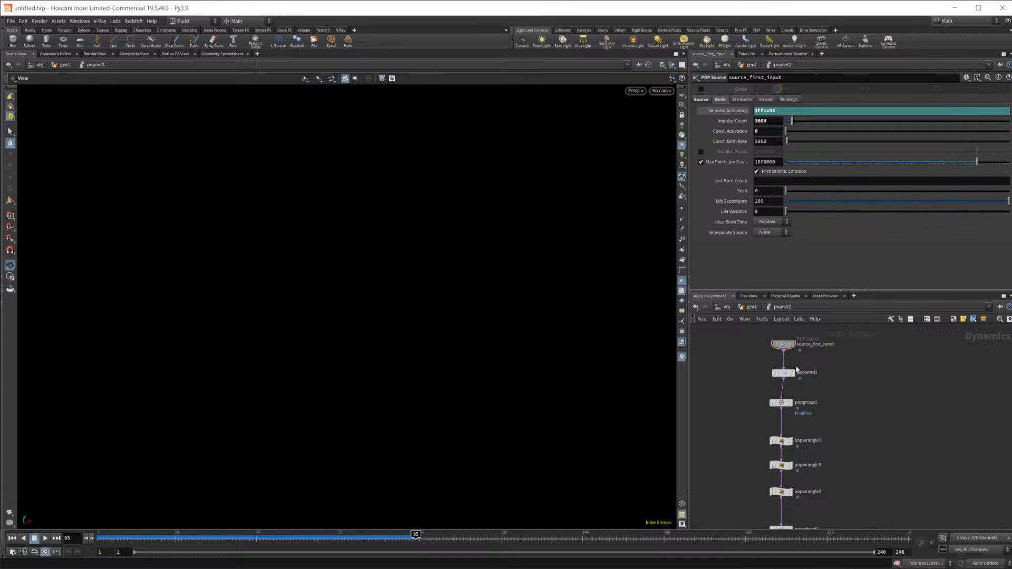
click(782, 404)
click(799, 120)
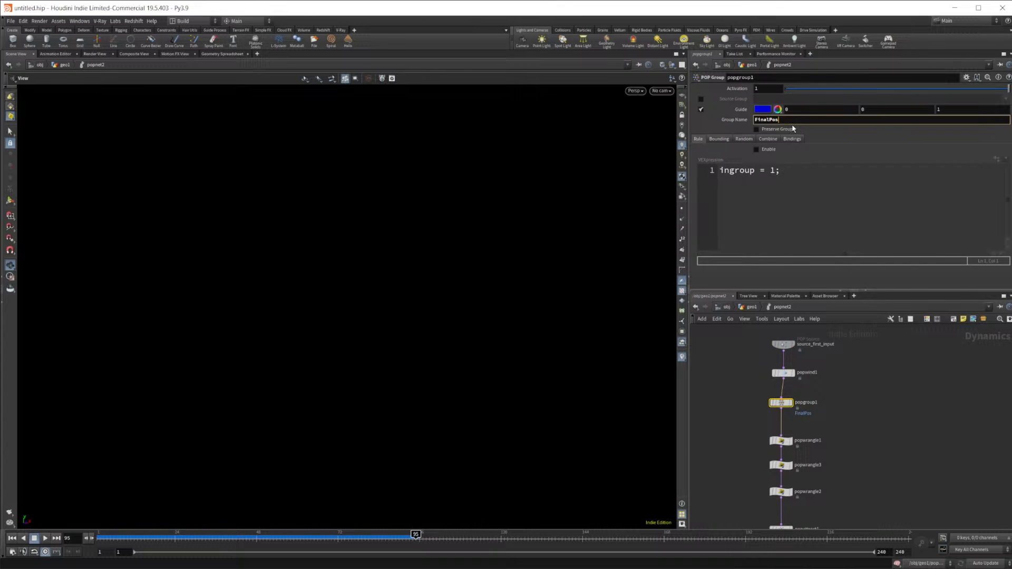
key(Return)
scroll(850, 439, up, 3)
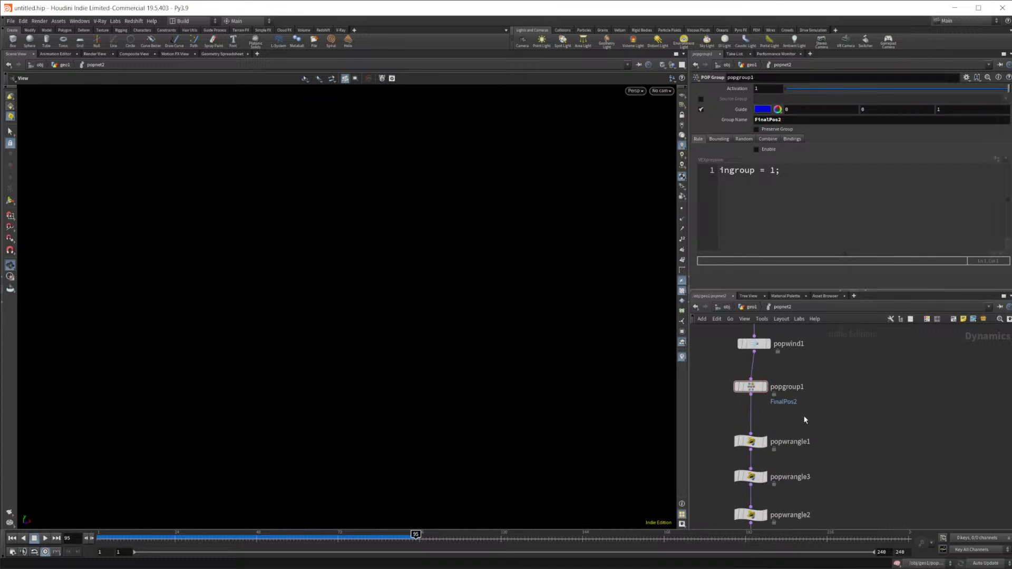
Check popwrangle1, popwrangle3 and popwrangle2 in popnet2 for references to the old group
middle_drag(827, 382, 812, 291)
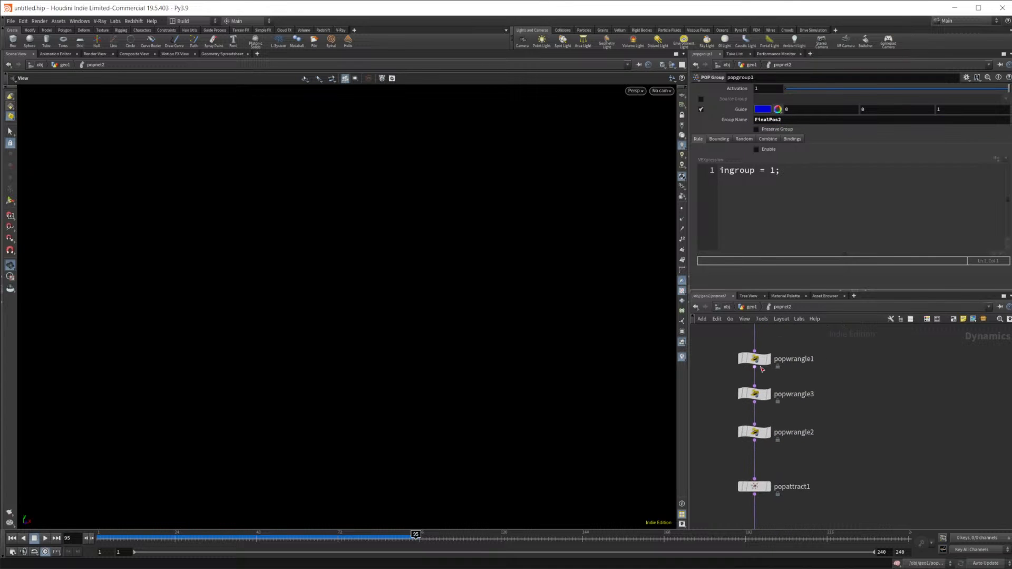
click(755, 359)
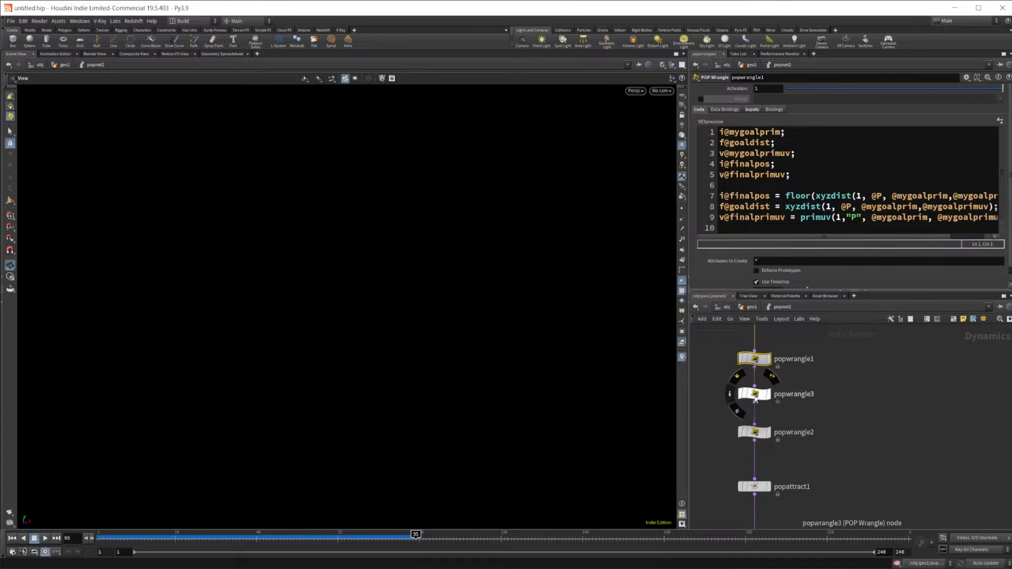
click(755, 393)
click(755, 432)
Append 2 to the group name used by popattract1
middle_drag(756, 433, 770, 351)
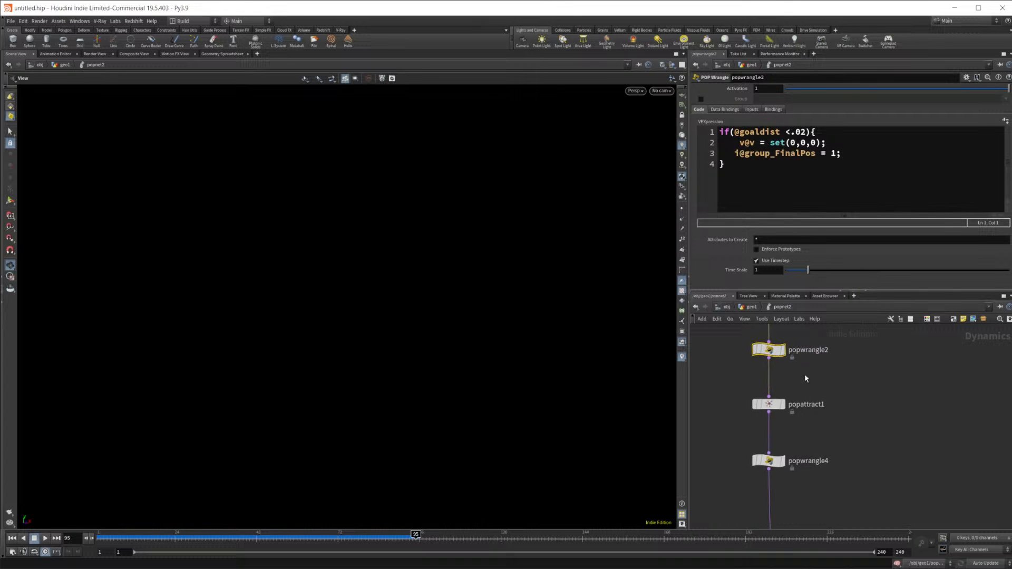
click(769, 405)
click(799, 102)
text(2)
key(Return)
Set popwrangle4's group to FinalPos2
middle_drag(837, 448, 838, 391)
click(770, 401)
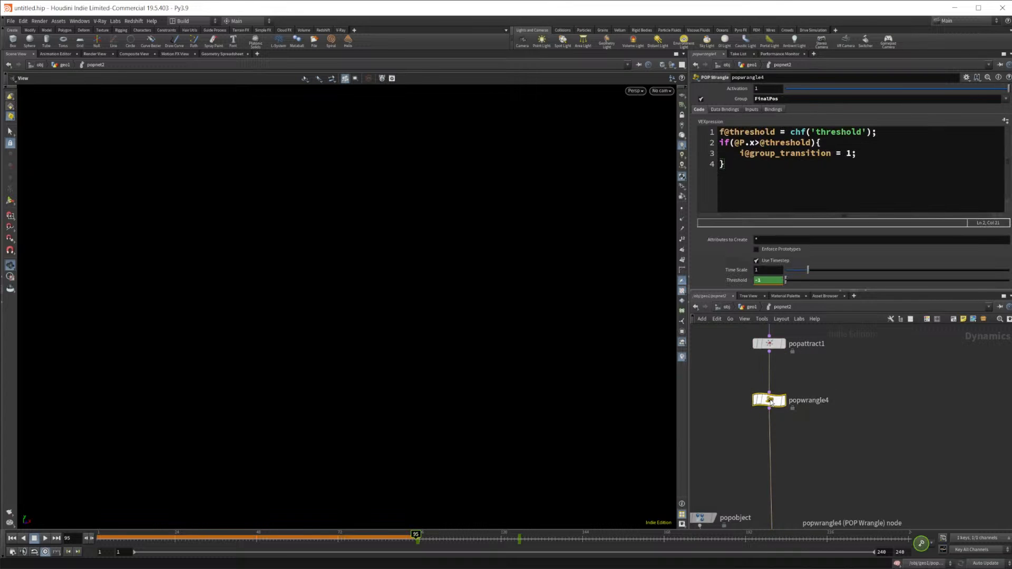
text(2)
key(Return)
Play popnet2's simulation from the first frame past frame 95 and stop it
click(15, 539)
click(45, 539)
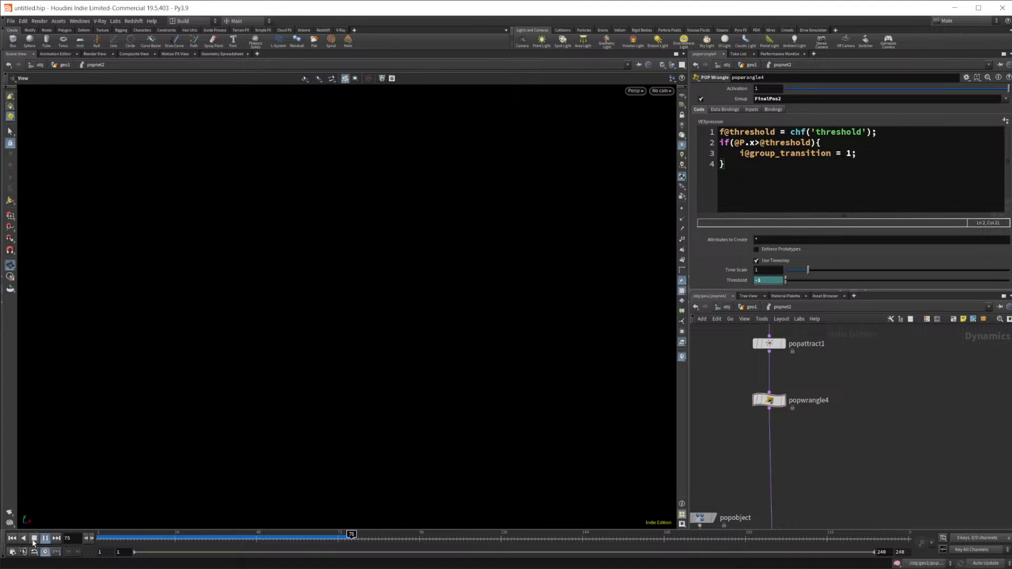
click(33, 539)
Set source_first_input's emission type to Points
scroll(866, 436, down, 3)
middle_drag(849, 378, 852, 434)
scroll(831, 396, up, 3)
click(770, 388)
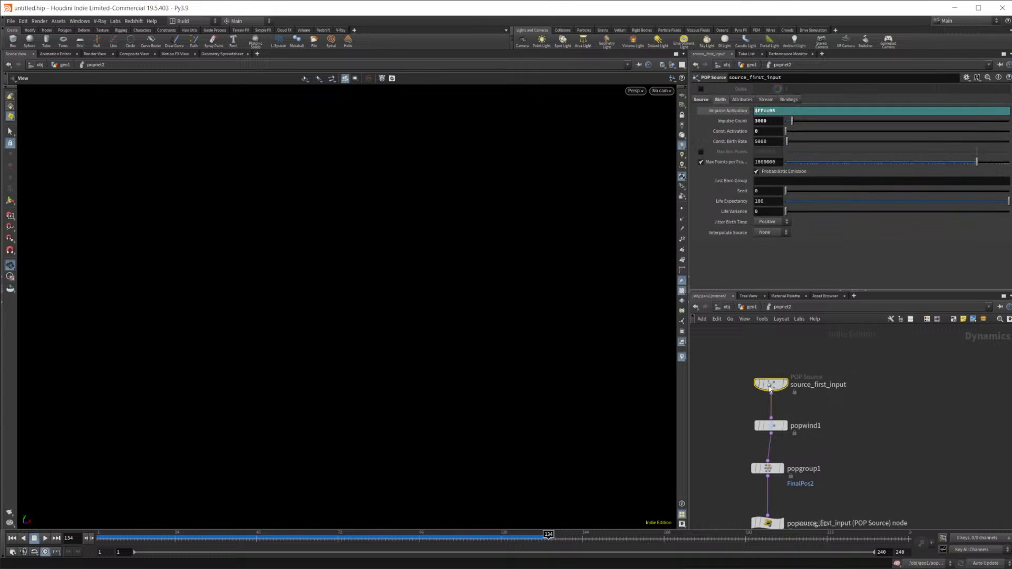
click(696, 101)
click(779, 113)
click(776, 137)
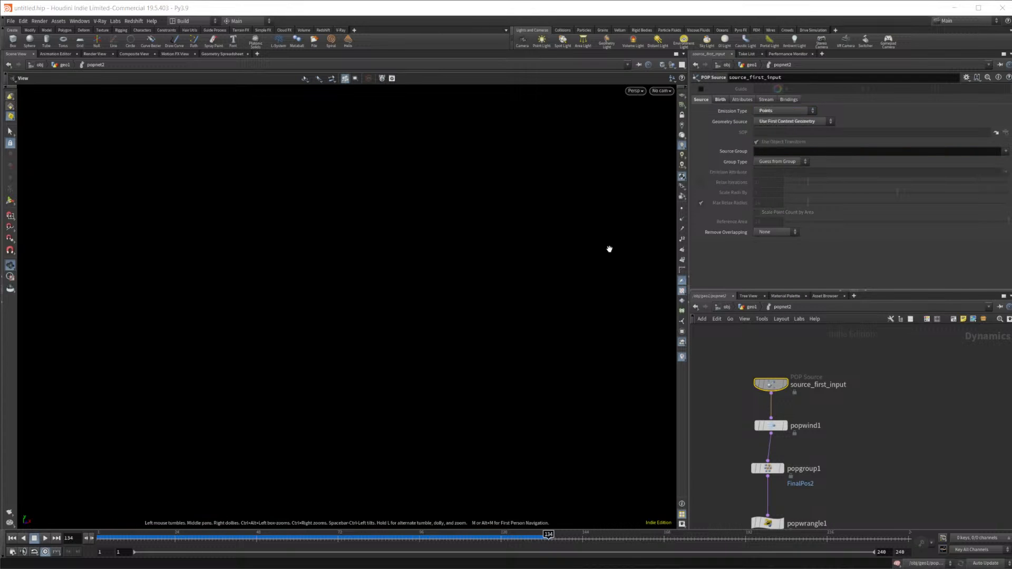
Replay the simulation from the first frame to check the particles emitted from the blasted points
click(12, 539)
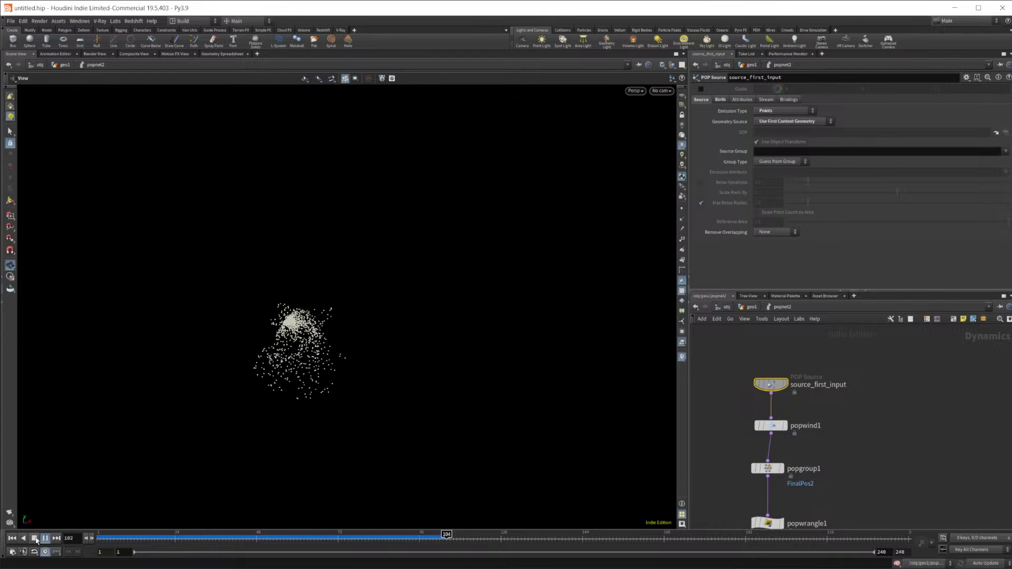
scroll(896, 480, down, 3)
scroll(896, 479, up, 3)
Examine popobject's Geometry point attributes in the spreadsheet down to the last point, and return to the viewport
click(222, 54)
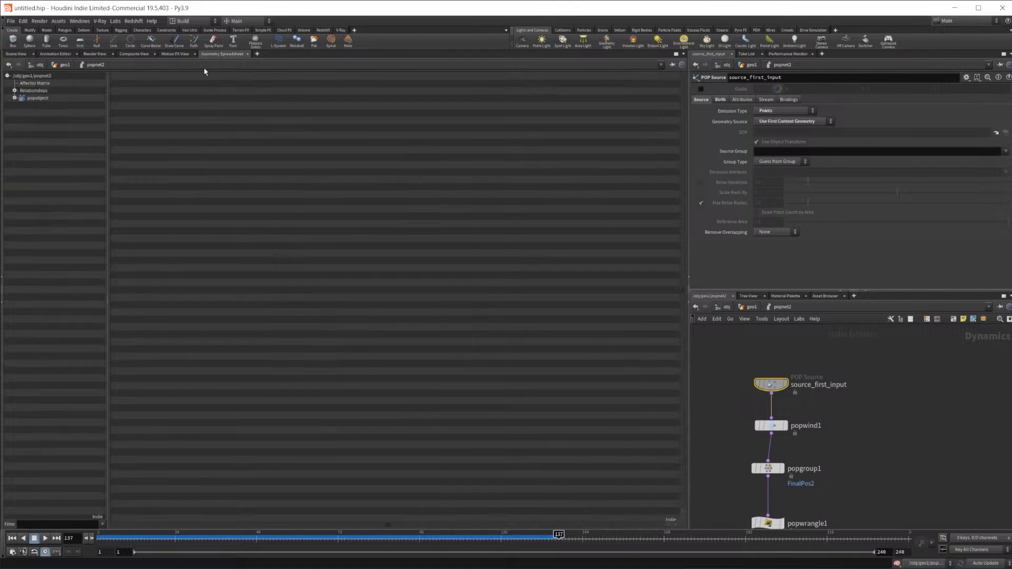
click(15, 98)
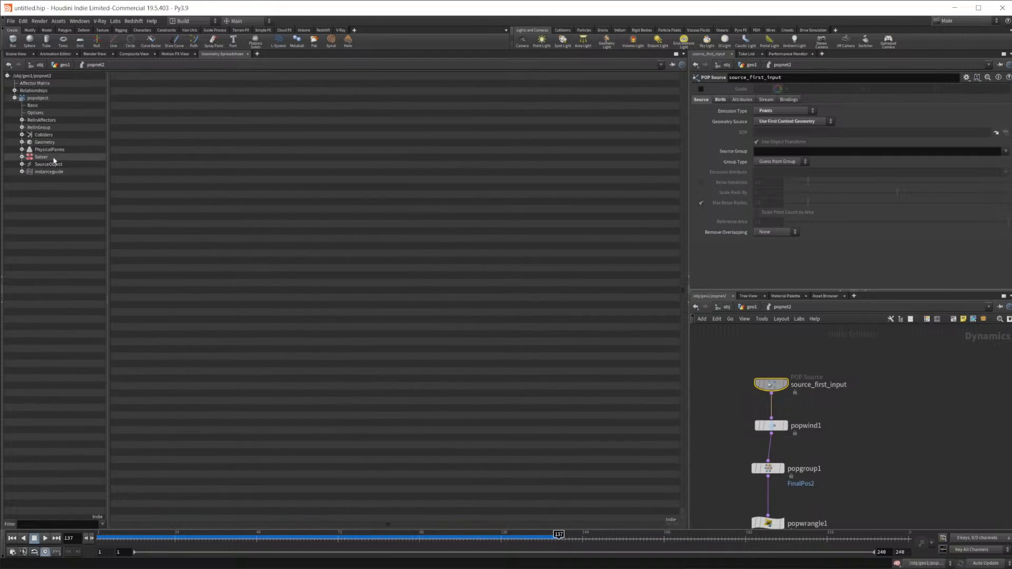
click(46, 143)
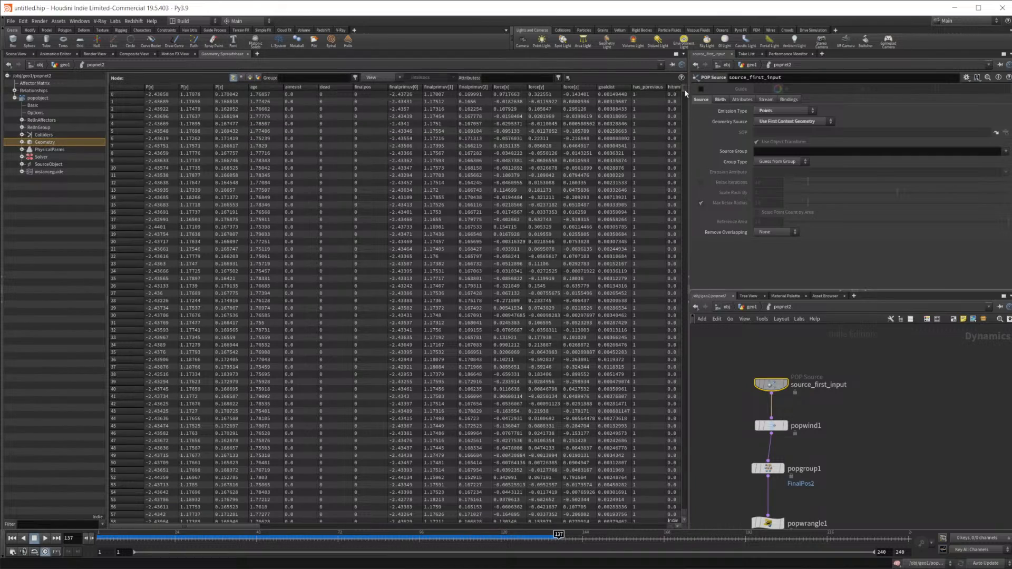
drag(684, 155, 651, 554)
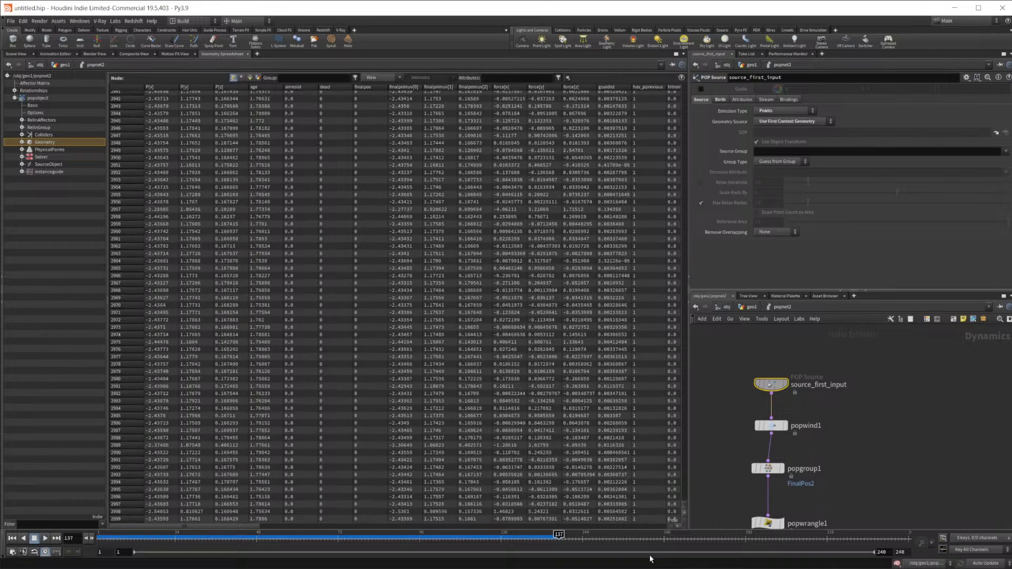
click(21, 55)
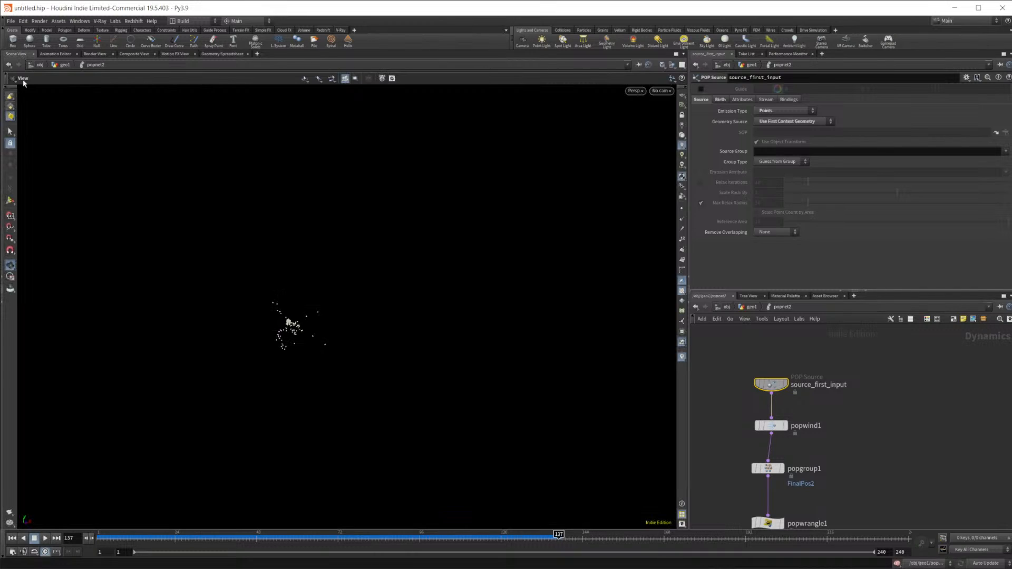
Review popnet2's node chain, inspecting popgroup1's group settings and popwrangle1's code
scroll(791, 445, down, 2)
scroll(851, 514, up, 2)
middle_drag(850, 520, 822, 377)
scroll(802, 433, down, 2)
scroll(802, 430, down, 2)
scroll(803, 422, up, 1)
scroll(822, 377, up, 3)
middle_drag(797, 338, 846, 470)
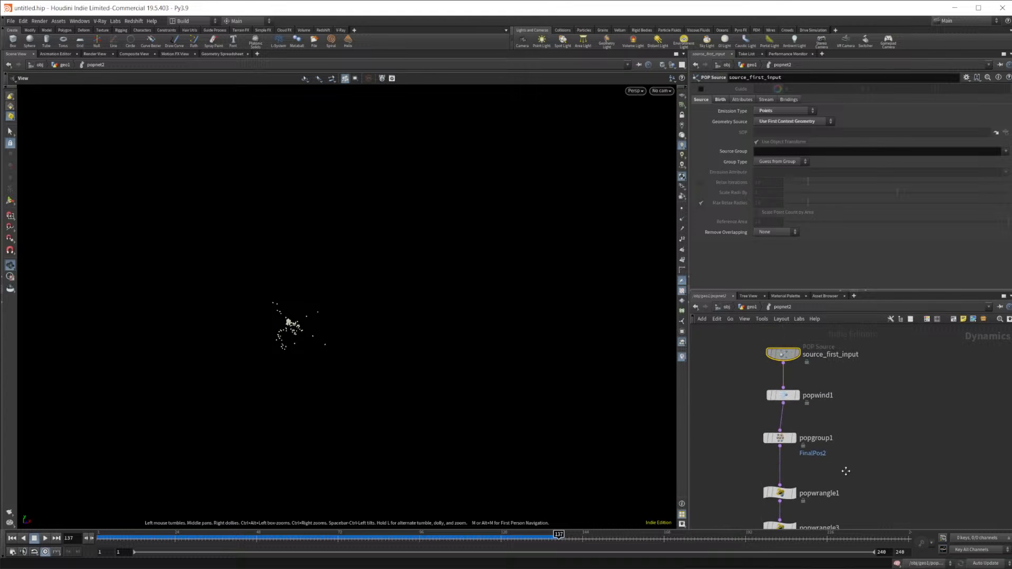
click(779, 439)
middle_drag(874, 433, 862, 377)
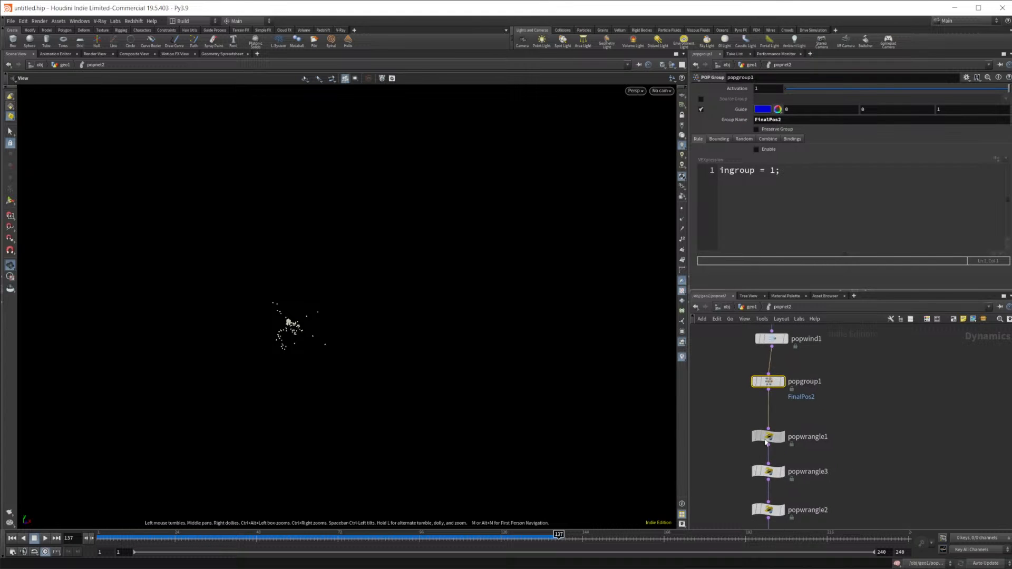
click(769, 437)
middle_drag(857, 425, 858, 402)
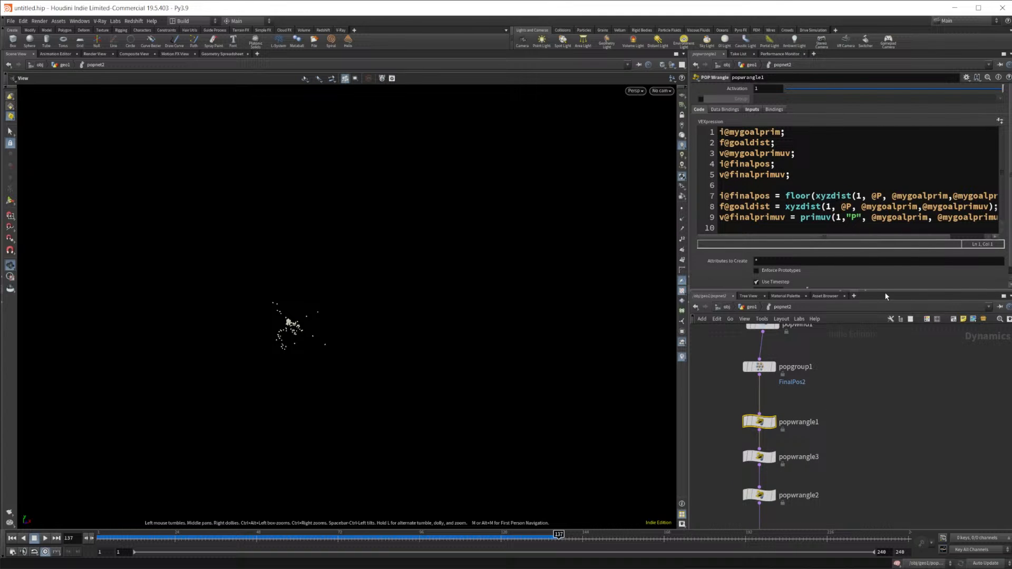
Change the input index to 2 in popwrangle1's two xyzdist calls and its primuv call, and check the wrangle's input assignments
click(863, 197)
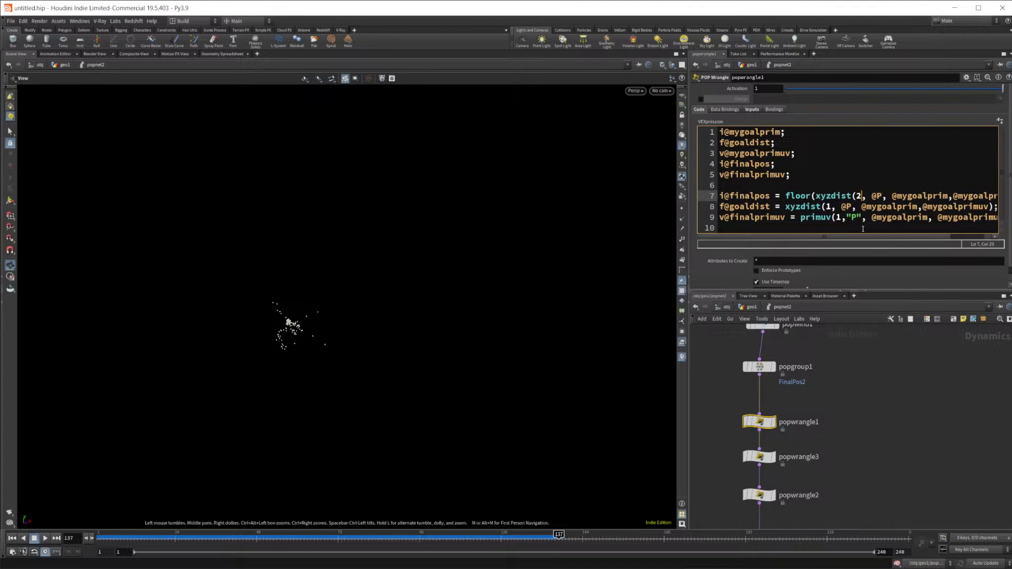
click(832, 207)
key(BackSpace)
text(2)
click(842, 218)
key(BackSpace)
text(2)
key(Right)
key(Right)
key(Right)
key(Right)
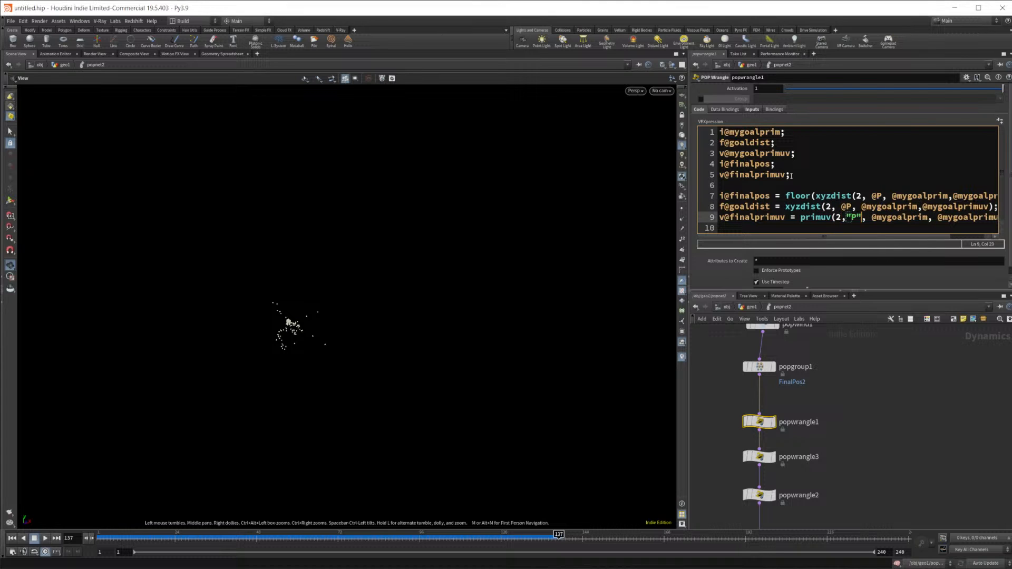
click(748, 110)
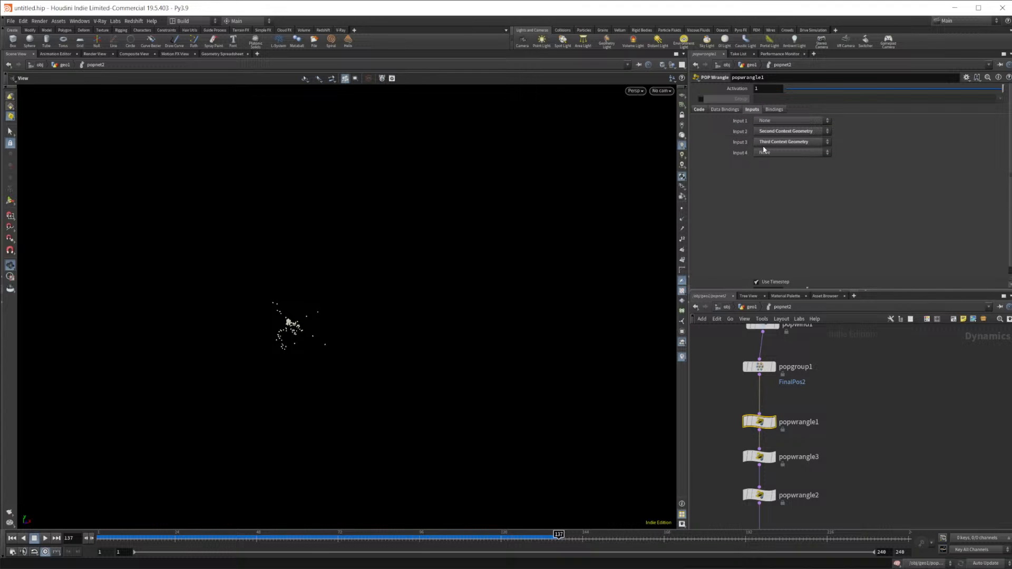
click(702, 110)
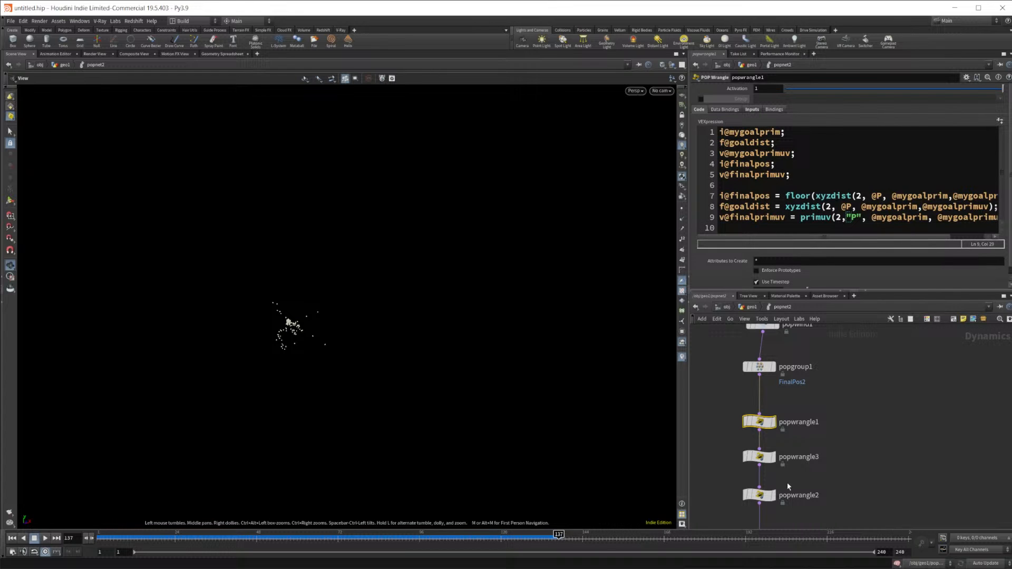
Check the code of popwrangle3 and popwrangle2, and set popattract1's geometry source to Use Third Context Geometry
middle_drag(768, 469, 772, 420)
click(769, 413)
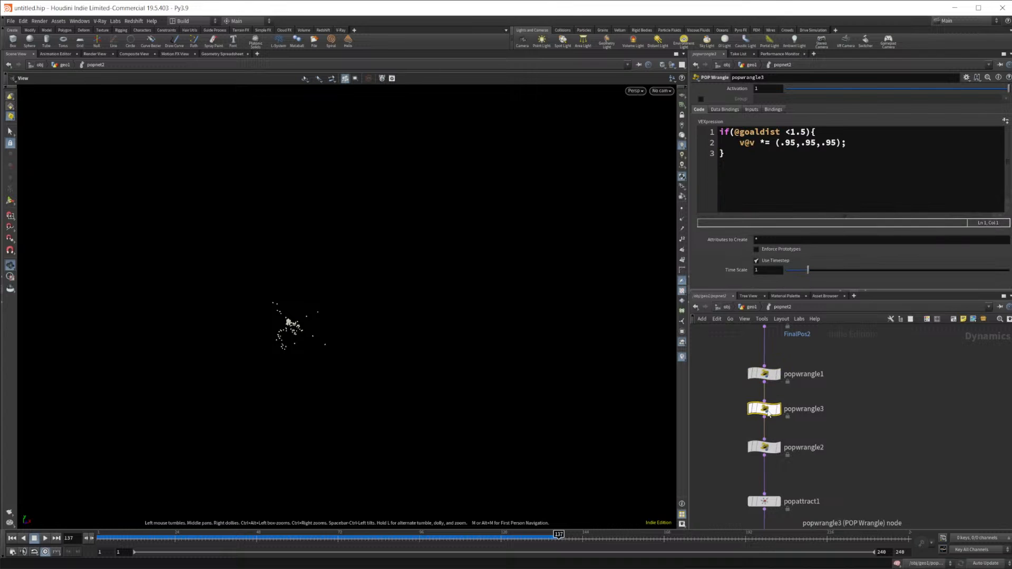
click(765, 447)
middle_drag(785, 496, 794, 428)
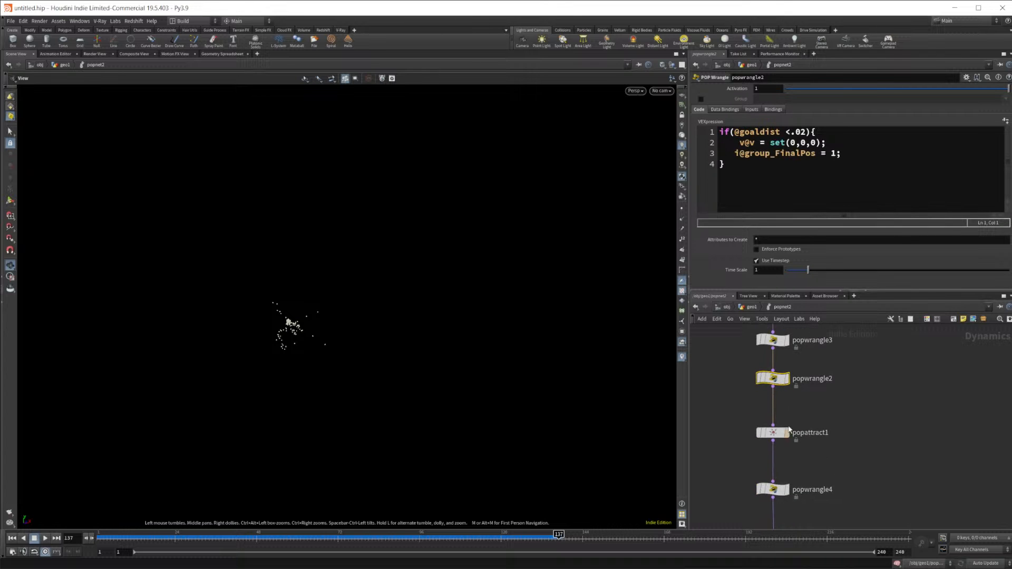
click(781, 433)
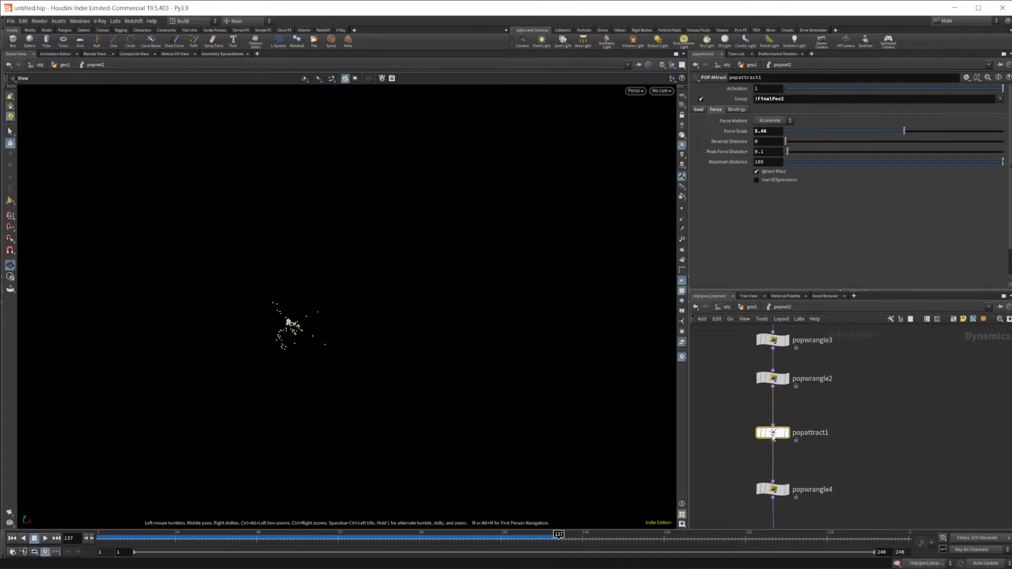
click(699, 110)
click(794, 151)
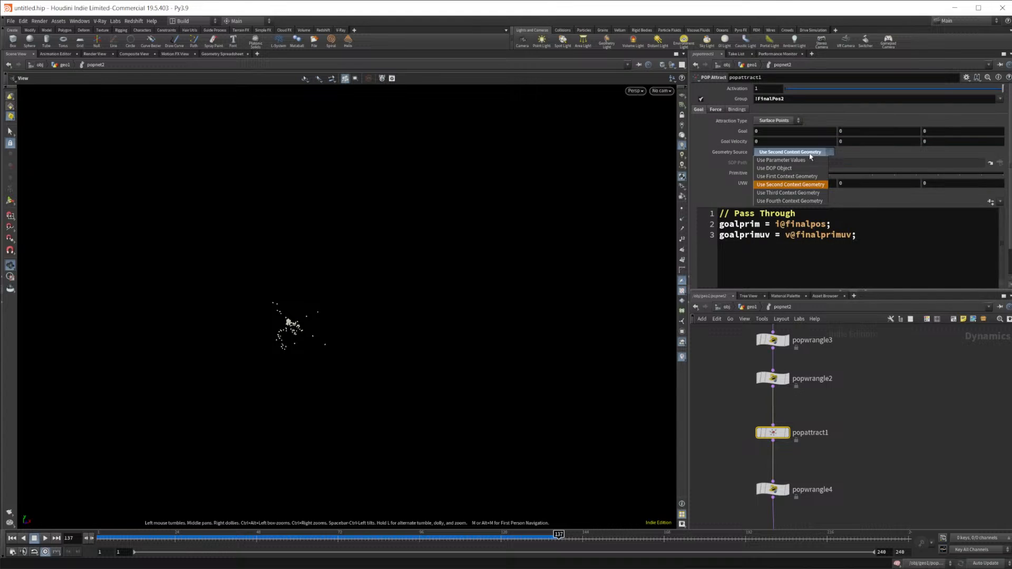
click(786, 194)
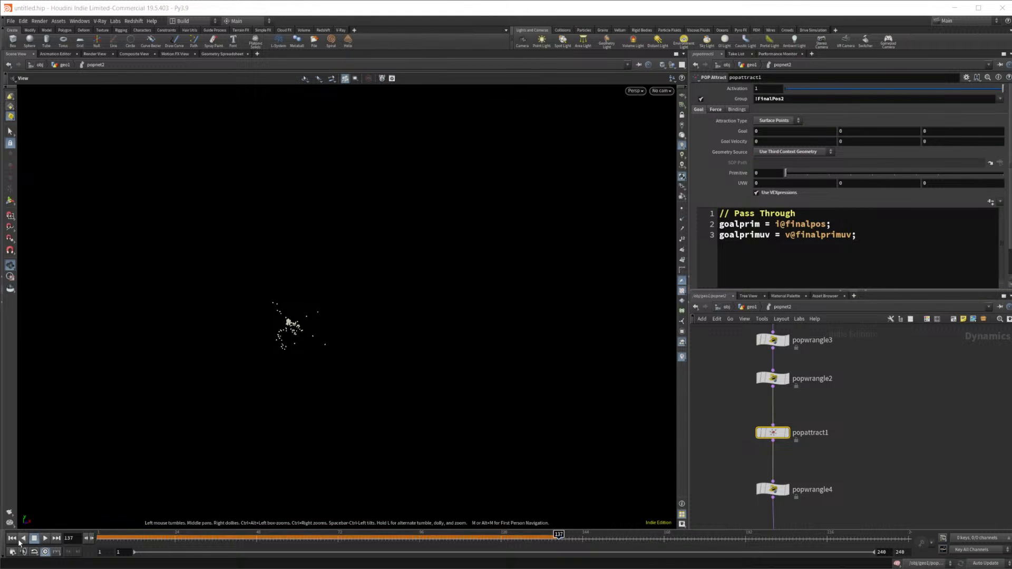
Replay the popnet2 simulation from the first frame to check where the particles are attracted
key(ctrl+Up)
click(46, 538)
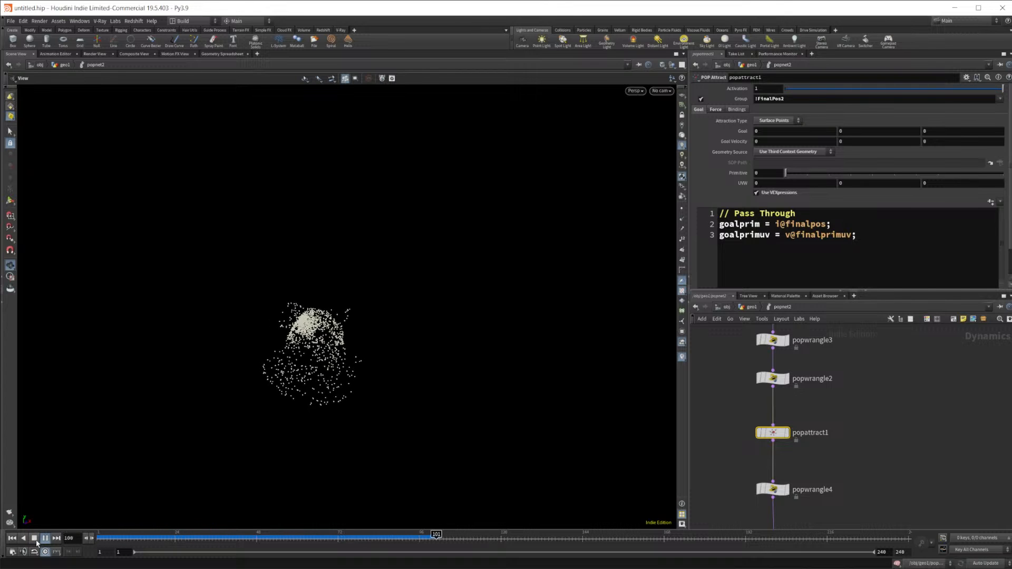
click(34, 539)
Inspect popwrangle4's transition code and animated threshold, scrubbing the timeline to frame 110
middle_drag(864, 487, 848, 386)
middle_drag(826, 430, 815, 308)
middle_drag(802, 378, 795, 487)
middle_drag(771, 375, 766, 437)
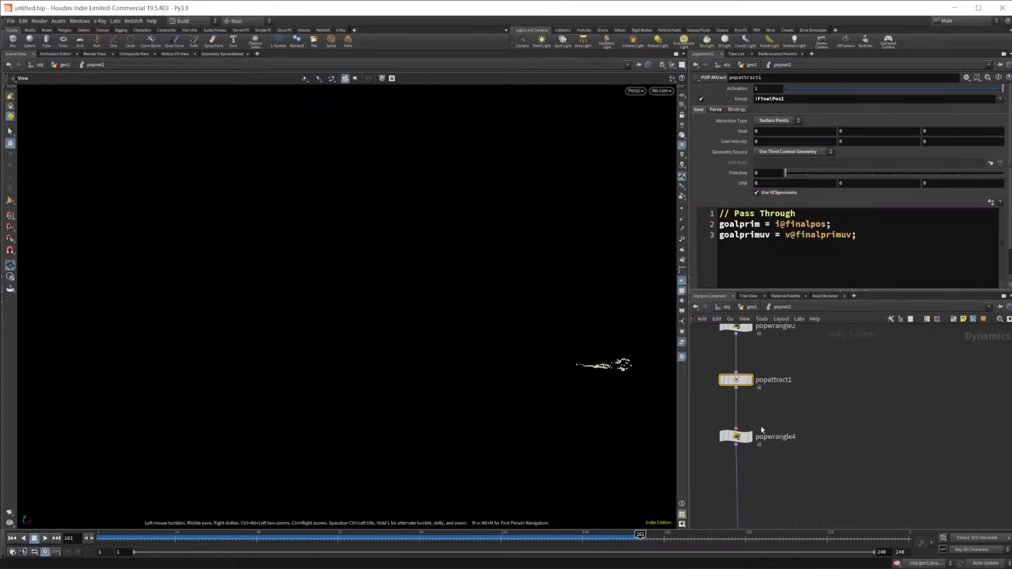
click(741, 436)
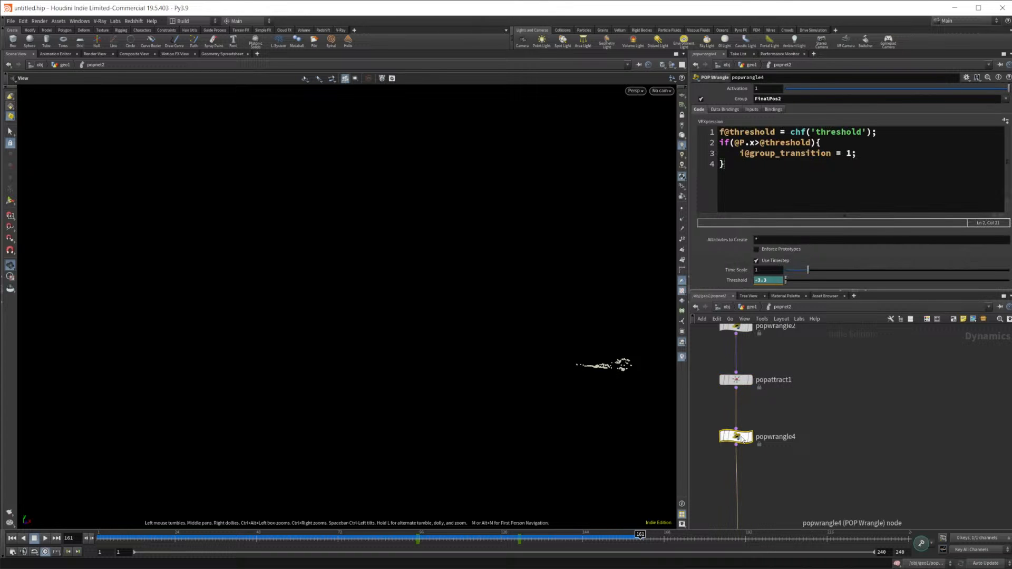
drag(428, 538, 467, 537)
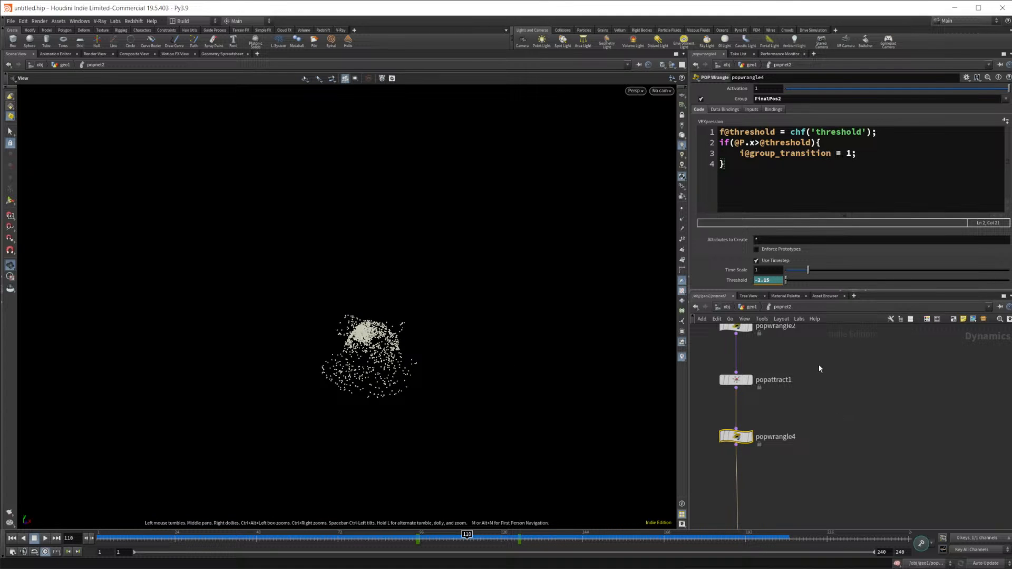
Bypass popwrangle1, popwrangle3 and popwrangle2 together in the popnet2 chain
scroll(813, 425, up, 5)
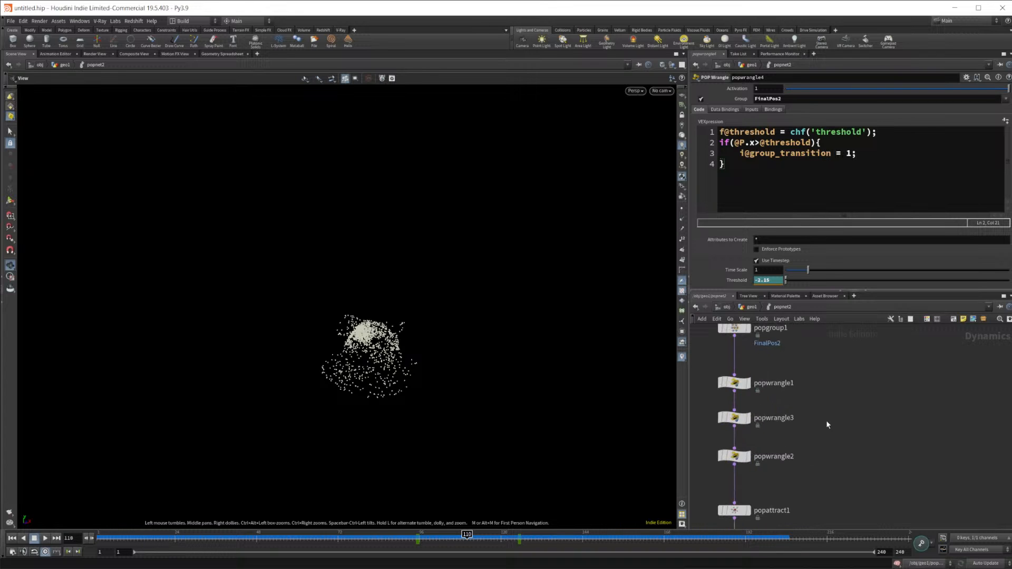
middle_drag(827, 420, 857, 399)
scroll(831, 458, down, 5)
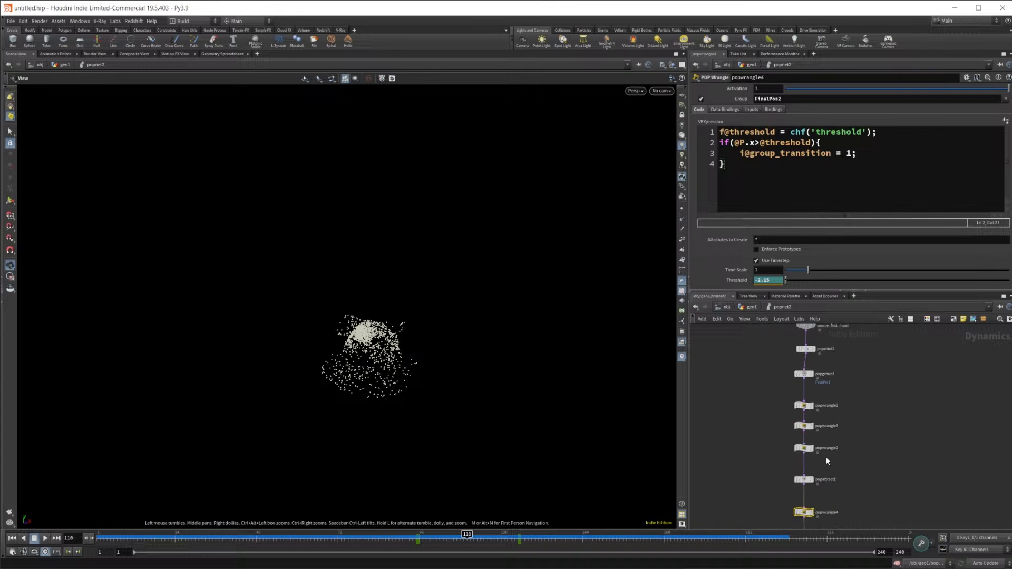
drag(826, 460, 791, 399)
scroll(797, 395, up, 3)
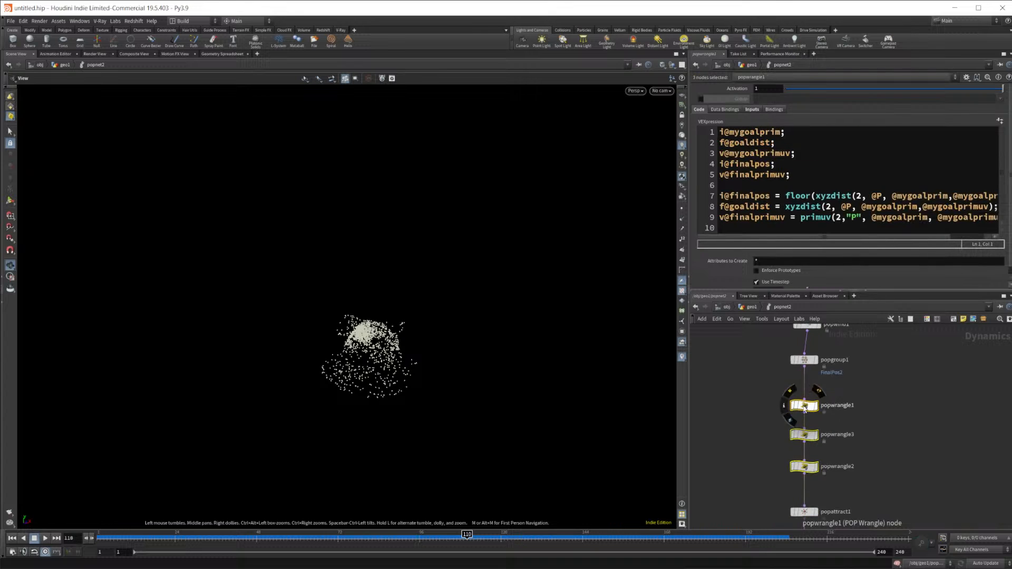
click(792, 391)
Examine popattract1's goal code, highlighting the finalpos attribute in the goalprim line
middle_drag(874, 367, 865, 414)
scroll(830, 415, up, 4)
middle_drag(819, 439, 817, 335)
middle_drag(787, 518, 792, 463)
click(784, 463)
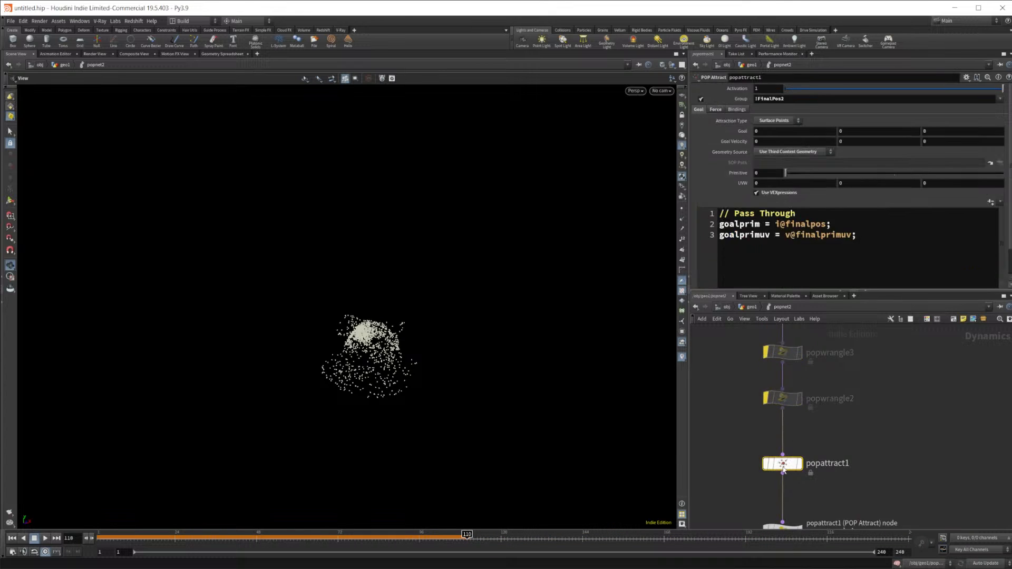
drag(780, 225, 811, 227)
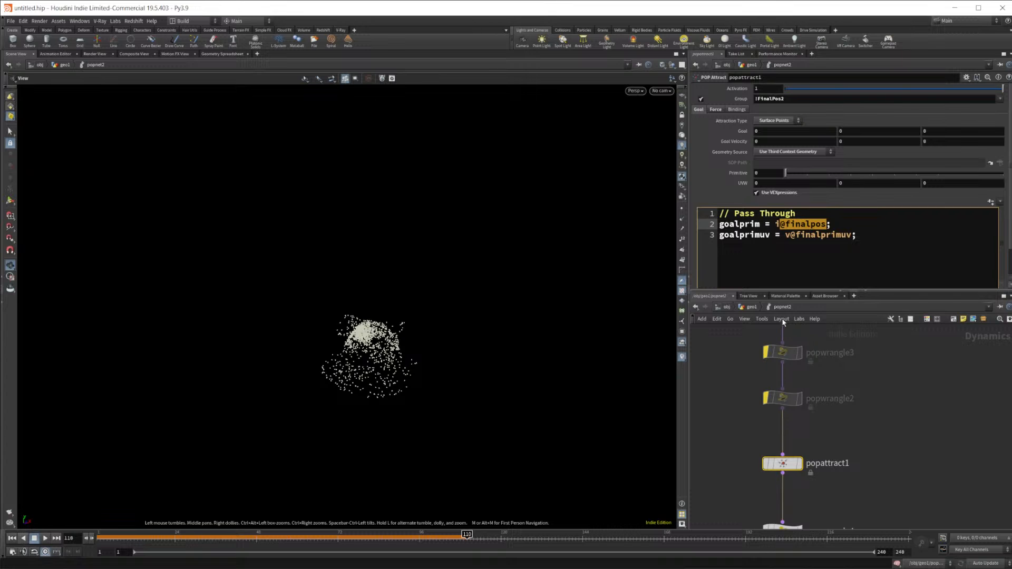
Return to the geo1 network and examine blast1's point attributes in the geometry spreadsheet
key(u)
click(779, 407)
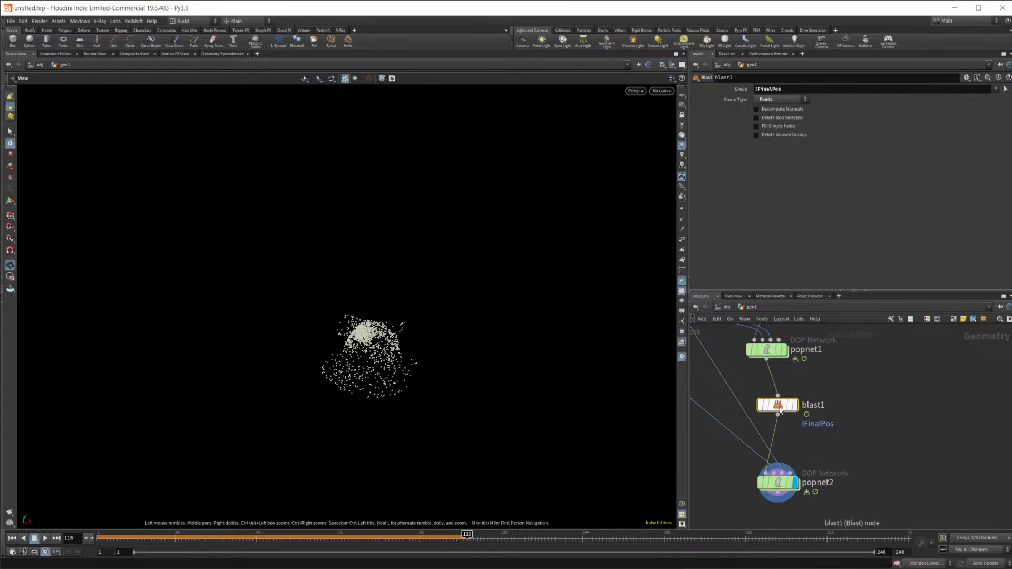
click(238, 54)
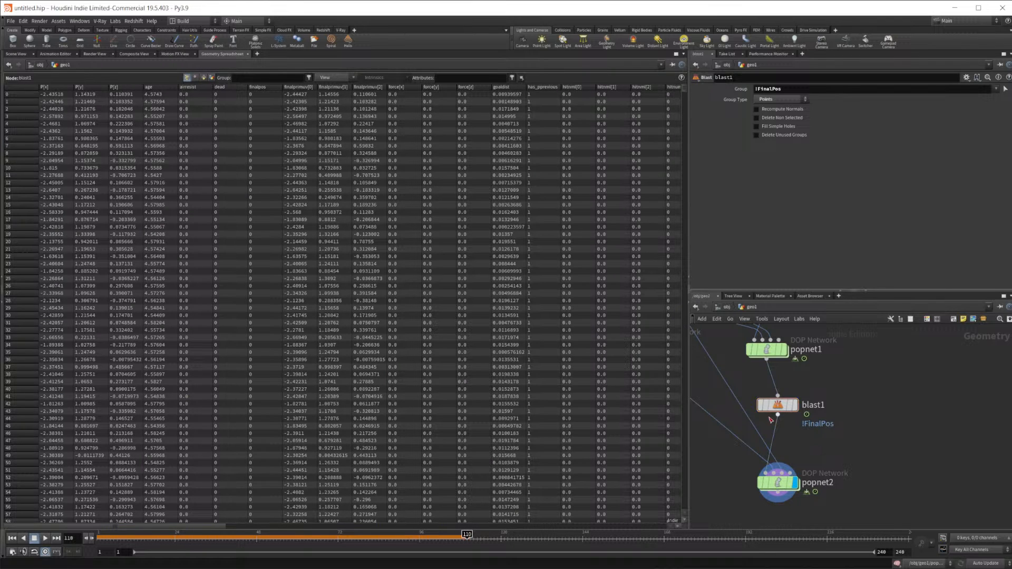
Insert a Clean node between blast1 and popnet2
key(Tab)
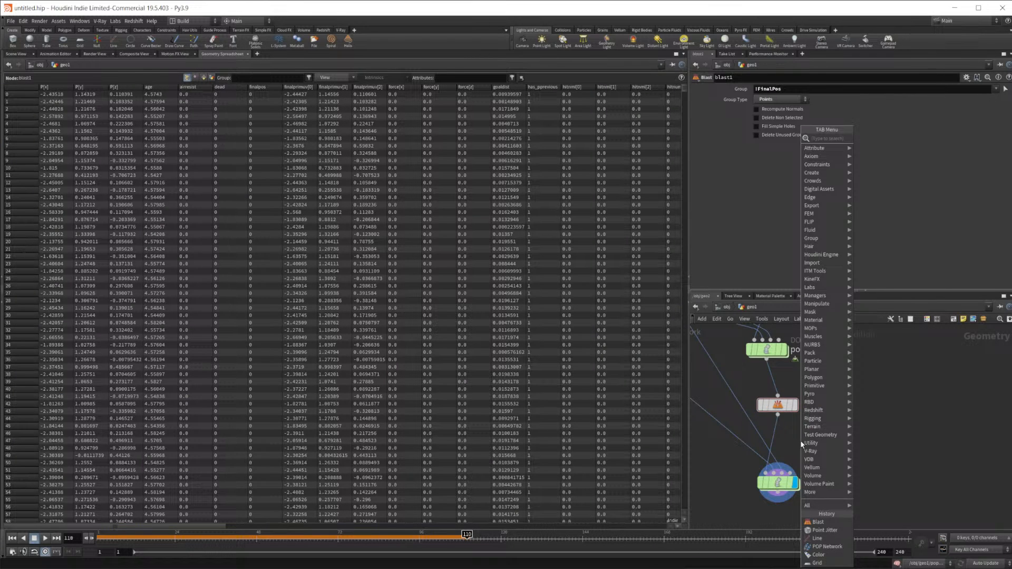
key(Right)
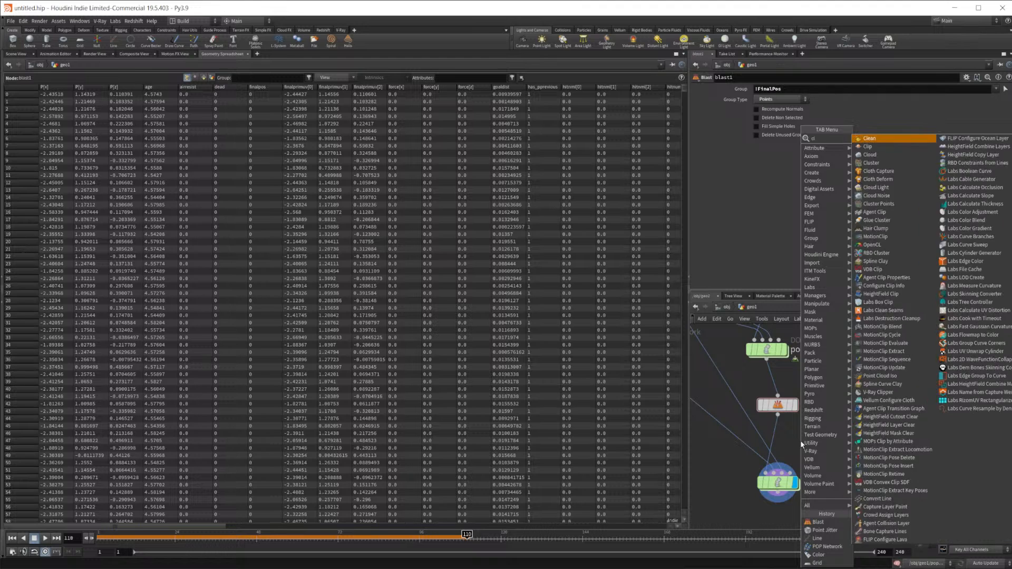
key(Return)
click(778, 442)
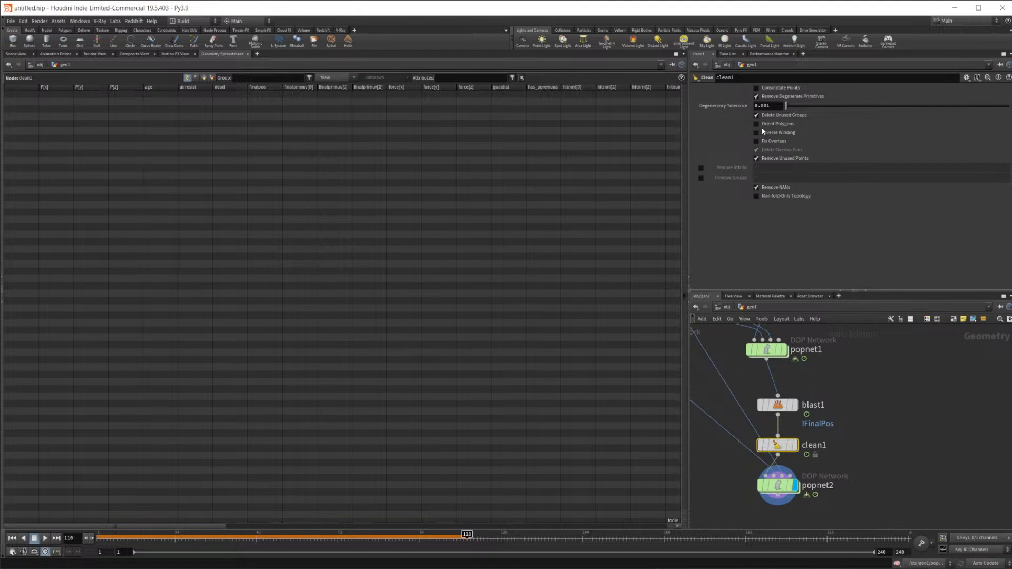
Disable removal of degenerate primitives, unused points and NANs on clean1, and enable Remove Attribs with the * pattern
click(770, 97)
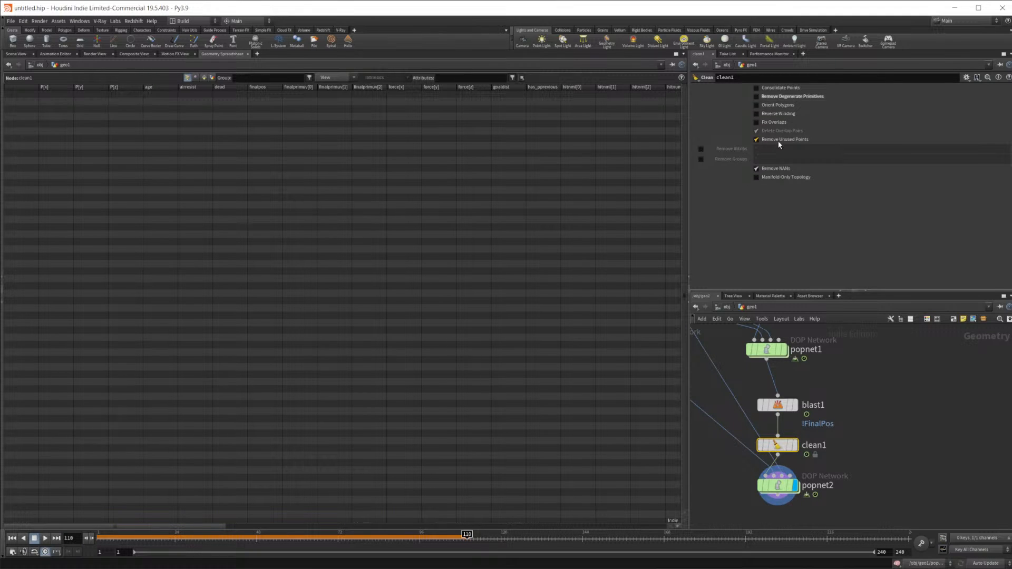
click(780, 140)
click(757, 171)
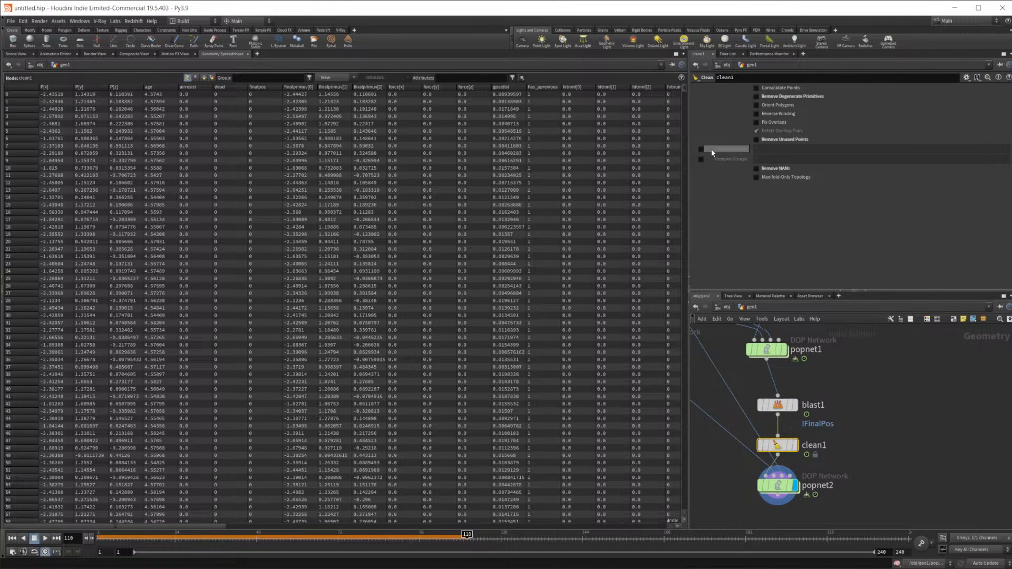
click(701, 149)
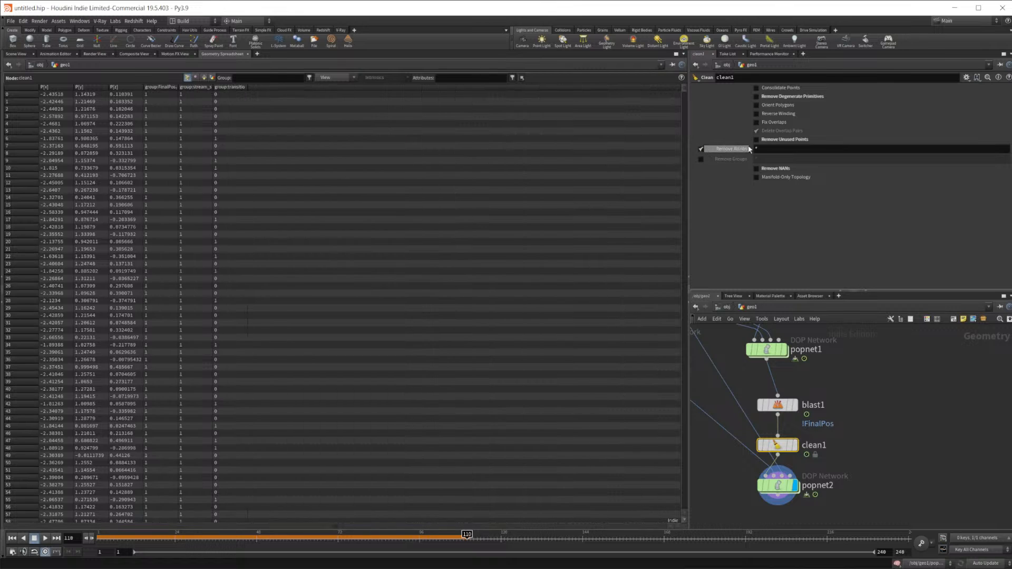
Open popnet2 again and re-enable popwrangle1, popwrangle3 and popwrangle2
double_click(775, 488)
key(h)
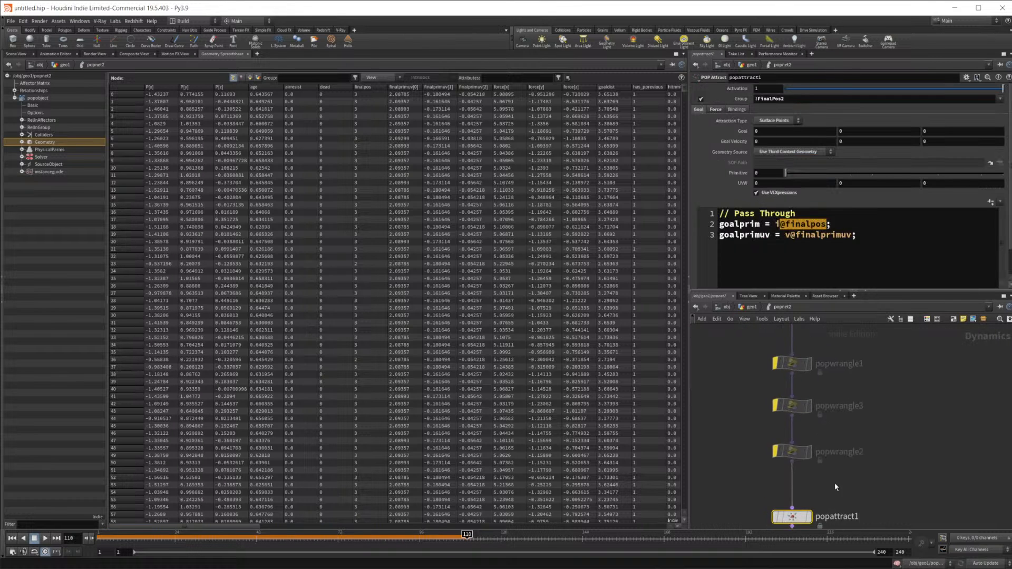
drag(844, 464, 790, 382)
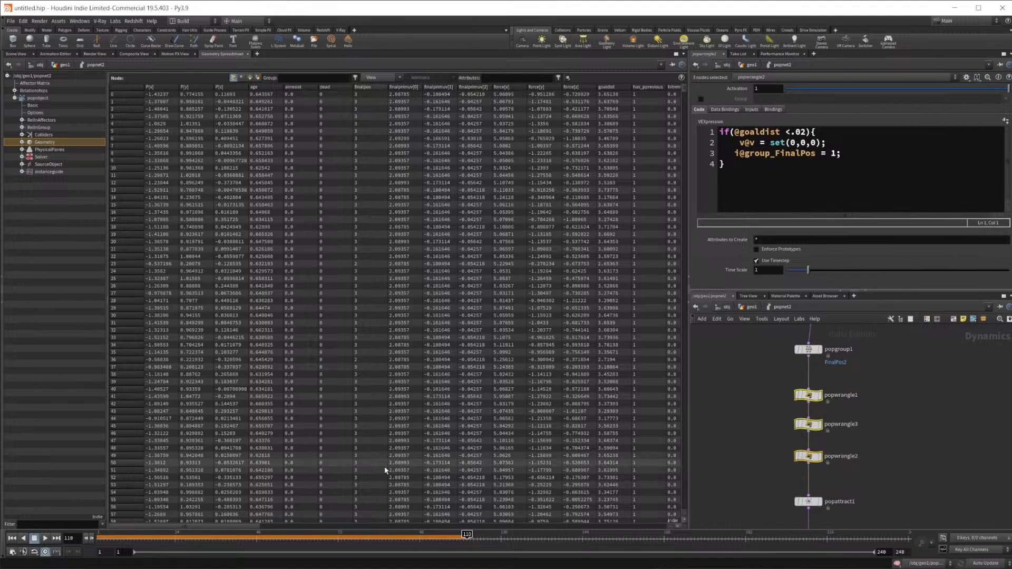
Play the simulation from the first frame in the scene view to check the cleaned source, and rewind it
click(12, 538)
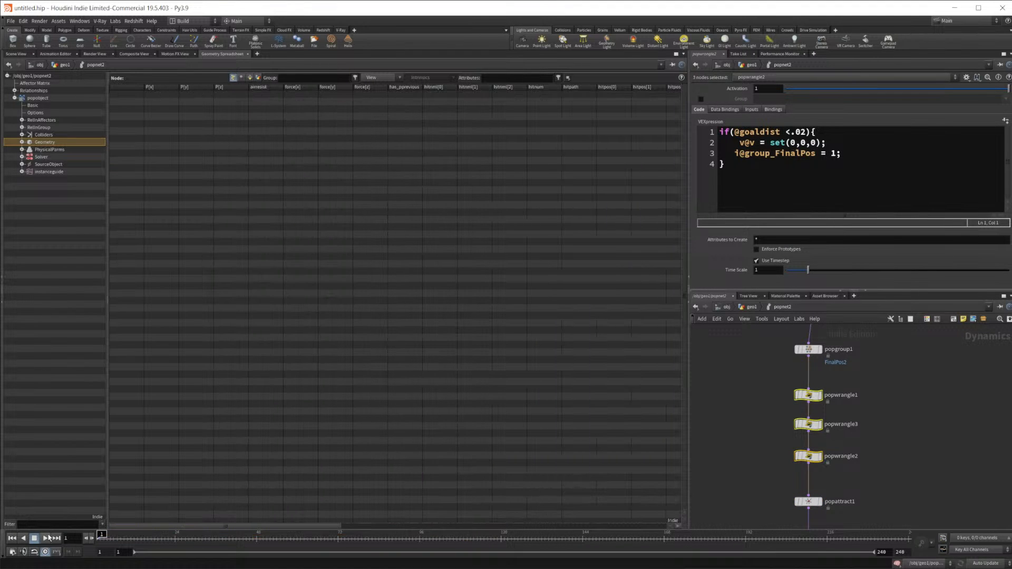
click(16, 54)
click(43, 540)
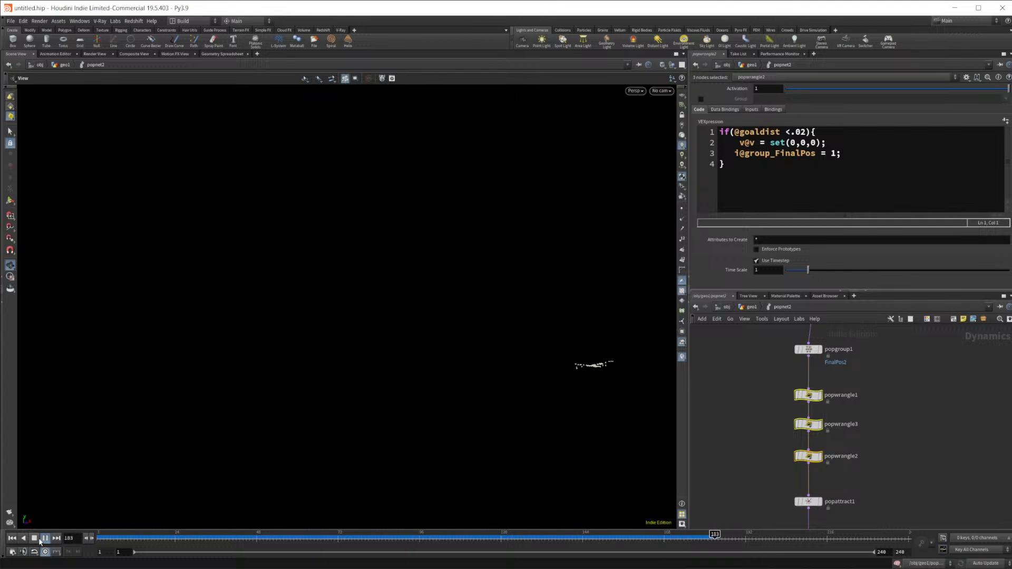
click(36, 540)
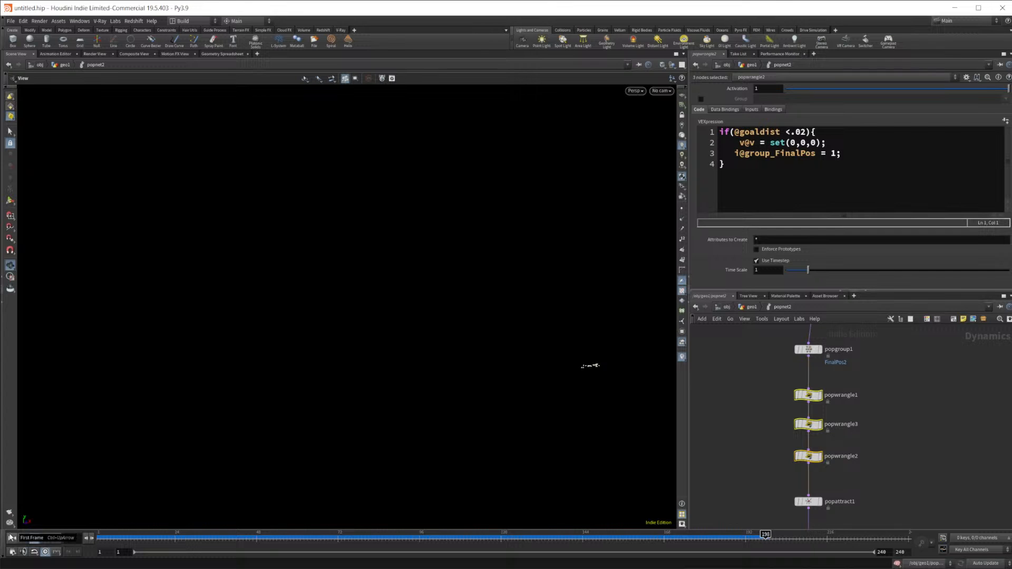
click(10, 537)
Bypass popwrangle1, popwrangle3 and popwrangle2 again, leaving popattract1 active
middle_drag(880, 465, 821, 441)
click(777, 400)
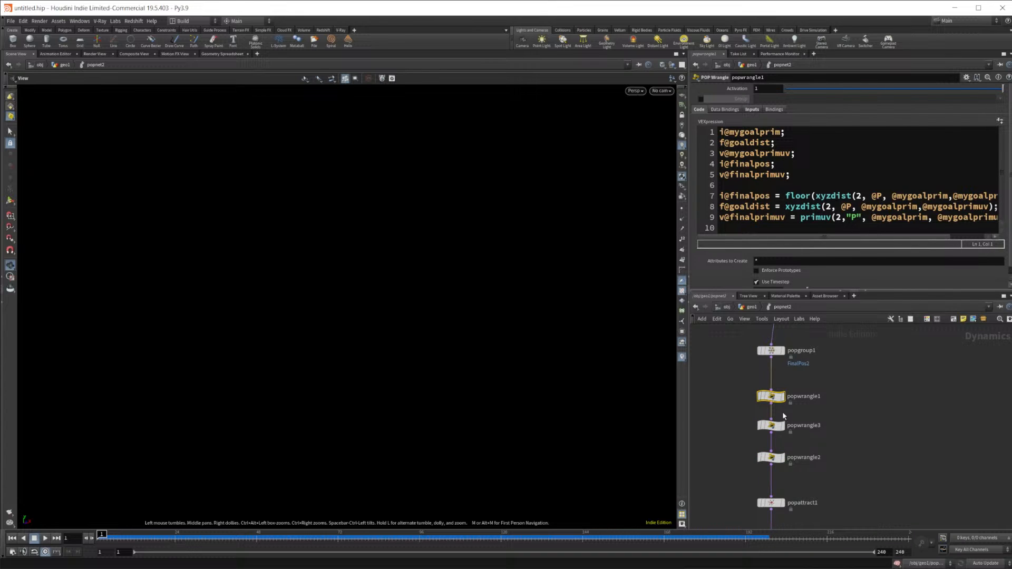
drag(820, 497, 754, 395)
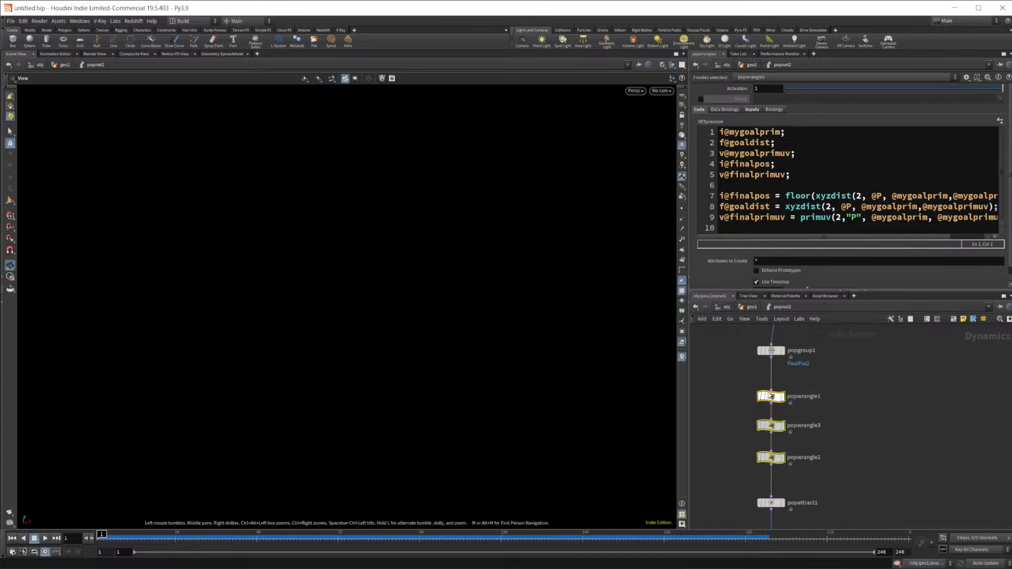
key(b)
Clear popattract1's VEXpression and restore the default Pass Through code for goalprim and goalprimuv
middle_drag(831, 428, 839, 357)
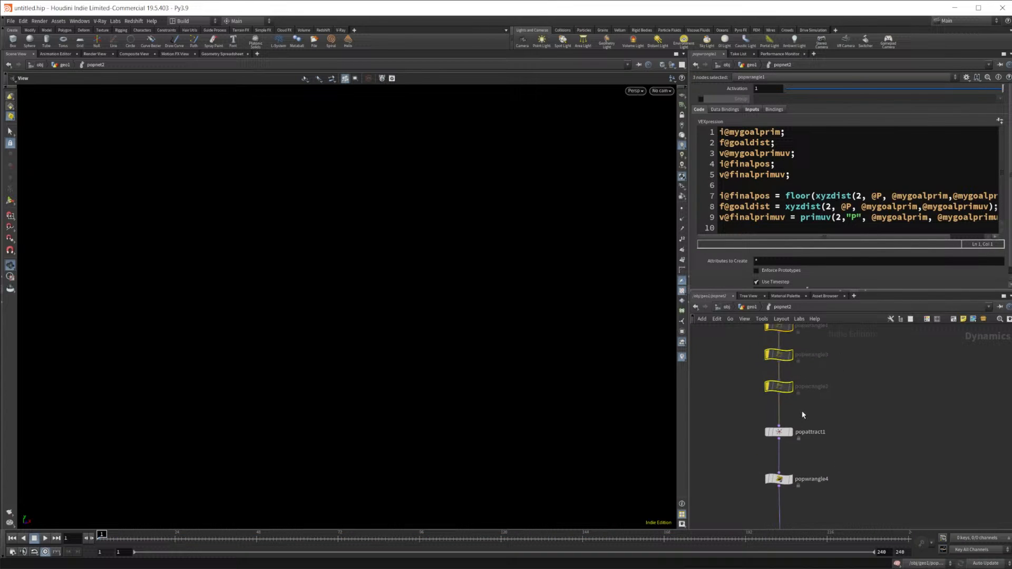
click(780, 433)
drag(825, 227, 777, 224)
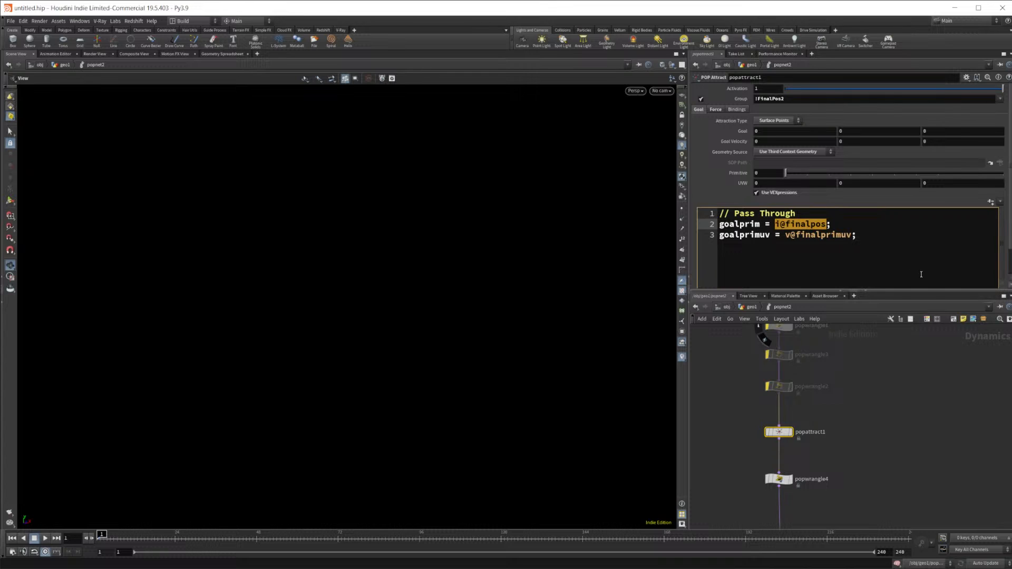
click(864, 242)
drag(864, 246, 718, 204)
key(BackSpace)
click(1001, 202)
click(1004, 211)
click(815, 224)
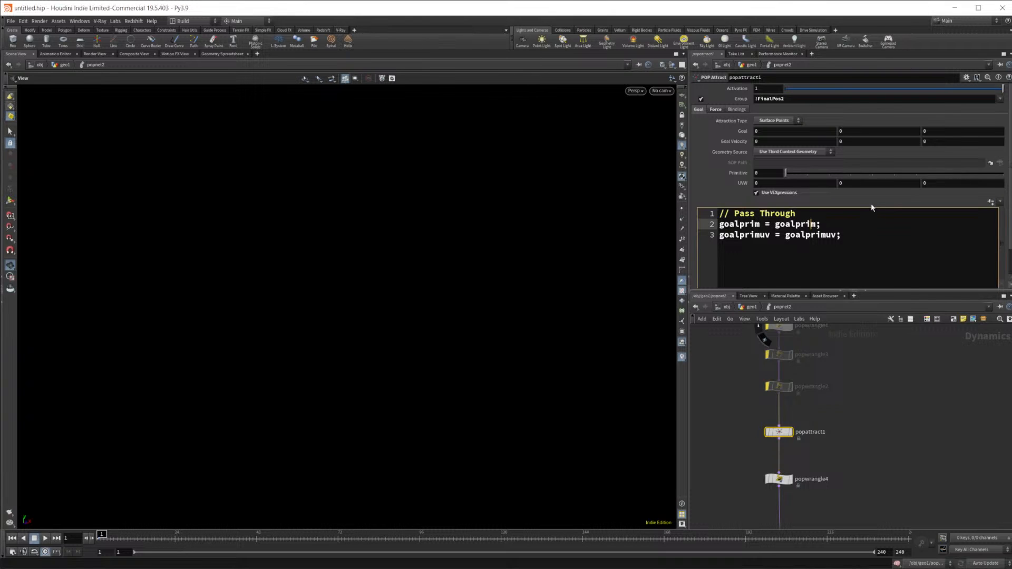
key(BackSpace)
key(BackSpace)
key(BackSpace)
key(BackSpace)
key(BackSpace)
key(BackSpace)
key(BackSpace)
key(BackSpace)
text(floor()
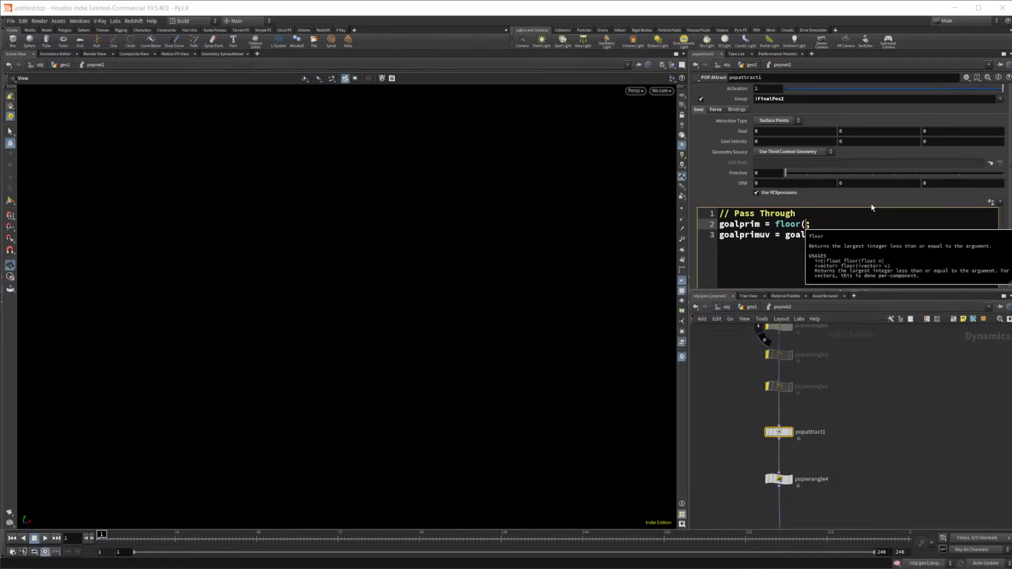
text(fit01)
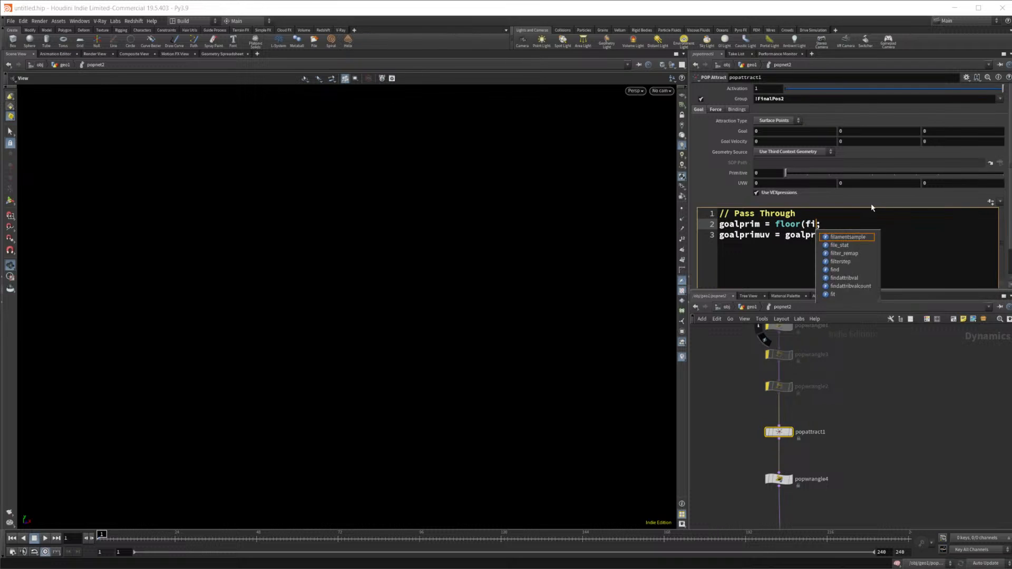
text(()
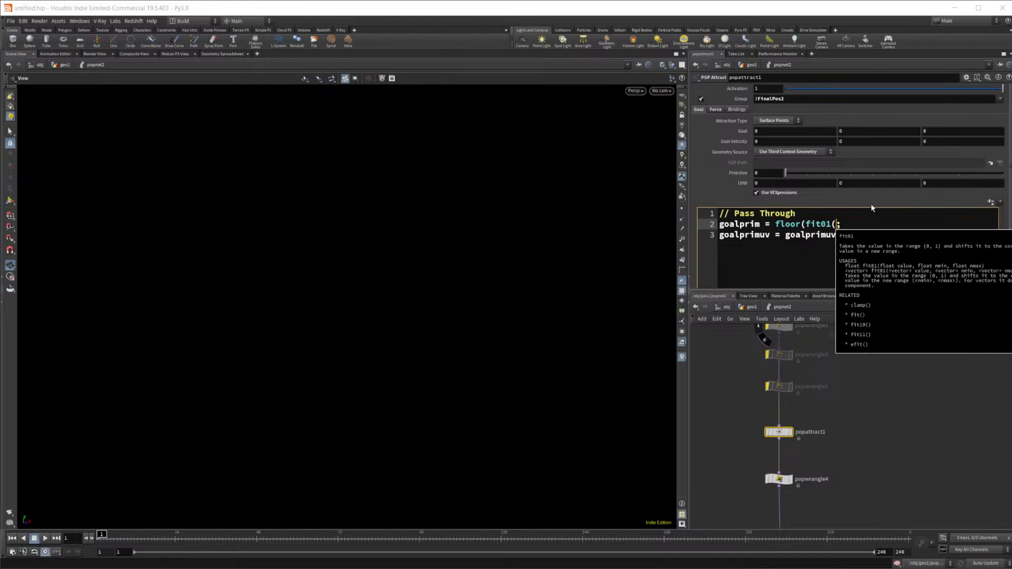
text(rand(@ptnum)))
key(BackSpace)
text(,0)
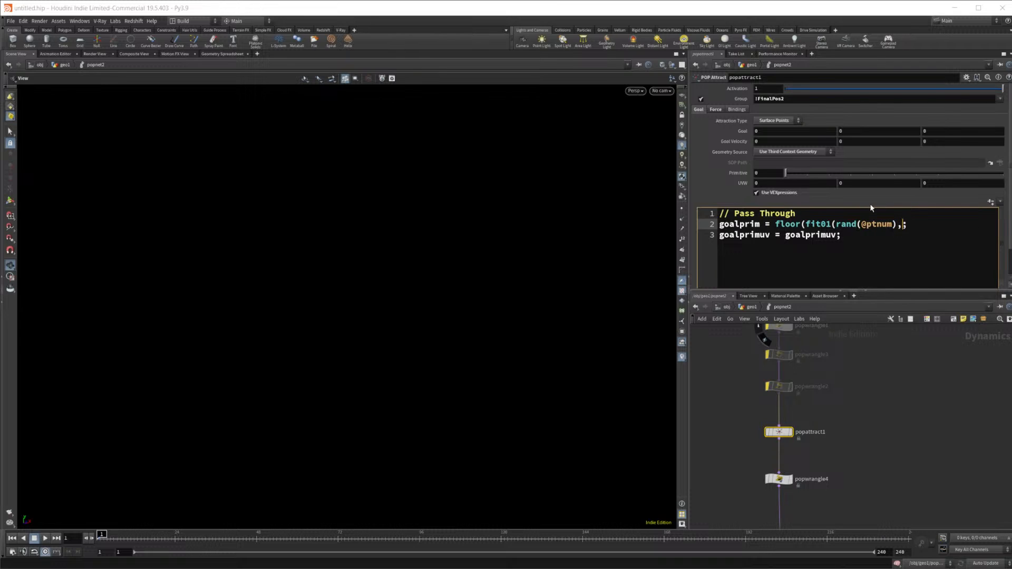
Extend the goalprim expression's fit01 maximum with a detail lookup on the third input, detail(2,"nprim",
text(,det)
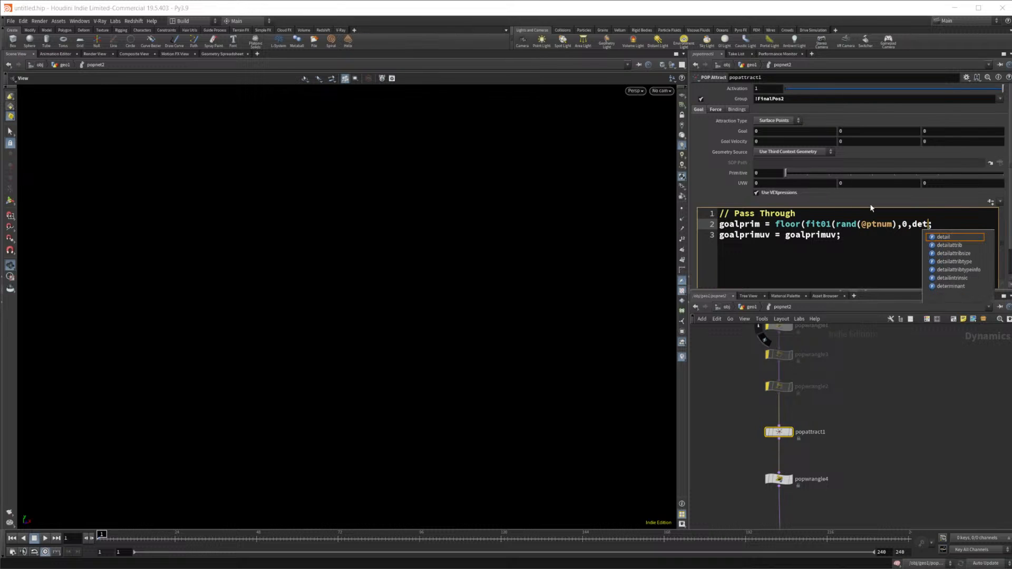
key(Return)
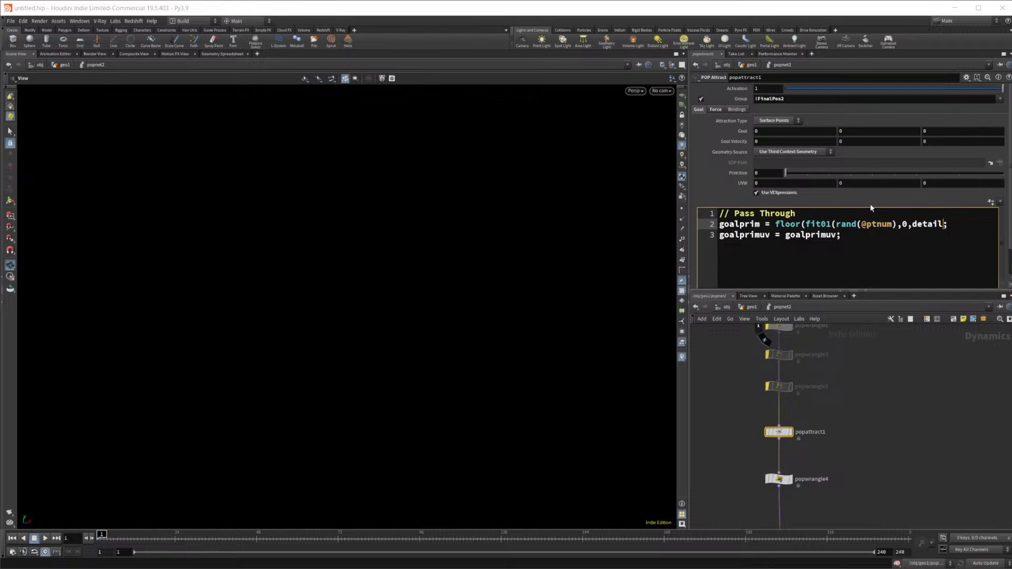
text(()
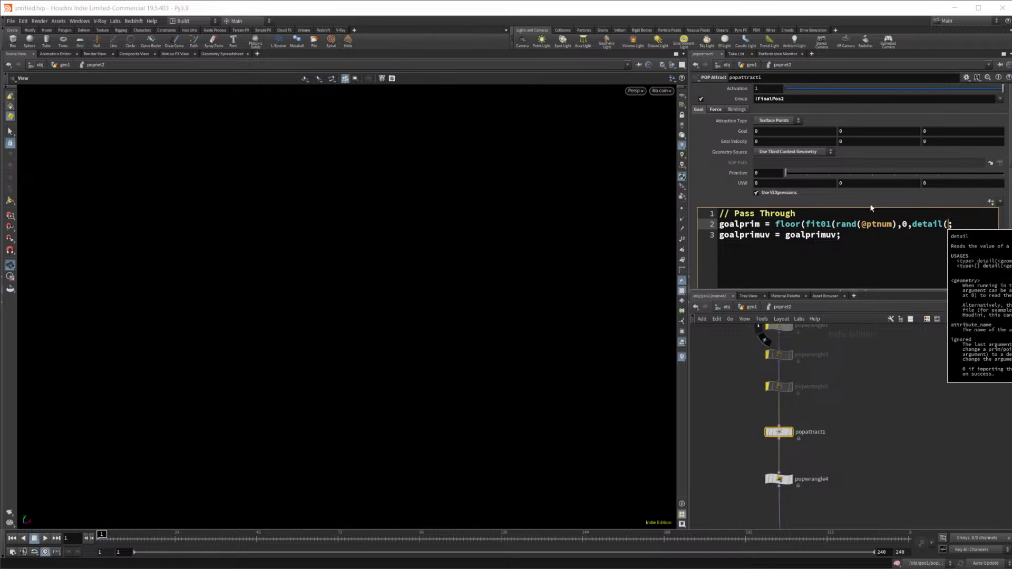
text(2)
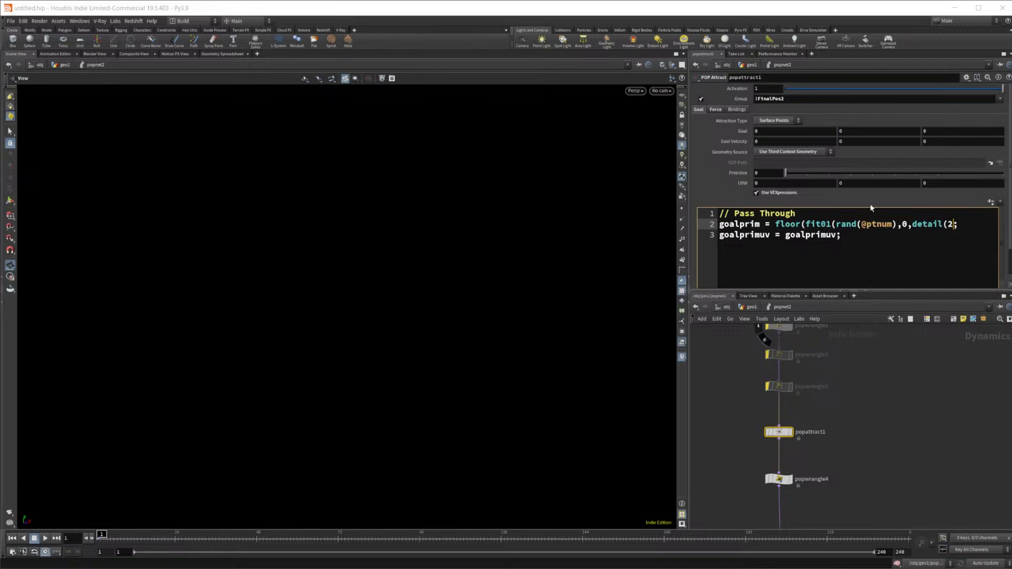
text(,)
key(BackSpace)
key(BackSpace)
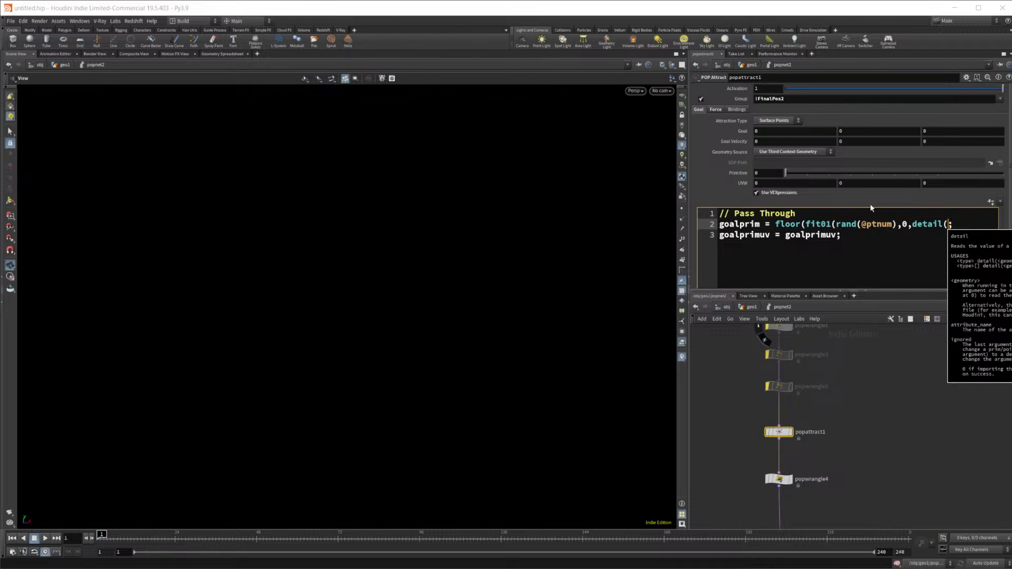
text(2,)
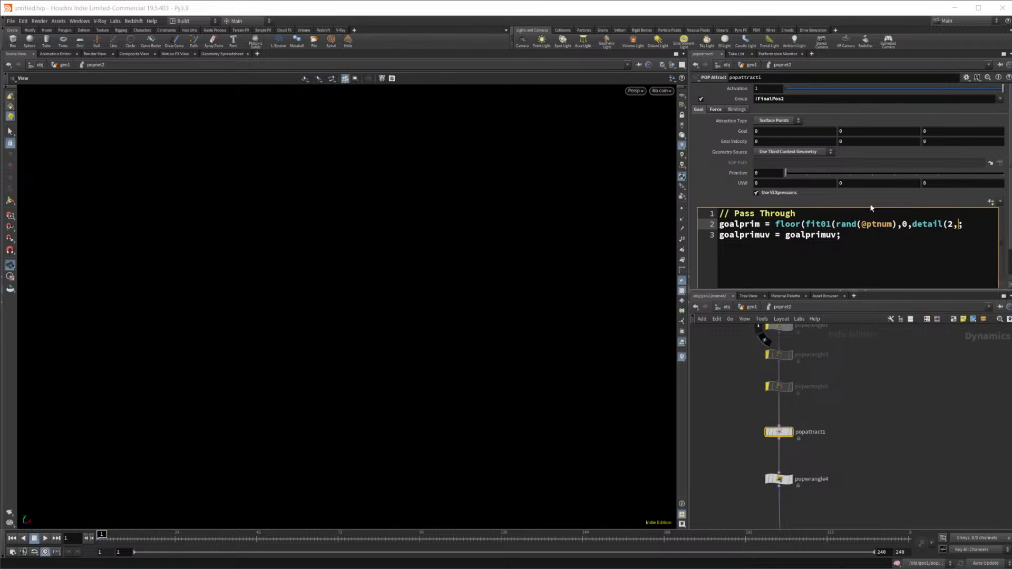
text("np)
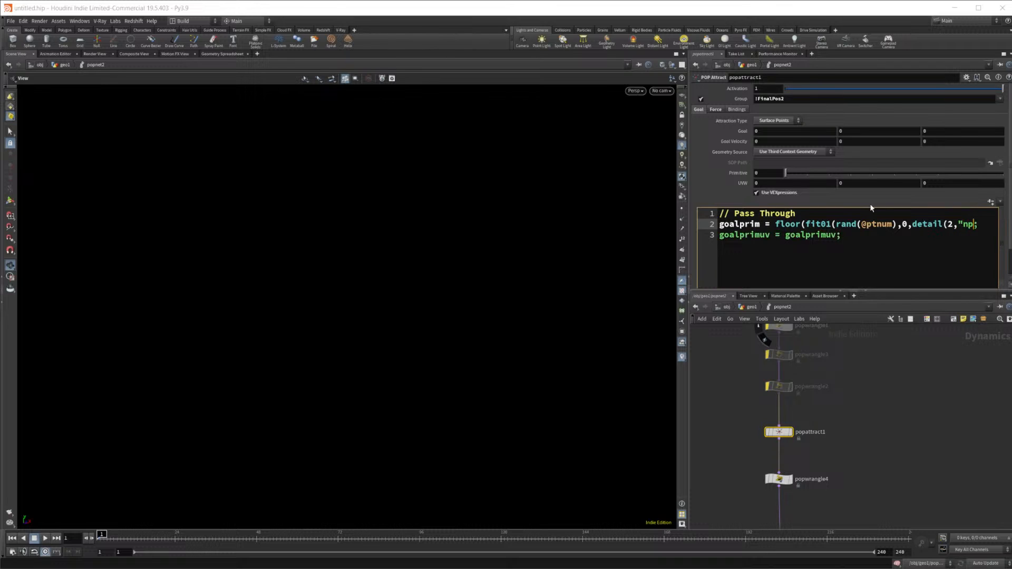
text(oint")
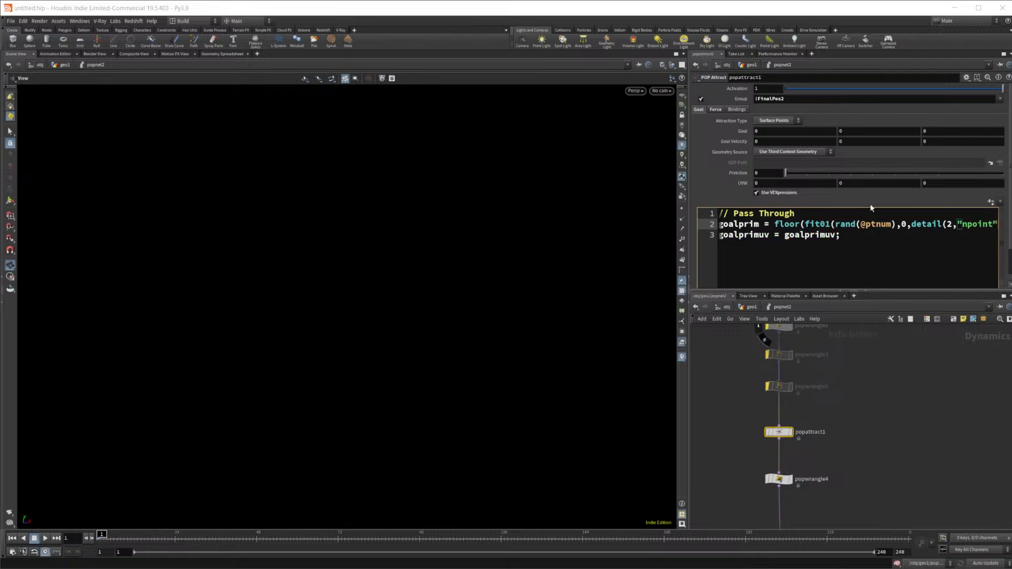
key(BackSpace)
key(BackSpace)
key(BackSpace)
key(BackSpace)
key(BackSpace)
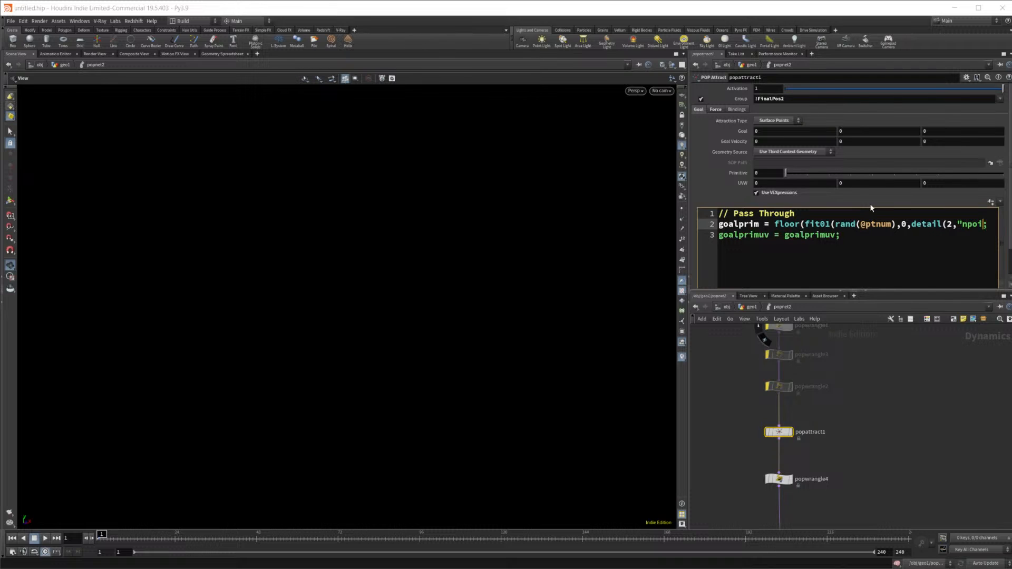
text(rim",)
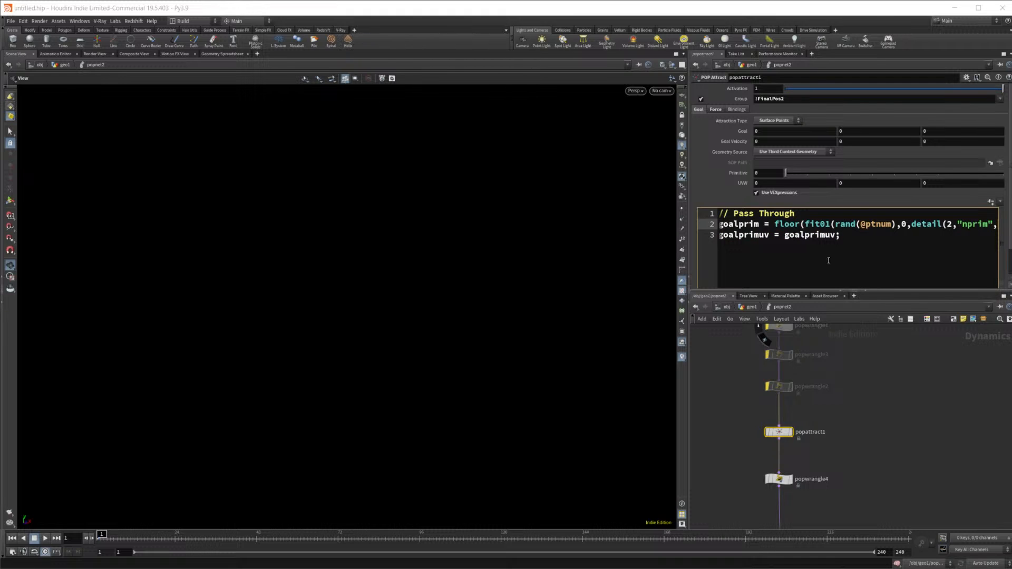
Complete the goalprim line with 1 as the last detail argument and all closing brackets, and play the simulation to check it
key(alt+e)
click(696, 228)
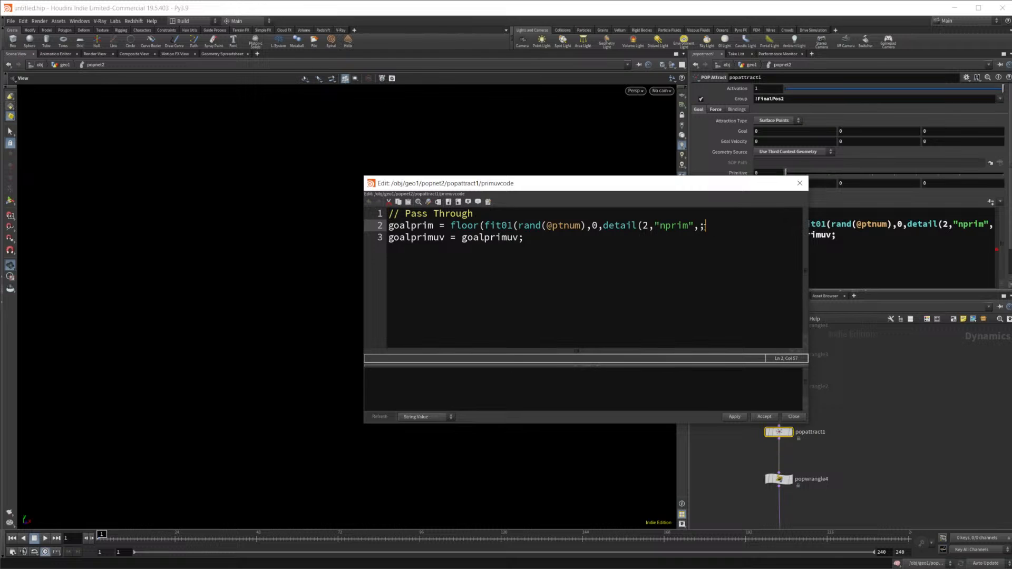
key(Left)
text(1))
click(800, 183)
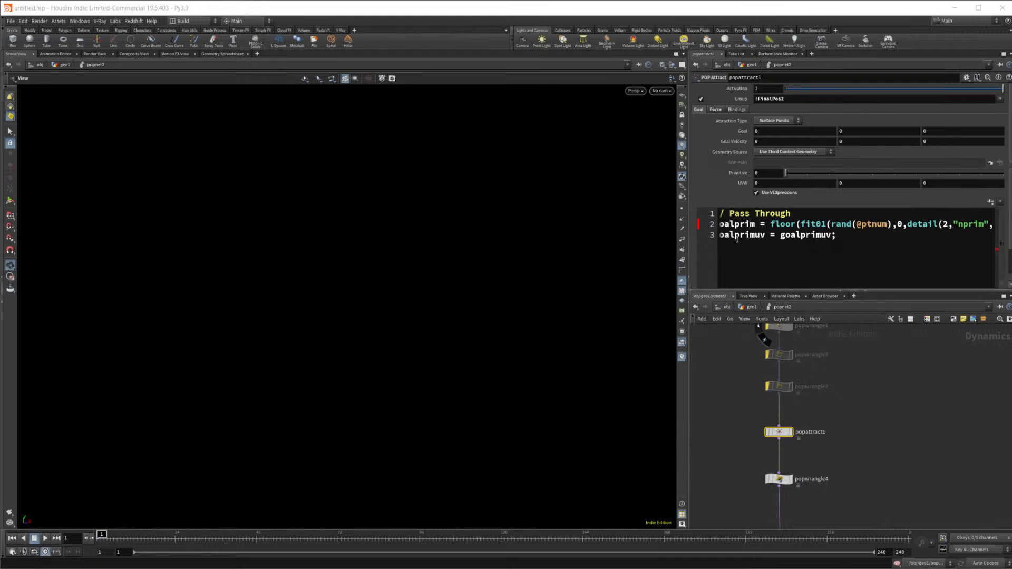
click(998, 250)
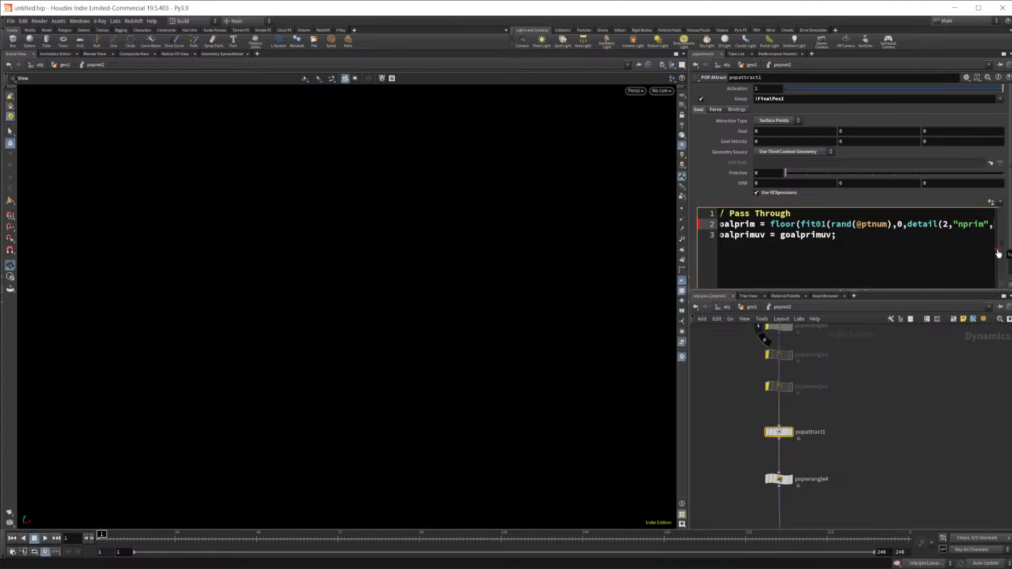
drag(846, 224, 995, 224)
click(965, 225)
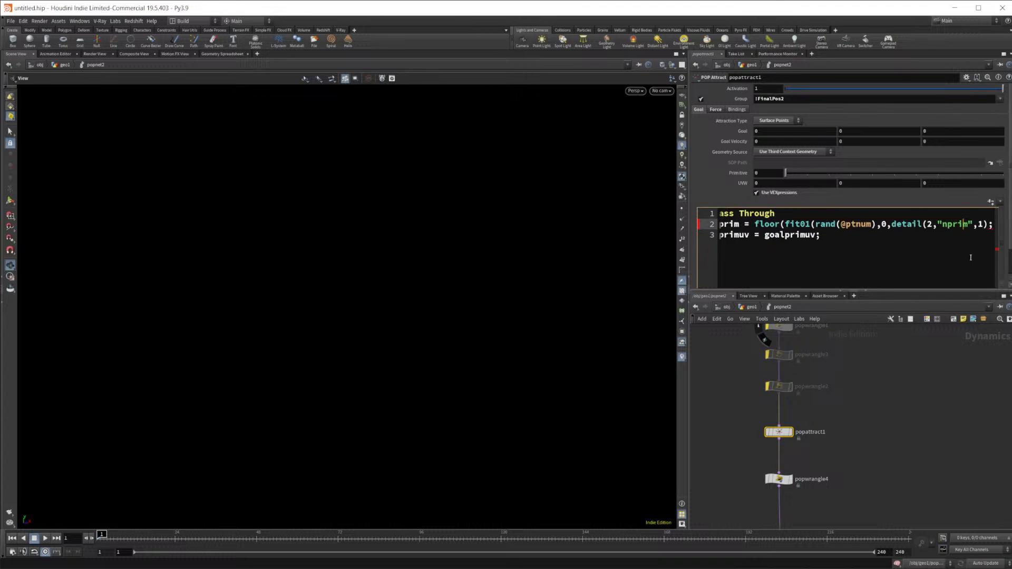
click(988, 225)
text());)
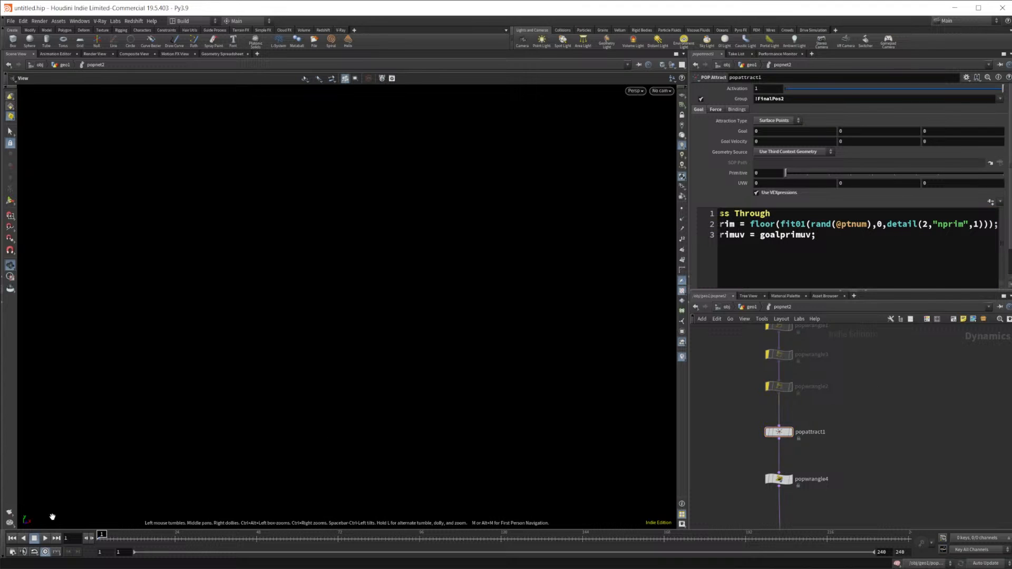
click(50, 539)
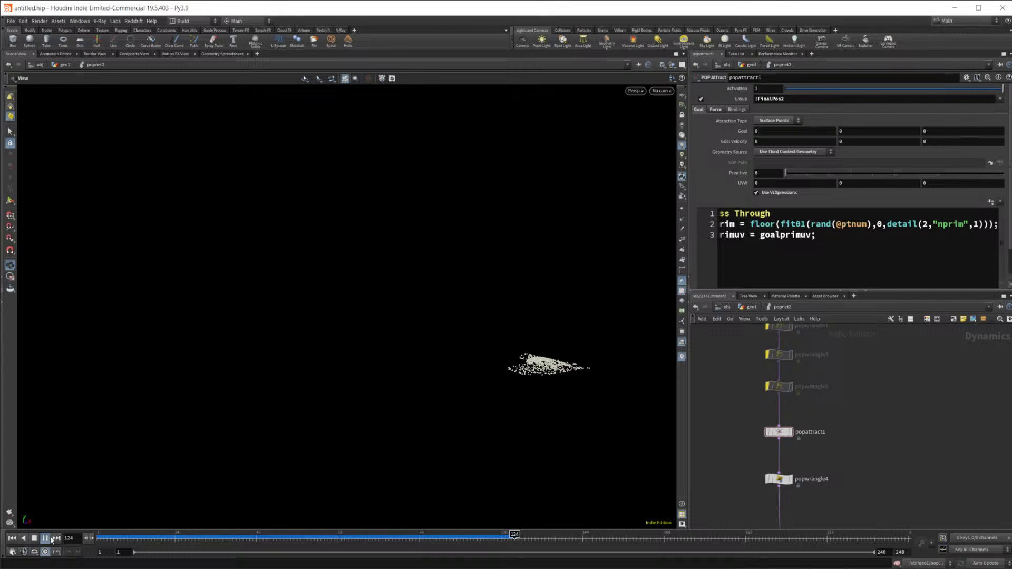
click(35, 538)
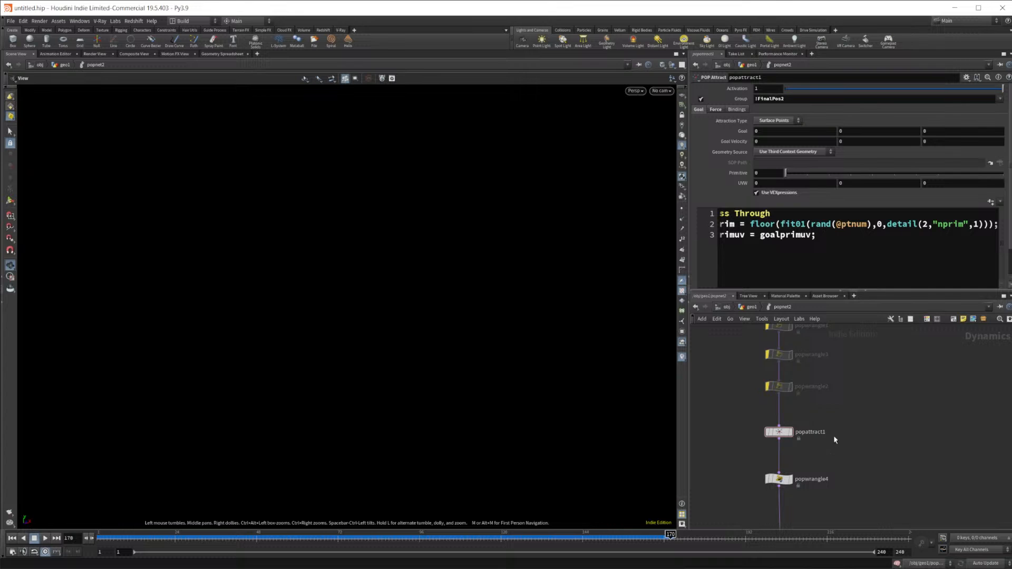
Add a POP Wrangle node and insert it between popwrangle2 and popattract1
key(Tab)
text(popwr)
key(Return)
click(811, 415)
drag(811, 414, 784, 415)
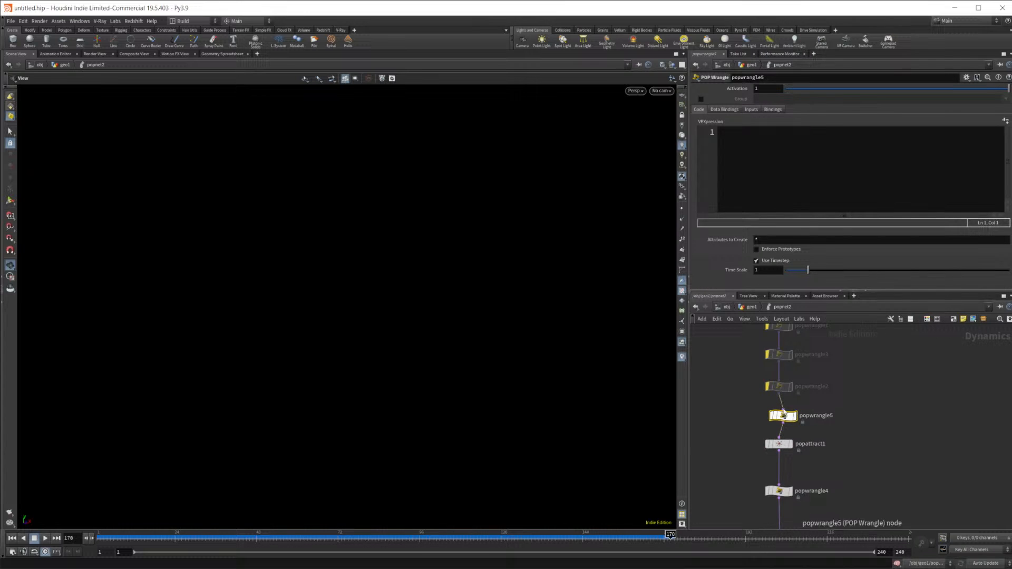
click(779, 444)
drag(751, 224, 992, 225)
key(ctrl+c)
click(783, 416)
text(@)
key(BackSpace)
text(i@)
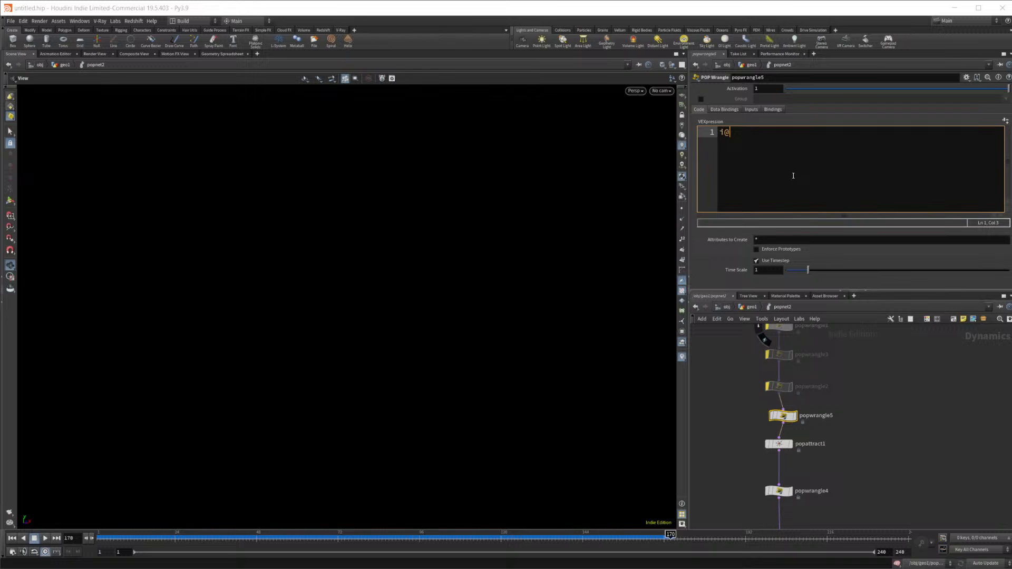
text(test =)
key(ctrl+v)
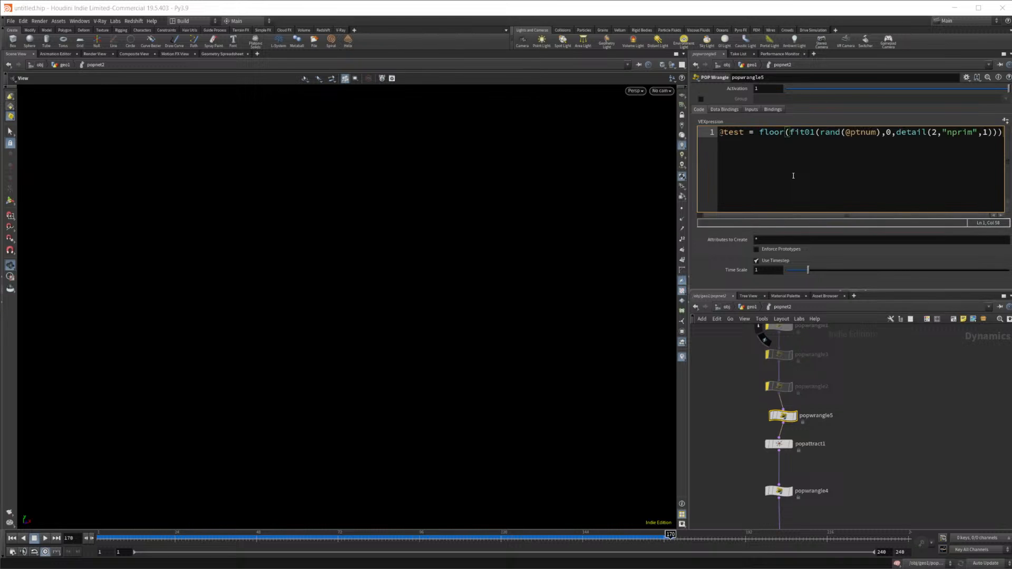
text(;)
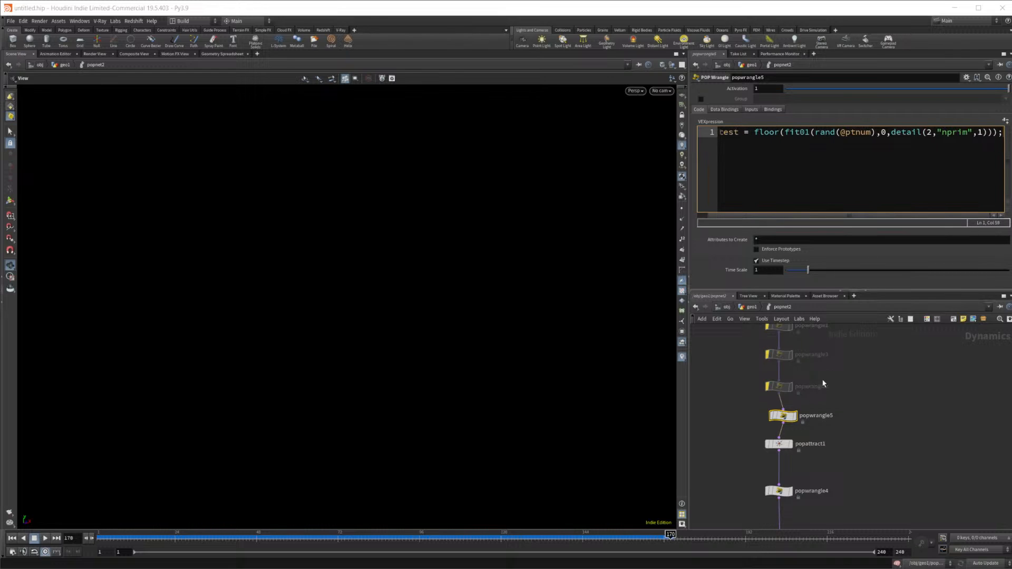
click(784, 416)
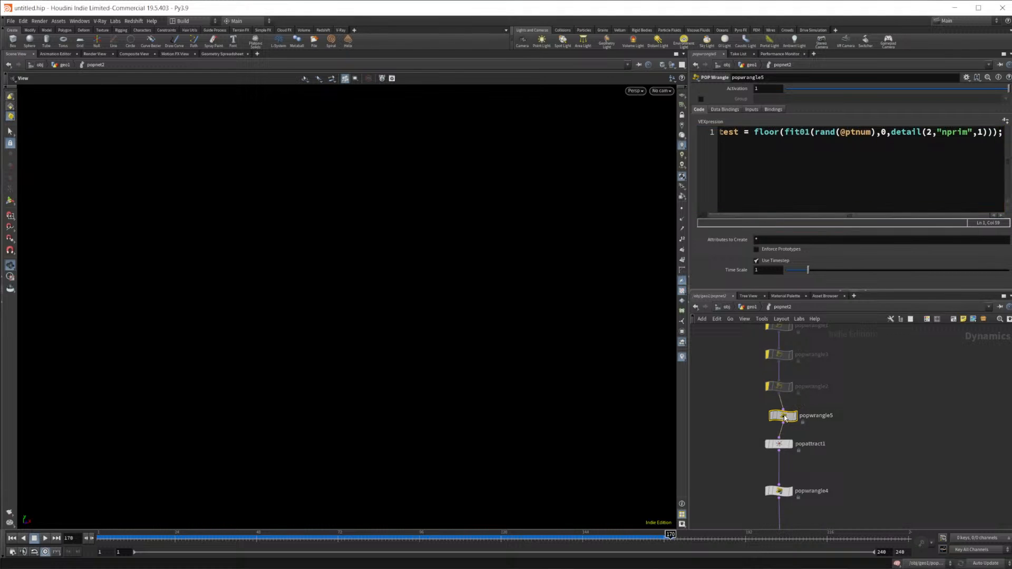
Set goalprim in popattract1's VEXpression to i@test instead of the random expression
click(779, 444)
drag(753, 225, 993, 225)
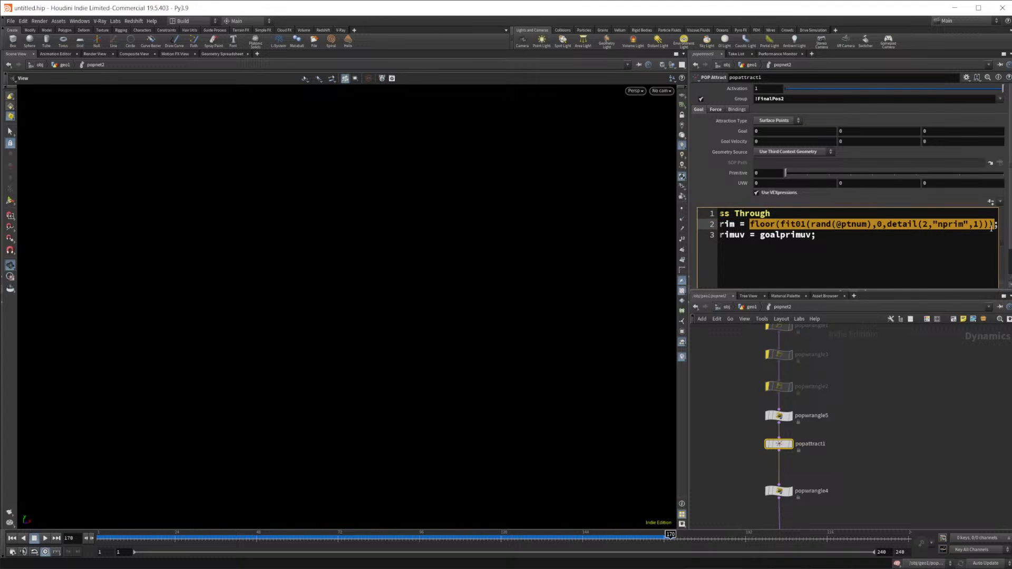
text(i@)
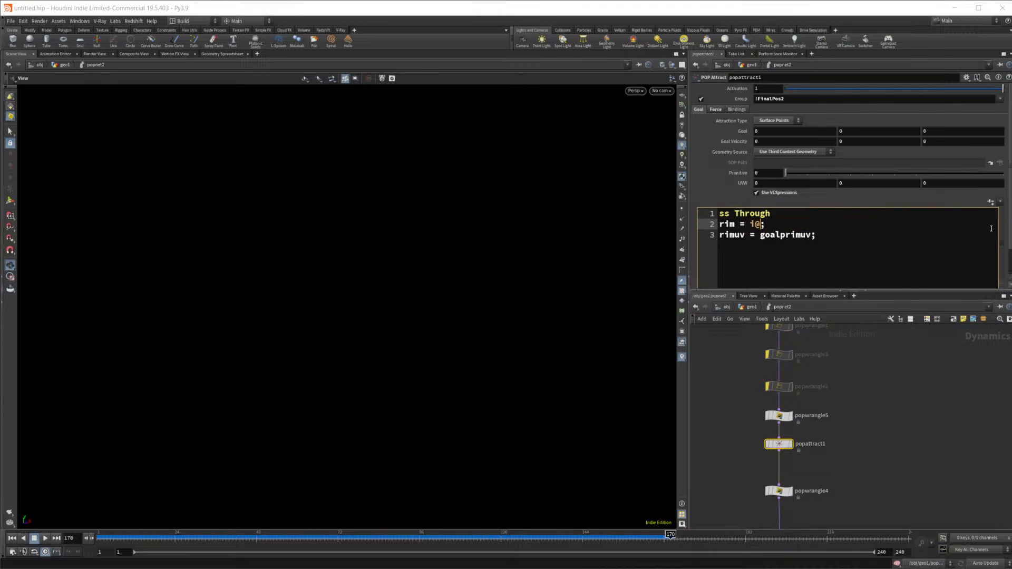
text(test)
scroll(959, 196, down, 3)
drag(755, 194, 716, 197)
click(816, 205)
click(736, 384)
Replay the simulation from the first frame, stop it, and check the particles' test attribute in the Geometry Spreadsheet
click(11, 539)
click(44, 539)
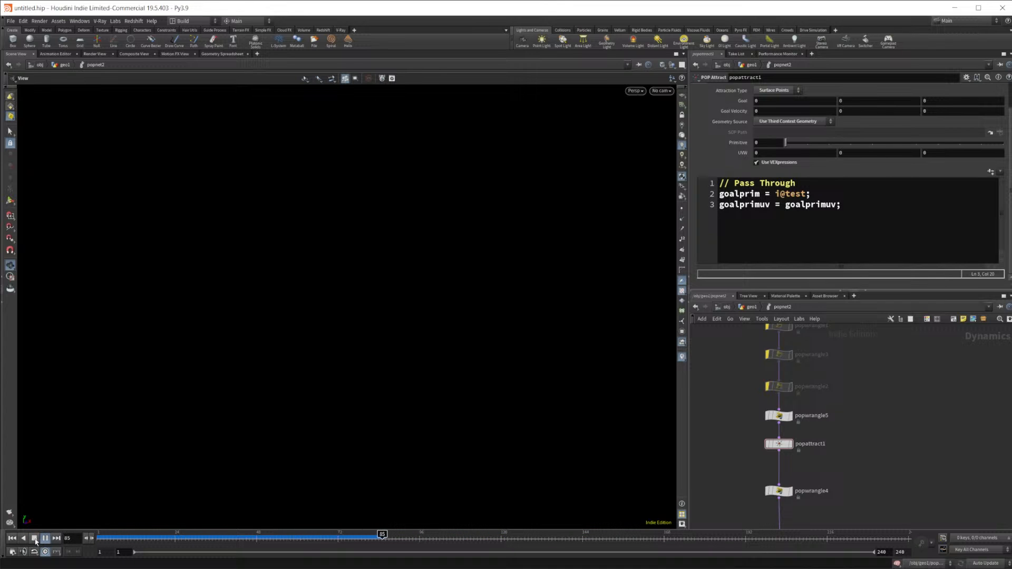
click(34, 538)
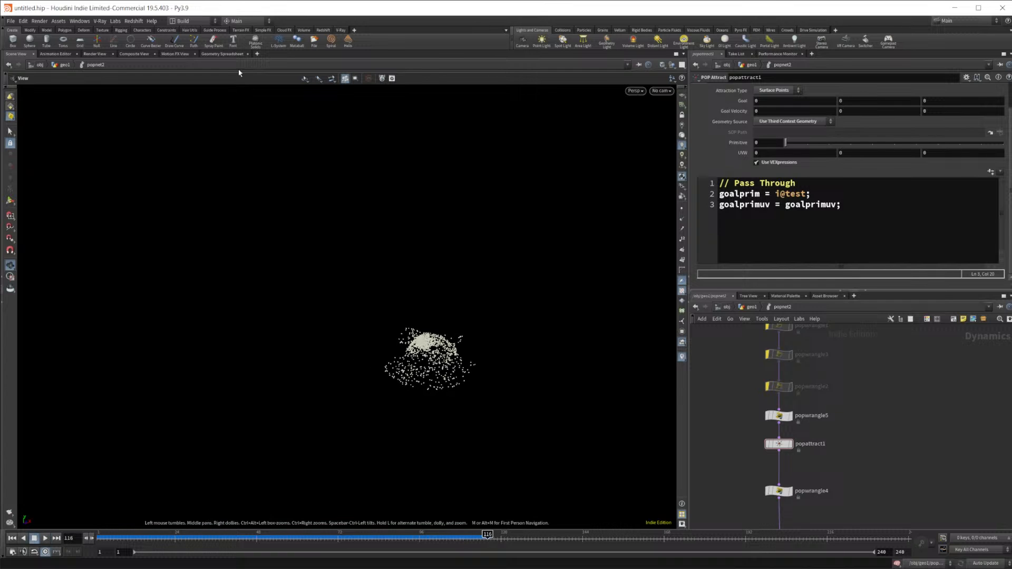
click(232, 55)
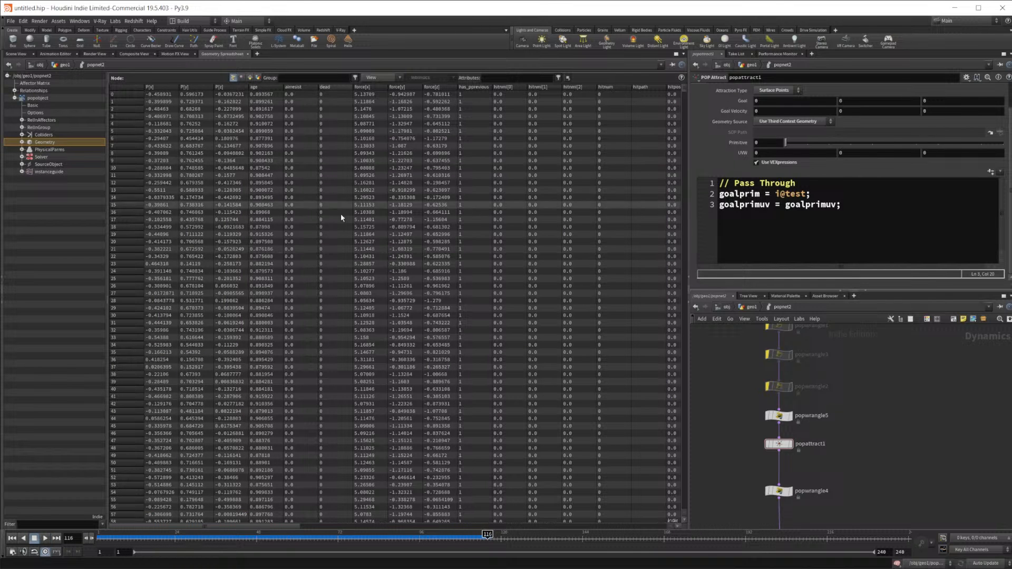
drag(254, 524, 574, 487)
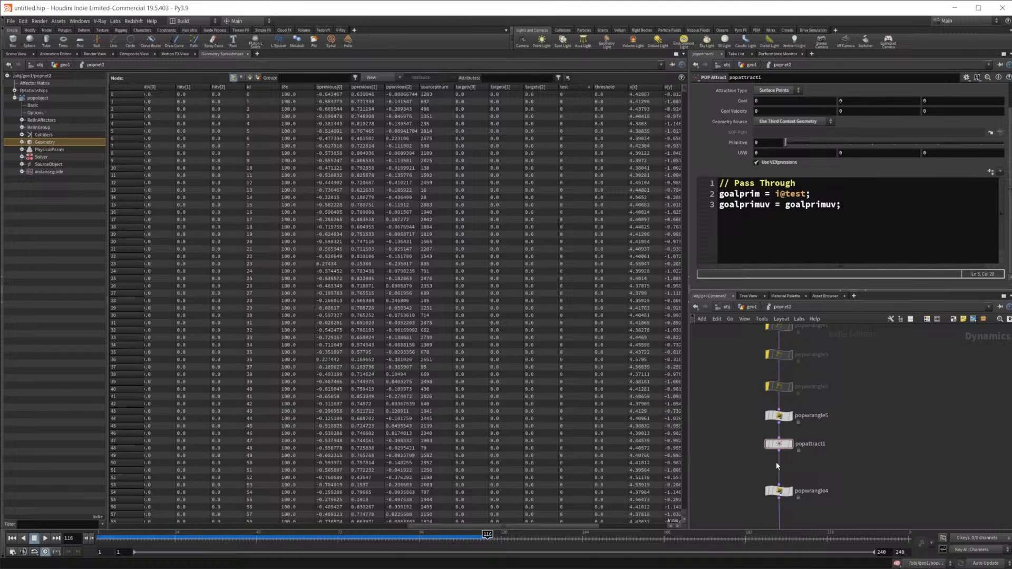
Review popwrangle5's expression, check attribpromote2's nprim promotion settings in geo1, and return inside popnet2
click(783, 419)
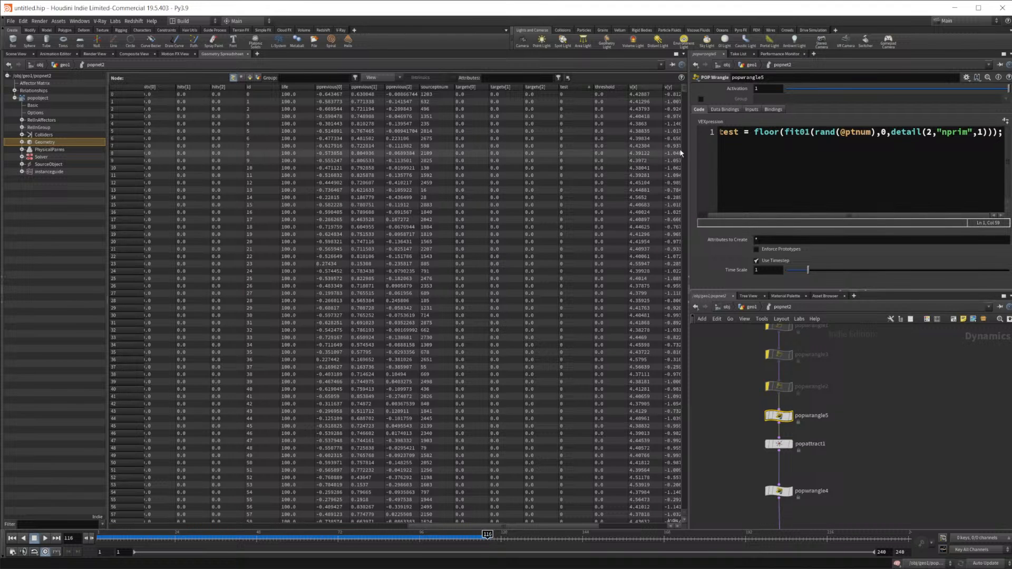
click(720, 132)
text(i@)
drag(766, 132, 978, 136)
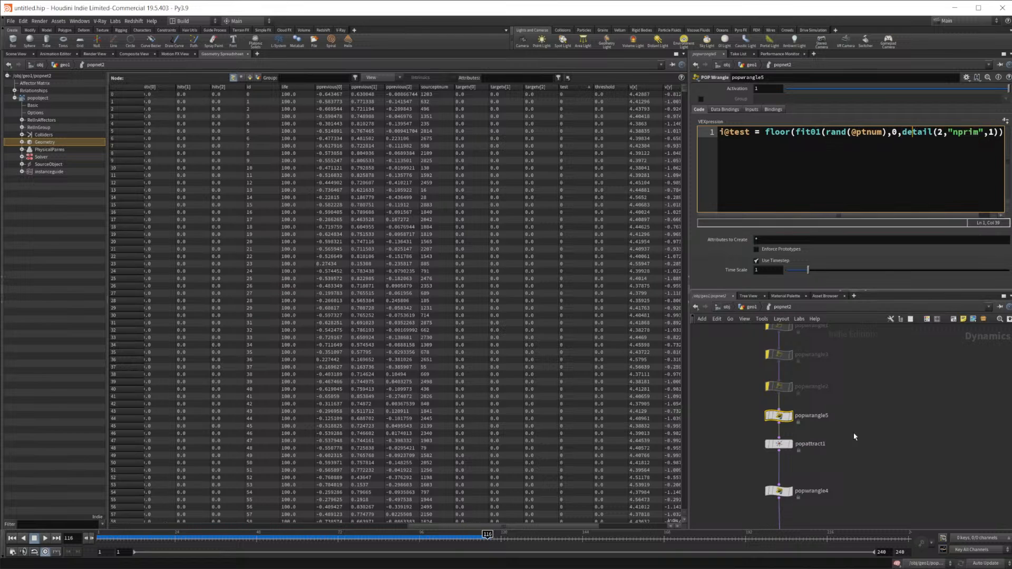
click(756, 307)
middle_drag(842, 337, 893, 444)
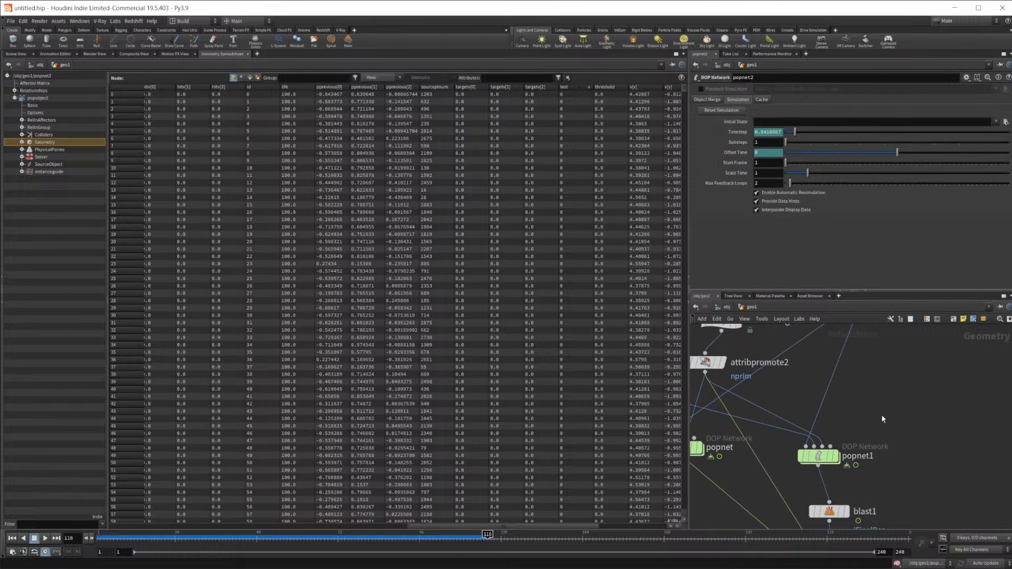
middle_drag(745, 344, 773, 421)
click(740, 445)
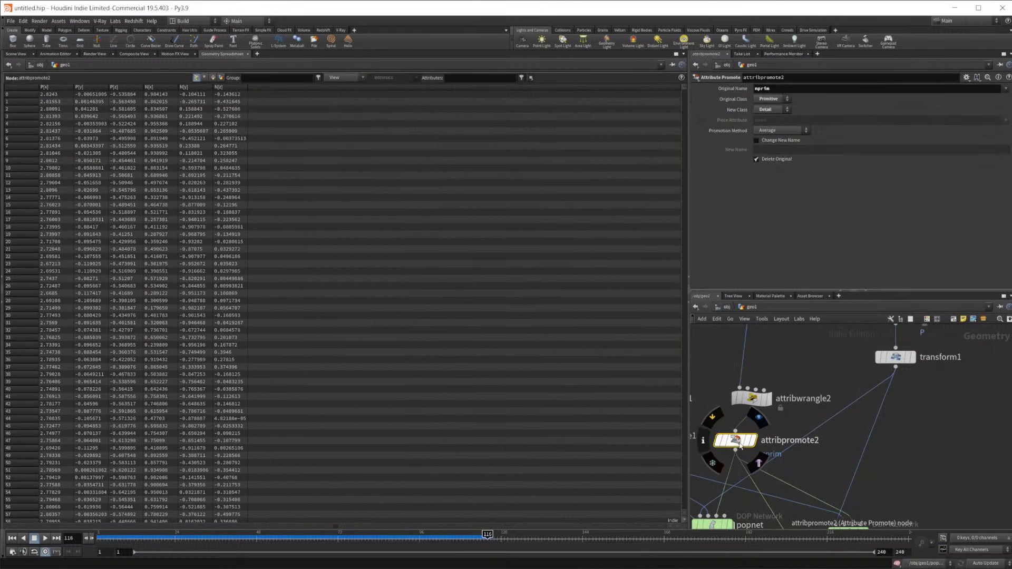
middle_drag(939, 474, 885, 389)
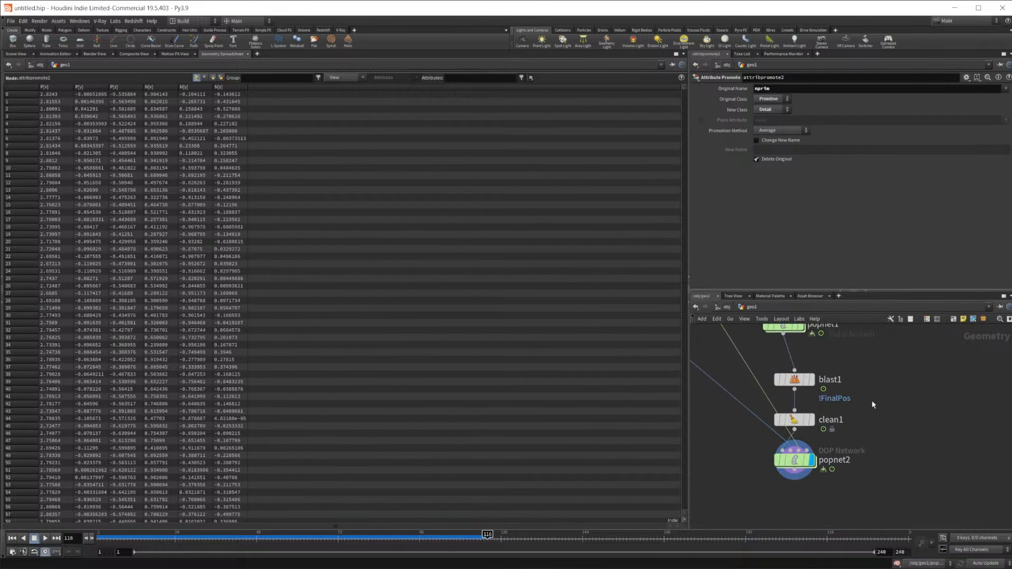
double_click(794, 463)
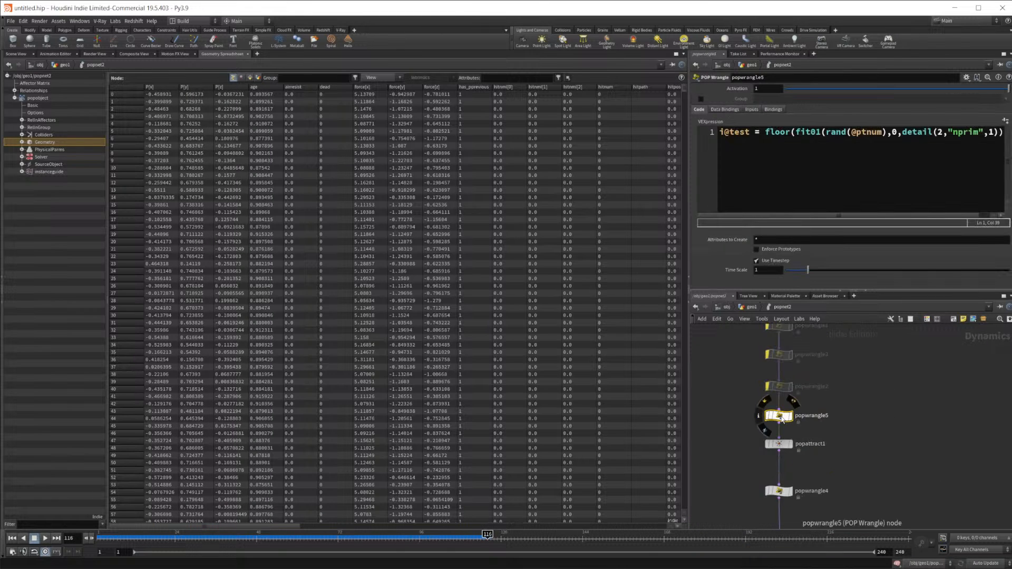
Try to replace the geometry argument 2 of detail() in popwrangle5's expression with a relative path starting with ../
key(Delete)
text(")
text(../)
key(BackSpace)
key(BackSpace)
key(BackSpace)
key(BackSpace)
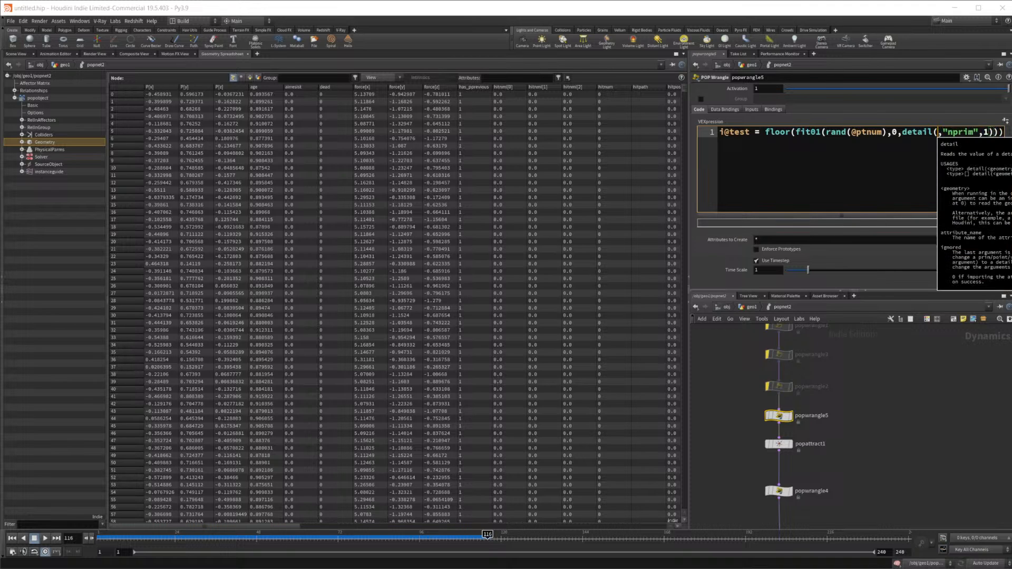
text(..//)
key(BackSpace)
key(BackSpace)
key(BackSpace)
key(BackSpace)
text('../)
key(BackSpace)
key(BackSpace)
key(BackSpace)
key(BackSpace)
Set popwrangle5's Input 1 to Third Context Geometry
click(752, 109)
click(790, 142)
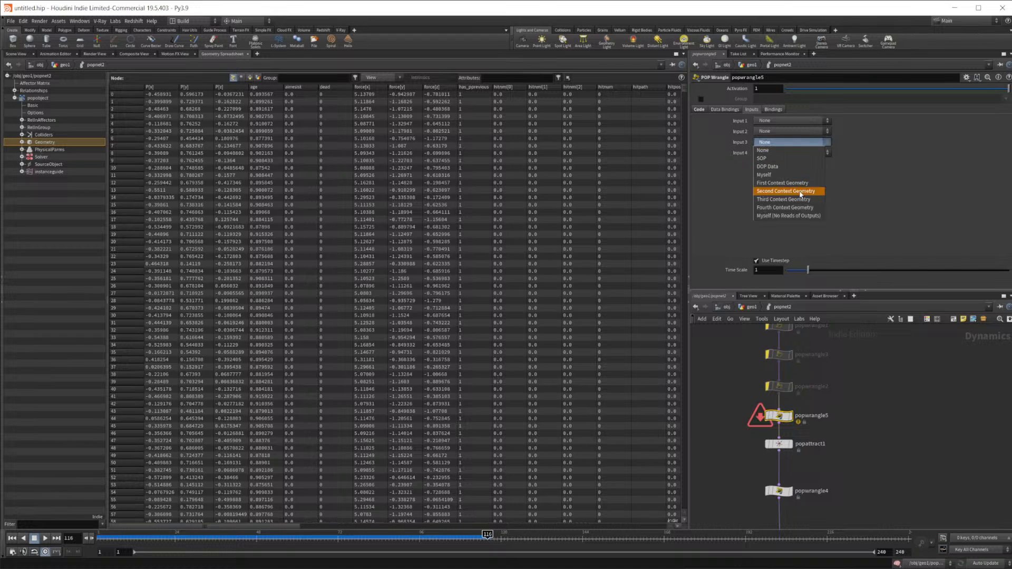
click(745, 155)
click(780, 122)
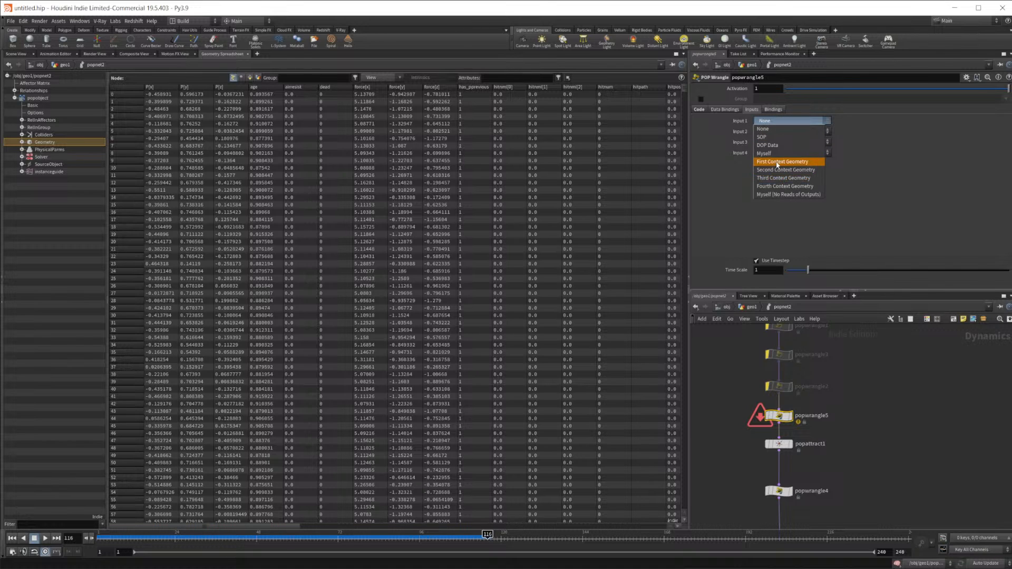
click(777, 164)
click(791, 121)
click(783, 178)
Set the geometry argument of detail() in popwrangle5's expression to 1
click(700, 109)
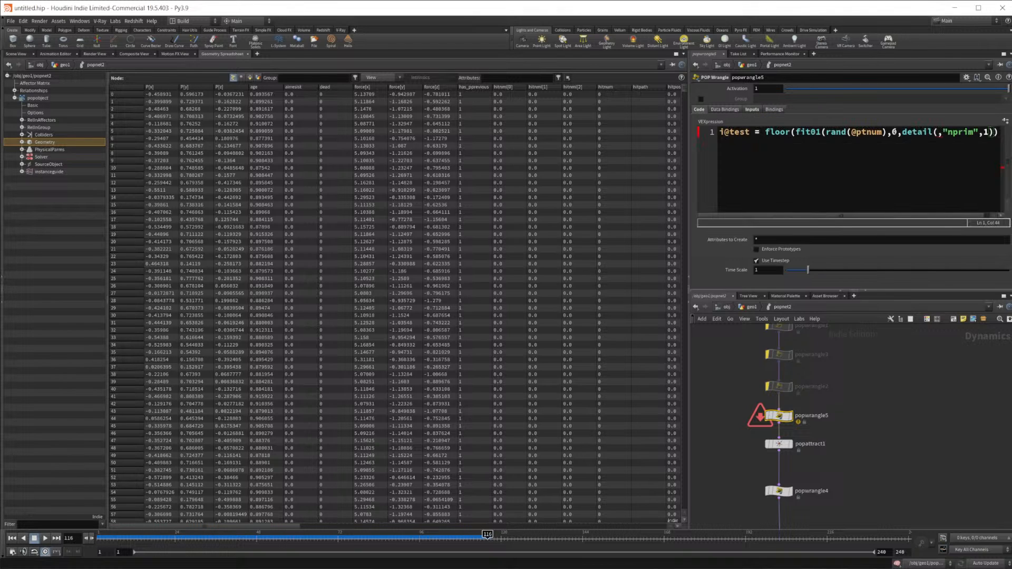
click(934, 132)
text(1)
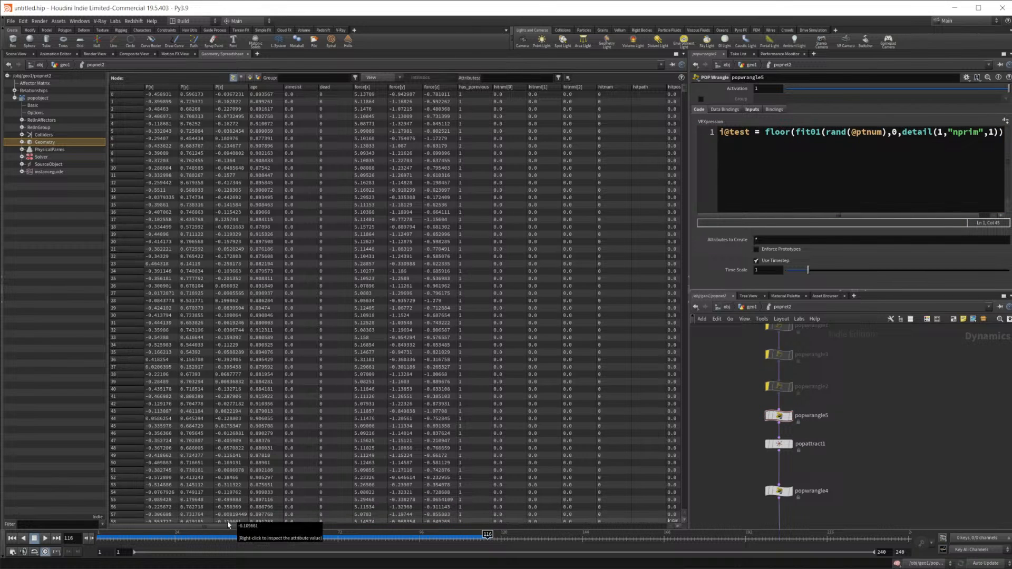
Check the particles' test attribute in the spreadsheet at several frames and inspect popwrangle5's node information
drag(107, 543, 484, 551)
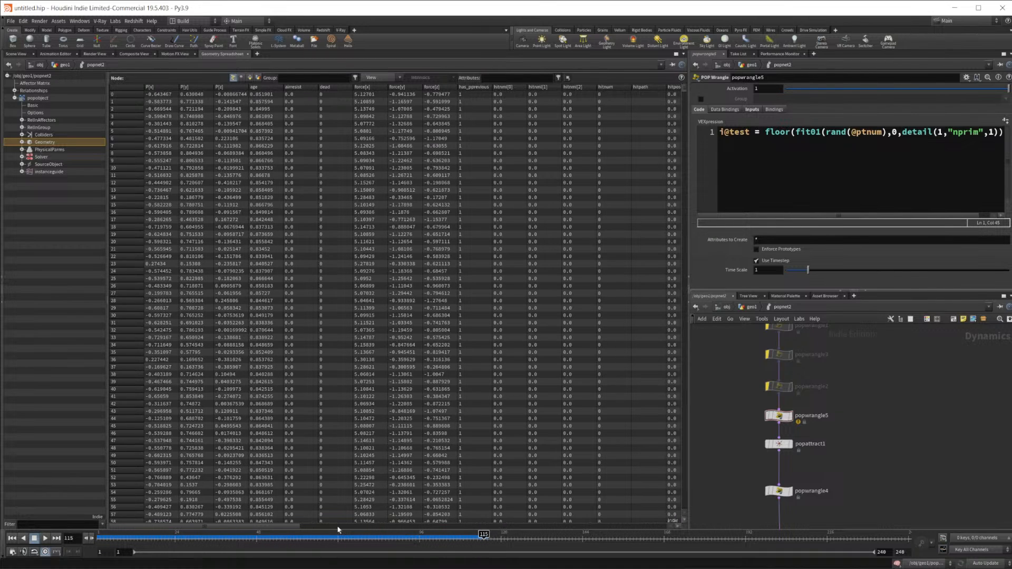
drag(297, 527, 654, 537)
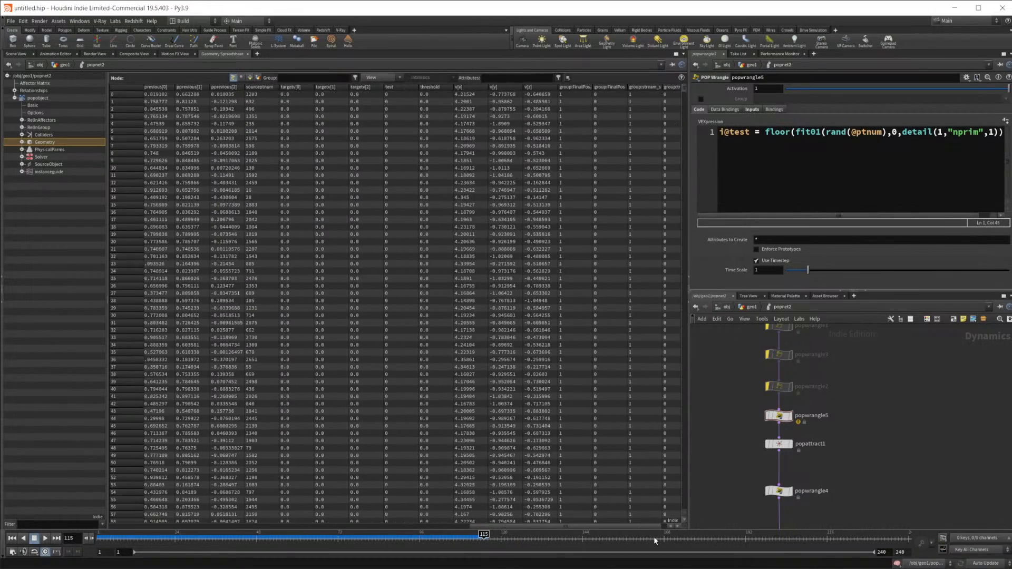
drag(487, 539, 511, 542)
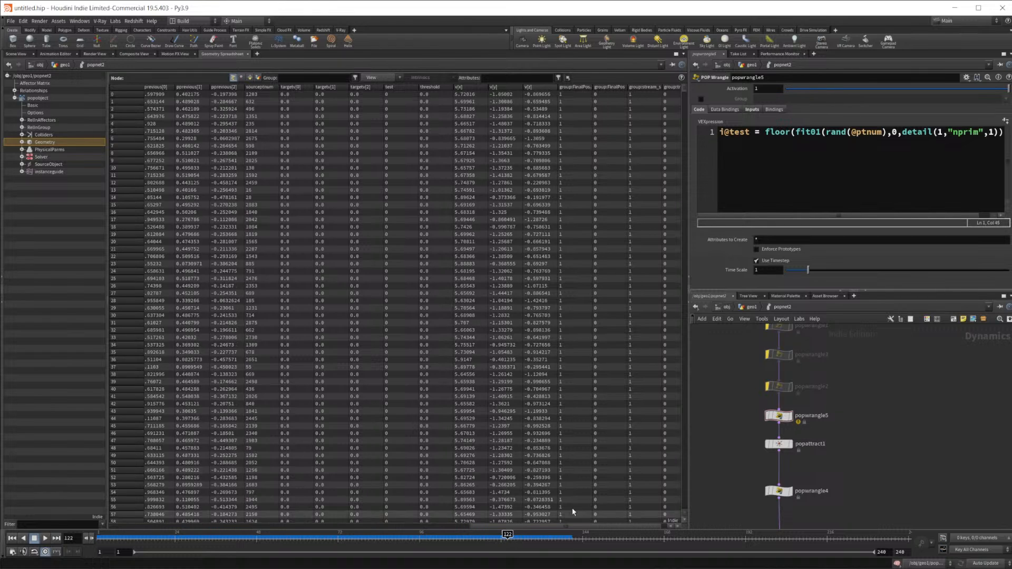
click(765, 417)
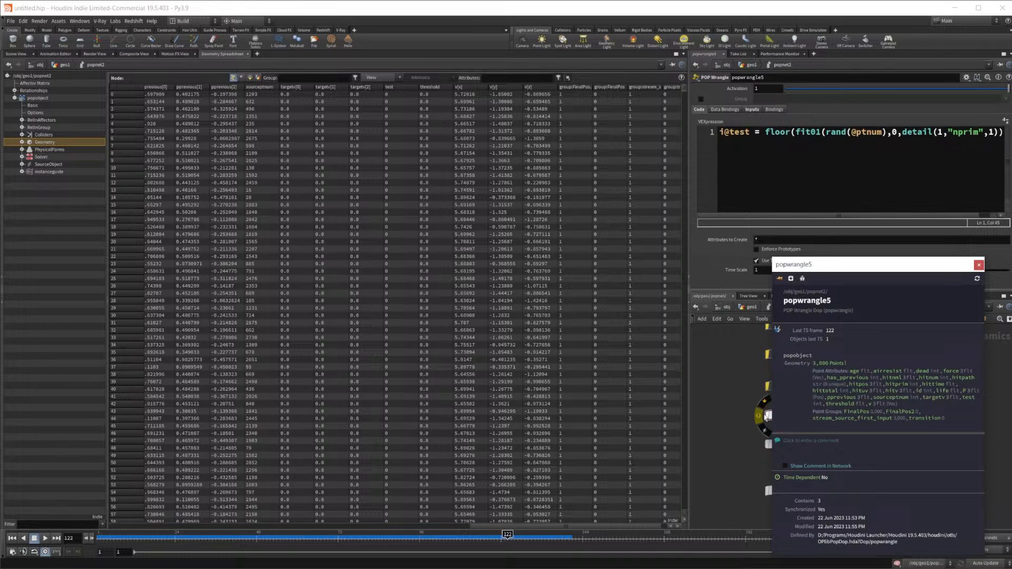
click(980, 265)
mouse_move(508, 539)
mouse_down()
mouse_move(130, 535)
mouse_move(531, 535)
mouse_up()
Remove detail(1,"nprim",1) from popwrangle5's expression, leaving the upper bound of fit01 empty
click(929, 132)
drag(905, 132, 975, 133)
click(916, 139)
drag(903, 132, 995, 132)
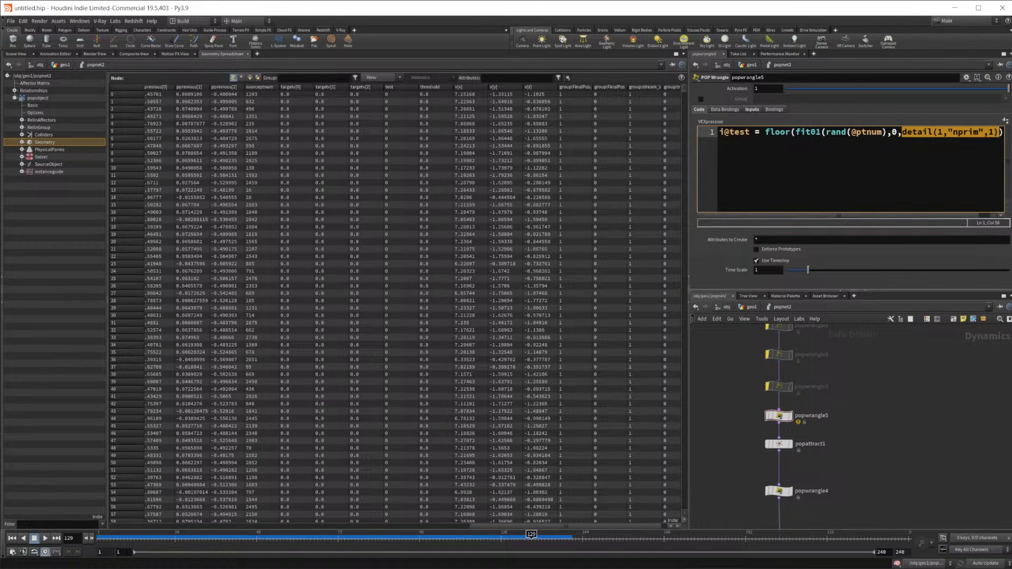
key(BackSpace)
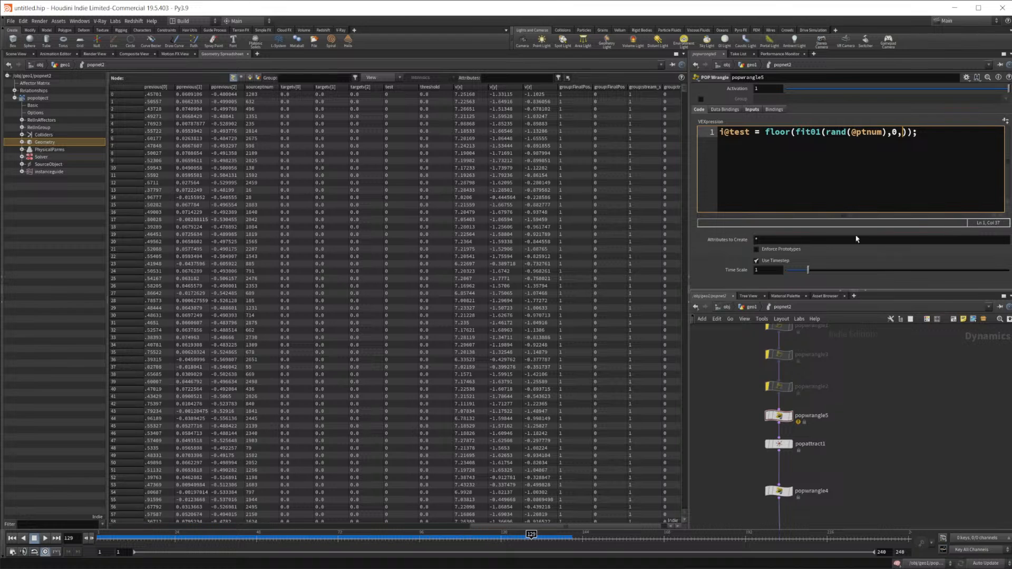
Inspect testgeometry_rubbertoy1 in geo1 and sort its spreadsheet rows by number to find the highest one
key(u)
middle_drag(835, 341, 890, 455)
middle_drag(859, 380, 841, 436)
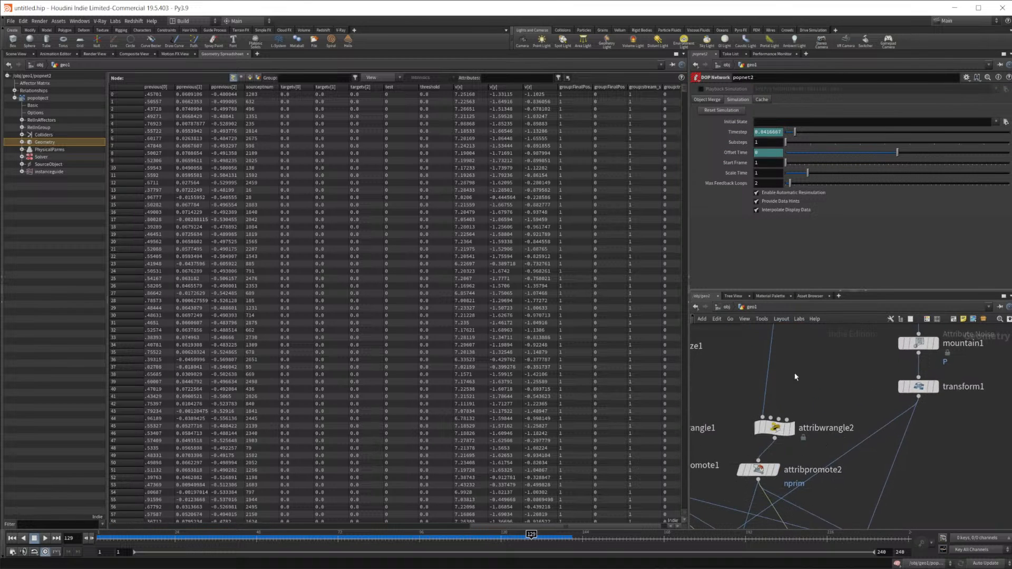
middle_drag(791, 385, 790, 428)
click(773, 346)
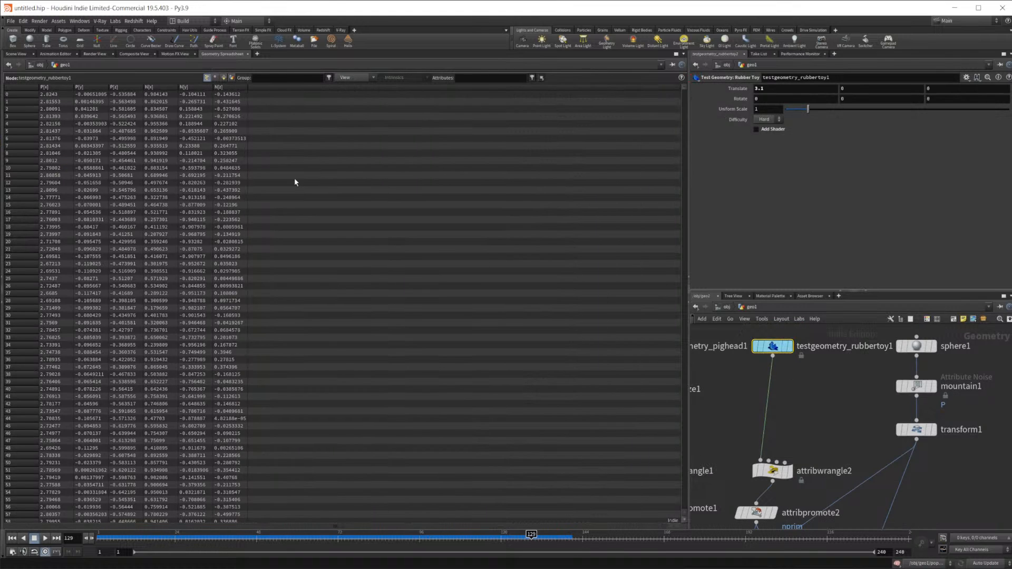
click(33, 87)
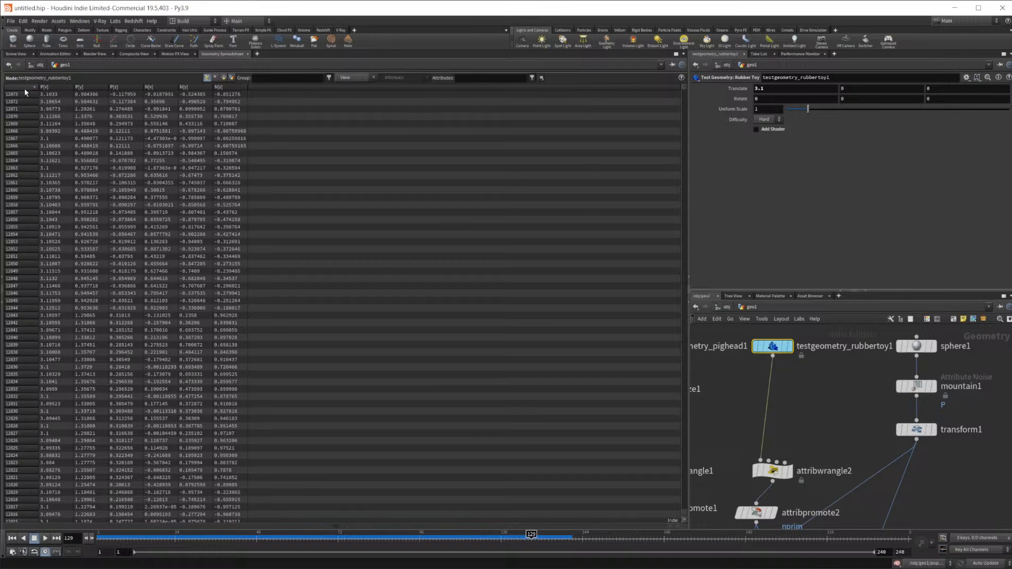
click(24, 87)
scroll(917, 471, down, 10)
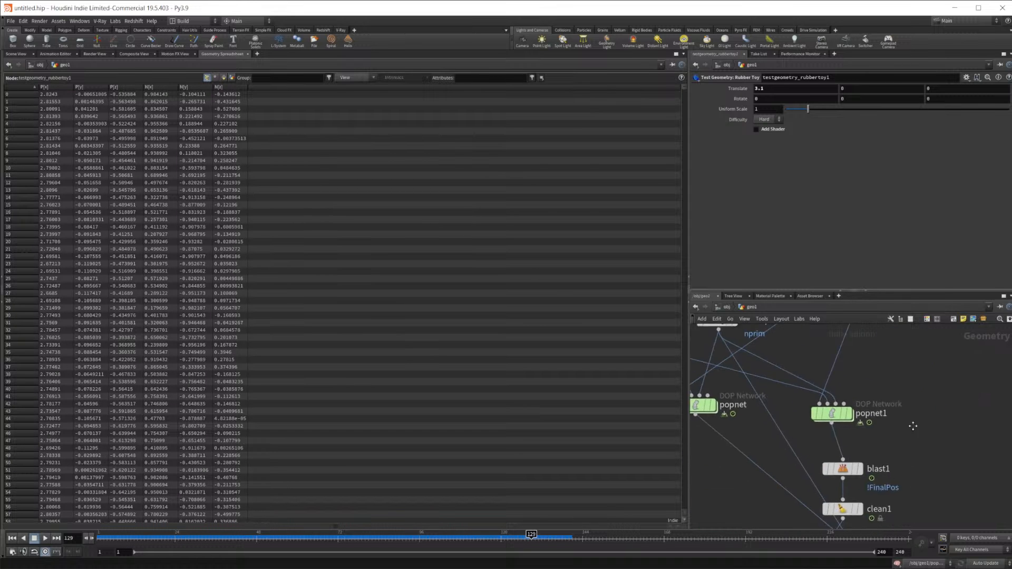
Back inside popnet2, enter 12873 as the upper bound of fit01 in popwrangle5's expression
click(817, 477)
double_click(817, 478)
click(904, 133)
text(12873));)
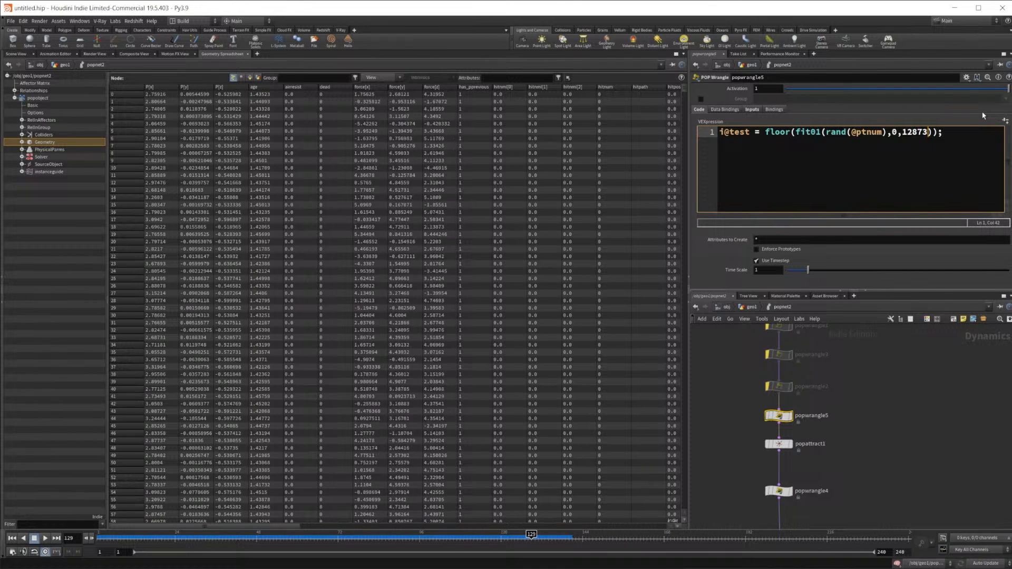
Check the particles' test values in the spreadsheet, and replay the simulation from the first frame in the scene view
drag(287, 526, 675, 523)
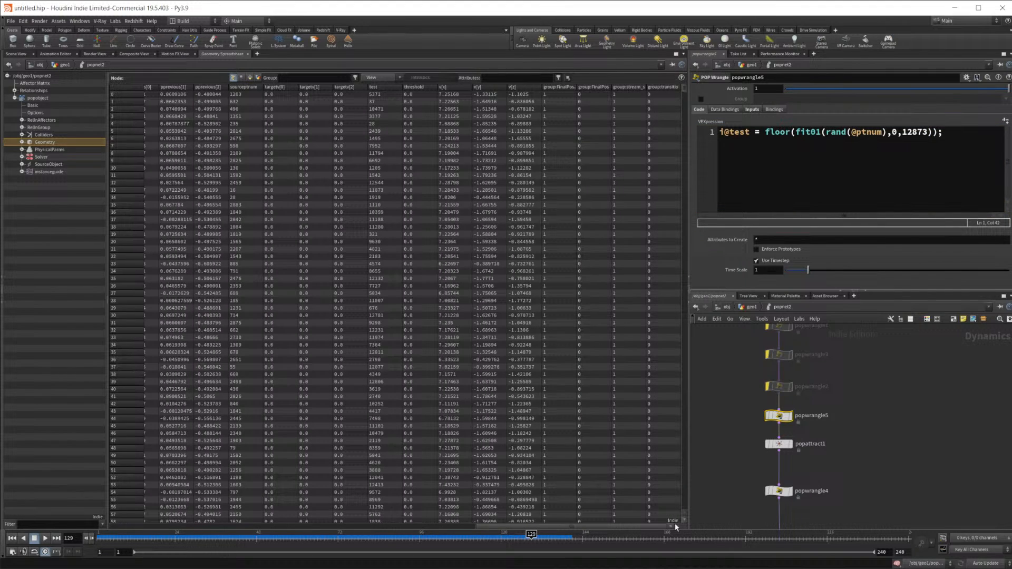
click(16, 54)
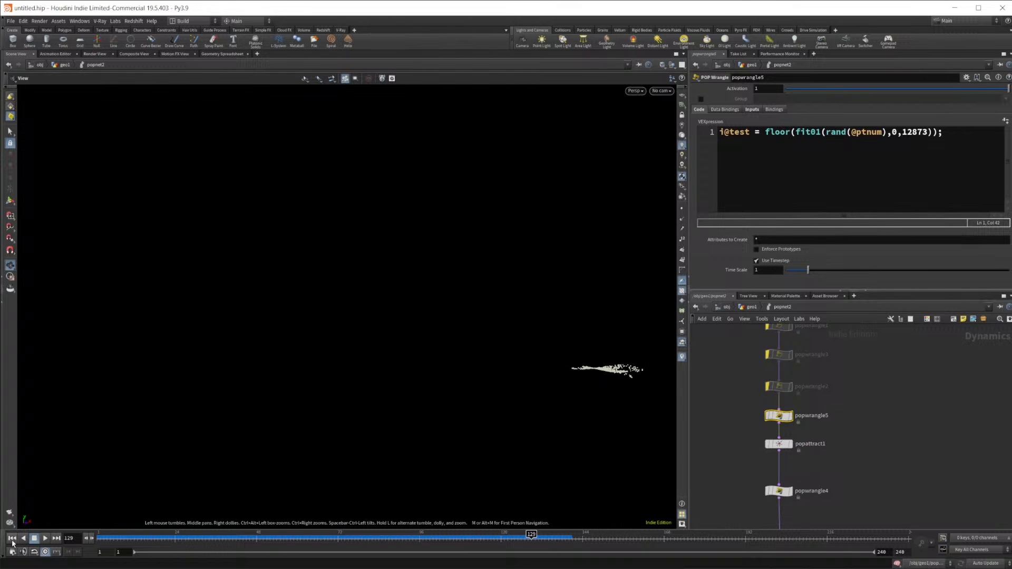
click(12, 538)
click(46, 539)
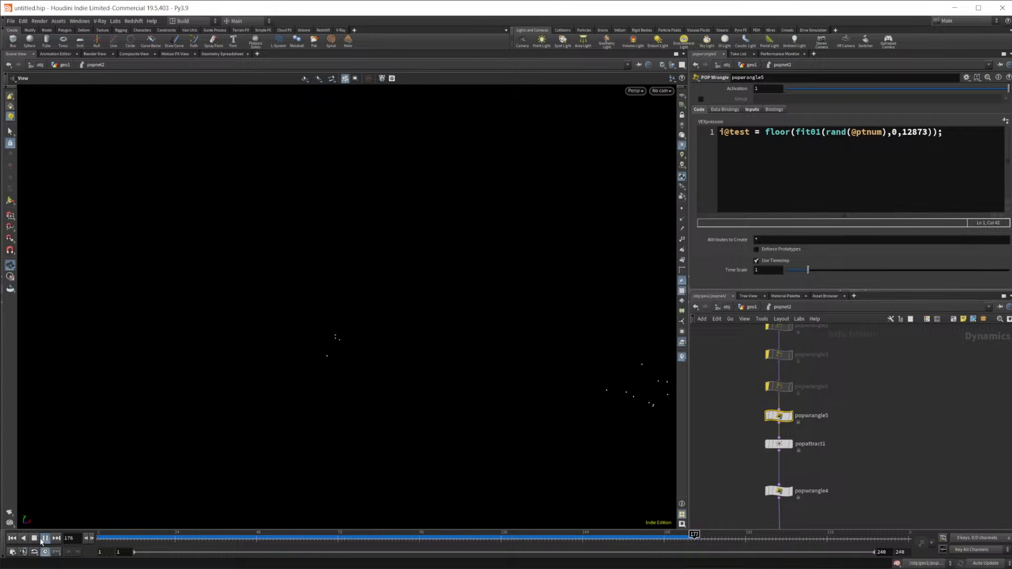
click(41, 542)
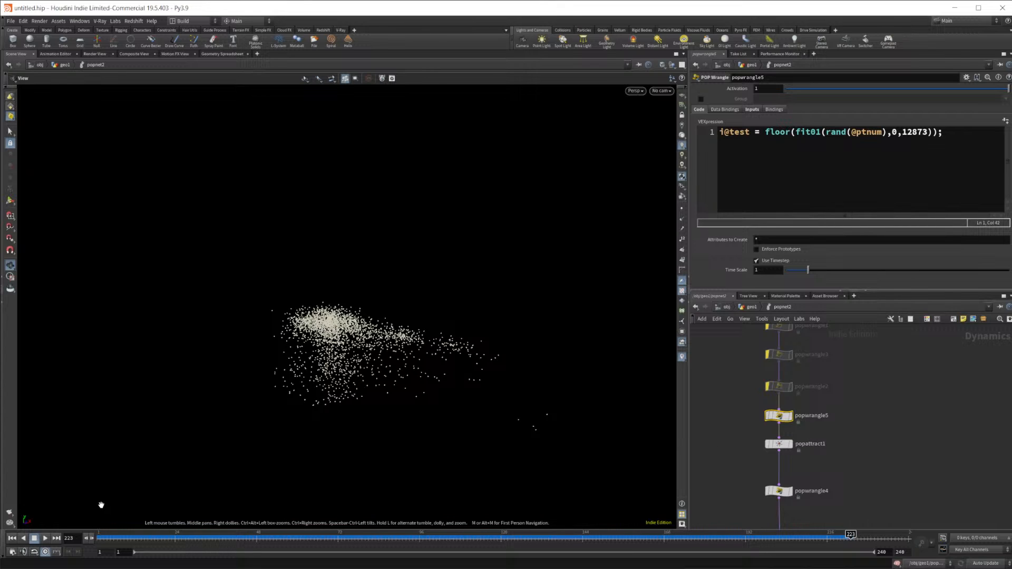
Replace 12873 in popwrangle5's expression with an empty detail() call
click(860, 379)
click(932, 143)
key(BackSpace)
key(BackSpace)
key(BackSpace)
key(BackSpace)
key(BackSpace)
text(detail)
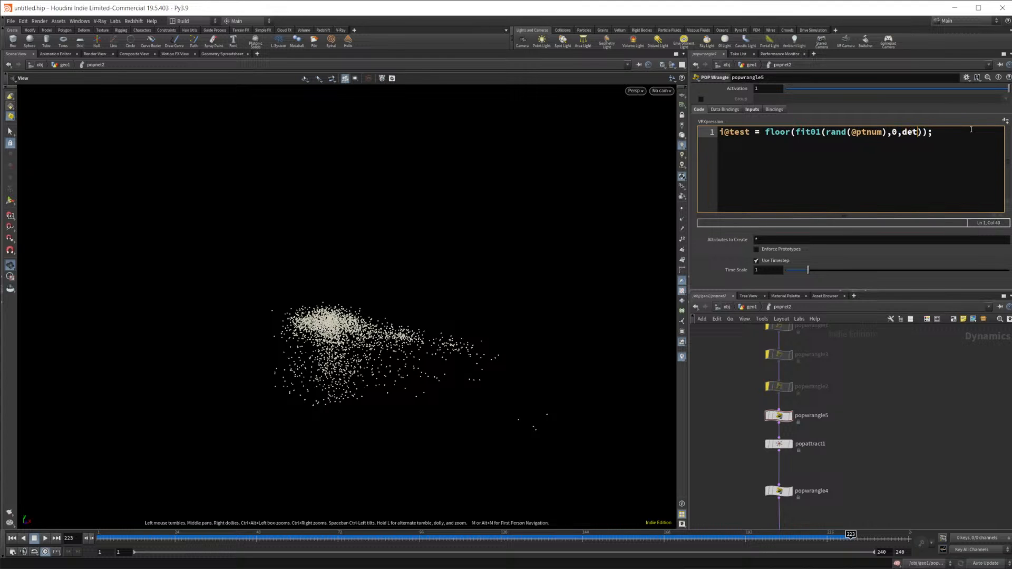
text(()
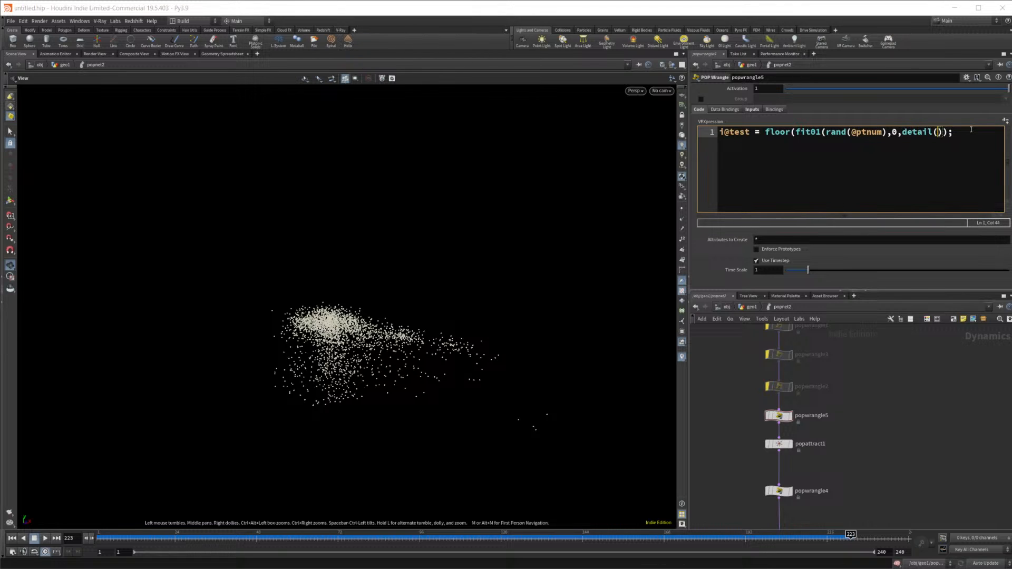
Try to give the detail() call in popwrangle5 a relative path as its geometry argument
text("..ff)
key(BackSpace)
key(BackSpace)
text(//)
key(BackSpace)
text(../)
key(Left)
key(Left)
key(Left)
key(Left)
key(Right)
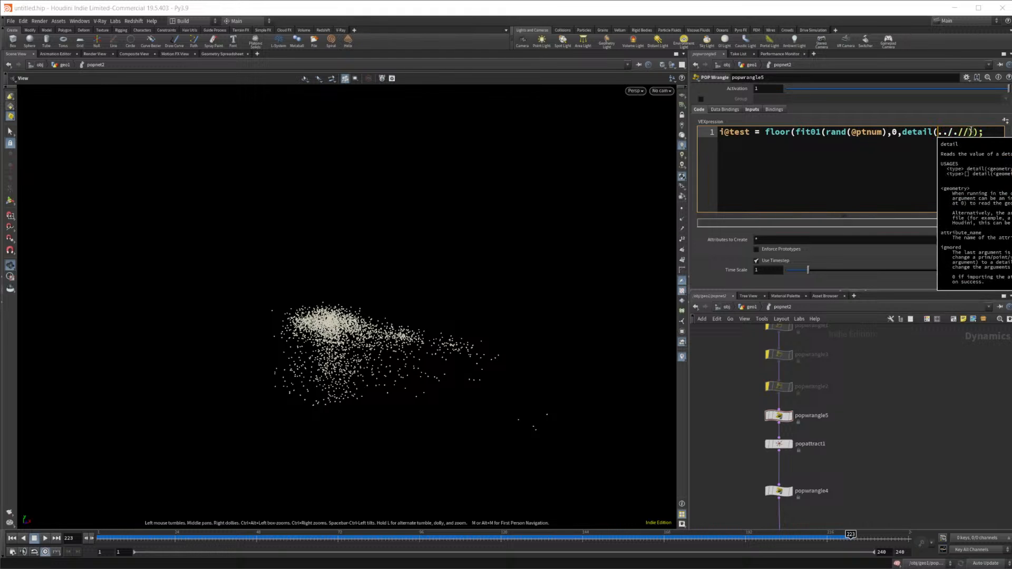
key(BackSpace)
key(BackSpace)
key(BackSpace)
key(BackSpace)
key(BackSpace)
key(BackSpace)
Undo the replacement of 12873 with detail() in popwrangle5's expression
key(ctrl+a)
key(ctrl+z)
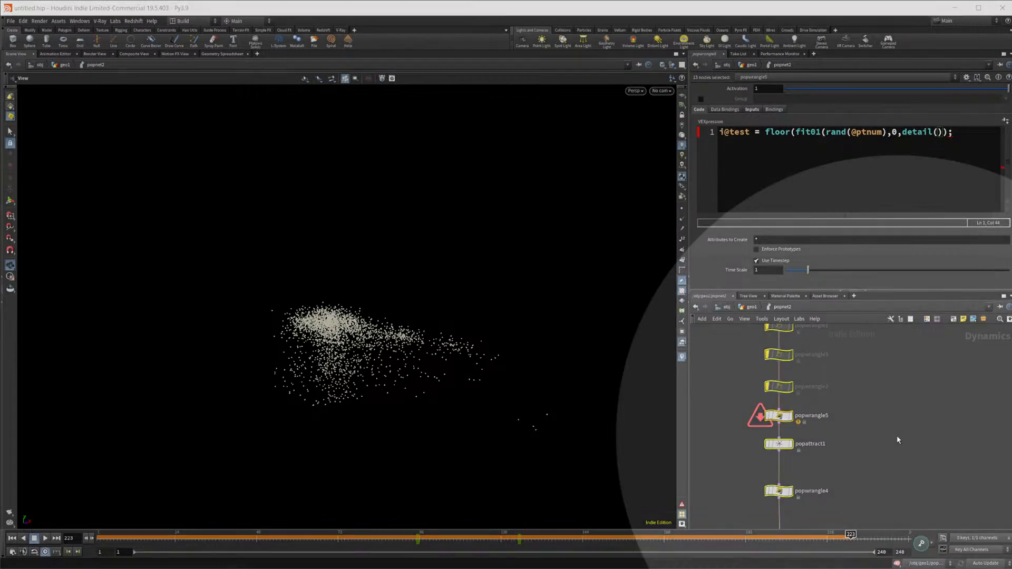
key(ctrl+z)
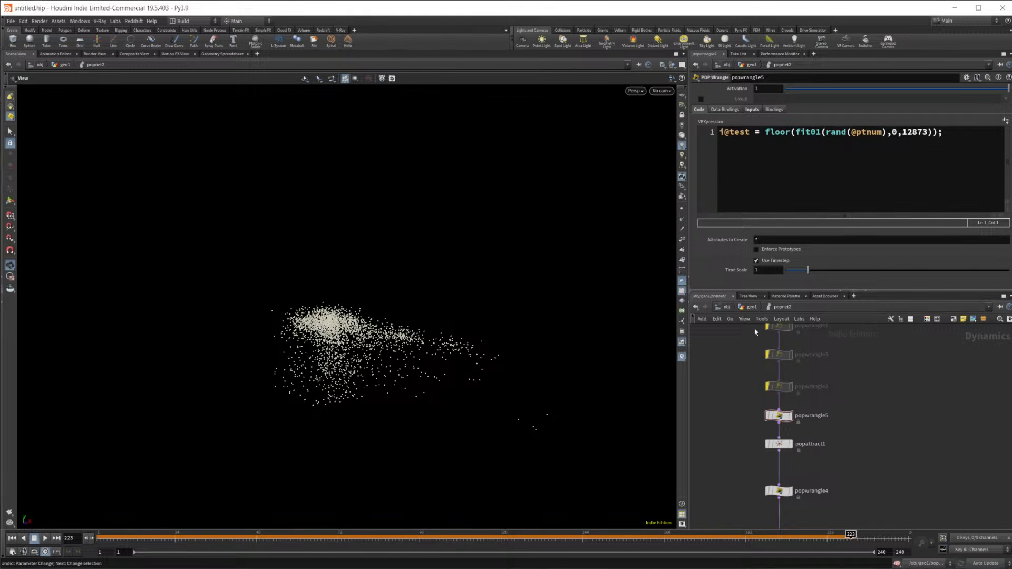
Replay the simulation from the first frame and stop it partway through
click(11, 539)
click(44, 539)
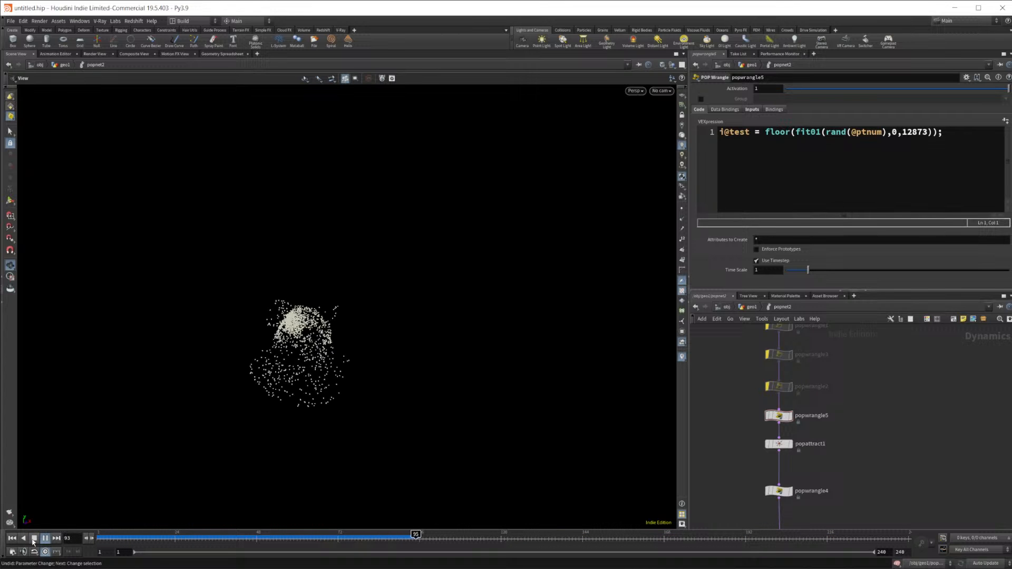
click(34, 539)
Review the code of popwrangle2, popwrangle3 and popwrangle1, plus the settings of popattract1
middle_drag(922, 476, 900, 390)
middle_drag(786, 455, 796, 404)
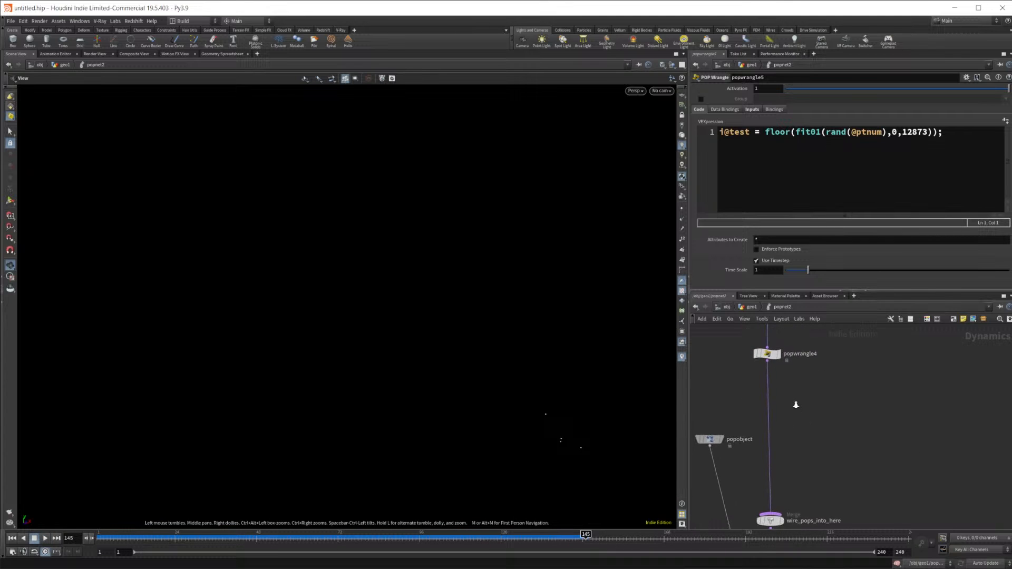
key(Tab)
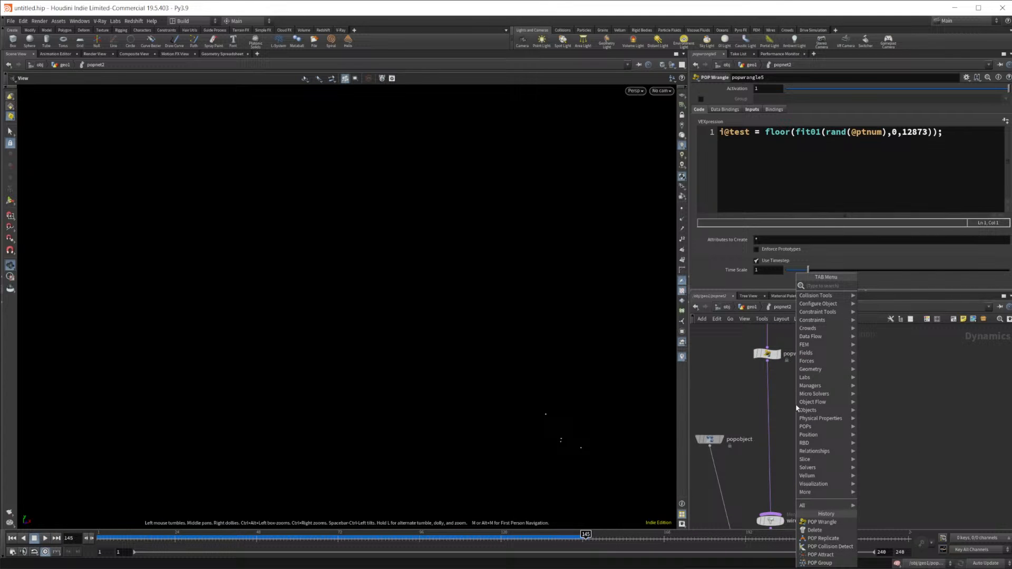
middle_drag(786, 393, 836, 515)
middle_drag(836, 427, 825, 437)
click(777, 409)
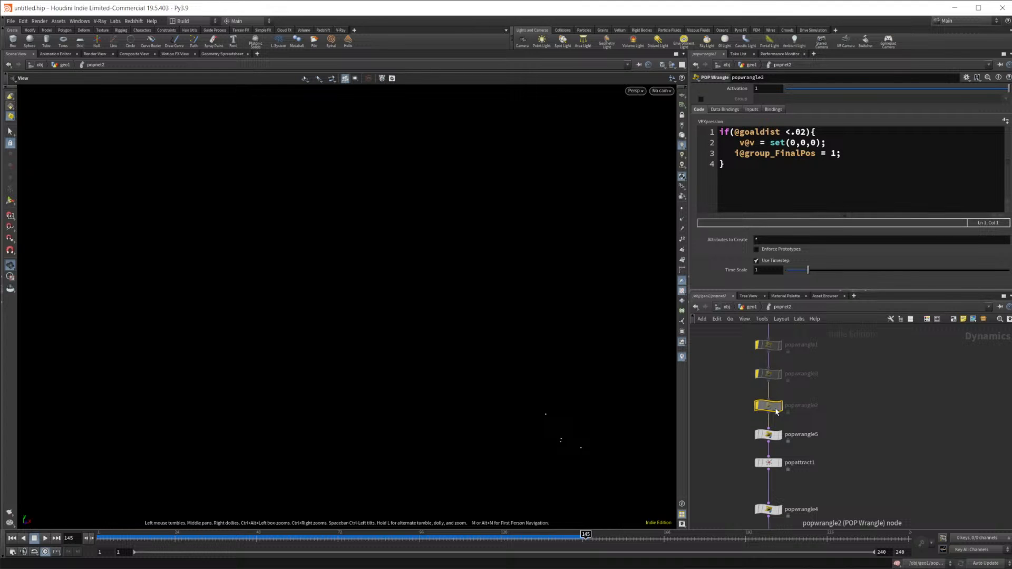
click(769, 380)
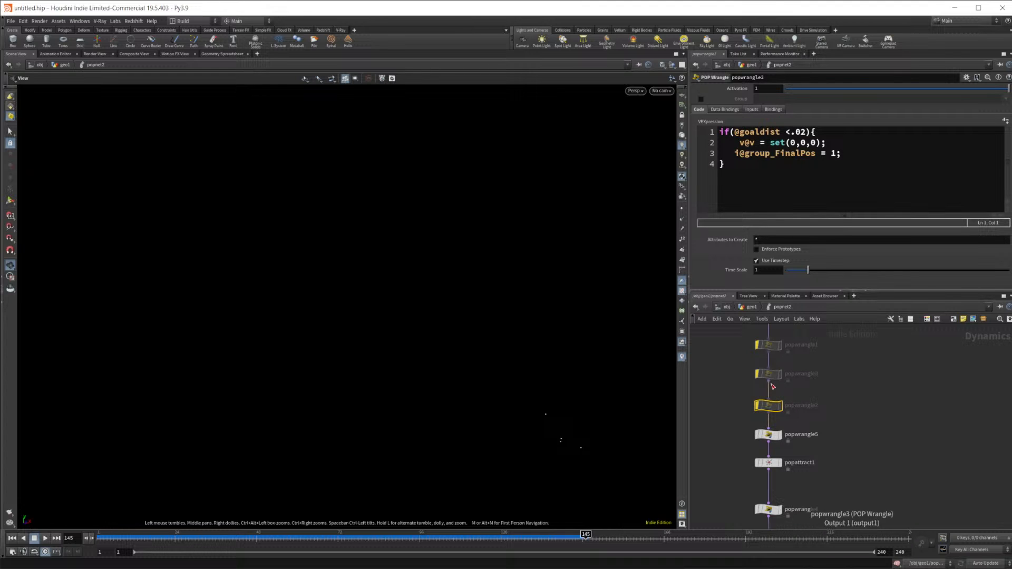
click(771, 376)
click(772, 346)
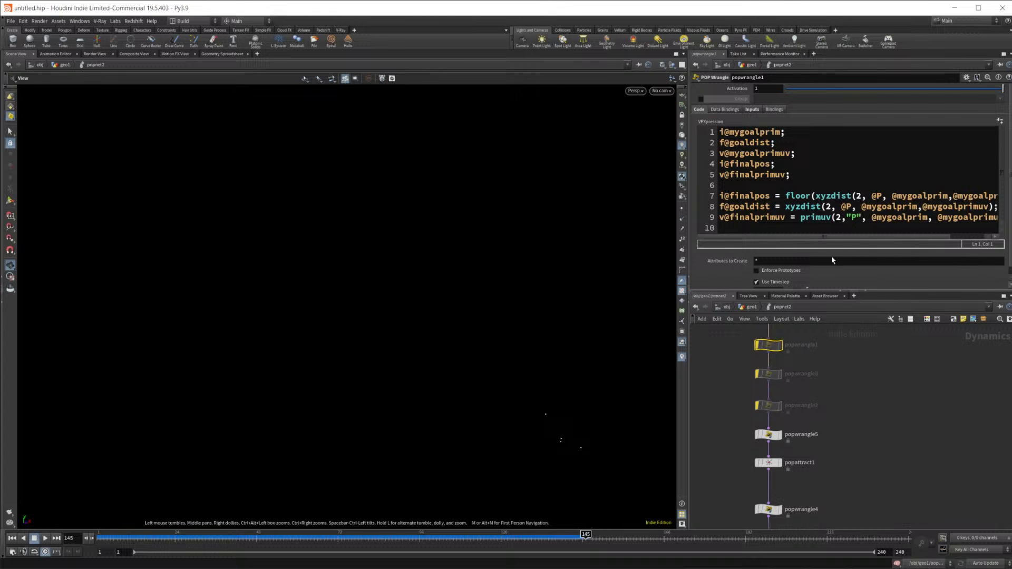
drag(844, 237, 891, 237)
click(768, 463)
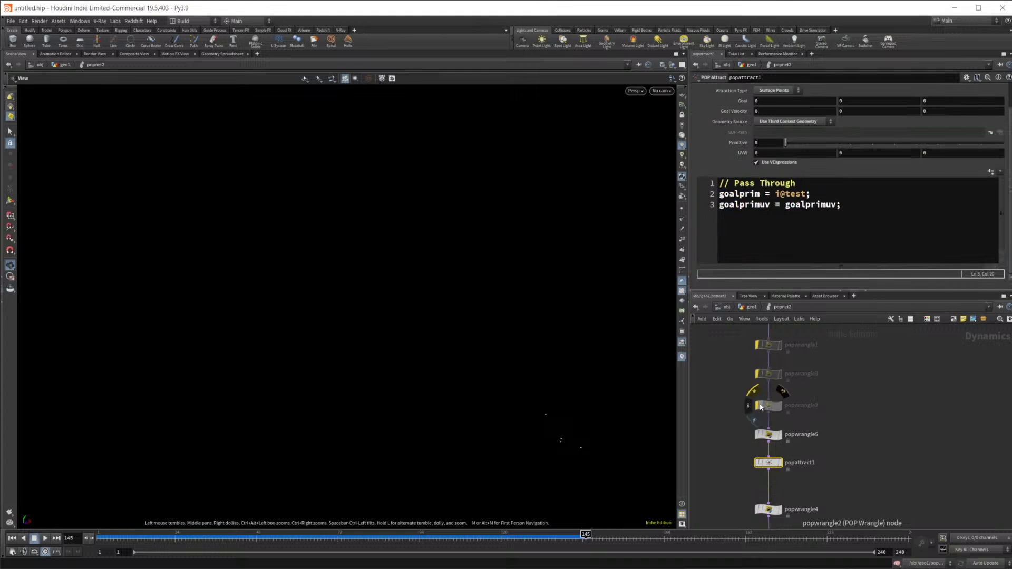
Re-enable the bypassed nodes popwrangle1, popwrangle3 and popwrangle2, and replay the simulation from the first frame, stopping it partway
drag(824, 413, 760, 343)
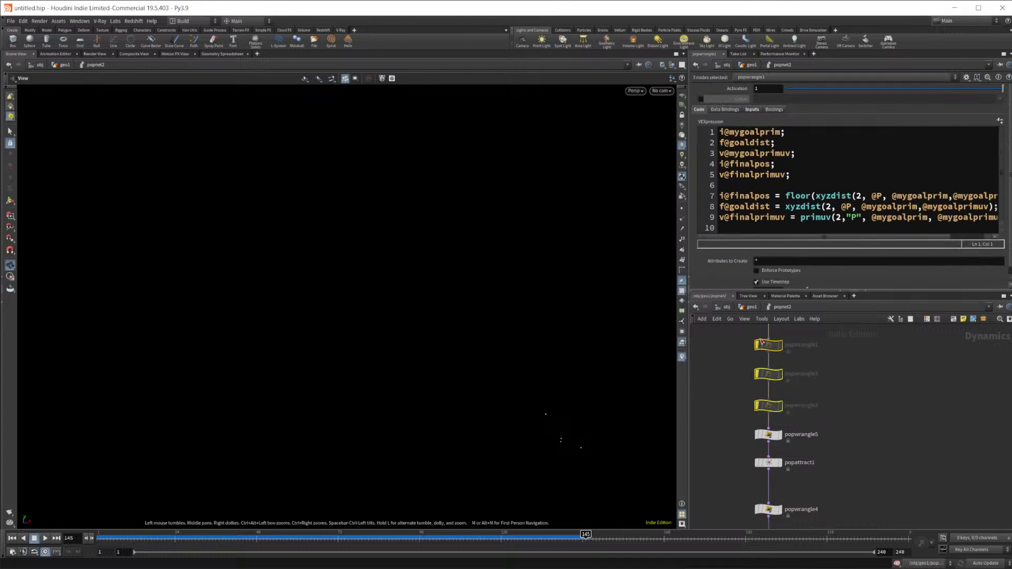
click(755, 339)
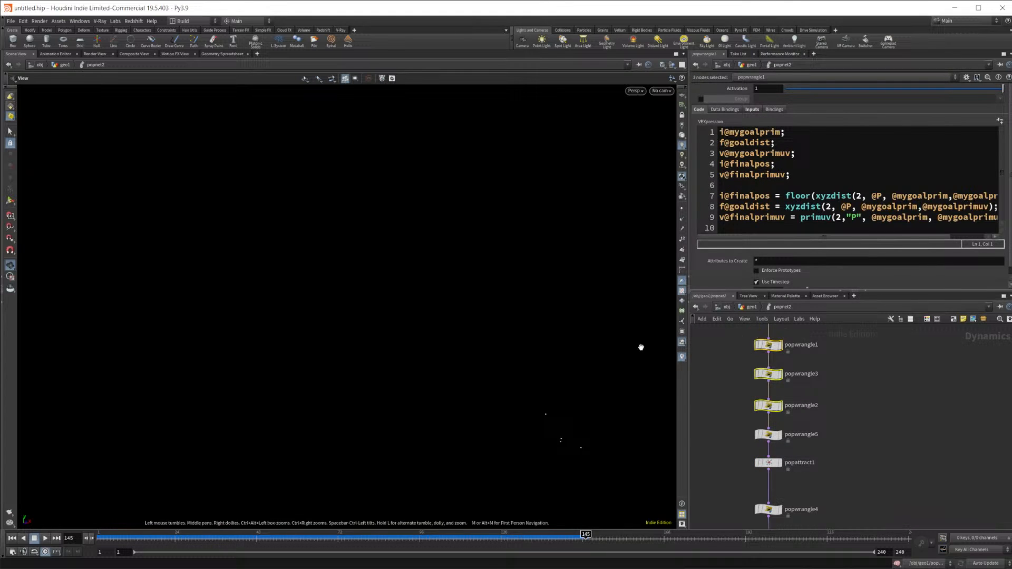
click(12, 539)
click(45, 538)
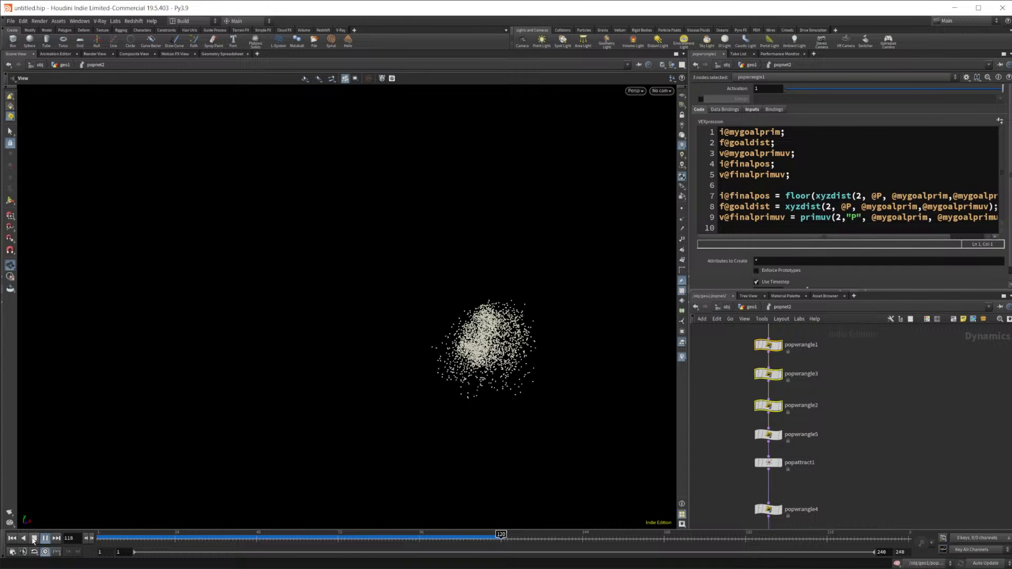
click(34, 538)
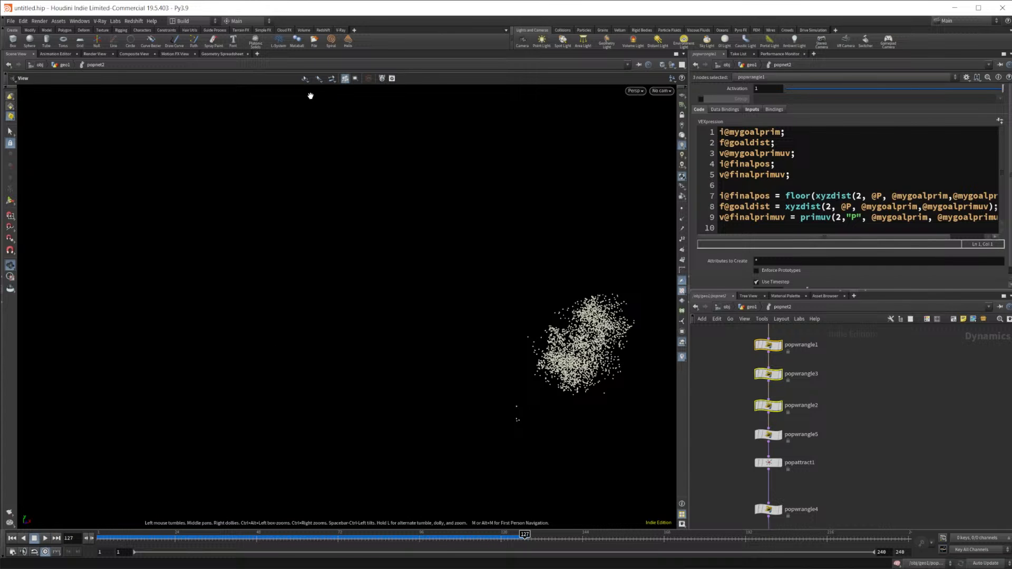
Examine the point attributes in the geometry spreadsheet around finalpos and compare them with the finalpos line in the wrangle code
click(222, 54)
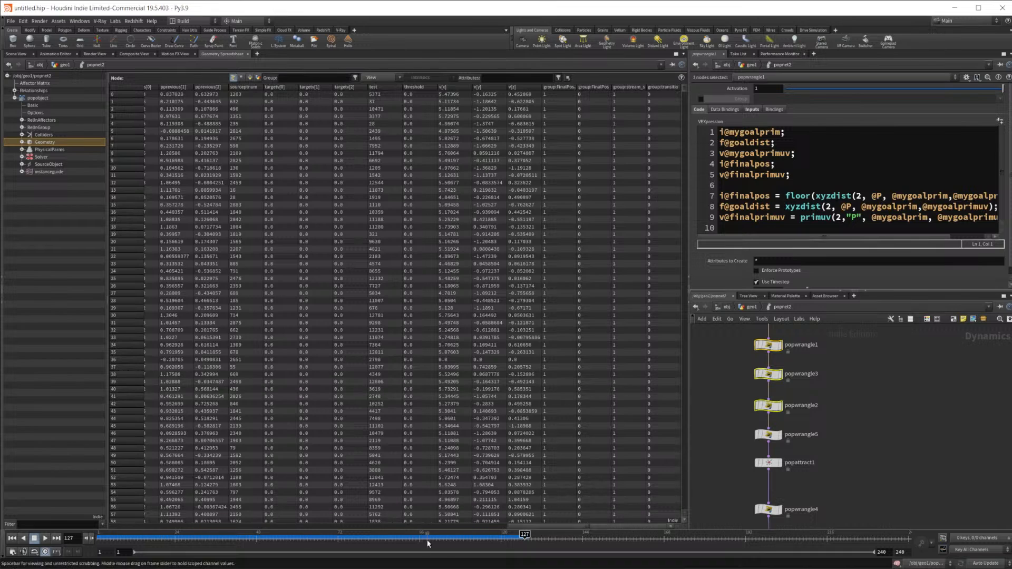
drag(545, 527, 179, 506)
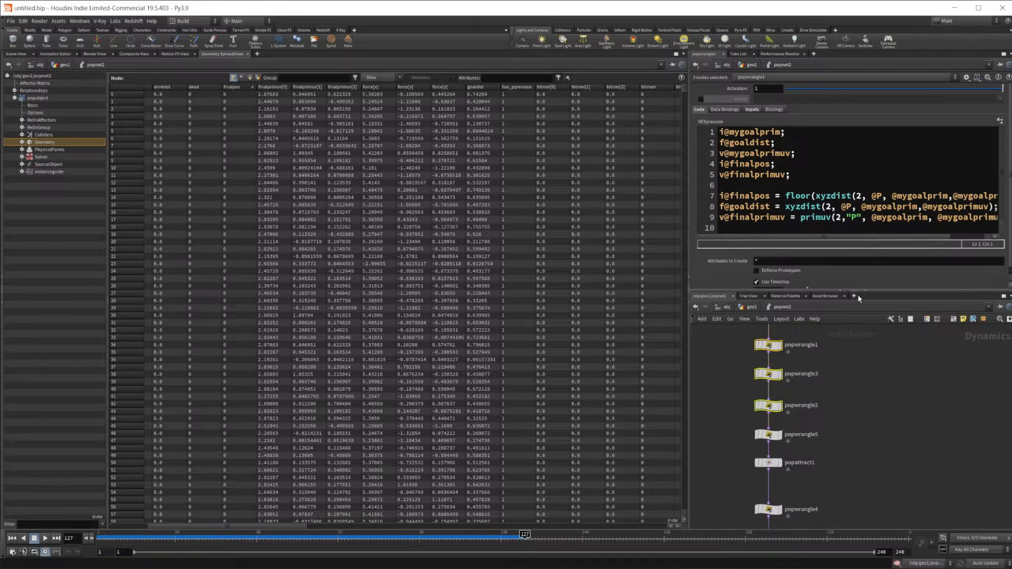
drag(856, 243, 782, 234)
click(794, 197)
double_click(794, 195)
click(794, 196)
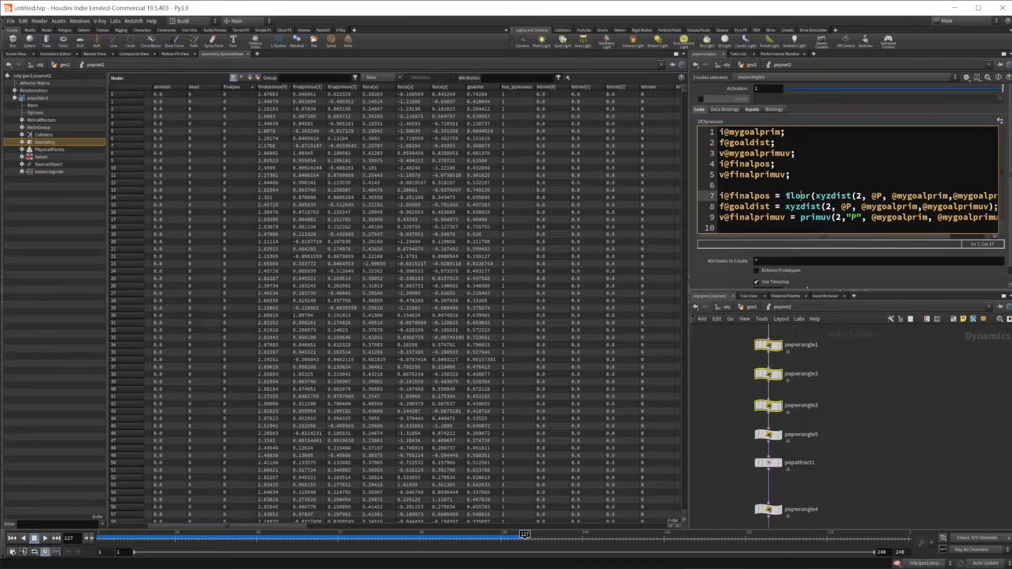
drag(787, 196, 863, 195)
middle_drag(871, 491, 854, 468)
click(752, 486)
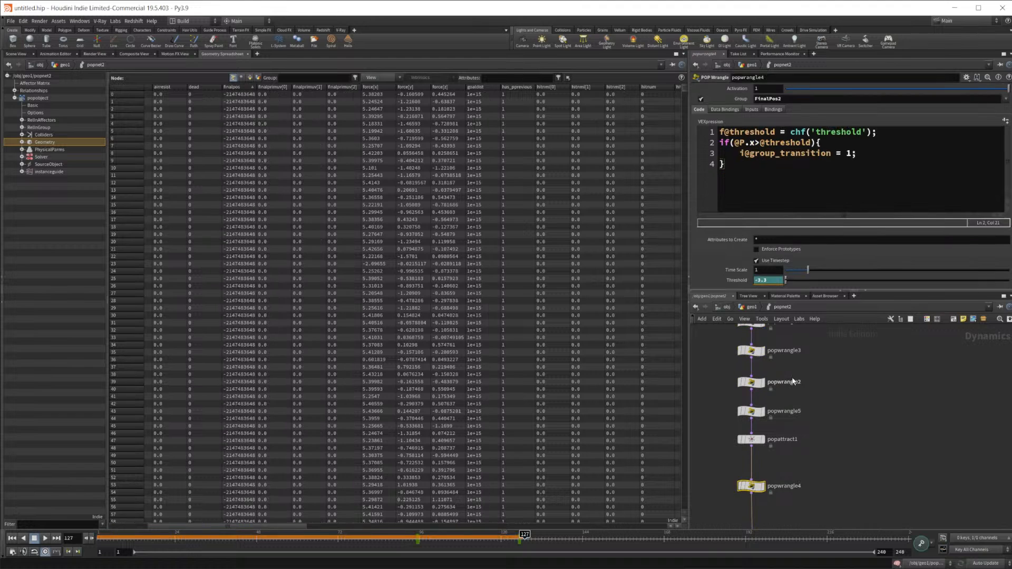
click(759, 412)
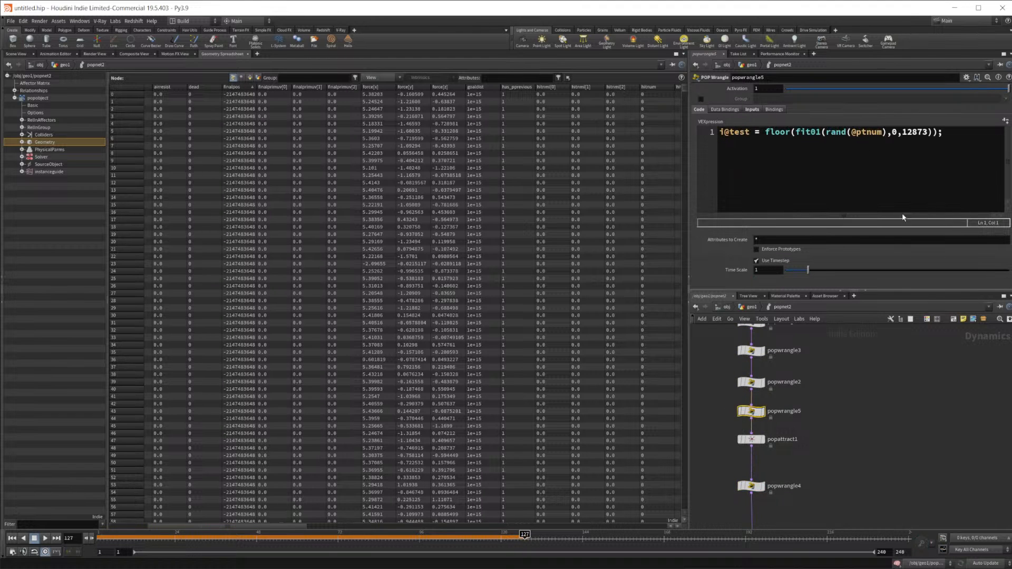
drag(939, 134, 765, 135)
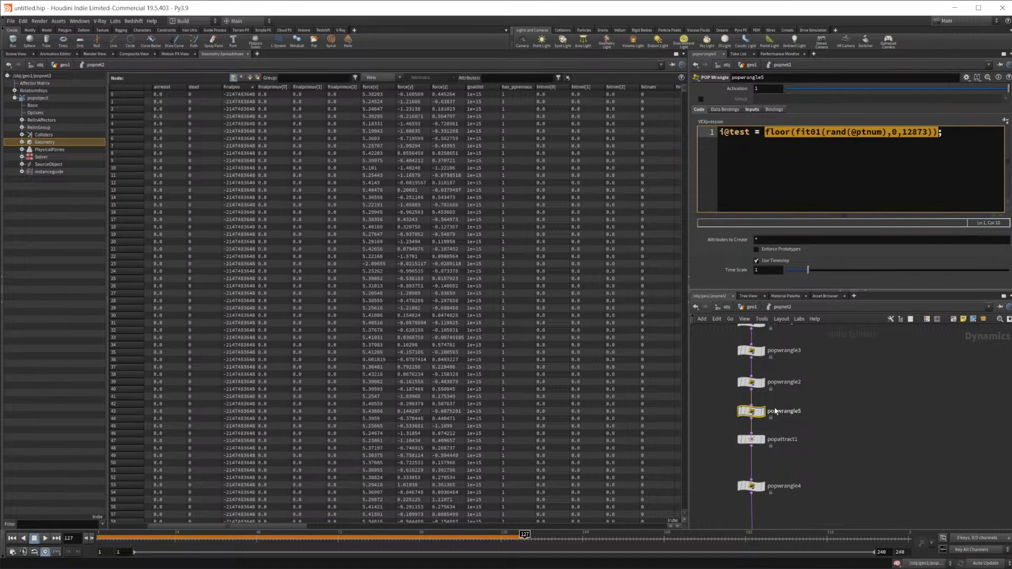
click(750, 383)
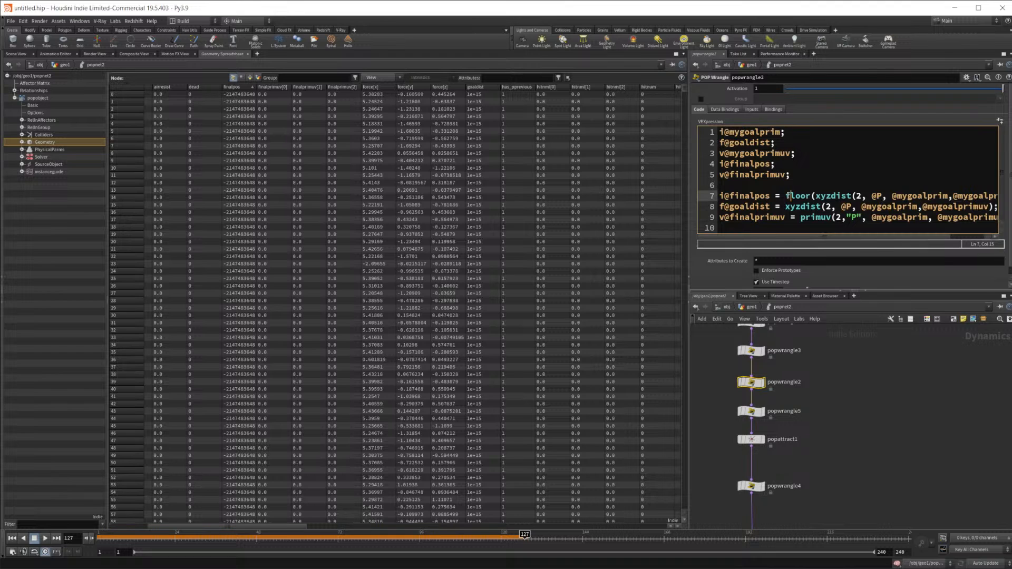
drag(785, 196, 989, 198)
text(floor(fit01(rand(@ptnum),0,12873)))
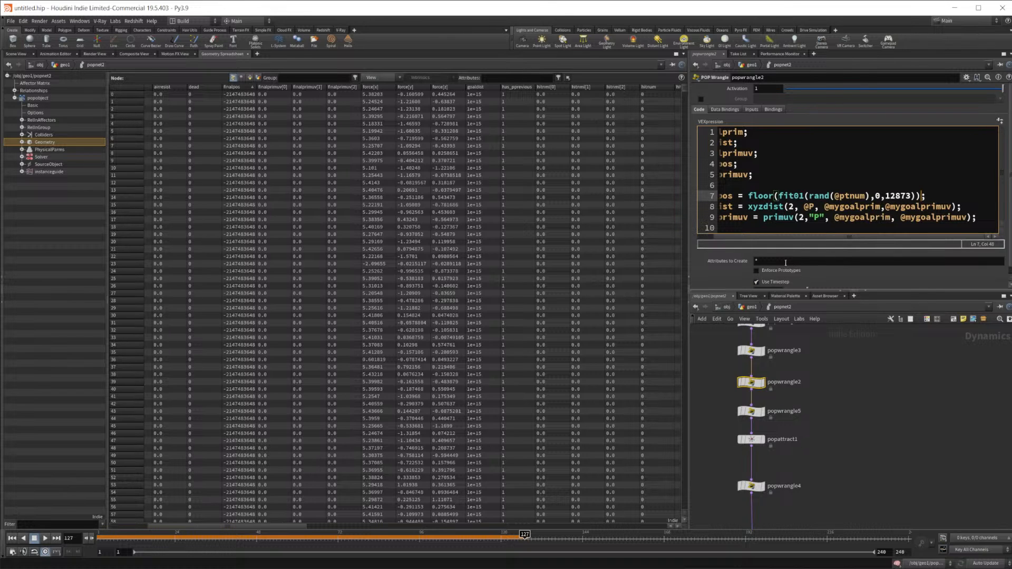
drag(798, 237, 780, 242)
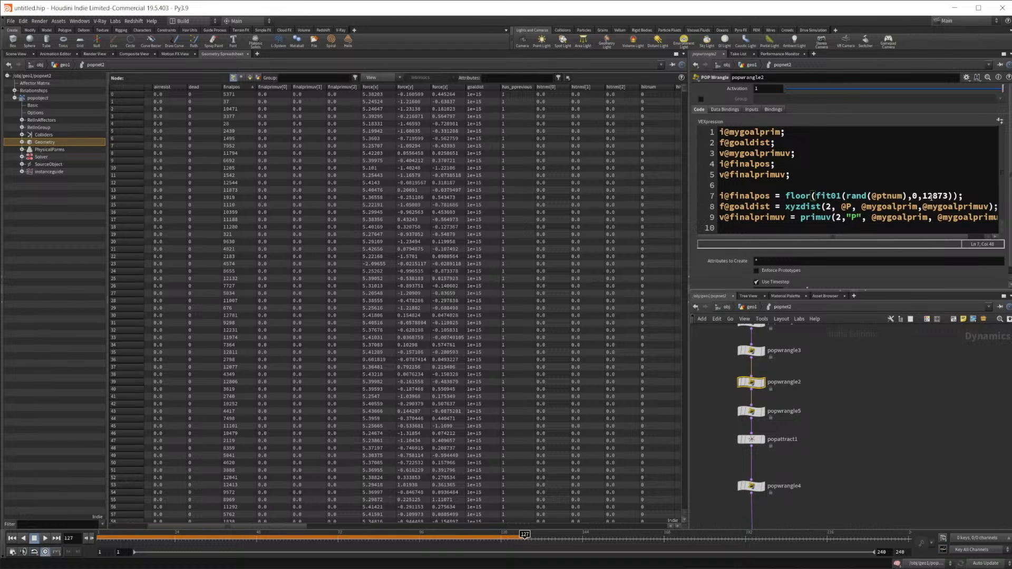
drag(990, 207, 922, 207)
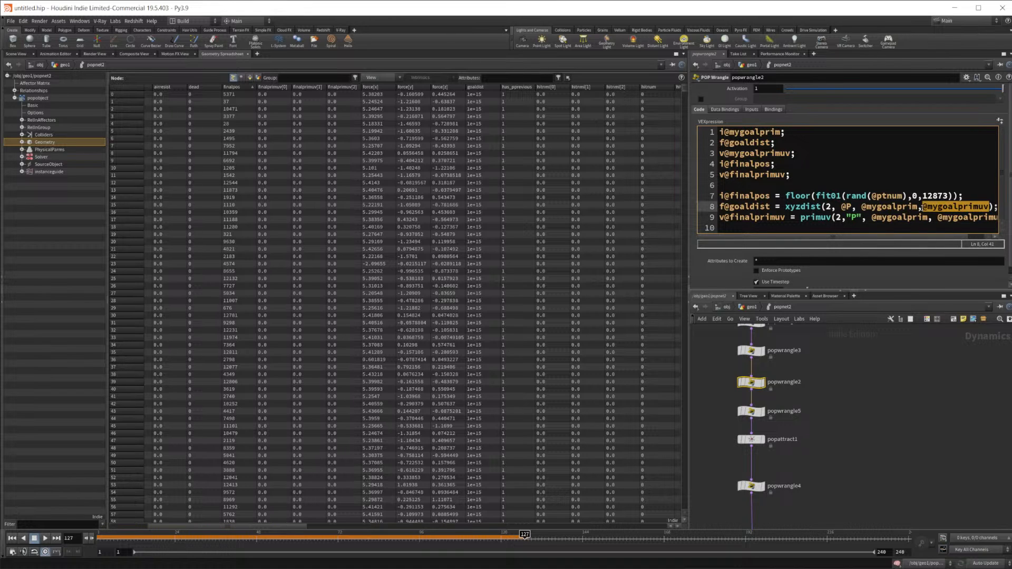
text({0,0,0)
text())
key(Left)
key(BackSpace)
key(BackSpace)
key(BackSpace)
key(BackSpace)
key(BackSpace)
key(BackSpace)
key(BackSpace)
key(BackSpace)
key(BackSpace)
key(BackSpace)
text(finalpos)
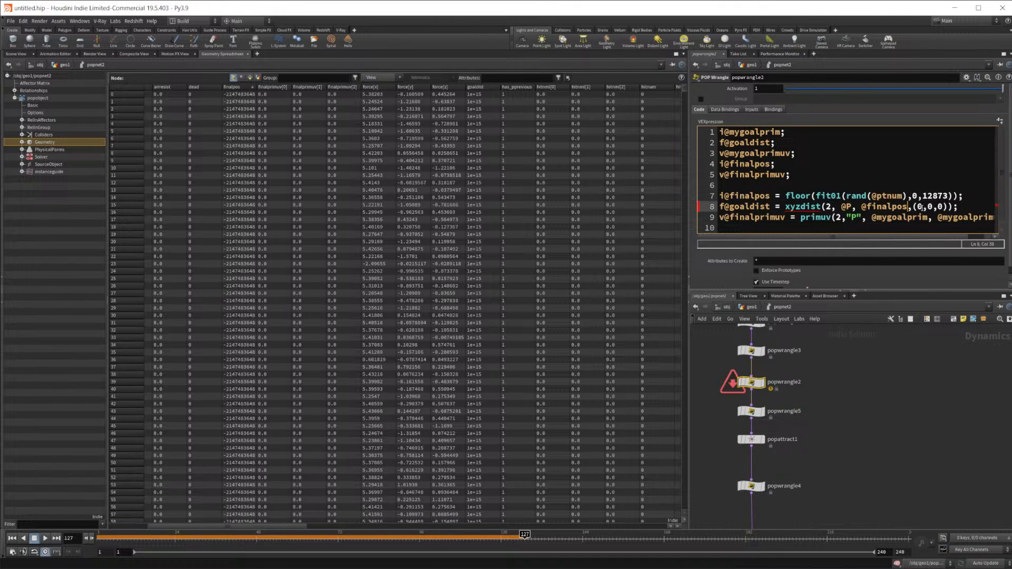
click(732, 382)
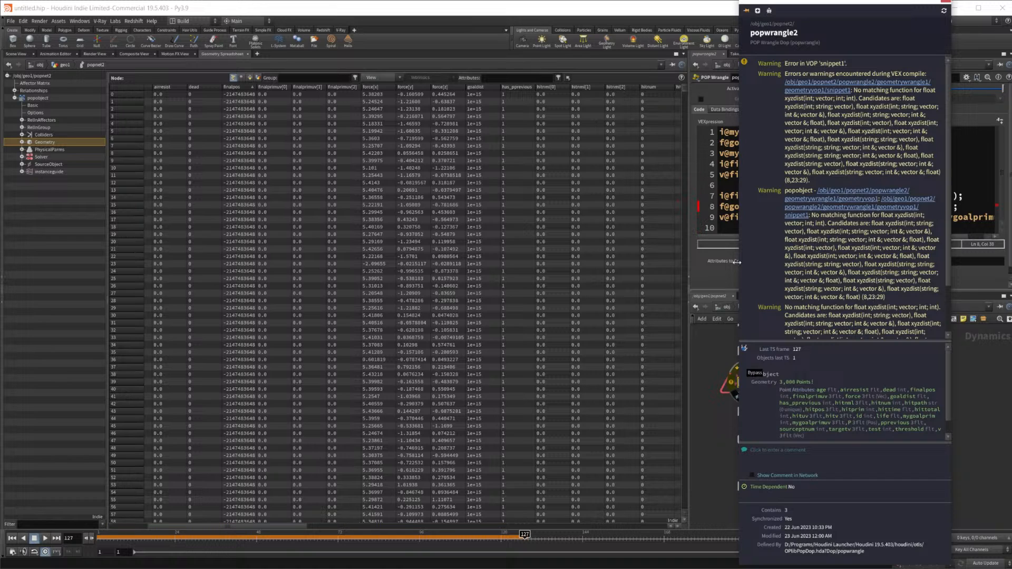
click(706, 373)
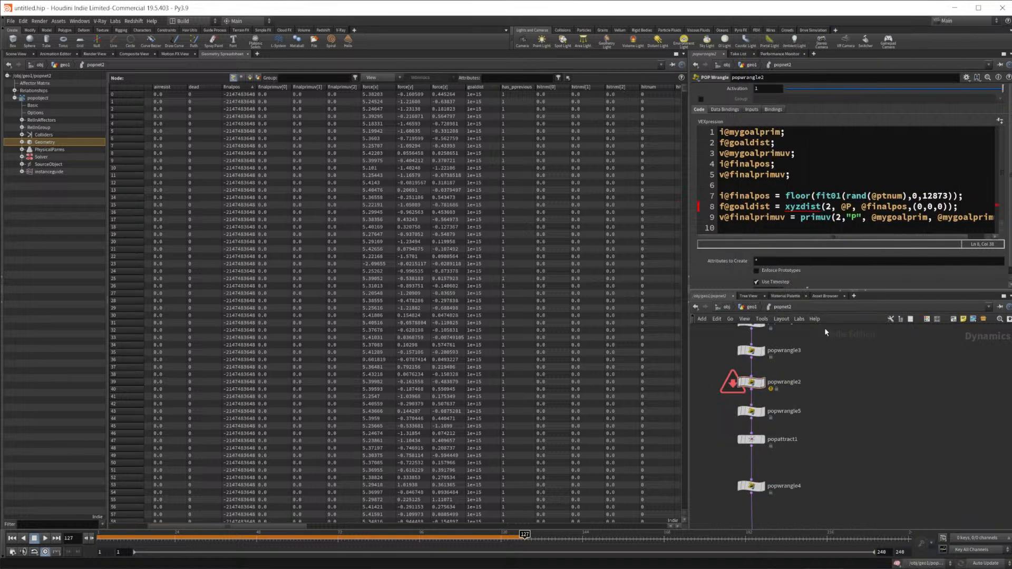
click(917, 207)
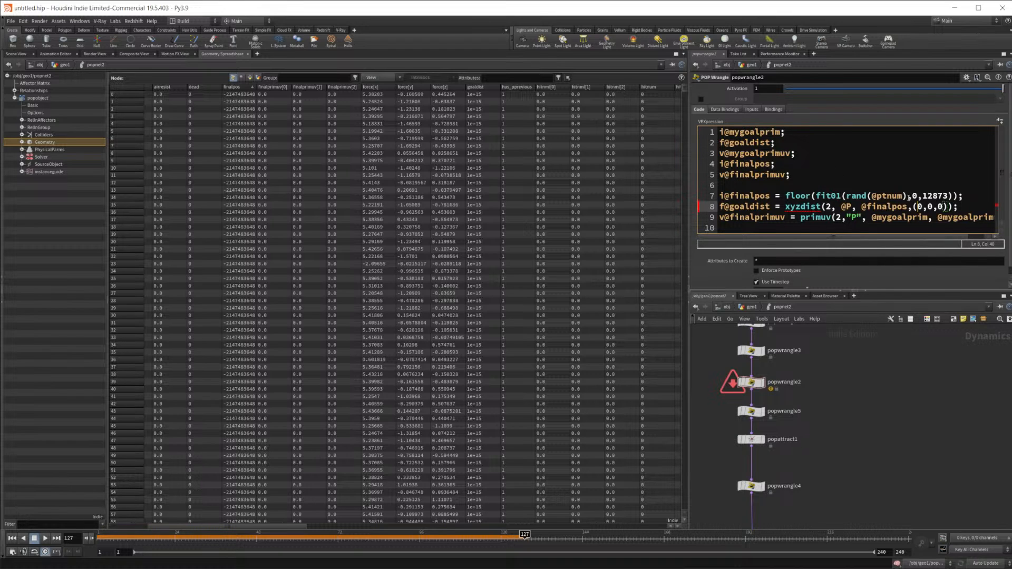
drag(917, 207, 948, 207)
key(BackSpace)
key(BackSpace)
key(BackSpace)
text(,@mtgoalprimuv)
Initialise v@mygoalprimuv in popwrangle2 with set(0,0,0)
click(794, 153)
text(= set()
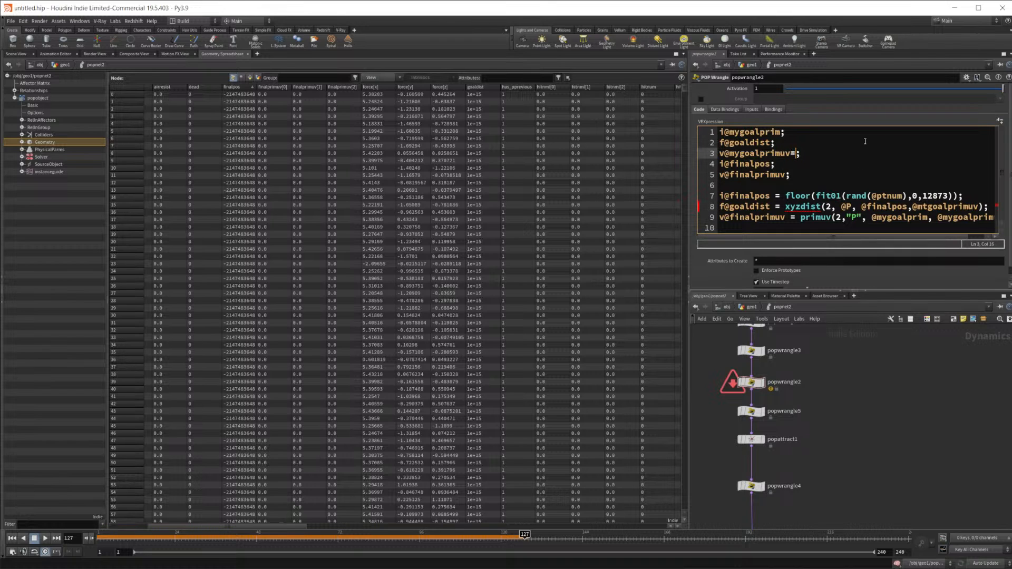
text(0,0,0))
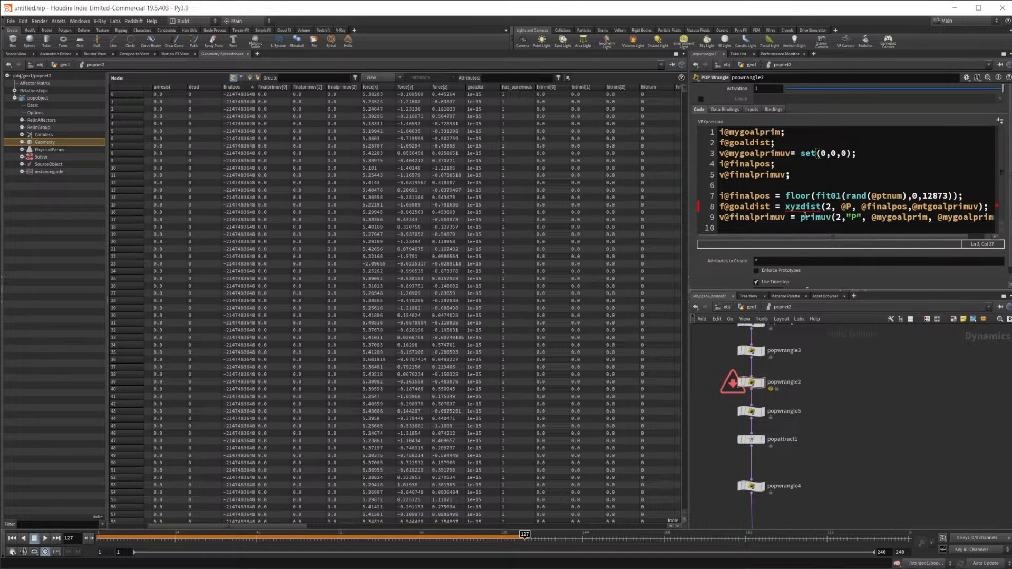
click(882, 209)
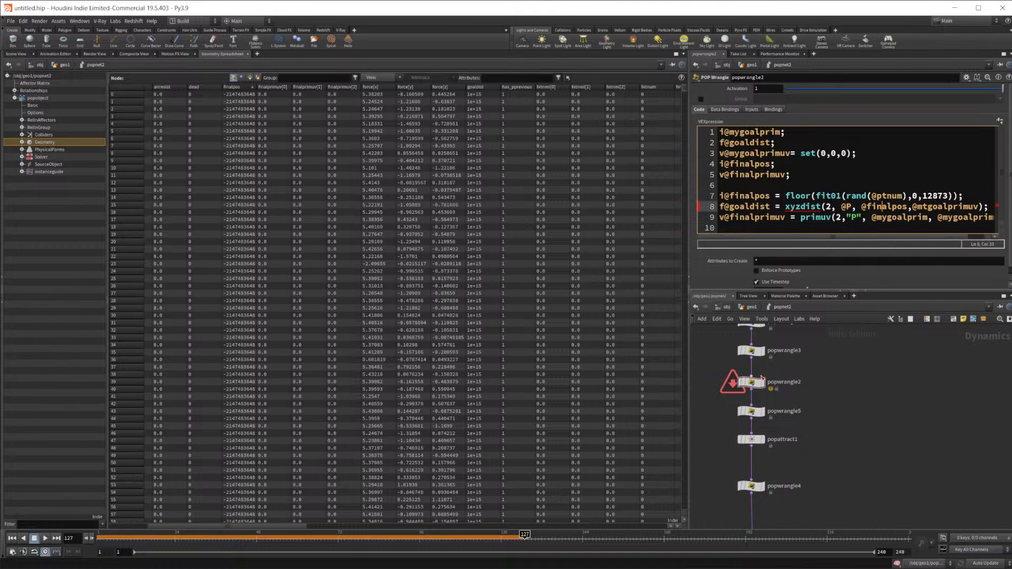
click(11, 539)
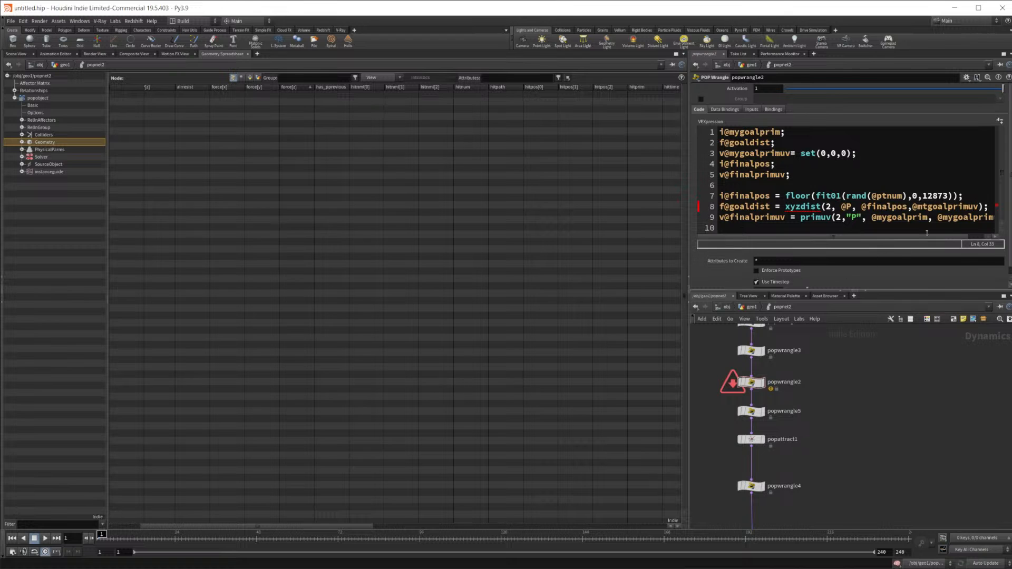
click(734, 385)
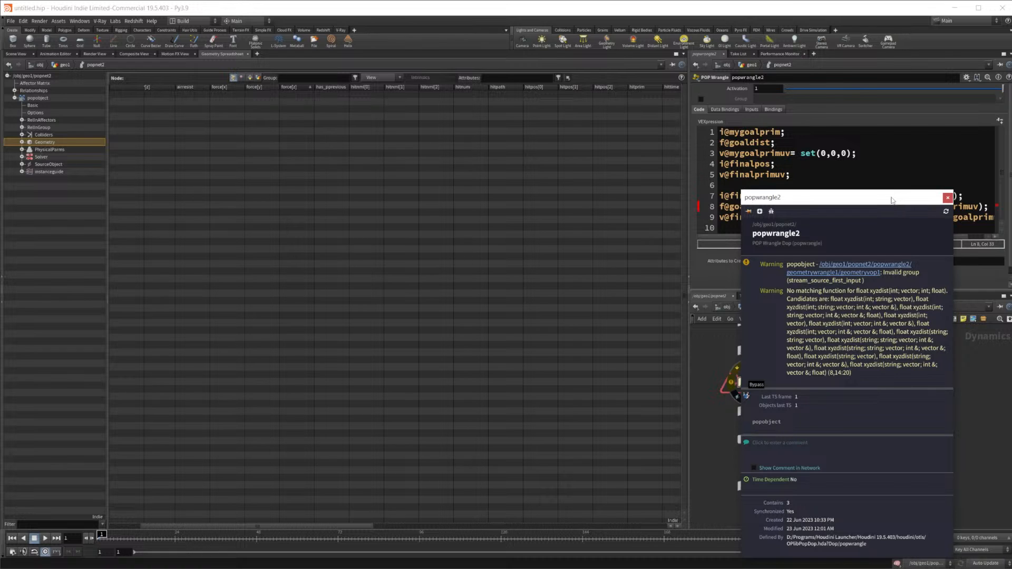
drag(890, 199, 646, 199)
click(705, 196)
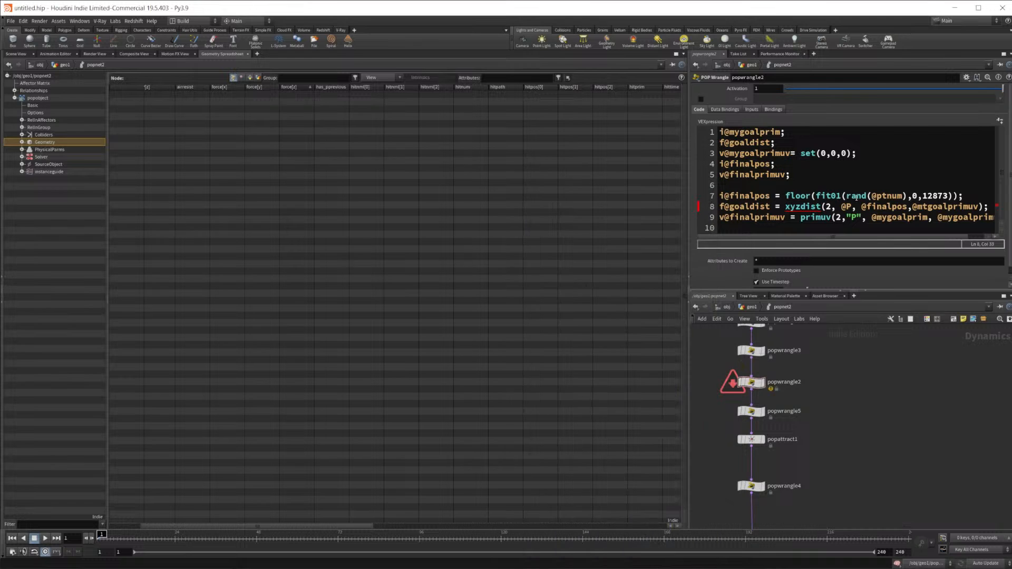
click(929, 207)
key(BackSpace)
text(y)
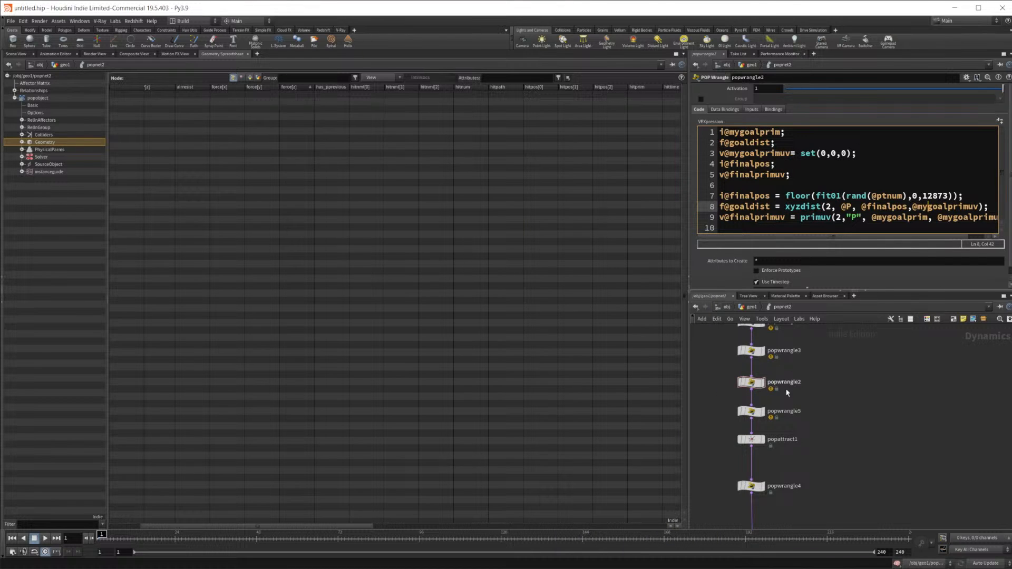
Compare the code of popwrangle1, popwrangle3 and popwrangle2, and inspect popwrangle3's warning details
middle_drag(747, 323, 767, 358)
click(751, 357)
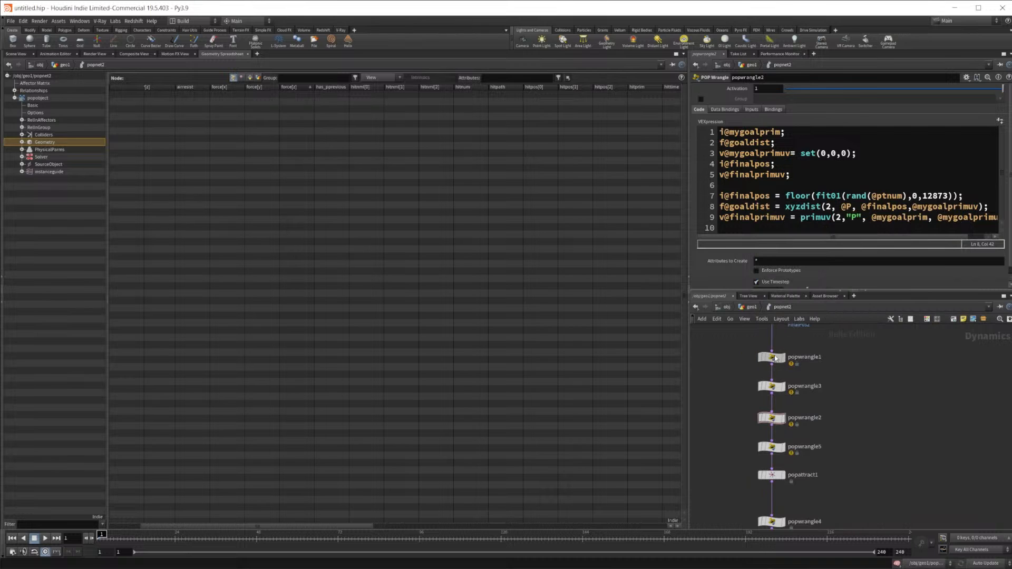
click(771, 358)
click(773, 388)
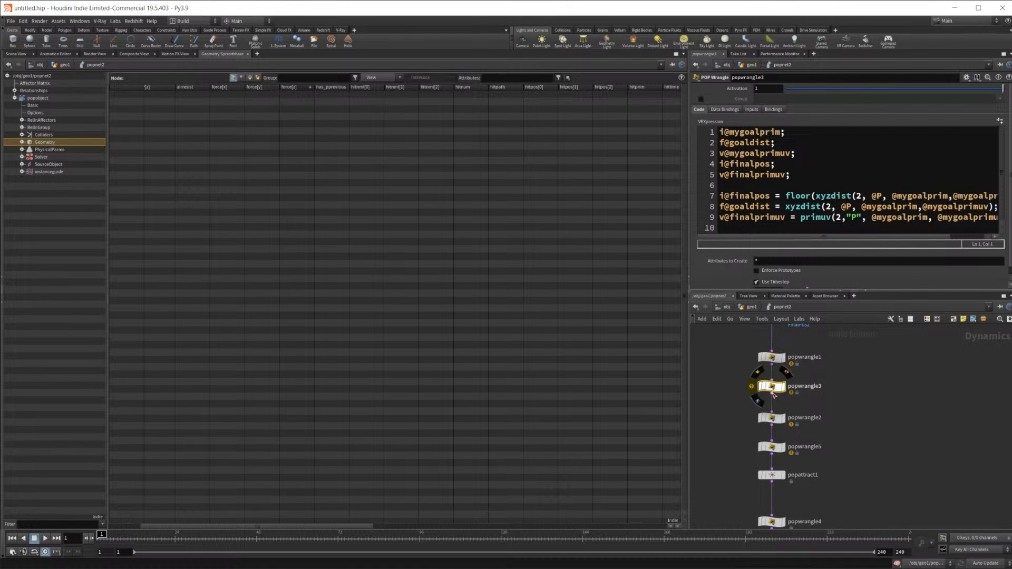
click(775, 419)
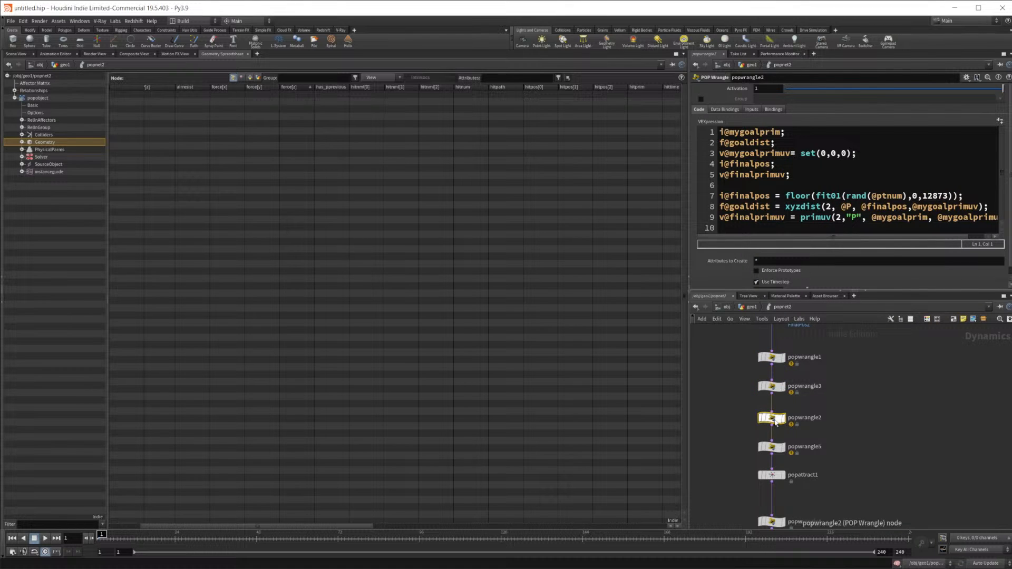
click(769, 389)
click(753, 388)
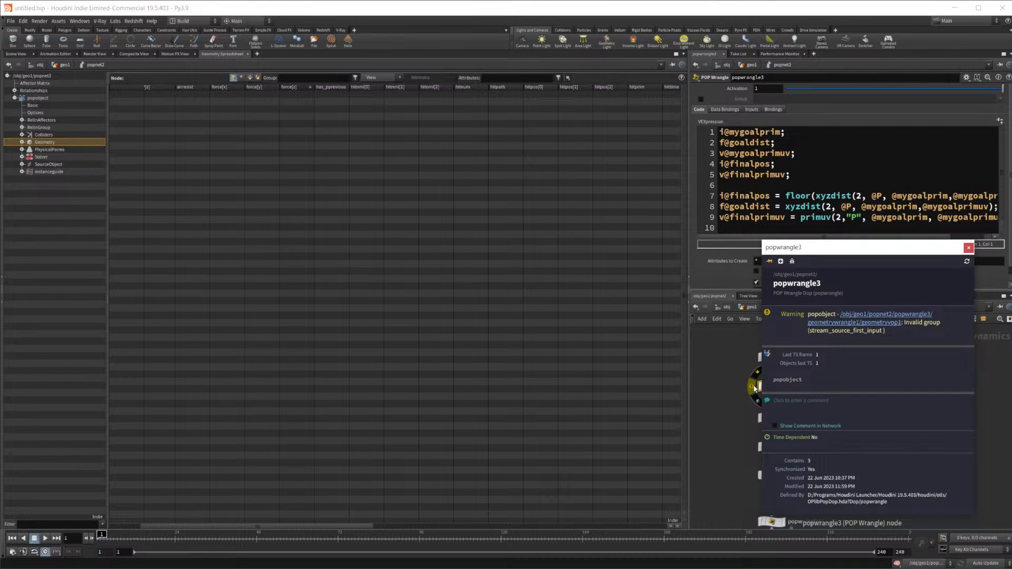
Close popwrangle3's warning details, examine popwrangle1's data bindings, inputs and bindings settings, and check popwrangle5's code
click(970, 247)
mouse_move(823, 380)
middle_down()
mouse_move(839, 432)
mouse_move(826, 384)
mouse_move(808, 450)
mouse_move(822, 371)
middle_up()
click(776, 427)
click(730, 111)
click(748, 110)
click(765, 110)
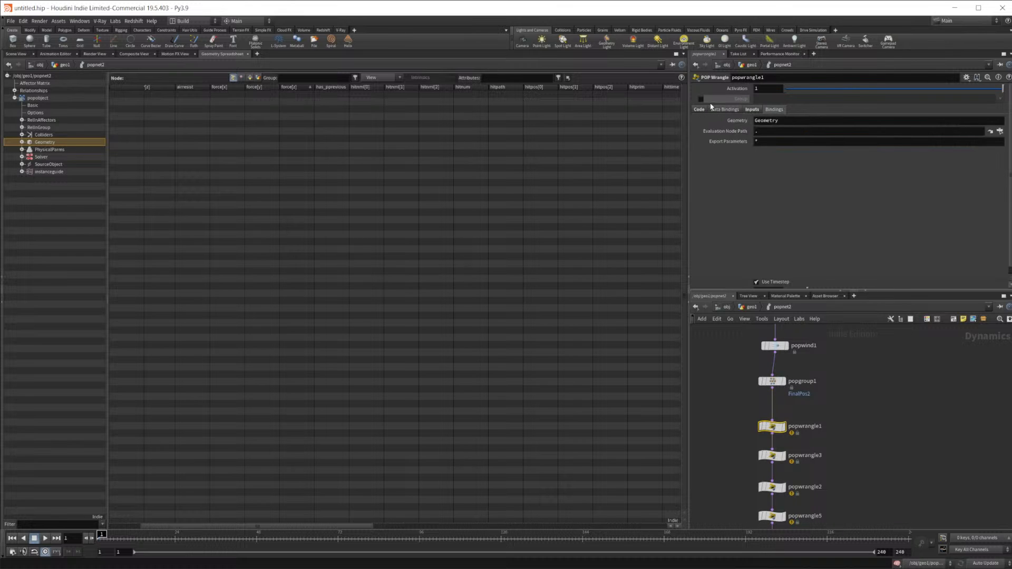
click(700, 109)
scroll(833, 451, down, 2)
mouse_move(833, 450)
middle_down()
mouse_move(810, 359)
mouse_move(818, 438)
middle_up()
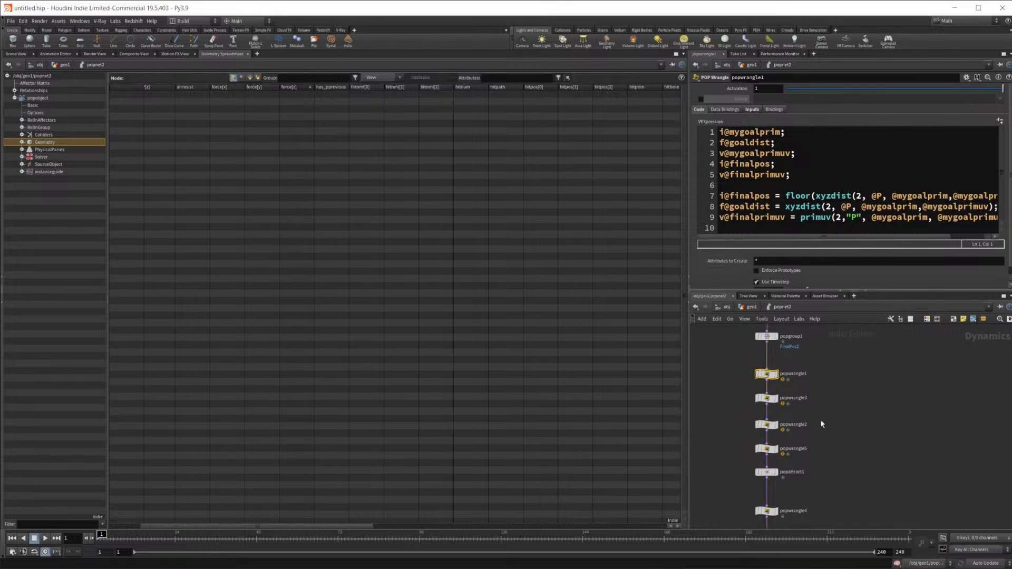
middle_drag(790, 341, 778, 316)
click(754, 426)
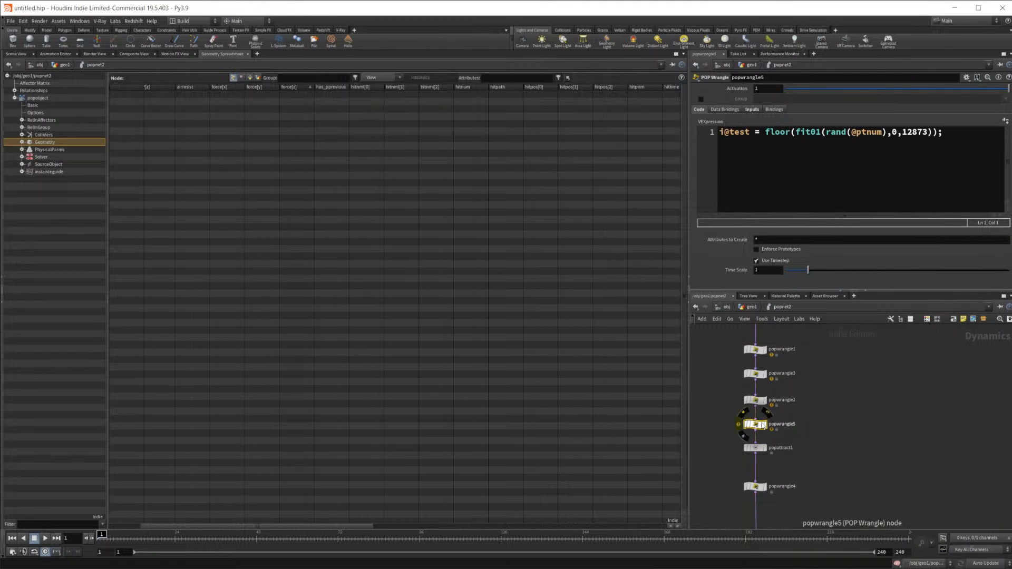
mouse_move(766, 407)
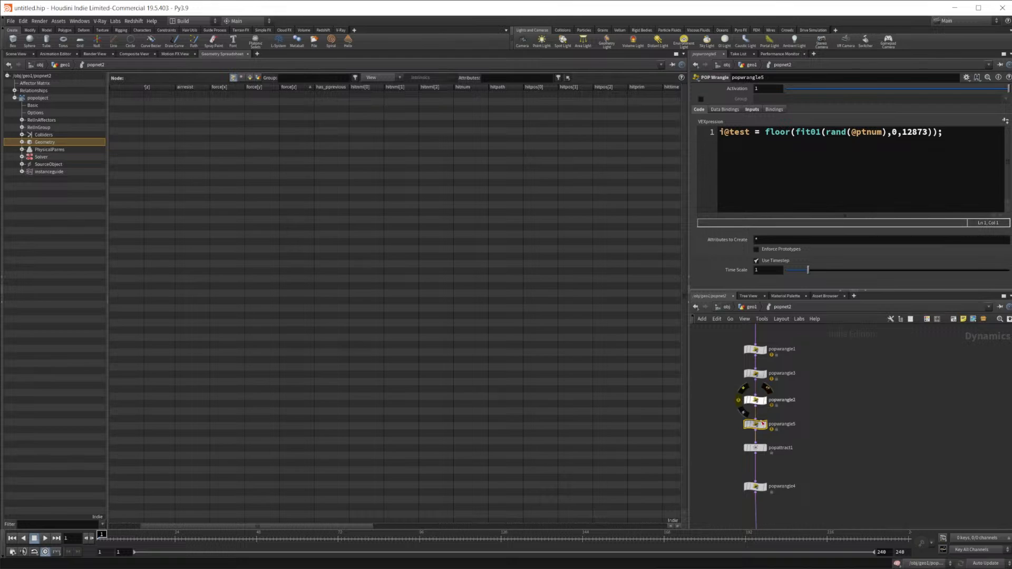
mouse_move(763, 489)
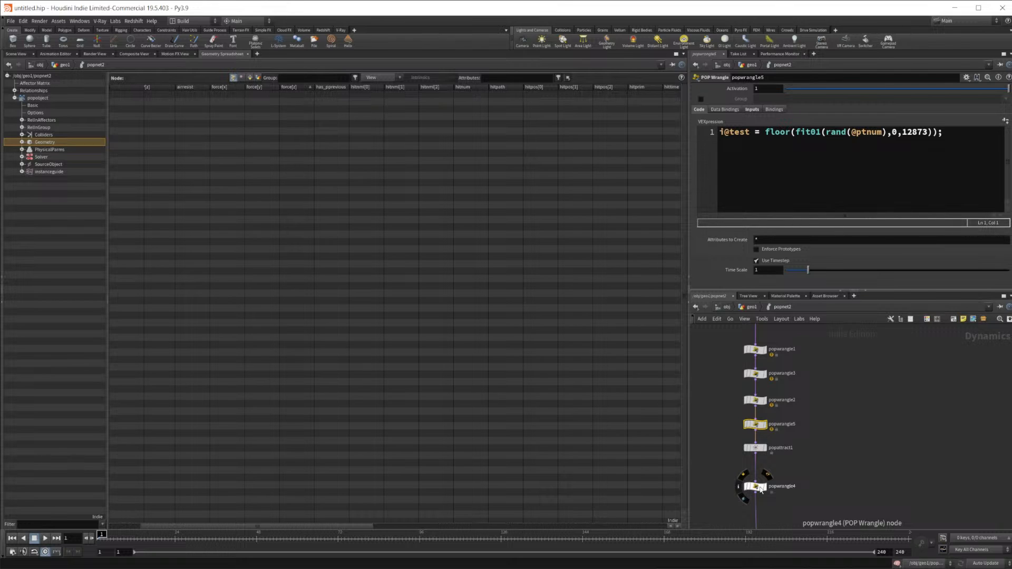
Bypass popwrangle1, popwrangle3 and popwrangle2, then inspect popwrangle5's warning details
drag(788, 409, 737, 337)
click(748, 341)
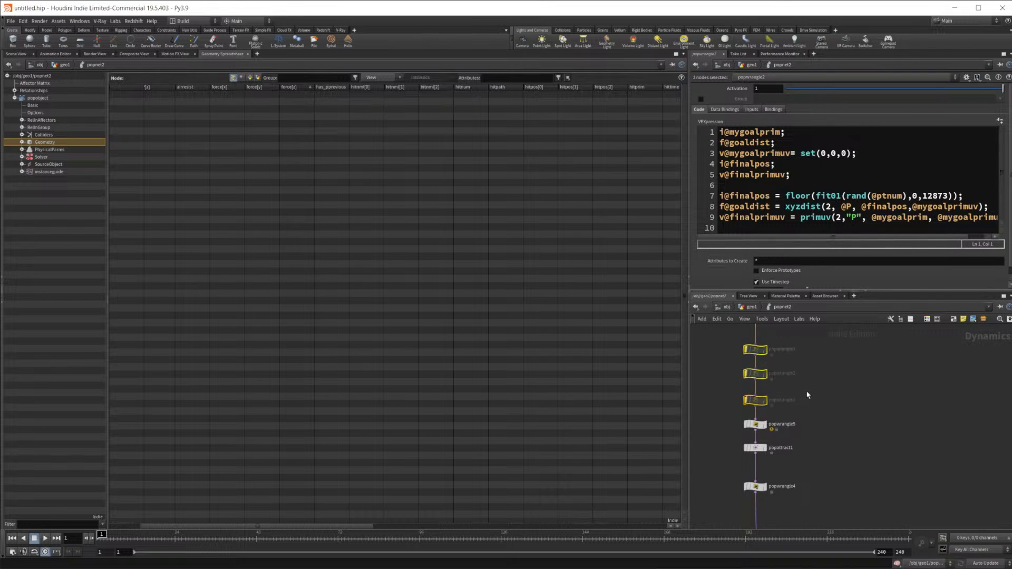
click(807, 395)
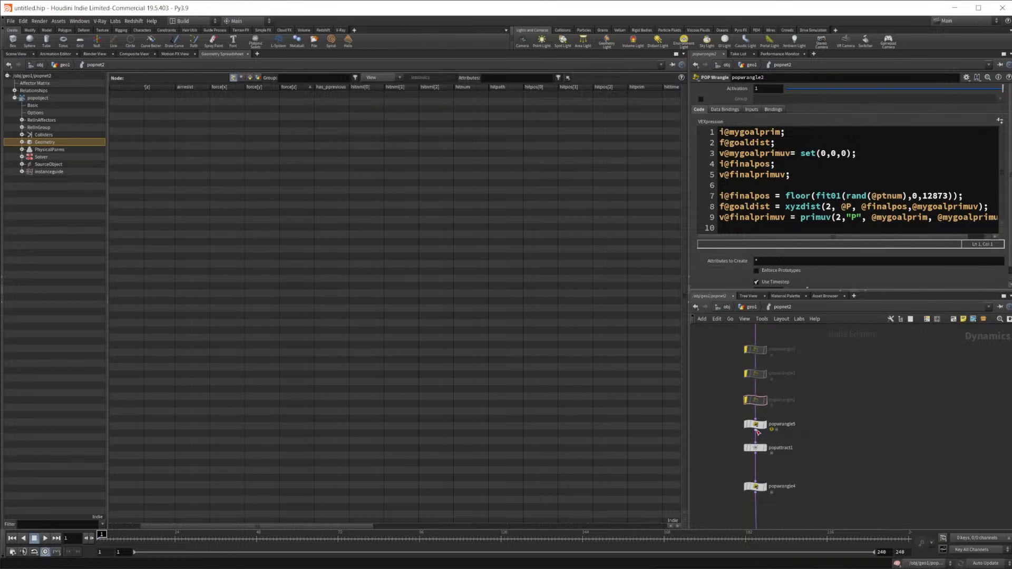
click(756, 428)
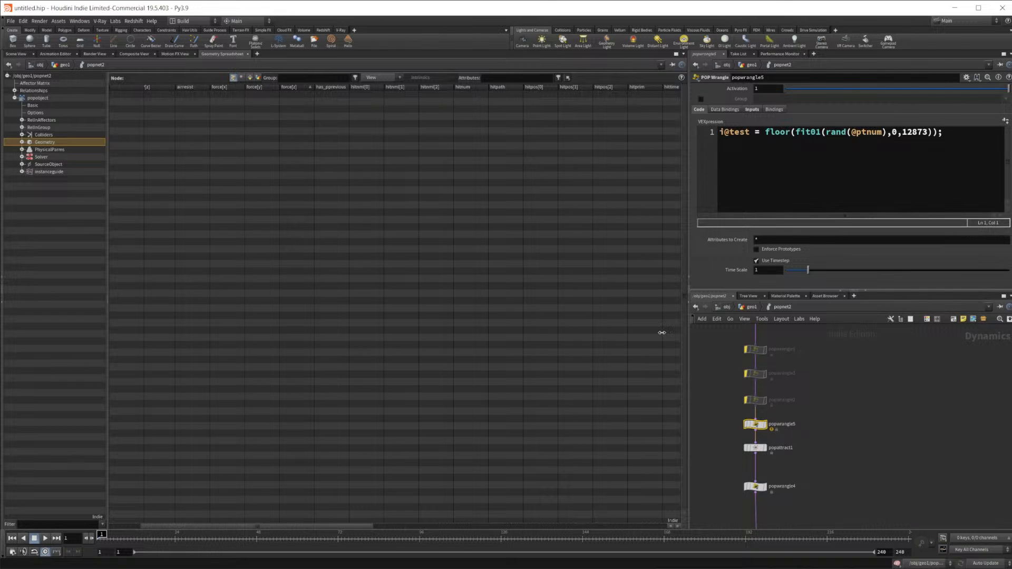
click(753, 307)
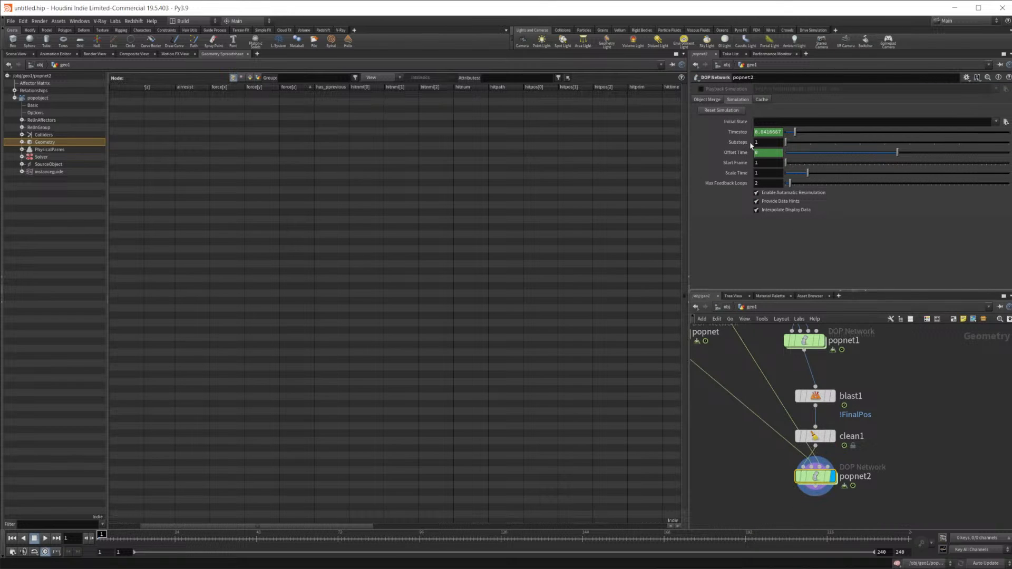
double_click(817, 477)
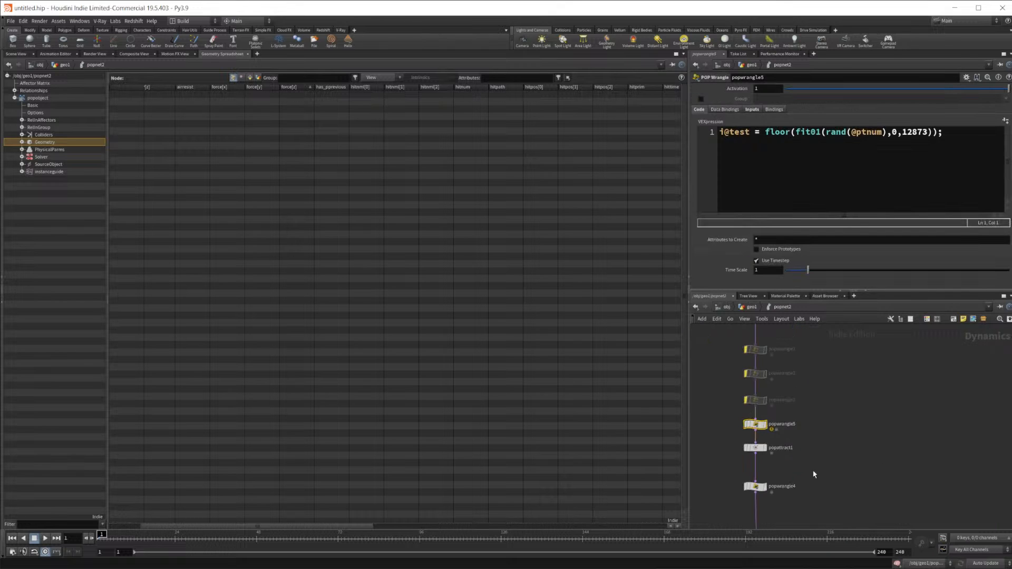
click(714, 413)
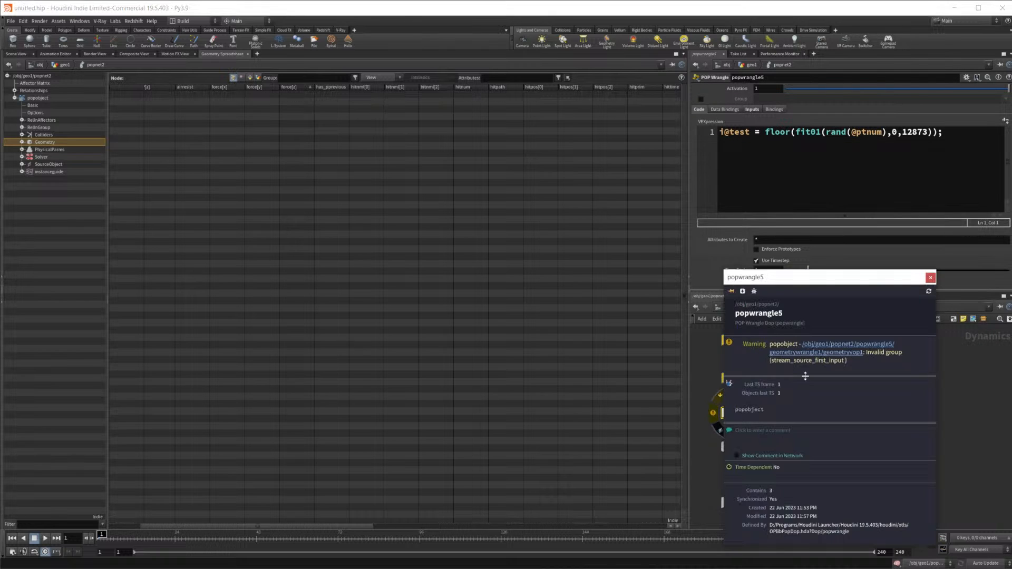
click(930, 278)
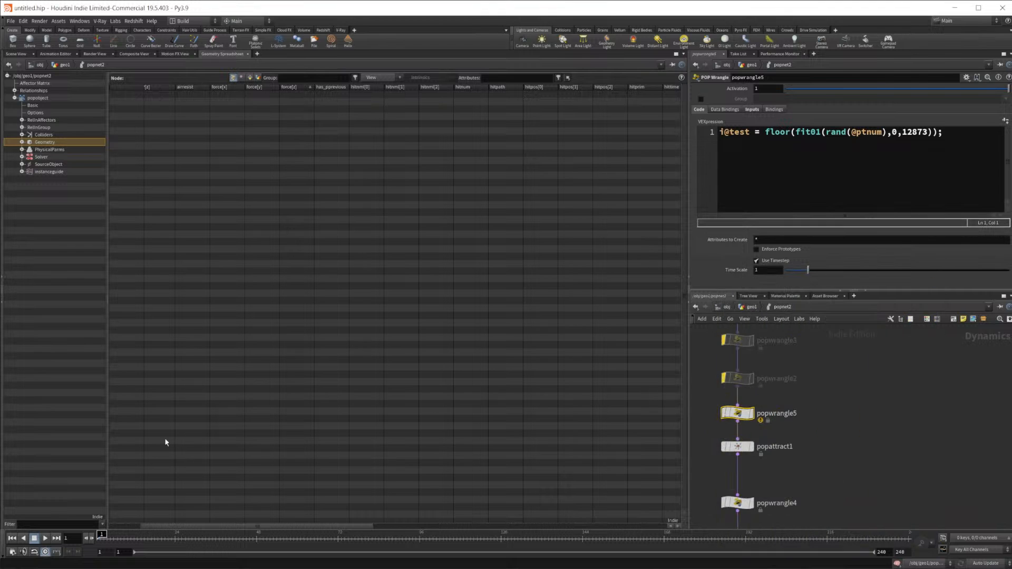
Play the simulation in the scene view with the three upper wrangles bypassed, stopping at frame 156
click(22, 55)
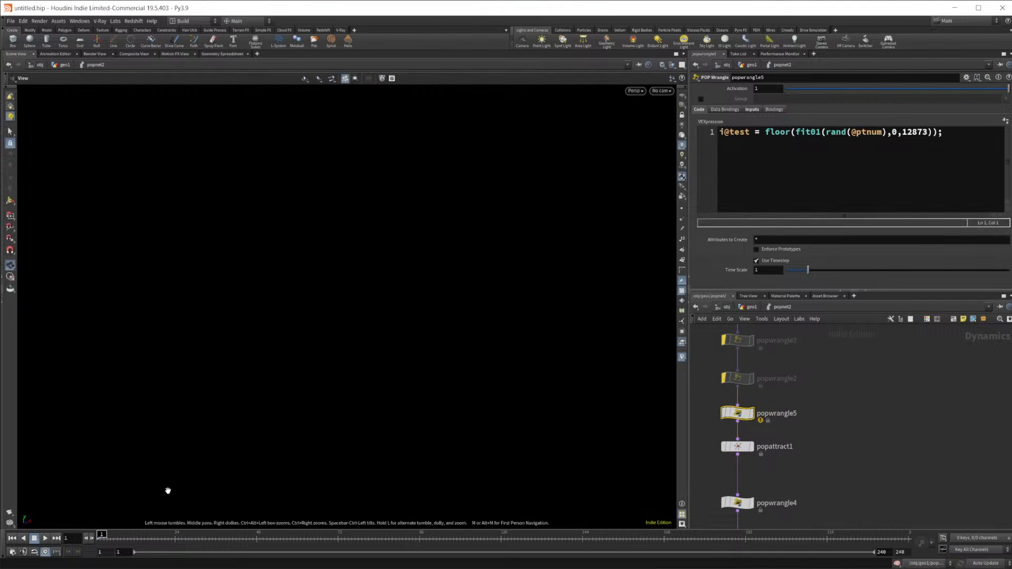
click(45, 539)
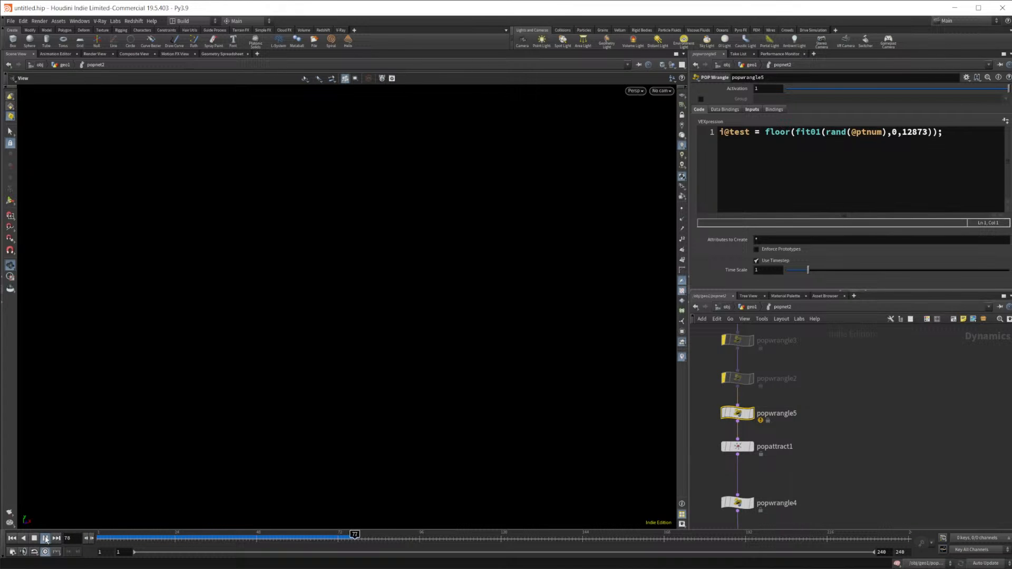
click(46, 539)
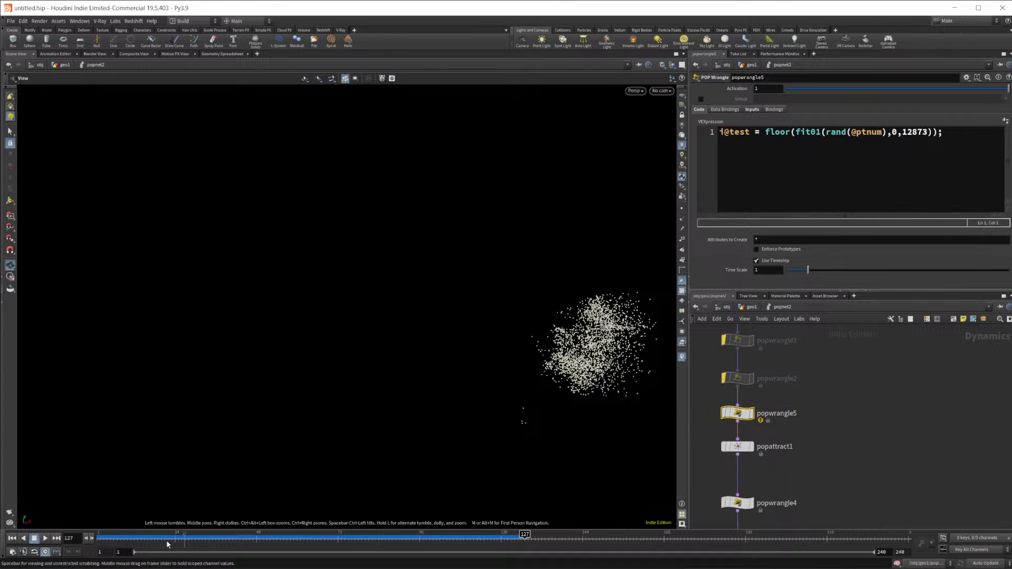
click(44, 539)
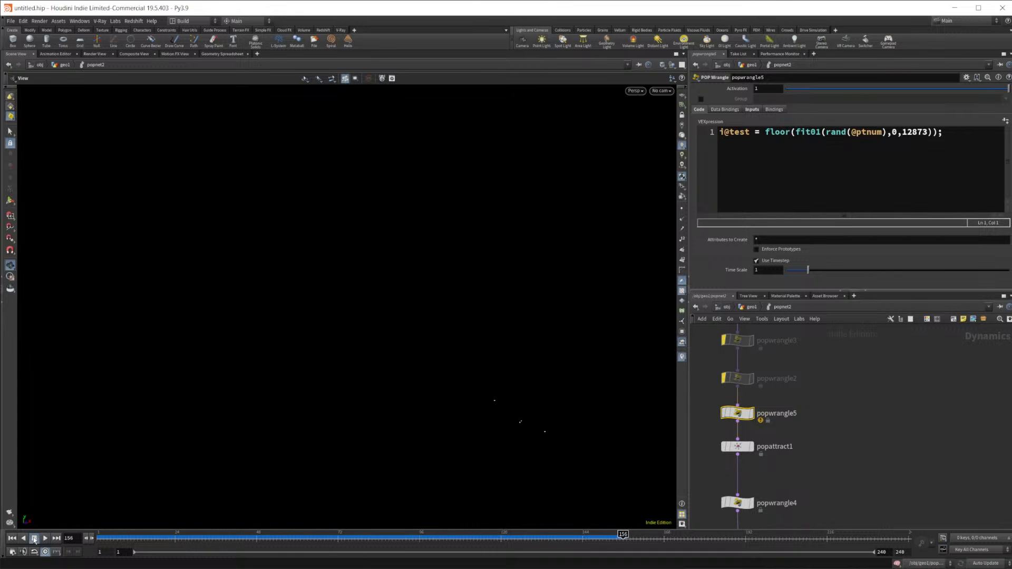
Re-enable popwrangle1, popwrangle3 and popwrangle2, replay the simulation and scrub back to frame 117
middle_drag(878, 405, 889, 460)
drag(782, 450, 732, 344)
click(734, 358)
click(12, 539)
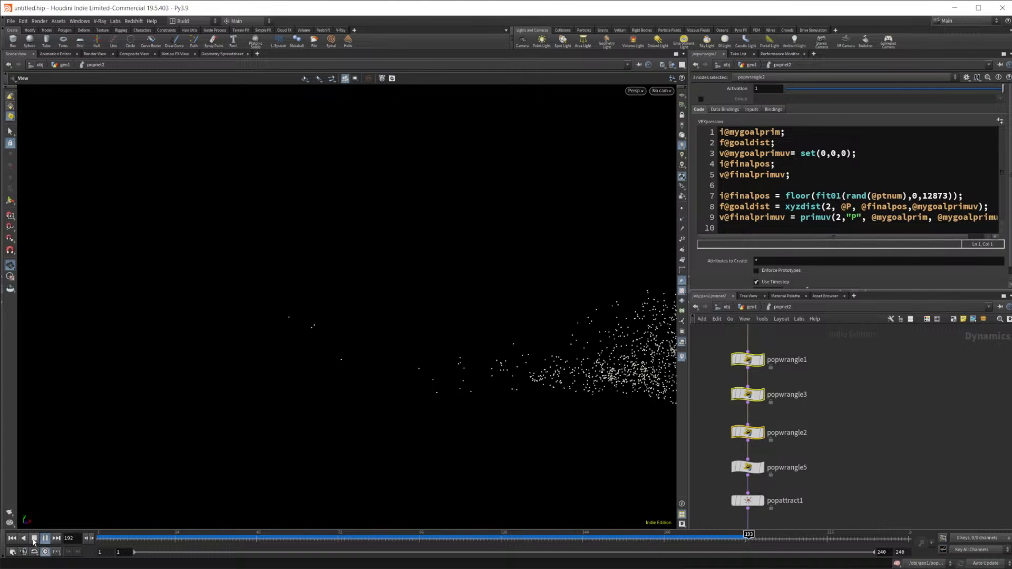
click(34, 539)
click(681, 538)
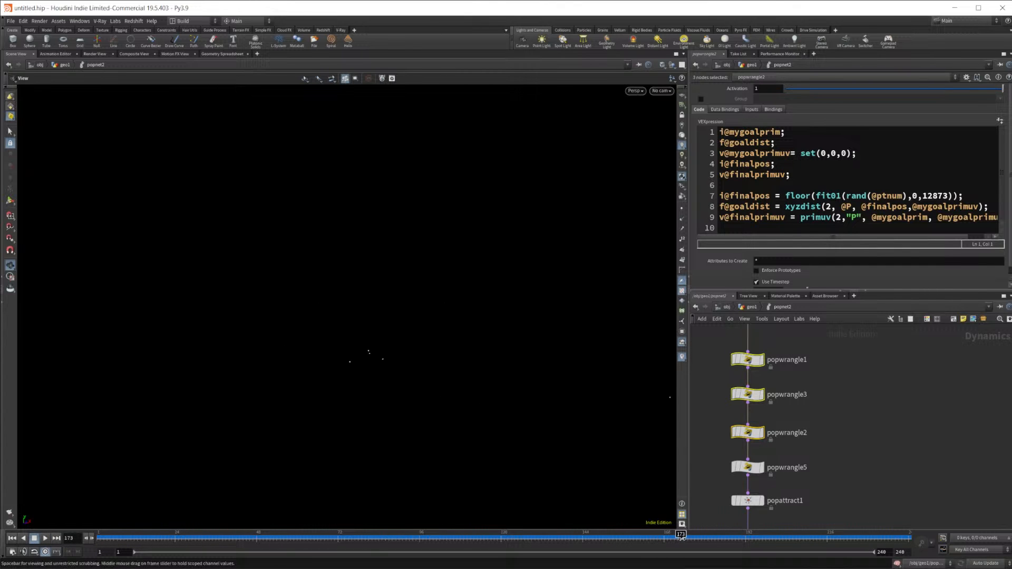
drag(599, 535, 491, 535)
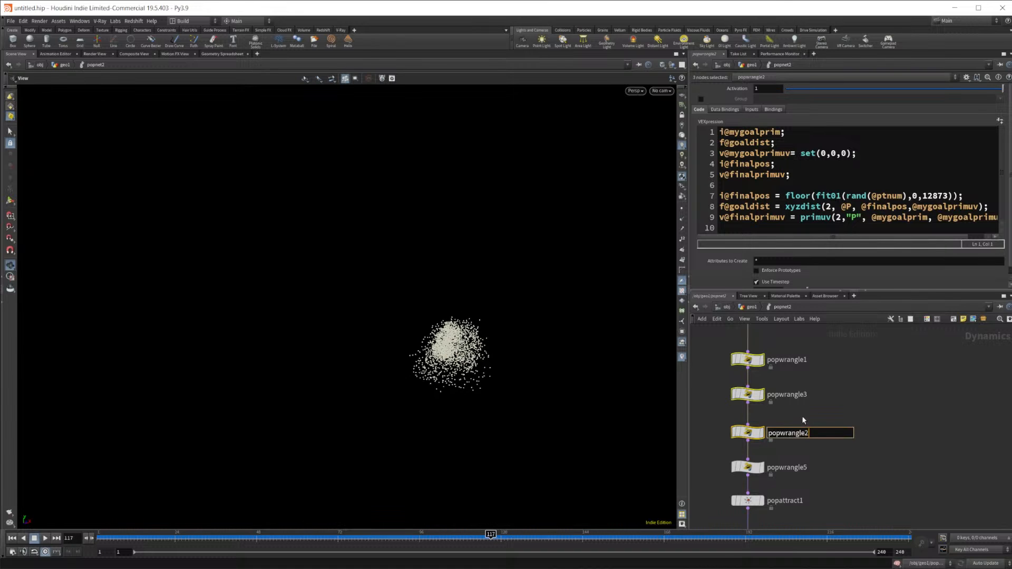
Compare the code of popwrangle5, popwrangle2 and popwrangle3 in popnet2
click(801, 431)
middle_drag(807, 464, 821, 427)
click(764, 431)
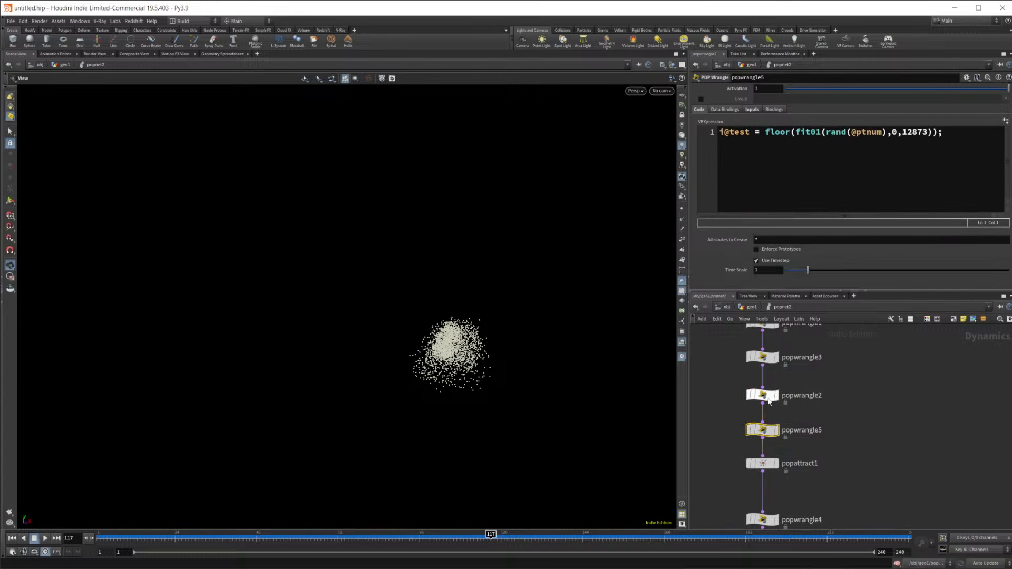
click(769, 401)
click(766, 358)
click(763, 396)
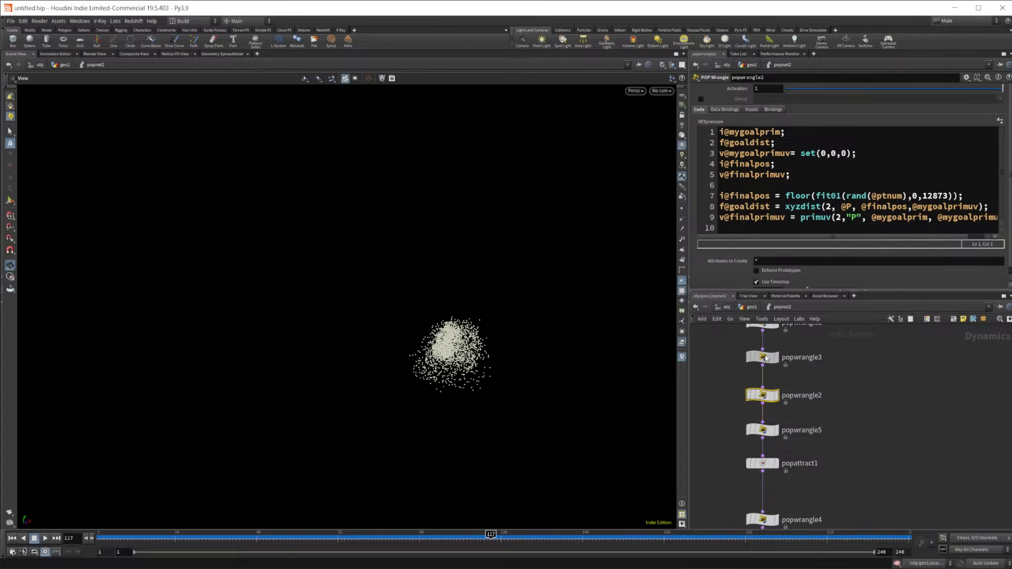
click(767, 359)
click(763, 396)
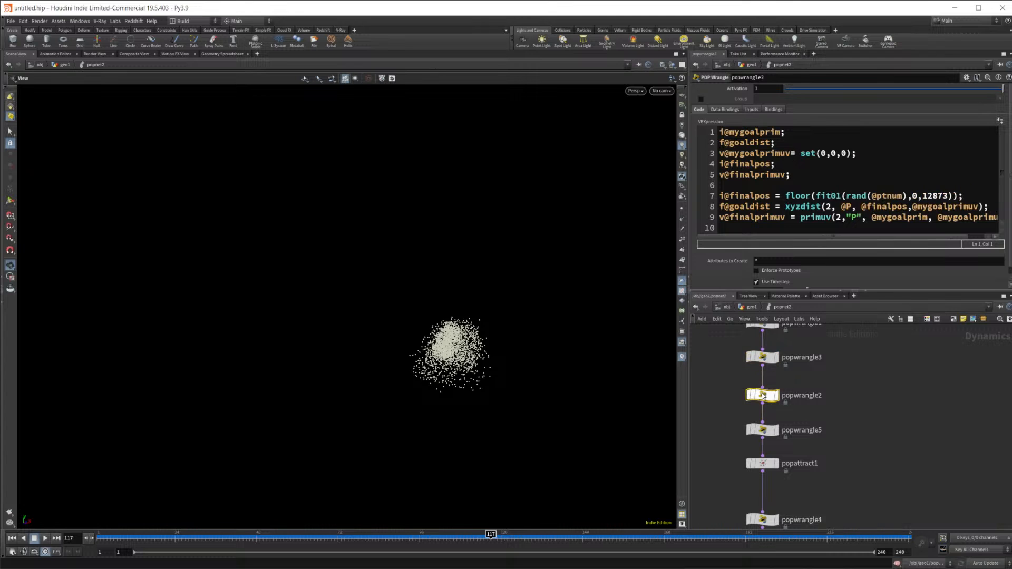
Delete popwrangle3 and popwrangle1 from popnet2's node chain, checking popwrangle1's code against popwrangle2's
click(764, 359)
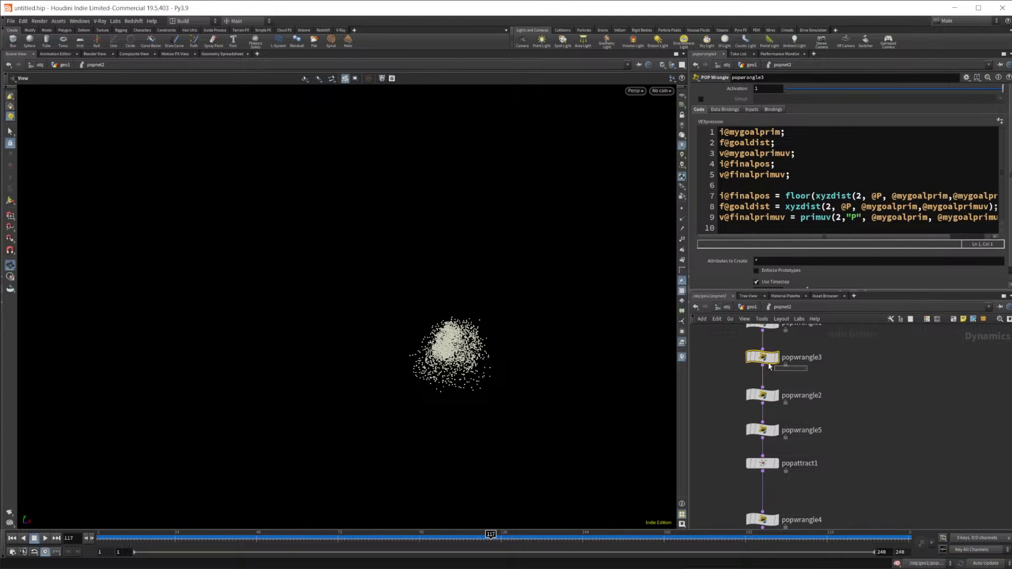
key(Delete)
middle_drag(766, 373, 771, 419)
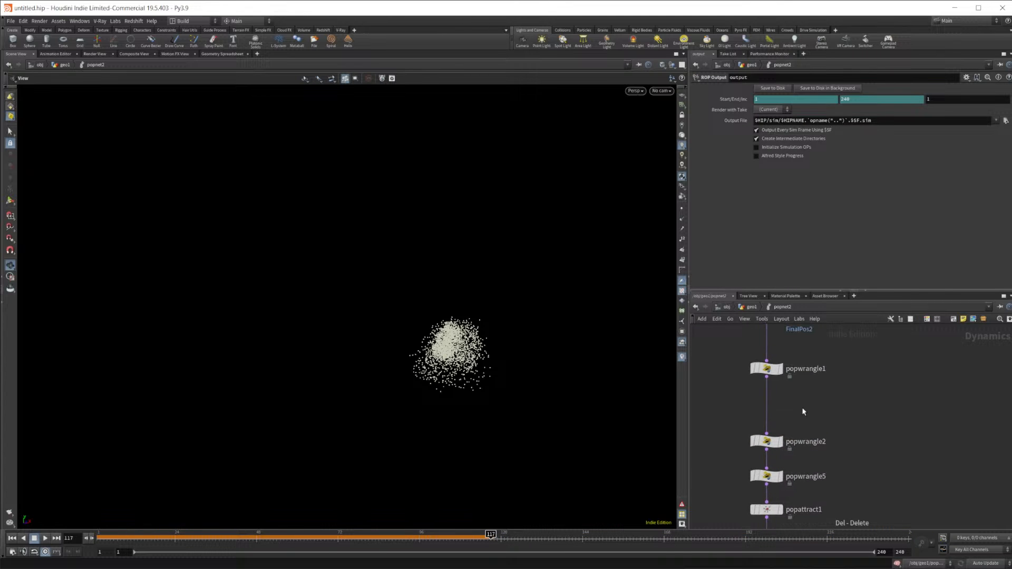
click(771, 370)
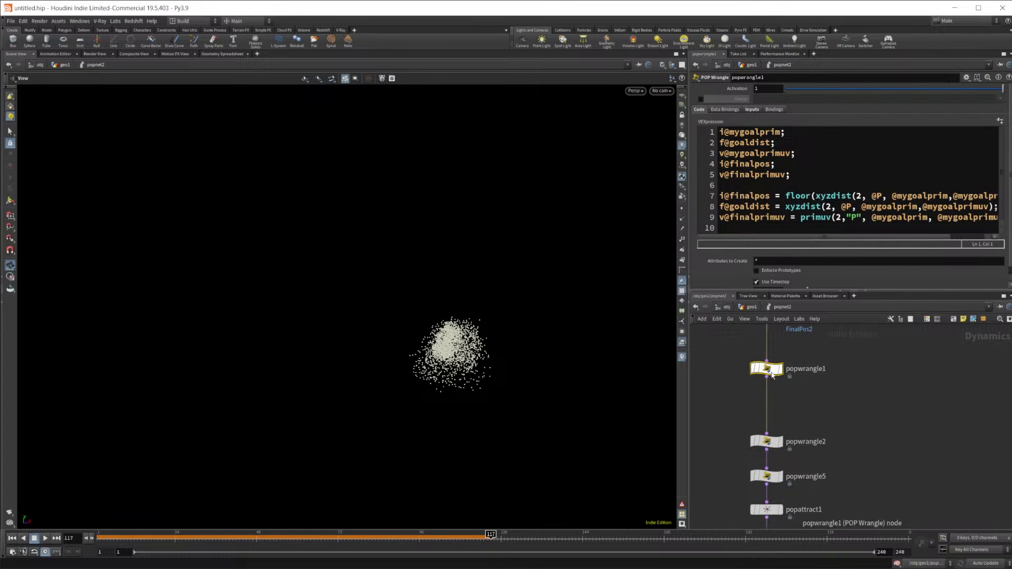
click(766, 441)
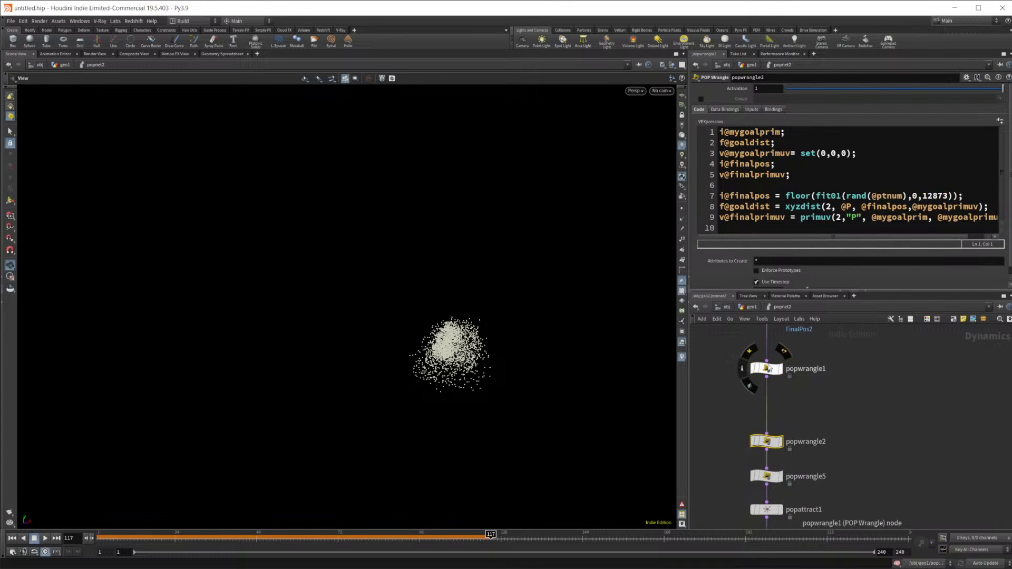
click(769, 367)
key(Delete)
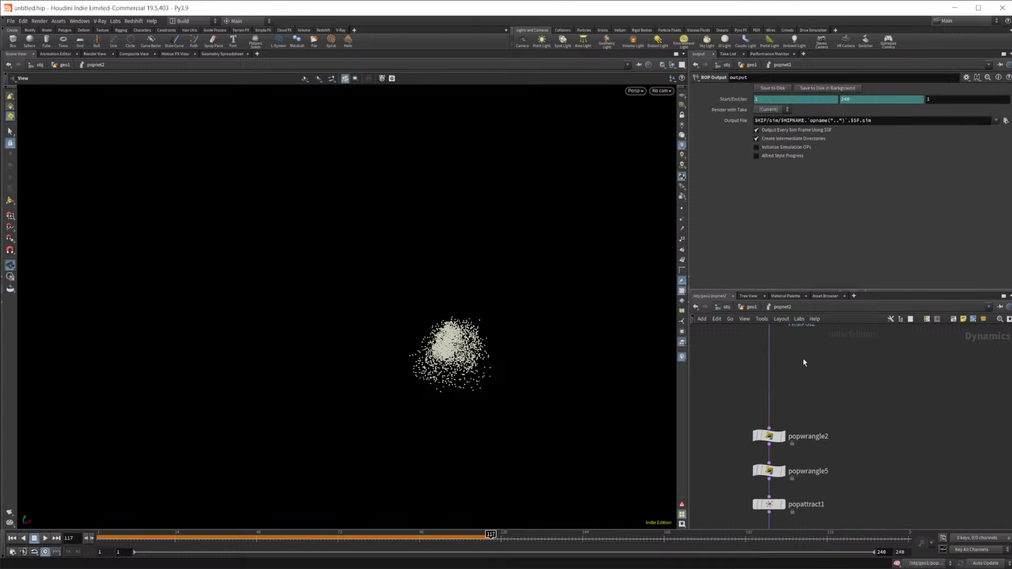
Move popwrangle2 further above popwrangle5 in the chain and scrub the particle simulation between frames 131 and 125
click(771, 469)
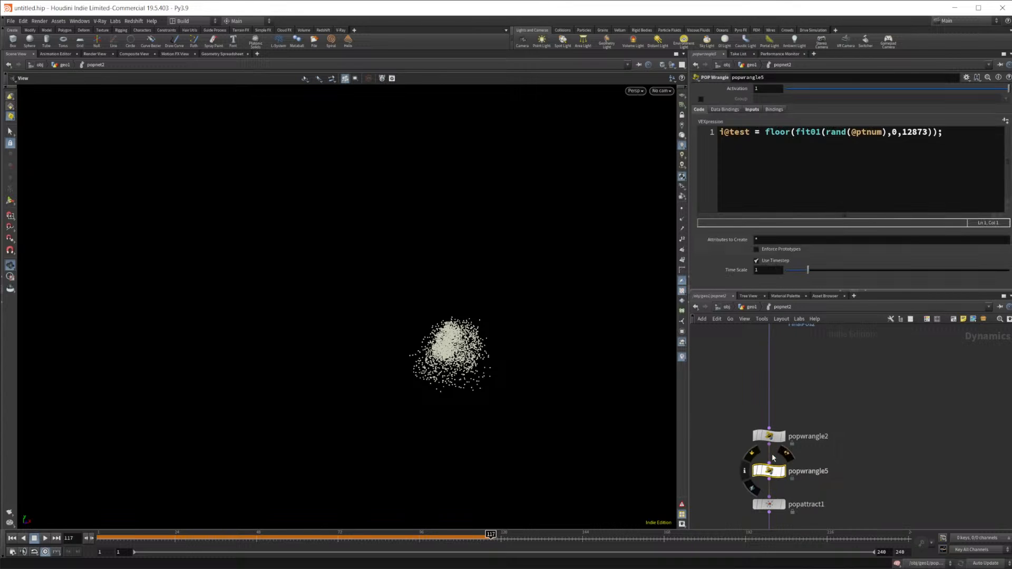
drag(771, 436, 779, 393)
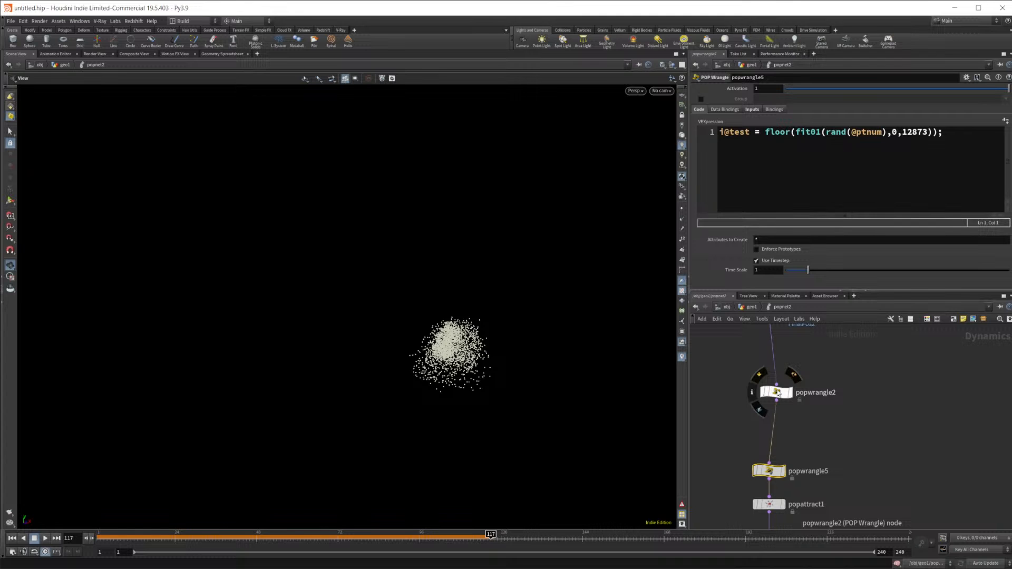
drag(481, 538, 538, 538)
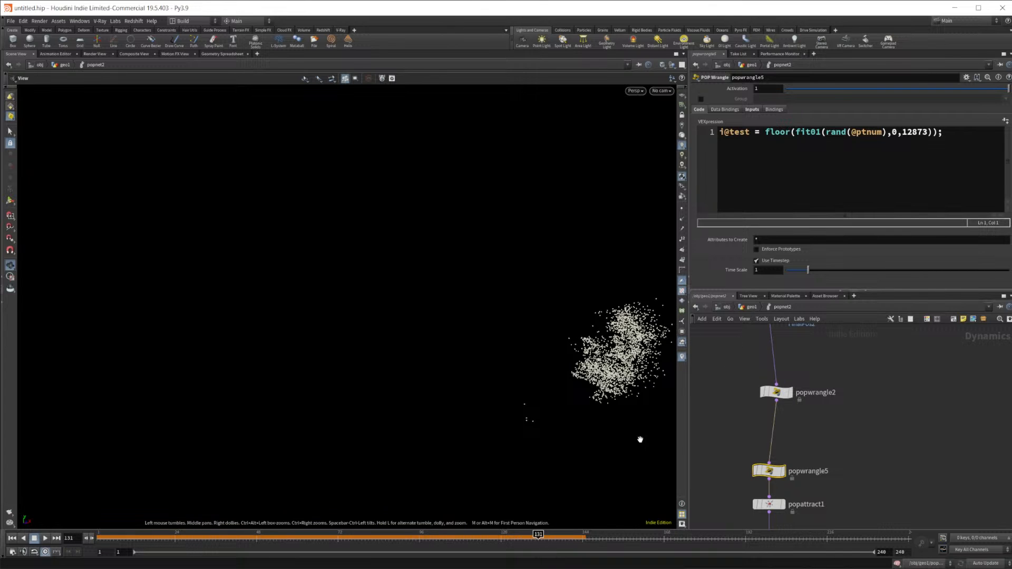
drag(578, 428, 618, 502)
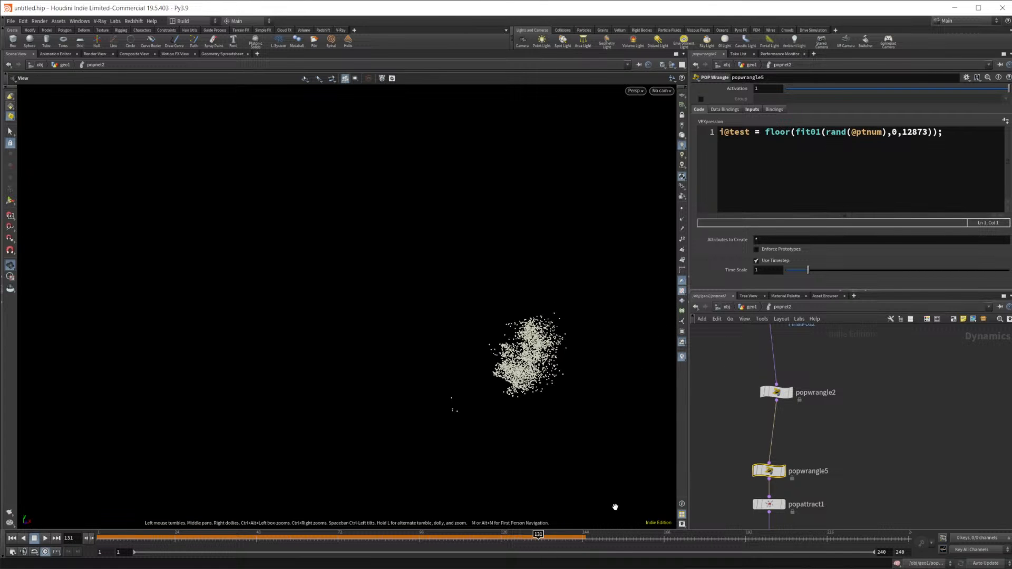
drag(539, 536, 518, 537)
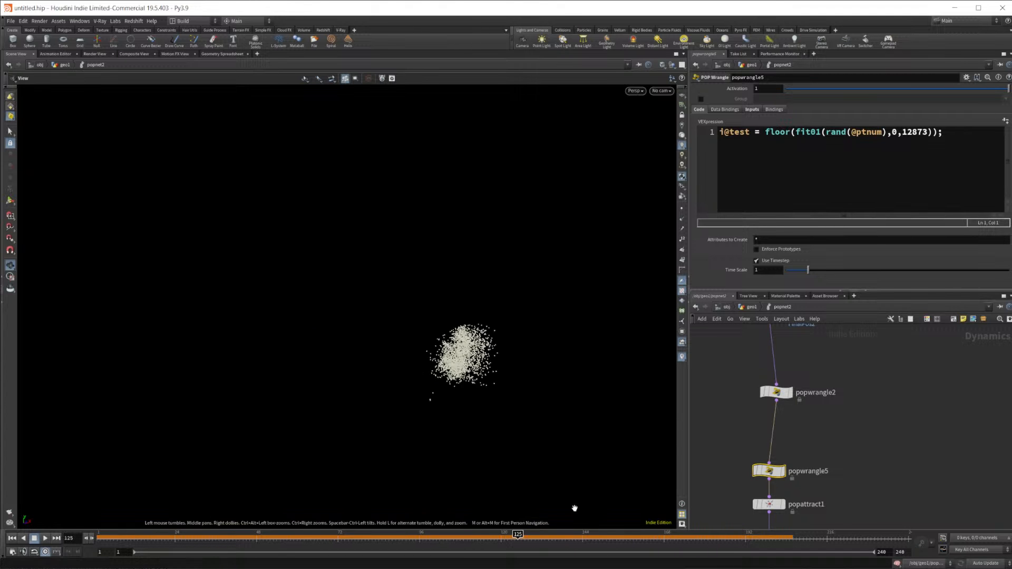
drag(782, 393, 776, 386)
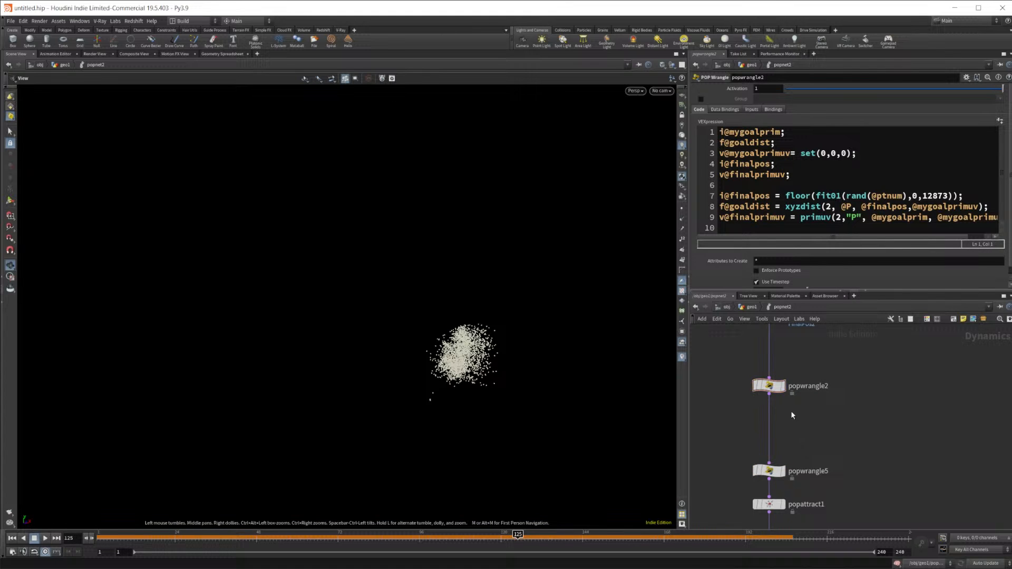
Go up to geo1, enter popnet1 and inspect the code of its popwrangle3 node
key(u)
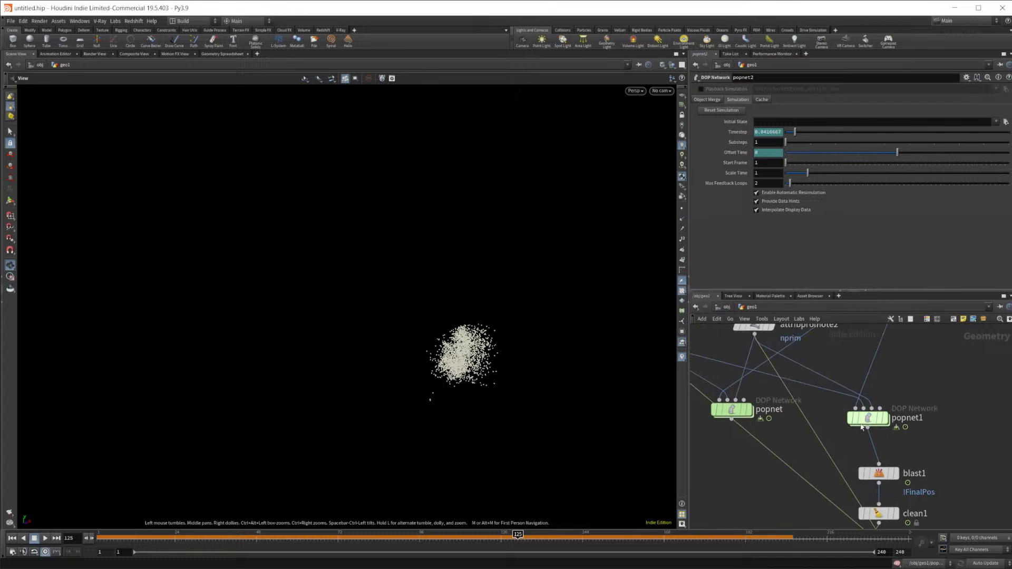
double_click(842, 428)
middle_drag(842, 428, 791, 369)
scroll(775, 396, up, 2)
click(774, 396)
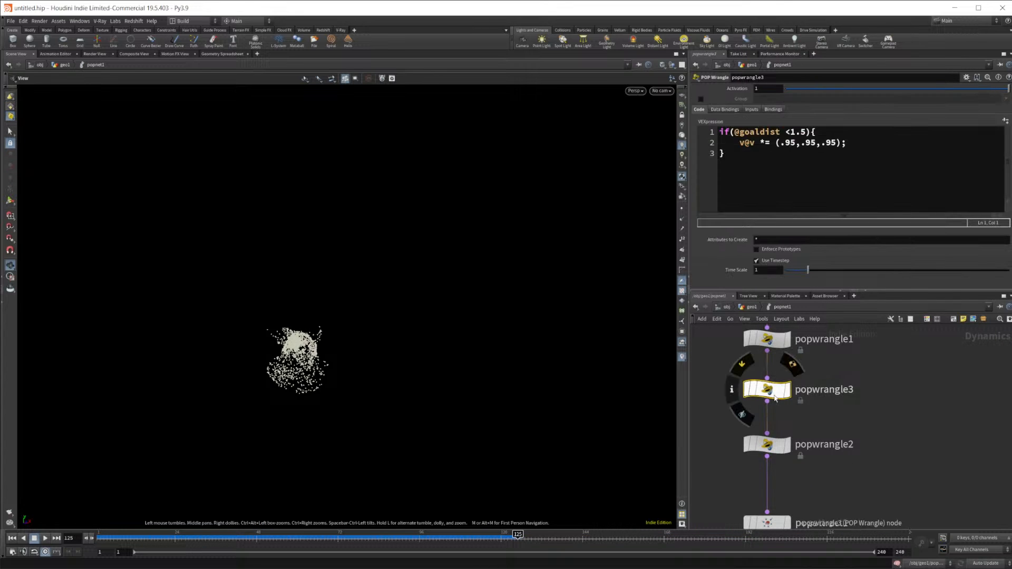
Copy popwrangle3 and popwrangle2 from popnet1 and paste them into popnet2's chain between popwrangle2 and popwrangle5
click(768, 447)
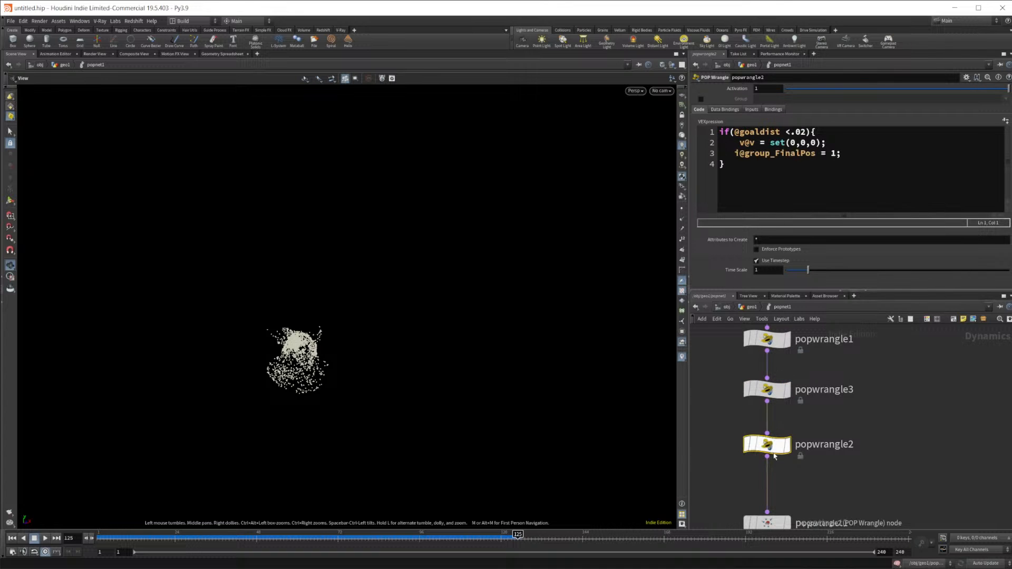
shift+click(768, 390)
key(ctrl+c)
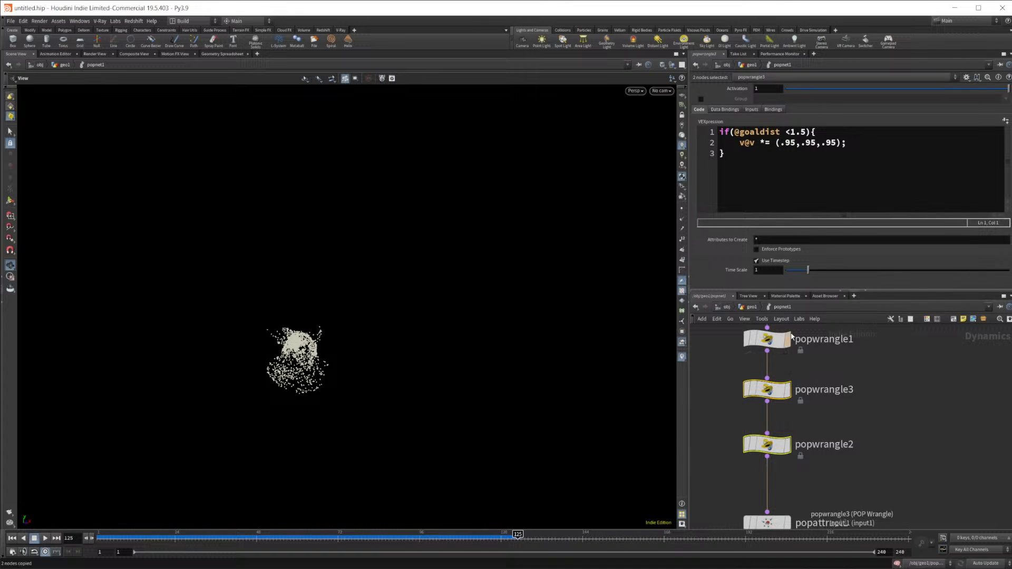
click(753, 309)
middle_drag(921, 443, 869, 352)
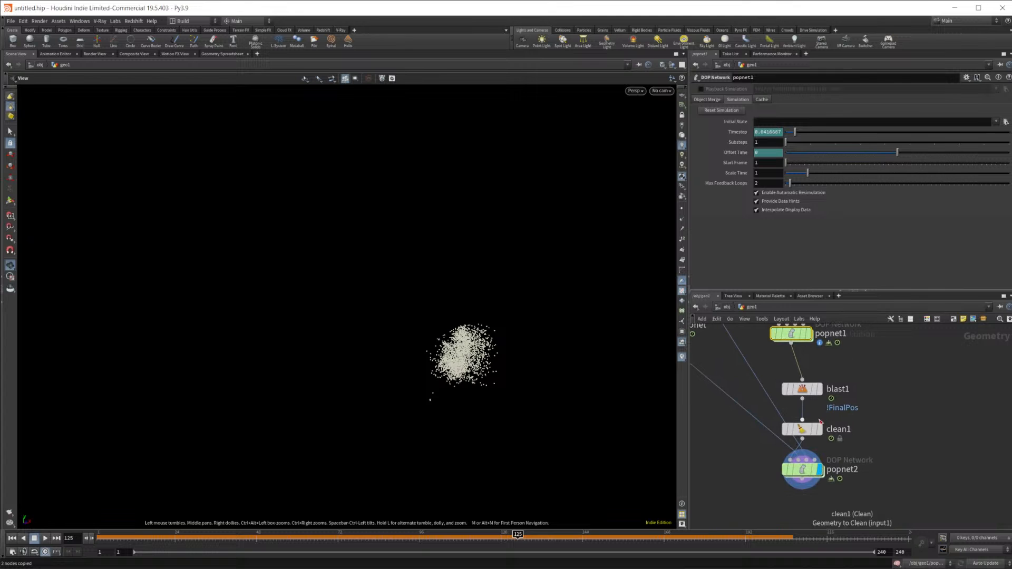
double_click(803, 470)
key(ctrl+v)
drag(797, 425, 775, 425)
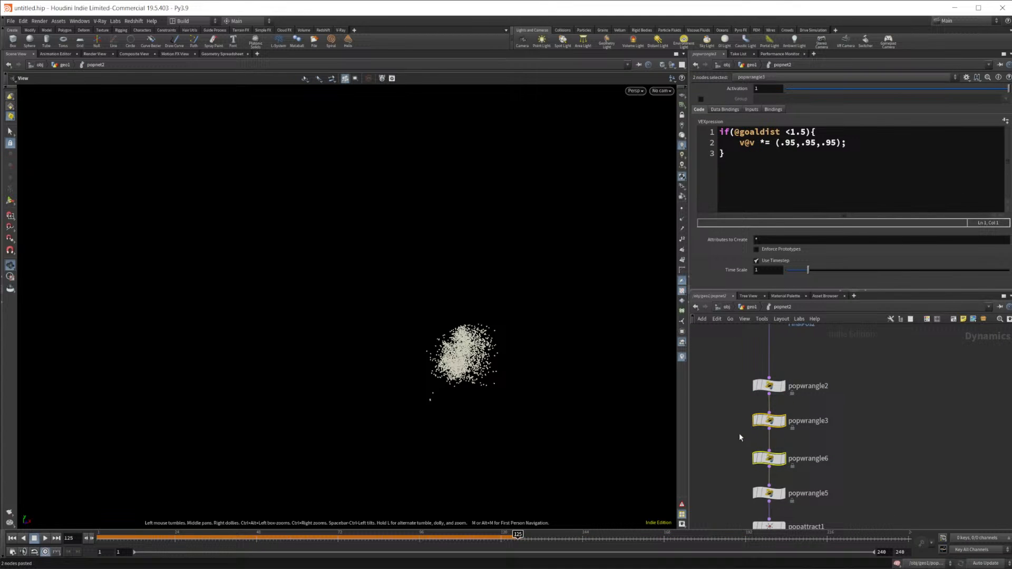
Play popnet2's simulation from frame 1 and stop it at frame 155
click(13, 538)
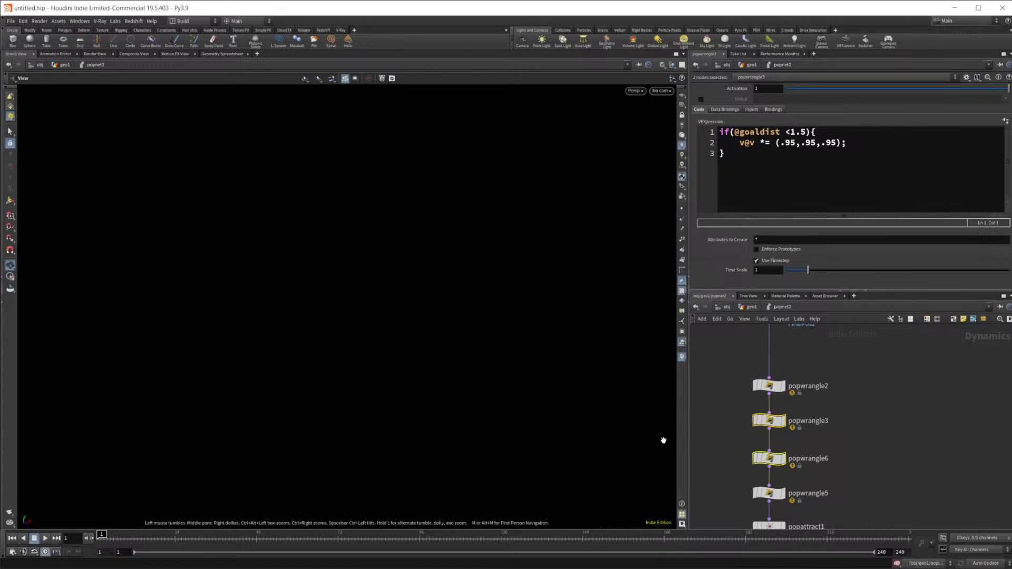
click(45, 538)
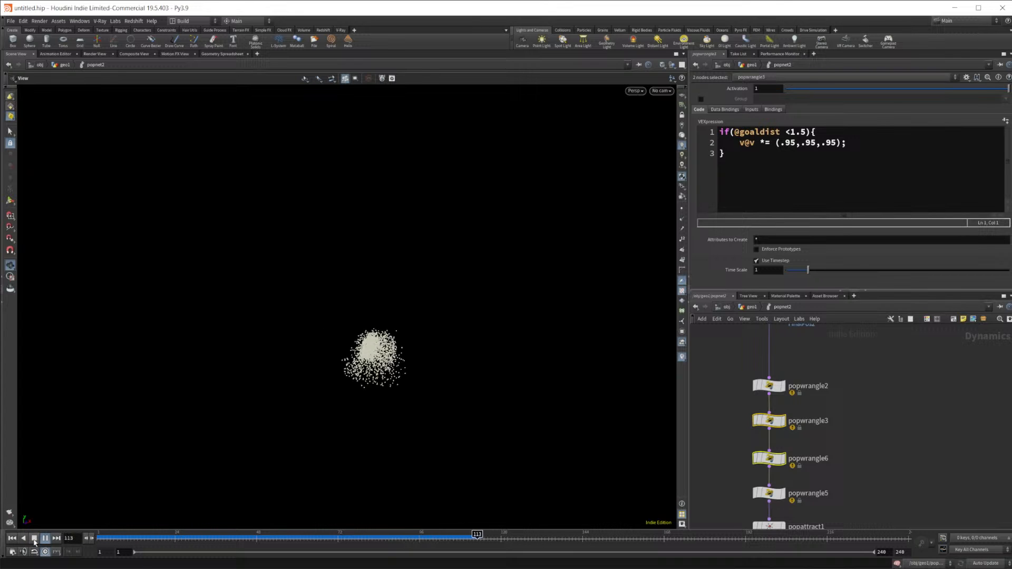
click(35, 543)
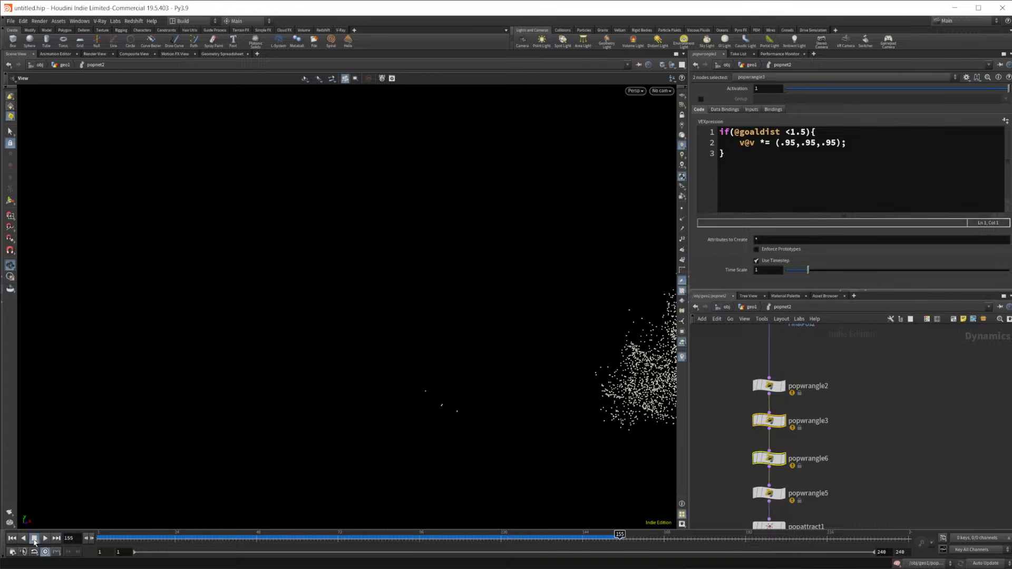
Examine the input settings and code of popwrangle6 and popwrangle2, along with the code of popwrangle3 and popwrangle5
middle_drag(832, 456, 827, 384)
click(771, 389)
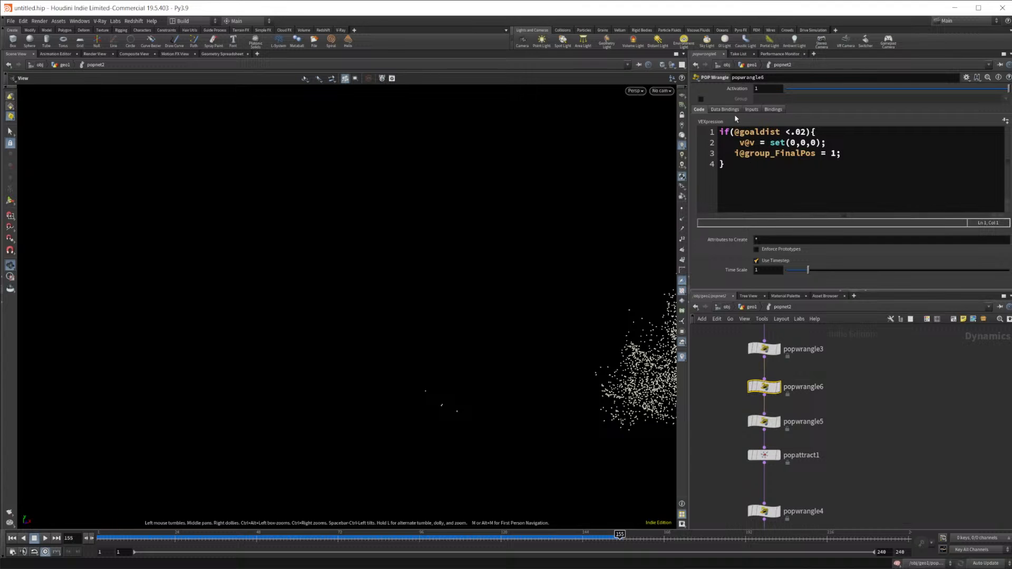
click(752, 110)
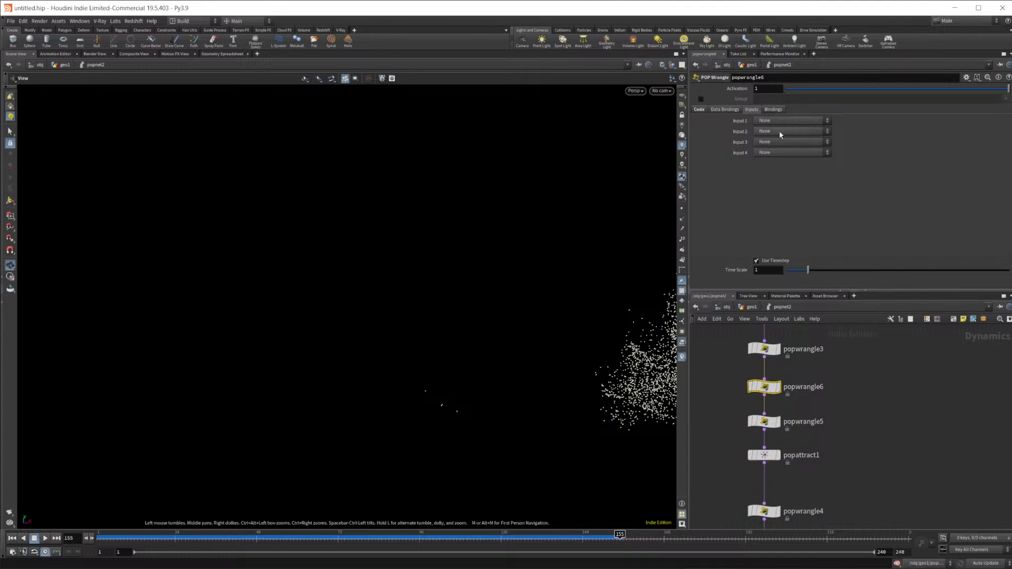
middle_drag(762, 389, 766, 414)
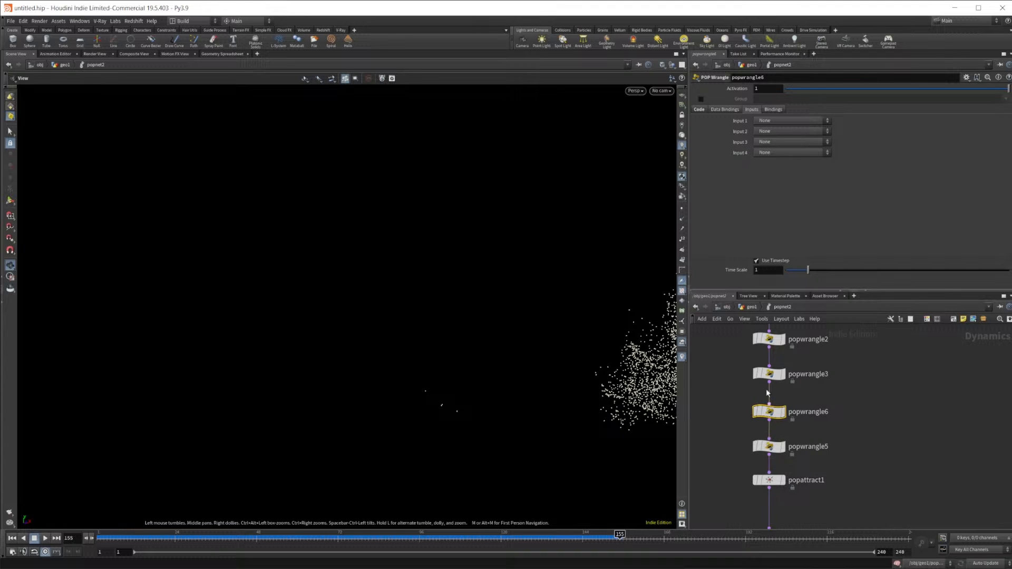
click(699, 109)
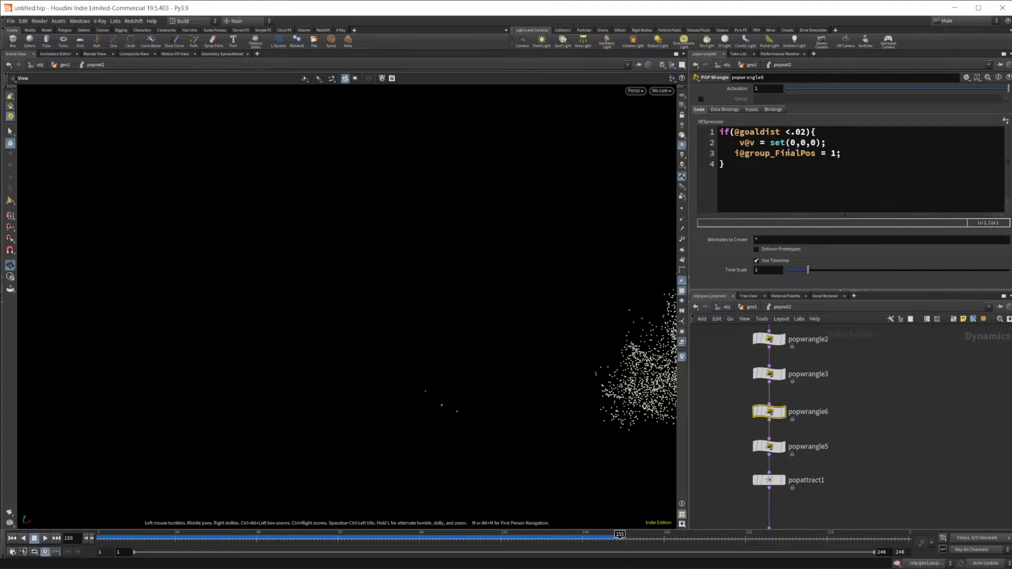
click(771, 375)
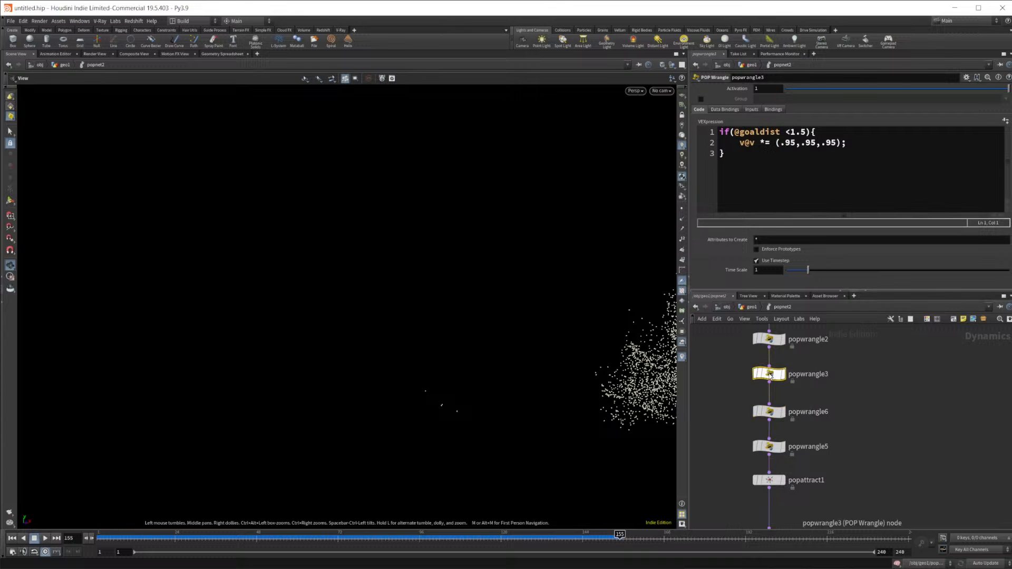
click(770, 446)
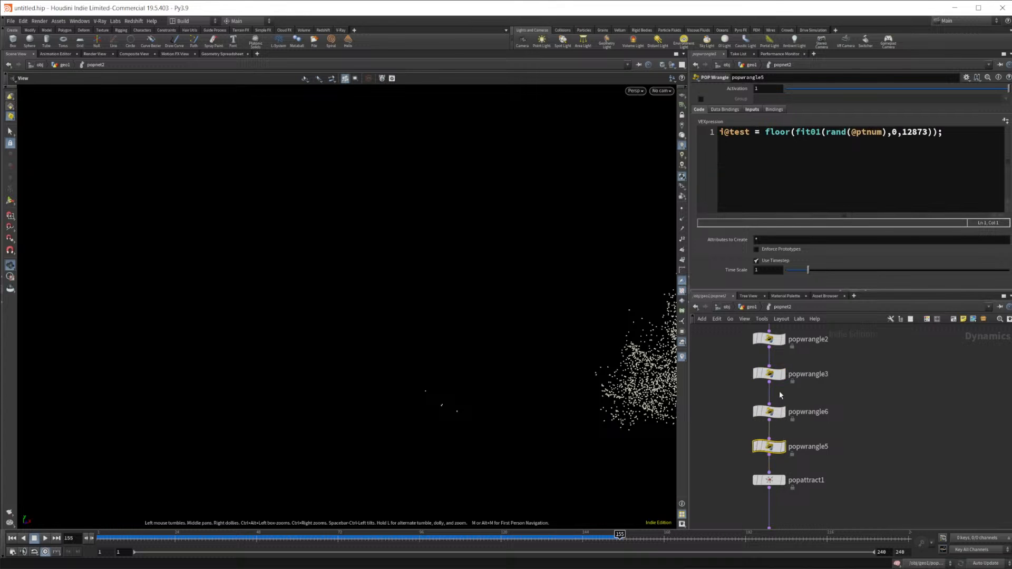
click(769, 339)
click(752, 110)
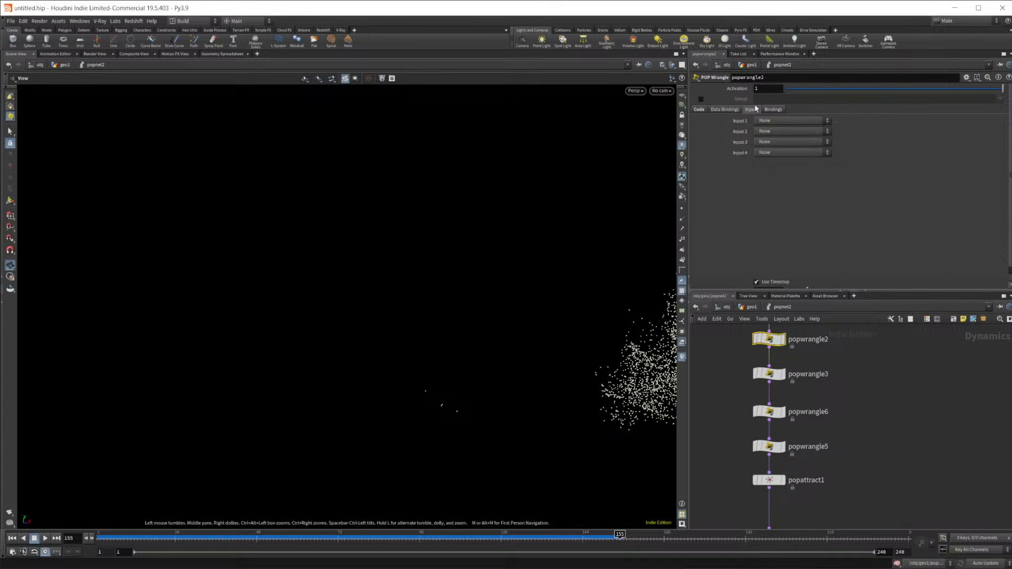
click(699, 109)
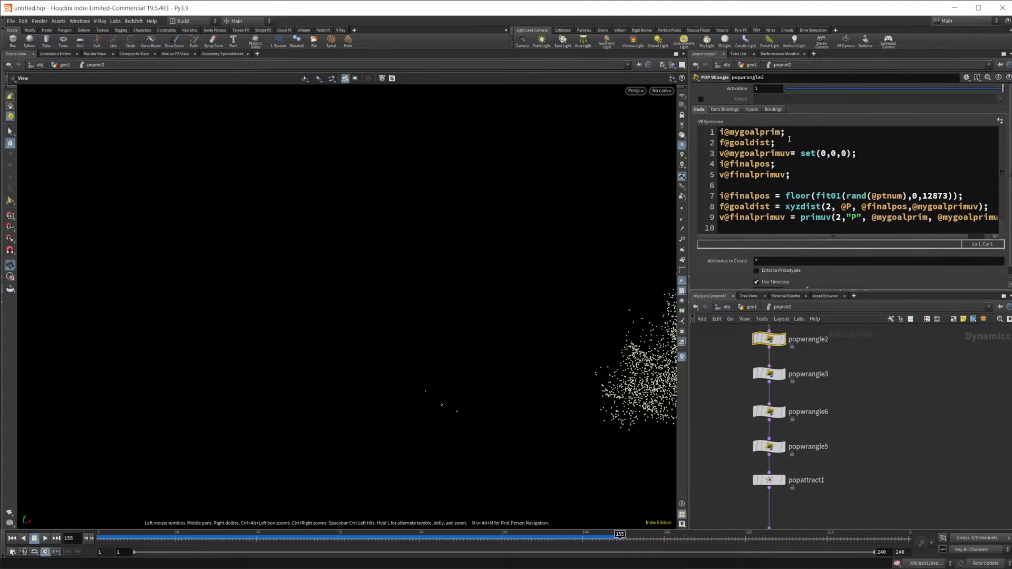
Try Second Context Geometry as popwrangle2's Input 3, and reset it to None
click(752, 110)
click(762, 143)
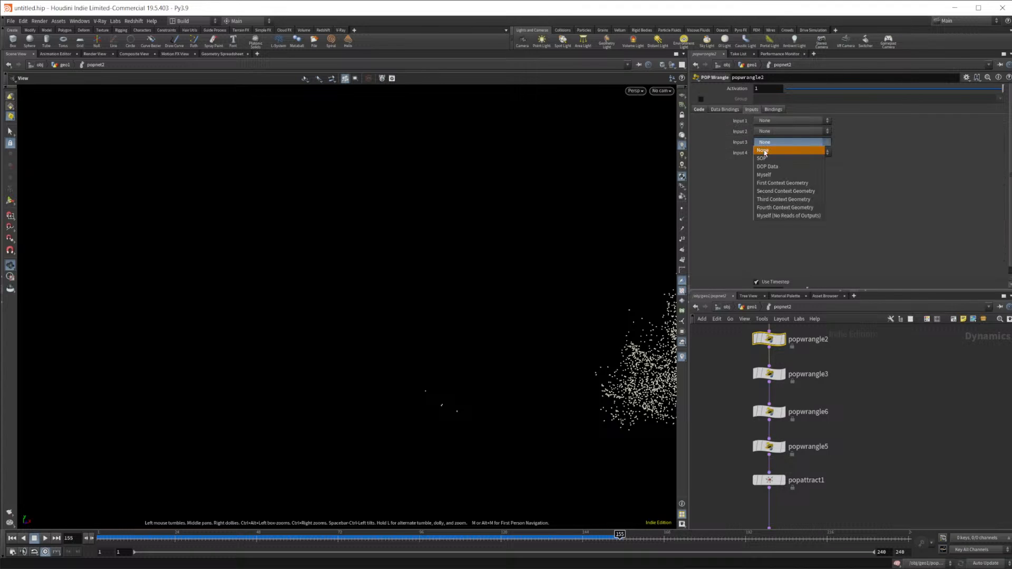
click(789, 191)
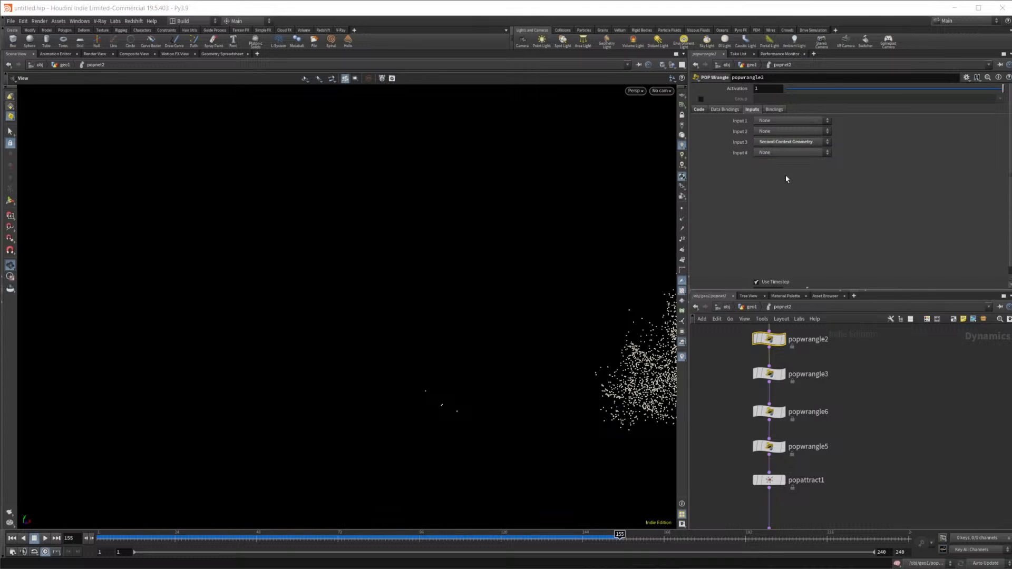
click(782, 144)
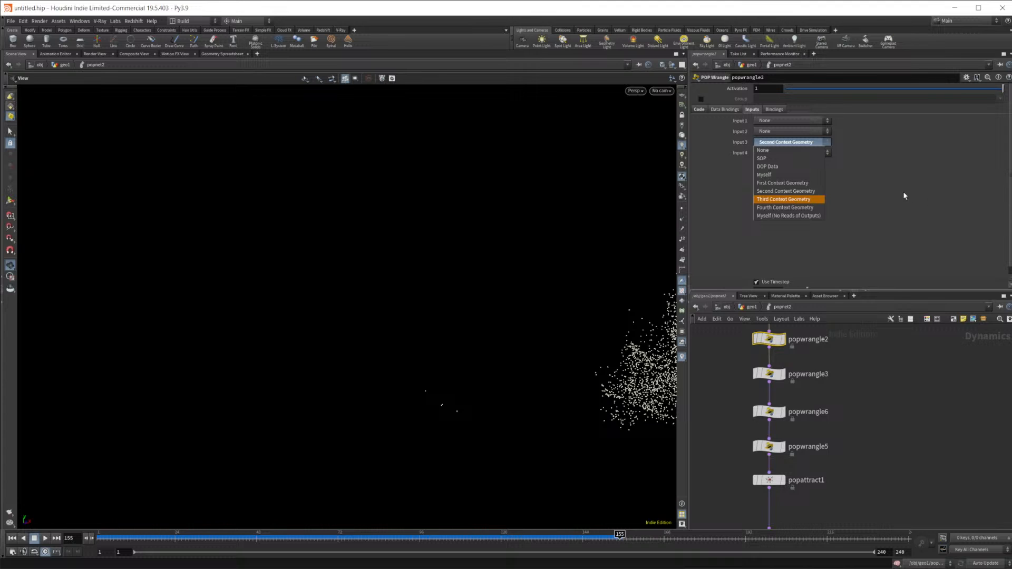
click(763, 152)
click(777, 133)
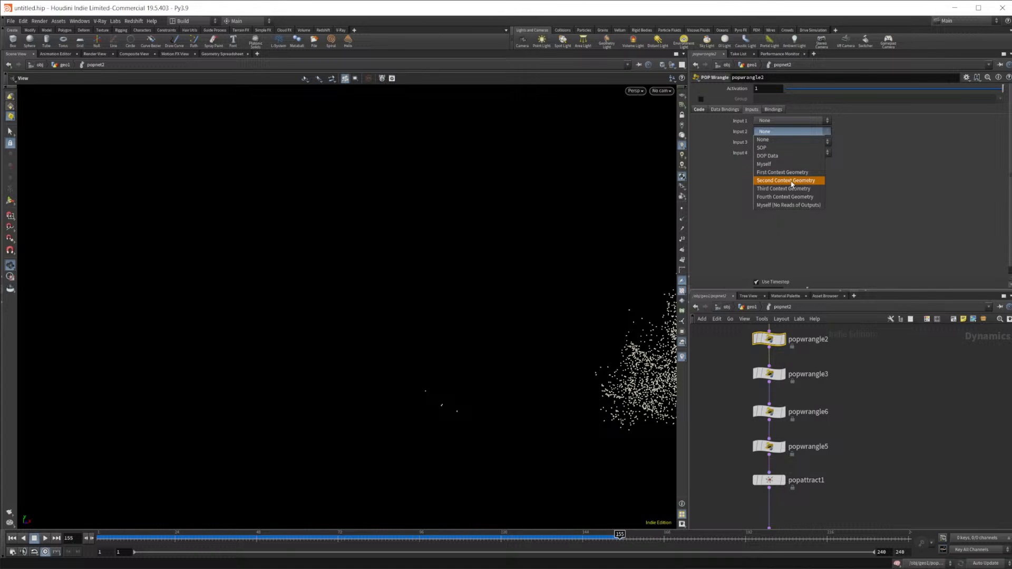
click(848, 149)
Set popwrangle2's Input 3 to Third Context Geometry and replay the simulation from the first frame
click(820, 142)
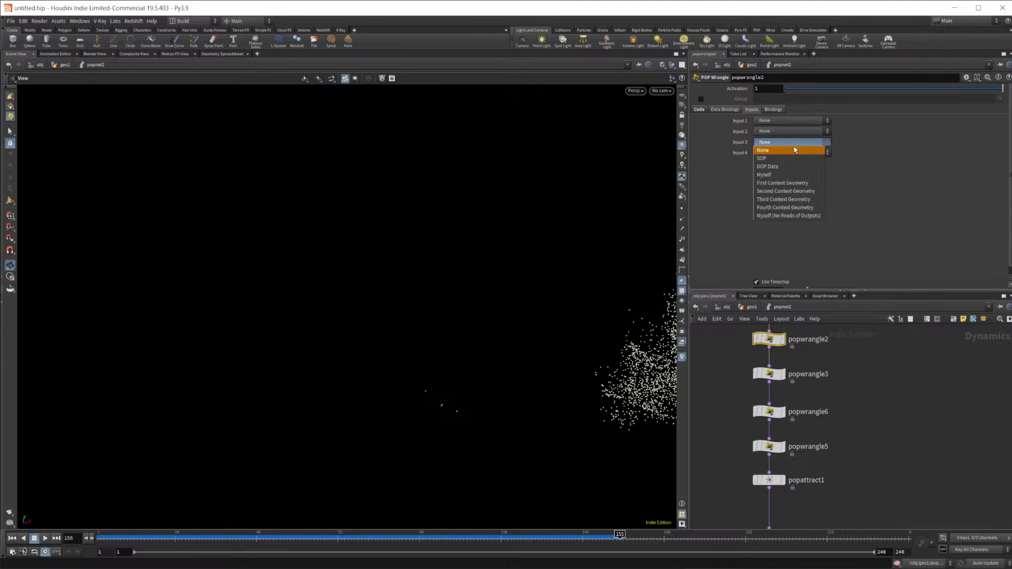
click(788, 200)
click(23, 539)
click(12, 538)
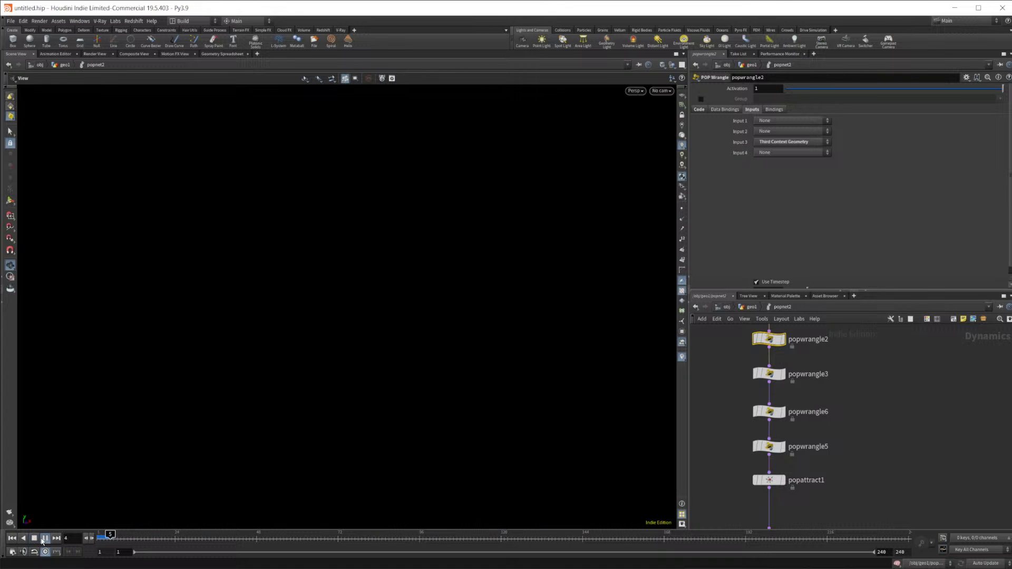
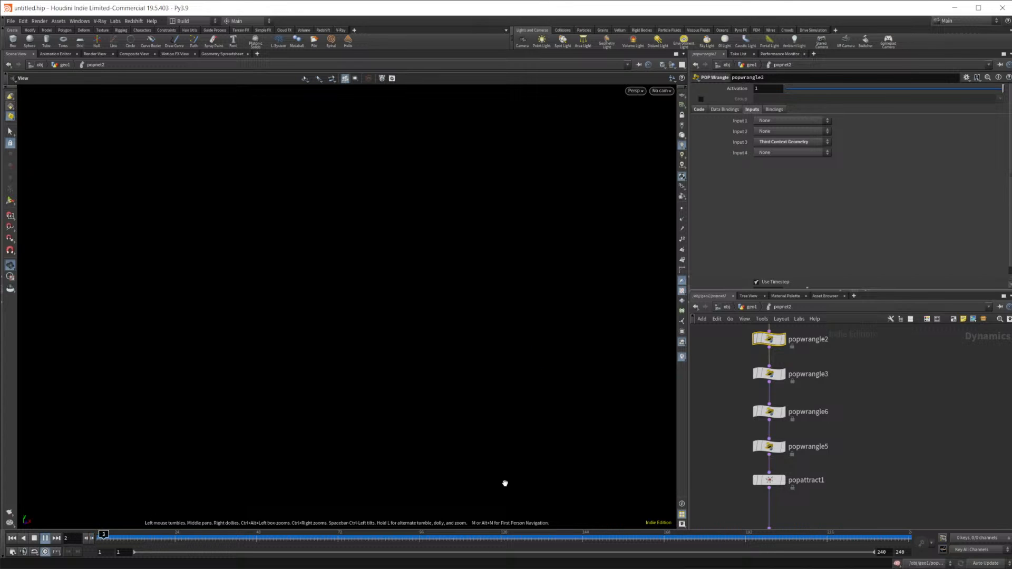
Go up to the geo1 network while the simulation plays and stop playback at frame 158
middle_drag(830, 493, 853, 436)
click(752, 307)
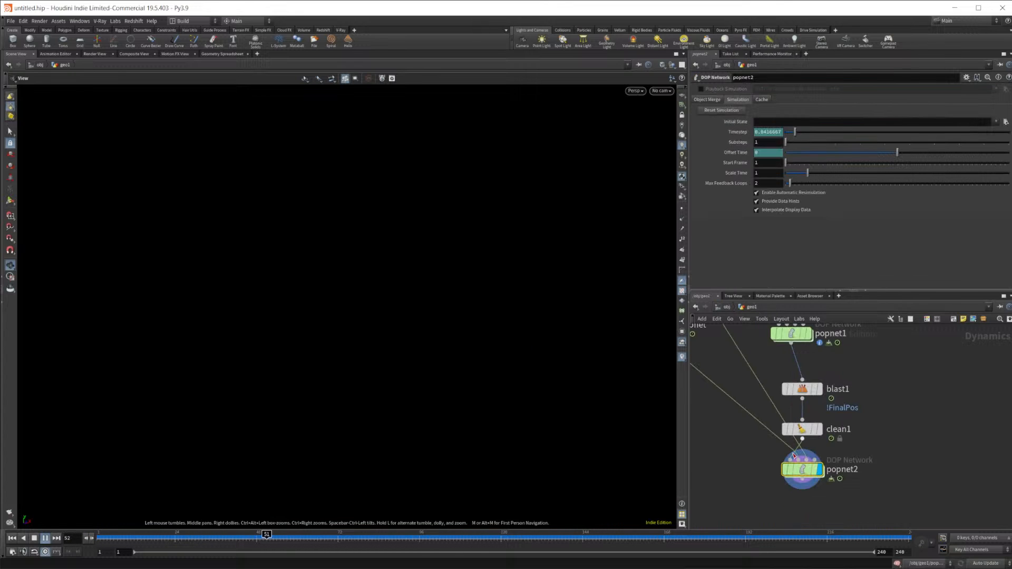
scroll(775, 401, down, 4)
middle_drag(771, 413, 786, 428)
scroll(779, 437, up, 3)
click(34, 539)
Add a second Blast node fed by popnet1 and set its group to FinalPos
middle_drag(719, 480, 751, 511)
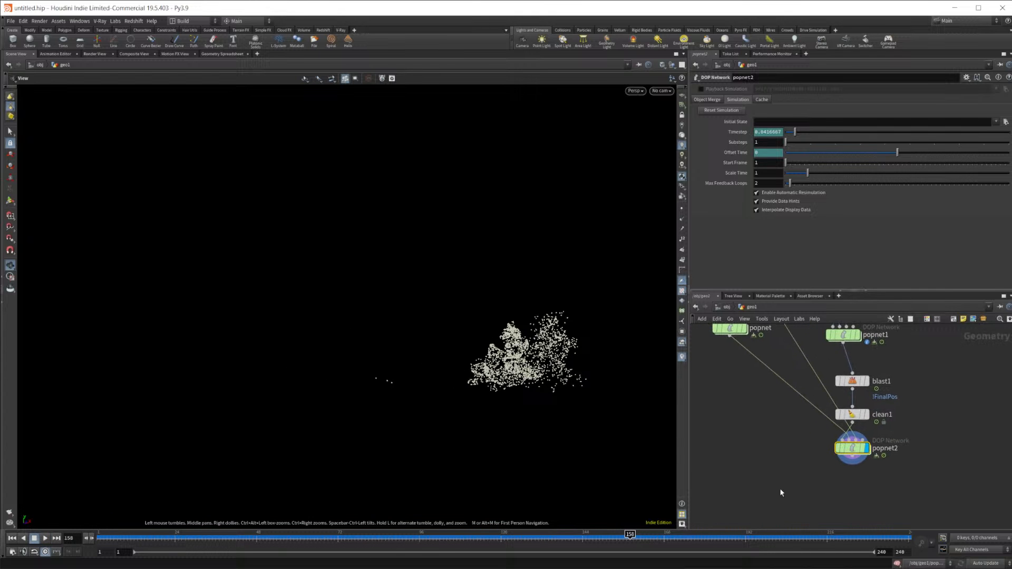
key(Tab)
click(798, 530)
click(790, 462)
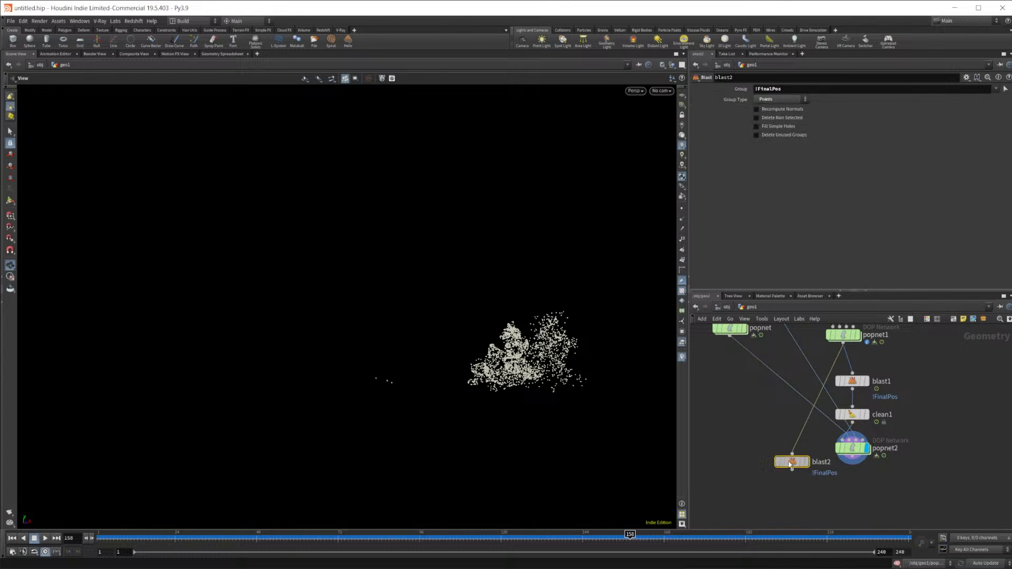
click(760, 89)
key(Return)
Bring up the available node types for adding a node below blast2
key(Tab)
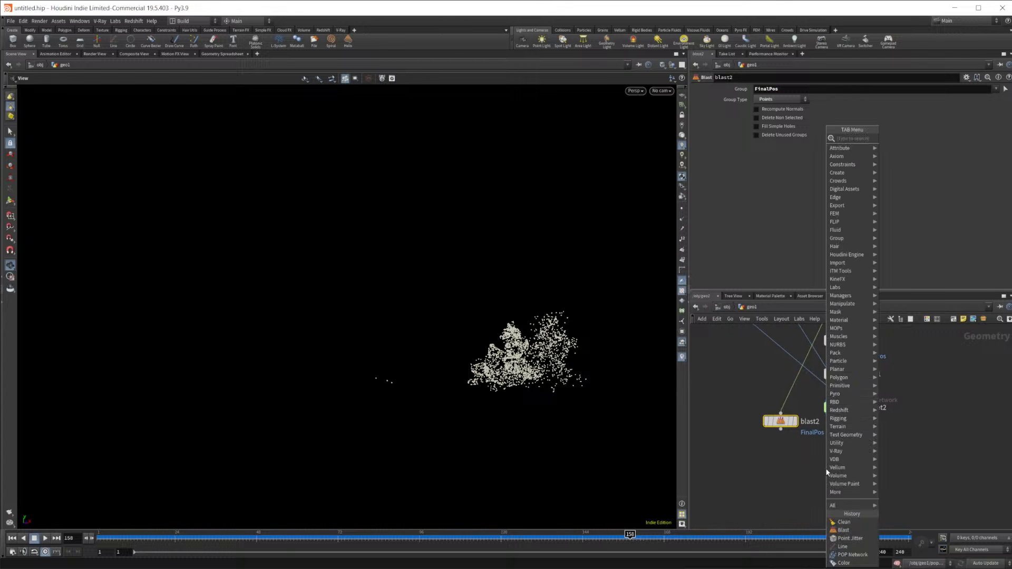
Add a Merge node below blast2 and popnet2, and wire both nodes into it
text(merge)
key(Return)
click(812, 453)
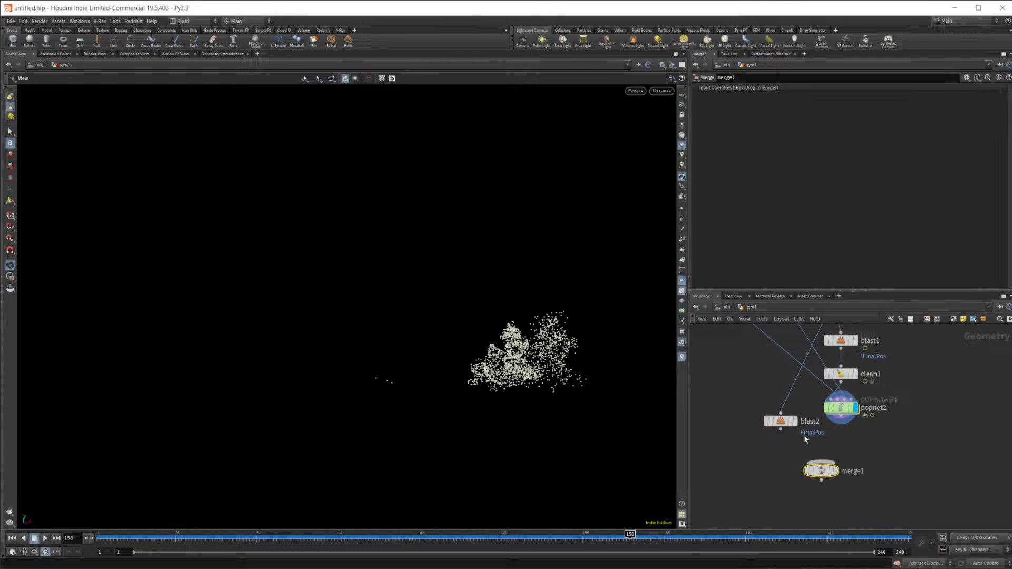
click(821, 462)
click(841, 417)
click(821, 462)
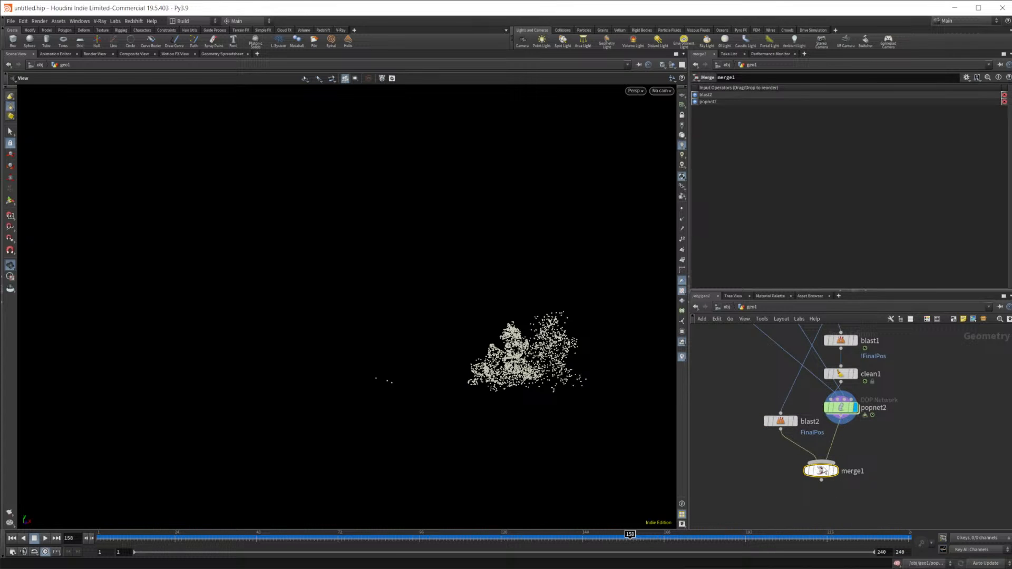
Display the merge1 result, play the animation from frame 1, and return to the first frame
click(12, 538)
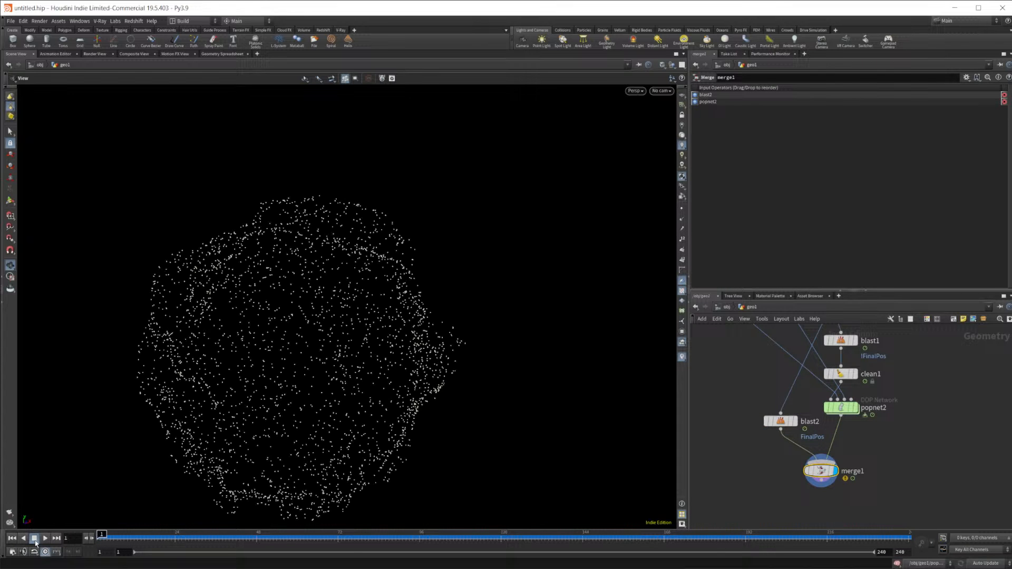
click(45, 538)
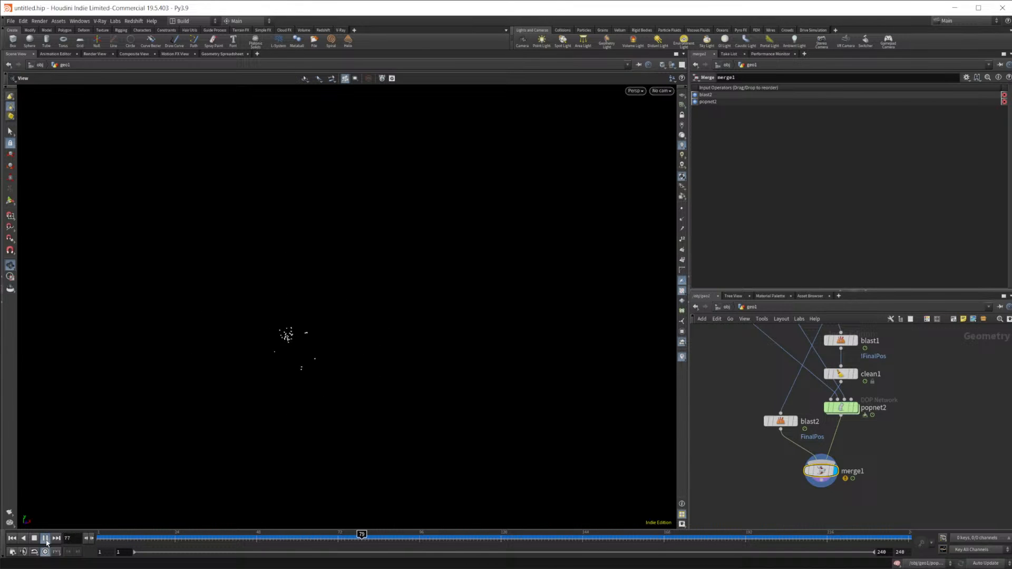
click(35, 539)
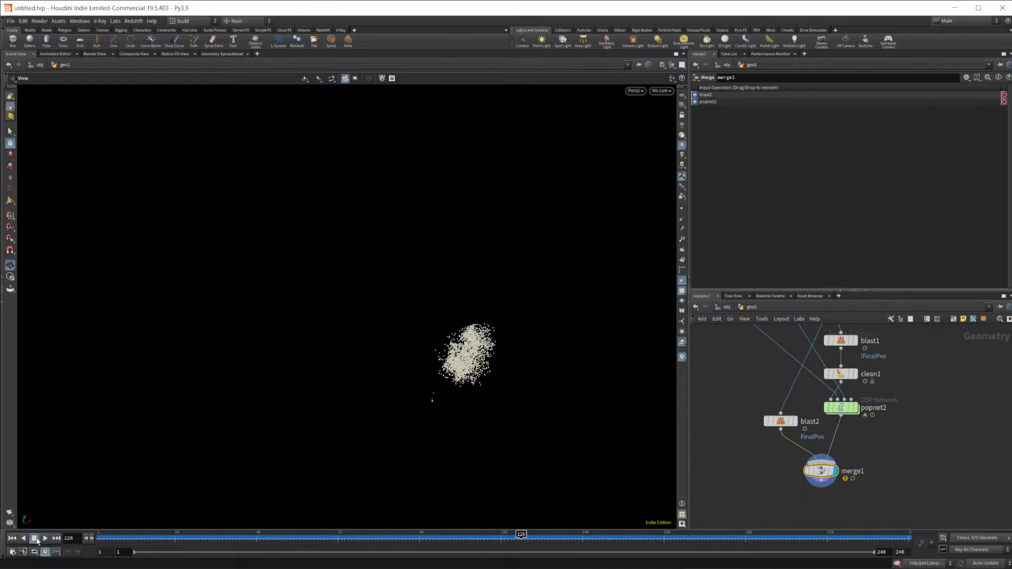
click(12, 539)
Display popnet1, look inside its network briefly, and play its simulation from the geometry level
middle_drag(888, 369, 893, 450)
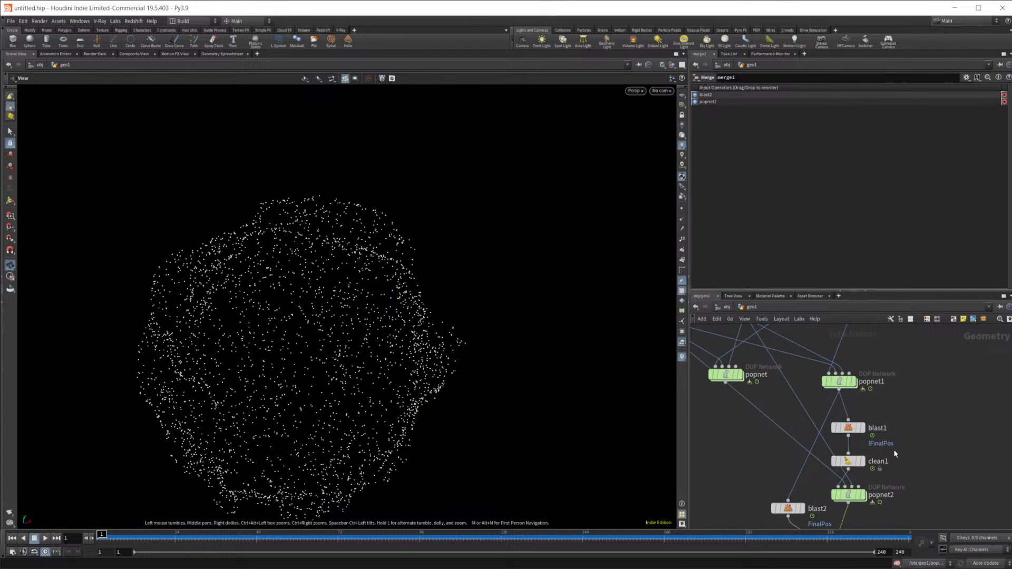
scroll(895, 447, up, 2)
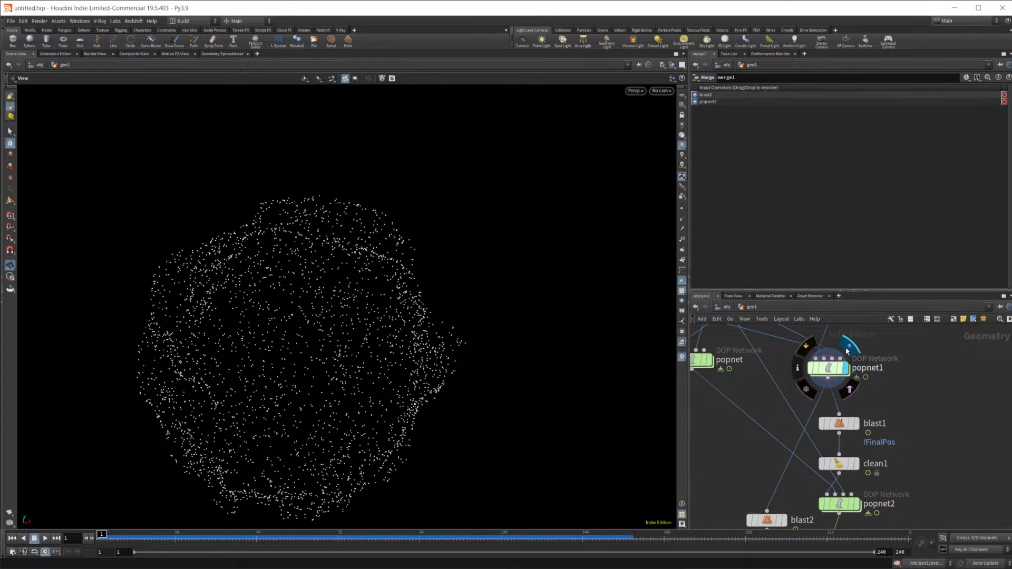
double_click(831, 367)
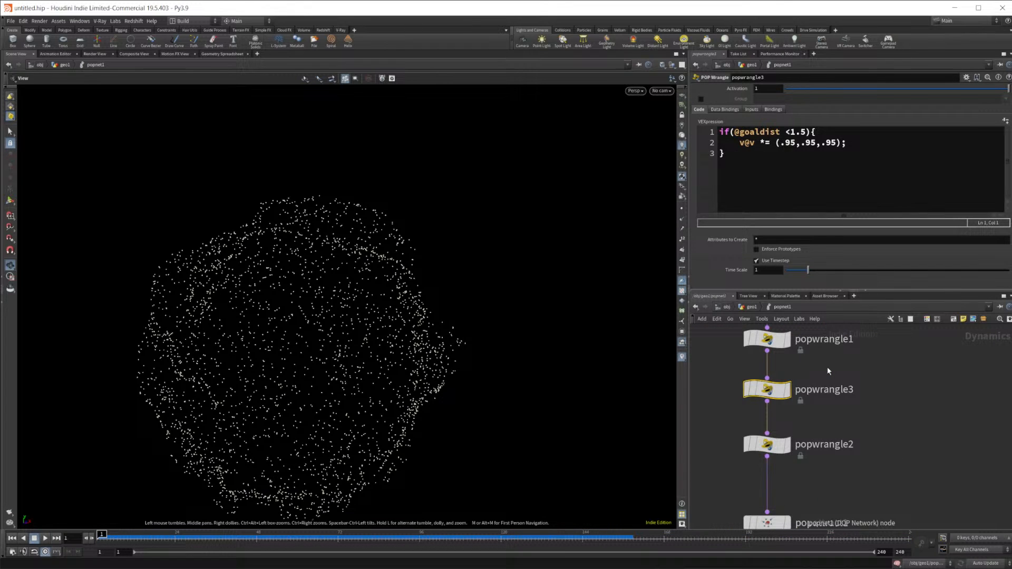
click(751, 307)
click(45, 538)
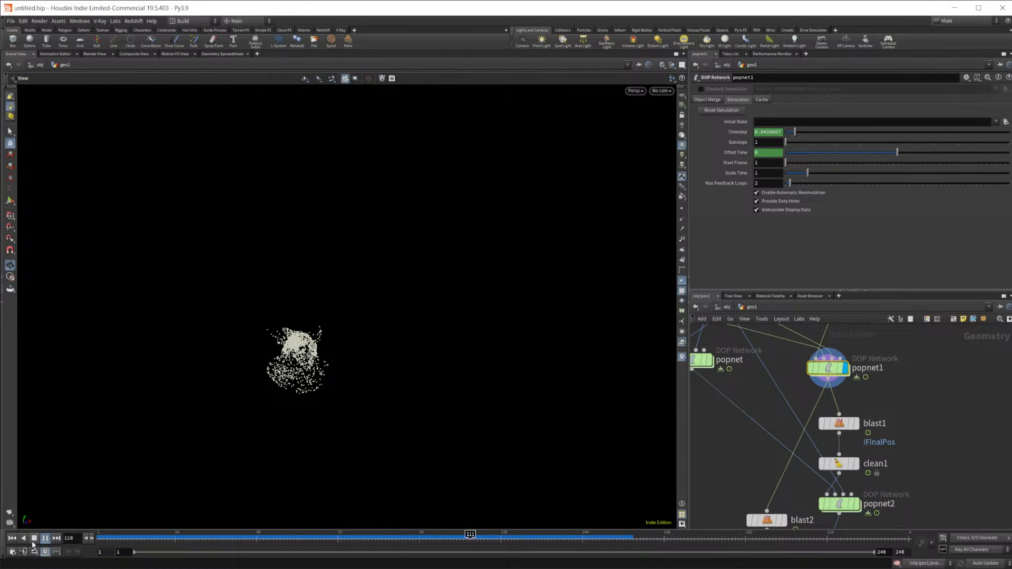
middle_drag(747, 390, 753, 353)
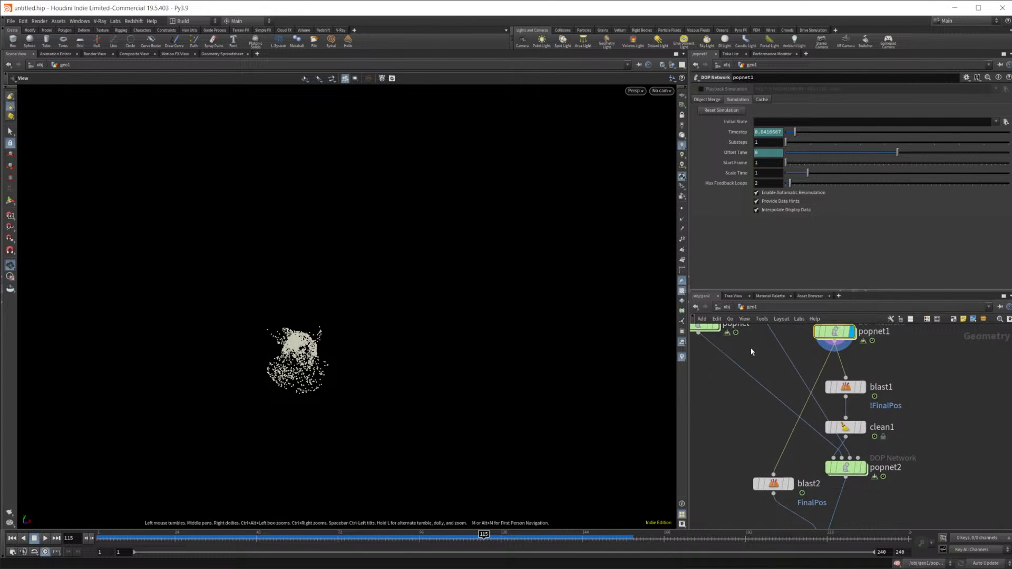
click(728, 308)
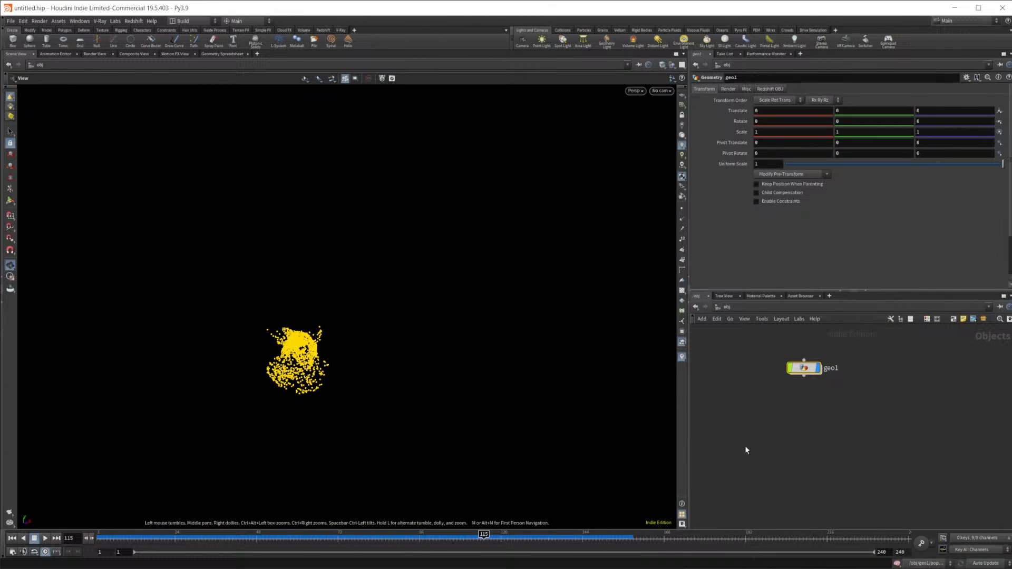
double_click(802, 369)
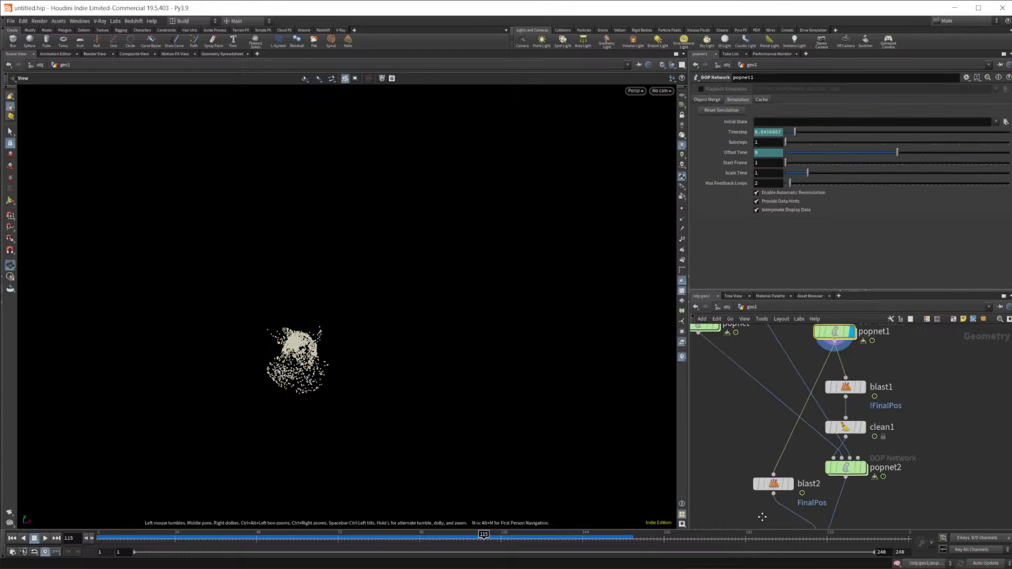
Display blast2 and scrub the timeline to frame 58 to review its particles
middle_drag(762, 521, 756, 457)
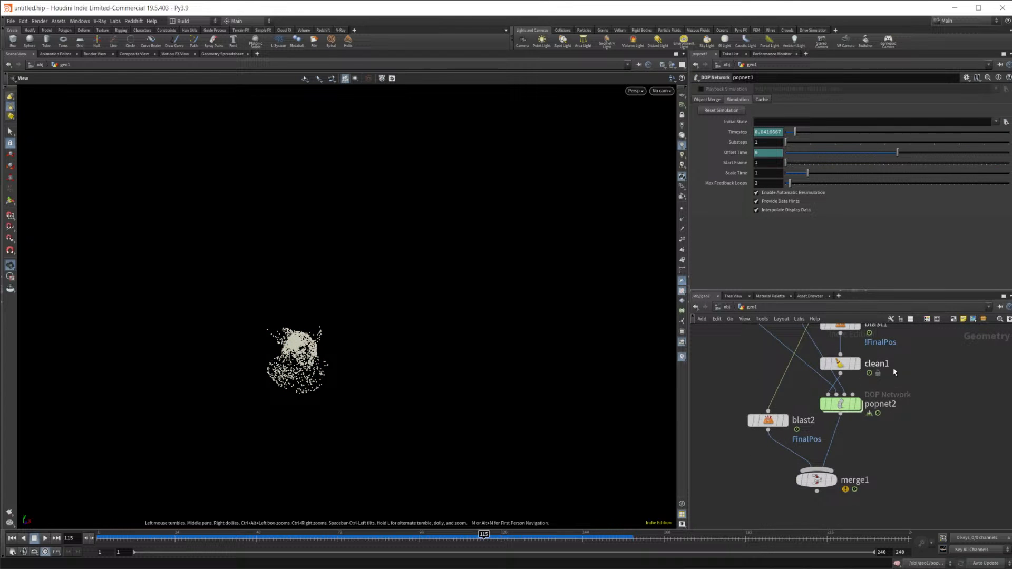
middle_drag(878, 372, 851, 435)
mouse_move(745, 493)
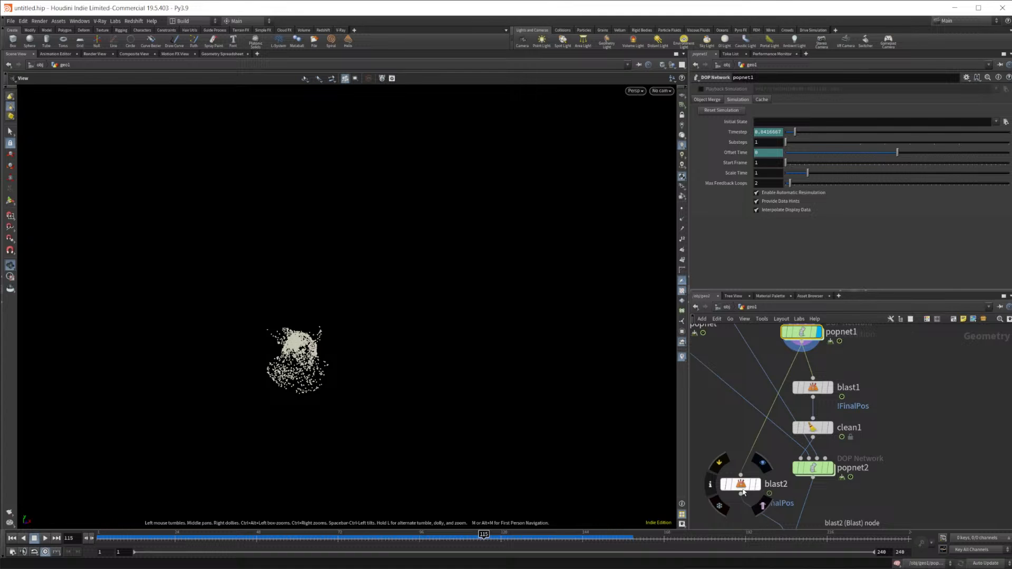
click(743, 486)
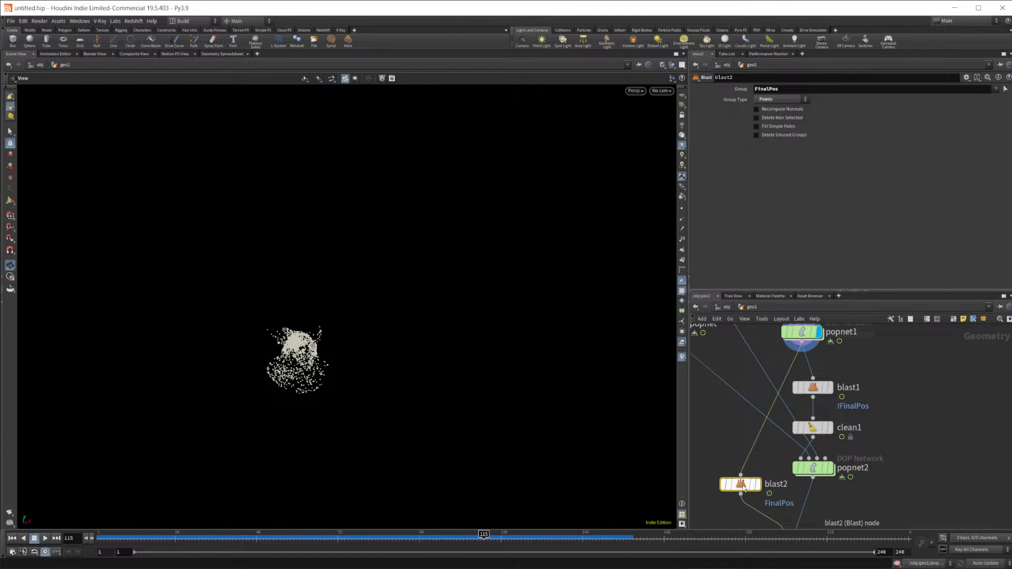
click(759, 484)
click(143, 538)
drag(143, 538, 291, 558)
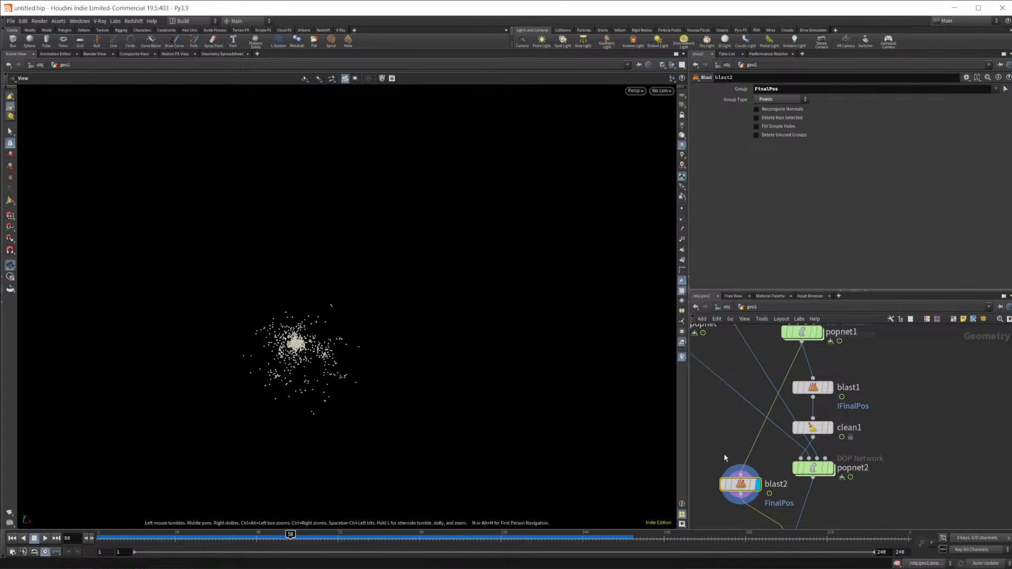
Display blast1 and scrub the timeline to frame 70 to review its particles
click(834, 371)
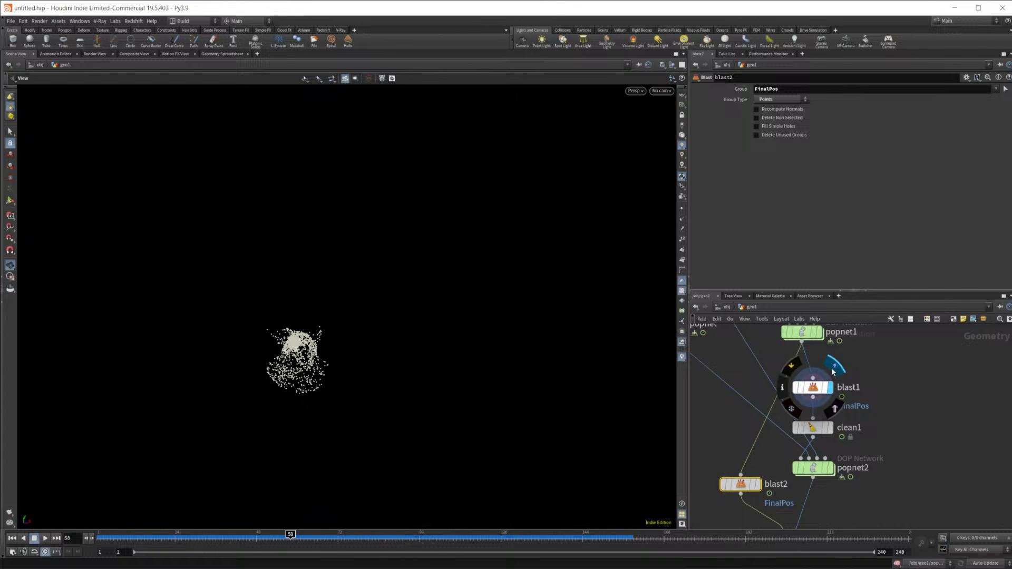
mouse_move(317, 538)
mouse_down()
mouse_move(329, 538)
mouse_move(253, 538)
mouse_move(298, 538)
mouse_up()
drag(419, 536, 332, 538)
Wire blast1 into merge1 in place of popnet2, spacing out blast2 and merge1, and scrub to frame 151 to check the displayed merge
middle_drag(803, 497, 900, 488)
drag(834, 461, 771, 387)
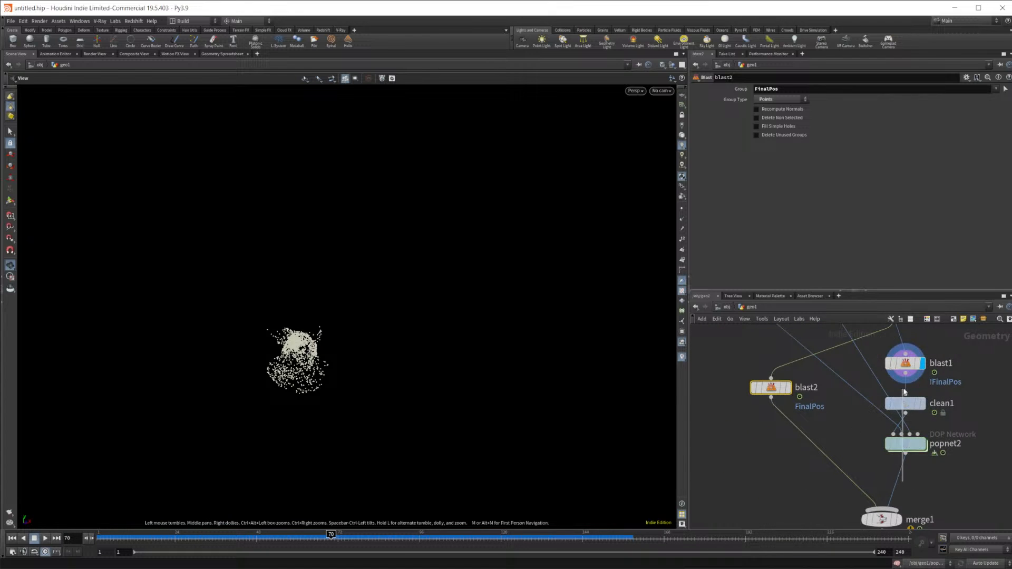
drag(894, 486, 906, 376)
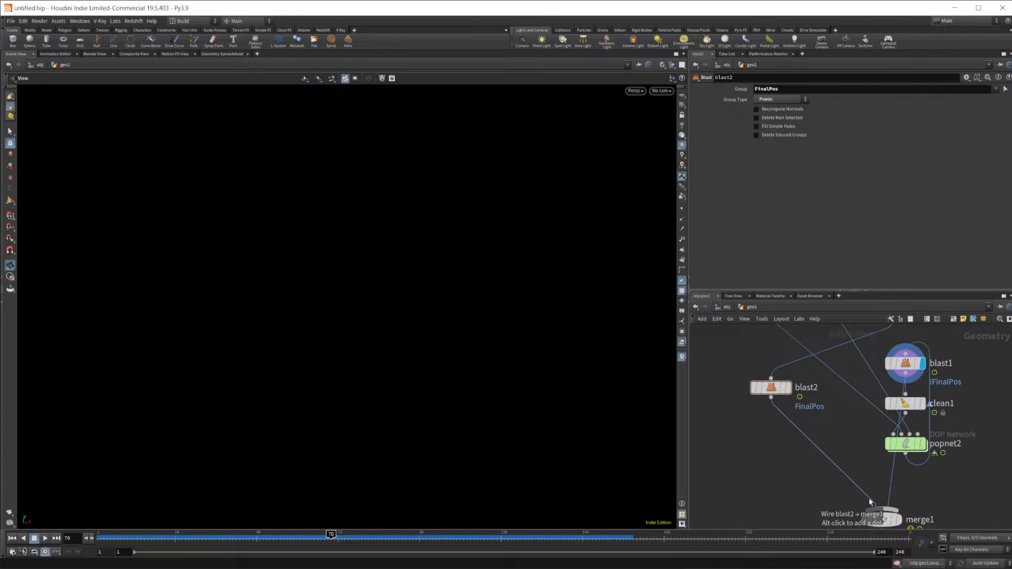
key(ctrl+z)
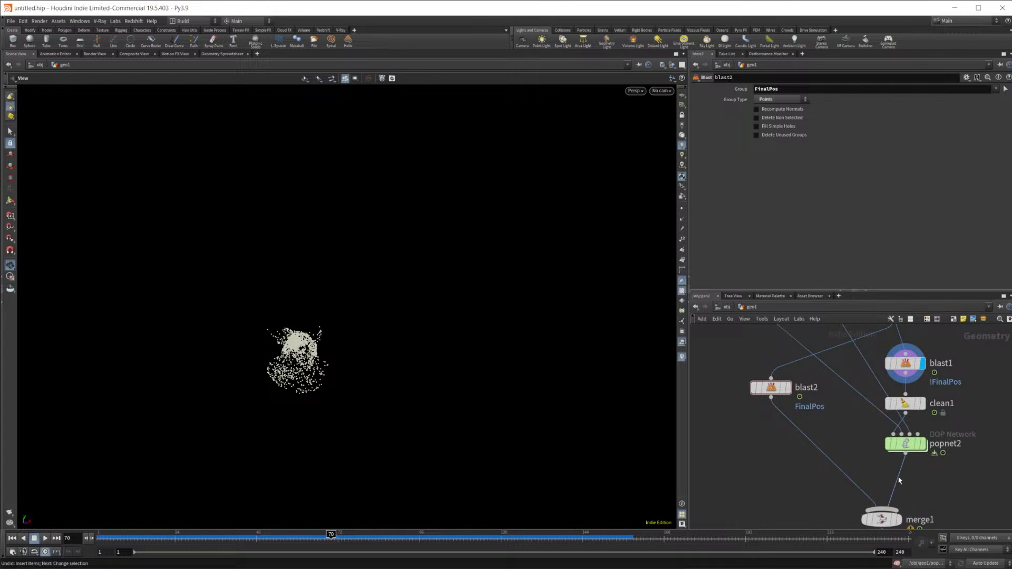
drag(889, 523, 809, 488)
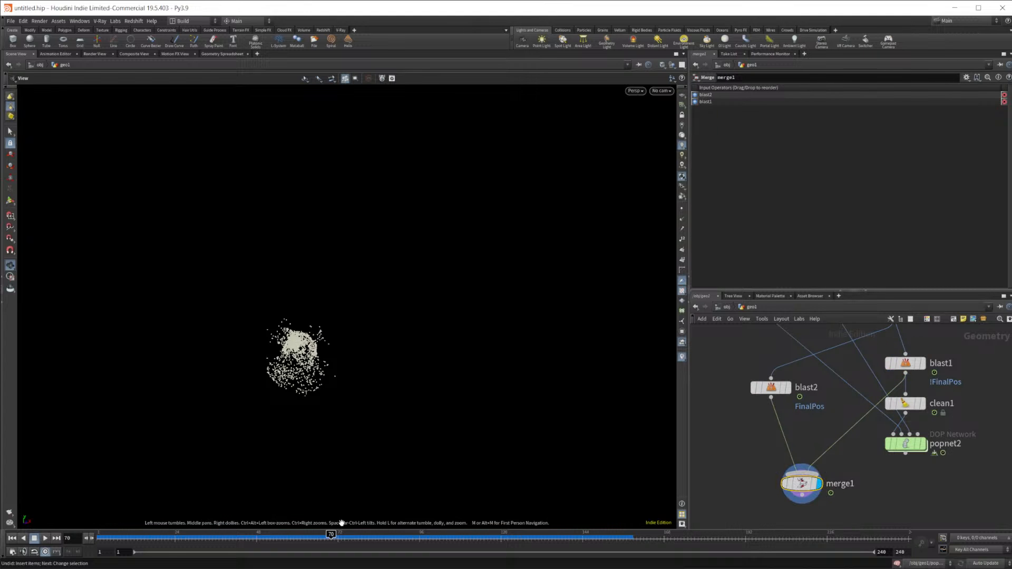
drag(331, 536, 330, 558)
mouse_move(426, 558)
mouse_down()
mouse_move(217, 557)
mouse_move(416, 557)
mouse_up()
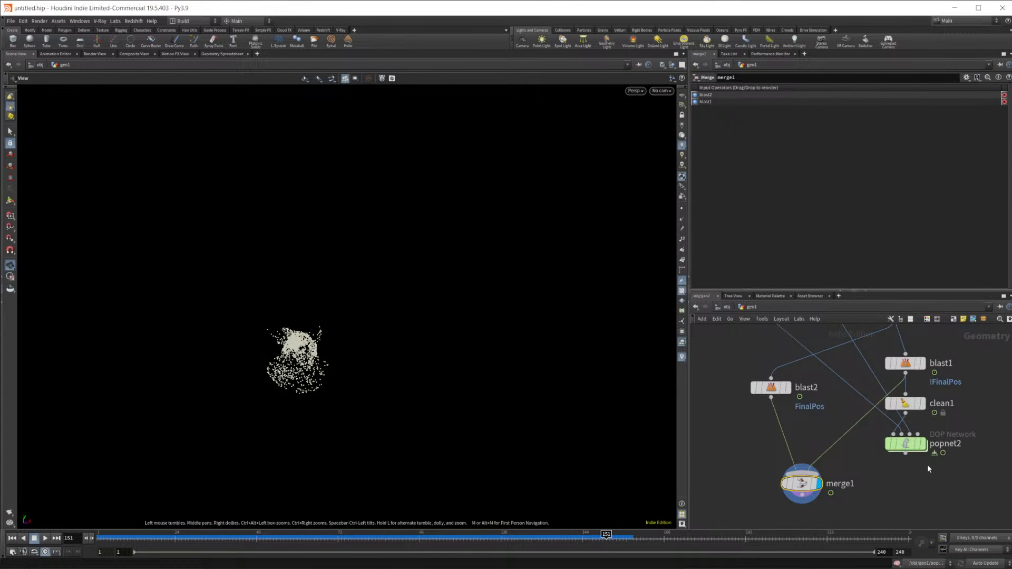
Connect popnet2 to merge1 and cut the direct wire from blast1 to merge1
drag(905, 452, 802, 480)
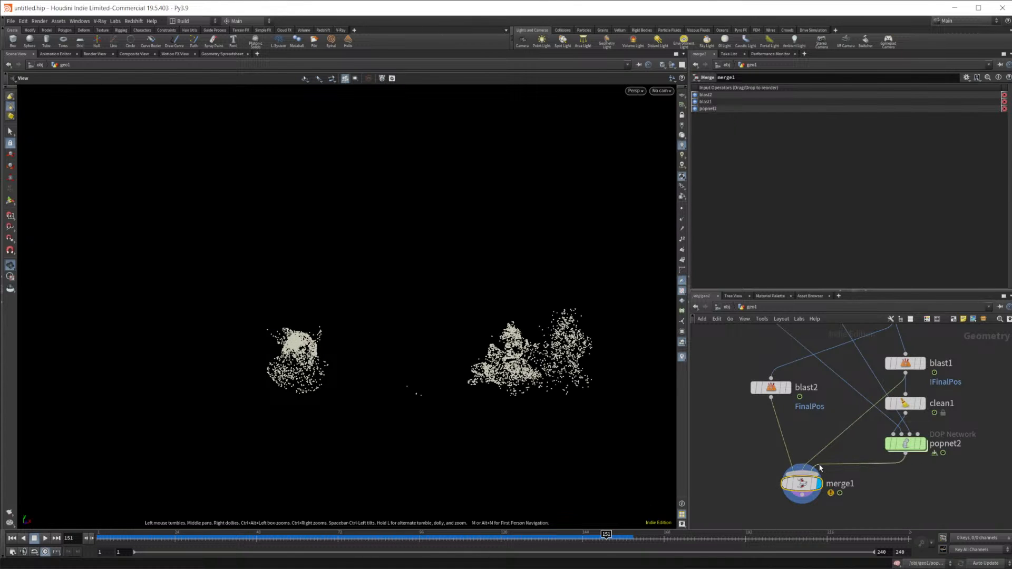
key(y)
drag(821, 438, 839, 454)
Scrub the merged animation around frames 65 to 103, examining the particle transition and stopping at frame 96
drag(441, 538, 331, 539)
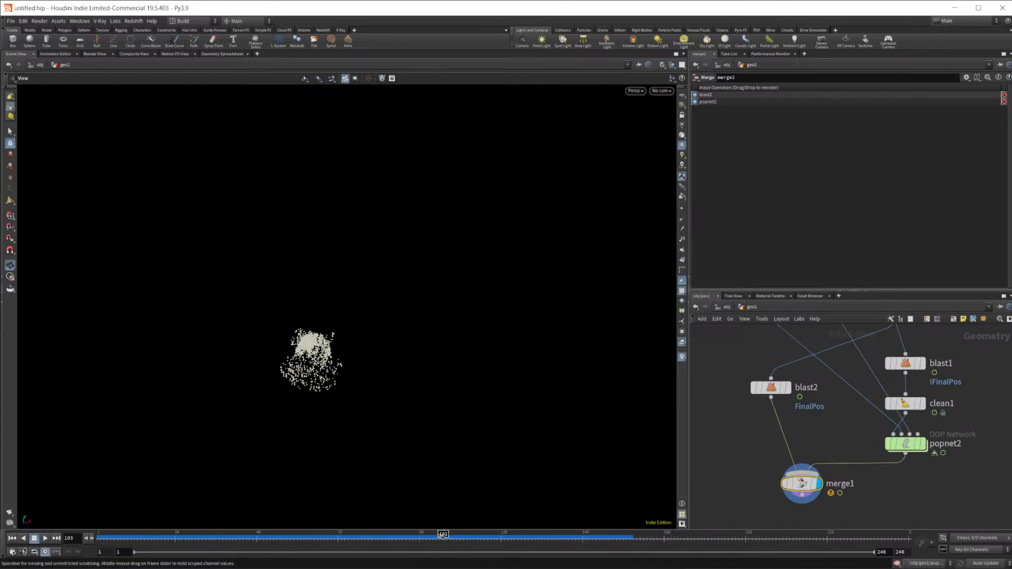
drag(267, 535, 314, 535)
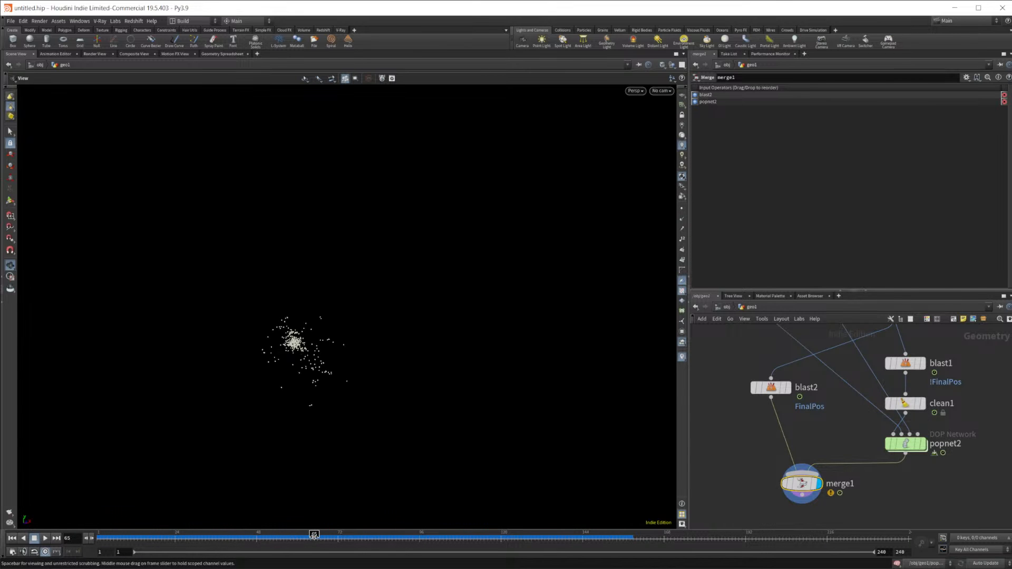
drag(386, 538, 407, 546)
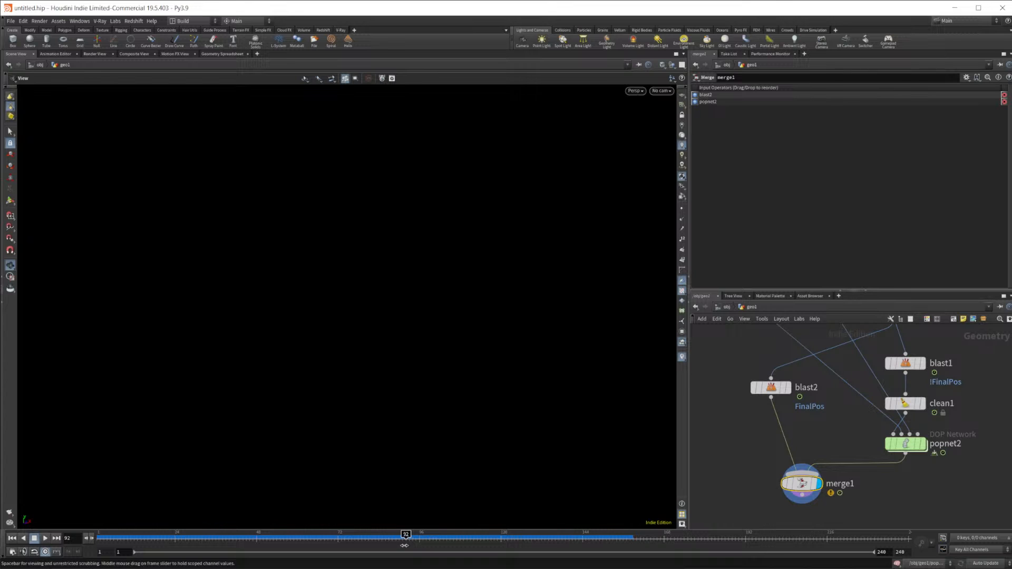
mouse_move(406, 546)
mouse_down()
mouse_move(418, 546)
mouse_move(274, 546)
mouse_move(440, 547)
mouse_move(407, 559)
mouse_move(418, 559)
mouse_up()
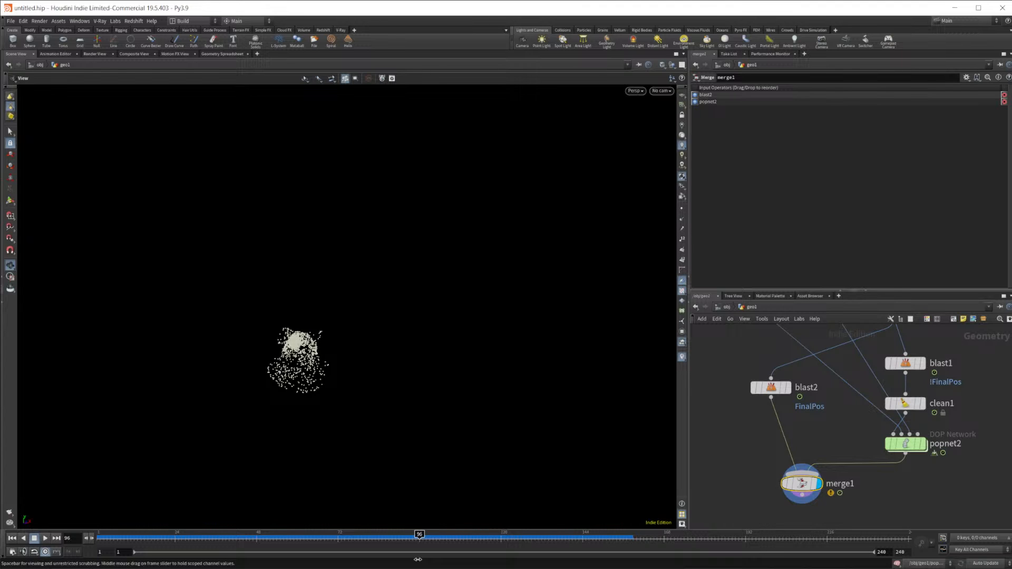
Add a Switch node between blast2 and popnet2, above merge1
click(833, 440)
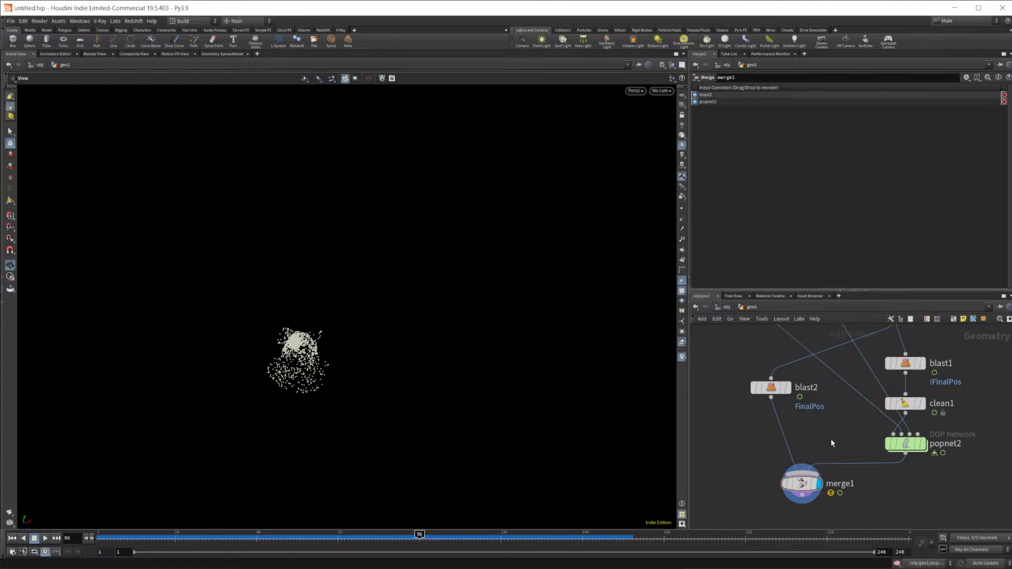
key(Tab)
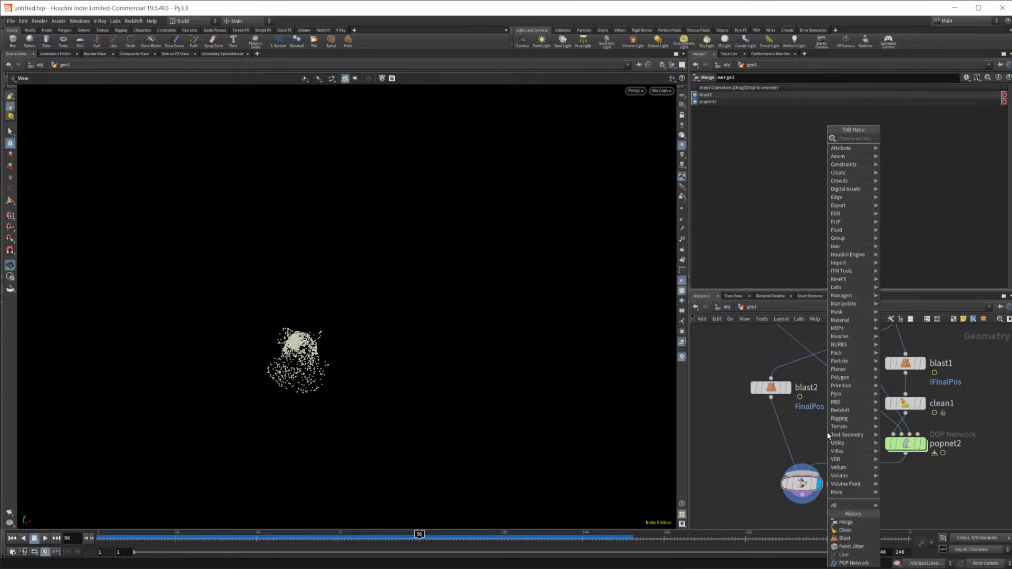
text(switch)
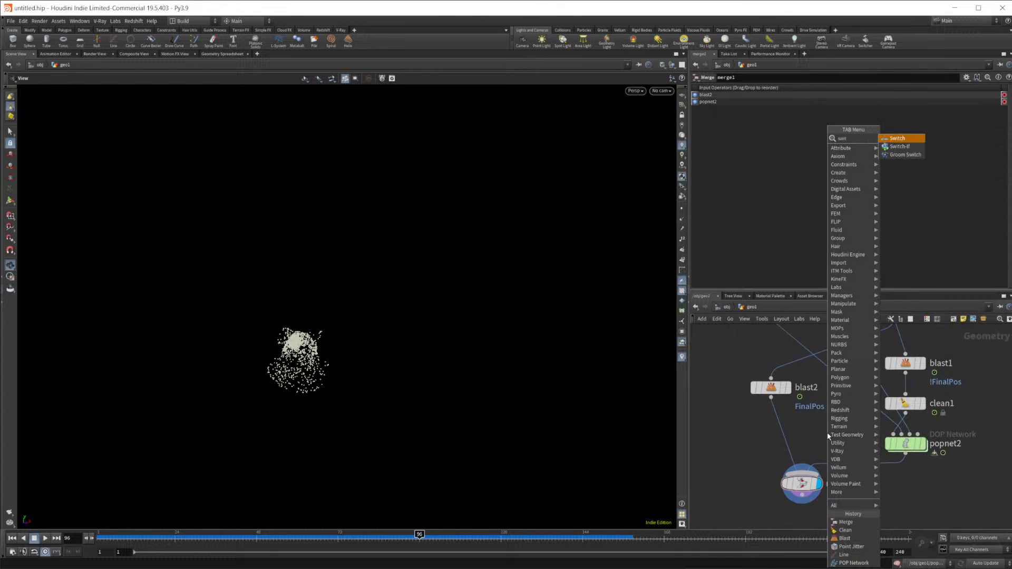
key(Return)
click(829, 437)
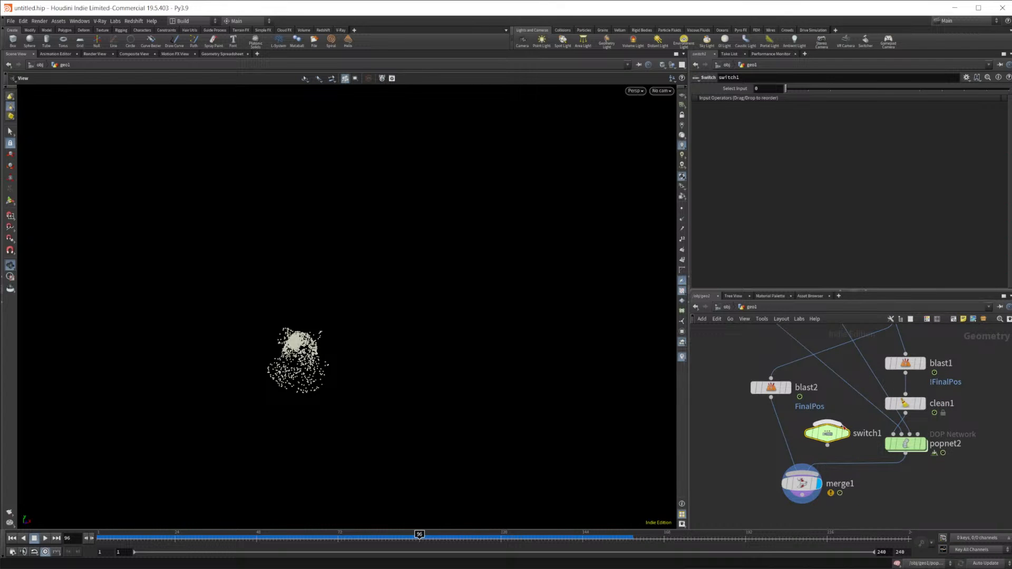
Wire blast1 into switch1 and switch1 into merge1, moving merge1 lower to make room
middle_drag(859, 495, 870, 455)
drag(815, 445, 814, 493)
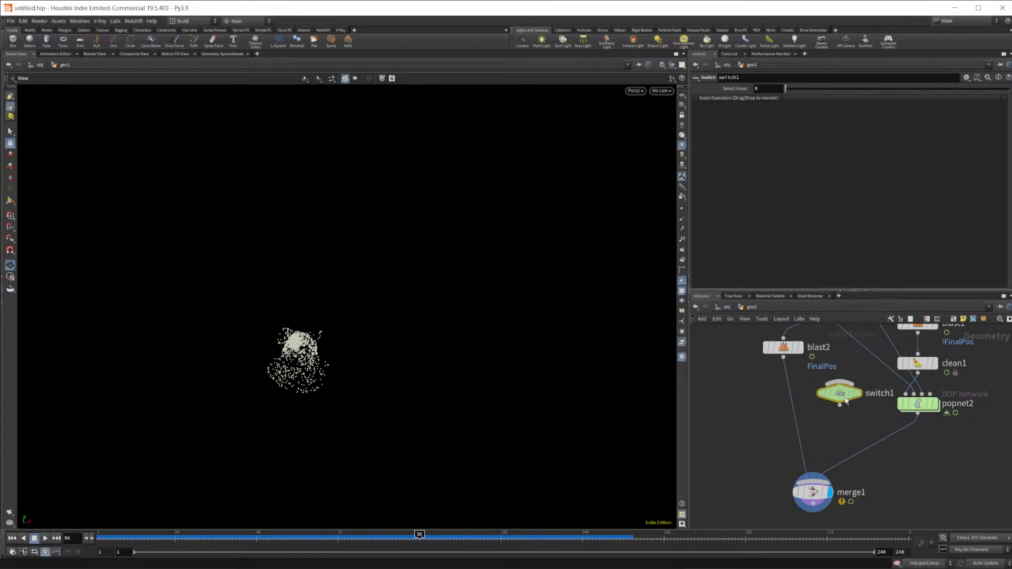
scroll(909, 388, up, 3)
drag(910, 387, 790, 490)
middle_drag(849, 476, 846, 414)
drag(793, 457, 769, 525)
middle_drag(769, 524, 774, 472)
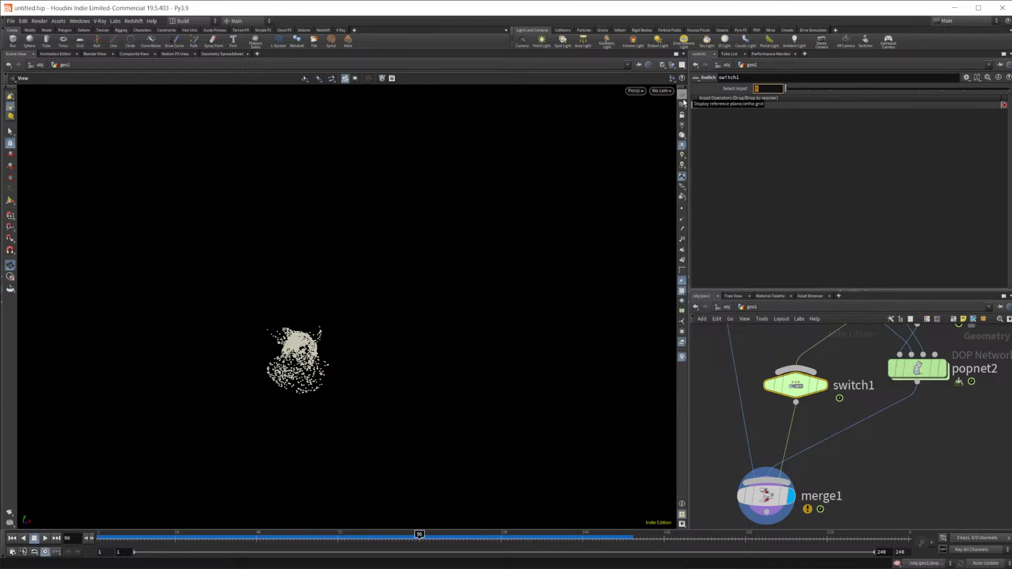
Set a keyframe on switch1's Select Input with value 0 at frame 95
click(406, 538)
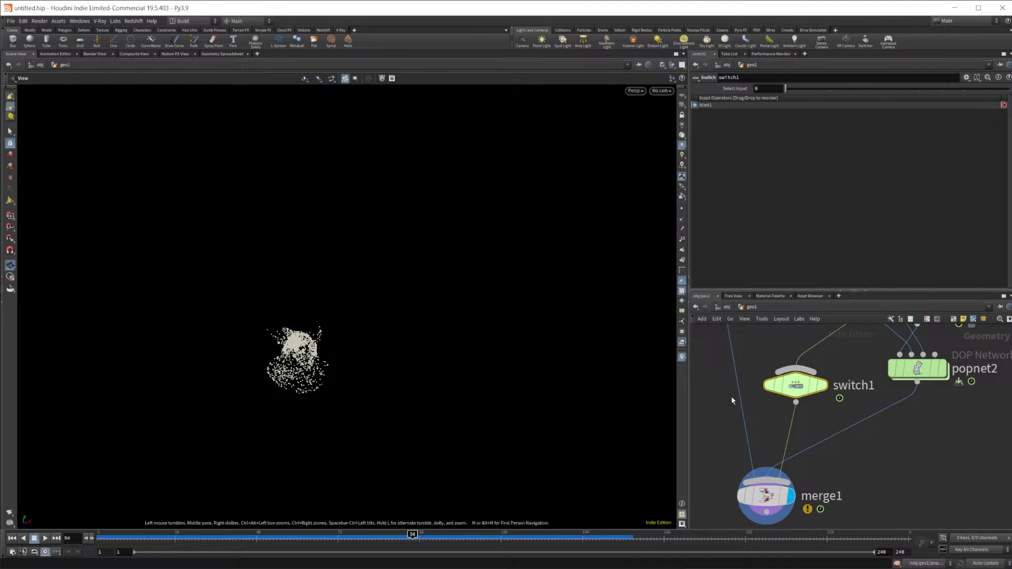
mouse_move(413, 543)
mouse_down()
mouse_move(372, 547)
mouse_move(413, 552)
mouse_move(416, 543)
mouse_up()
alt+click(735, 89)
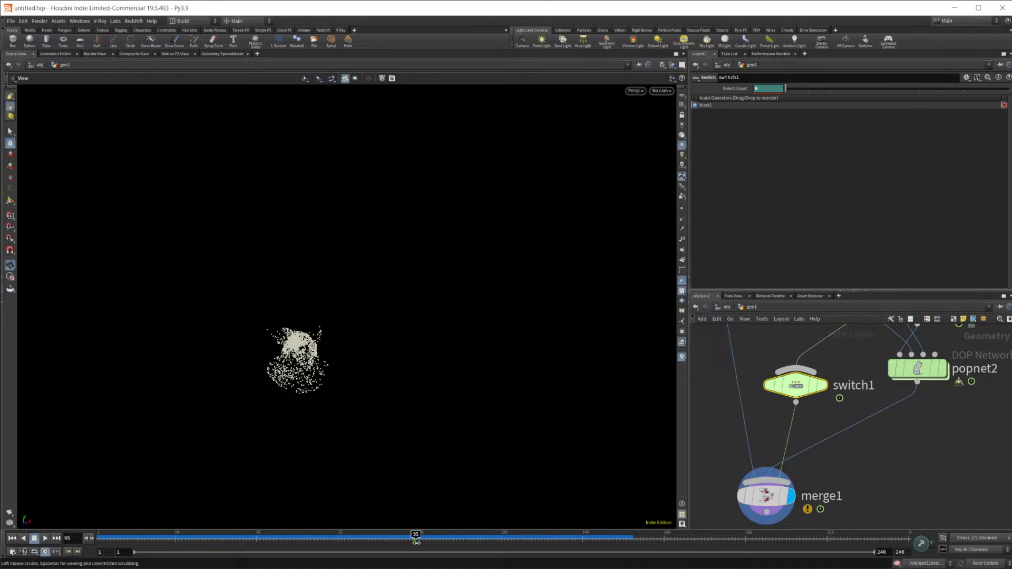
Set a keyframe on switch1's Select Input with value 1 at frame 95 and display switch1
click(808, 89)
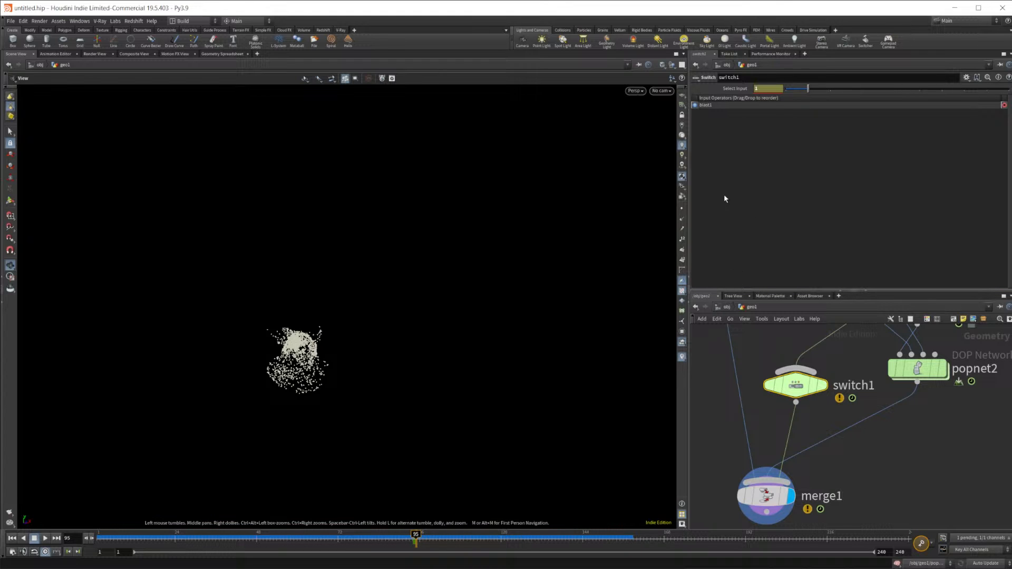
alt+click(739, 91)
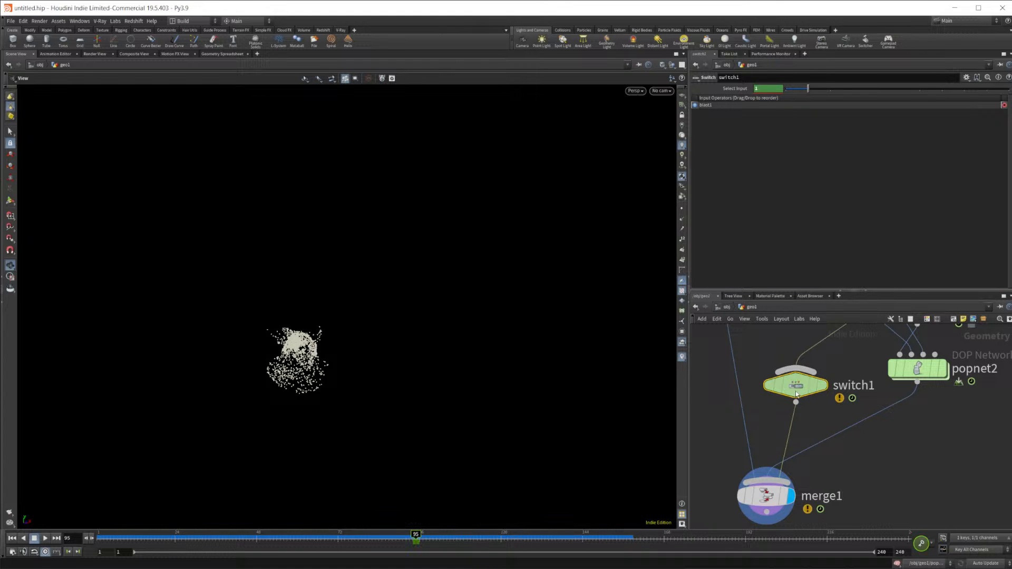
click(830, 353)
mouse_move(413, 539)
mouse_down()
mouse_move(439, 539)
mouse_move(416, 539)
mouse_up()
Add a Null node beside switch1 and wire it into switch1 as a second input
middle_drag(842, 438, 842, 504)
key(Tab)
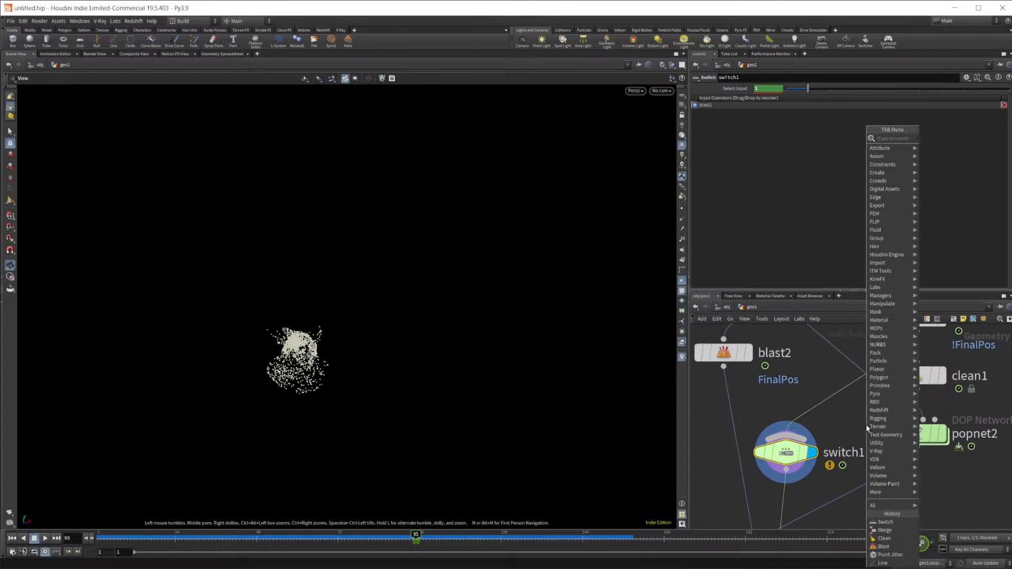
text(null)
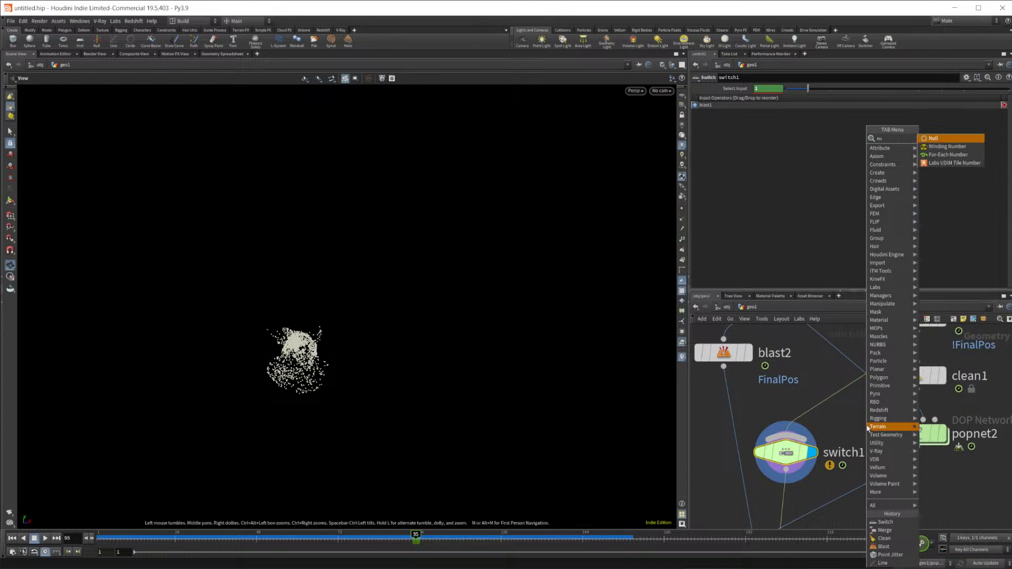
key(Return)
click(867, 429)
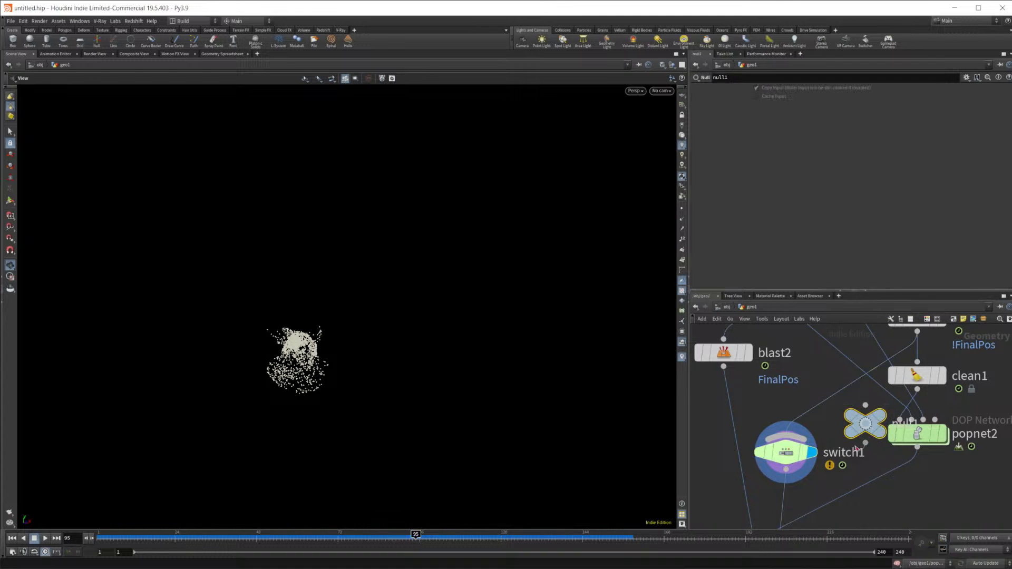
drag(866, 443, 787, 440)
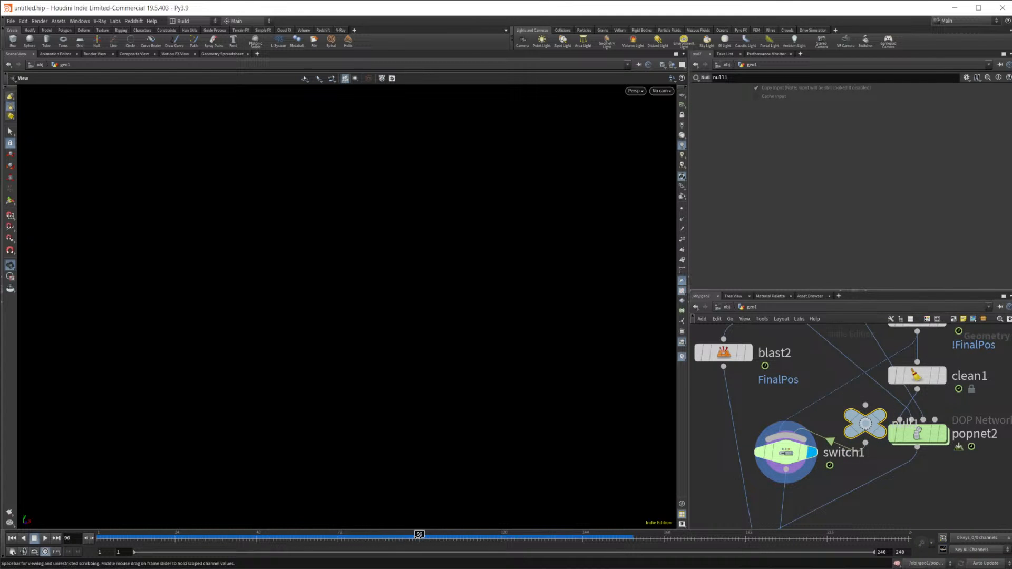
Display merge1 and play the merged animation from frame 1, then scrub back to frame 94 to examine the transition
middle_drag(843, 501, 830, 413)
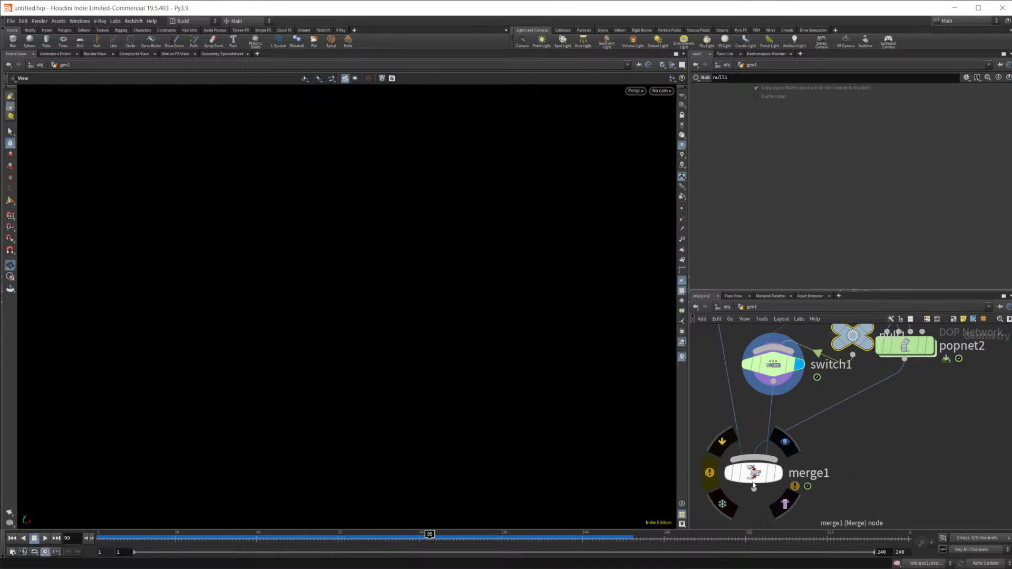
click(779, 473)
click(11, 539)
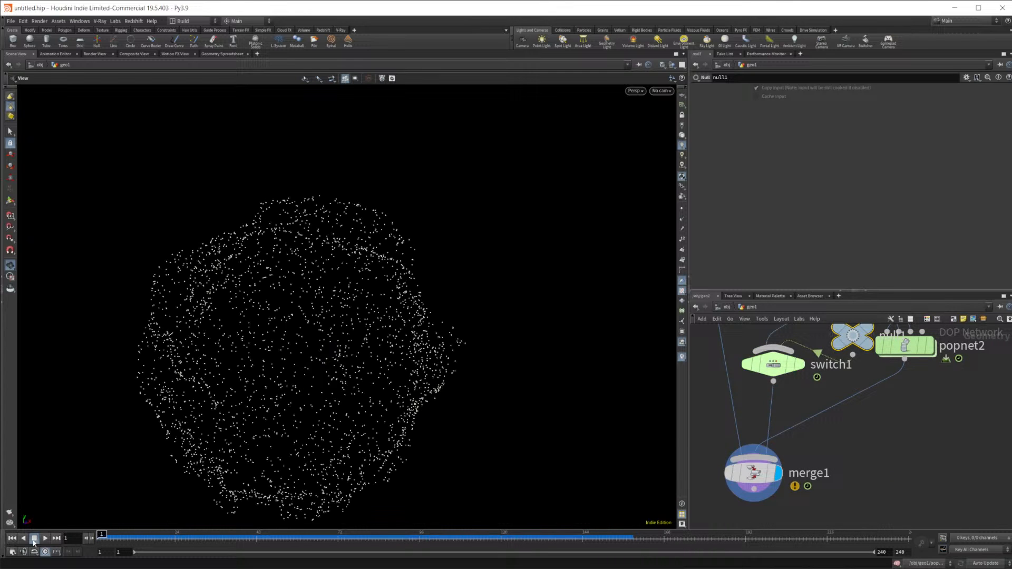
click(49, 540)
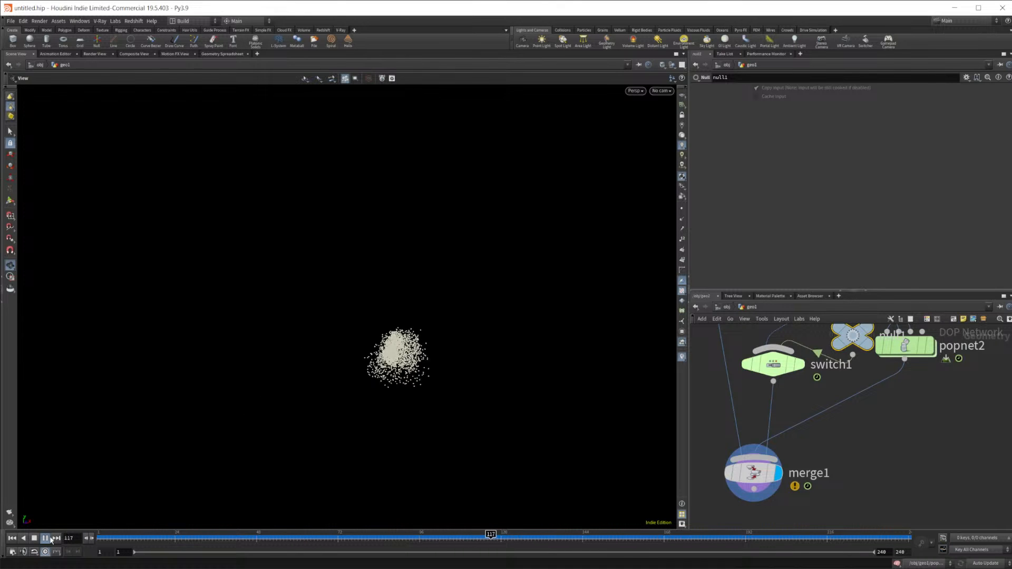
click(46, 538)
drag(532, 535, 412, 540)
Open popnet1 and examine the birth settings of its source_first_input node
middle_drag(823, 353, 822, 481)
middle_drag(815, 426, 815, 481)
middle_drag(880, 340, 873, 470)
double_click(854, 397)
click(754, 399)
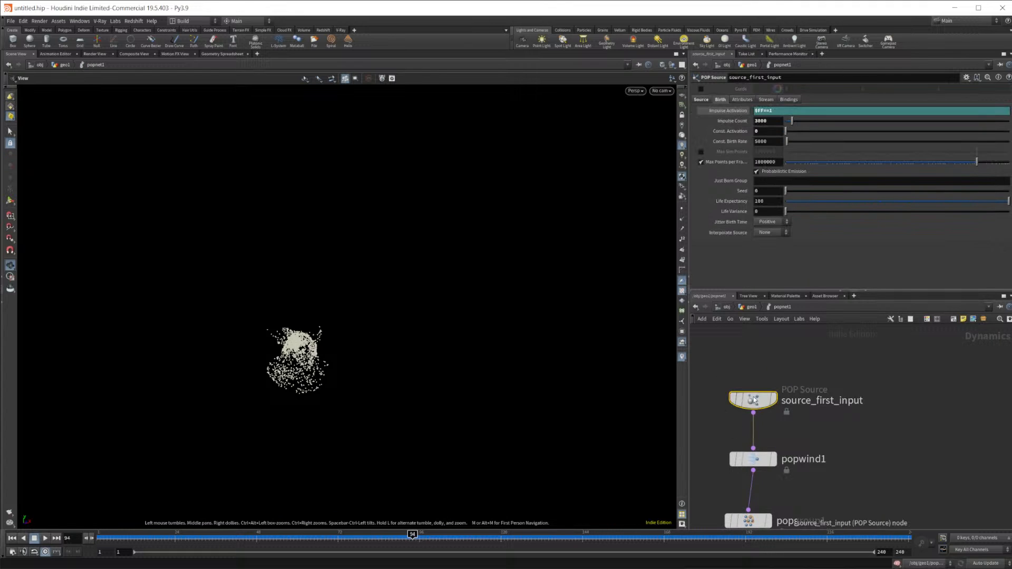
click(750, 308)
Set the Emission Type of source_first_input in popnet2 to All Points and re-simulate around frames 95 to 97
middle_drag(942, 502, 907, 319)
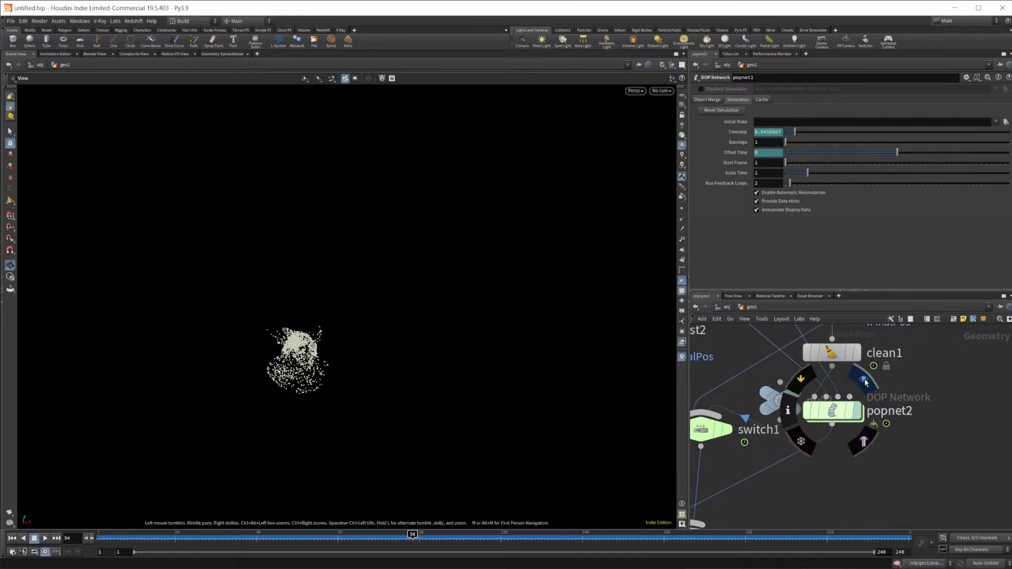
double_click(832, 412)
middle_drag(841, 369, 841, 518)
middle_drag(860, 347, 861, 457)
click(416, 536)
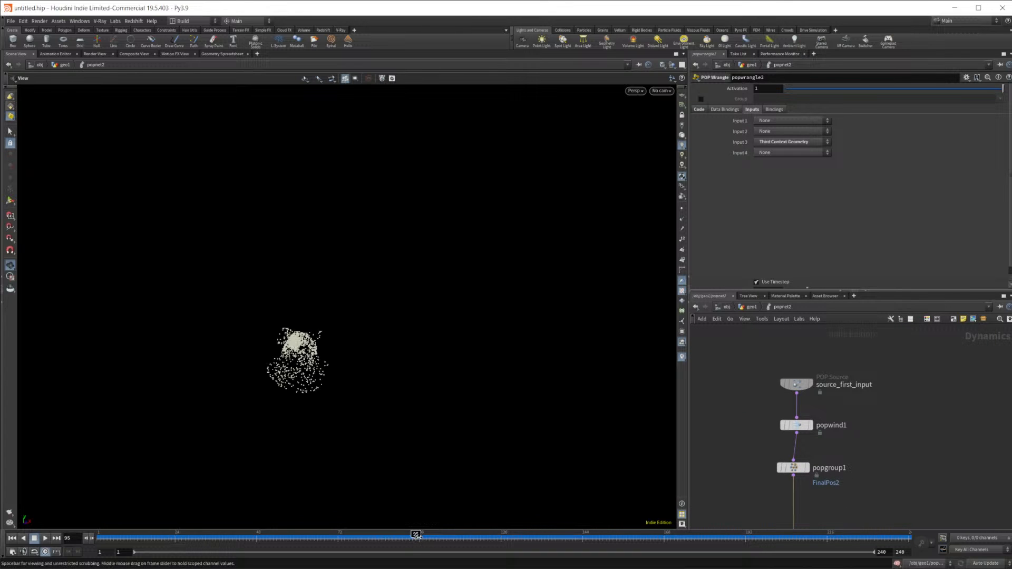
click(802, 387)
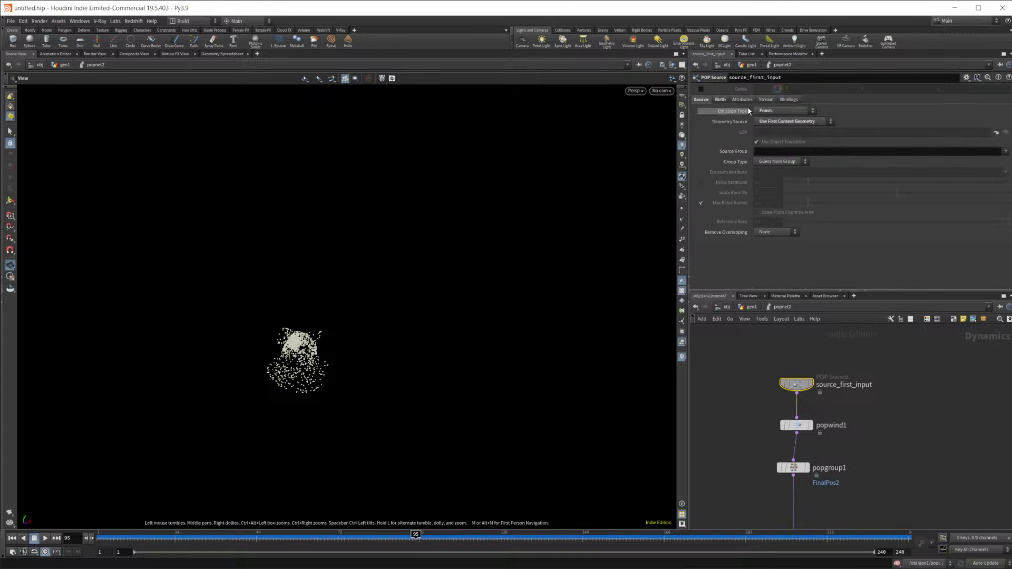
click(775, 113)
click(772, 121)
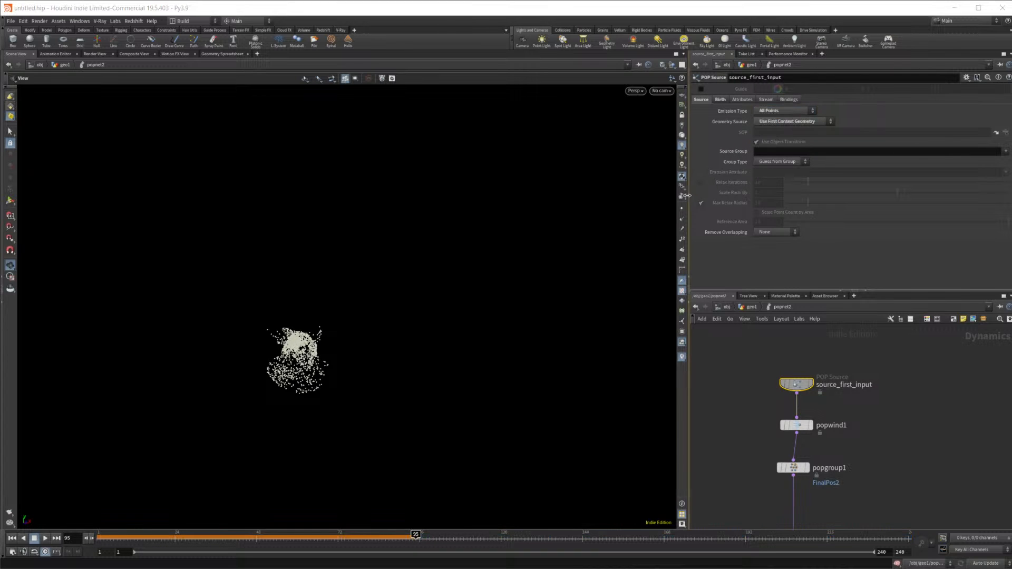
mouse_move(416, 537)
mouse_down()
mouse_move(396, 537)
mouse_move(434, 538)
mouse_move(137, 539)
mouse_move(421, 538)
mouse_up()
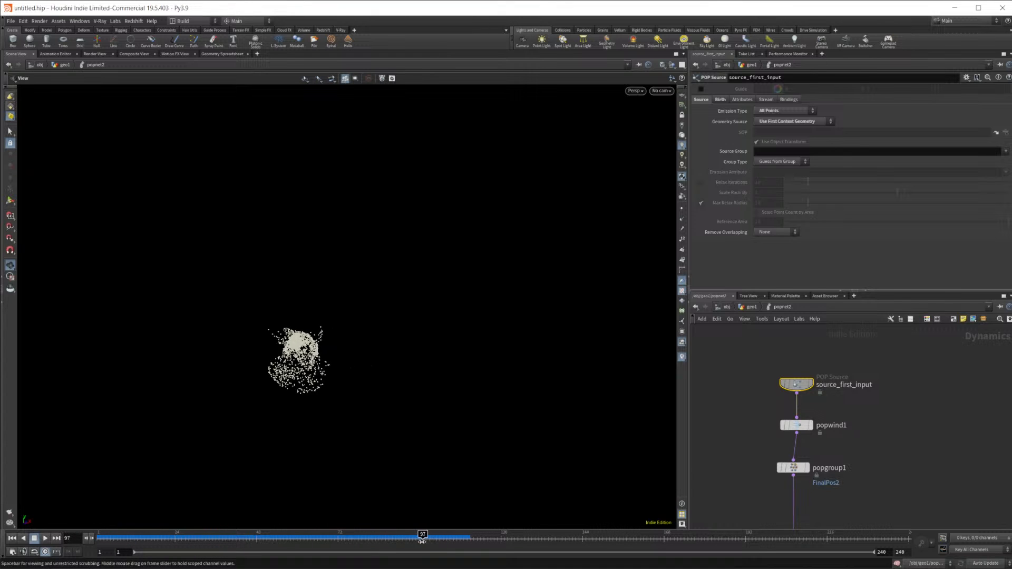
Return to geo1, display merge1 and play the merged animation from frame 1
click(752, 306)
middle_drag(802, 444, 860, 398)
click(797, 430)
click(15, 539)
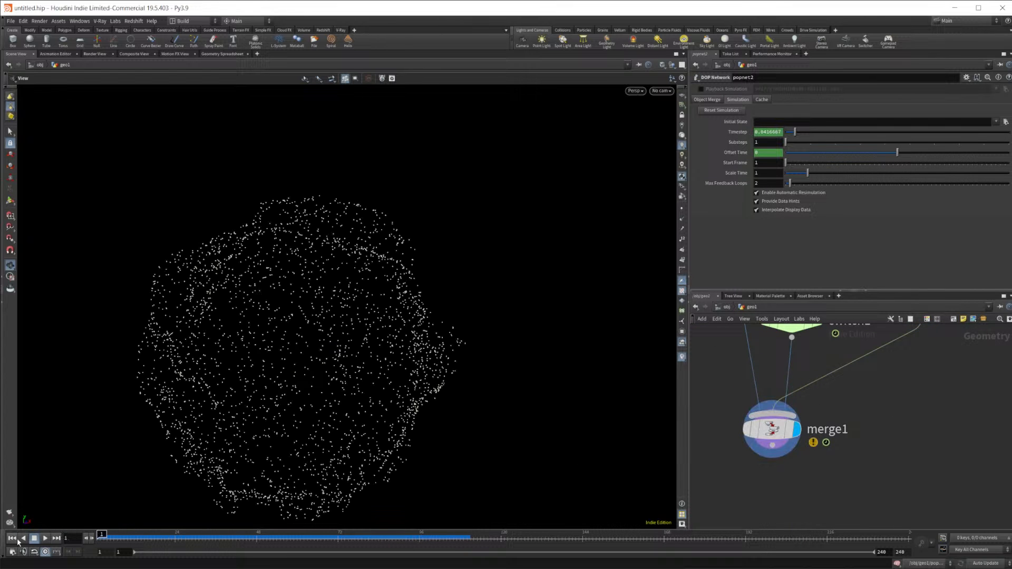
click(45, 540)
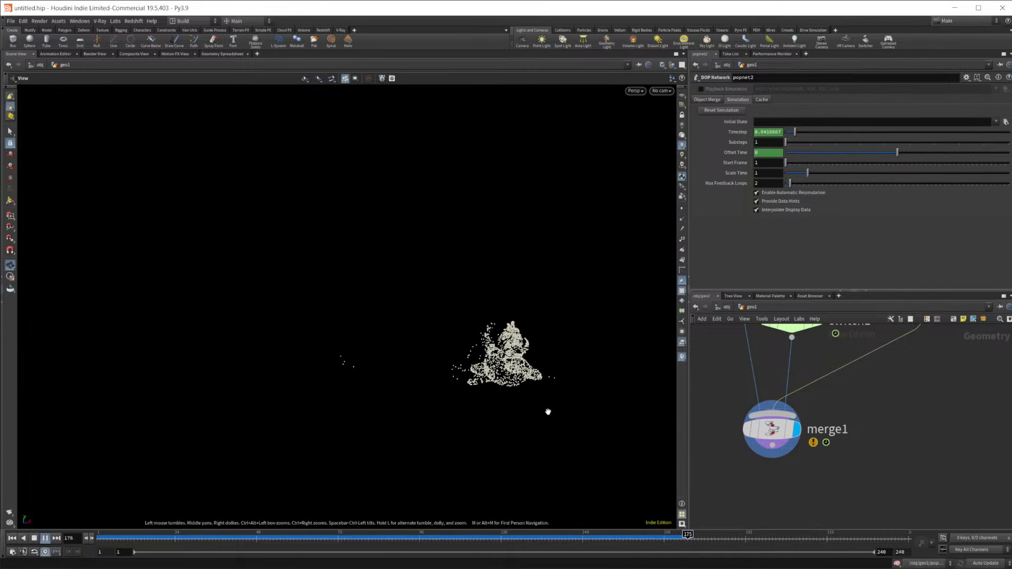
click(36, 538)
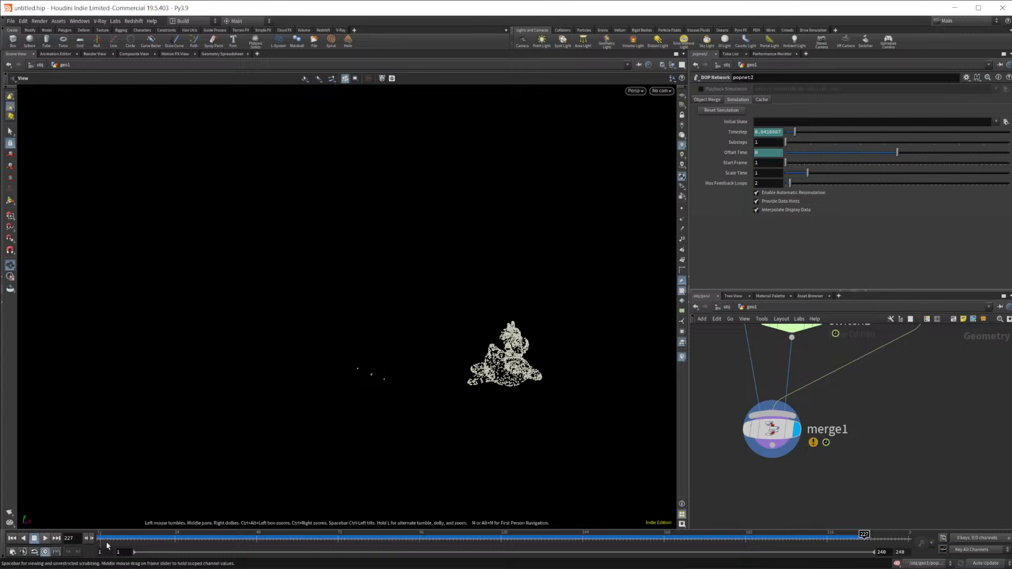
Scrub between about frames 157 and 213, examining the stray particles, and stop at frame 165
drag(517, 538, 678, 518)
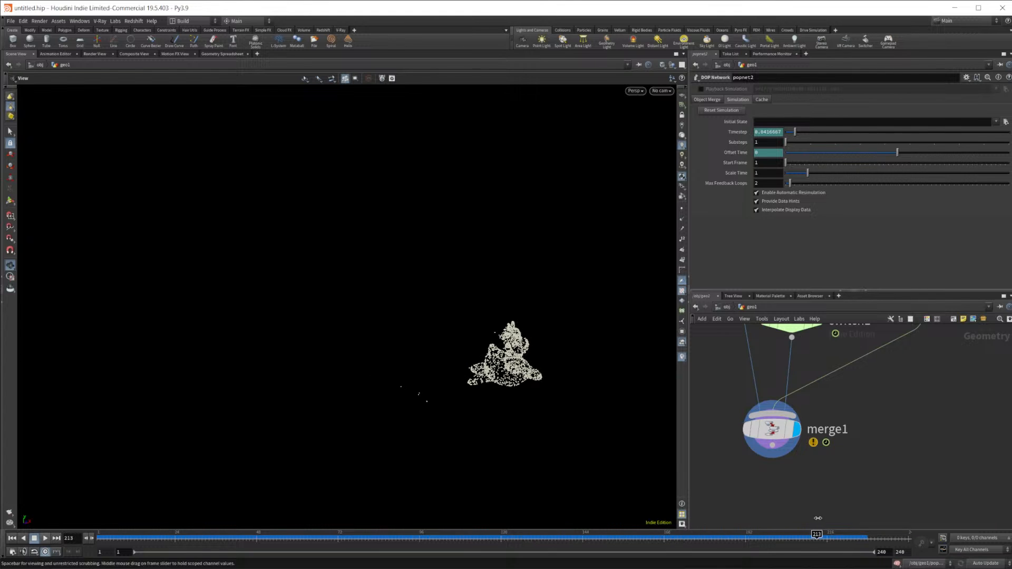
drag(662, 545, 684, 525)
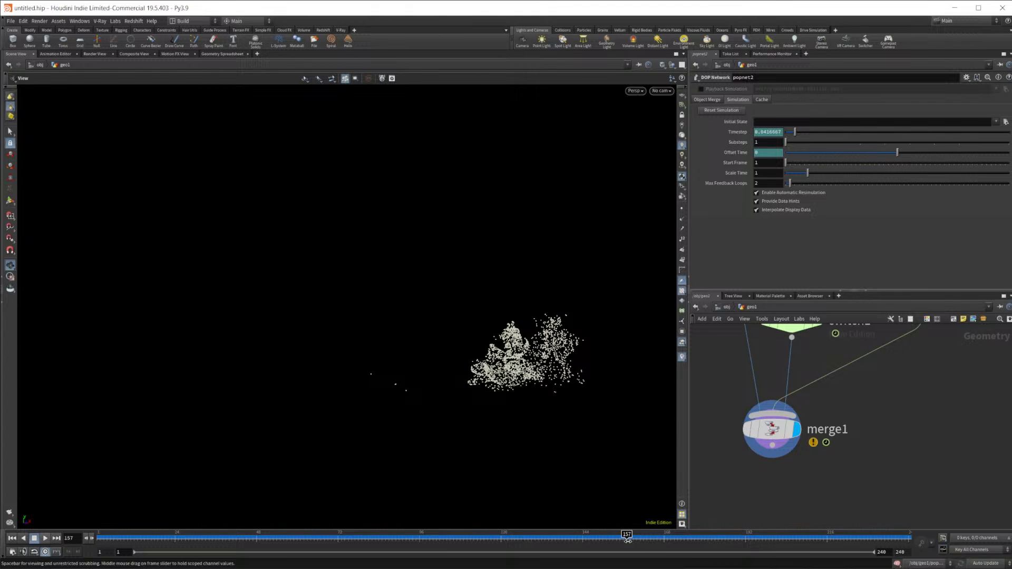
drag(627, 540, 708, 532)
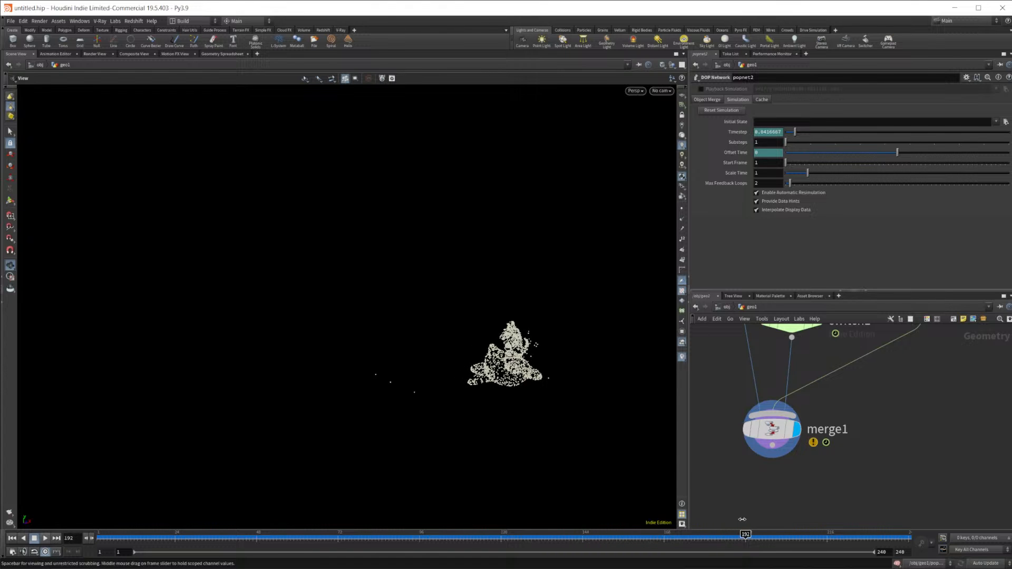
drag(640, 540, 654, 536)
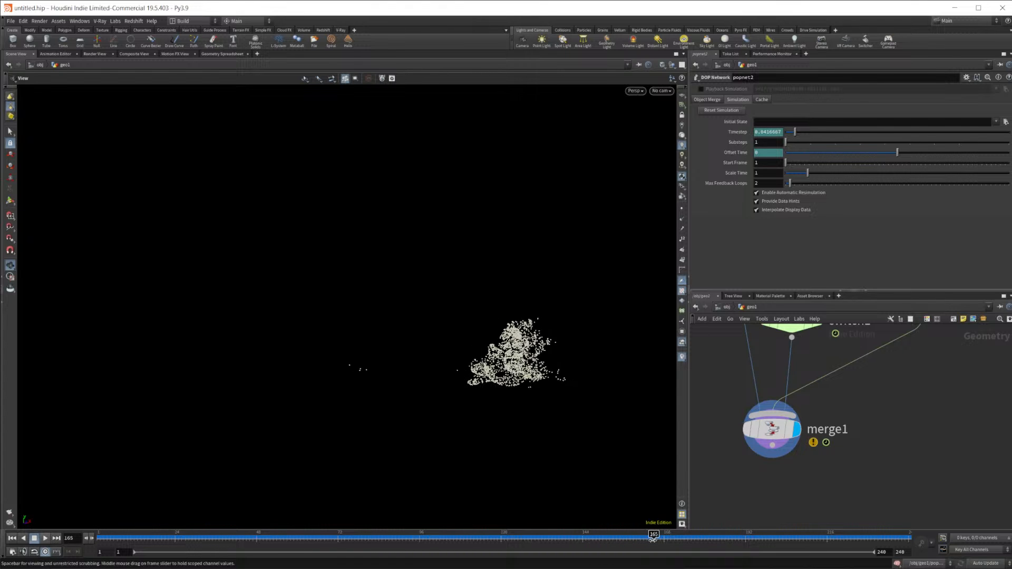
Turn on point numbers and check the finalpos attribute of stray point 543 in the geometry spreadsheet
click(682, 239)
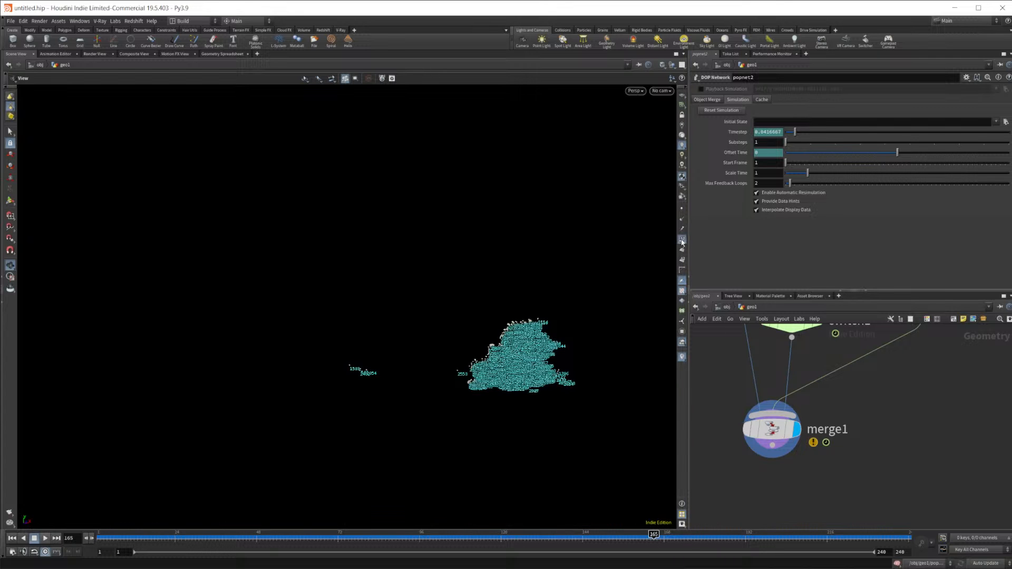
right_drag(309, 402, 785, 316)
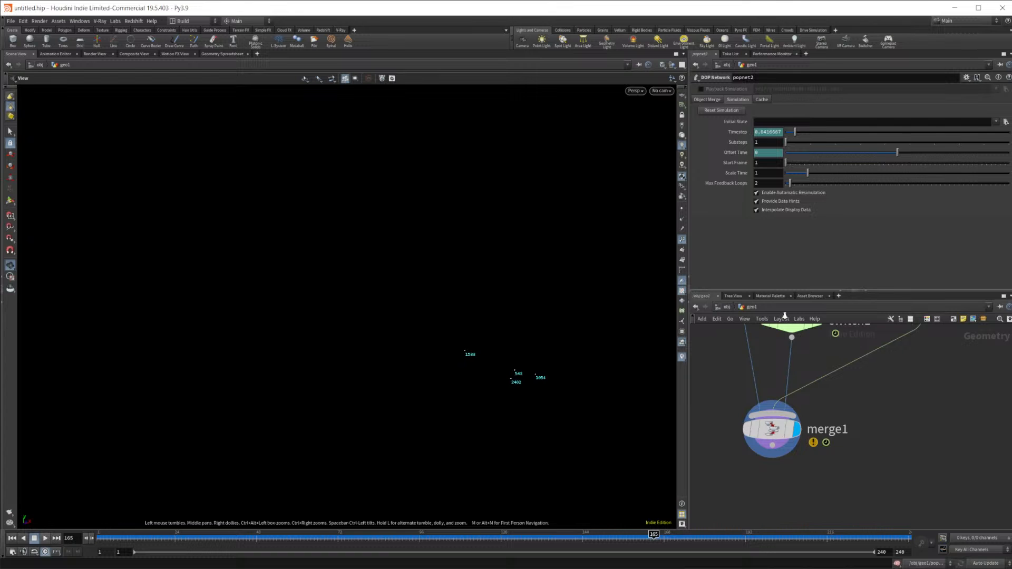
click(222, 54)
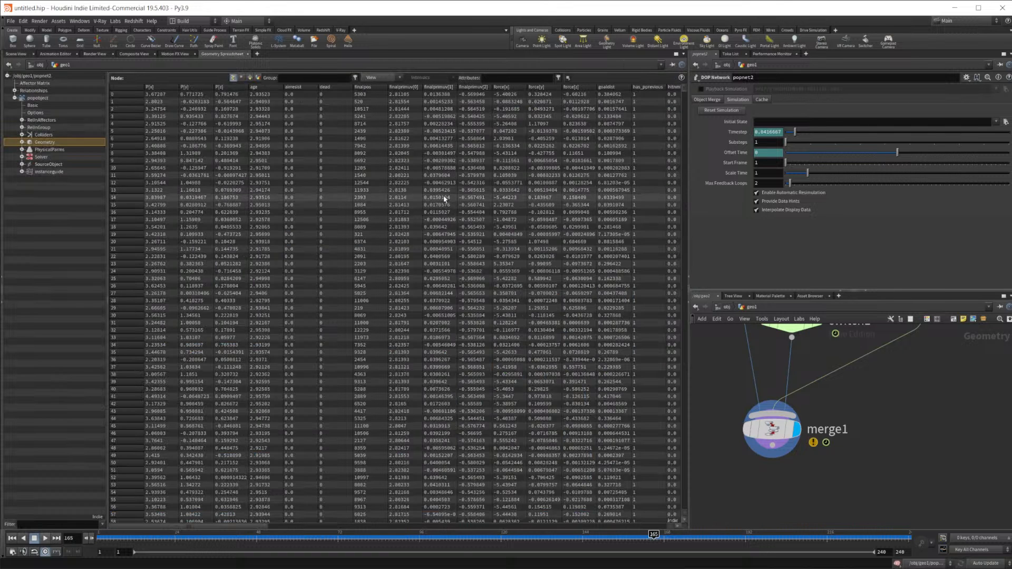
drag(684, 98, 666, 168)
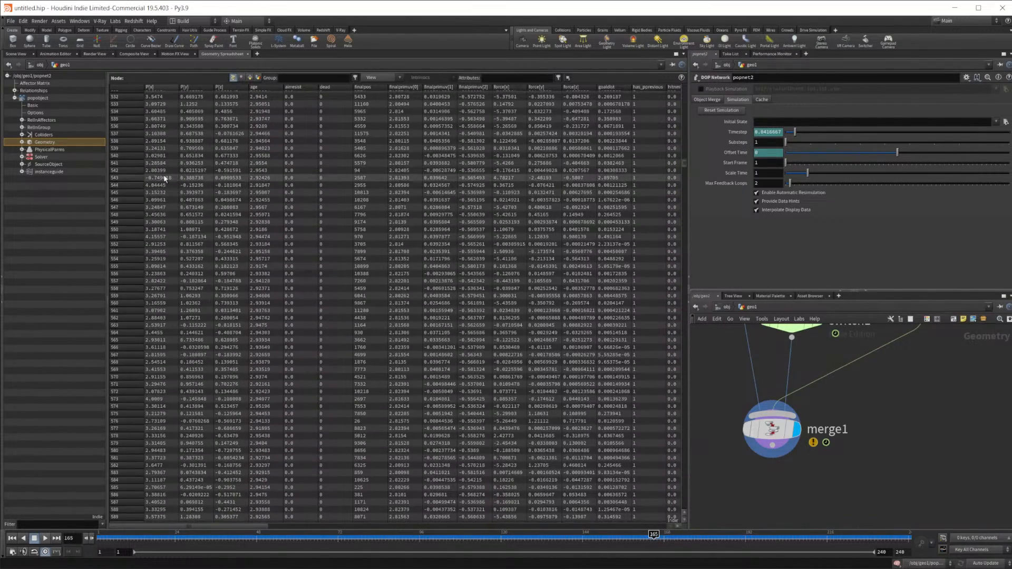
click(364, 181)
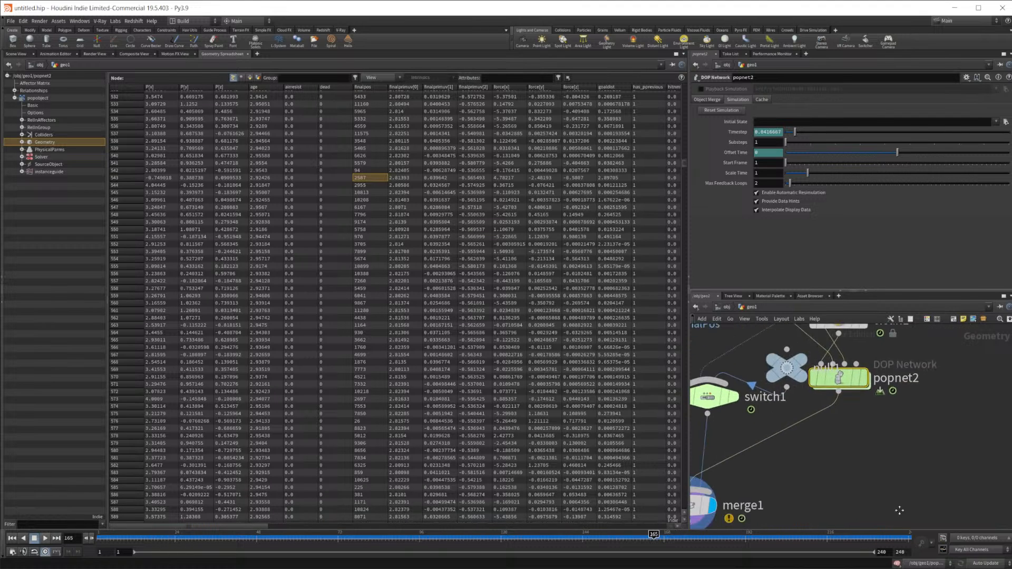
drag(221, 530, 219, 509)
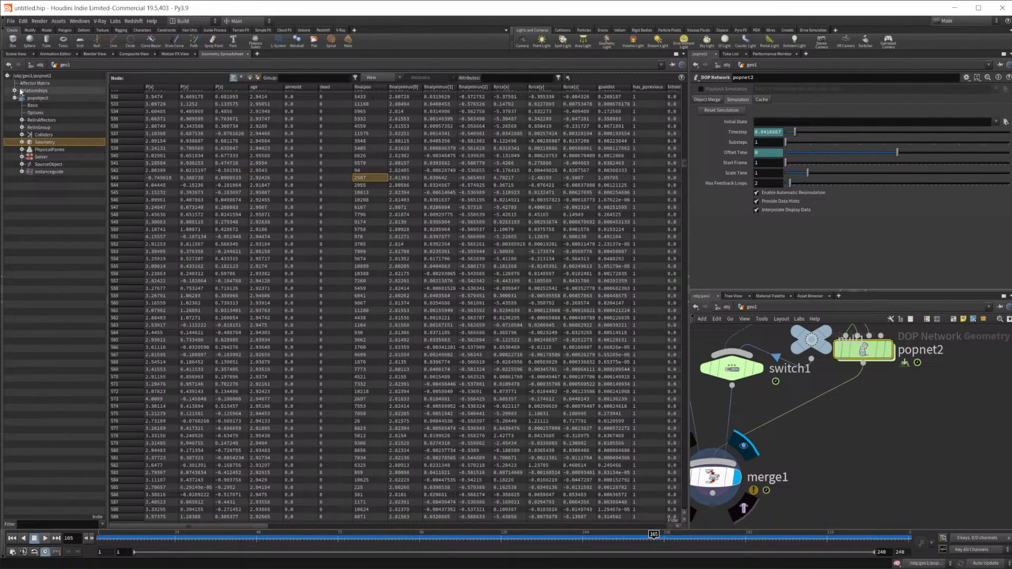
Return to the scene view at frame 1 and turn off the point numbers
click(23, 54)
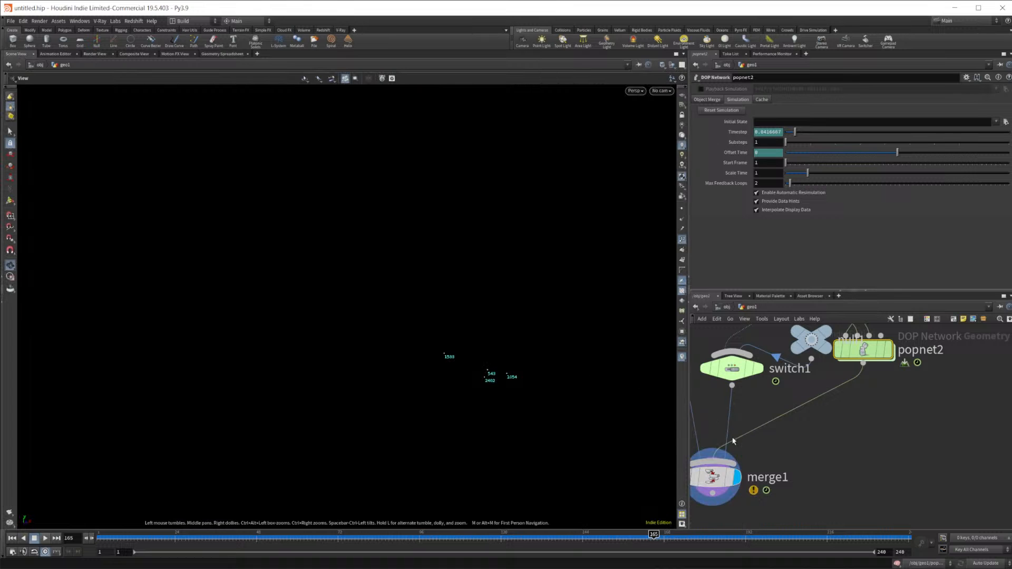
drag(572, 401, 368, 383)
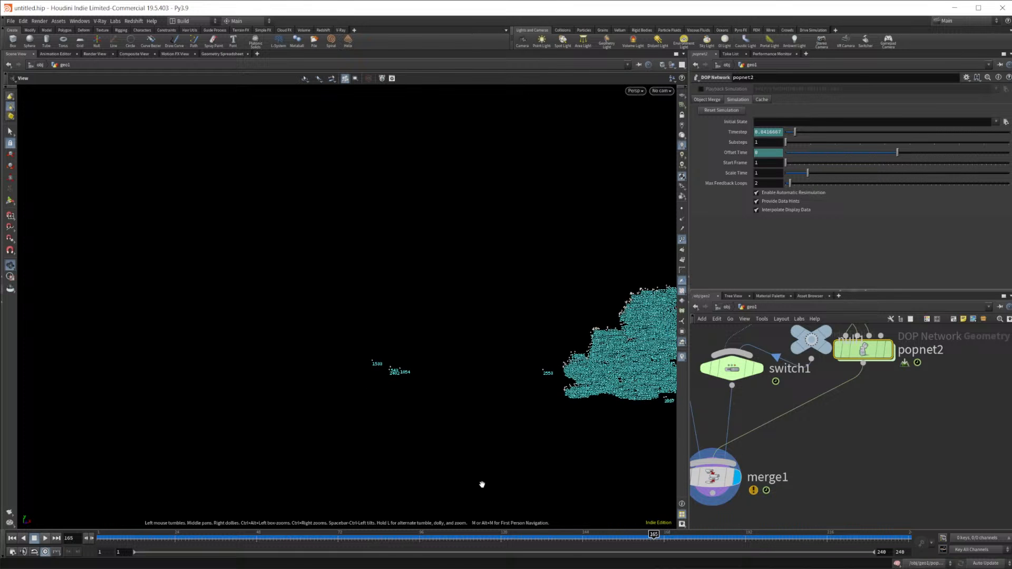
click(107, 544)
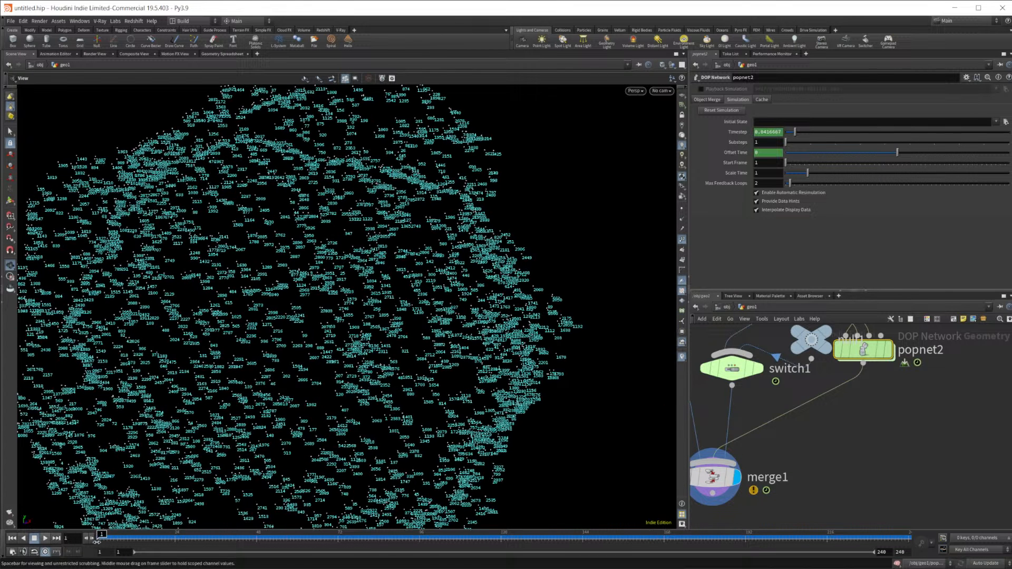
click(682, 230)
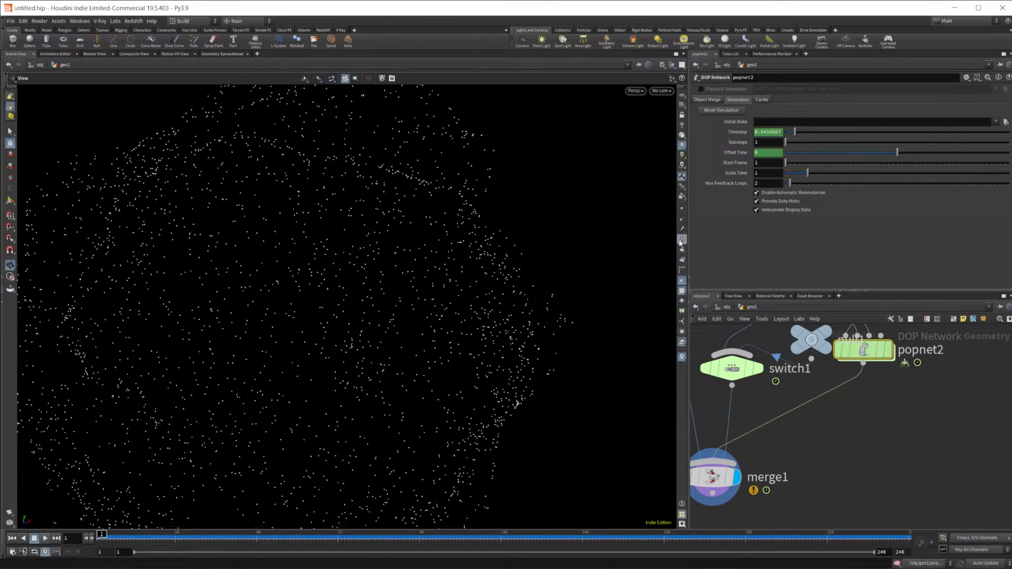
Play and scrub the merged animation from different viewing angles, examining the particle transition to the final shape
click(47, 538)
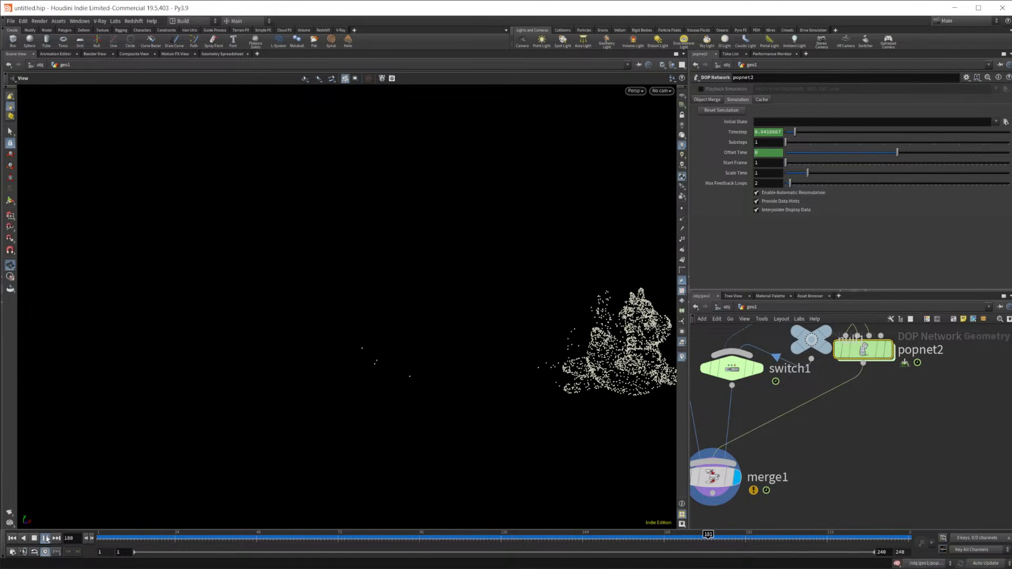
click(35, 539)
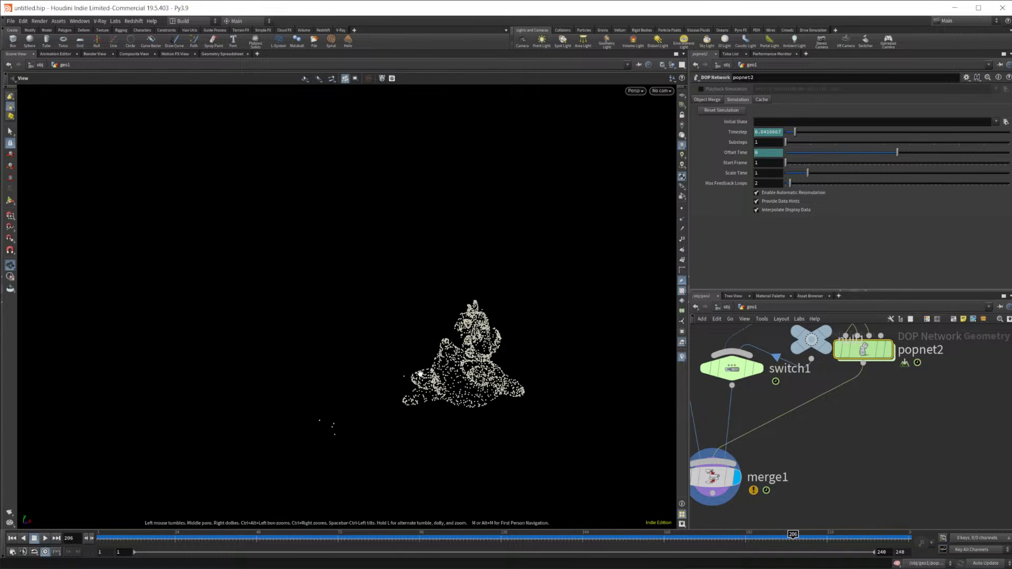
drag(562, 344, 346, 378)
drag(358, 528, 674, 540)
drag(572, 462, 638, 496)
drag(674, 536, 136, 535)
click(44, 538)
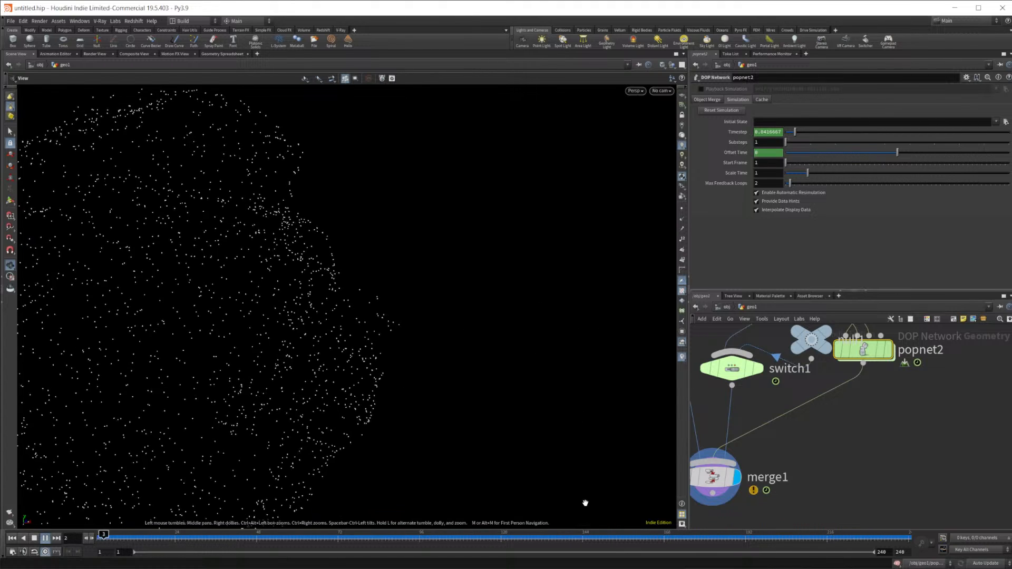
Inside popnet2, set popwind1's group to !FinalPos2
click(45, 539)
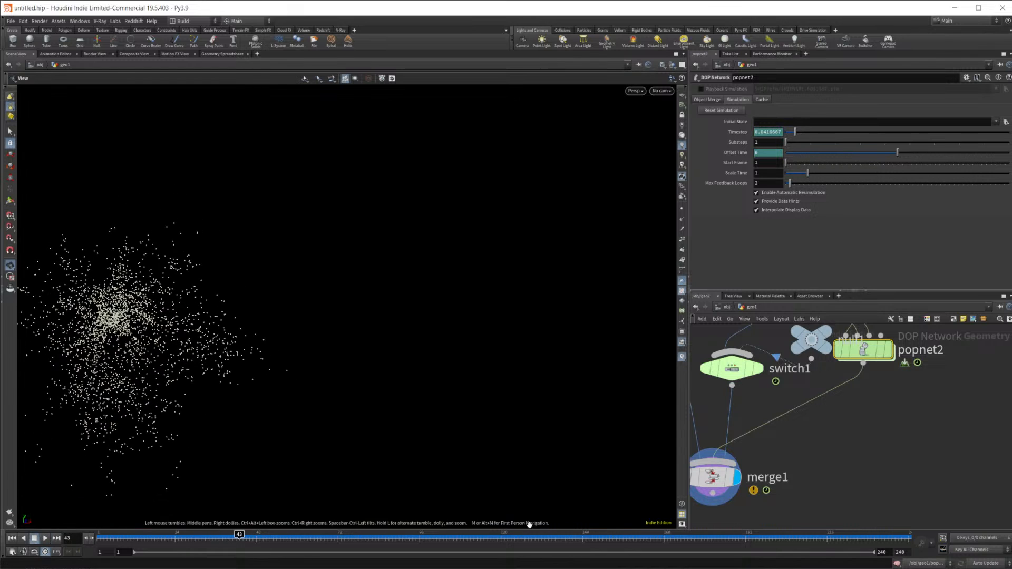
middle_drag(836, 441, 839, 514)
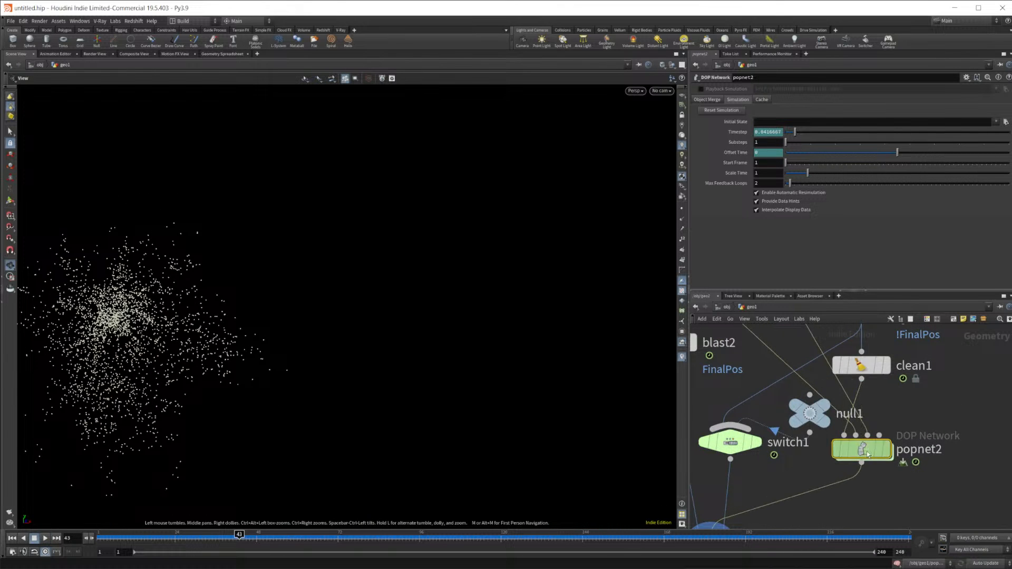
double_click(863, 450)
click(801, 432)
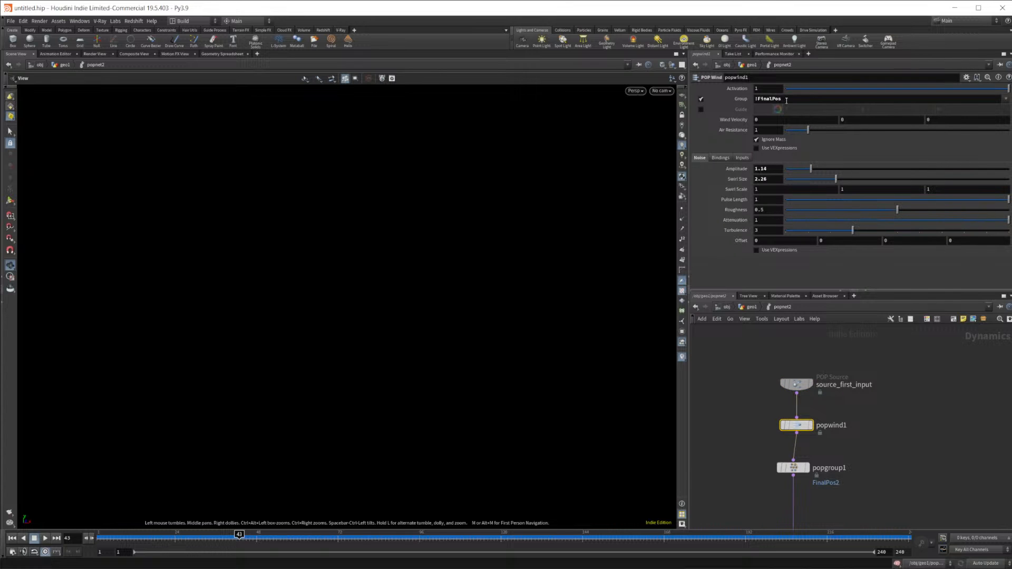
middle_drag(926, 475, 895, 439)
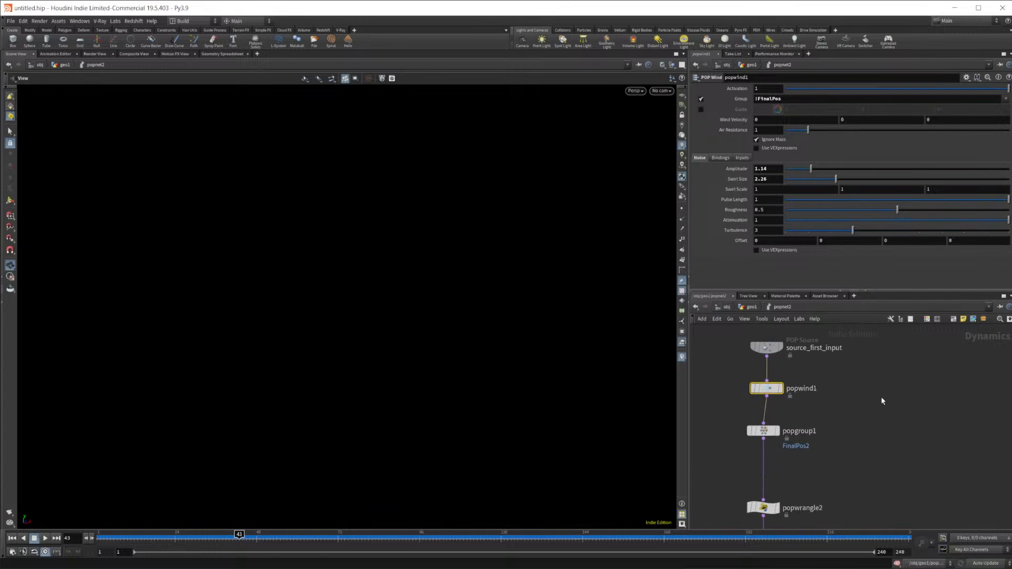
click(809, 104)
text(!FinalPos2)
key(Return)
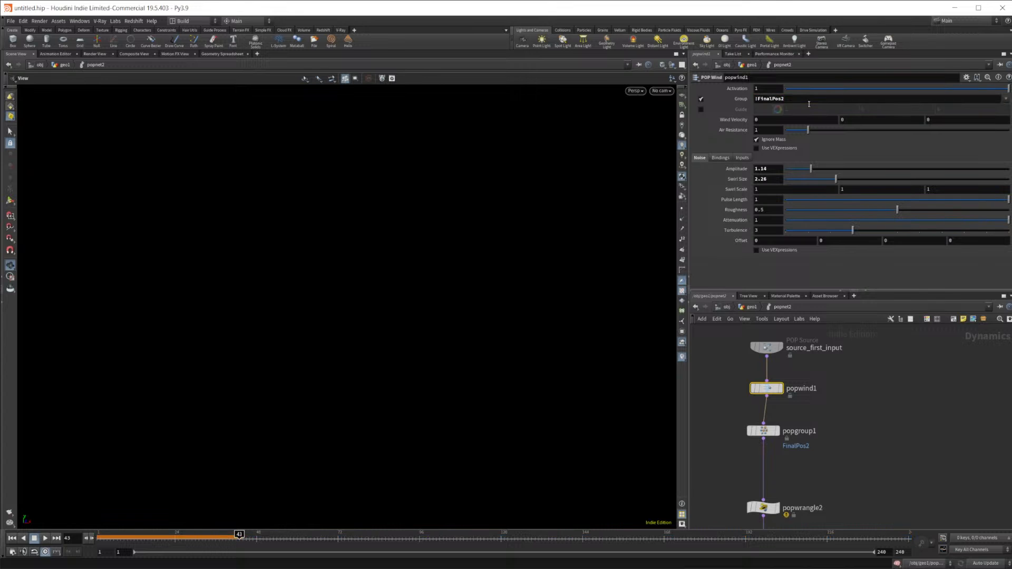
Return to the geo1 network and play the merged simulation from the start, examining the stray particles
click(756, 310)
click(12, 538)
click(45, 538)
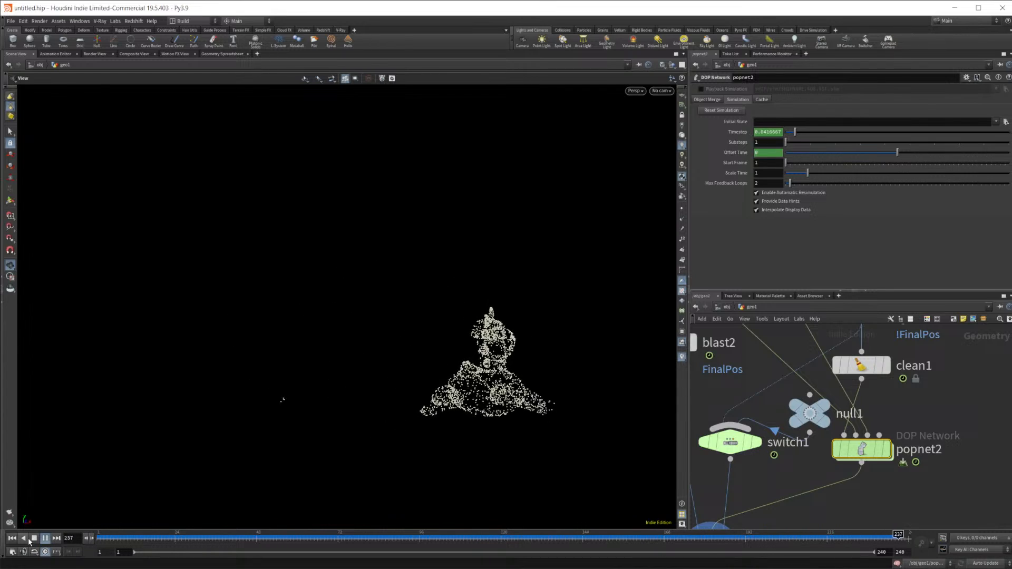
click(34, 538)
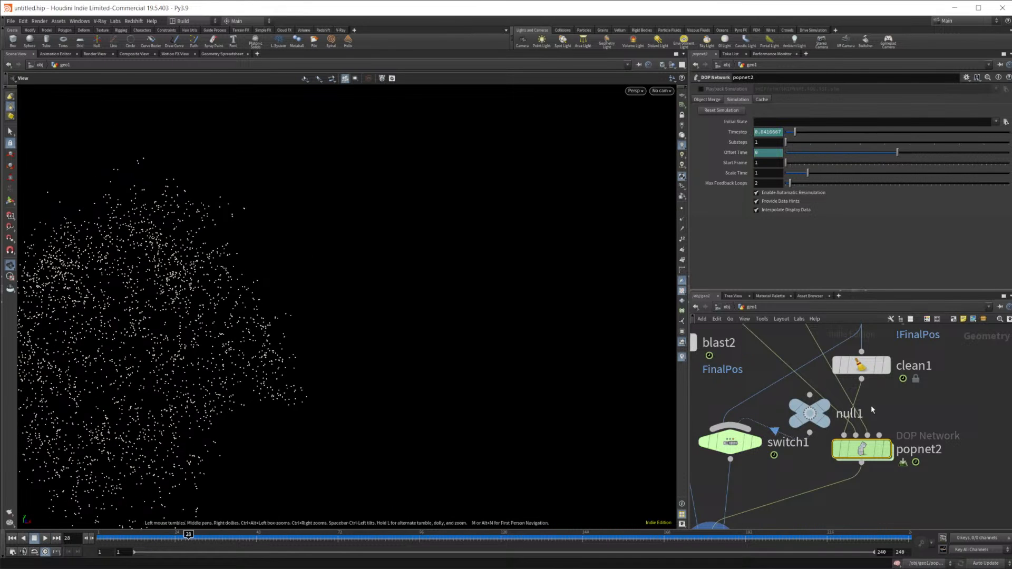
Inside popnet2, set the group assignment in popwrangle6's code to i@group_FinalPos2 = 1;
double_click(842, 443)
middle_drag(840, 505, 856, 473)
click(784, 399)
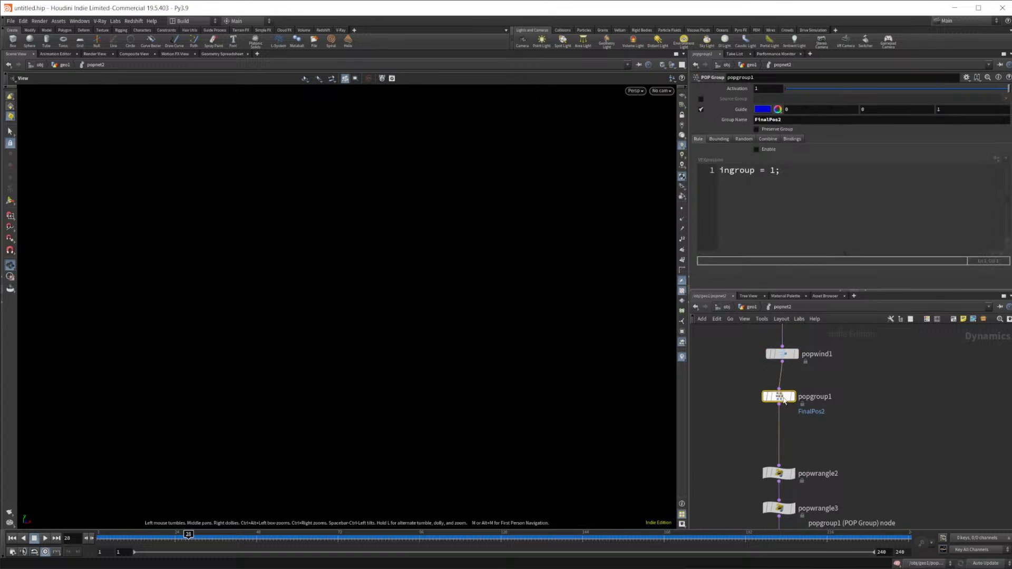
middle_drag(814, 428, 842, 392)
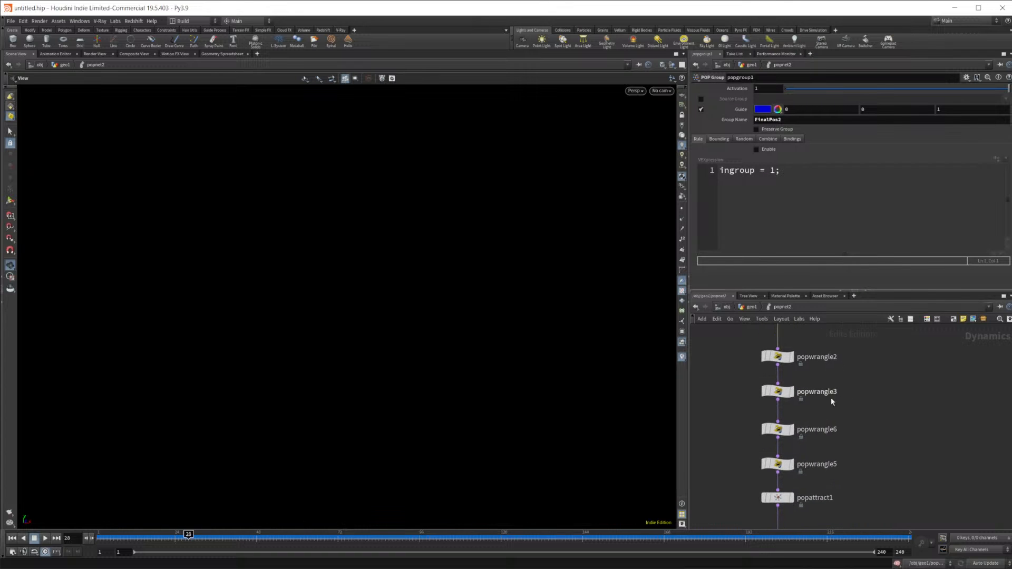
click(783, 470)
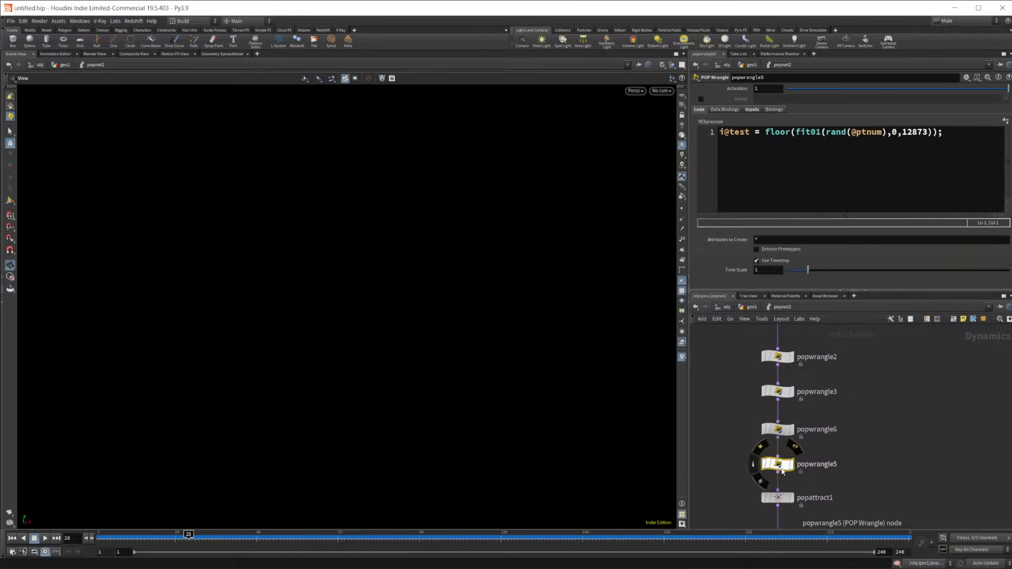
click(782, 432)
click(817, 153)
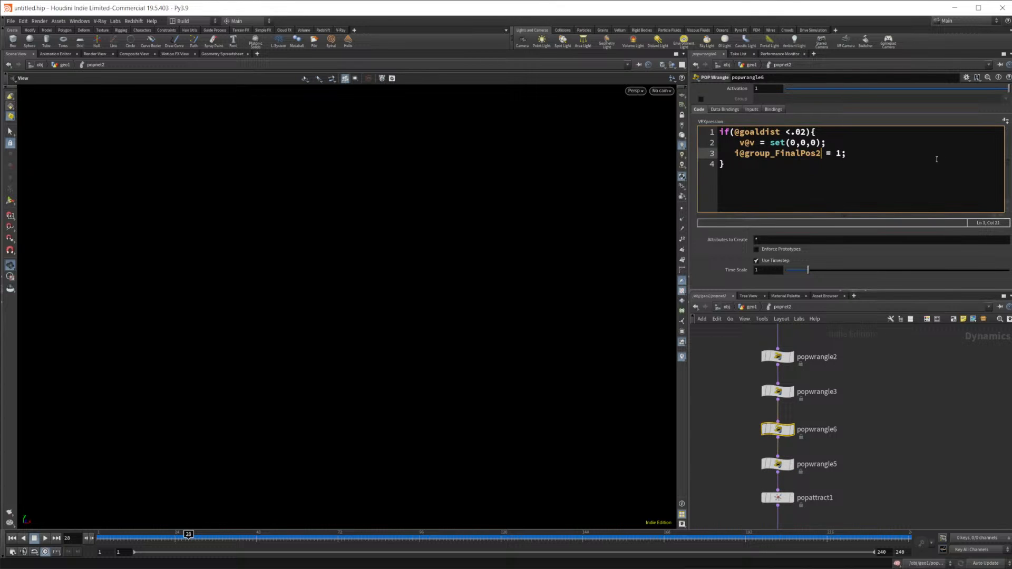
Replay the simulation from the first frame and return to geo1 to examine how the particles reach the final shape
click(11, 539)
click(12, 538)
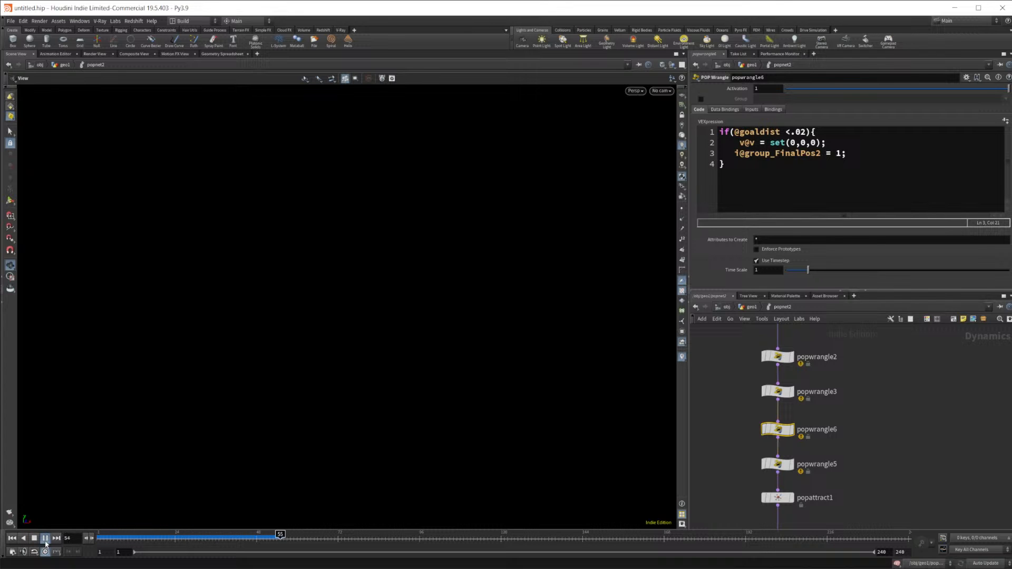
click(751, 307)
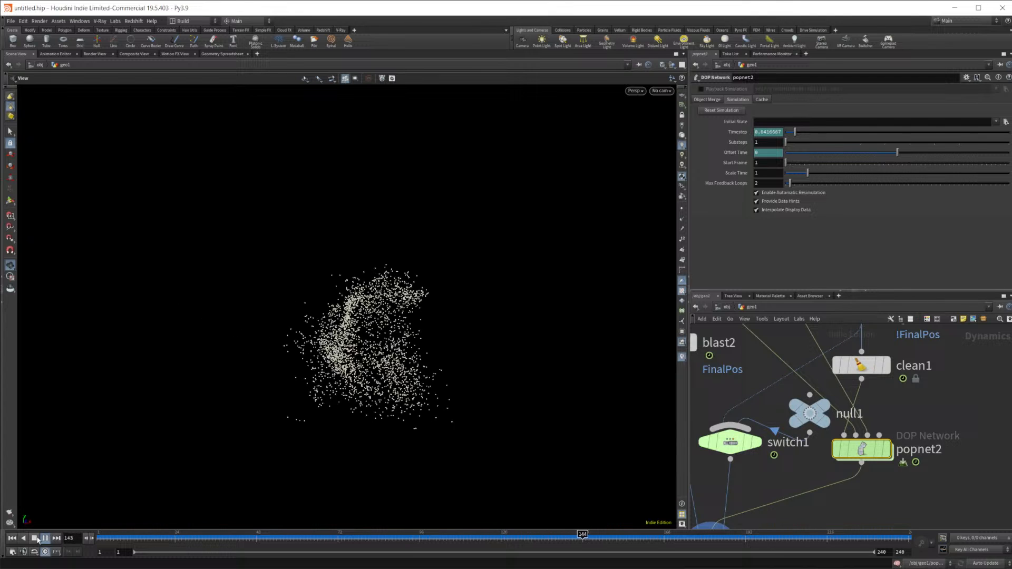
click(37, 539)
Inside popnet2, set popattract1's Force Scale to about 7.16
double_click(856, 450)
middle_drag(843, 417, 830, 540)
middle_drag(839, 443, 841, 331)
middle_drag(836, 421, 833, 348)
click(760, 434)
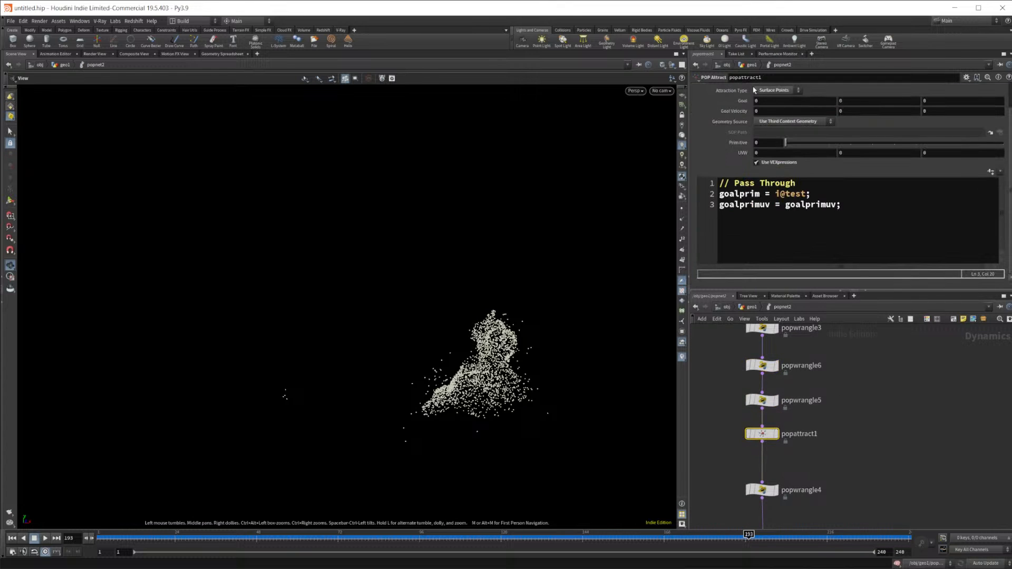
scroll(758, 90, up, 3)
click(716, 109)
drag(913, 133, 933, 135)
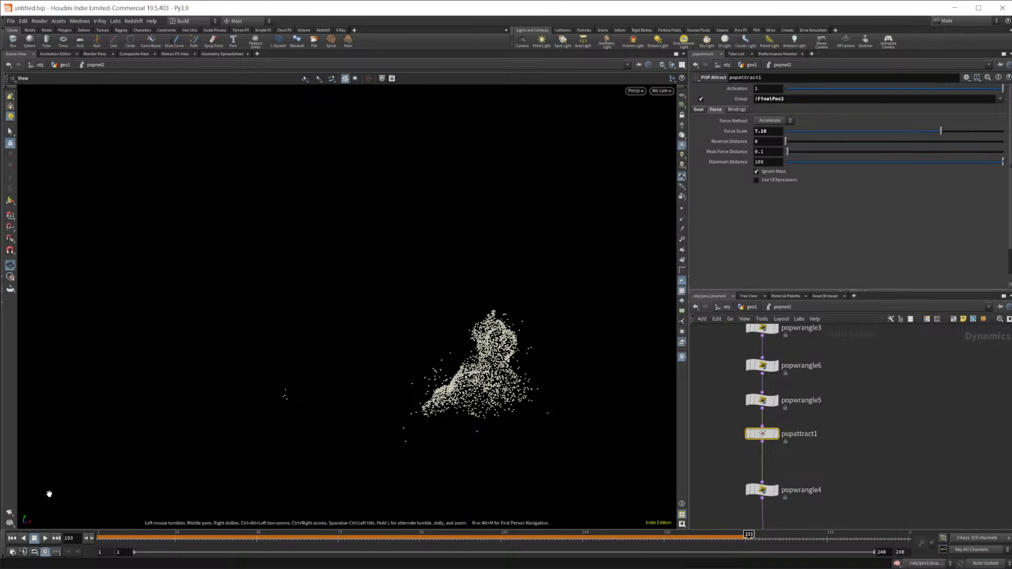
Play the simulation from the first frame and scrub to frame 207, checking for particles left behind
click(10, 539)
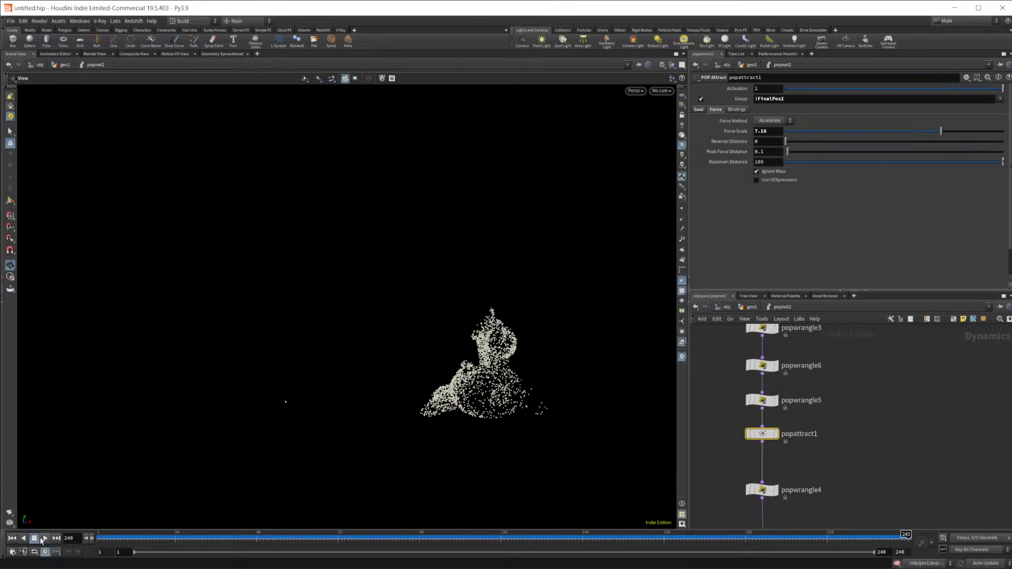
click(45, 539)
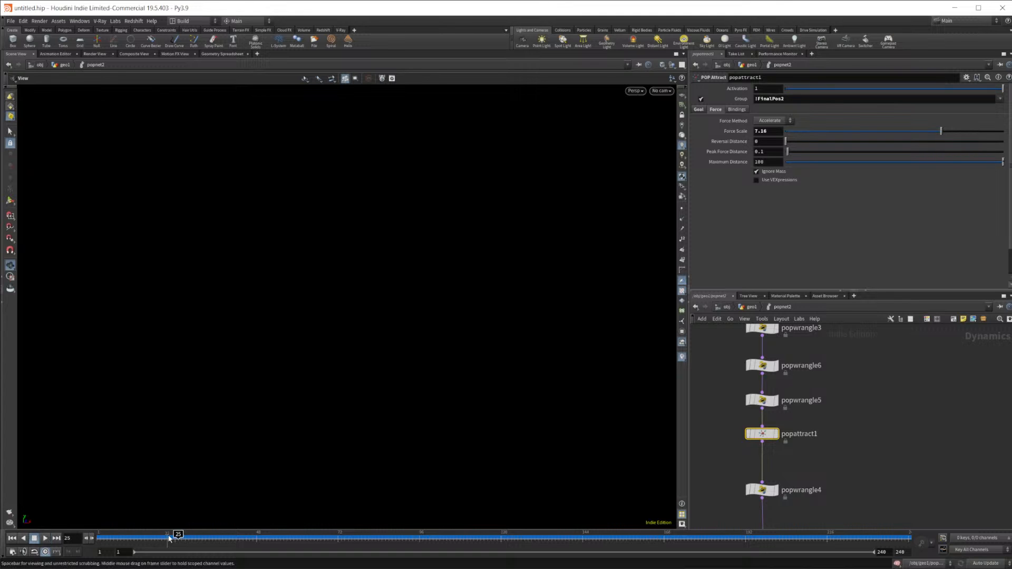
drag(406, 535, 733, 533)
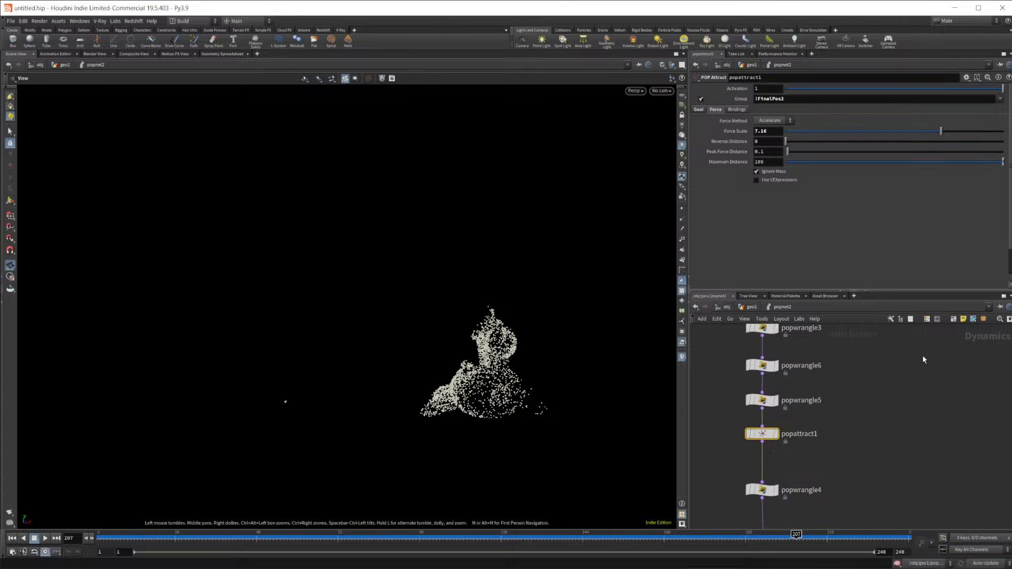
Display popnet2's output in geo1 and turn on point numbers, framing the stray particles
middle_drag(870, 402, 845, 363)
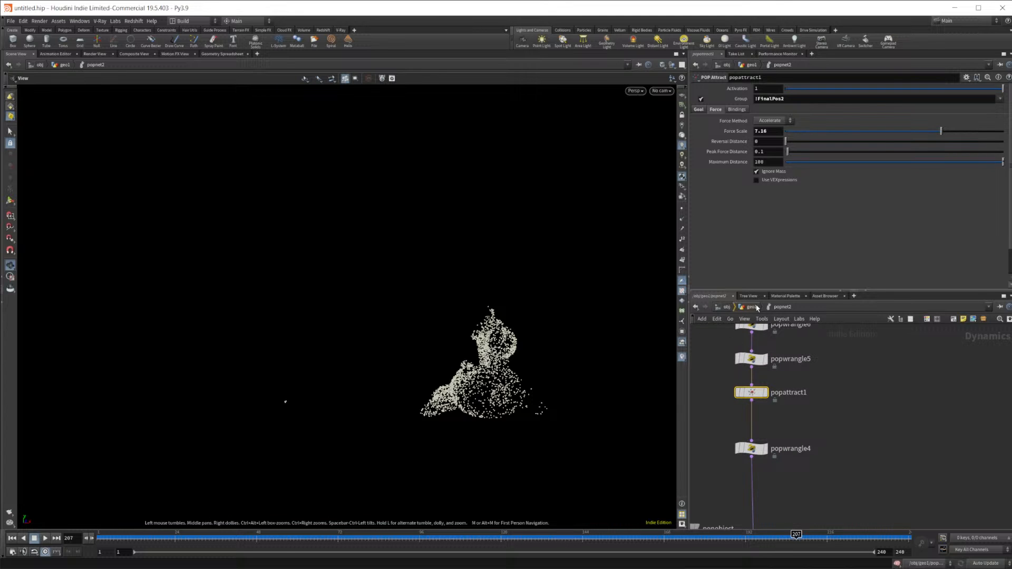
click(757, 308)
scroll(819, 405, up, 3)
click(857, 374)
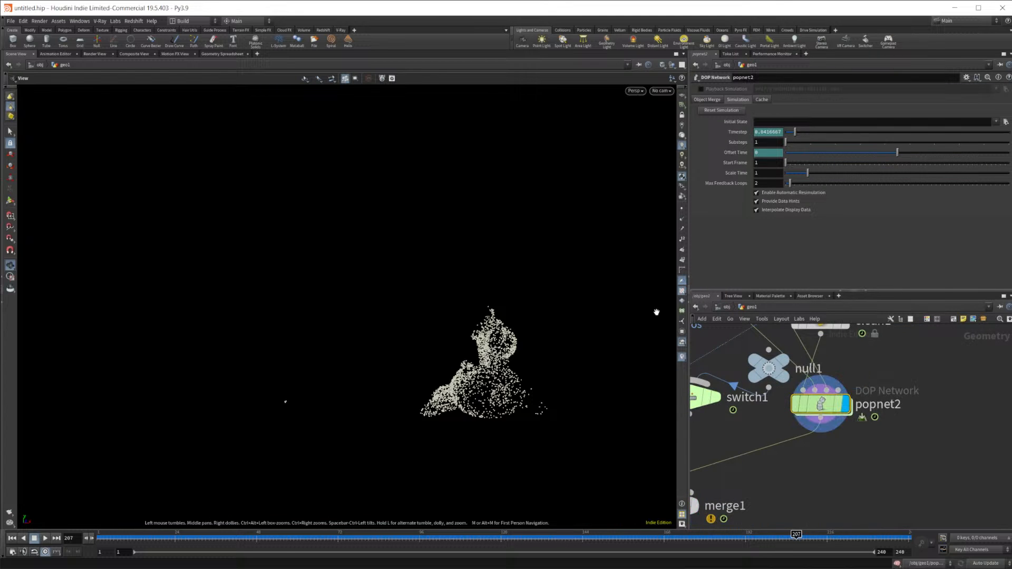
click(682, 239)
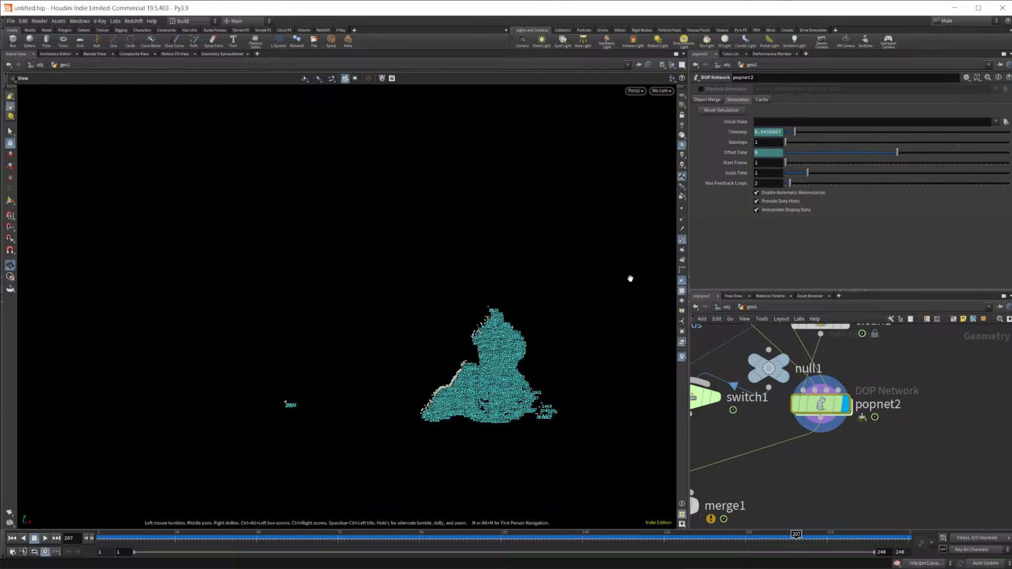
middle_drag(293, 391, 470, 380)
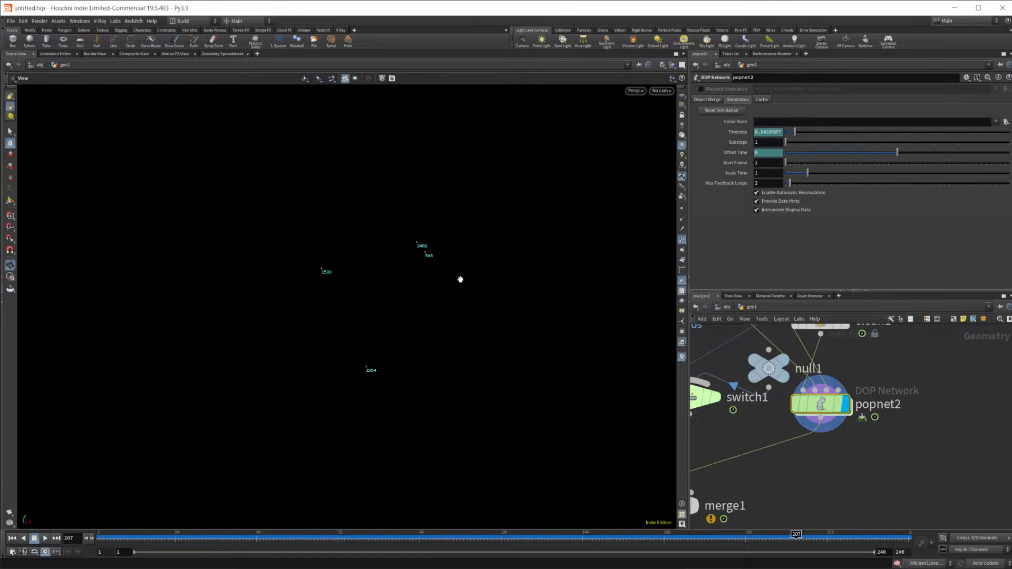
Check stray point 2402's finalpos, threshold and FinalPos group attributes in the geometry spreadsheet
click(221, 54)
drag(682, 88, 656, 430)
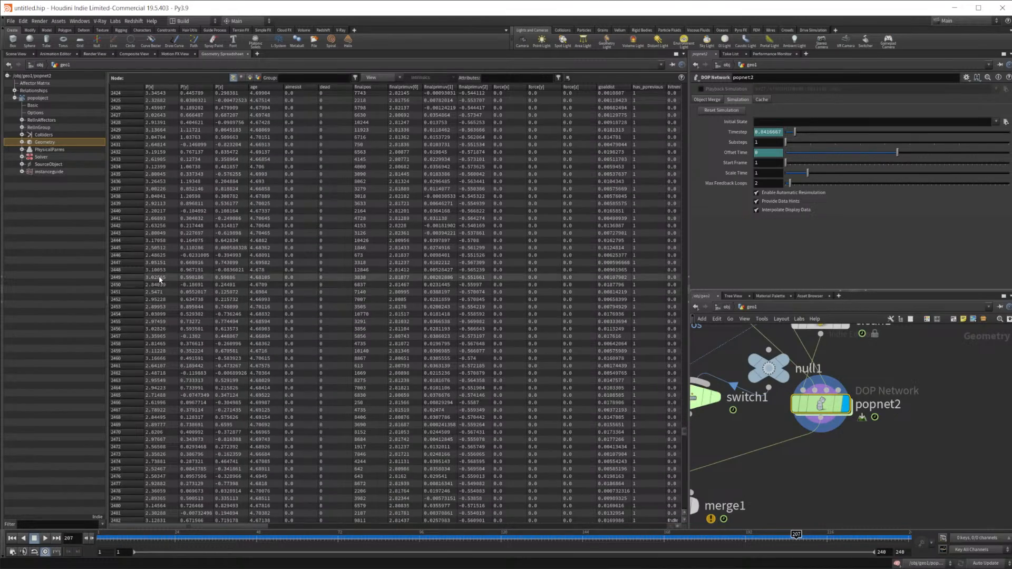
scroll(169, 258, up, 4)
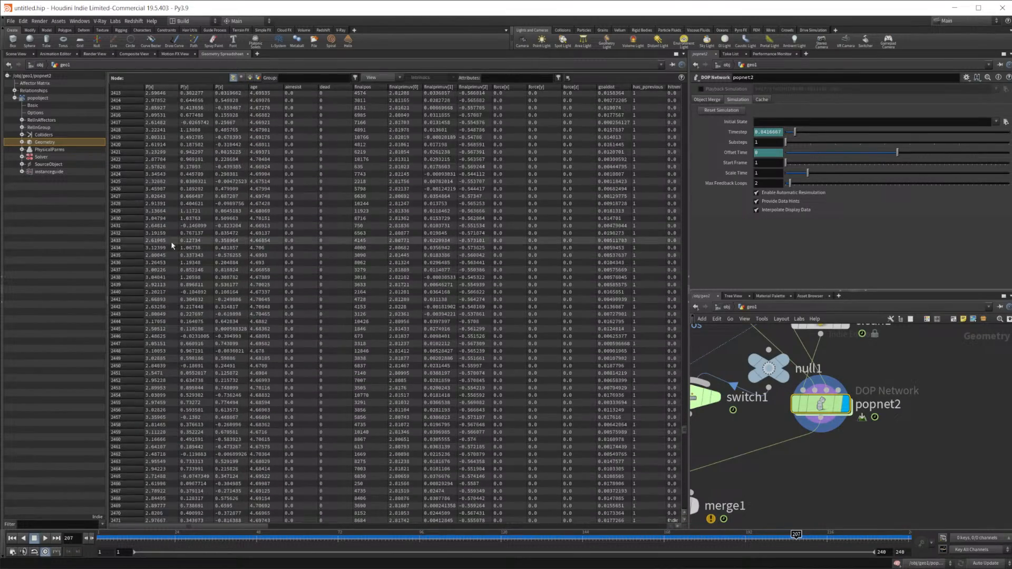
scroll(172, 246, up, 5)
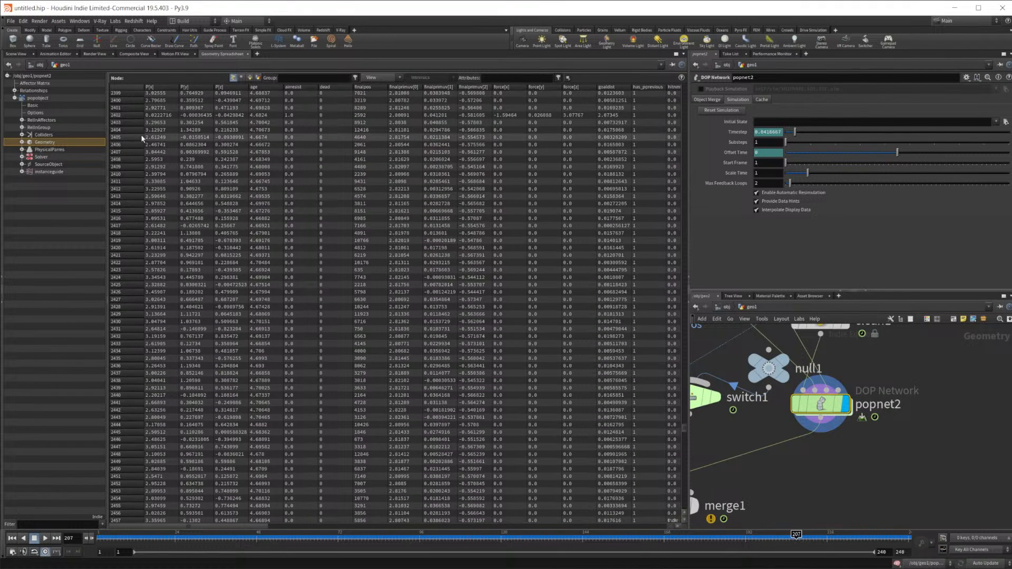
click(366, 117)
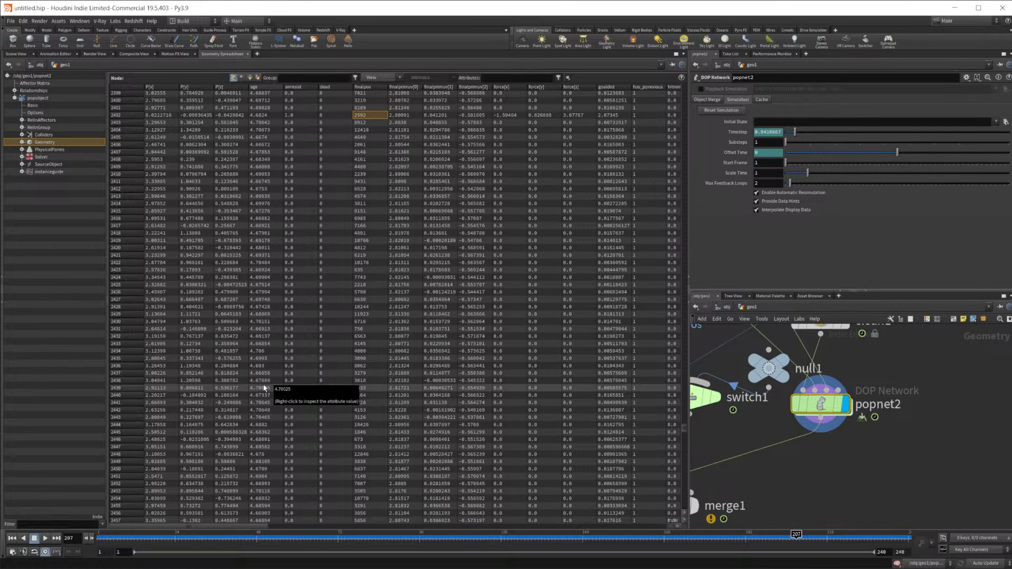
drag(223, 527, 653, 562)
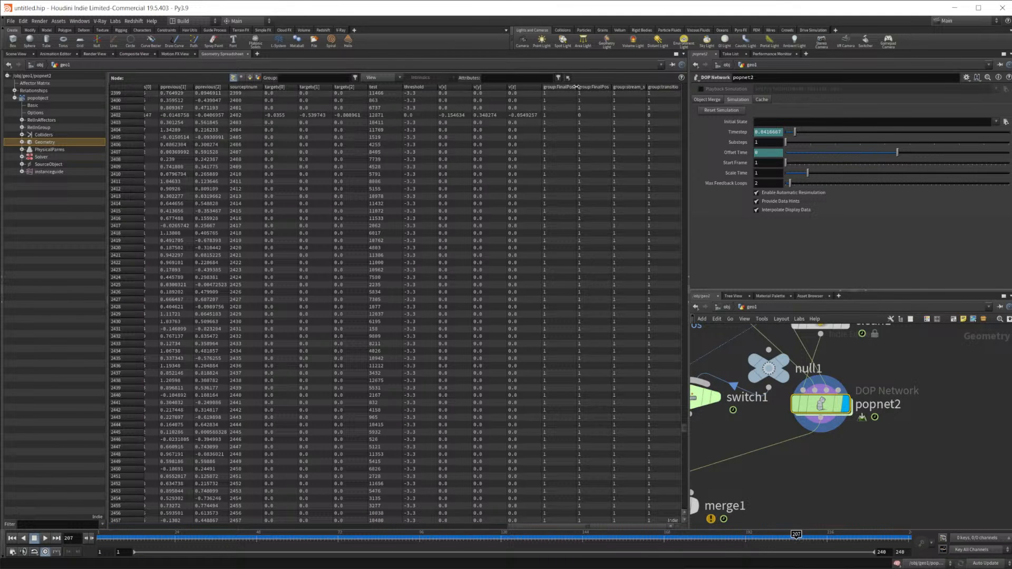
drag(577, 86, 594, 87)
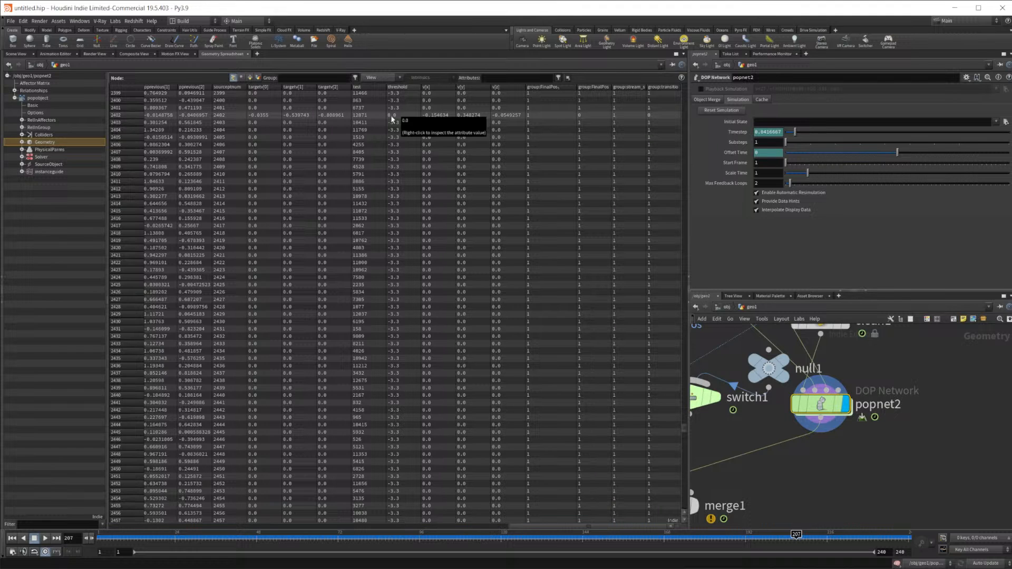
Inside popnet2, review the POP wrangles' settings and compare popwrangle4's threshold code and FinalPos2 group with point 2402's threshold attribute
middle_drag(912, 381, 893, 464)
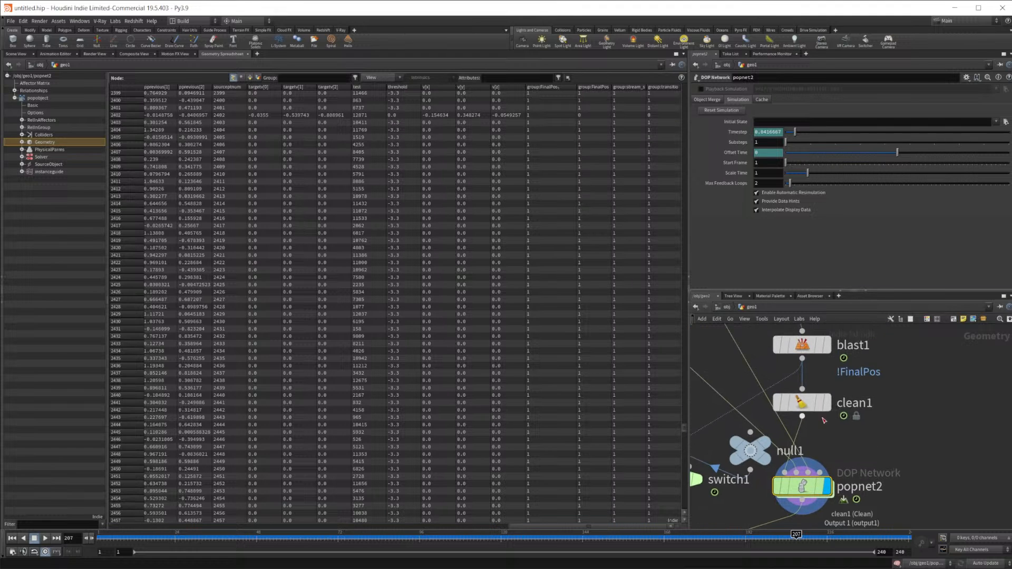
double_click(802, 486)
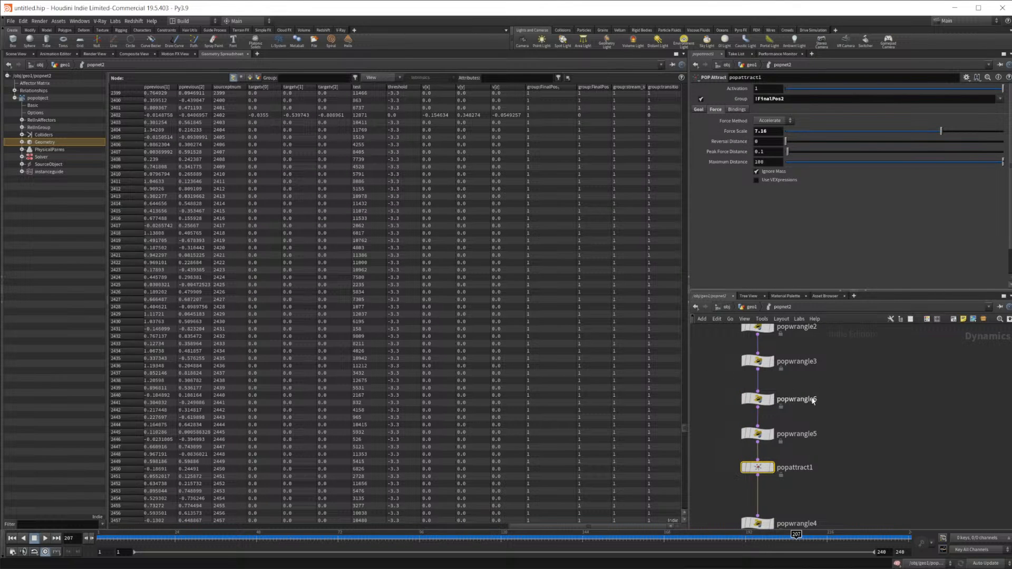
click(762, 401)
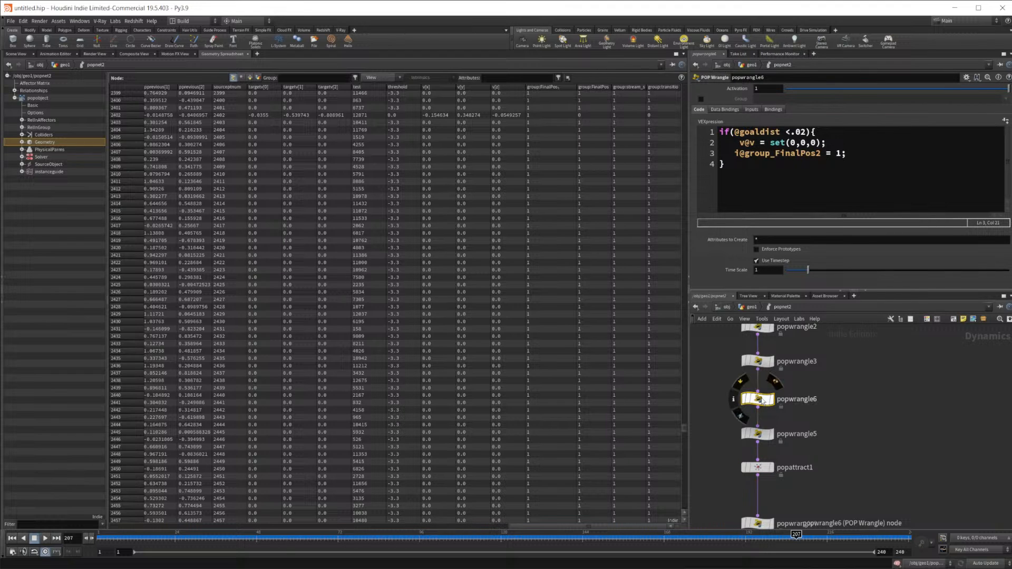
click(762, 365)
click(759, 328)
middle_drag(856, 401, 843, 361)
click(758, 396)
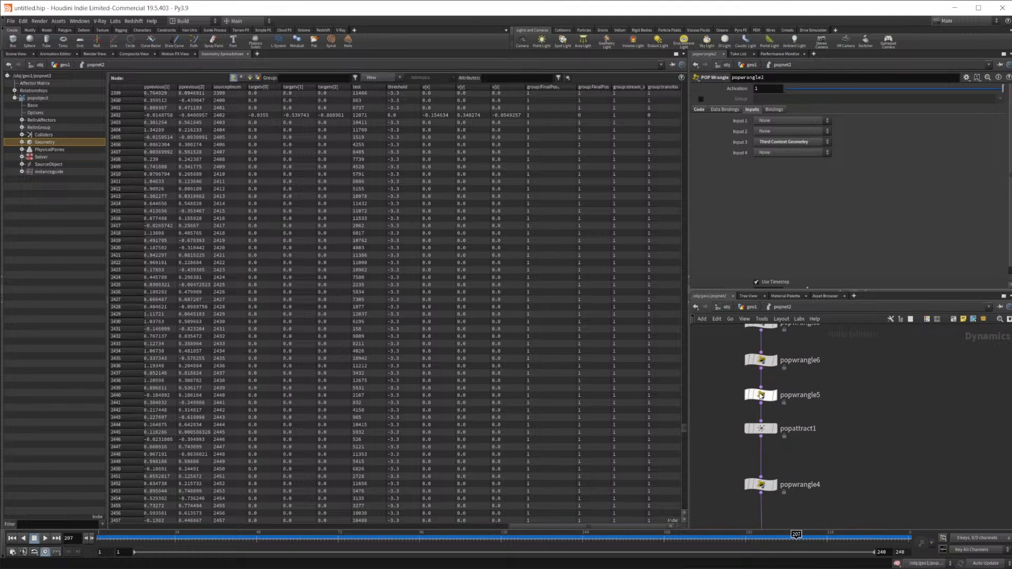
middle_drag(839, 443, 835, 382)
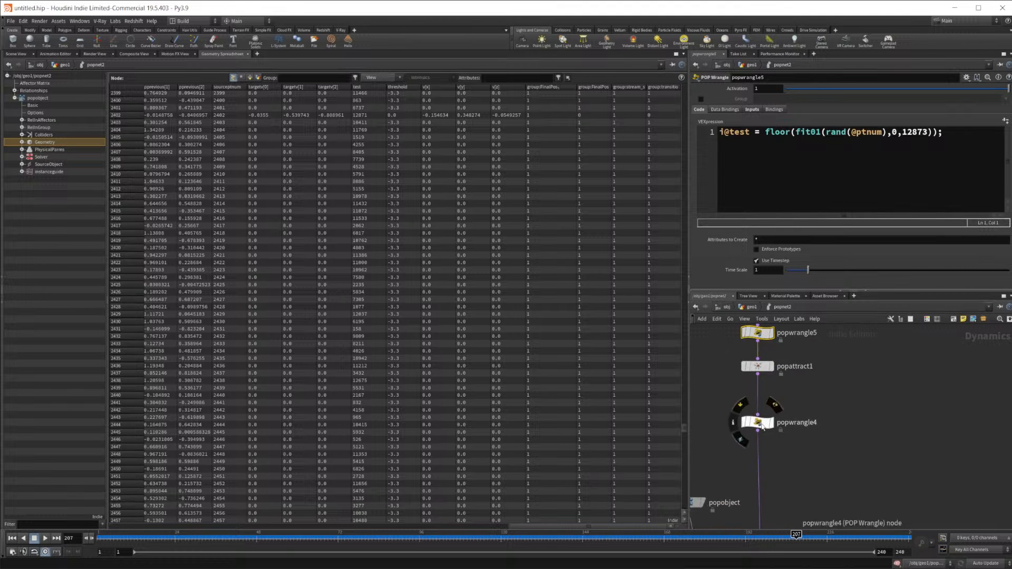
click(762, 425)
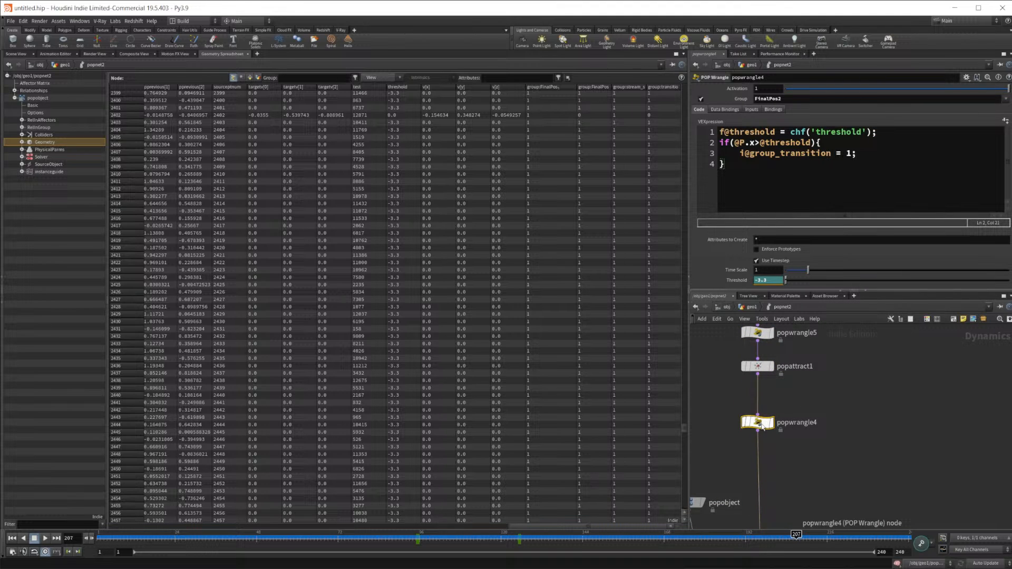
mouse_move(762, 426)
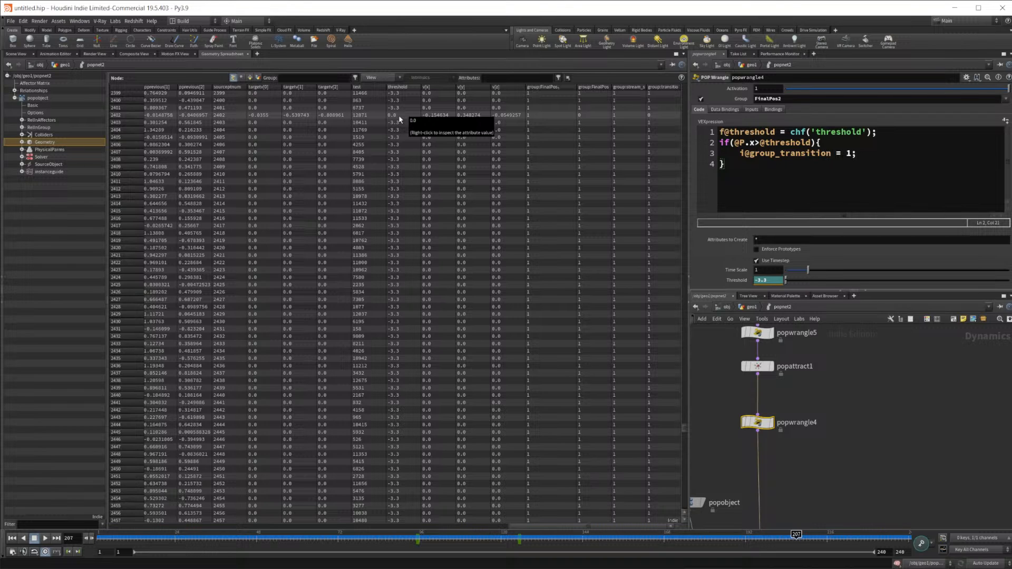
Inside popnet2, review the settings of popwind1, source_first_input and popgroup1 for the cause of the stray particles
scroll(844, 464, up, 10)
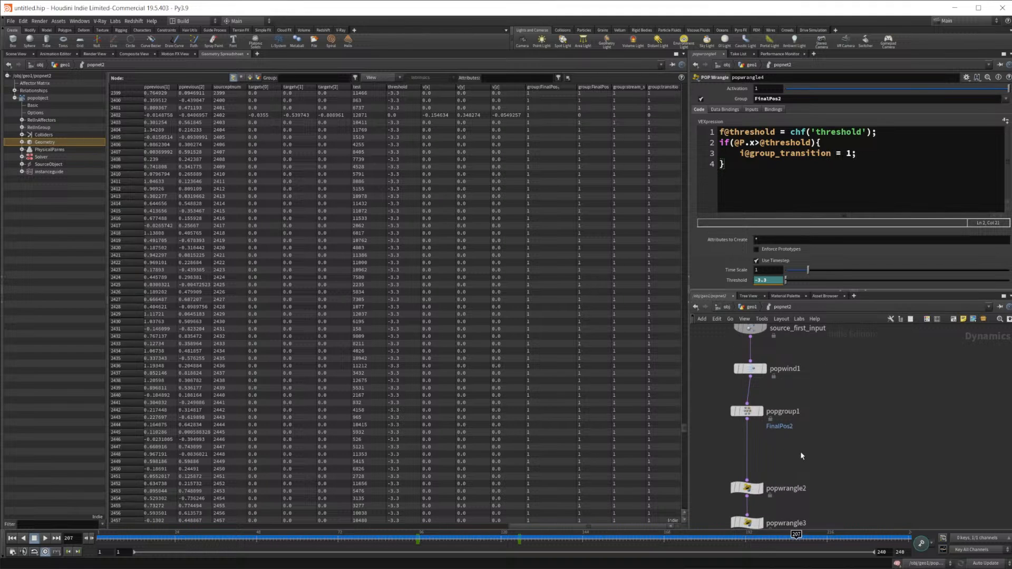
click(758, 369)
scroll(759, 380, up, 2)
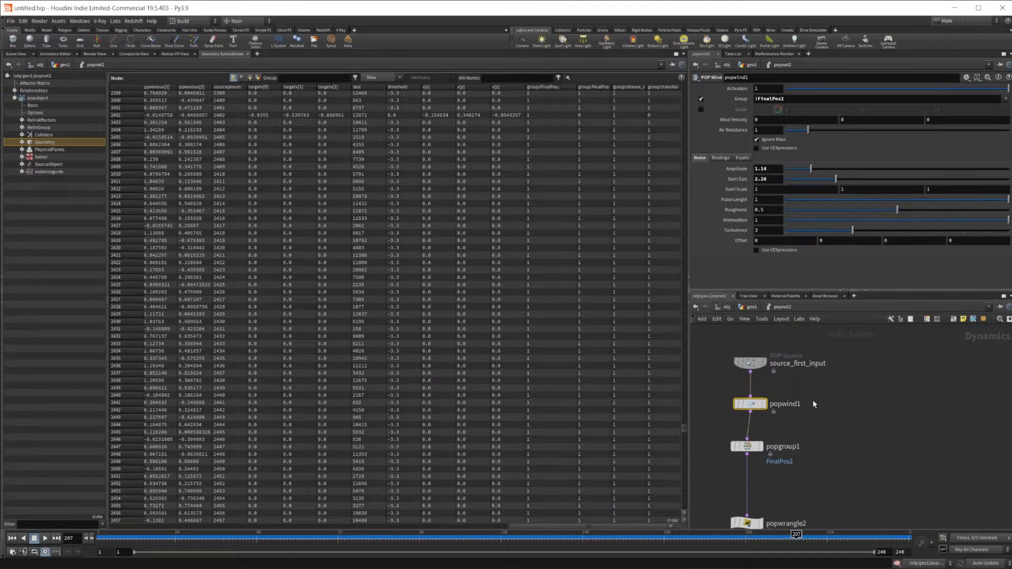
click(749, 366)
scroll(834, 429, down, 4)
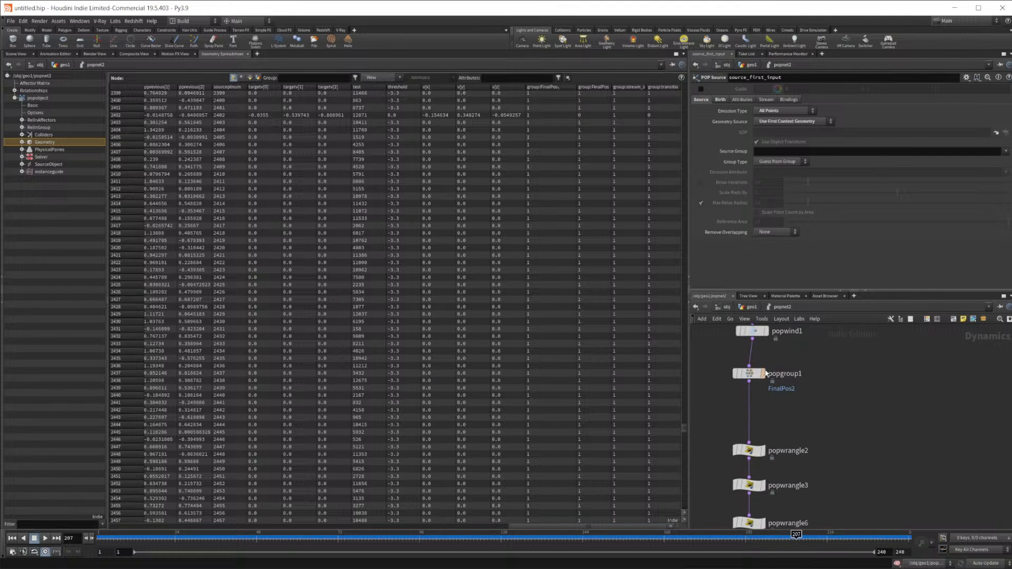
click(749, 373)
scroll(837, 355, down, 3)
Check the settings of popwrangle2, popwrangle6 and popwrangle5, and popattract1's force and goal parameters
click(765, 390)
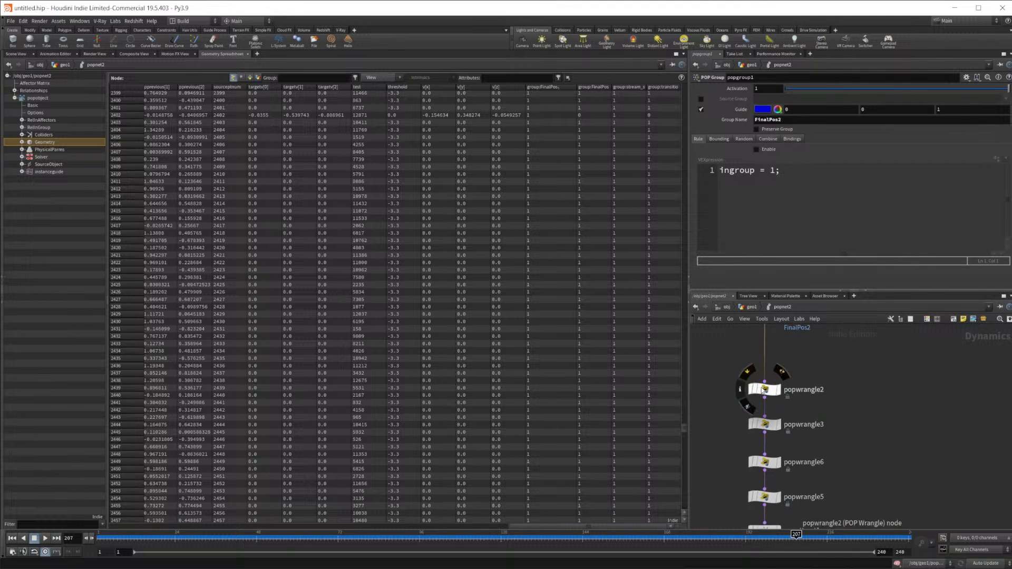
scroll(888, 420, down, 3)
click(765, 363)
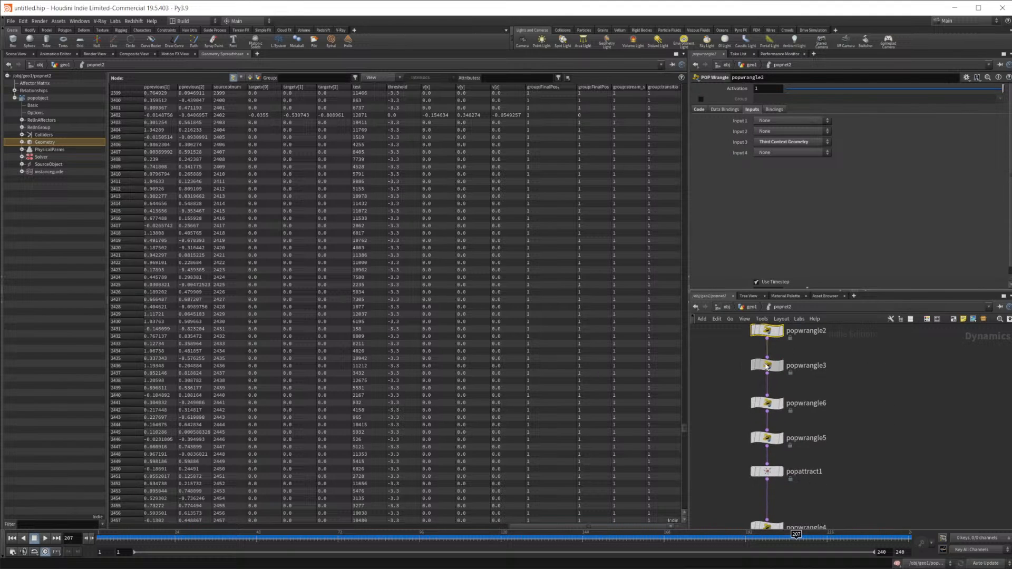
middle_drag(848, 431, 860, 392)
click(775, 364)
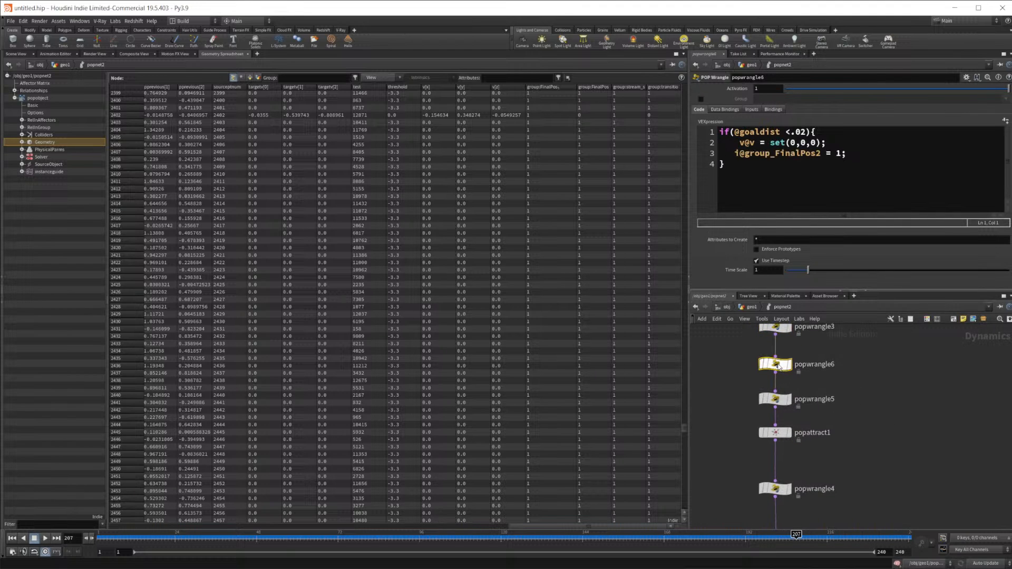
click(776, 400)
scroll(778, 406, down, 1)
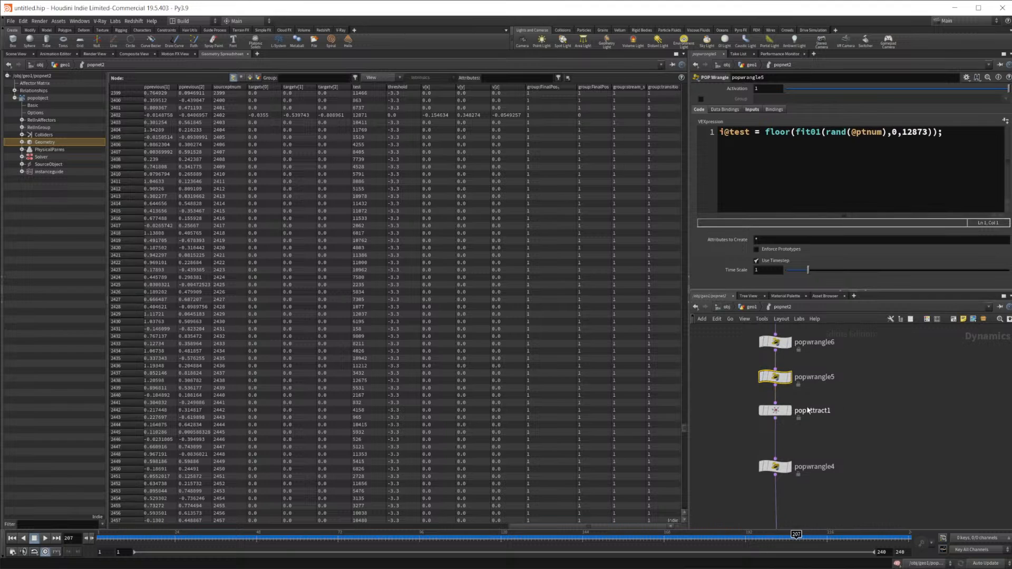
click(779, 413)
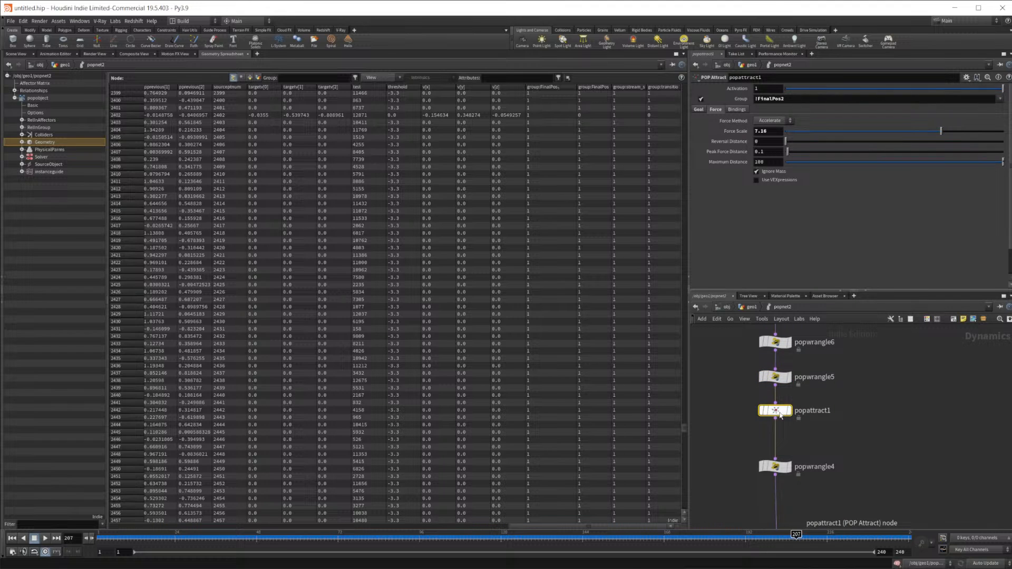
click(698, 111)
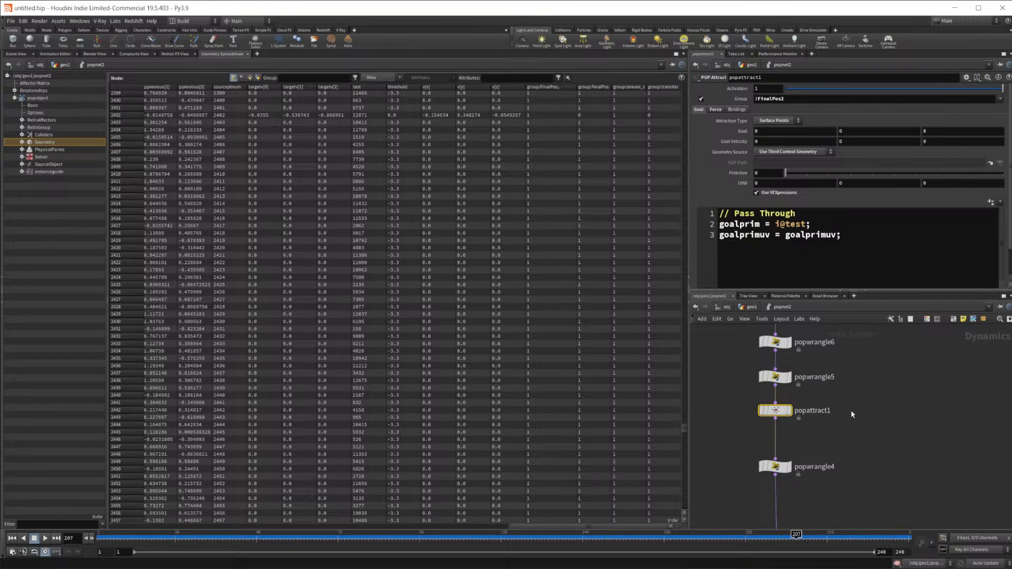
Return to the 3D view, hide the point numbers, frame all particles and scrub the timeline to frame 157
click(25, 54)
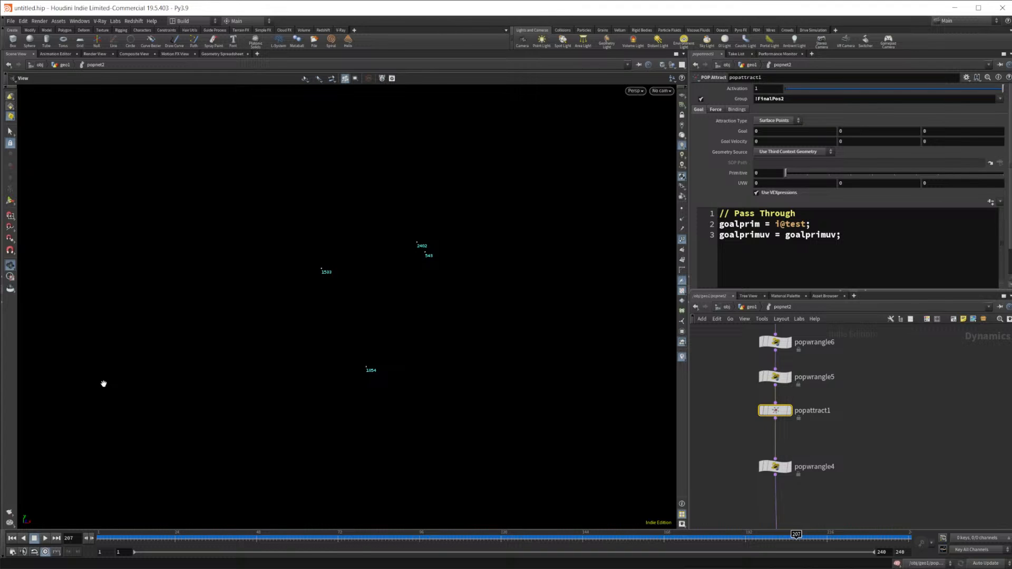
right_drag(256, 349, 212, 384)
right_drag(441, 353, 345, 382)
middle_drag(507, 363, 432, 346)
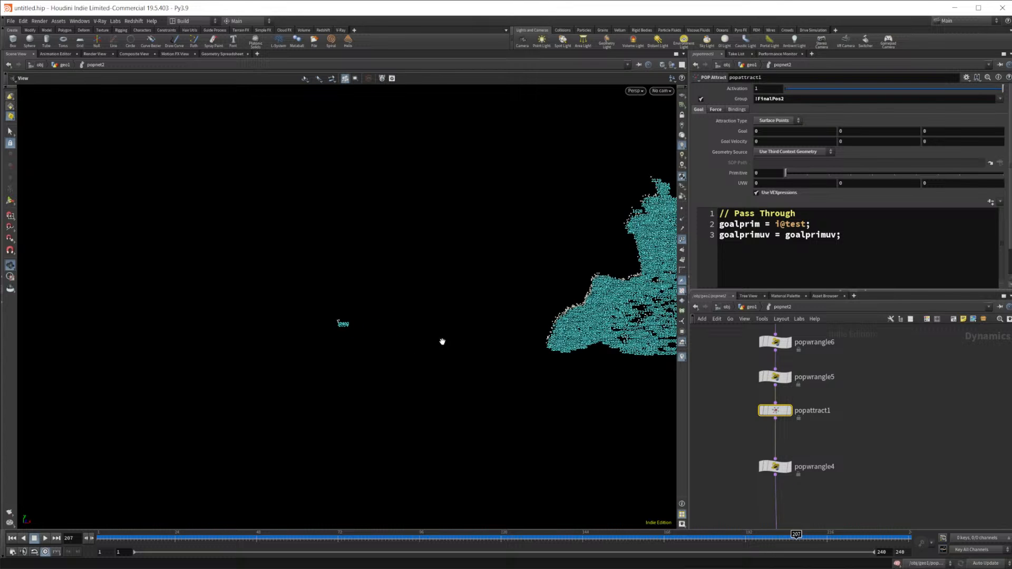
click(682, 239)
drag(516, 329, 462, 384)
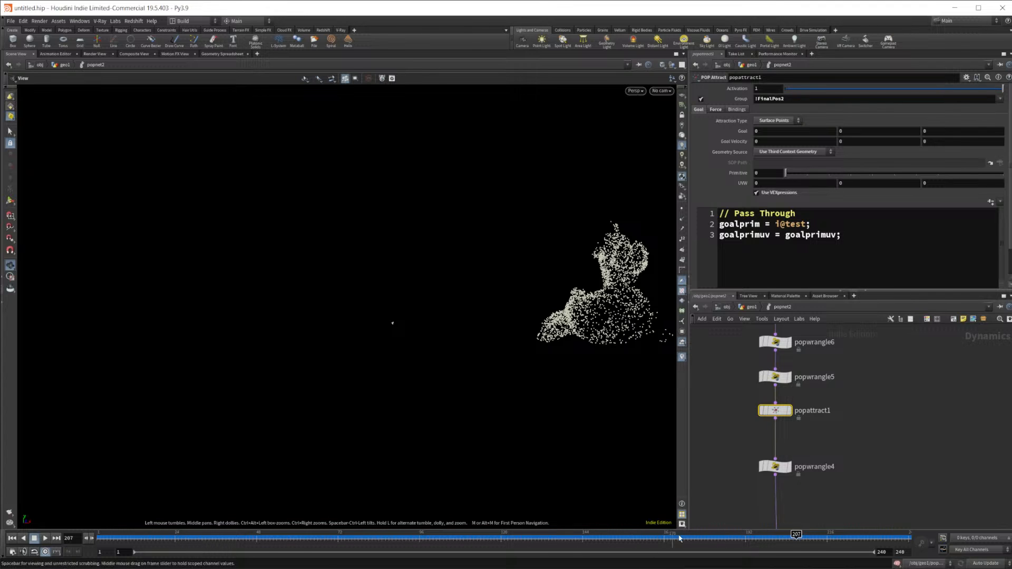
drag(792, 548, 626, 549)
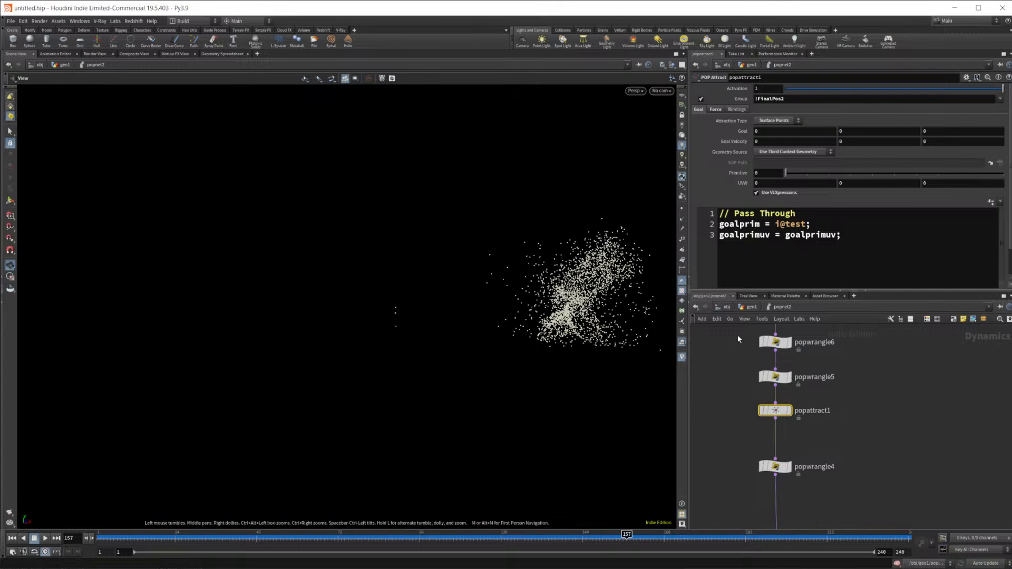
Set popnet2's cache memory to 500 MB in geo1 and play the simulation from the first frame
key(u)
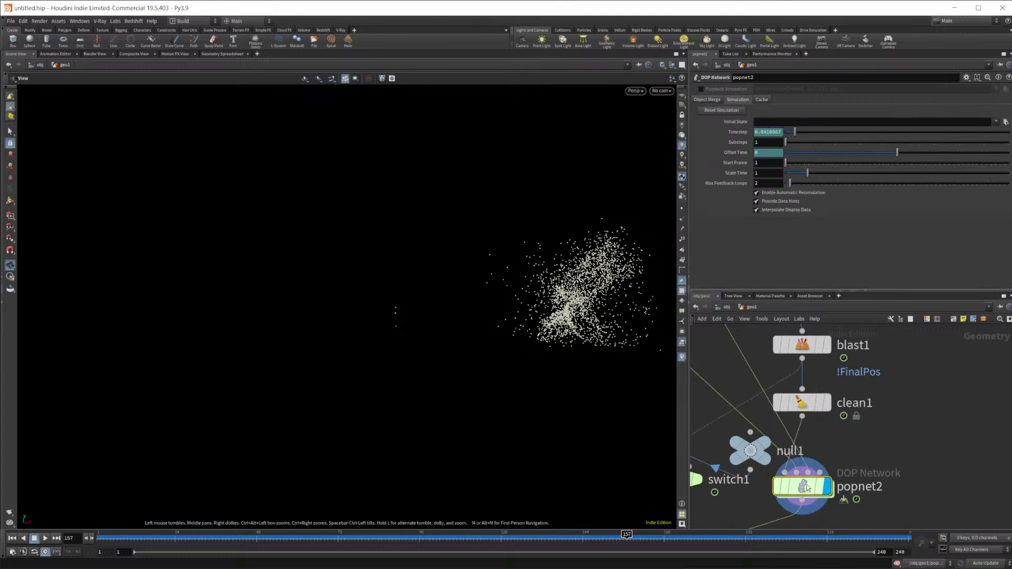
click(761, 100)
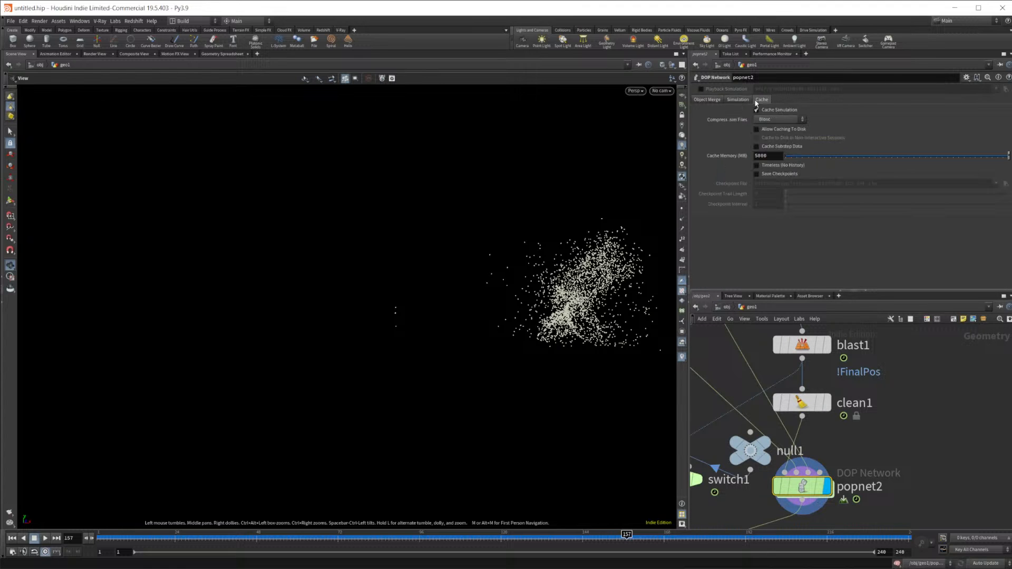
click(760, 156)
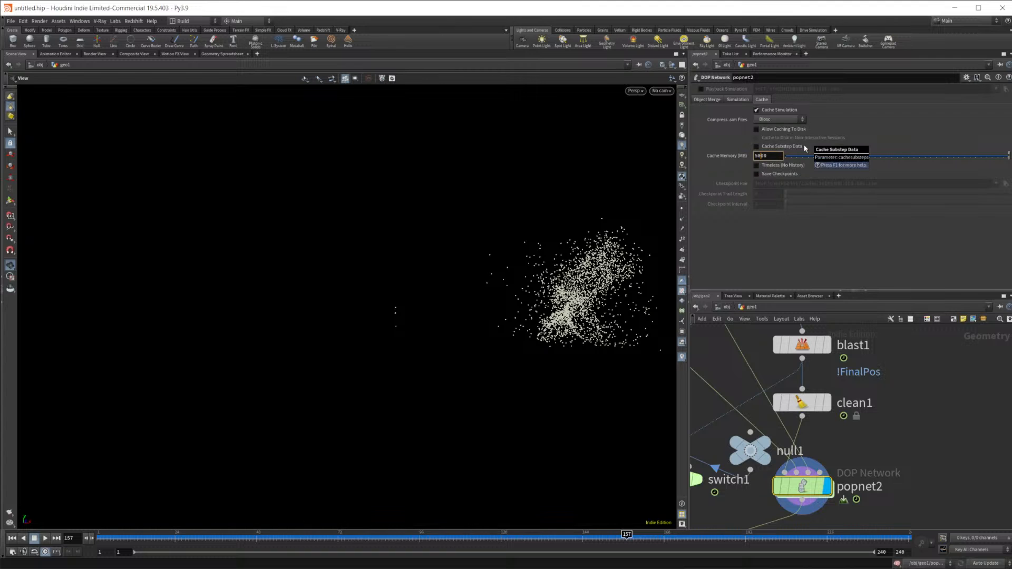
key(Return)
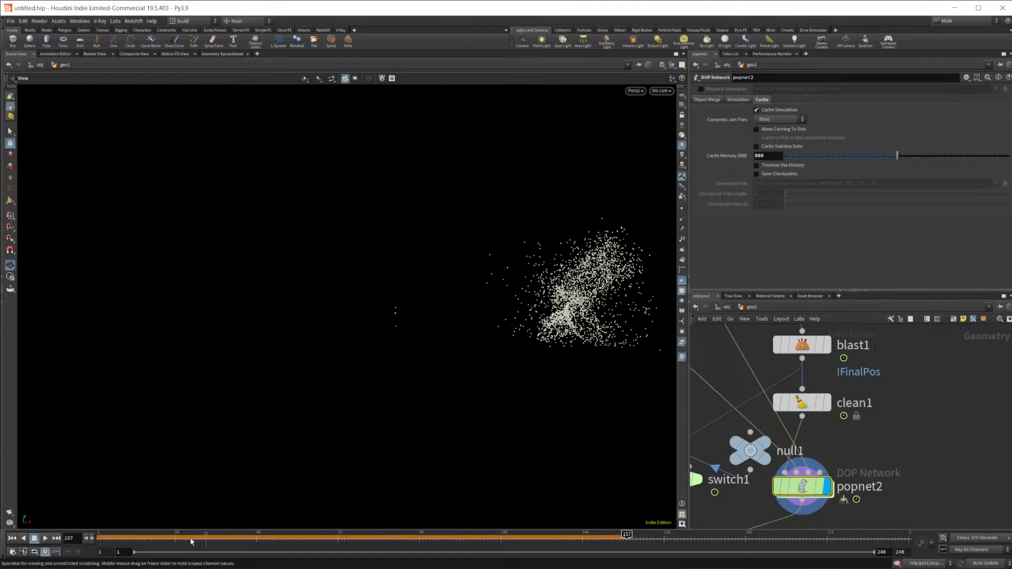
click(12, 538)
click(45, 538)
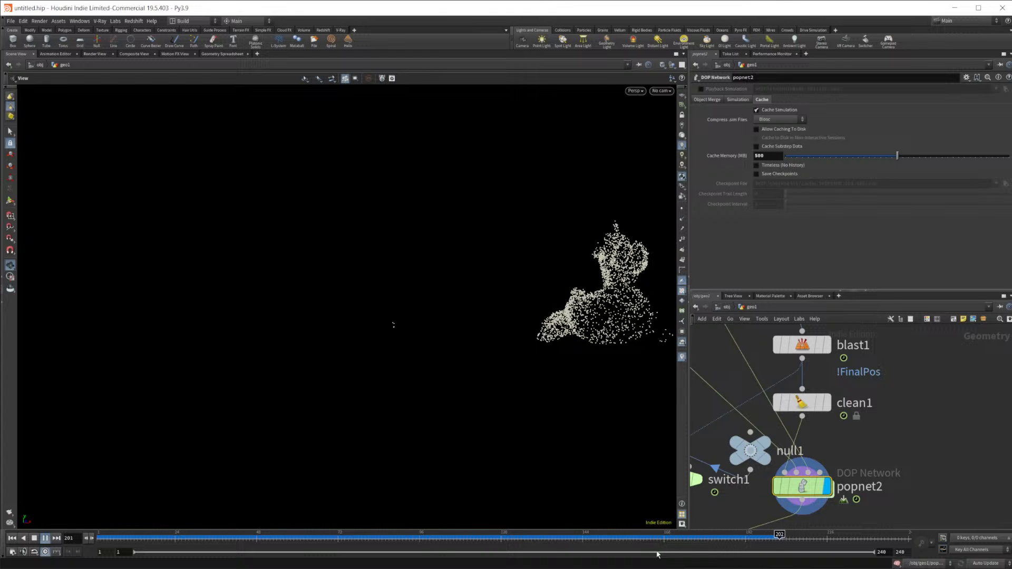
click(35, 539)
Try popnet2 with 50 MB of cache memory by replaying from the first frame, and restore the default of 5000 MB
click(768, 156)
key(BackSpace)
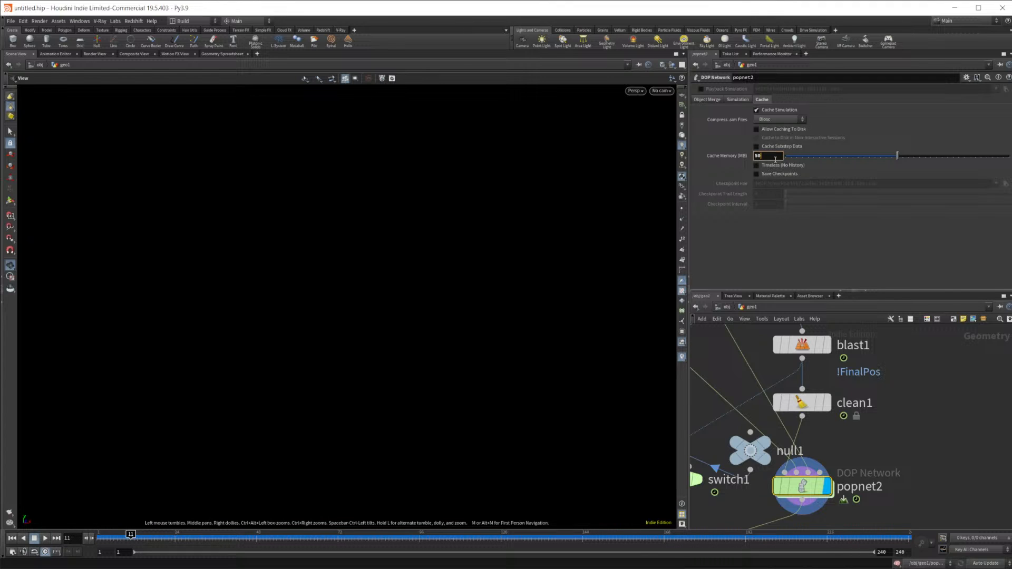
key(Return)
click(12, 539)
click(45, 538)
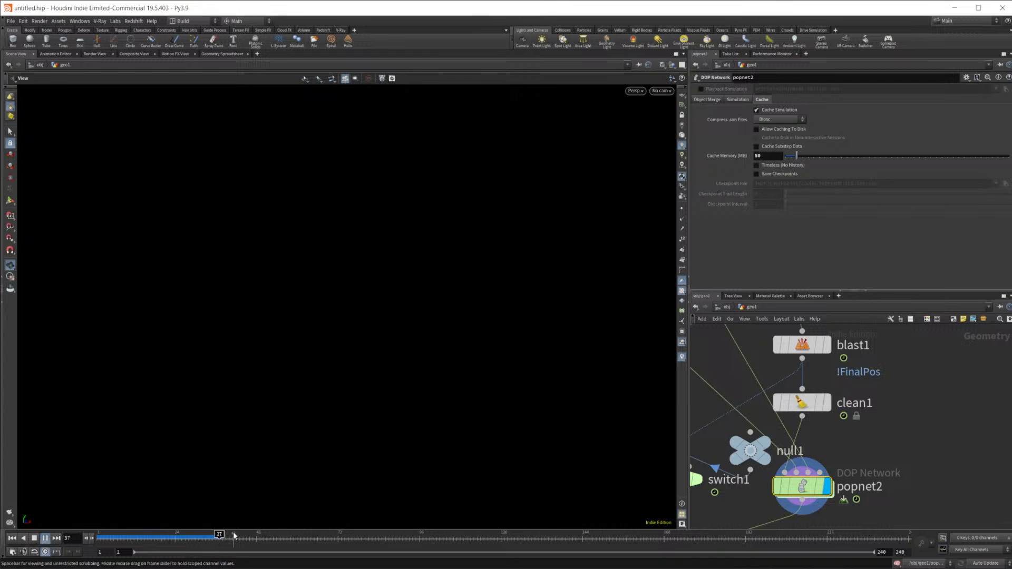
click(35, 539)
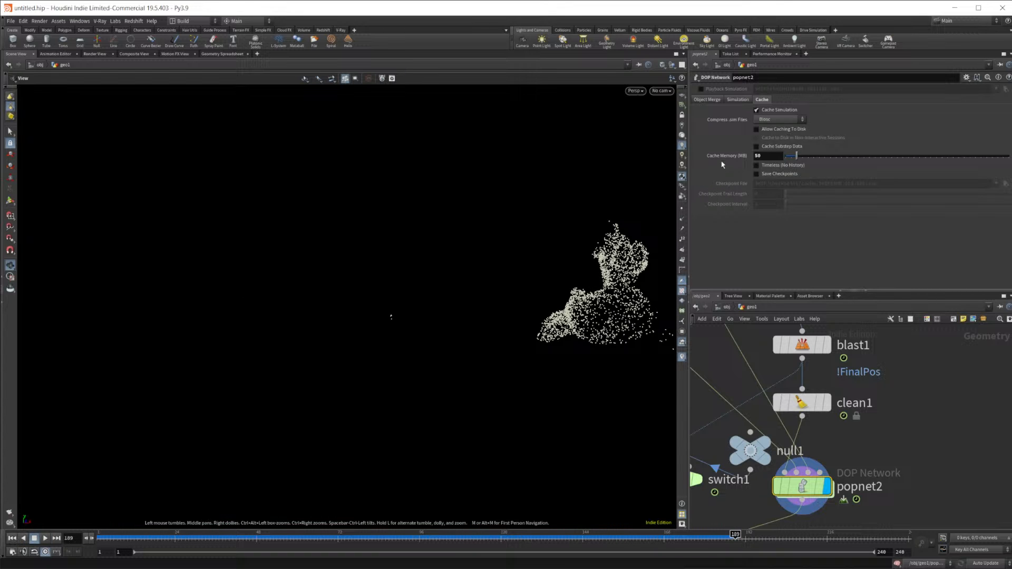
ctrl+middle_click(722, 160)
Add a Sphere beside popnet2 in geo1 and feed it into a new POP Network placed below it
middle_drag(917, 494, 805, 448)
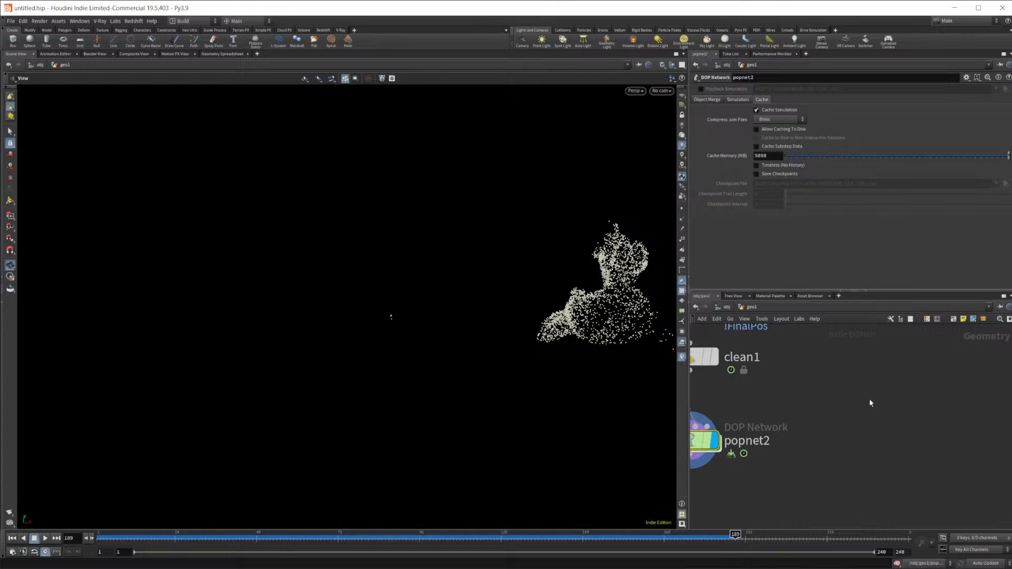
key(Tab)
text(sp)
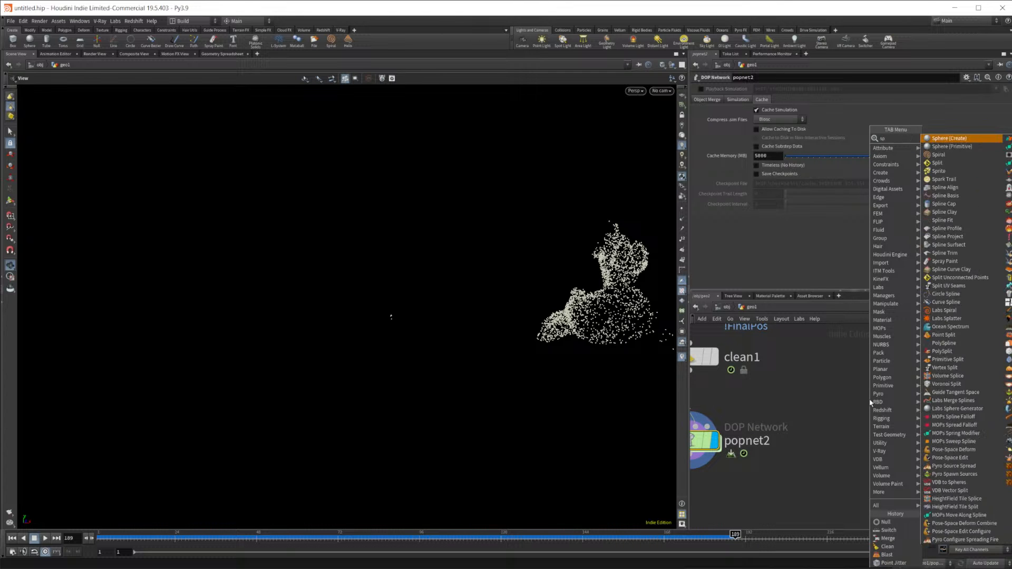
key(Return)
click(869, 399)
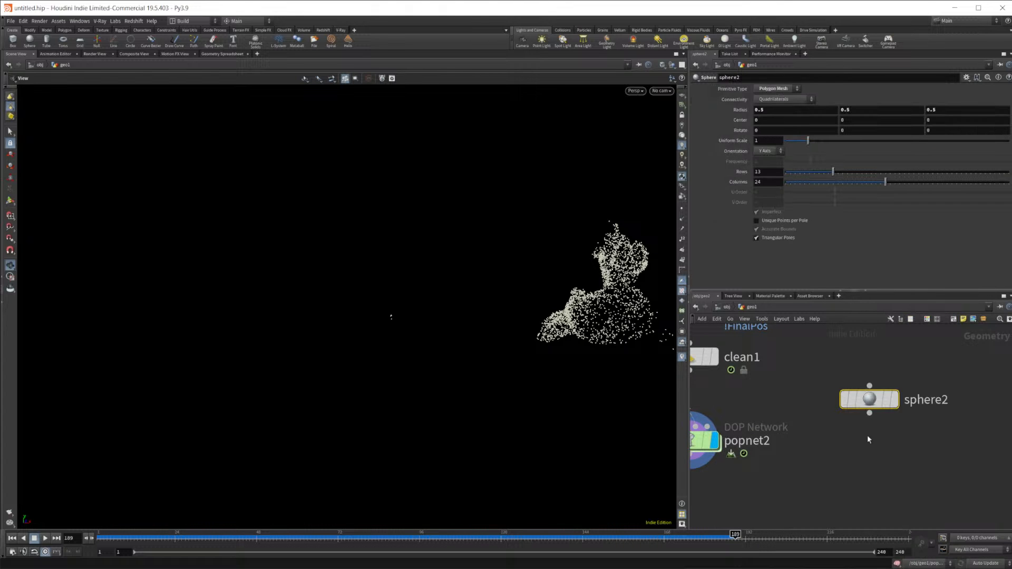
scroll(859, 422, down, 2)
key(Tab)
text(popn)
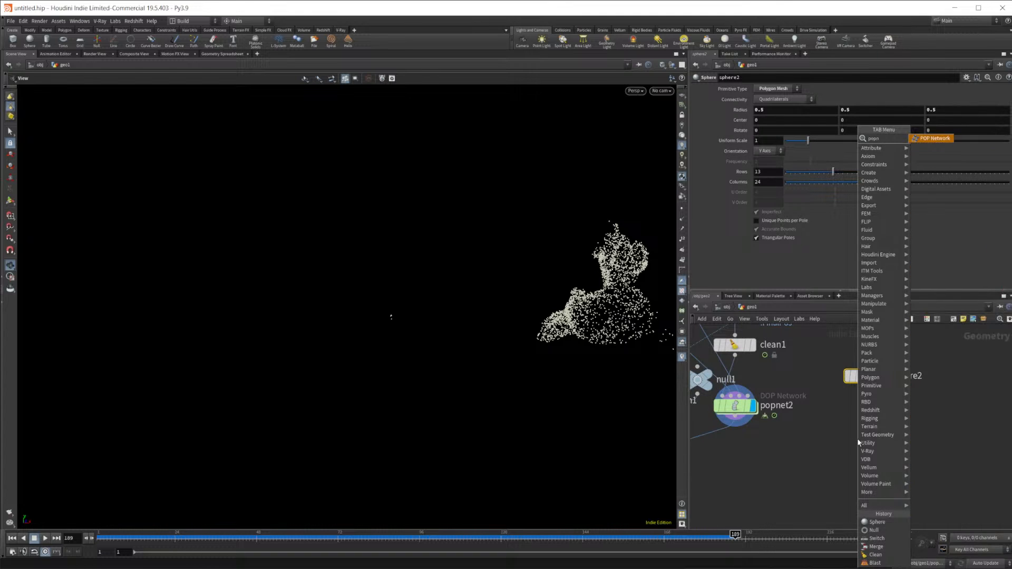
key(Return)
key(Return)
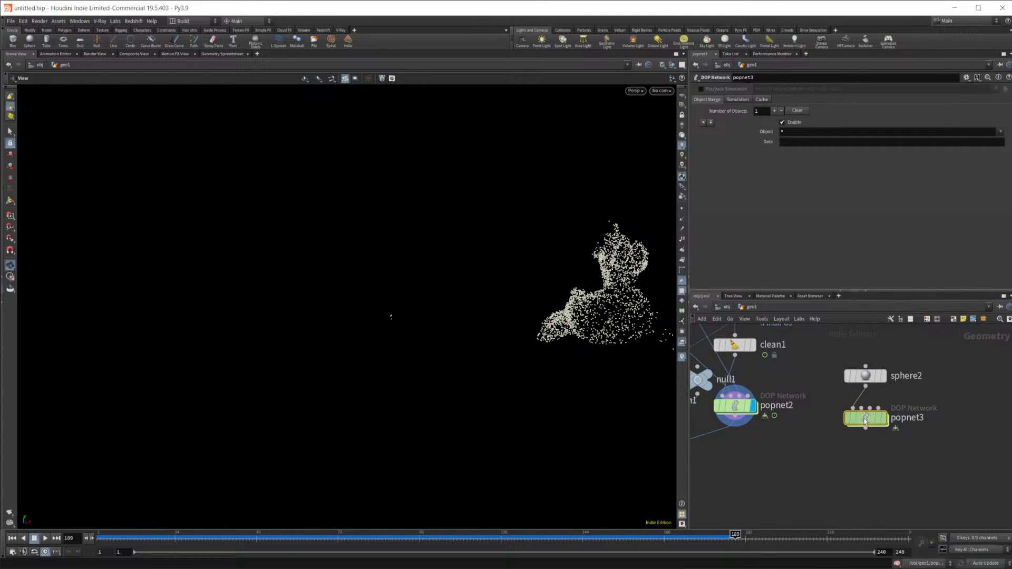
Inside popnet3, set the constant birth rate of source_first_input to 500000
double_click(865, 418)
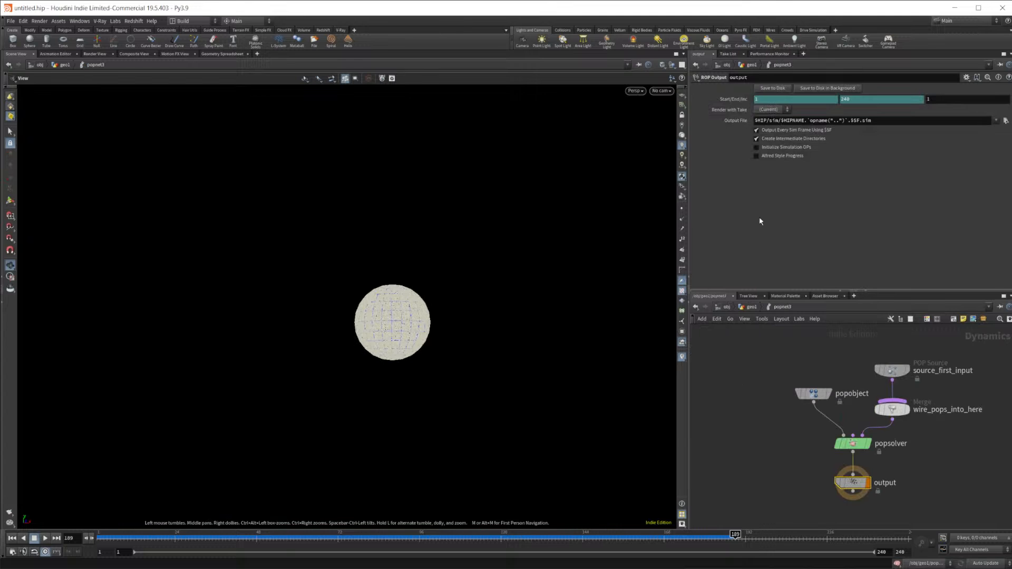
click(892, 371)
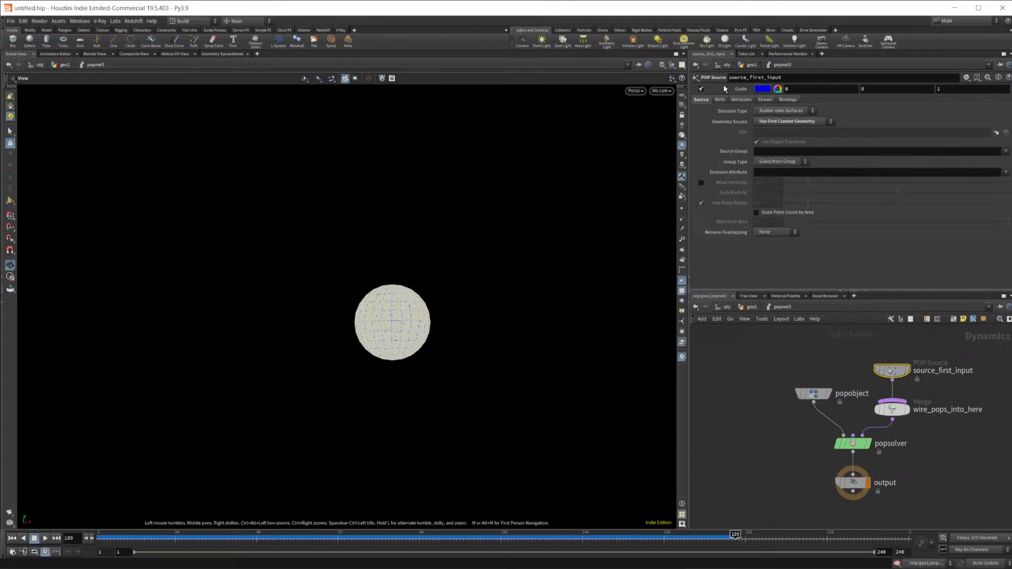
click(720, 100)
click(770, 142)
text(0000)
key(Return)
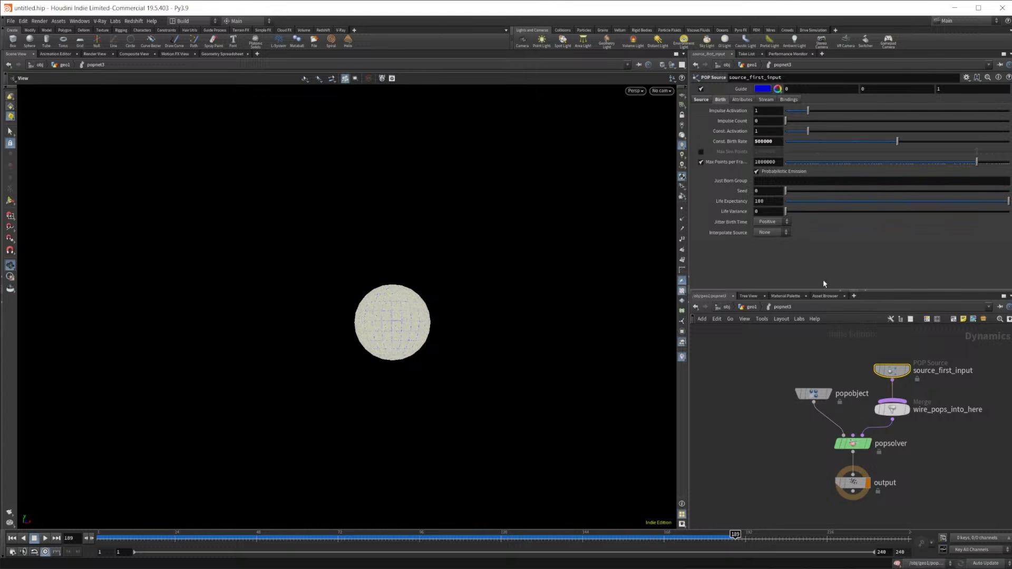
Return to geo1 and play popnet3's simulation from the first frame to watch how its cache fills
click(755, 307)
click(12, 539)
click(45, 539)
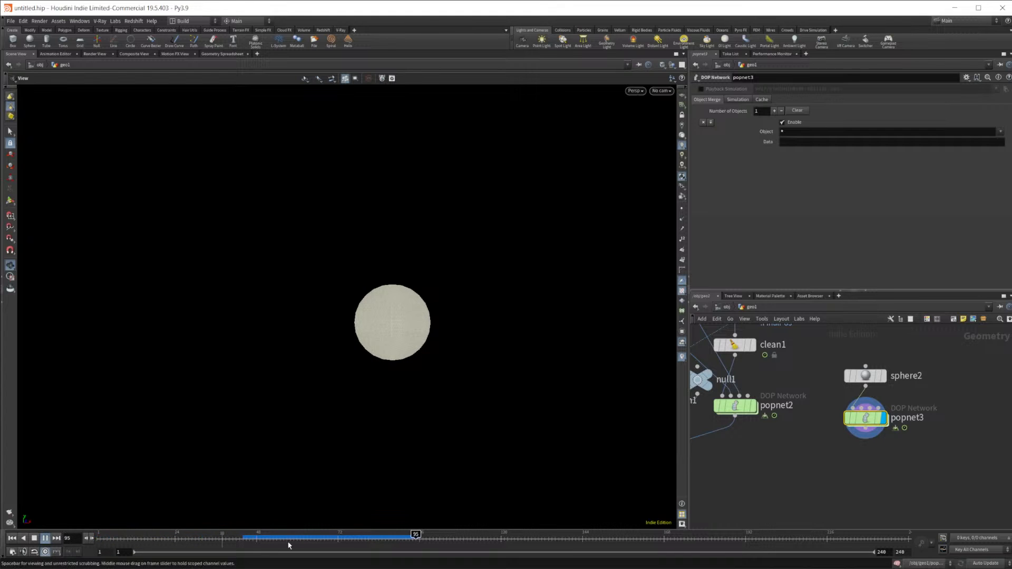
click(36, 539)
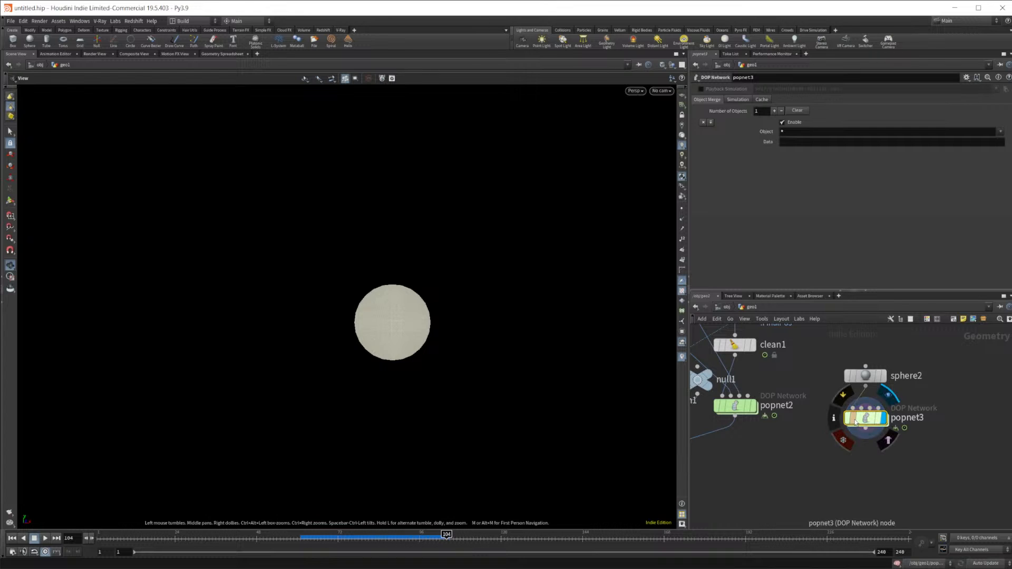
Set popnet3's cache memory to 50000 MB and replay its simulation from the first frame
click(762, 100)
click(758, 155)
text(0)
key(Return)
click(12, 538)
click(45, 539)
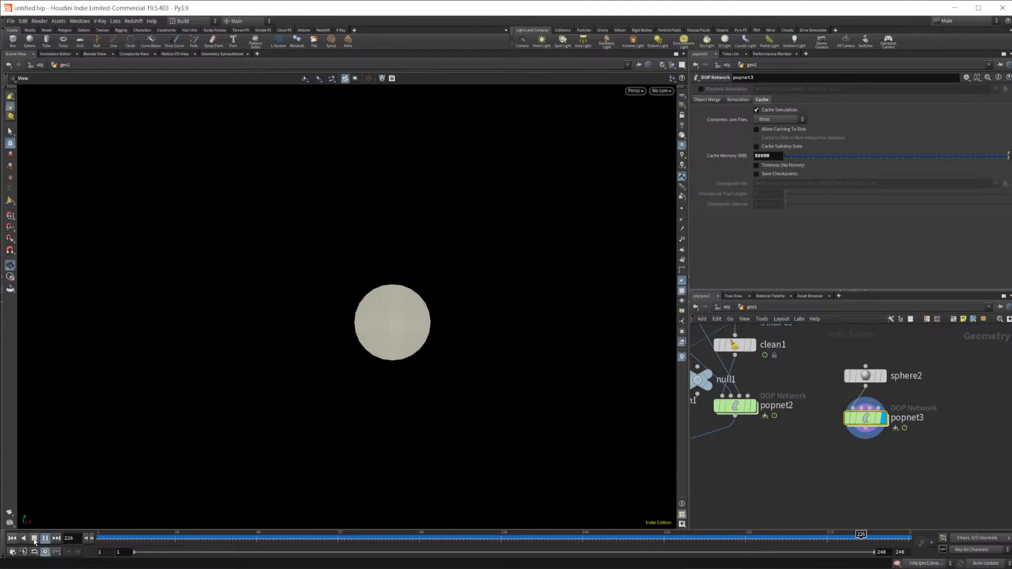
click(35, 539)
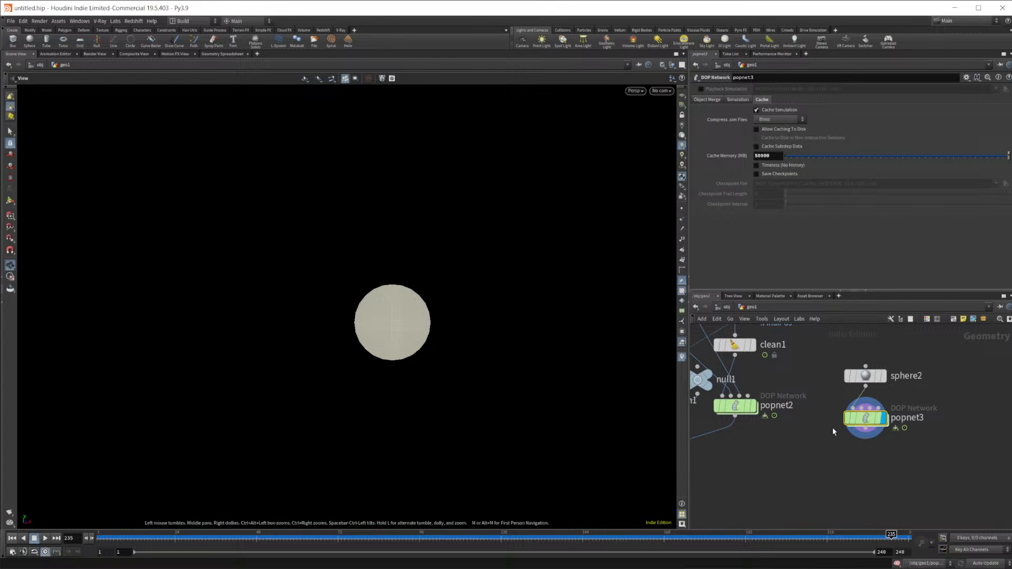
Append a Null to popnet3 and open its point attributes in the geometry spreadsheet
middle_drag(863, 479, 865, 457)
key(Tab)
text(null)
key(Return)
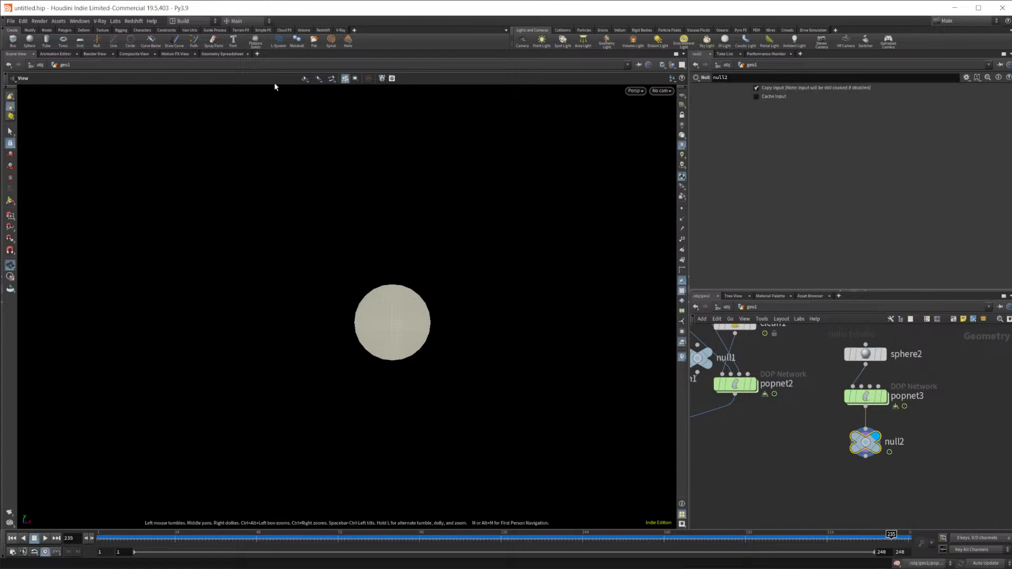
click(222, 54)
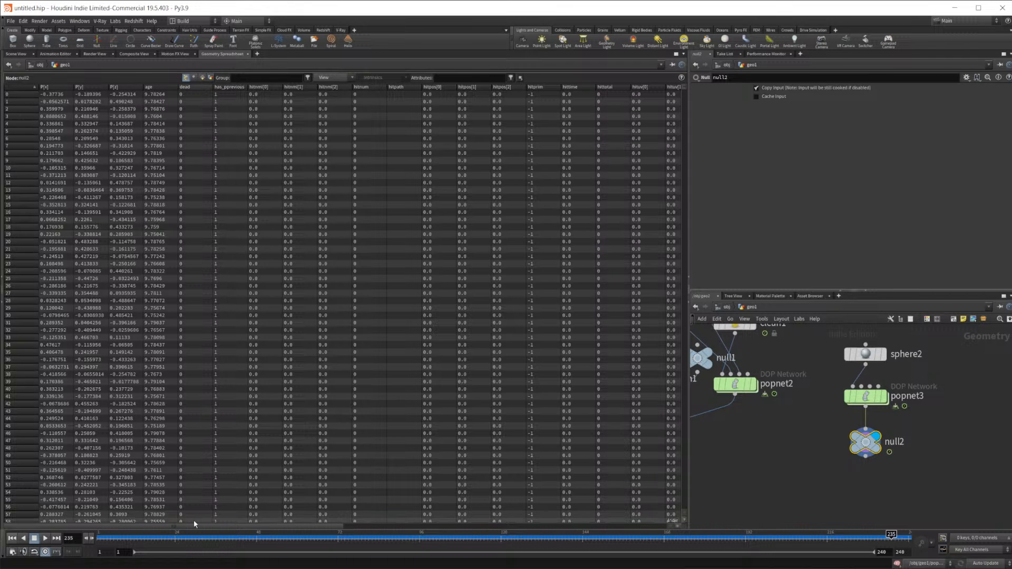
Examine null2's particle attributes across the columns and down to the last points in the geometry spreadsheet
drag(197, 527, 222, 529)
scroll(222, 529, left, 2)
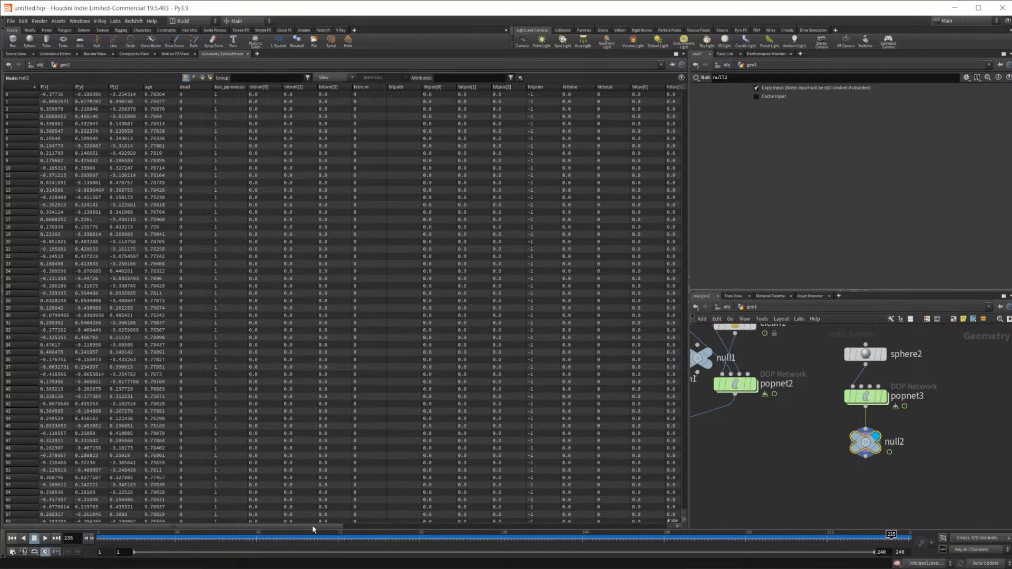
scroll(313, 529, right, 5)
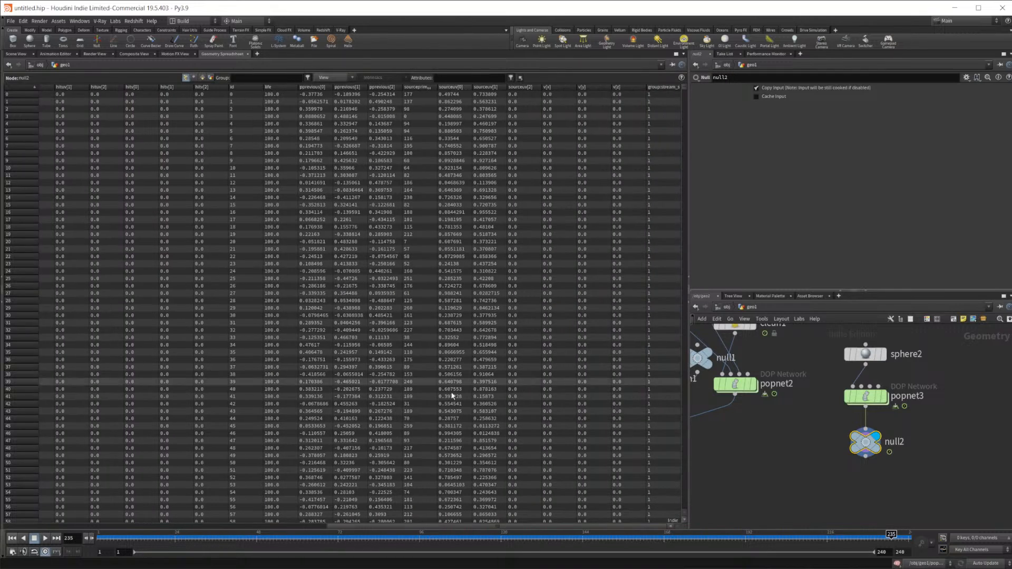
drag(463, 528, 137, 528)
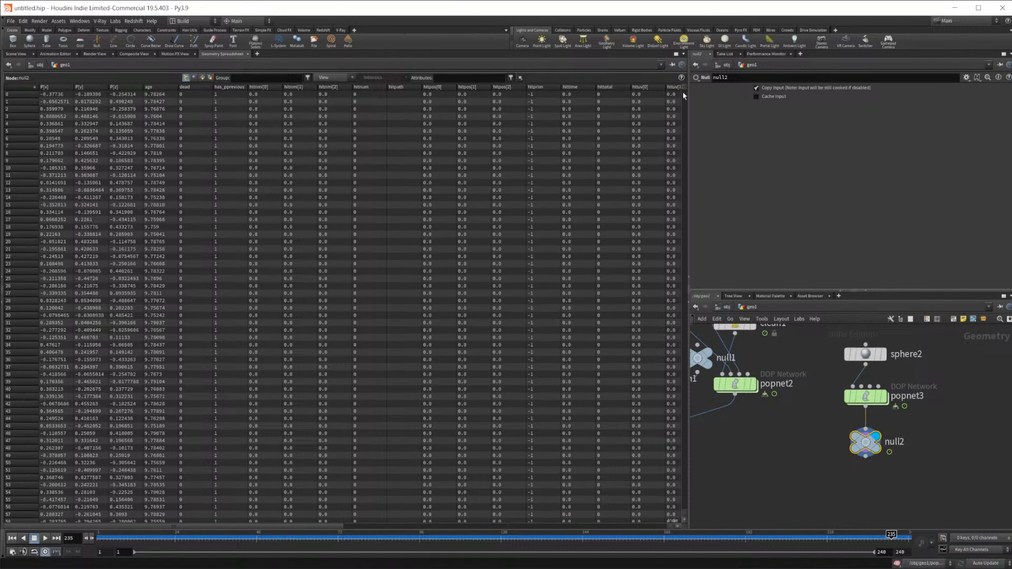
scroll(685, 90, down, 10)
drag(684, 88, 685, 514)
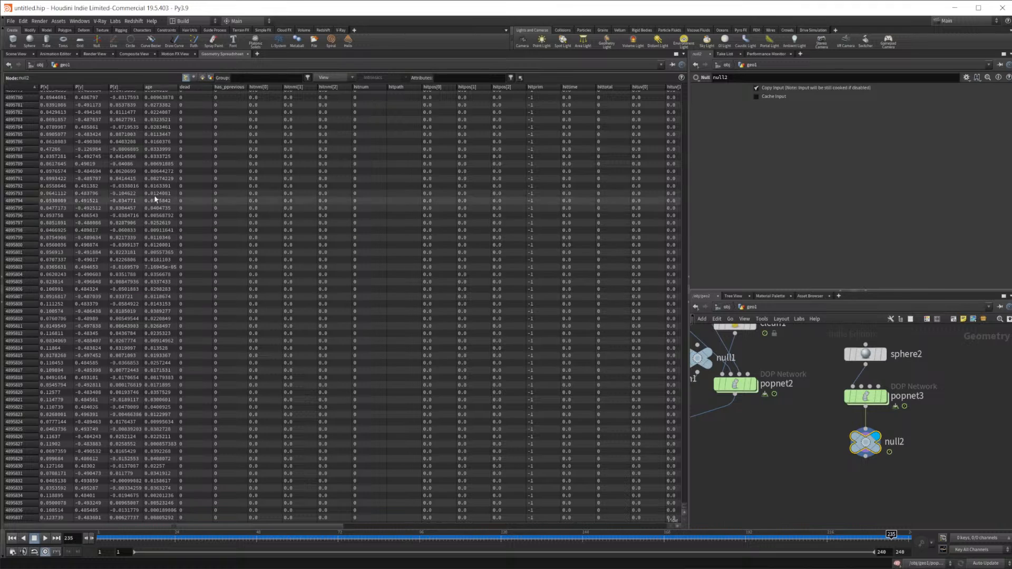
Return to the scene view, display merge1 and scrub the timeline to review the combined particle stages
click(16, 53)
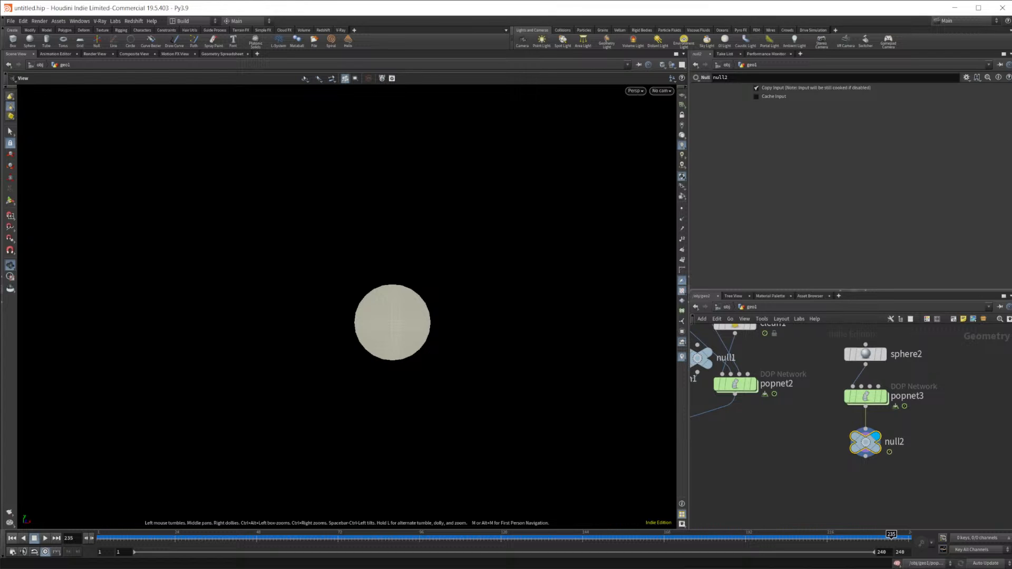
middle_drag(795, 463, 941, 406)
click(797, 378)
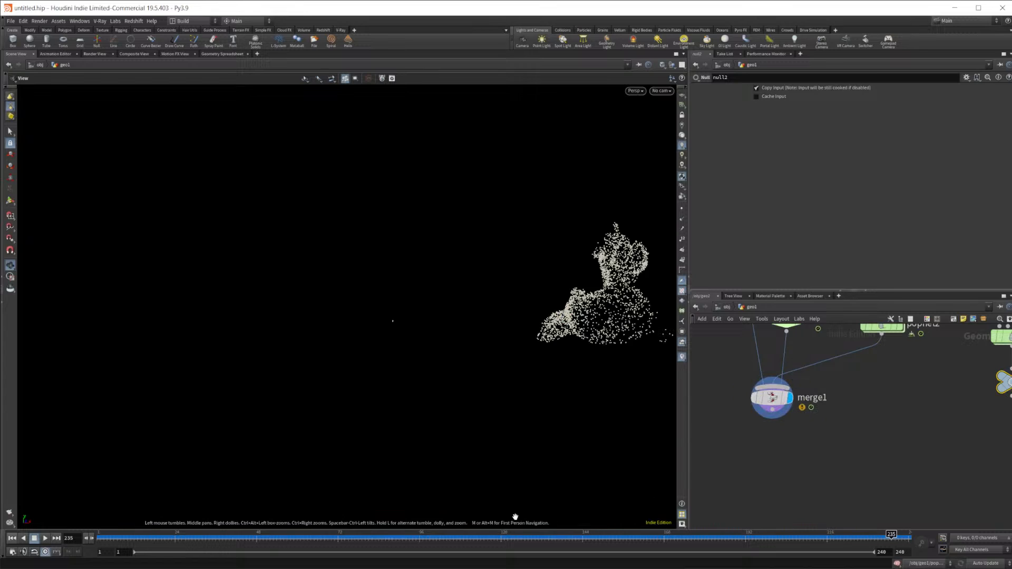
drag(699, 538, 176, 509)
drag(284, 509, 807, 501)
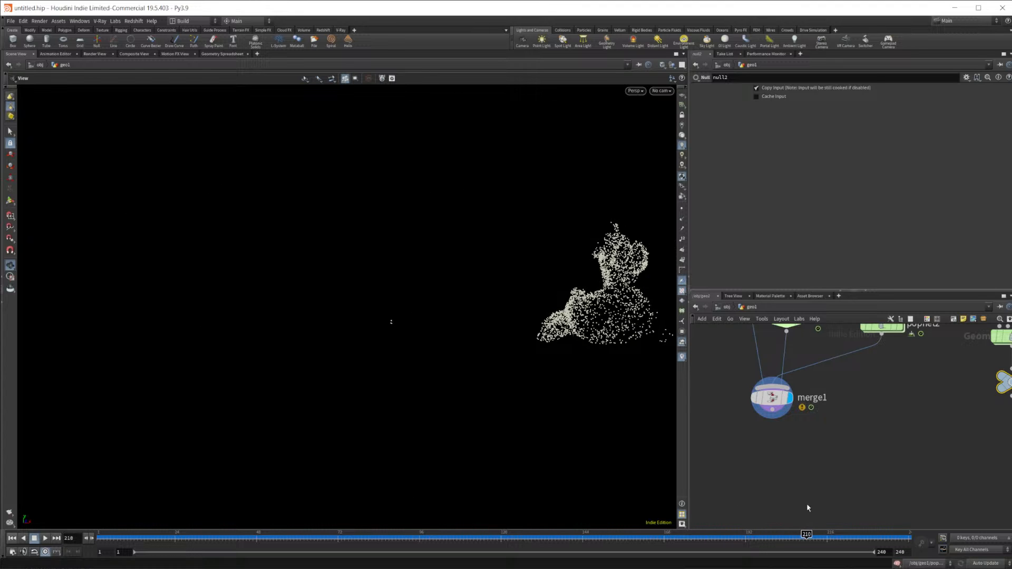
drag(637, 426, 464, 391)
Delete the unused vdbfrompolygons1 and OUT_PIG_COLL nodes branching off matchsize1
middle_drag(850, 417, 901, 521)
middle_drag(745, 411, 798, 545)
scroll(774, 439, down, 2)
middle_drag(754, 438, 833, 495)
drag(734, 361, 784, 493)
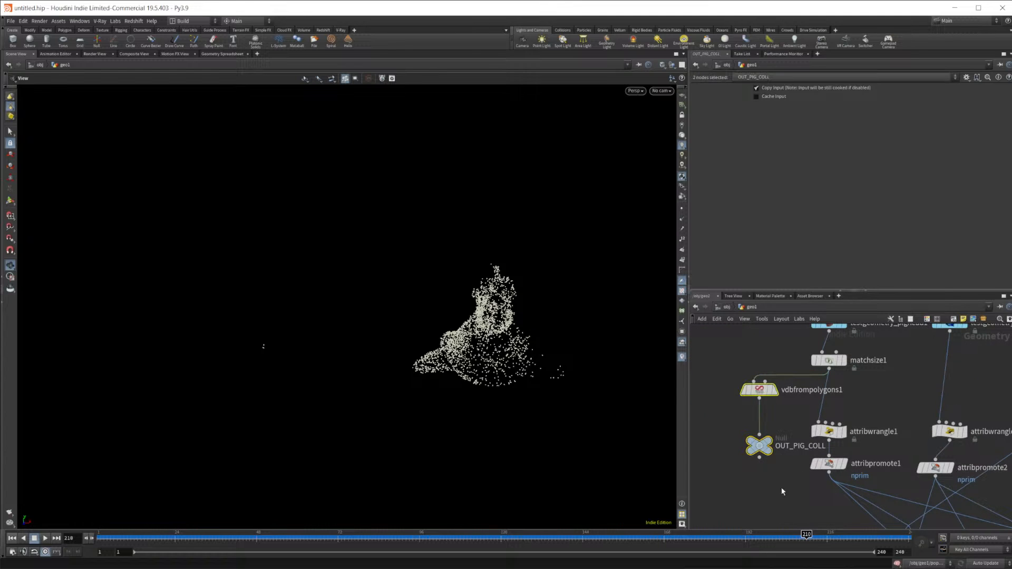
key(Delete)
Review the primitive count expression in attribwrangle1 and the nprim promotion settings of attribpromote1
click(829, 431)
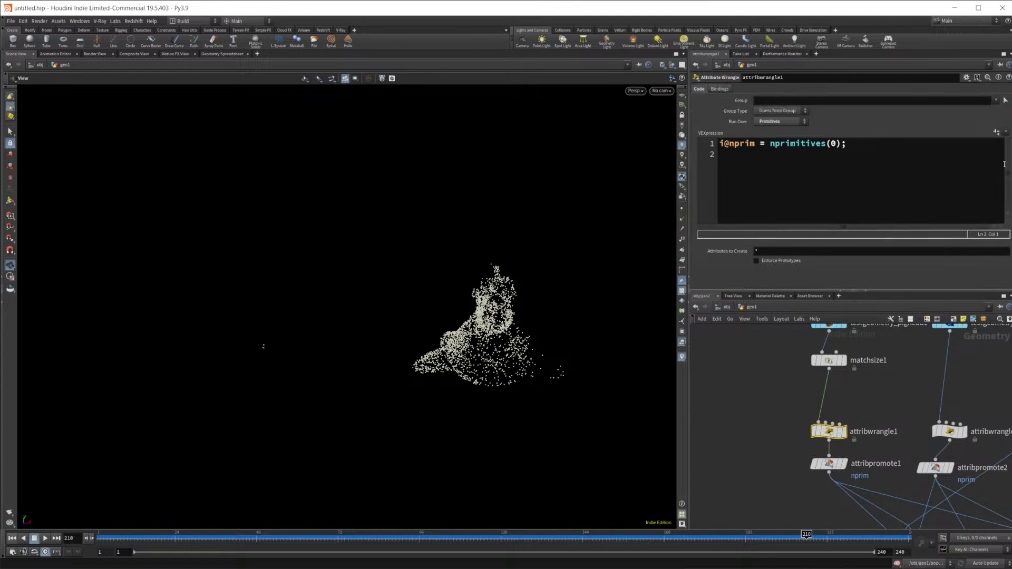
click(829, 464)
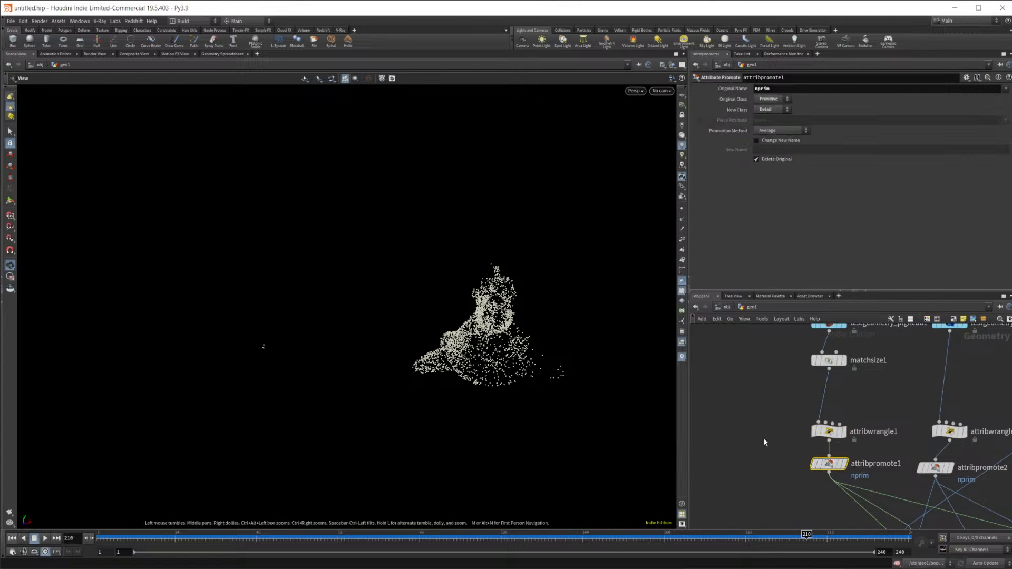
middle_drag(774, 496, 719, 364)
mouse_move(772, 466)
middle_down()
mouse_move(730, 394)
mouse_move(757, 407)
mouse_move(730, 381)
middle_up()
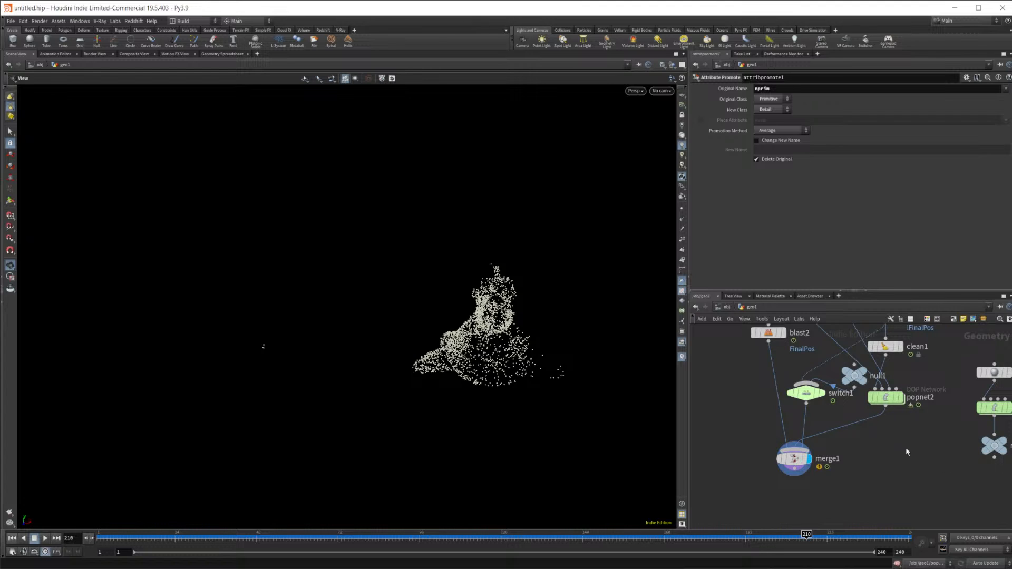
scroll(935, 456, down, 4)
middle_drag(960, 374, 900, 390)
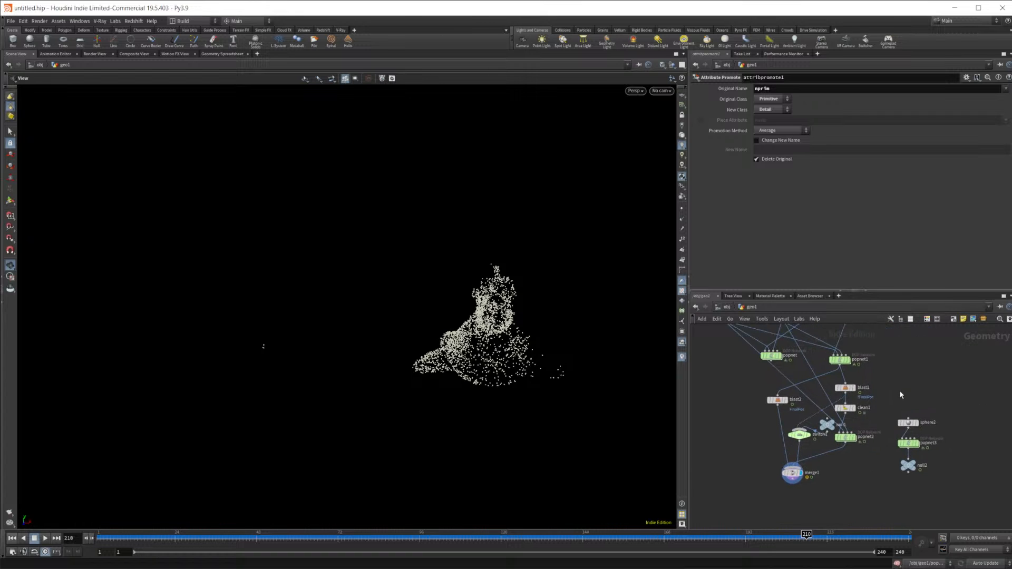
Scrub merge1's simulation back to frame 90 to review how the particles travel between the shapes
scroll(900, 390, down, 2)
drag(470, 525, 801, 531)
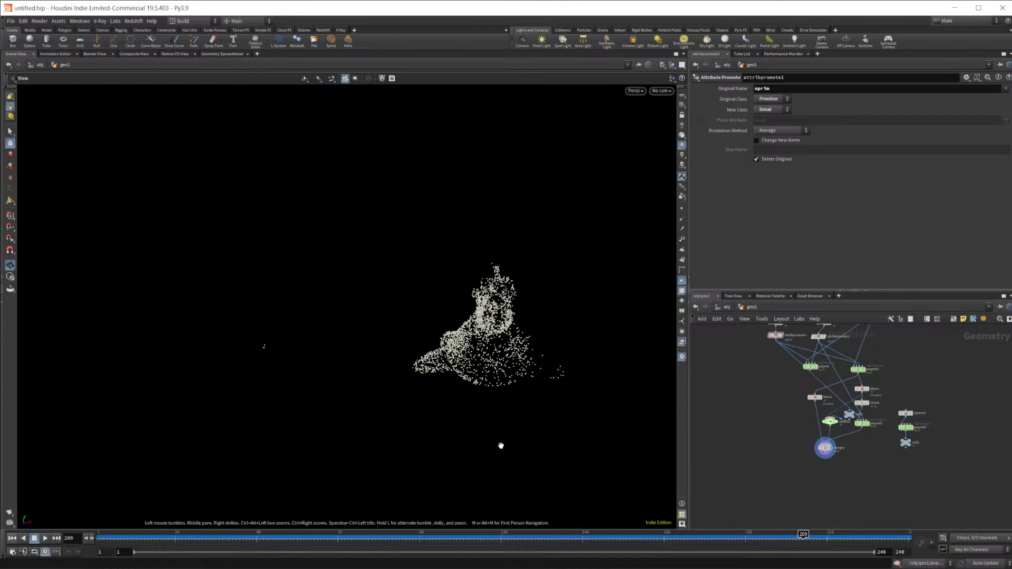
drag(583, 412, 601, 442)
drag(753, 533, 398, 540)
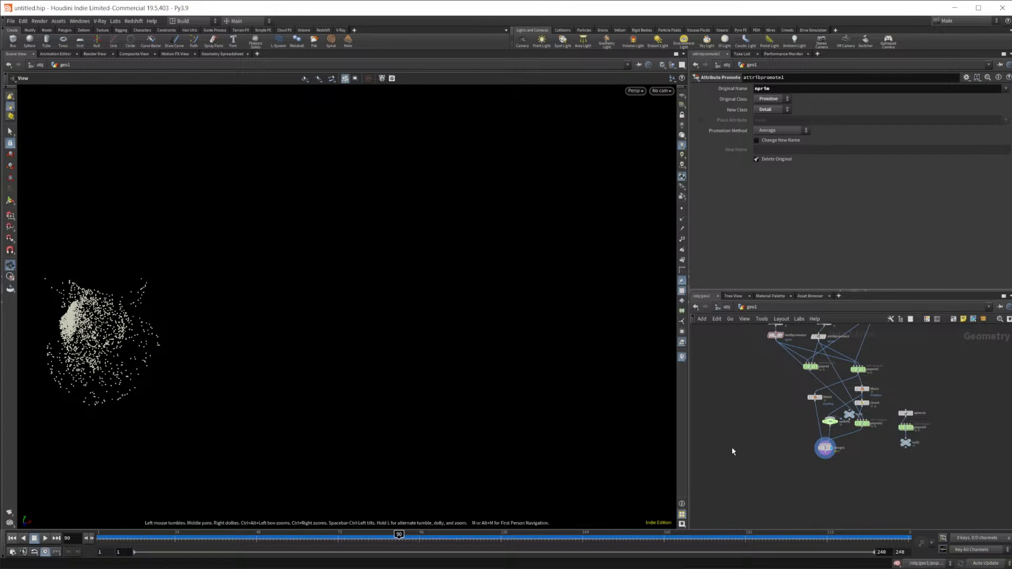
Check clean1's node information and its place in the chain between blast1 and popnet2
scroll(749, 448, up, 3)
middle_drag(919, 465, 867, 484)
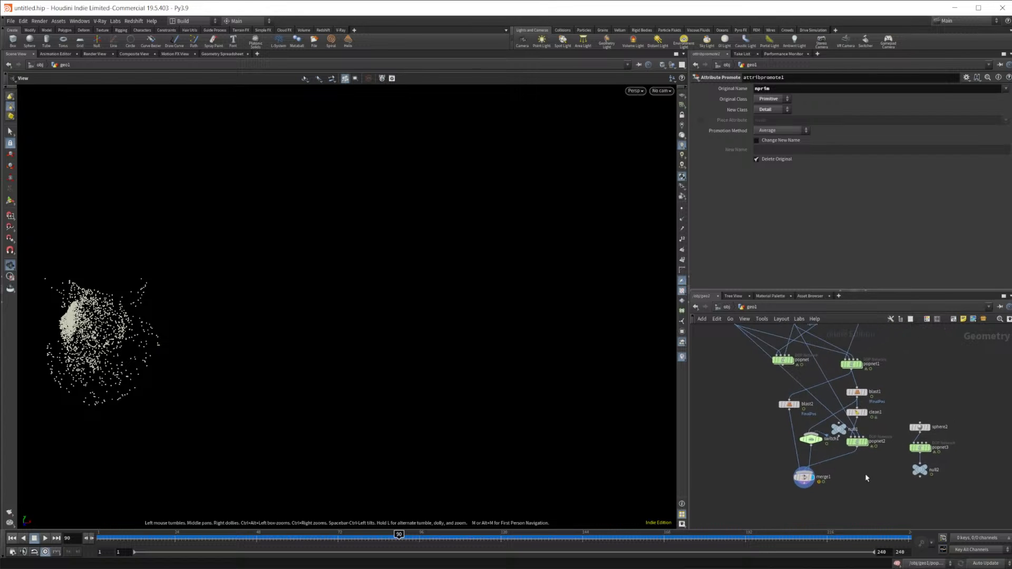
scroll(868, 453, up, 2)
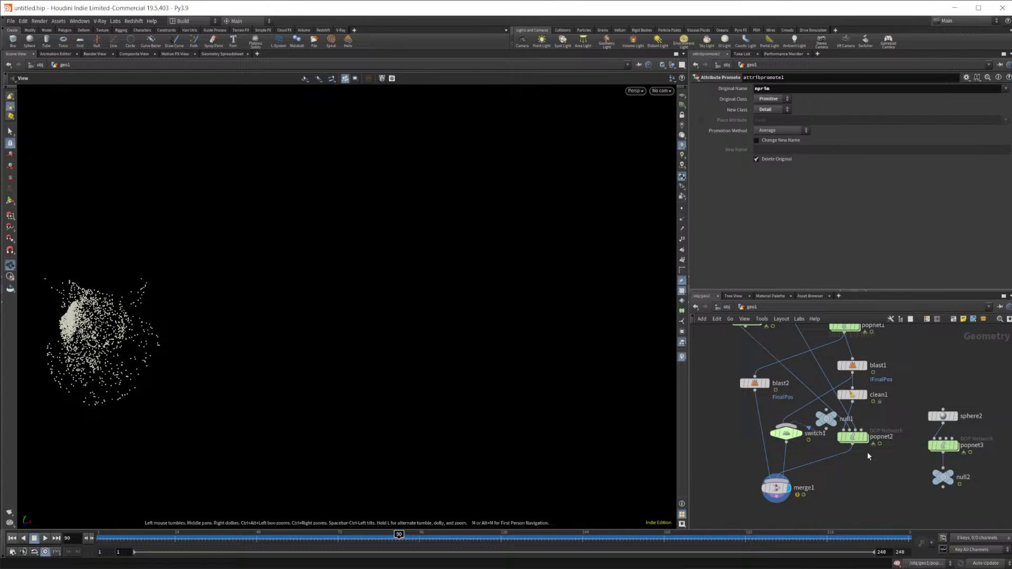
middle_click(854, 396)
middle_drag(882, 420, 845, 477)
scroll(864, 444, down, 3)
scroll(864, 444, up, 1)
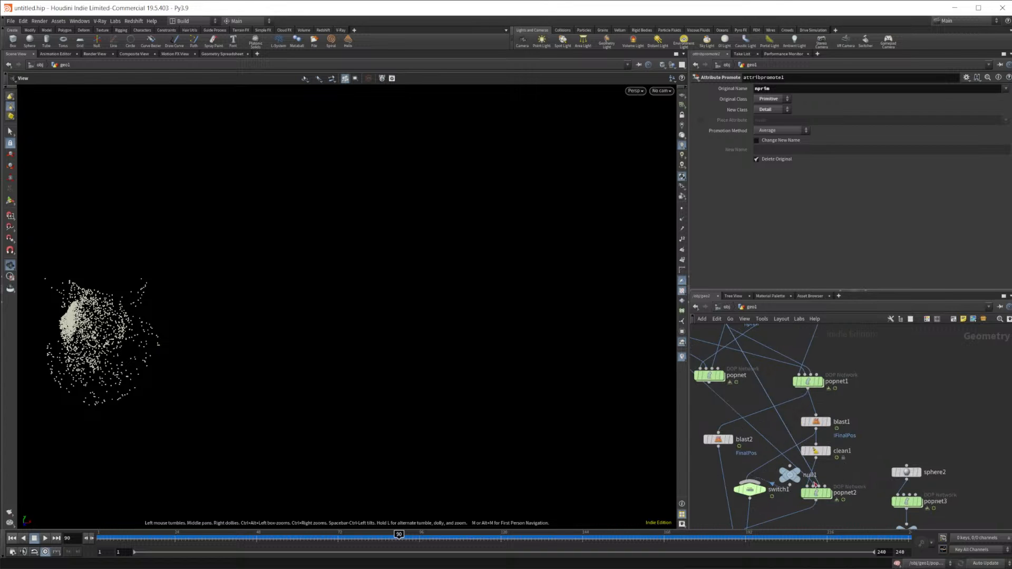
Inside popnet2, review the upper limit of the random range in popwrangle5's expression, and return to geo1
double_click(840, 458)
middle_drag(831, 405, 831, 424)
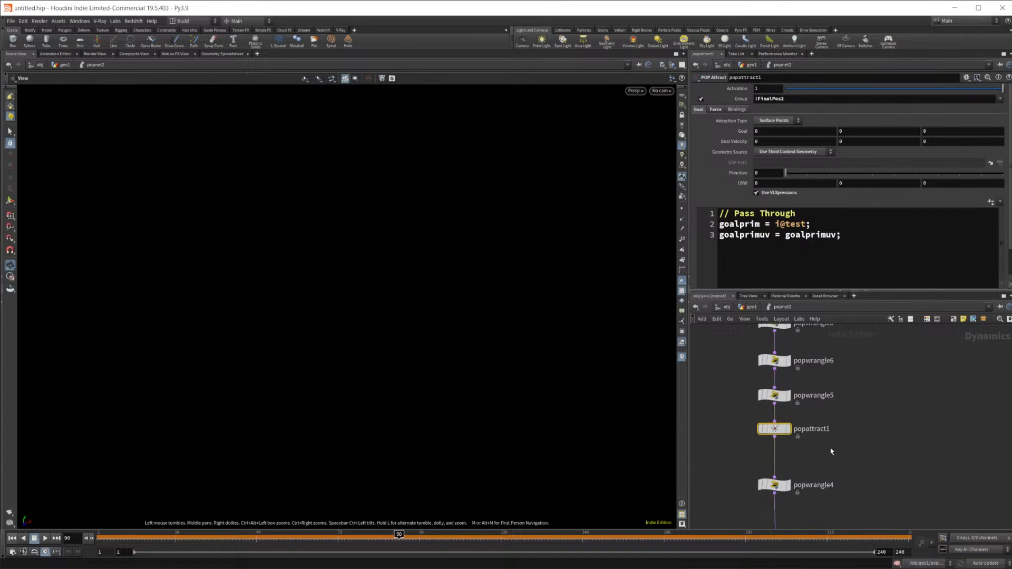
click(778, 397)
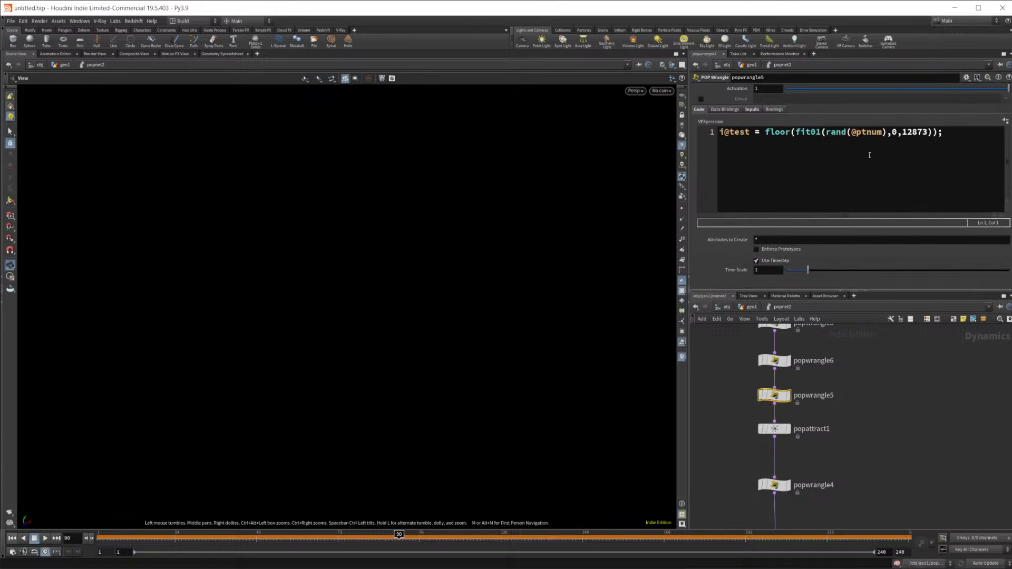
drag(907, 139, 927, 140)
click(913, 131)
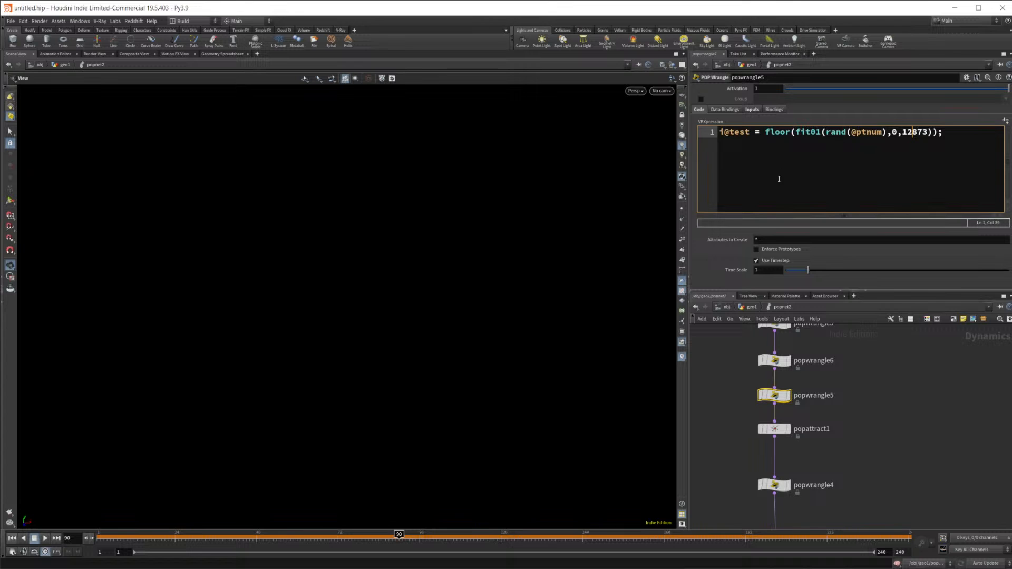
click(751, 307)
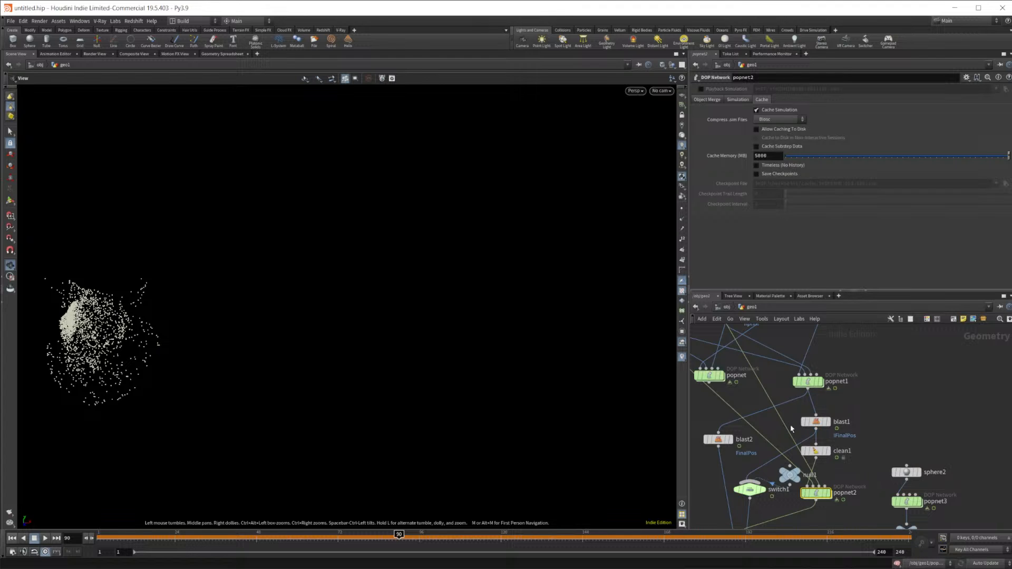
Trace the connection from attribpromote2 into popnet2
click(710, 382)
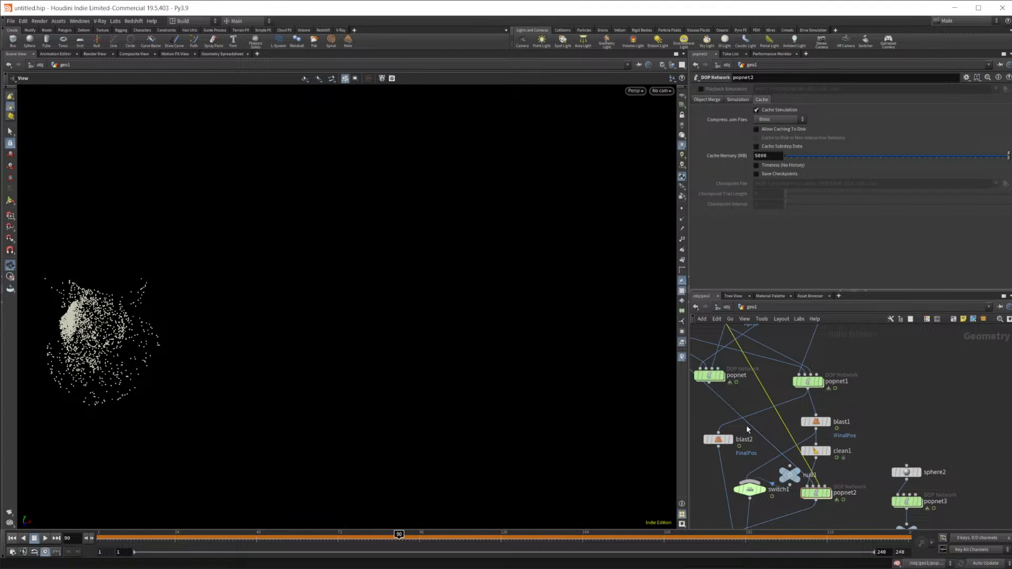
key(Escape)
middle_drag(869, 440, 904, 450)
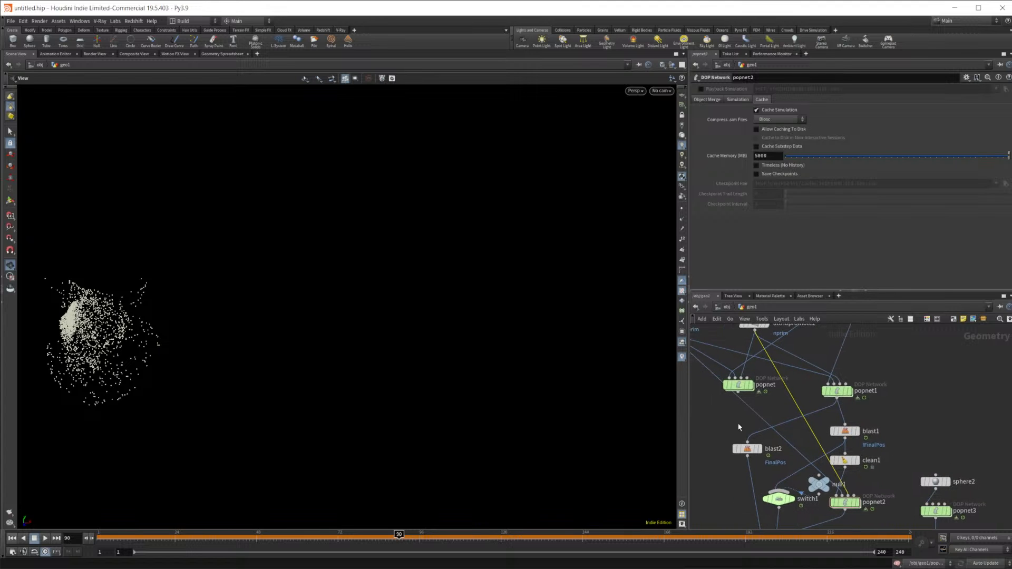
middle_drag(743, 423, 705, 436)
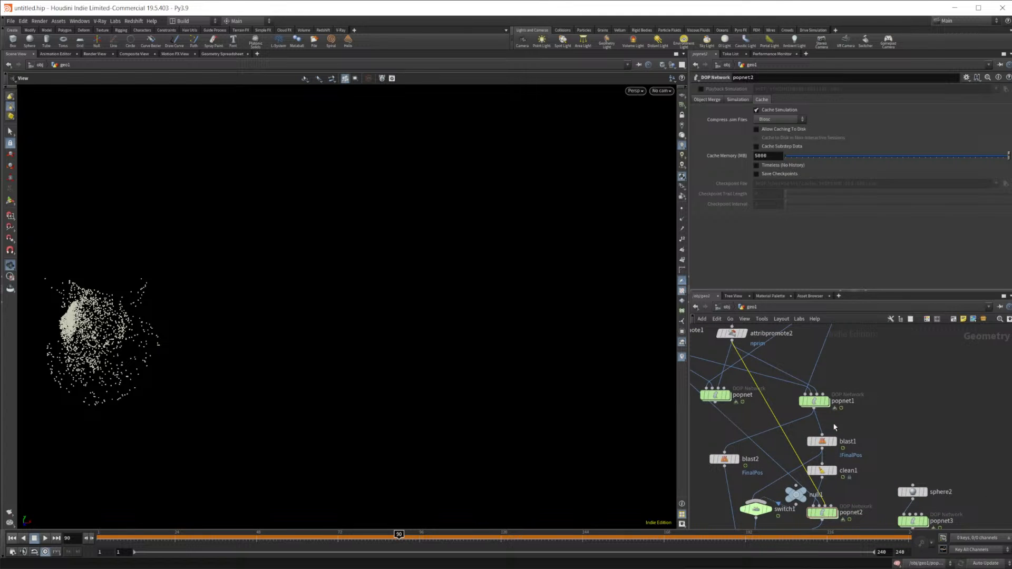
Review popnet1's simulation settings and blast1's group settings
click(816, 402)
drag(862, 369, 812, 416)
click(870, 412)
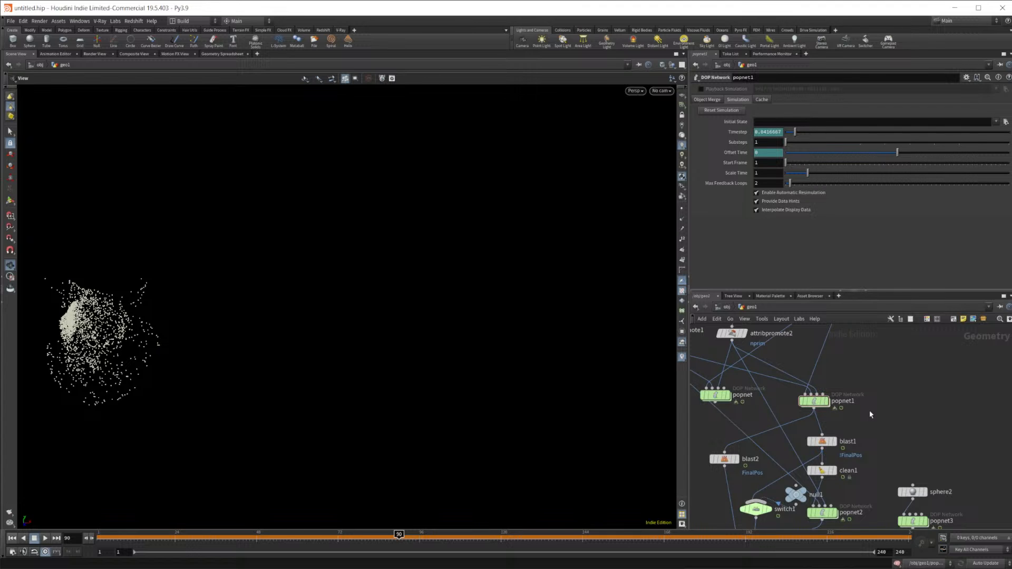
middle_drag(869, 410, 865, 366)
drag(858, 343, 839, 504)
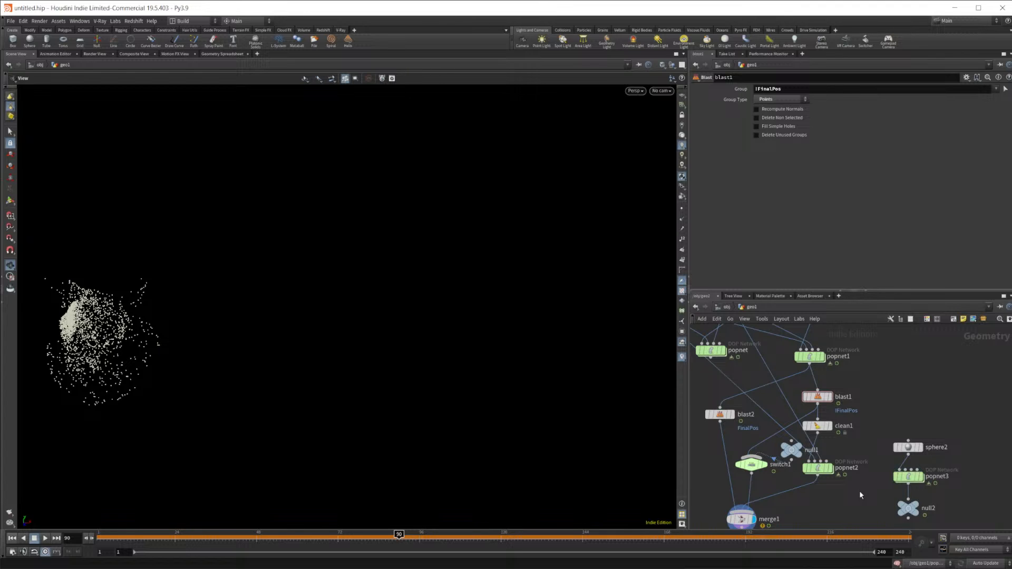
Delete the cache test branch consisting of sphere2, popnet3 and null2
drag(906, 418, 926, 516)
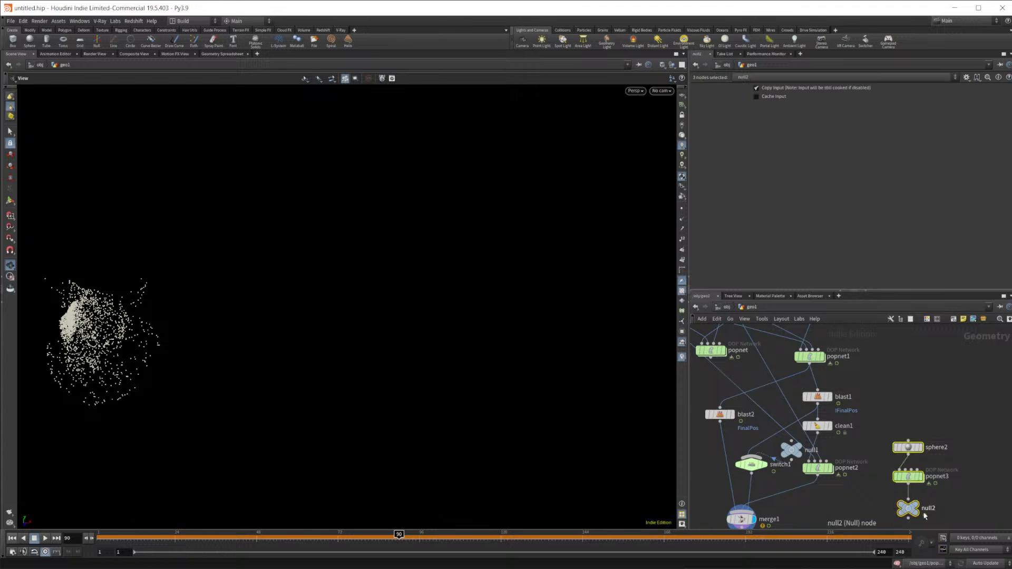
key(Delete)
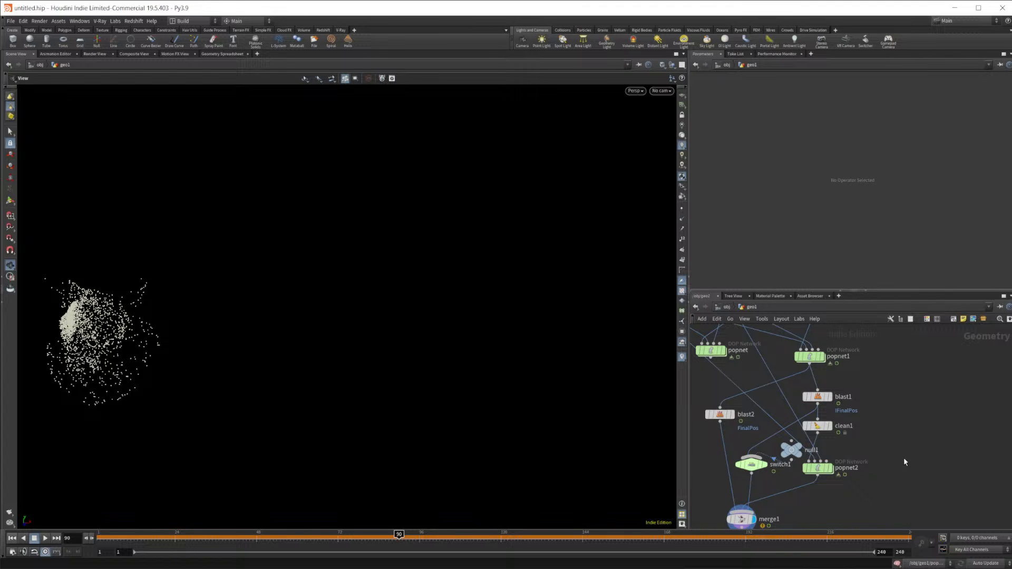
Select popnet1 and examine the nodes feeding it and the blast and clean nodes that follow it
scroll(904, 458, up, 3)
scroll(881, 454, down, 1)
click(823, 391)
middle_drag(896, 378, 870, 435)
scroll(880, 422, down, 3)
scroll(865, 445, up, 1)
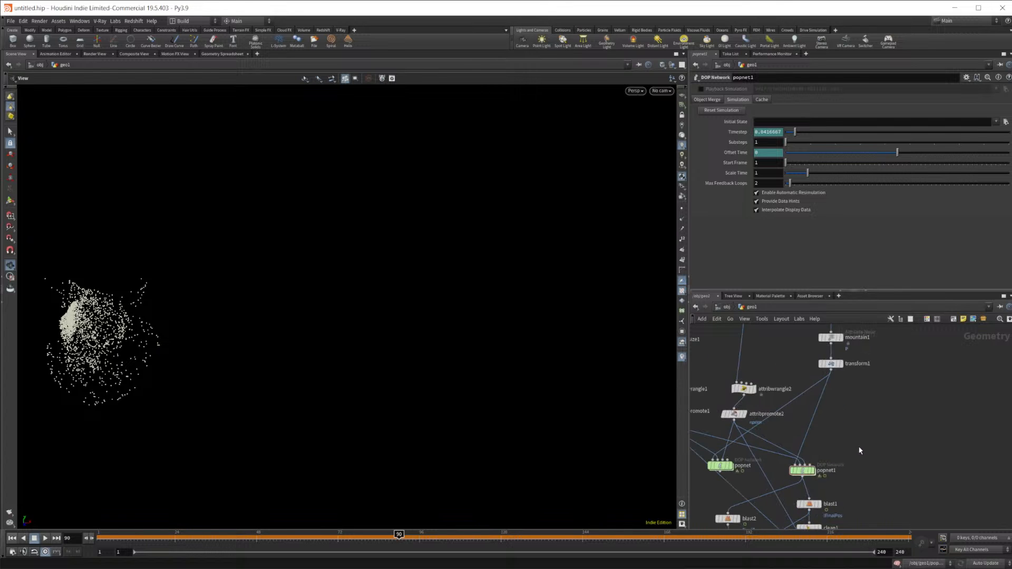
middle_drag(907, 466, 845, 429)
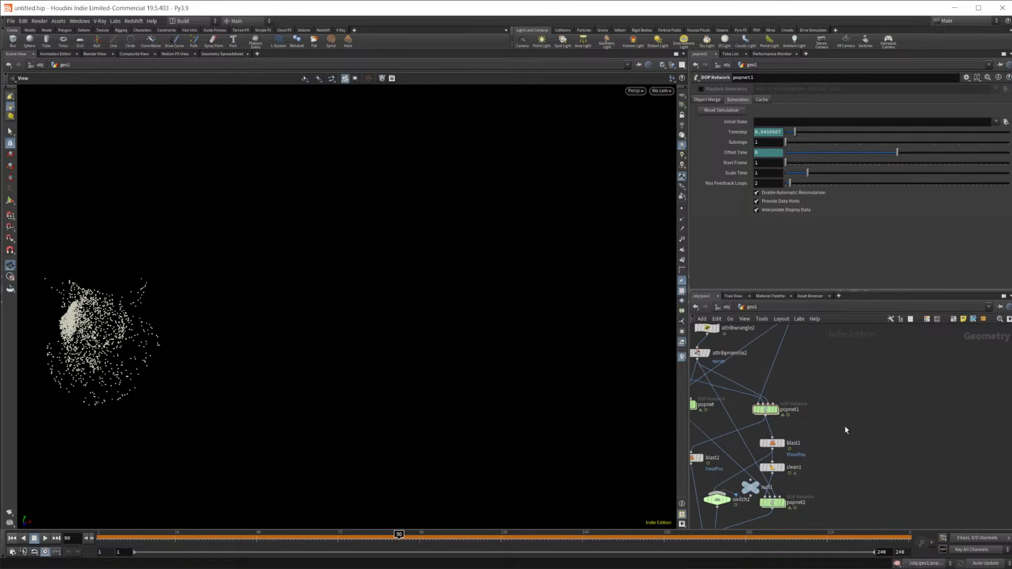
scroll(806, 436, up, 2)
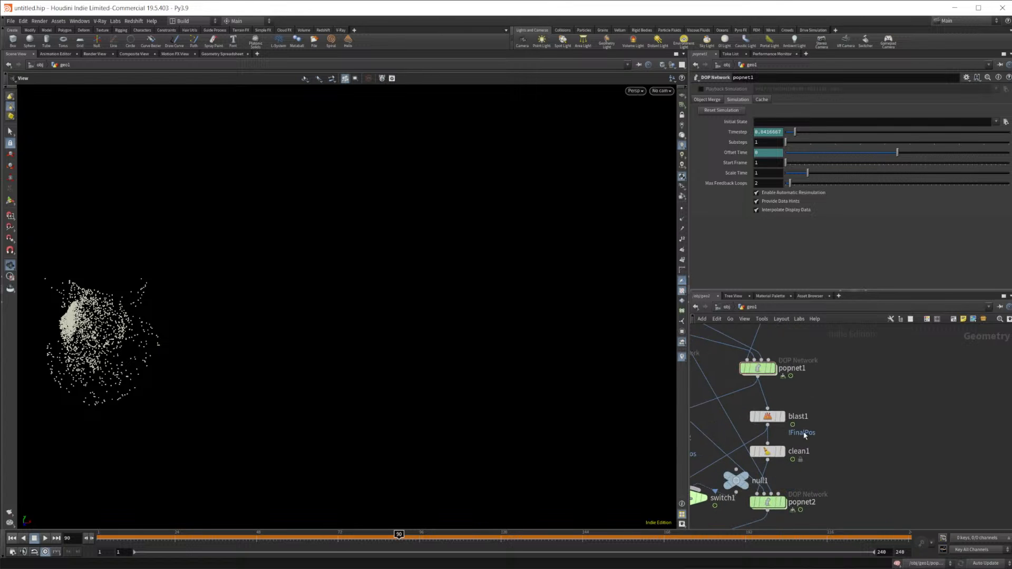
middle_drag(828, 420, 850, 442)
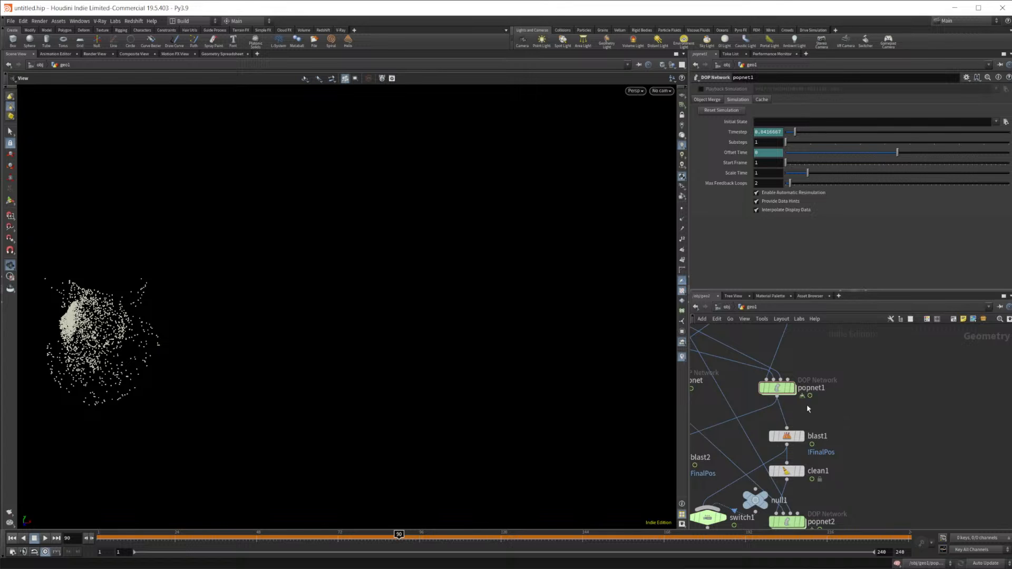
Look inside popnet1, examine the finalpos xyzdist line in popwrangle1's code, and return to the geo1 network
double_click(778, 389)
scroll(907, 393, down, 8)
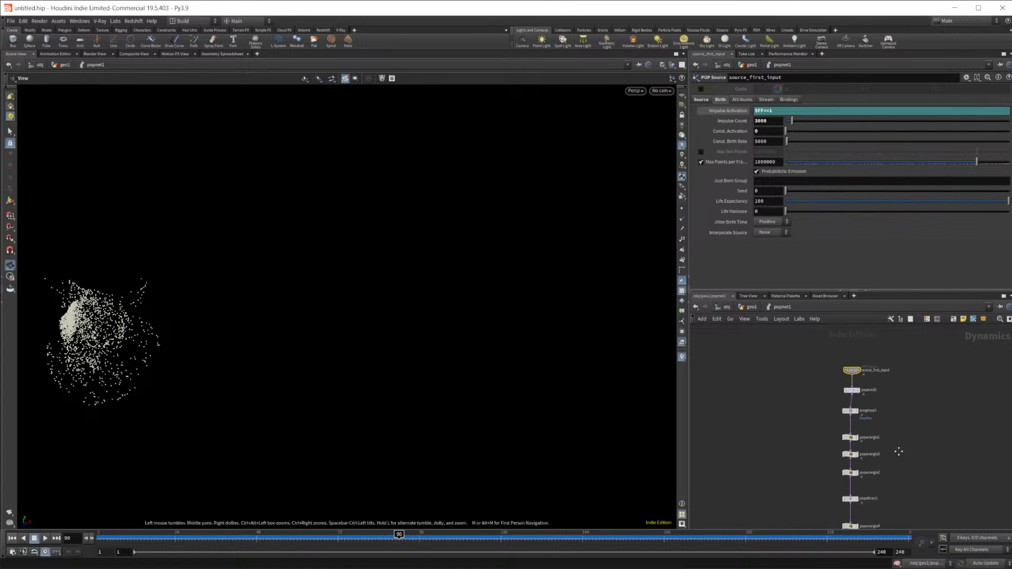
scroll(906, 466, up, 10)
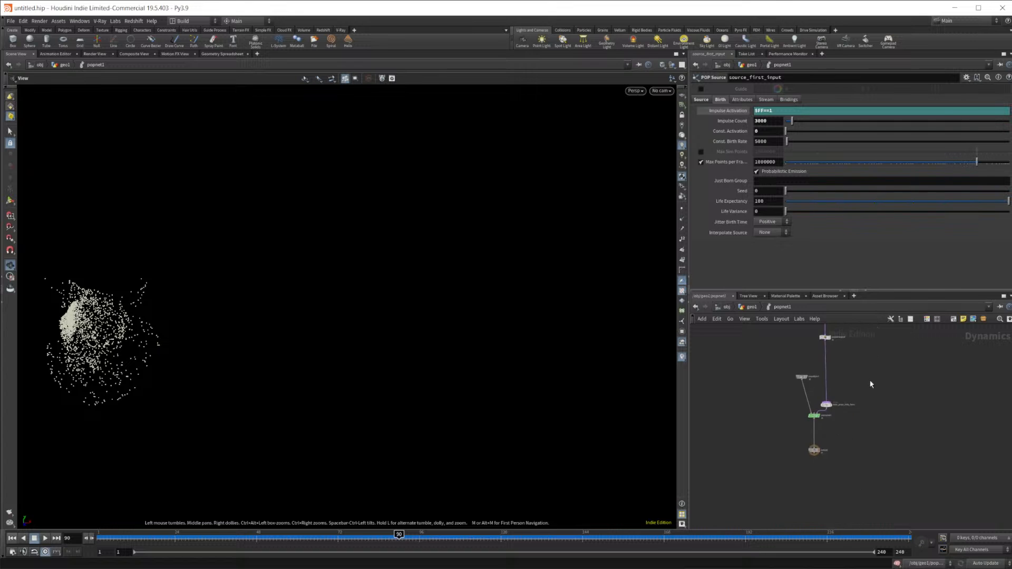
scroll(837, 378, down, 5)
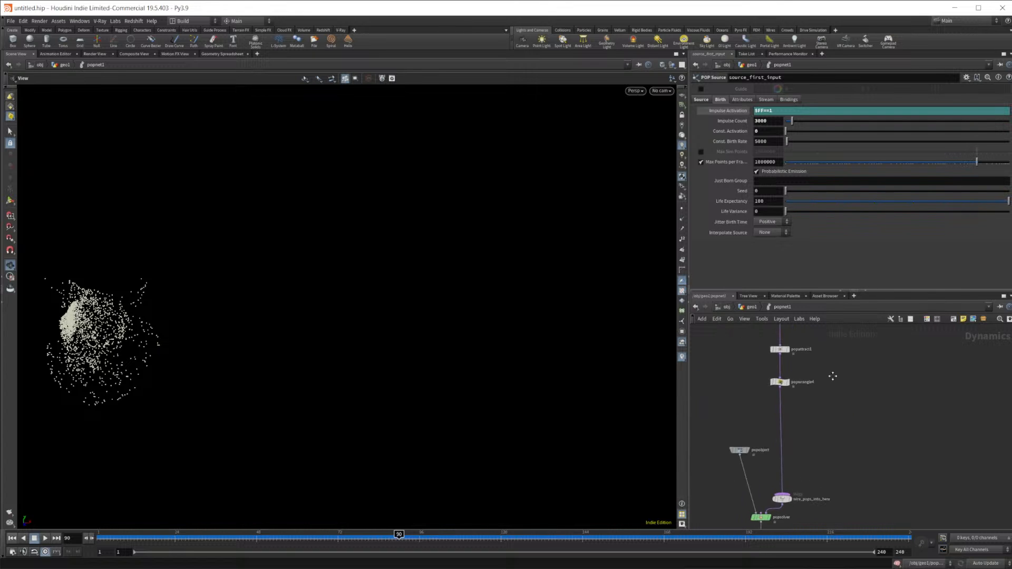
scroll(822, 396, up, 5)
middle_drag(805, 439, 822, 386)
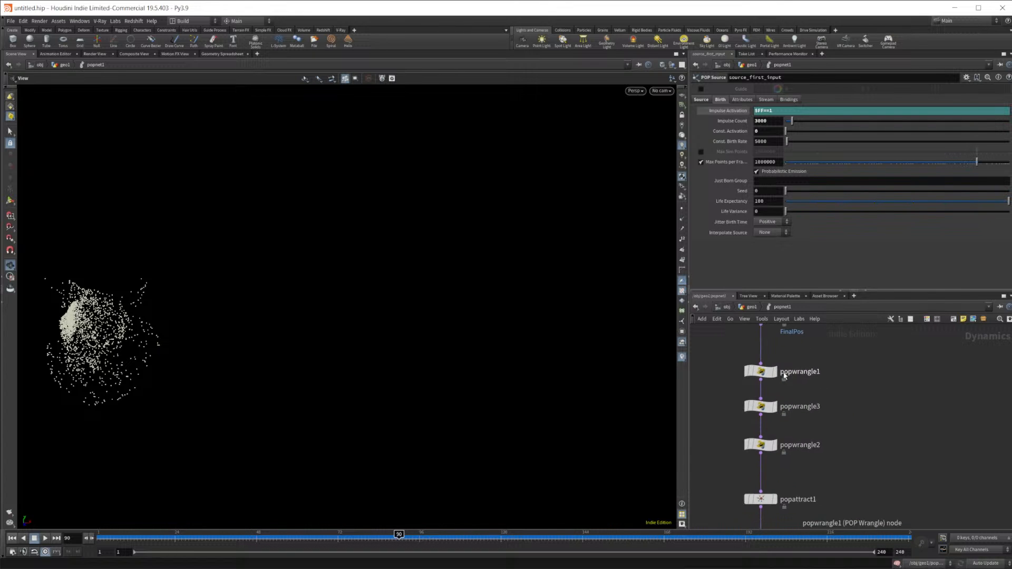
click(760, 371)
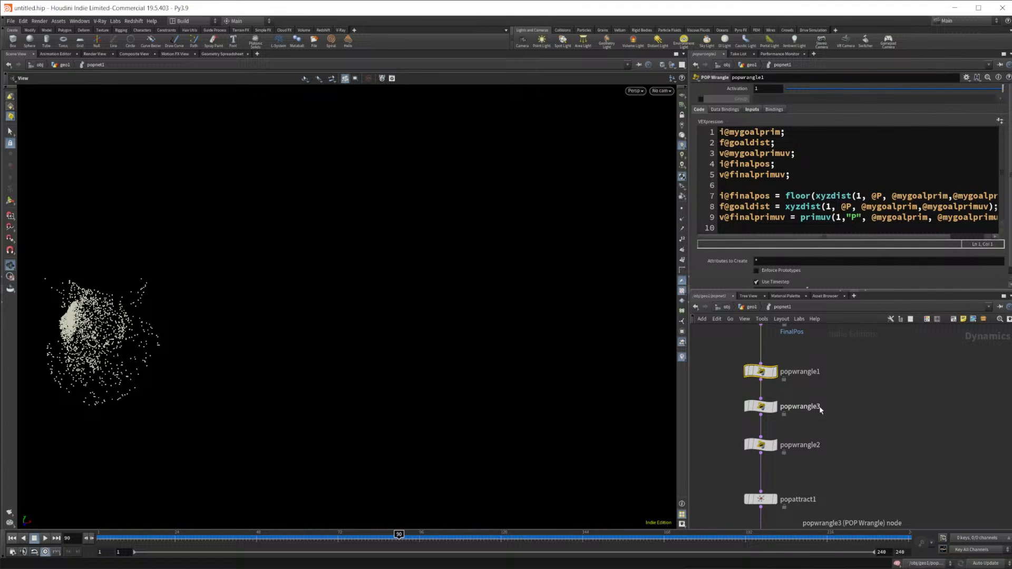
click(865, 198)
click(854, 197)
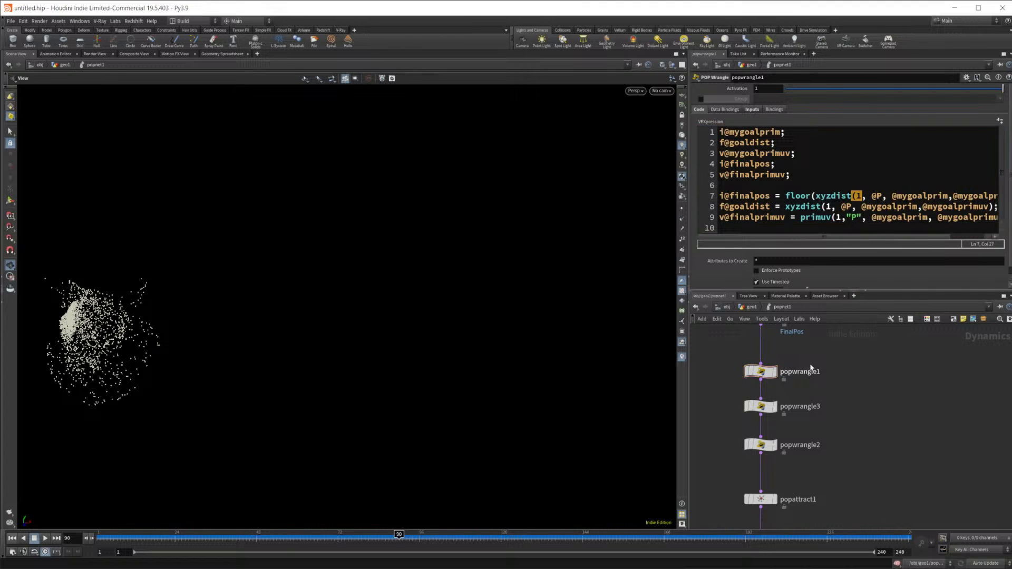
click(752, 309)
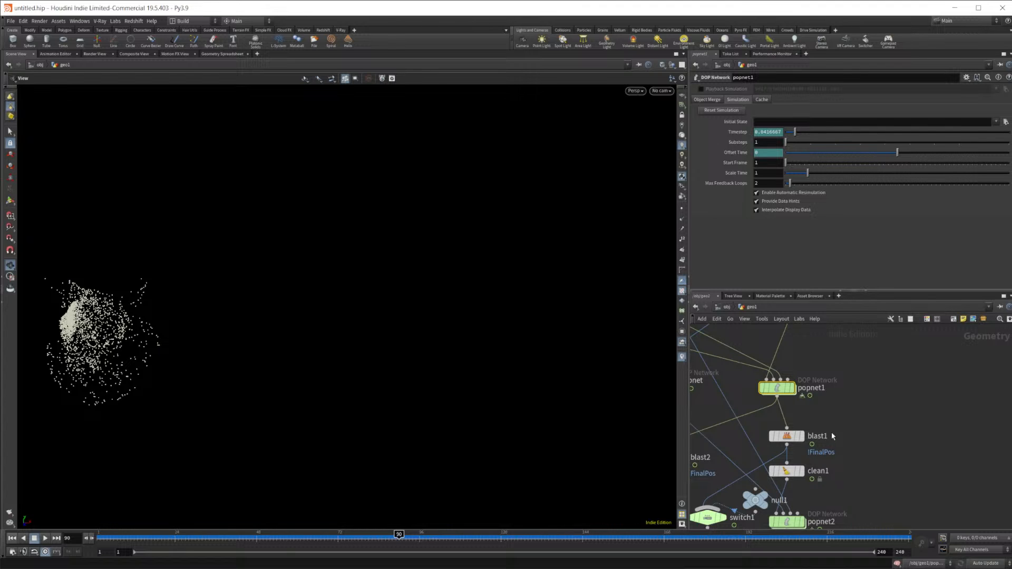
Scrub through popnet1's simulation at frames 211, 15 and 93, inspecting the particle shape and the network's input nodes
mouse_move(855, 441)
middle_down()
mouse_move(849, 379)
mouse_move(864, 448)
middle_up()
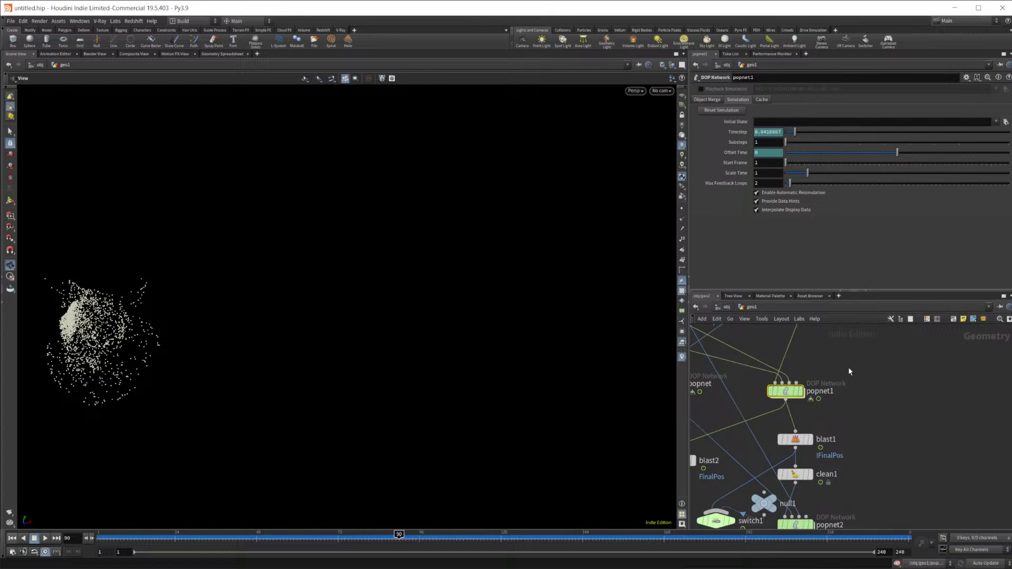
middle_drag(849, 367, 833, 473)
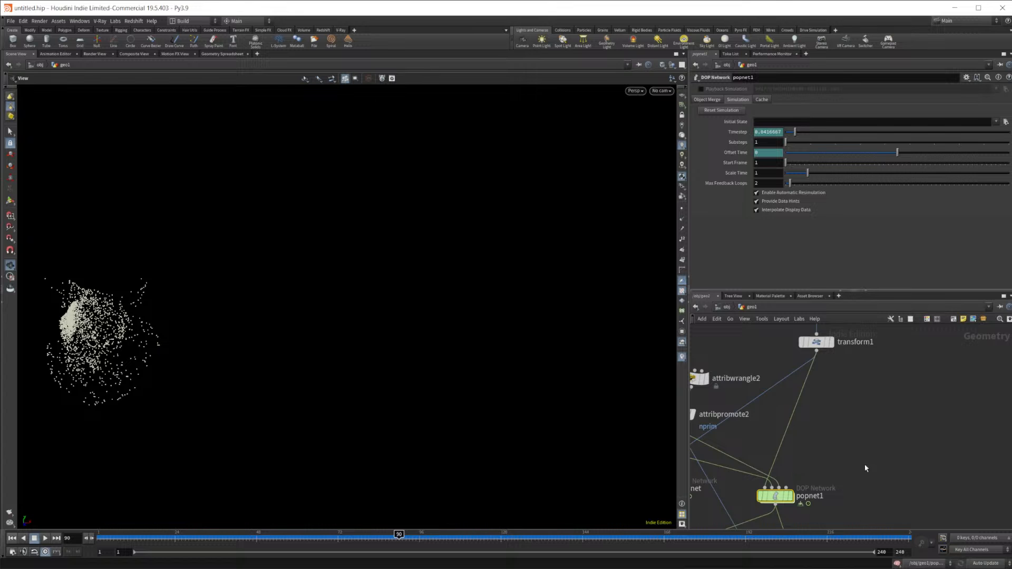
mouse_move(480, 553)
mouse_down()
mouse_move(444, 545)
mouse_move(538, 546)
mouse_move(330, 553)
mouse_move(422, 563)
mouse_move(377, 564)
mouse_move(428, 562)
mouse_move(314, 538)
mouse_move(570, 515)
mouse_move(882, 509)
mouse_move(527, 525)
mouse_move(709, 527)
mouse_move(809, 496)
mouse_up()
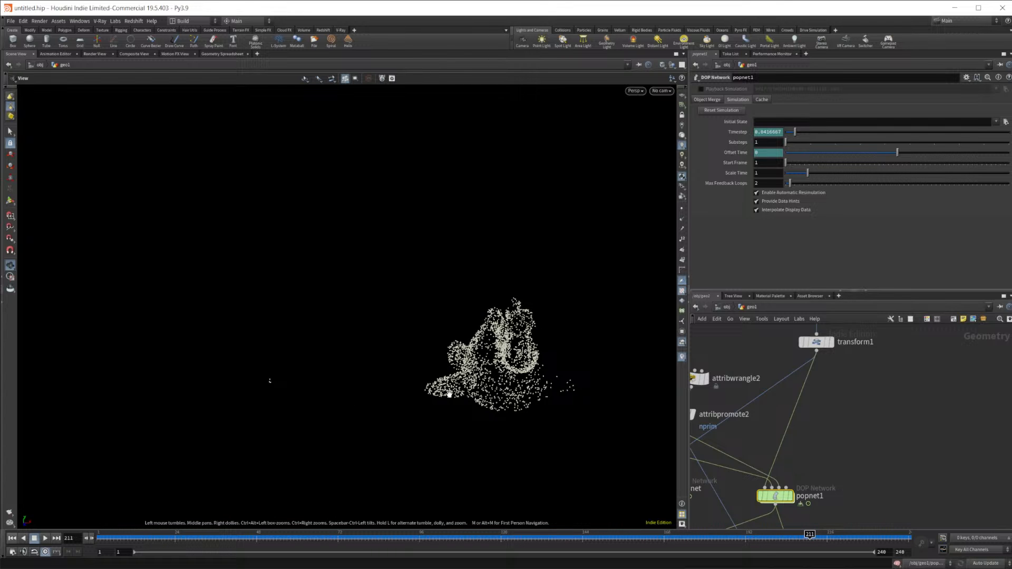
mouse_move(728, 541)
mouse_down()
mouse_move(520, 539)
mouse_move(810, 554)
mouse_move(146, 541)
mouse_up()
middle_drag(188, 427, 348, 401)
scroll(842, 455, down, 3)
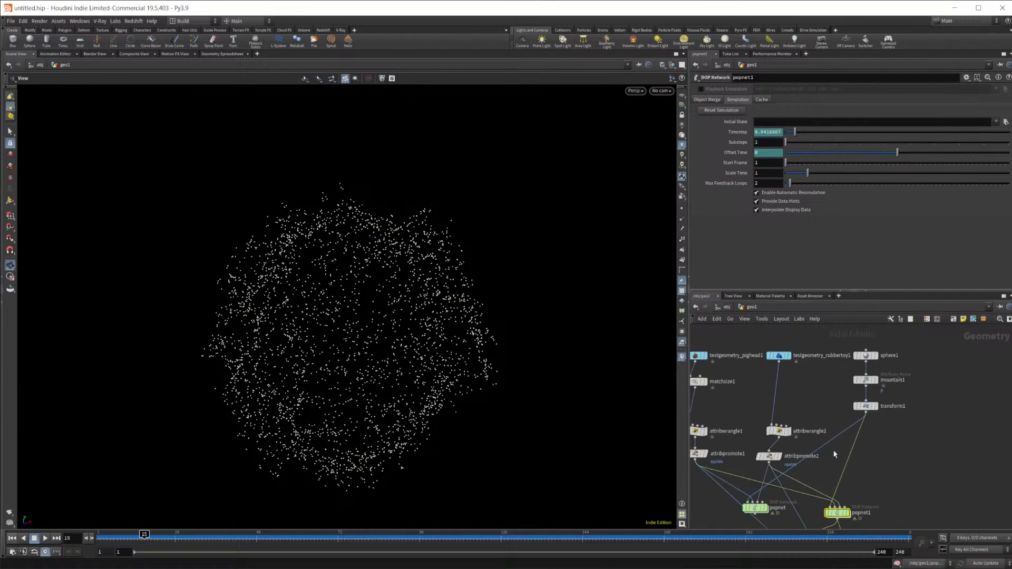
middle_drag(842, 455, 857, 401)
click(131, 535)
drag(132, 535, 409, 536)
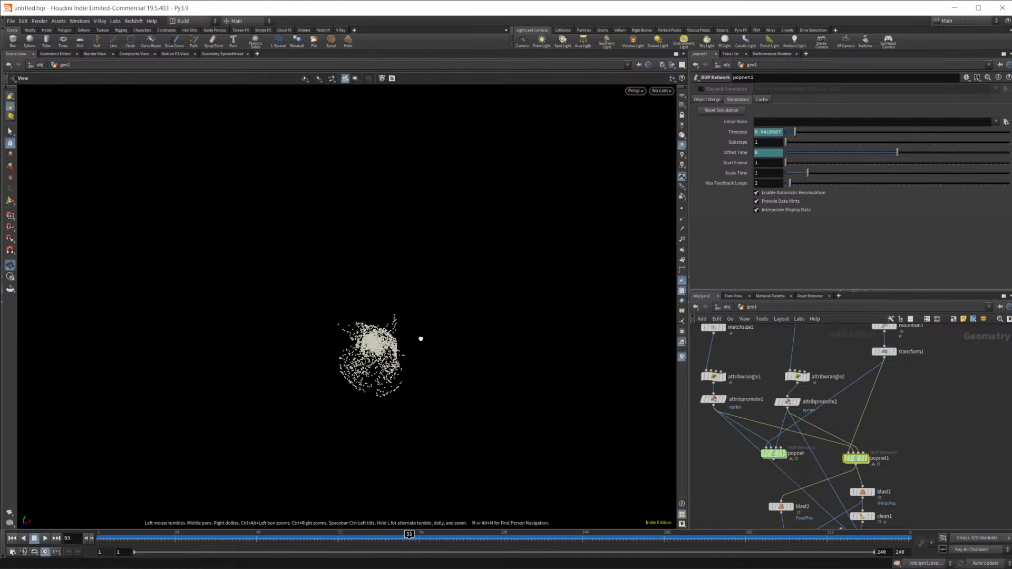
drag(415, 342, 368, 309)
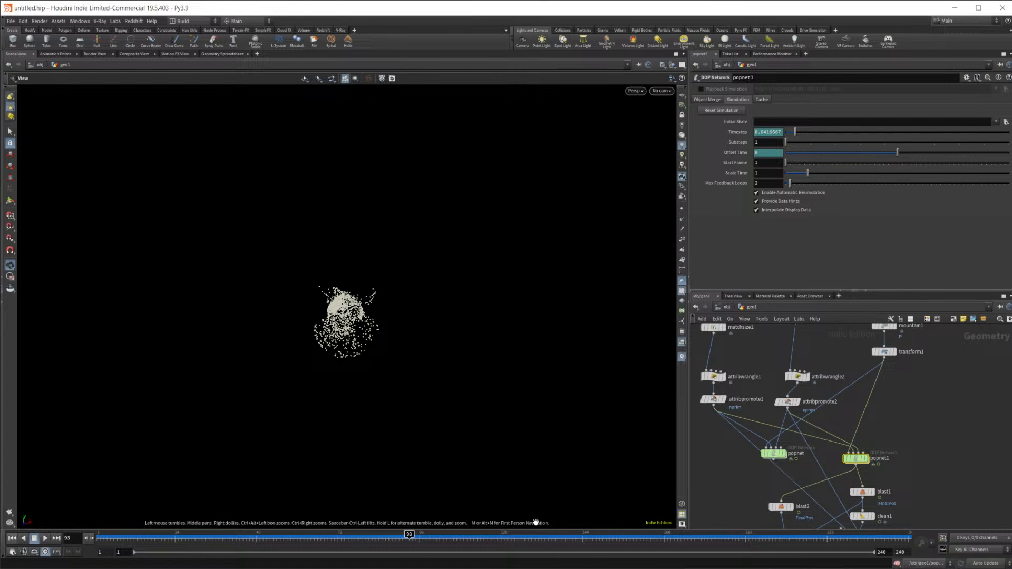
Switch to the Houdini window with Attract to Surface.hiplc and enter its geo1 network
mouse_move(539, 564)
mouse_move(489, 533)
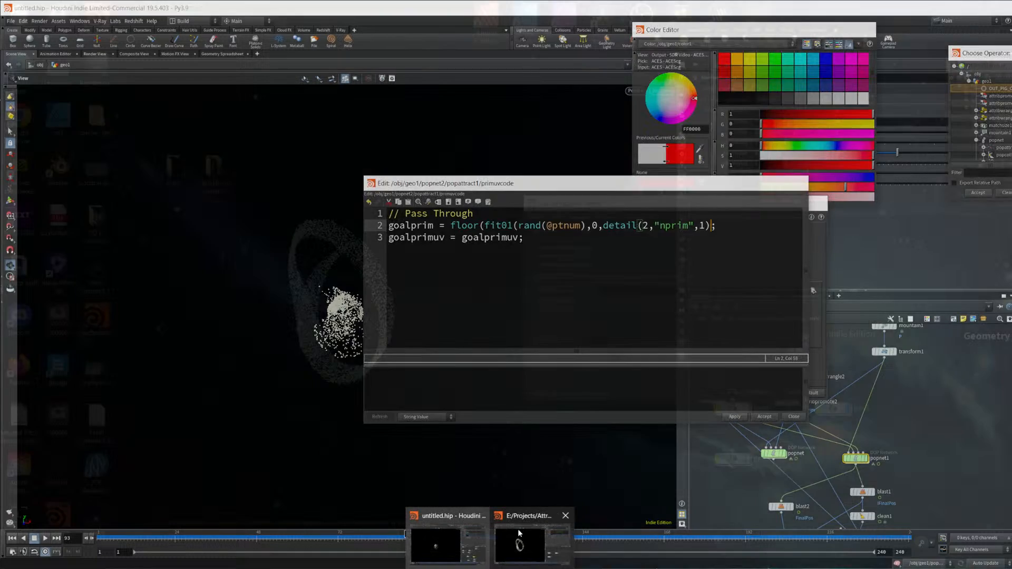
click(529, 544)
click(733, 408)
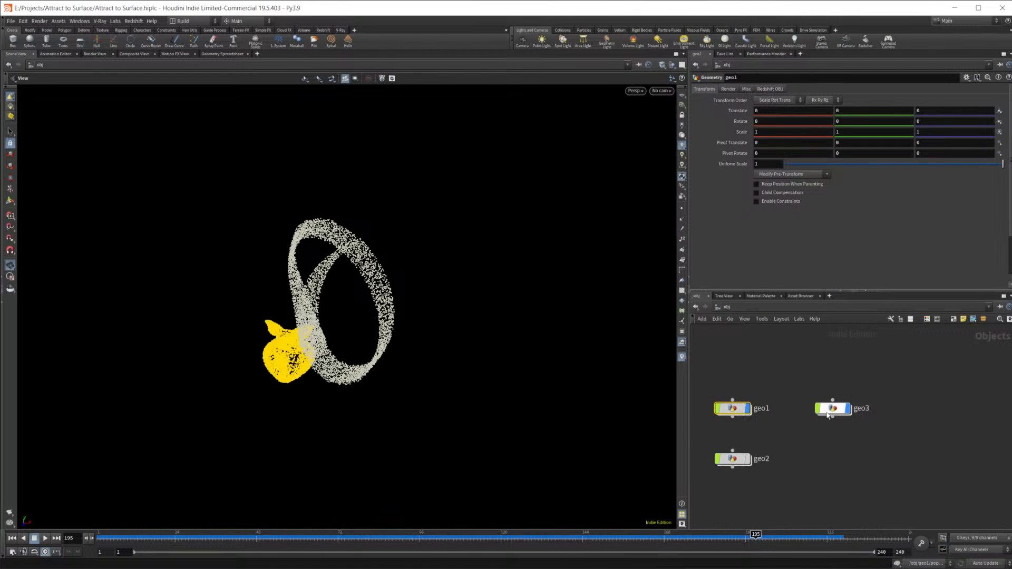
click(848, 408)
double_click(732, 408)
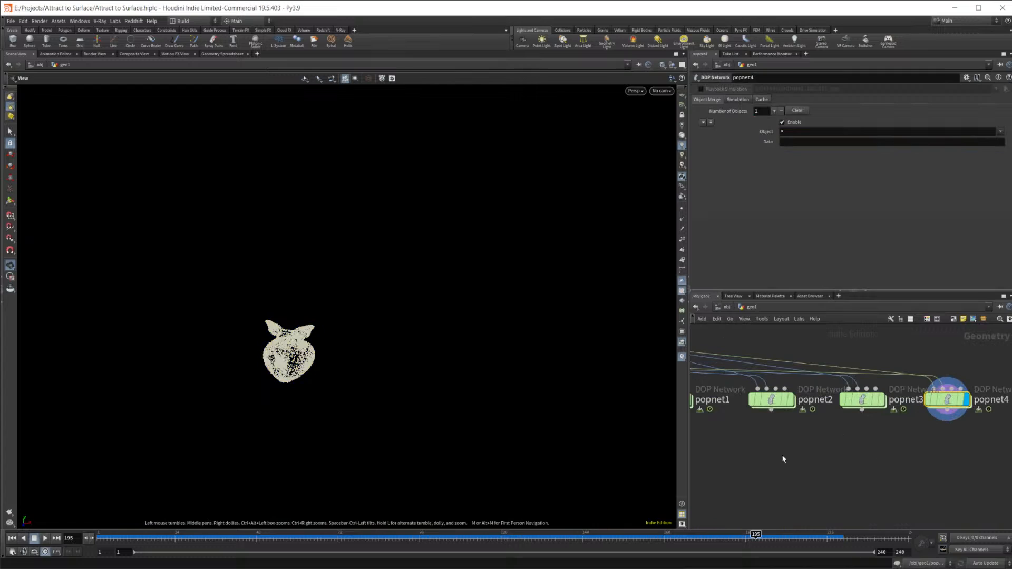
Play popnet4's simulation from the start, stop at frame 126, and inspect the pig head particles from several angles
mouse_move(305, 396)
mouse_down()
mouse_move(330, 357)
mouse_move(361, 385)
mouse_move(336, 364)
mouse_move(296, 401)
mouse_up()
drag(185, 538, 97, 538)
click(44, 539)
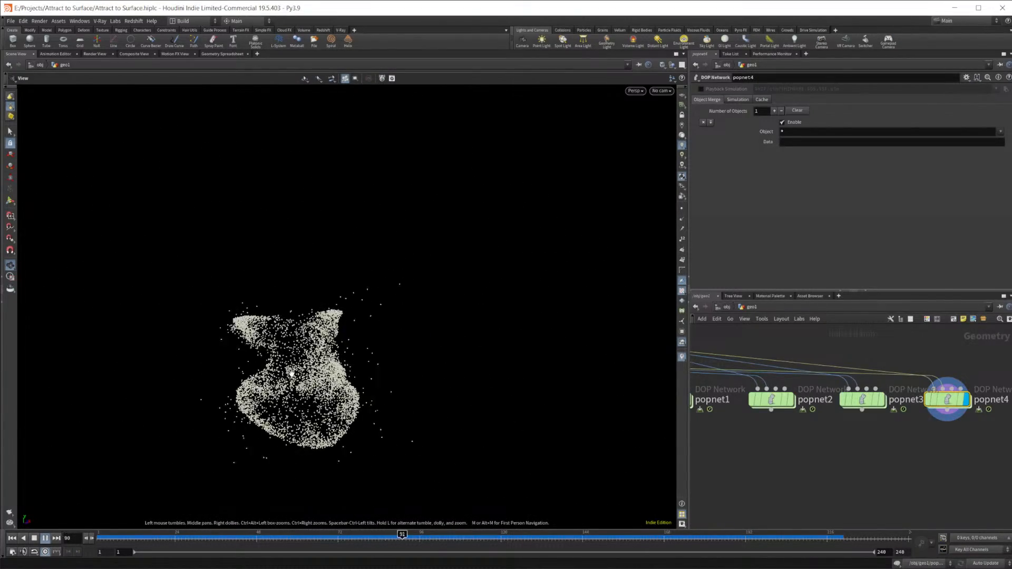
click(36, 539)
drag(349, 416, 318, 356)
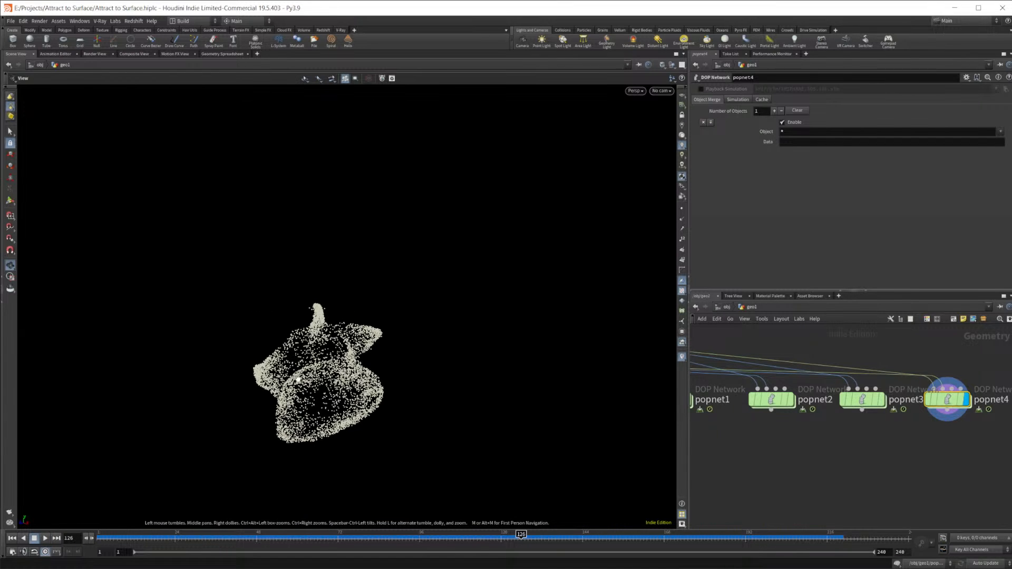
drag(390, 334, 330, 301)
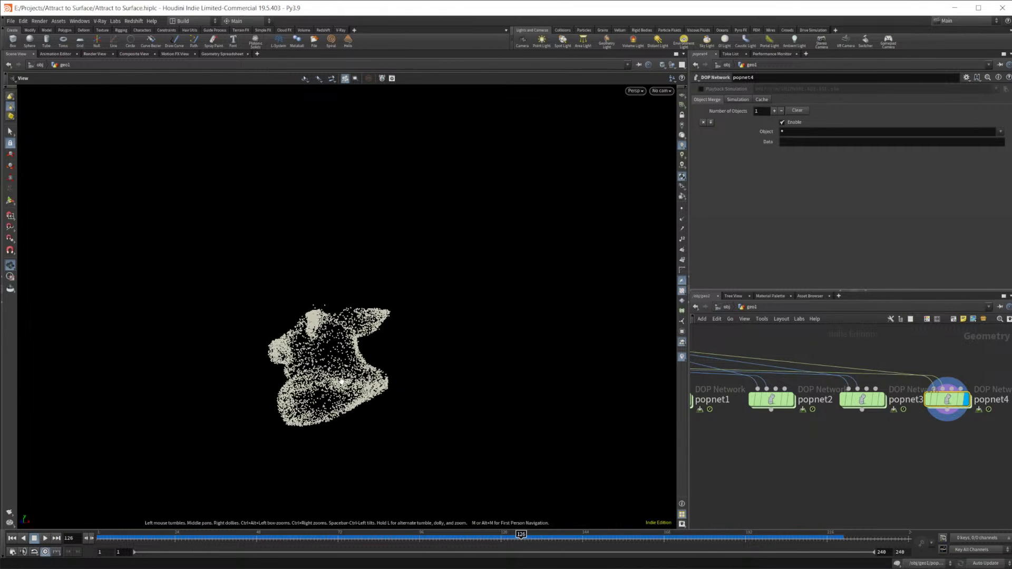
drag(265, 370, 390, 291)
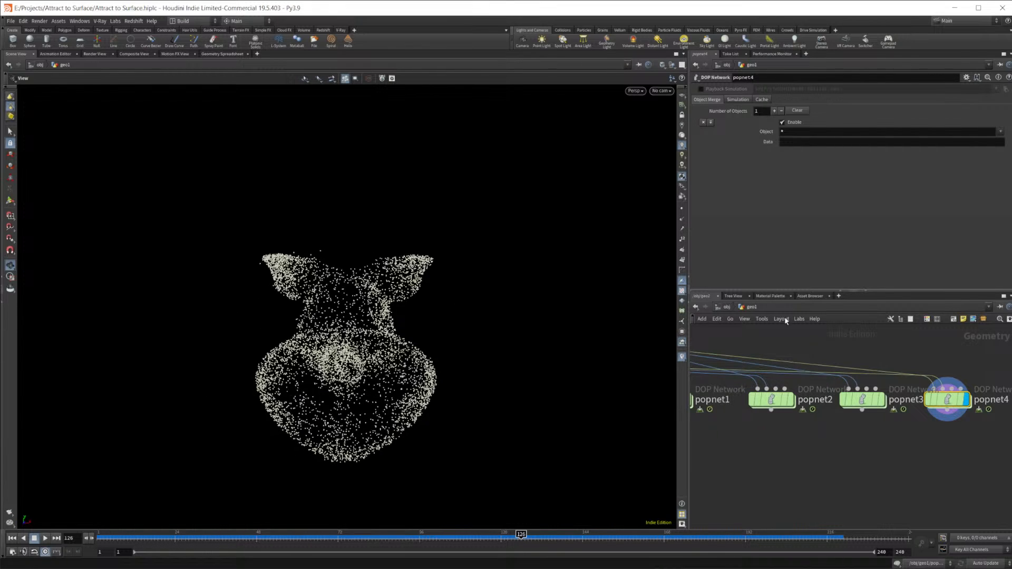
Compare against the particle result in the untitled.hip window, then return to the Attract to Surface.hiplc window
mouse_move(496, 563)
click(470, 519)
drag(454, 422, 327, 351)
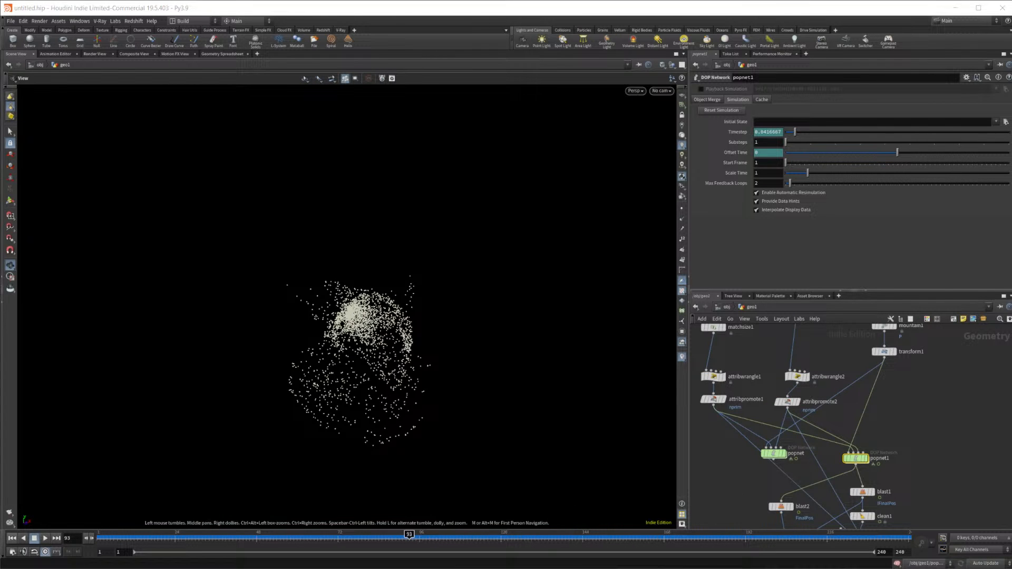
mouse_move(486, 567)
click(521, 530)
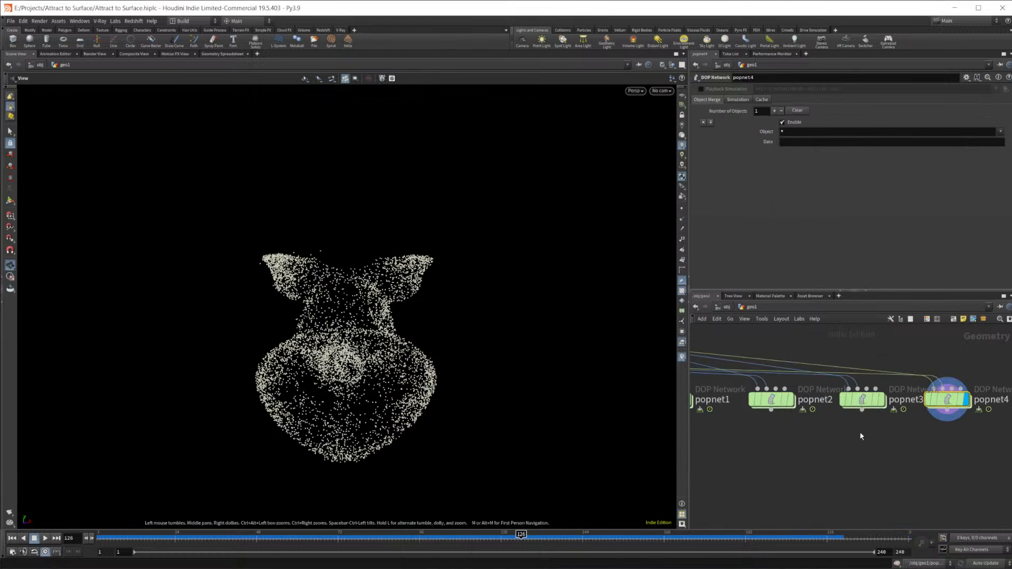
Look inside popnet4, review the settings of popattract1, popcollisiondetect1 and popwrangle1, and return to geo1
double_click(940, 405)
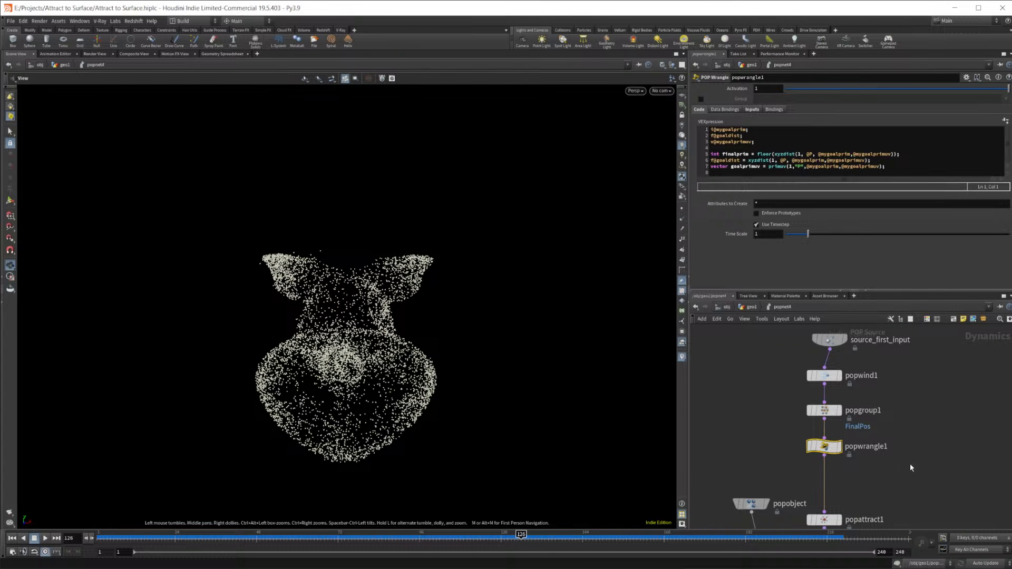
middle_drag(915, 455, 855, 441)
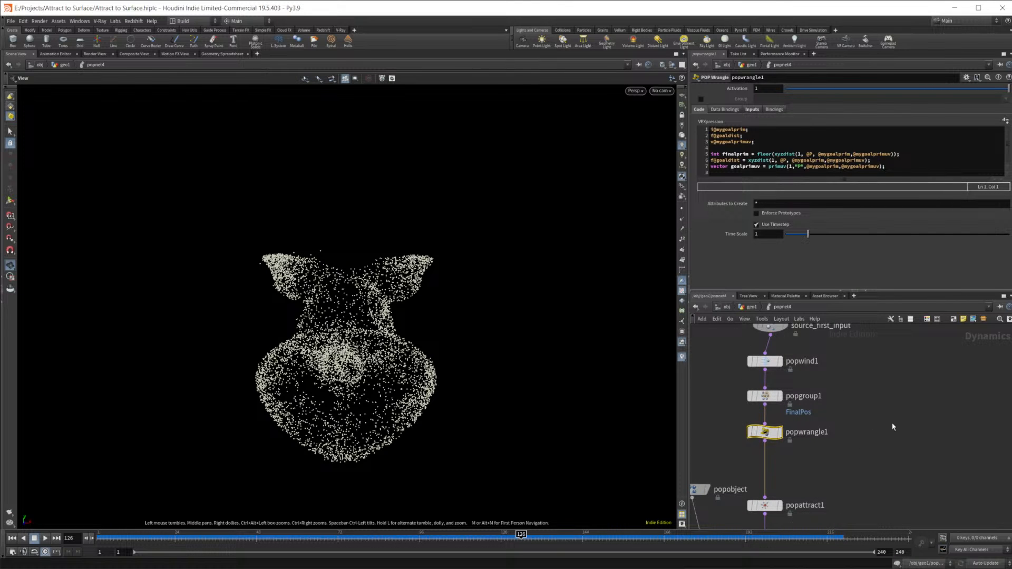
middle_drag(845, 456, 878, 352)
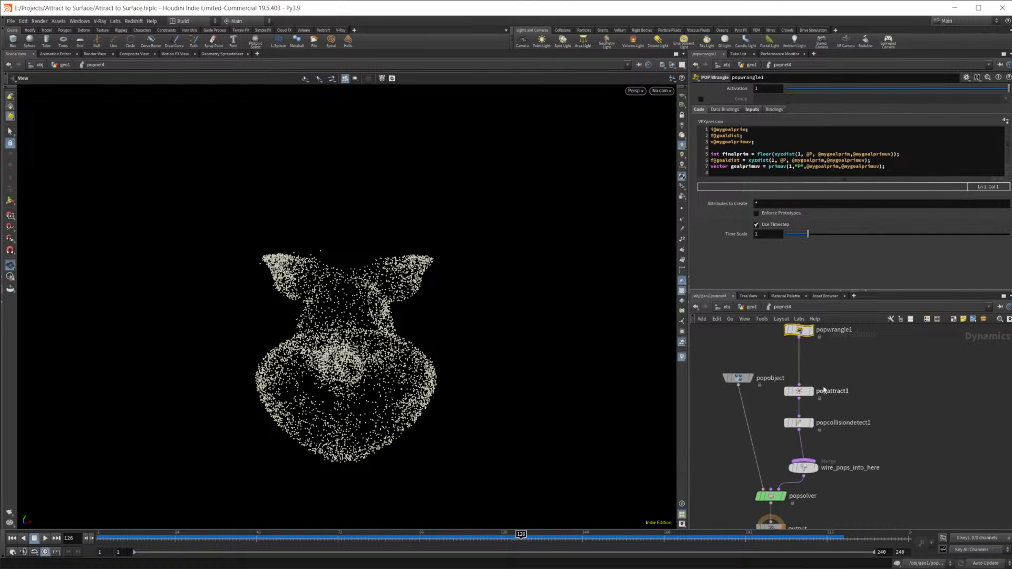
click(799, 392)
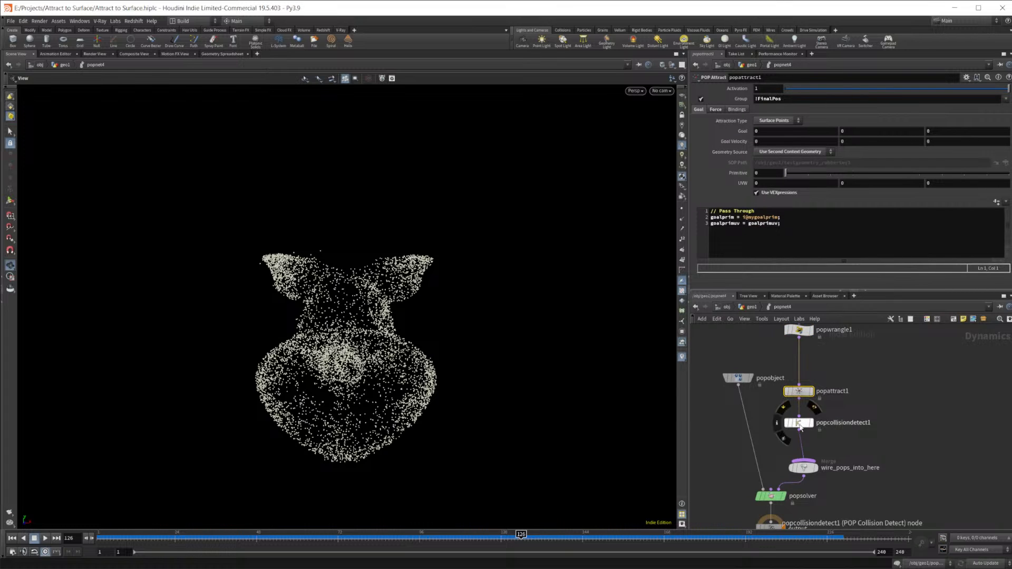
click(800, 424)
click(801, 394)
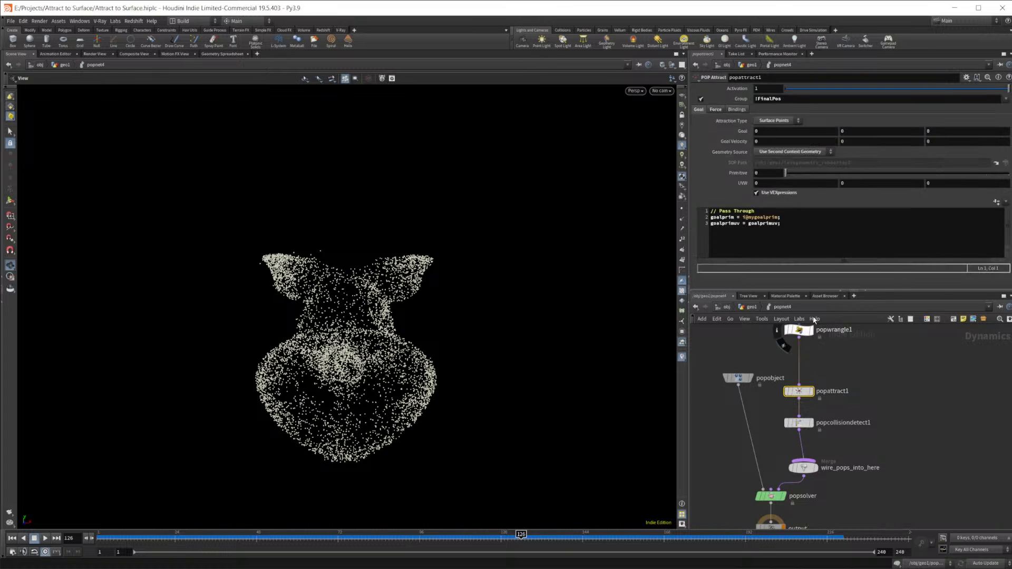
click(799, 331)
middle_drag(881, 343, 871, 385)
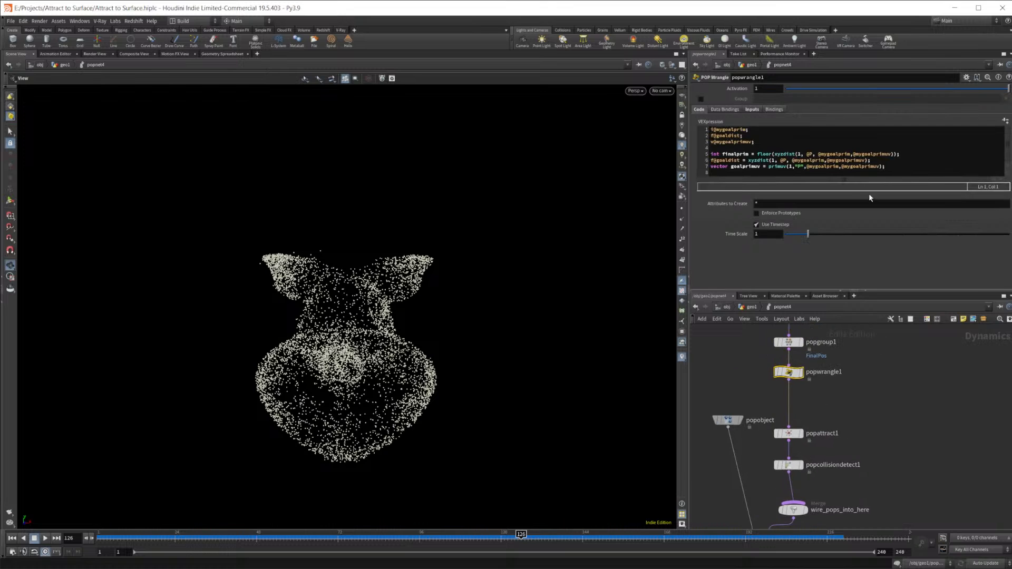
click(917, 393)
click(752, 308)
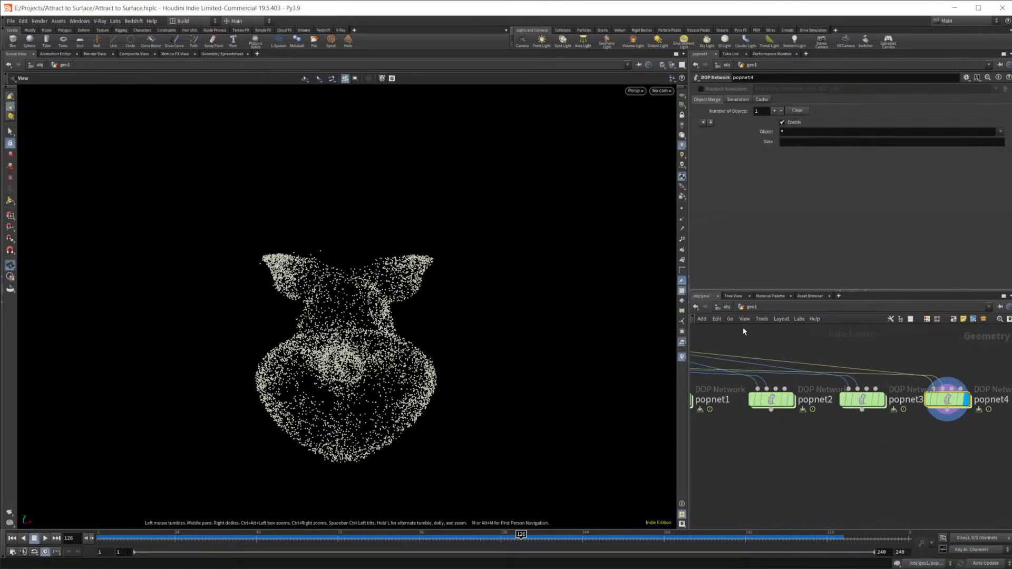
Look into the geo3 network with its helix and sphere setup, and return to geo1
click(726, 307)
double_click(847, 356)
drag(847, 470, 744, 356)
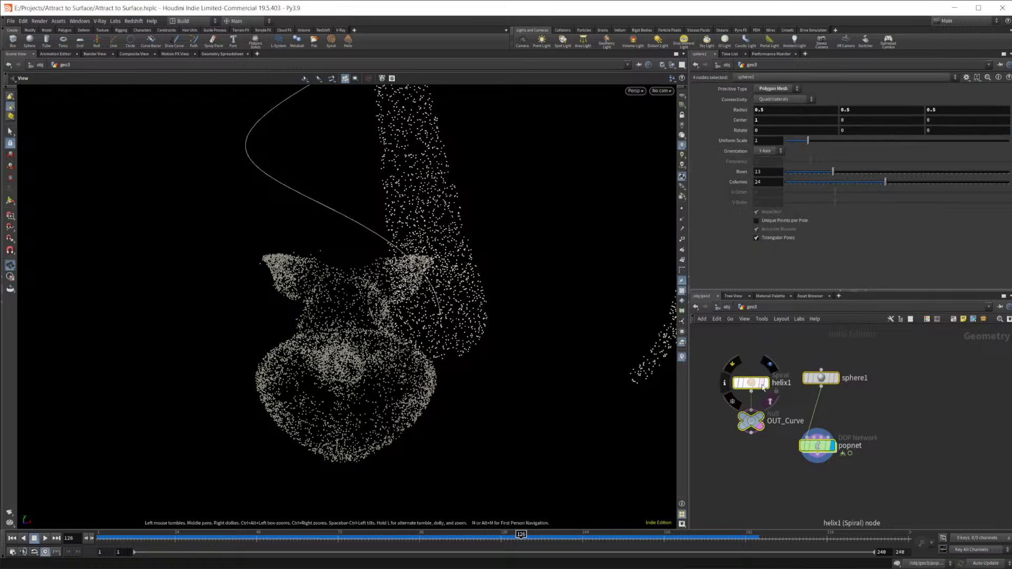
key(u)
double_click(762, 357)
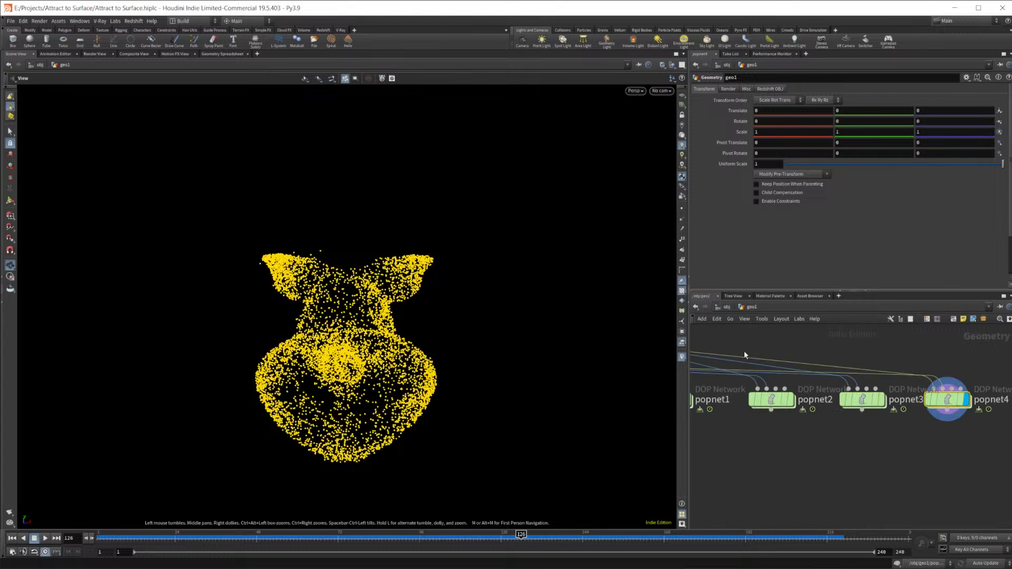
Add a new POP Network node beside popnet4 in the geo1 network
middle_drag(789, 425, 776, 442)
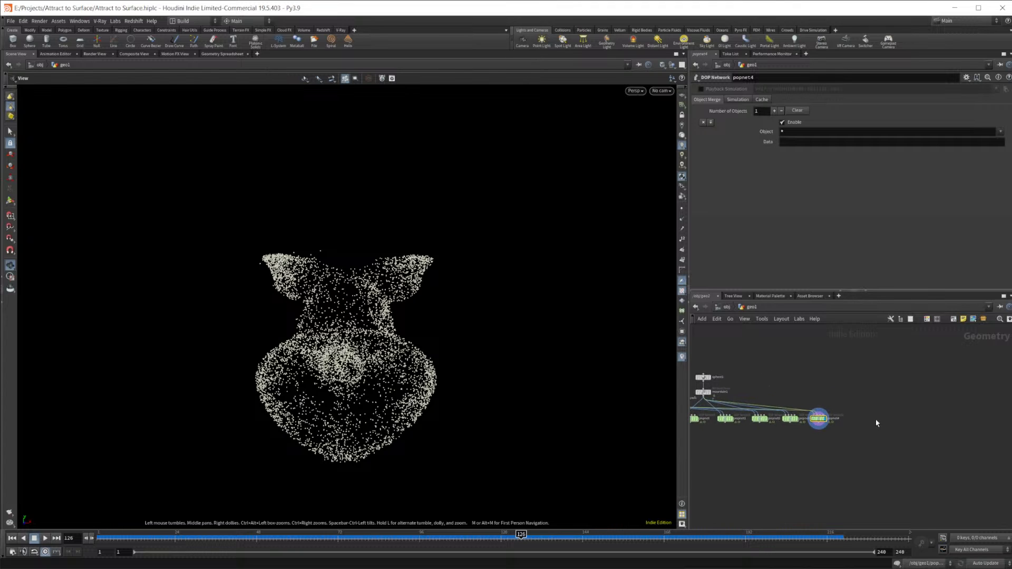
key(Tab)
text(popnet)
key(Return)
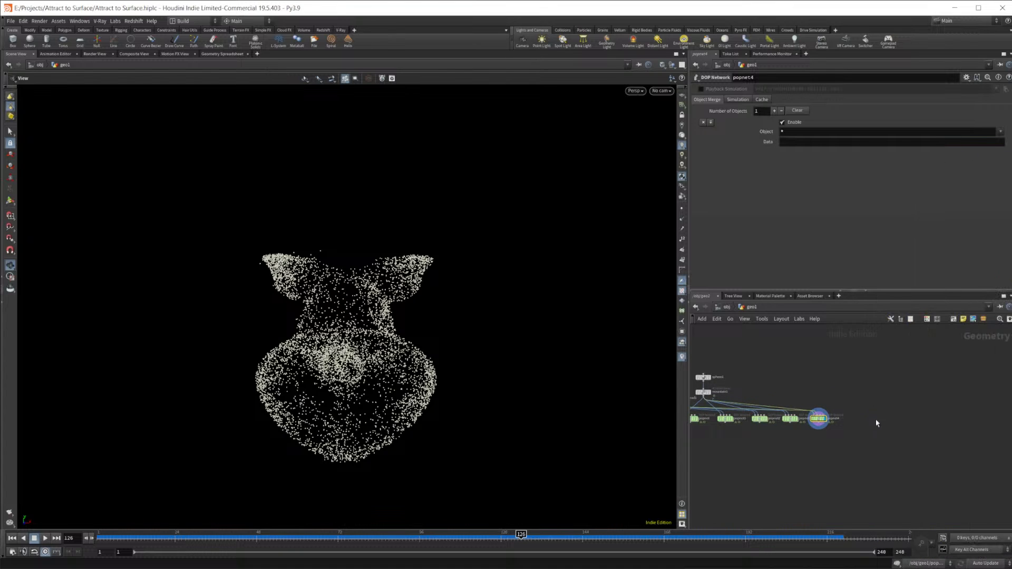
click(876, 420)
Wire mountain1 into popnet5's first input and testgeometry_pighead1 into its second, and set popnet5 as the displayed node
scroll(848, 411, up, 2)
middle_drag(842, 413, 997, 402)
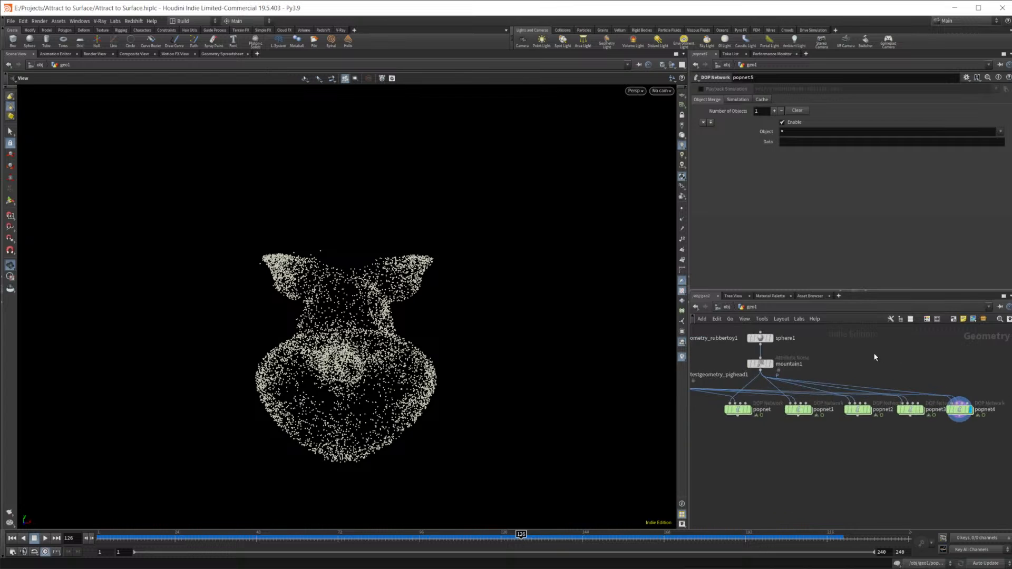
click(763, 371)
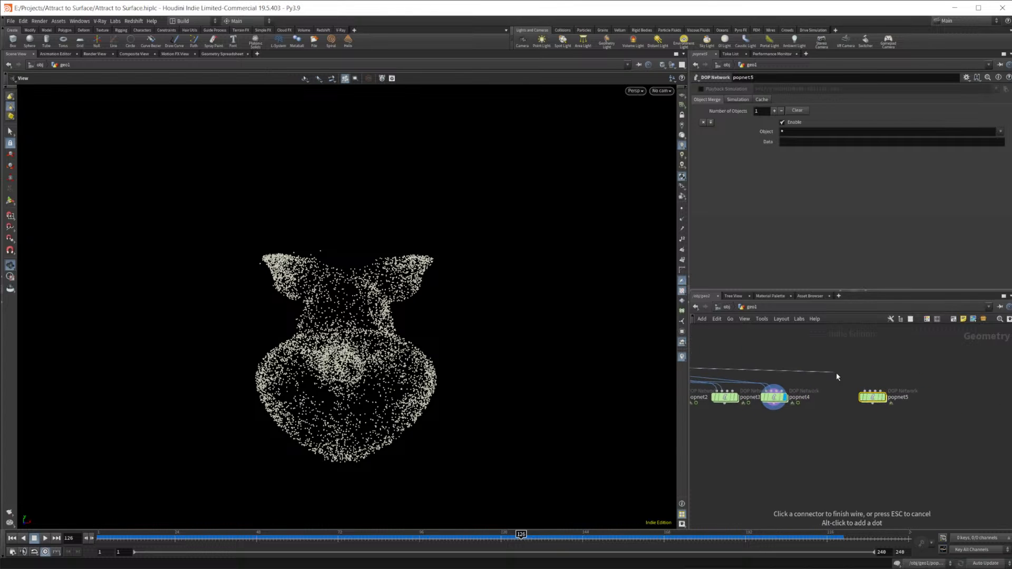
click(865, 391)
middle_drag(791, 404, 993, 398)
middle_drag(702, 387, 594, 429)
click(792, 369)
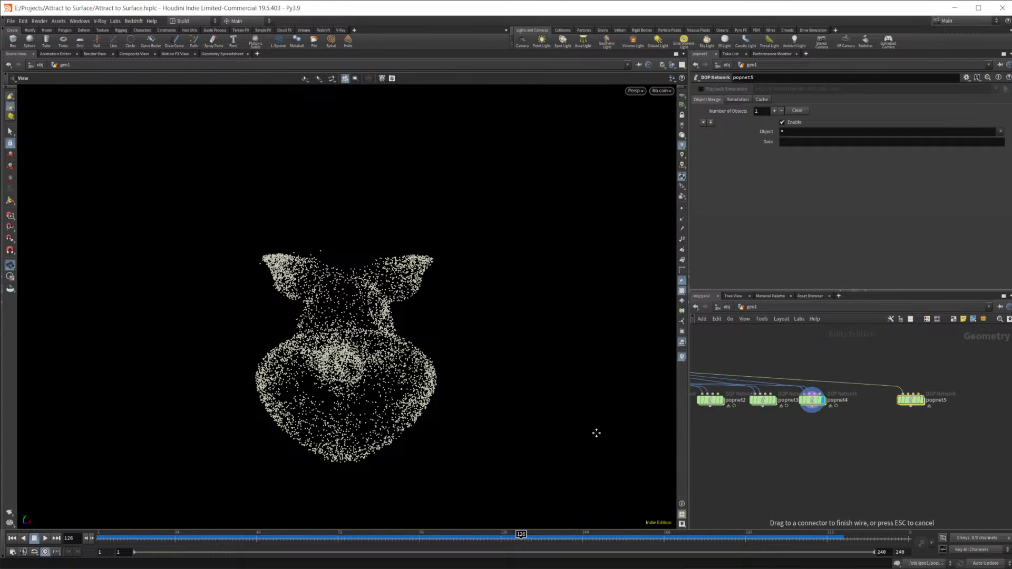
click(913, 401)
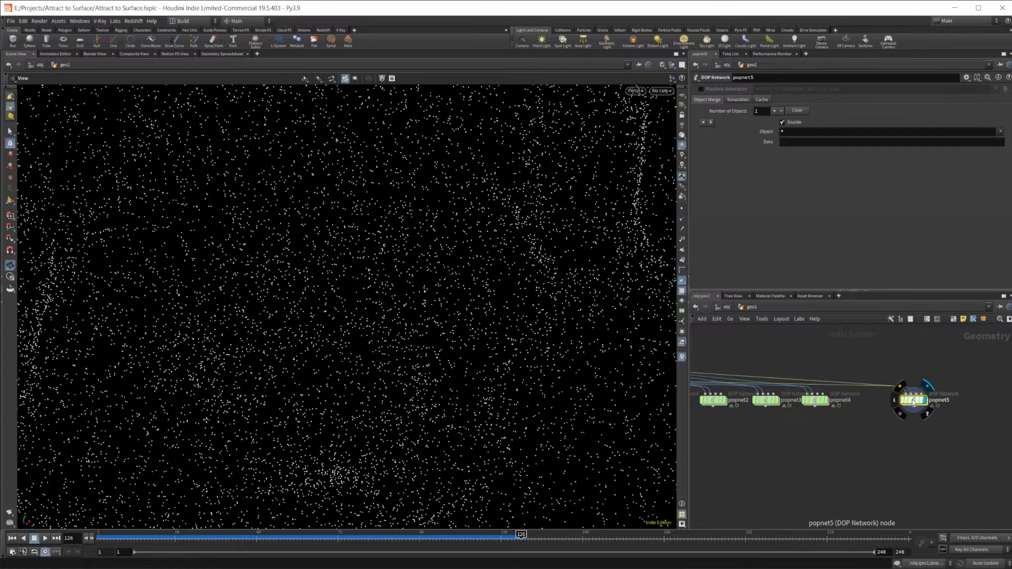
Enter popnet5 and move source_first_input farther up to make room above the merge node
double_click(914, 400)
scroll(936, 449, up, 2)
middle_drag(936, 448, 893, 510)
drag(844, 423, 847, 360)
middle_drag(867, 407, 859, 493)
drag(840, 447, 842, 407)
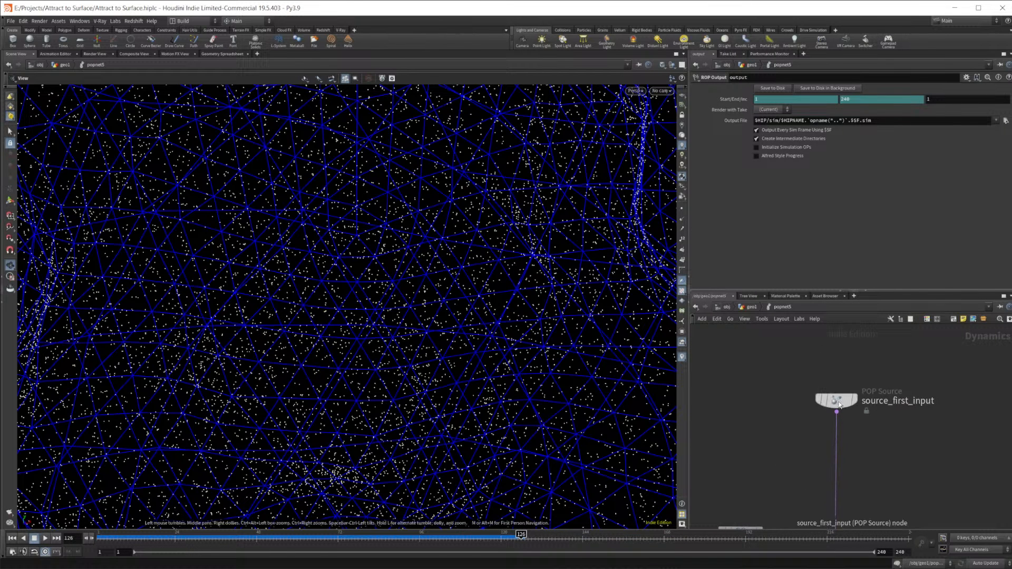
Set source_first_input's Impulse Activation to $FF==1 and Impulse Count to 3000, and lower its Const. Activation to the minimum
click(836, 399)
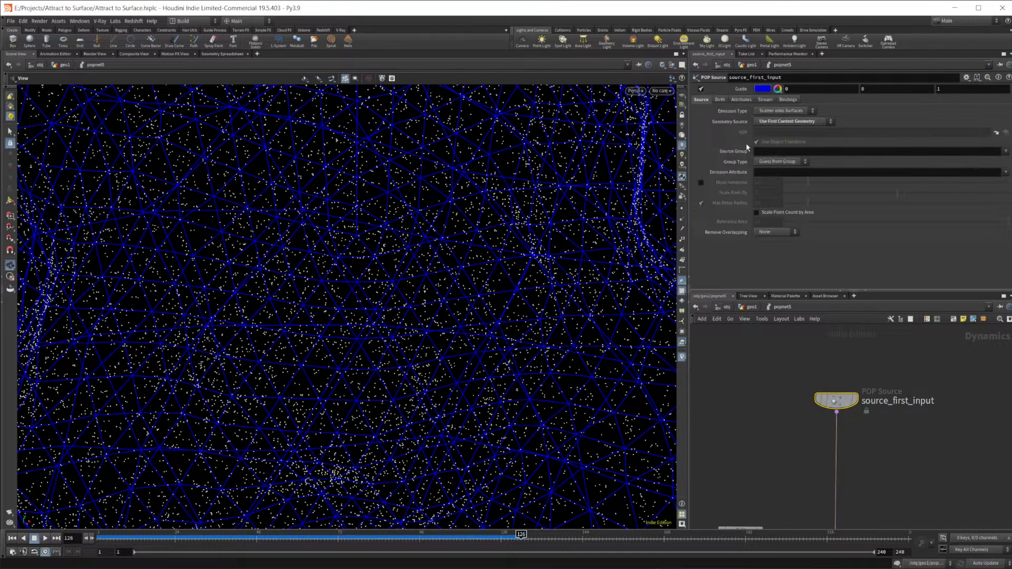
click(720, 99)
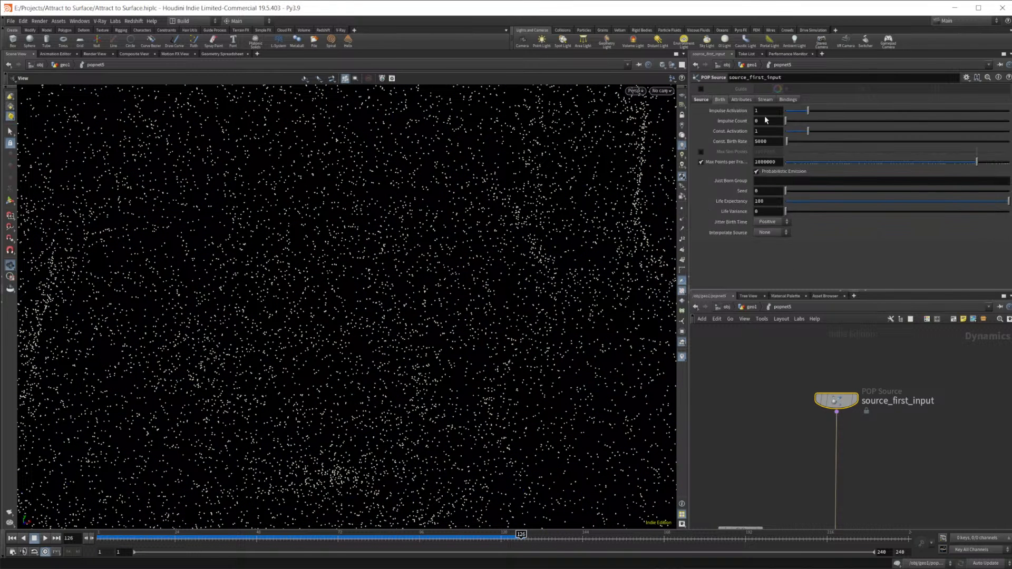
text($FF=)
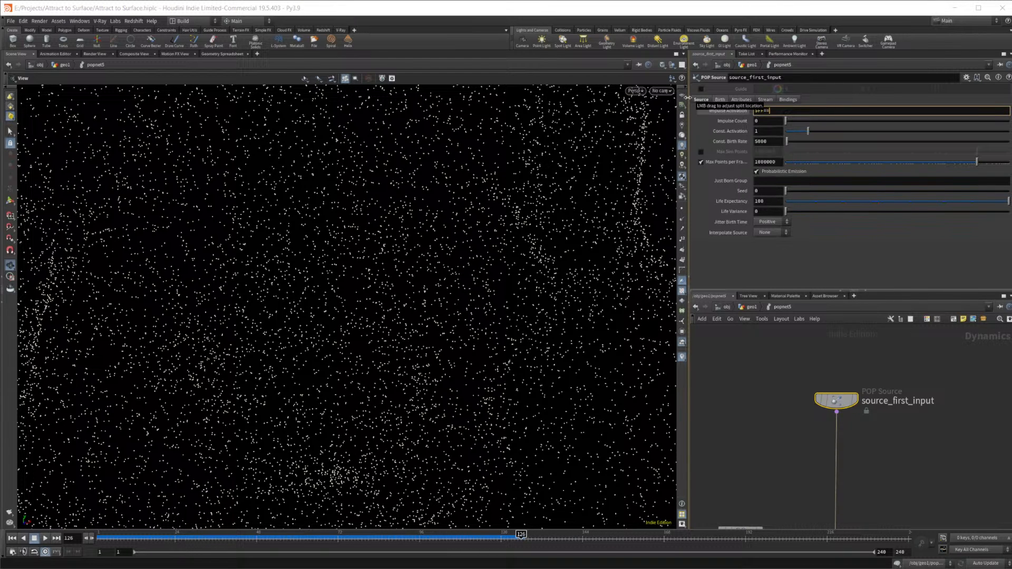
text(=1)
key(Return)
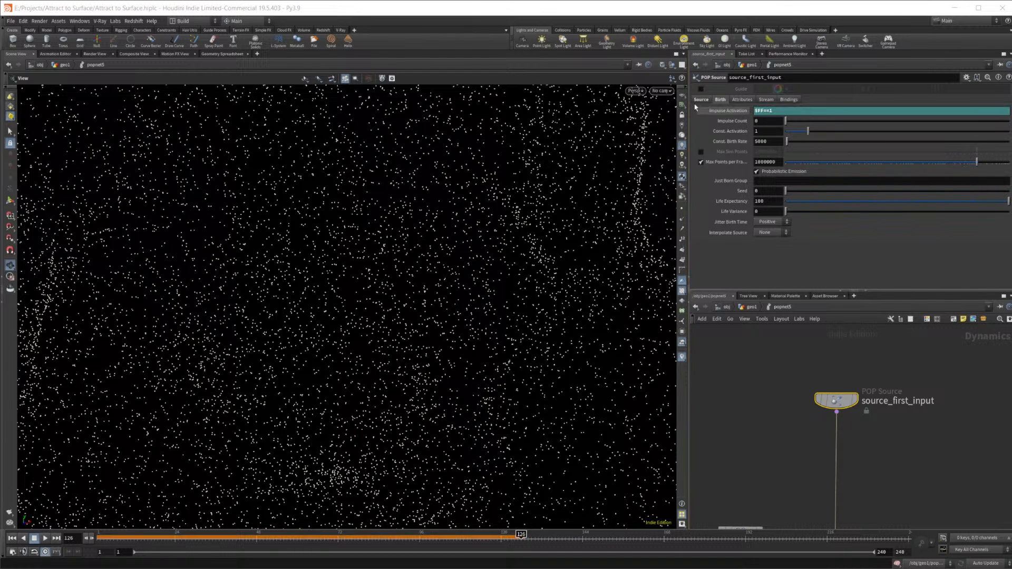
drag(766, 121, 674, 101)
text(3000)
key(Return)
drag(808, 131, 786, 132)
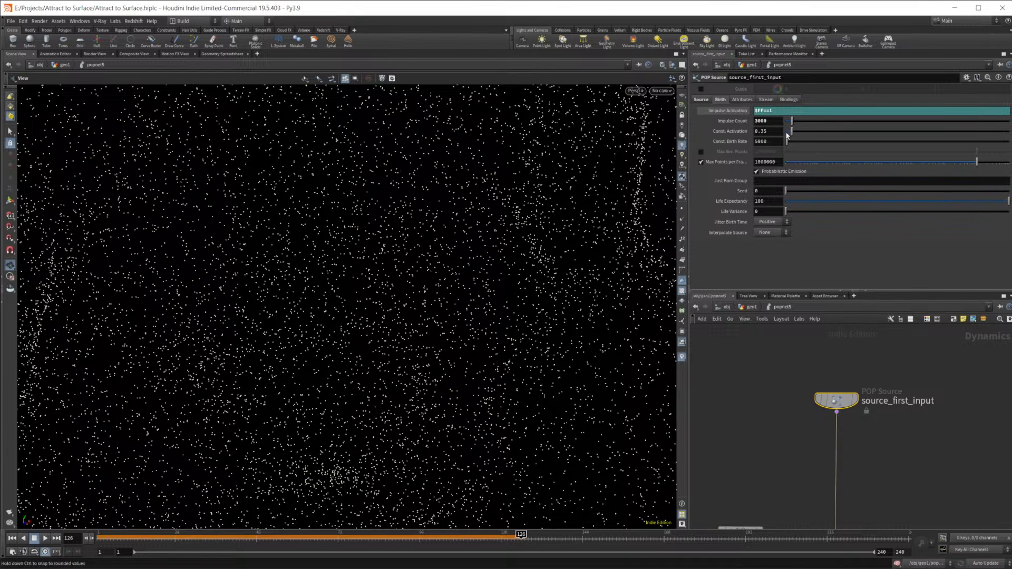
Add a POP Attract node between source_first_input and wire_pops_into_here in popnet5
middle_drag(885, 484, 859, 404)
key(Tab)
text(attract)
key(Return)
click(859, 404)
key(i)
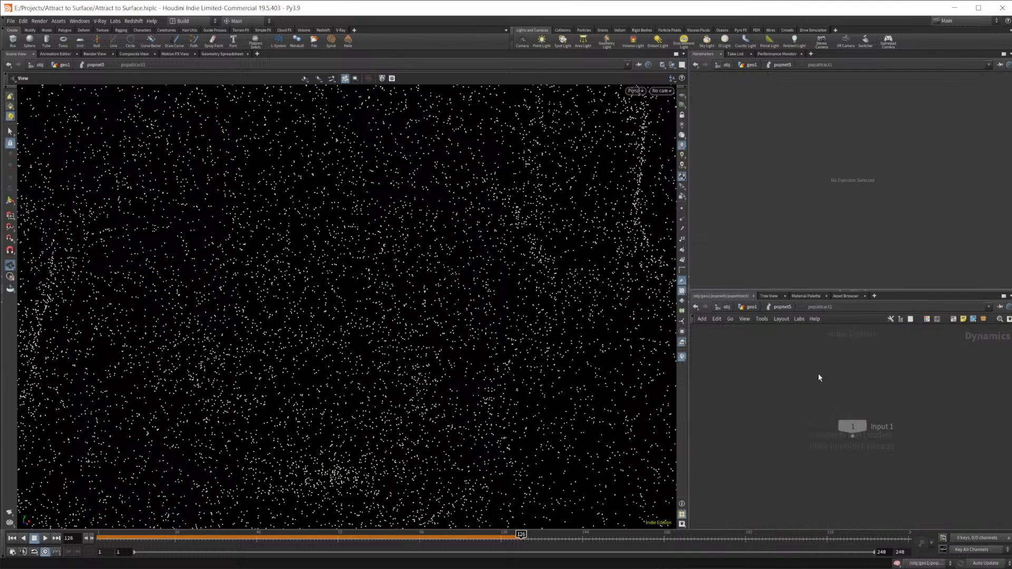
click(762, 308)
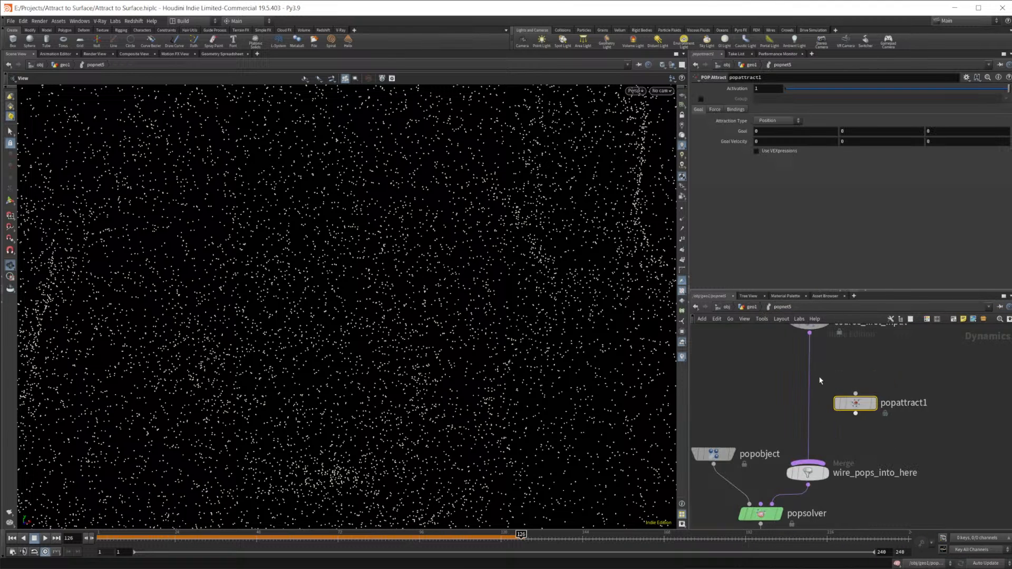
Insert a POP Collision Detect node between popattract1 and wire_pops_into_here
key(Tab)
text(po)
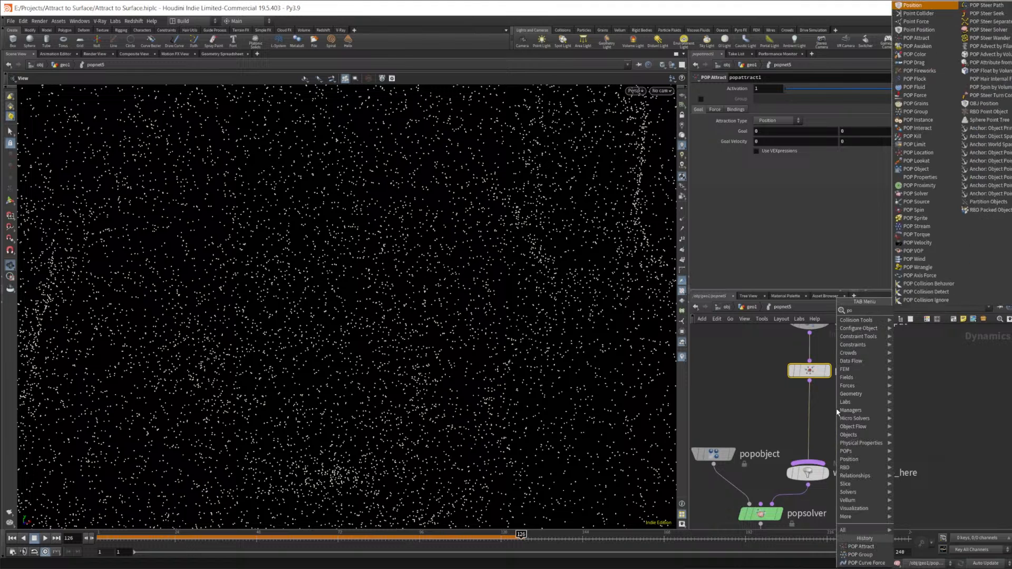
text(p c)
key(Down)
key(Down)
key(Return)
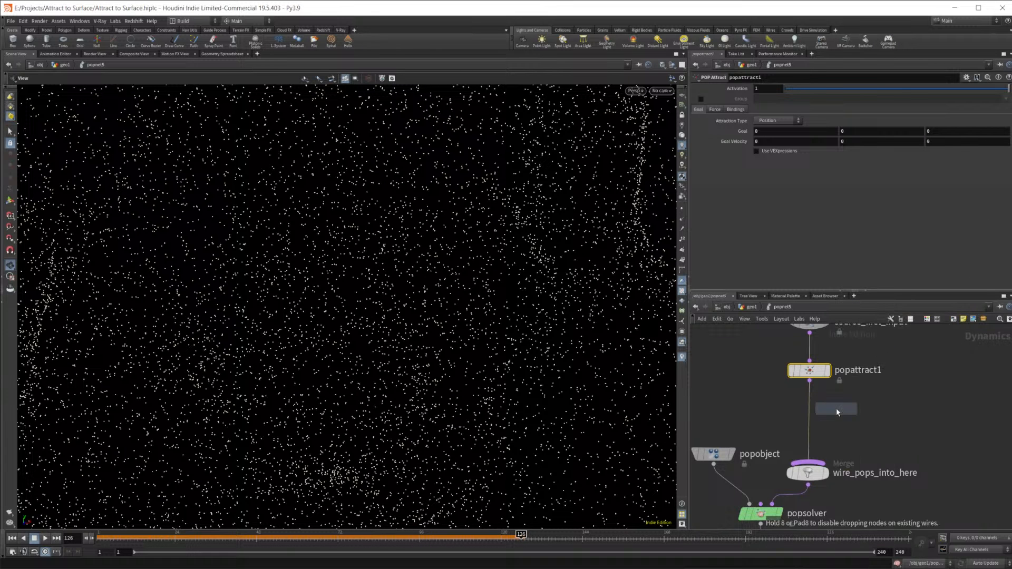
click(814, 418)
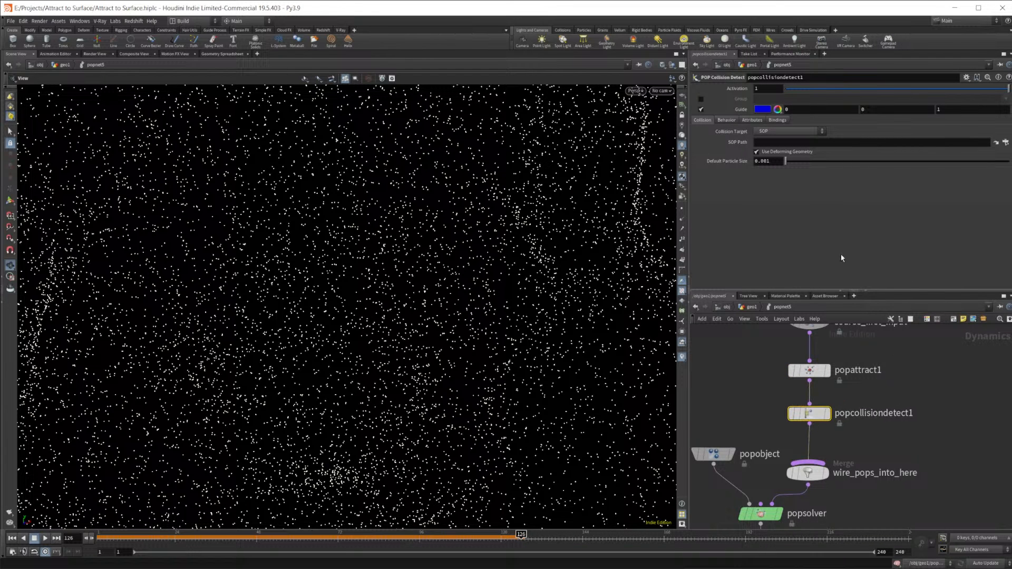
Set popcollisiondetect1's Collision Target to Second Context Geometry and choose a collision Response in its behavior settings
click(762, 132)
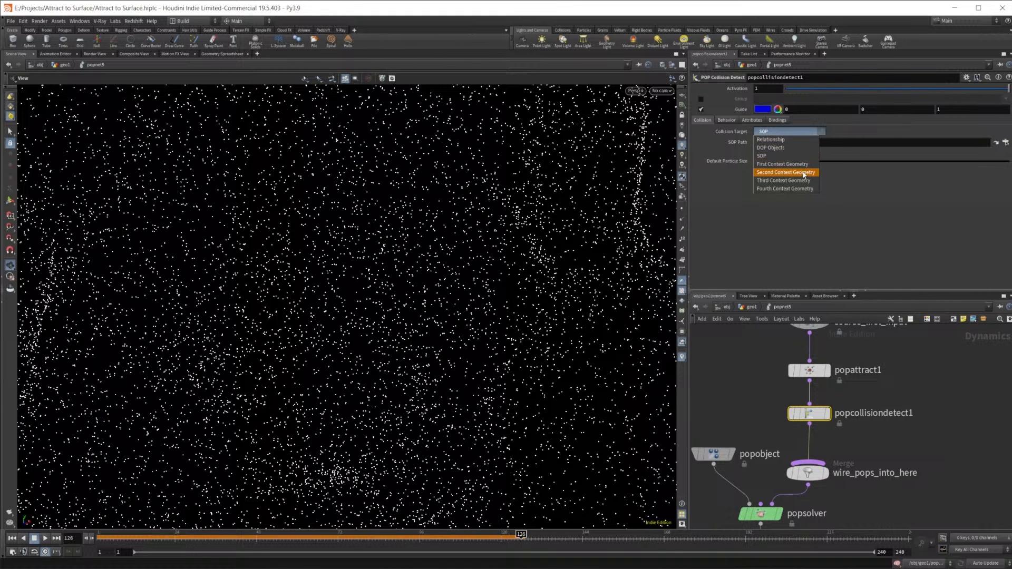
click(786, 173)
click(728, 120)
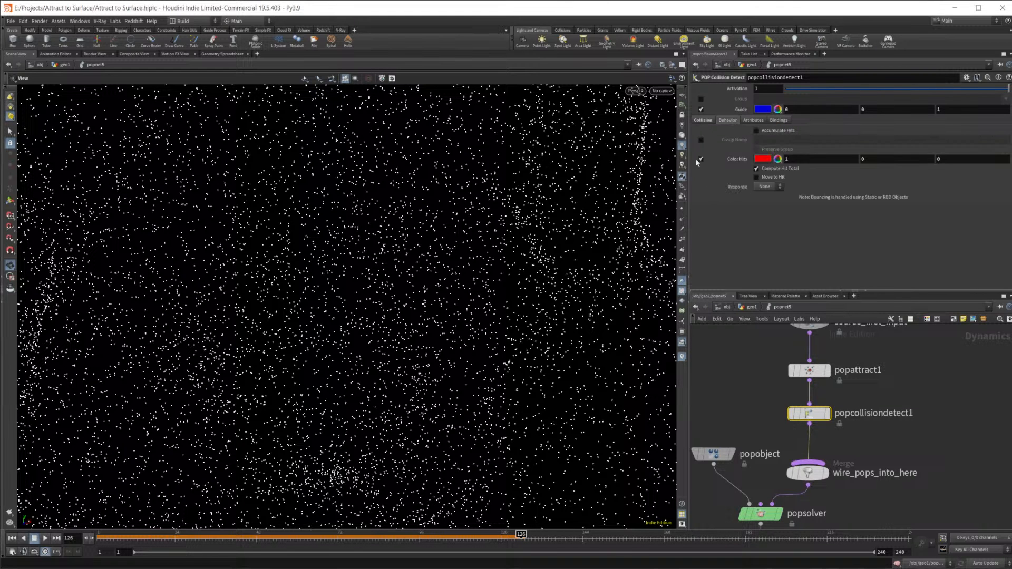
middle_drag(901, 374, 879, 422)
click(770, 186)
click(767, 213)
Space out the nodes and insert a POP Wrangle between source_first_input and popattract1
click(809, 411)
drag(819, 405, 819, 357)
middle_drag(837, 372, 835, 431)
drag(821, 413, 820, 366)
key(Tab)
text(po)
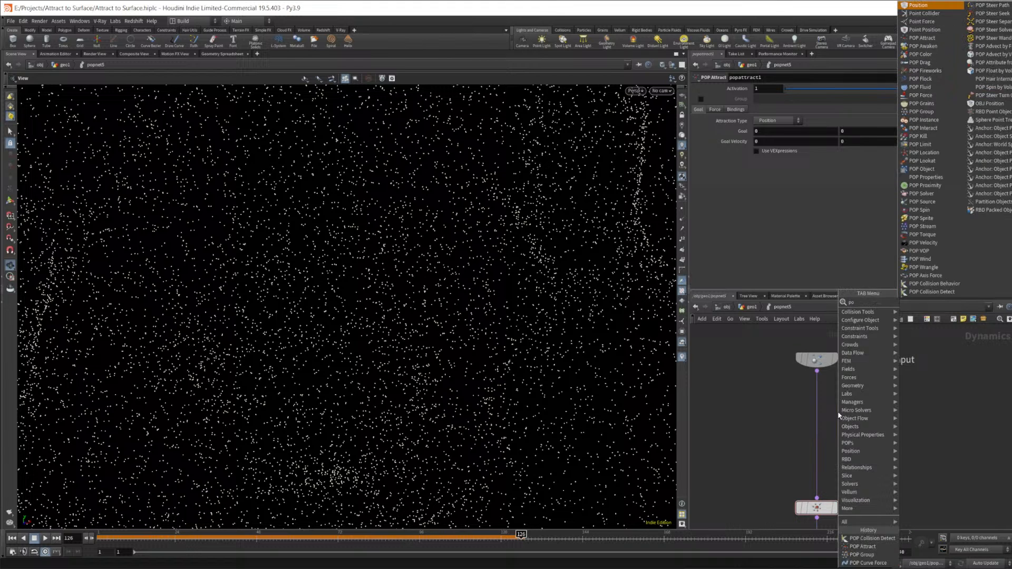
text(p wr)
key(Return)
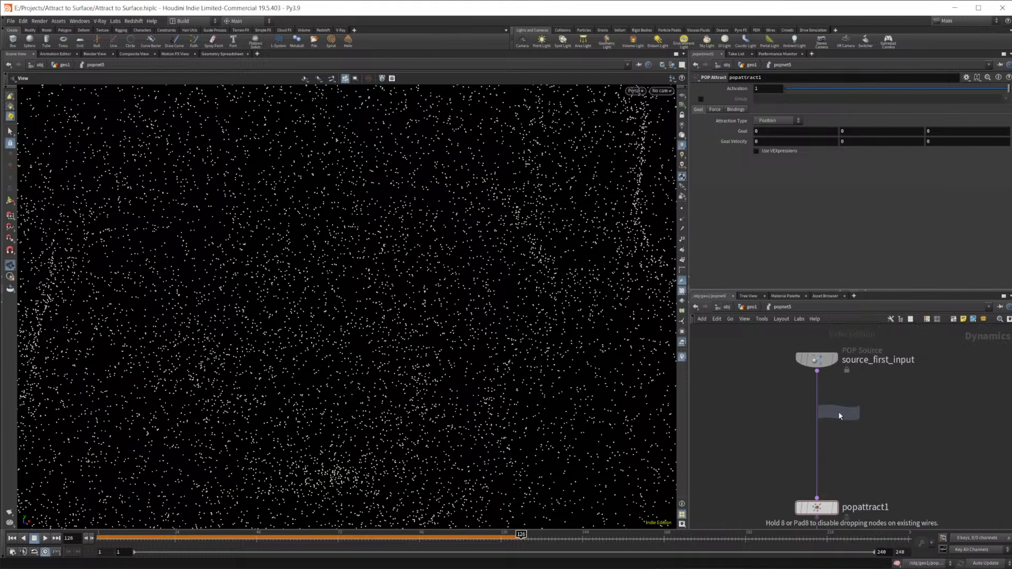
click(841, 415)
drag(842, 415, 821, 422)
Declare i@mygoalprim, f@goaldist and v@mygoalprimuv in popwrangle1's VEXpression and start the line "int goalprim ="
click(770, 140)
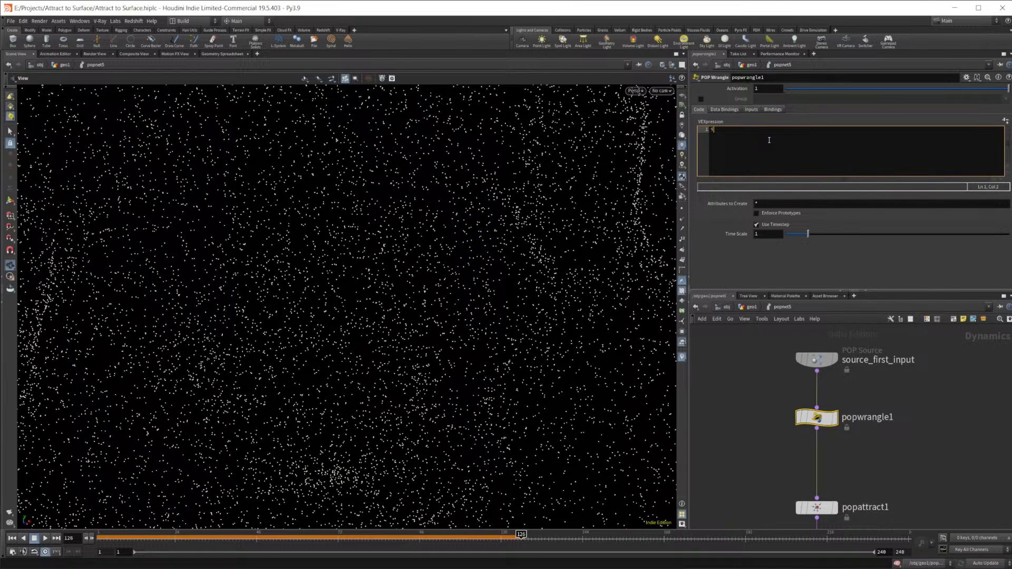
text(i@my)
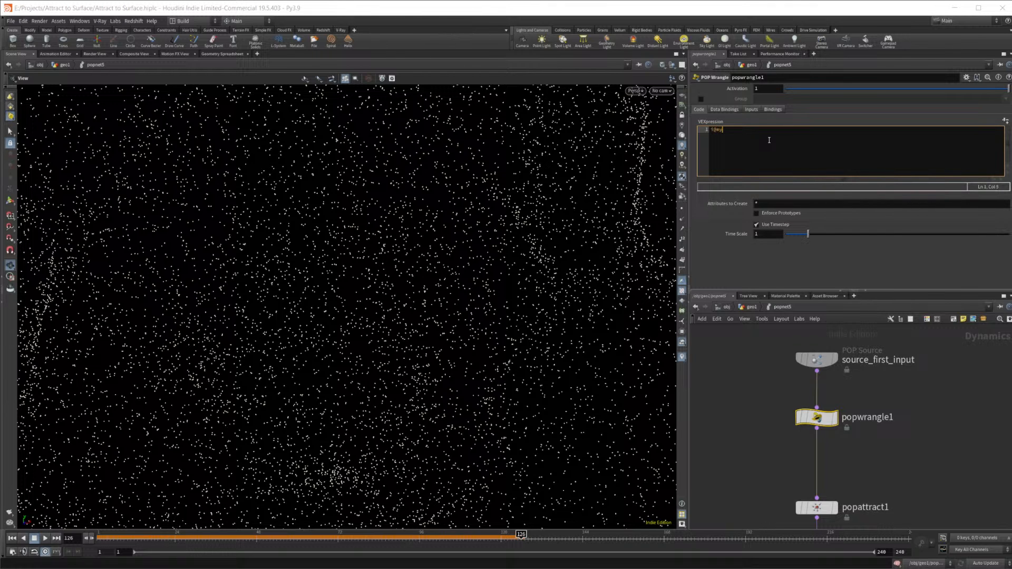
text(goalprim;)
key(Return)
text(f@goaldist;)
key(Return)
text(v)
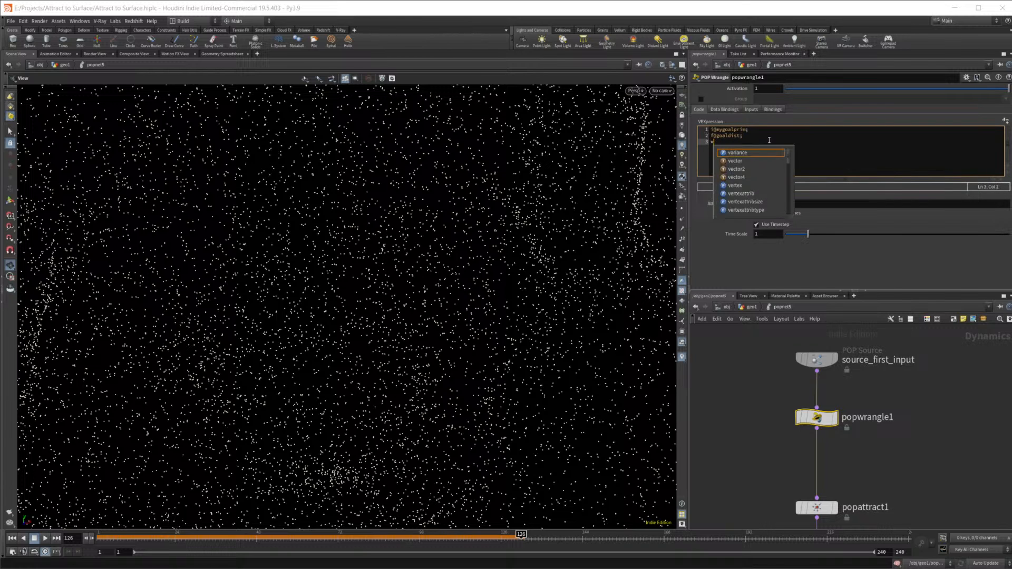
text(@my)
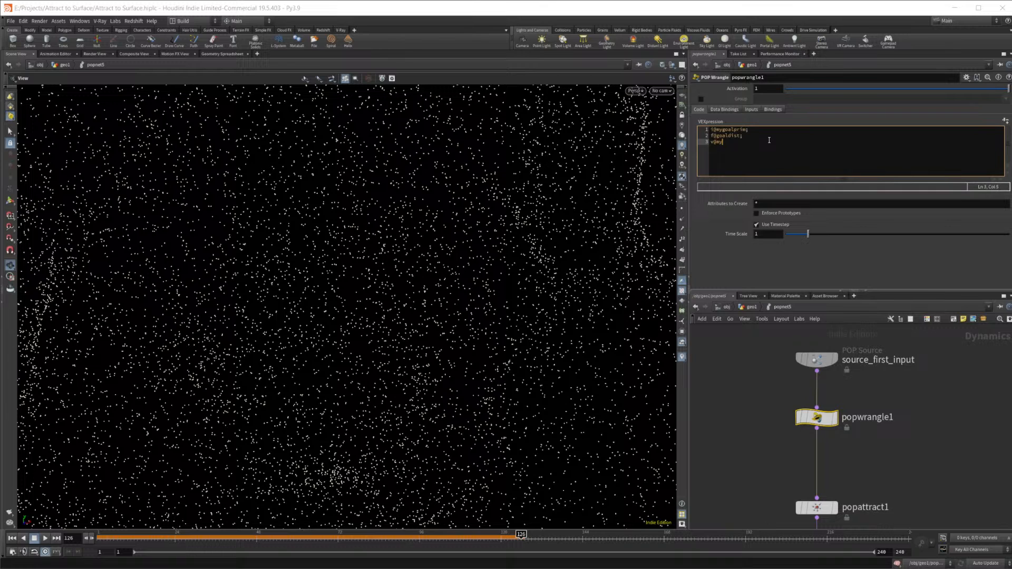
text(goalprimuv;)
key(Return)
key(Return)
text(int)
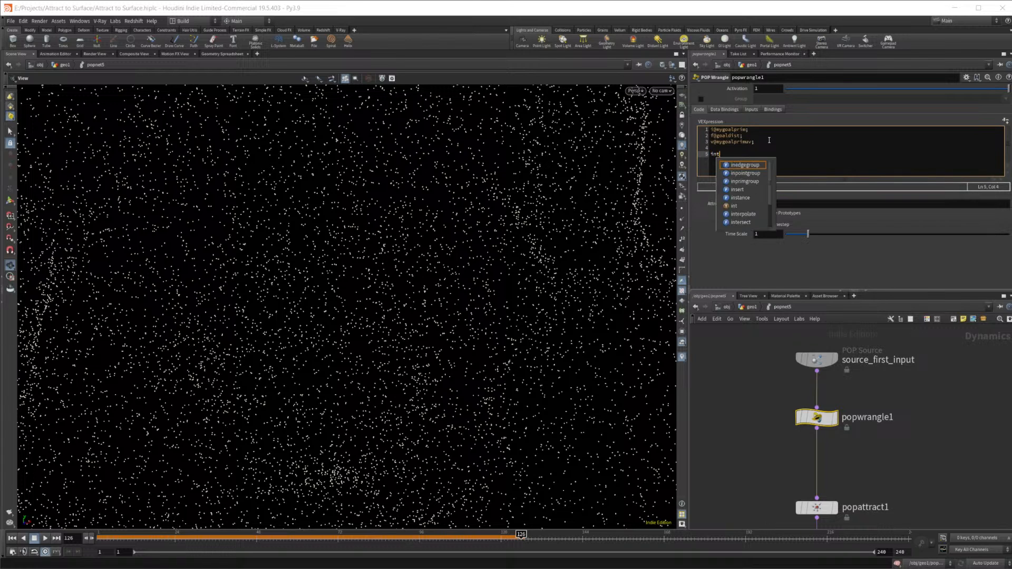
text( goalprim =)
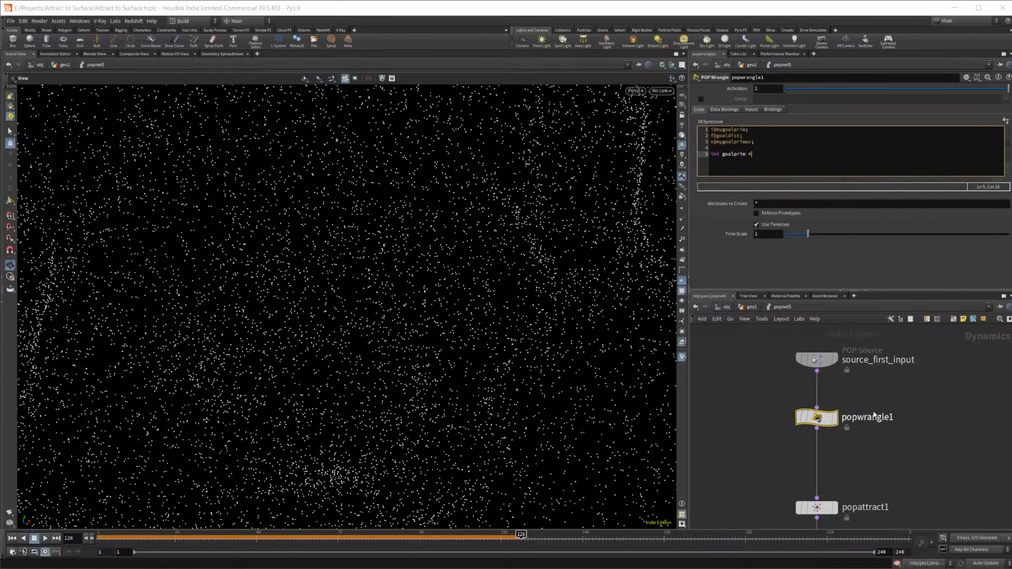
Set popattract1's Attraction Type to Surface Points and its Geometry Source to Use Second Context Geometry
middle_drag(821, 507, 821, 416)
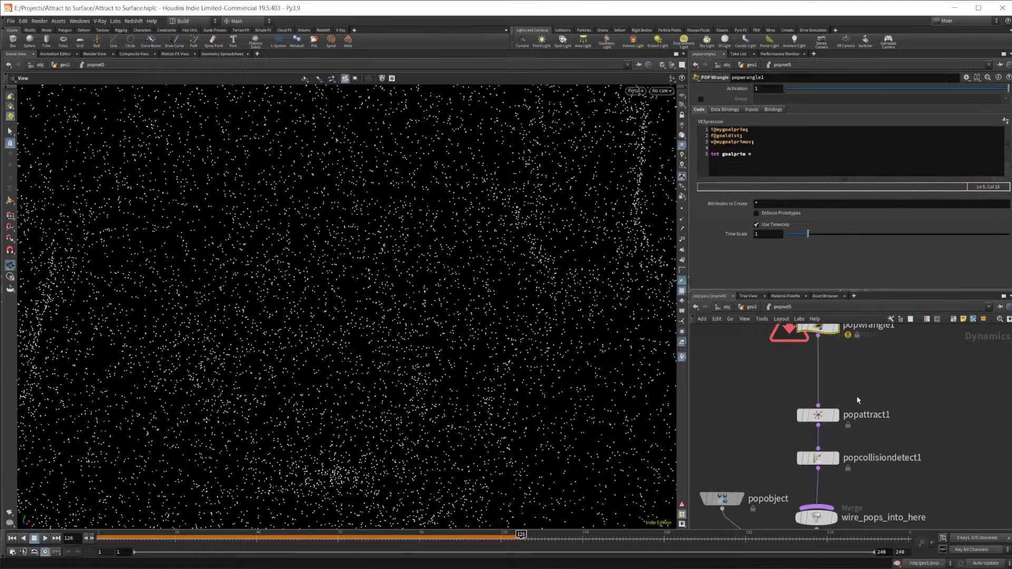
click(819, 416)
click(774, 120)
click(773, 153)
click(791, 152)
click(797, 183)
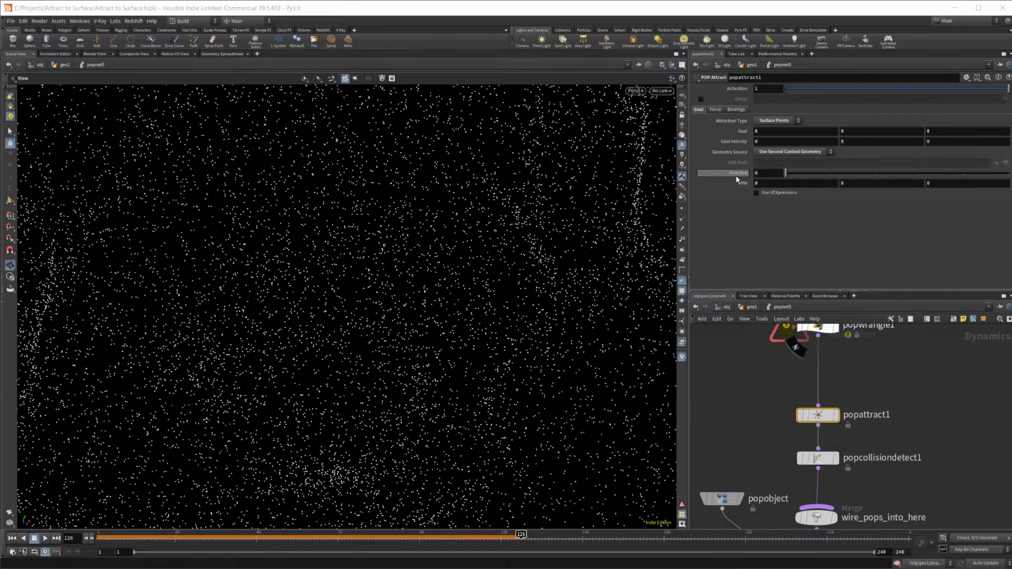
mouse_move(737, 179)
Continue the goalprim line in popwrangle1's VEXpression with "floor(xyzdist(1,"
middle_drag(829, 330, 811, 406)
click(811, 407)
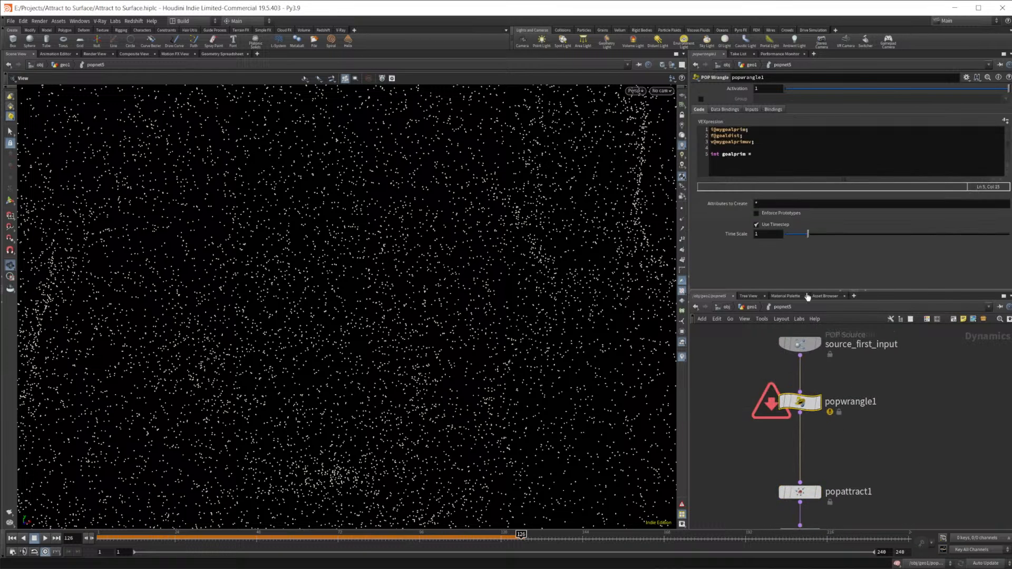
click(763, 155)
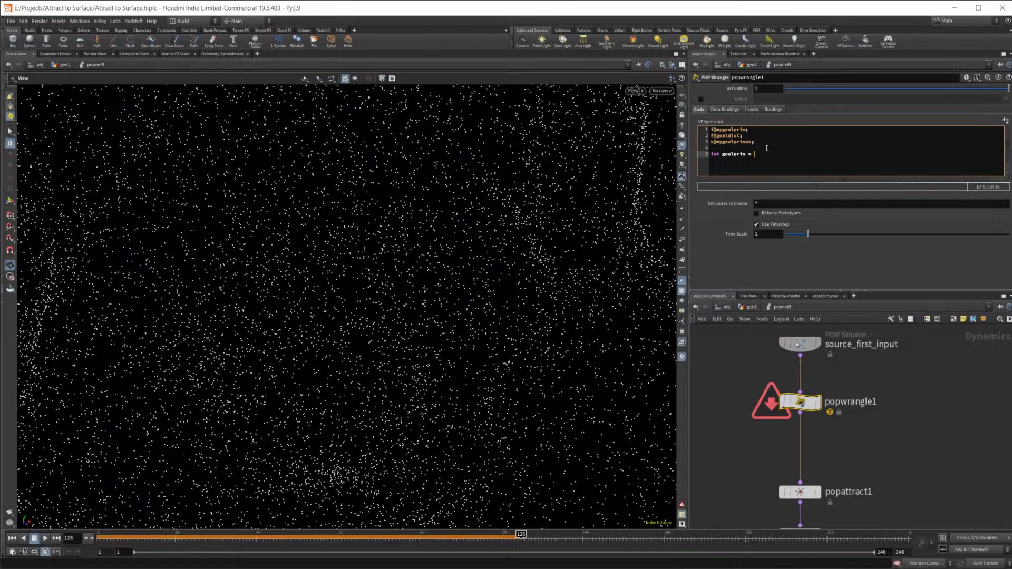
text(floo)
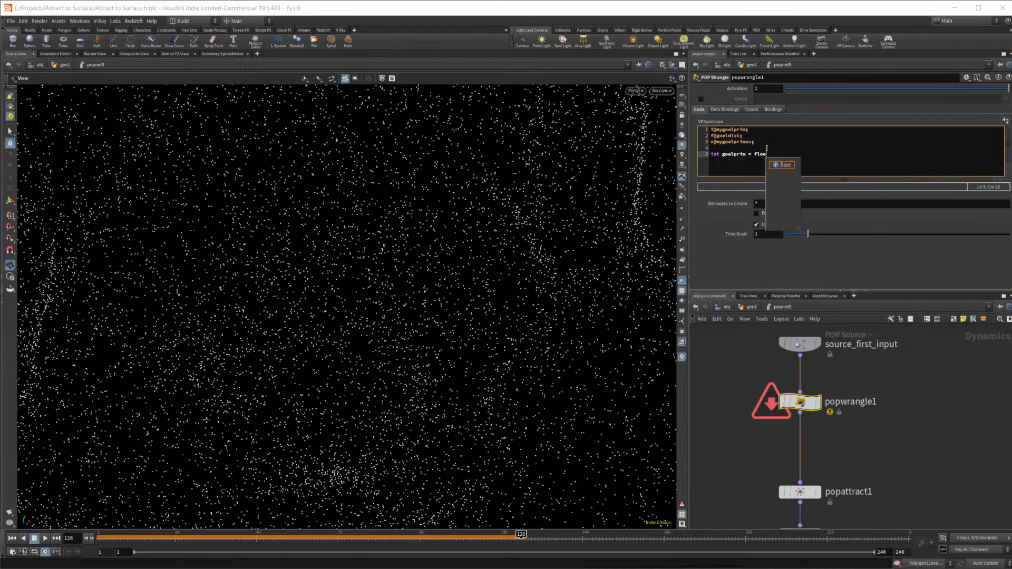
text(r()
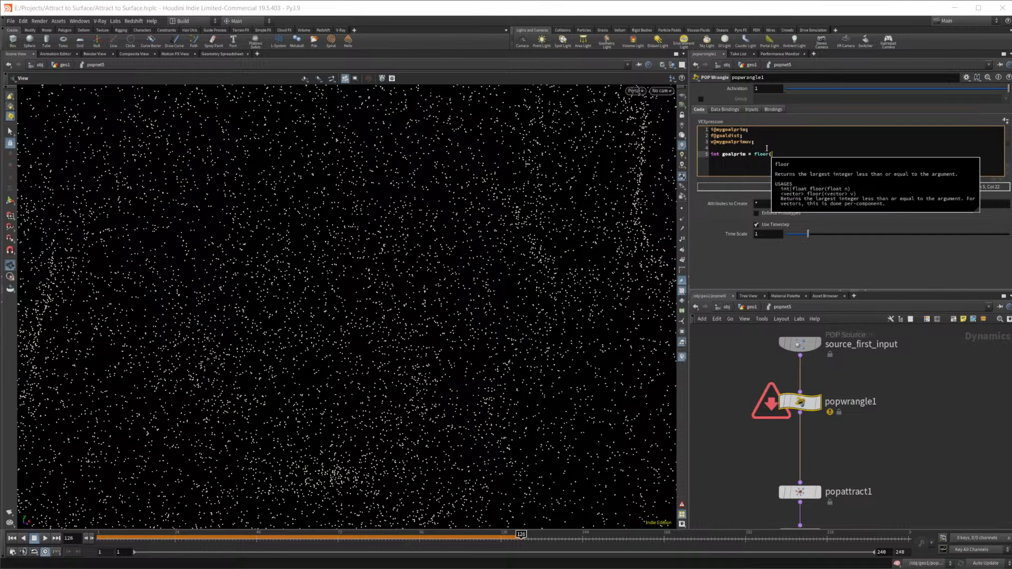
text(xyzdu)
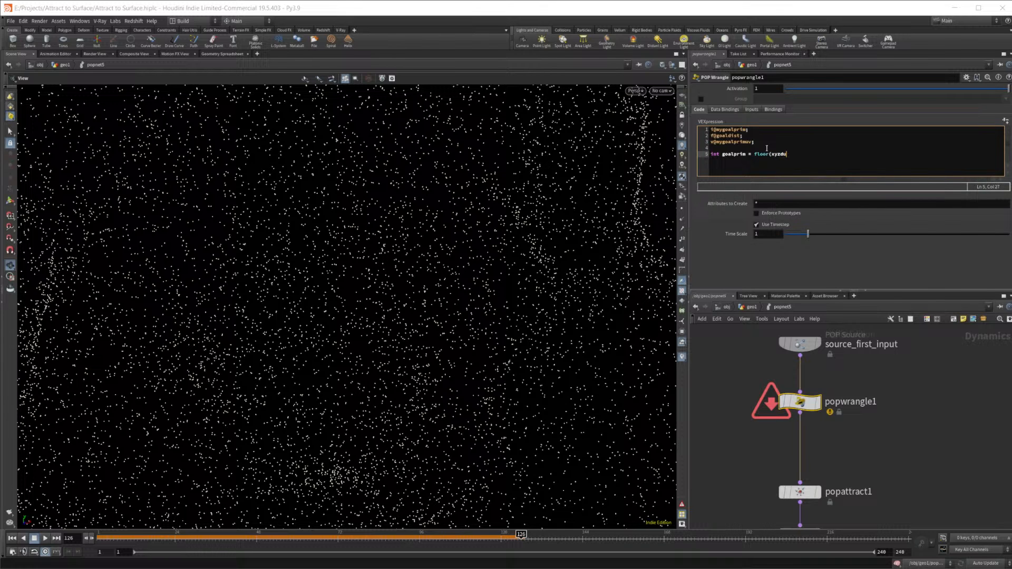
key(BackSpace)
text(ist)
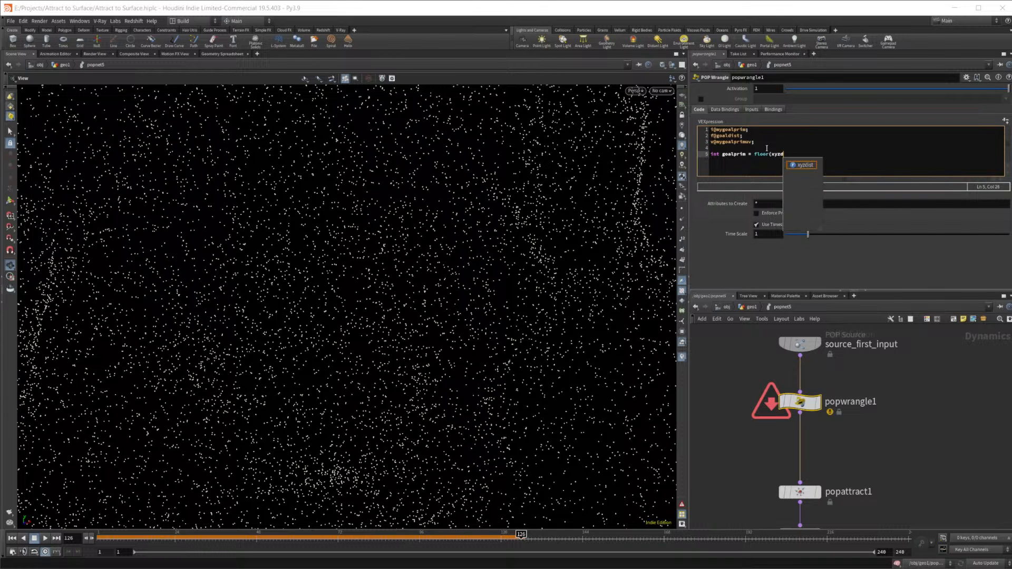
text(()
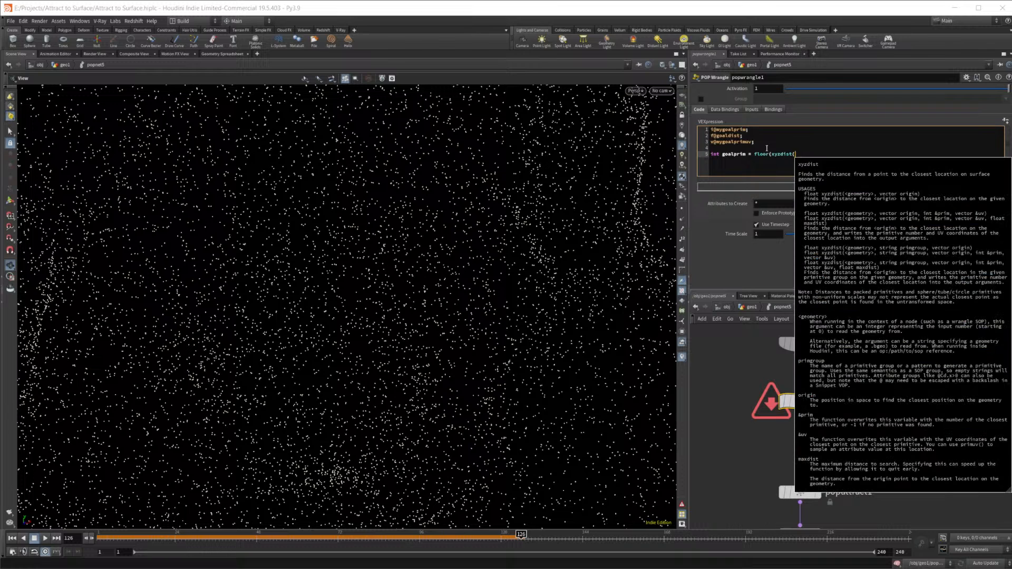
text(1,)
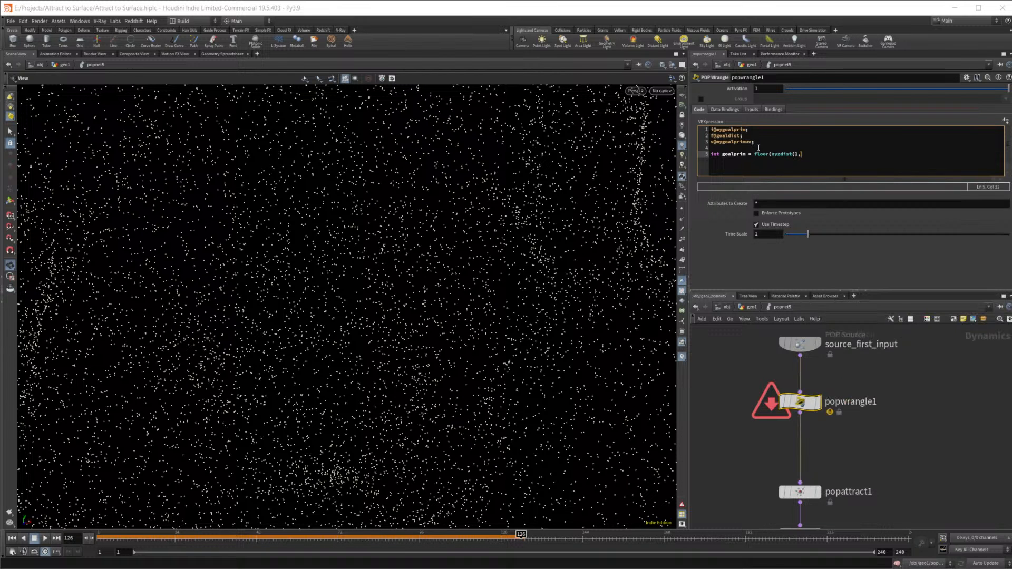
Set popwrangle1's Input 2 to Second Context Geometry
click(751, 110)
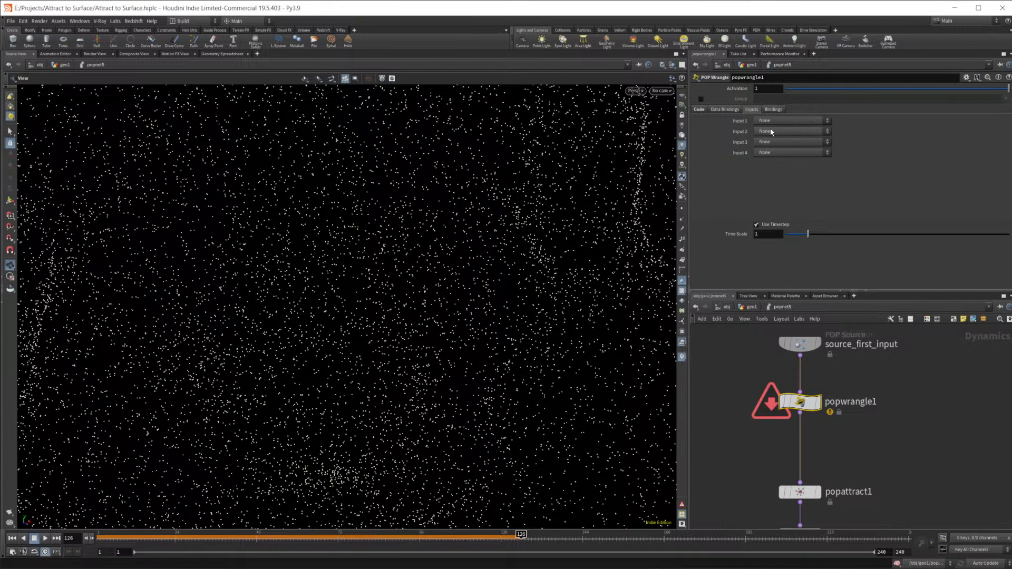
click(771, 132)
click(793, 180)
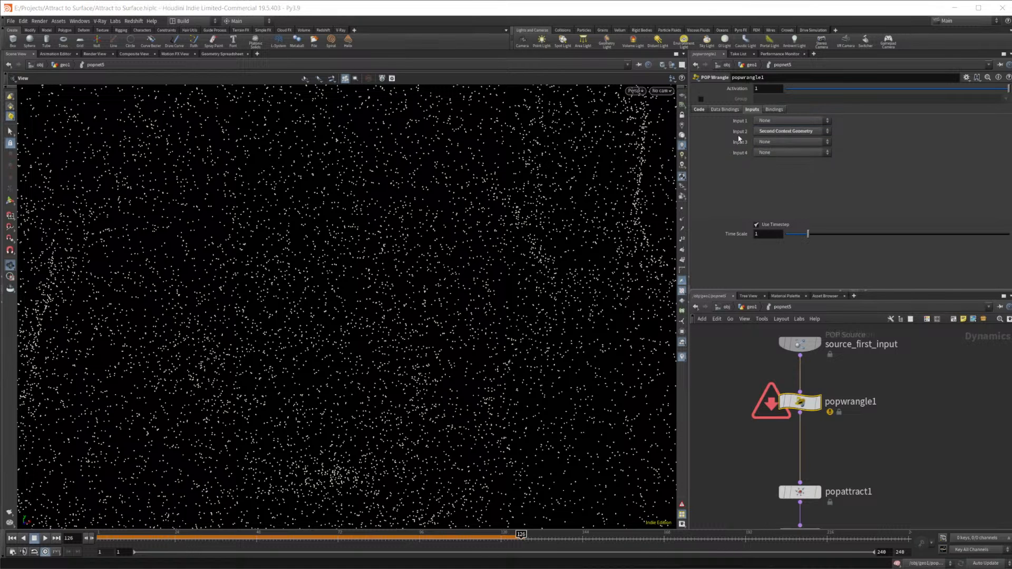
click(699, 110)
click(816, 156)
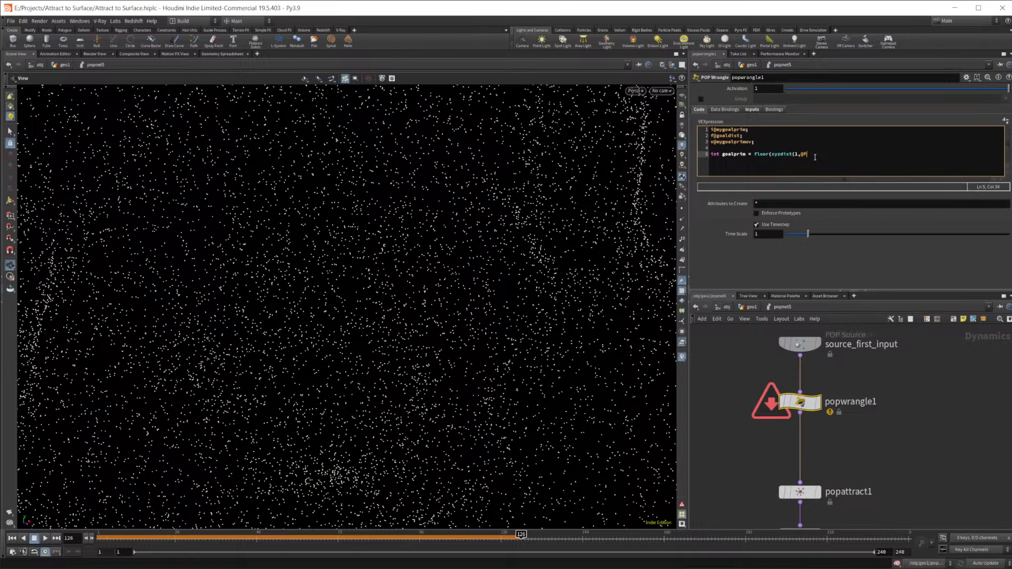
text(,@mytgoalprim,@mygoalprimub)
key(BackSpace)
text(v));)
key(Return)
text(f@g)
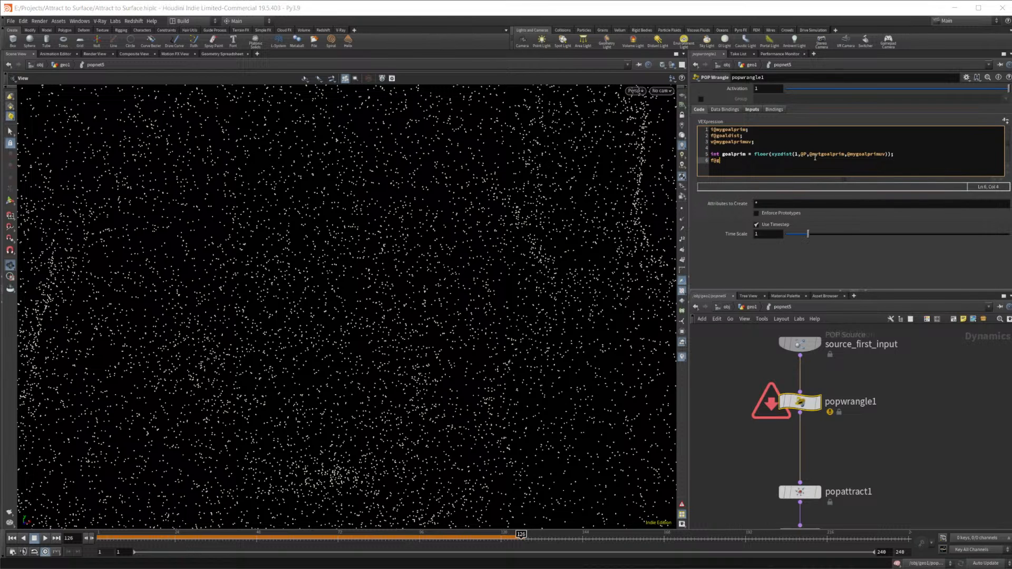
text(oaldist =)
drag(771, 155, 888, 156)
key(shift+Left)
key(ctrl+c)
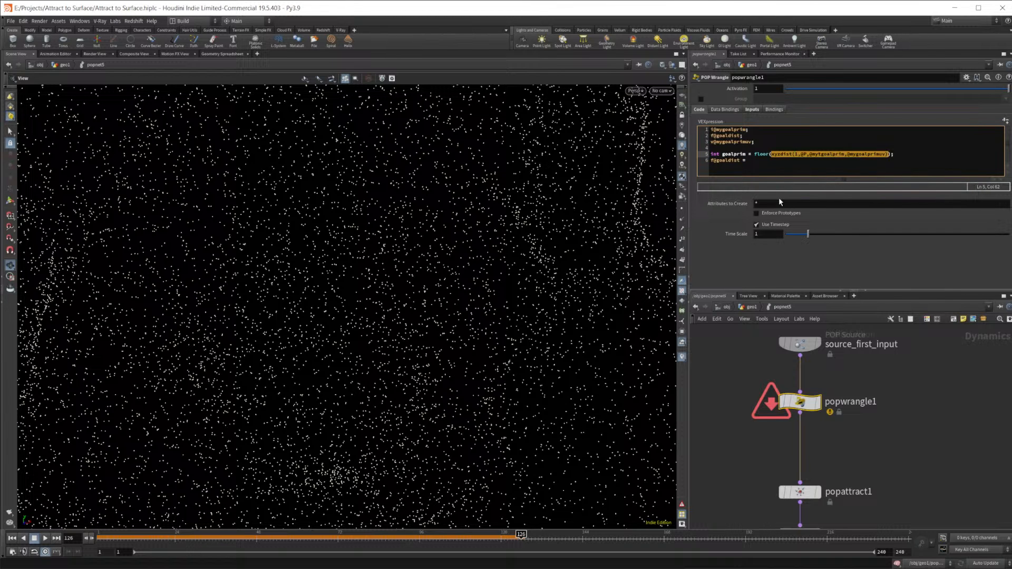
click(780, 166)
key(ctrl+v)
text(;)
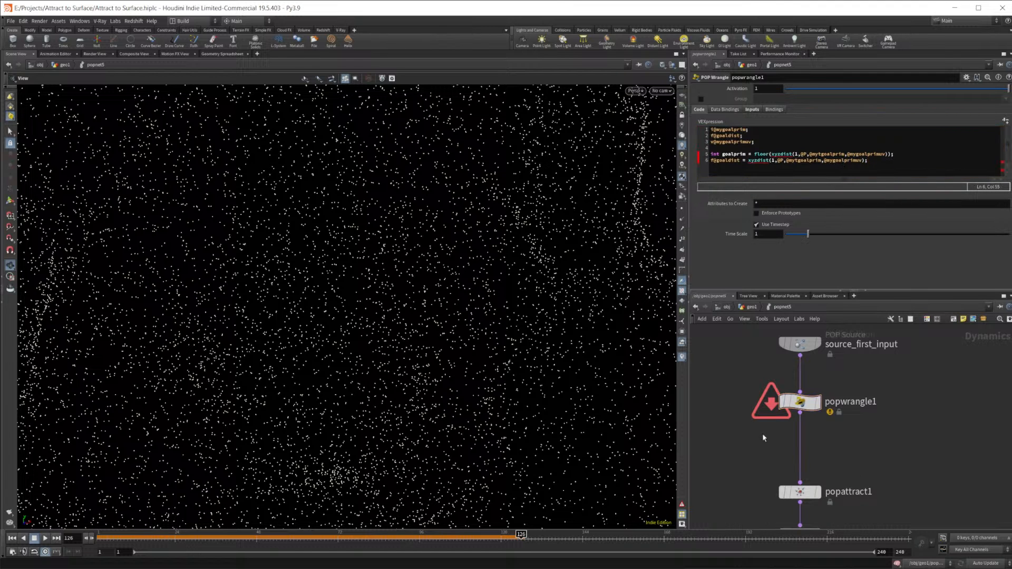
click(12, 538)
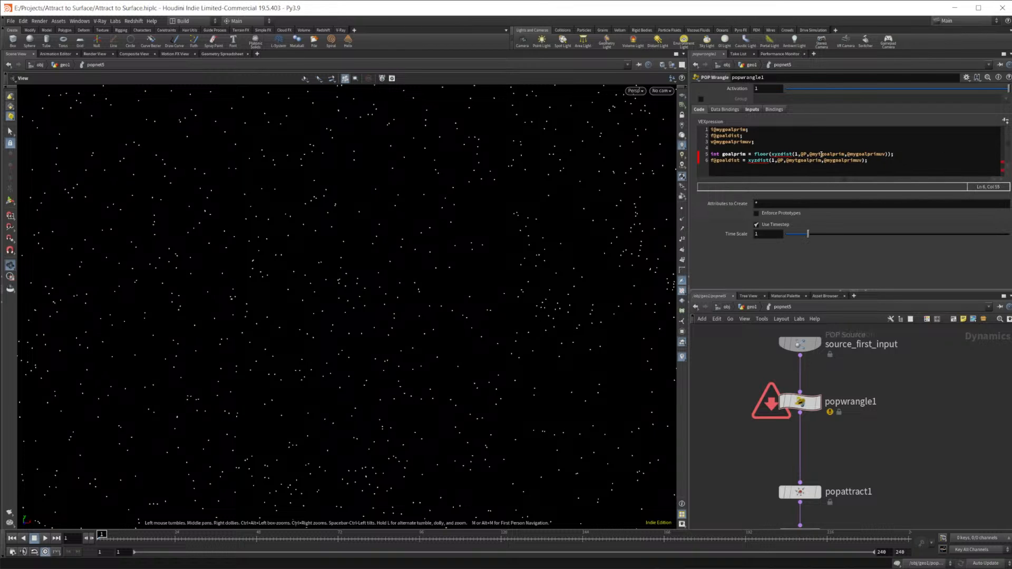
click(782, 161)
click(736, 160)
click(814, 154)
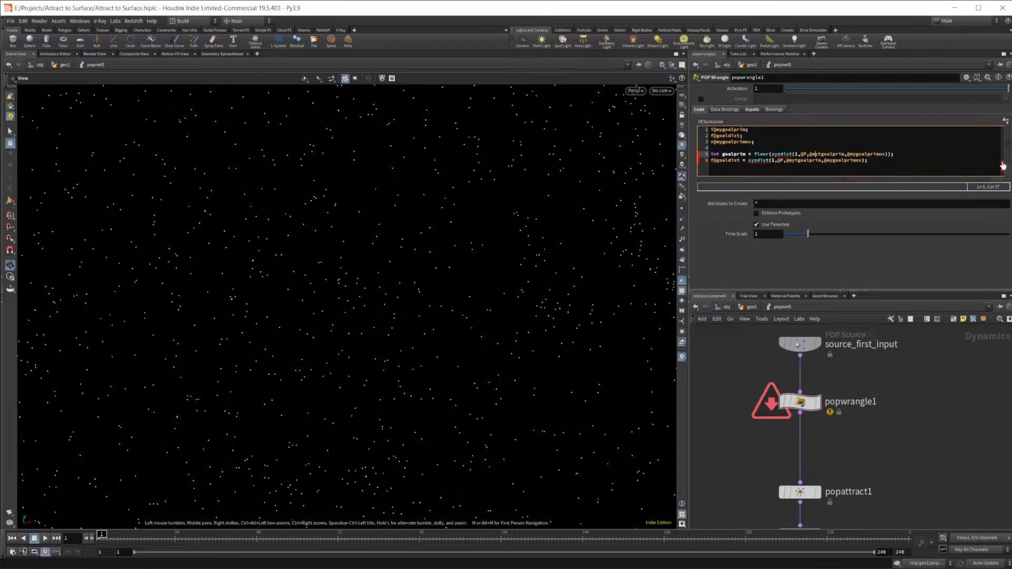
click(812, 160)
click(821, 154)
key(BackSpace)
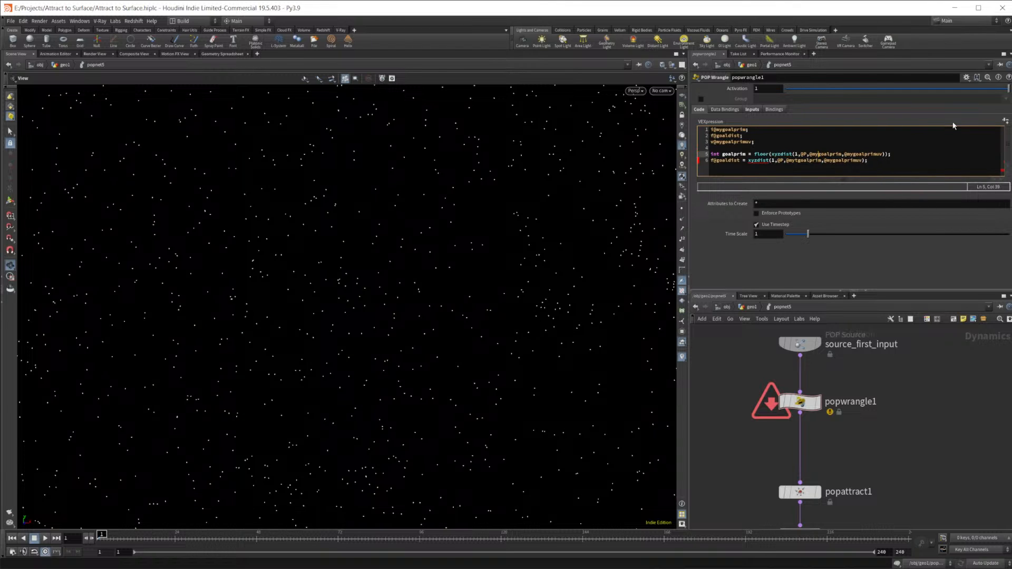
click(801, 160)
key(BackSpace)
key(BackSpace)
text(g)
click(841, 446)
Enable Use VEXpressions on popattract1 with the Pass Through preset and change its goalprim assignment to i@mygoalprim
middle_drag(854, 456, 846, 426)
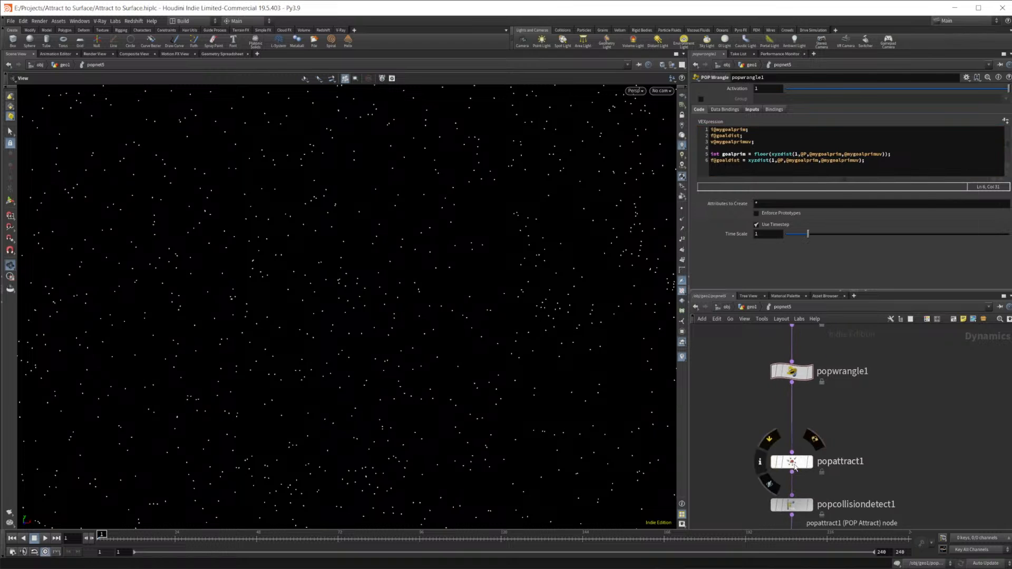
click(792, 462)
click(757, 193)
click(1006, 202)
click(1008, 212)
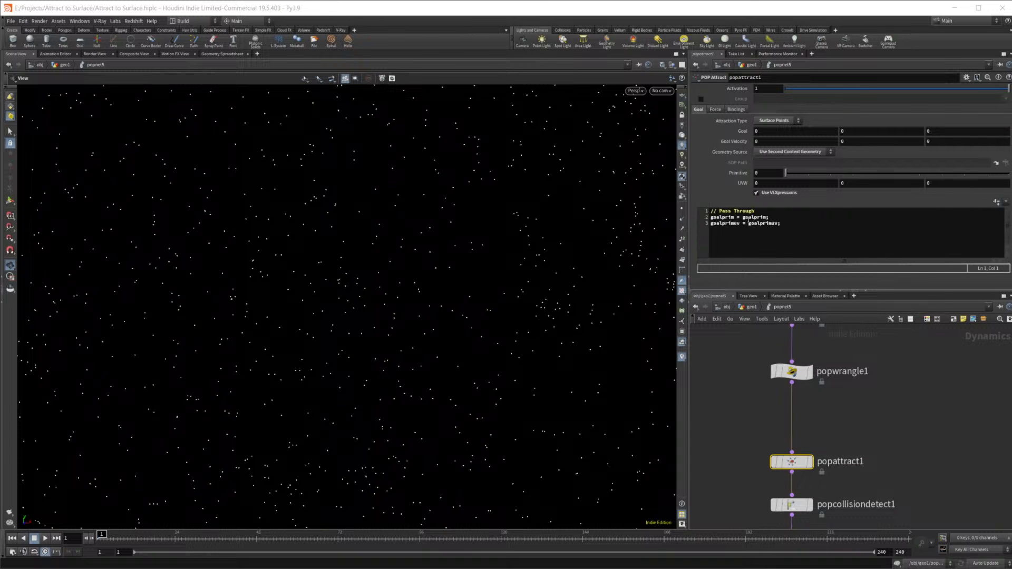
click(745, 218)
text(i@my)
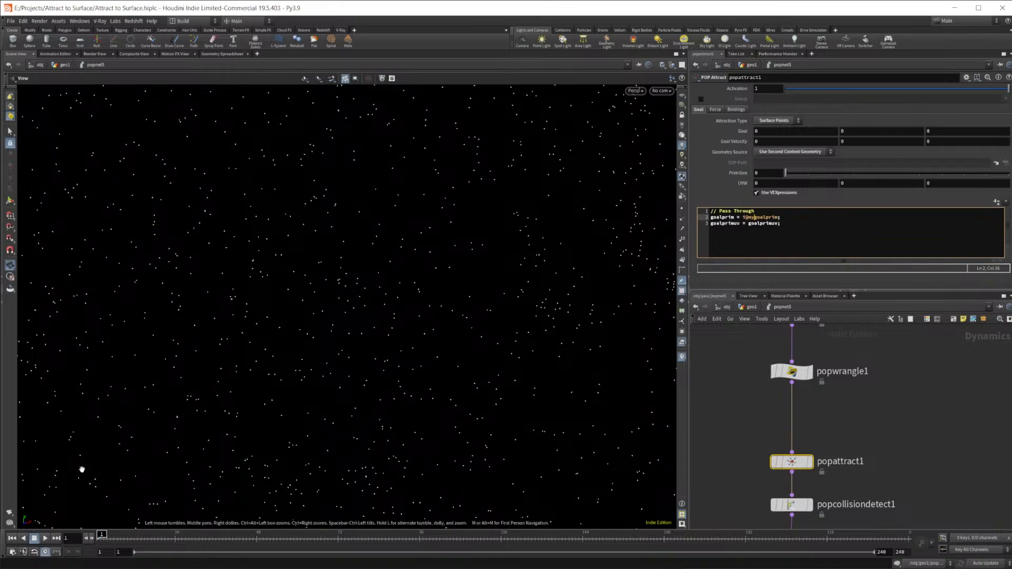
Play the particle simulation, stop it and examine the attracted particles from several angles
click(44, 539)
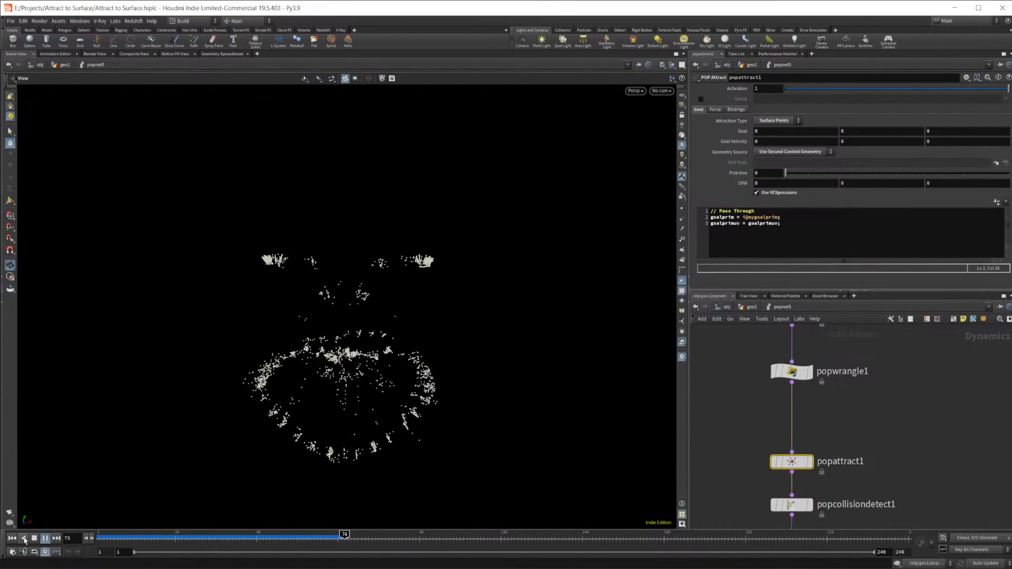
click(25, 538)
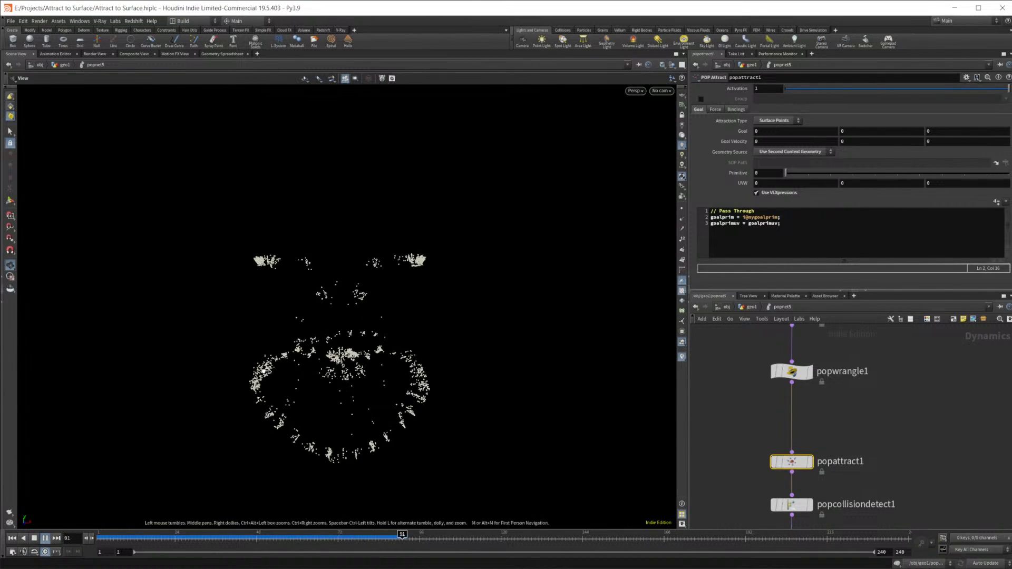
click(47, 538)
drag(191, 369, 202, 413)
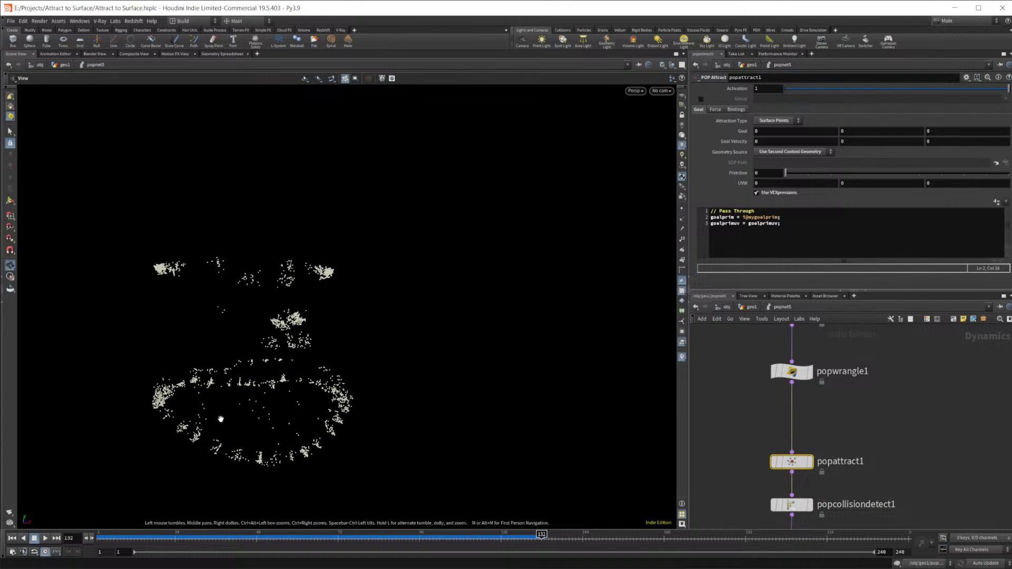
drag(290, 345, 304, 382)
Move popwrangle1 down to make room and insert a POP Wind between source_first_input and popwrangle1
middle_drag(814, 405, 822, 437)
drag(796, 406, 796, 444)
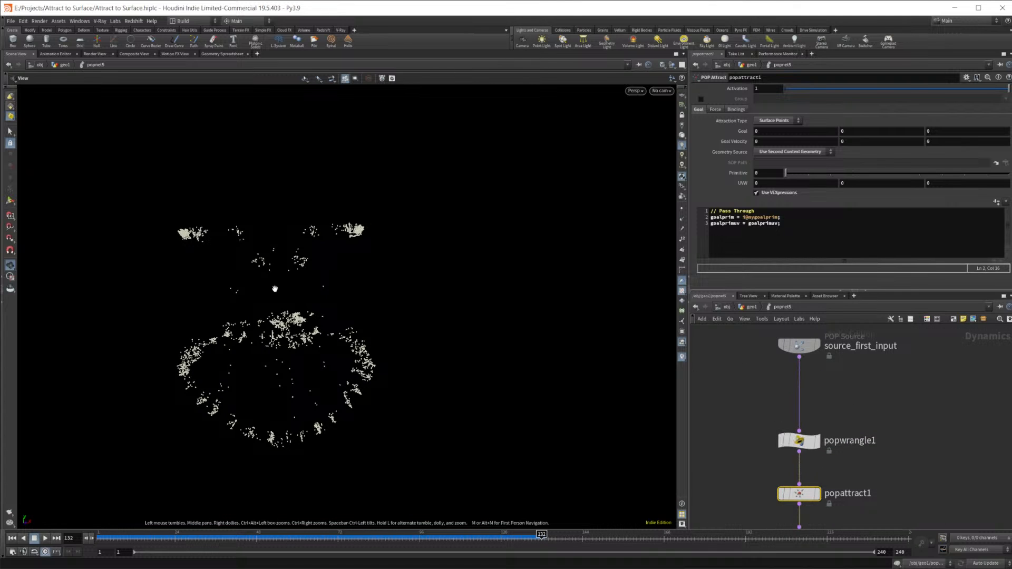
drag(310, 331, 294, 302)
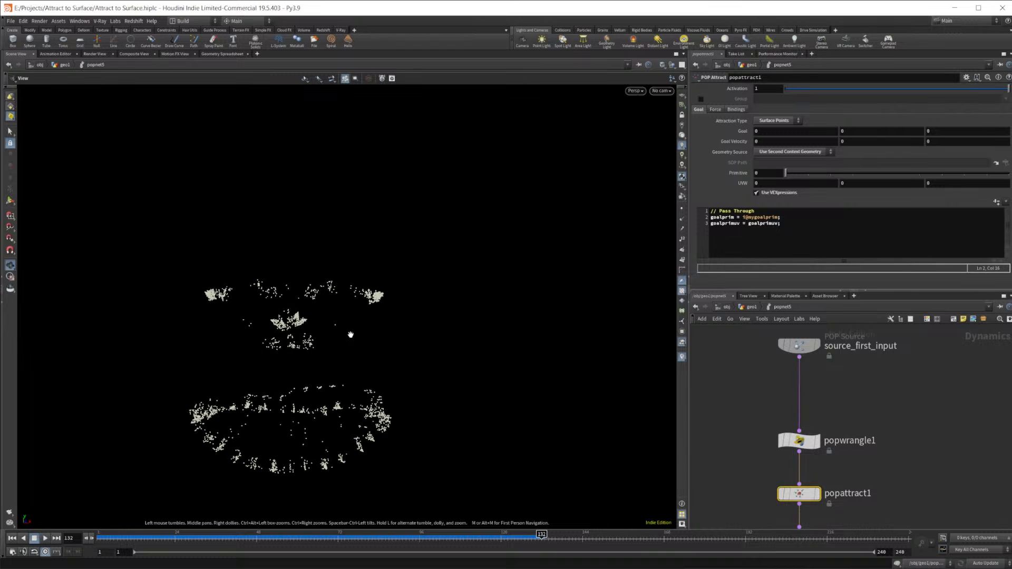
drag(340, 391, 284, 337)
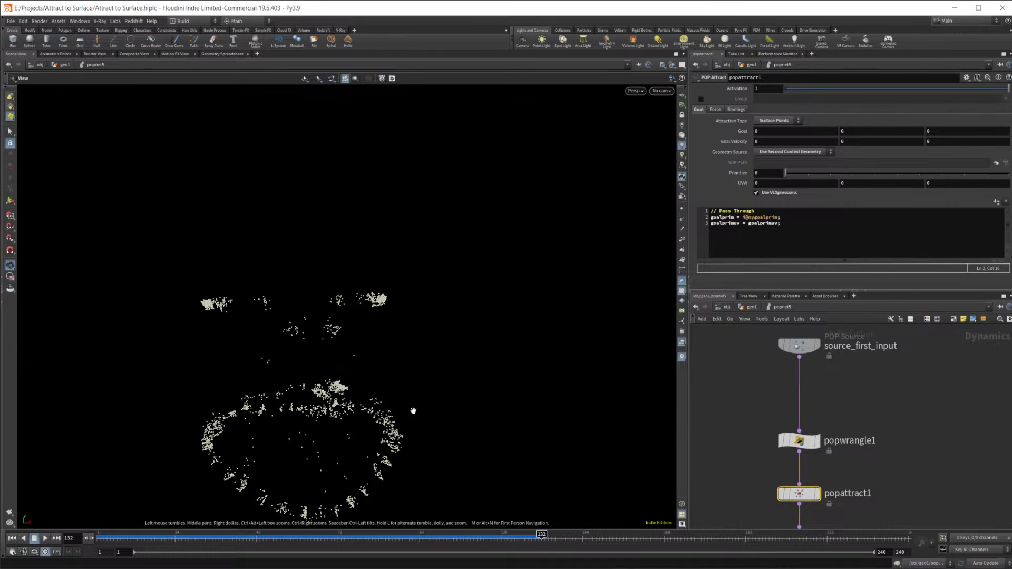
key(Tab)
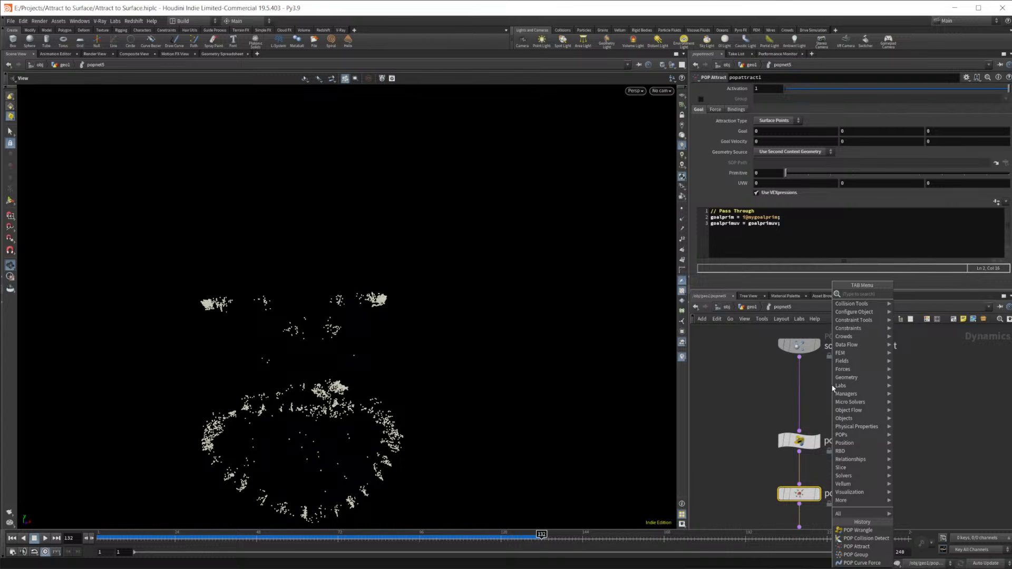
text(pop gro)
key(Return)
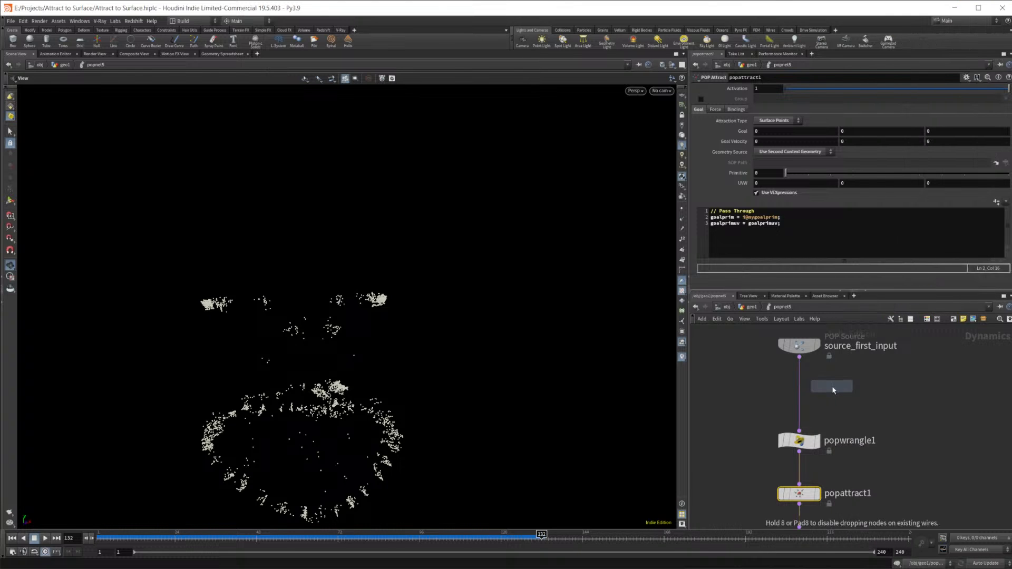
click(834, 389)
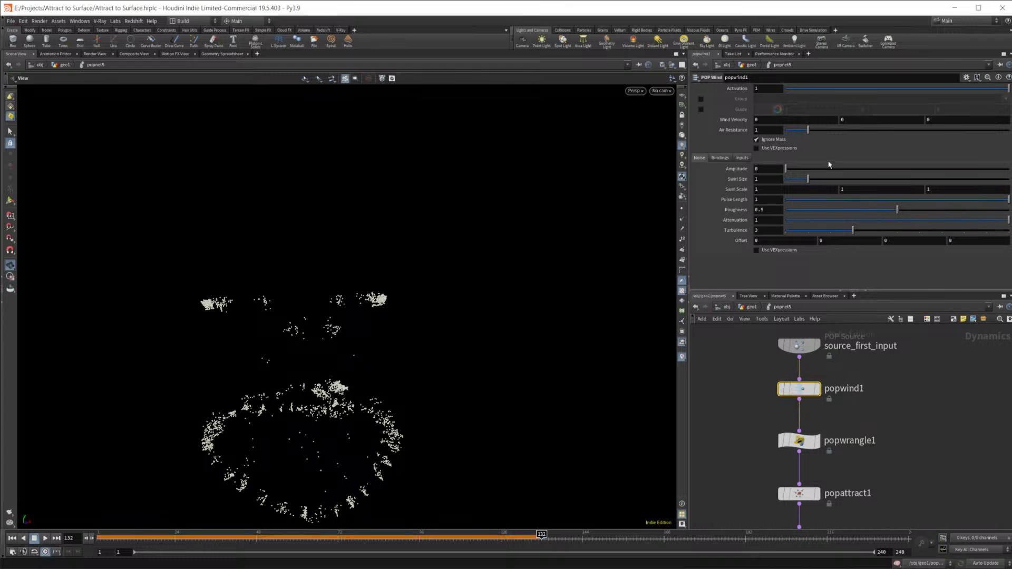
Set popwind1's noise Amplitude to 1.56 and Swirl Size to 1.3, and play the simulation from the first frame
drag(820, 169, 815, 179)
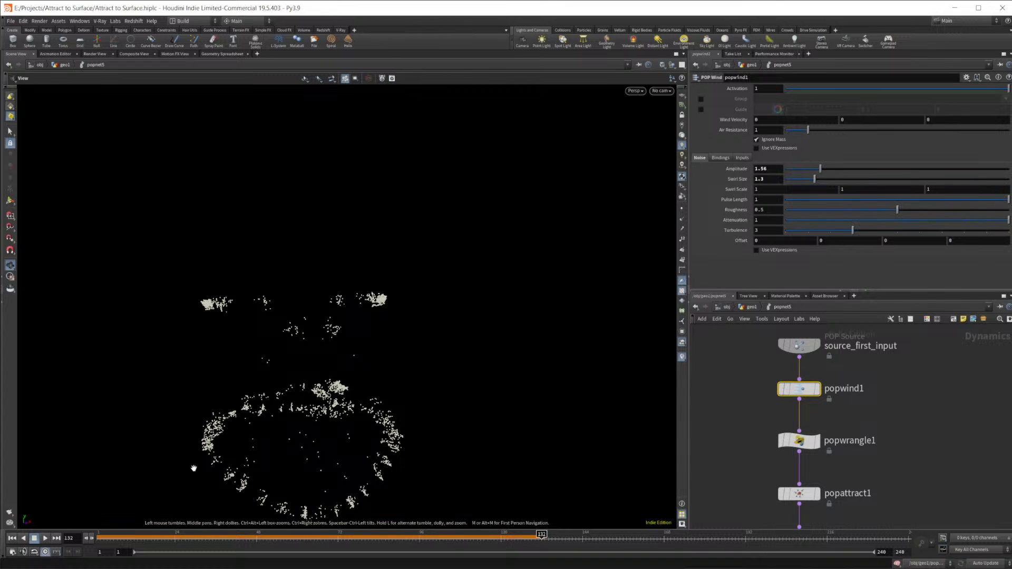
click(12, 538)
click(45, 538)
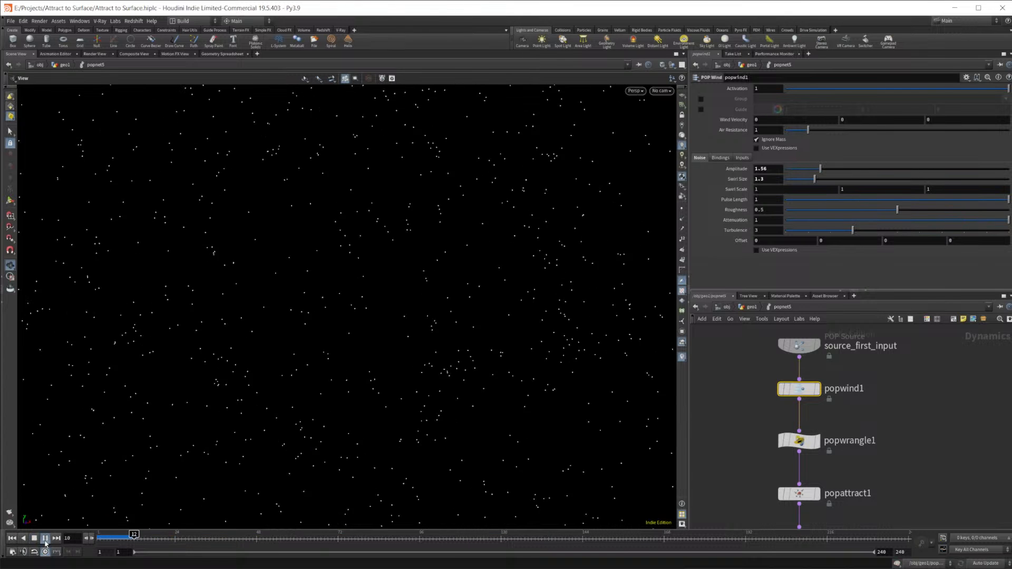
Set popattract1's Force Scale to 4.94
middle_drag(923, 471, 918, 434)
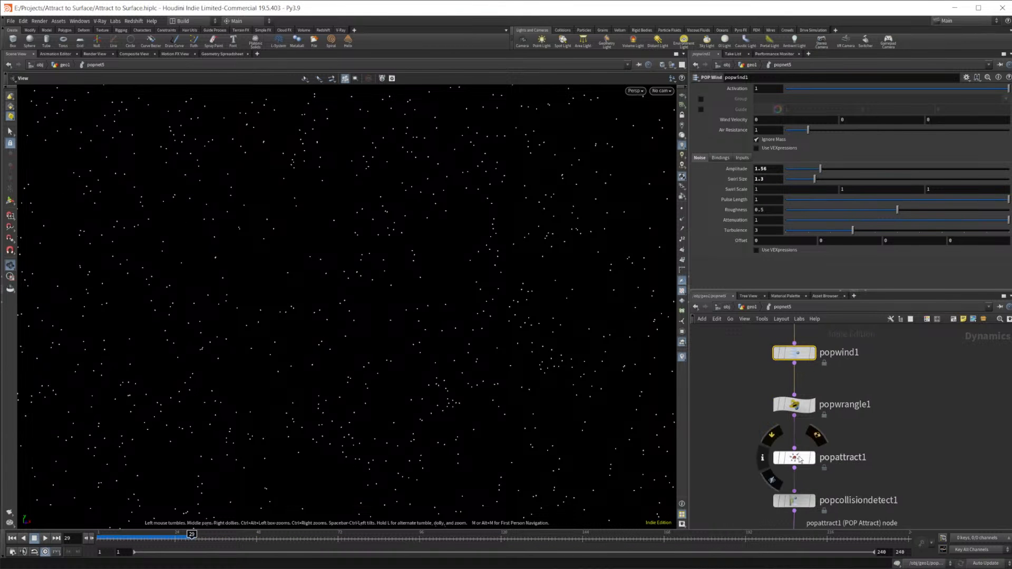
click(795, 458)
click(715, 110)
drag(821, 132, 899, 139)
scroll(850, 436, down, 4)
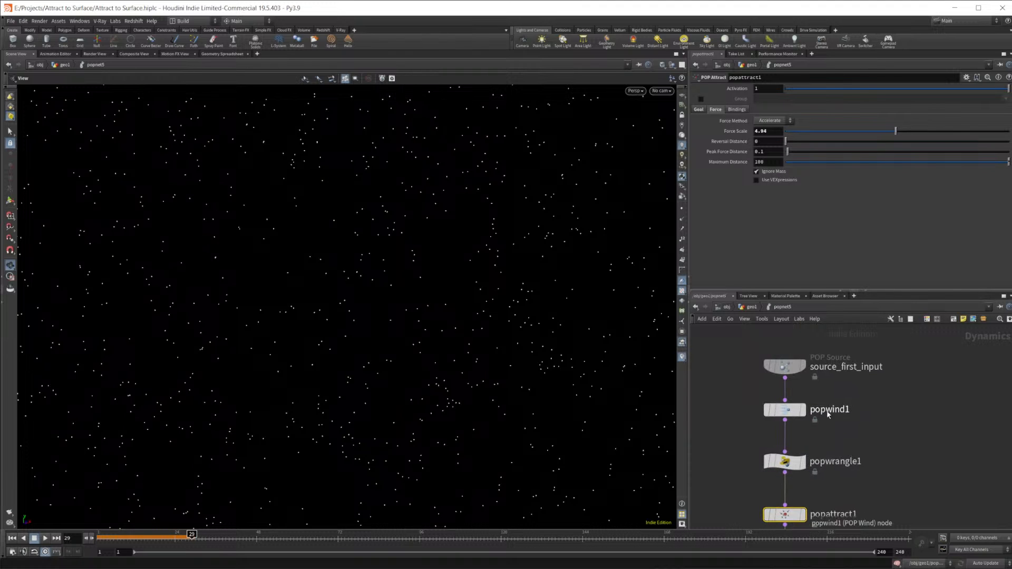
Replay the simulation from the first frame to check the stronger attraction
drag(809, 396, 810, 369)
middle_drag(850, 444, 863, 365)
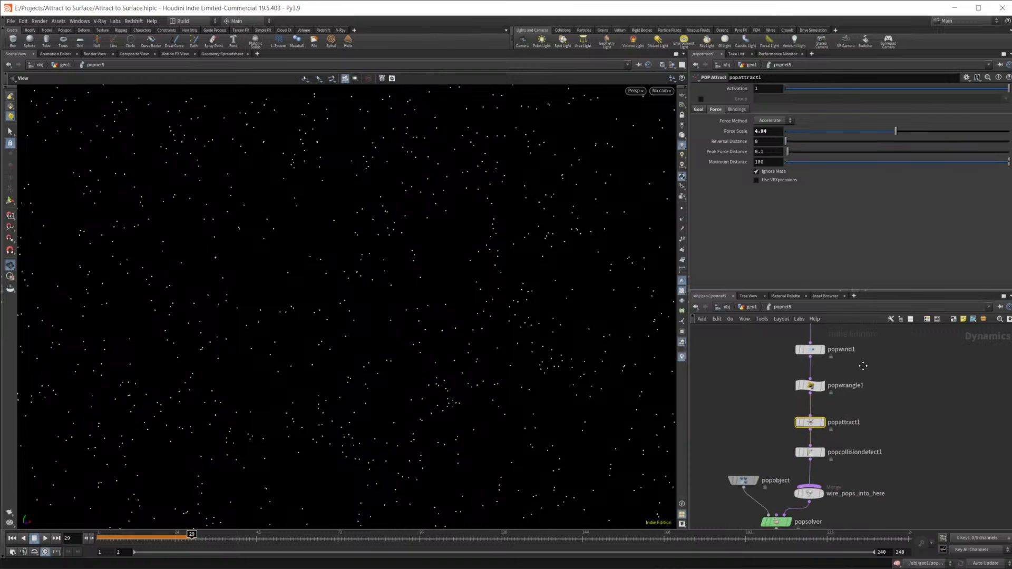
click(12, 539)
click(45, 538)
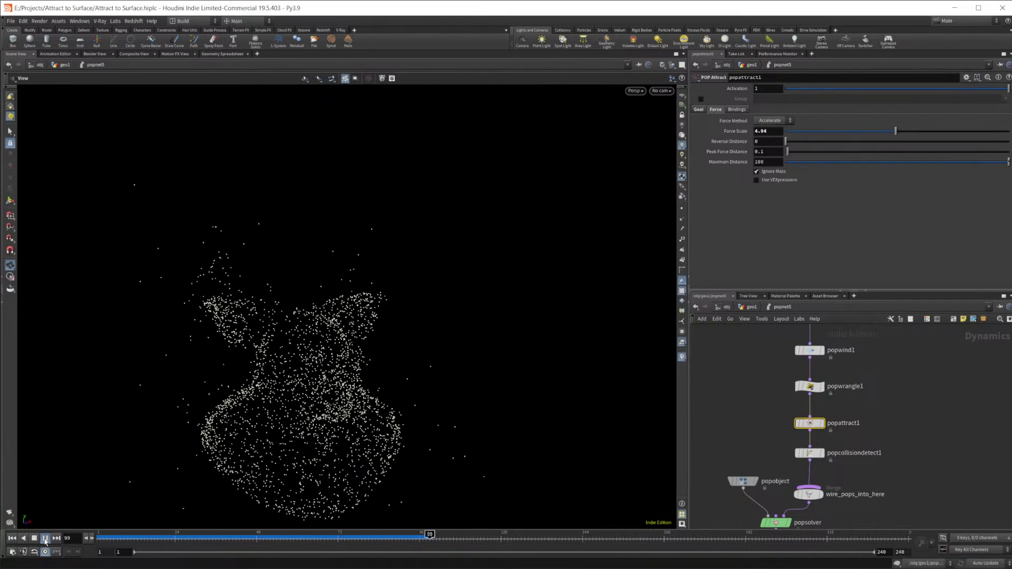
Stop the playback and set popwind1's noise Amplitude to 0.59
click(37, 539)
drag(264, 418, 334, 335)
click(817, 354)
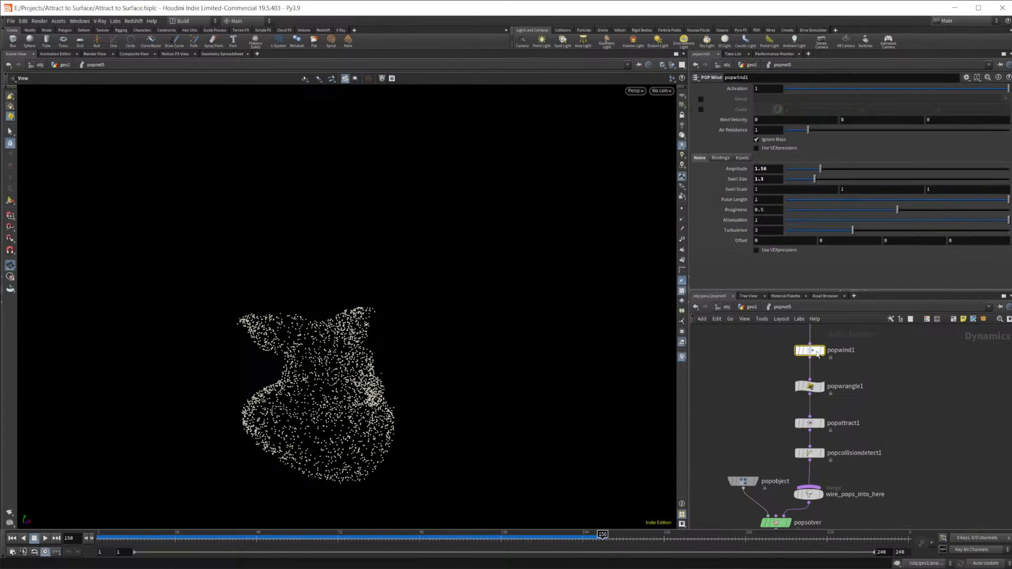
drag(815, 177, 797, 175)
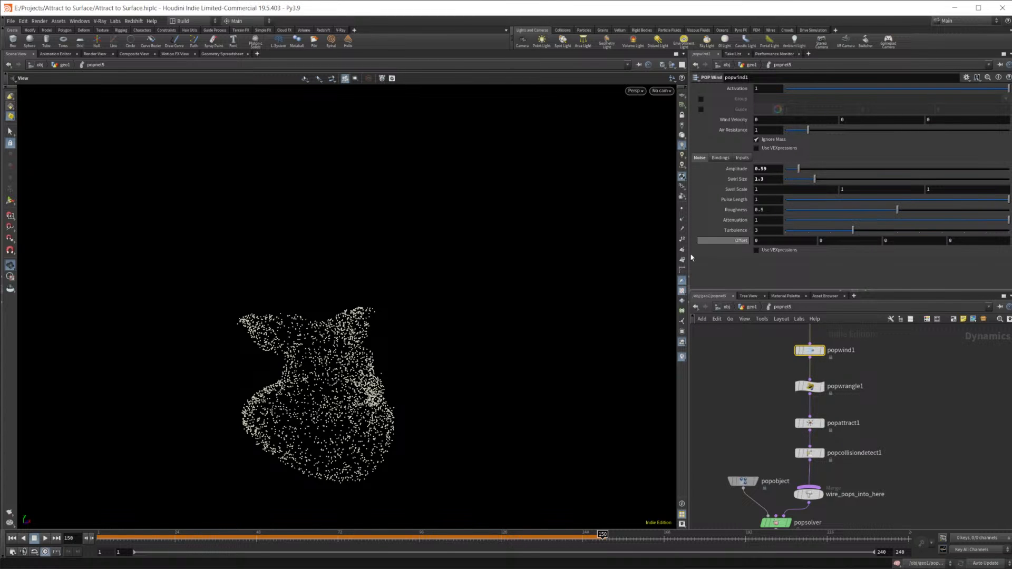
Replay the simulation from the first frame and inspect the particles on the pig head from several angles
click(12, 538)
click(44, 539)
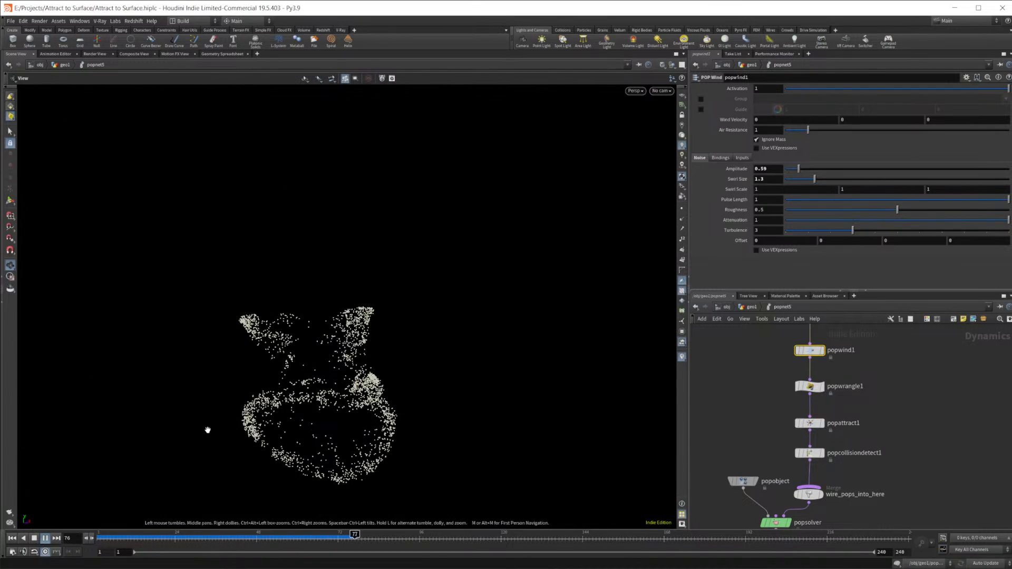
click(33, 538)
drag(317, 400, 275, 369)
drag(349, 405, 385, 435)
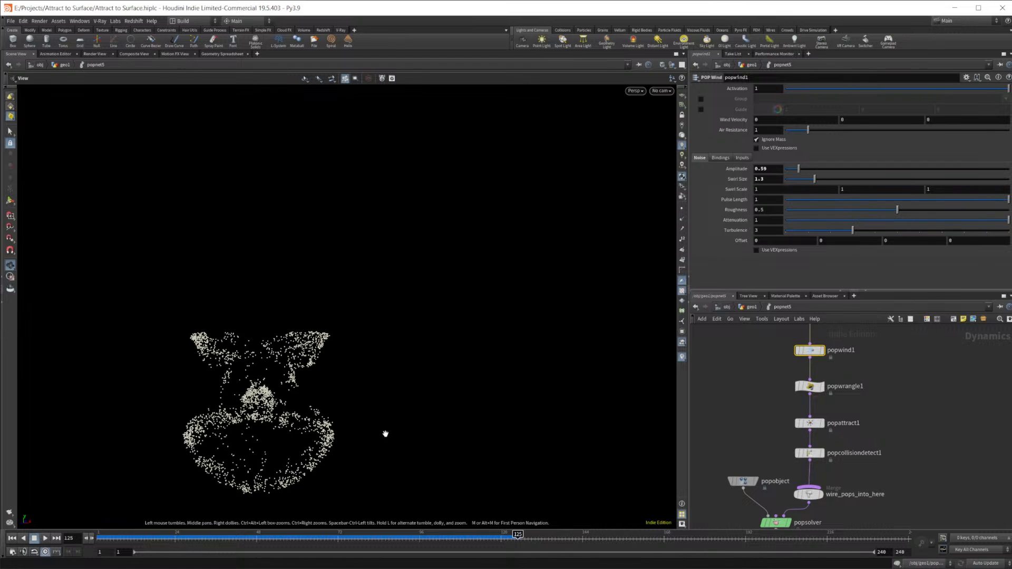
drag(248, 414, 334, 406)
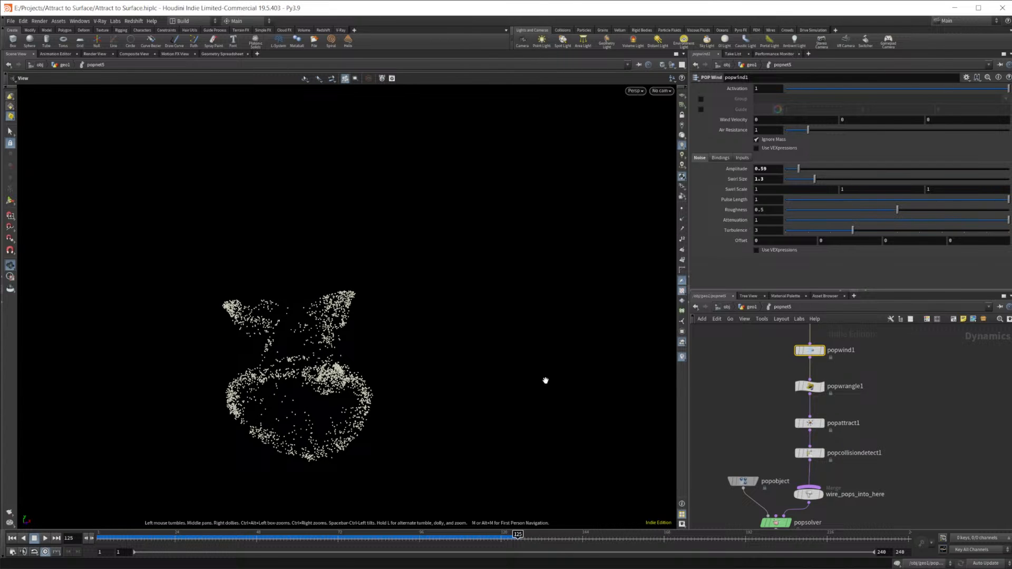
Review popwrangle1's VEXpression and the goalprim line in popattract1's goal VEXpression
click(808, 387)
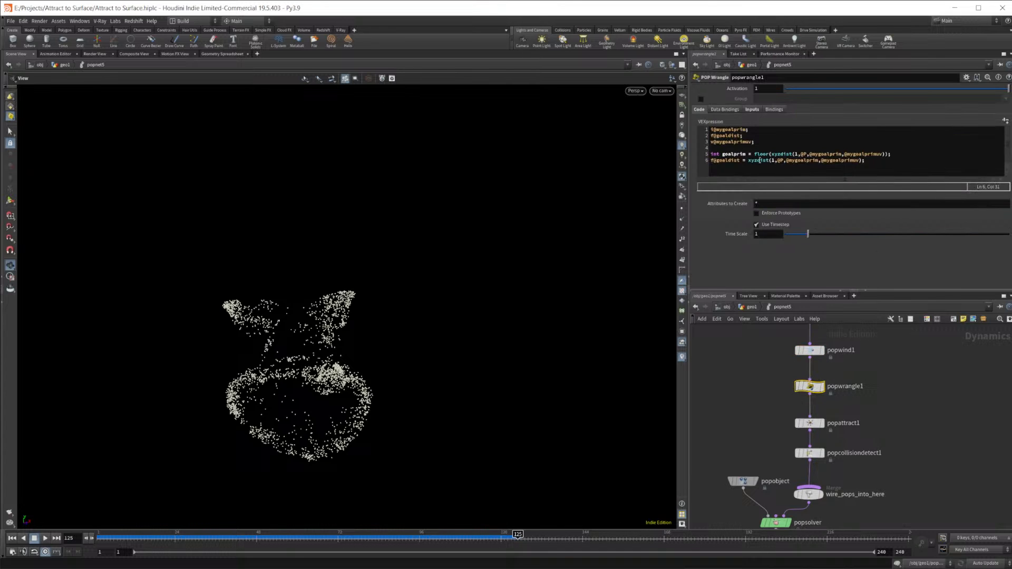
click(810, 422)
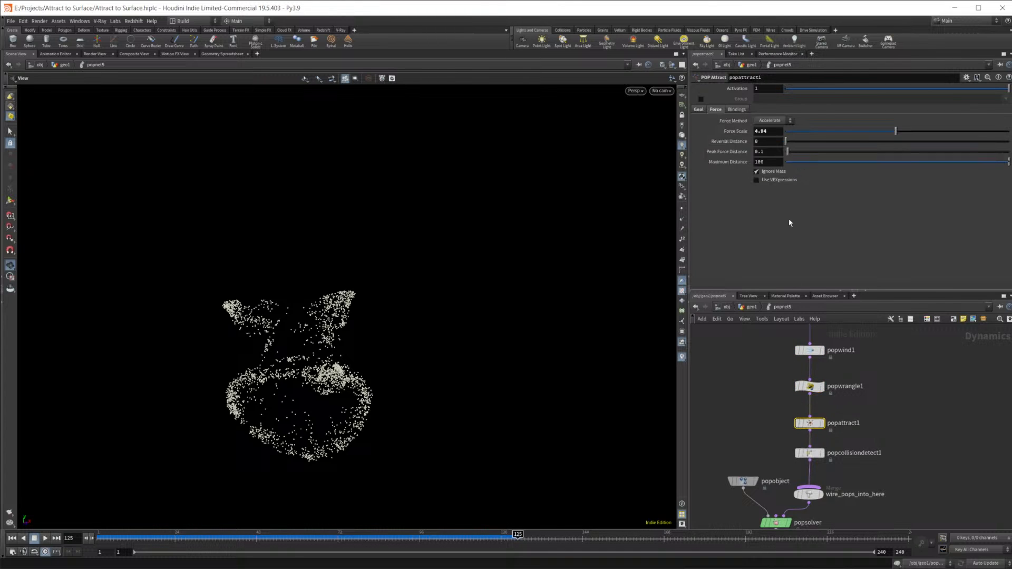
click(698, 110)
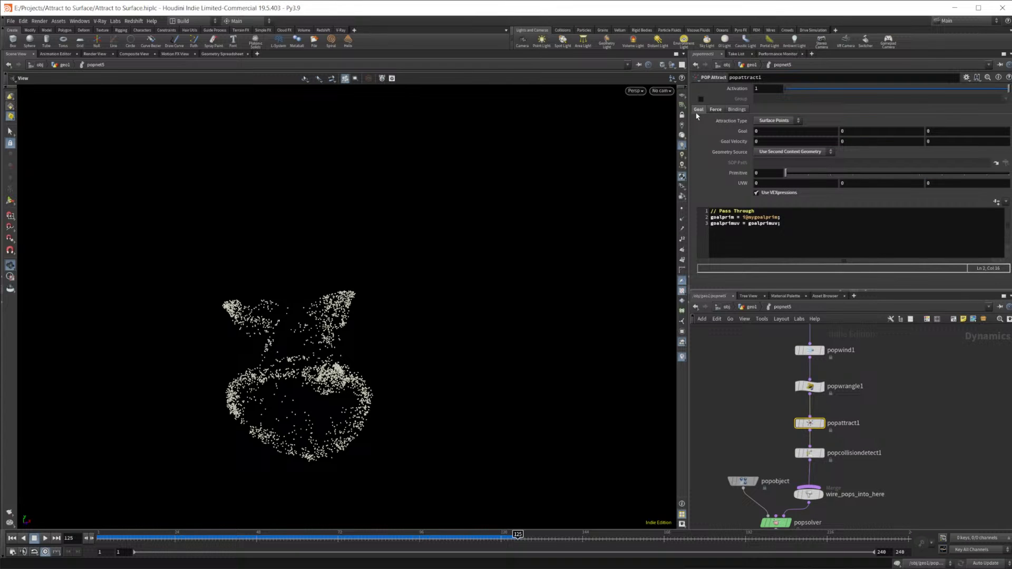
click(720, 218)
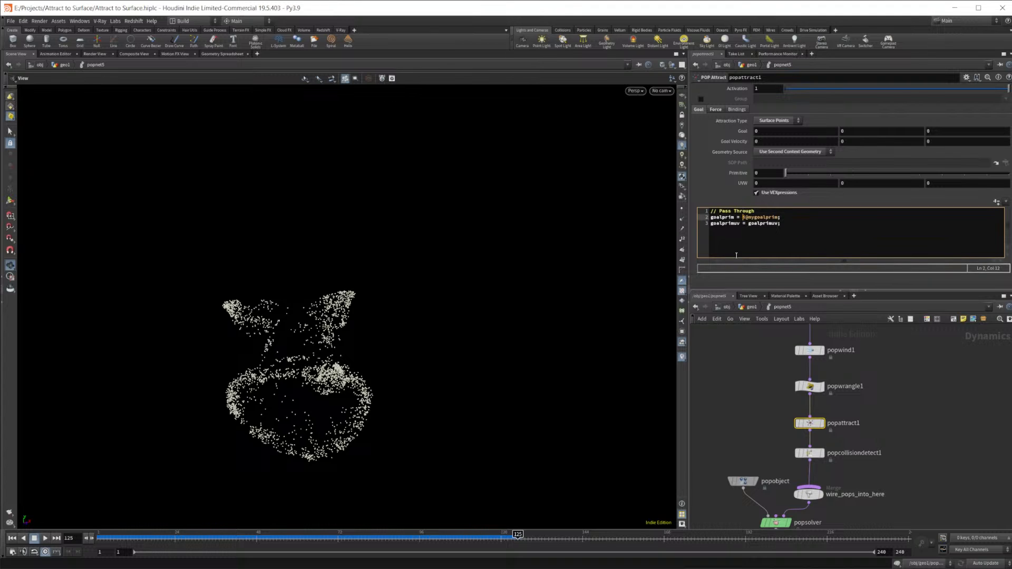
drag(736, 216, 647, 218)
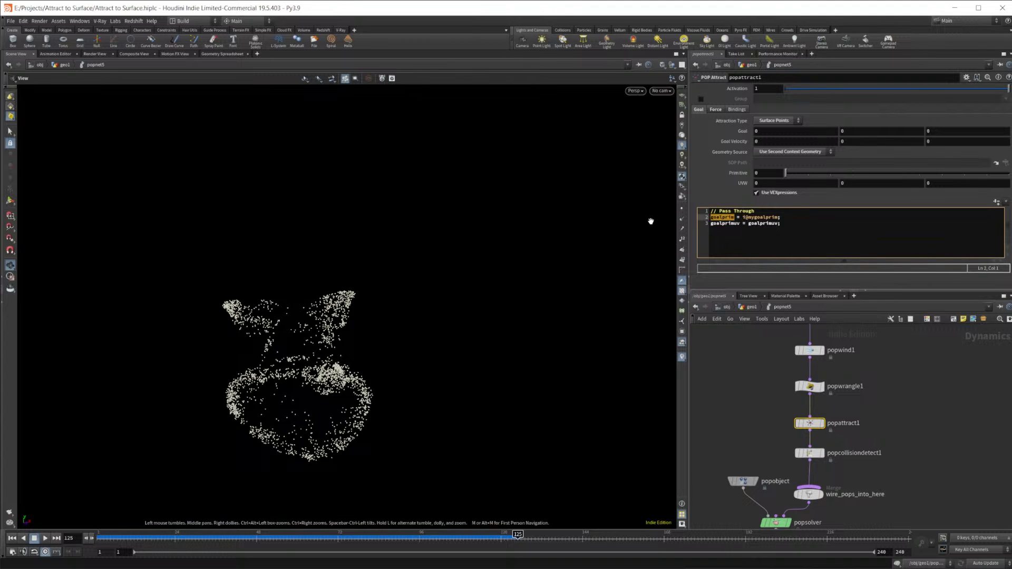
click(908, 441)
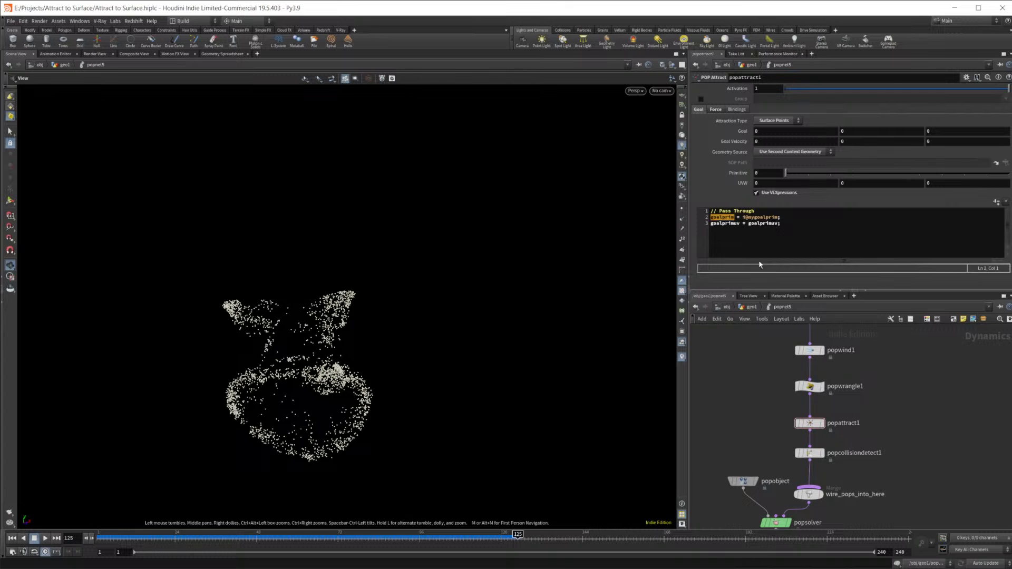
Try i@goalprim as the goalprim value in popattract1's goal VEXpression and replay the simulation from the first frame
click(746, 217)
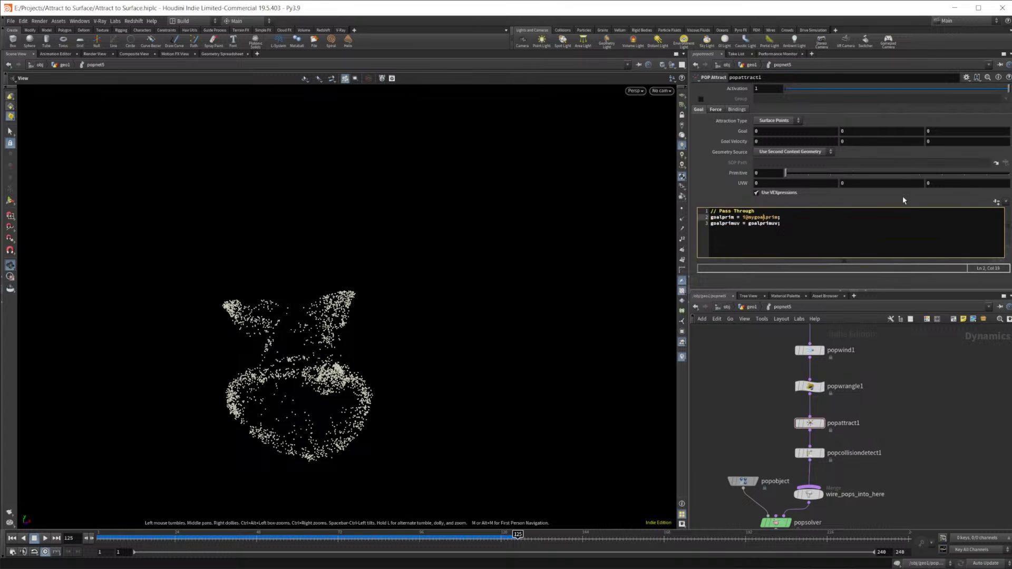
key(ctrl+z)
click(957, 385)
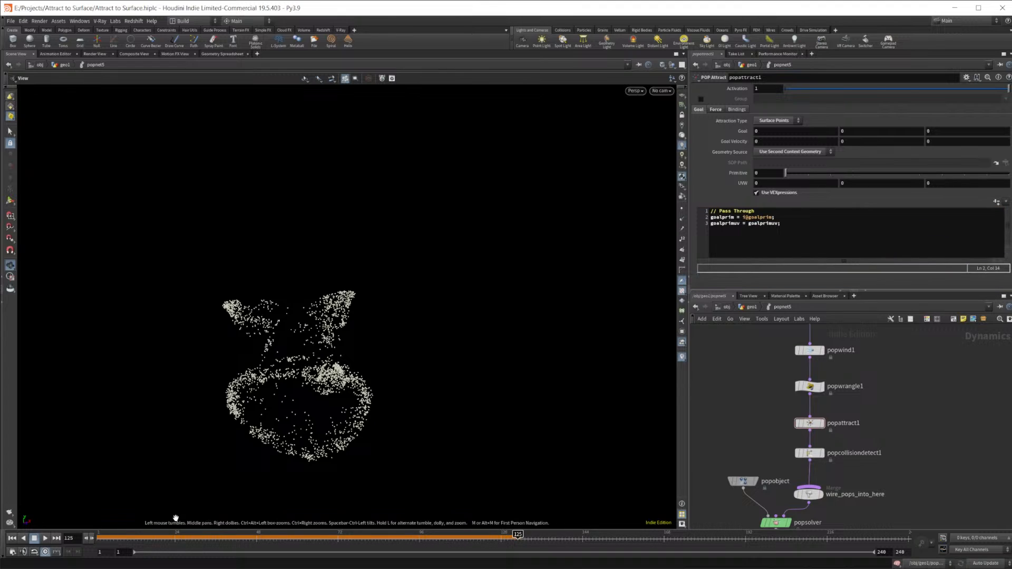
click(14, 538)
click(45, 539)
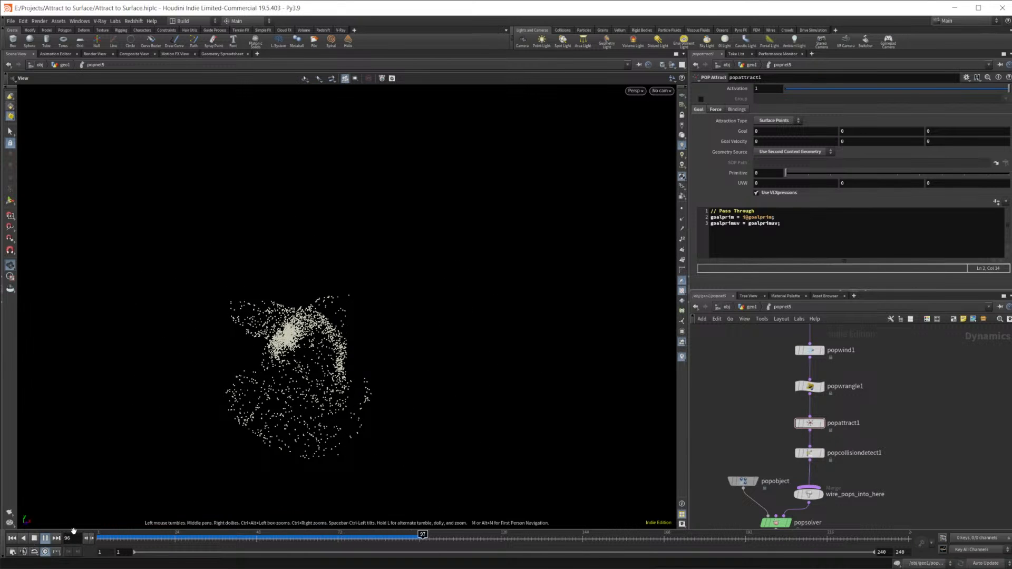
key(Up)
drag(176, 443, 302, 346)
drag(243, 363, 342, 339)
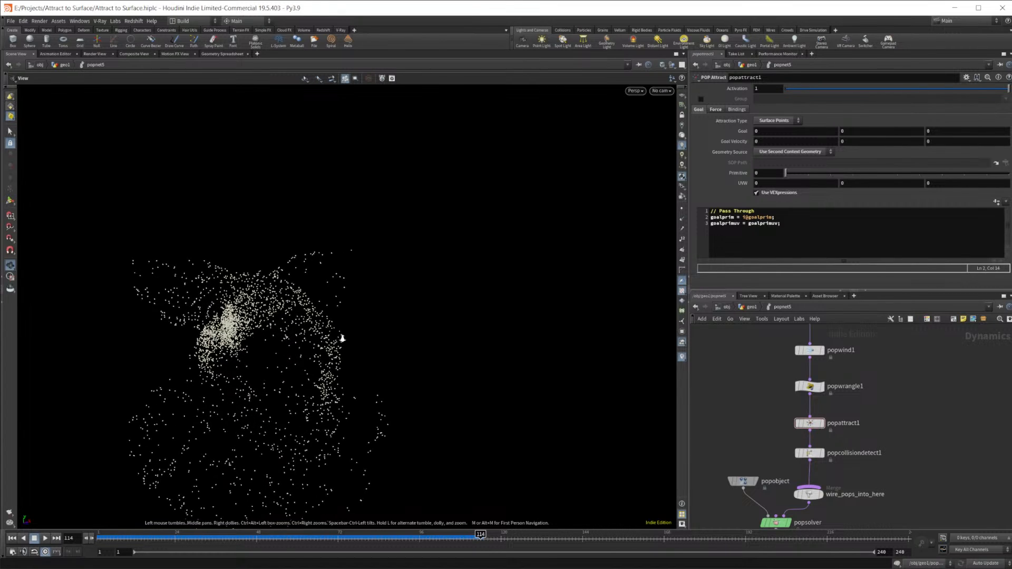
drag(238, 352, 206, 345)
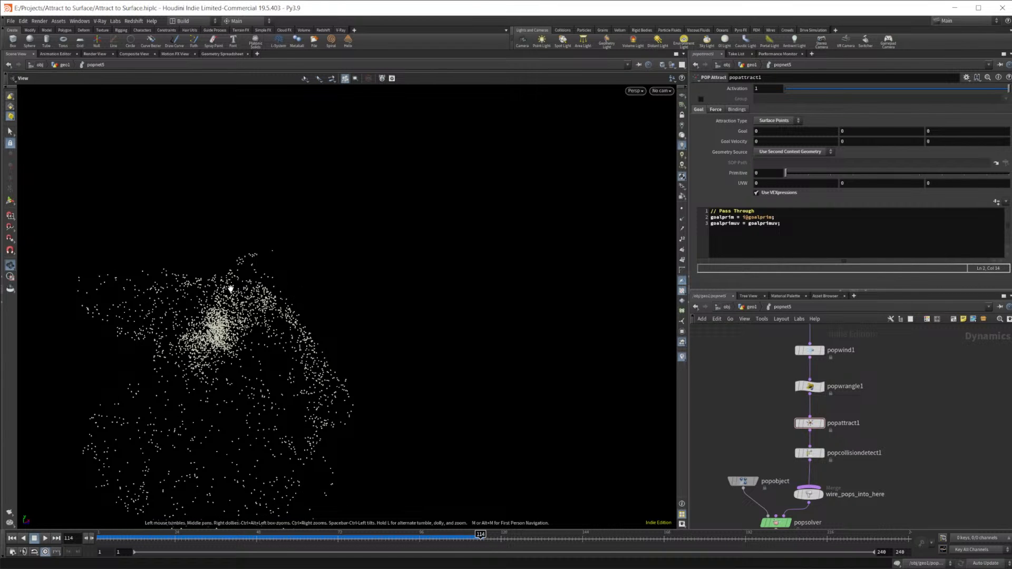
Restore i@mygoalprim as the goalprim value in popattract1's goal VEXpression and replay the simulation from the first frame
click(751, 218)
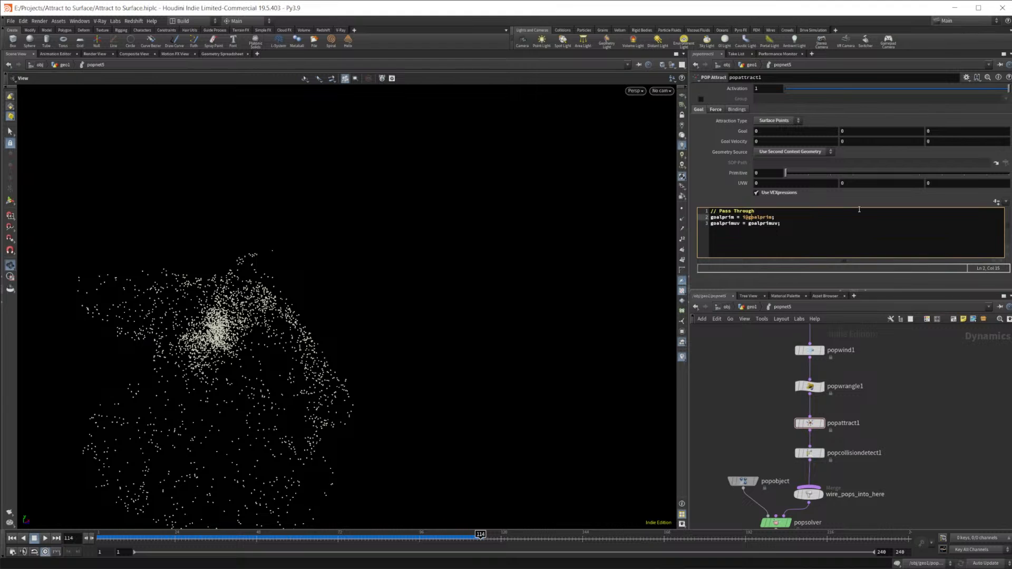
text(my)
click(11, 539)
click(44, 539)
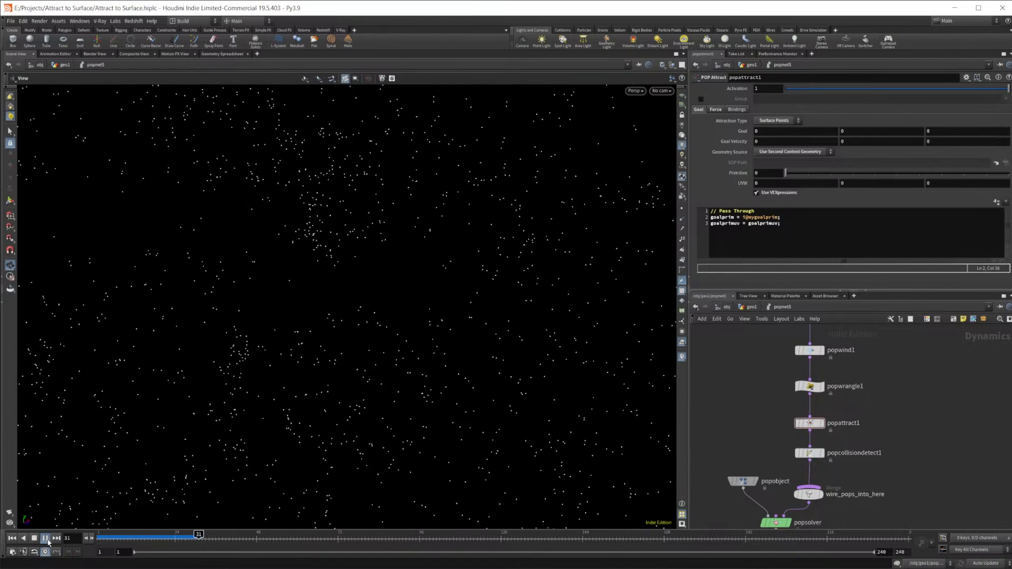
click(45, 538)
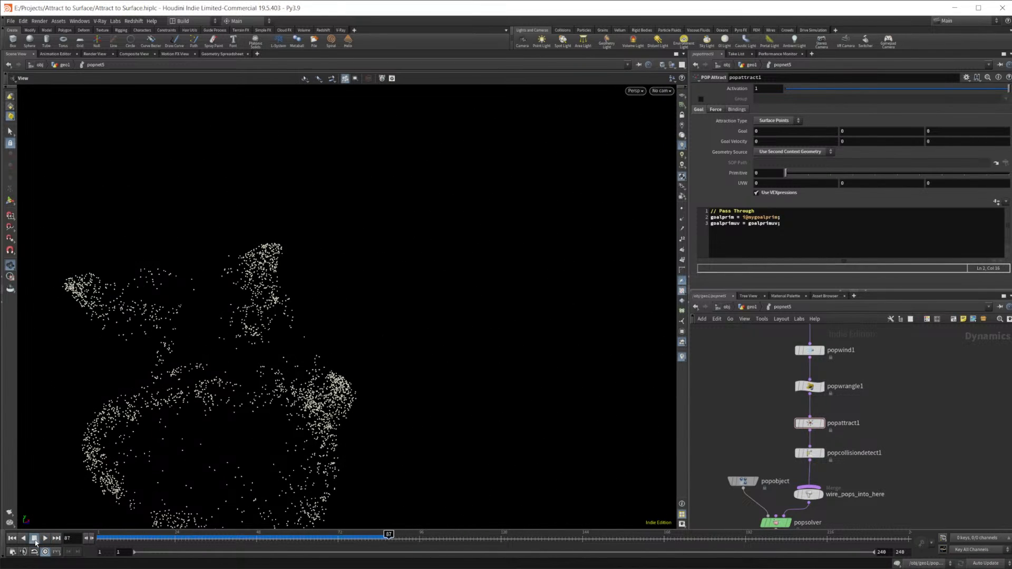
Return to the geo1 network and display the first popnet to inspect its particle result
click(751, 310)
right_click(820, 420)
click(775, 447)
right_drag(798, 438, 880, 445)
middle_drag(879, 445, 798, 496)
middle_drag(855, 446, 822, 474)
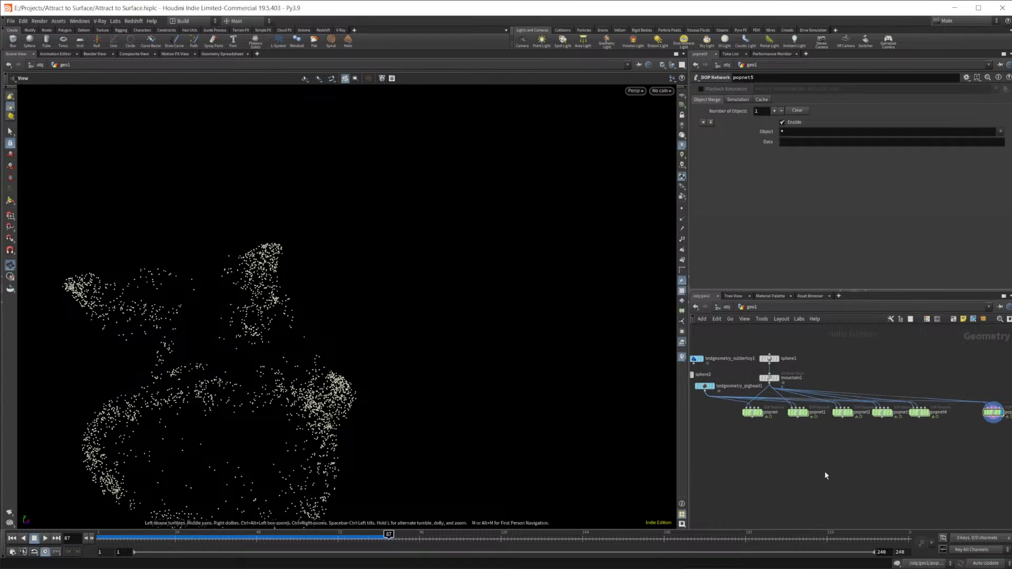
middle_drag(939, 453, 872, 459)
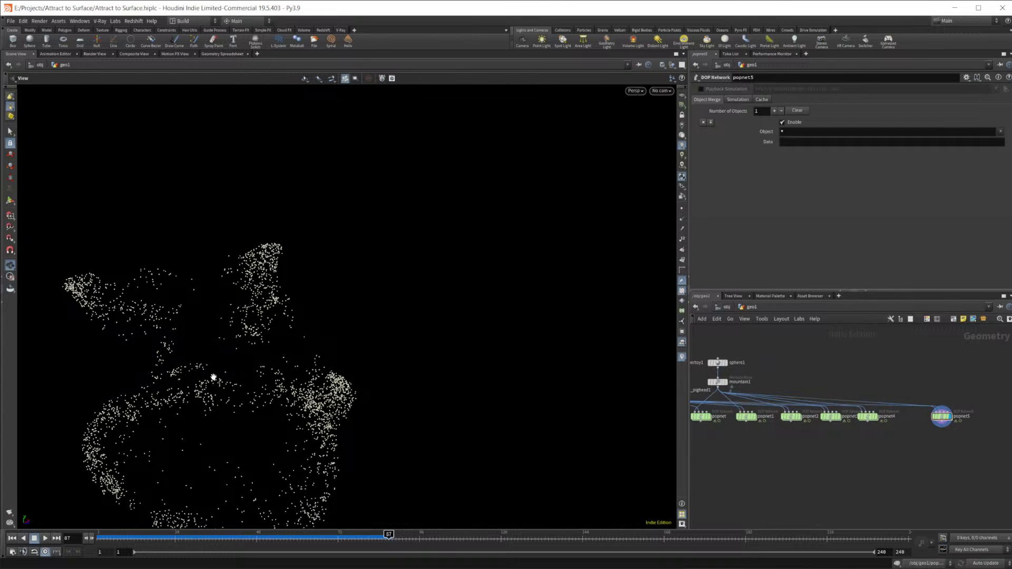
middle_drag(806, 469, 829, 466)
drag(915, 452, 731, 417)
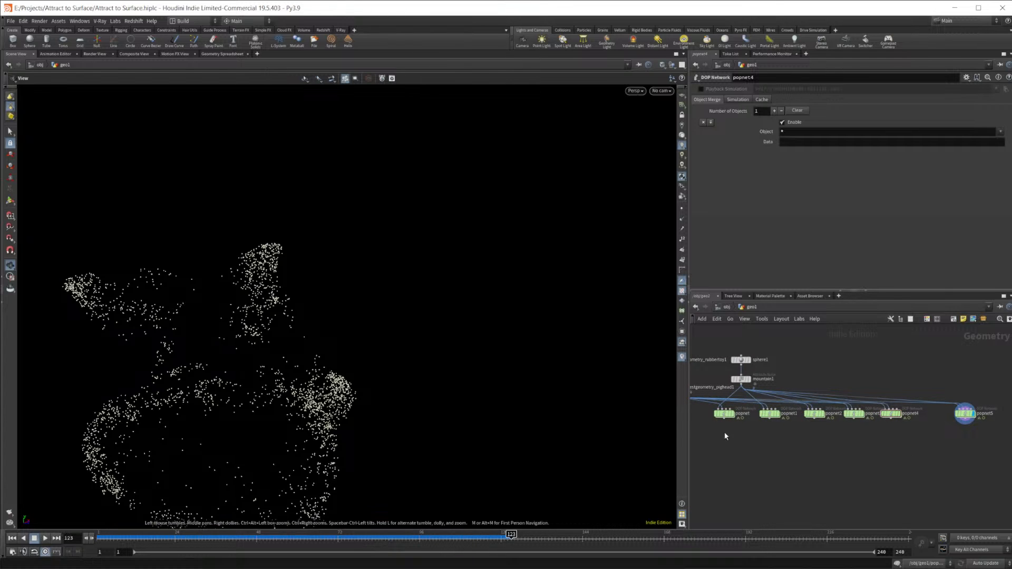
click(731, 414)
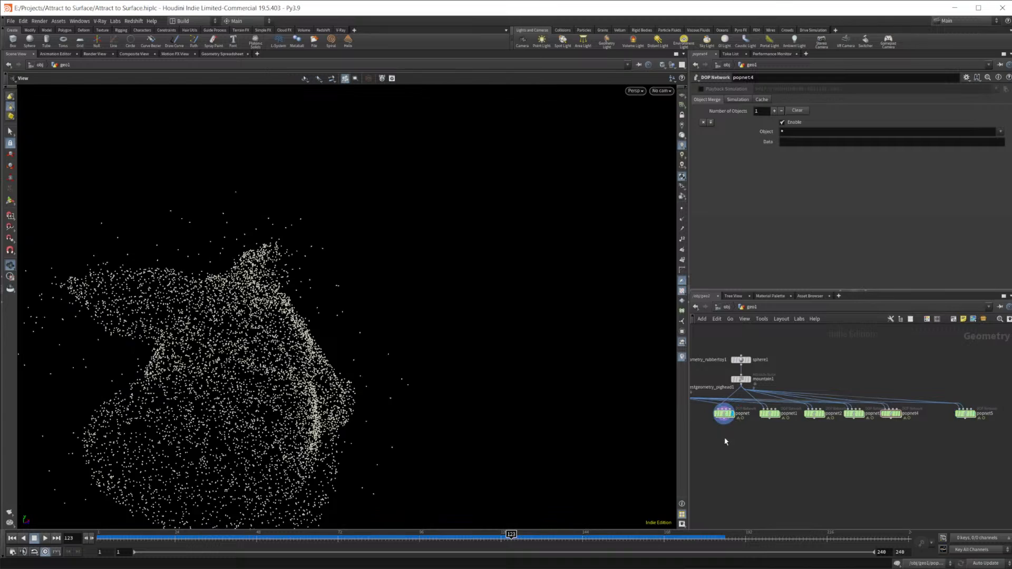
drag(407, 400, 380, 427)
drag(310, 342, 262, 352)
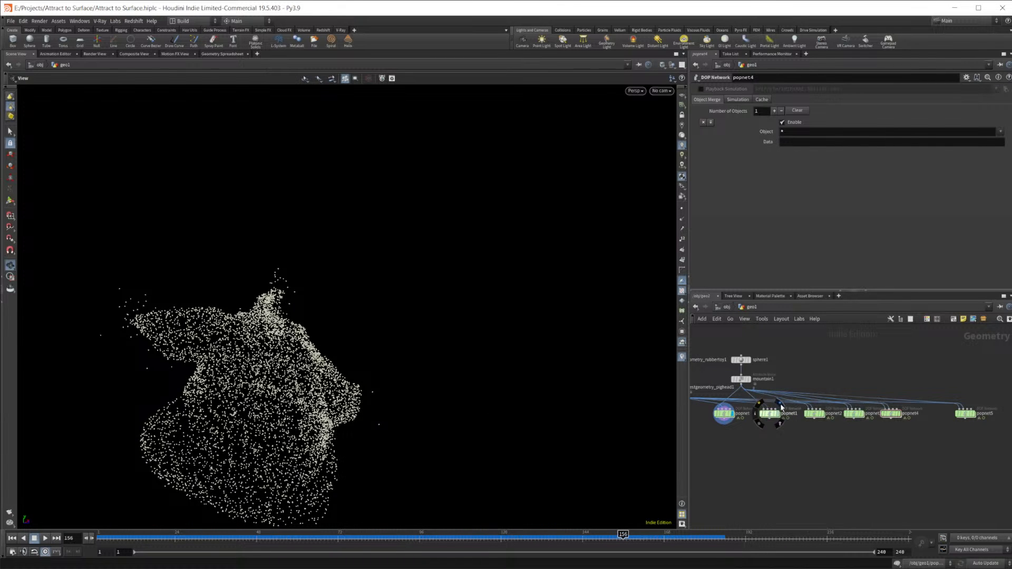
Display popnet1, popnet2, popnet3 and popnet4 in turn to compare their particle distributions on the pig head
click(782, 408)
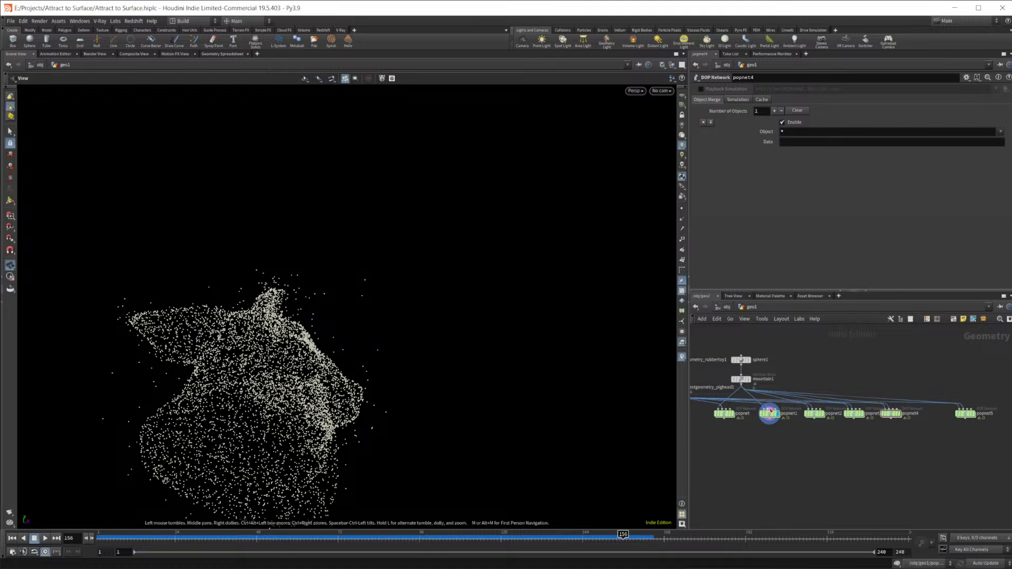
click(815, 414)
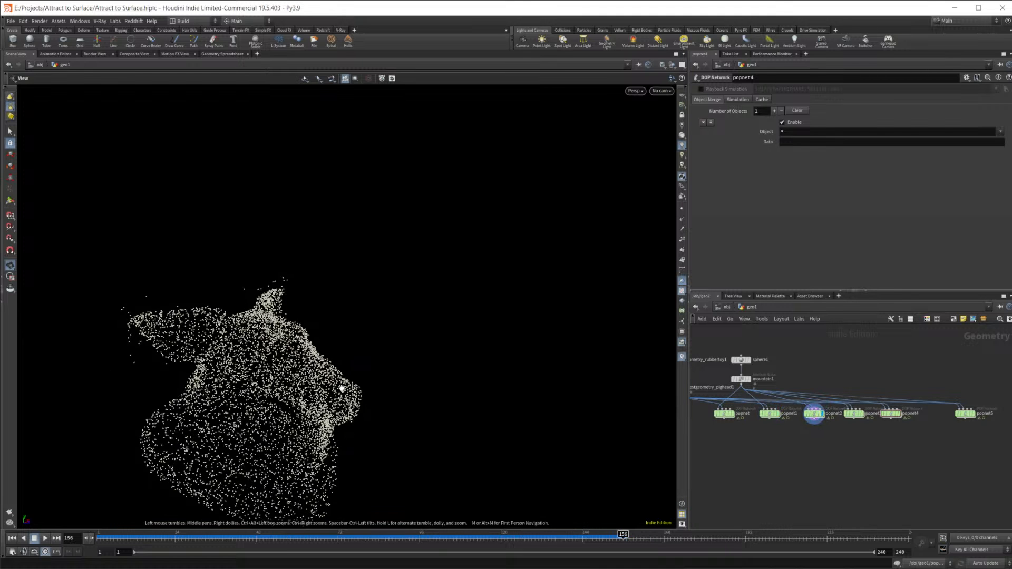
click(854, 413)
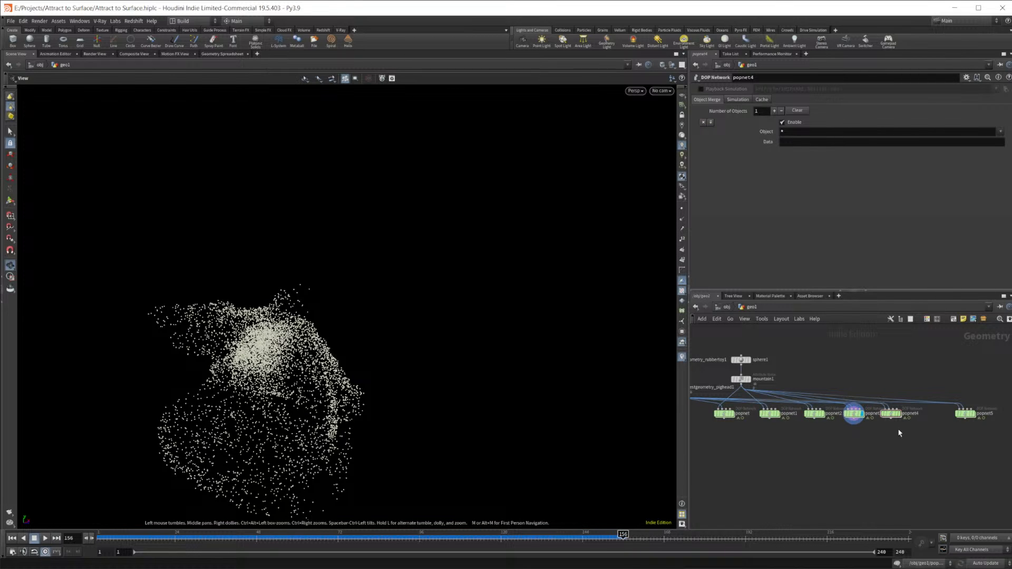
click(891, 413)
click(965, 414)
drag(284, 400, 281, 376)
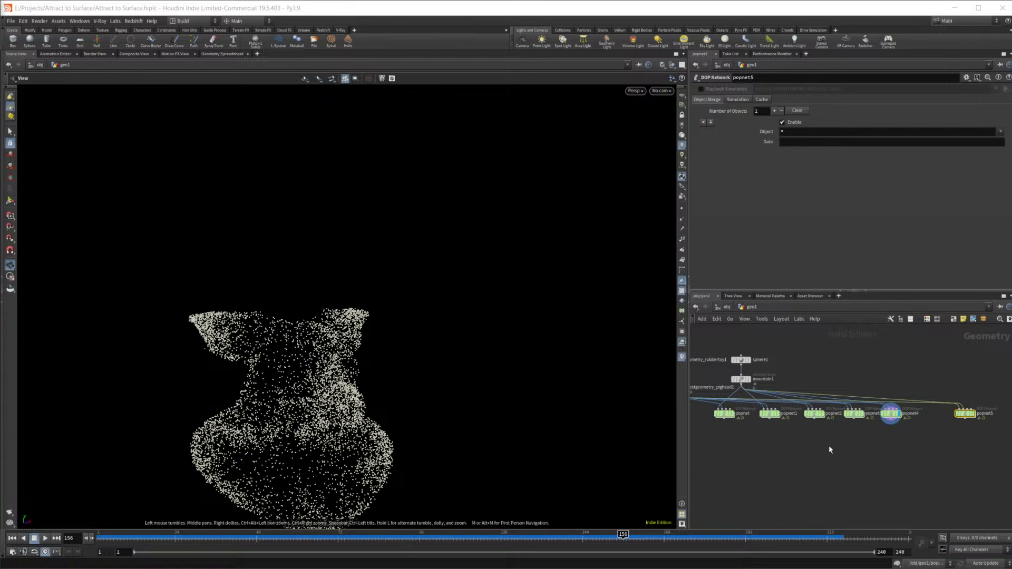
Set popnet5 as the displayed node and open its network
scroll(854, 447, up, 3)
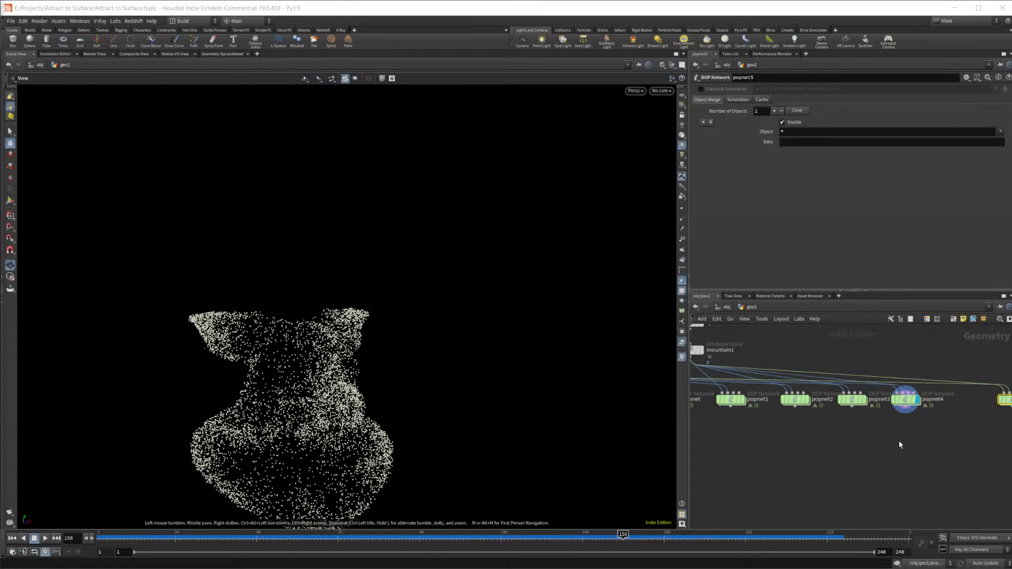
middle_drag(891, 428, 840, 446)
mouse_move(962, 418)
middle_drag(777, 432, 802, 432)
middle_drag(922, 443, 871, 449)
click(947, 424)
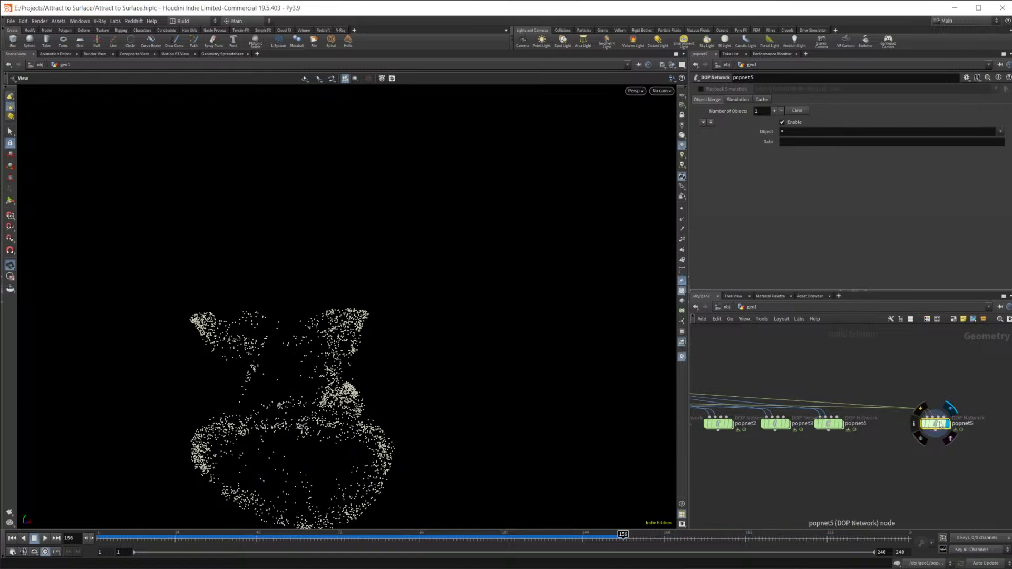
double_click(938, 425)
Add a POP Interact node beside popattract1 in popnet5, leaving it unconnected
key(Tab)
text(pop)
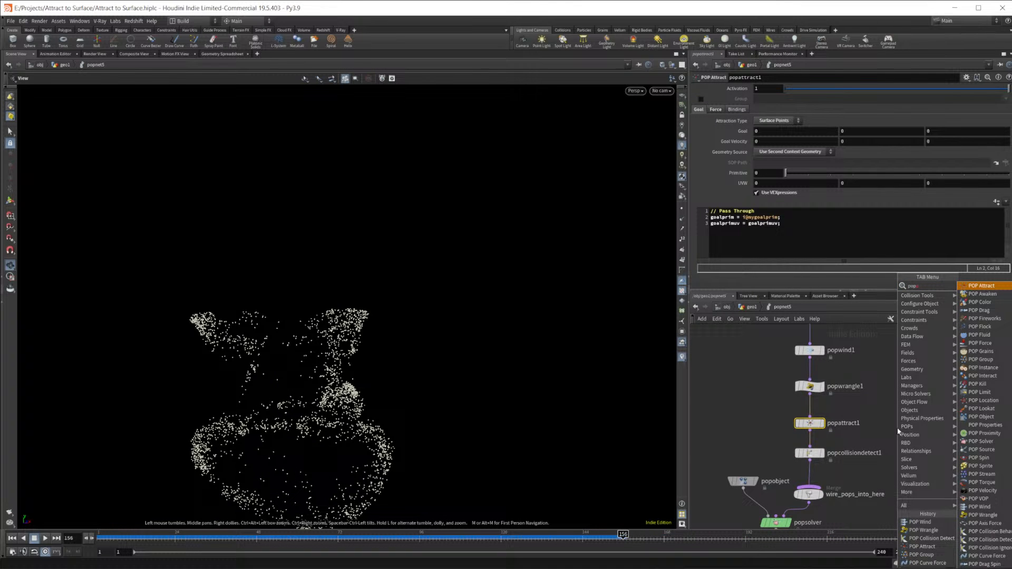
key(BackSpace)
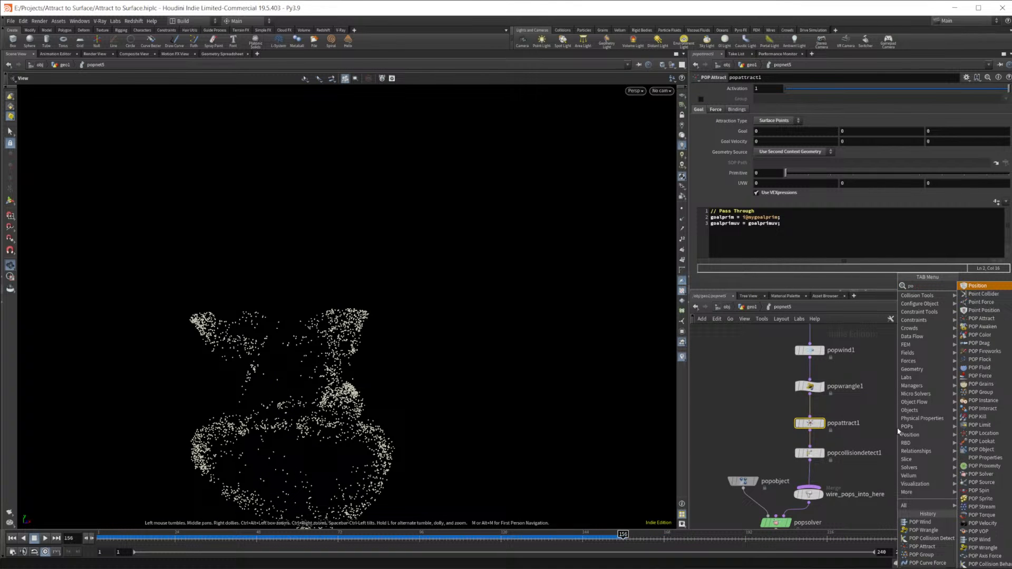
text(p in)
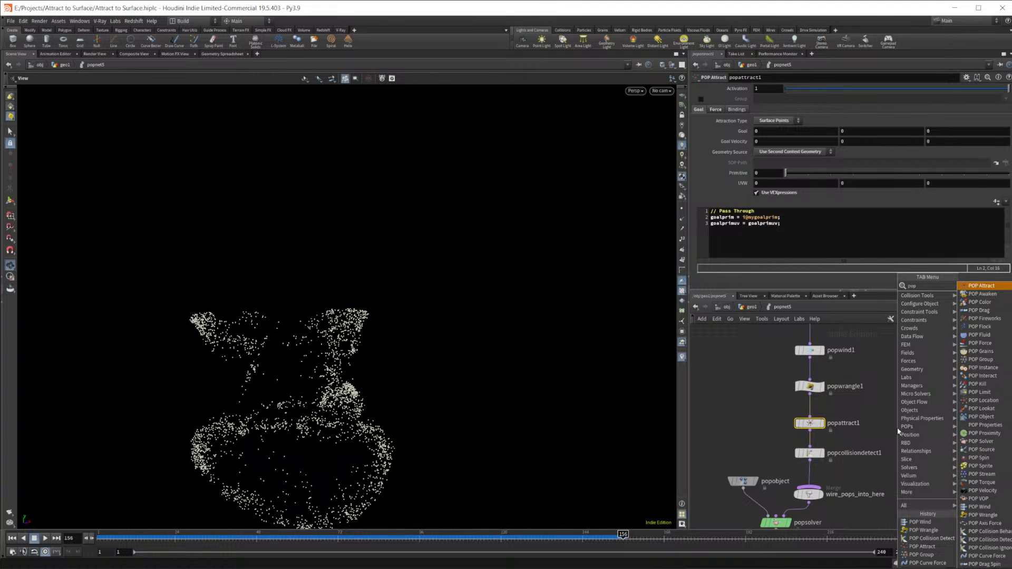
key(Down)
key(Return)
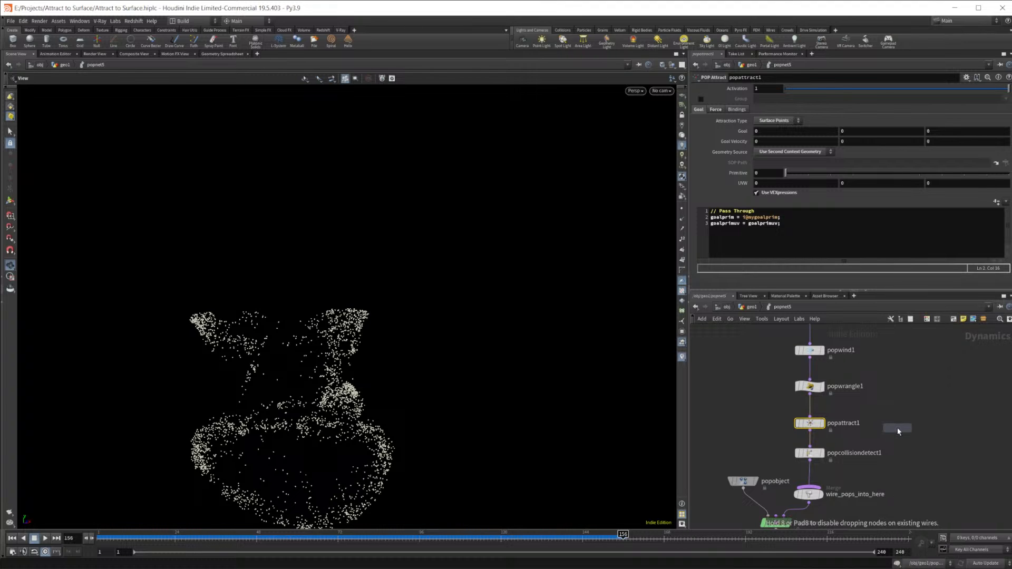
click(897, 428)
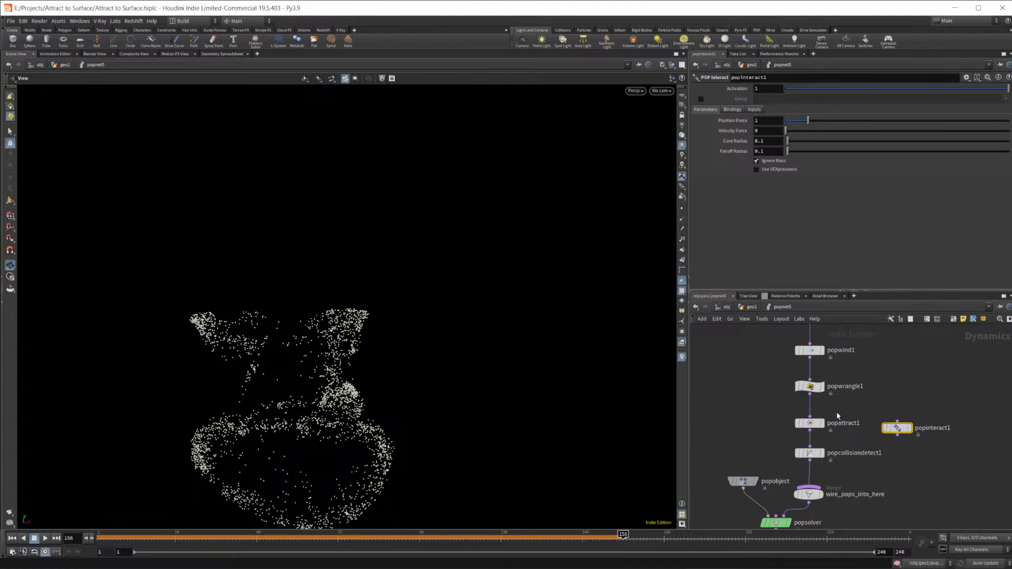
Edit the goalprim line of popattract1's VEXpression so it reads goalprim = i@goalprim;
click(810, 423)
click(753, 223)
click(755, 217)
key(BackSpace)
key(BackSpace)
Insert popinteract1 between popwrangle1 and popattract1, and play the simulation from the first frame
click(929, 417)
drag(895, 431, 810, 411)
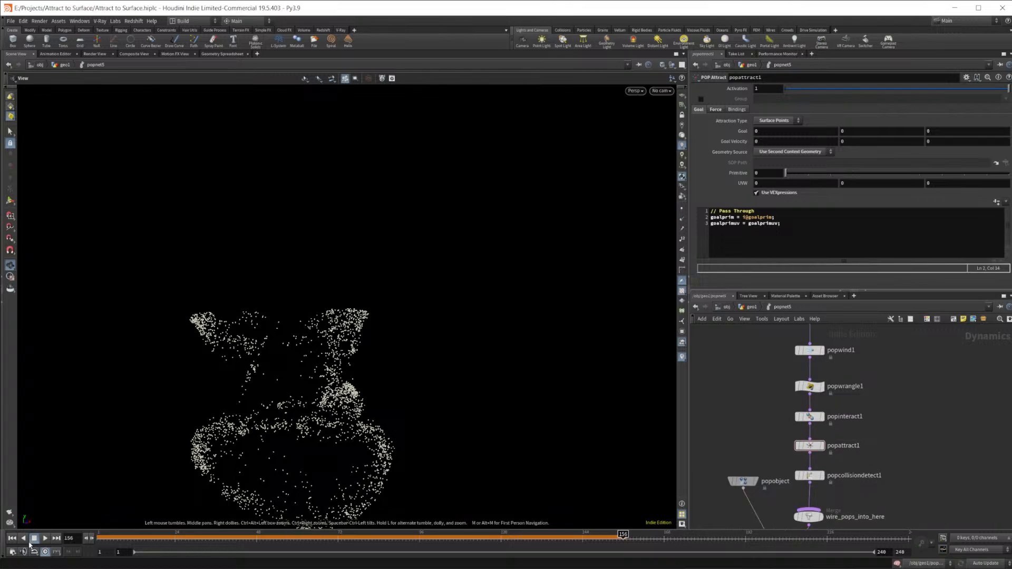
click(11, 538)
click(45, 538)
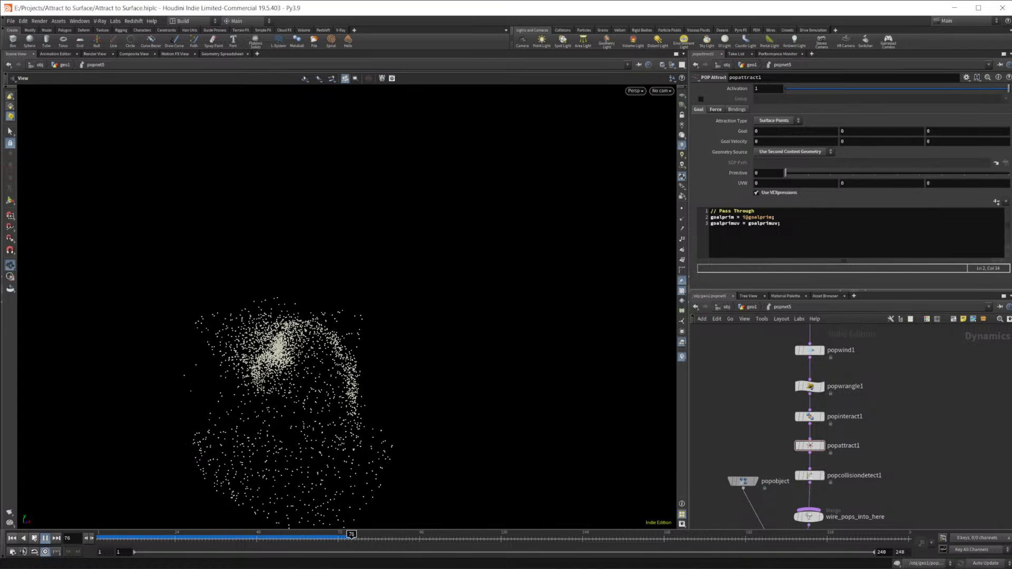
click(35, 539)
Review popinteract1's input settings and its force and radius parameters
click(815, 419)
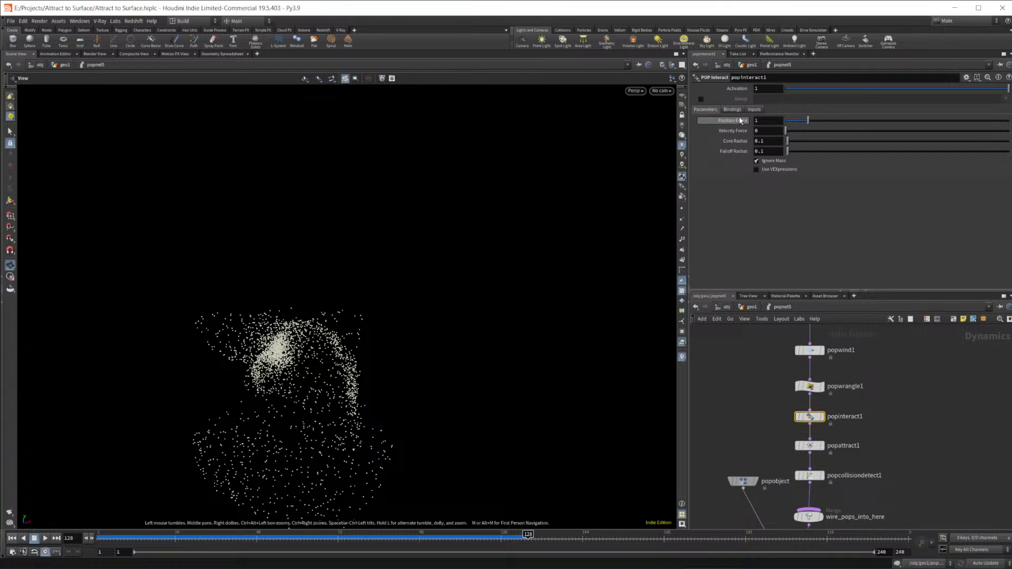
click(755, 110)
click(706, 110)
mouse_move(809, 419)
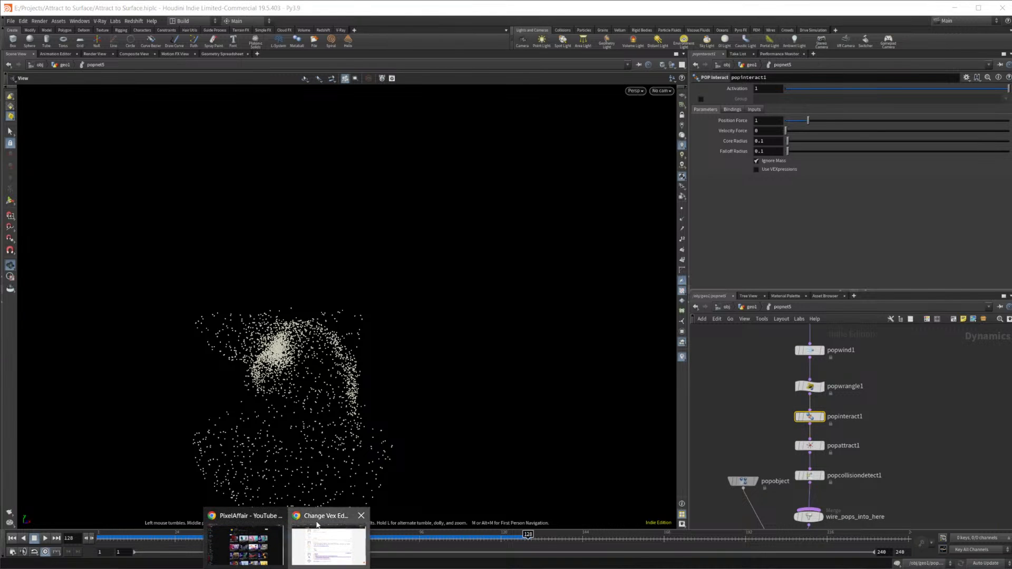
Switch to Chrome, search Google for "houdini pop interact" and open the SideFX POP Interact dynamics node page
click(327, 543)
click(751, 14)
text(google.com)
key(Return)
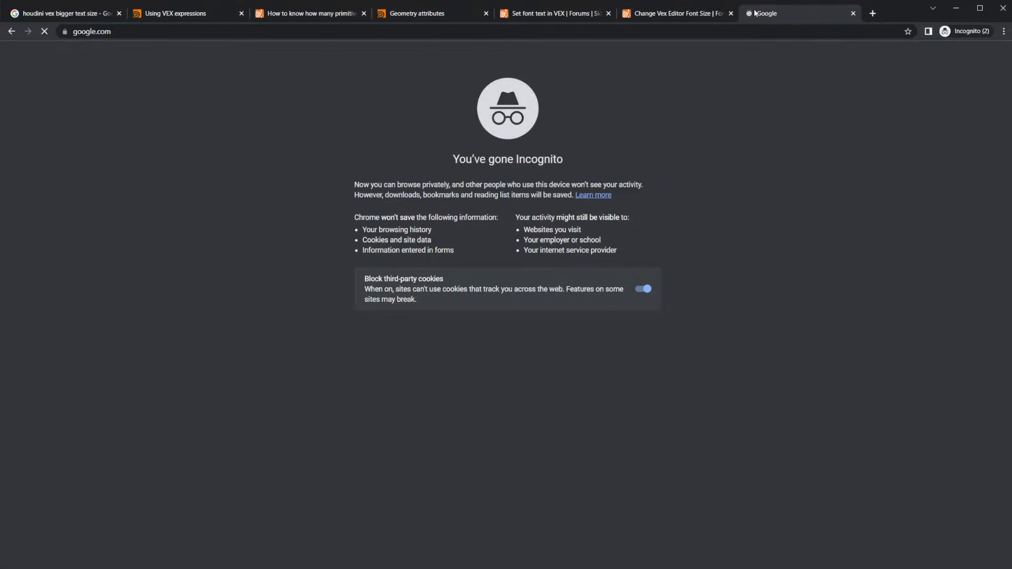
text(houdini p)
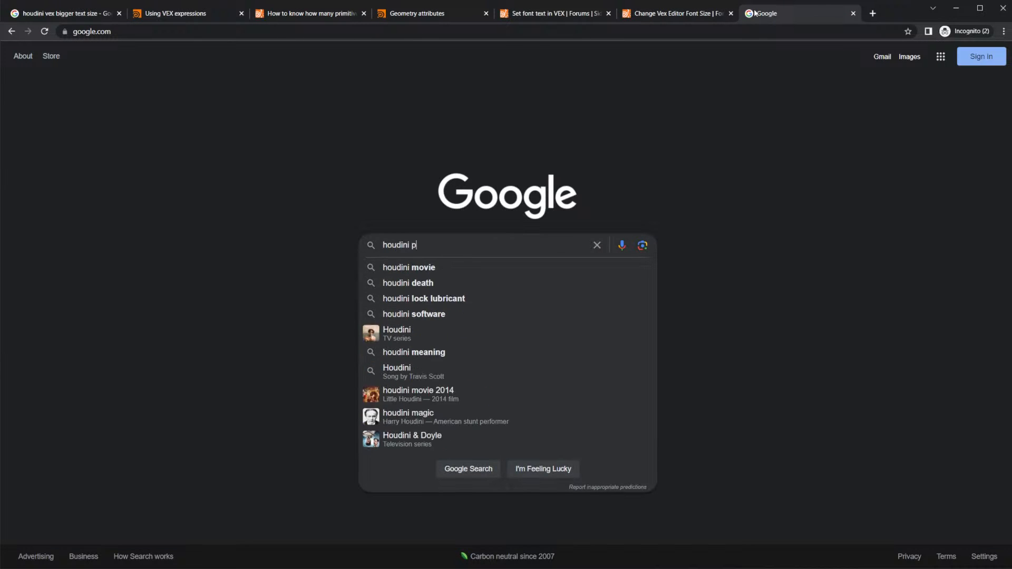
text(op interact)
key(Return)
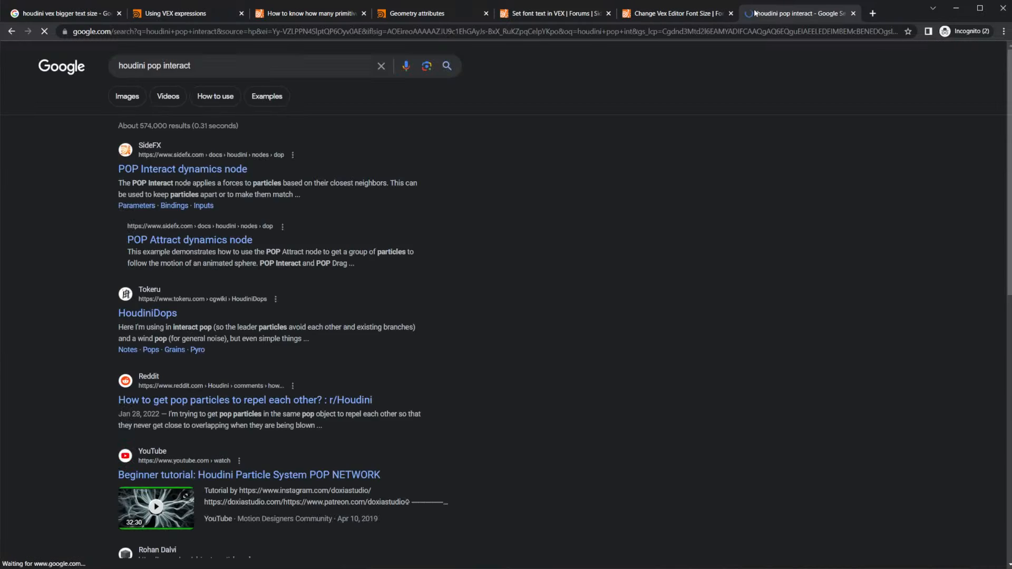
click(234, 171)
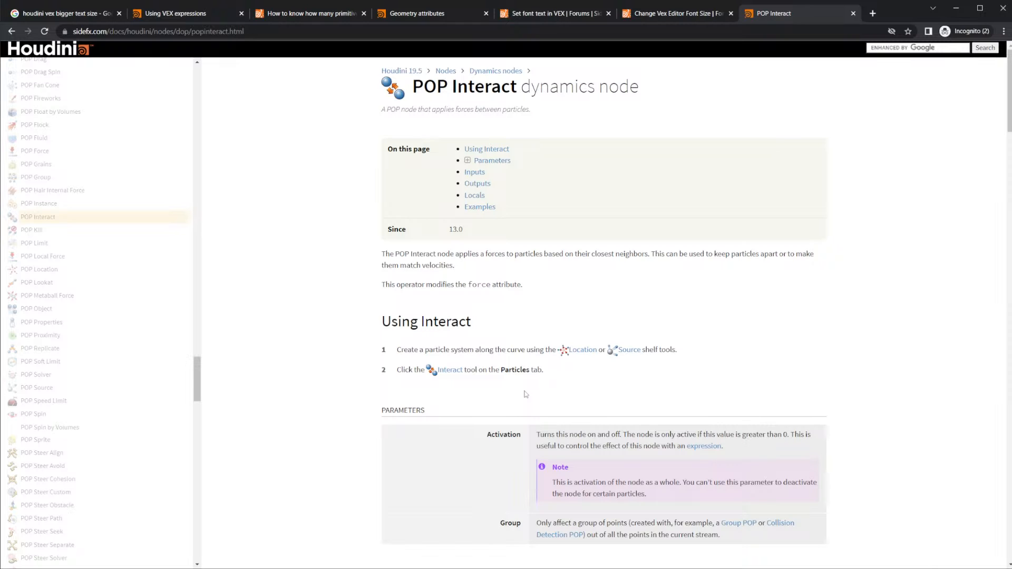
Read the Position Force, Velocity Force, Core Radius and Falloff Radius descriptions, and return to Houdini
scroll(750, 392, down, 1)
scroll(751, 392, up, 1)
scroll(816, 395, down, 5)
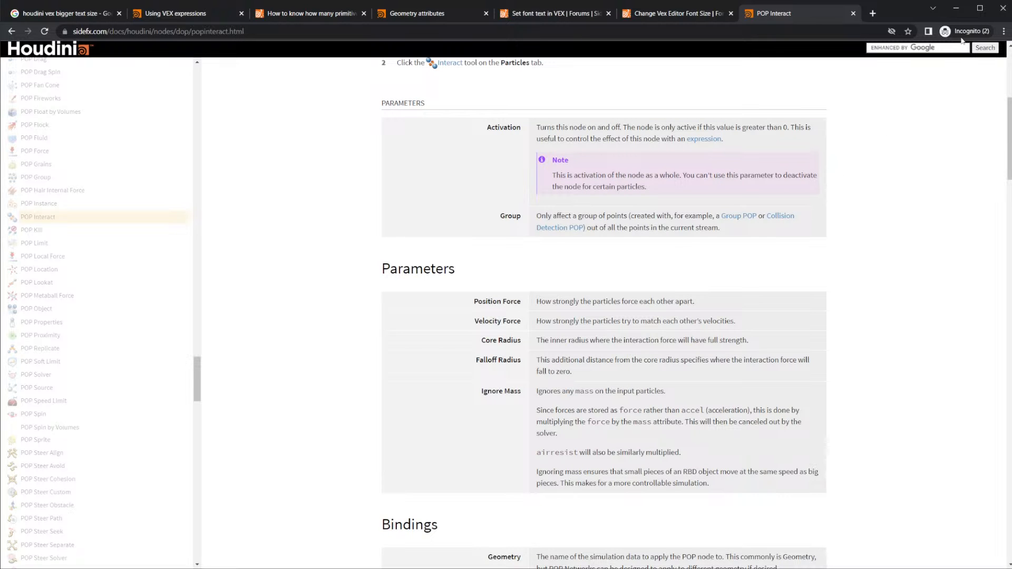
click(956, 8)
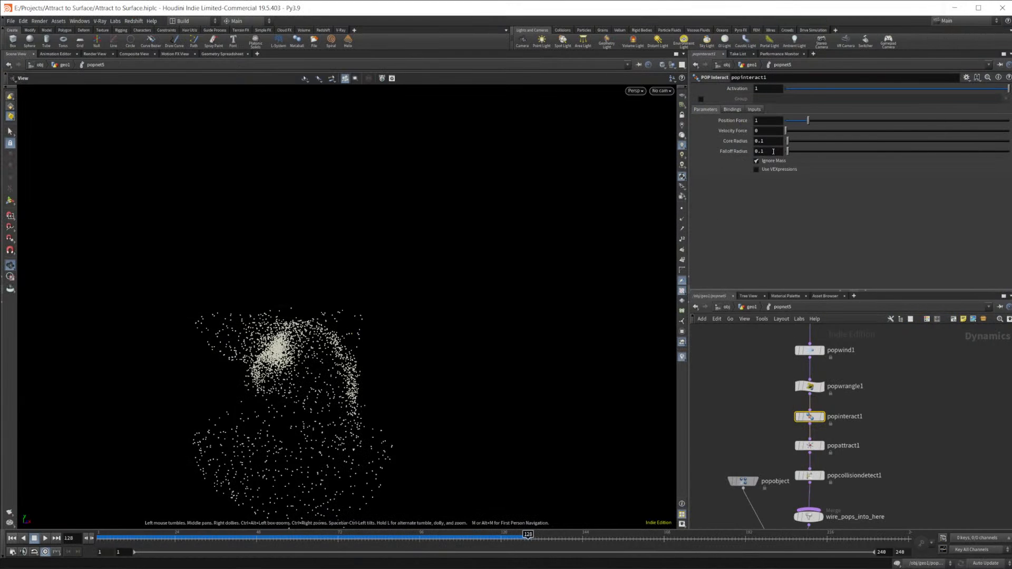
Try a Position Force of 3.12 on popinteract1 and replay the simulation from the first frame
drag(808, 120, 856, 120)
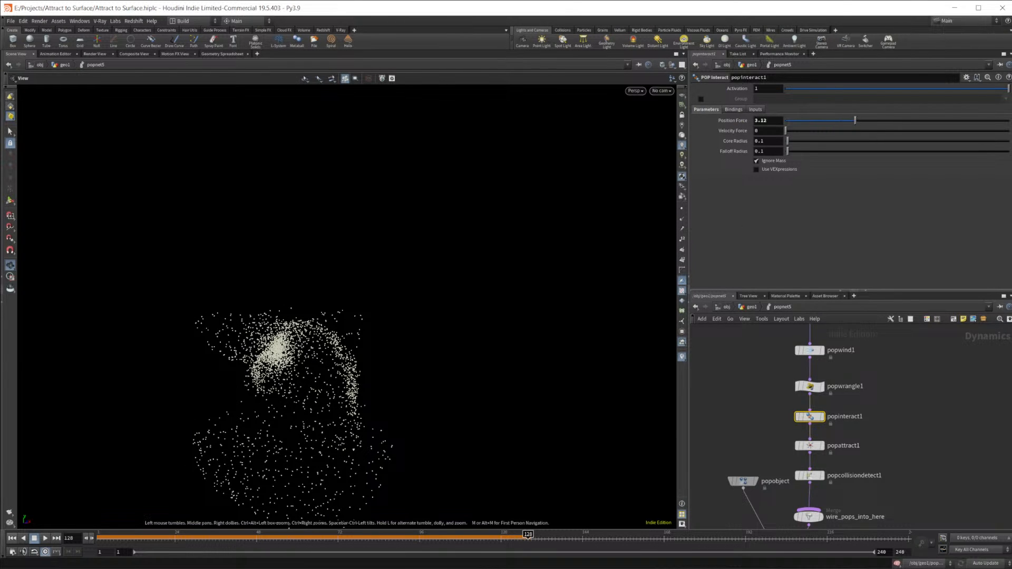
click(12, 538)
click(45, 539)
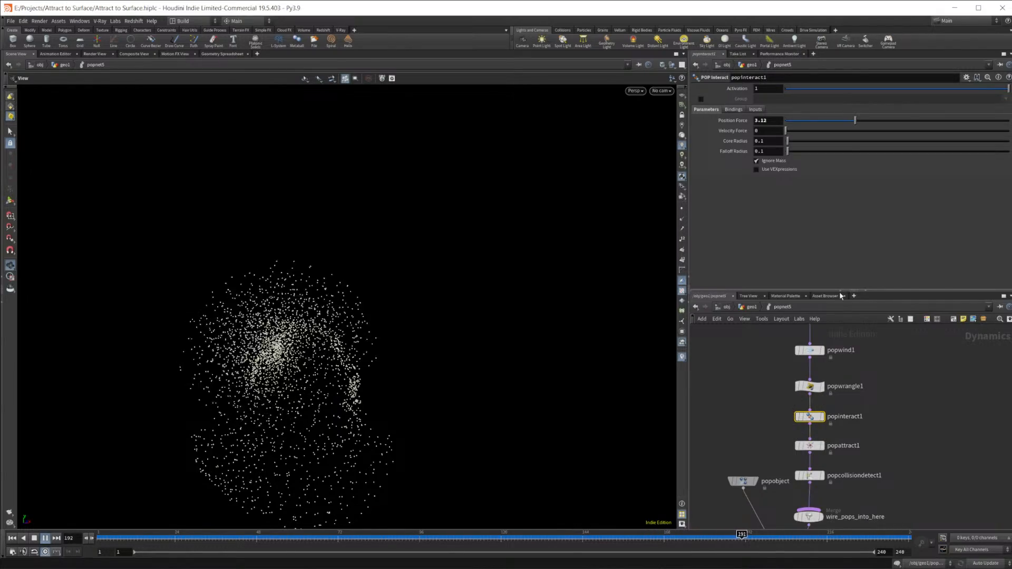
Test popinteract1 with a Position Force of 0, set it to 3.61 and replay the simulation from the start
drag(807, 122, 775, 123)
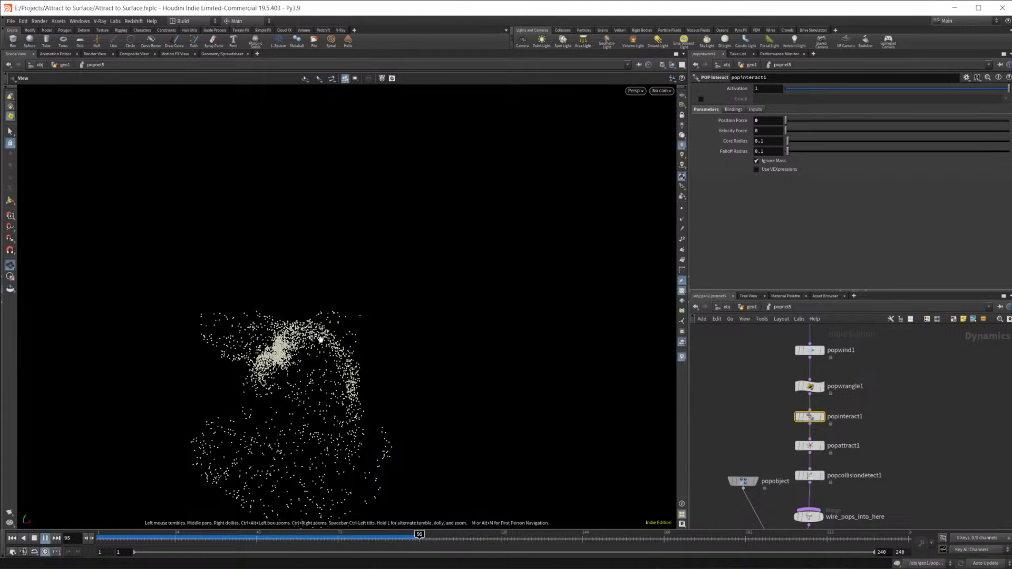
drag(809, 122, 867, 121)
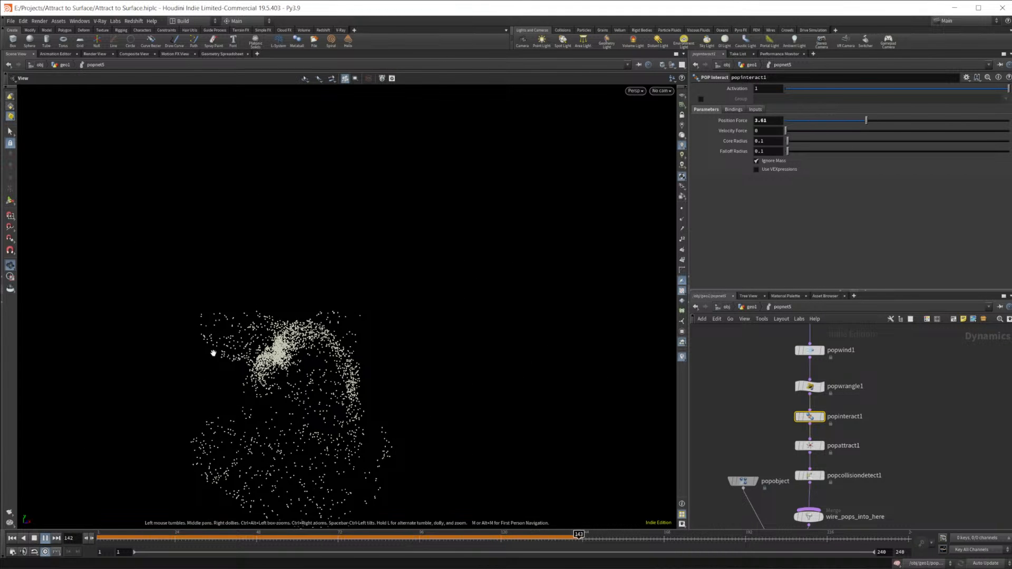
click(12, 538)
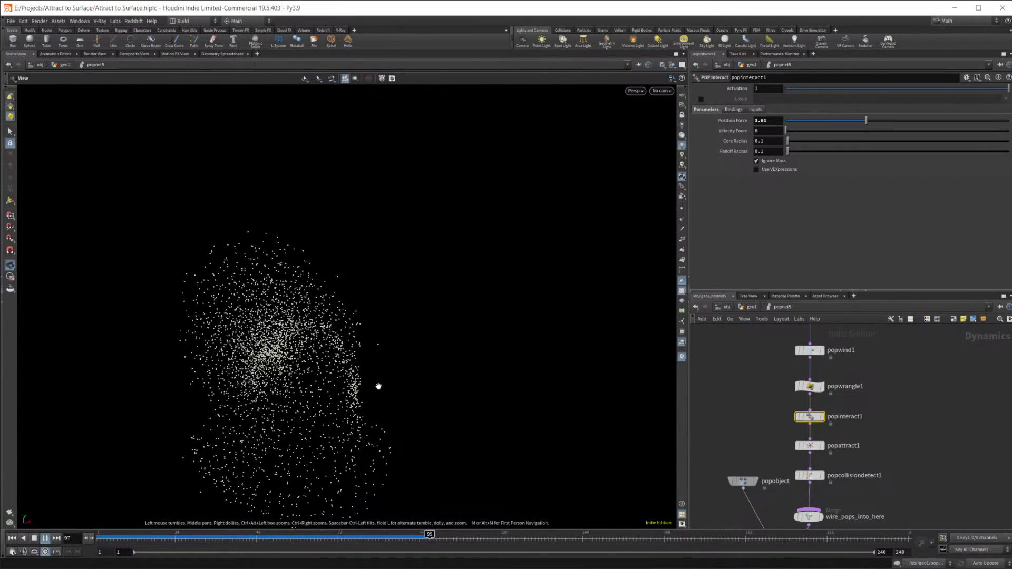
Try 5 substeps on popnet5 in the geo1 network, replay the simulation, and restore Substeps to 1
click(743, 307)
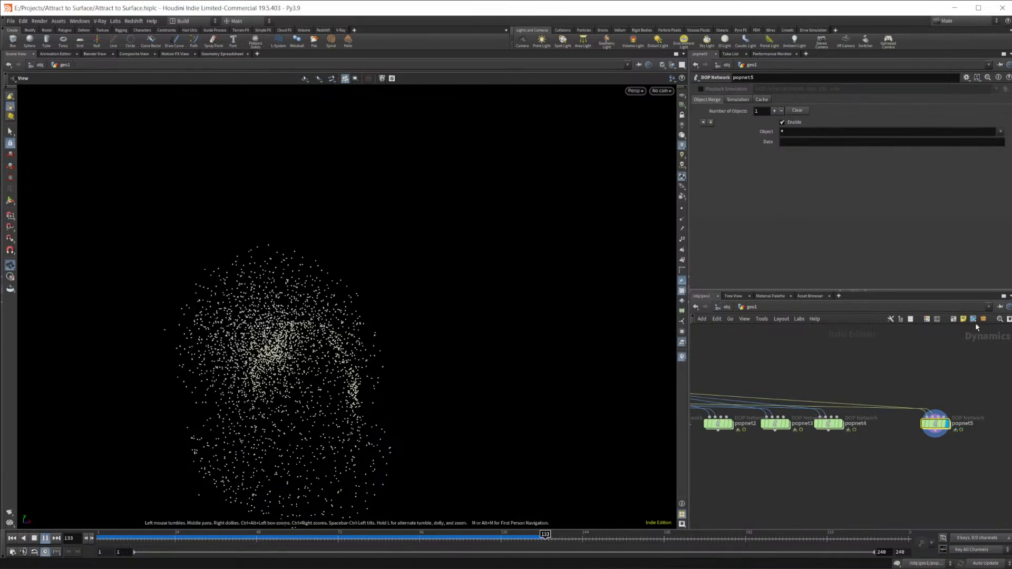
click(738, 100)
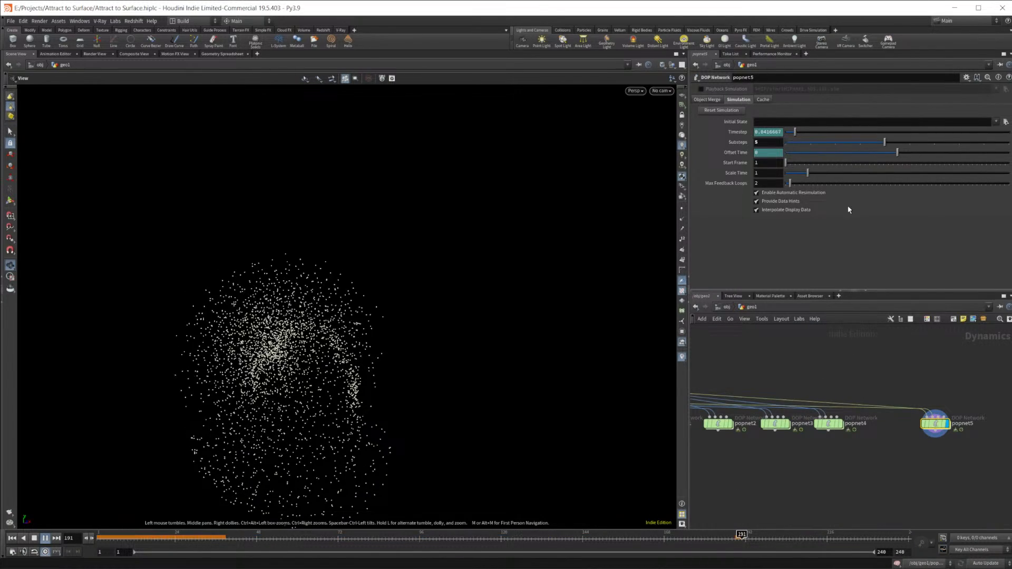
click(34, 539)
click(45, 538)
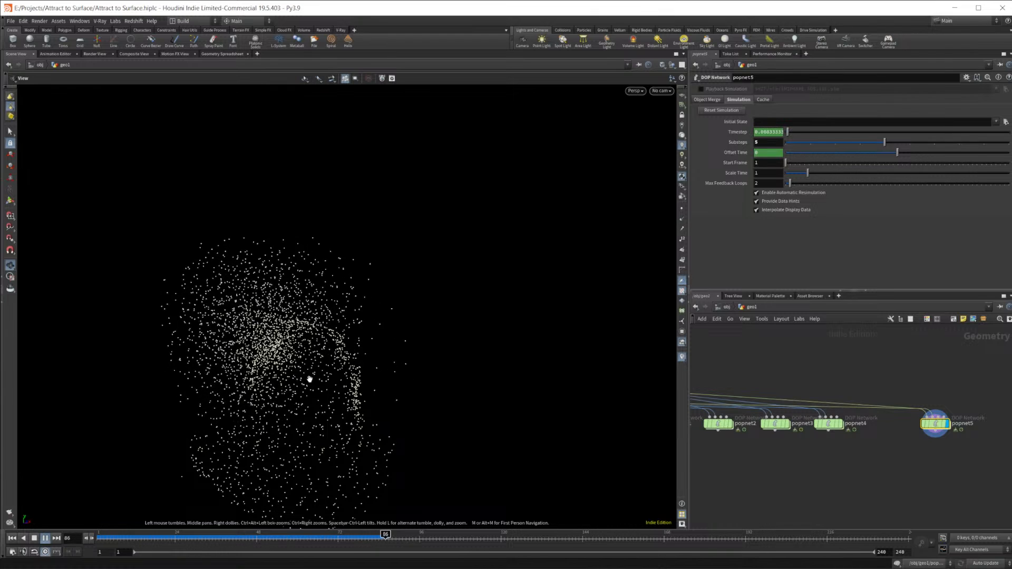
click(12, 538)
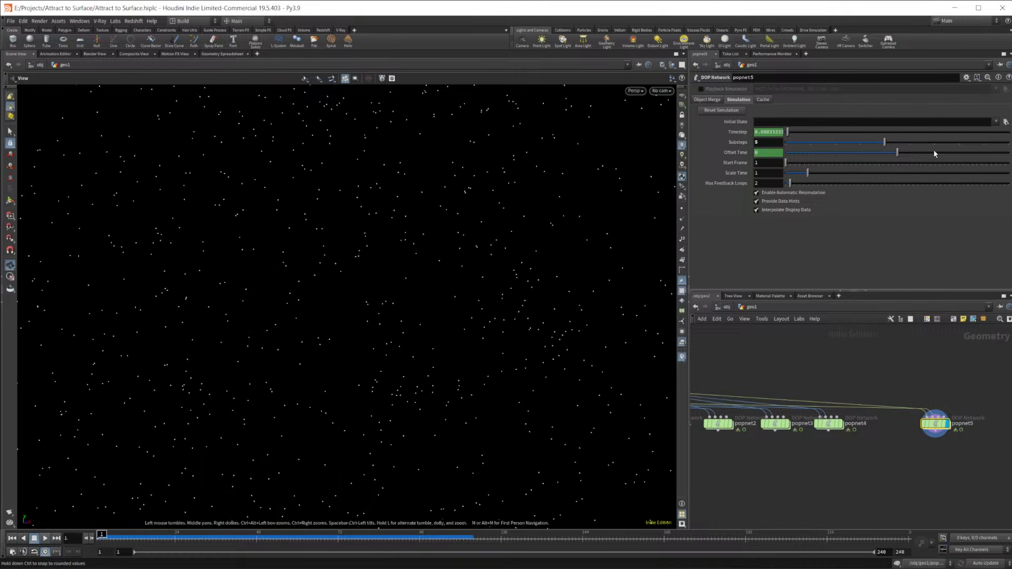
drag(884, 143, 760, 143)
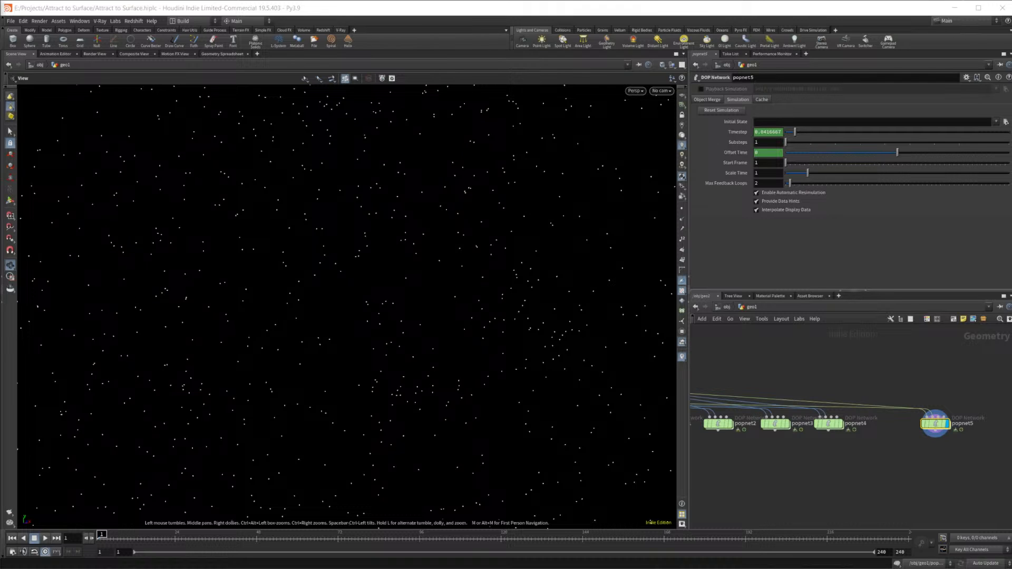
Open popnet5's network, switch to the untitled.hip Houdini session and replay its simulation from the first frame
double_click(924, 423)
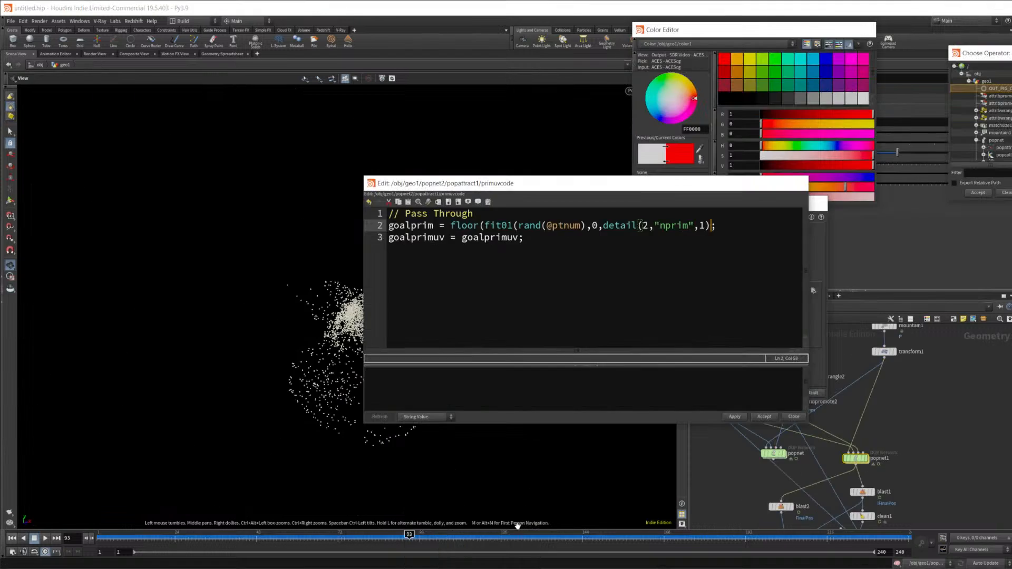
click(440, 538)
middle_drag(908, 450, 931, 333)
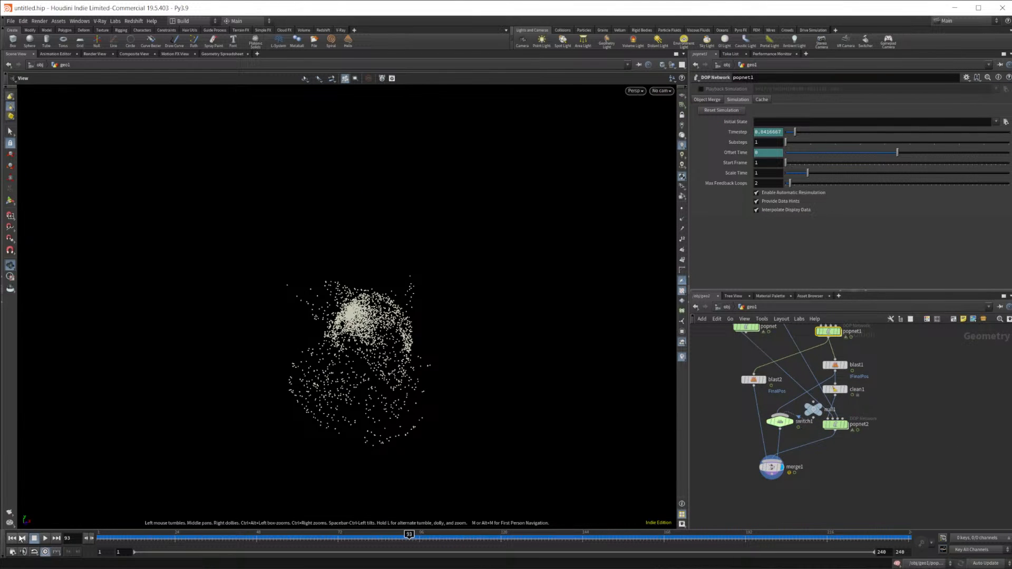
click(13, 538)
click(44, 538)
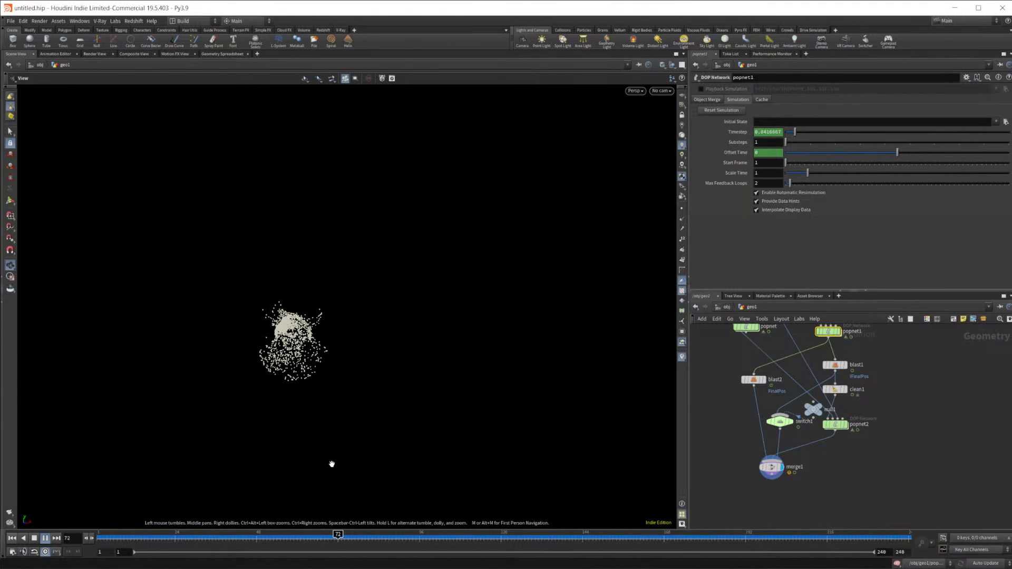
Examine how untitled.hip wires the source geometry, transform1, popnet1, the blast nodes and popnet2 into merge1
middle_drag(897, 452, 865, 487)
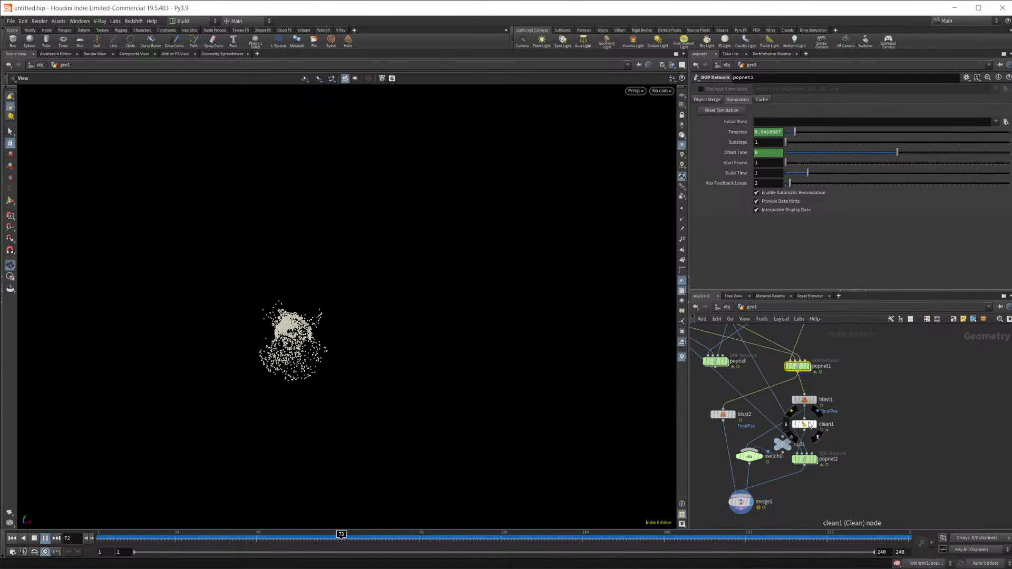
middle_drag(894, 401, 885, 446)
scroll(885, 447, down, 4)
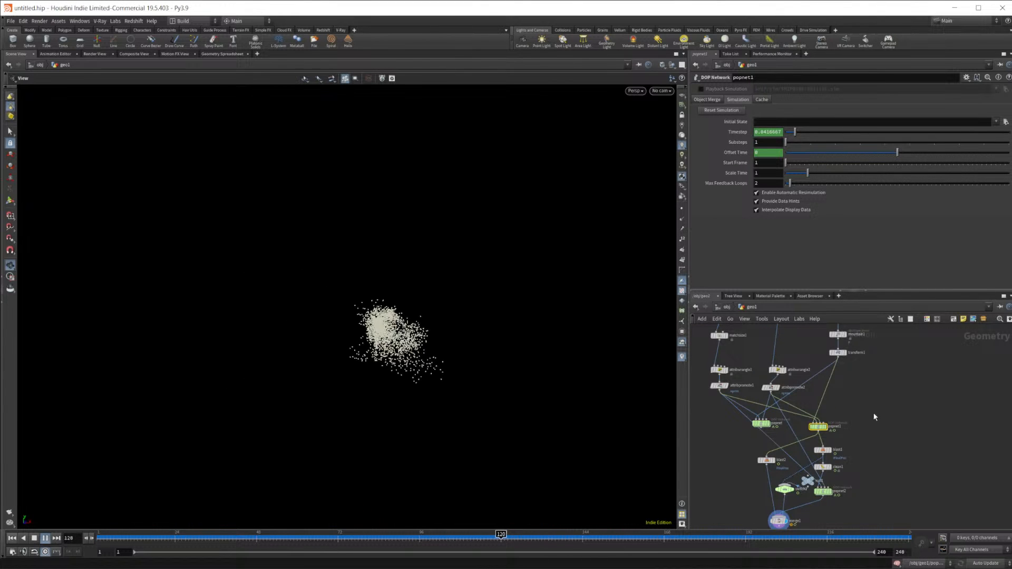
middle_drag(880, 402, 861, 445)
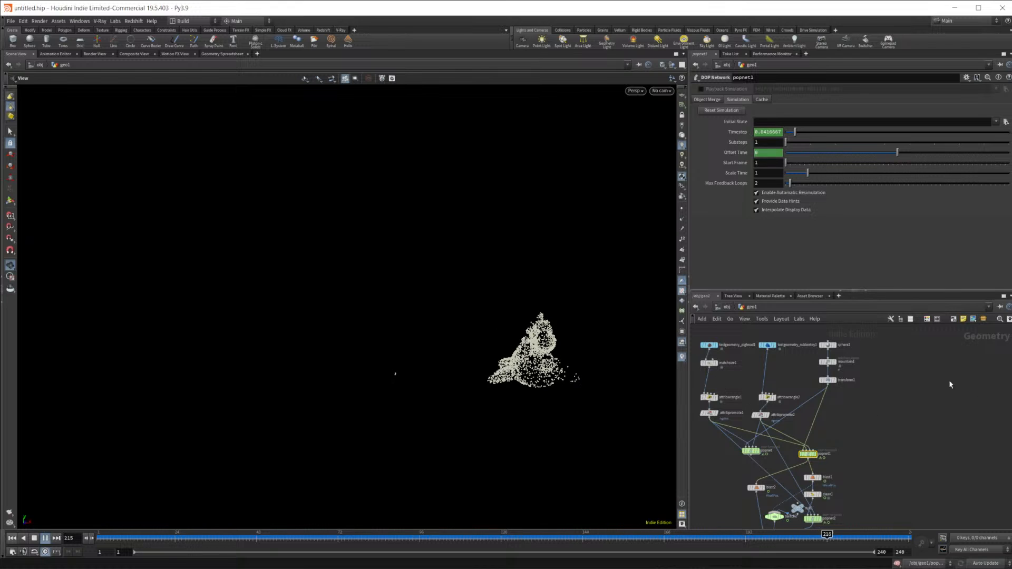
scroll(869, 441, up, 3)
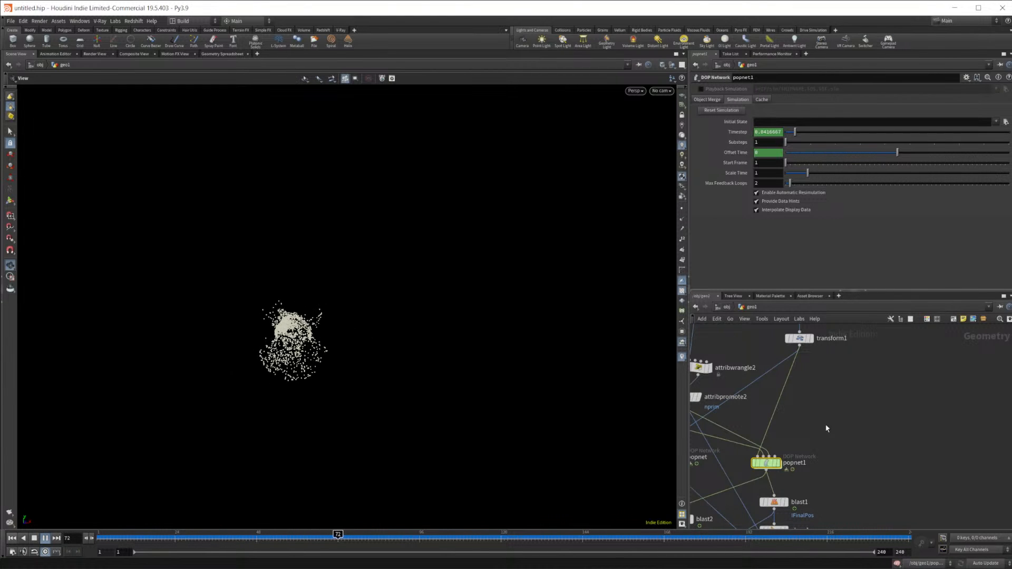
middle_drag(827, 429, 875, 440)
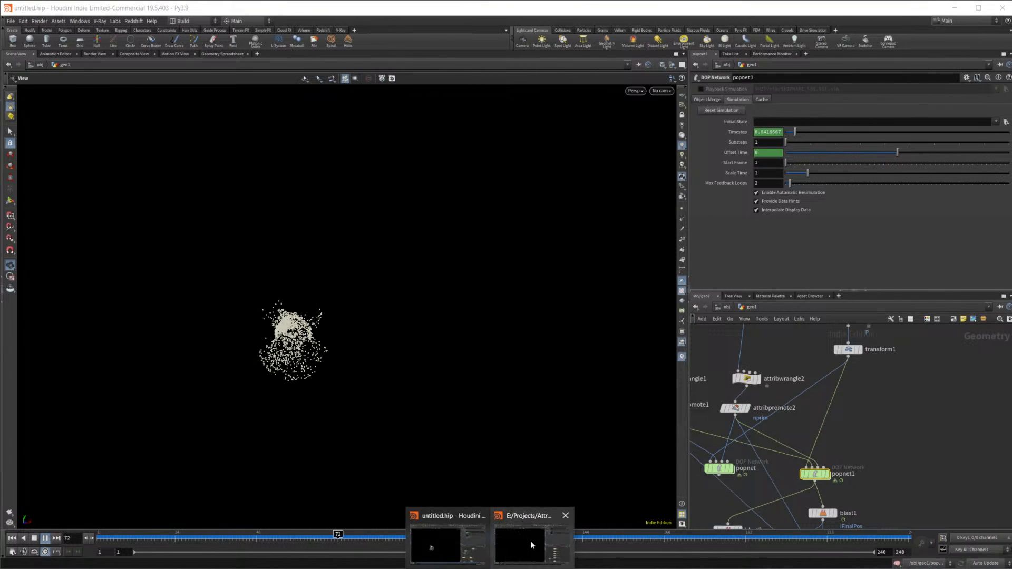
Switch back to Attract to Surface.hiplc, go up to the geo1 network and play popnet5's simulation
click(530, 541)
scroll(857, 473, down, 3)
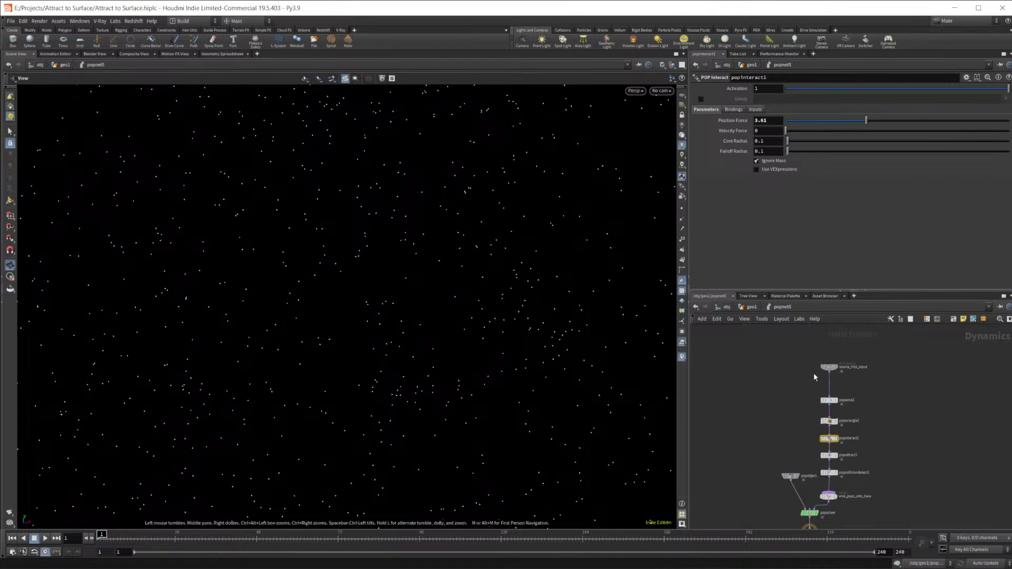
click(754, 309)
click(44, 538)
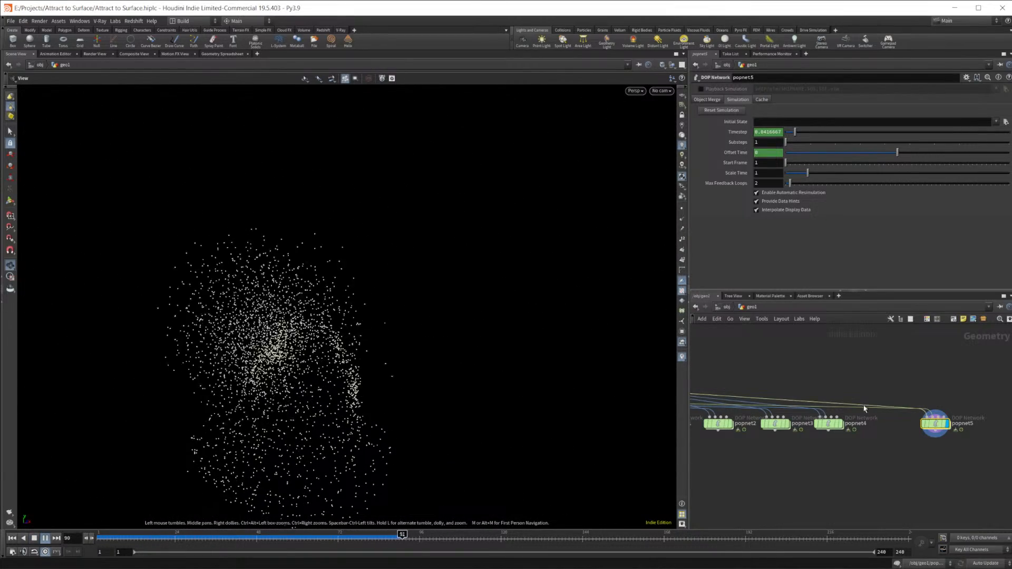
Display popnet4 and popnet3 in turn to compare how their particles settle on the pig head
click(840, 424)
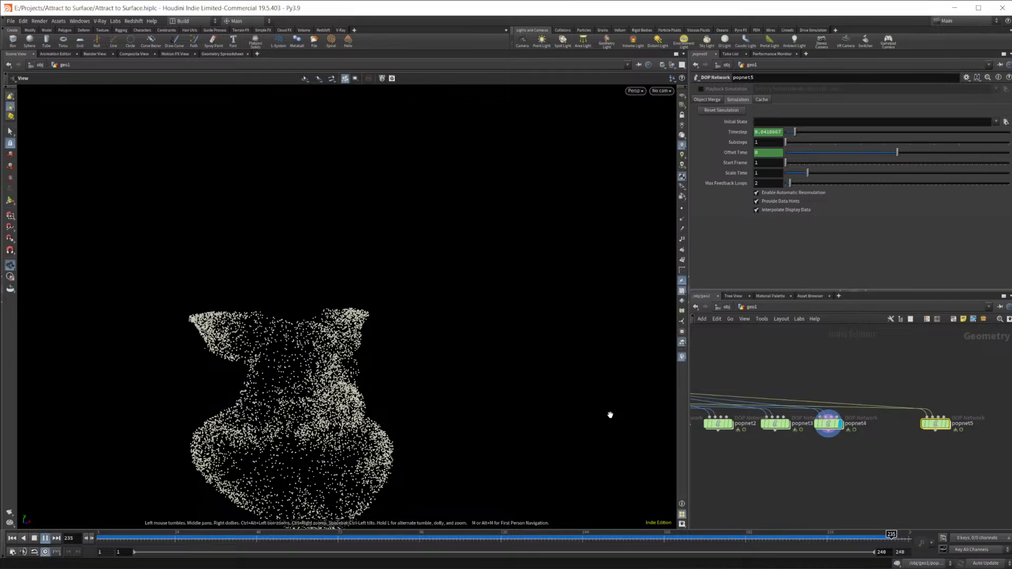
scroll(817, 427, down, 1)
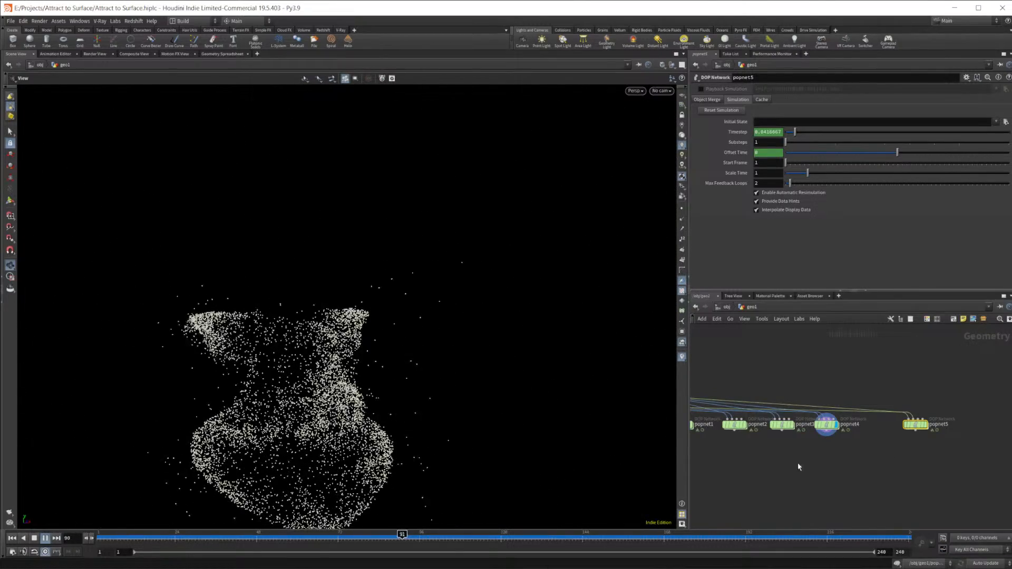
mouse_move(773, 430)
click(794, 412)
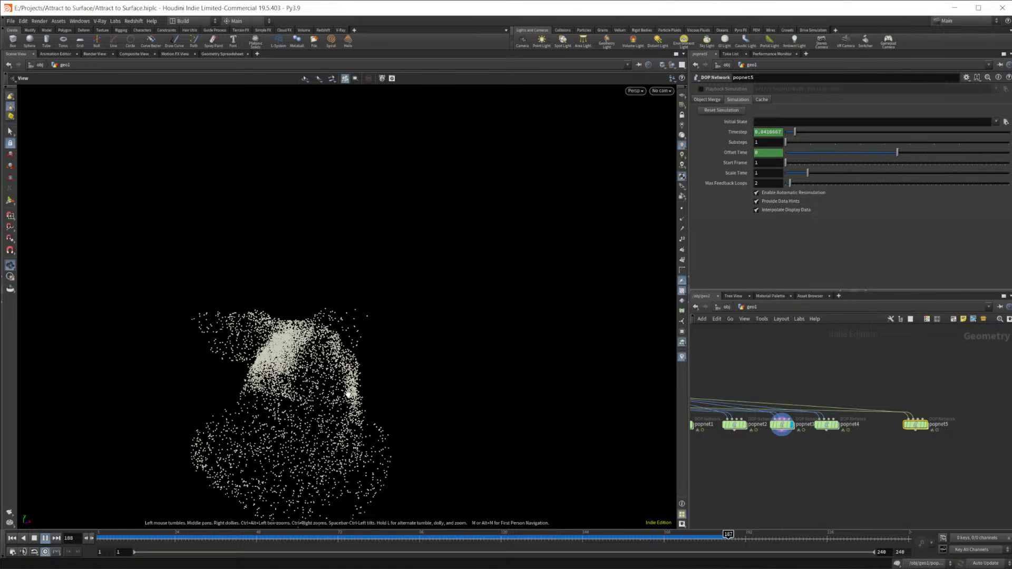